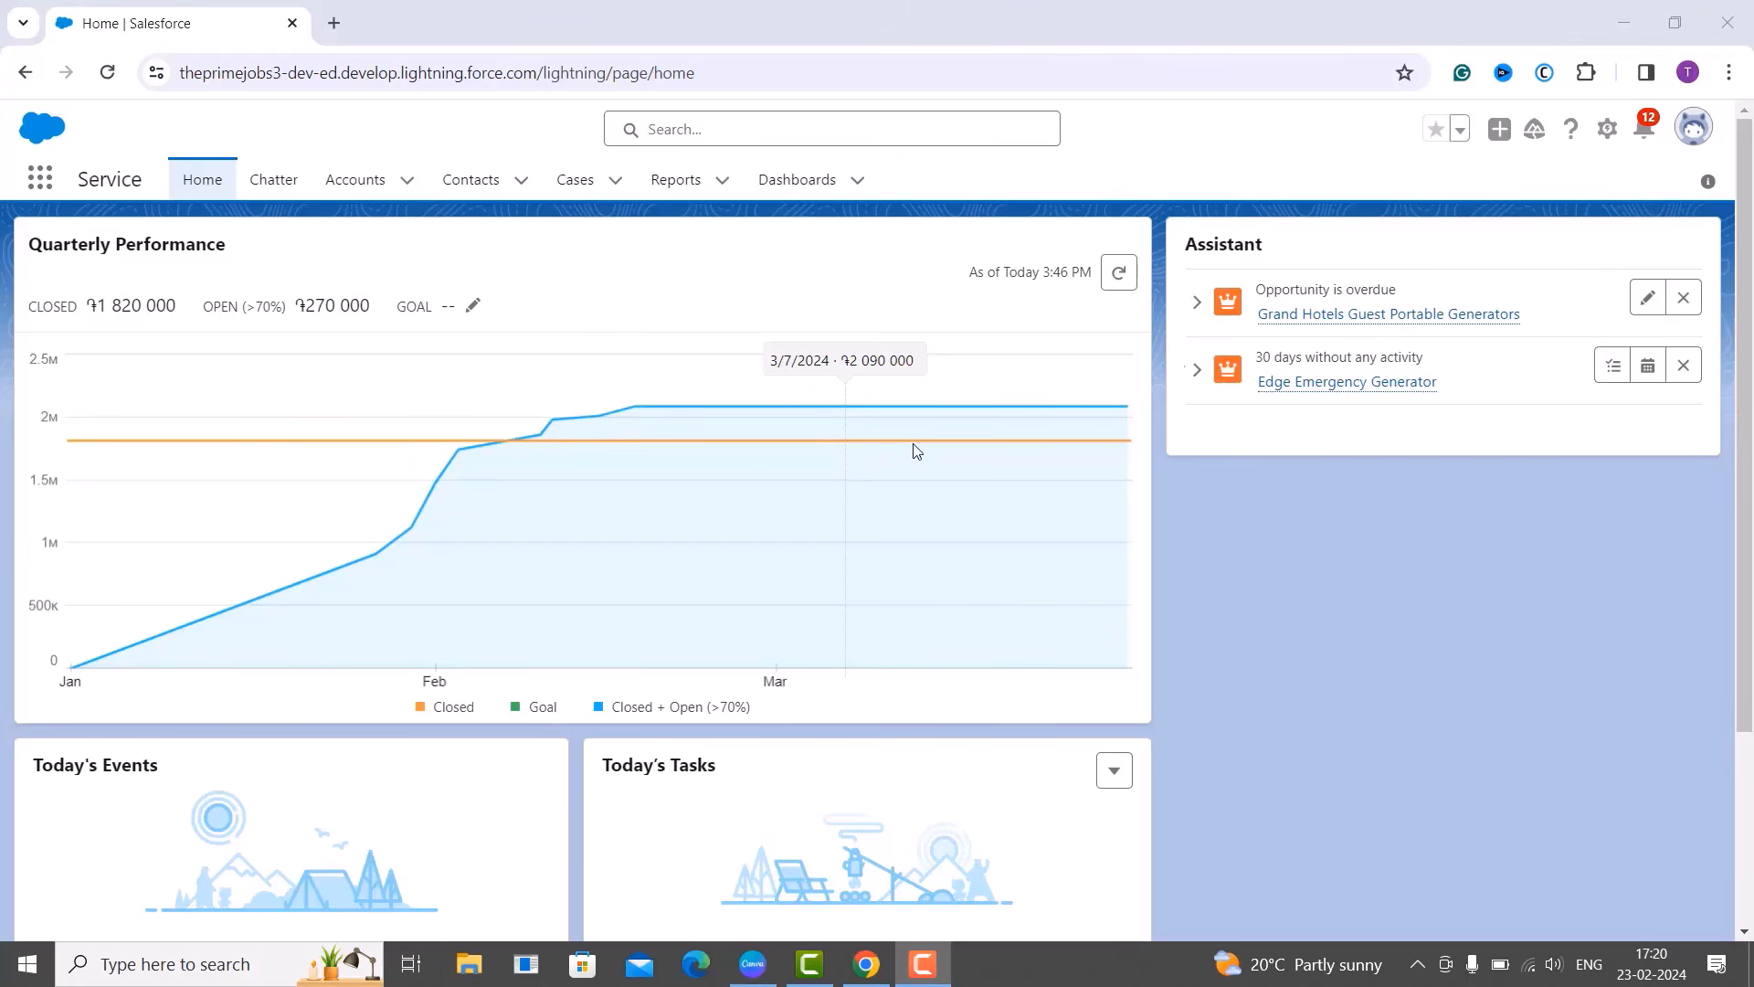
Open Salesforce Setup Home in a second tab from the gear menu.
click(1610, 130)
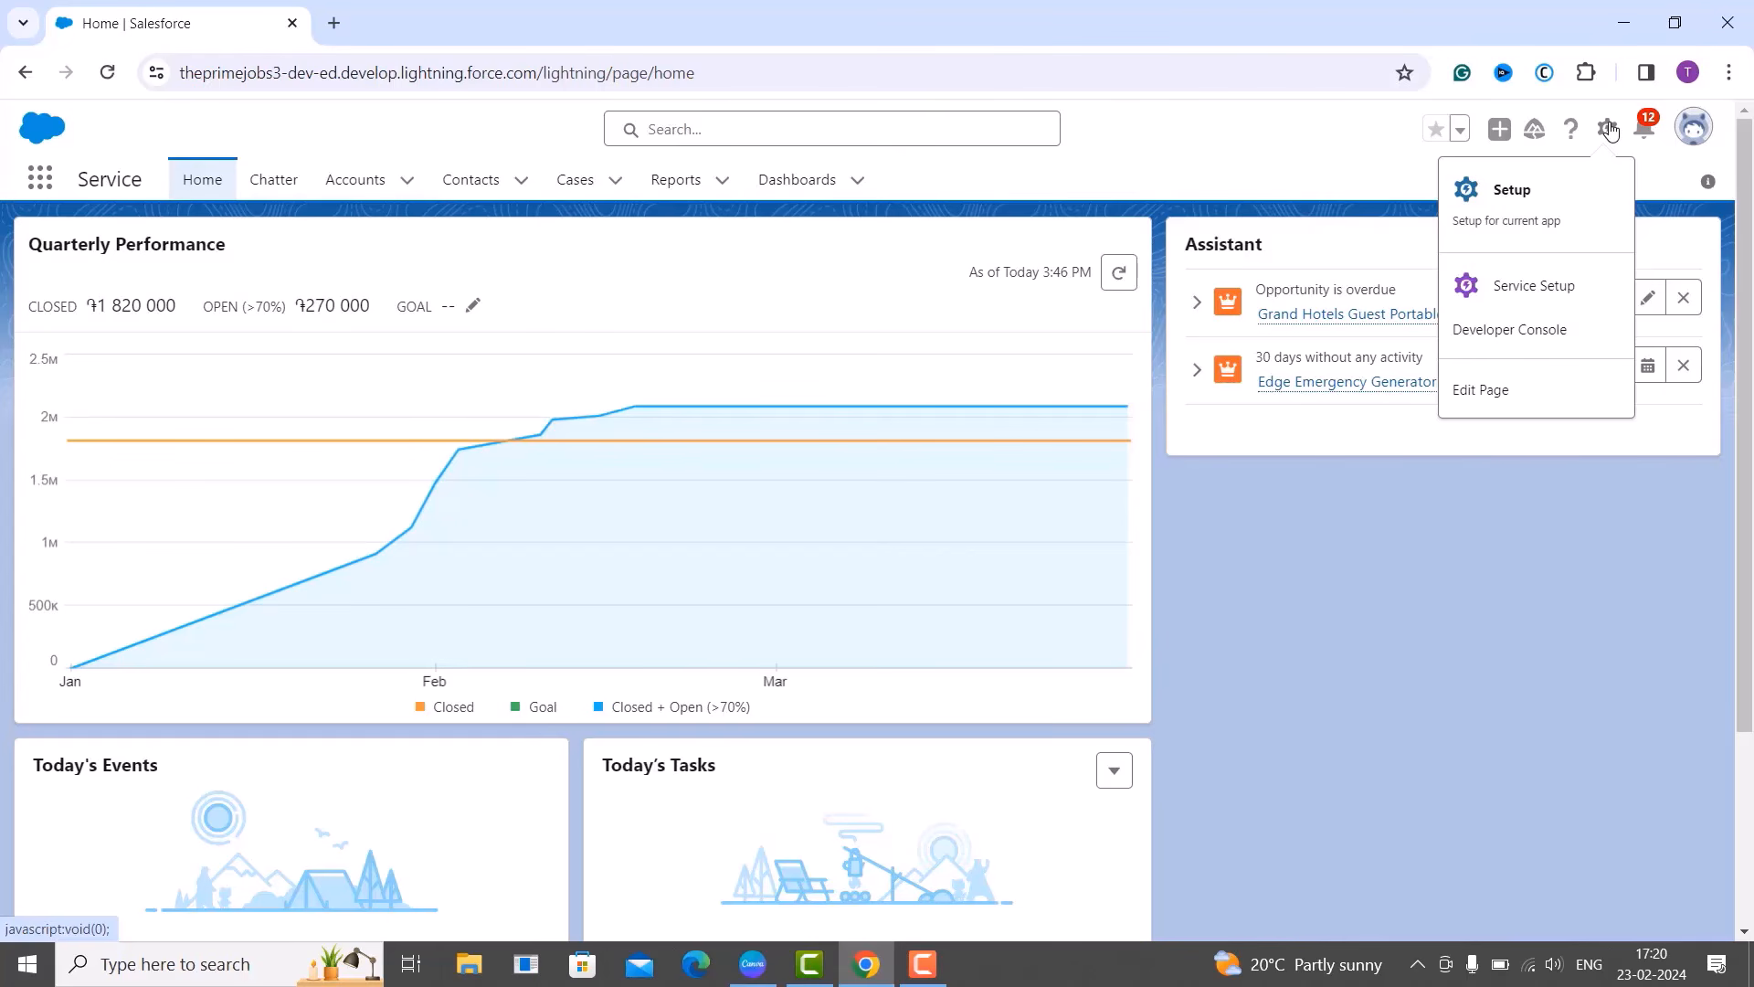
click(1557, 231)
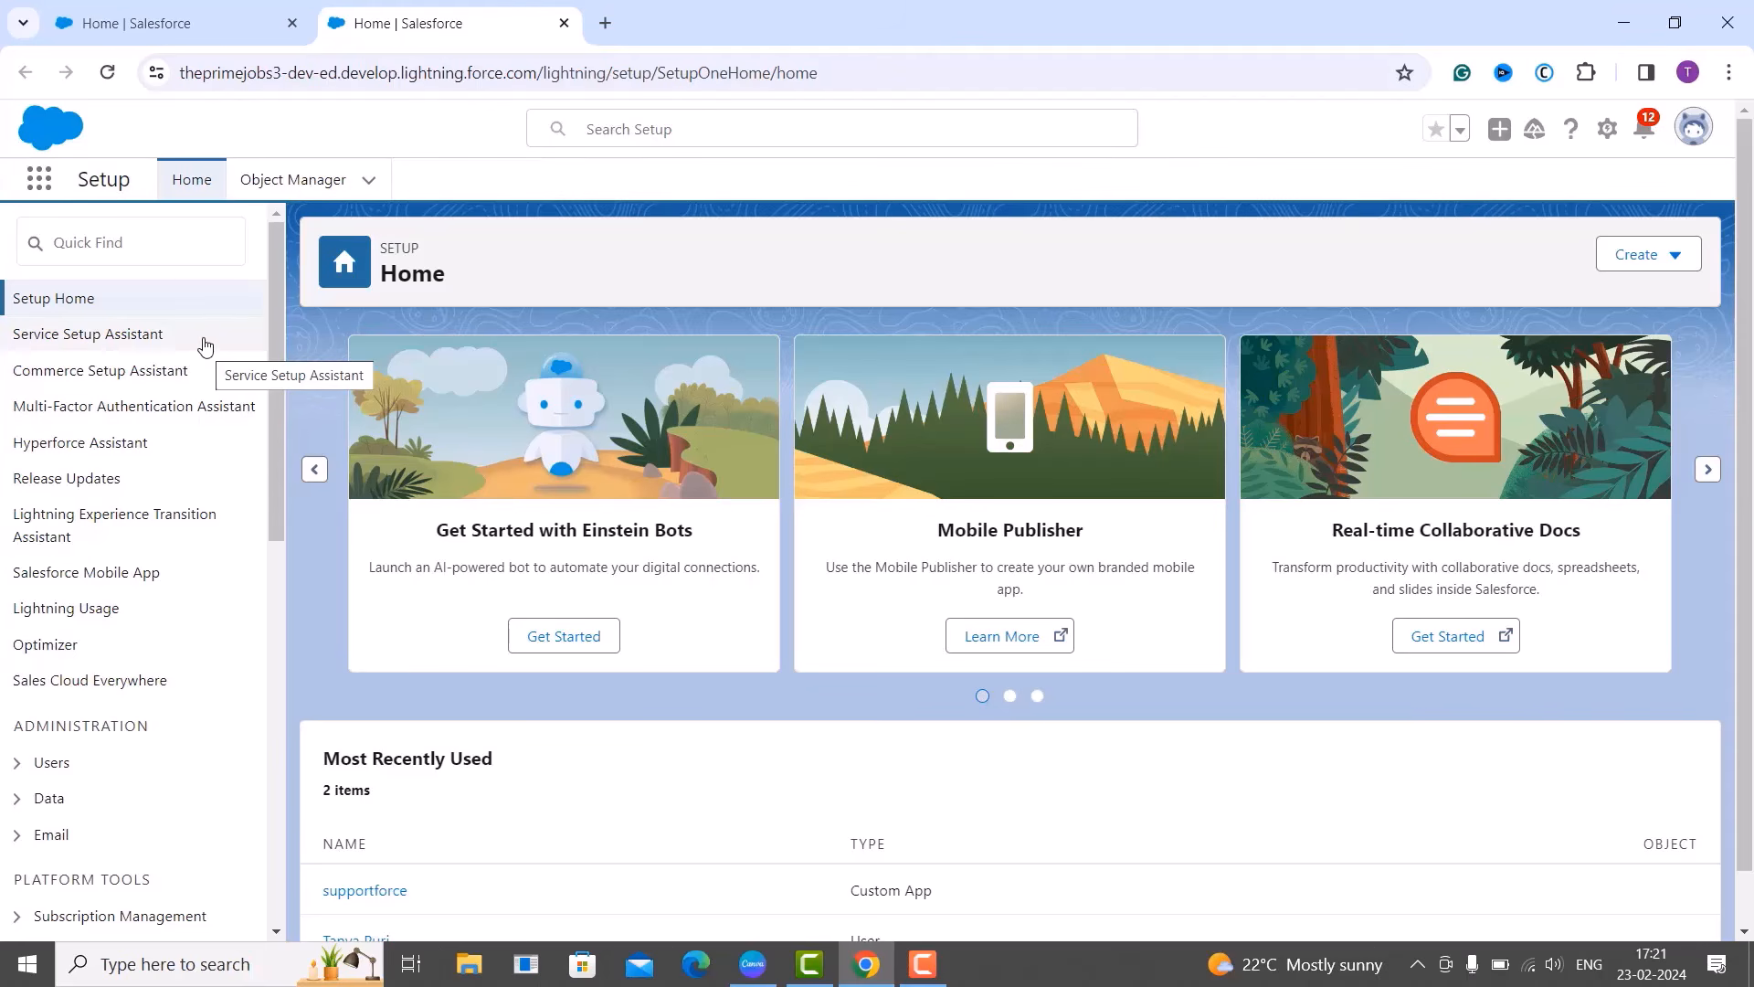
Search Quick Find for 'Apps' and open the Lightning Experience App Manager.
click(170, 245)
text(A)
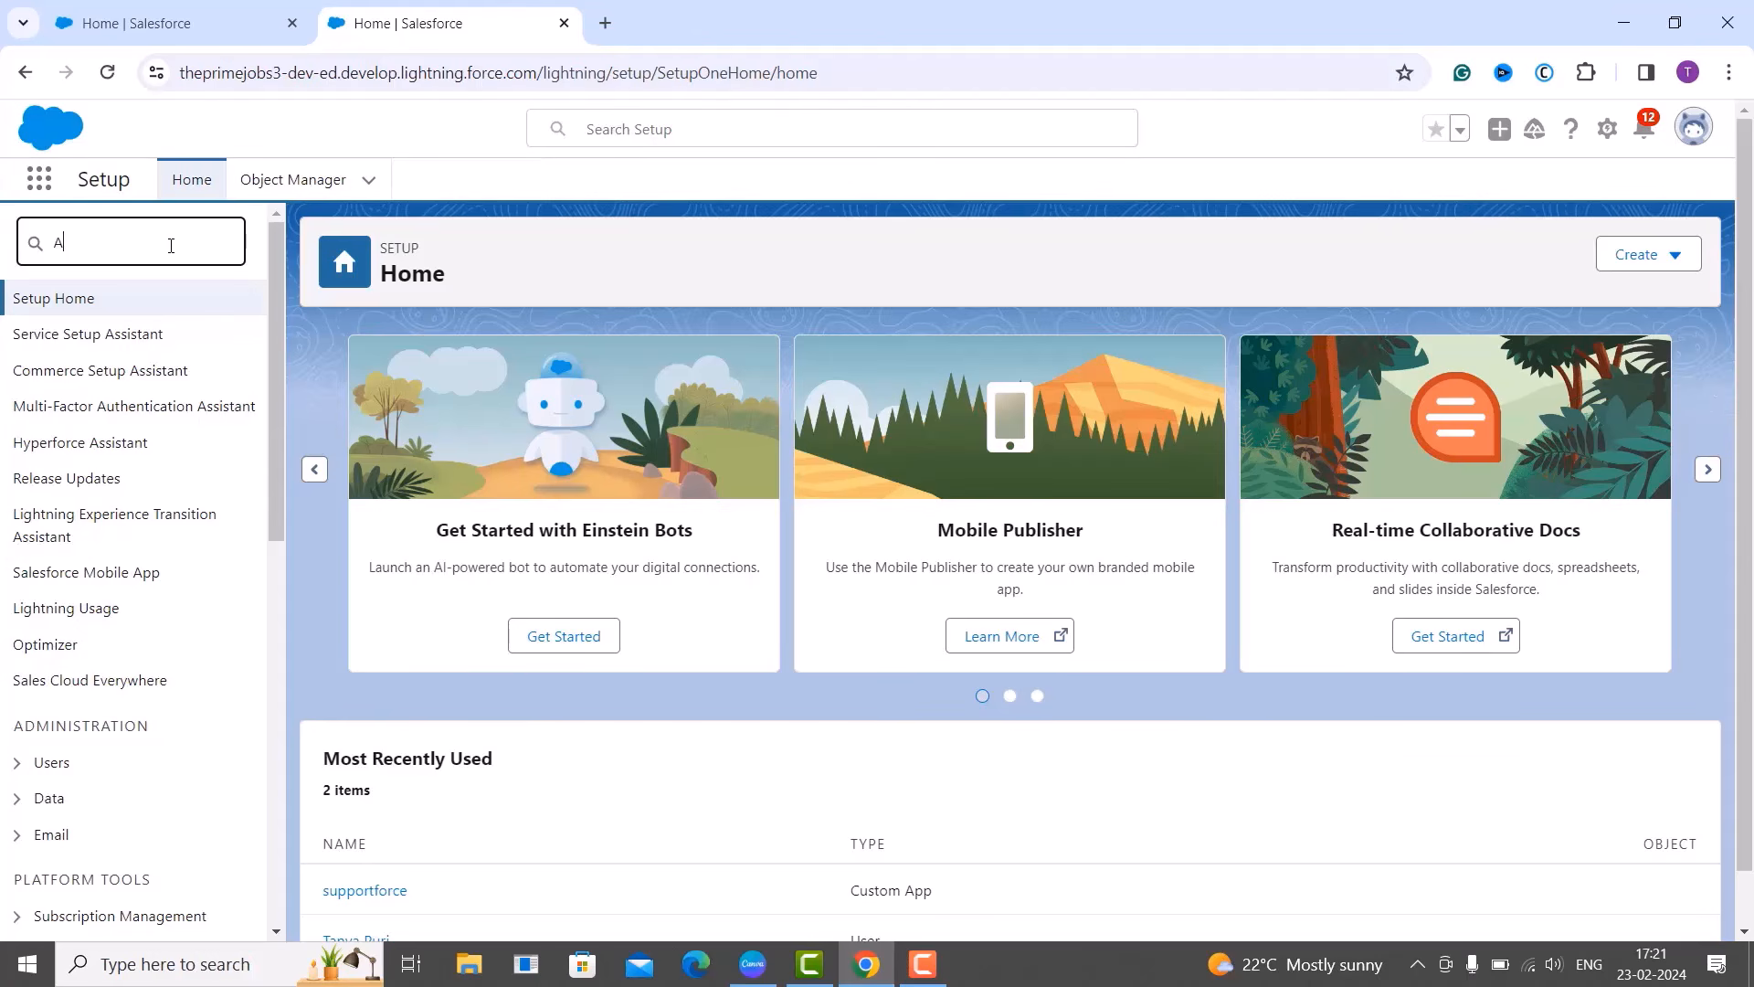
text(pps)
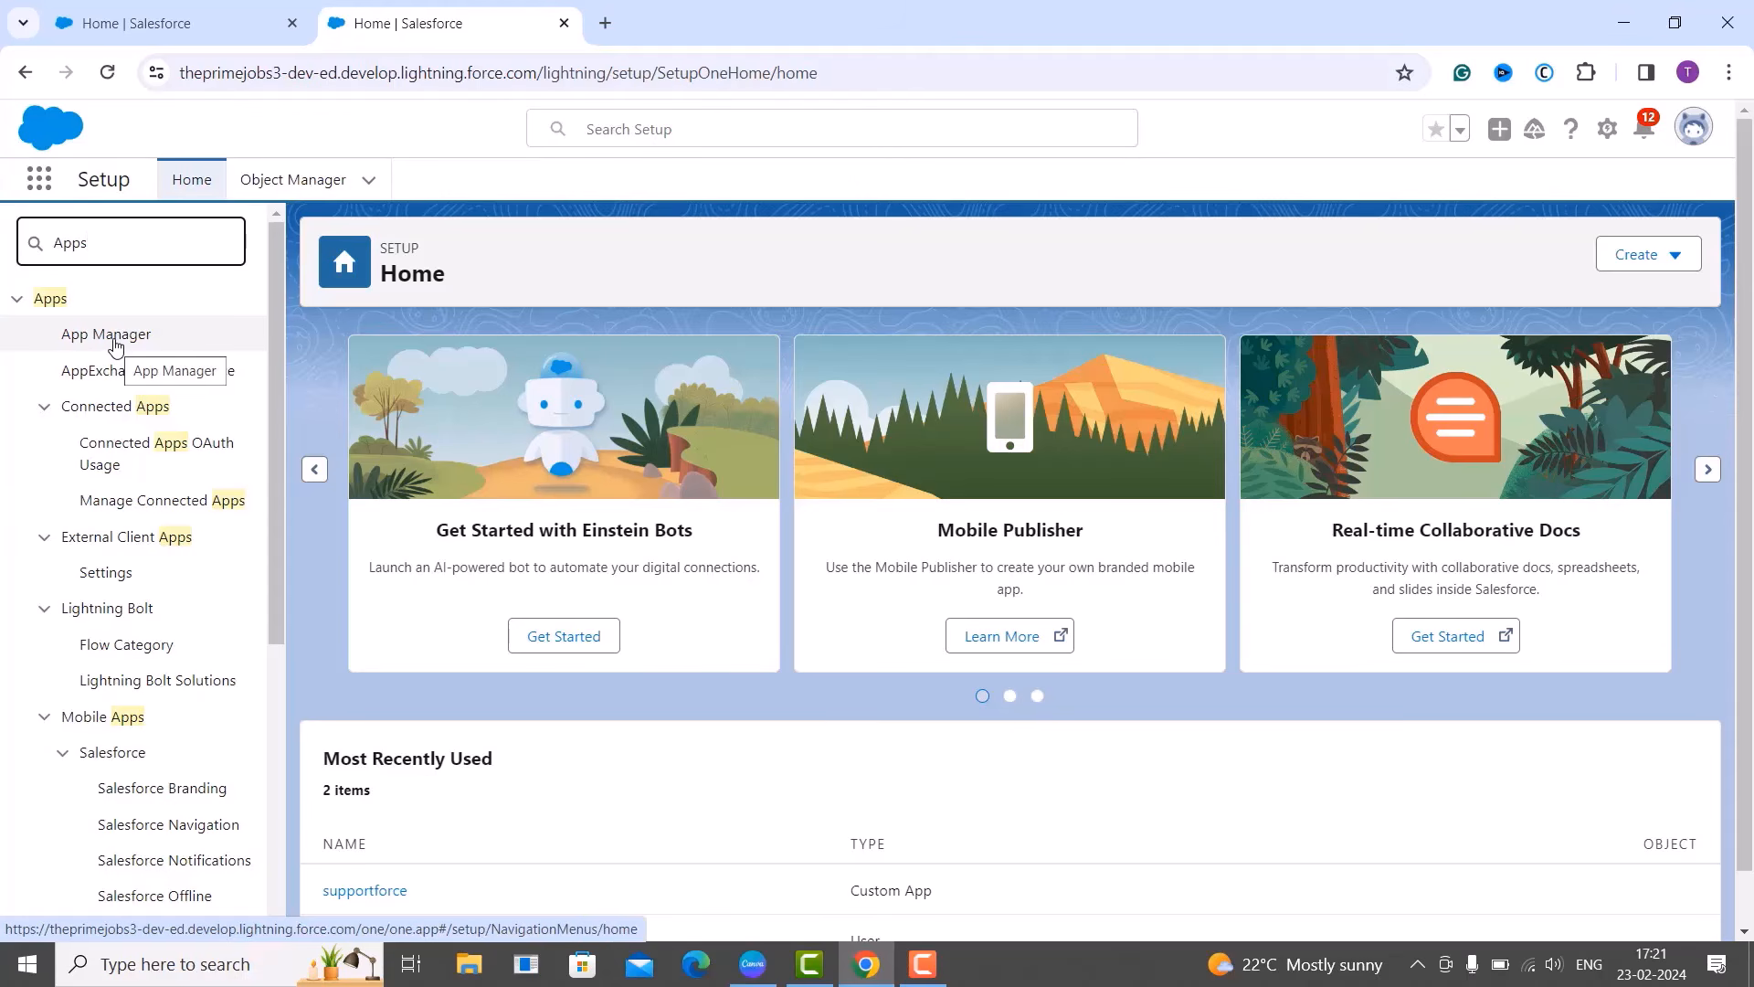
click(113, 338)
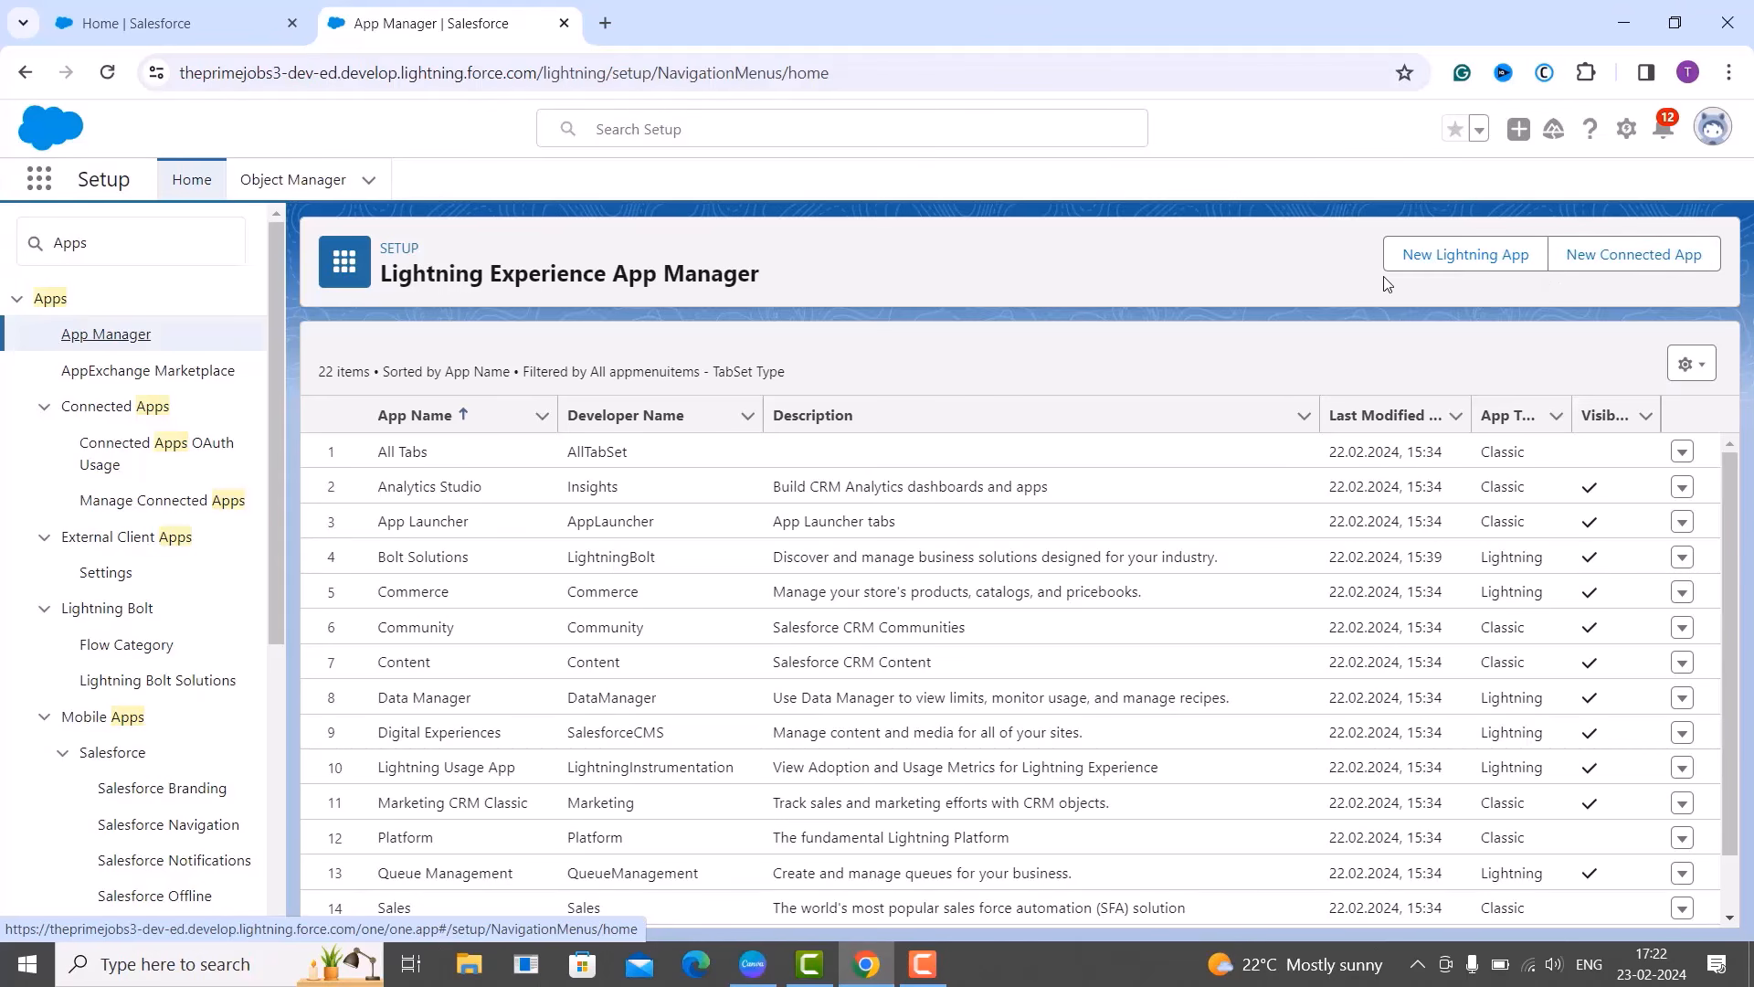
Launch the New Lightning App wizard at its blank App Details & Branding form.
click(1489, 262)
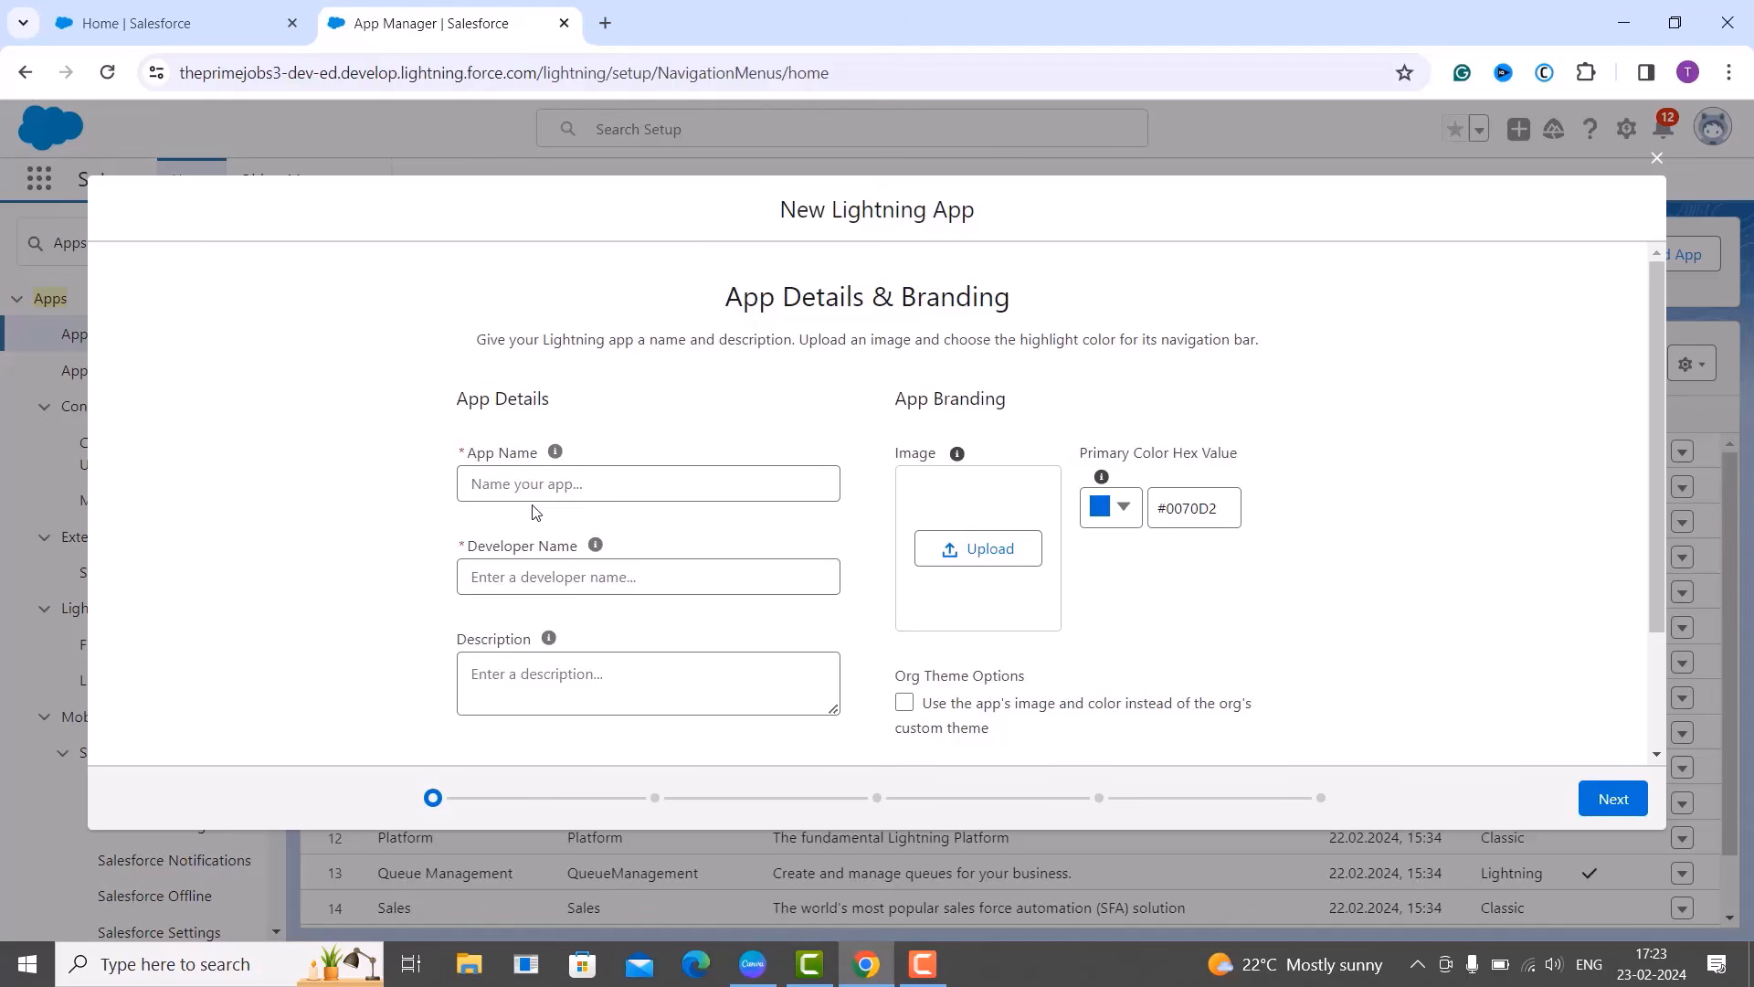
mouse_move(549, 647)
scroll(1117, 702, down, 1)
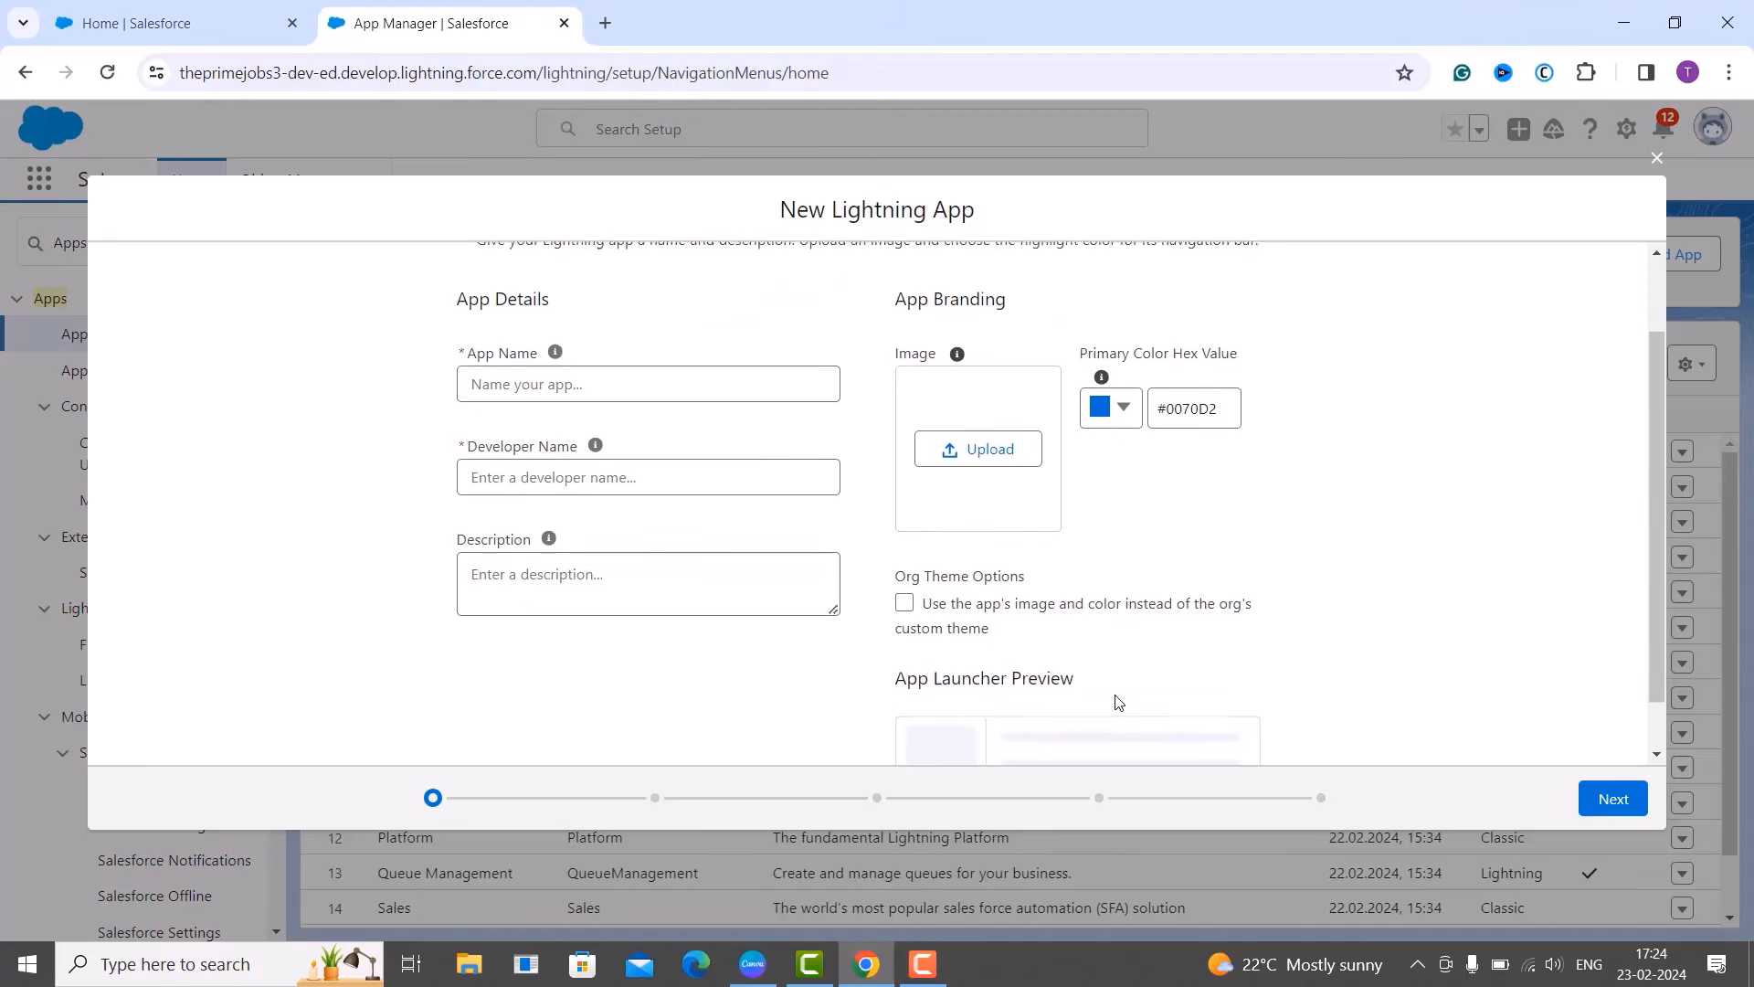
scroll(1119, 701, down, 1)
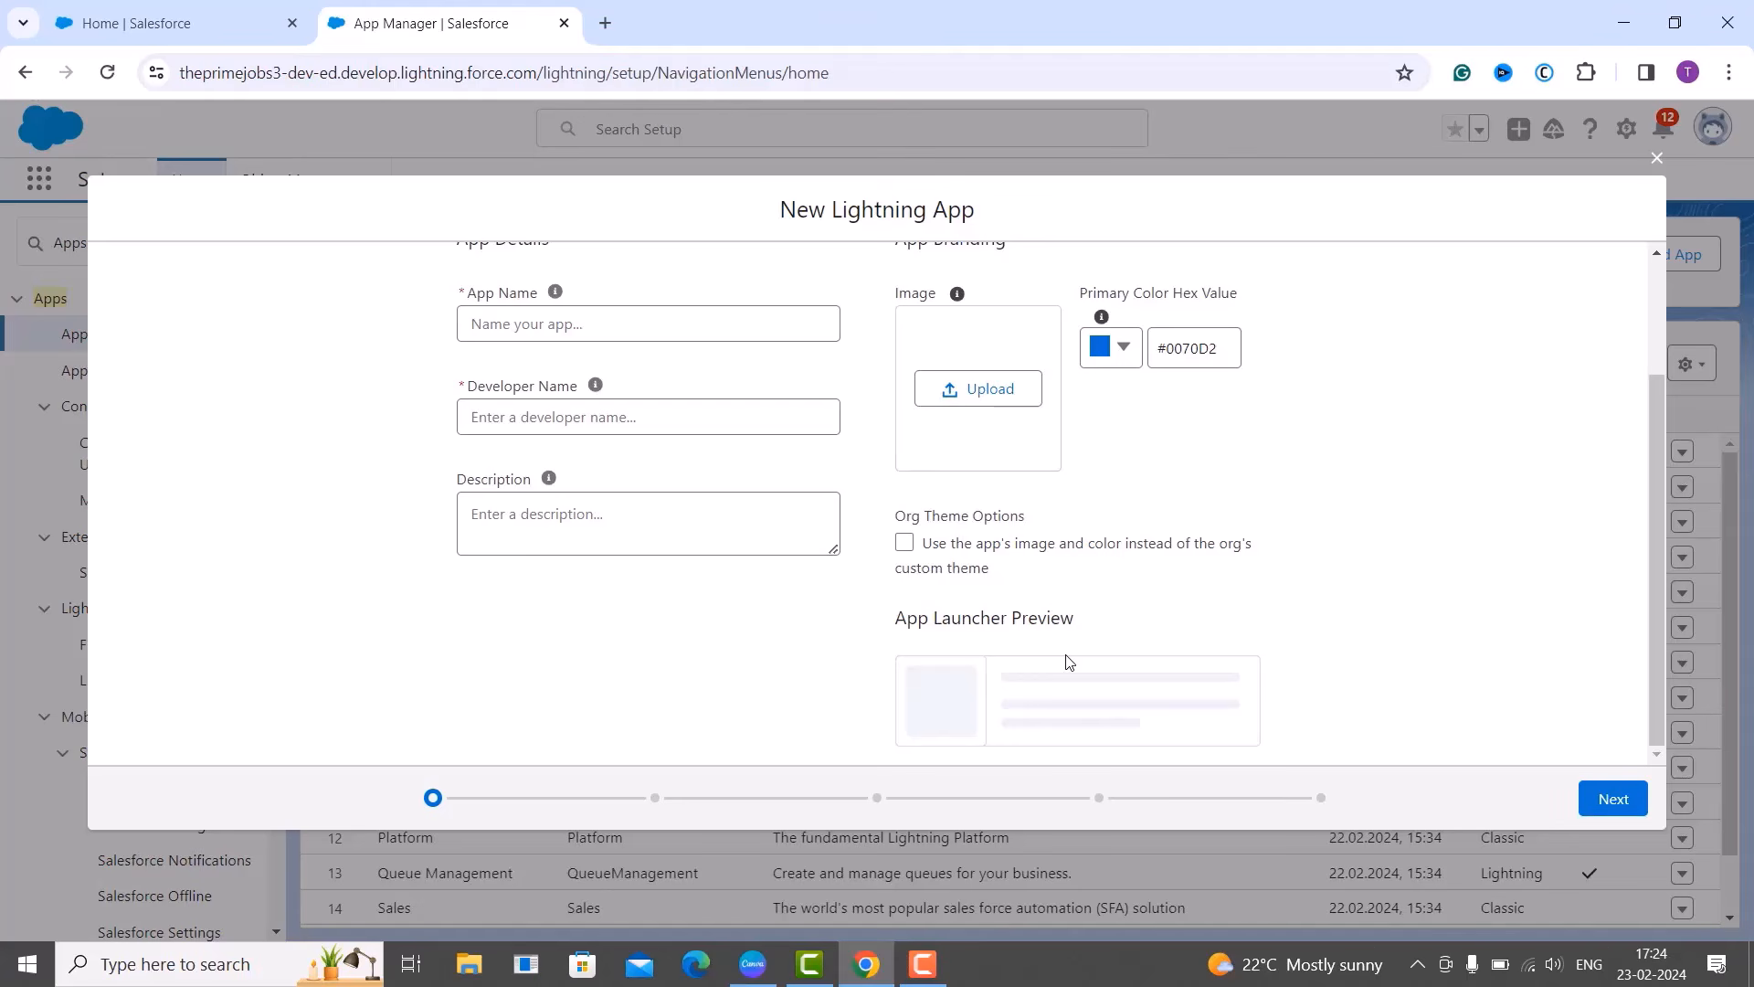
scroll(1069, 661, up, 3)
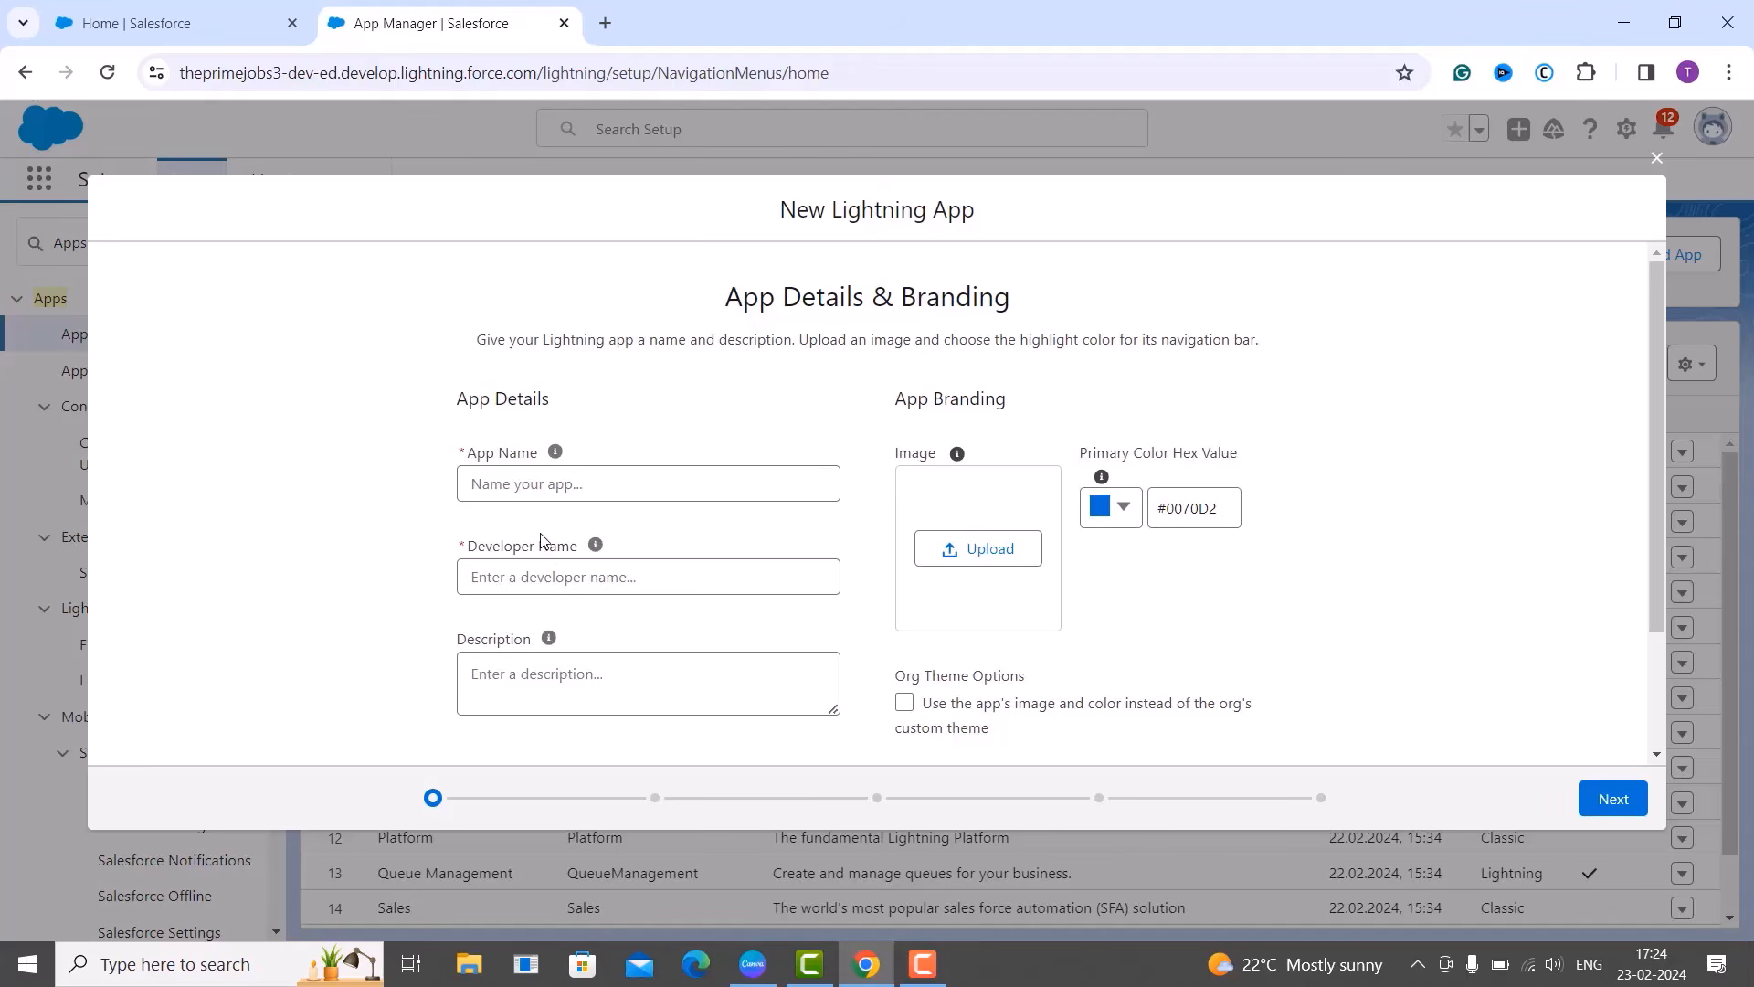
Enter App Name 'Task Assignment Tracker' so Developer Name fills as Task_Assignment_Tracker.
click(492, 496)
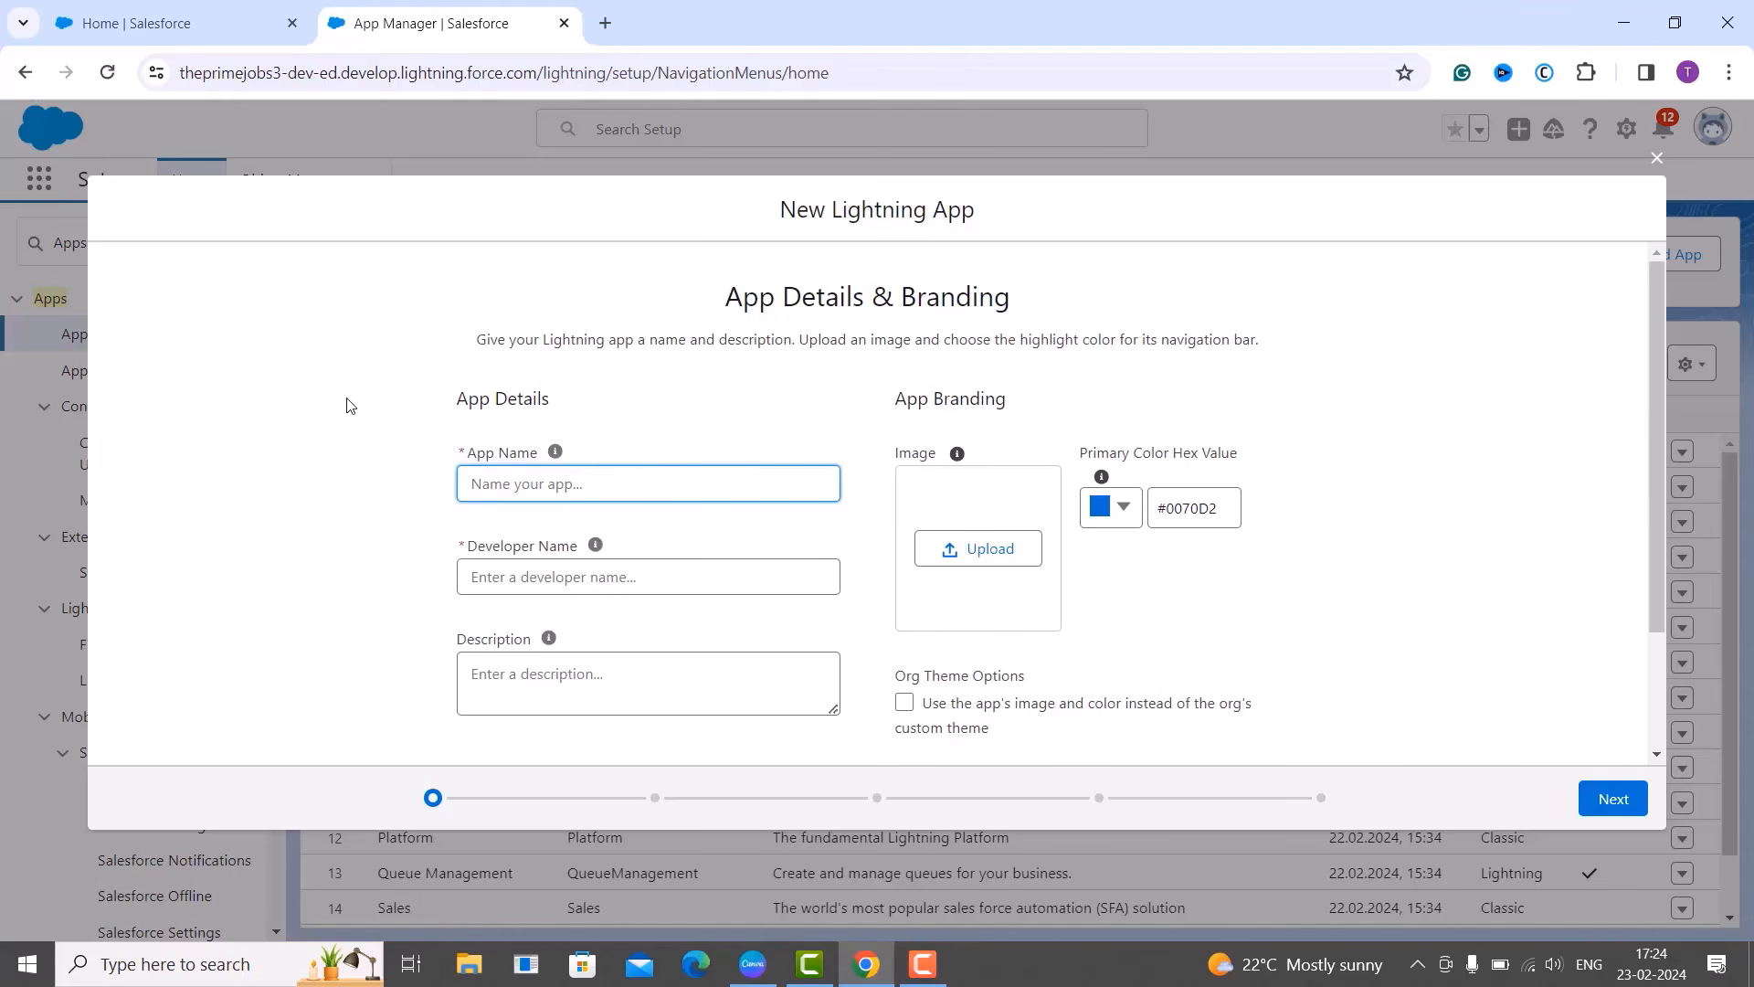
text(Task Assignment Tracker)
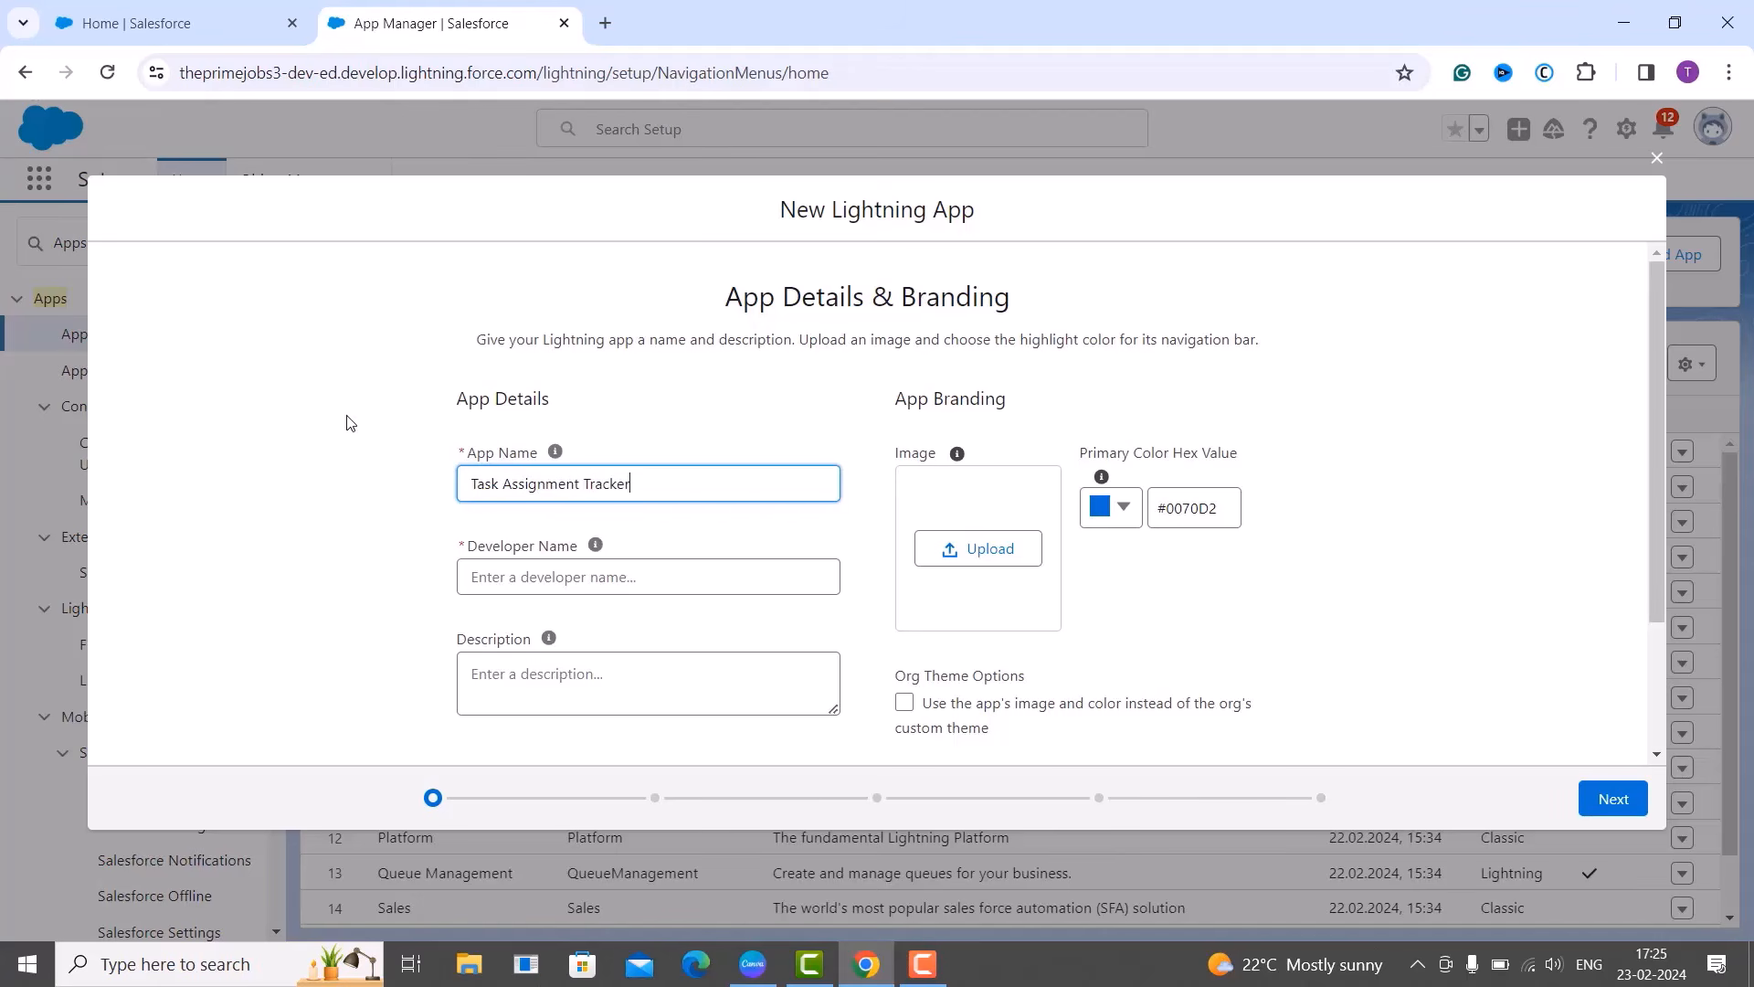
click(494, 582)
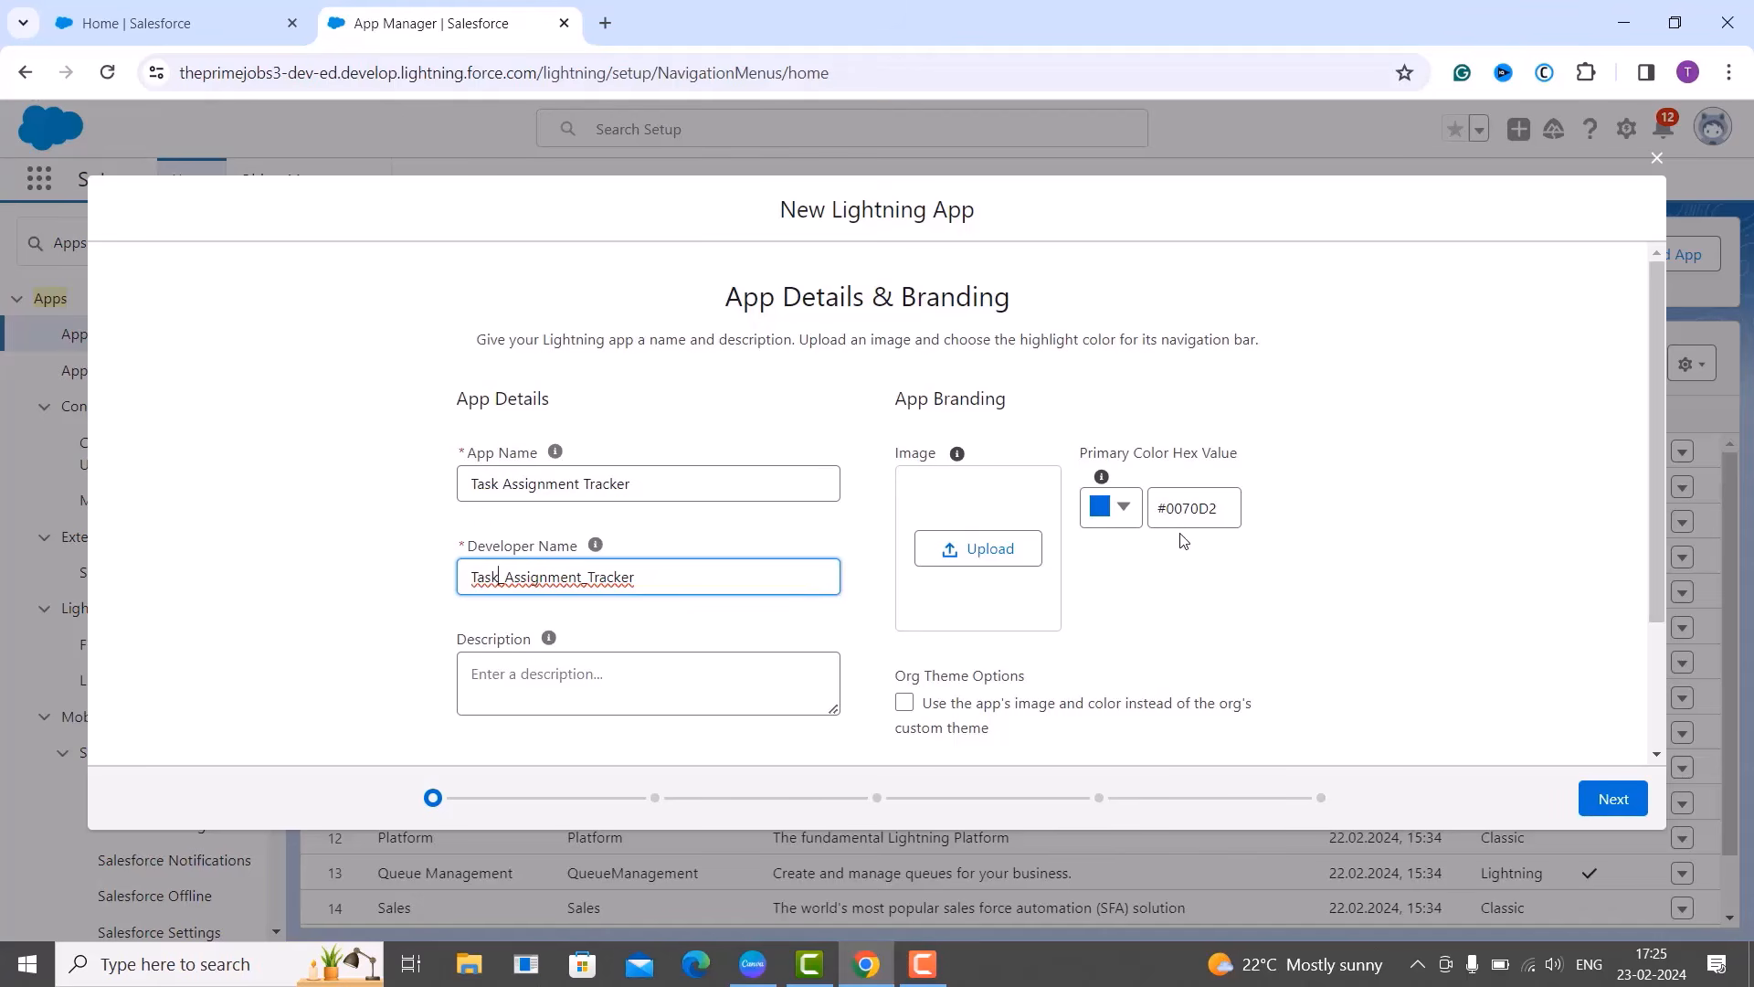
click(1223, 517)
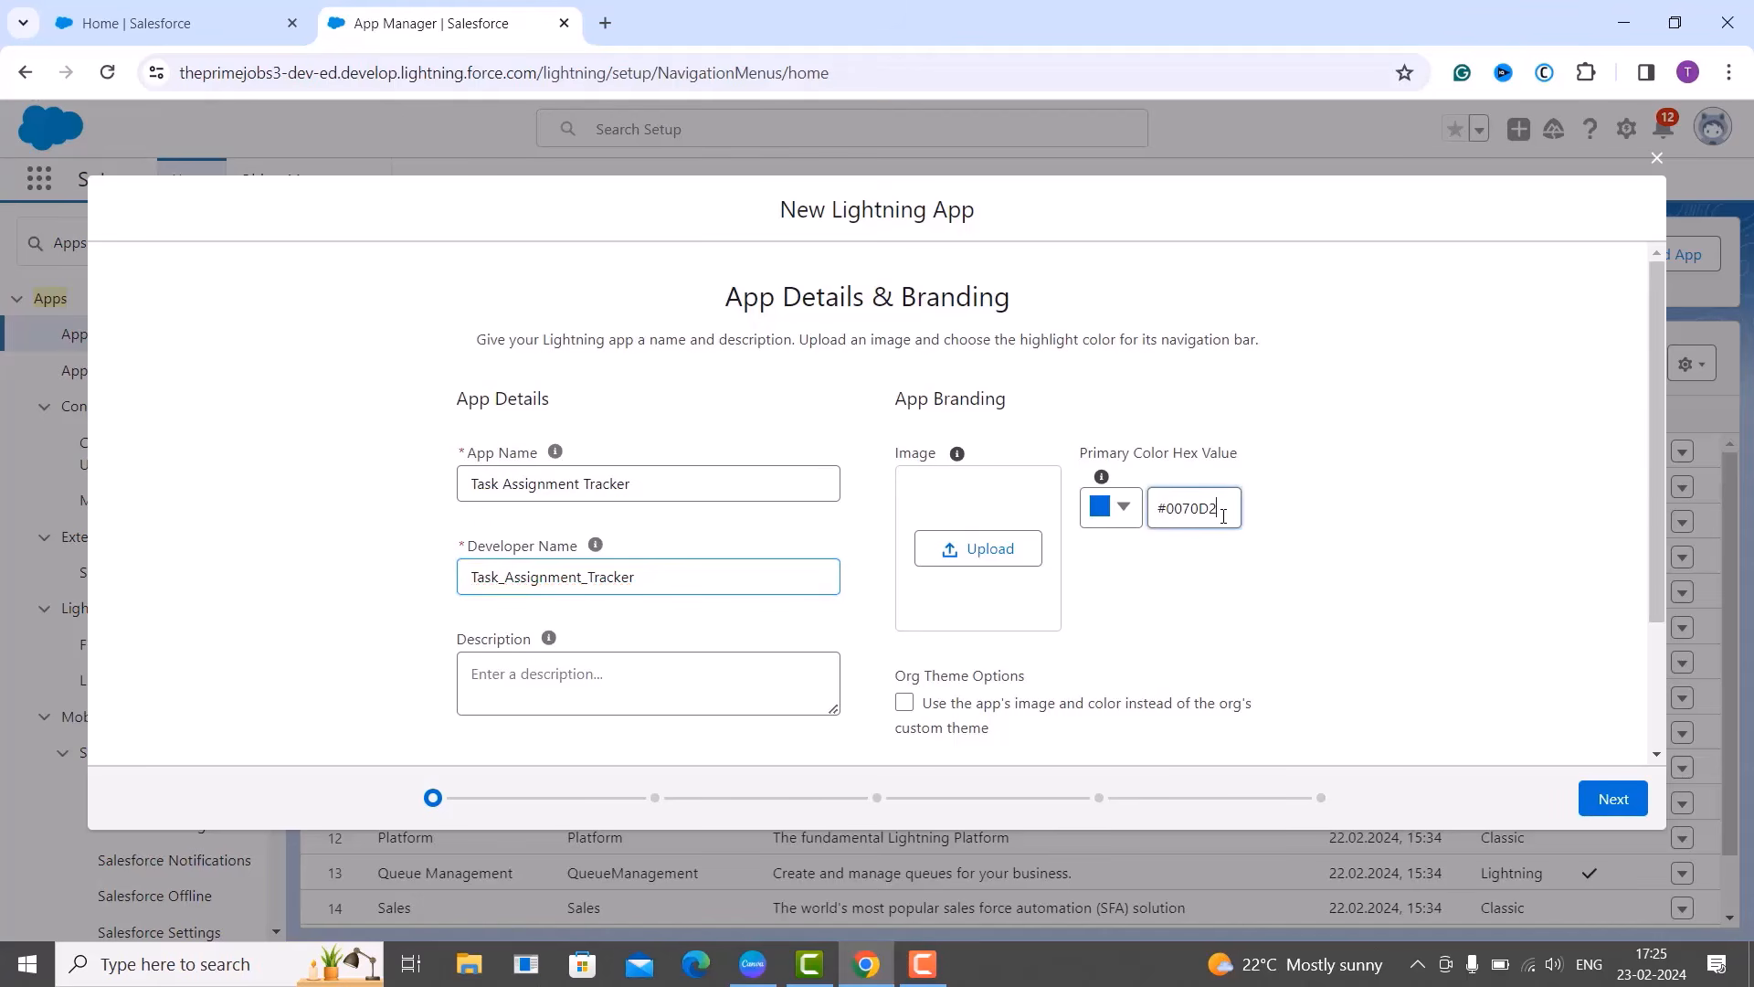
Replace the primary colour #0070D2 with #AB215F, giving a pink 'TA' launcher tile.
click(1119, 514)
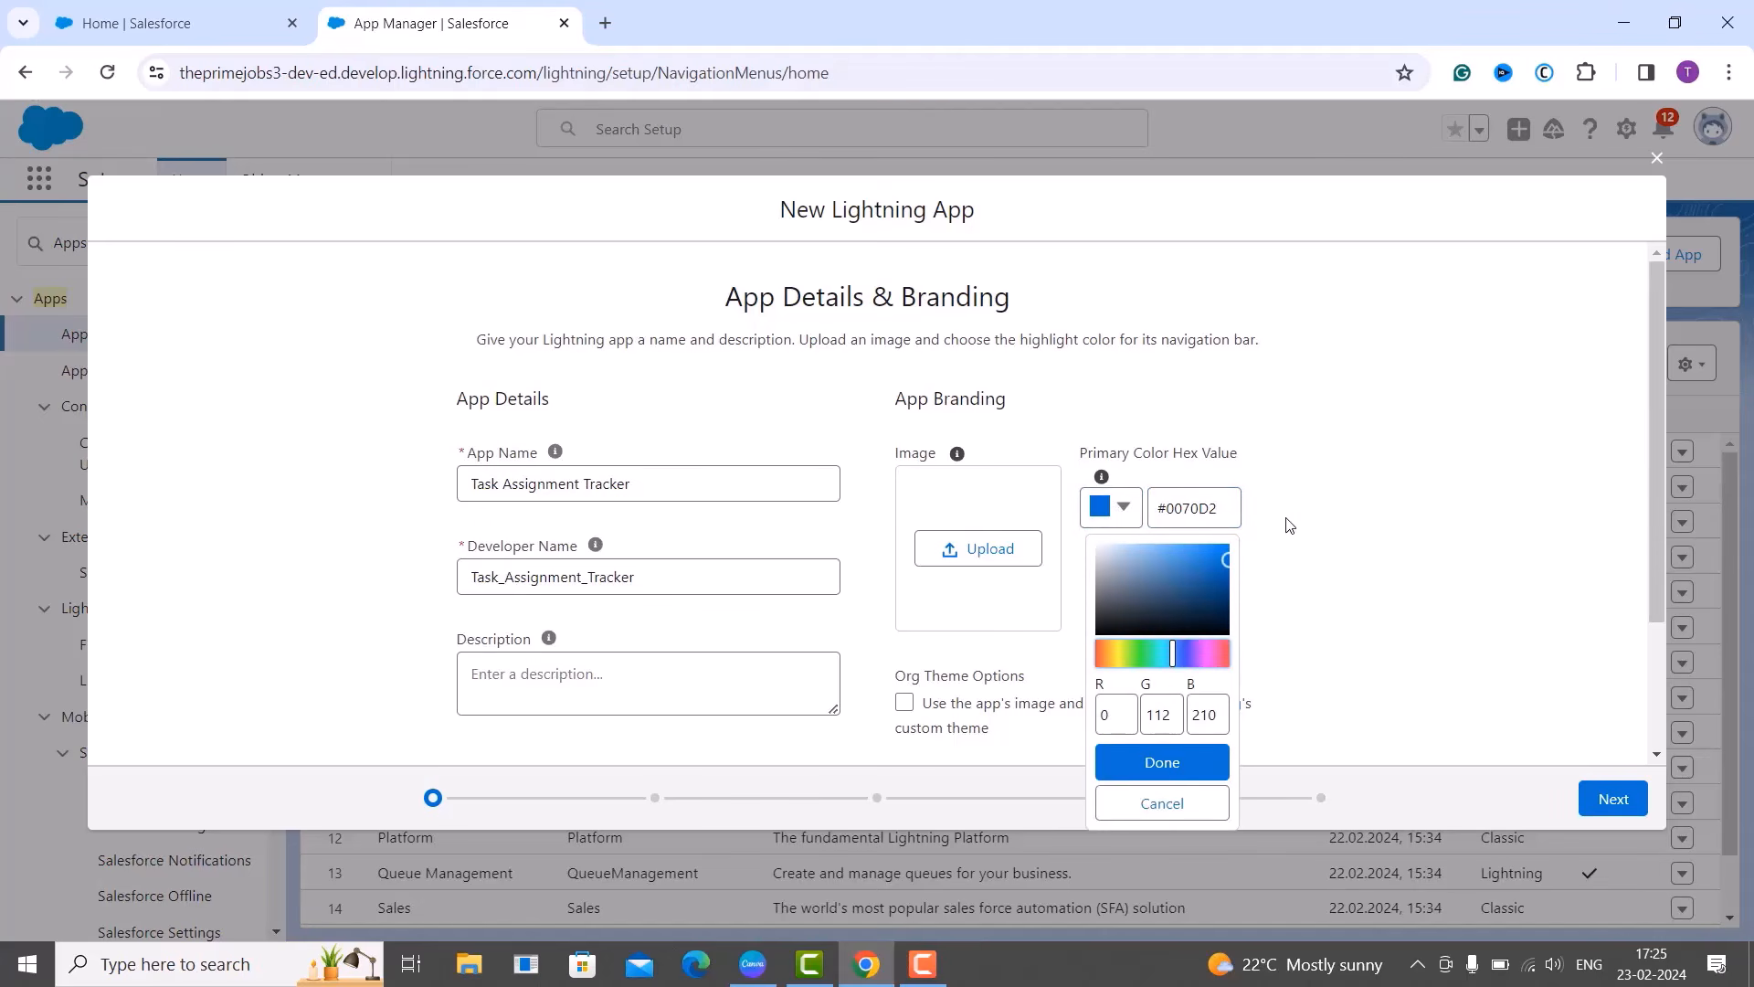
click(1261, 521)
click(1229, 504)
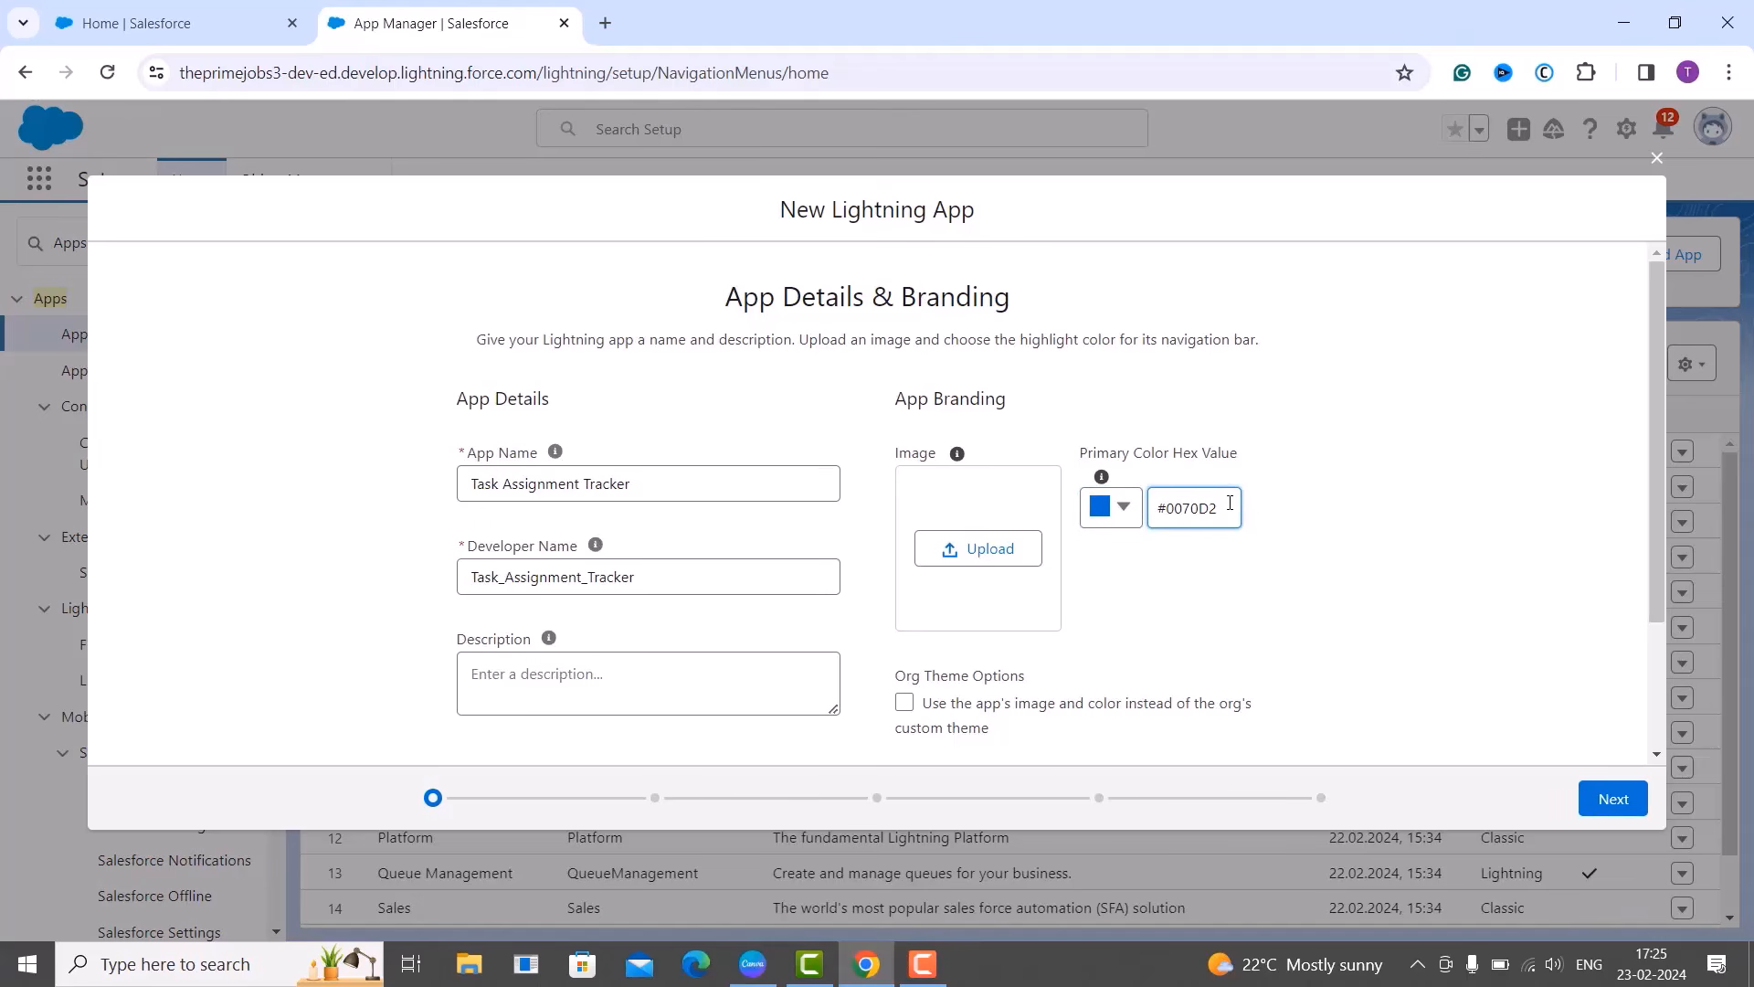
key(BackSpace)
key(BackSpace)
key(BackSpace)
key(BackSpace)
key(BackSpace)
key(BackSpace)
text(AB215F)
click(1374, 556)
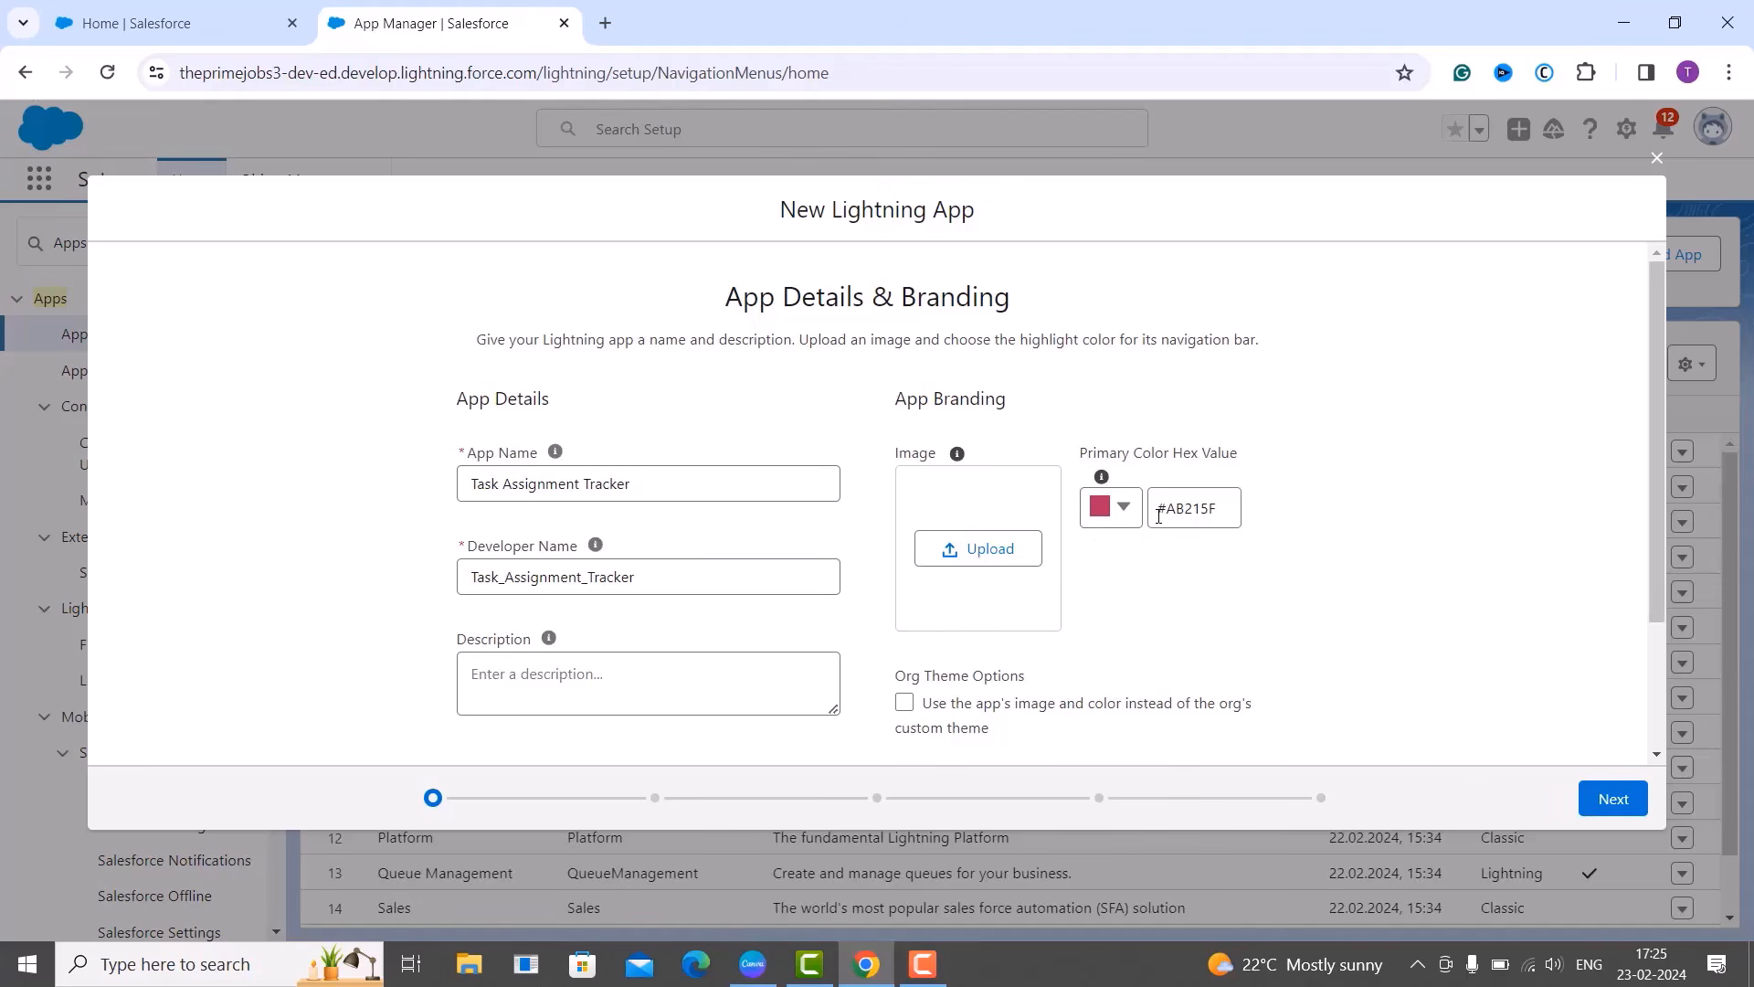
scroll(1177, 513, down, 2)
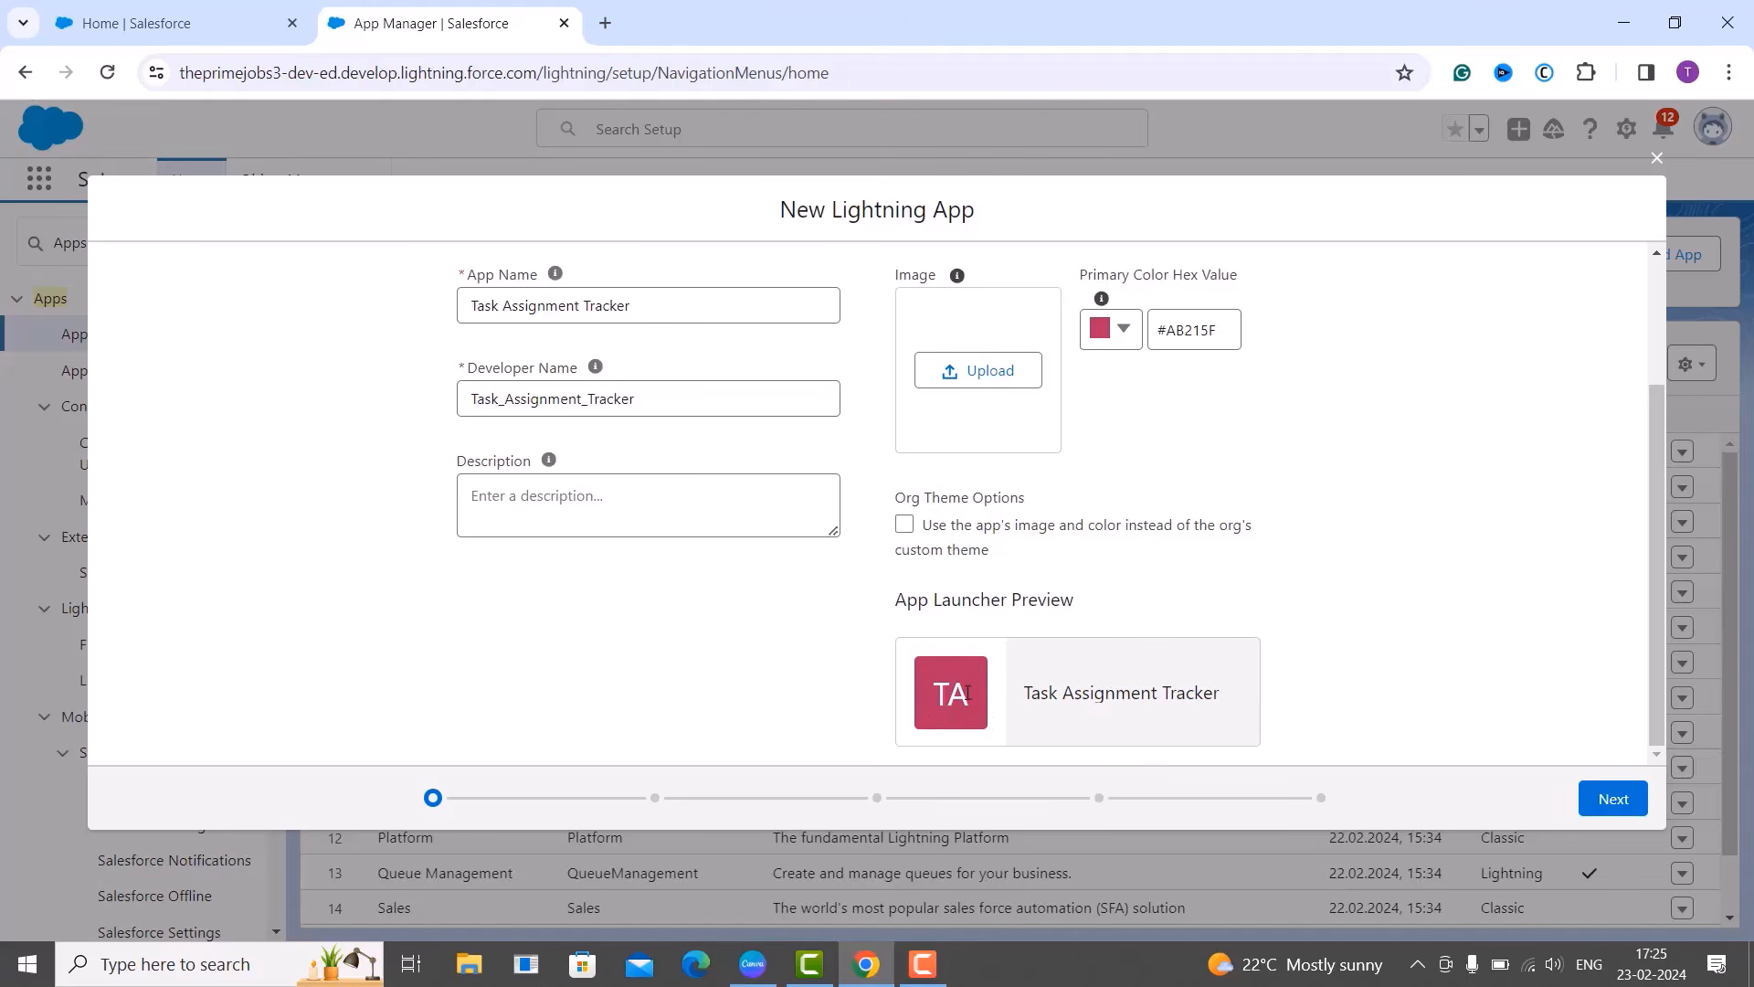
scroll(966, 699, up, 2)
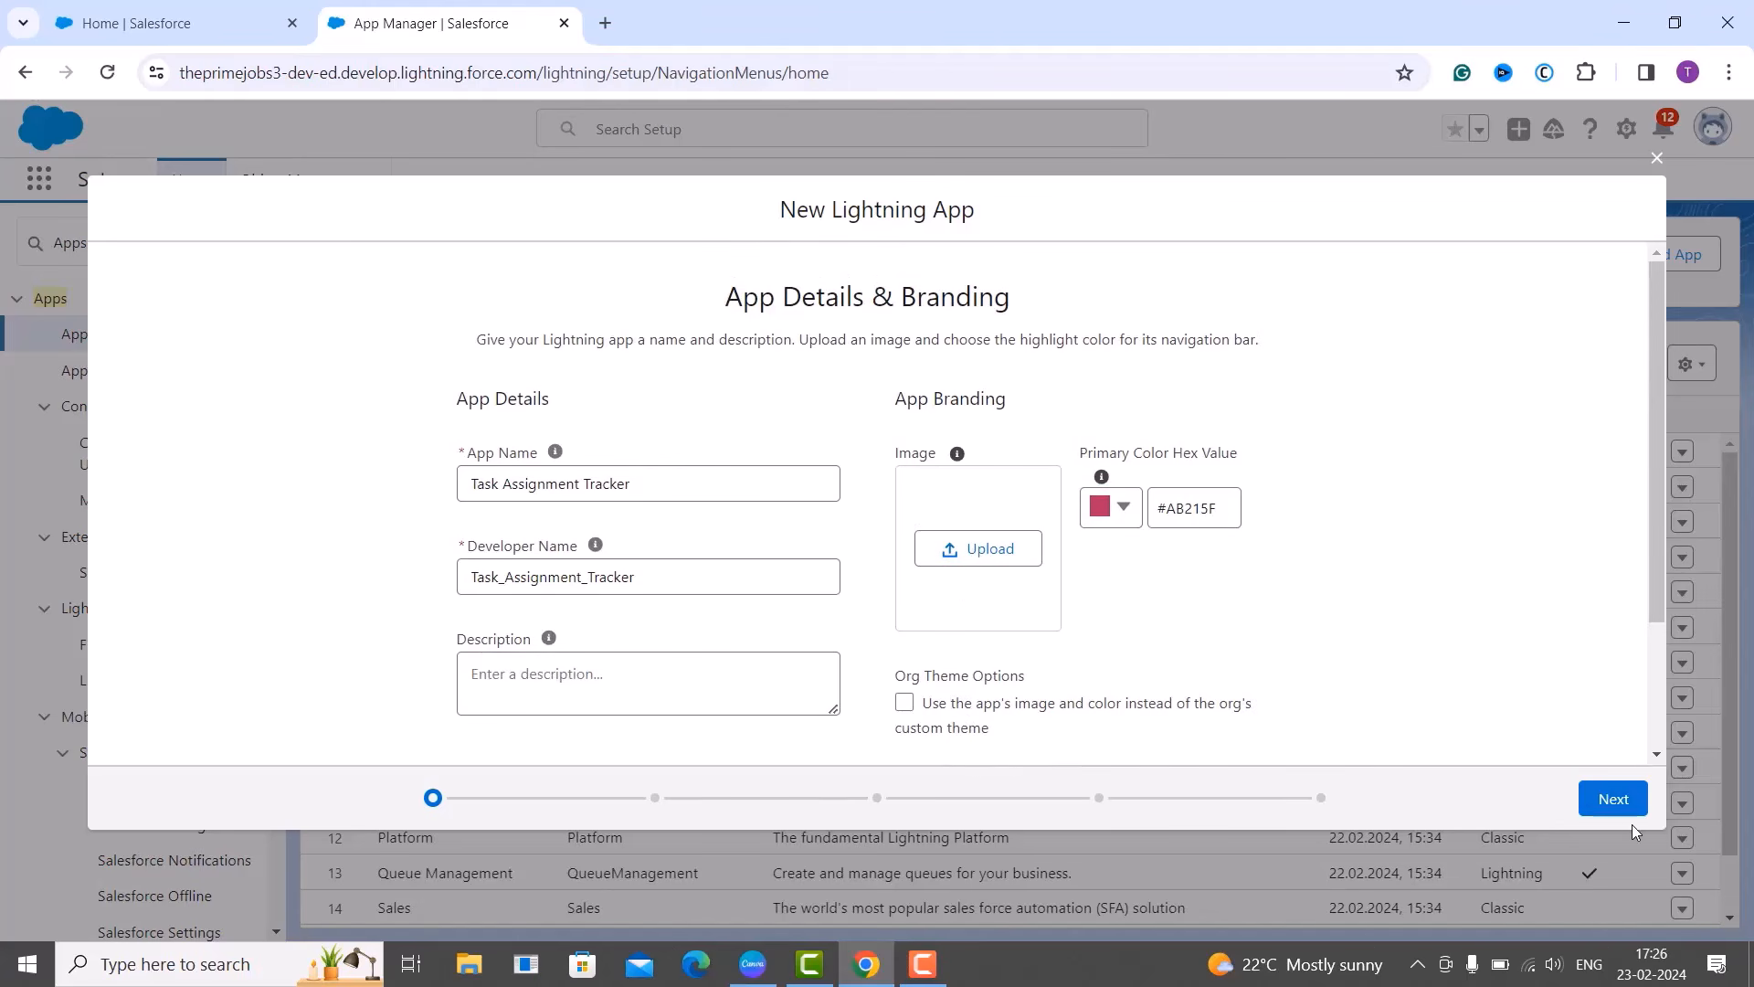
Advance from App Details & Branding to the App Options step.
click(1613, 800)
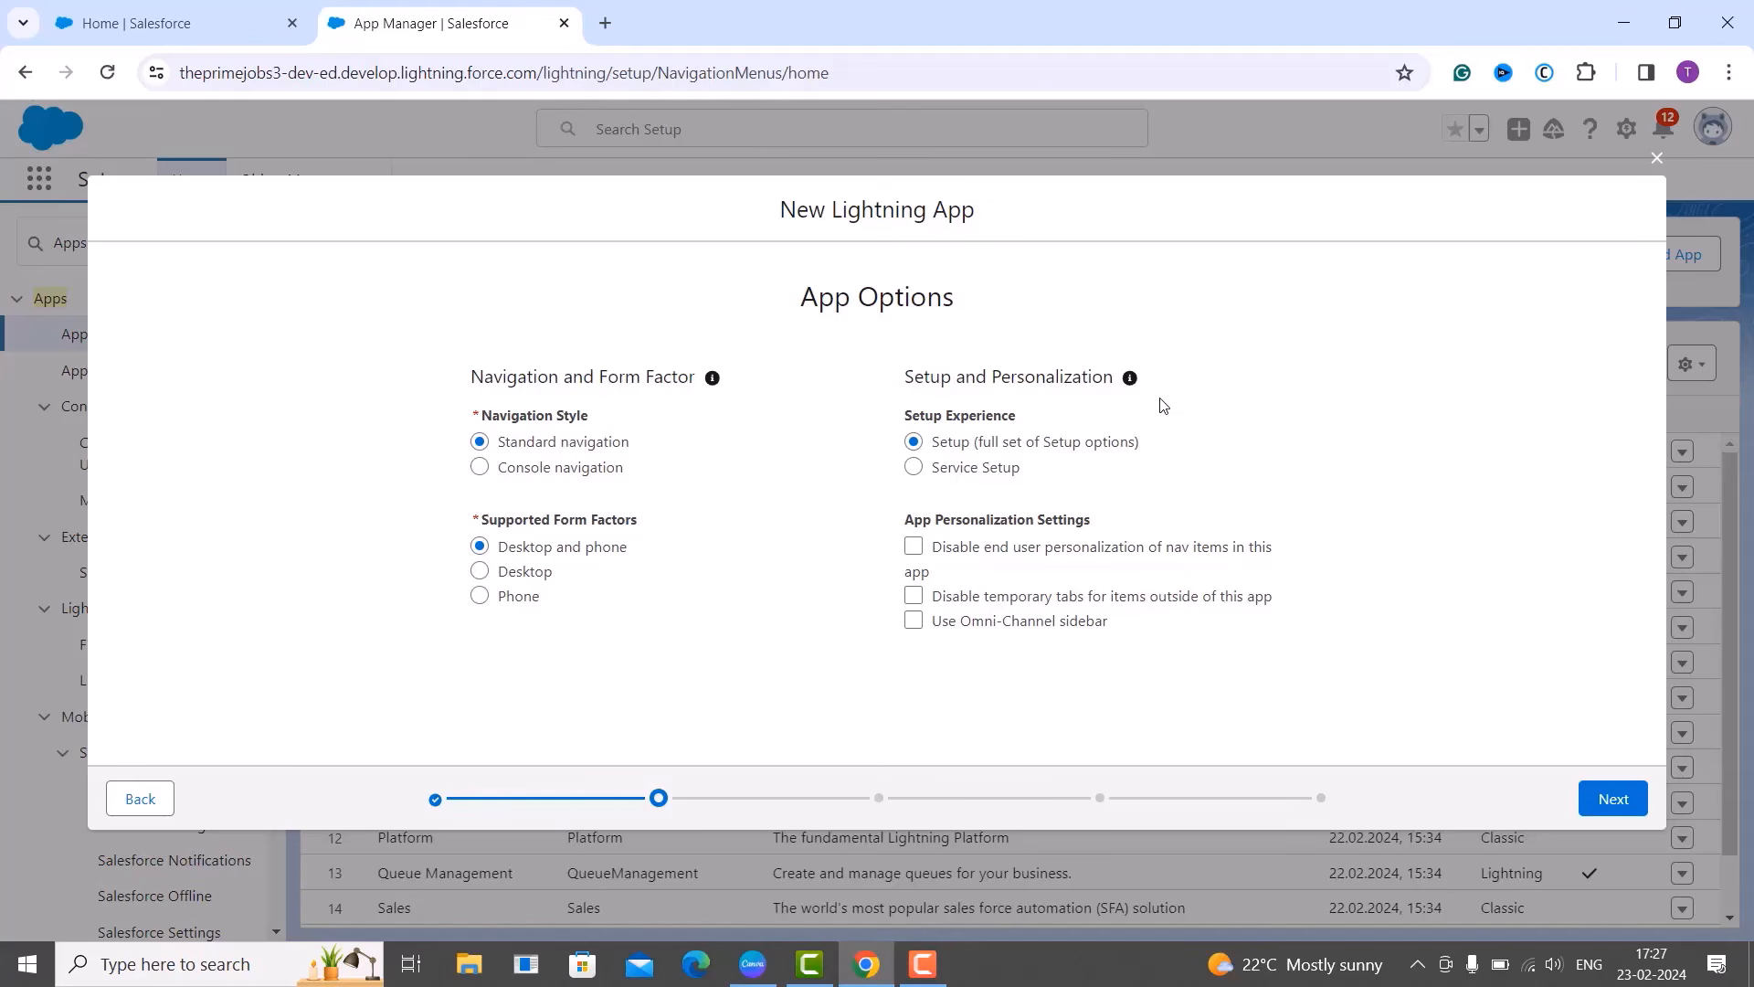
Keep Standard navigation and Desktop and phone, continuing to Utility Items (Desktop Only).
mouse_move(1158, 441)
click(1609, 807)
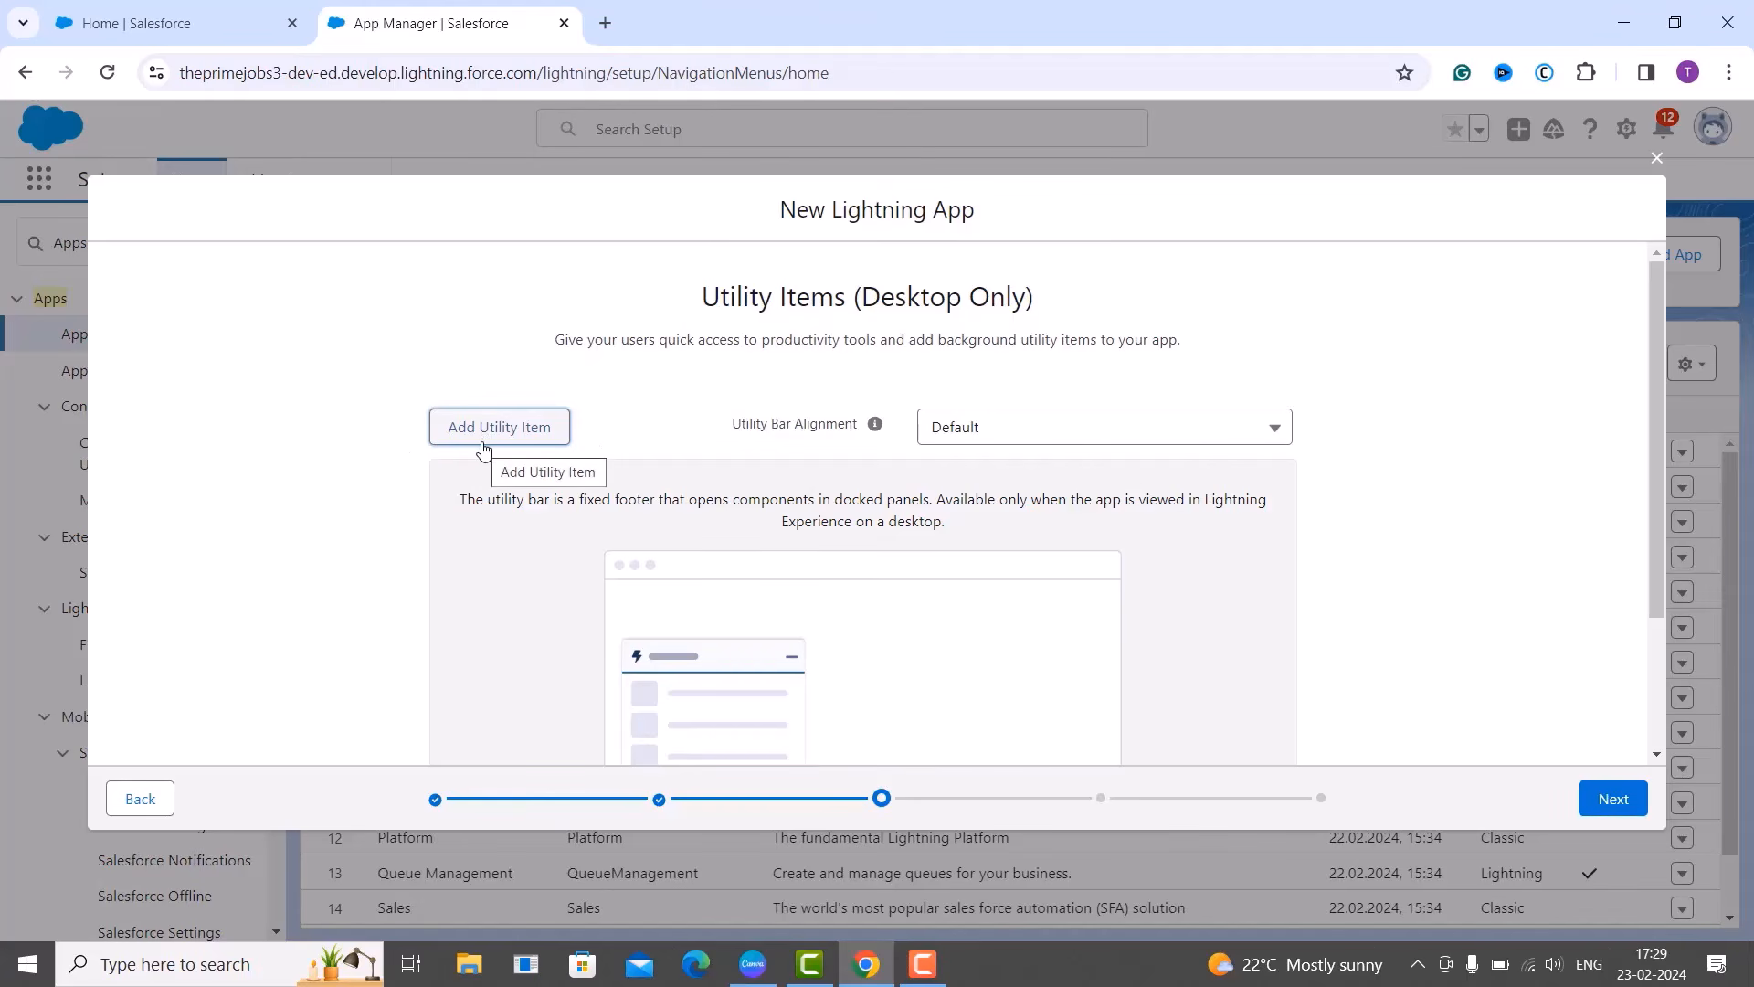
scroll(513, 488, down, 2)
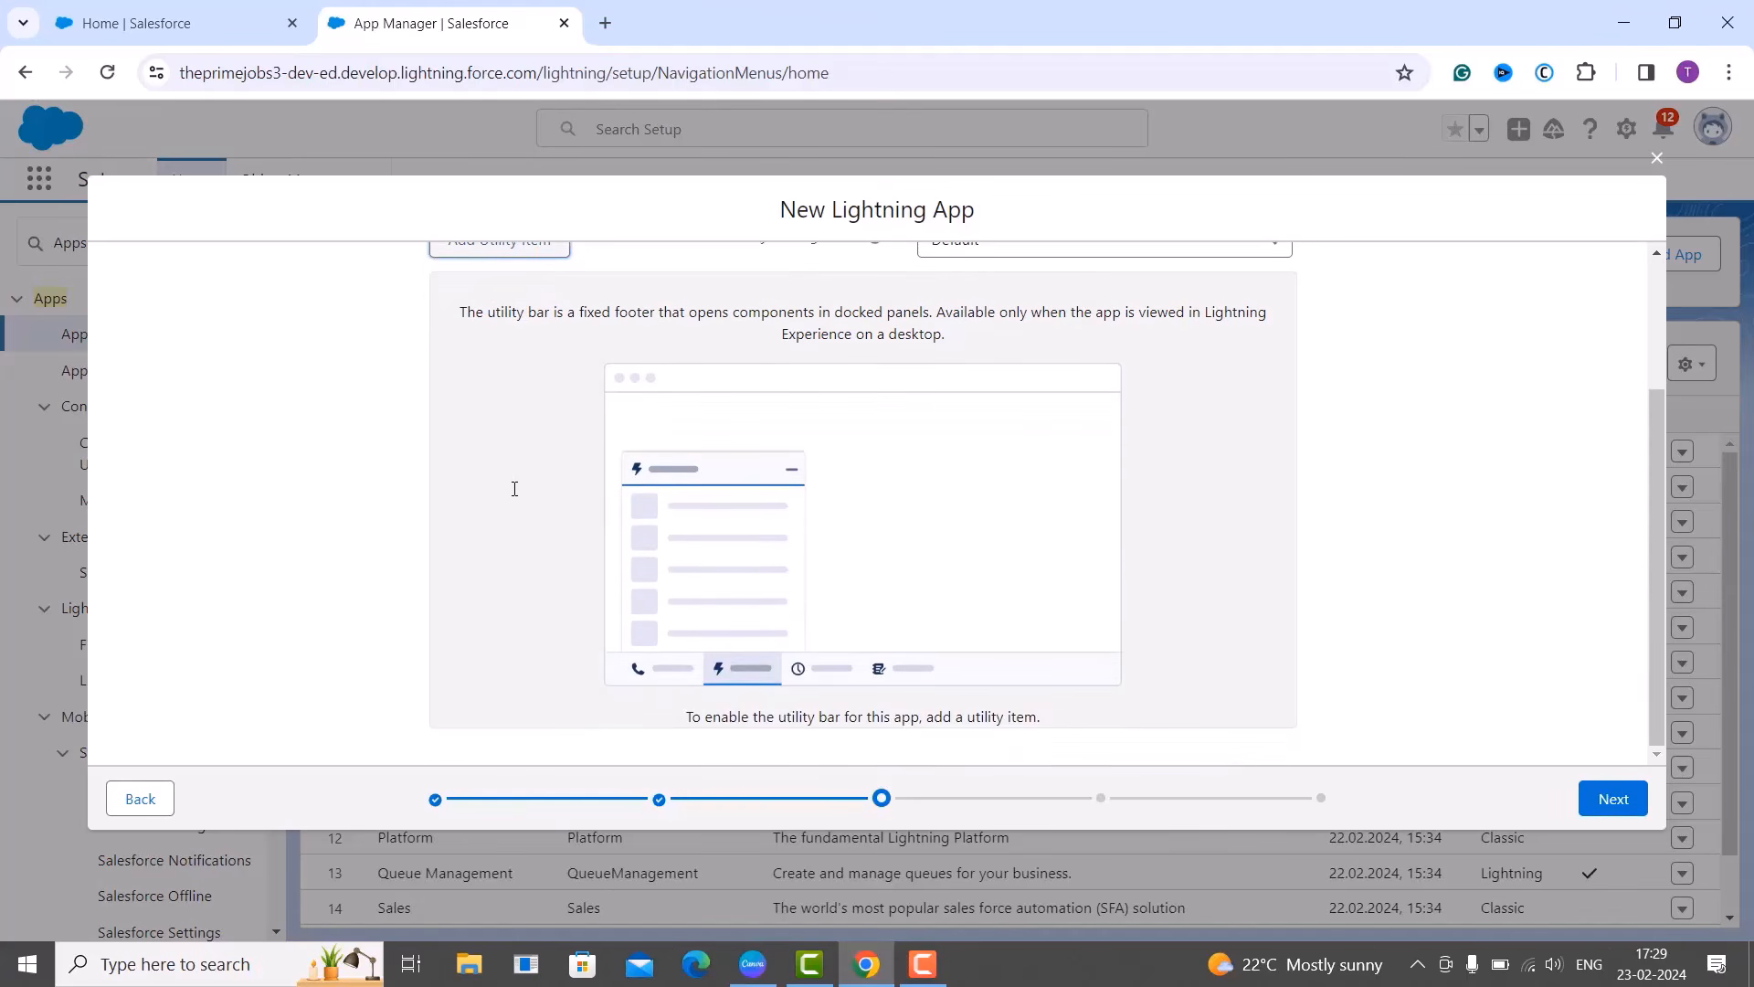
scroll(513, 489, up, 2)
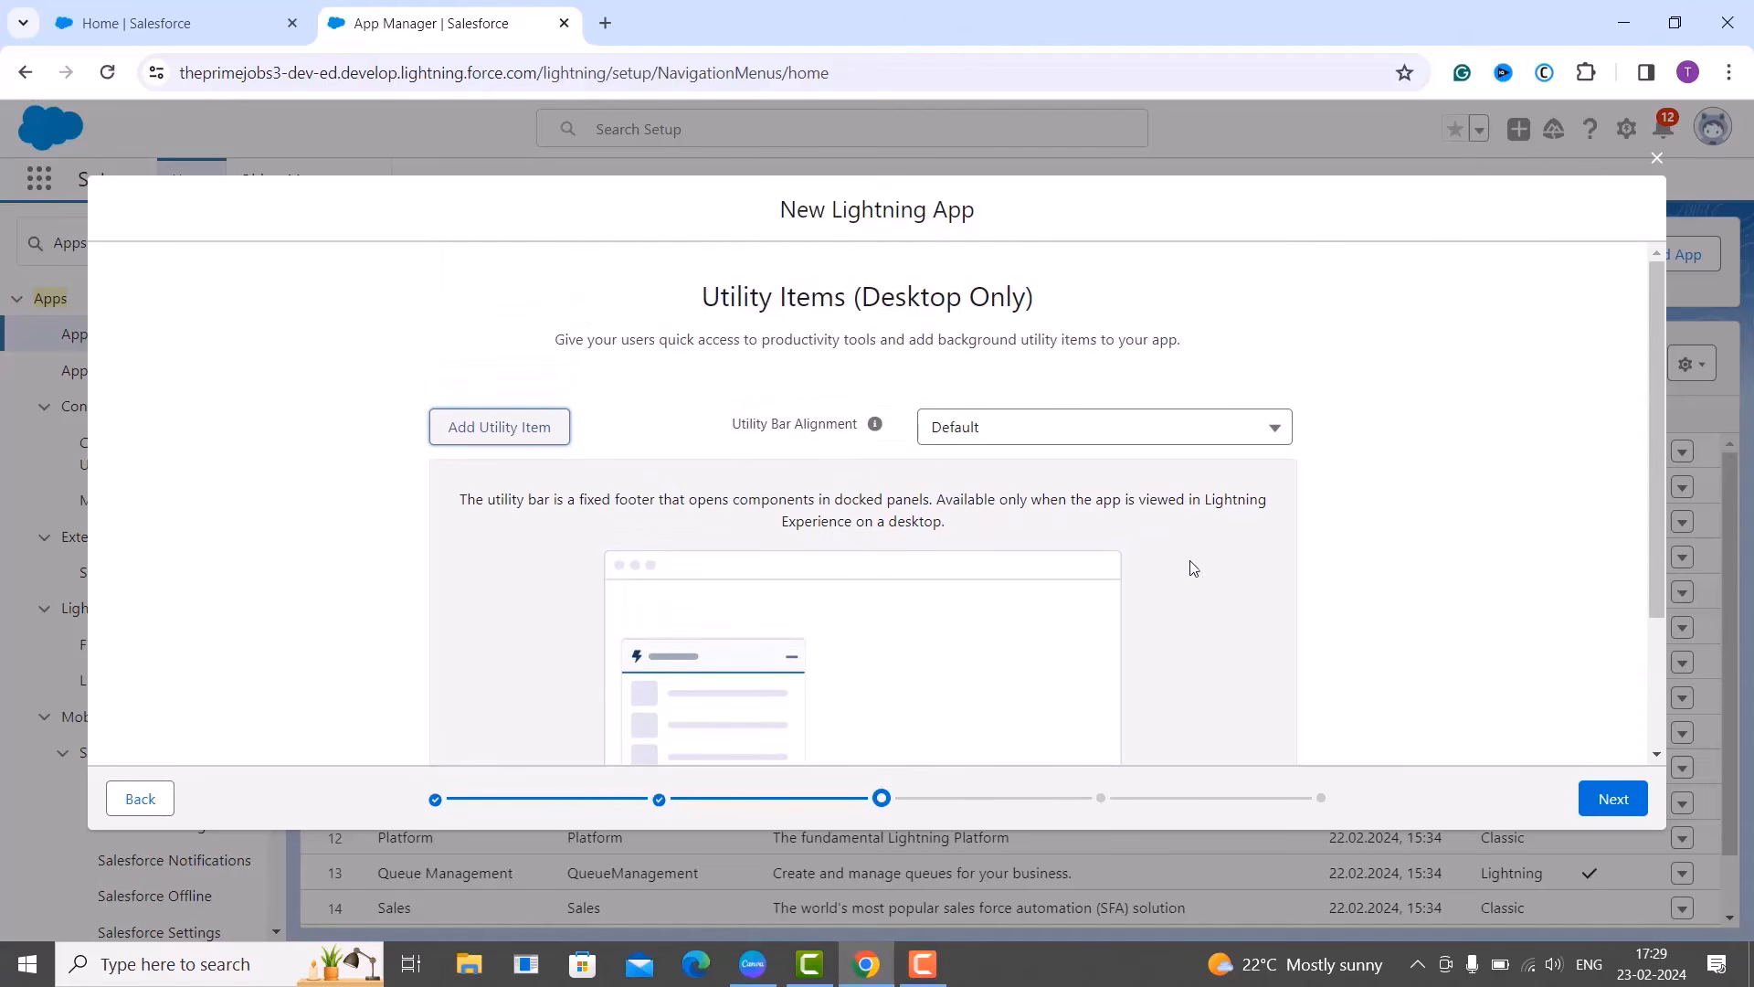
Leave the utility bar empty and continue to the Navigation Items step.
click(1626, 798)
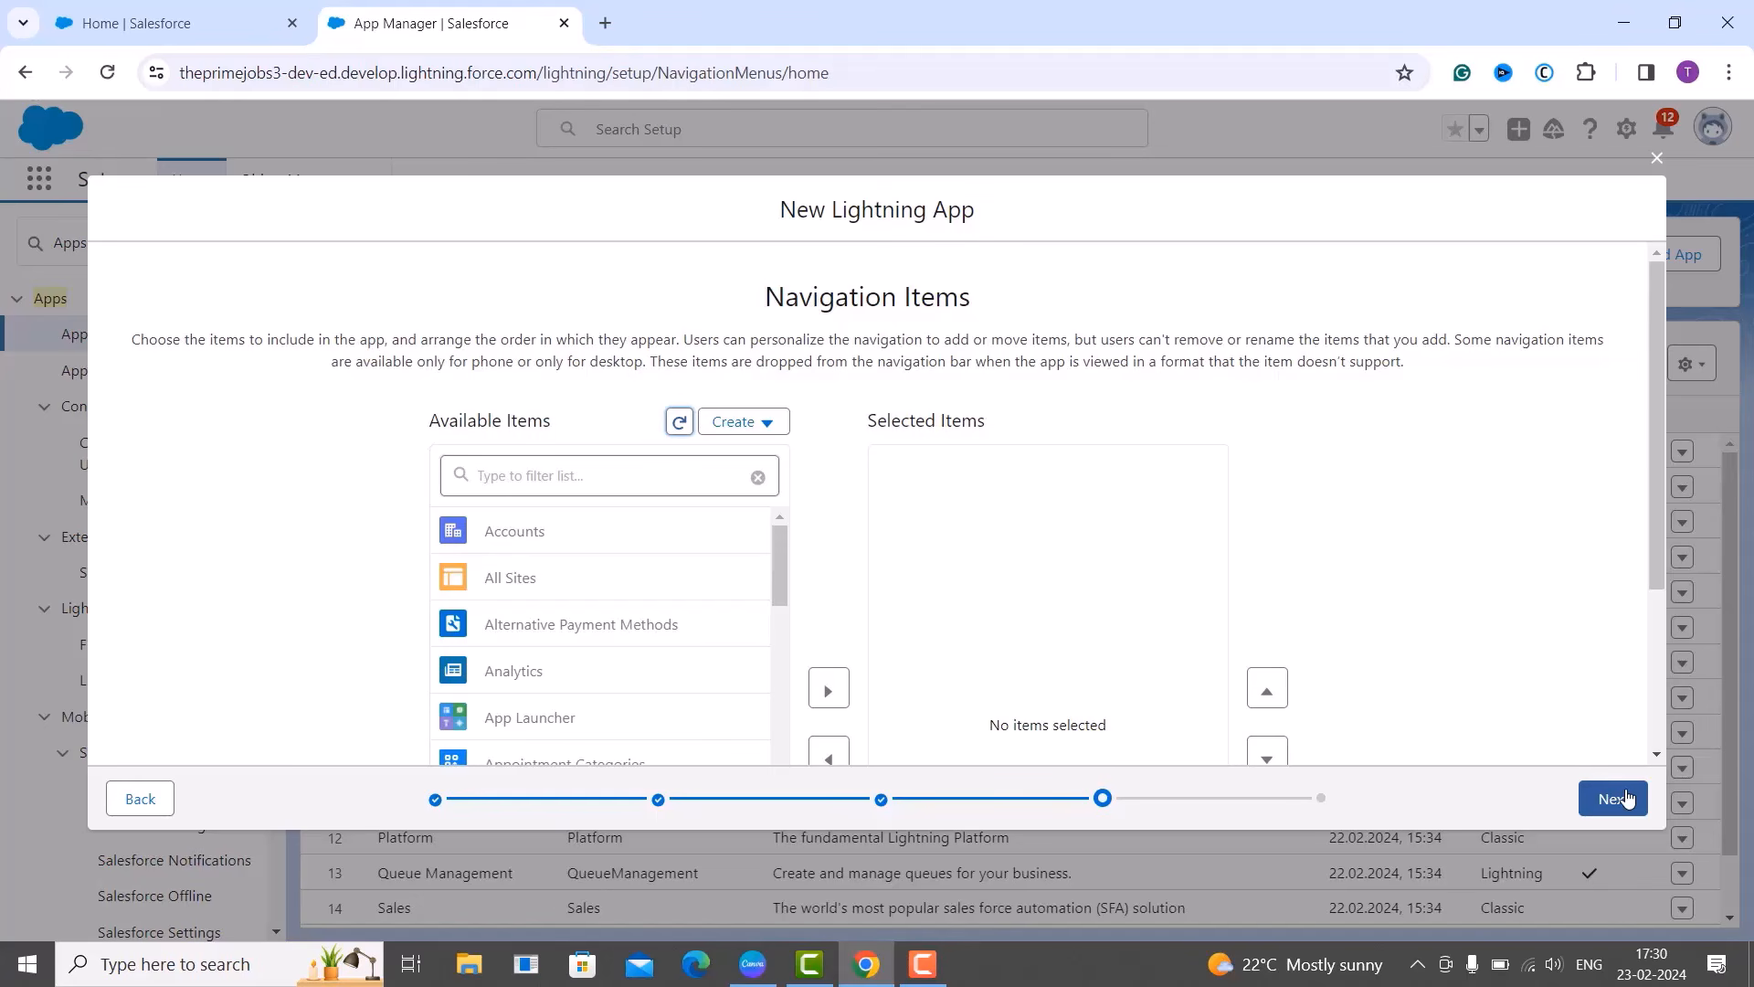
scroll(836, 639, down, 1)
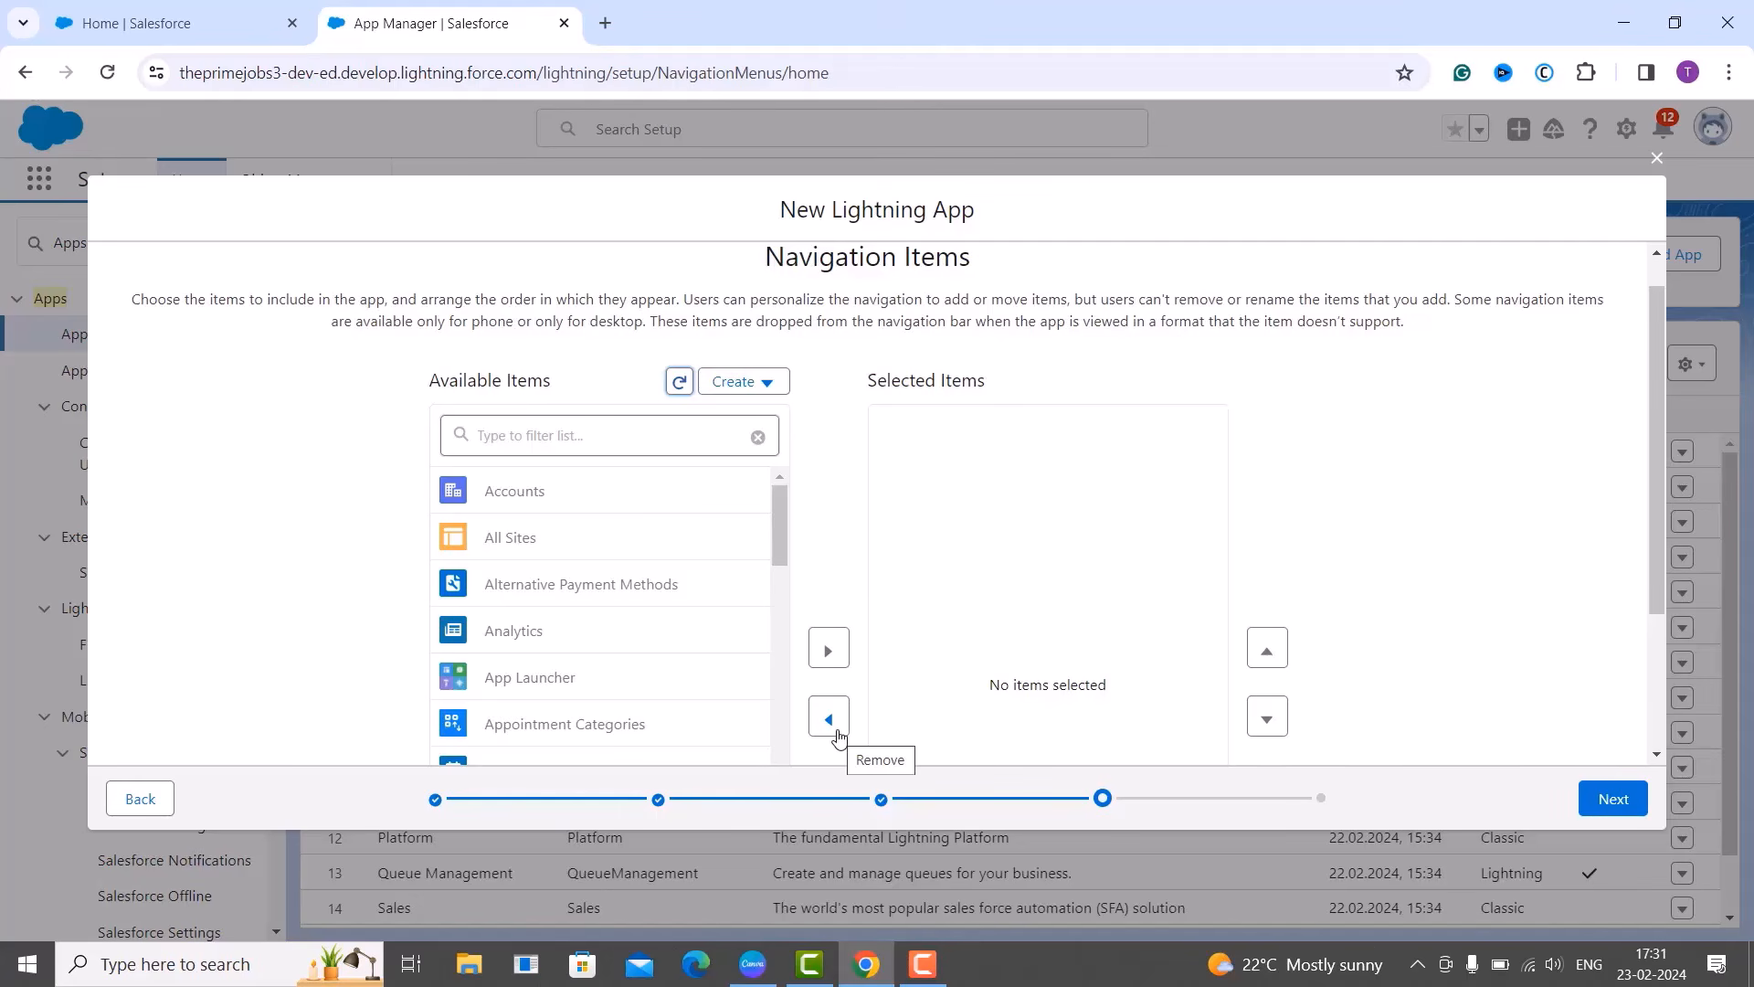
Leave Selected Items empty and continue to the User Profiles step.
click(1622, 801)
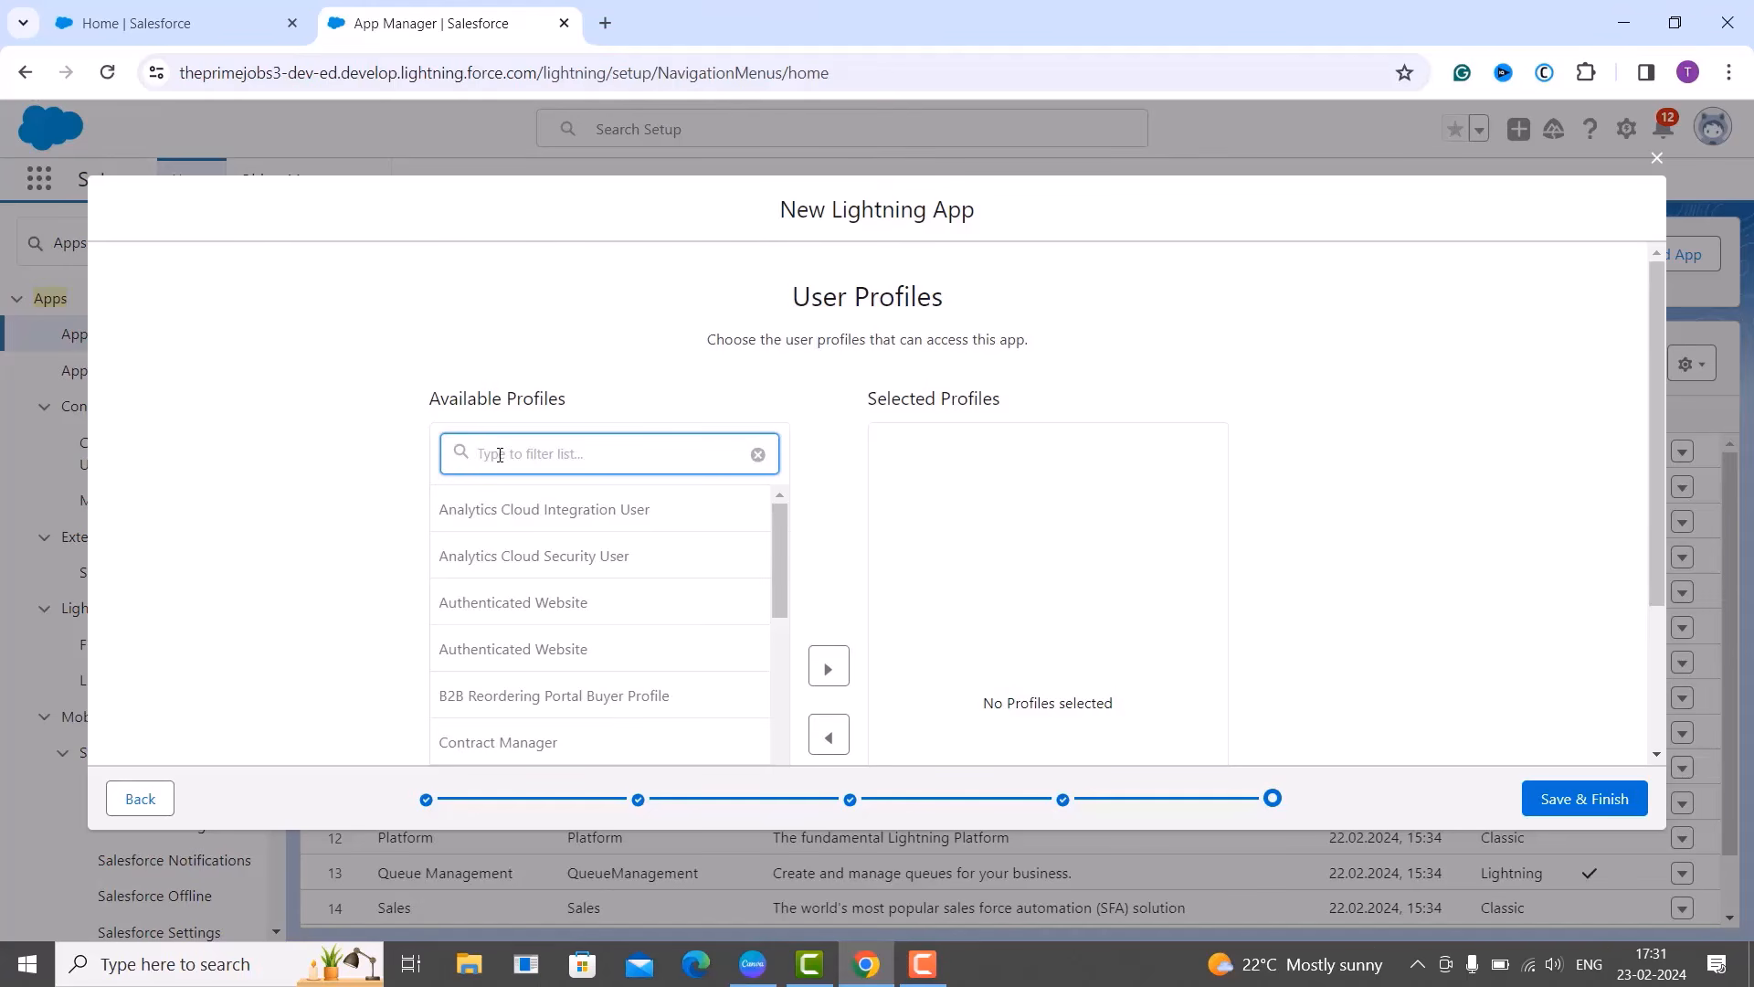
Search 'System a' and move System Administrator into Selected Profiles.
text(System a)
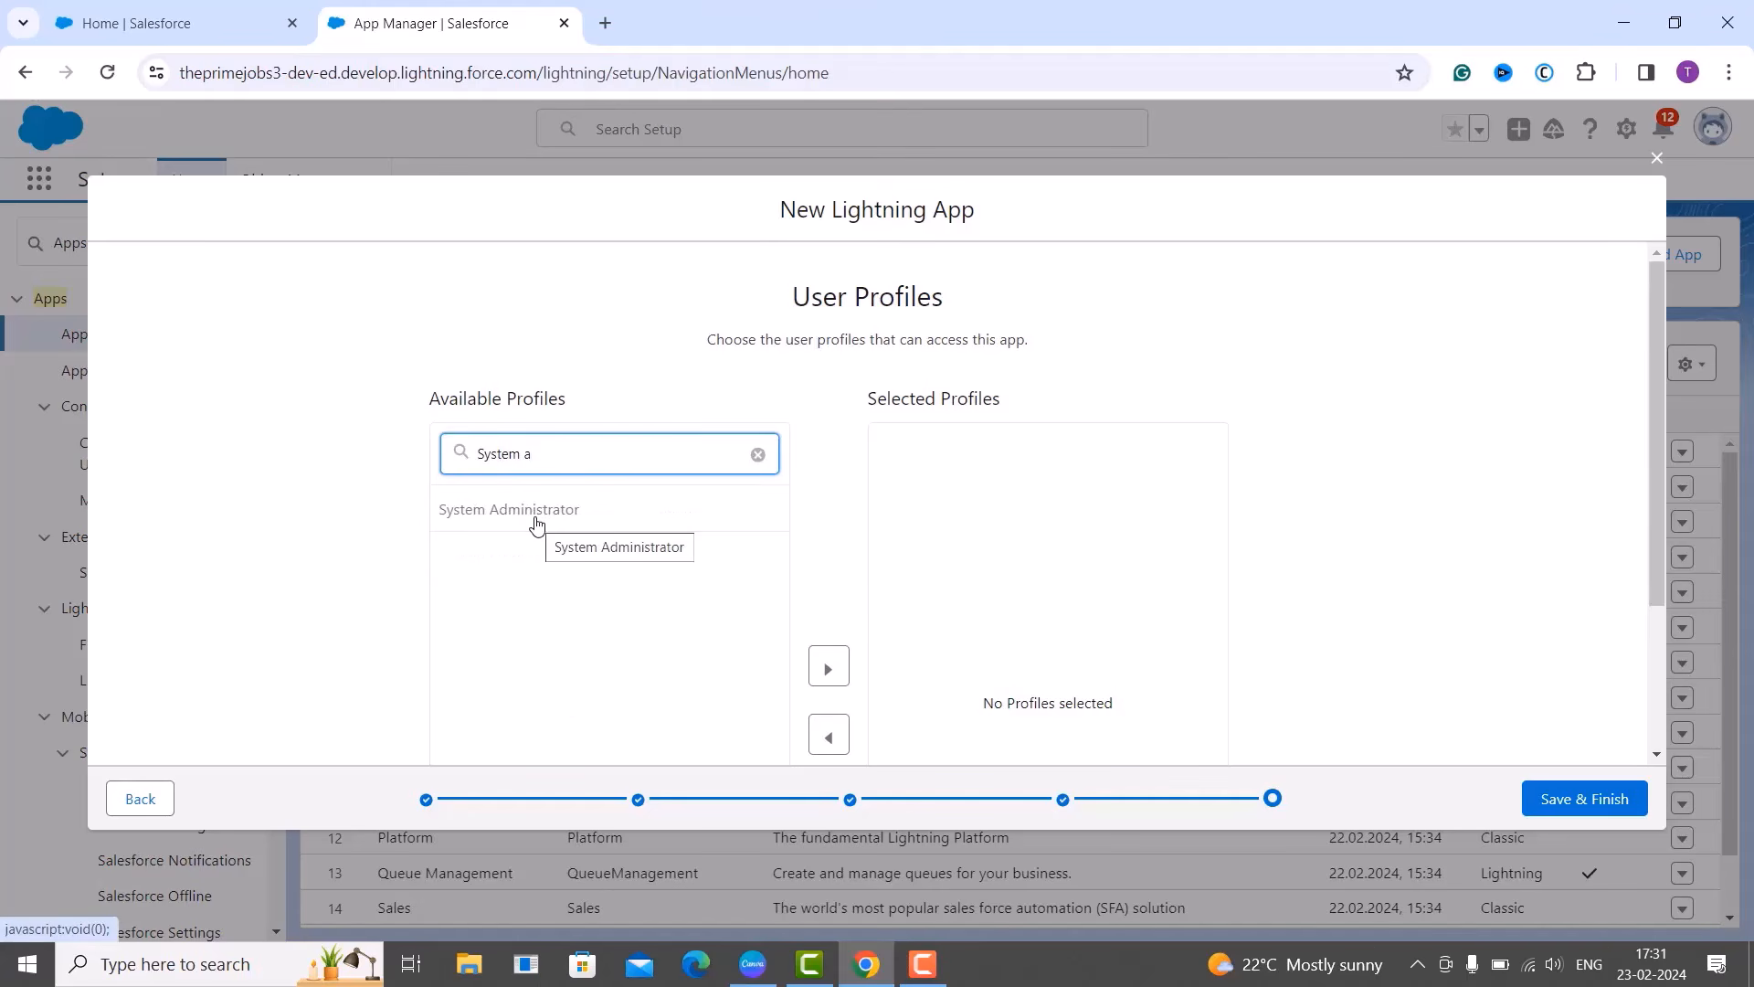
click(535, 521)
scroll(535, 523, down, 2)
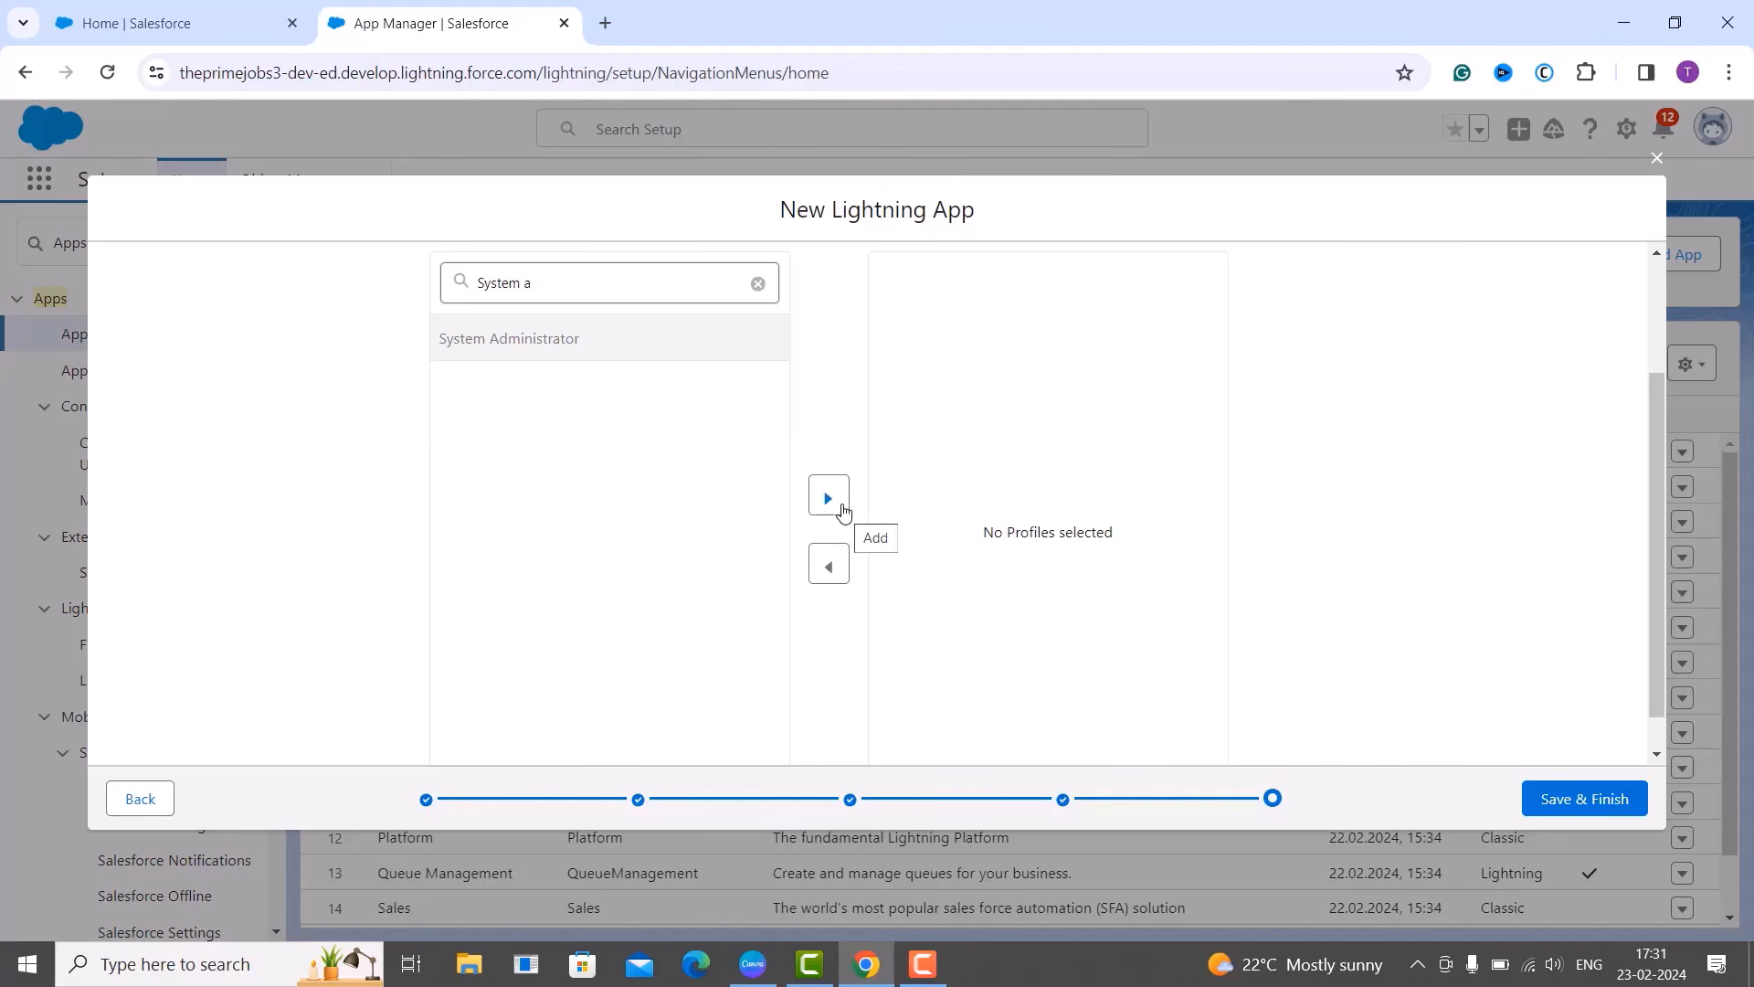
click(840, 510)
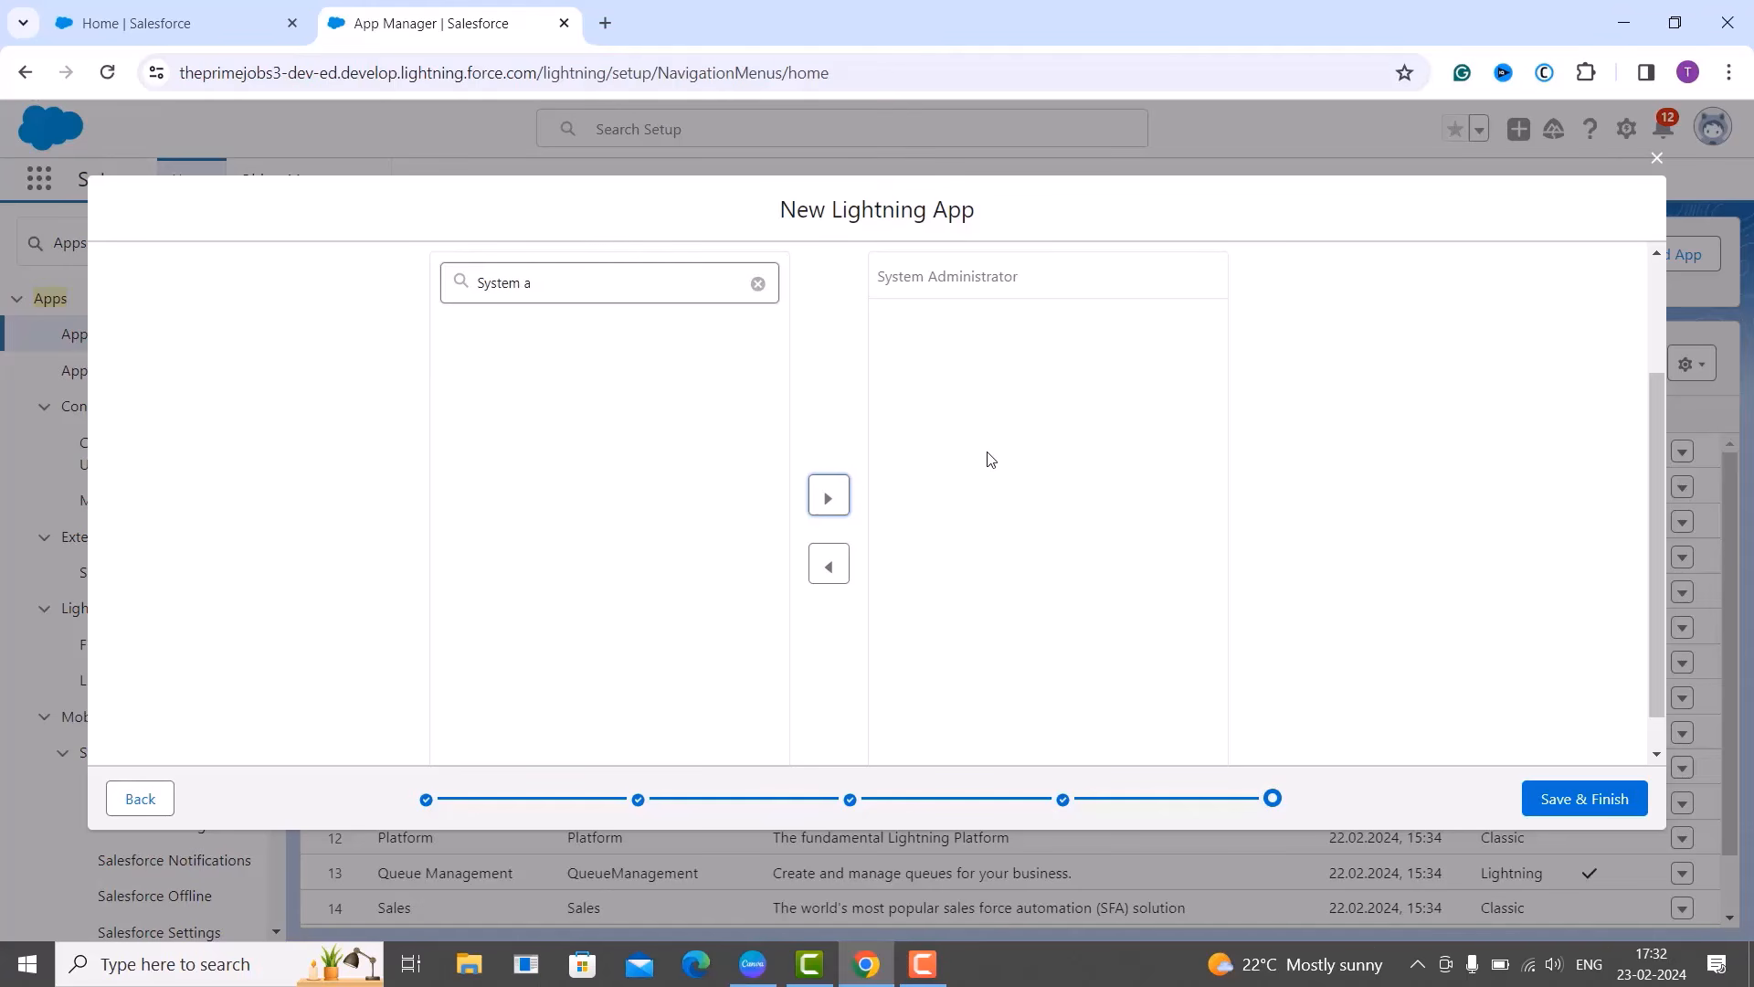
scroll(1484, 500, up, 3)
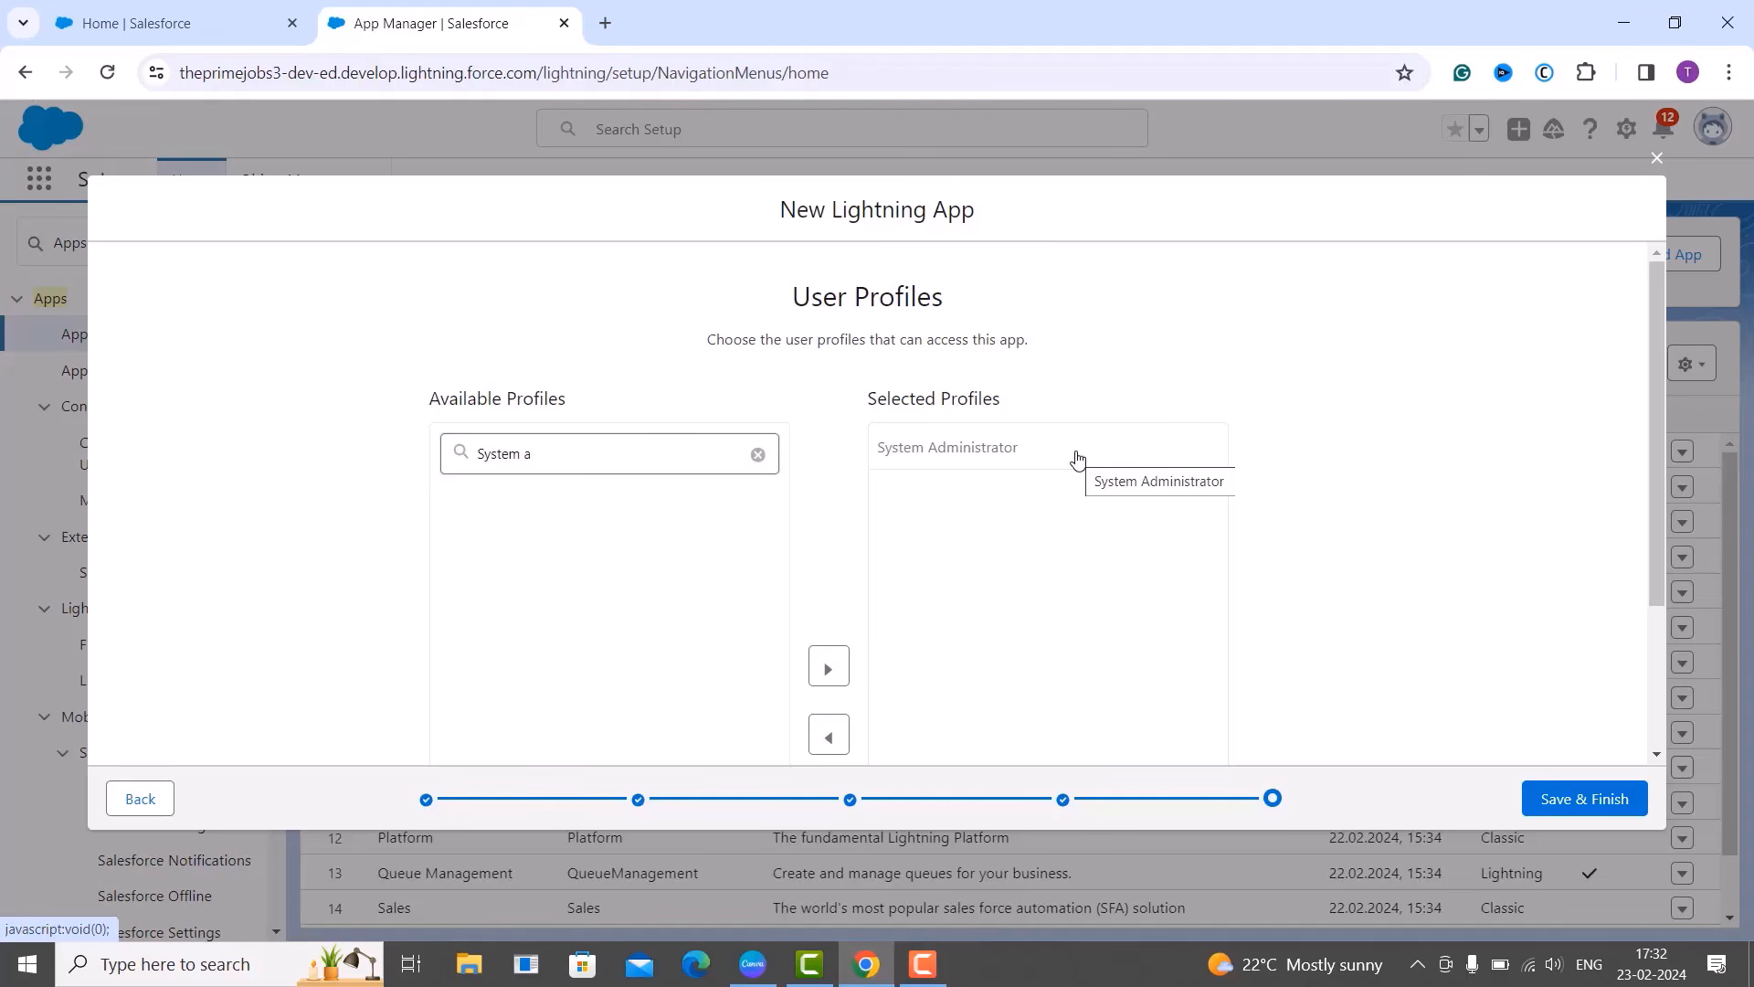
Finish the wizard, confirm Task Assignment Tracker appears in App Manager, and advance to the next slide.
click(1586, 804)
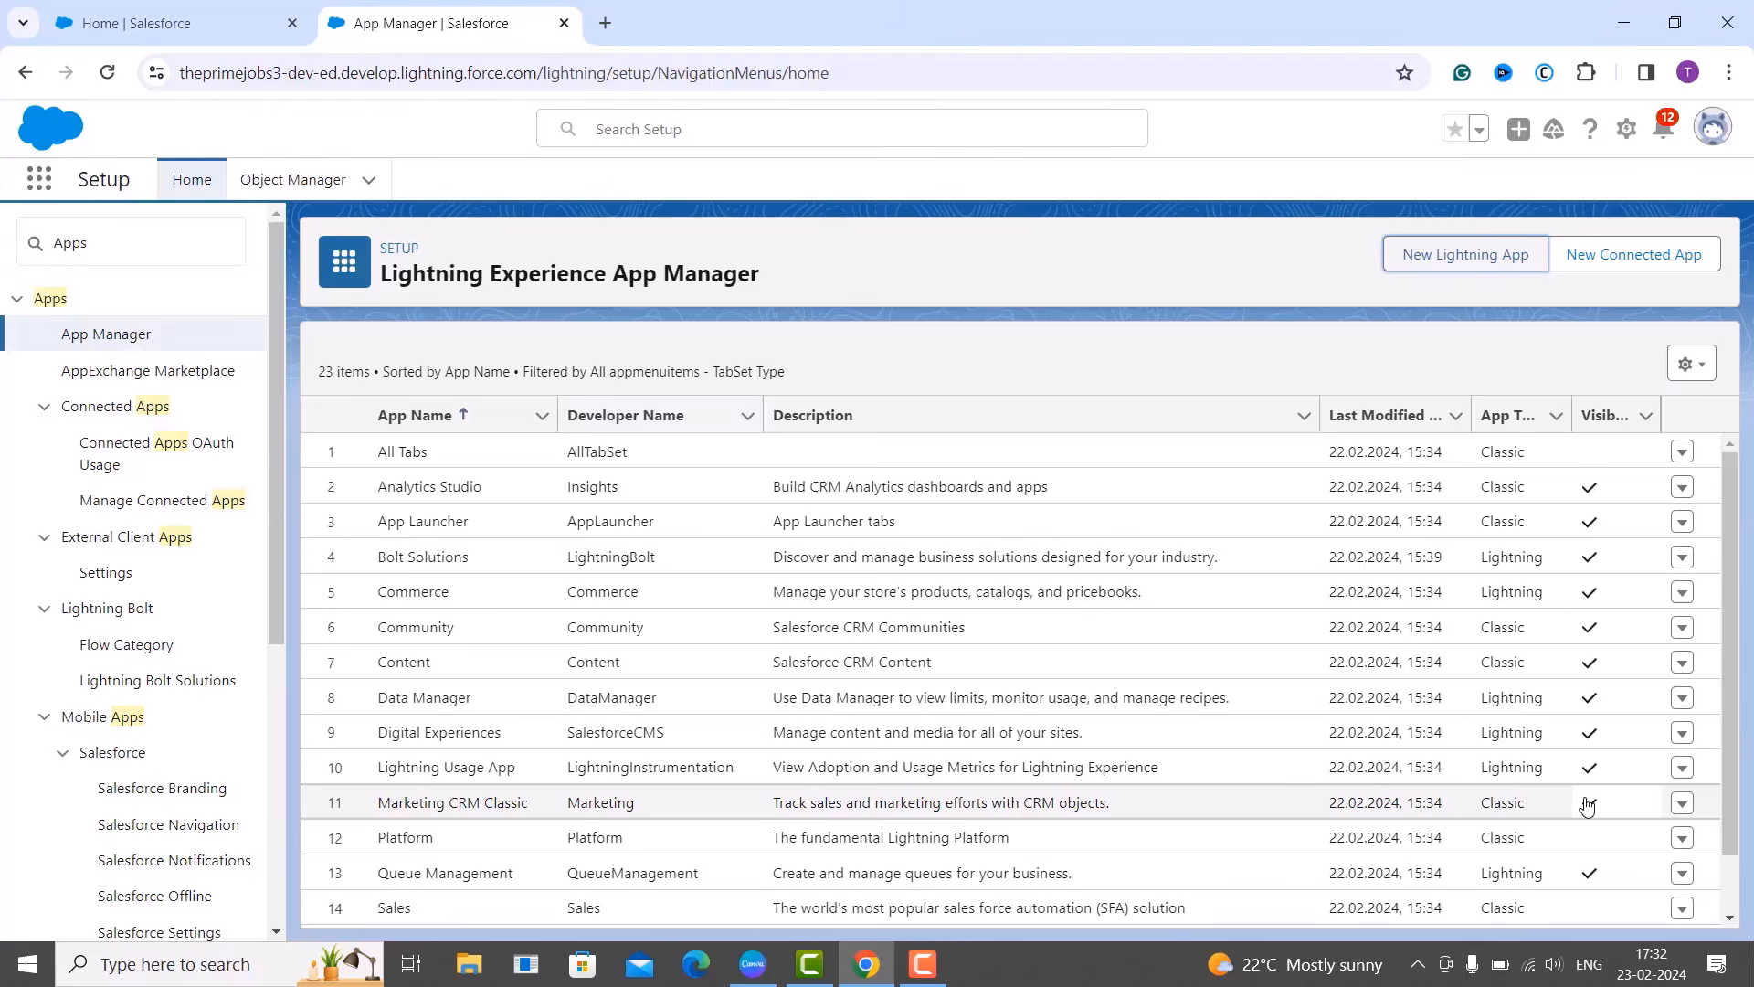
scroll(1398, 803, down, 4)
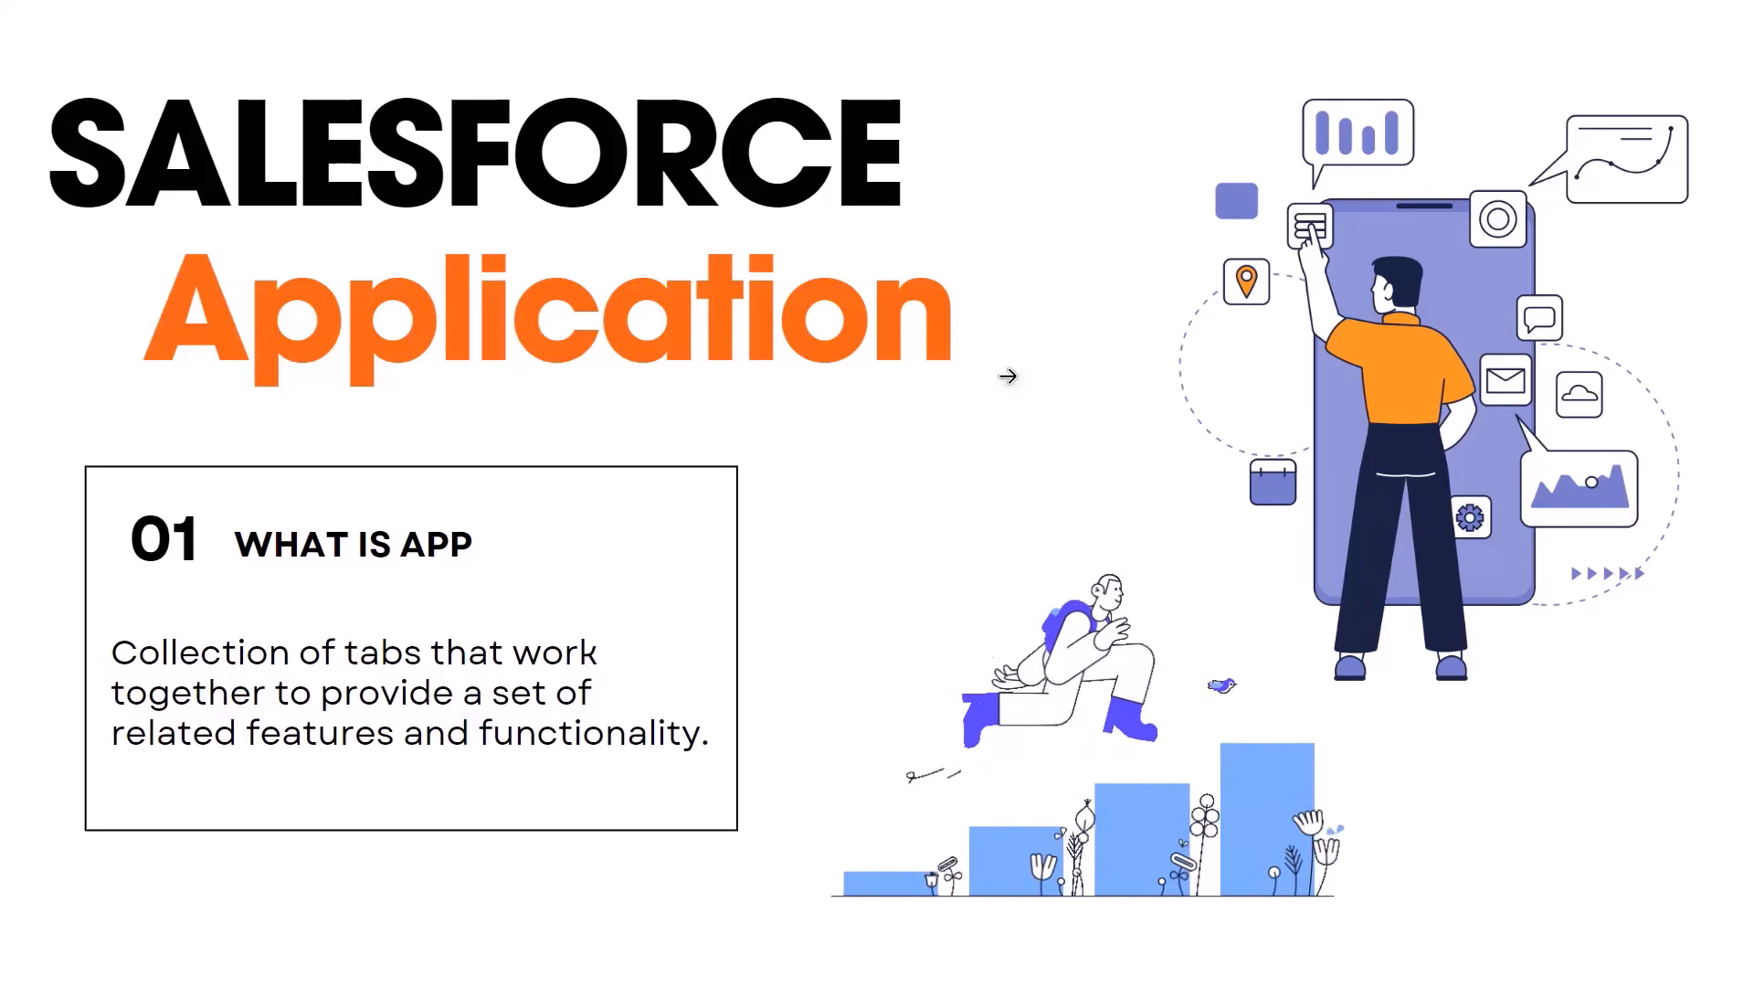
click(1030, 438)
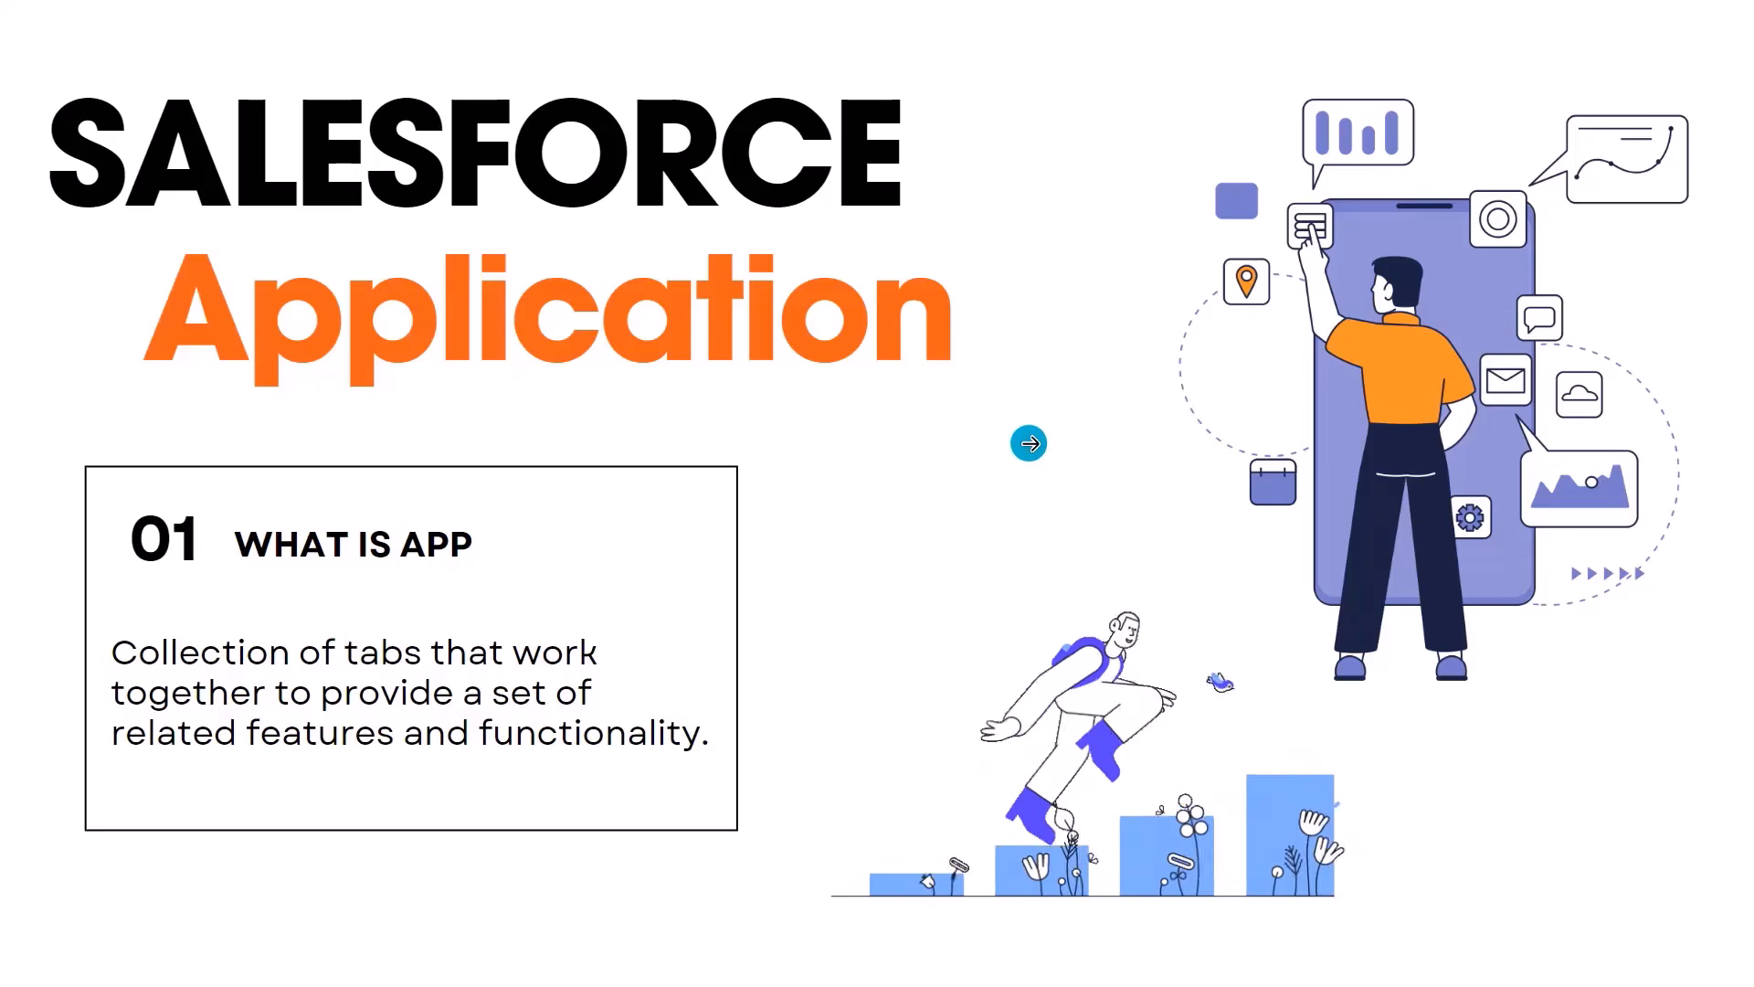
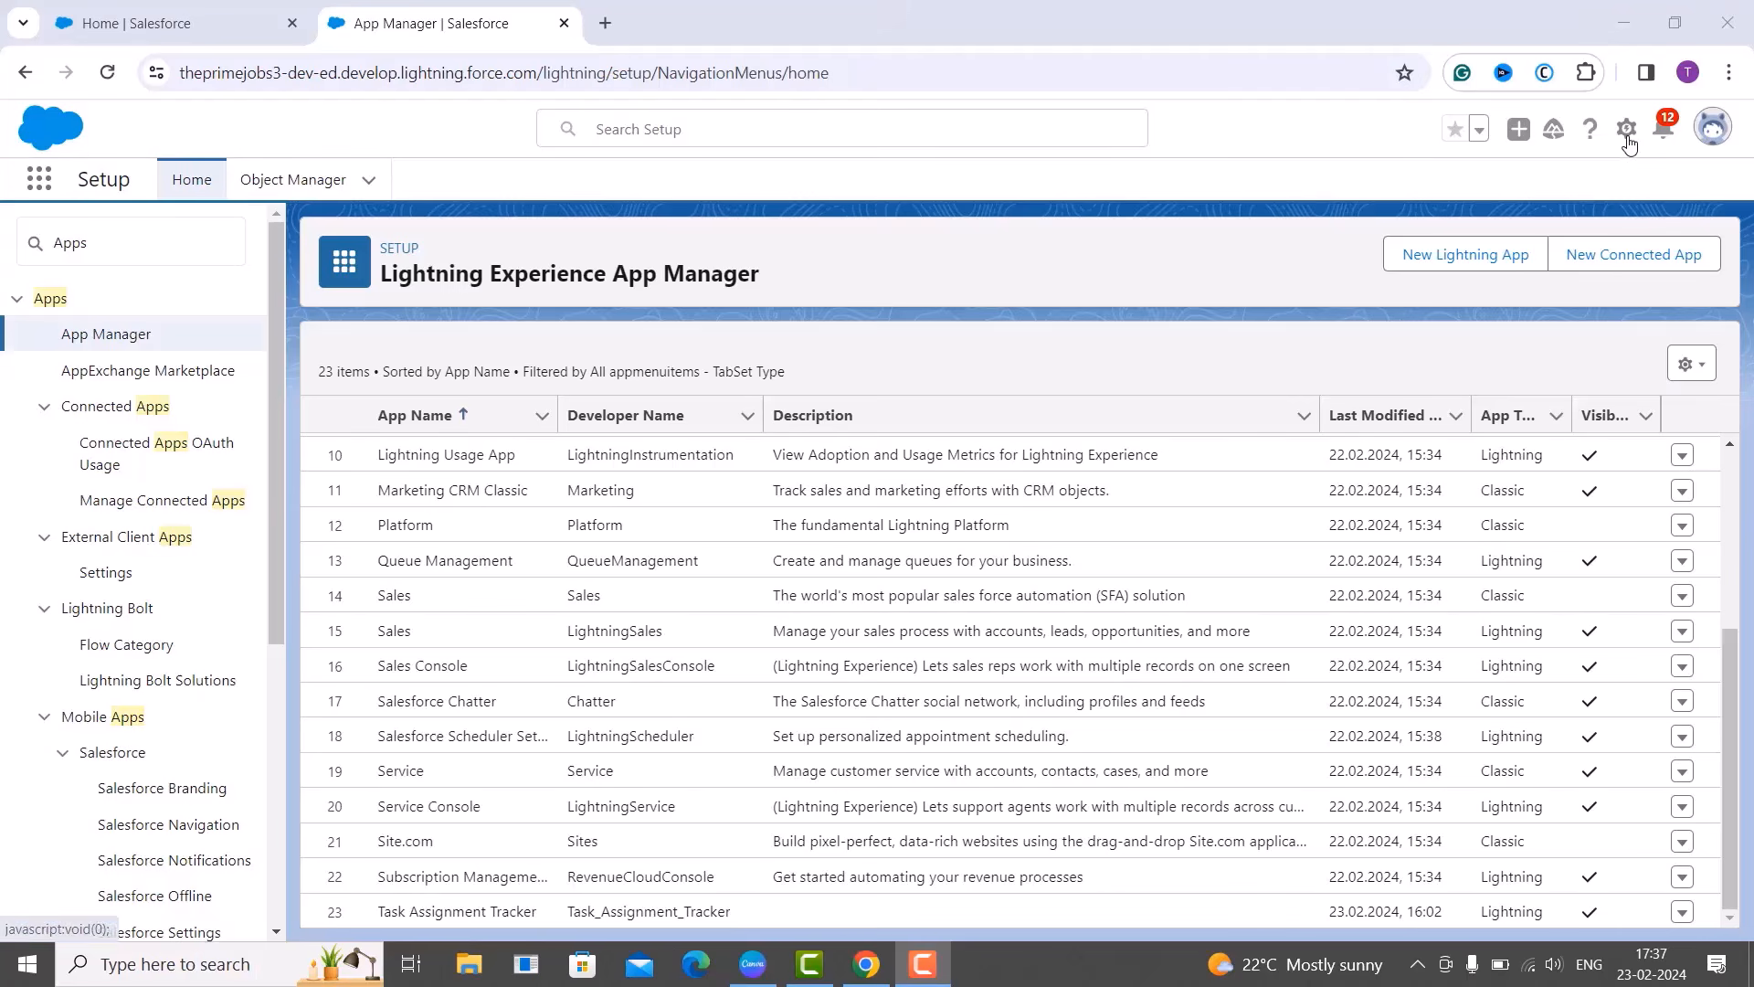
Open the gear menu from the App Manager page.
click(1627, 137)
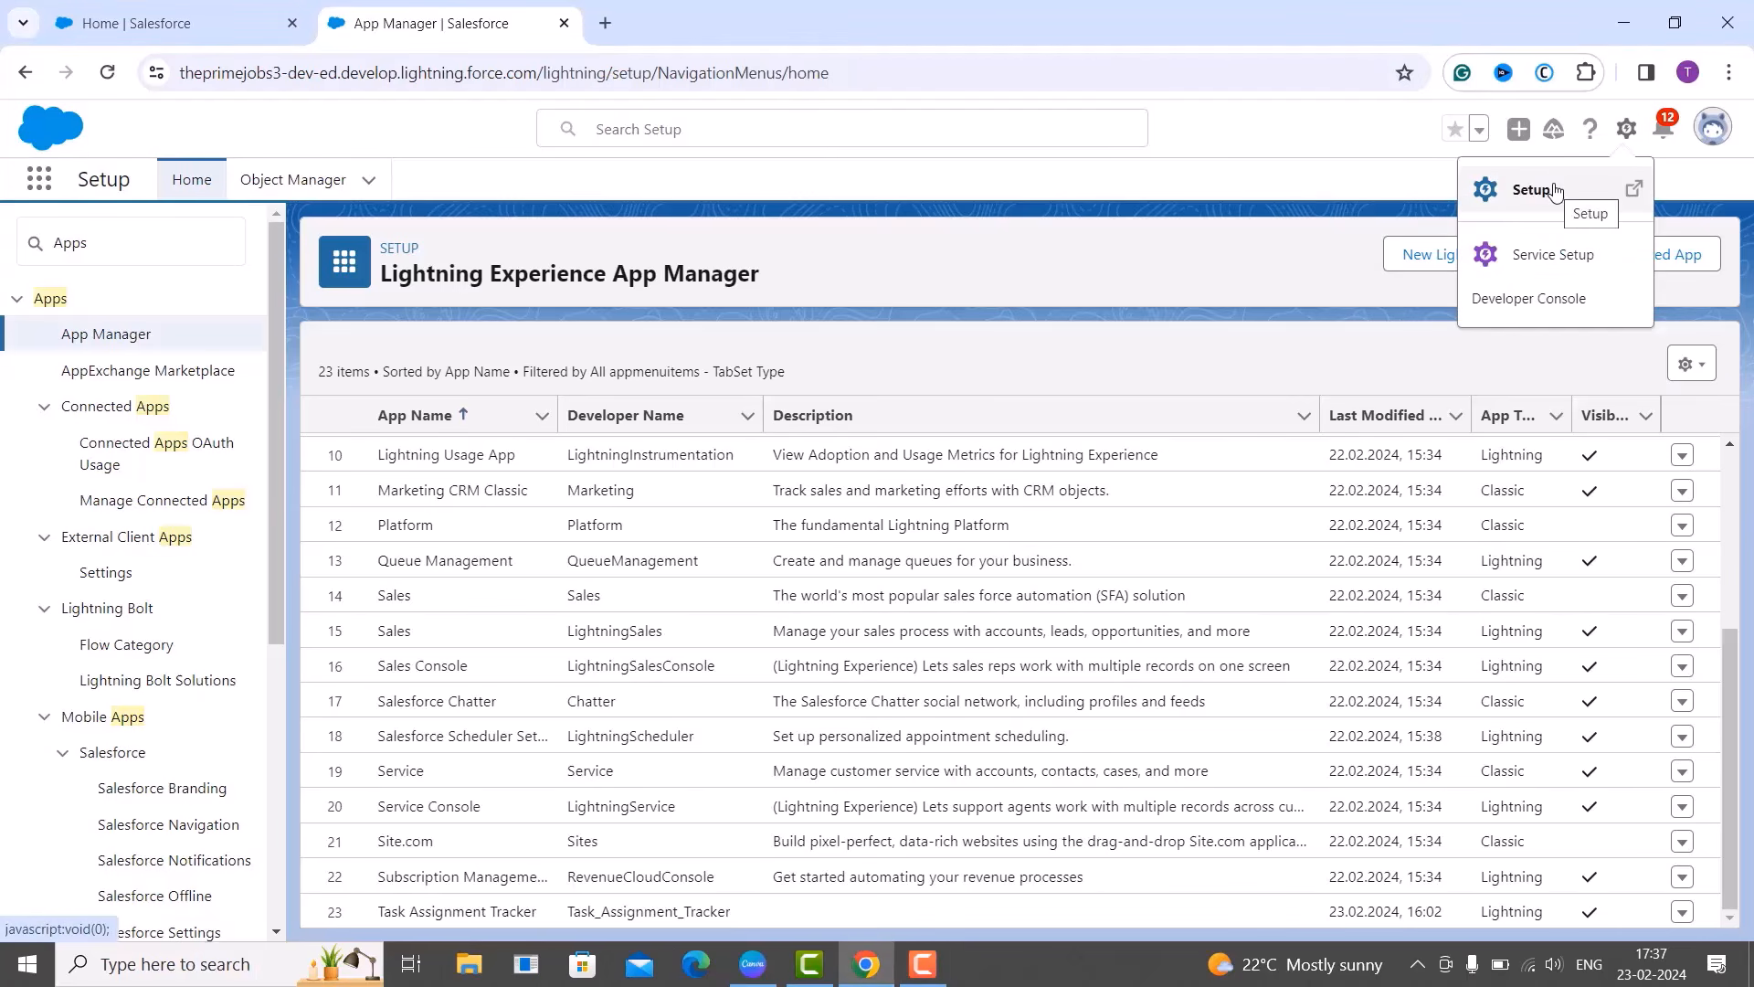
Launch Setup Home in a new browser tab from the gear menu.
click(1535, 190)
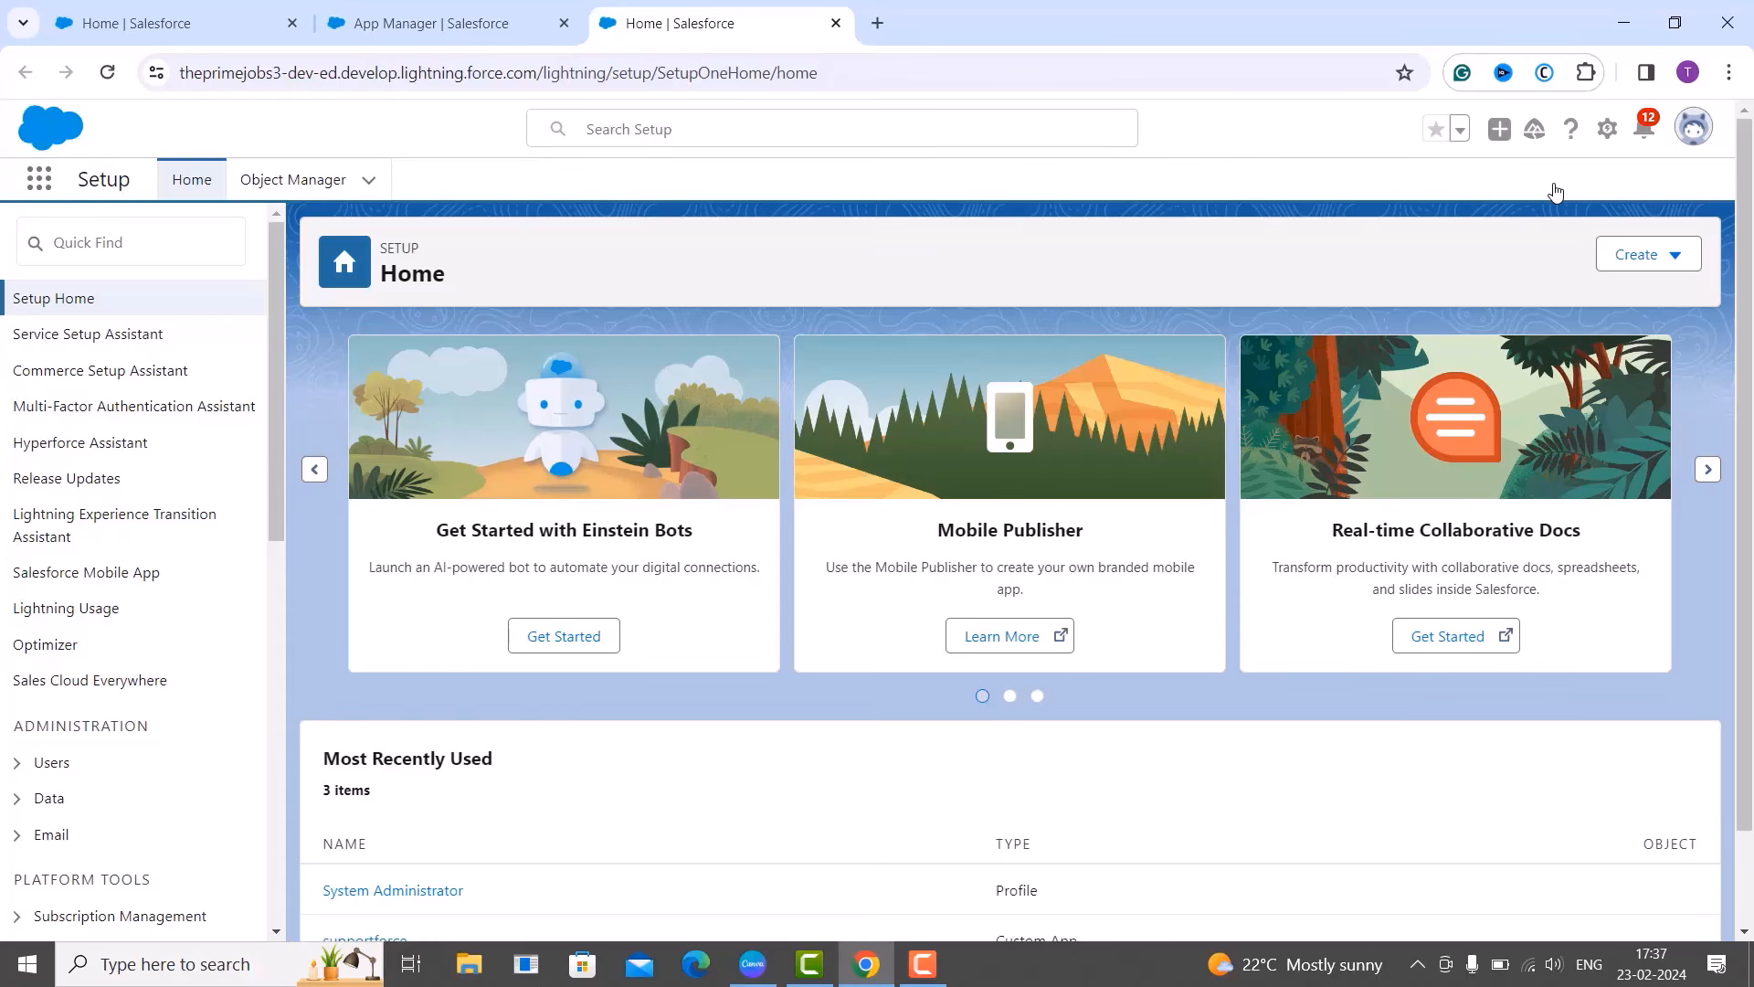
Start a new Custom Object from Object Manager's Create menu.
click(290, 190)
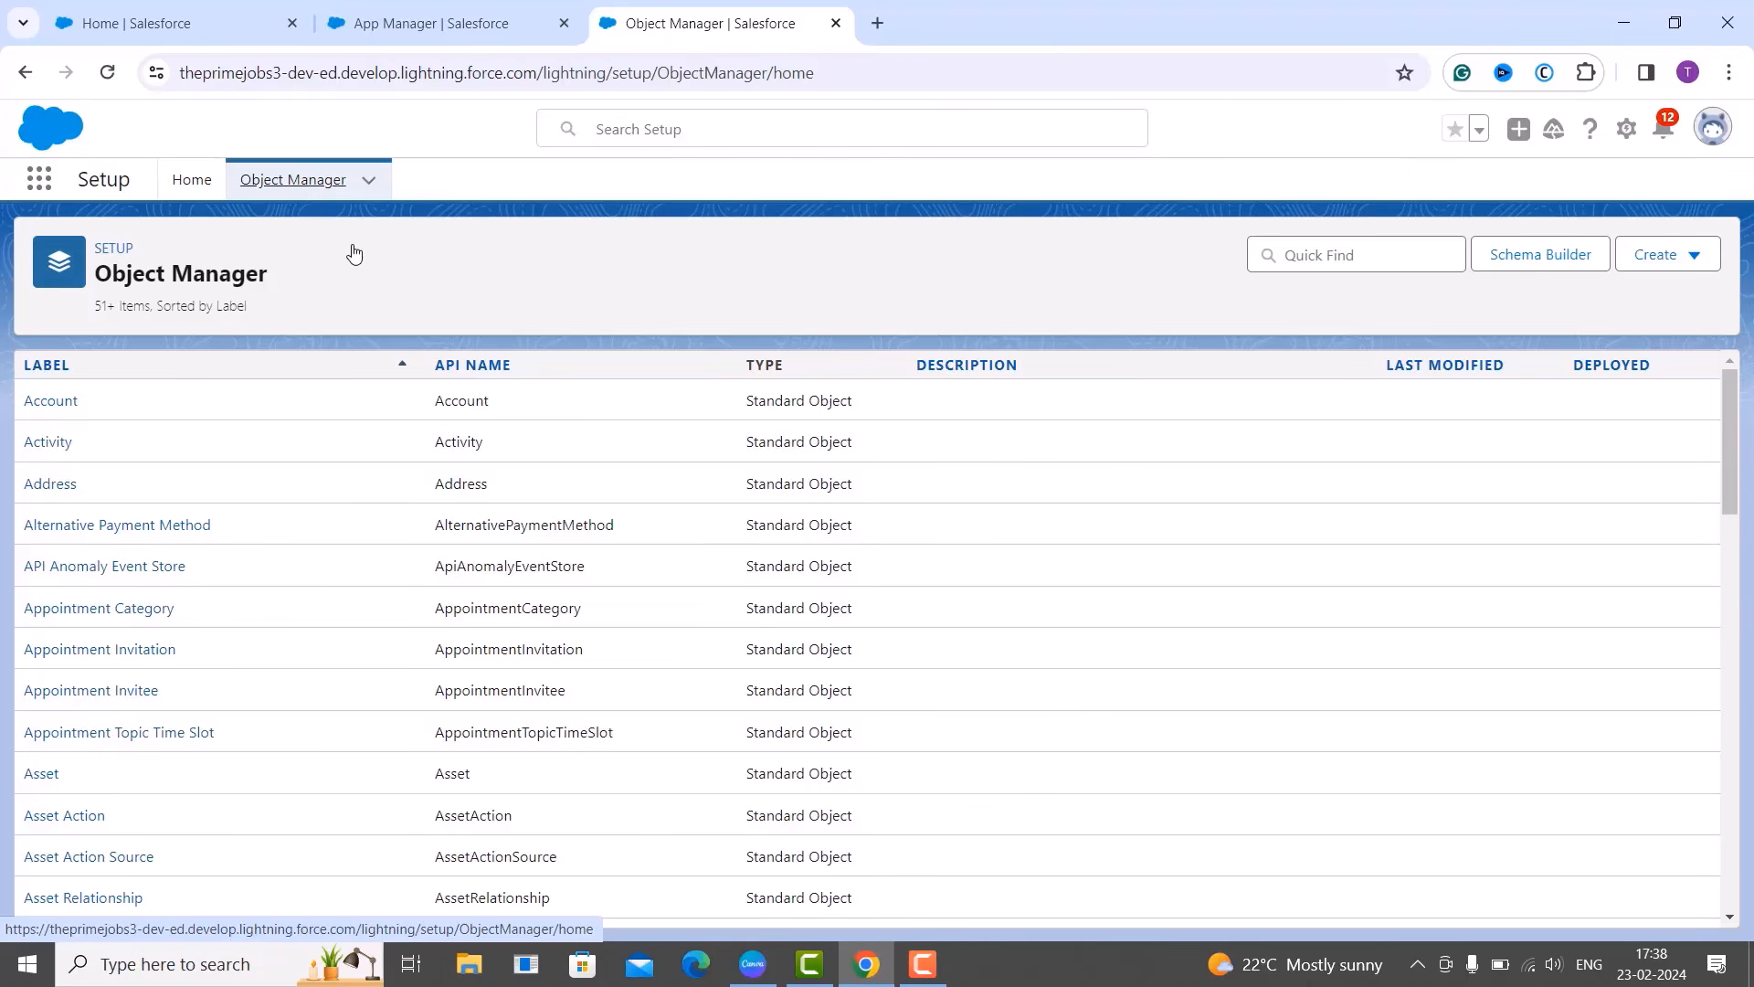
click(1695, 256)
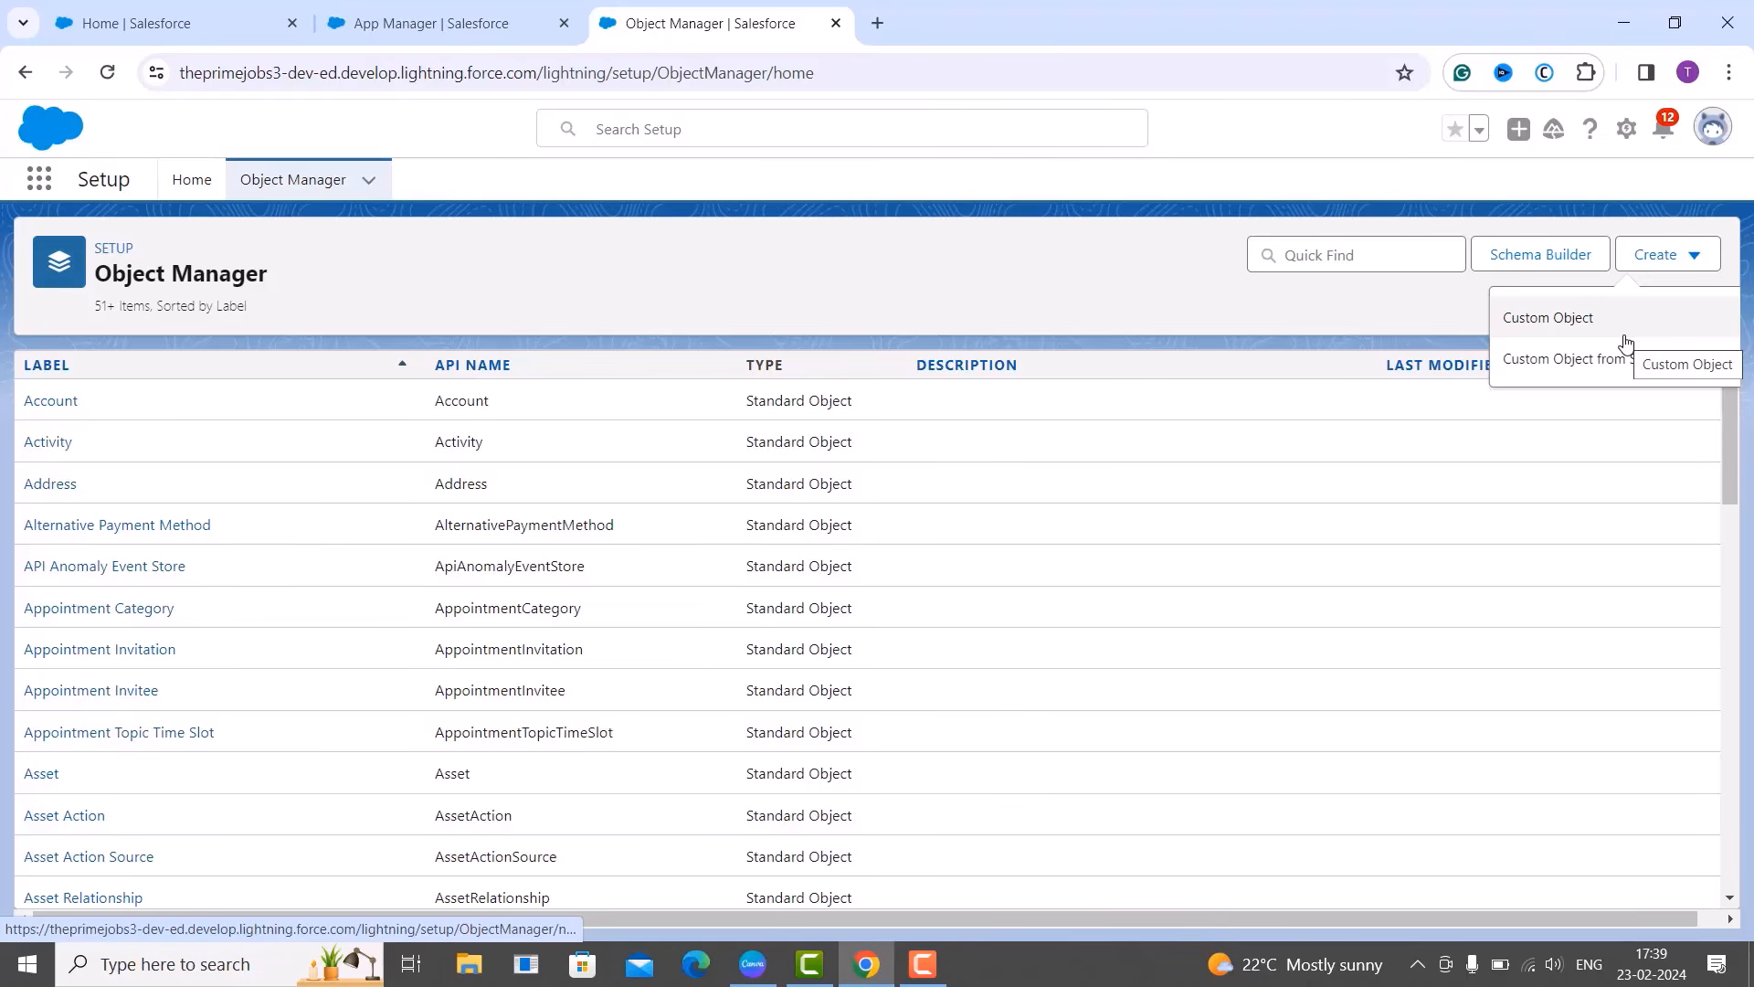
click(1599, 333)
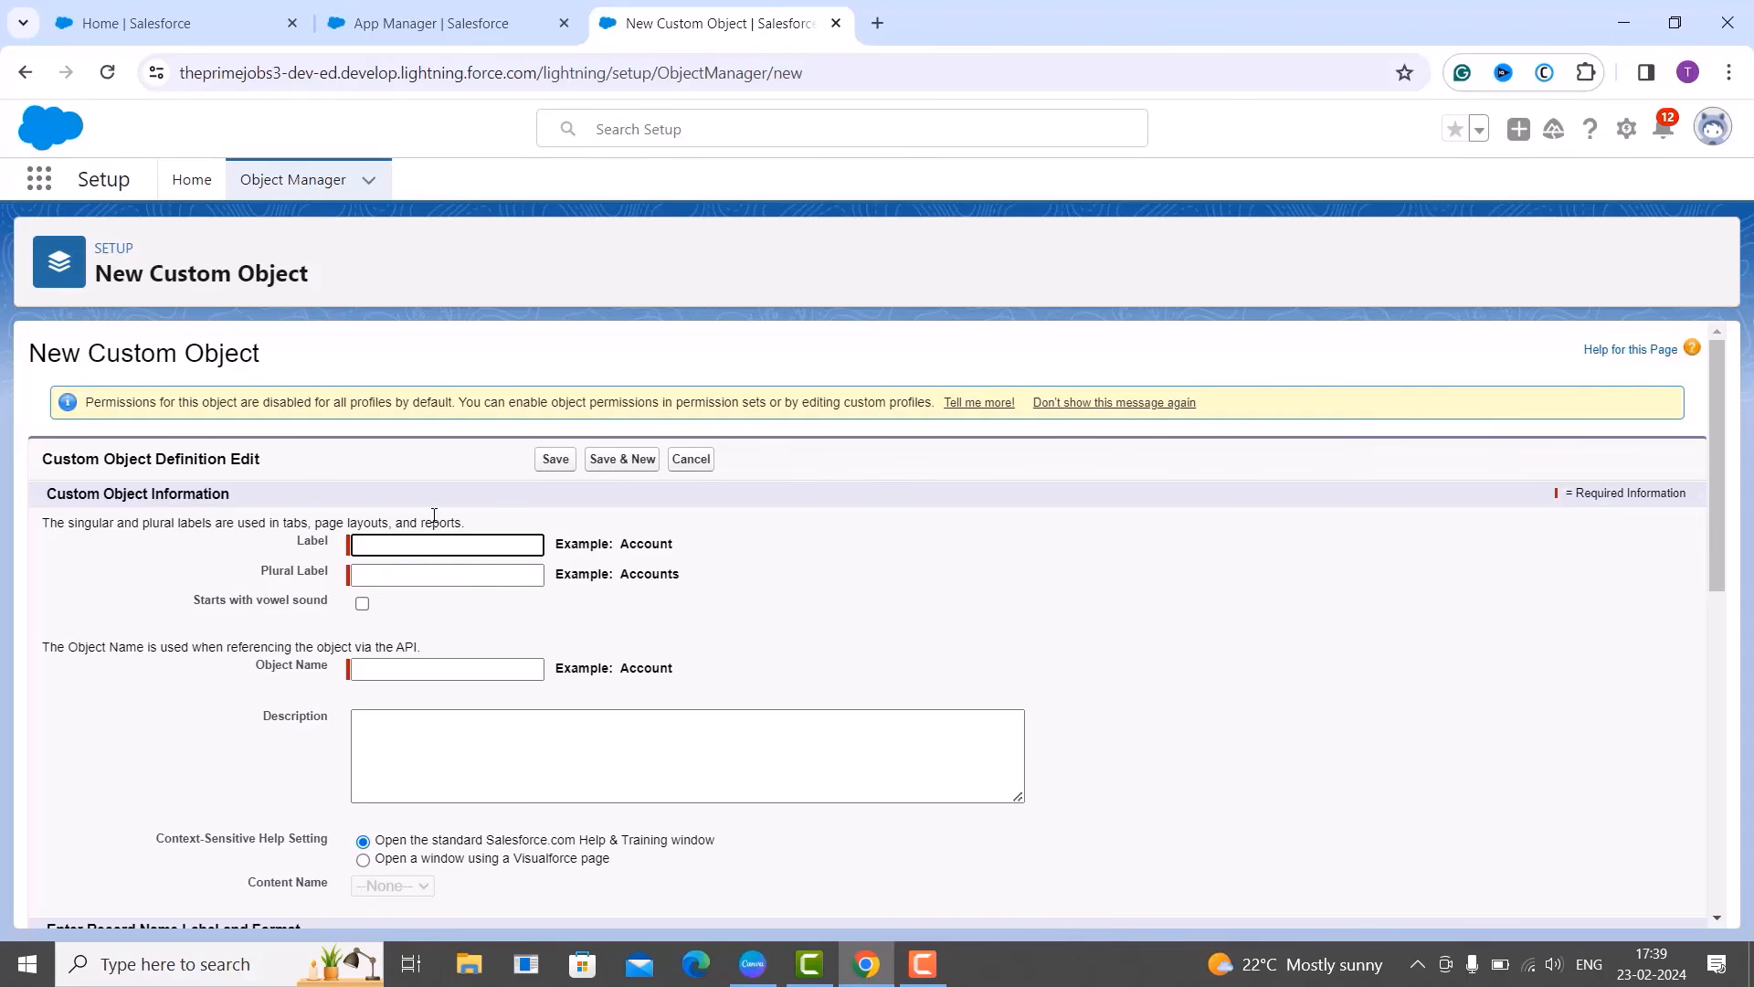
click(426, 599)
click(430, 577)
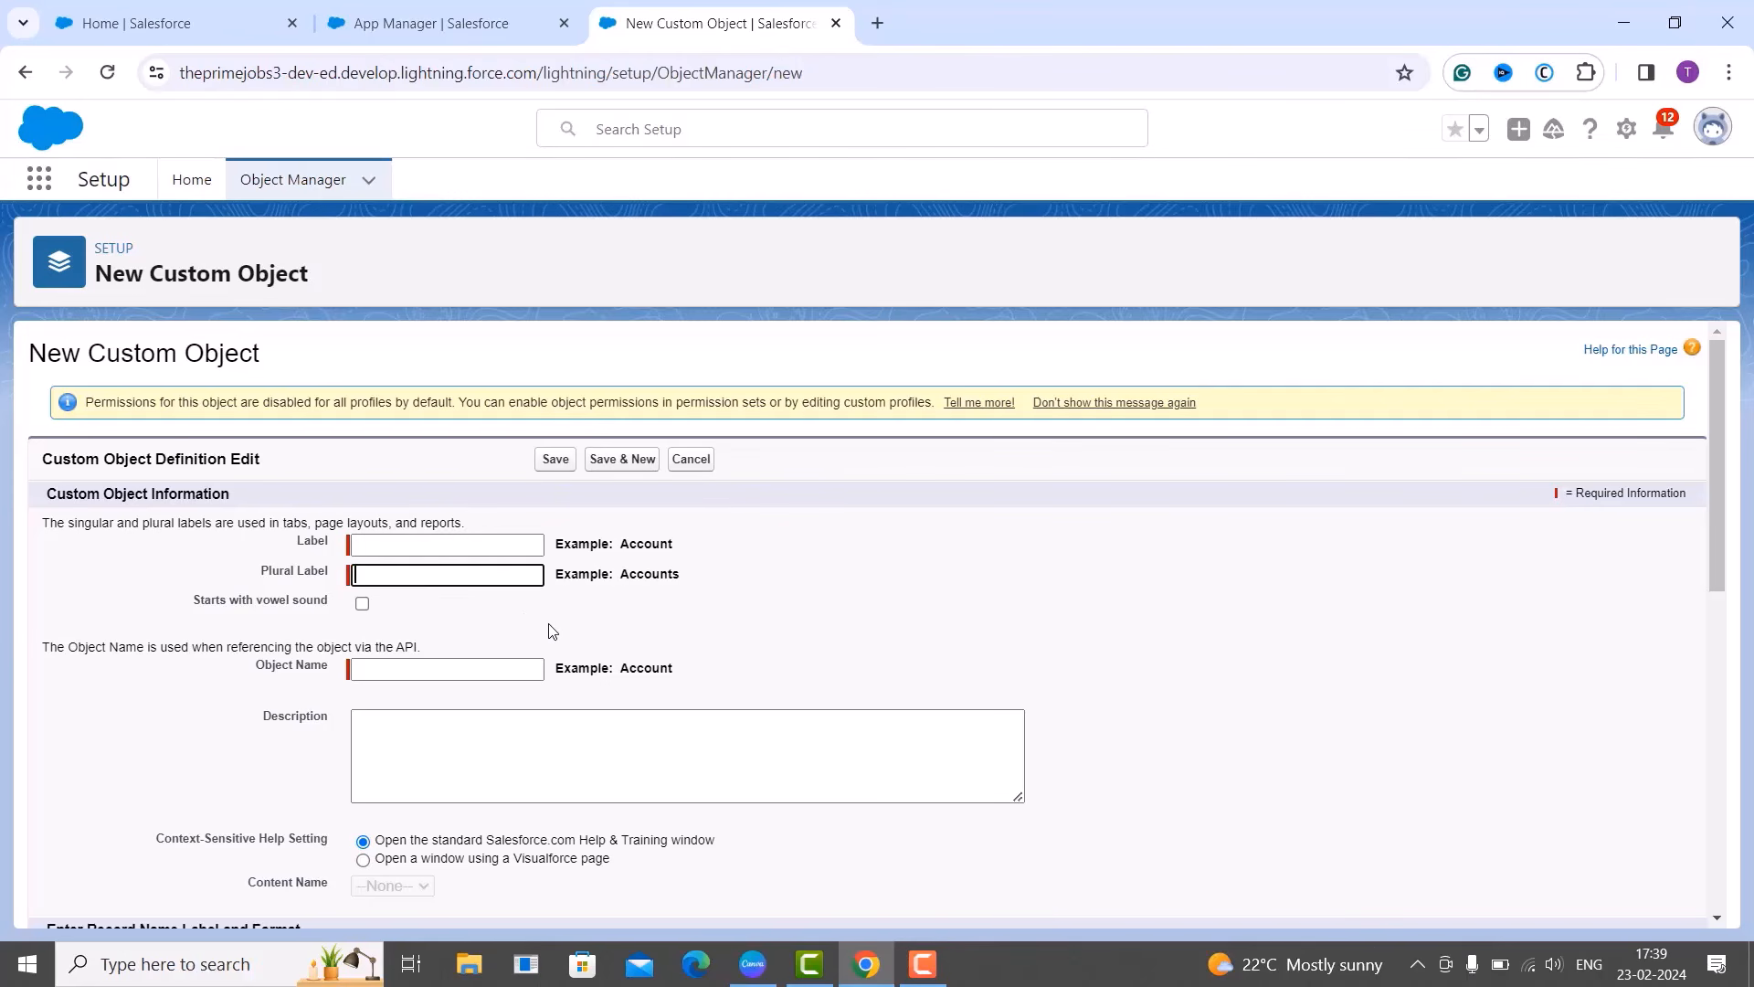
scroll(552, 630, down, 1)
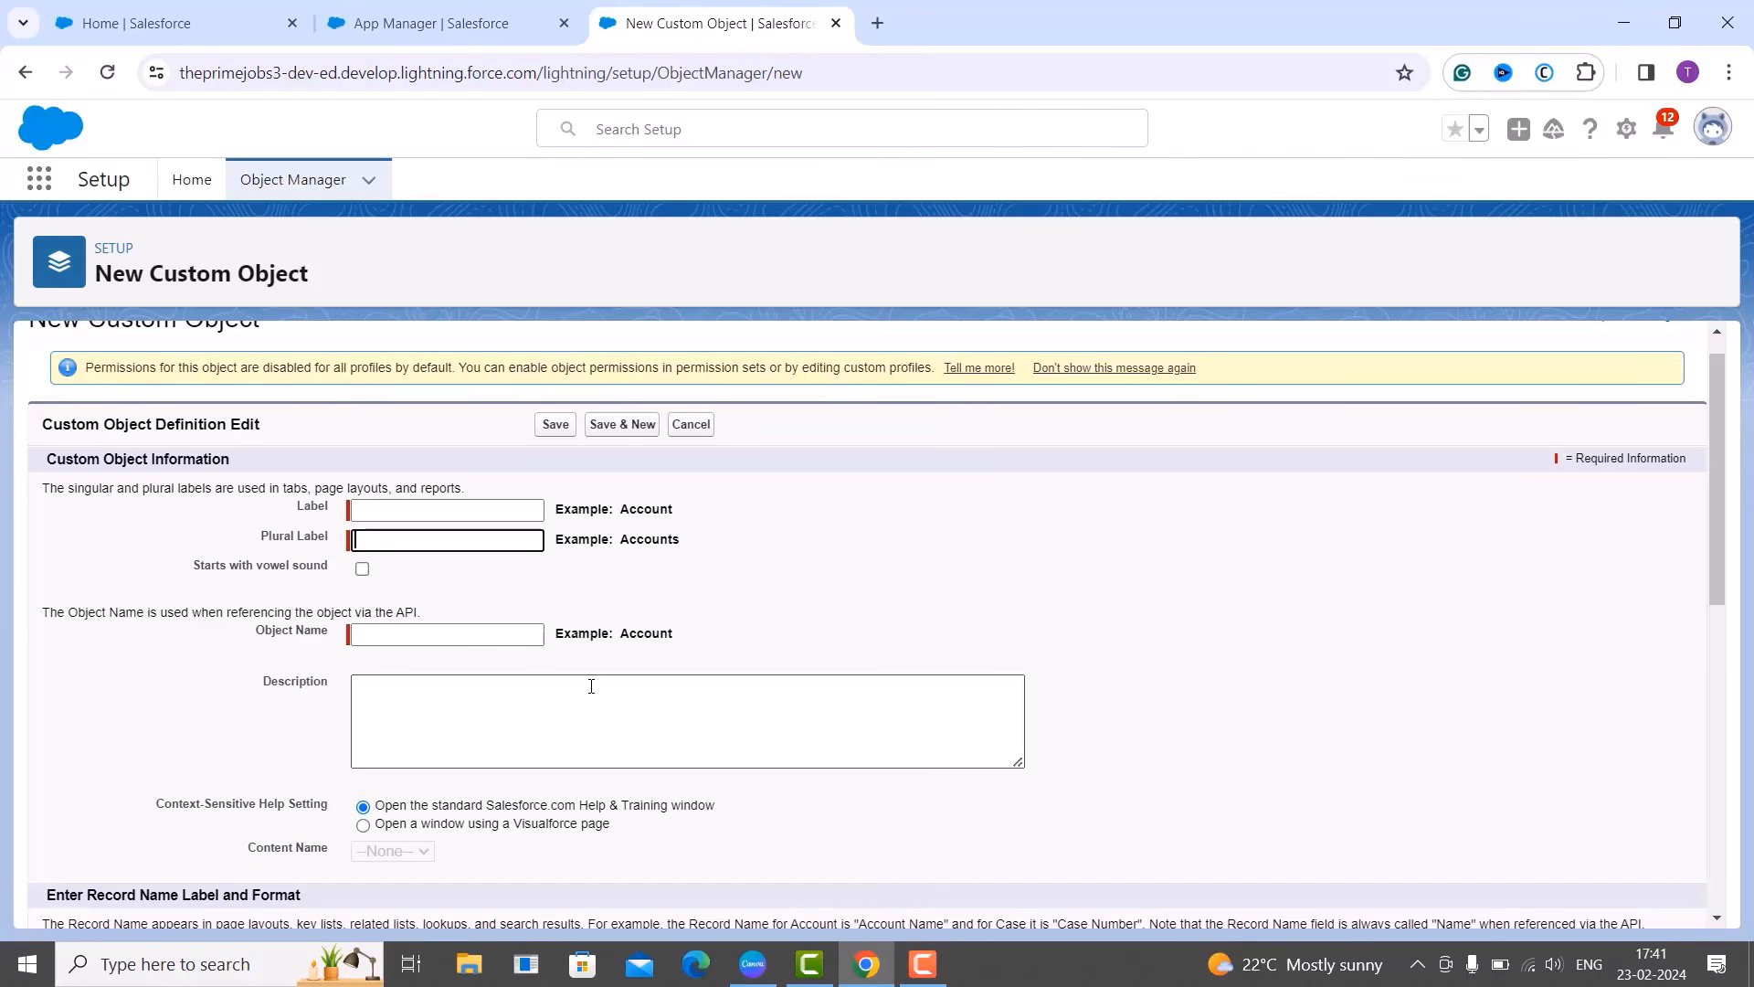
scroll(575, 816, down, 1)
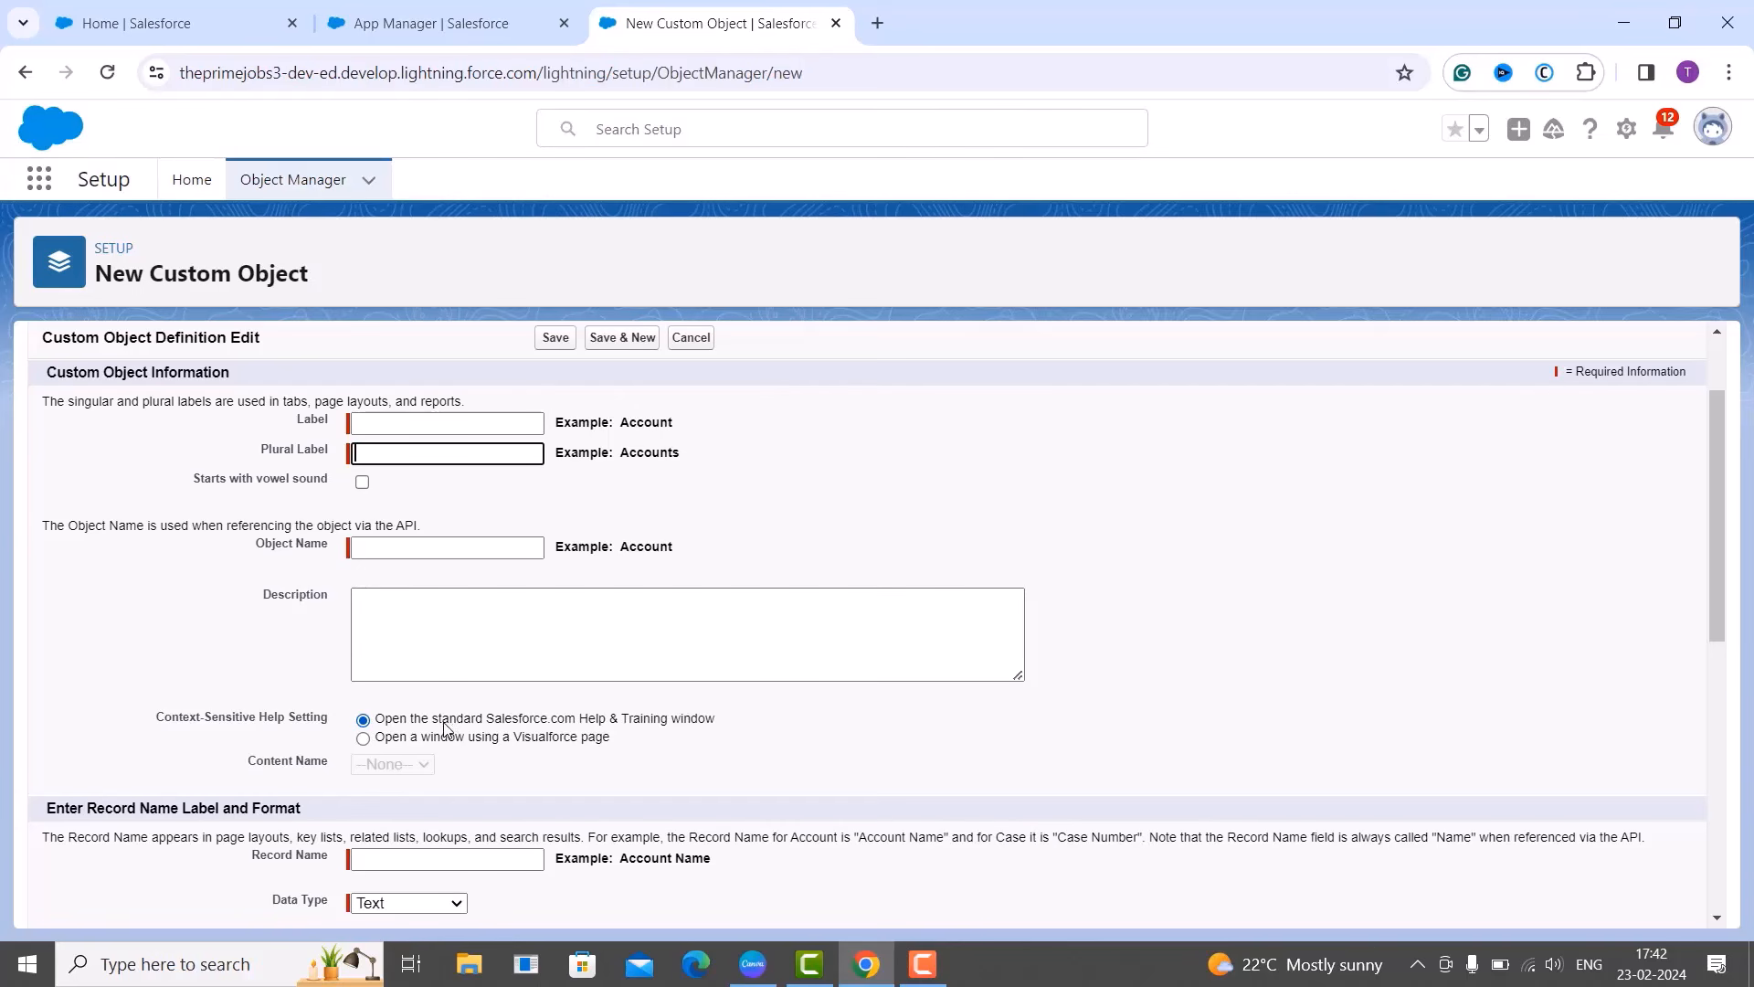
click(378, 744)
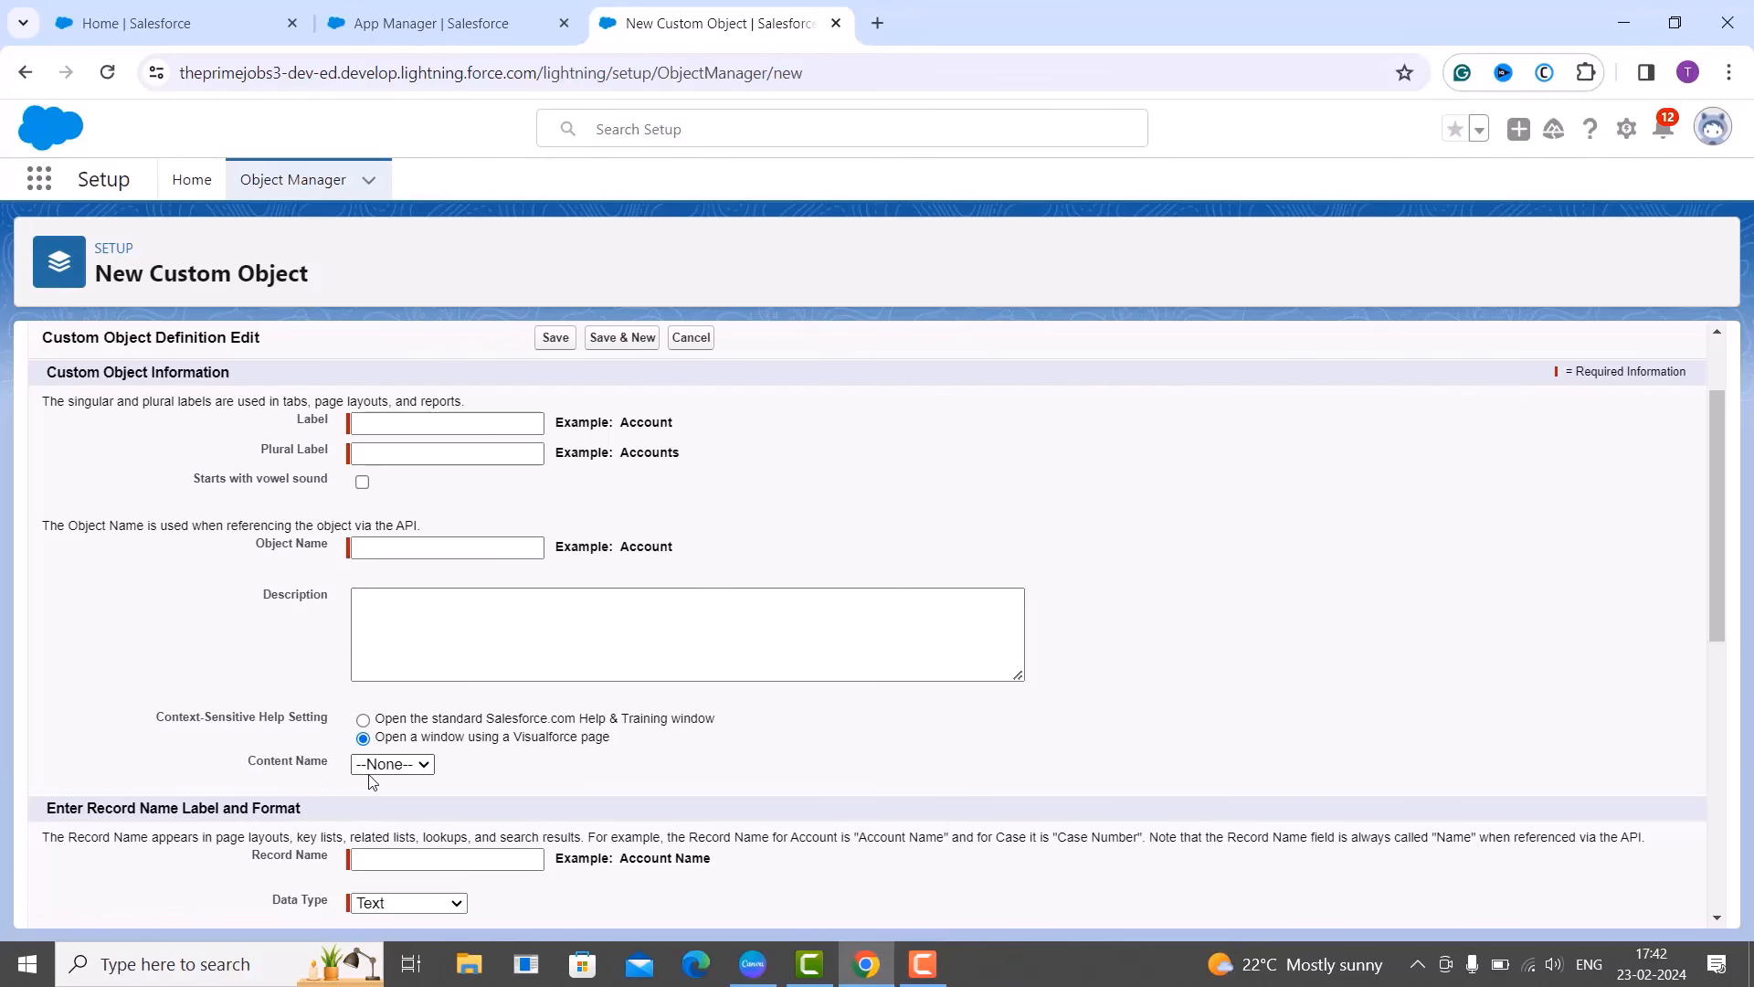
click(363, 721)
click(362, 738)
click(412, 772)
click(408, 786)
click(363, 721)
click(392, 436)
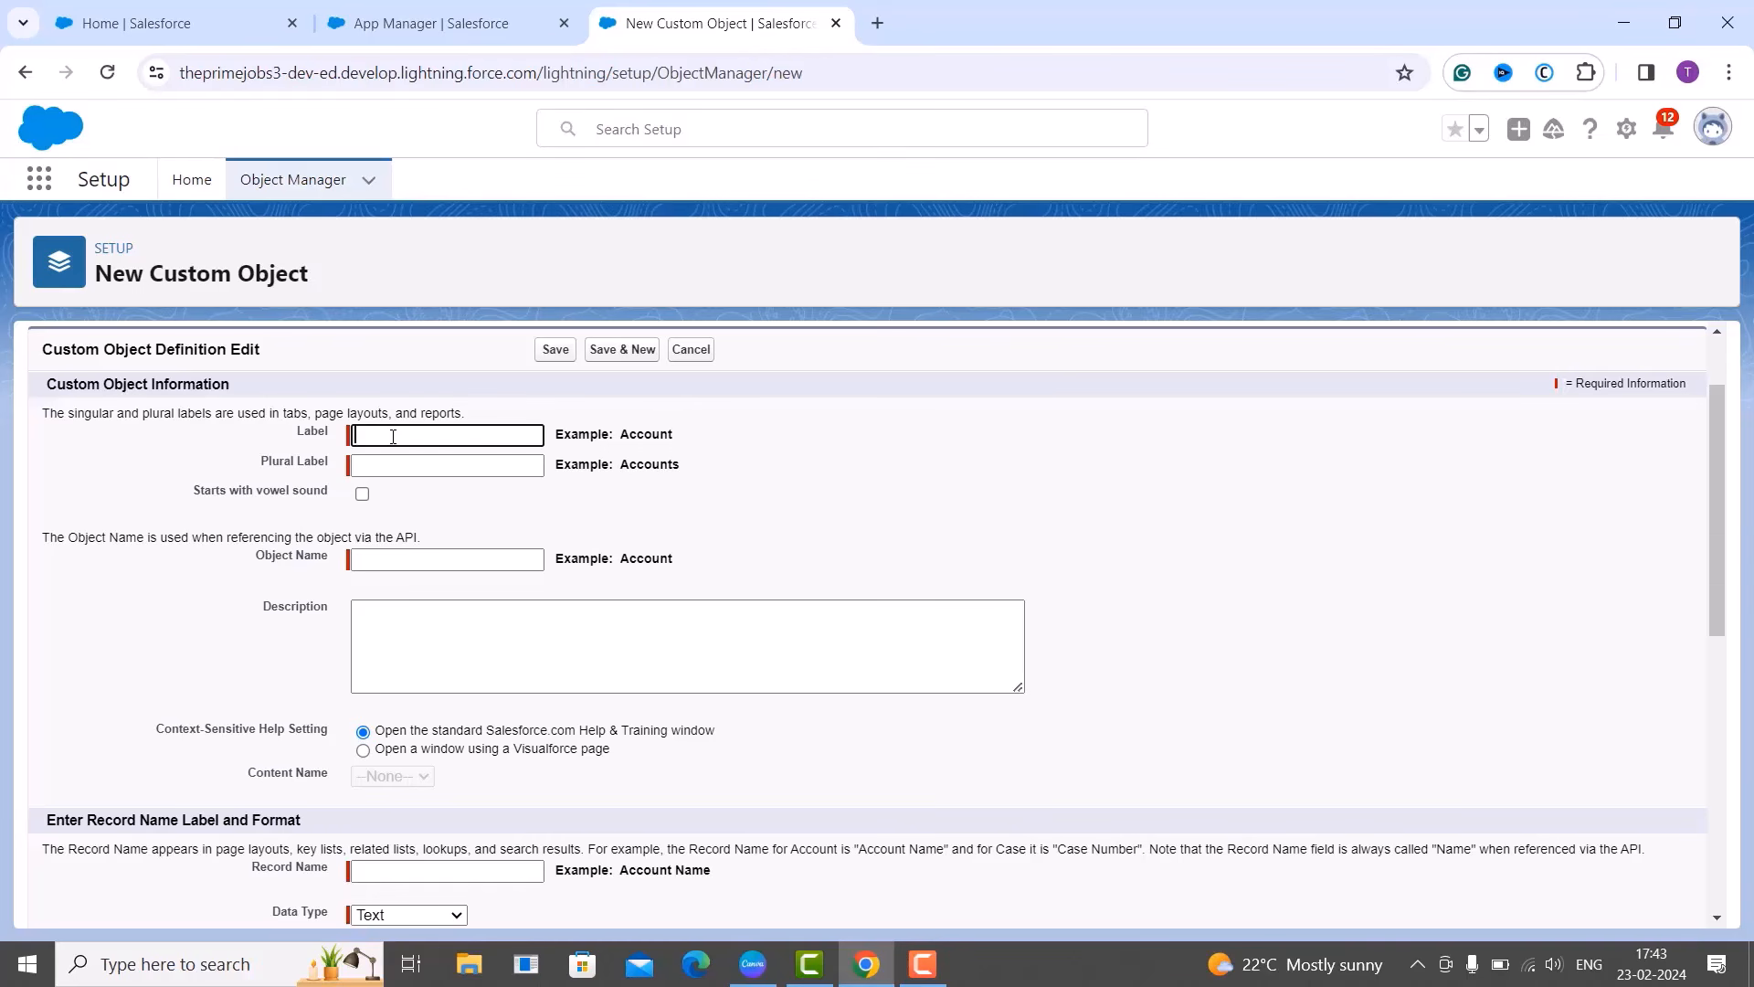
text(Employee)
click(386, 476)
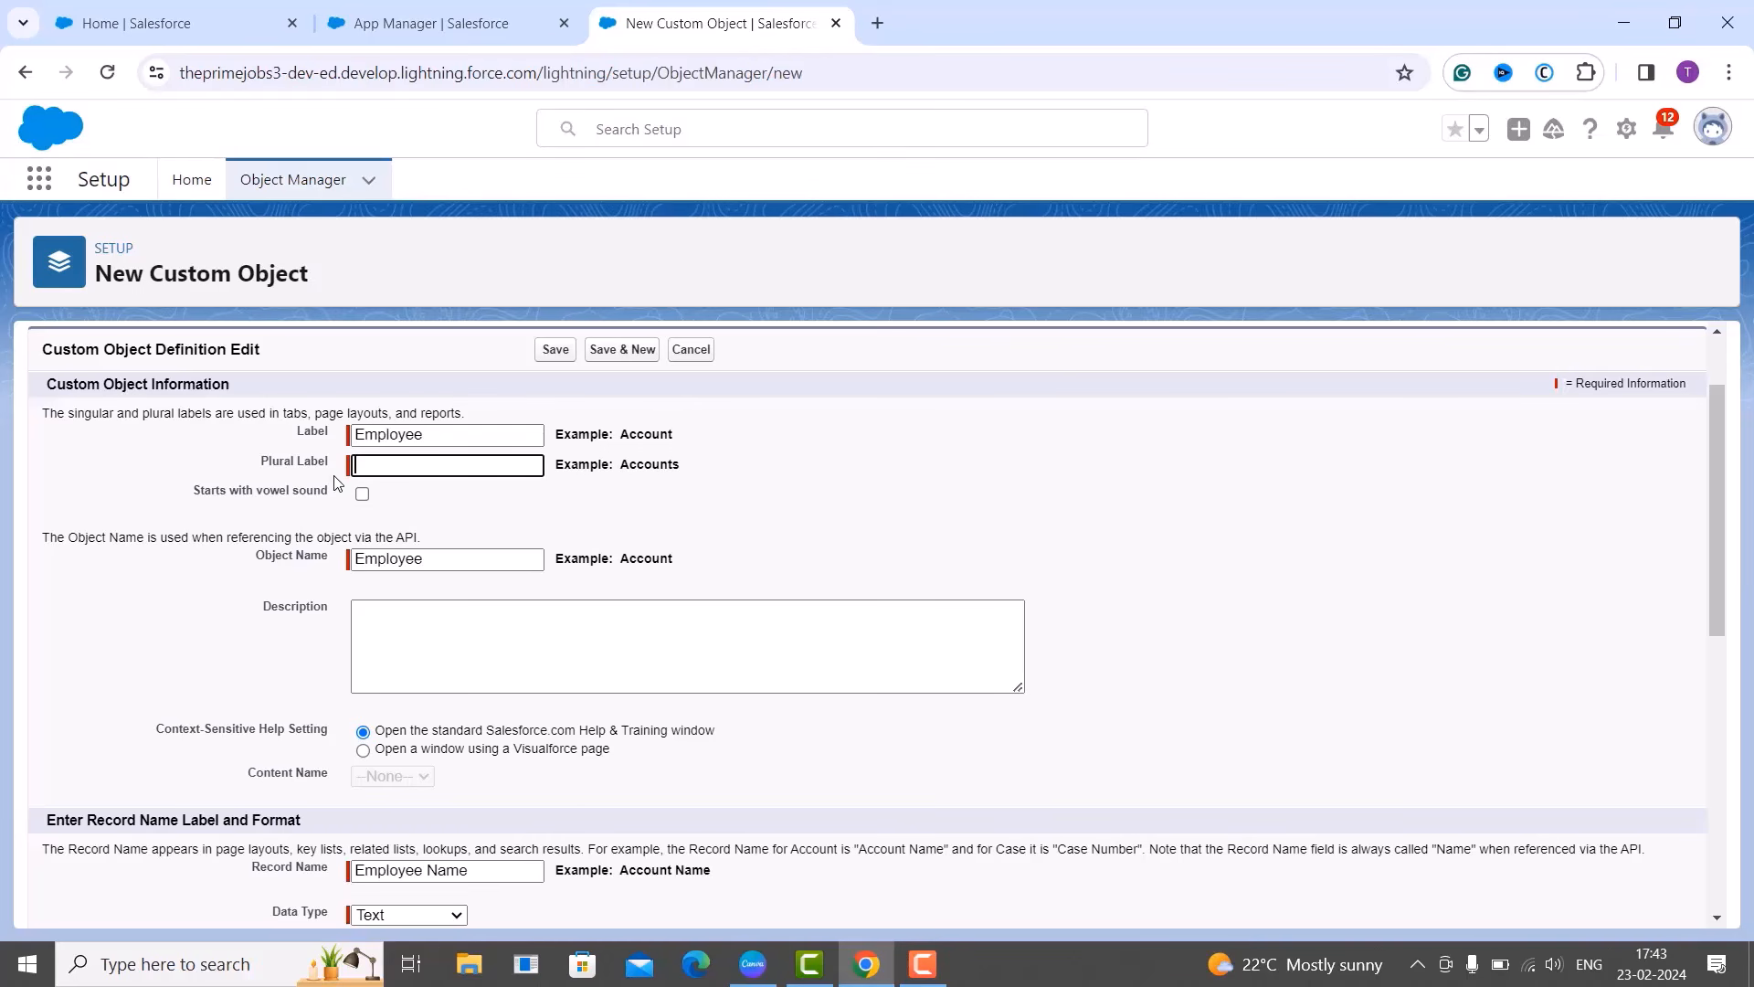
text(W)
key(BackSpace)
text(Employees)
click(509, 548)
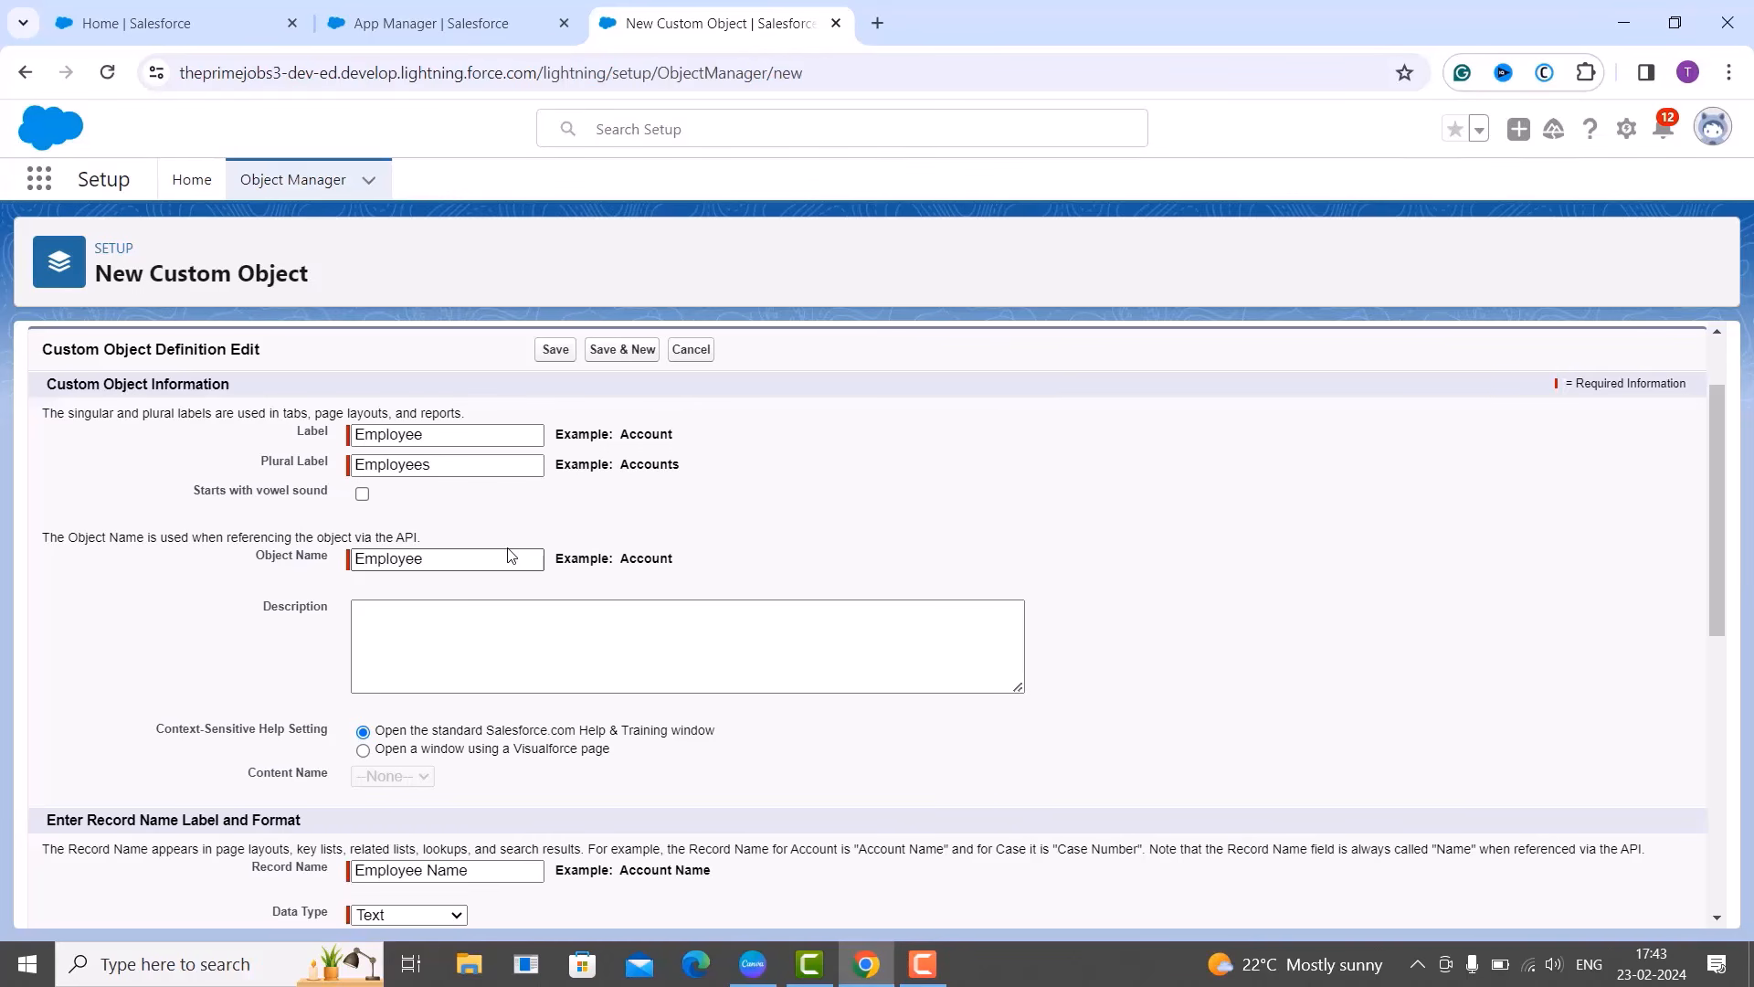
scroll(509, 553, down, 2)
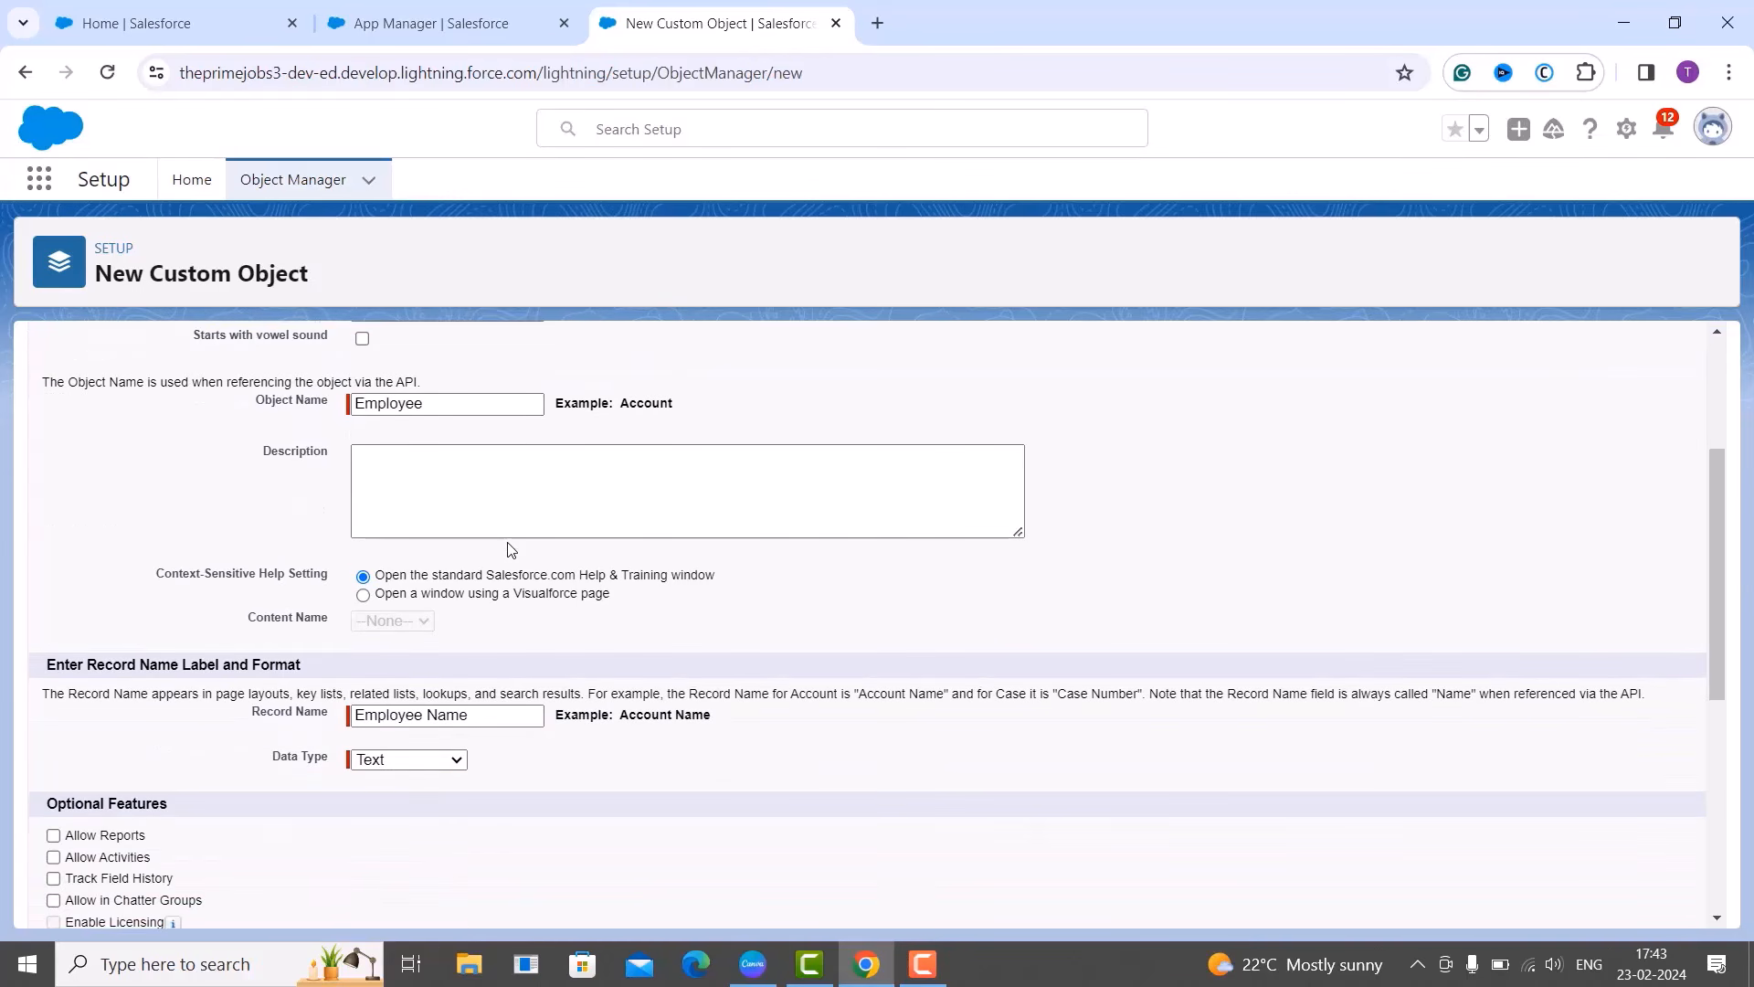
scroll(512, 512, down, 4)
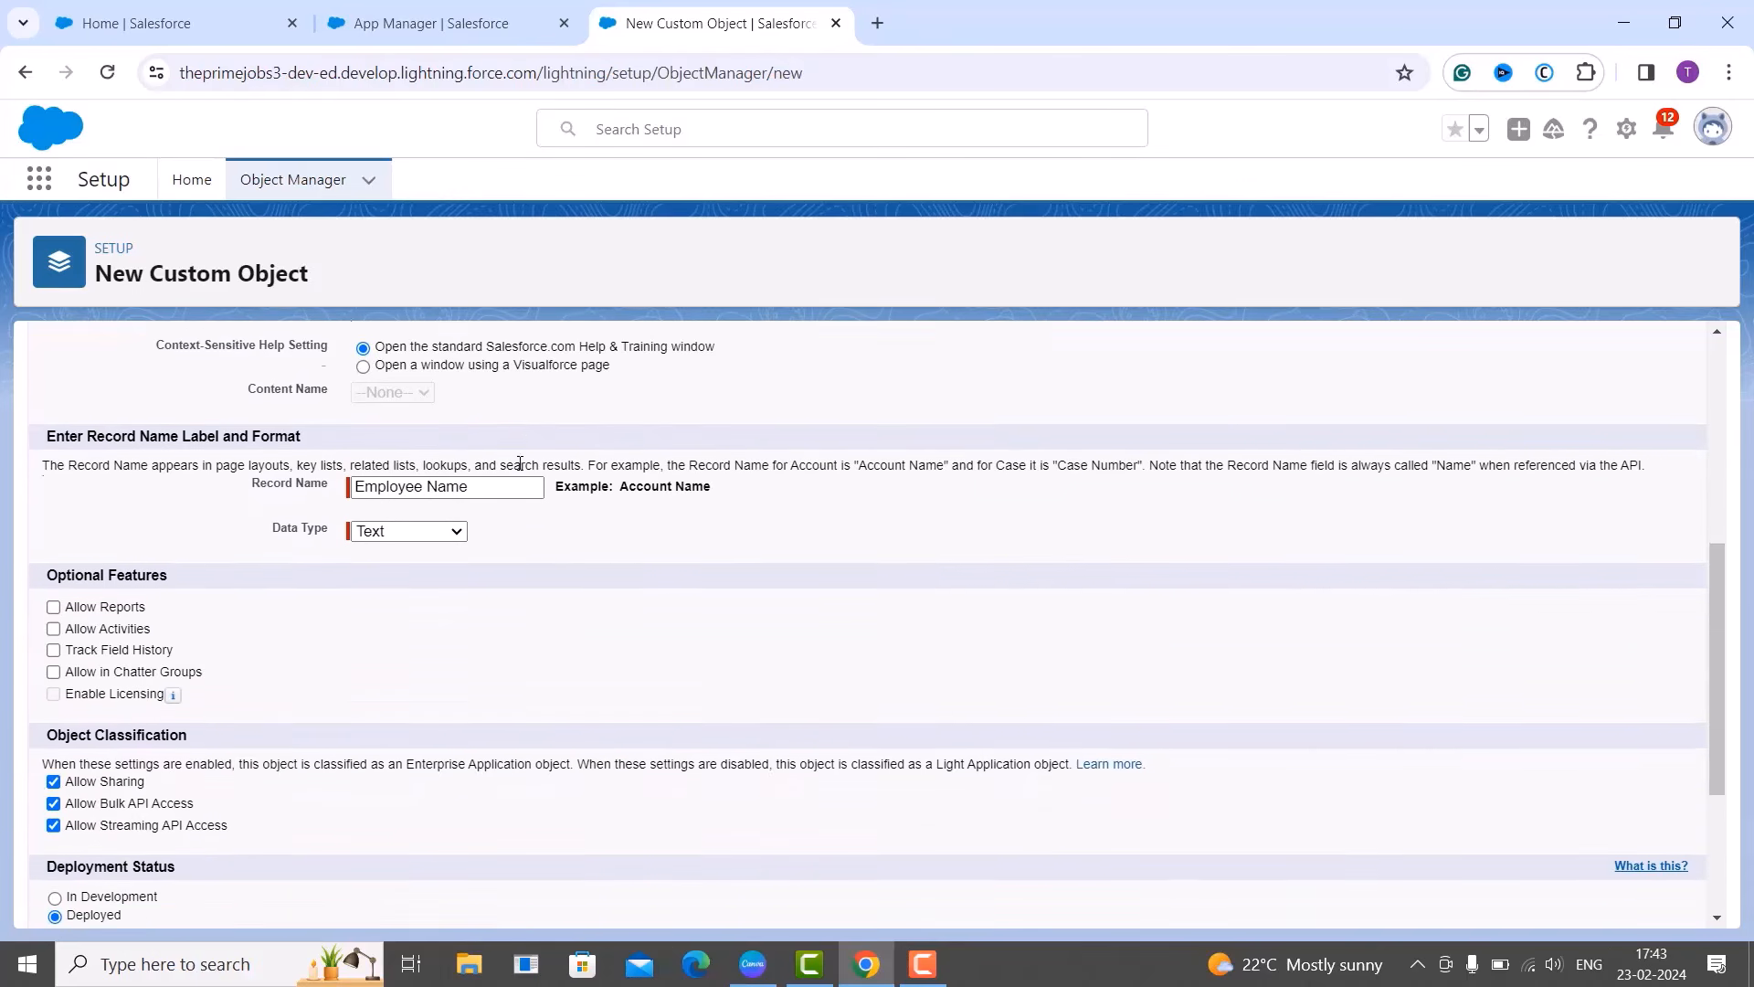
scroll(519, 463, up, 1)
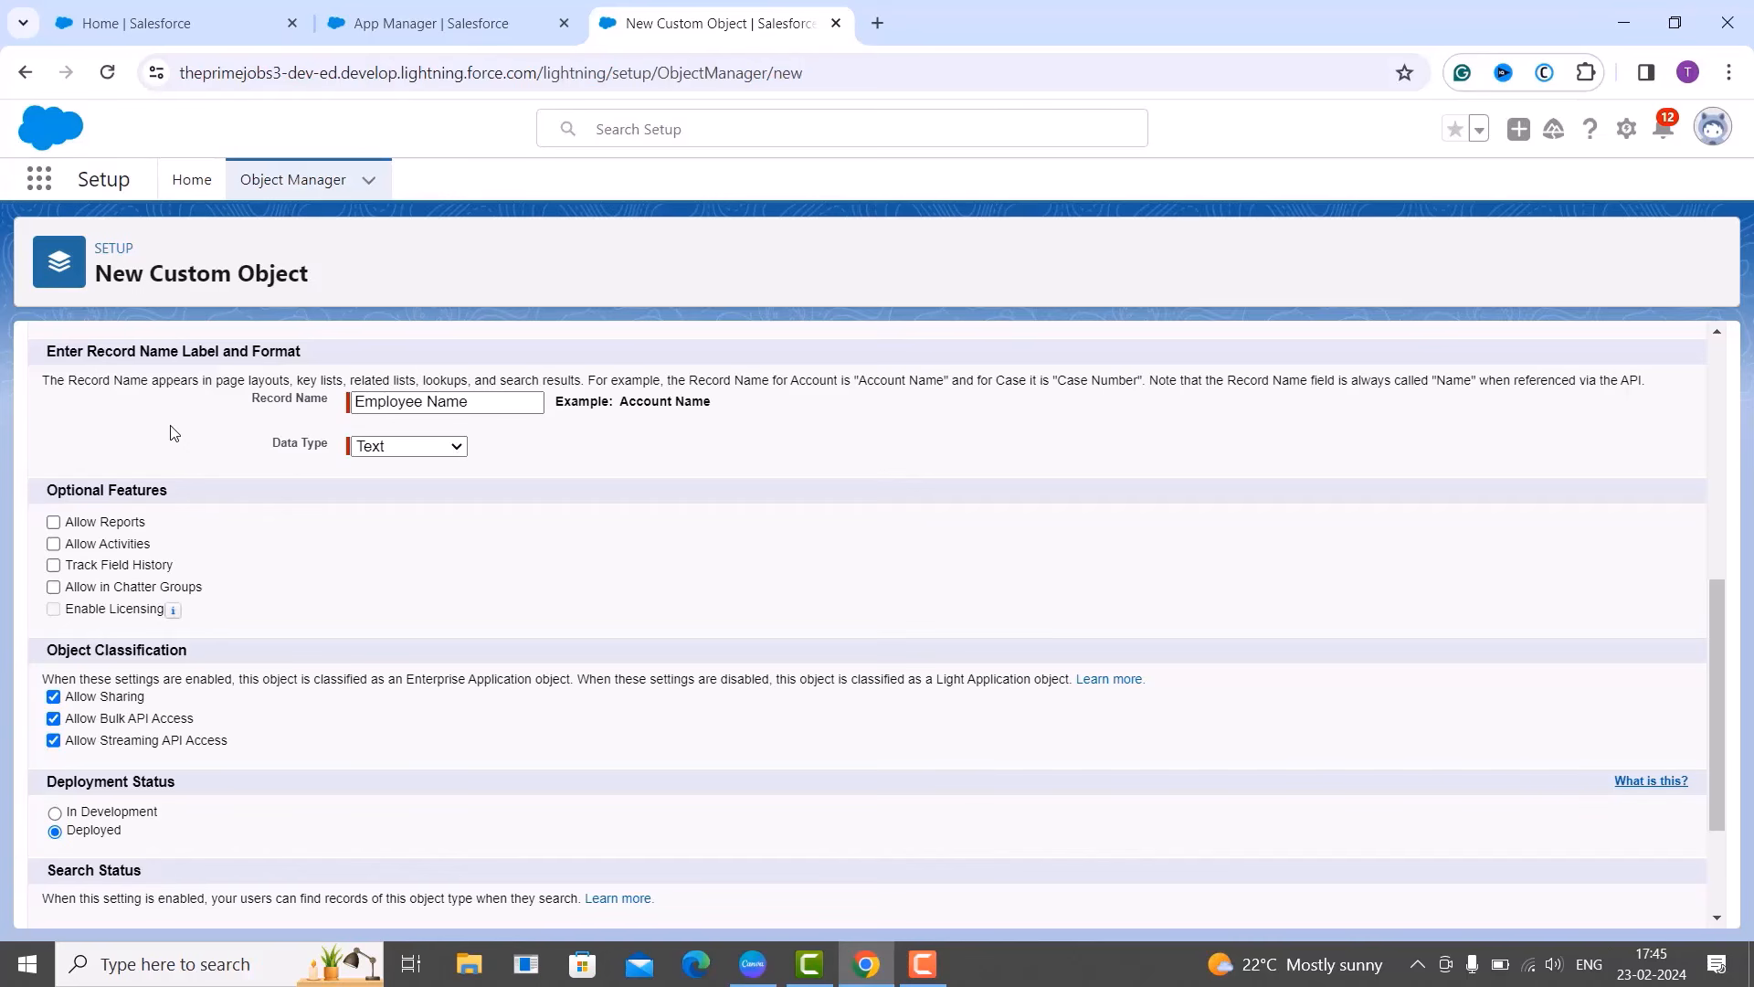
click(442, 445)
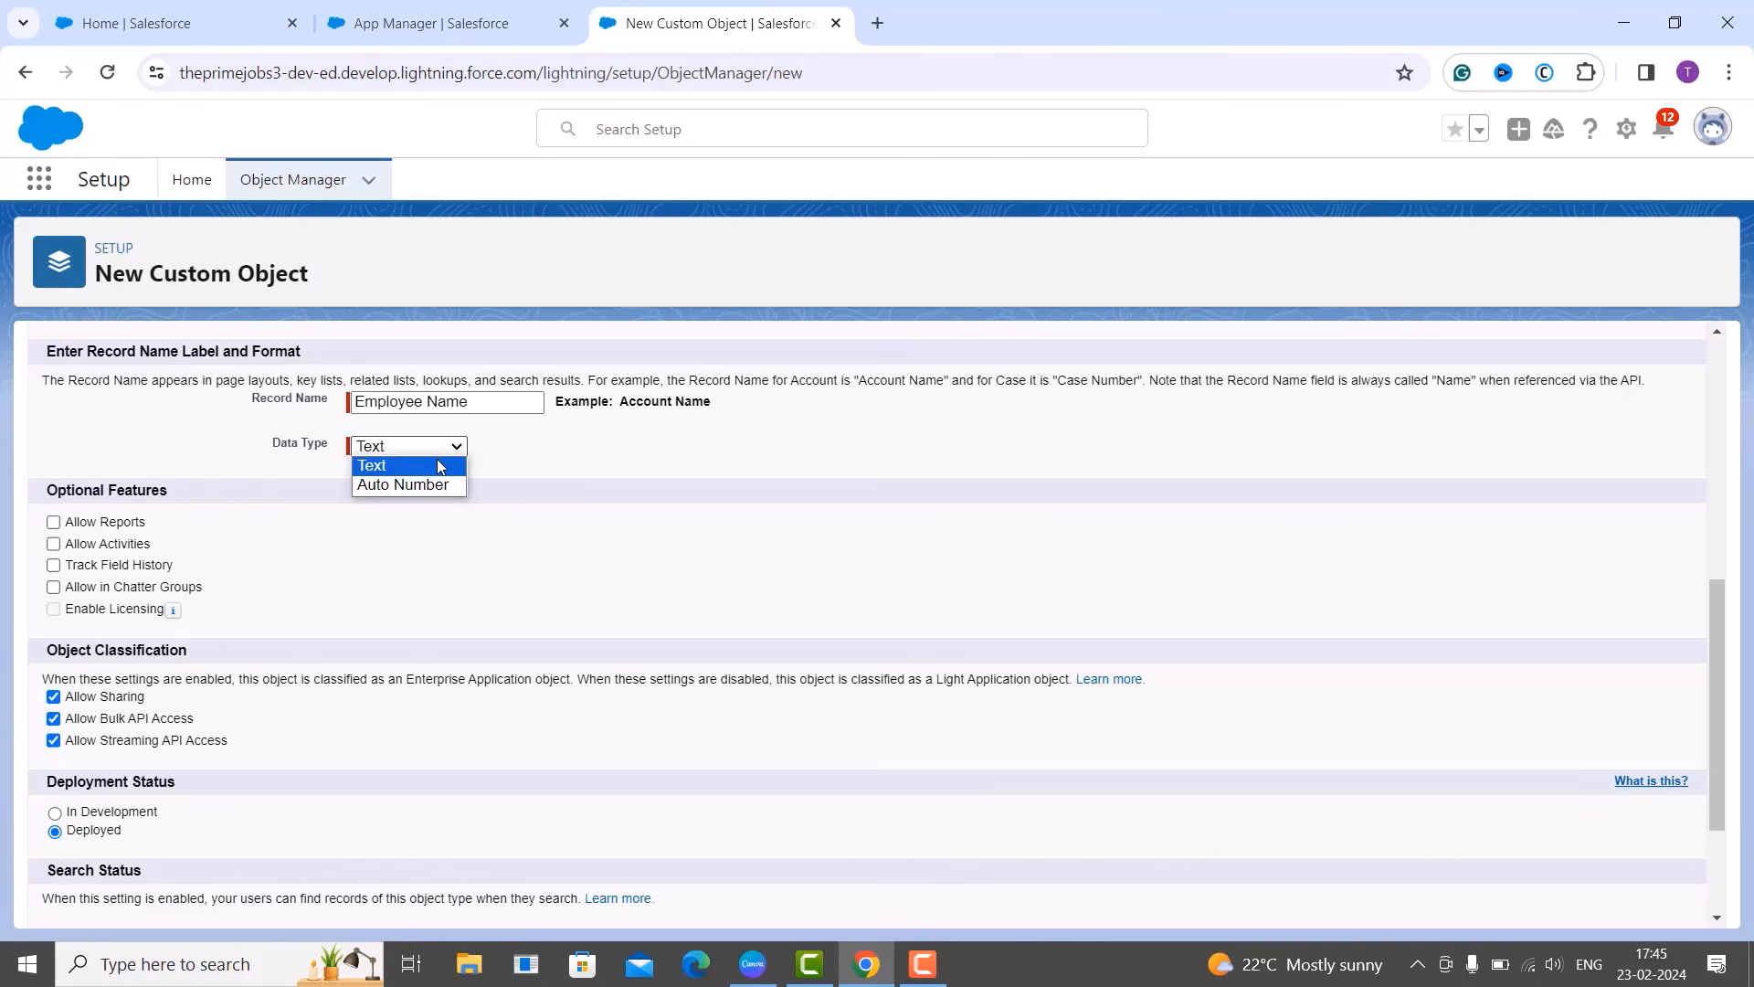
click(606, 520)
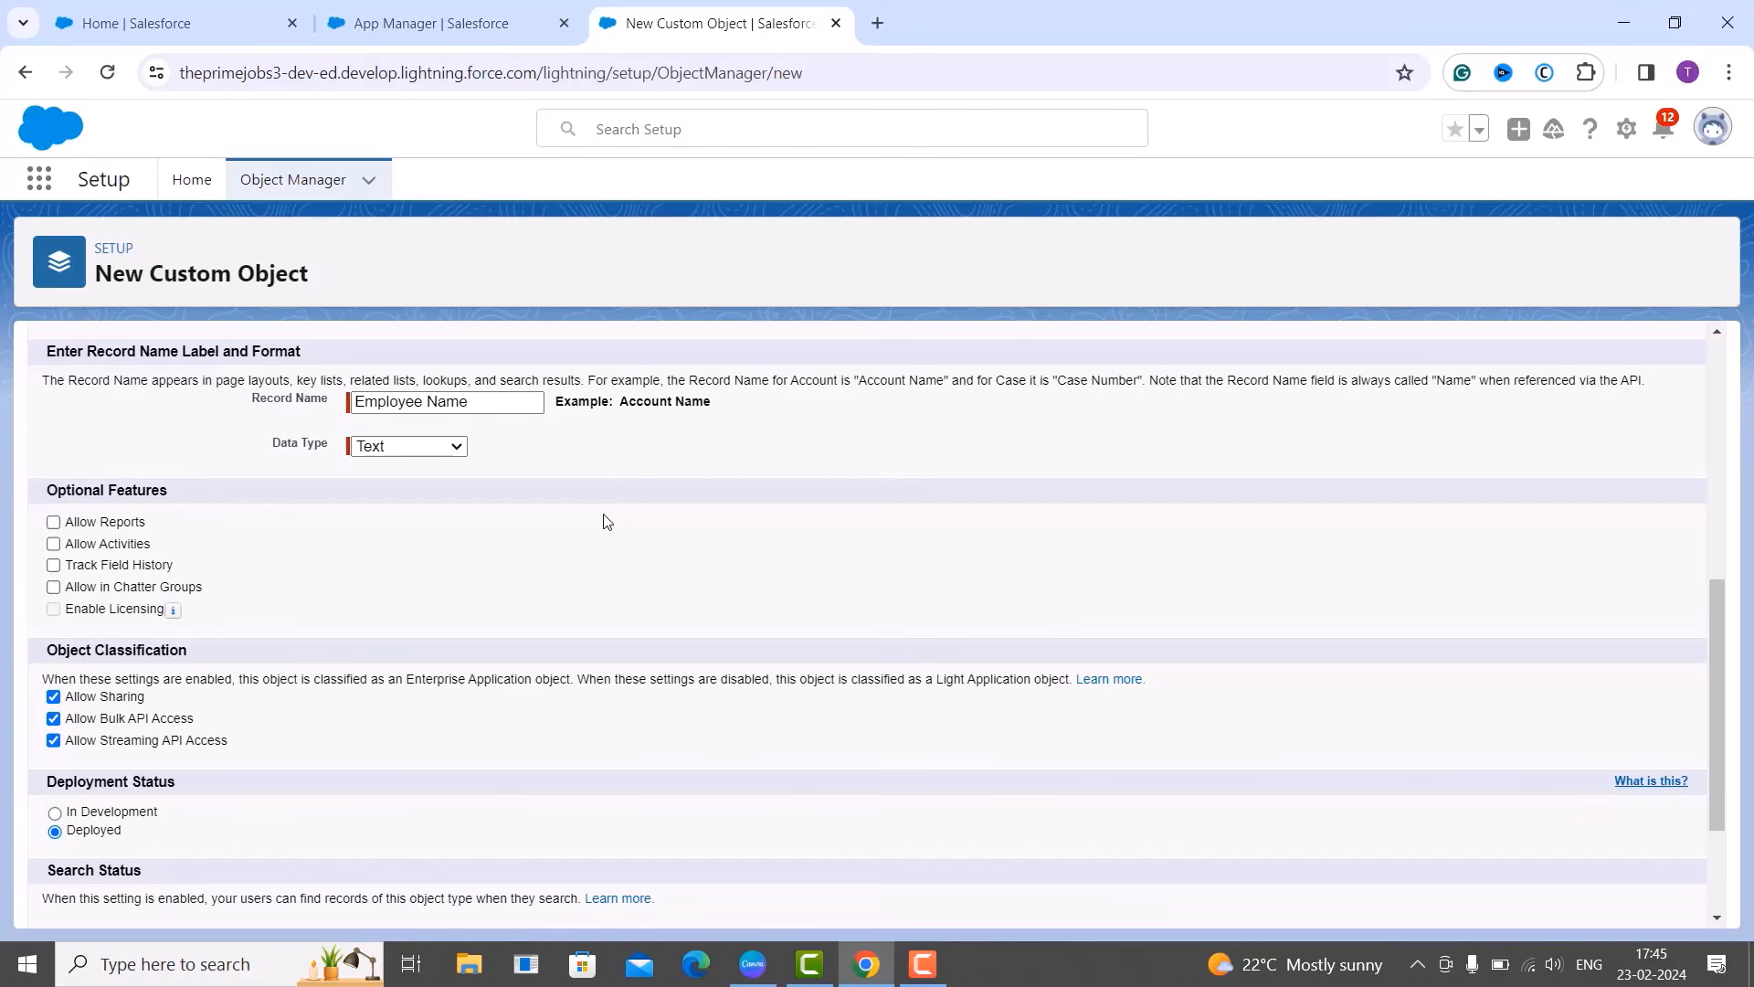
click(479, 413)
Change the record name to Employee ID and make it an Auto Number field.
key(BackSpace)
key(BackSpace)
key(BackSpace)
key(BackSpace)
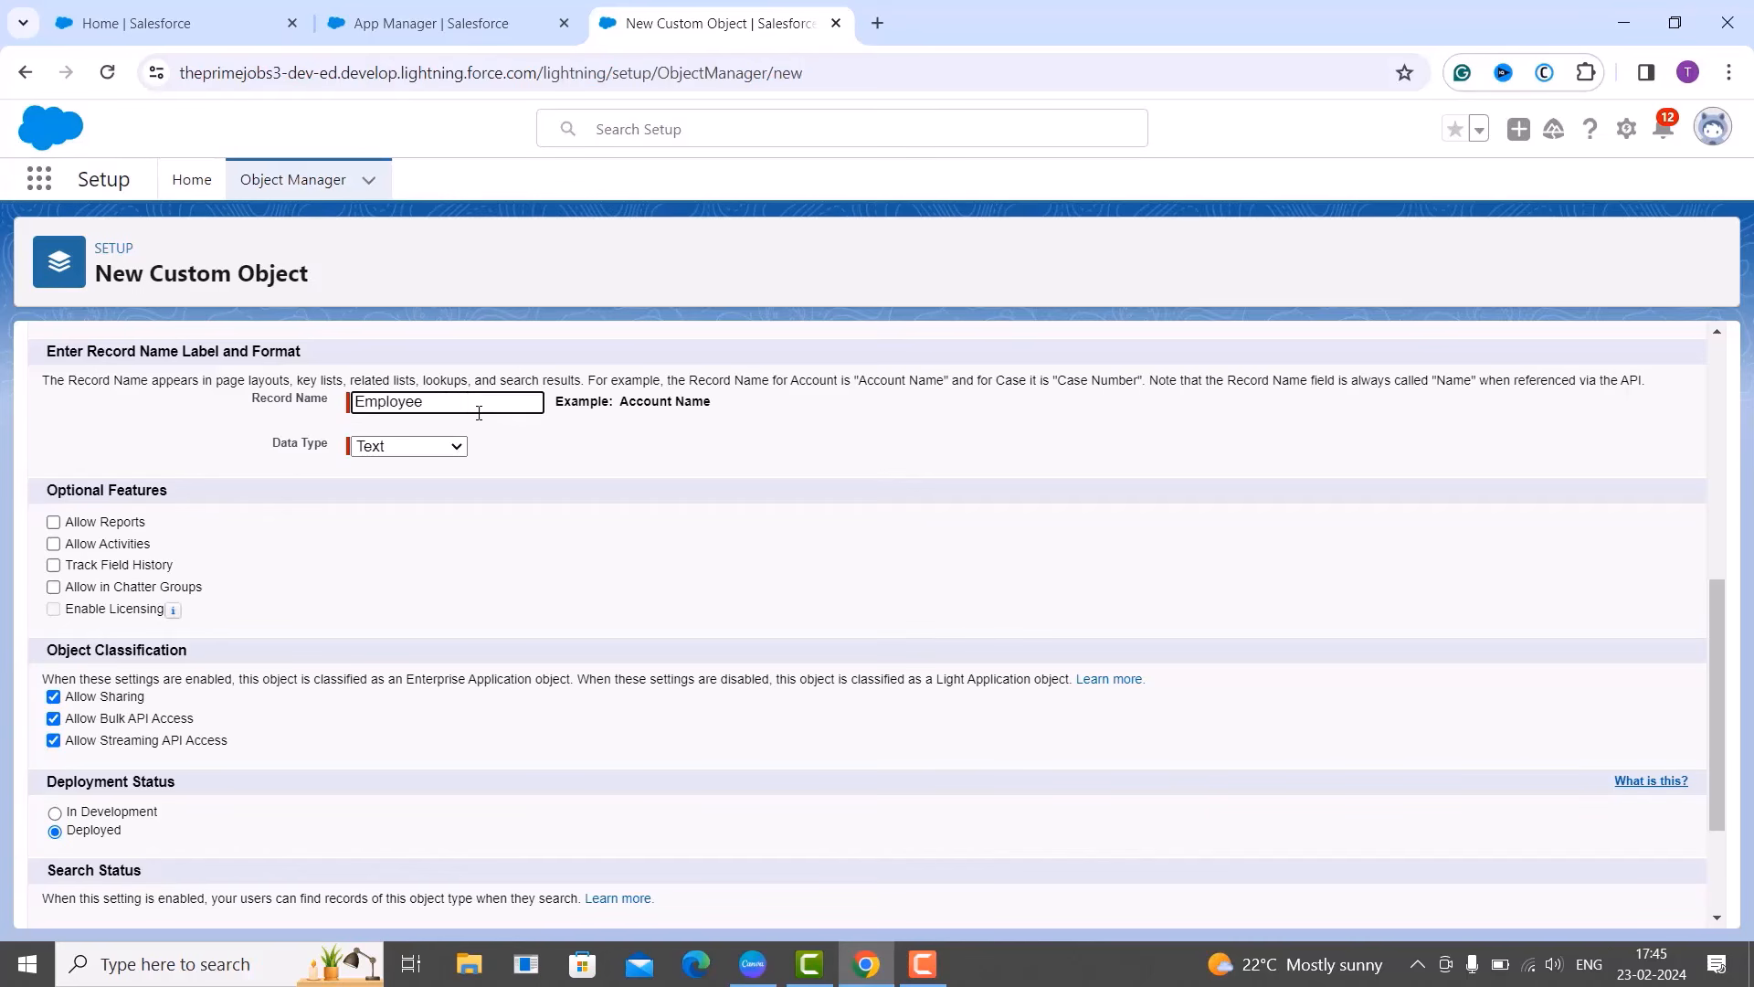
text(ID)
click(426, 450)
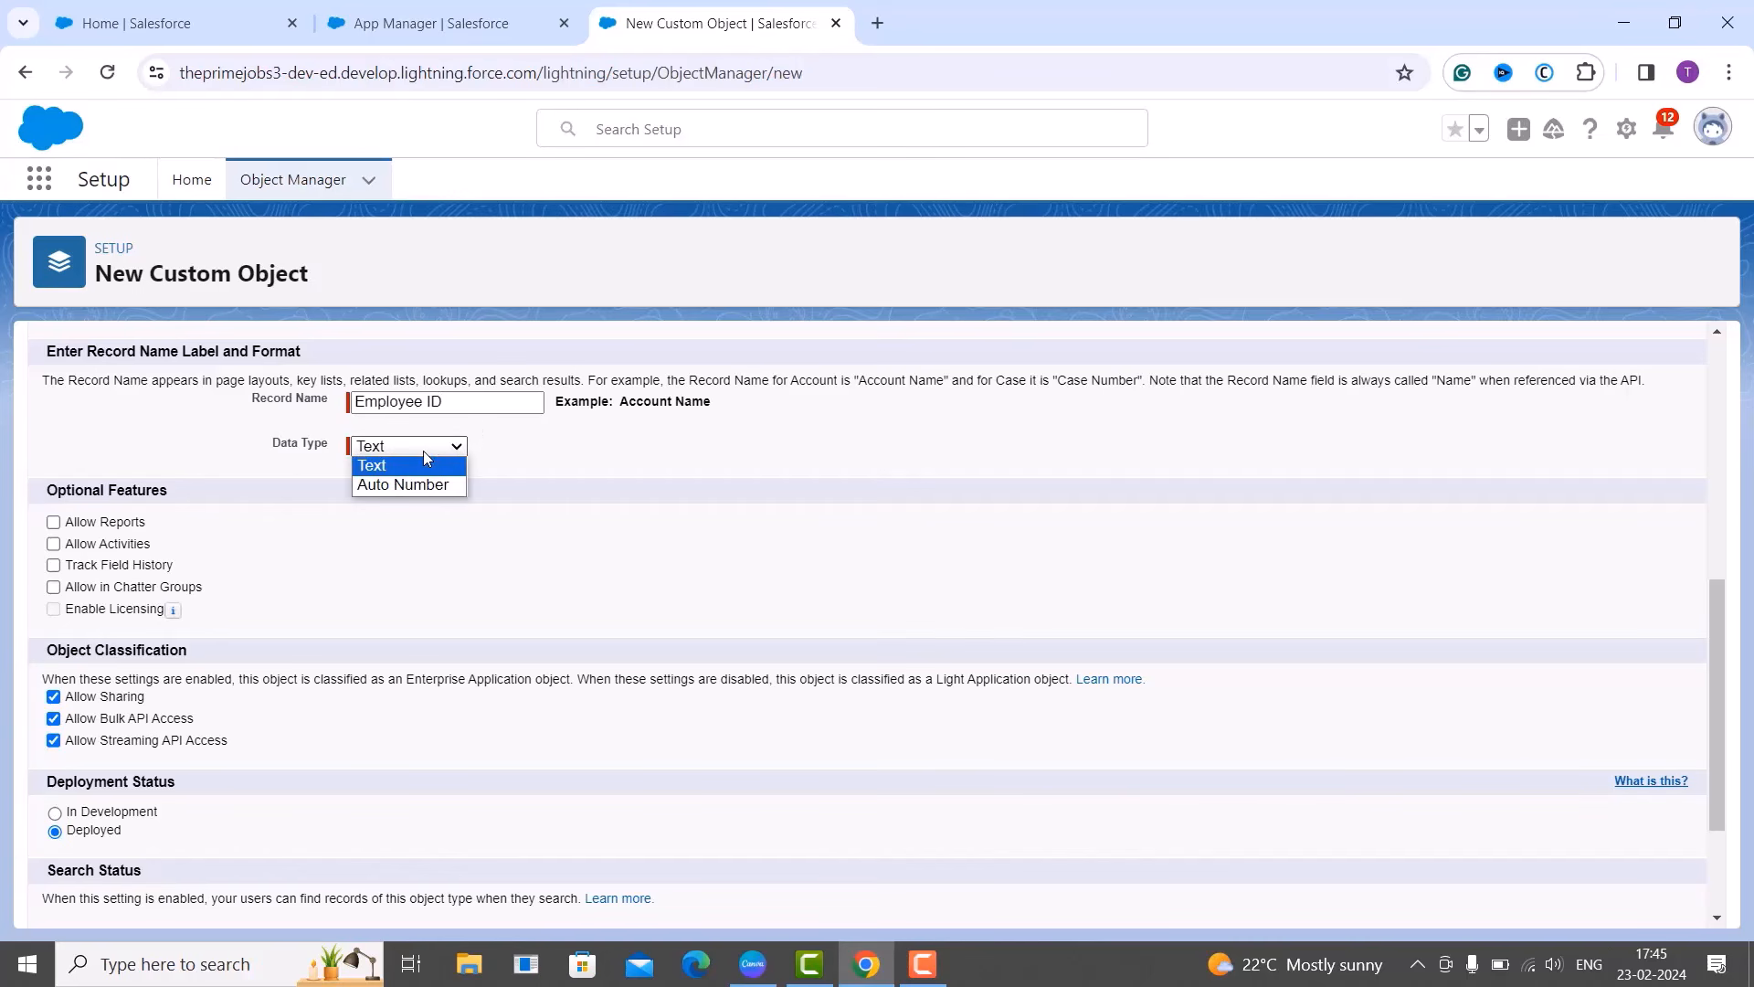
click(422, 484)
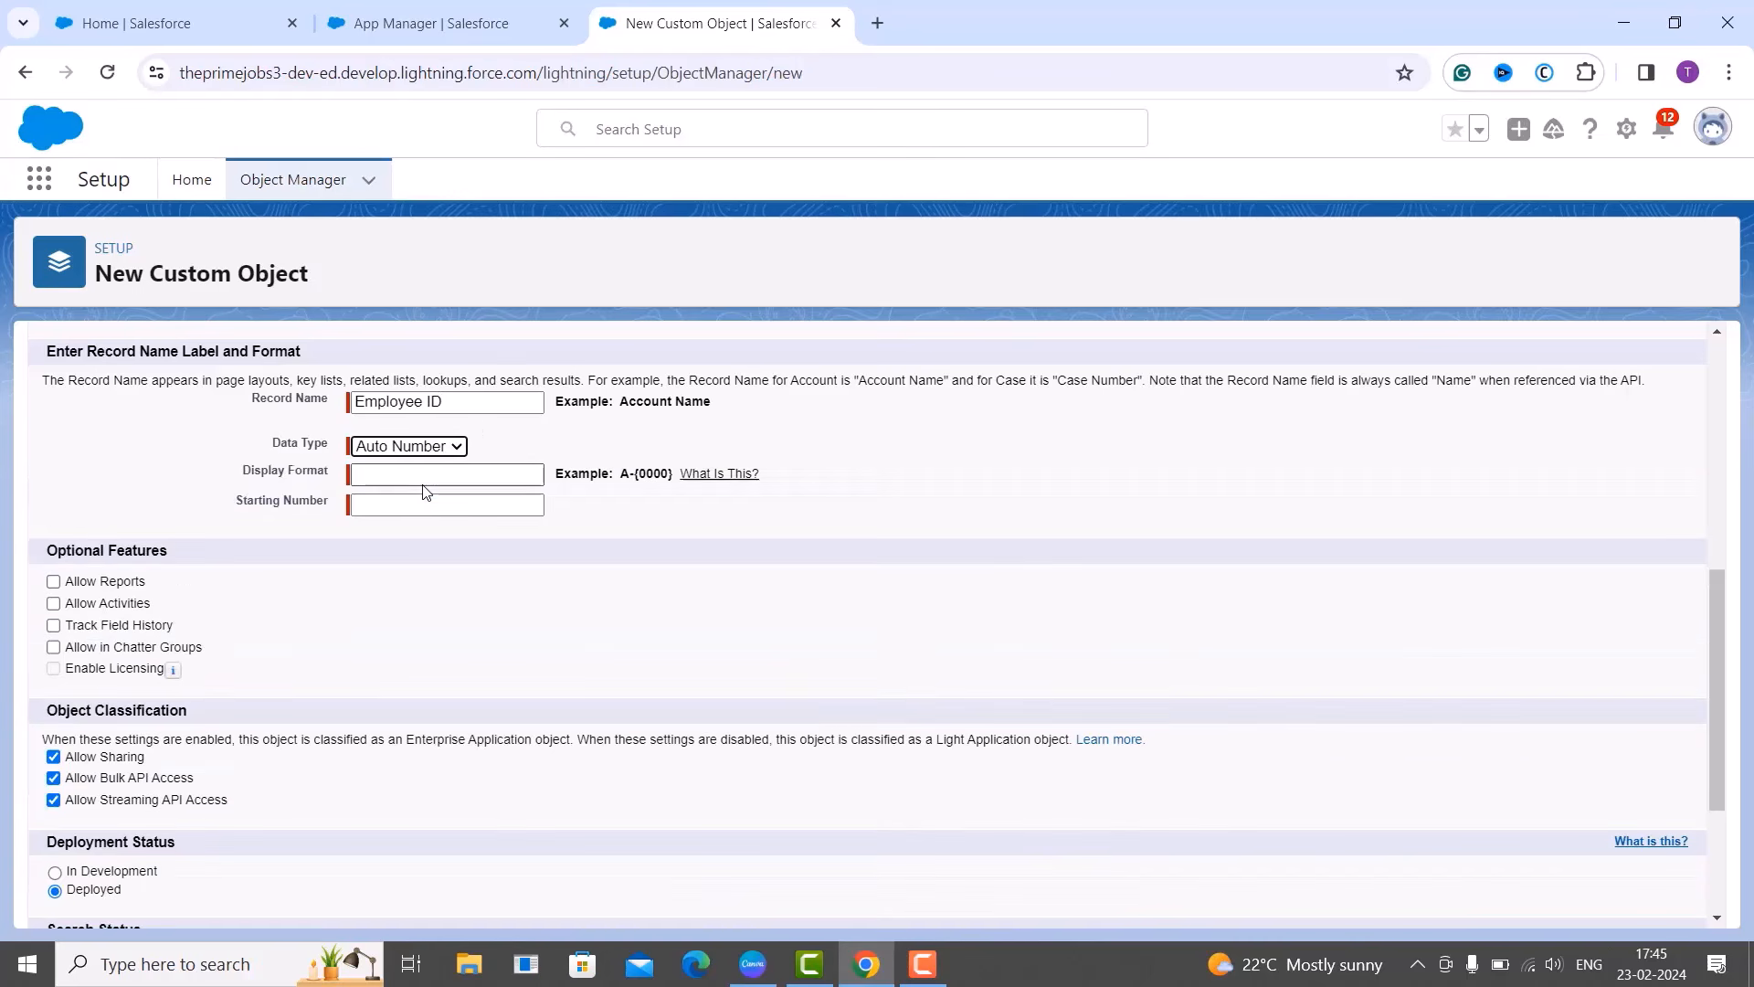
click(429, 475)
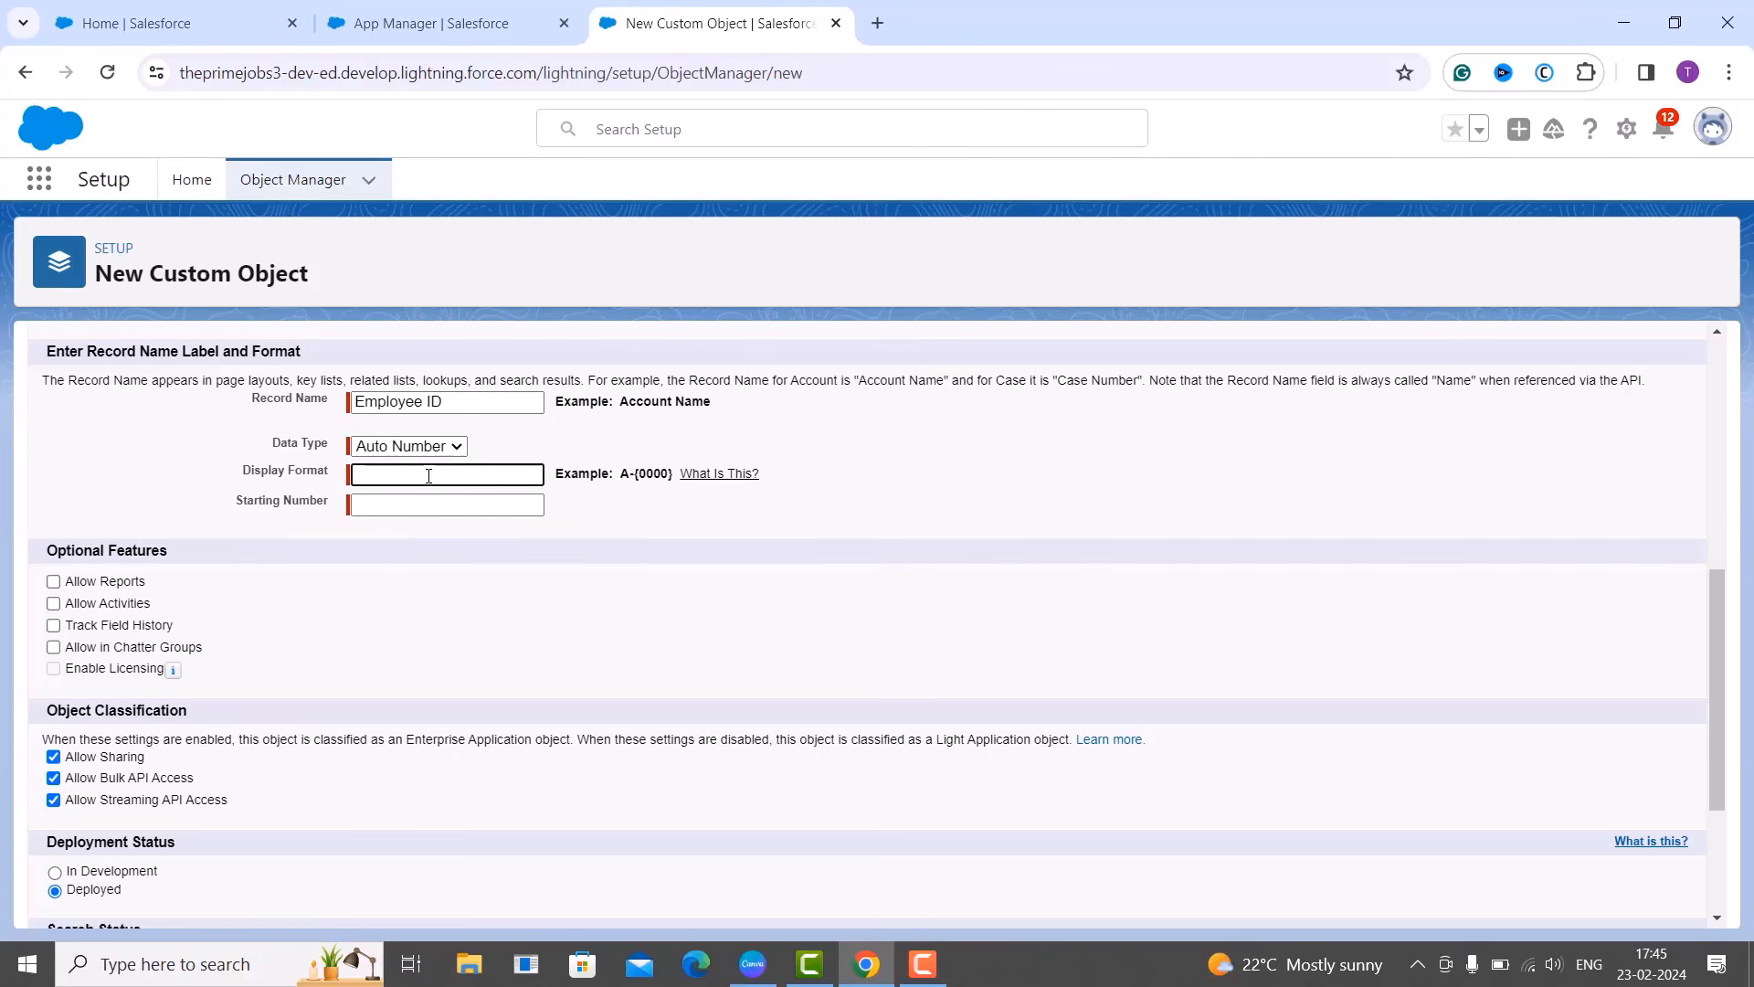
Enter display format TS-{000} and starting number 1 for the Employee ID auto number.
click(542, 443)
click(505, 473)
text(TS-{000})
click(468, 493)
click(461, 506)
text(1)
click(651, 561)
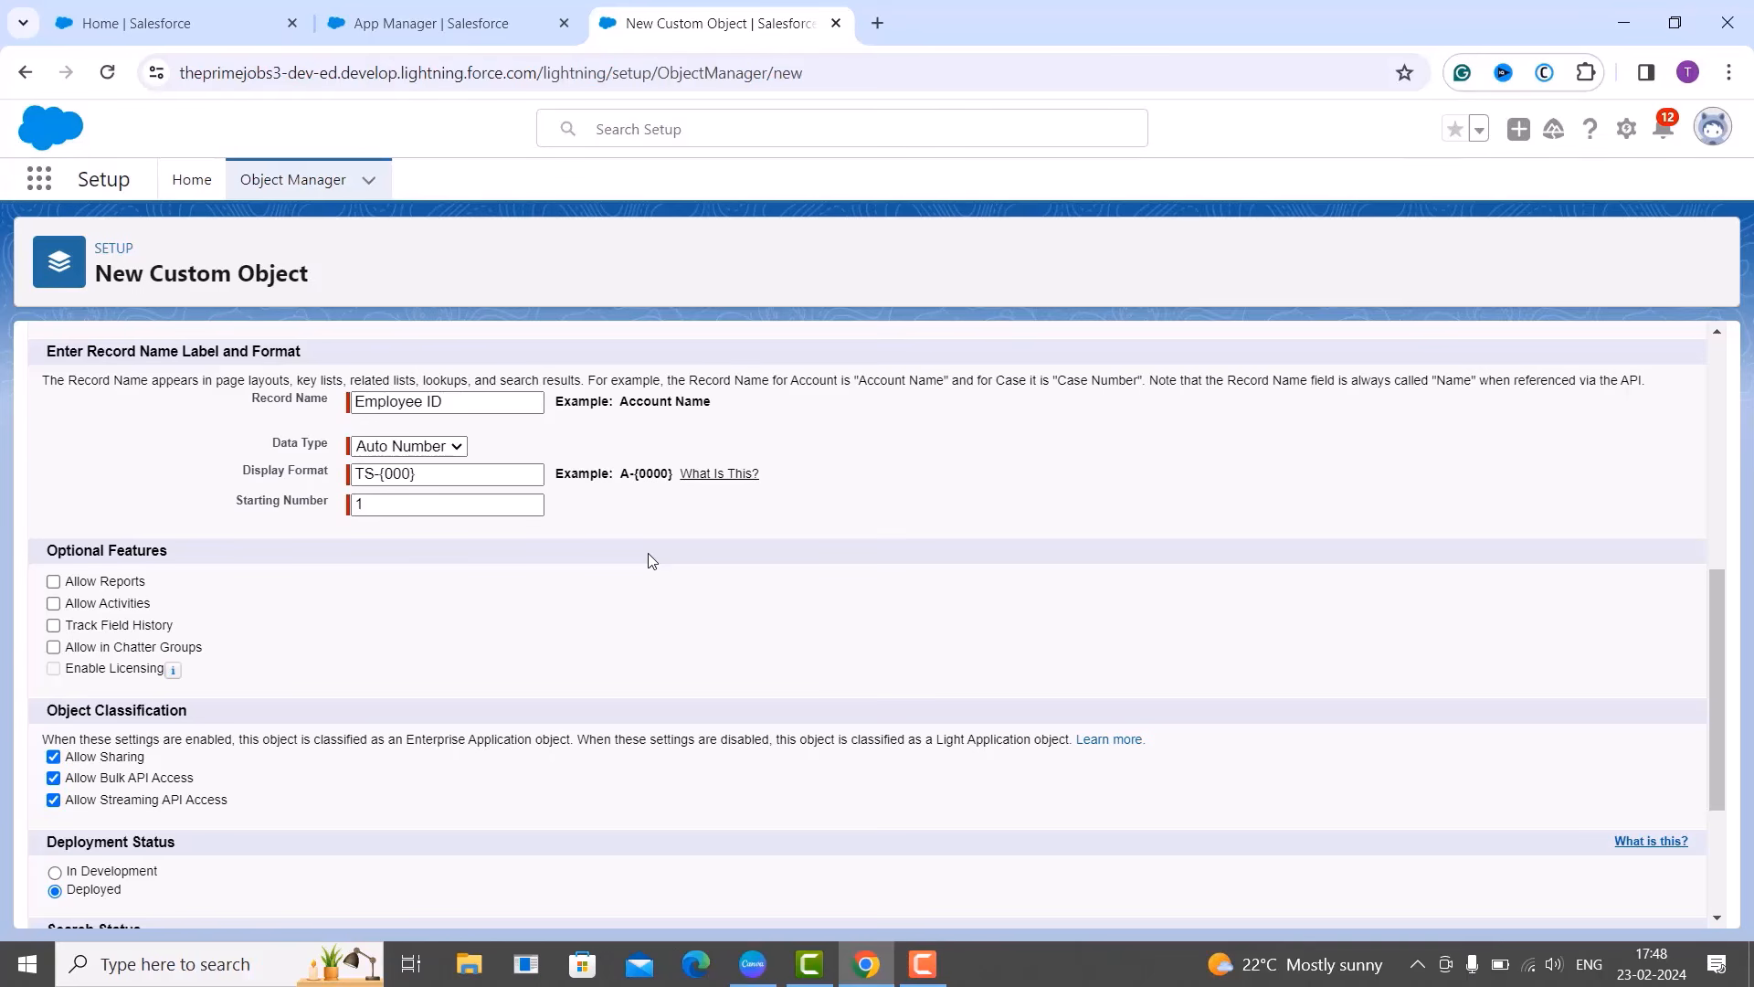
scroll(487, 667, down, 1)
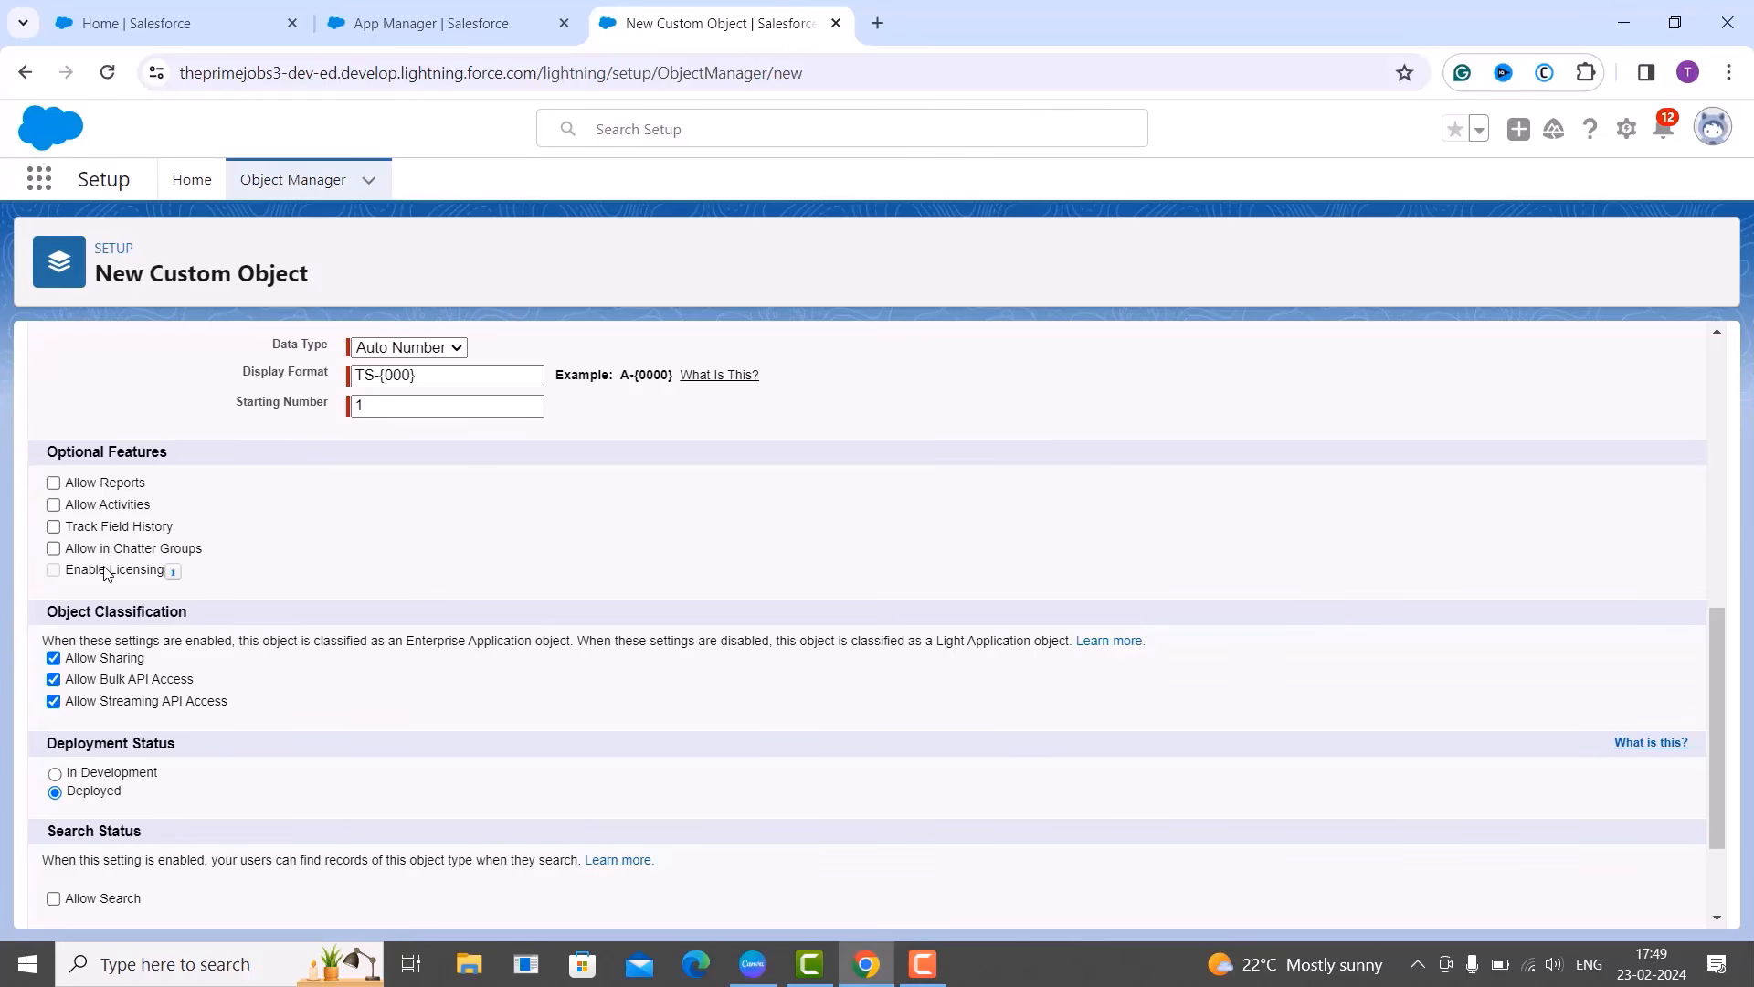
scroll(264, 581, down, 3)
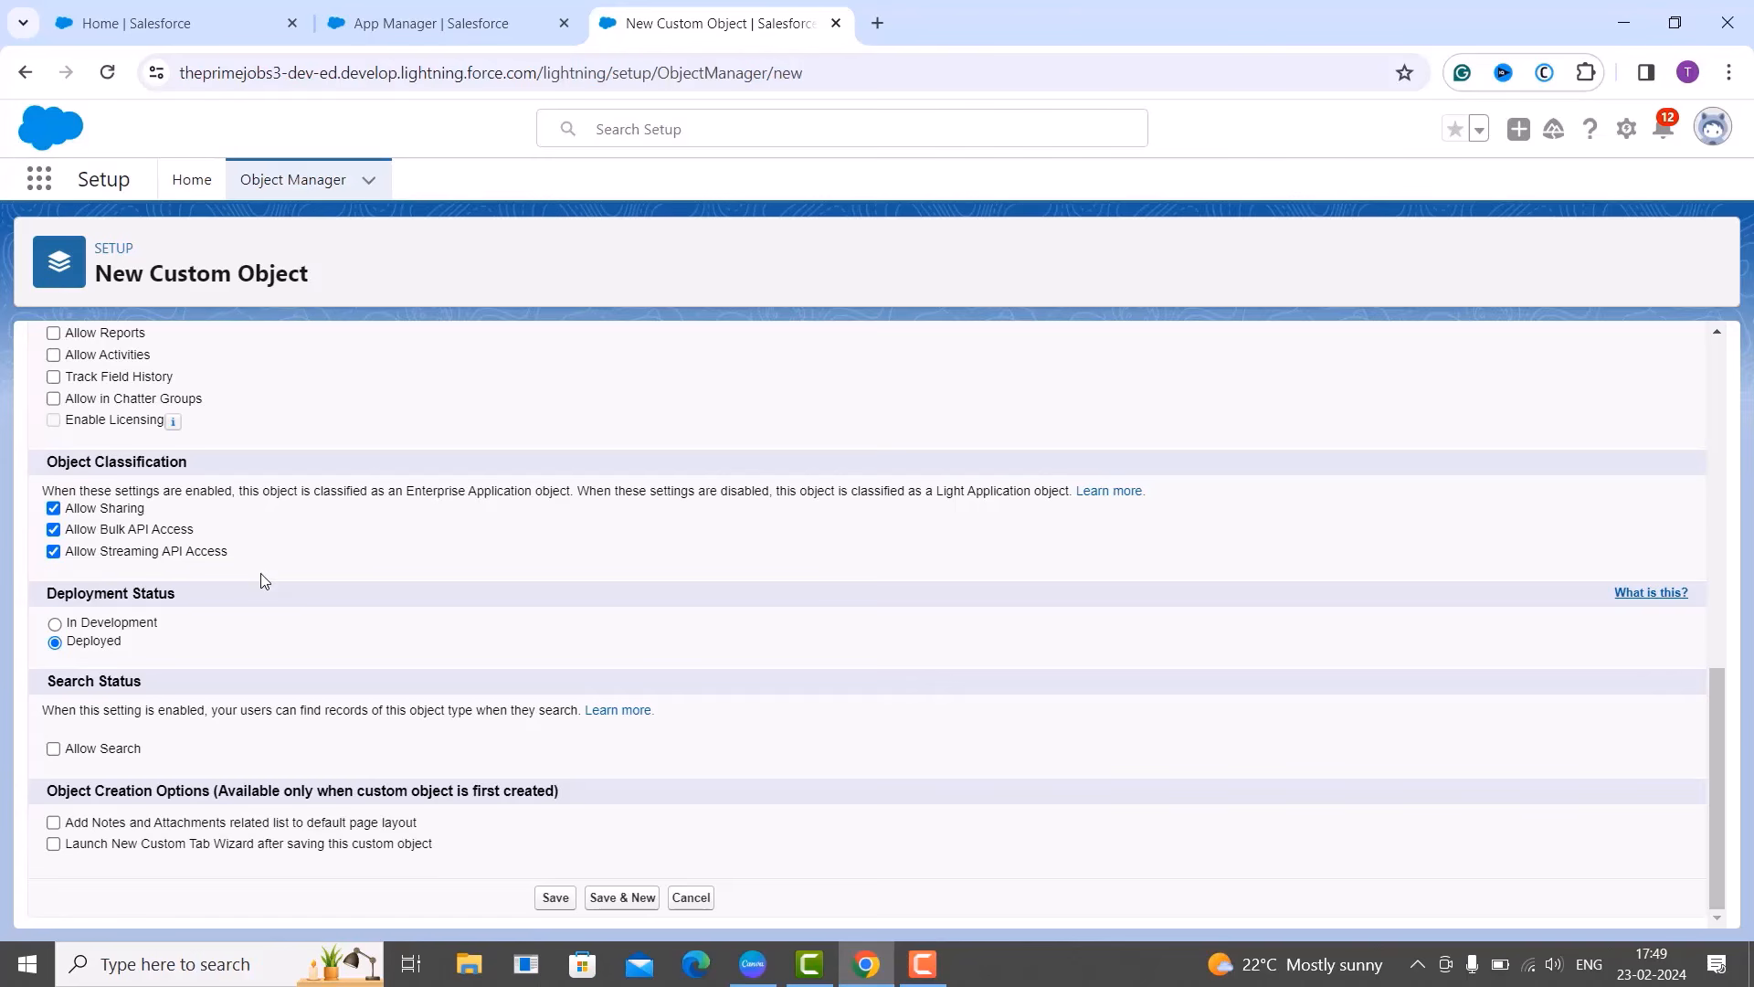
scroll(264, 581, up, 3)
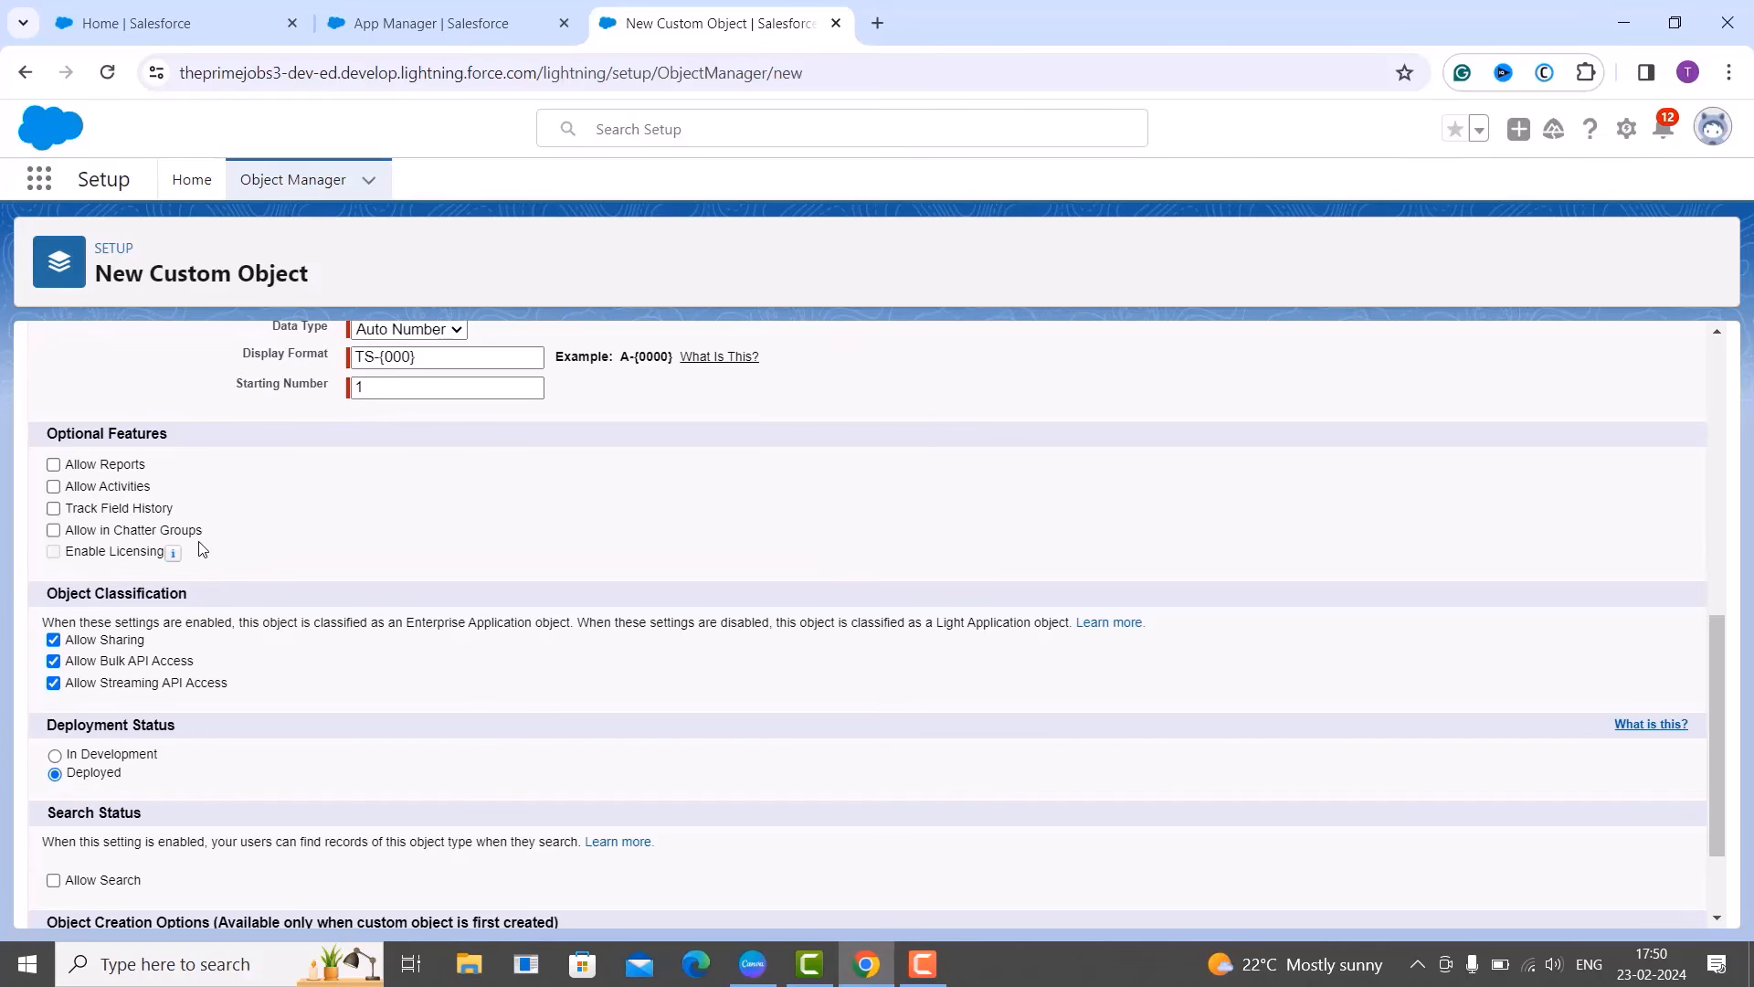
scroll(201, 548, down, 3)
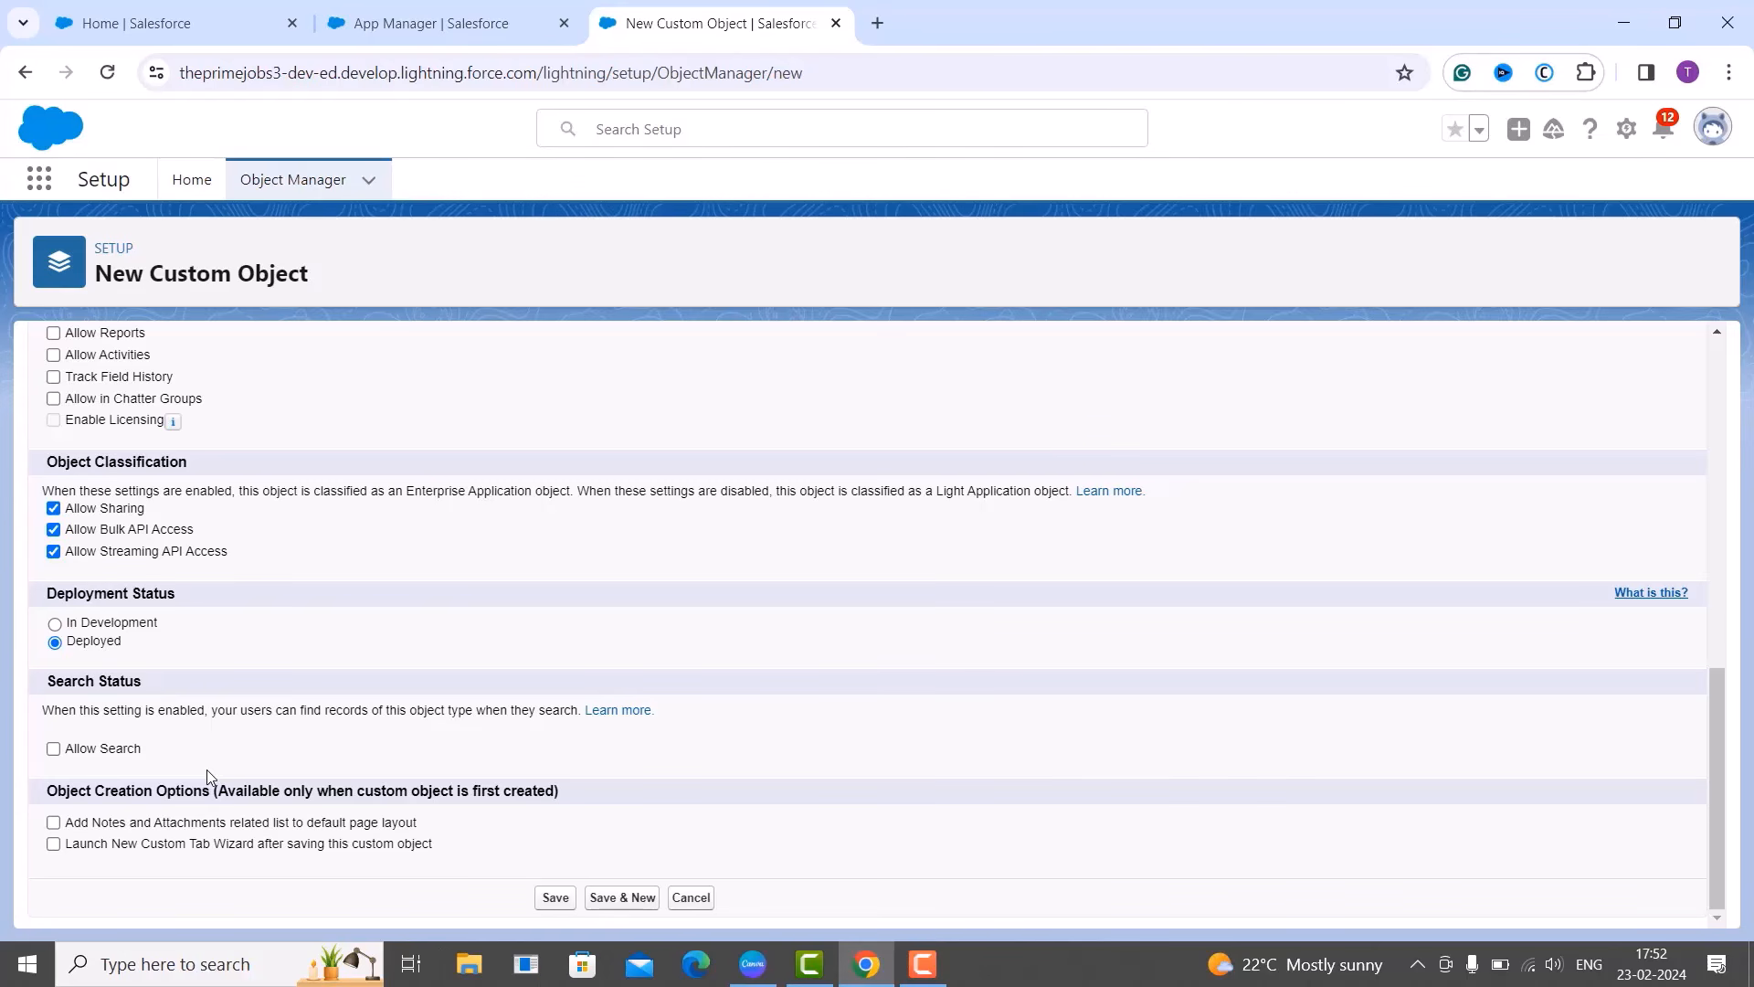
click(671, 133)
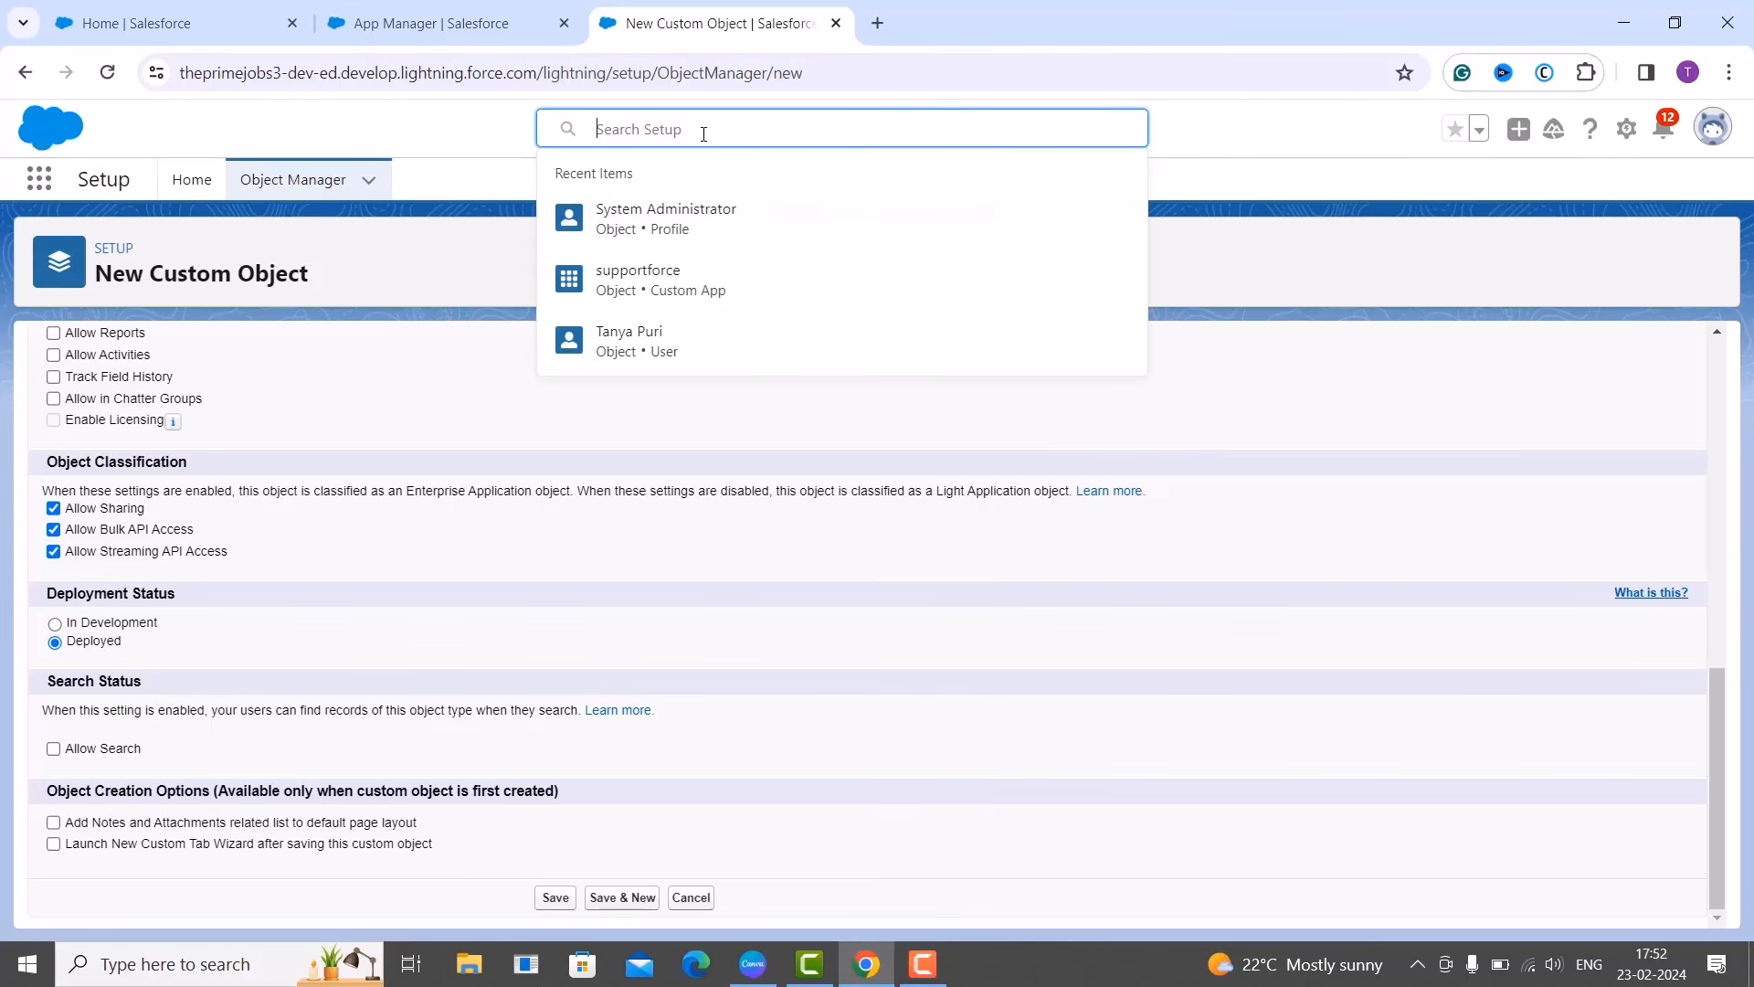
Dismiss the Setup search suggestions covering the New Custom Object form.
click(495, 139)
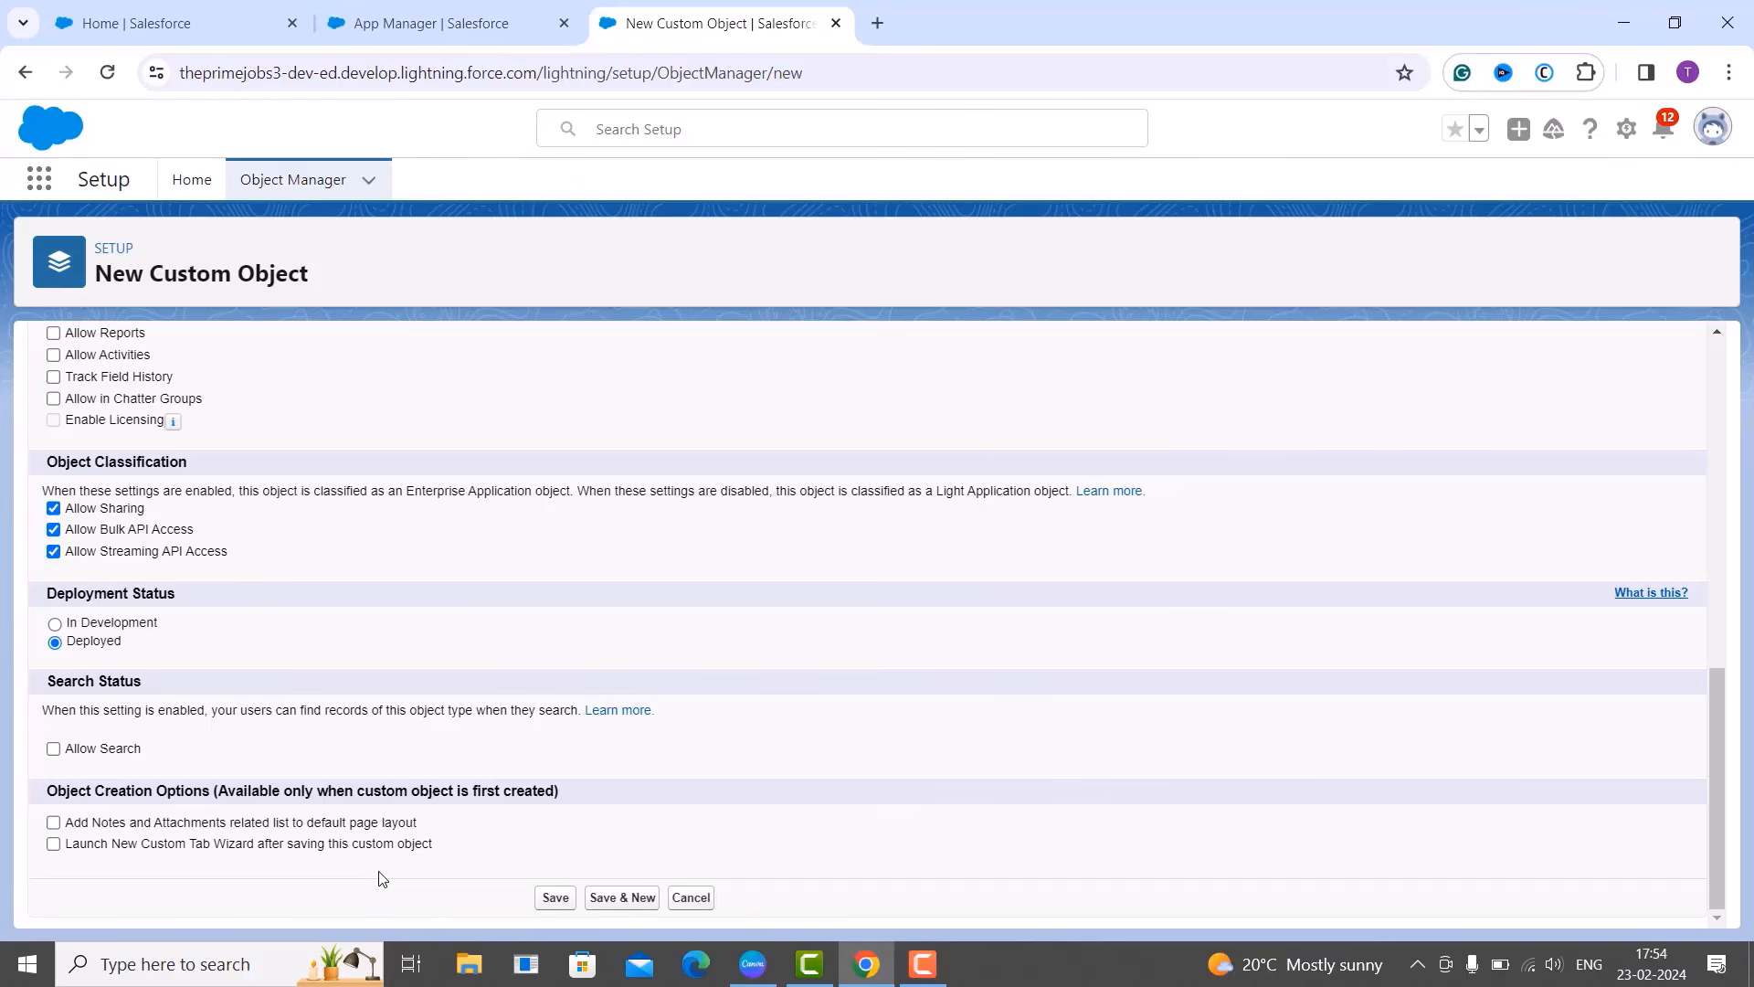
Enable launching the New Custom Tab Wizard after saving, and review the auto number settings.
click(53, 844)
scroll(454, 854, up, 15)
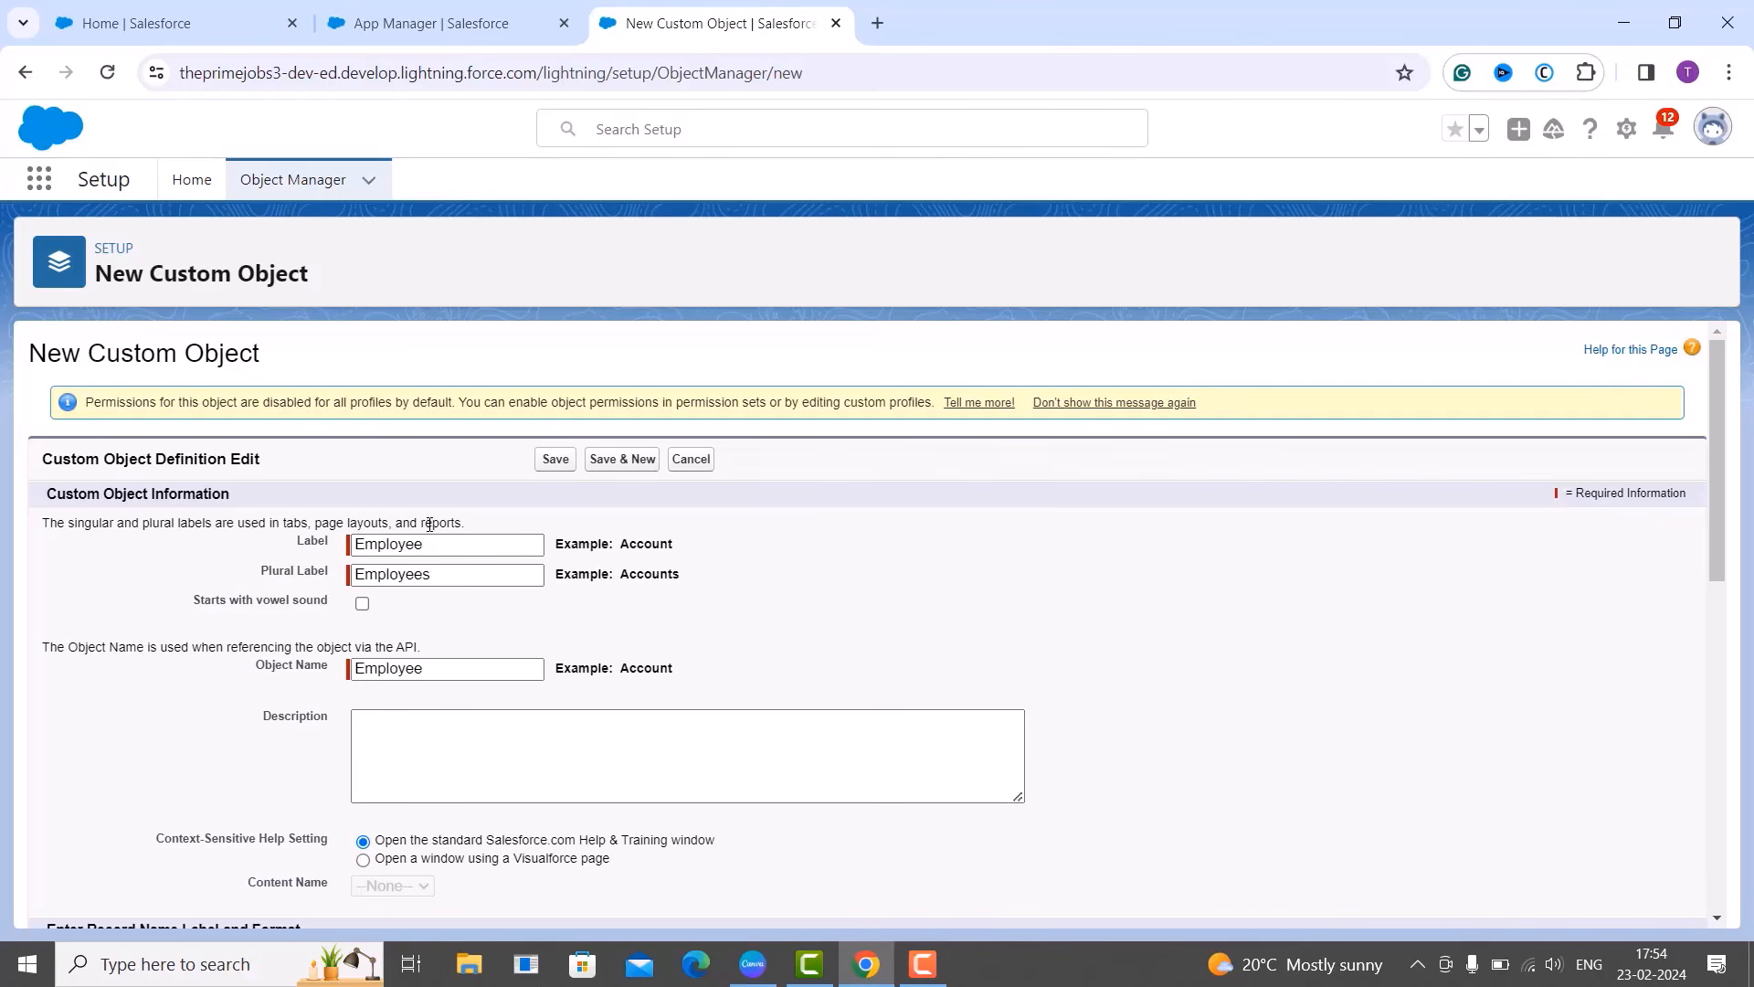
scroll(439, 621, down, 4)
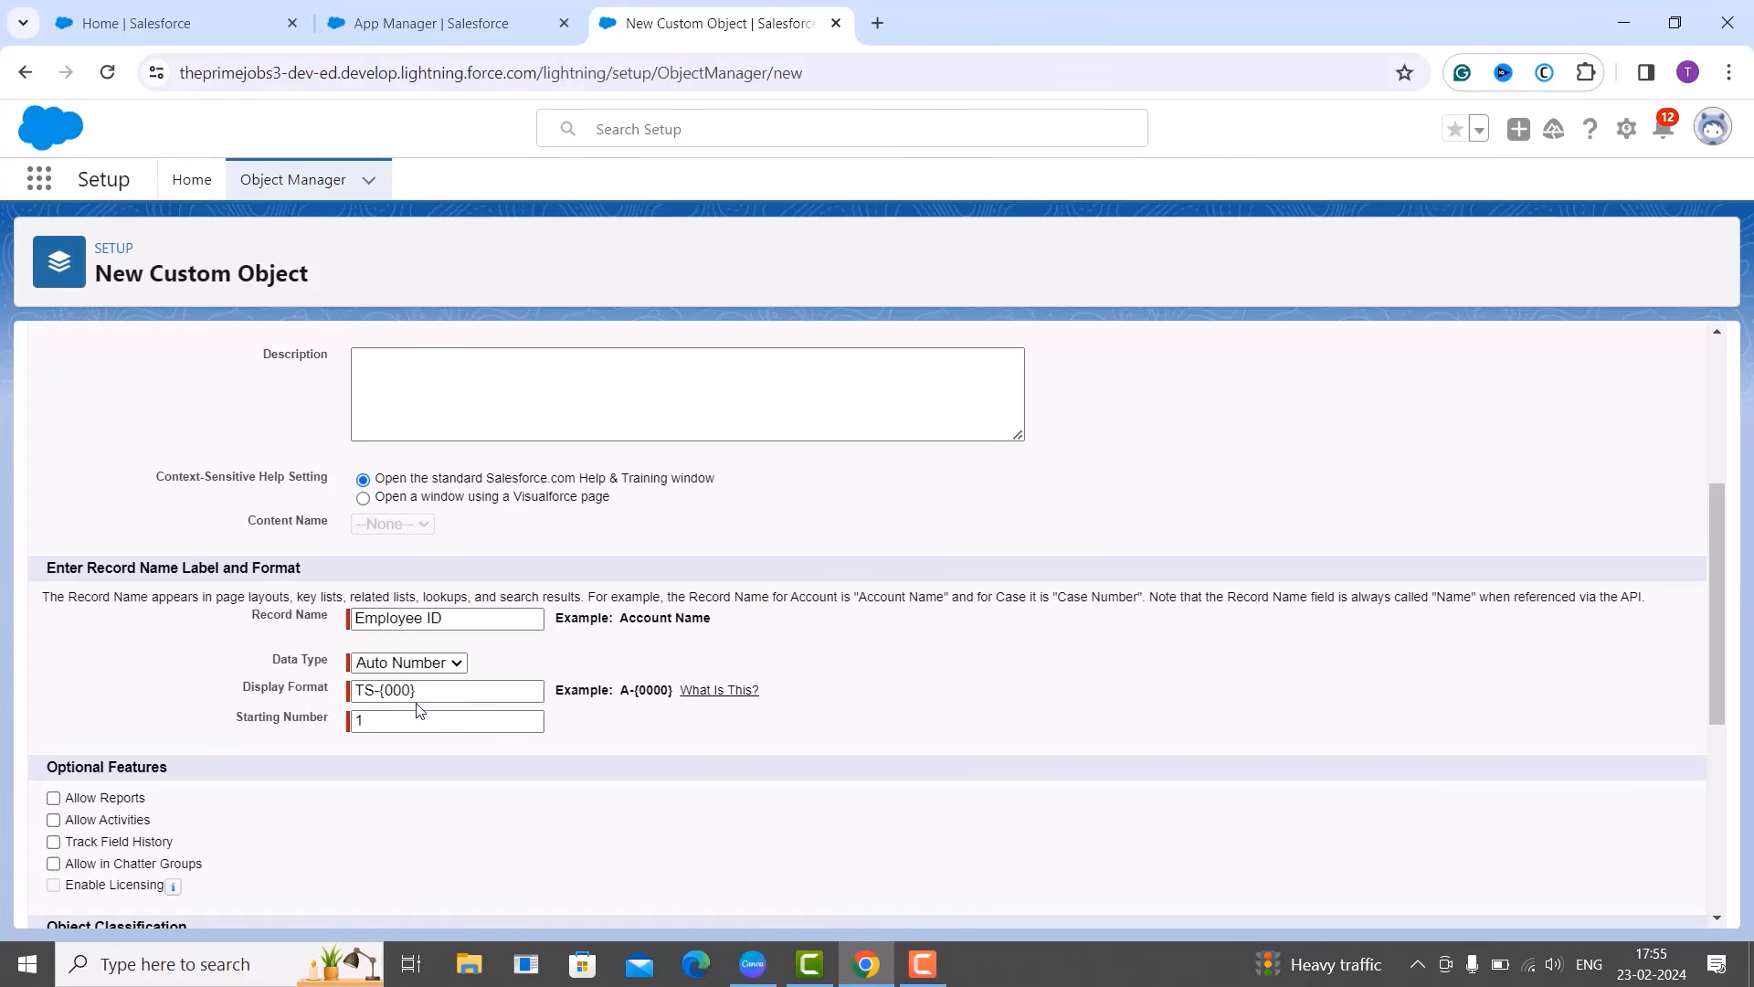
click(402, 723)
scroll(400, 731, down, 3)
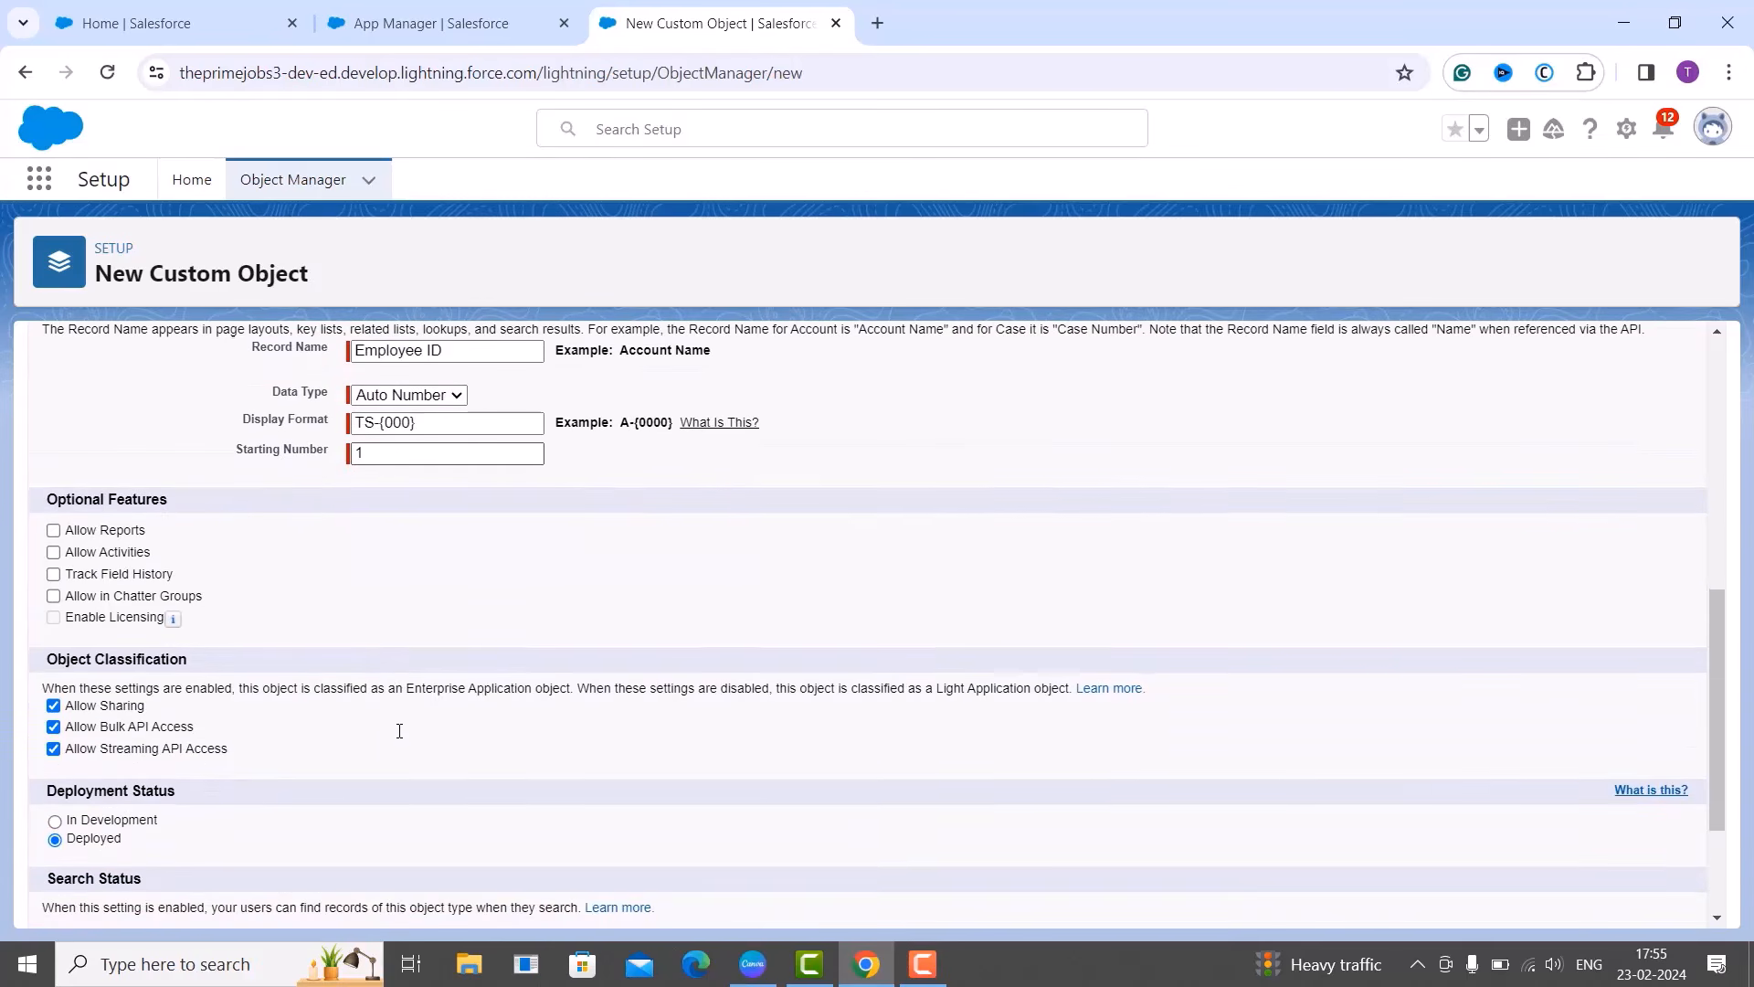
scroll(400, 731, down, 2)
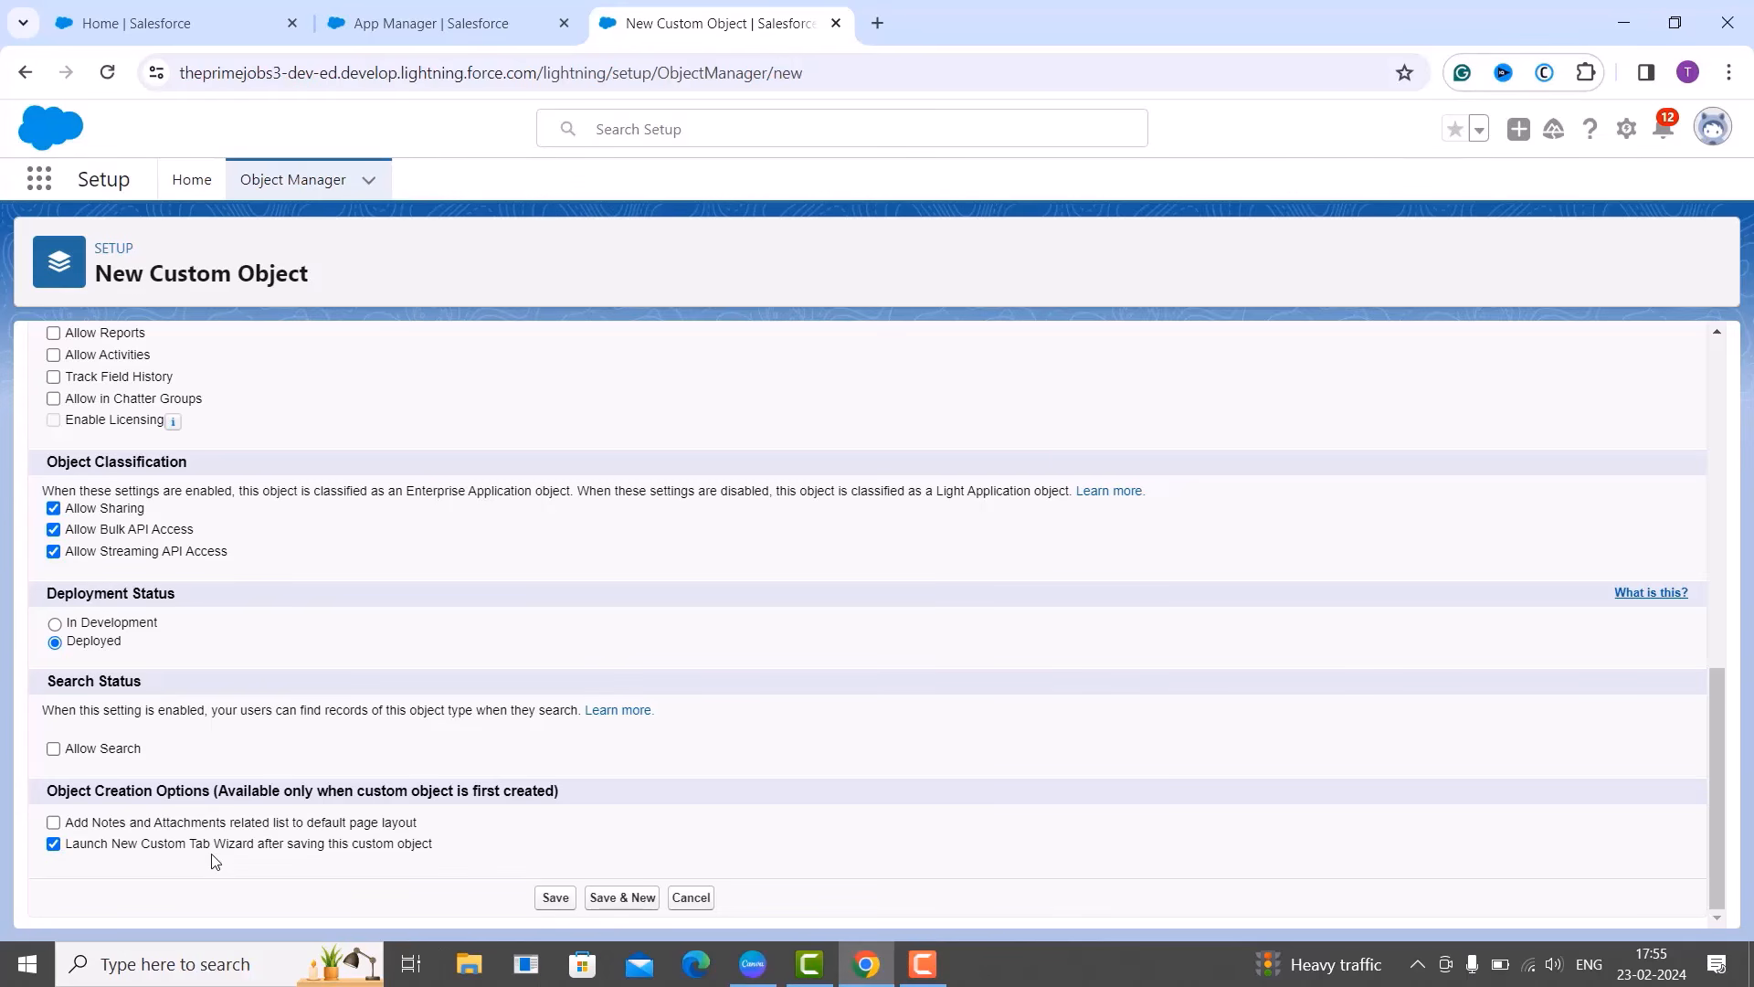
Save the Employee custom object and keep Employee as the tab's object.
click(544, 896)
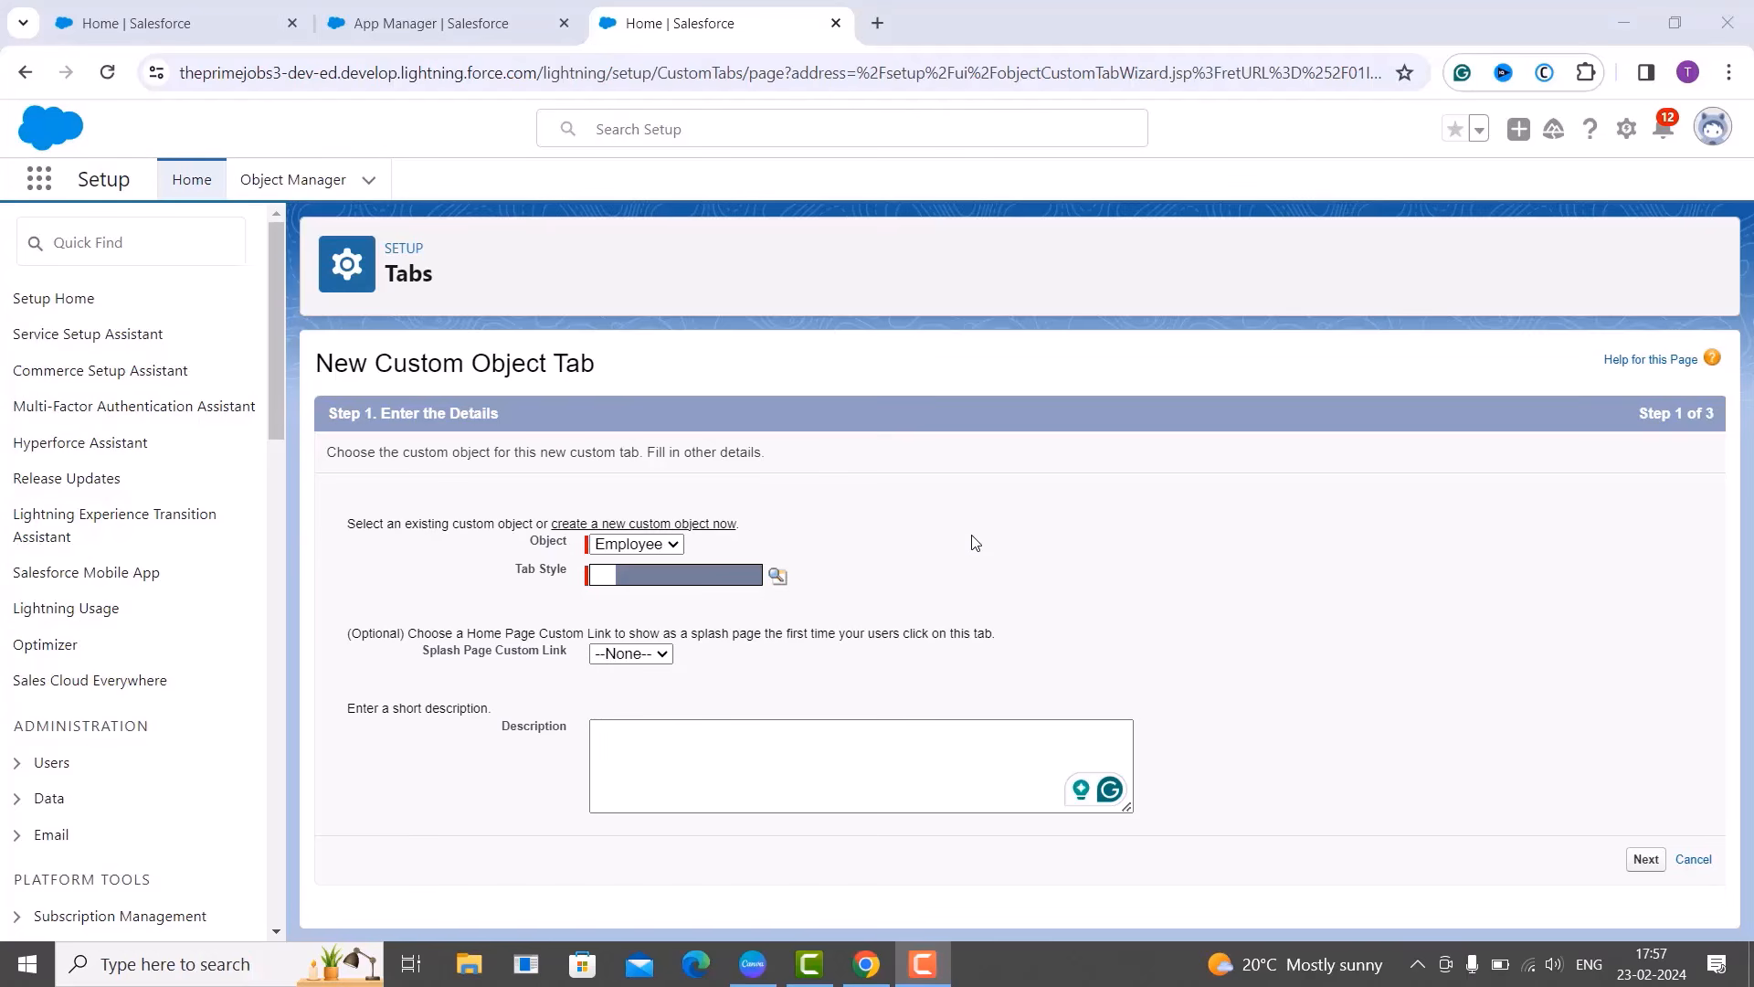
click(670, 549)
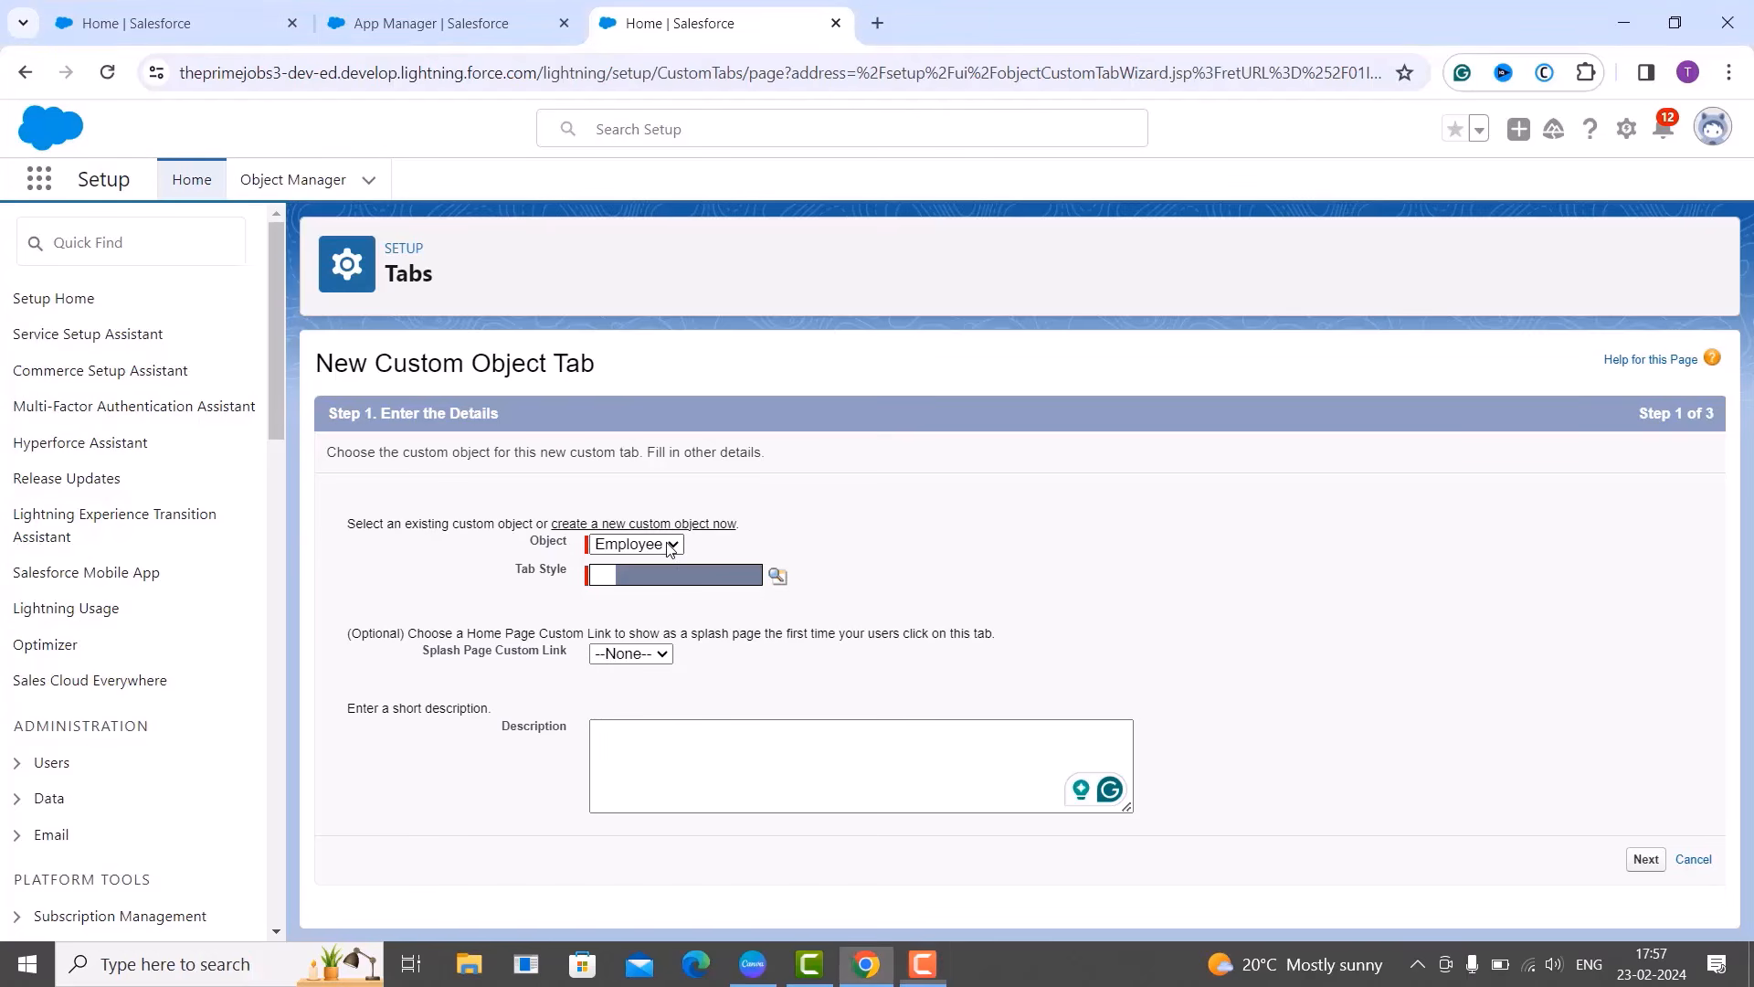
click(749, 549)
Look over the tab style chooser, leave the splash page link at None, and begin the description.
click(778, 577)
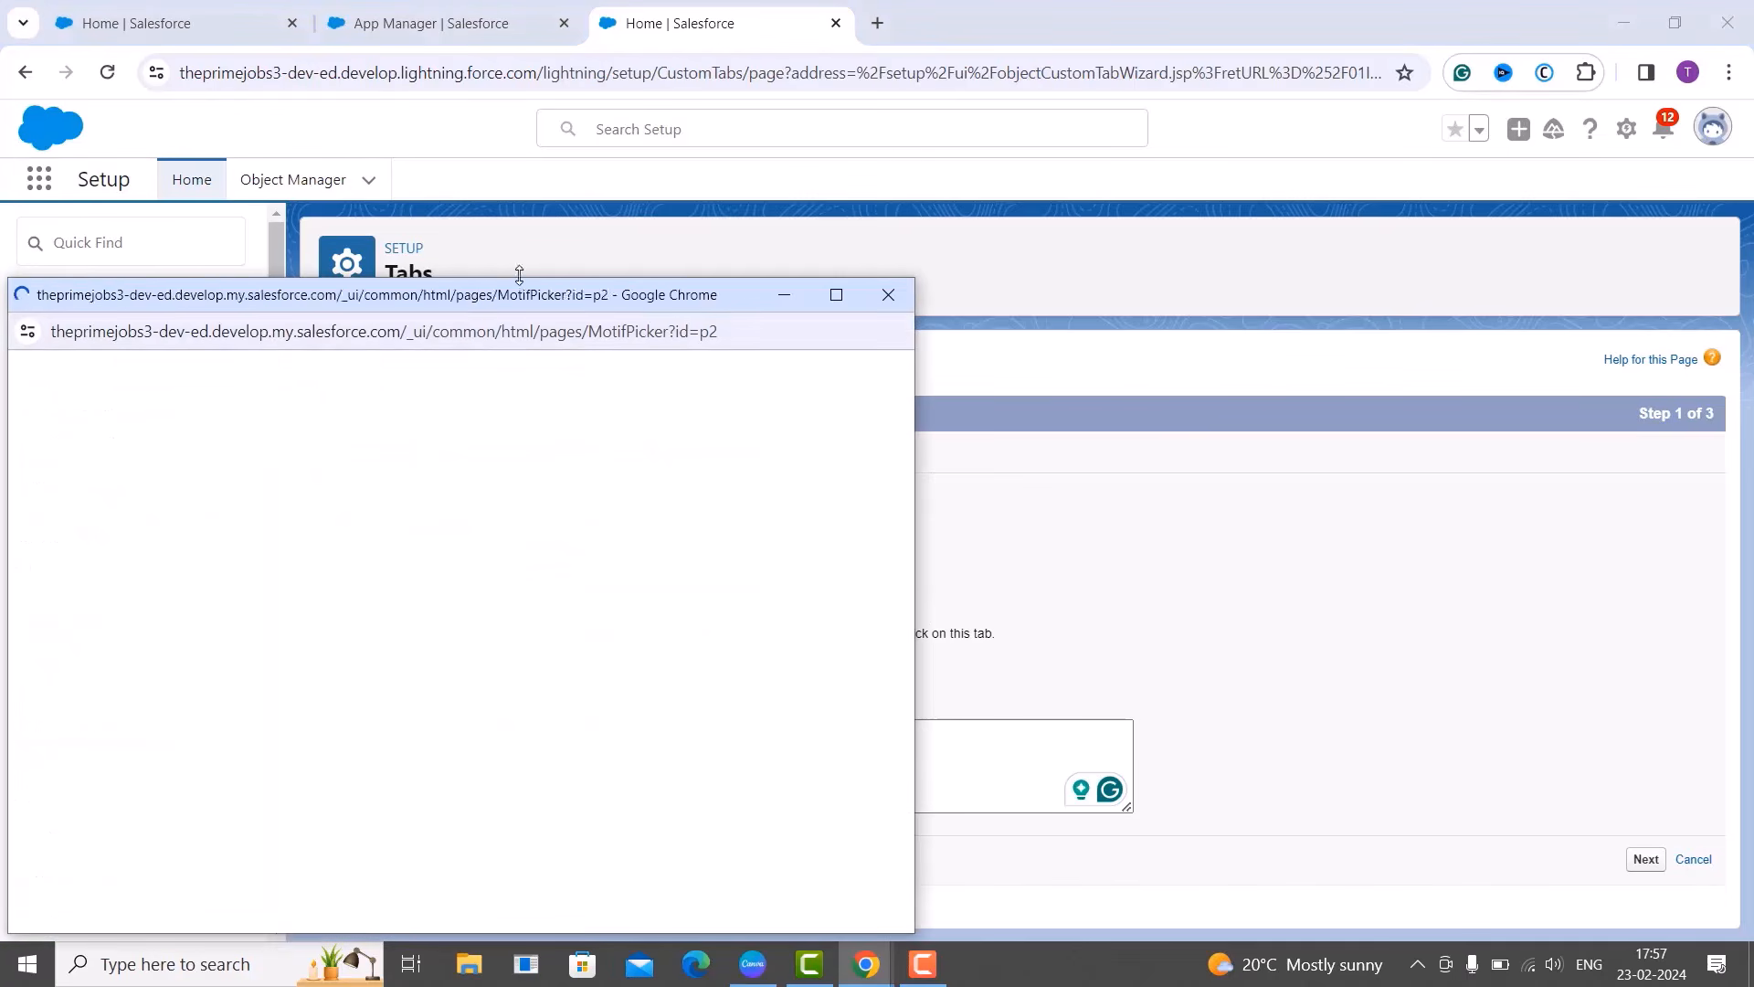
drag(601, 303, 786, 200)
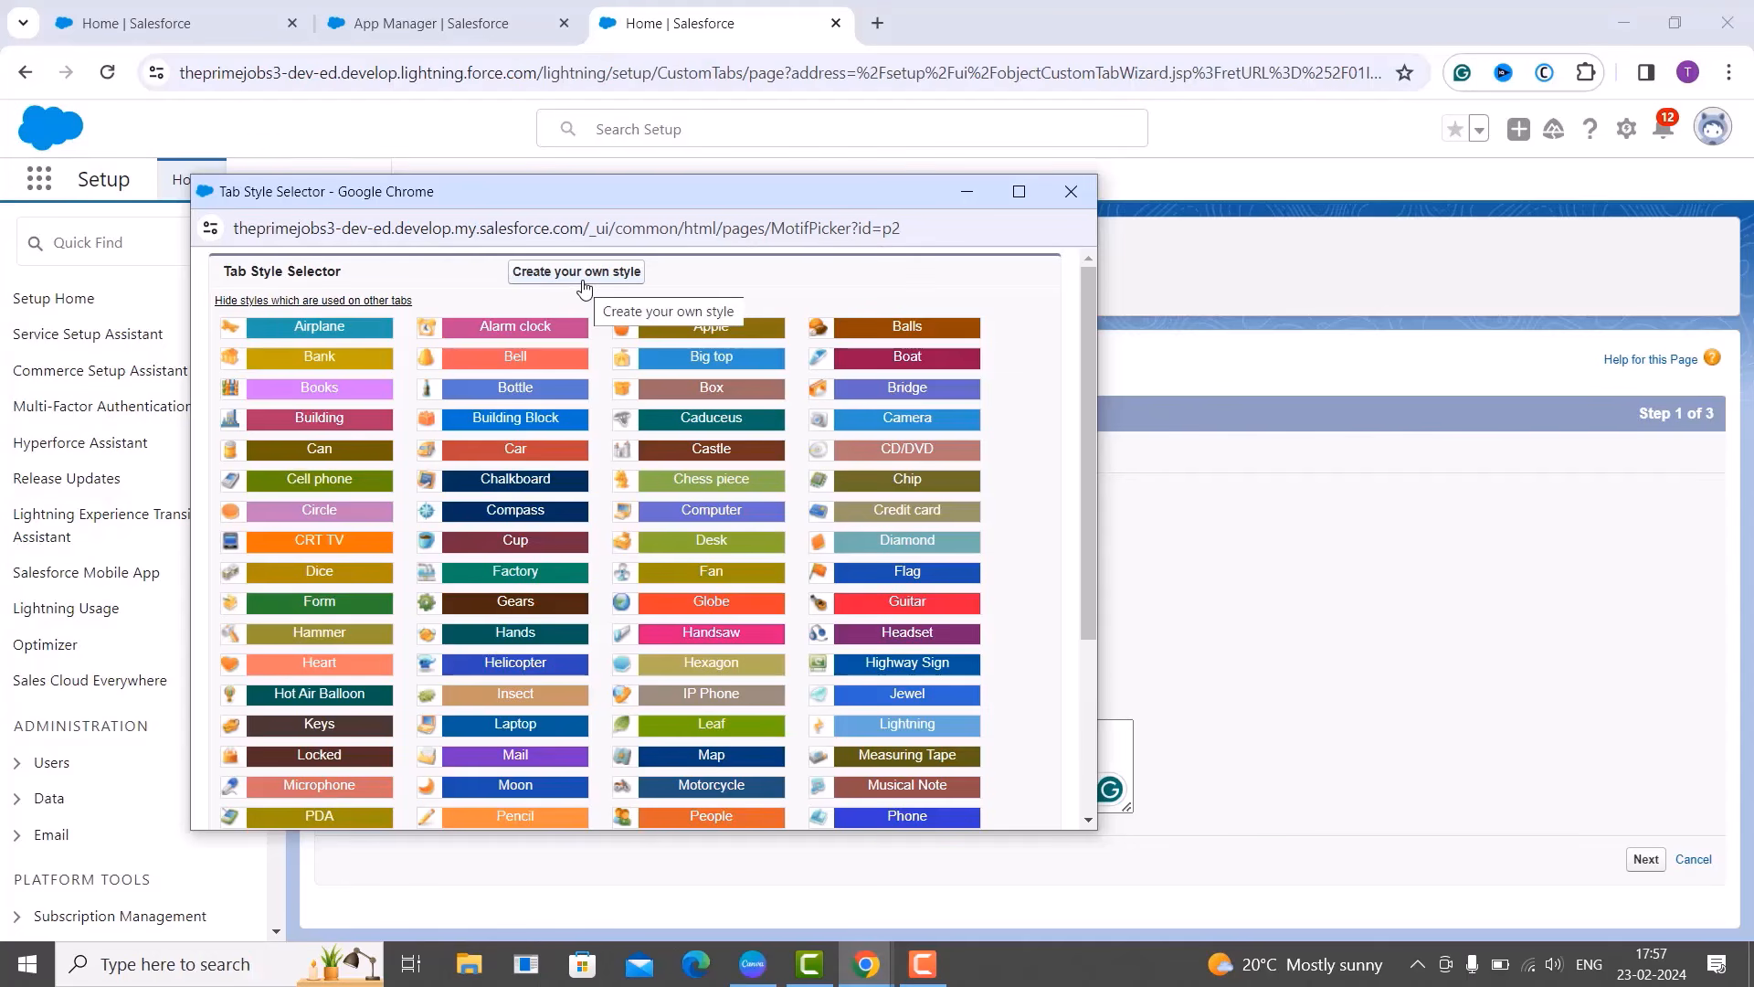
click(647, 284)
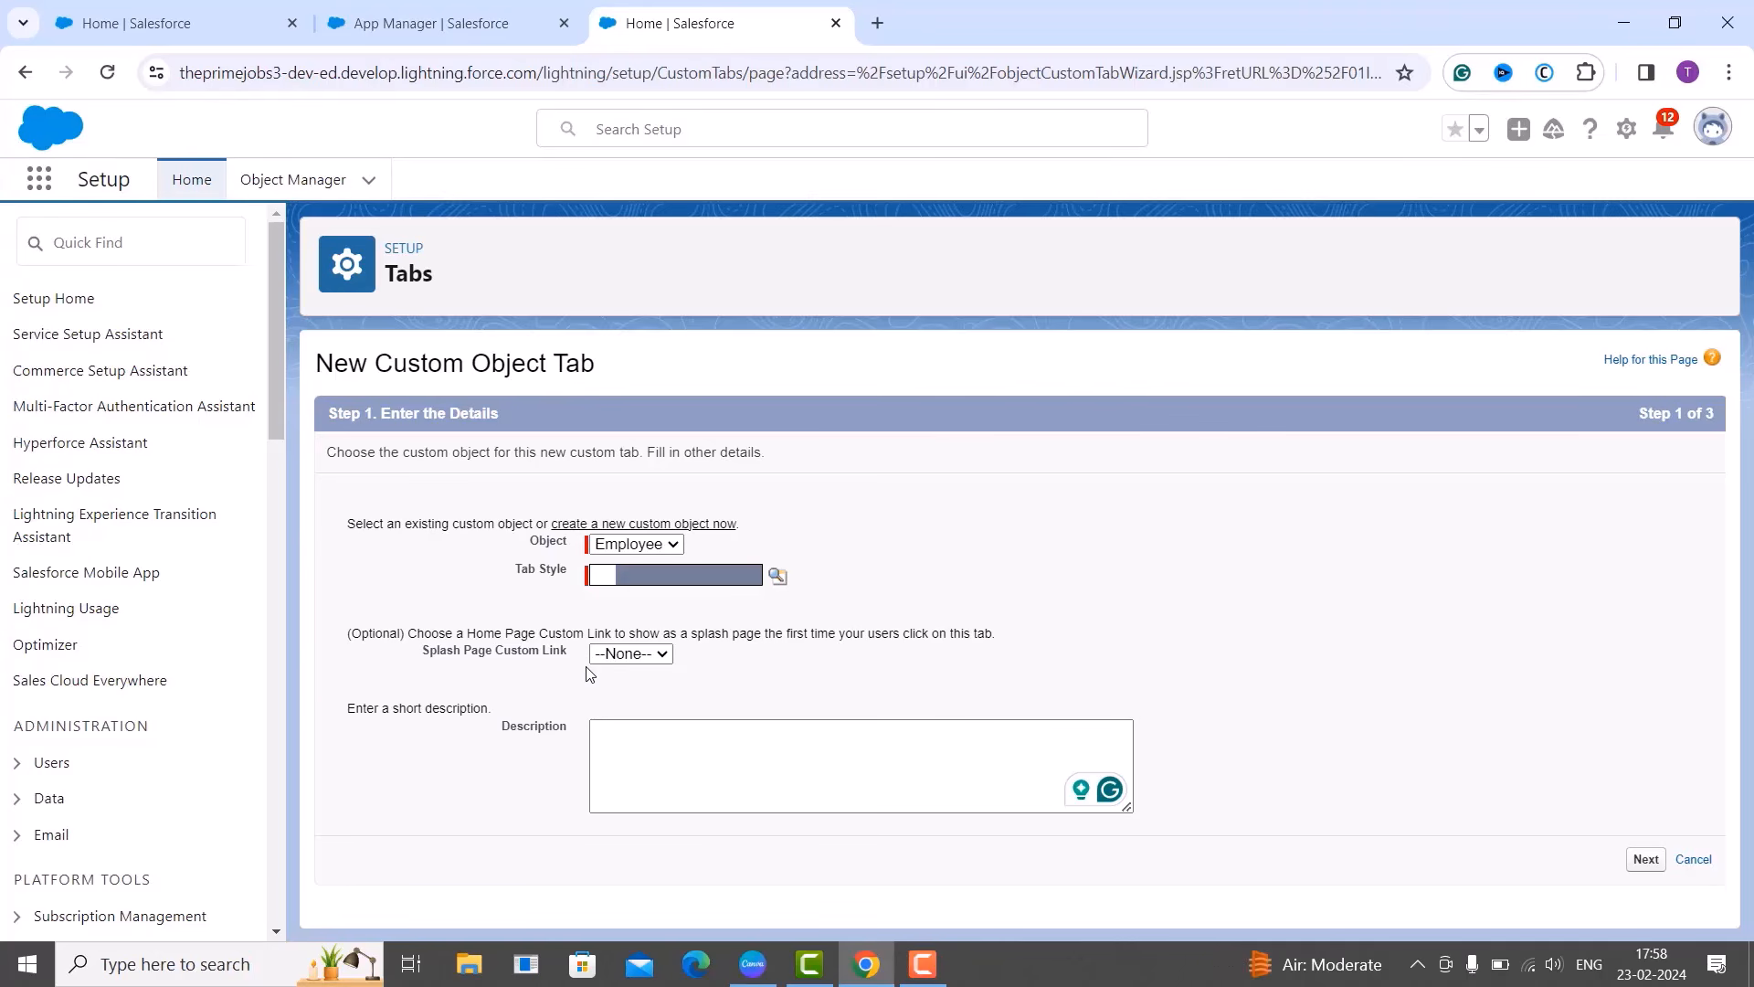
click(630, 653)
click(625, 678)
click(658, 710)
click(652, 742)
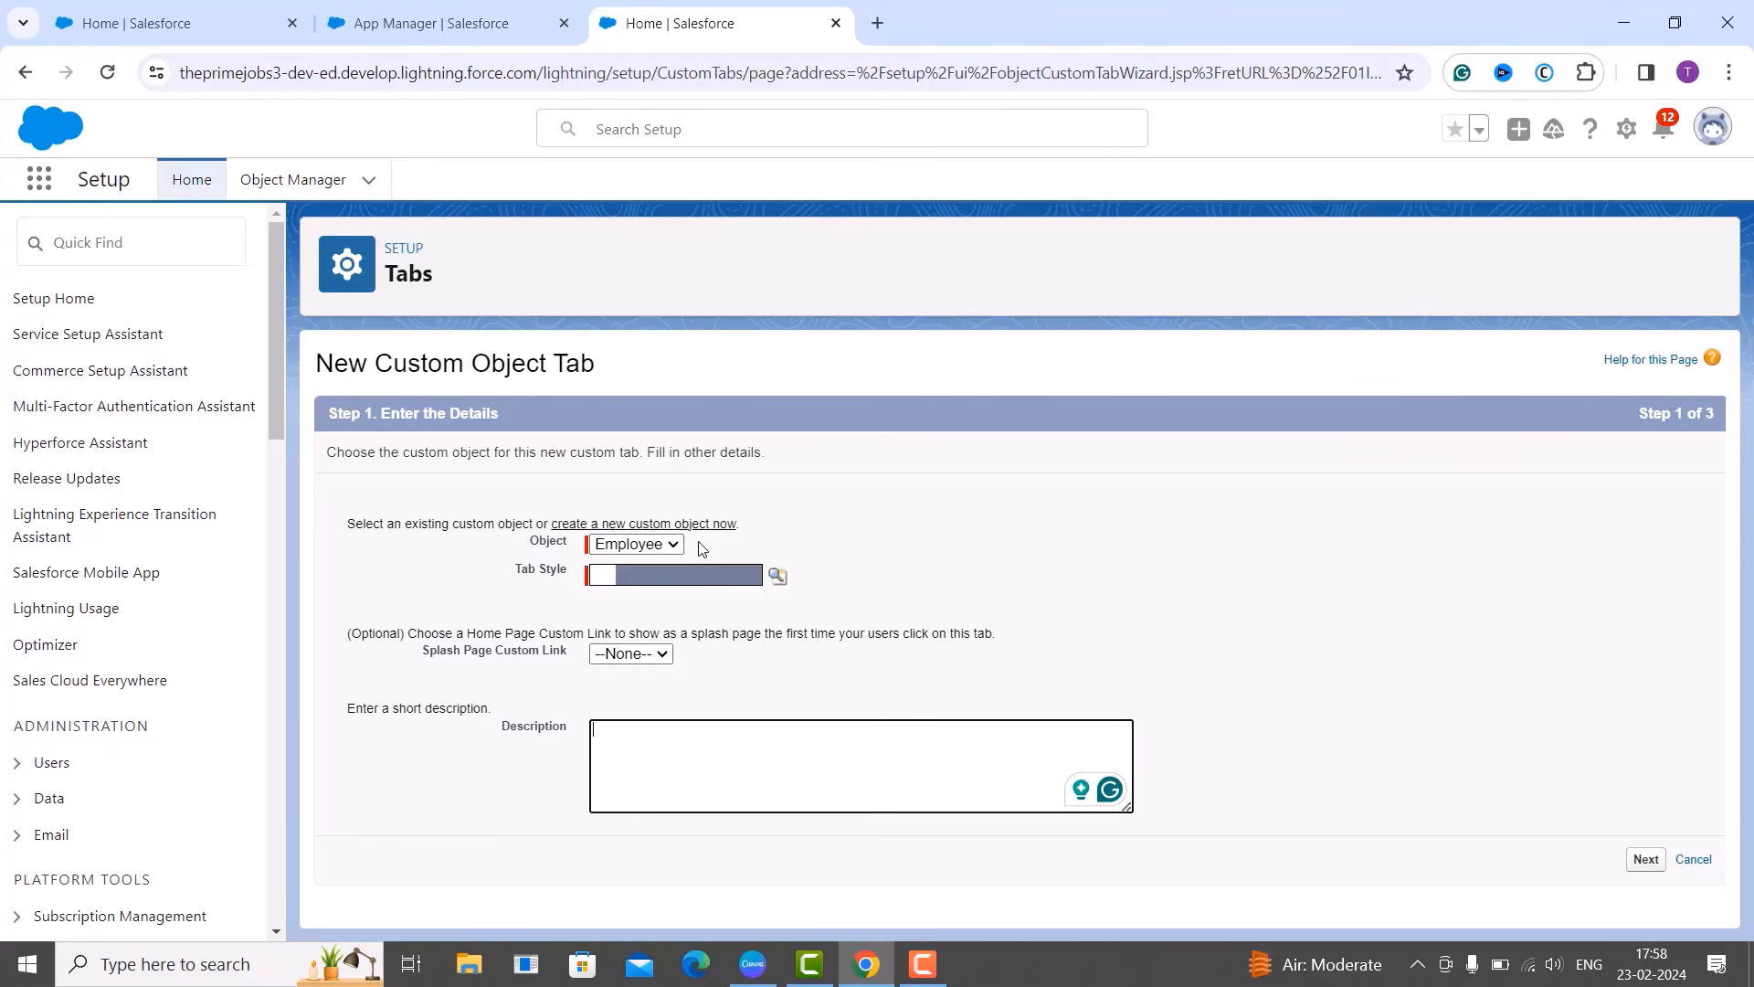
Pick the People style for the Employee tab from the Tab Style Selector.
click(782, 581)
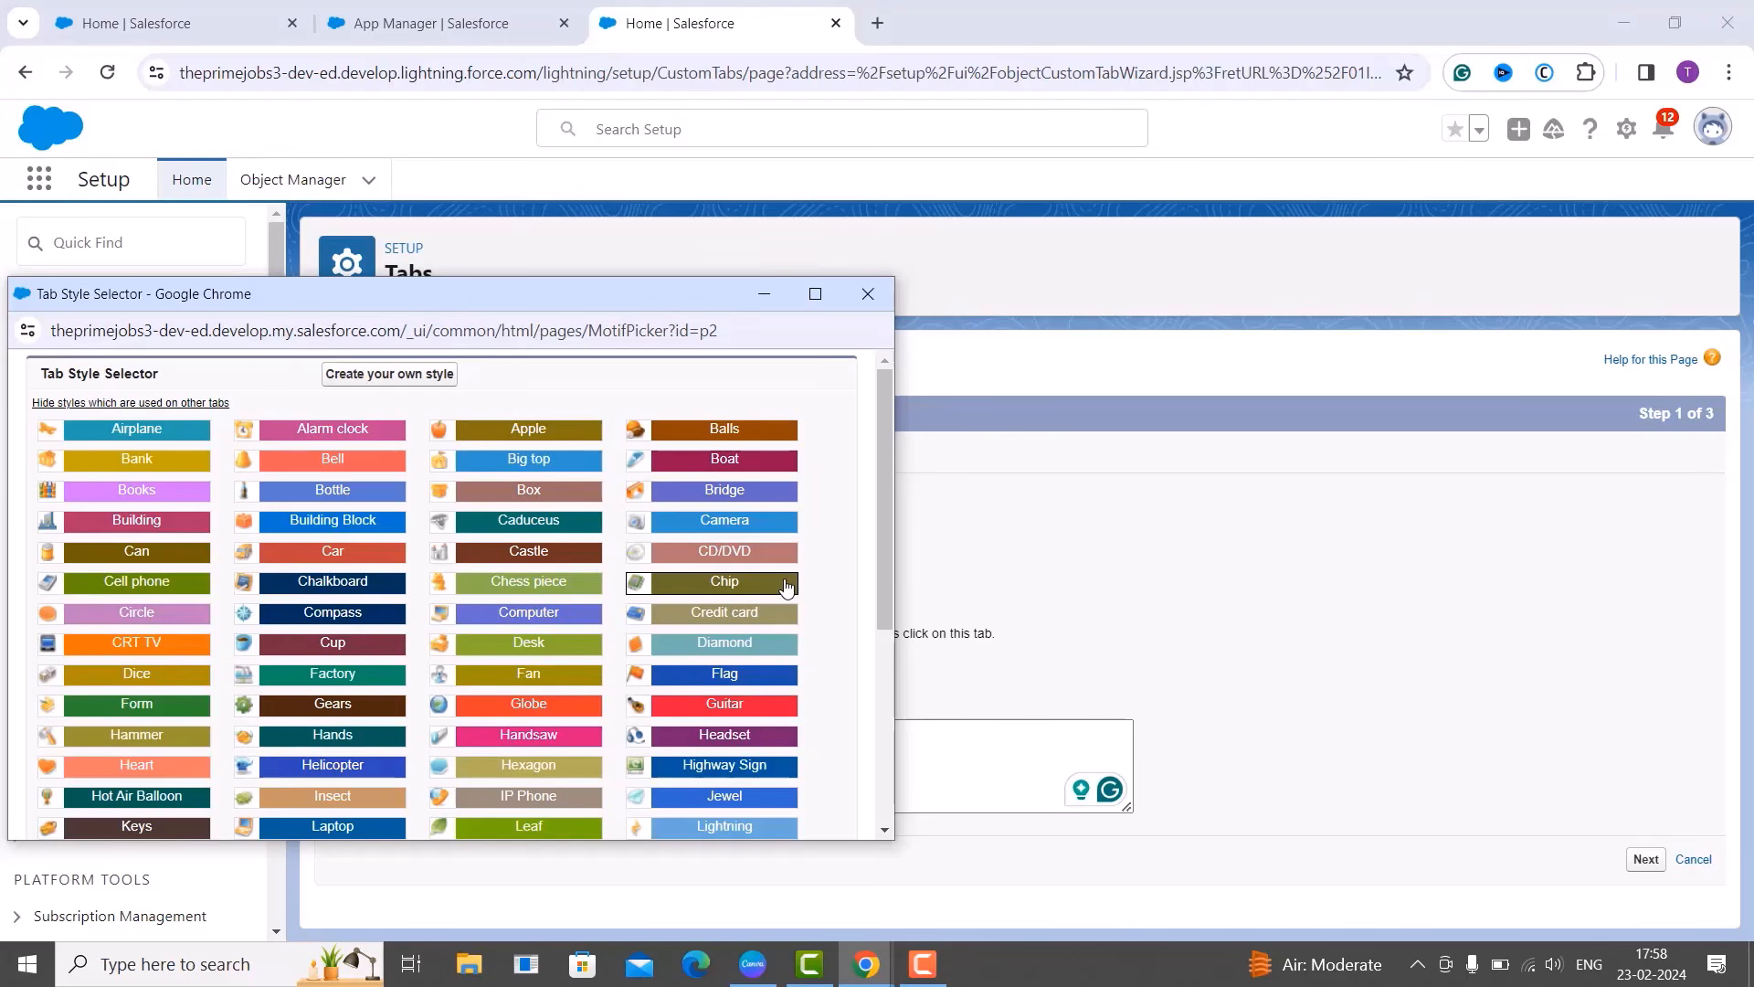
scroll(548, 649, down, 3)
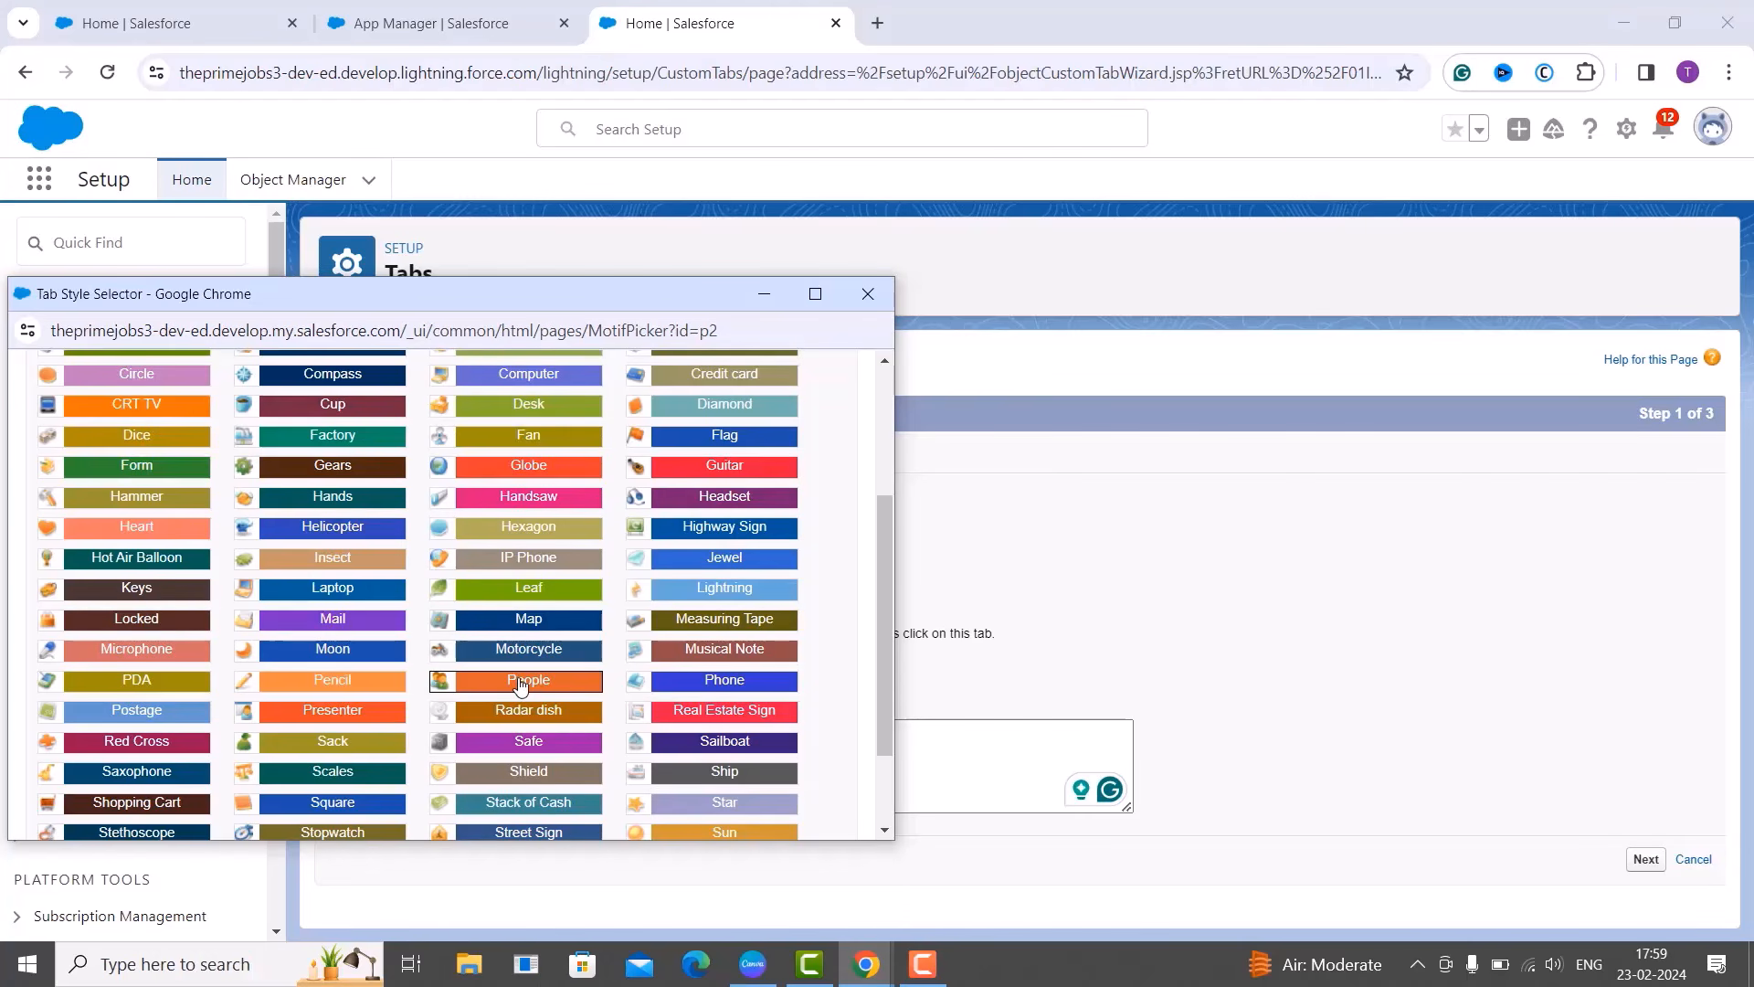
click(521, 681)
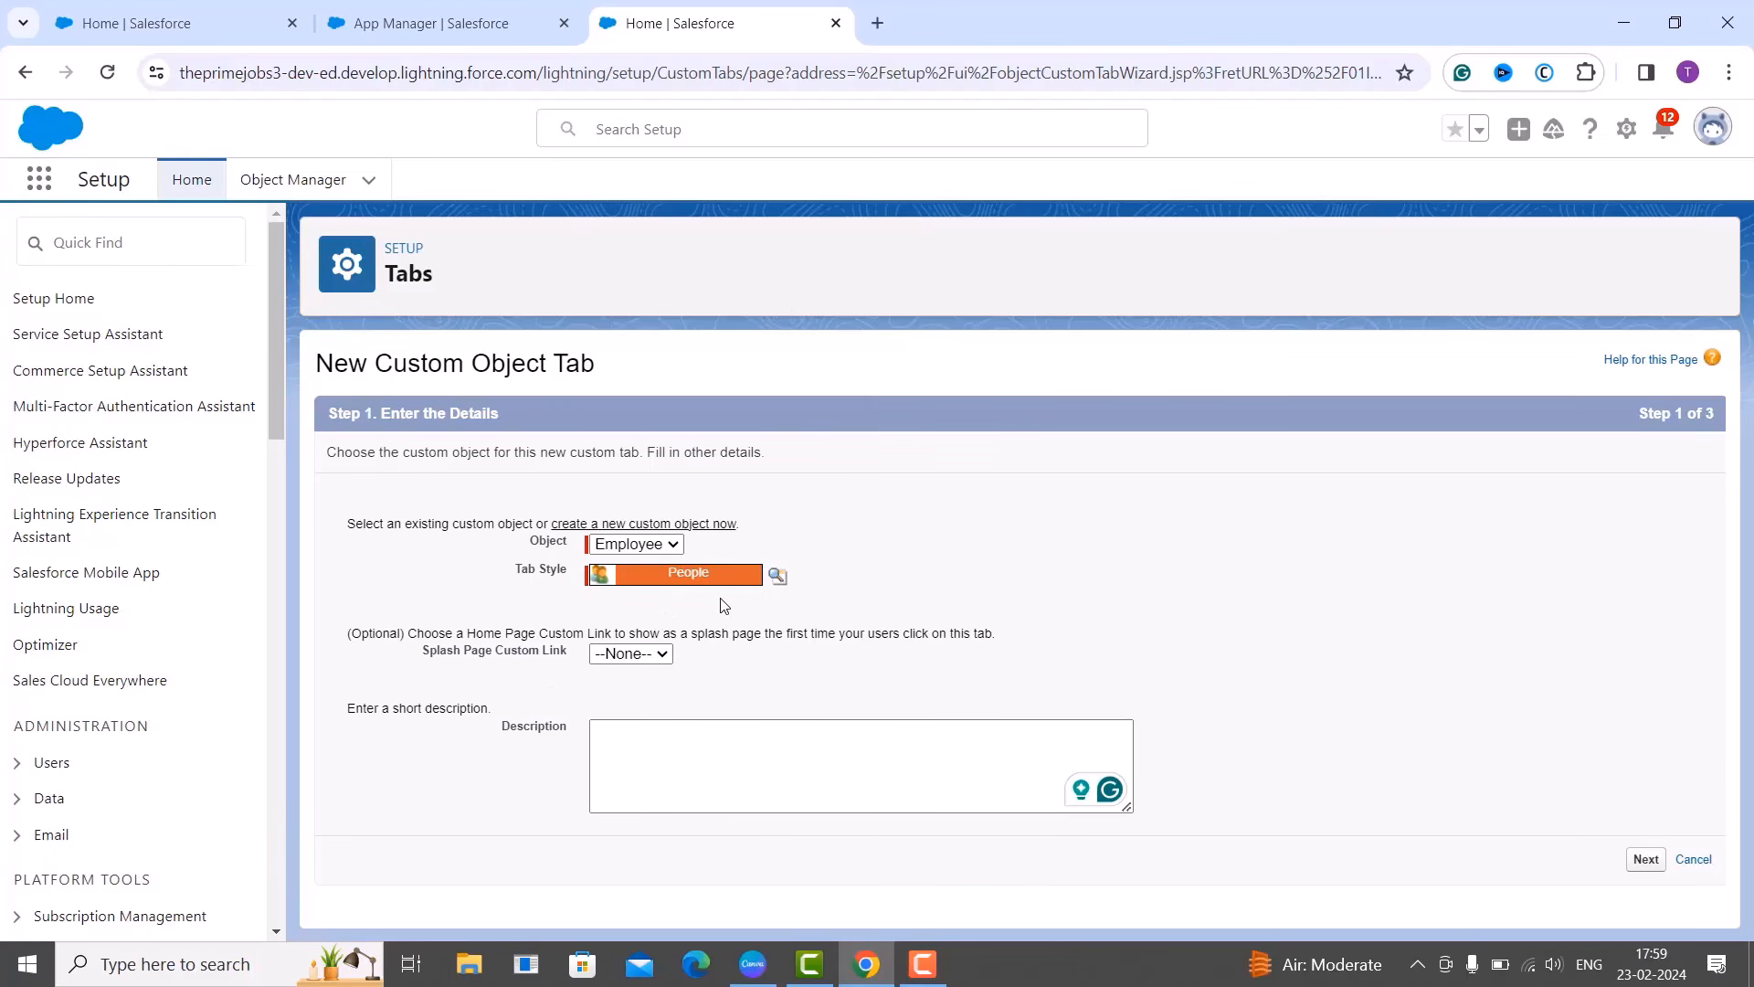
Continue the tab wizard to Step 2, Add to Profiles.
click(1656, 869)
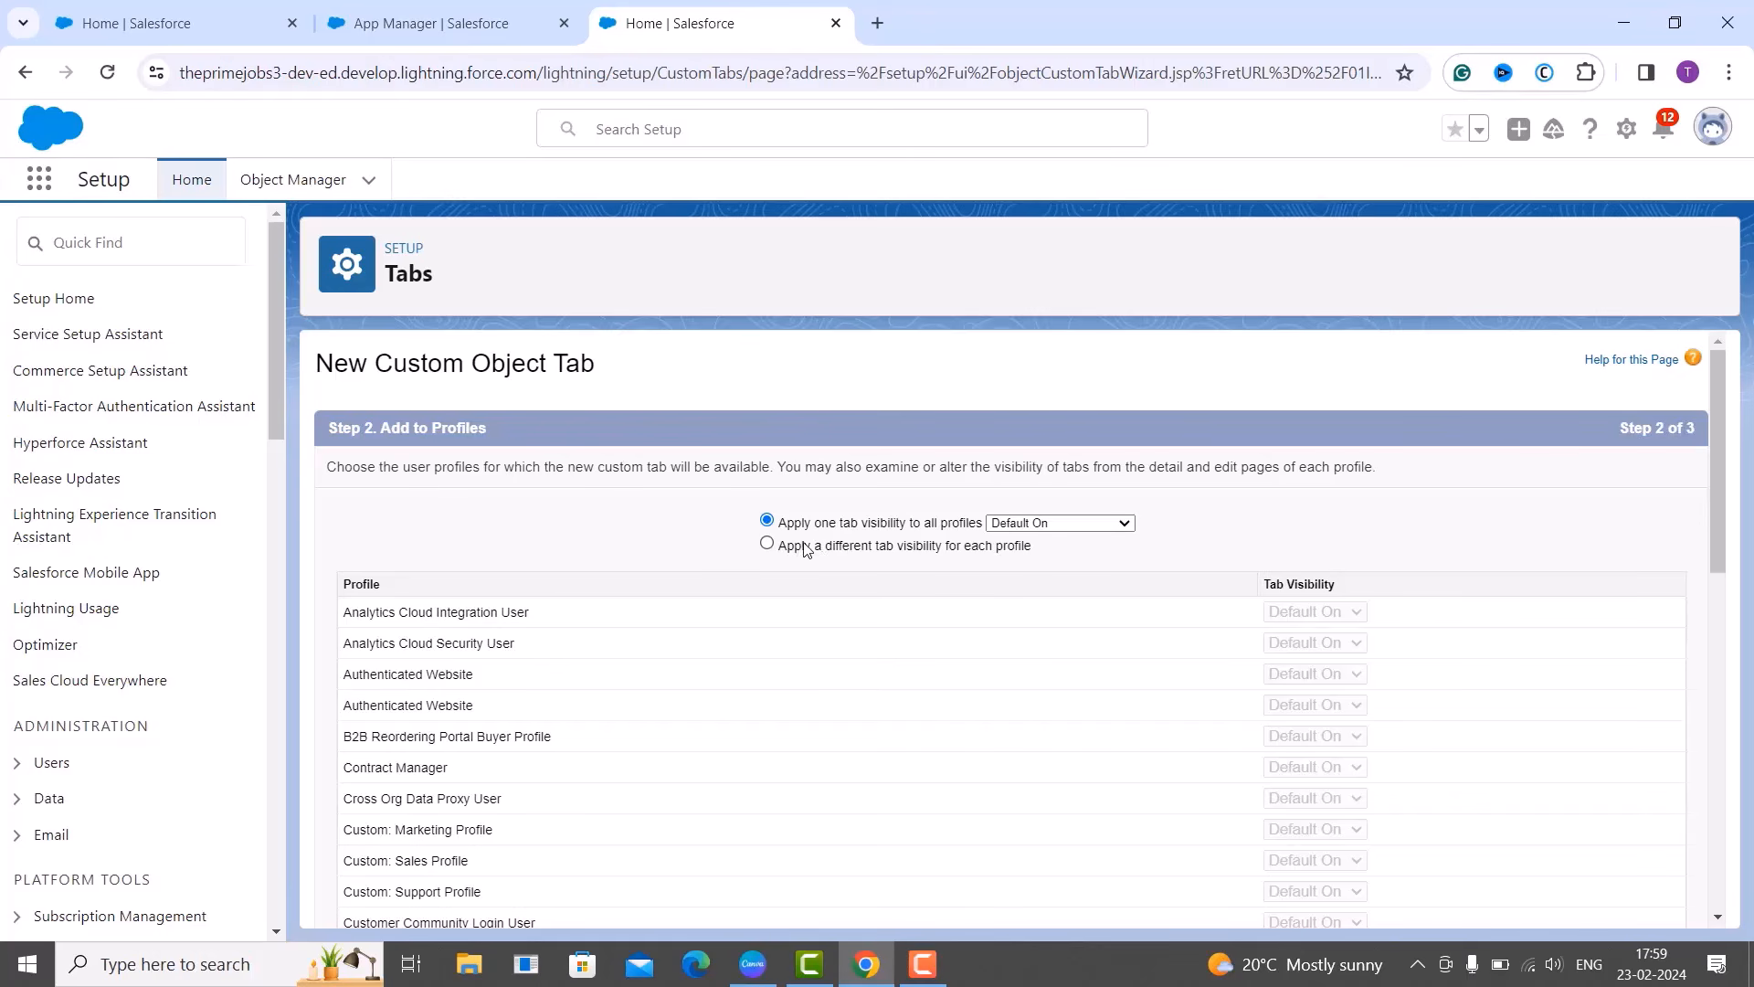
click(1042, 523)
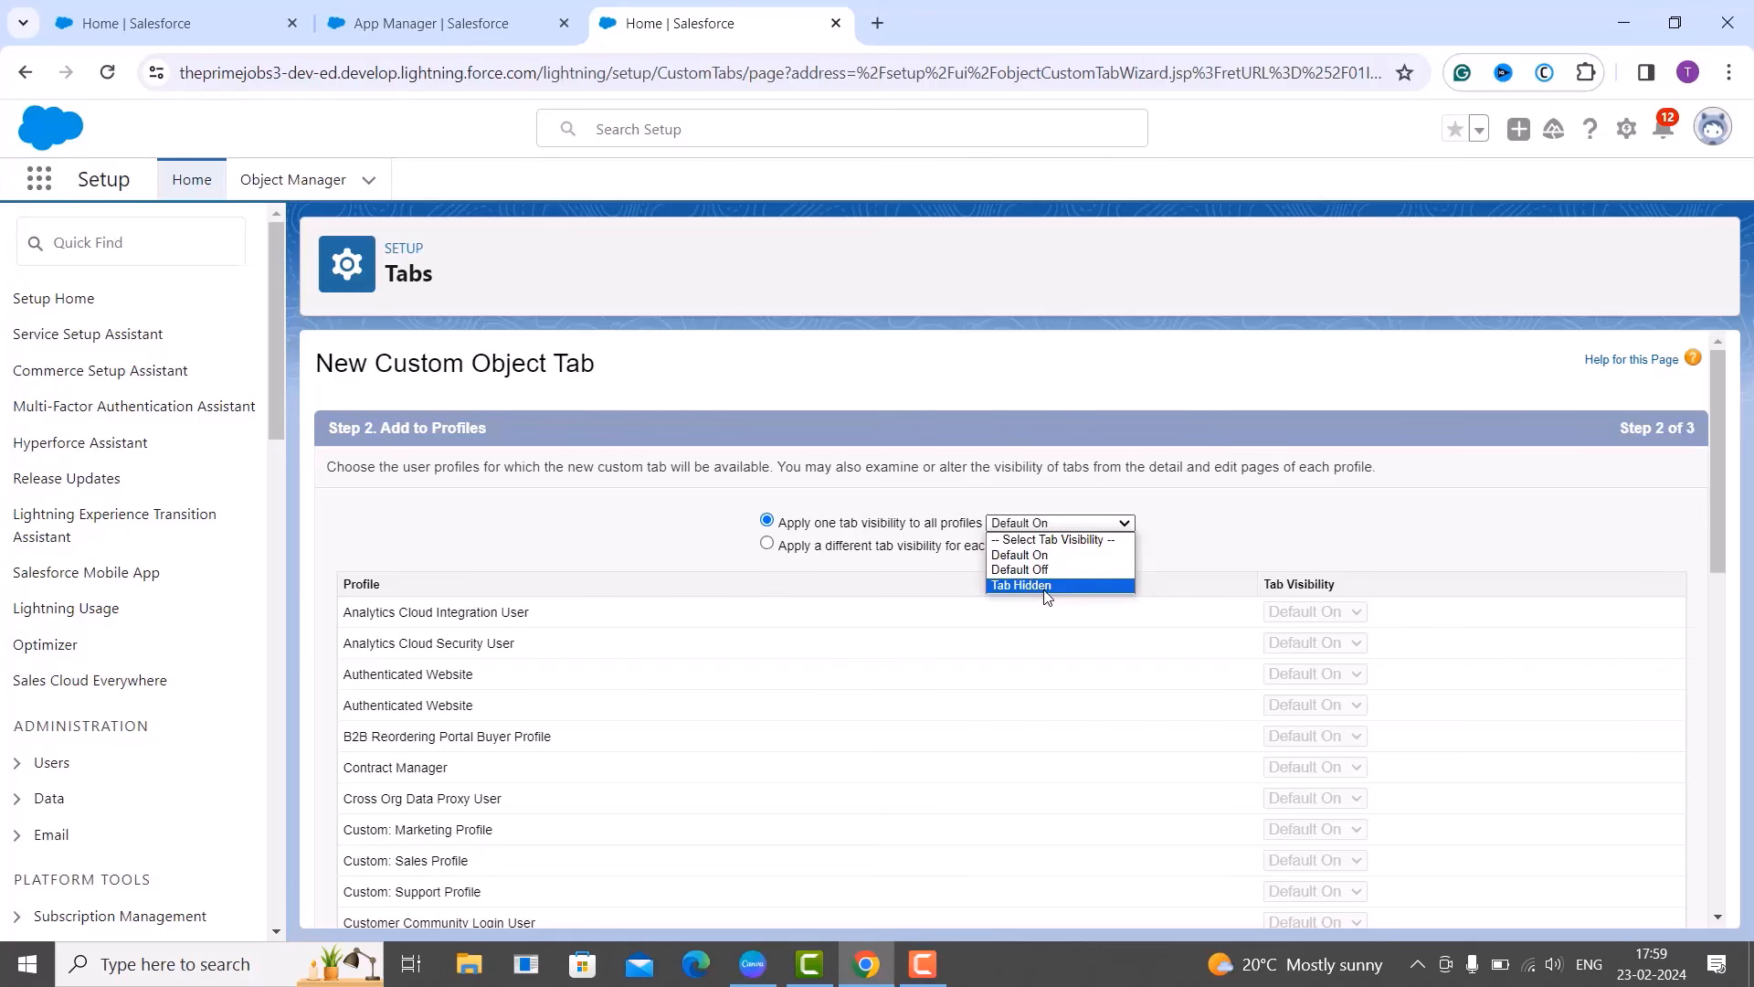
click(1283, 501)
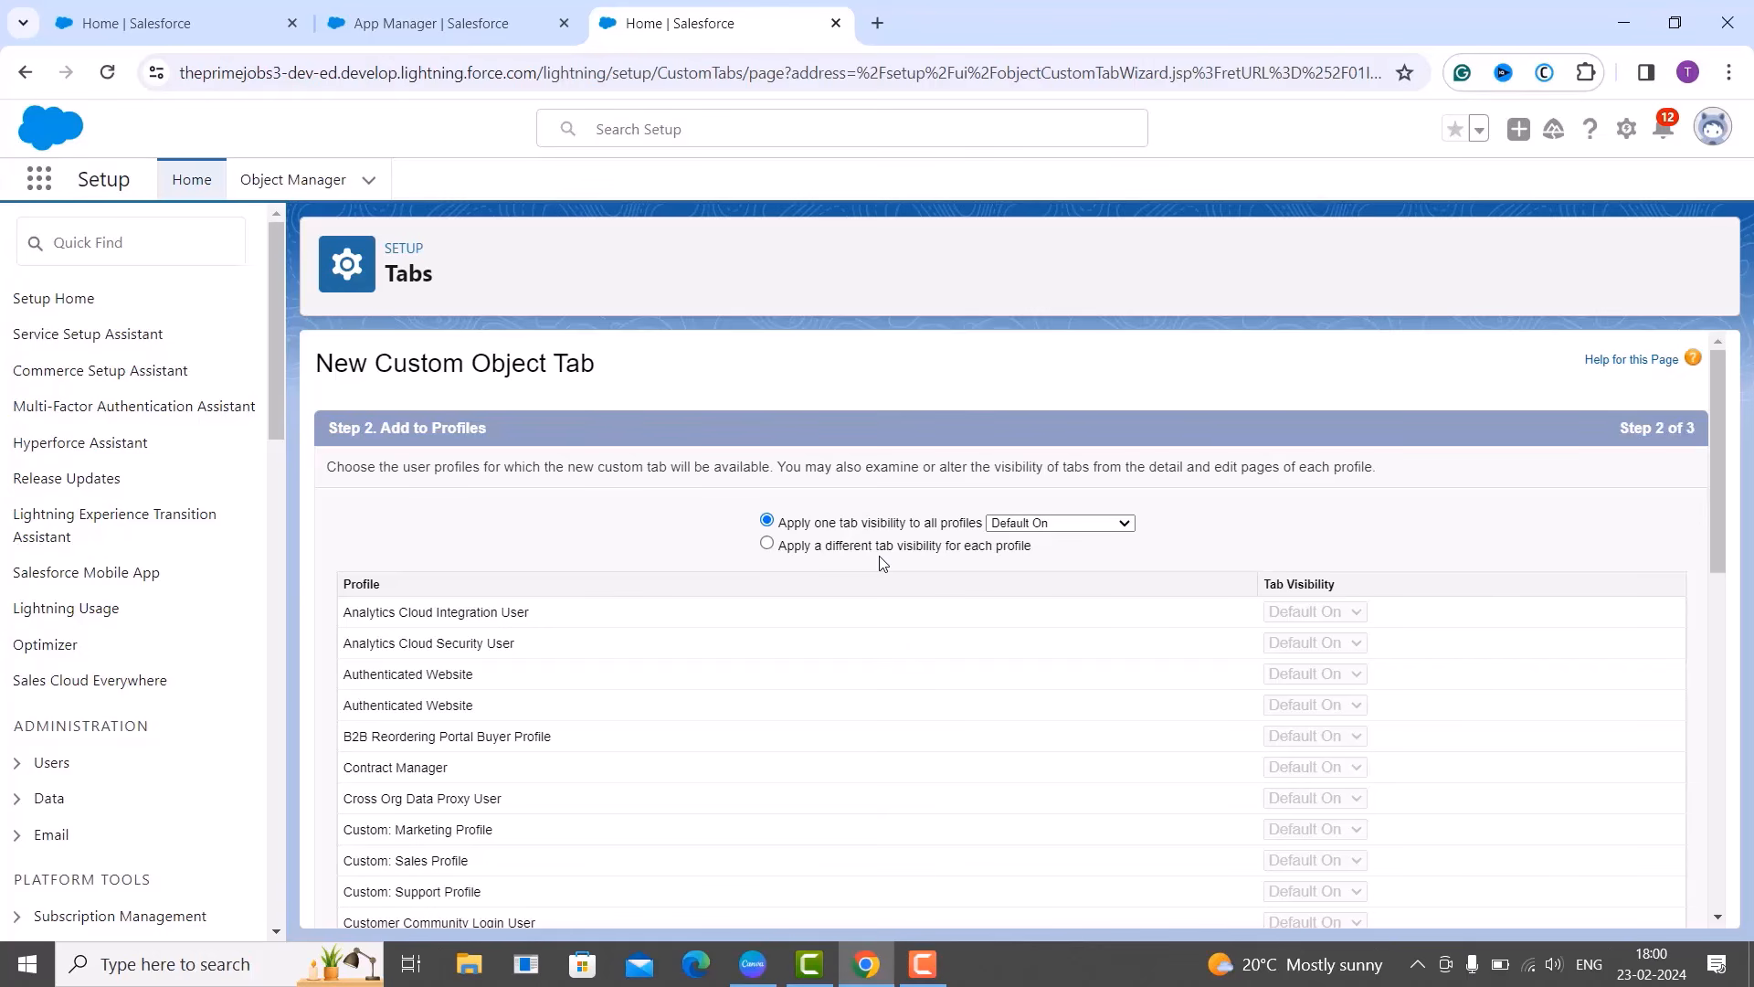
click(767, 545)
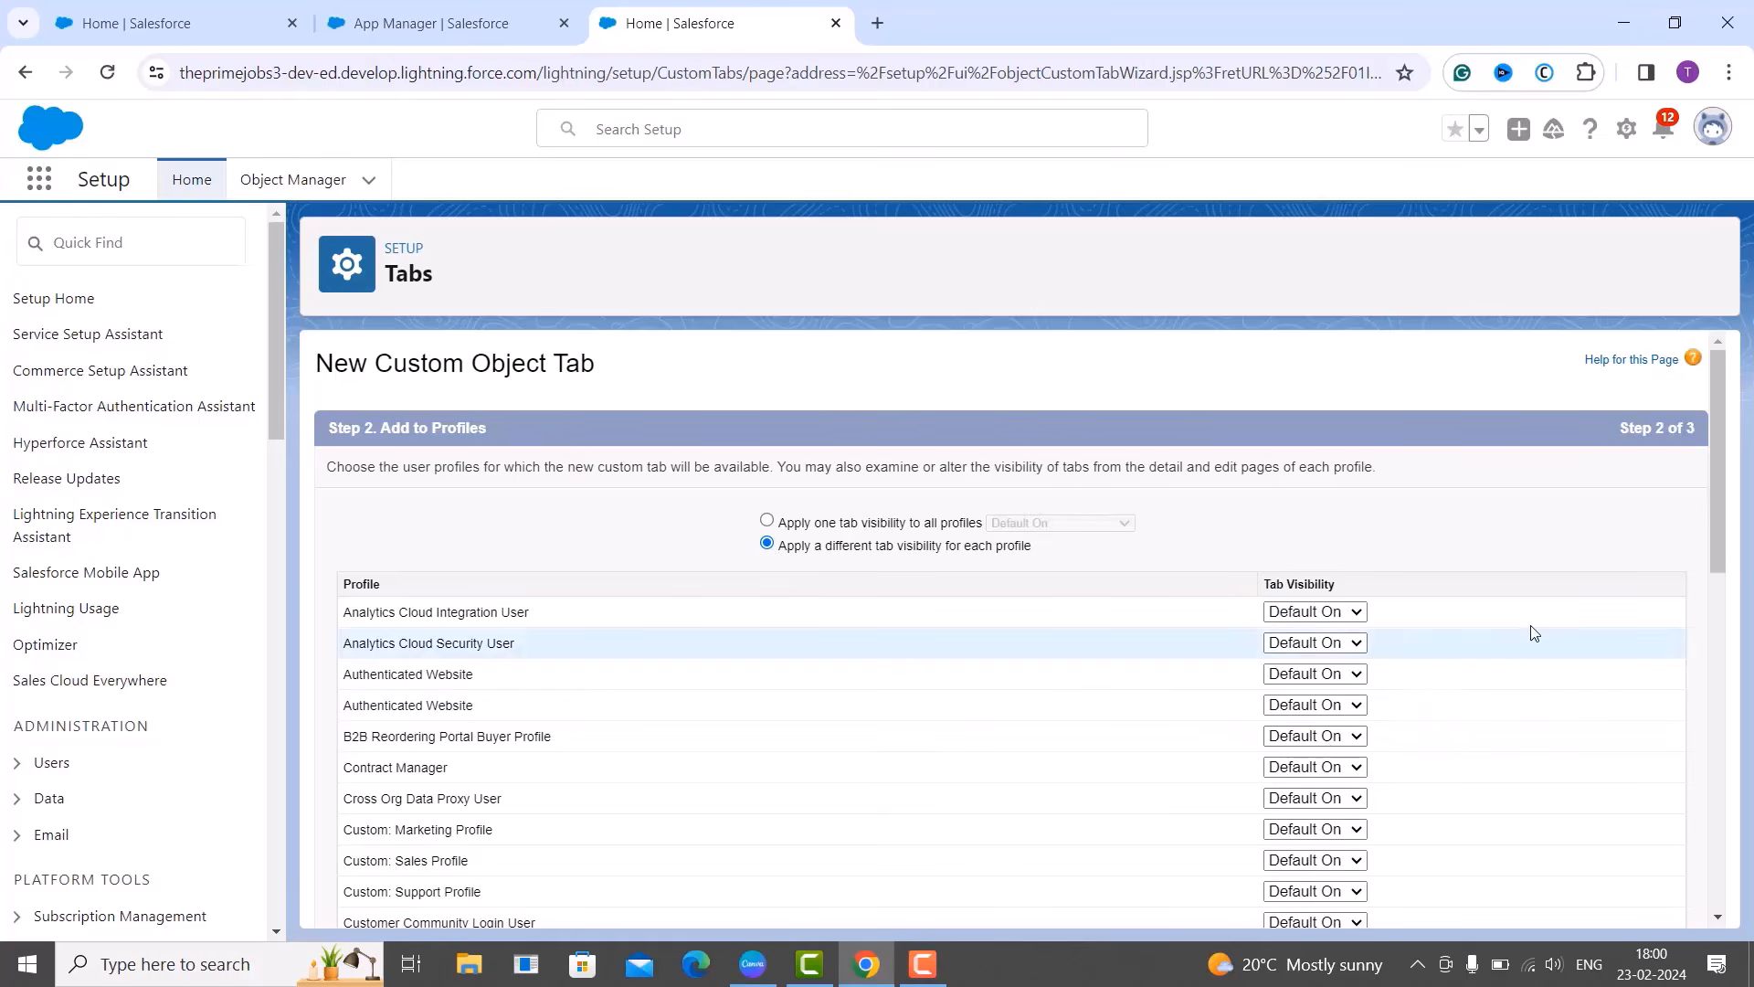
click(1343, 612)
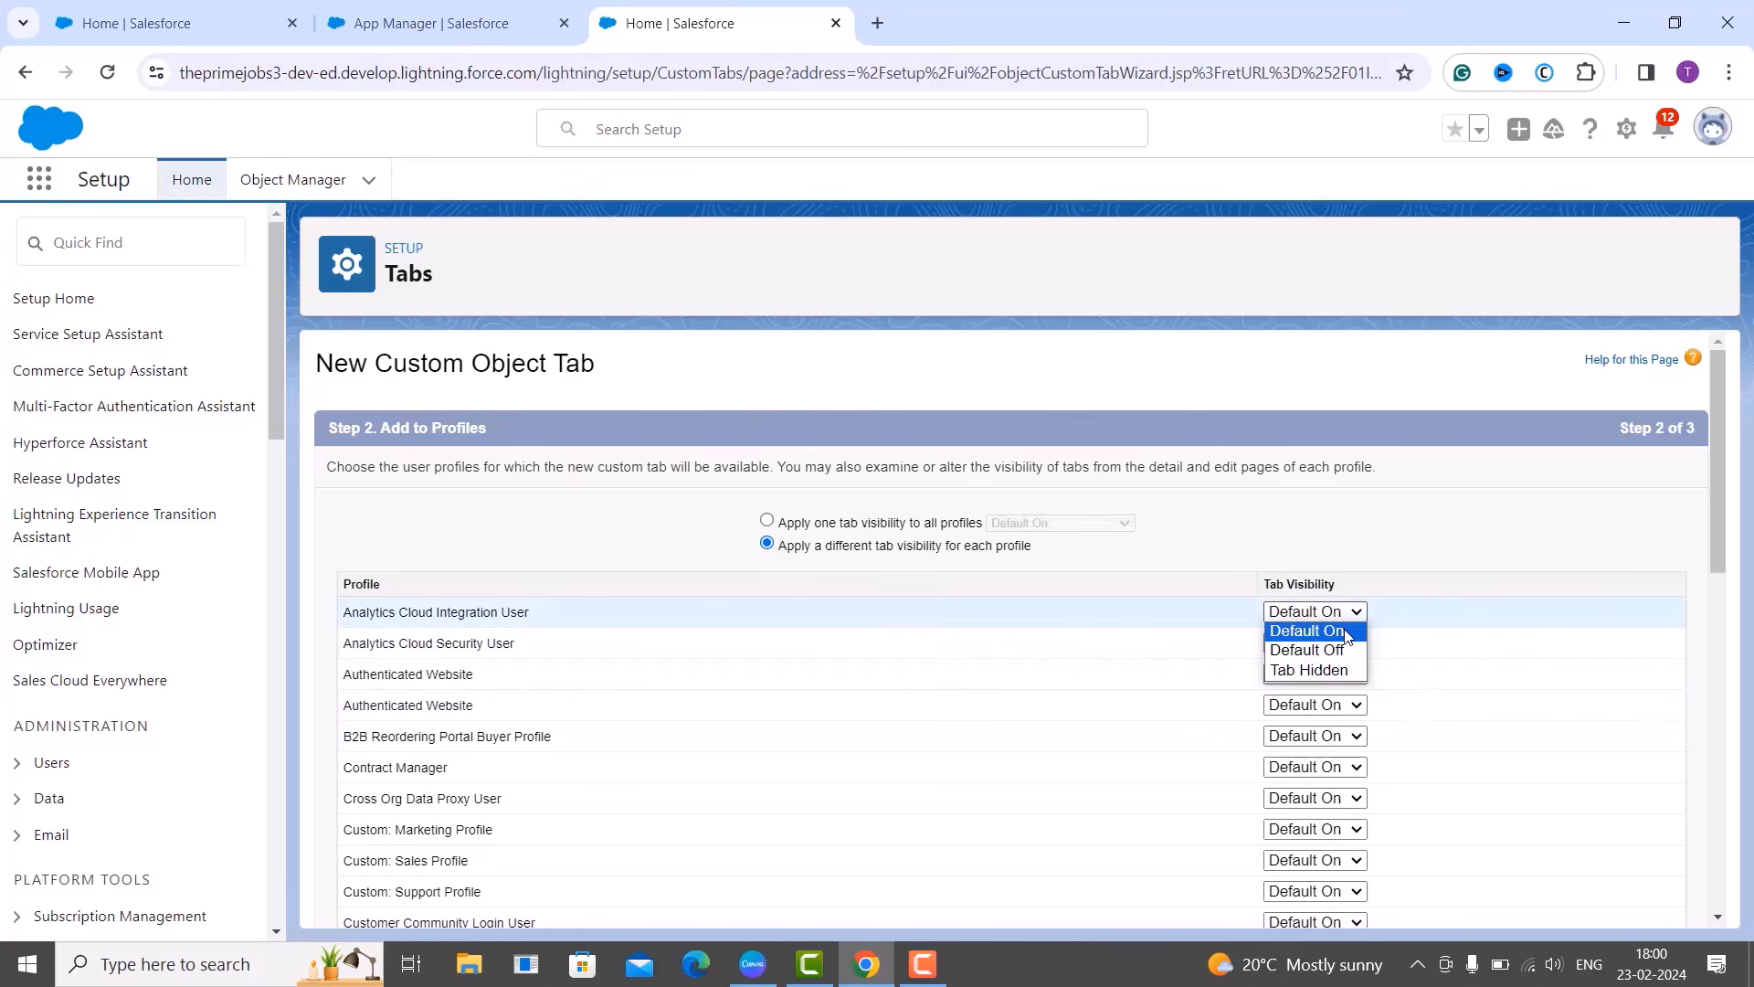
click(1409, 527)
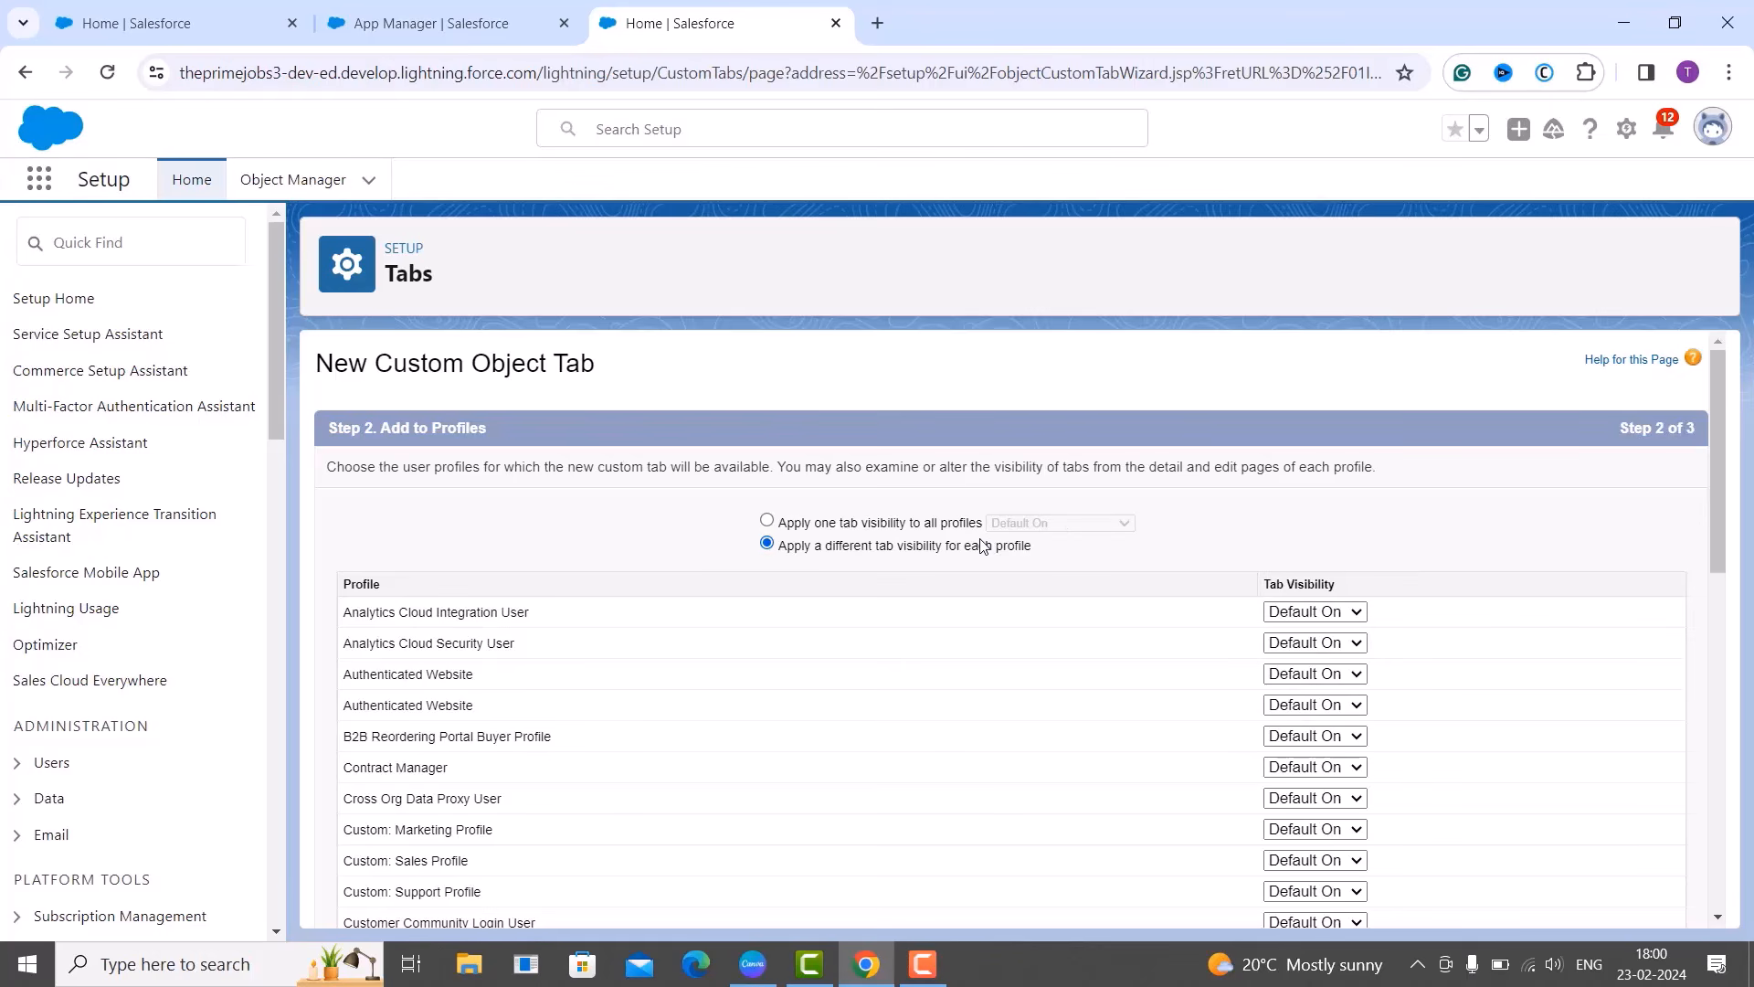
click(766, 520)
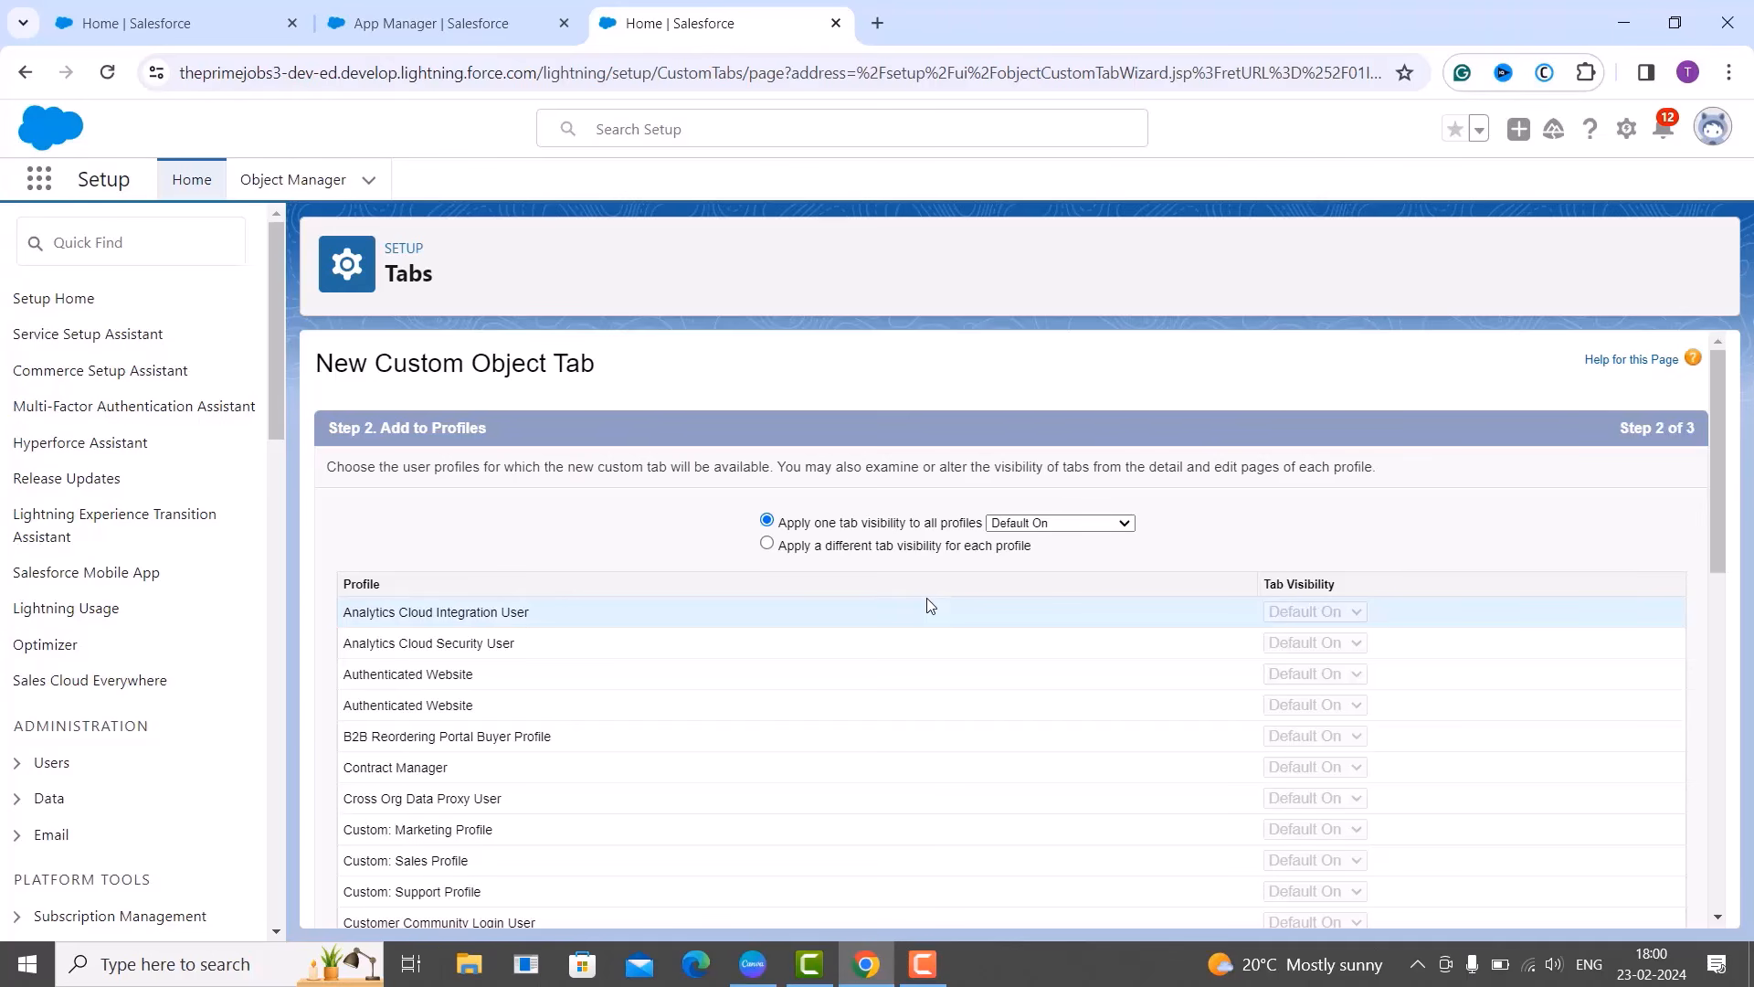
scroll(927, 600, down, 8)
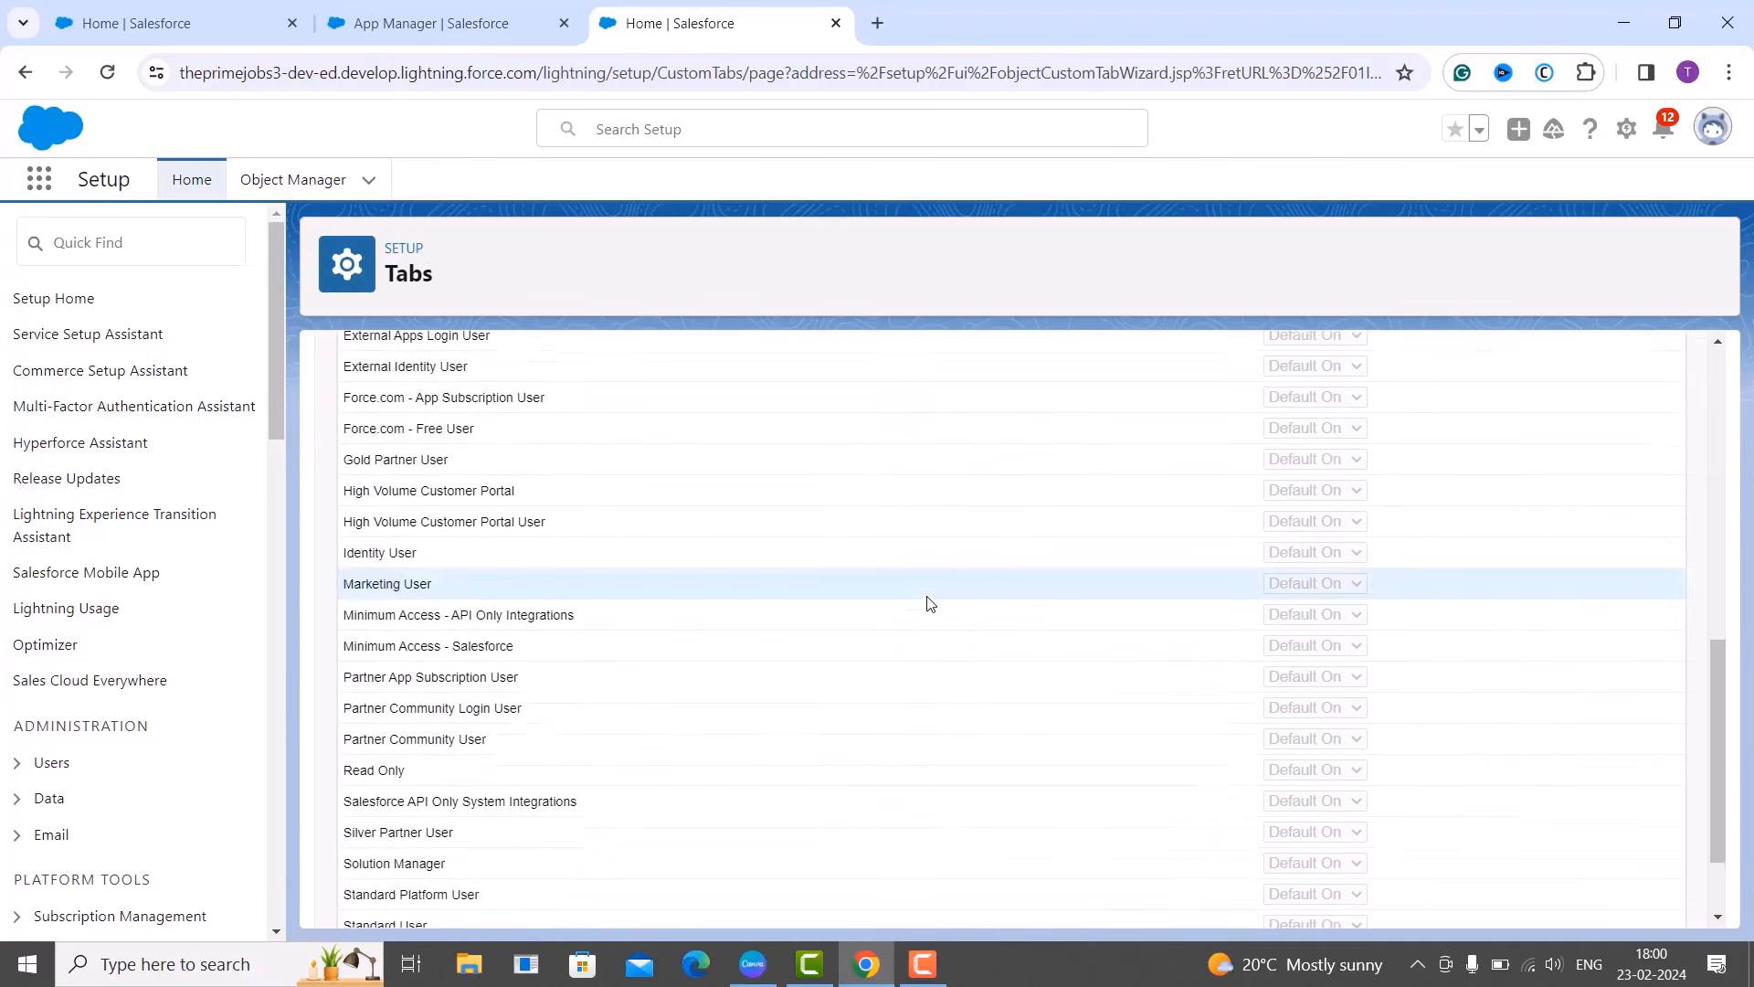
scroll(932, 618, up, 10)
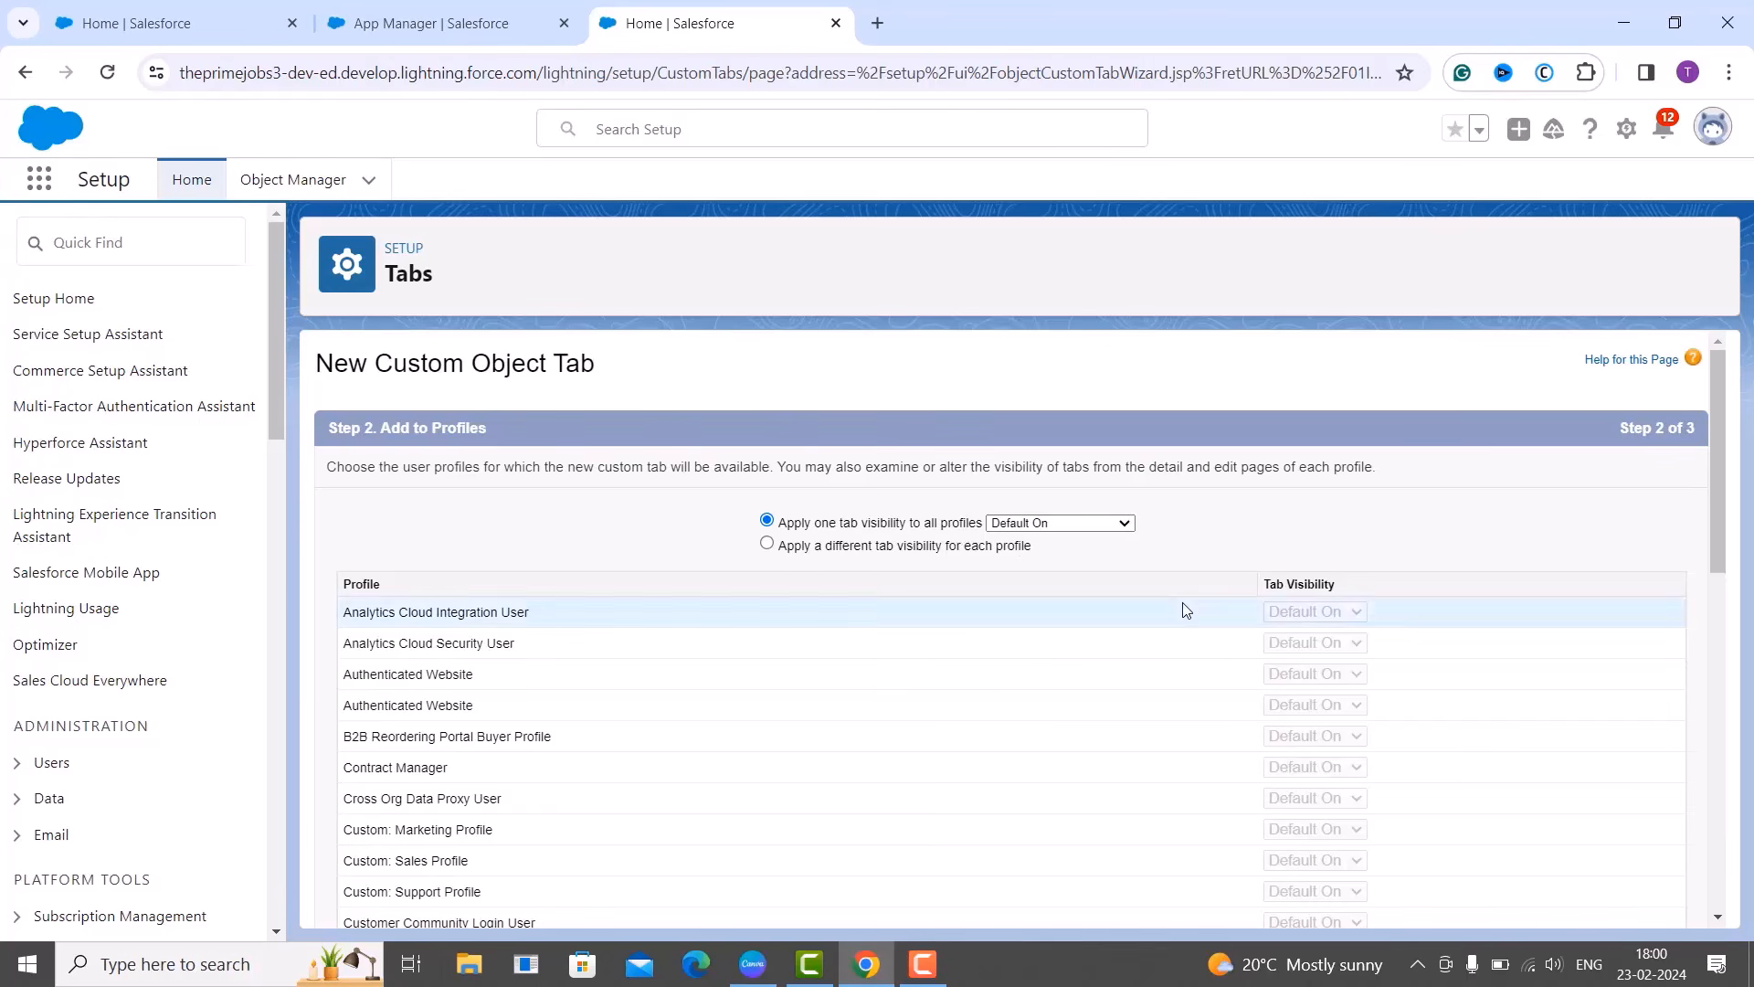
scroll(1279, 568, down, 10)
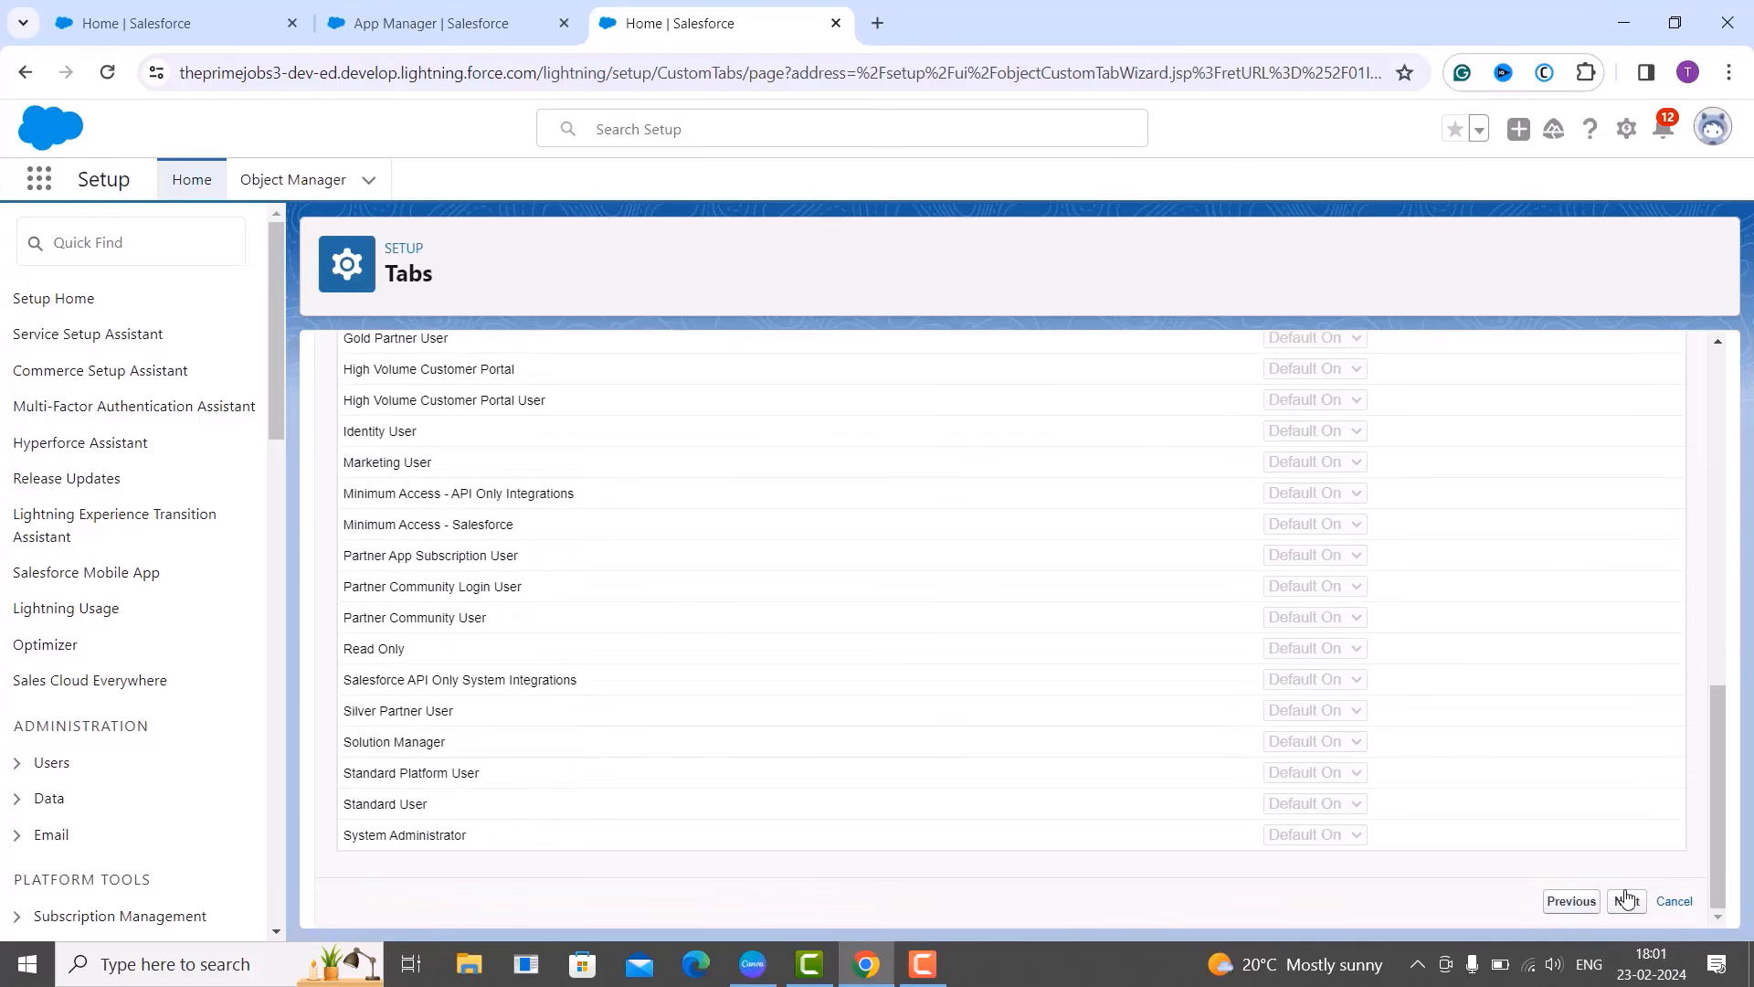
Advance to the app-selection step and exclude the Employee tab from every custom app.
click(1630, 902)
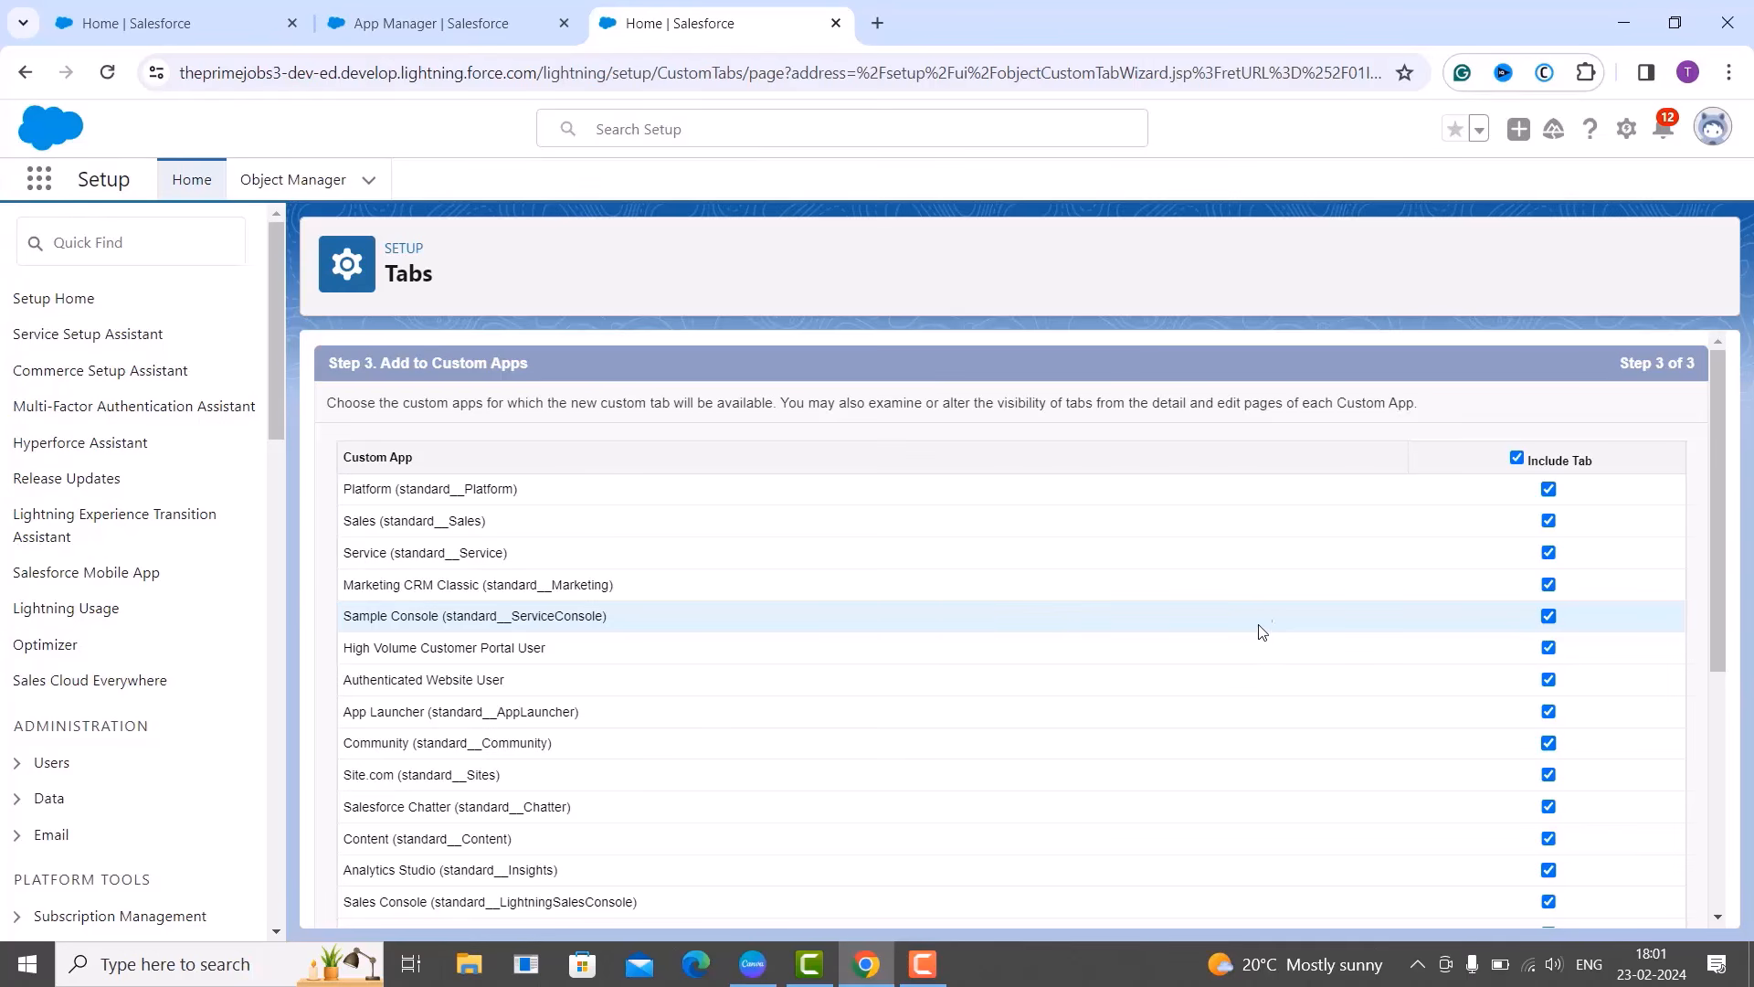
click(1520, 459)
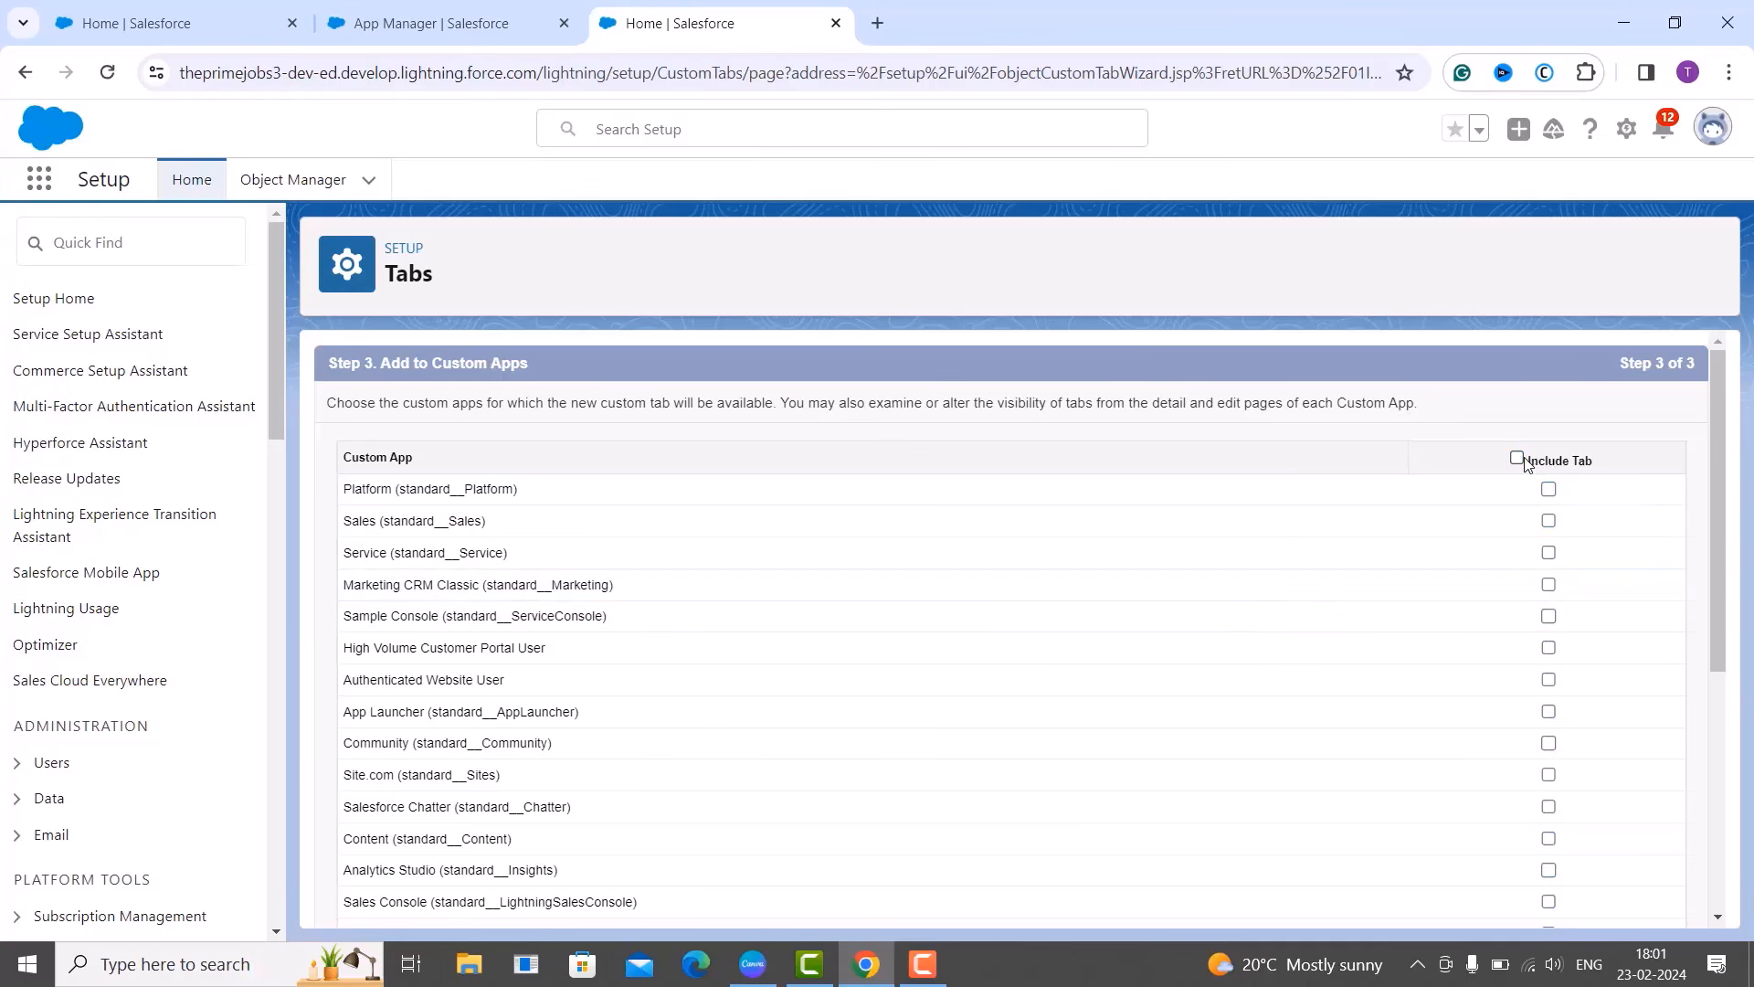
click(1519, 459)
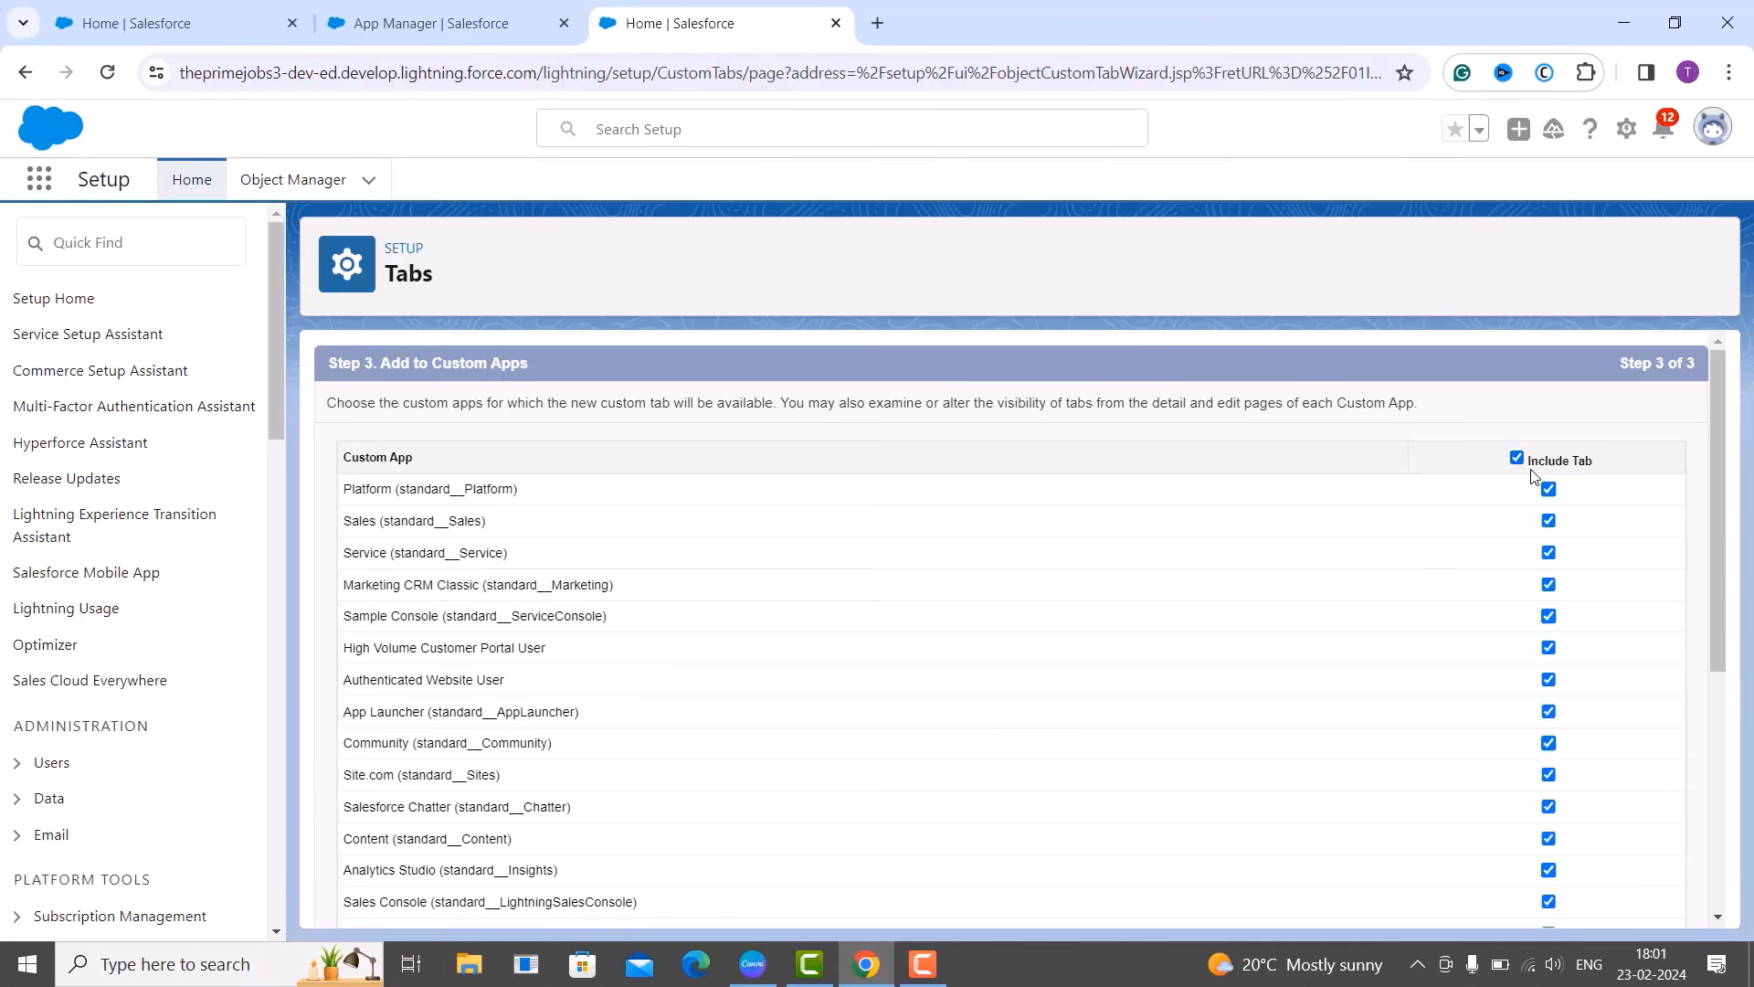
click(1518, 458)
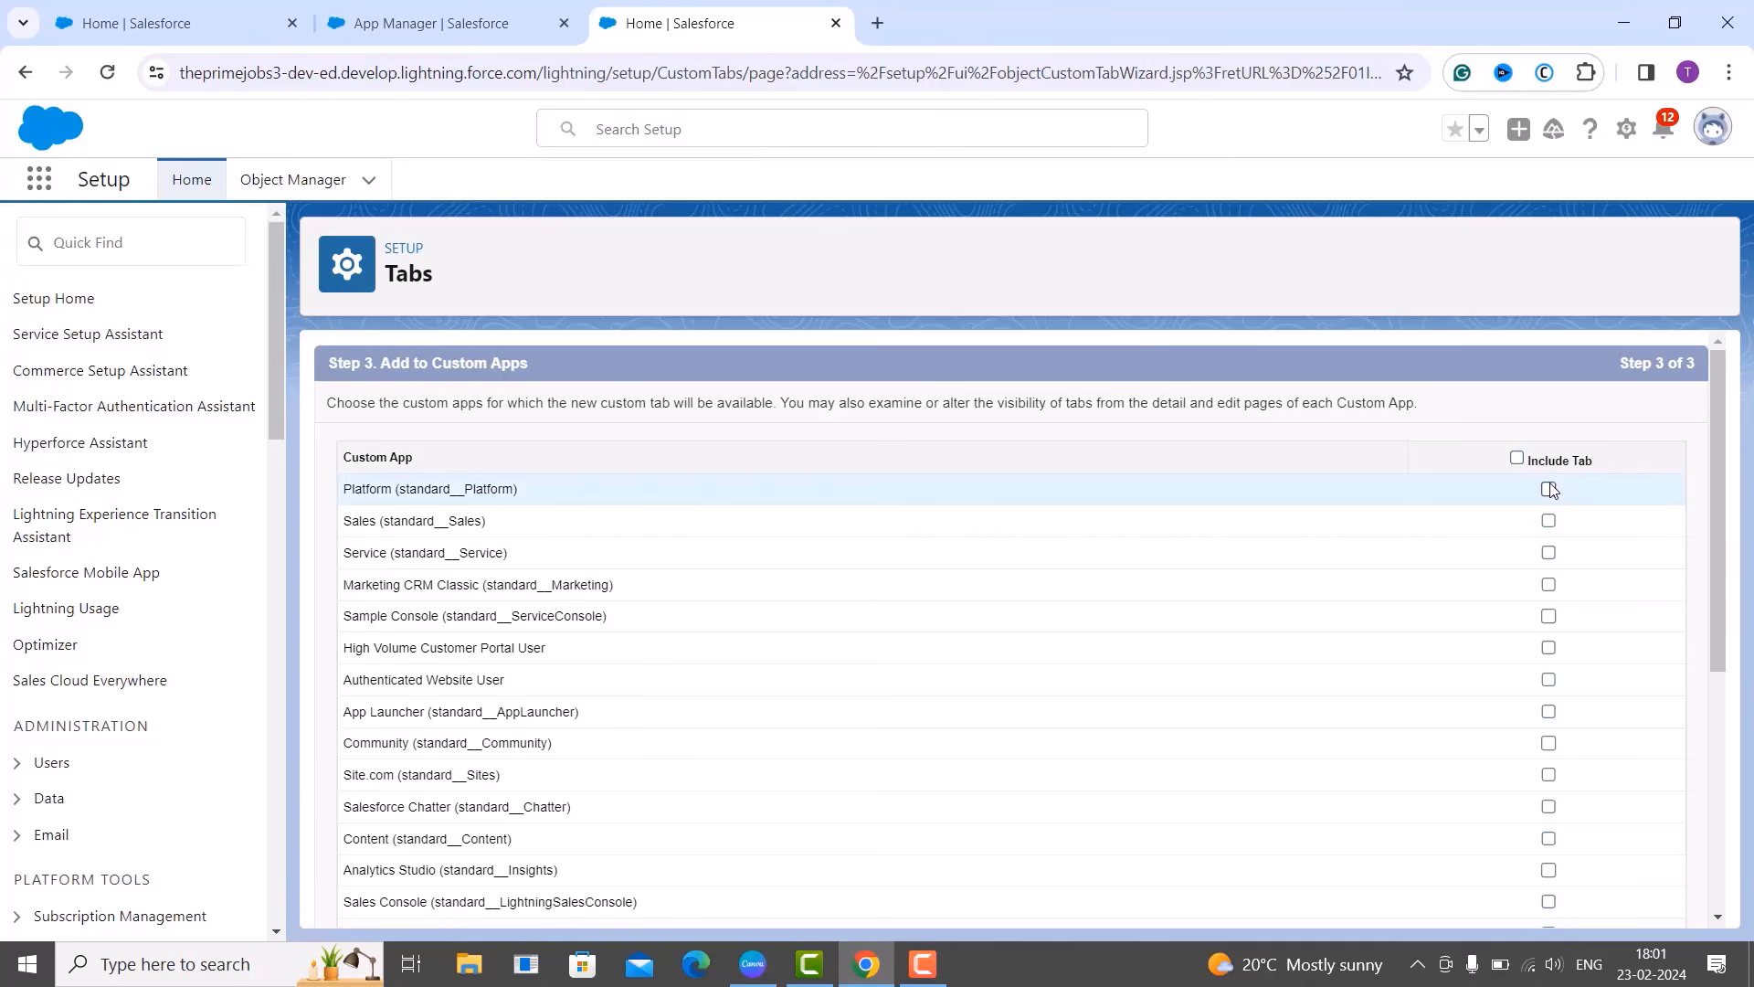
click(1548, 489)
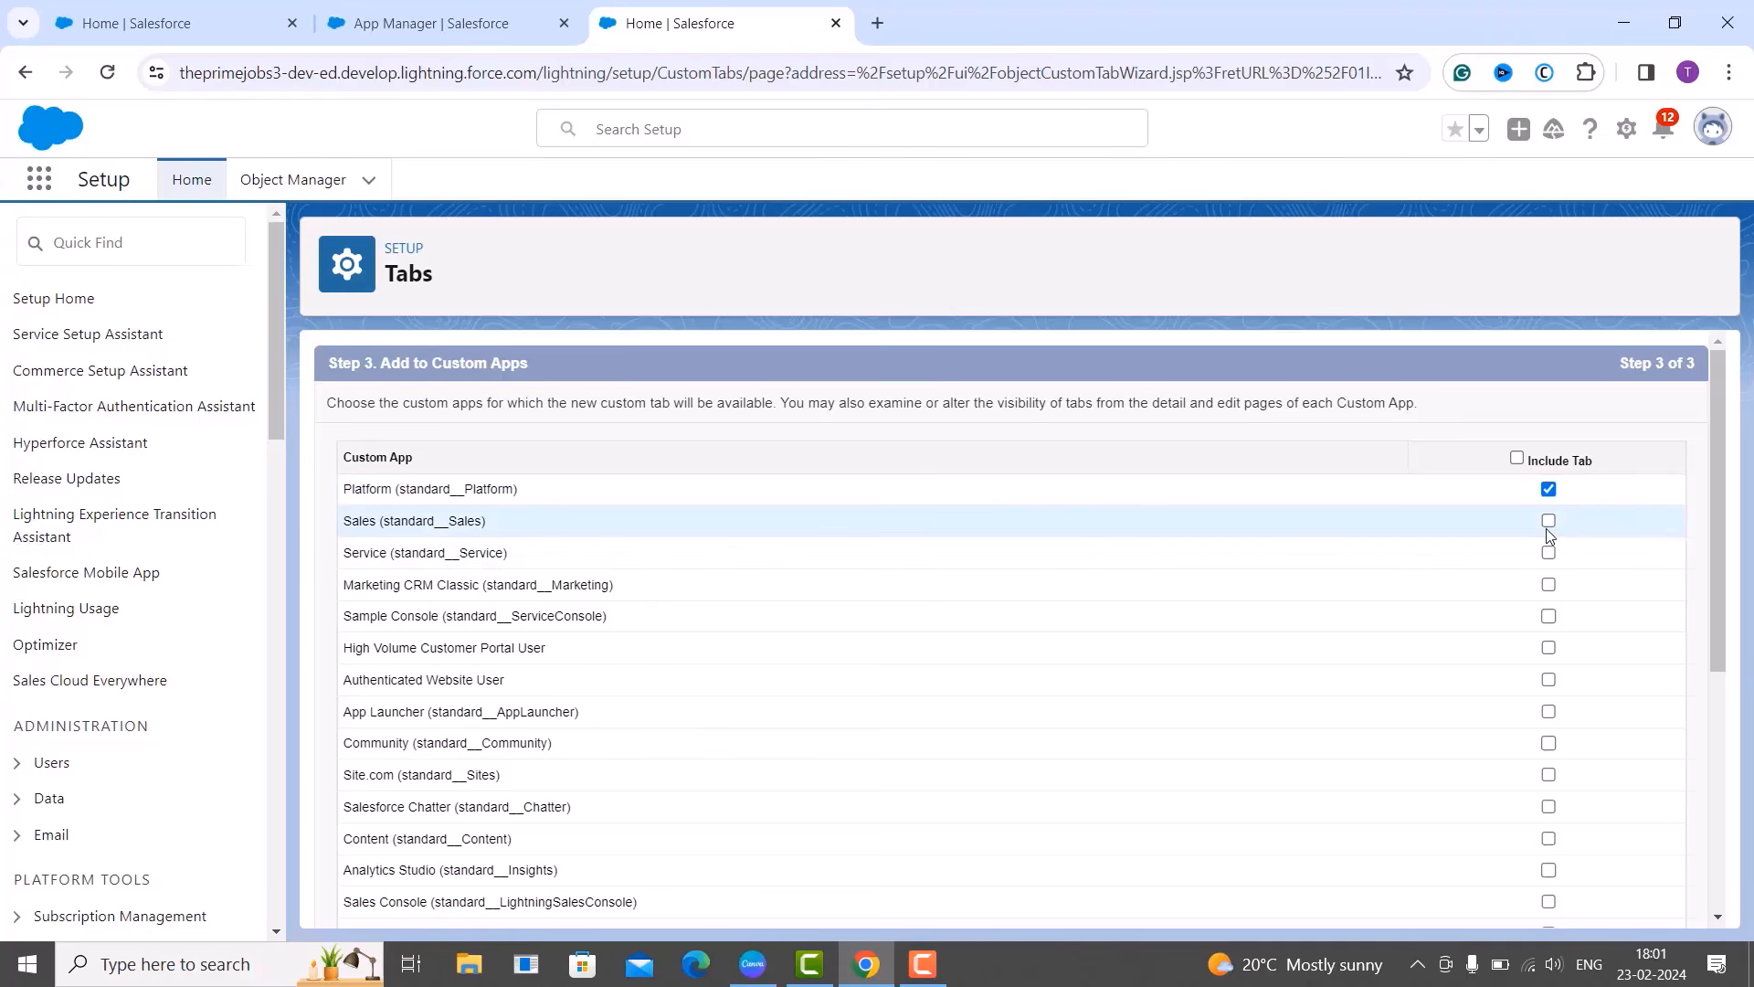
click(1548, 521)
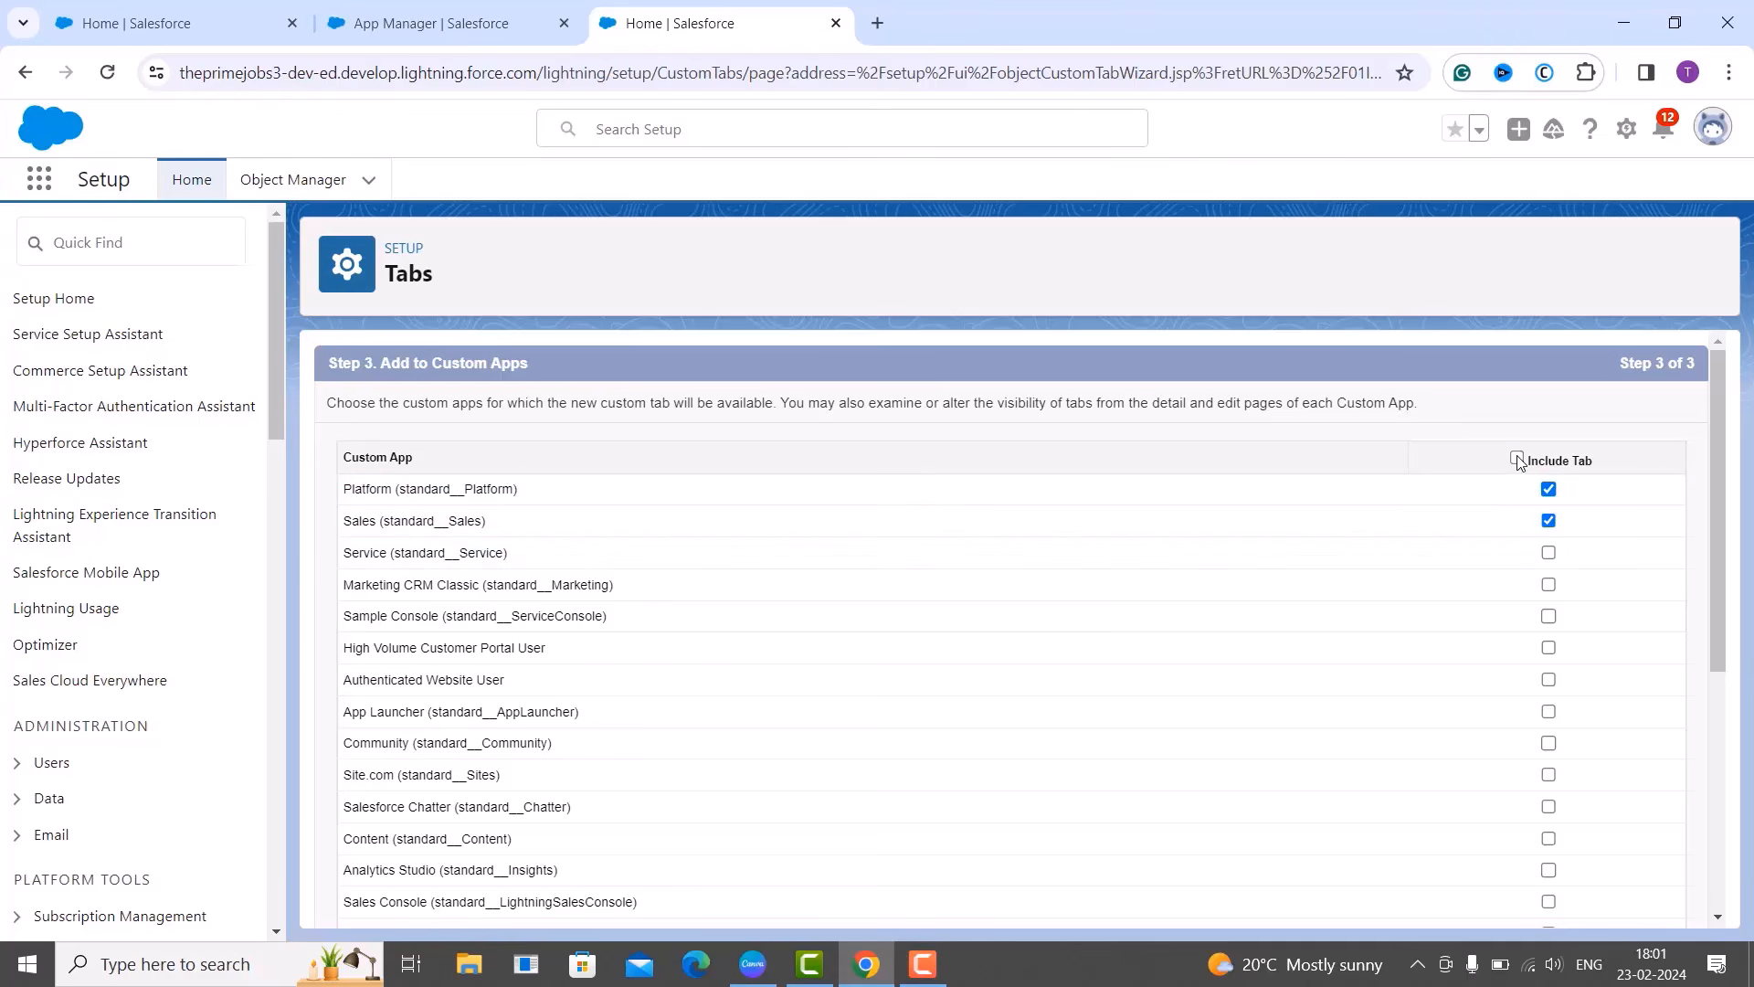
click(1518, 458)
click(1517, 459)
Include the tab only in Task Assignment Tracker and save it.
scroll(1489, 705, down, 5)
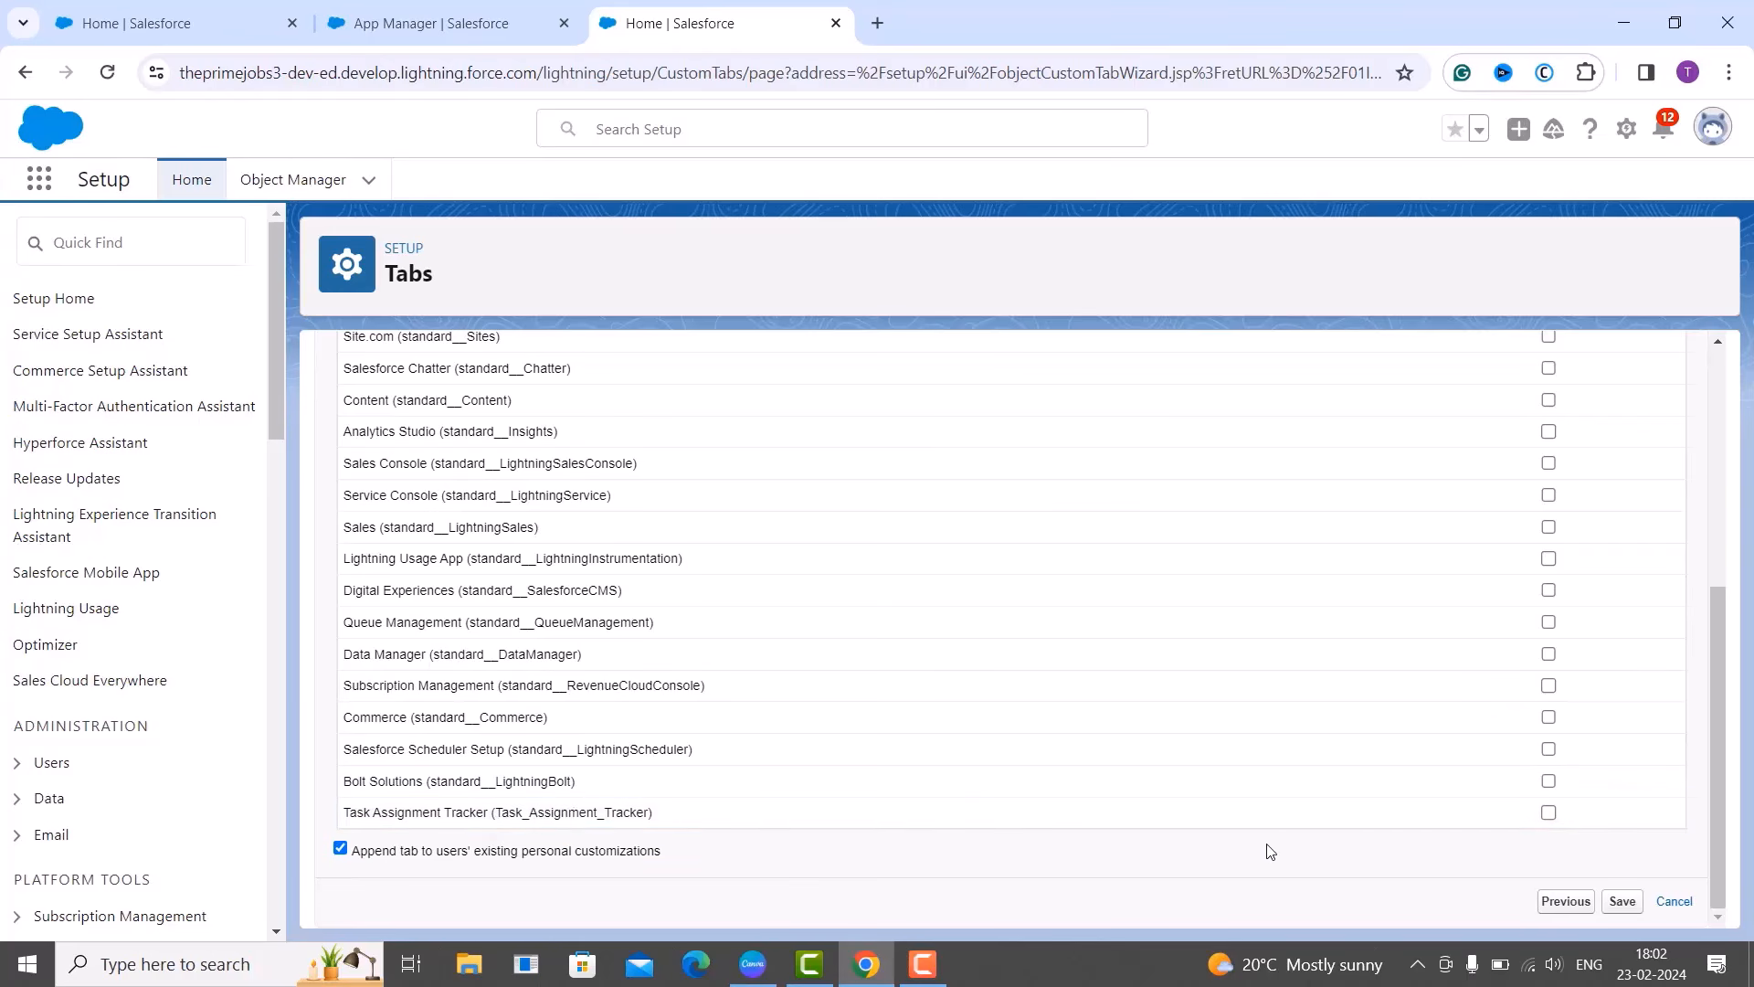
click(1549, 812)
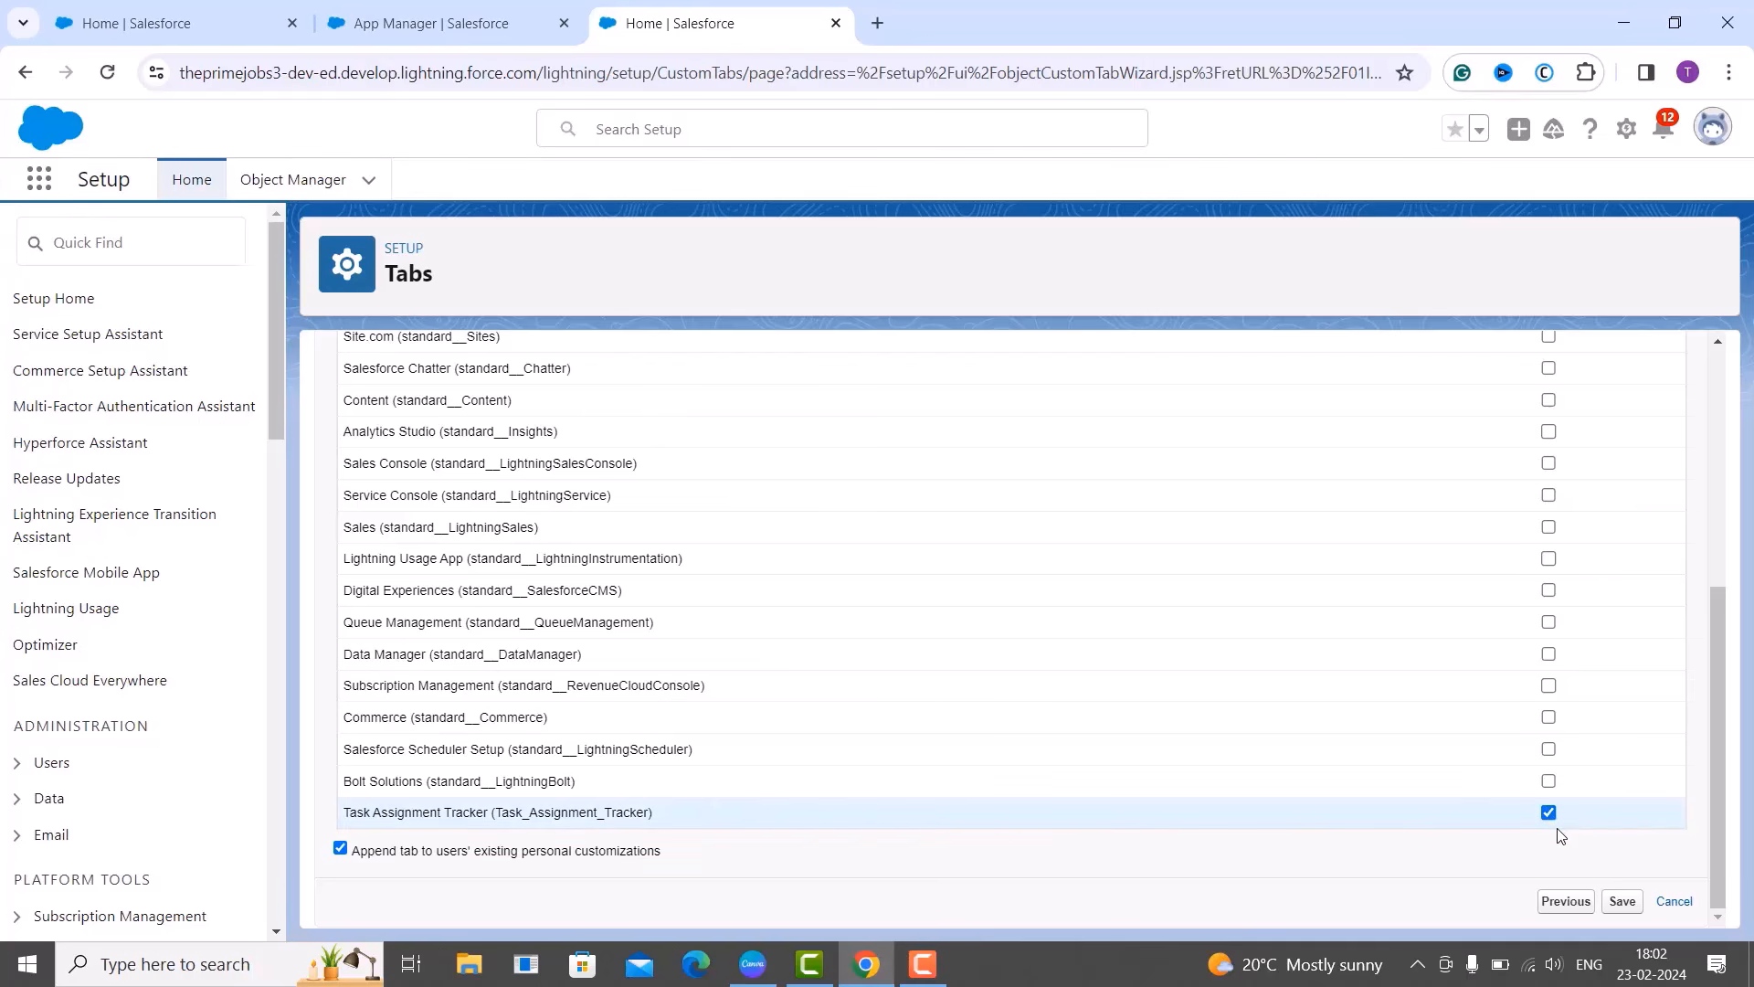
scroll(1550, 548, up, 5)
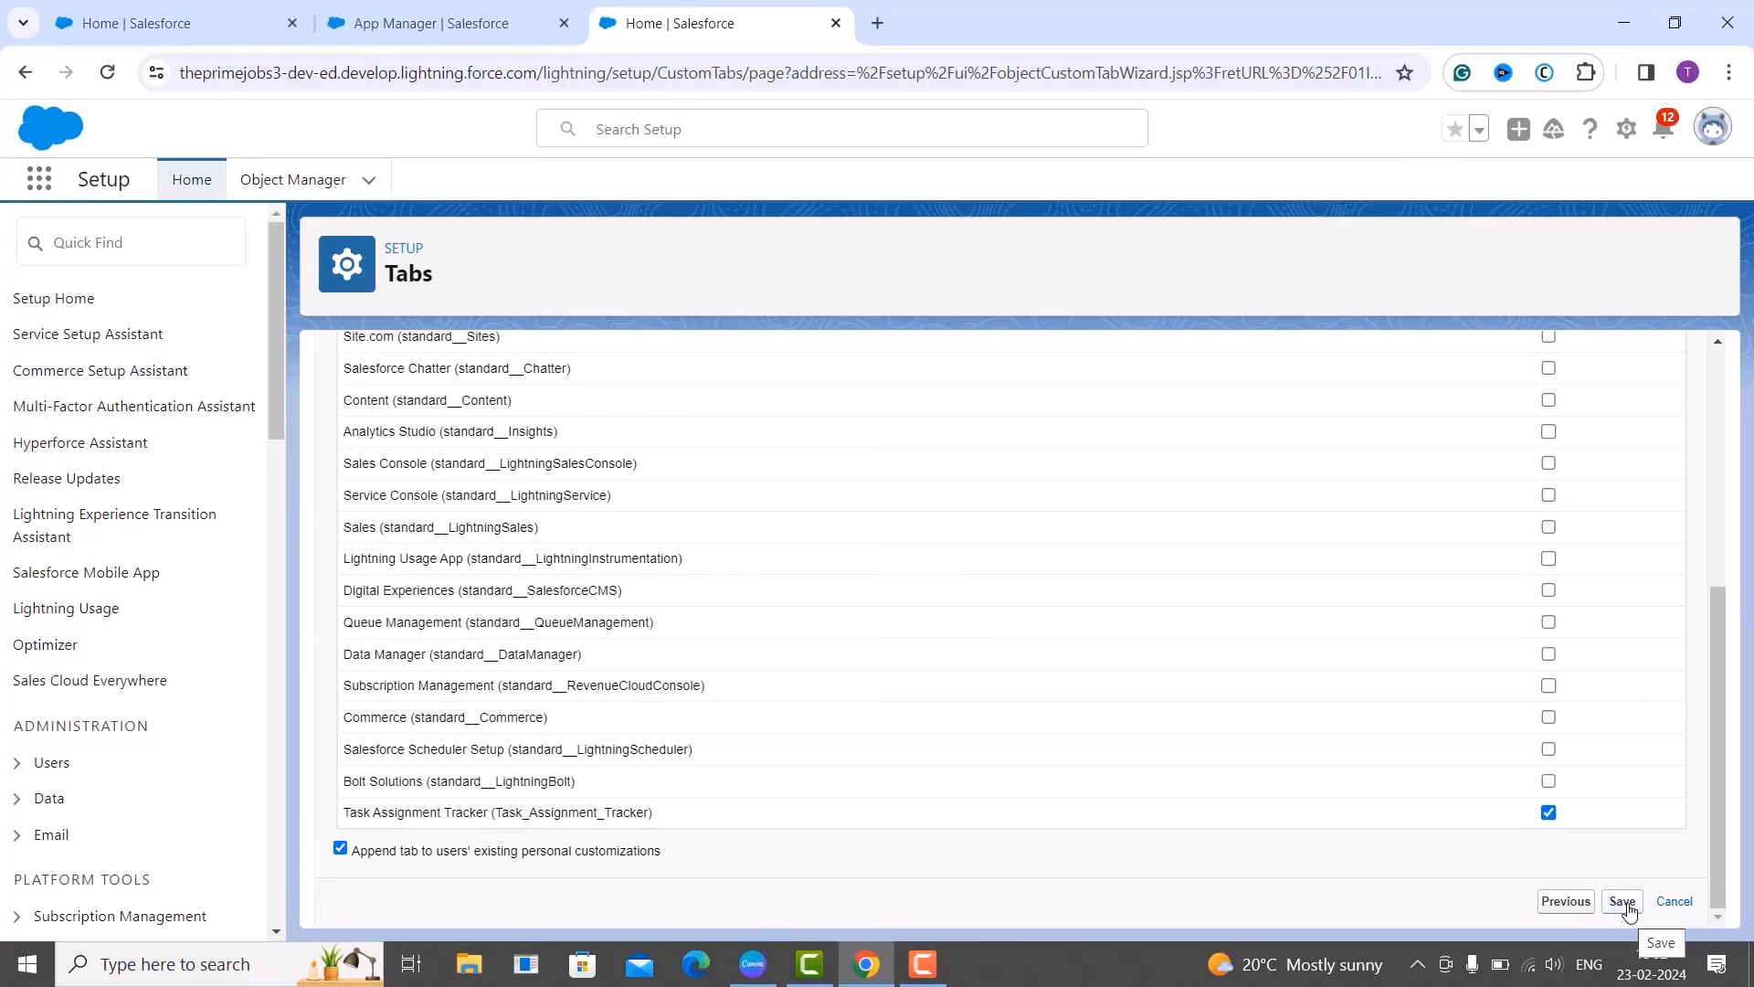
click(1624, 903)
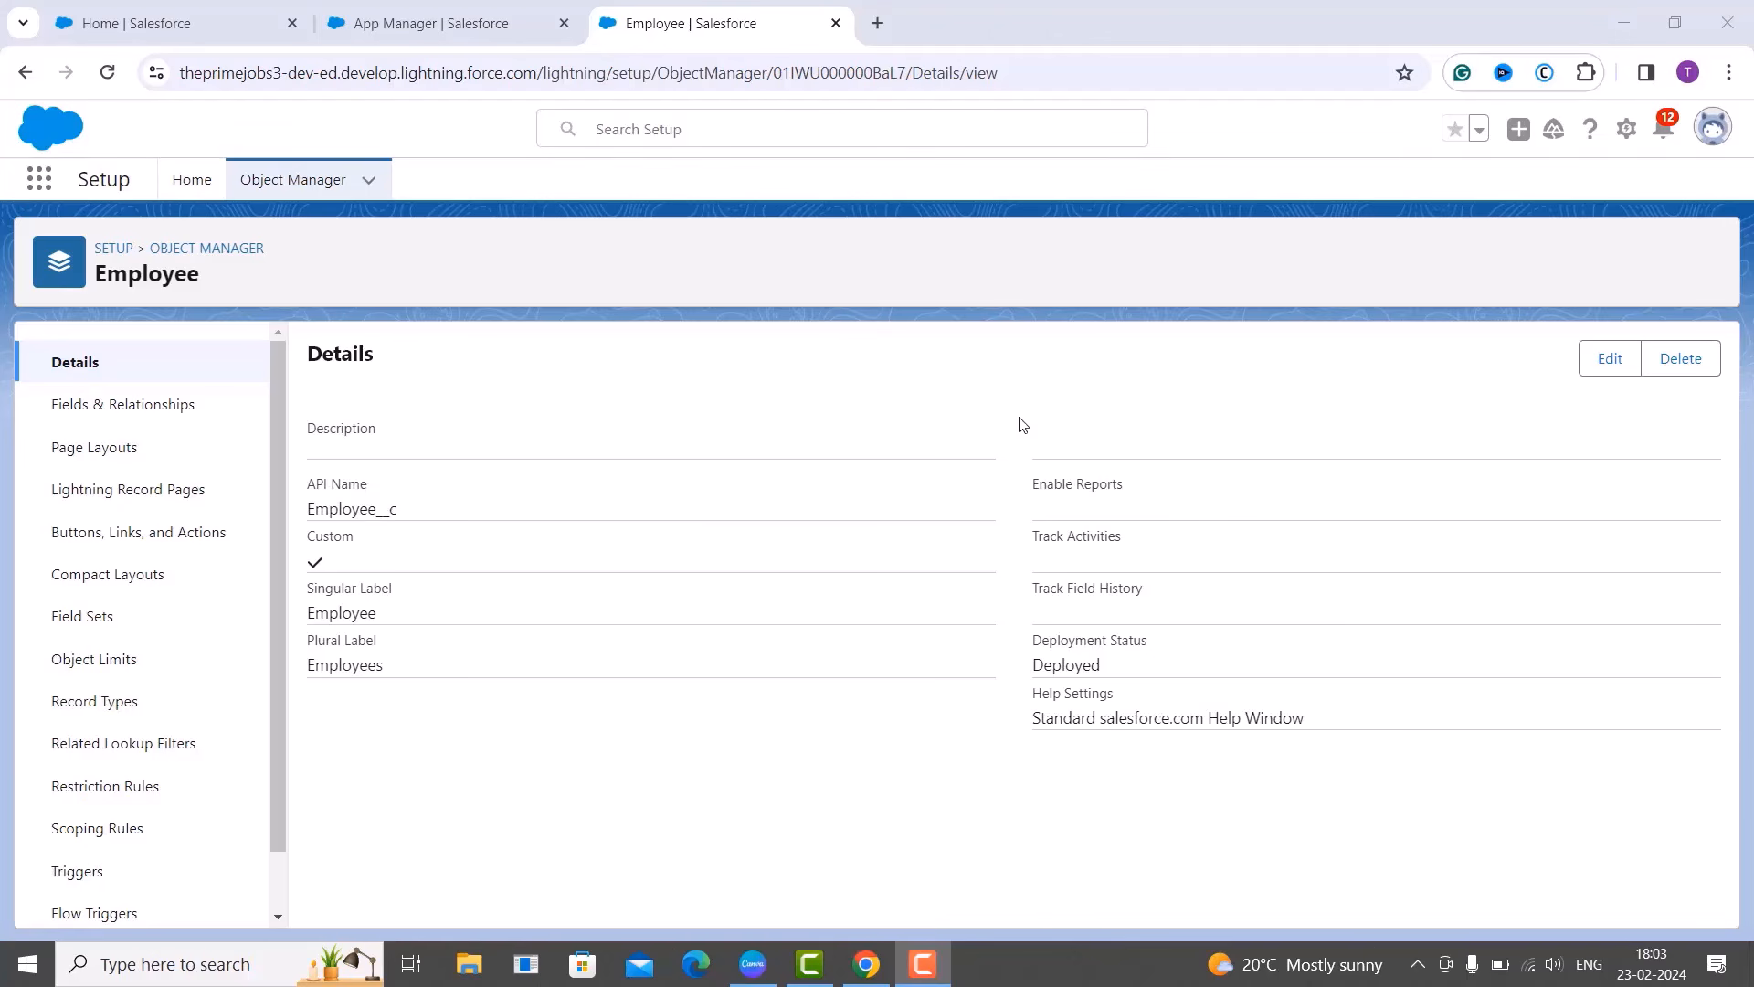
Open Setup home in a new browser tab from the gear menu.
click(1626, 130)
click(1585, 188)
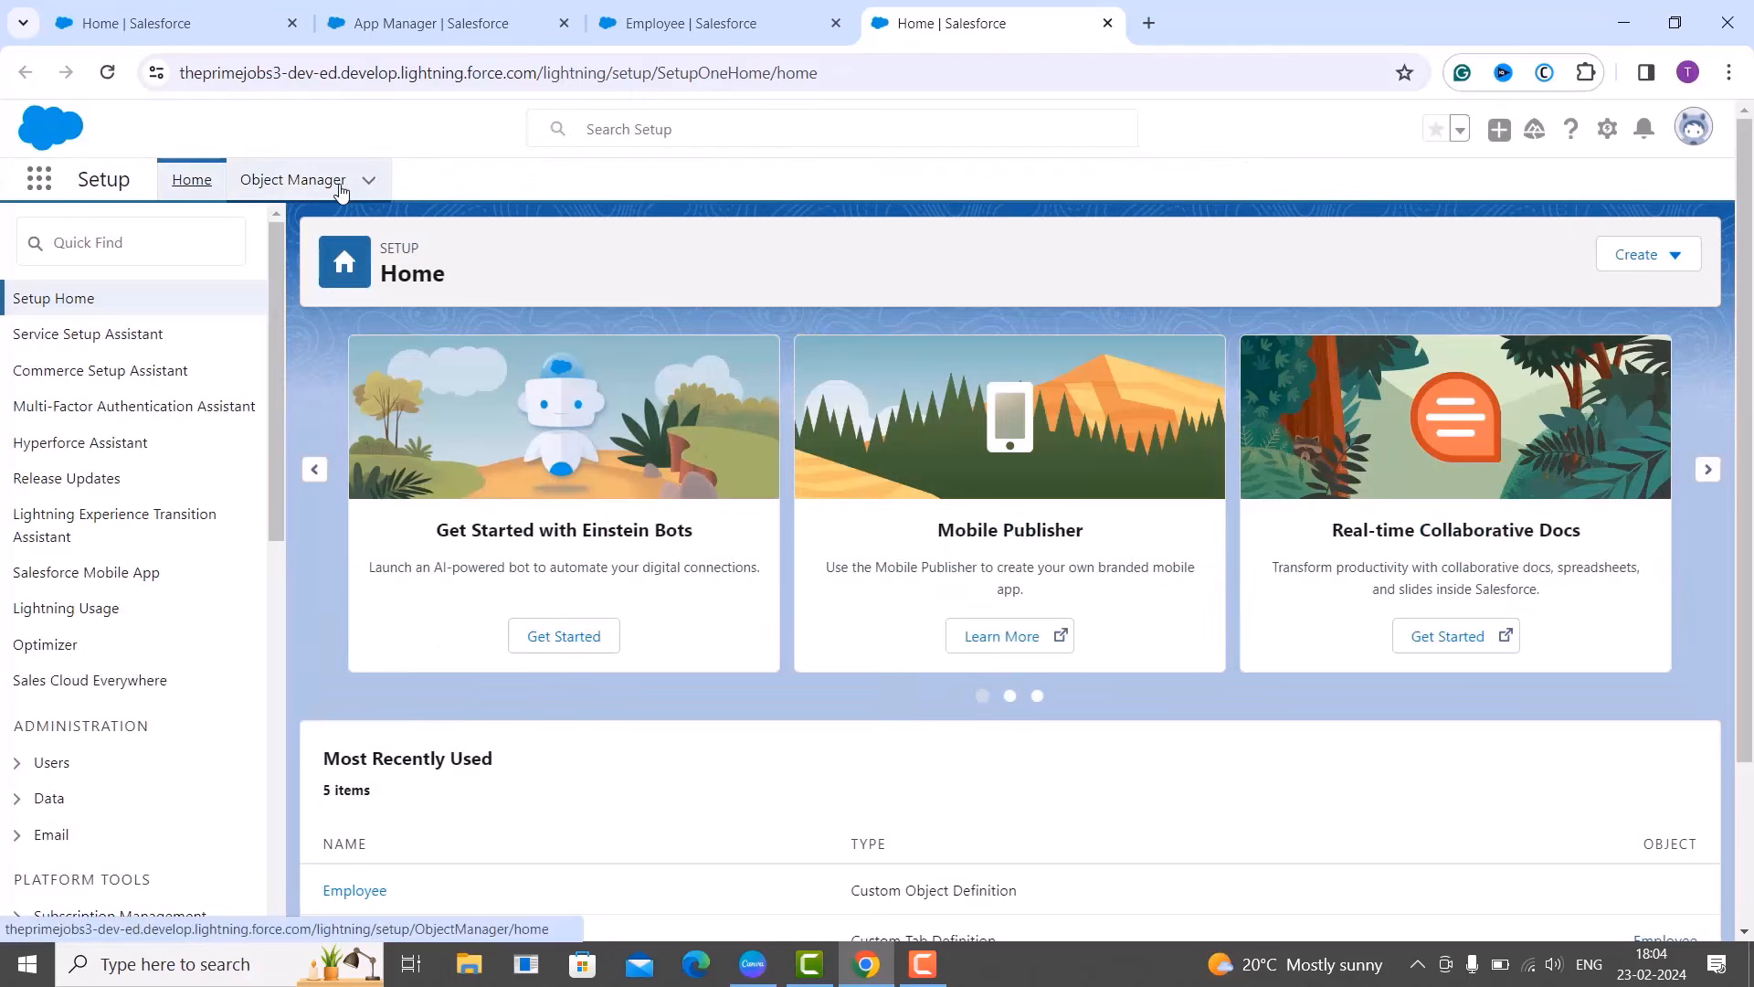
In Object Manager, choose Create > Custom Object for a blank object form.
click(339, 182)
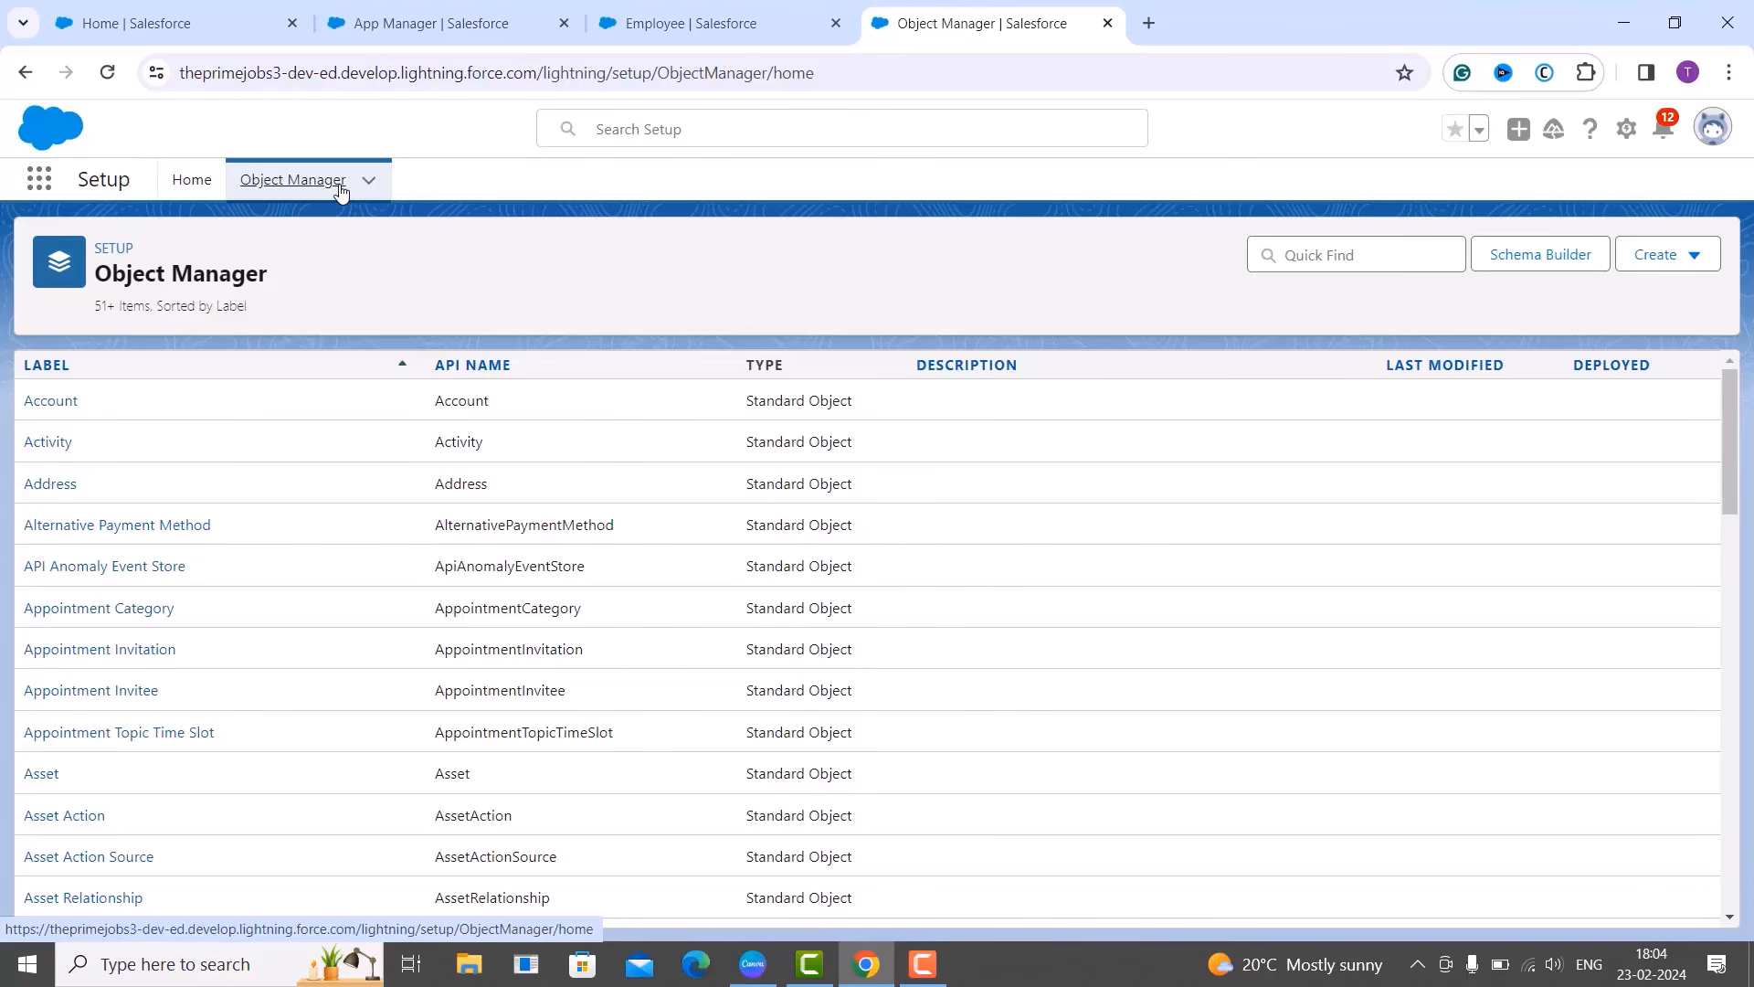
click(1697, 267)
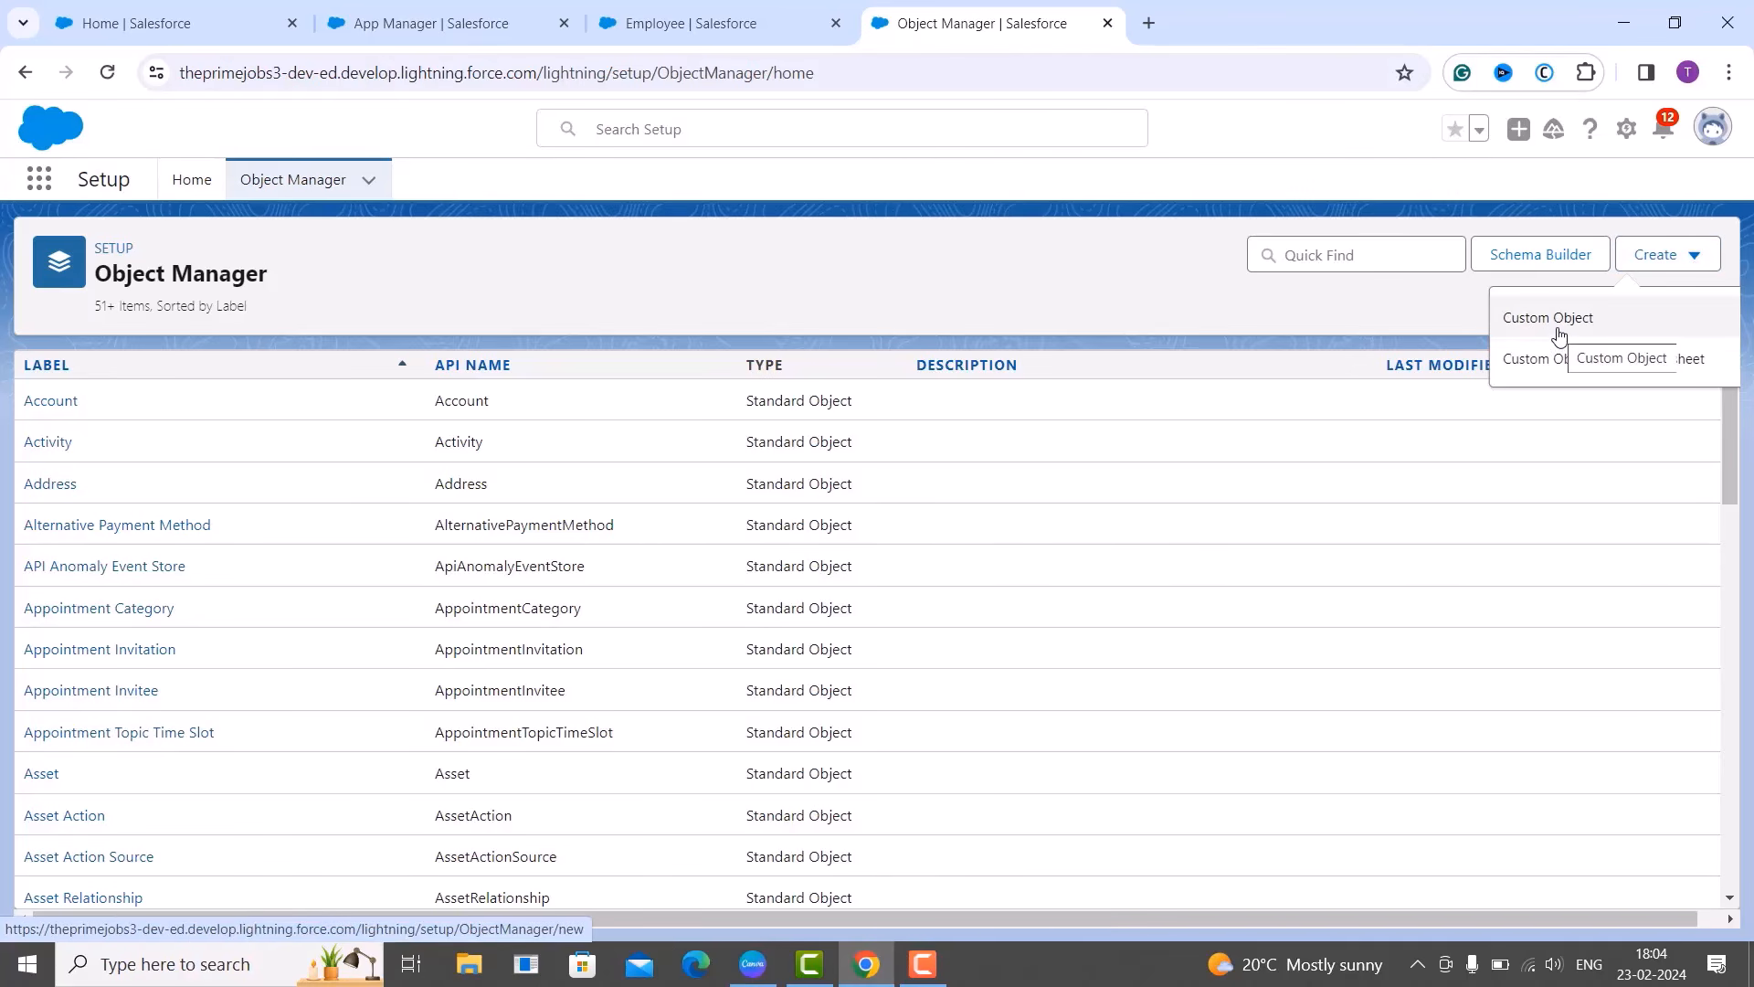
click(1559, 334)
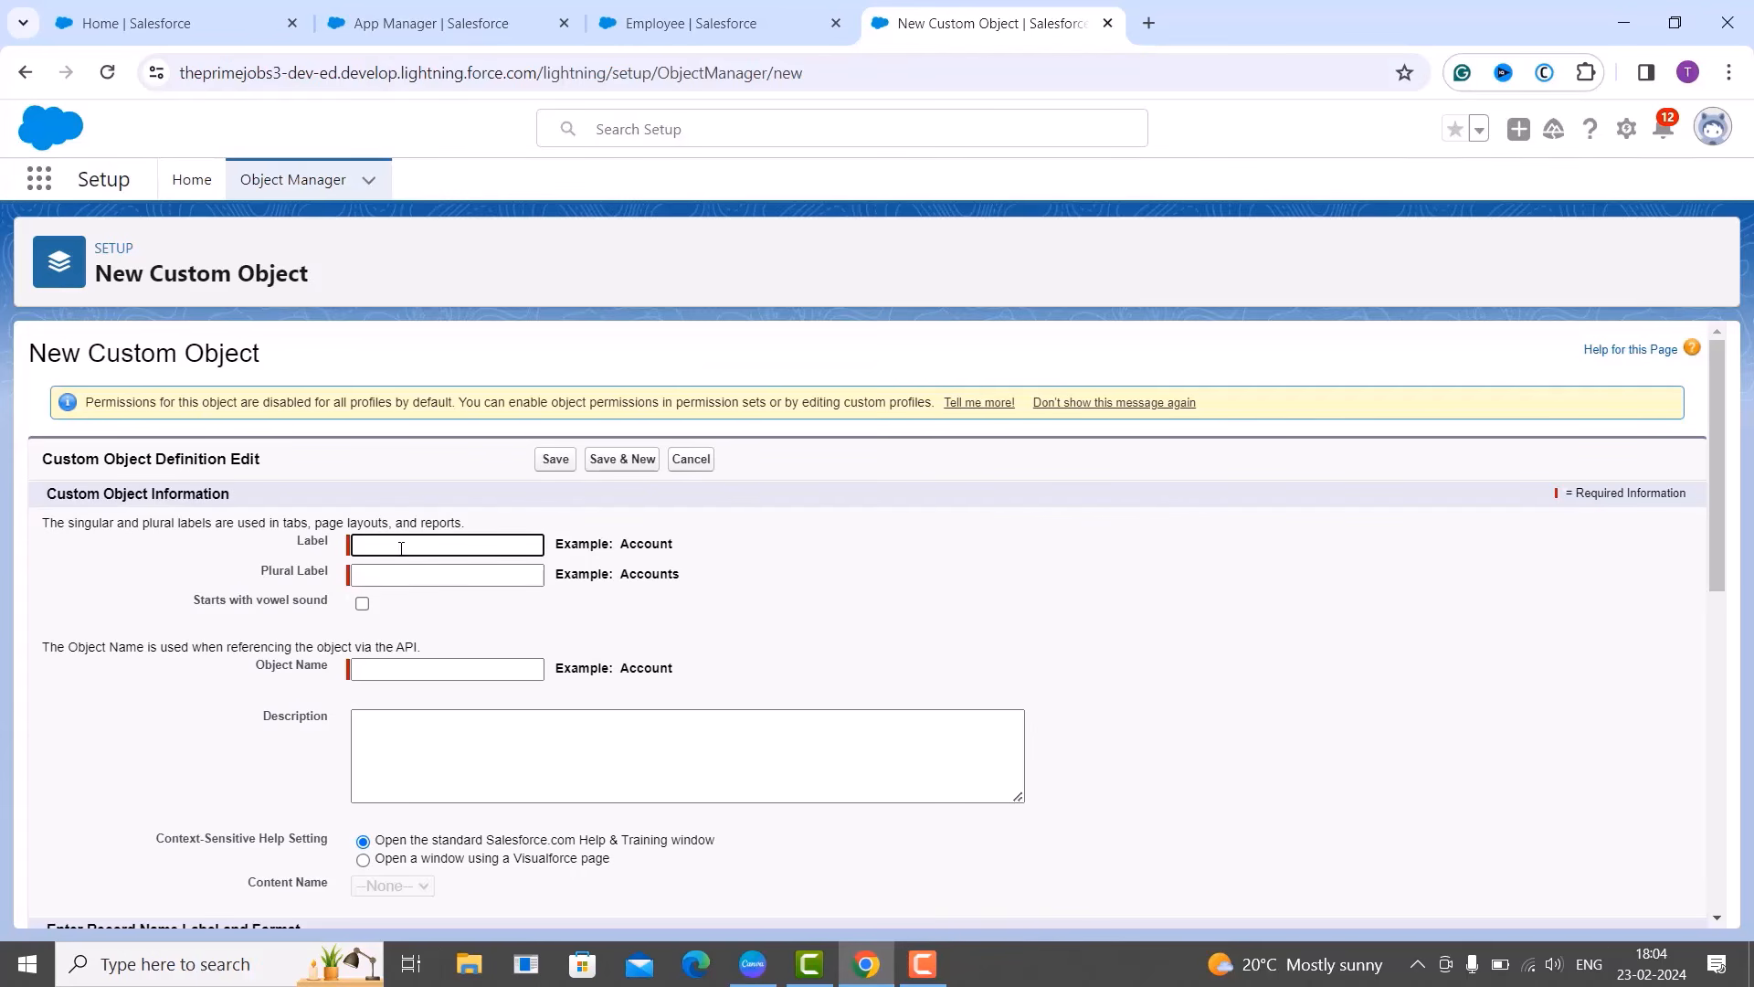
Enter label 'Task Assignment' and plural label 'Task Assignments'.
text(Task Assignment)
click(433, 602)
click(434, 567)
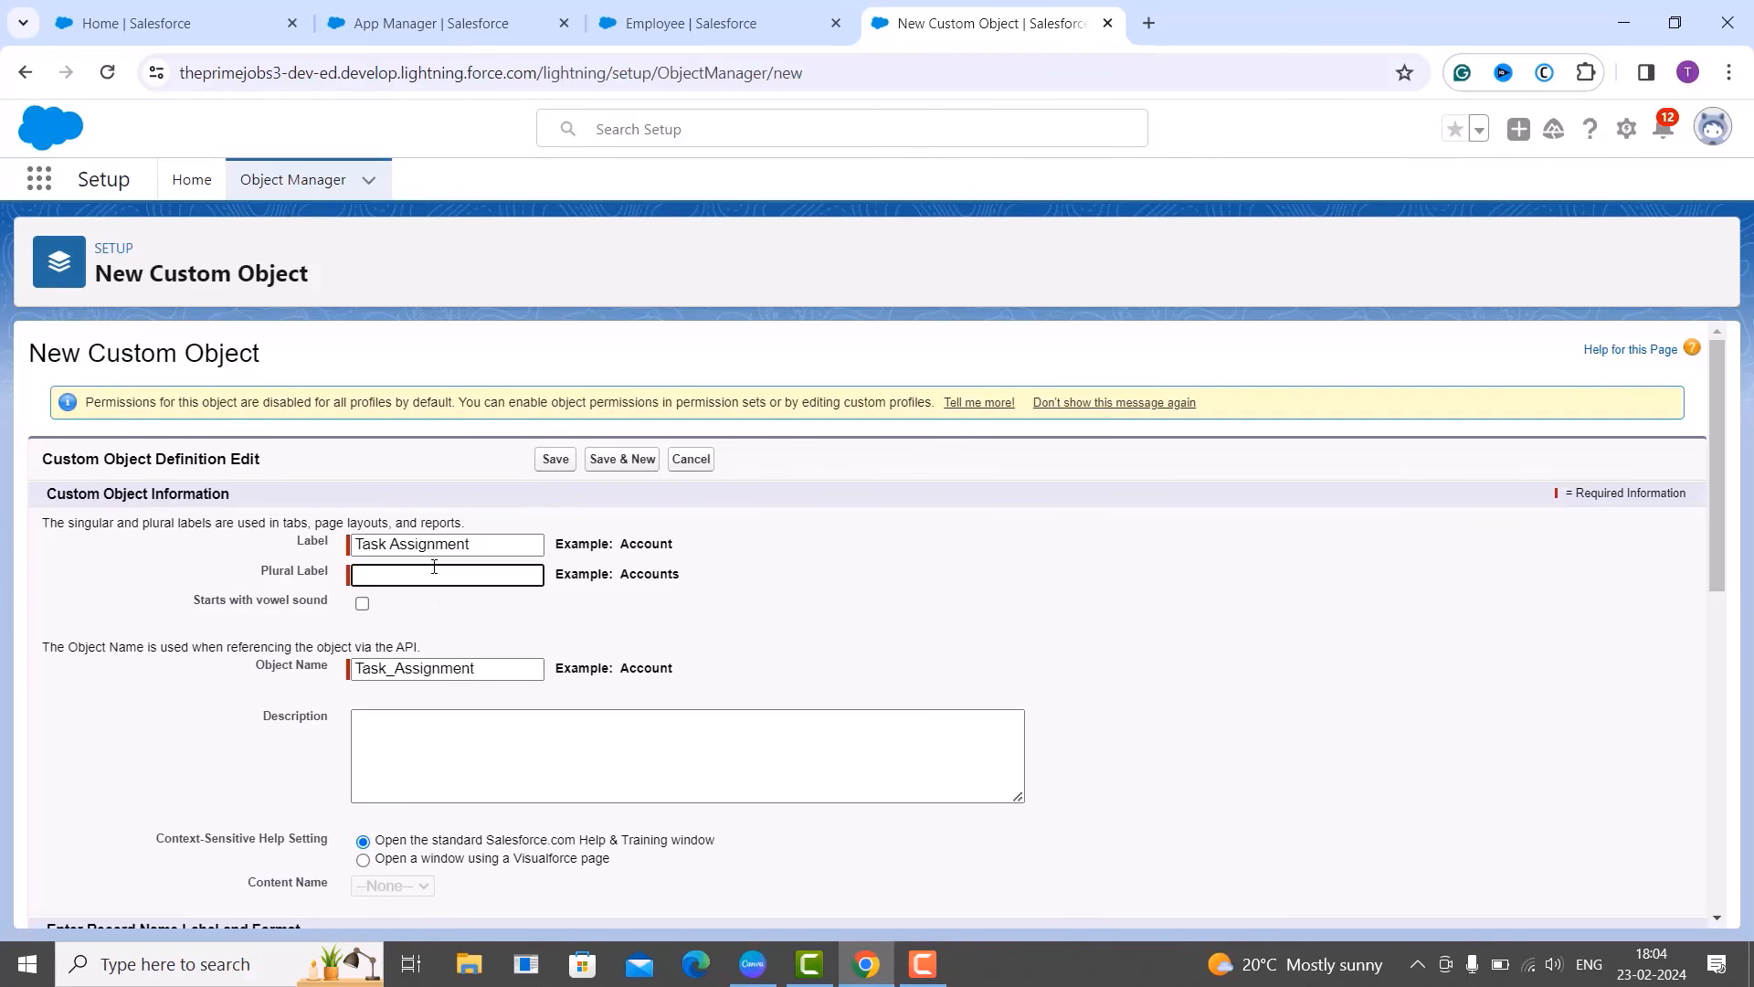
drag(356, 544, 504, 551)
key(ctrl+c)
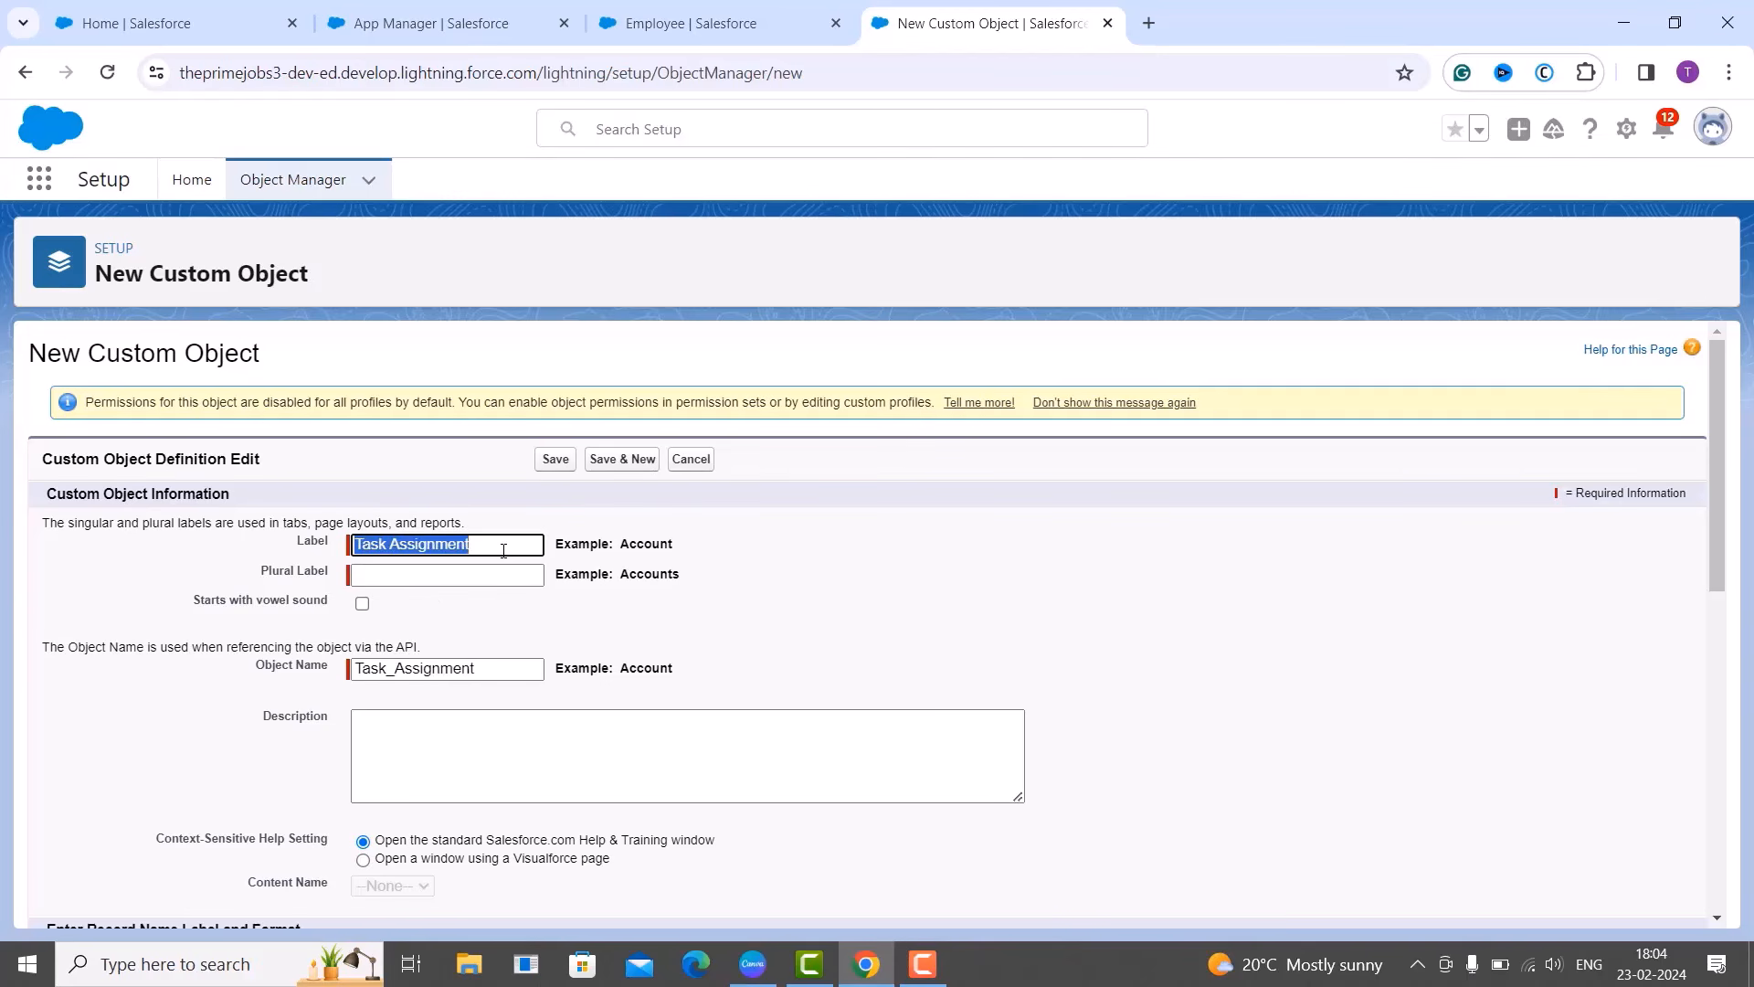
click(476, 576)
key(ctrl+v)
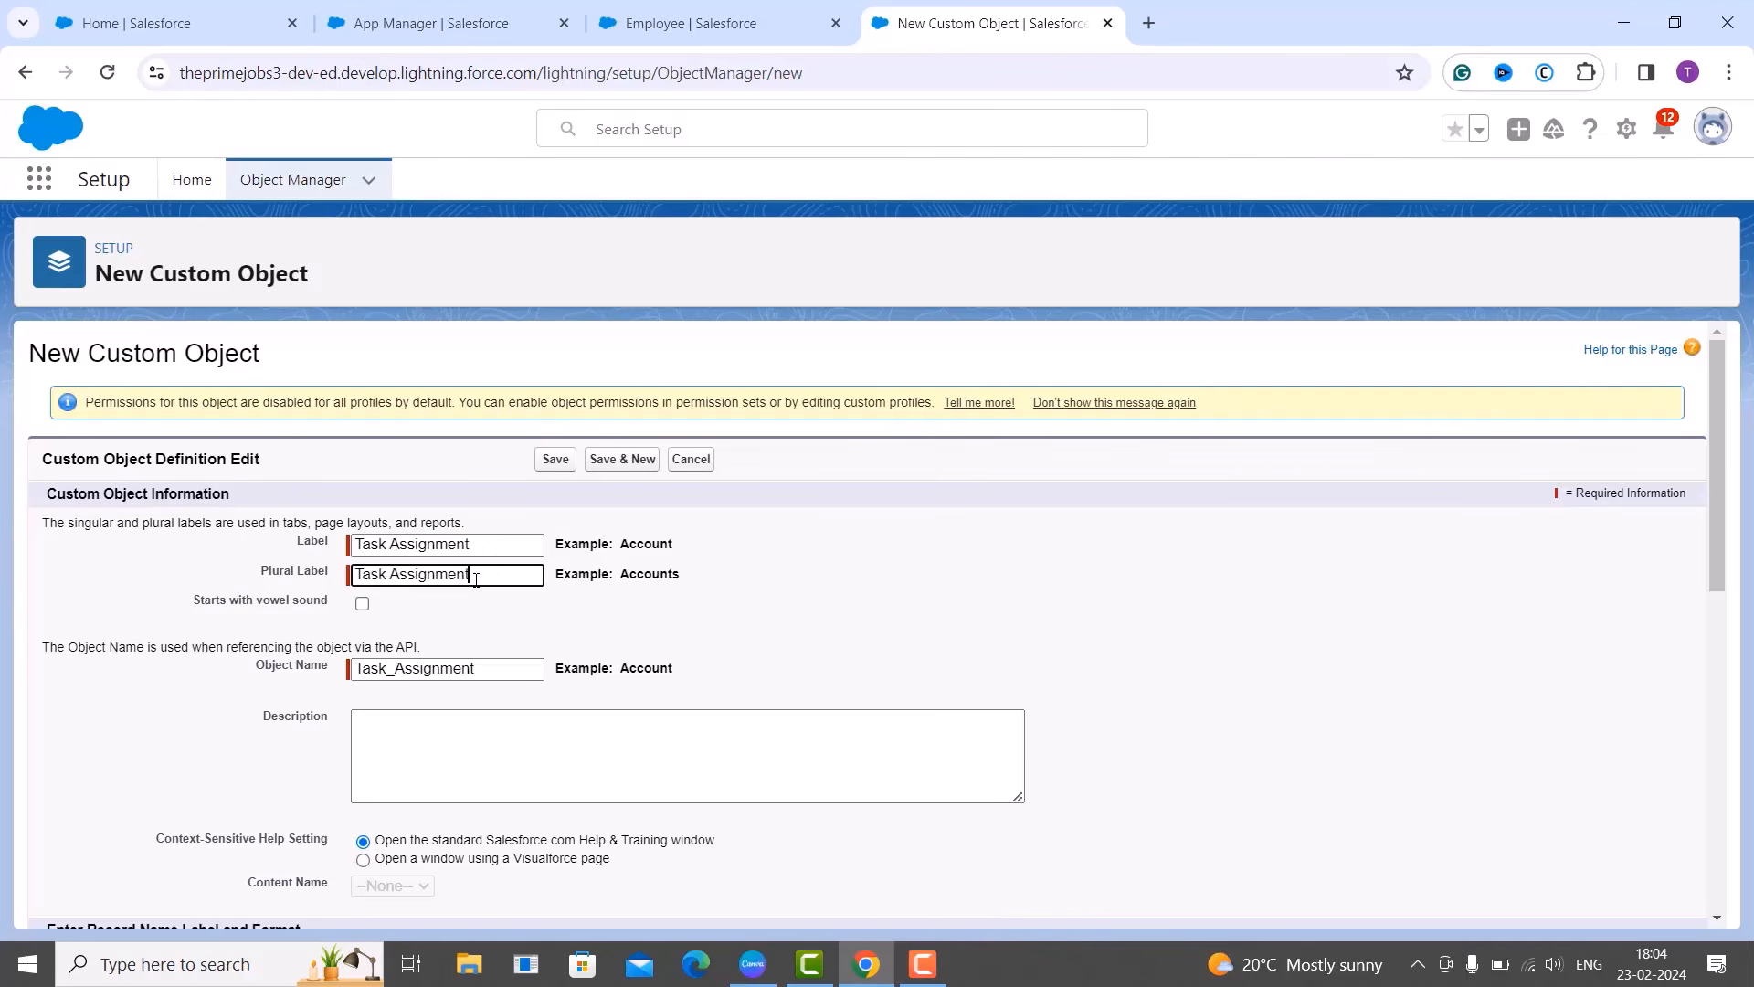
text(s)
click(693, 637)
scroll(647, 687, down, 2)
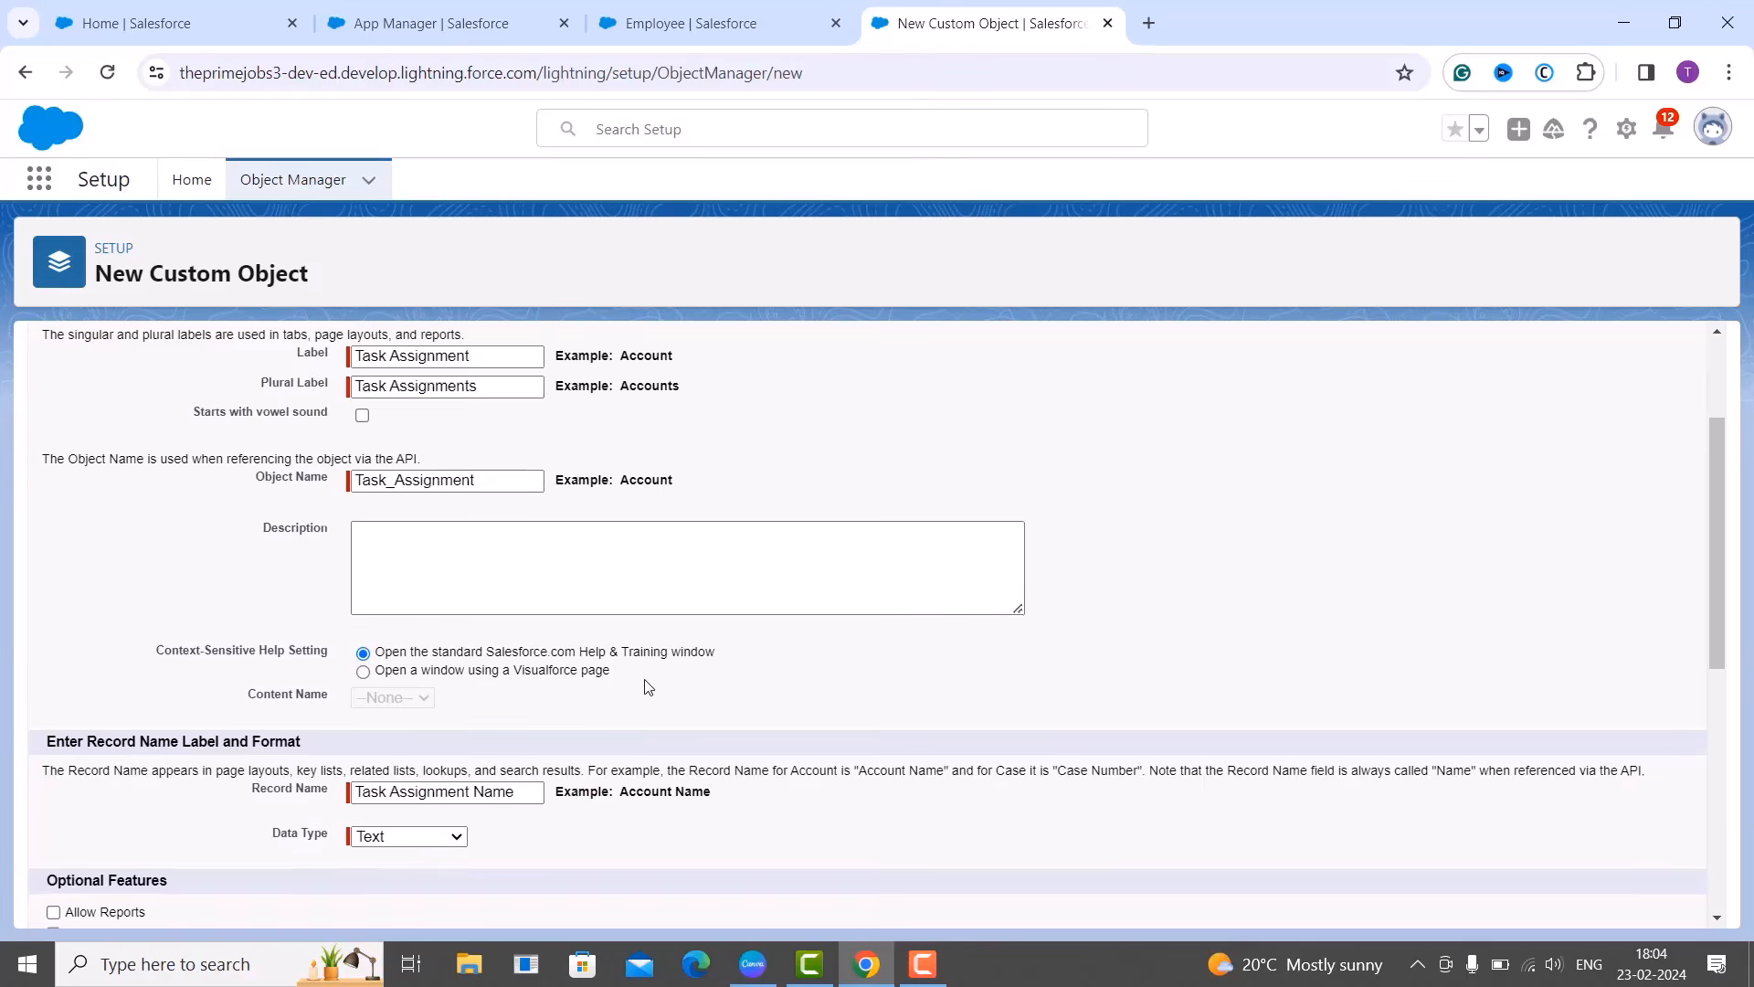
scroll(646, 687, down, 1)
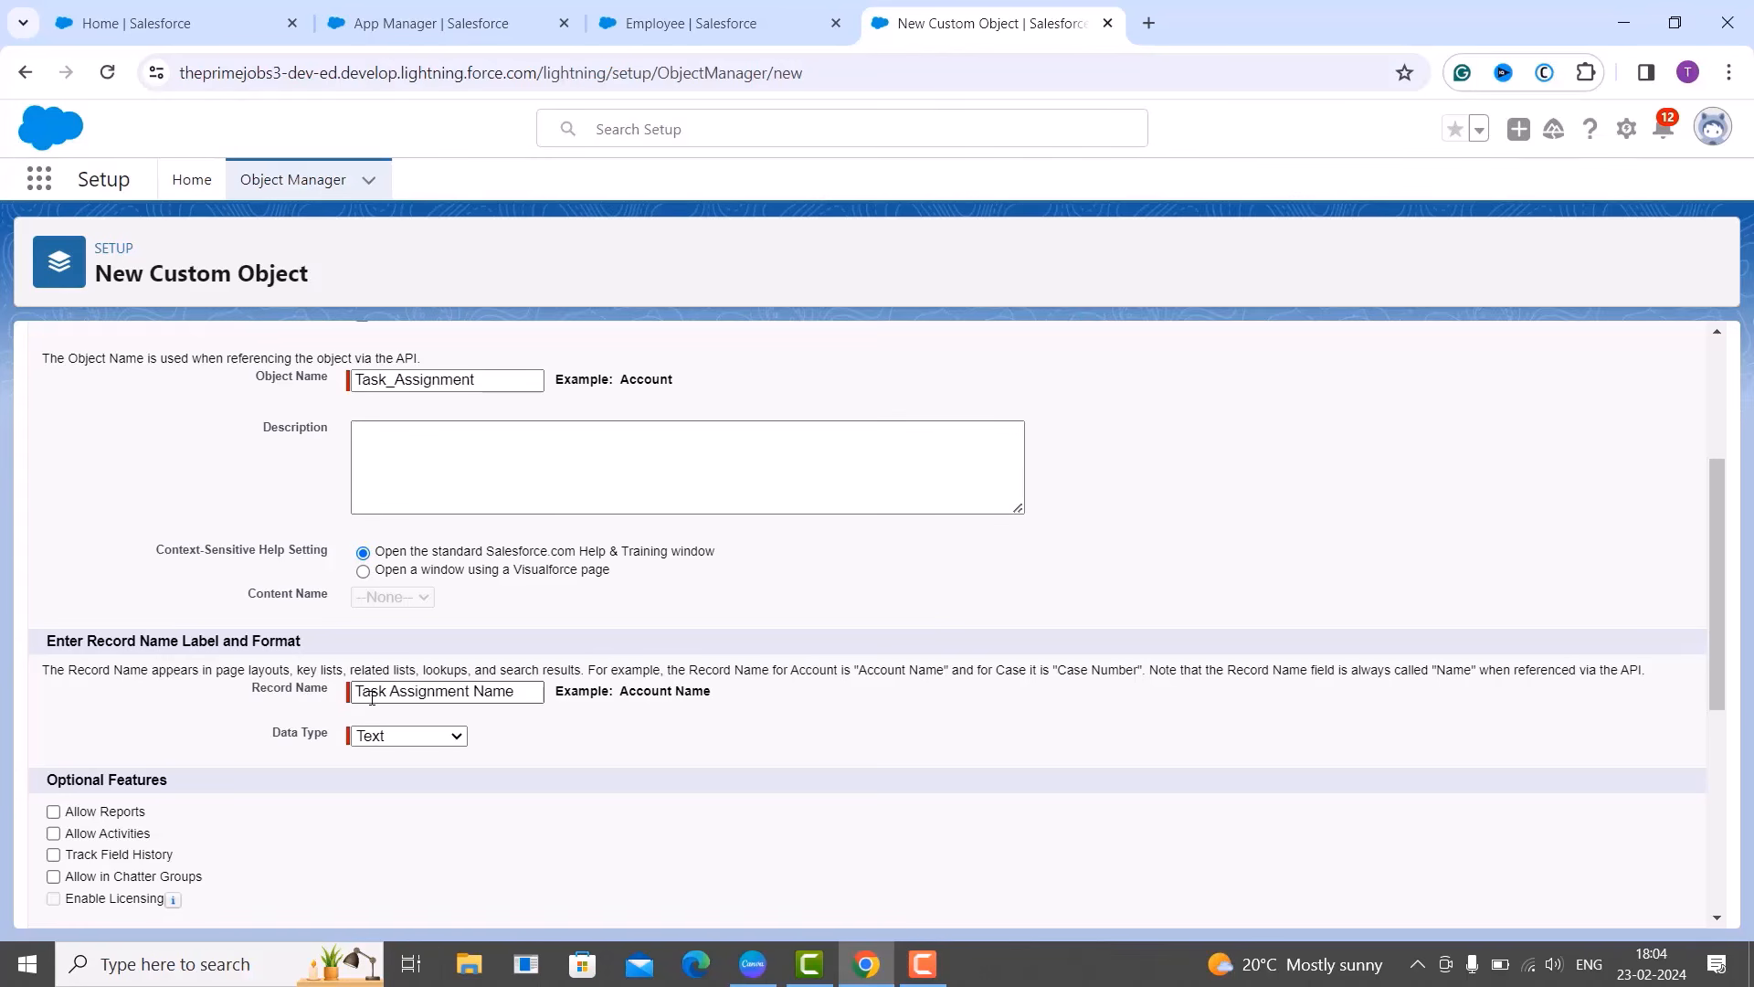
Set record name 'Task Name' as Text, enable Launch New Custom Tab Wizard, and save.
click(479, 694)
key(BackSpace)
key(BackSpace)
key(BackSpace)
key(BackSpace)
key(BackSpace)
key(BackSpace)
key(BackSpace)
key(BackSpace)
key(BackSpace)
key(BackSpace)
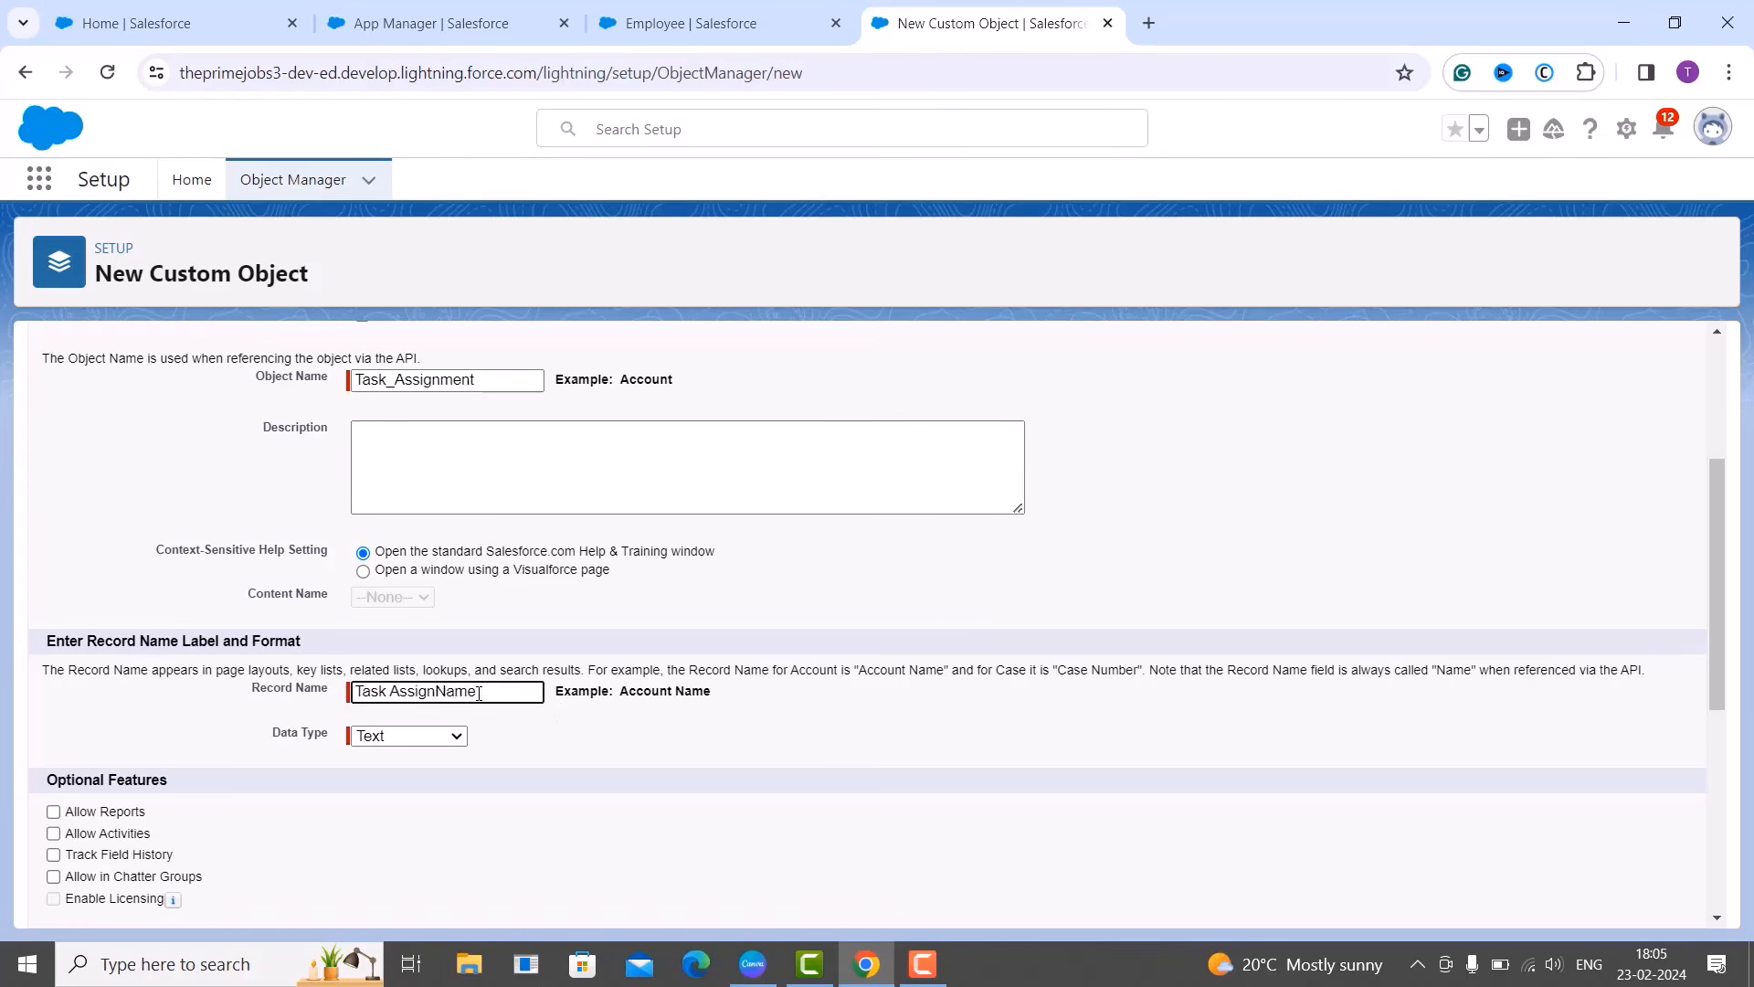
key(BackSpace)
click(419, 734)
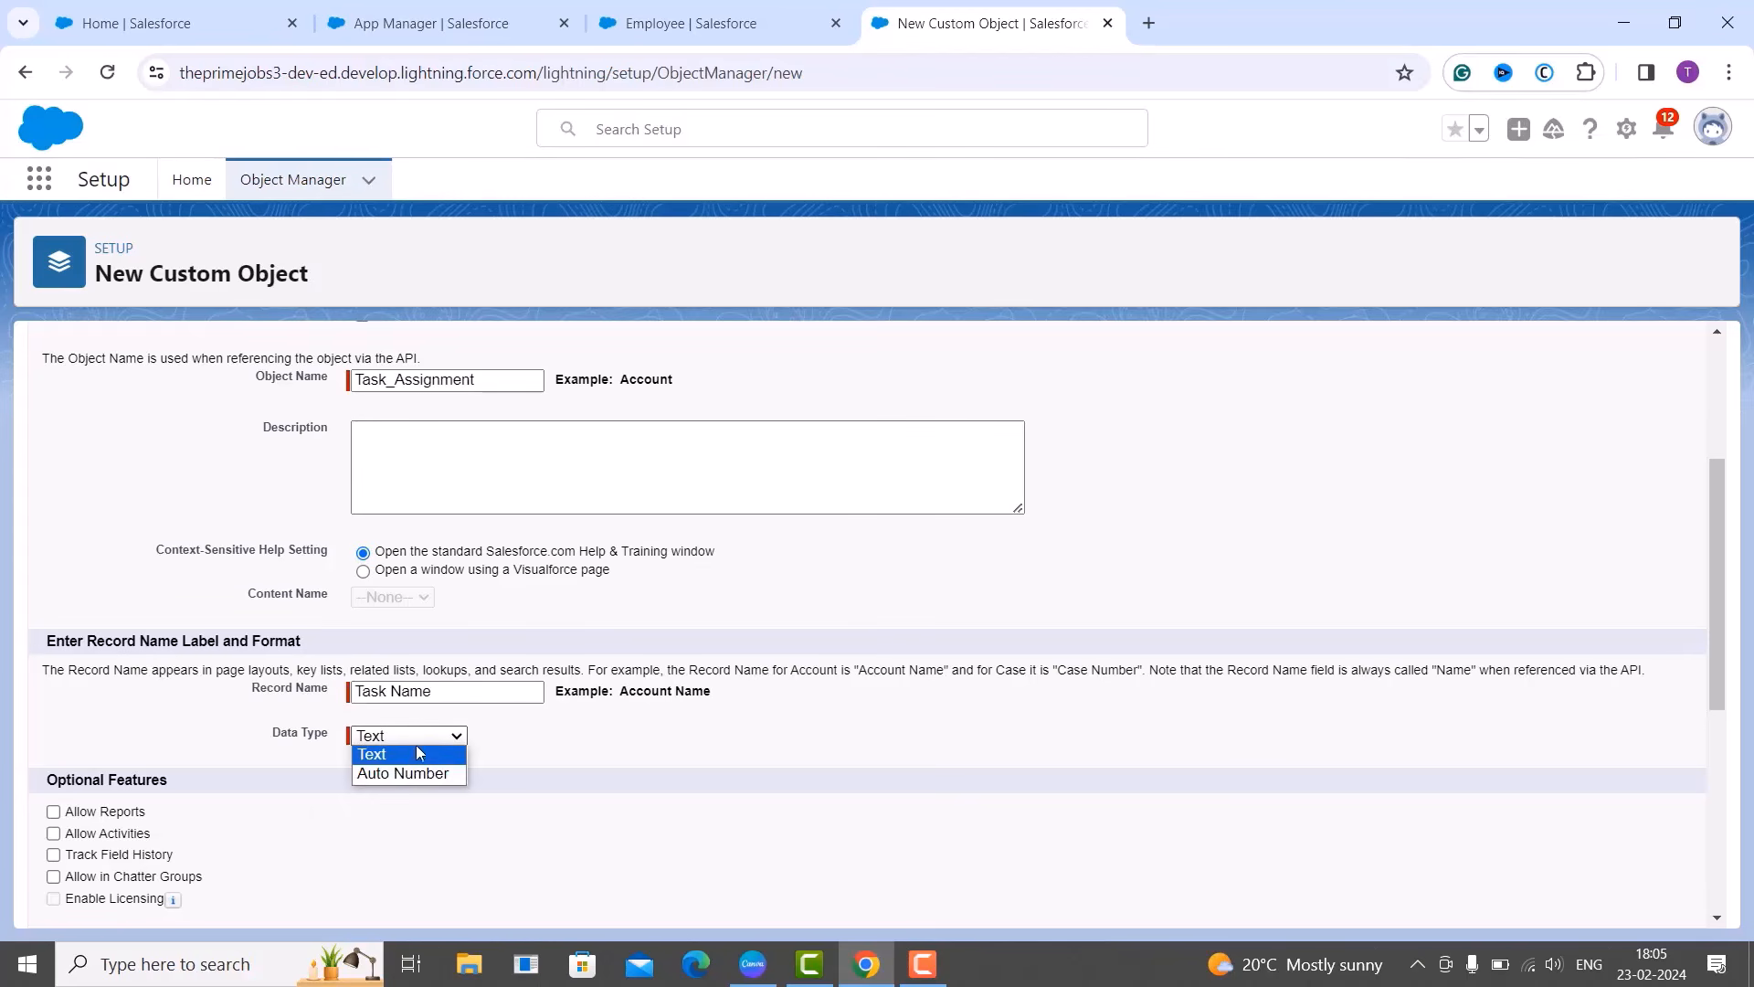
click(410, 757)
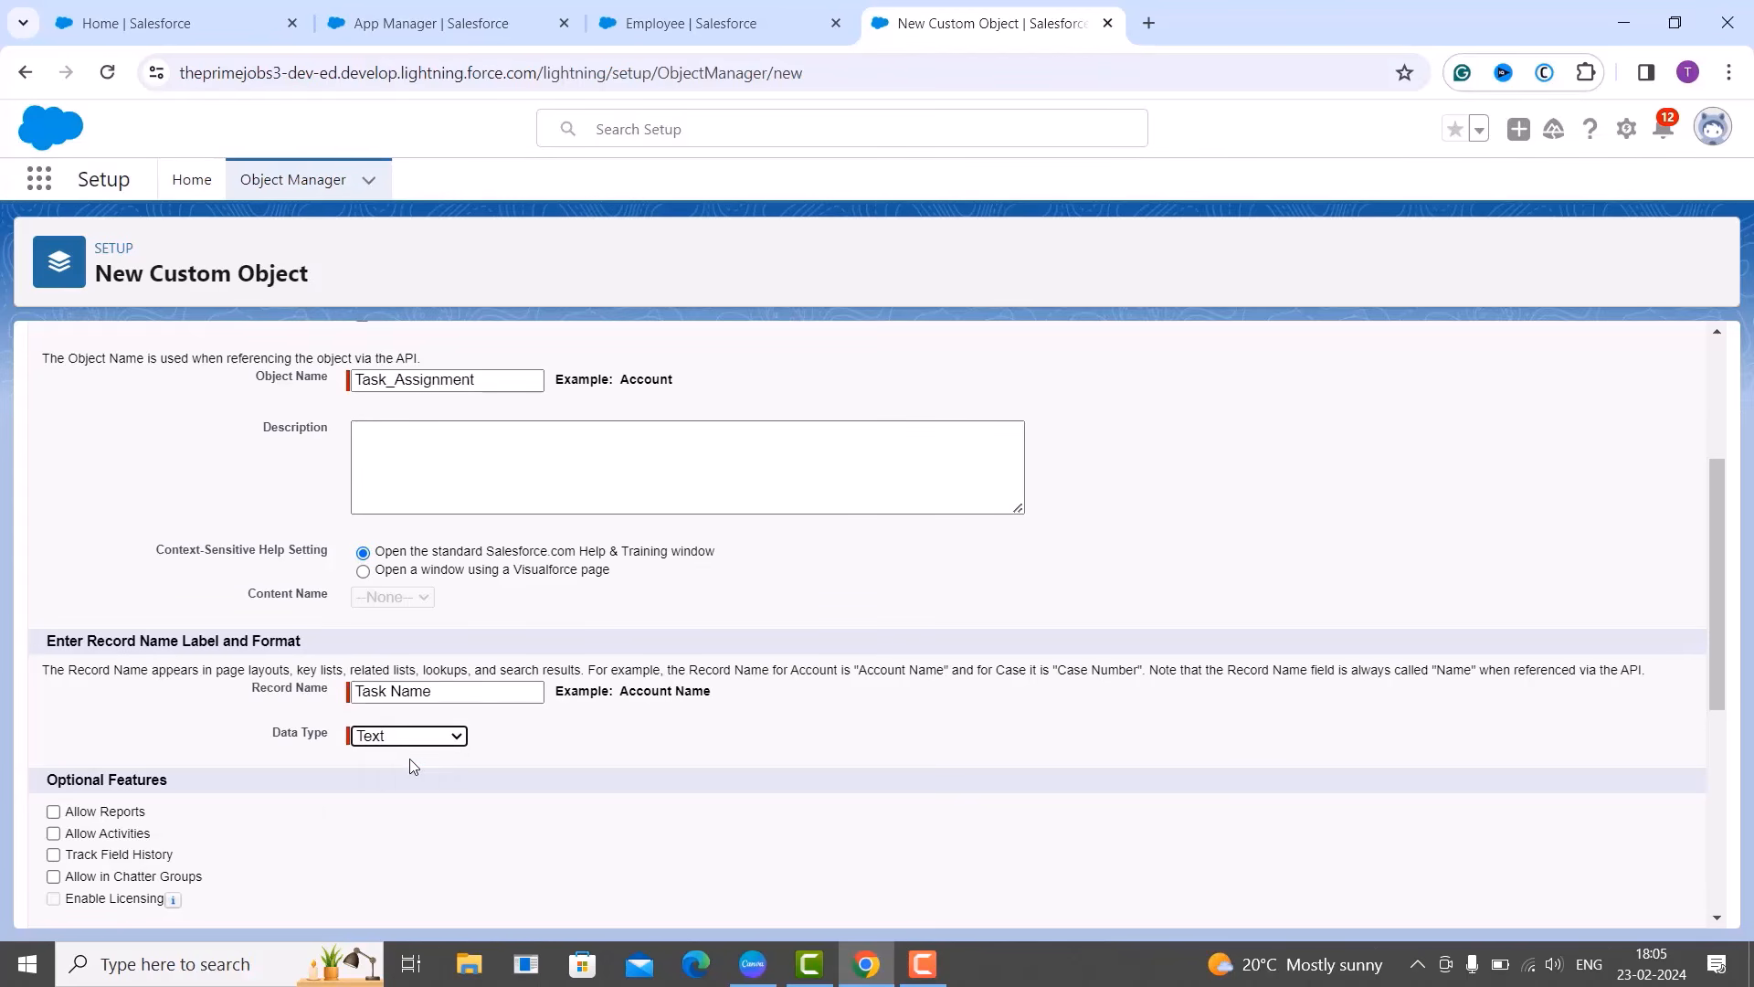
scroll(414, 766, down, 5)
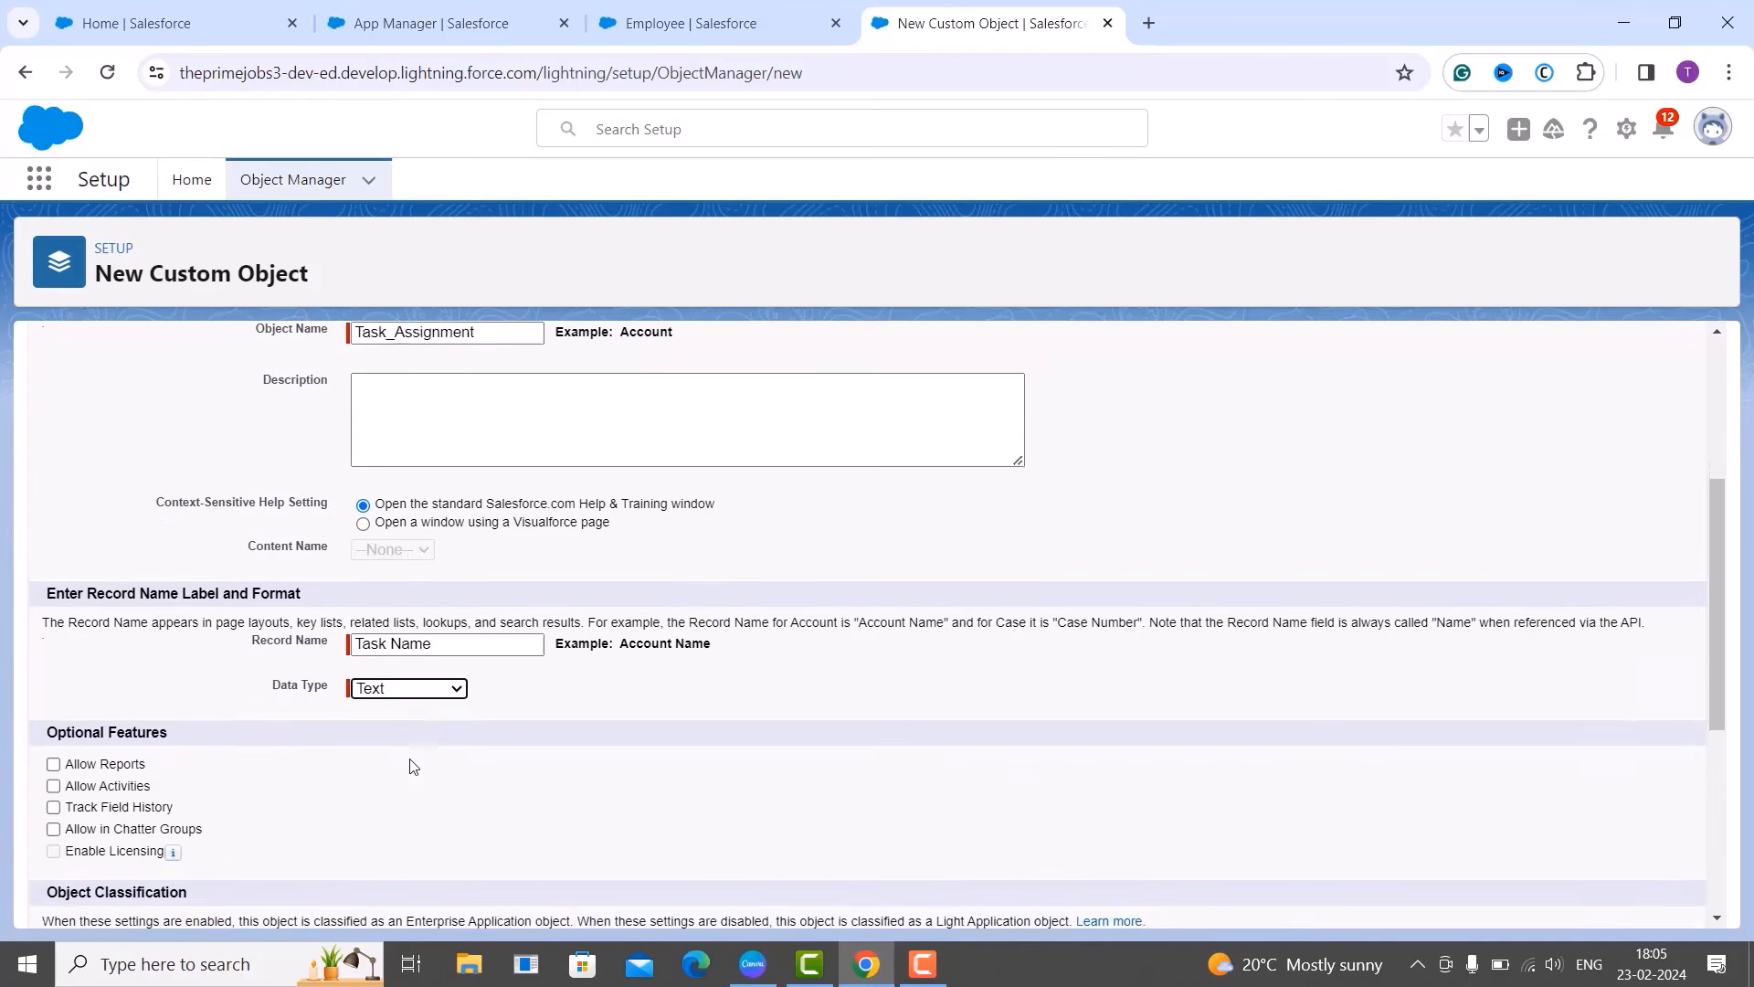
scroll(414, 765, down, 1)
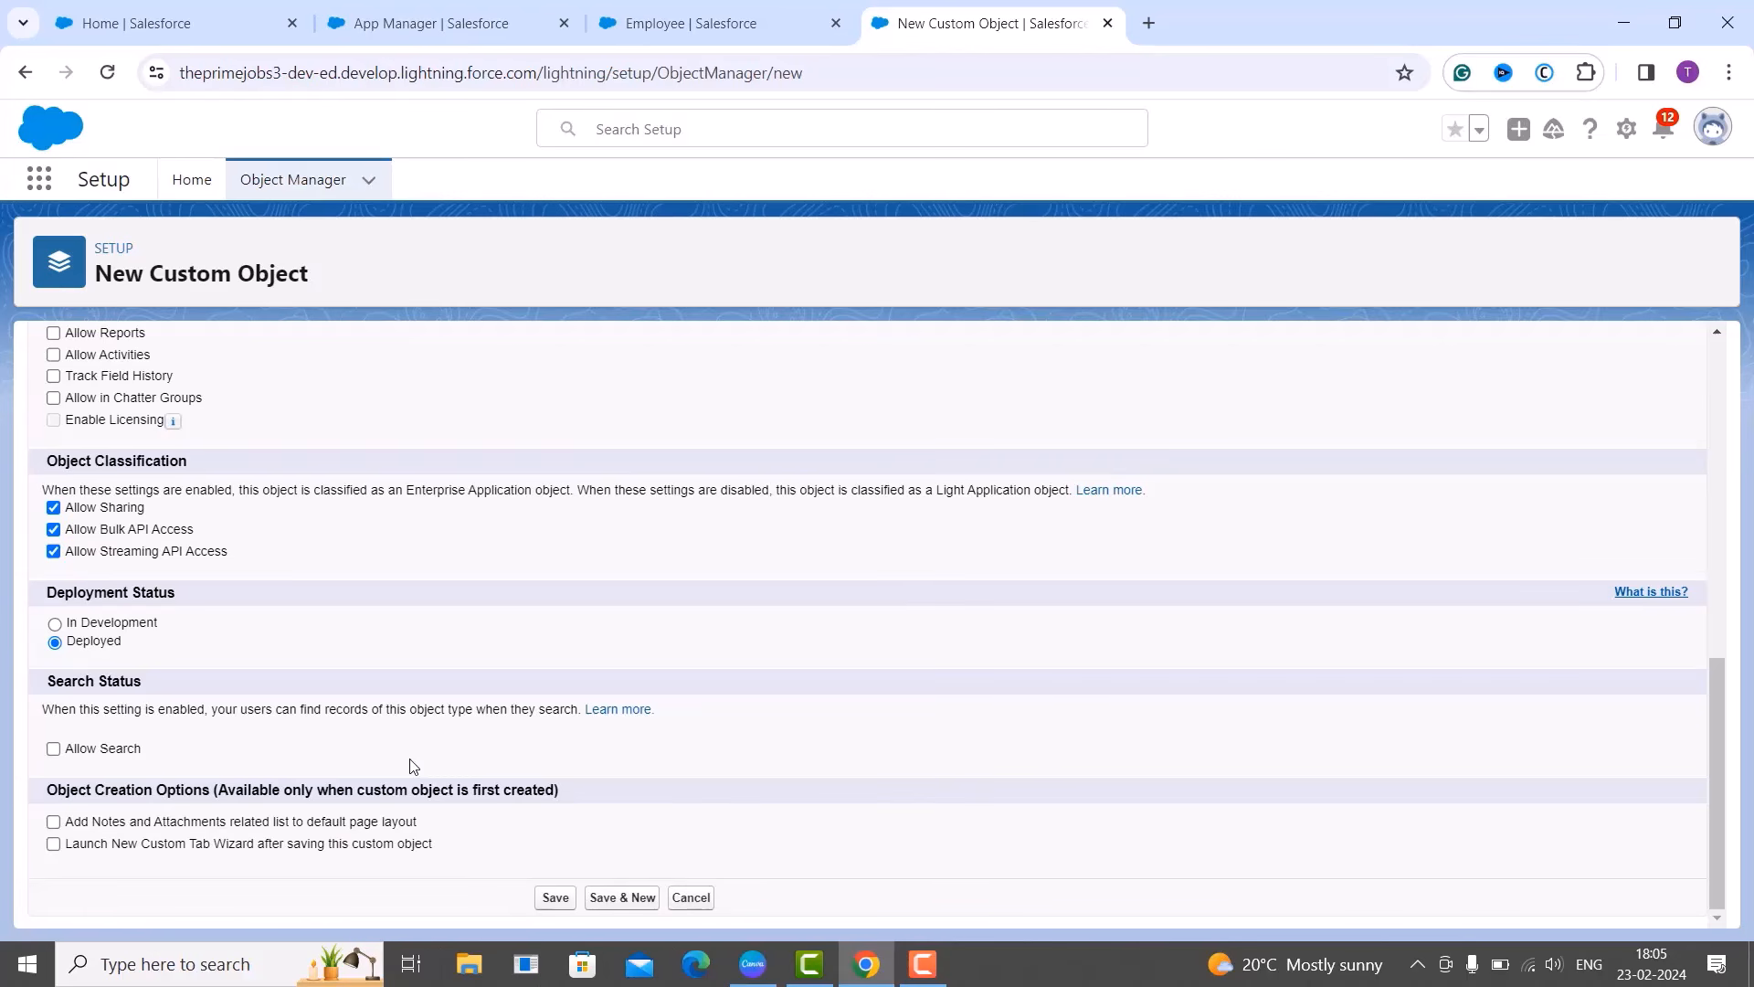
click(53, 845)
click(556, 898)
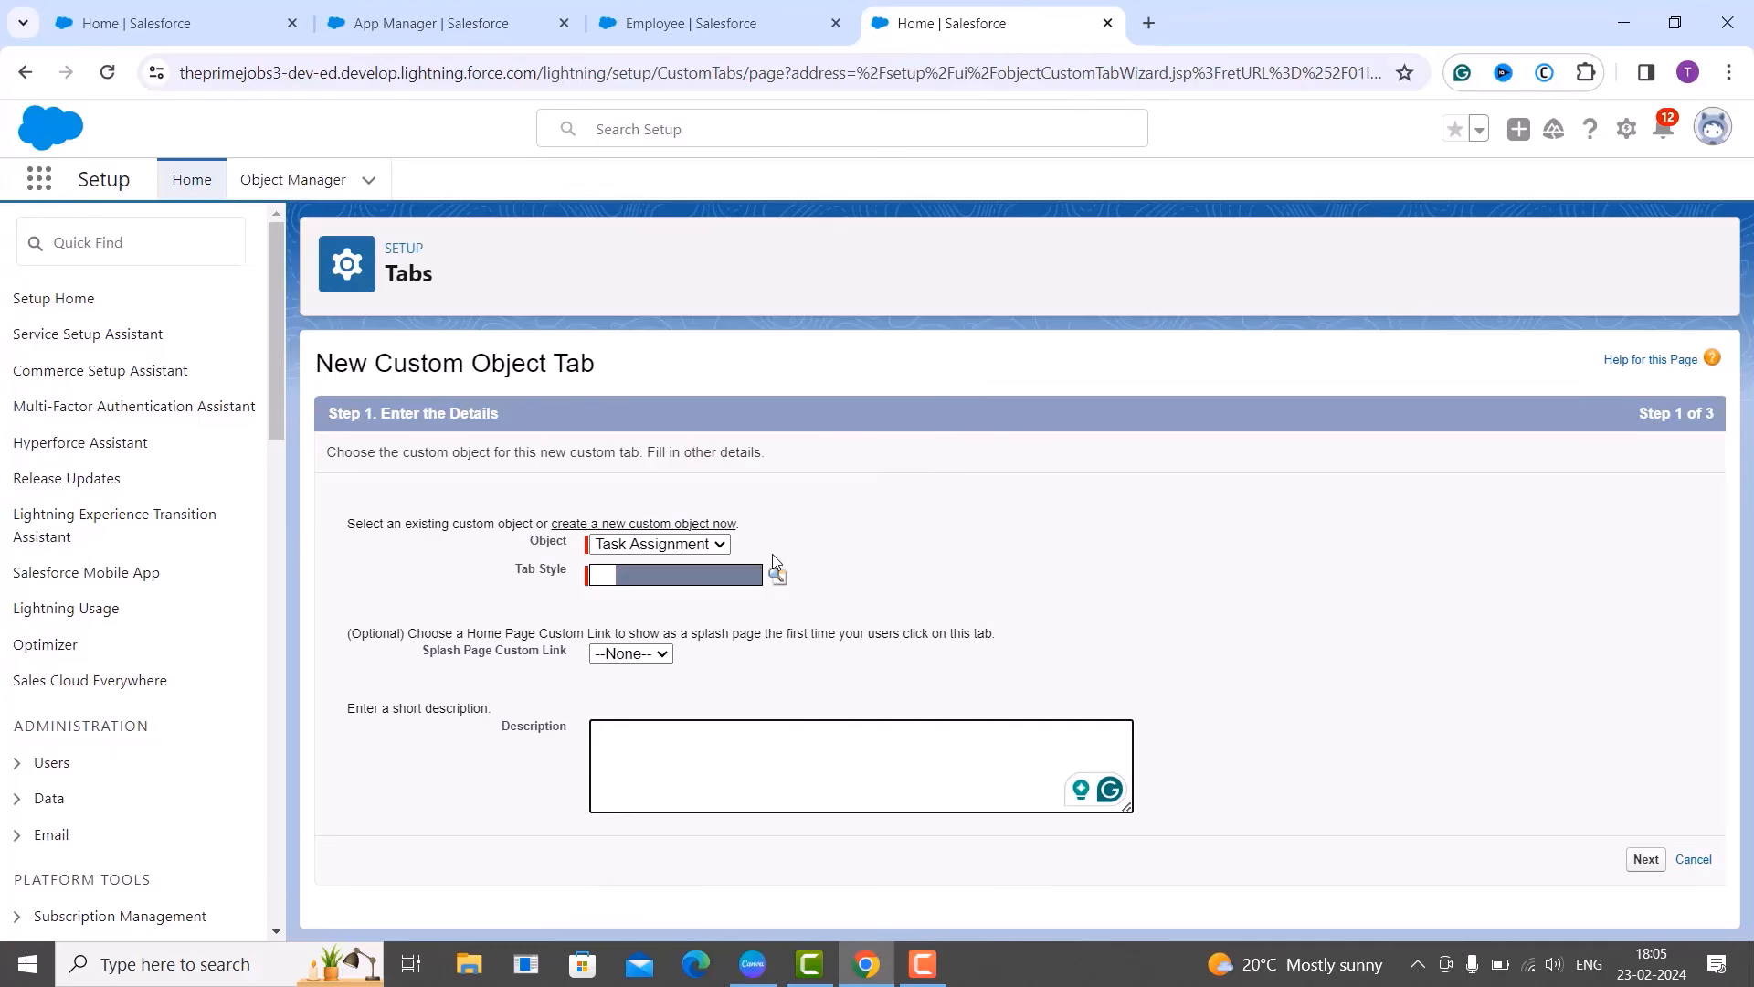
Keep Task Assignment as the tab's object and give it the Pencil tab style.
click(682, 546)
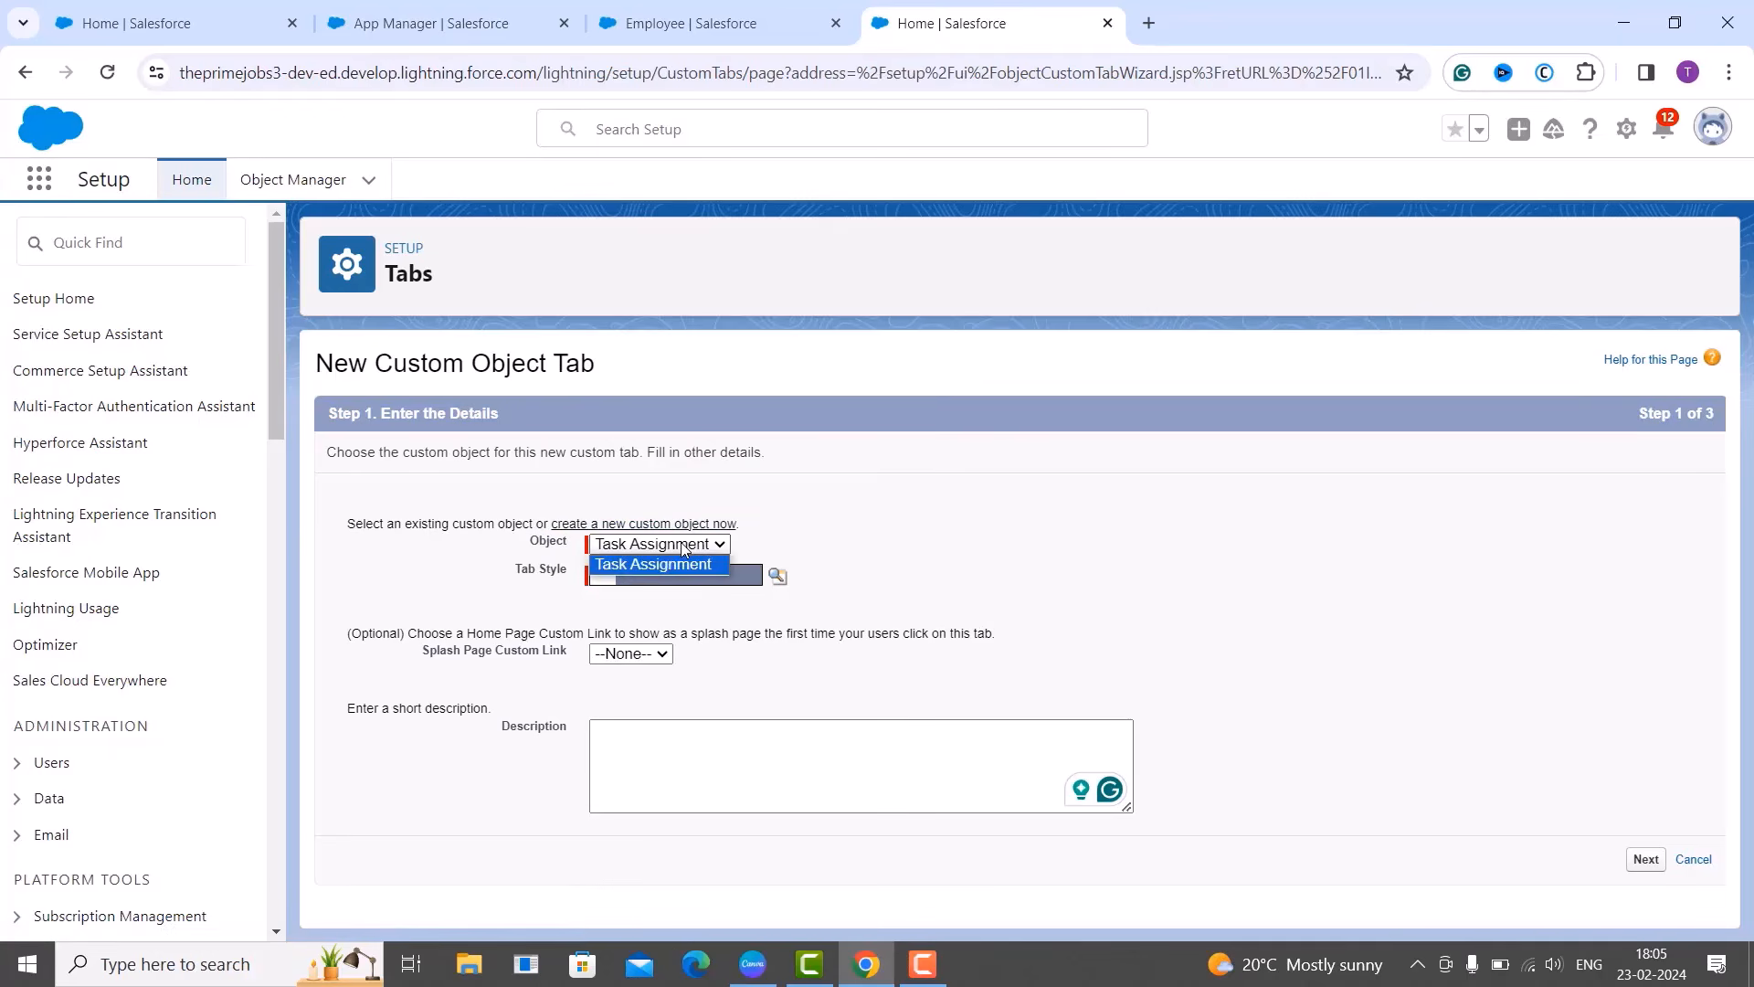
click(969, 571)
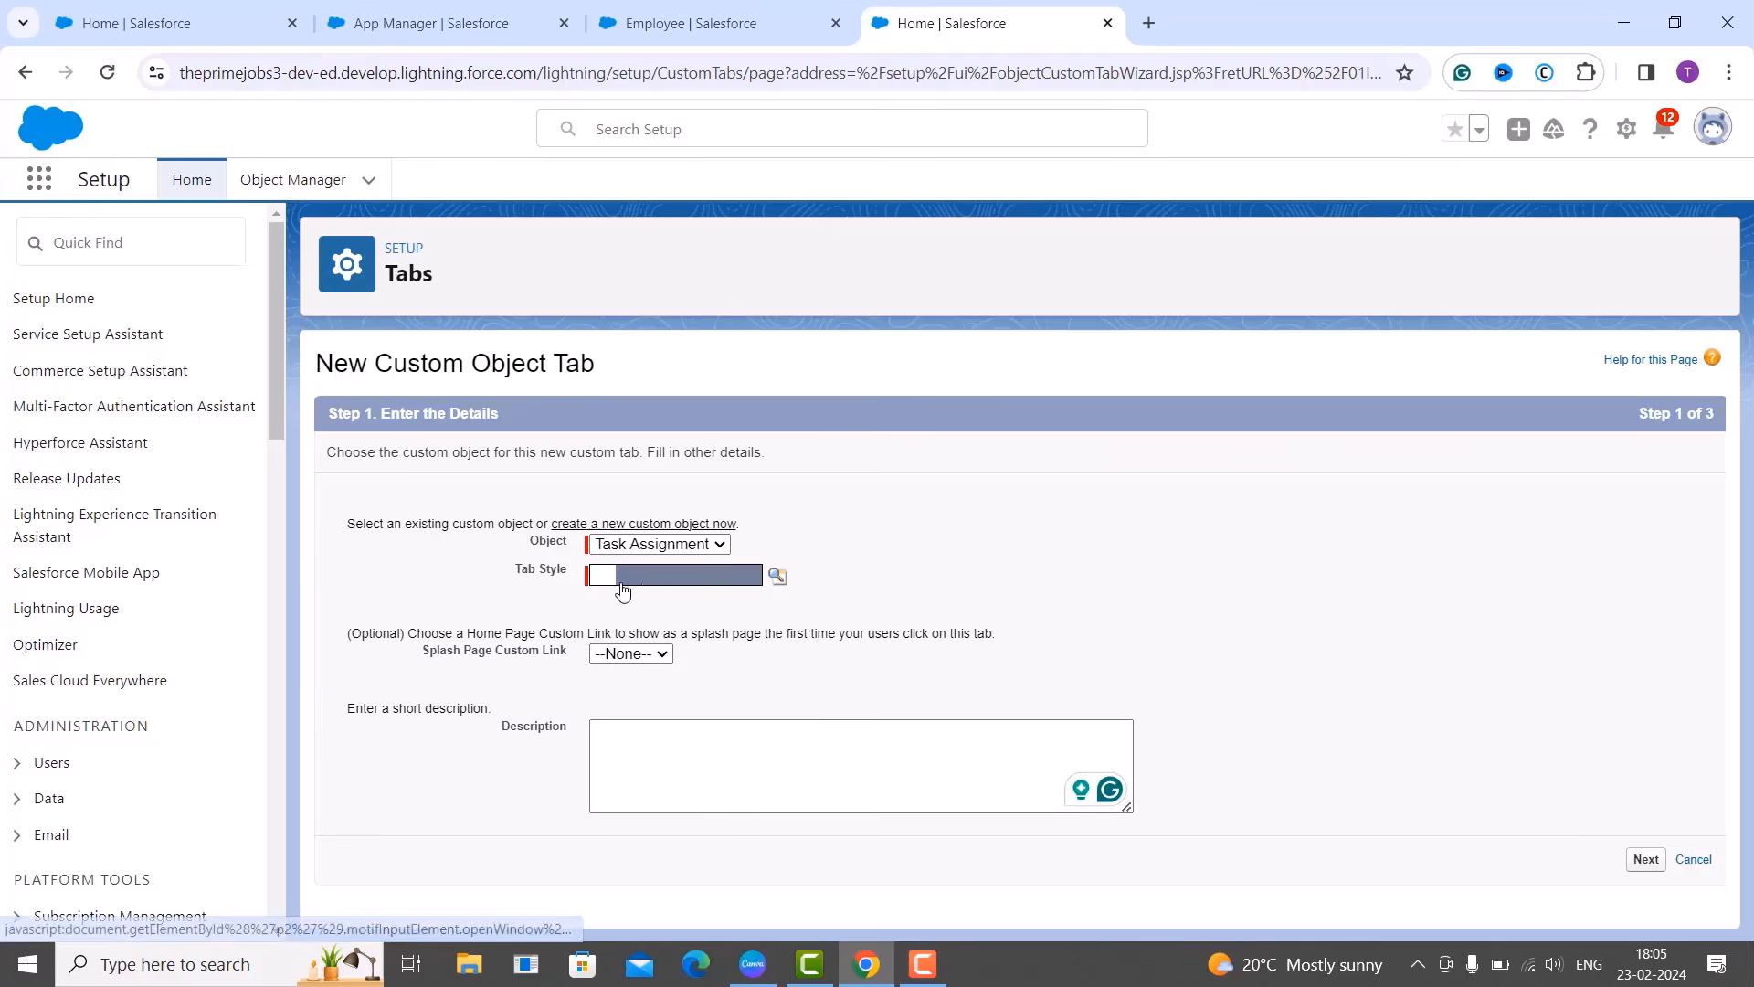
click(777, 576)
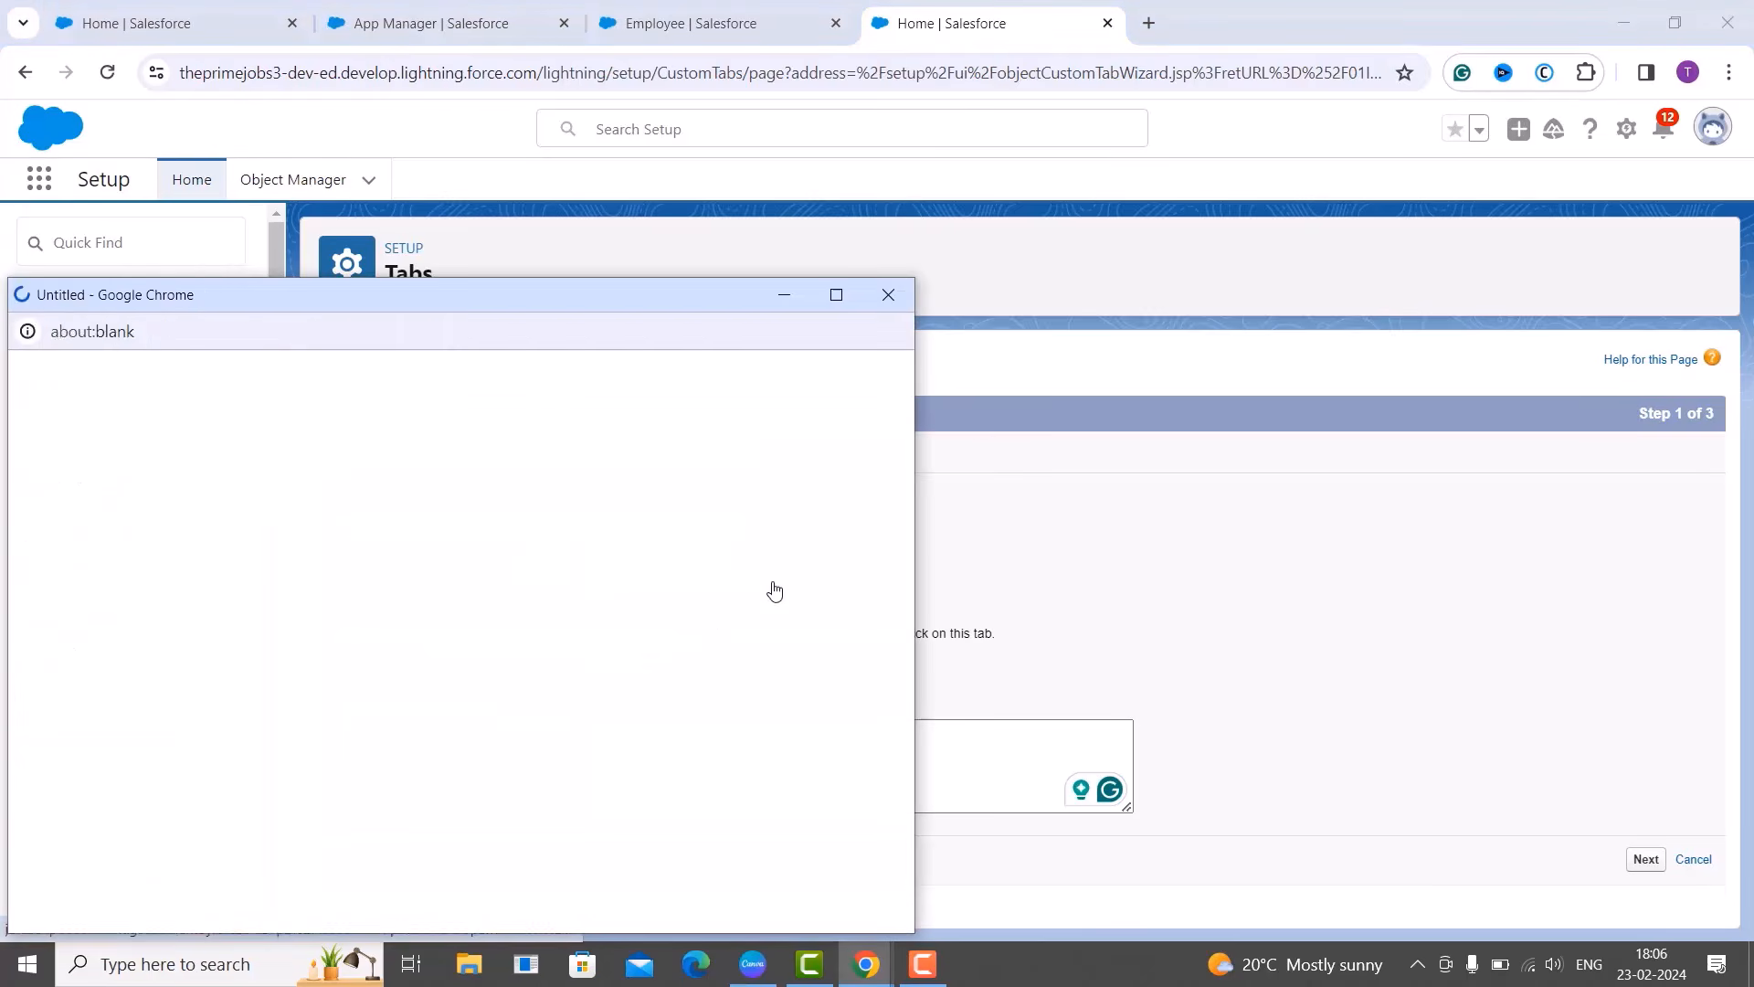
drag(579, 301, 886, 161)
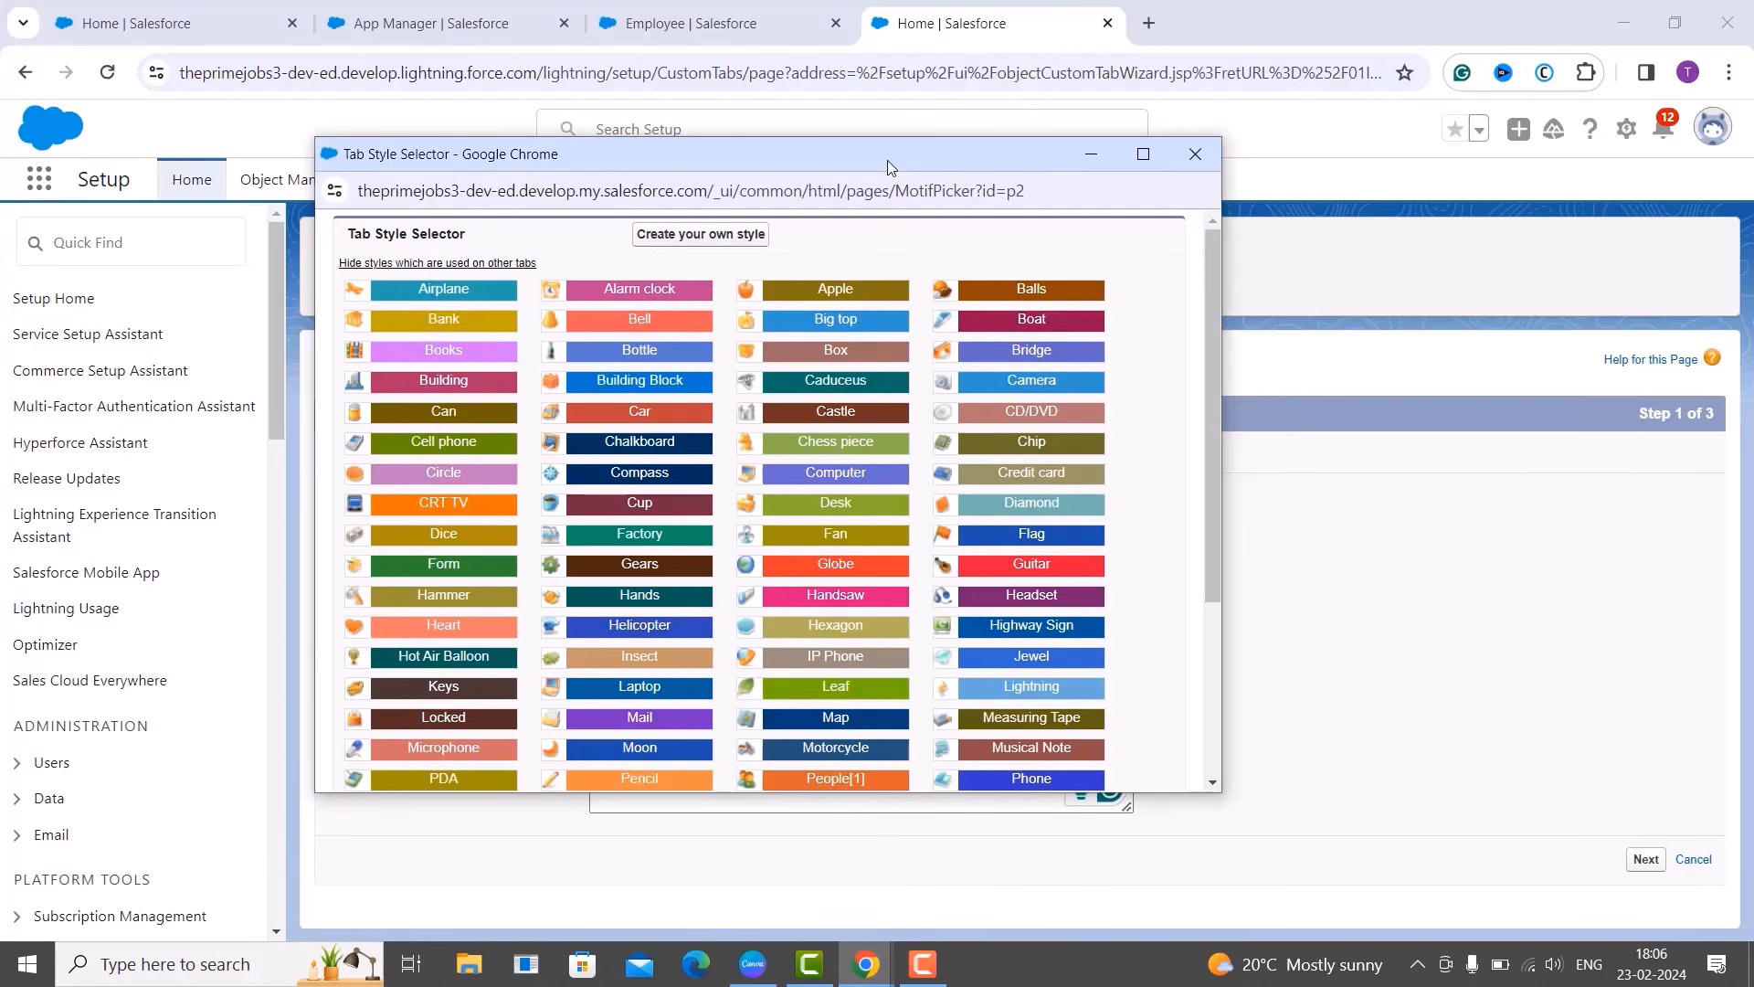
scroll(827, 525, down, 2)
scroll(826, 526, down, 2)
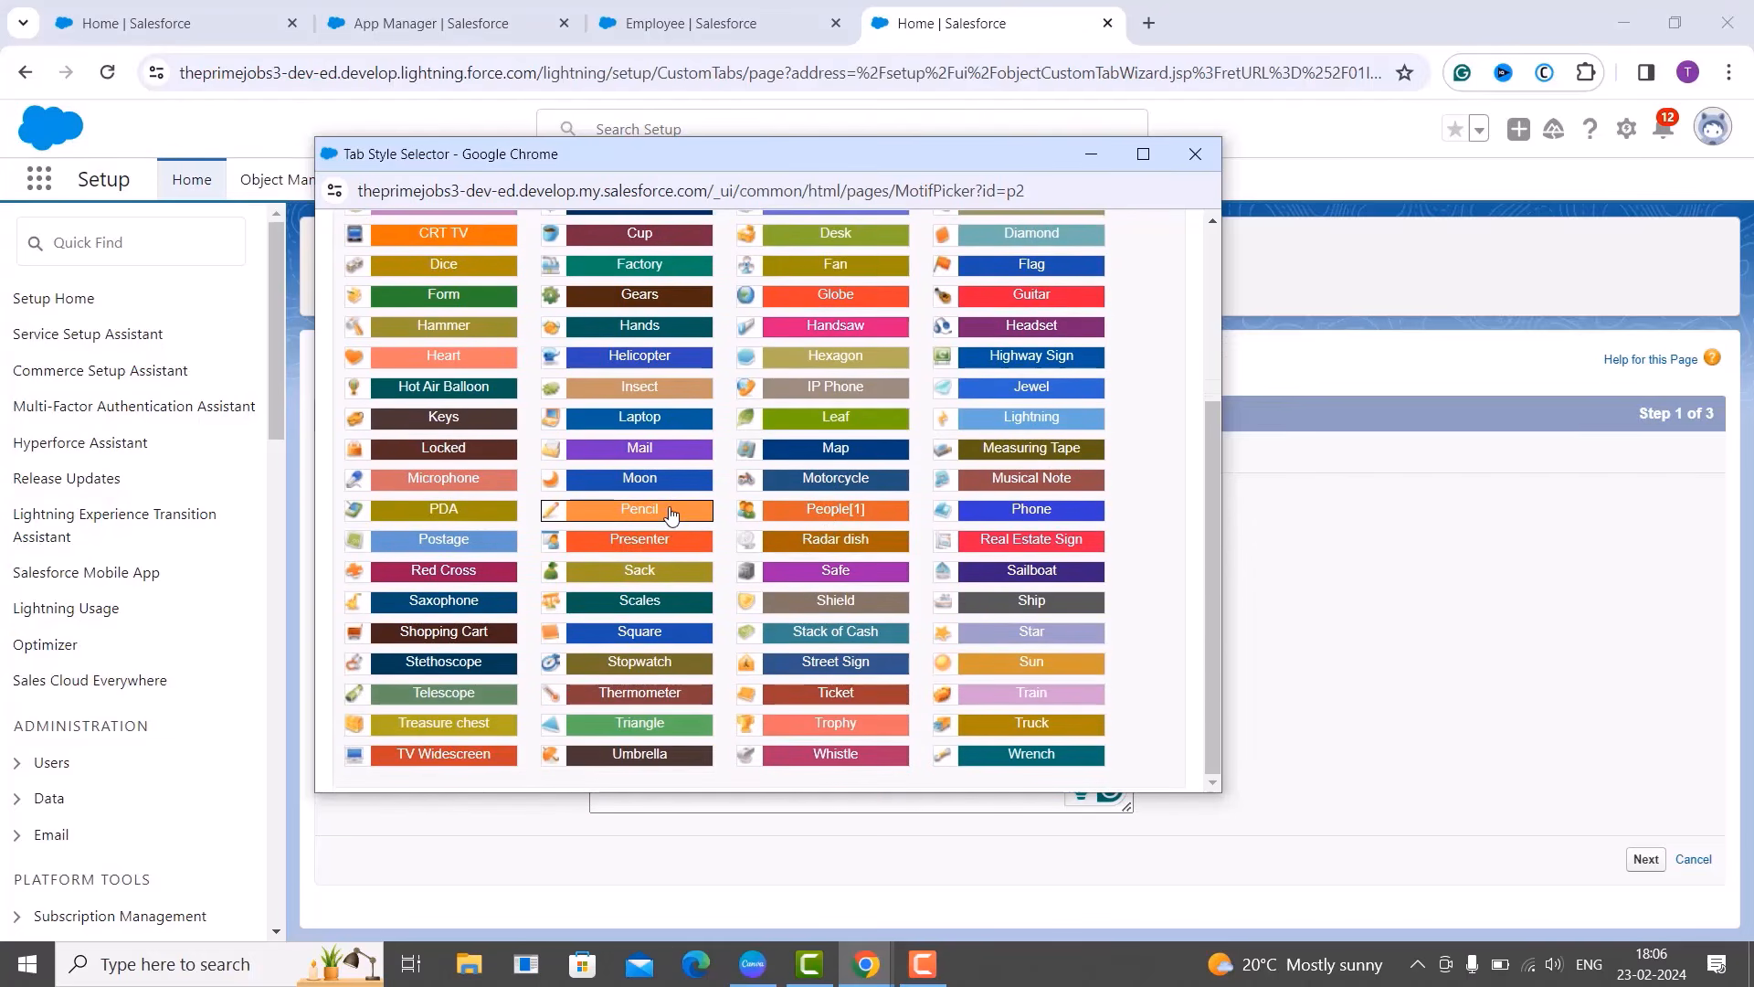
click(671, 515)
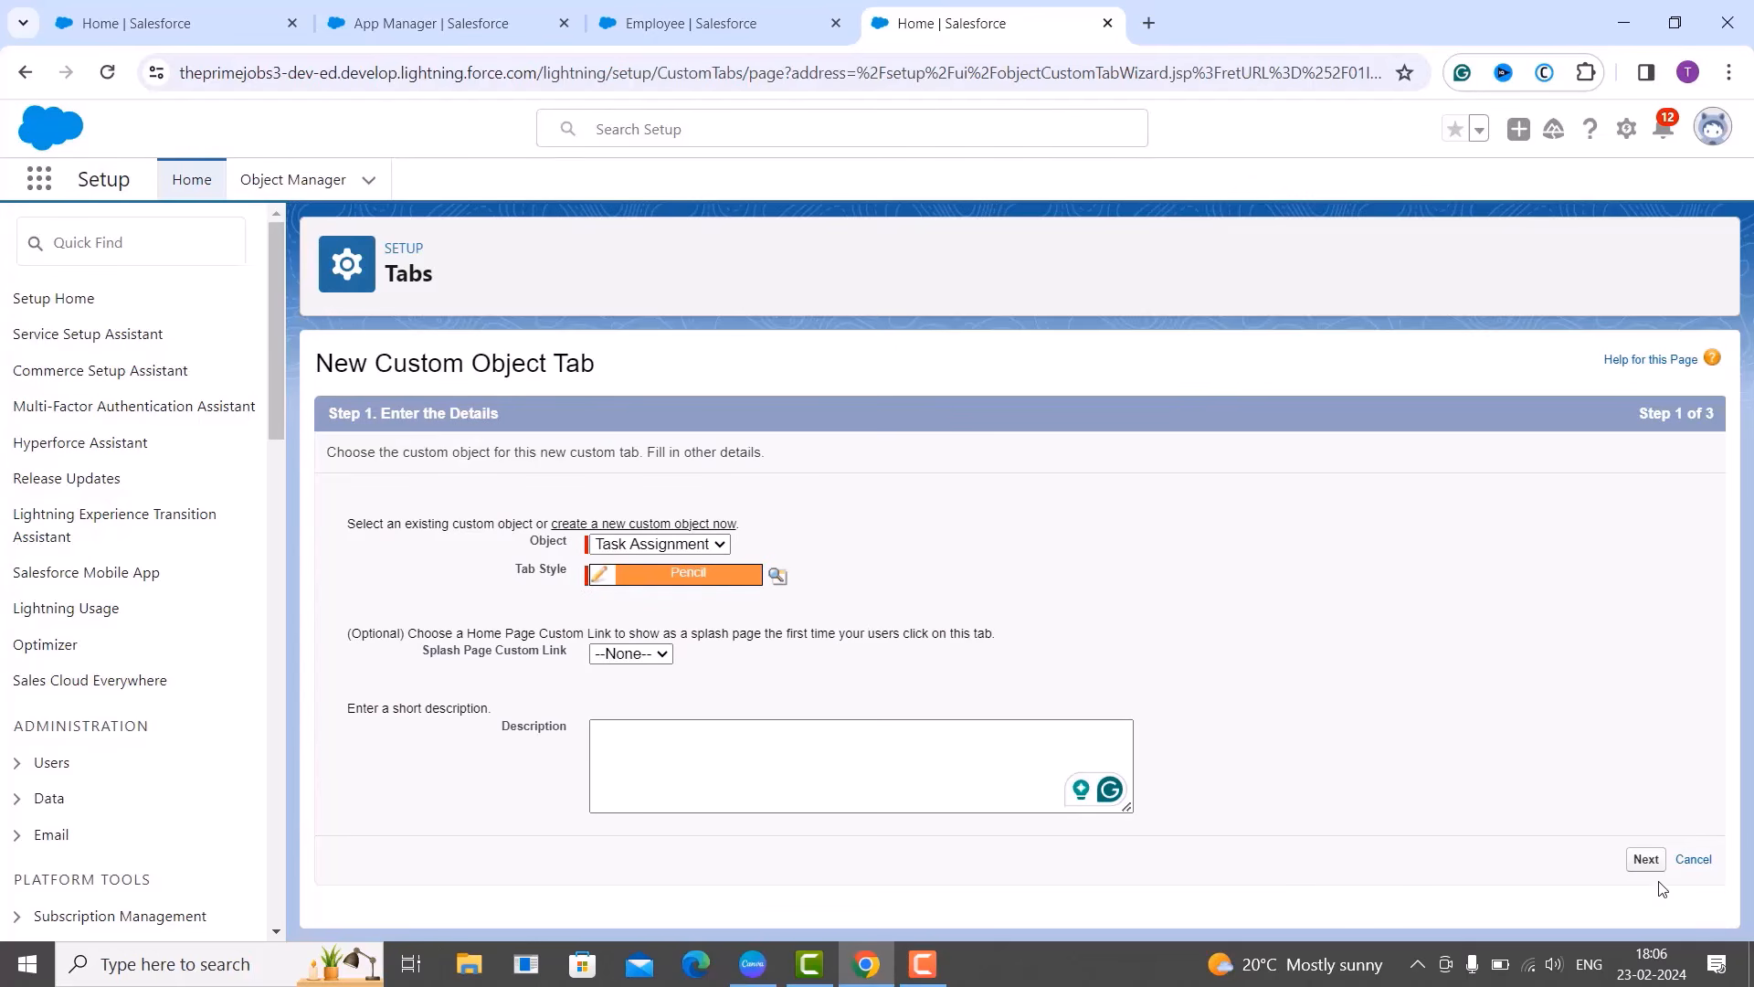
Advance past profiles and include the tab only in Task Assignment Tracker.
click(1645, 860)
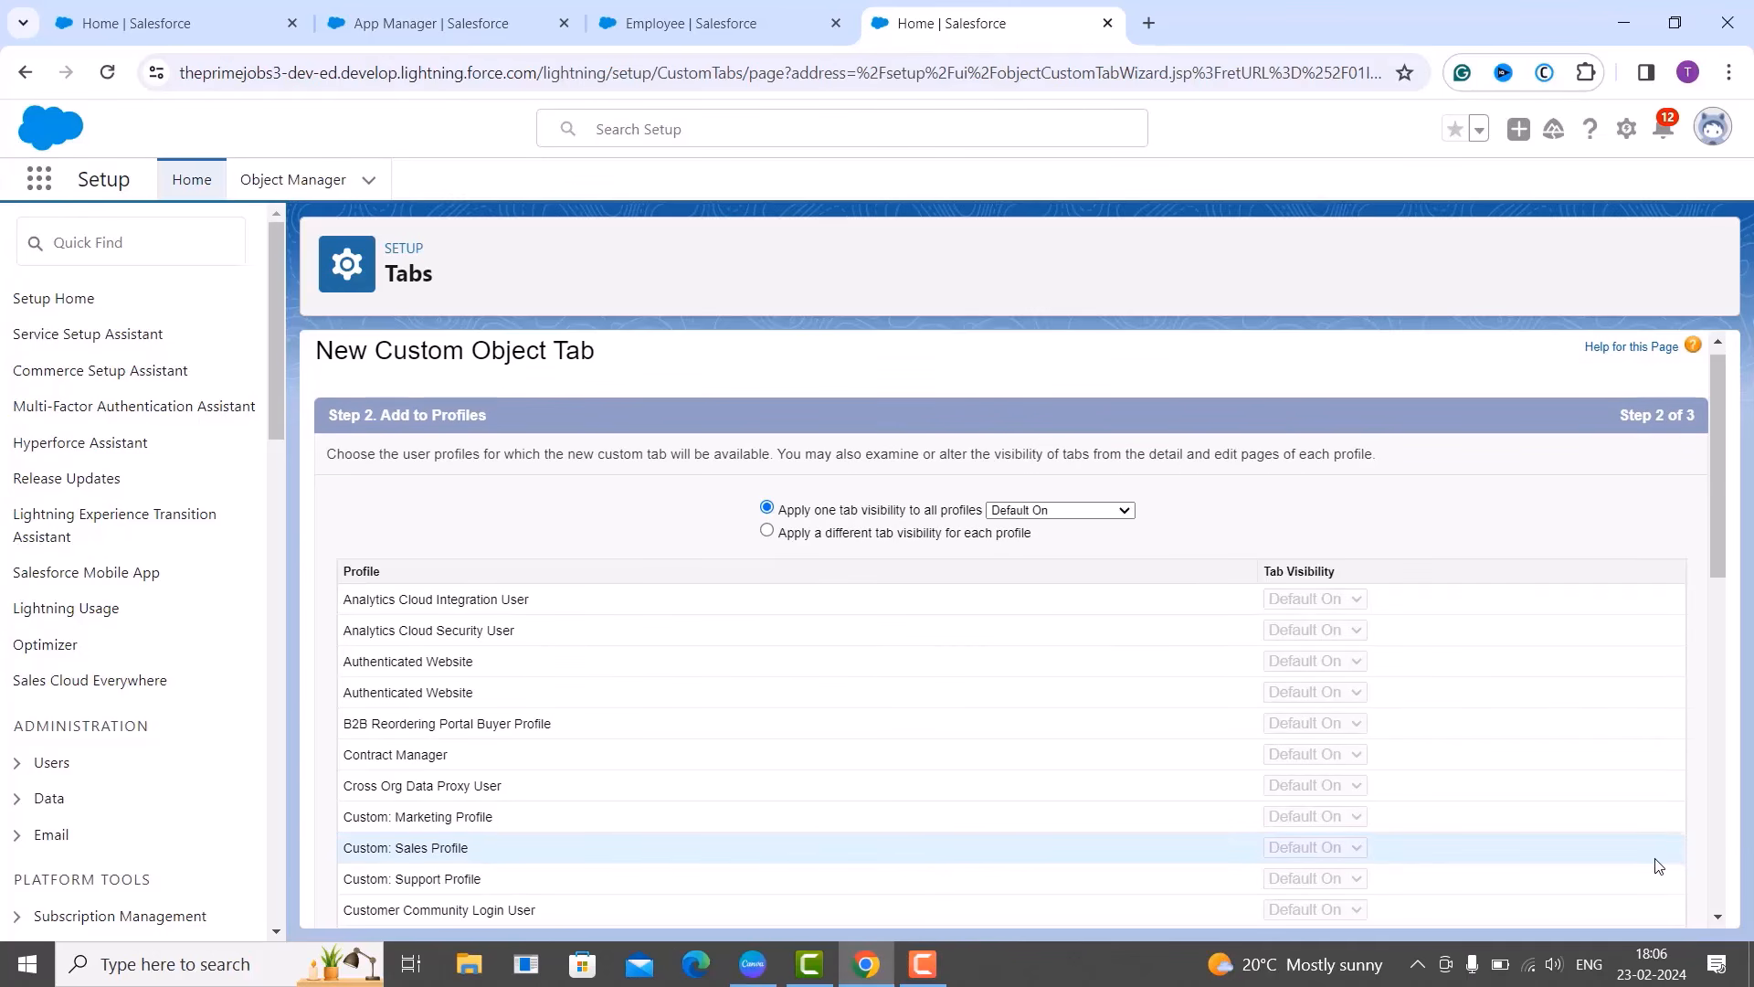
scroll(1658, 865, down, 10)
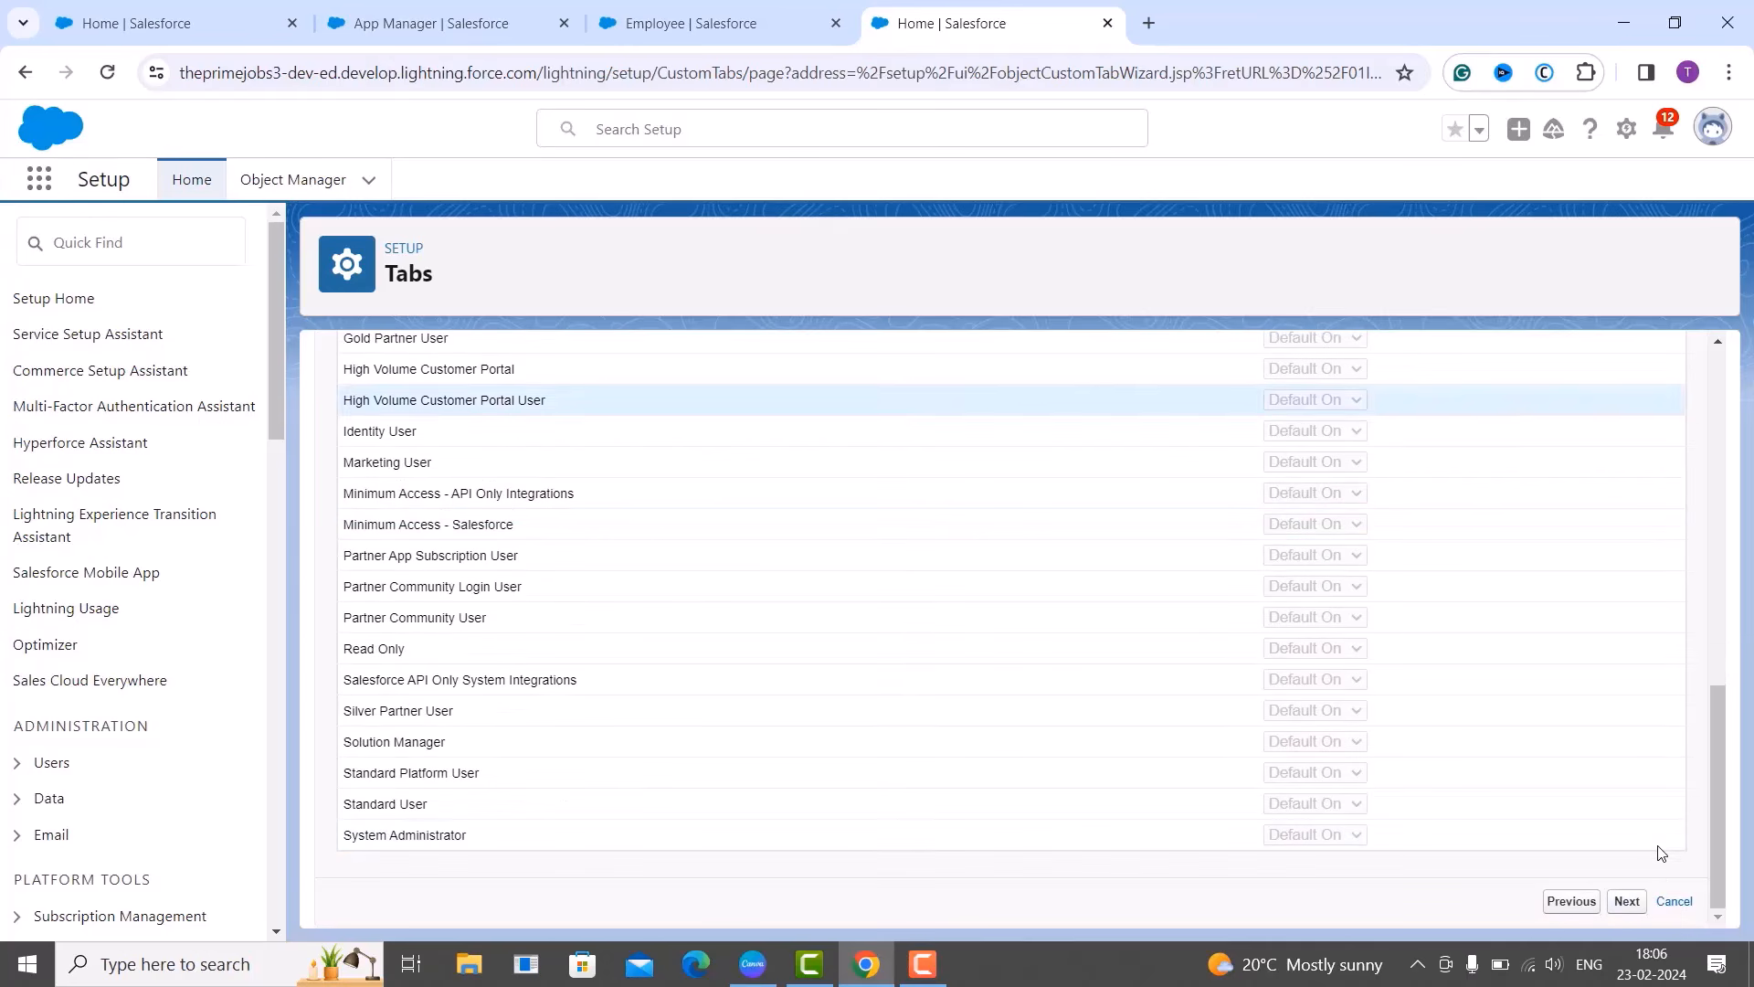
click(1630, 902)
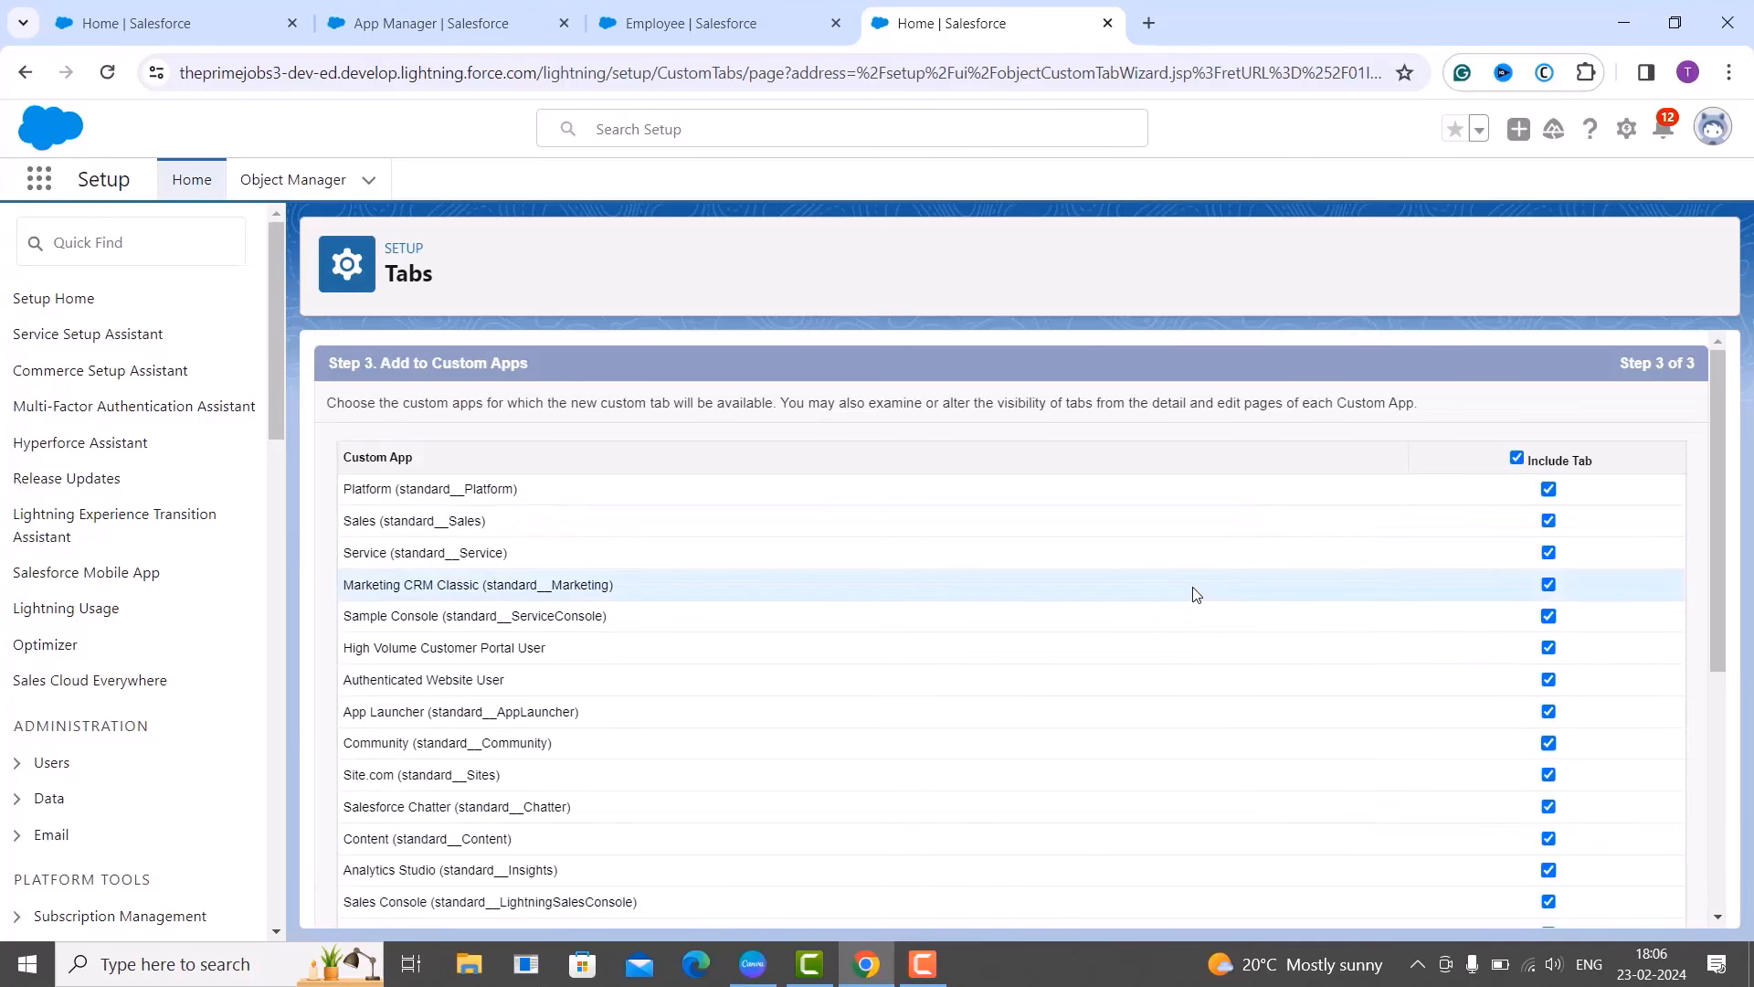
click(1518, 459)
scroll(1550, 595, down, 2)
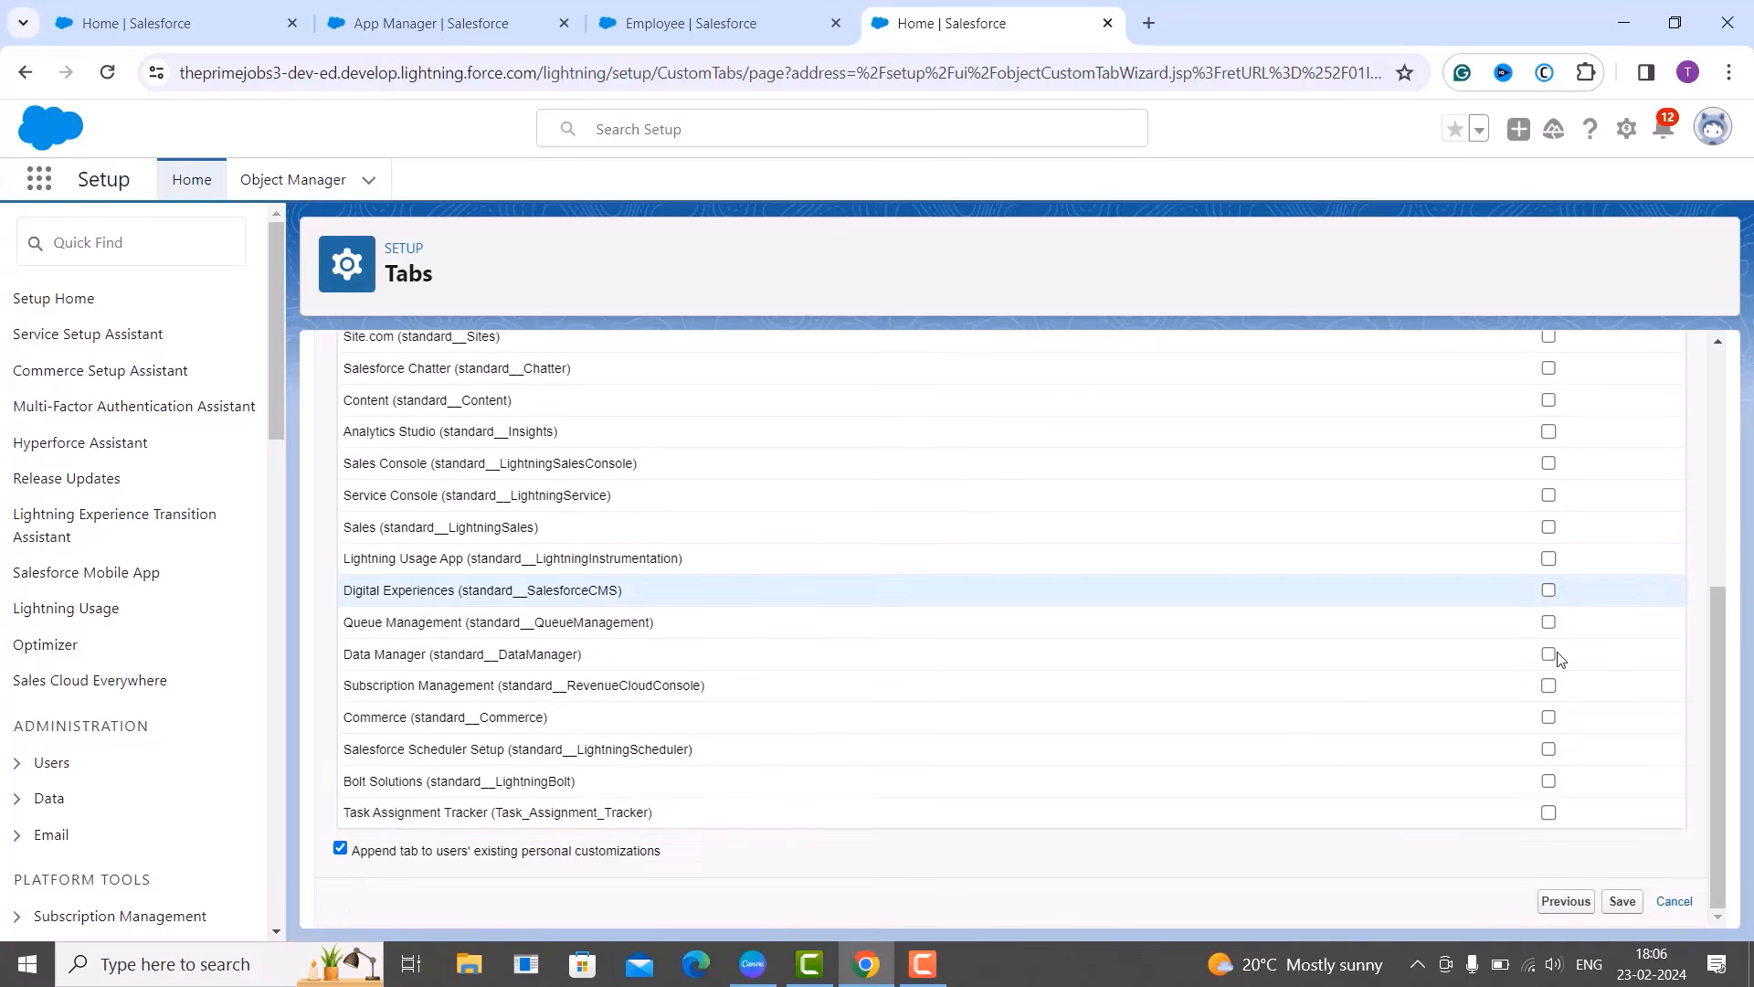
click(1547, 813)
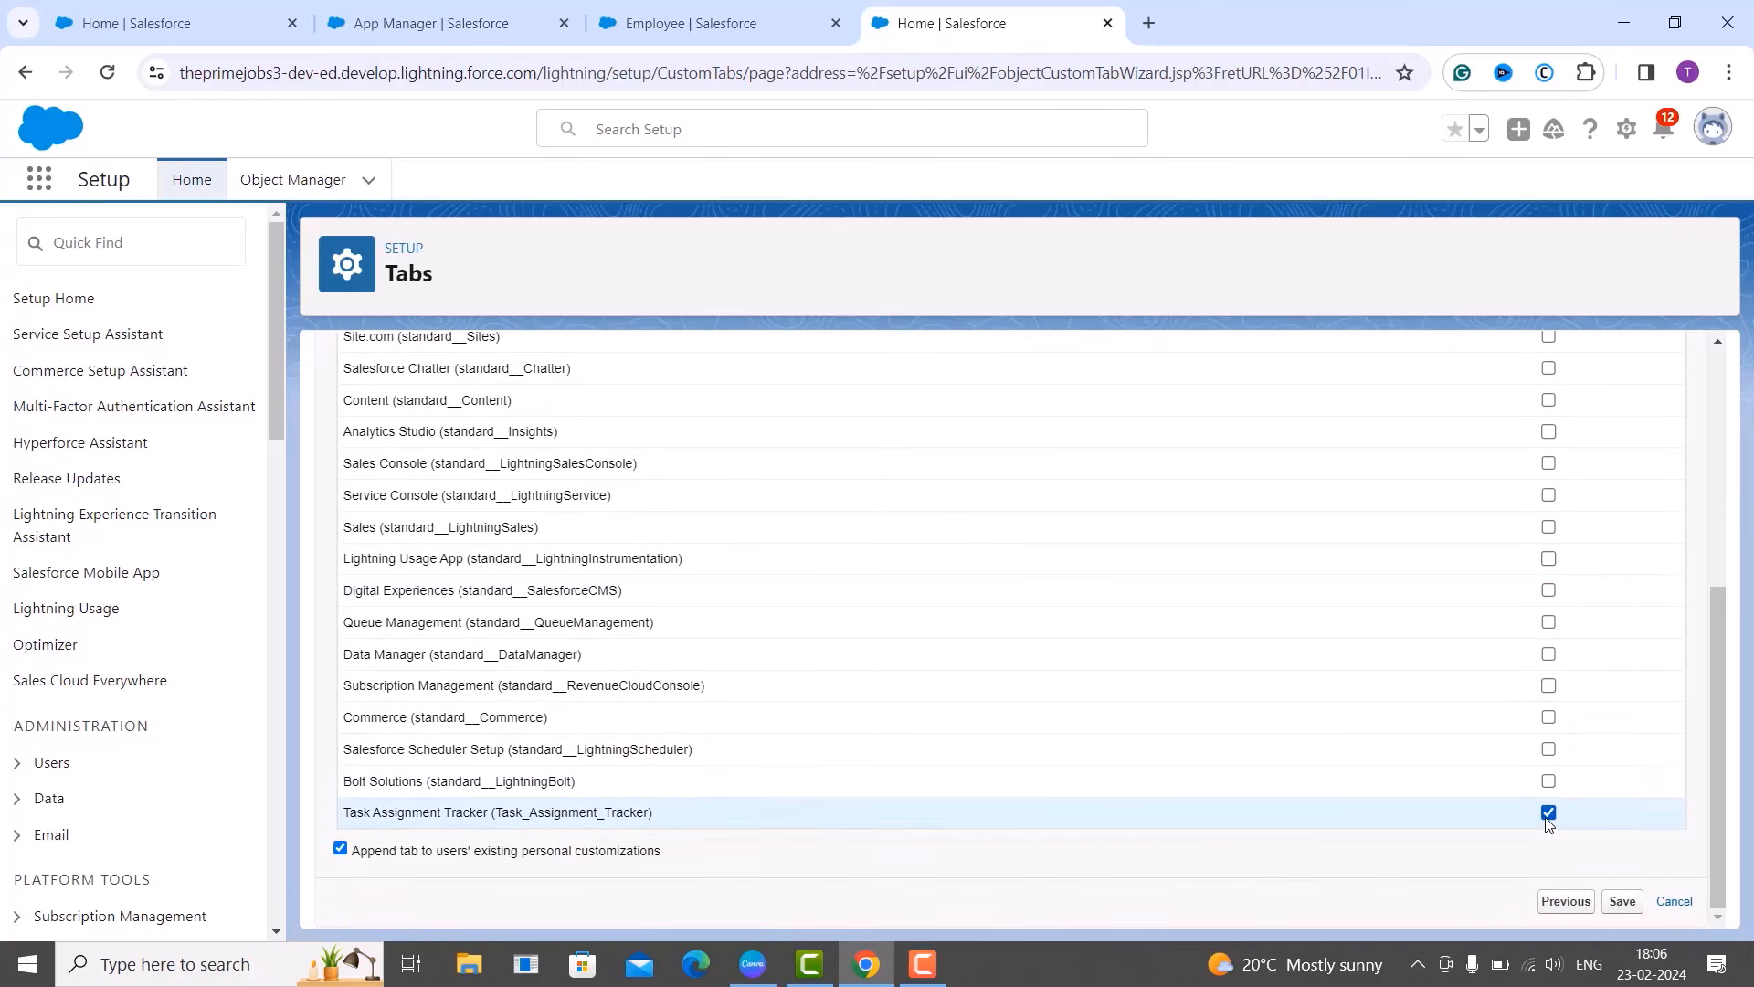
scroll(1549, 702, up, 5)
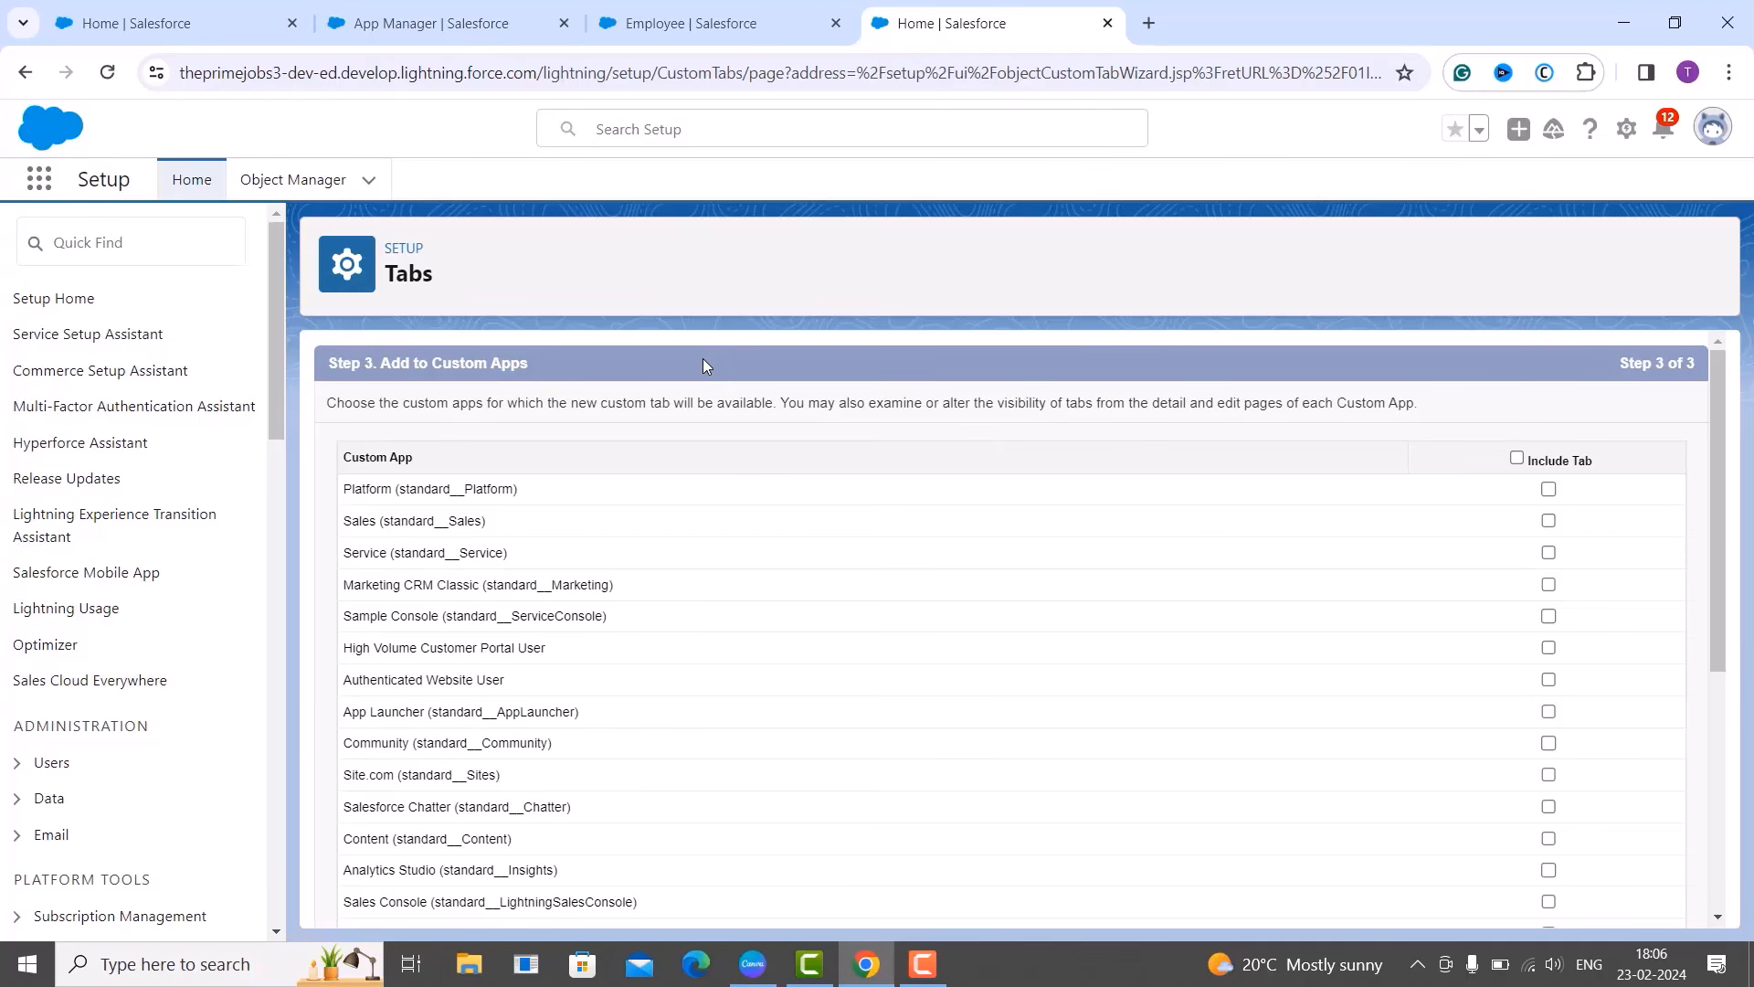
scroll(717, 507, down, 5)
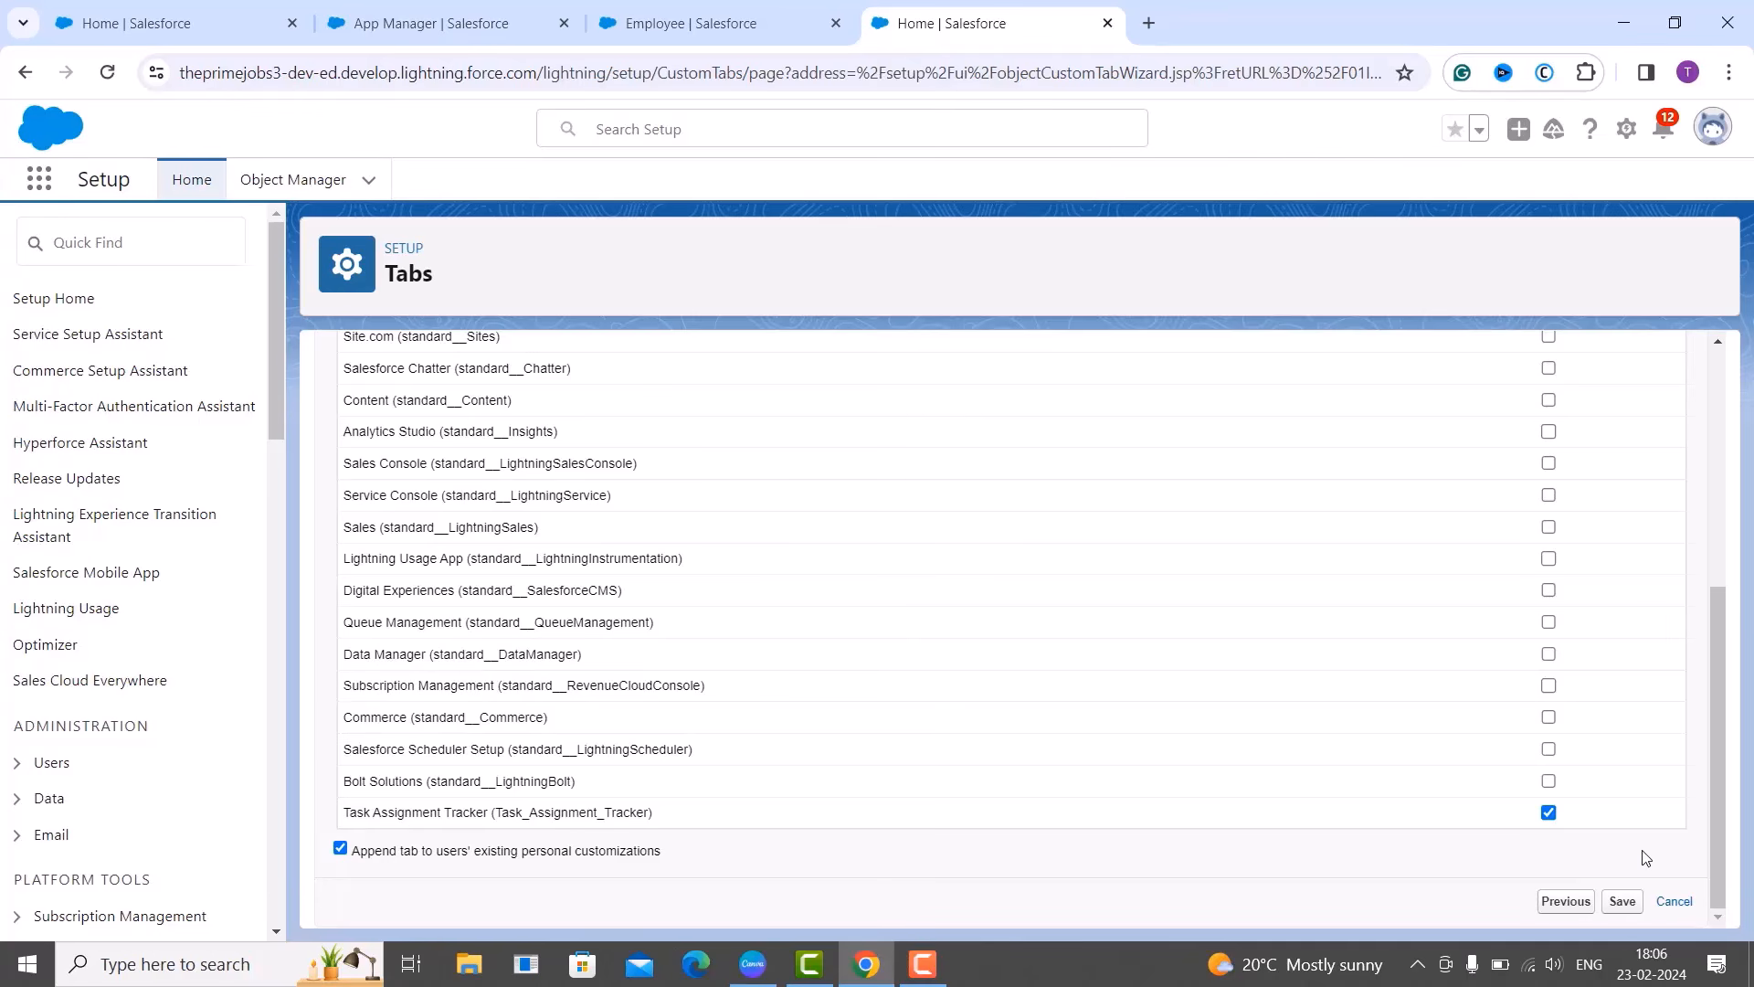
Save the Task Assignment tab and filter Setup Quick Find by 'Apps'.
click(1614, 903)
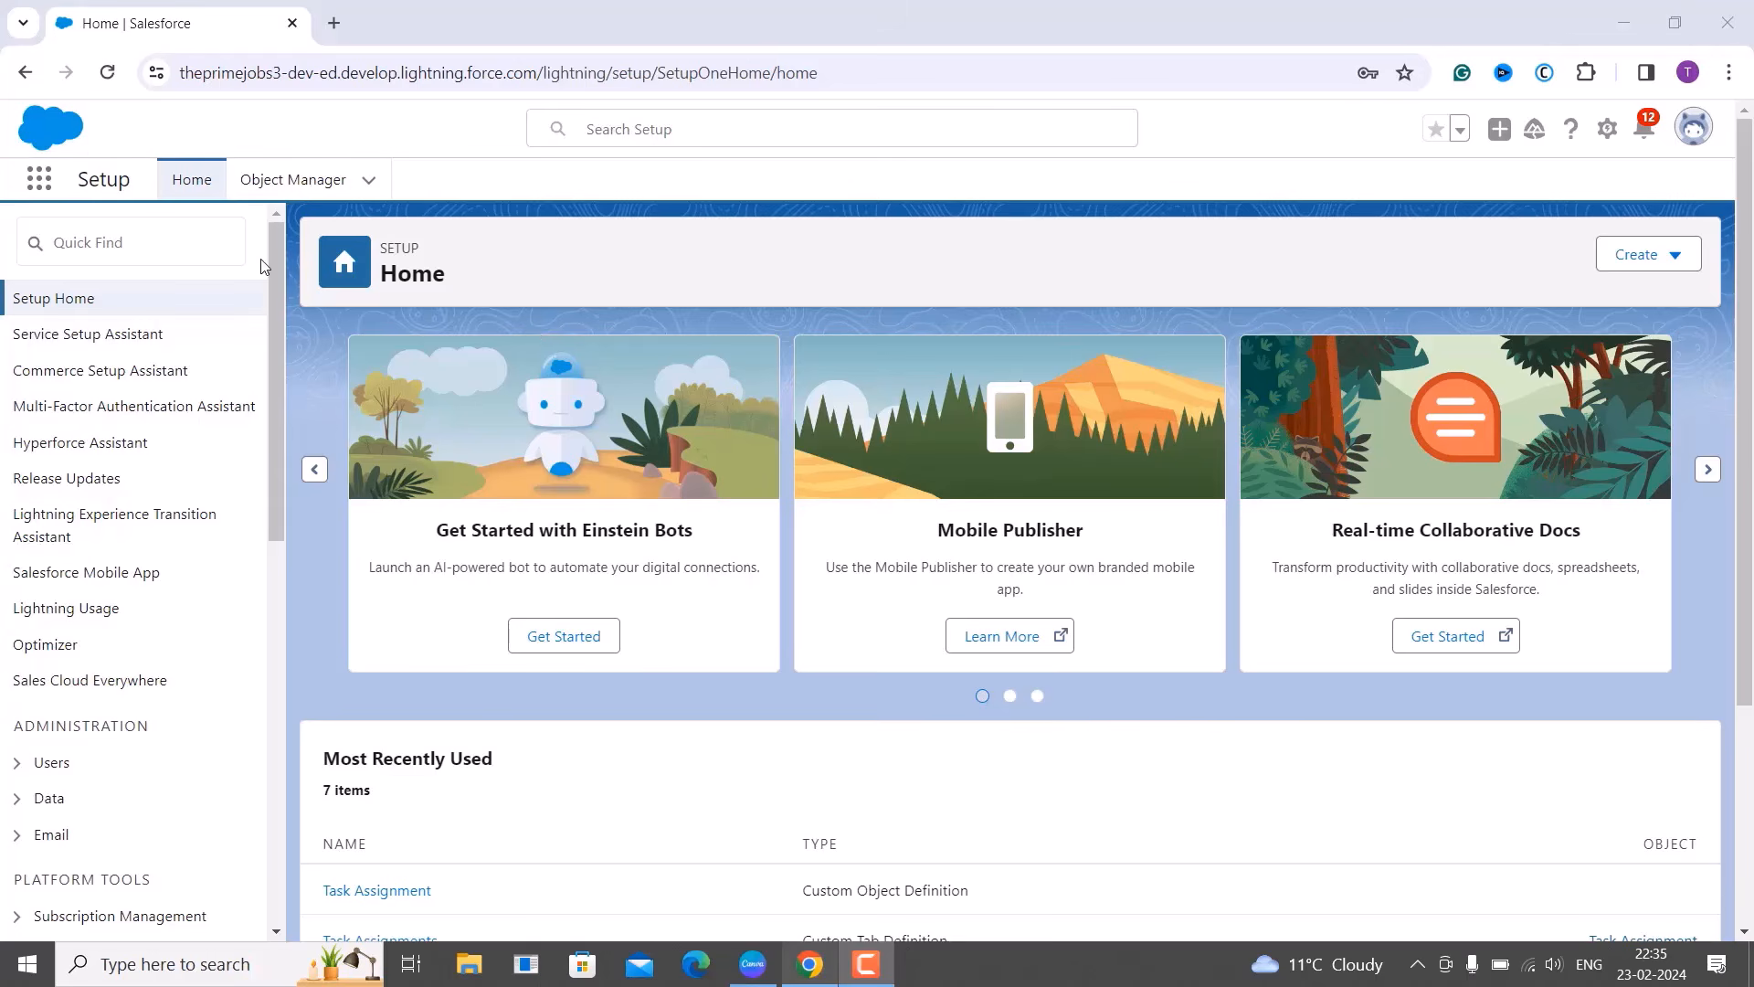
click(137, 250)
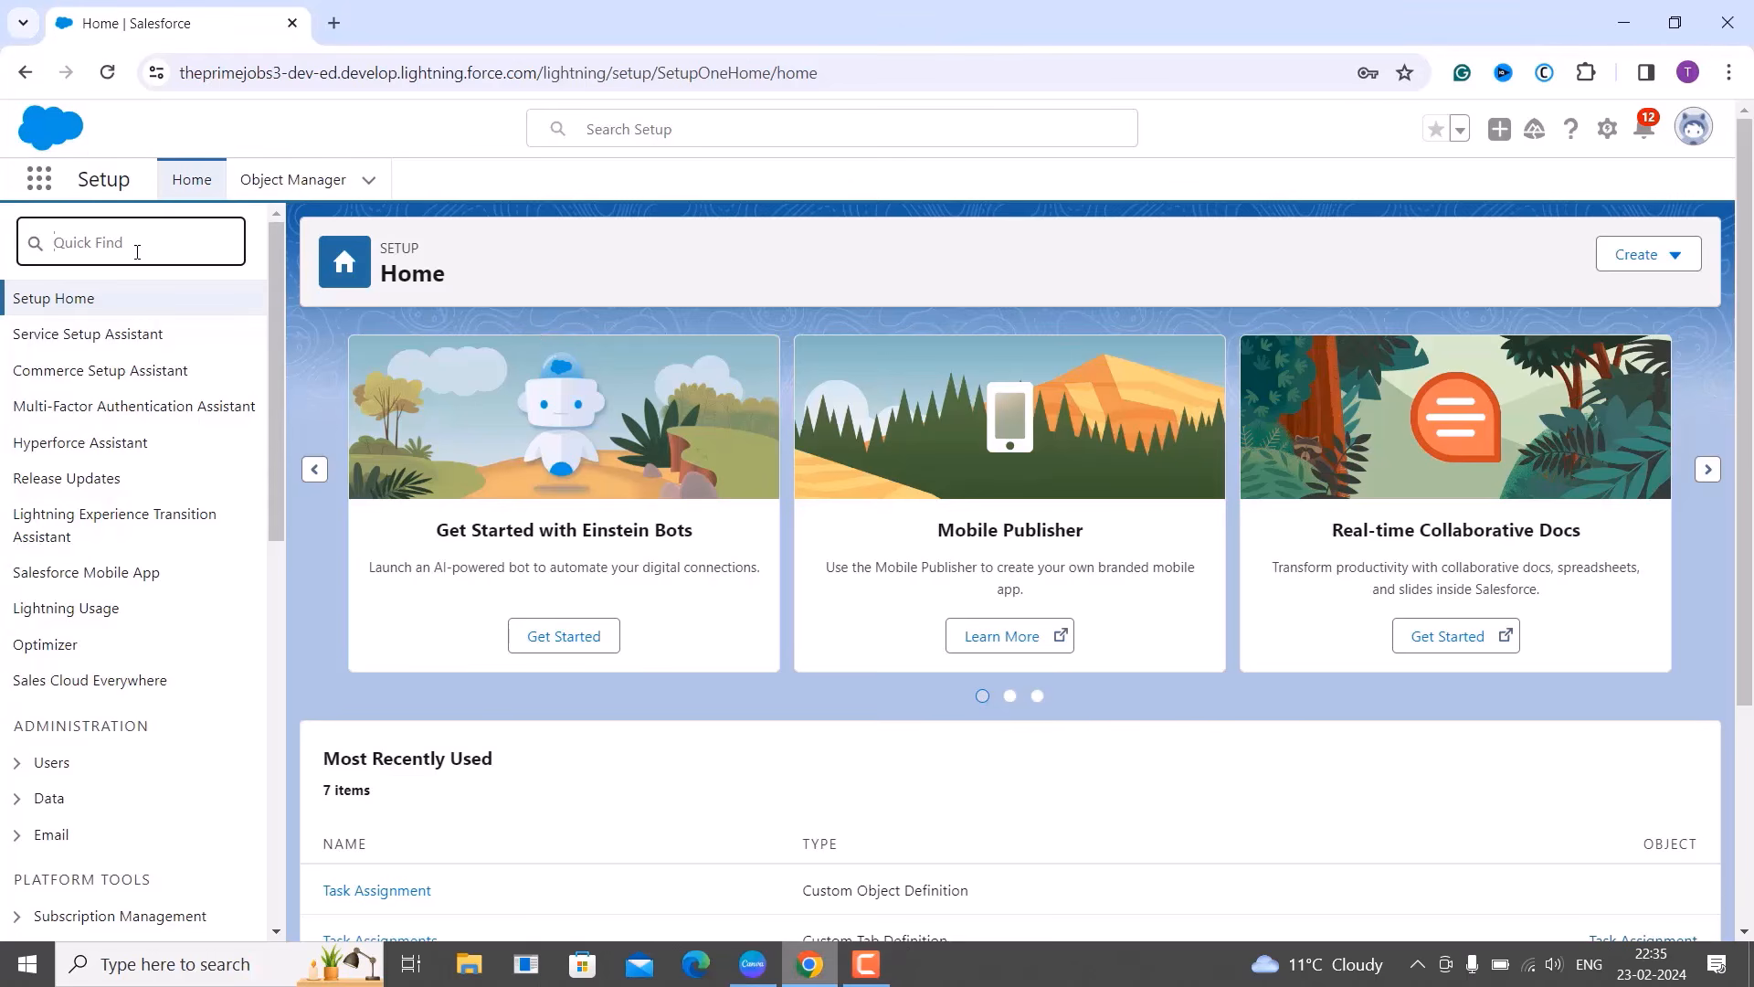
text(Apps)
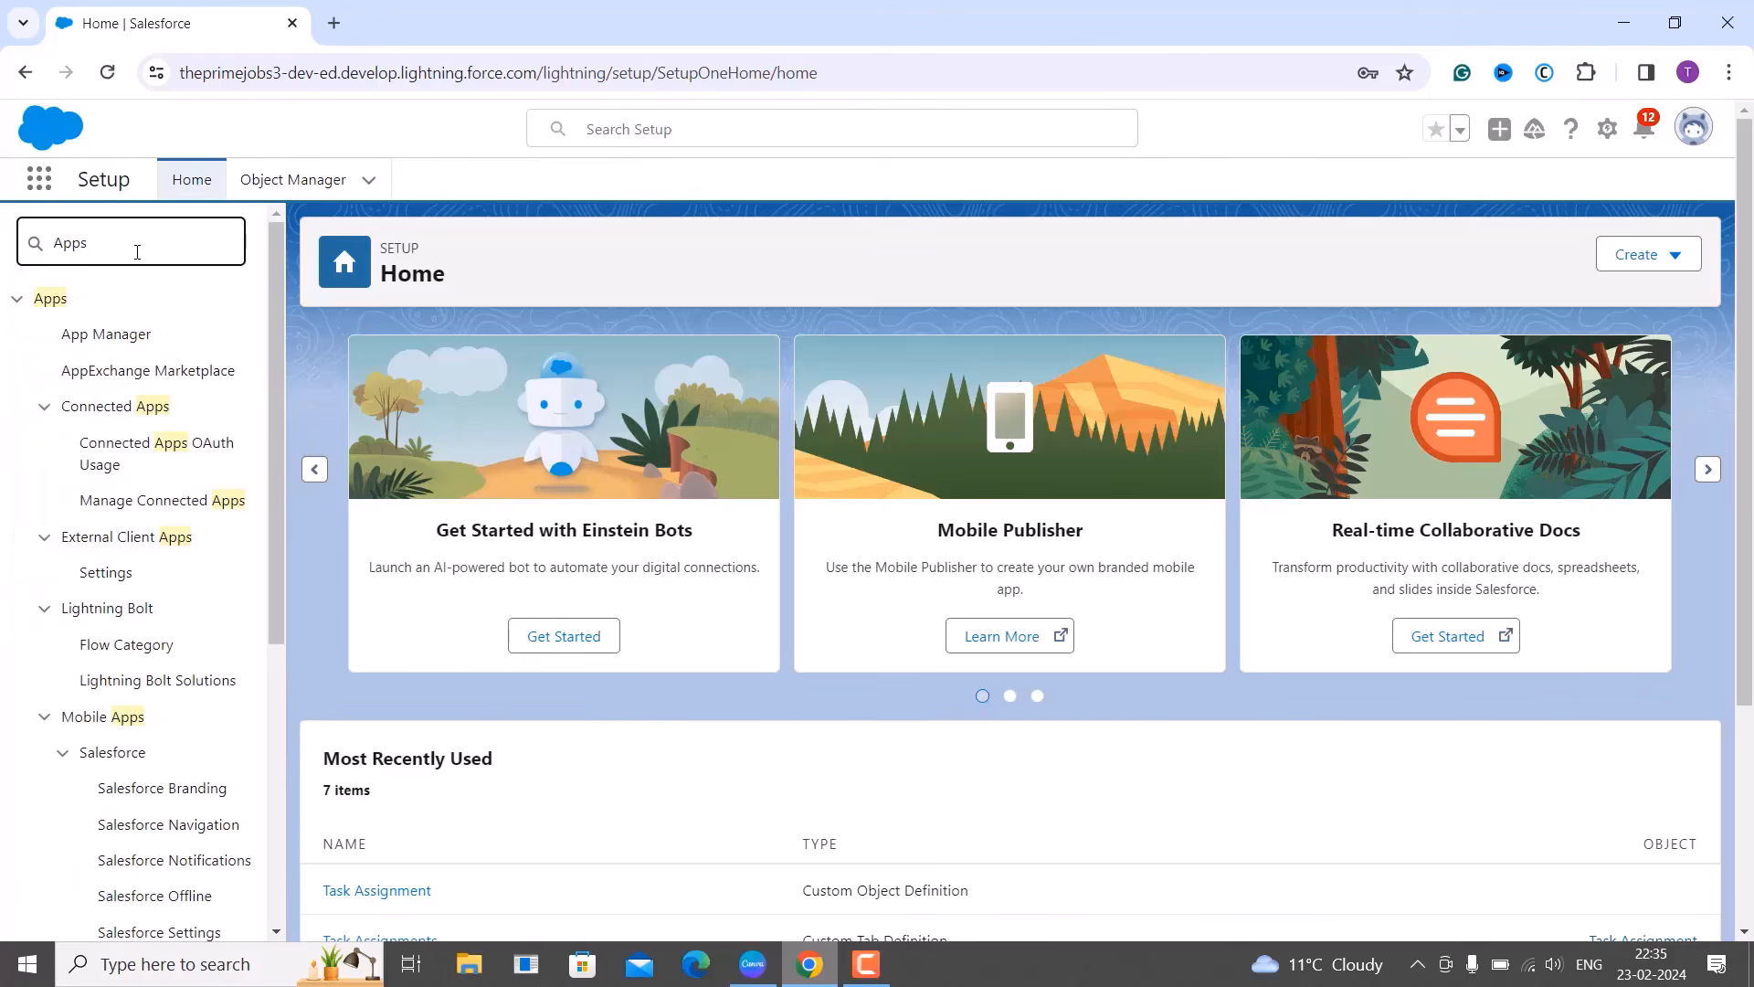
Open App Manager and show the action menu for the Task Assignment Tracker row.
click(120, 338)
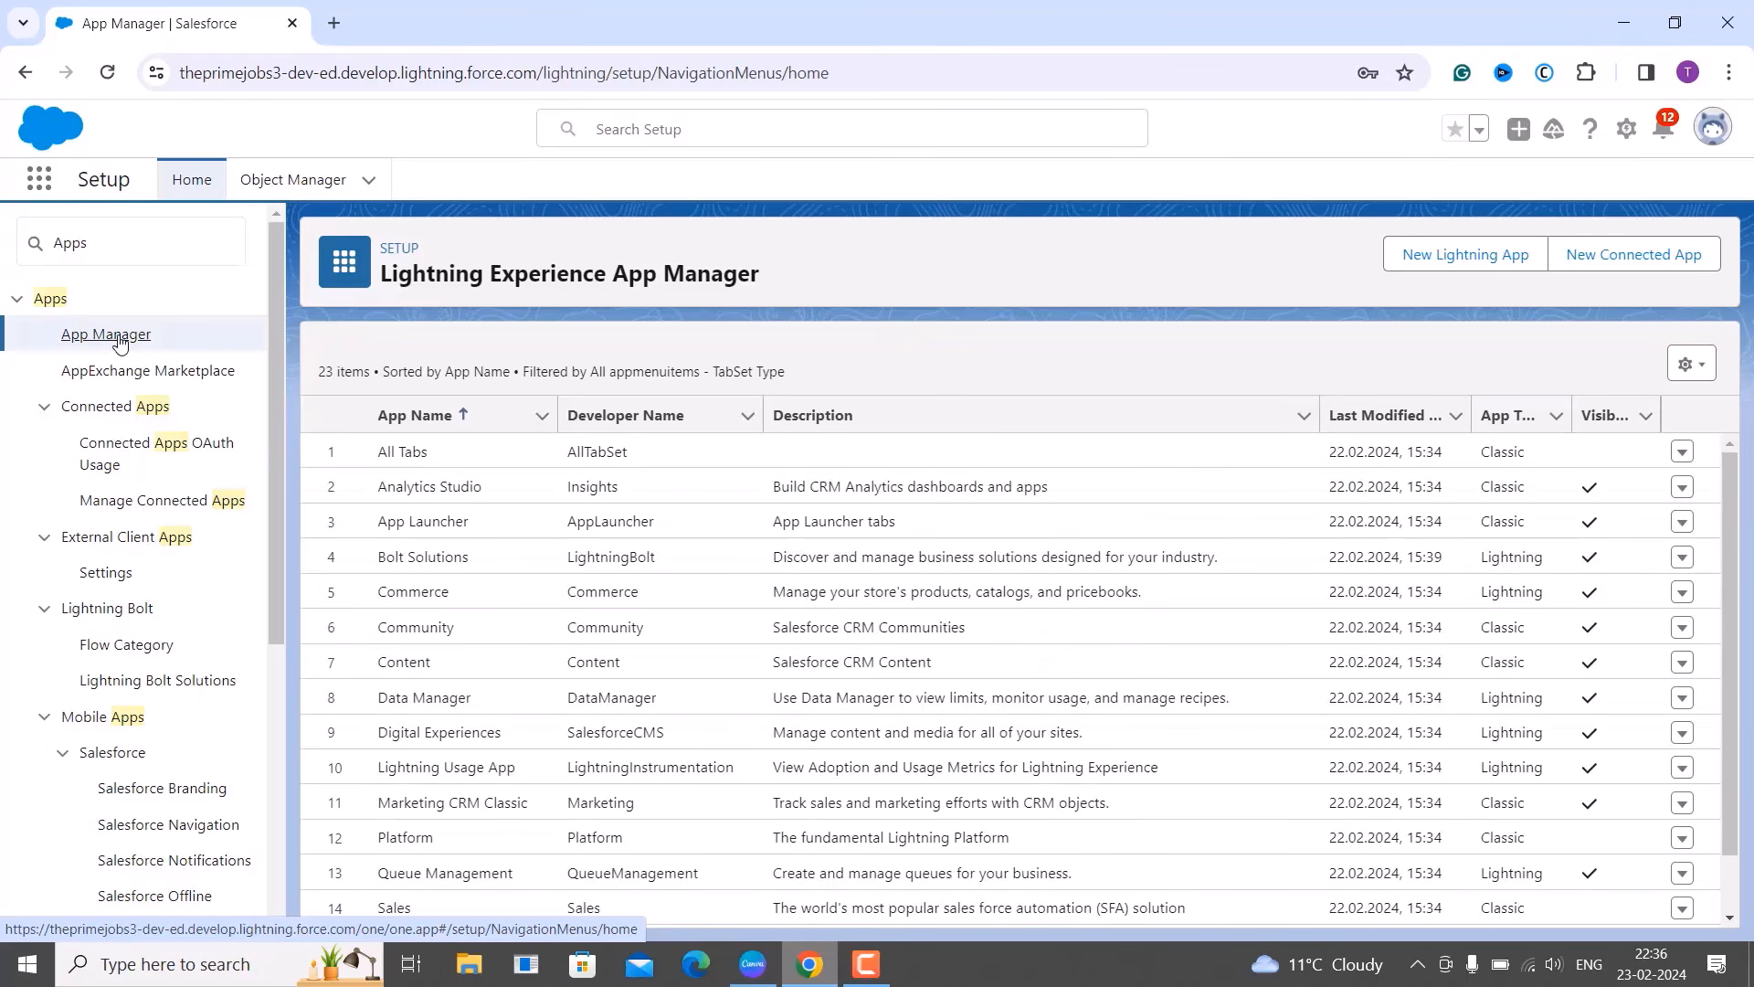
scroll(408, 489, down, 4)
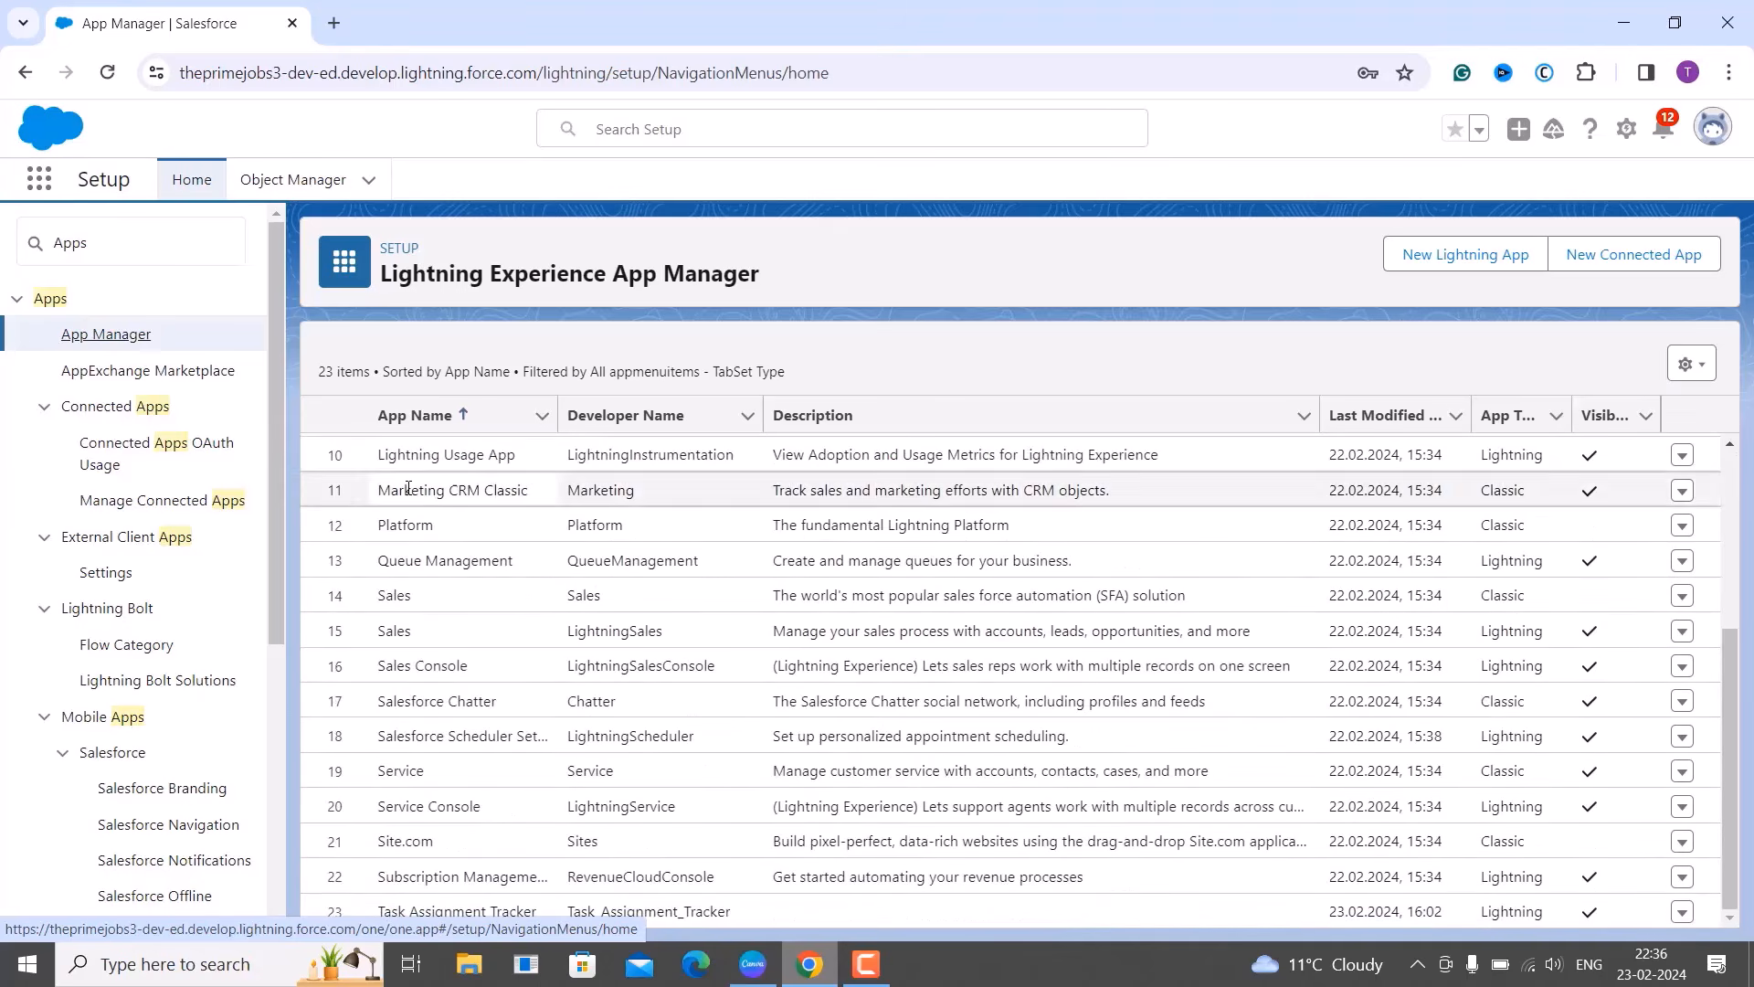
scroll(832, 717, up, 2)
scroll(832, 717, up, 2)
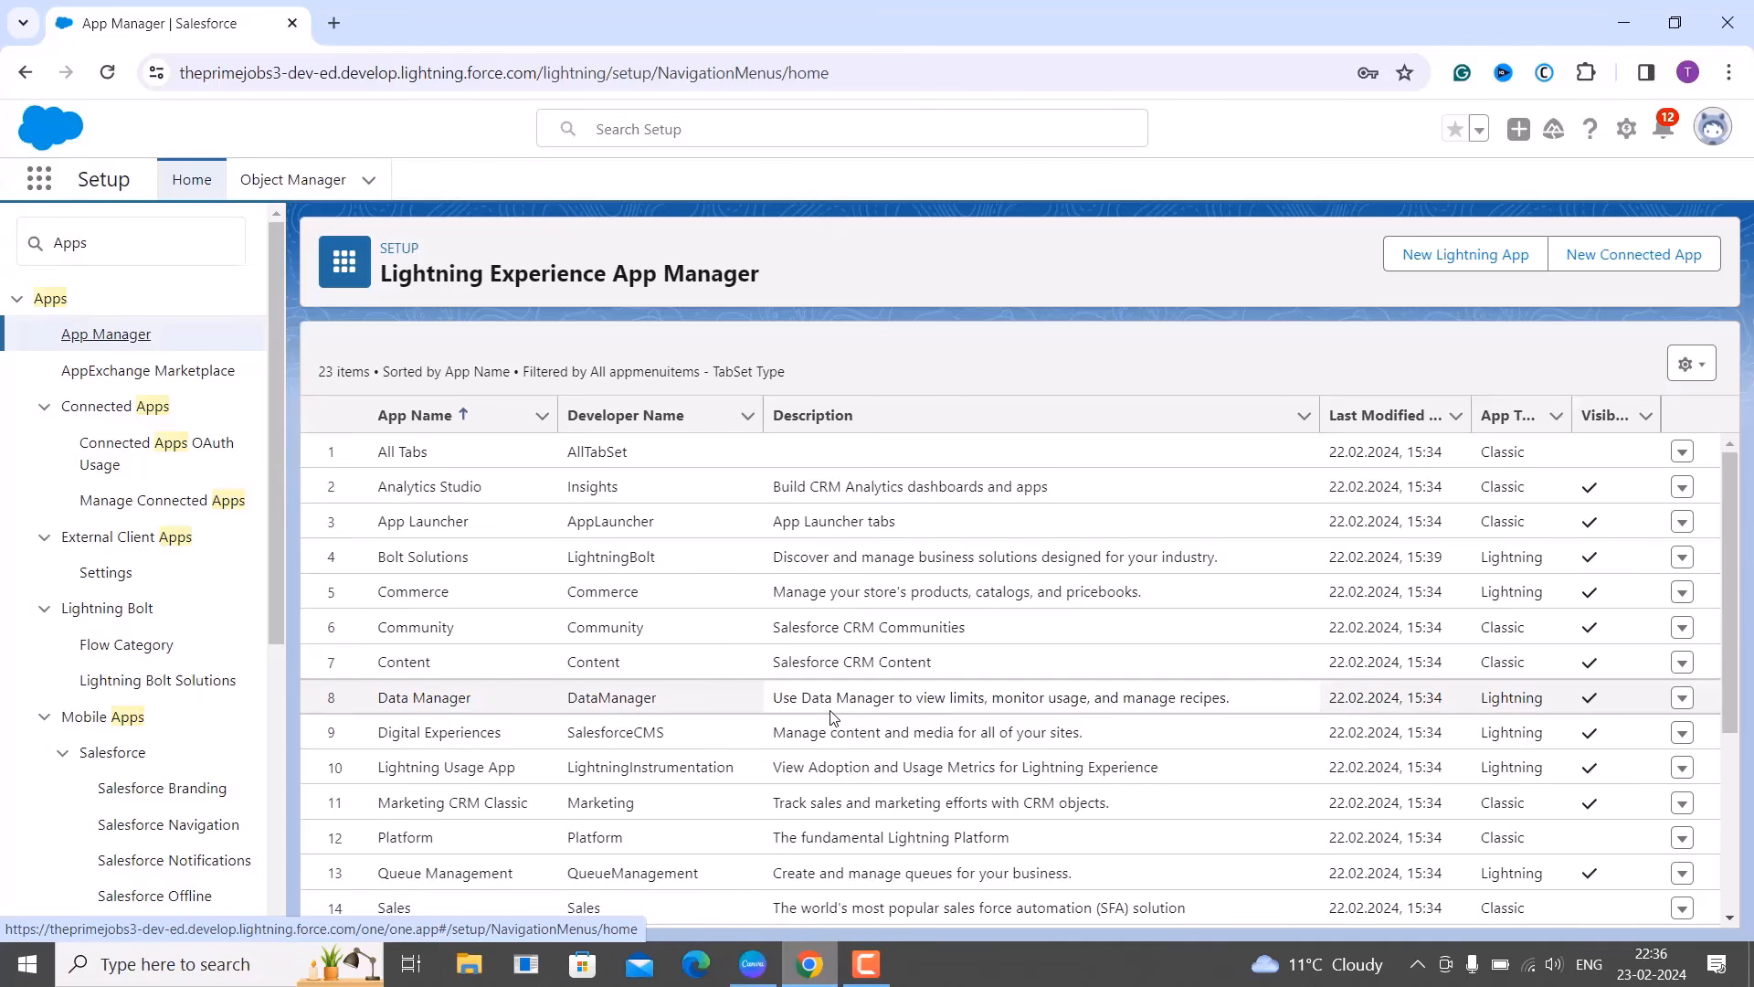
scroll(832, 717, down, 3)
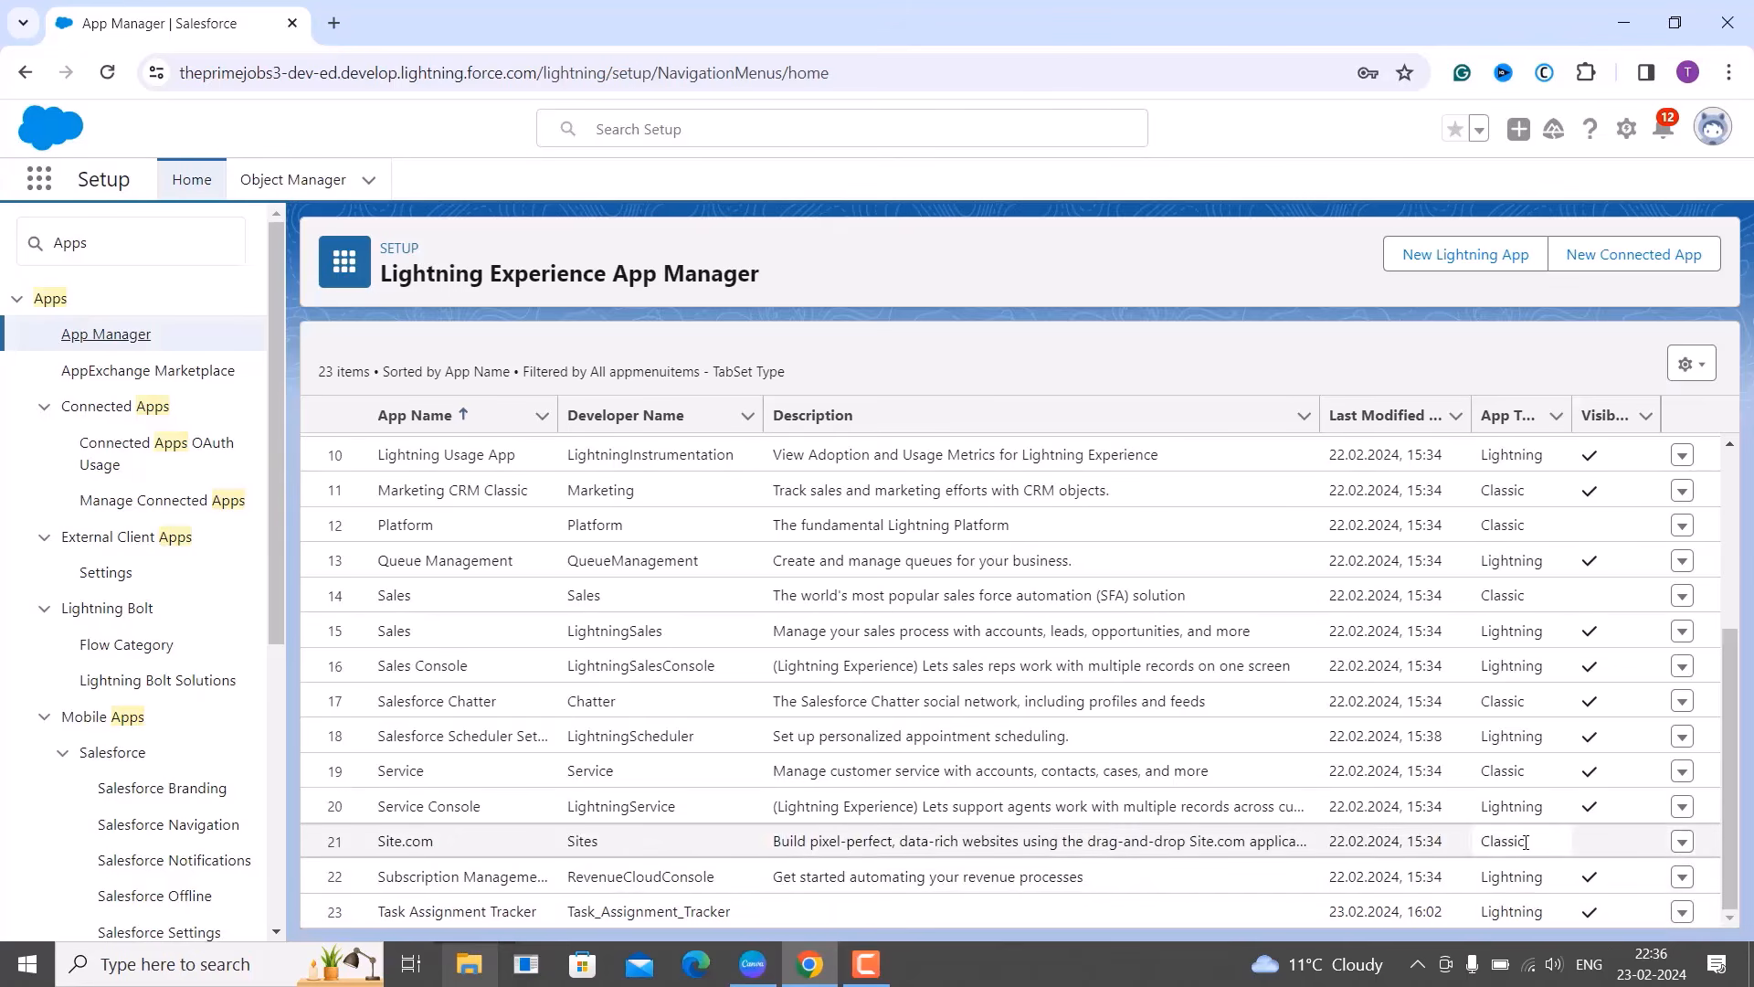
click(1683, 914)
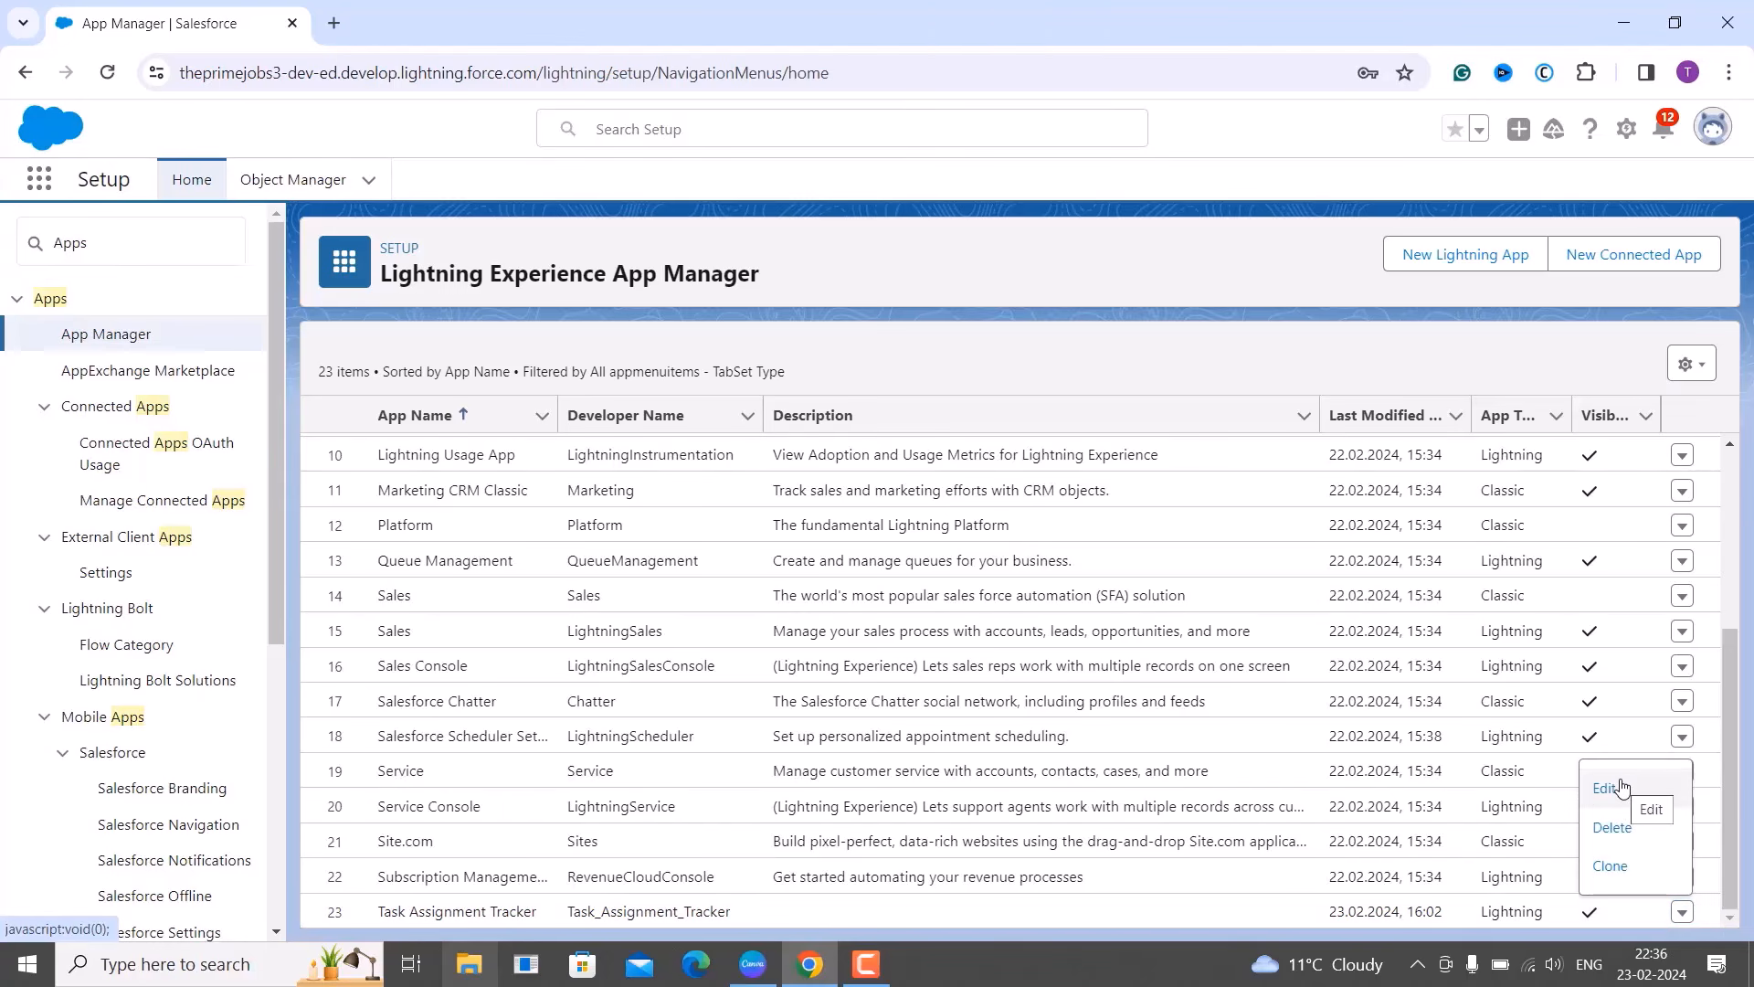
Edit Task Assignment Tracker and add Employees to its navigation items.
click(1621, 787)
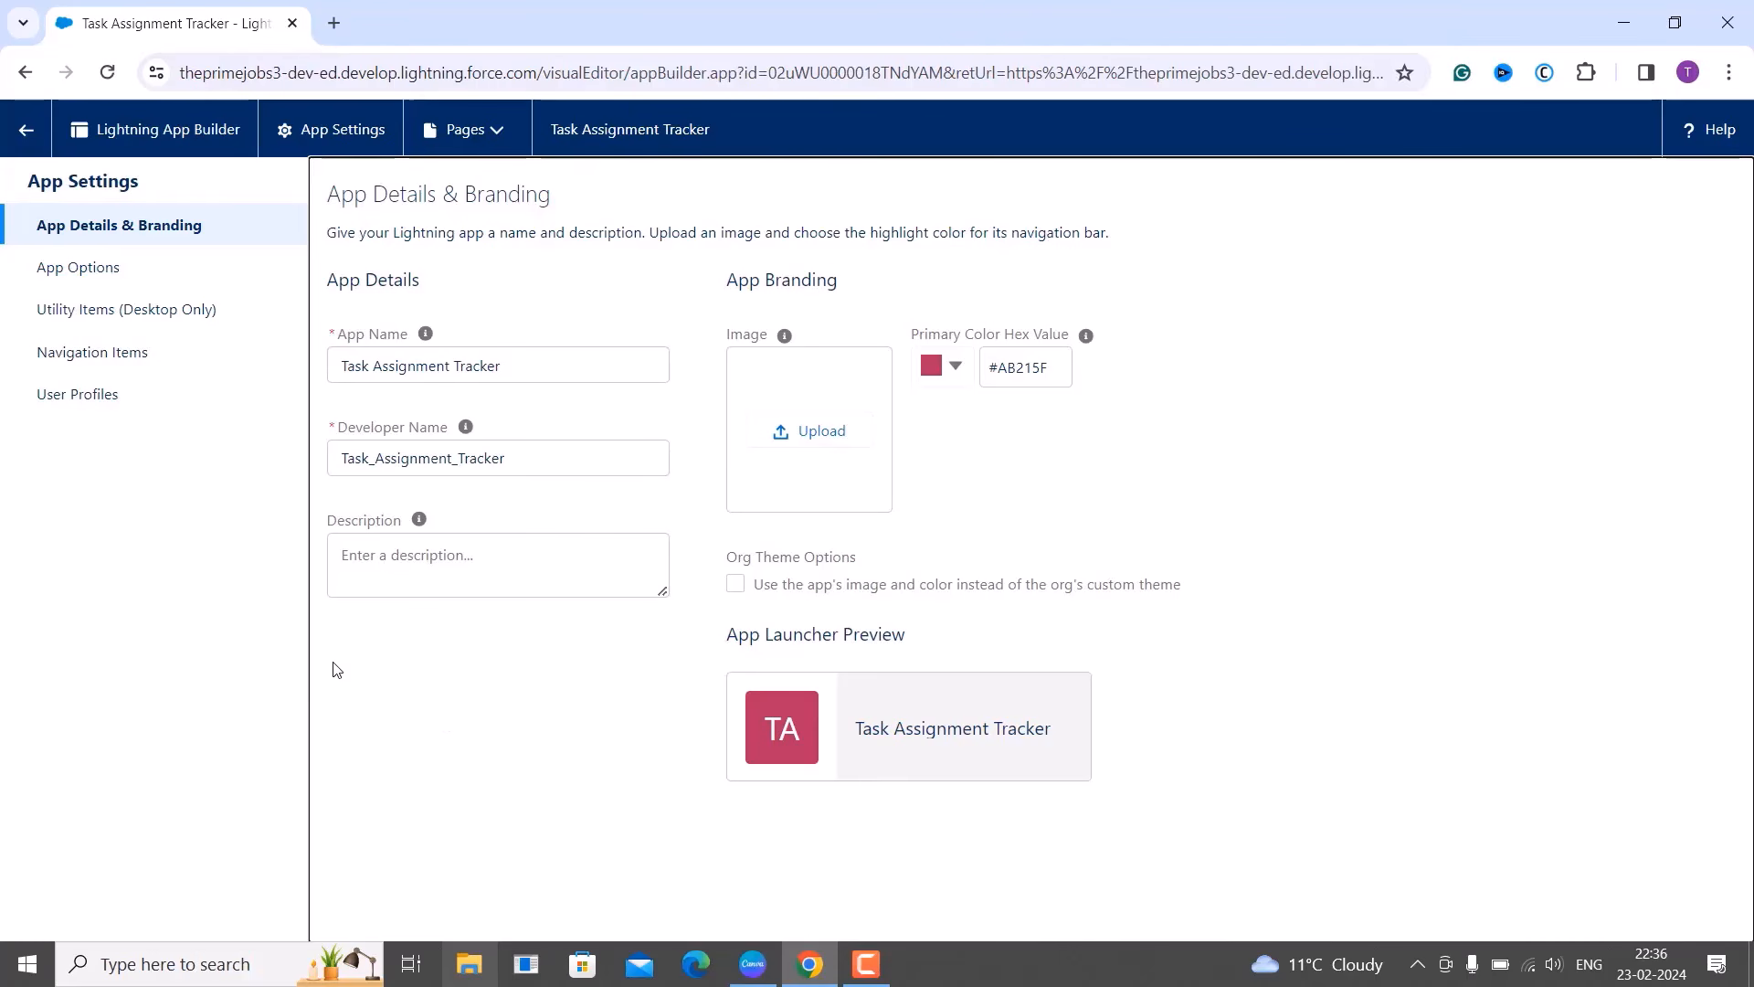
click(158, 357)
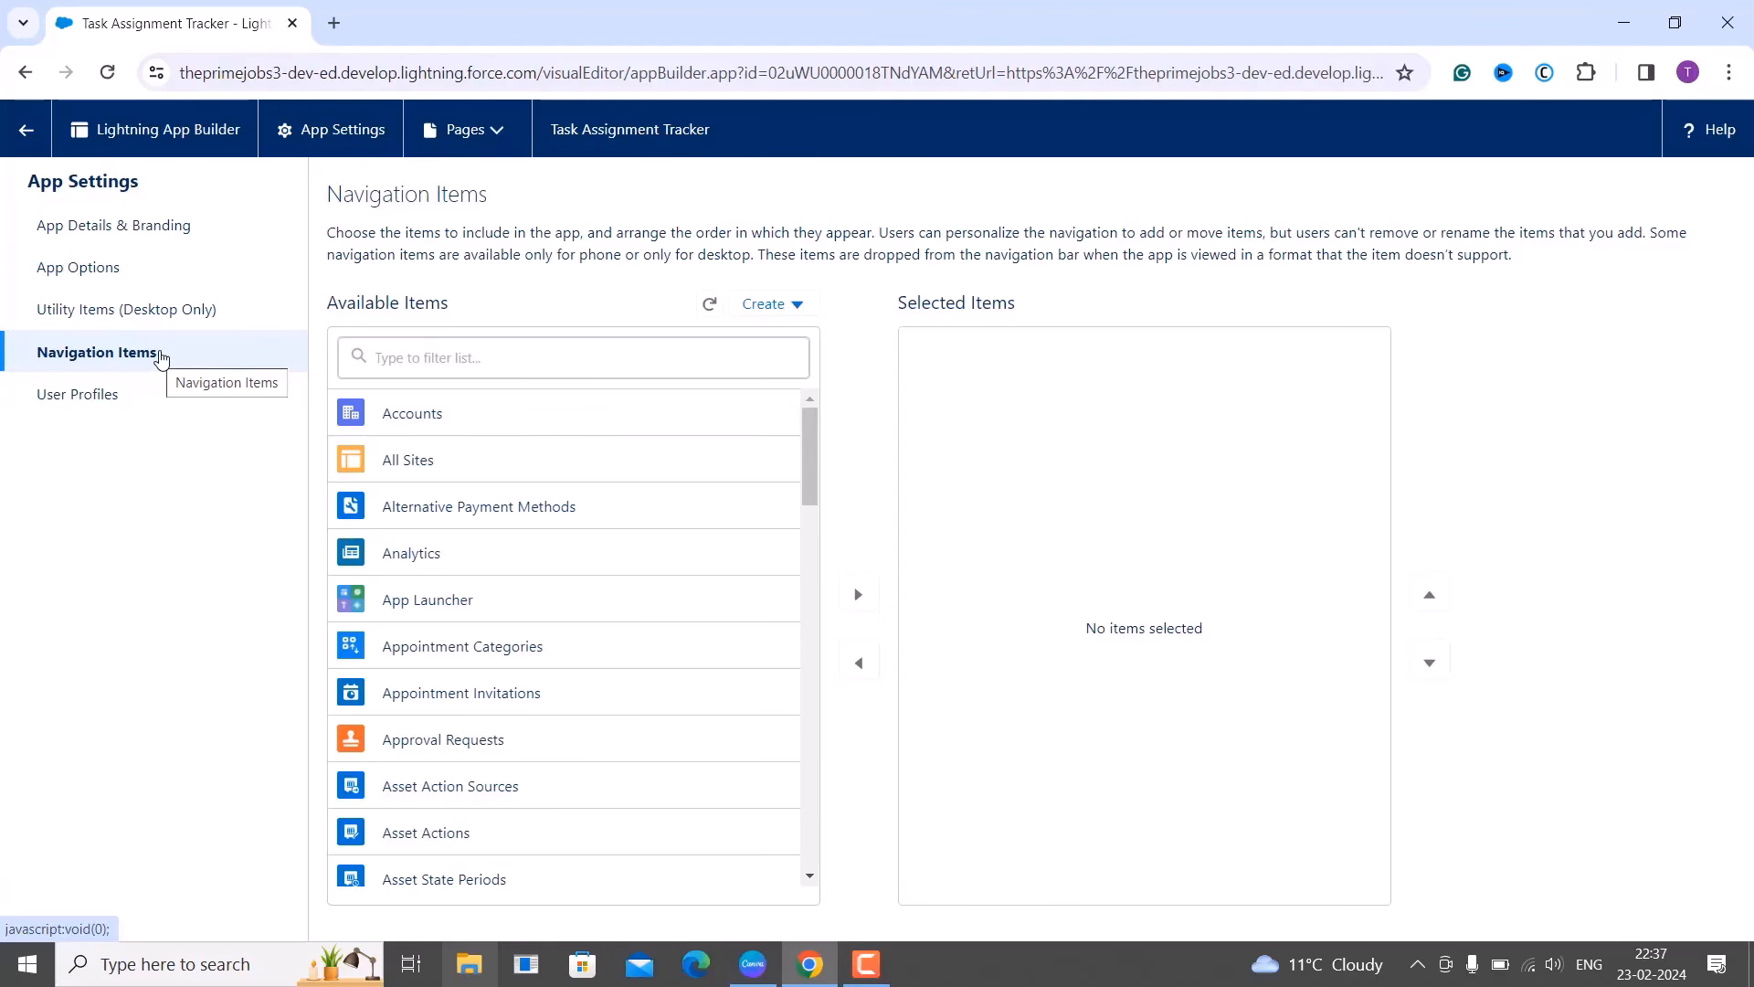
click(426, 348)
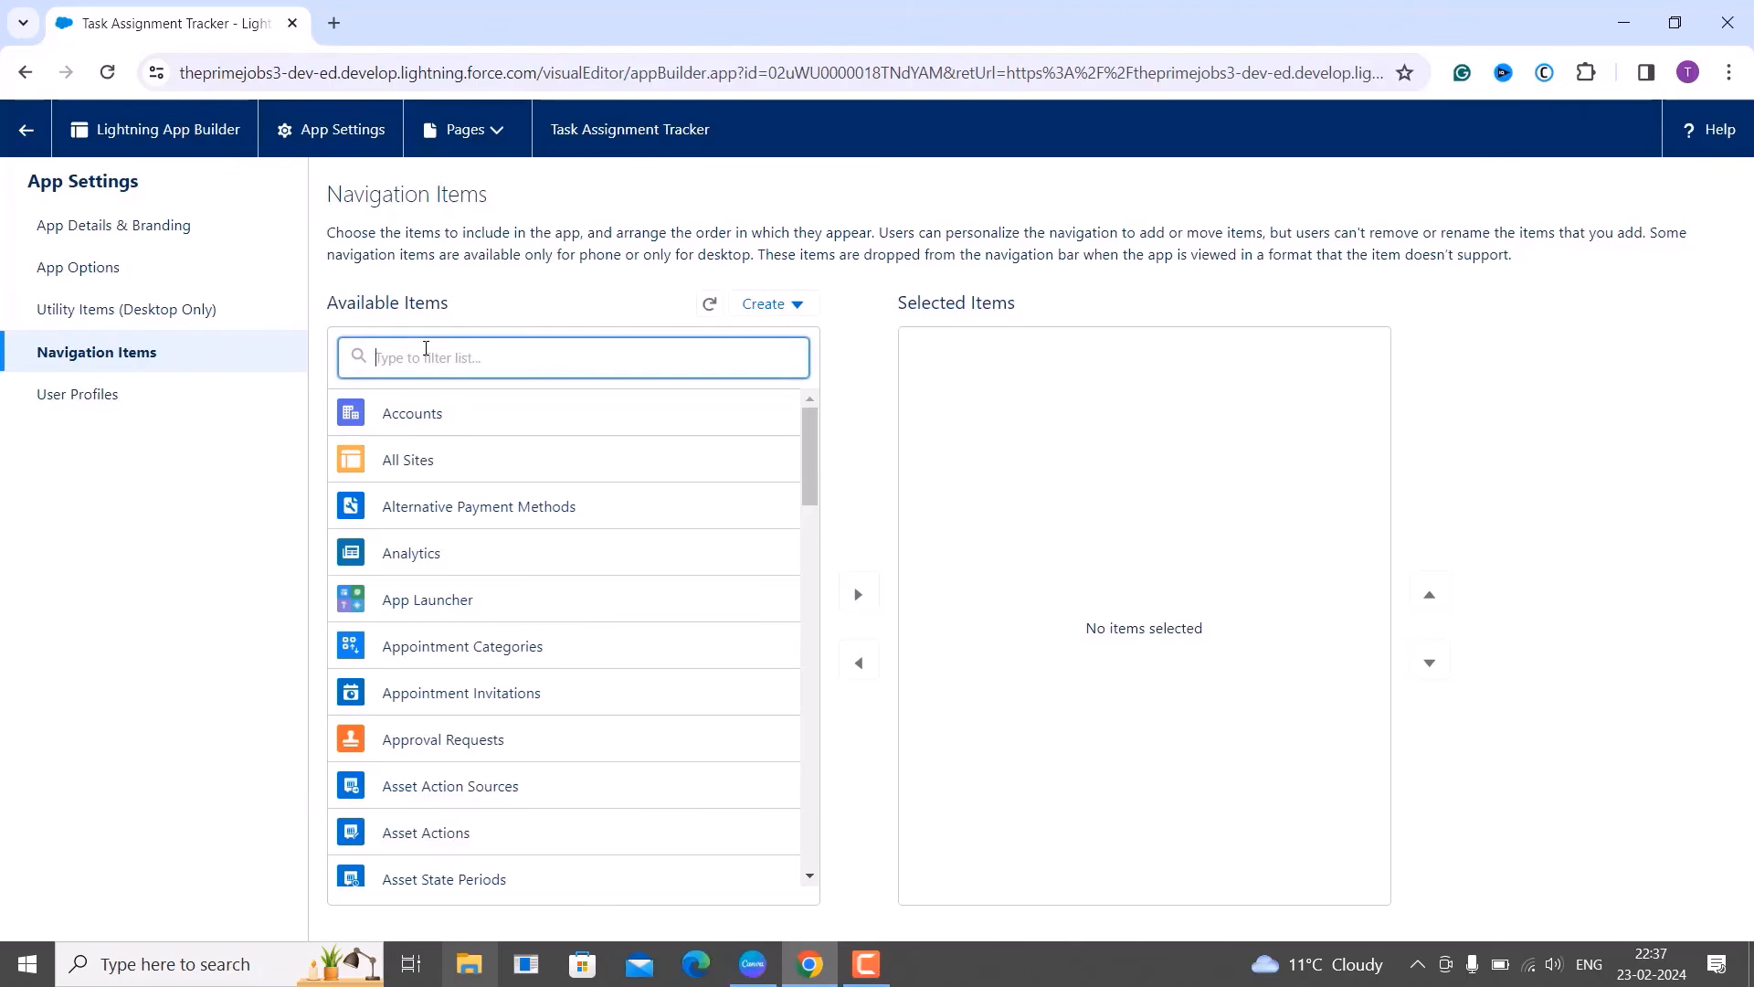
text(Emp)
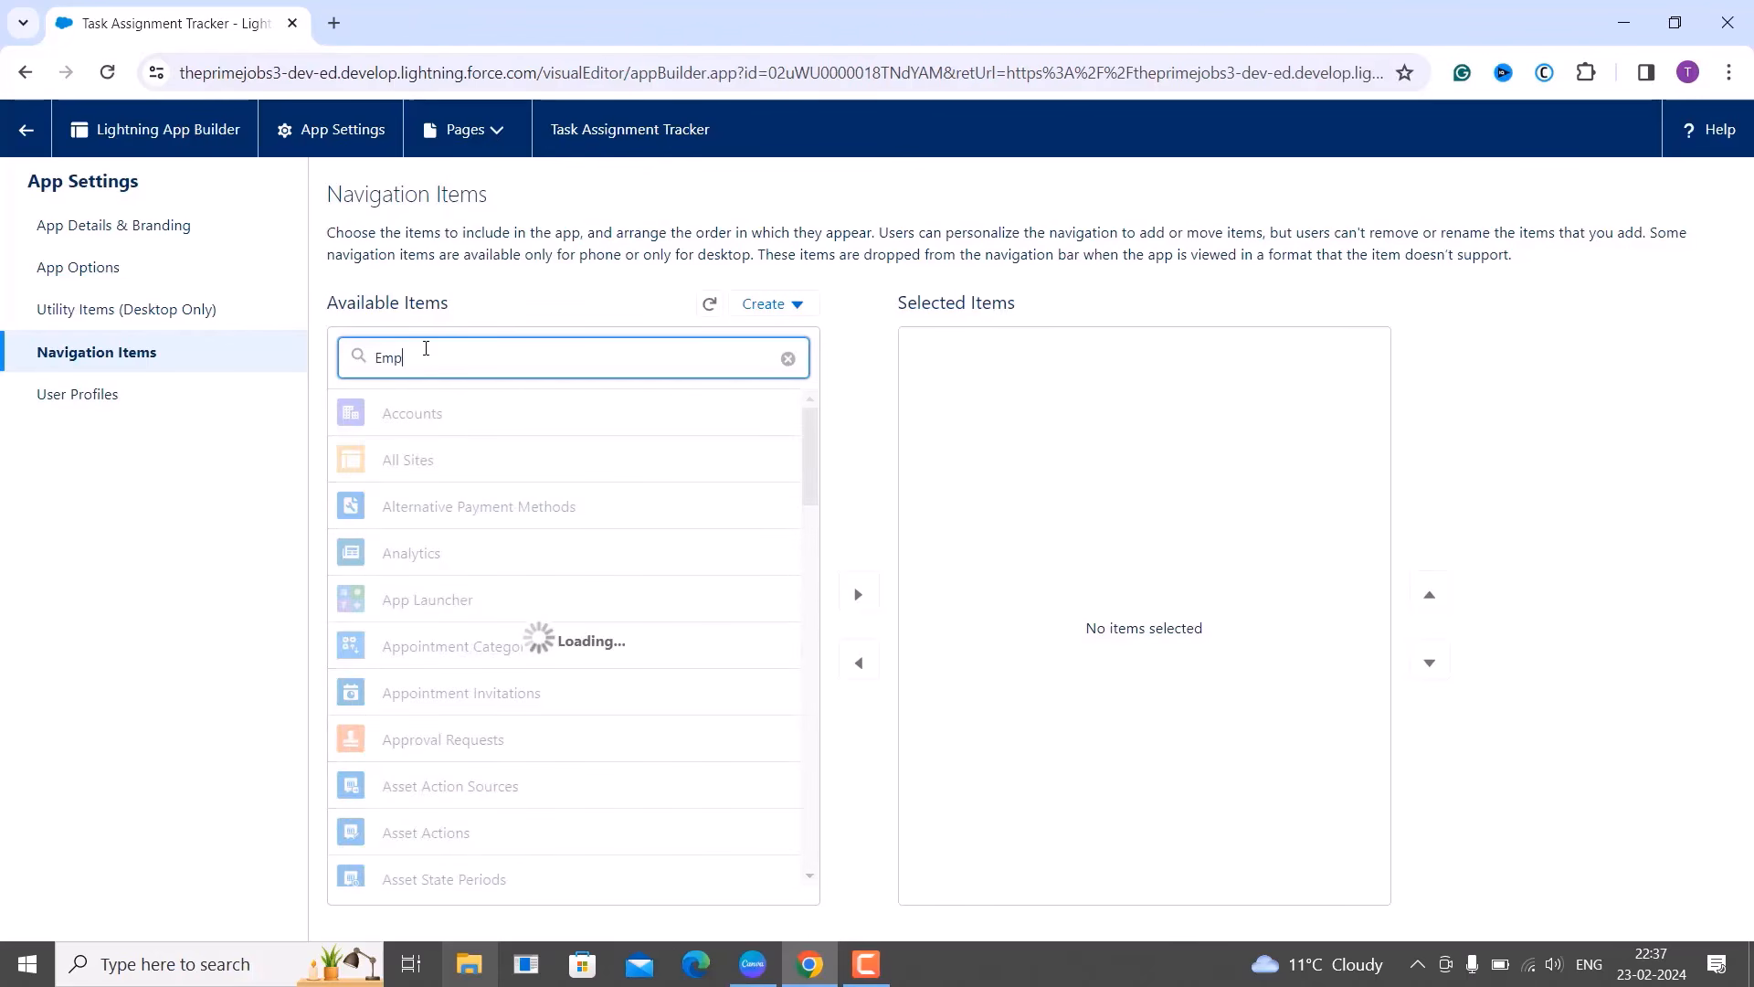
text(loye)
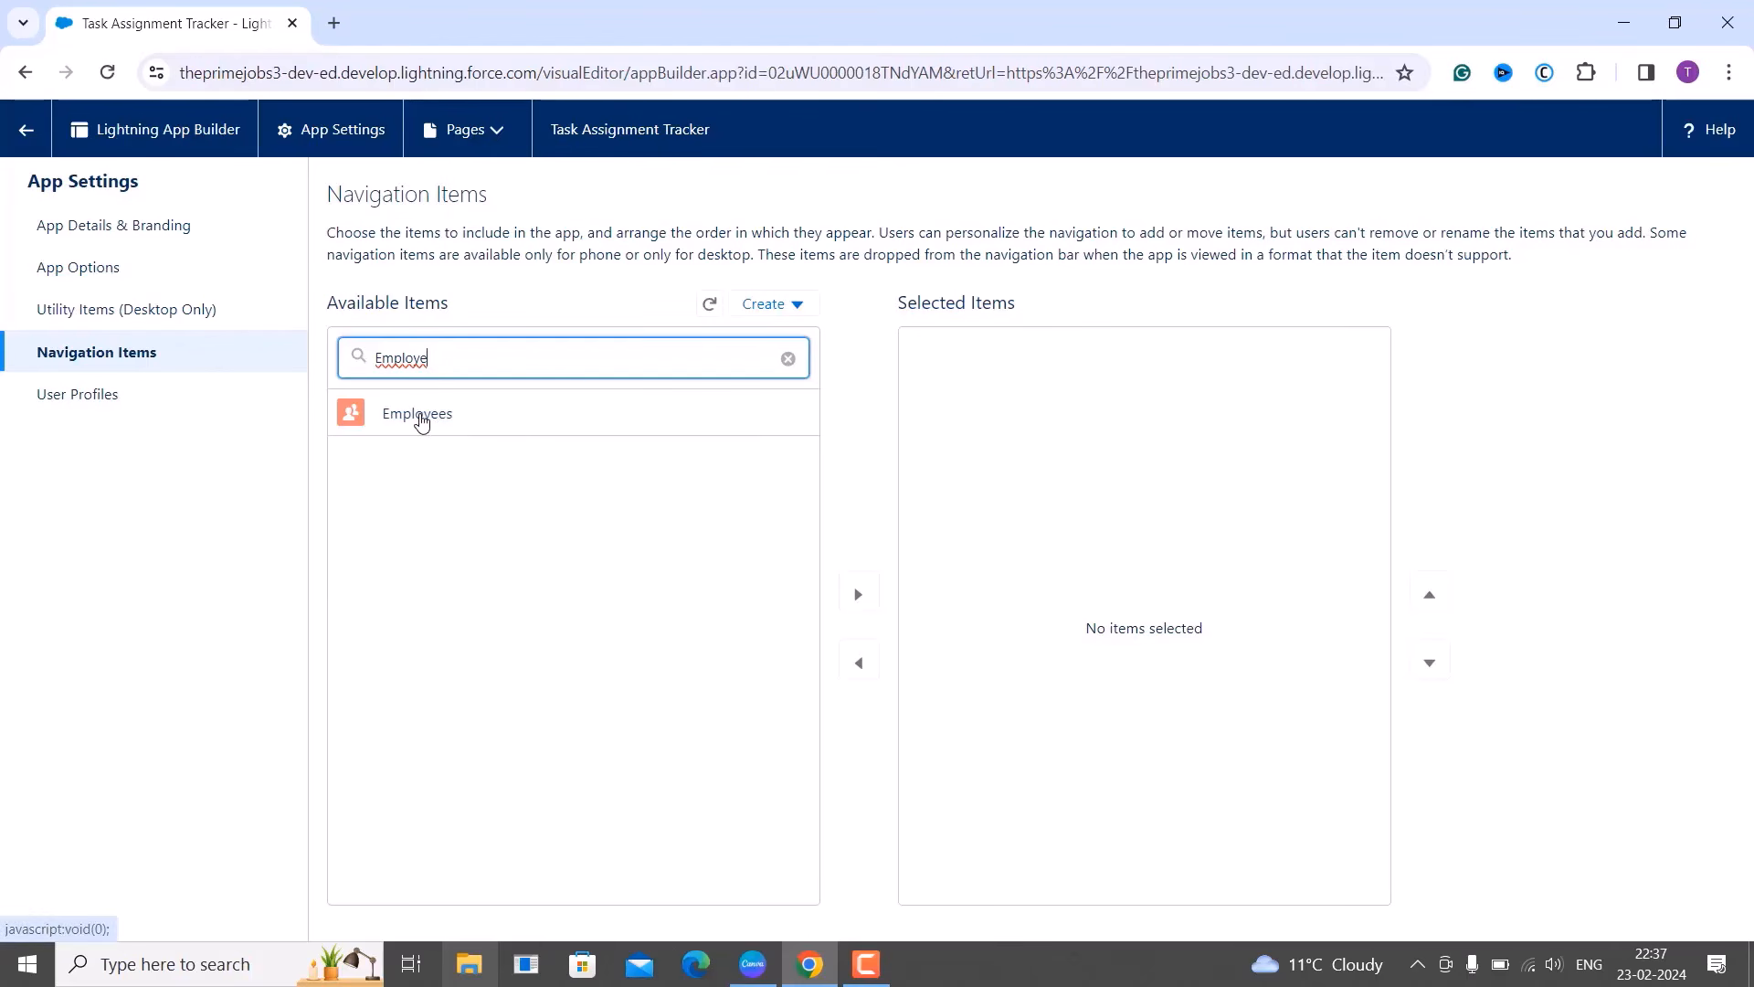
click(421, 416)
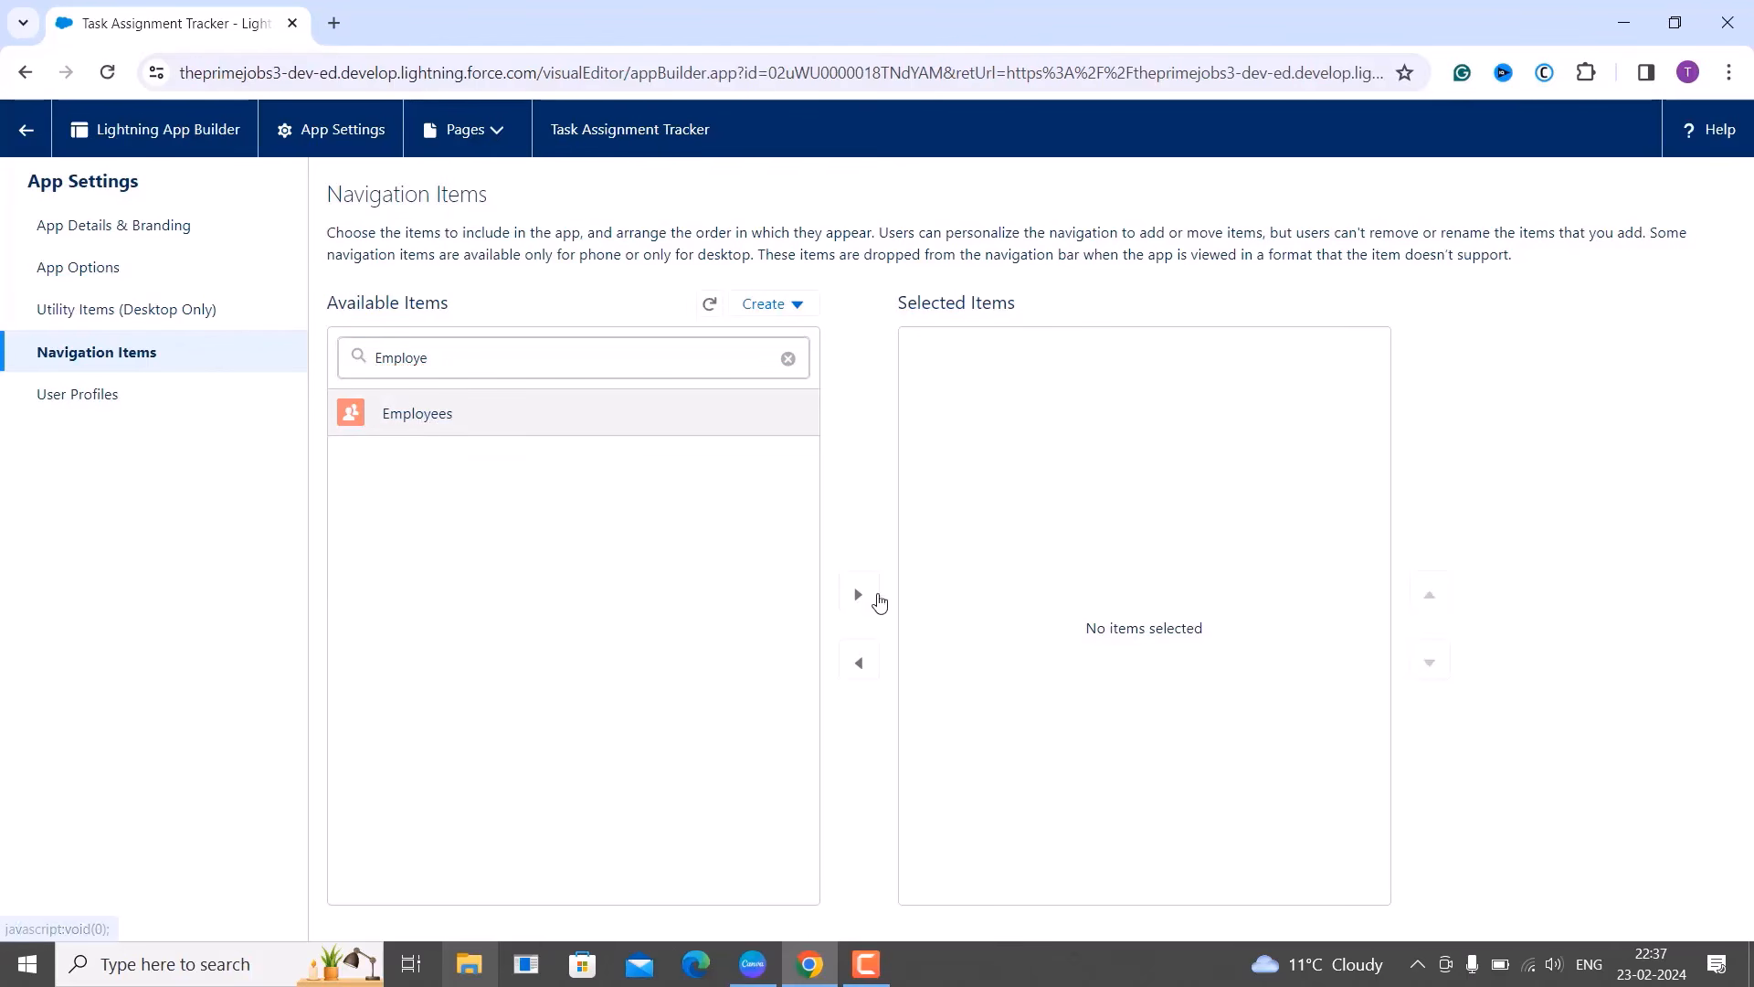
click(857, 598)
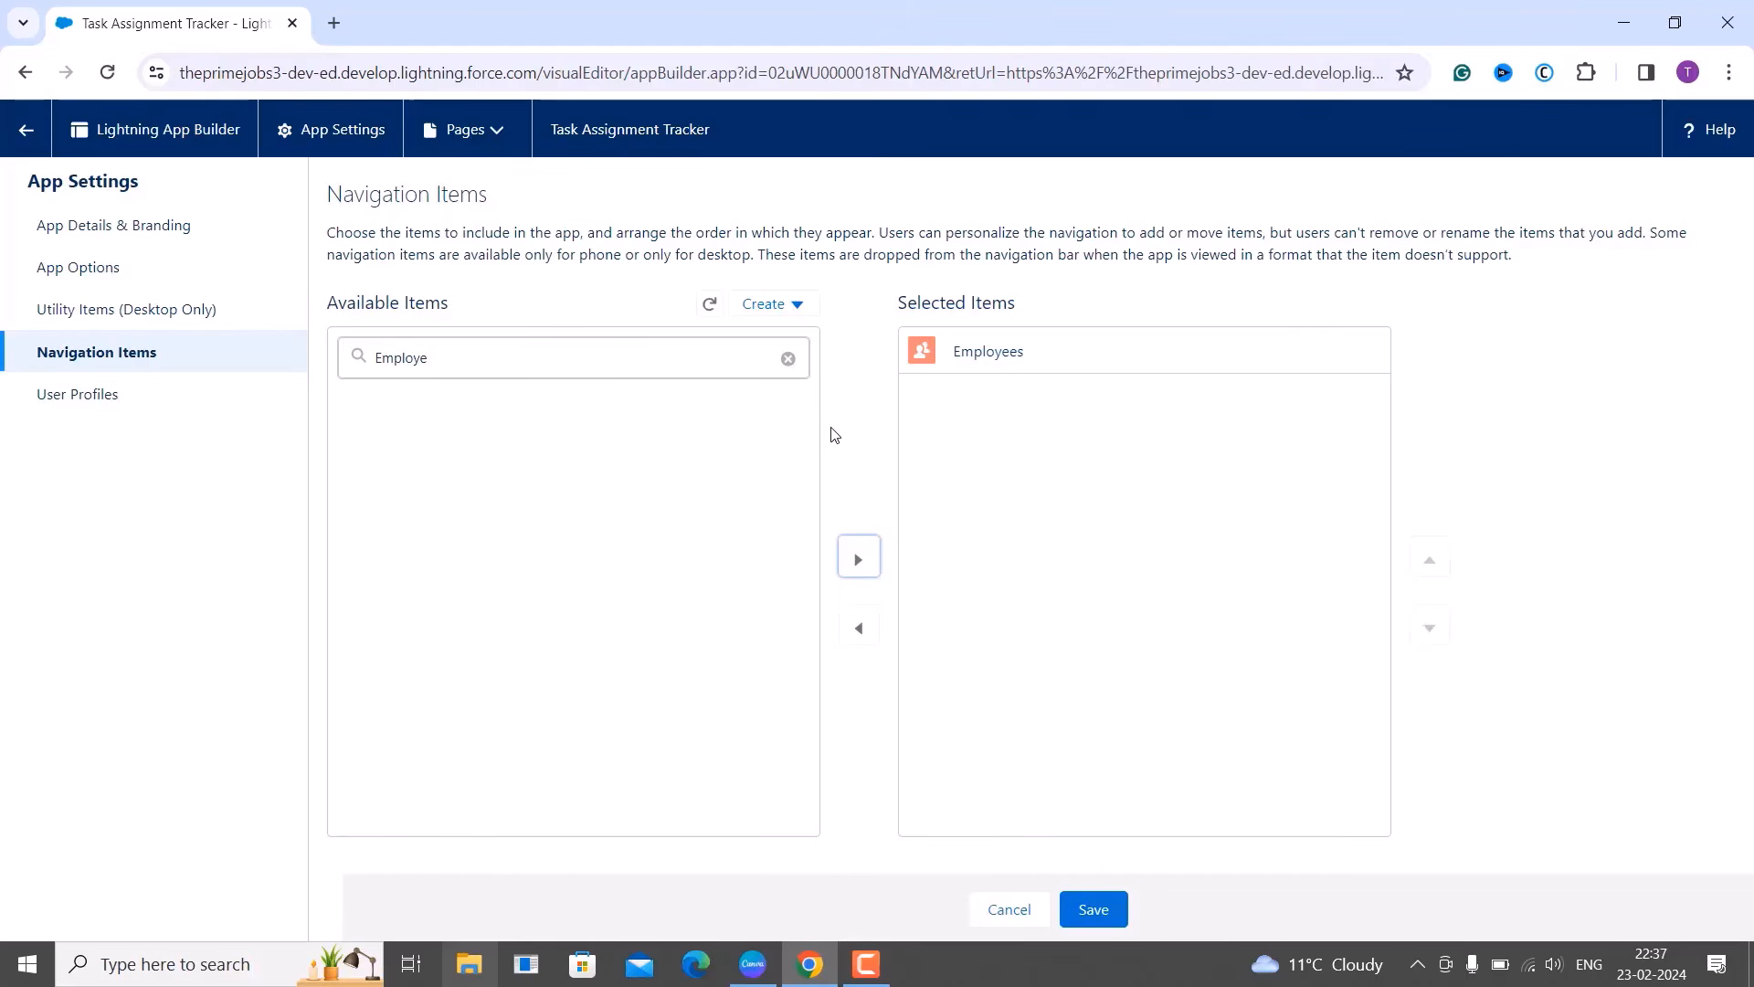
Filter for 'Task A', add Task Assignments after Employees, and save.
click(789, 362)
click(646, 359)
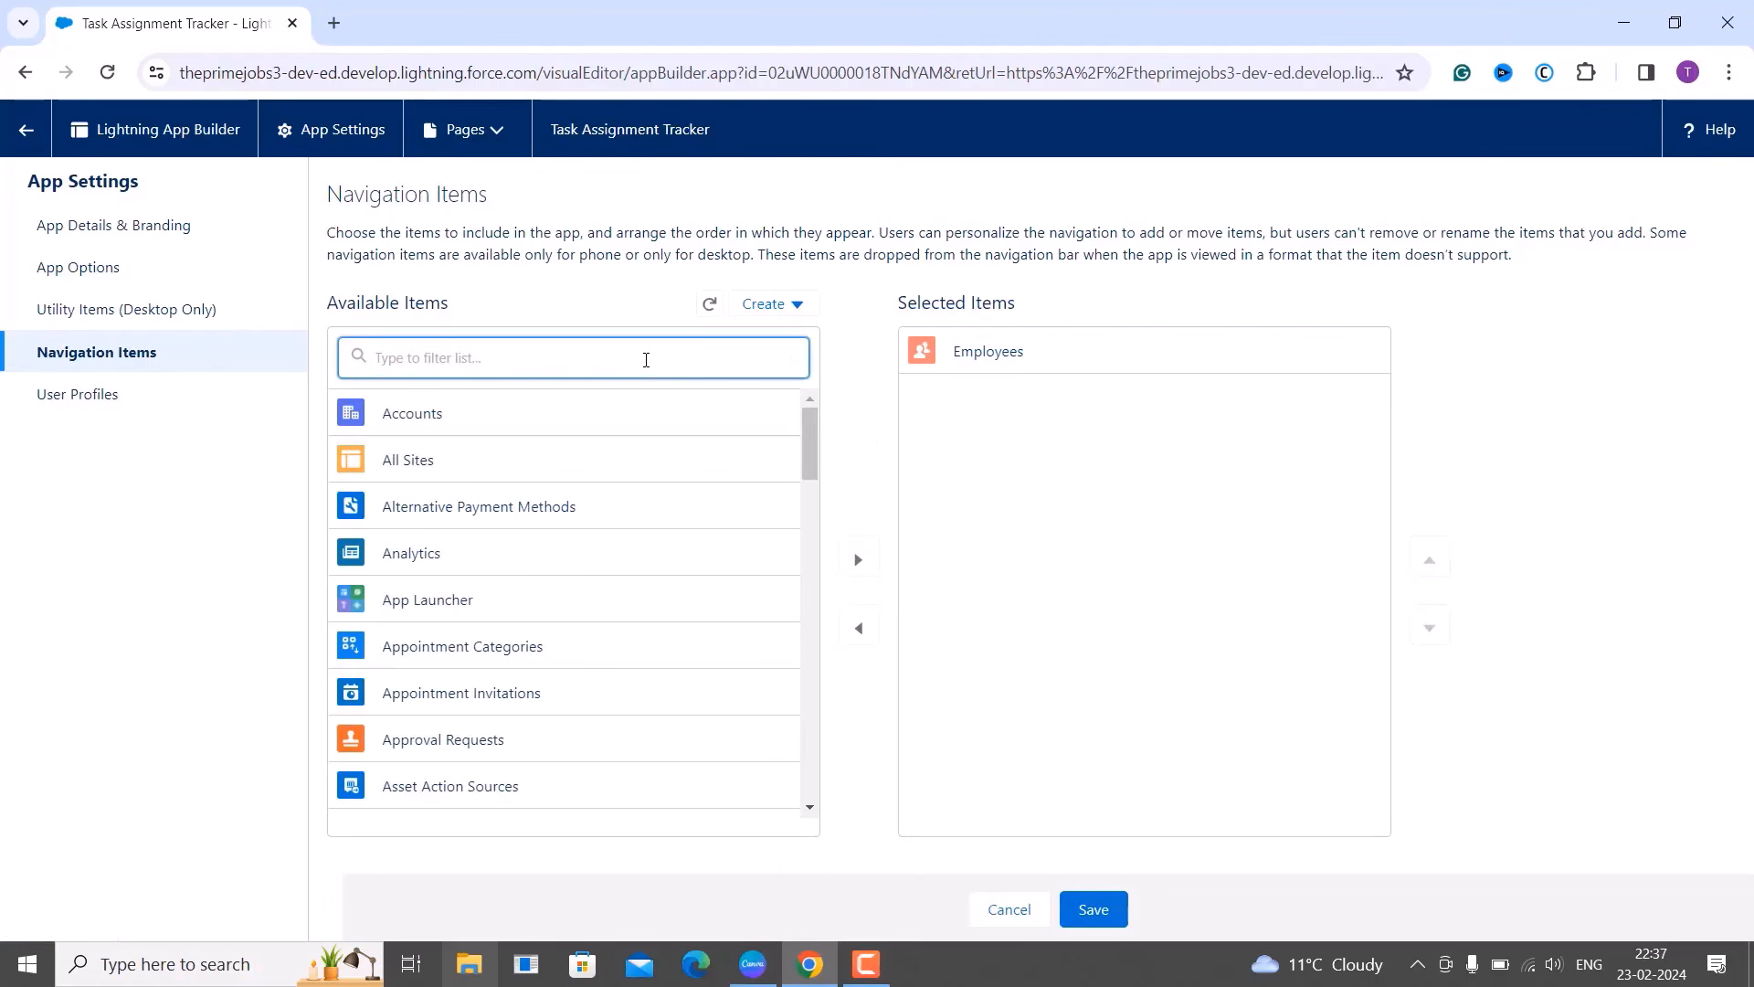
text(Task A)
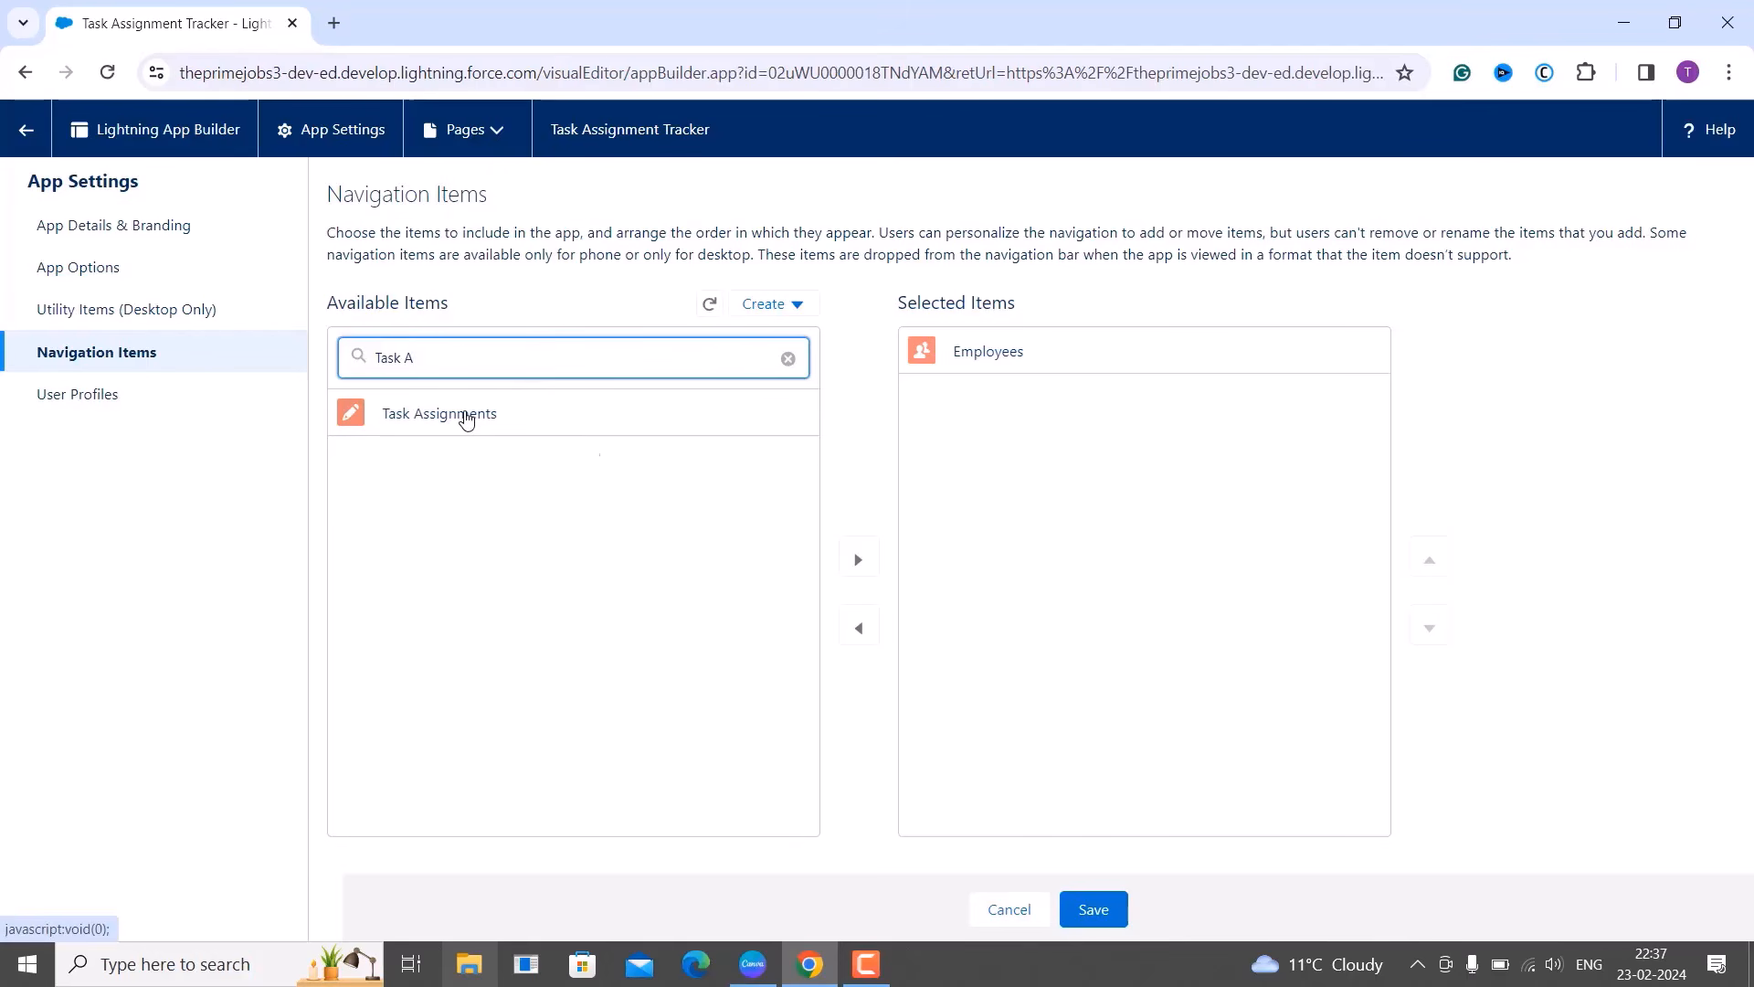
click(466, 416)
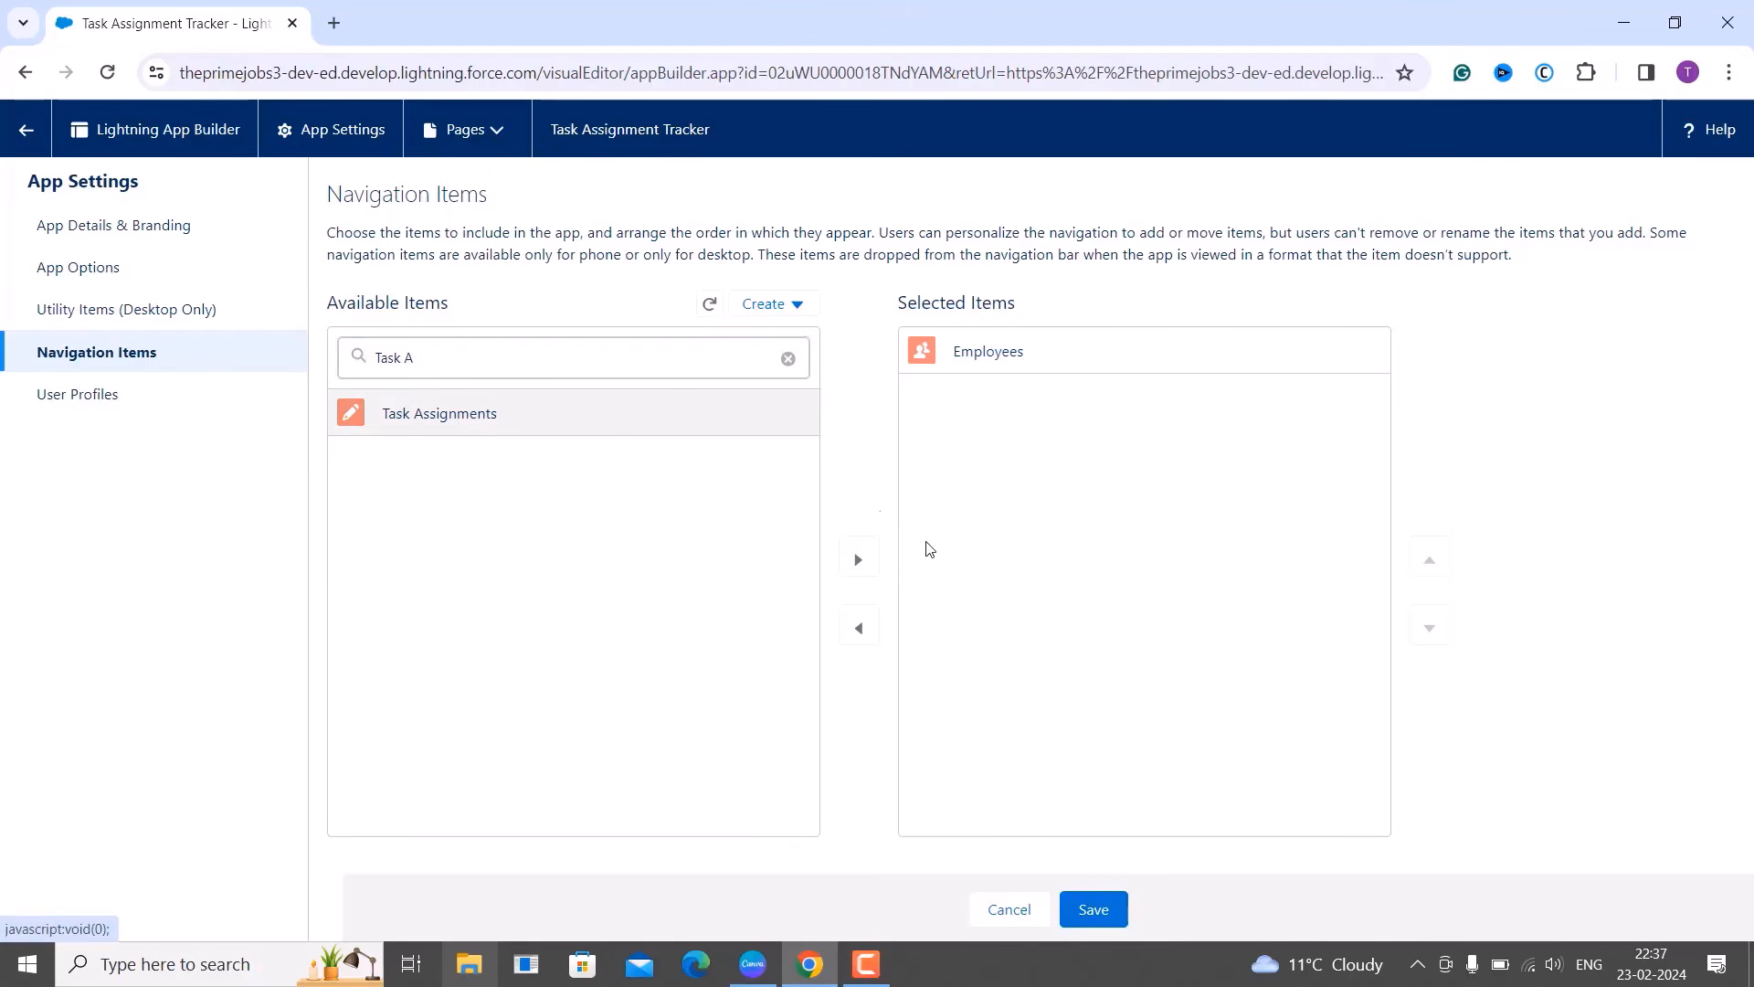
click(859, 561)
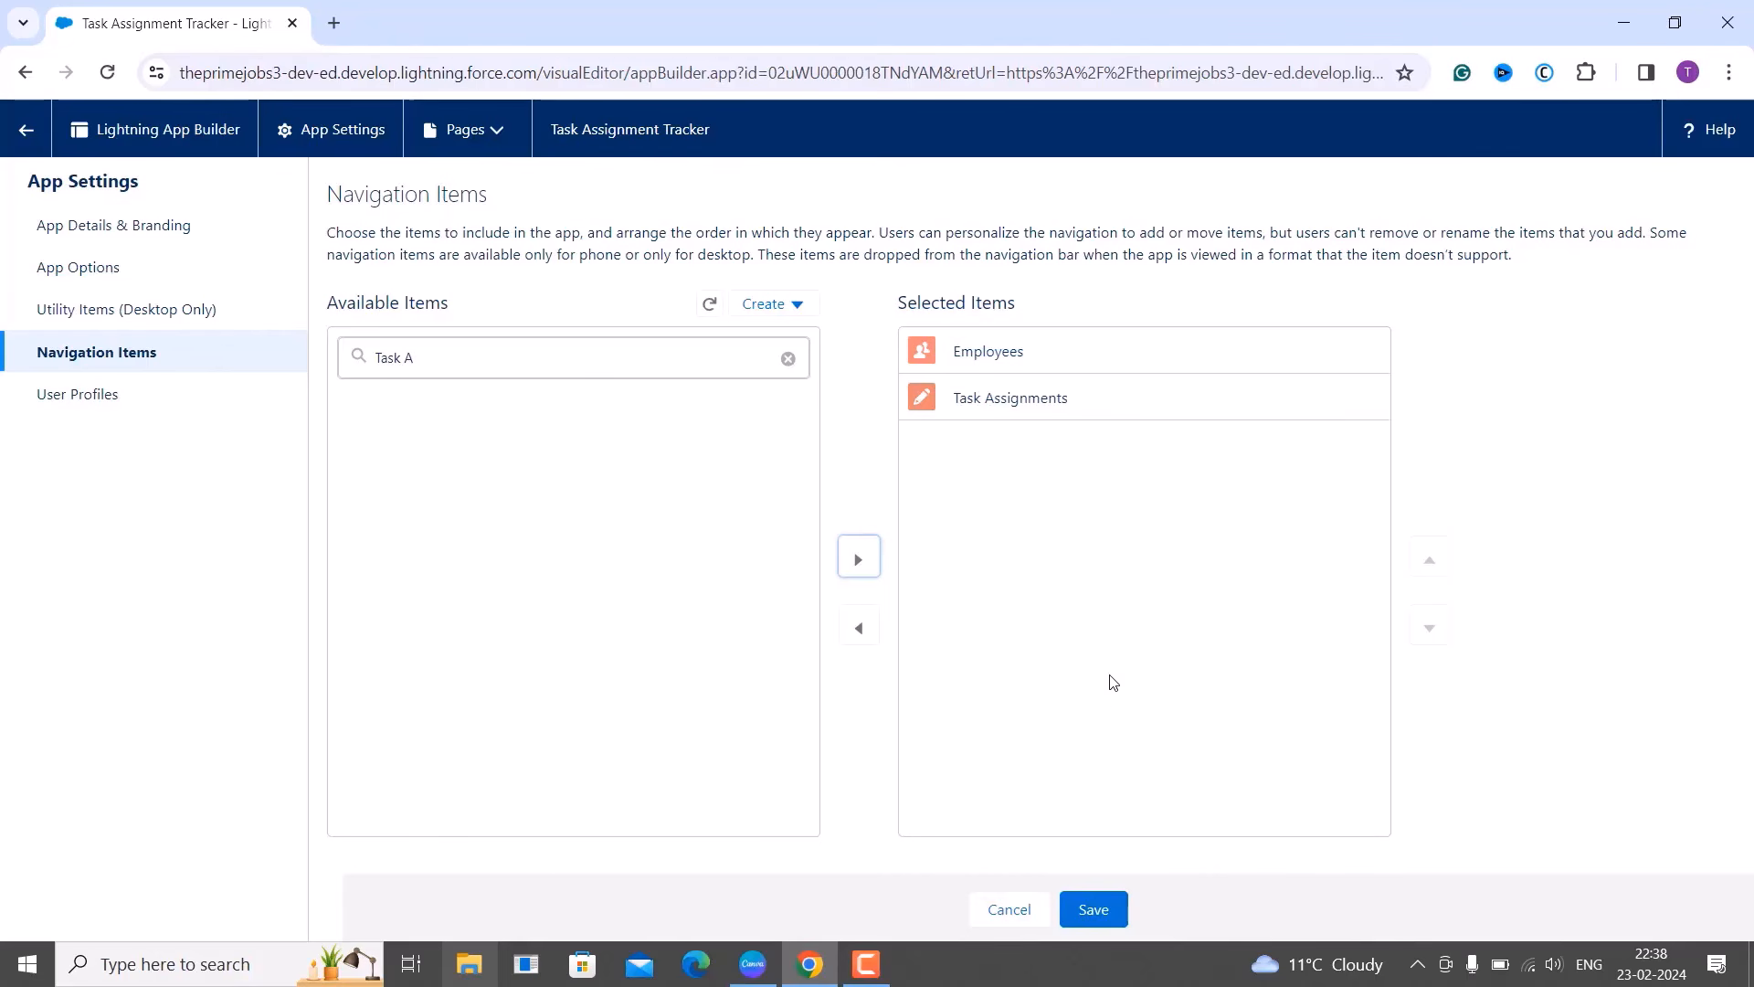
click(1091, 909)
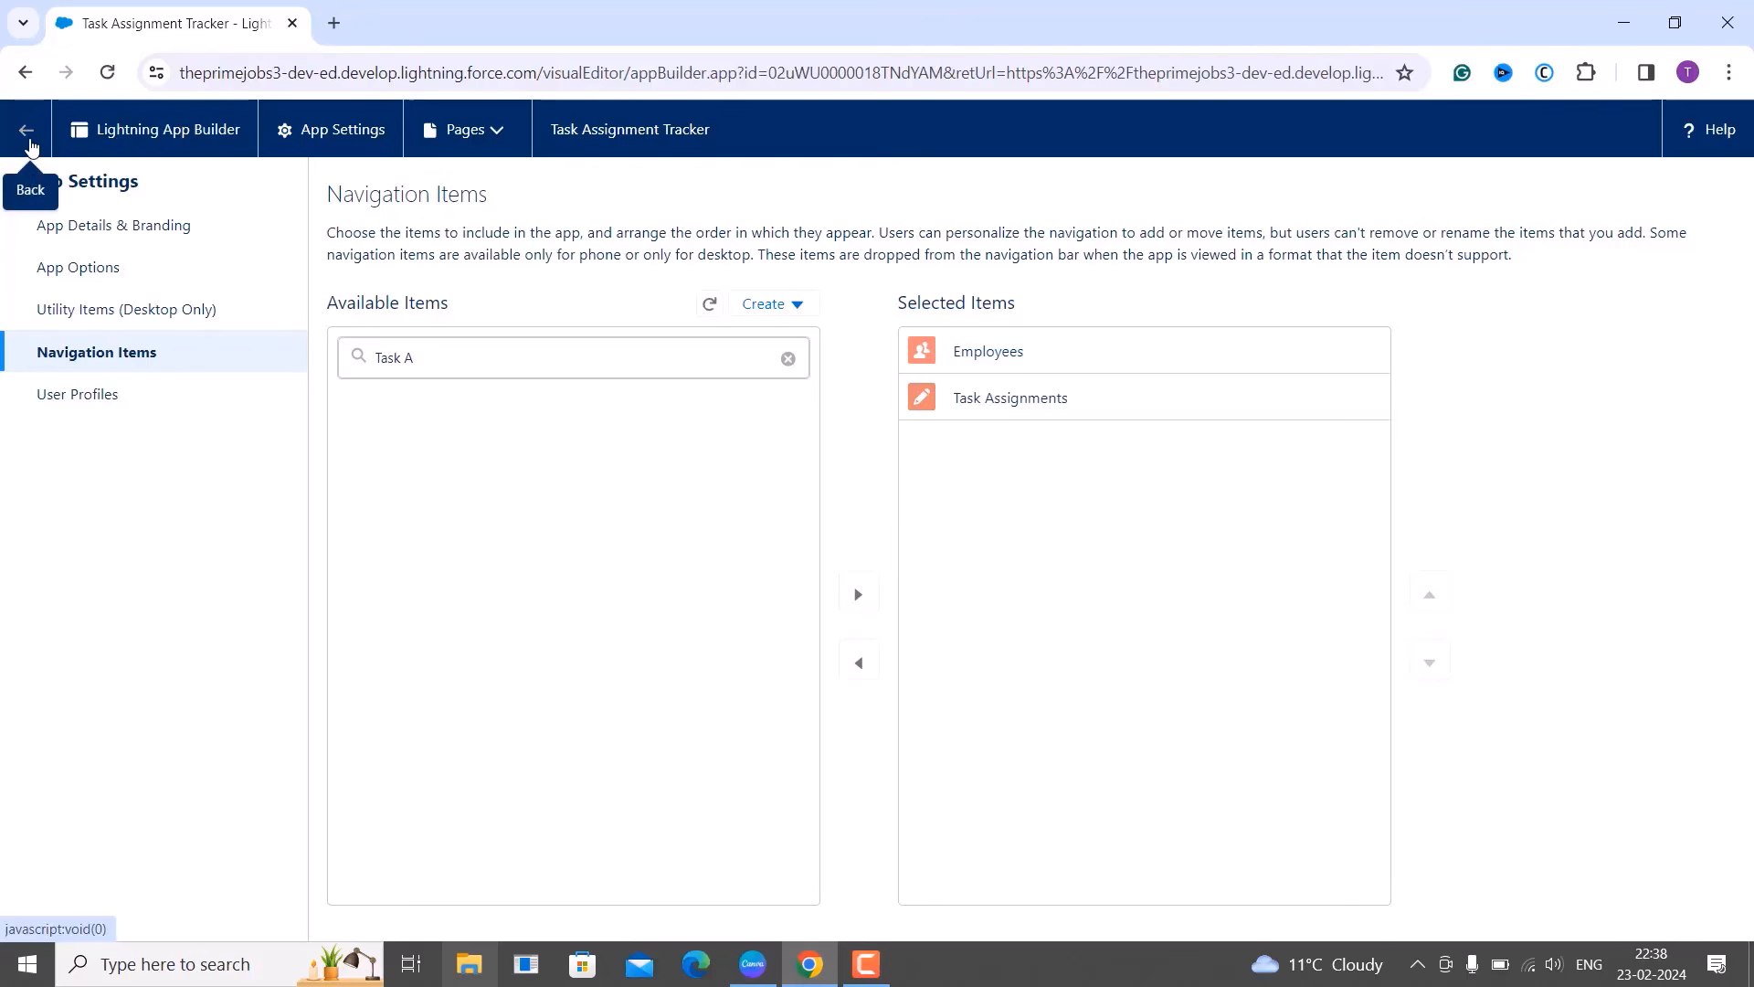
Leave App Builder and open Setup home in a new tab.
click(27, 131)
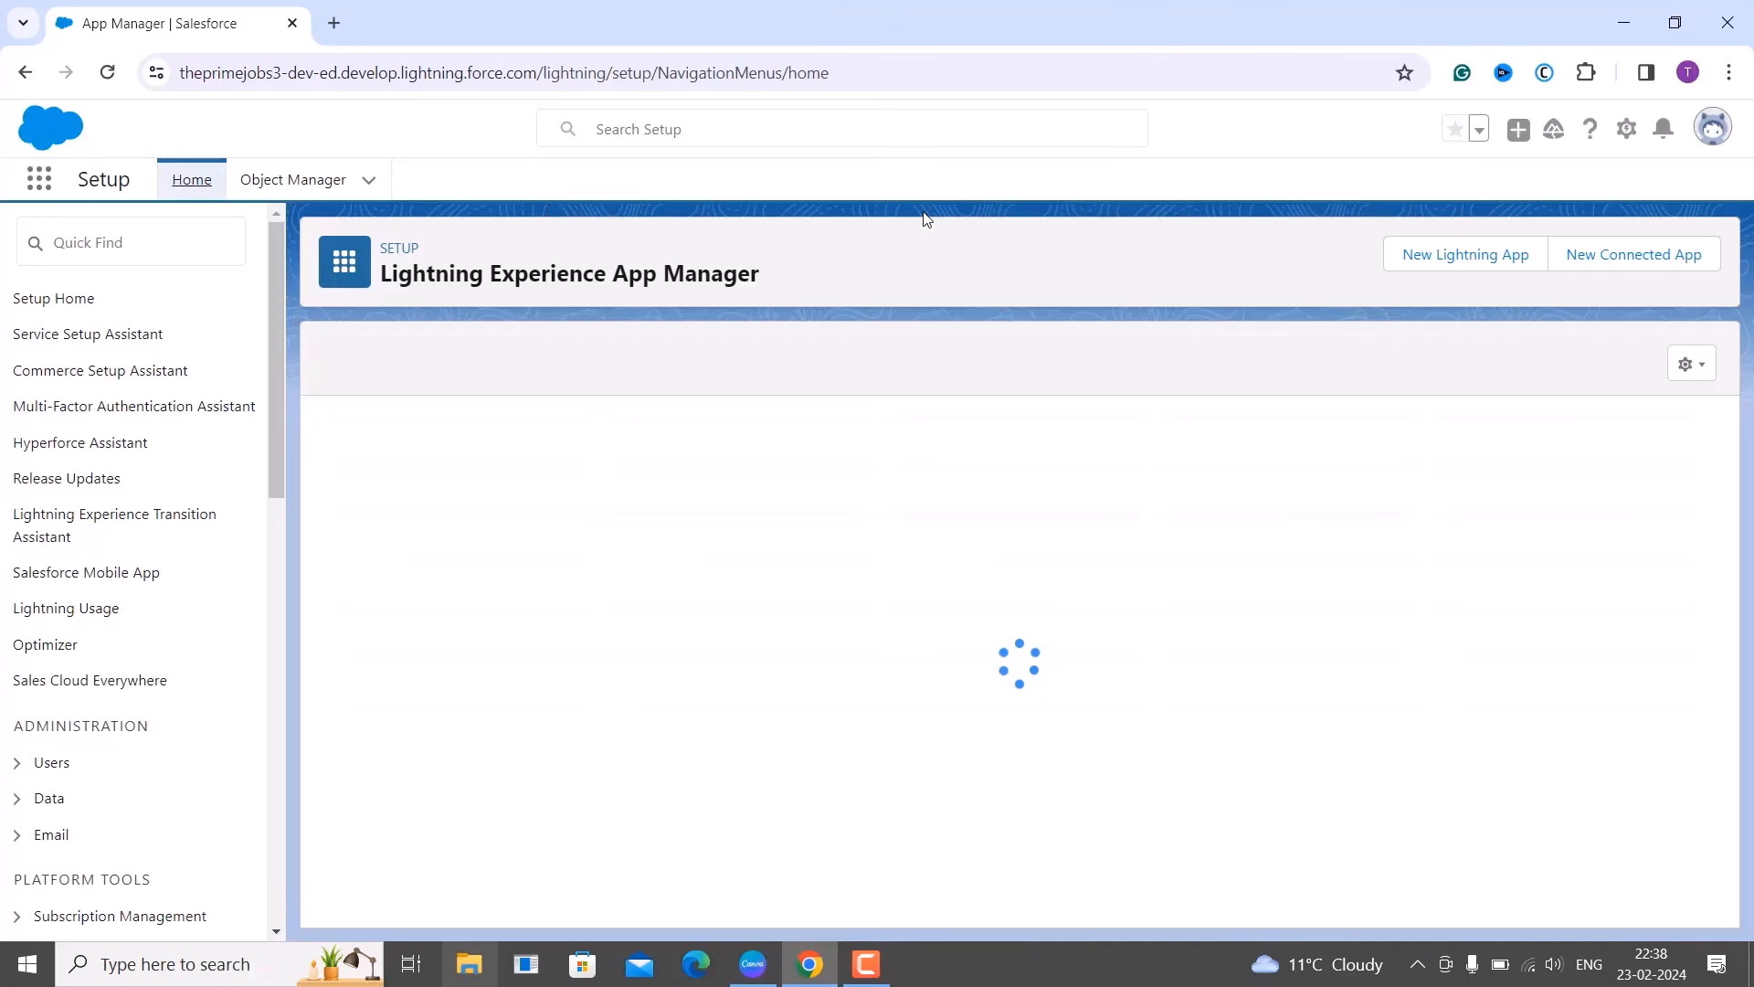
click(1626, 129)
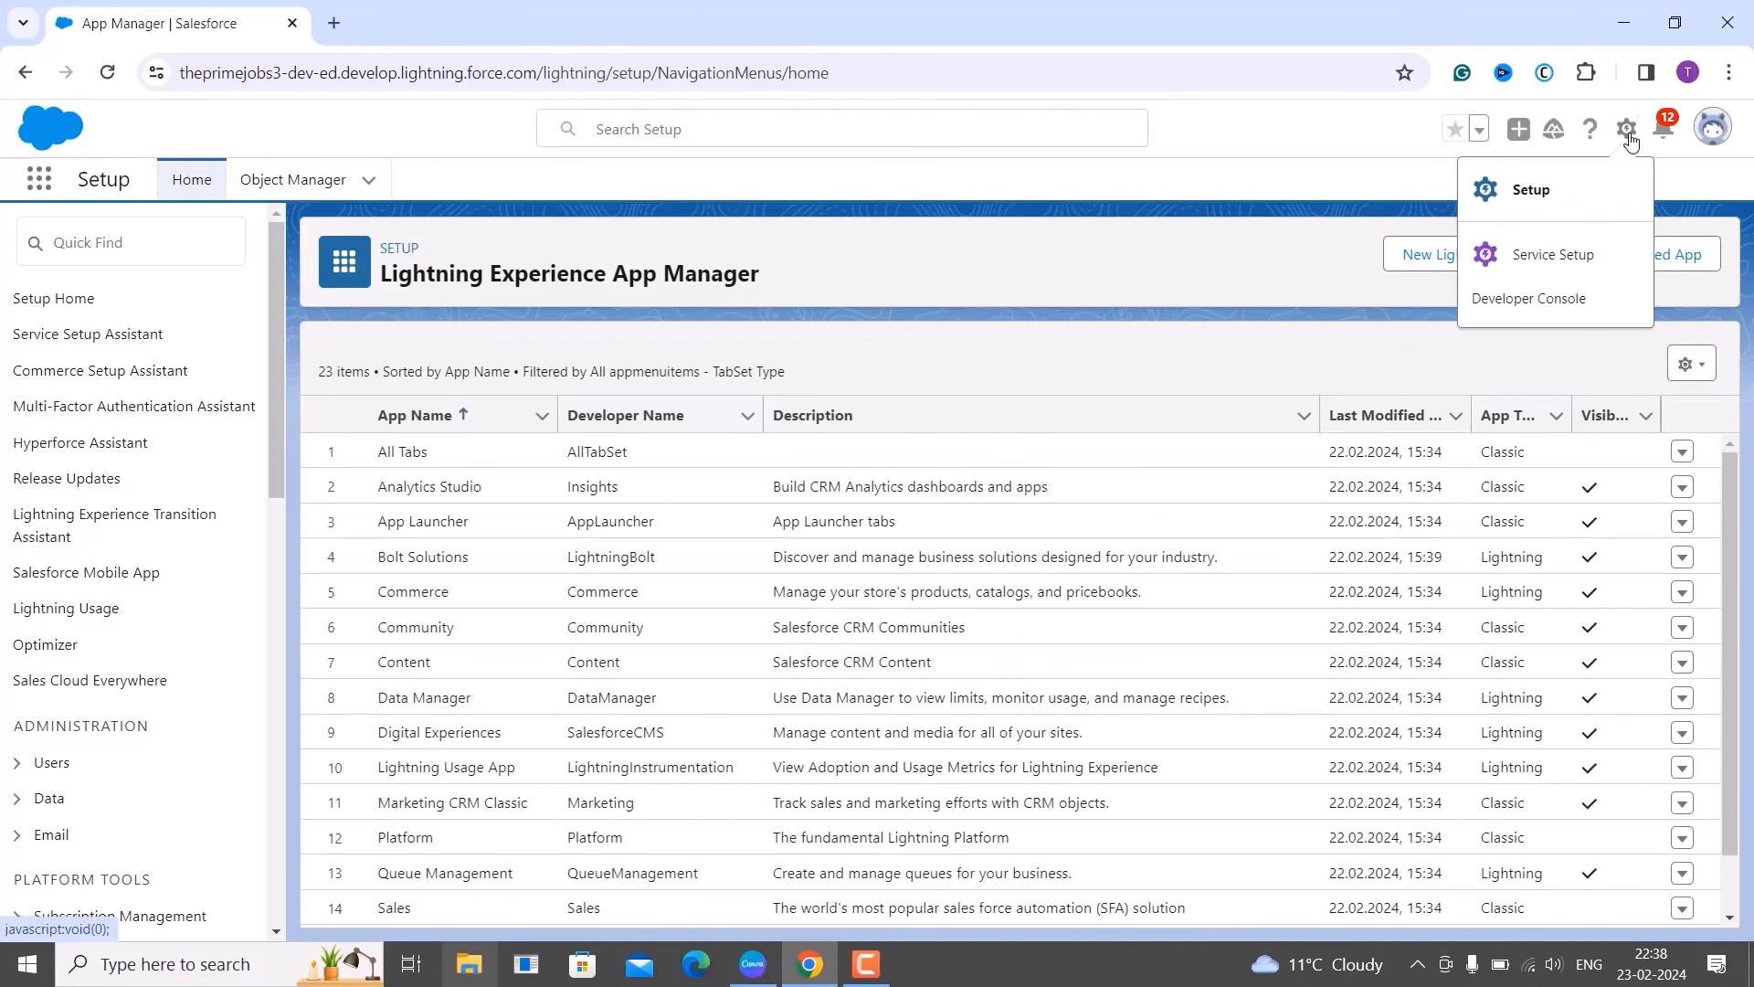
click(1538, 188)
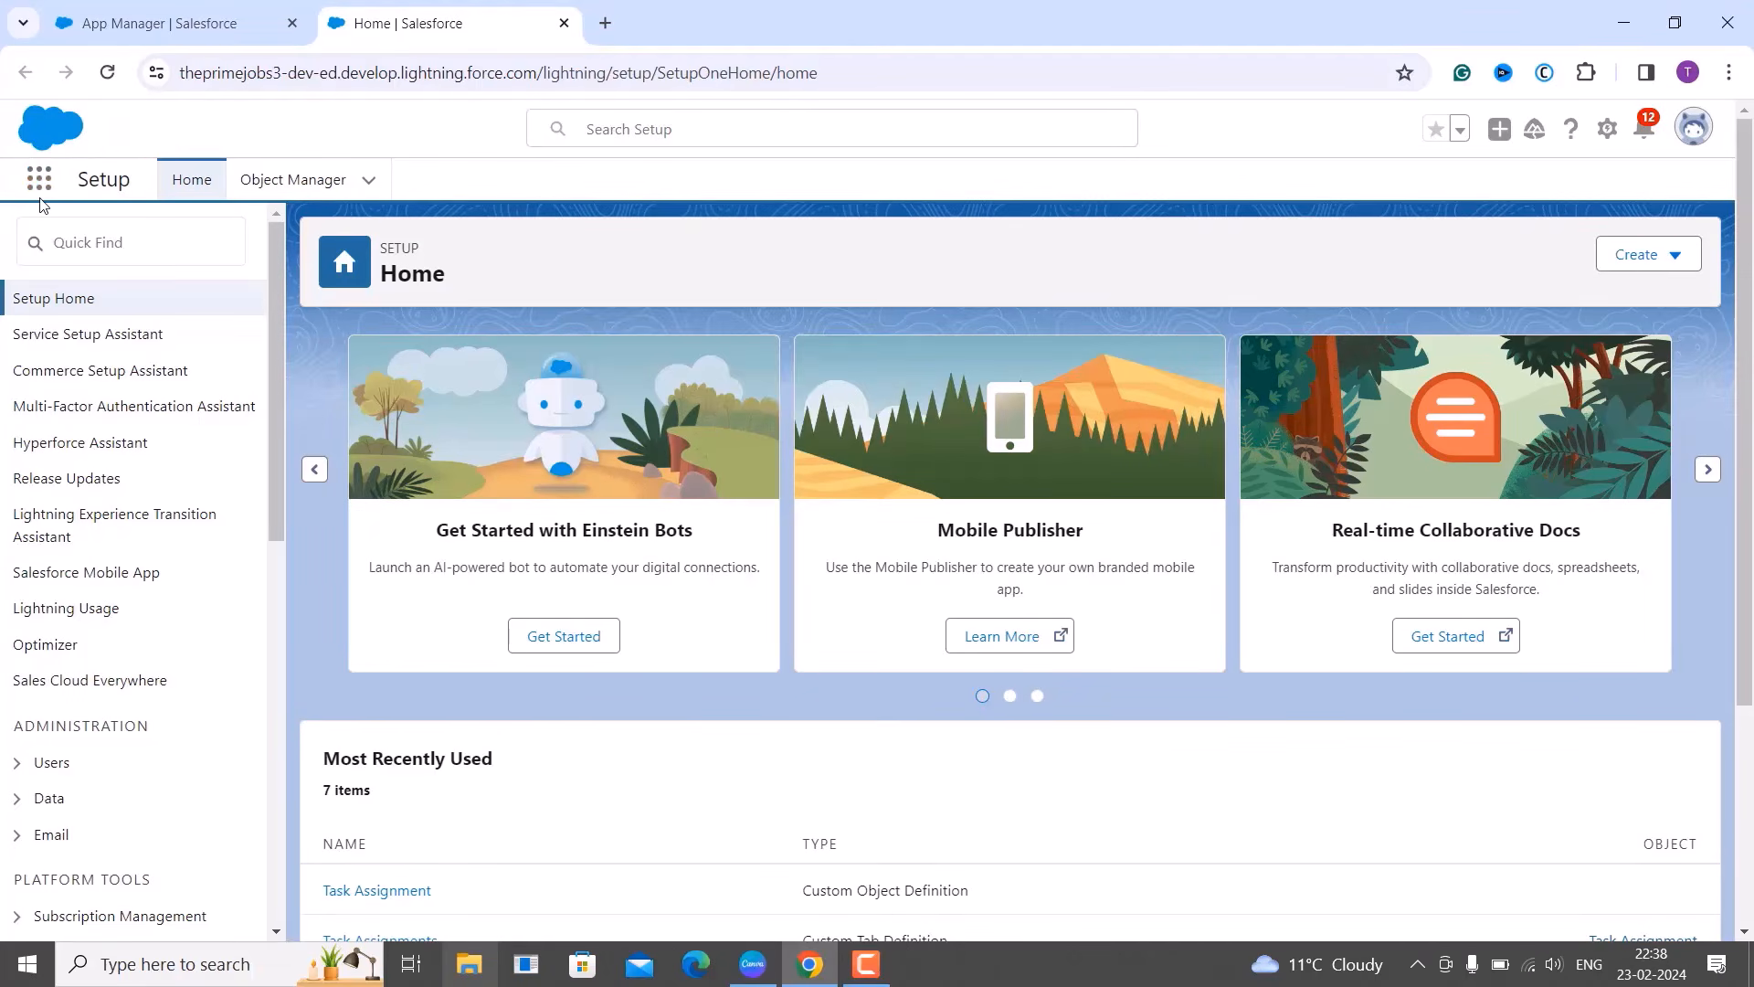
Search the App Launcher for 'Task'.
click(39, 182)
click(40, 186)
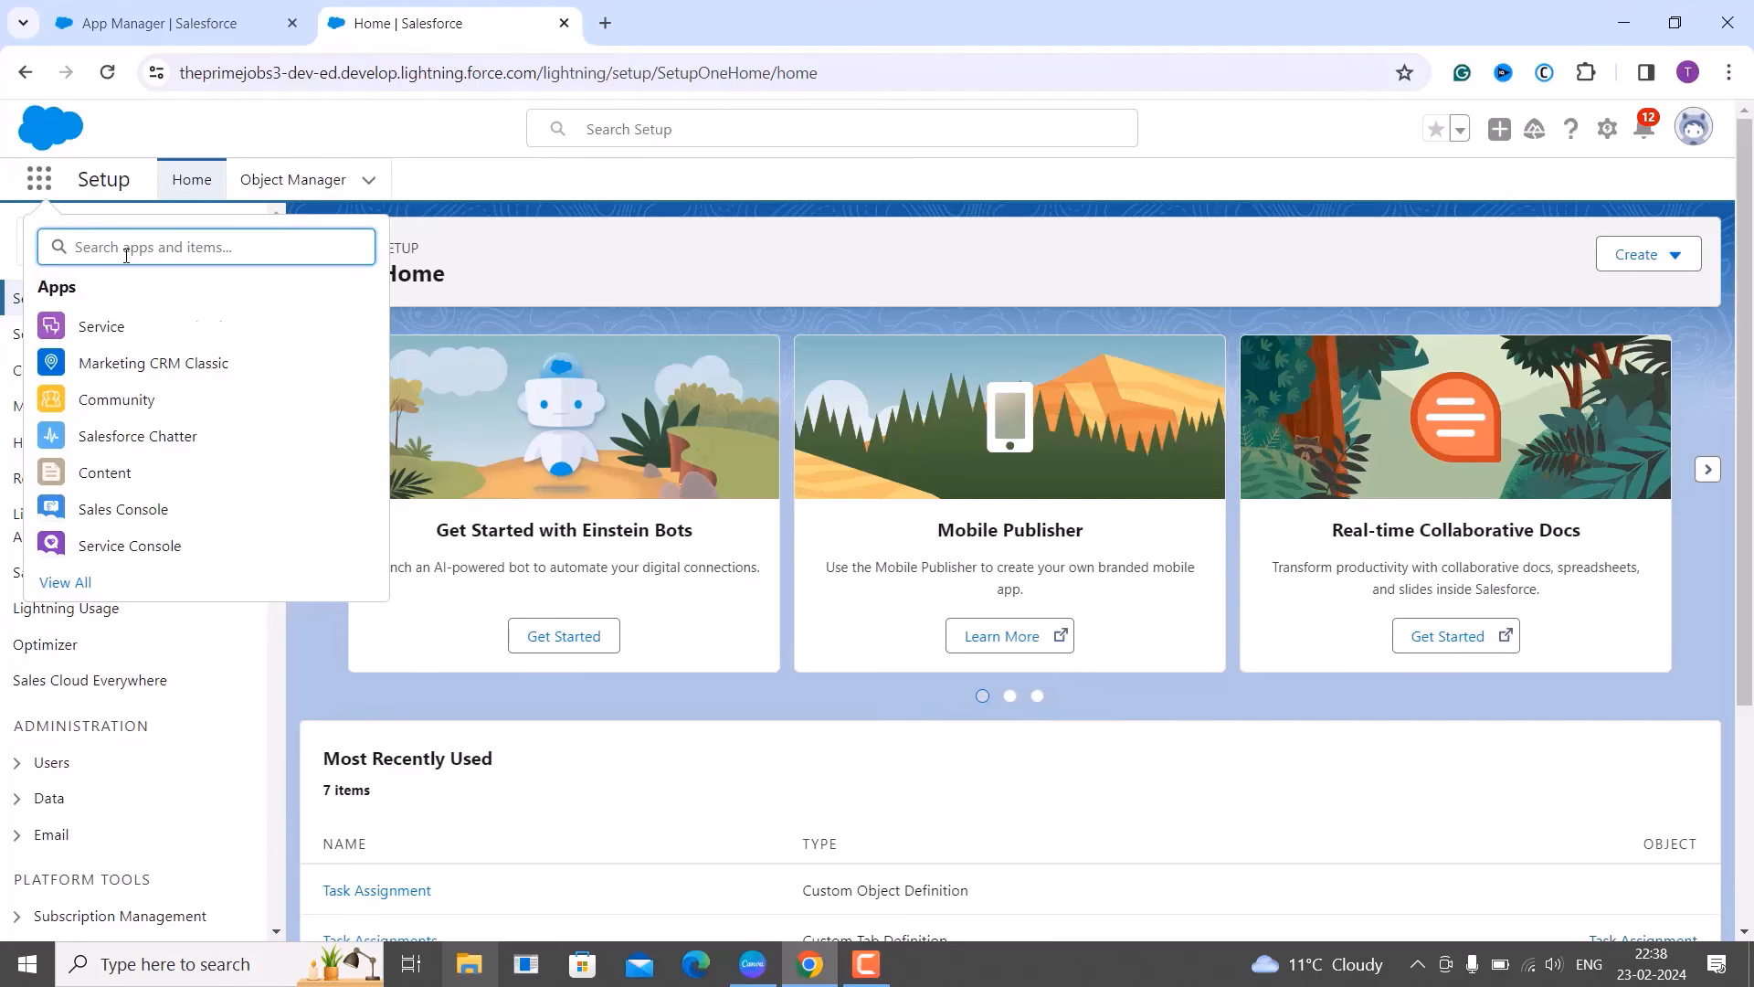
text(Task)
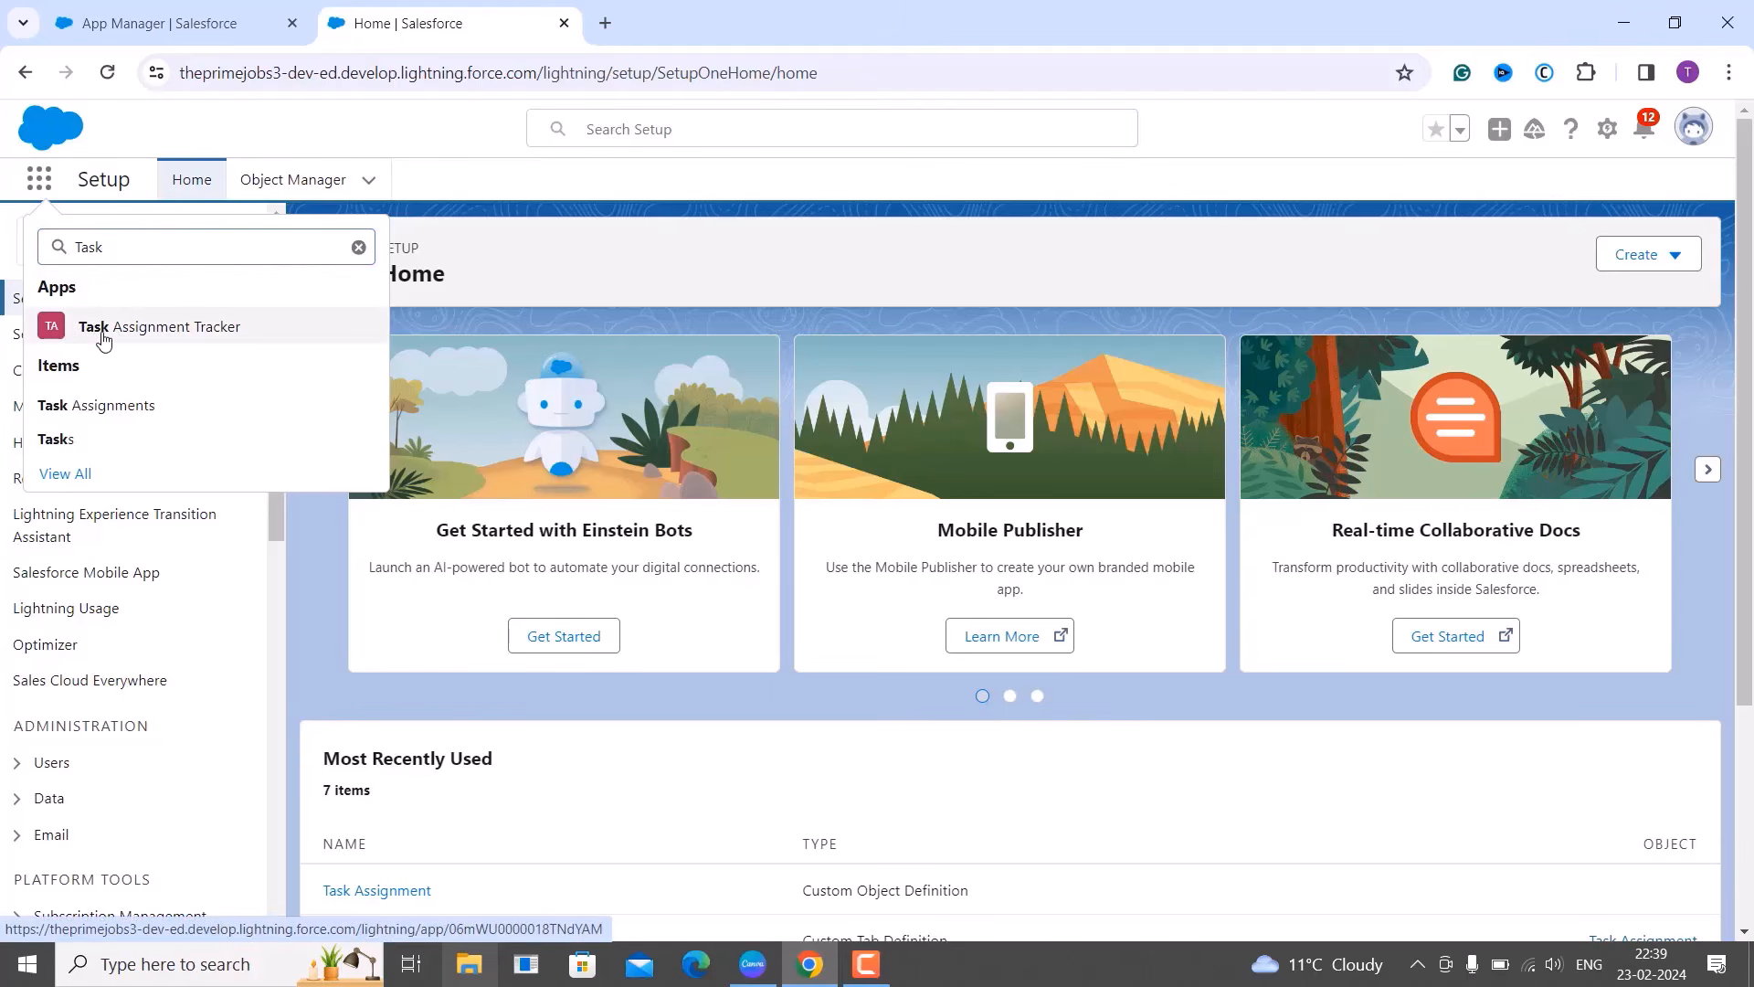
Launch the Task Assignment Tracker app and close the Guidance Center popup and side panel.
click(103, 338)
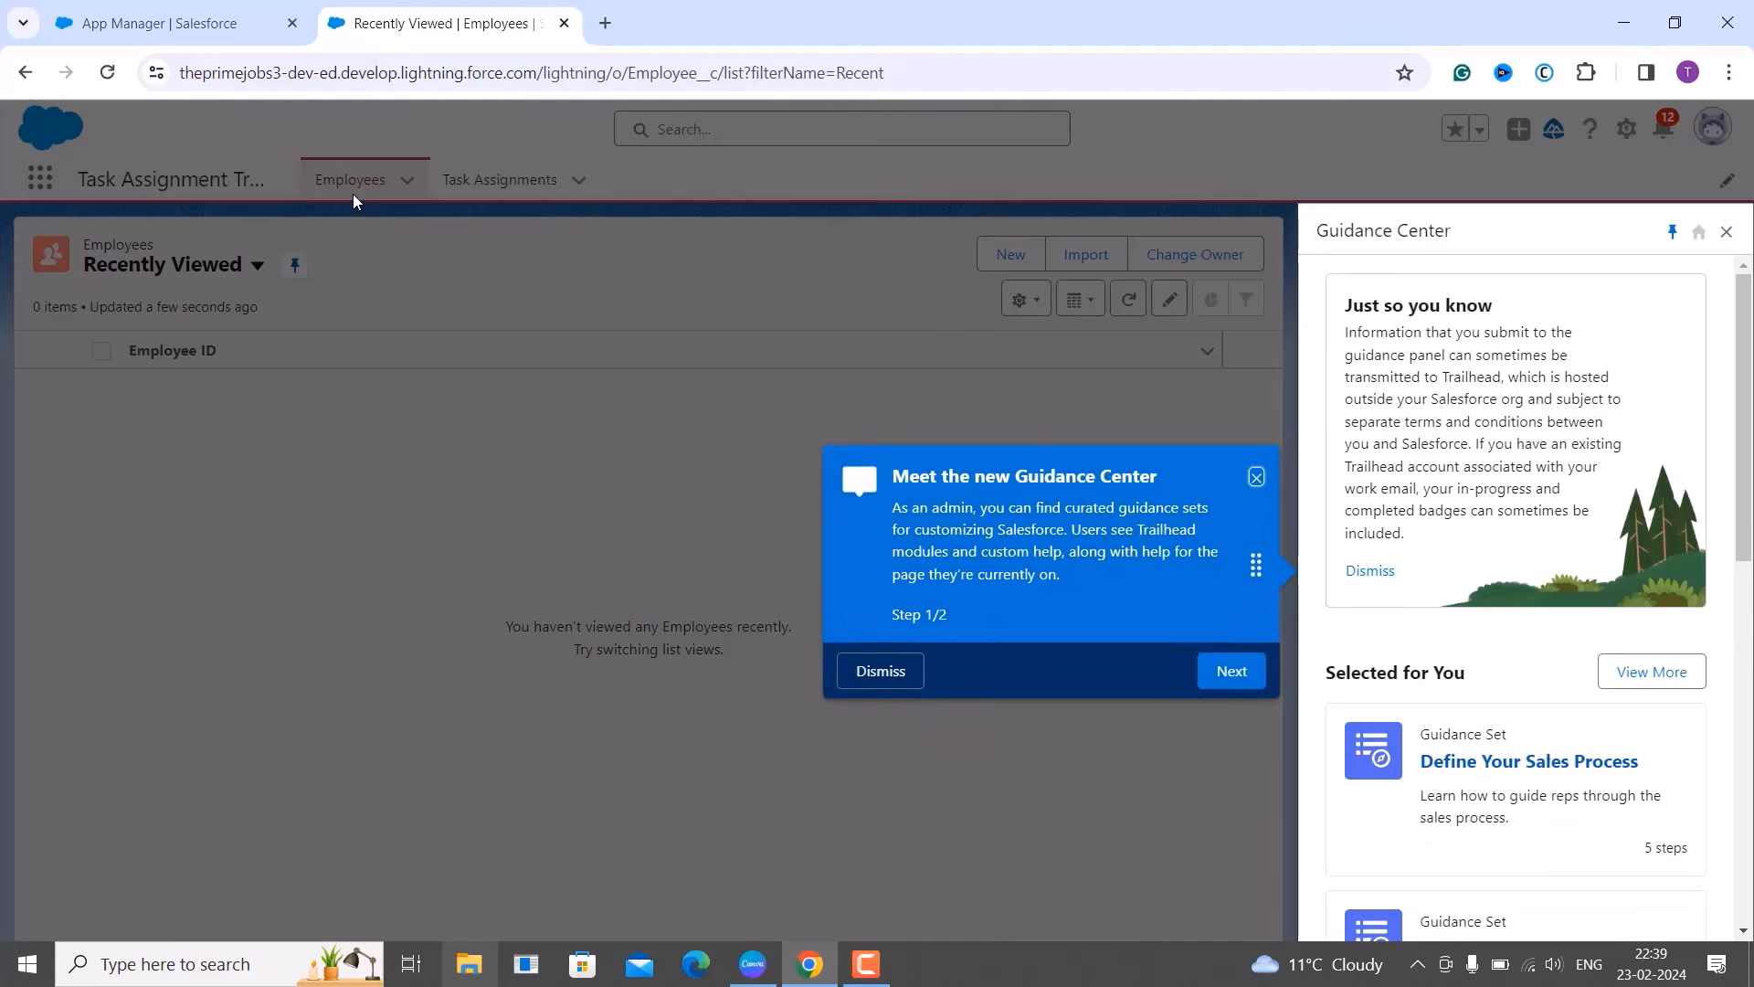
click(1250, 484)
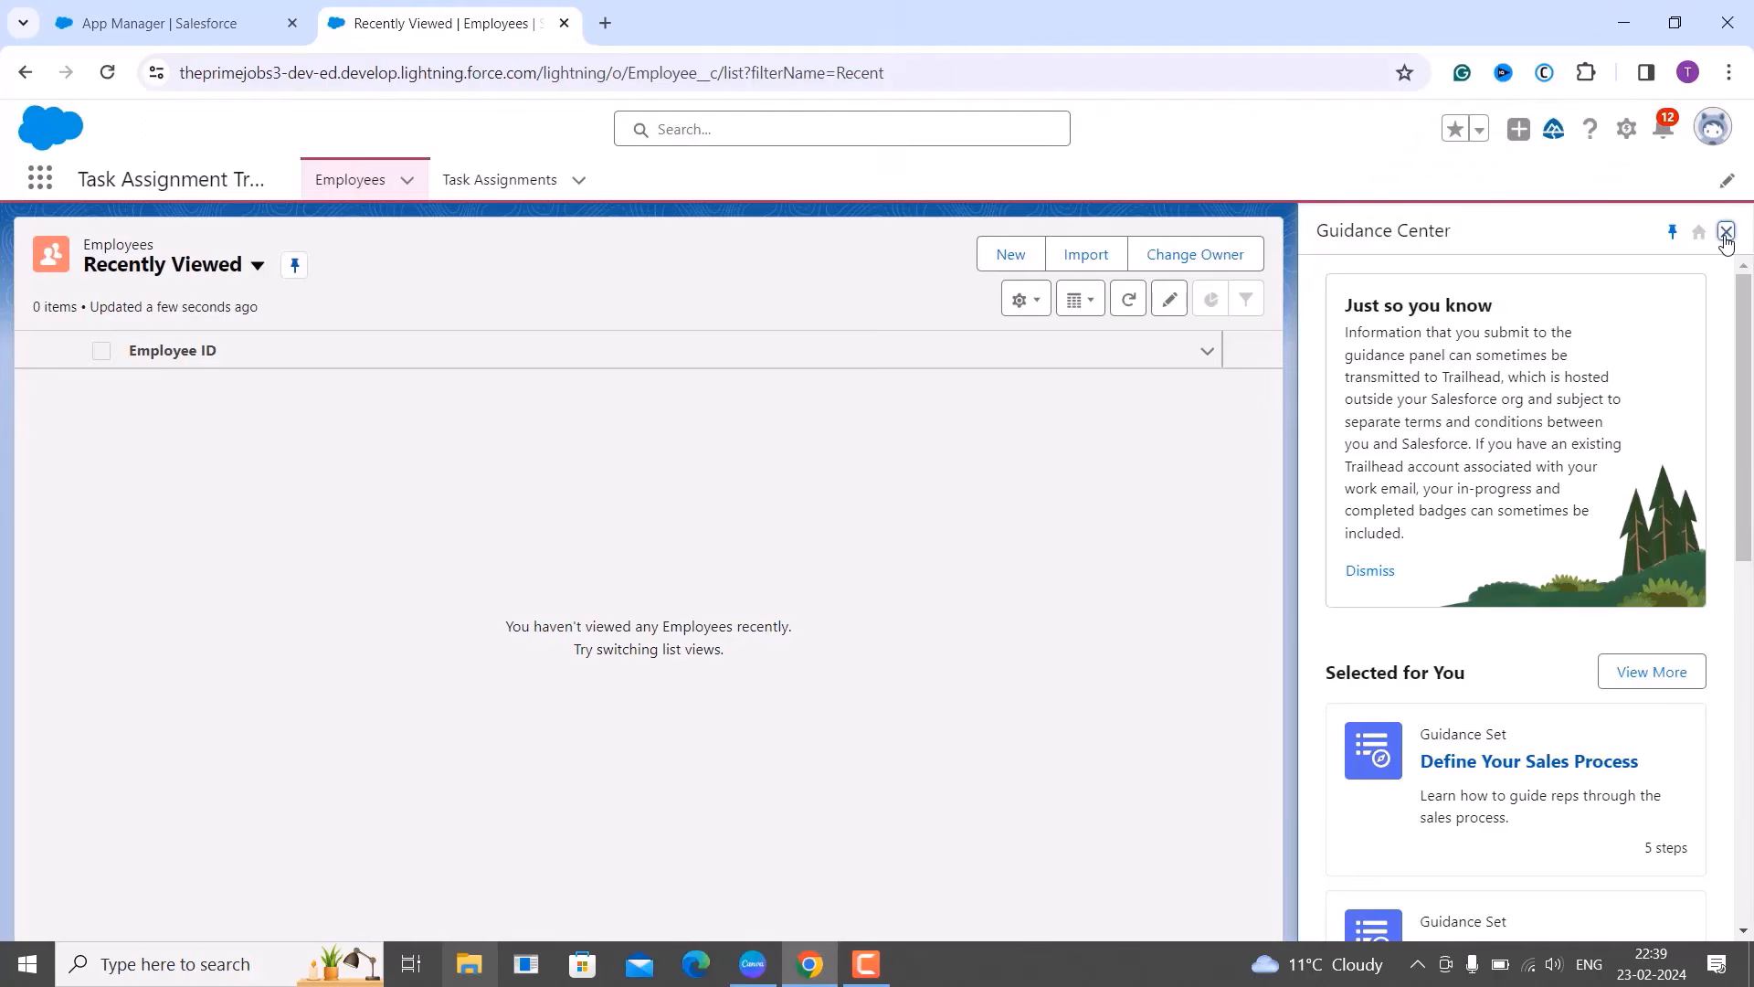
click(1726, 232)
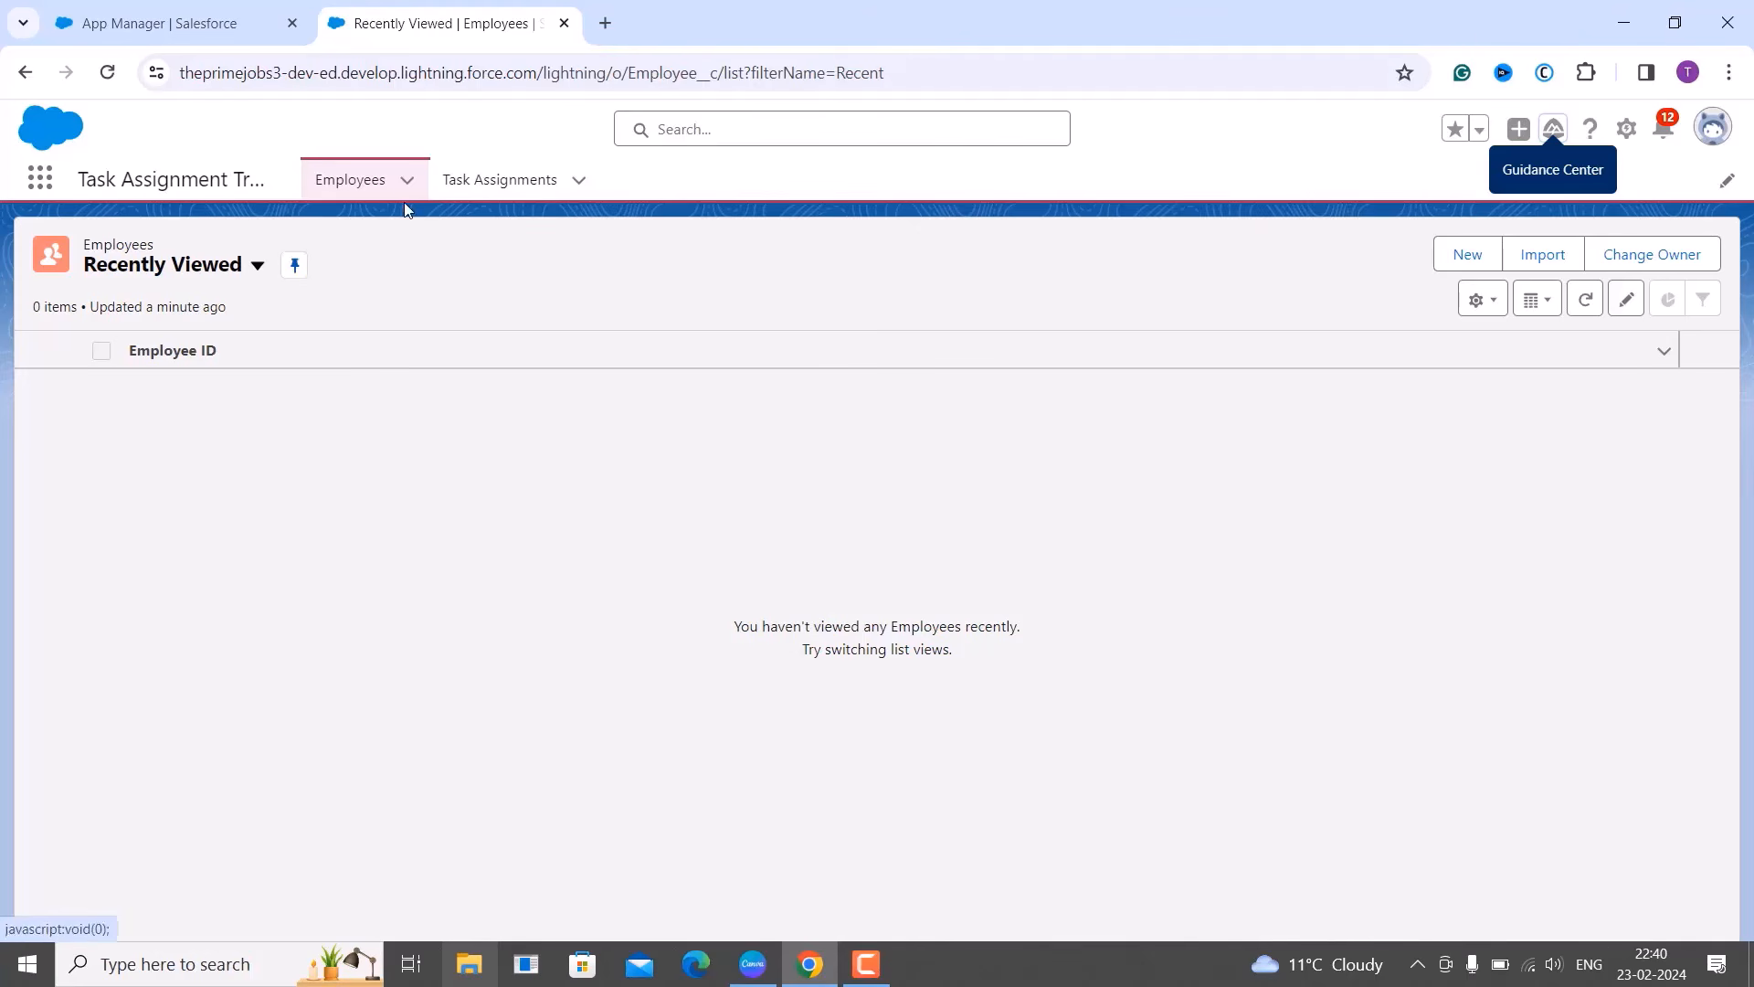
Open and cancel a New Employee form, then start a new record from the Task Assignments tab.
click(1469, 263)
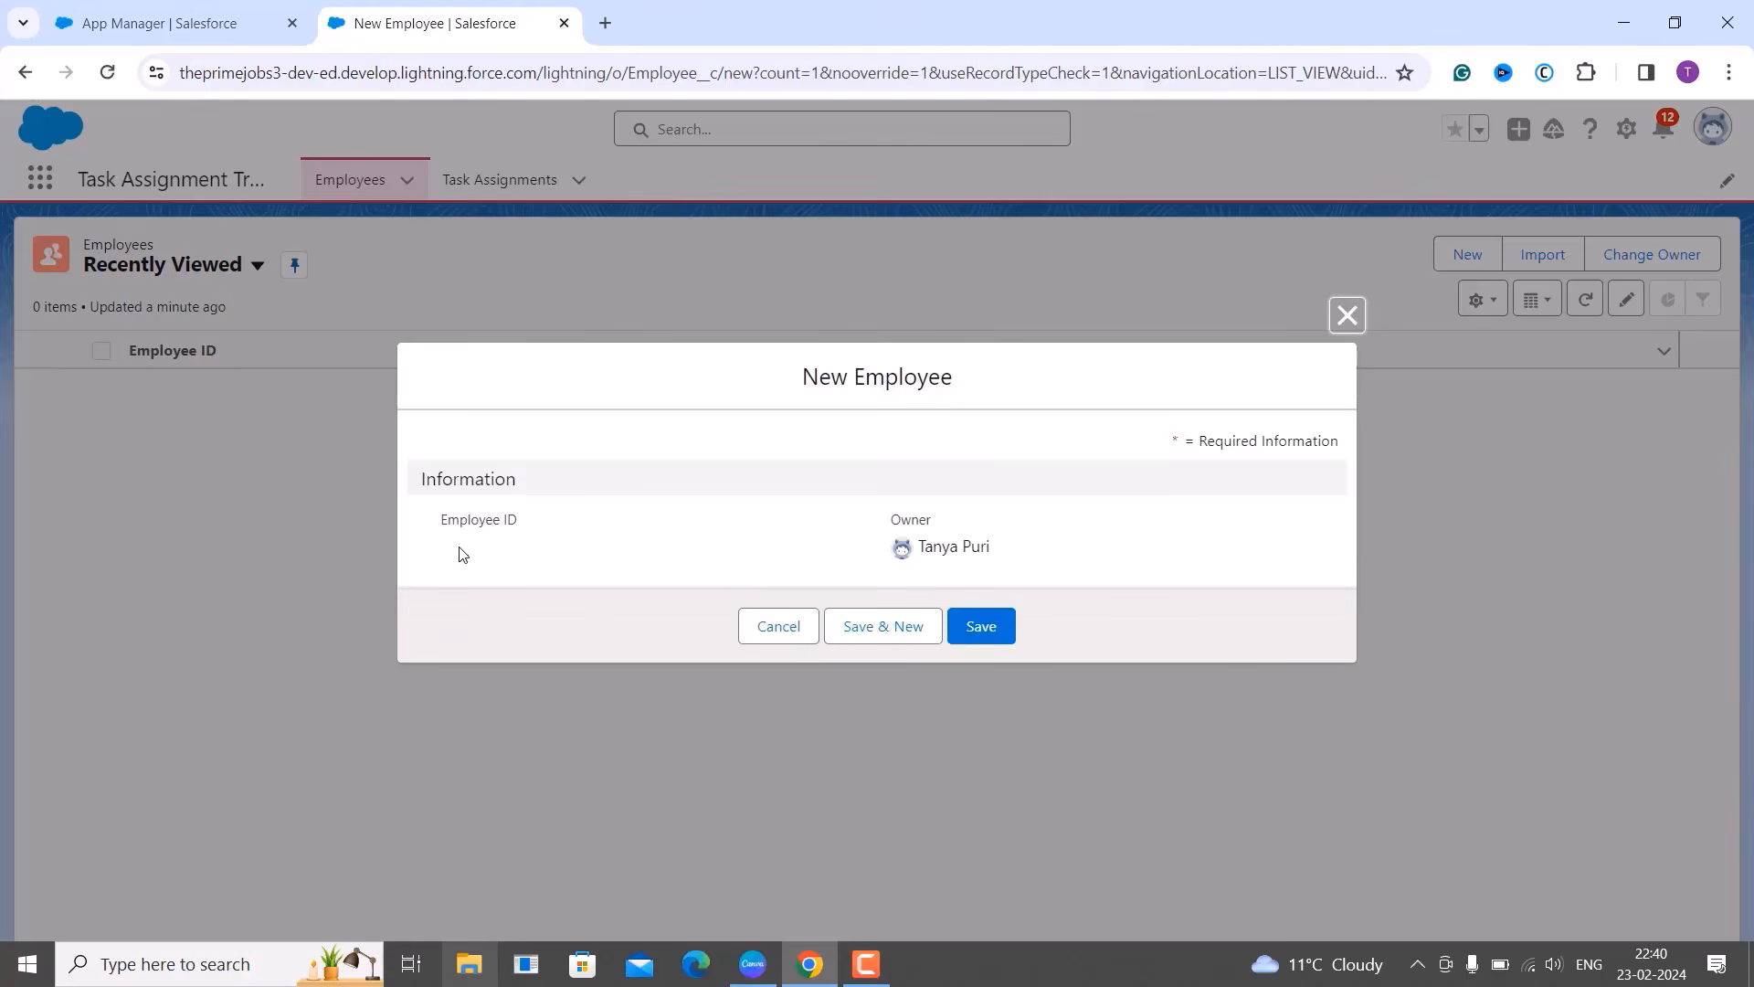
click(1345, 319)
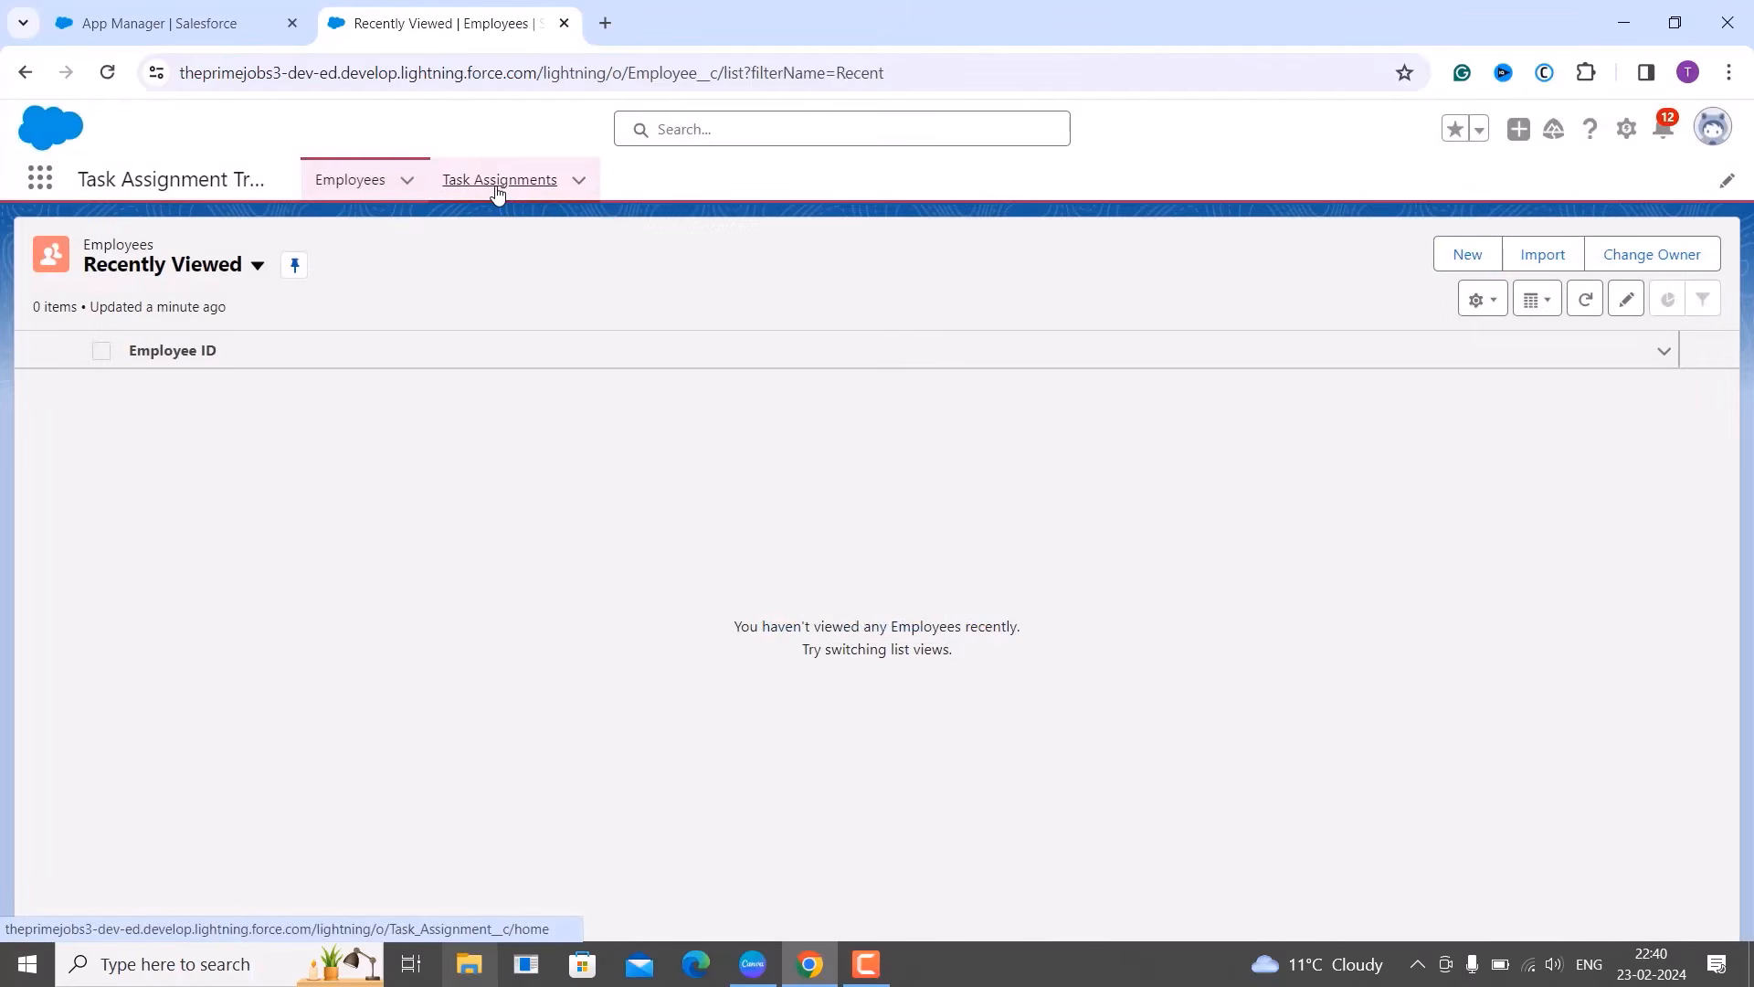
click(497, 188)
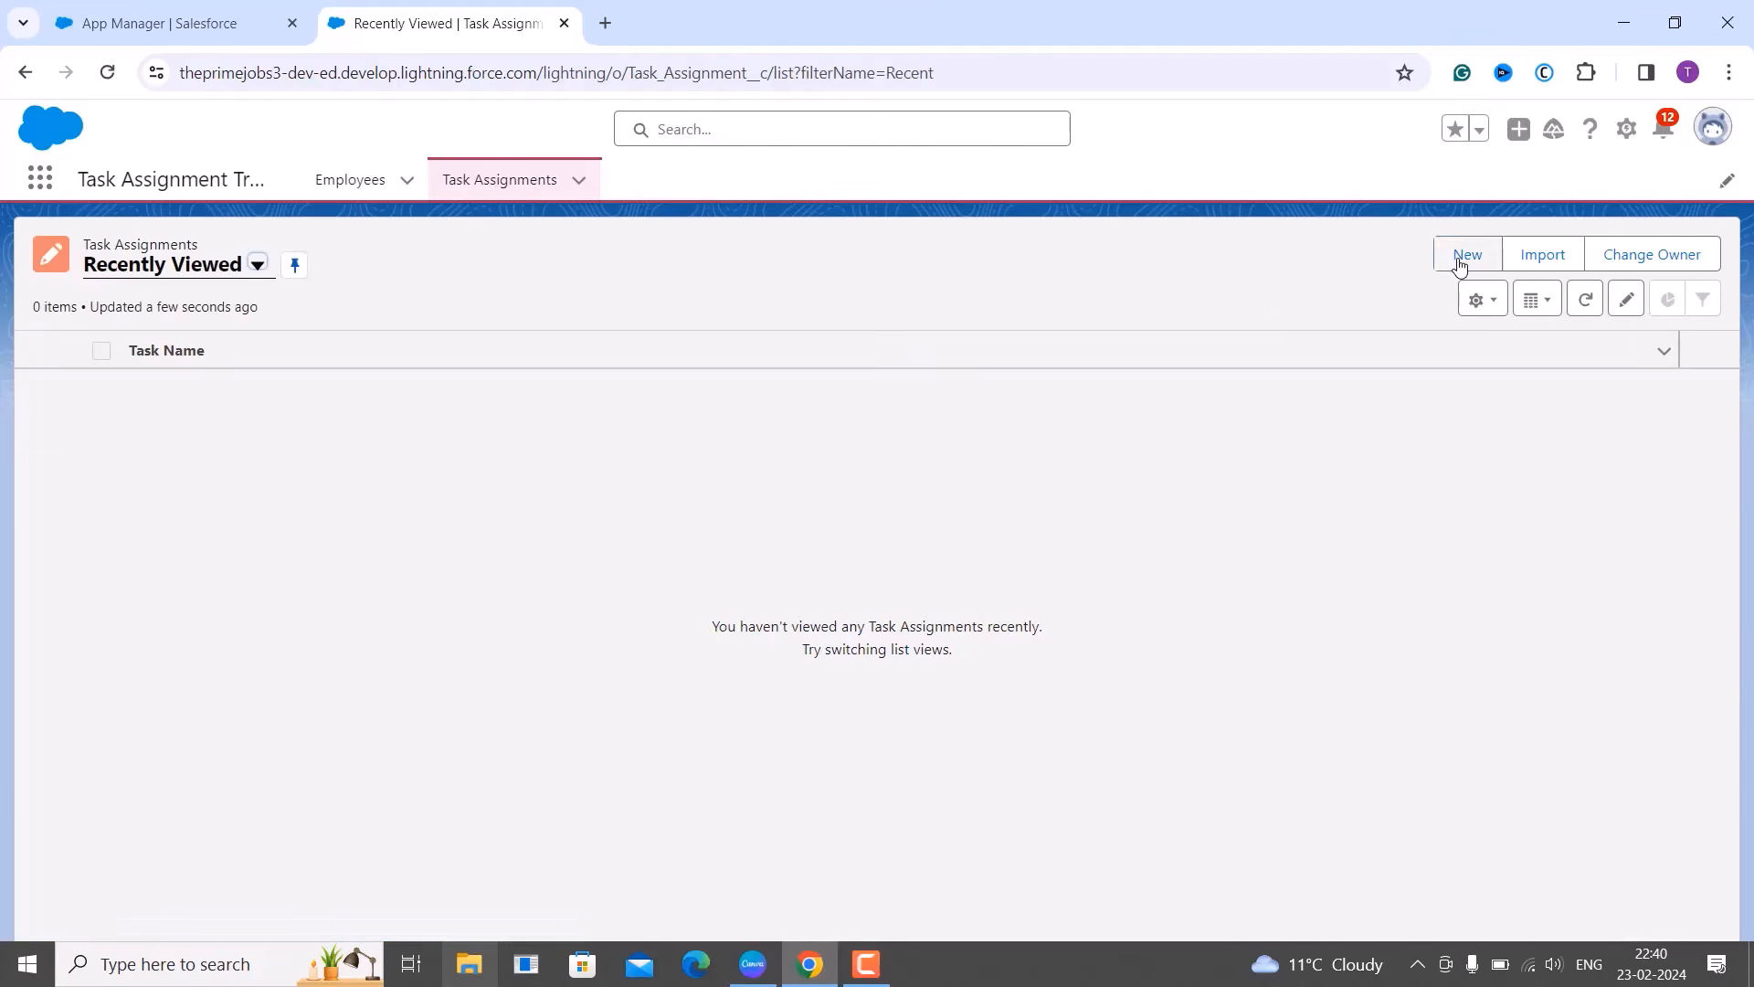
click(1459, 265)
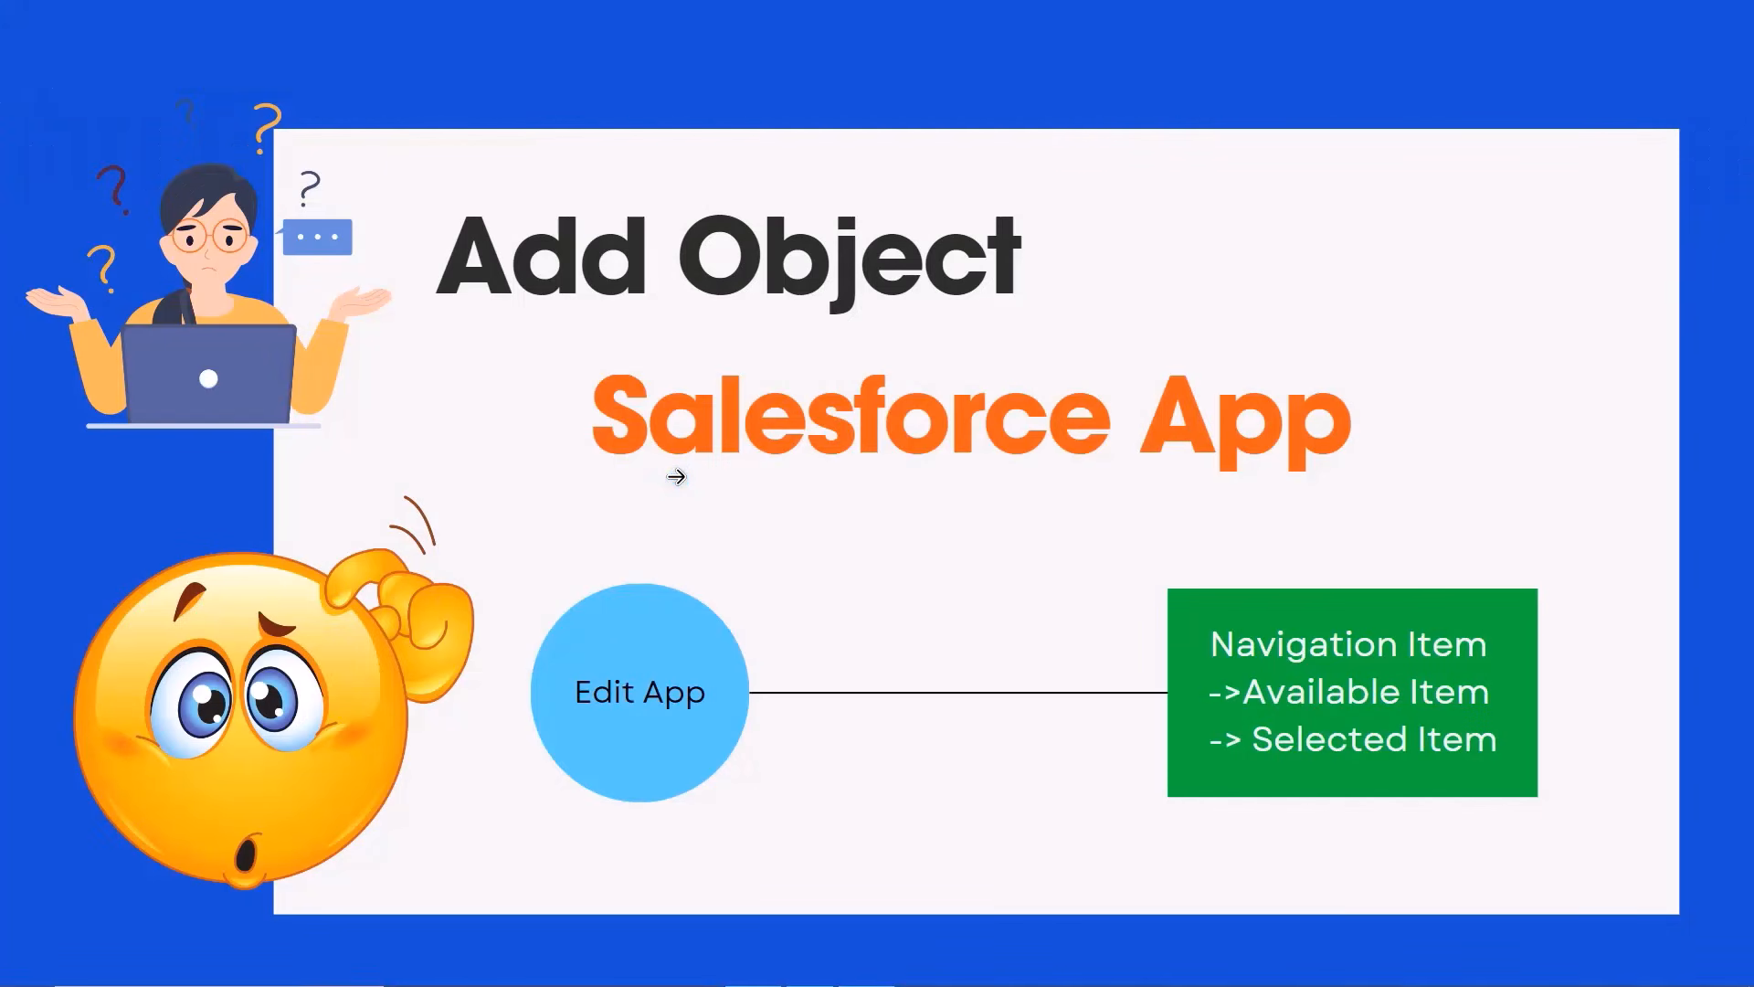
Advance the presentation to the 'Fields & Its Types' slide.
click(817, 489)
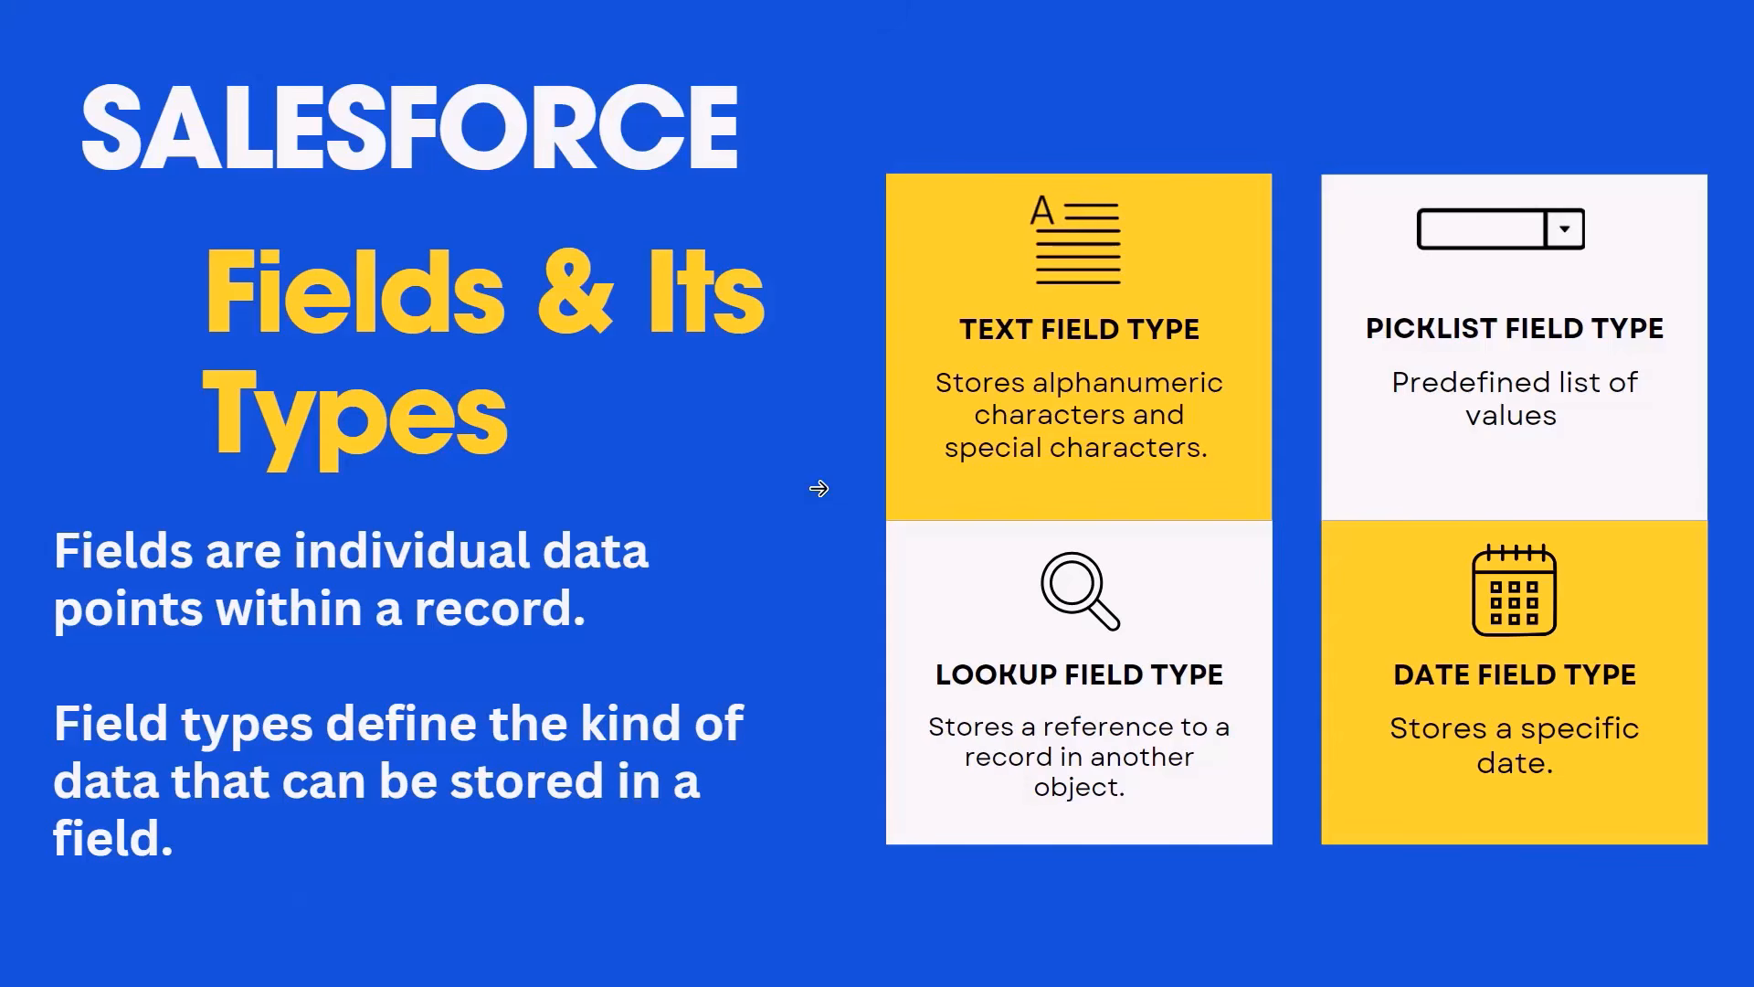
click(522, 393)
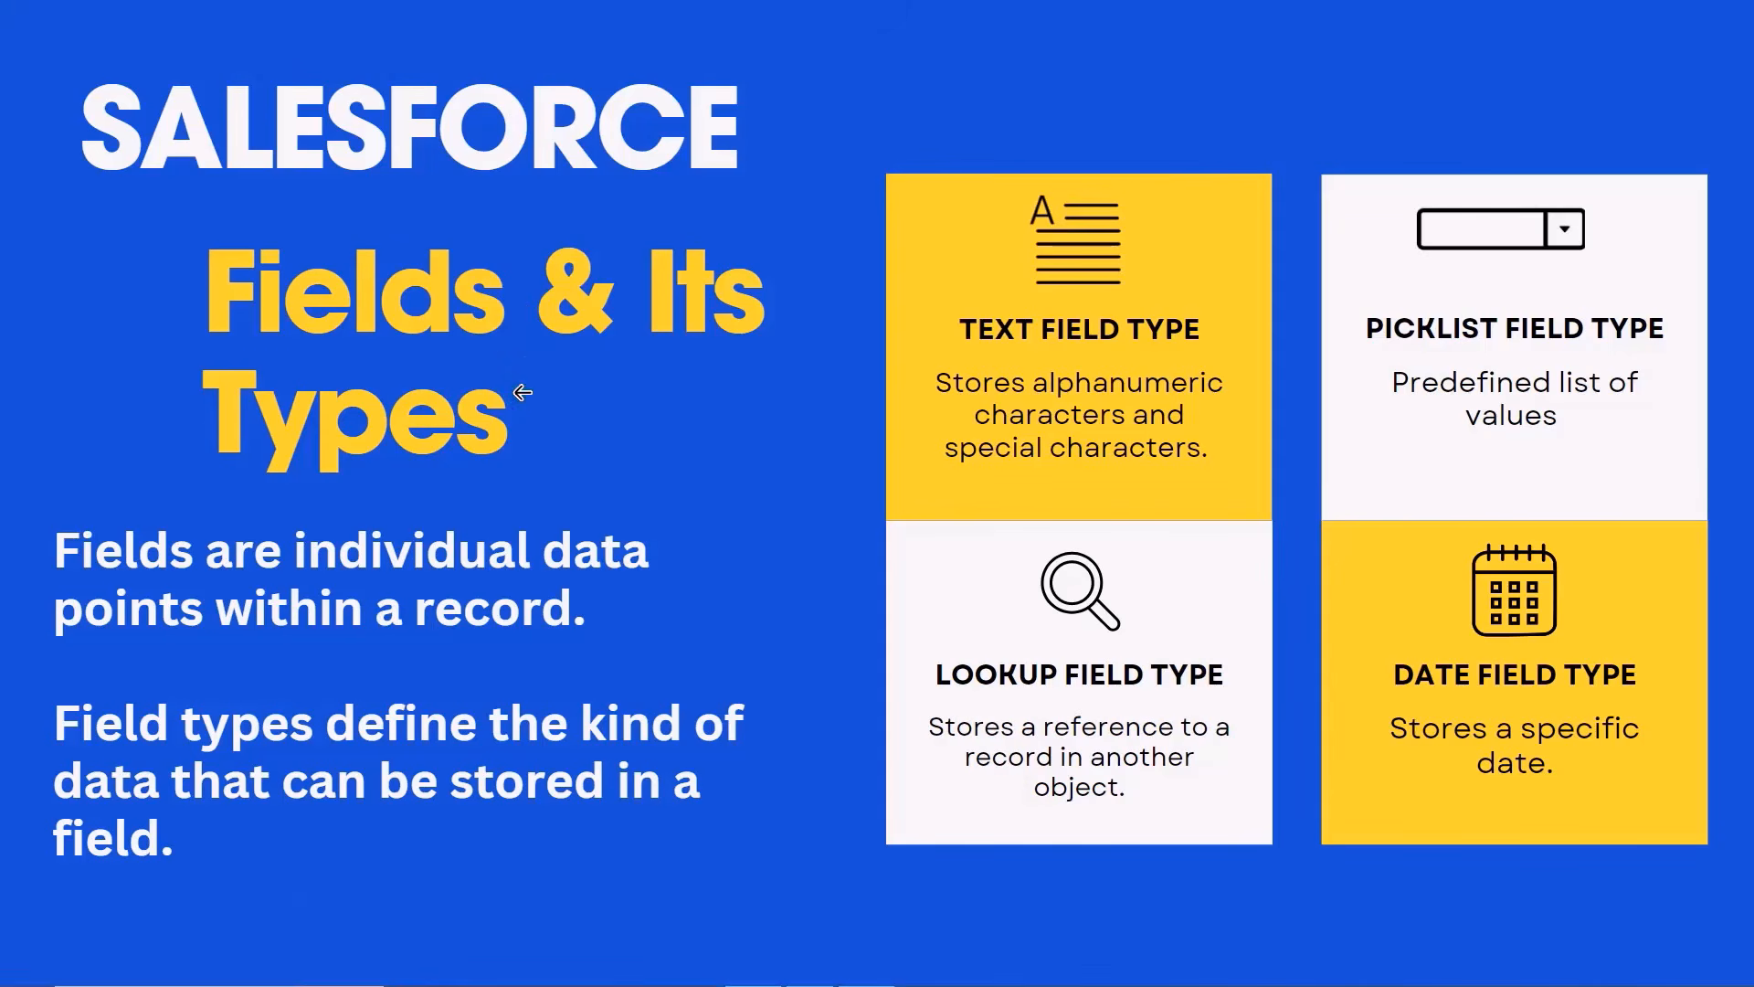
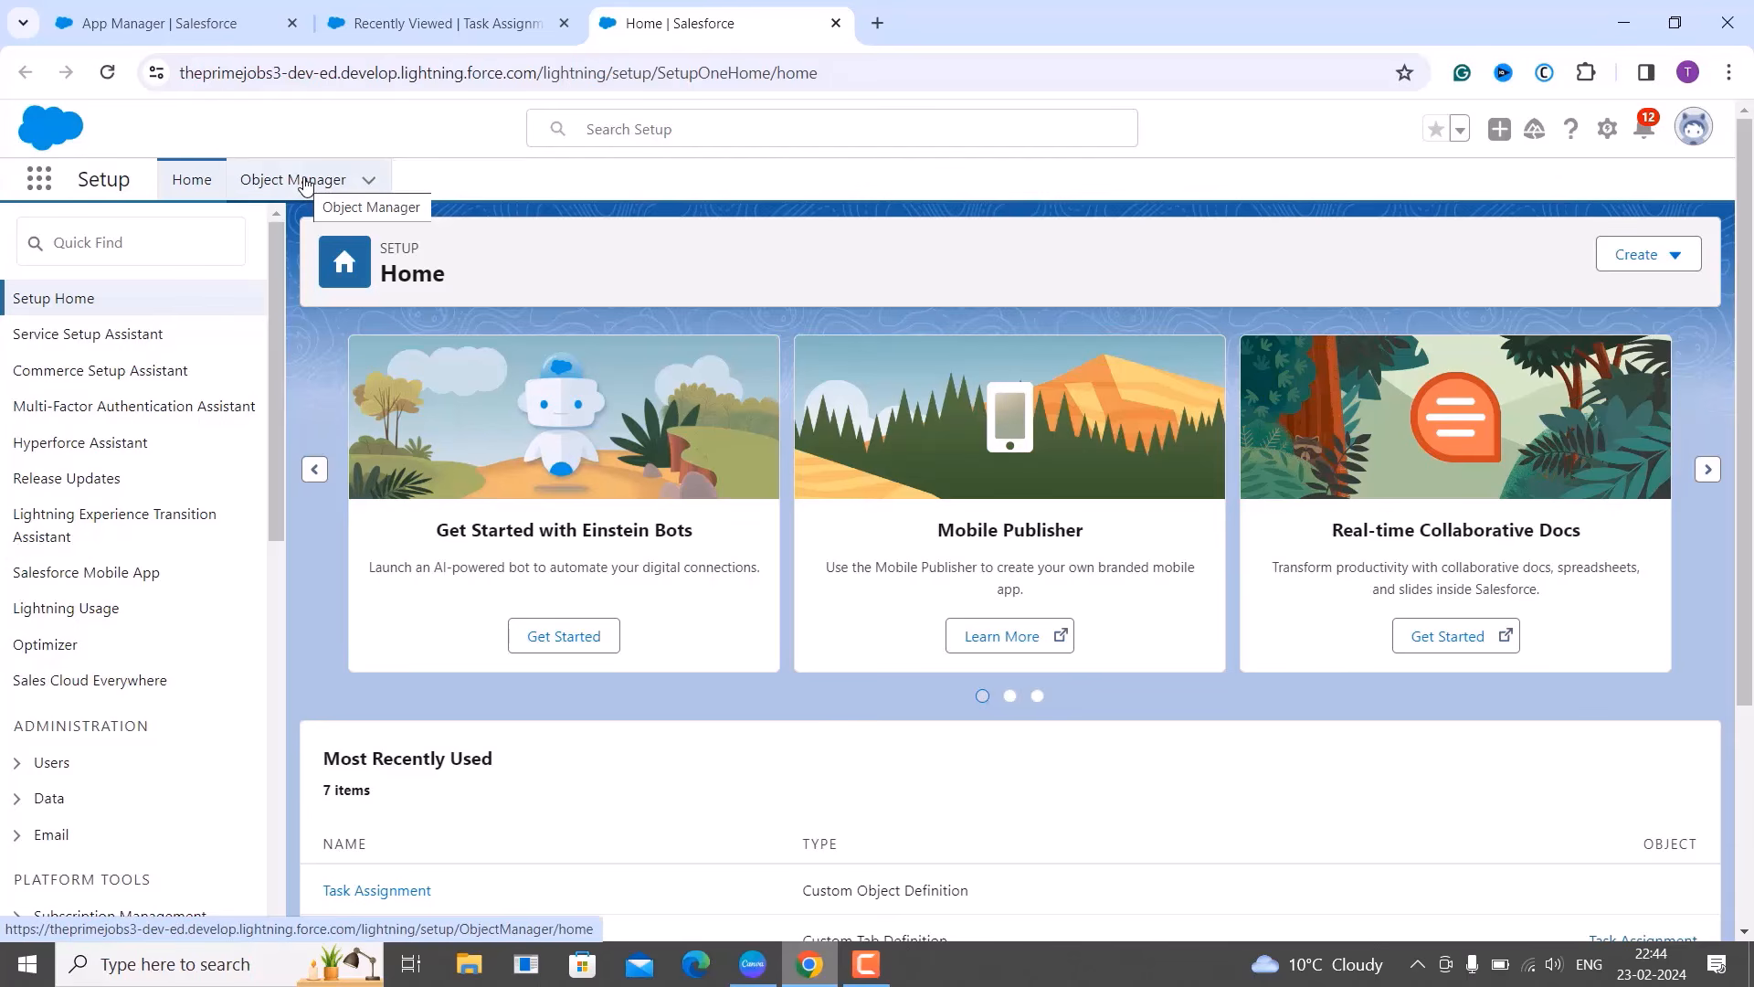
Filter the Object Manager list with 'emplo' so only the Employee object remains.
click(306, 182)
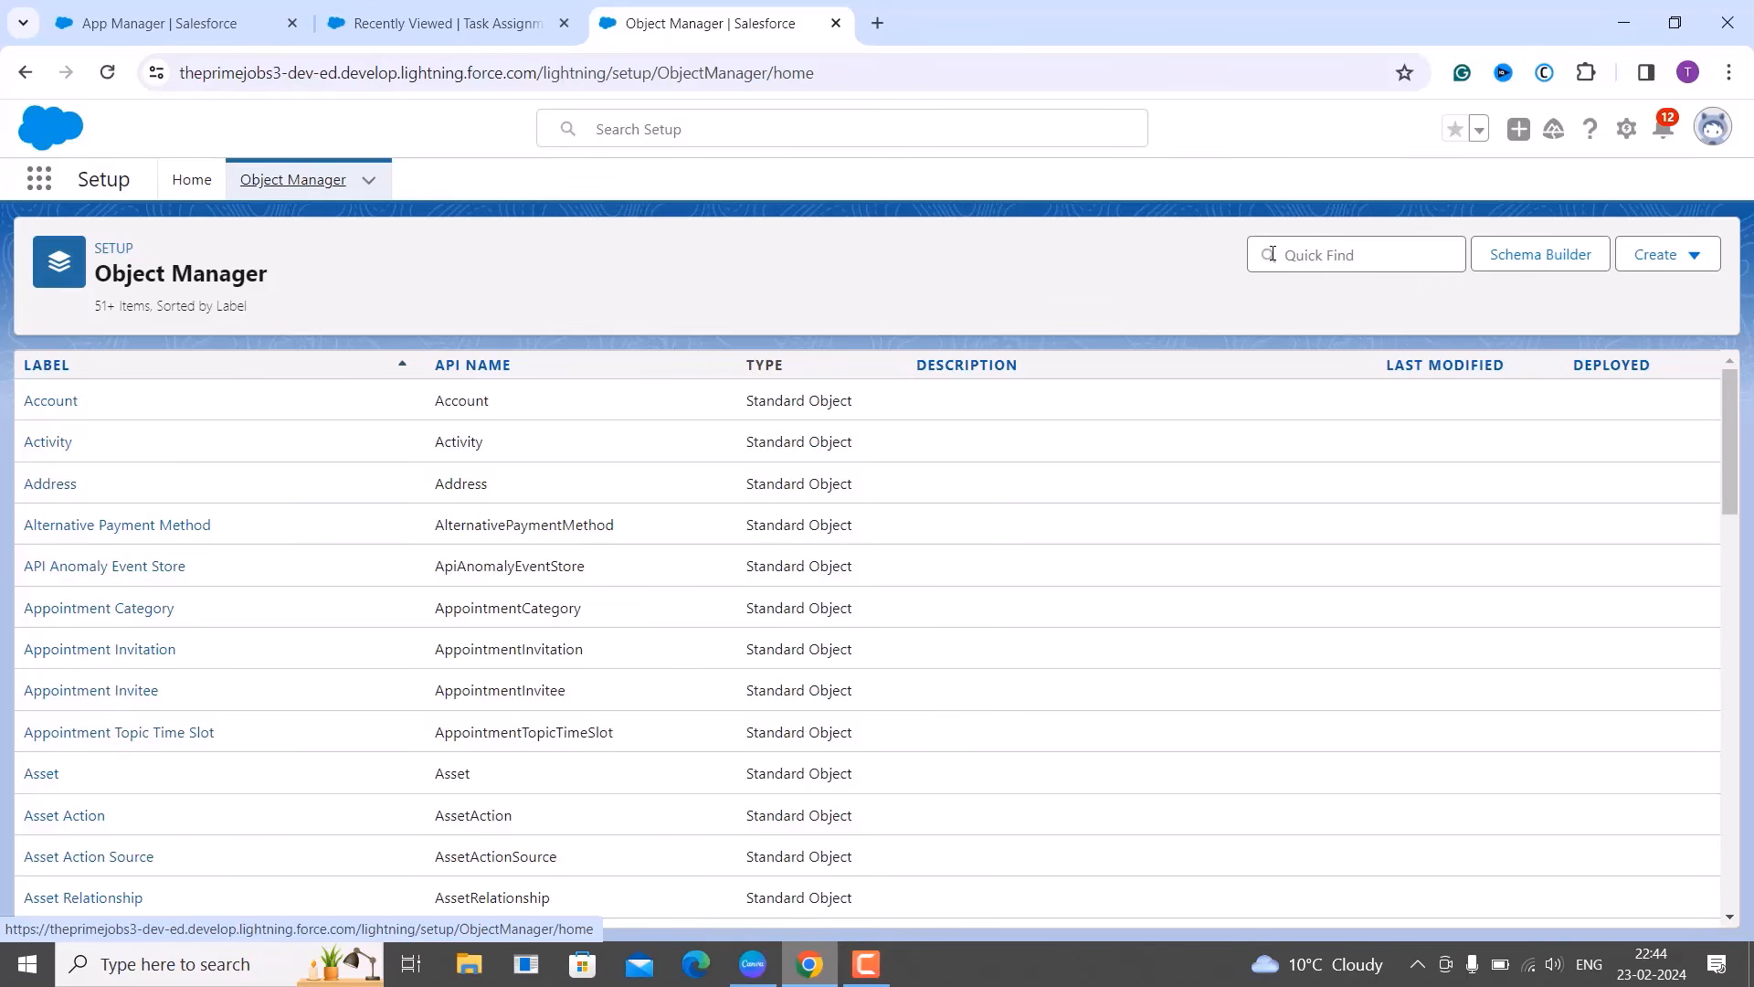
click(1313, 265)
text(emplo)
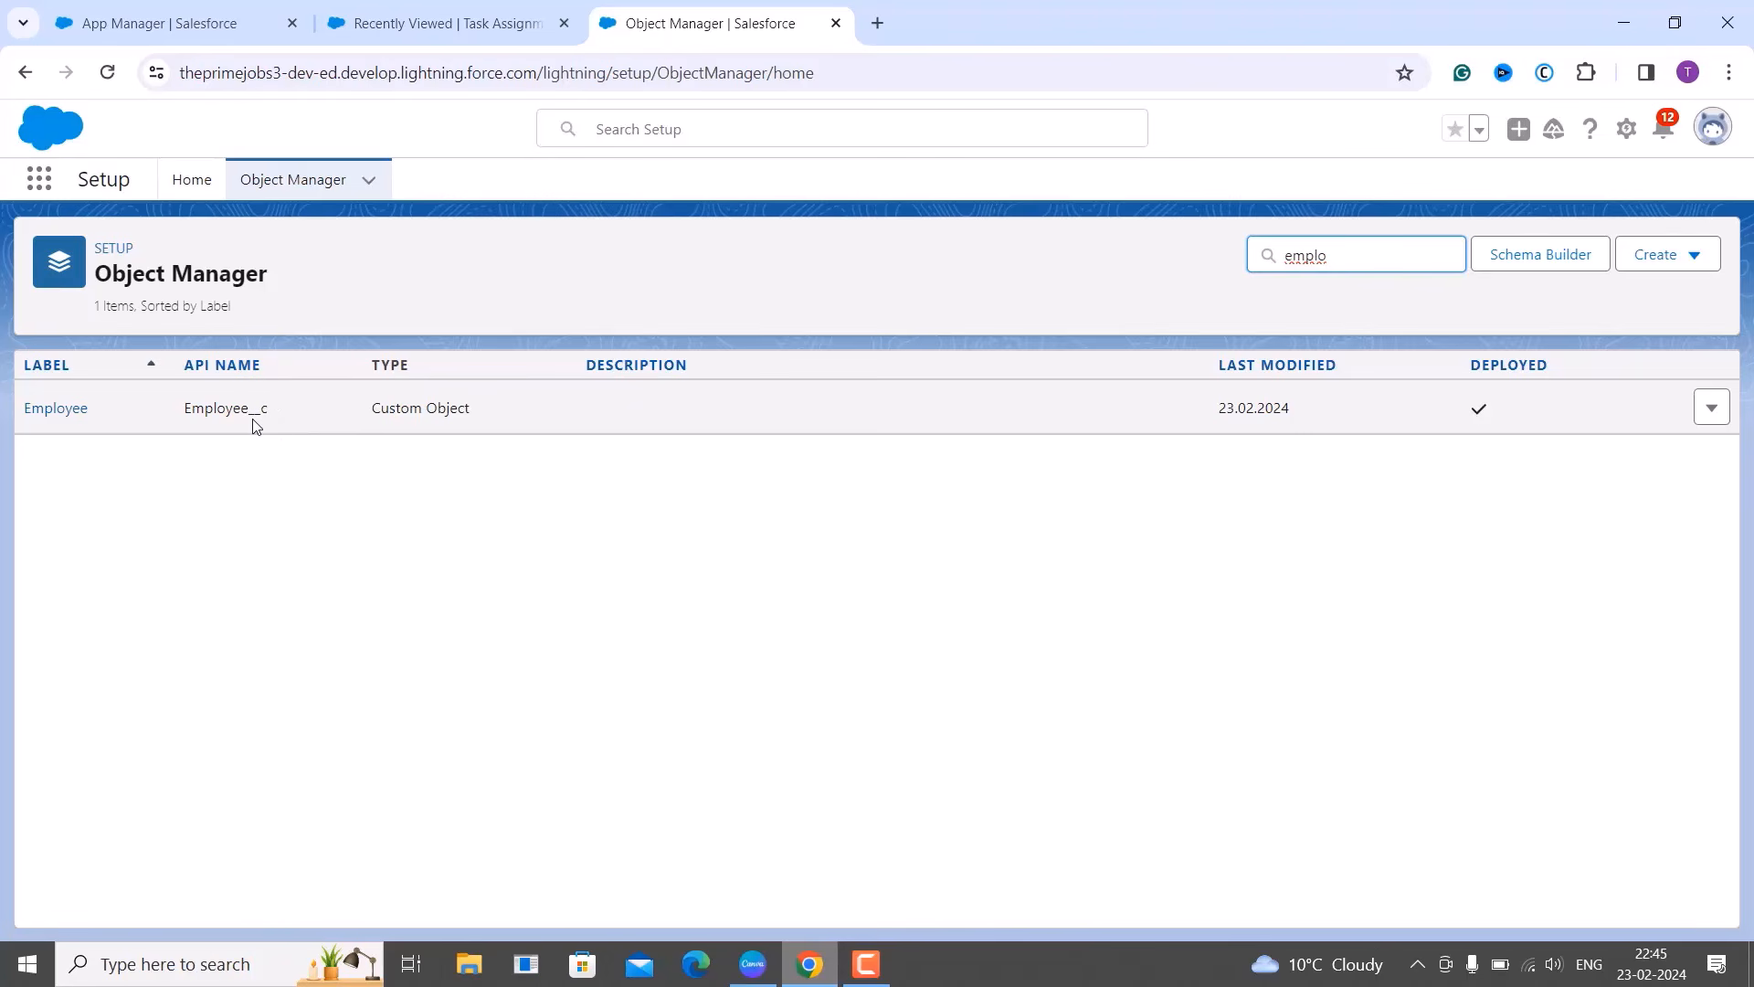
Open the Employee object's Fields & Relationships page.
click(64, 423)
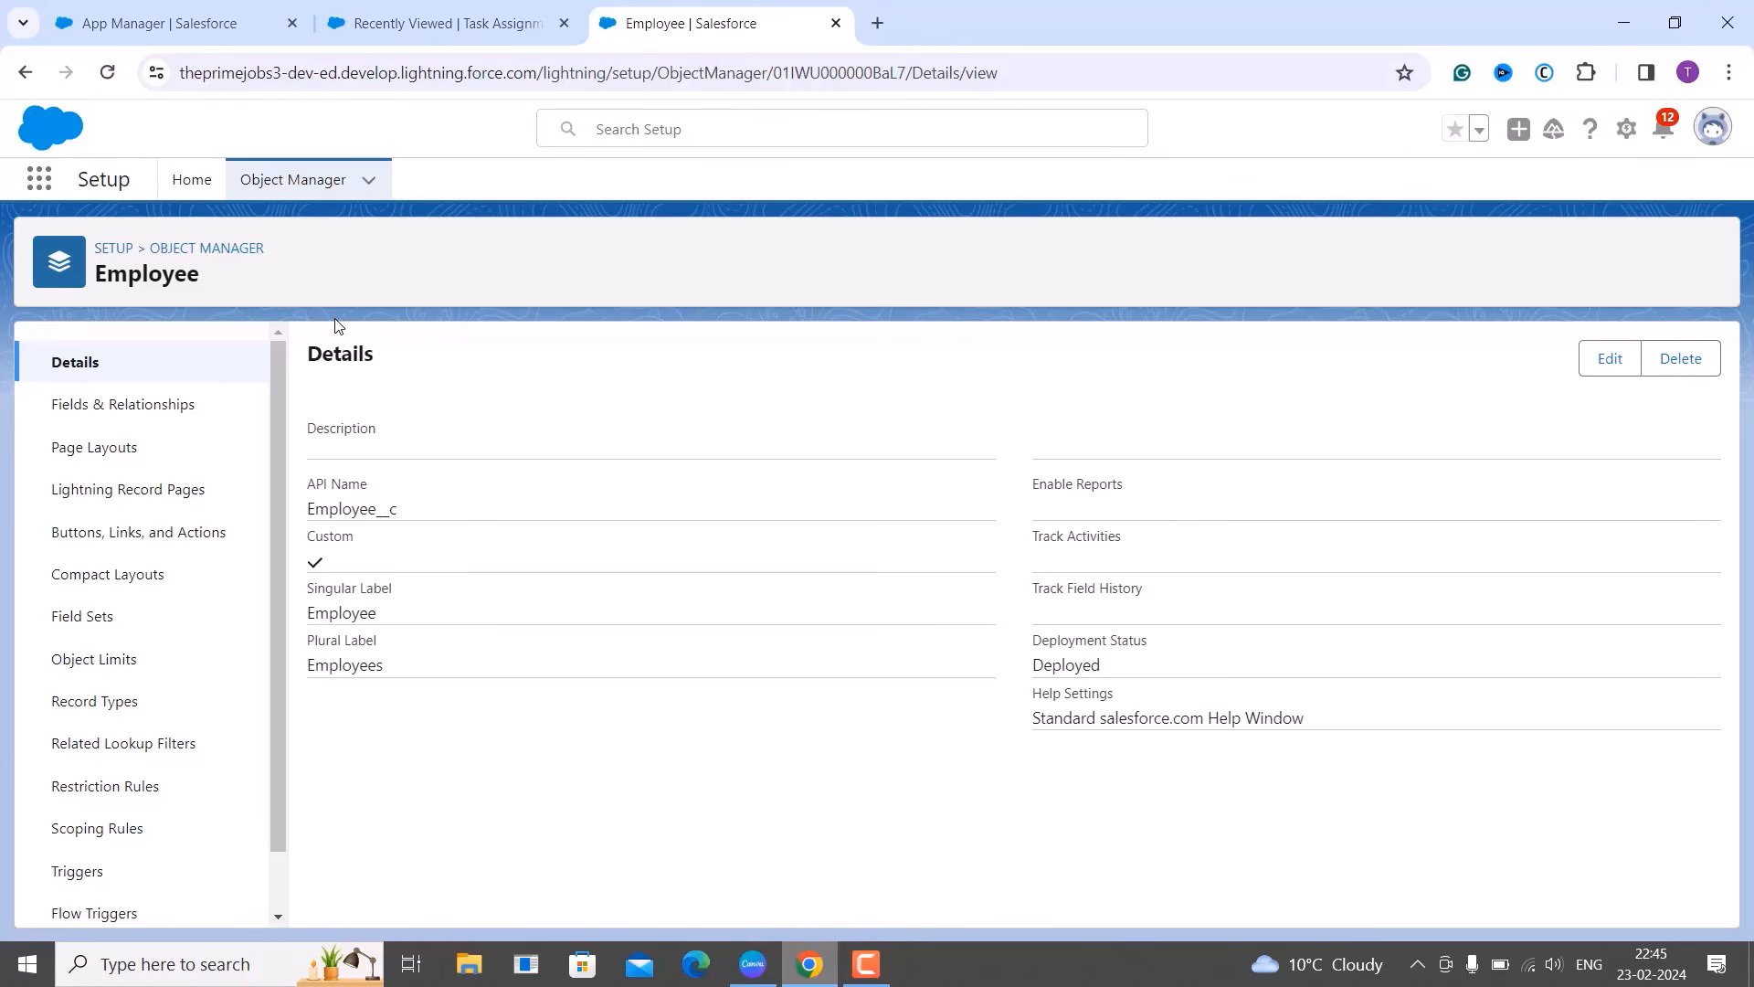
click(139, 415)
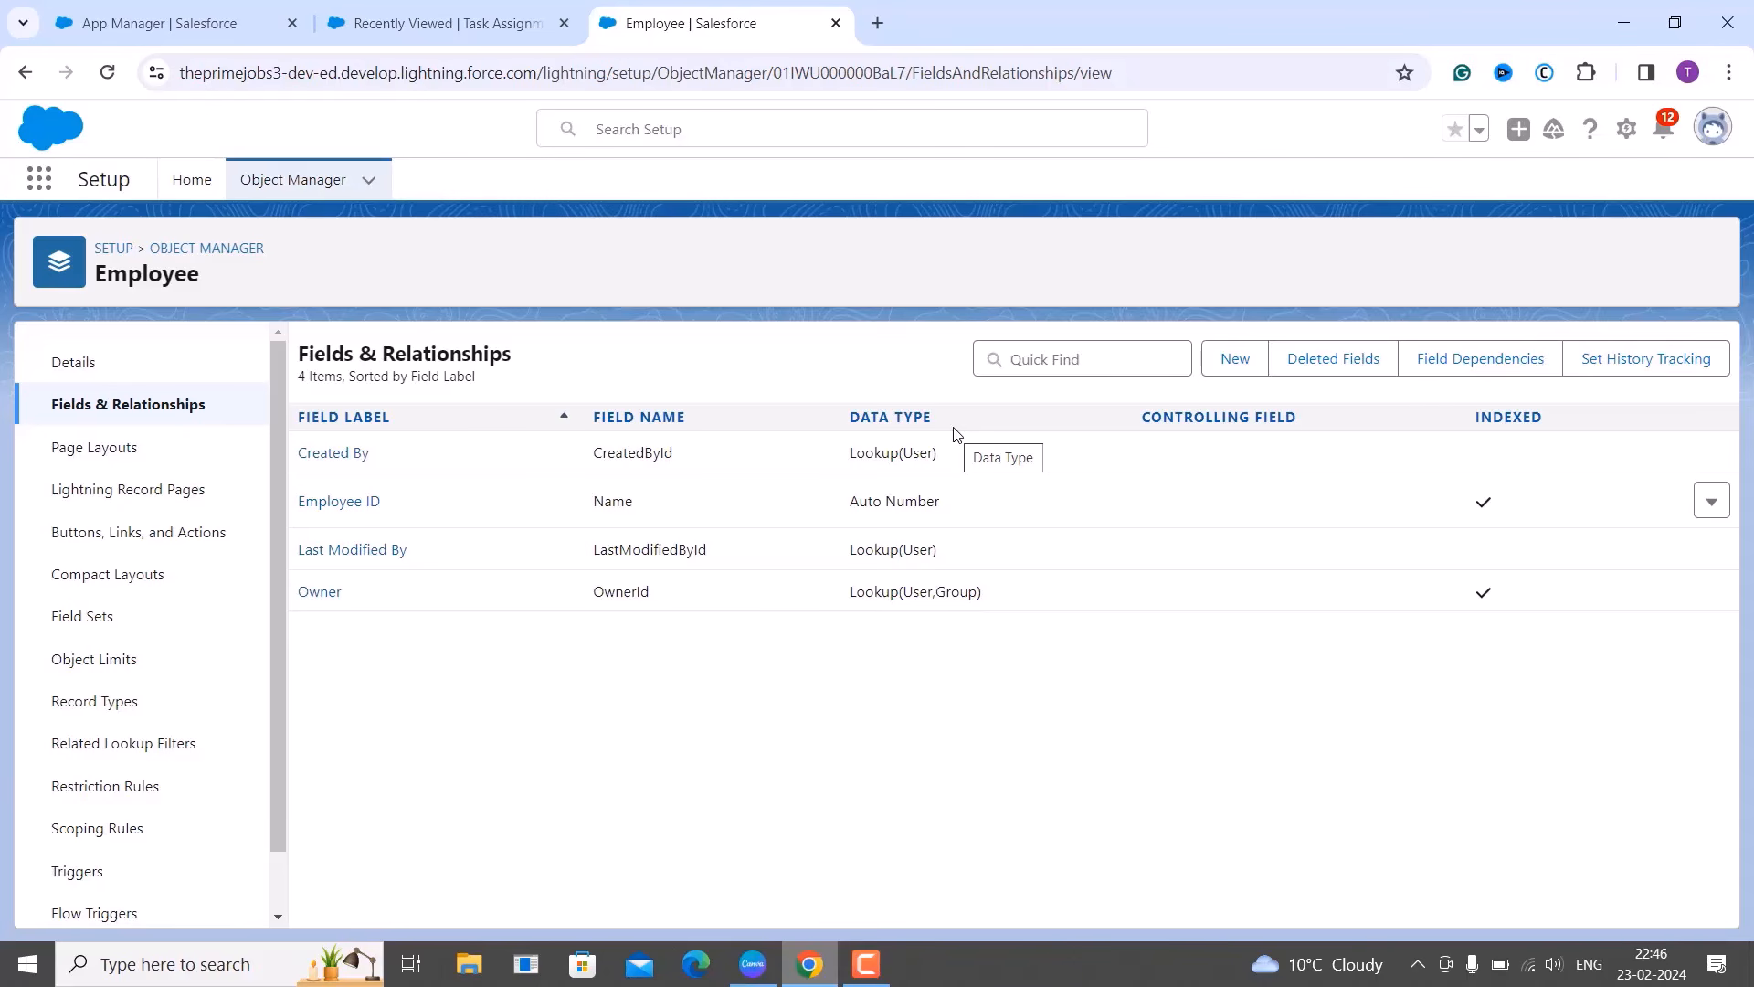
Start a new Employee custom field with Text as its data type.
click(1235, 360)
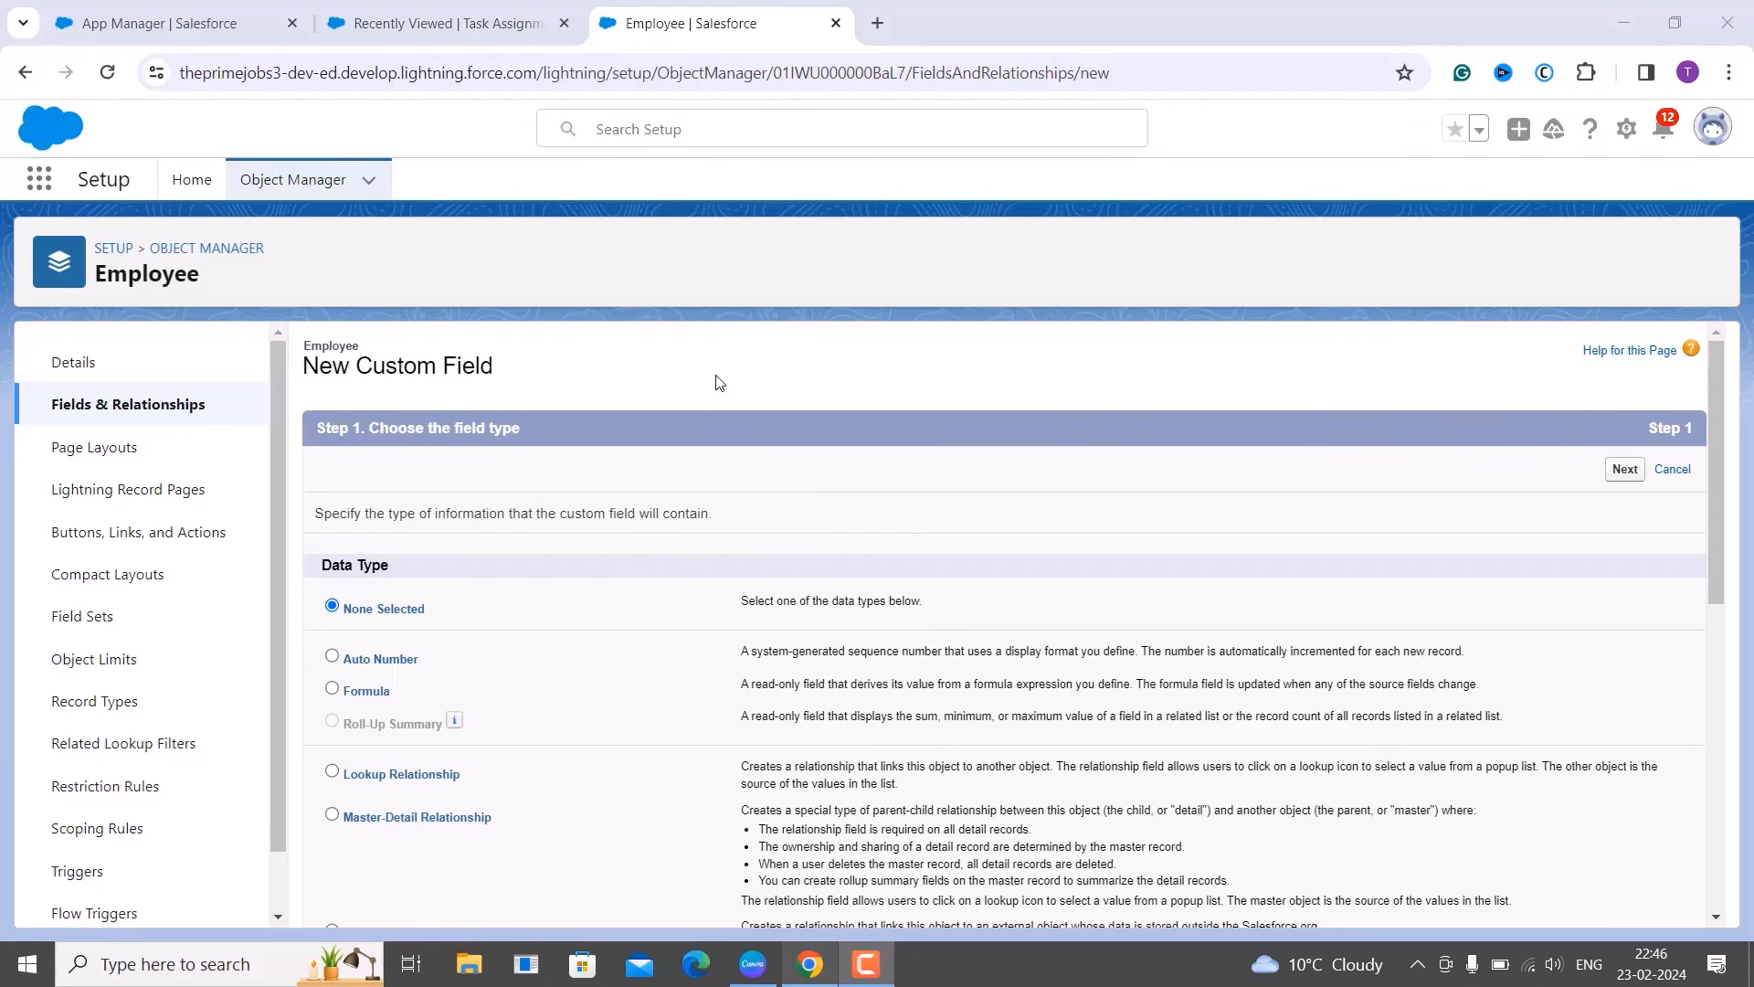
scroll(698, 558, down, 3)
scroll(698, 565, up, 2)
scroll(698, 564, down, 6)
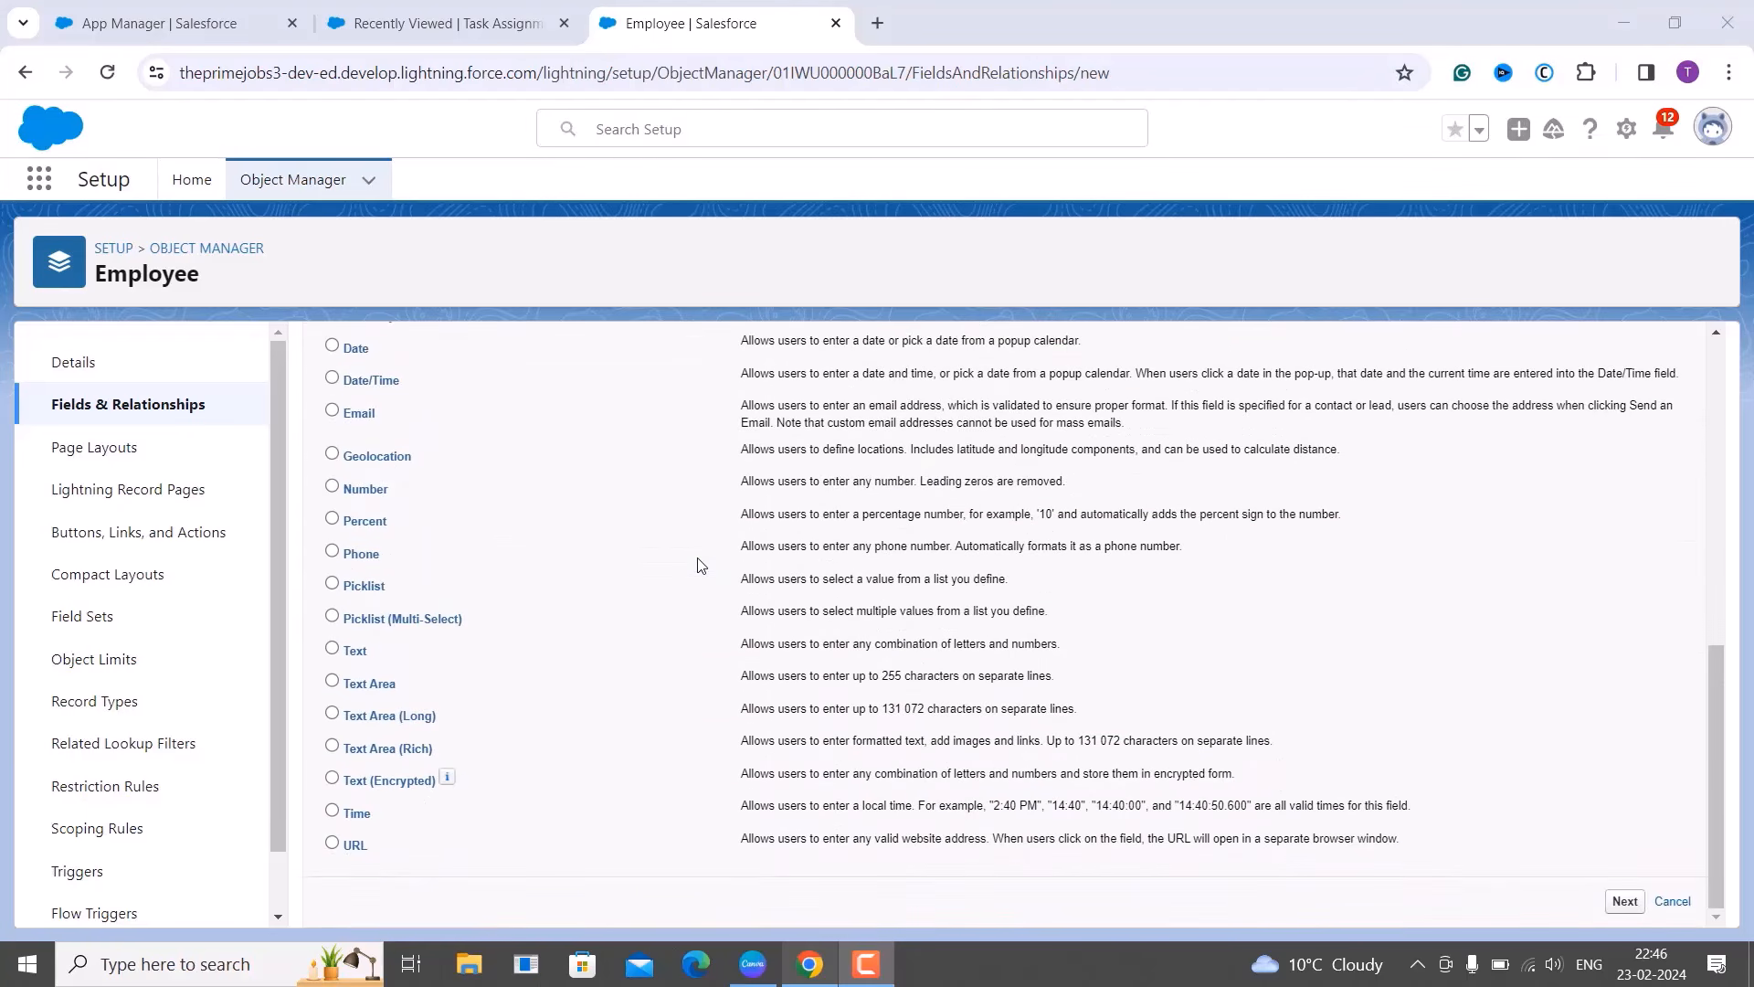
click(334, 650)
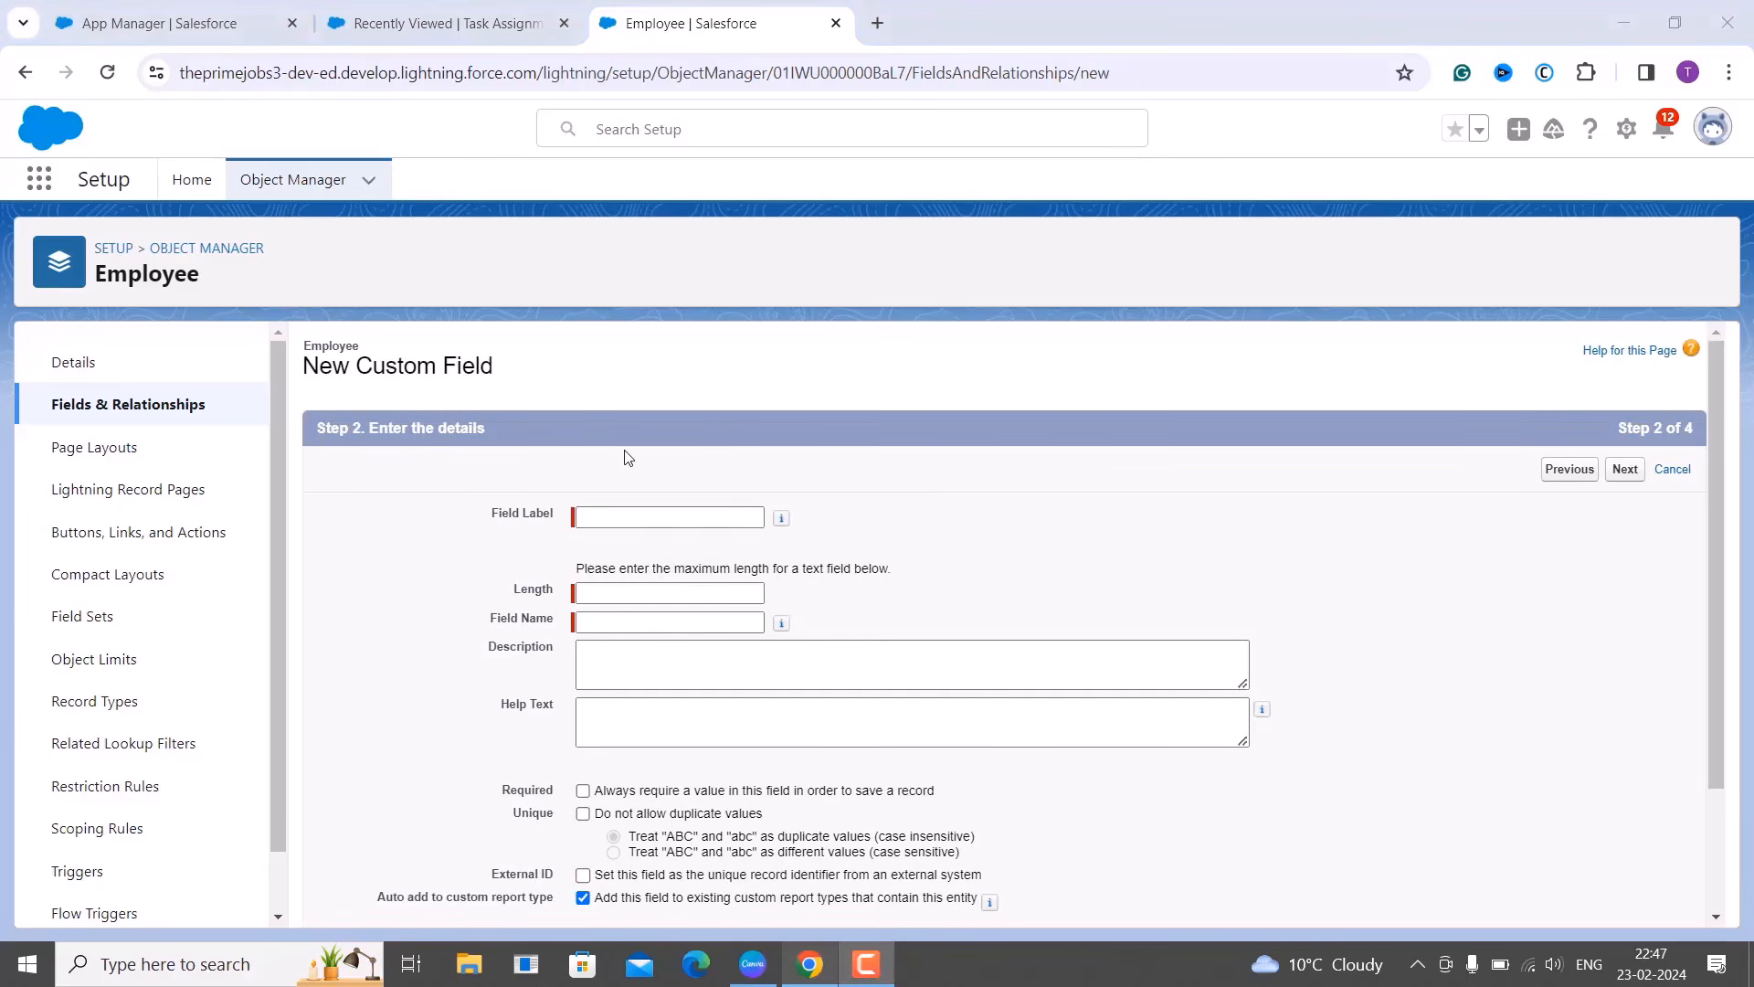
scroll(627, 457, down, 1)
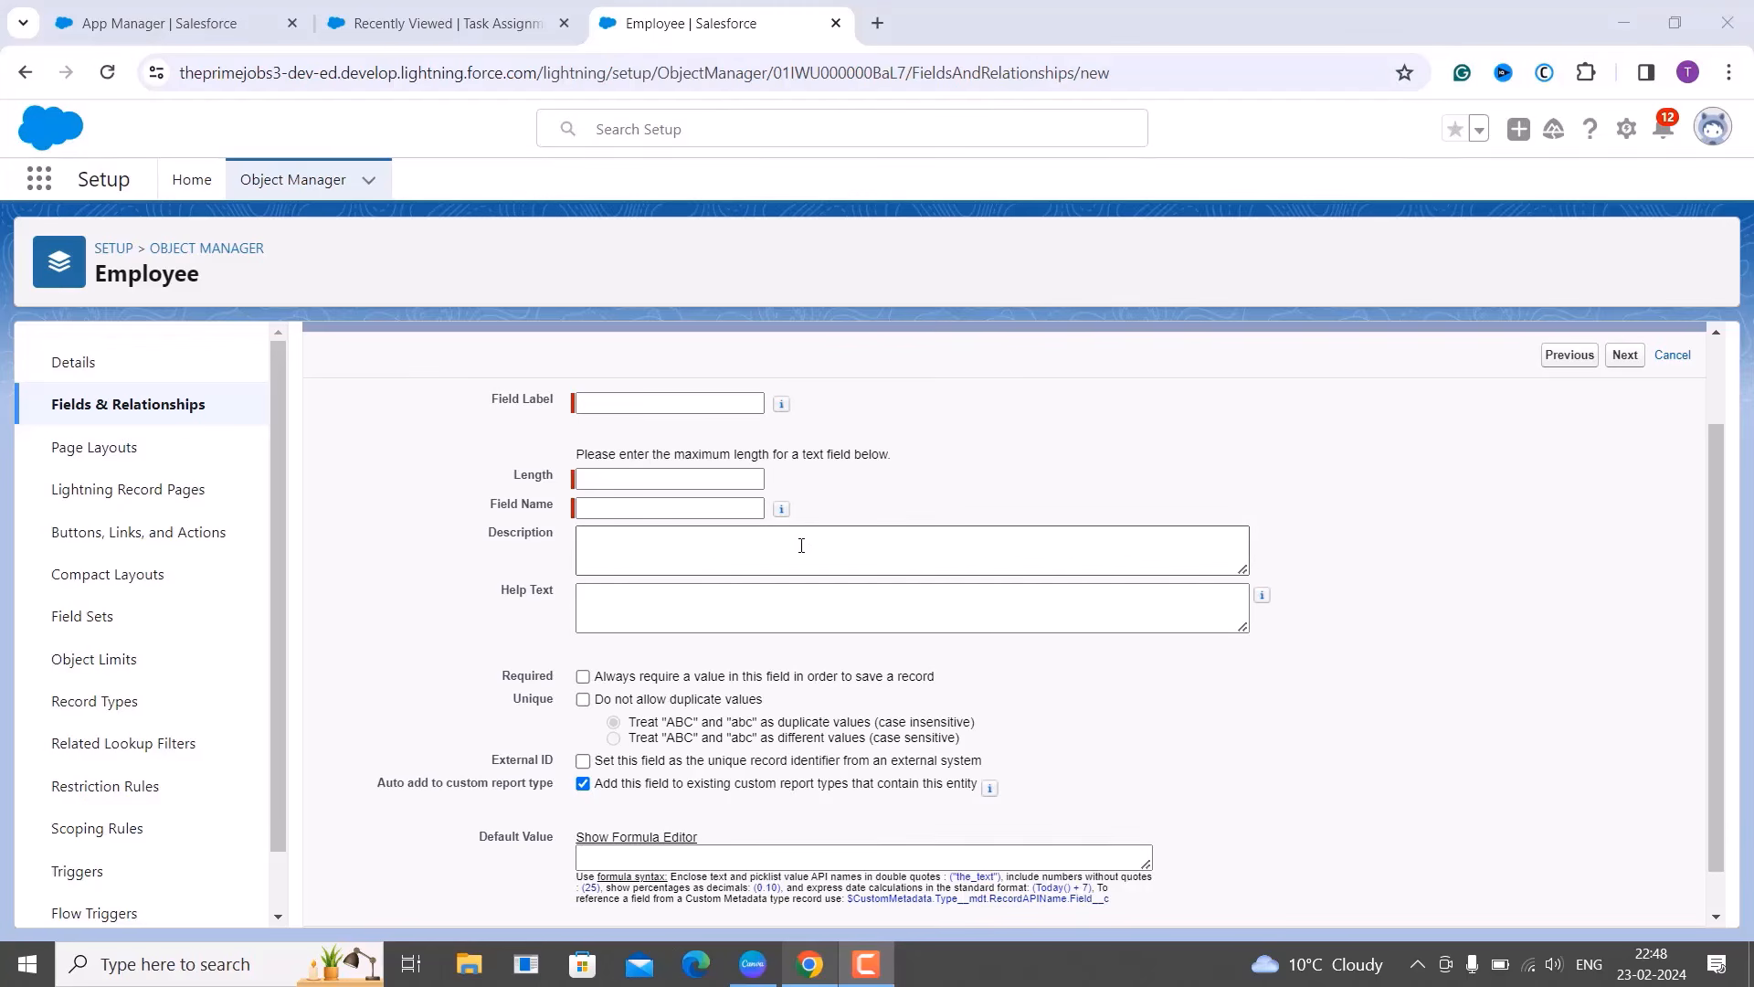
mouse_move(783, 517)
click(764, 542)
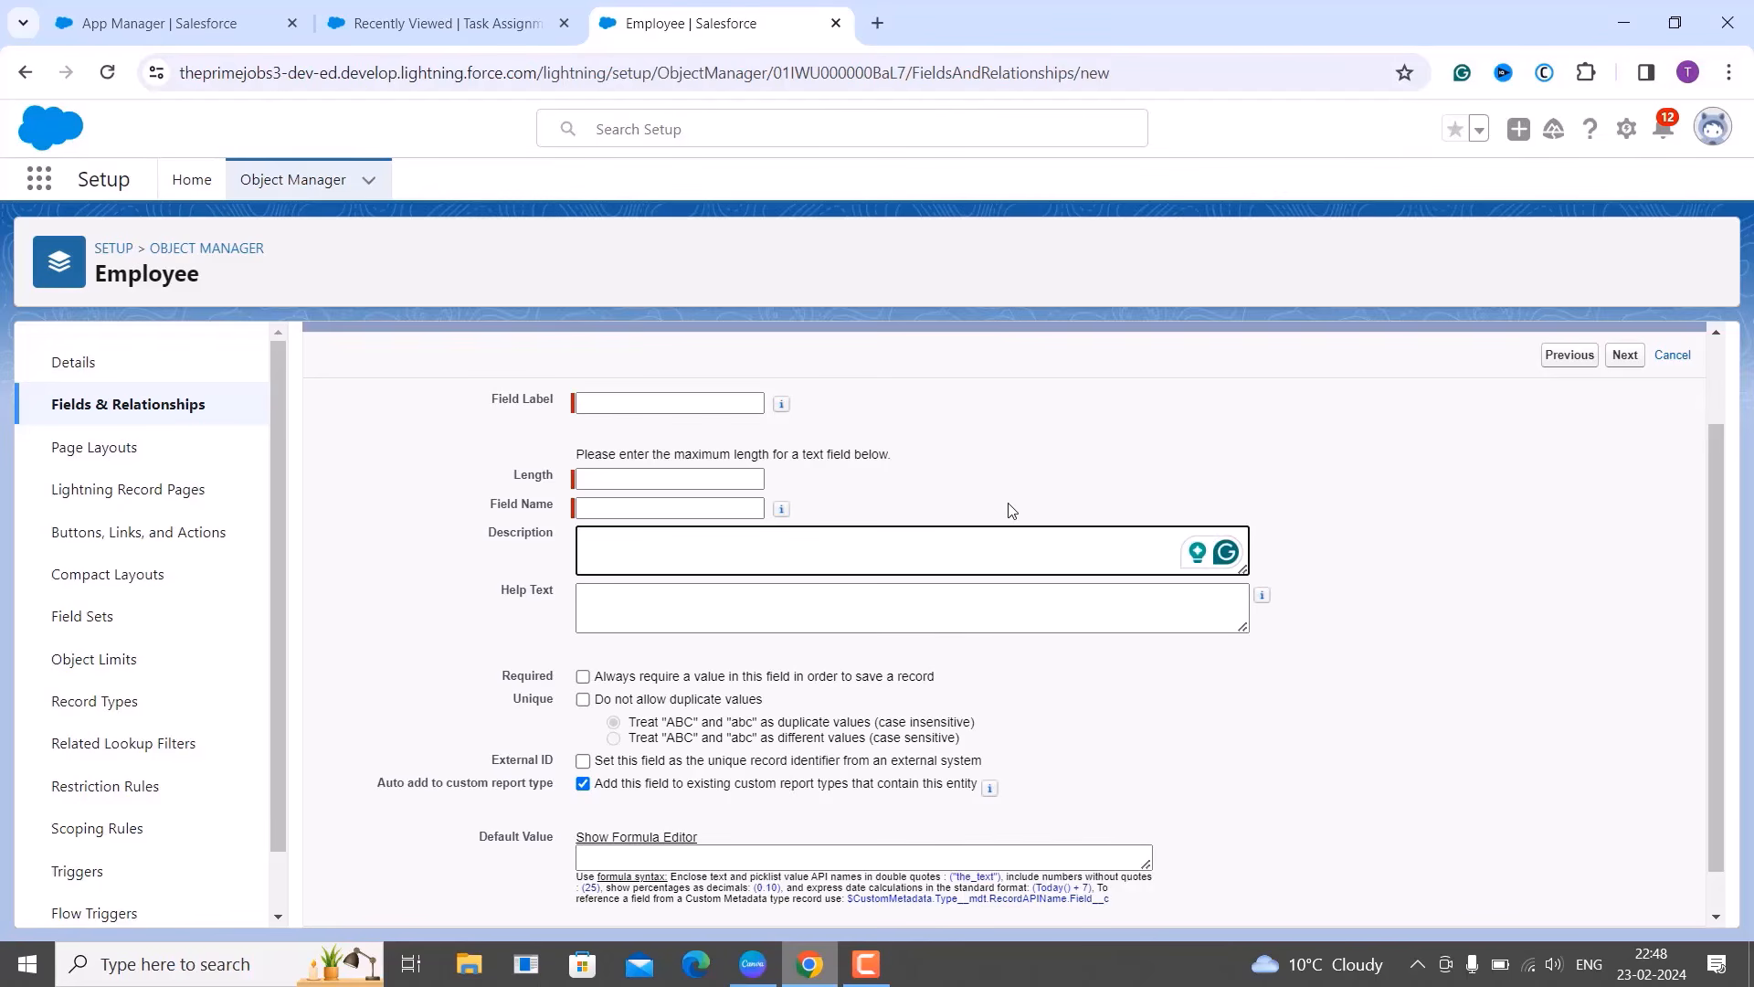
click(827, 598)
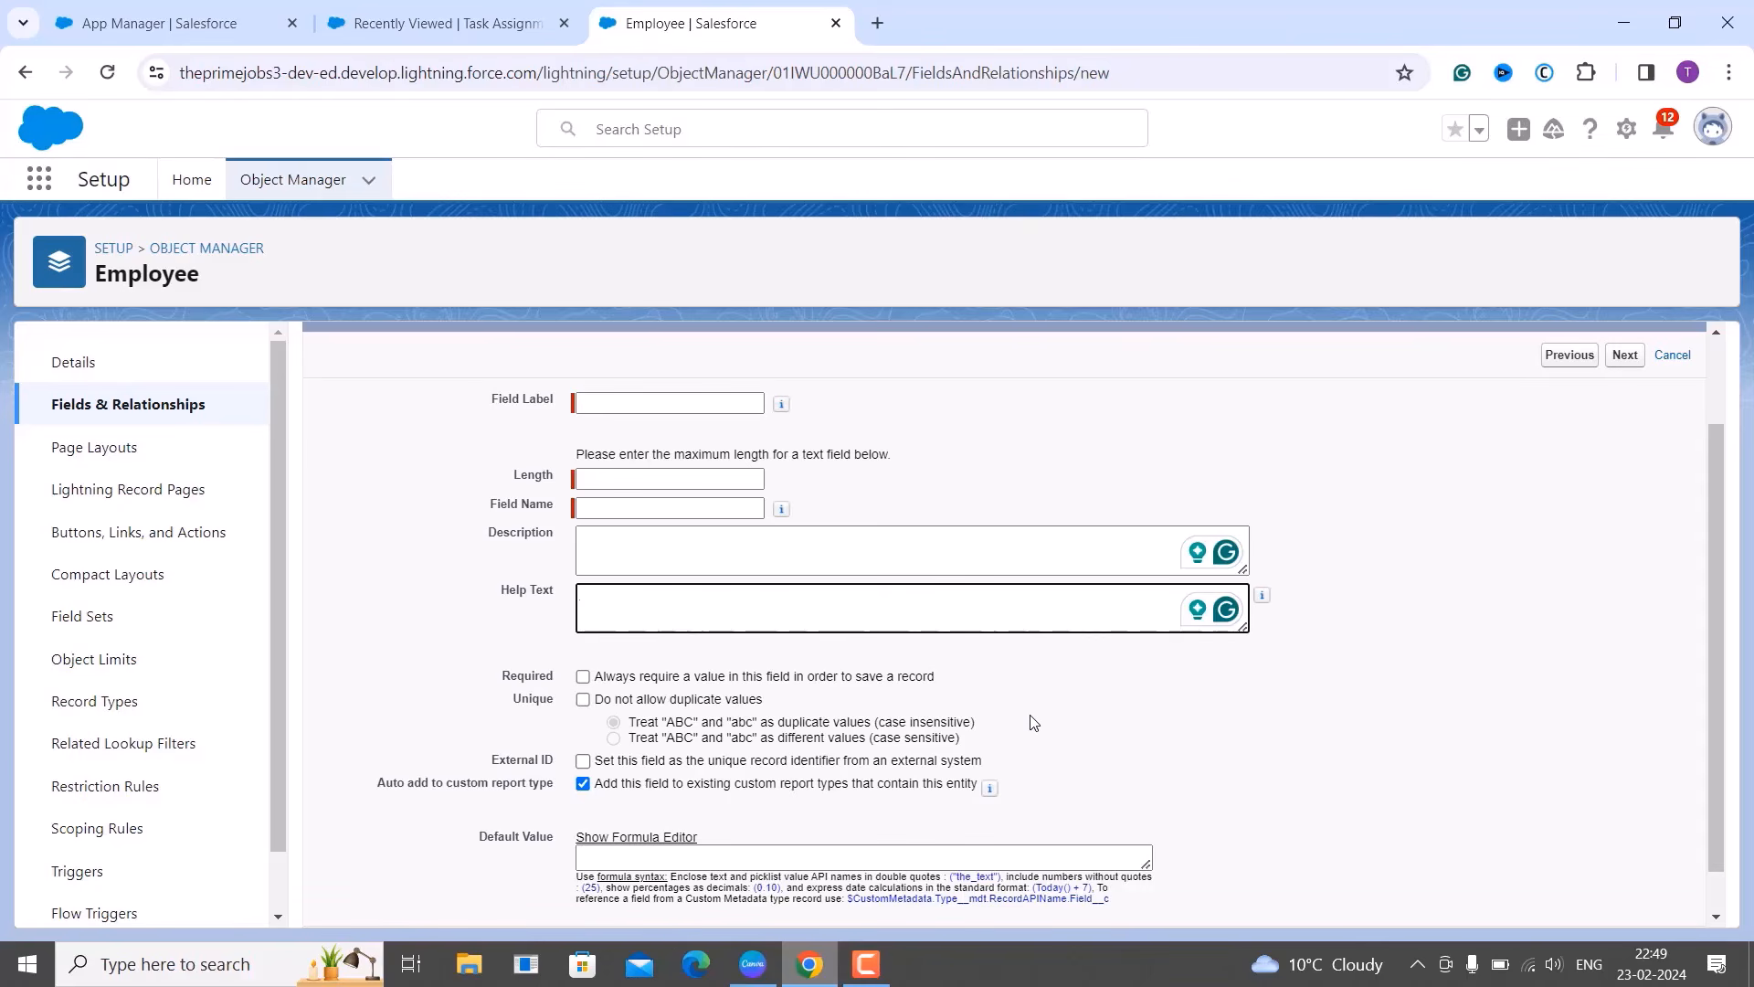
scroll(1033, 721, down, 1)
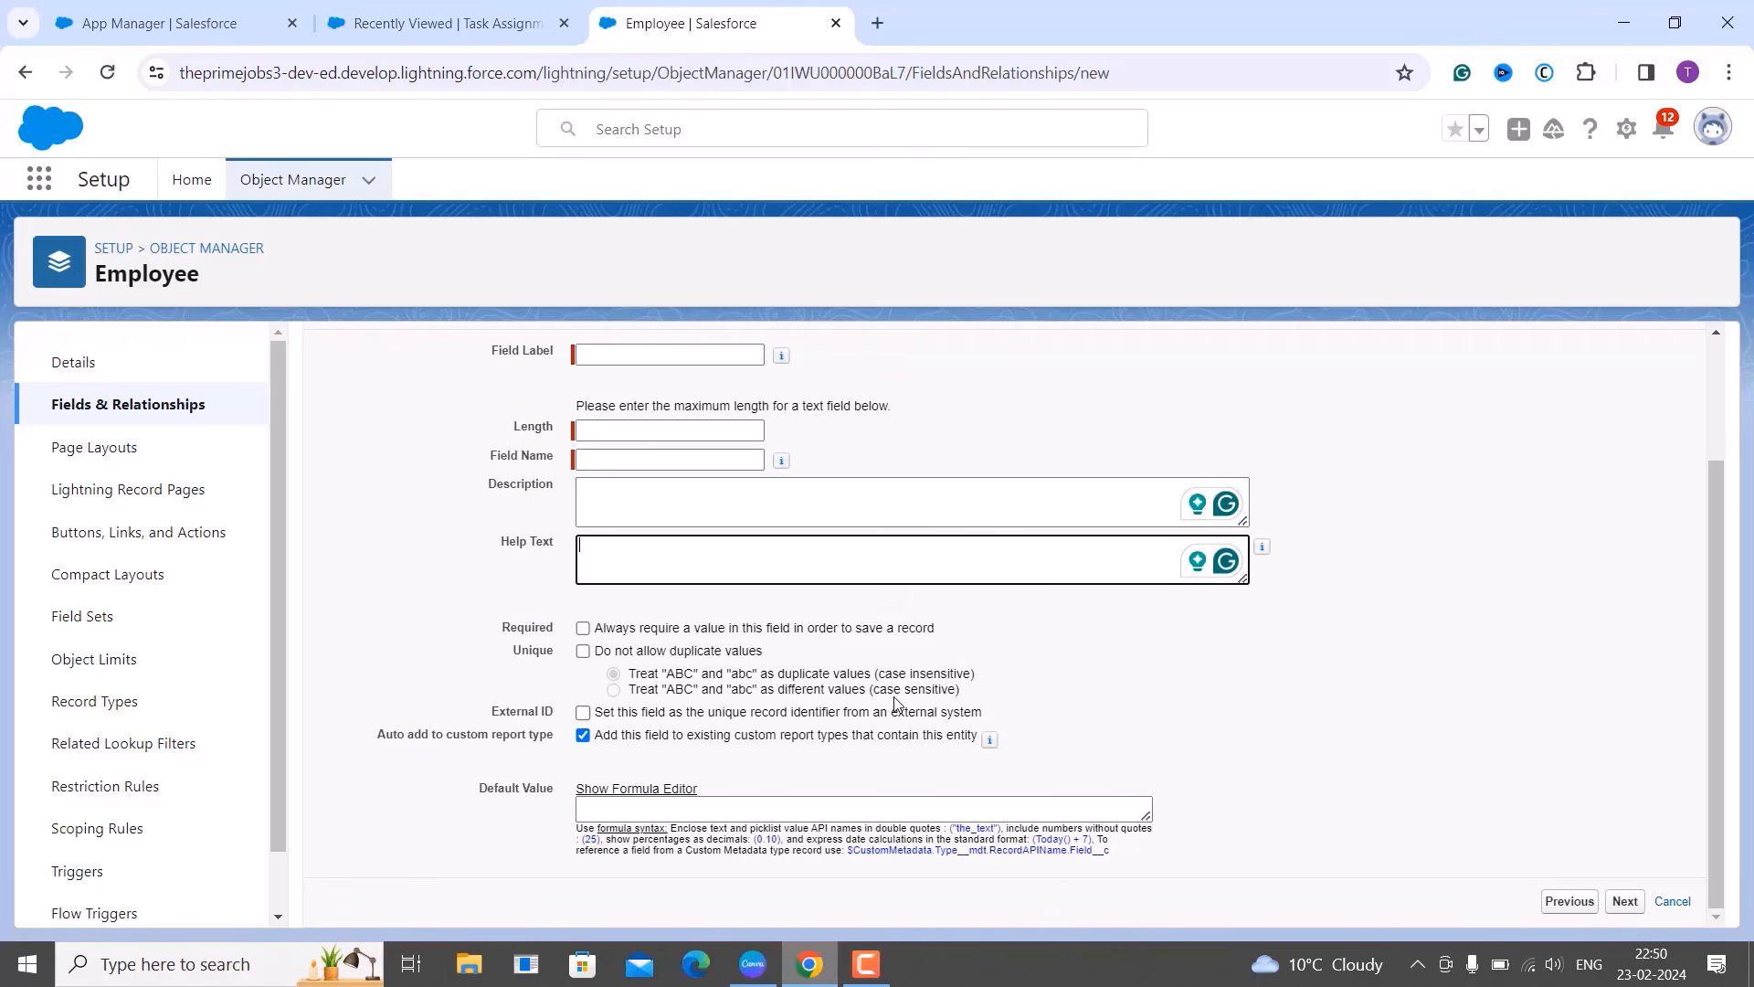
scroll(730, 557, up, 2)
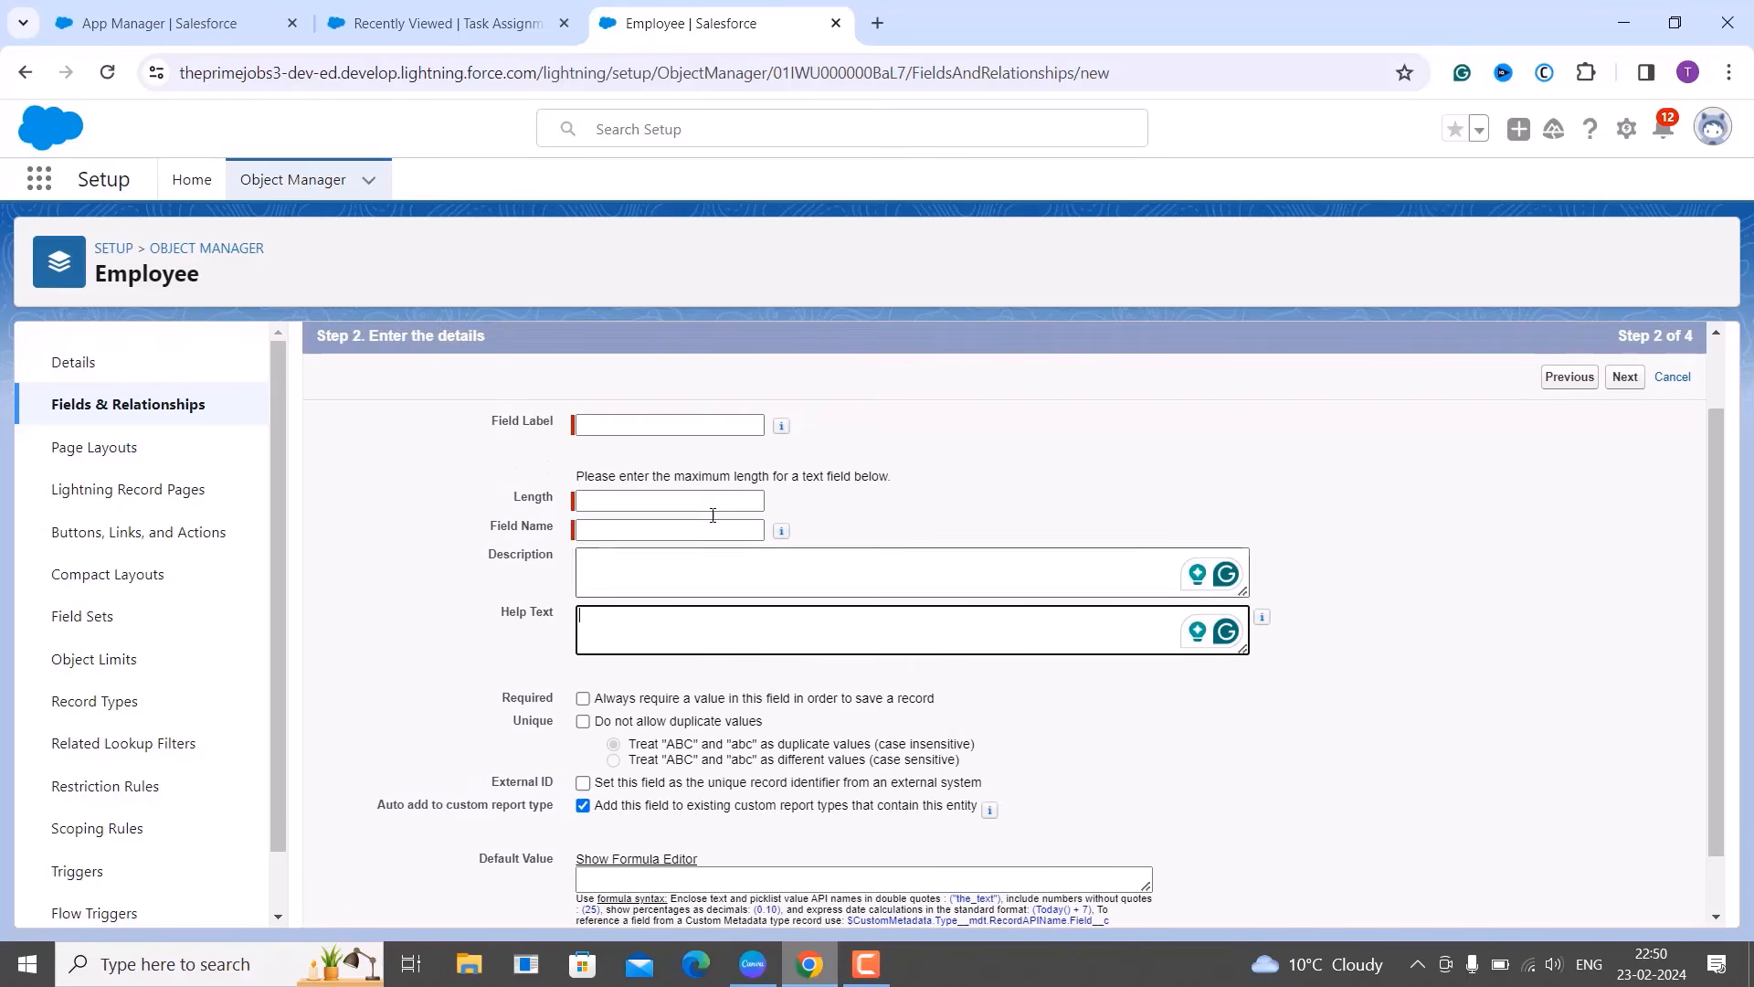
Define text field 'Employee Name' (Employee_Name), length 50, required and case-insensitive unique.
click(648, 425)
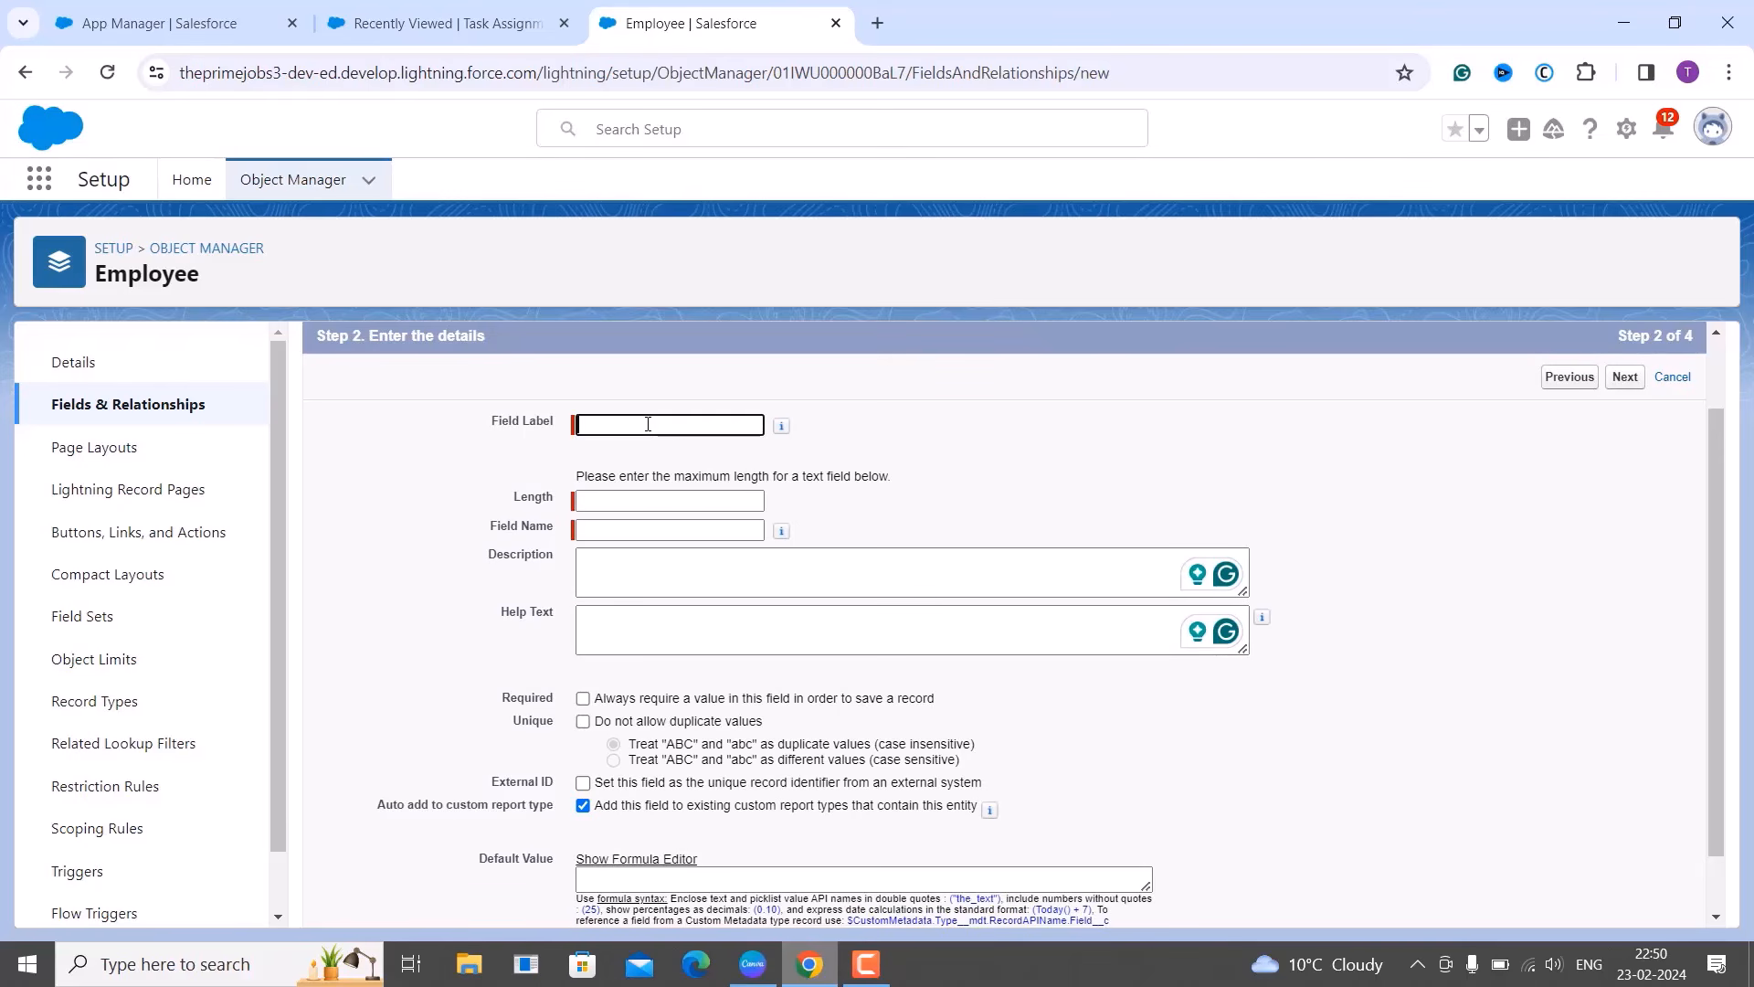
text(Employee Na)
text(me)
click(626, 531)
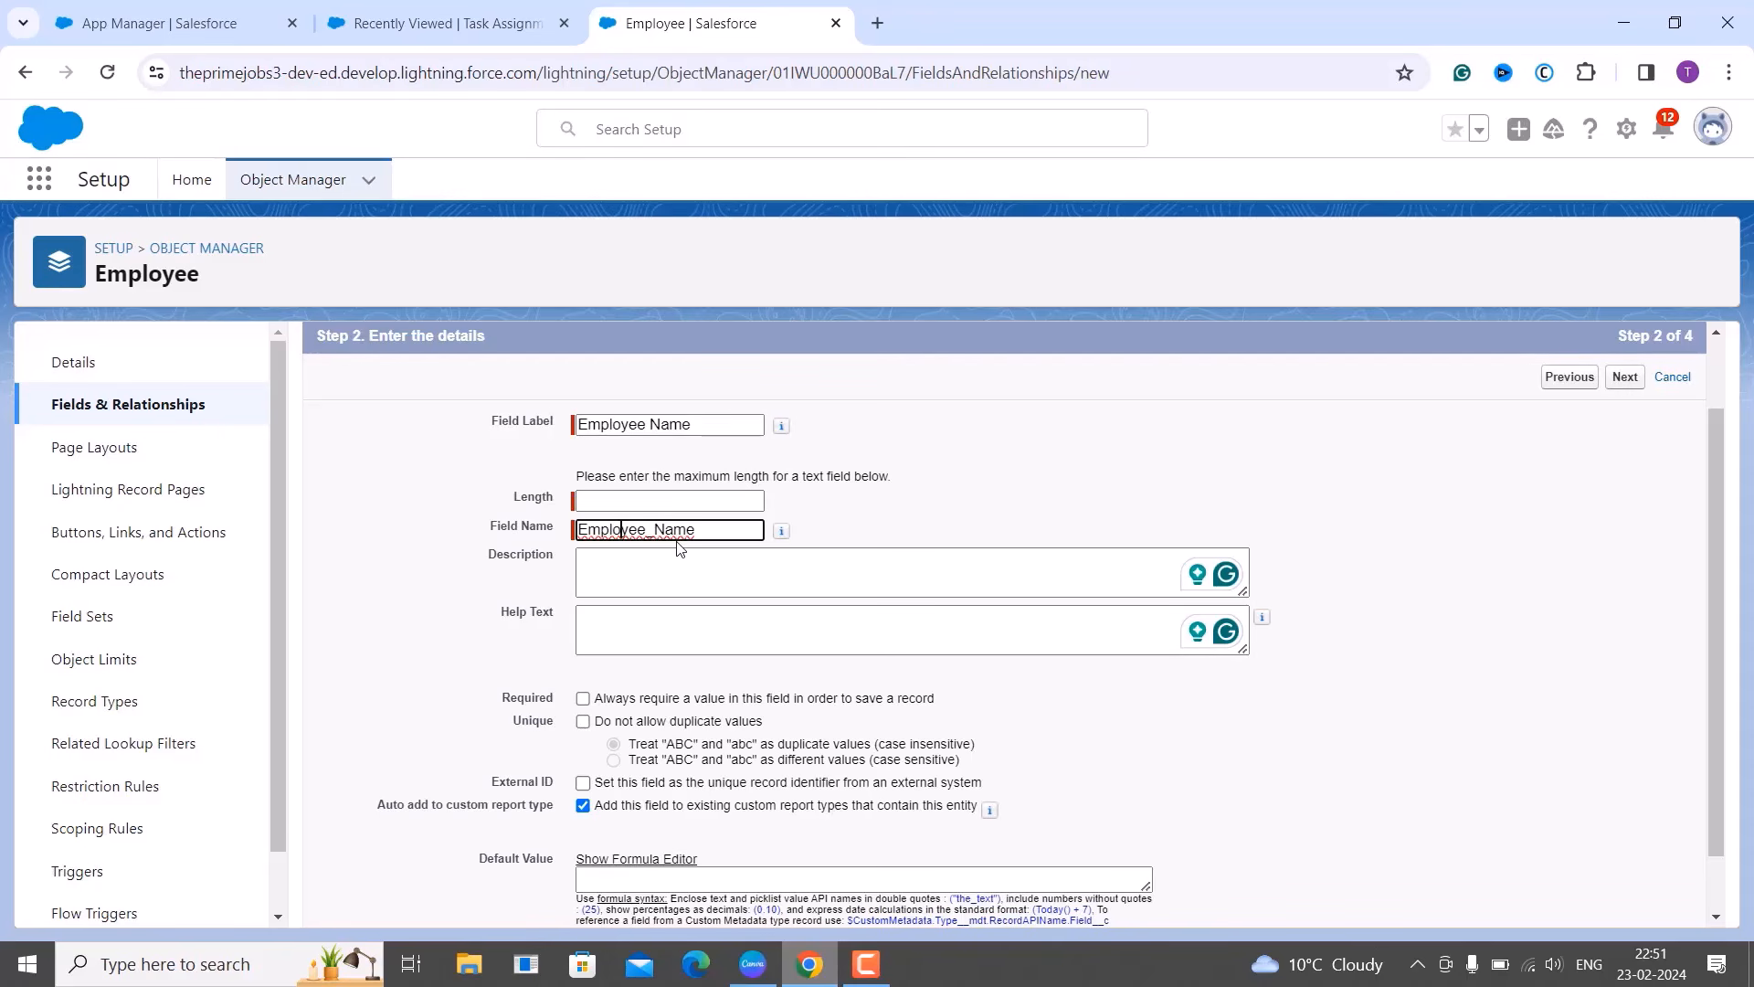
click(639, 500)
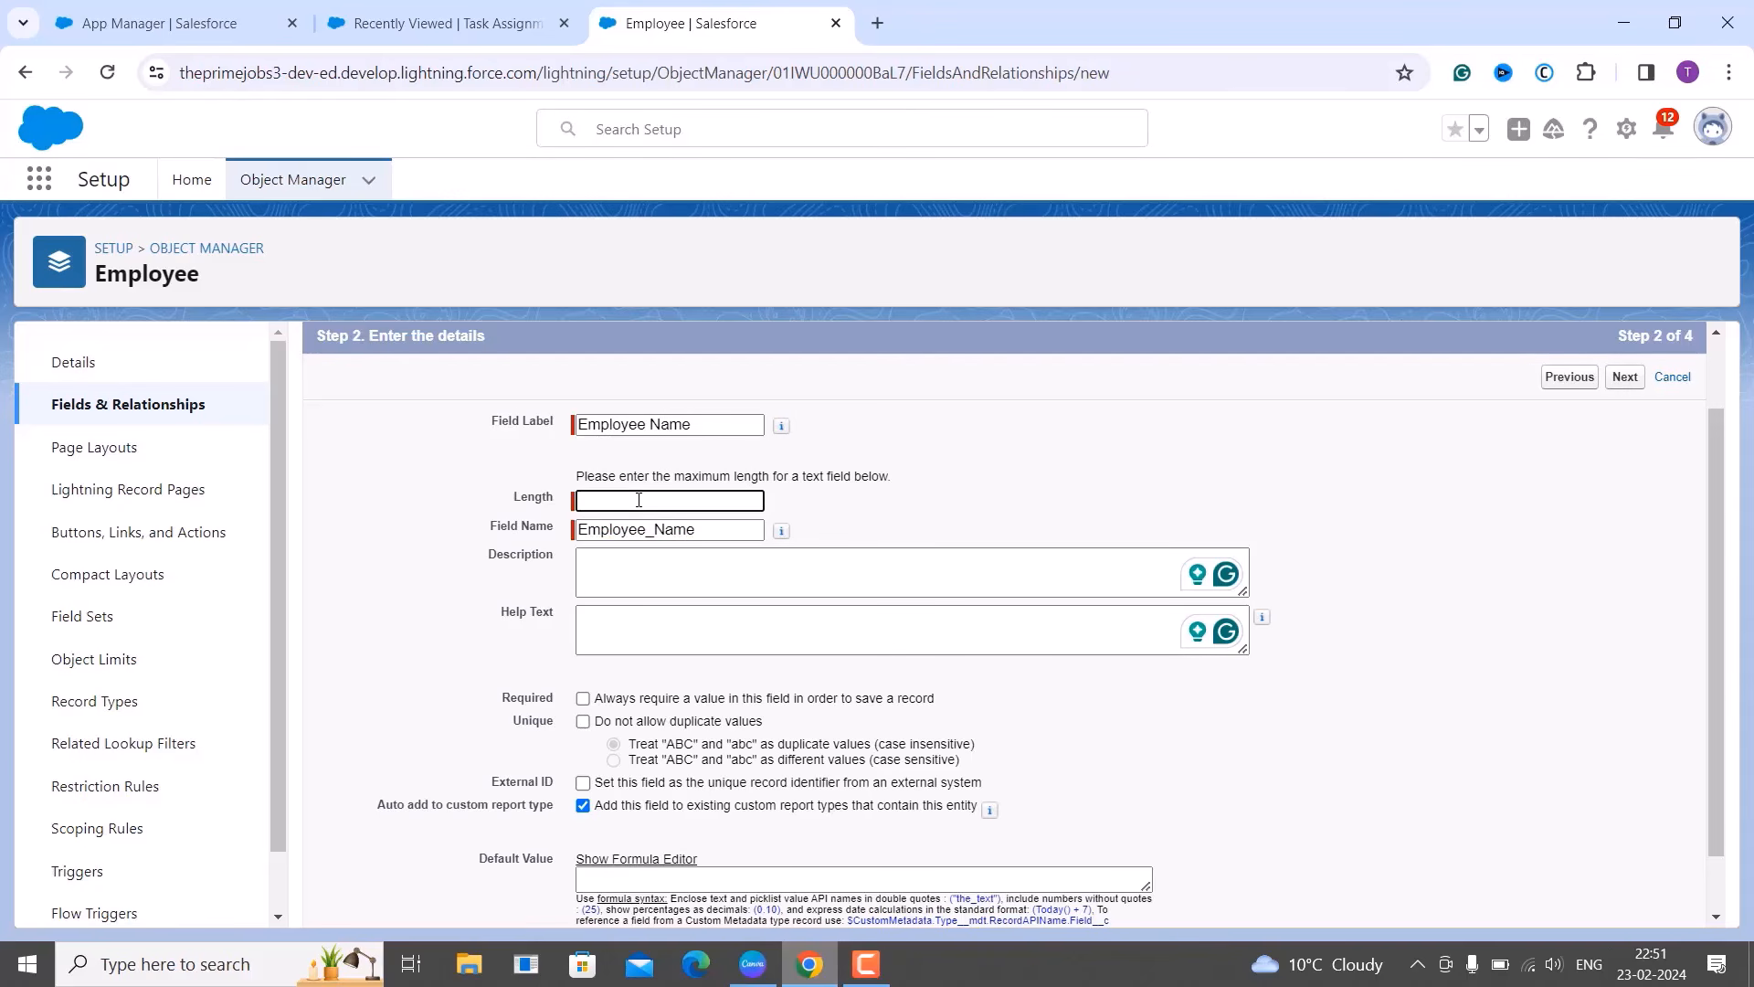
text(50)
click(715, 628)
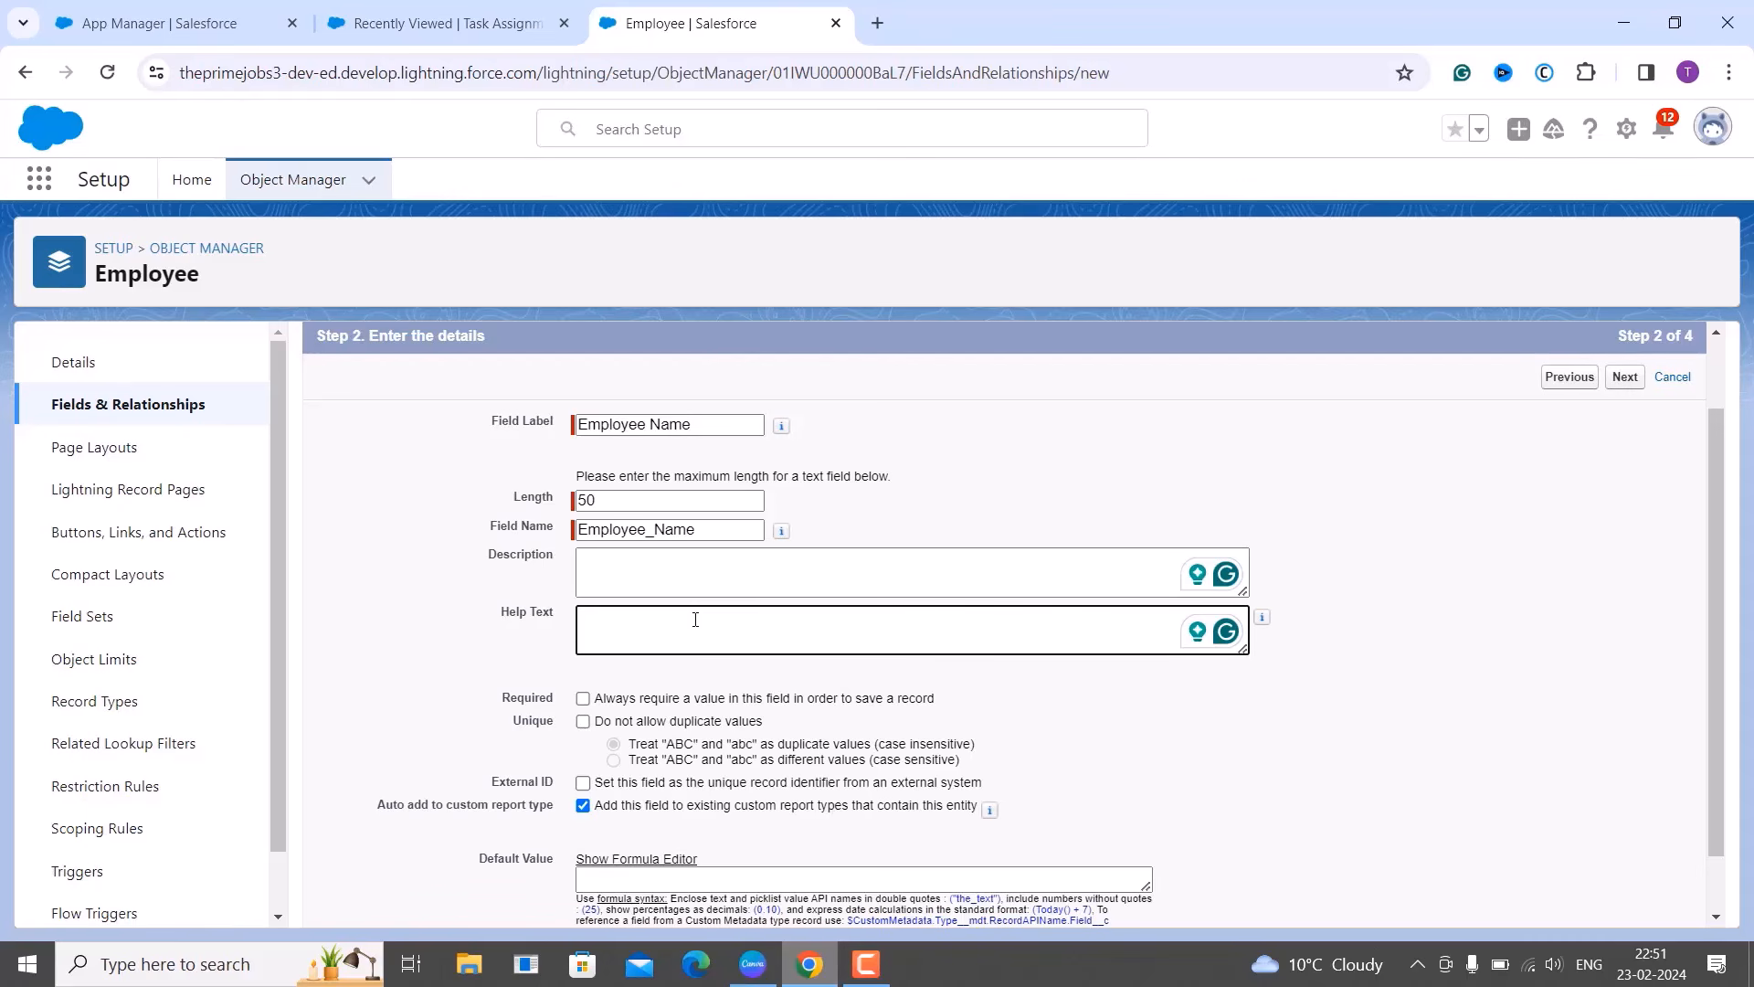
scroll(695, 620, down, 1)
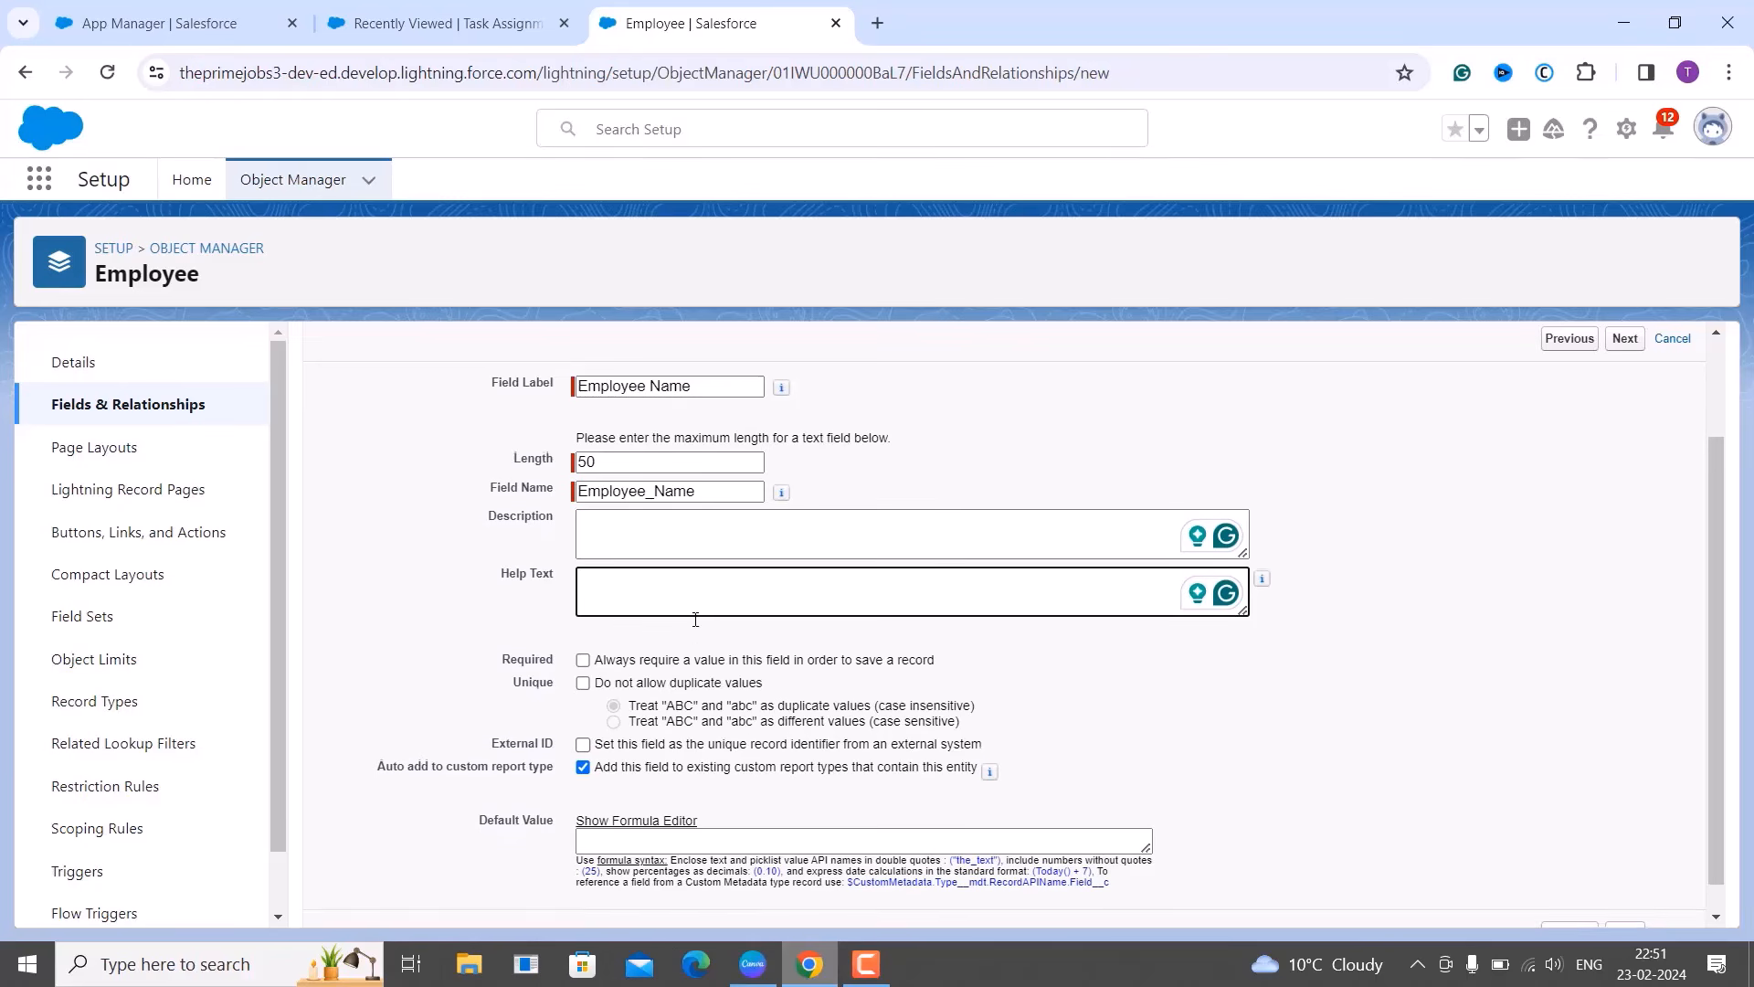
scroll(696, 620, down, 1)
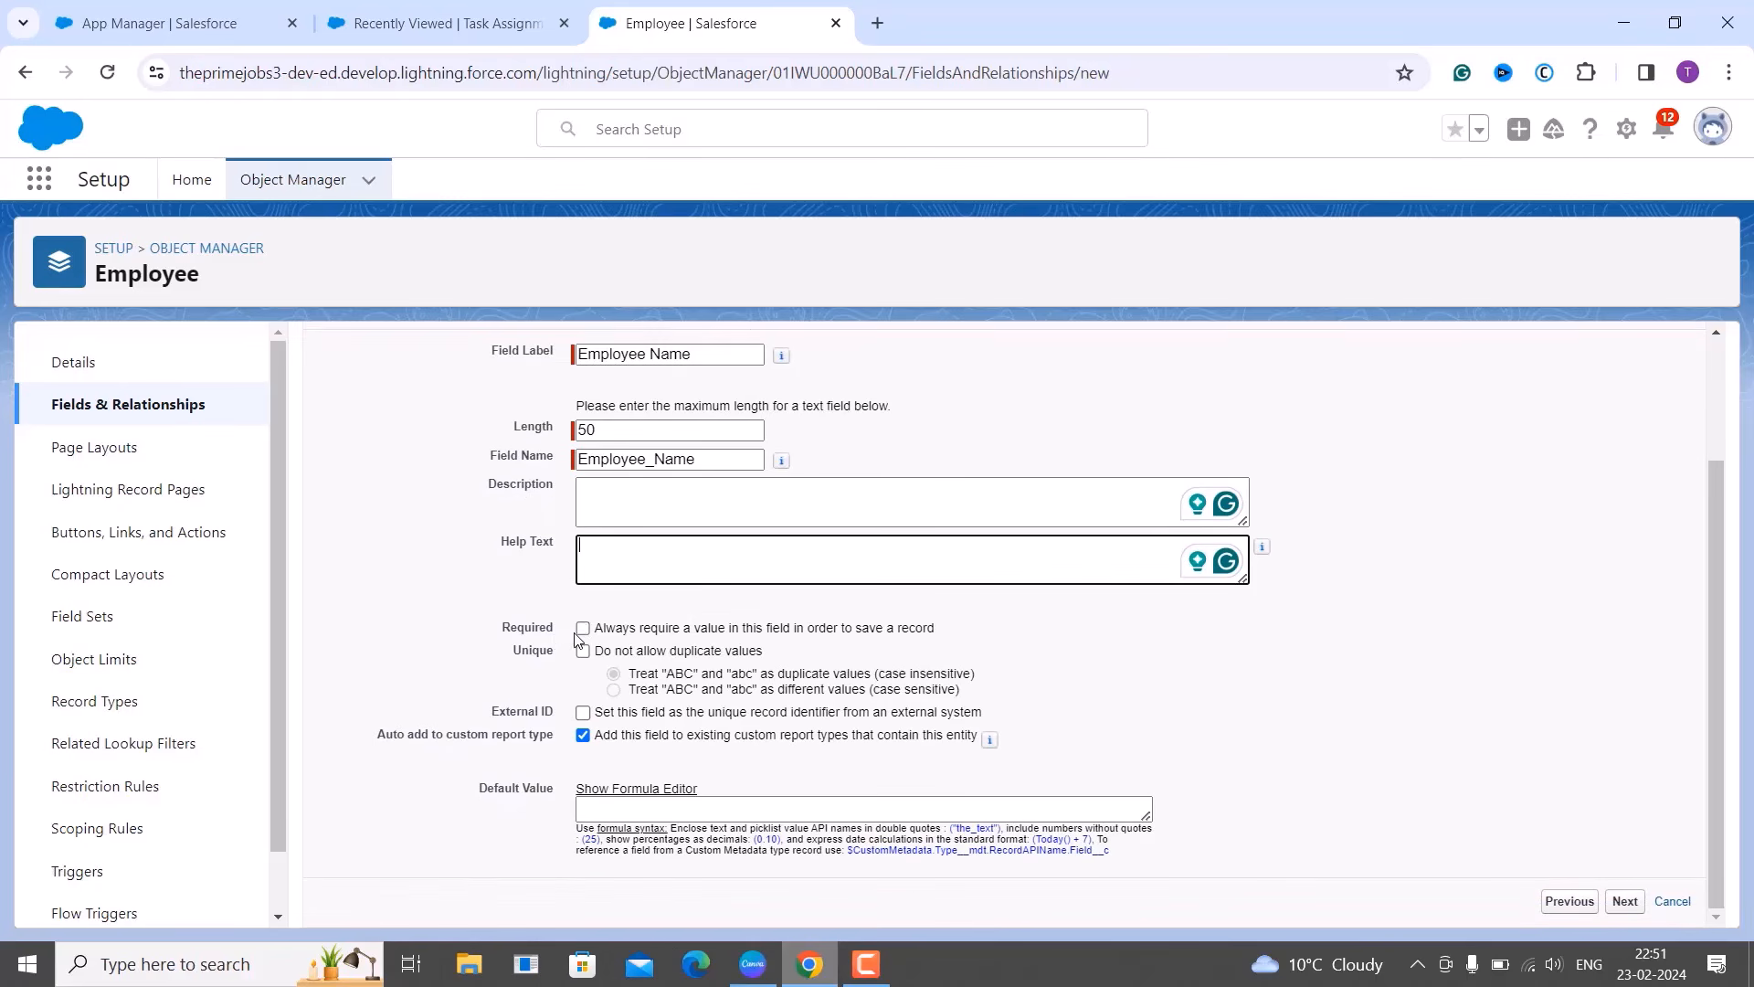
click(584, 630)
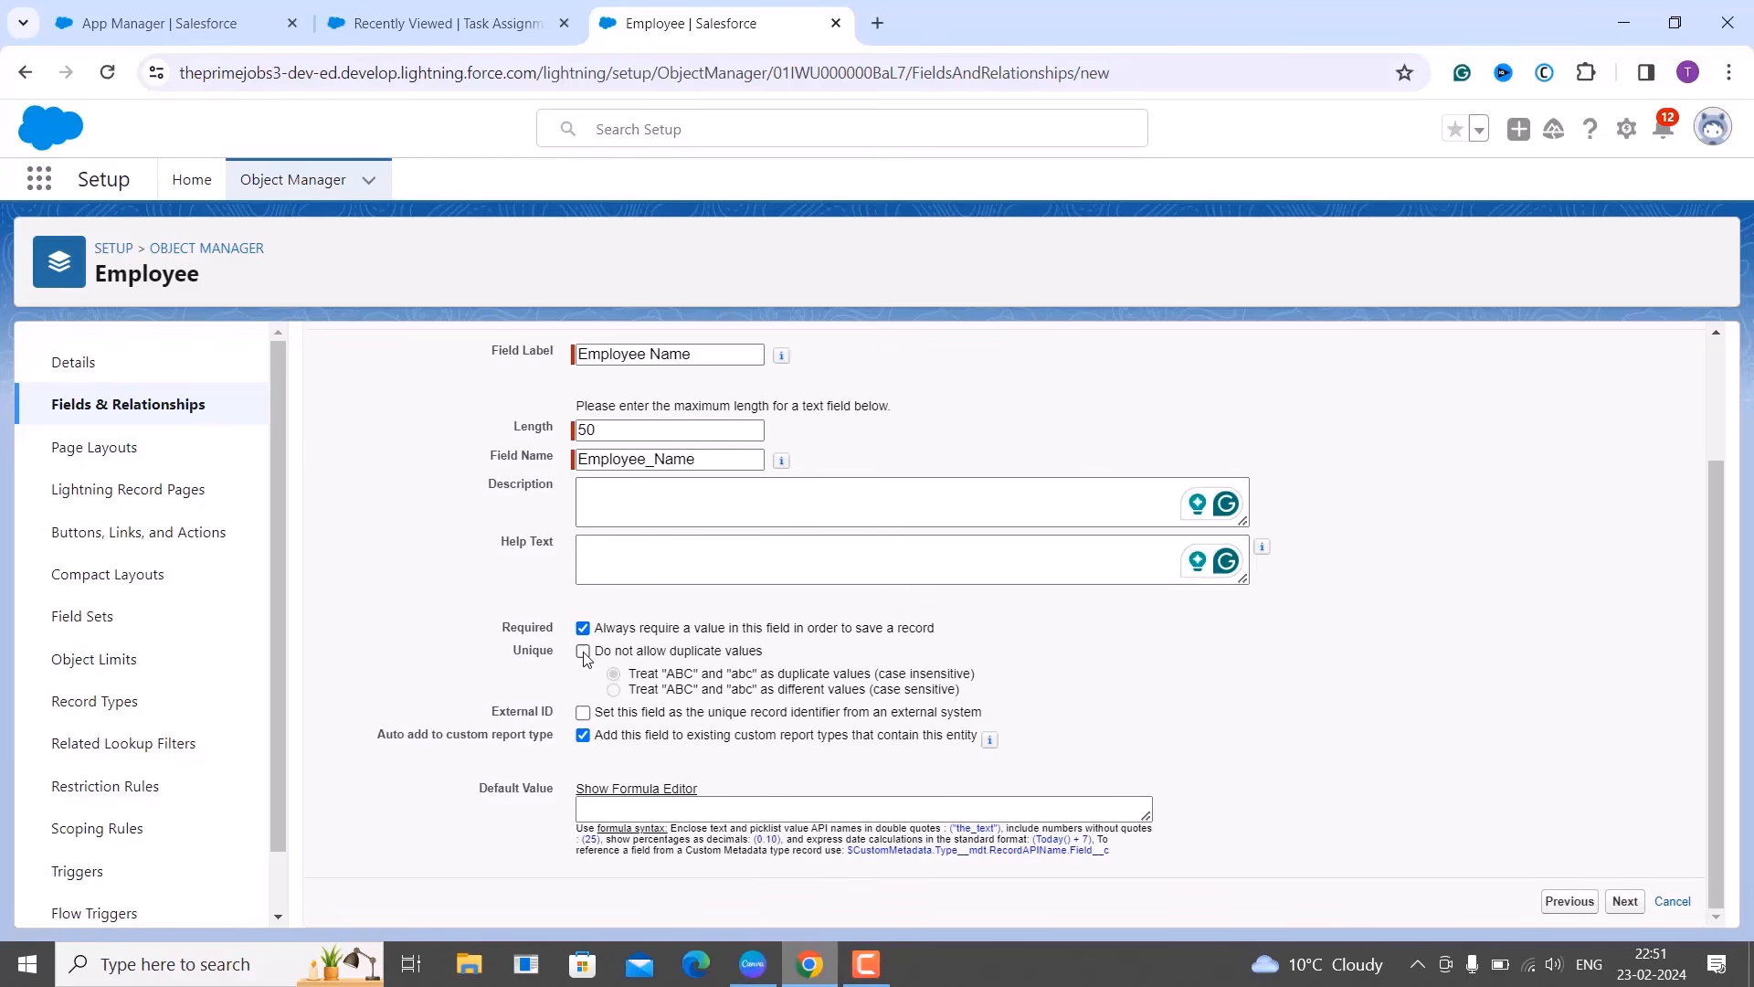
click(584, 653)
Review field-level security, leaving all profiles Visible and none Read-Only.
click(1633, 909)
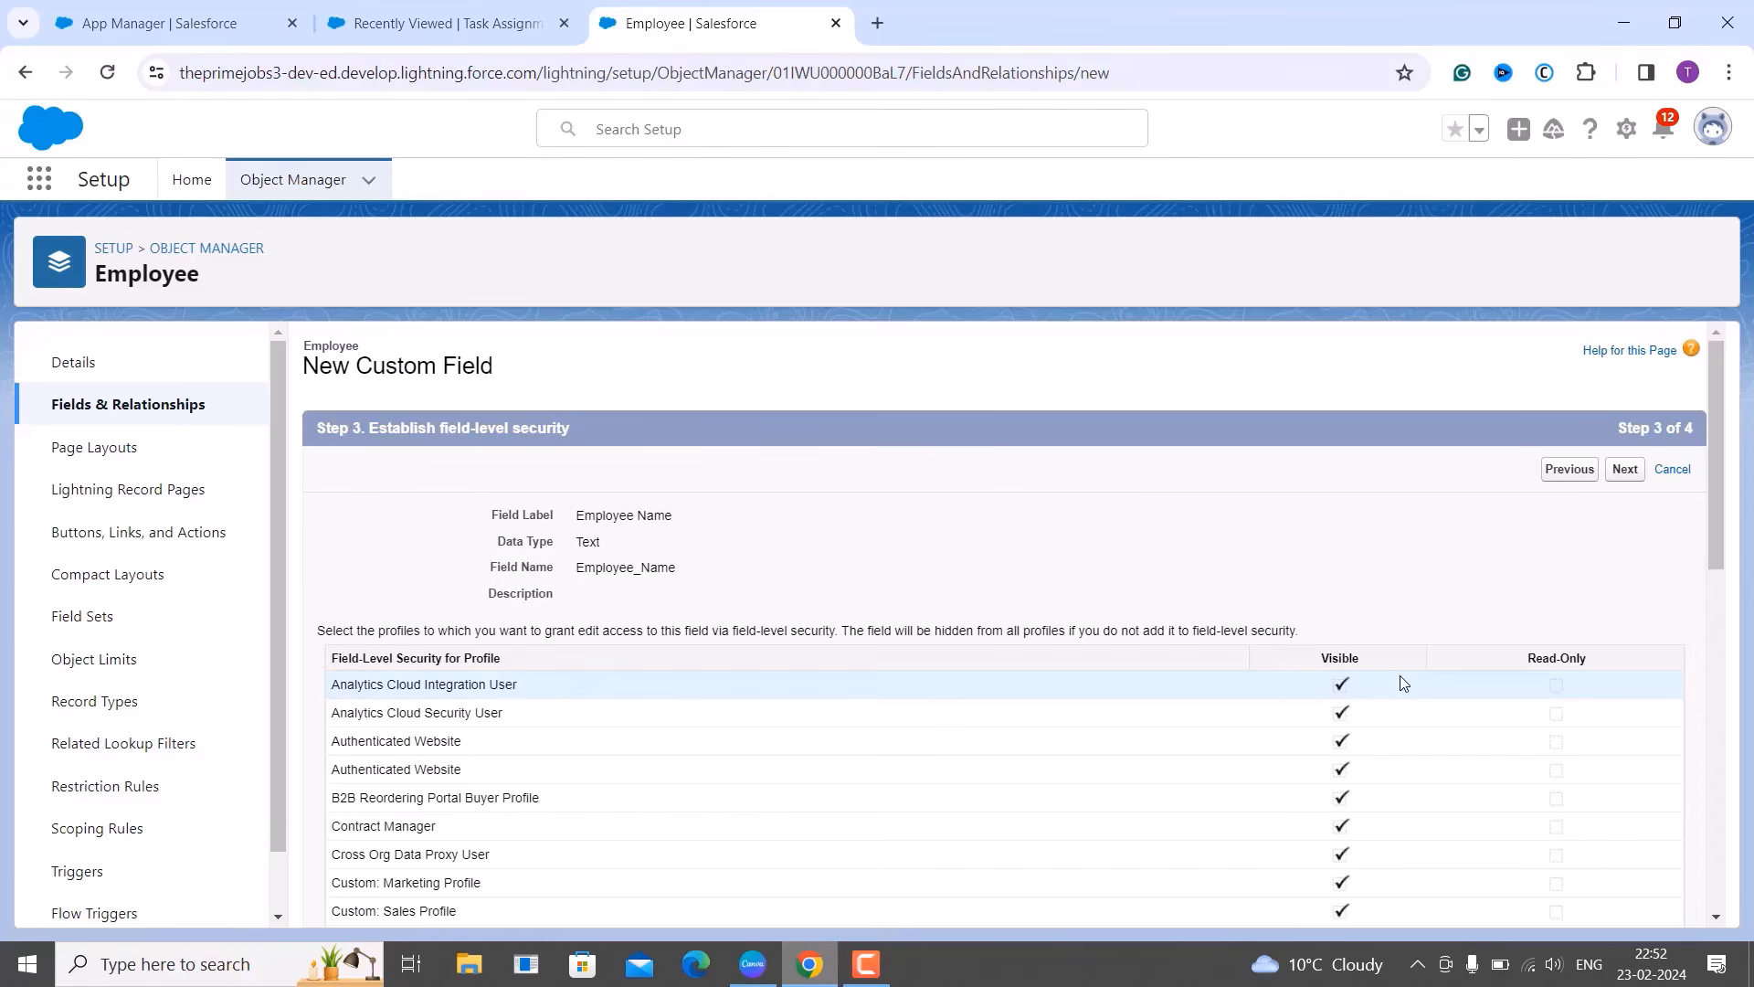
scroll(1403, 684, down, 1)
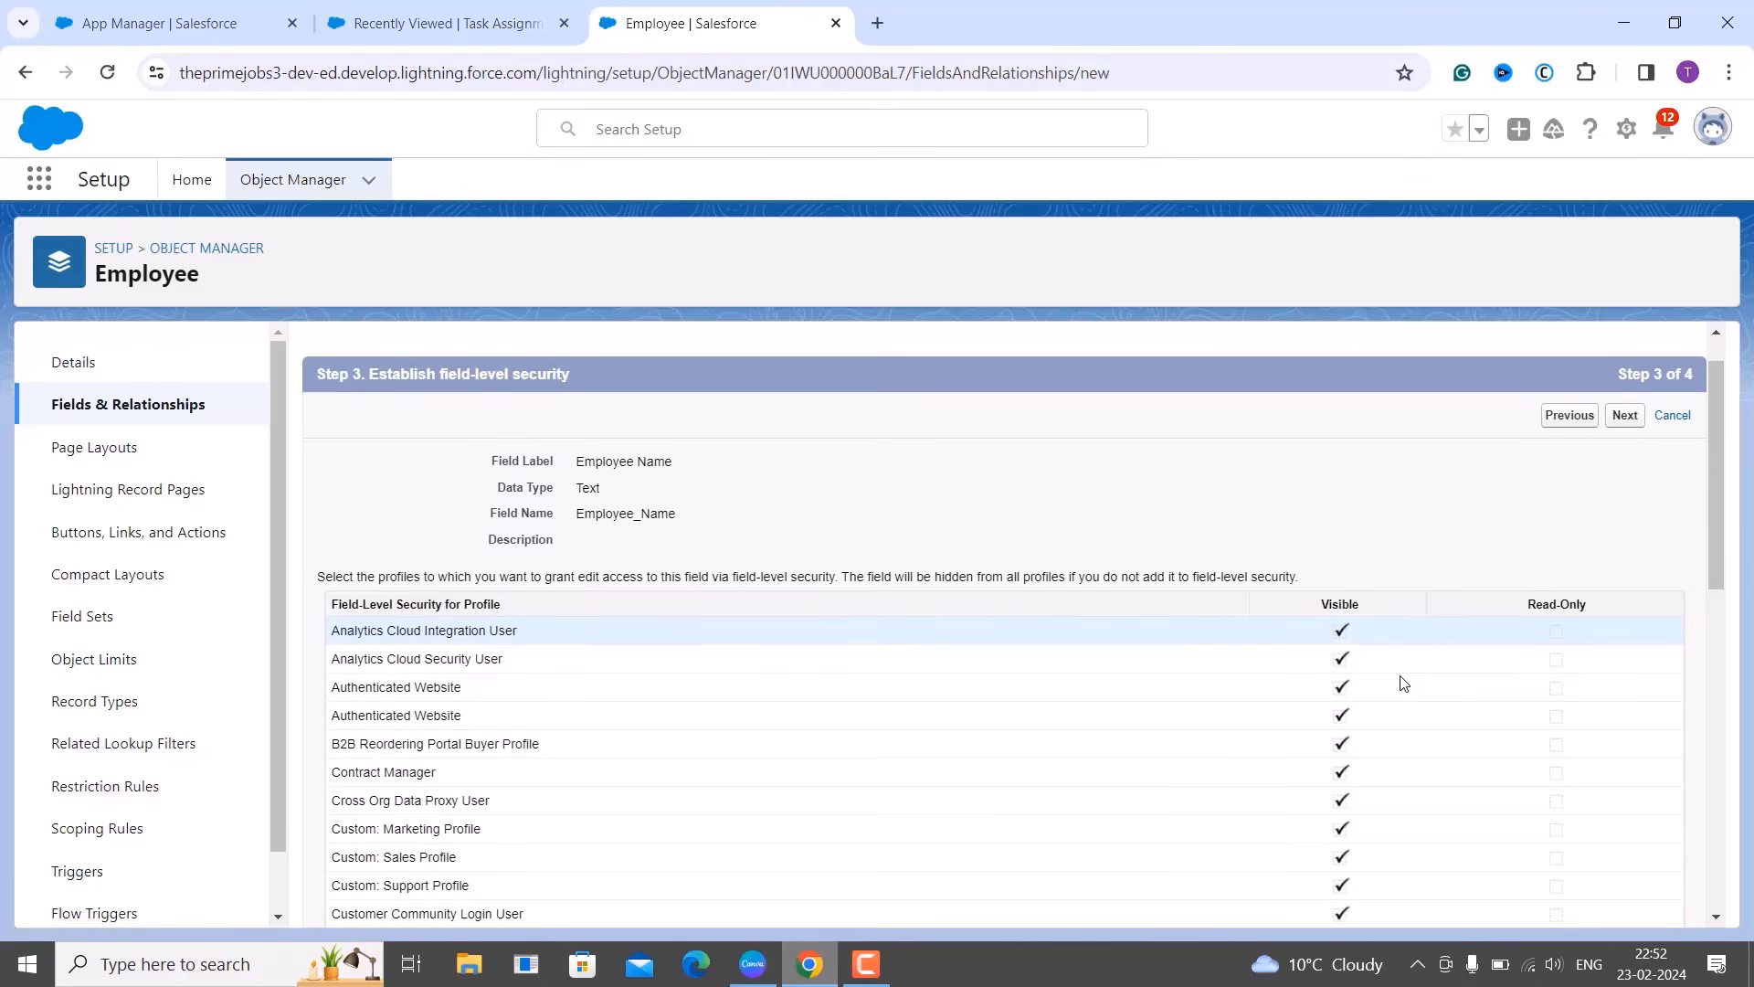
scroll(1403, 684, down, 2)
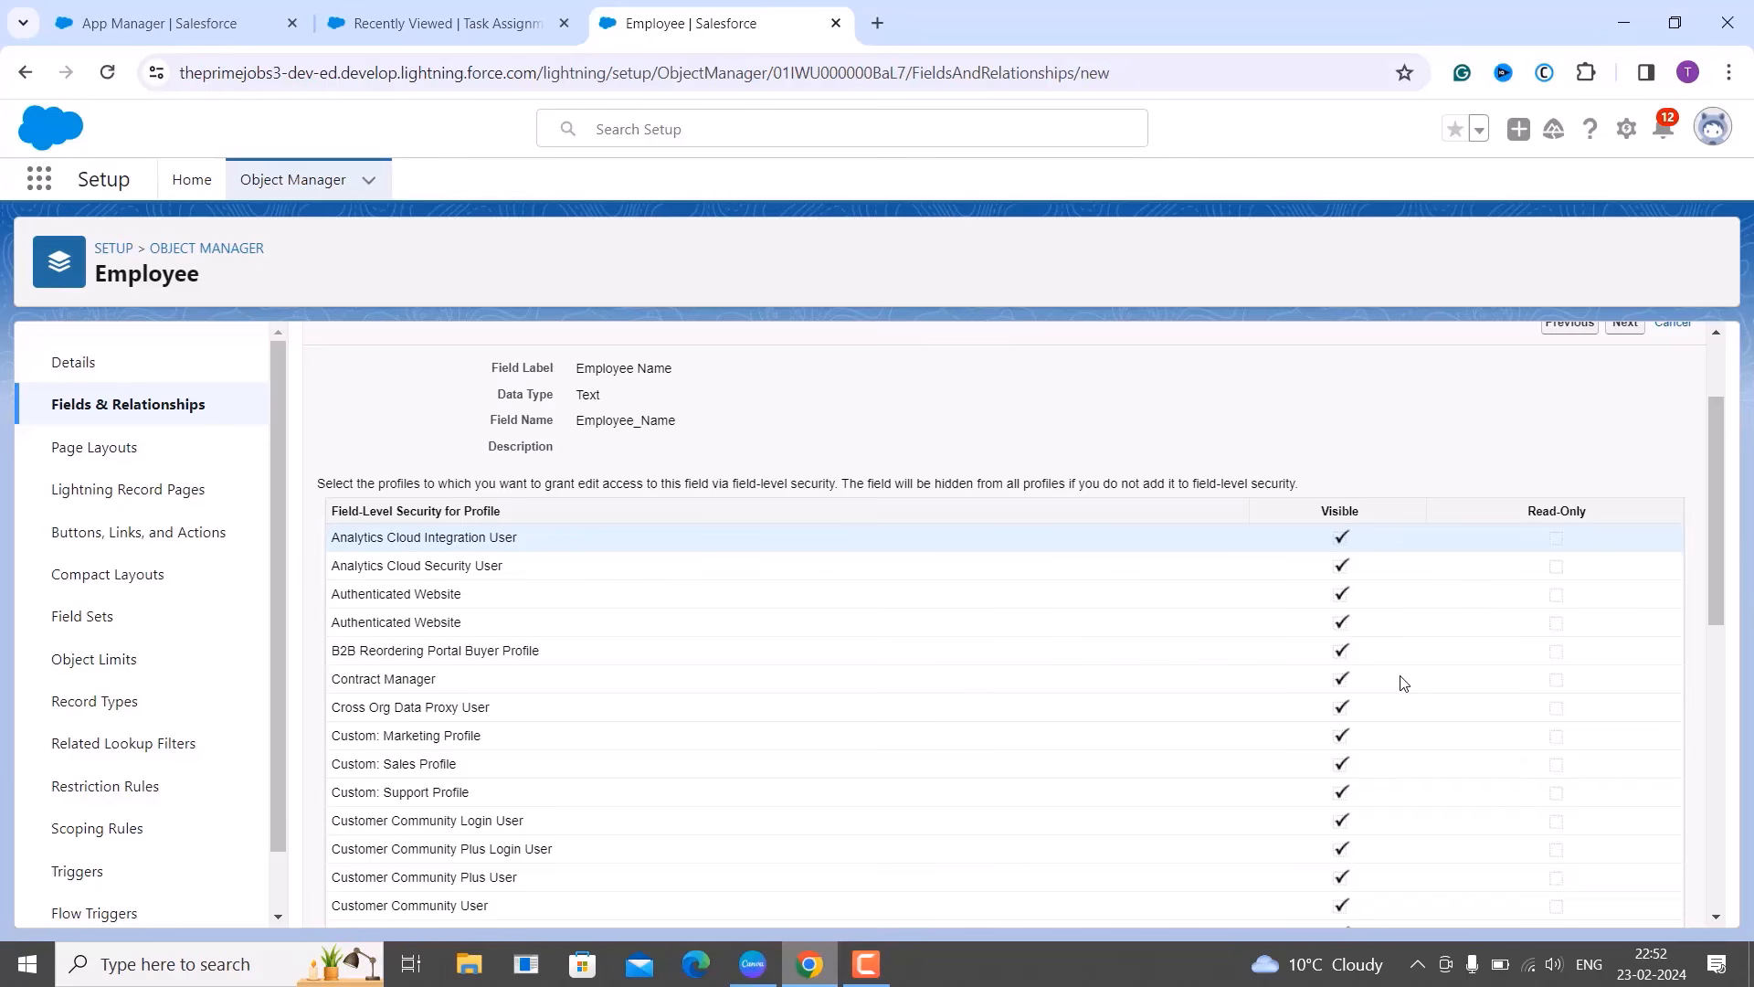
scroll(1403, 683, down, 1)
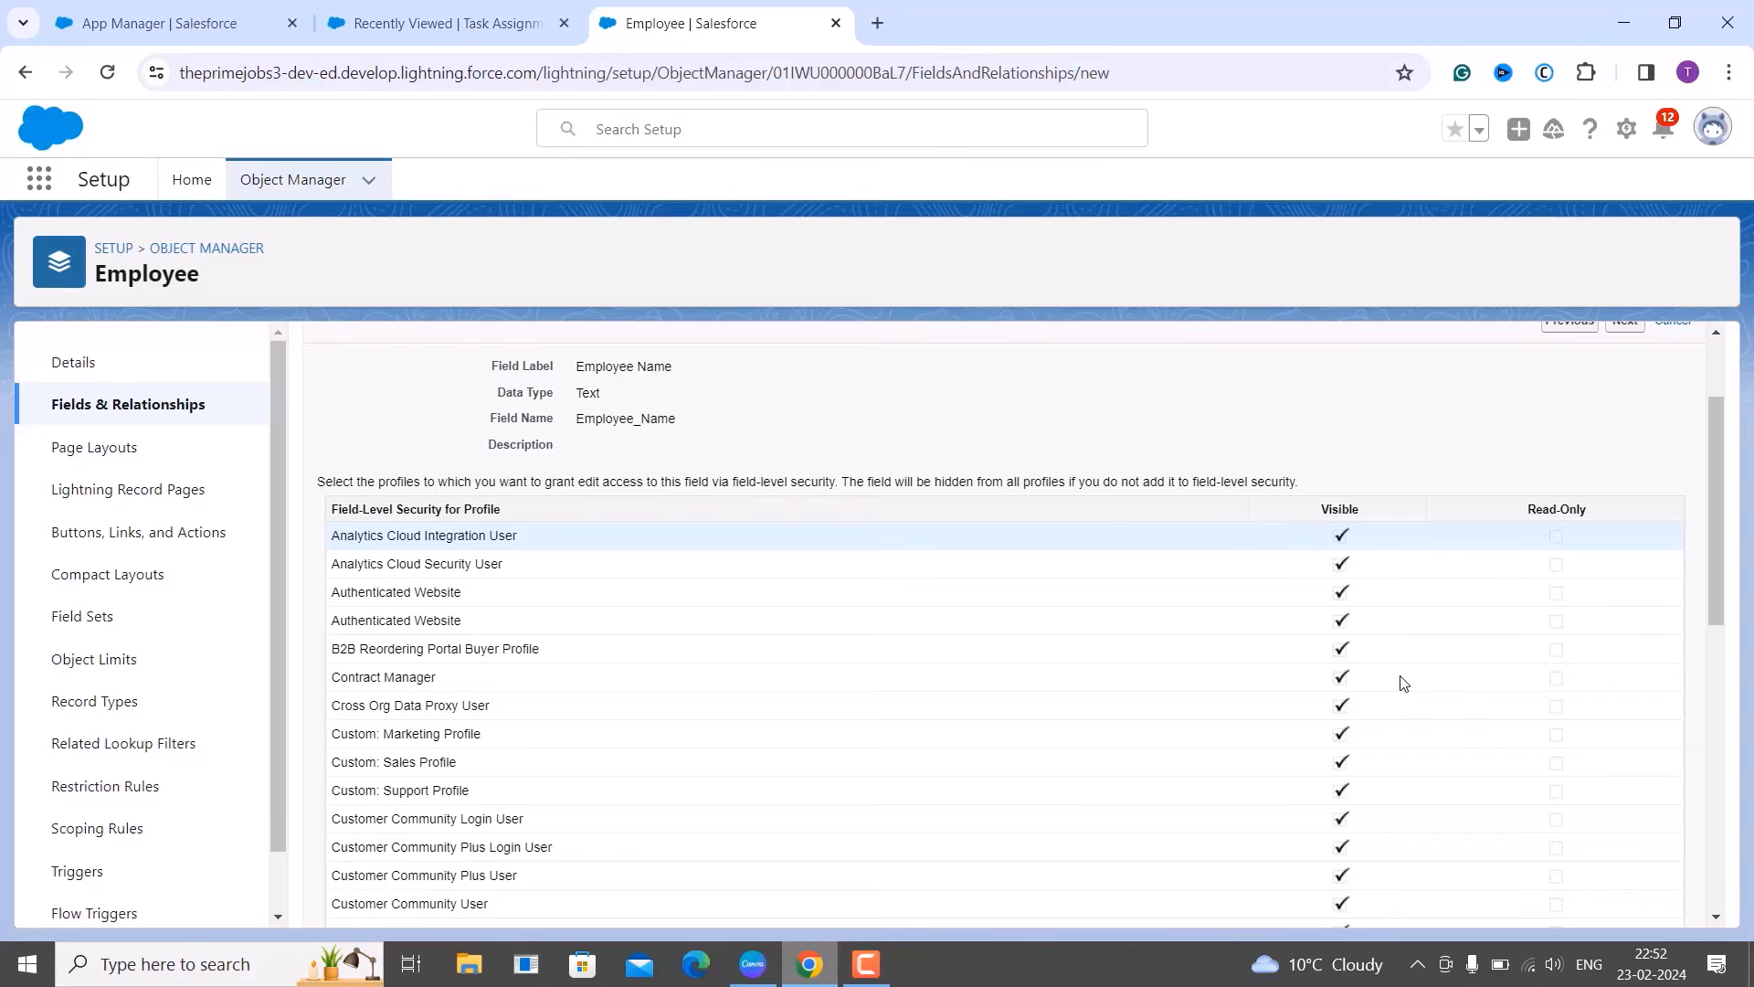
scroll(1403, 684, down, 1)
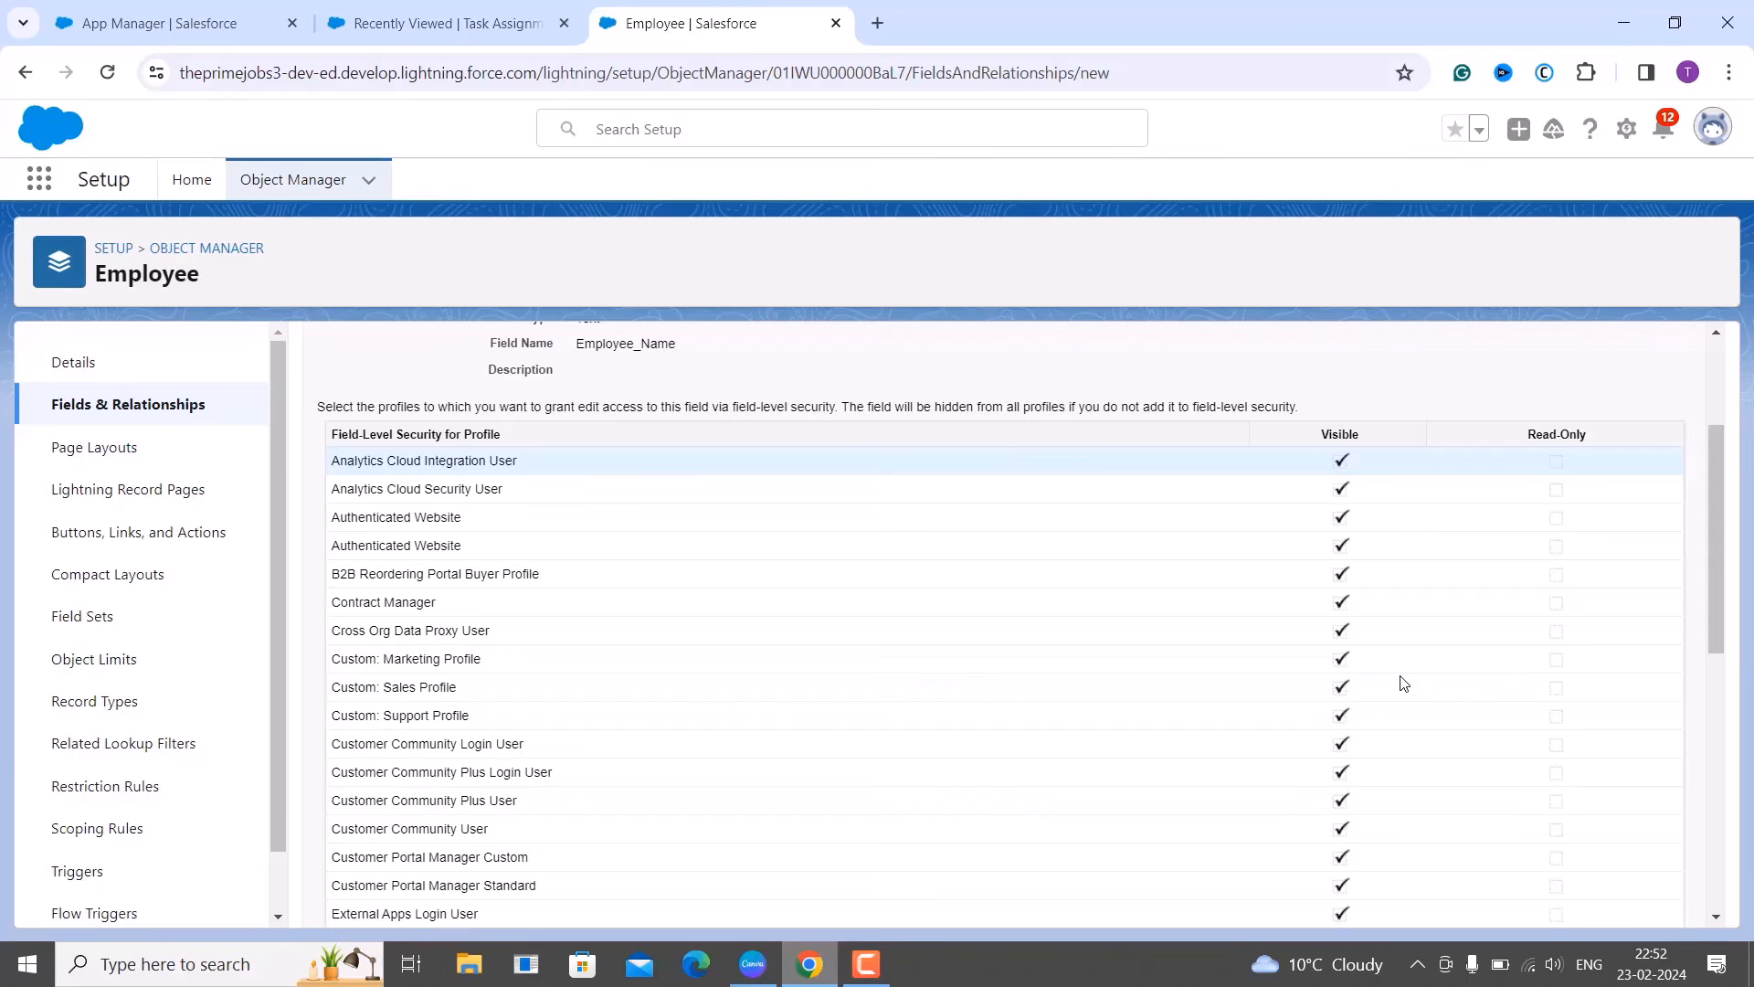
scroll(1403, 681, down, 1)
scroll(1401, 679, up, 4)
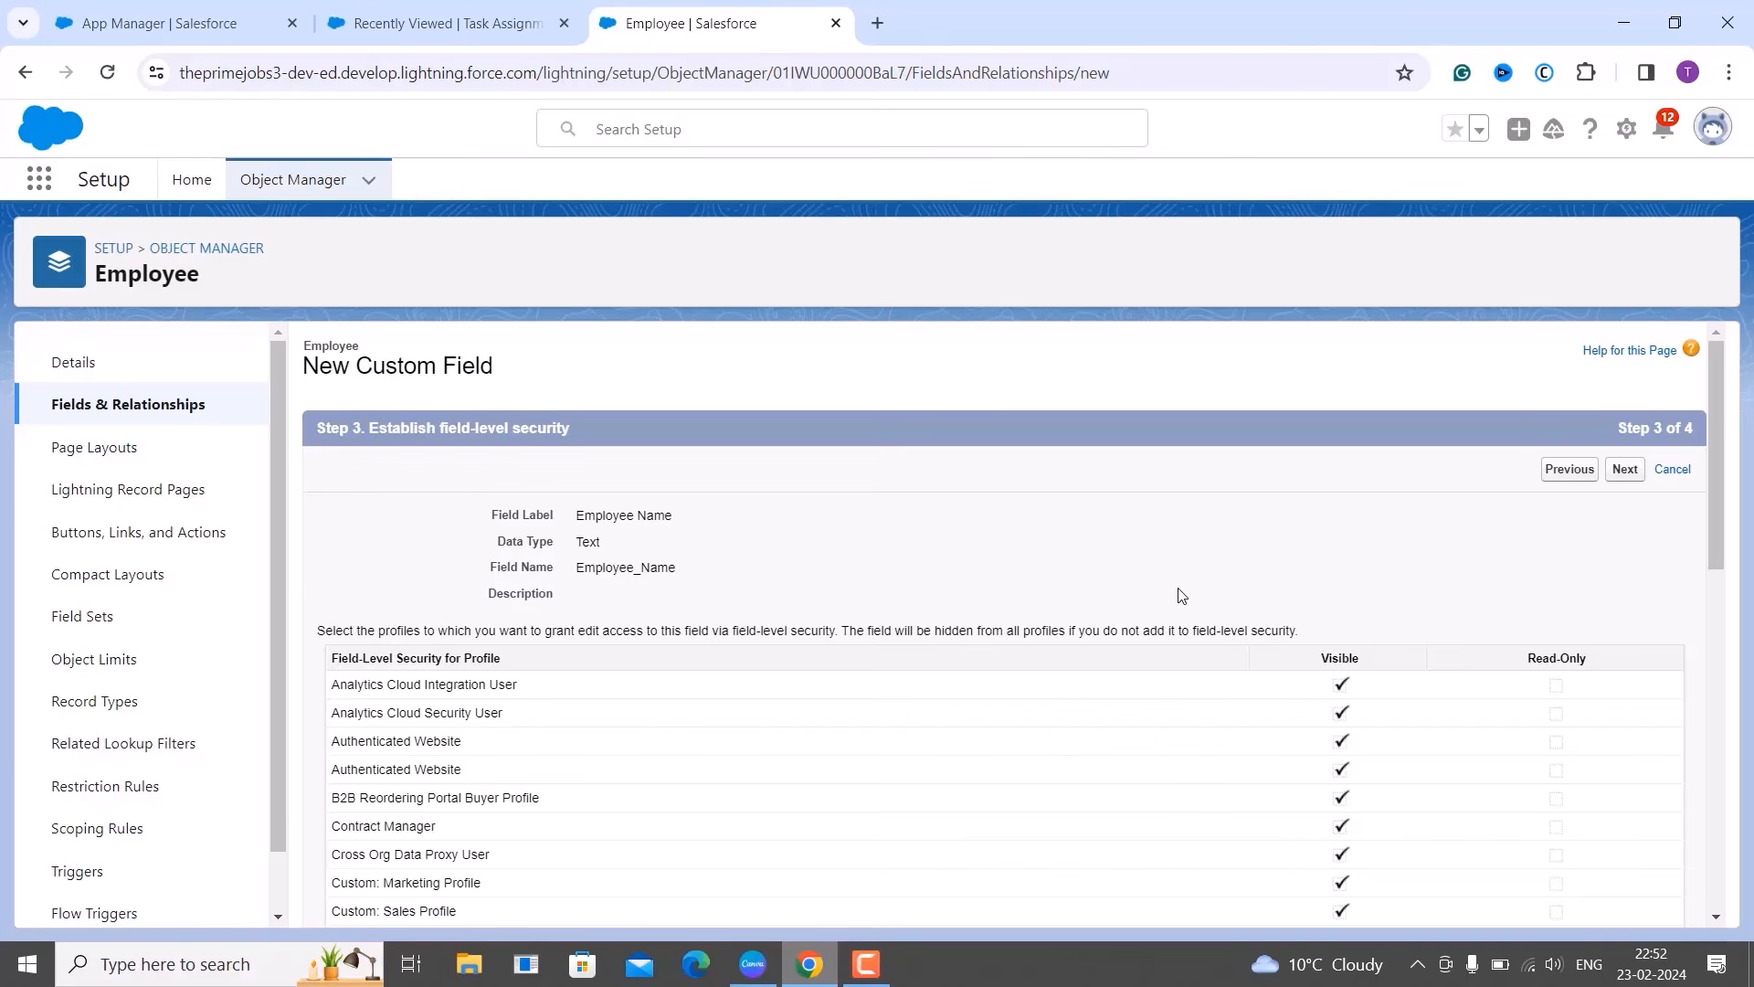
scroll(1181, 595, down, 1)
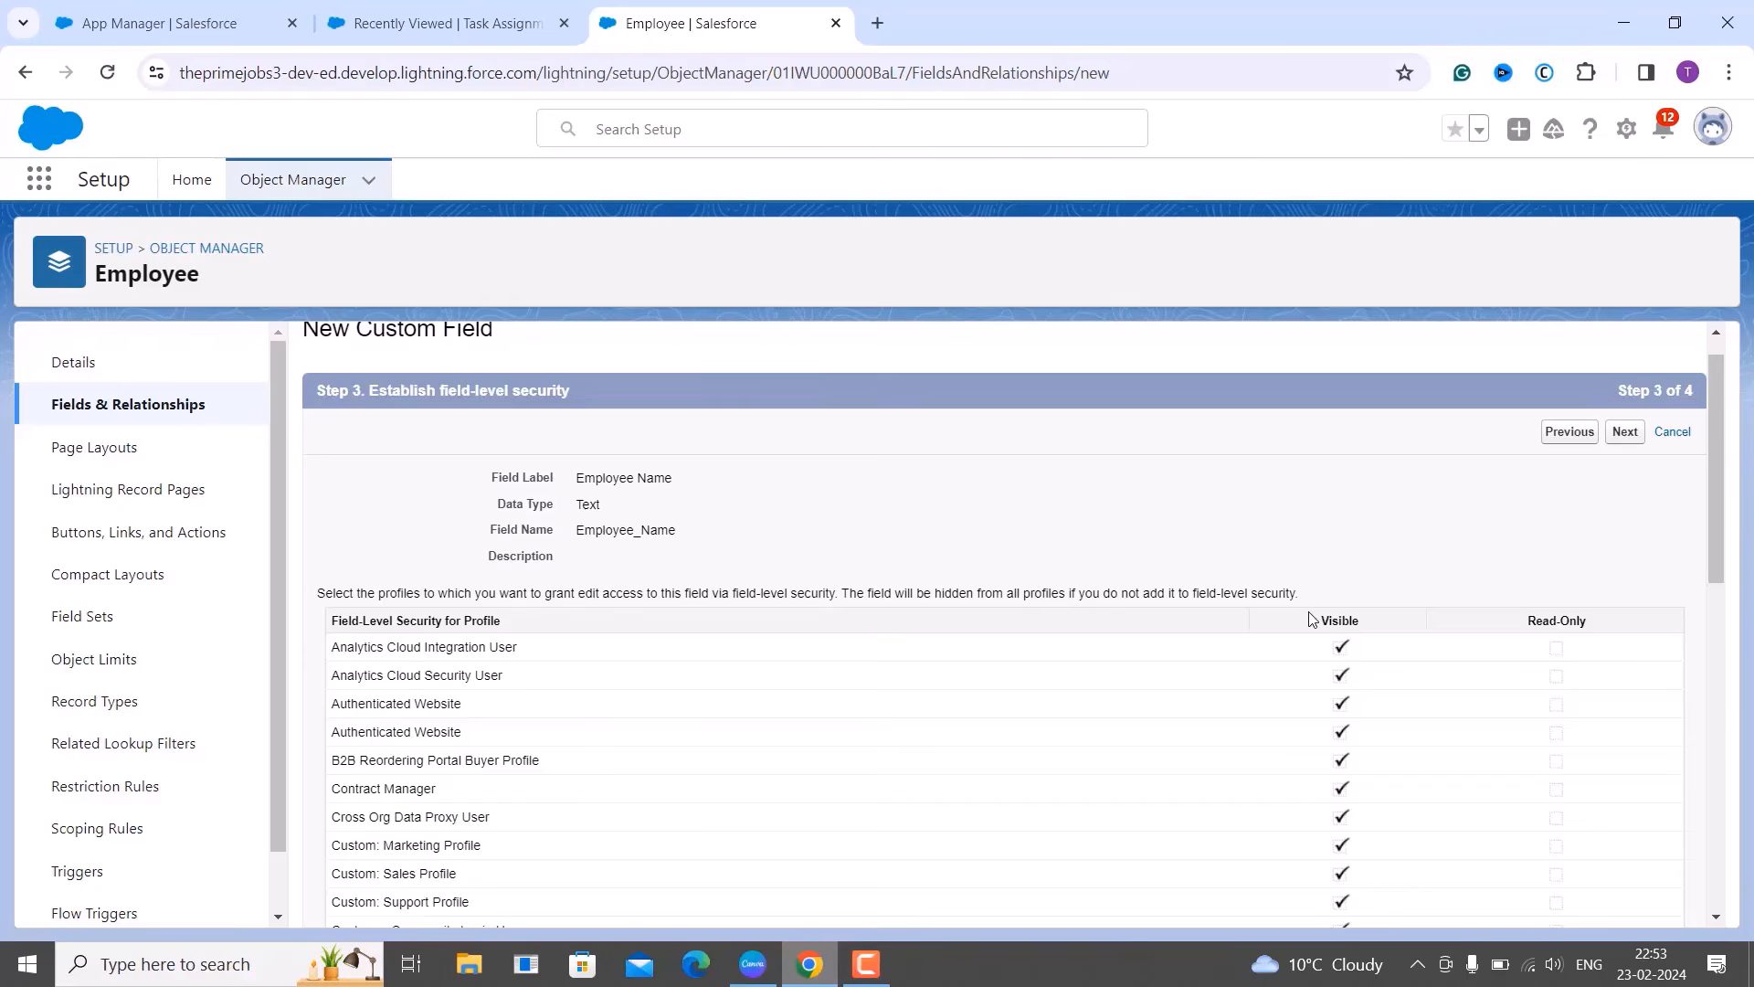
scroll(1313, 619, down, 4)
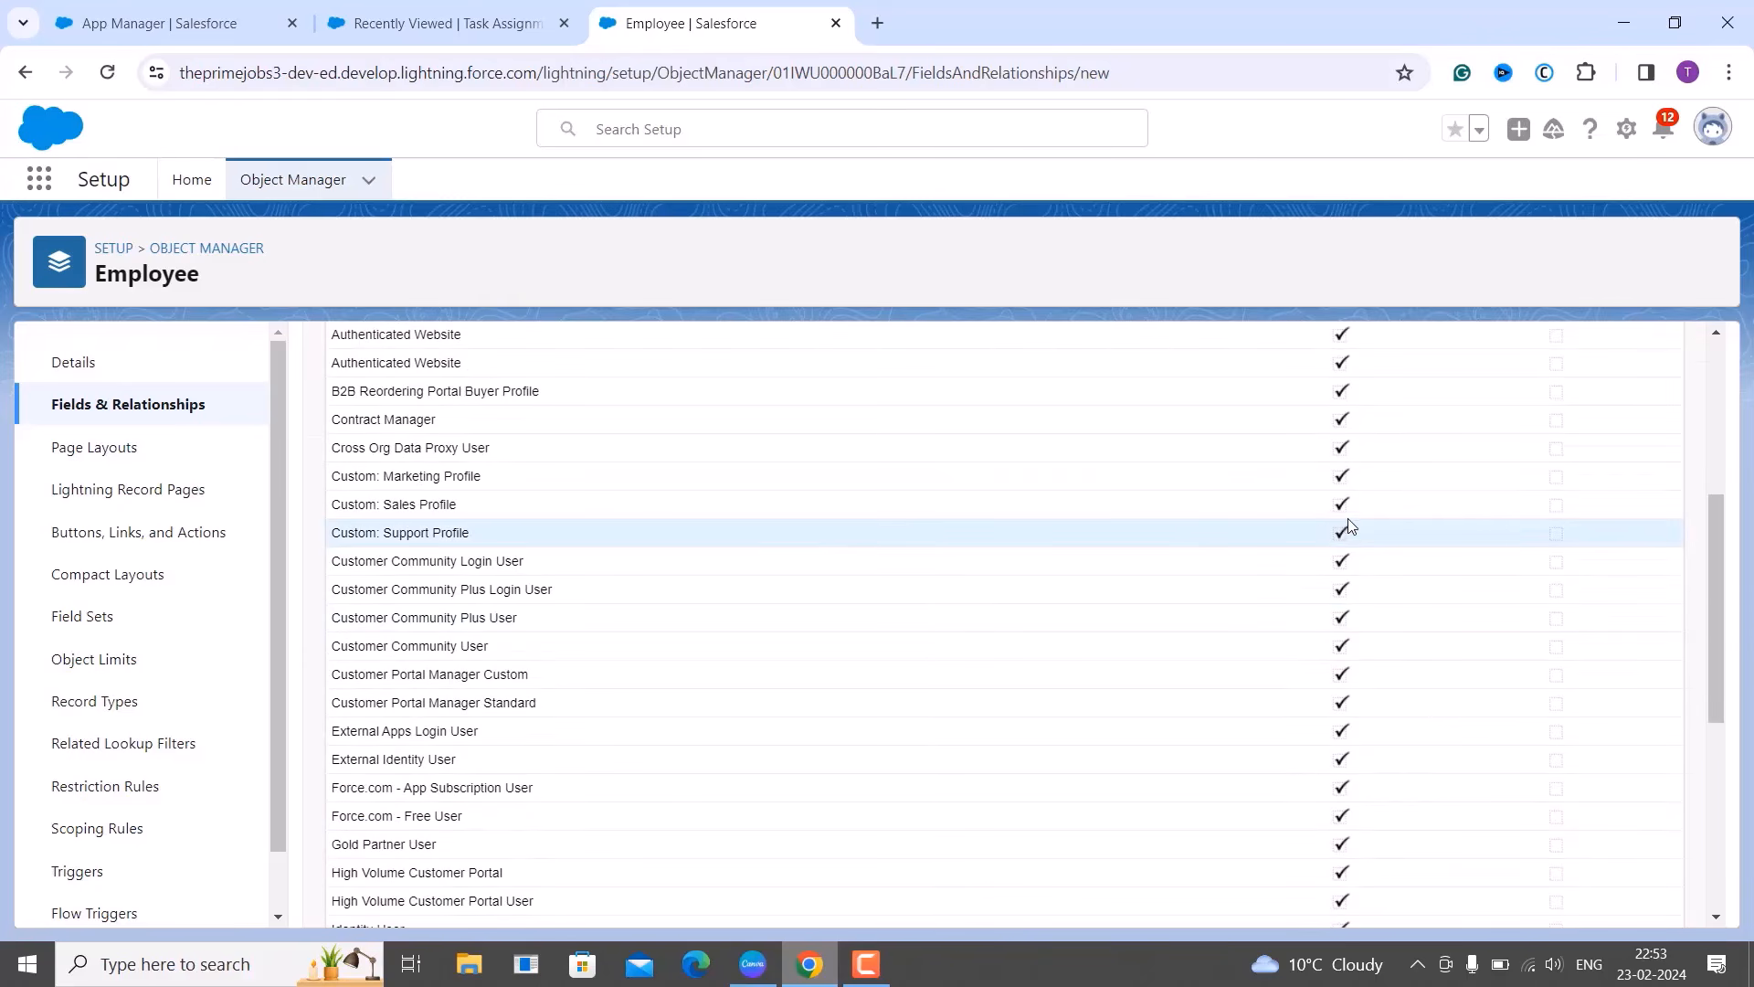
scroll(1396, 530, up, 4)
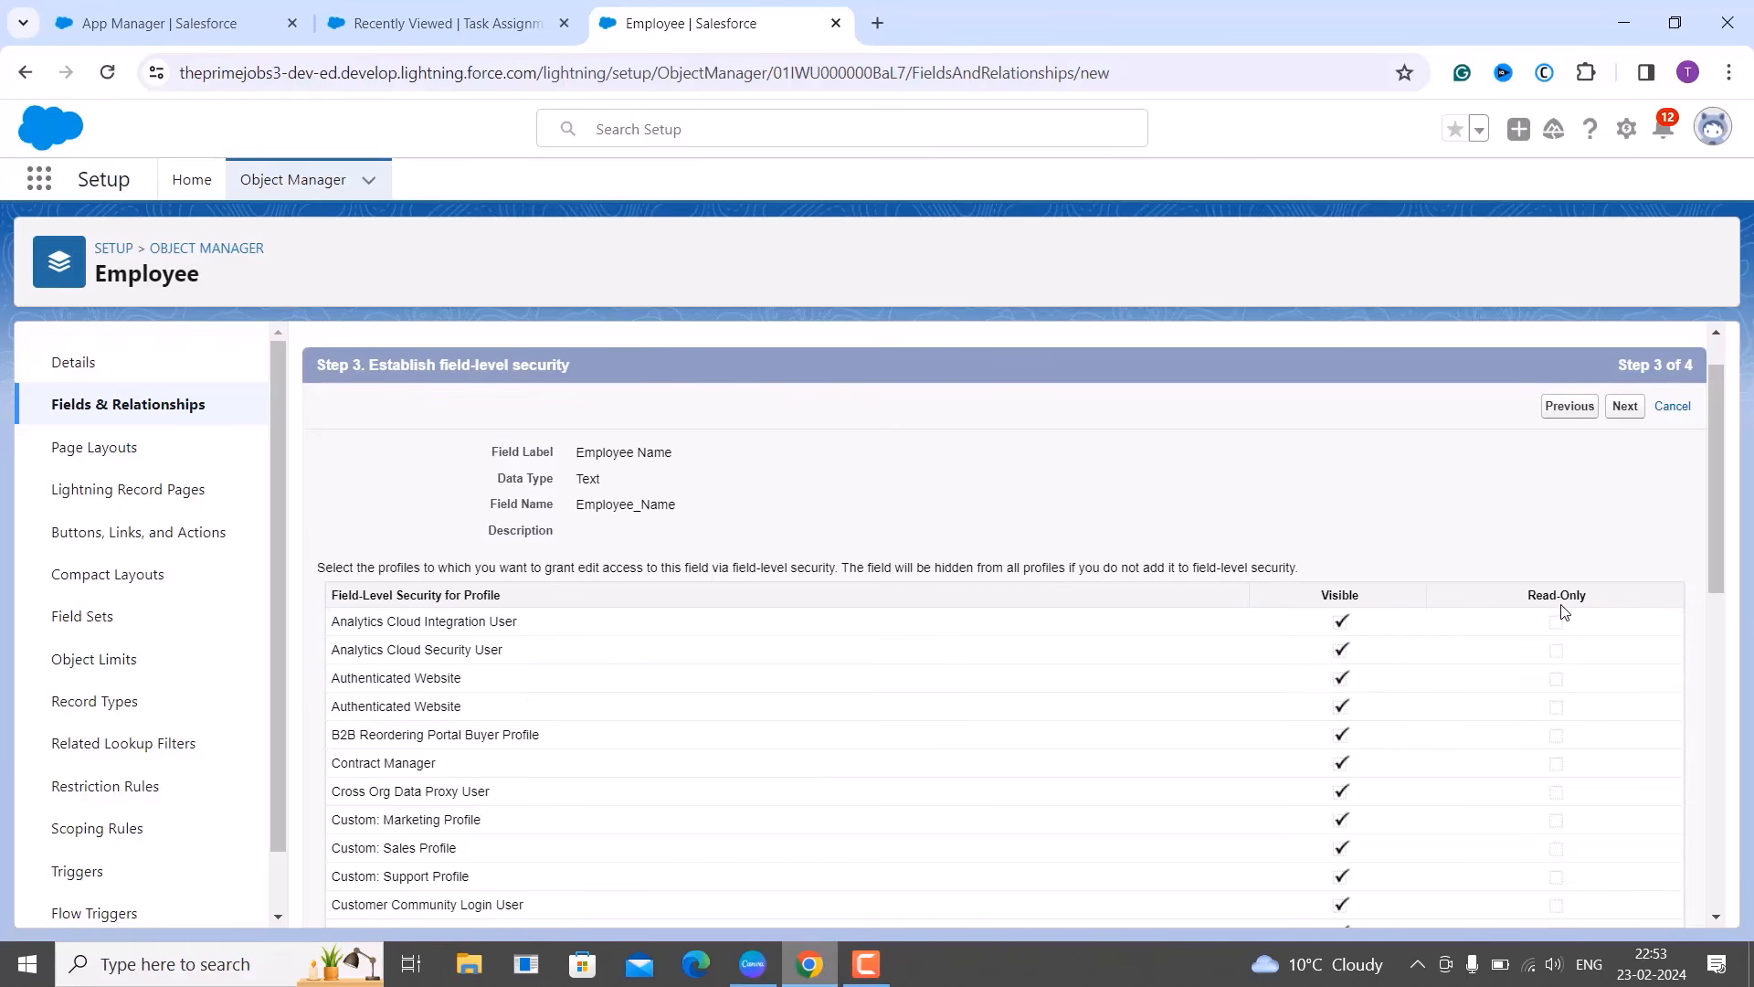
scroll(1565, 664, down, 2)
scroll(1564, 664, down, 5)
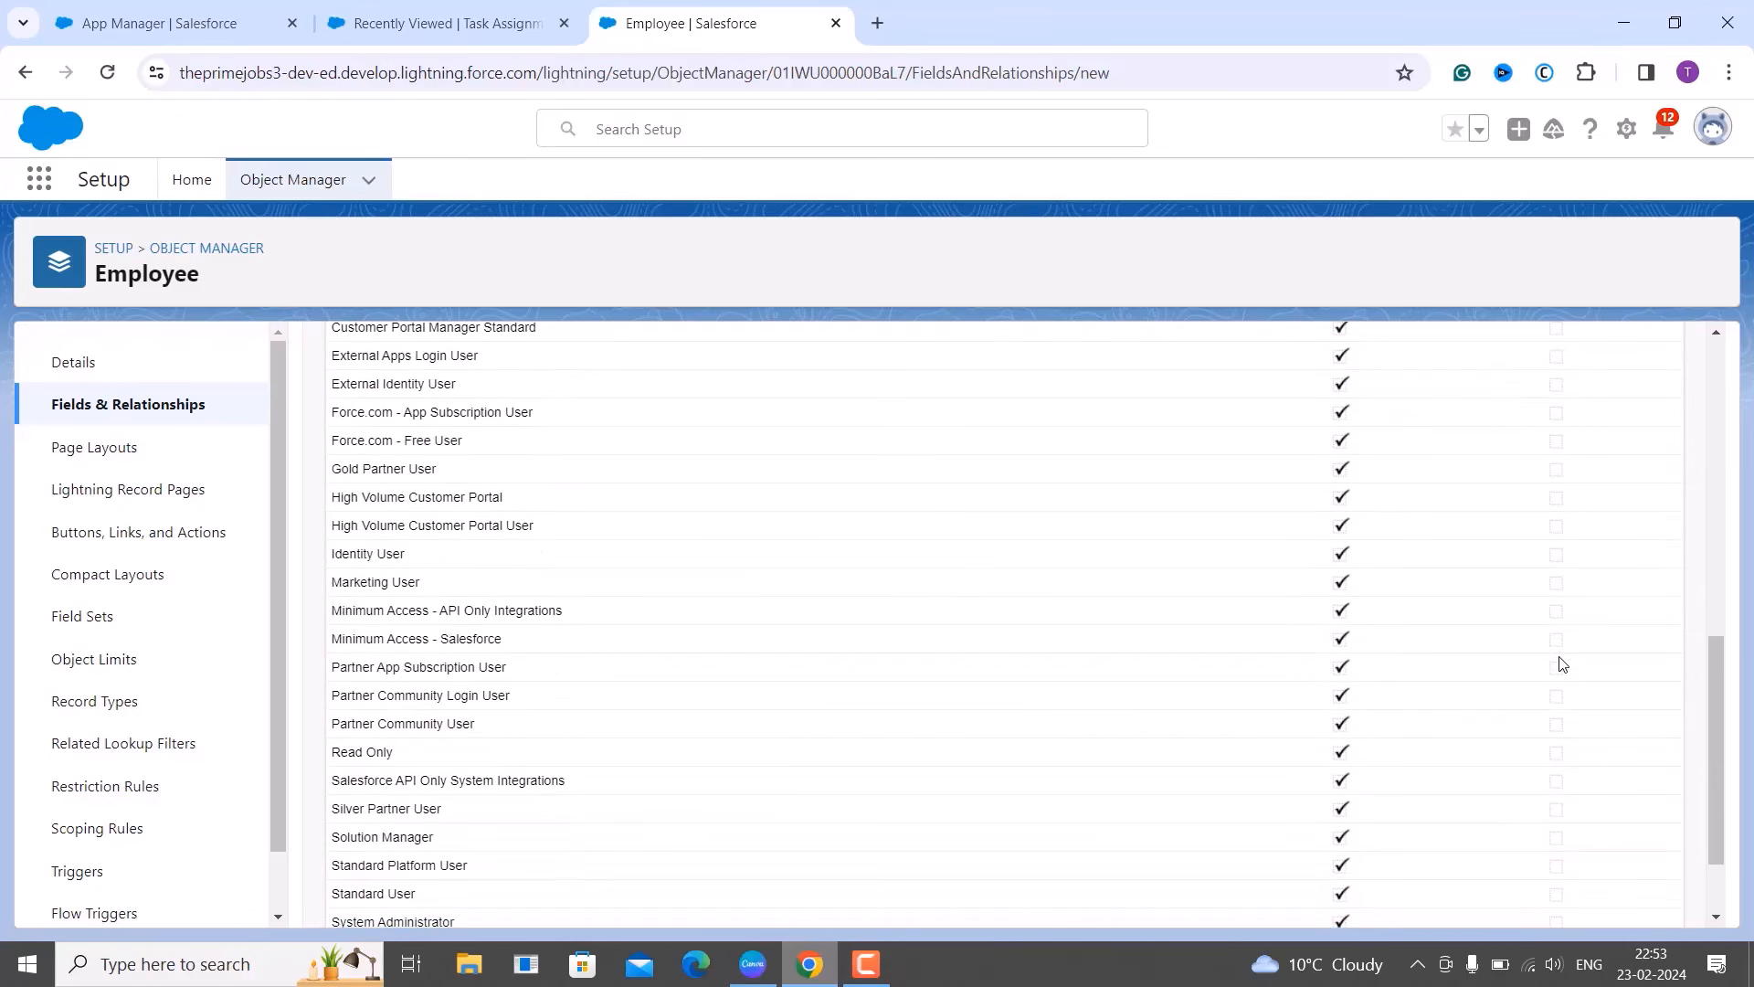
scroll(1564, 665, down, 1)
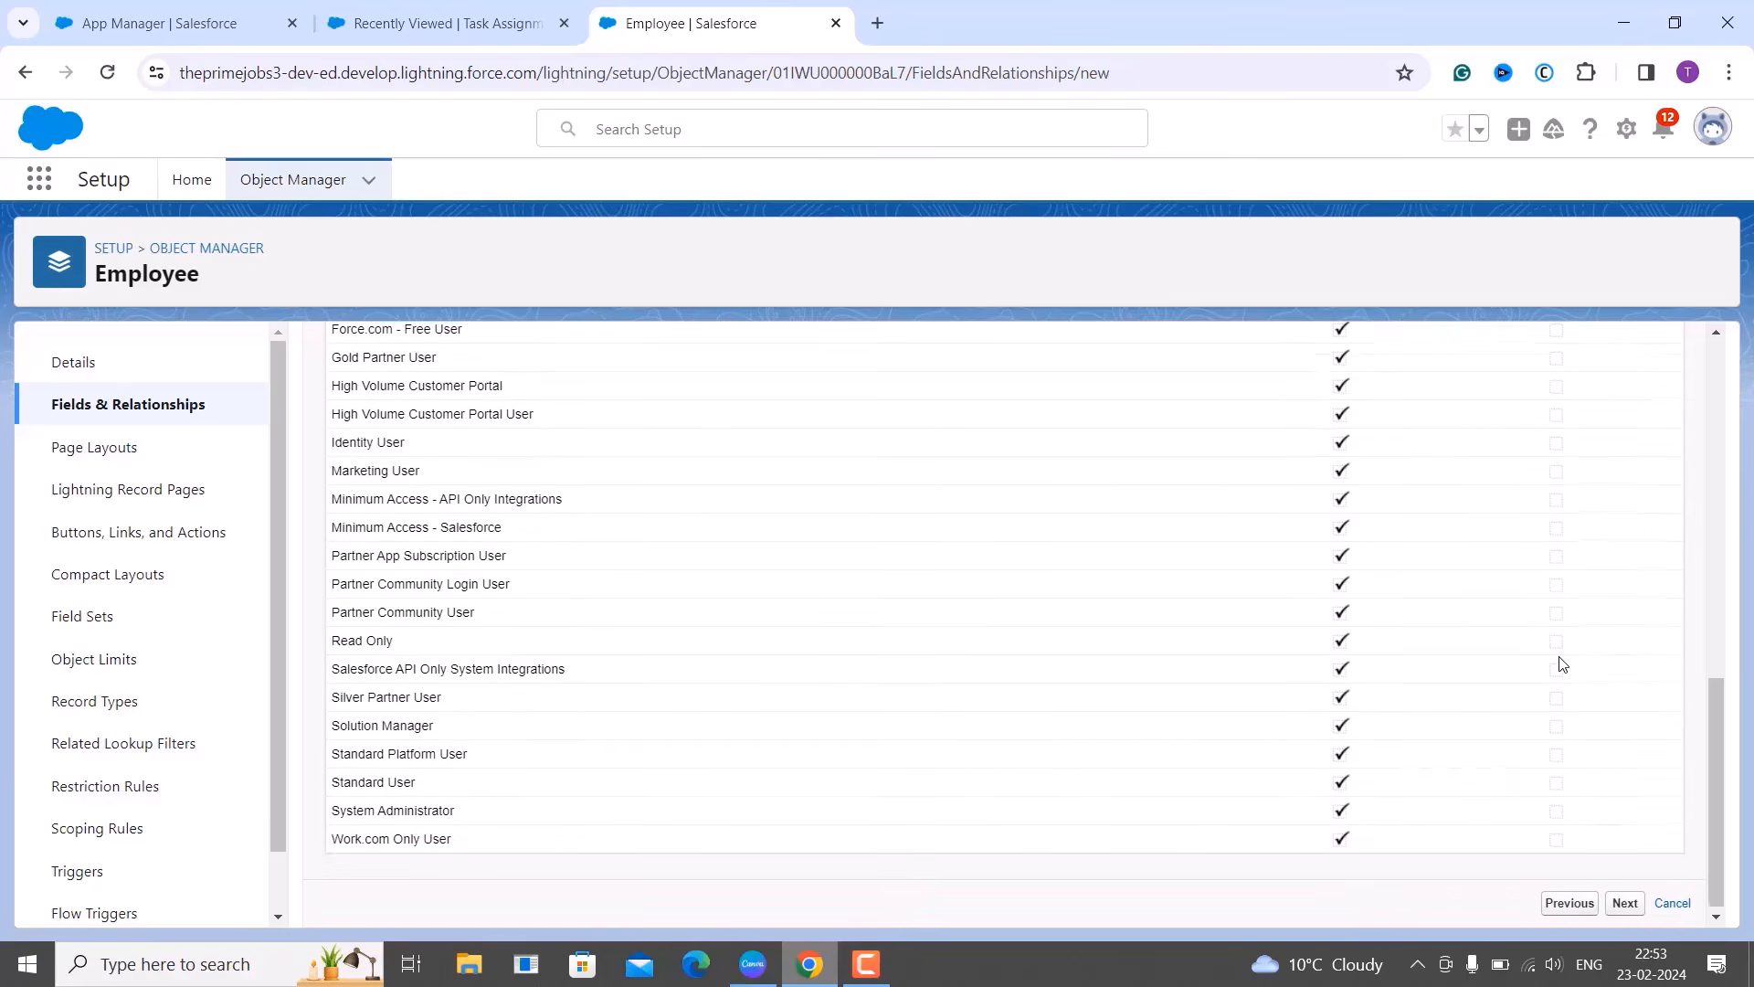
Keep Employee Layout selected and save the Employee Name field.
click(1624, 901)
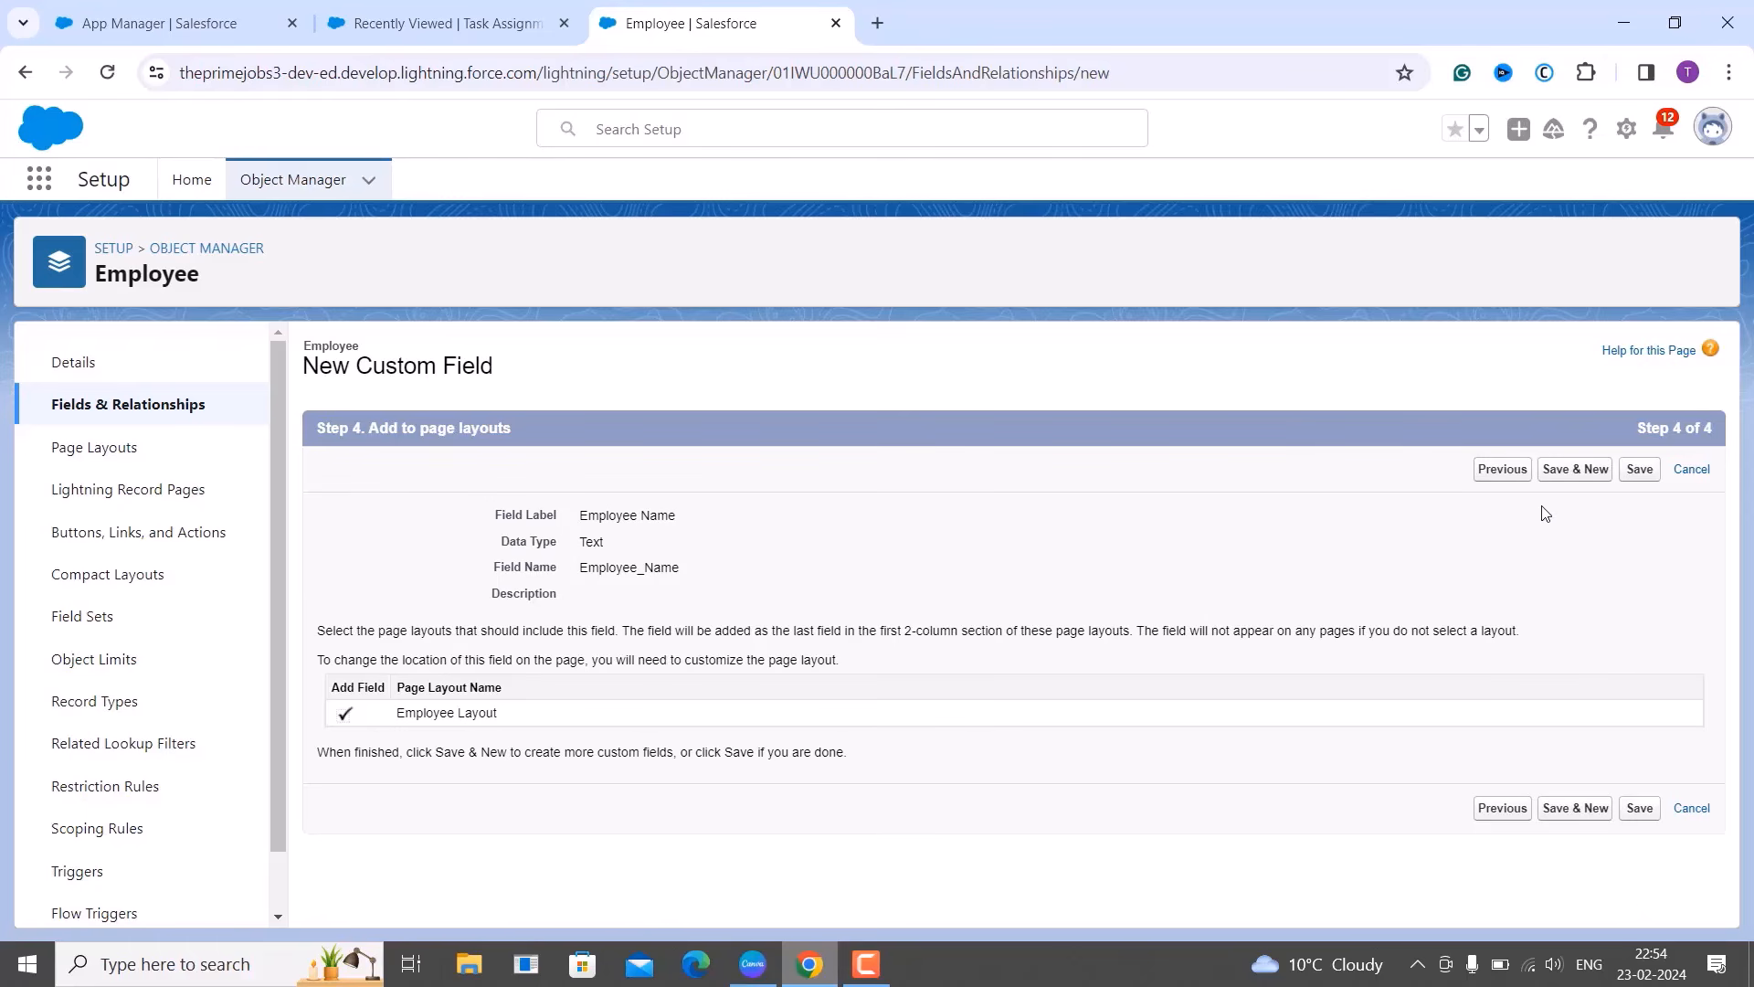
click(1639, 470)
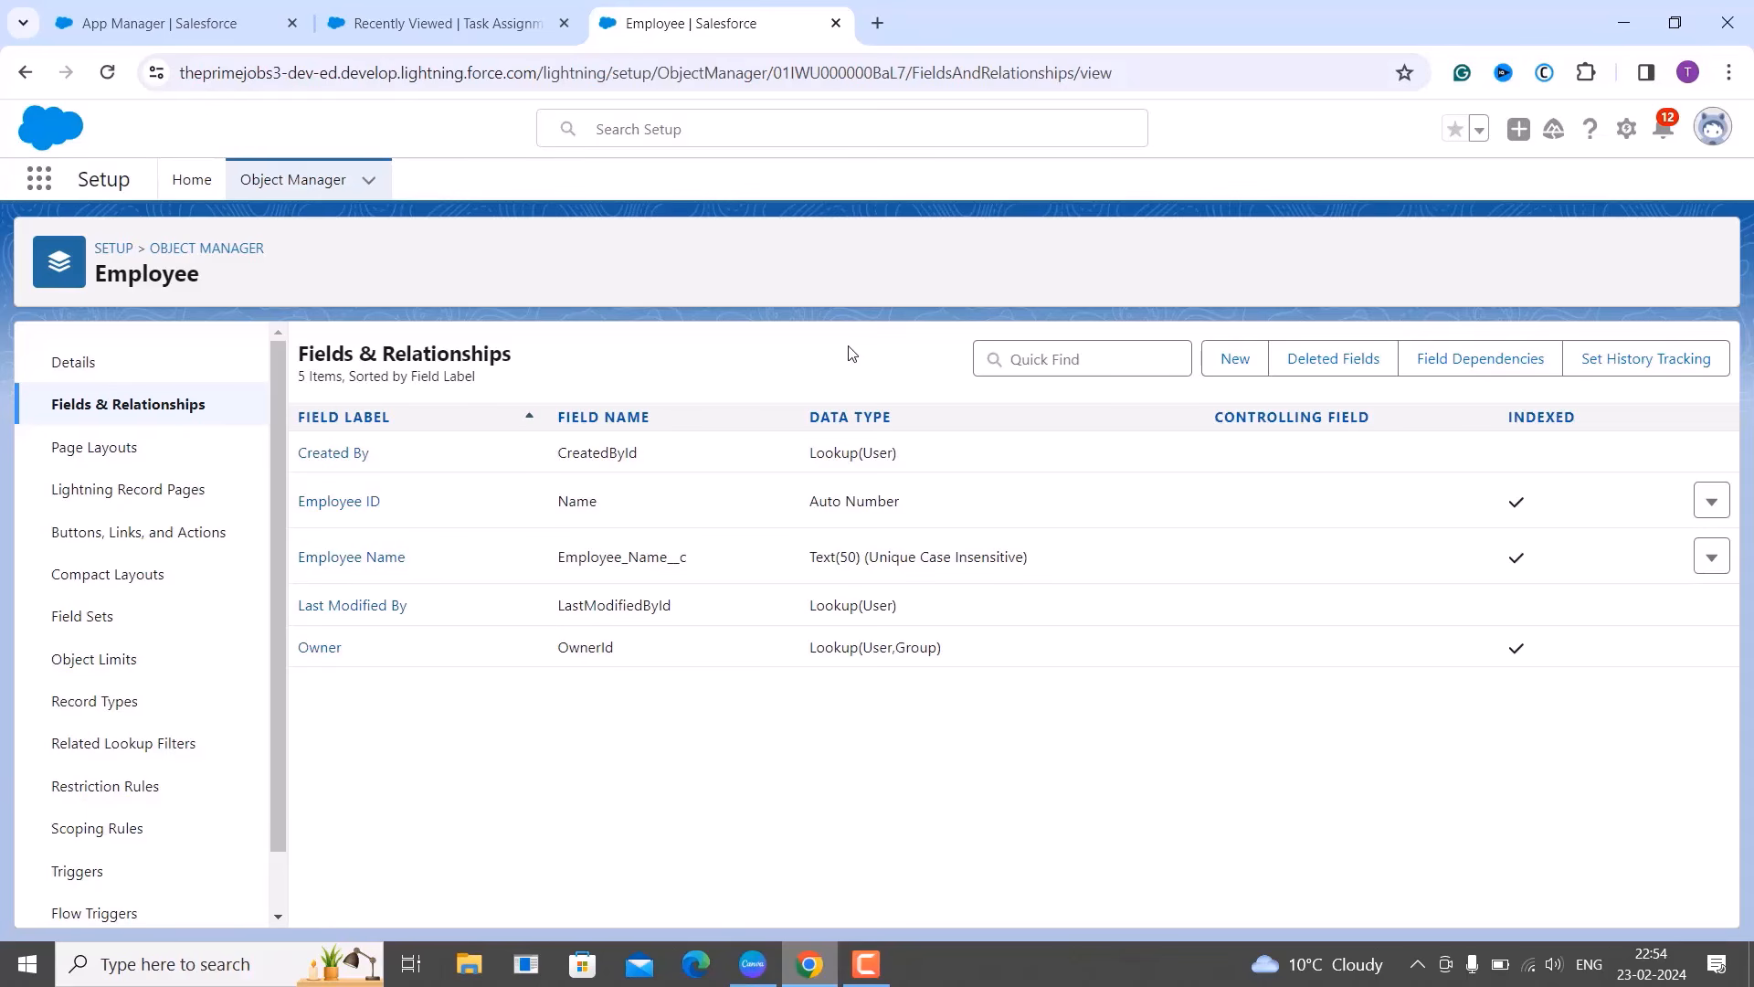
Open a new Employee record form from the Employees tab in Task Assignment Tracker.
click(518, 20)
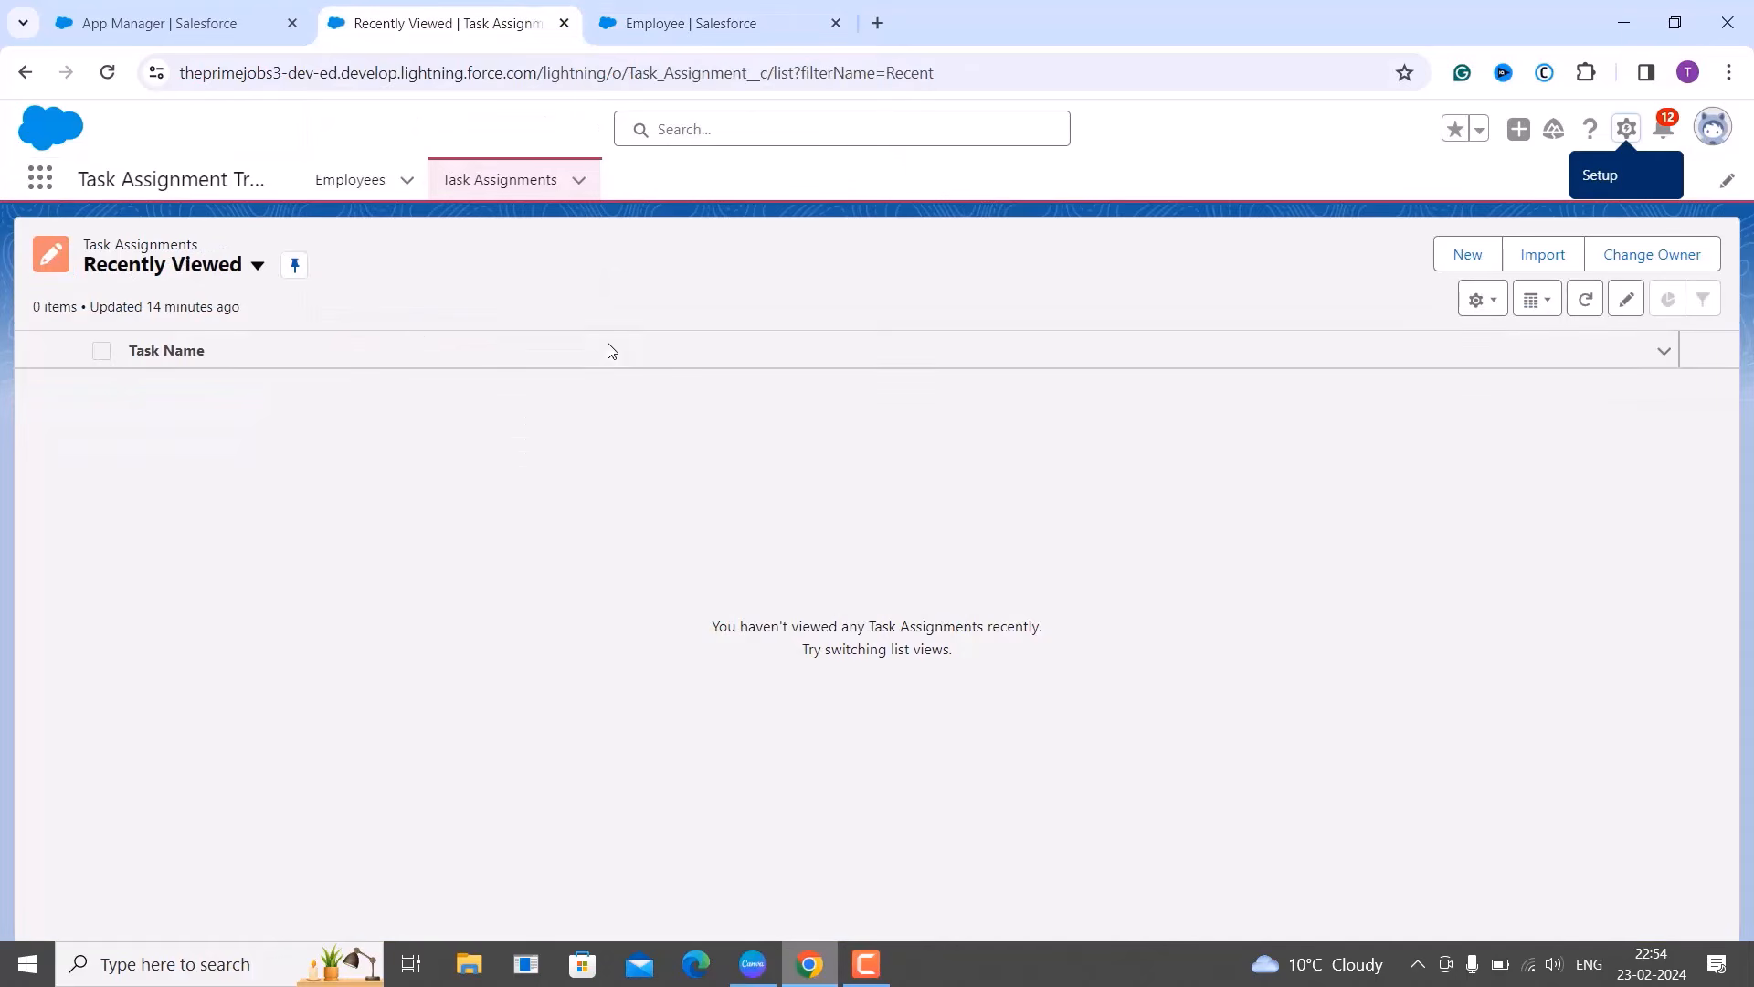
click(379, 188)
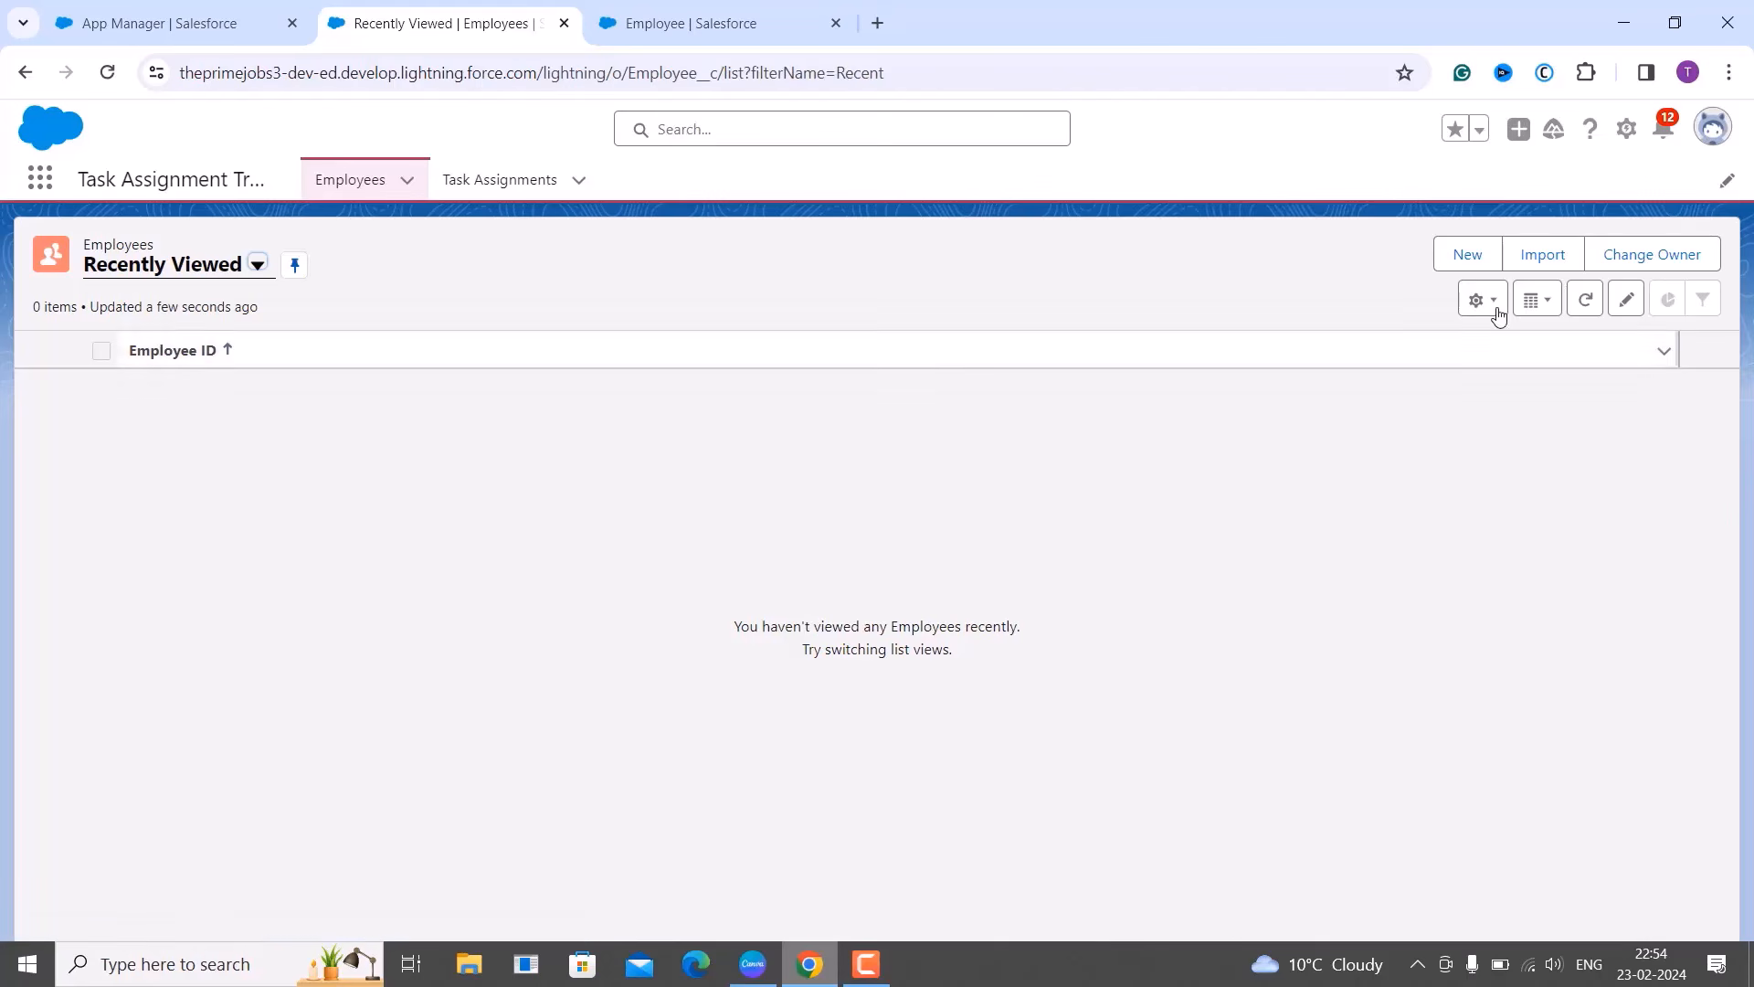
click(1468, 256)
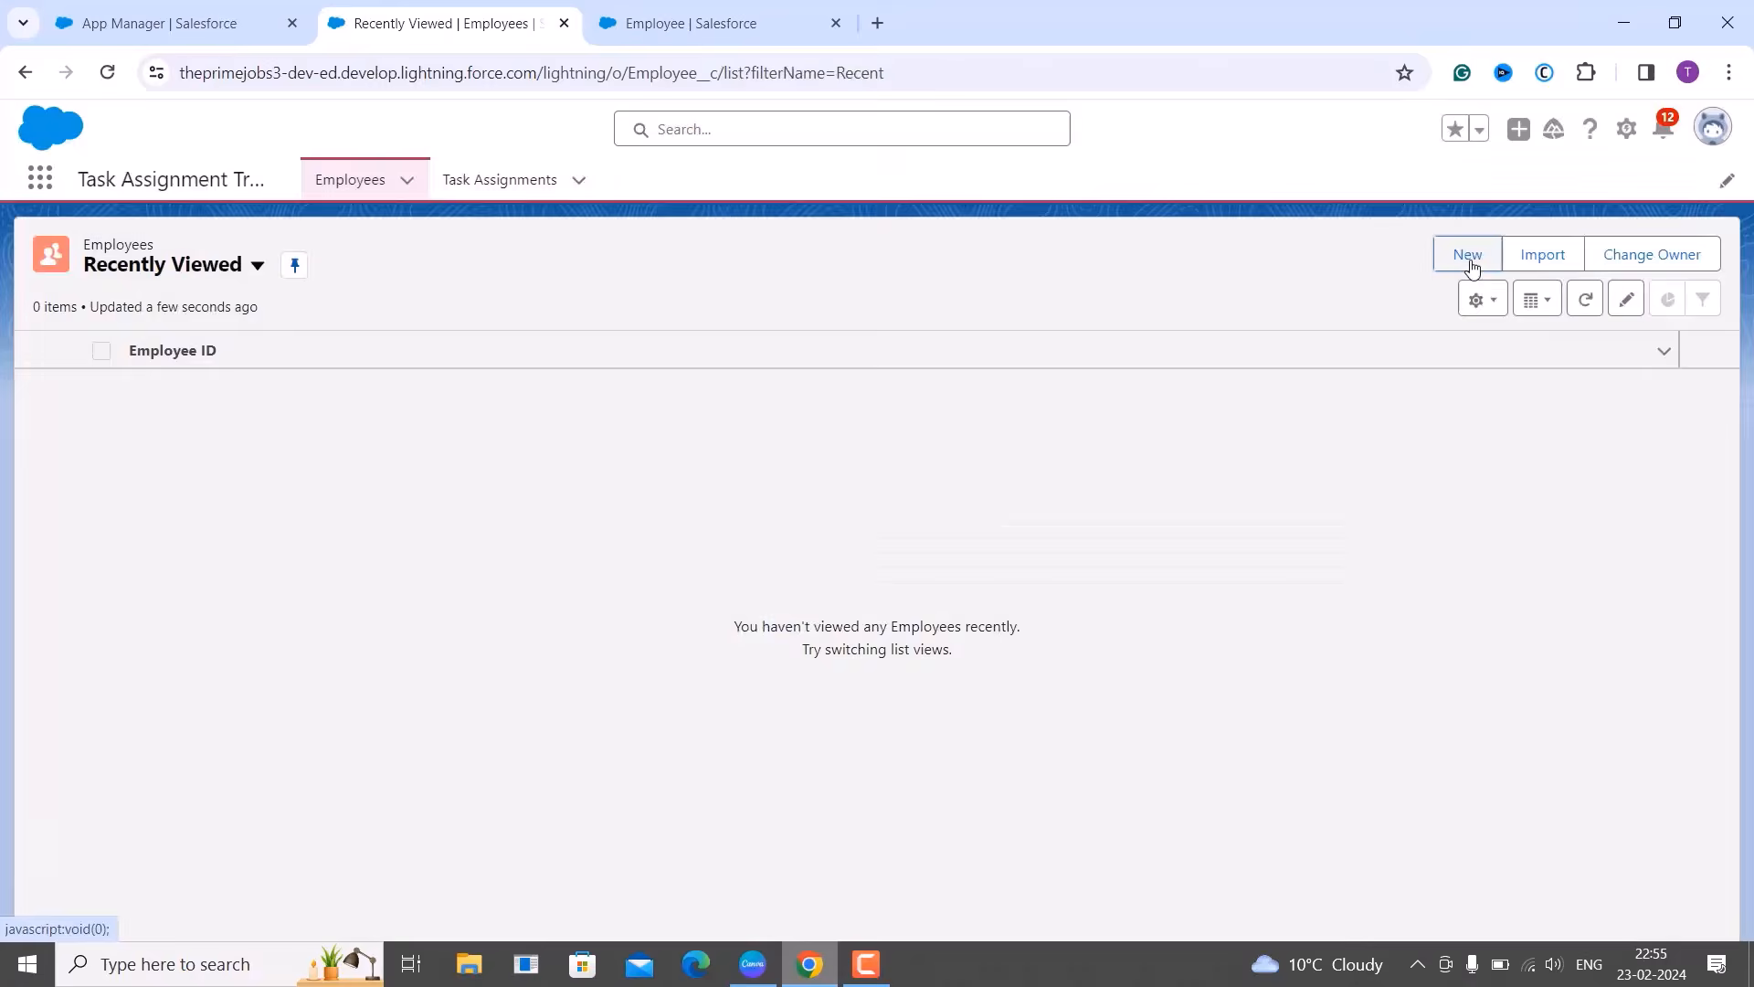
Reload the New Employee form, check the Employee Name field, and close it unsaved.
click(1472, 262)
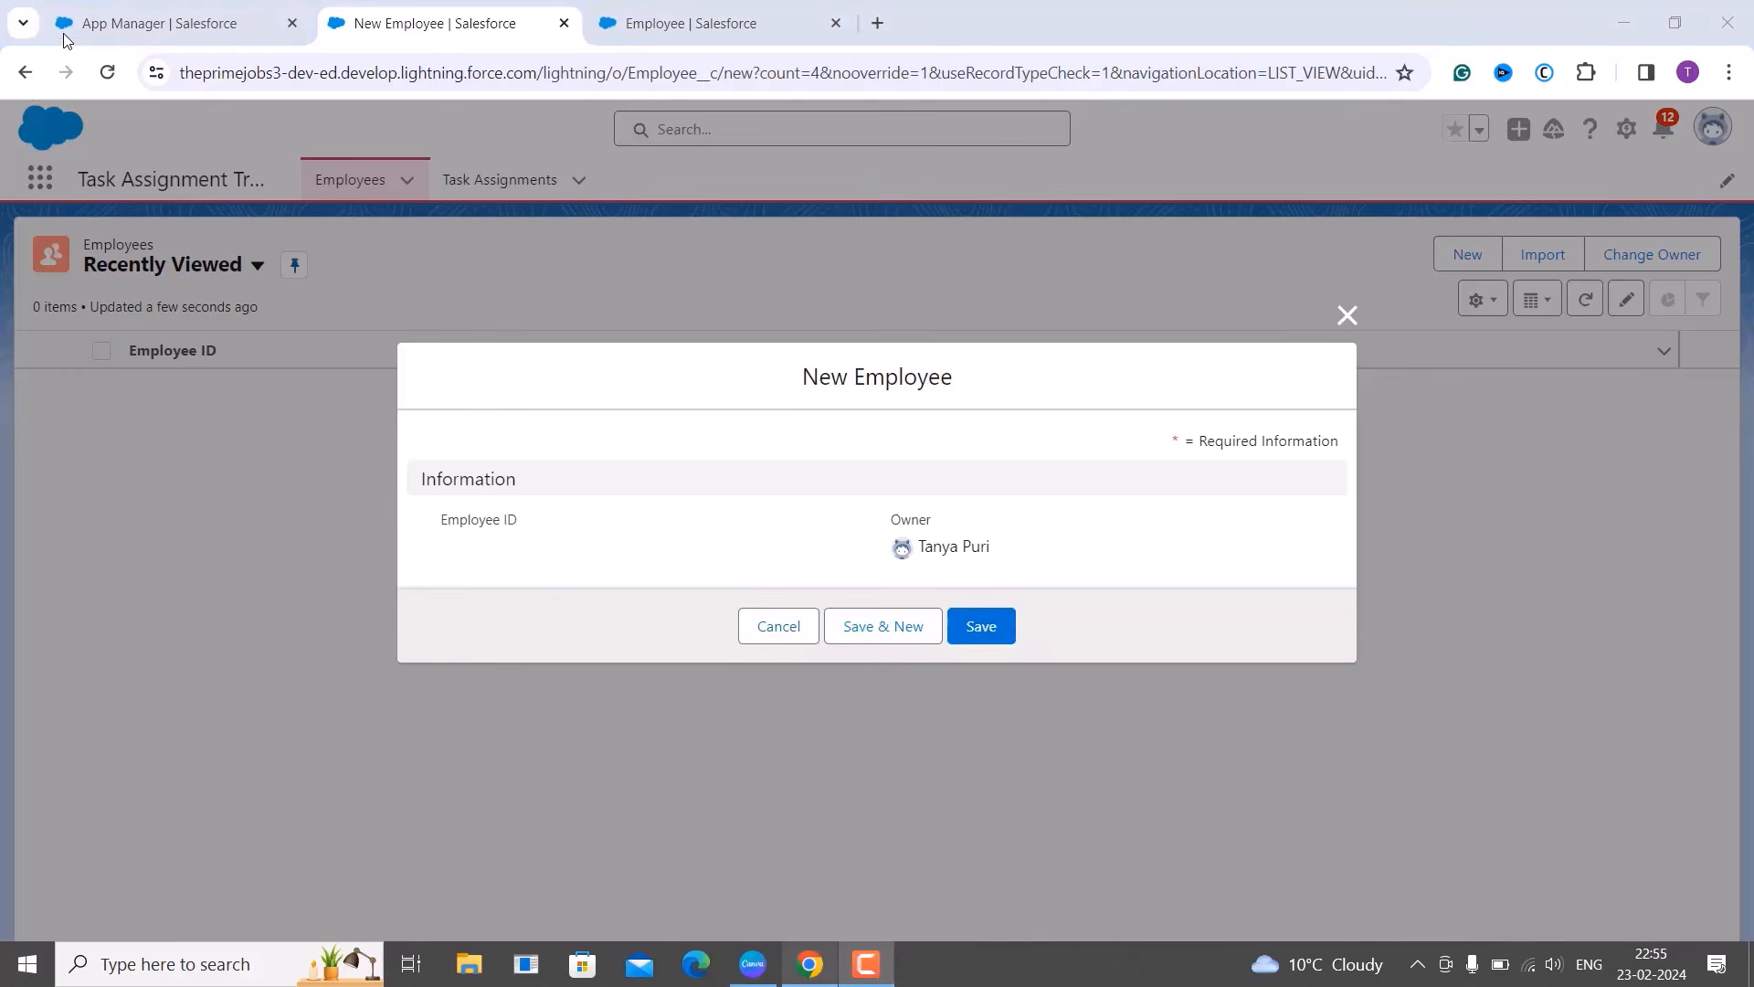
click(107, 72)
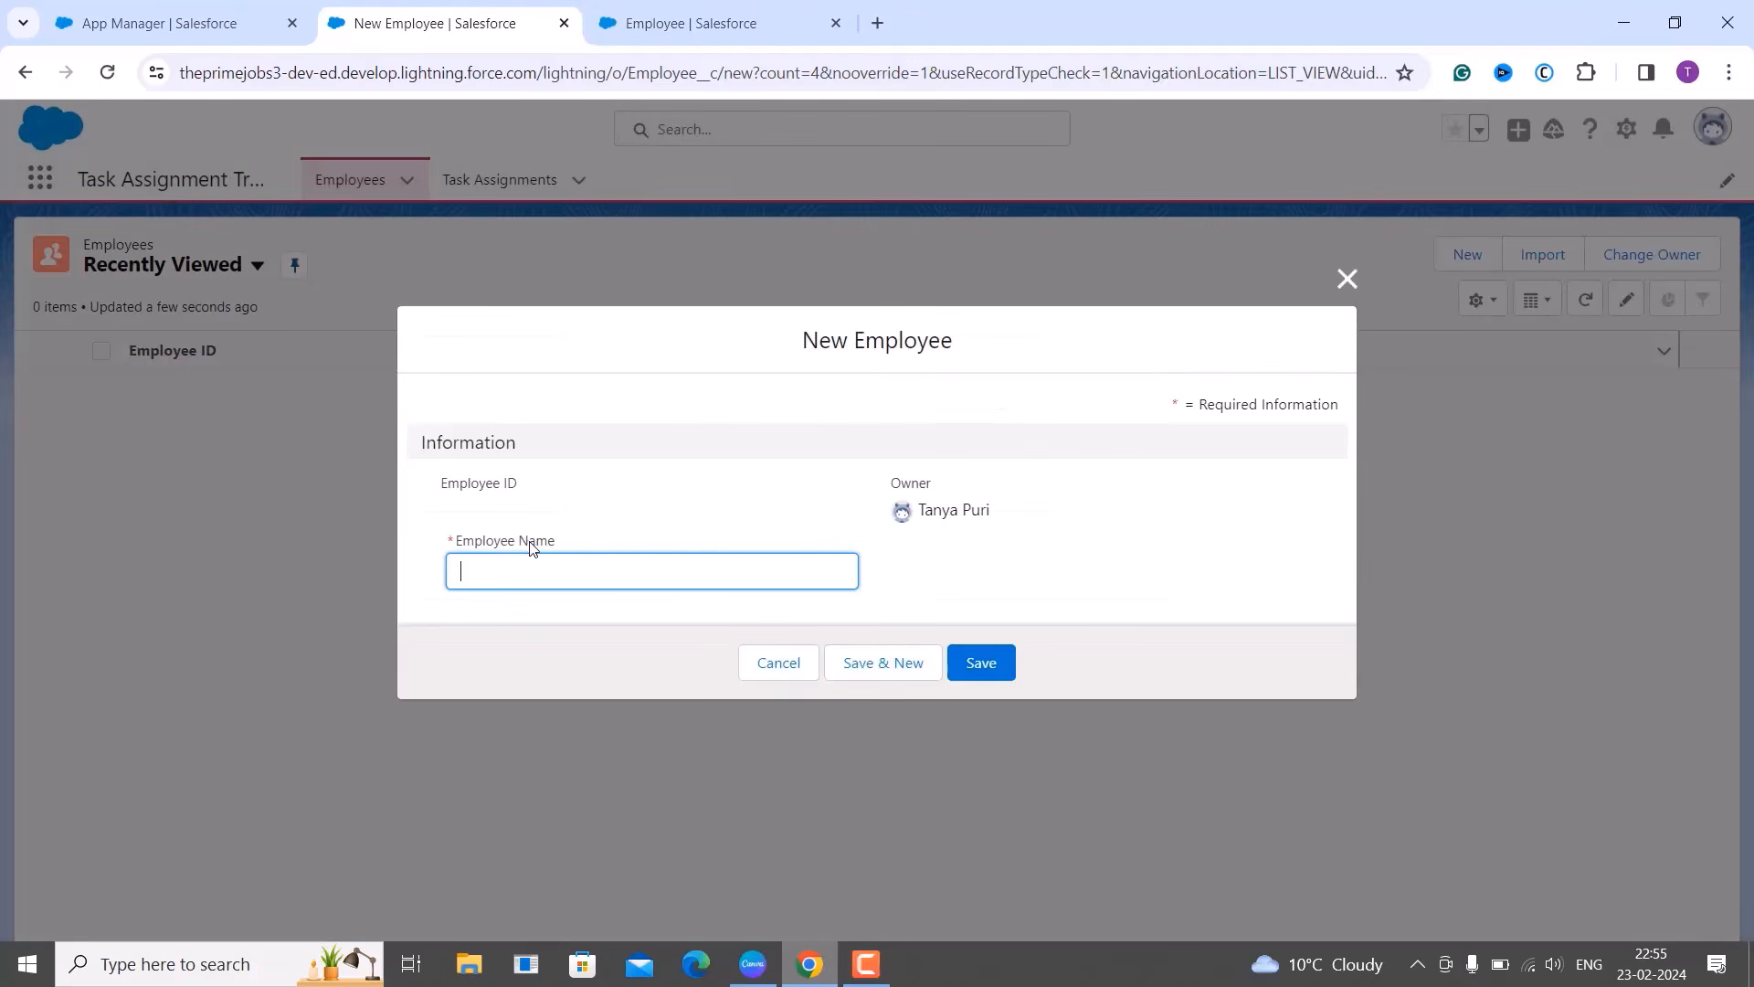
click(530, 548)
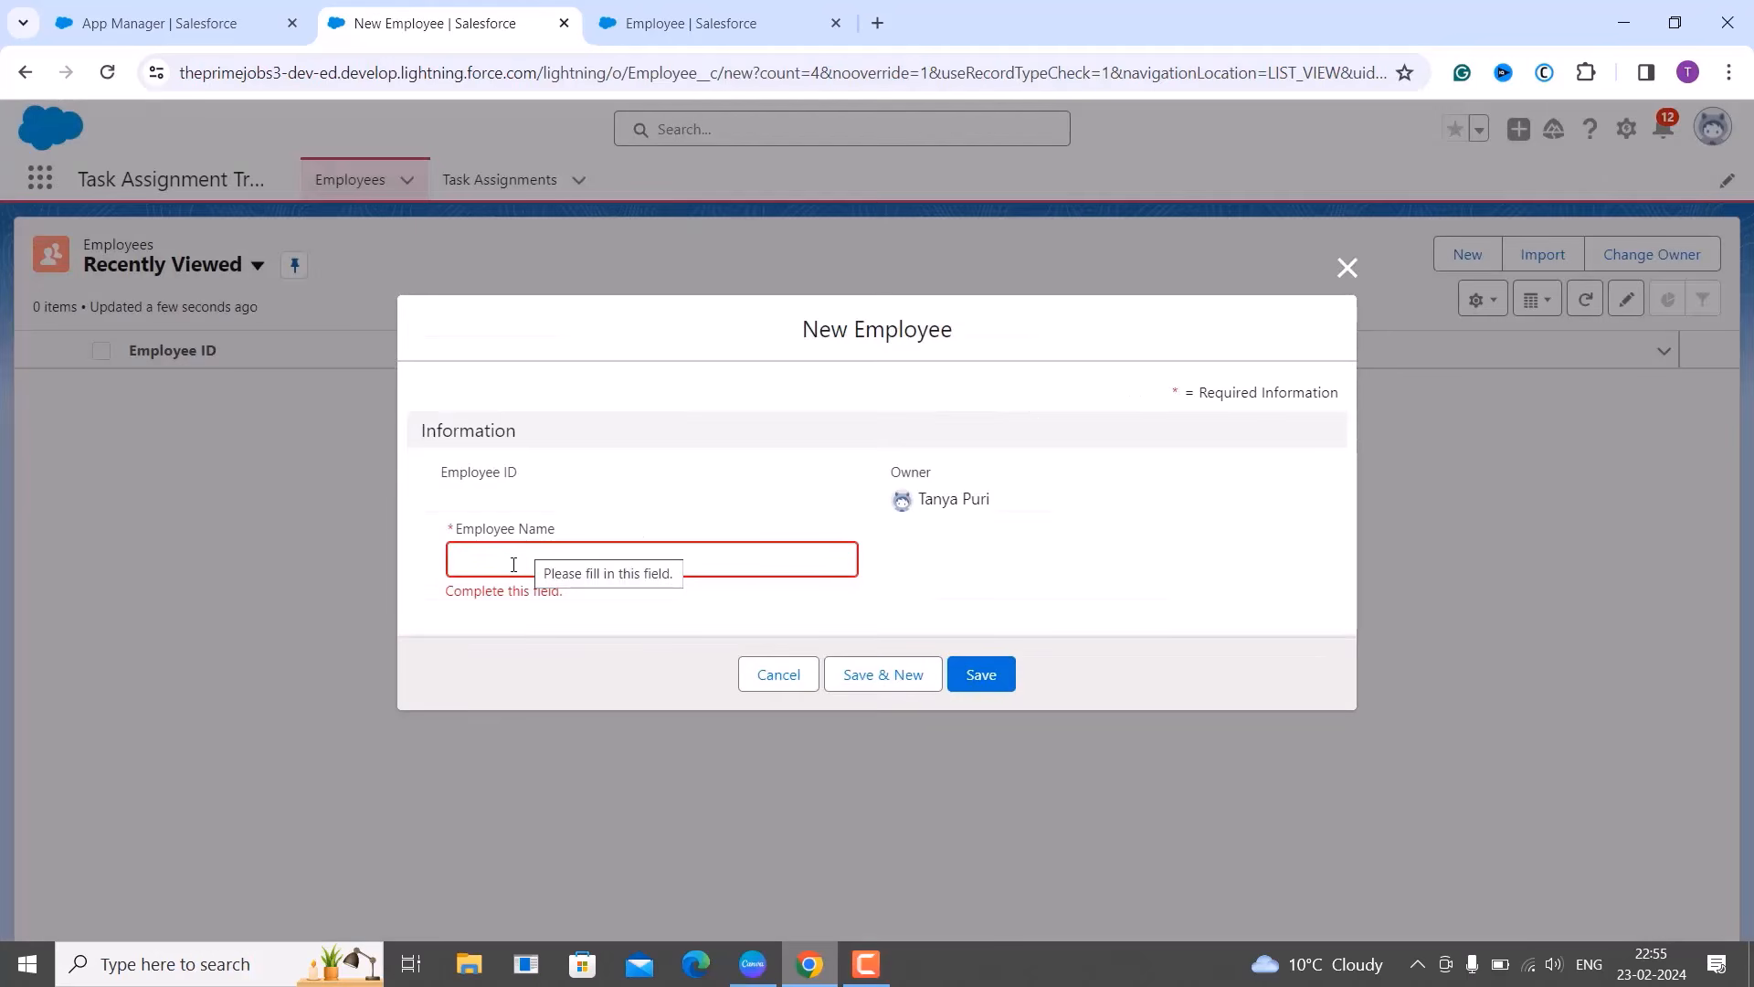
click(512, 562)
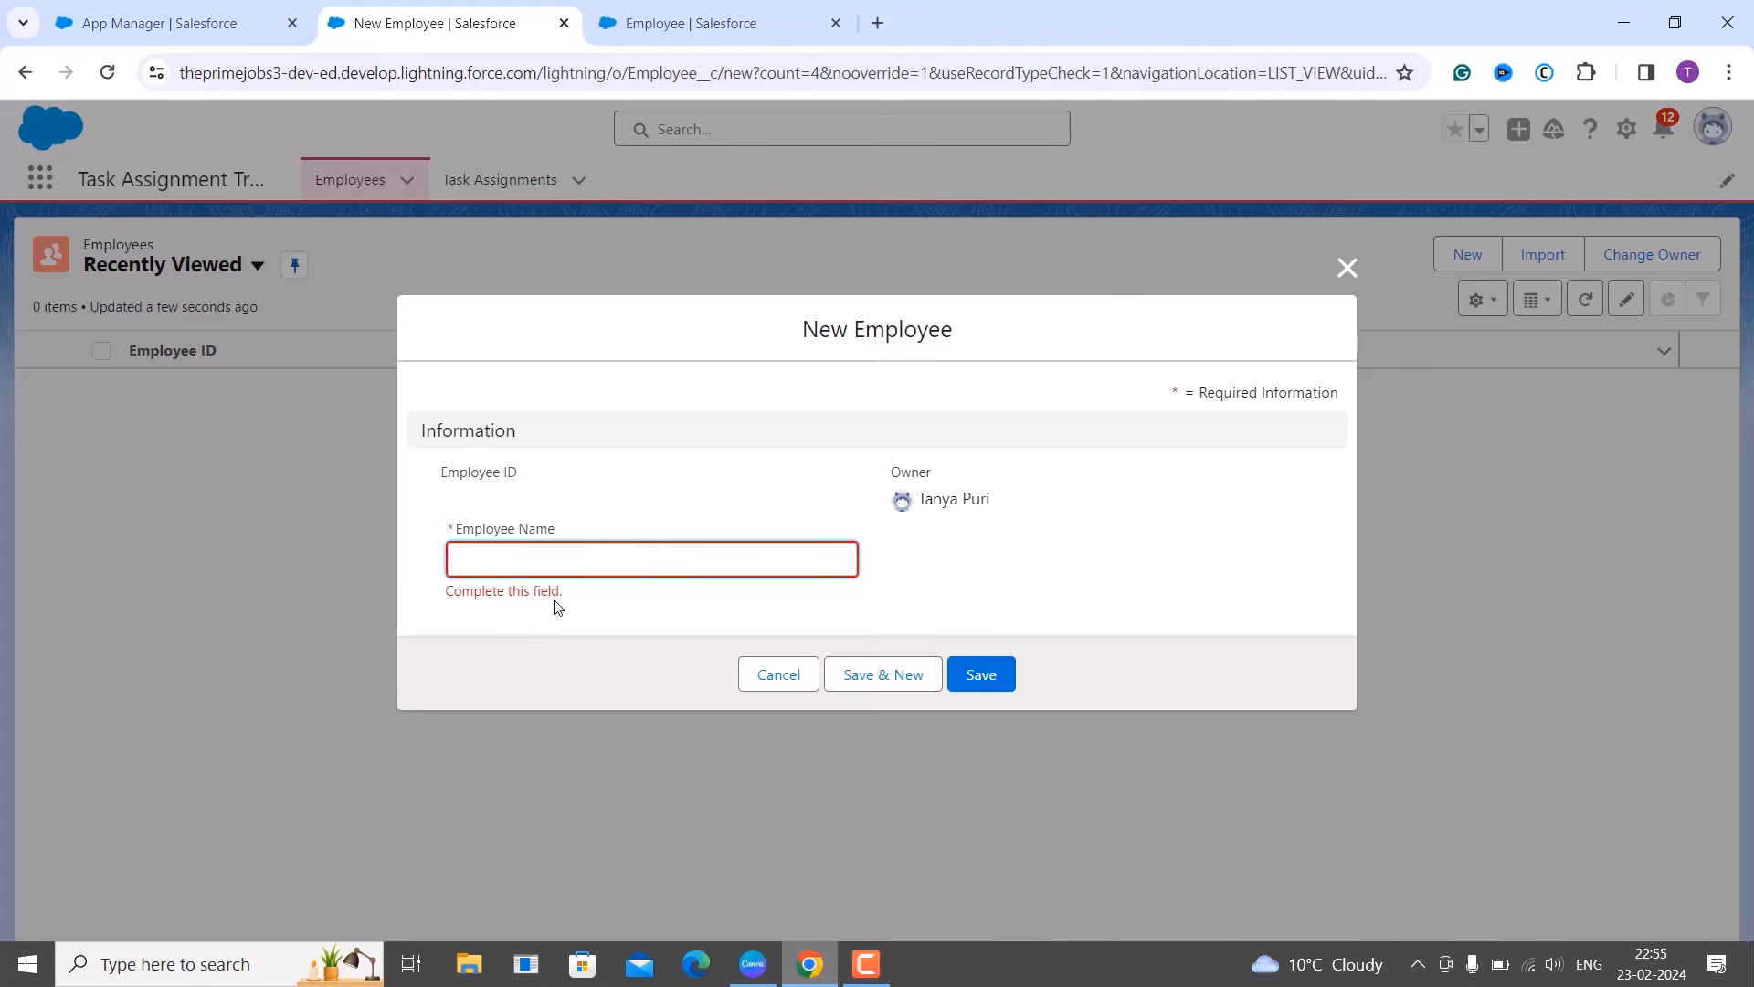
click(1348, 270)
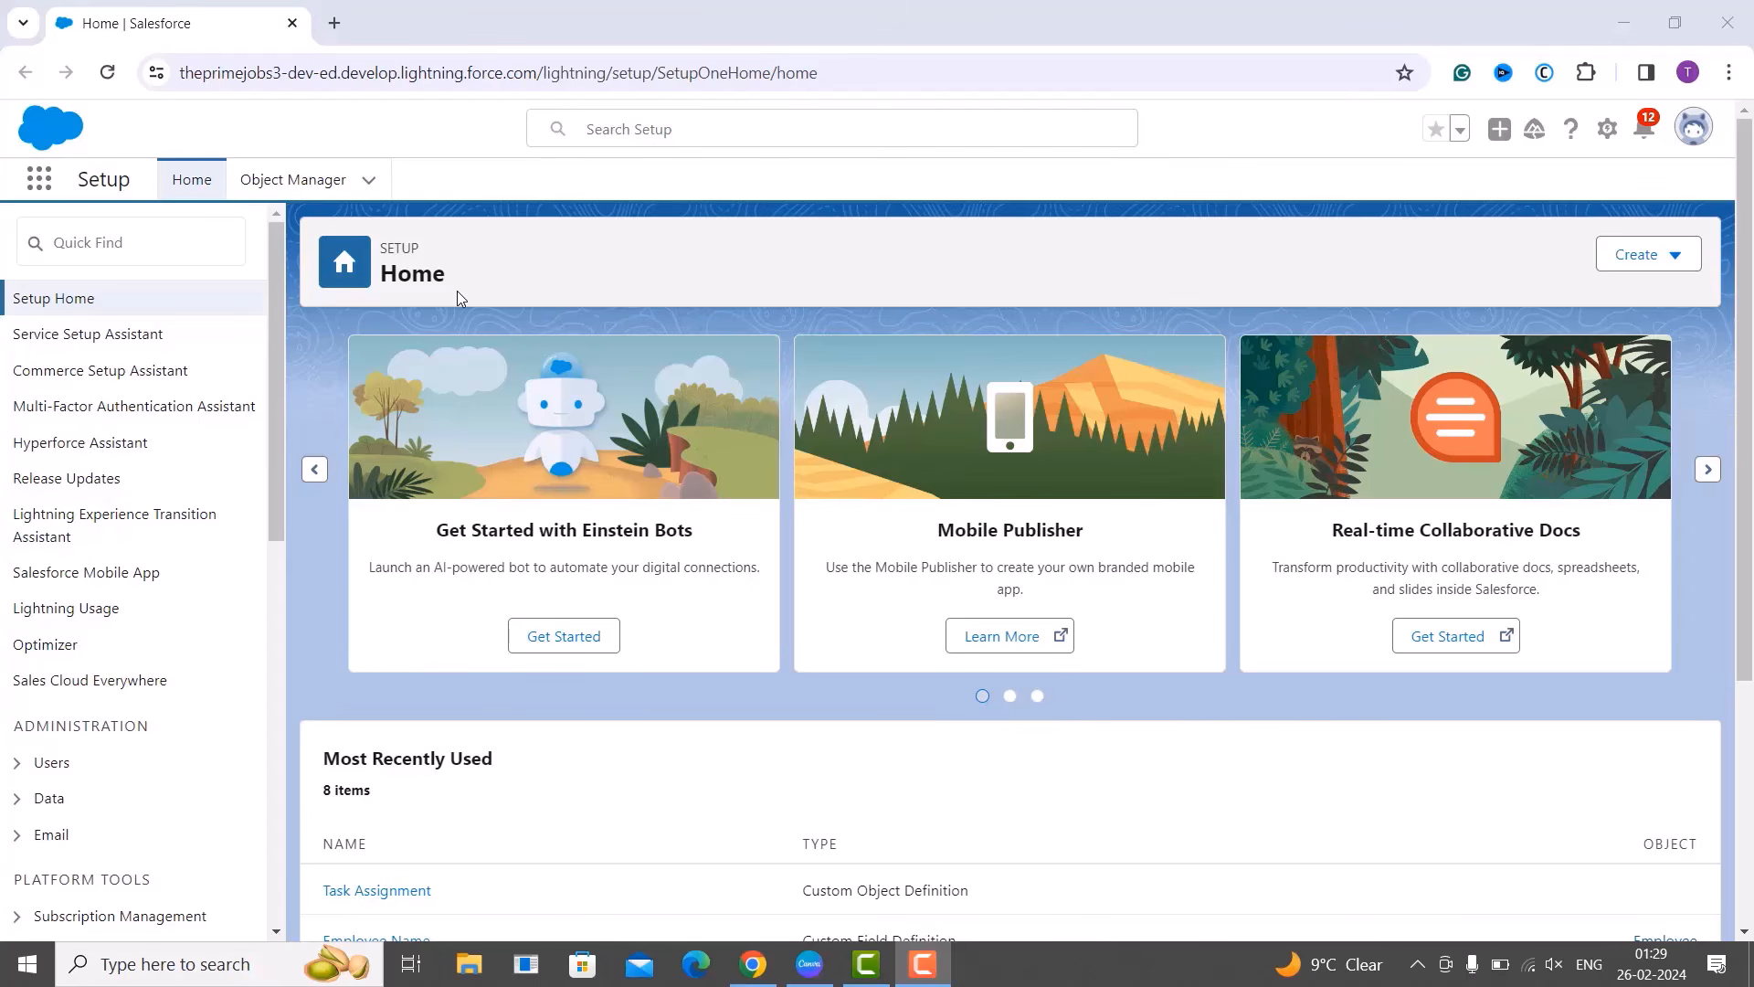
Search Object Manager for 'task assign' and open the Task Assignment object.
click(321, 182)
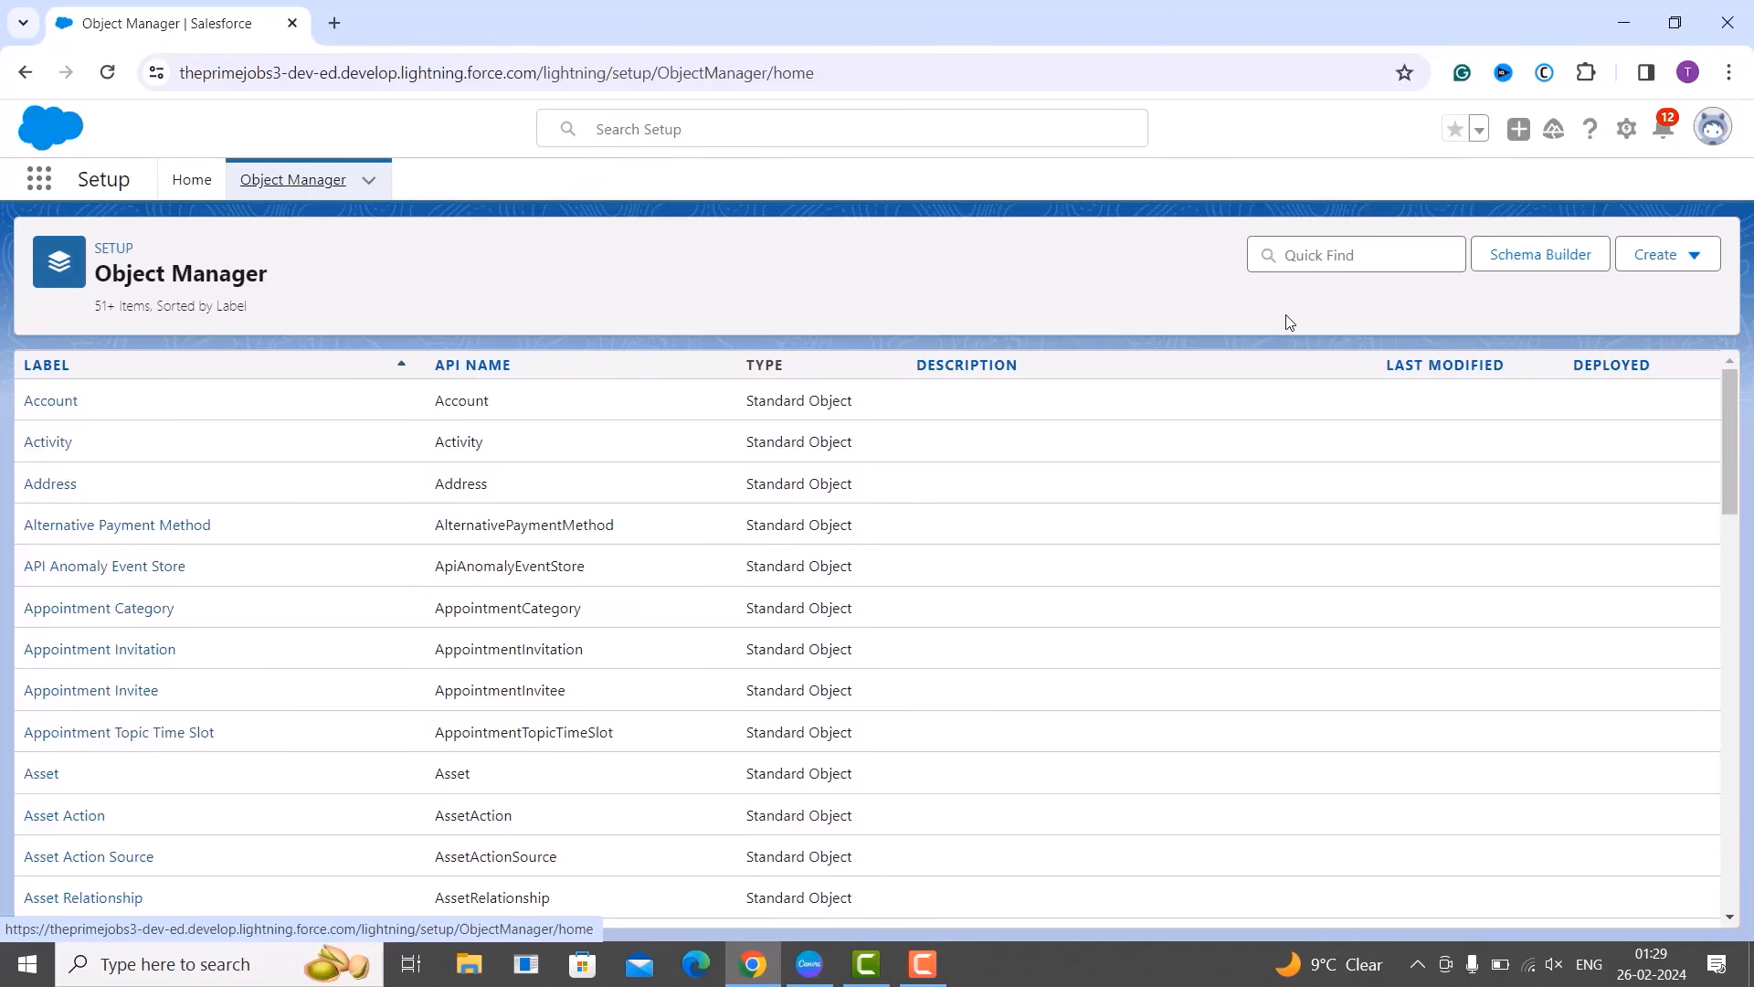
click(1320, 264)
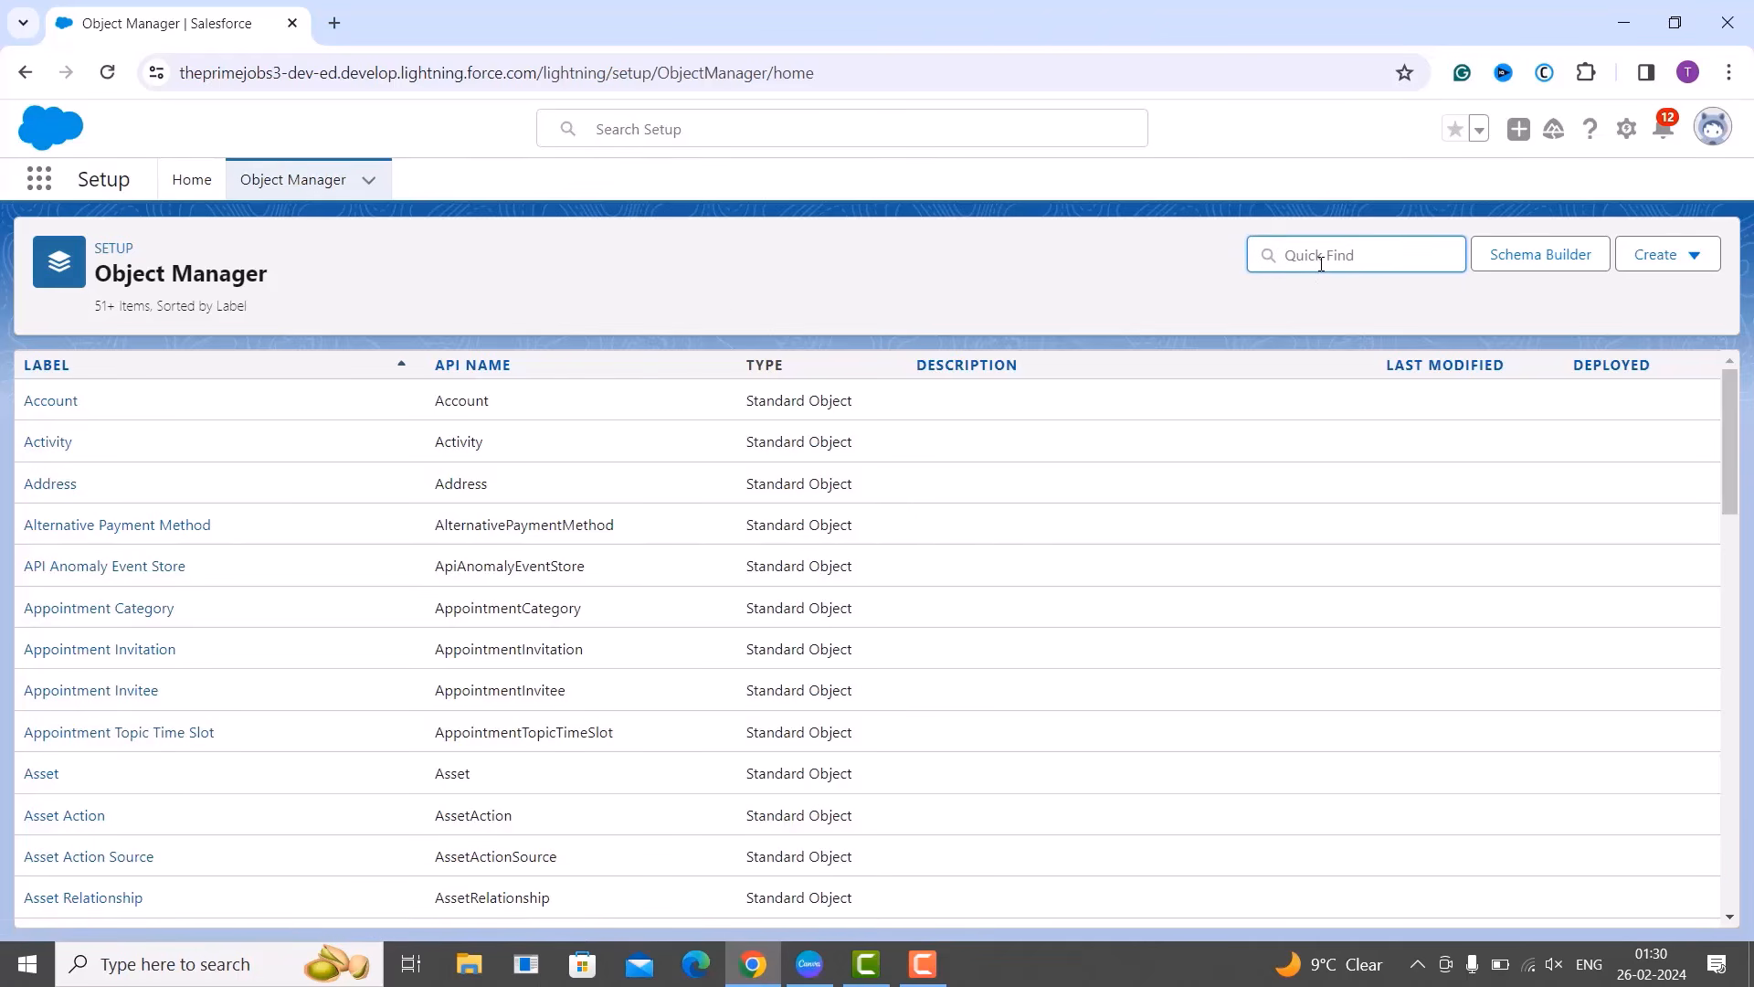
text(task ass)
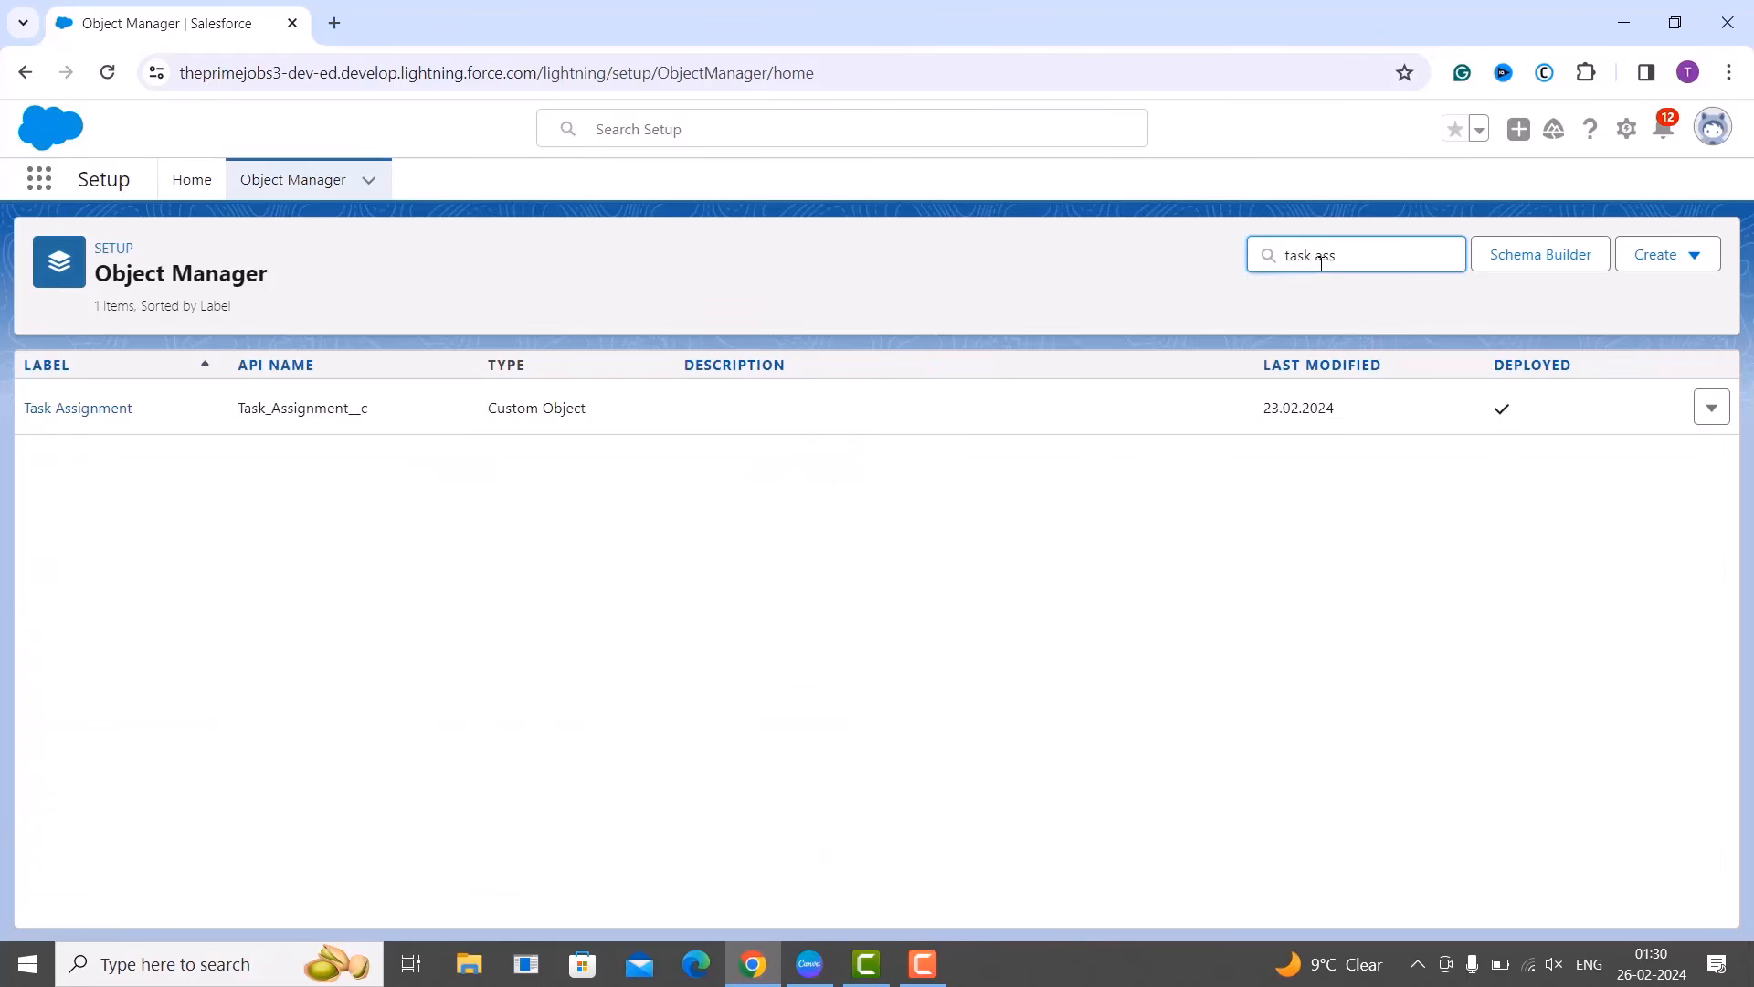
text(ign)
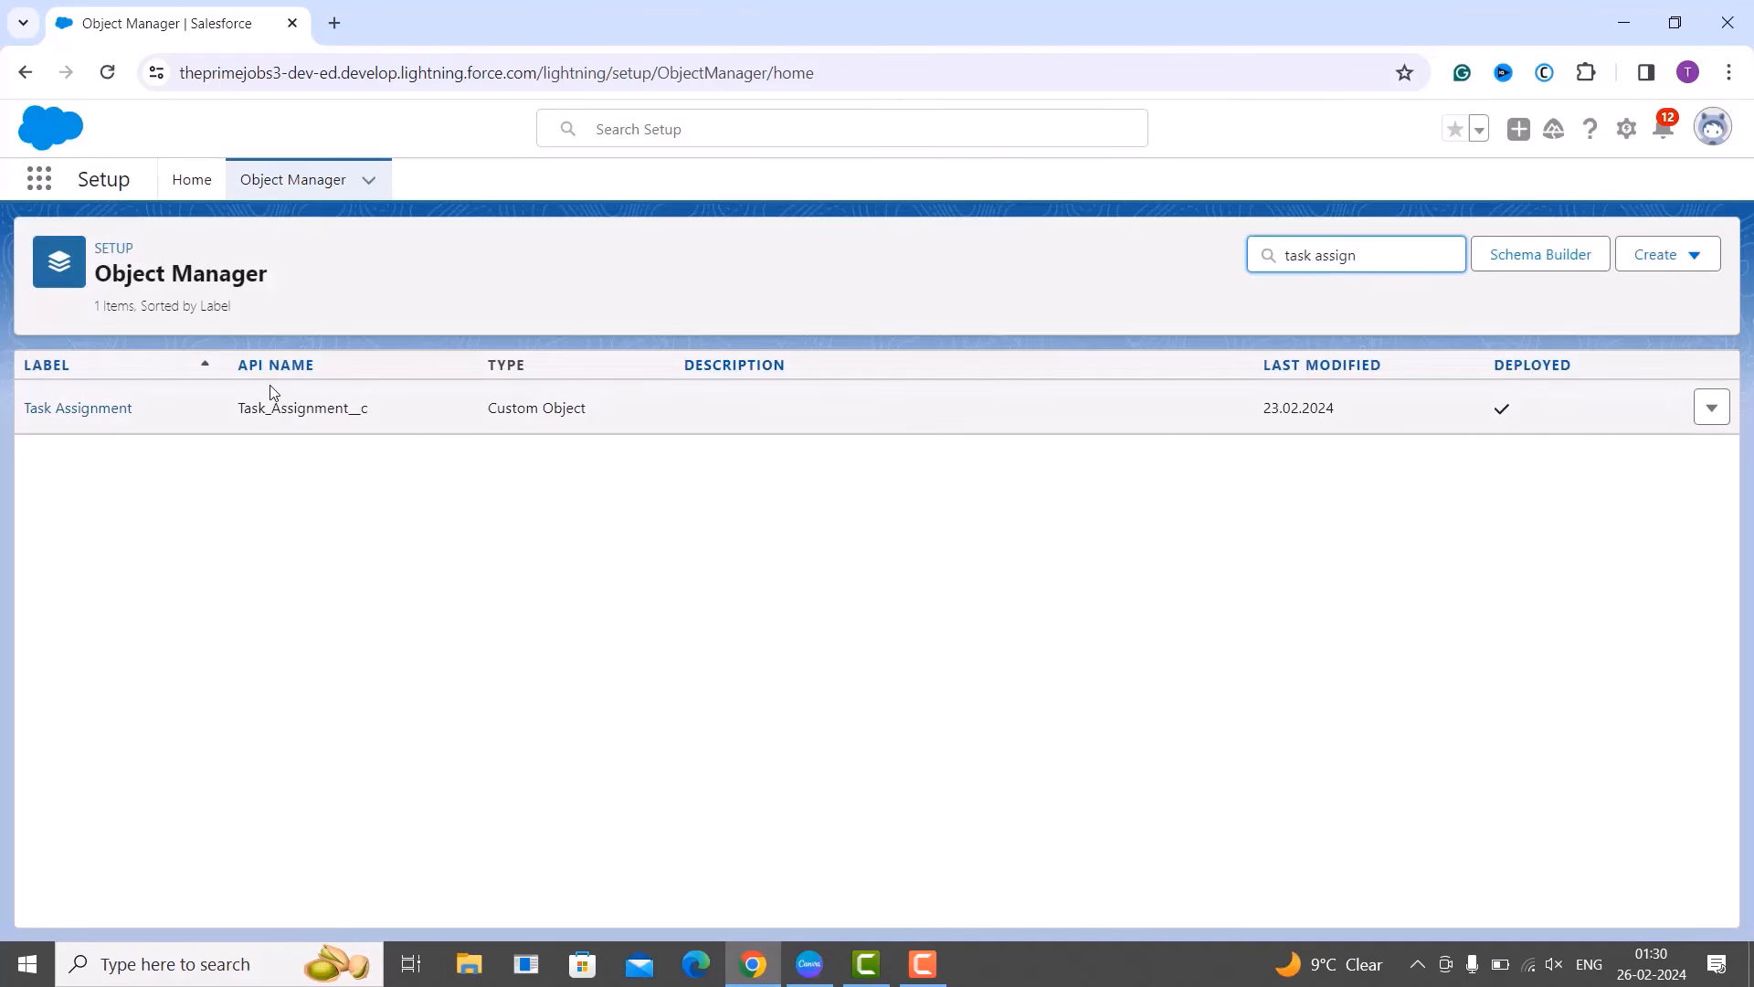
click(43, 417)
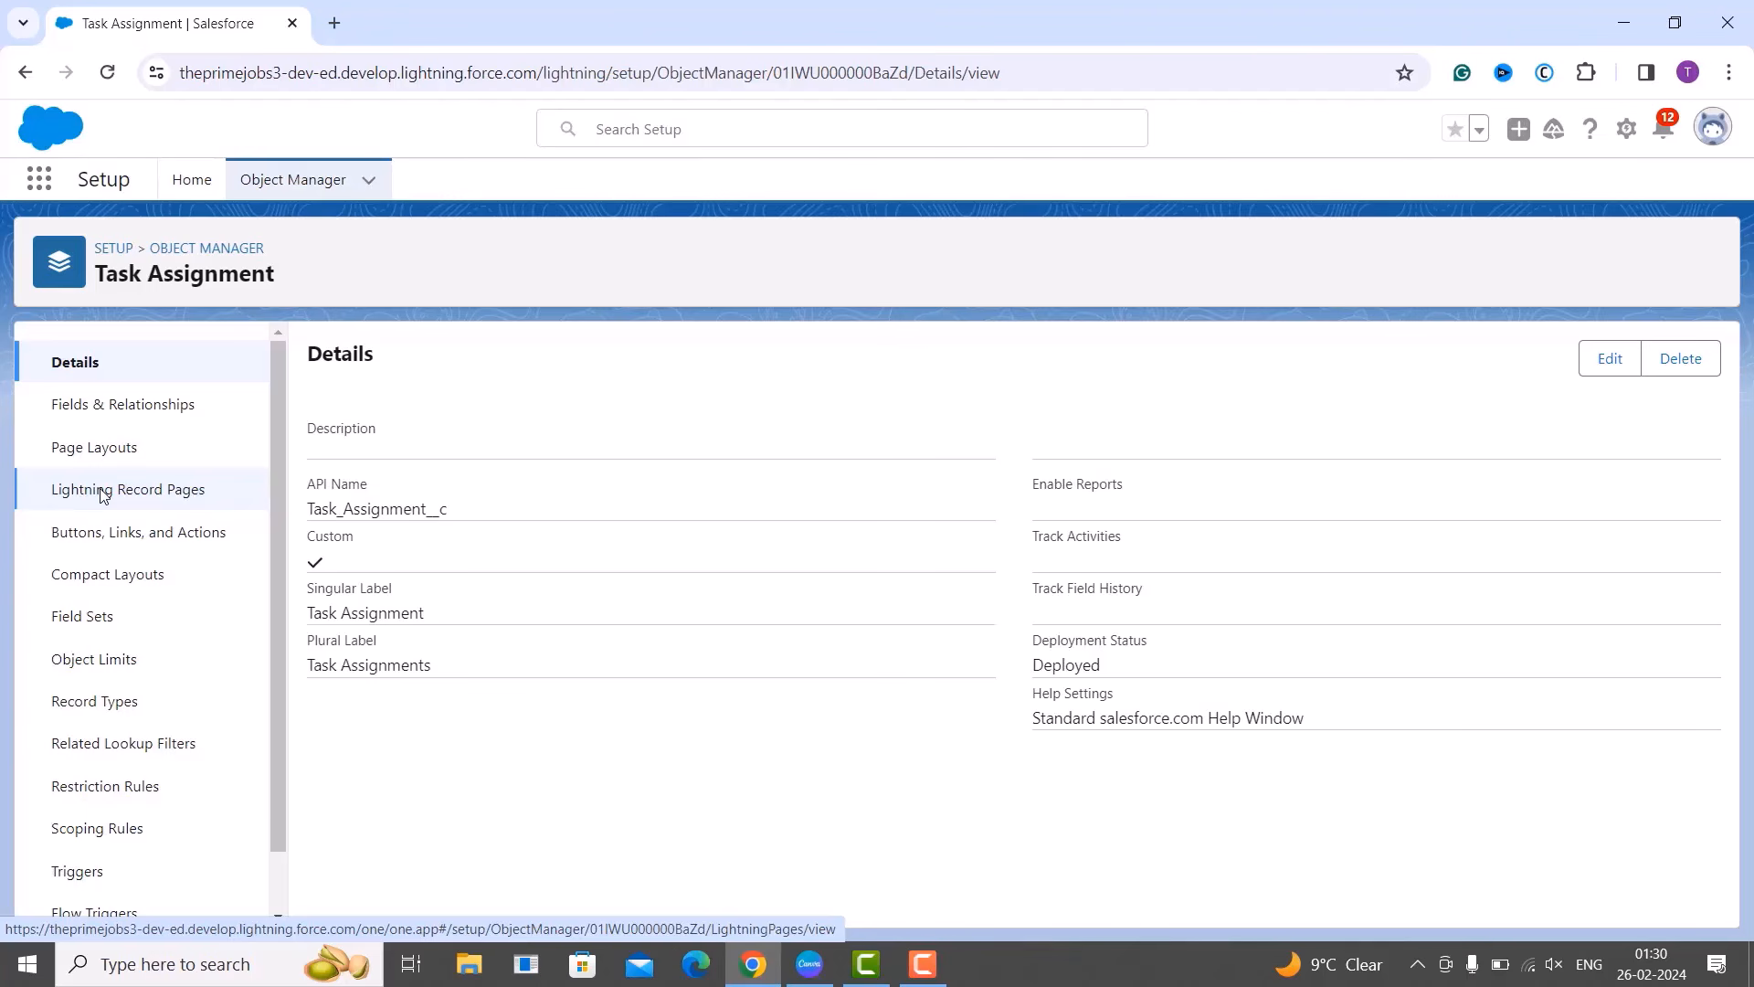
Go to Task Assignment's Fields & Relationships and start a new custom field.
click(73, 421)
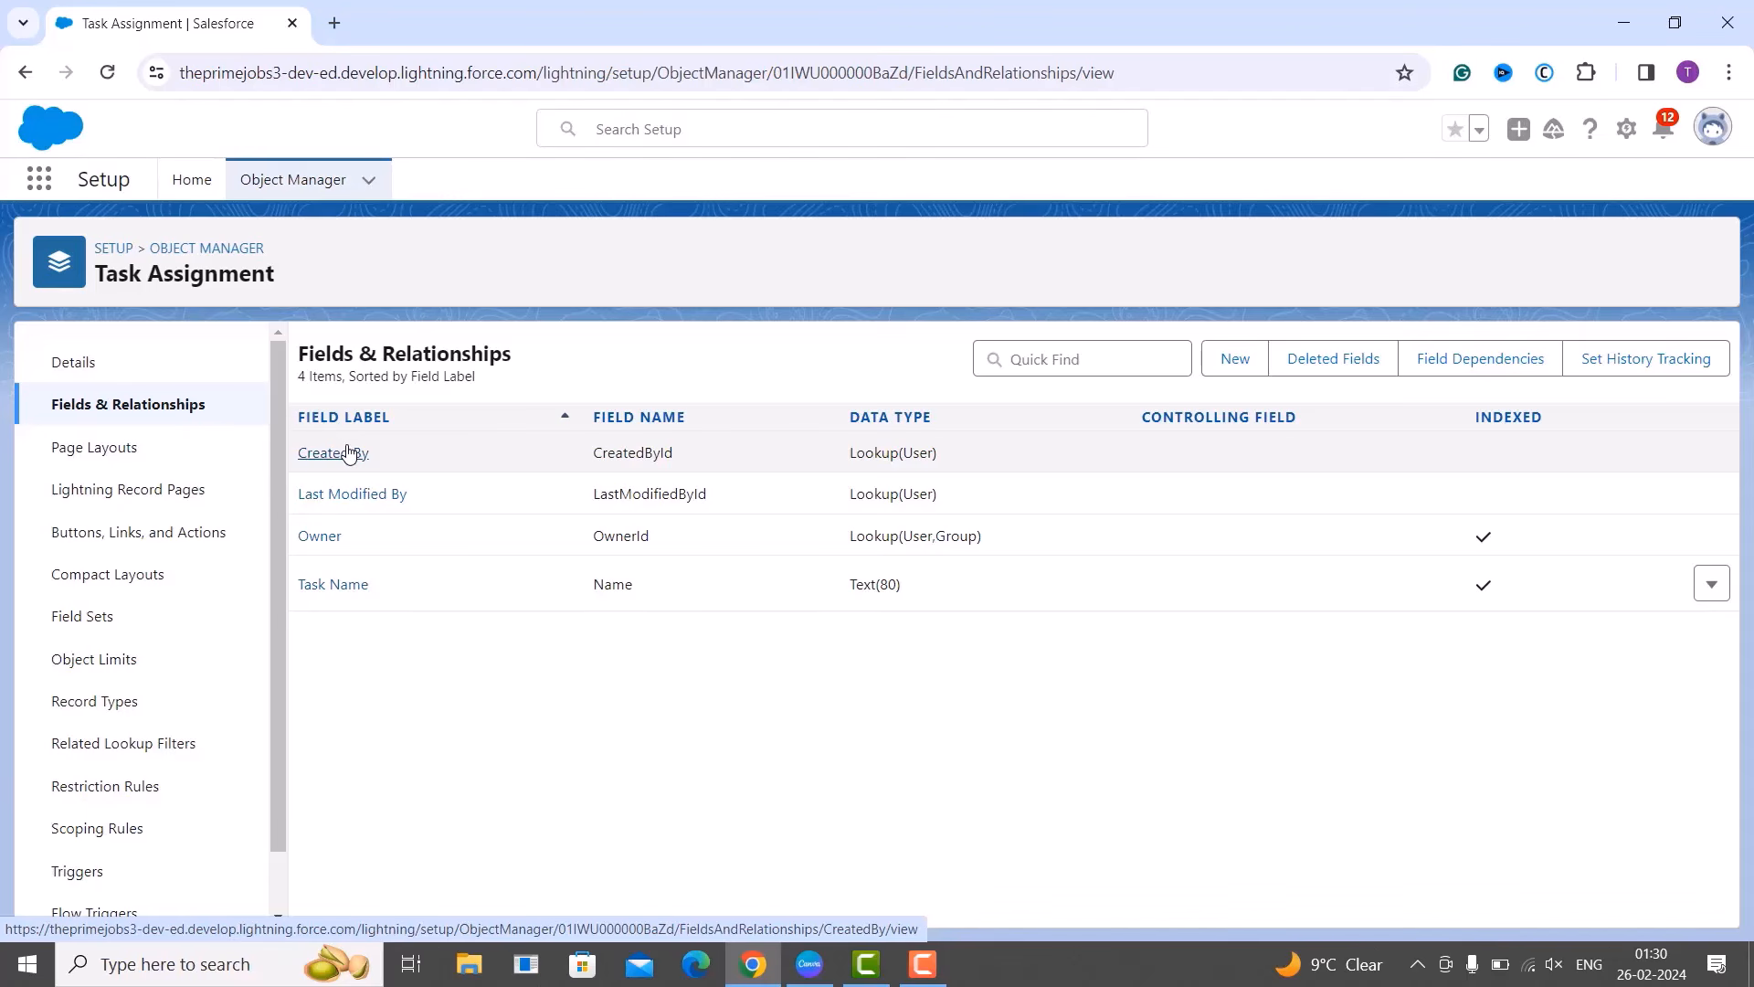
click(1253, 381)
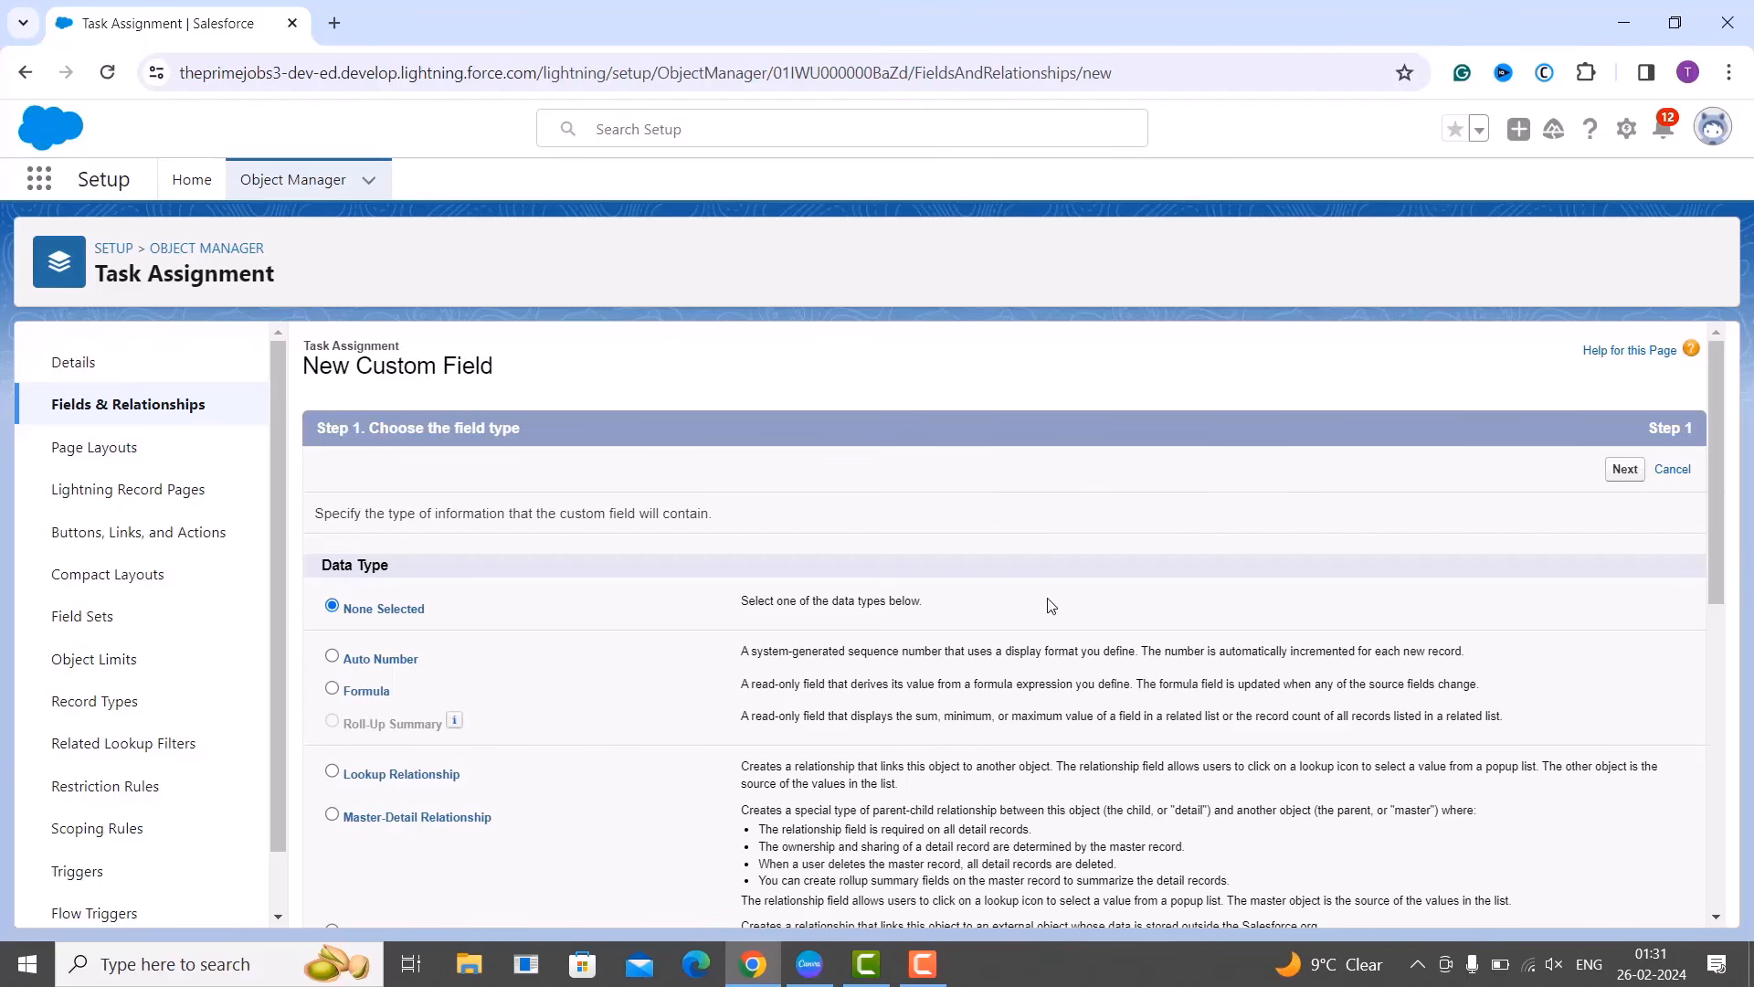
scroll(1014, 644, down, 2)
scroll(721, 704, down, 3)
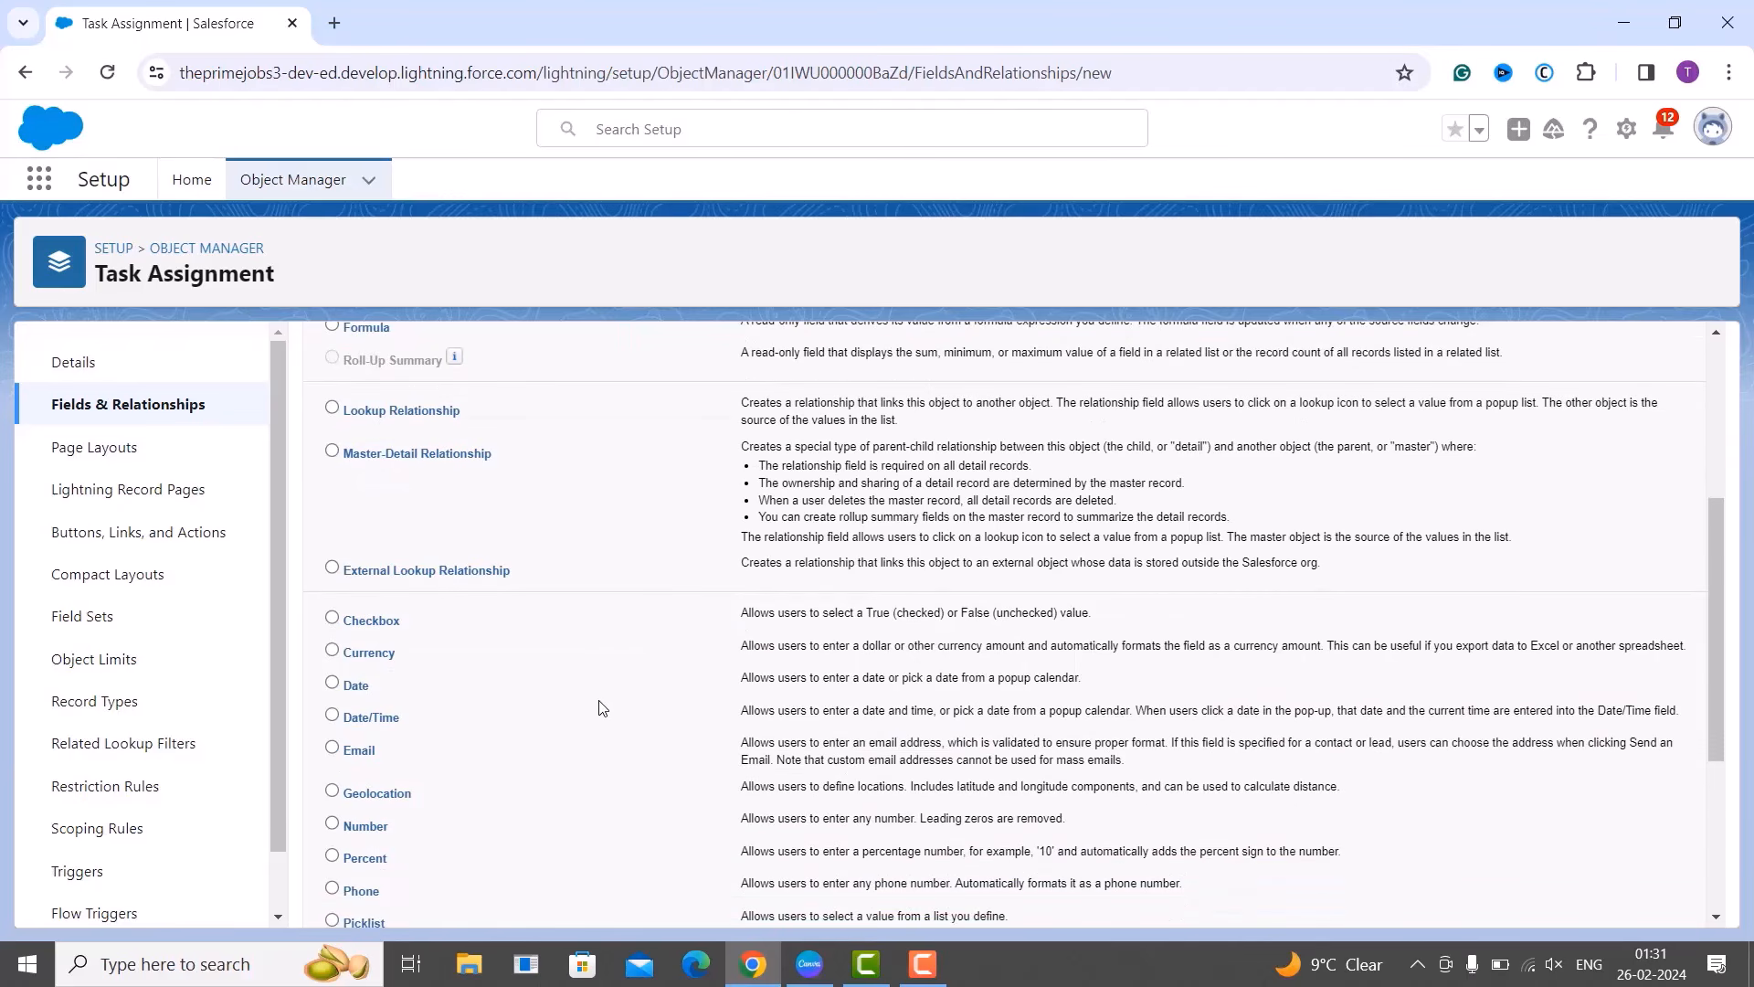
scroll(599, 704, down, 2)
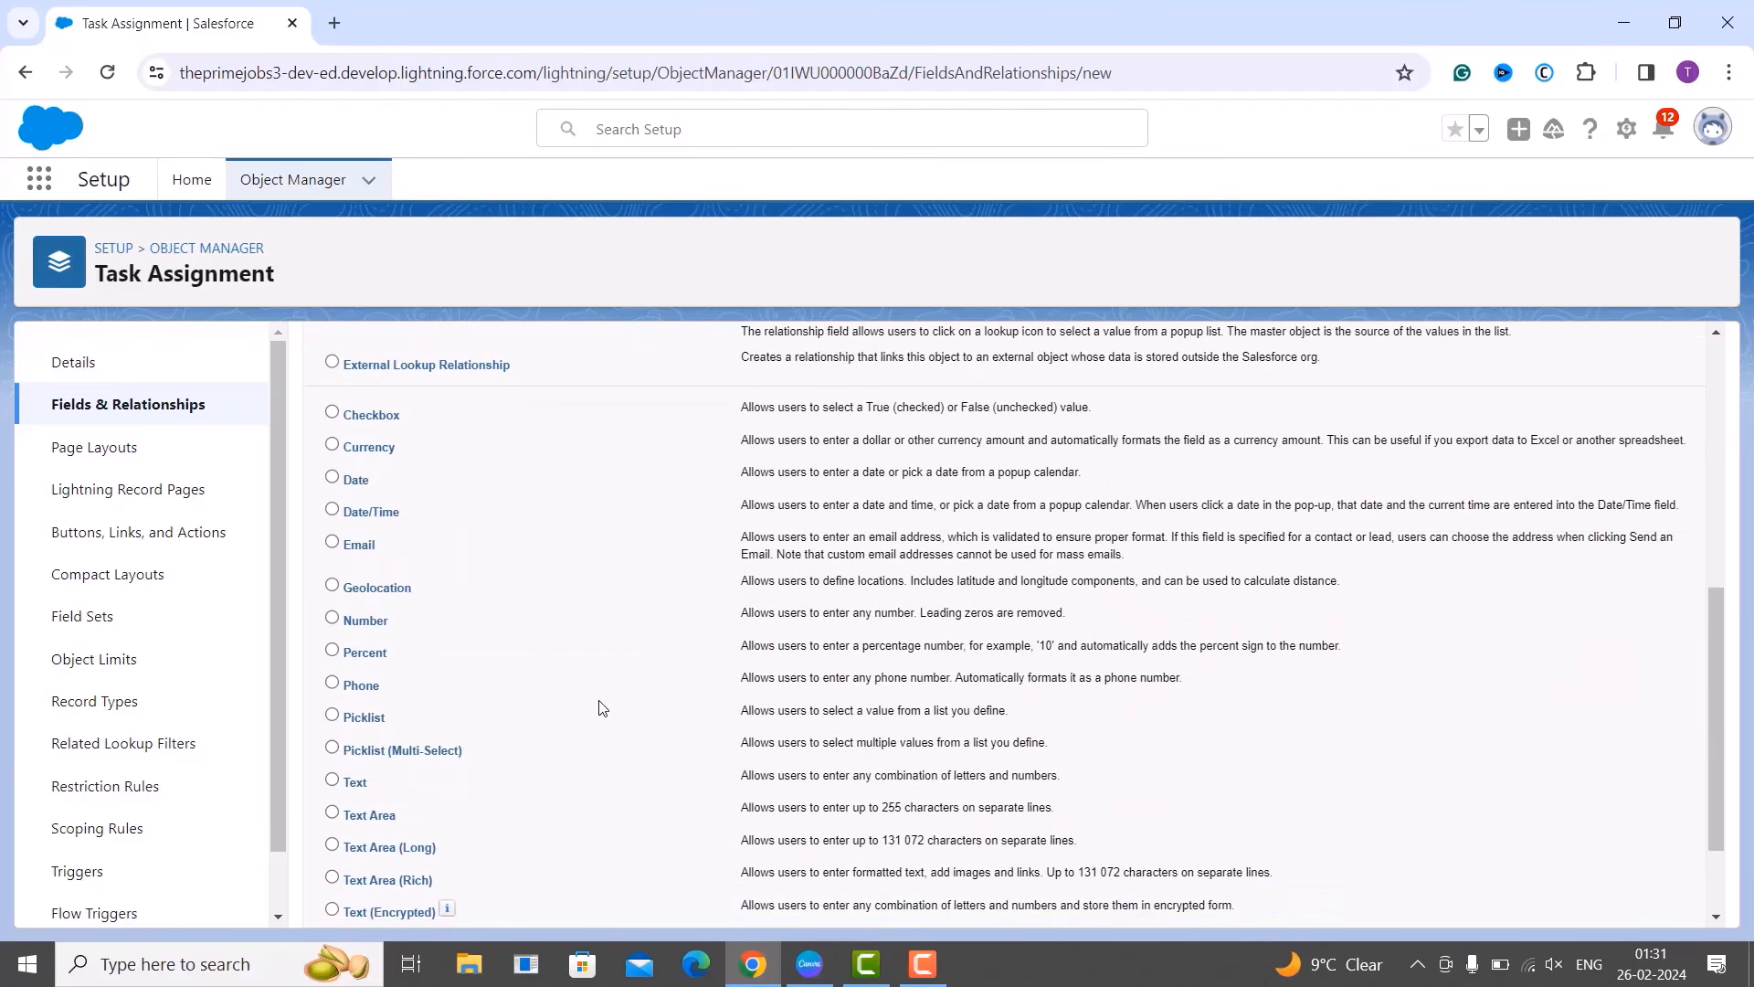
click(333, 715)
scroll(509, 722, up, 7)
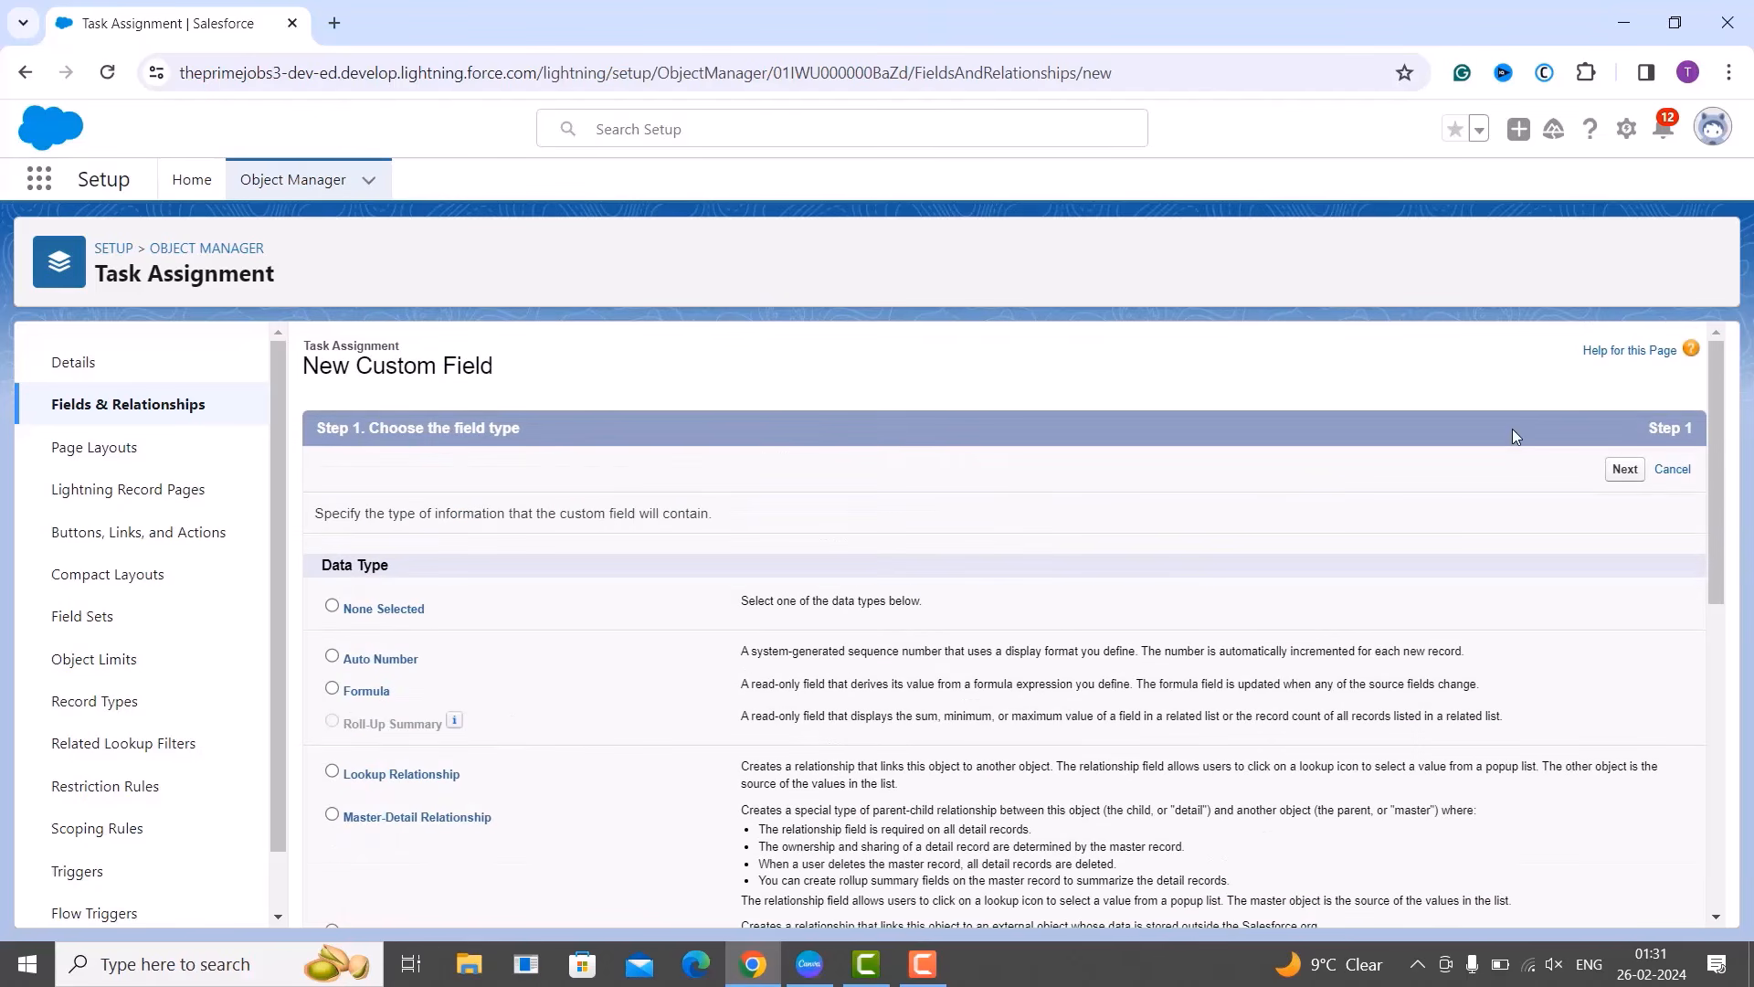
Advance to Step 2 and browse the global value set list without choosing one.
click(1626, 470)
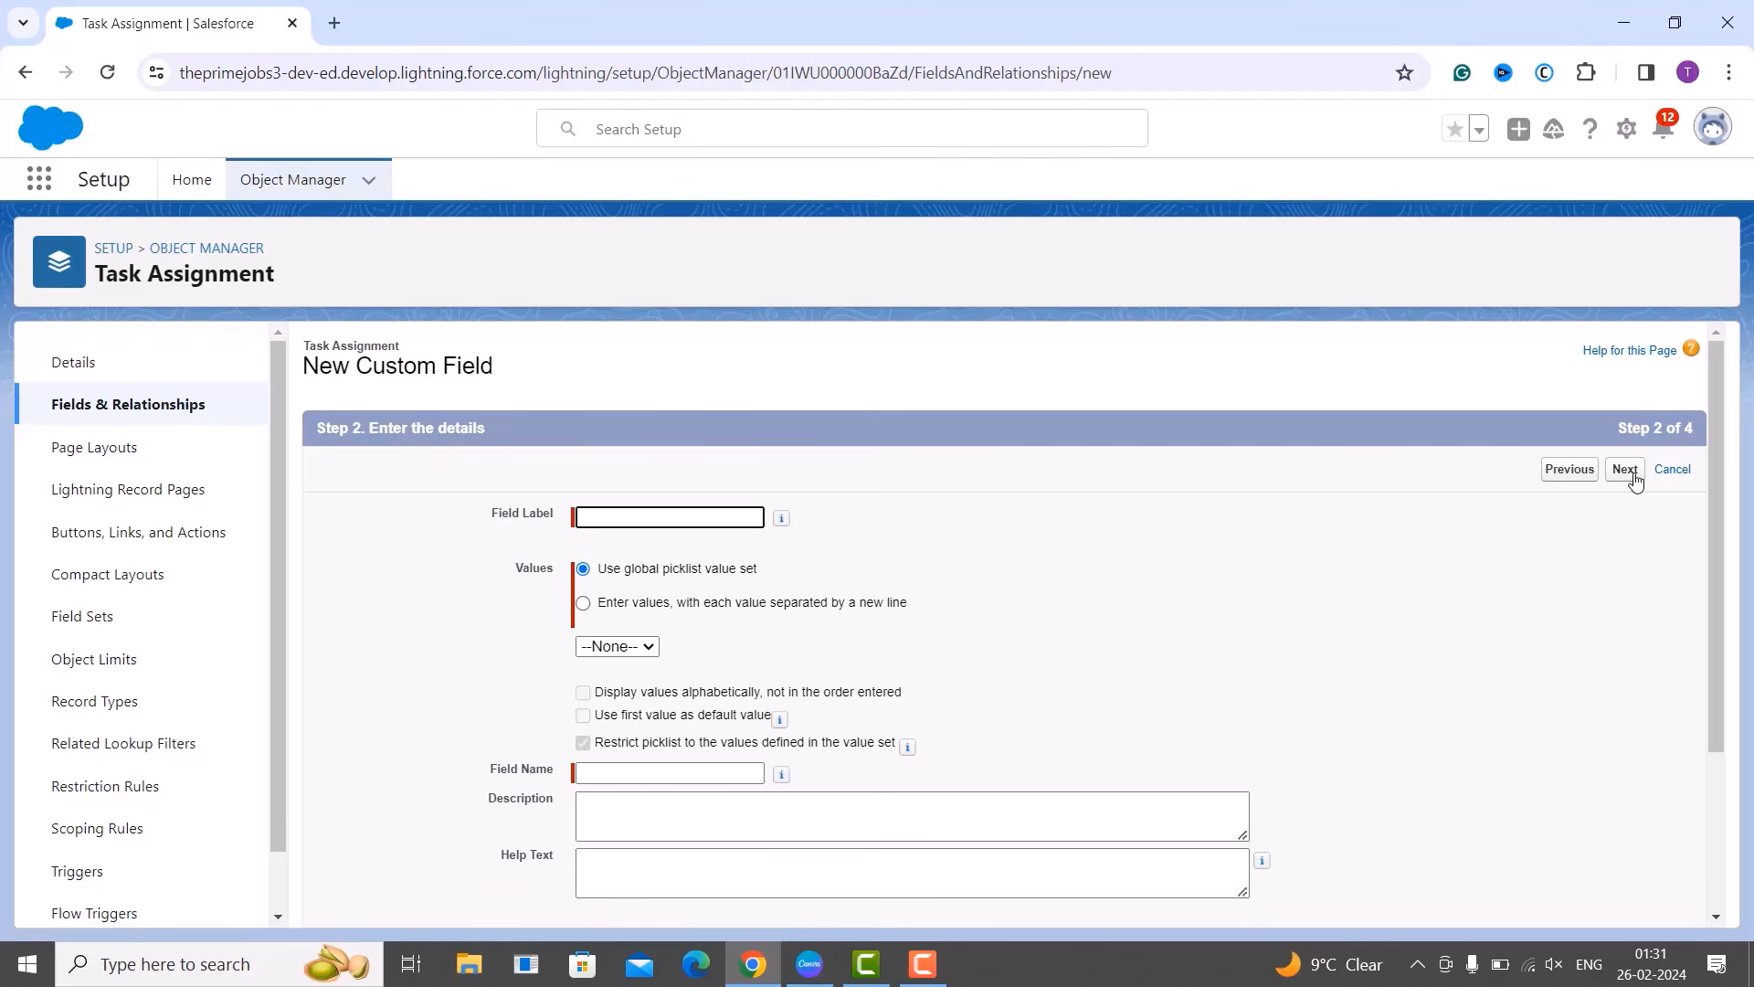
scroll(1635, 482, down, 1)
scroll(1636, 482, down, 1)
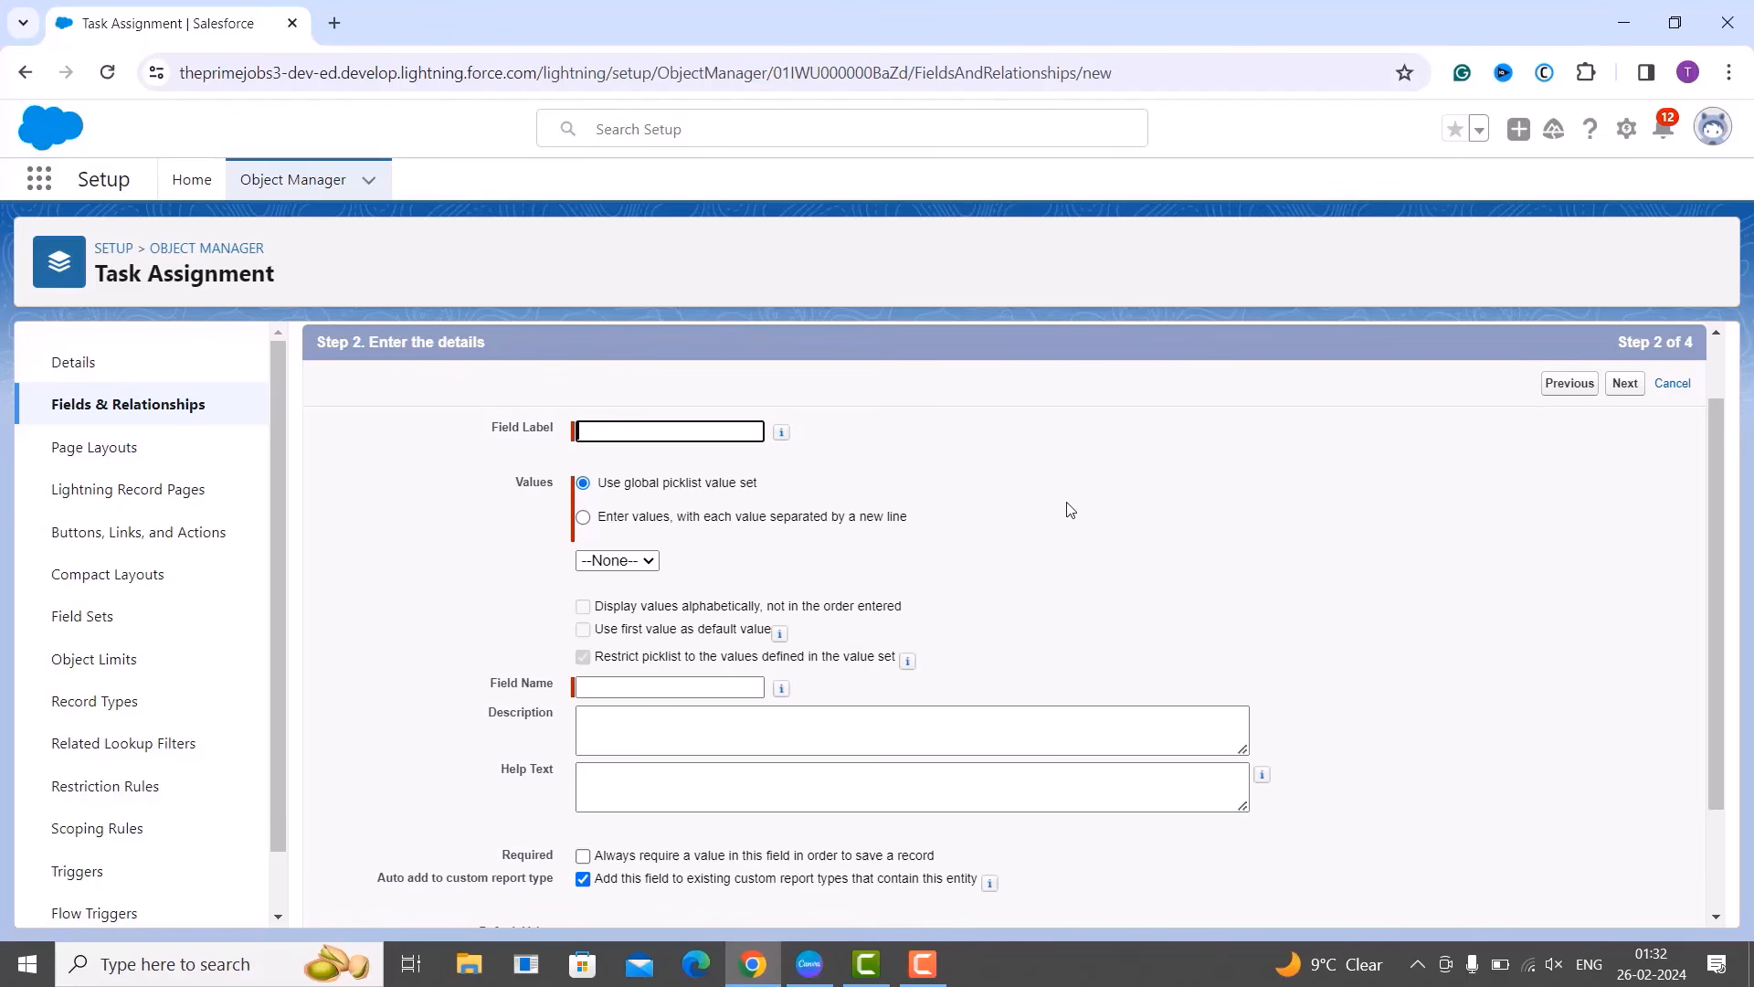
click(611, 568)
click(688, 564)
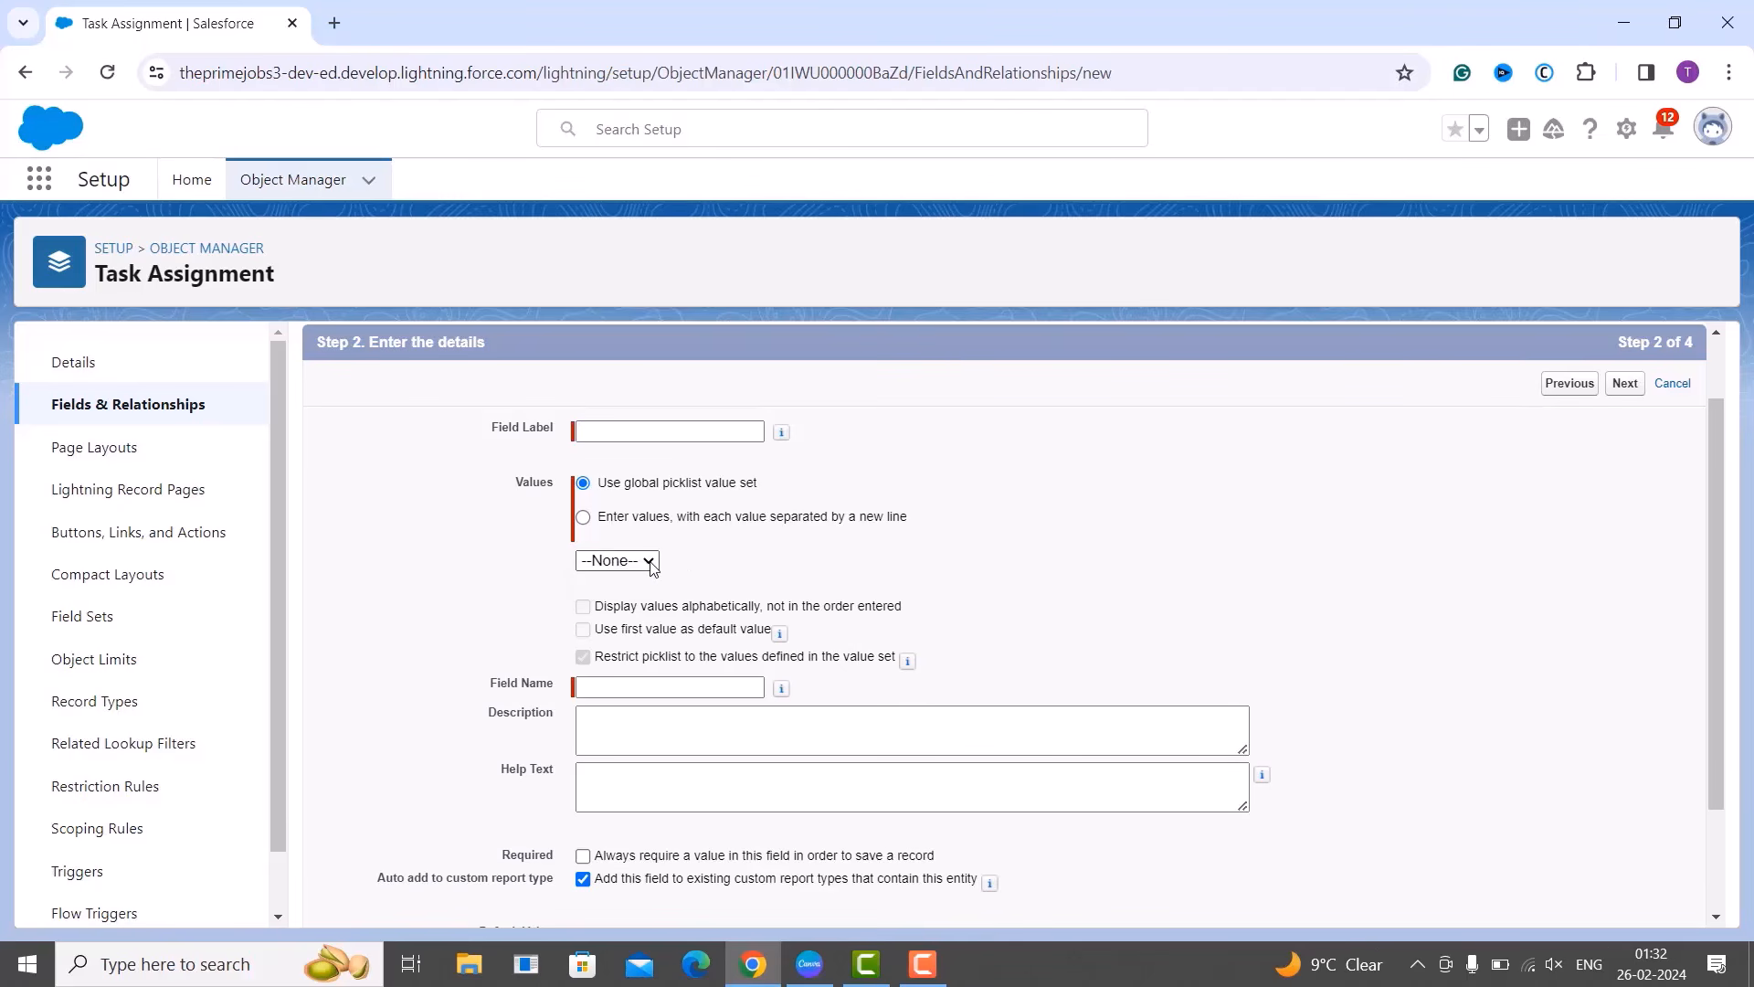
click(652, 567)
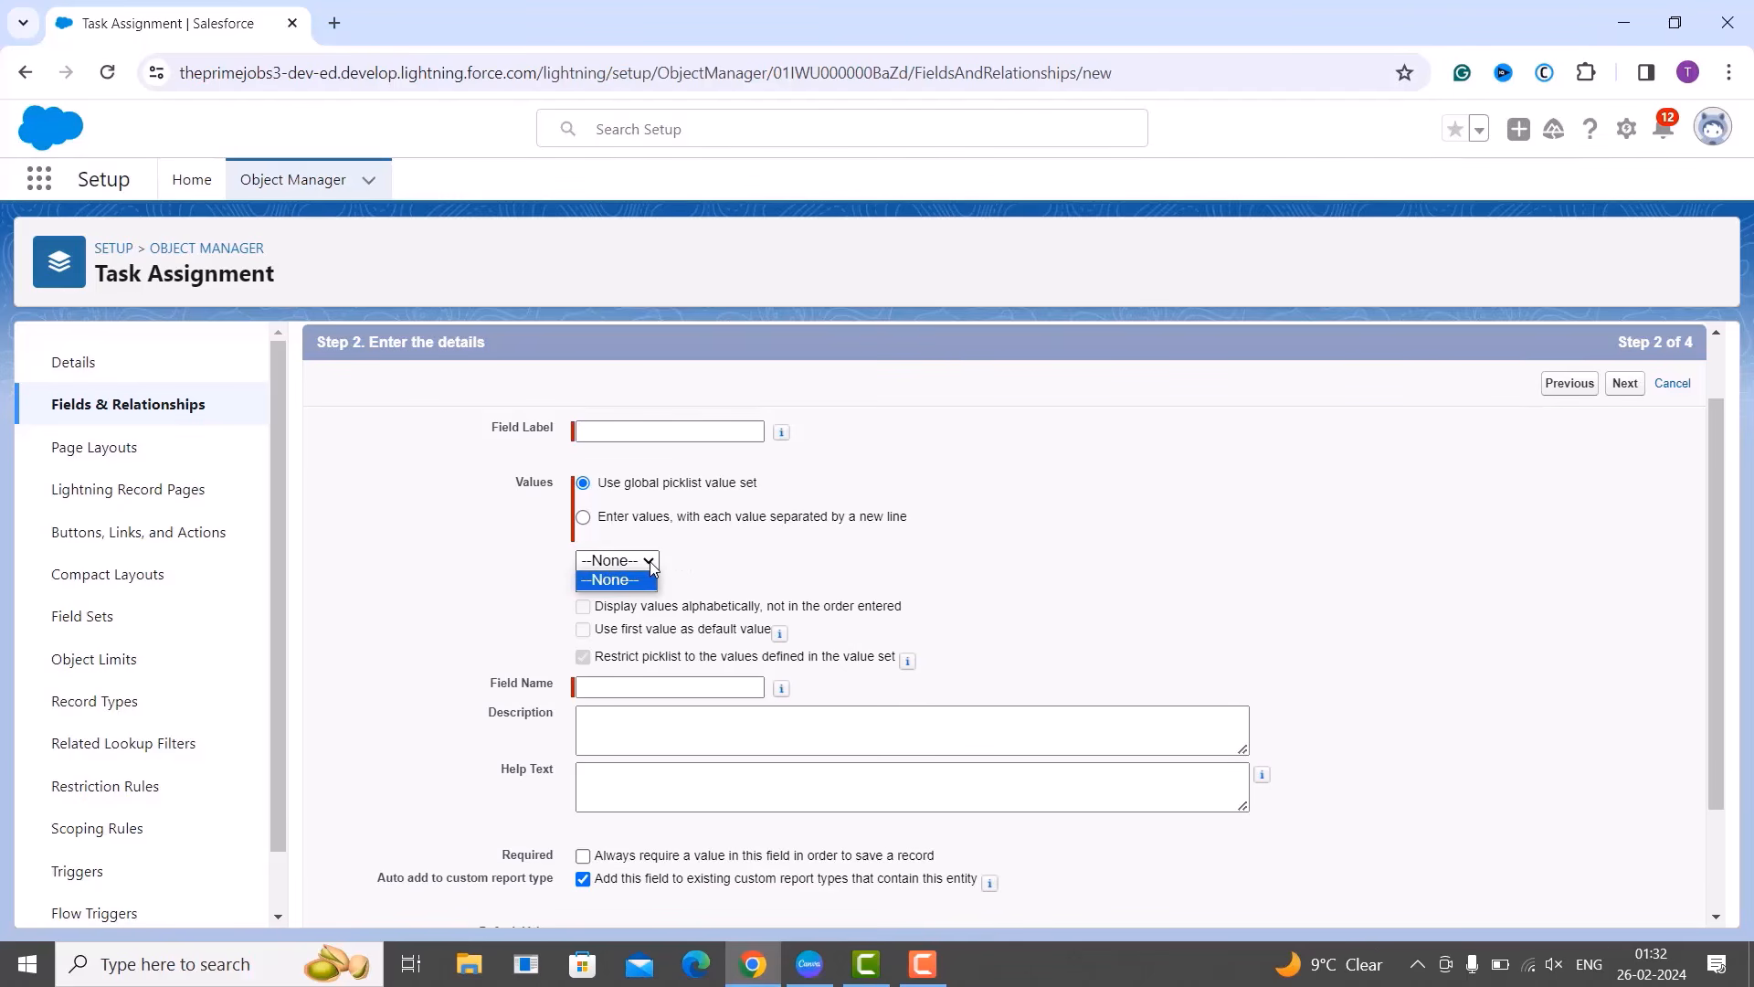
click(708, 574)
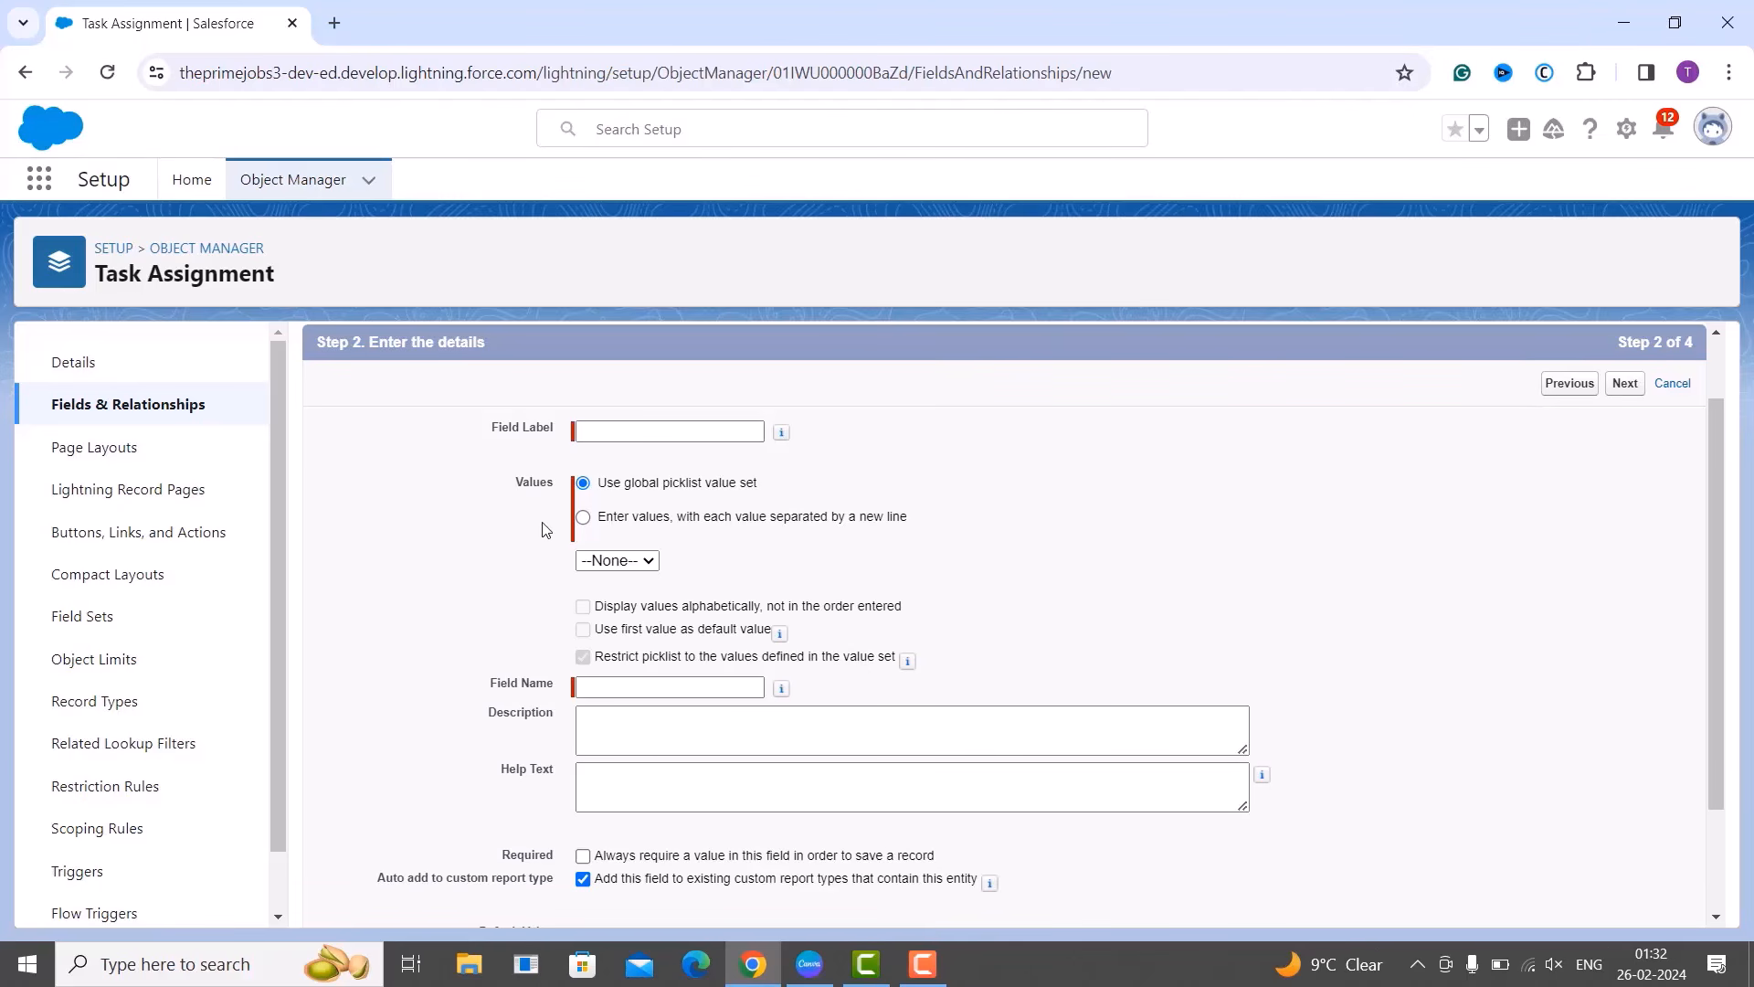
Select 'Enter values, with each value separated by a new line' for the picklist.
click(583, 517)
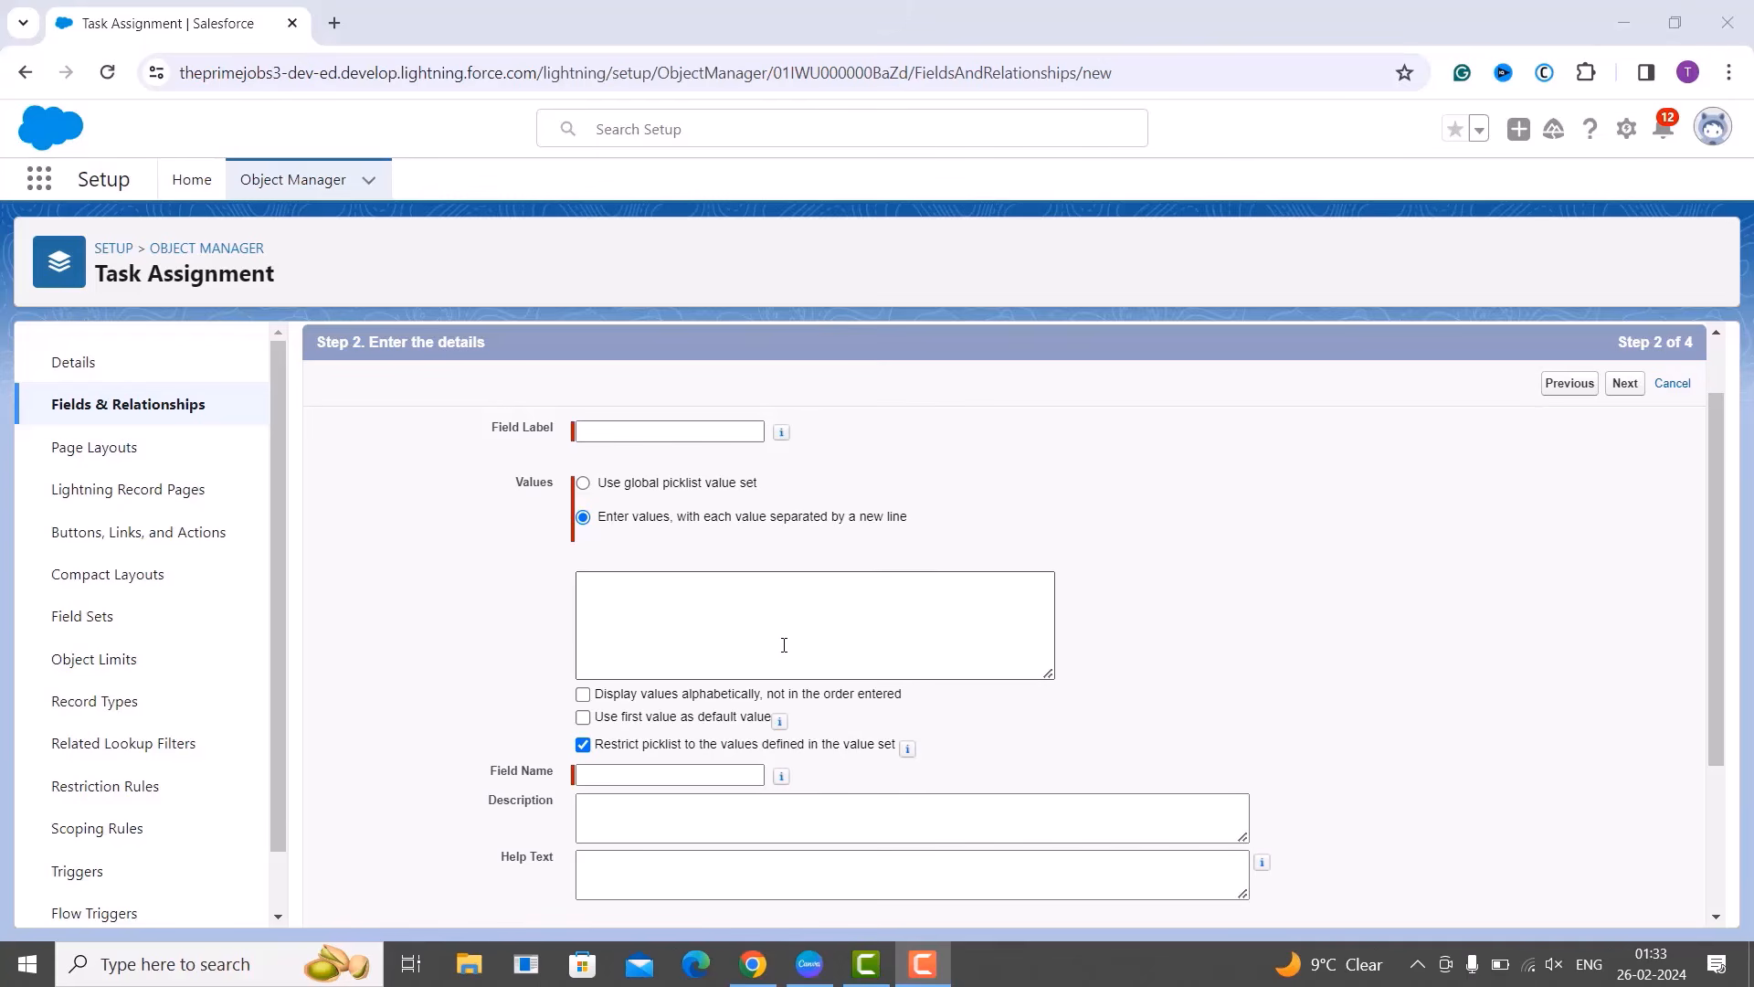
scroll(784, 645, down, 1)
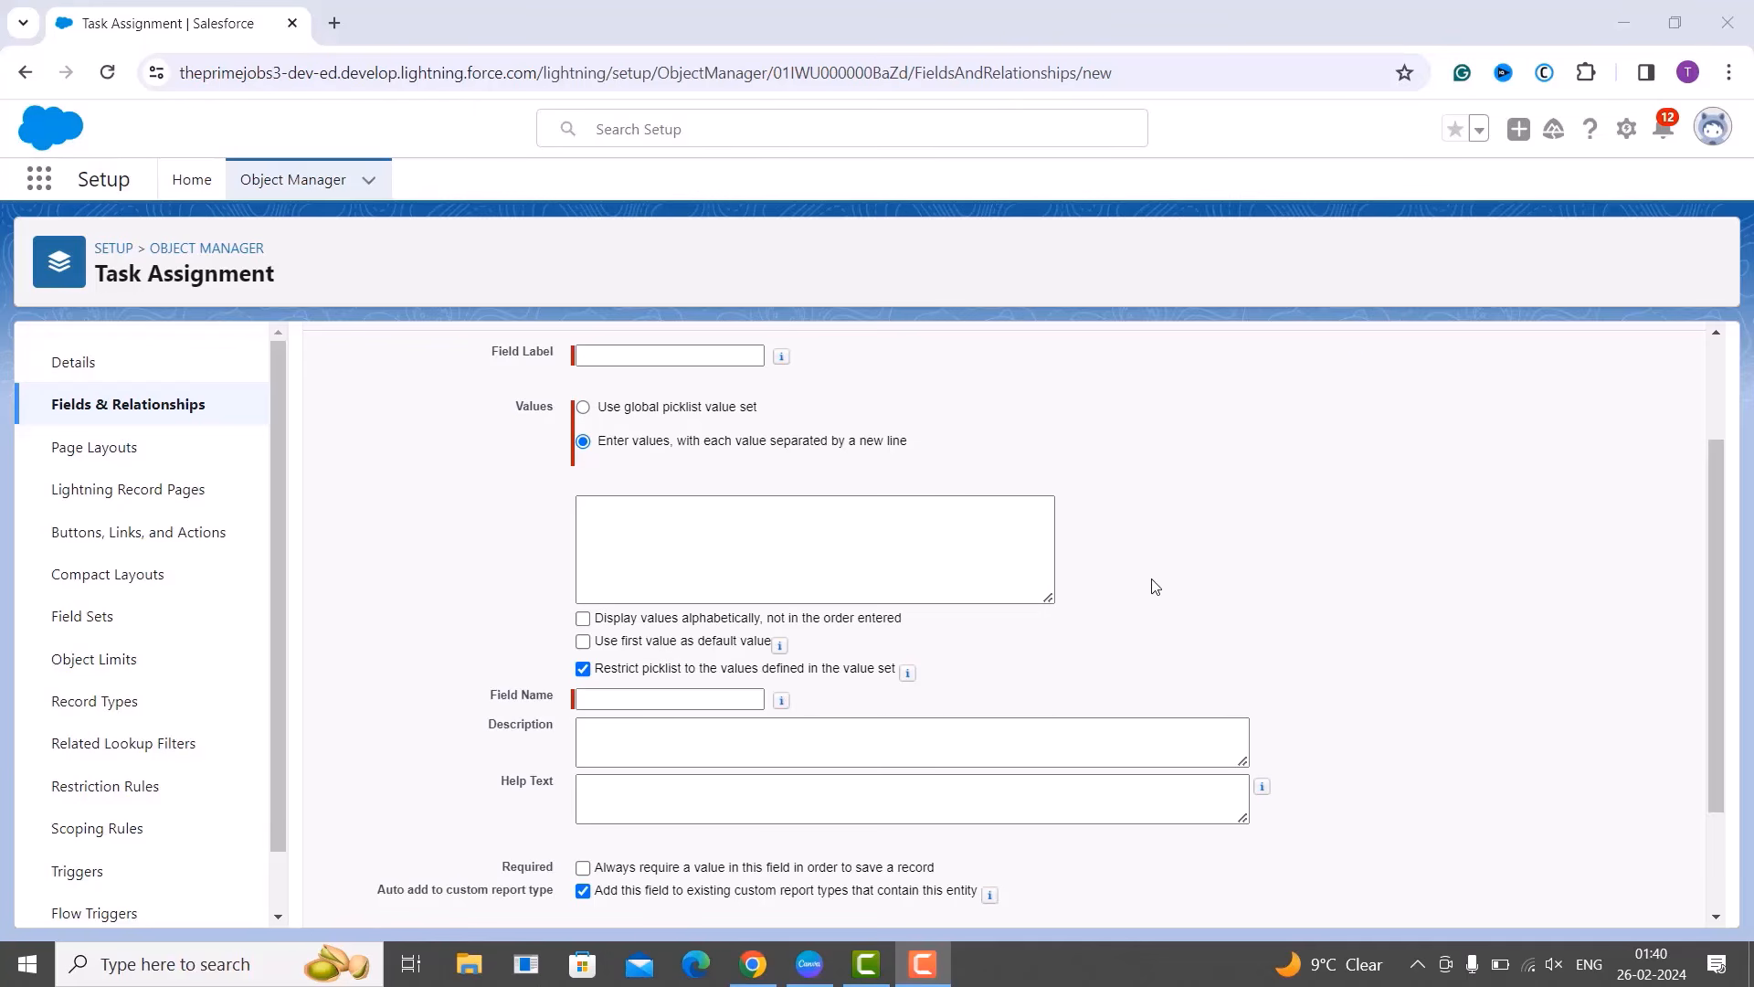
scroll(1153, 587, down, 2)
mouse_move(784, 550)
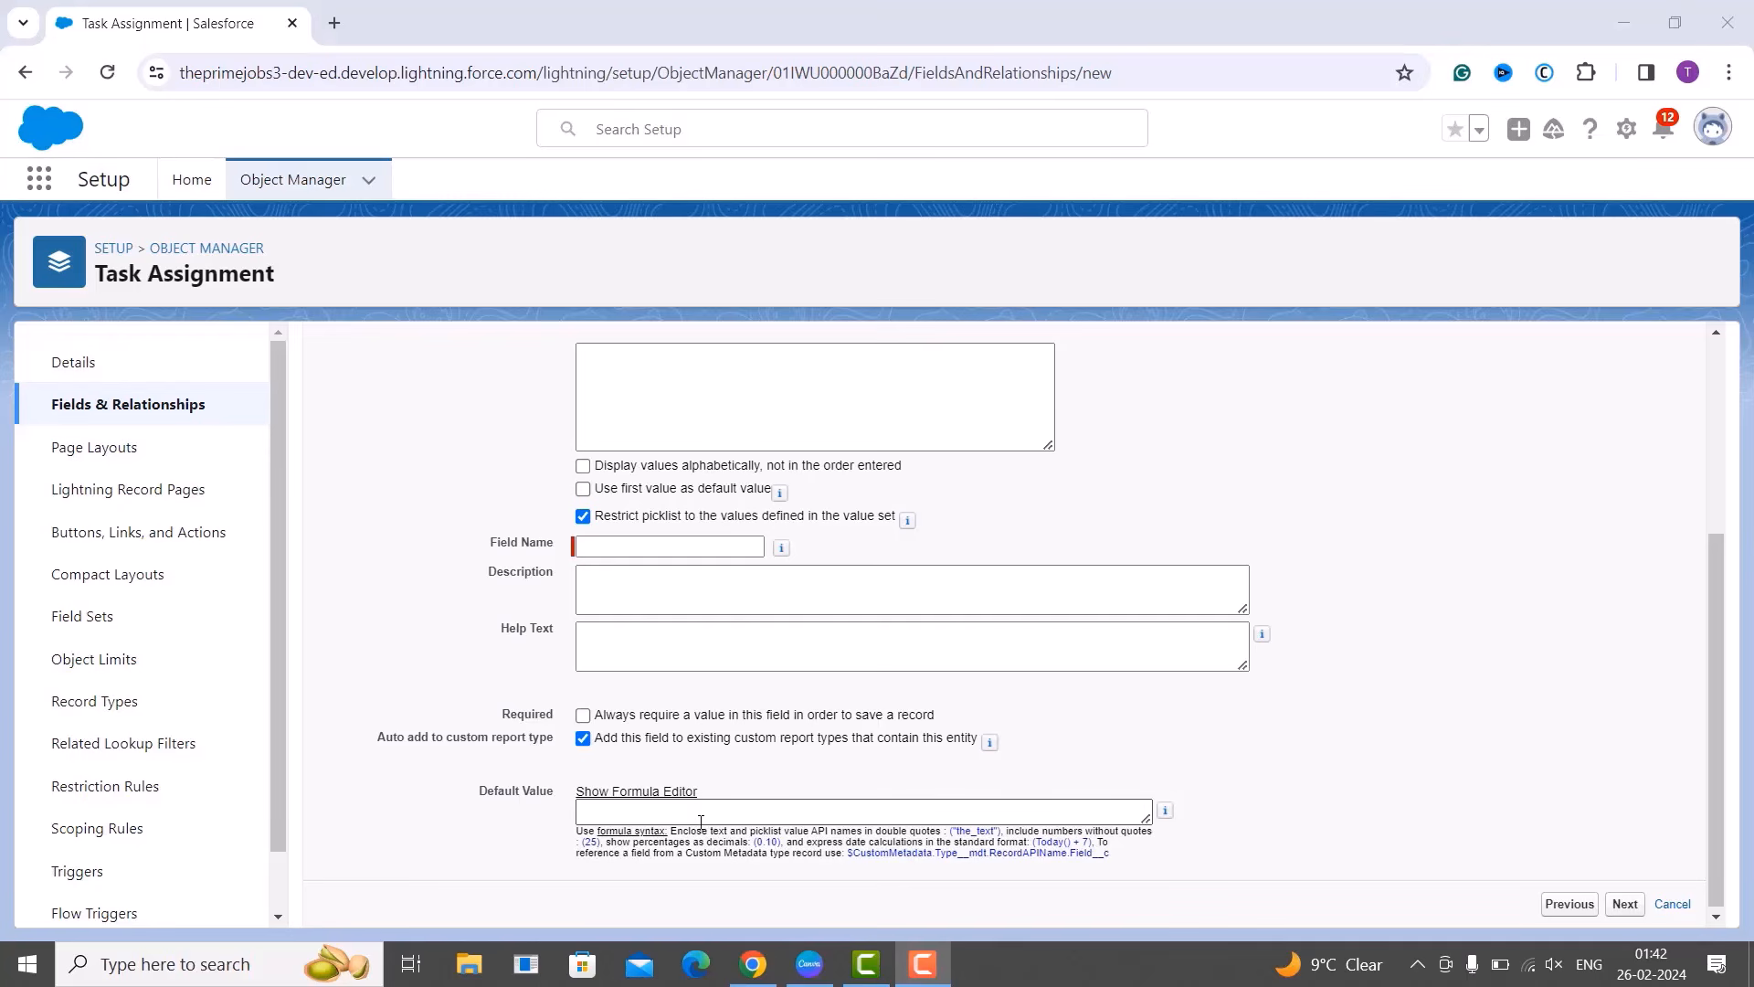
scroll(951, 804, up, 3)
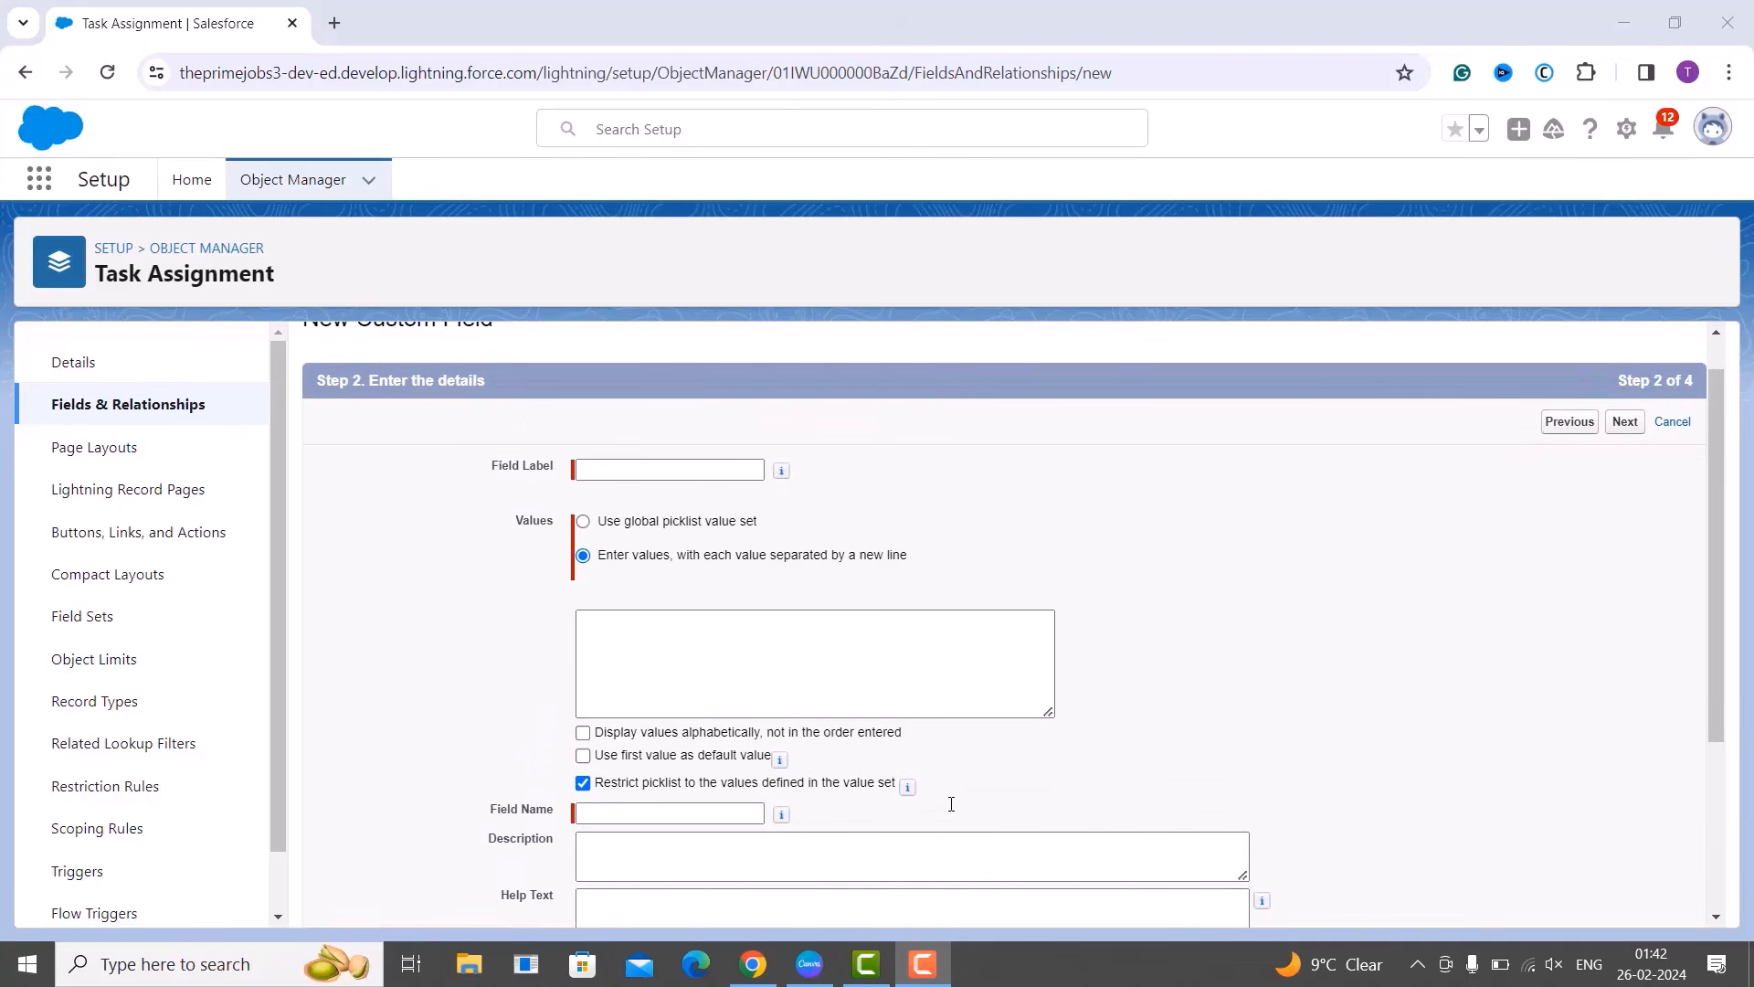
Label the picklist 'Task Status' so the field name fills in as Task_Status.
click(679, 467)
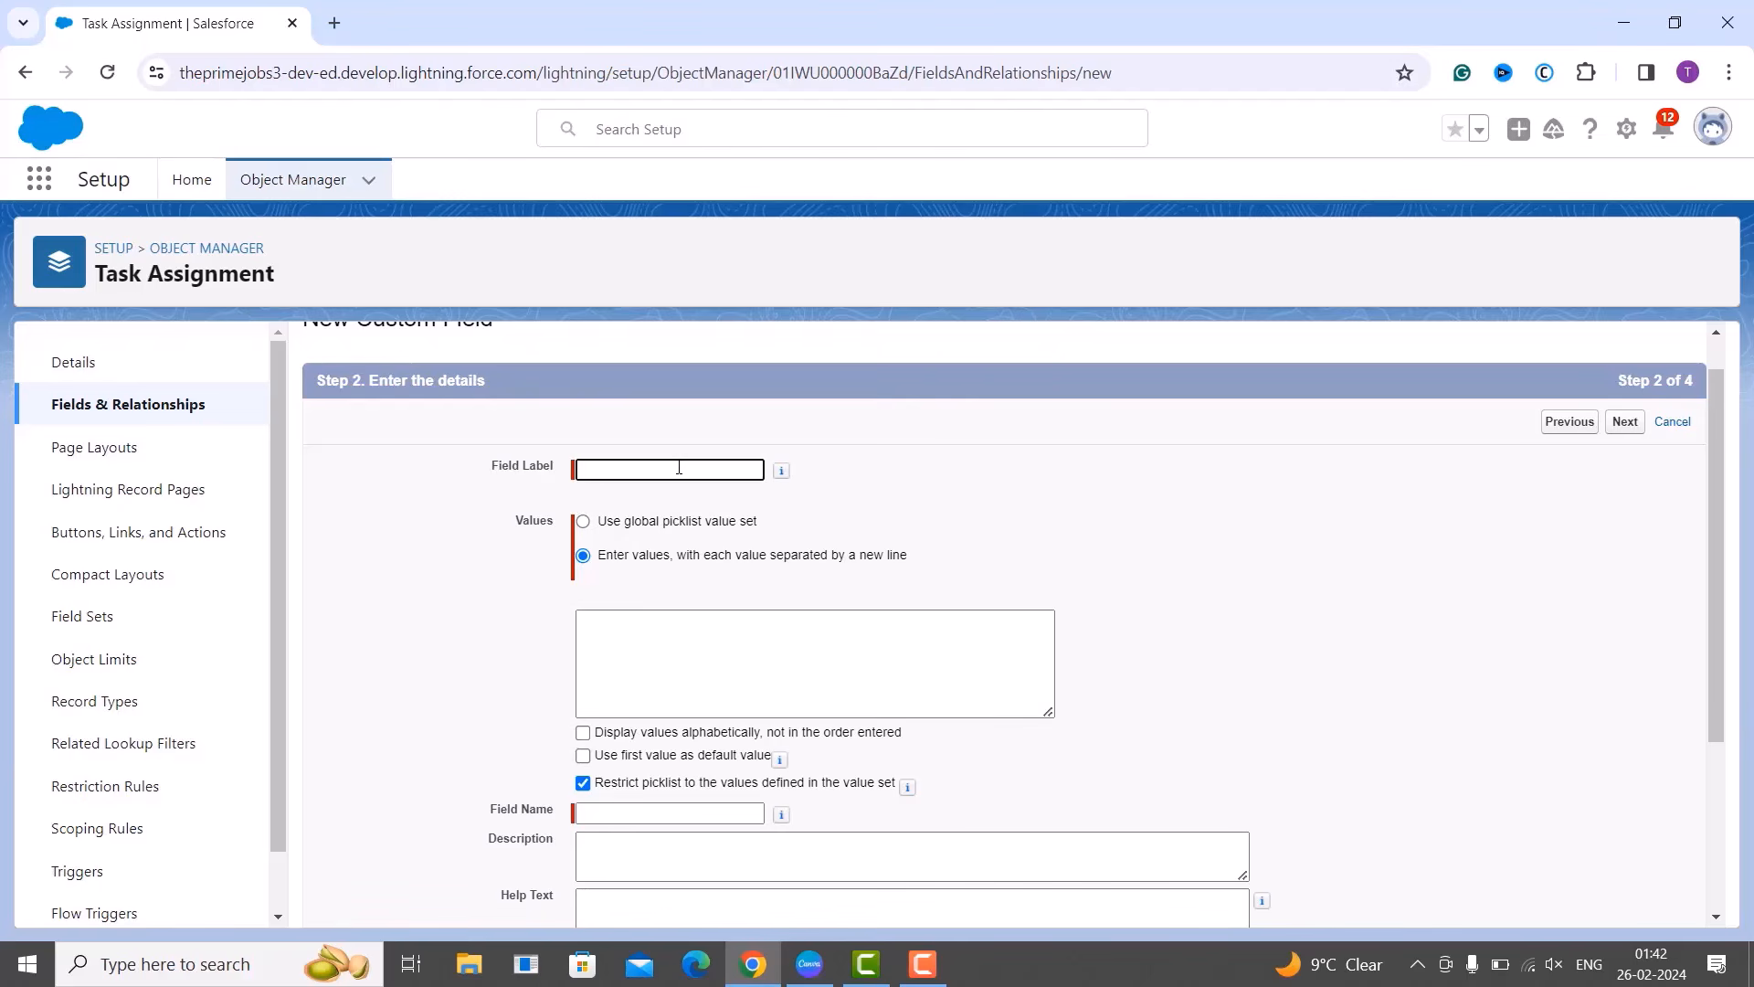
text(Task Status)
click(1204, 585)
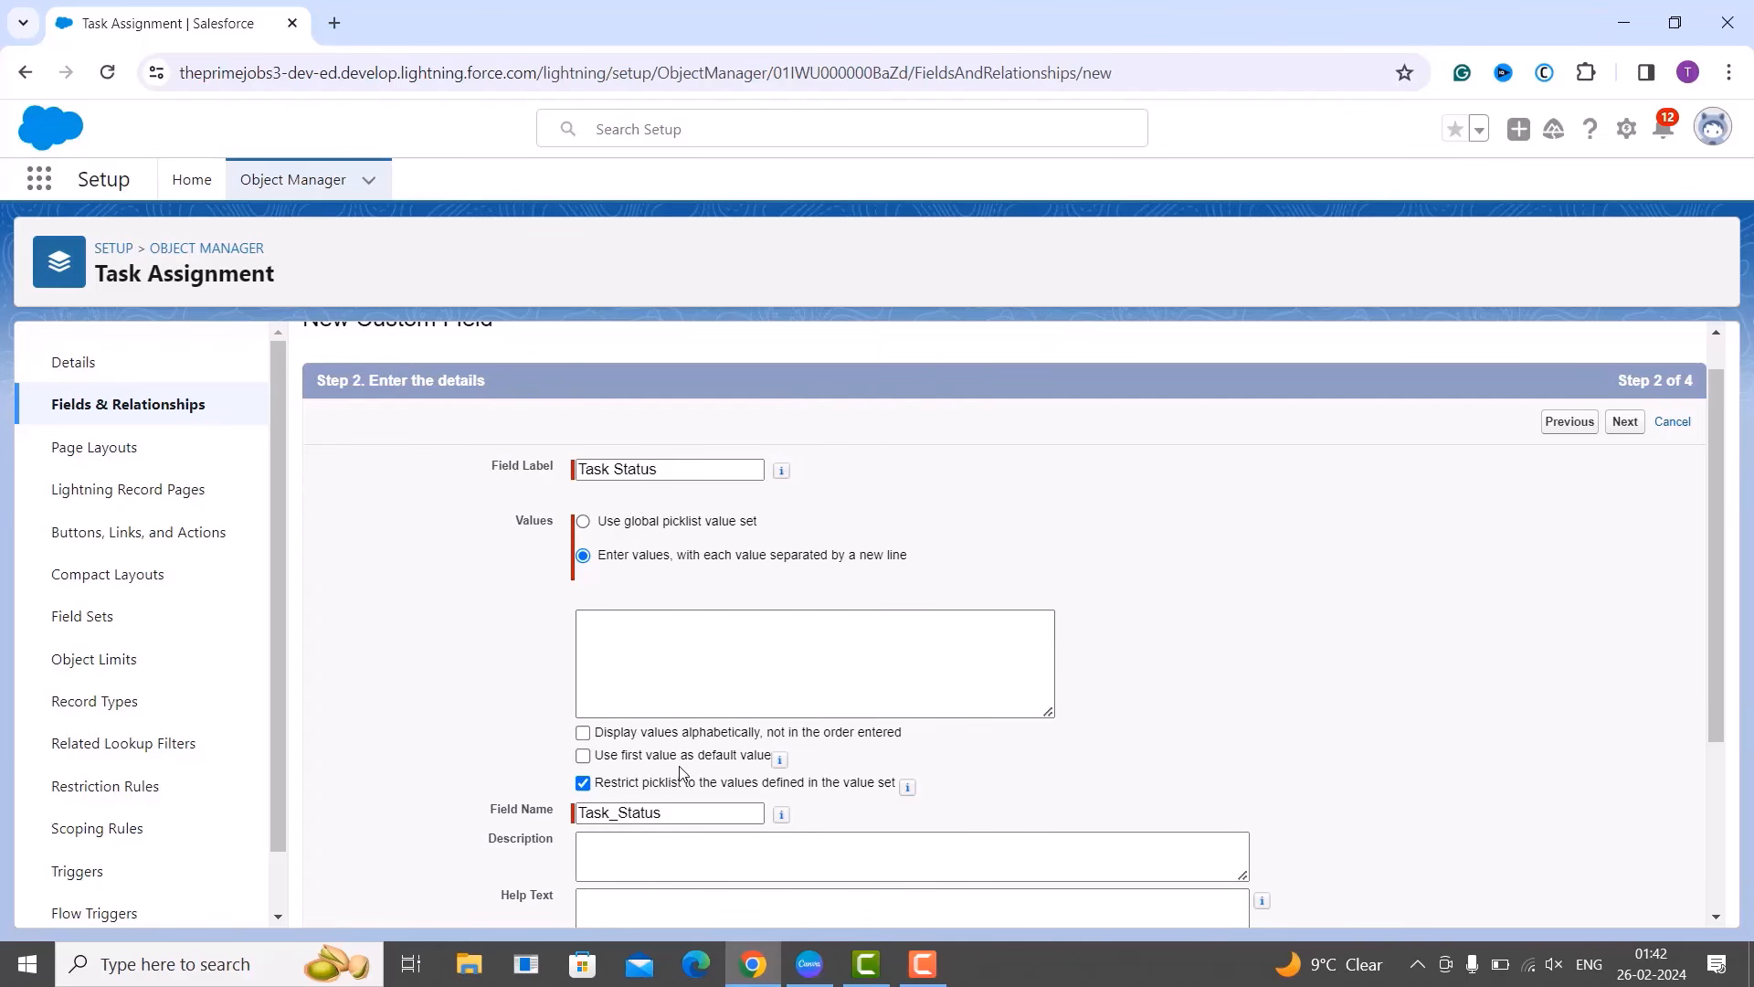
Enter the values Not Started, In Progress and Completed on separate lines.
click(673, 680)
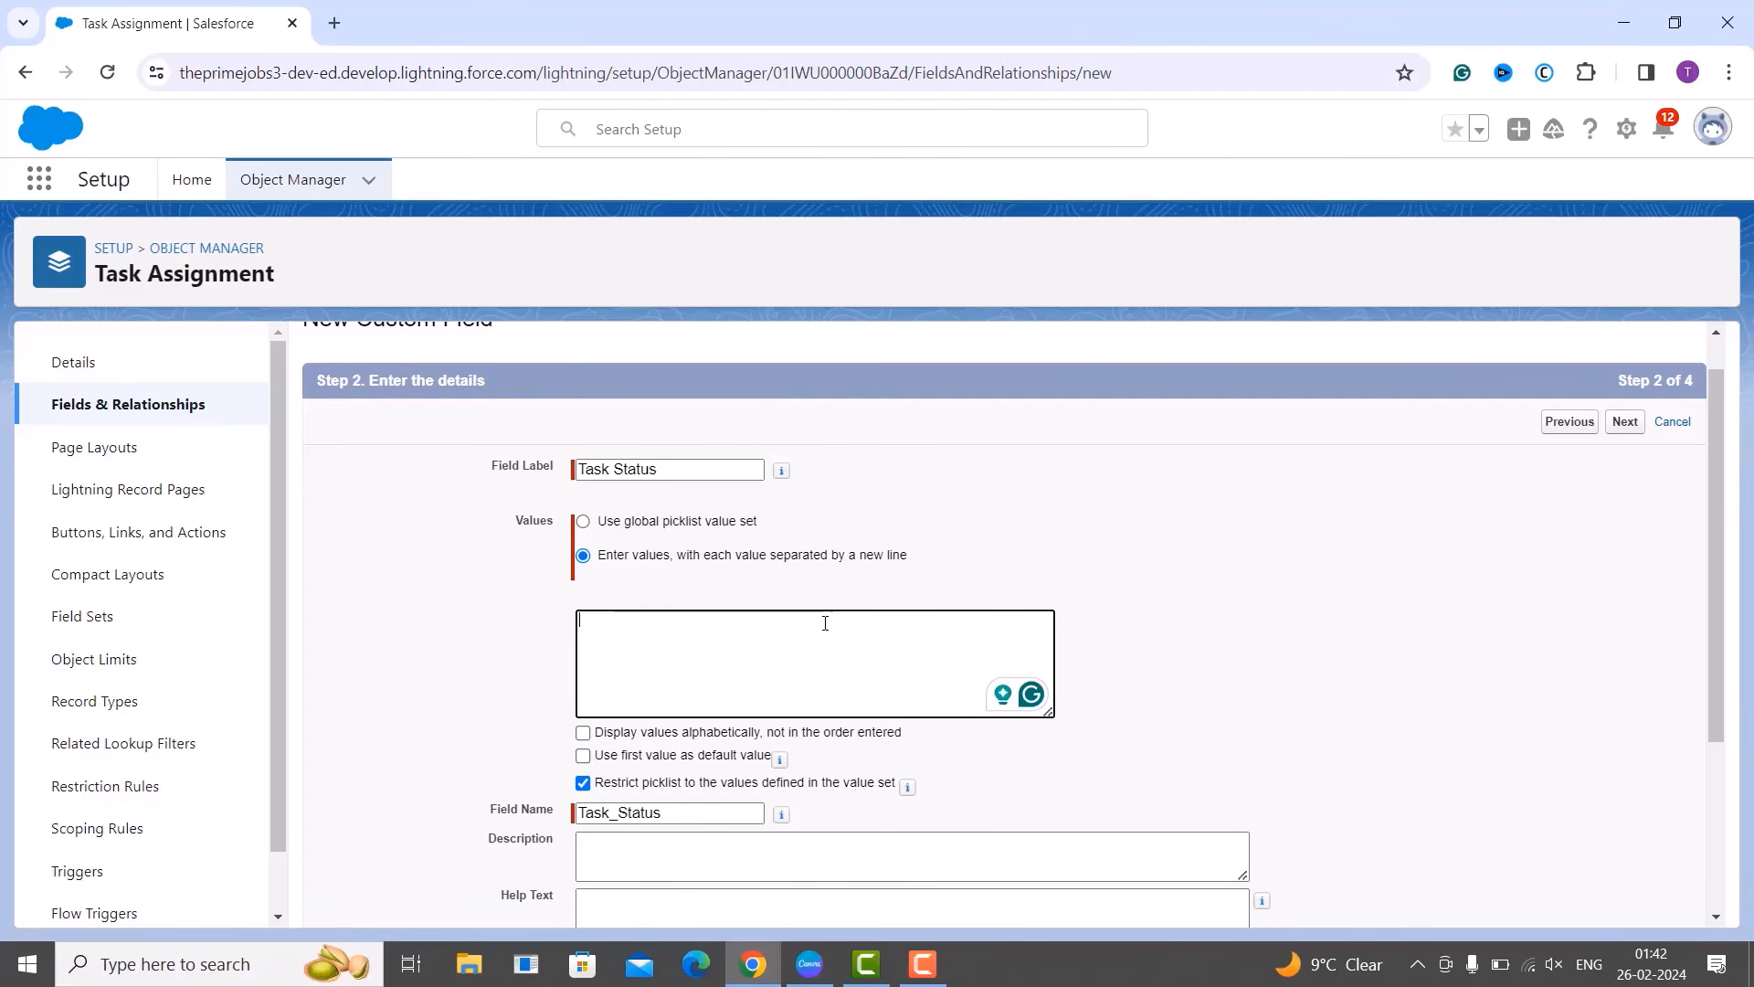
text(Not Started)
key(Return)
text(Im)
text( Progress)
key(Return)
text(Completed)
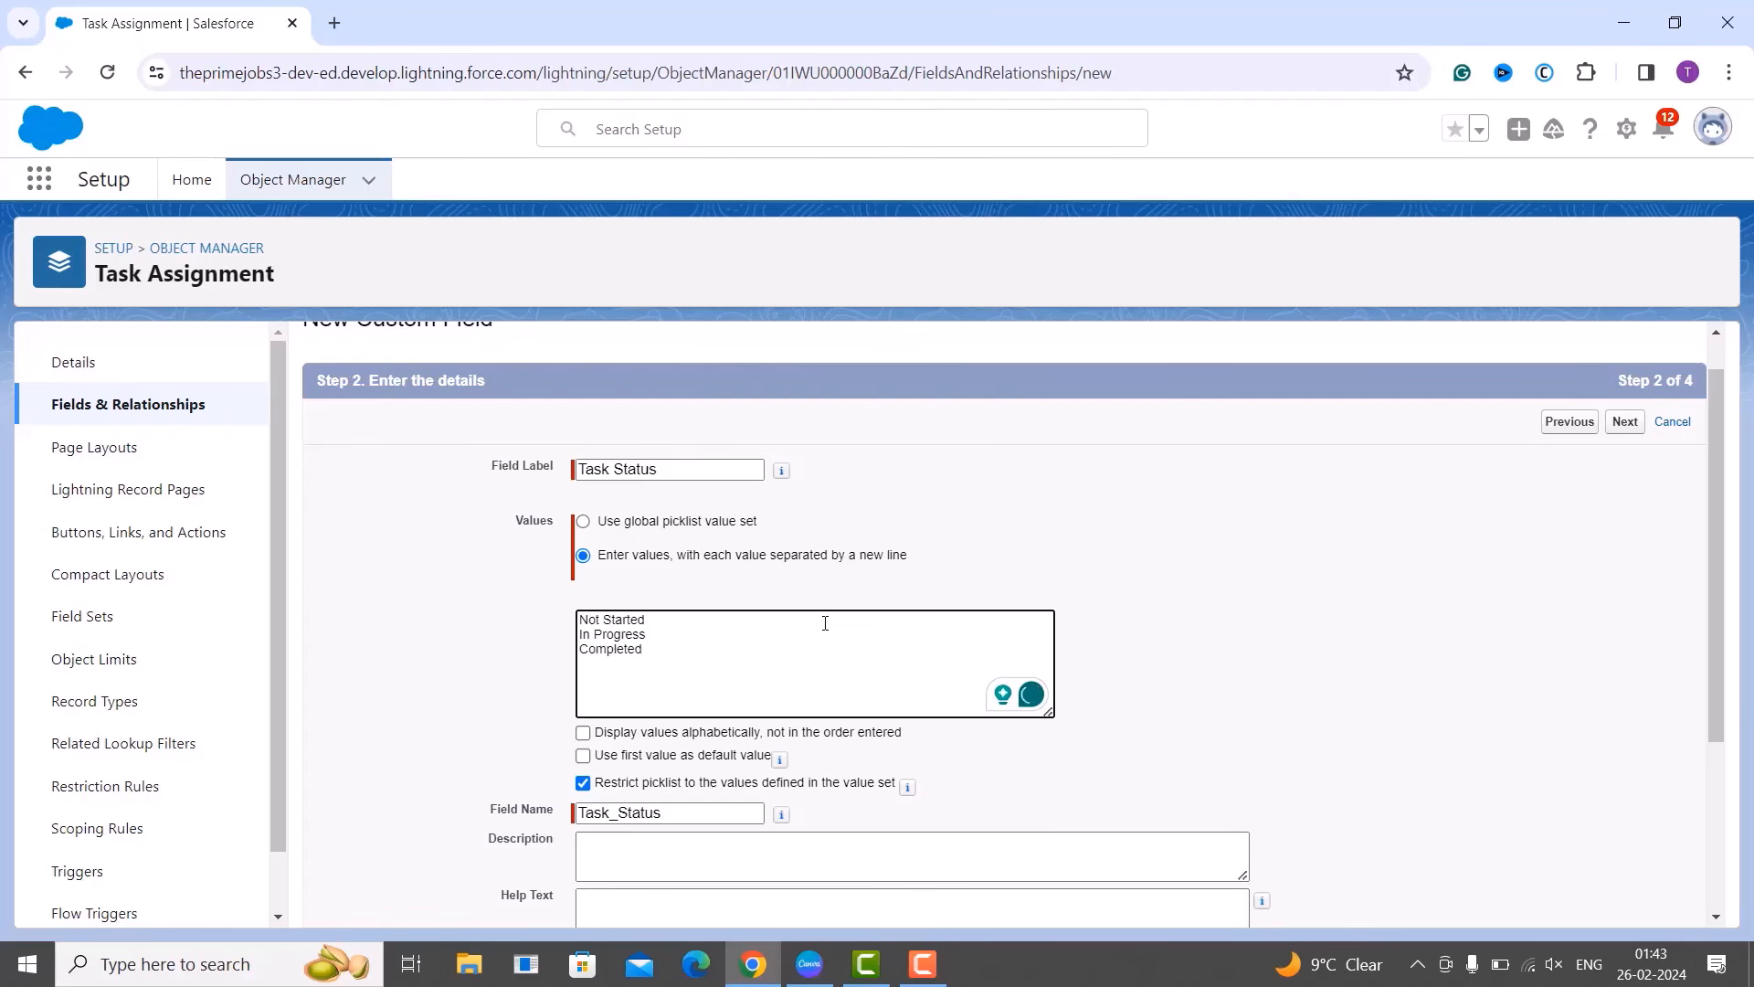
Make Task Status always require a value, default to its first value, and continue.
click(692, 629)
click(678, 648)
scroll(736, 688, down, 2)
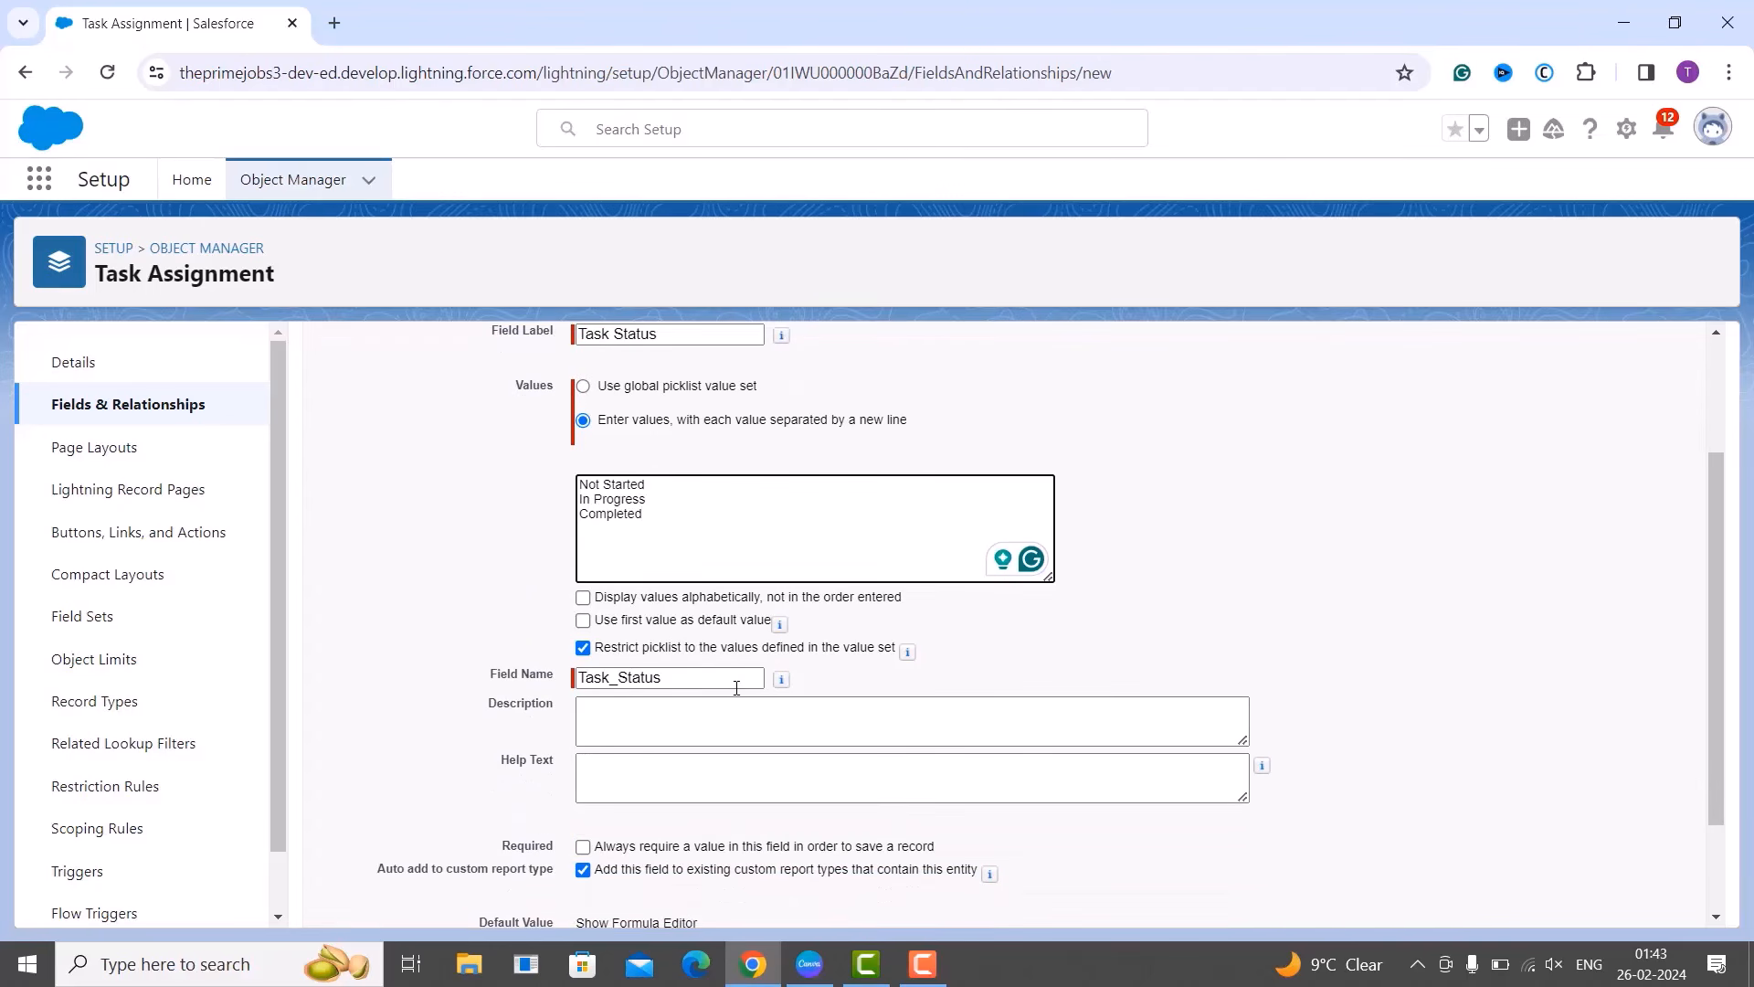
scroll(737, 688, down, 1)
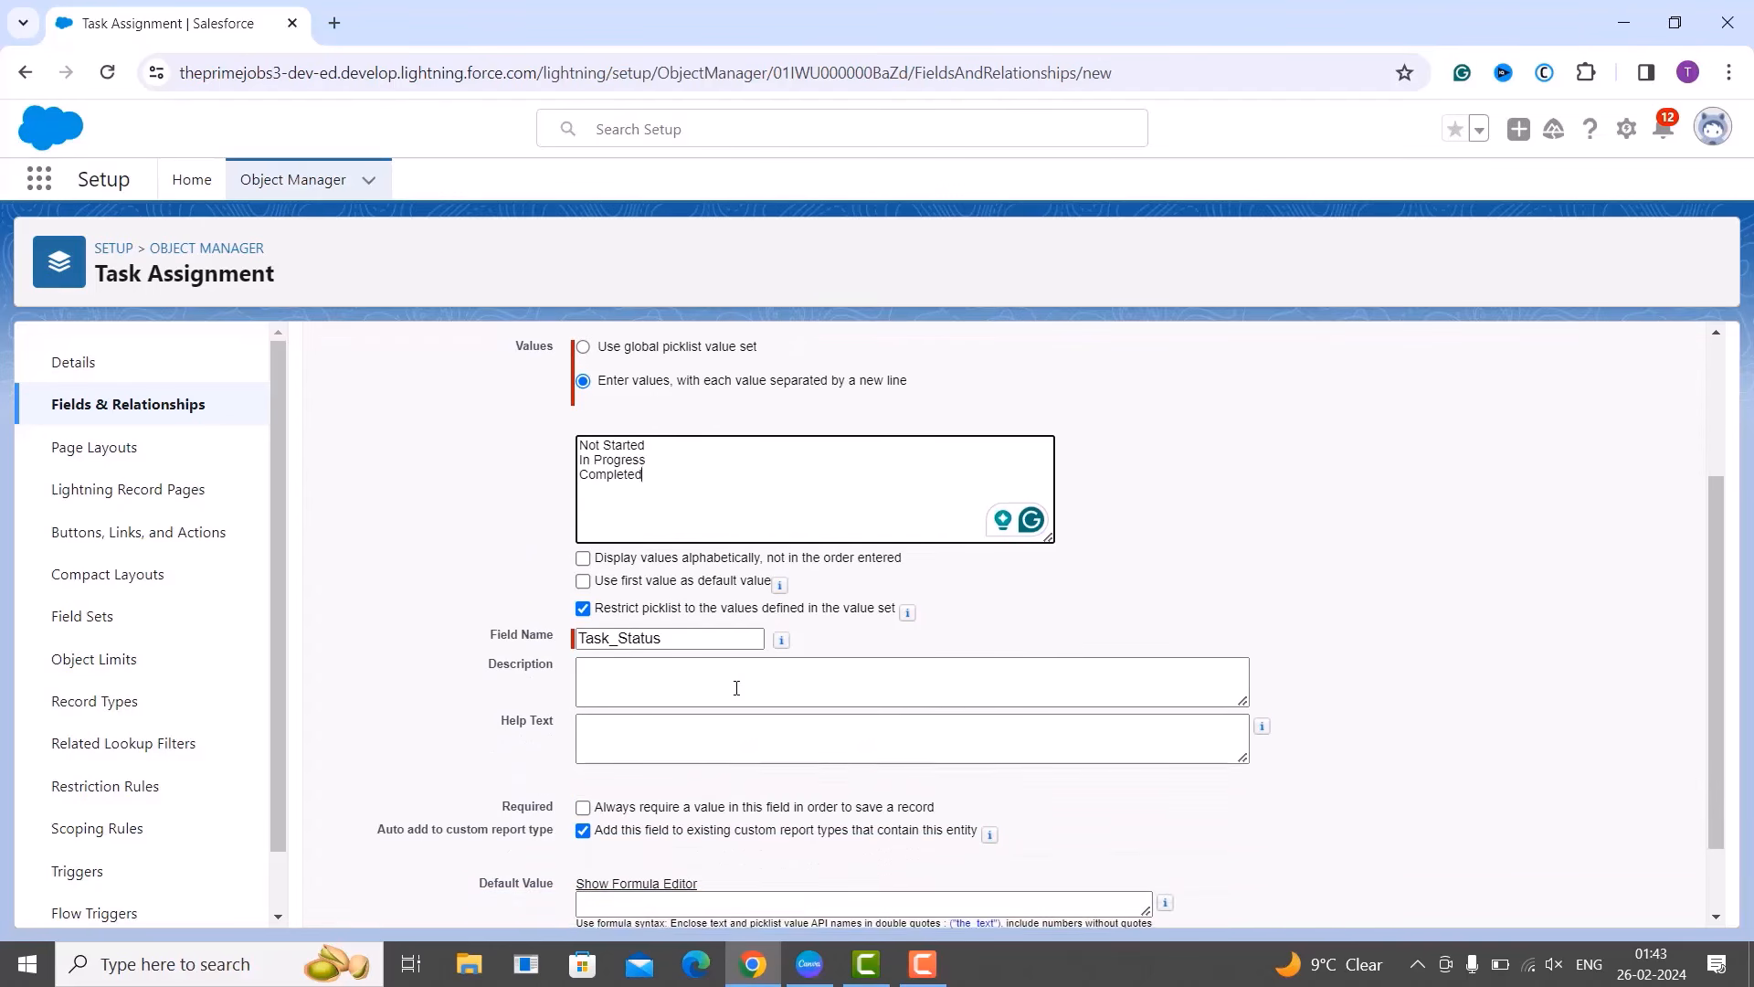
click(583, 807)
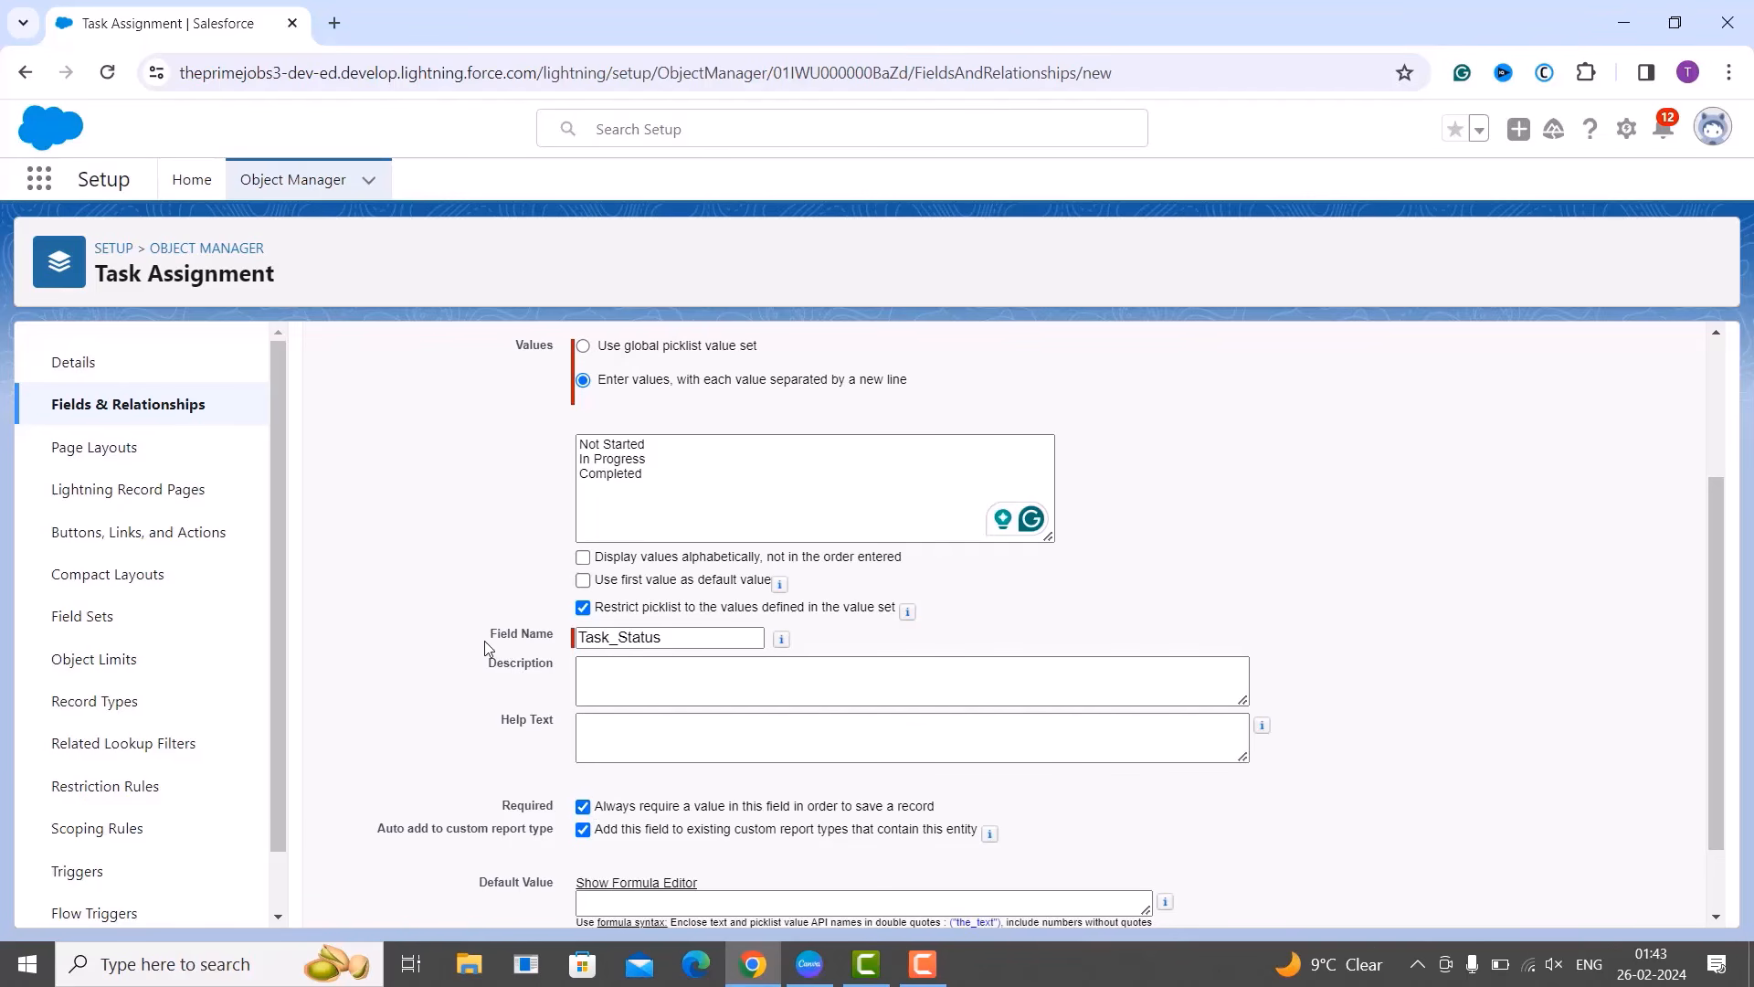
click(628, 448)
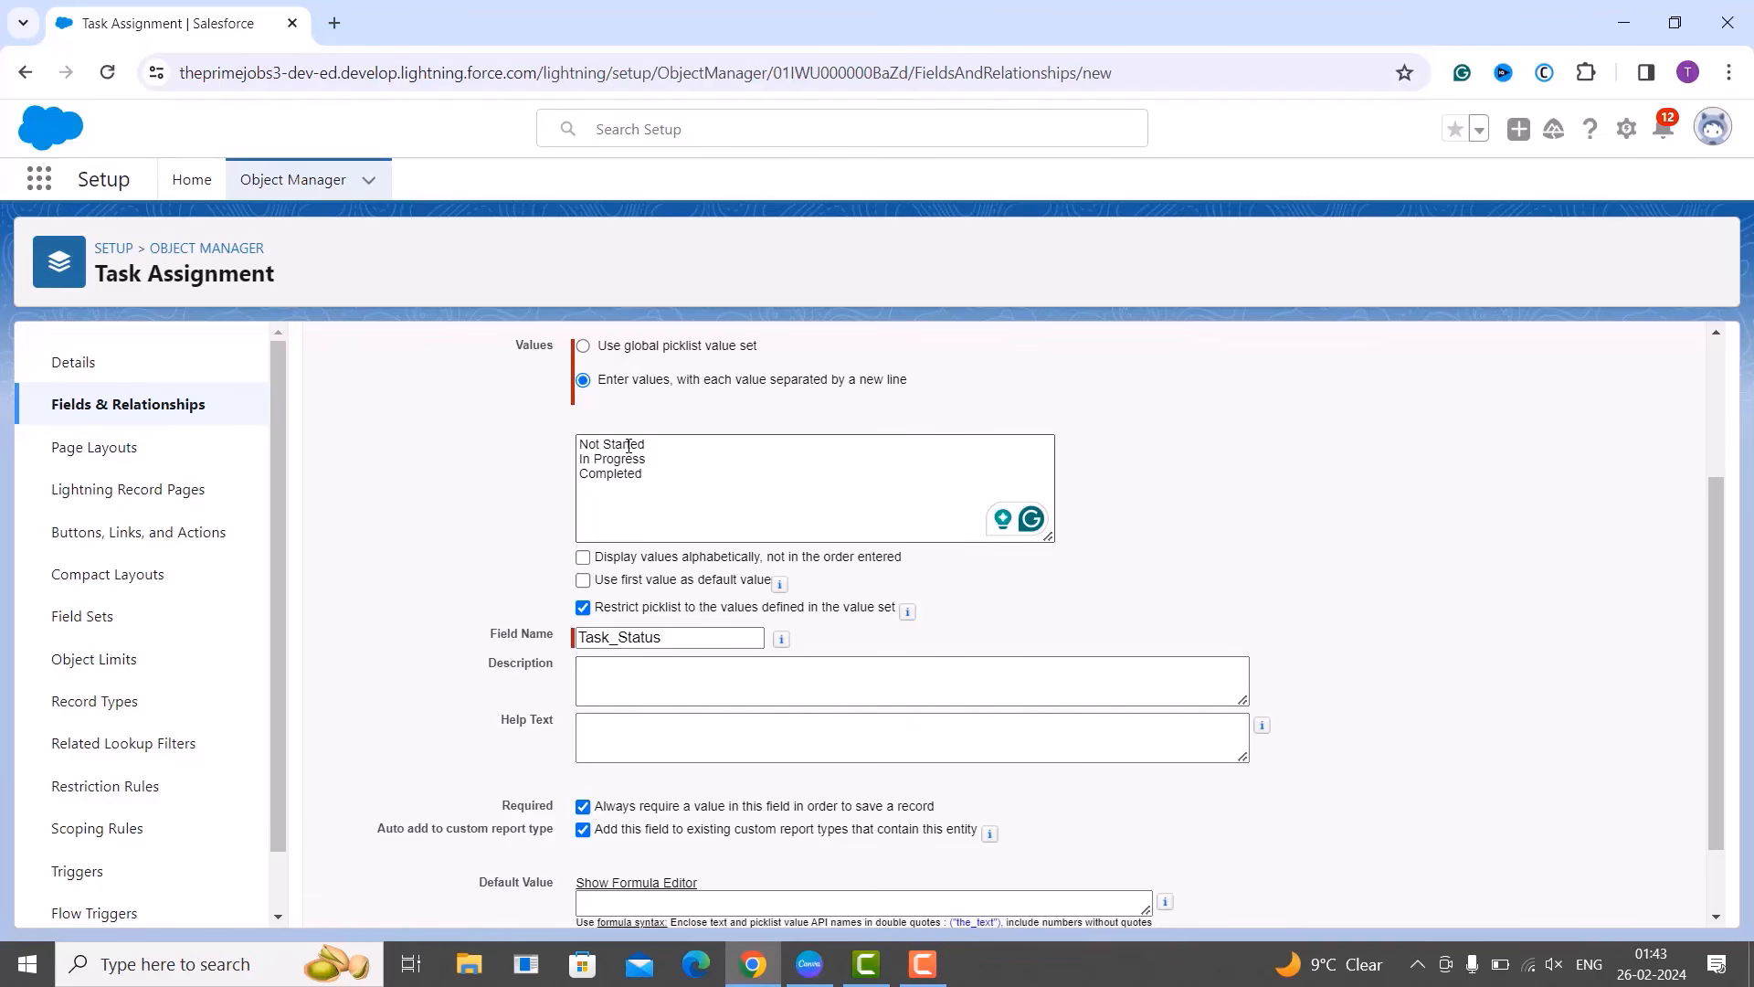
click(583, 582)
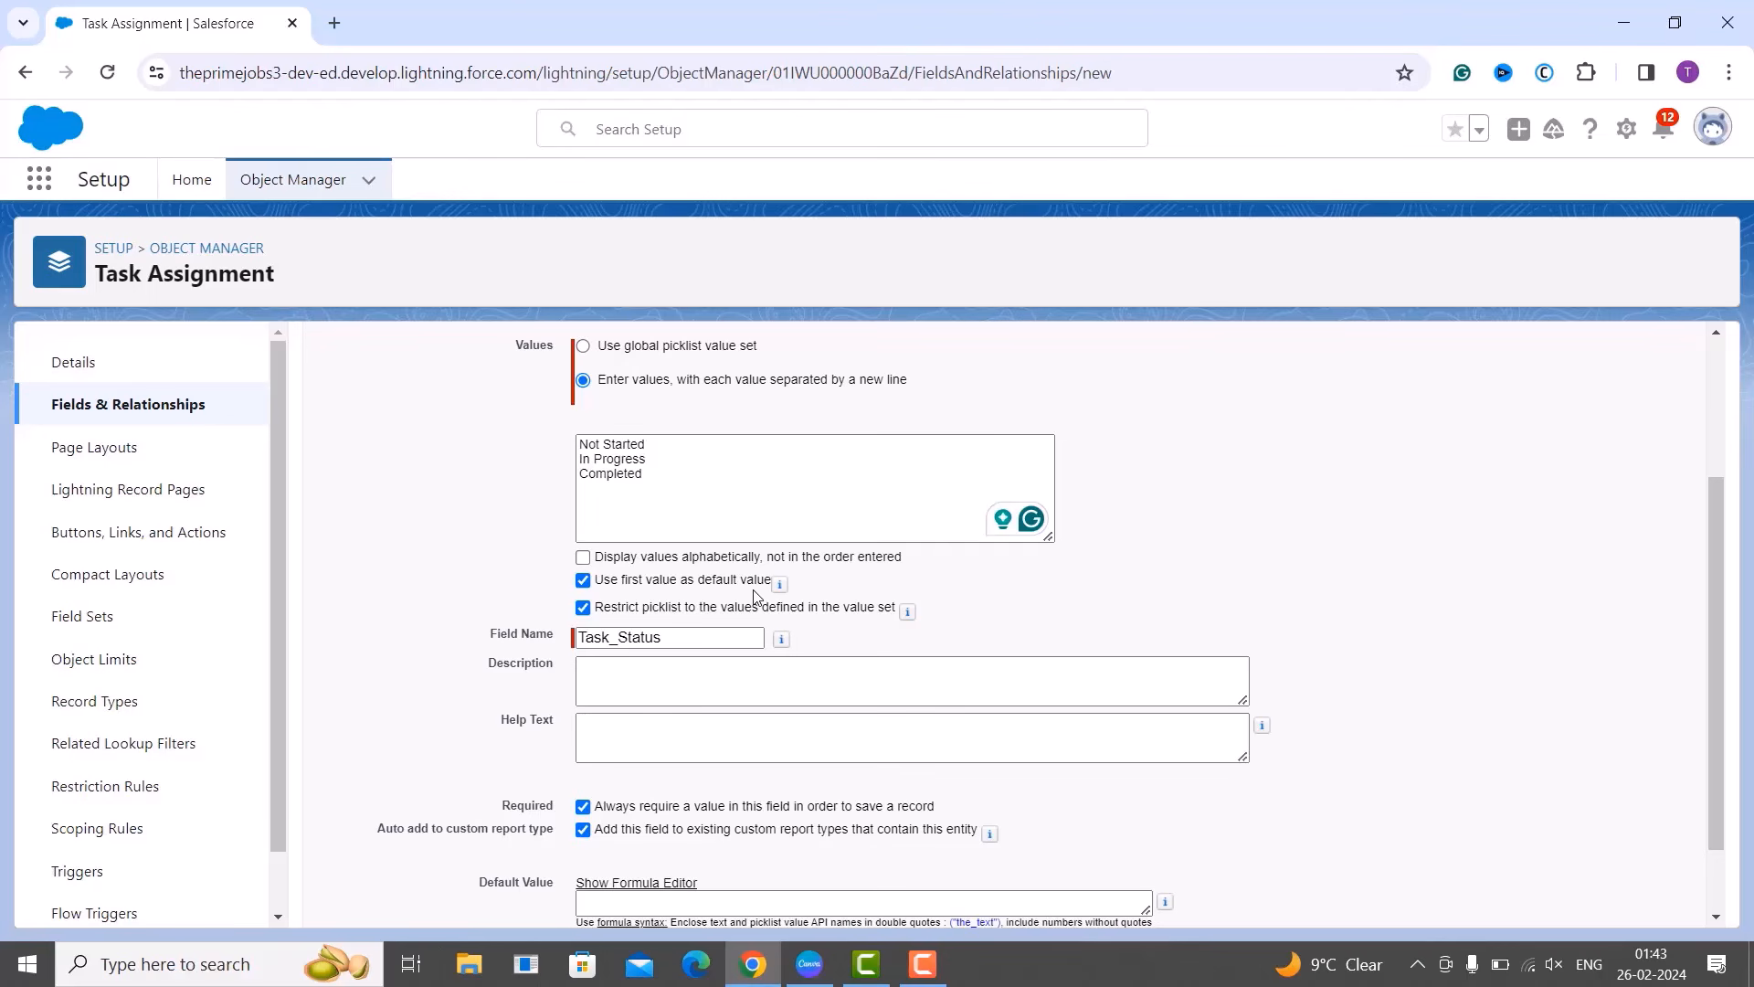
scroll(754, 594, down, 1)
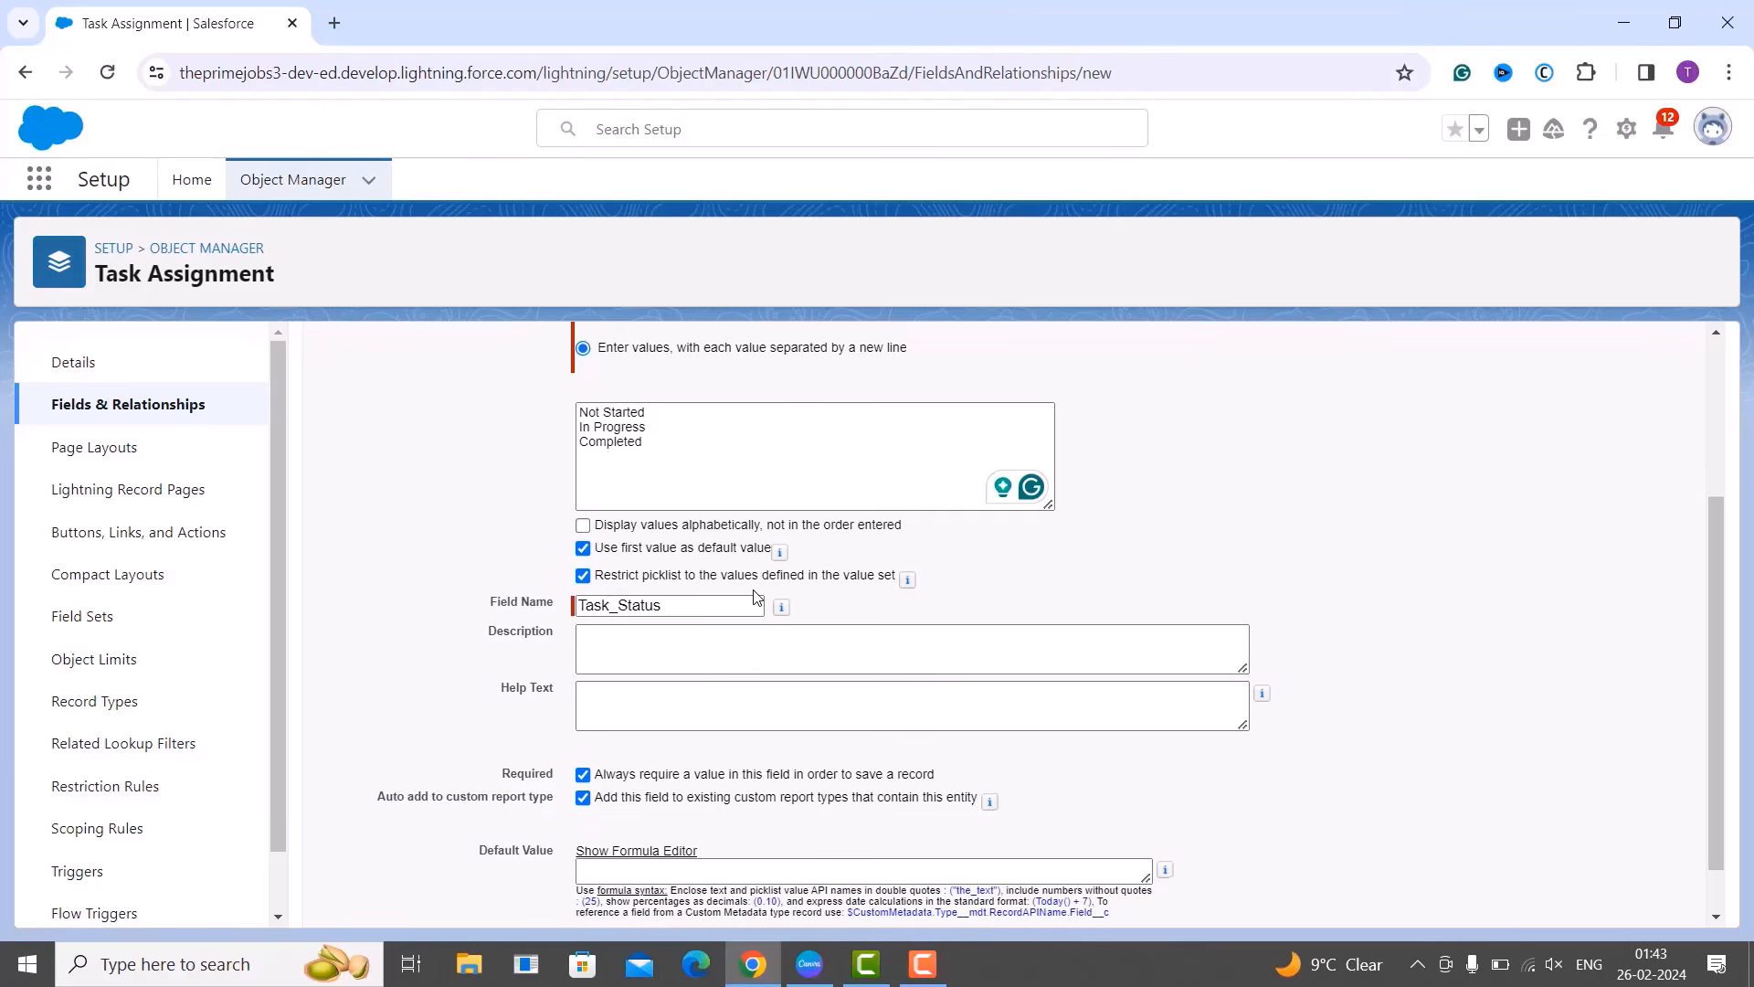
scroll(756, 585, up, 3)
click(1625, 468)
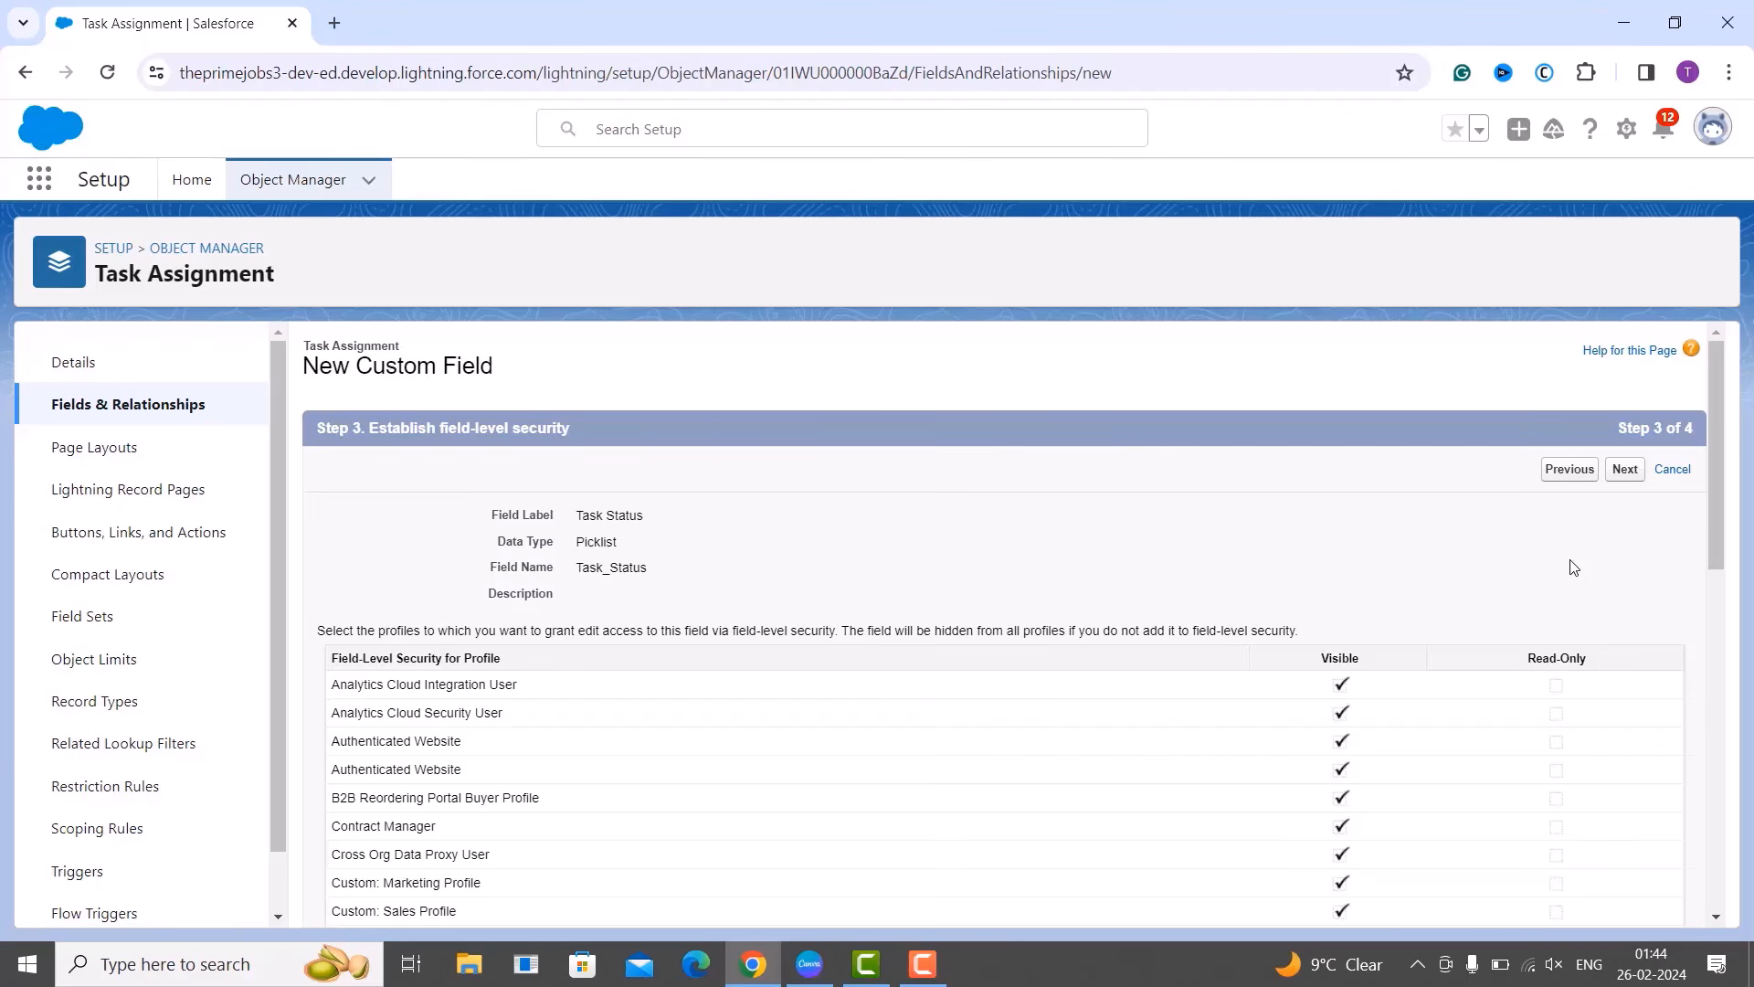
scroll(1573, 568, down, 2)
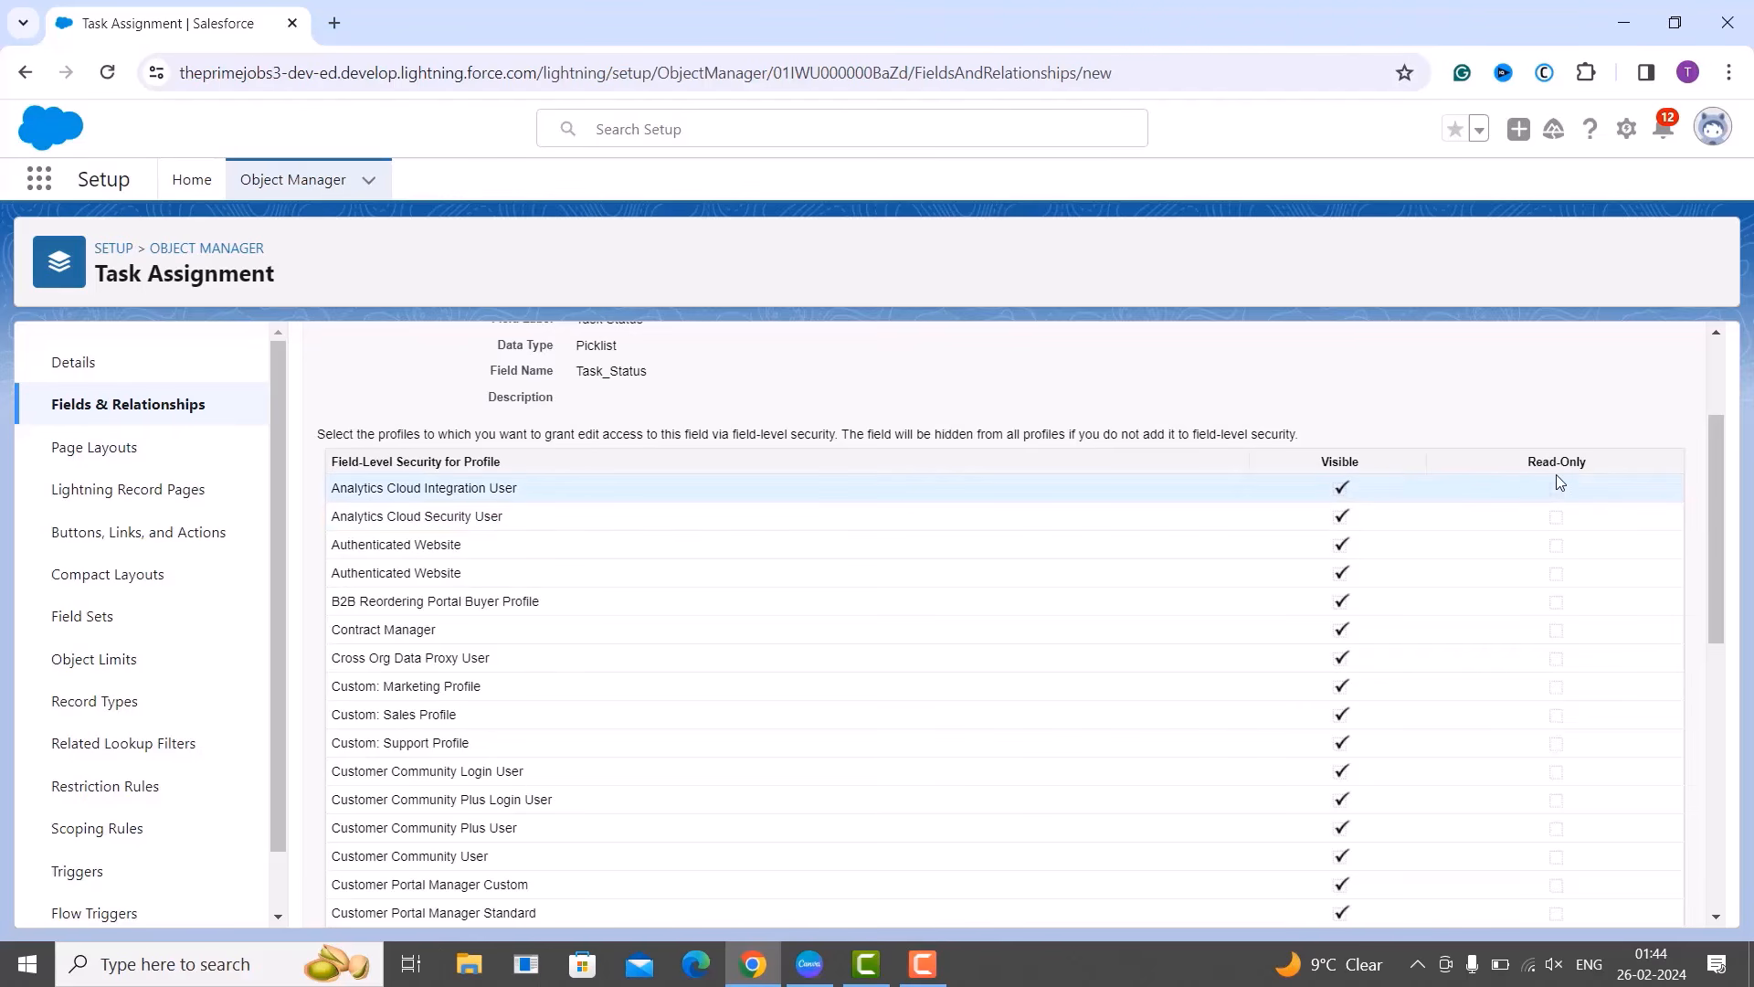
scroll(1563, 522, down, 8)
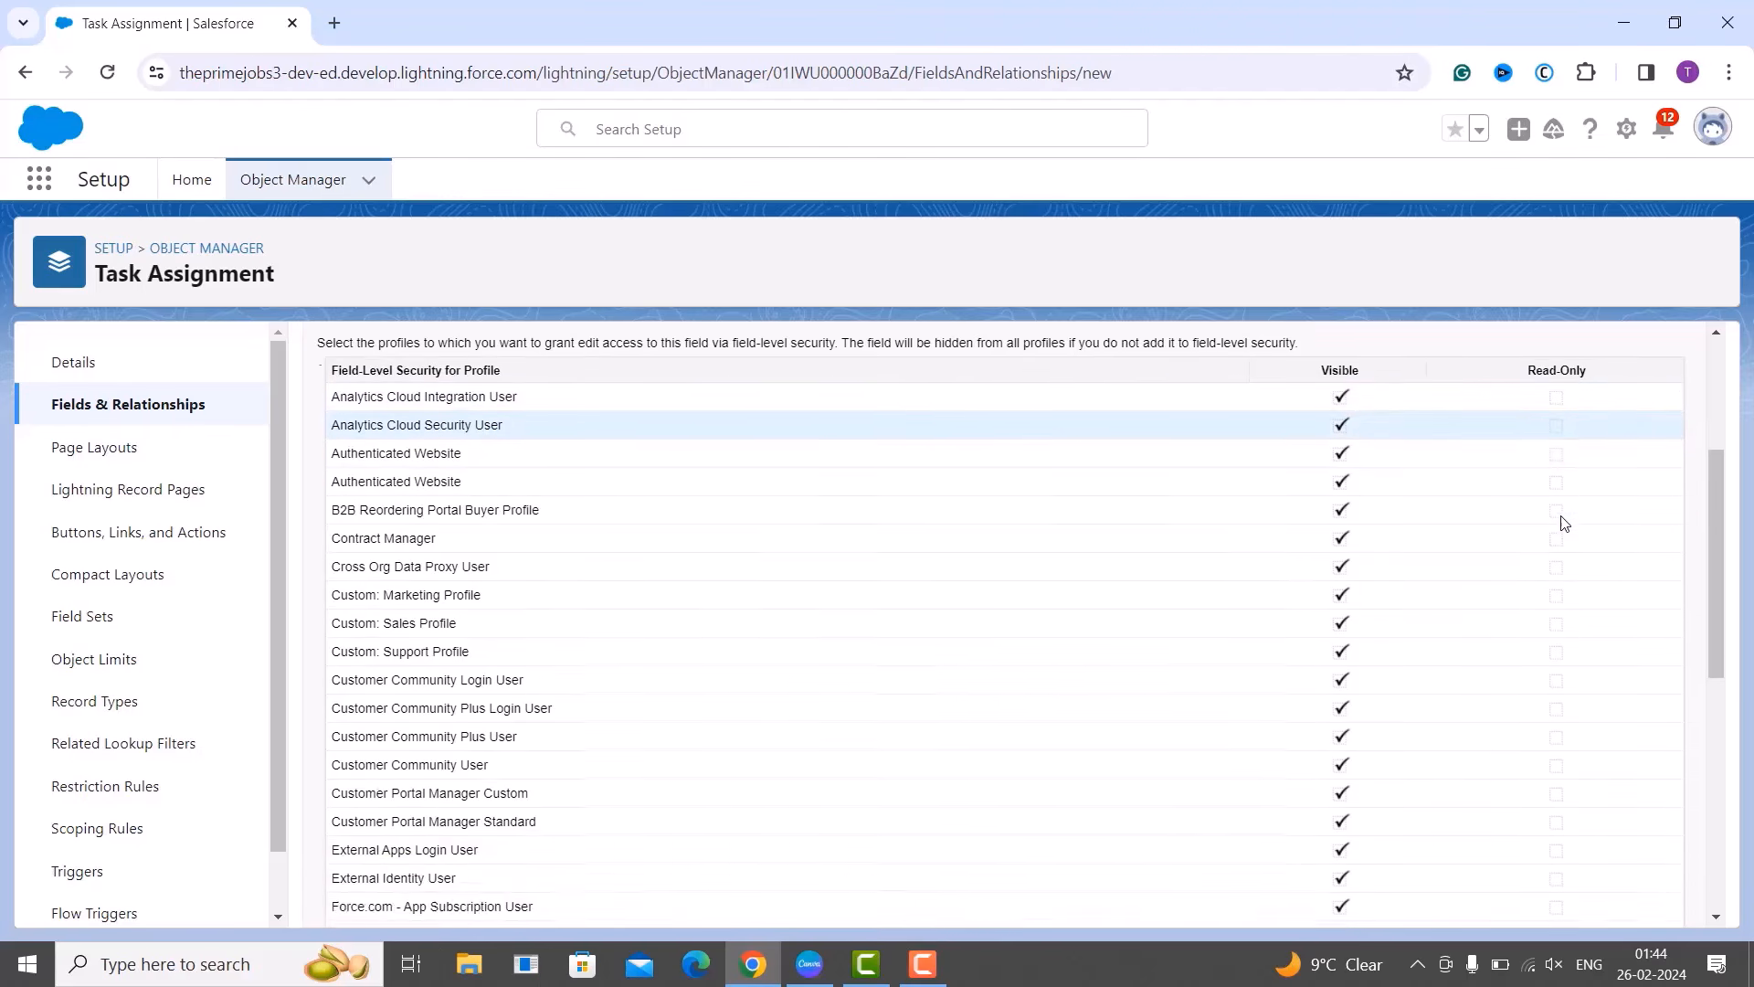
scroll(1564, 523, up, 9)
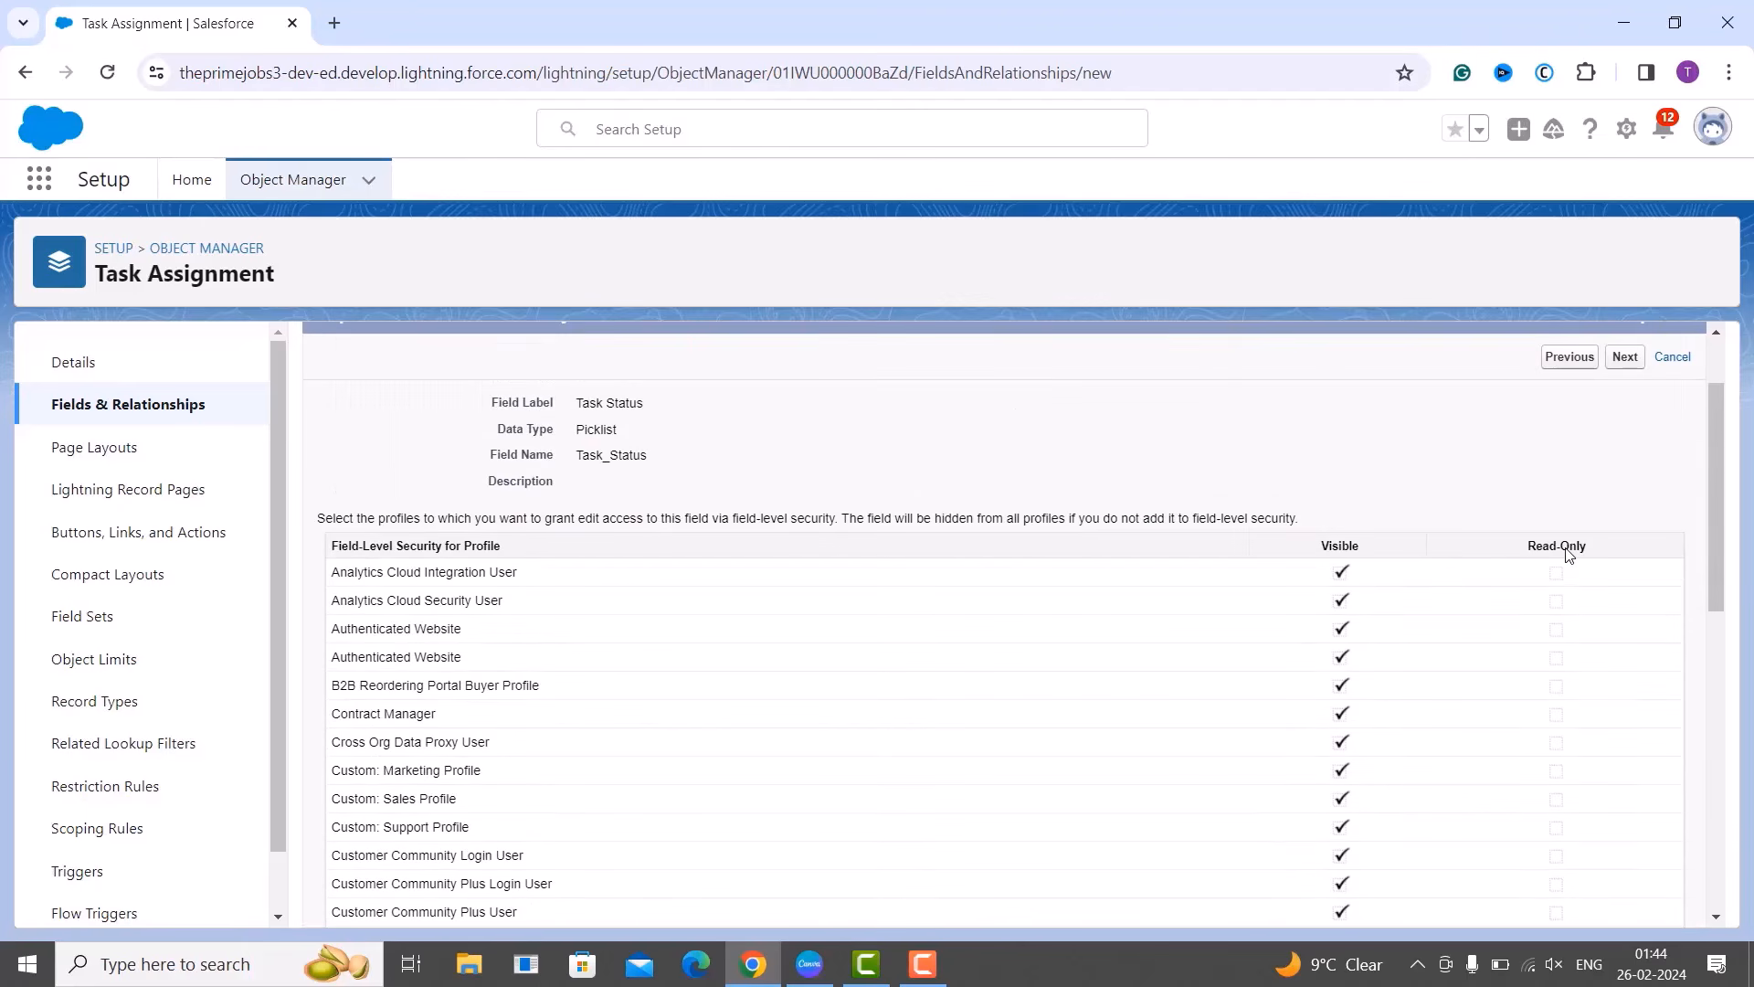
scroll(1564, 549, up, 2)
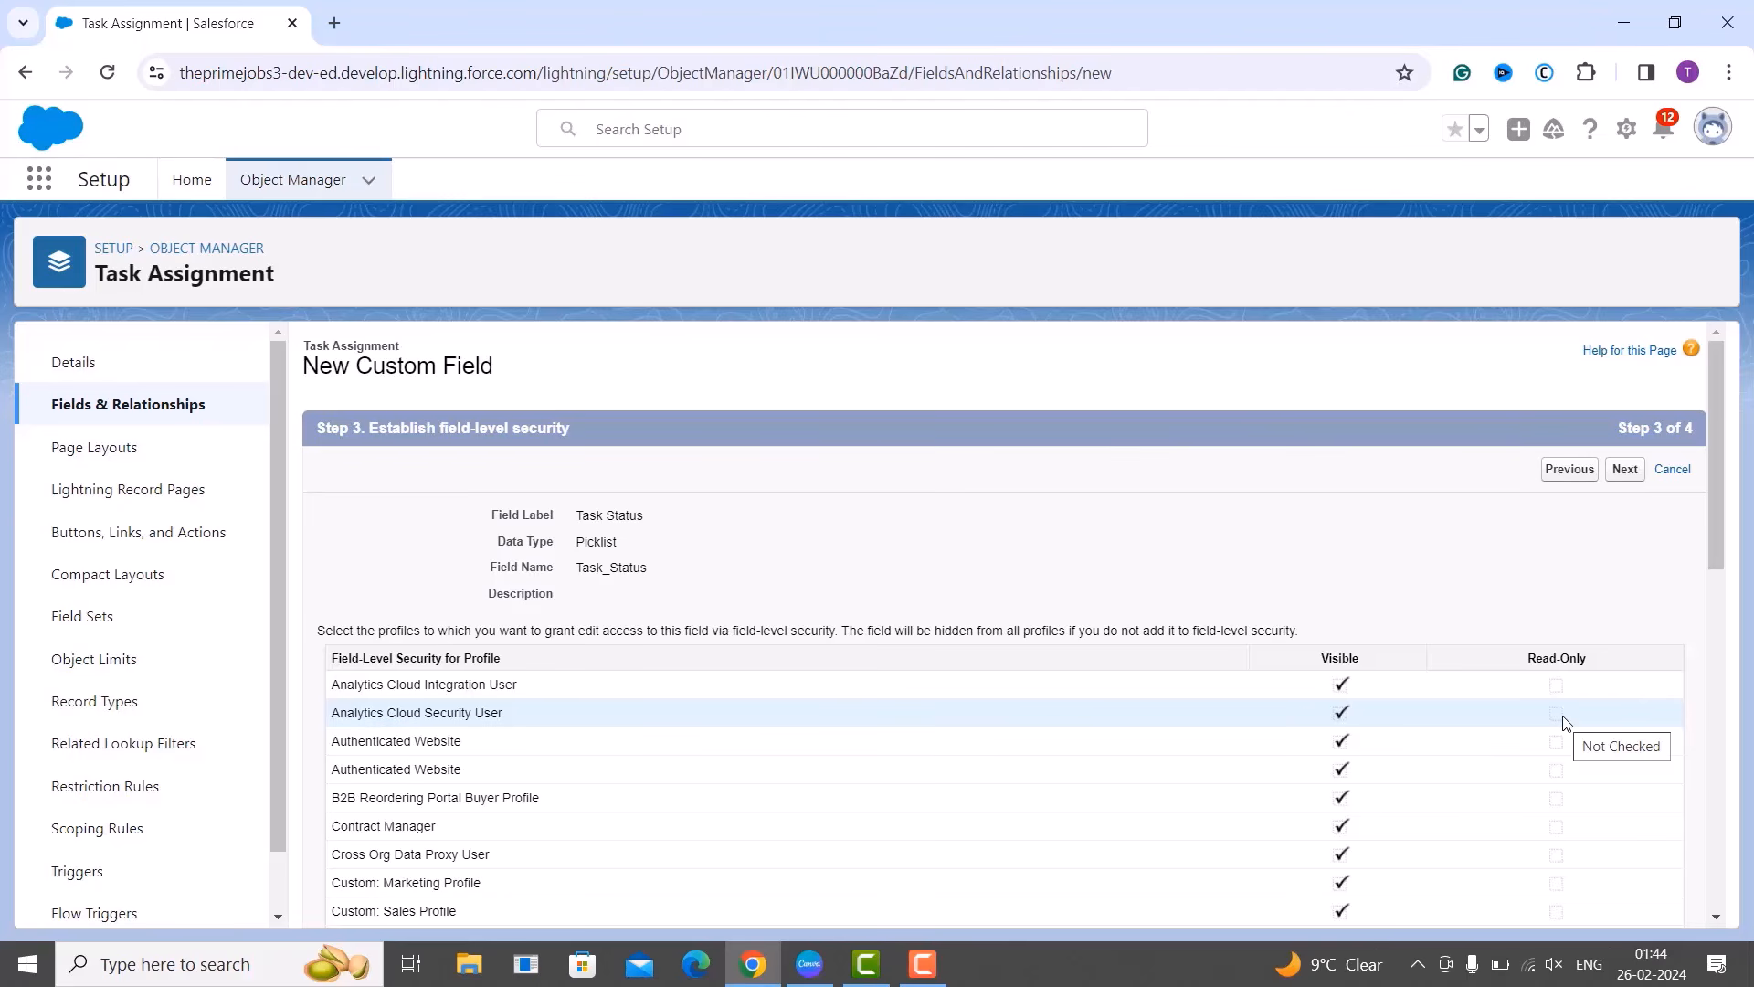
Accept the default profile access for Task Status and continue to the page layout step.
click(1634, 470)
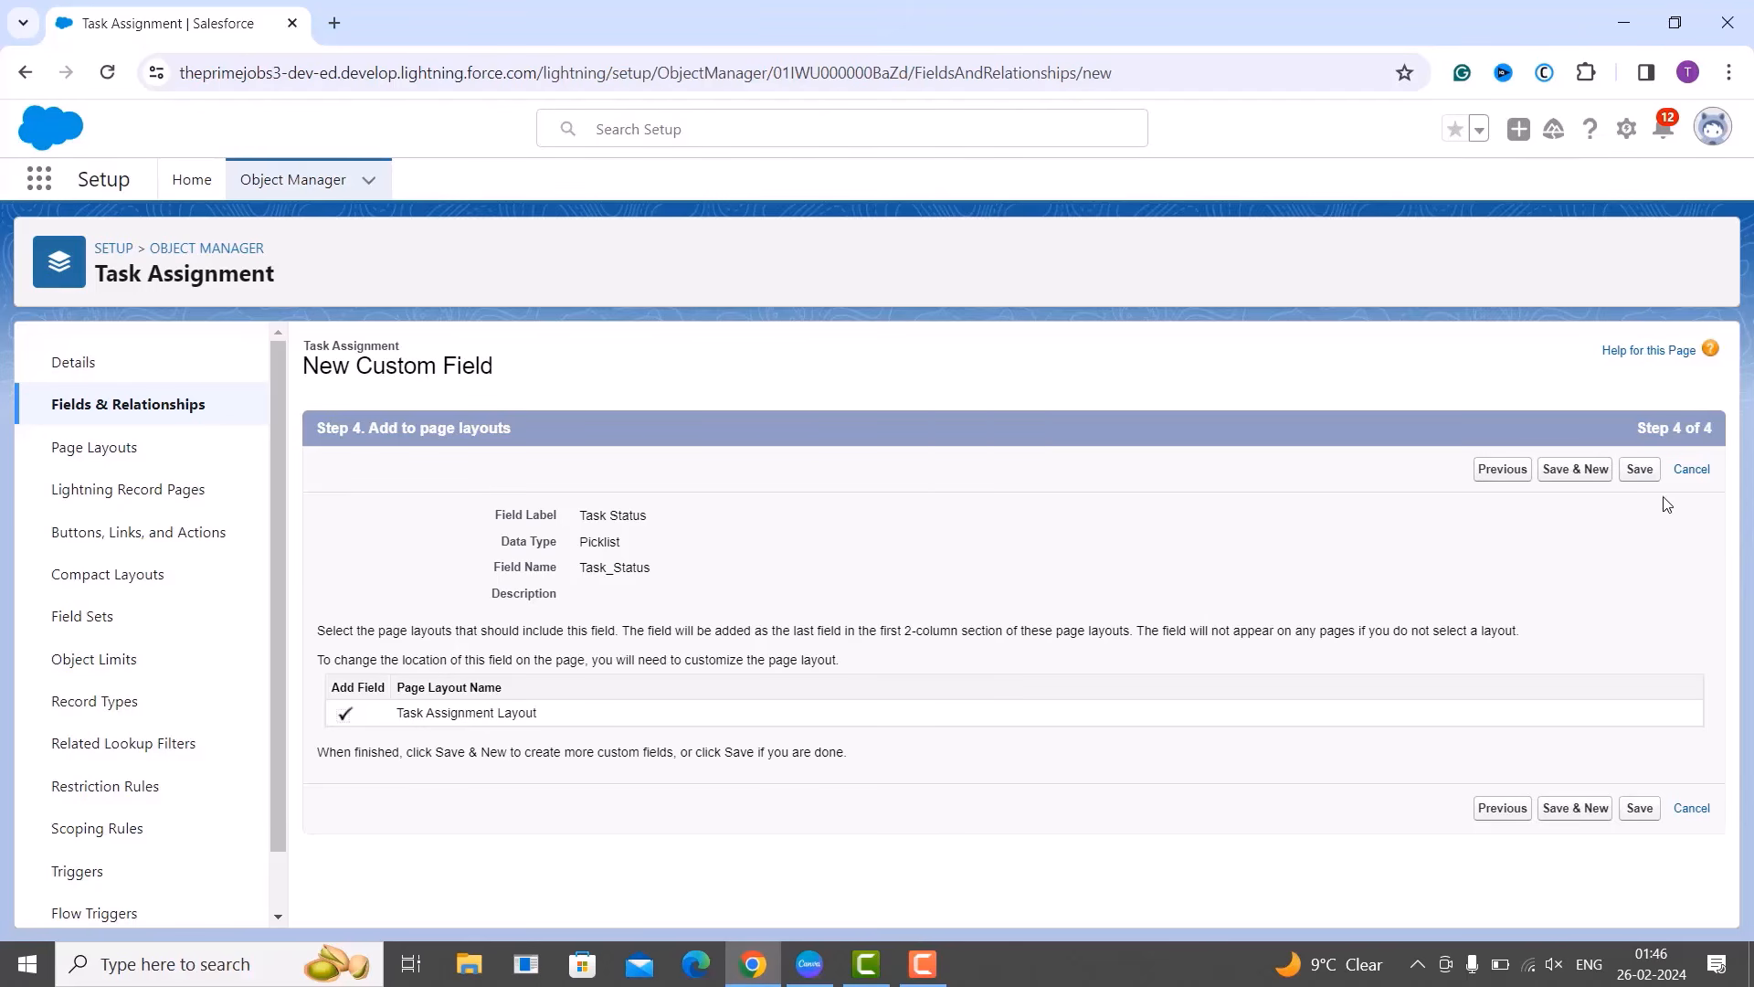
Save Task Status, start another Task Assignment field, and choose Picklist as its data type.
click(1571, 479)
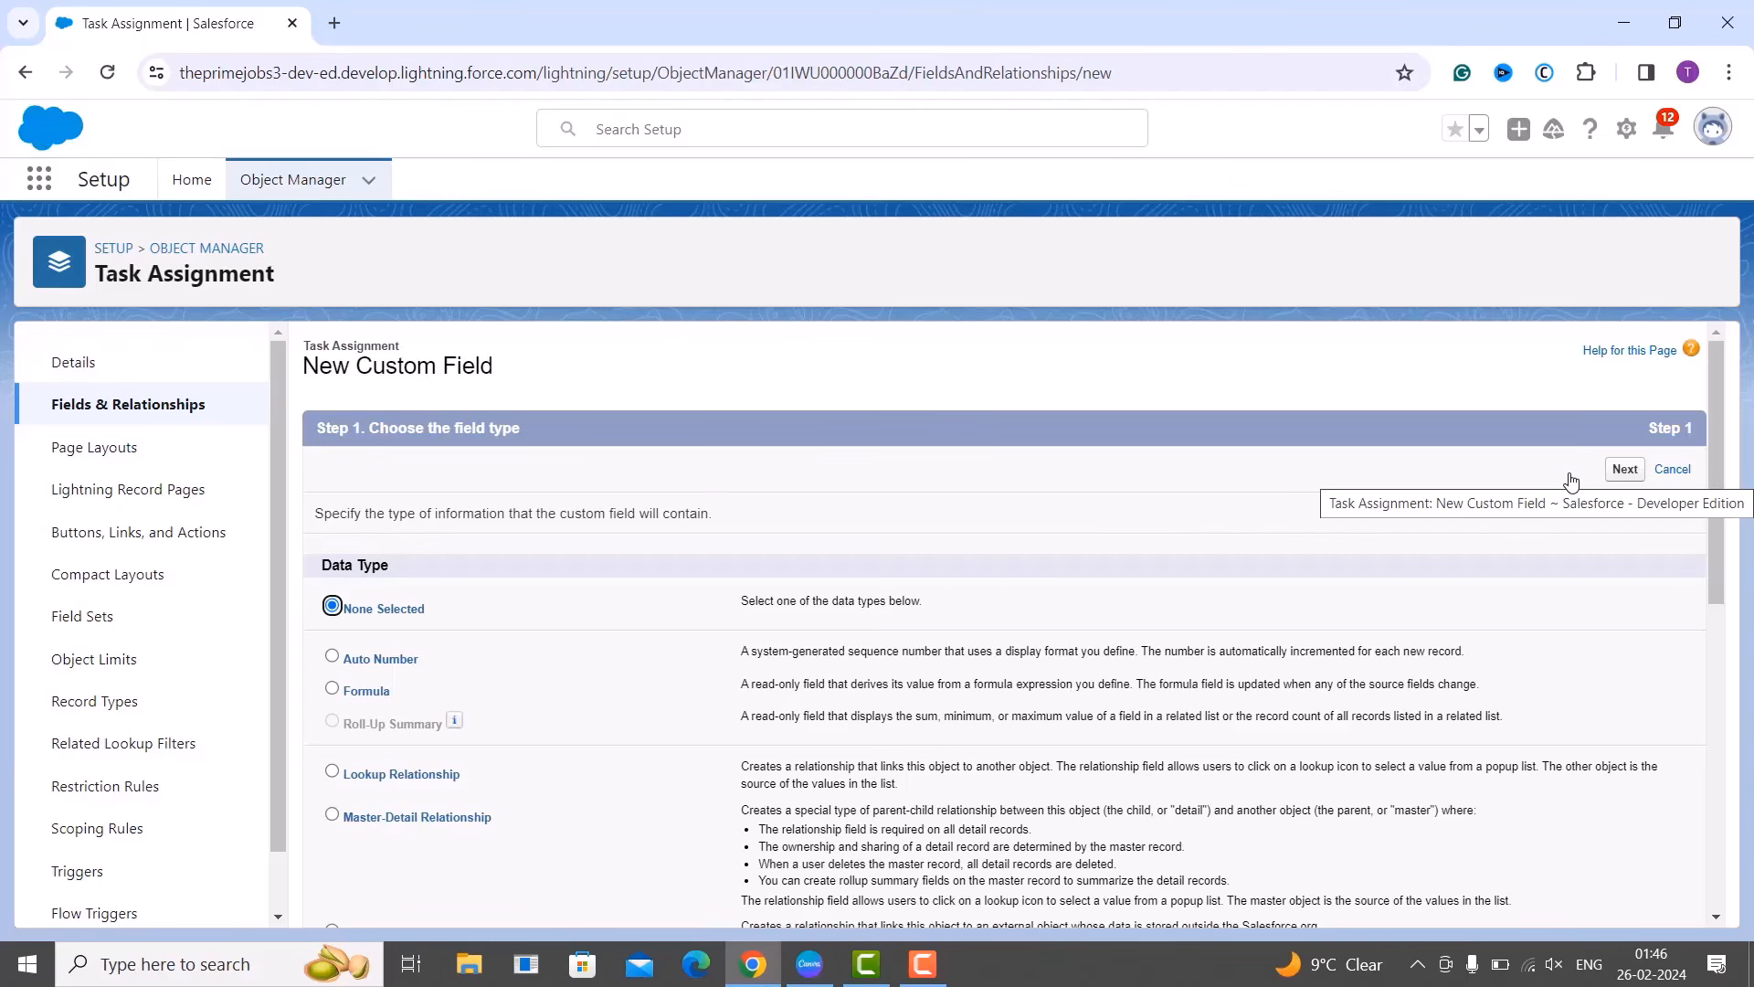
scroll(1256, 581, down, 3)
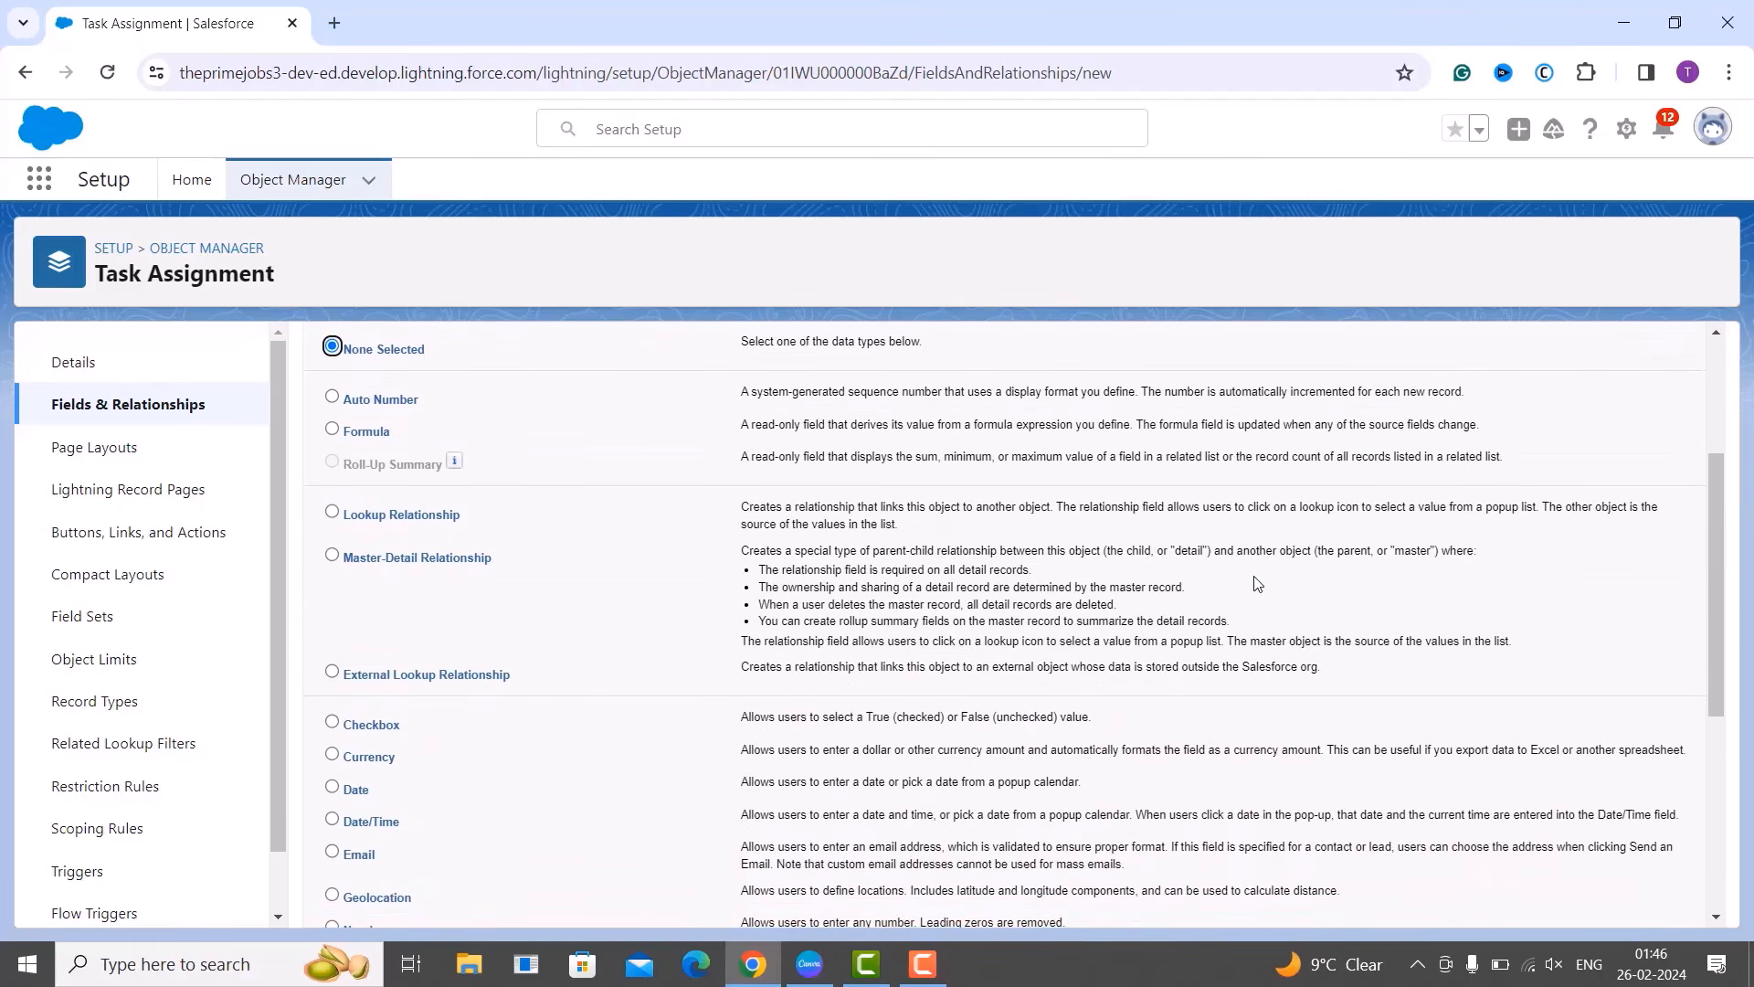
scroll(1256, 583, down, 1)
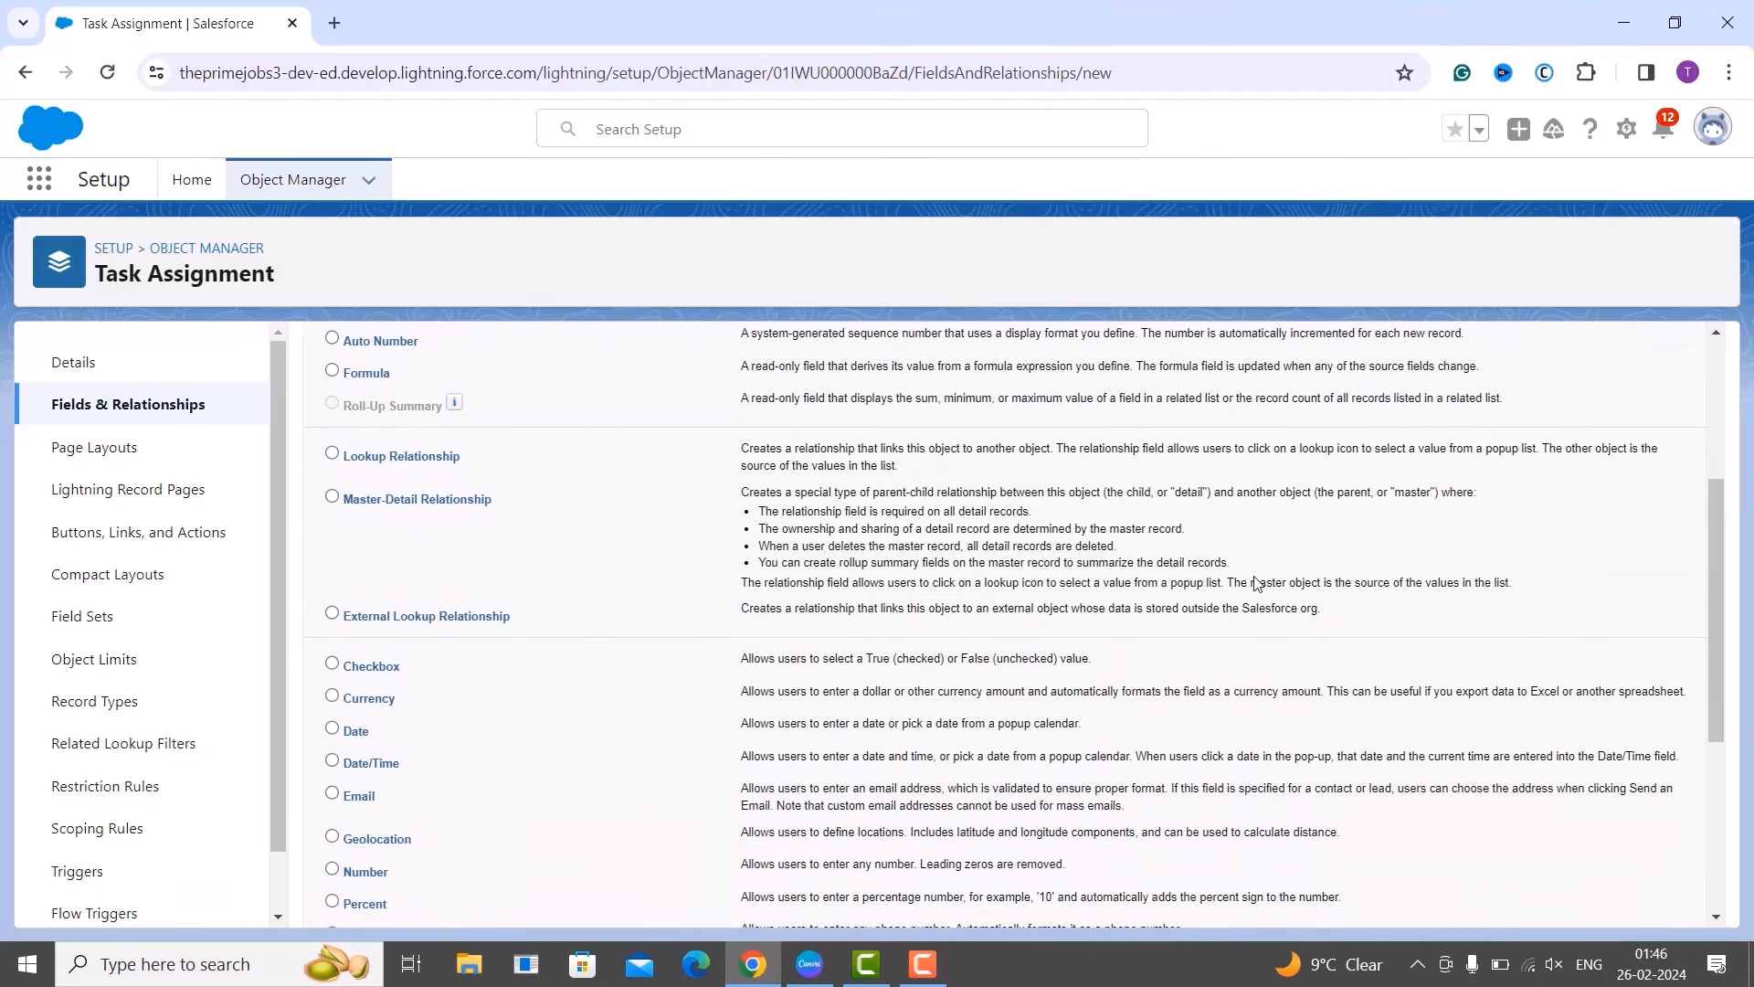
scroll(564, 615, down, 2)
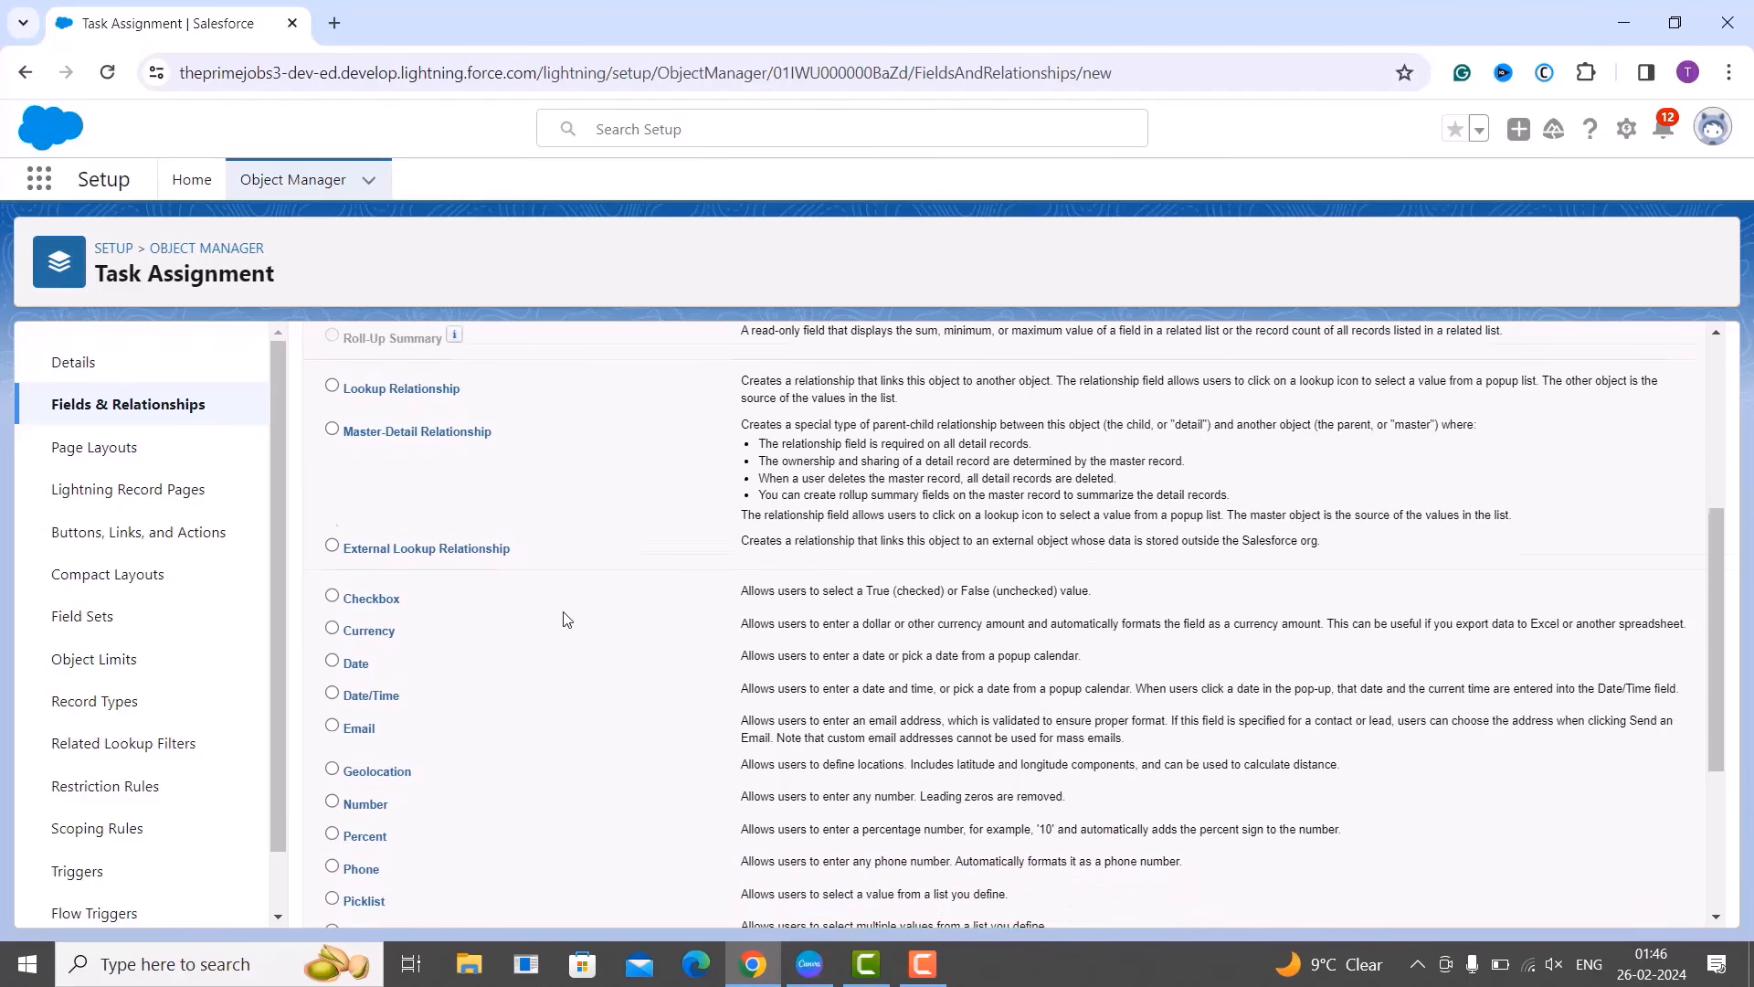
click(333, 674)
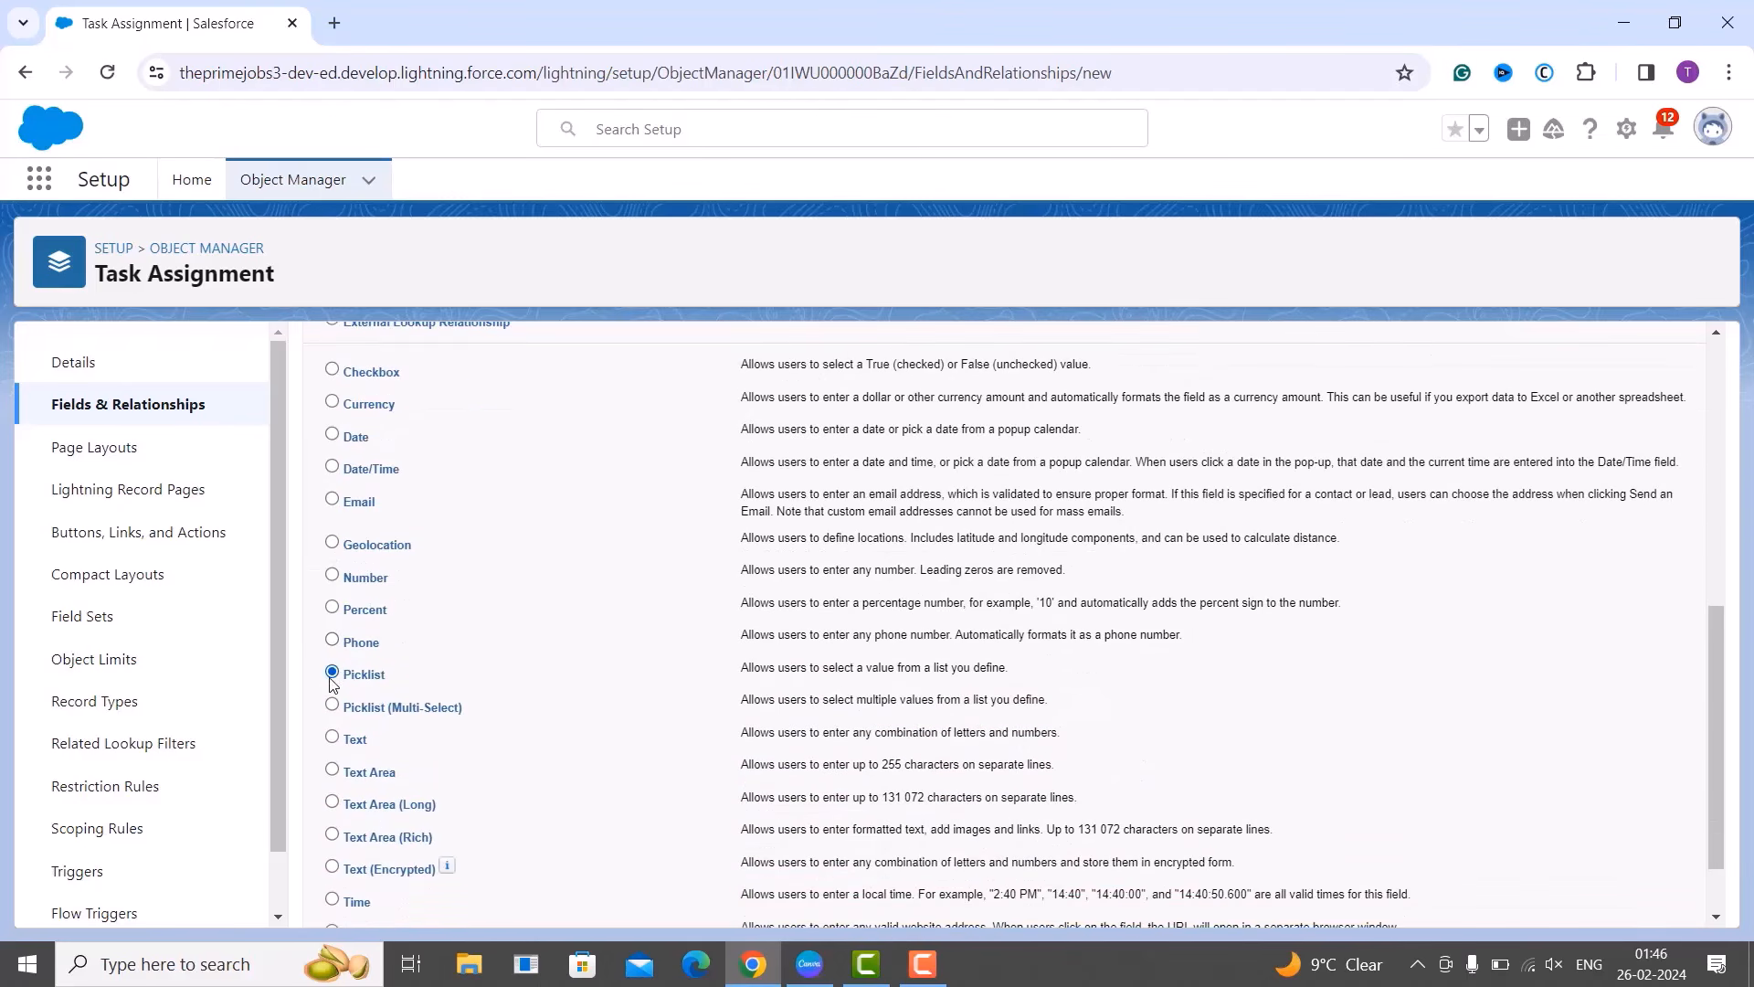
scroll(351, 683, up, 5)
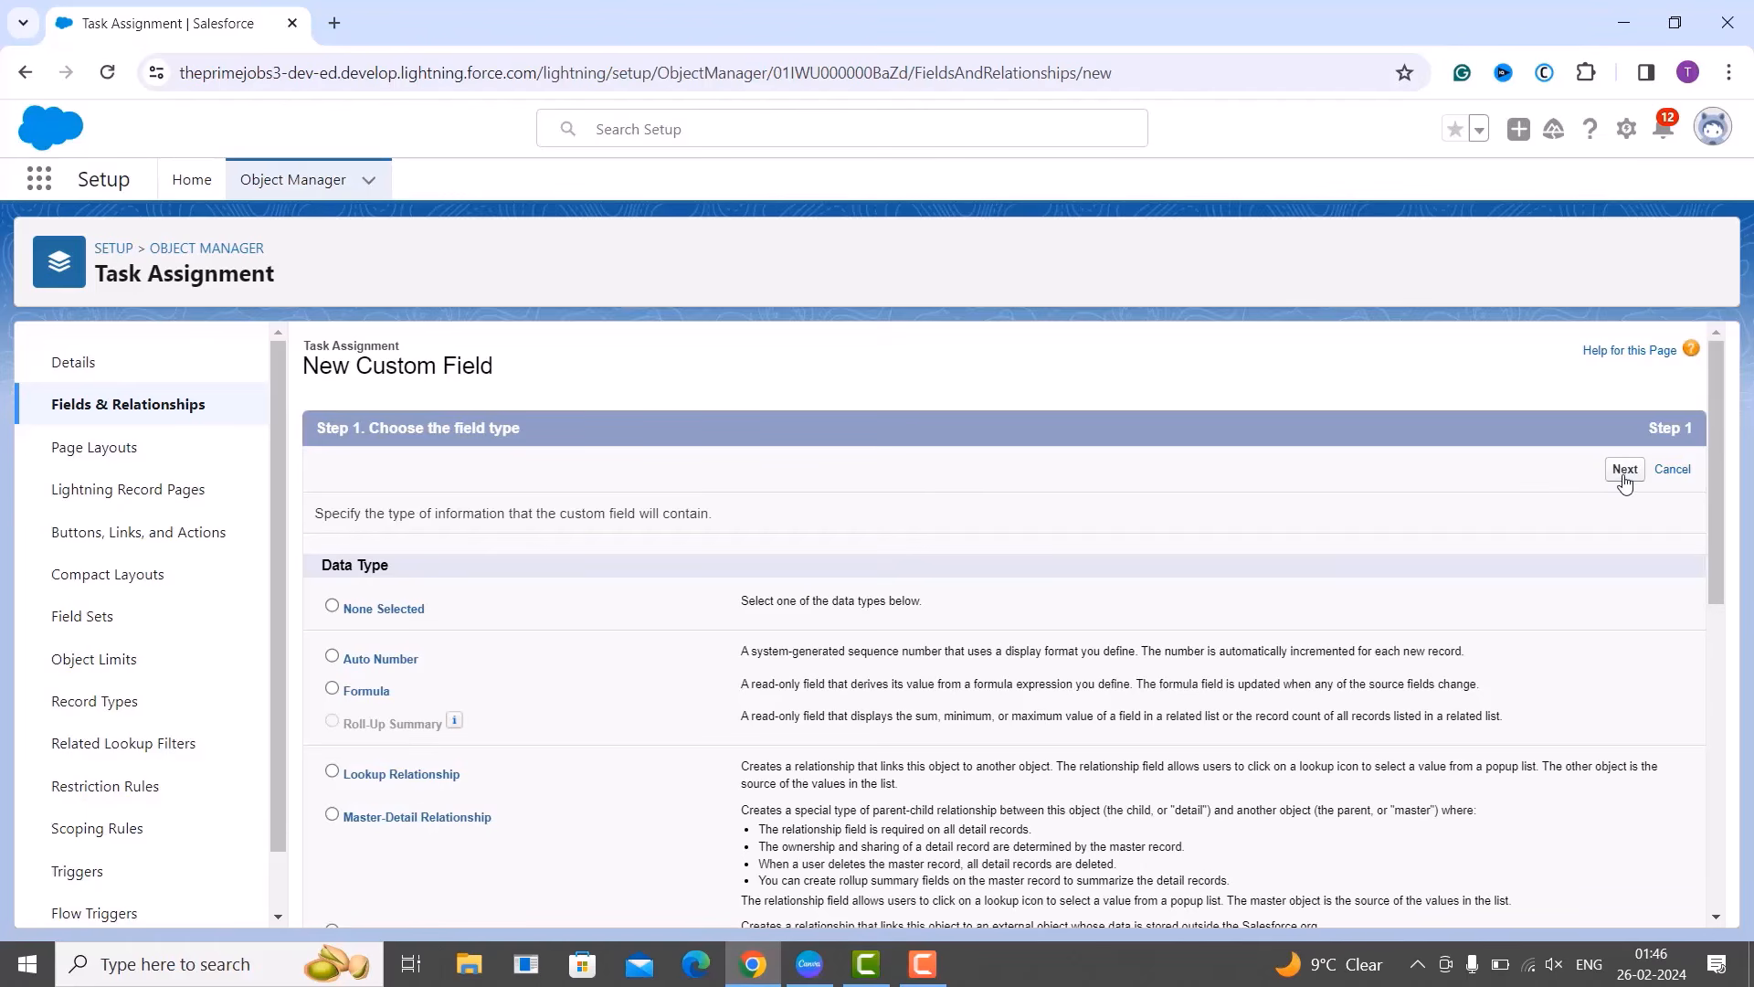
click(1625, 469)
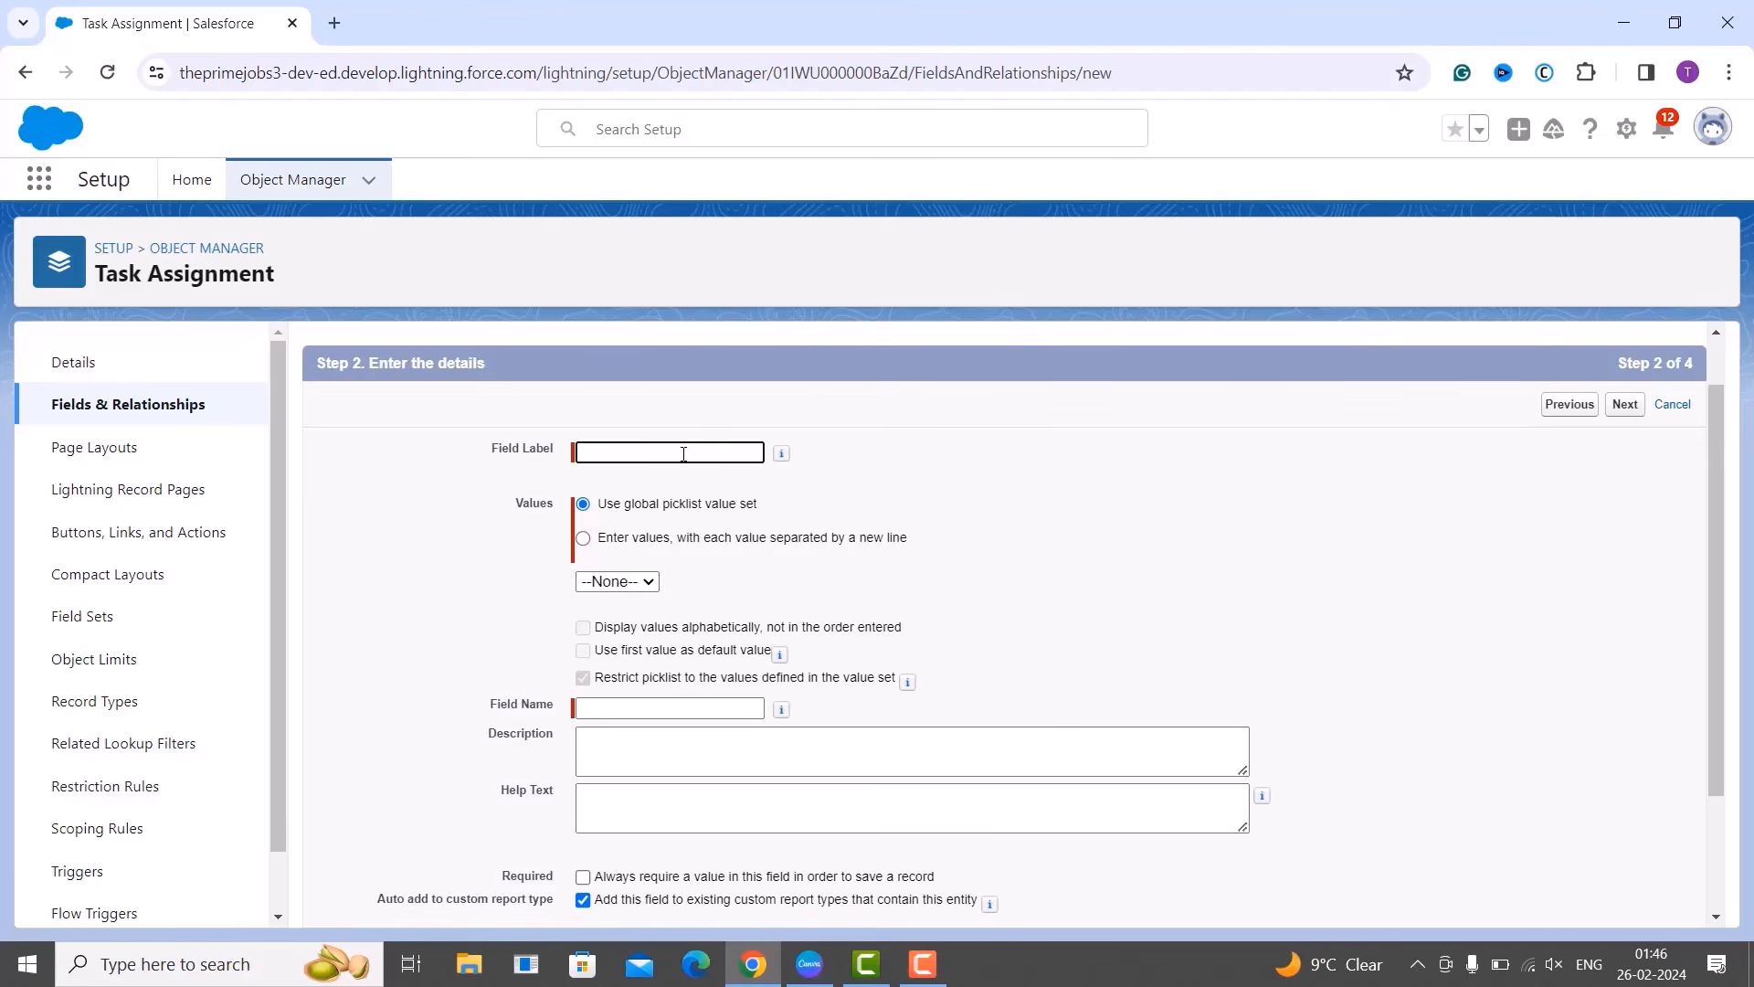
Label the new picklist field 'Technology' and let its field name fill in.
text(Tec)
text(hnology)
click(834, 600)
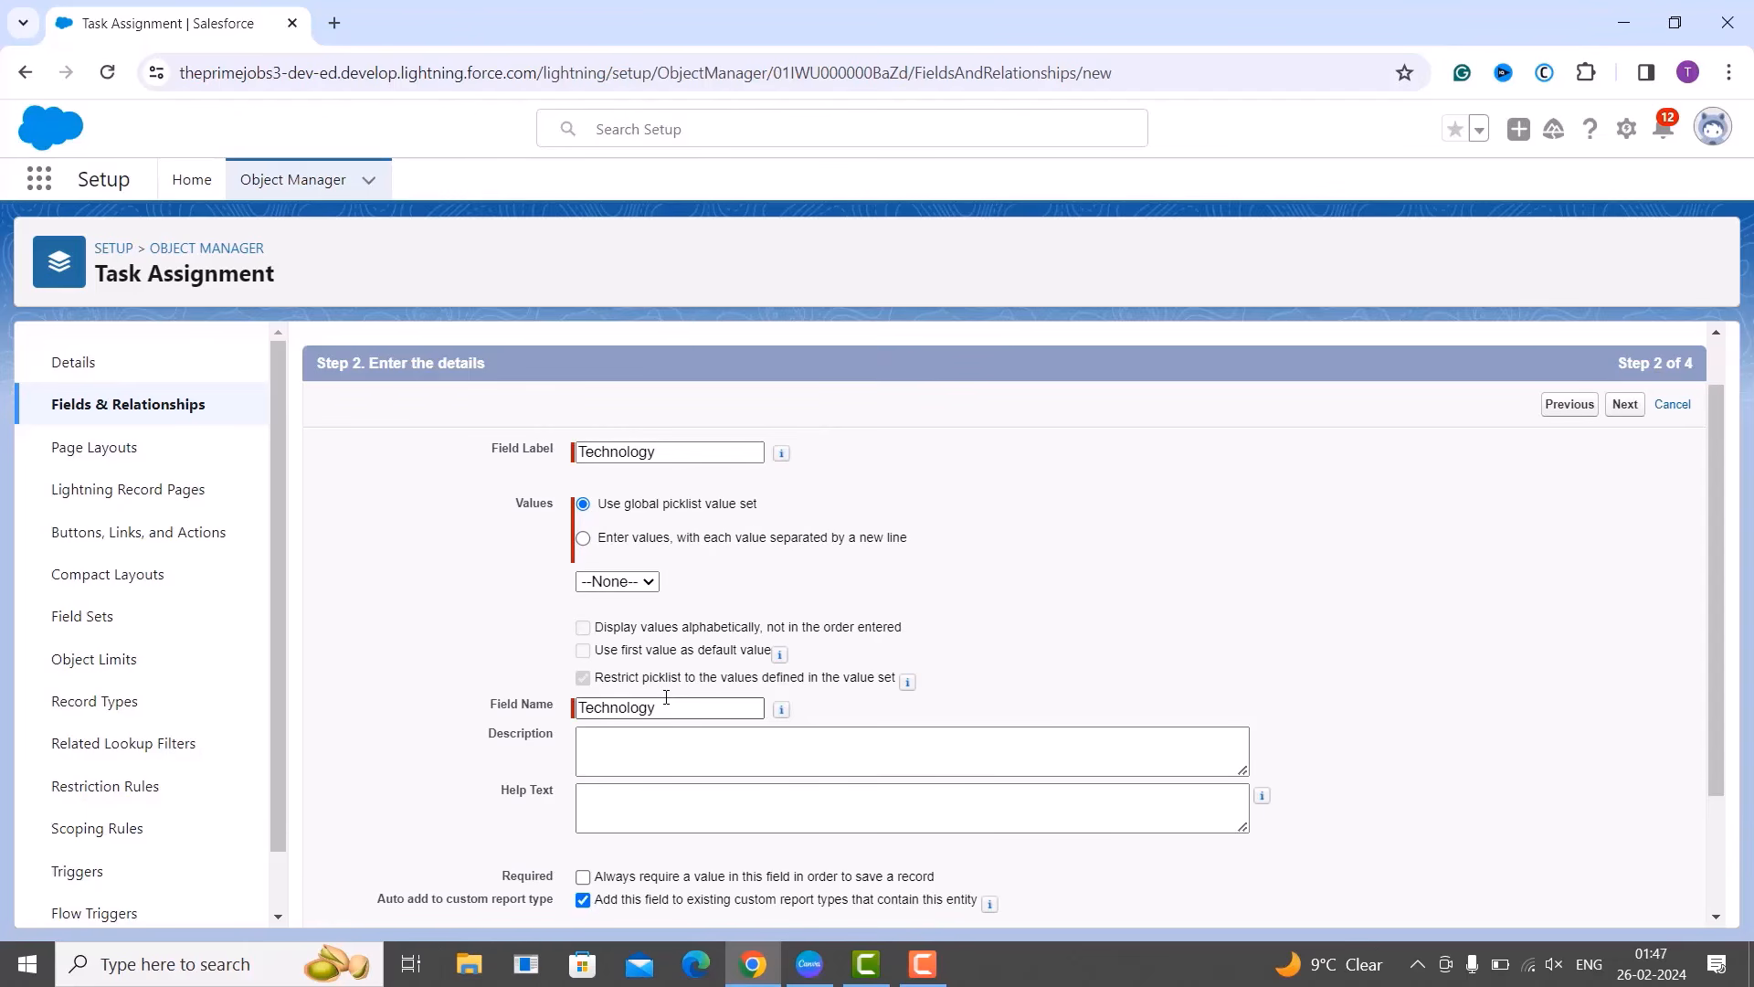
Enter custom values Python, SqlServer, MongoDB, PHP, Java and Salesforce, one per line.
click(584, 543)
click(626, 619)
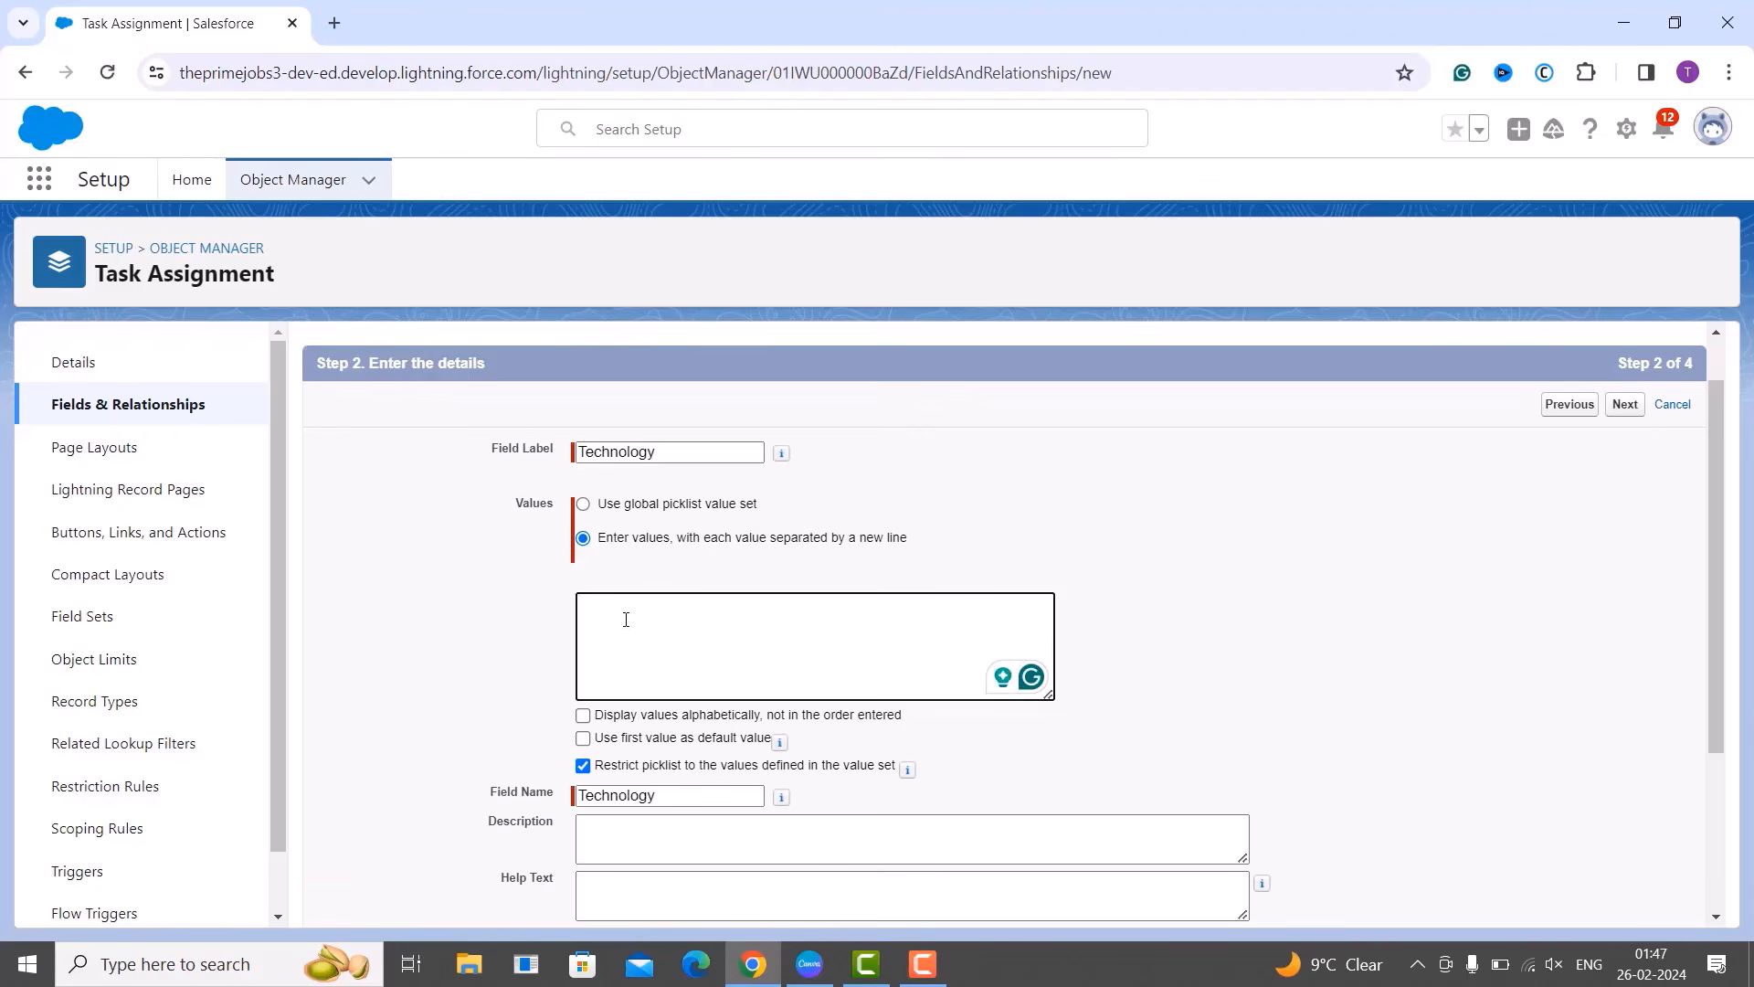
text(Python )
text(SqlSe)
text(rver)
key(Return)
text(MongoDB)
key(ctrl+v)
scroll(700, 623, up, 3)
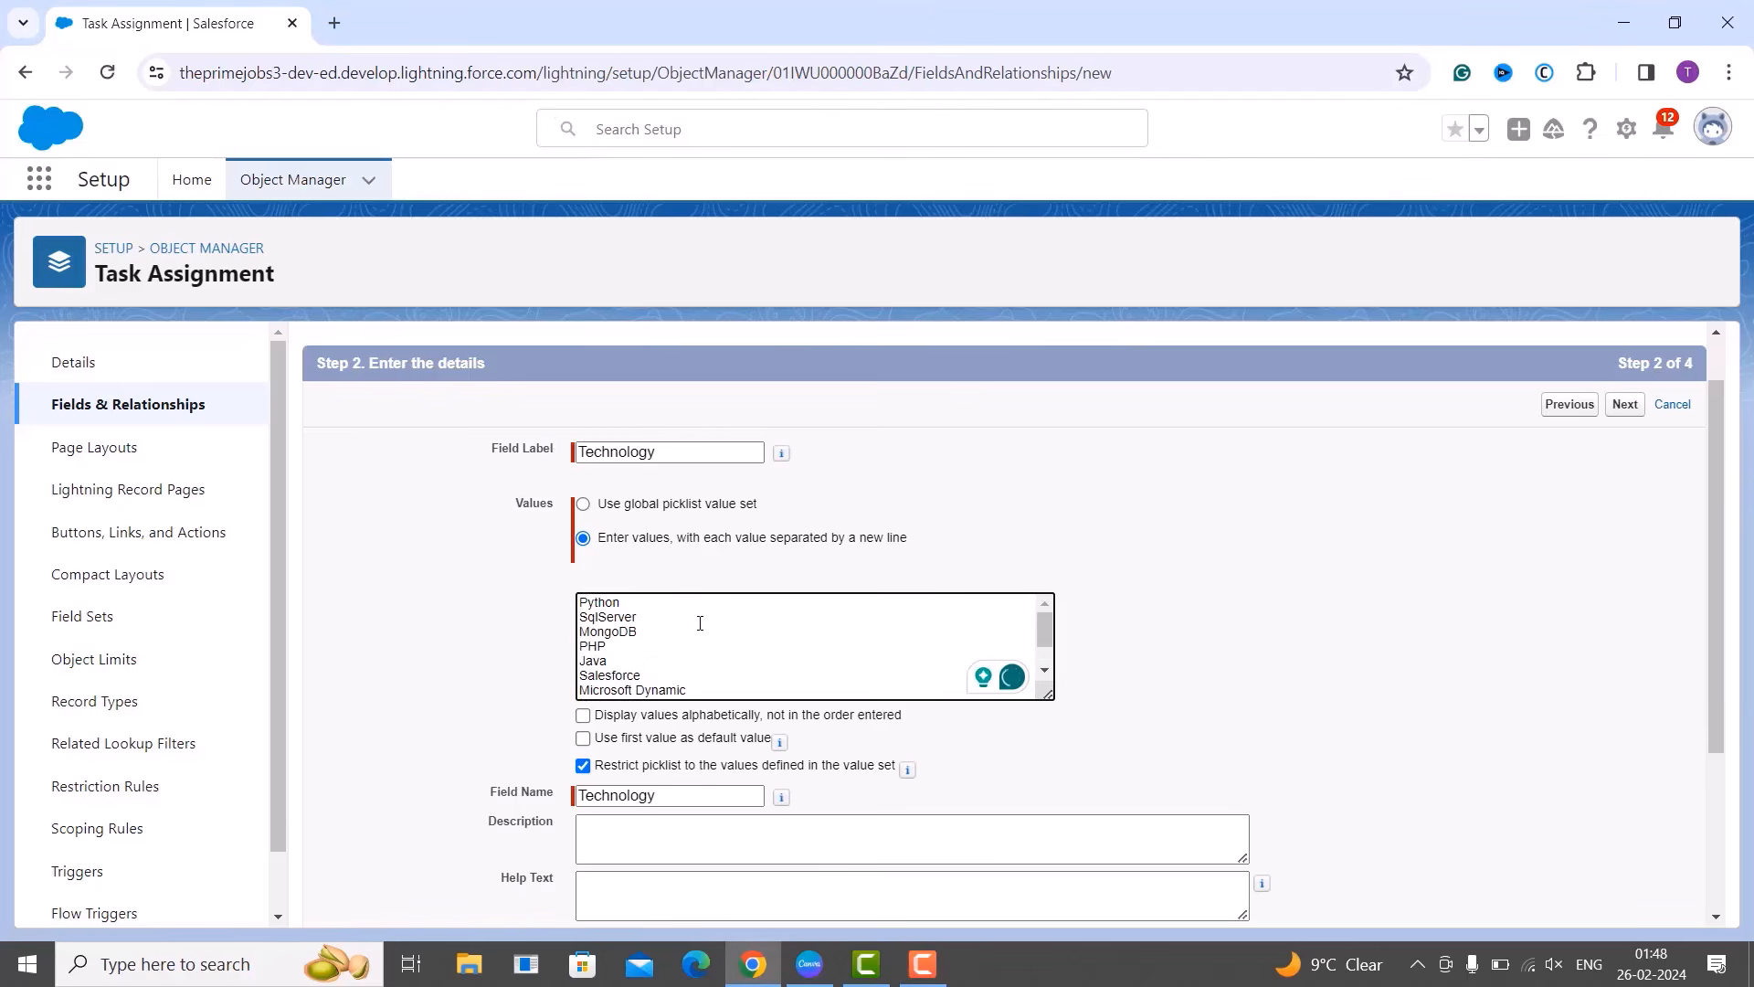
scroll(699, 623, down, 3)
scroll(700, 624, up, 3)
Display Technology values alphabetically, require a value, and proceed to field-level security.
click(583, 715)
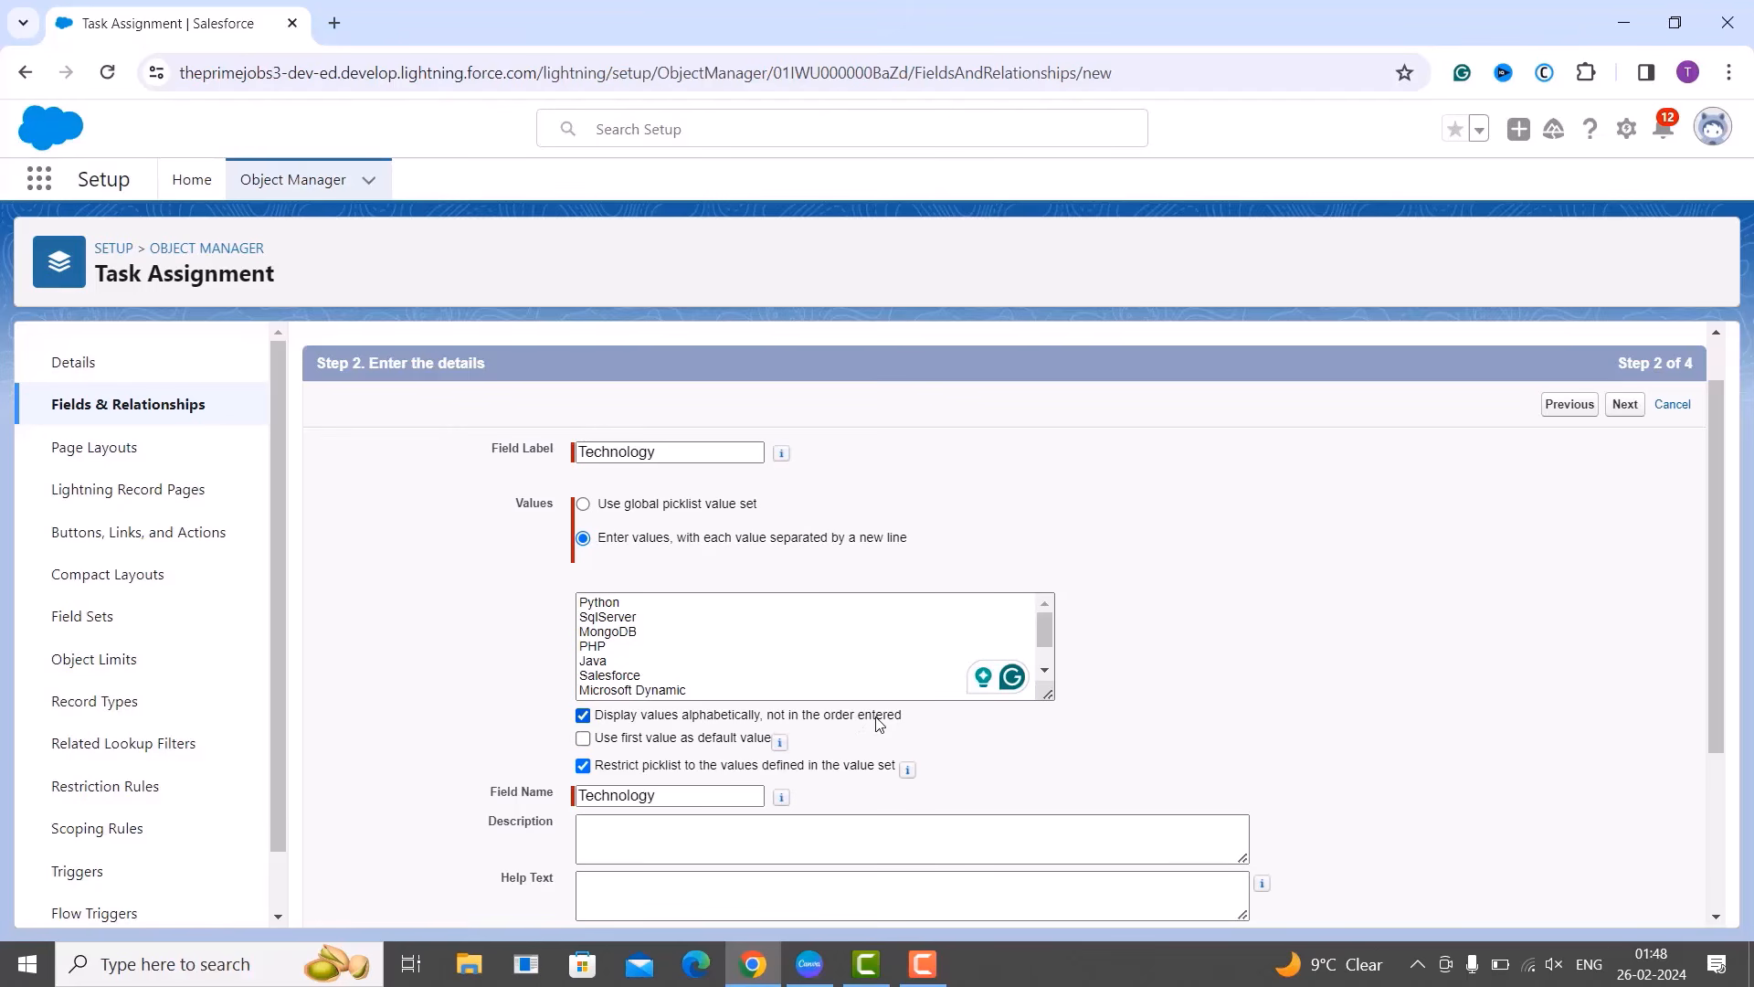
scroll(878, 723, down, 2)
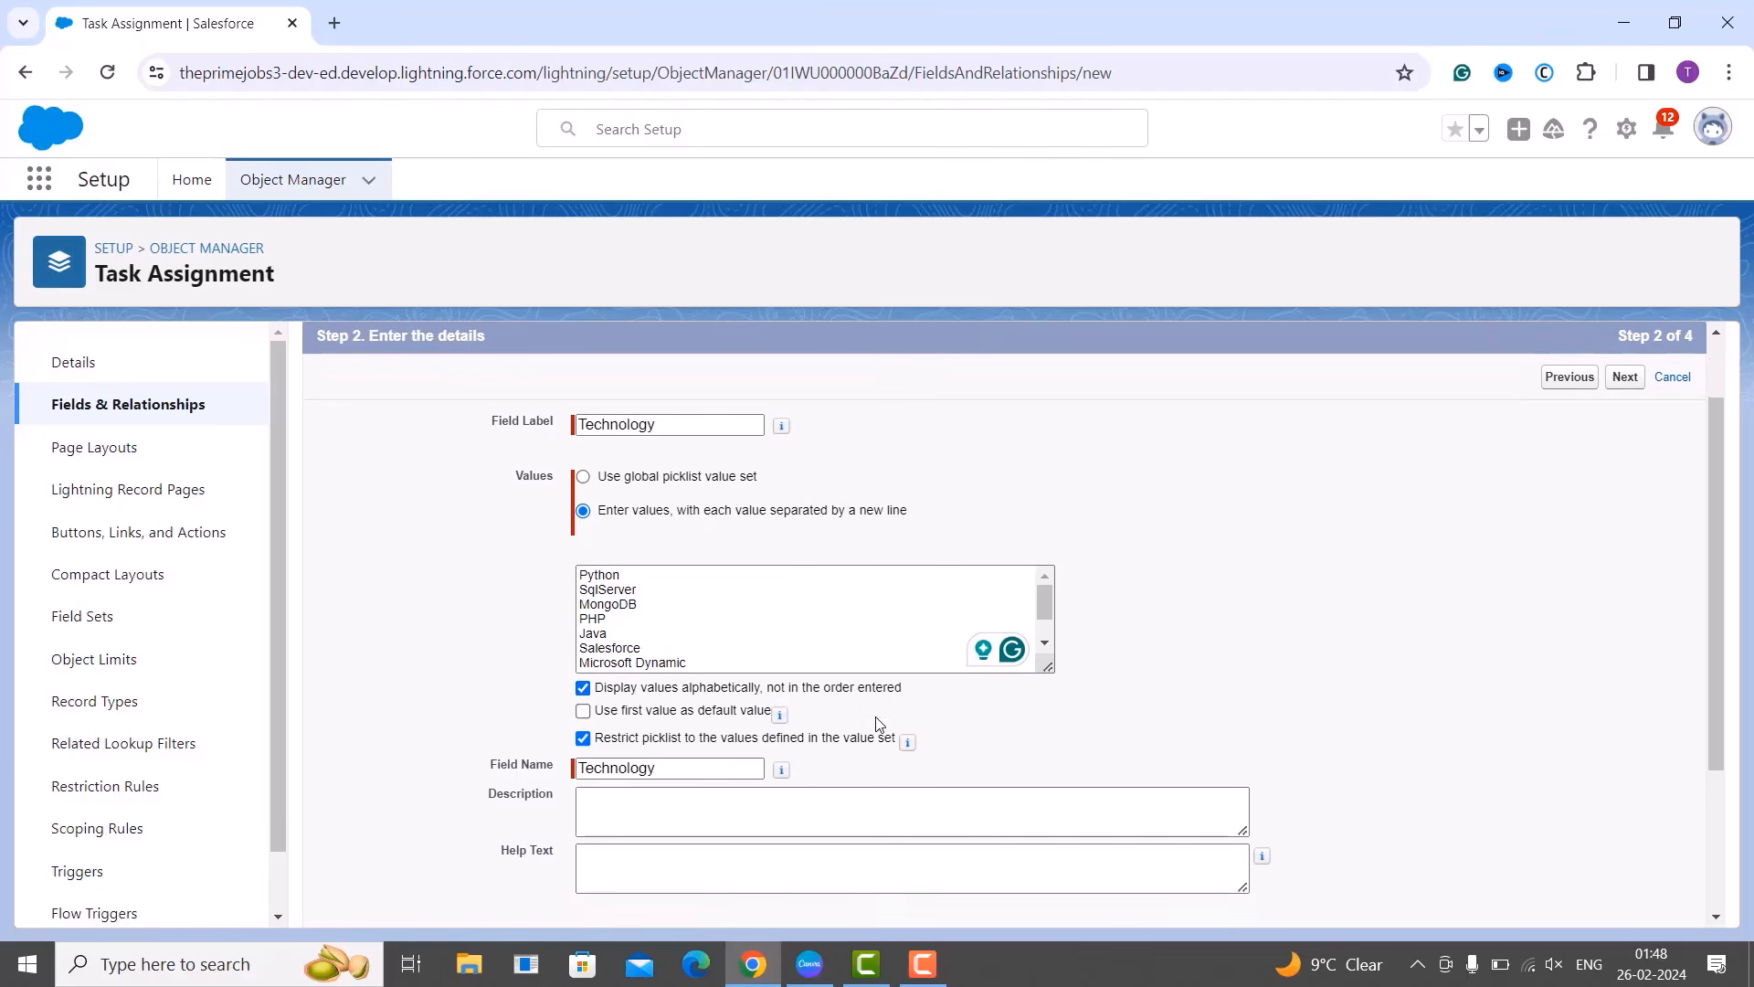
scroll(879, 723, down, 1)
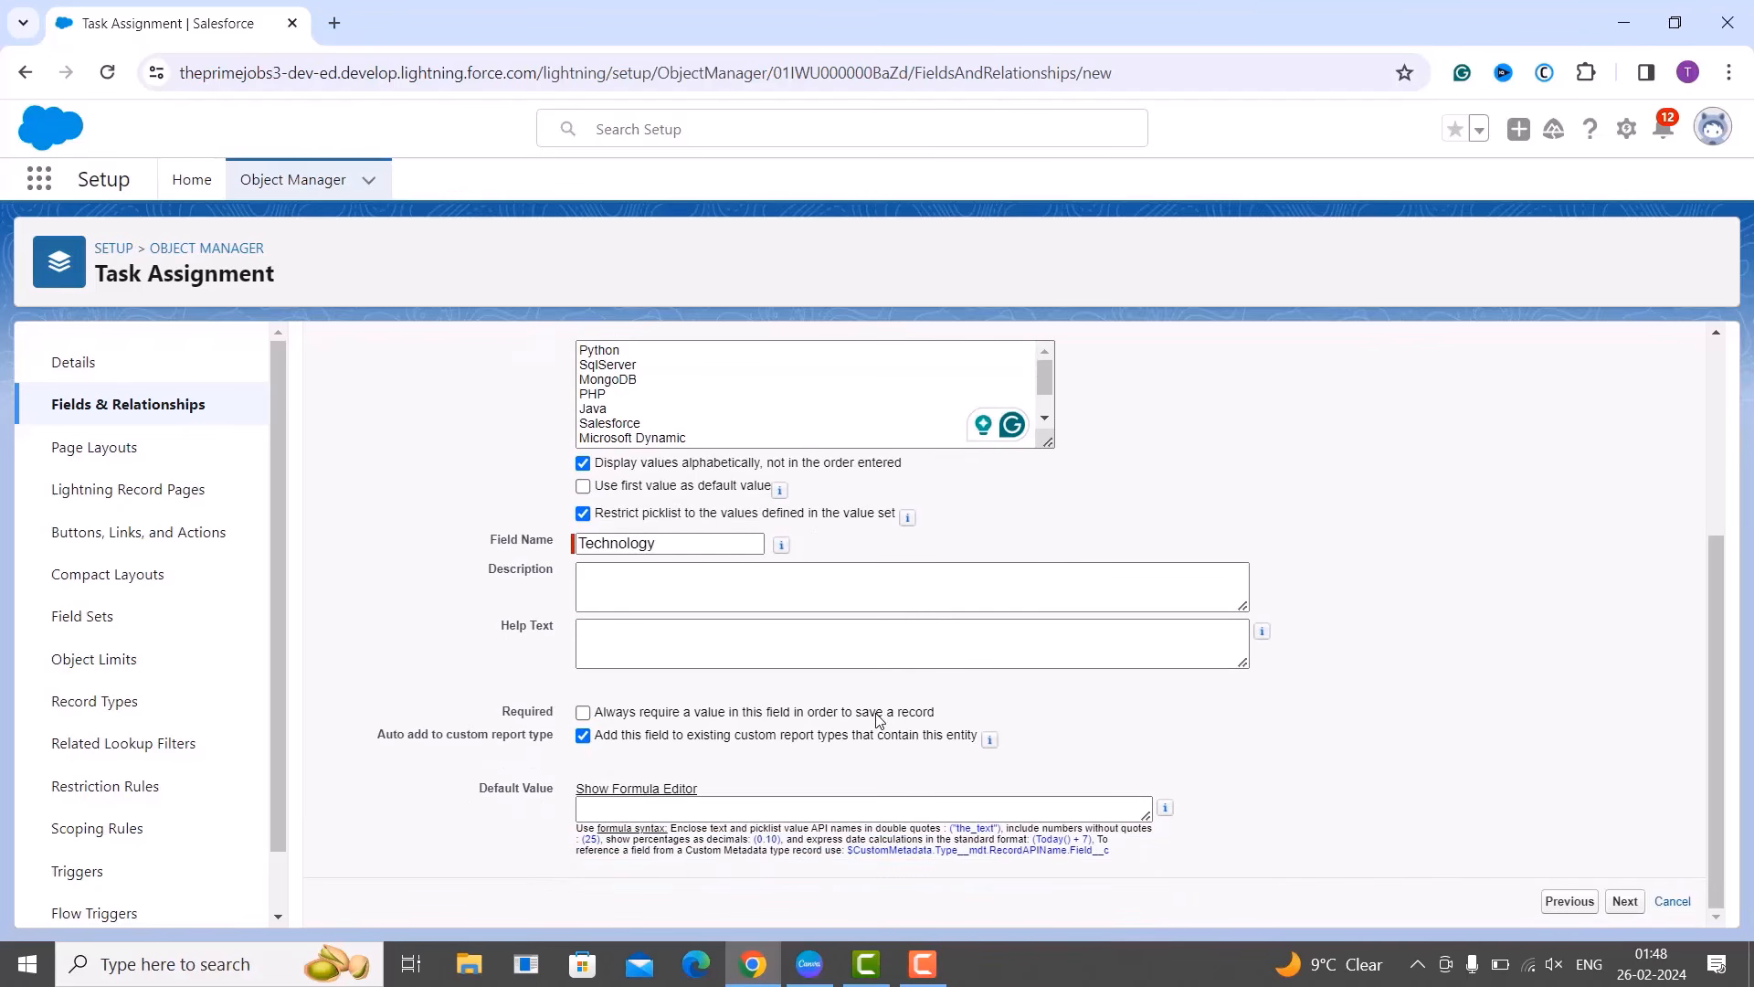
click(584, 713)
scroll(607, 714, up, 4)
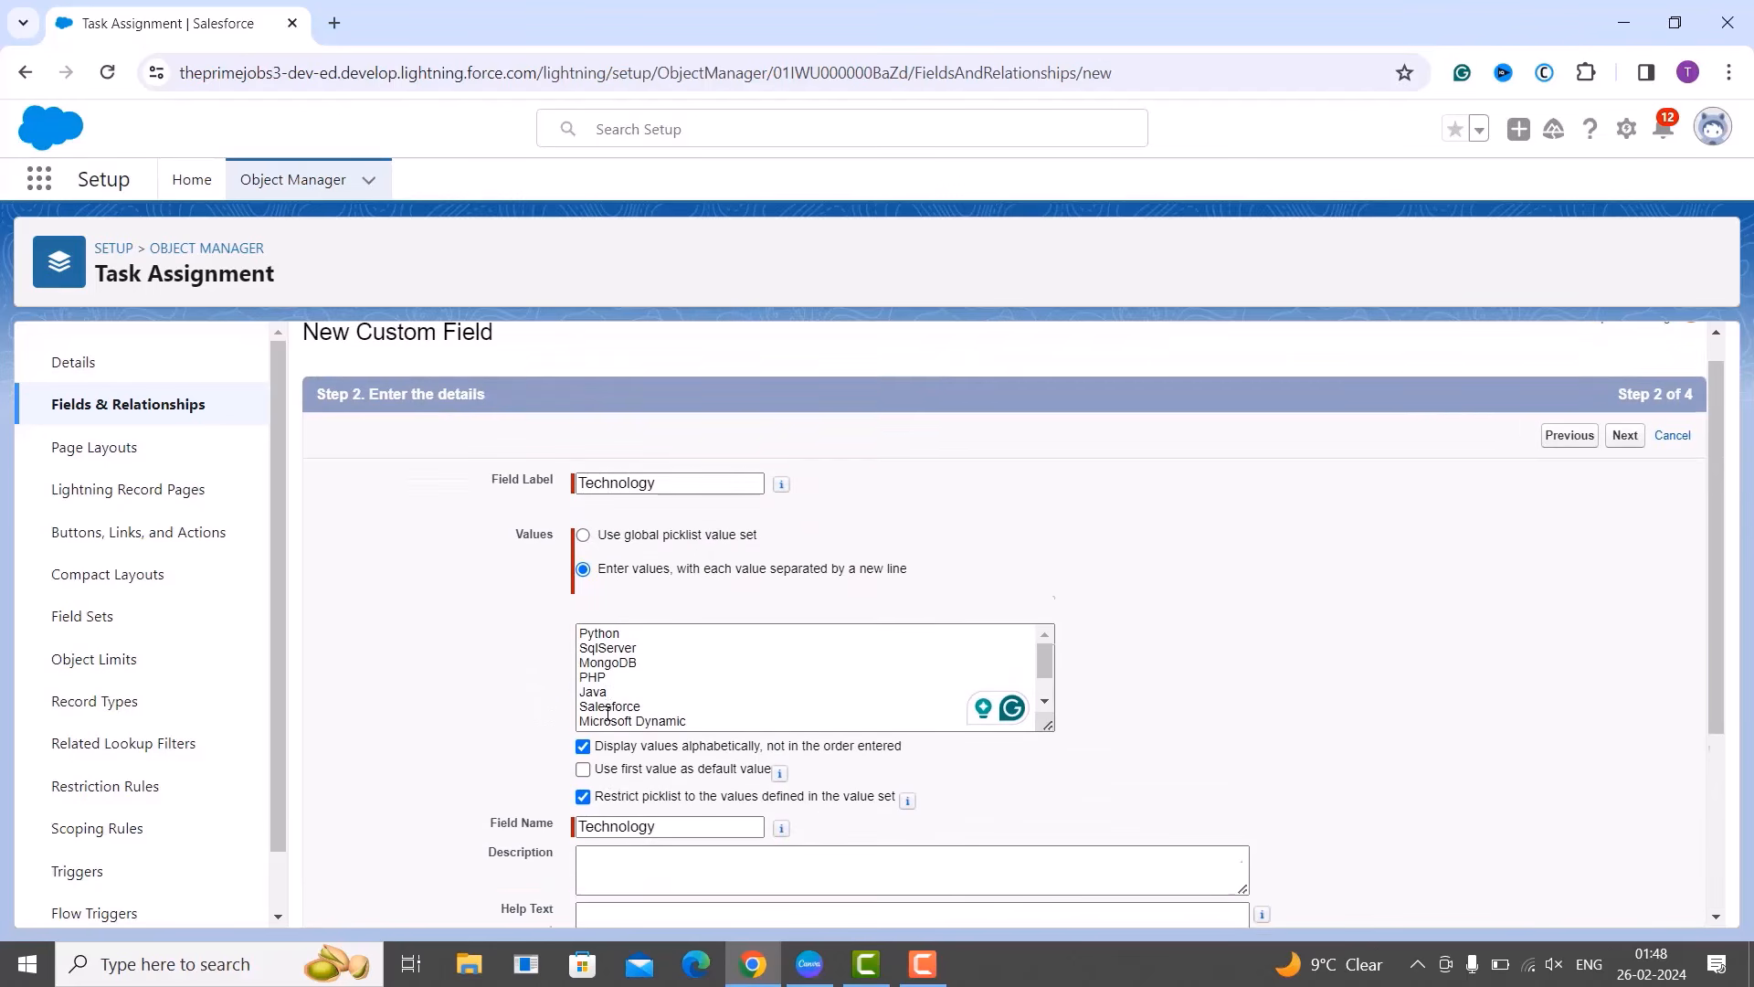
click(1628, 477)
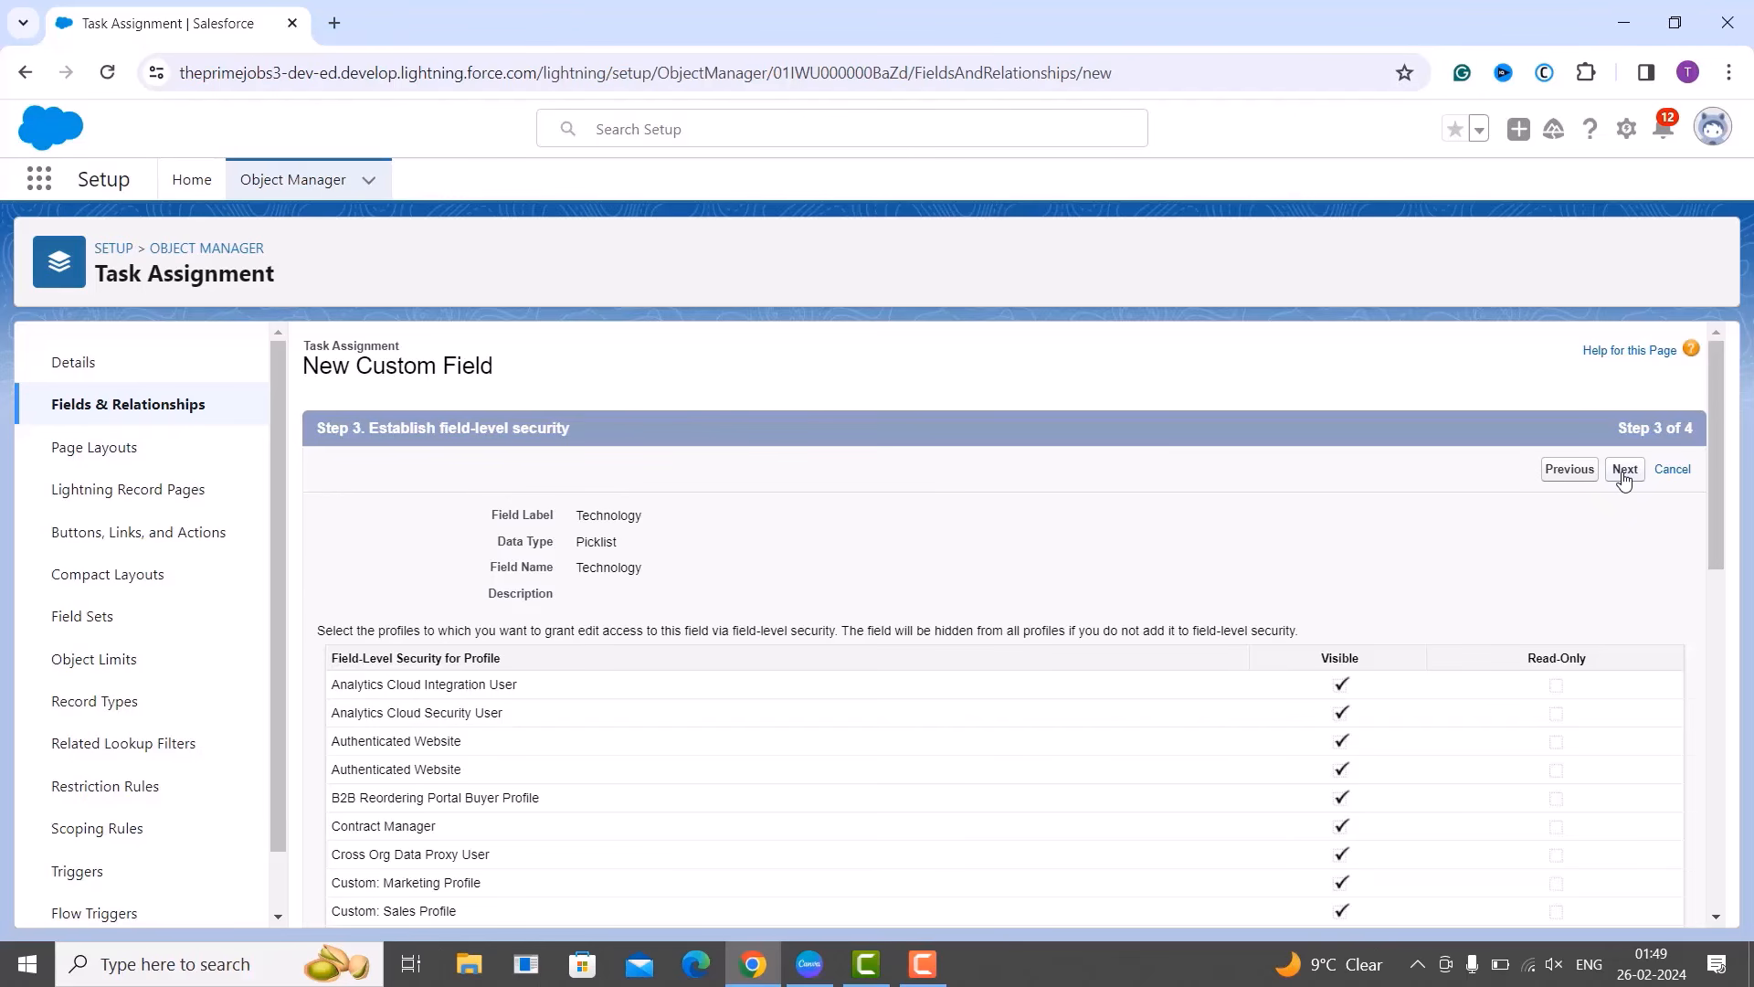
Keep Technology visible and editable for all profiles and proceed to page layouts.
click(1625, 471)
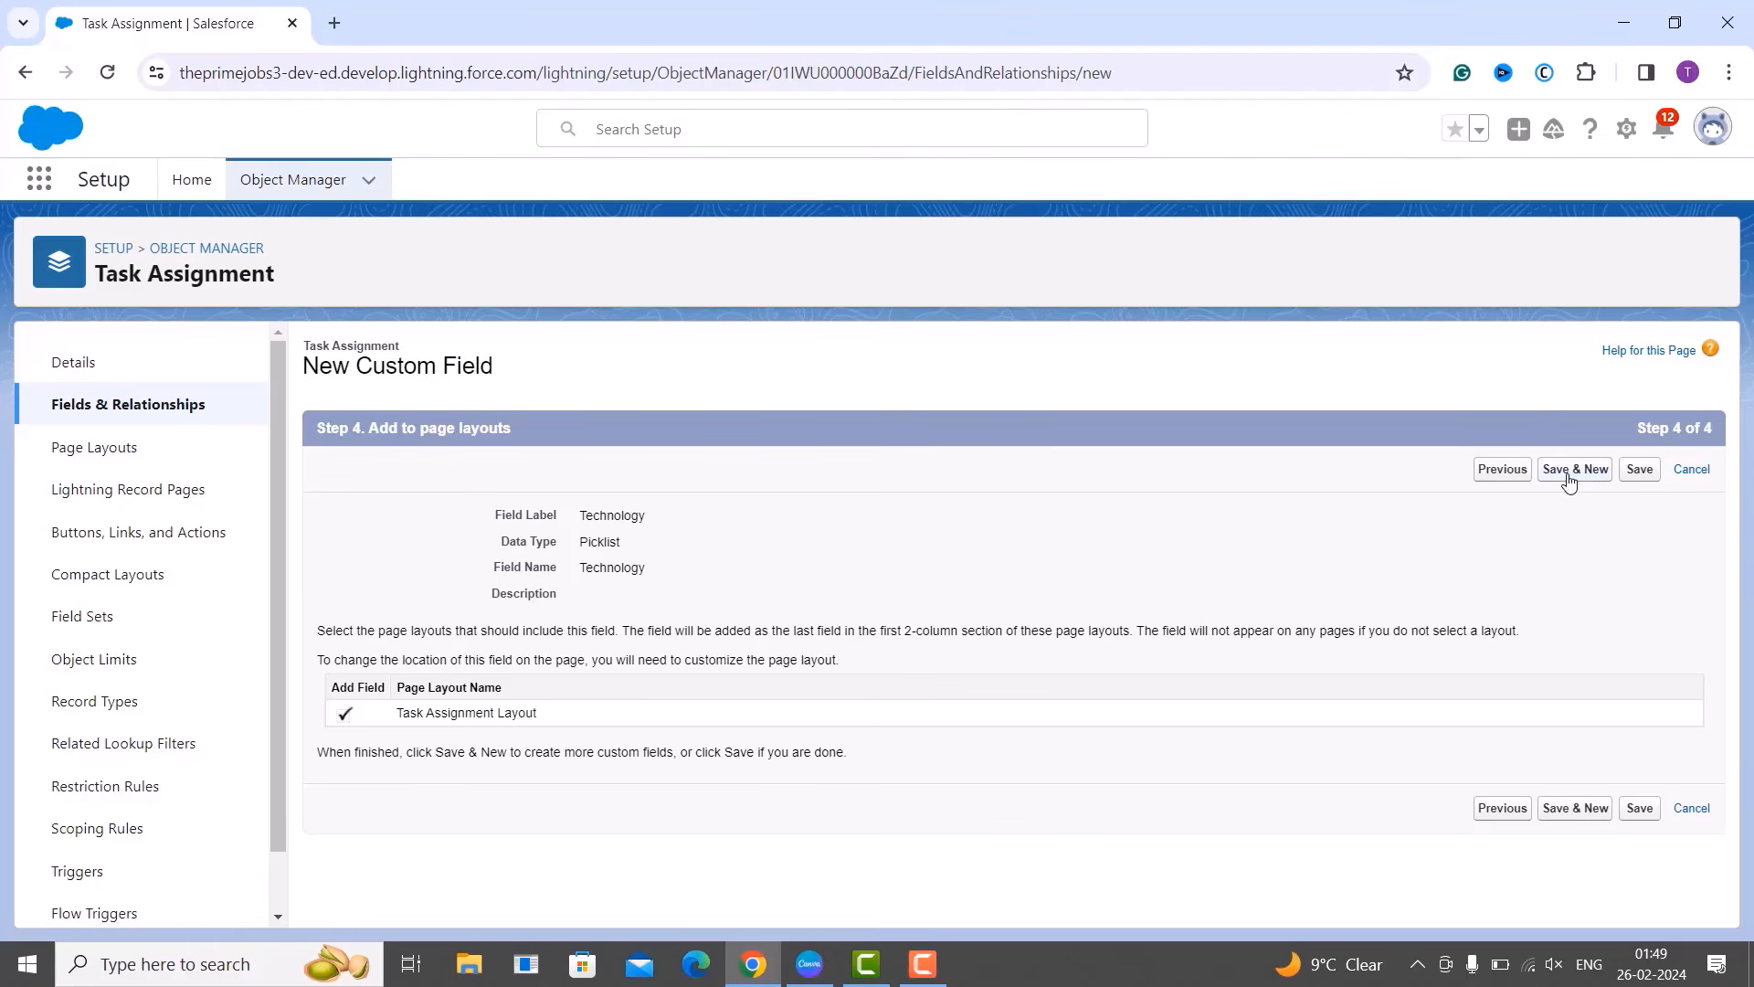
Save Technology onto the Task Assignment Layout and start another new custom field.
click(1568, 470)
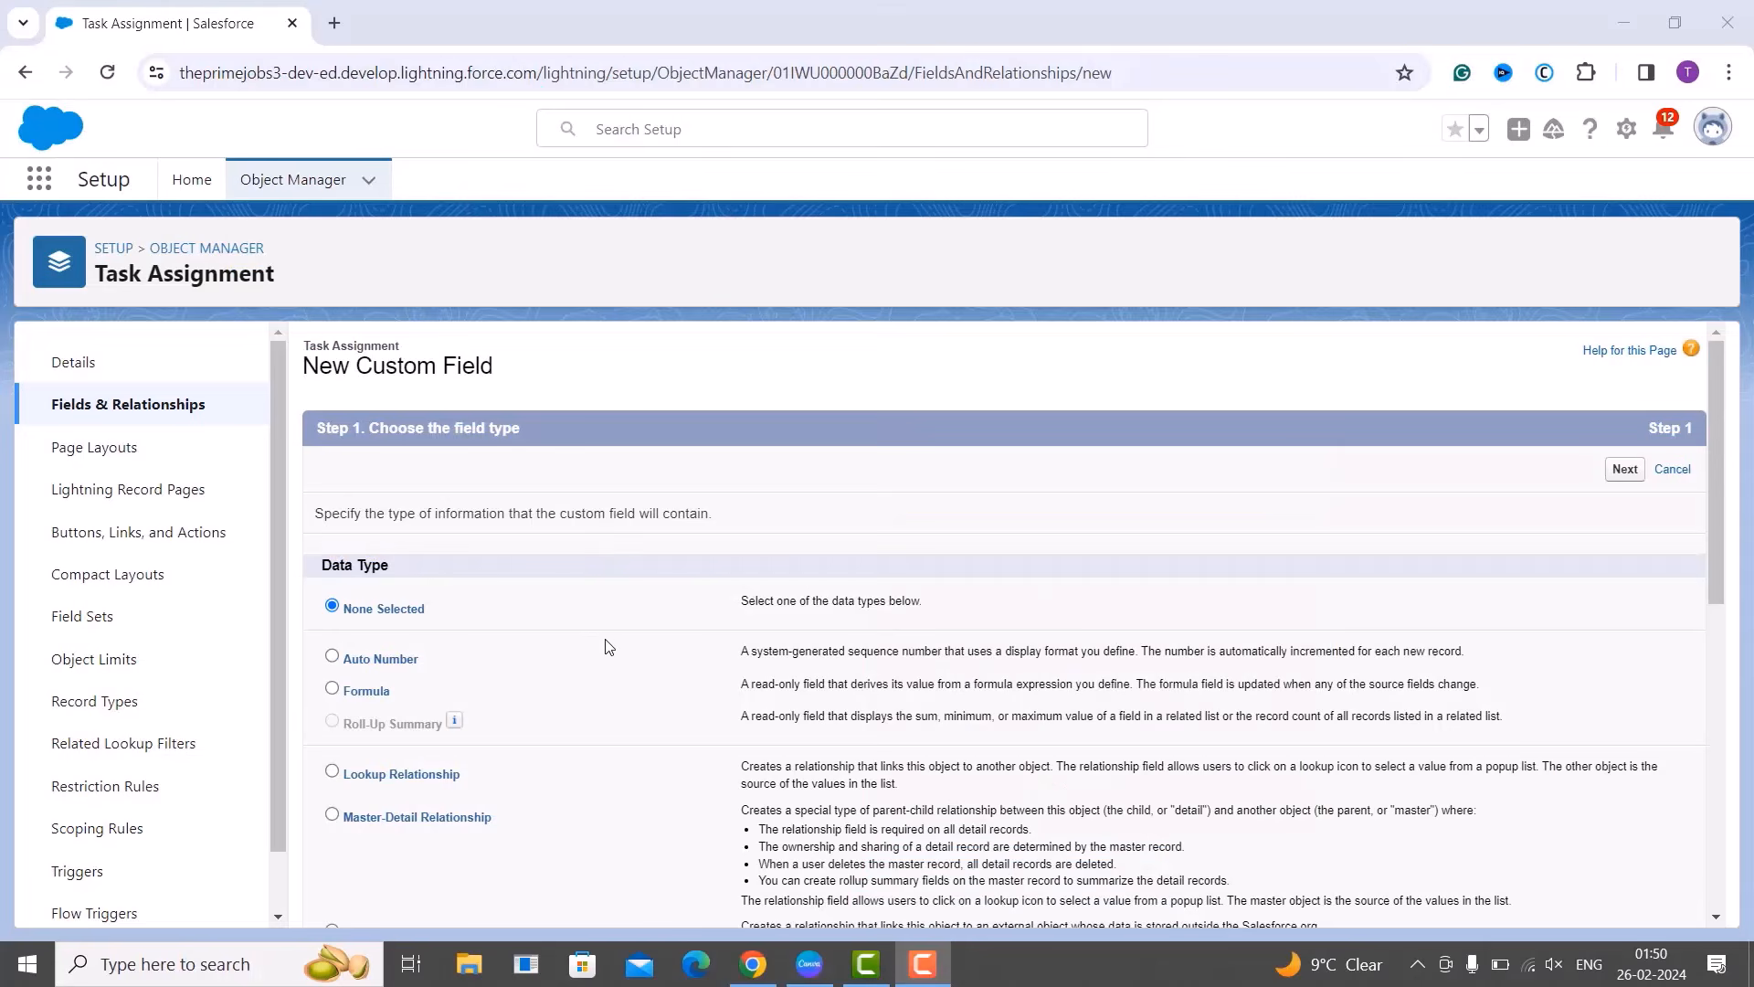
Pick Date as the new Task Assignment field's data type and continue to Step 2 of 4.
scroll(609, 649, down, 2)
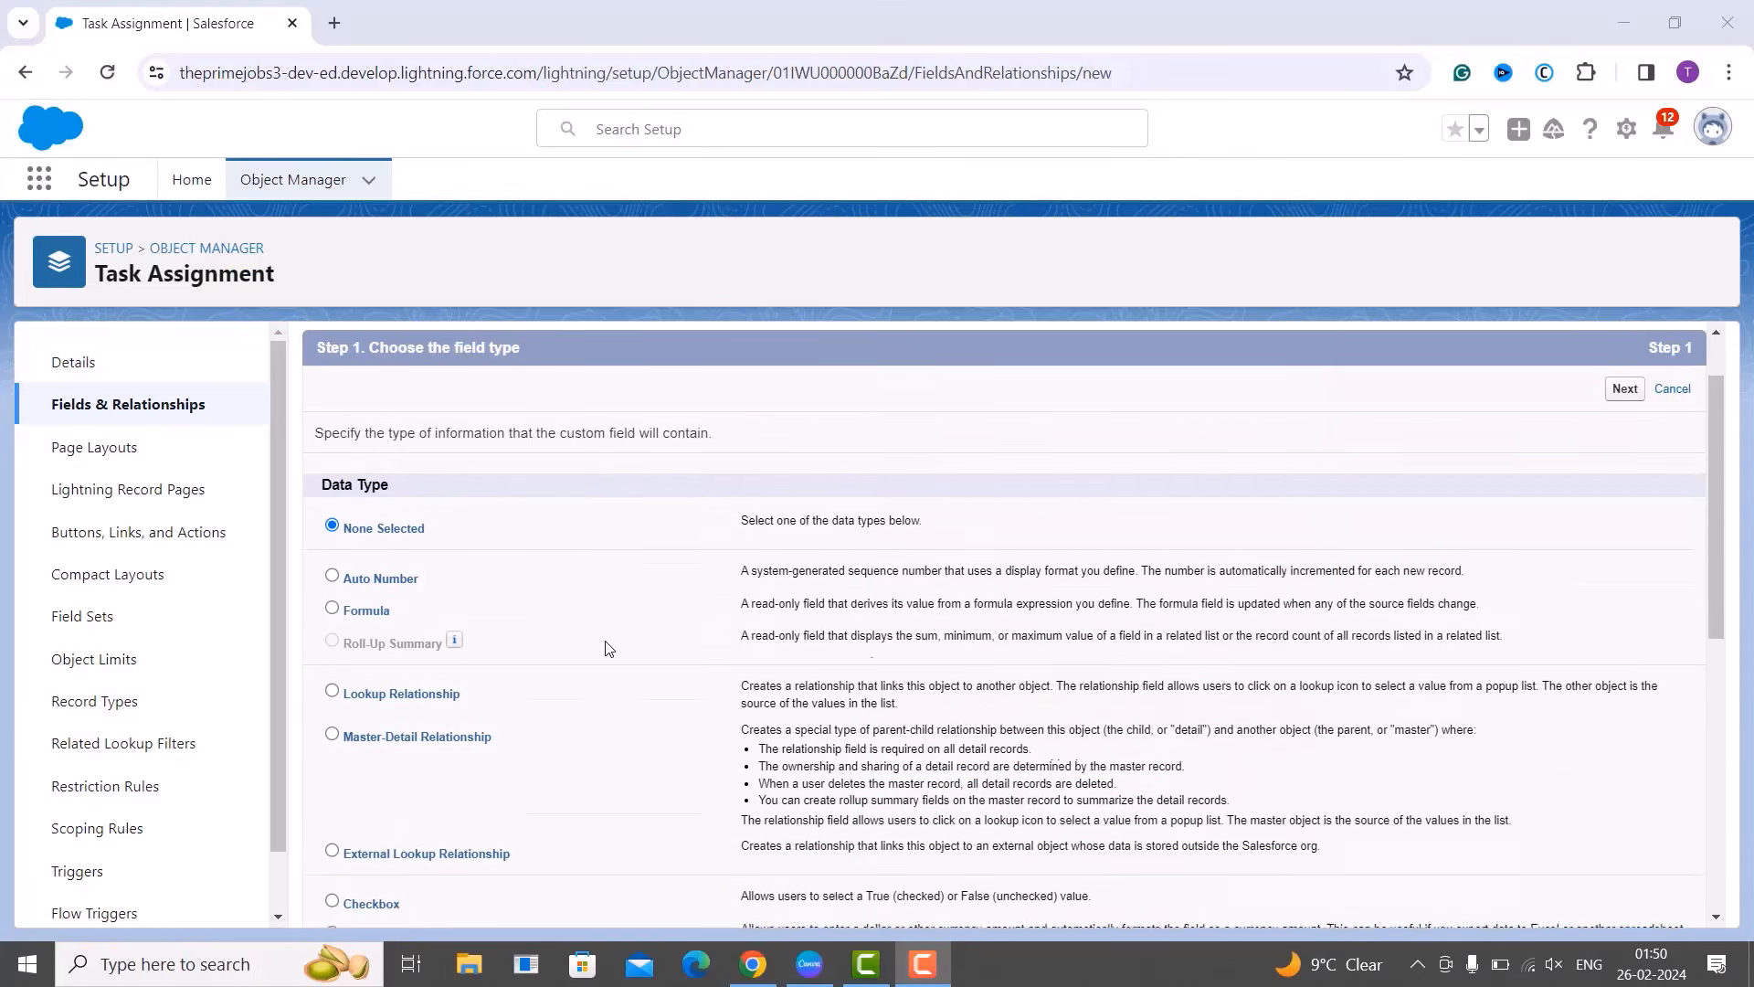
scroll(609, 648, down, 3)
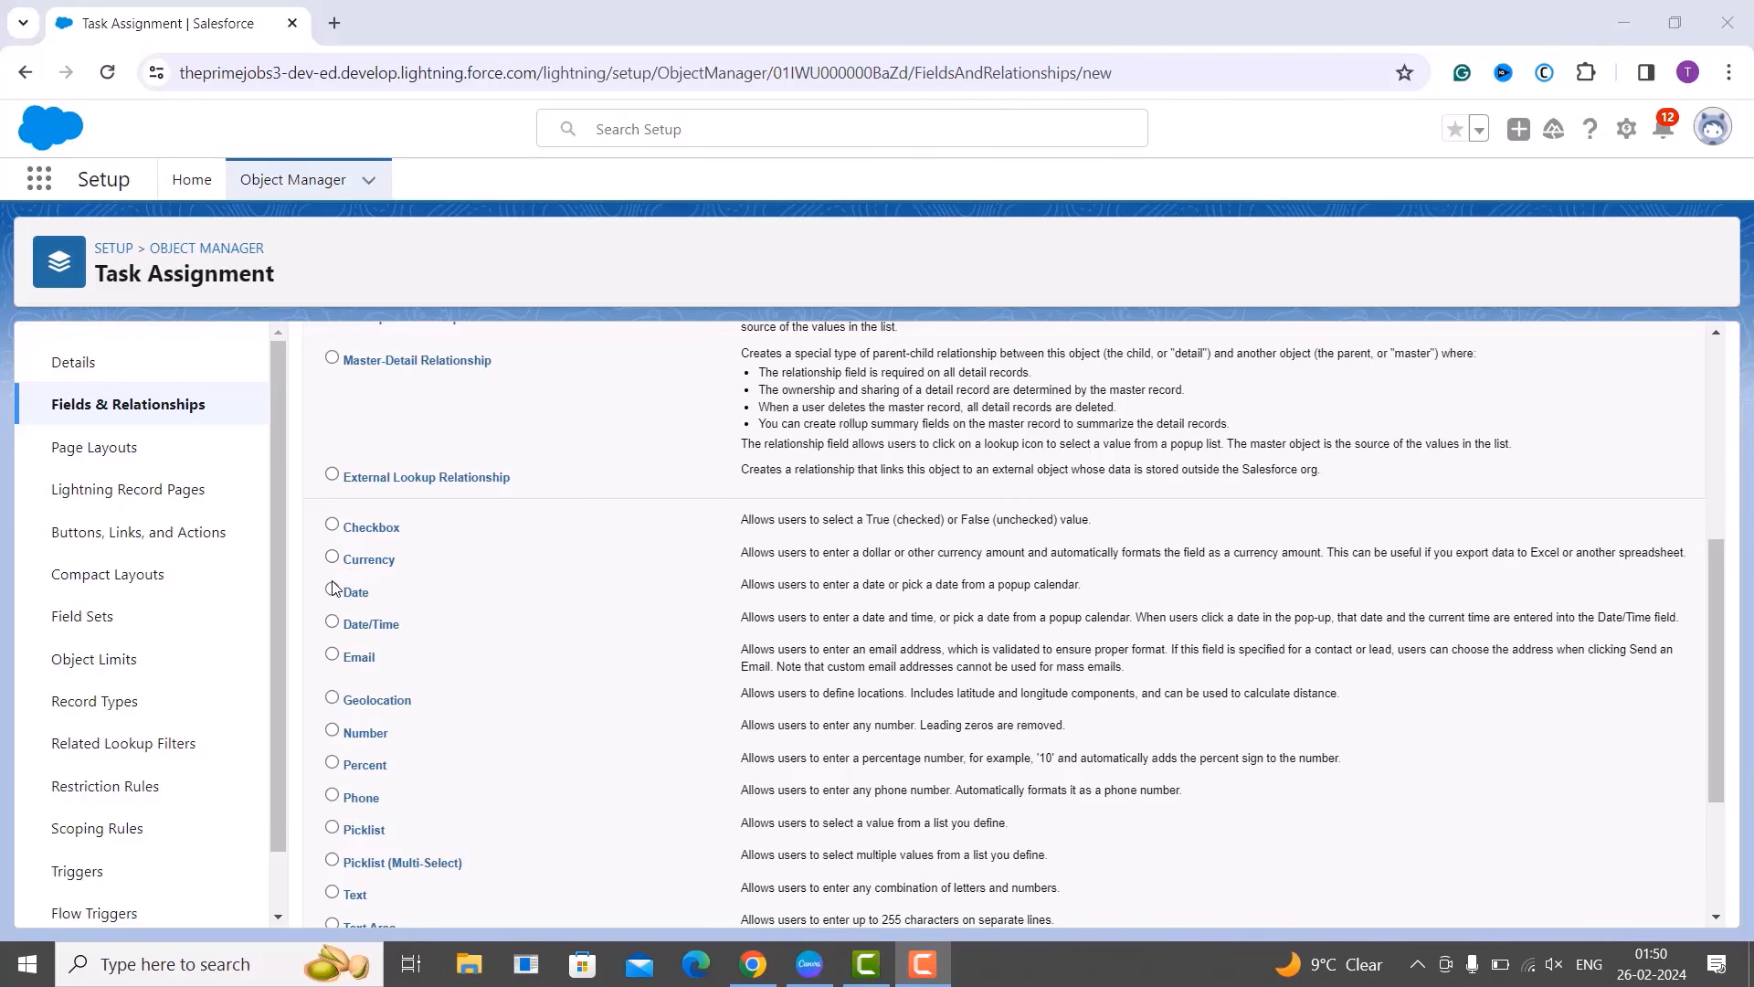
click(333, 591)
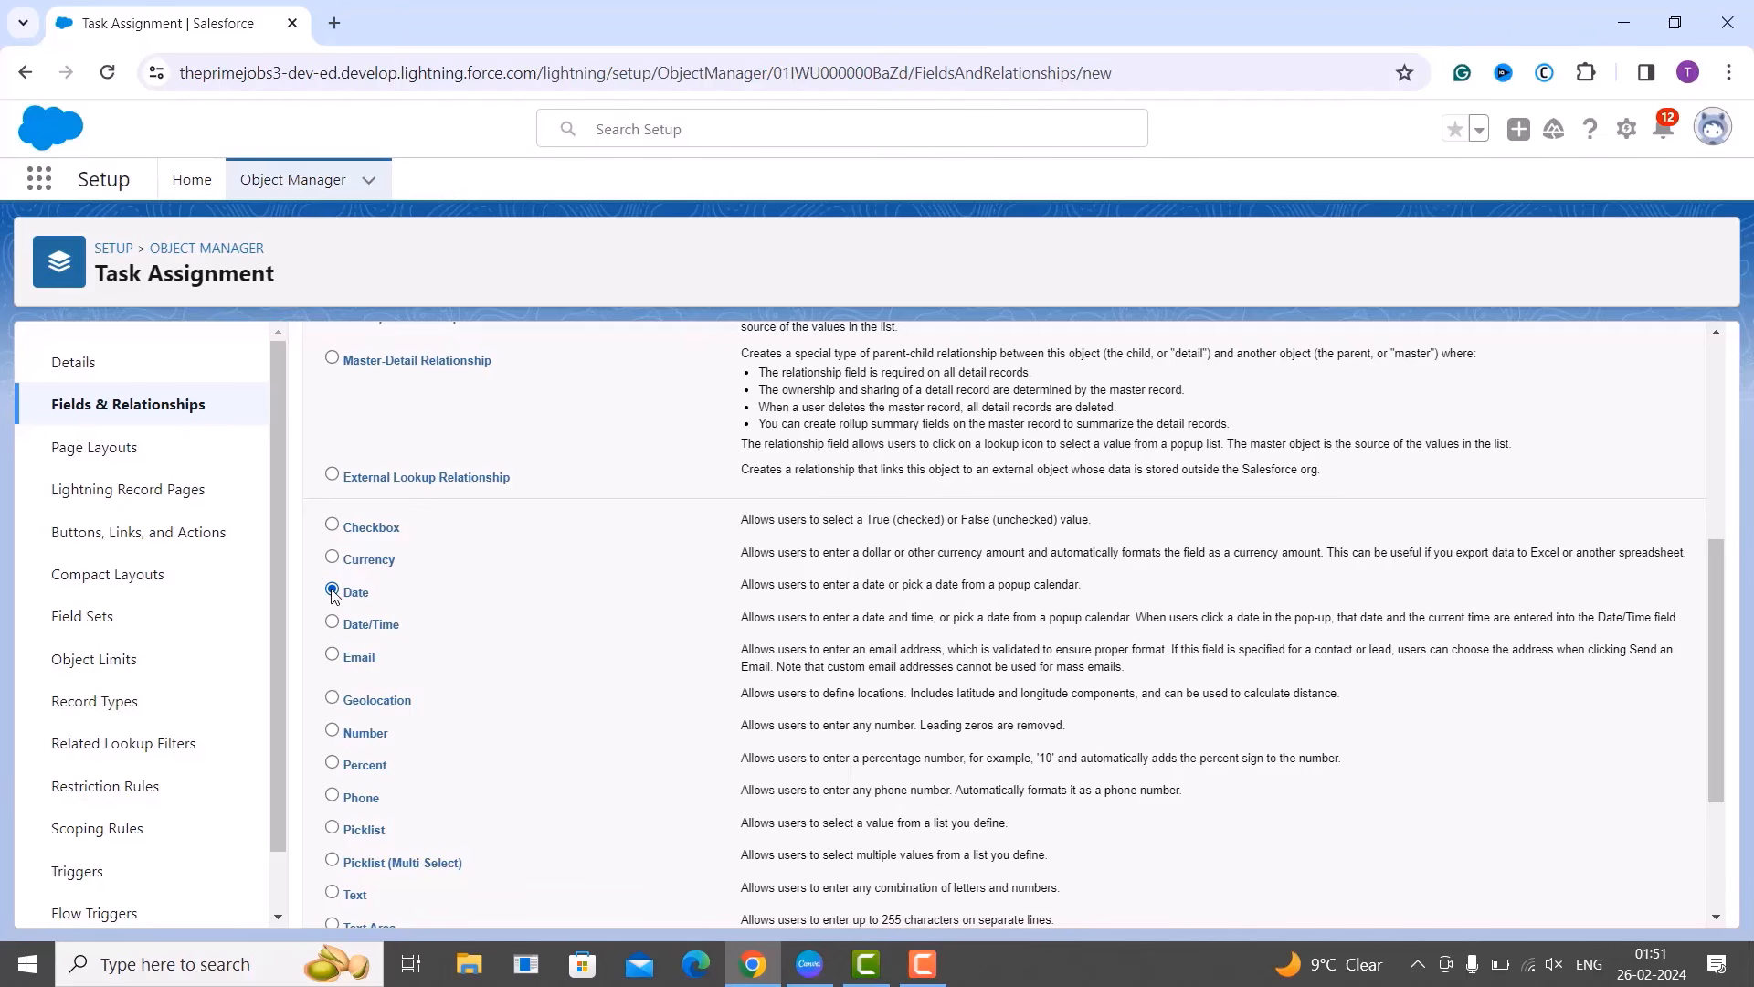
scroll(835, 514, up, 5)
click(1629, 474)
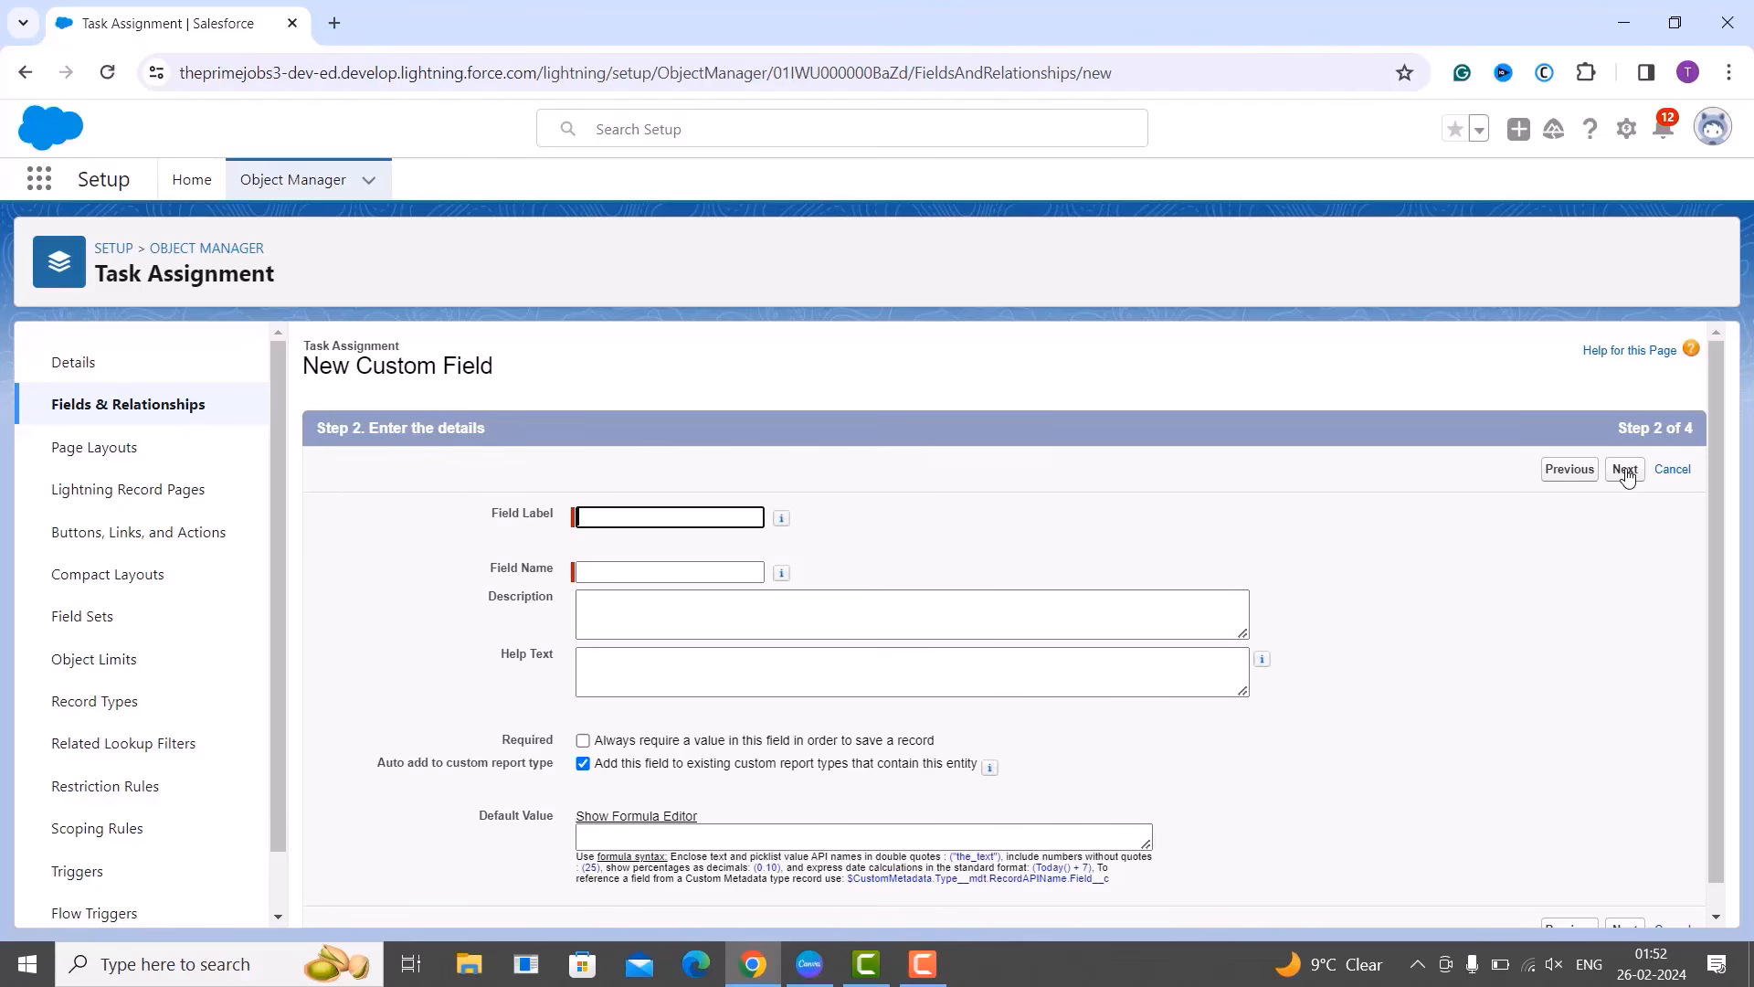
click(1537, 617)
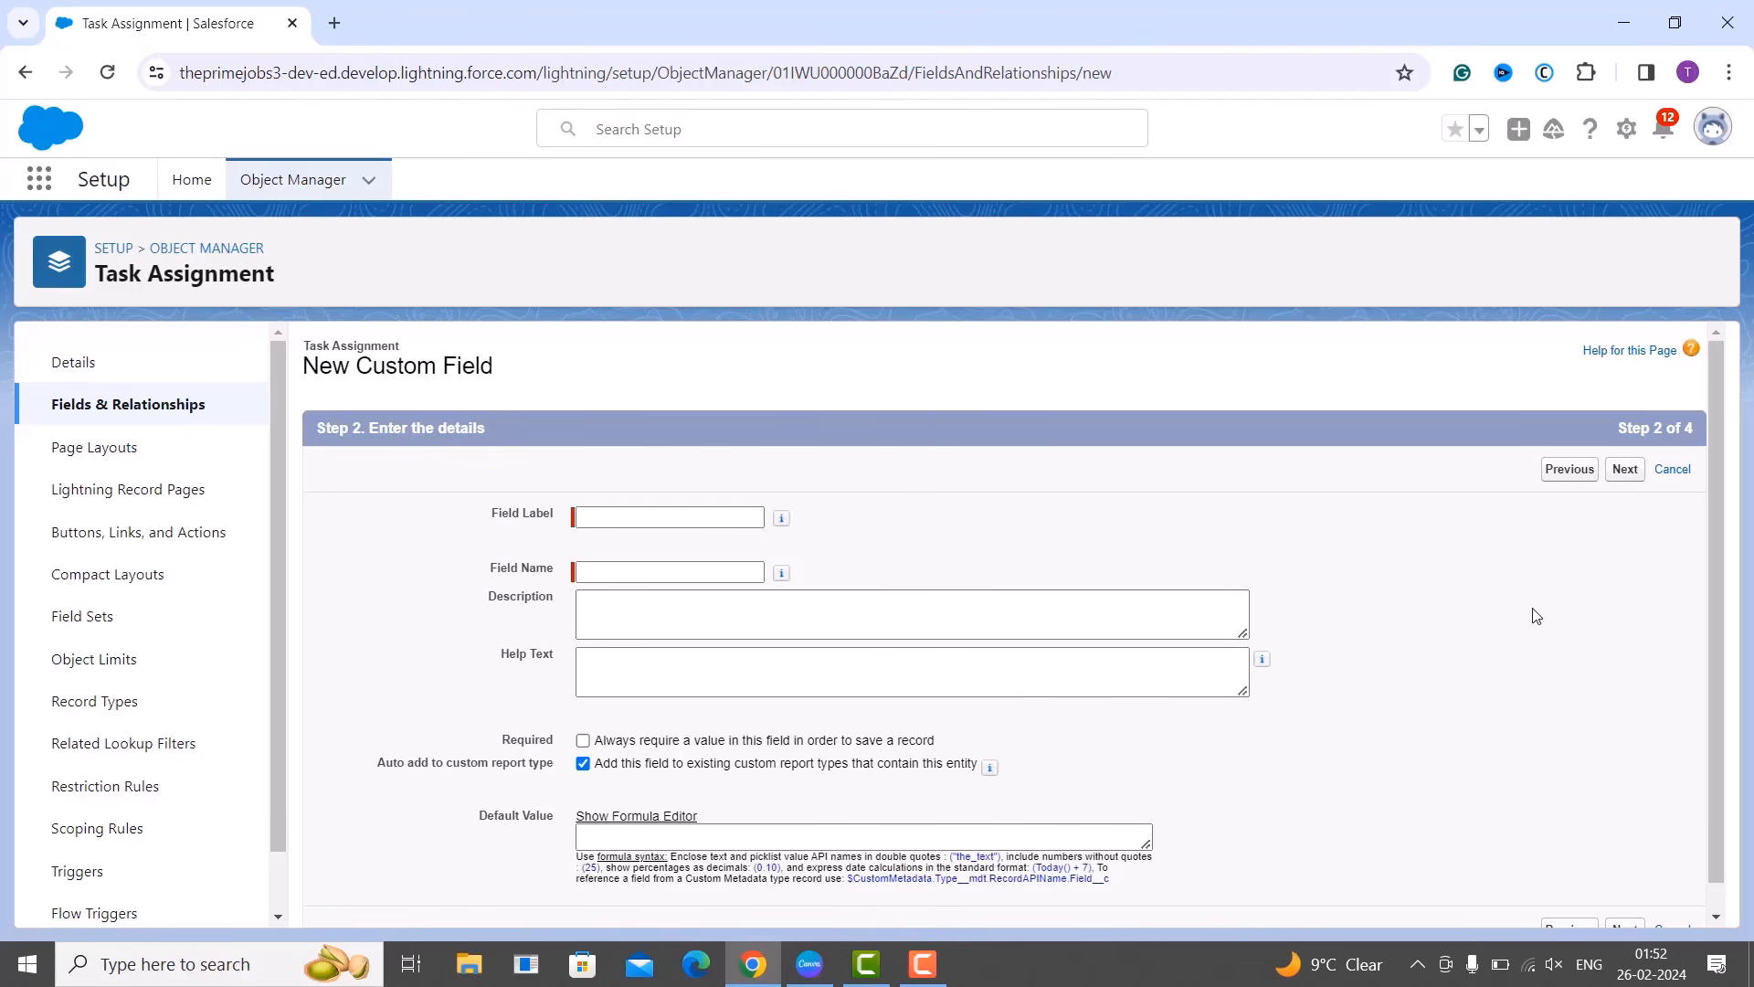
scroll(1537, 617, down, 1)
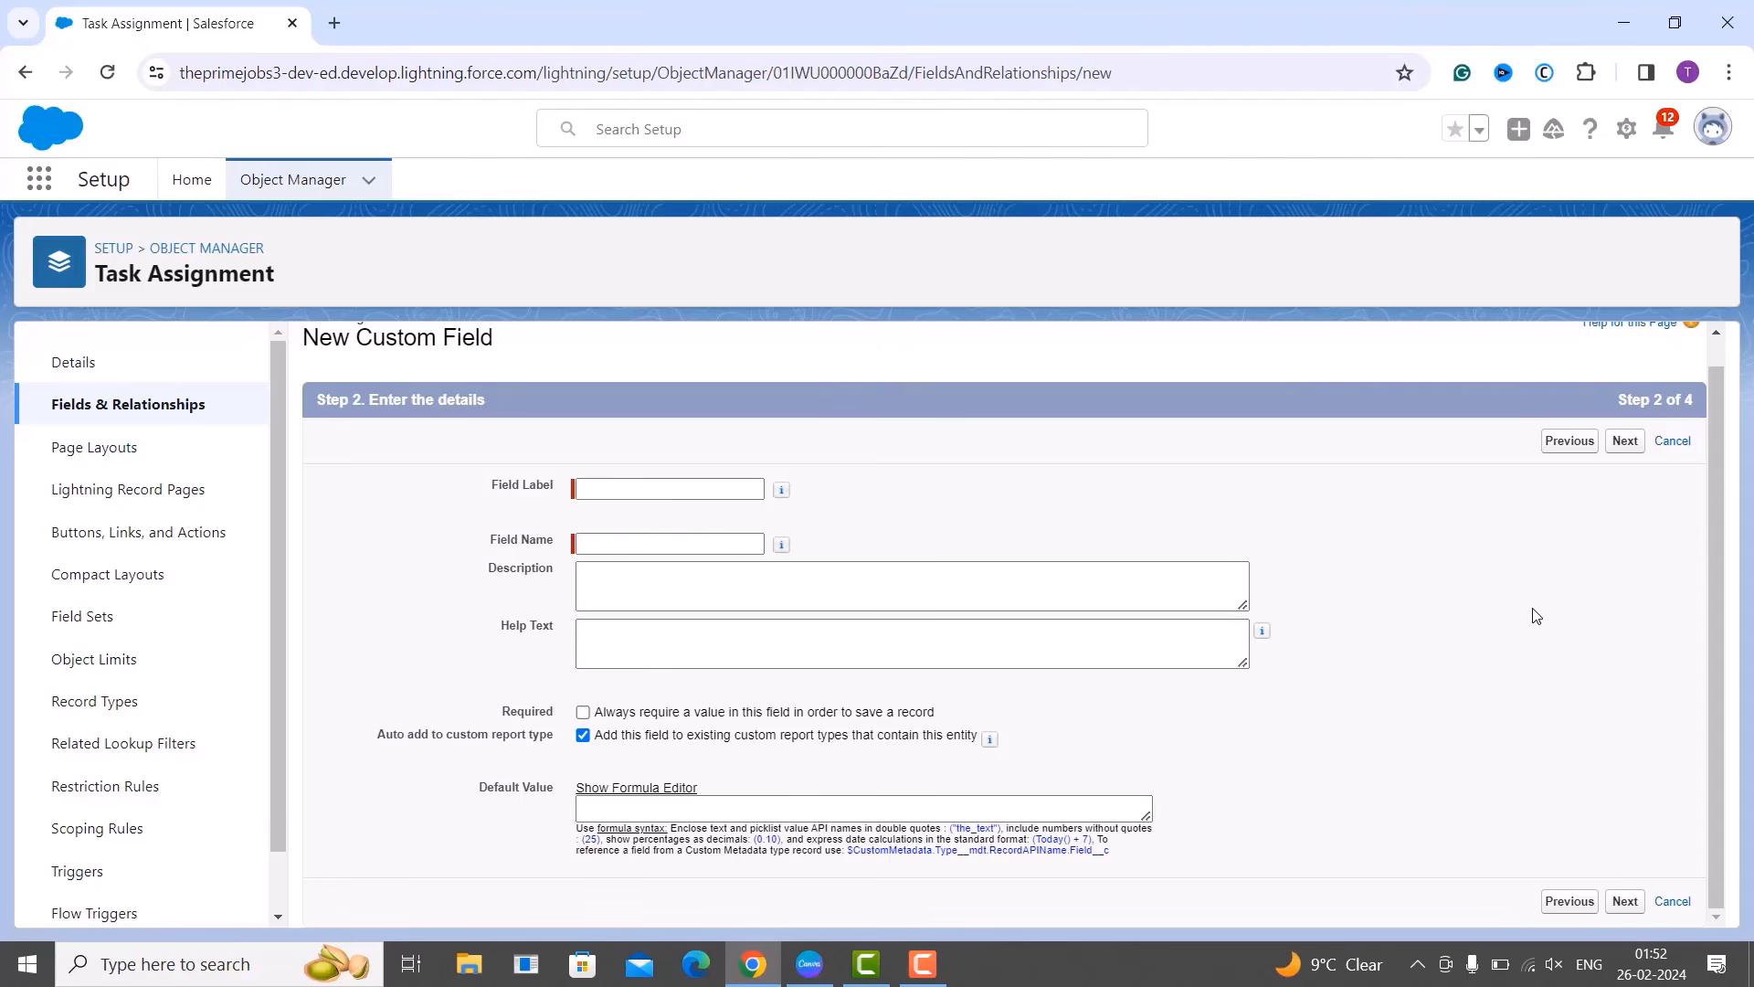
mouse_move(1264, 635)
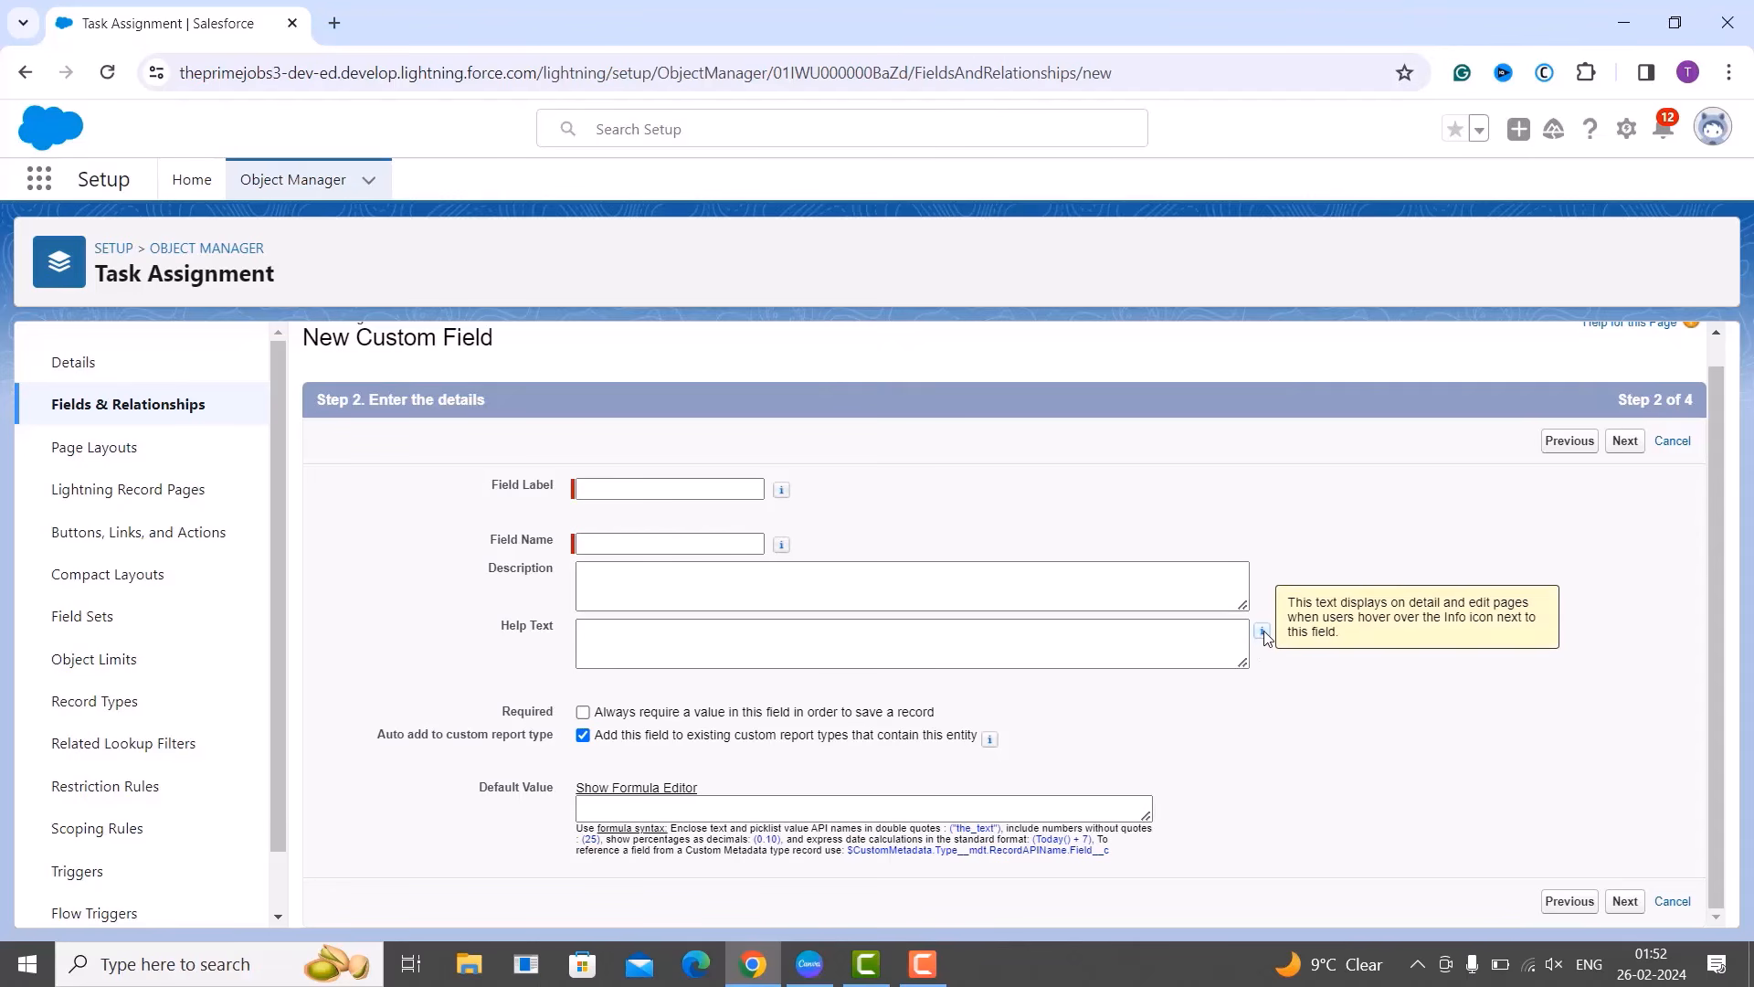
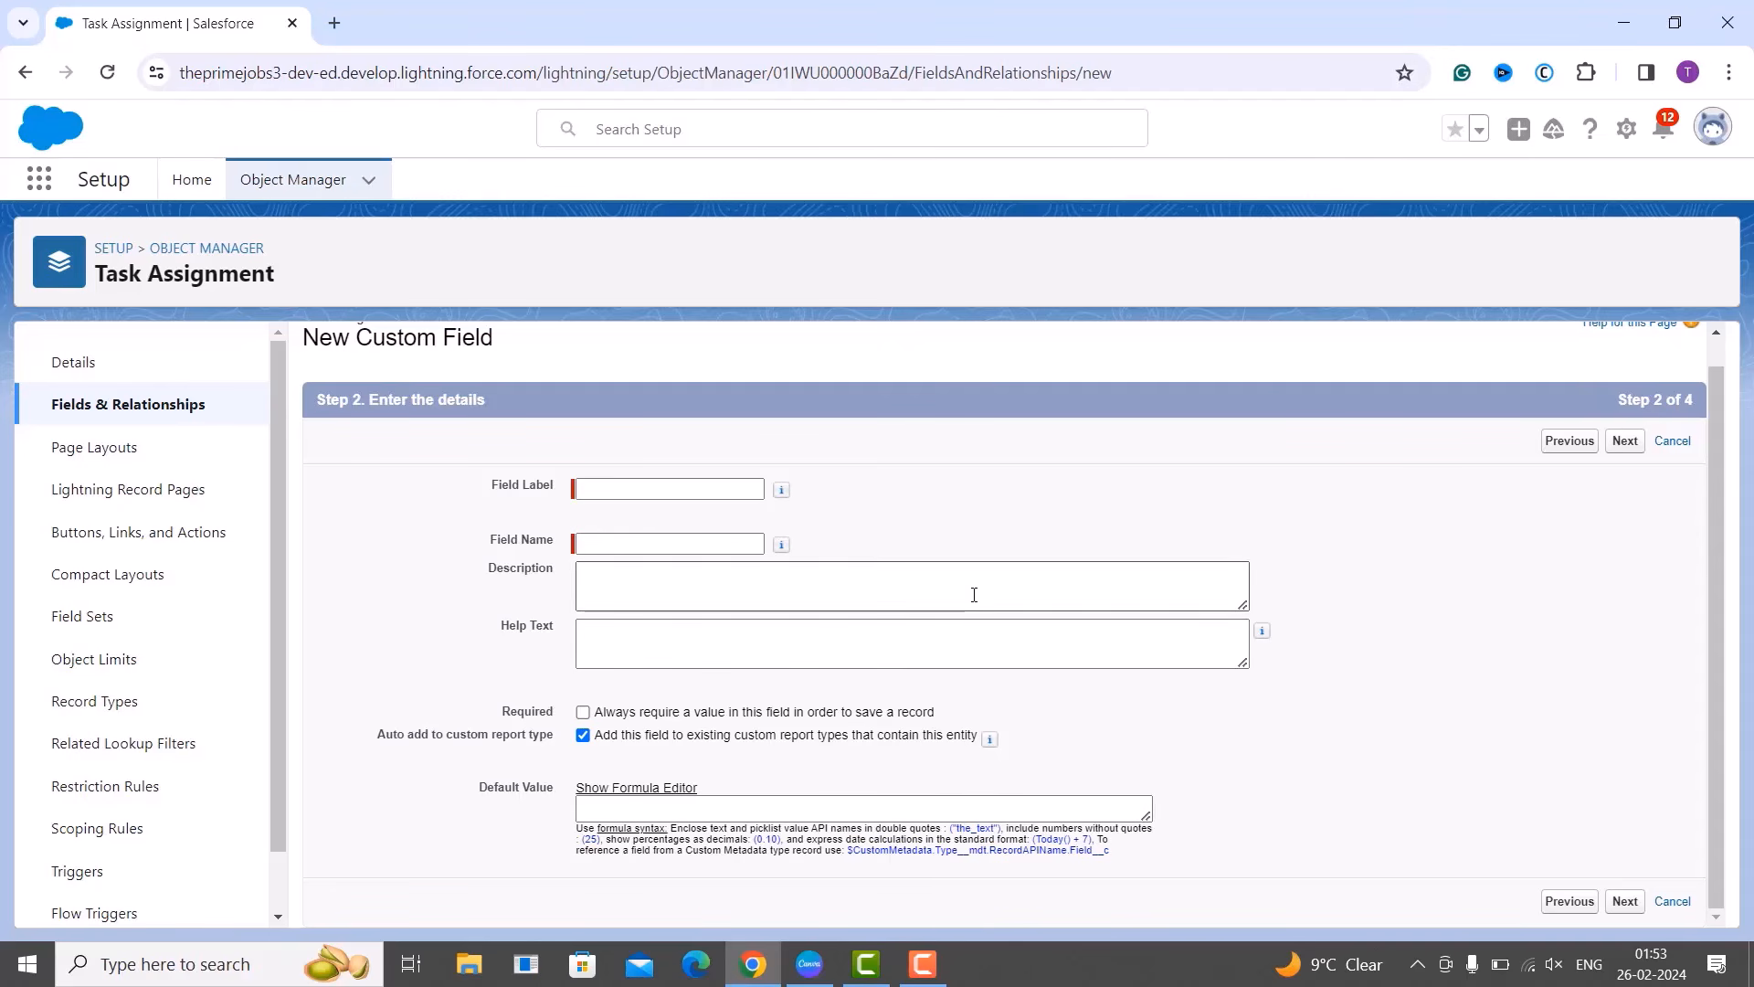
Label the field 'Start Date' (Start_Date), mark it required, and default it to TODAY().
click(640, 497)
text(St)
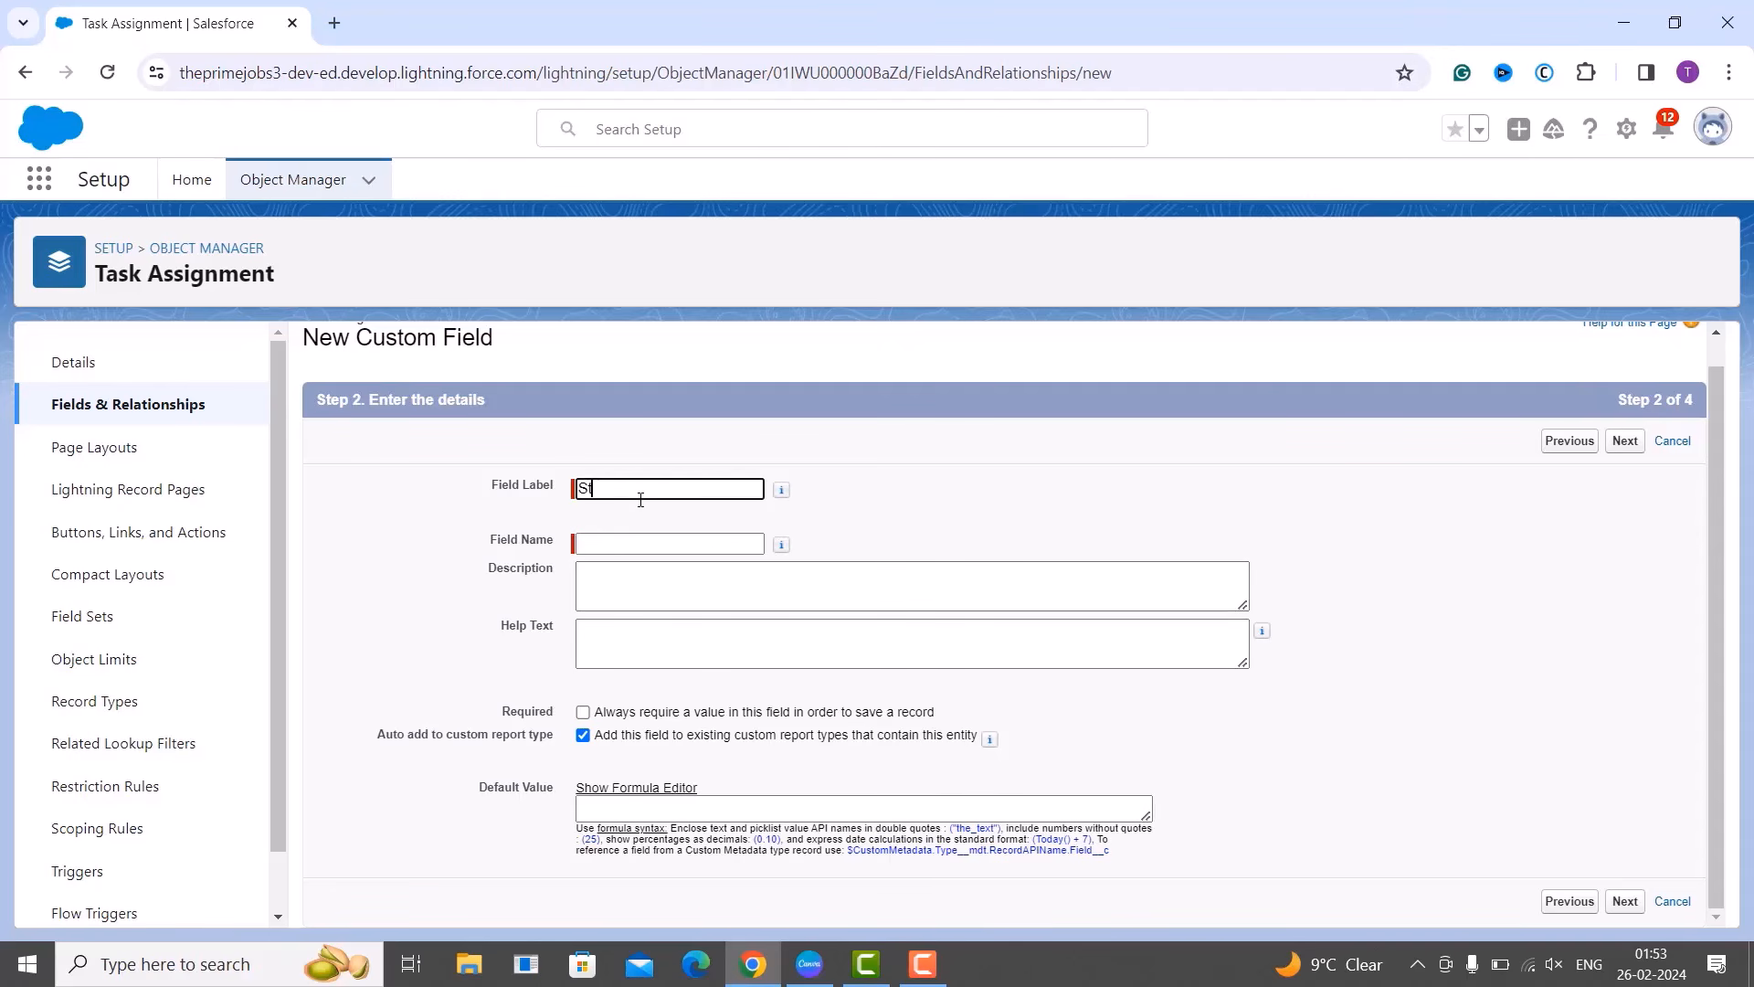
text(art Date)
click(718, 583)
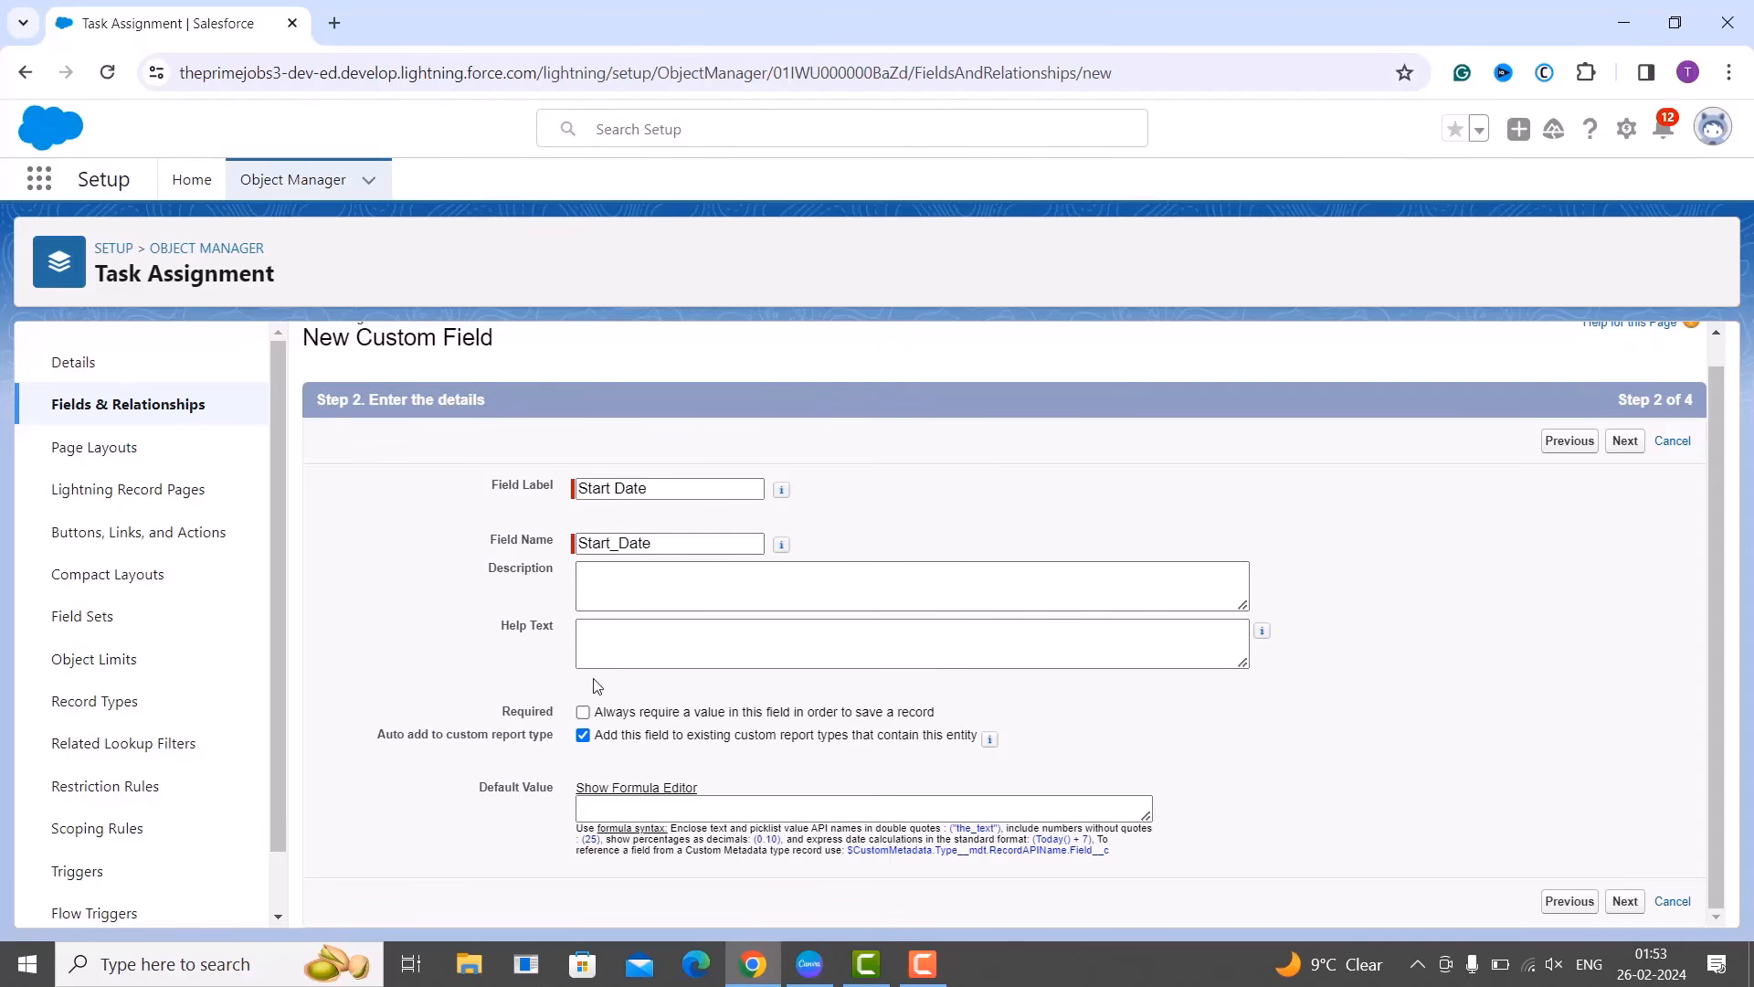
click(583, 713)
click(687, 809)
text(T)
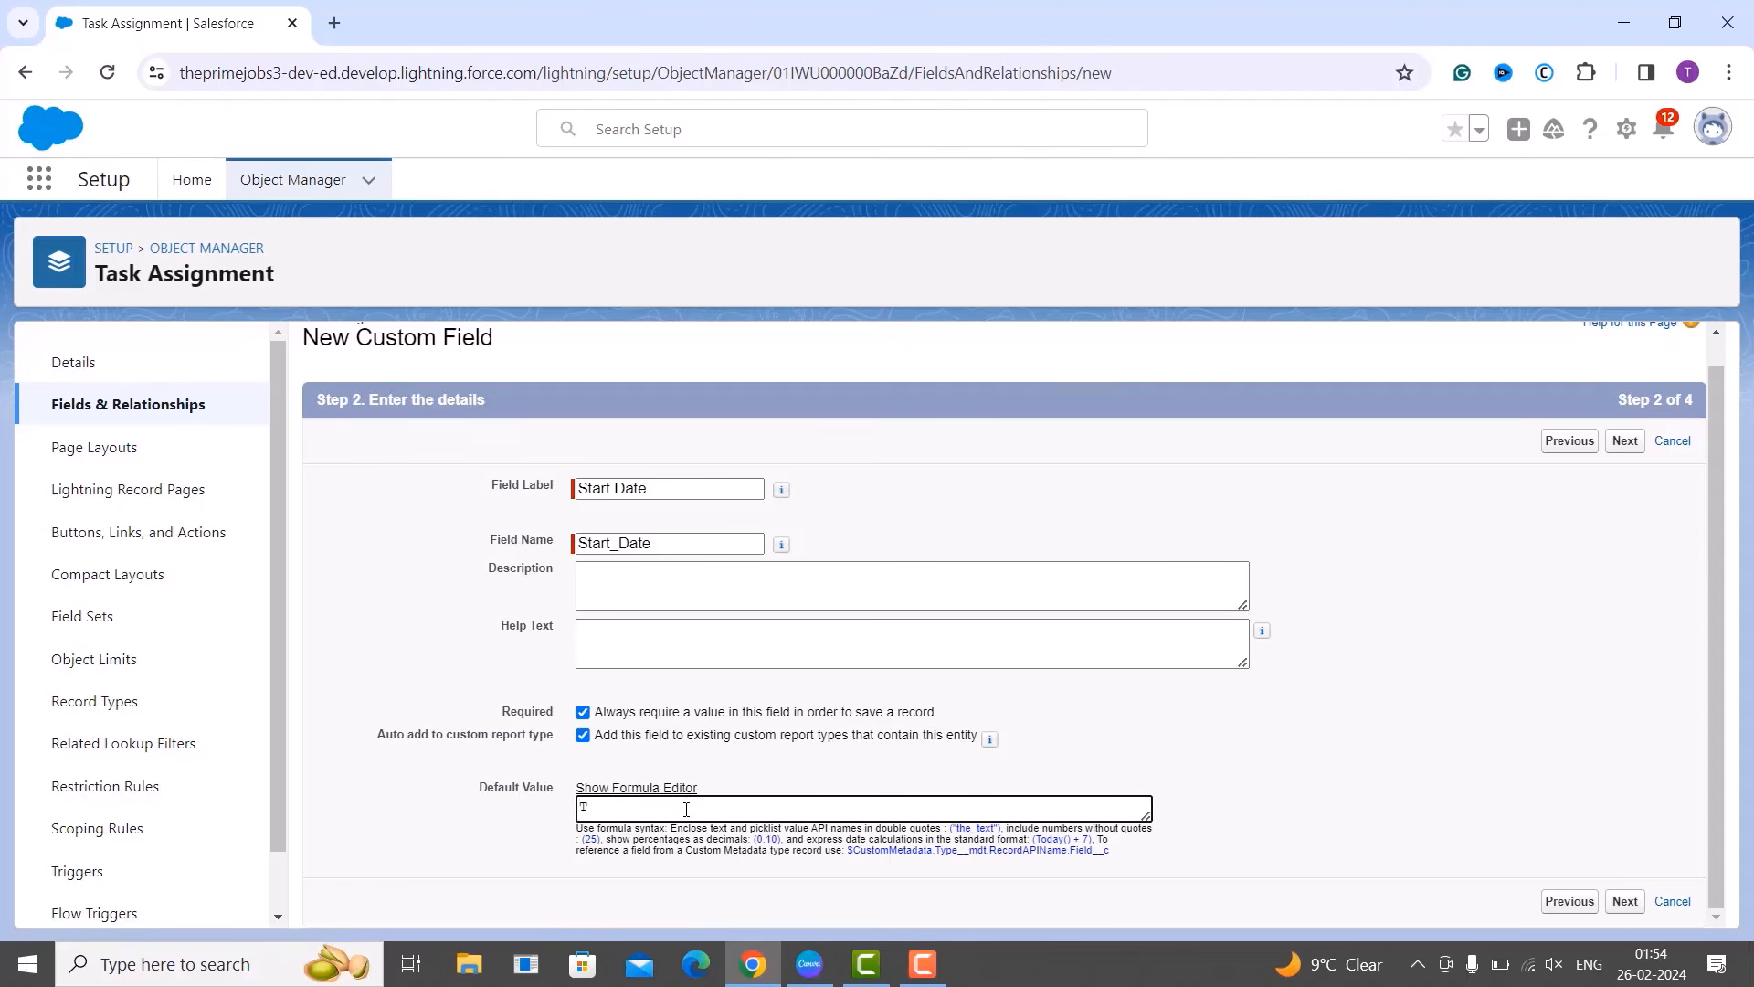
text(ODAY())
click(1625, 442)
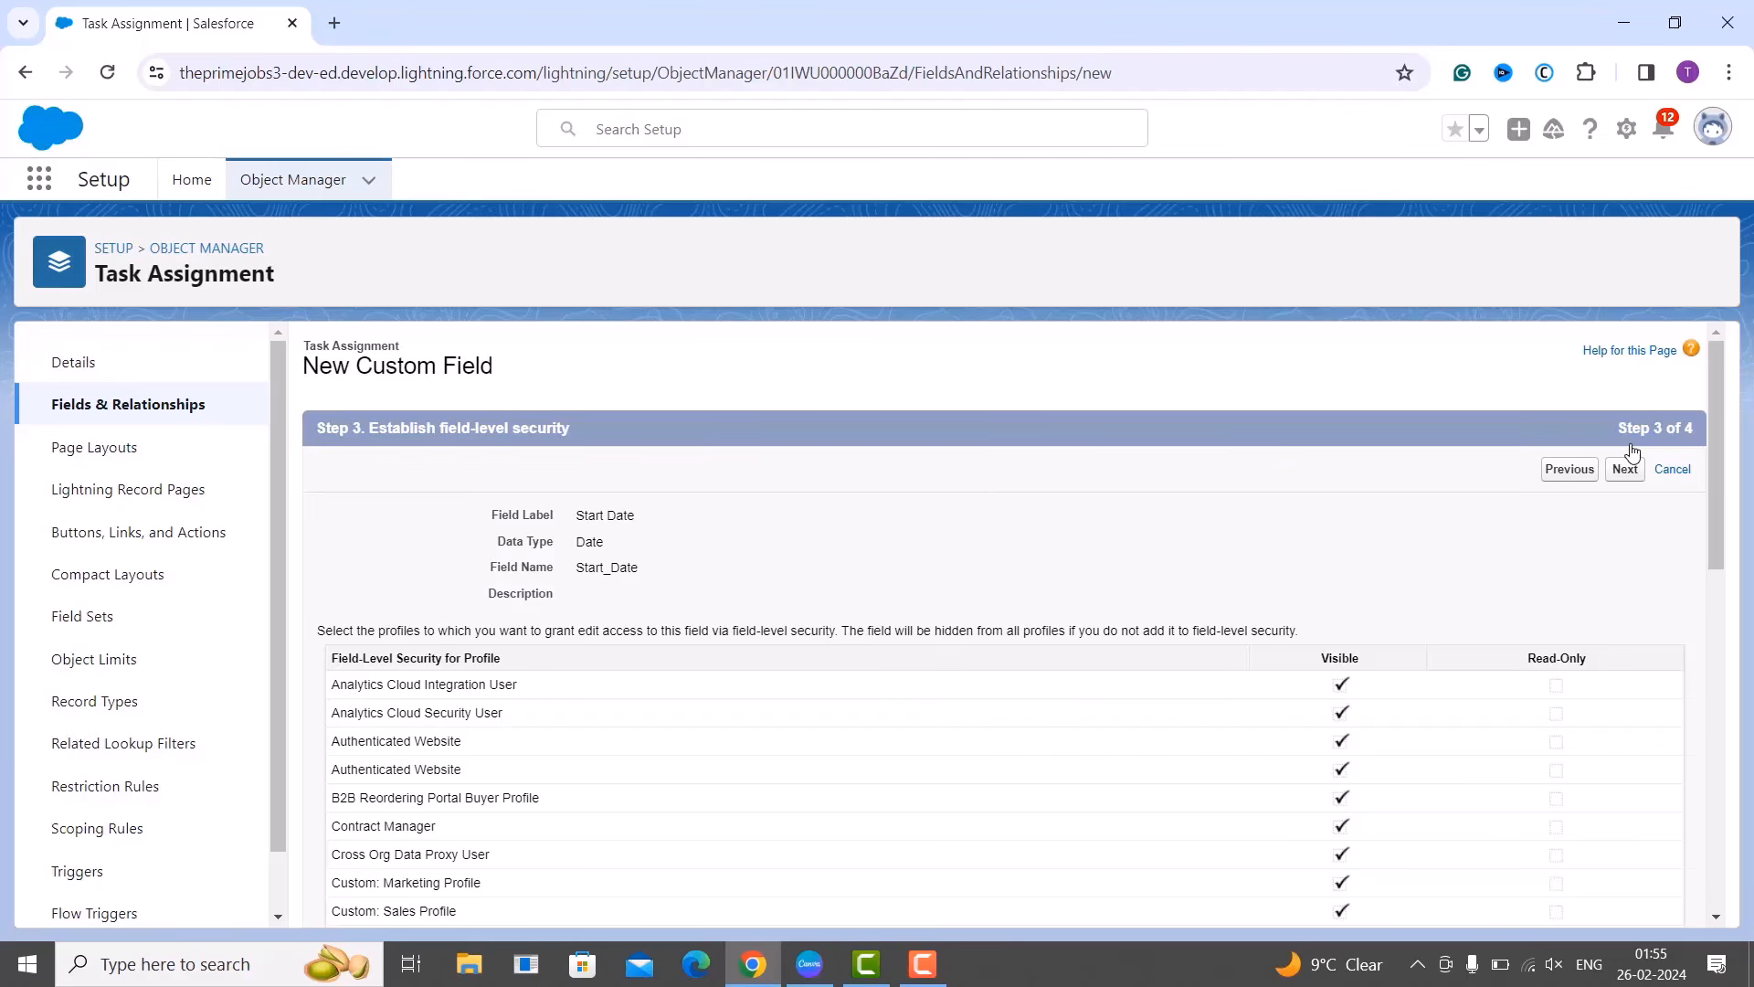
Keep default profile access and save Start Date onto the Task Assignment Layout.
click(1634, 488)
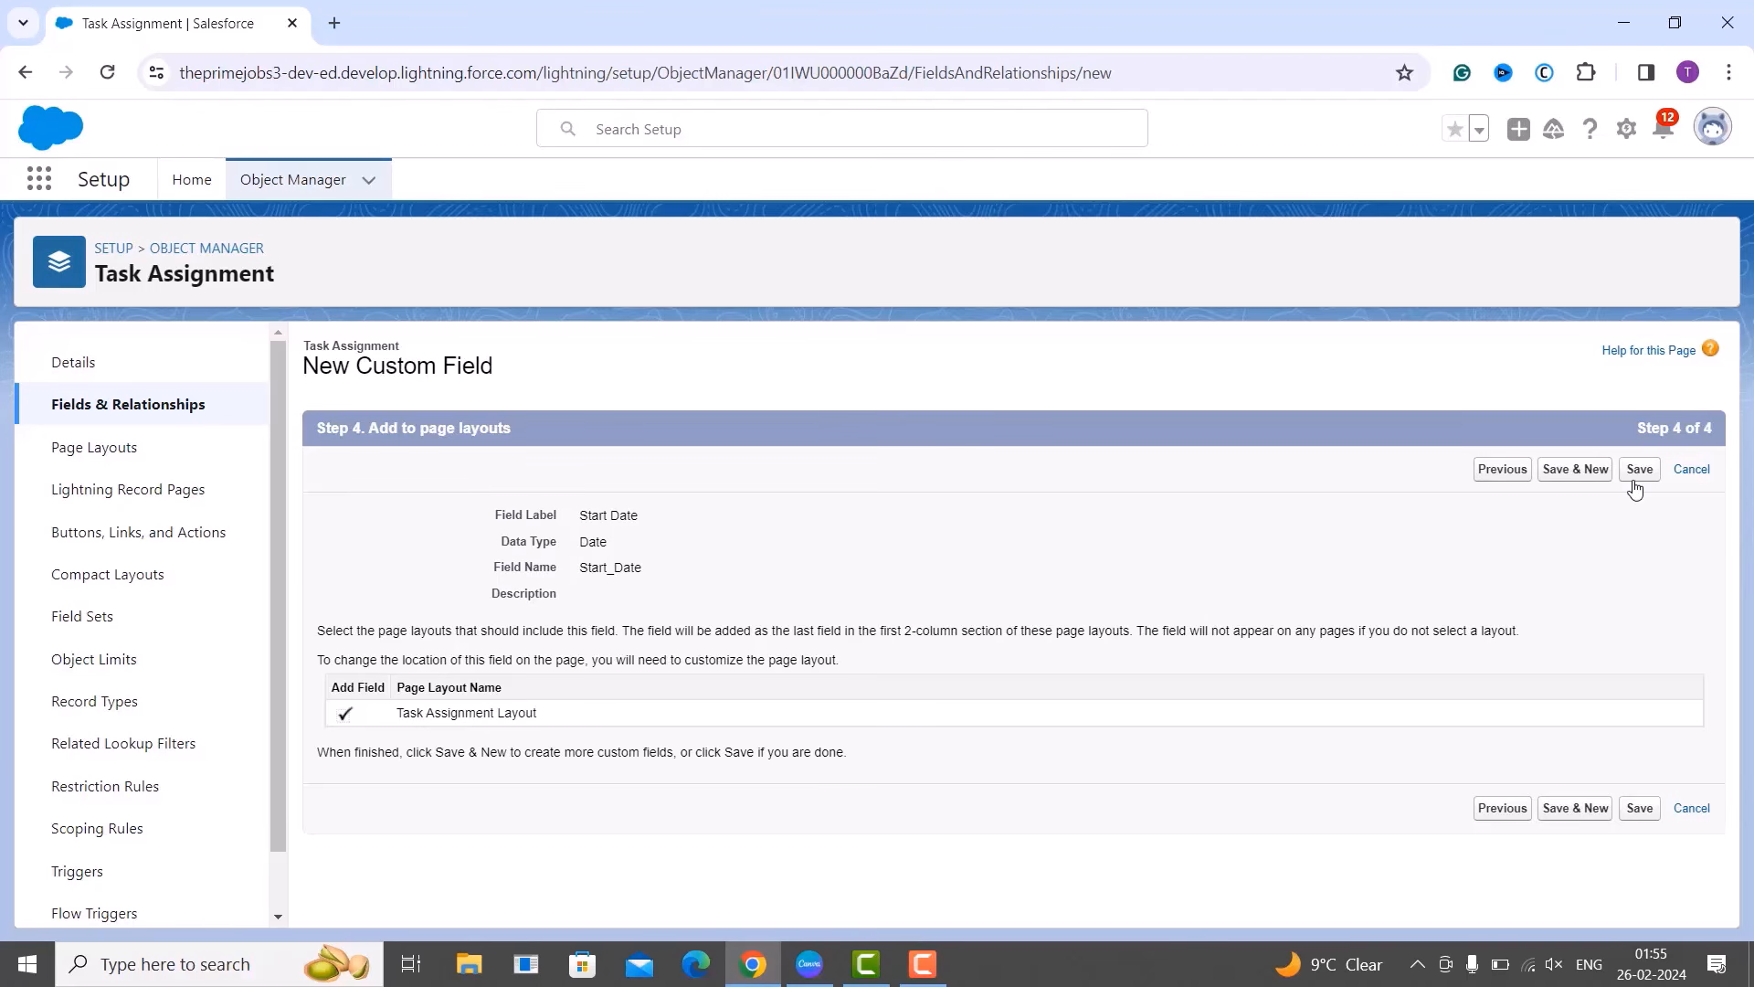
click(1580, 483)
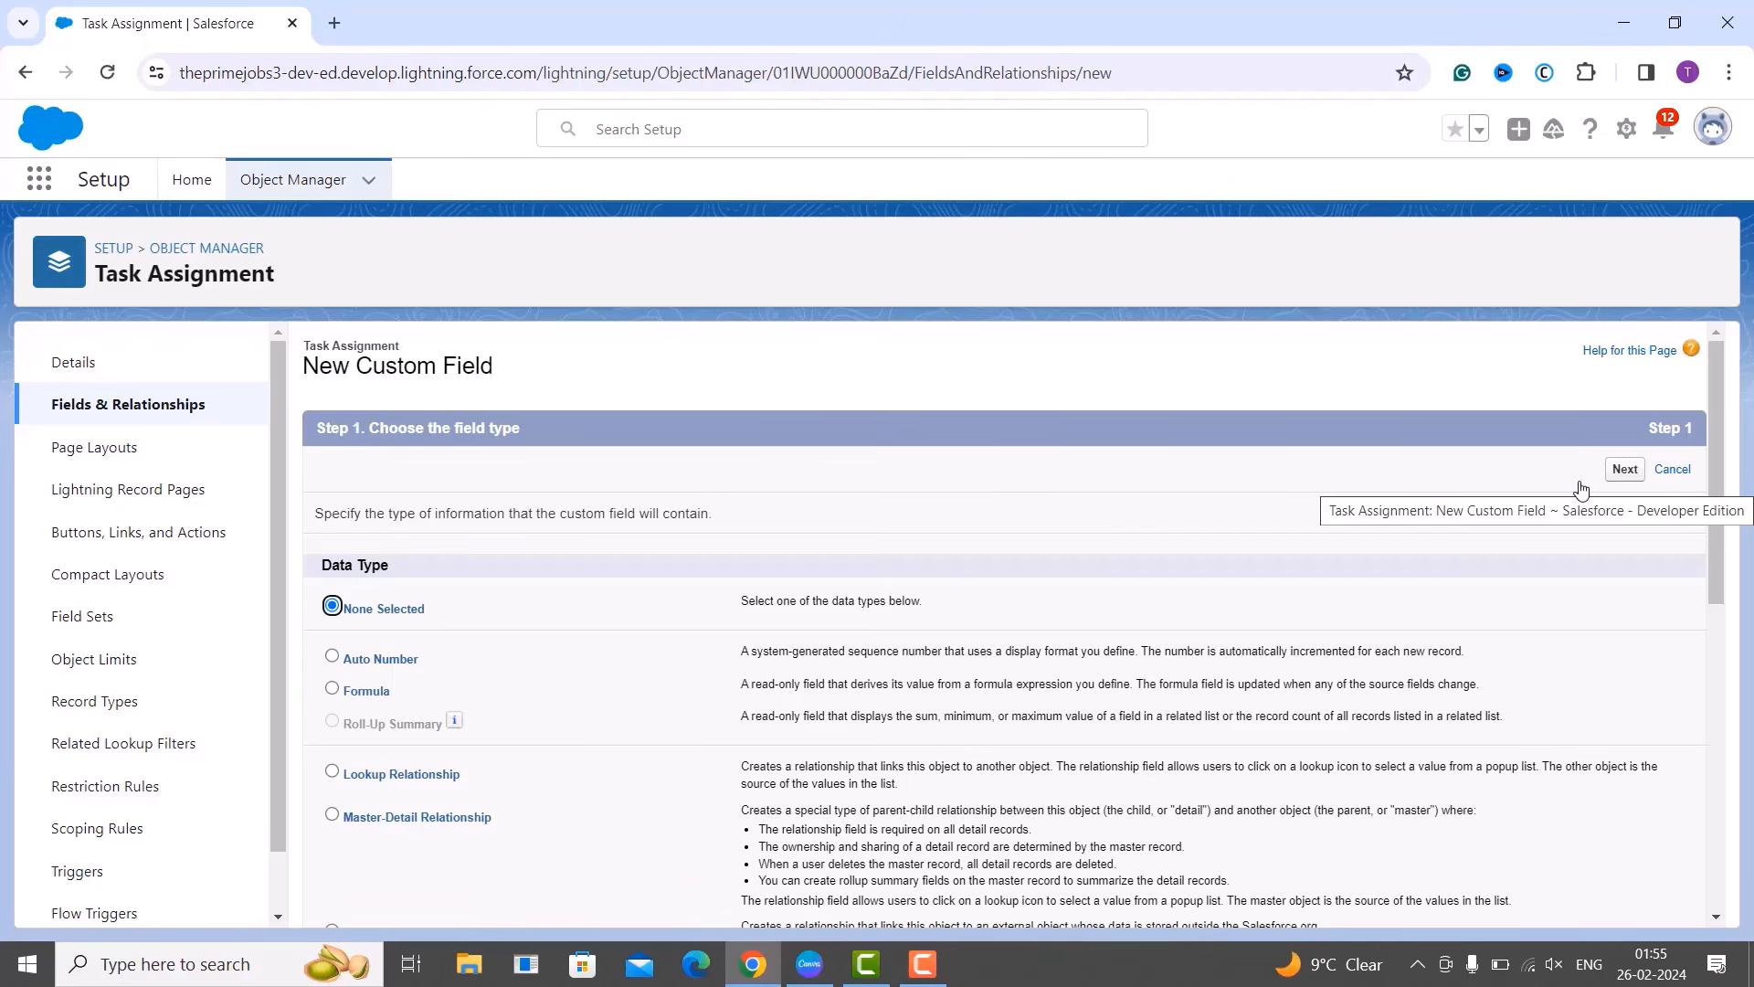
Choose Date as the new Task Assignment field's data type.
scroll(1499, 539, down, 4)
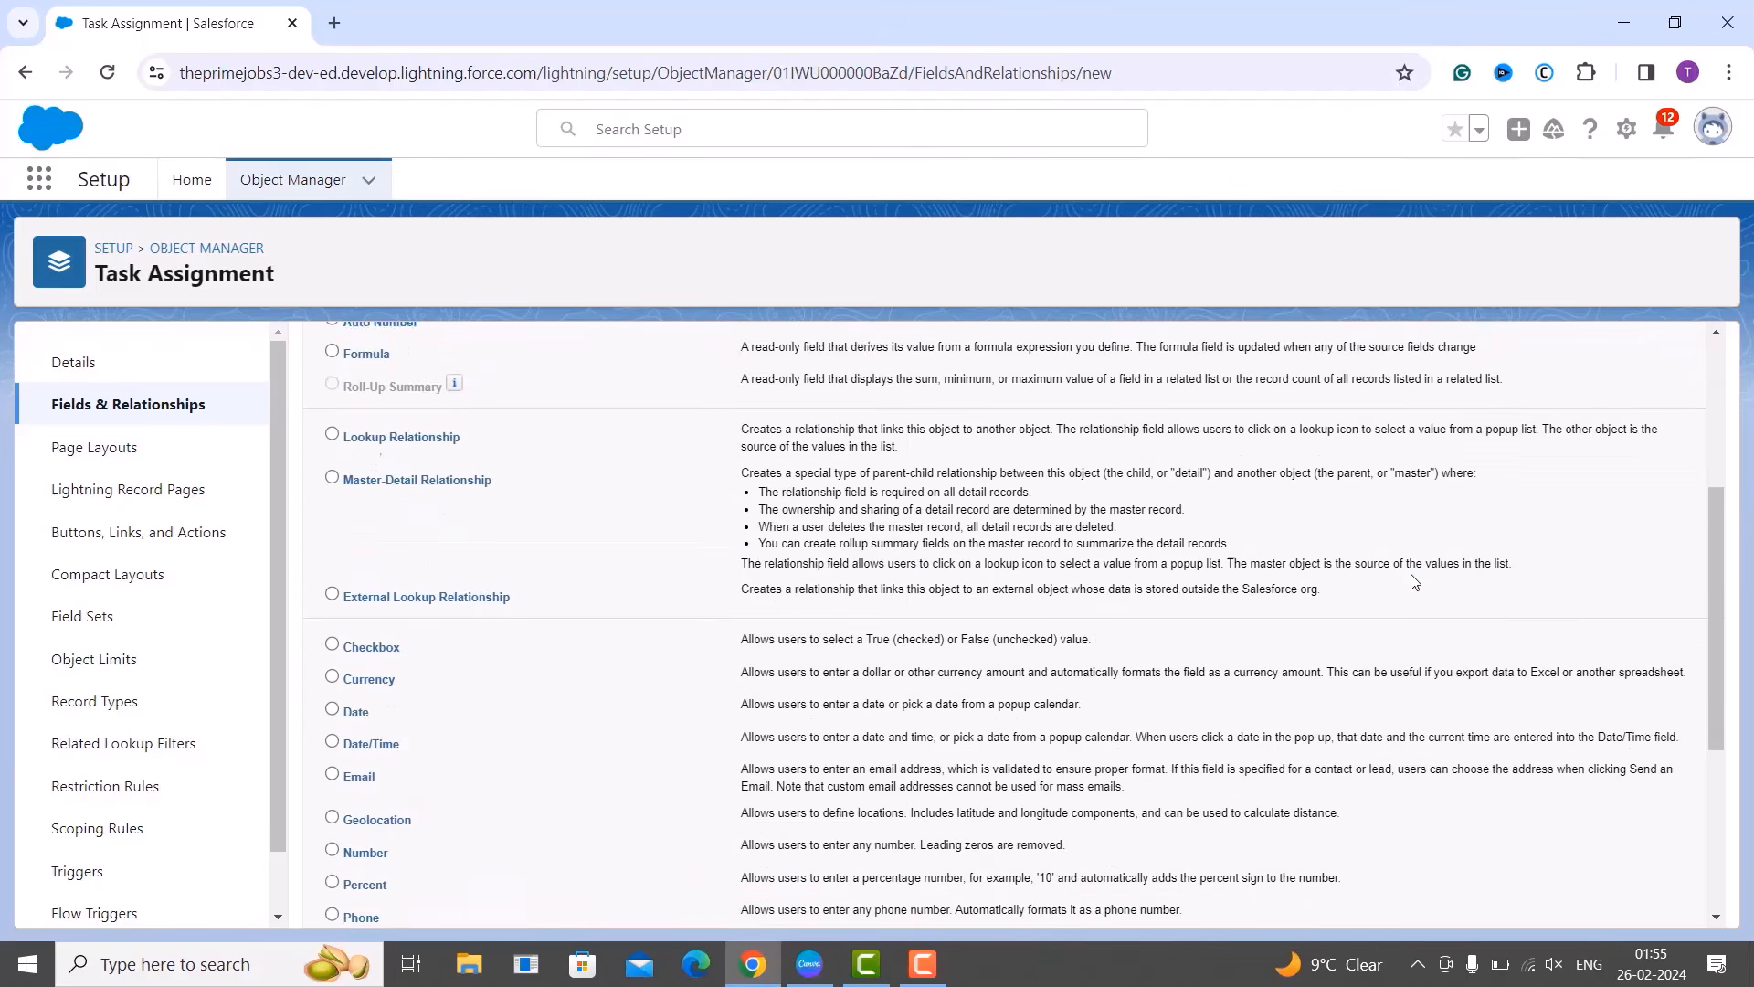
click(332, 703)
scroll(774, 681, up, 2)
scroll(775, 680, up, 1)
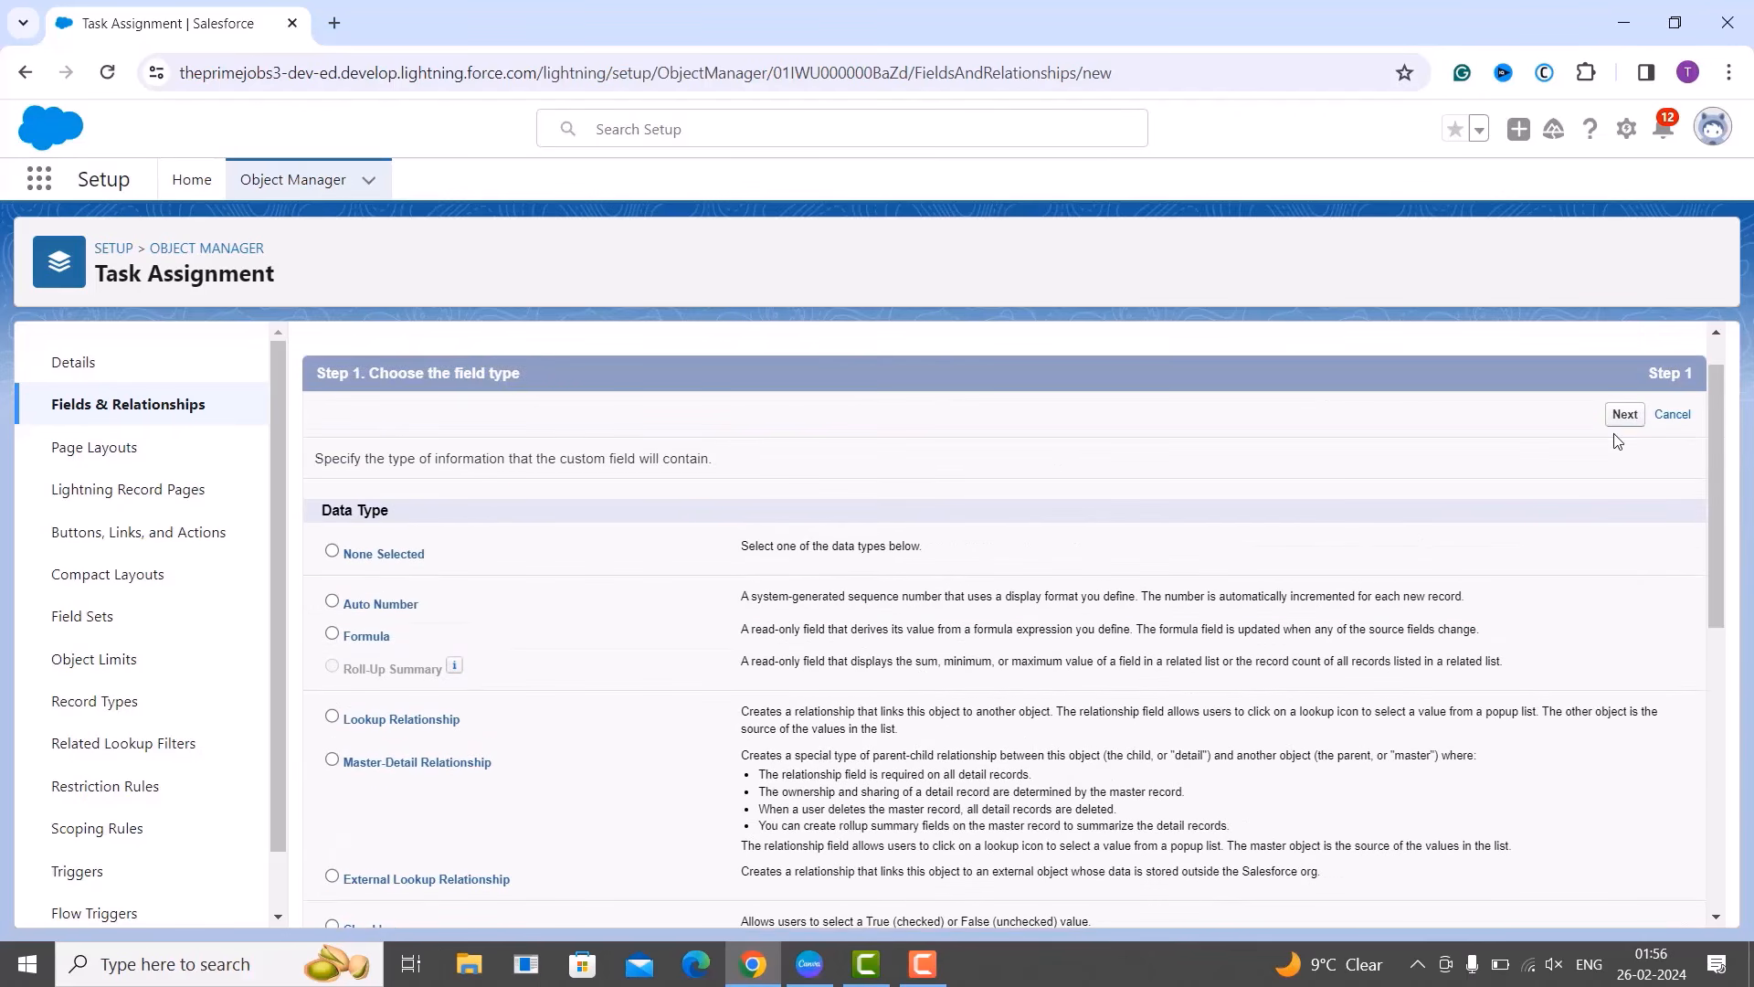
click(1623, 415)
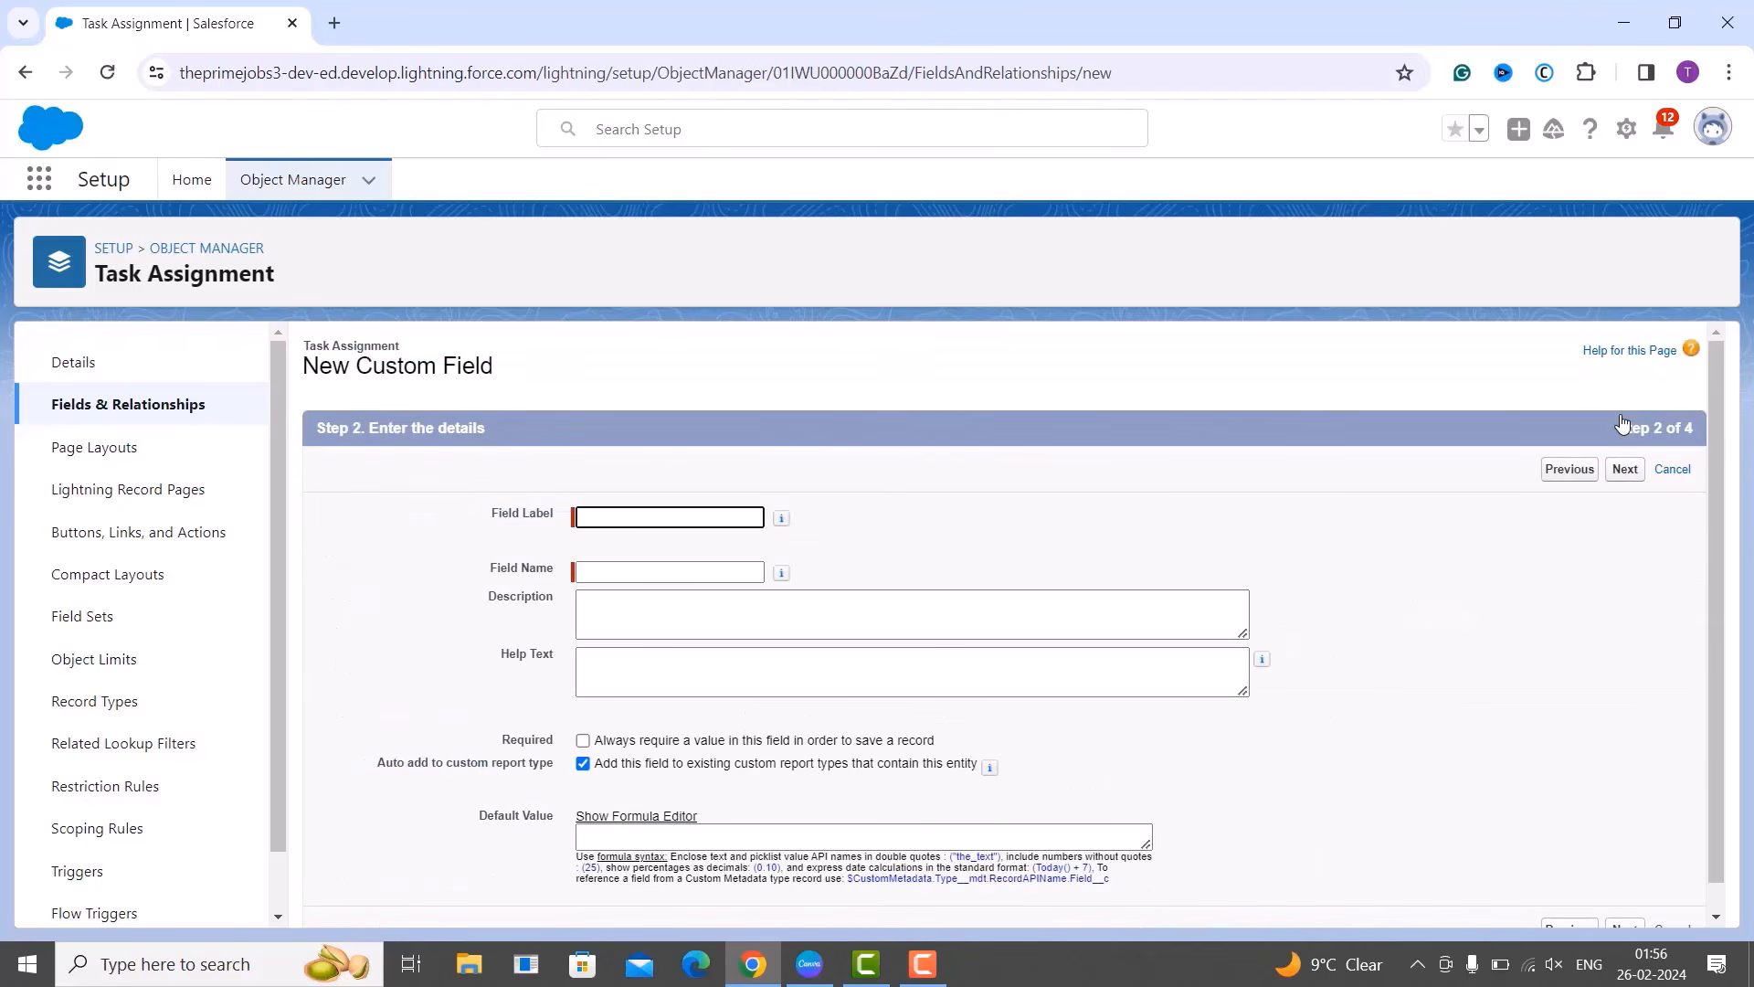
Label the field 'Completed Date' with field name Completed_Date, leaving description and help text empty.
text(Completed Date)
click(591, 563)
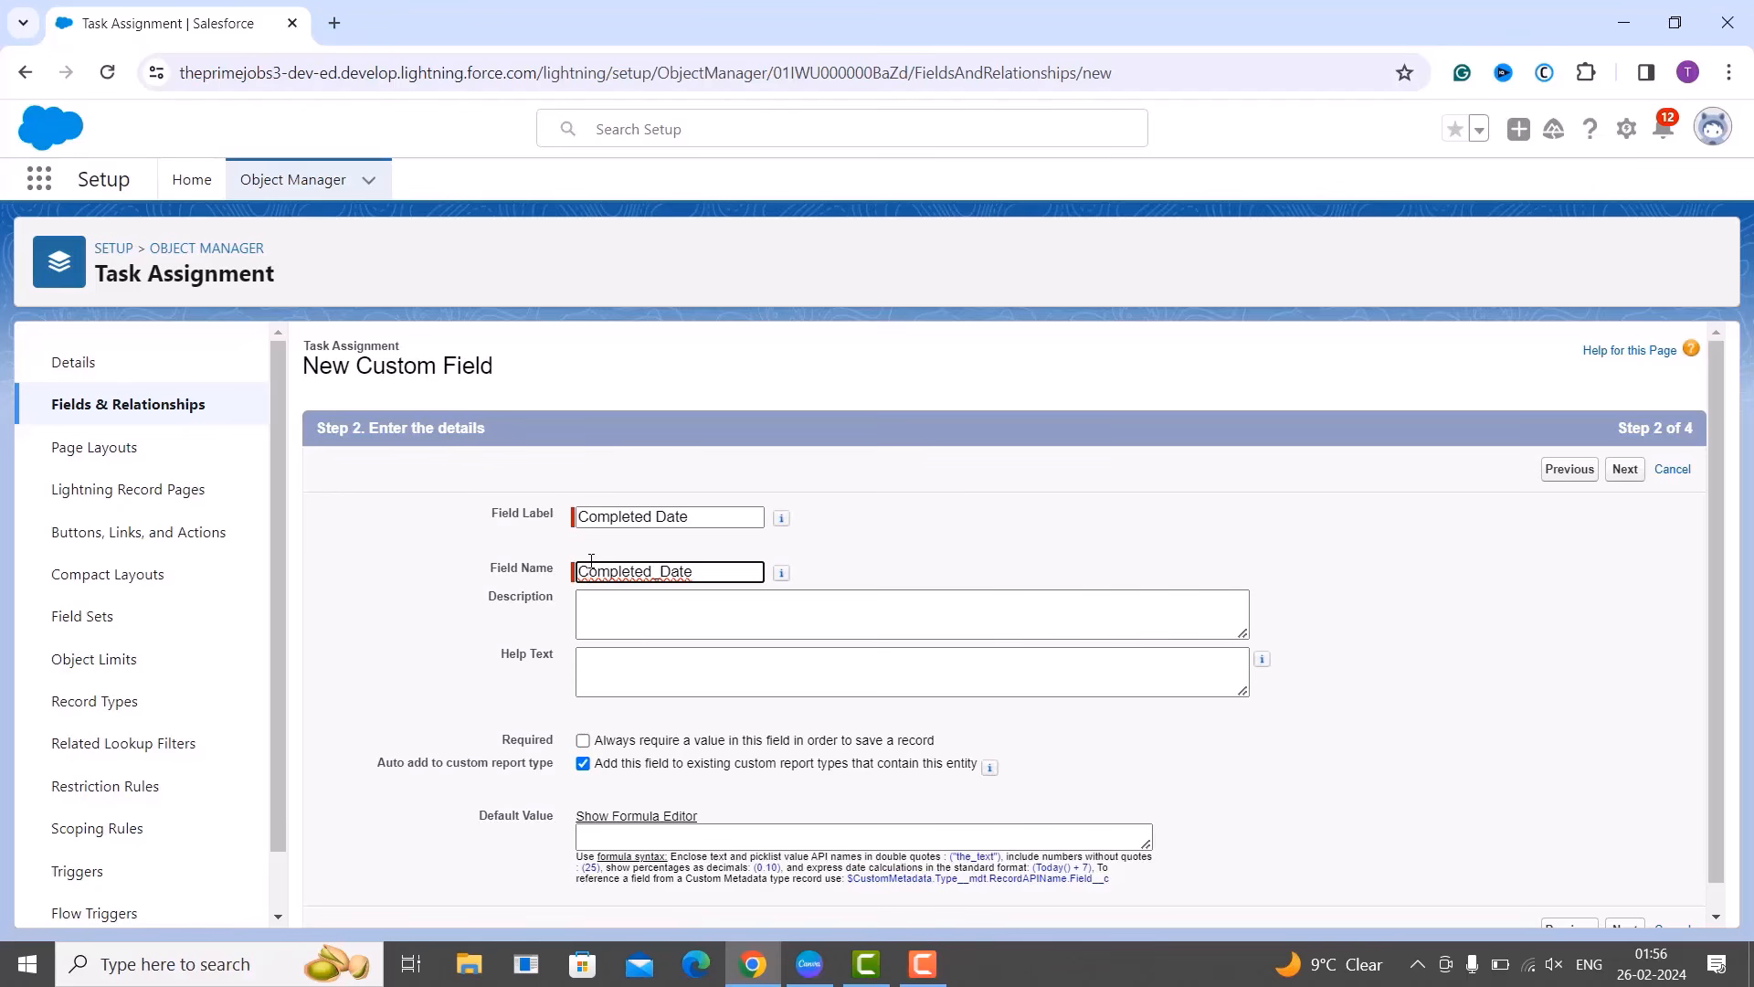
click(697, 608)
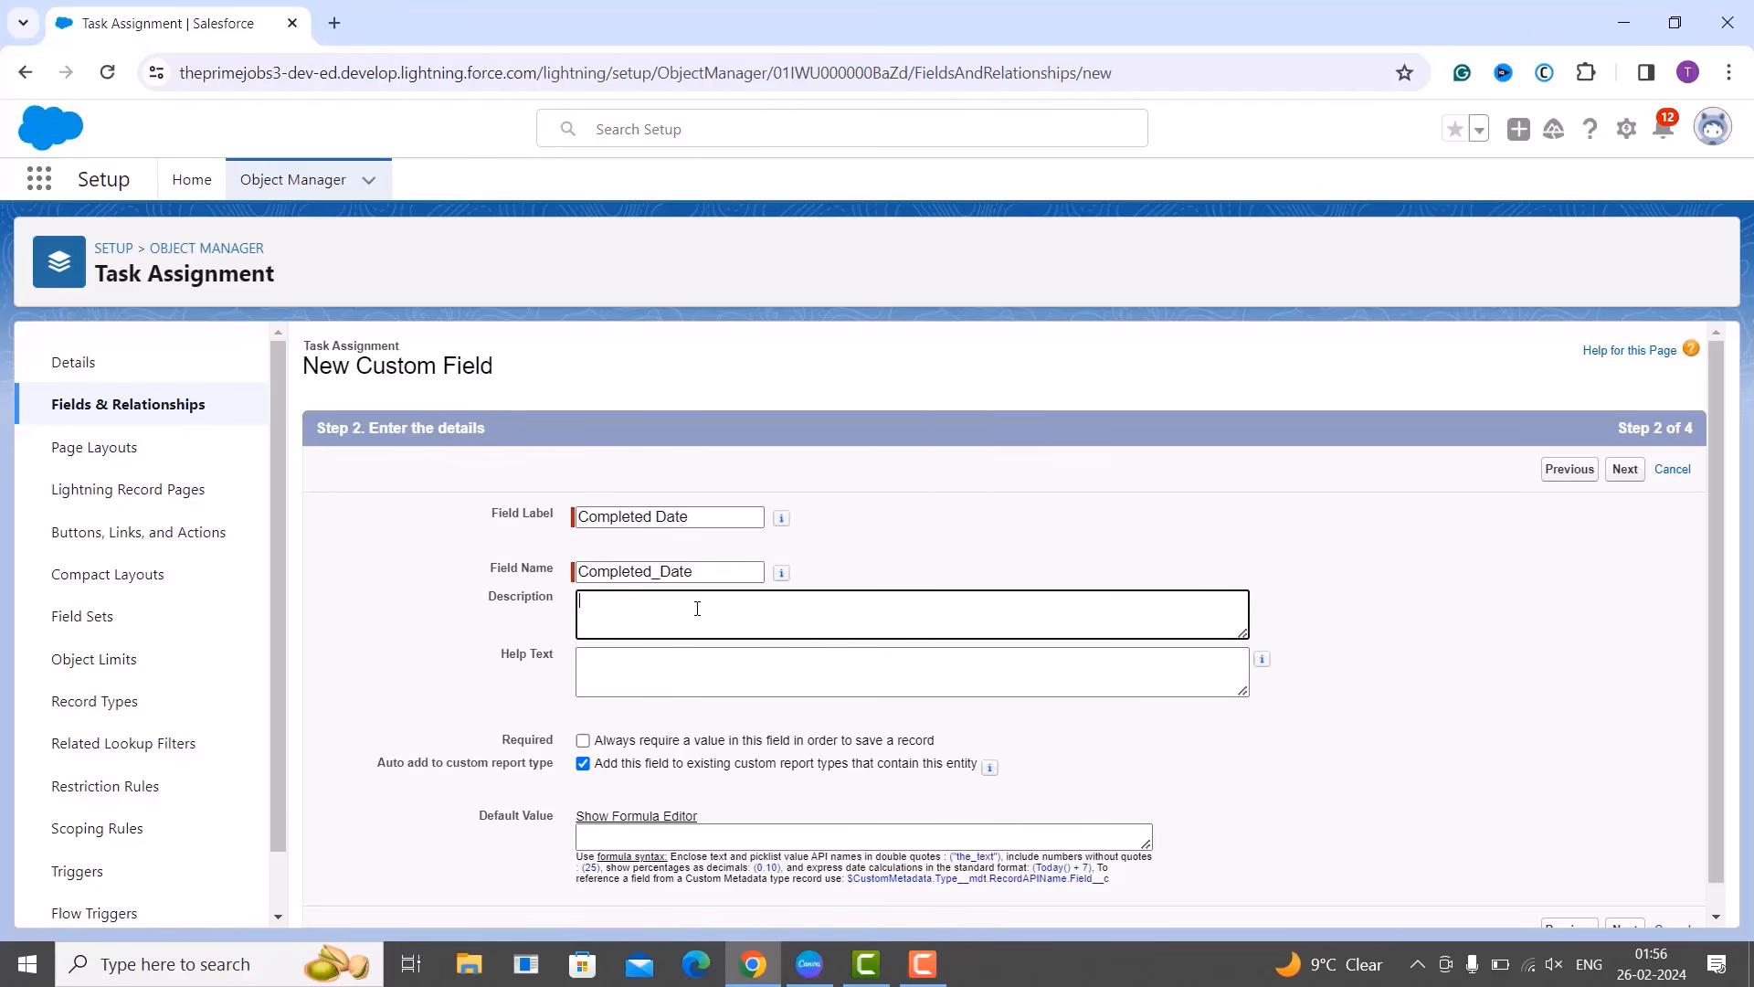
click(697, 693)
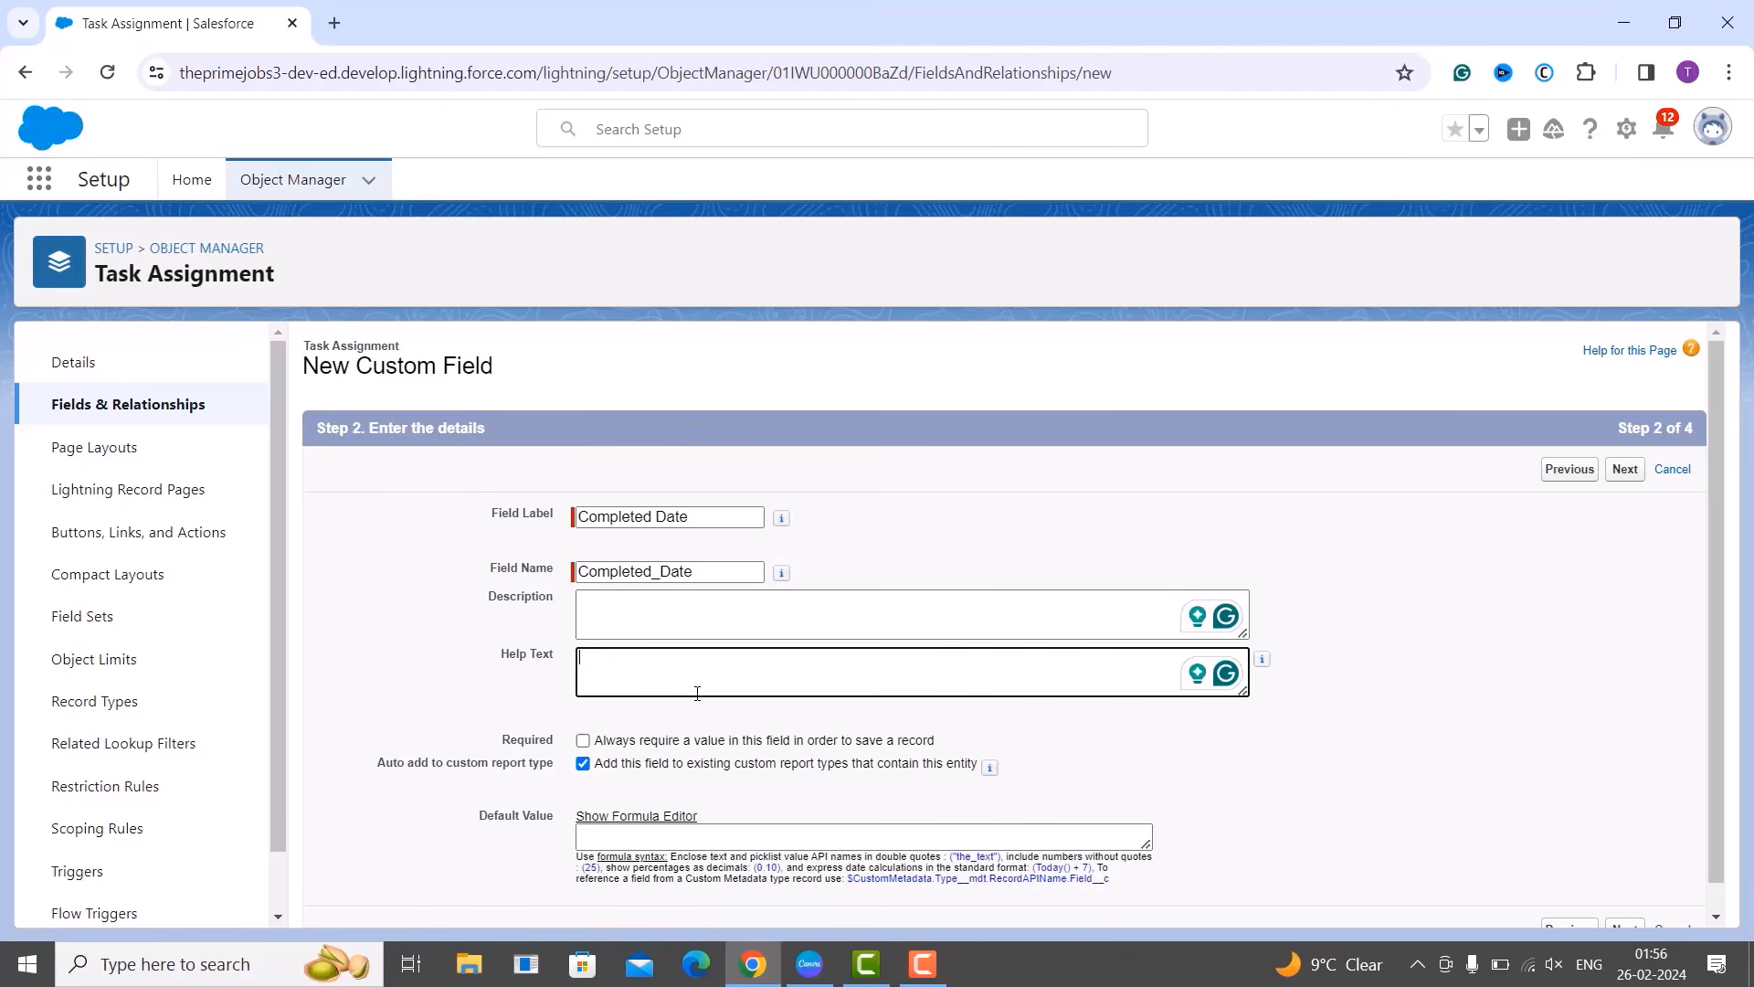
click(1638, 467)
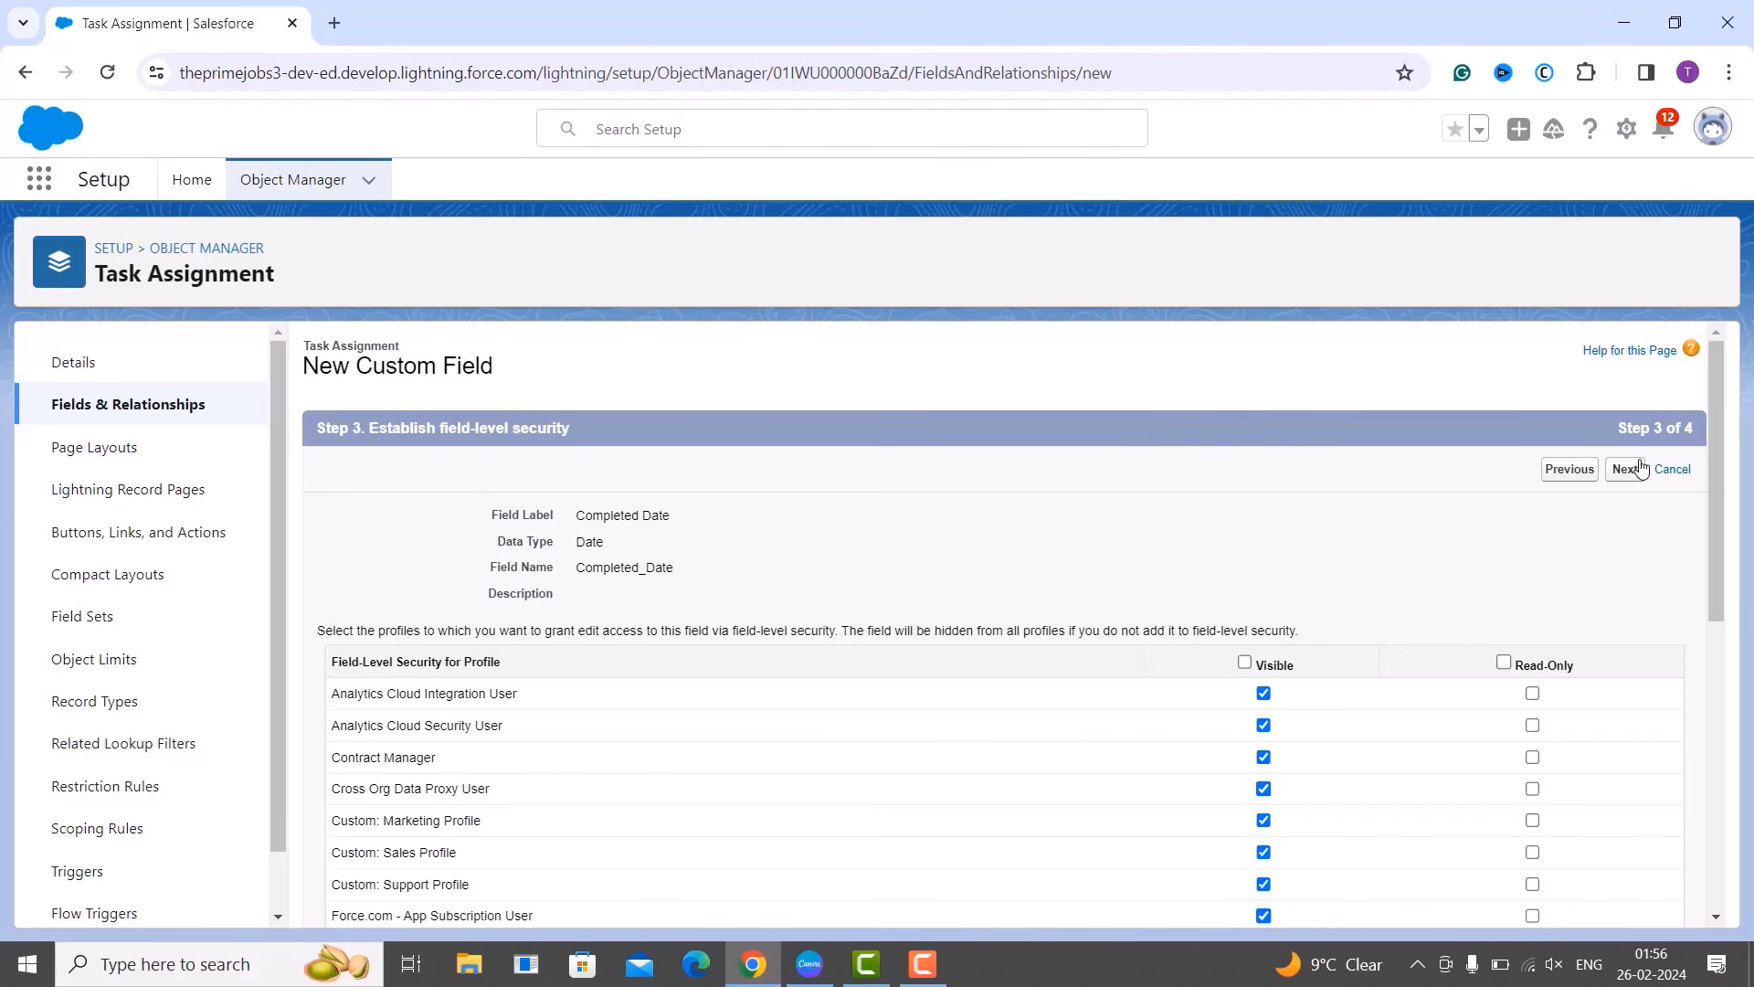
scroll(1381, 493, down, 2)
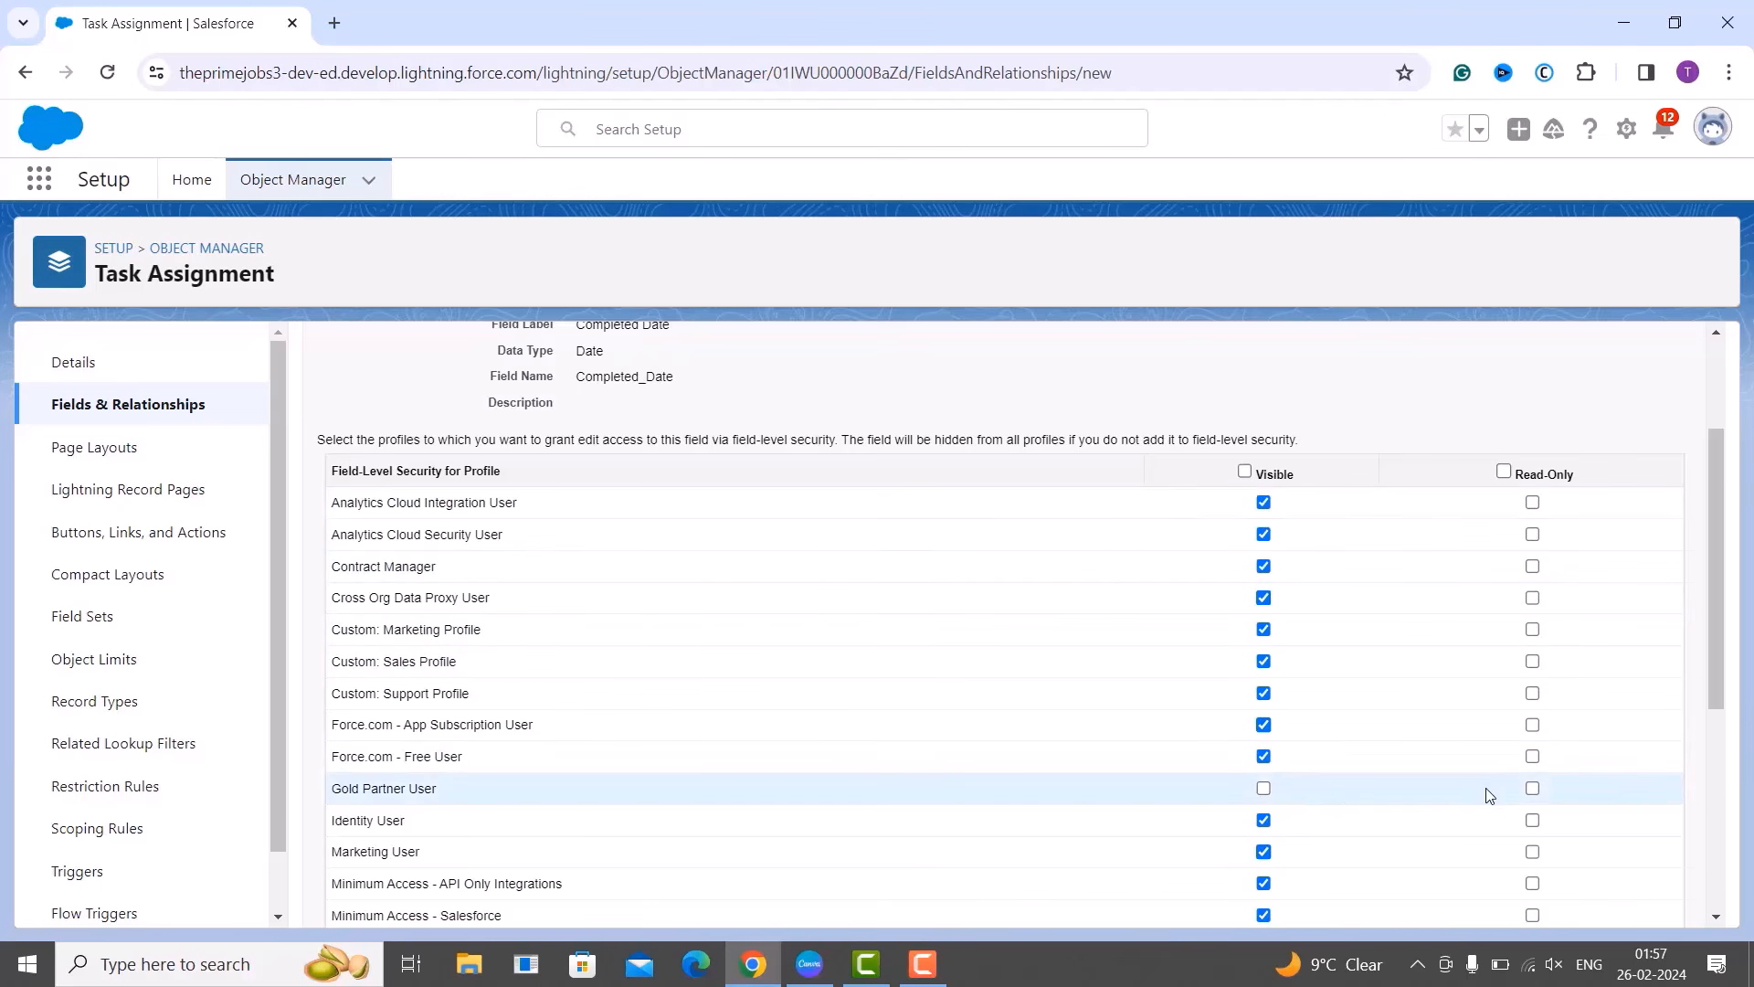
scroll(1448, 687, down, 2)
scroll(1448, 687, up, 3)
scroll(1448, 687, up, 1)
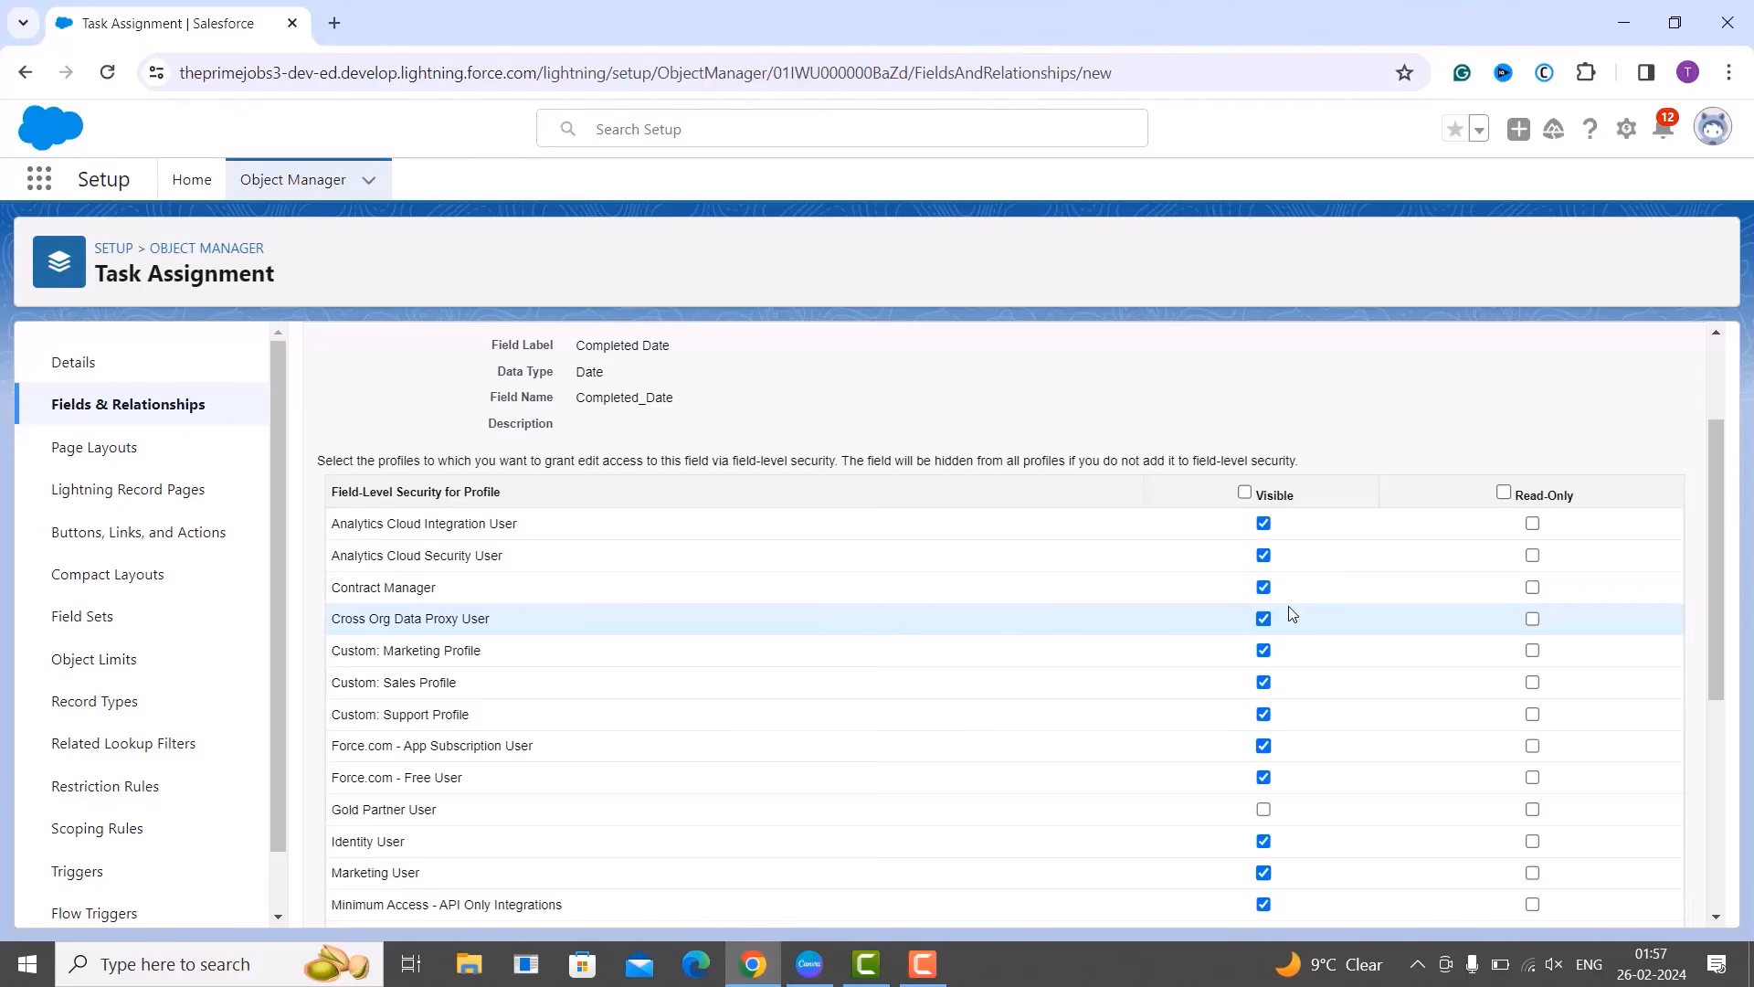
scroll(1313, 634, up, 2)
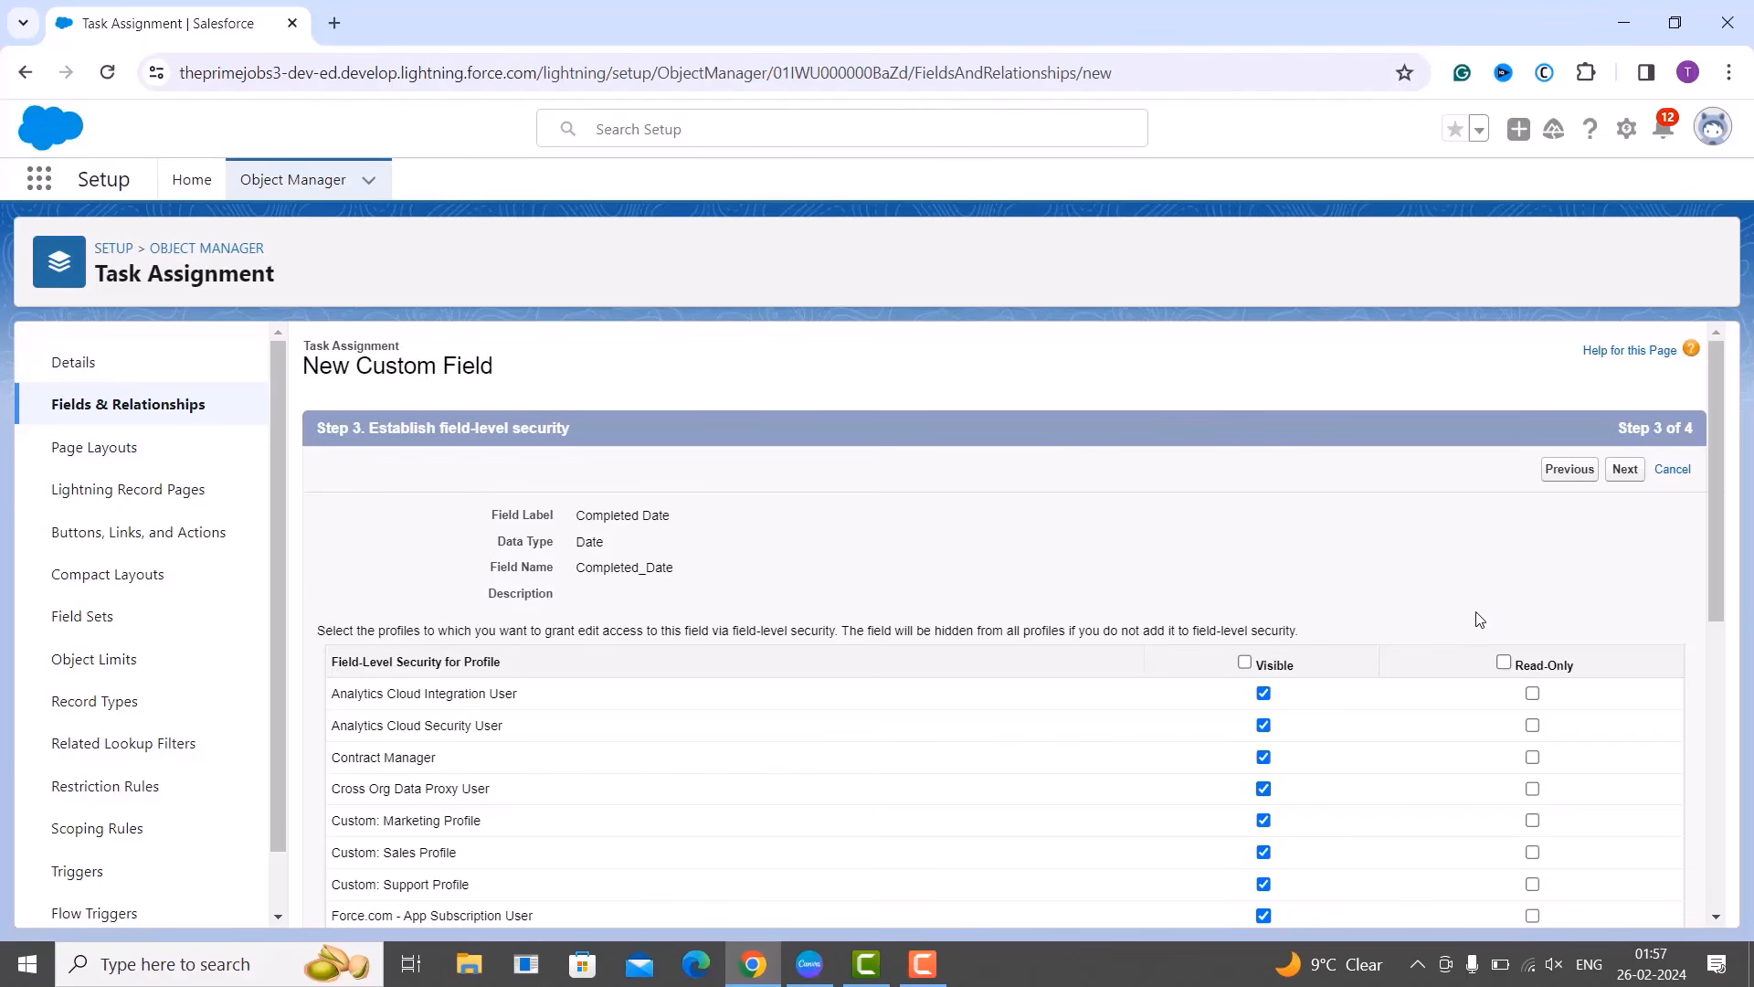
click(1638, 471)
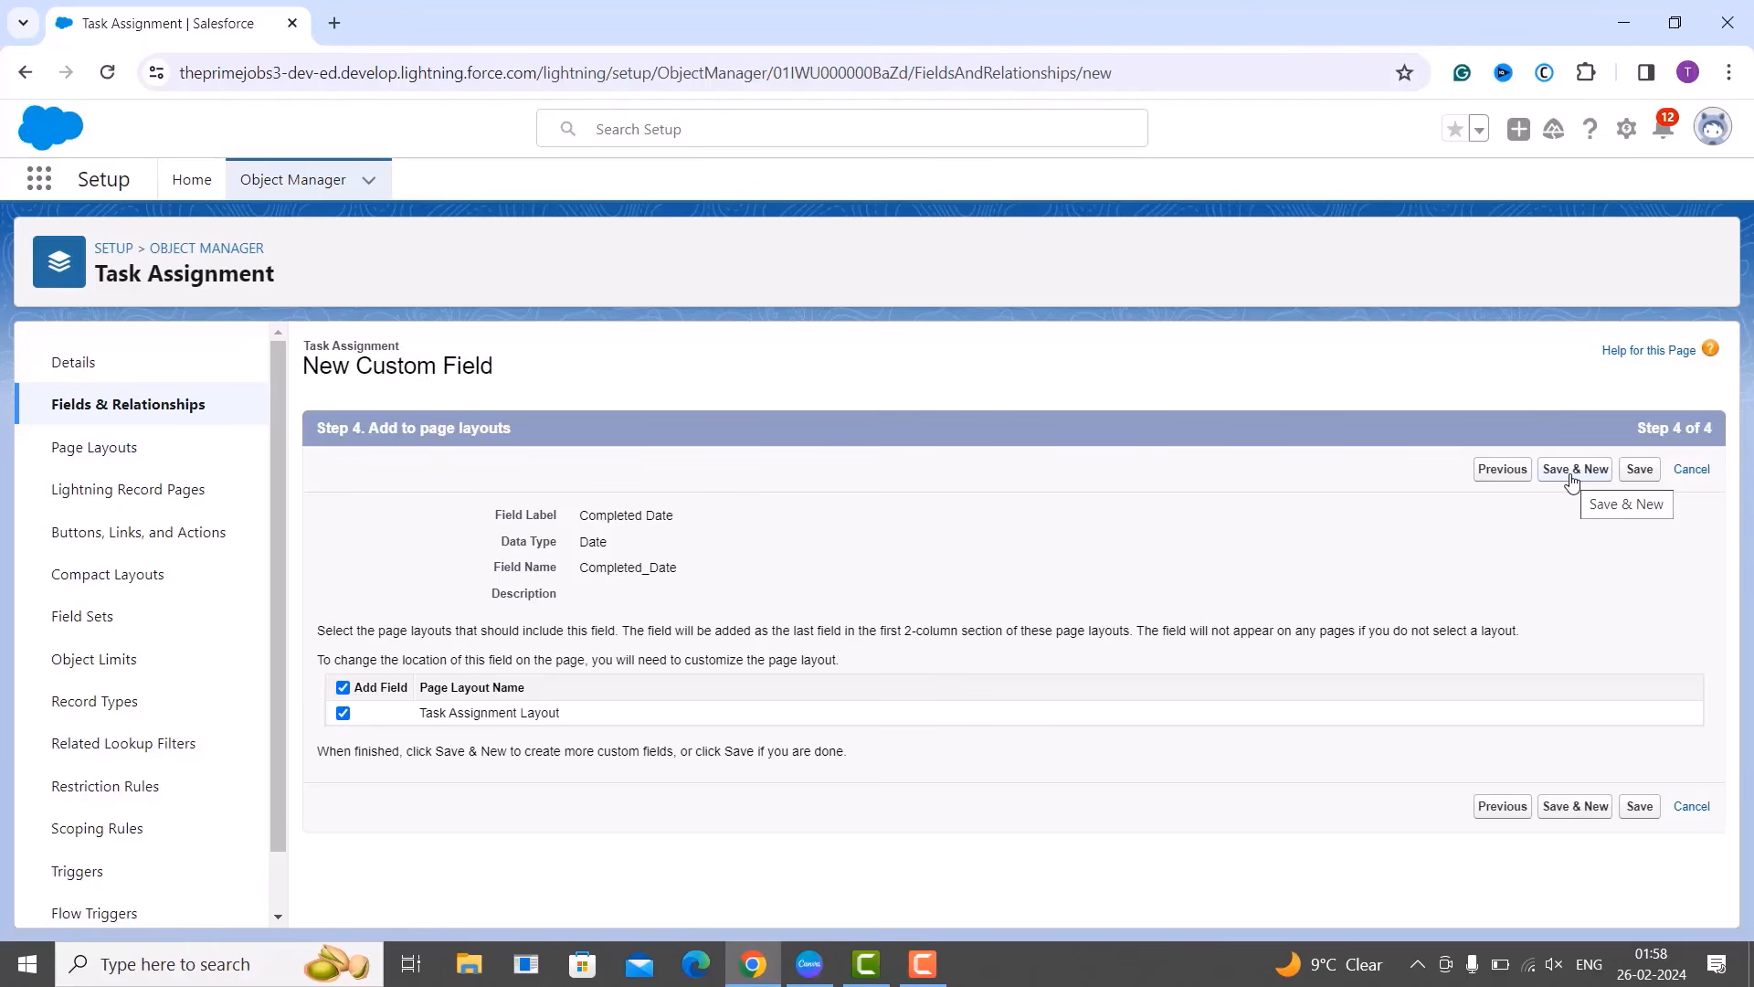
Save Completed Date to the Task Assignment Layout and begin another new field.
click(1572, 469)
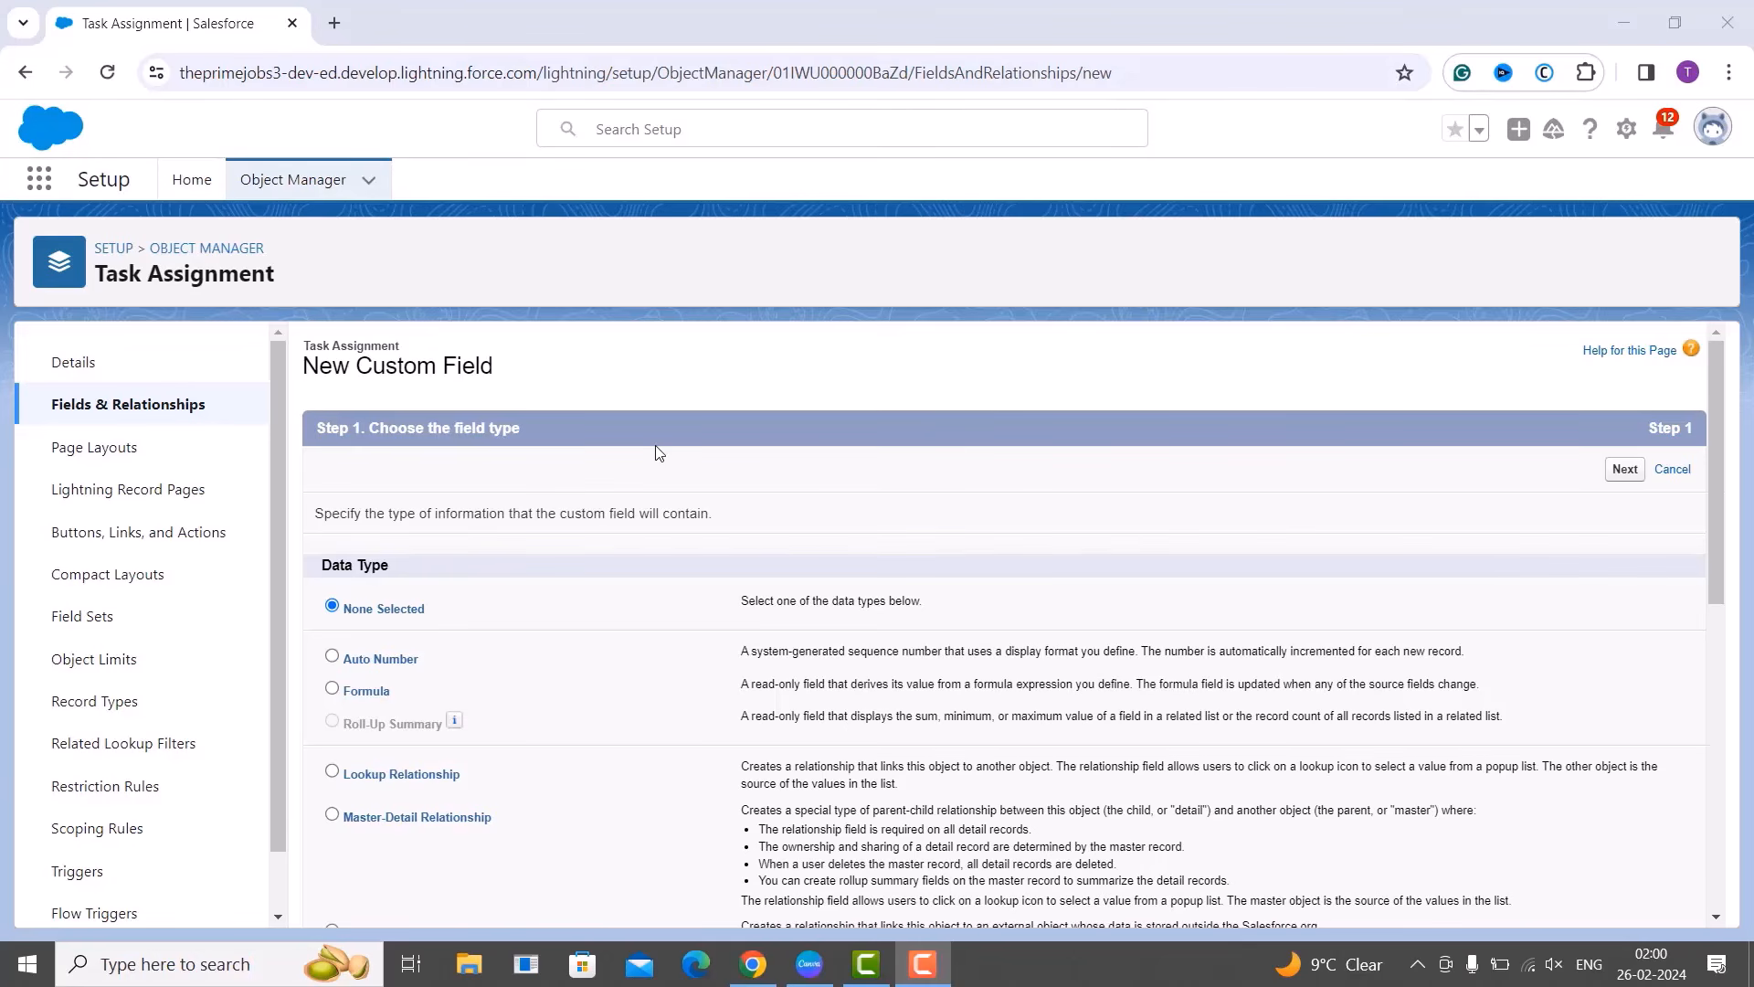
Choose Text Area (Long) as the new field's data type and continue to its details.
scroll(726, 667, down, 8)
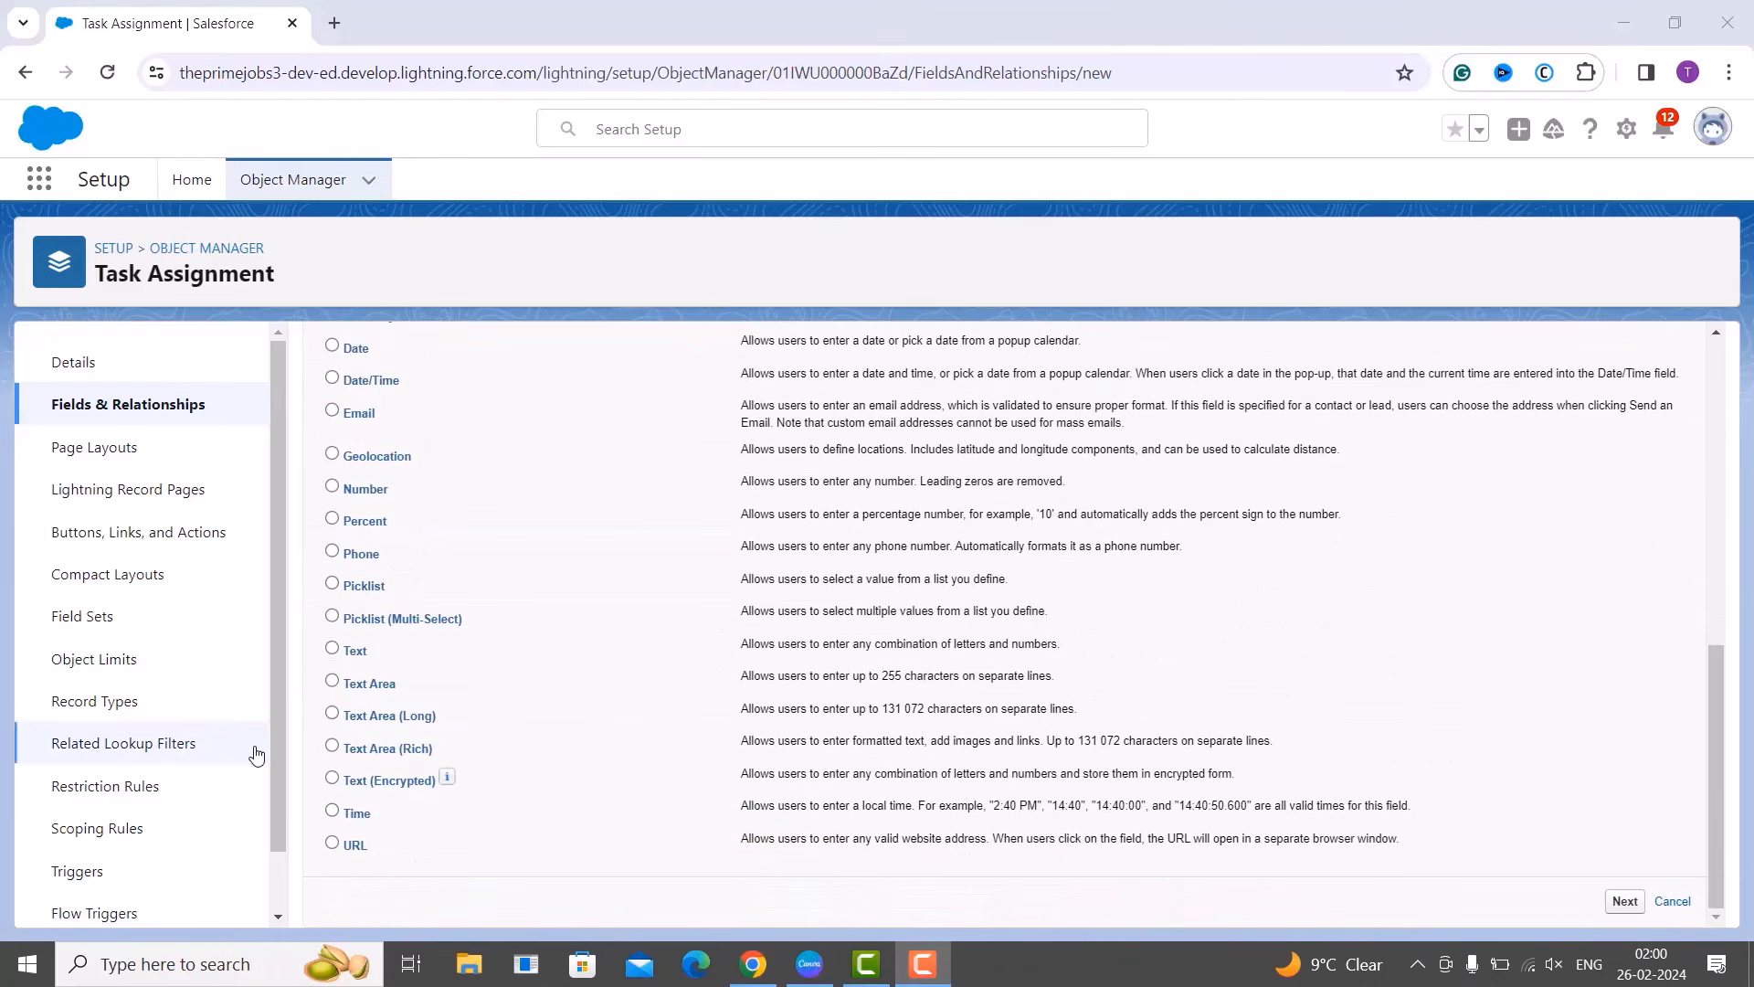
click(336, 715)
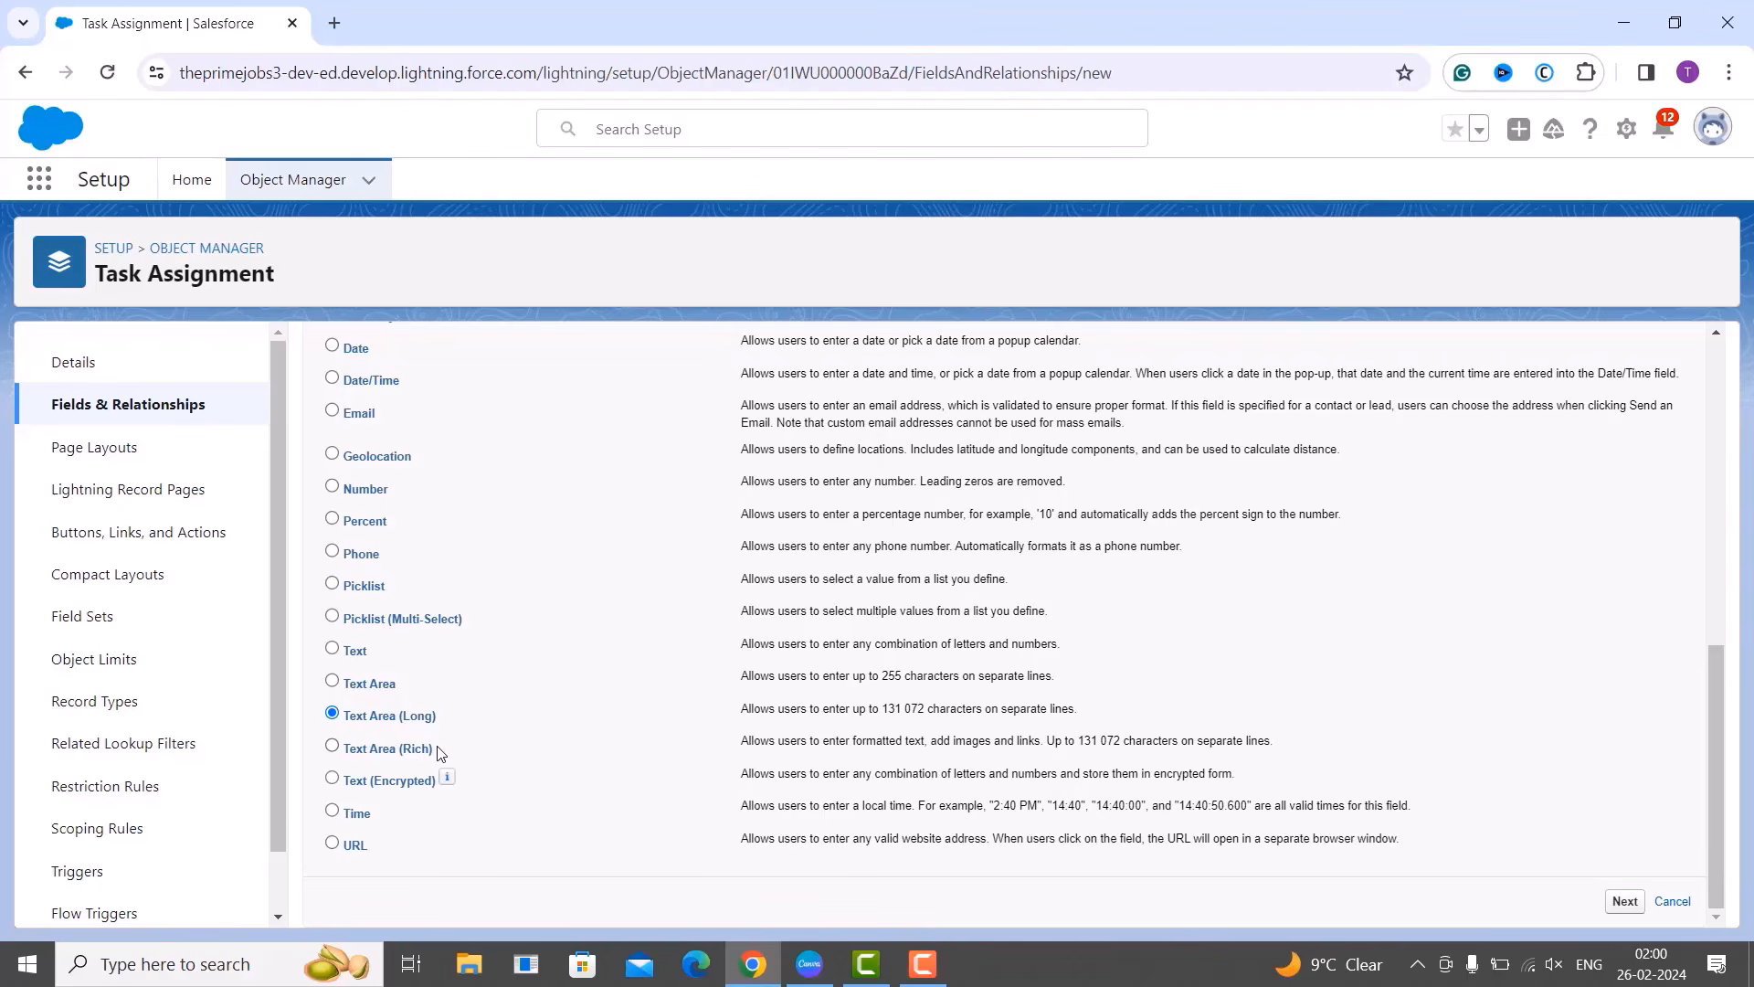
scroll(836, 707, up, 8)
click(1626, 471)
click(1624, 469)
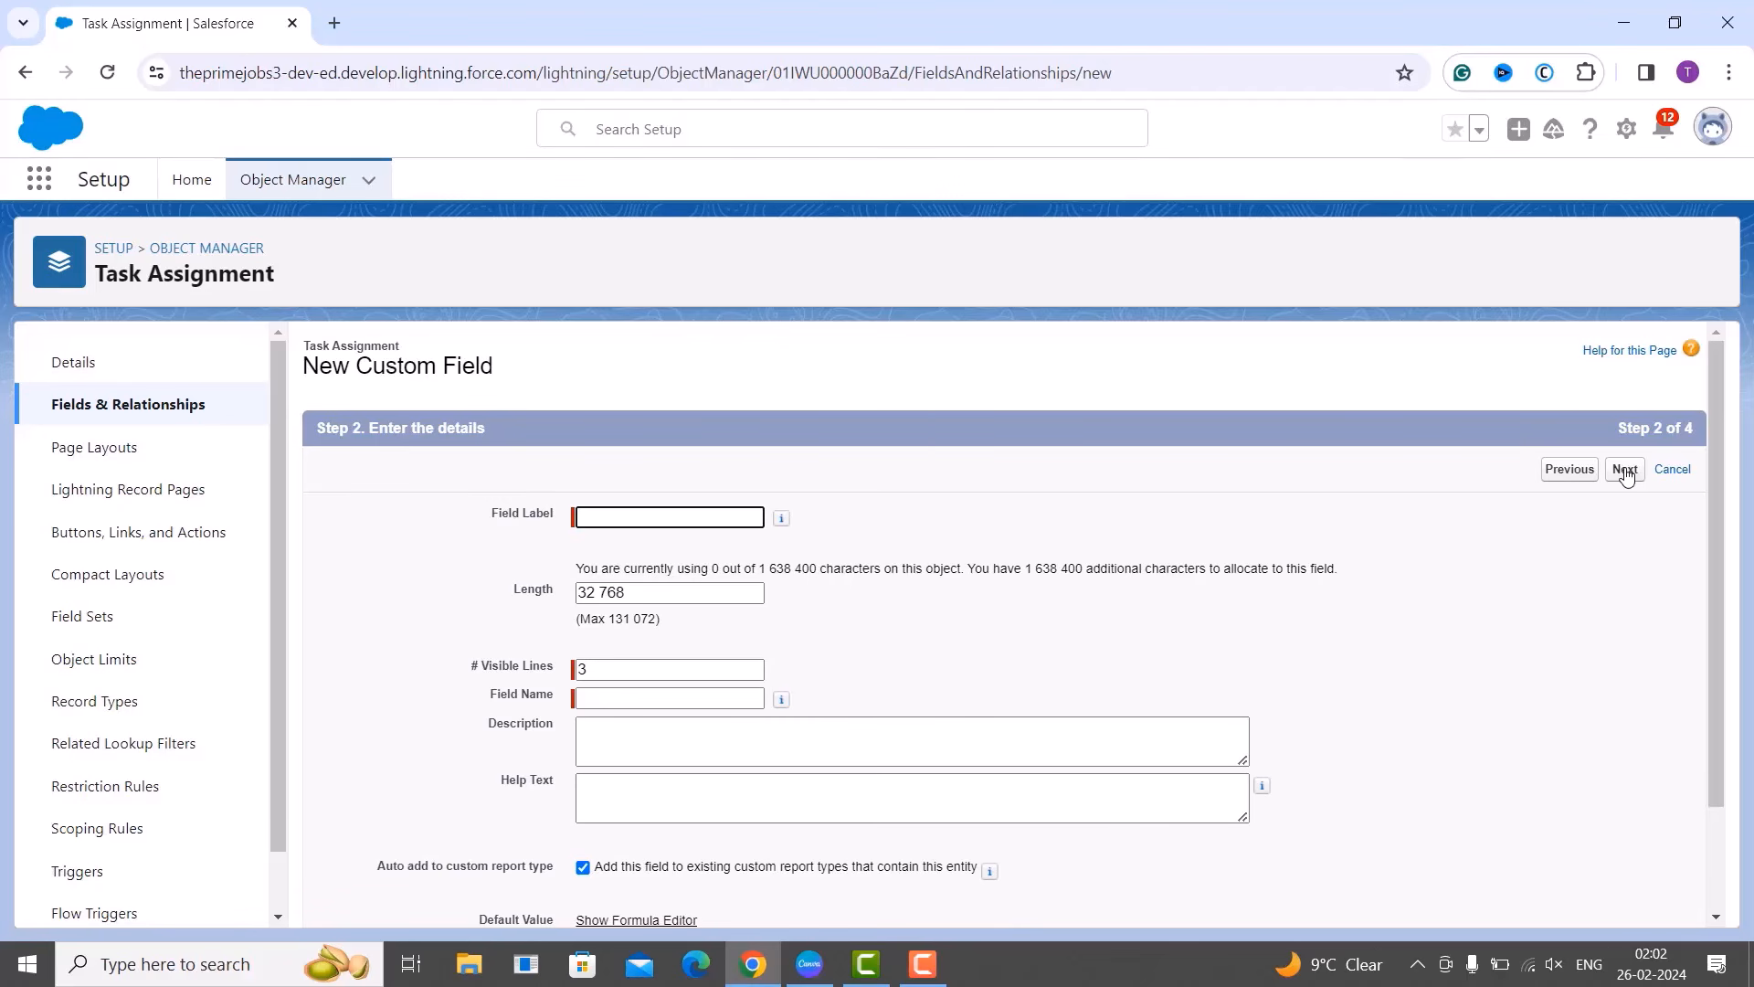
scroll(1626, 475, down, 3)
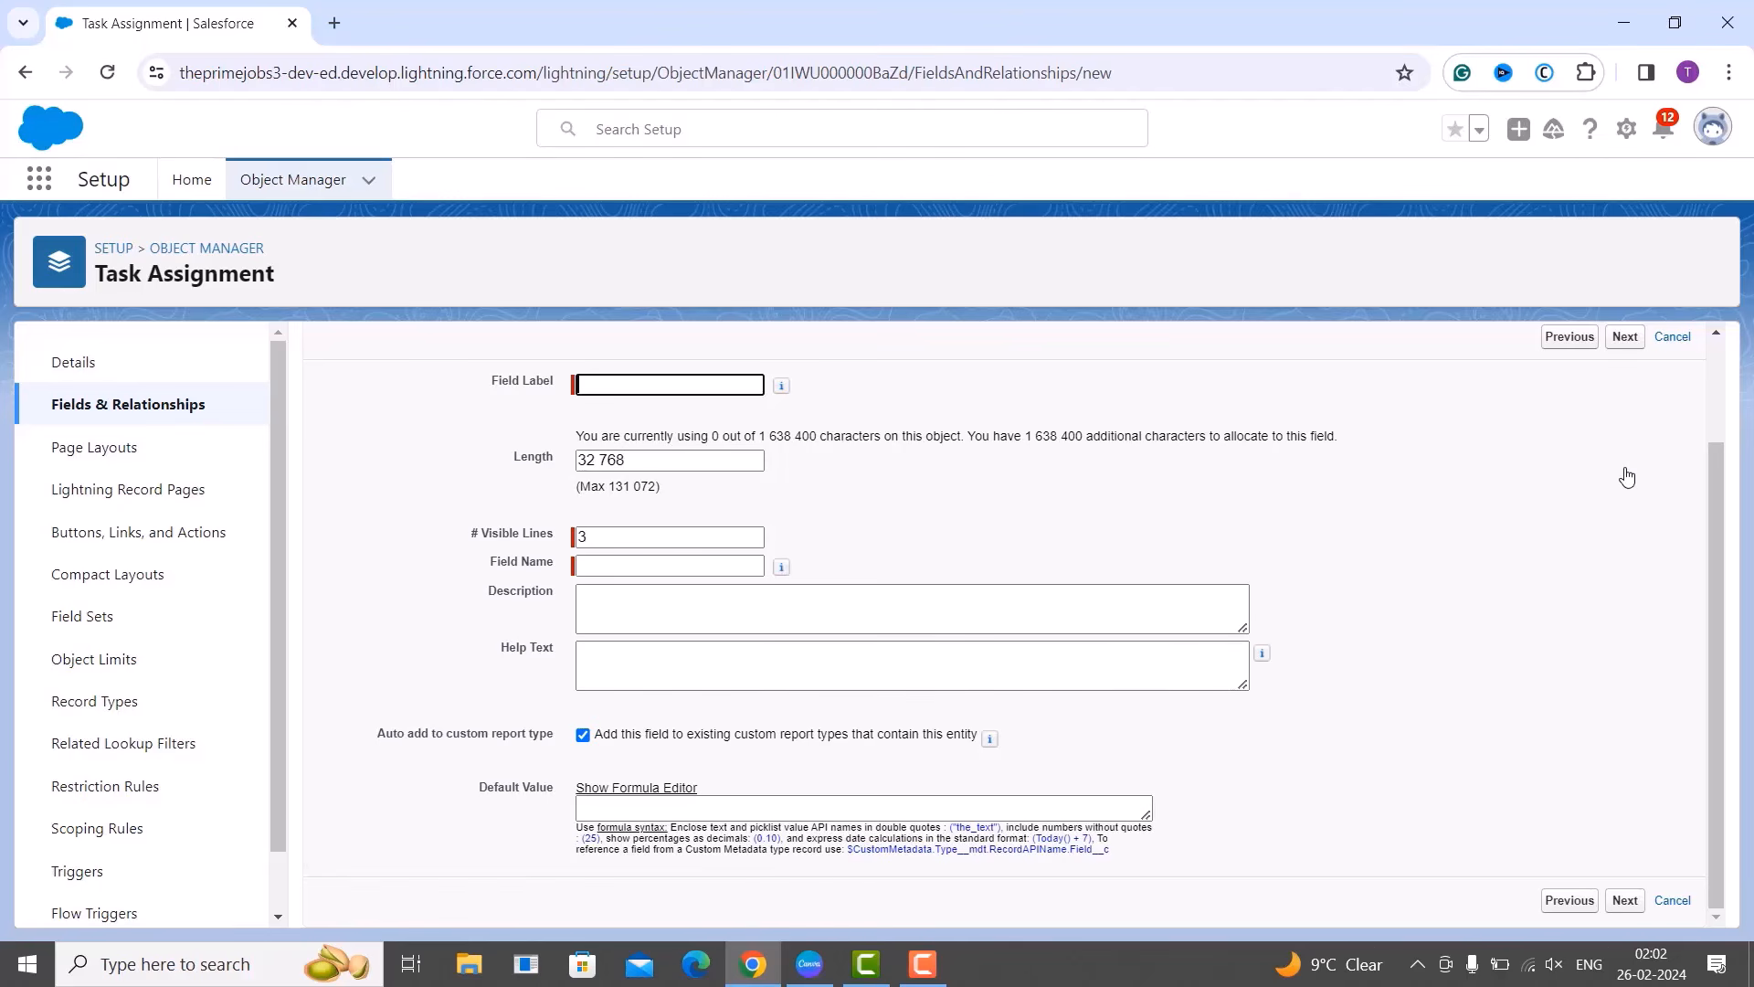
scroll(1492, 466, up, 2)
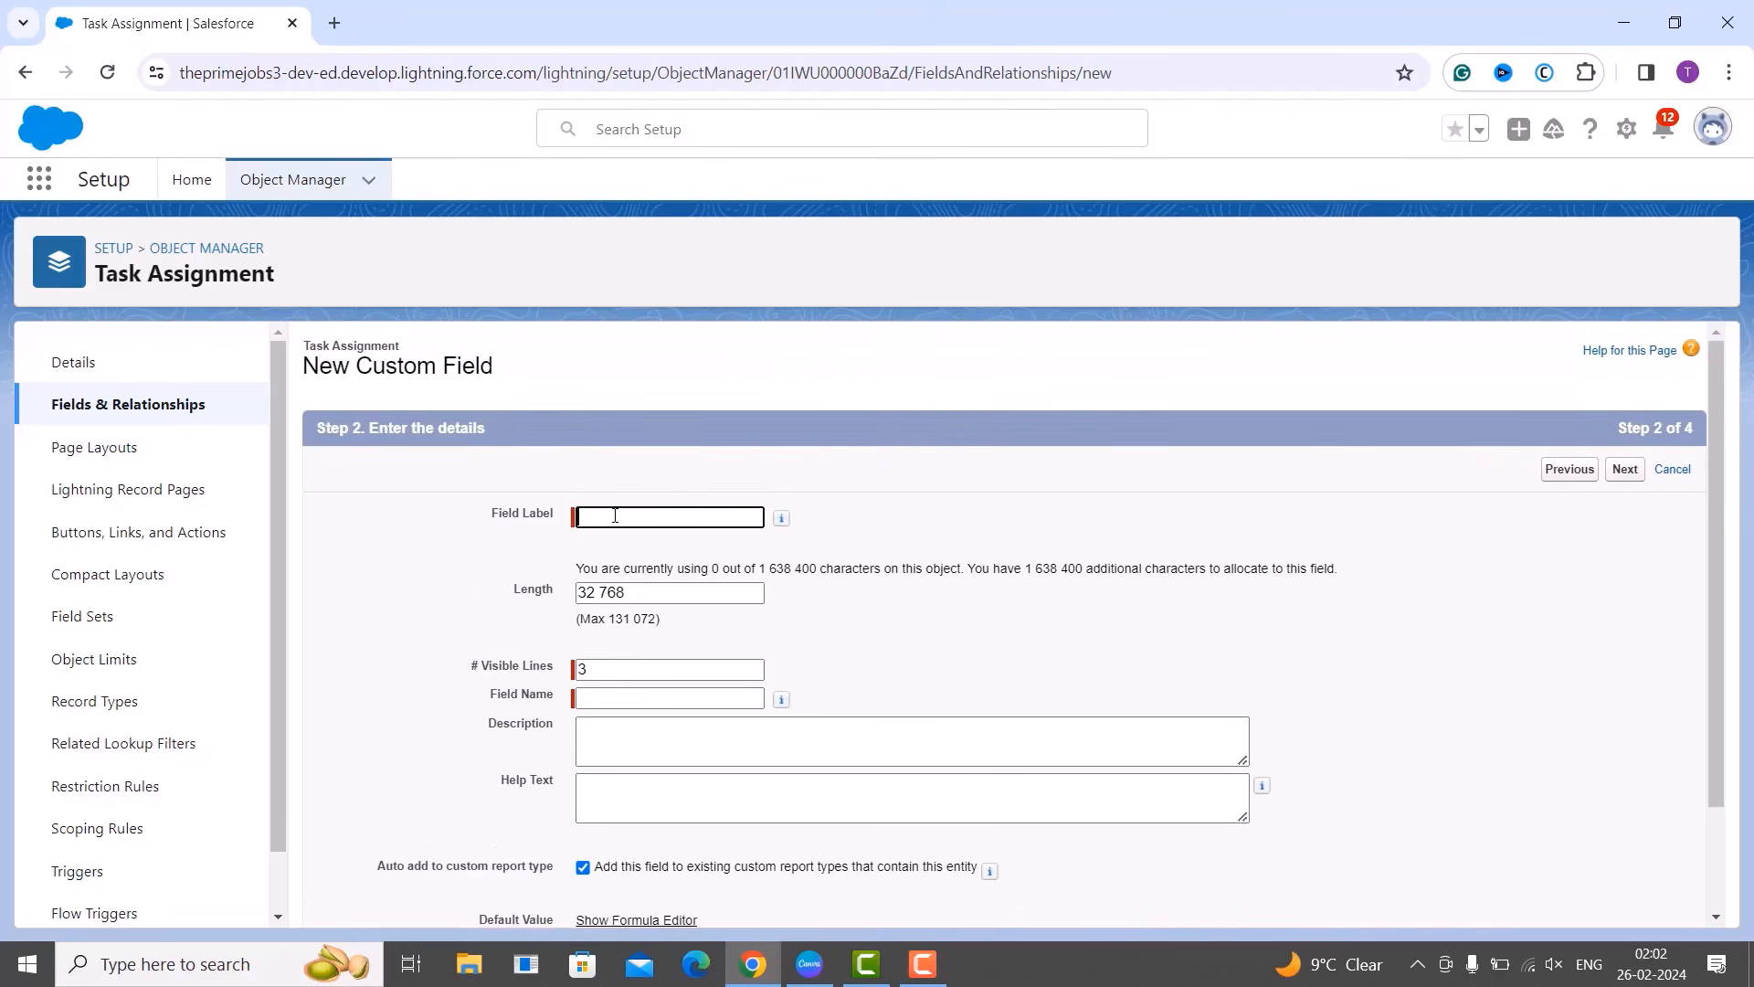
text(O)
text(omment)
click(769, 678)
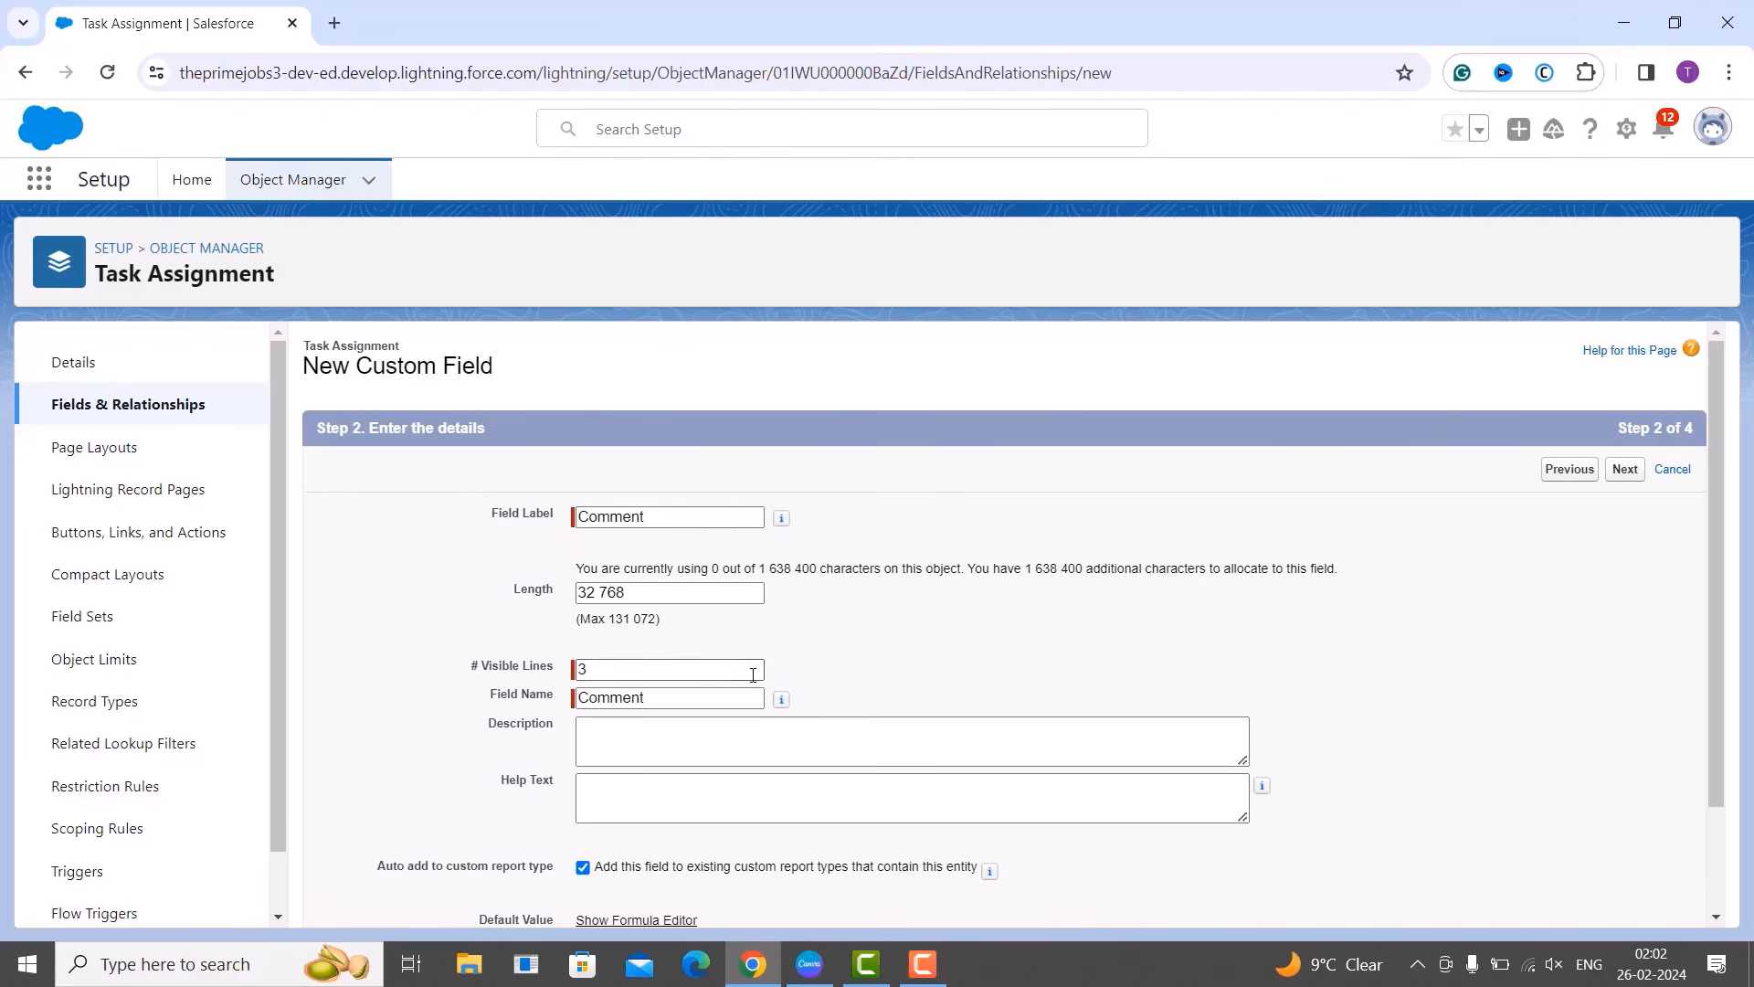
click(713, 675)
click(643, 595)
key(BackSpace)
key(BackSpace)
key(BackSpace)
key(BackSpace)
key(BackSpace)
key(BackSpace)
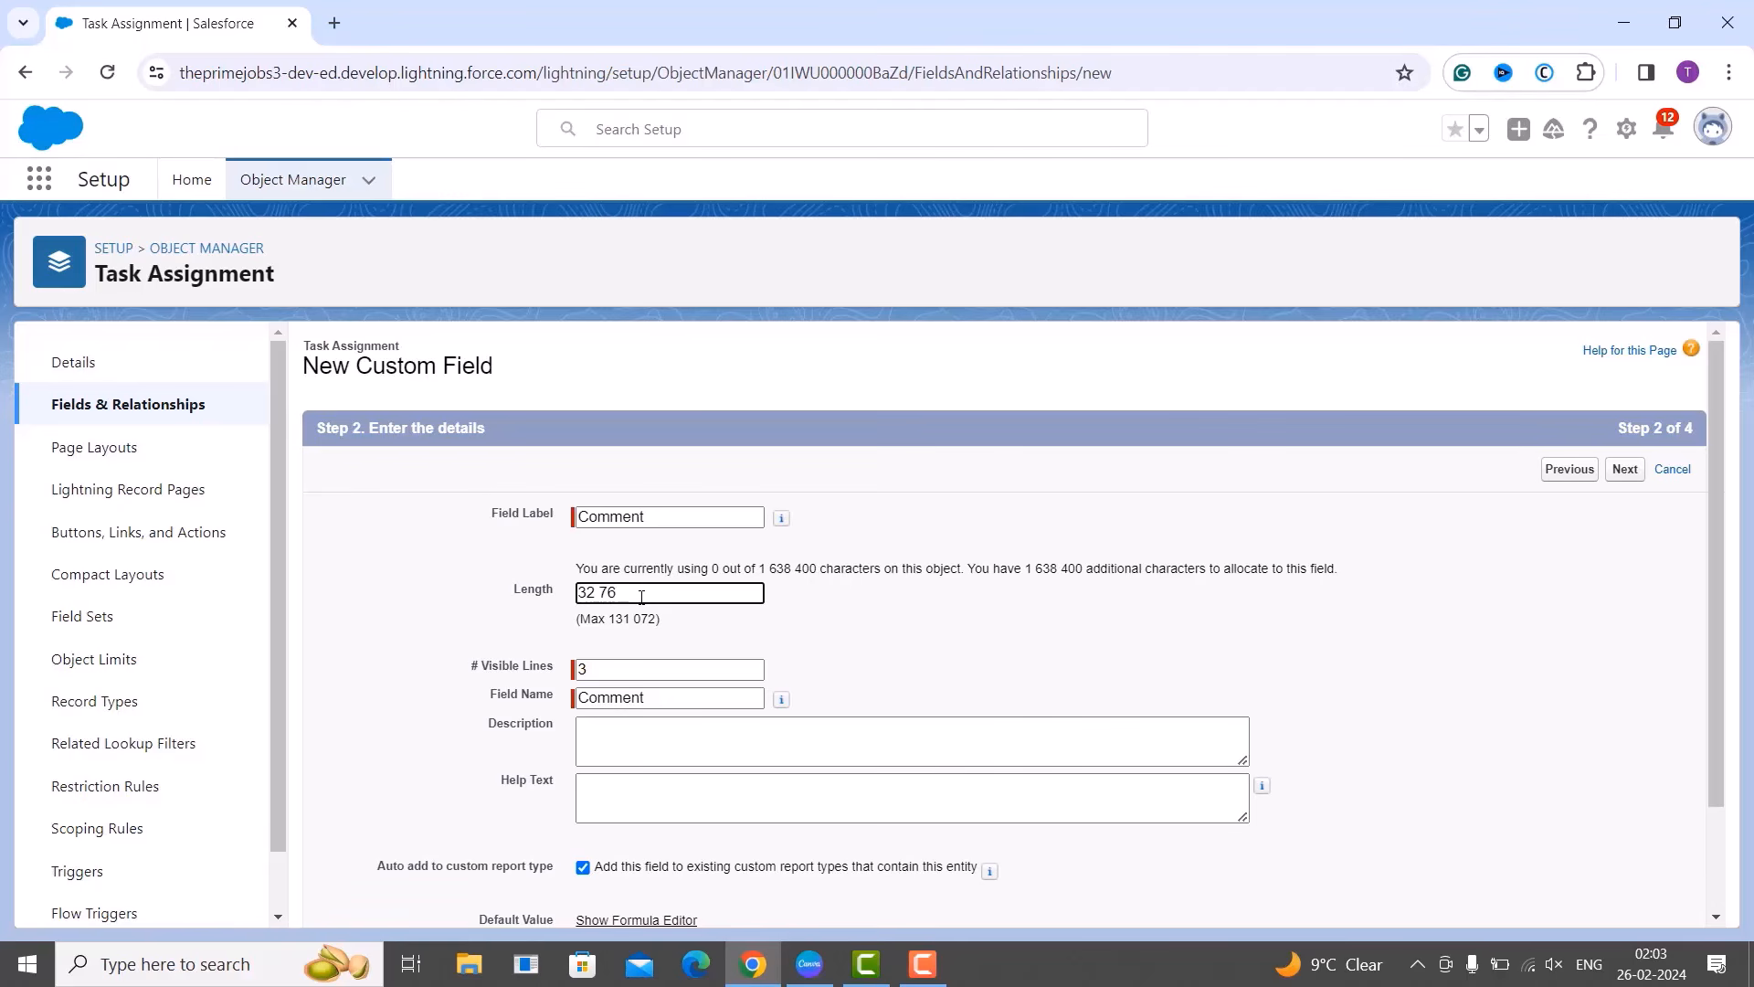
text(1000)
key(Tab)
click(605, 672)
key(BackSpace)
text(10)
click(890, 699)
scroll(892, 699, down, 2)
scroll(891, 699, down, 2)
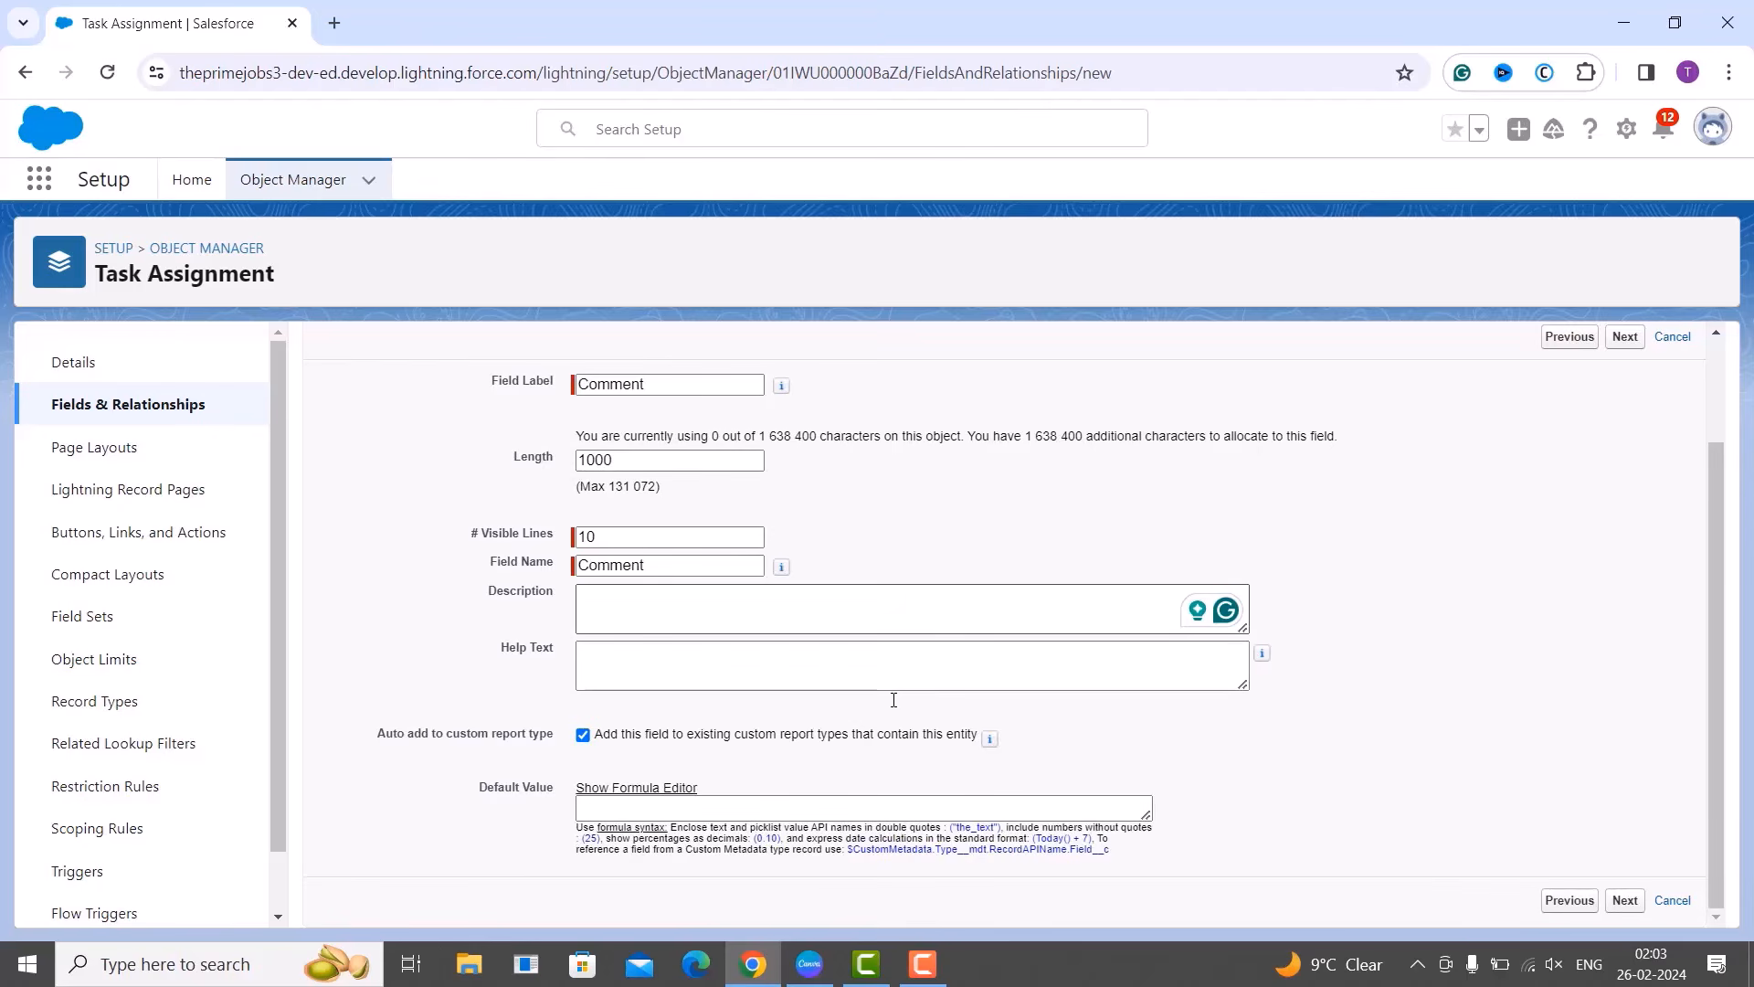
scroll(923, 692, up, 1)
scroll(1091, 657, down, 1)
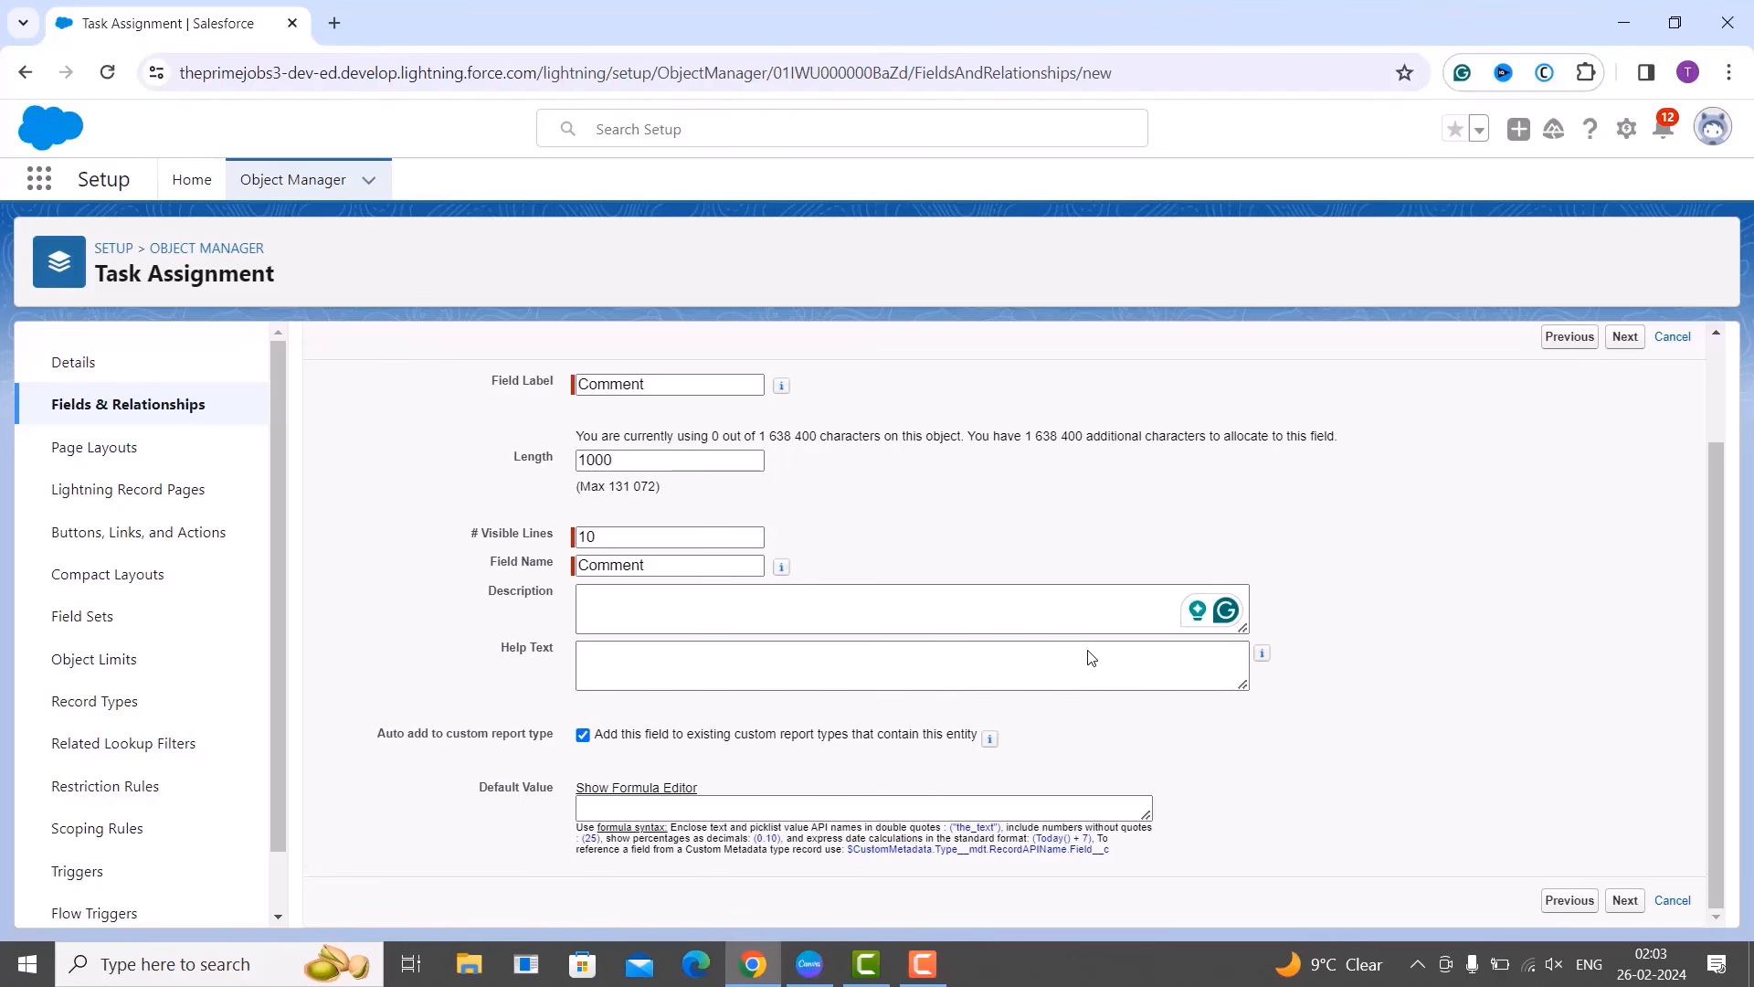
scroll(1091, 657, up, 2)
Leave the Comment field's default profile visibility unchanged on field-level security.
click(1627, 459)
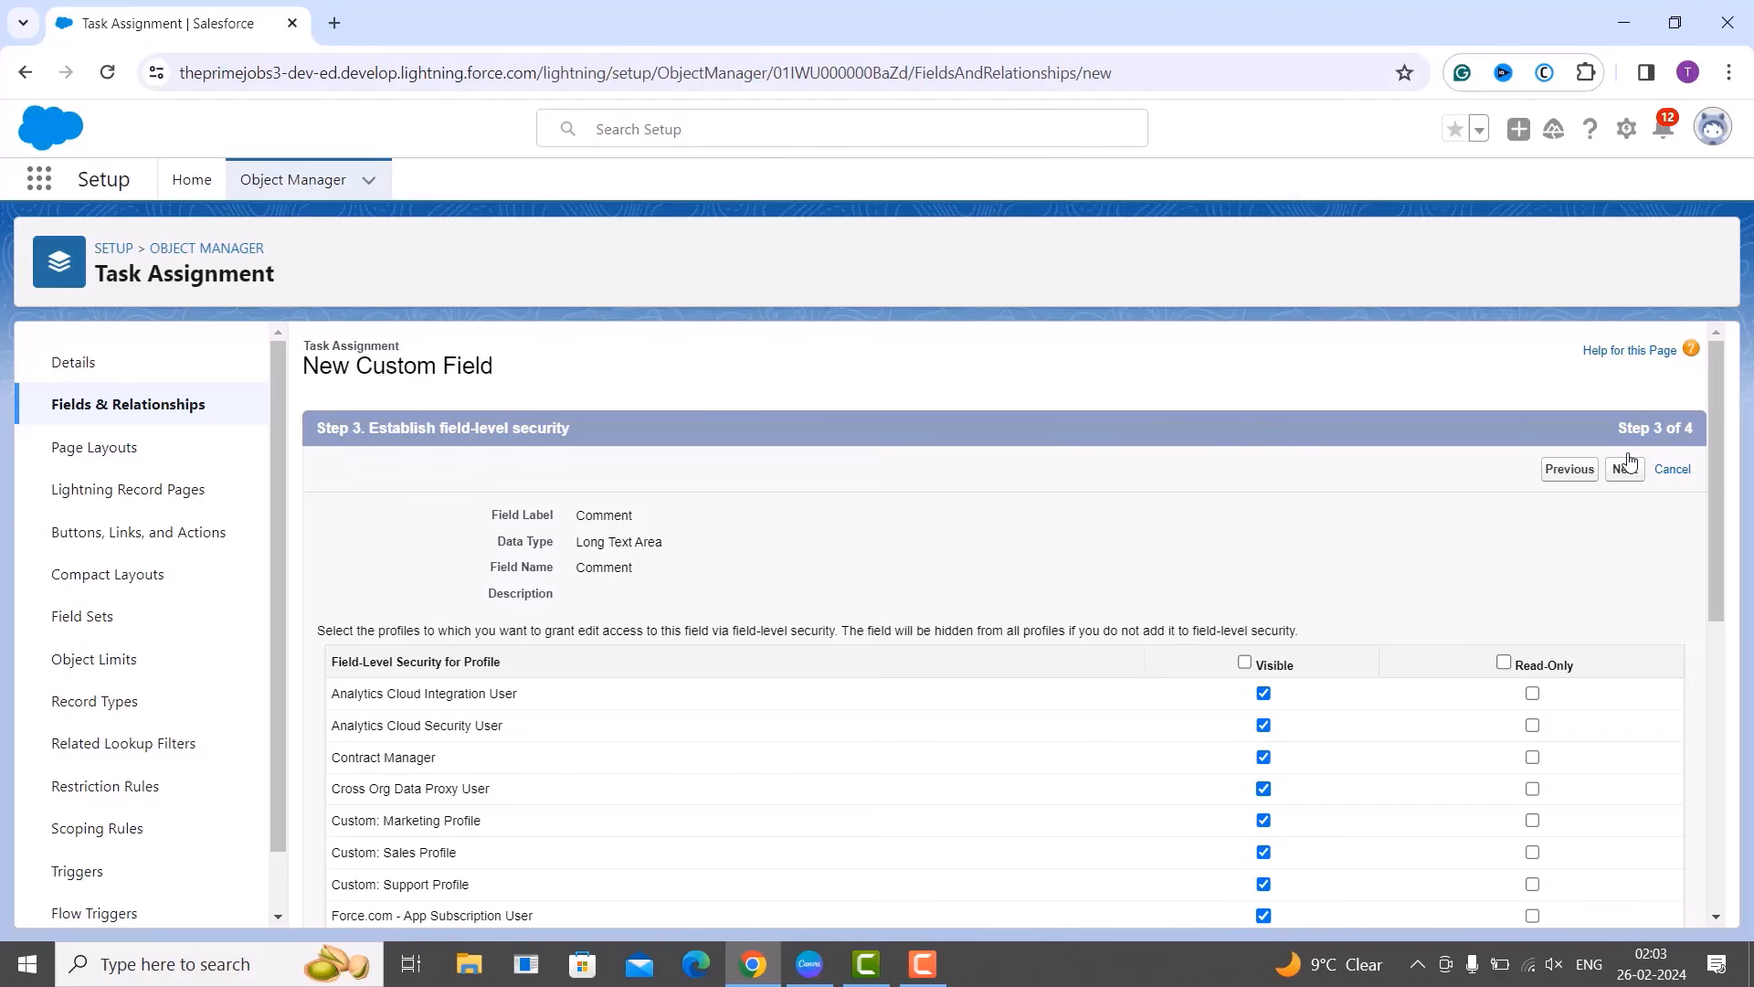
scroll(1551, 646, down, 3)
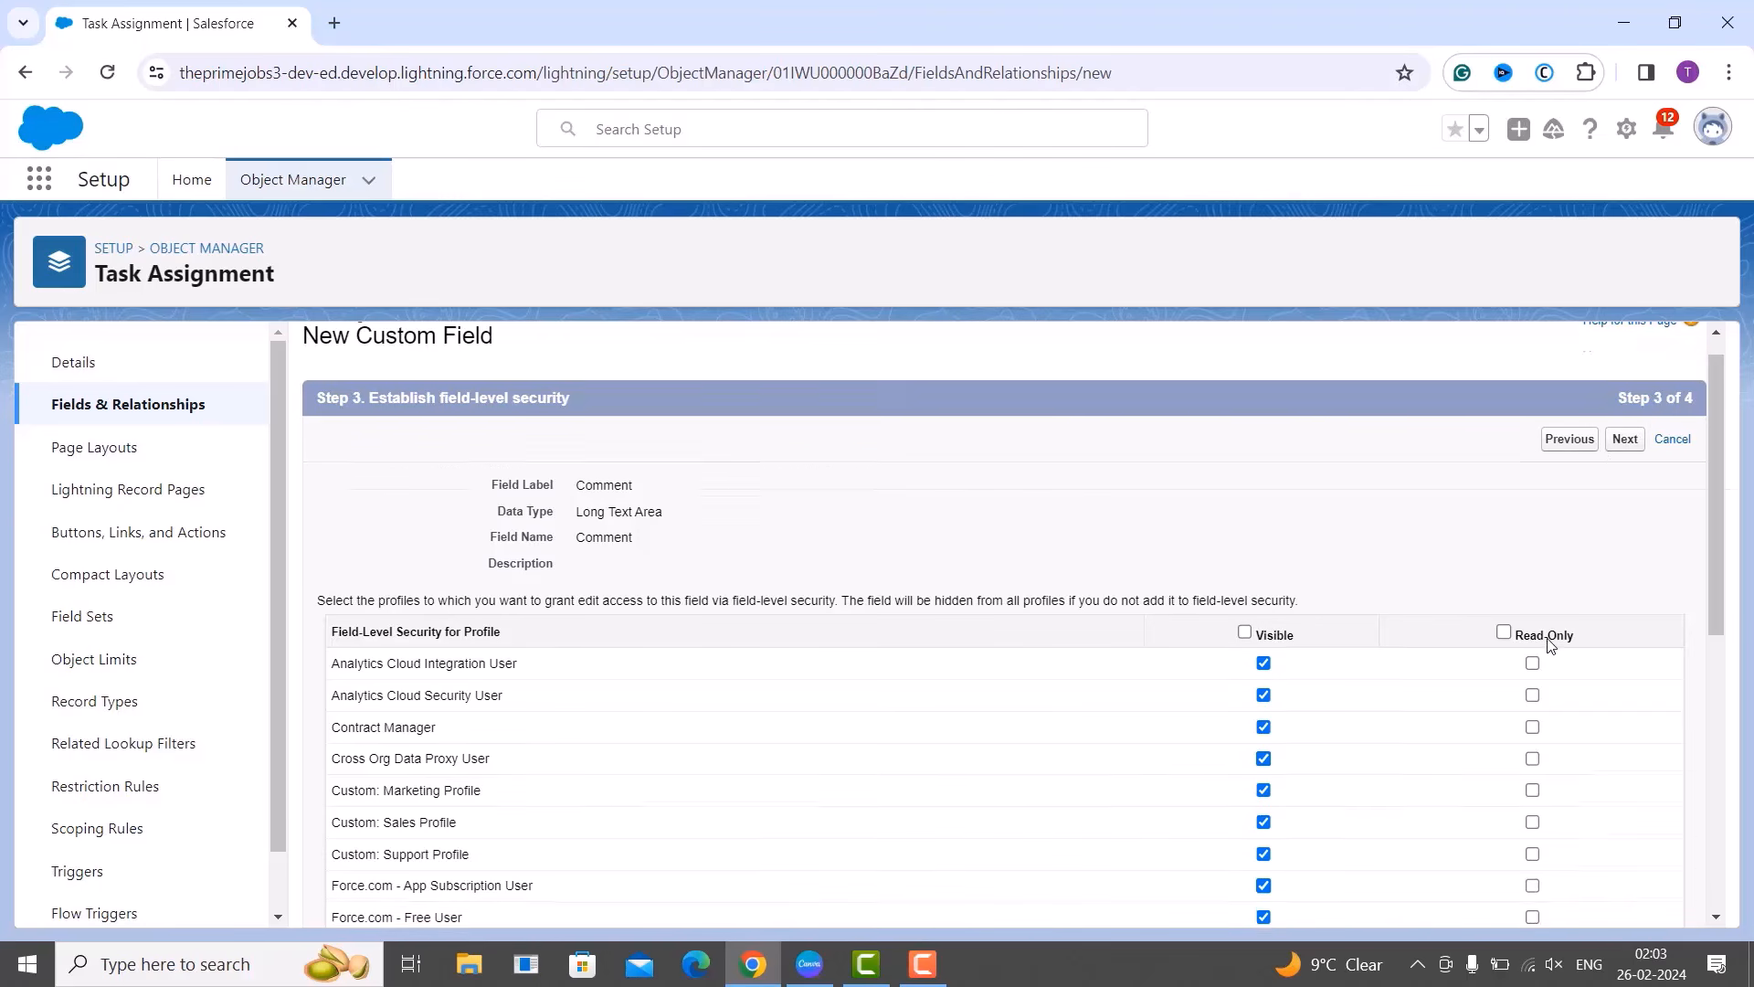
scroll(1550, 646, down, 1)
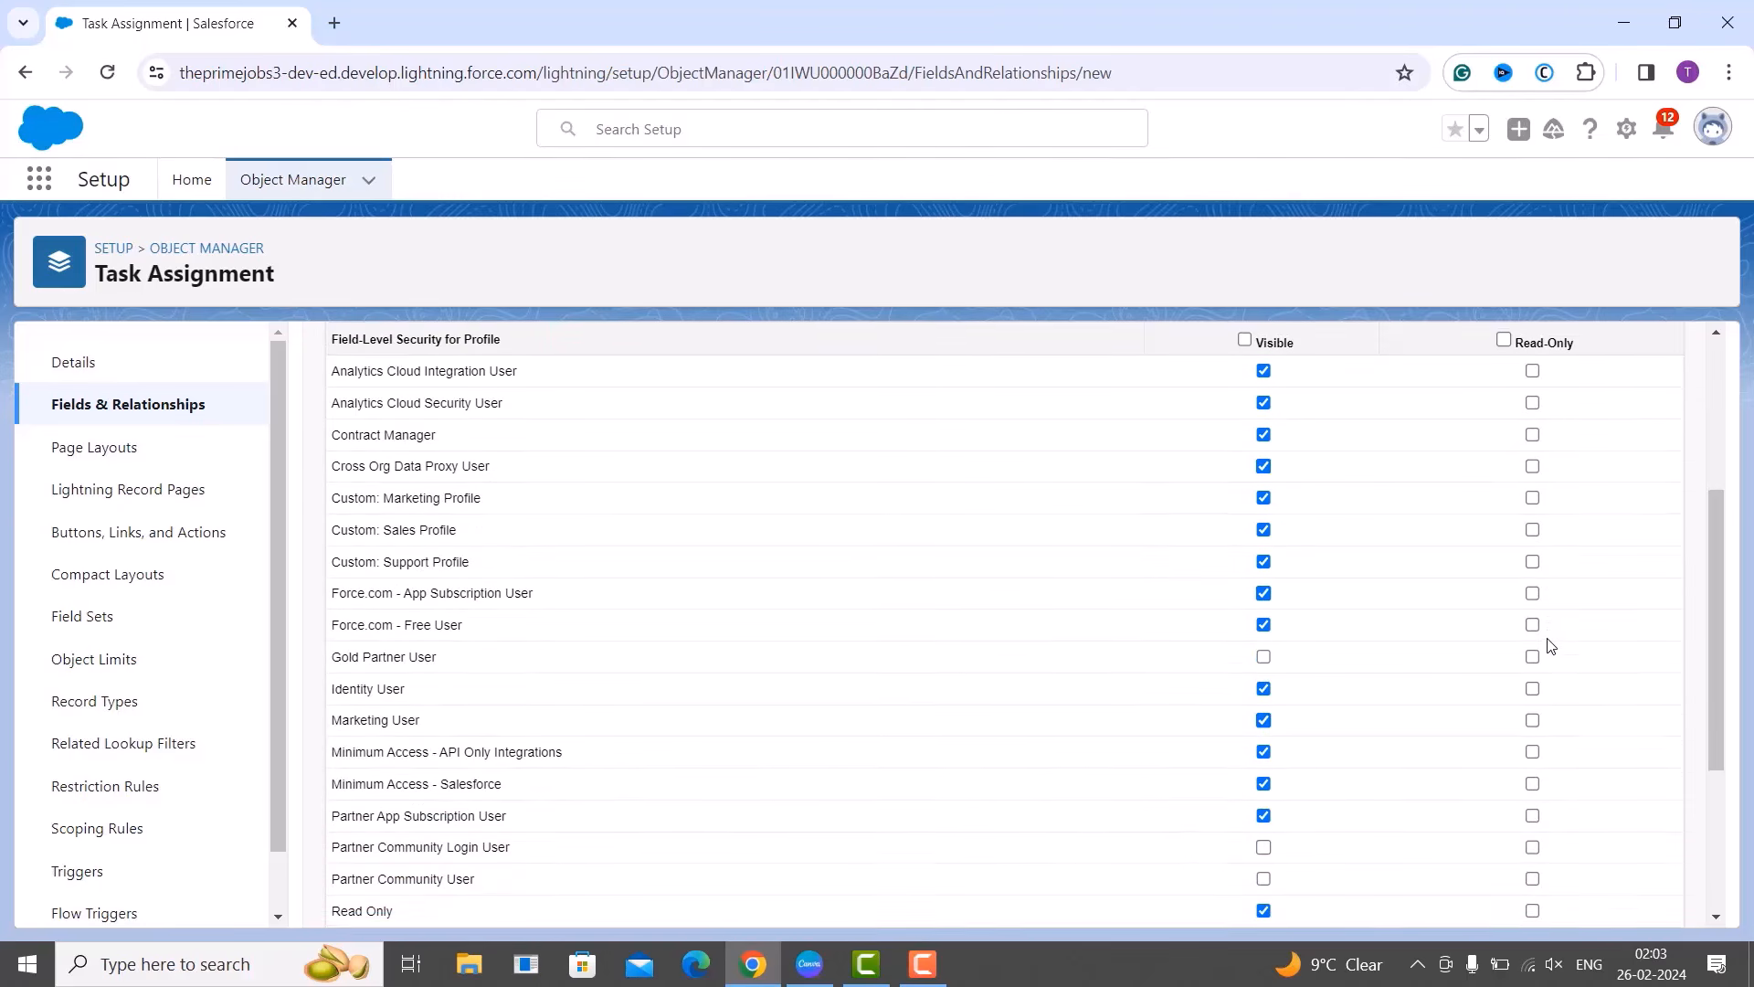
scroll(1550, 646, down, 3)
scroll(1550, 646, up, 7)
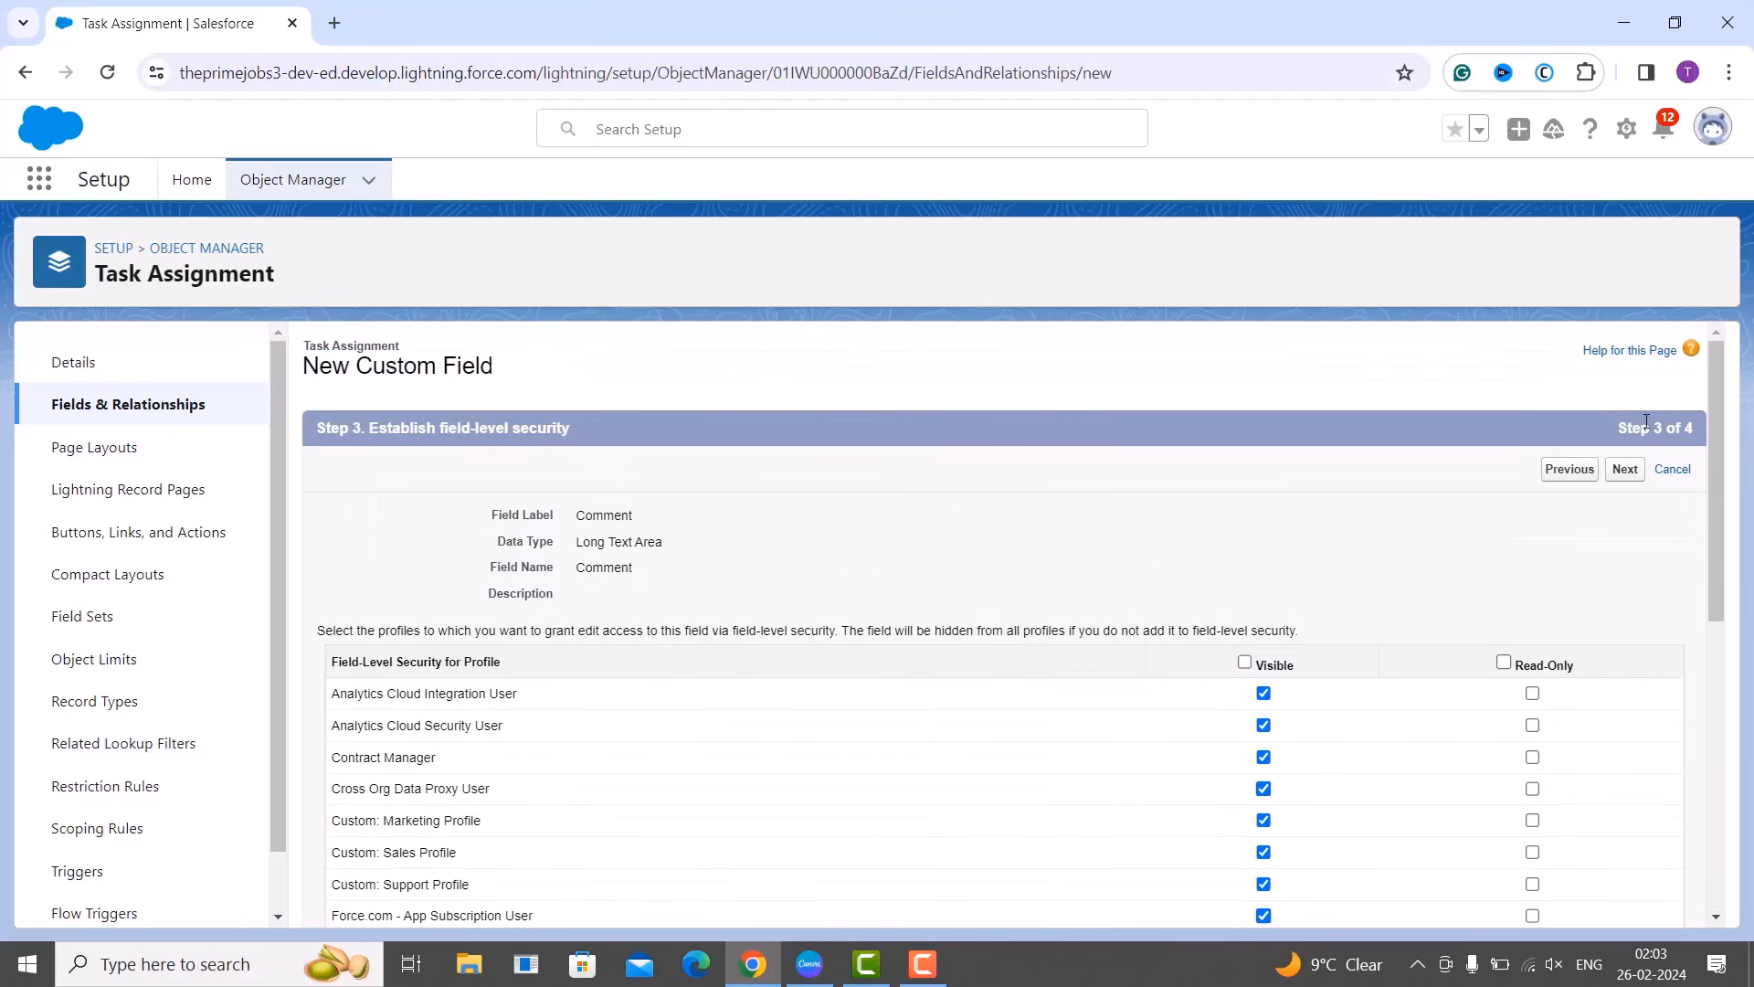
Advance the Comment field to page layouts with Task Assignment Layout checked.
click(1618, 470)
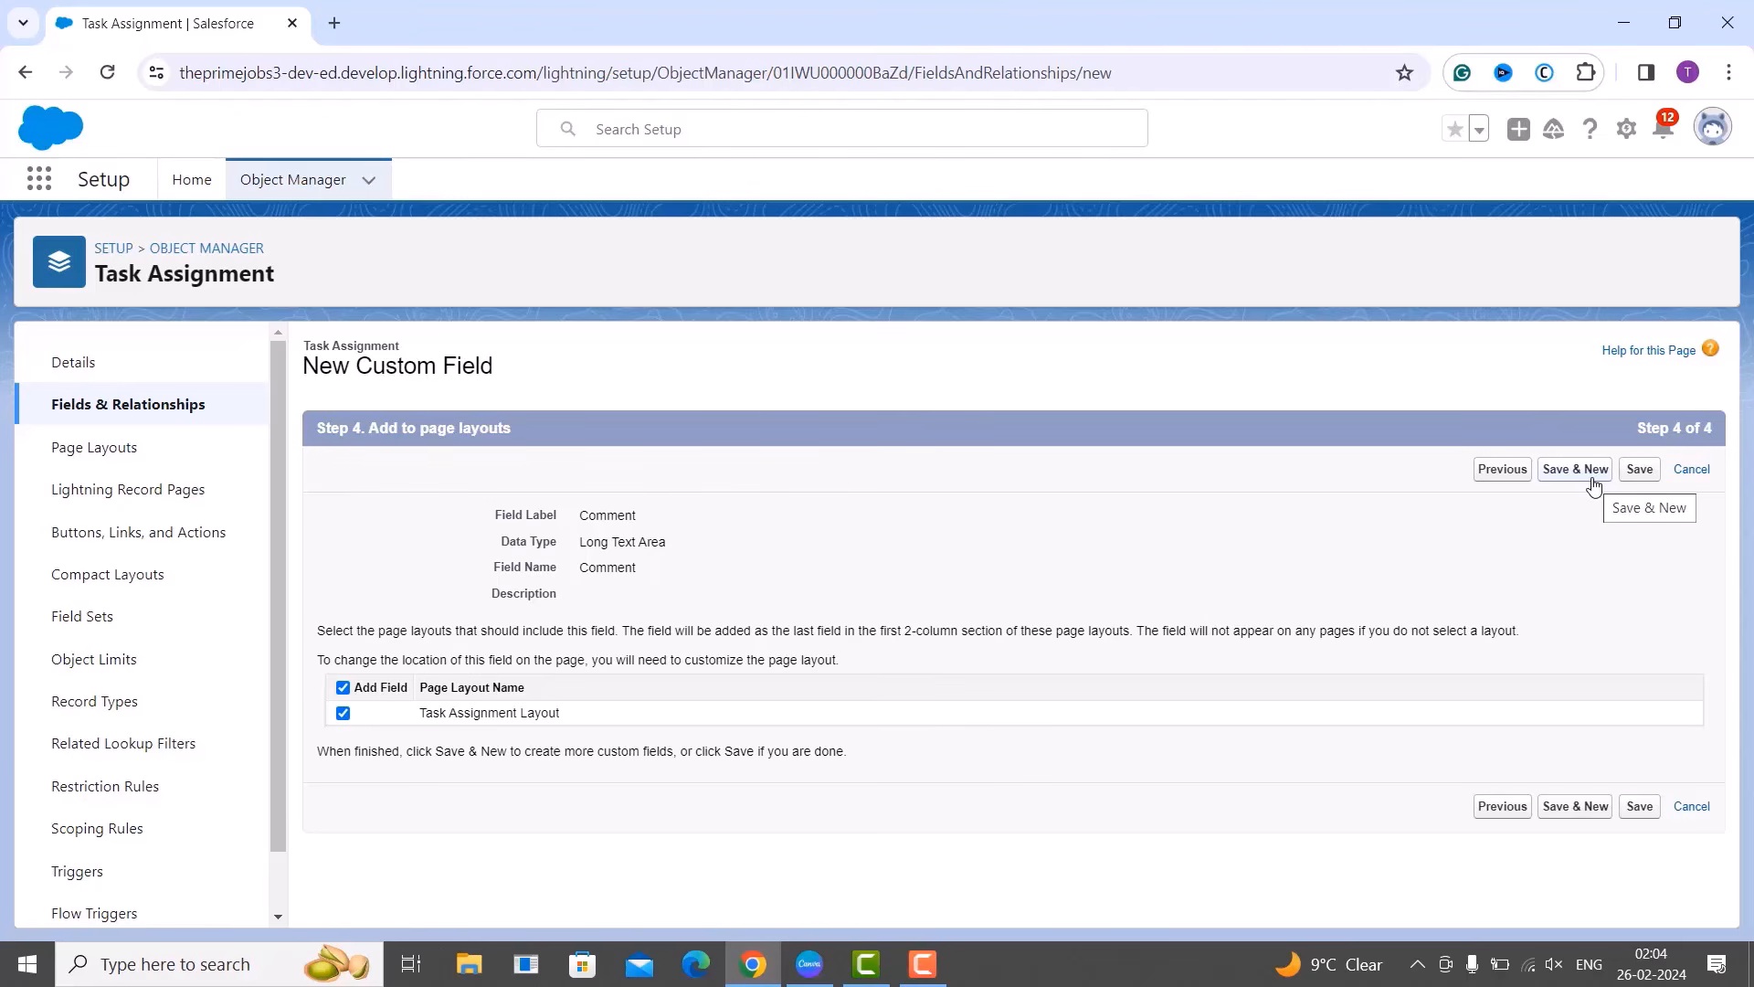
Save the Comment field, then pick Lookup Relationship as the next field's data type.
click(1594, 486)
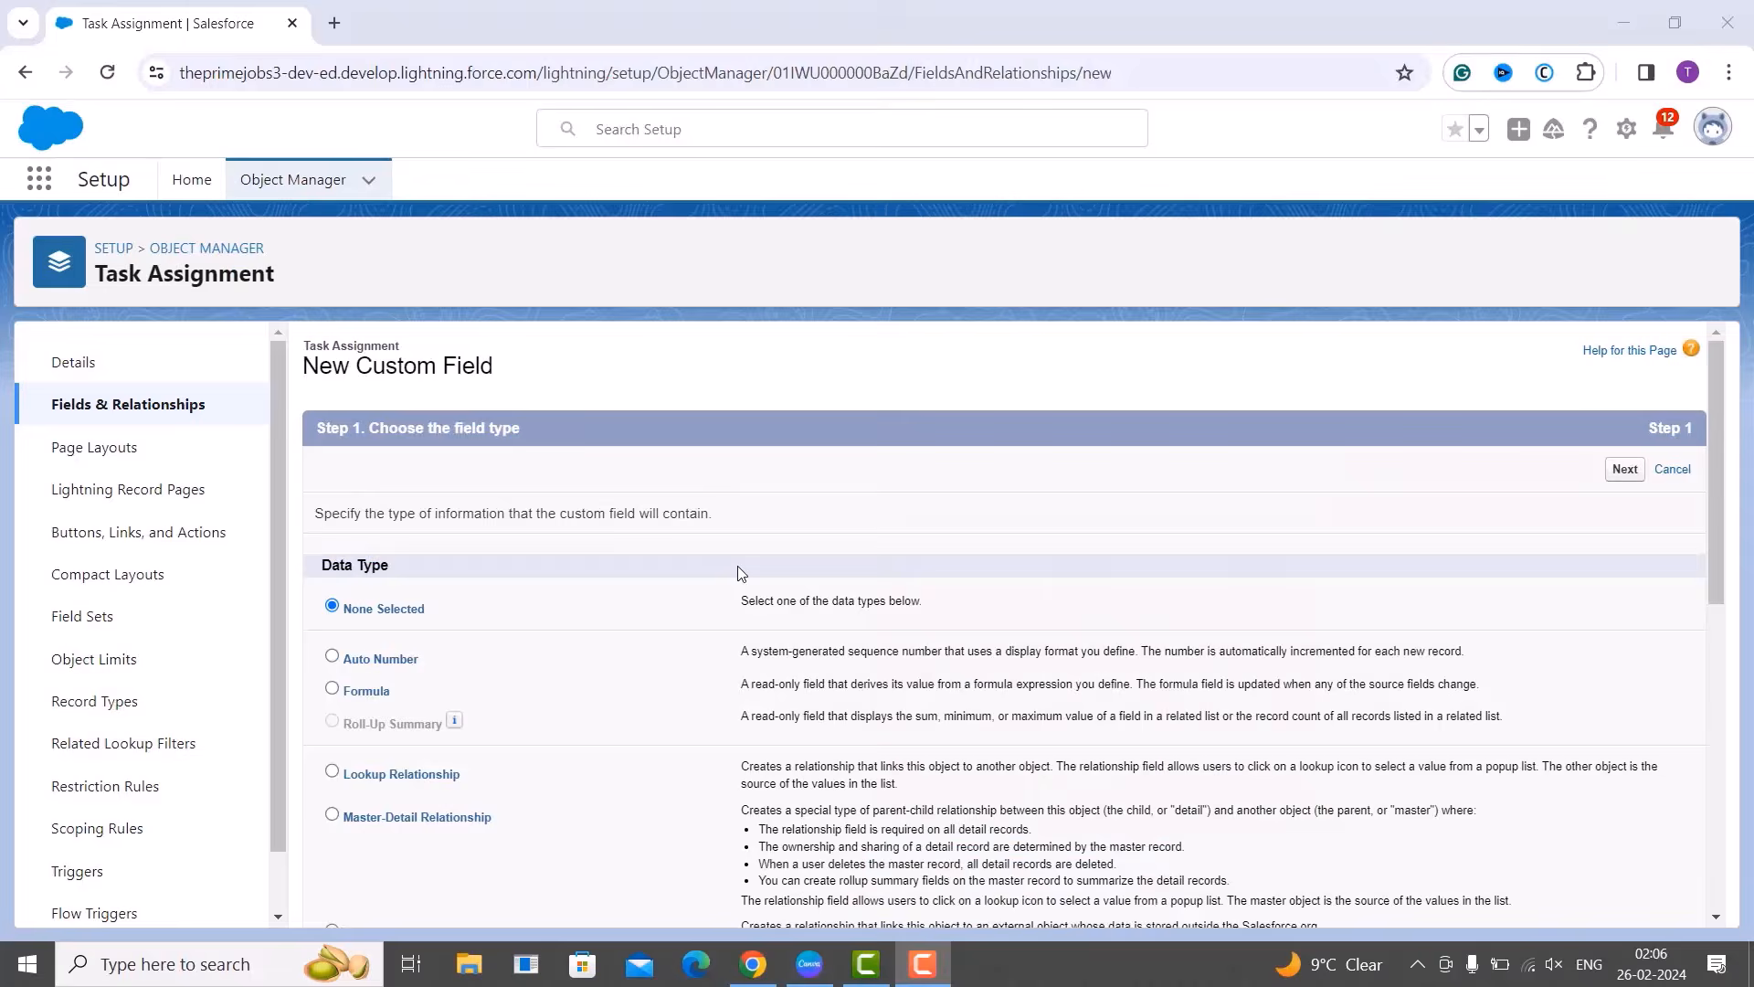
scroll(738, 567, down, 2)
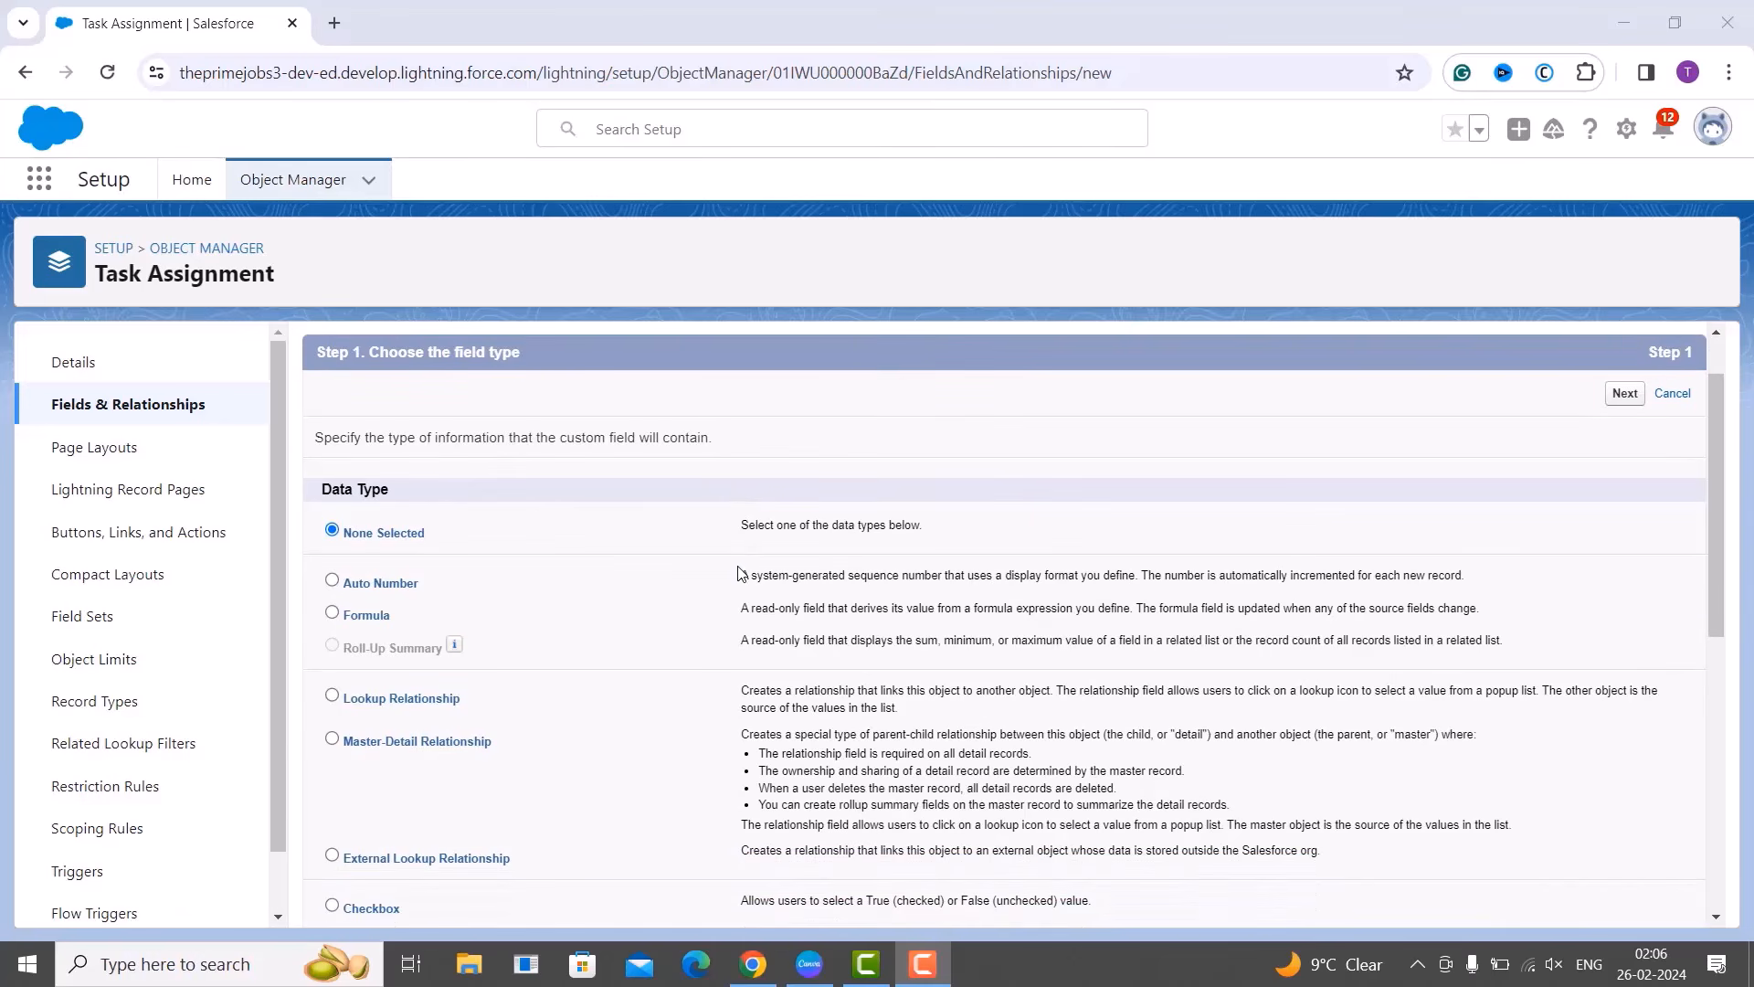
click(332, 697)
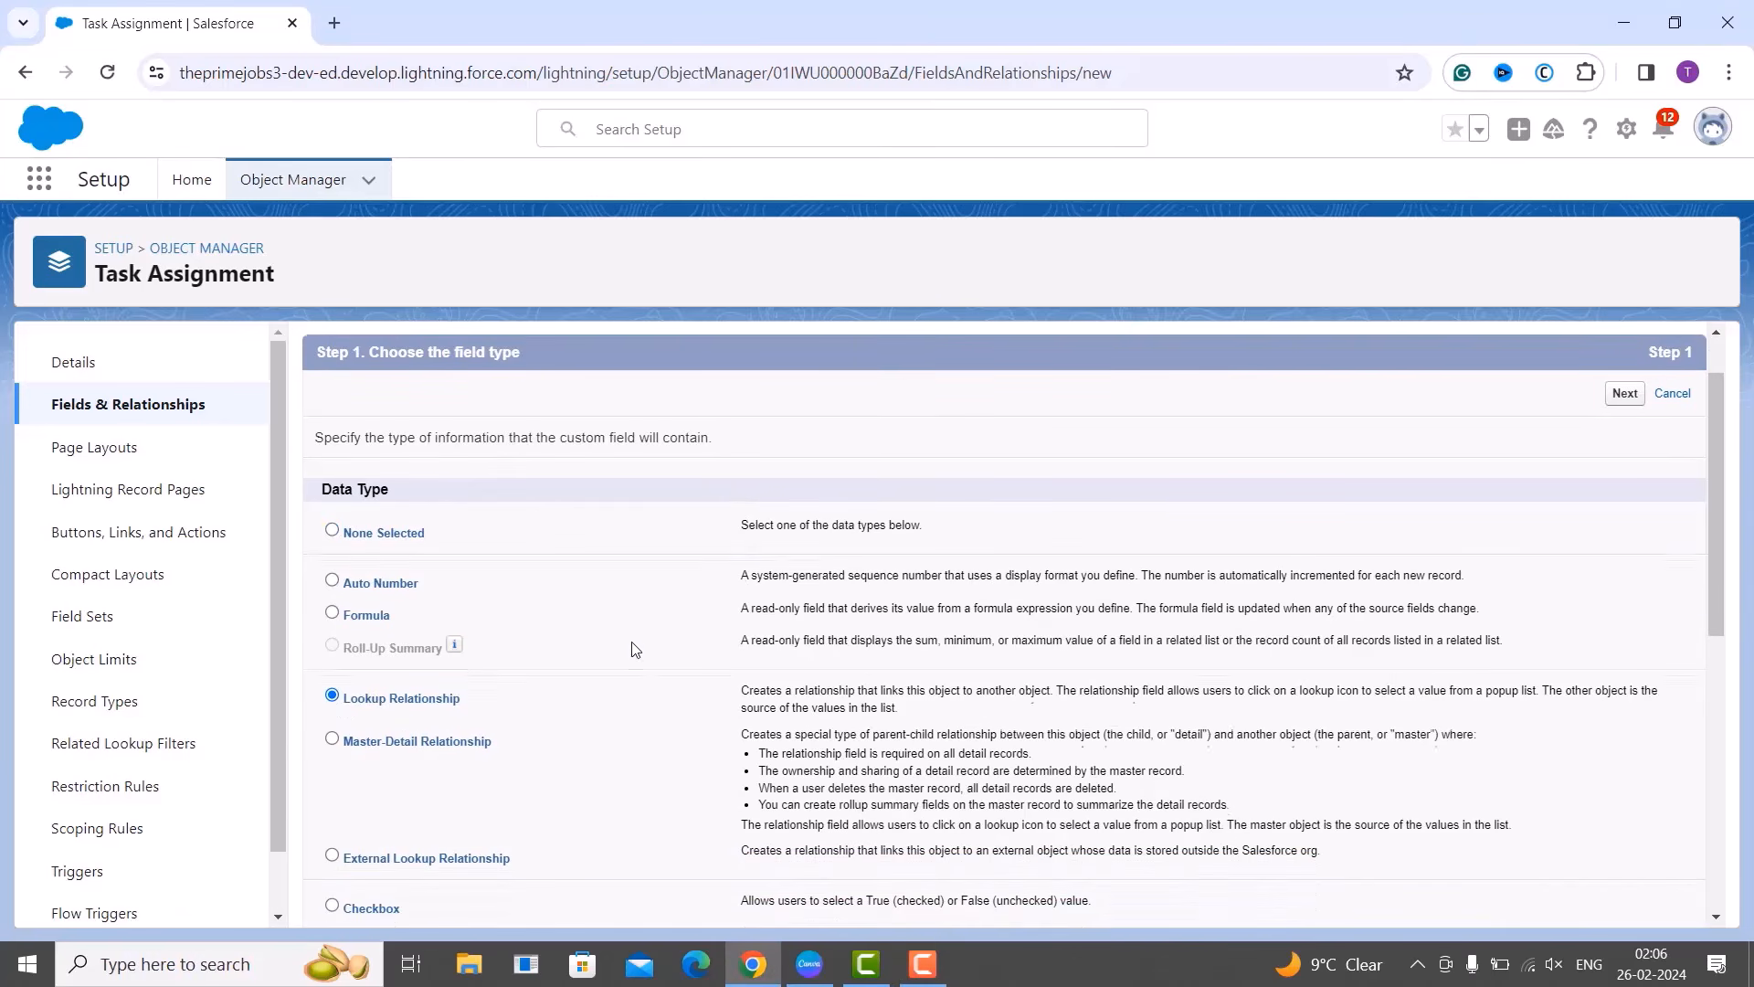
scroll(639, 648, up, 1)
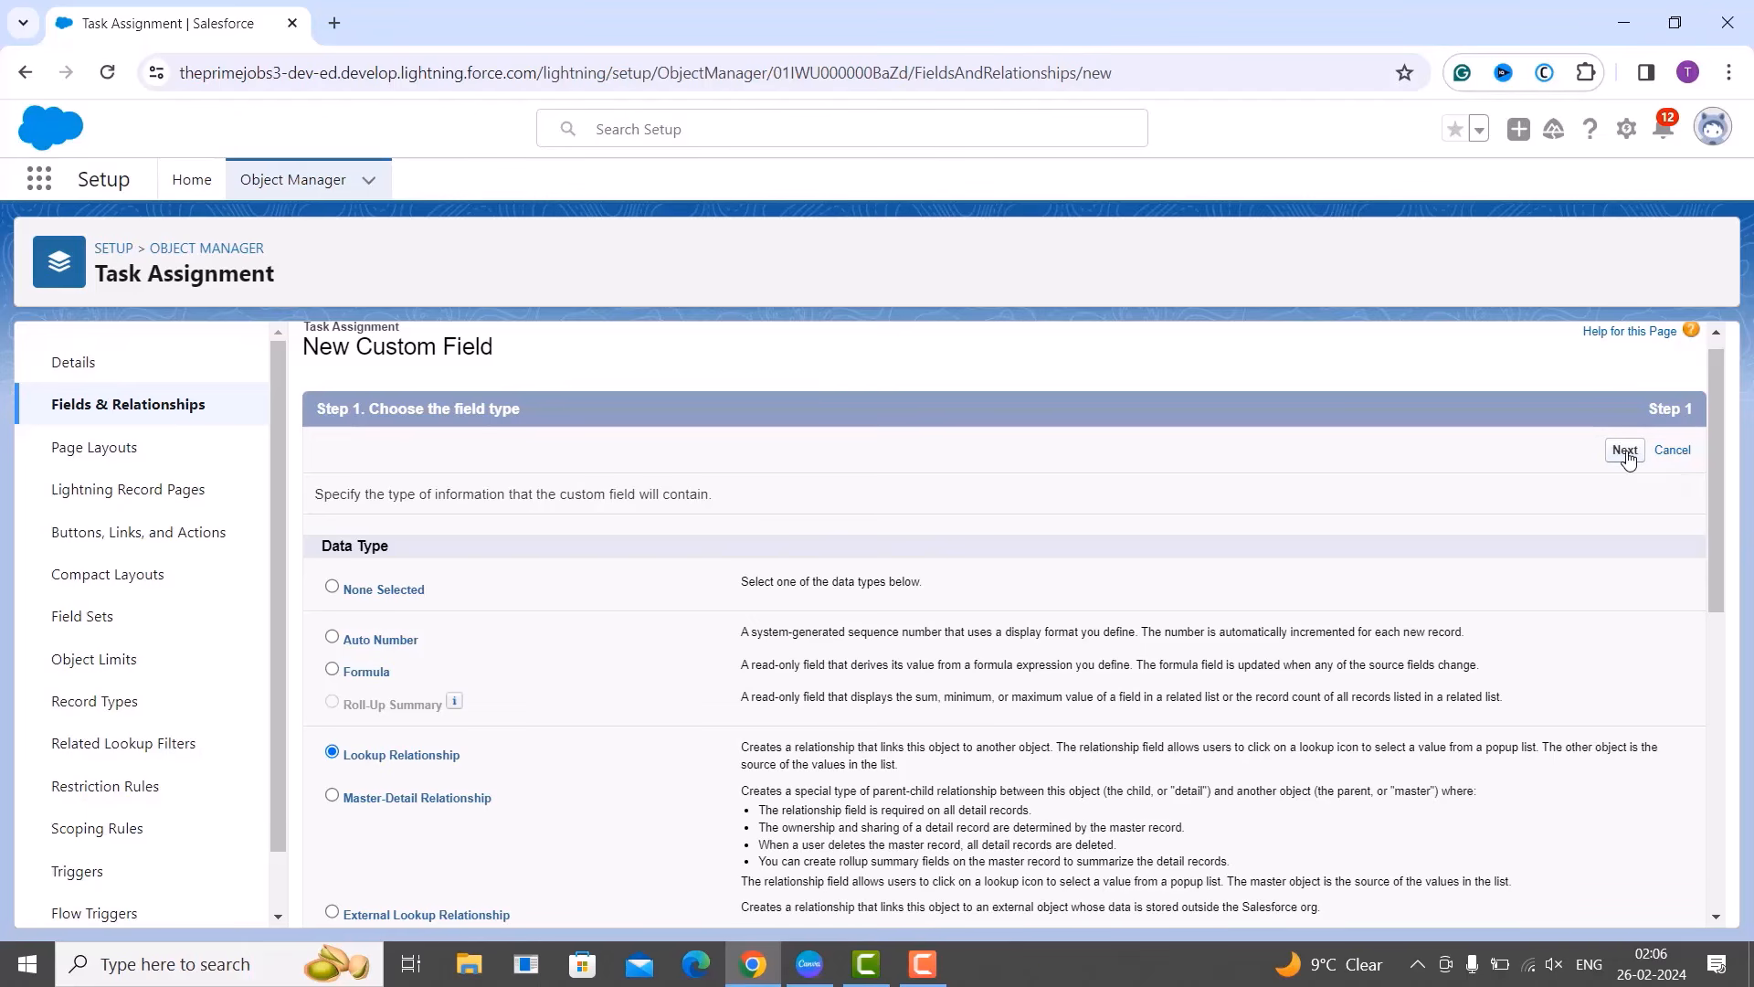
Set the lookup field's Related To object to Employee.
click(1626, 451)
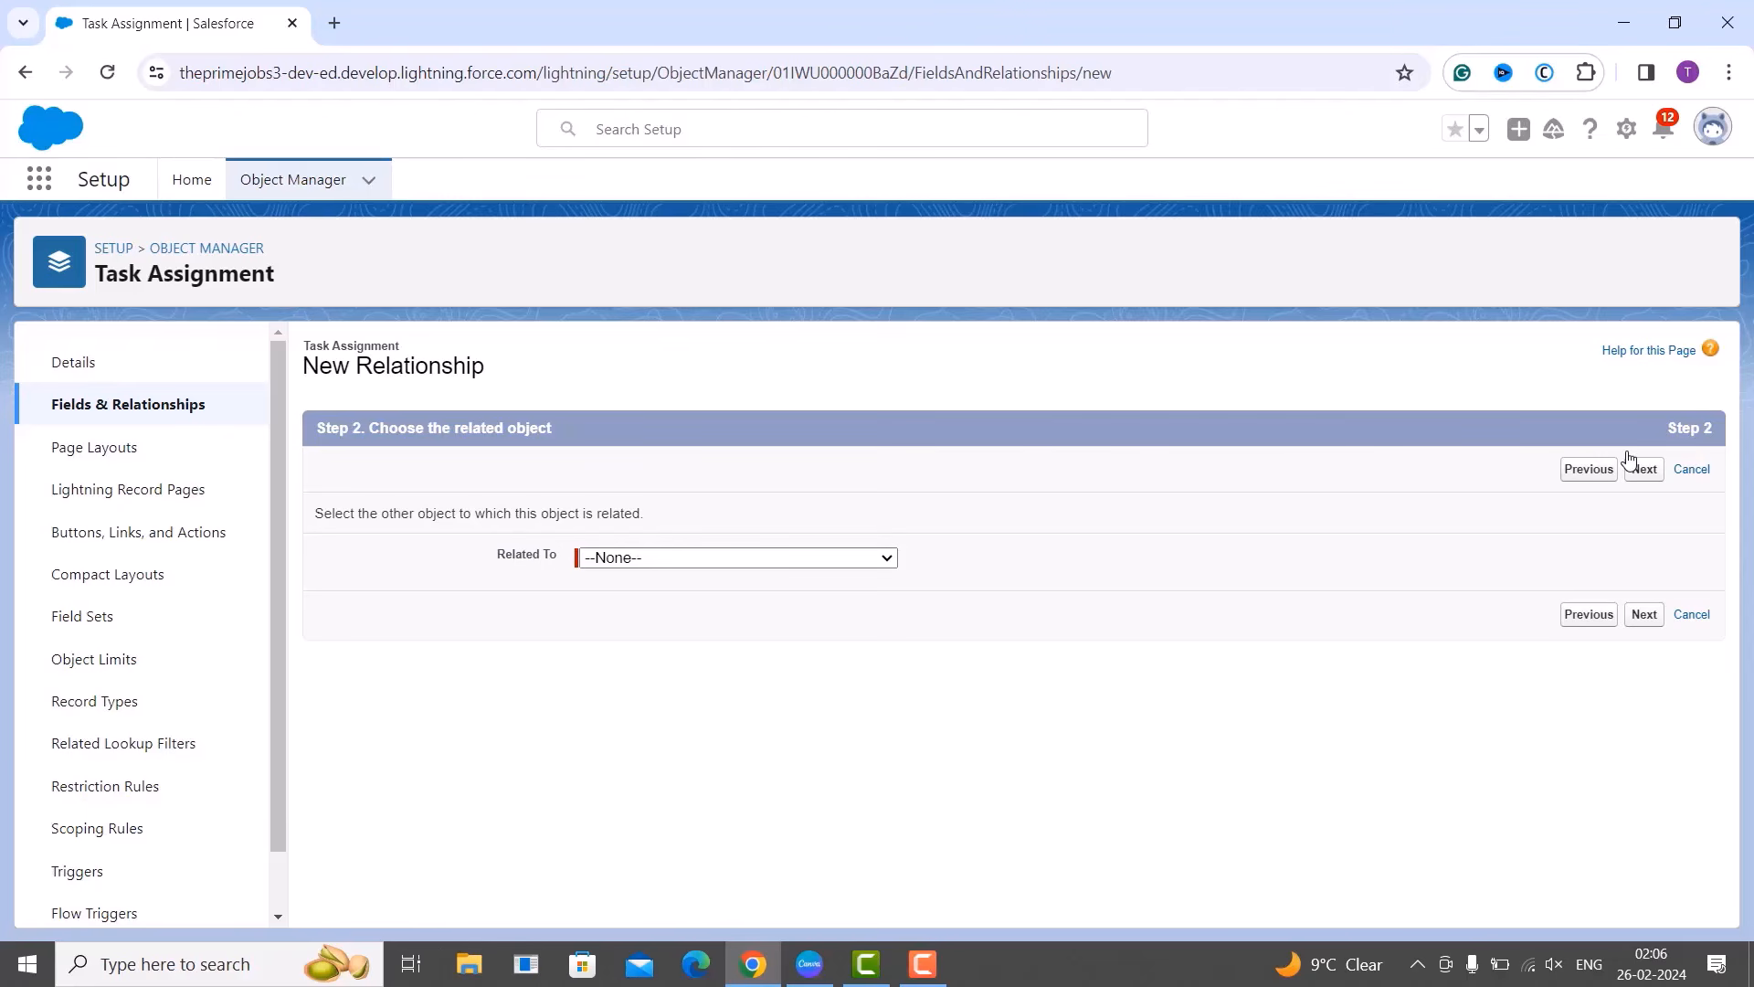
click(815, 561)
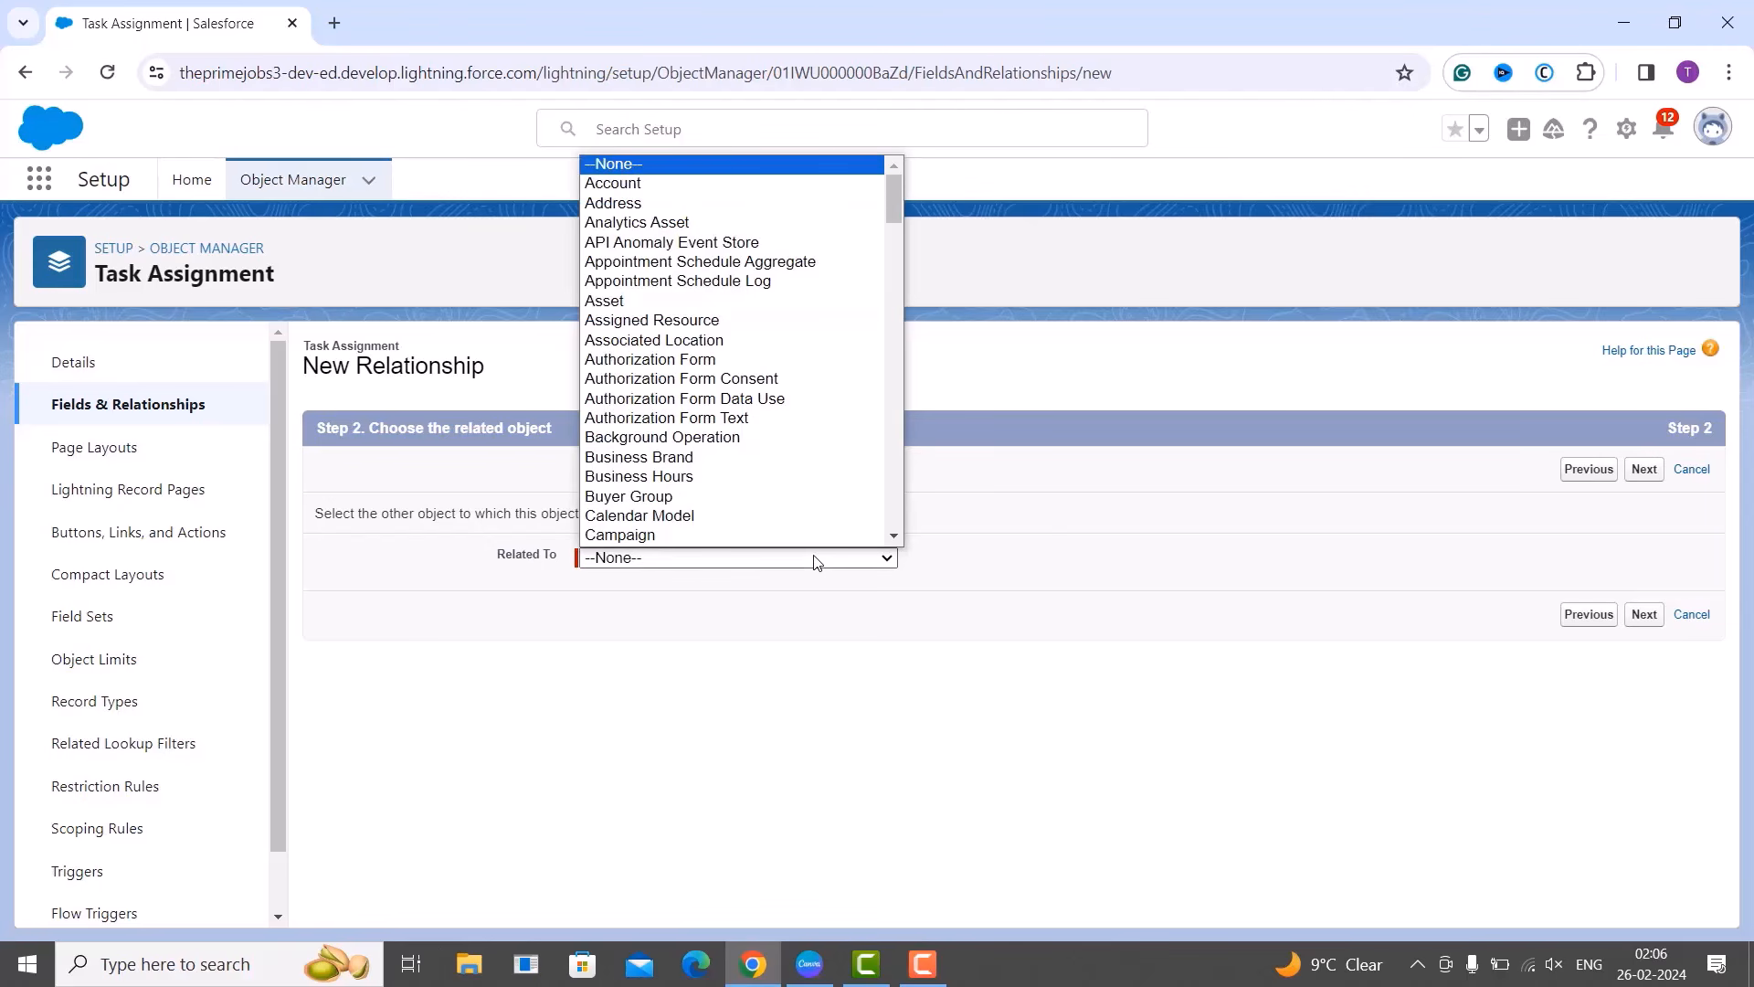
scroll(816, 503, down, 10)
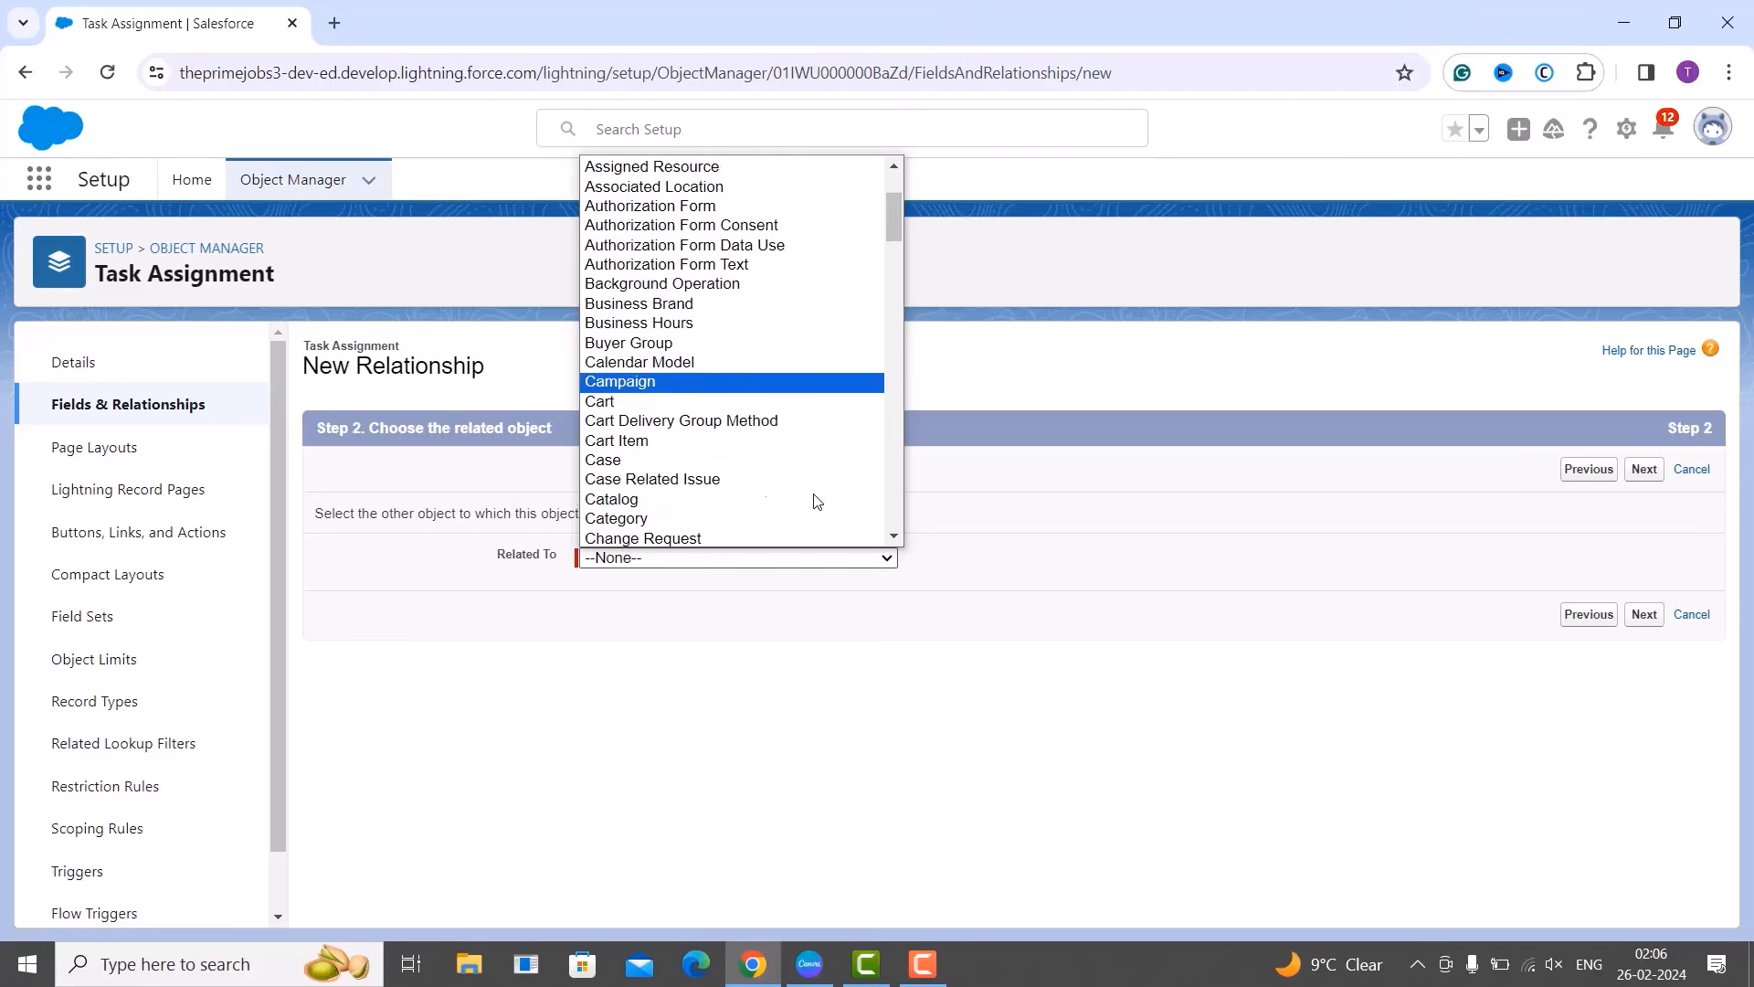
scroll(816, 501, down, 6)
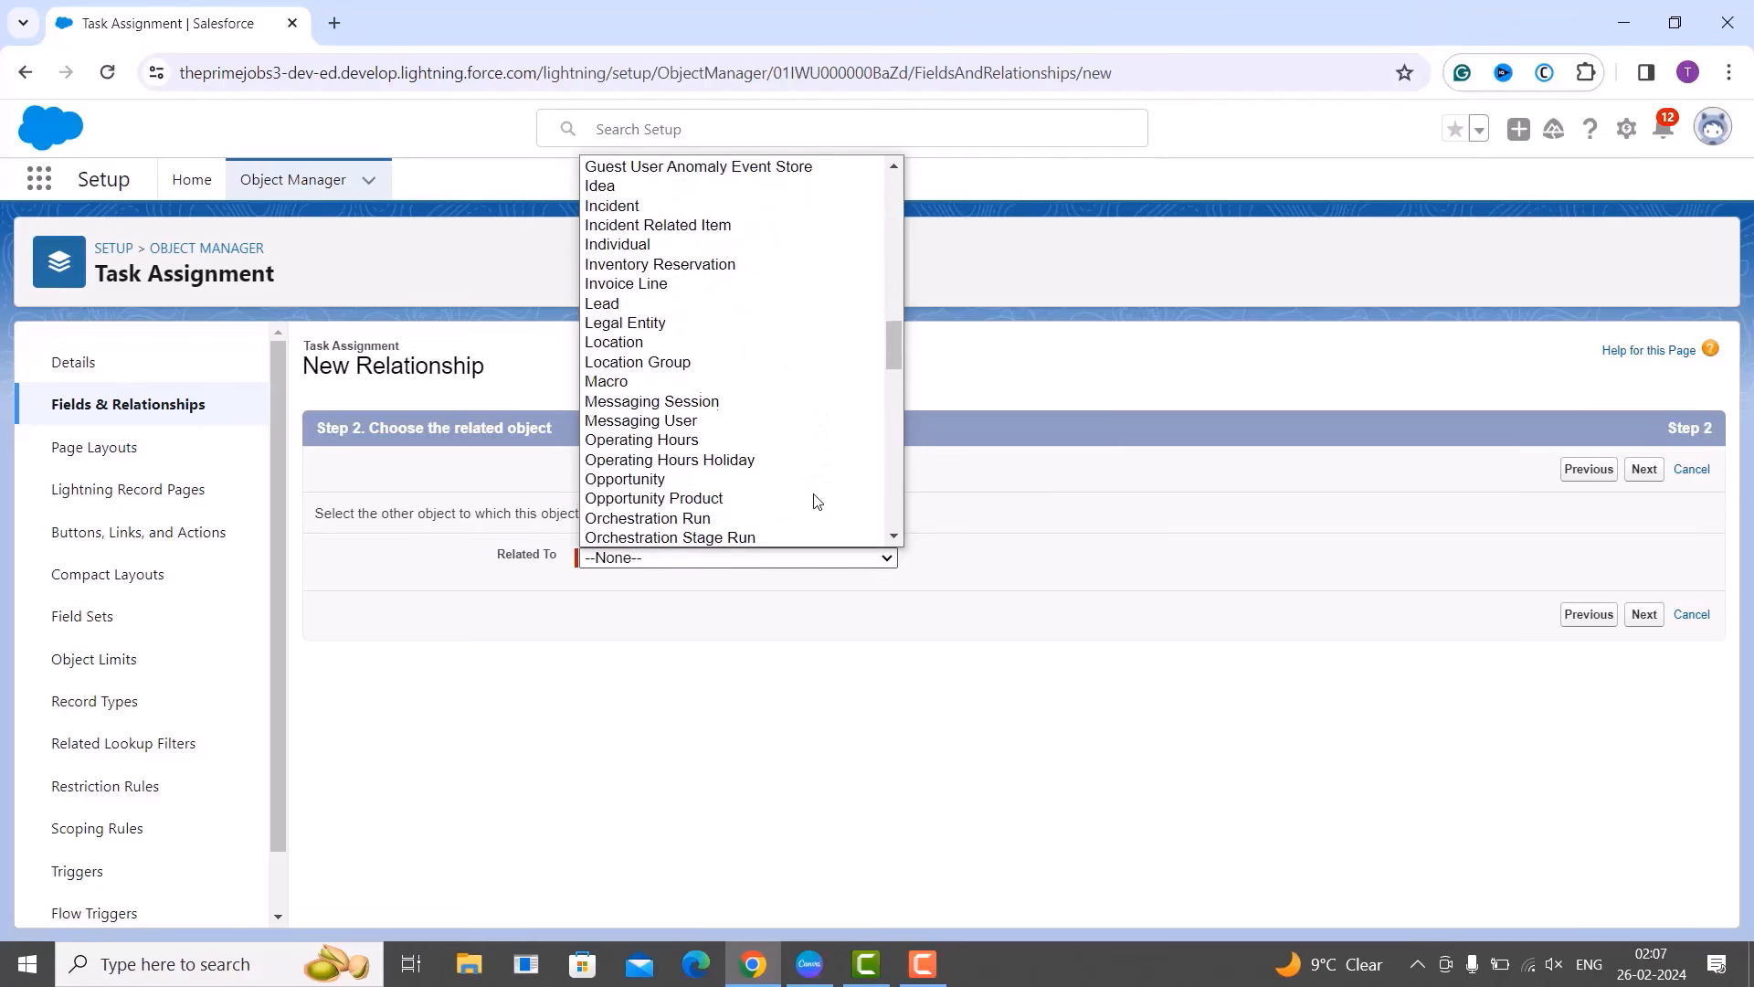
scroll(816, 502, up, 3)
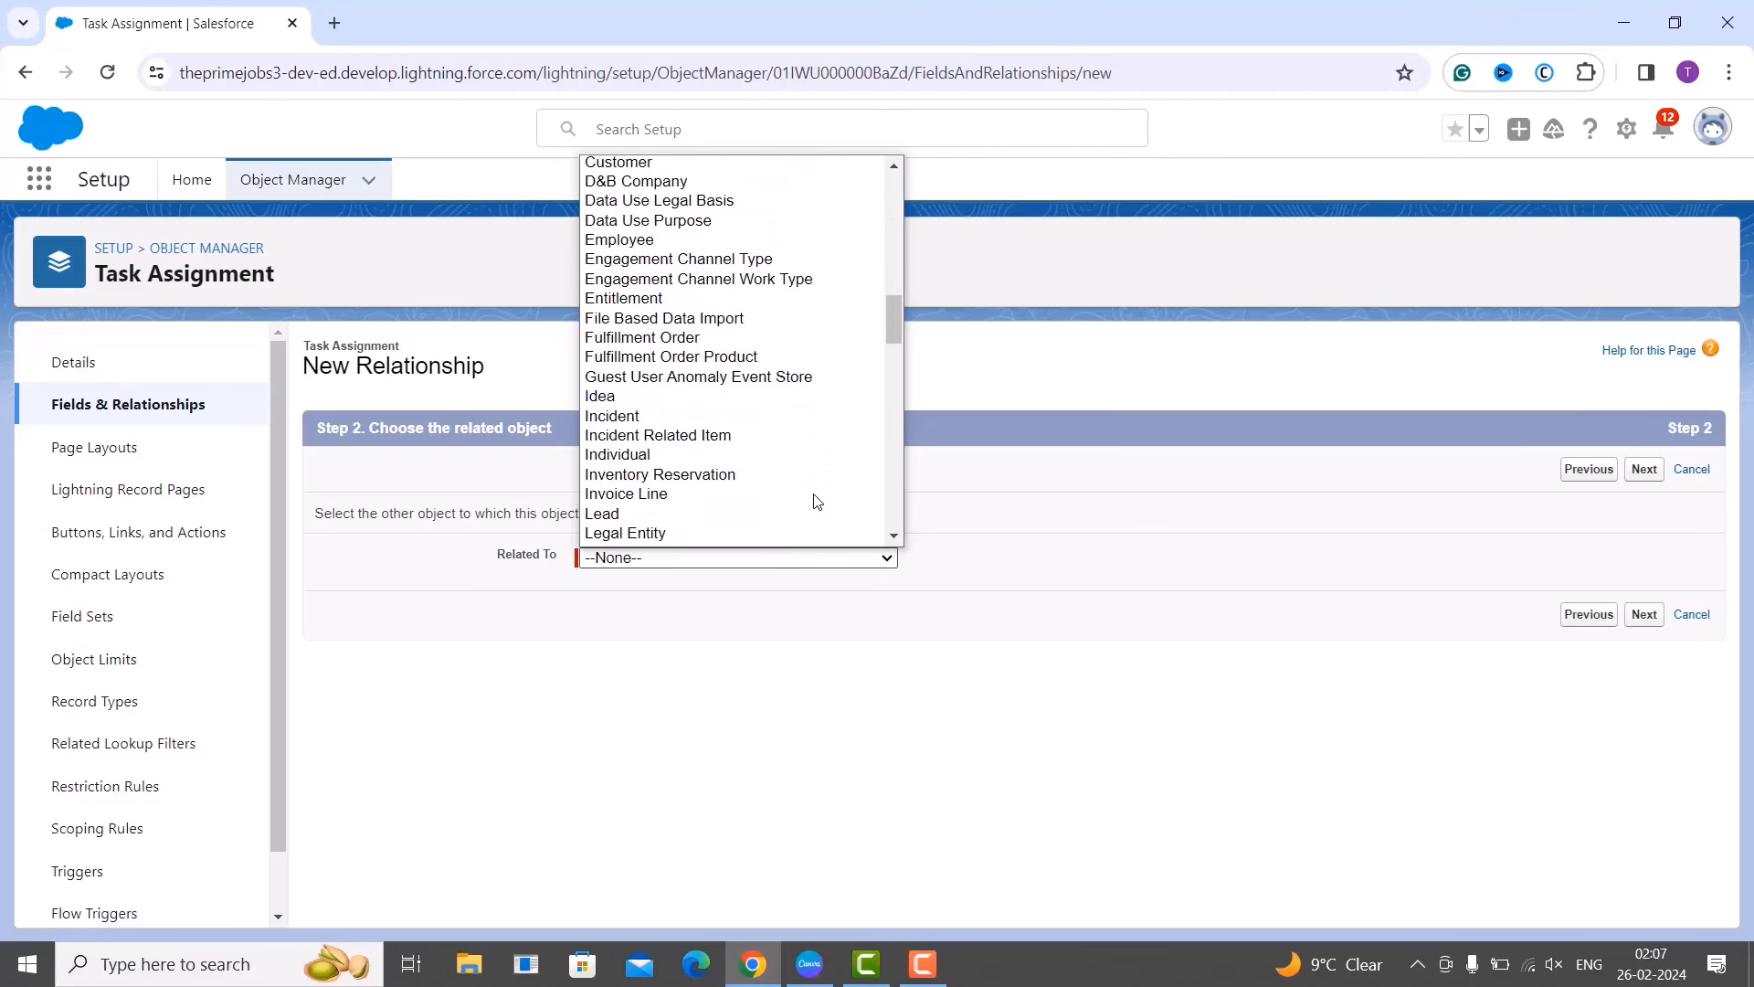
click(649, 243)
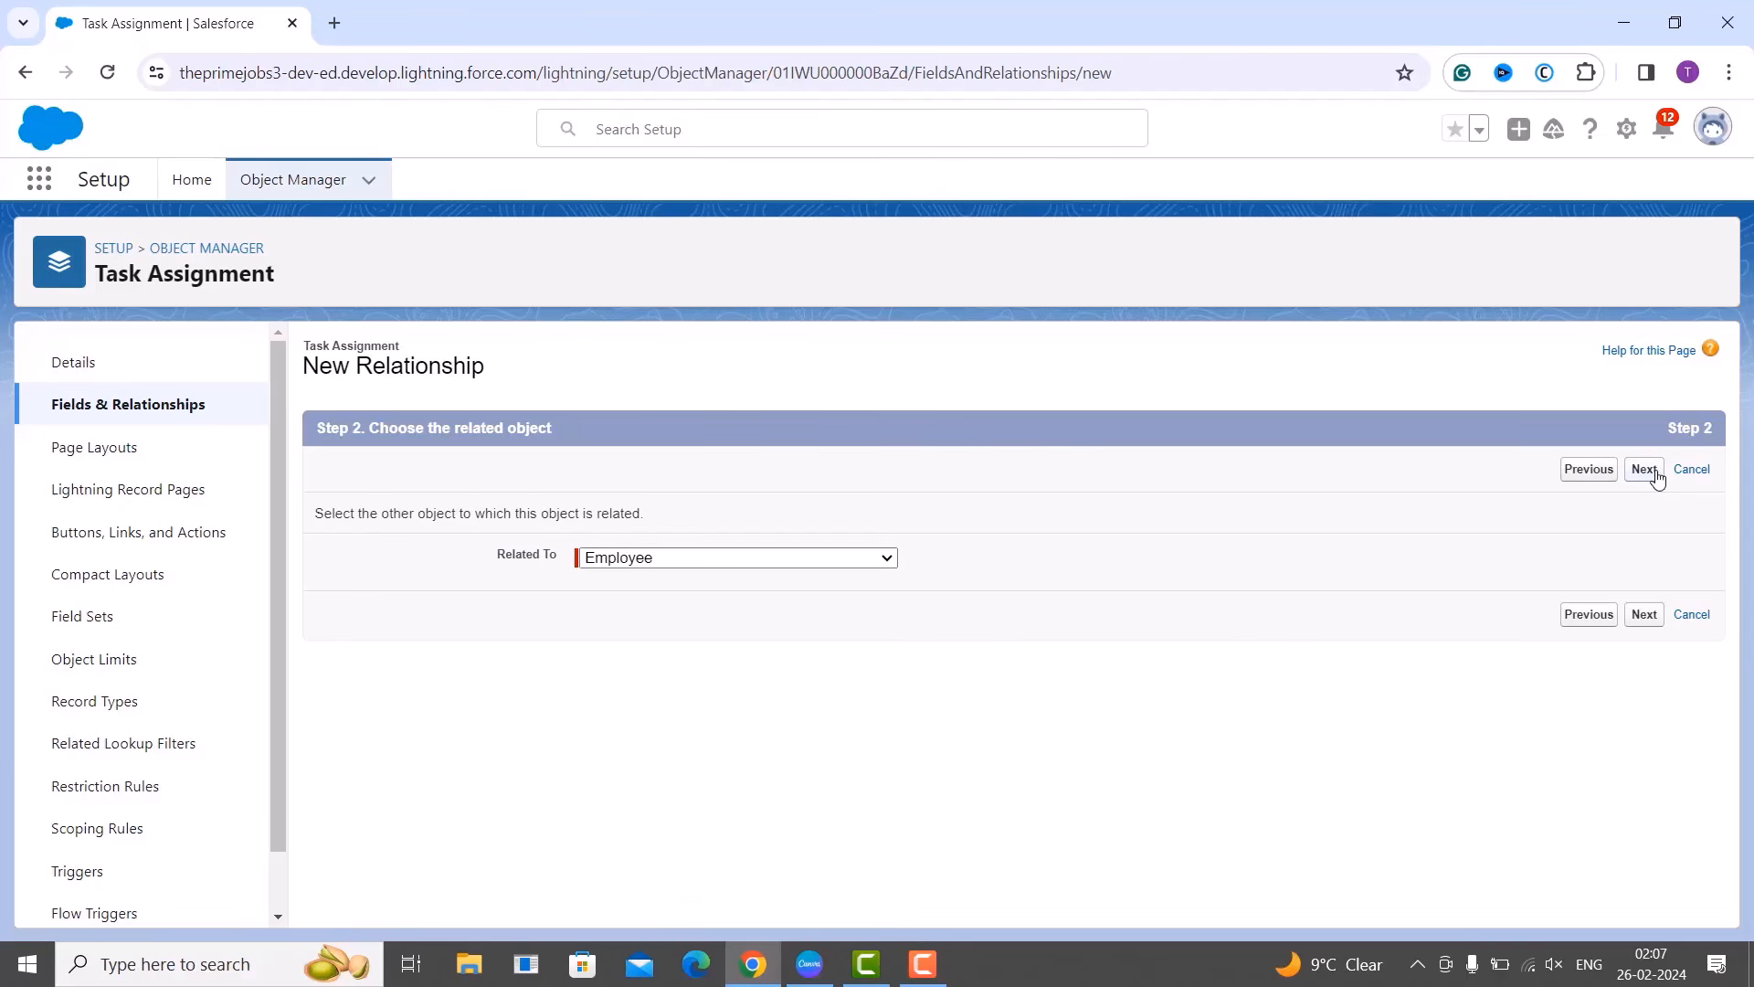
Advance the lookup wizard to step 3, with label Employee and relationship name Task_Assignments.
click(1644, 470)
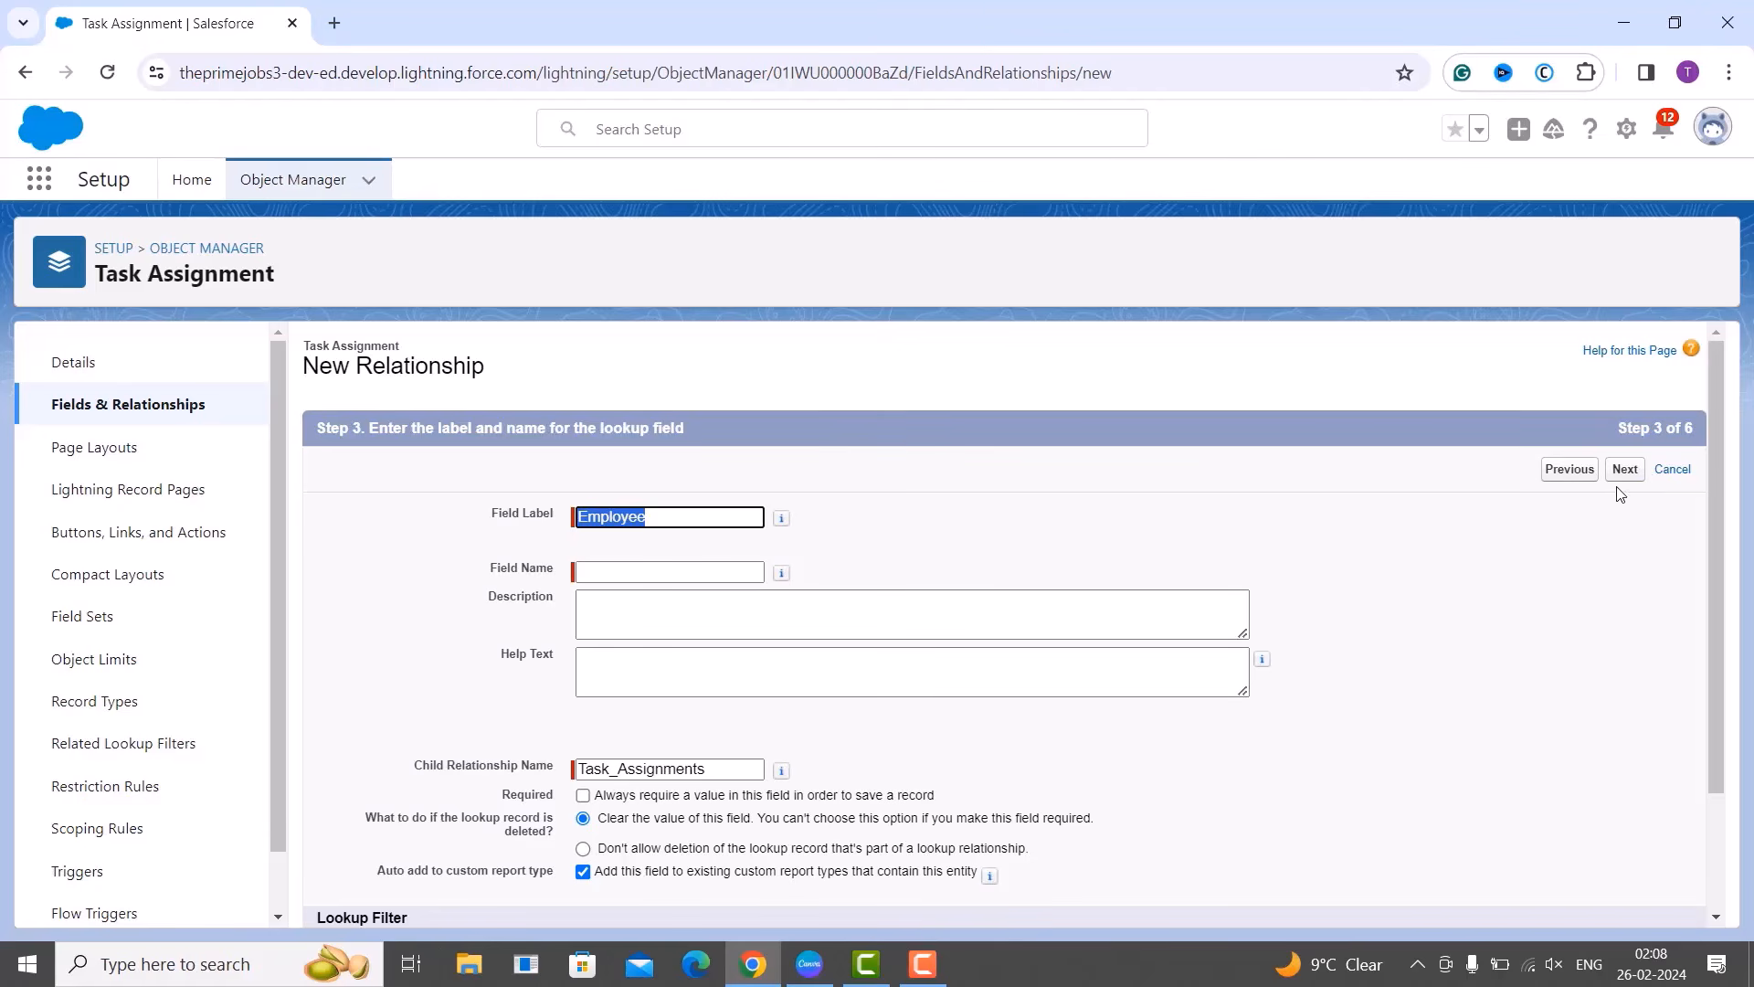
scroll(1586, 577, down, 1)
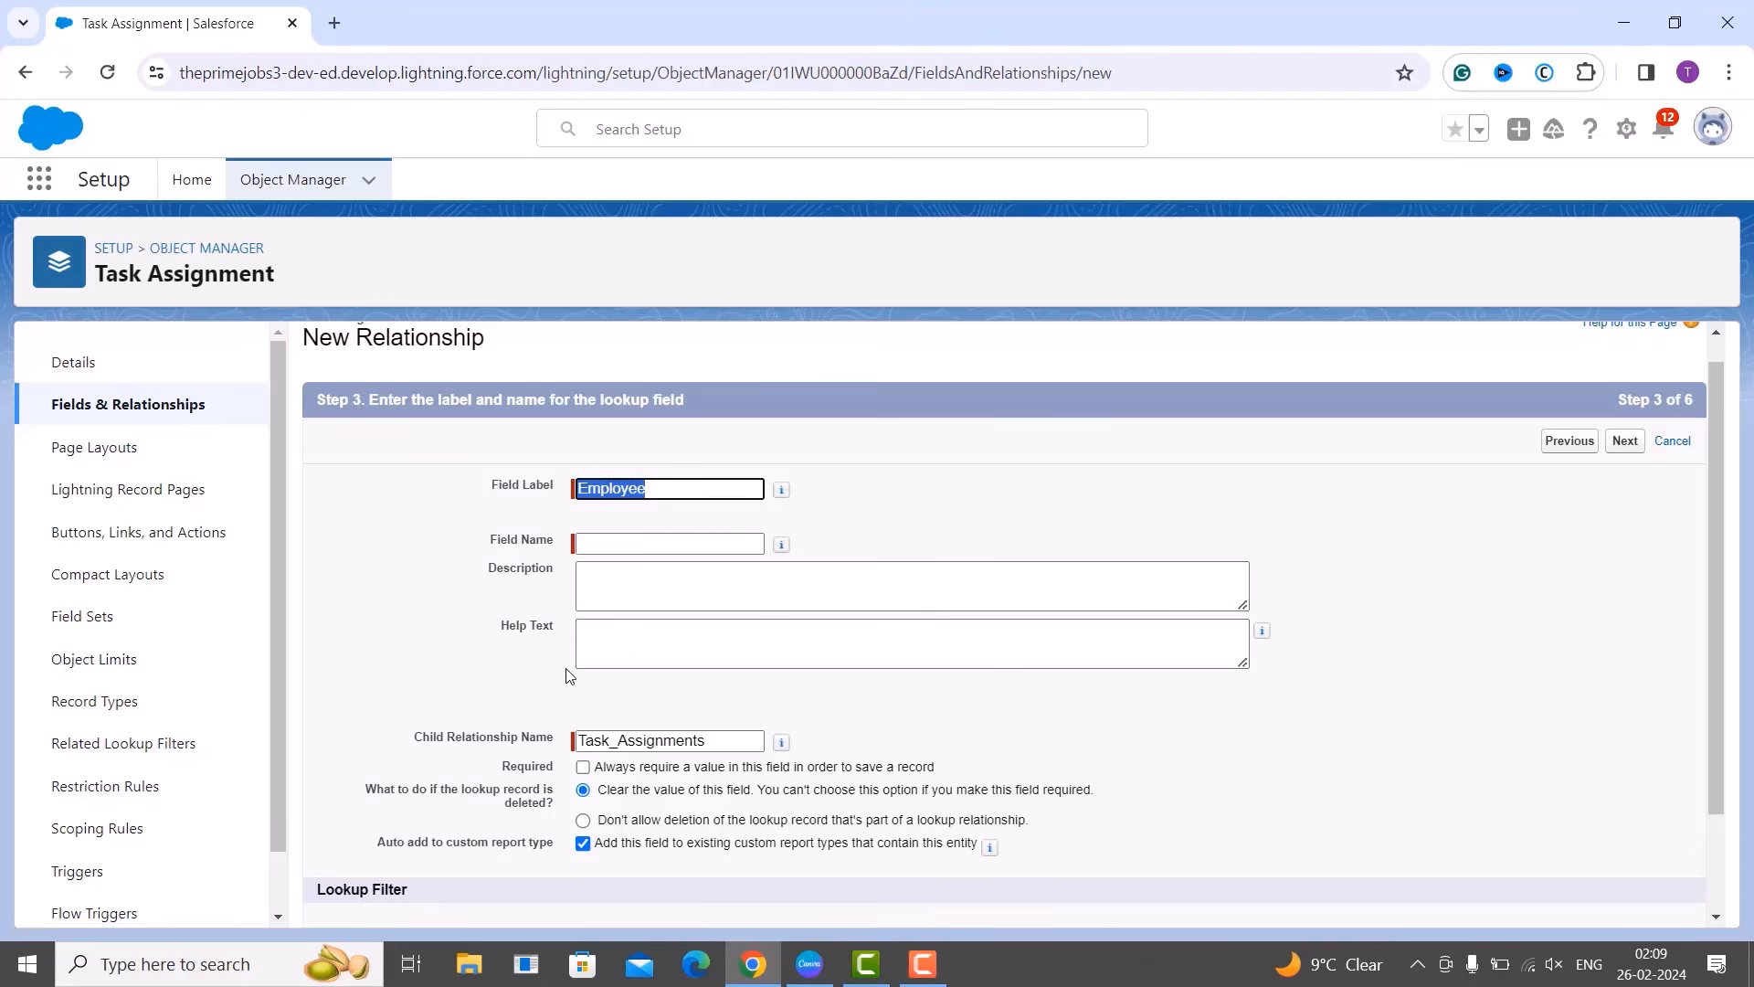
Toggle Required on and off so the Employee lookup stays optional, keeping Don't allow deletion.
click(583, 772)
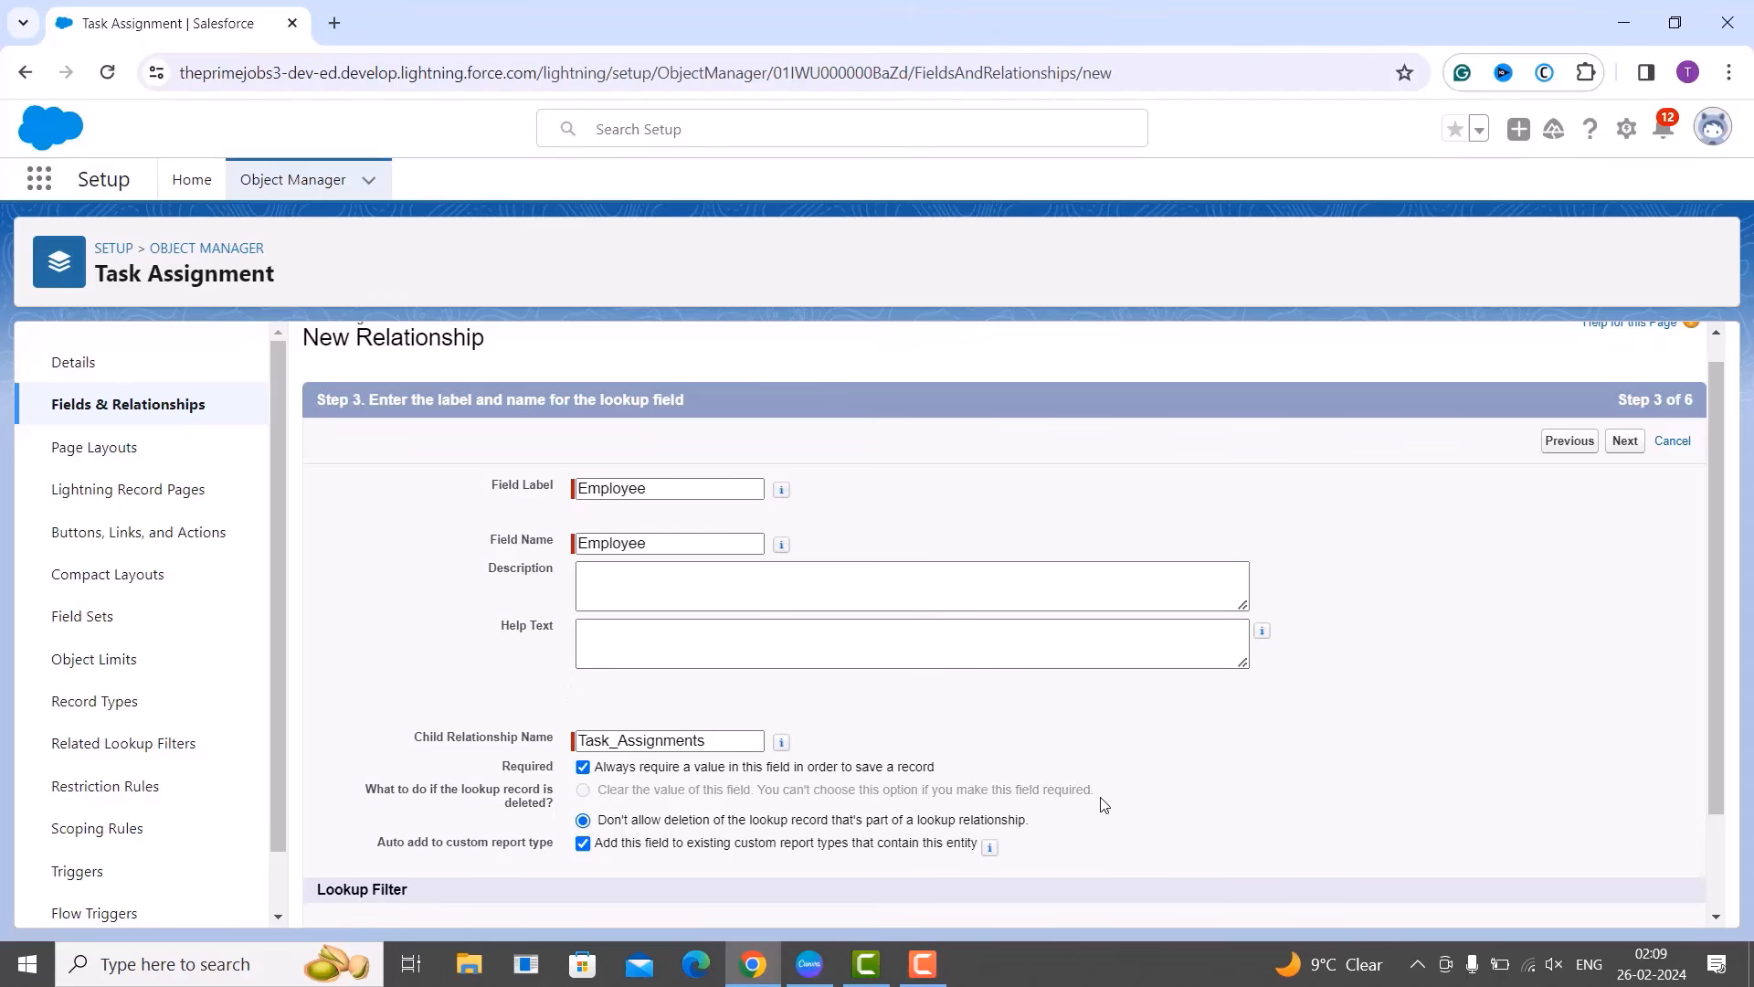
click(582, 767)
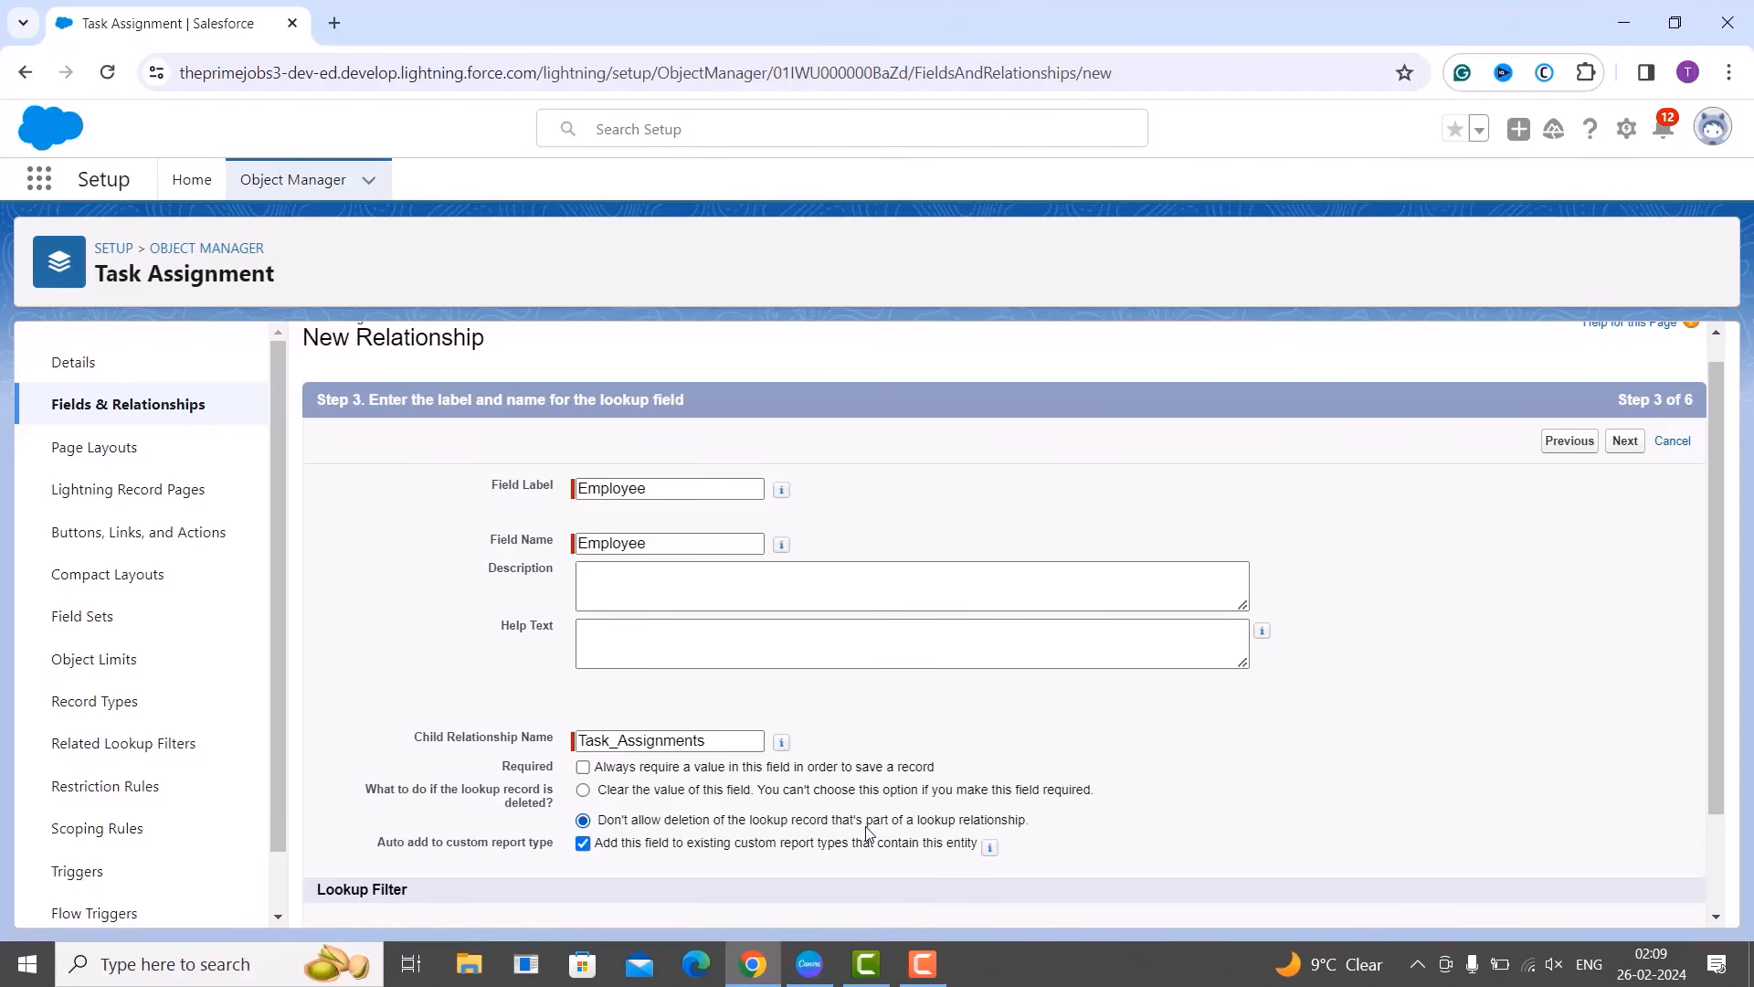
scroll(864, 699, down, 2)
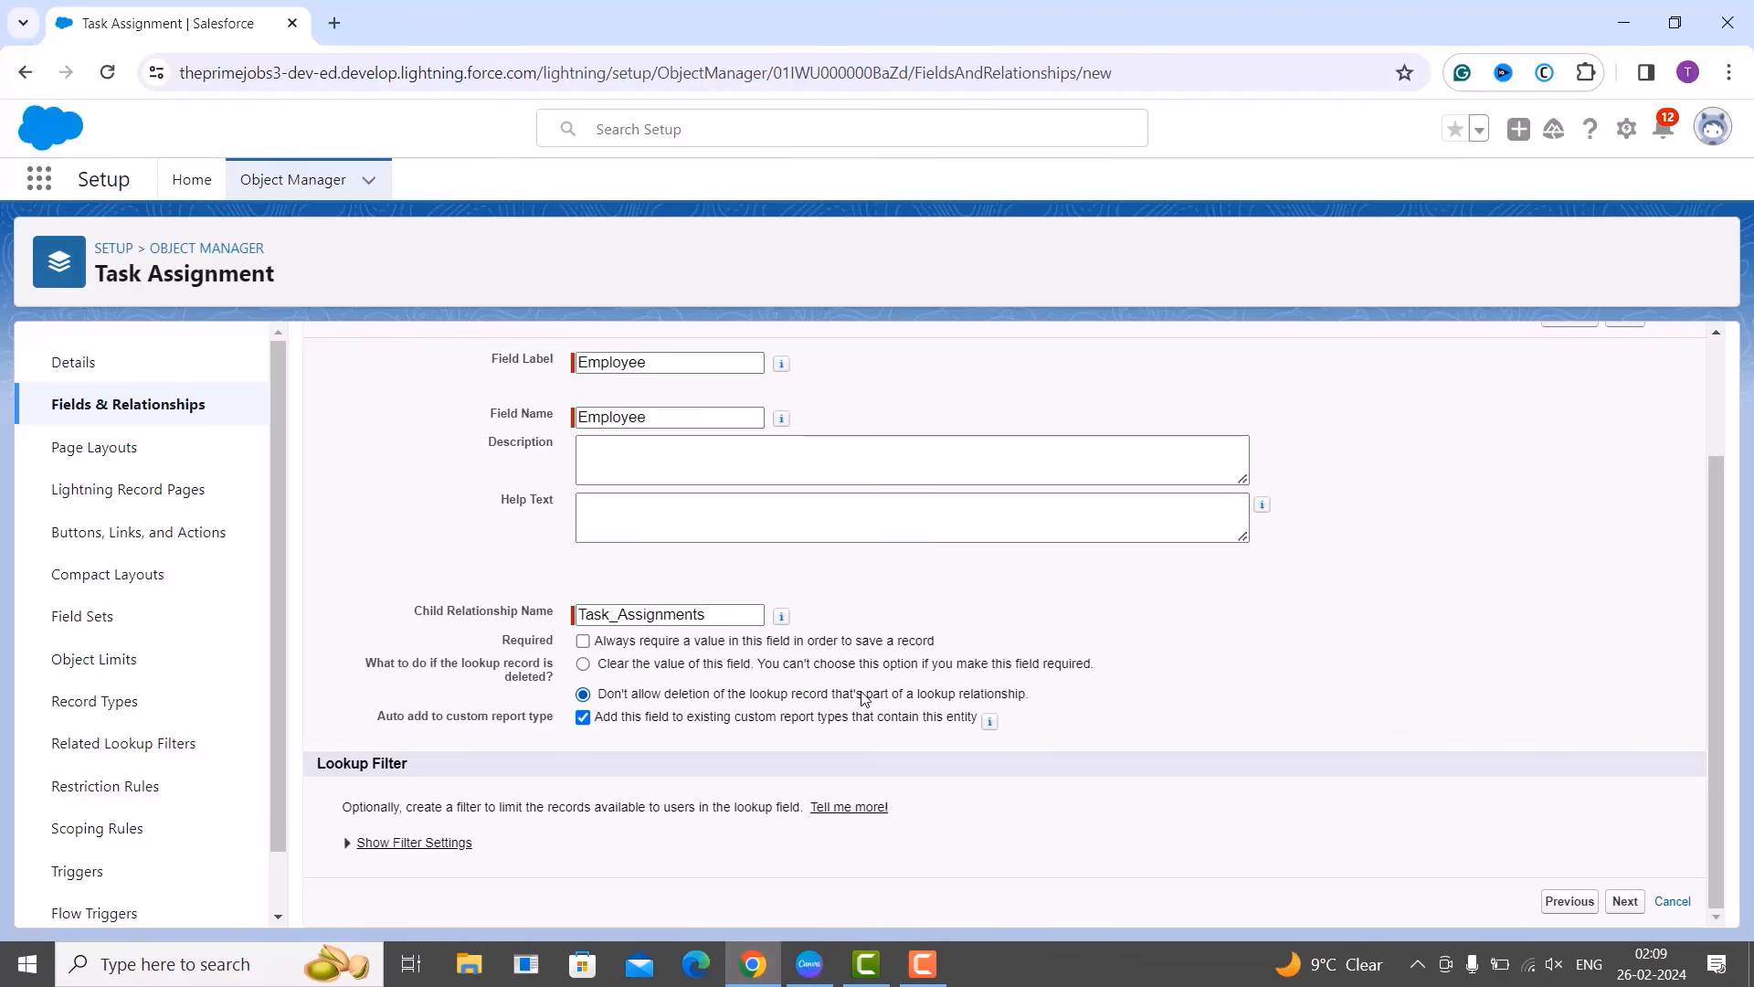
scroll(645, 676, up, 2)
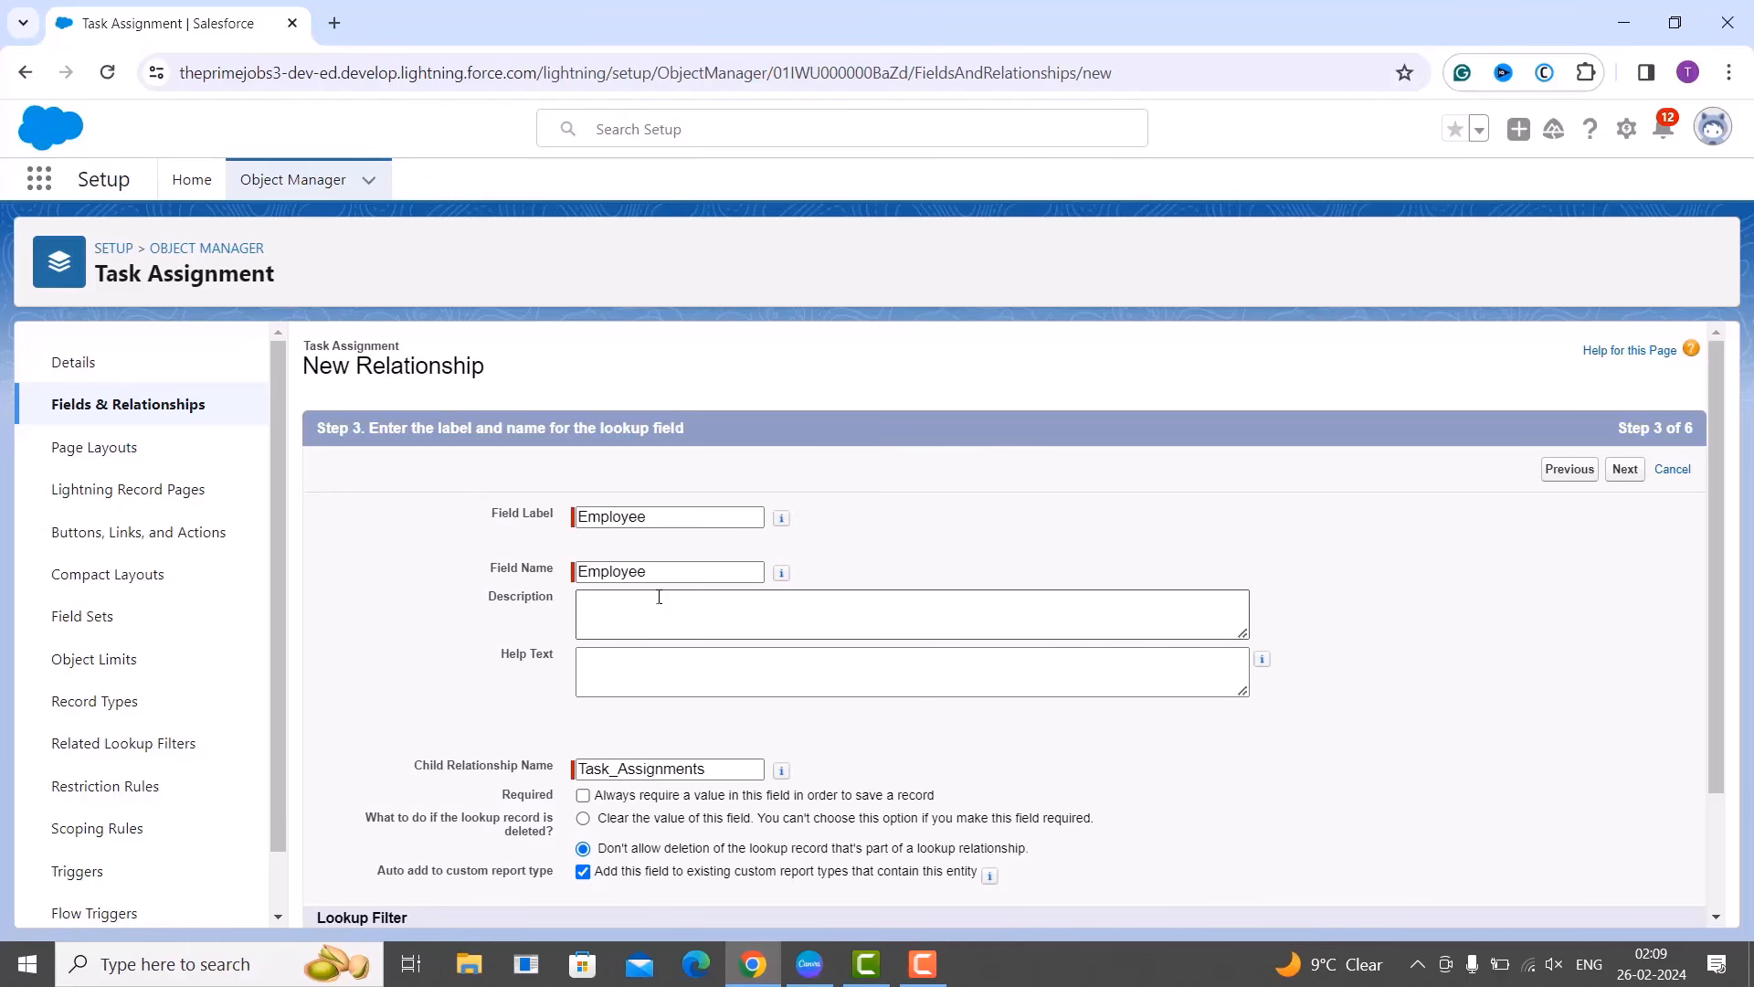
Change the lookup's field label to Employee ID and its field name to Employee_ID.
click(669, 516)
text(ID)
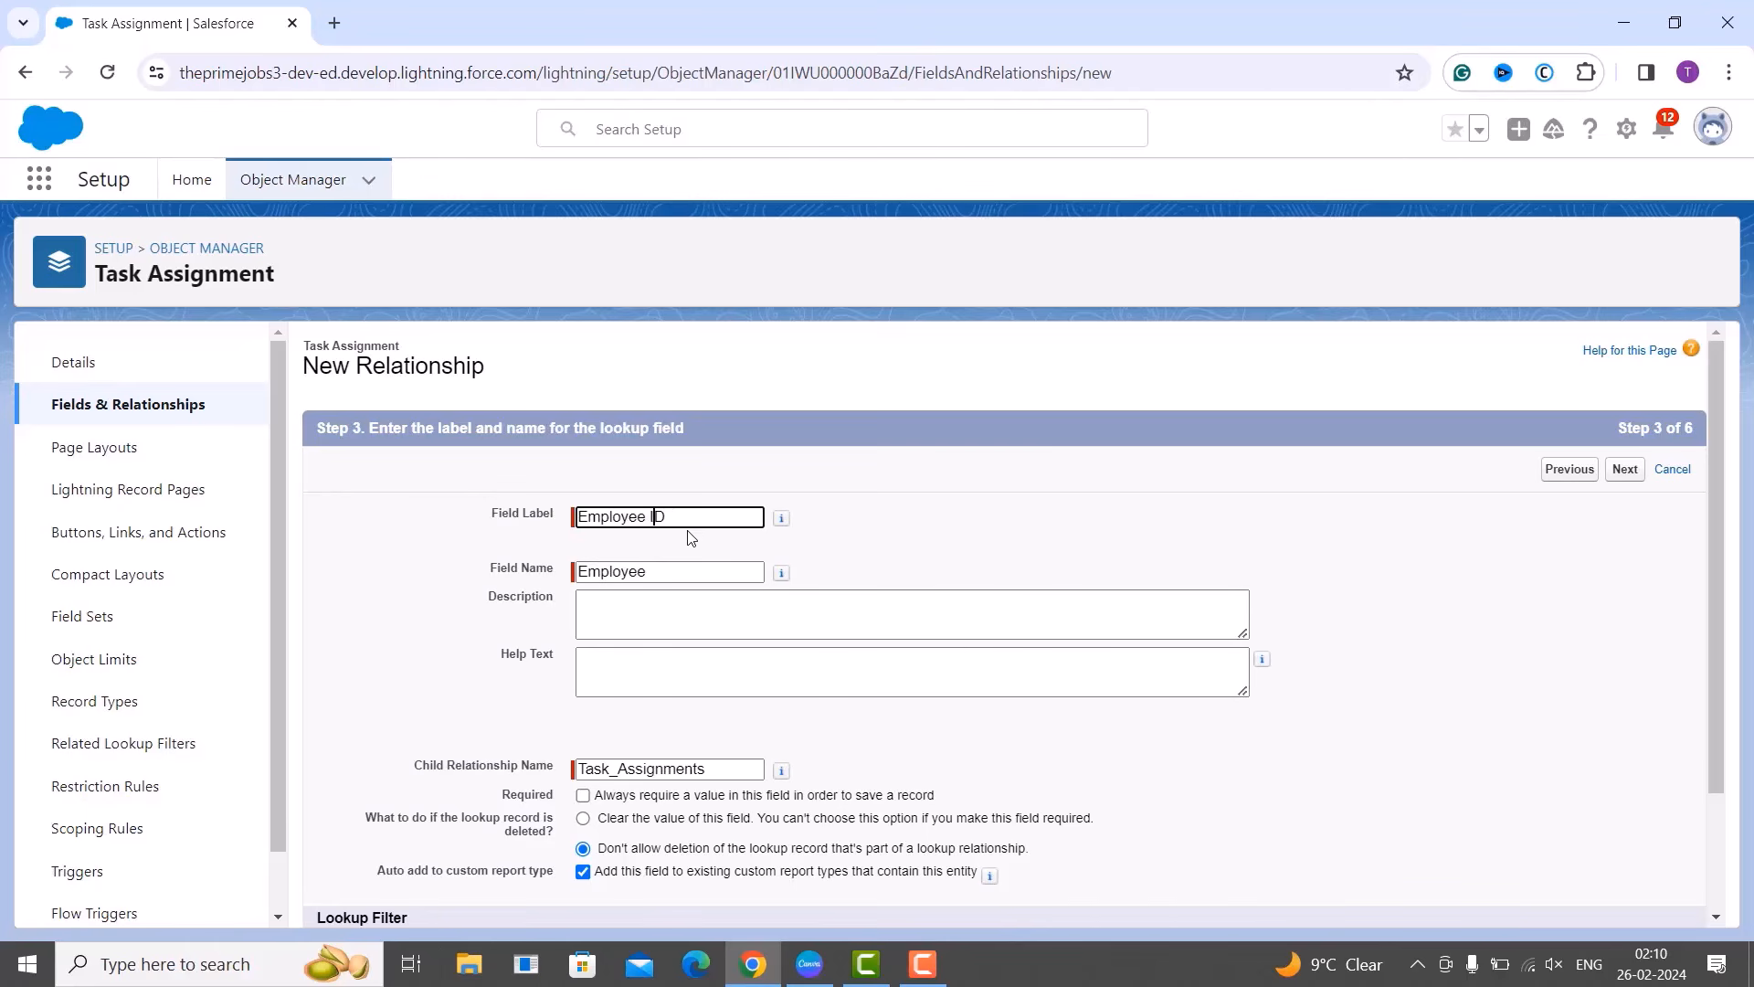
click(665, 576)
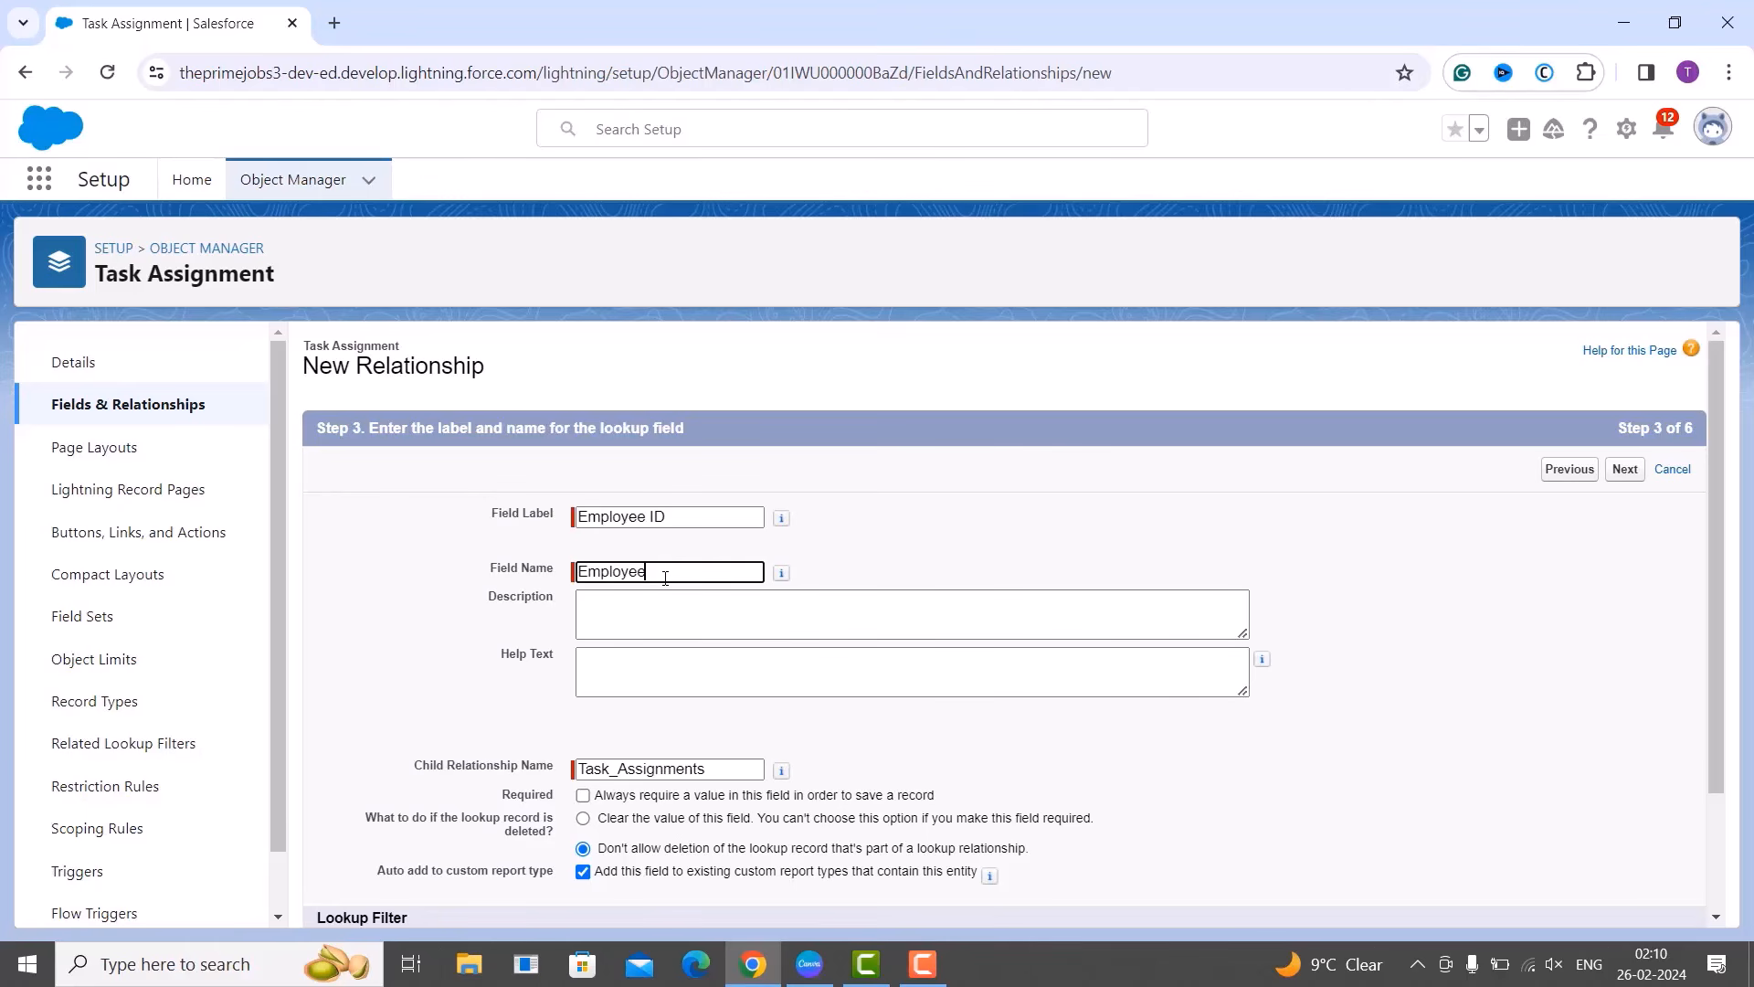
text(ID)
click(760, 615)
Make the Employee ID lookup required and move on to field-level security.
scroll(760, 619, down, 1)
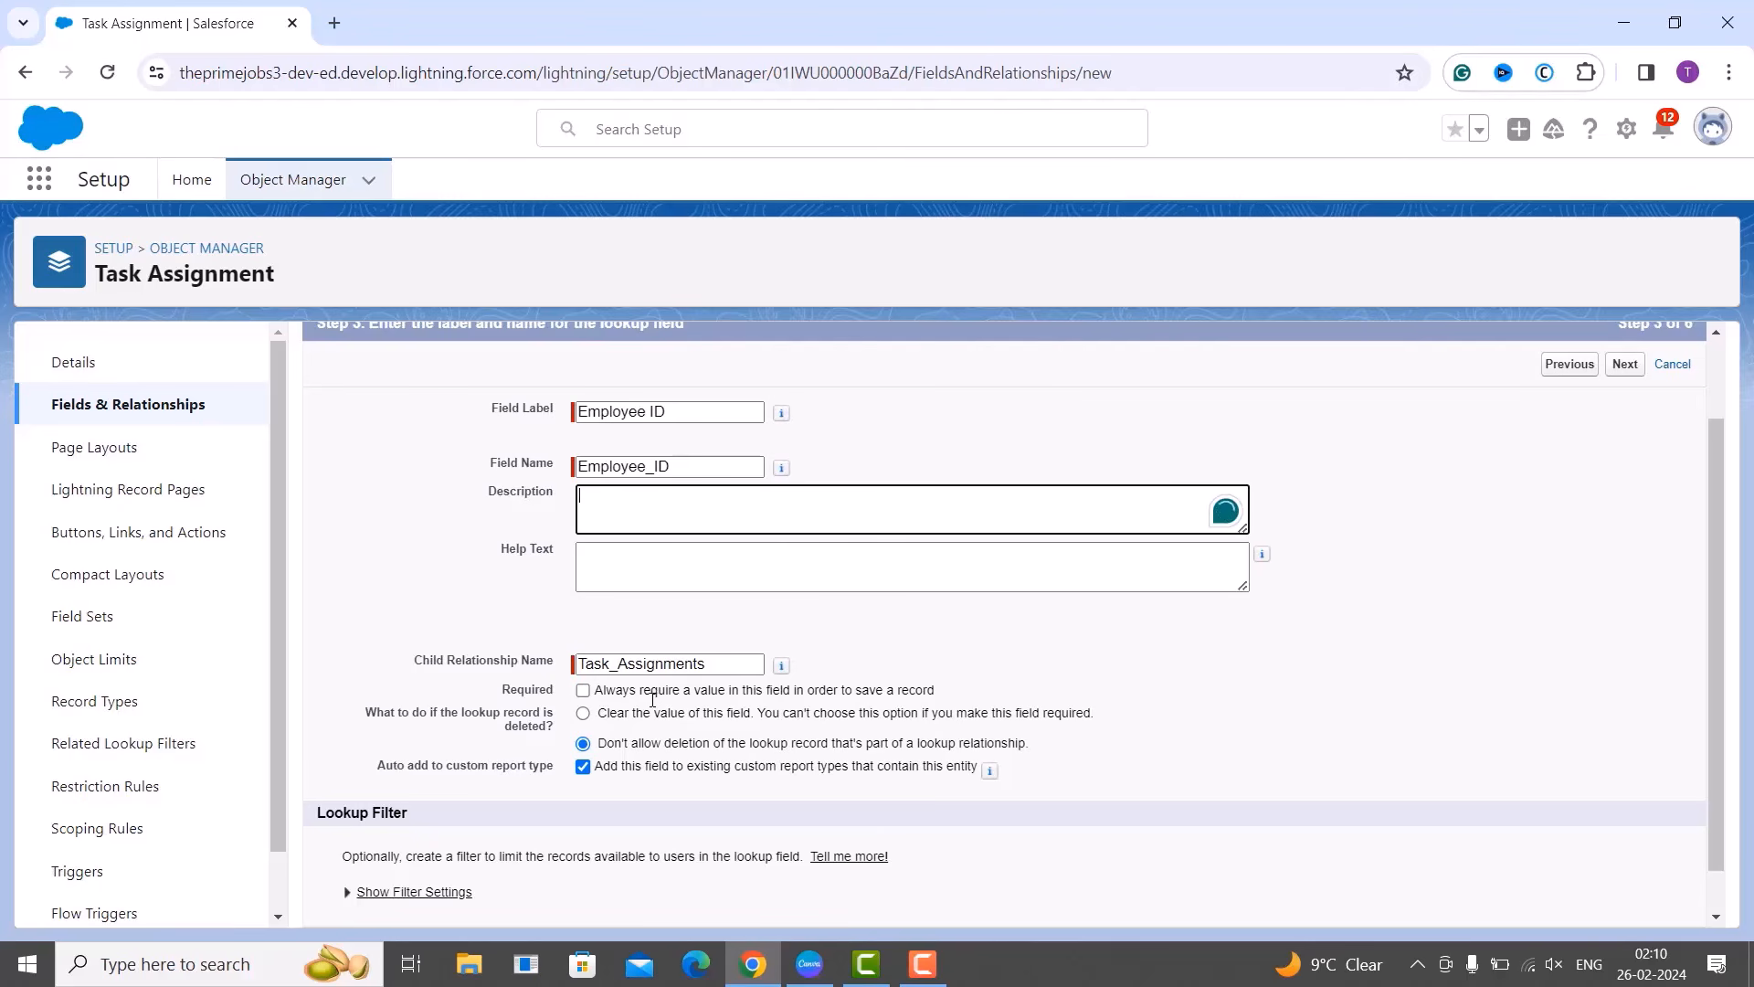
click(582, 689)
scroll(1036, 650, down, 1)
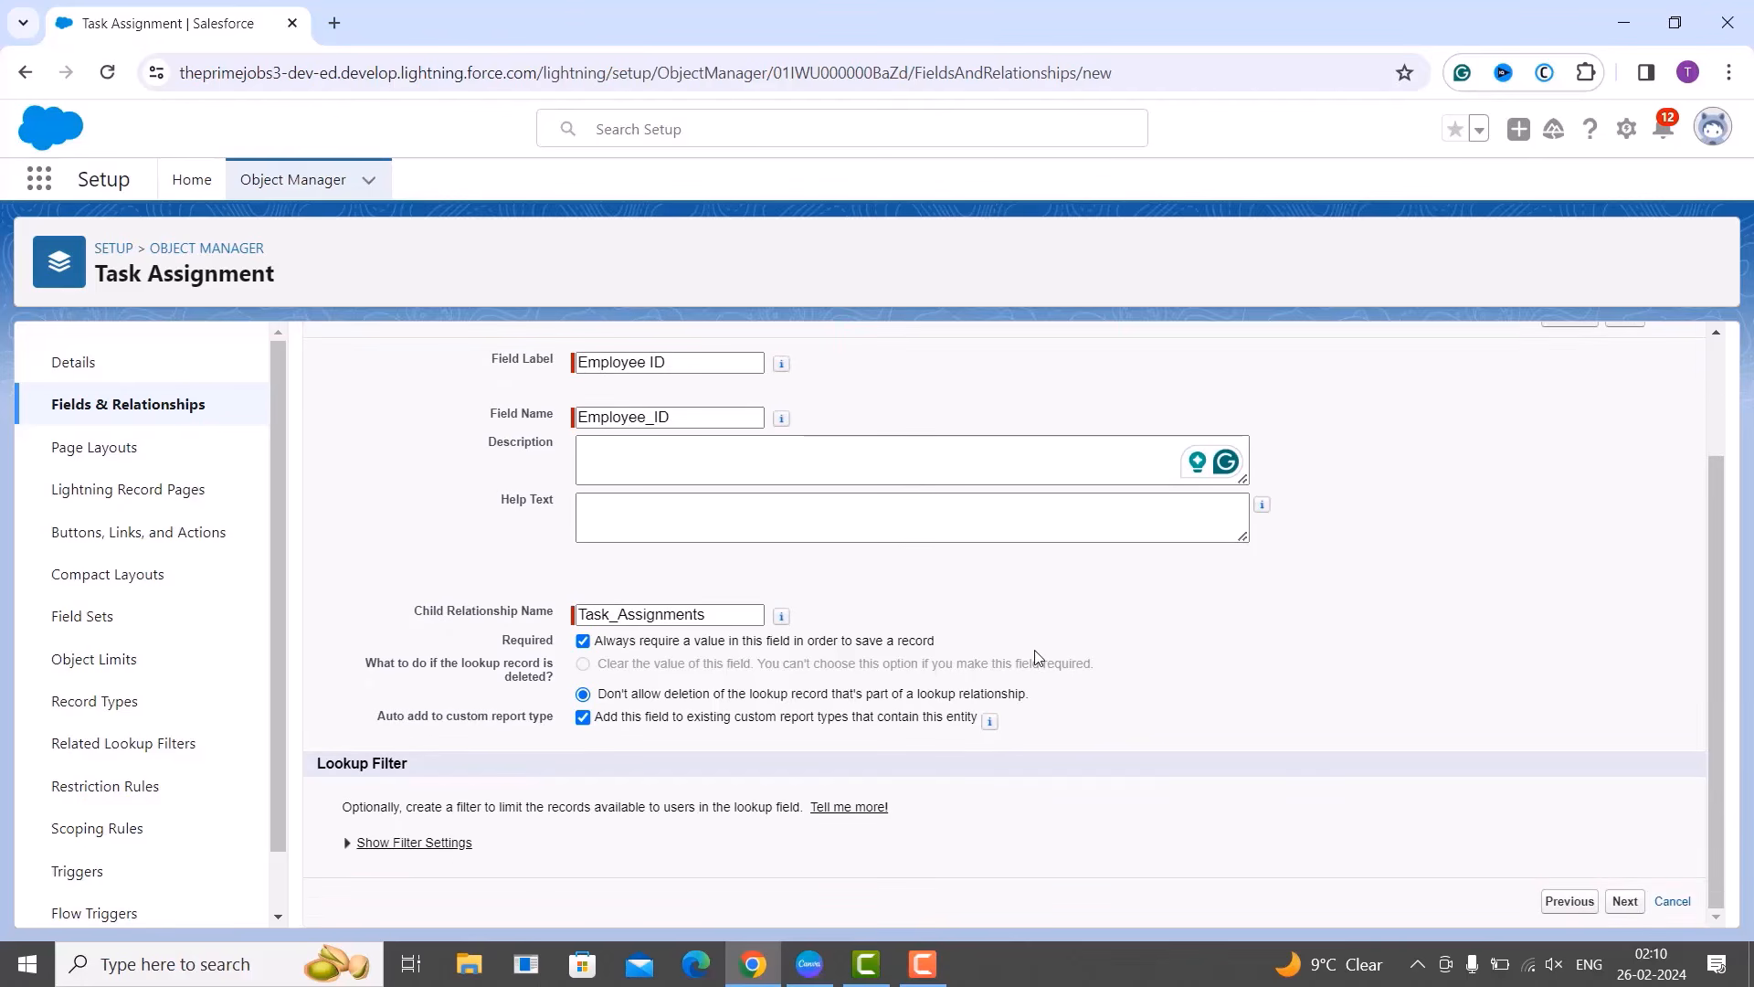
scroll(1036, 656, up, 3)
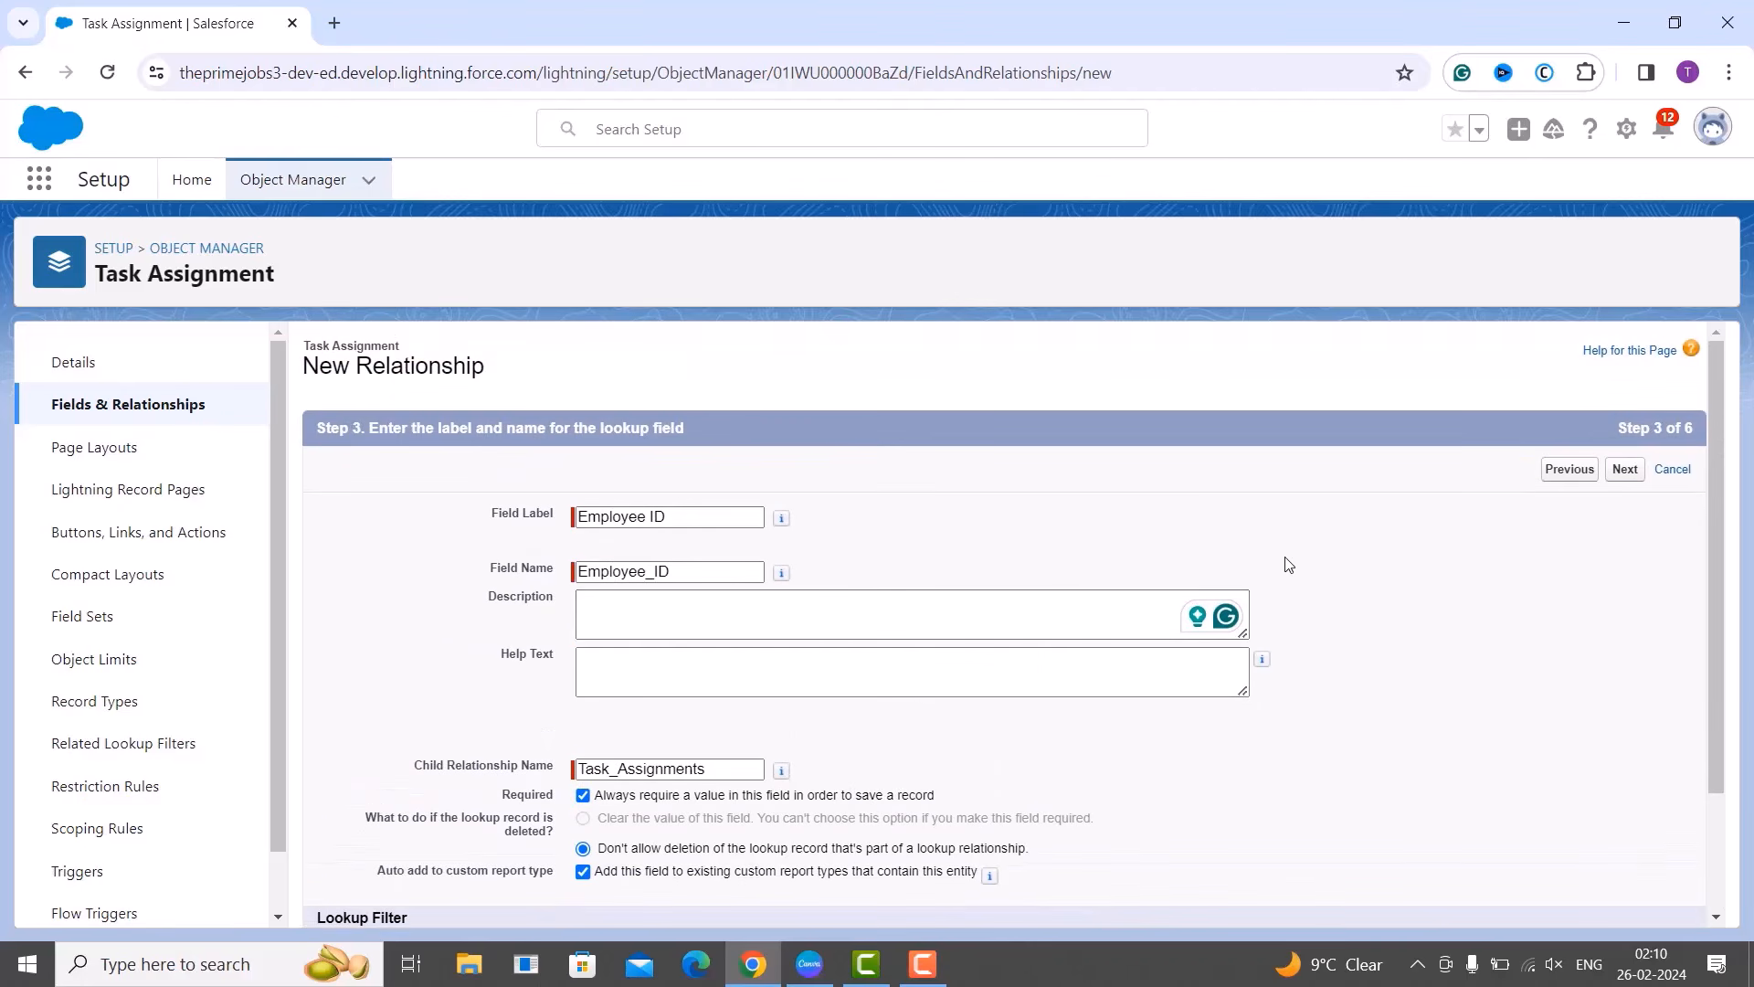
click(1627, 473)
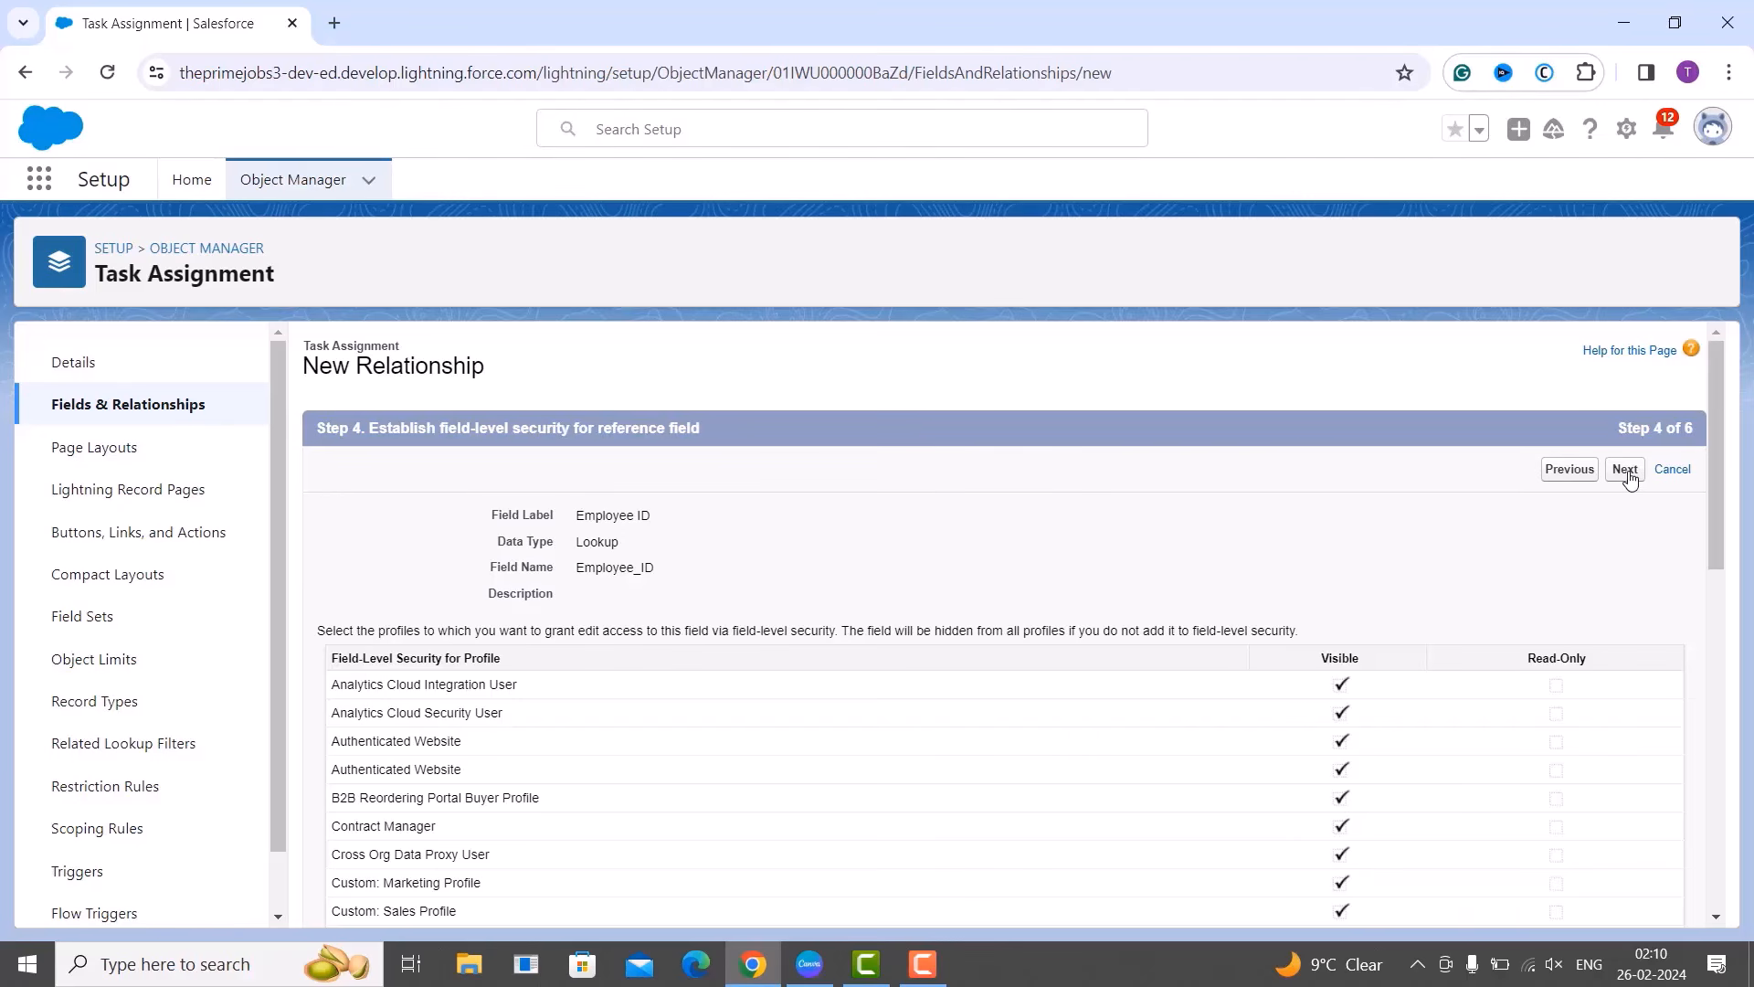
Keep the default profile visibility and Task Assignment Layout placement, reaching step 6.
click(1625, 470)
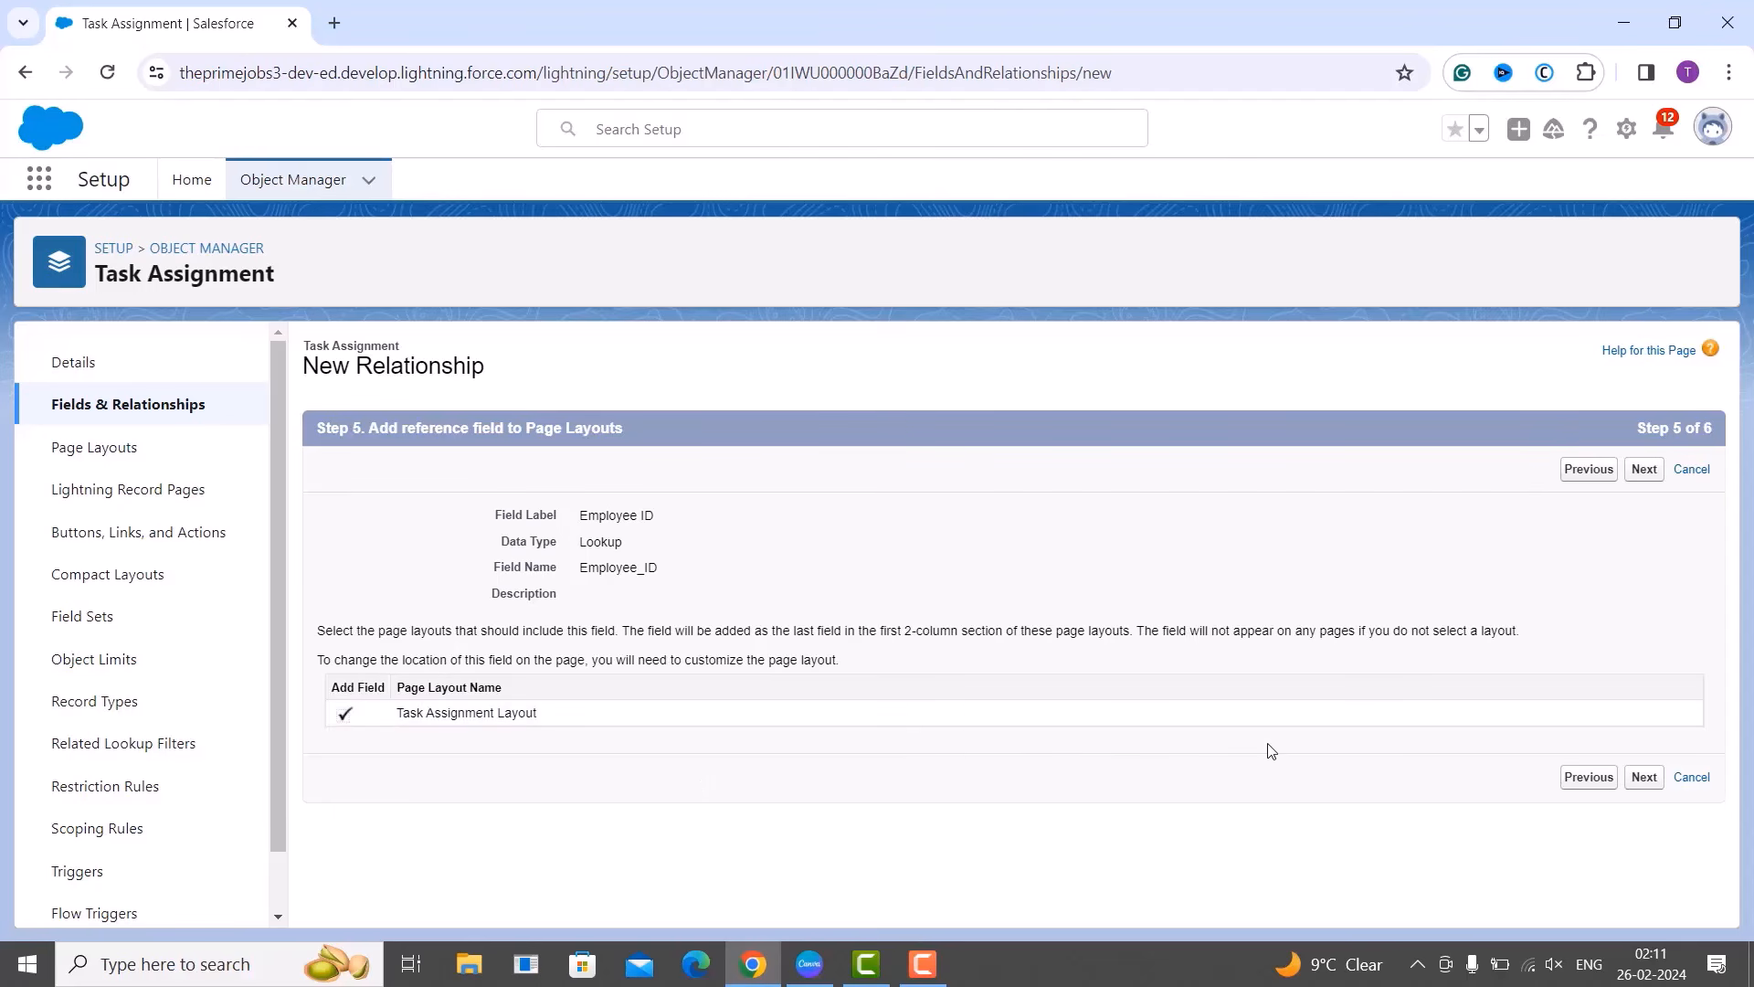
click(1645, 470)
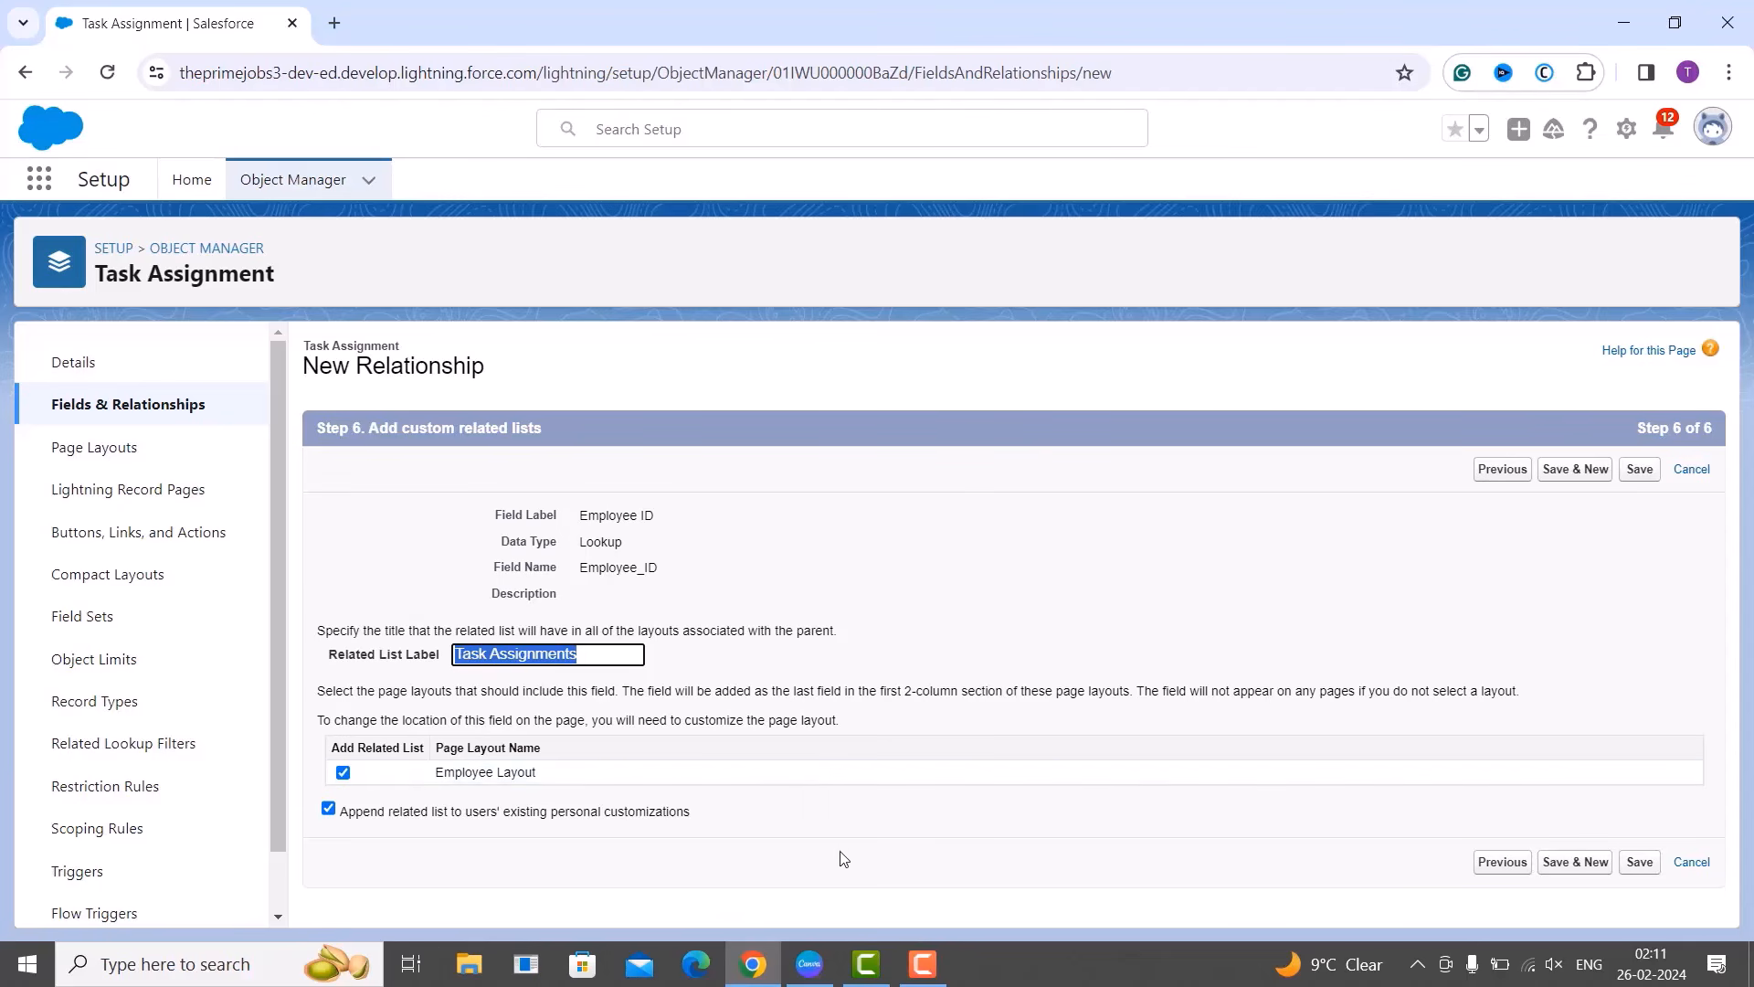
Save the Employee ID relationship with the Task Assignments related list on Employee Layout.
click(882, 689)
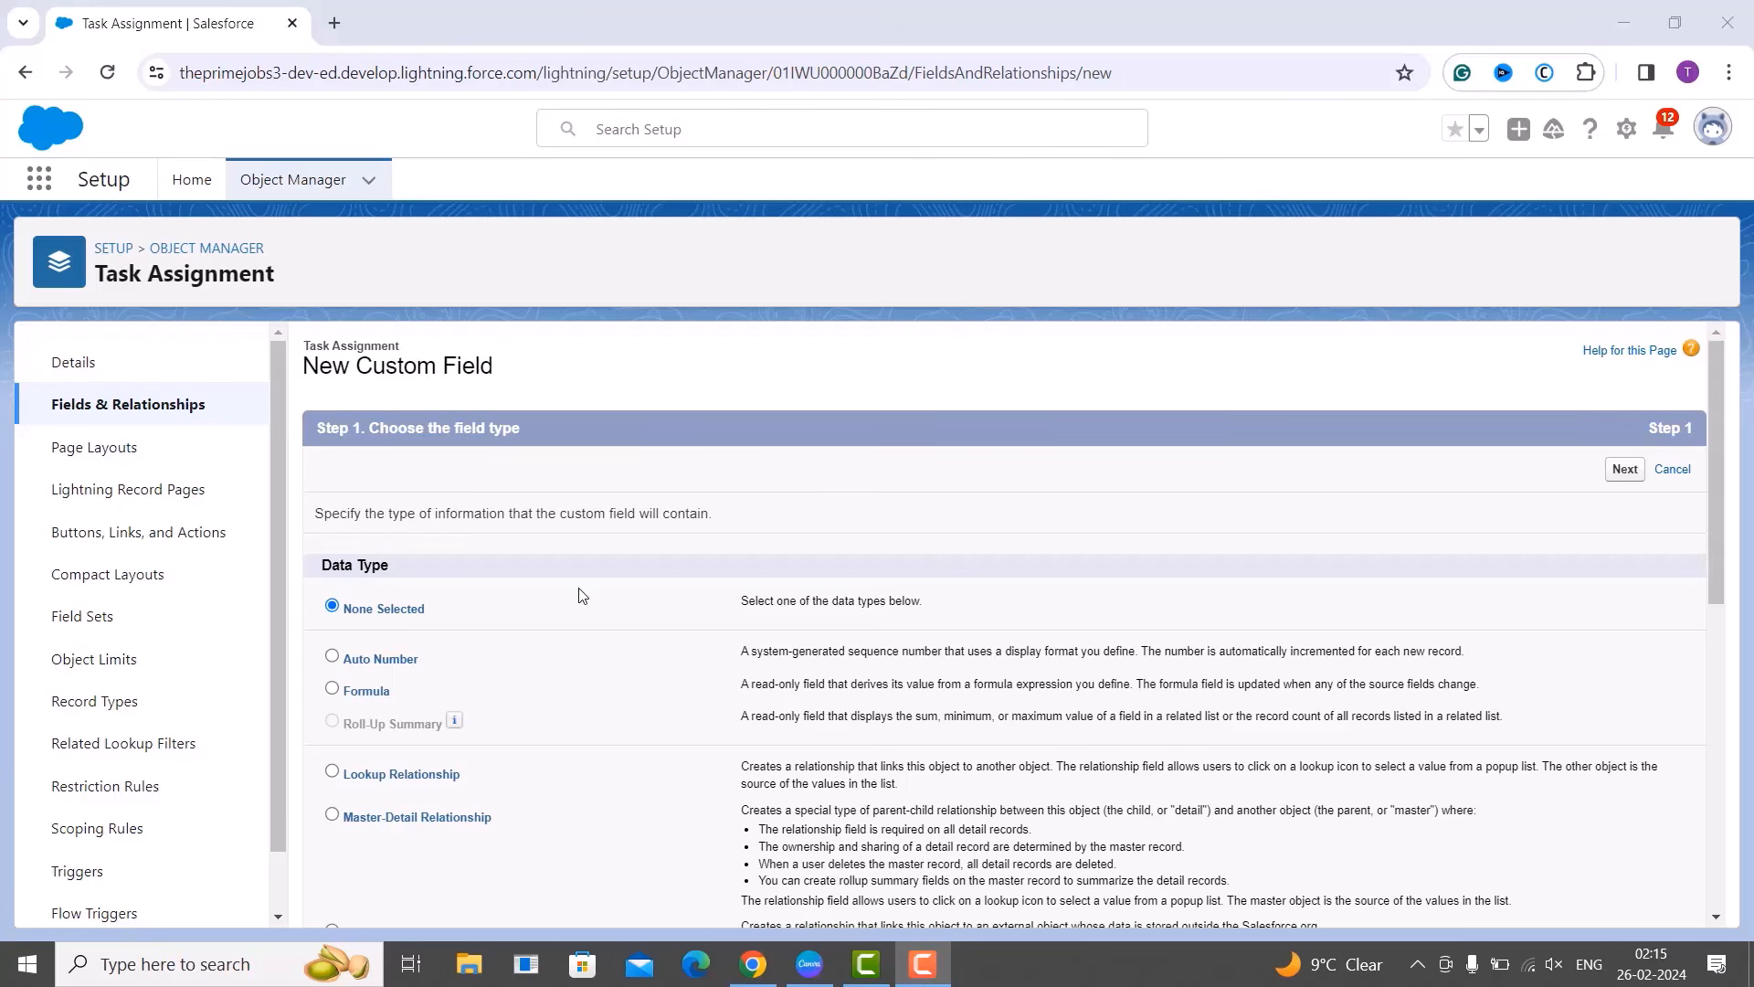
Choose Formula as the new field's data type and continue to step 2.
click(332, 688)
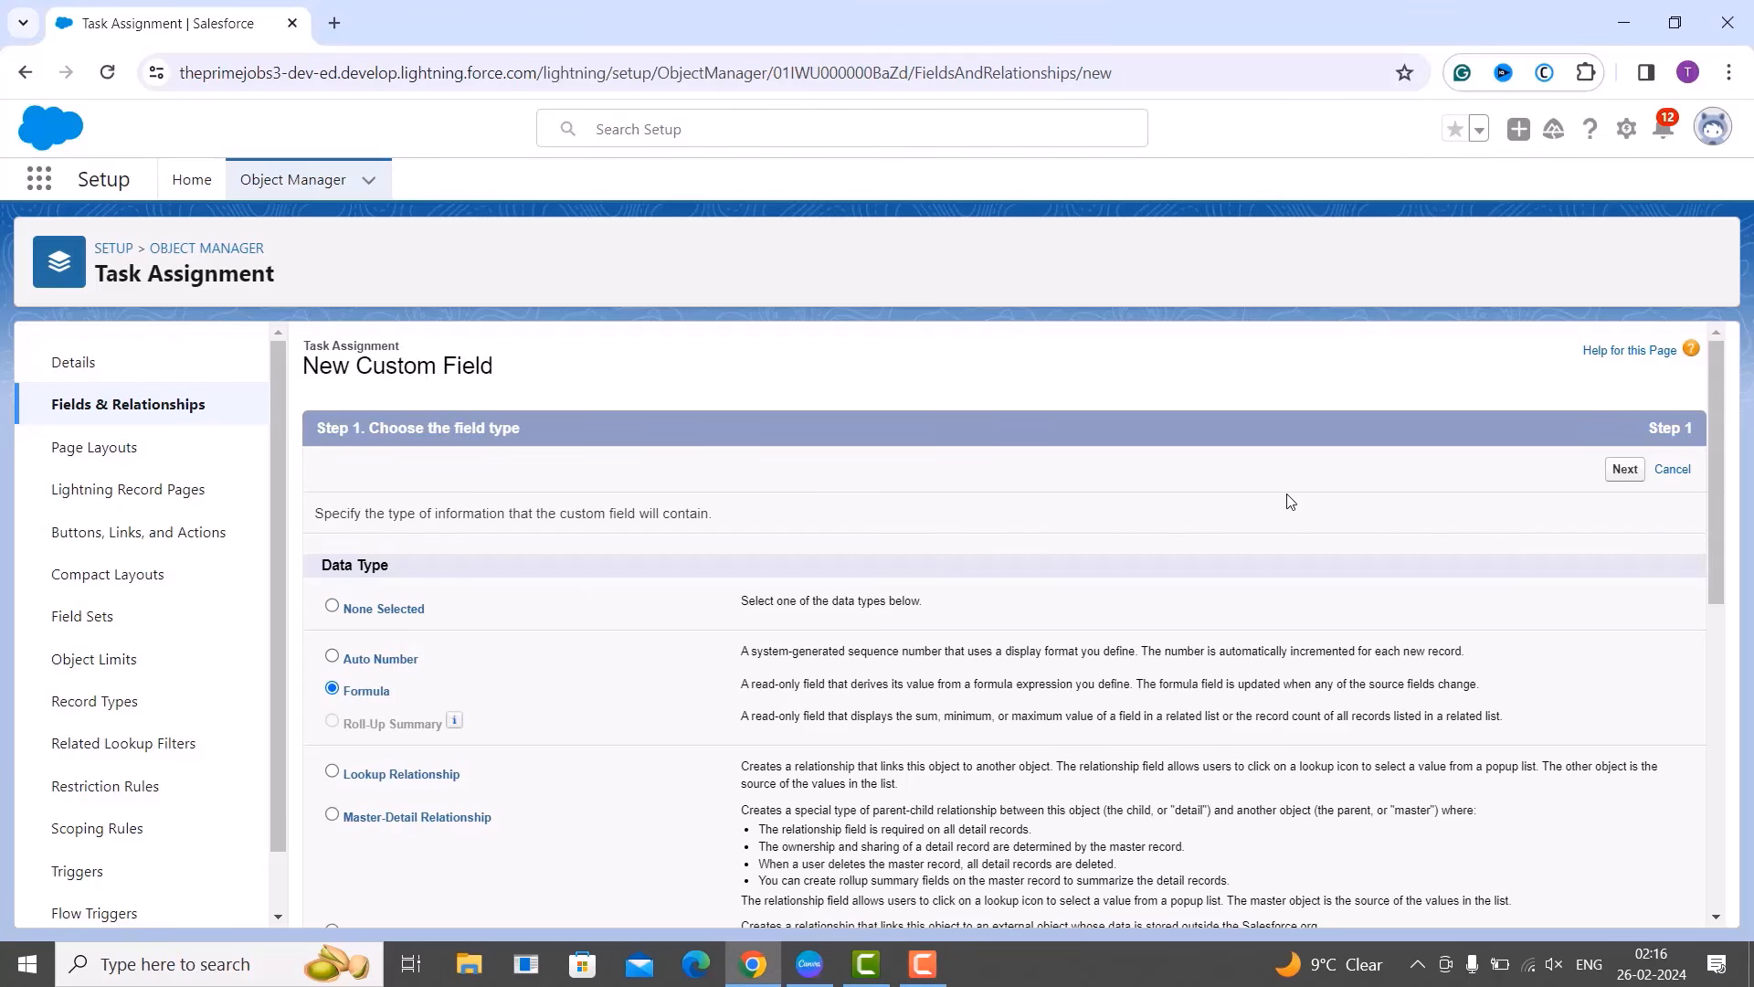
click(1631, 473)
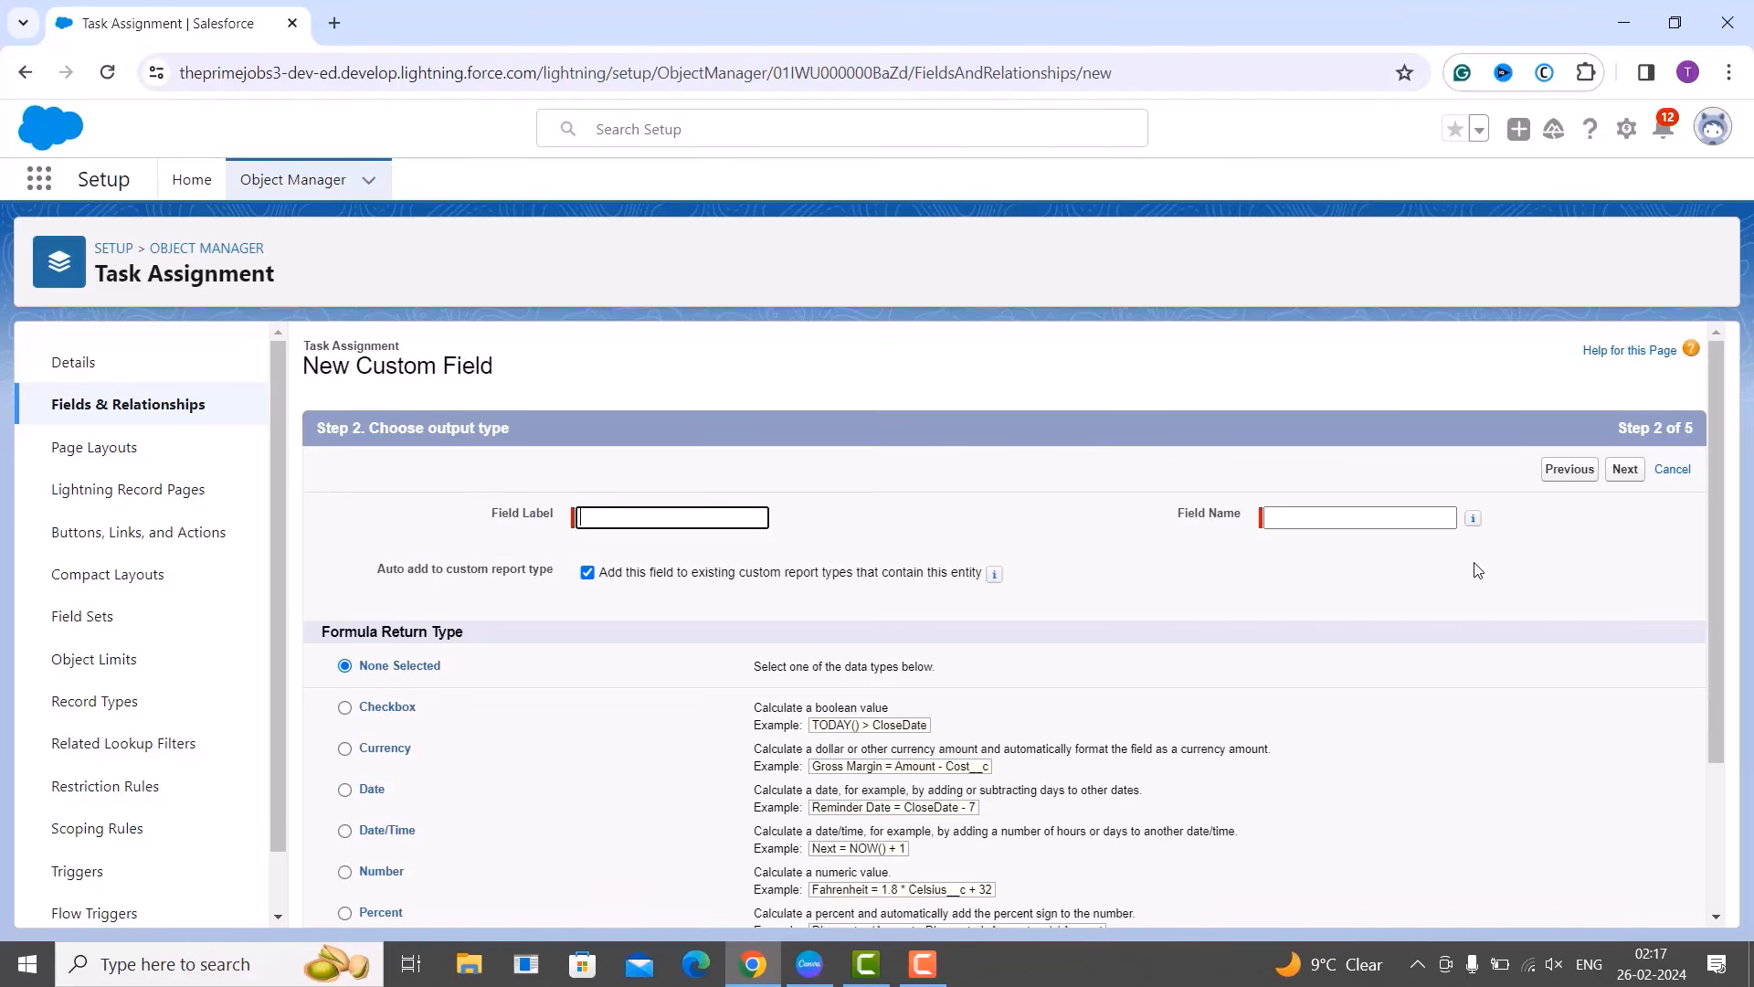
Label the formula field Employee Name (Employee_Name) and set its return type to Text.
scroll(1477, 570, down, 3)
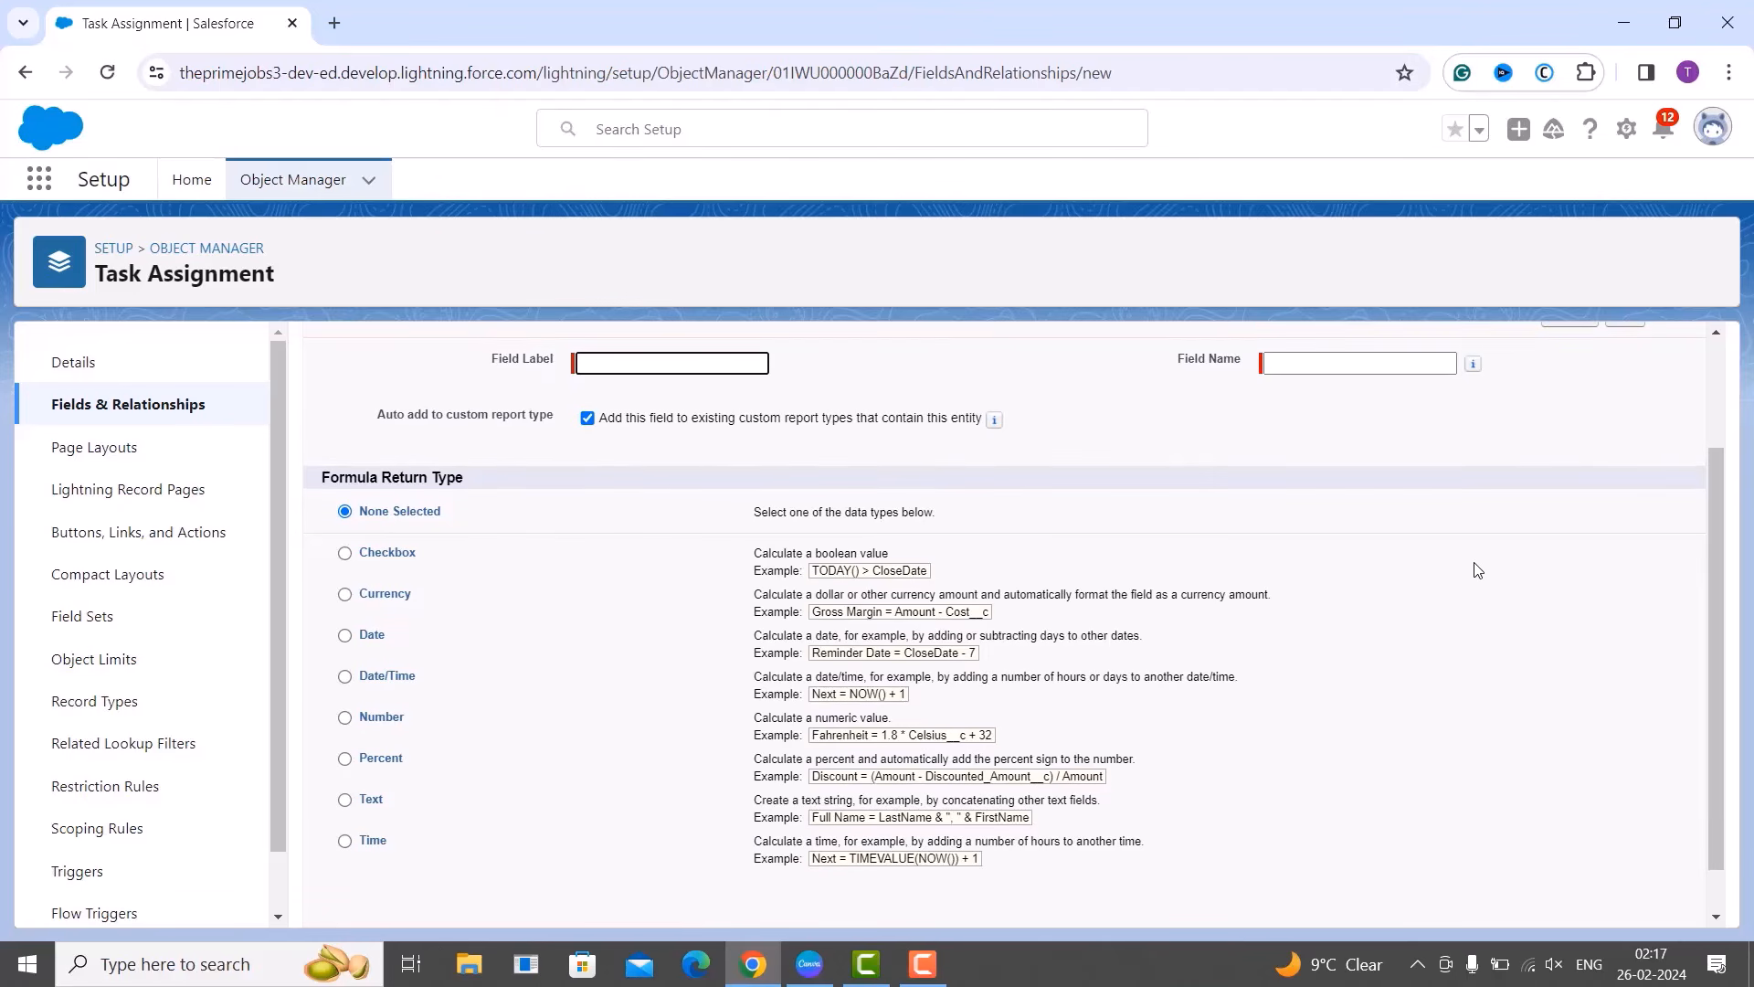
scroll(1475, 568, up, 3)
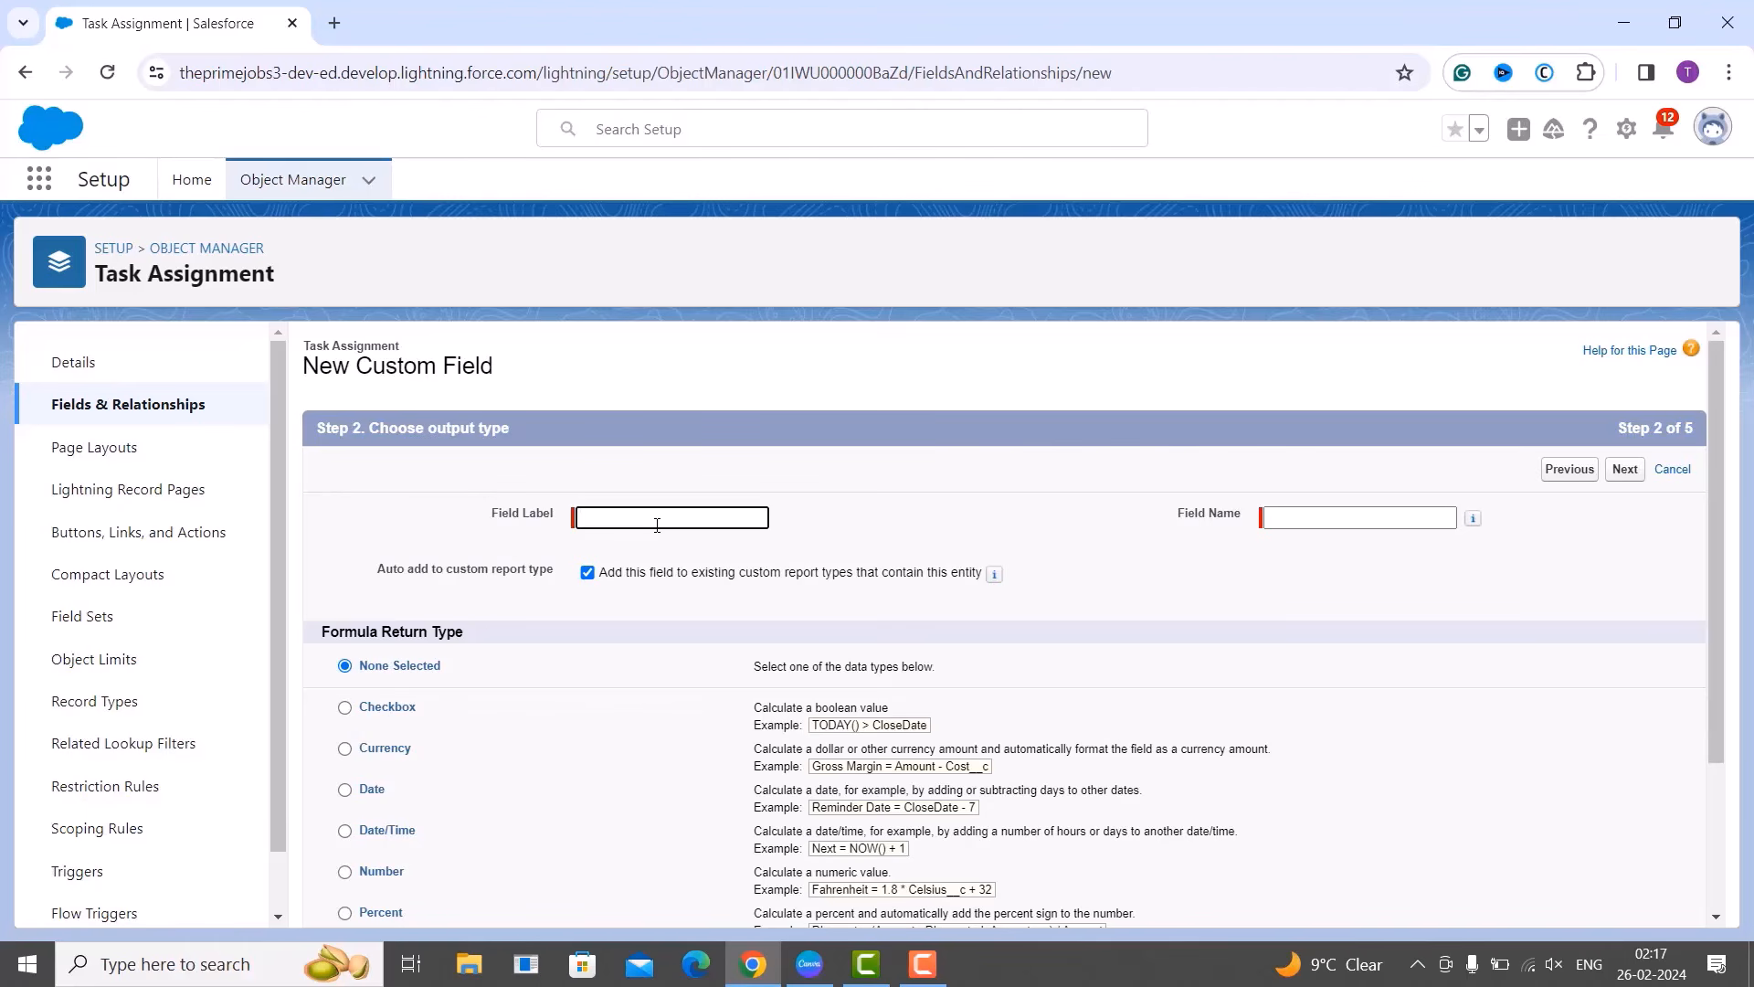
text(Employee Name)
click(1381, 539)
scroll(1393, 584, down, 2)
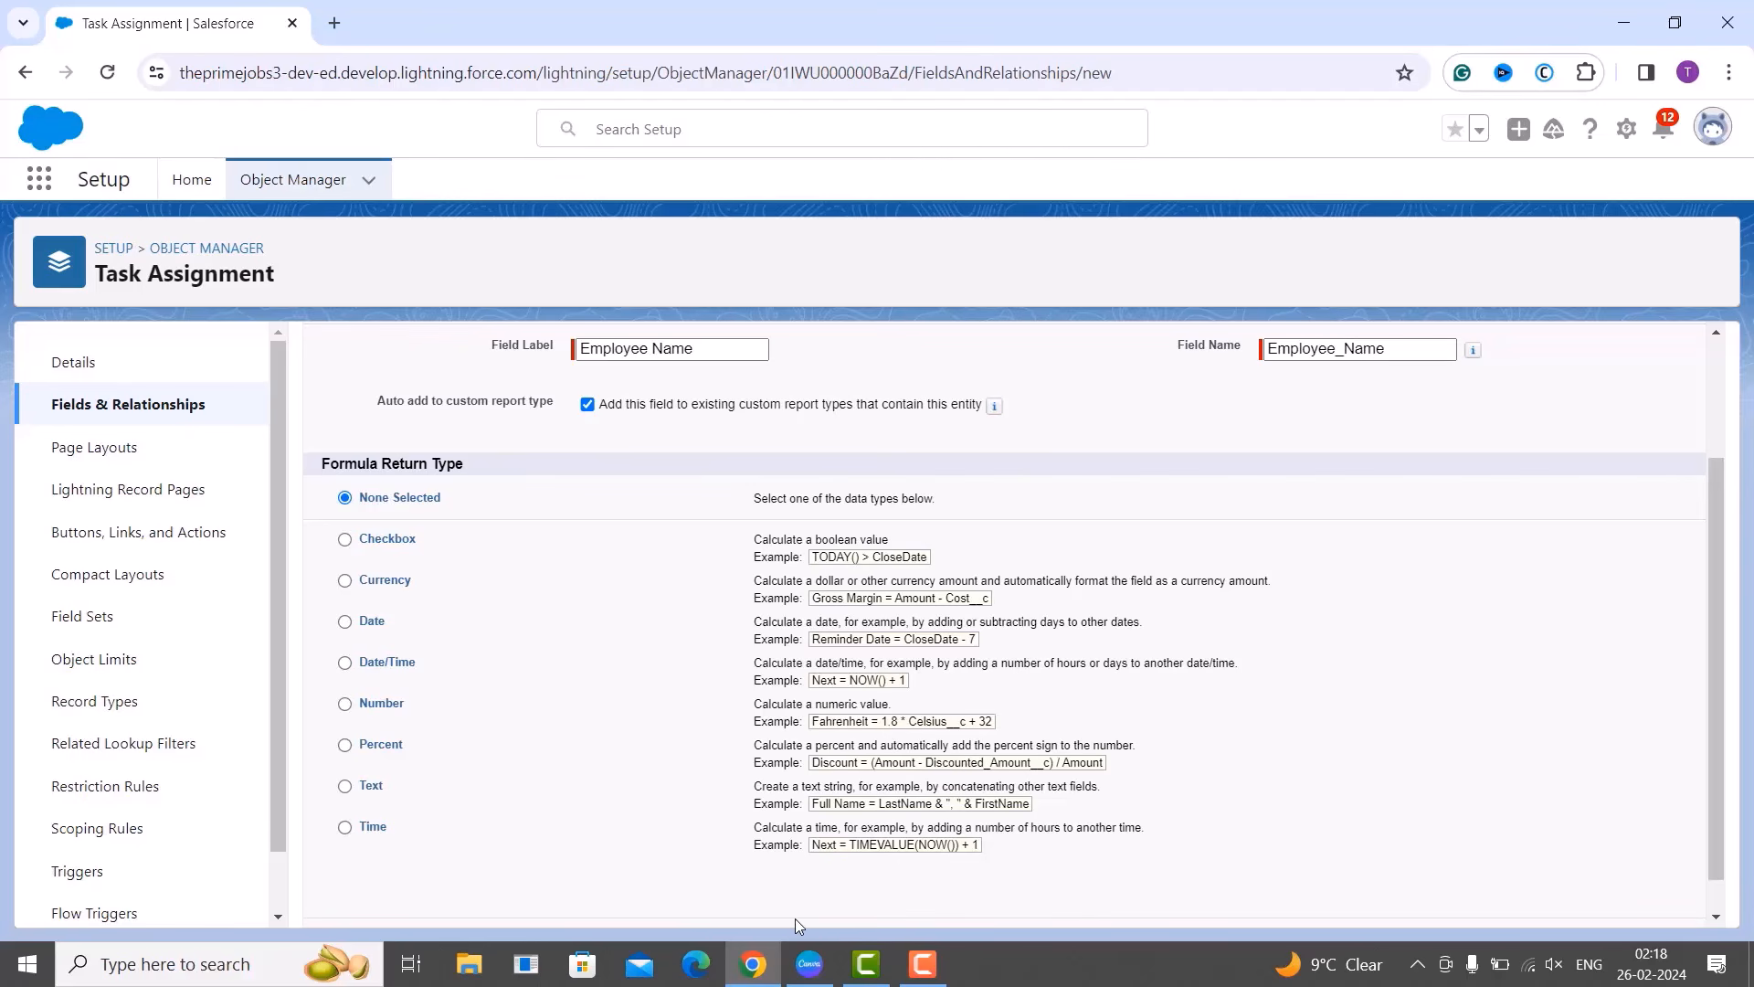
click(344, 788)
scroll(540, 756, up, 2)
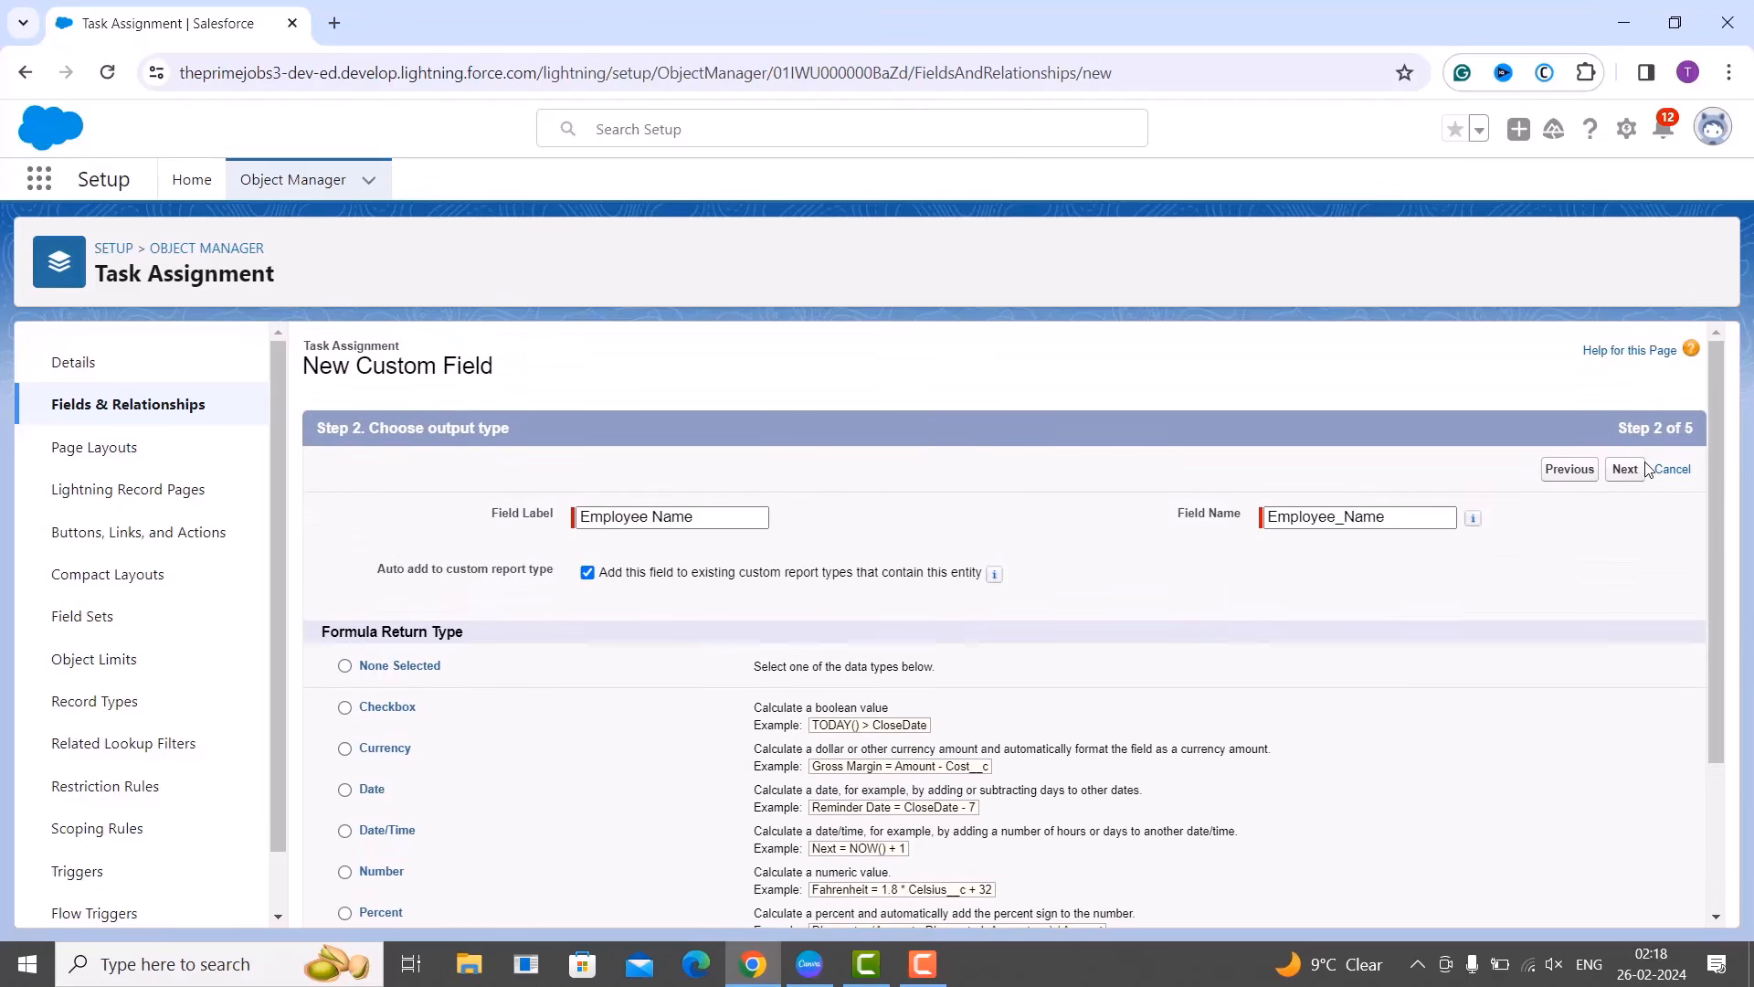
Go to step 3, Enter formula, and switch to the Advanced Formula editor.
click(1642, 471)
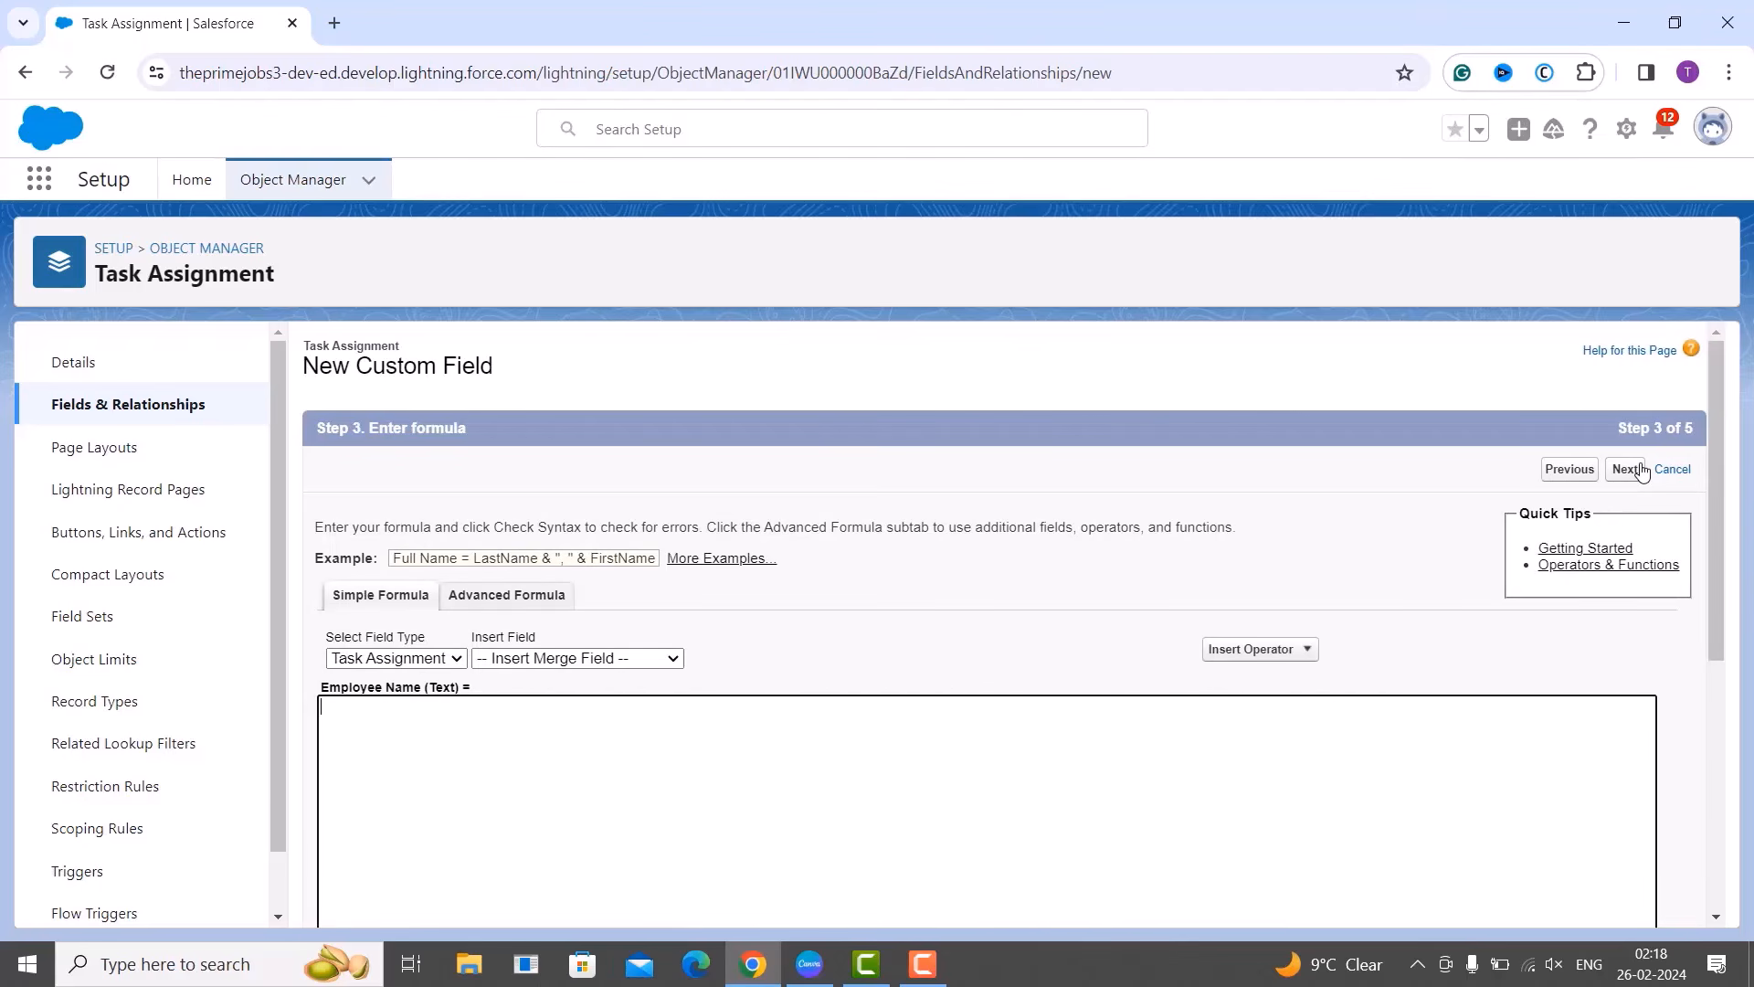
scroll(1649, 479, down, 1)
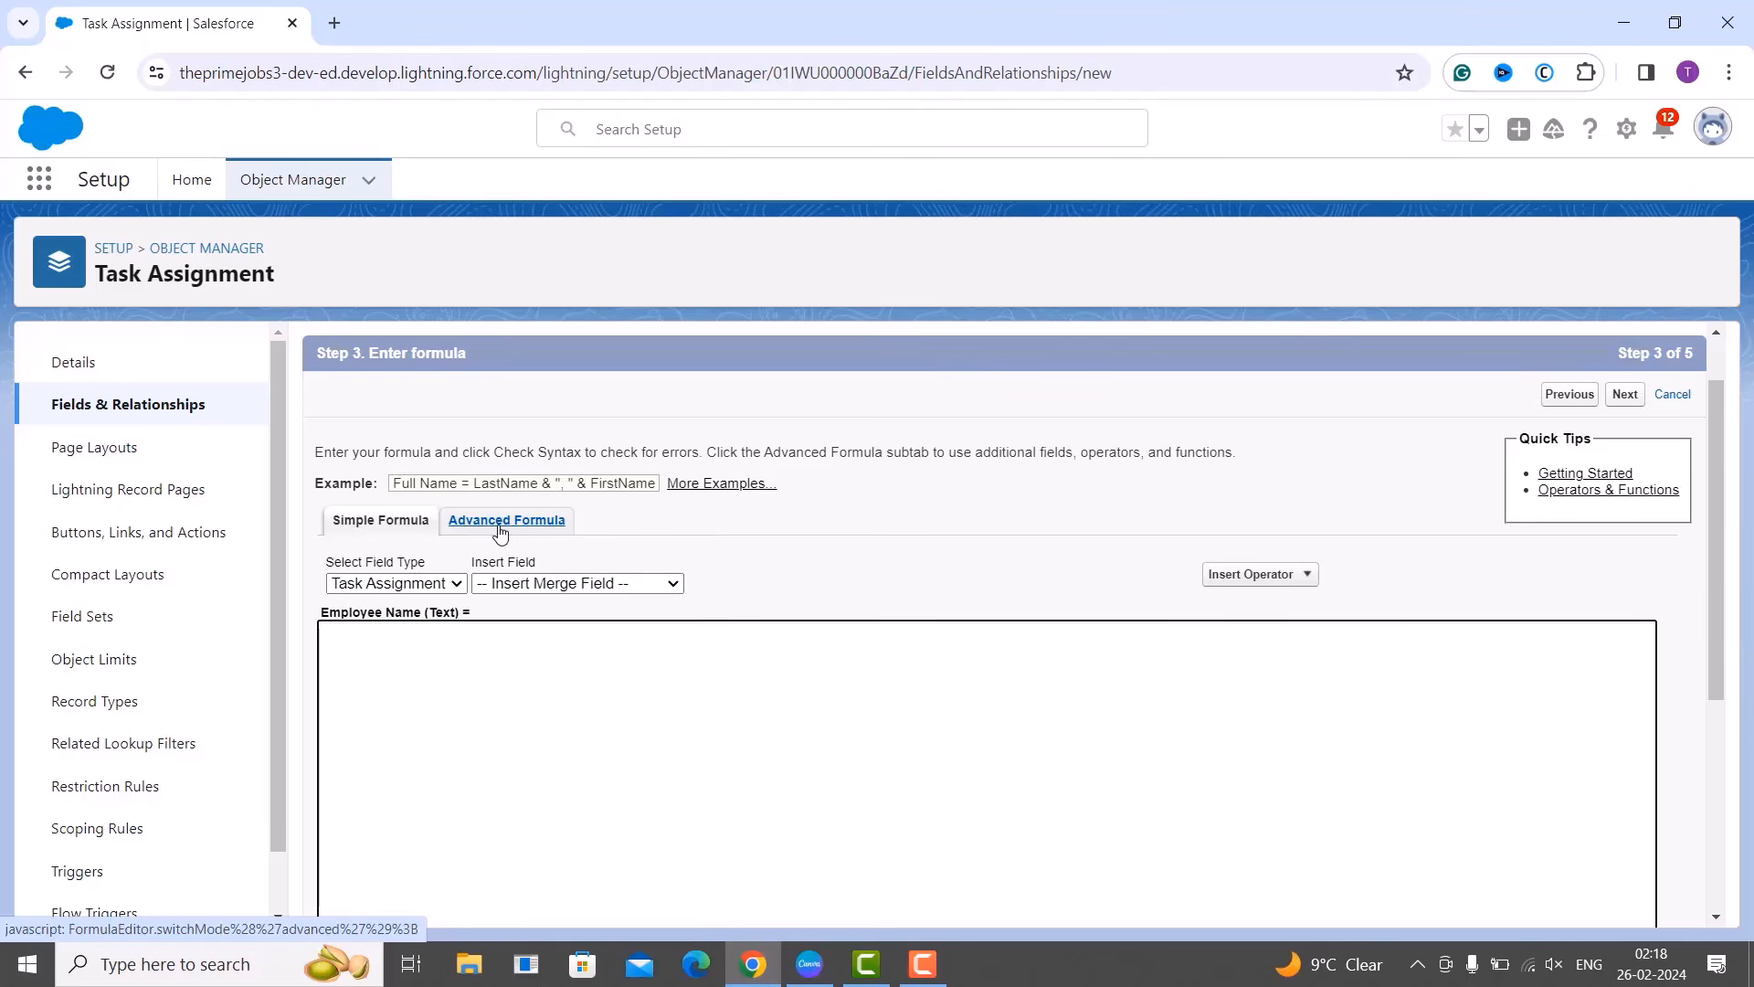
scroll(475, 549, up, 1)
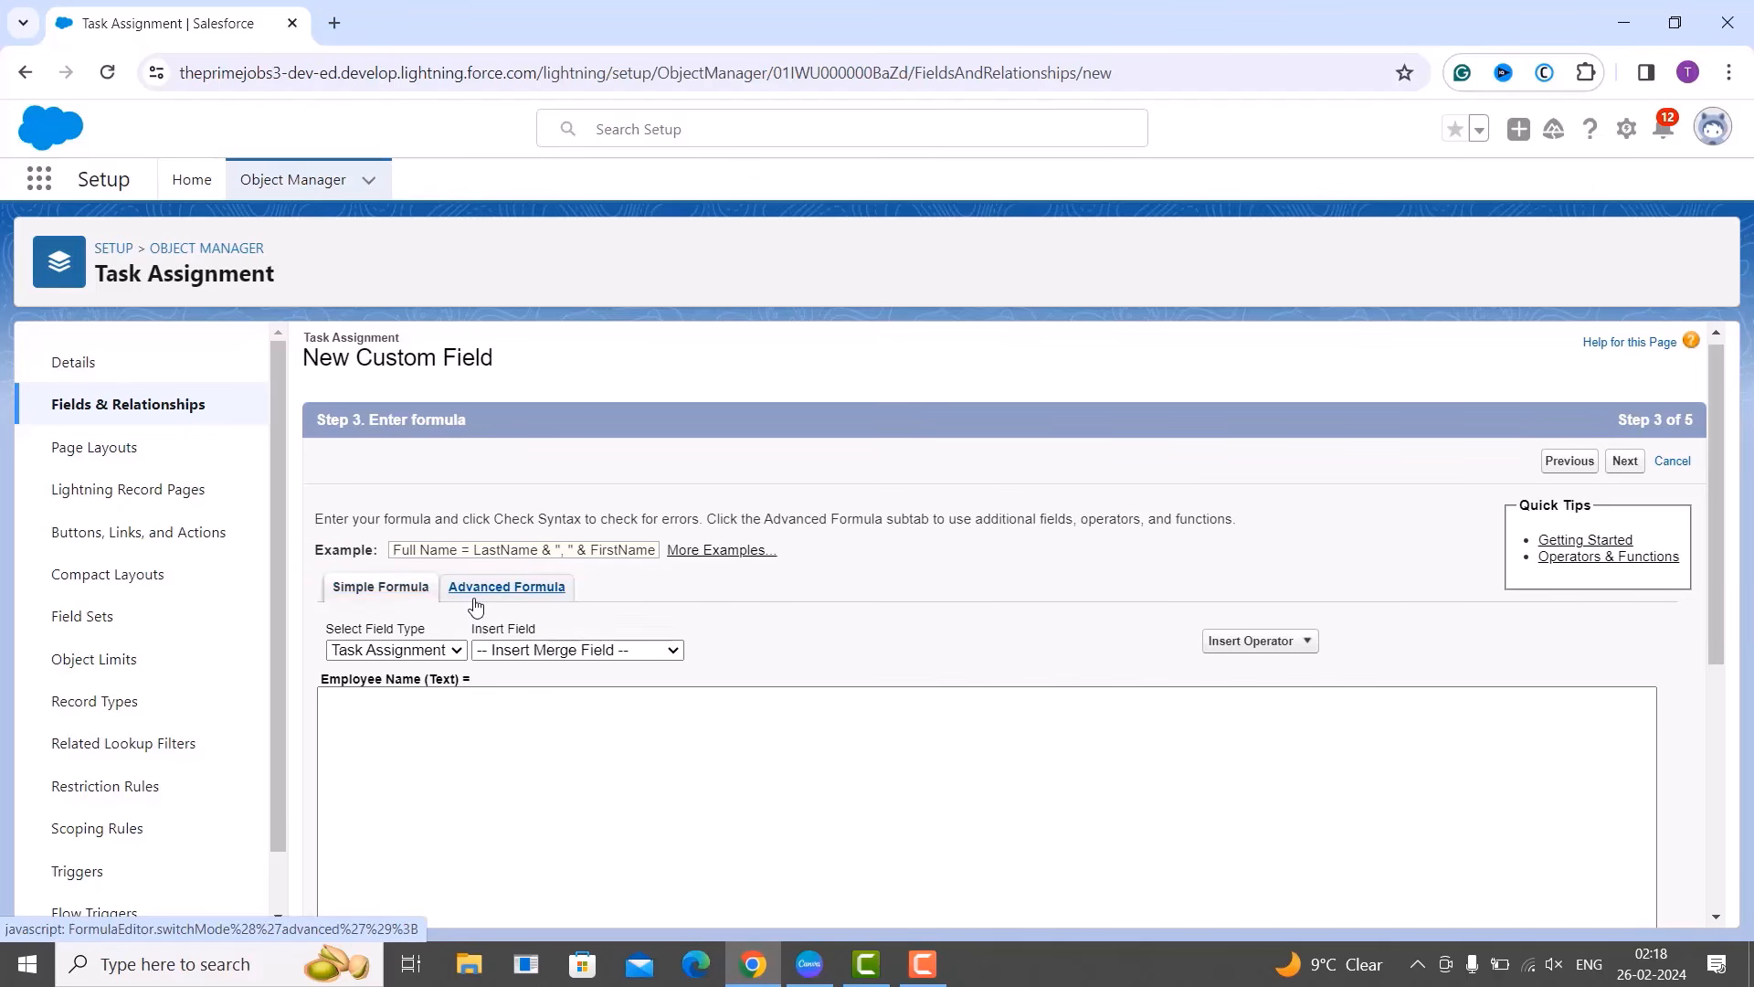
click(538, 585)
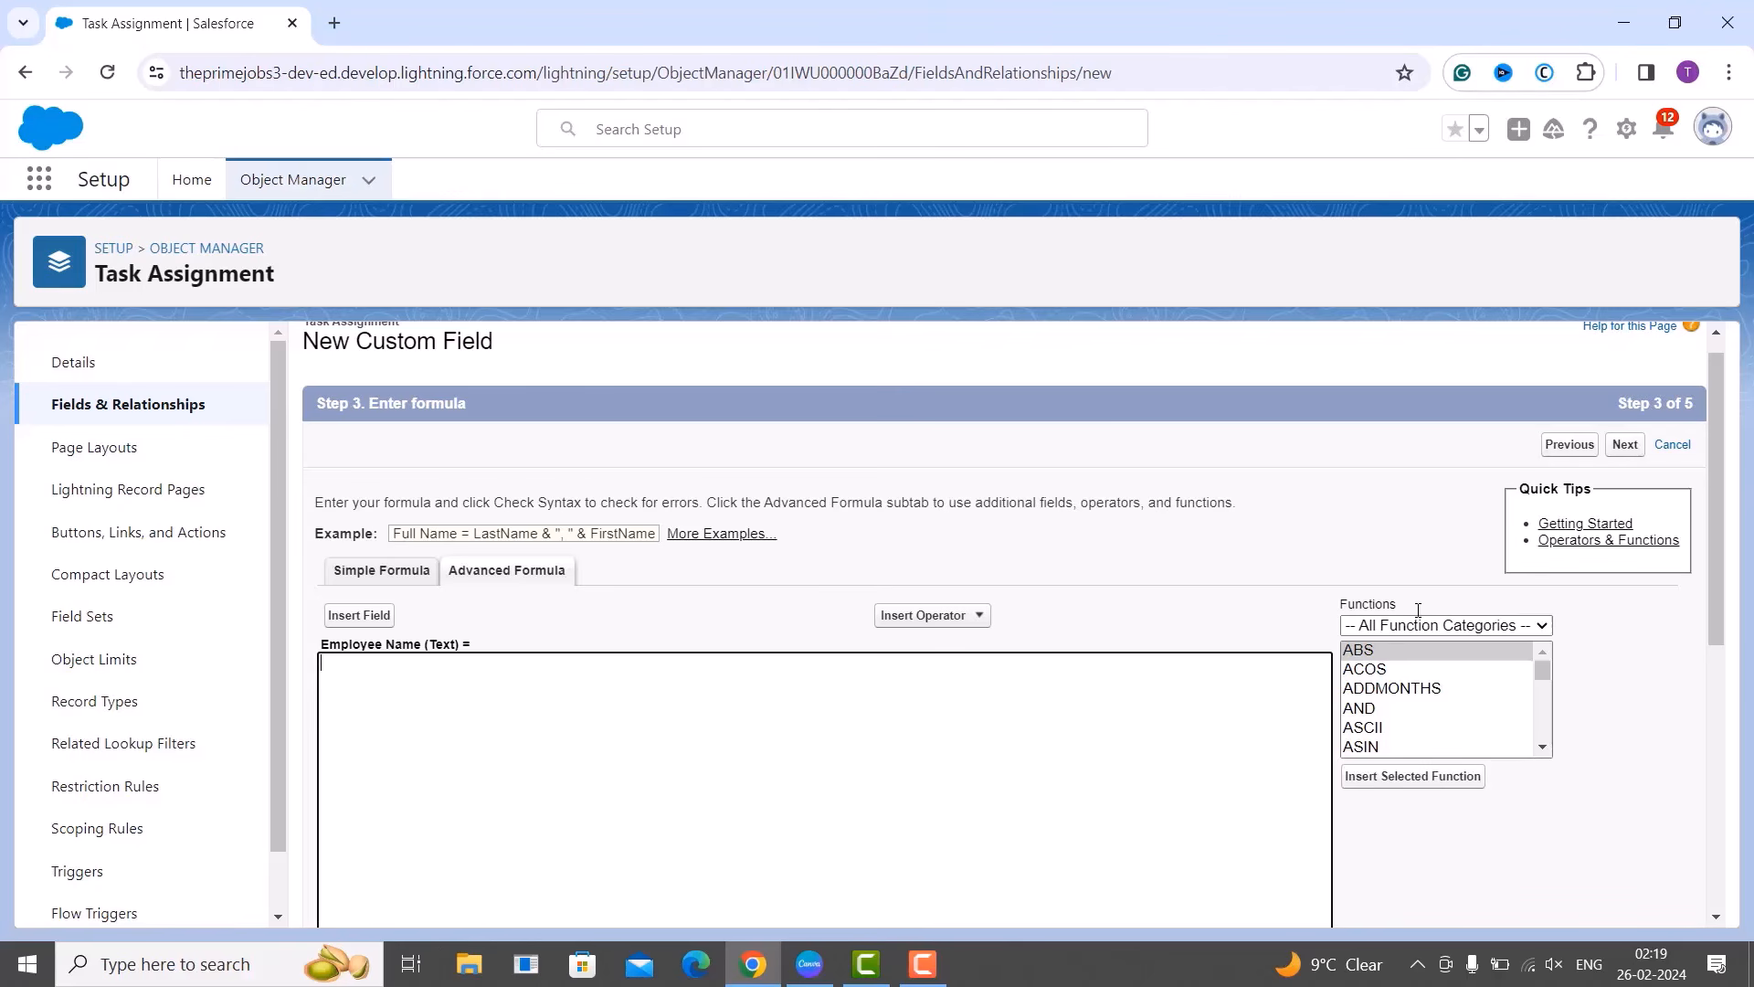
Filter functions to Date & Time and select DATEVALUE to view its description.
click(1445, 625)
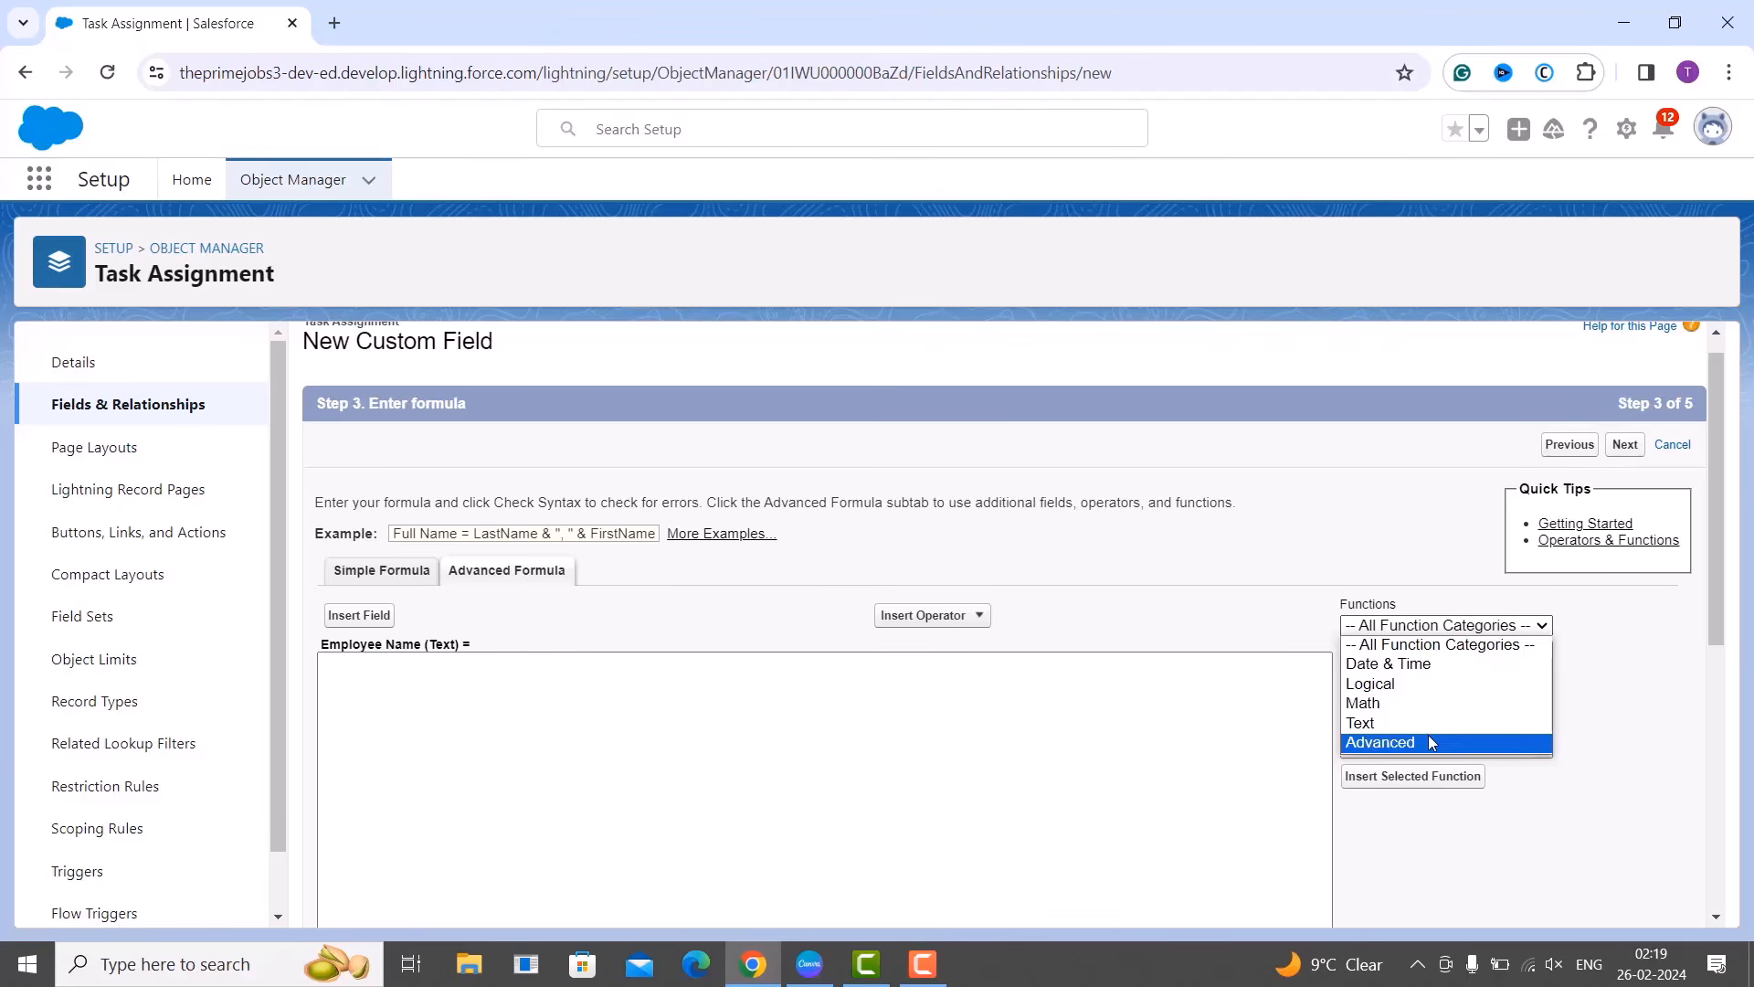
click(1431, 667)
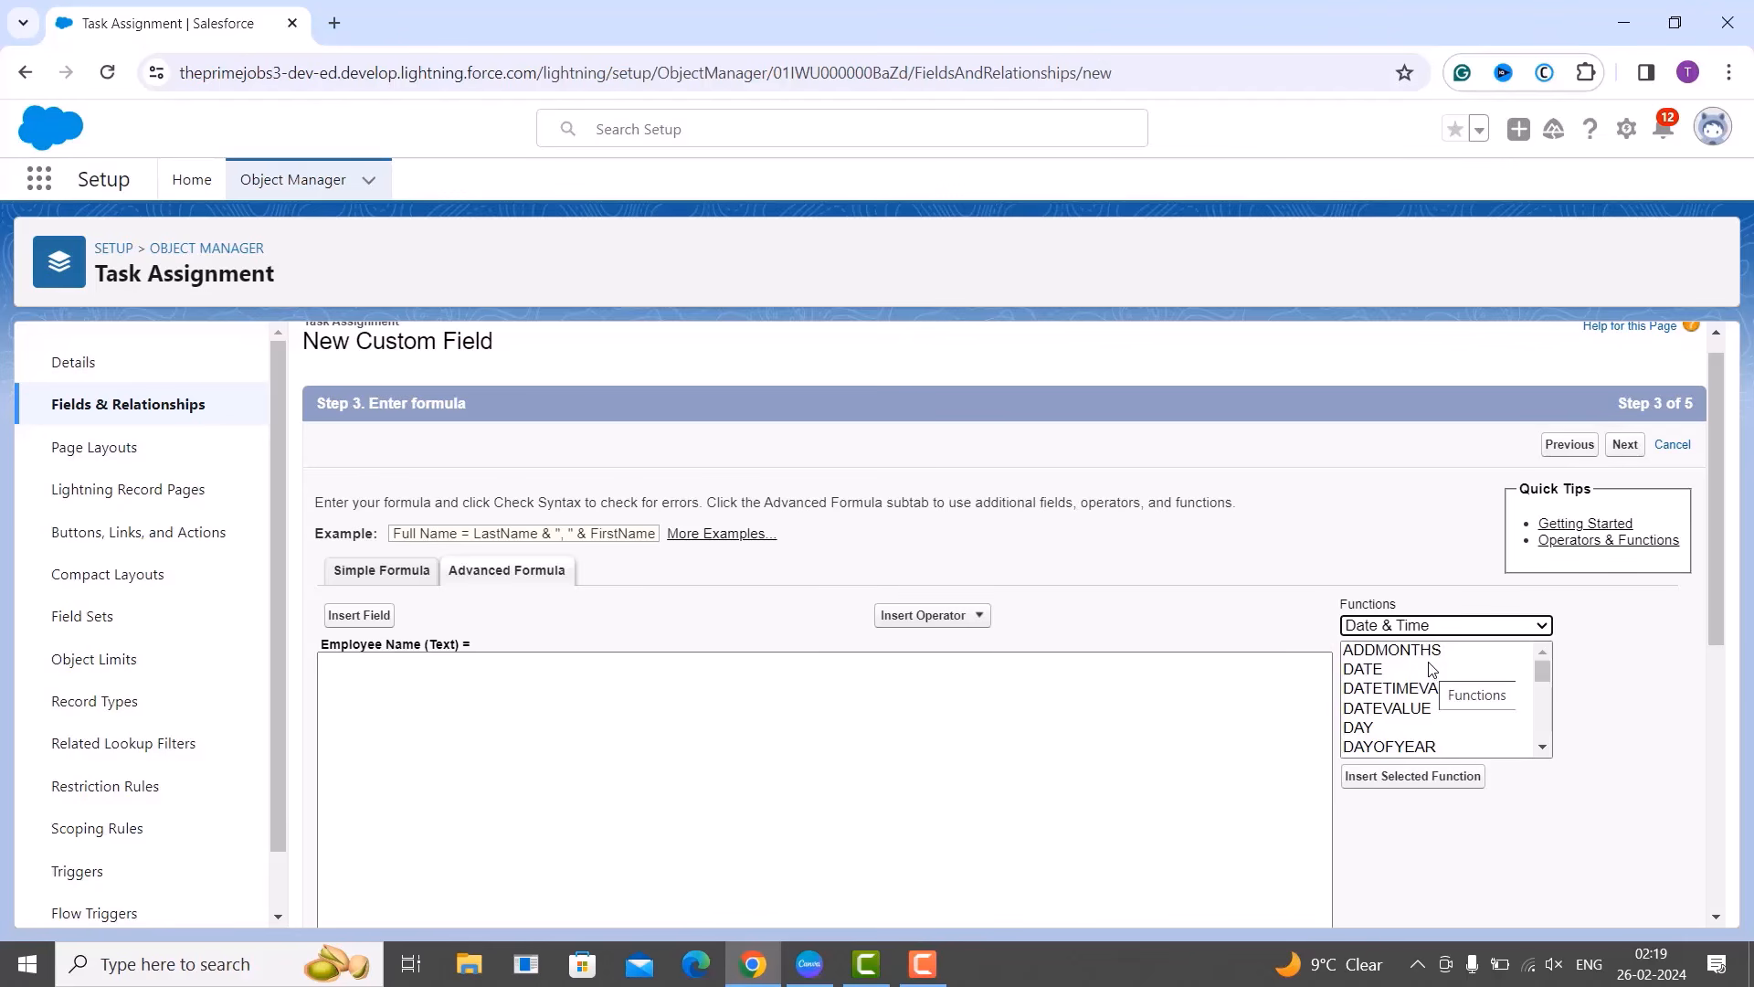
scroll(1431, 681, down, 1)
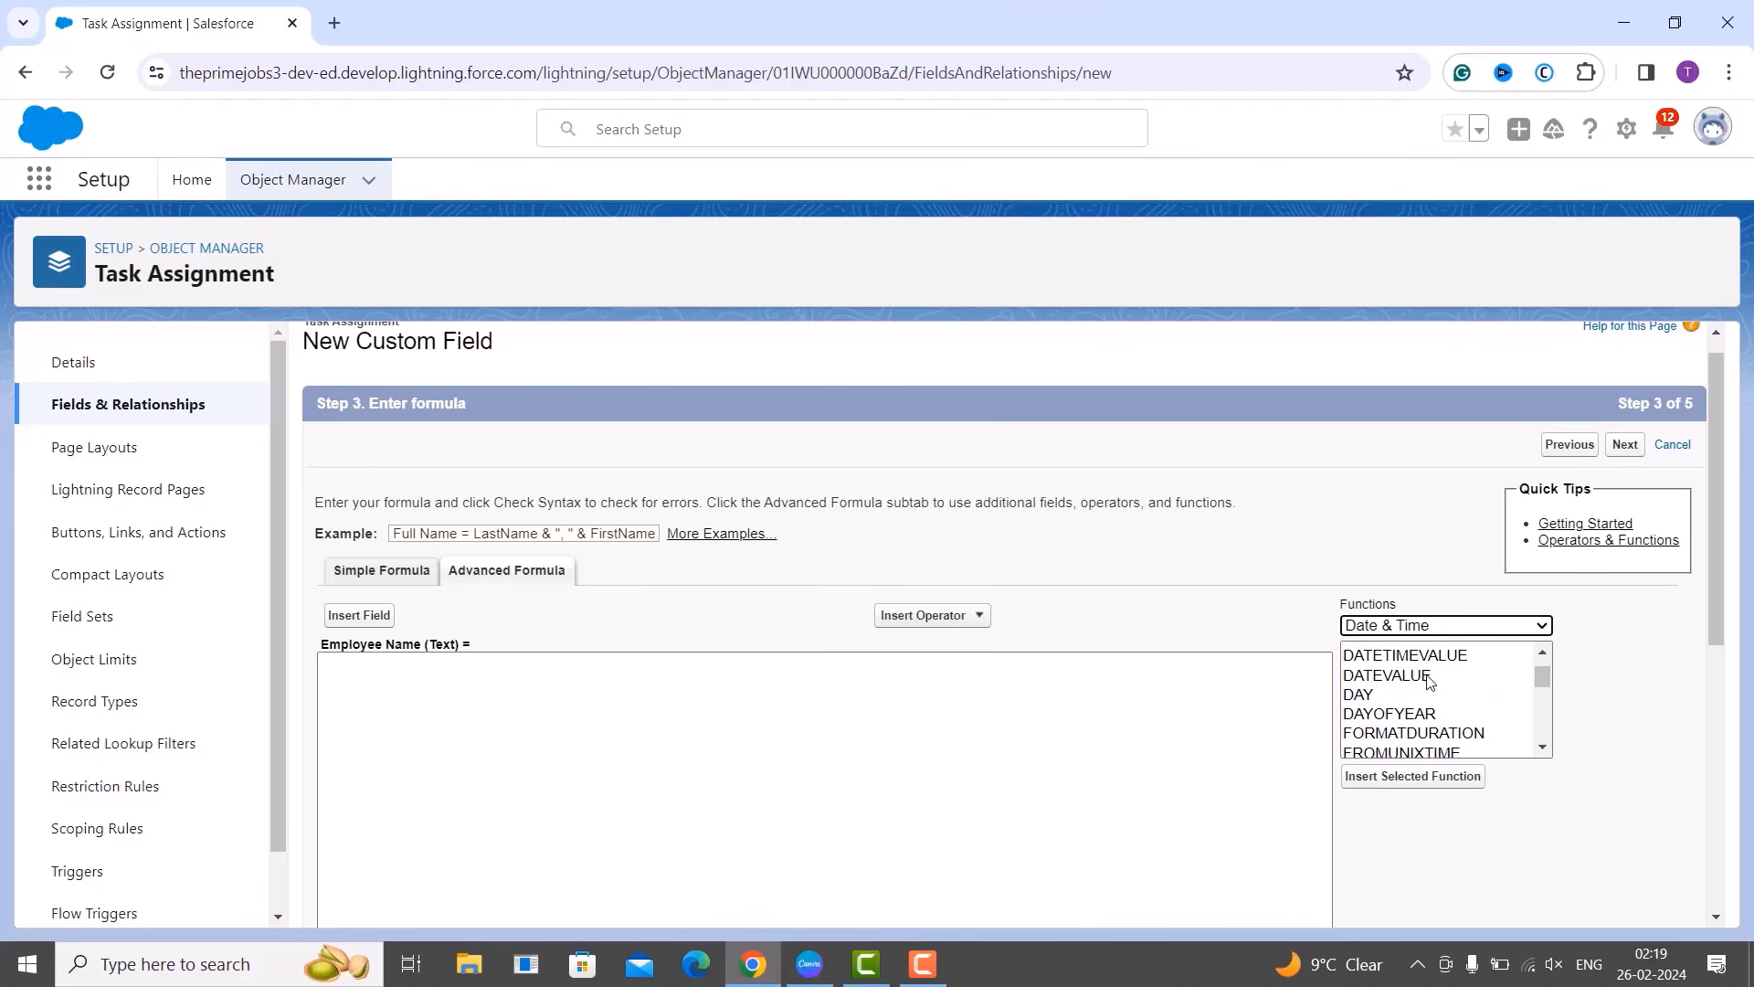
click(1429, 677)
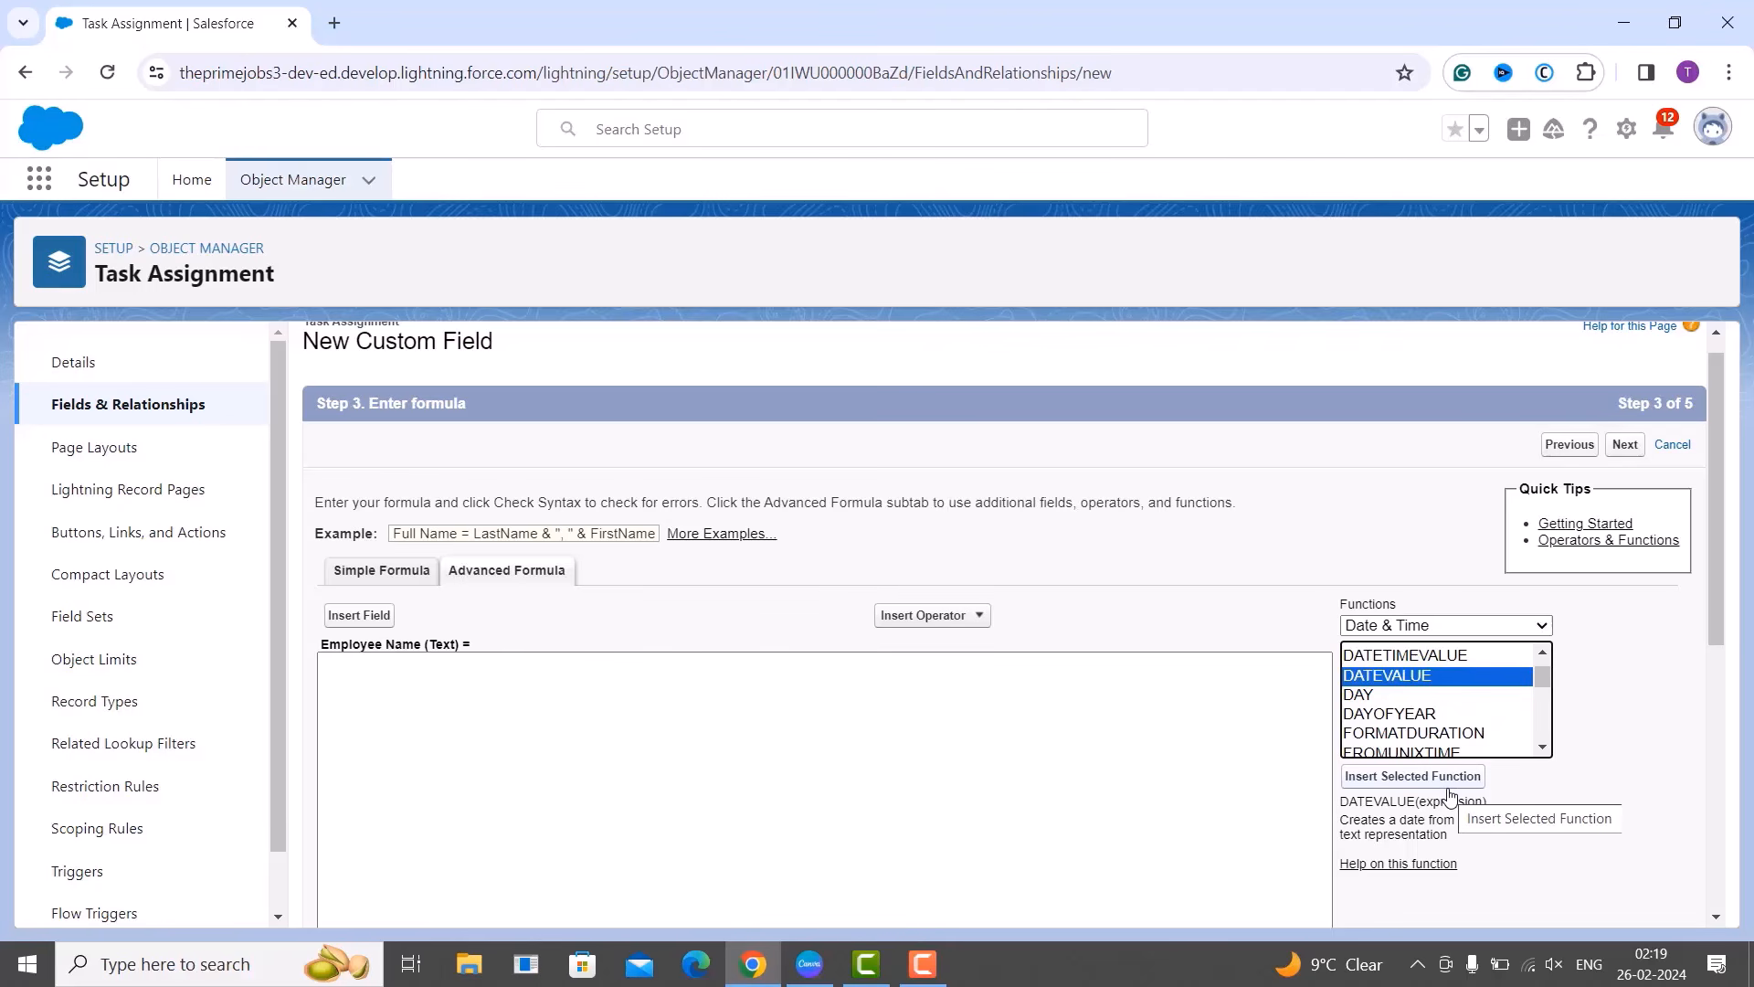
Browse the Insert Field and Insert Operator lists, closing both without inserting anything.
click(812, 755)
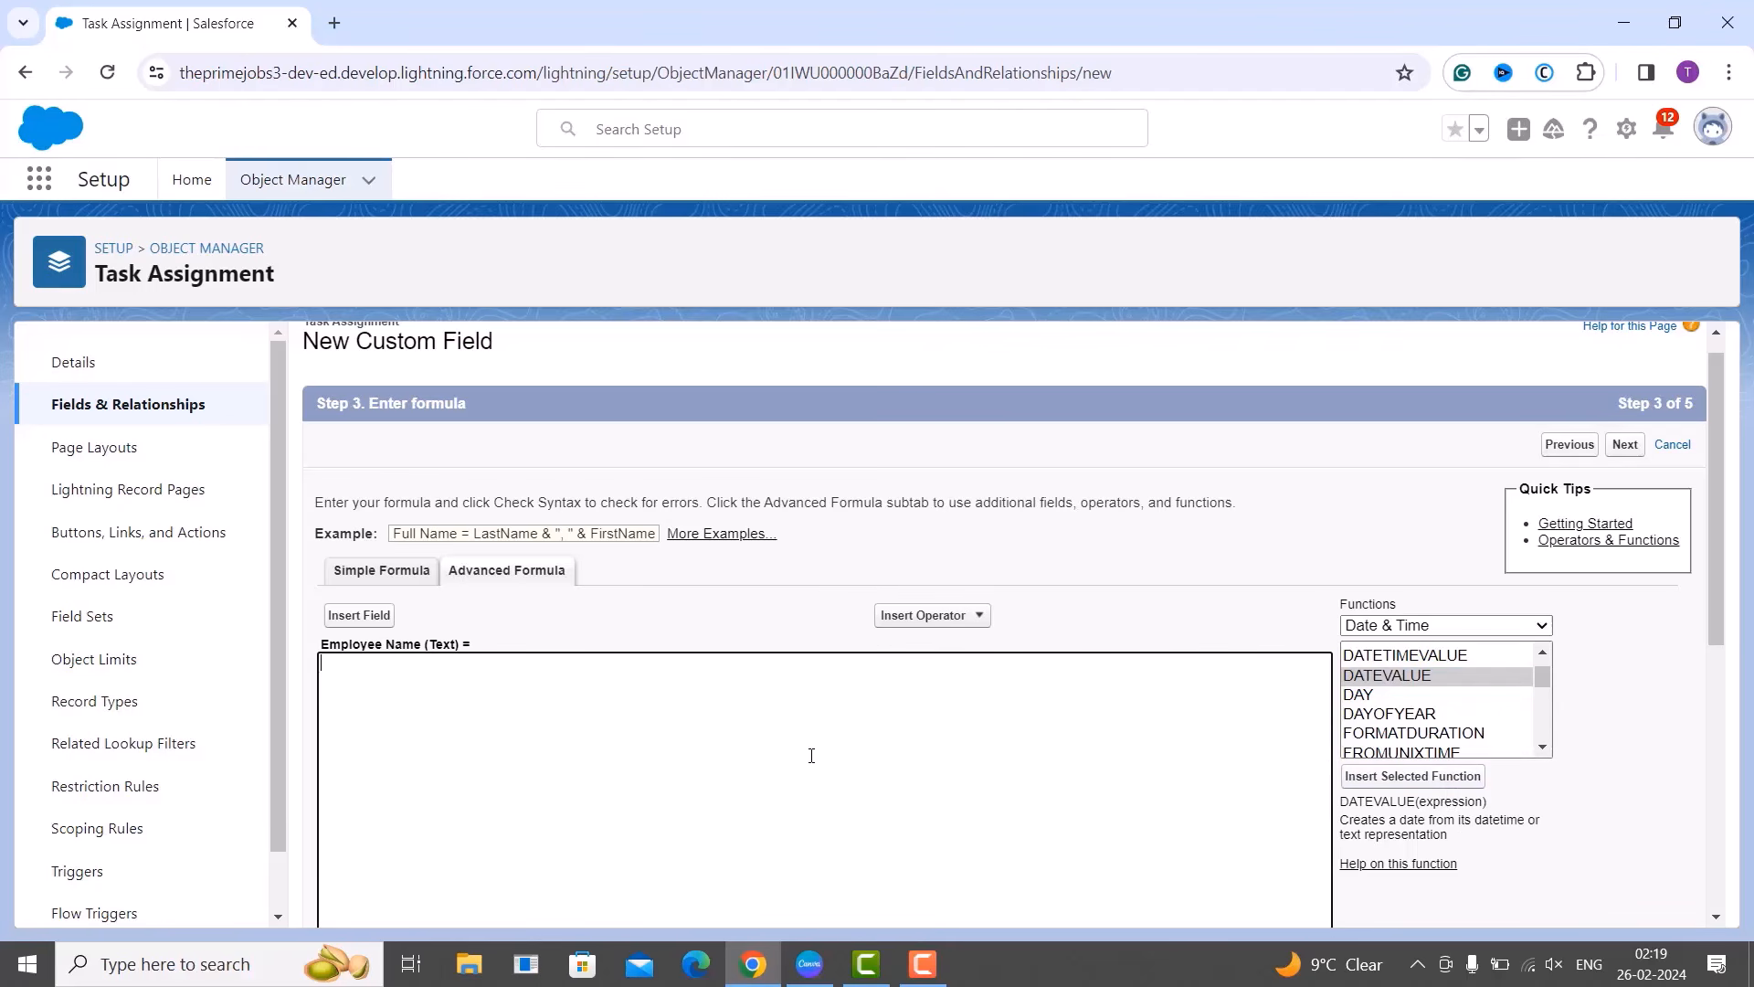
click(363, 617)
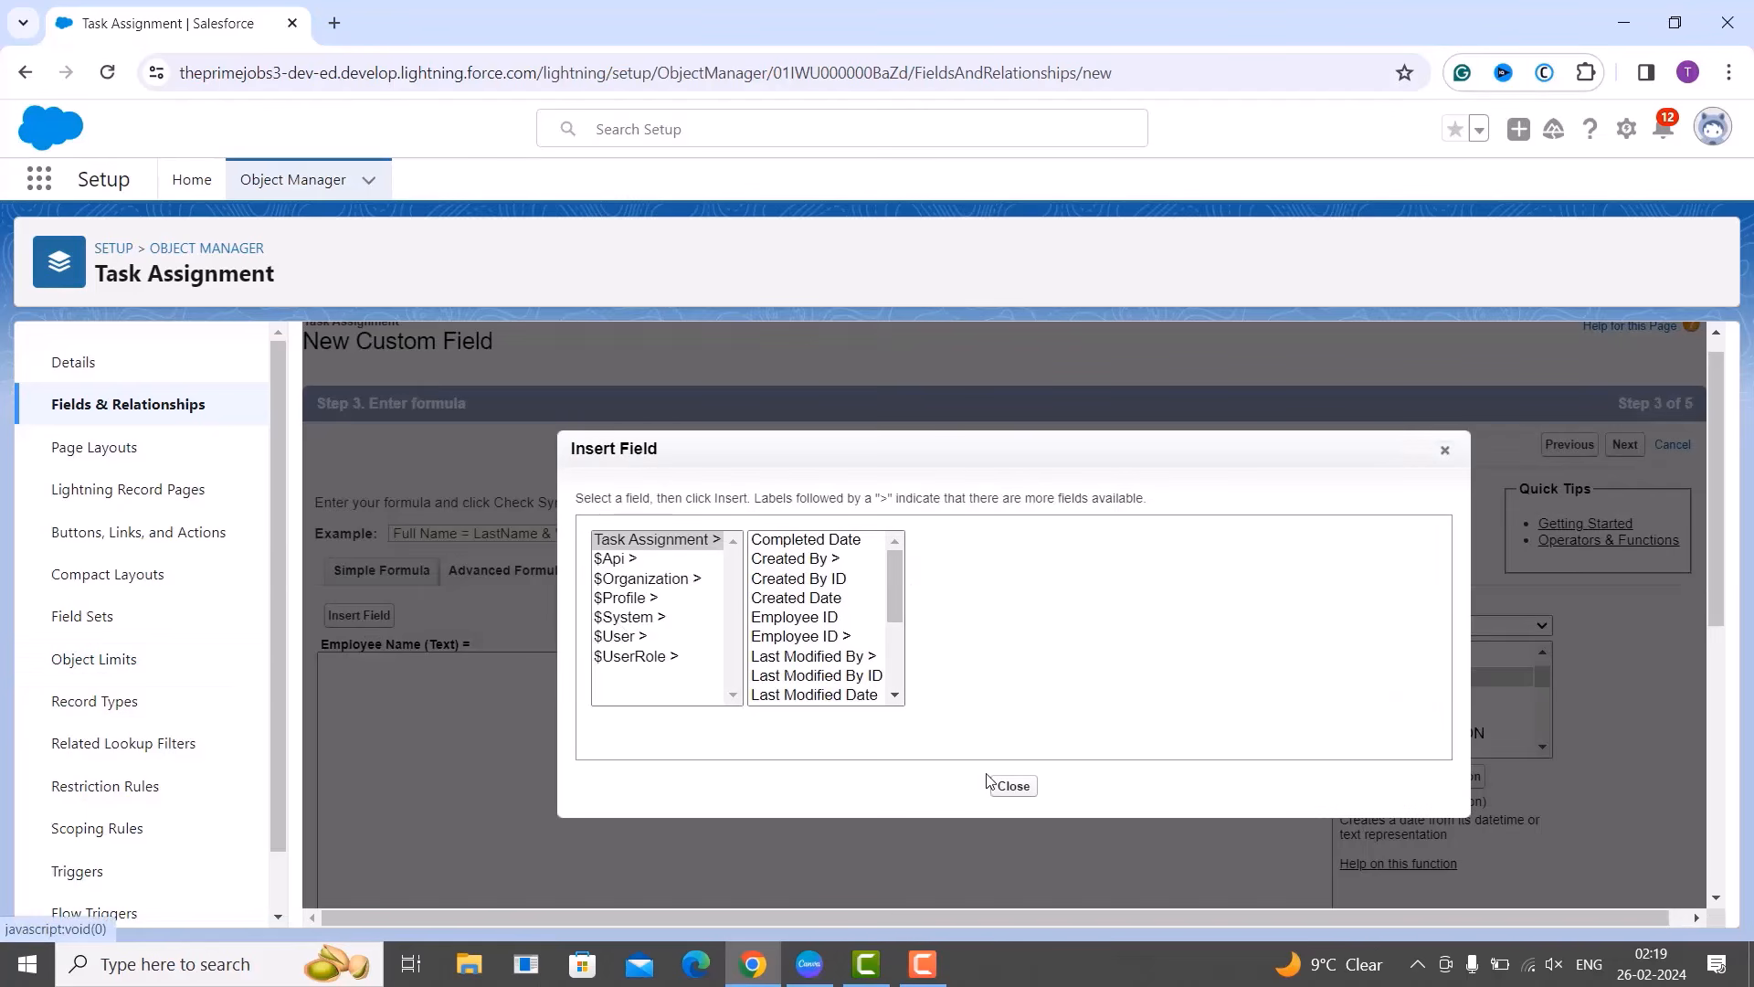
click(1445, 450)
click(932, 618)
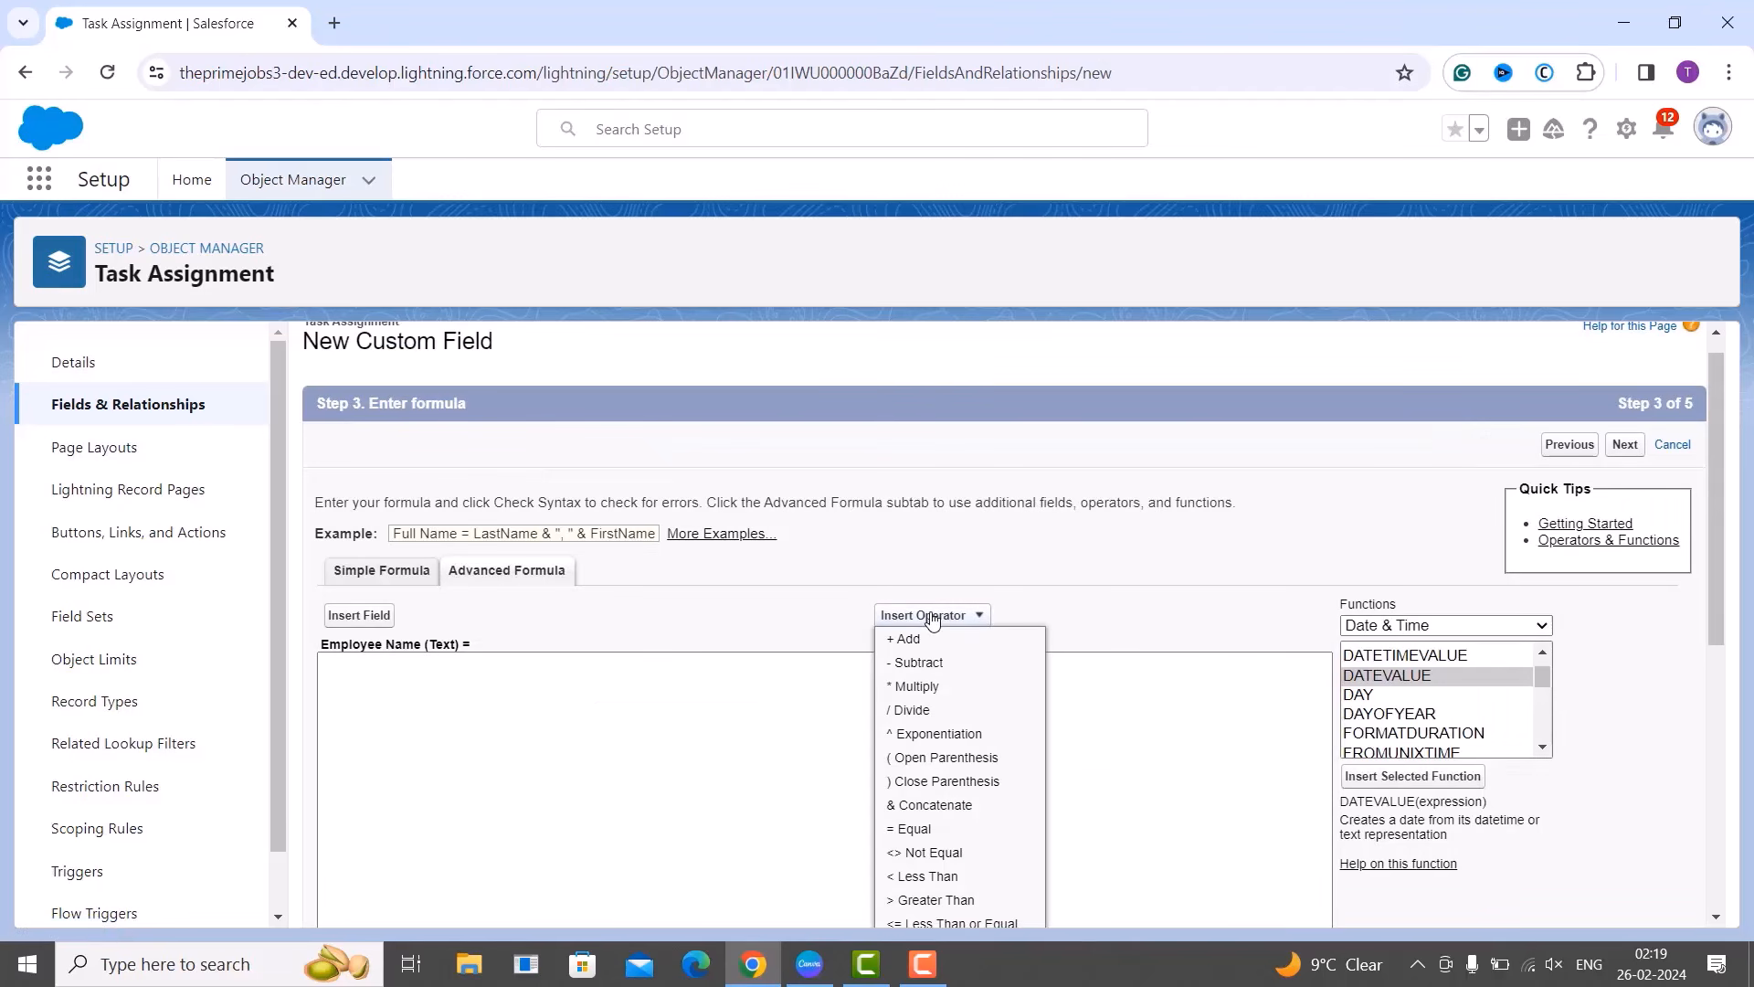
click(976, 649)
scroll(1226, 674, down, 4)
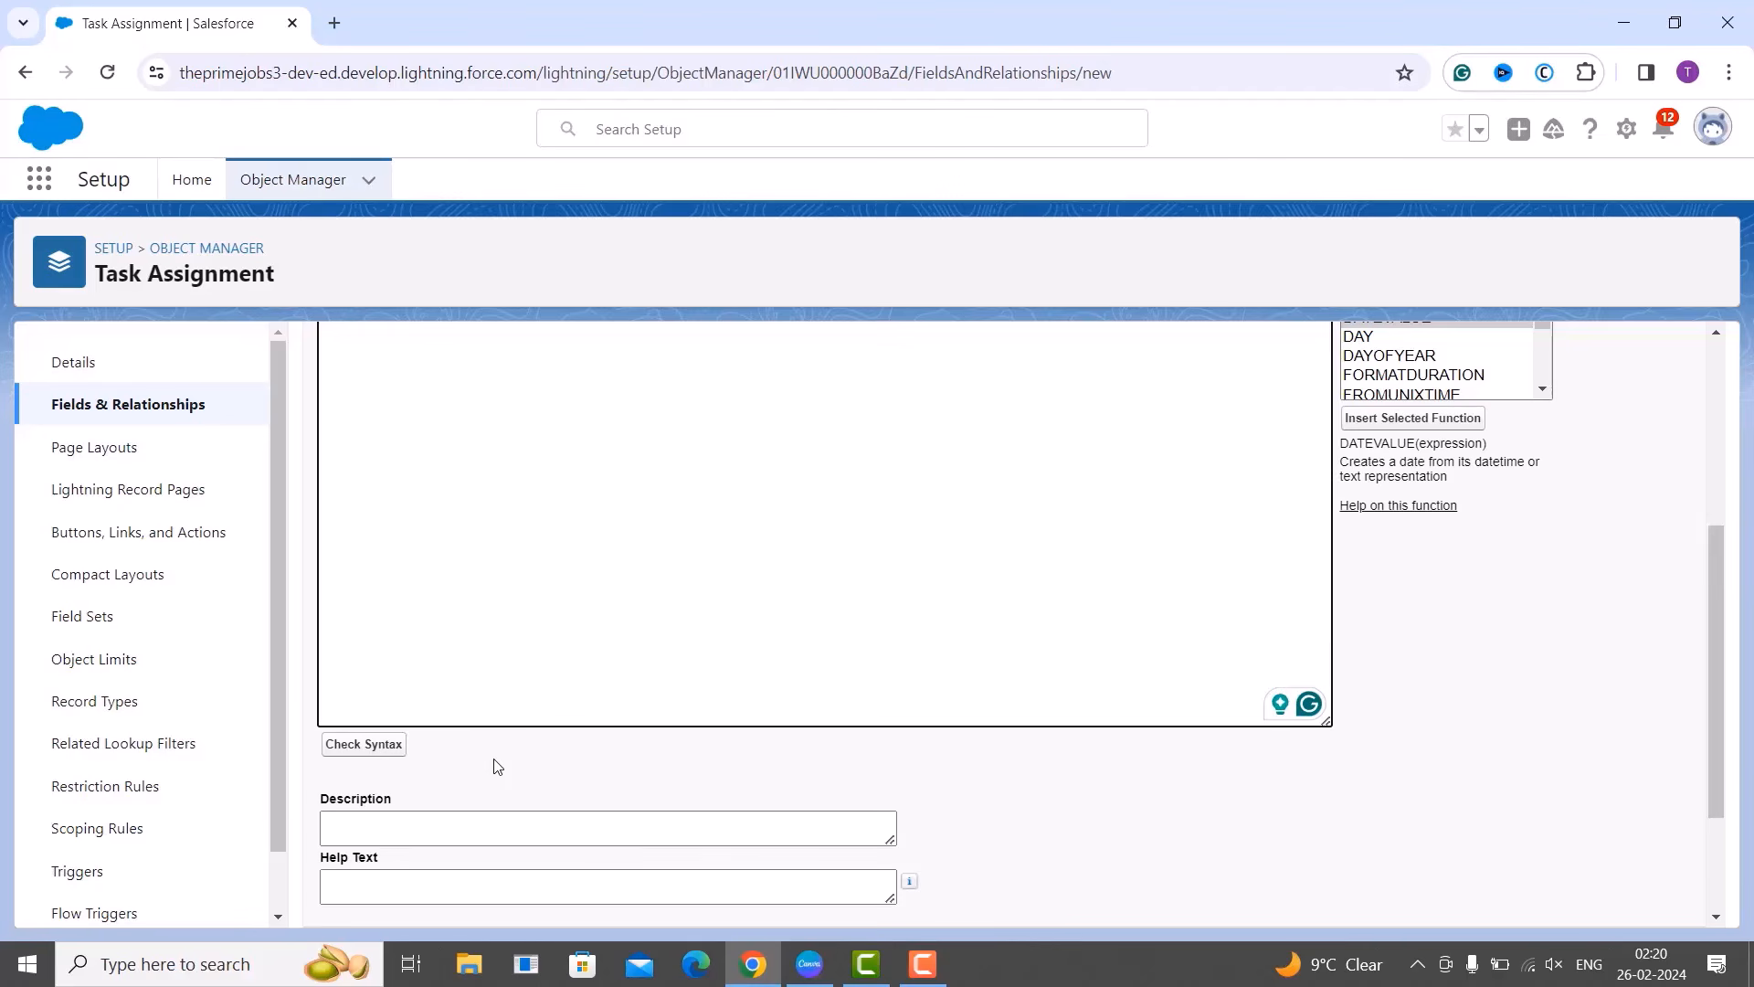
scroll(497, 765, down, 2)
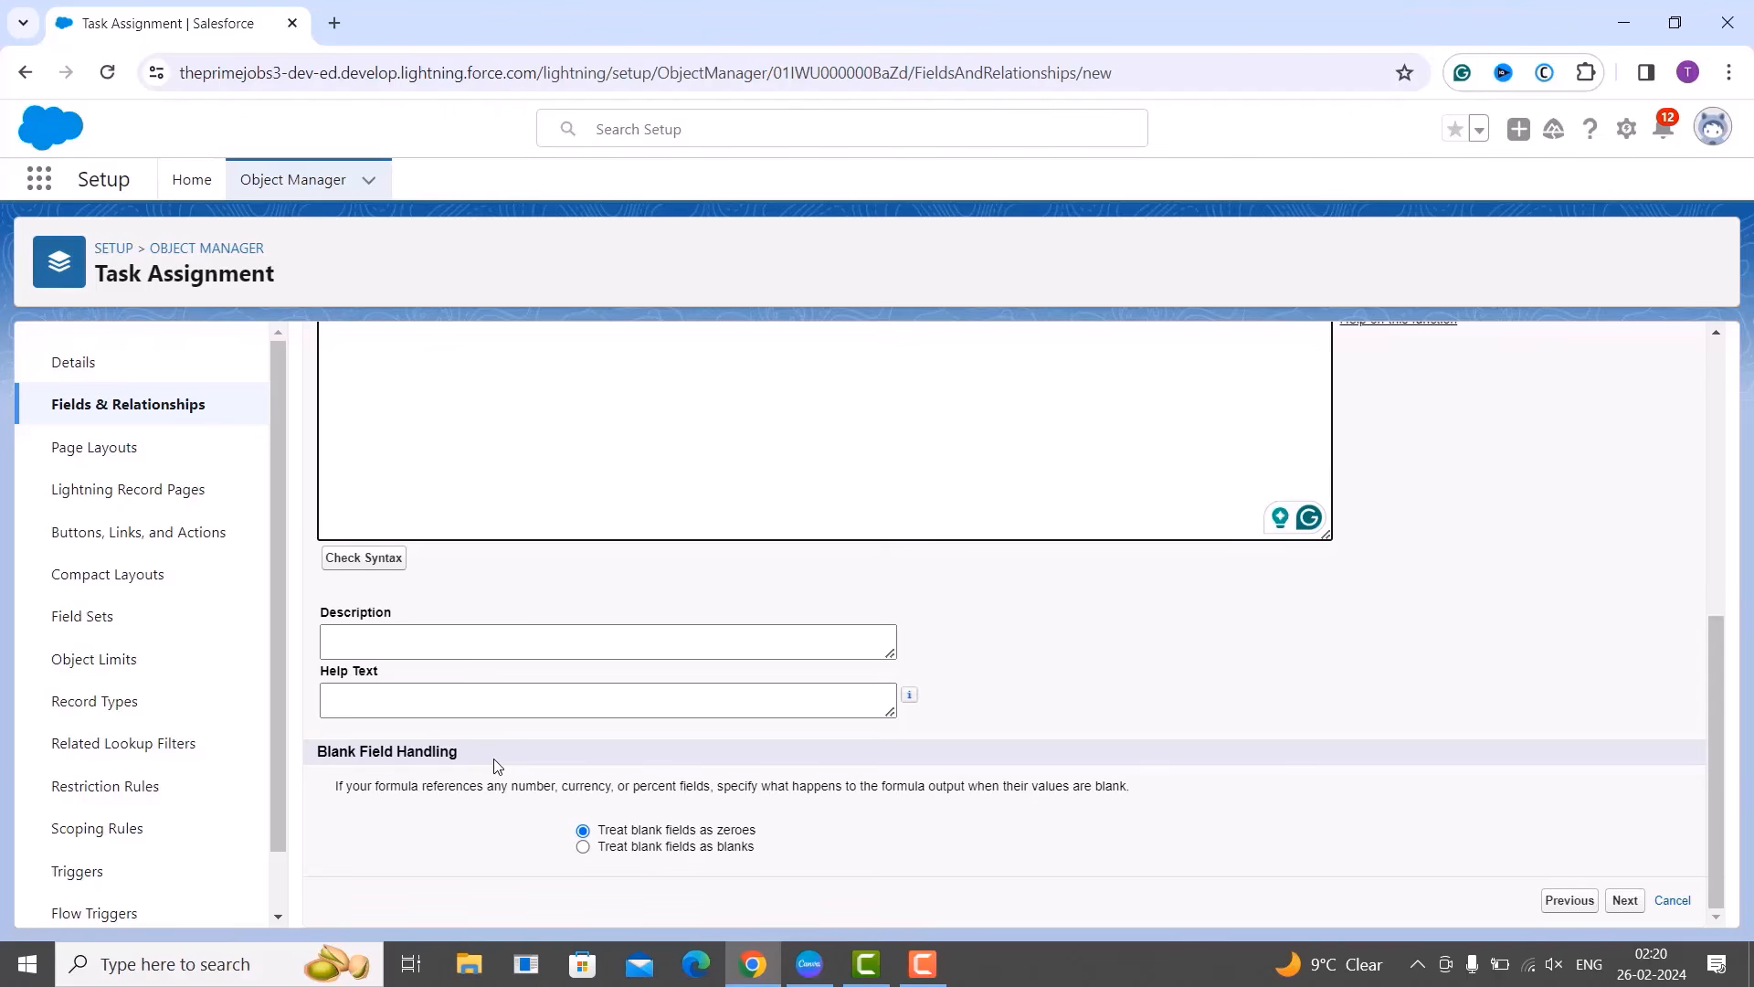
scroll(498, 766, up, 2)
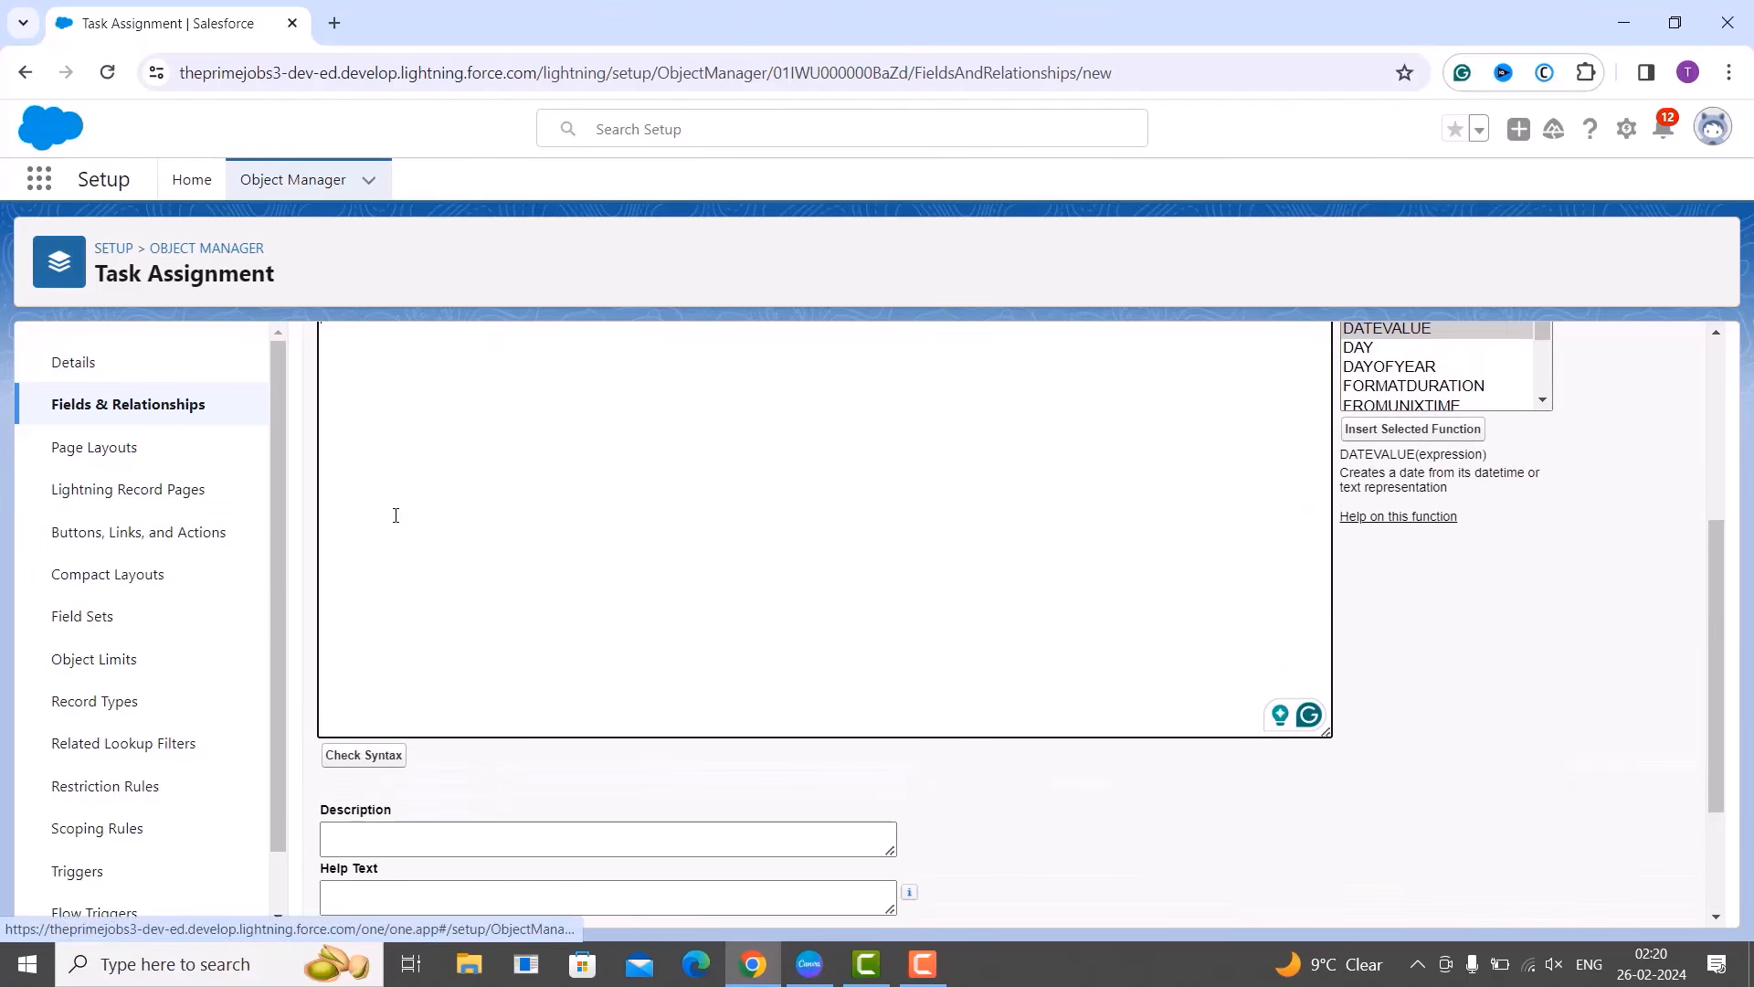
scroll(397, 515, up, 1)
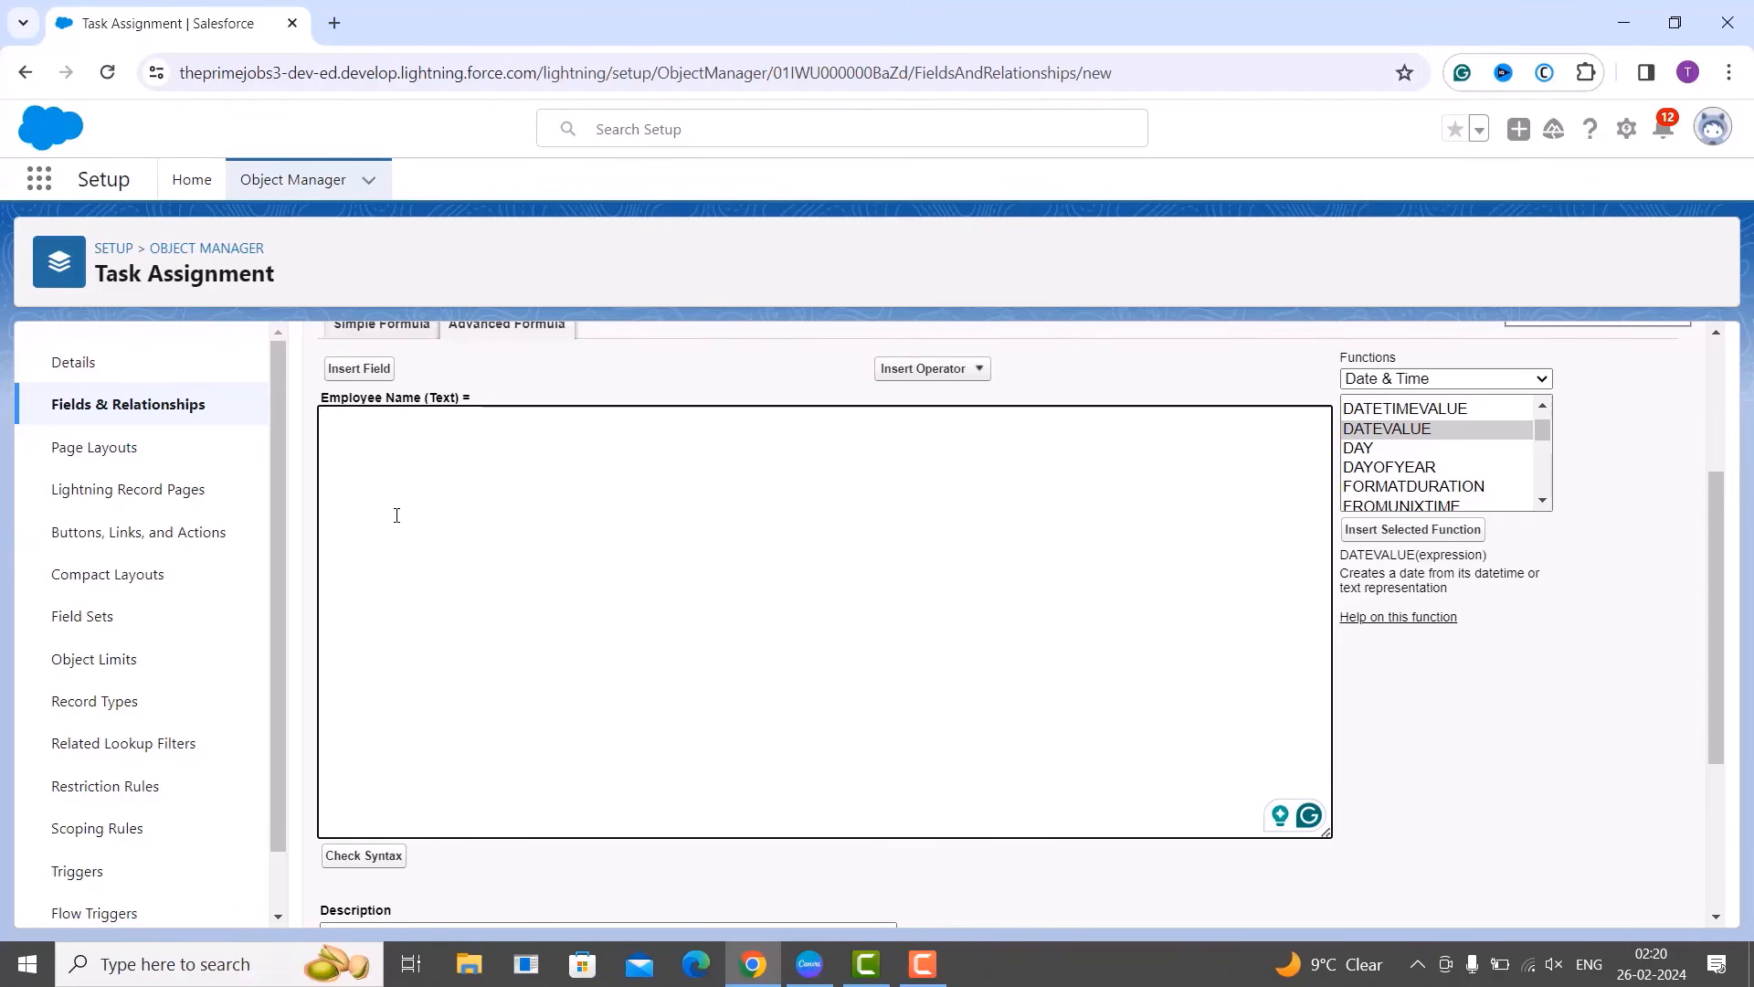
Insert the Logical IF function into the formula and select its placeholder arguments.
click(396, 515)
click(1436, 382)
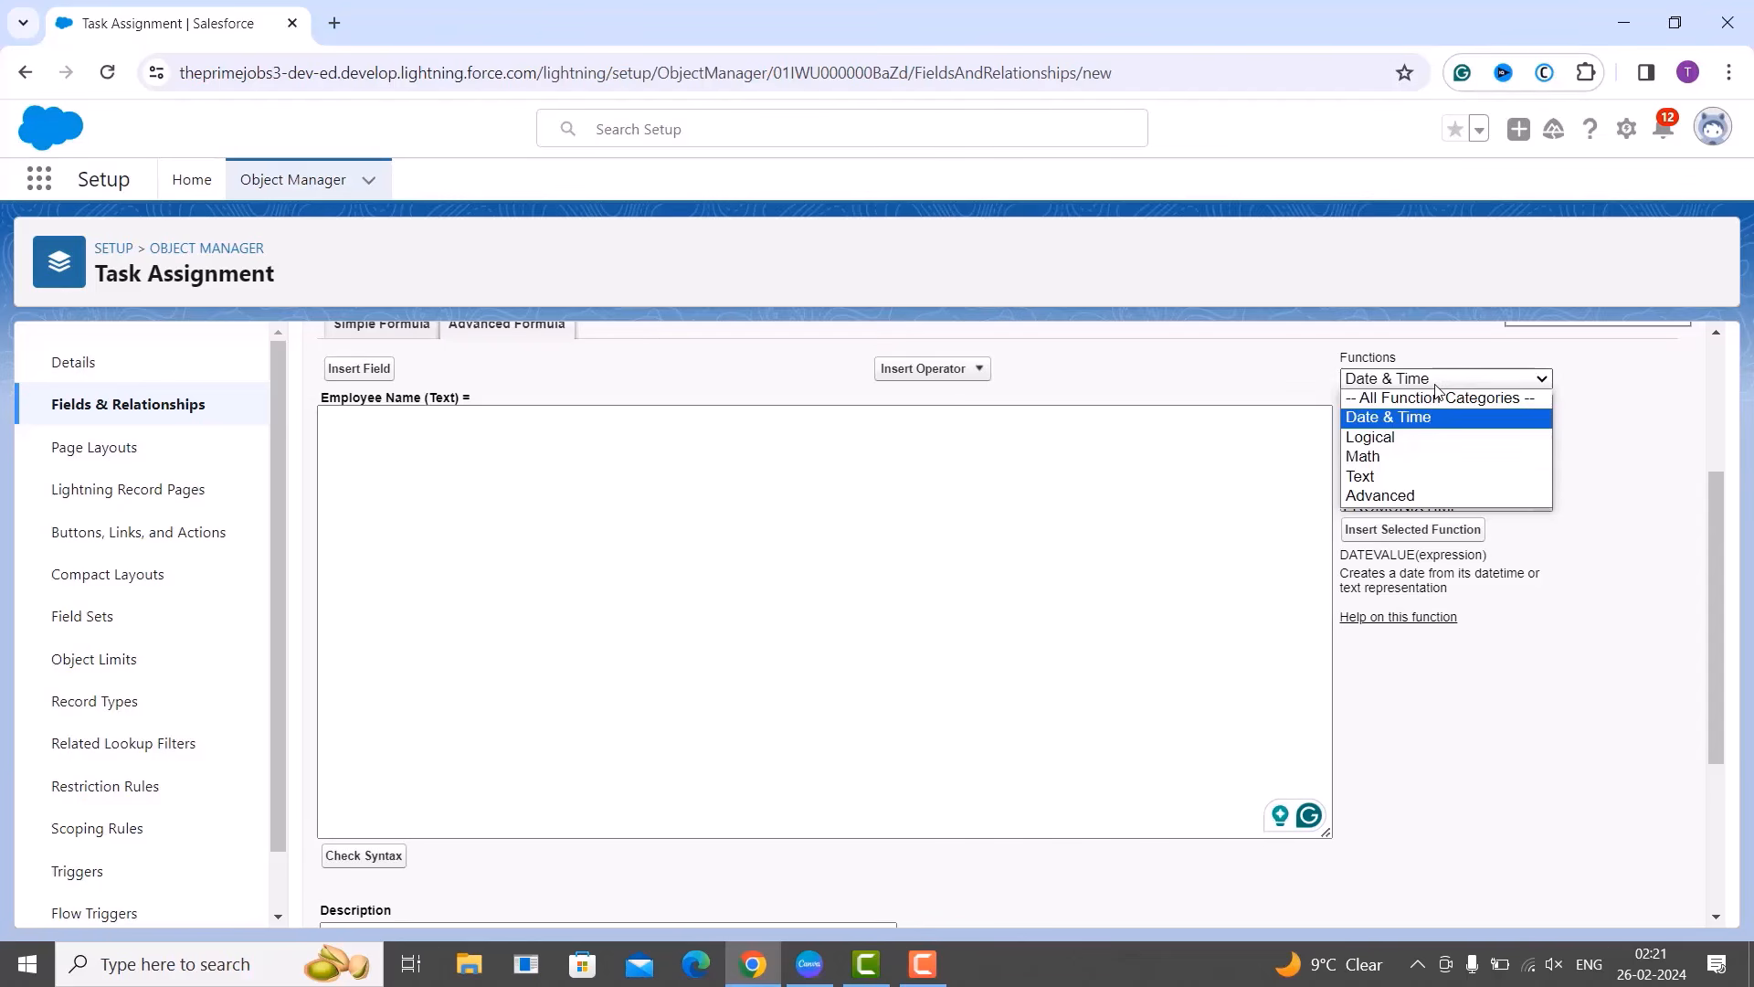
click(1415, 446)
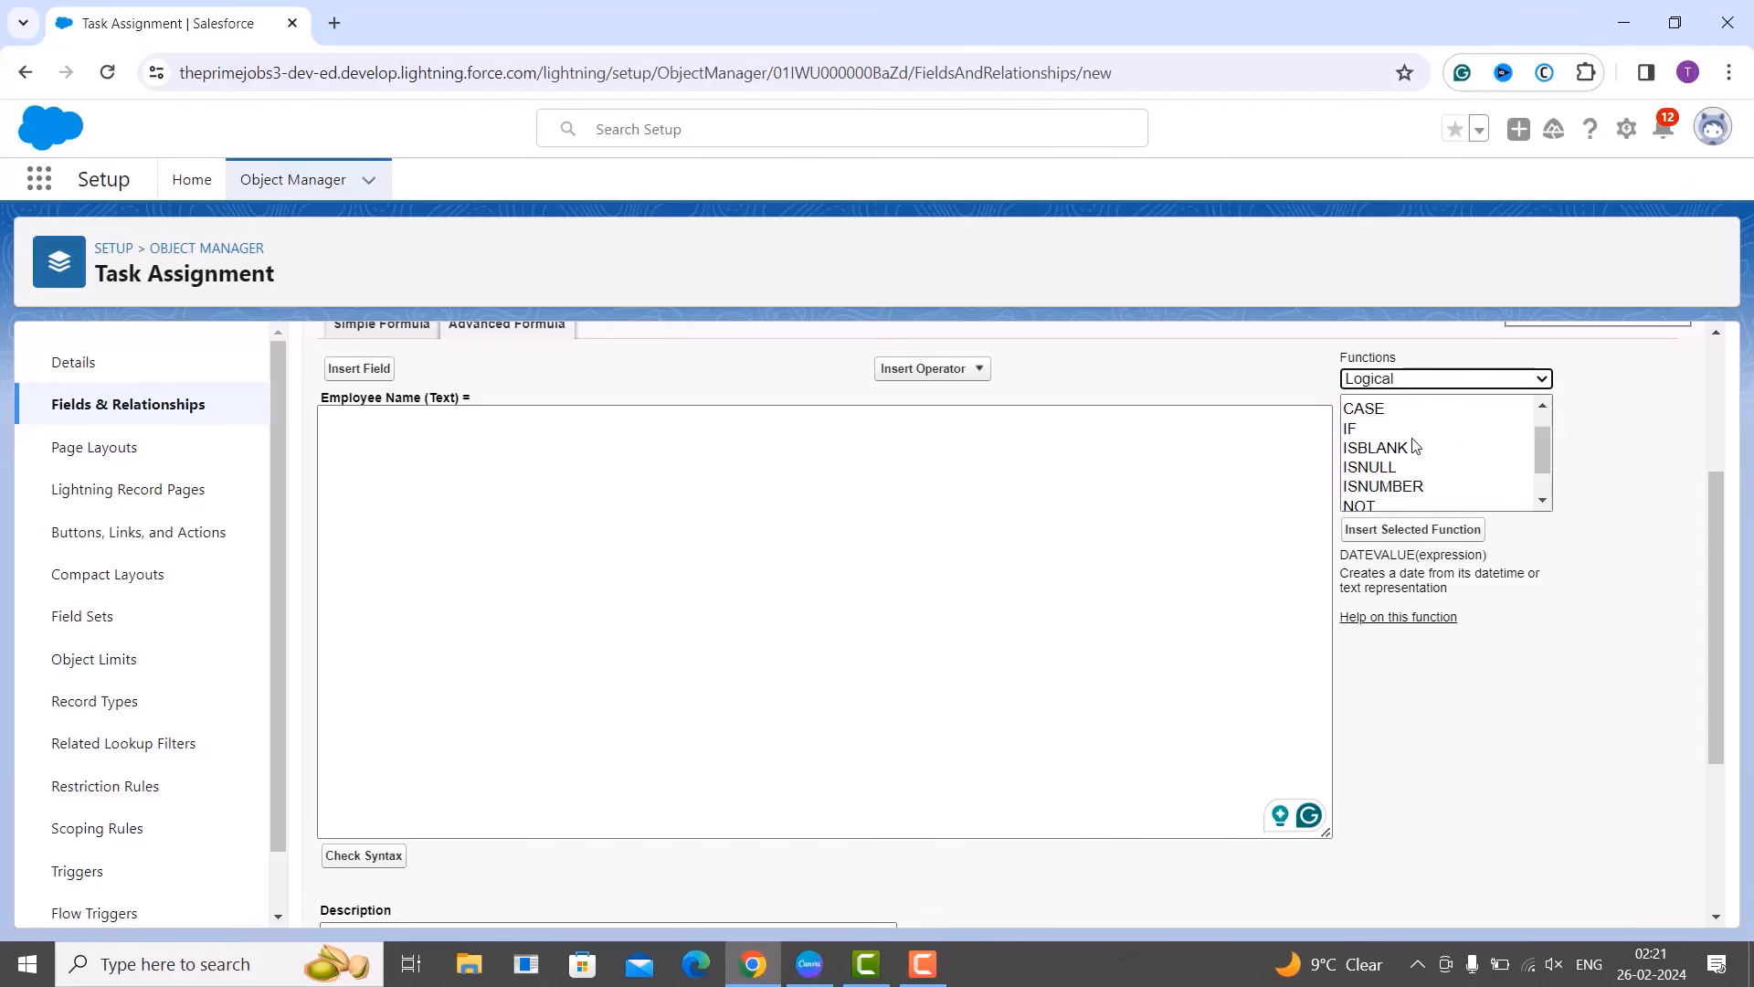
click(1375, 431)
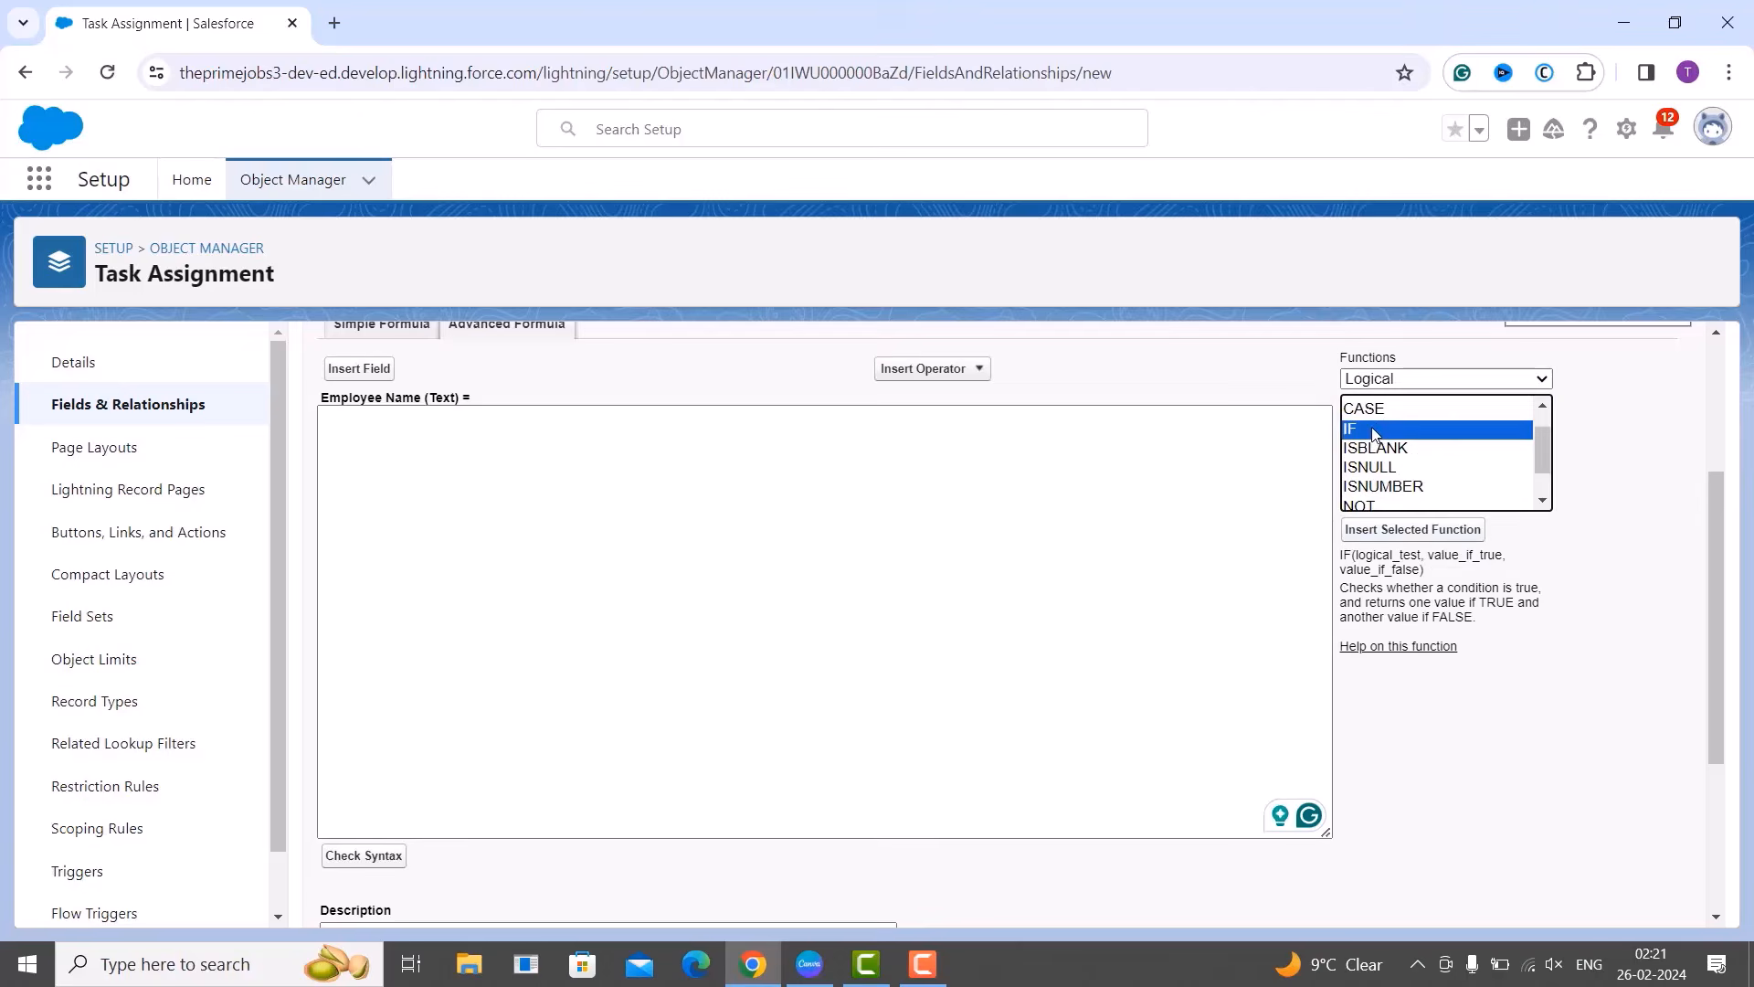
click(1413, 532)
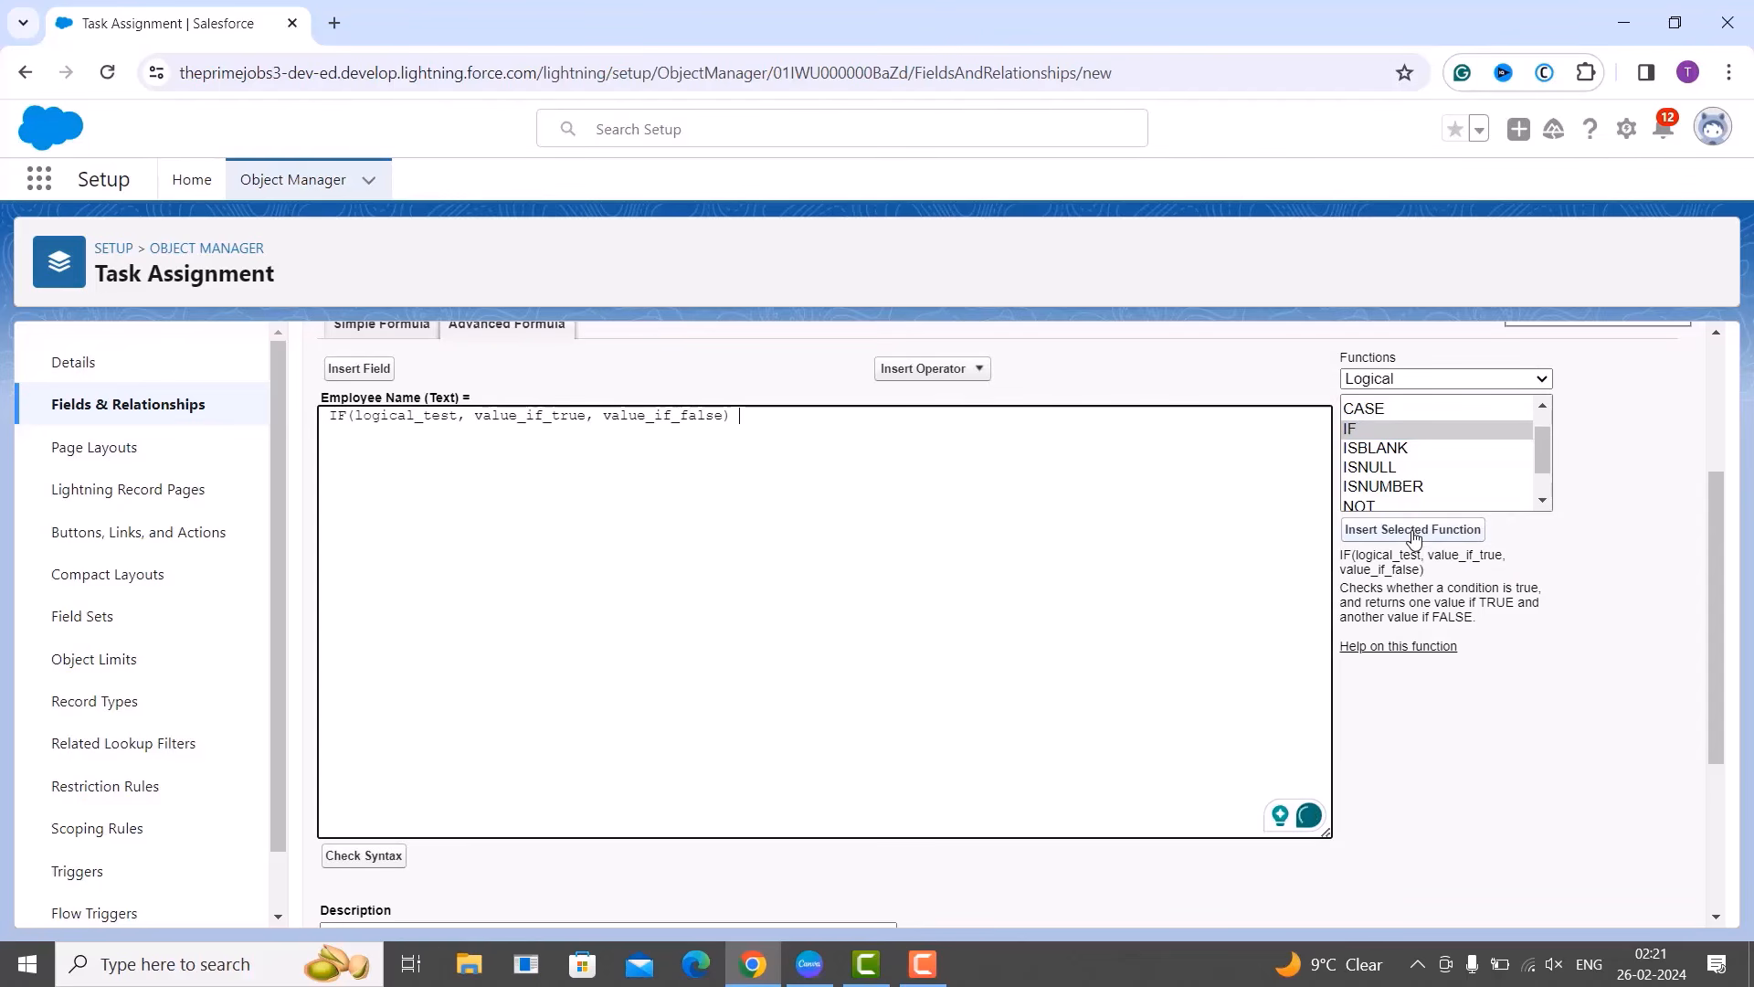
drag(356, 416, 722, 418)
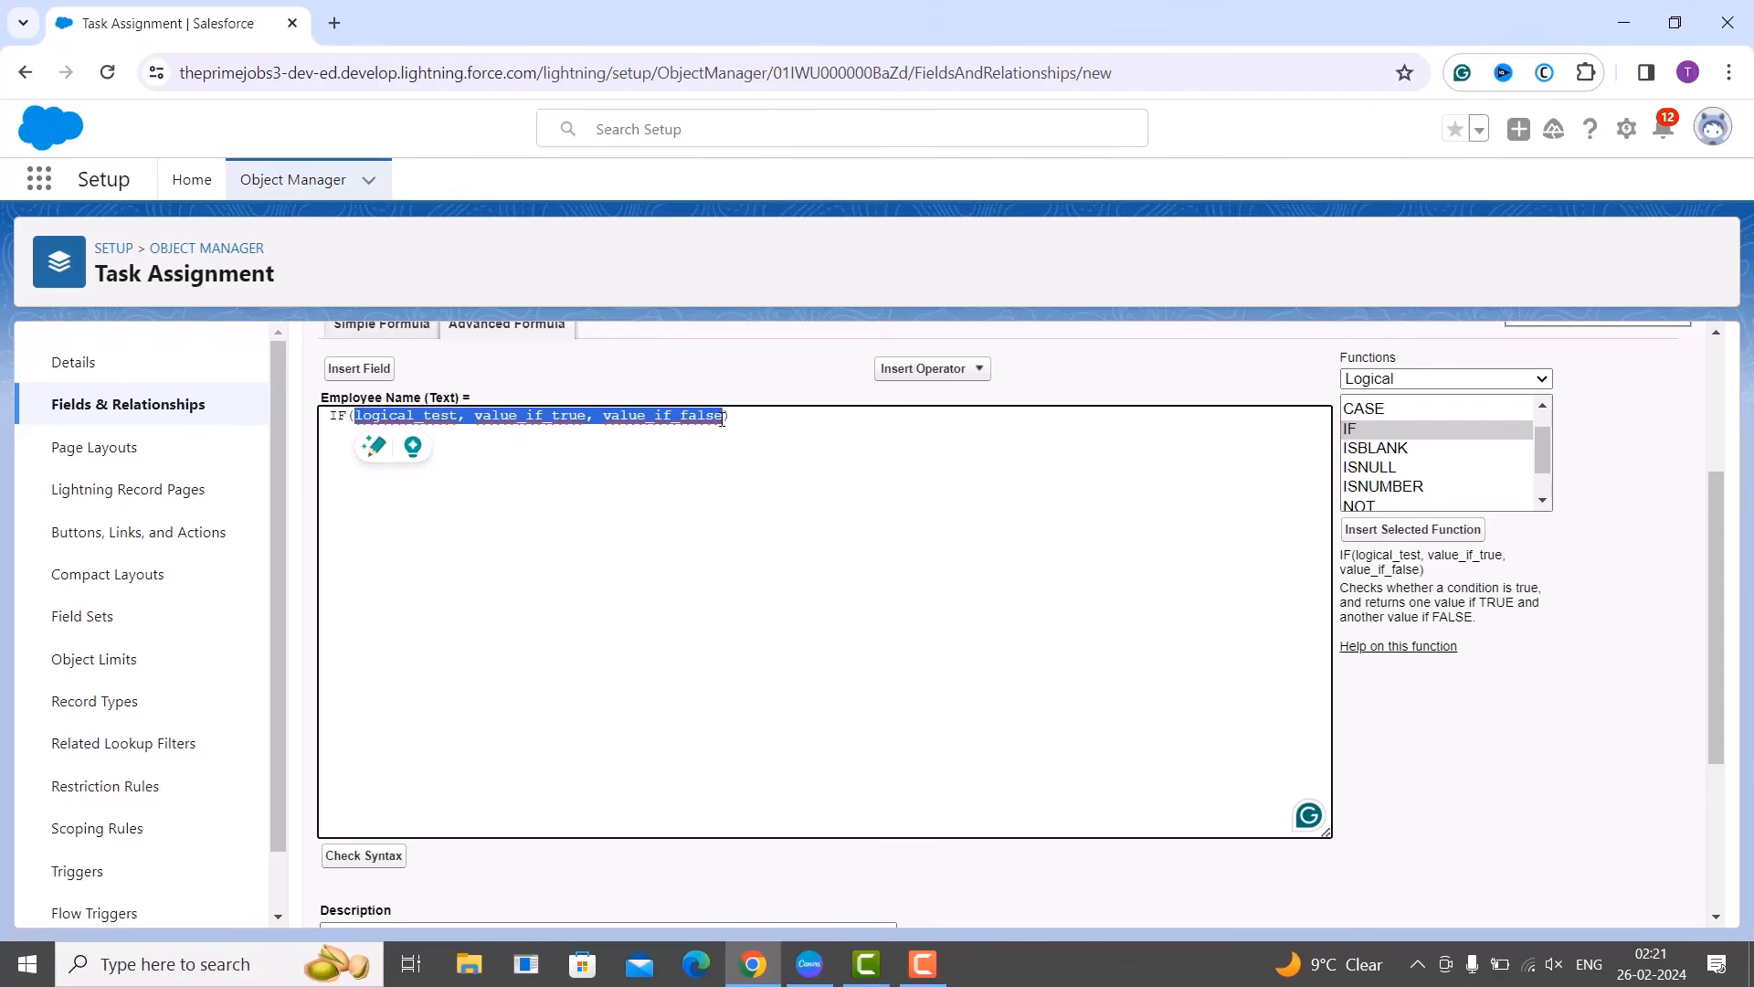
click(696, 499)
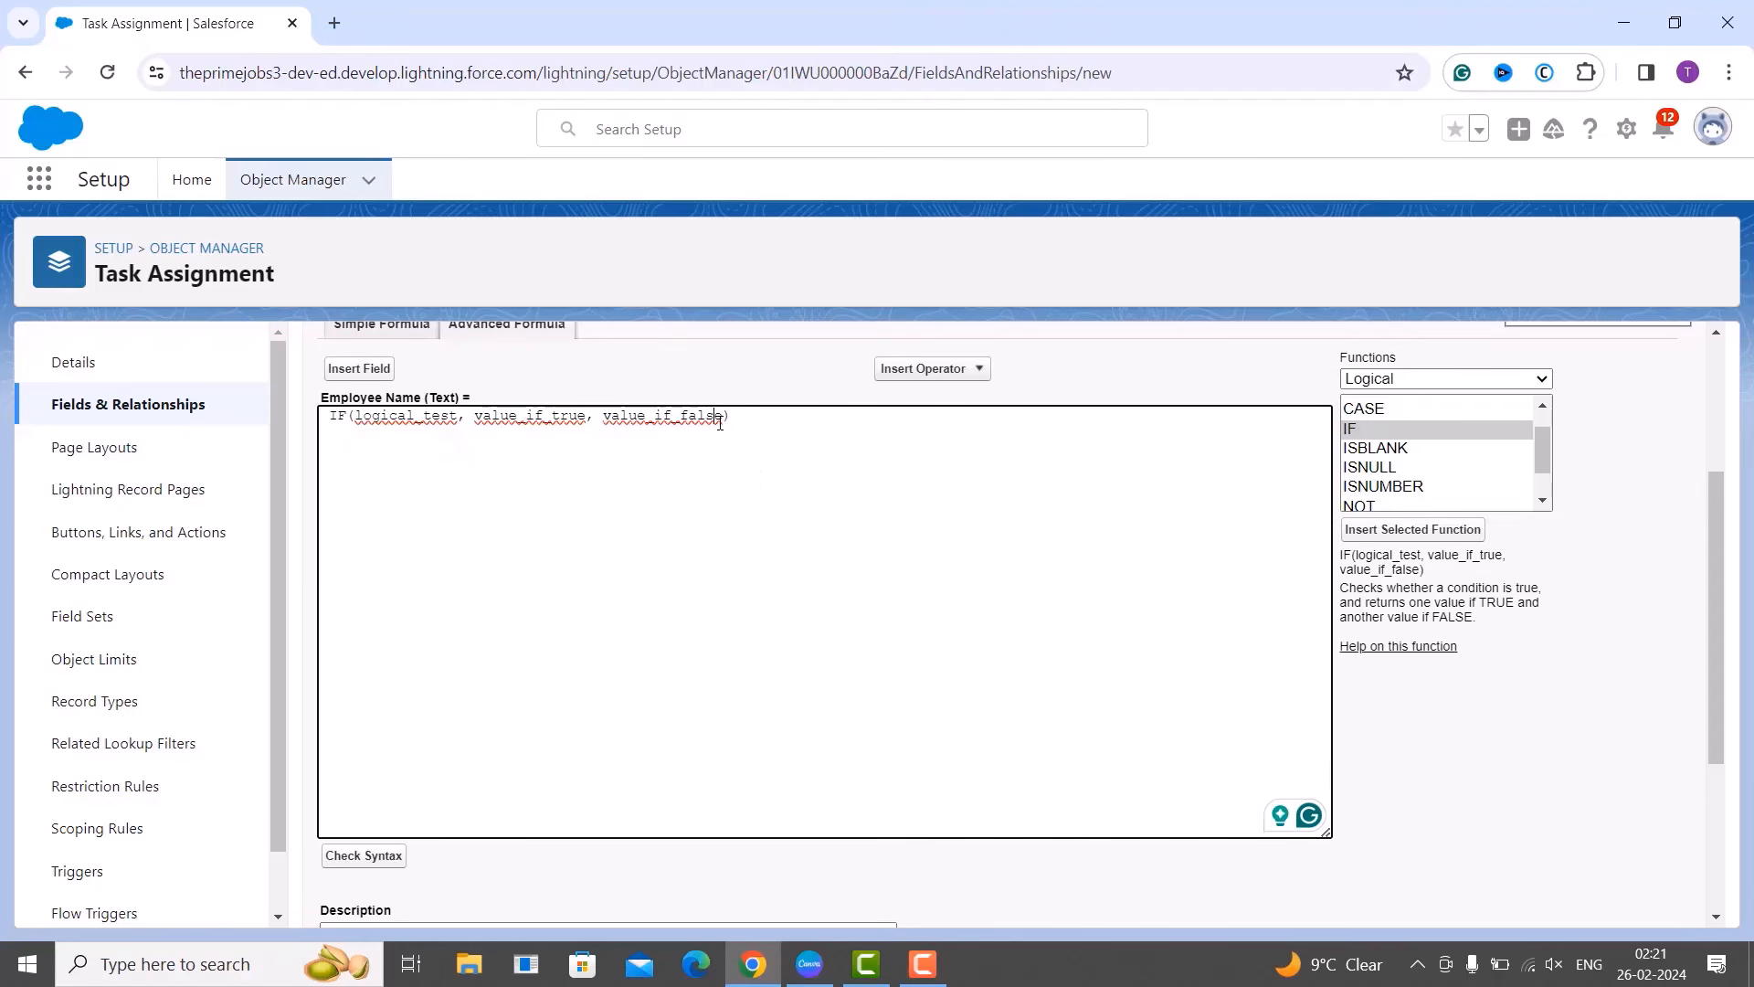
drag(720, 422, 358, 427)
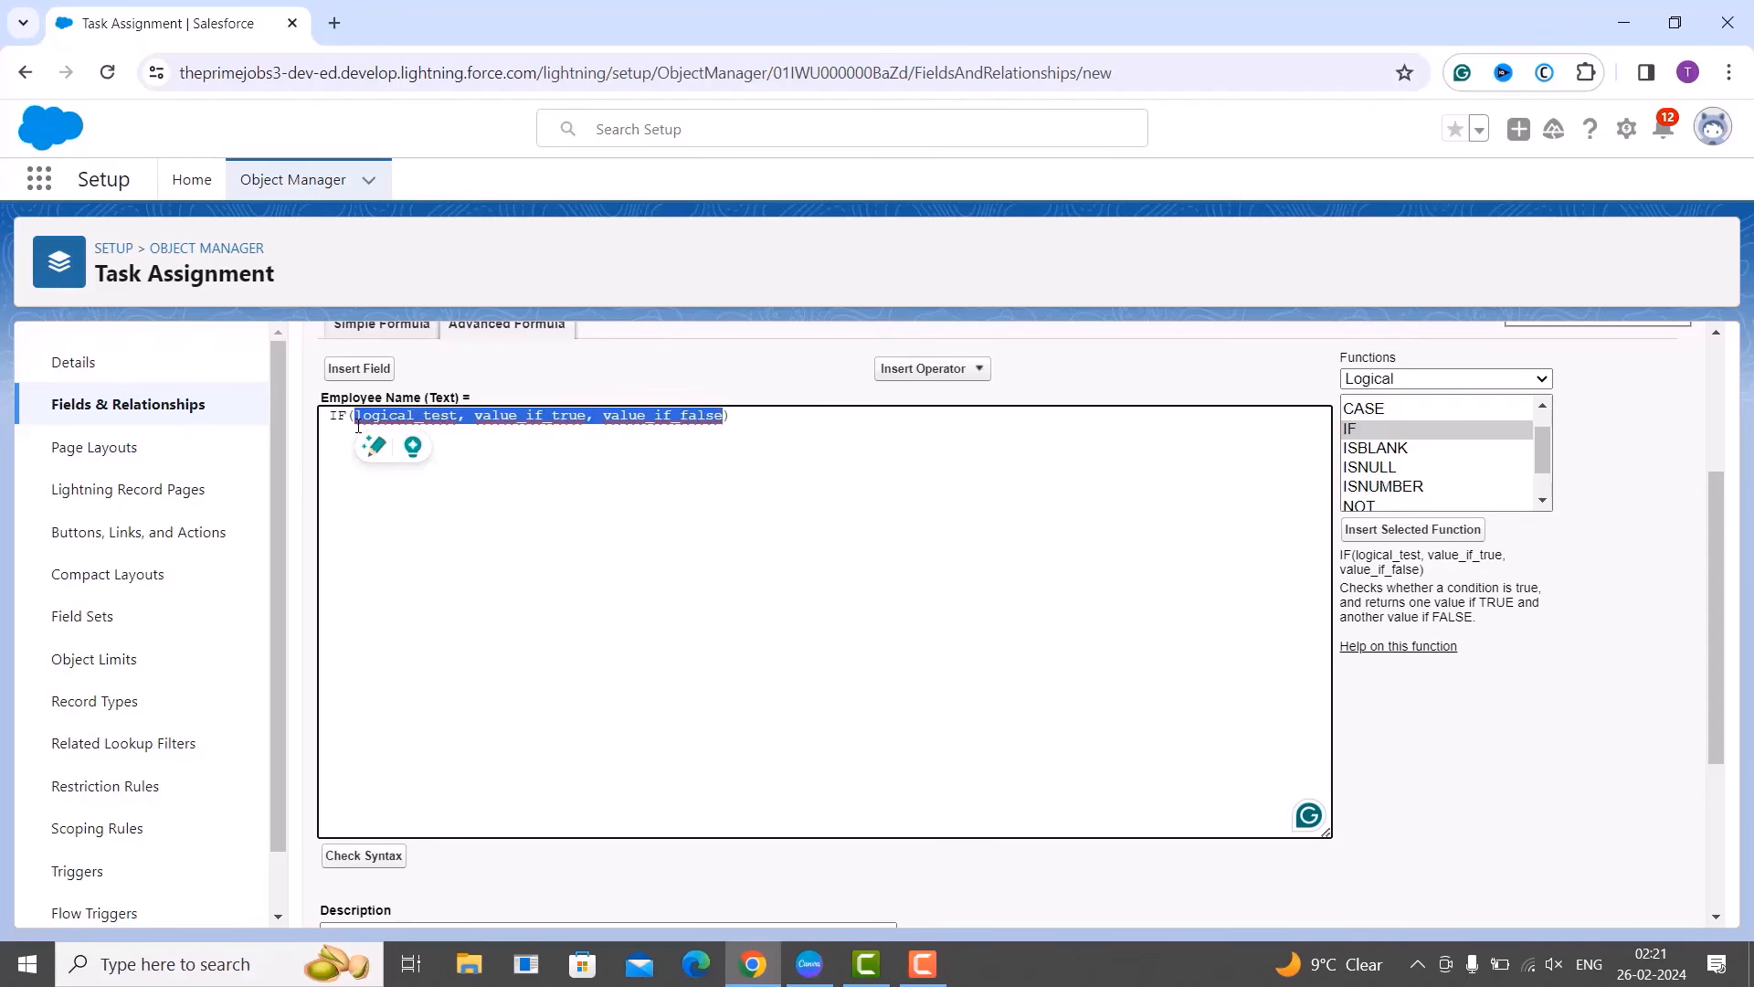
Replace IF's placeholder arguments with ISBLANK and empty its argument, giving IF( ISBLANK() ).
key(BackSpace)
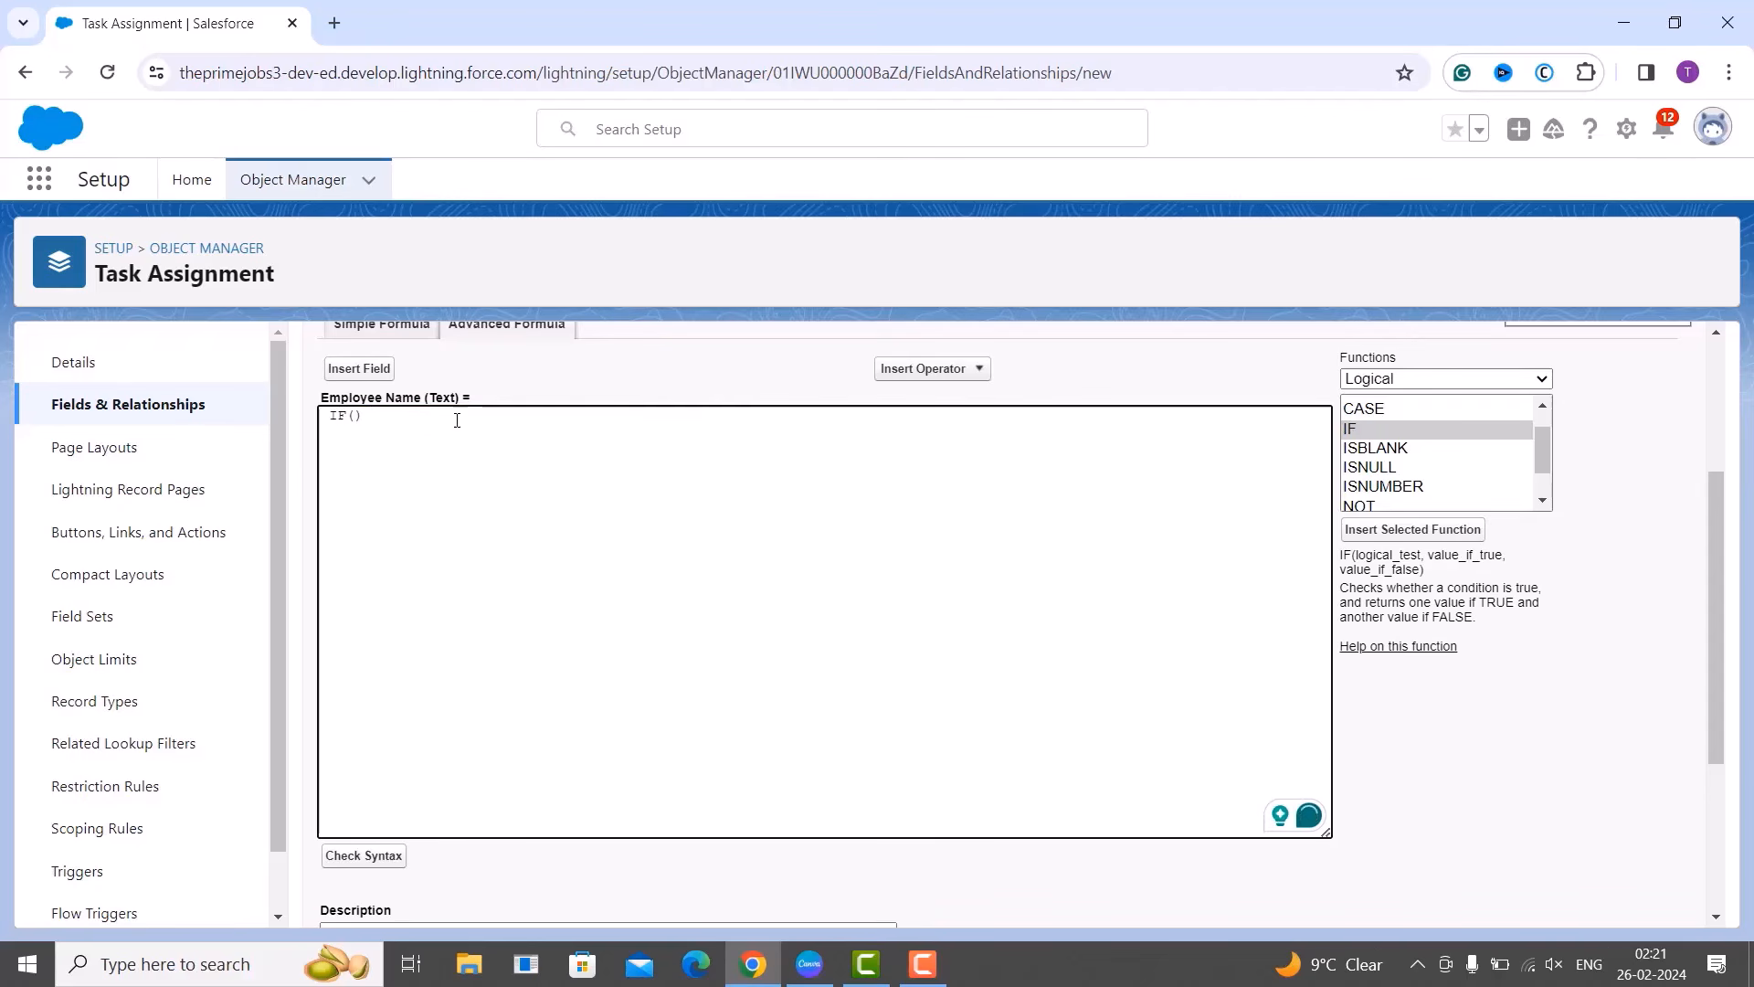
click(1395, 450)
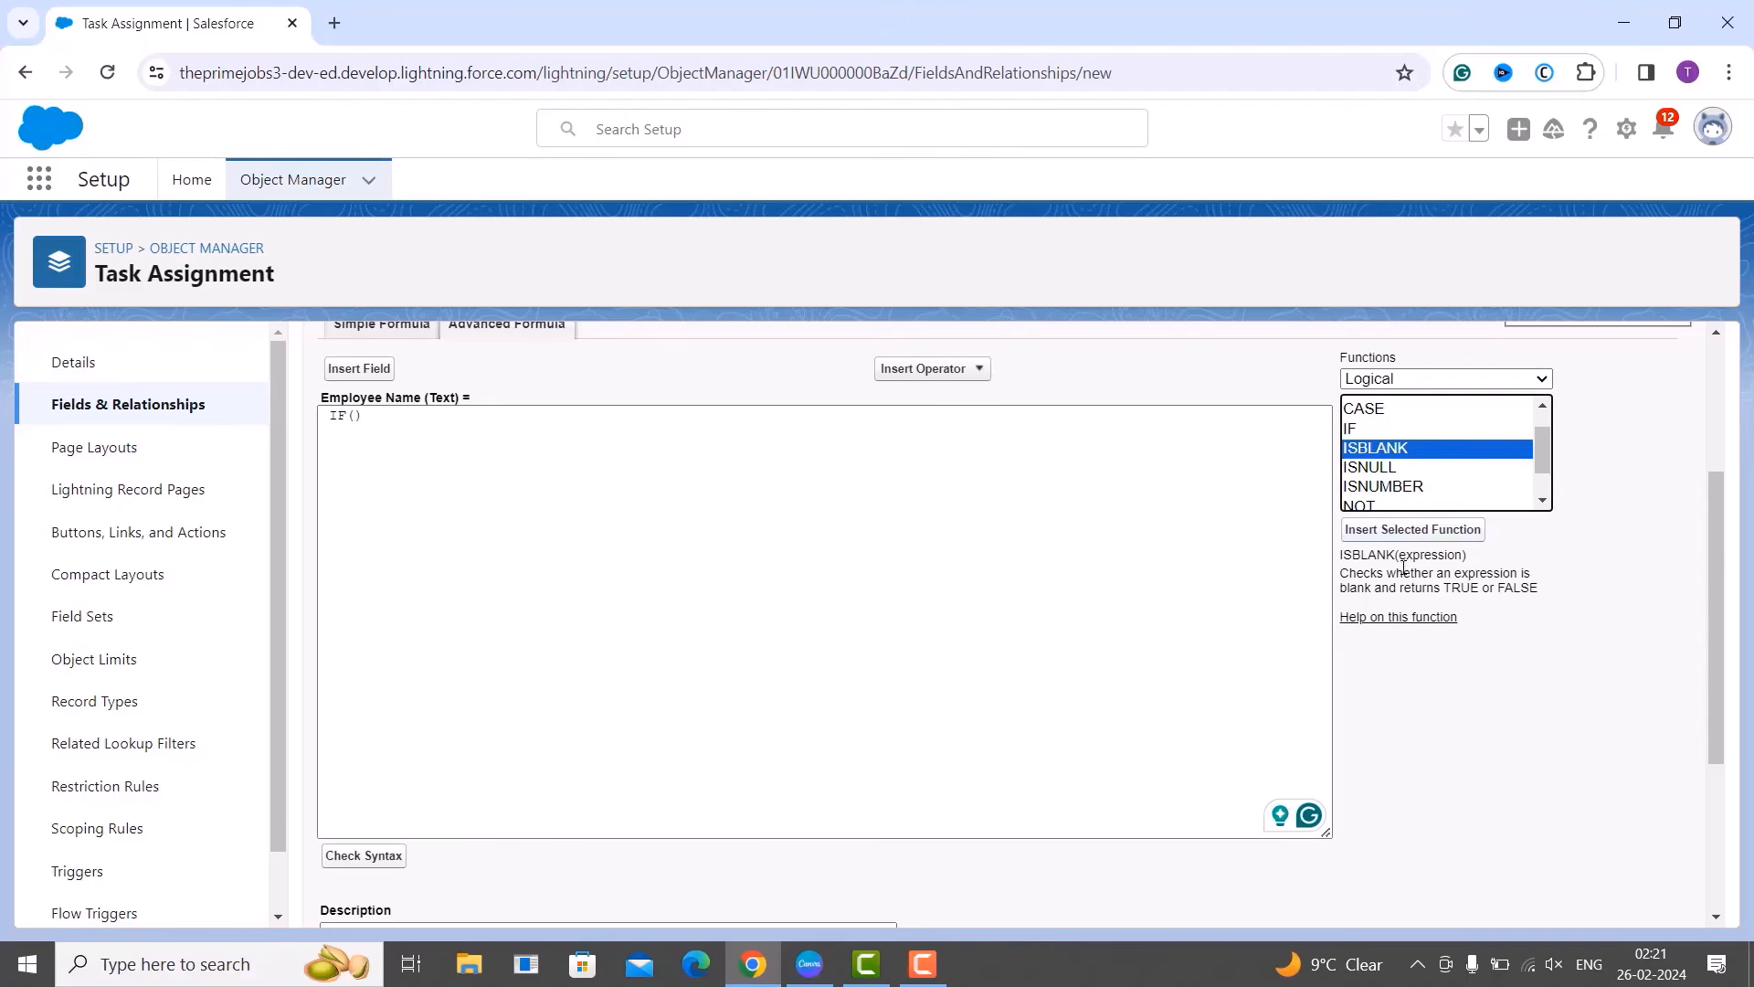
click(1400, 534)
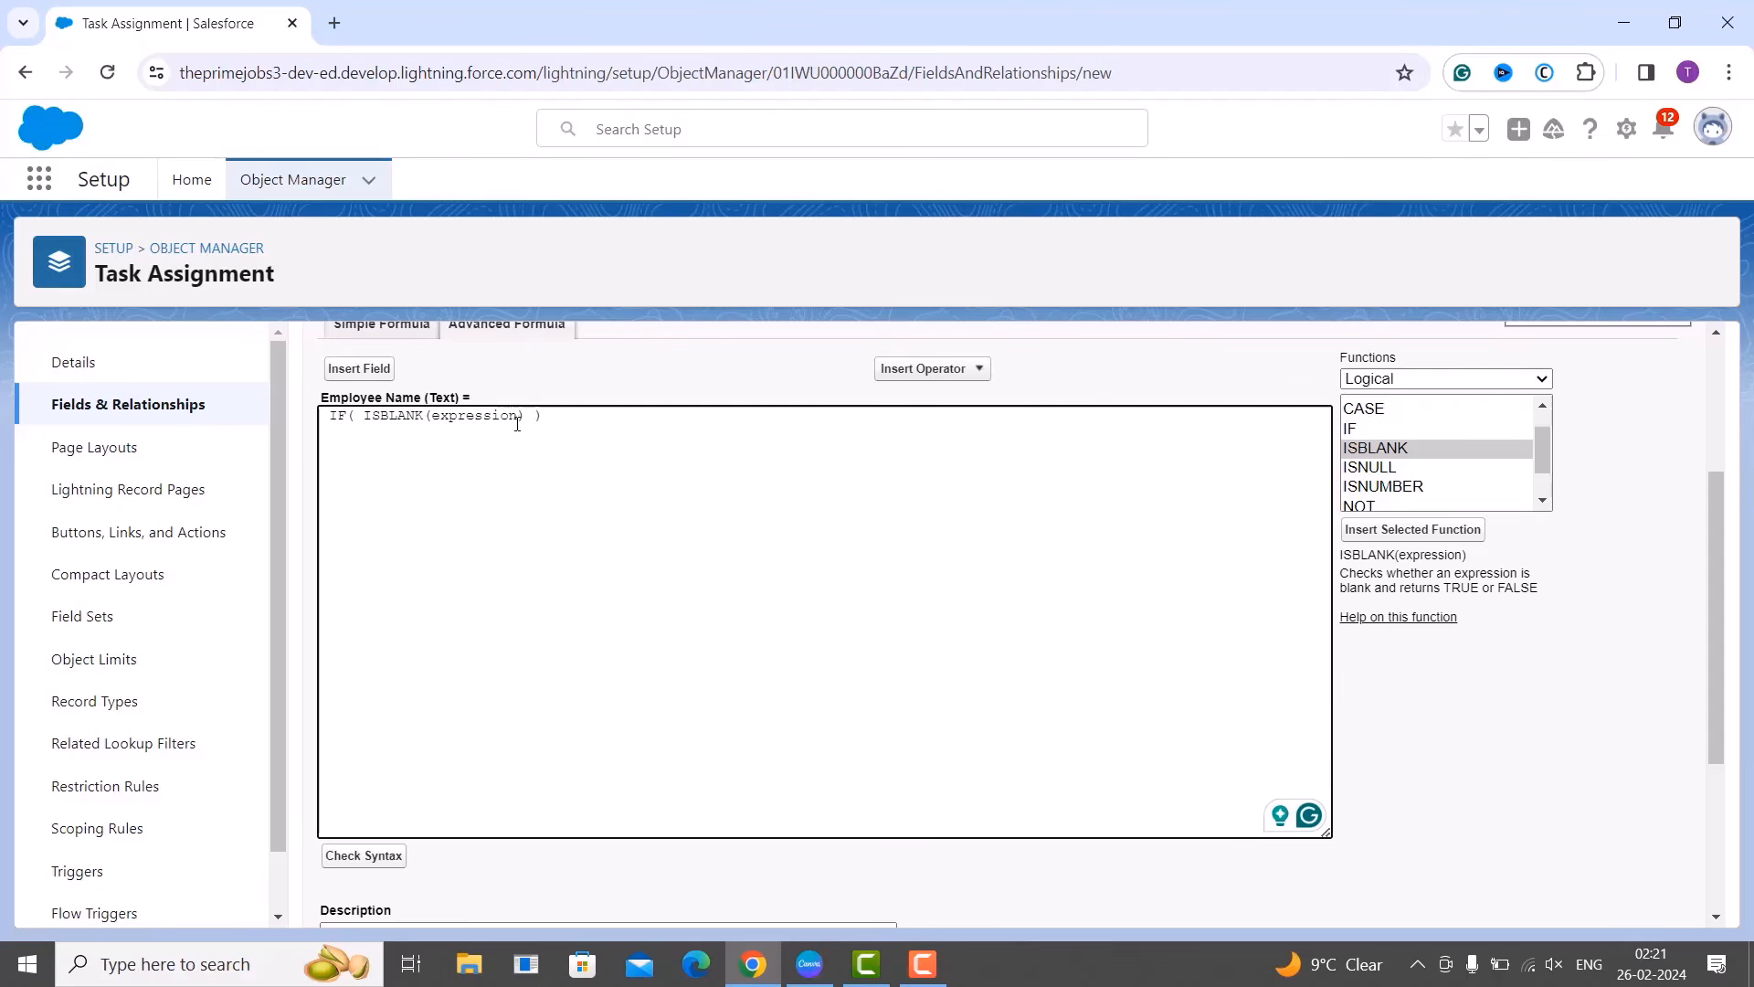
click(517, 423)
key(BackSpace)
key(BackSpace)
key(BackSpace)
key(BackSpace)
key(BackSpace)
key(BackSpace)
key(BackSpace)
key(BackSpace)
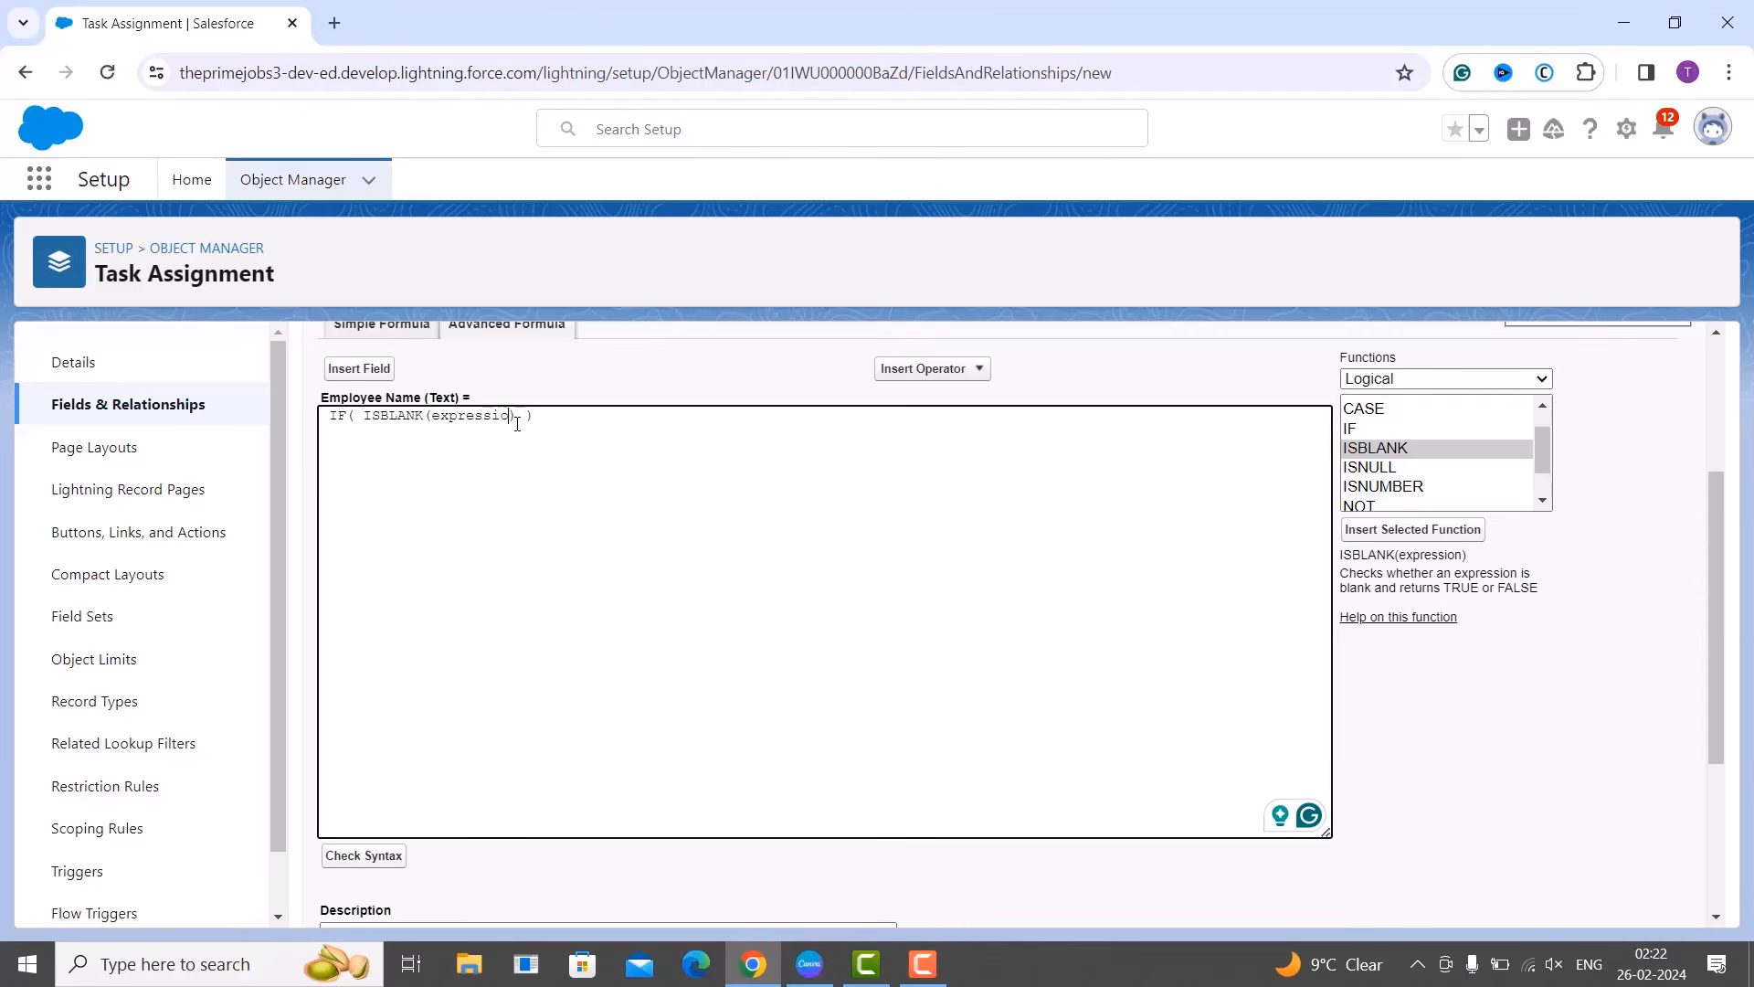
key(BackSpace)
key(BackSpace)
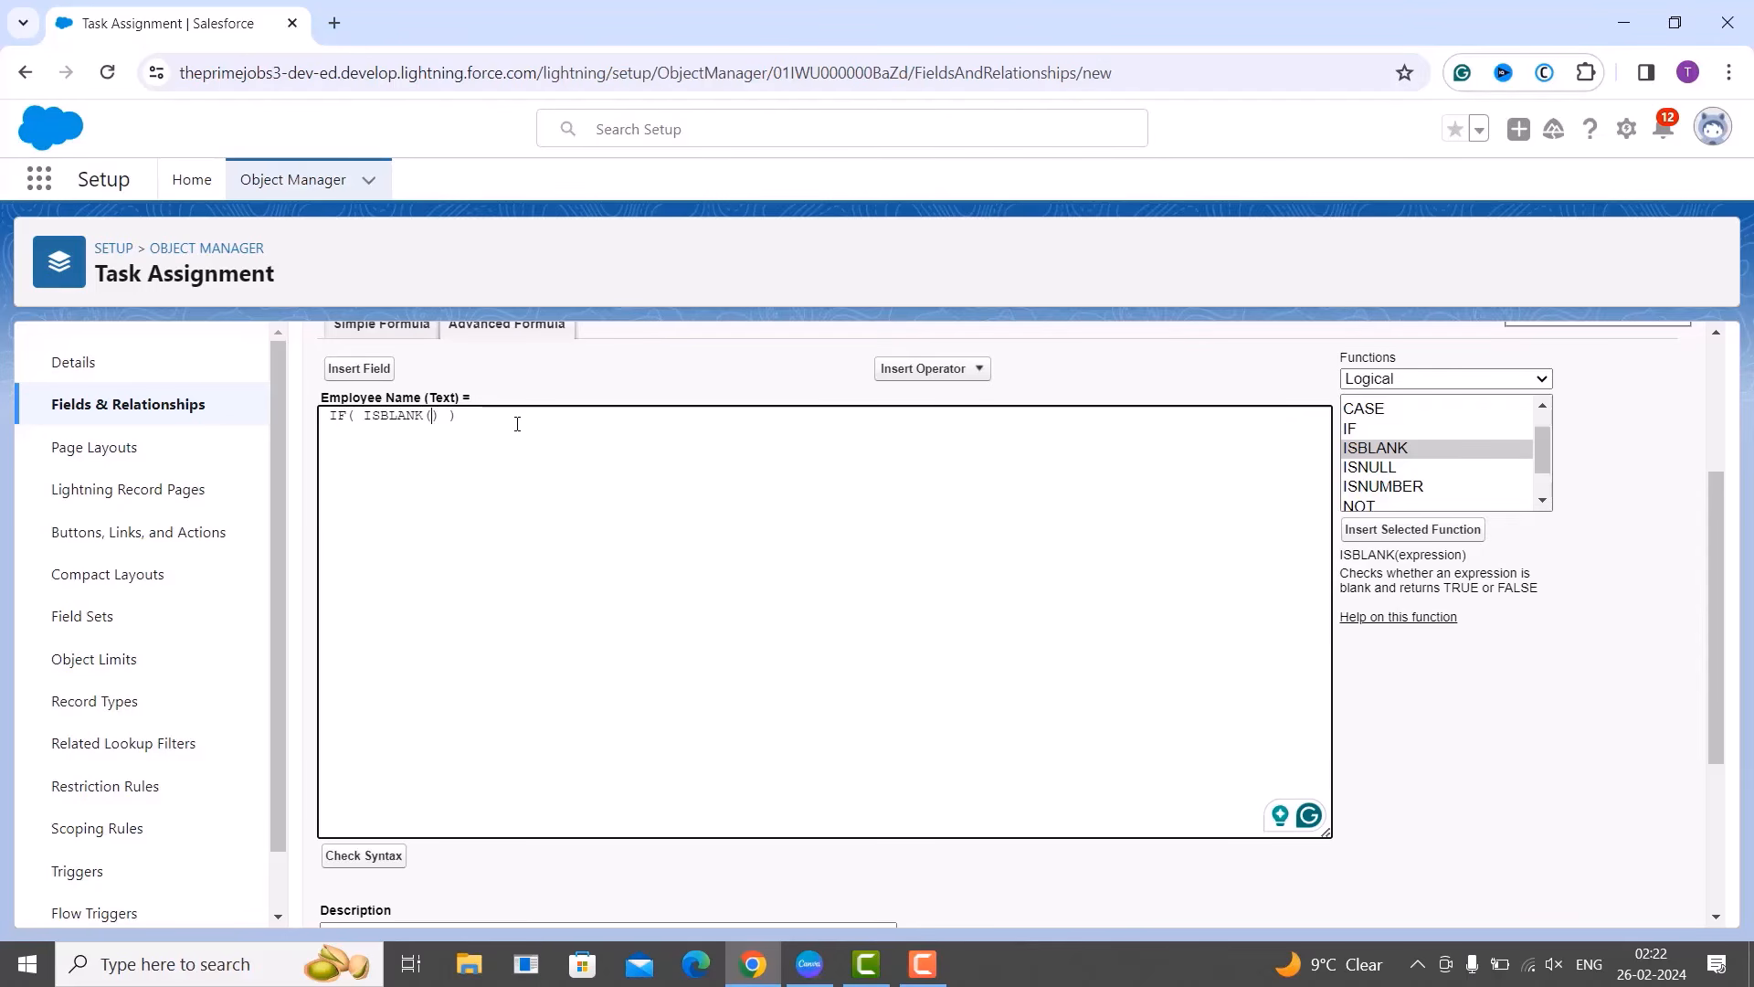
text(E)
key(BackSpace)
scroll(512, 423, up, 1)
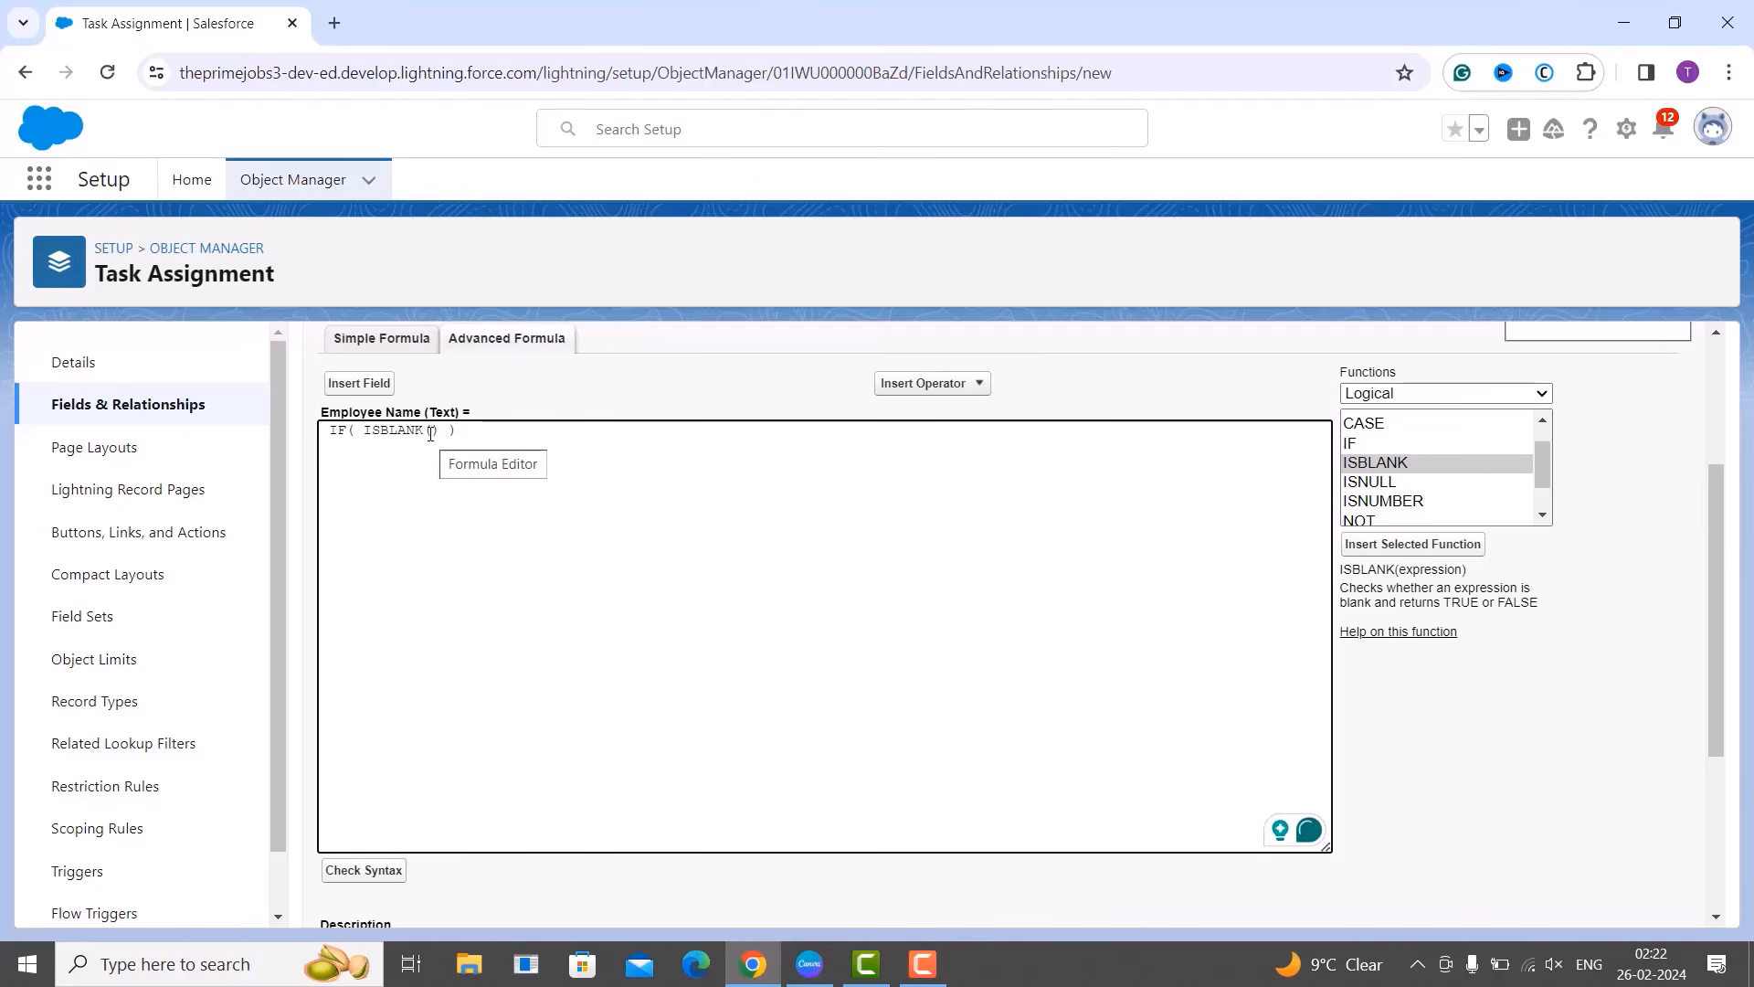
Put Employee_ID__c inside ISBLANK and add the empty-string result: IF( ISBLANK( Employee_ID__c ), "", ).
click(354, 385)
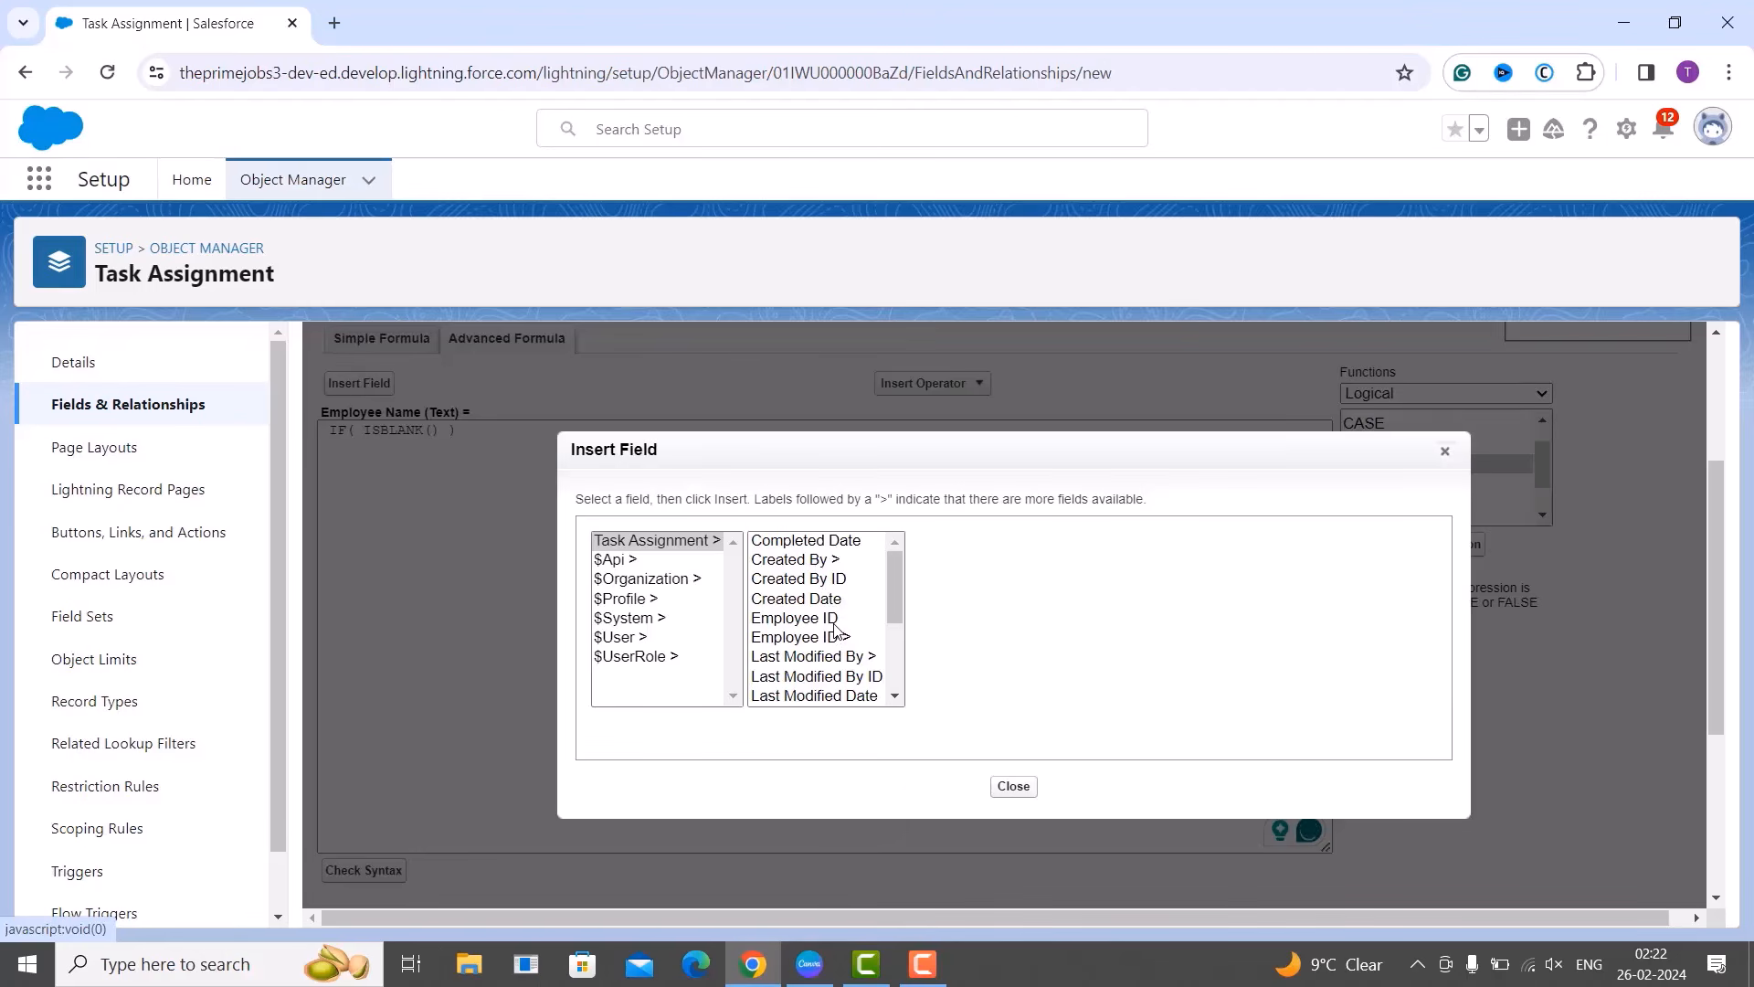
click(834, 621)
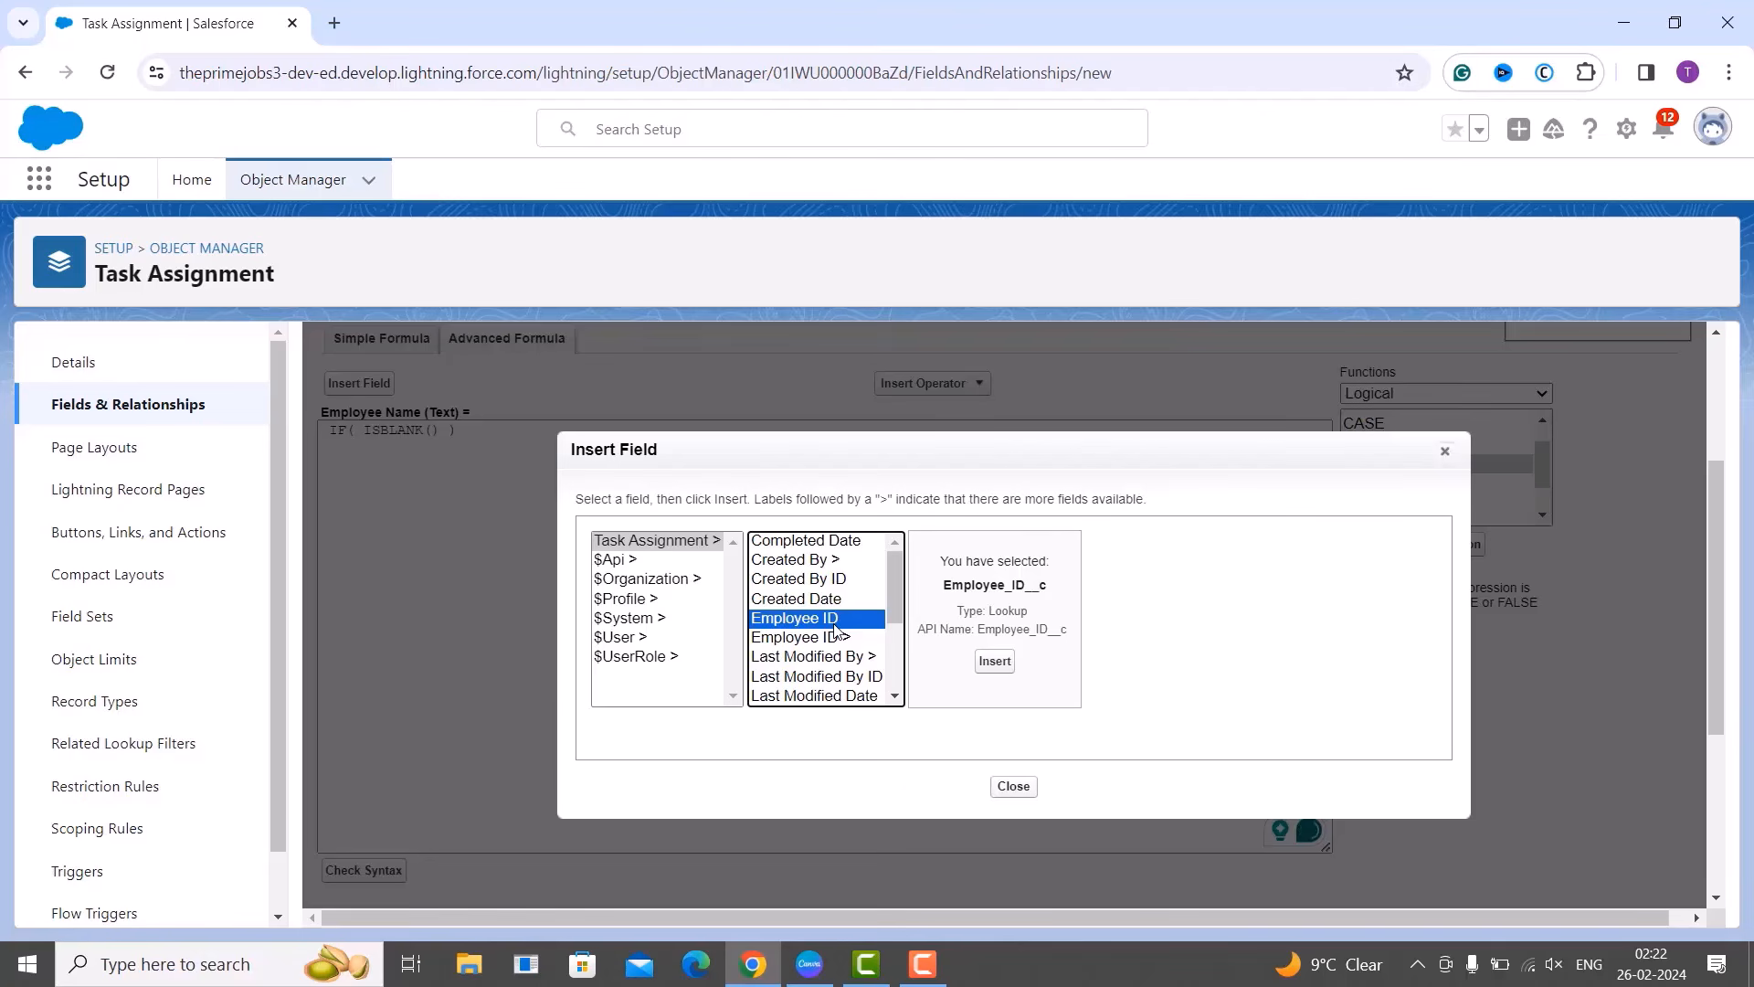
click(995, 662)
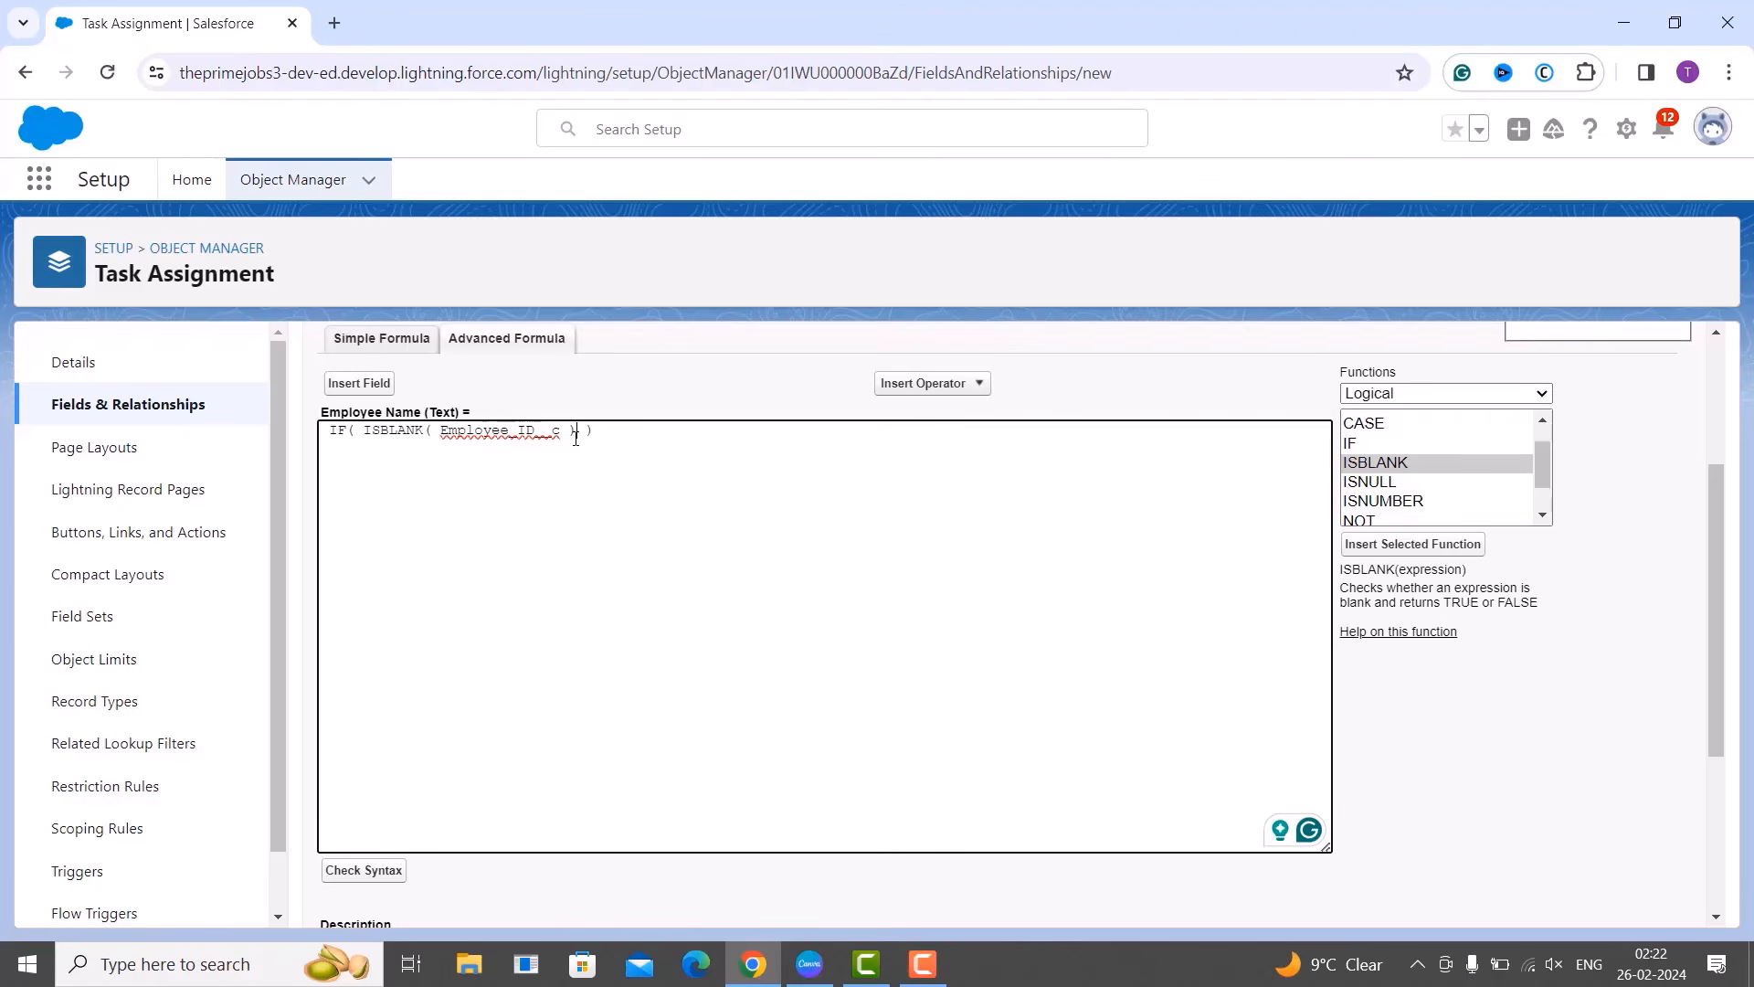
click(576, 438)
text(, "")
text(,)
click(357, 383)
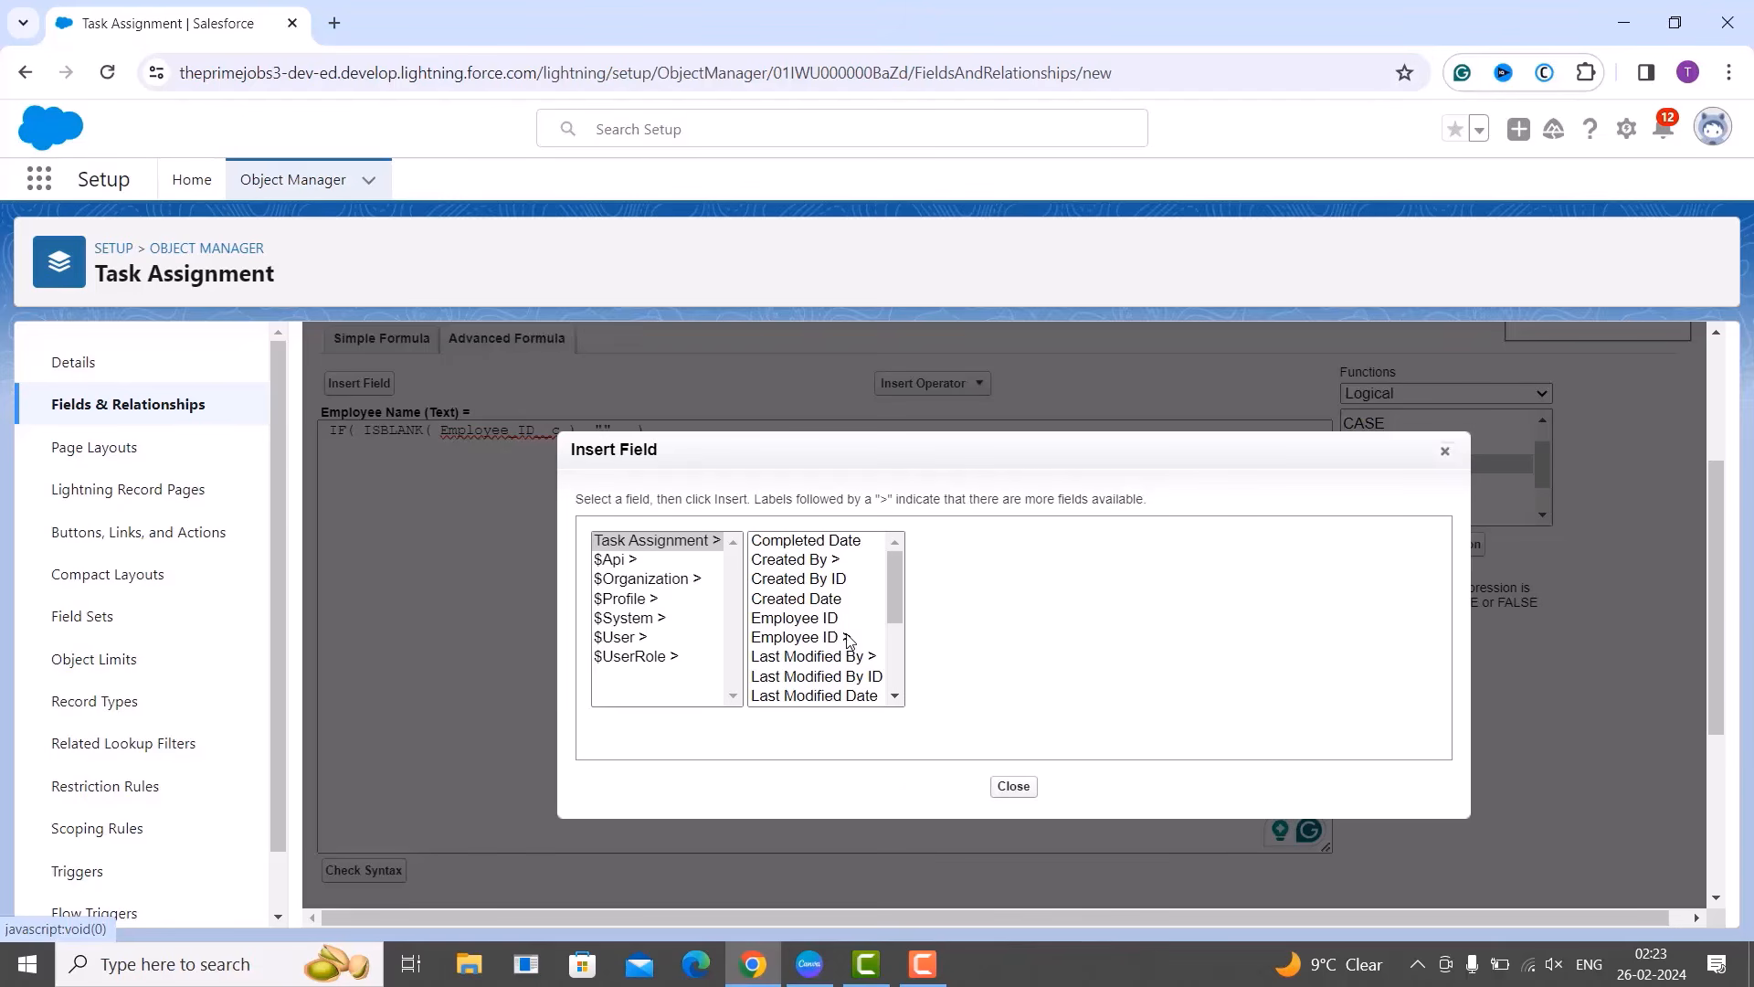
Add Employee_ID__r.Employee_Name__c as the otherwise value and continue to field-level security.
click(838, 639)
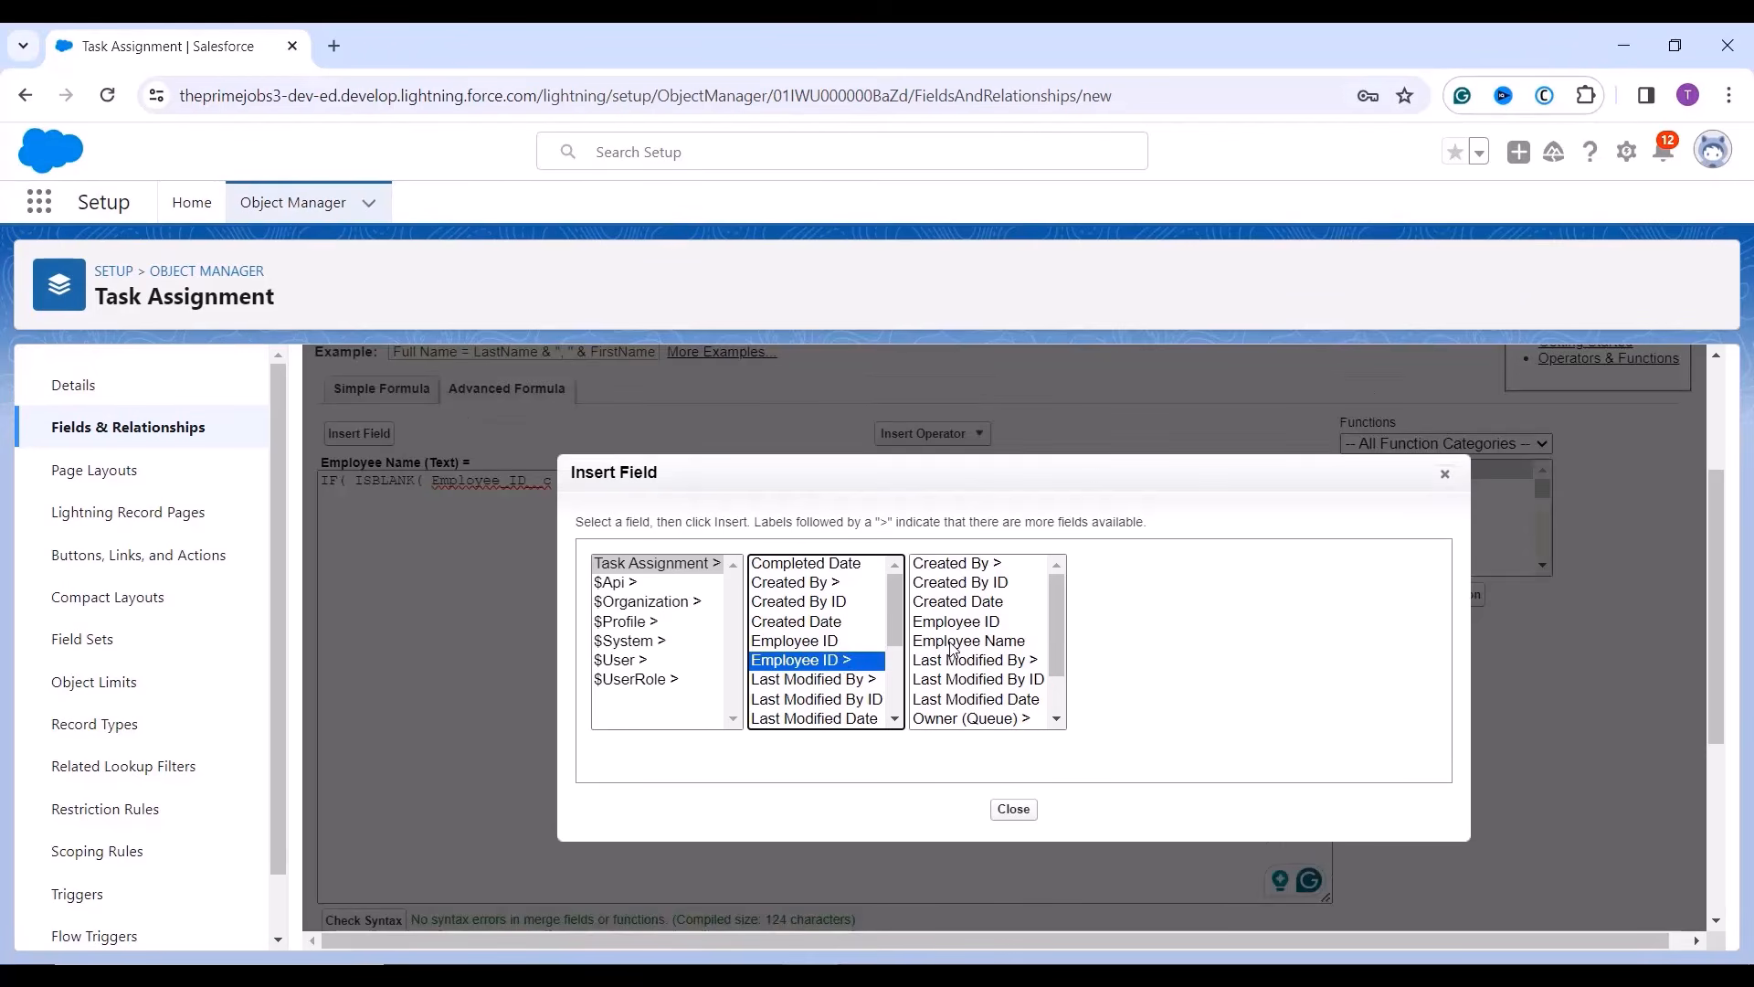
click(953, 643)
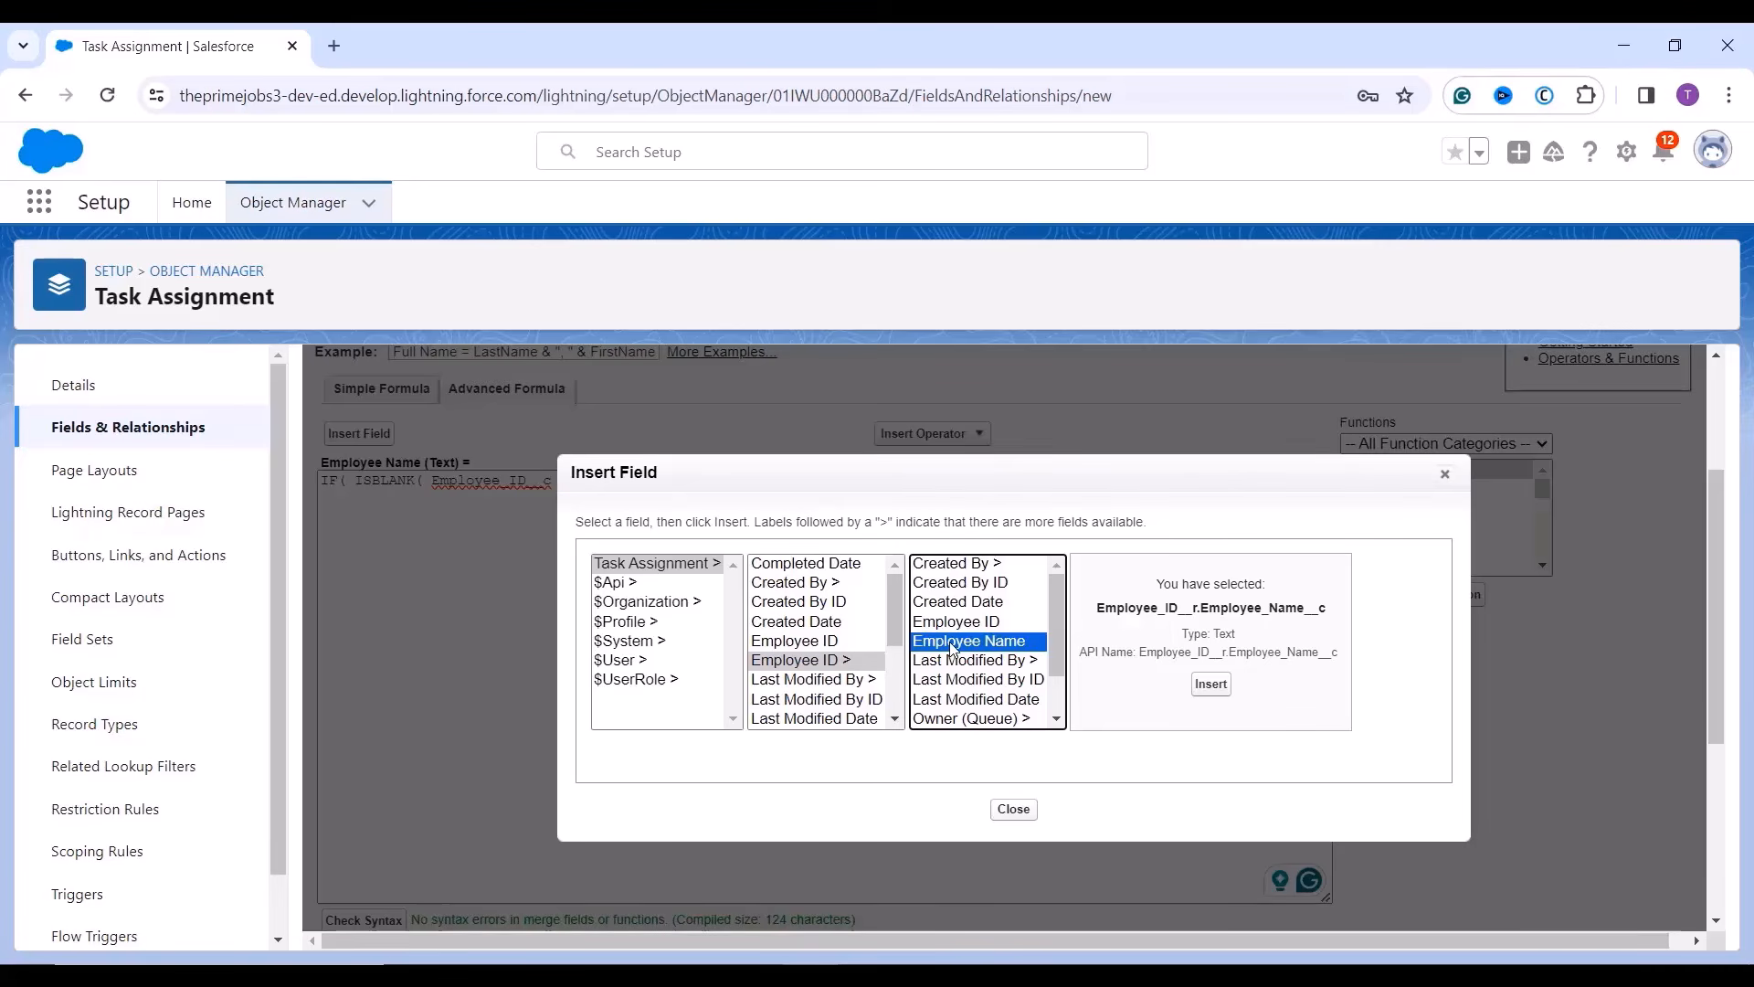
click(1212, 685)
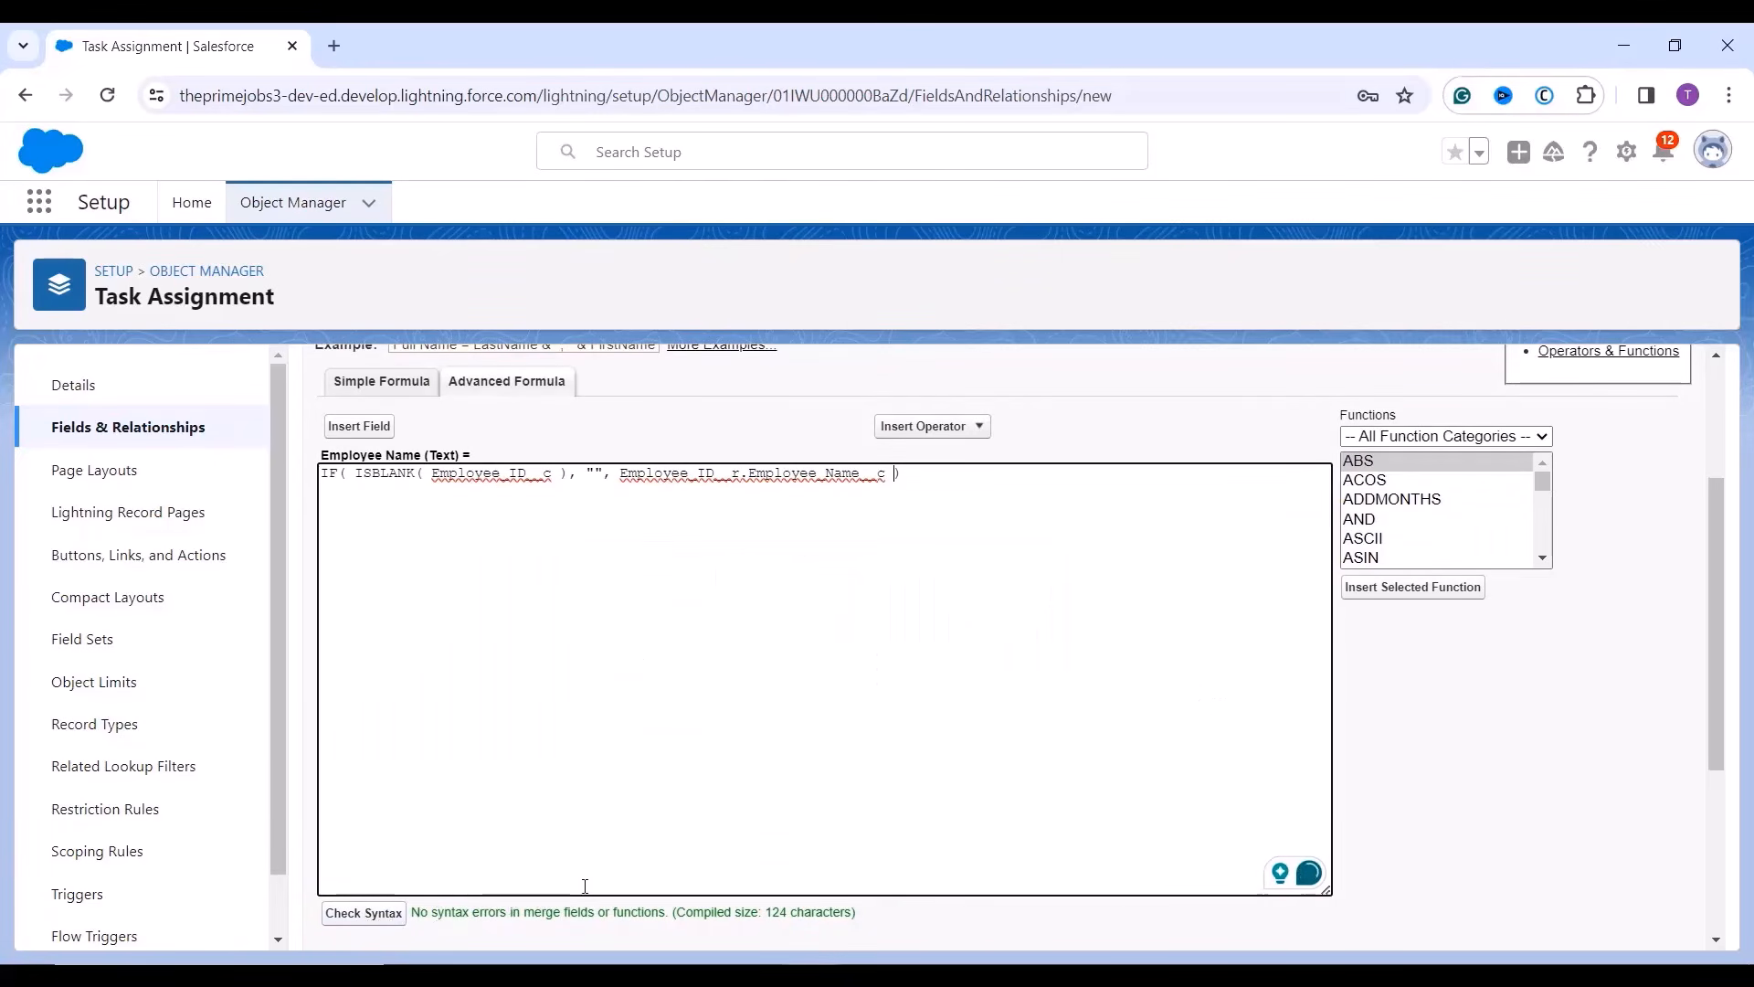
scroll(606, 876, up, 3)
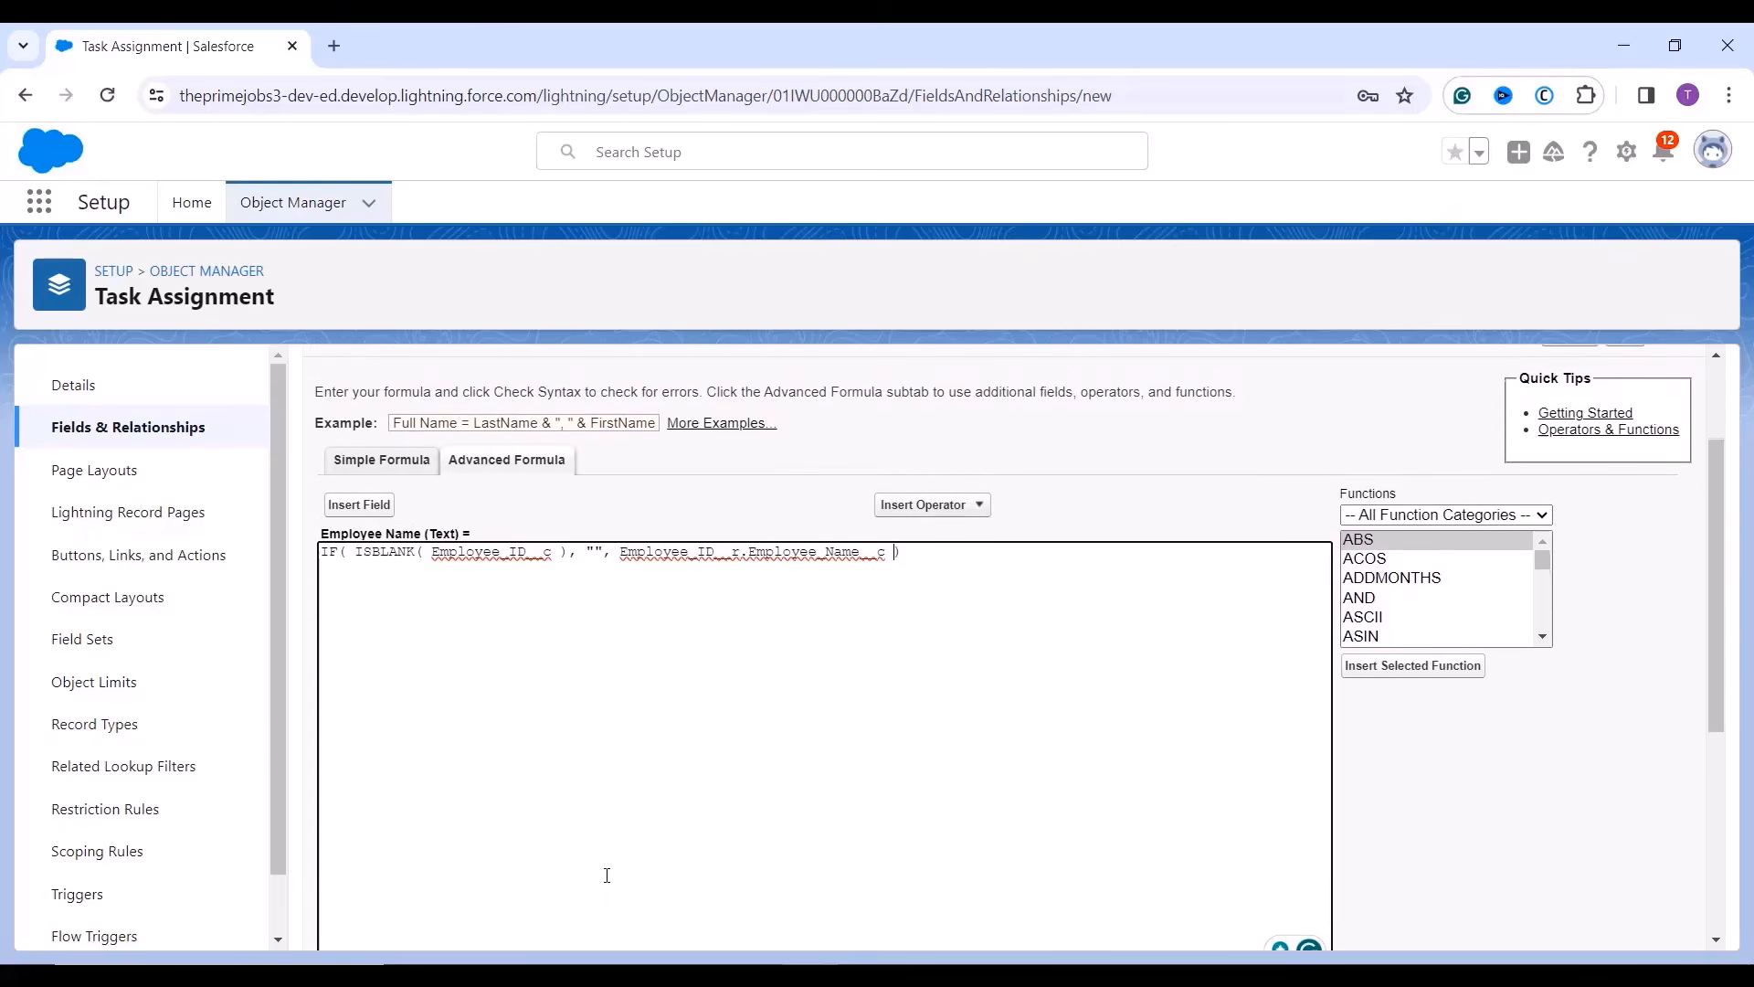
click(1633, 382)
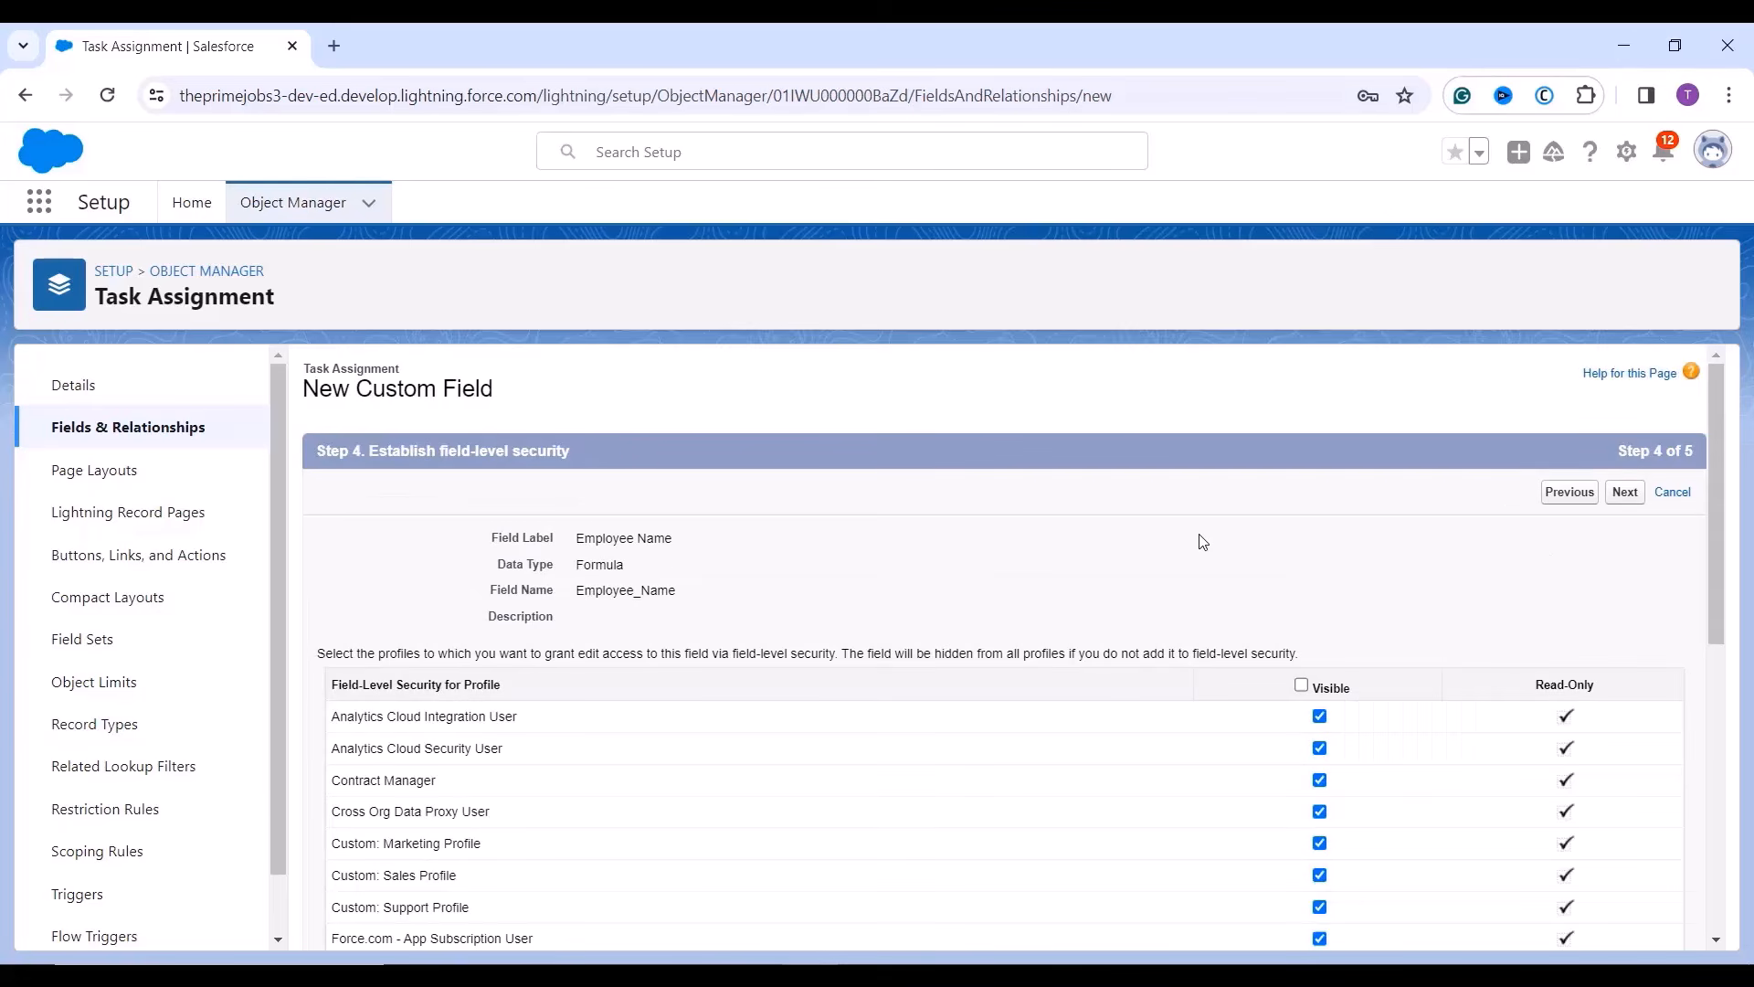
Review the profile visibility checkboxes, keep the defaults, and proceed to page layouts.
scroll(1202, 541, down, 1)
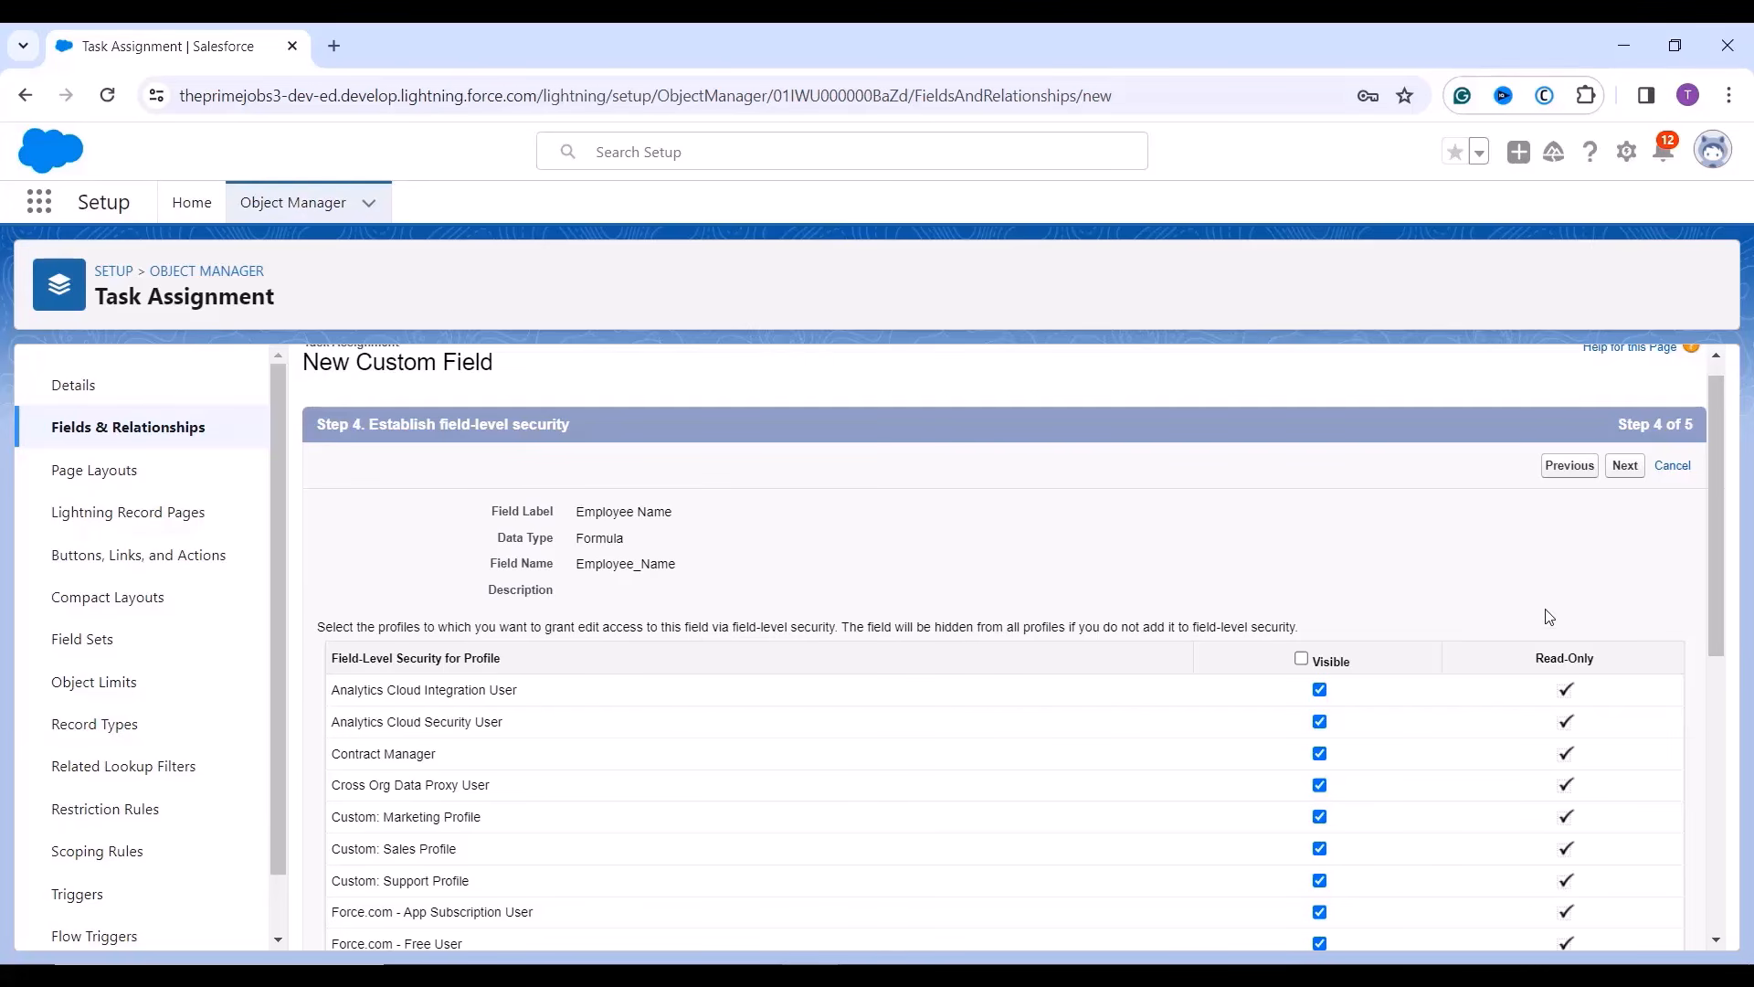
scroll(1564, 660, down, 1)
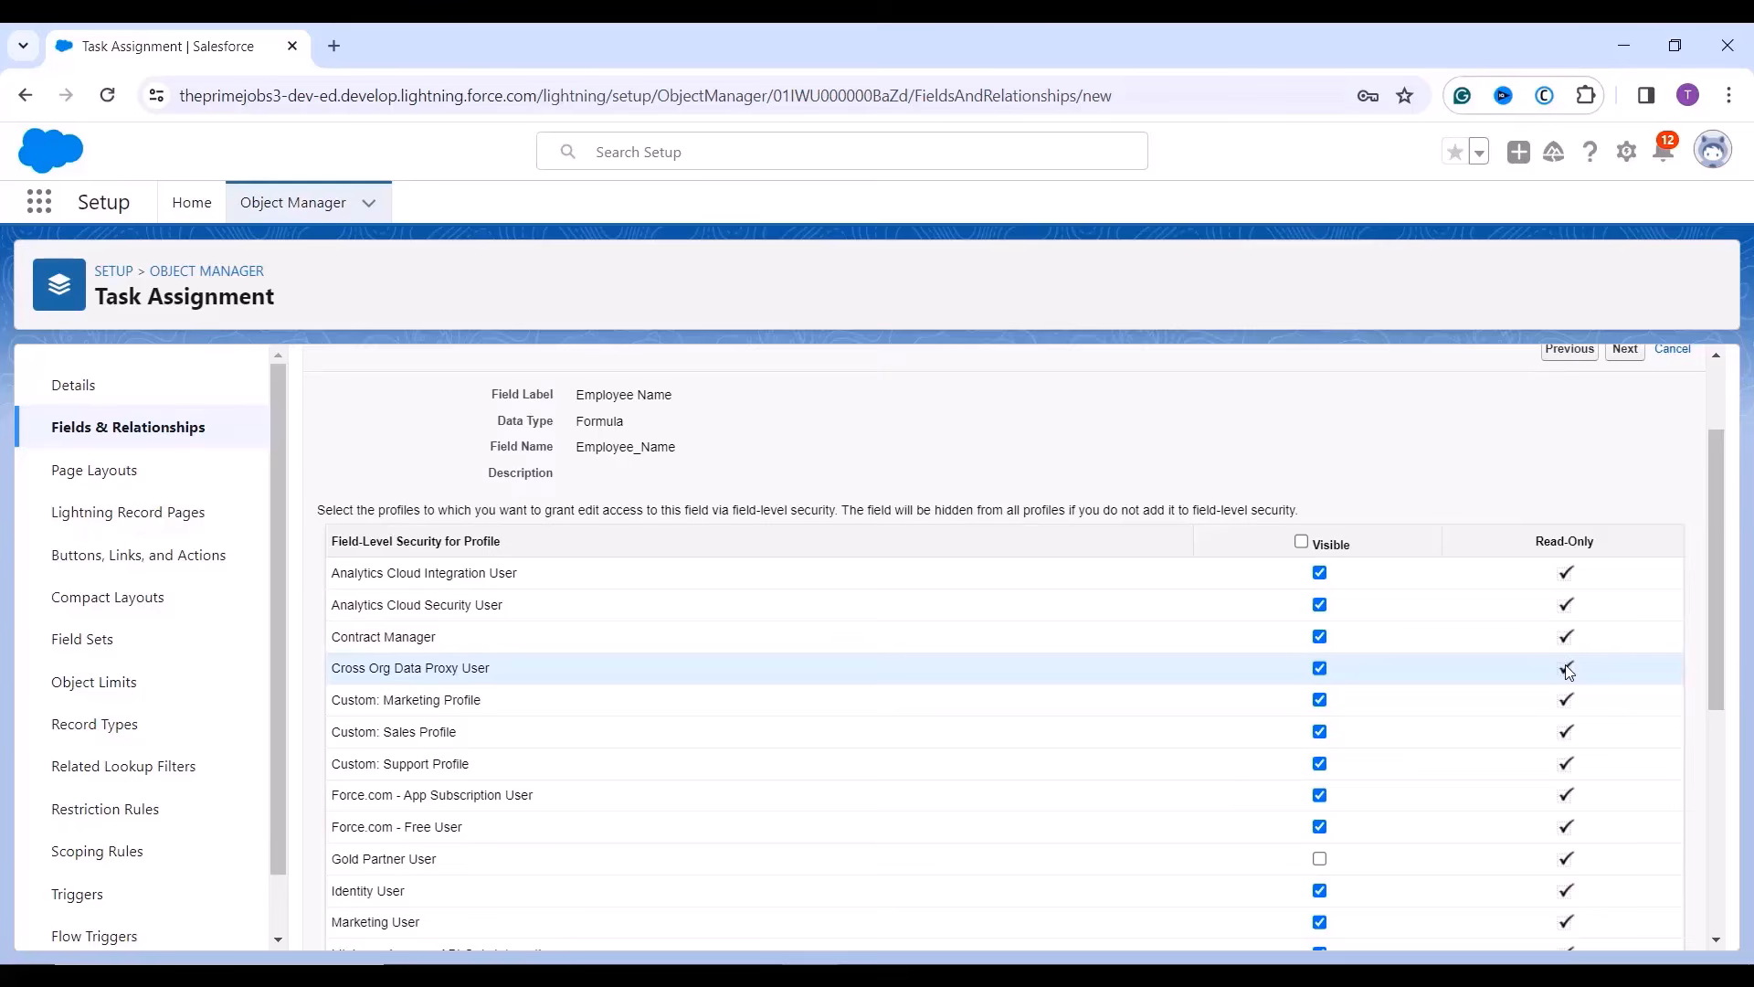
scroll(1568, 671, down, 2)
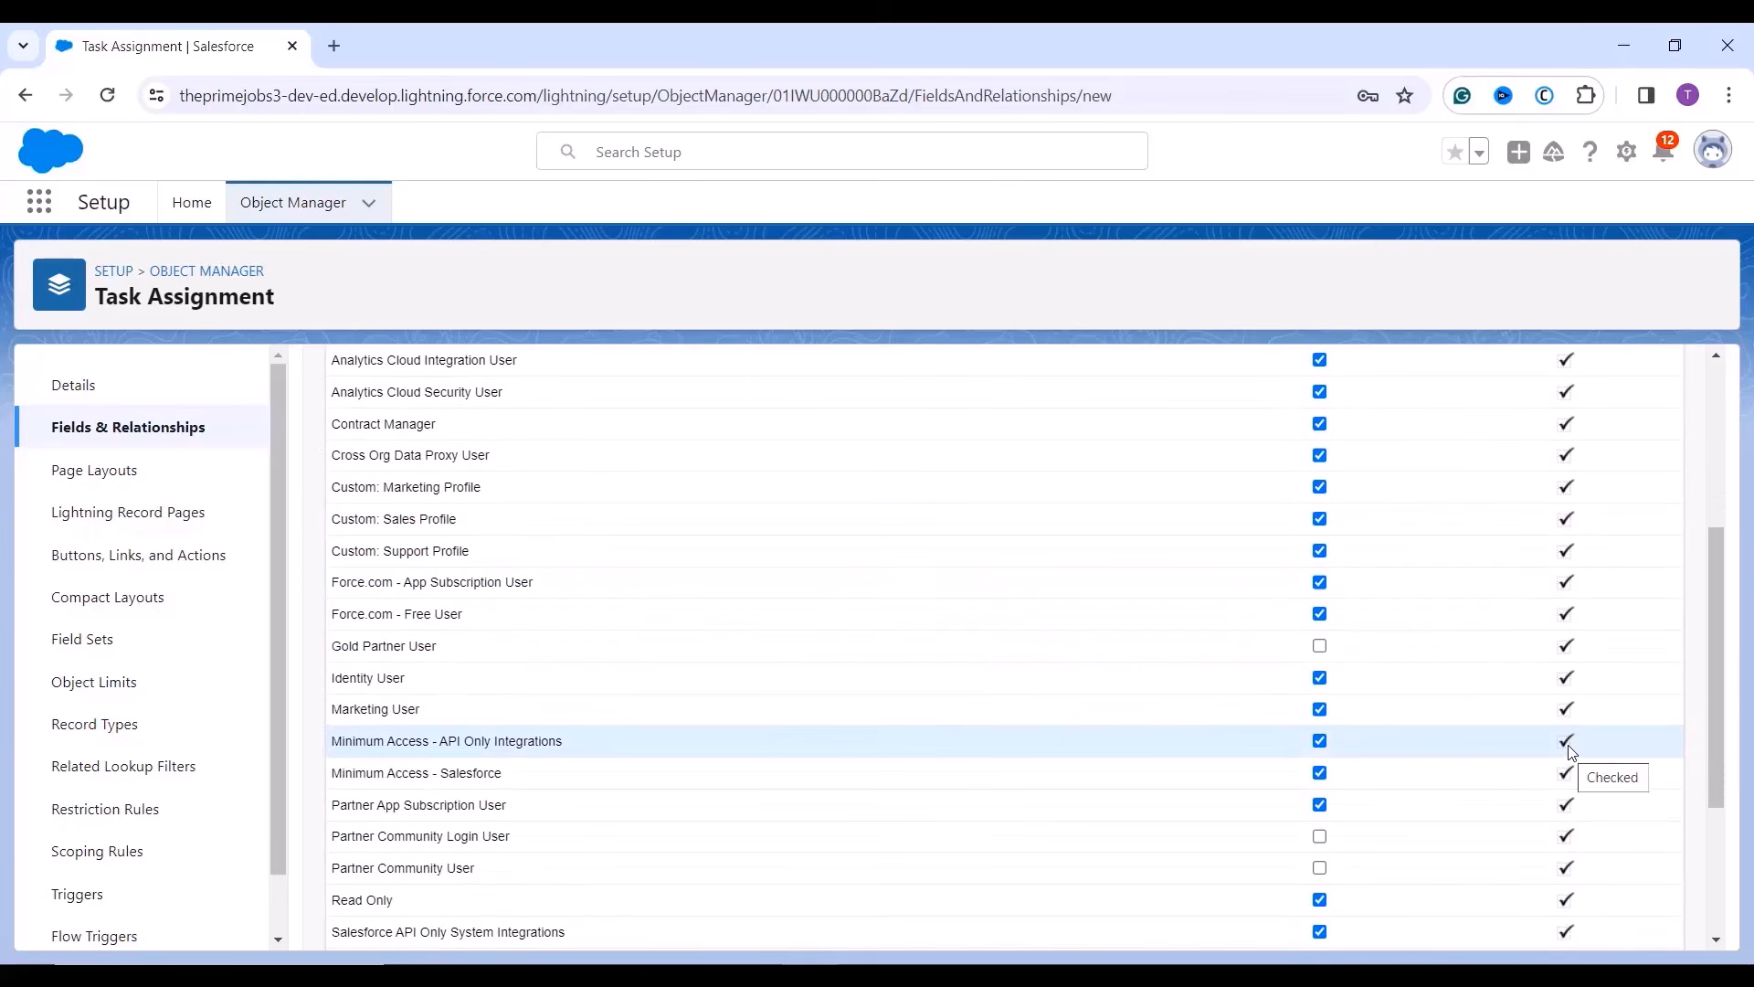
scroll(1566, 791, down, 2)
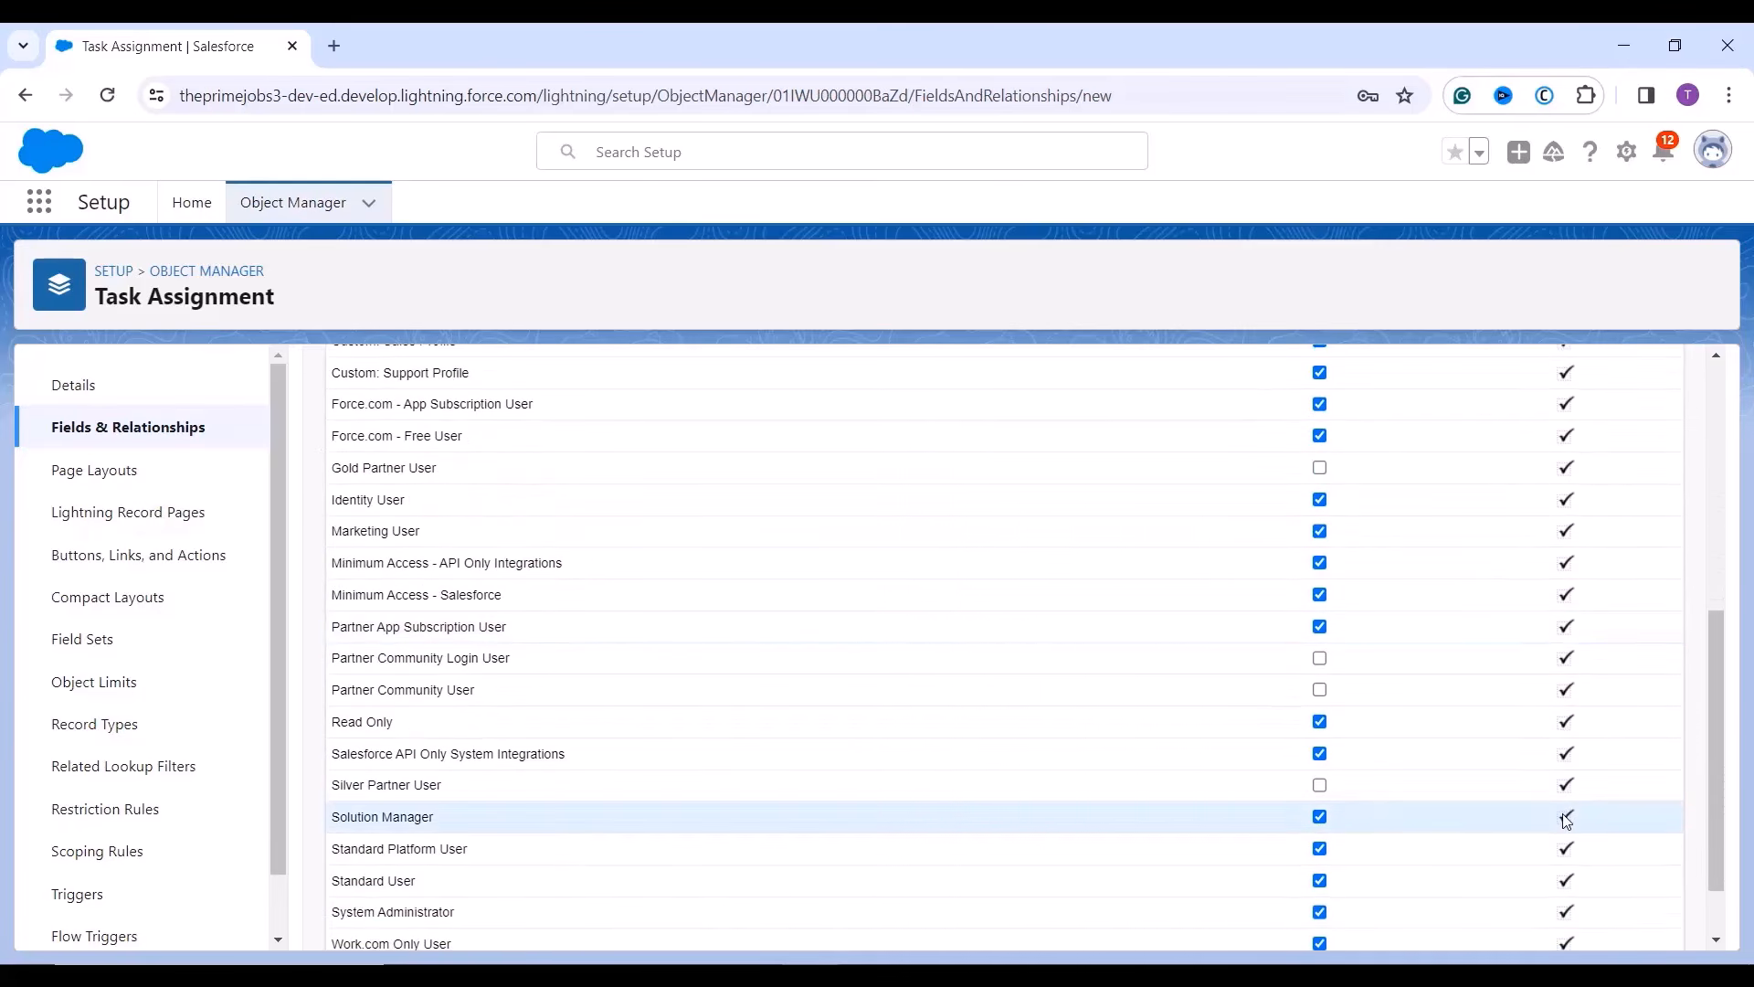
scroll(1566, 809, down, 2)
scroll(1441, 767, up, 5)
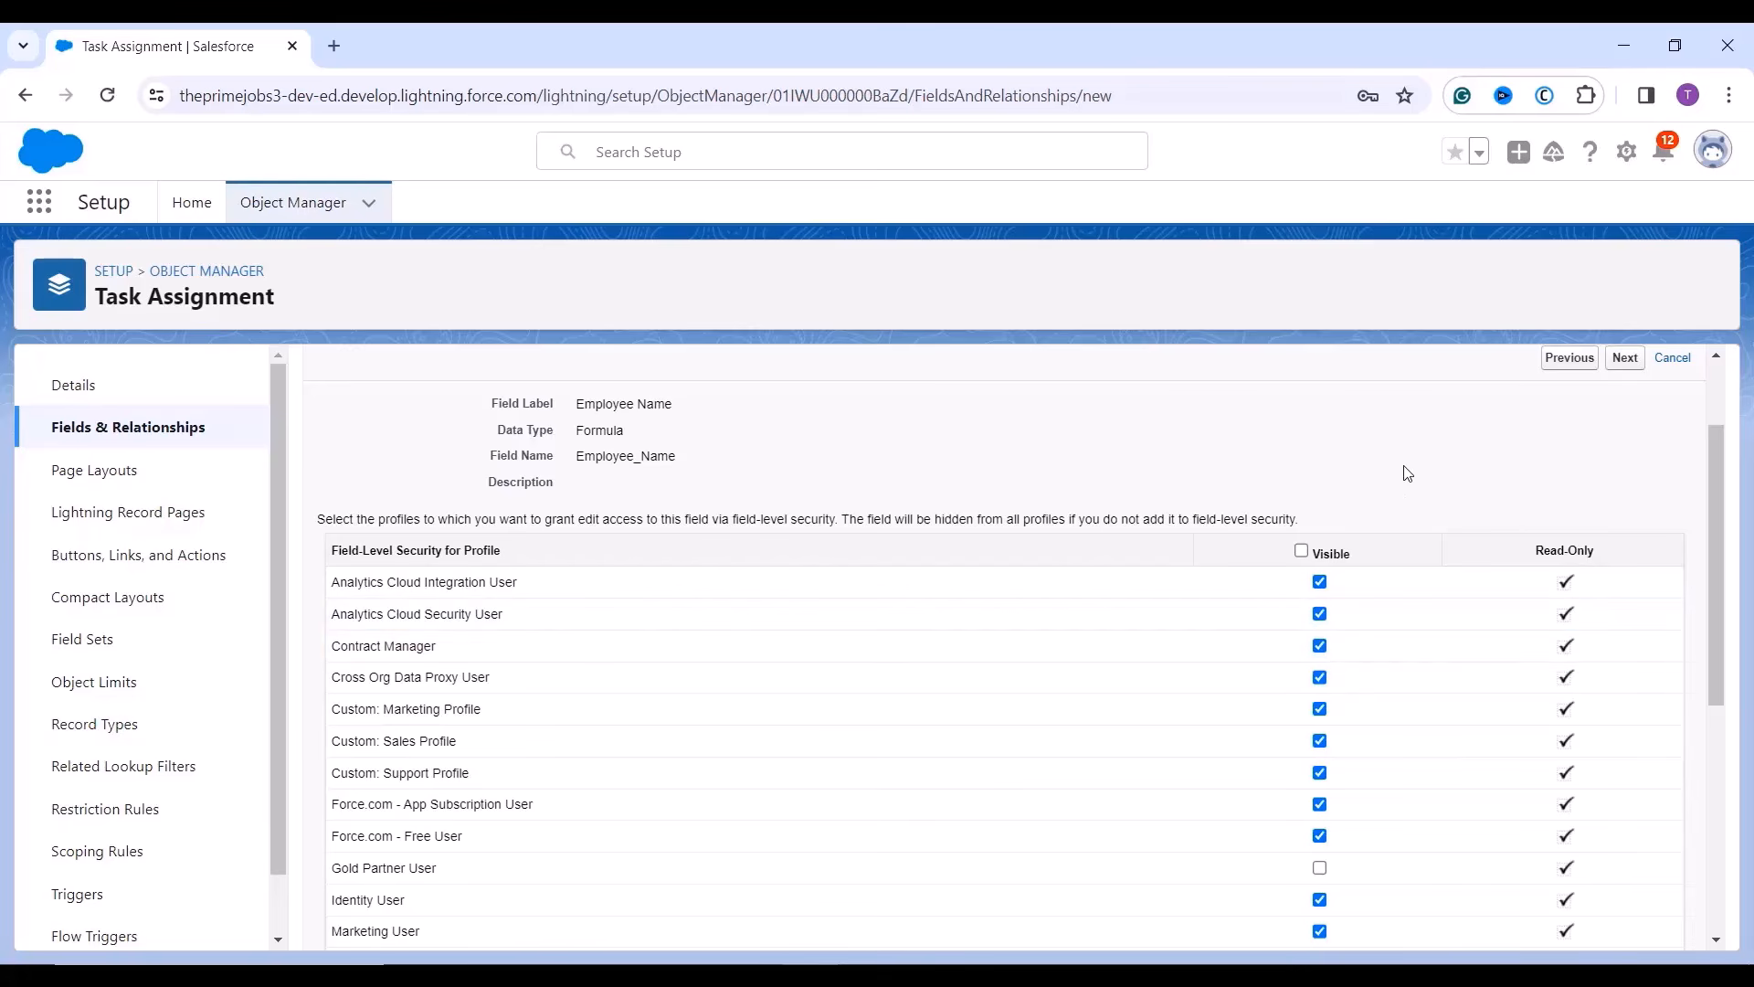
scroll(1407, 473, up, 1)
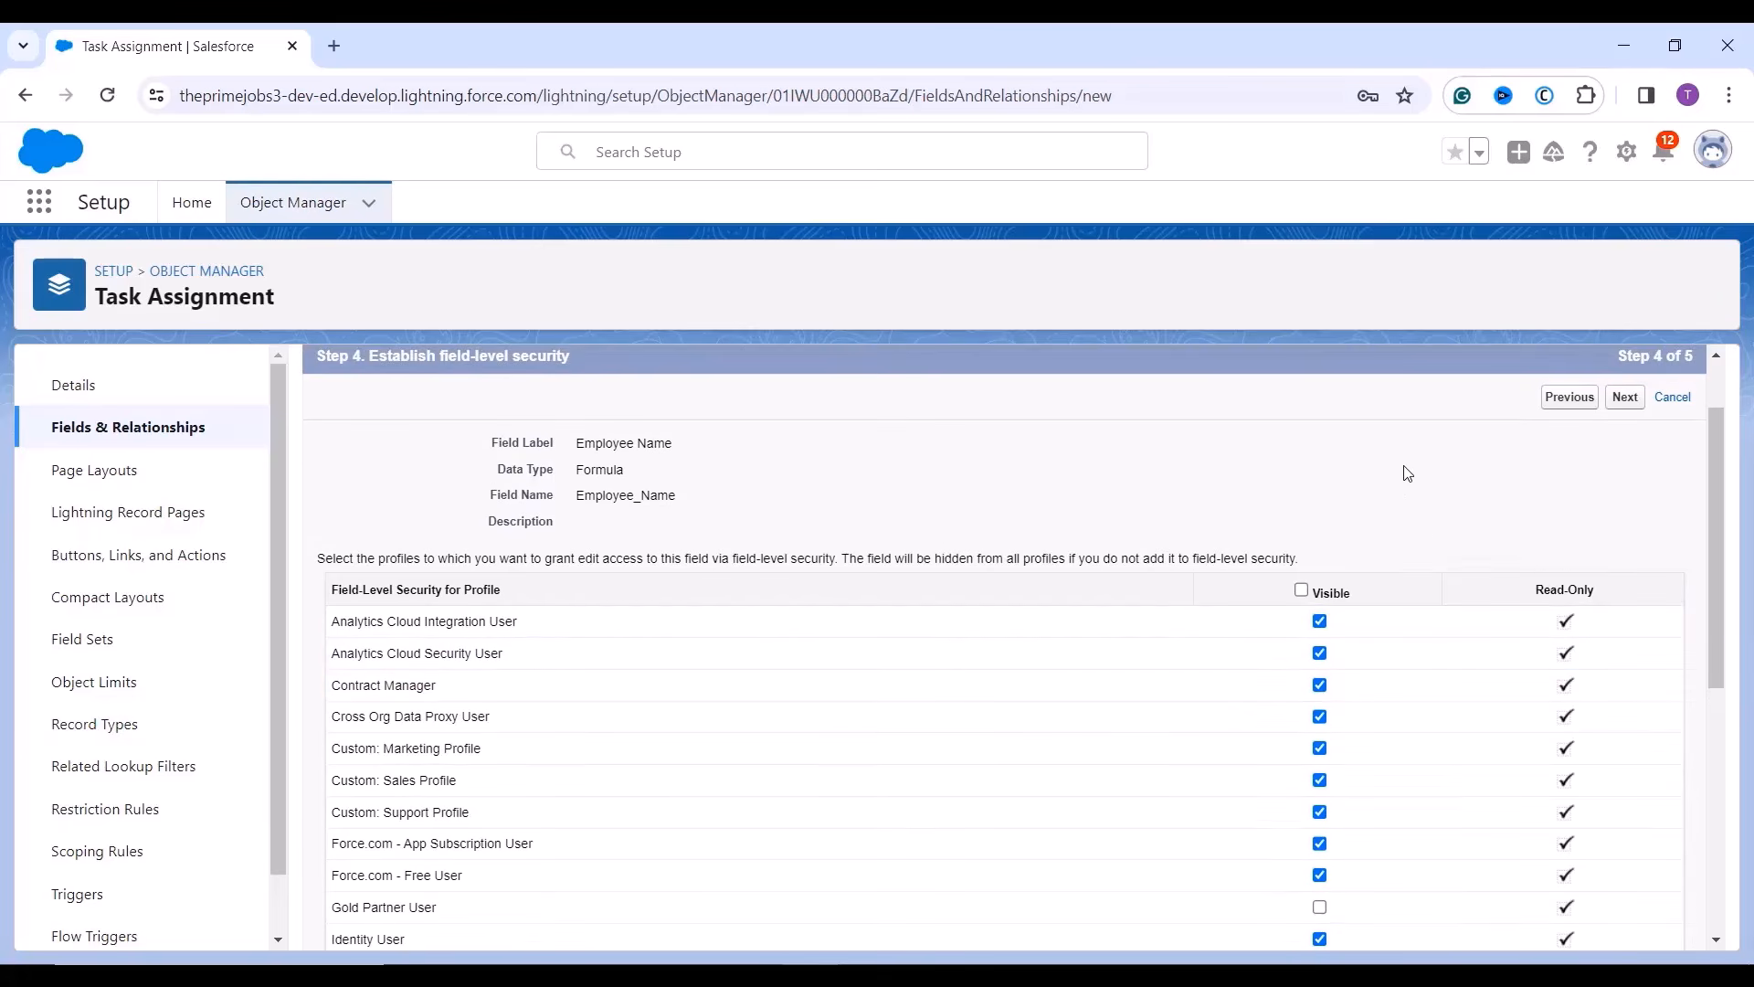
scroll(1407, 473, up, 2)
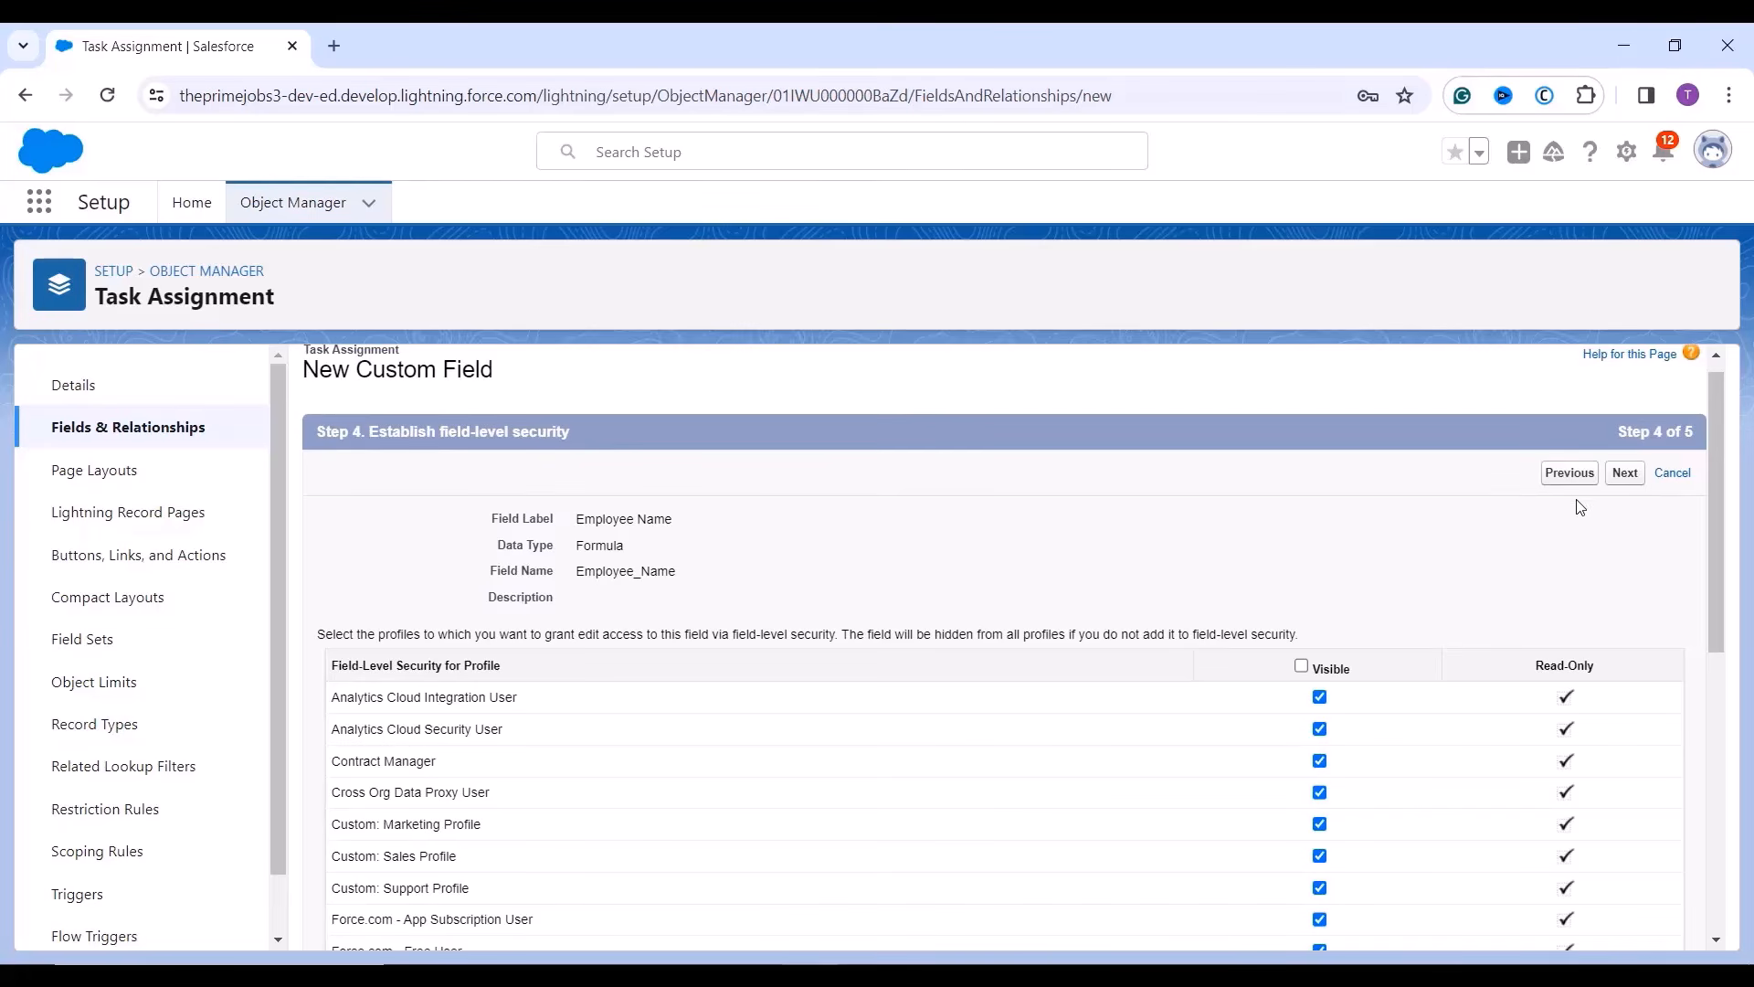
click(1624, 476)
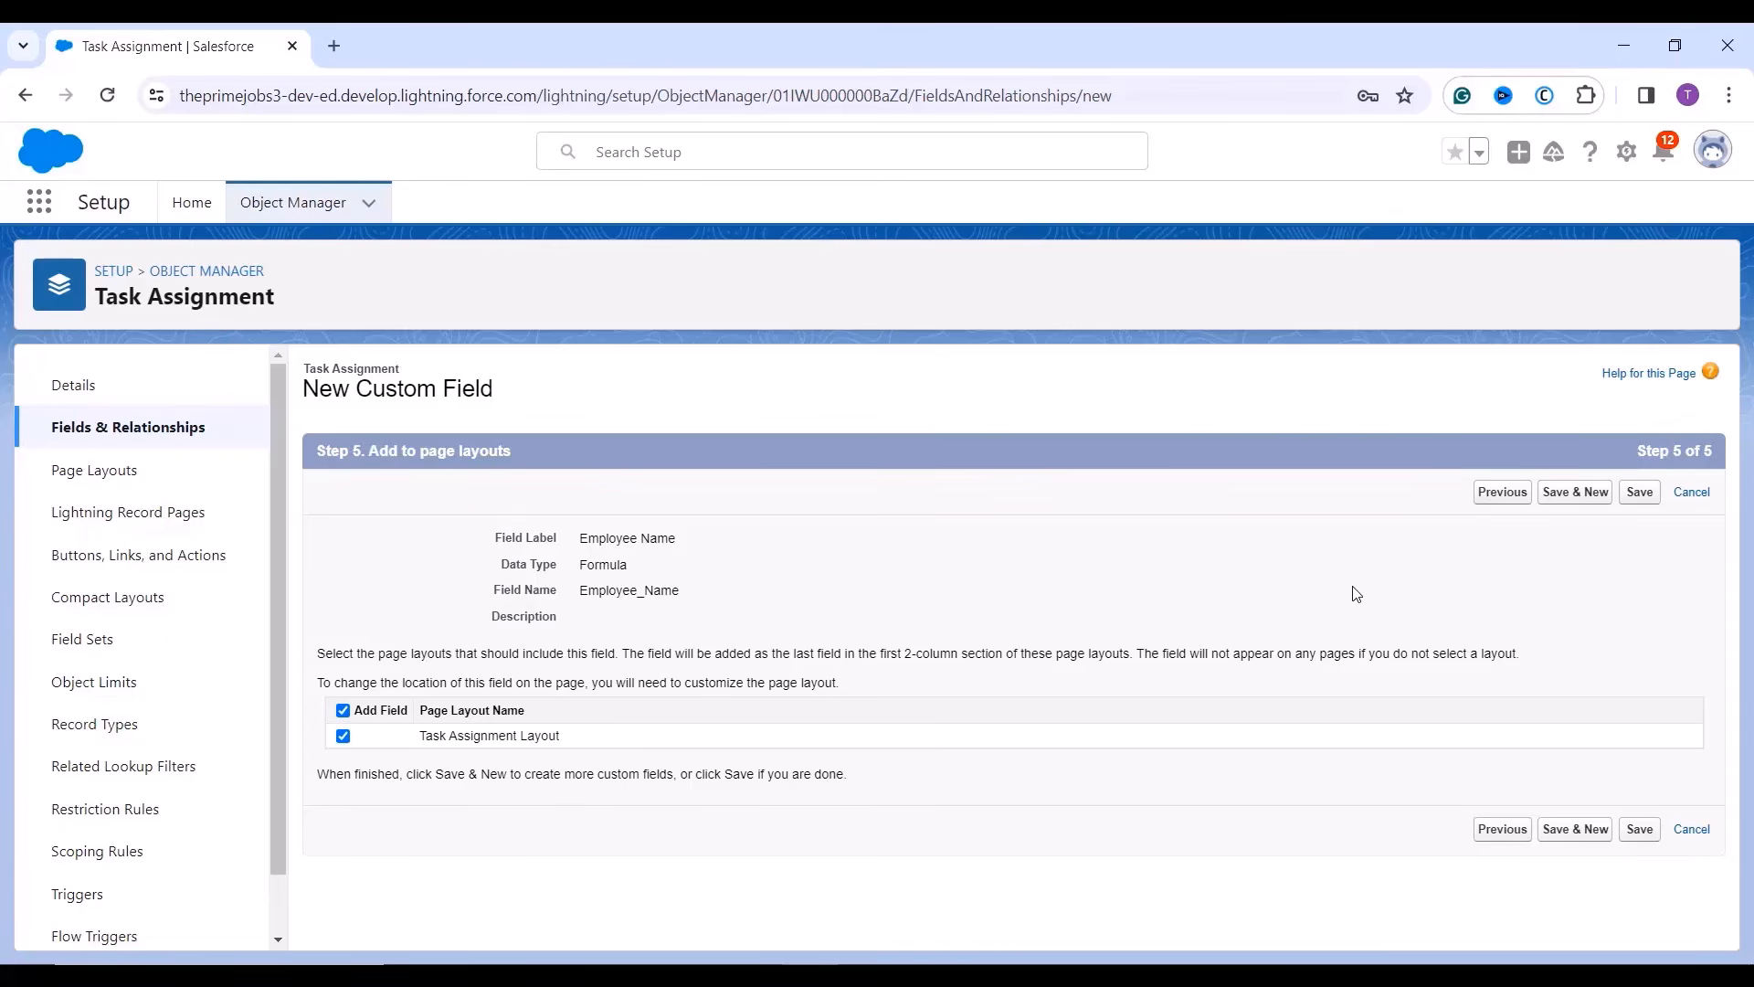
Save the new Employee Name formula field from Step 5.
click(1639, 493)
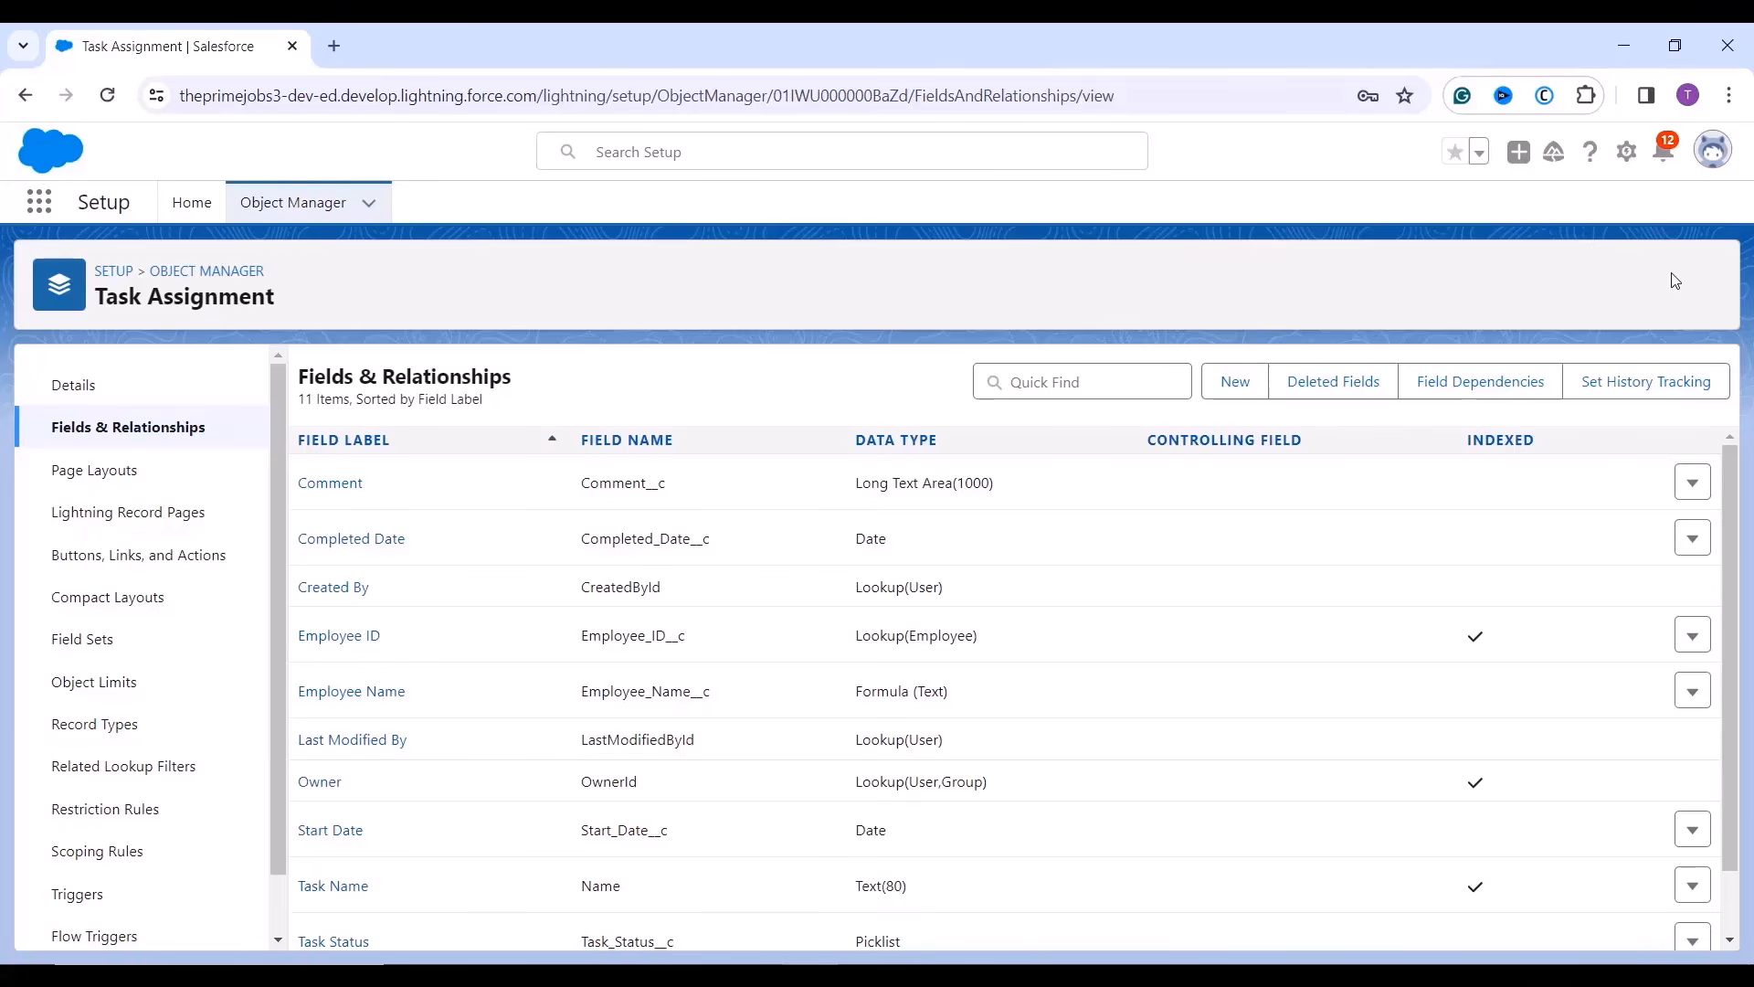
Open Setup in a new tab and launch Task Assignment Tracker by searching 'ta' in the App Launcher.
click(1627, 163)
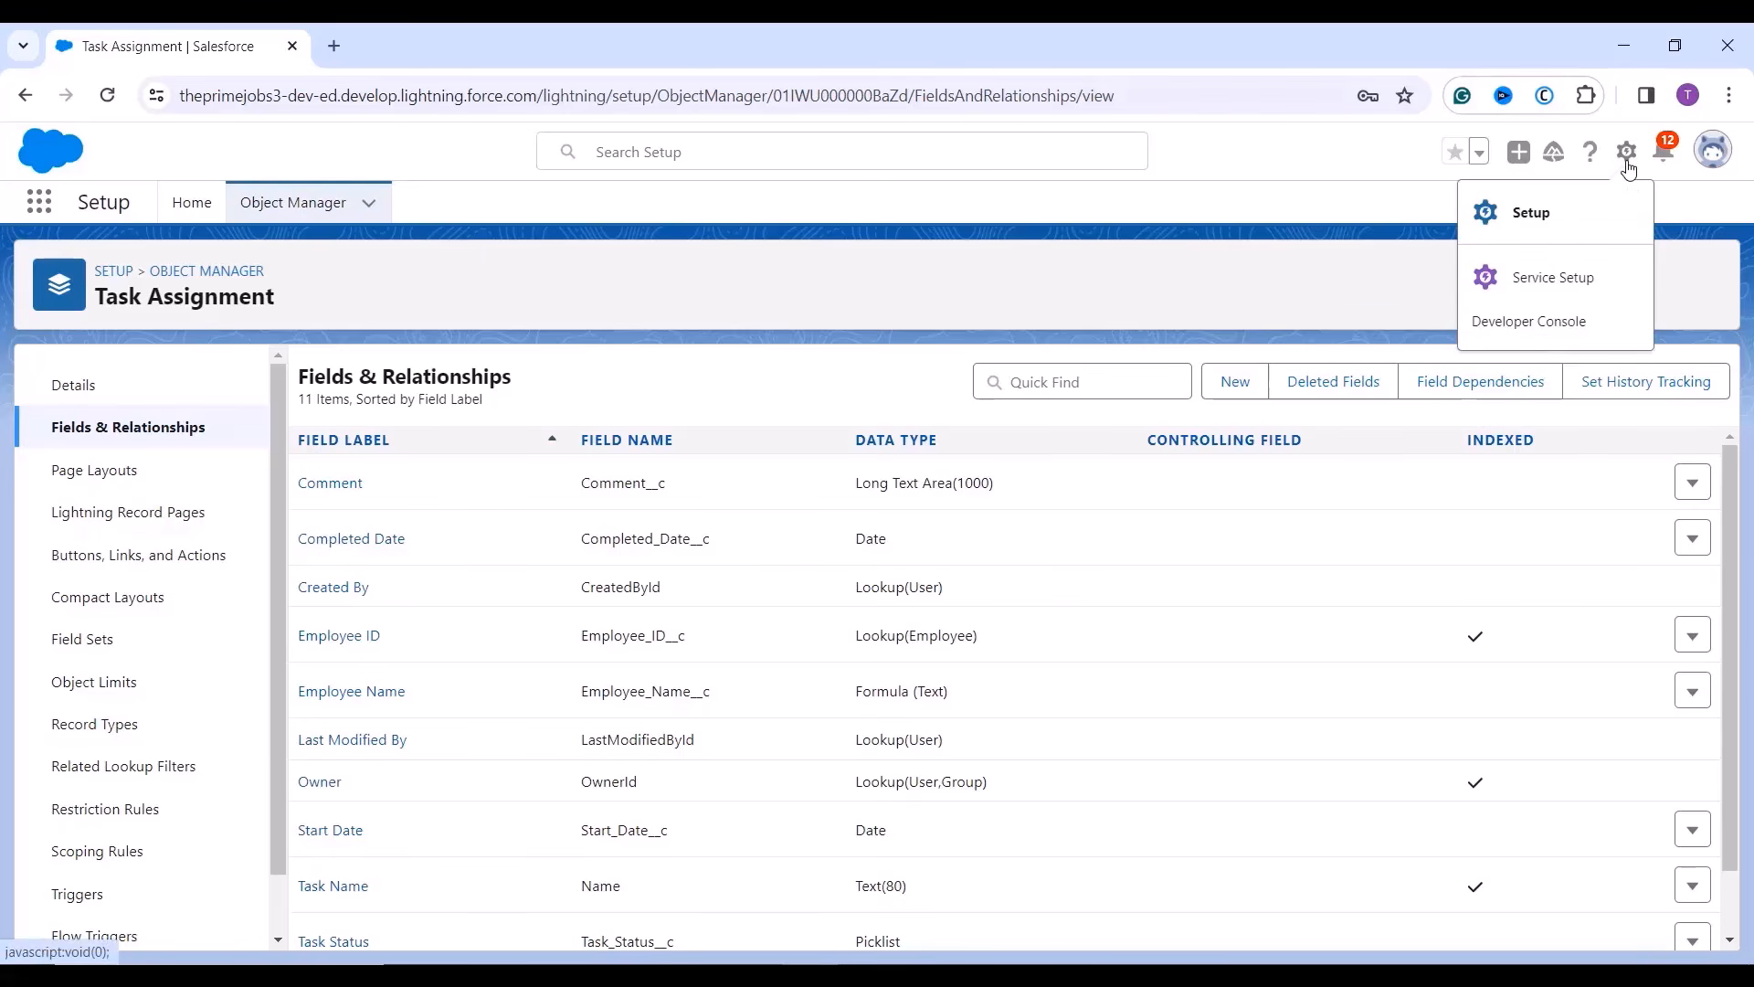
click(1585, 213)
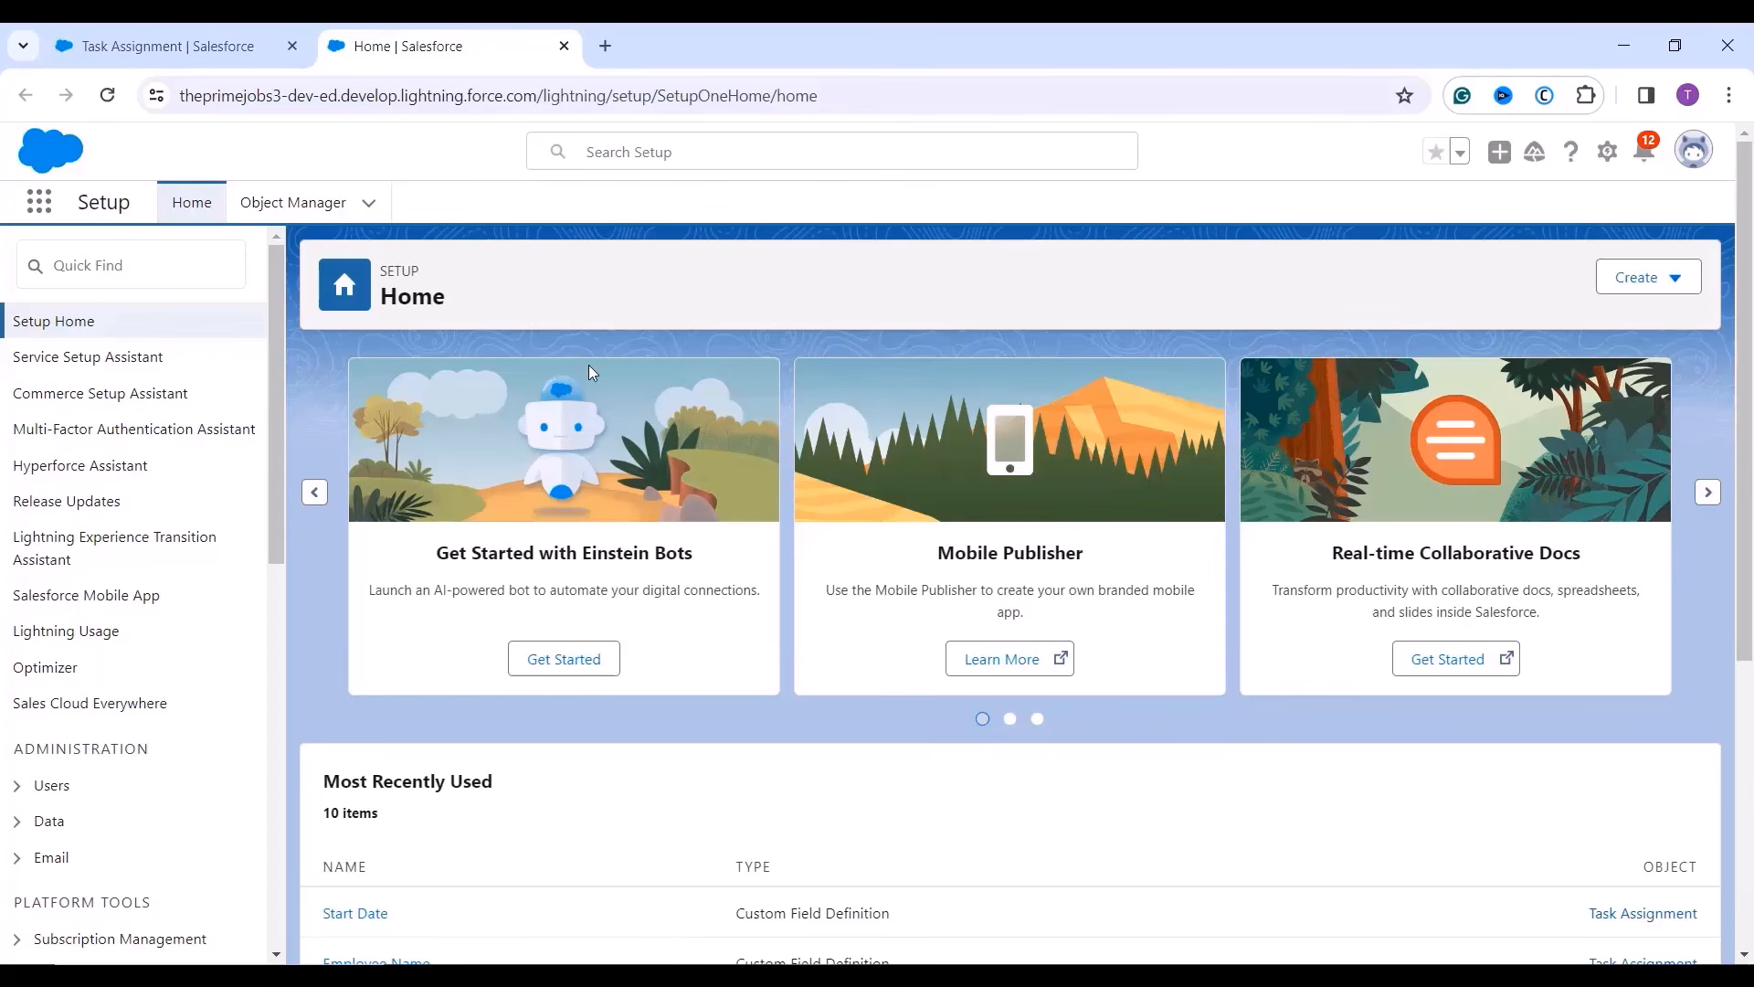
click(39, 201)
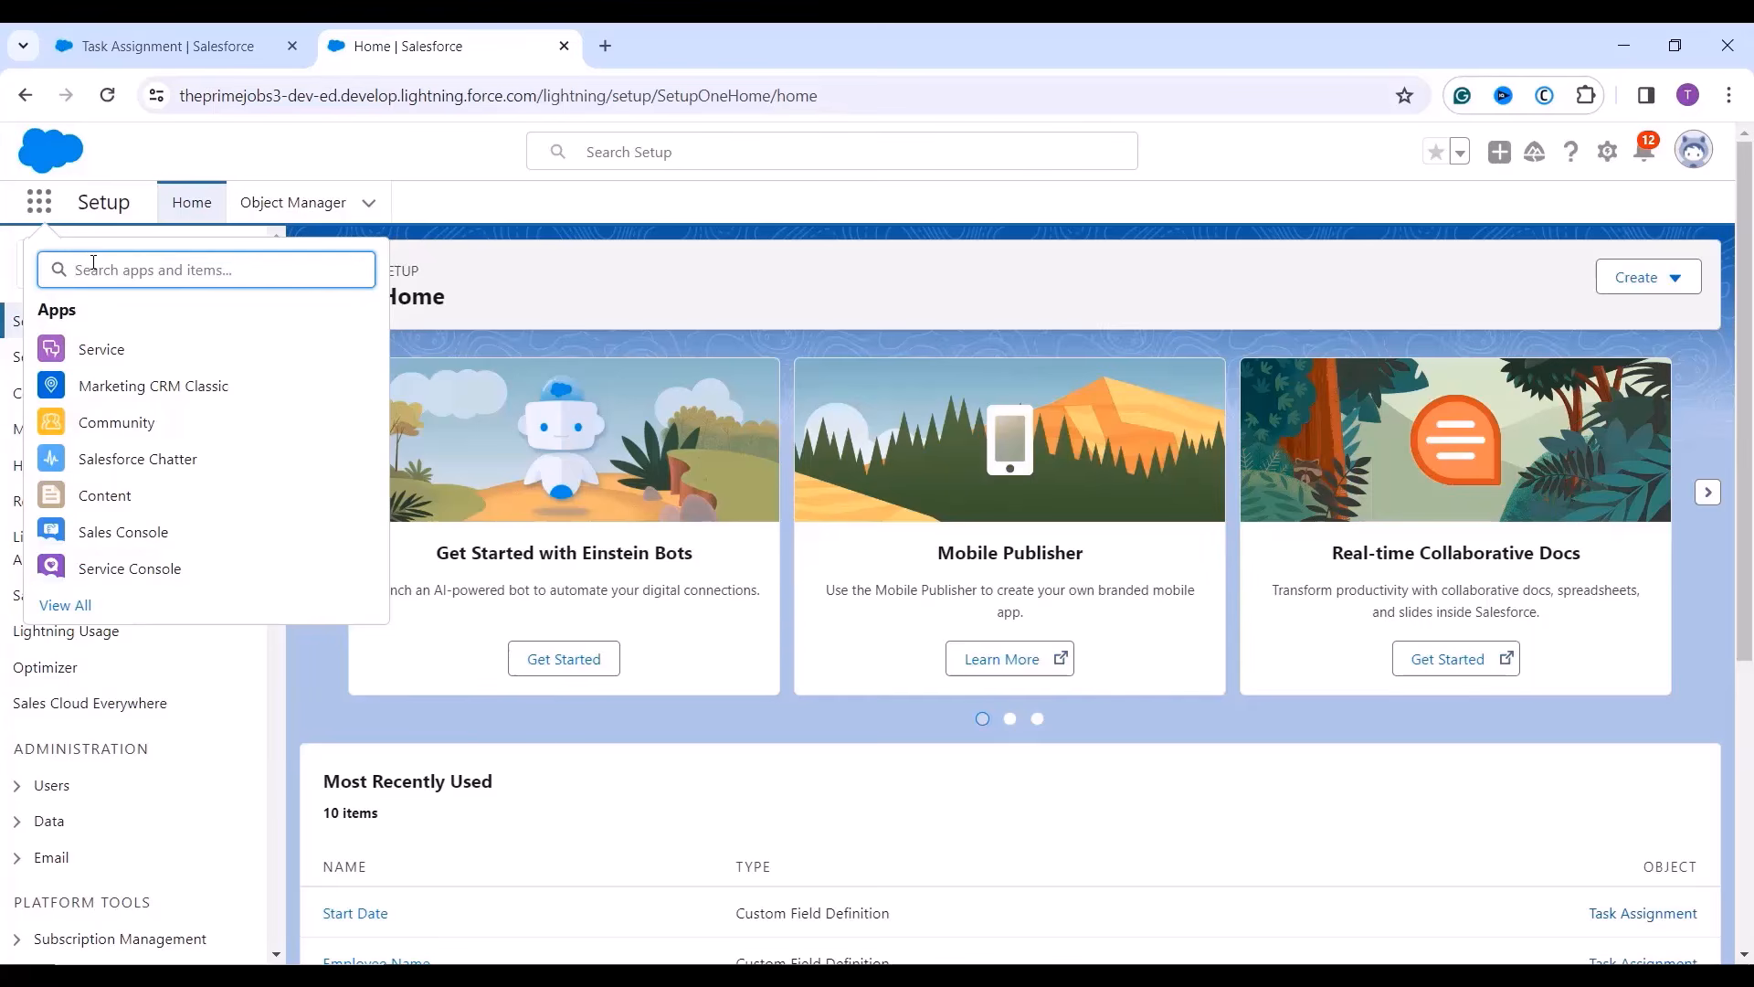
text(ta)
key(BackSpace)
key(BackSpace)
text(ta)
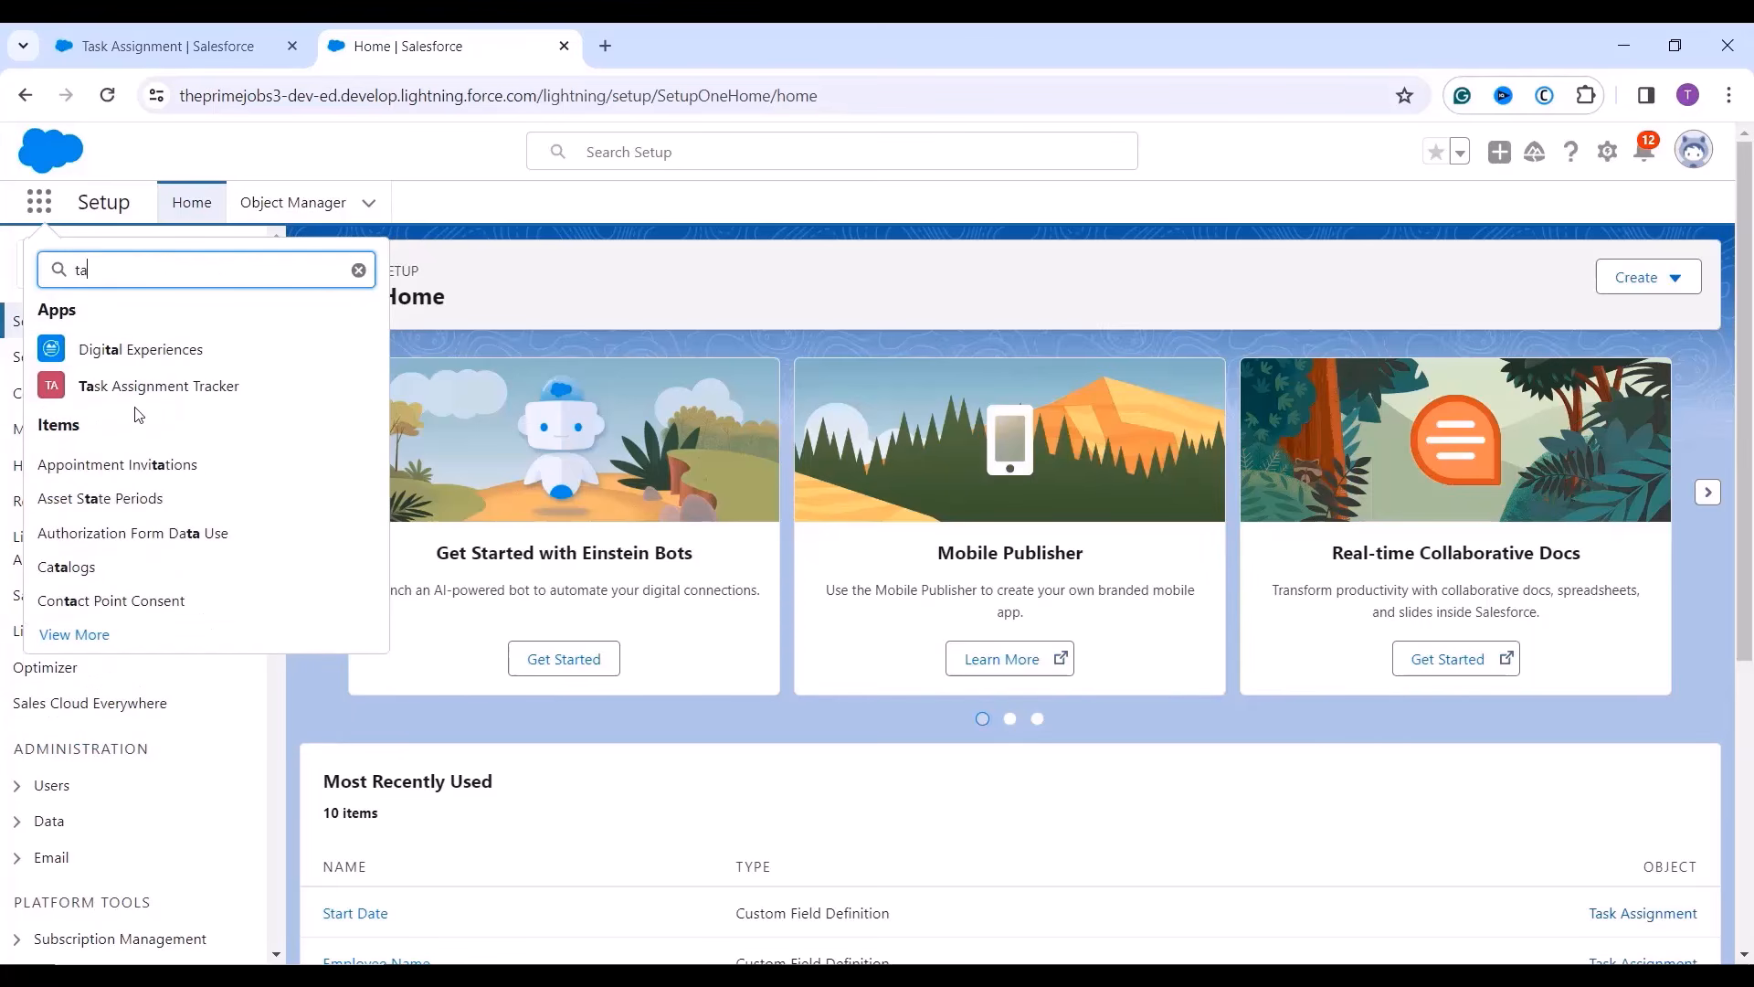
click(137, 386)
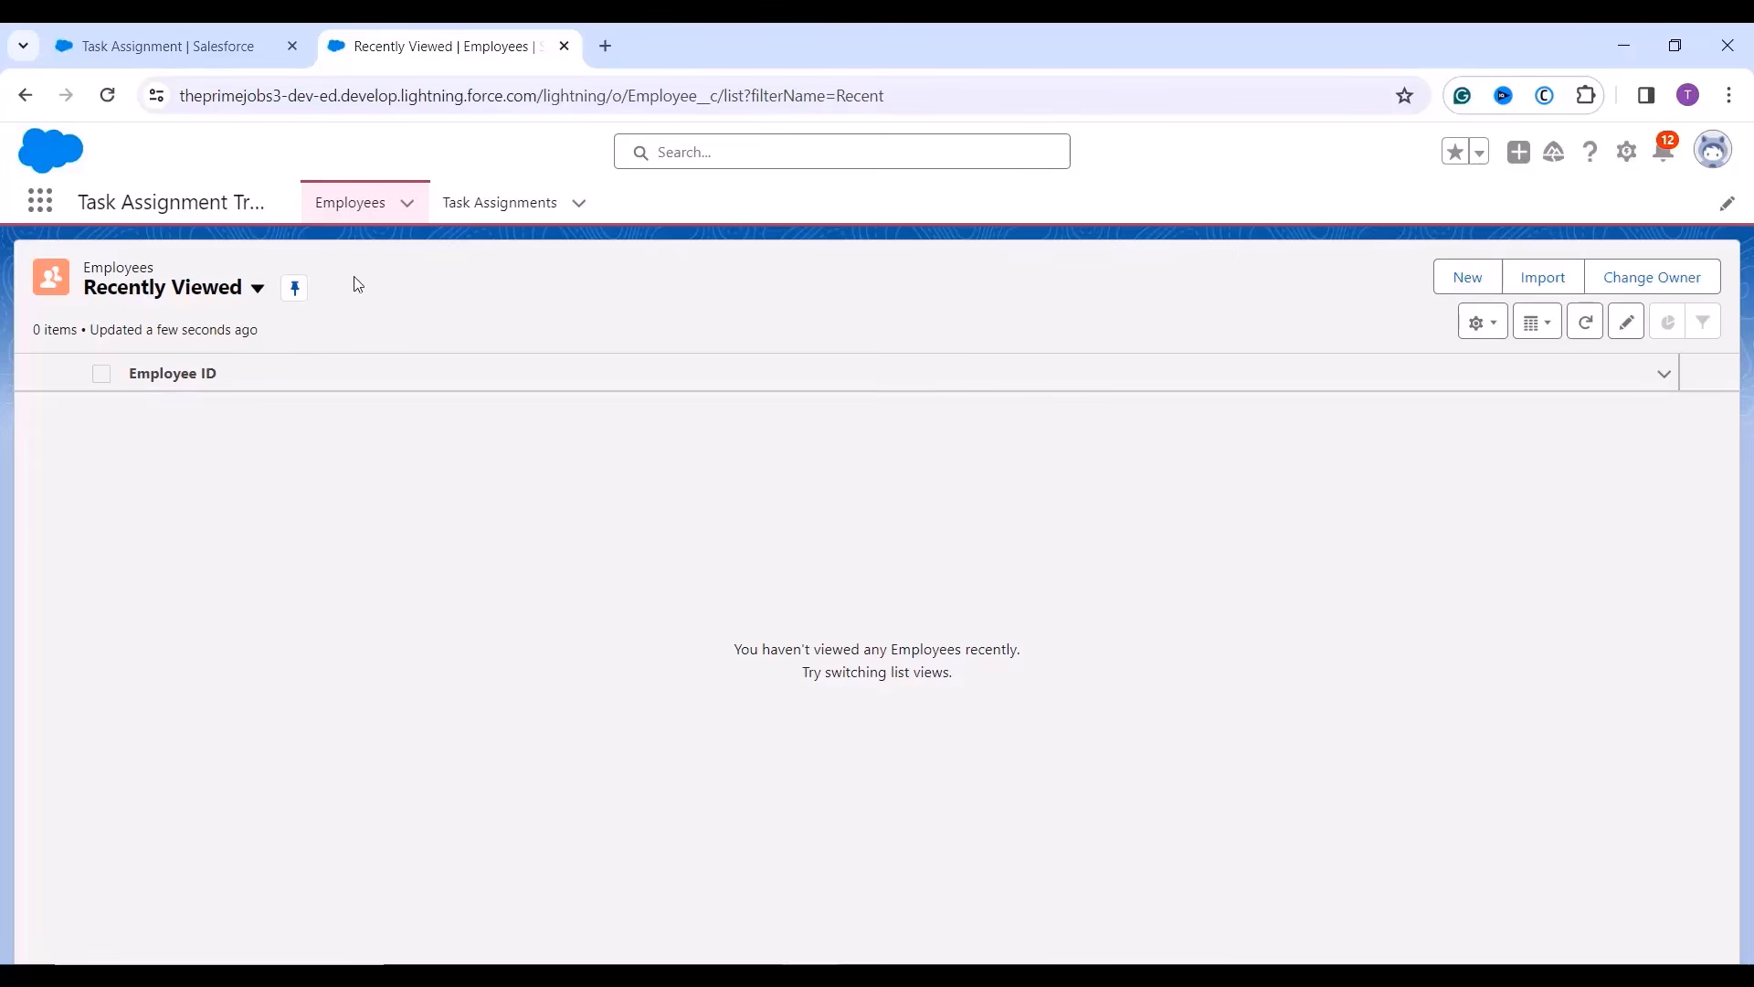
Go to the Task Assignments list and start a new Task Assignment record.
click(487, 205)
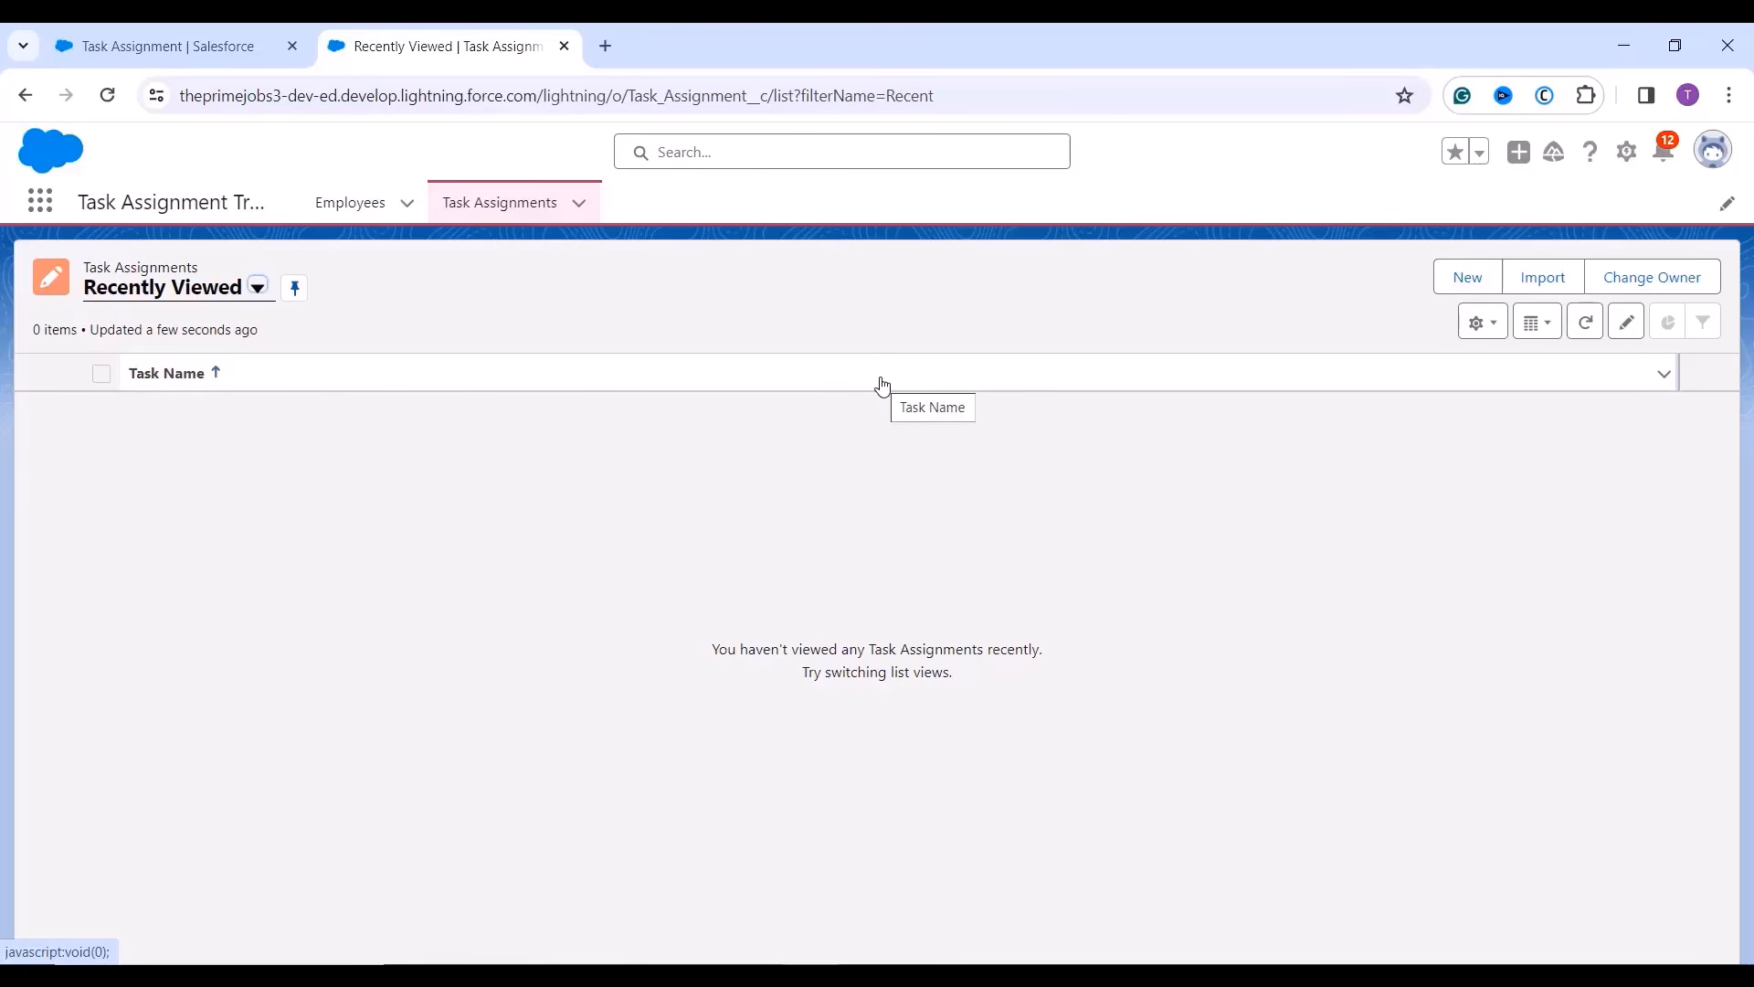
click(1481, 294)
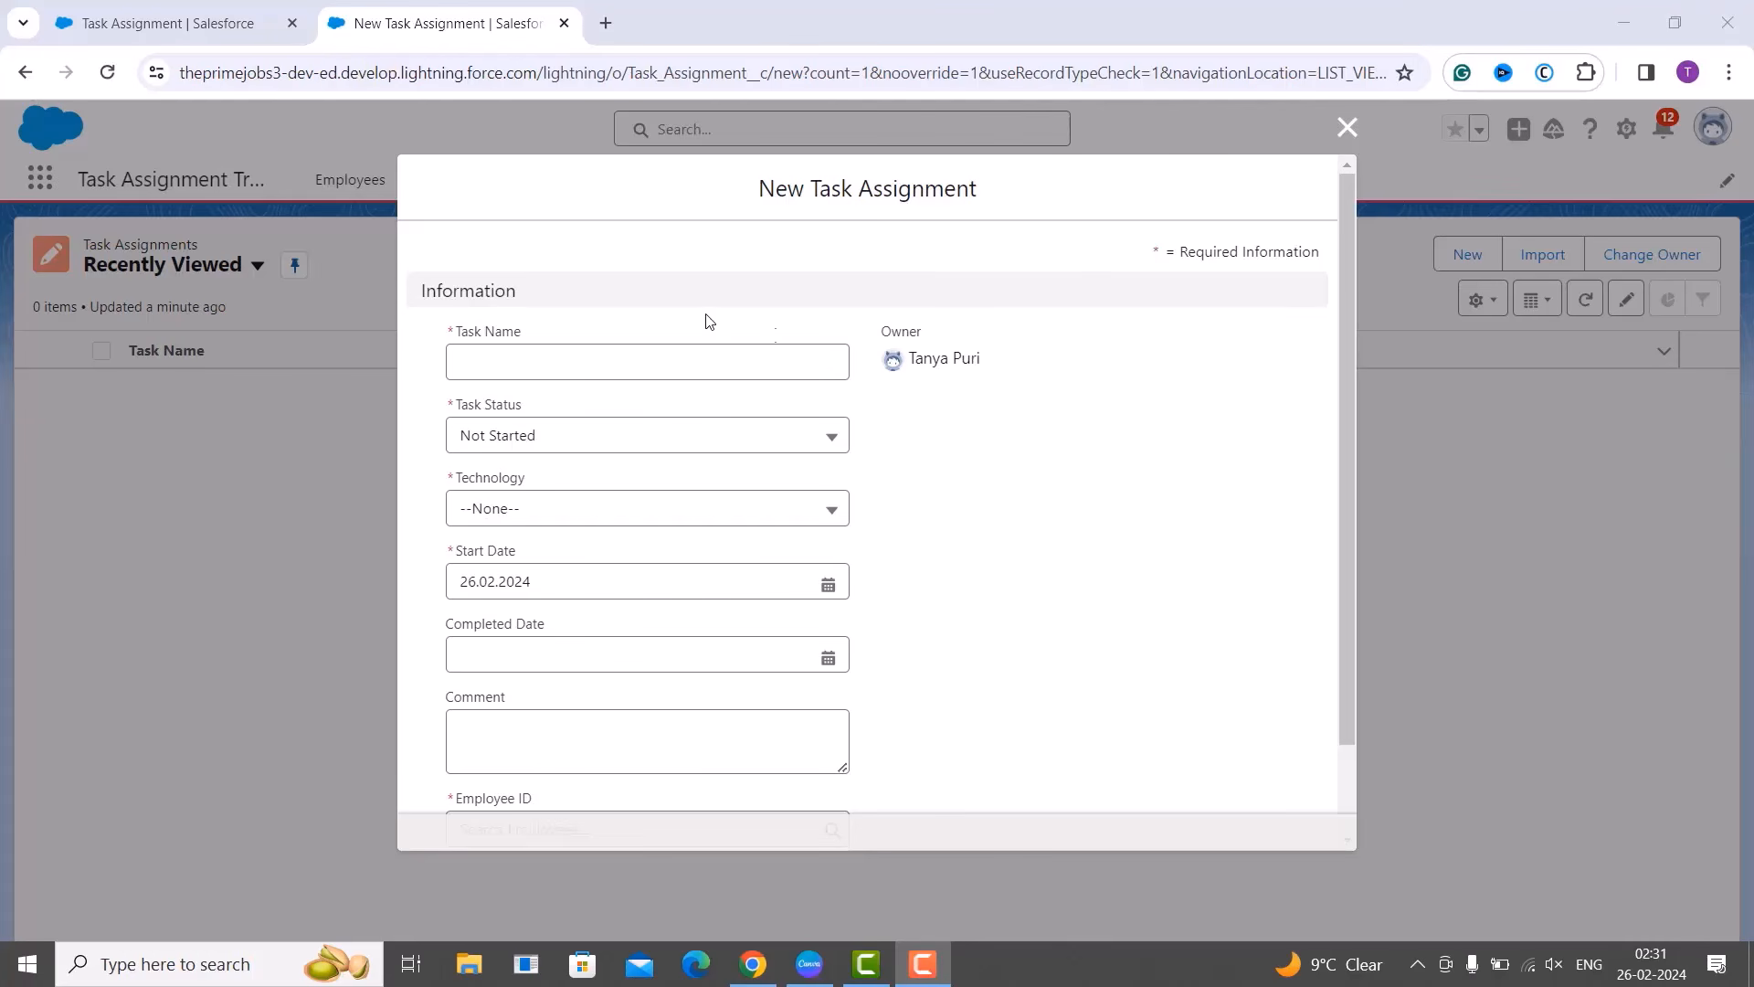
click(552, 354)
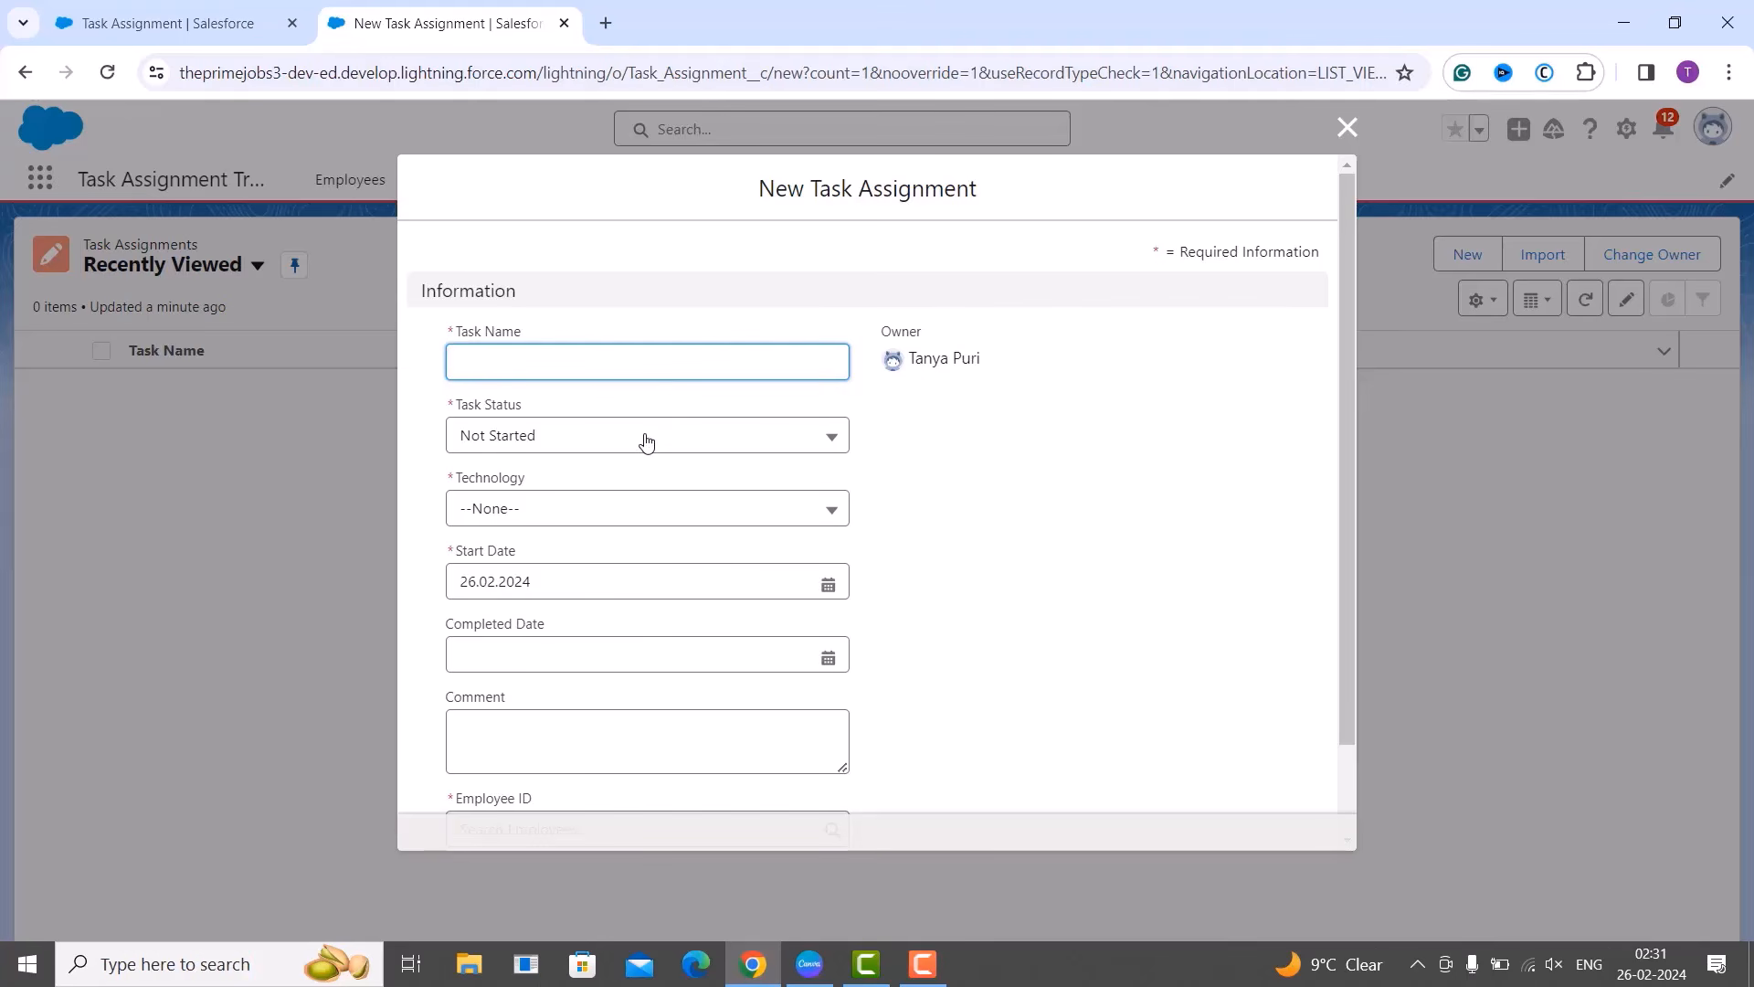
key(Tab)
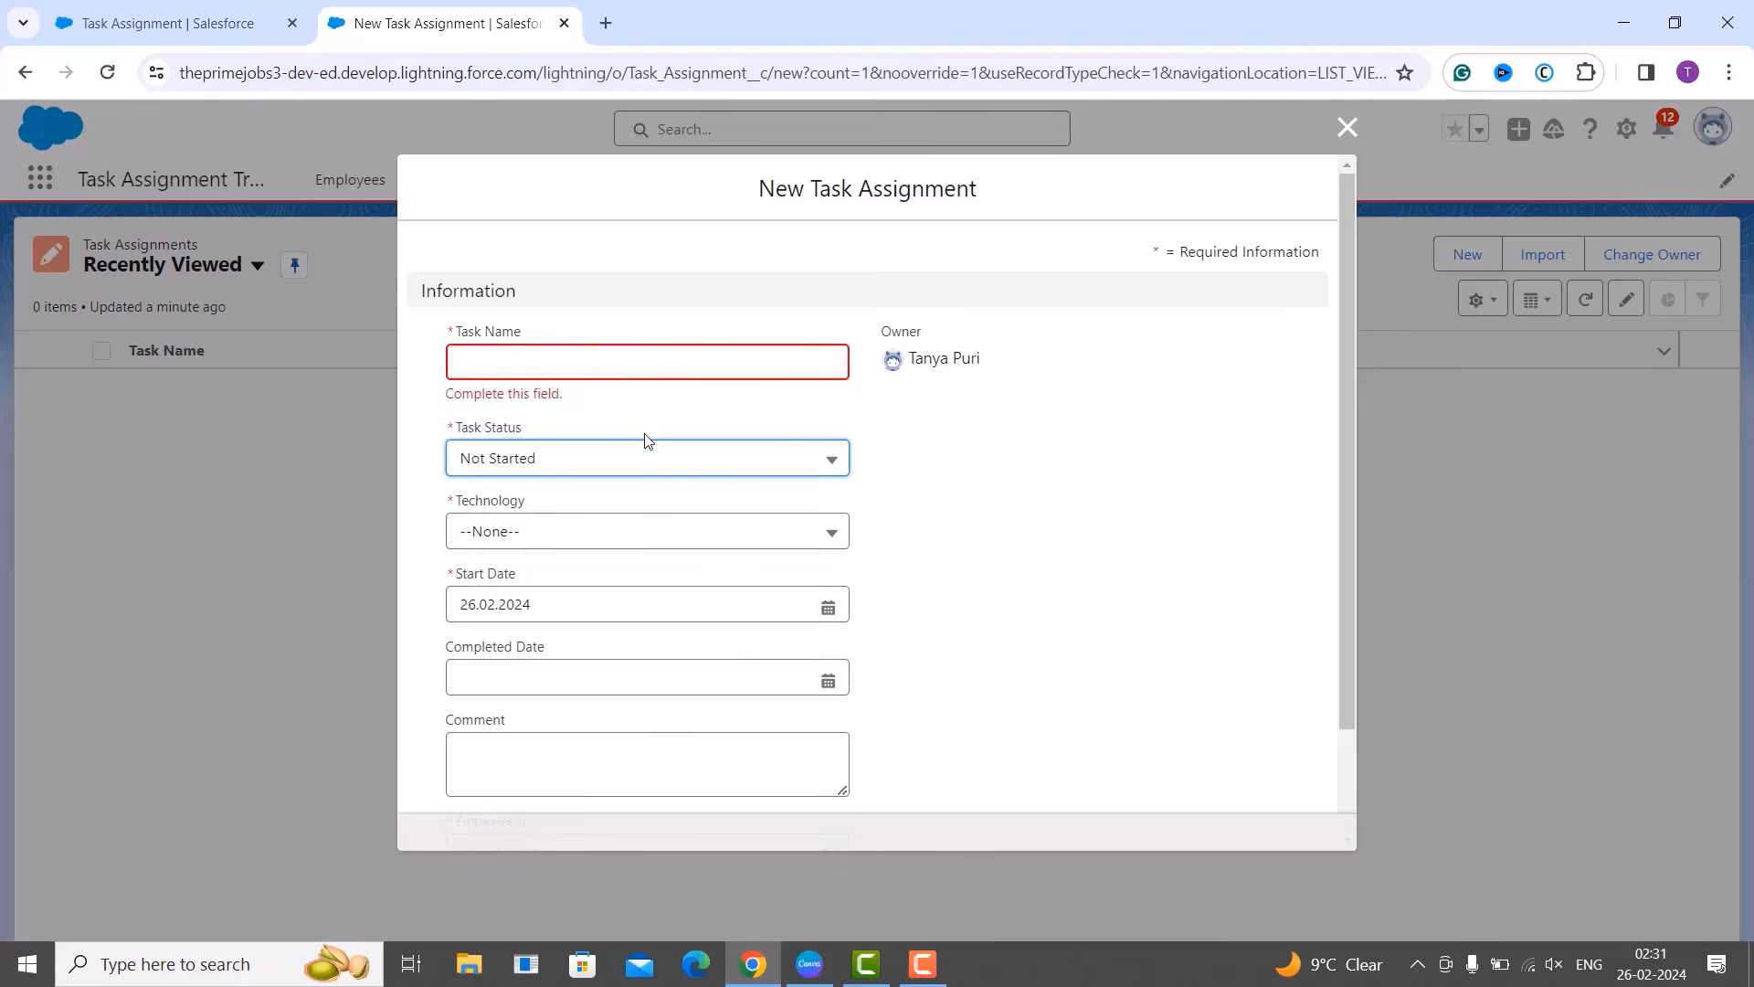
click(637, 458)
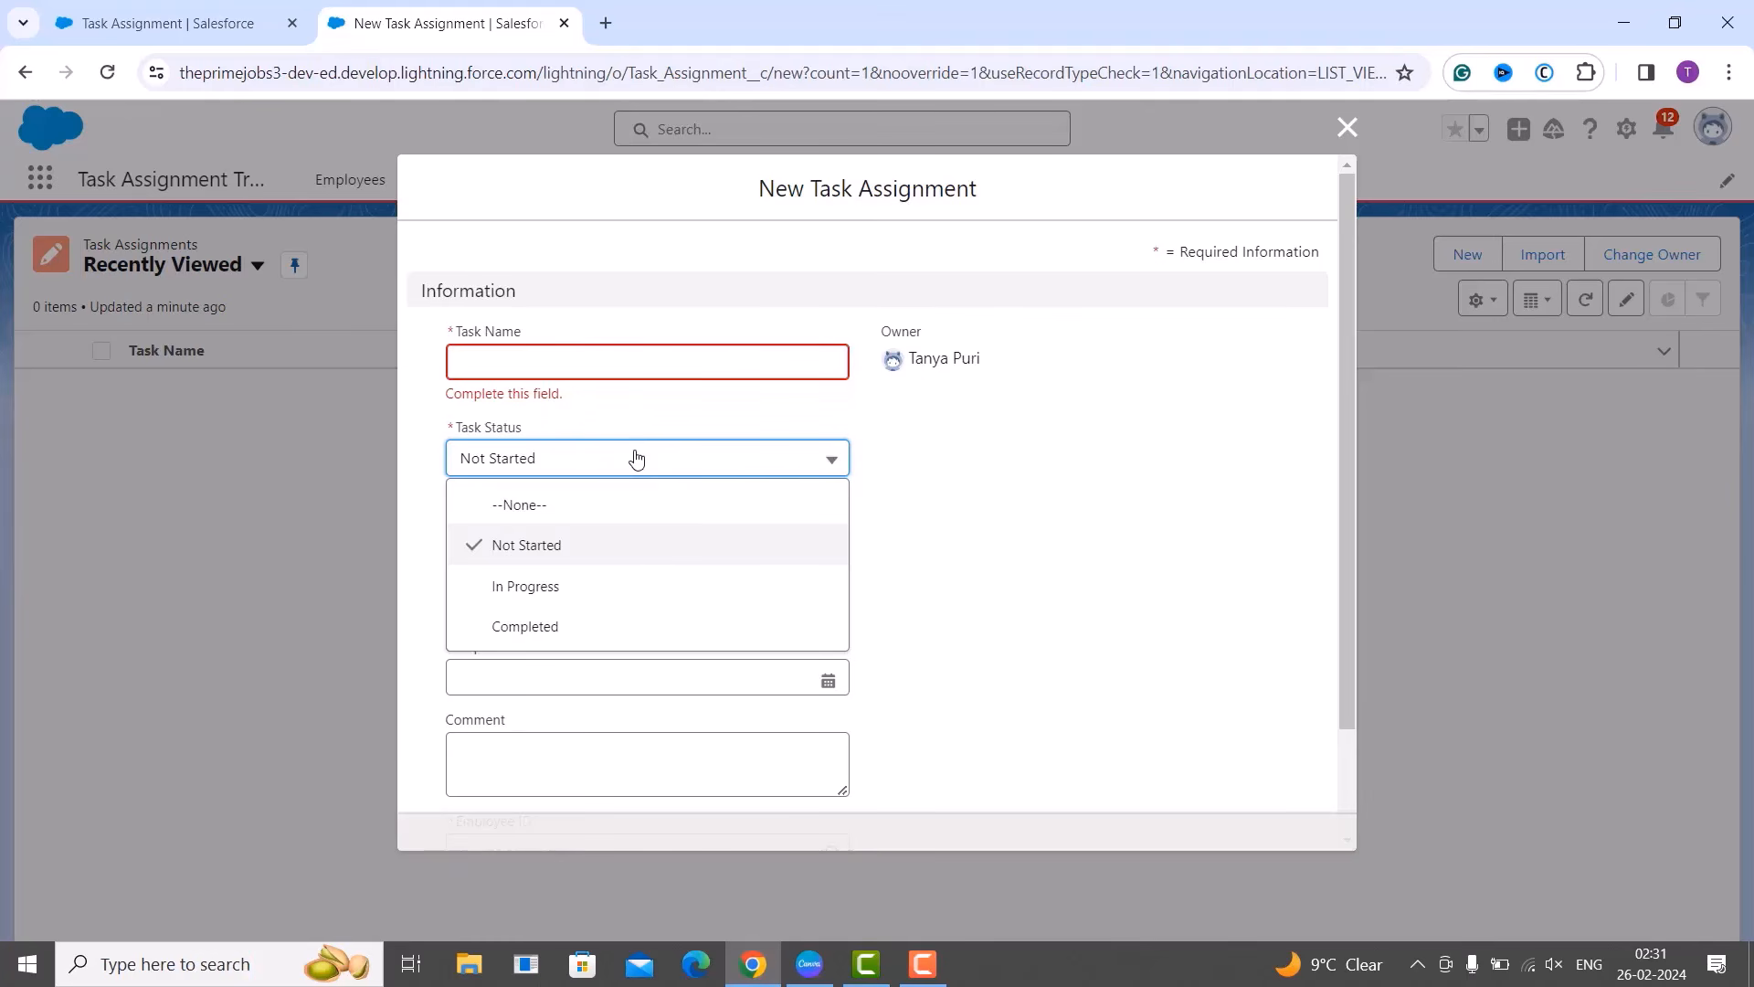
click(636, 459)
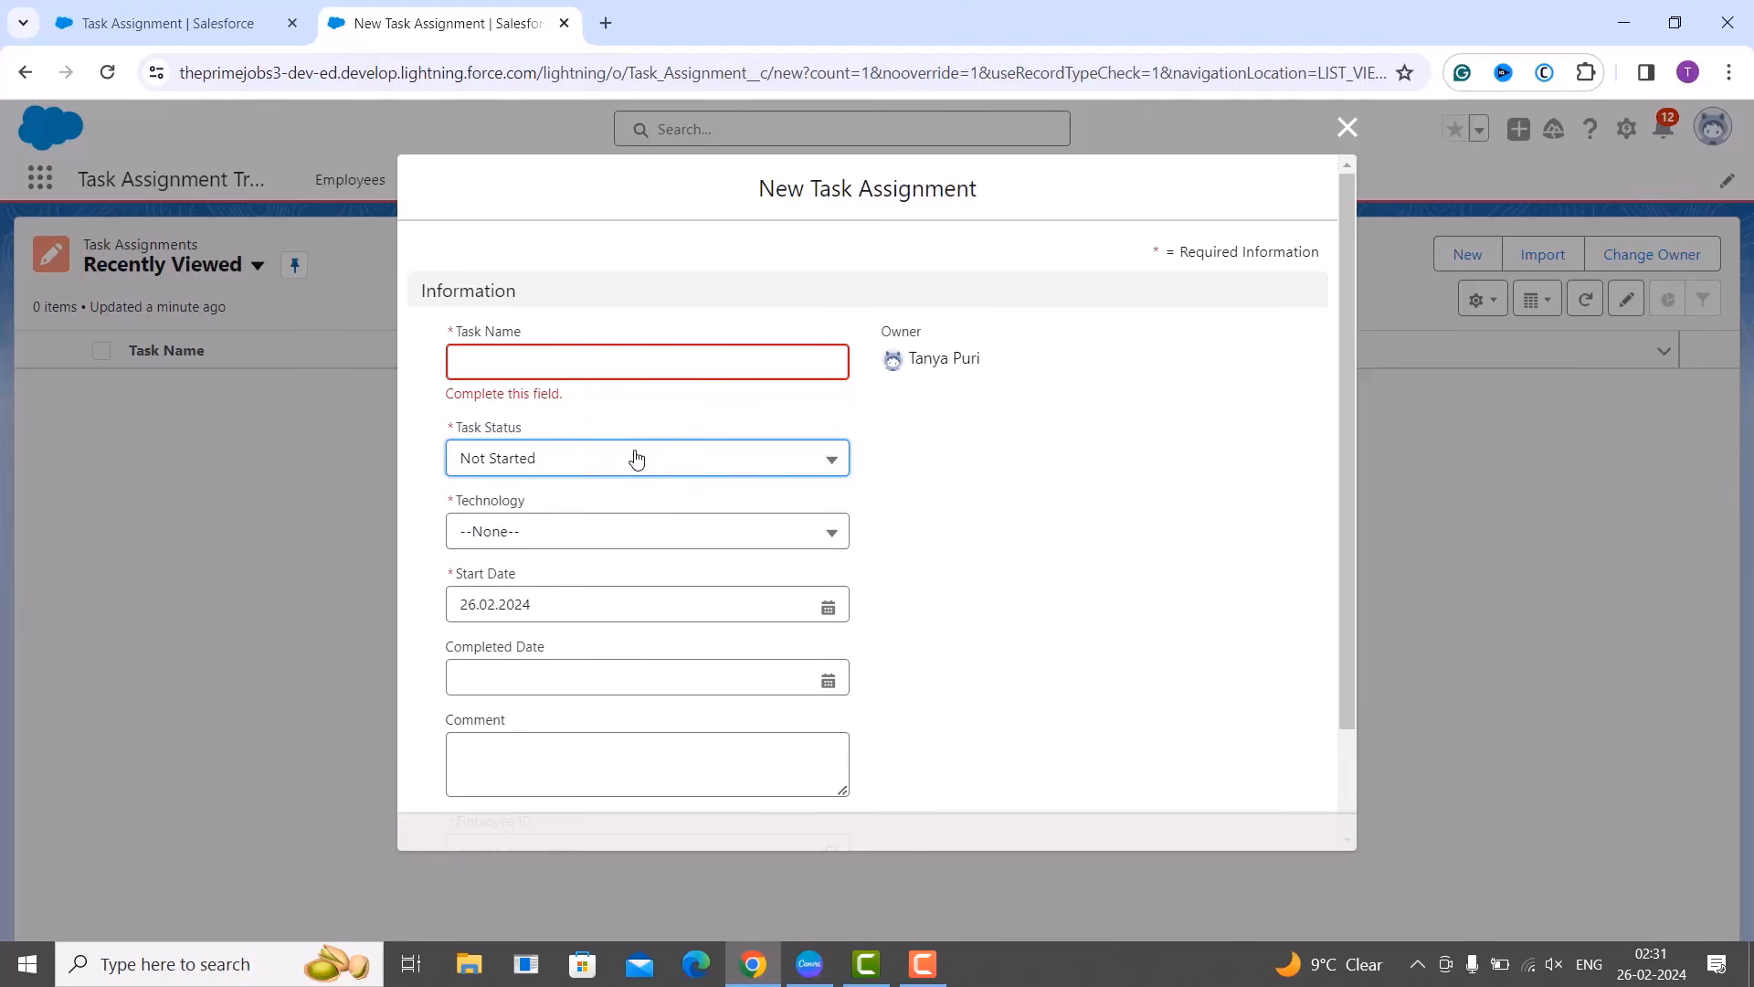
click(614, 530)
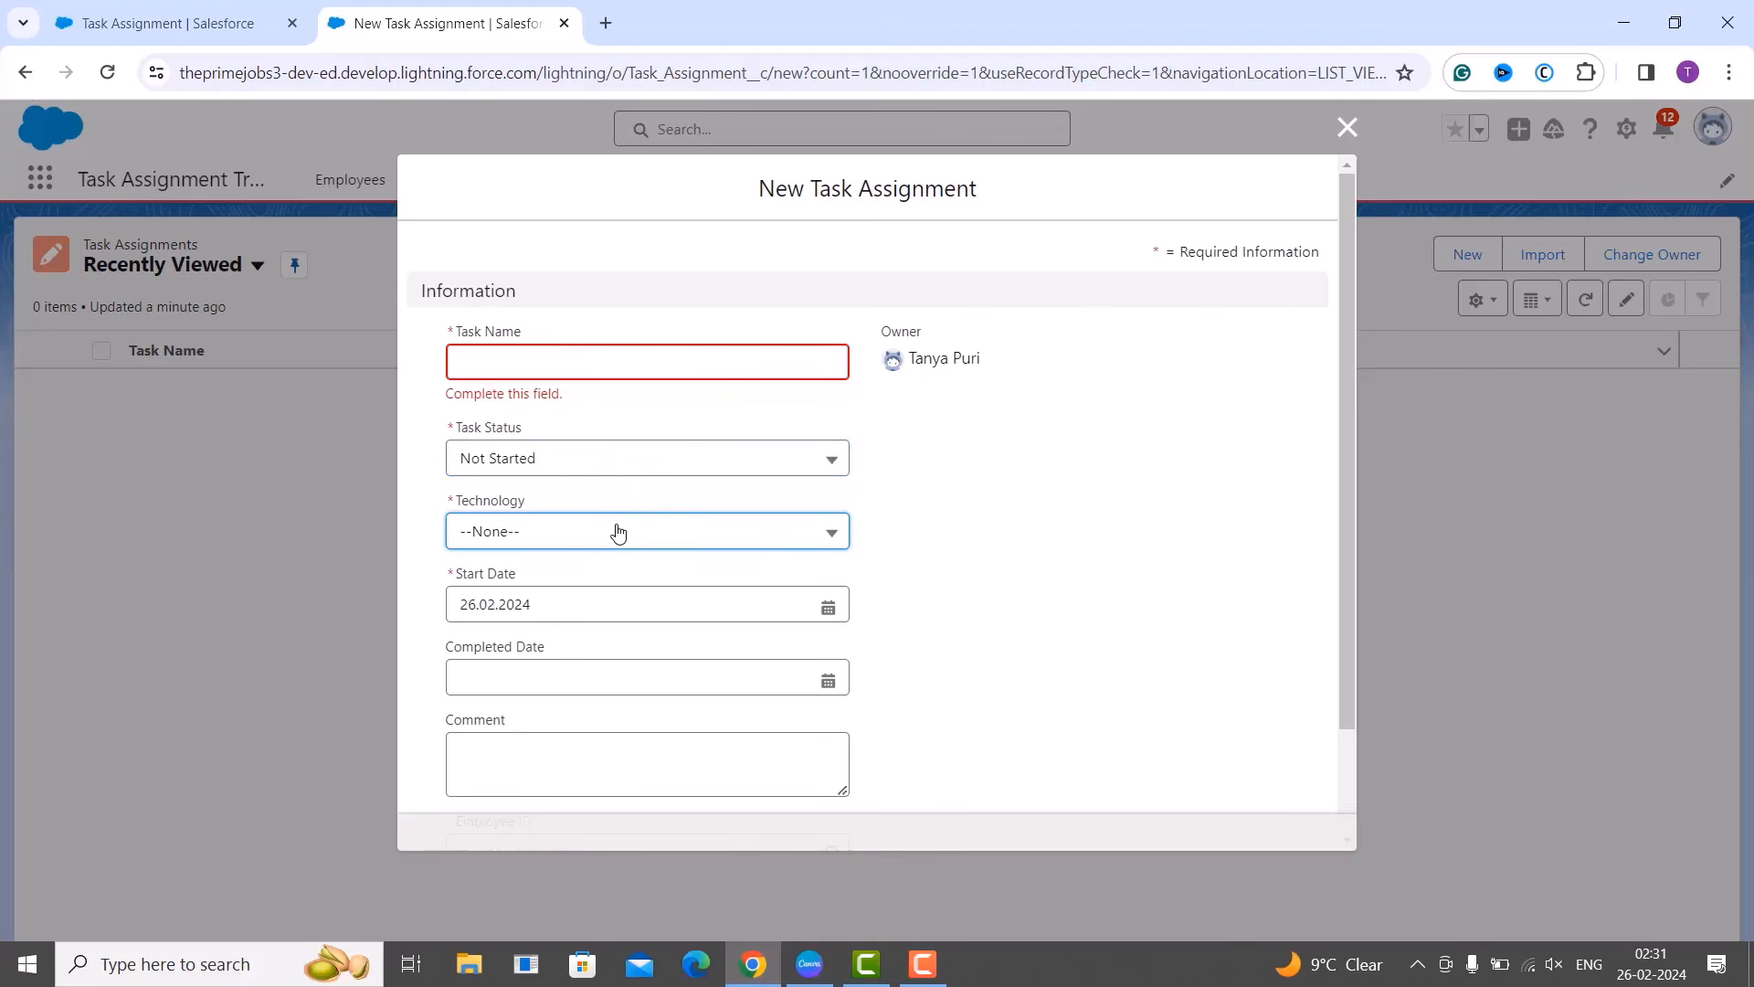
scroll(614, 704, down, 2)
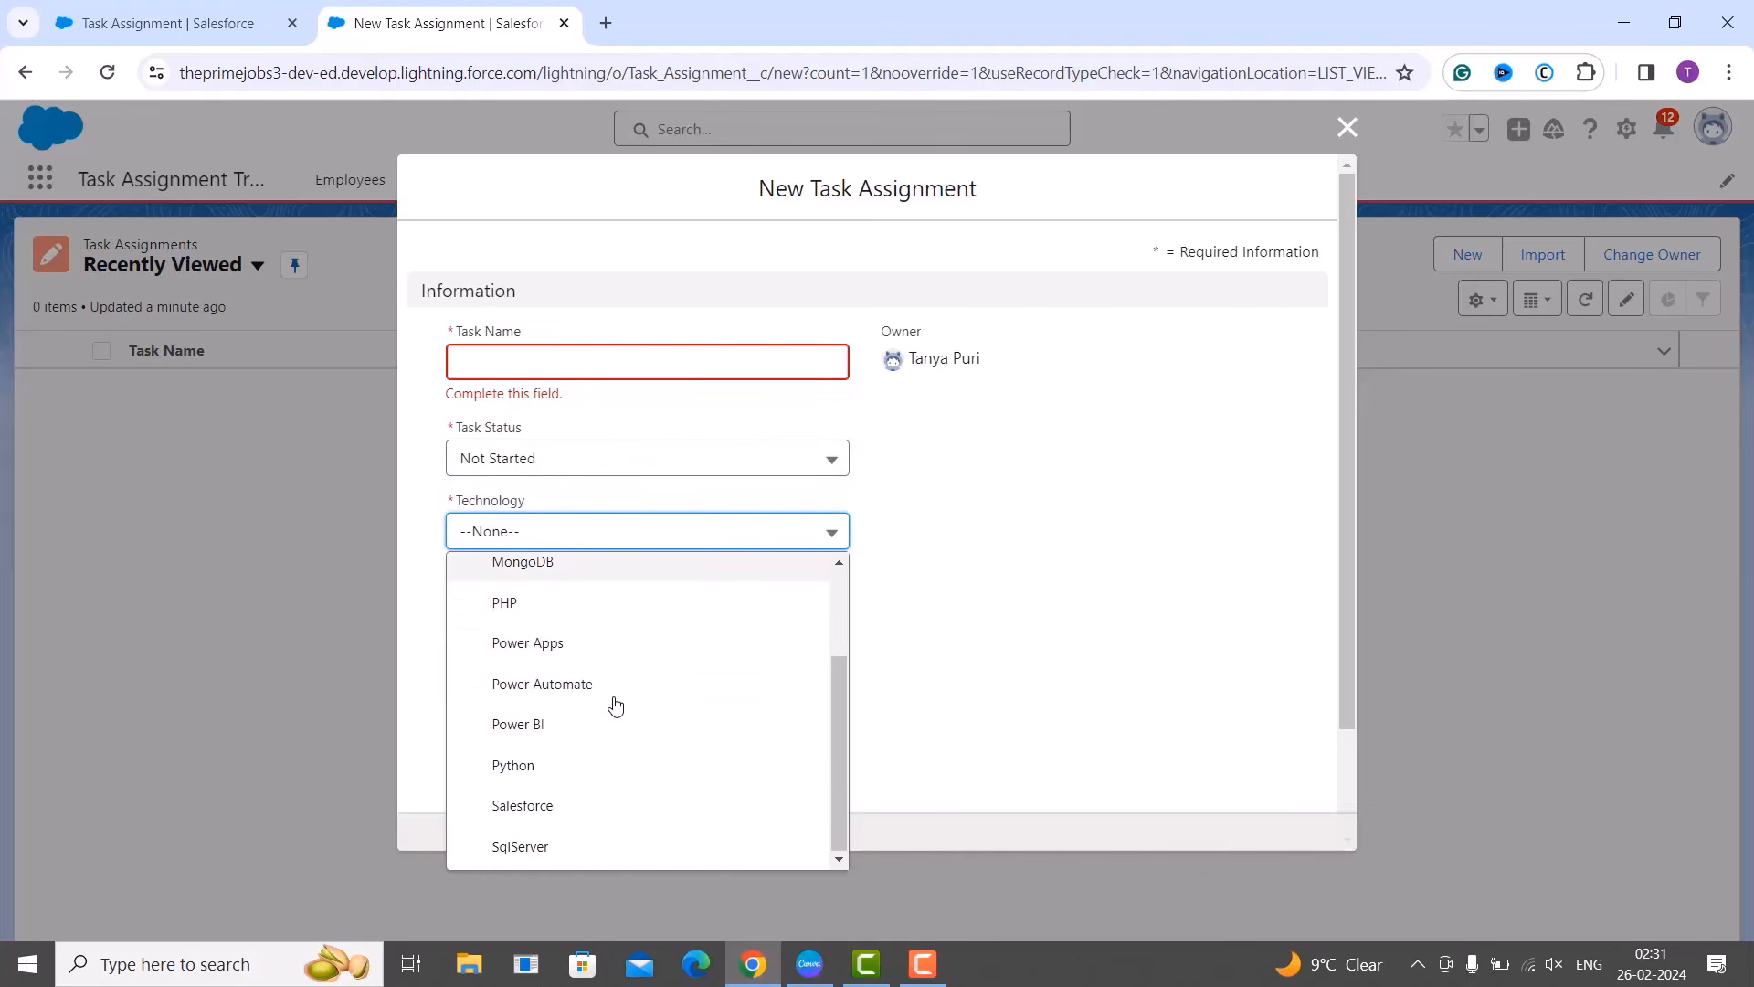
scroll(615, 705, up, 2)
scroll(615, 708, down, 1)
scroll(614, 706, down, 1)
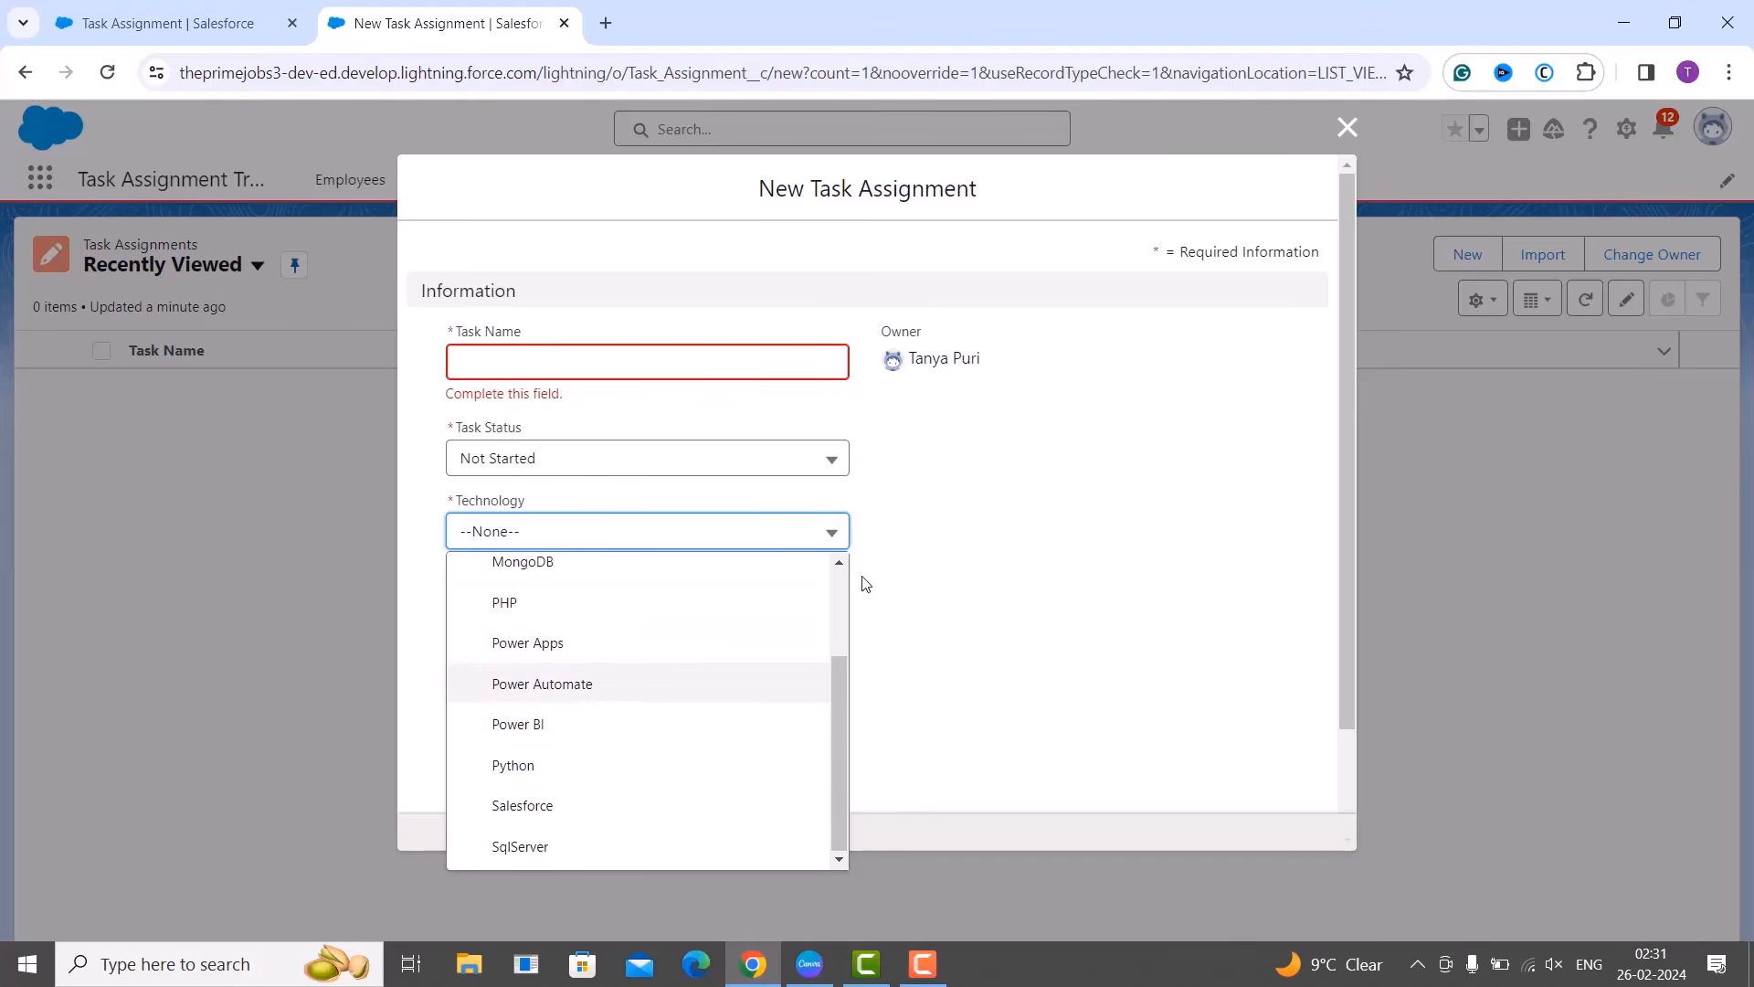
click(1016, 550)
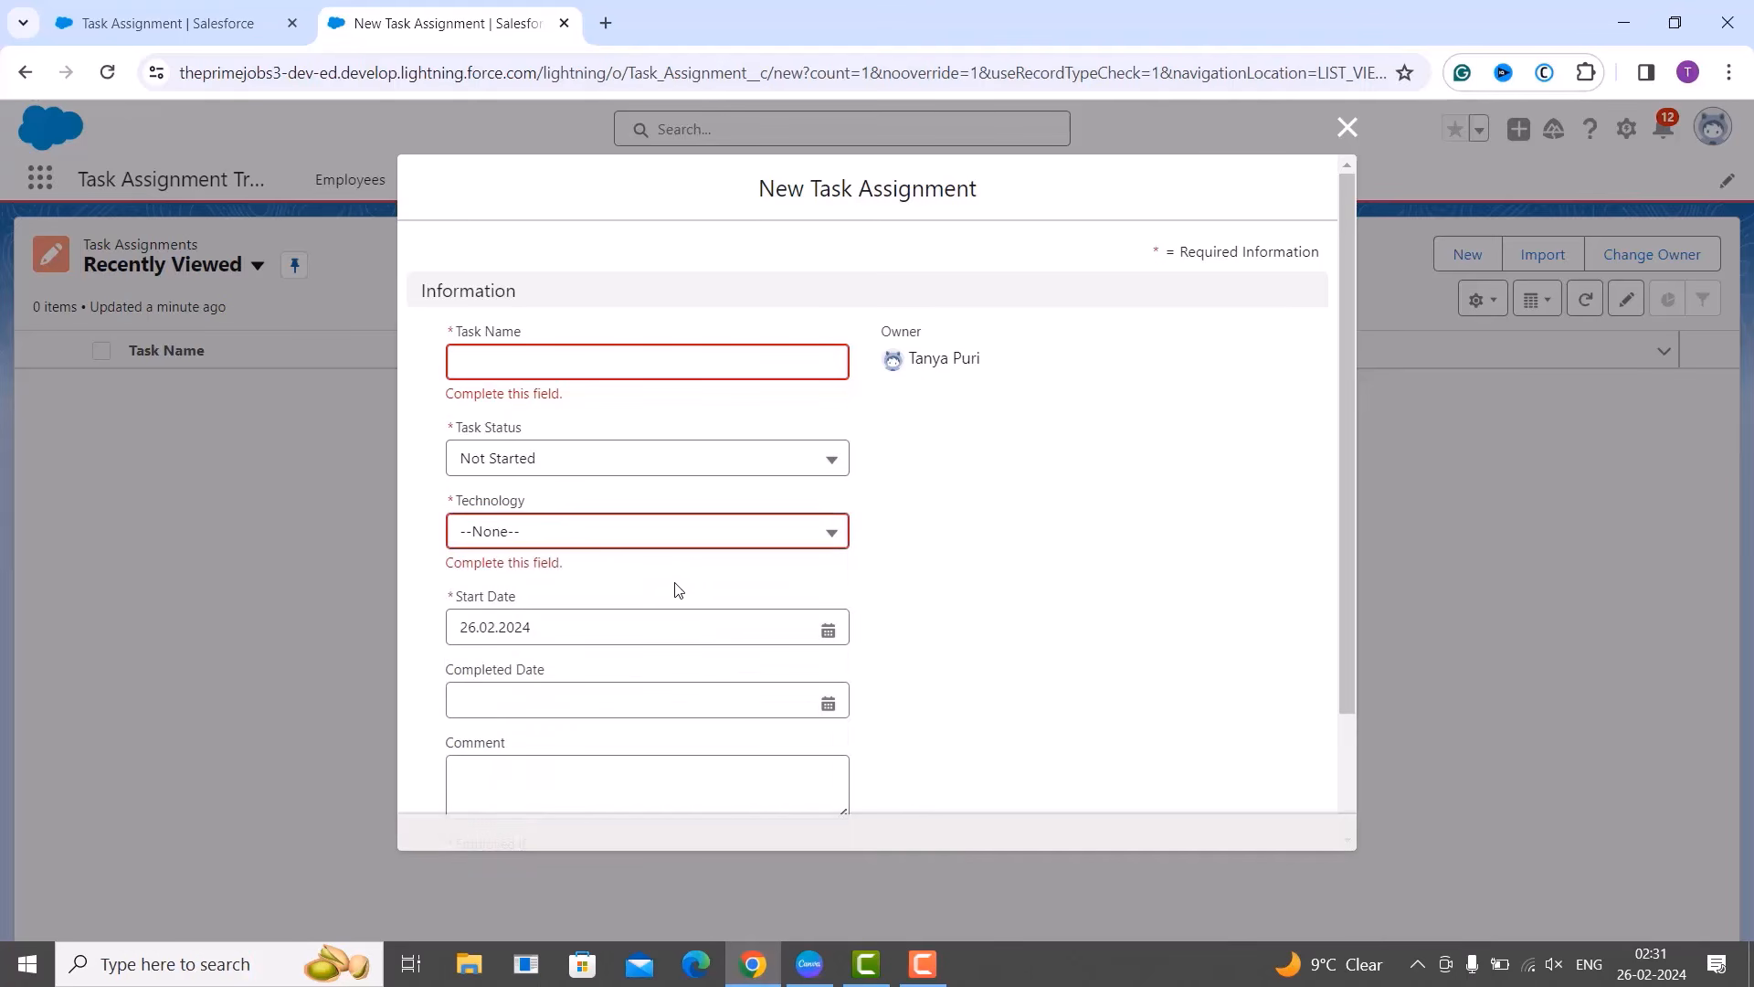
click(643, 625)
click(1091, 599)
scroll(1045, 599, down, 2)
click(706, 570)
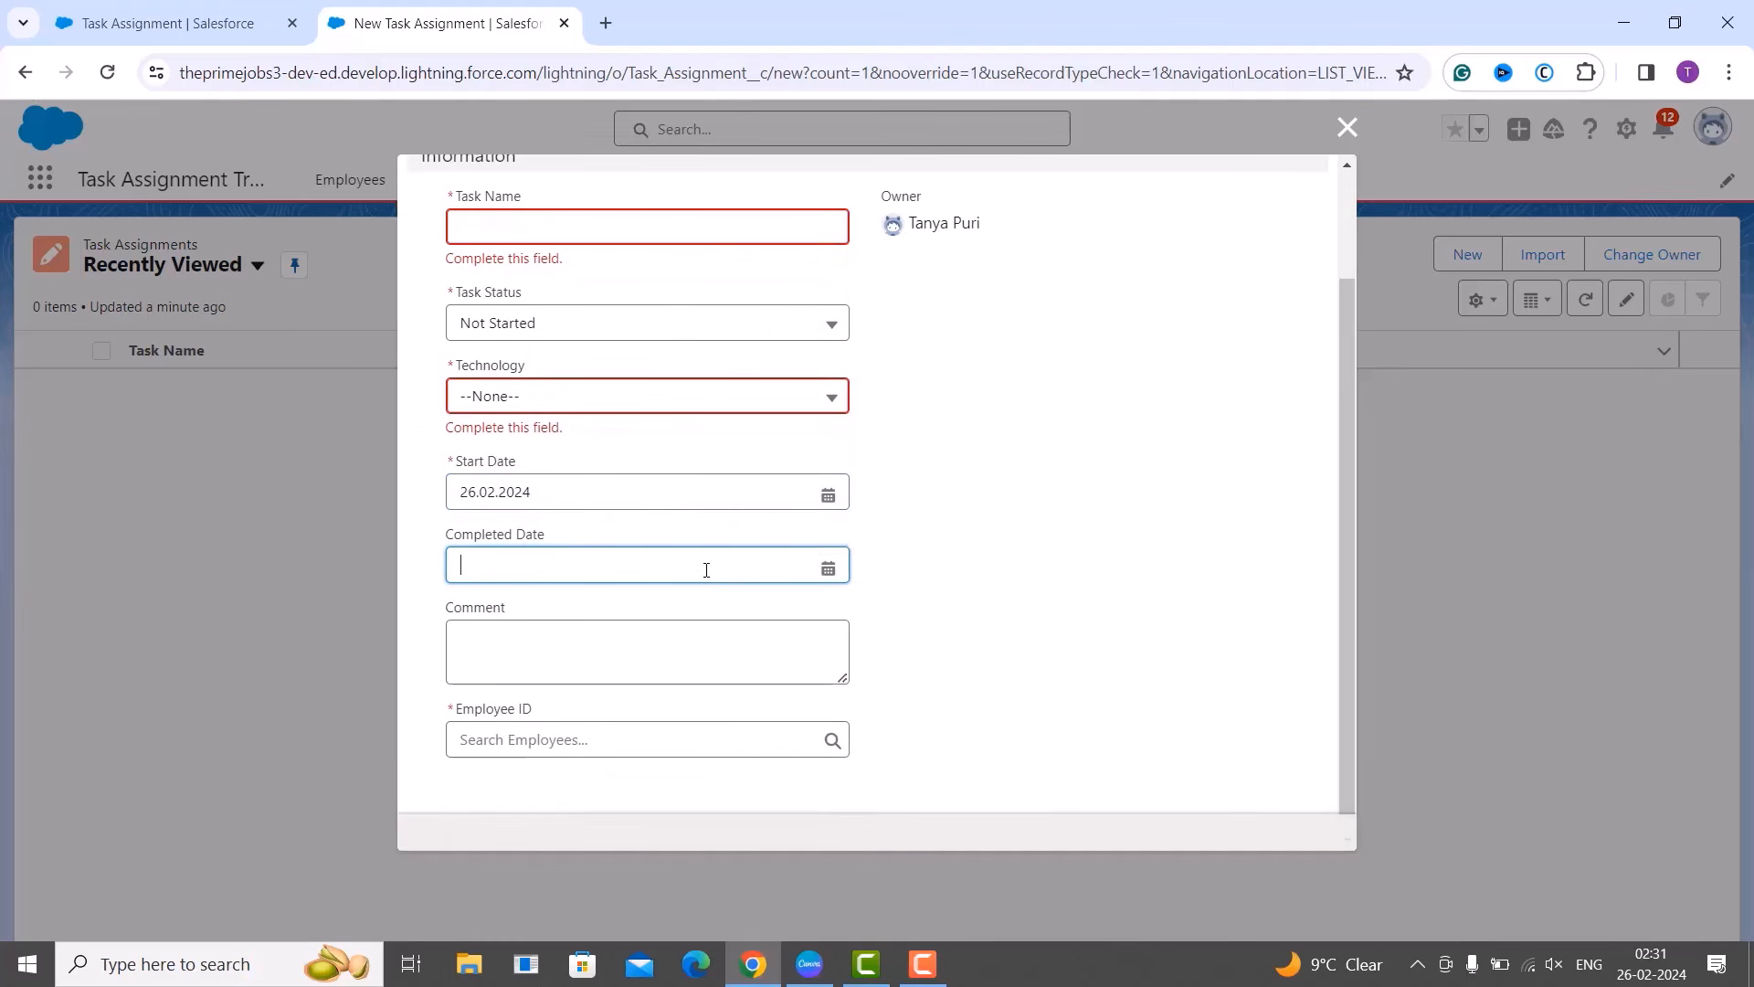
click(998, 579)
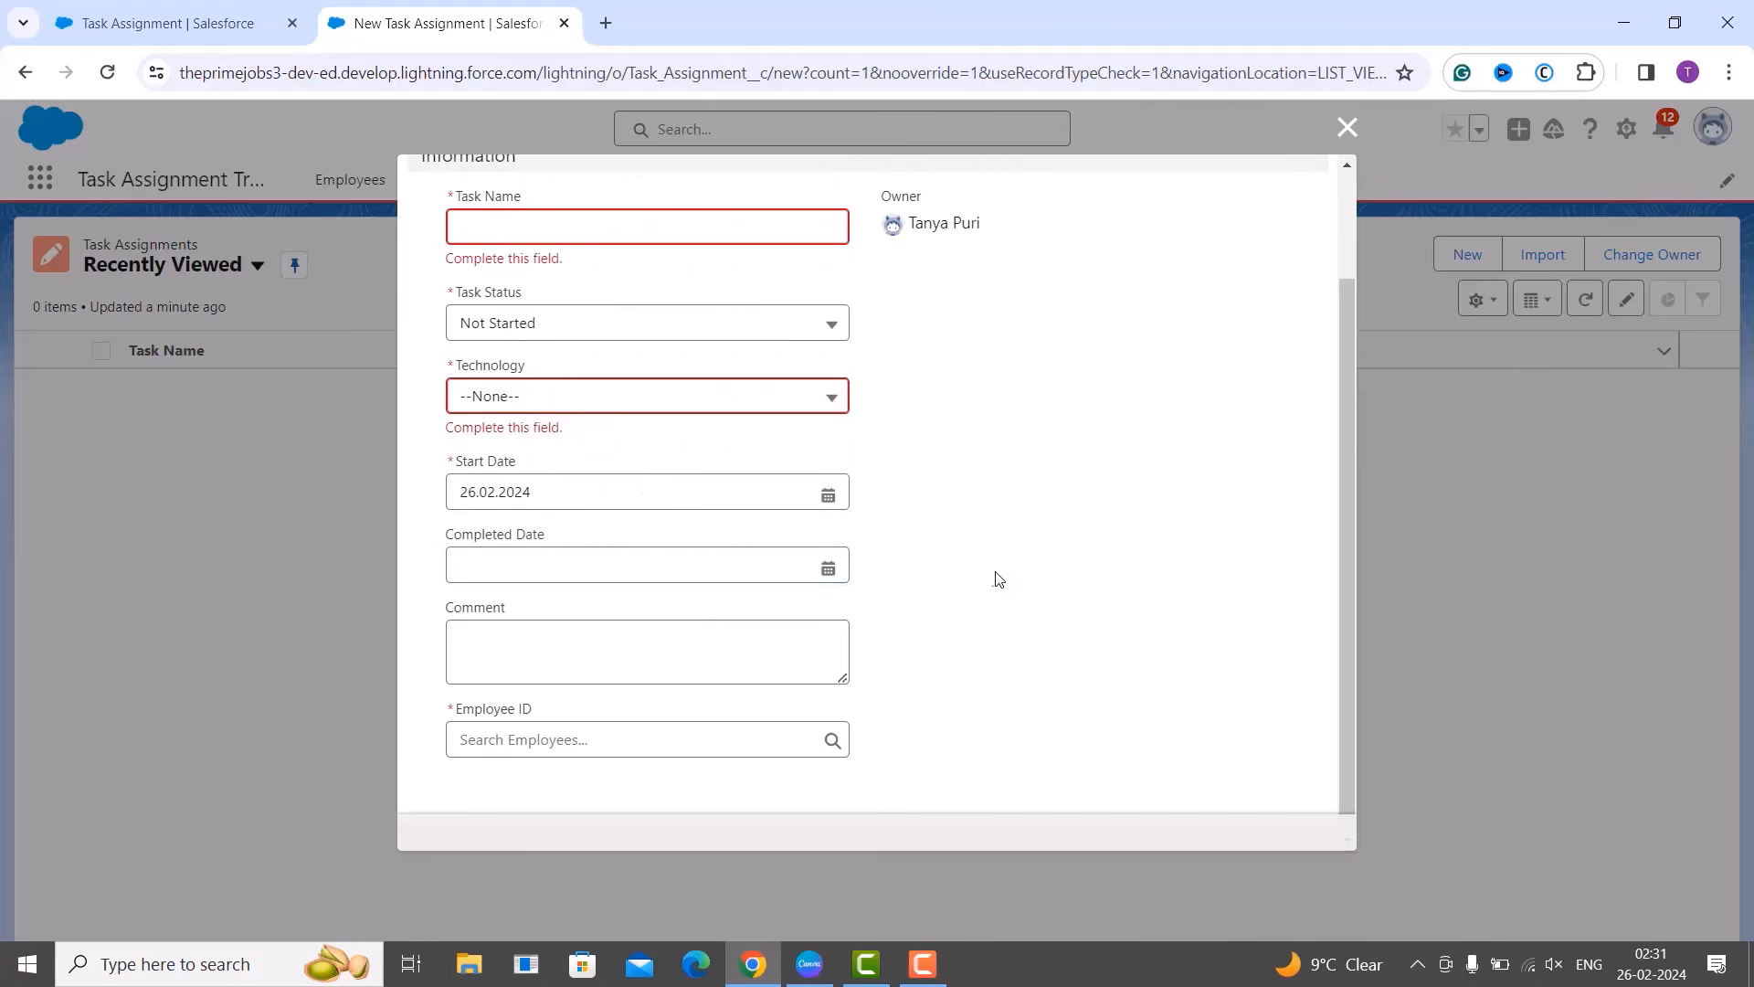
click(678, 634)
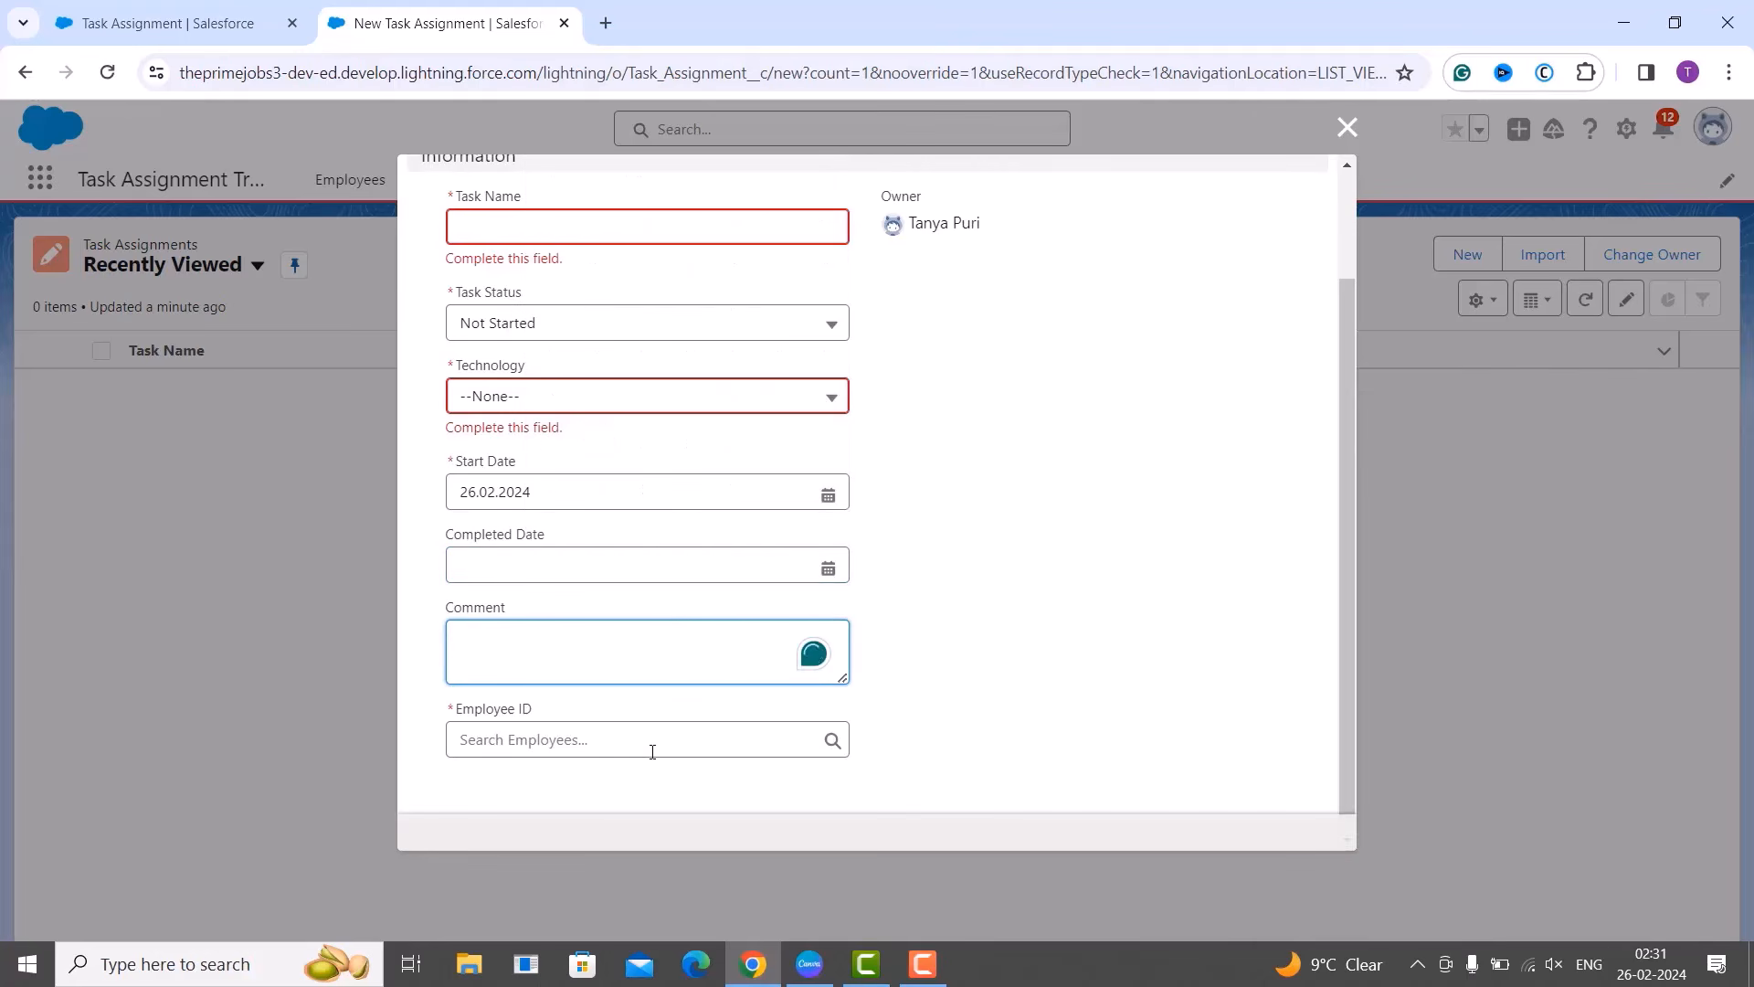
click(1043, 754)
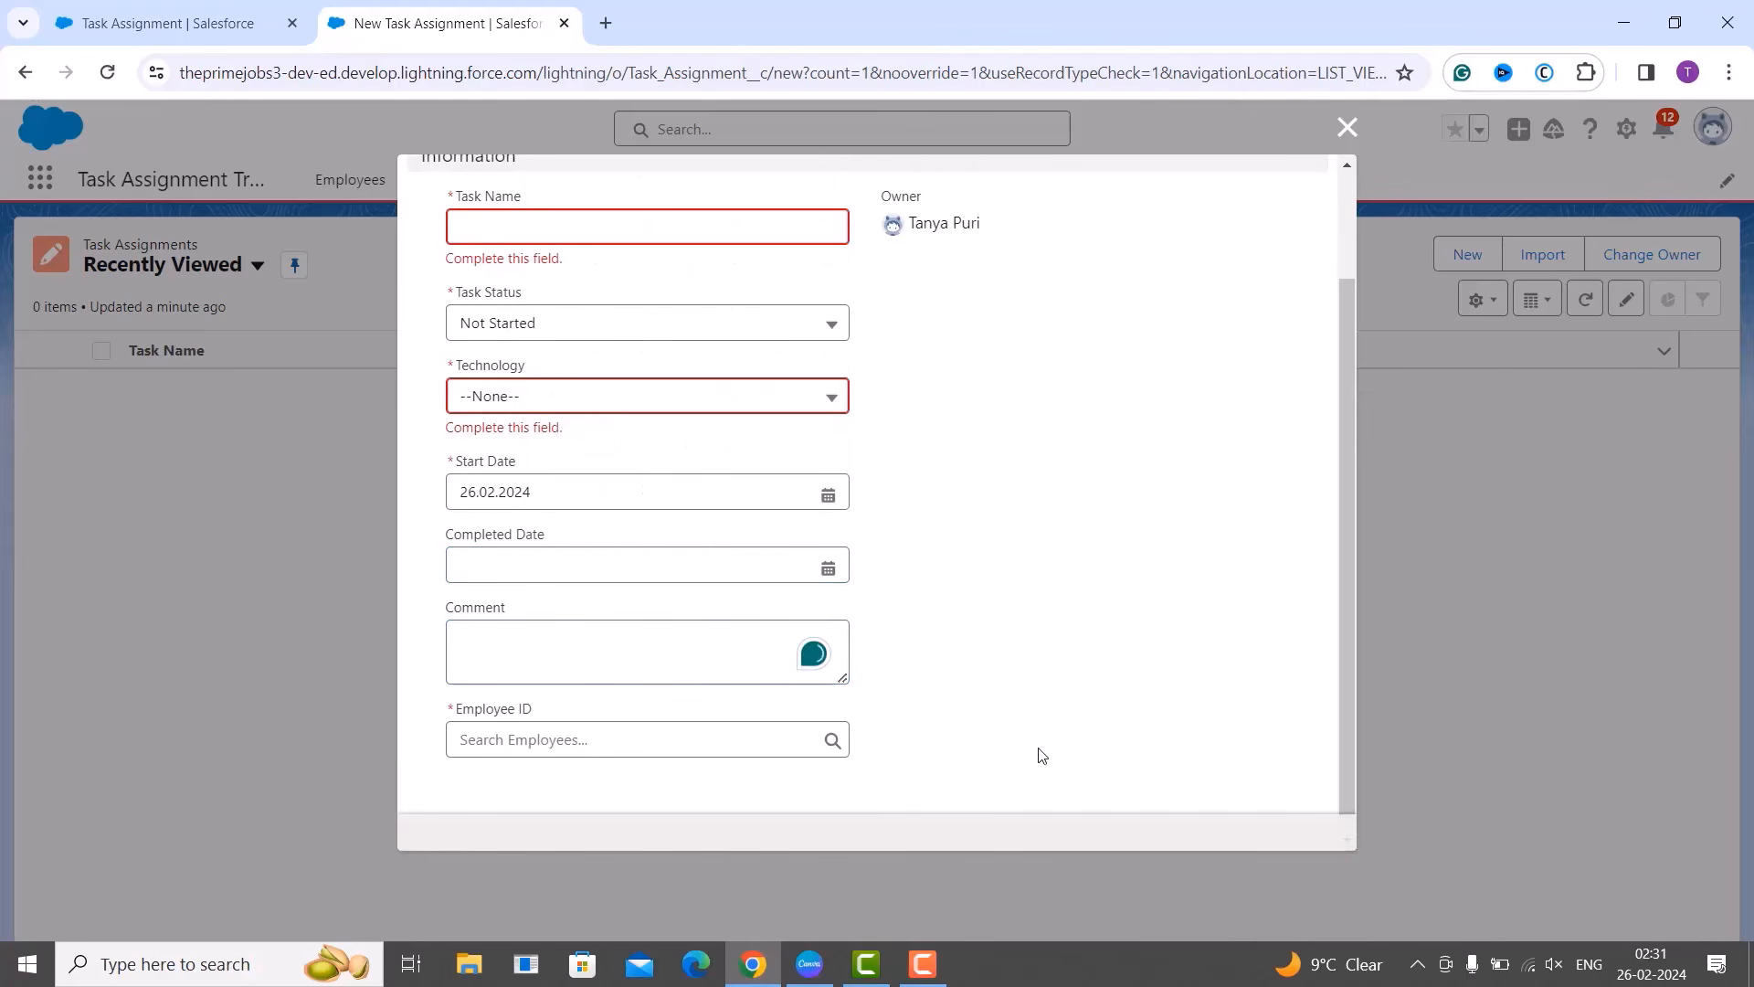
scroll(1042, 755, up, 2)
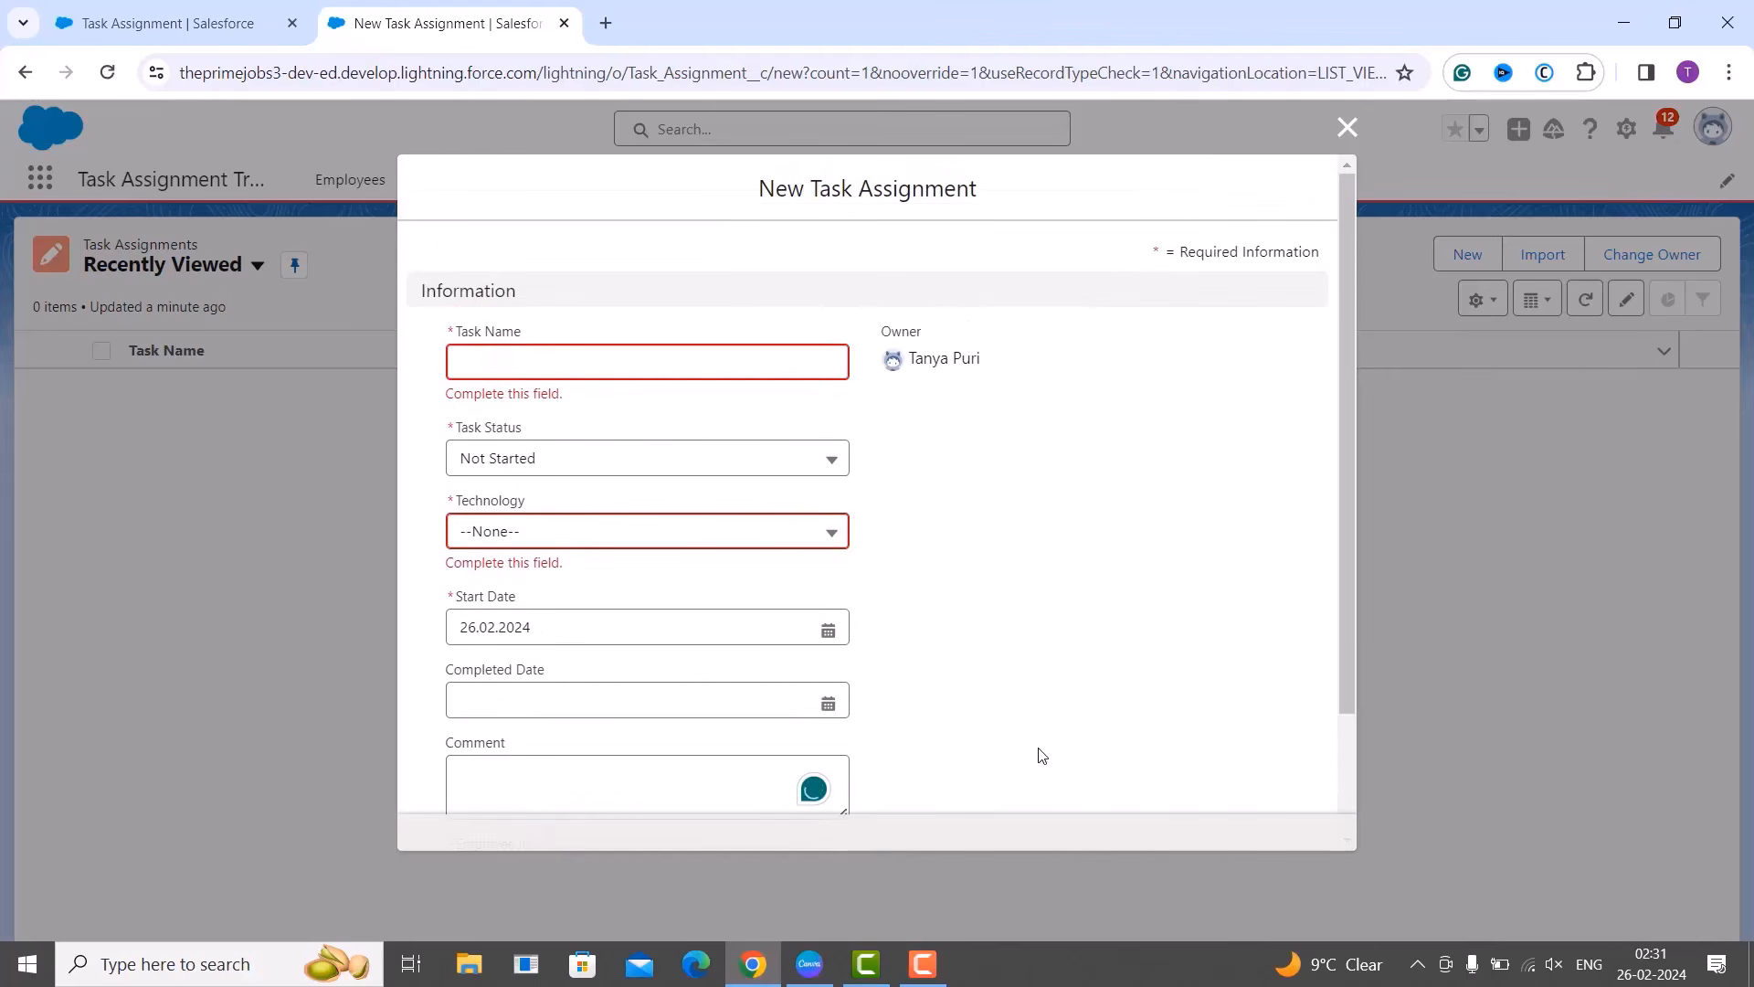
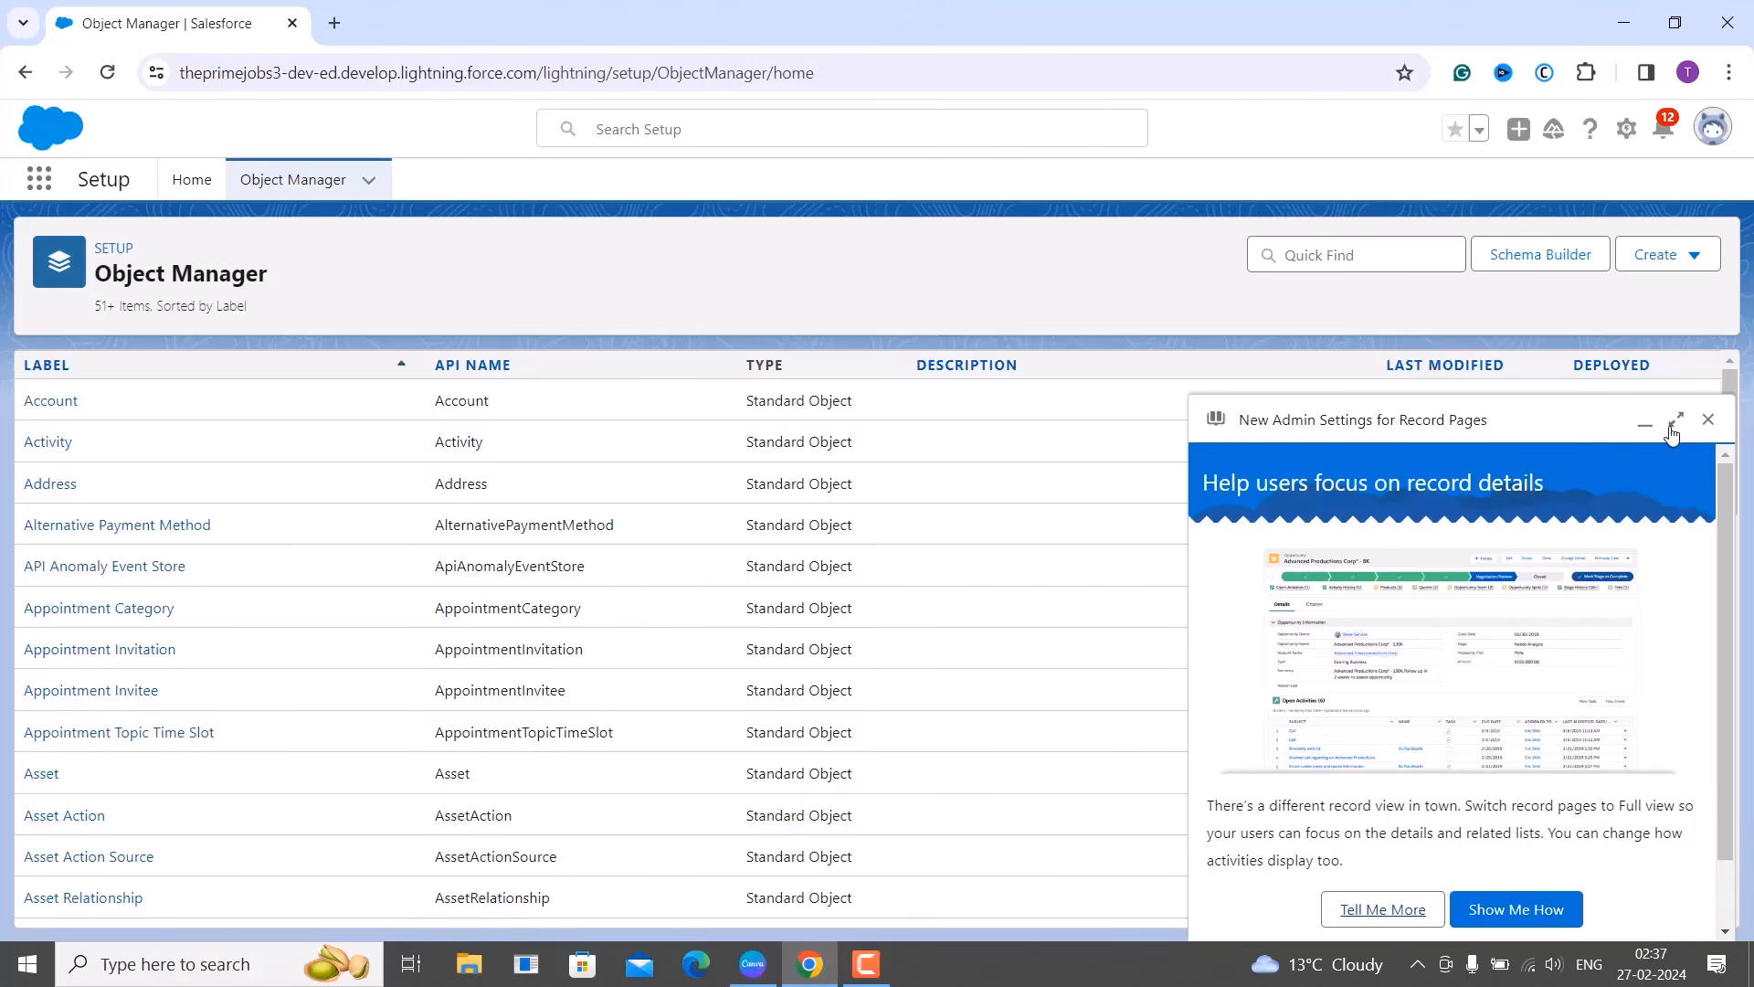
Dismiss the help panel, filter Object Manager by 'task', and open the Task Assignment object.
click(1708, 419)
click(1390, 262)
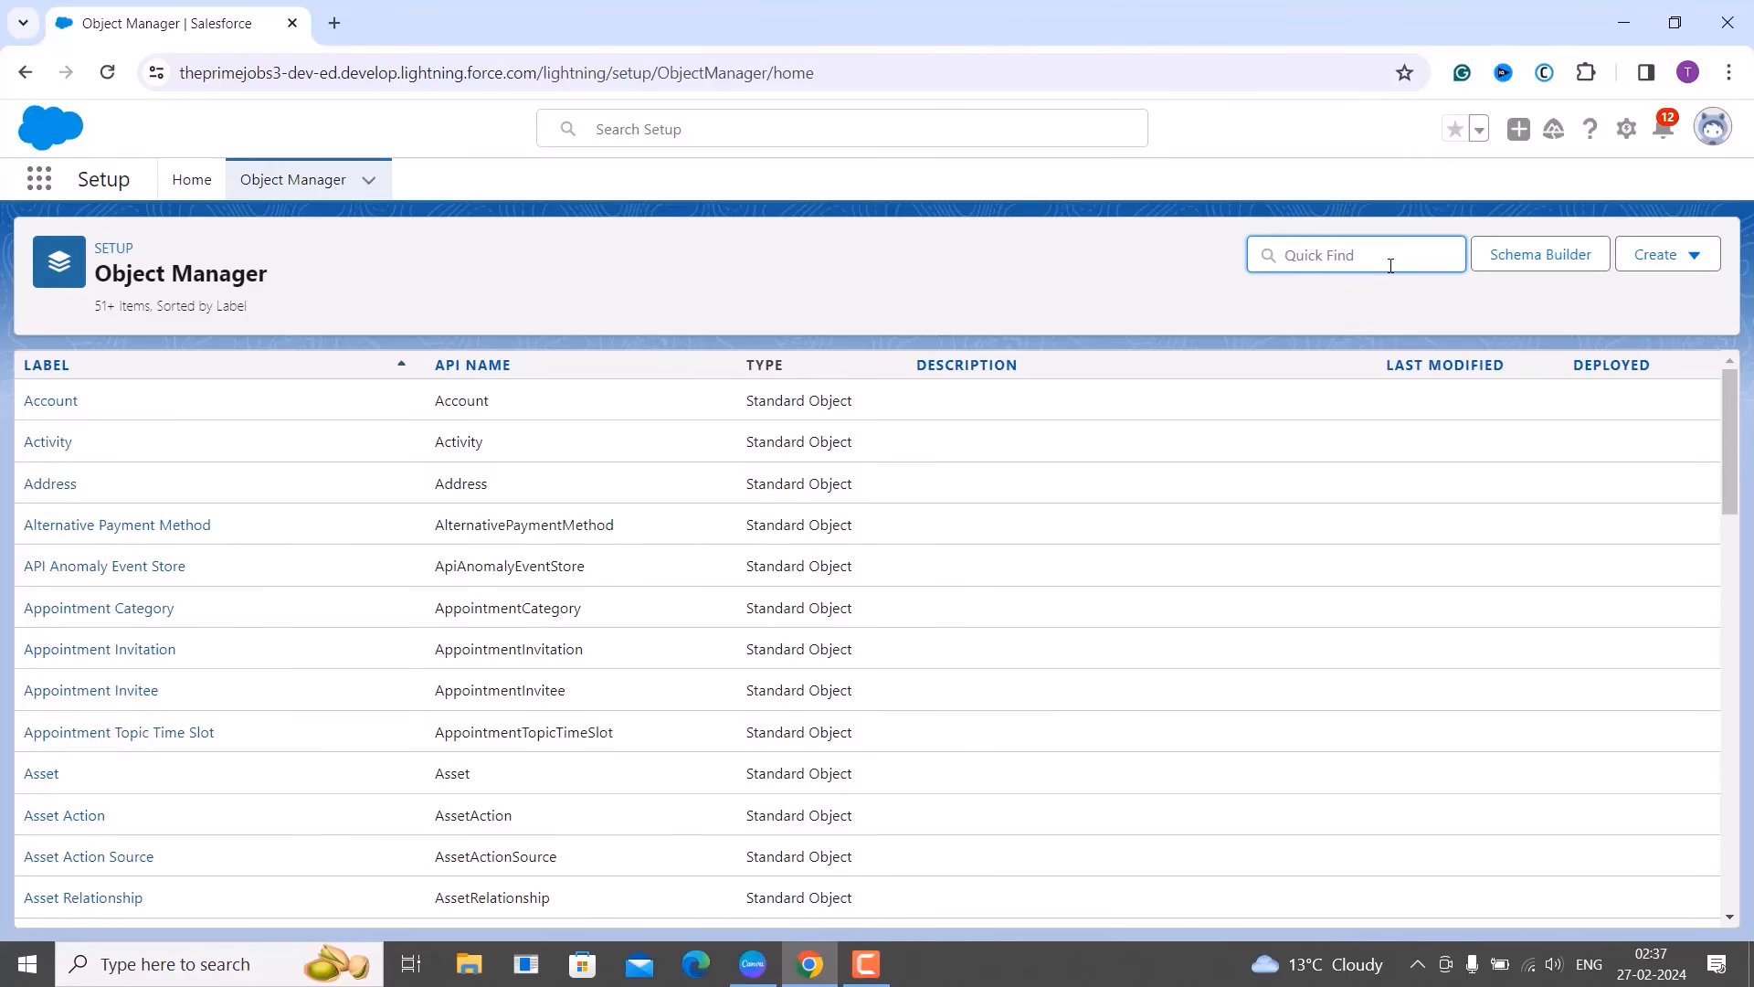
text(task)
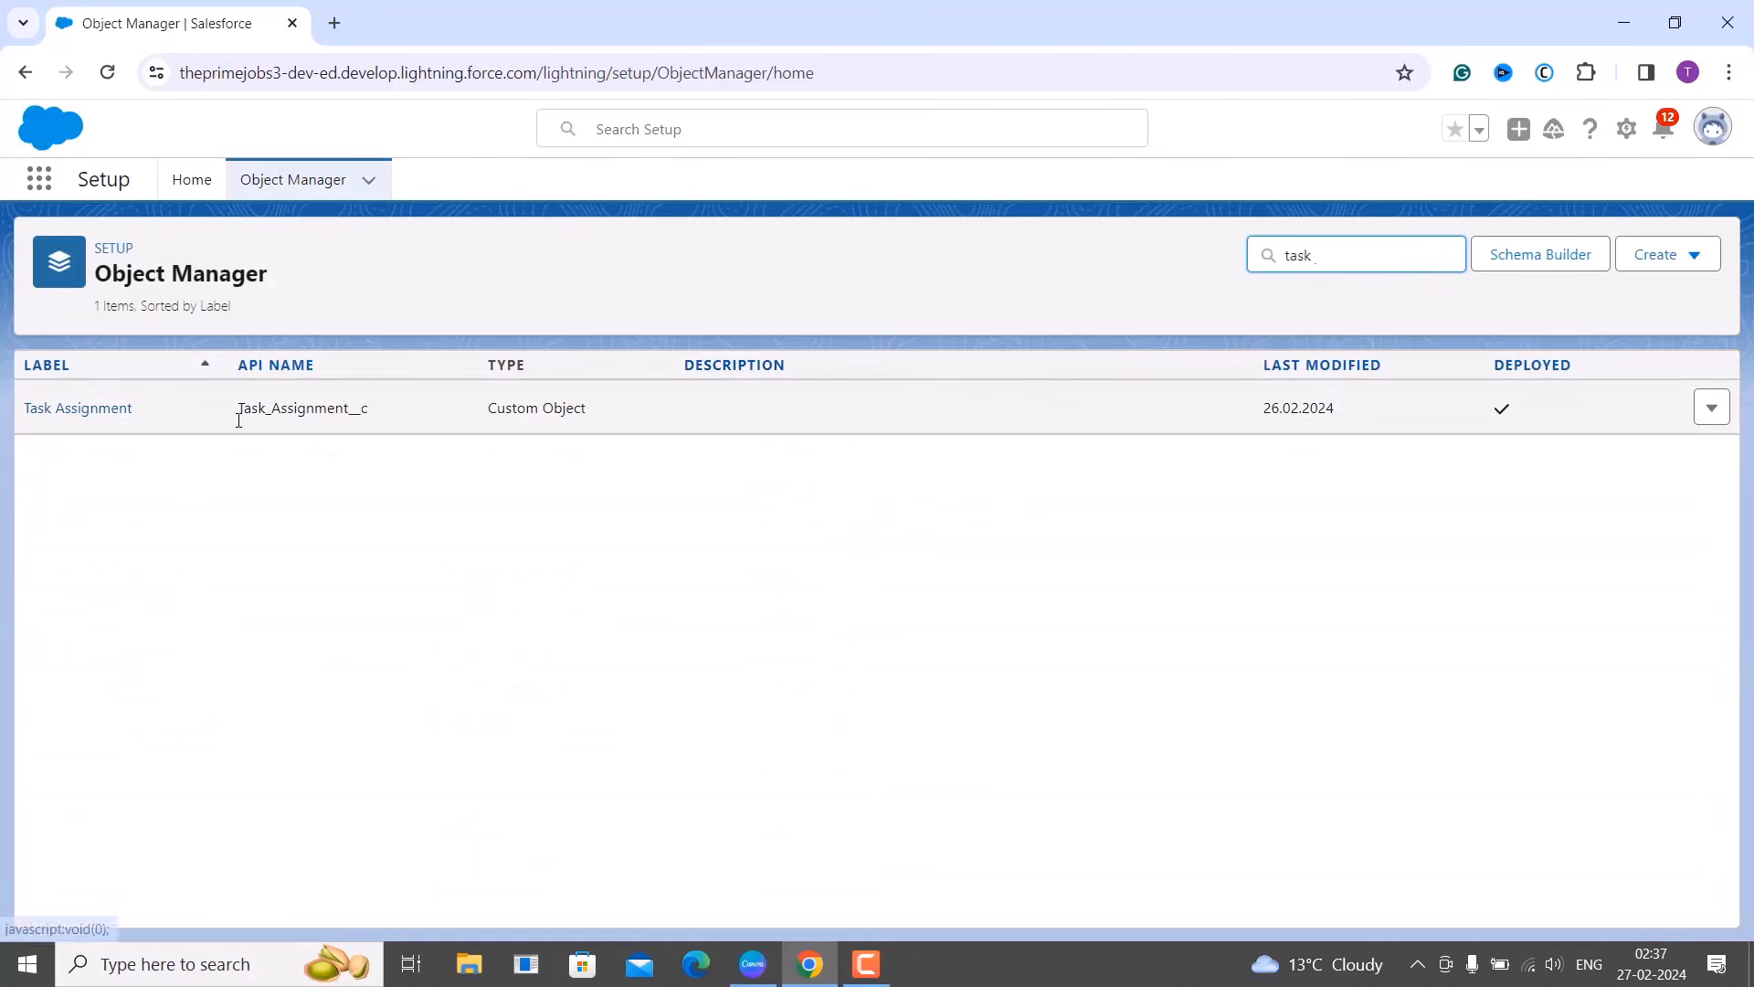
click(91, 416)
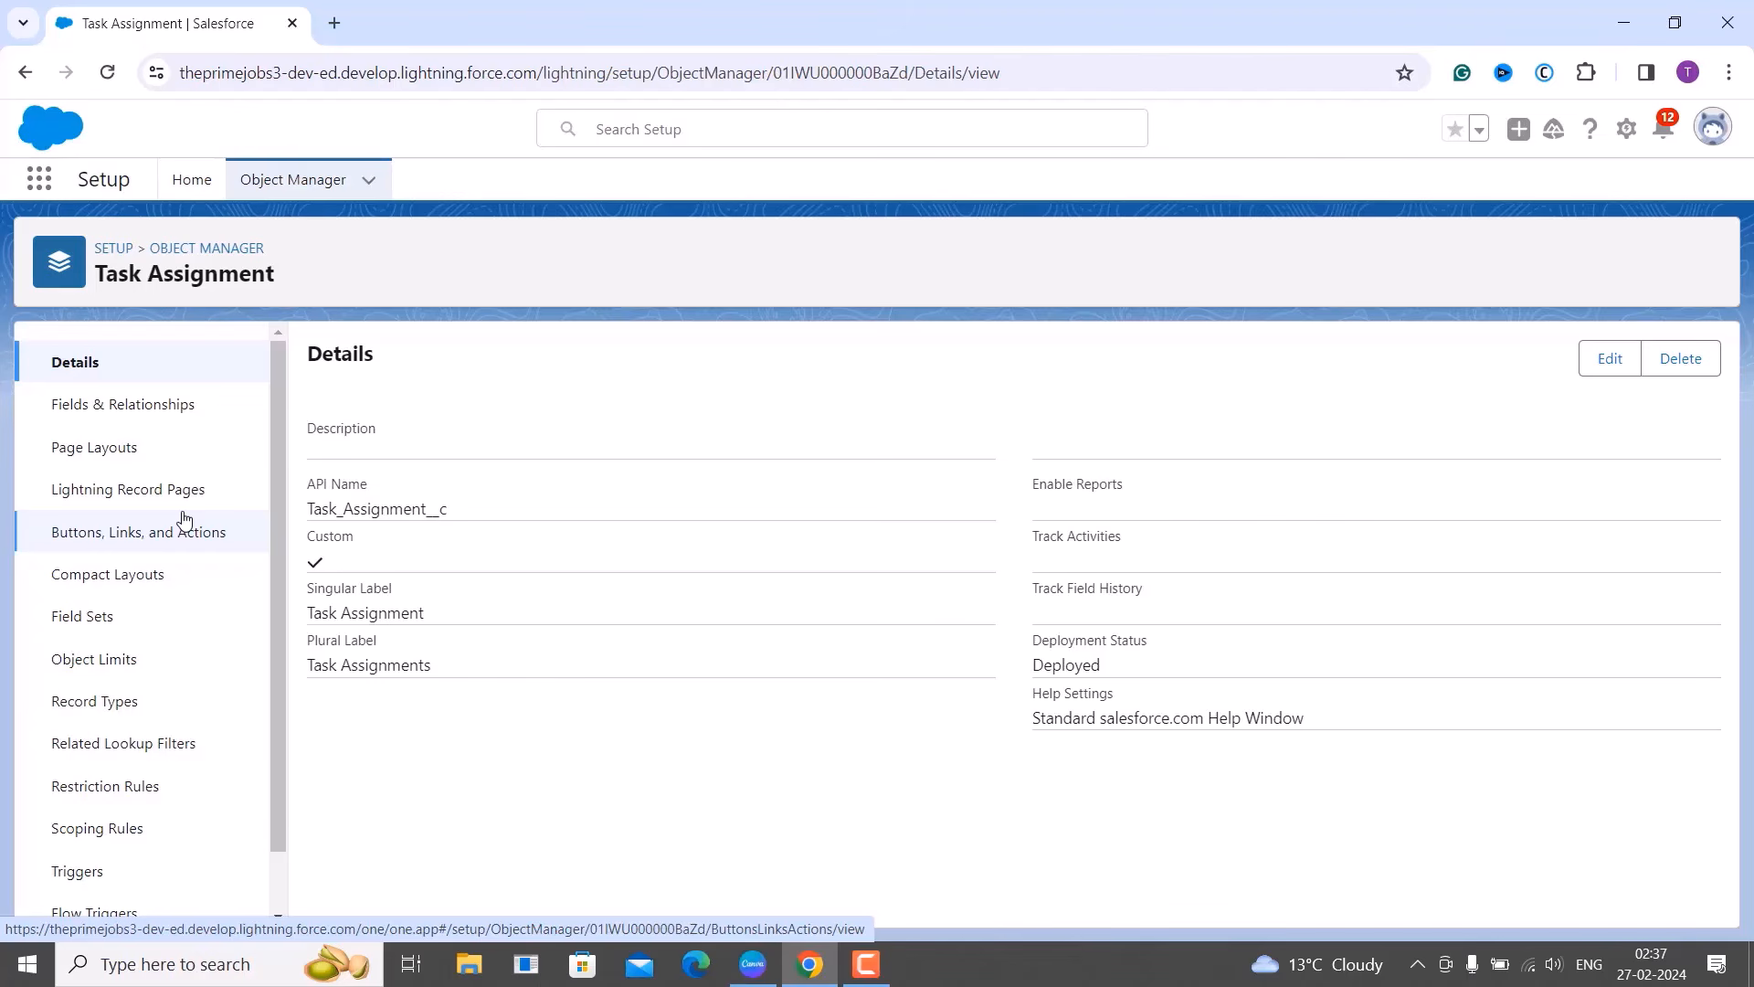
Go to the Task Assignment object's Validation Rules page from the sidebar.
scroll(184, 518, down, 1)
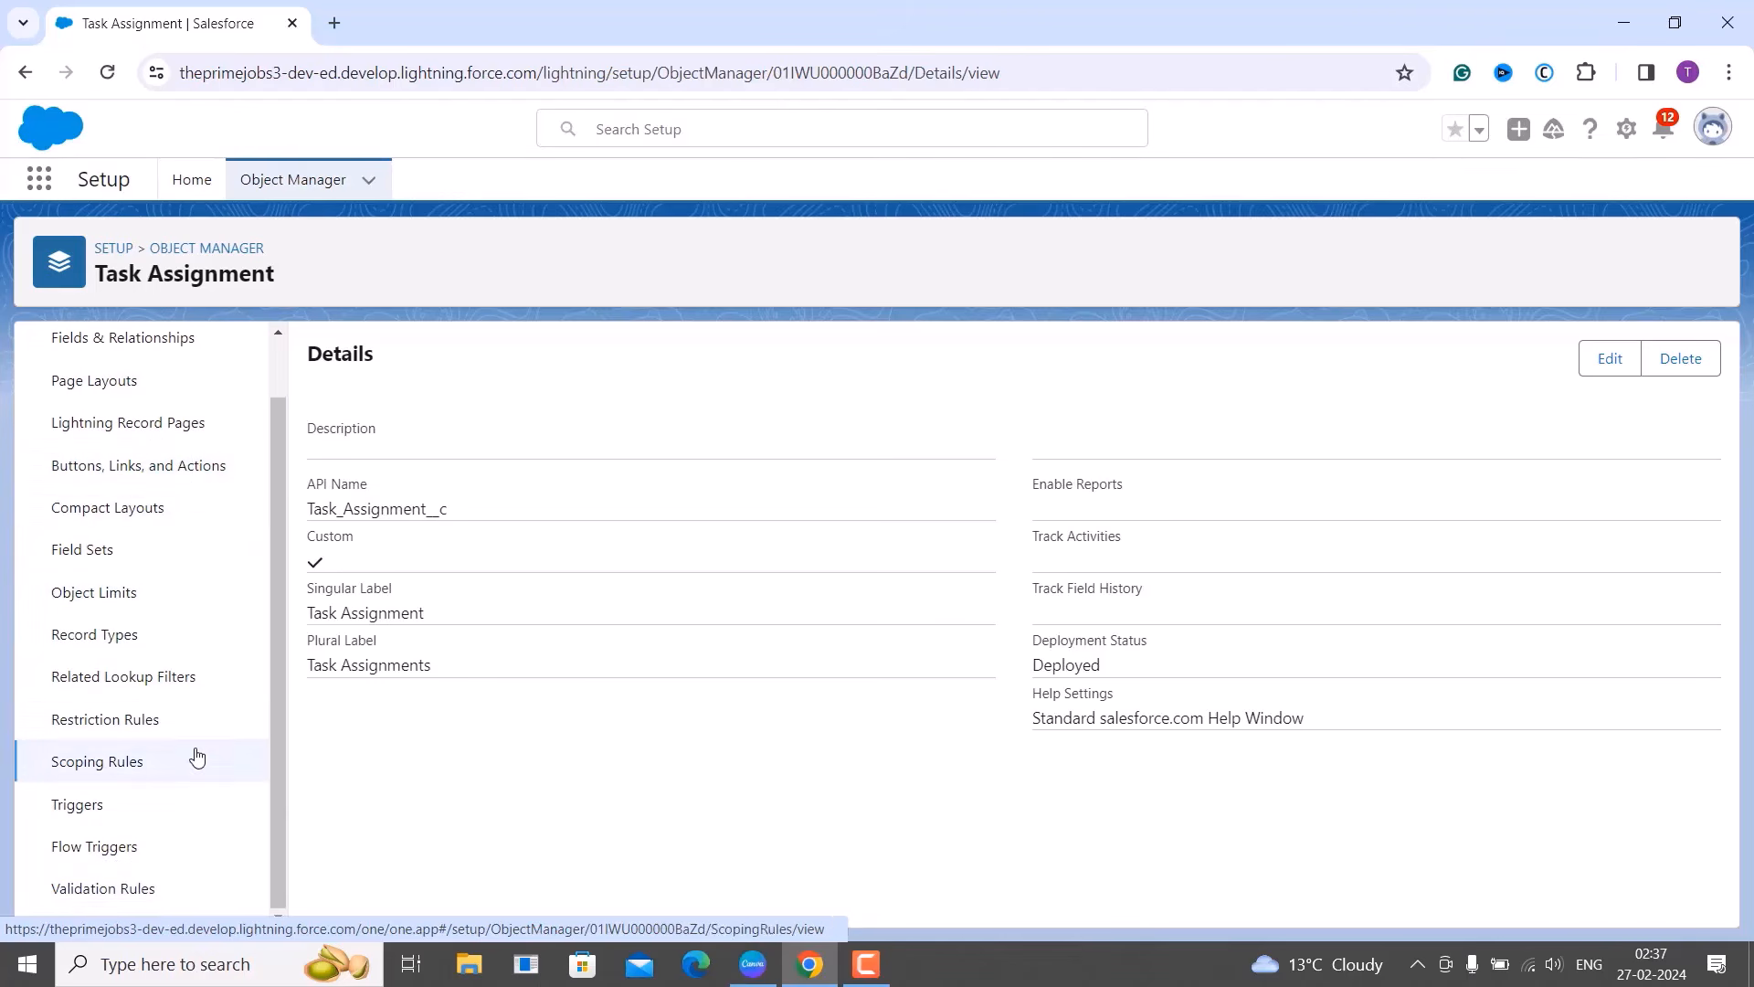
click(176, 891)
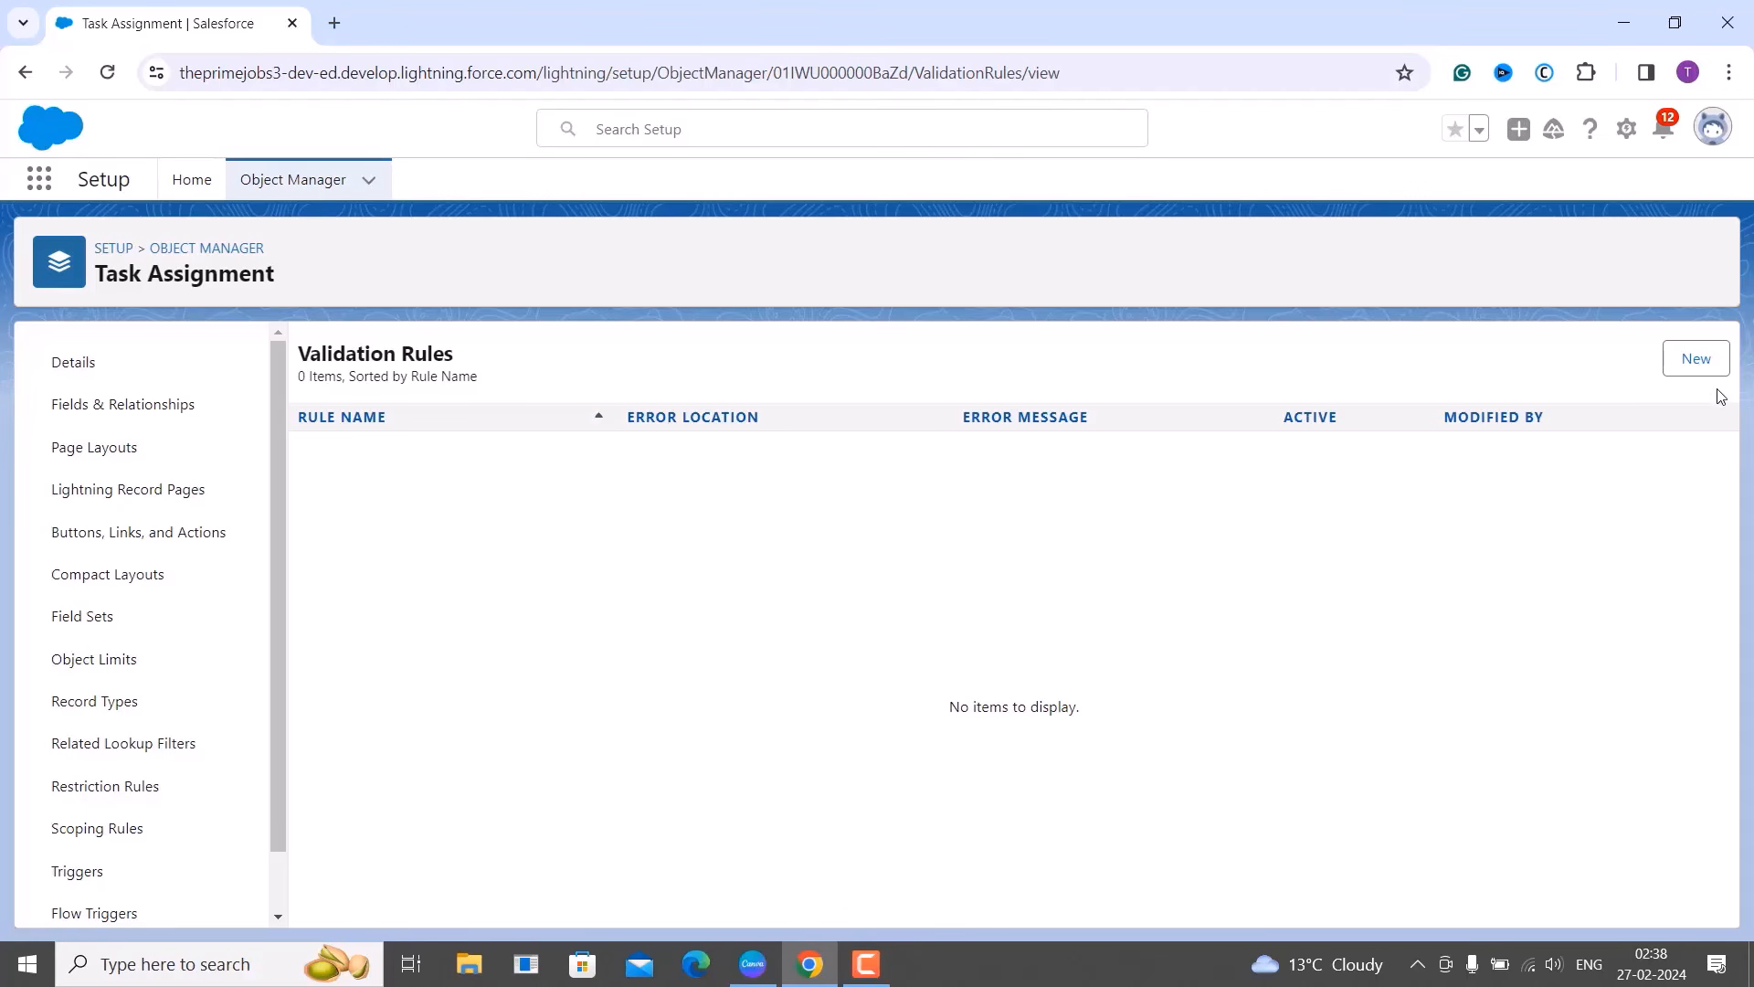
Create a new validation rule on the Task Assignment object.
click(1696, 359)
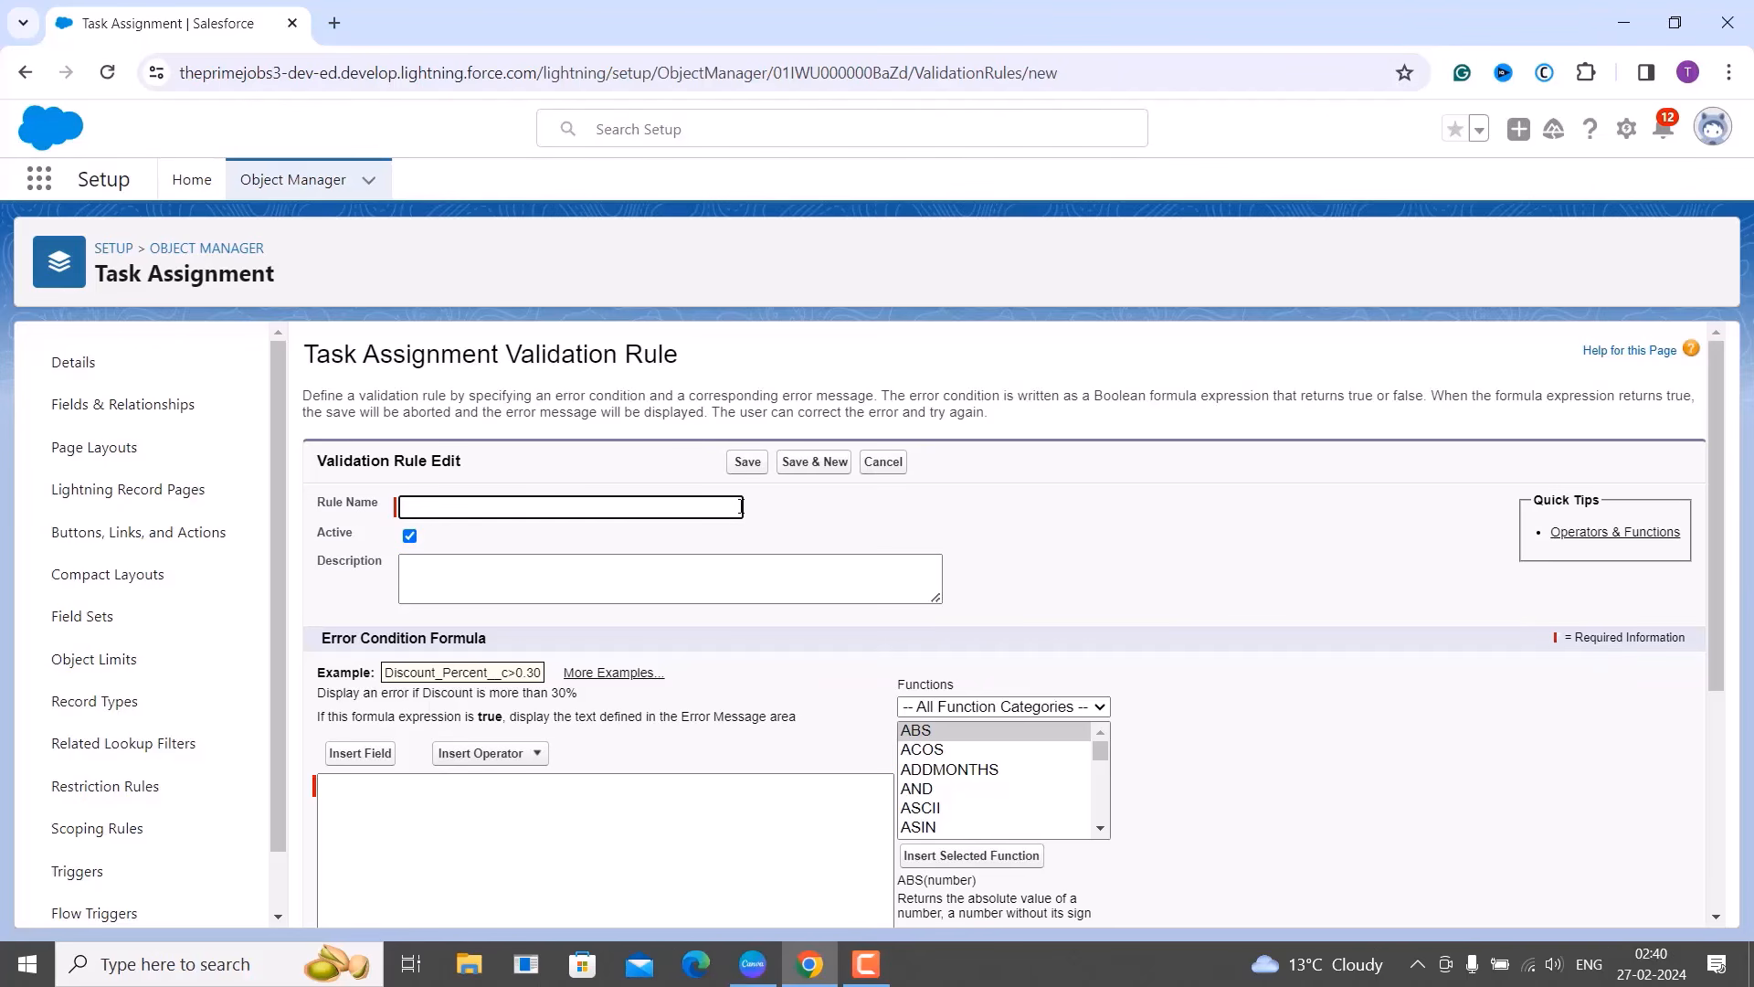
Enter 'Completed Date Required Completed Status' as the rule name.
text(V)
key(BackSpace)
text(Completed Date Required)
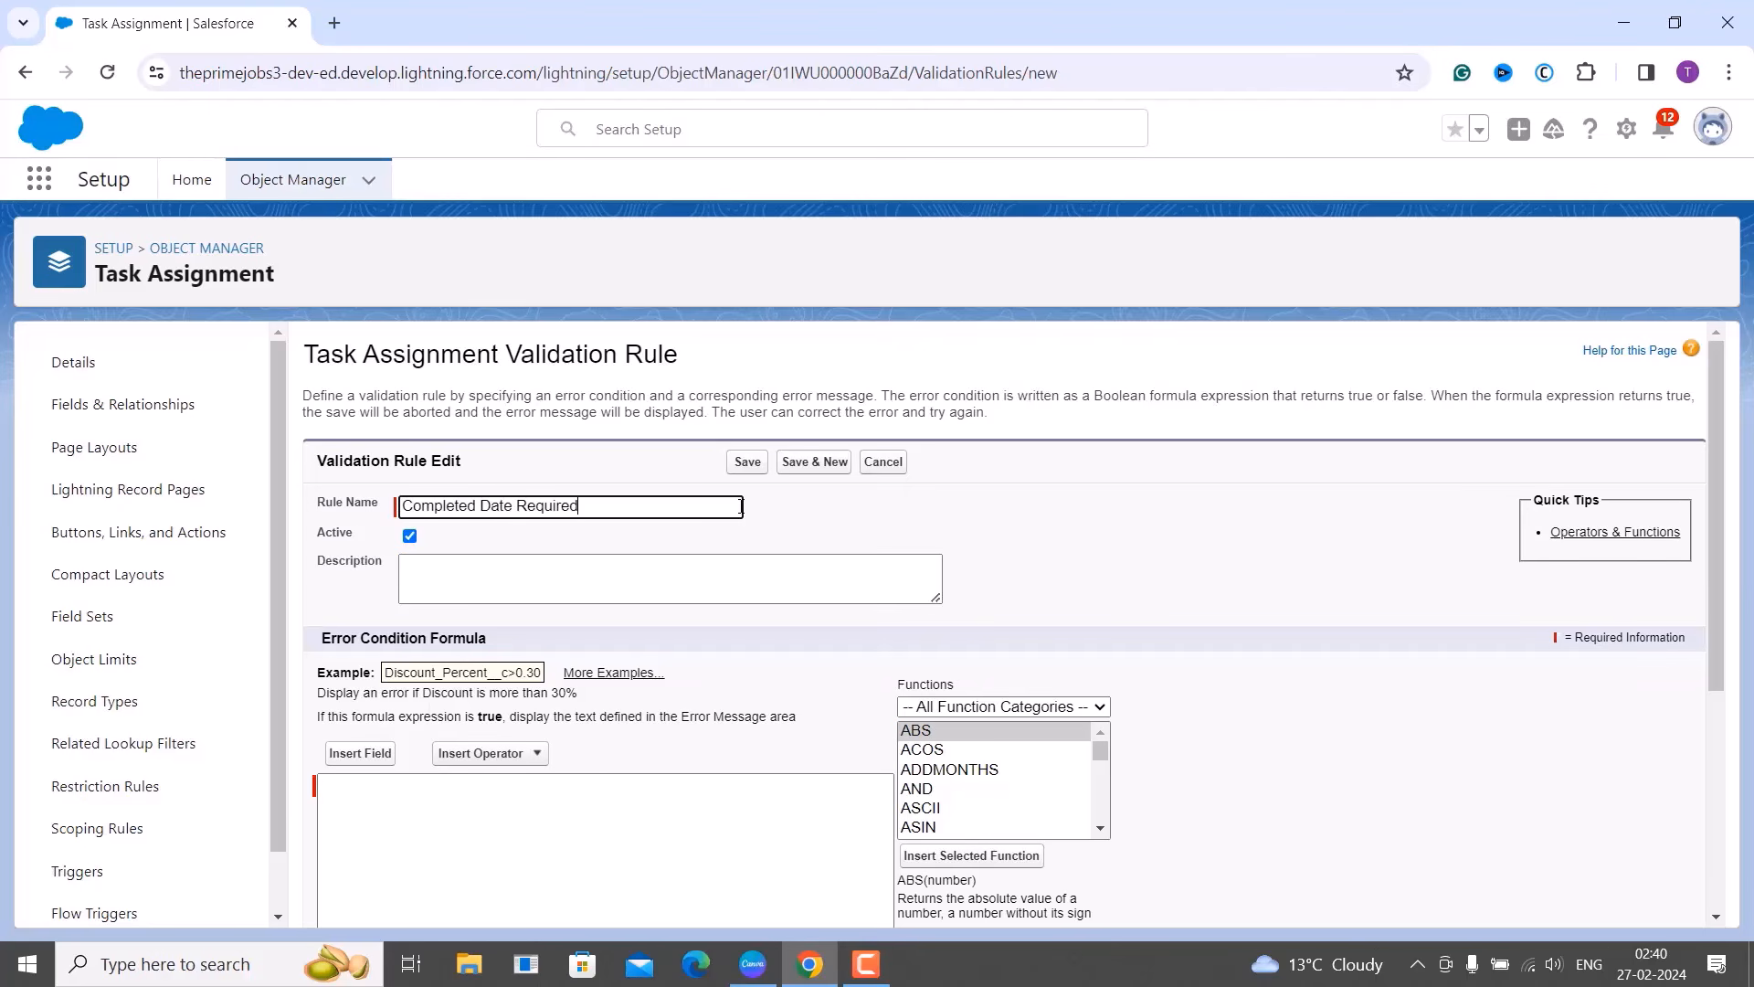
text( Completed Status)
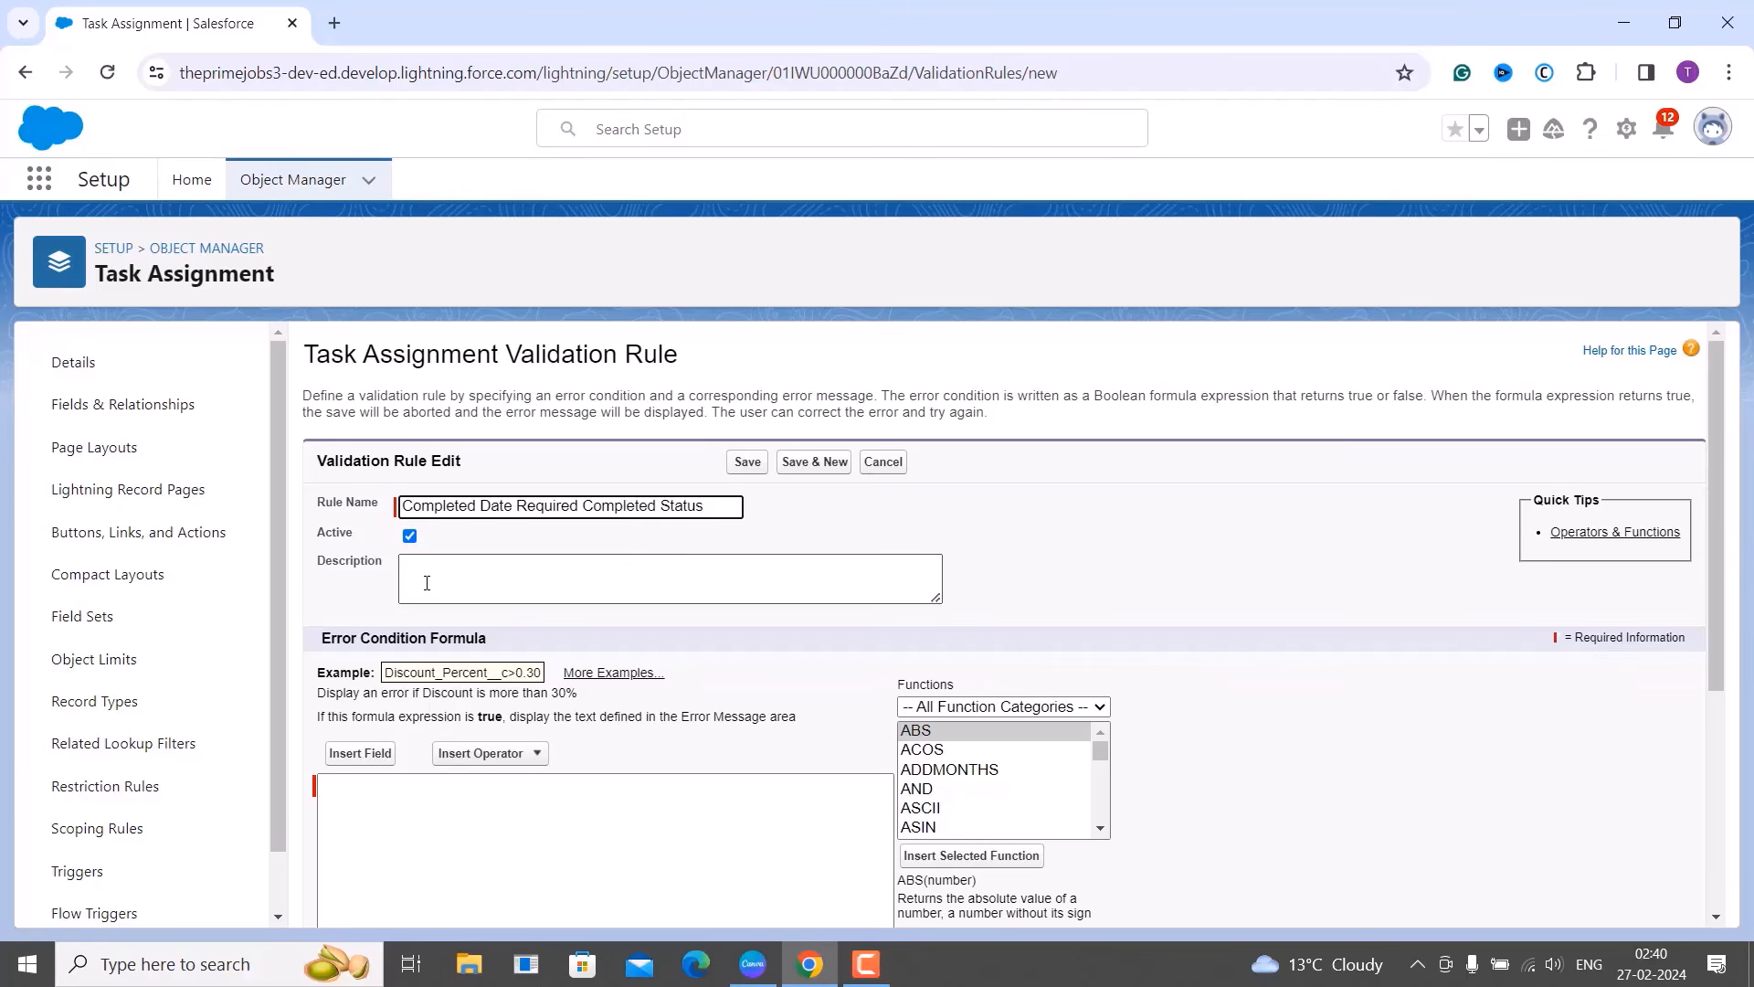
scroll(426, 582, down, 3)
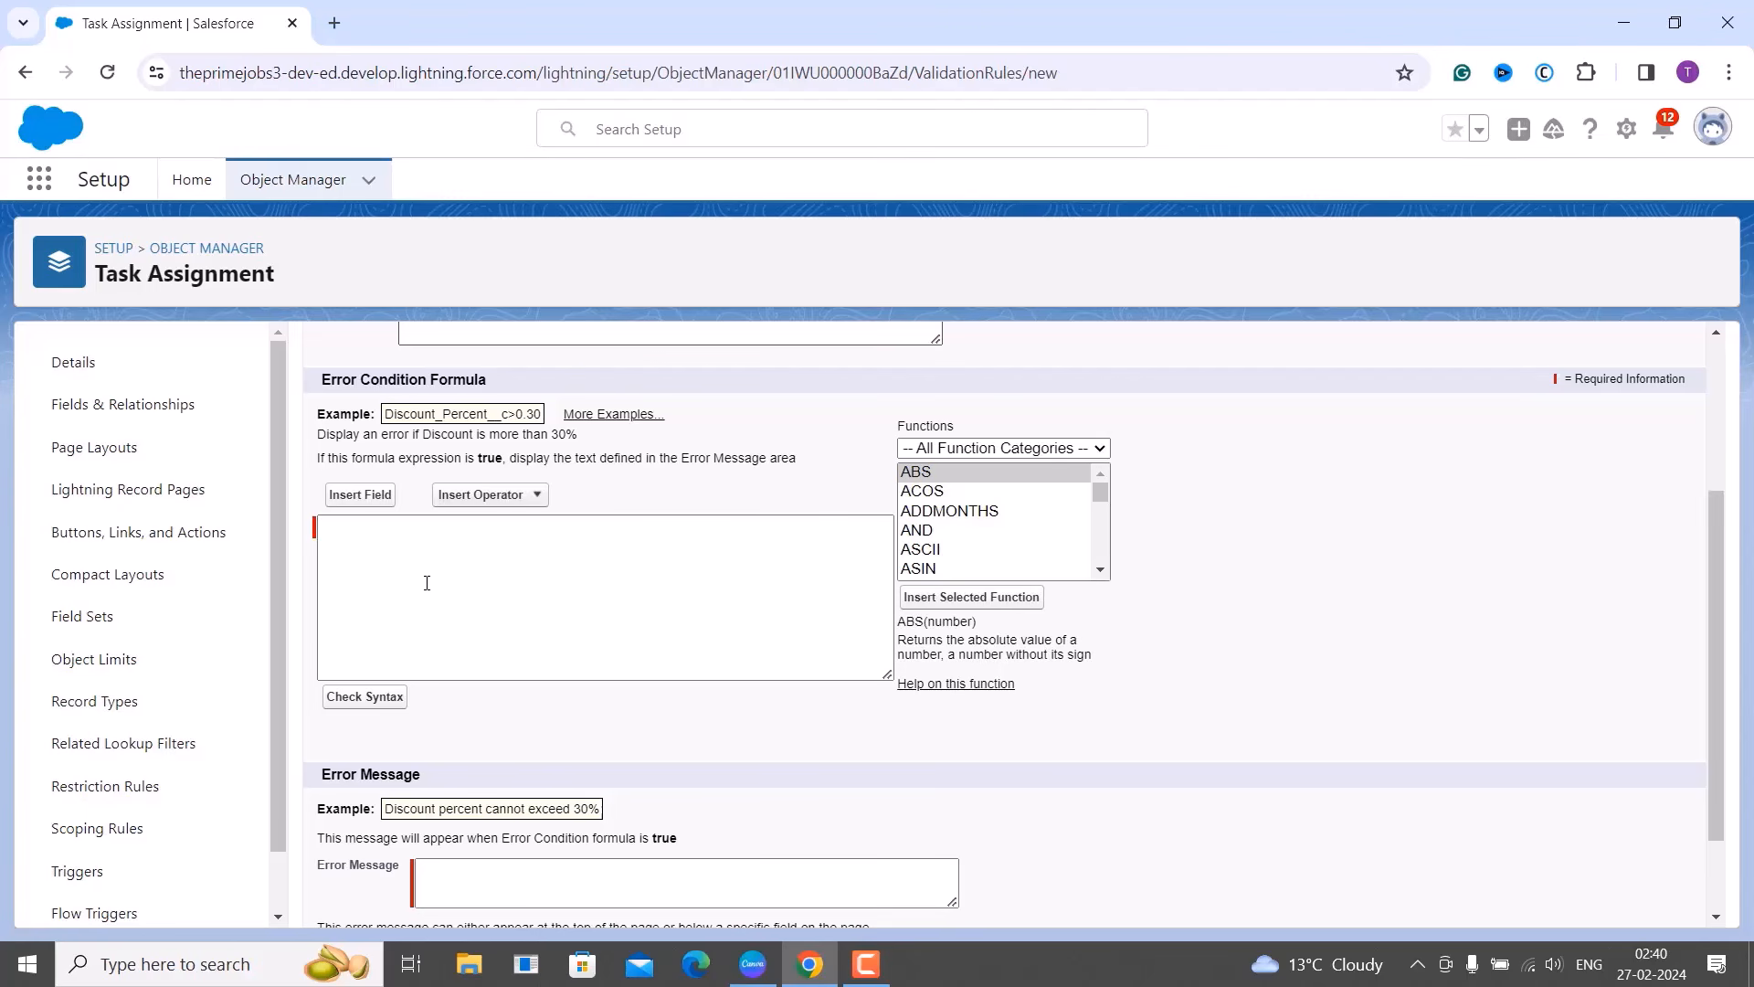
Filter the formula functions to Math and select ACOS to read its description.
click(1054, 454)
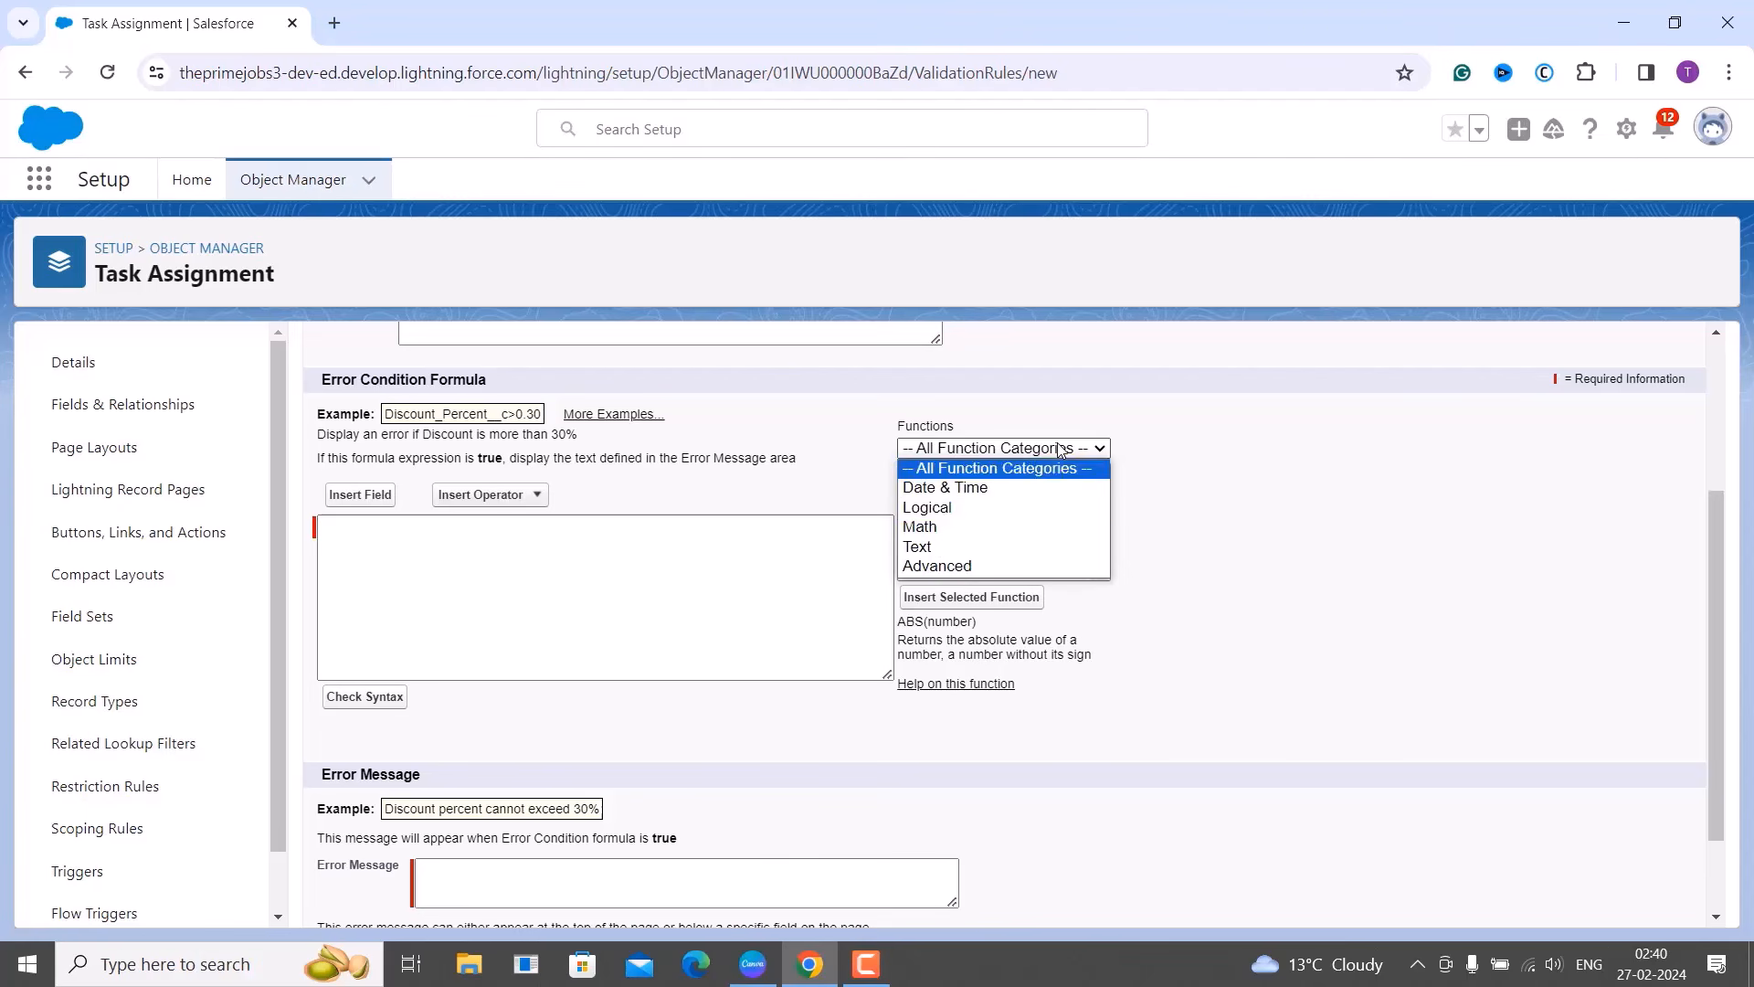
click(1059, 537)
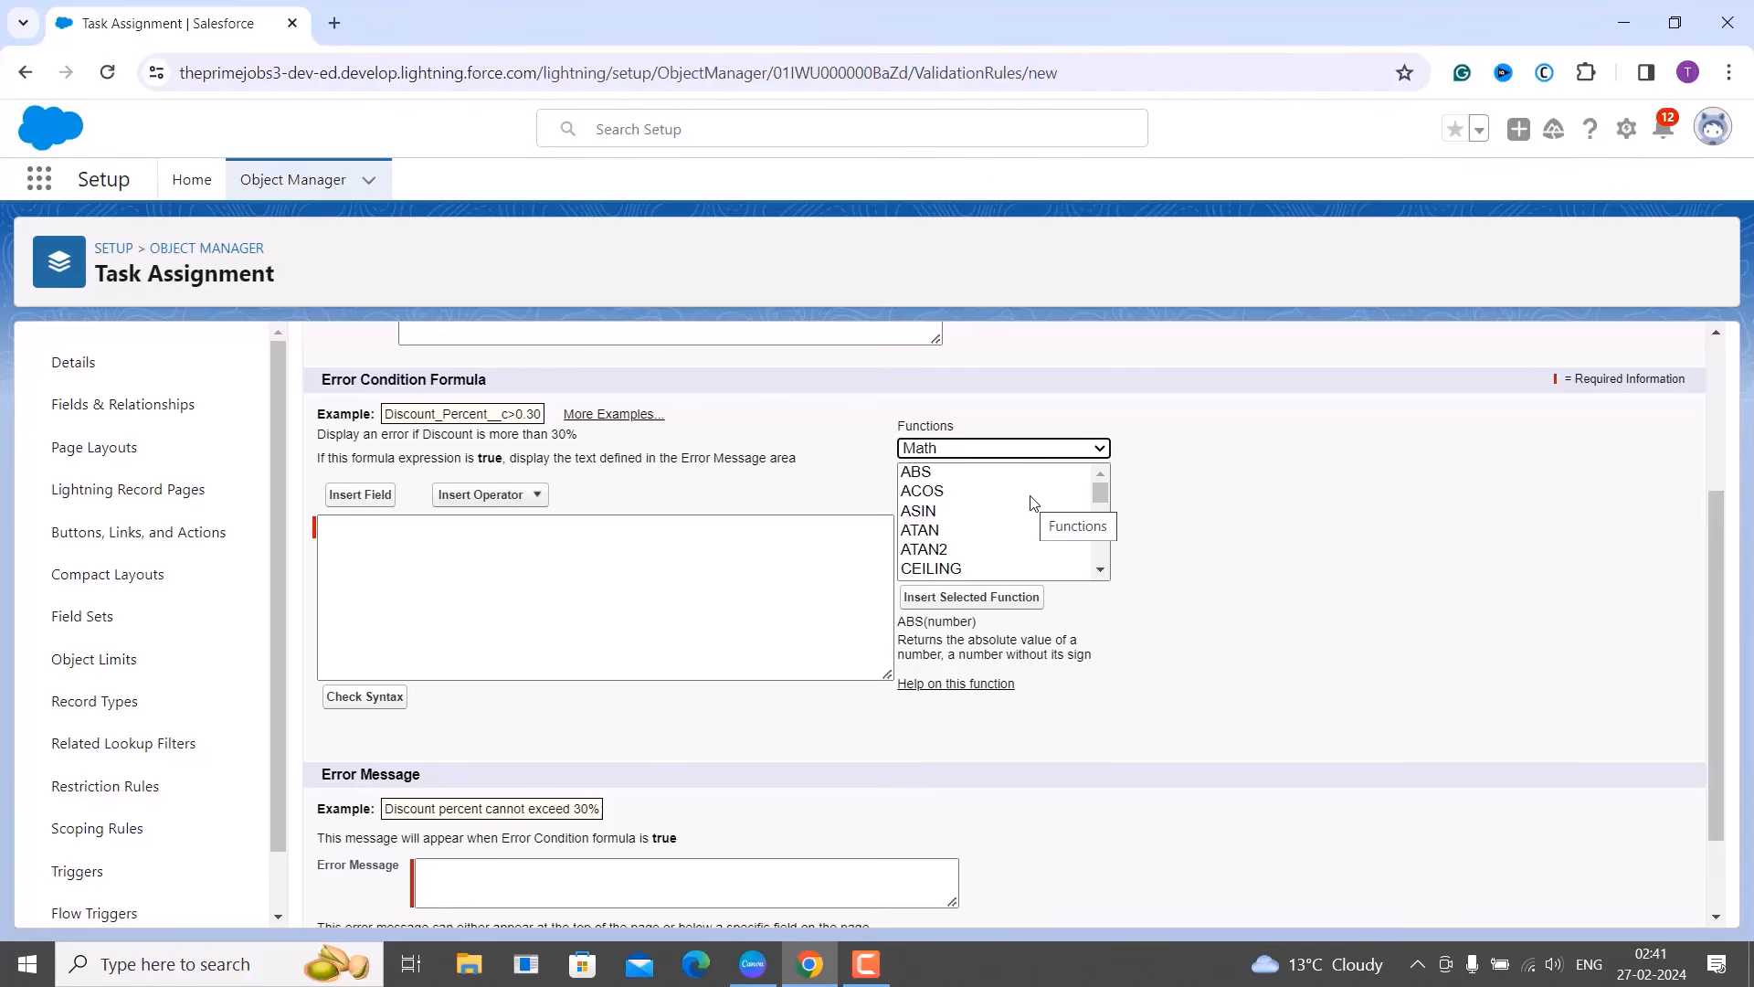
click(1032, 493)
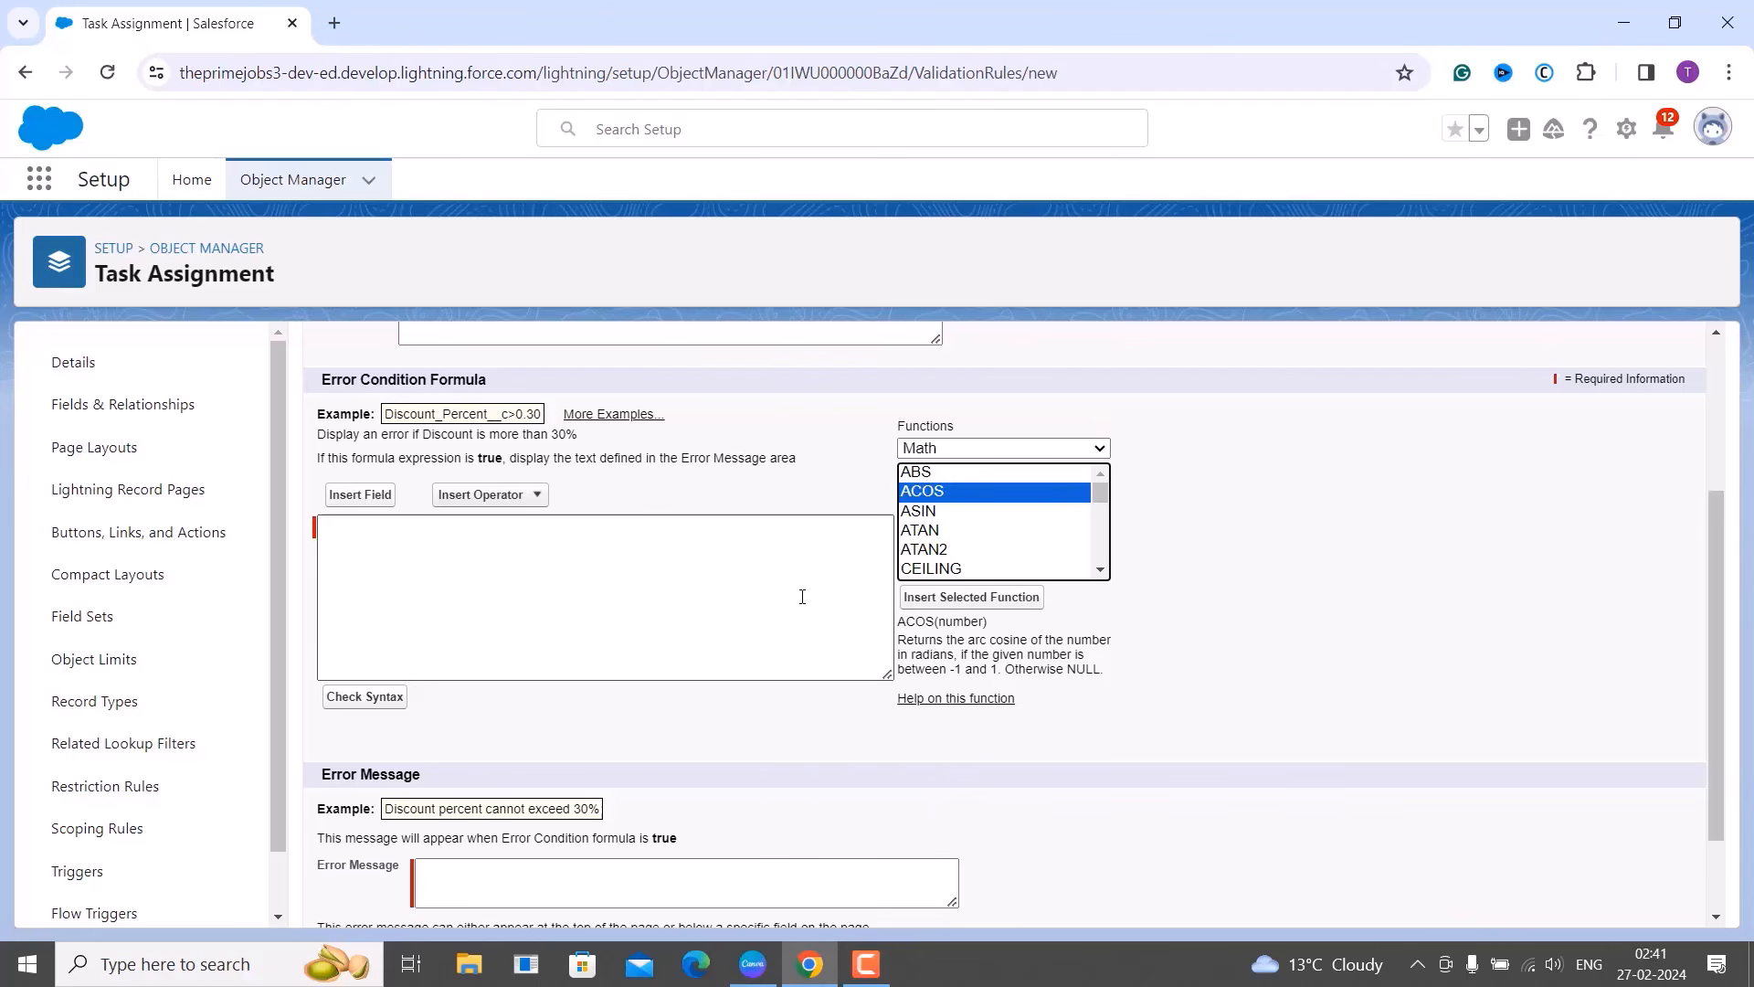
click(382, 498)
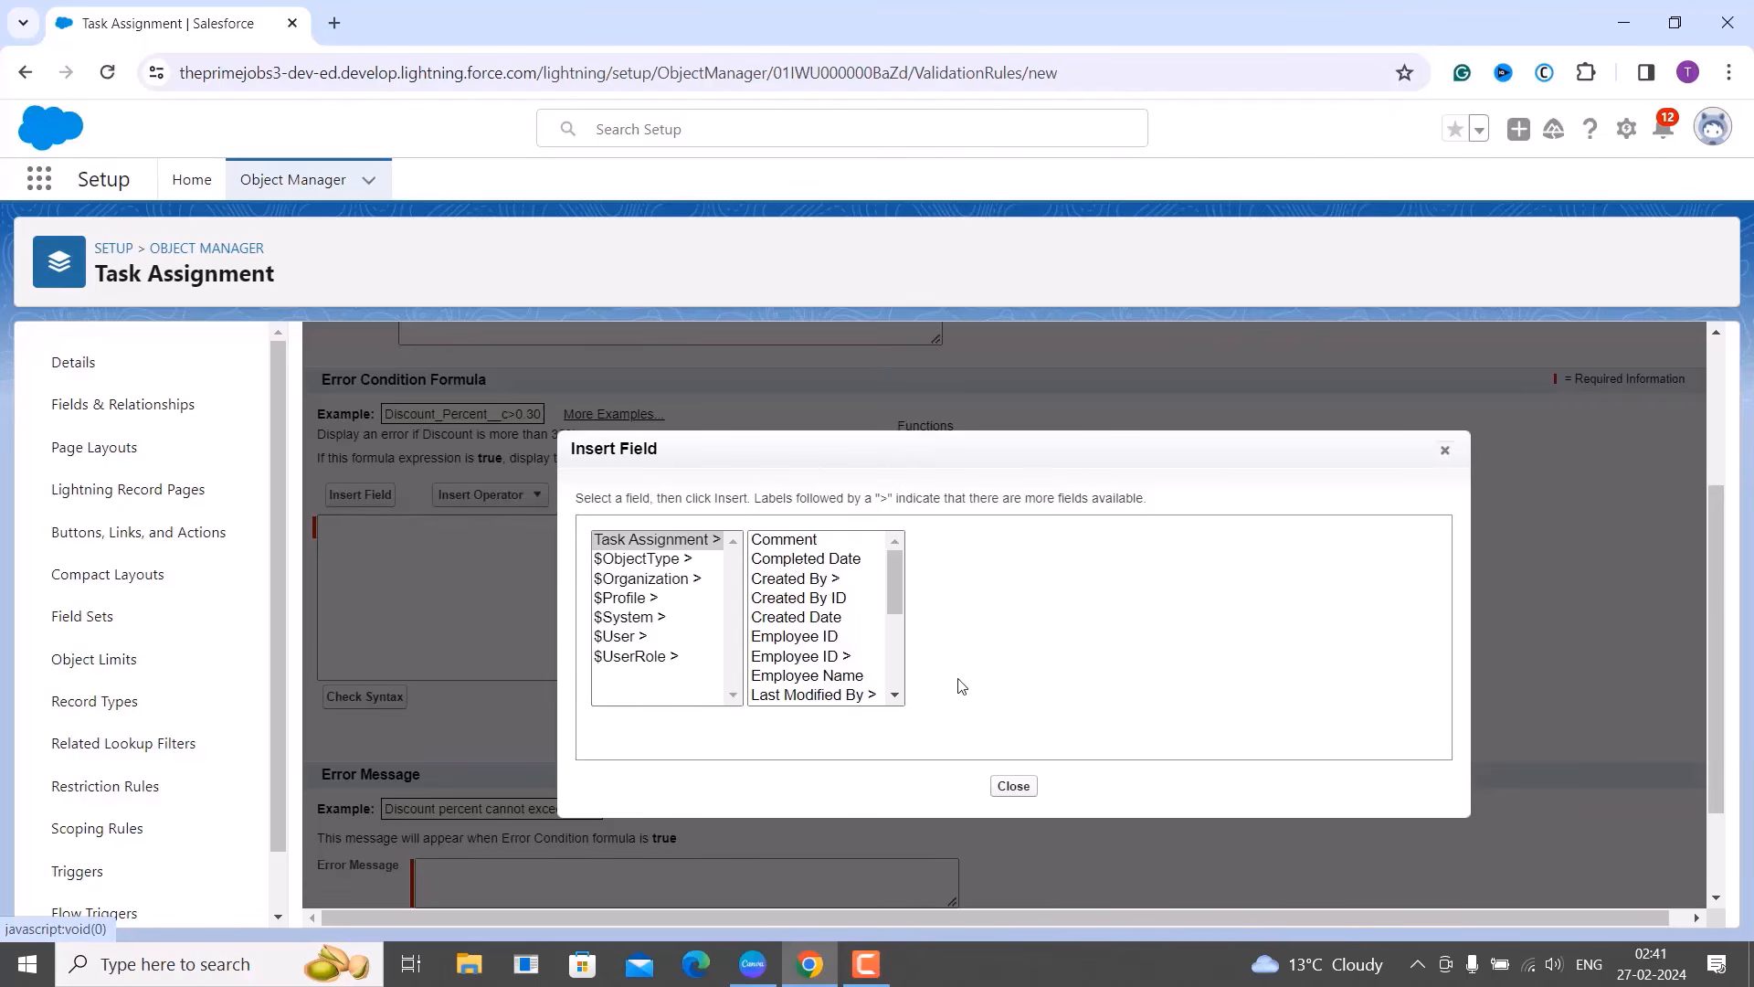
click(827, 621)
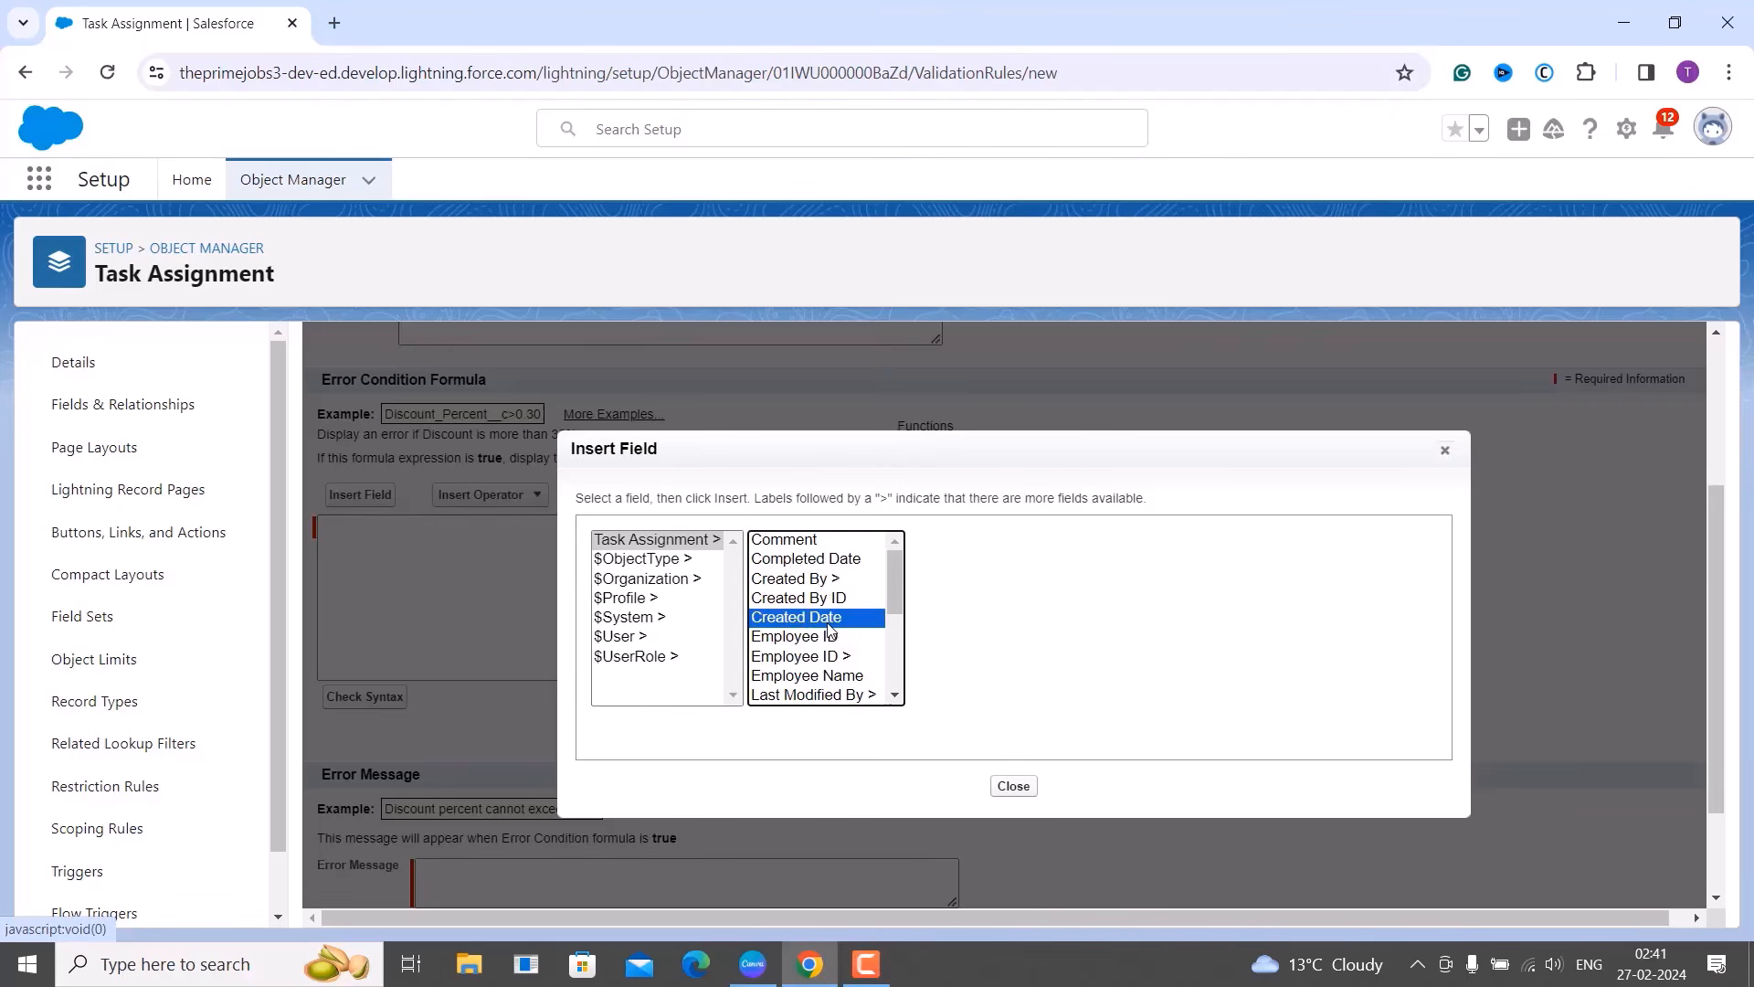
click(1014, 787)
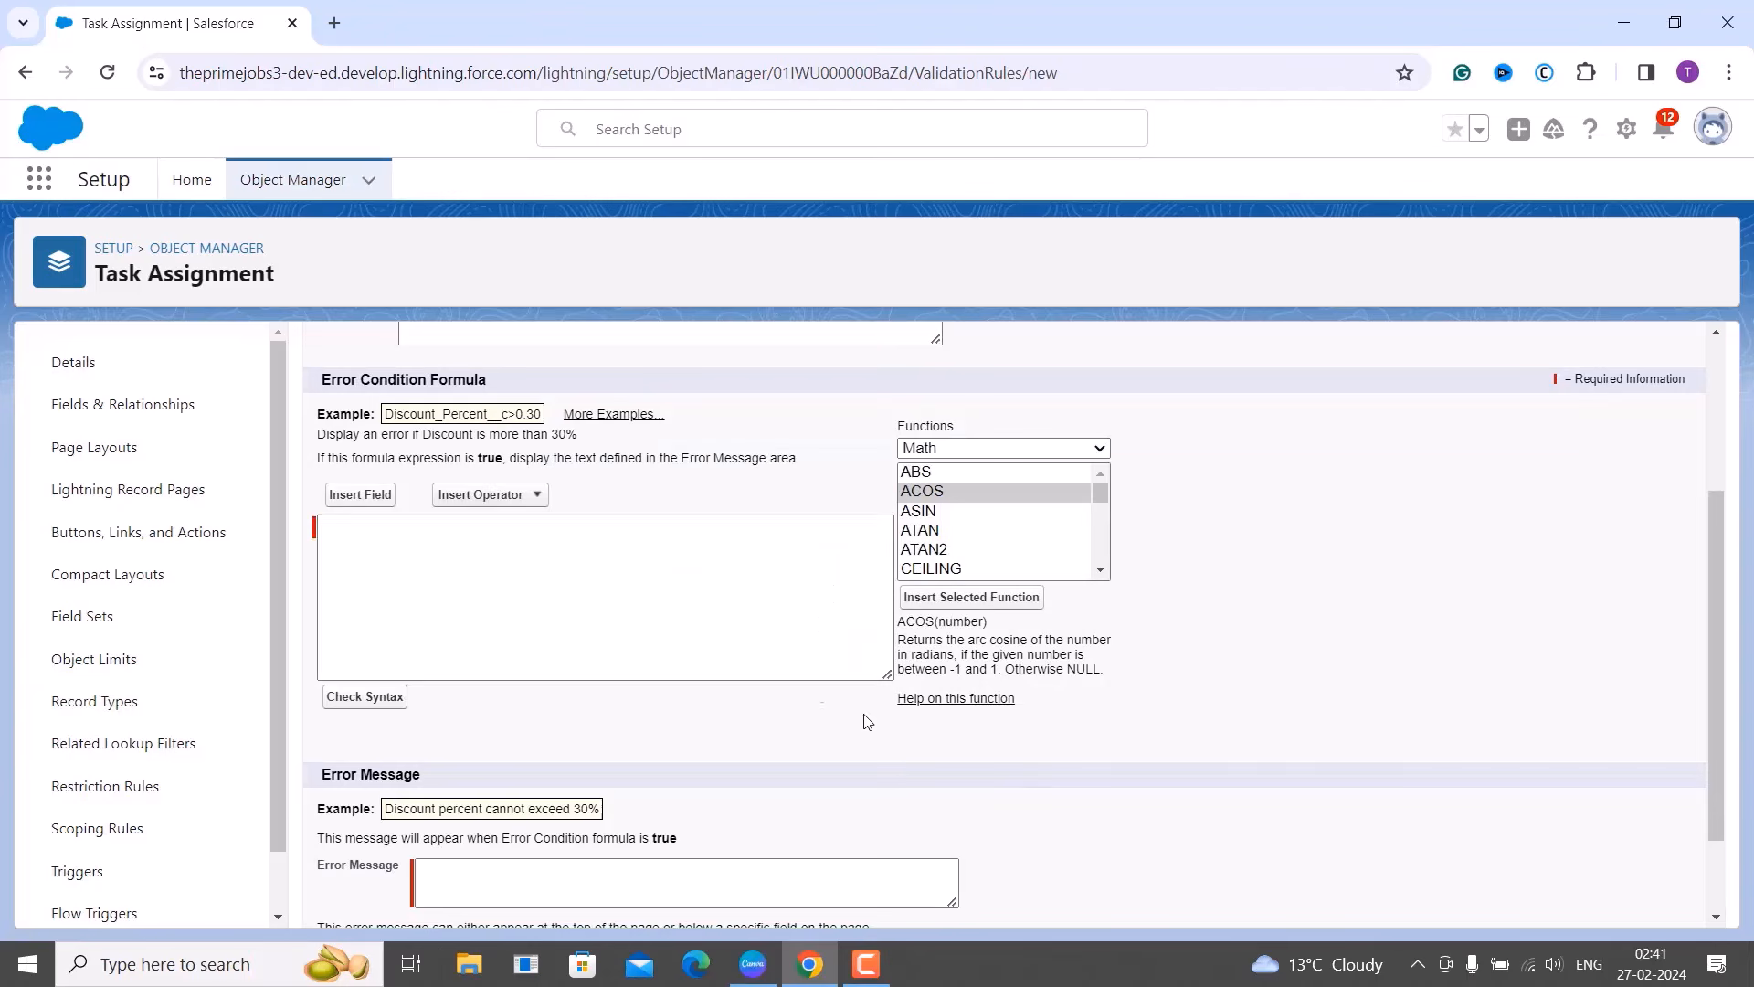
click(494, 503)
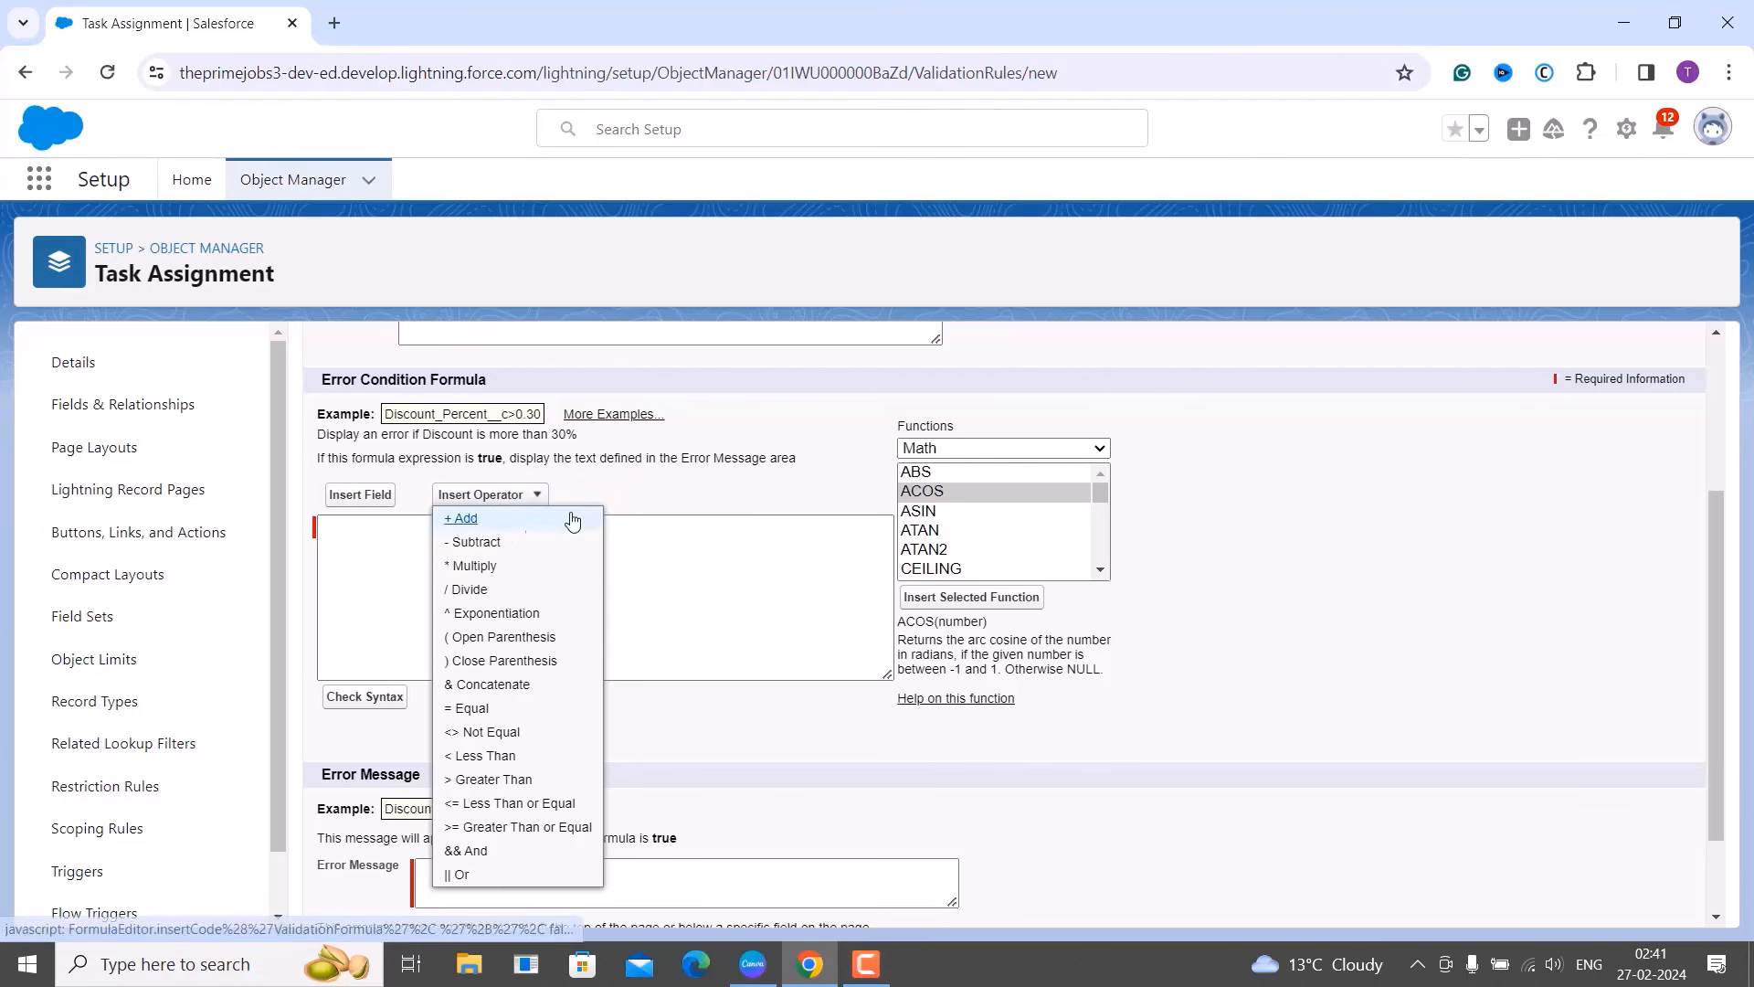
click(642, 523)
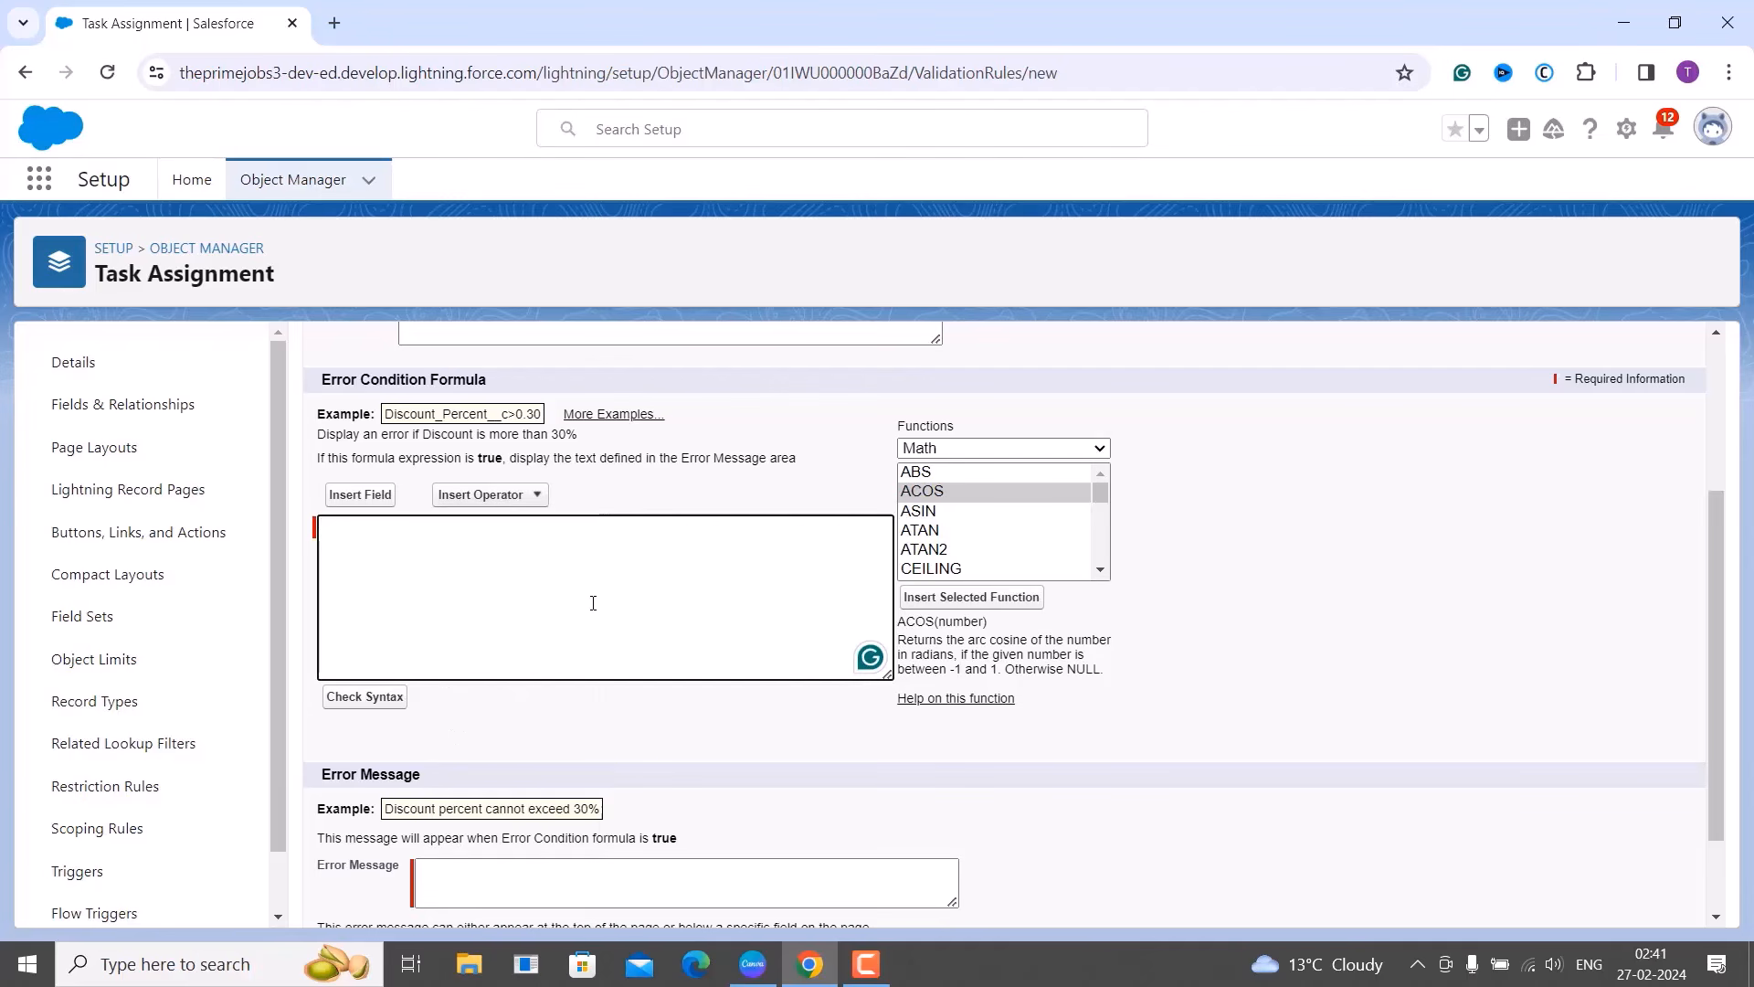
scroll(591, 599, down, 1)
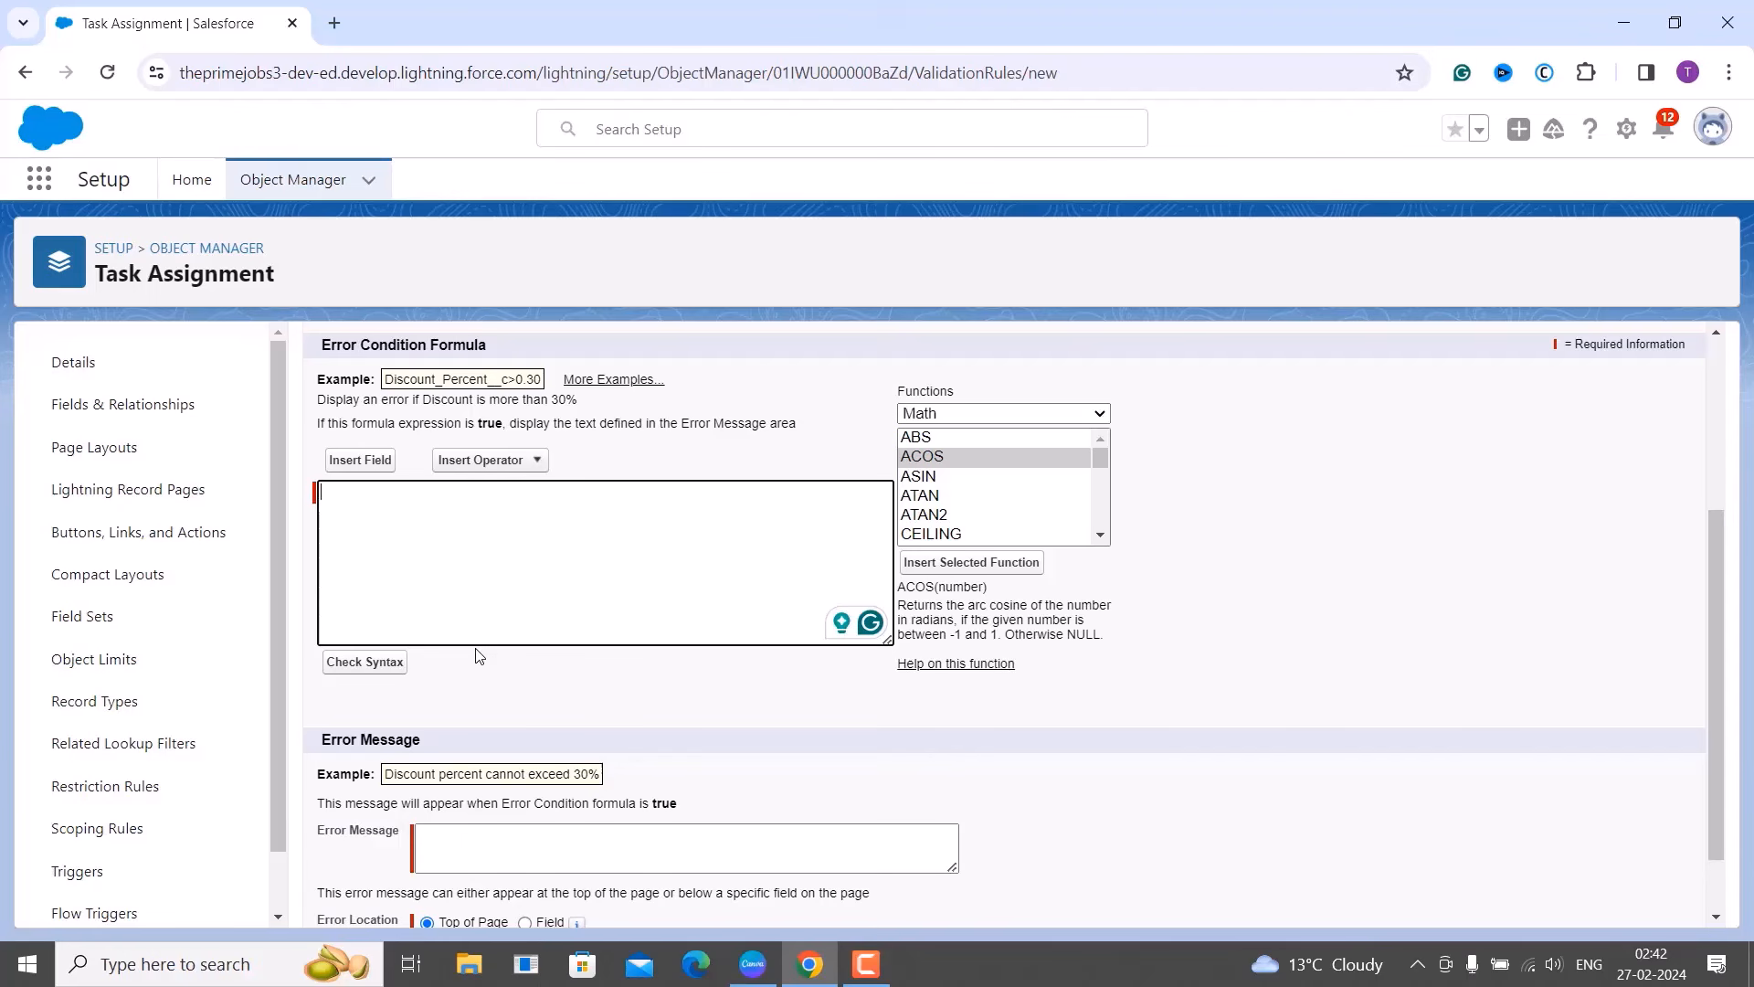
Paste a description saying the rule fires when status is Completed but completed date is empty.
scroll(470, 621, up, 3)
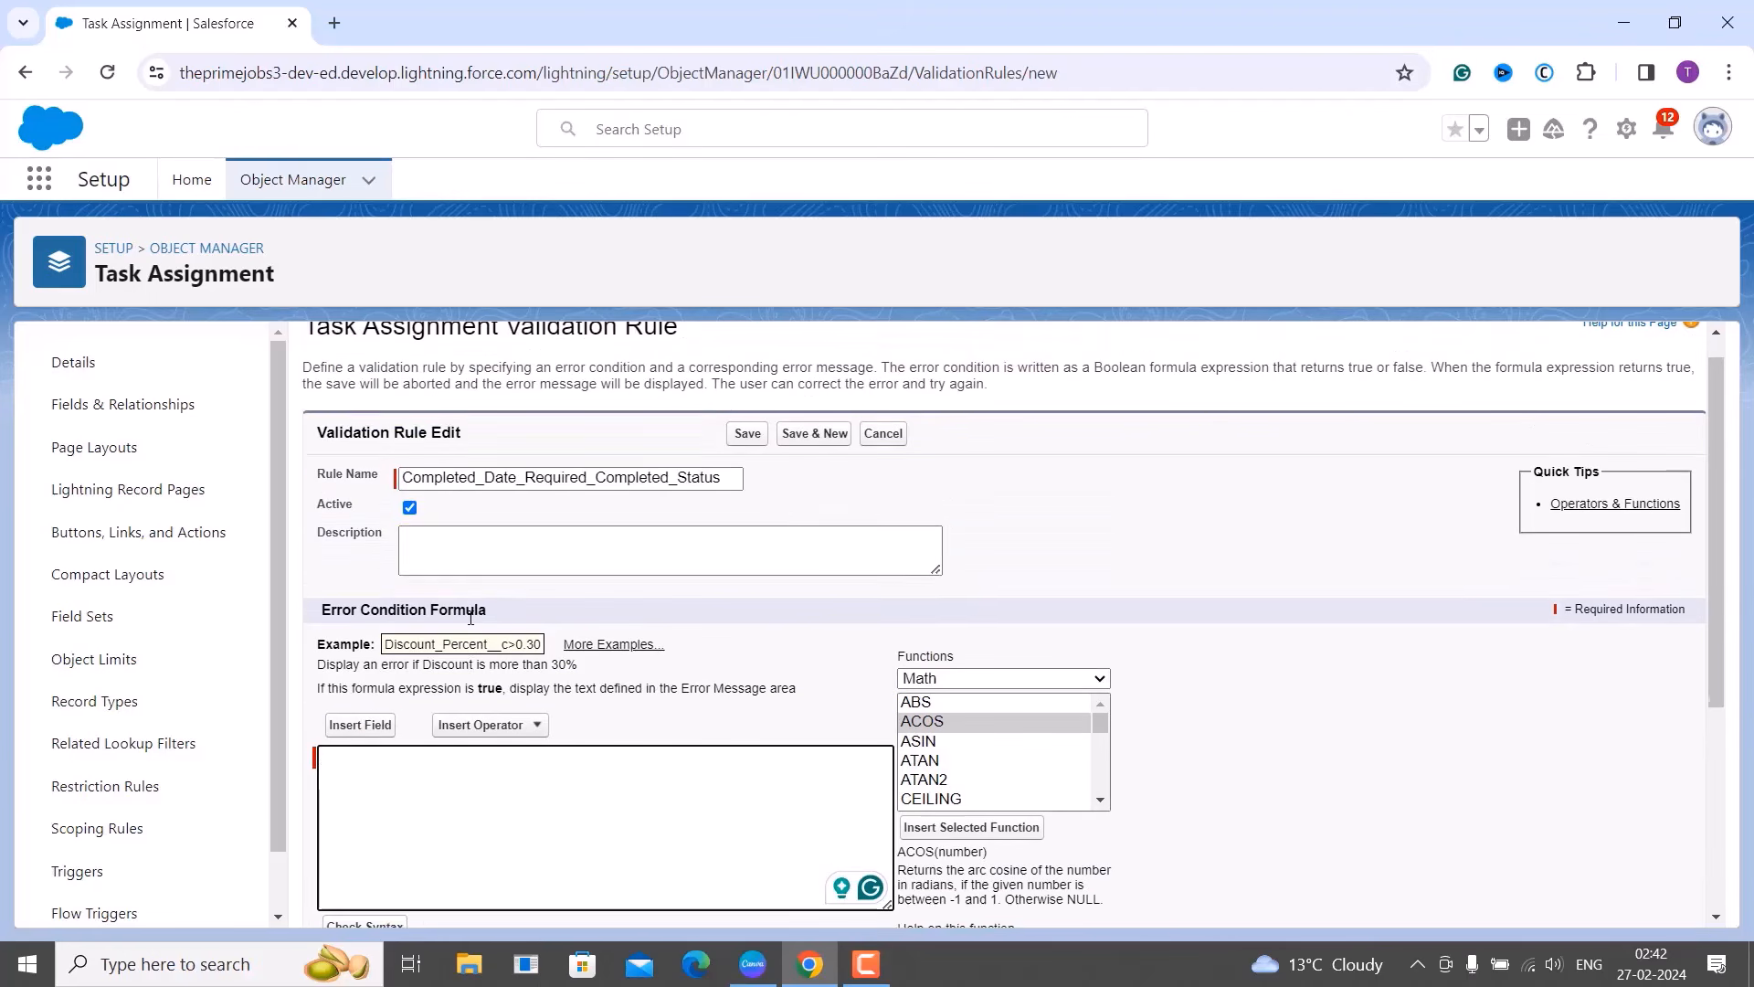
click(466, 565)
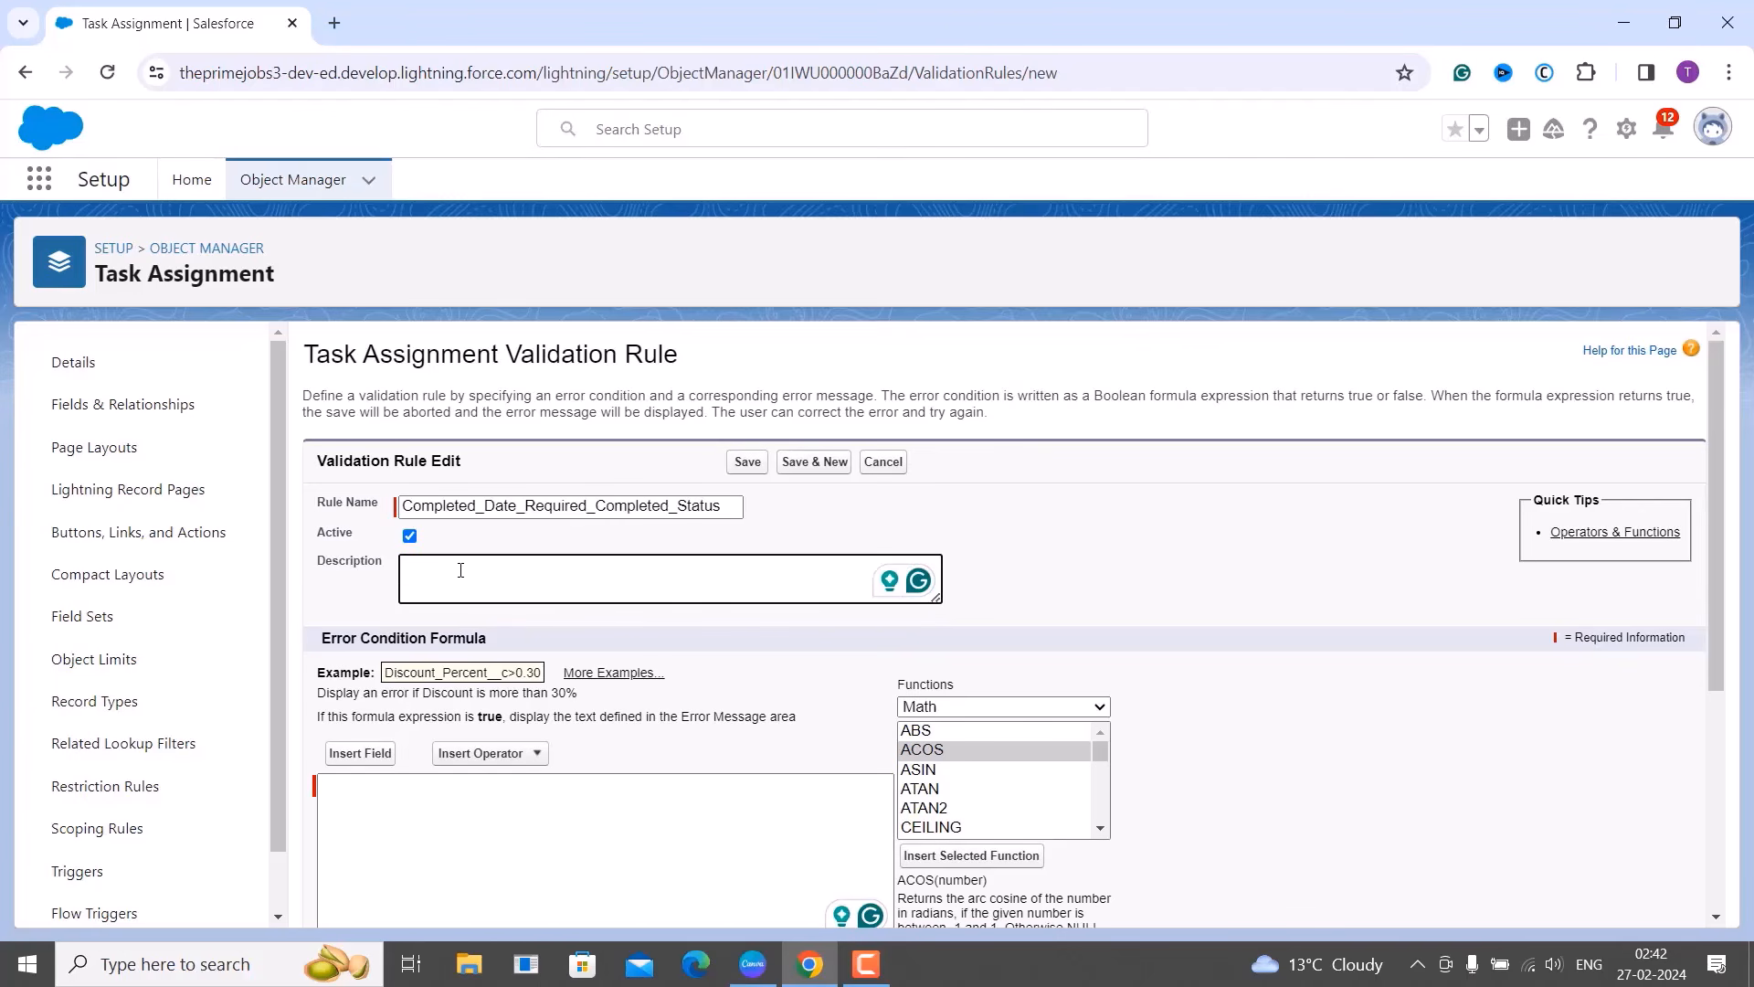
text(Rule Triggers when task status is set to Completed and the completed date is not filled.)
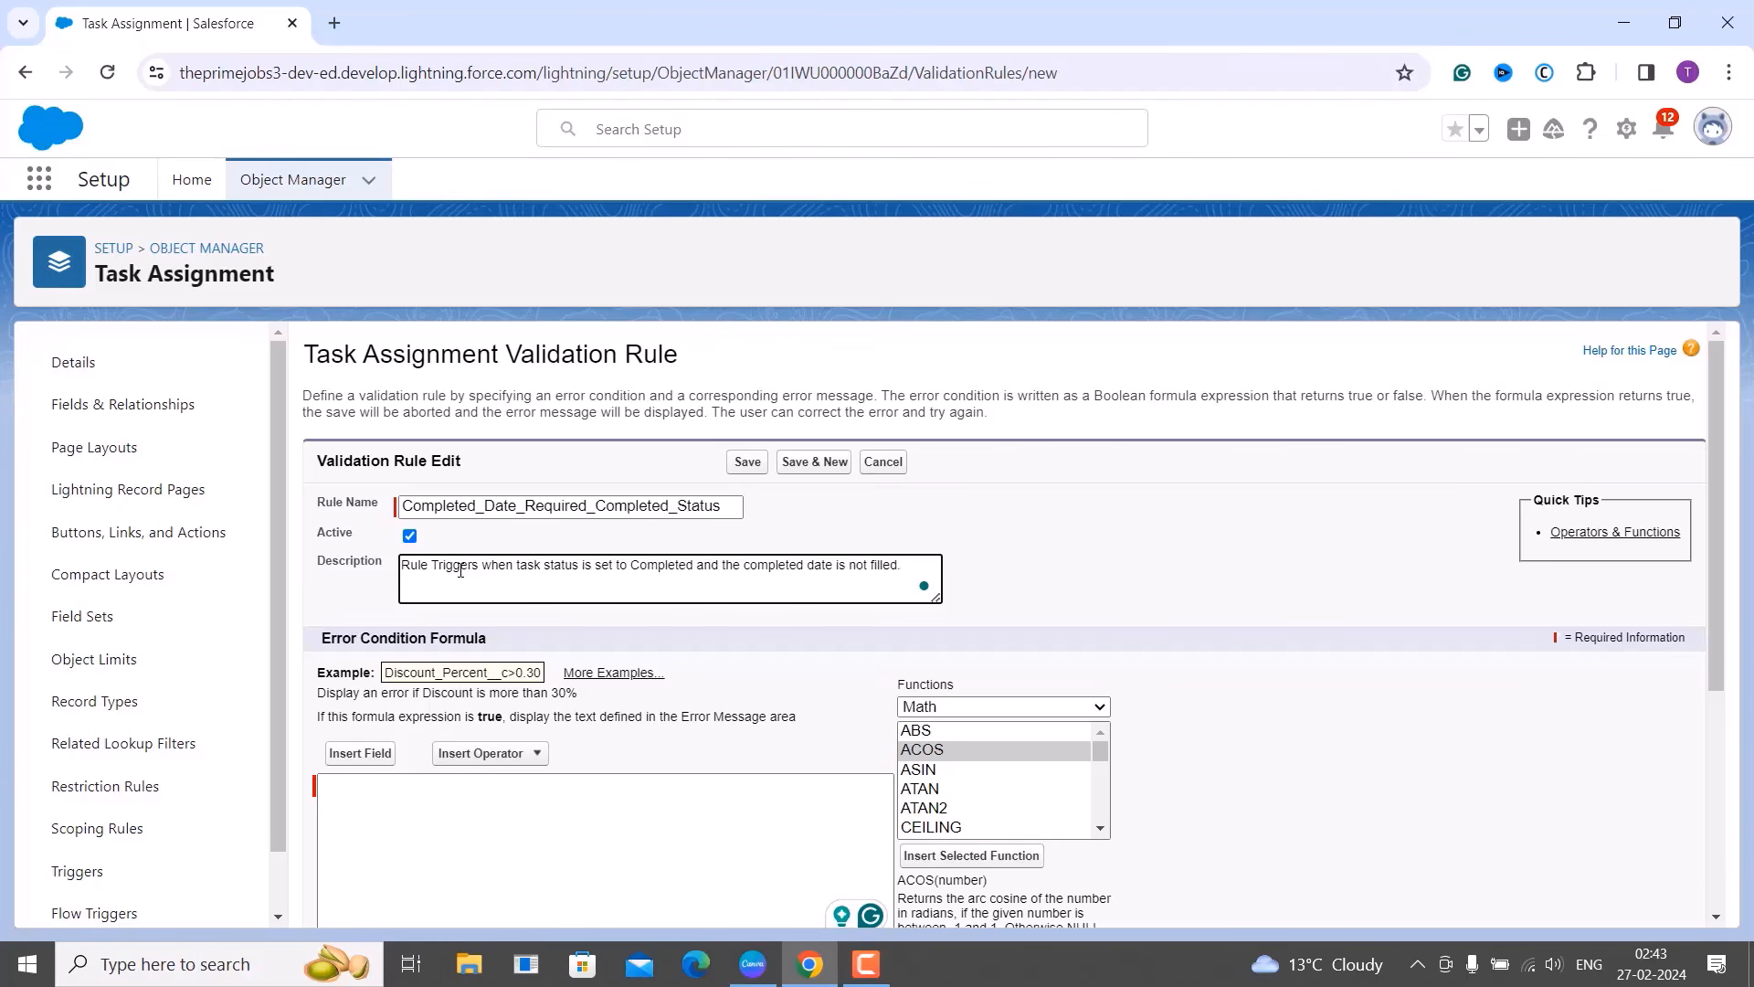
scroll(472, 717, down, 2)
click(470, 721)
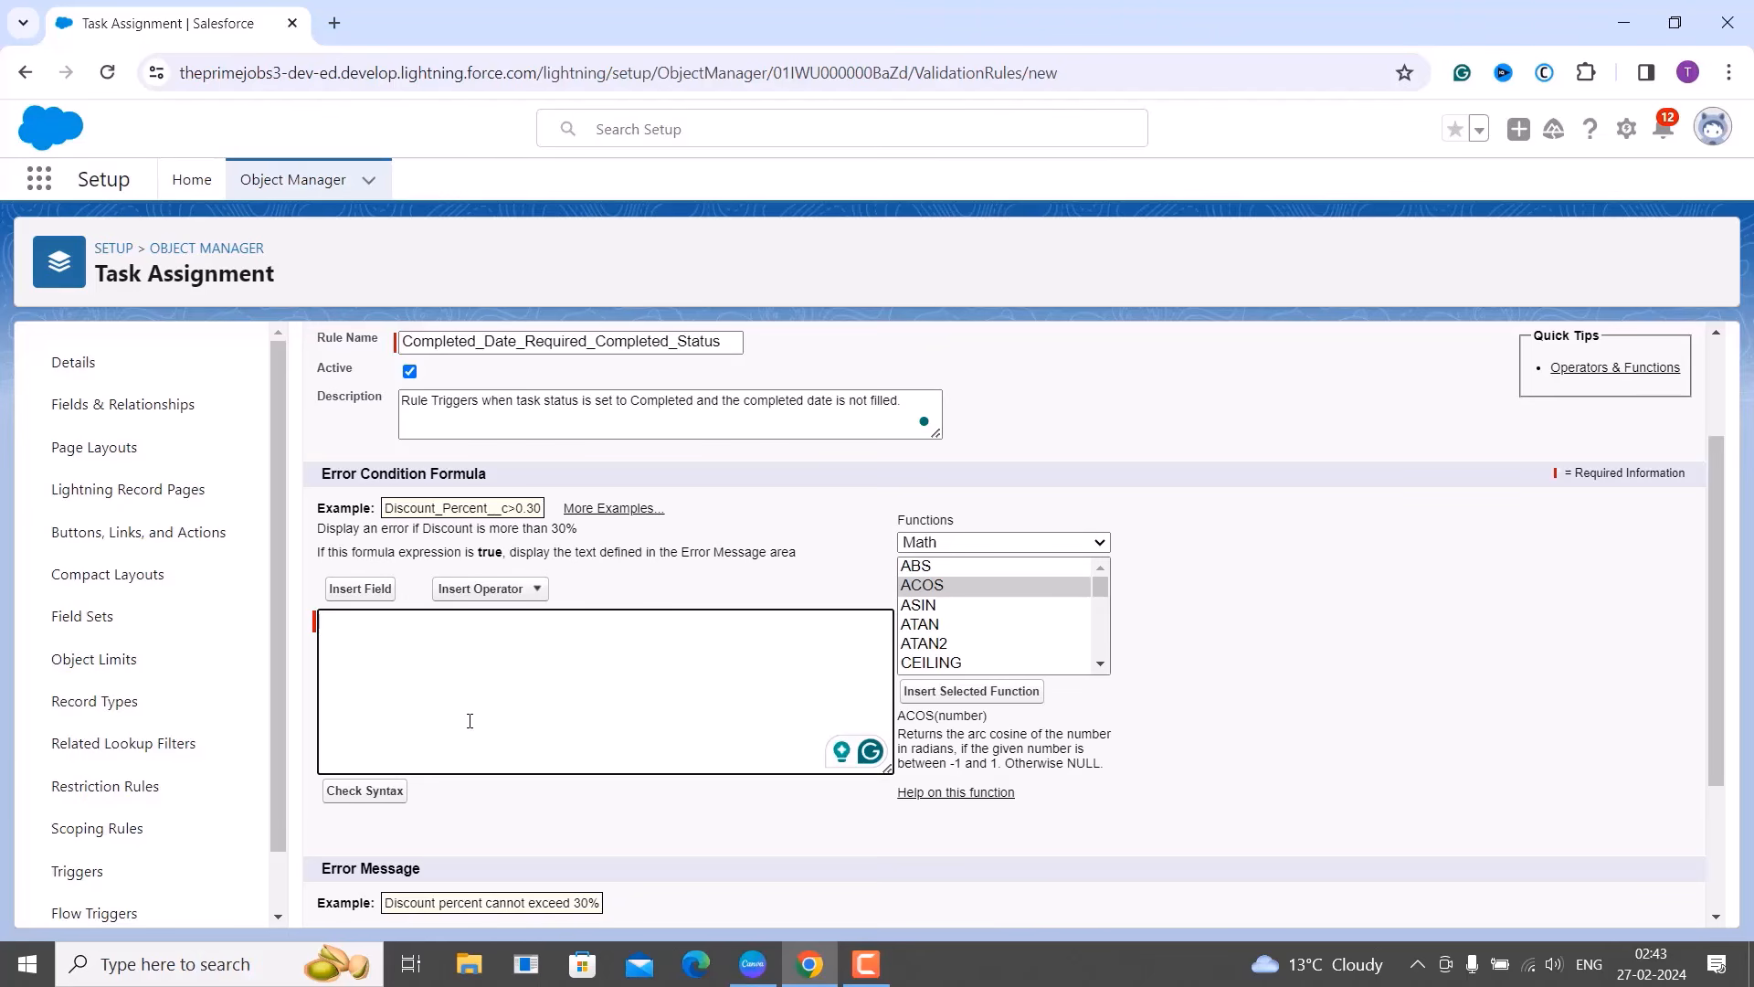
Insert the Logical AND function into the error condition formula and clear its placeholder arguments.
click(955, 545)
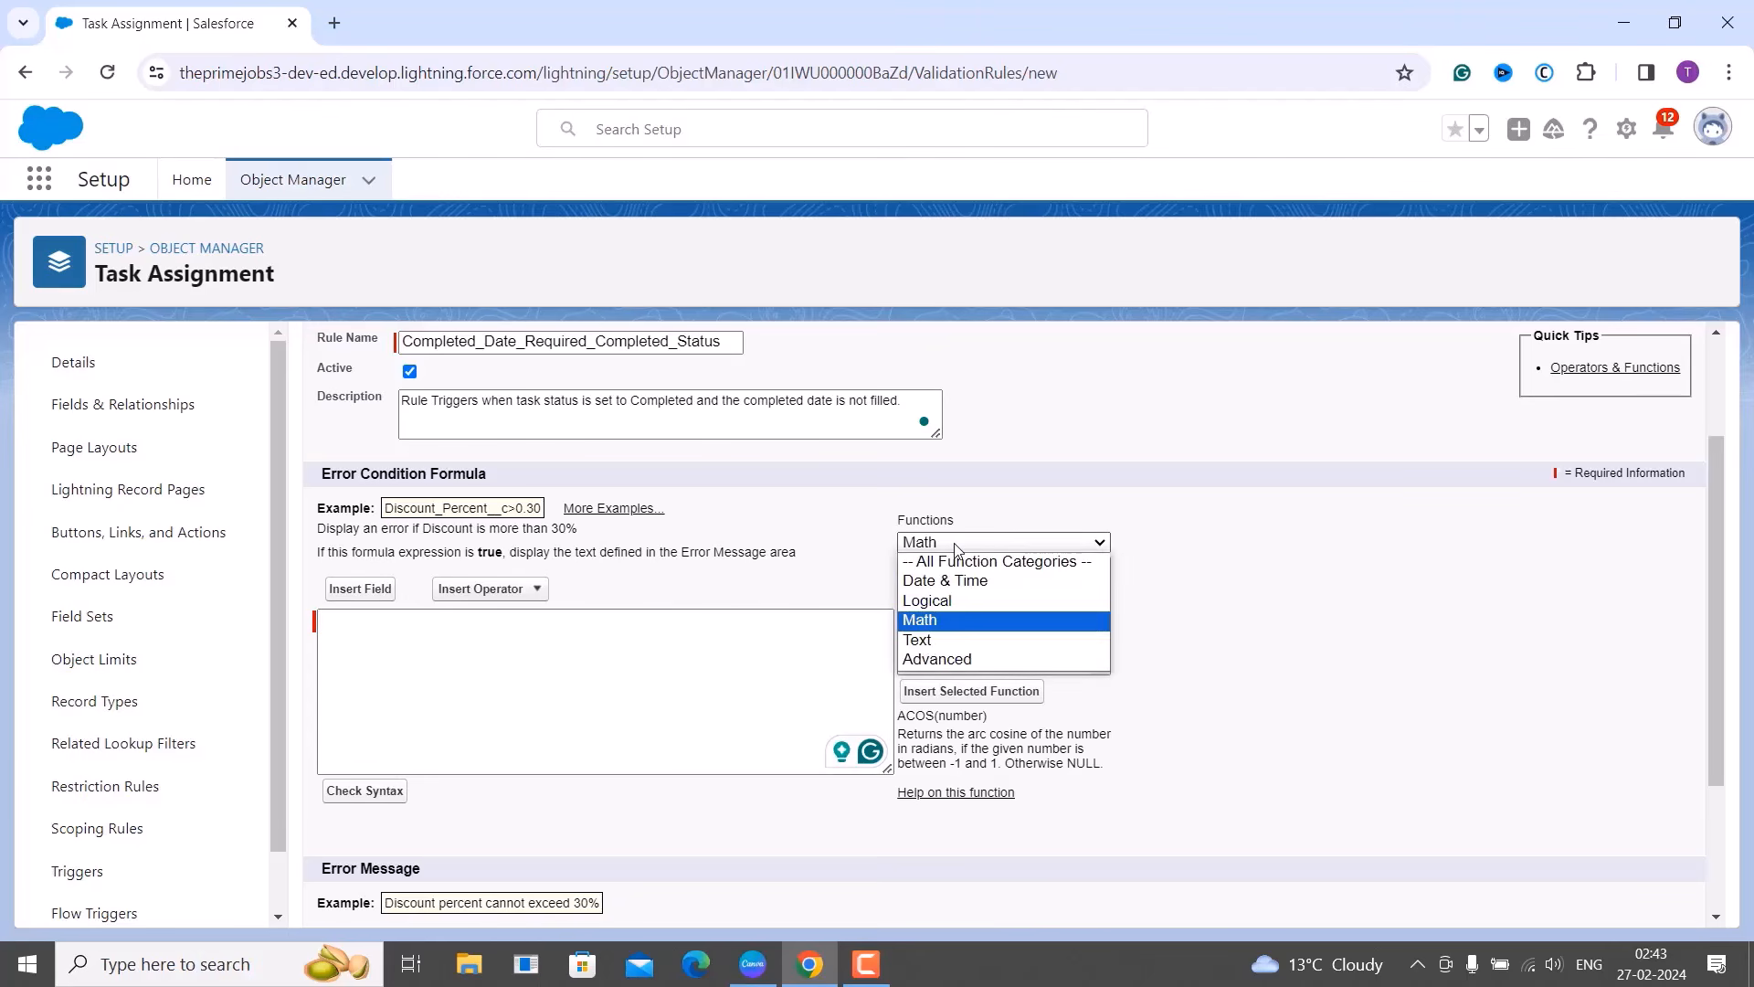
click(963, 603)
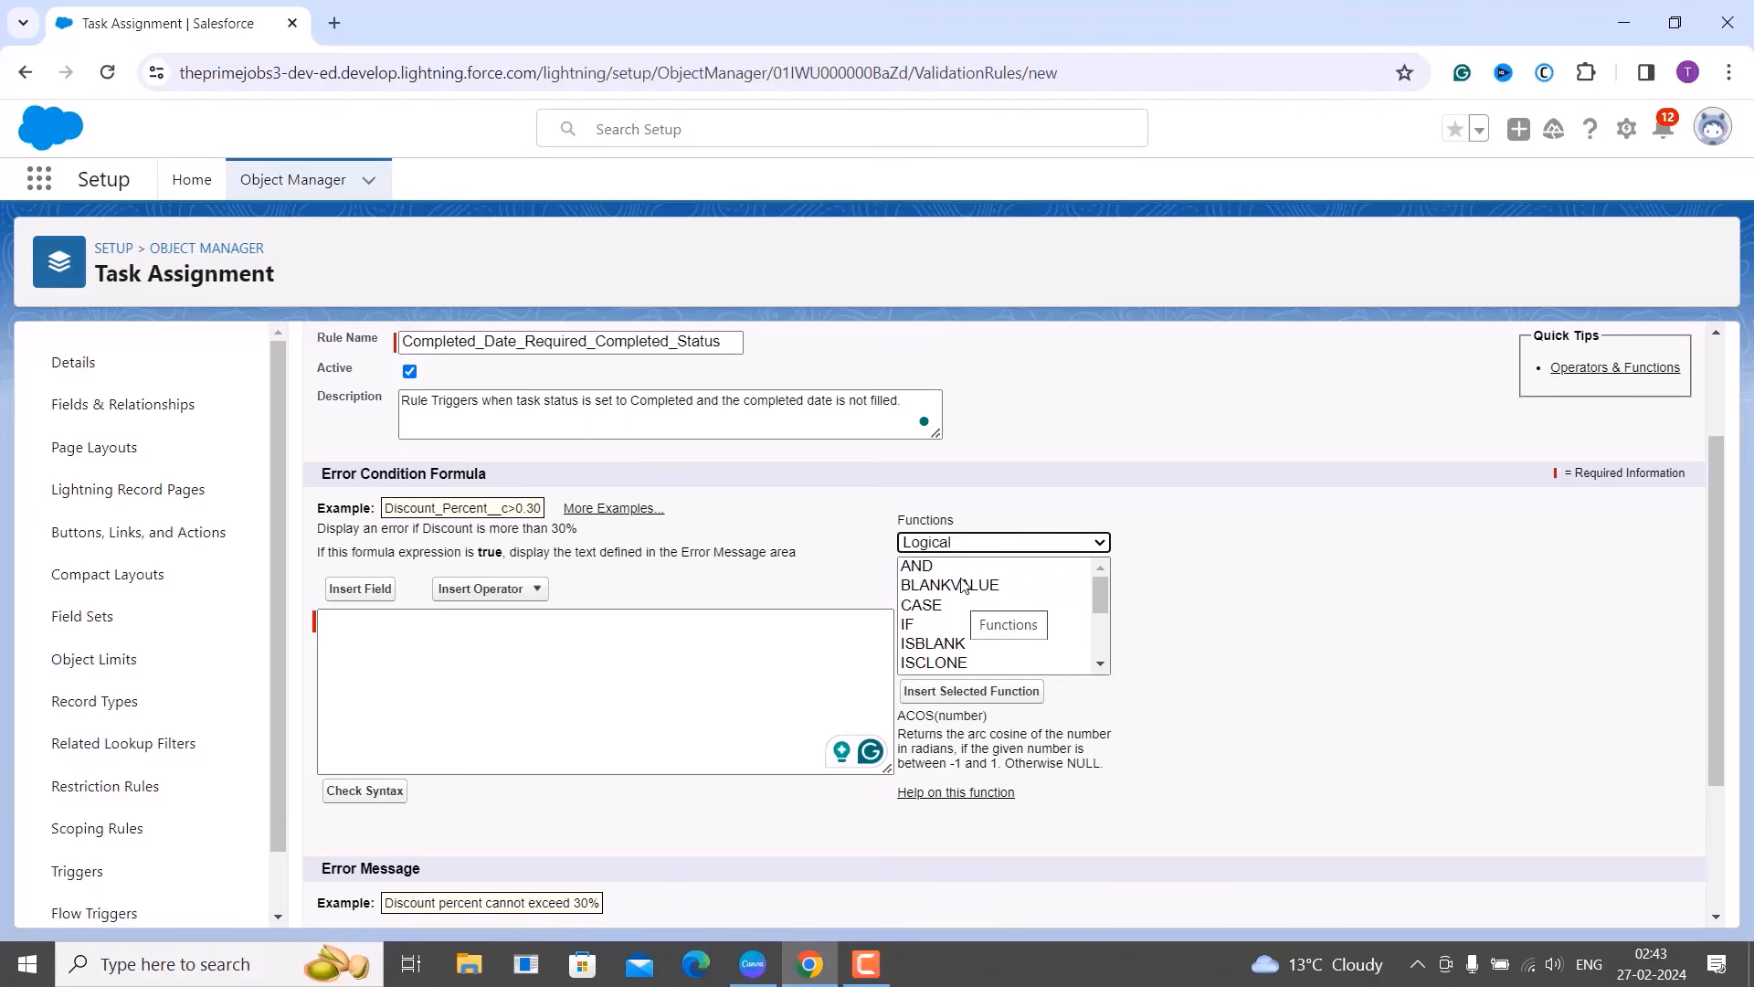
click(940, 567)
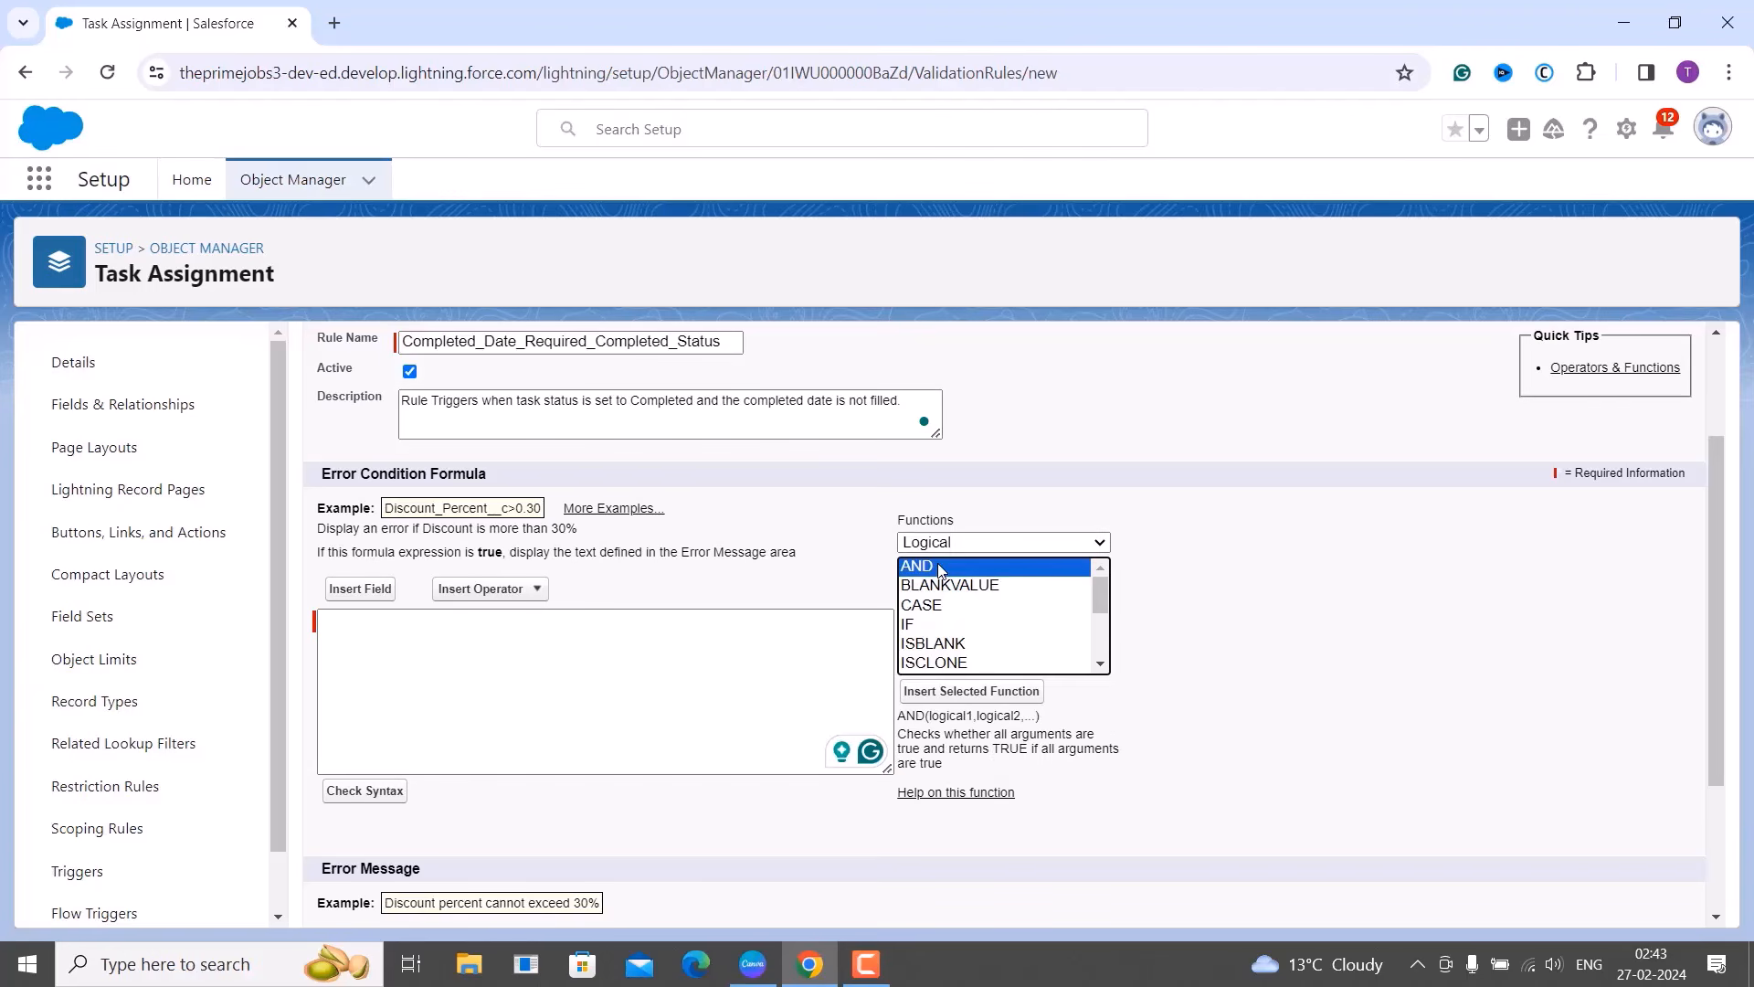
click(932, 689)
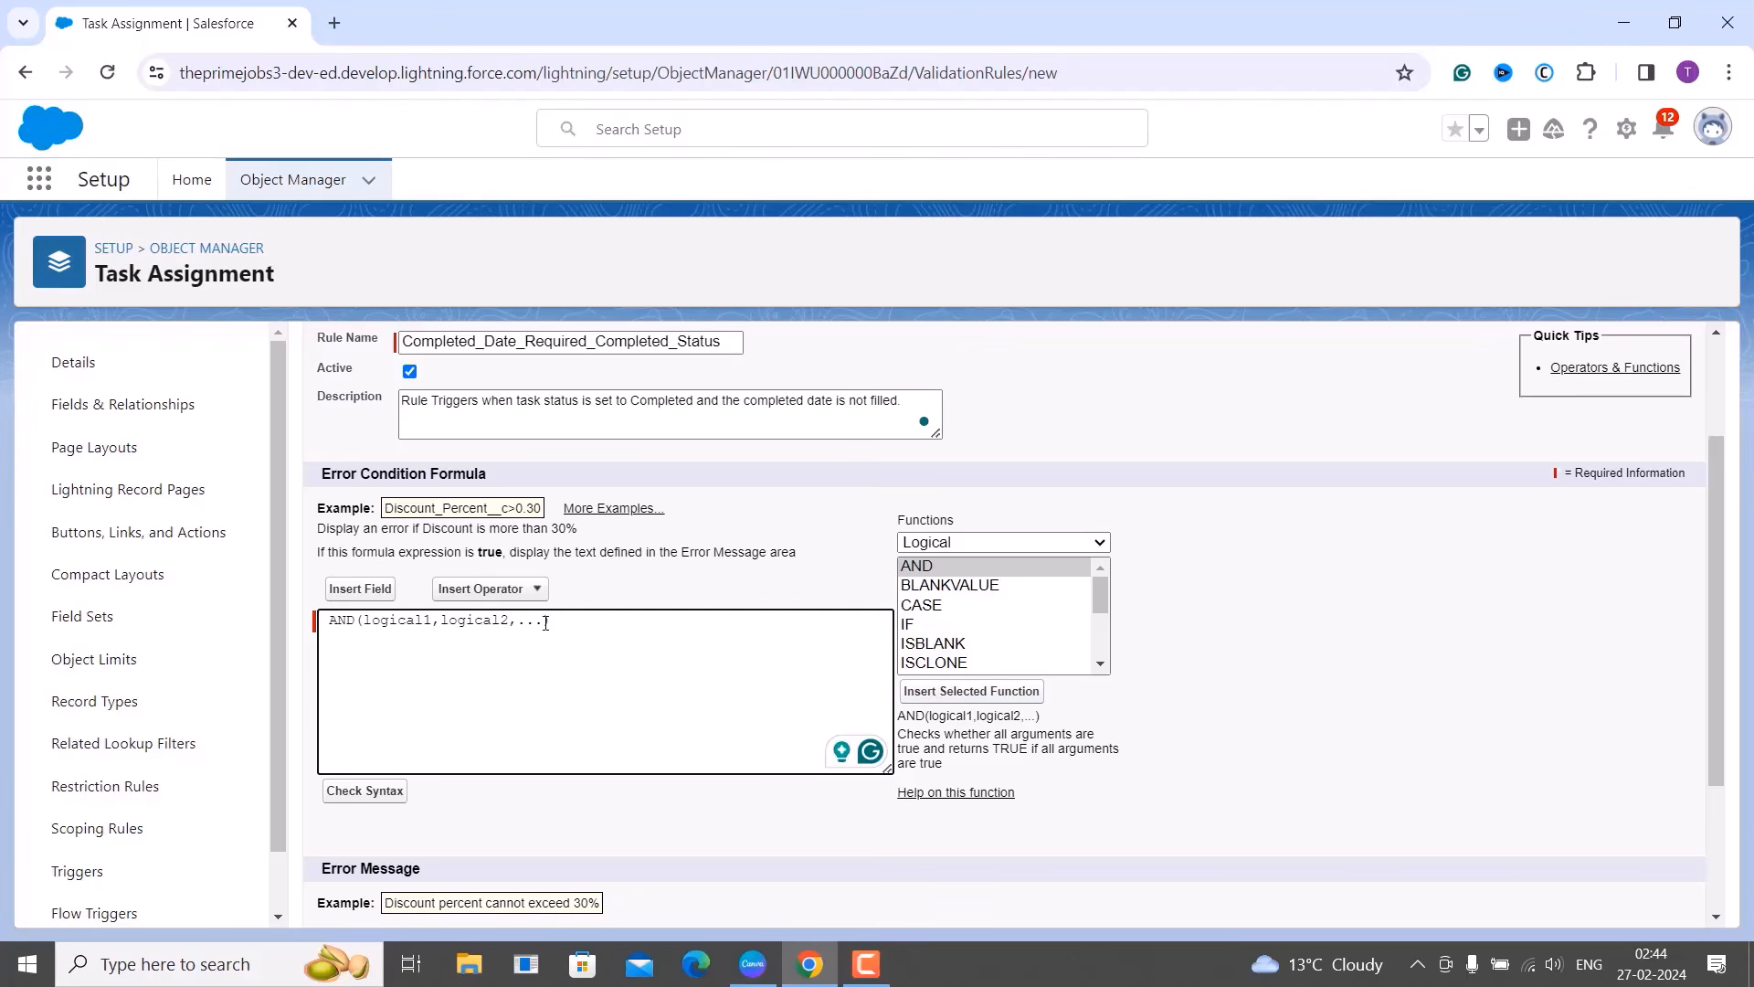
key(BackSpace)
key(BackSpace)
key(BackSpace)
key(BackSpace)
key(BackSpace)
key(BackSpace)
key(BackSpace)
key(BackSpace)
key(BackSpace)
key(BackSpace)
key(BackSpace)
key(BackSpace)
key(BackSpace)
key(BackSpace)
key(BackSpace)
key(BackSpace)
key(BackSpace)
key(BackSpace)
key(BackSpace)
key(BackSpace)
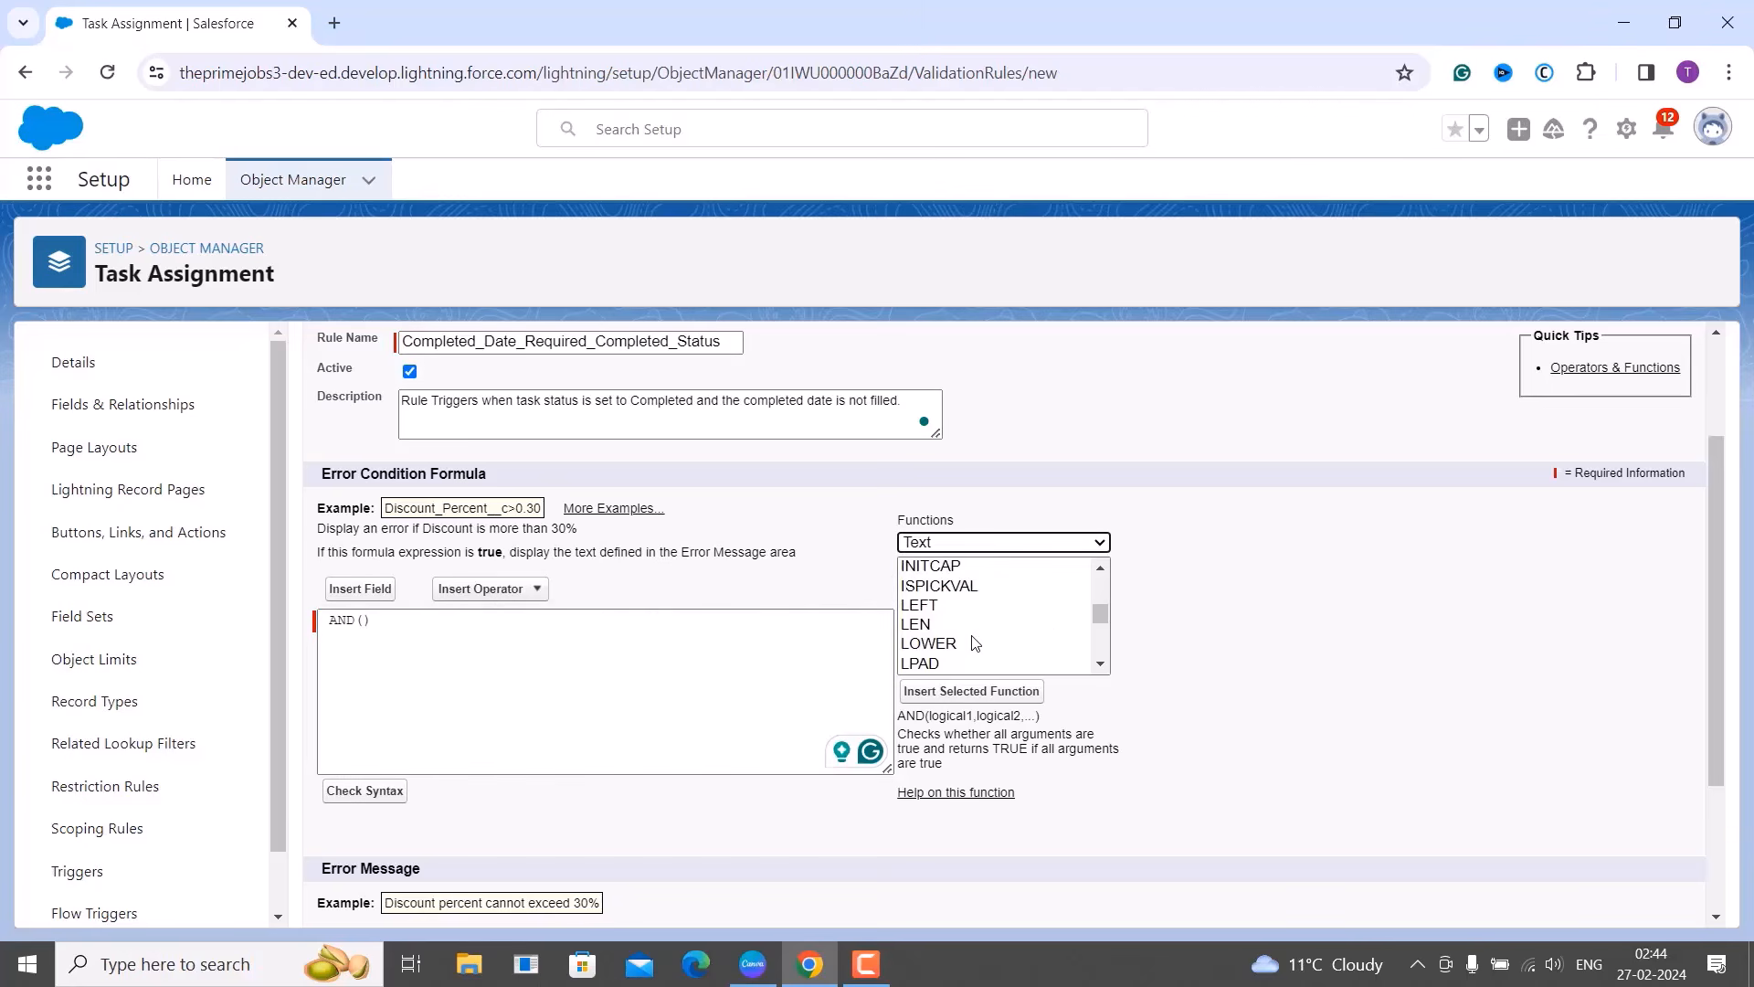
Insert the ISPICKVAL function inside the AND() of the formula.
scroll(973, 643, up, 1)
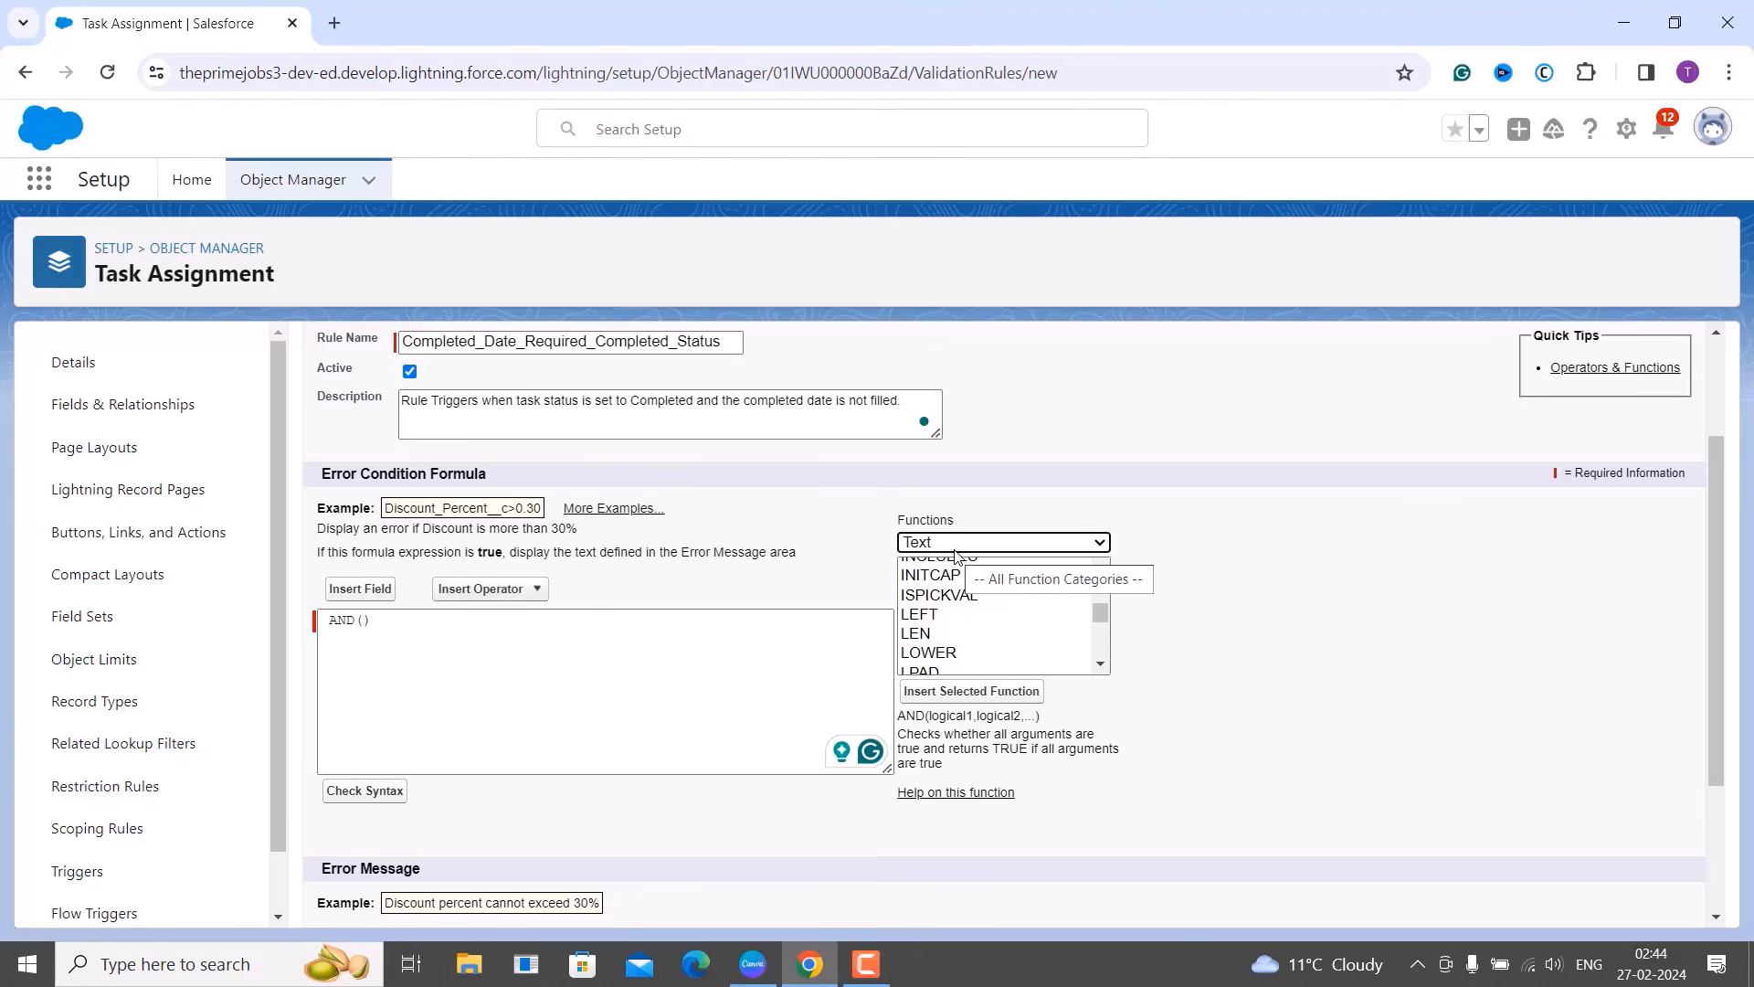
click(947, 597)
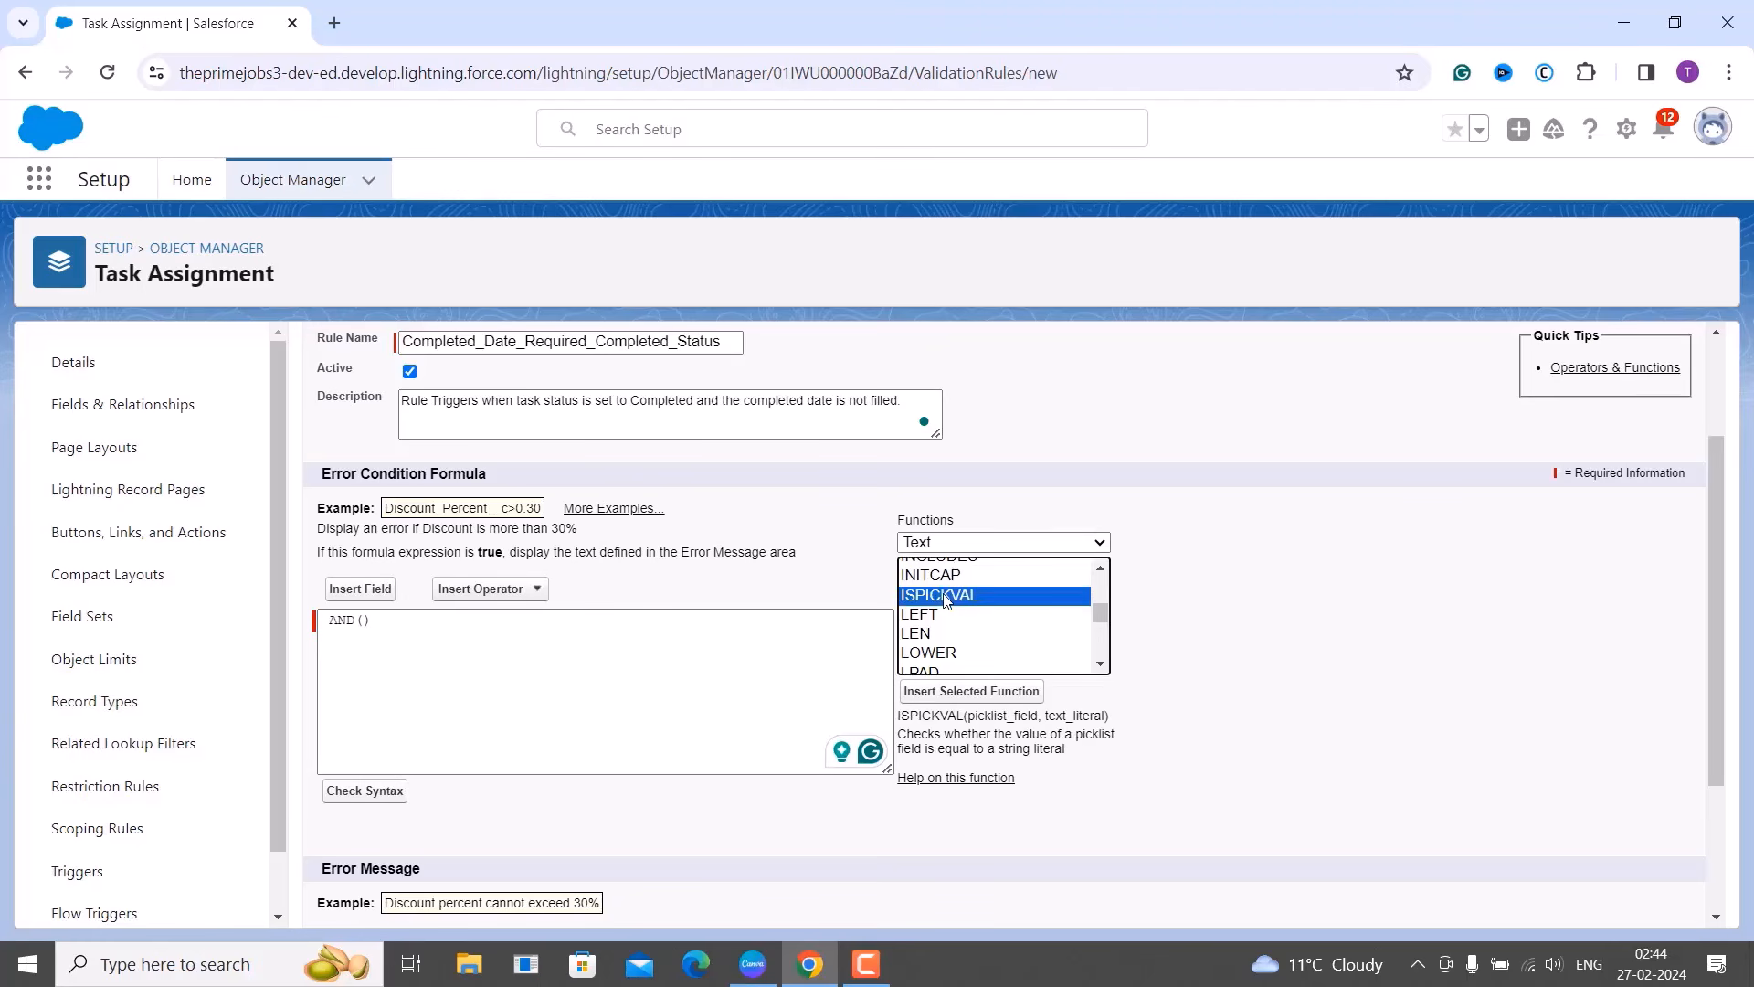
click(940, 691)
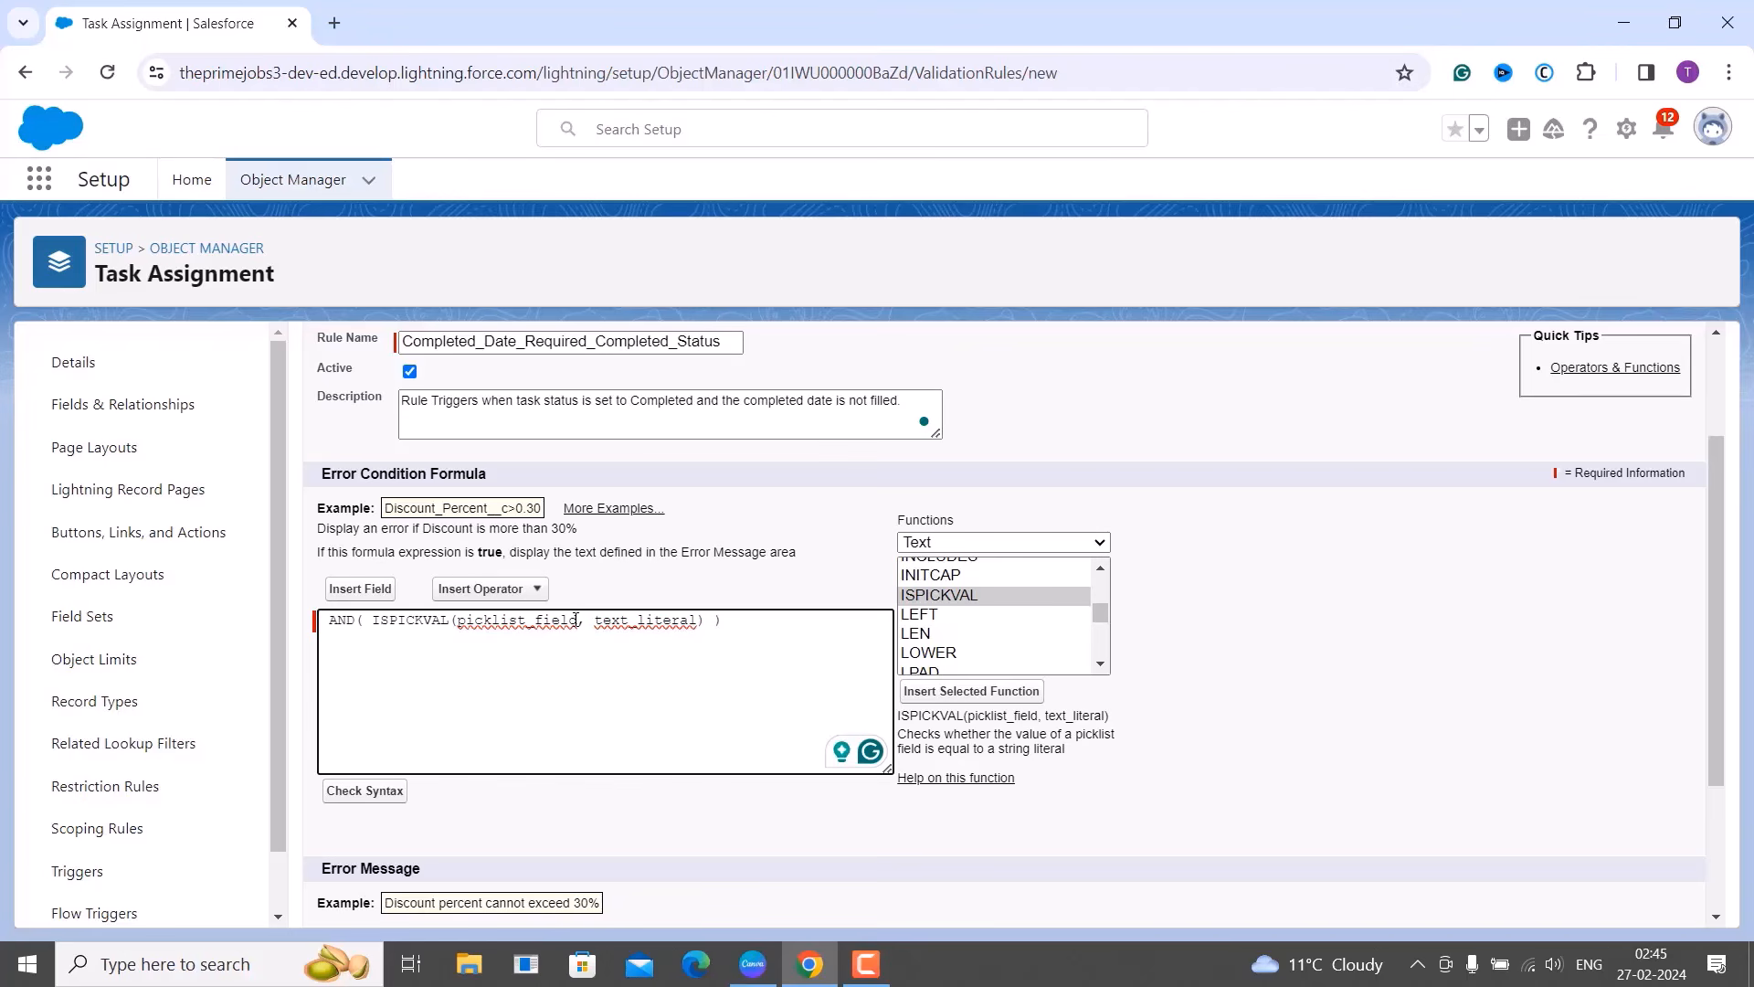
Replace ISPICKVAL's placeholders with the Task Status field and the value "Completed".
click(577, 619)
key(BackSpace)
key(BackSpace)
key(BackSpace)
key(BackSpace)
key(BackSpace)
key(BackSpace)
key(BackSpace)
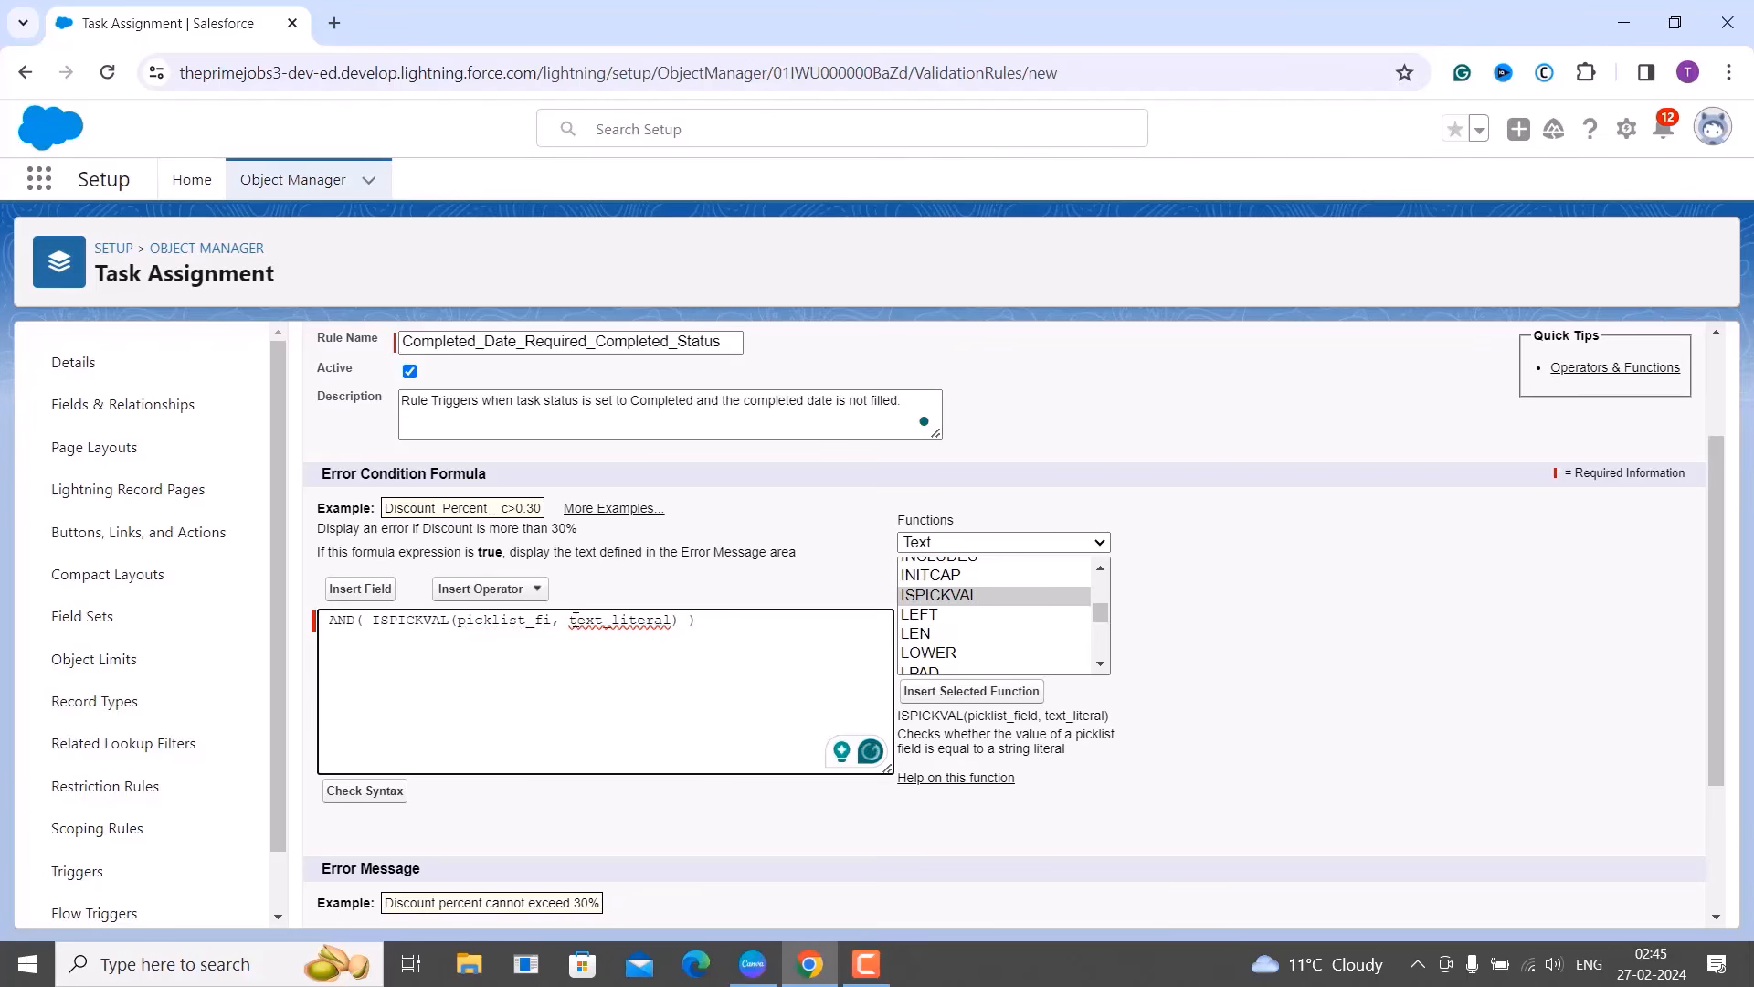
key(BackSpace)
key(BackSpace)
key(BackSpace)
key(BackSpace)
key(BackSpace)
key(BackSpace)
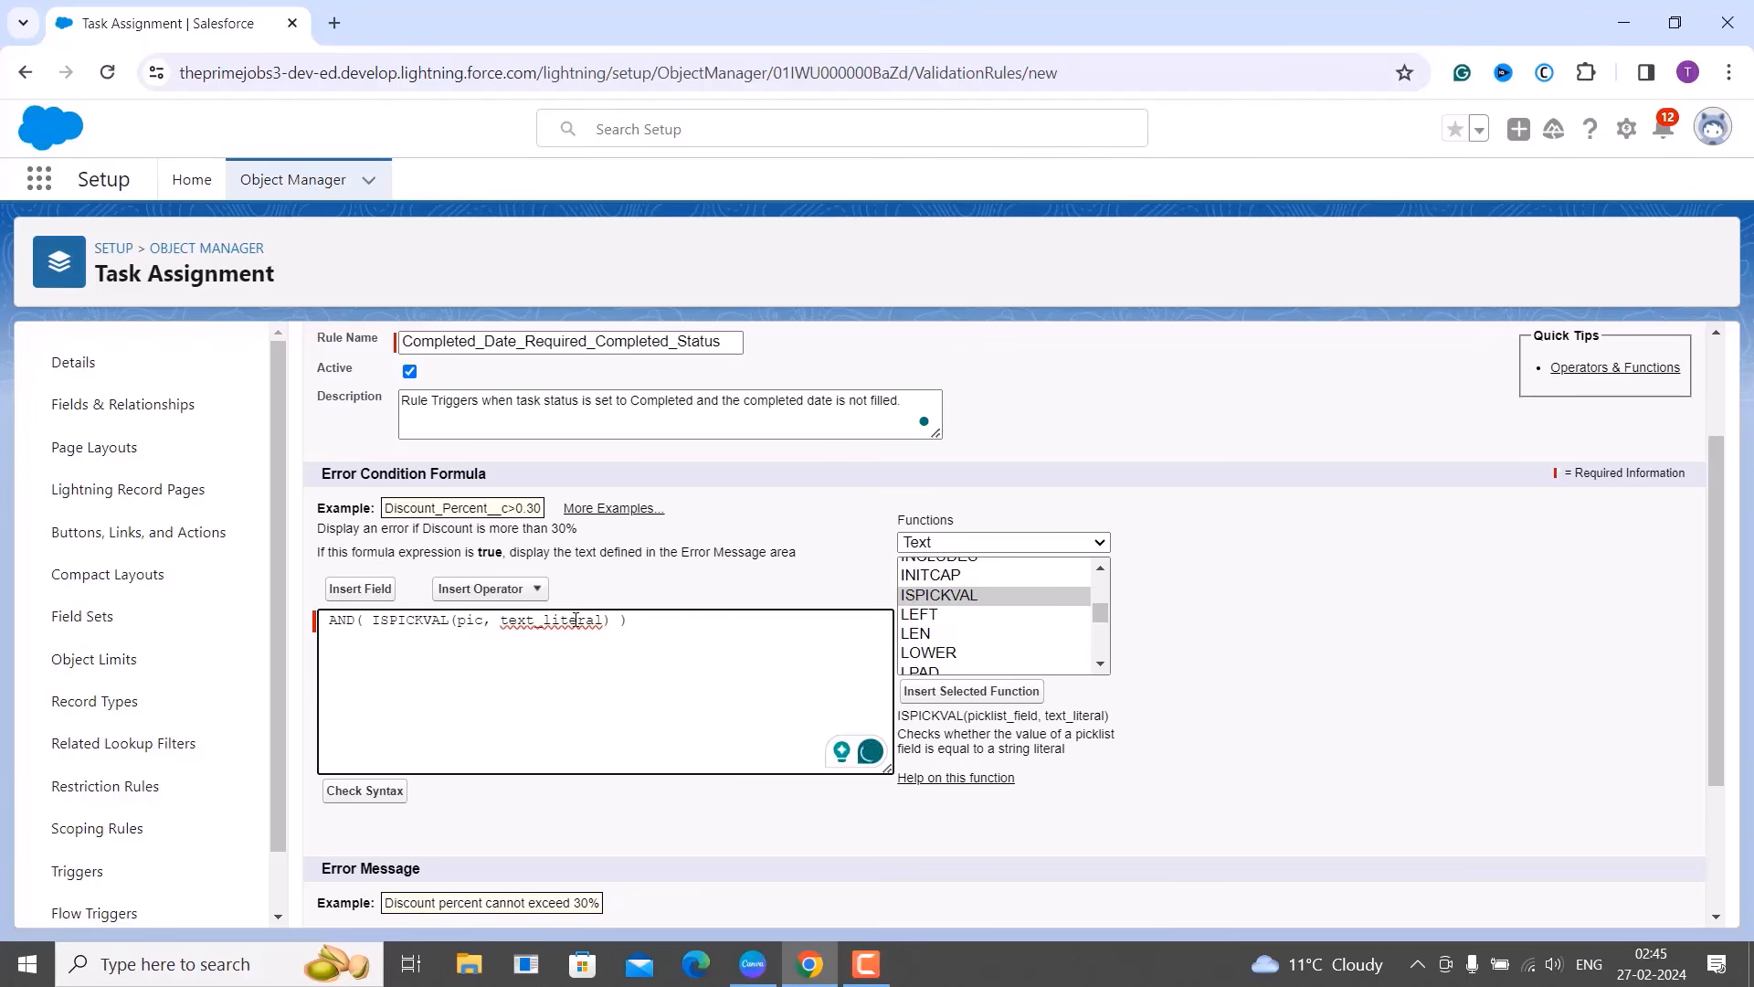
key(BackSpace)
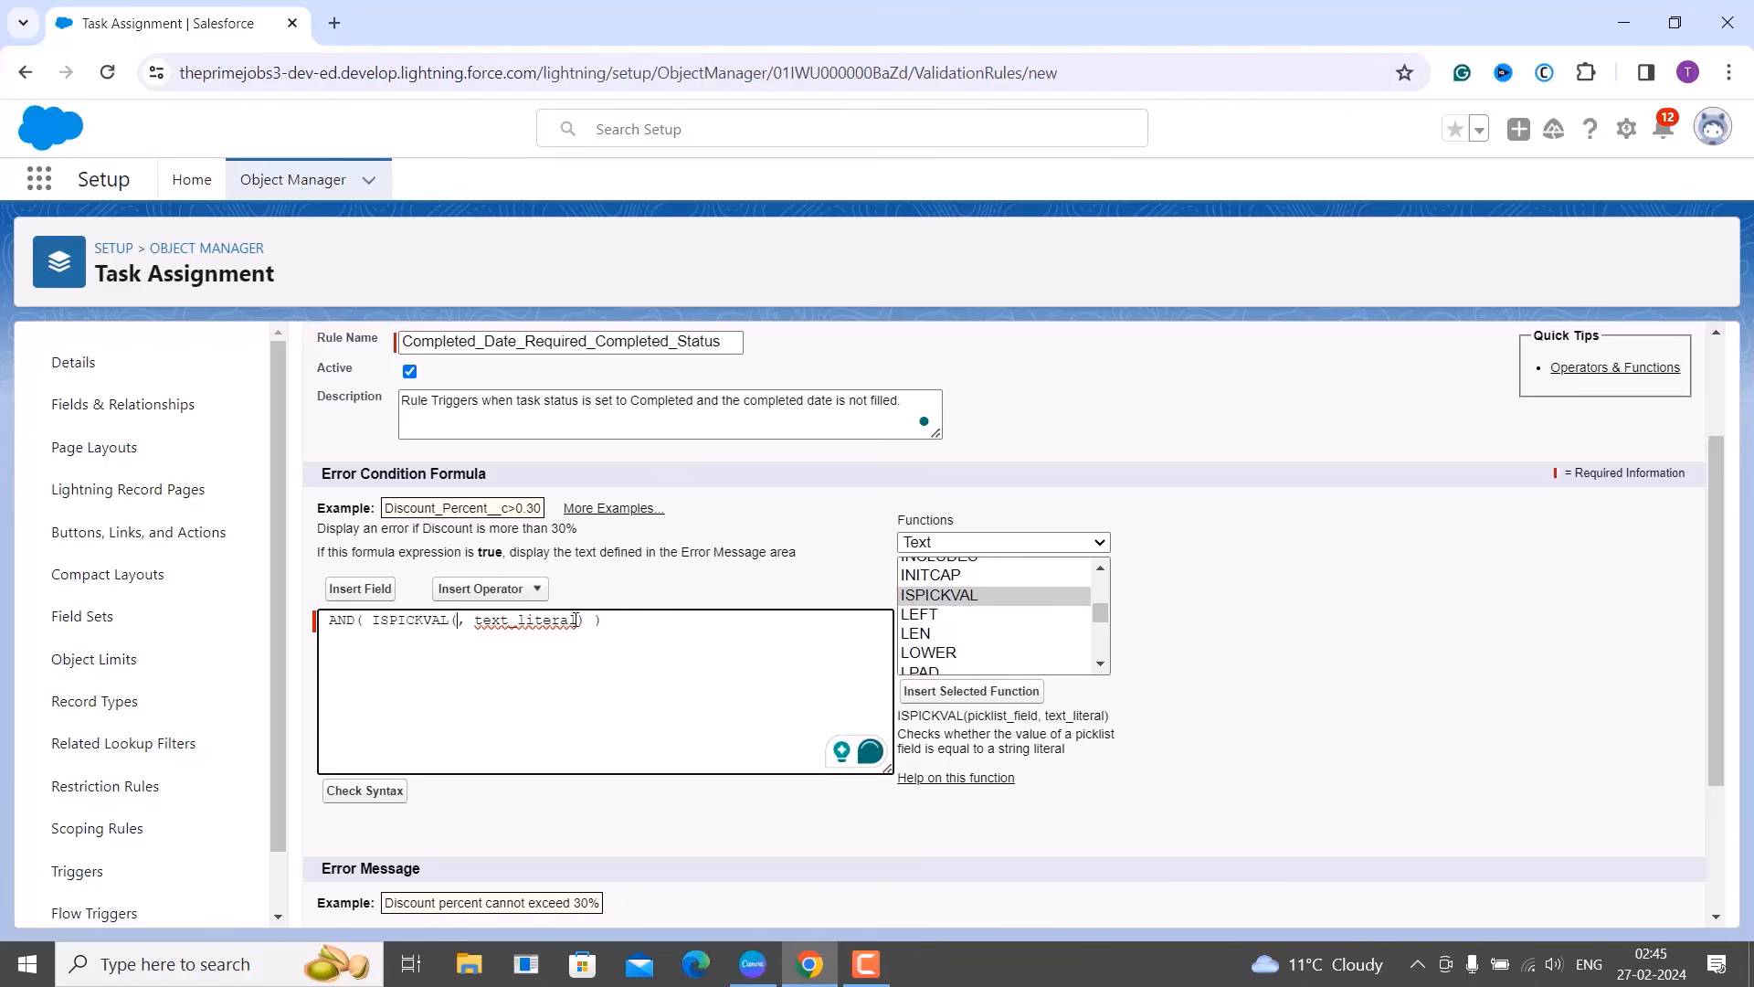
click(352, 589)
scroll(808, 681, down, 4)
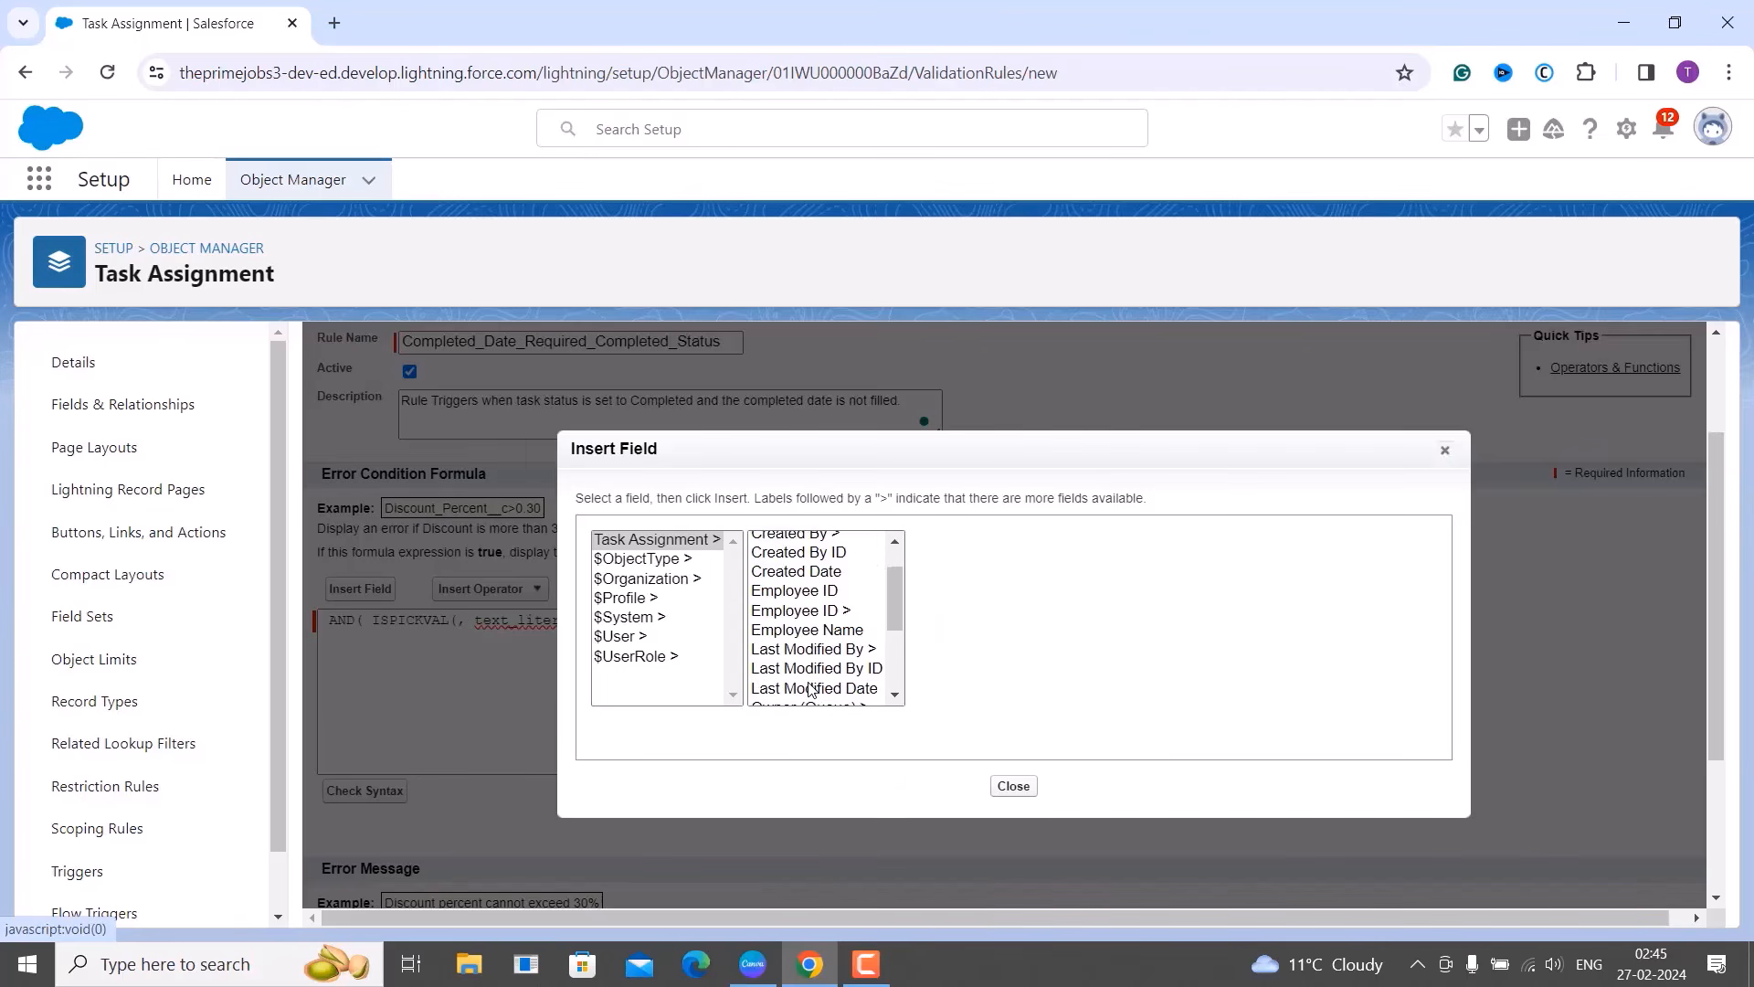
click(809, 674)
click(992, 660)
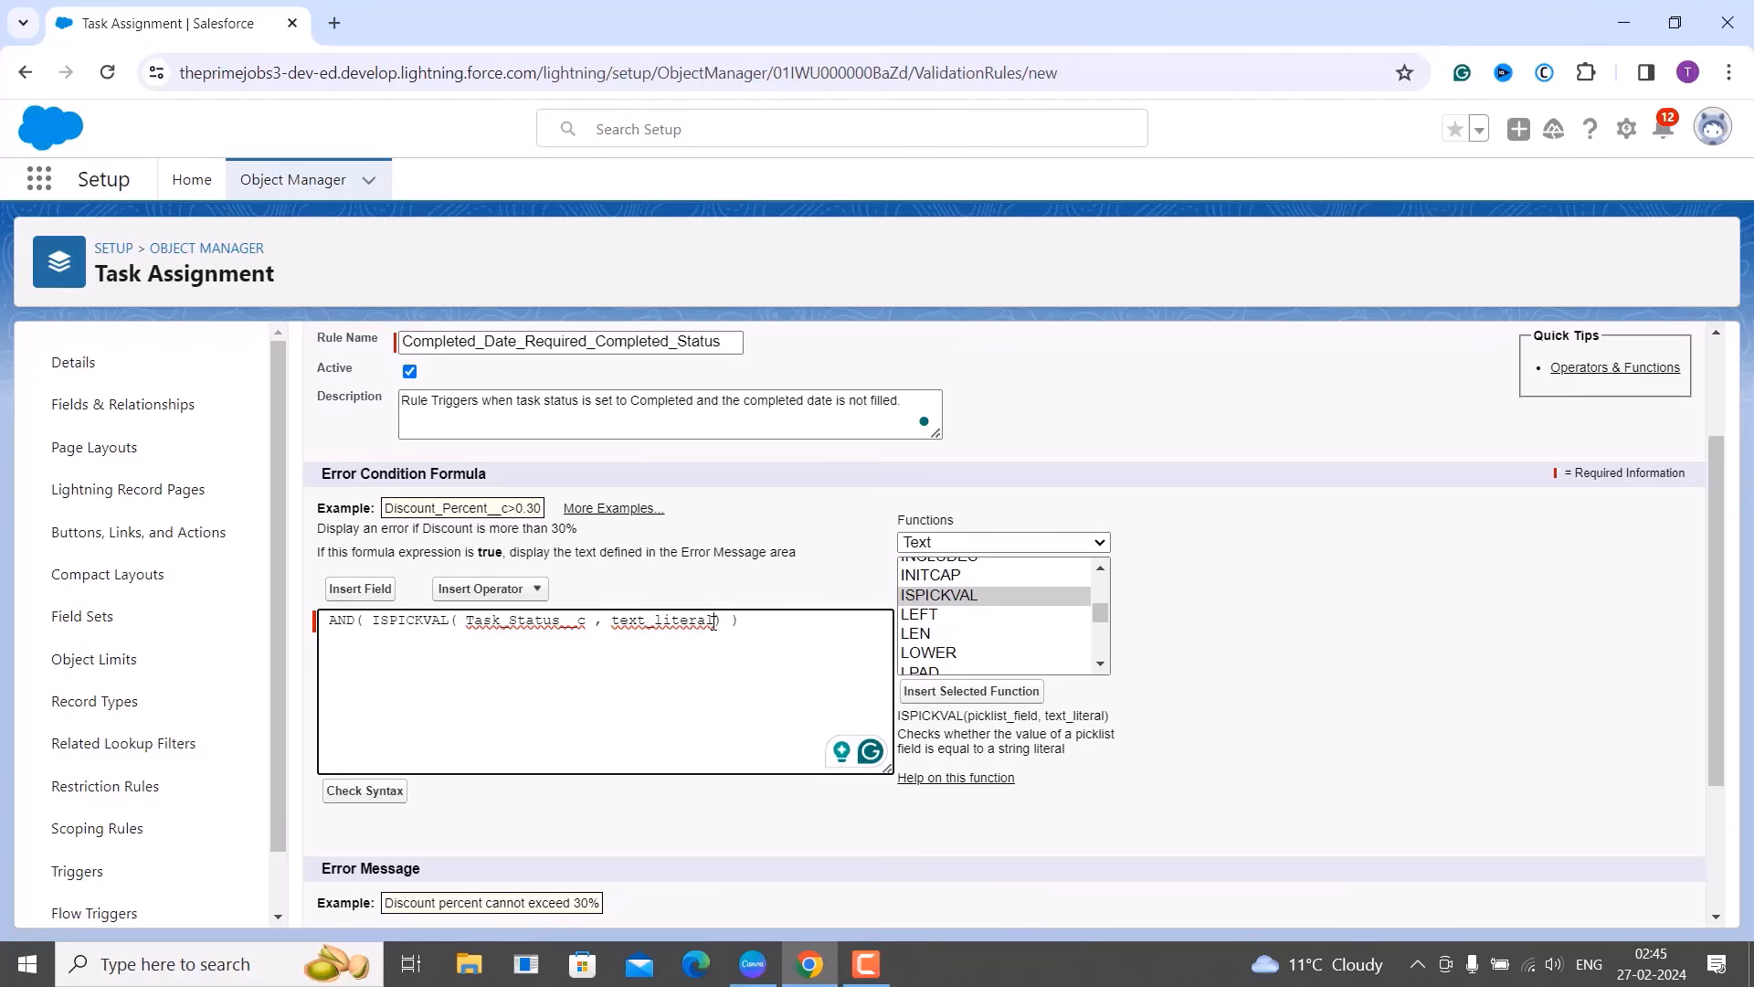
click(714, 621)
key(BackSpace)
key(BackSpace)
key(BackSpace)
key(BackSpace)
key(BackSpace)
key(BackSpace)
key(BackSpace)
key(BackSpace)
key(BackSpace)
key(BackSpace)
key(BackSpace)
key(BackSpace)
text(")
text(Complete)
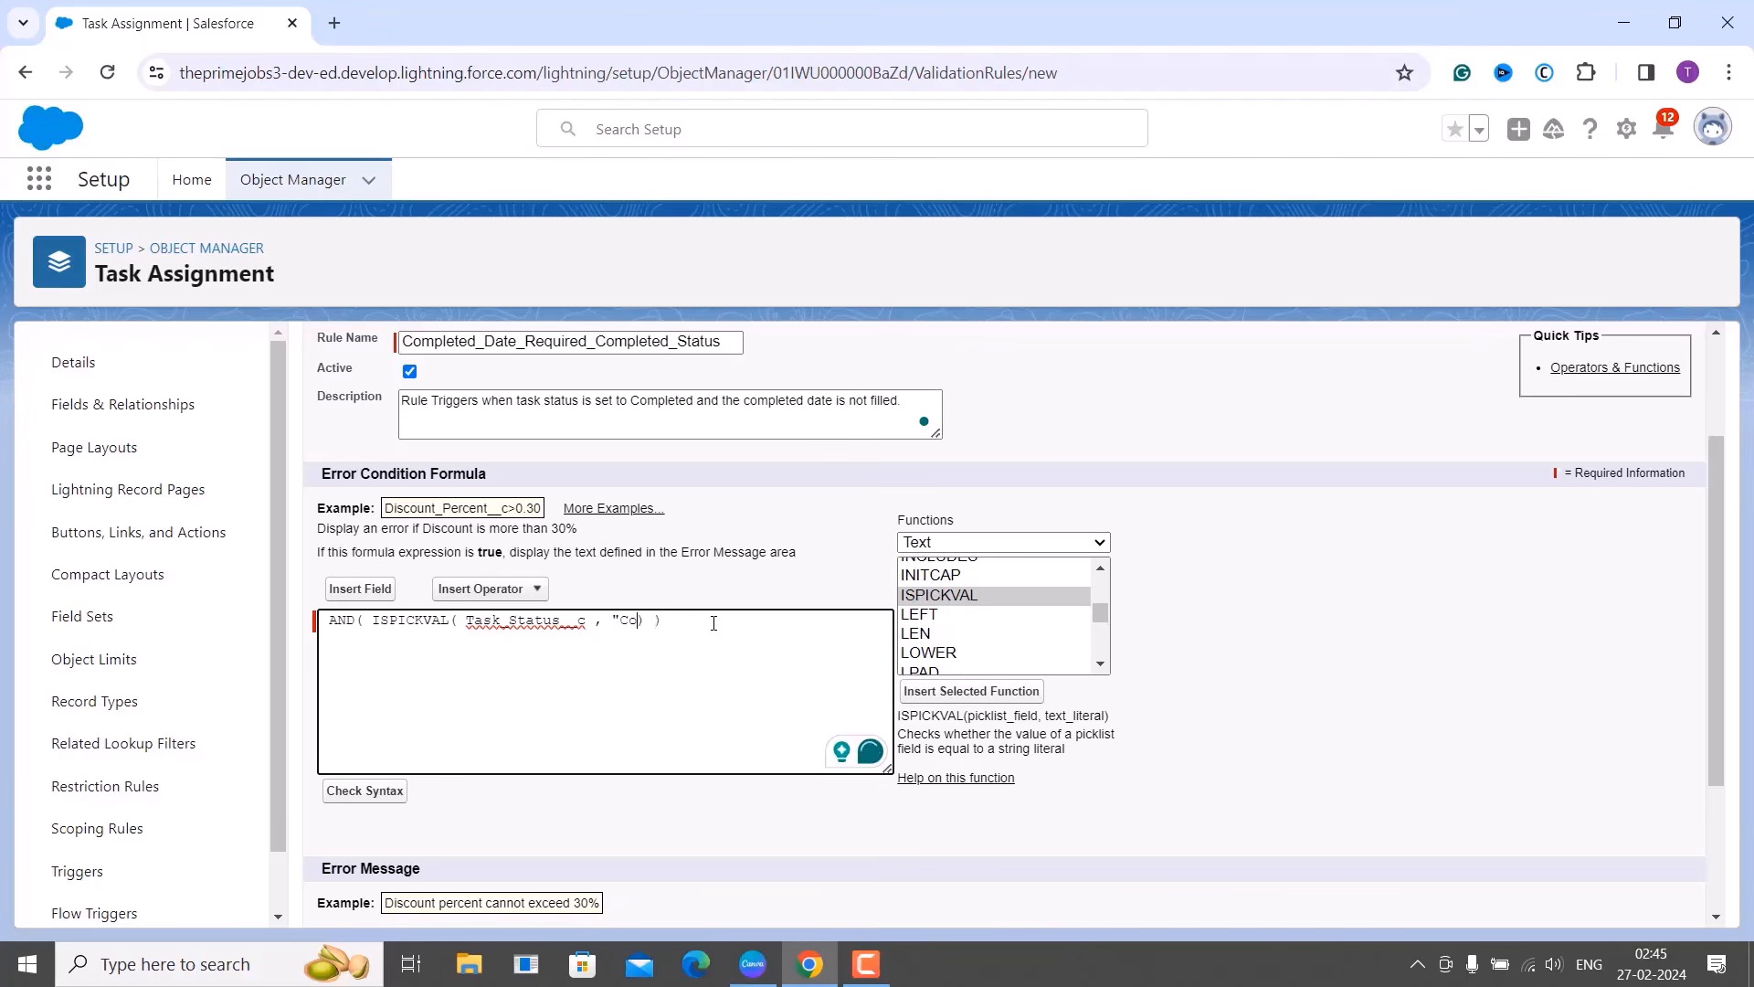
text(d")
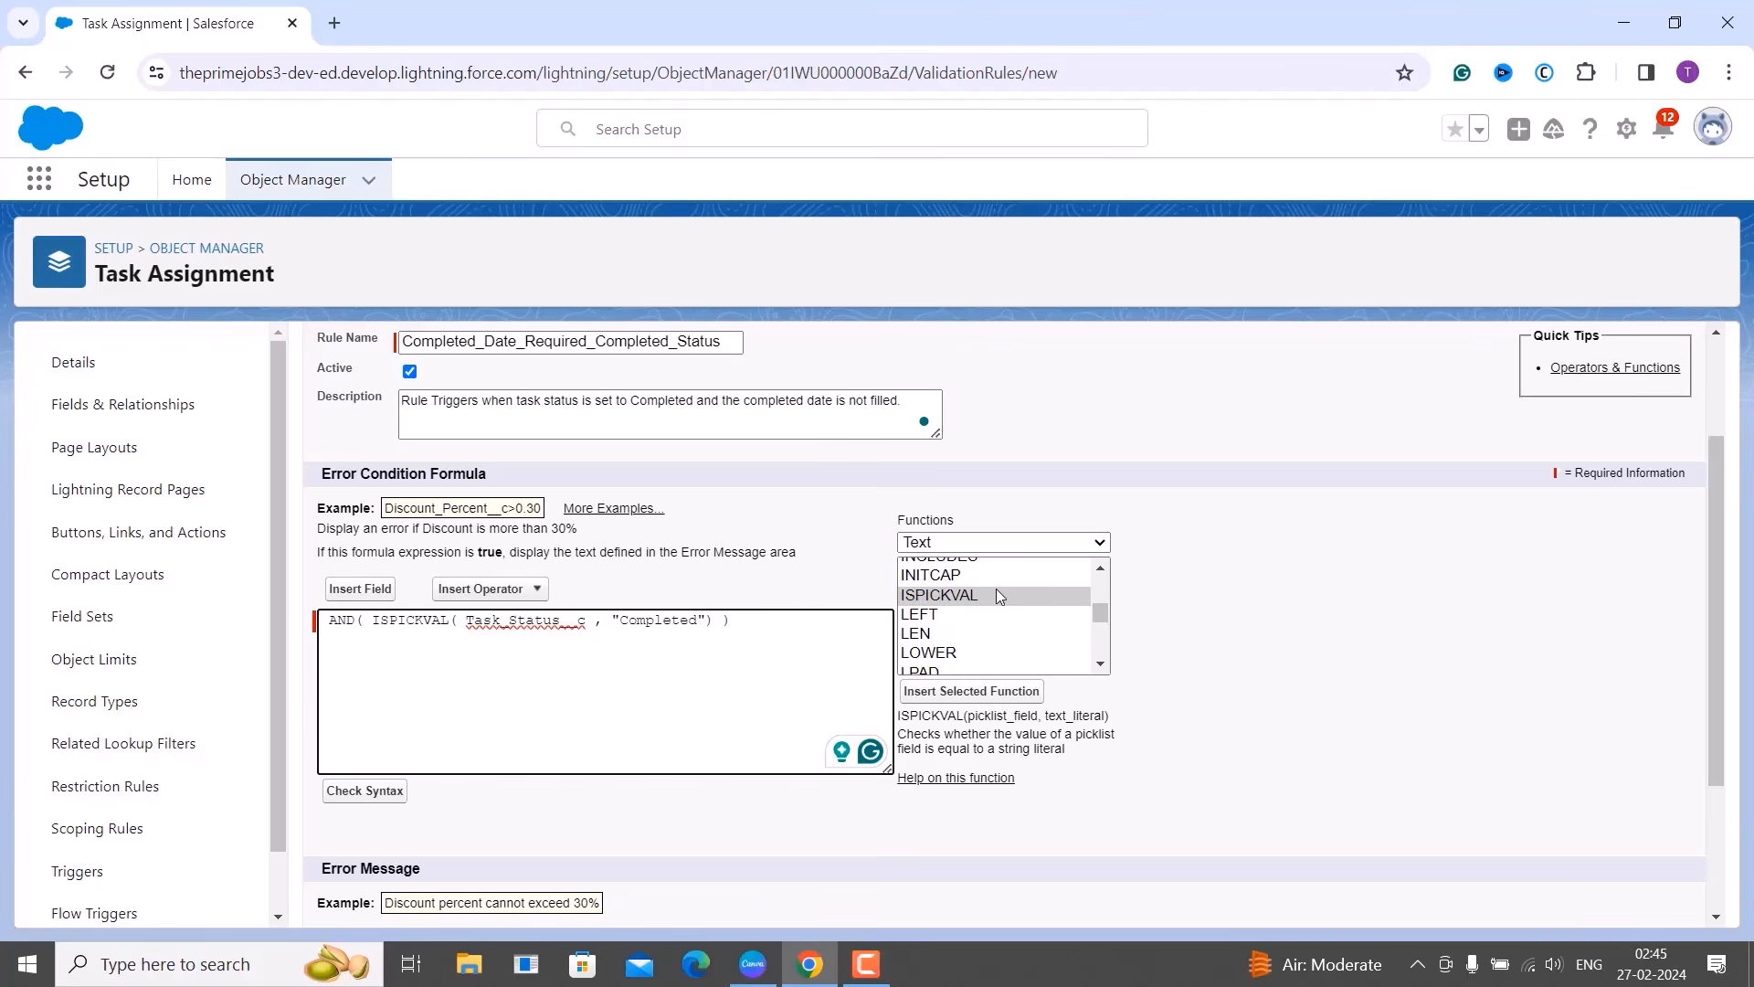
Add the Logical ISBLANK function with the Completed Date field as its argument.
click(975, 545)
click(968, 604)
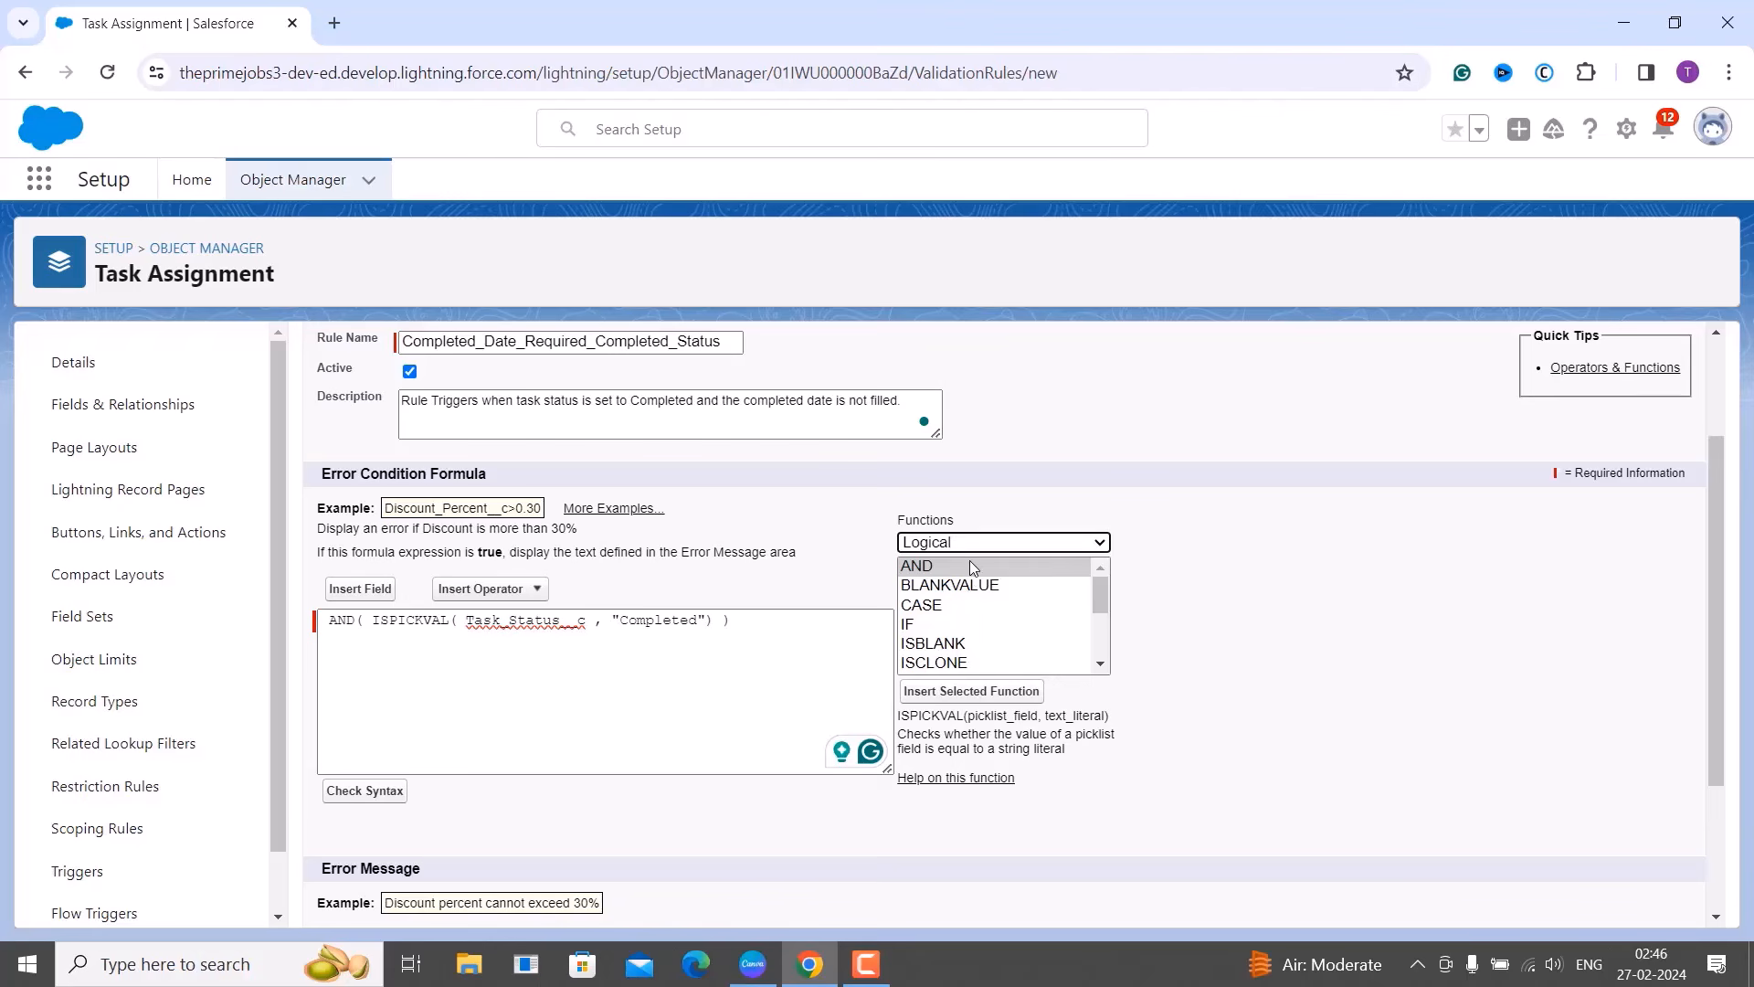
click(963, 645)
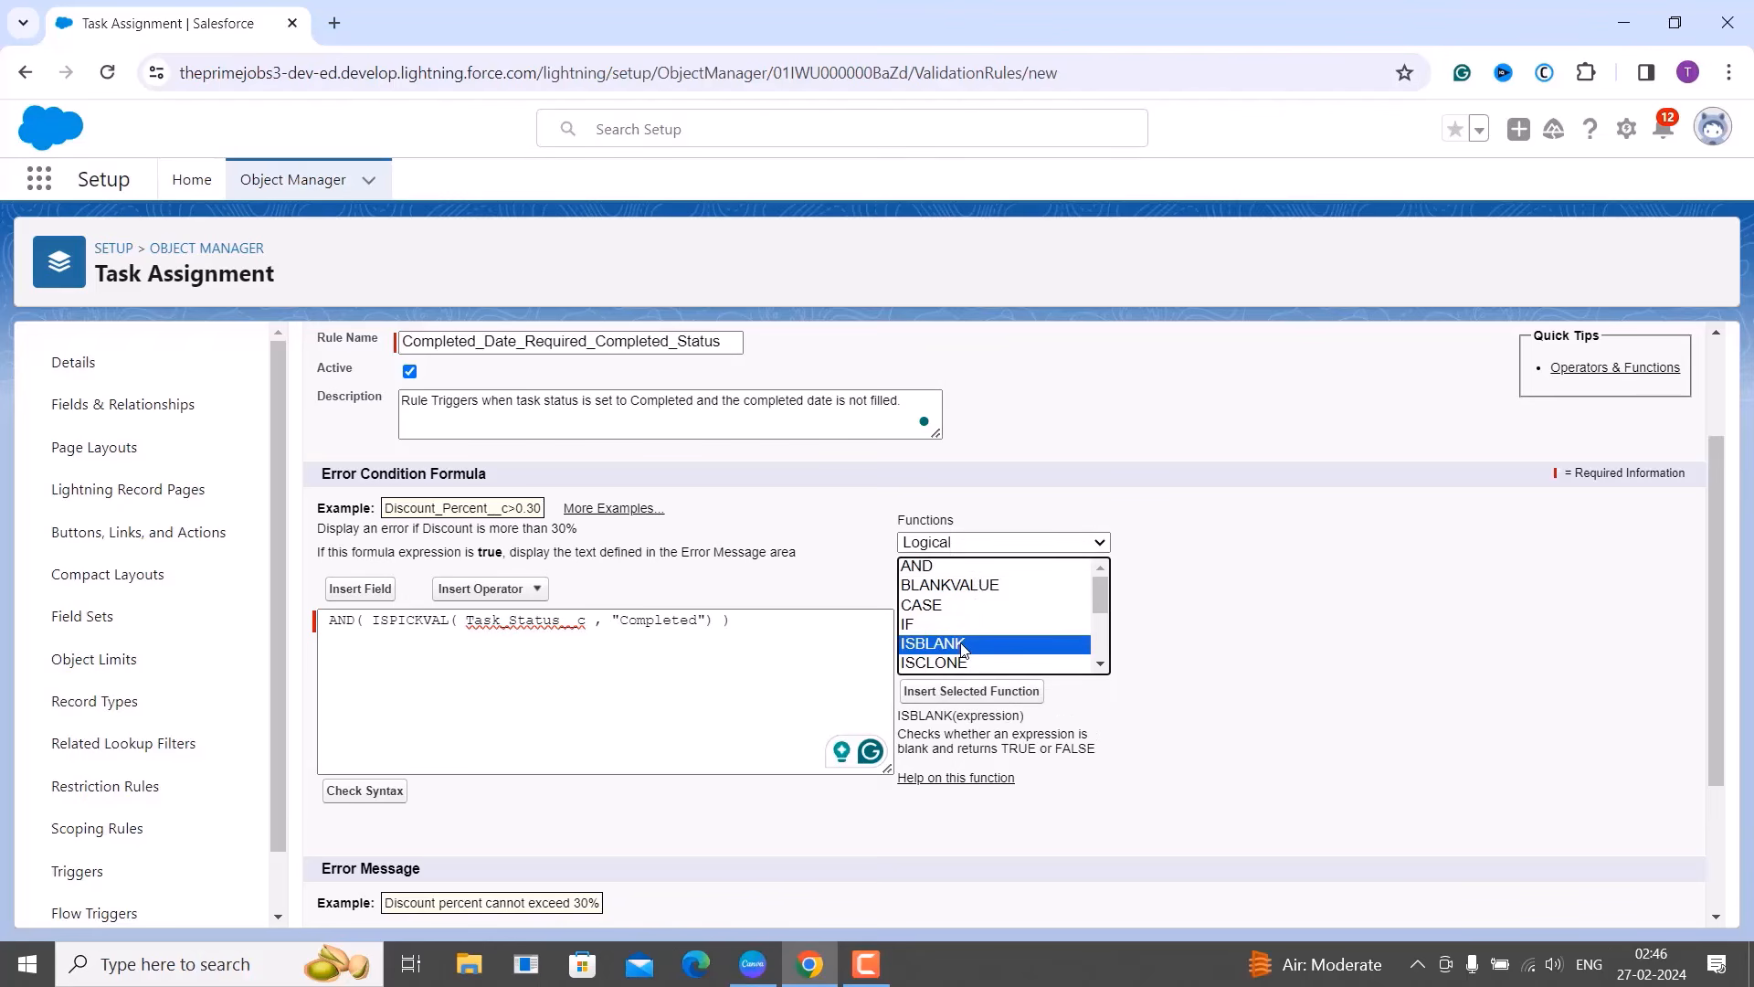
click(973, 692)
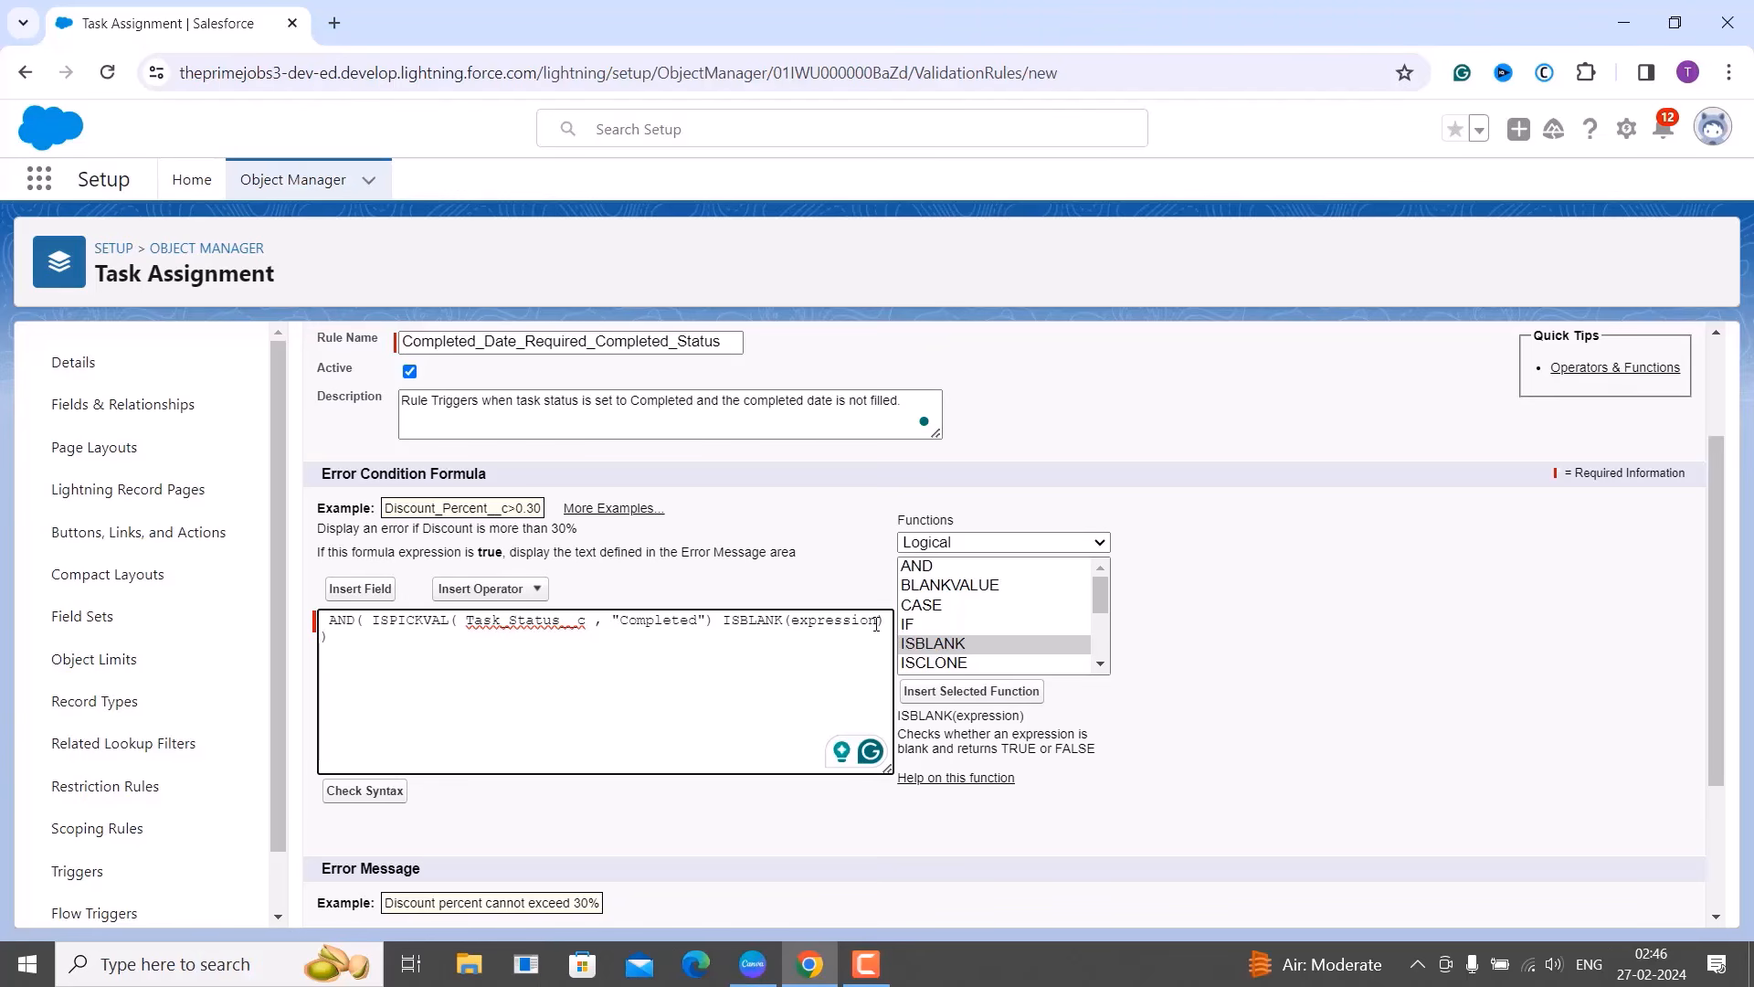
key(BackSpace)
key(BackSpace)
key(BackSpace)
key(BackSpace)
key(BackSpace)
key(BackSpace)
key(BackSpace)
key(BackSpace)
key(BackSpace)
key(BackSpace)
click(373, 590)
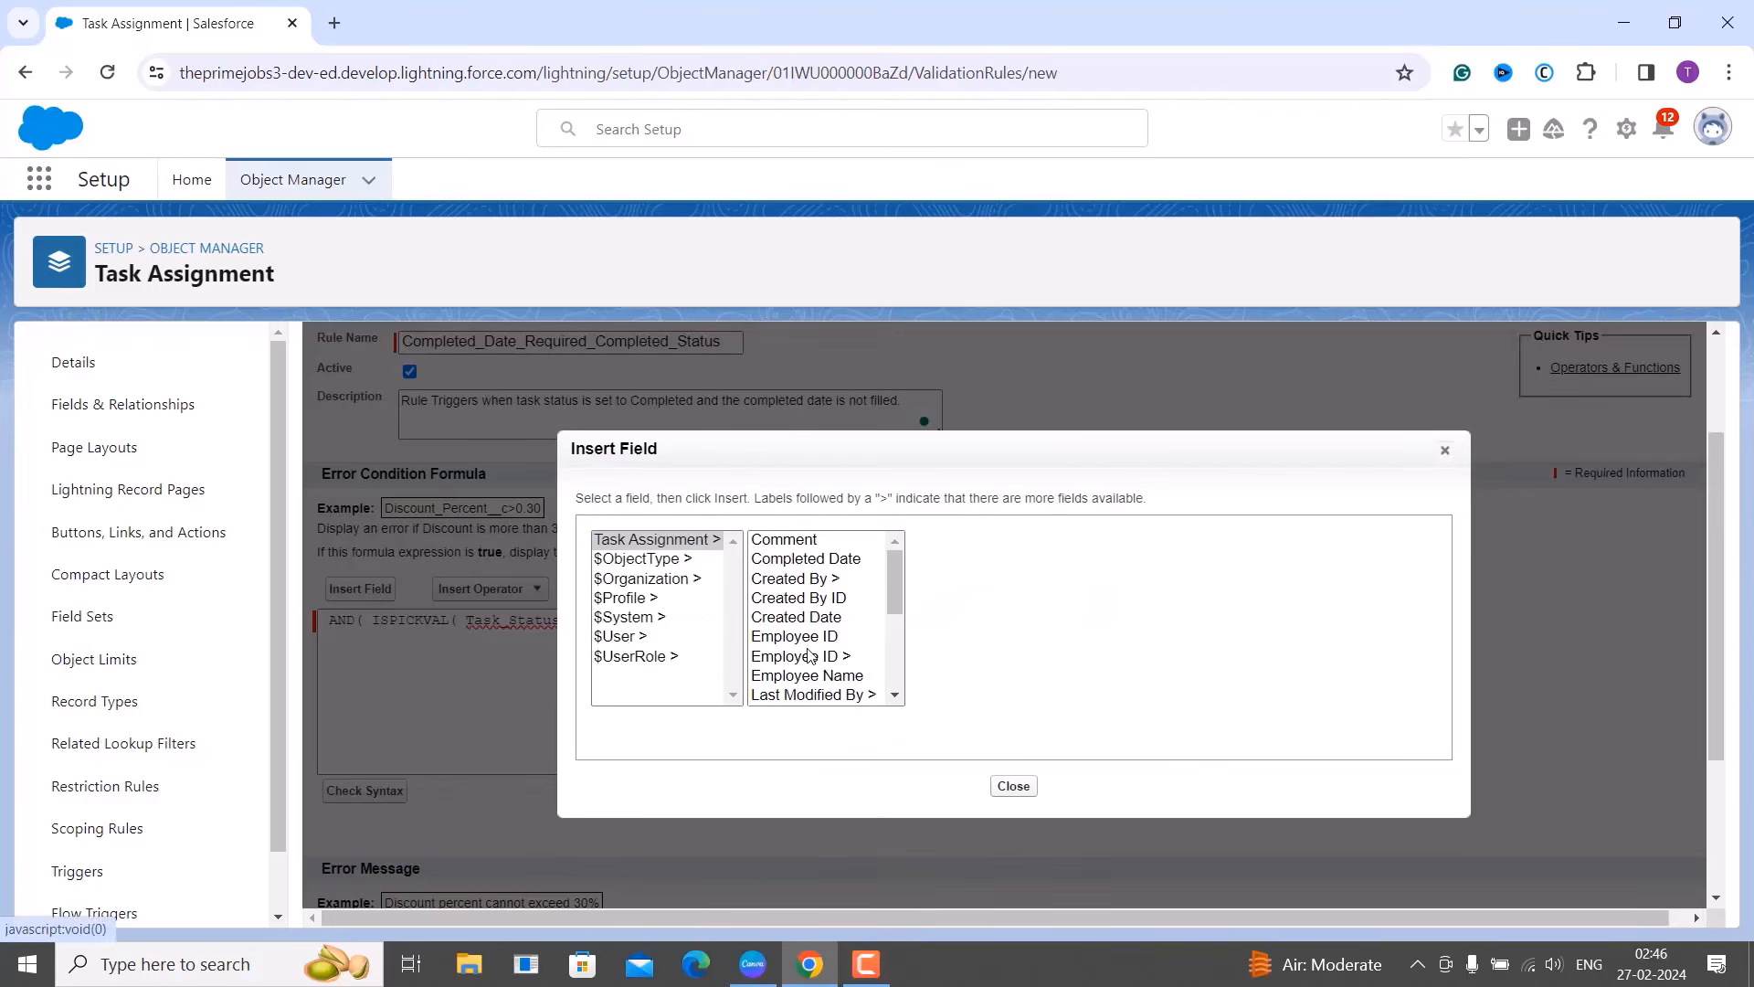
click(810, 559)
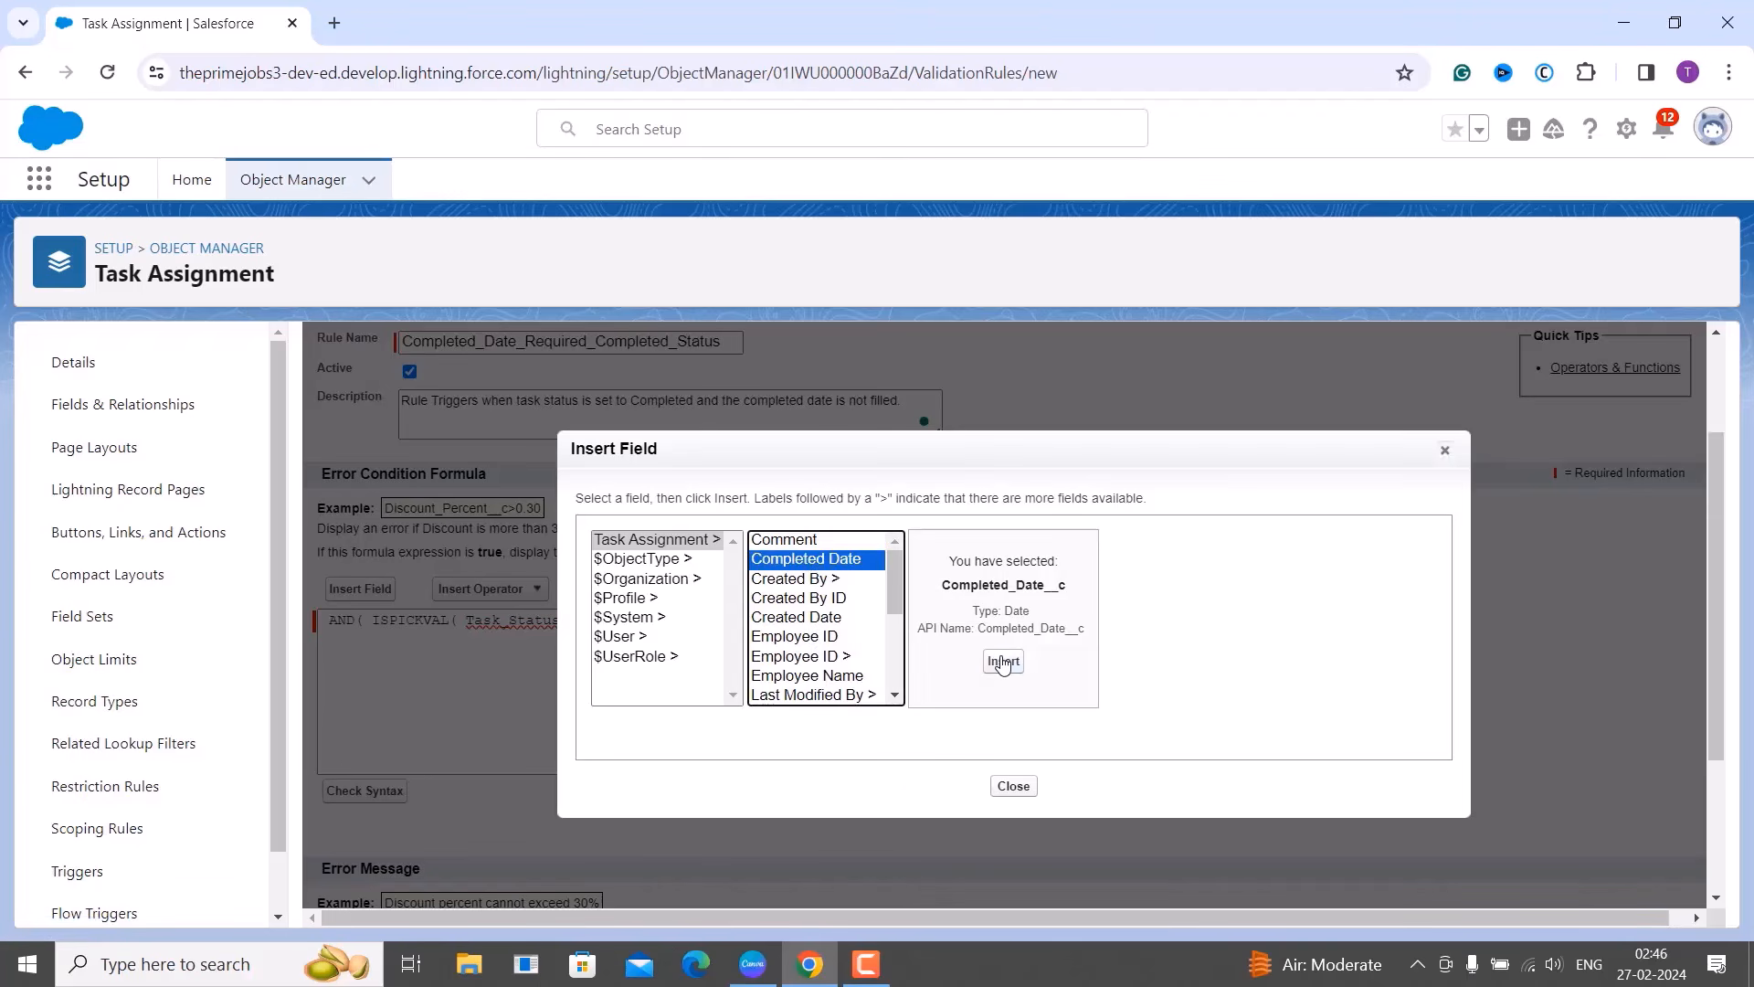
click(1002, 662)
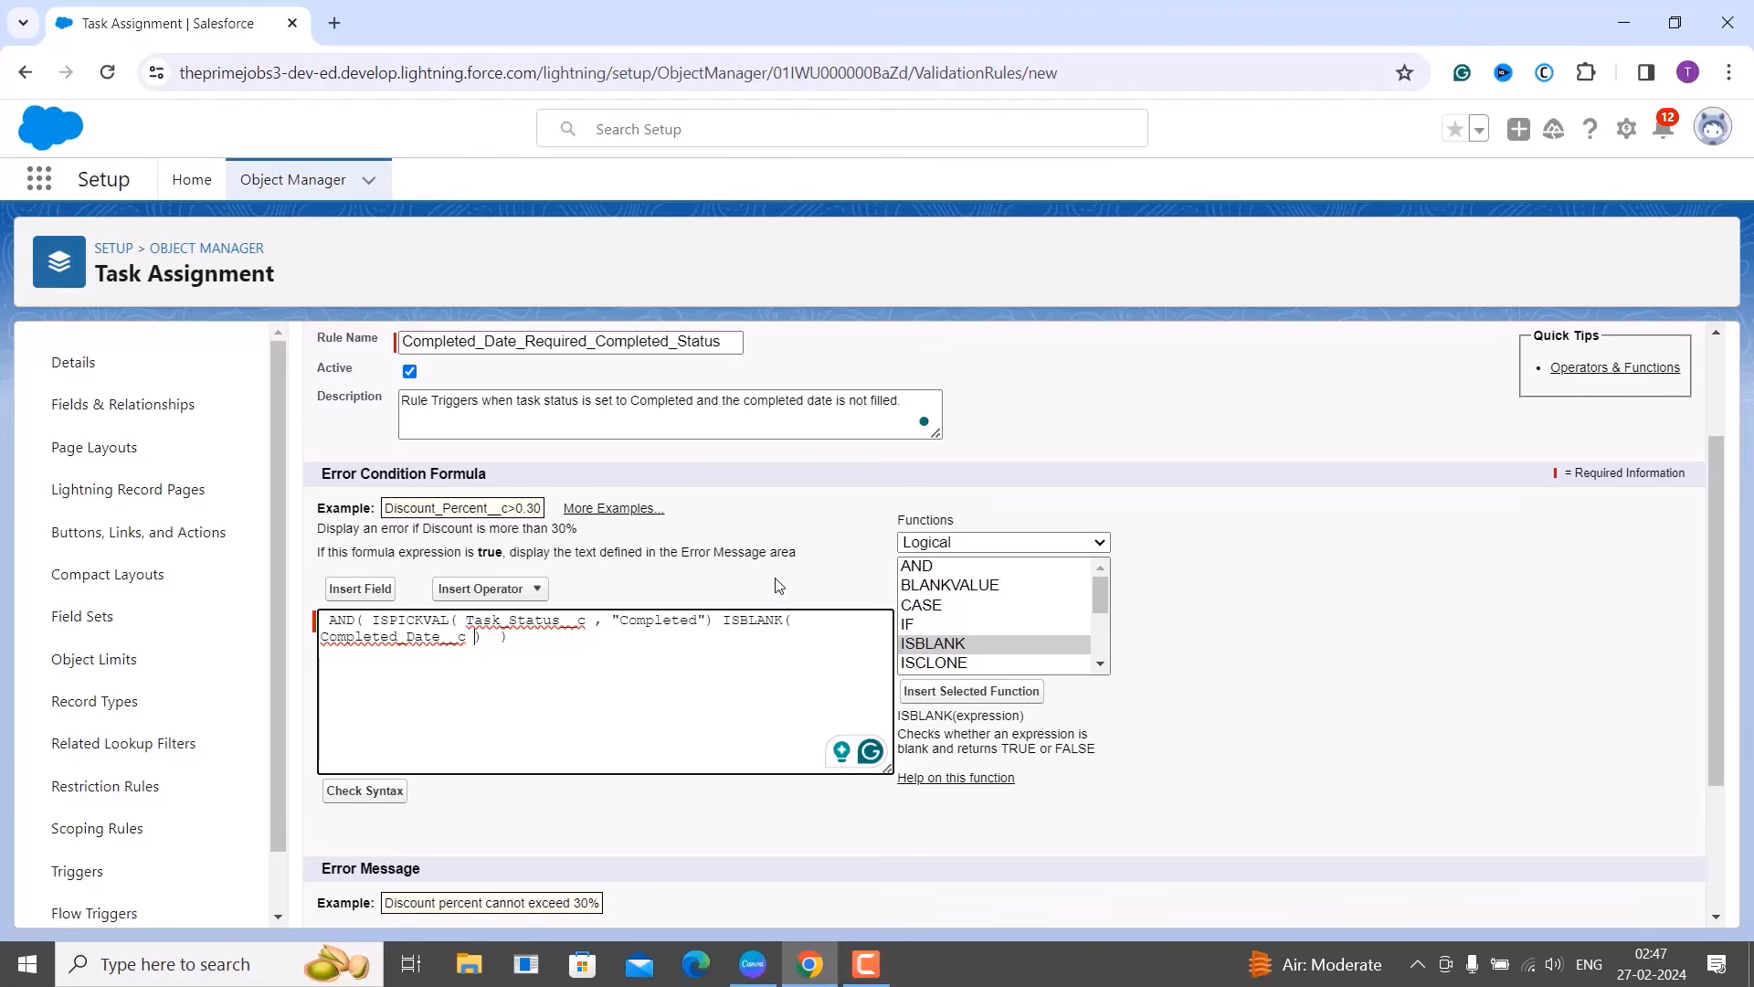
scroll(776, 584, down, 1)
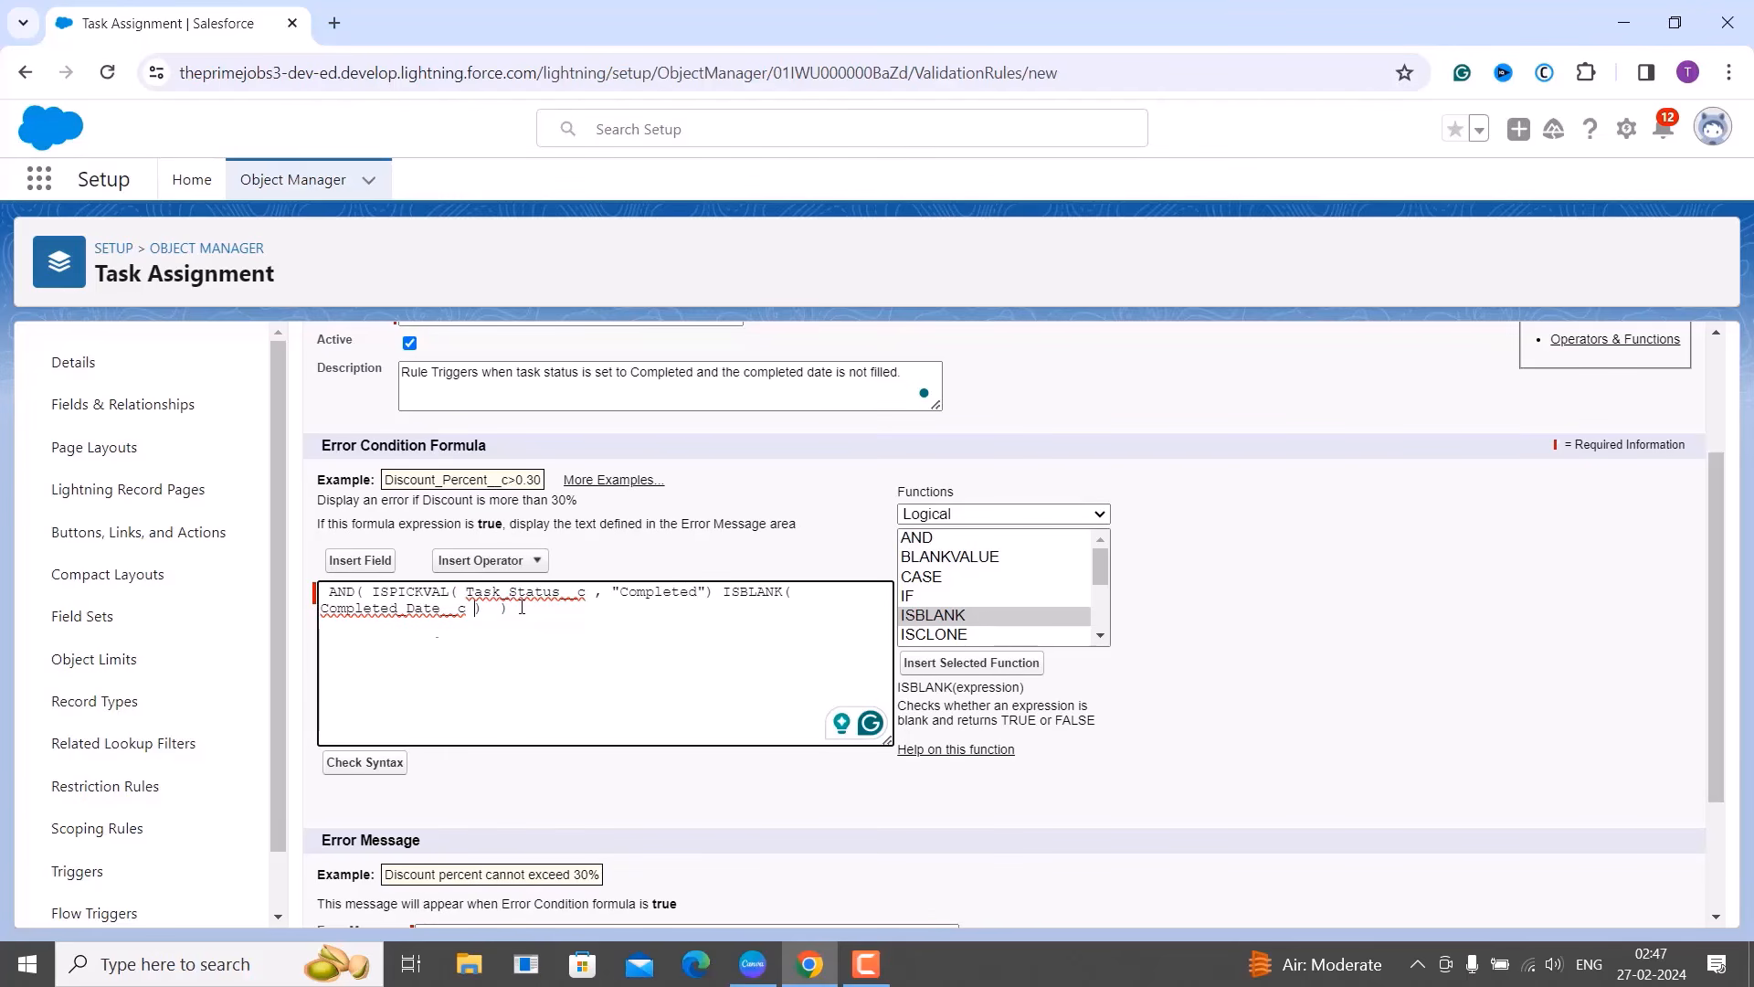
Run the syntax check on the error condition formula.
click(389, 765)
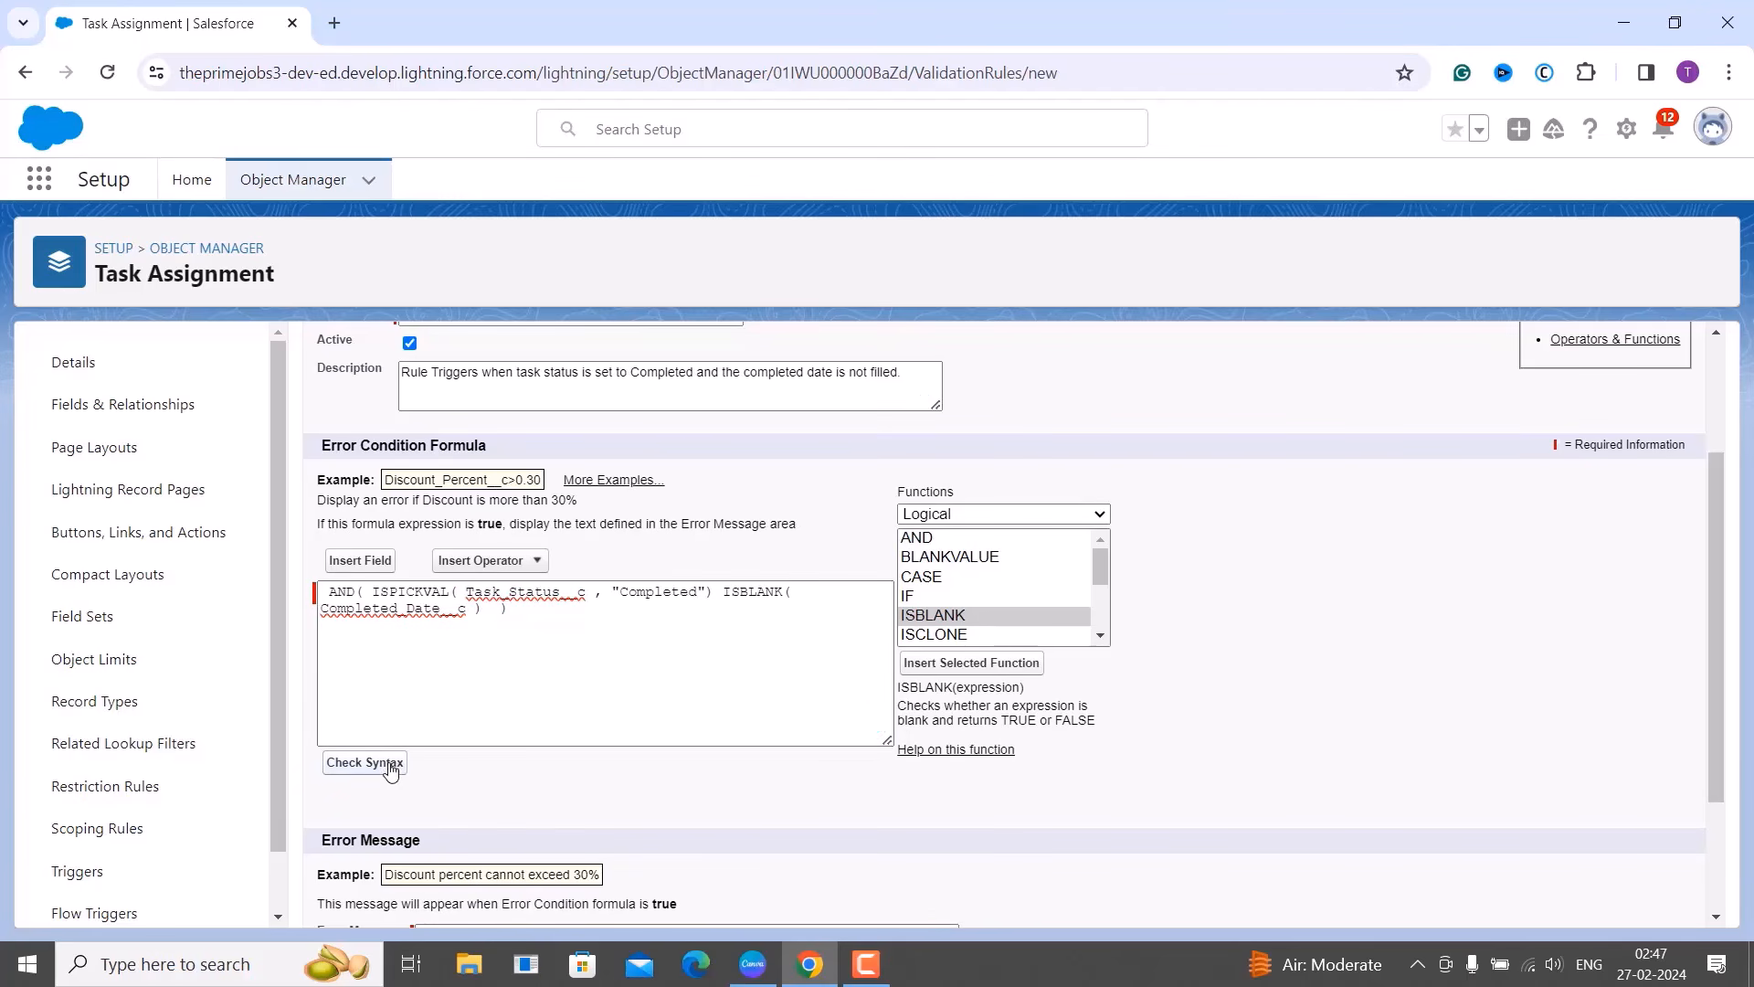
scroll(508, 738, down, 1)
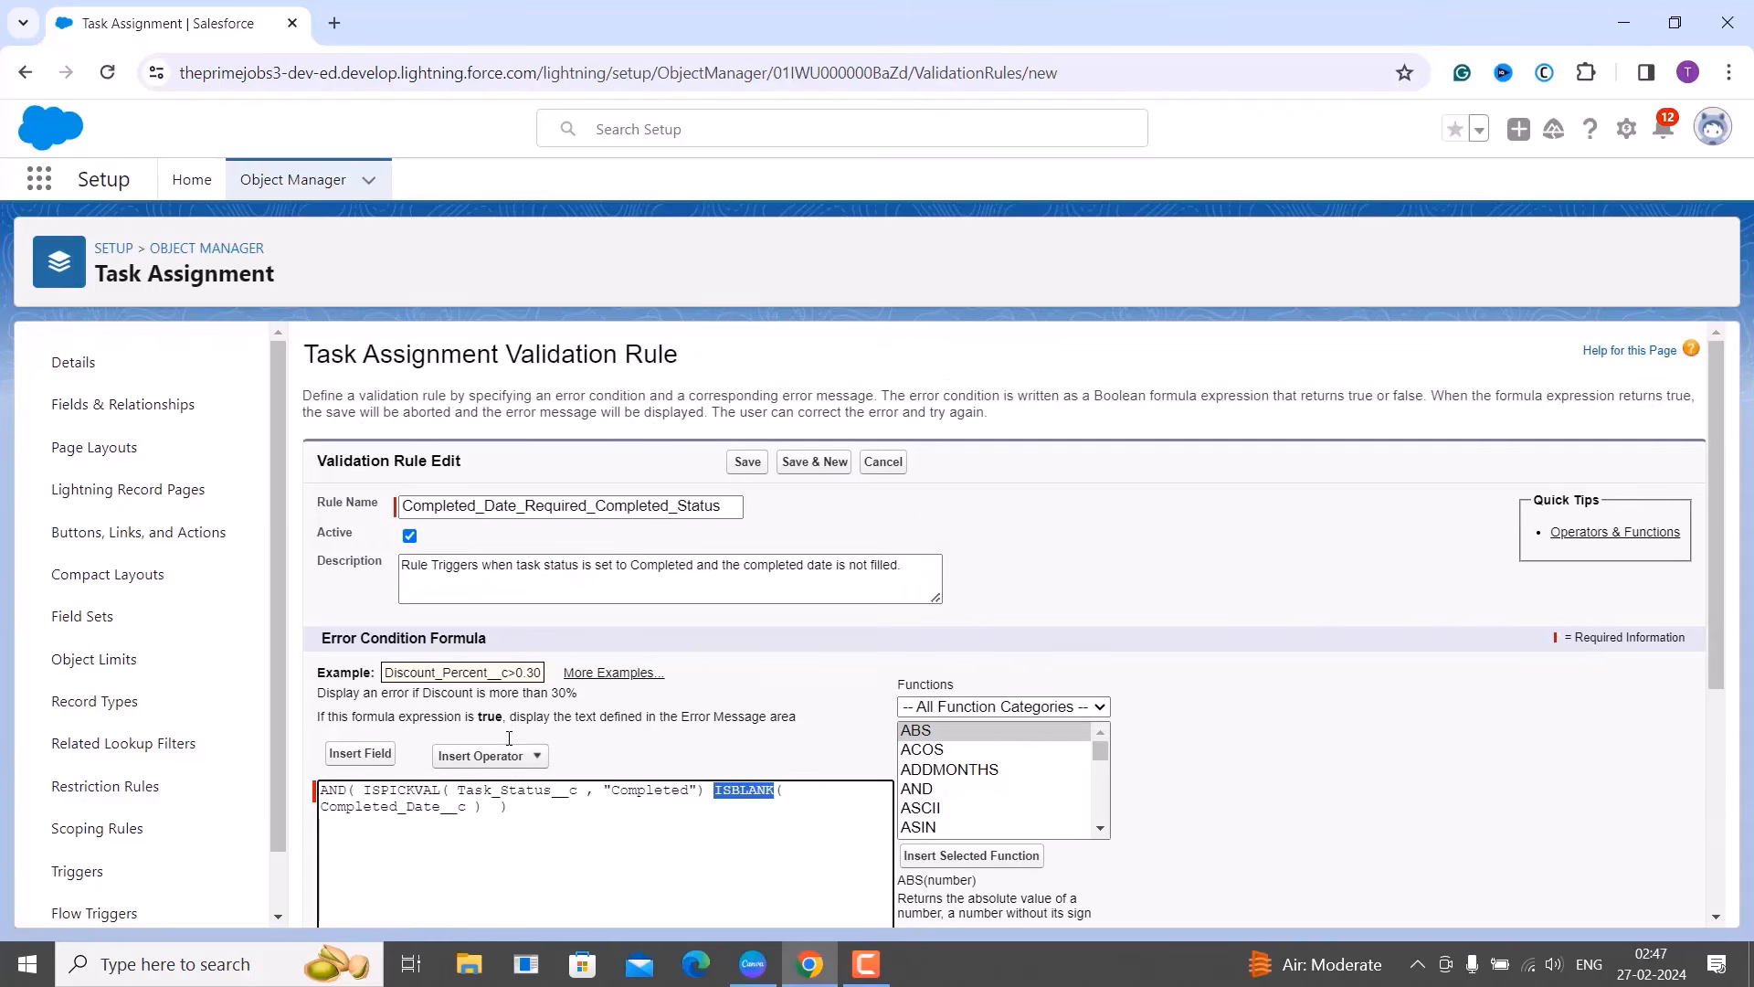
scroll(509, 739, down, 3)
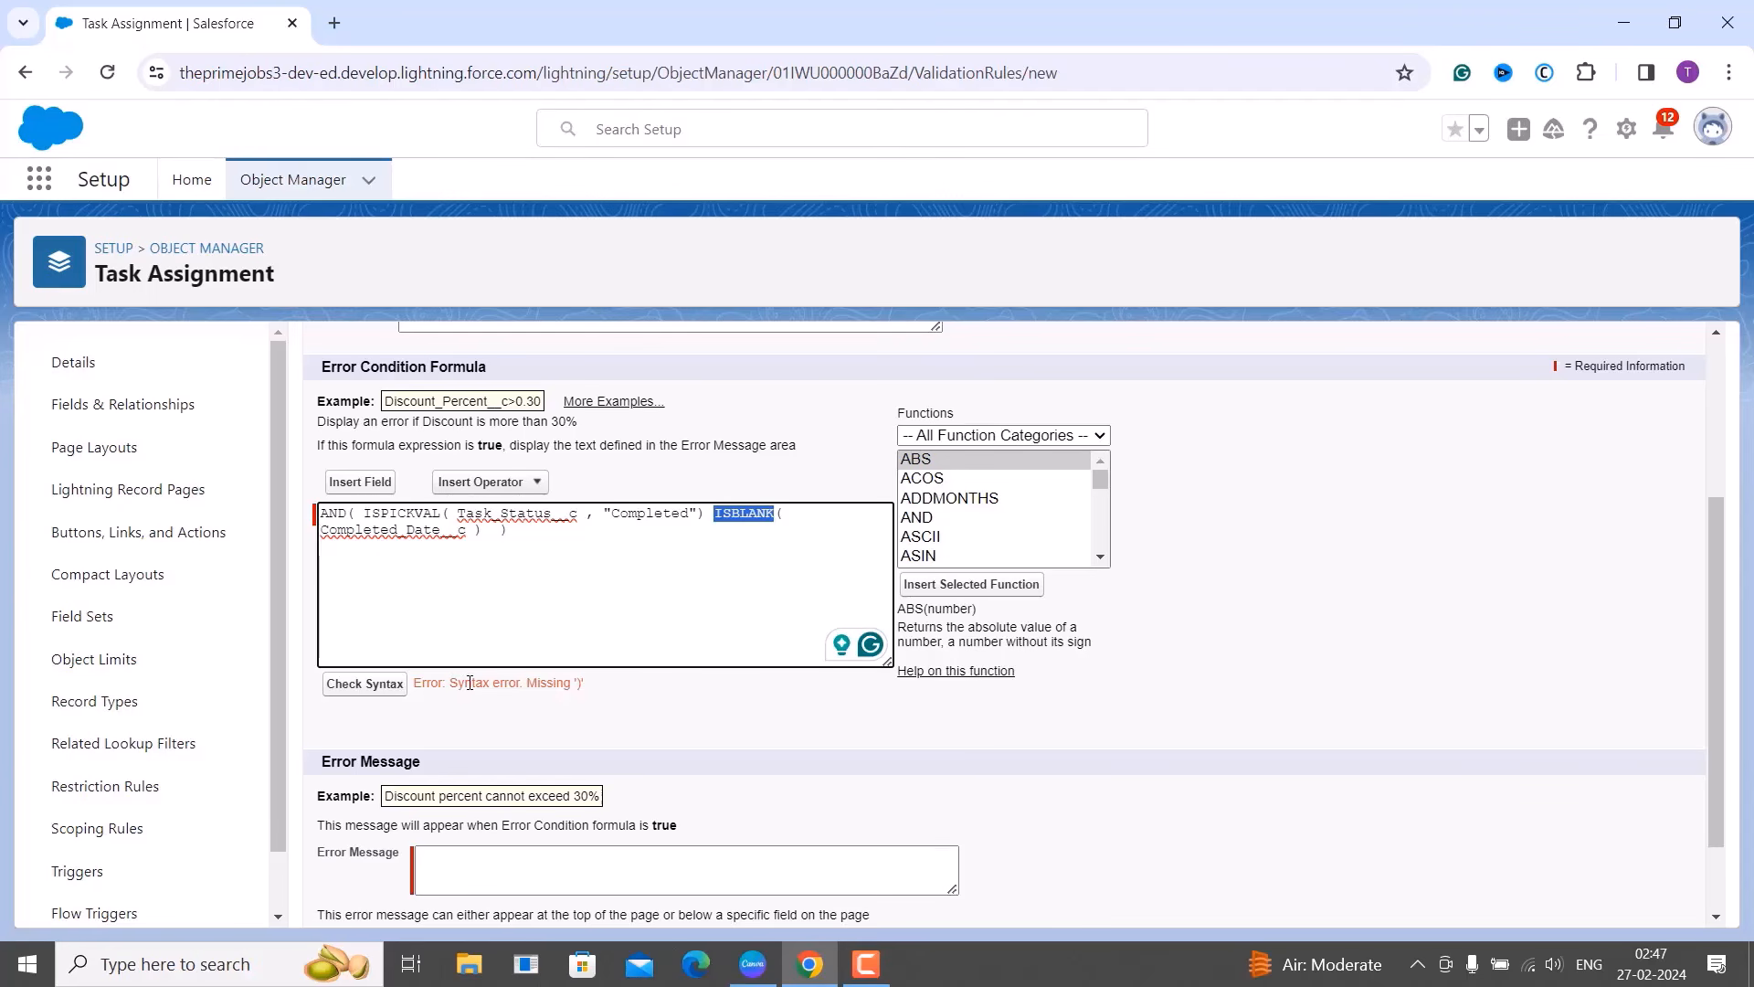
Insert a comma after the ISPICKVAL condition and recheck the syntax until no errors appear.
click(357, 520)
click(452, 519)
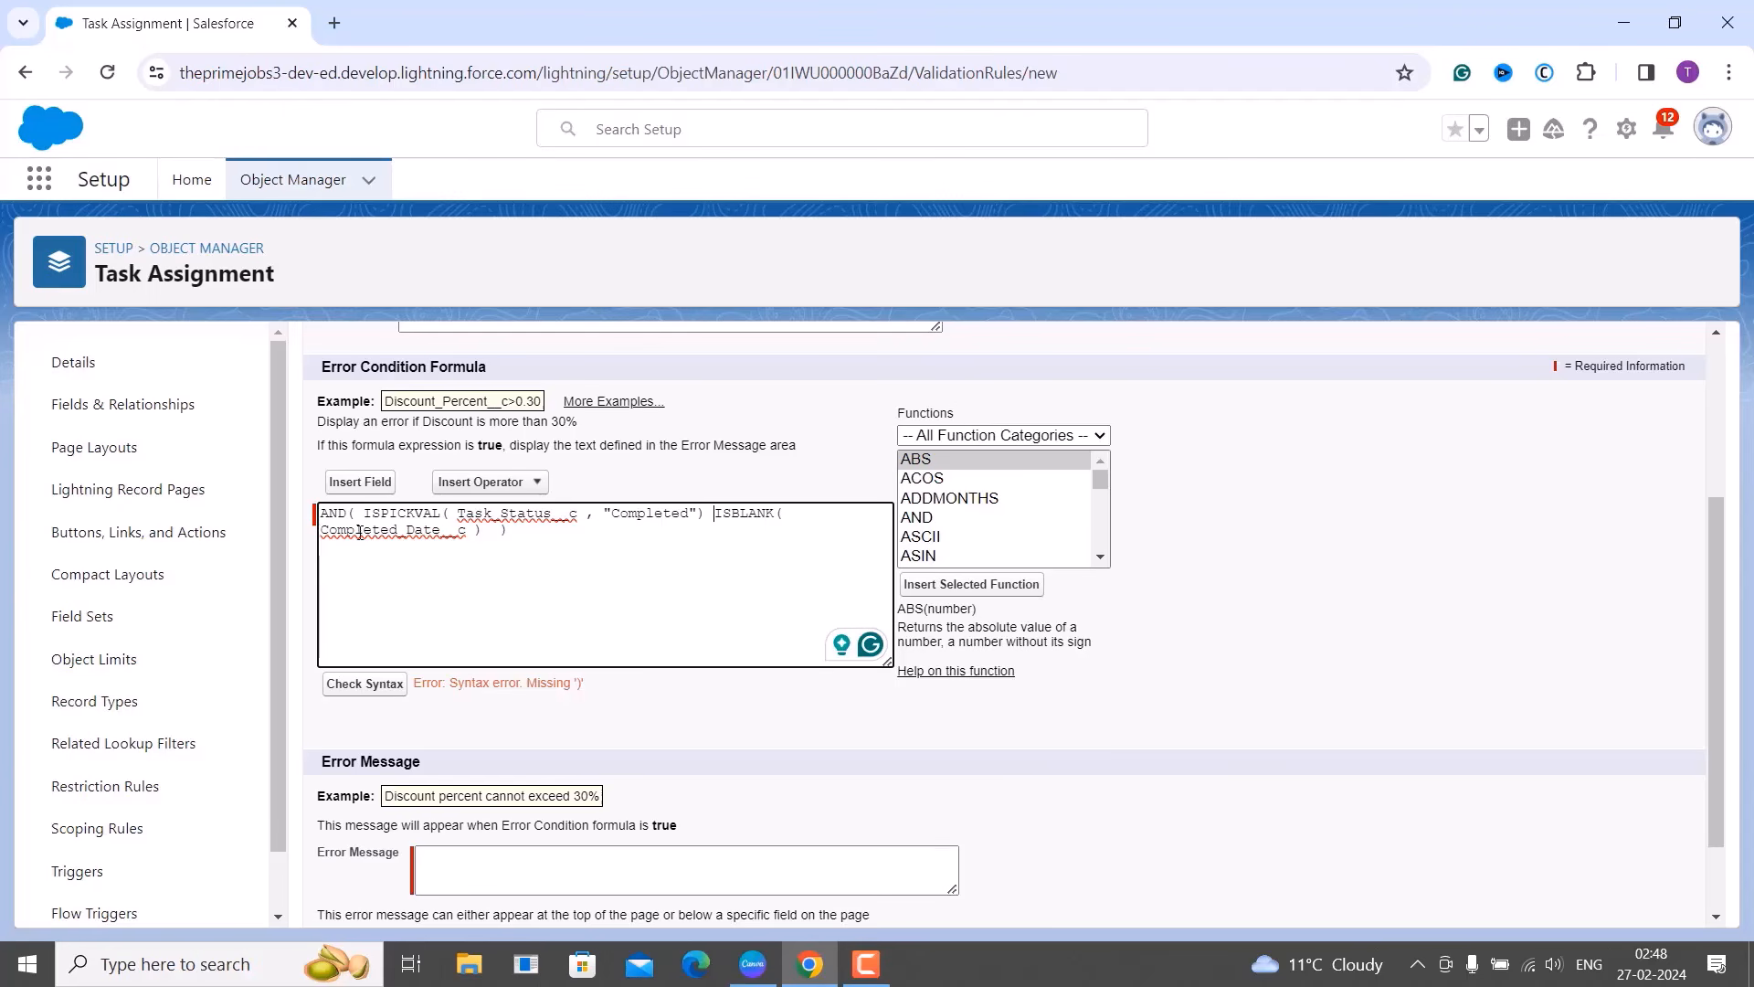
drag(361, 528, 707, 518)
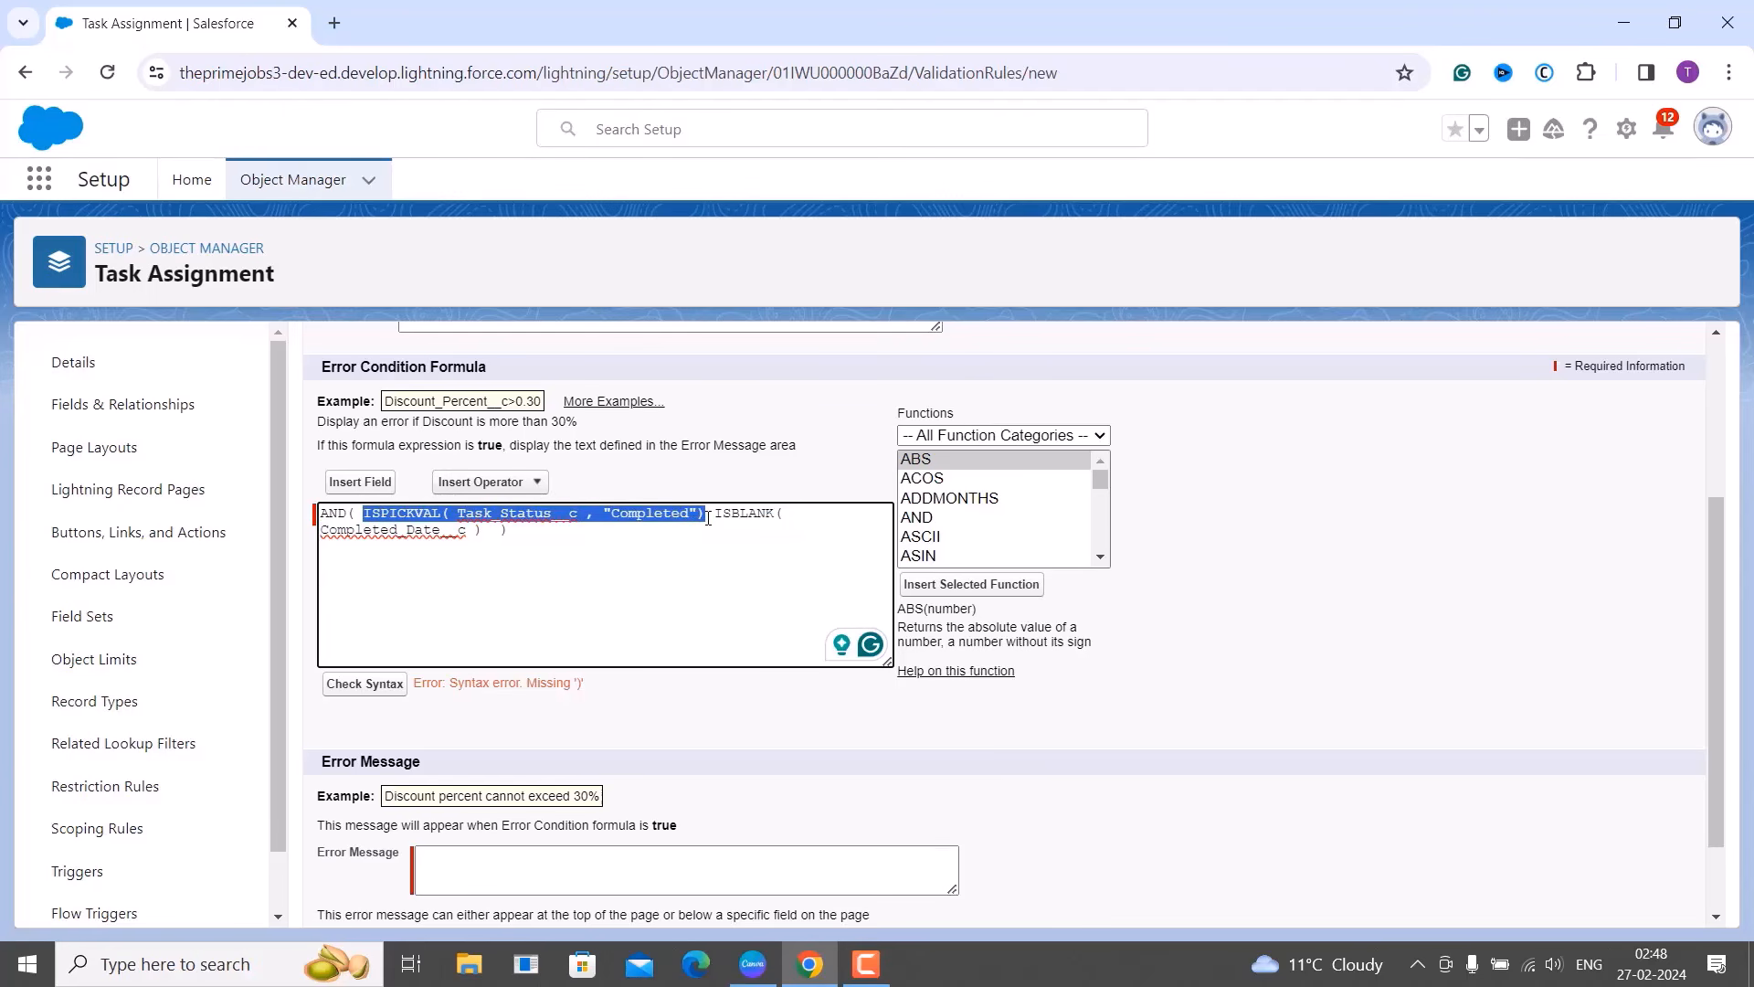
click(709, 517)
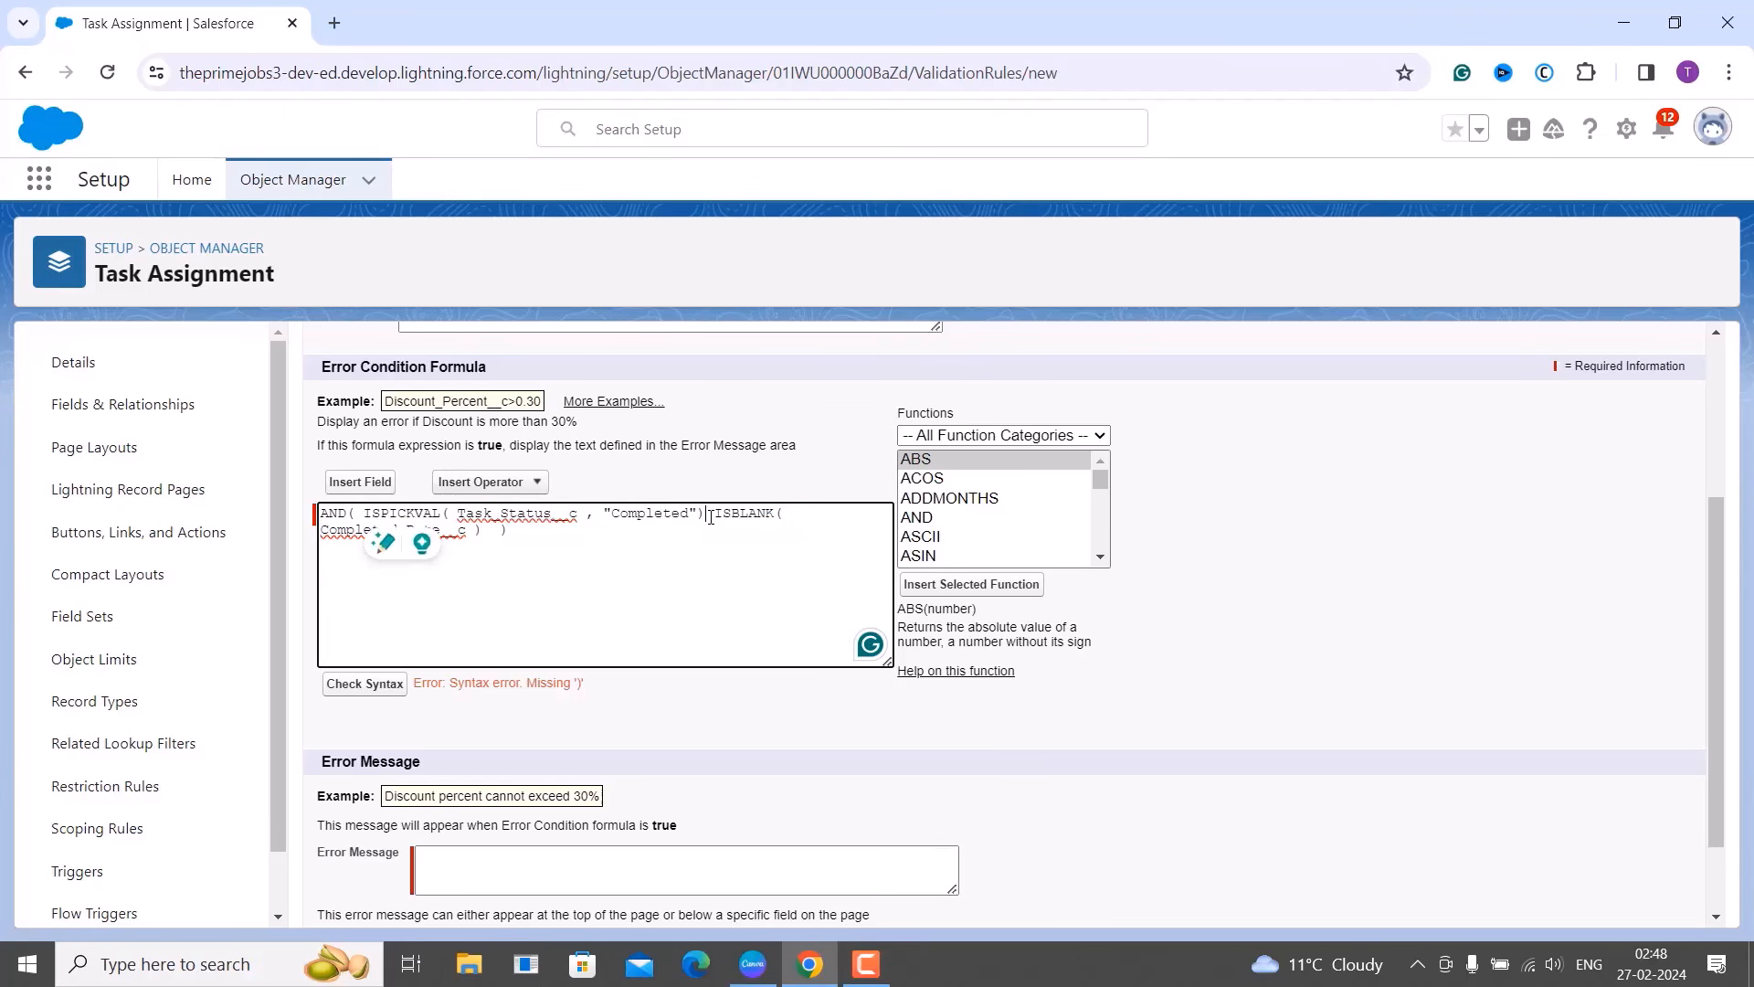
text(,)
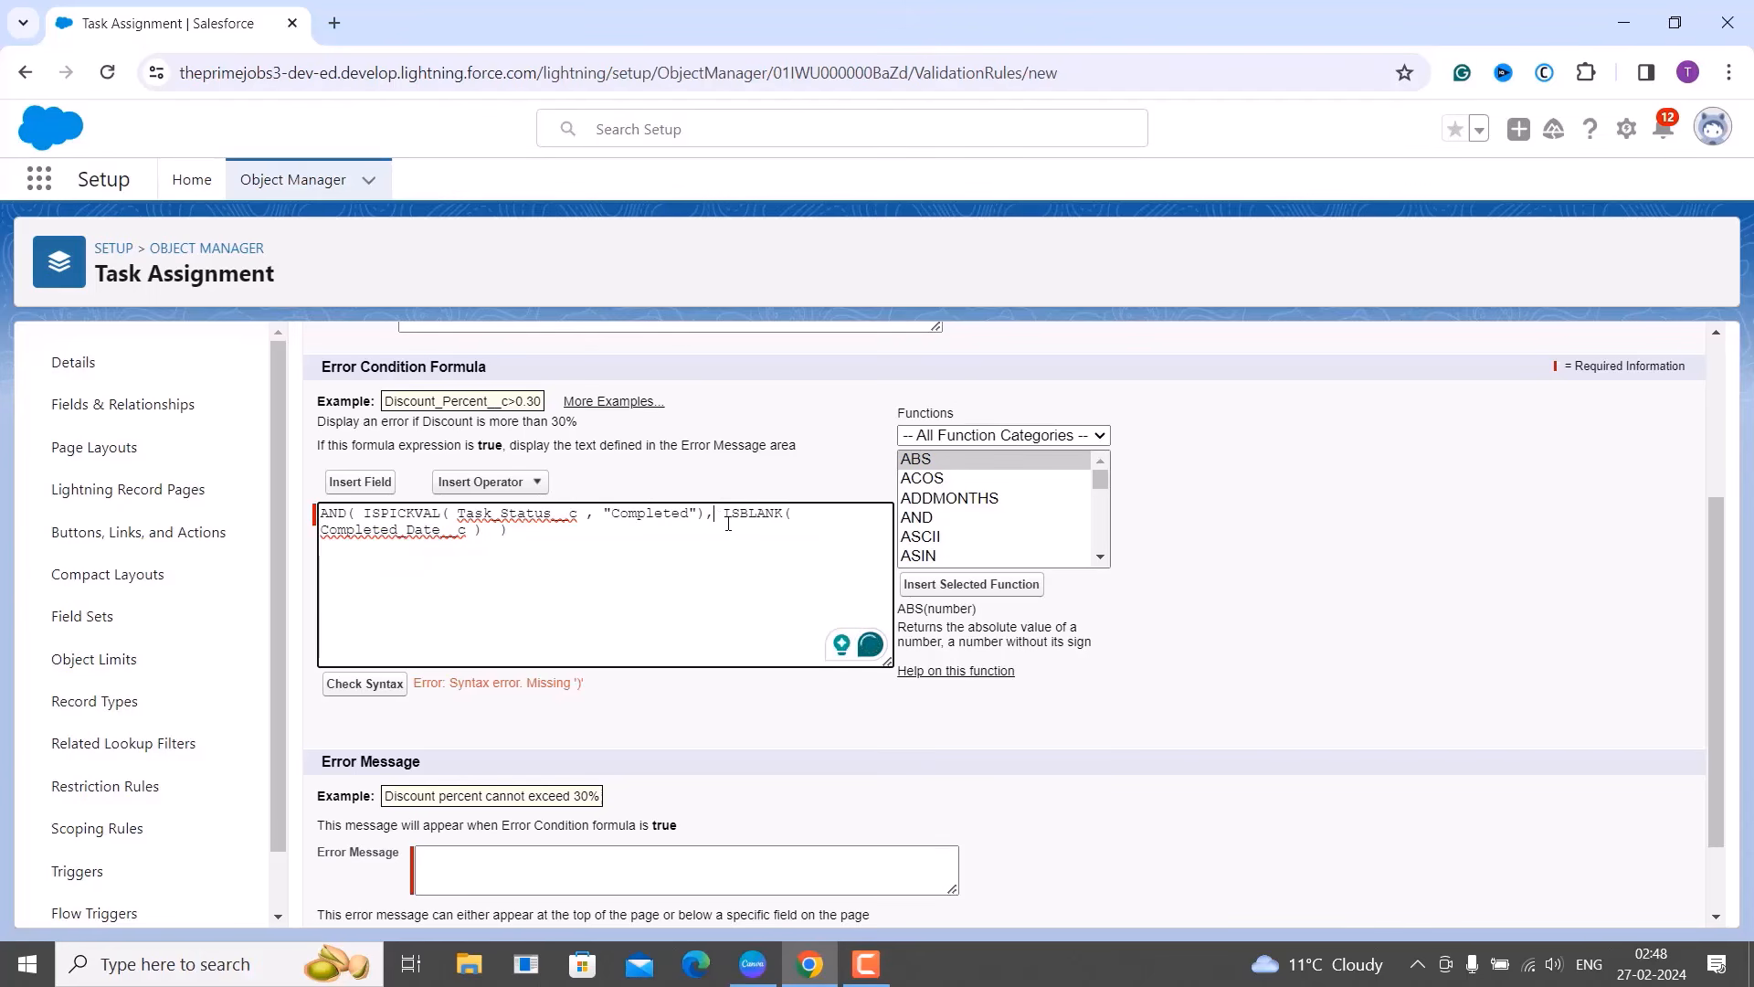
drag(364, 517, 505, 537)
click(725, 516)
click(392, 627)
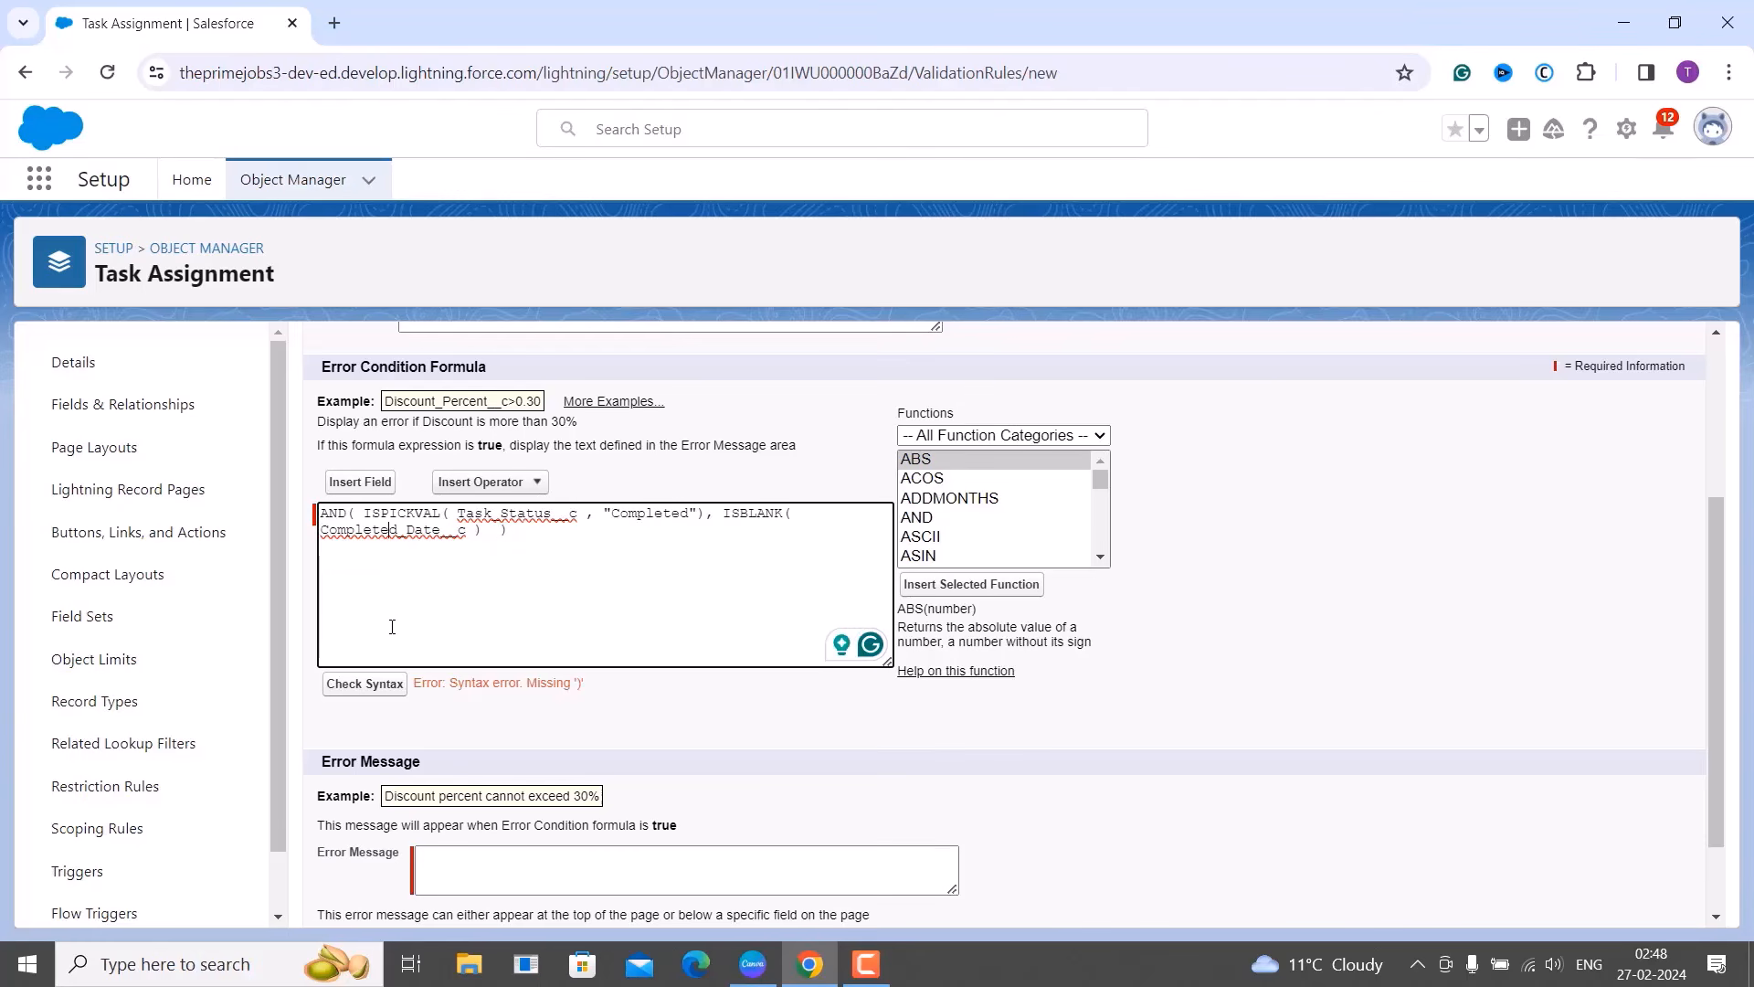
click(368, 687)
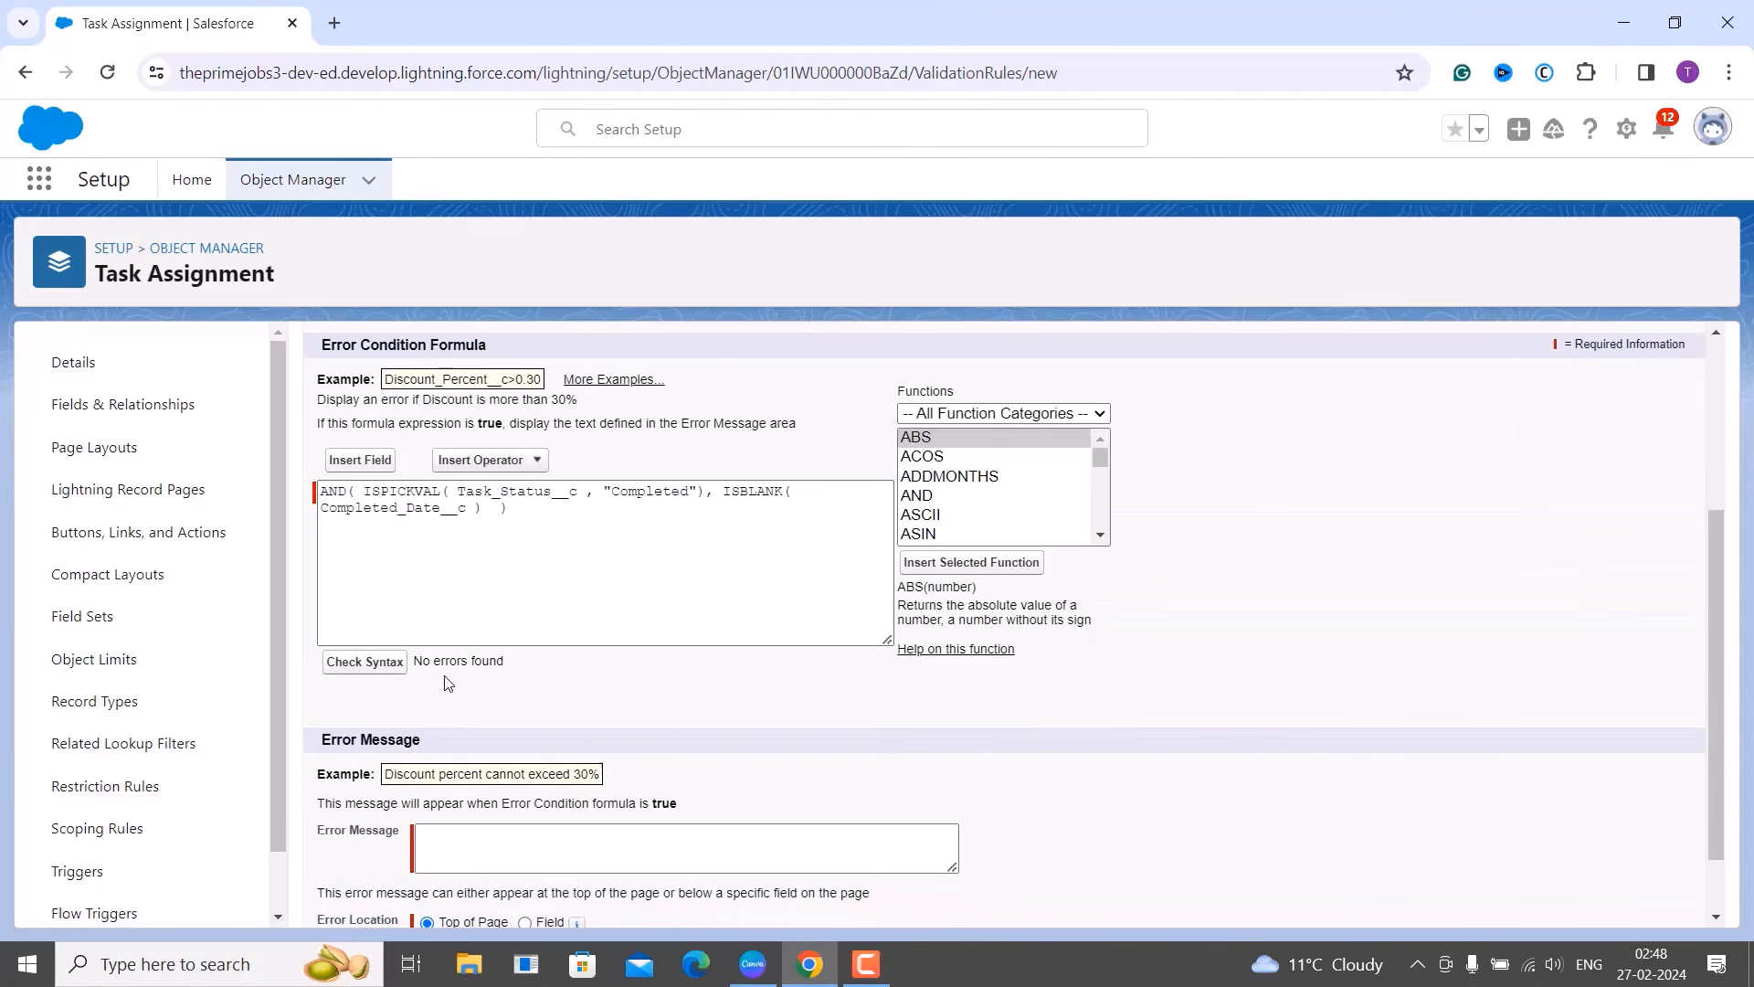
Set the validation rule's error location to Field, keeping Comment selected.
scroll(448, 639, down, 1)
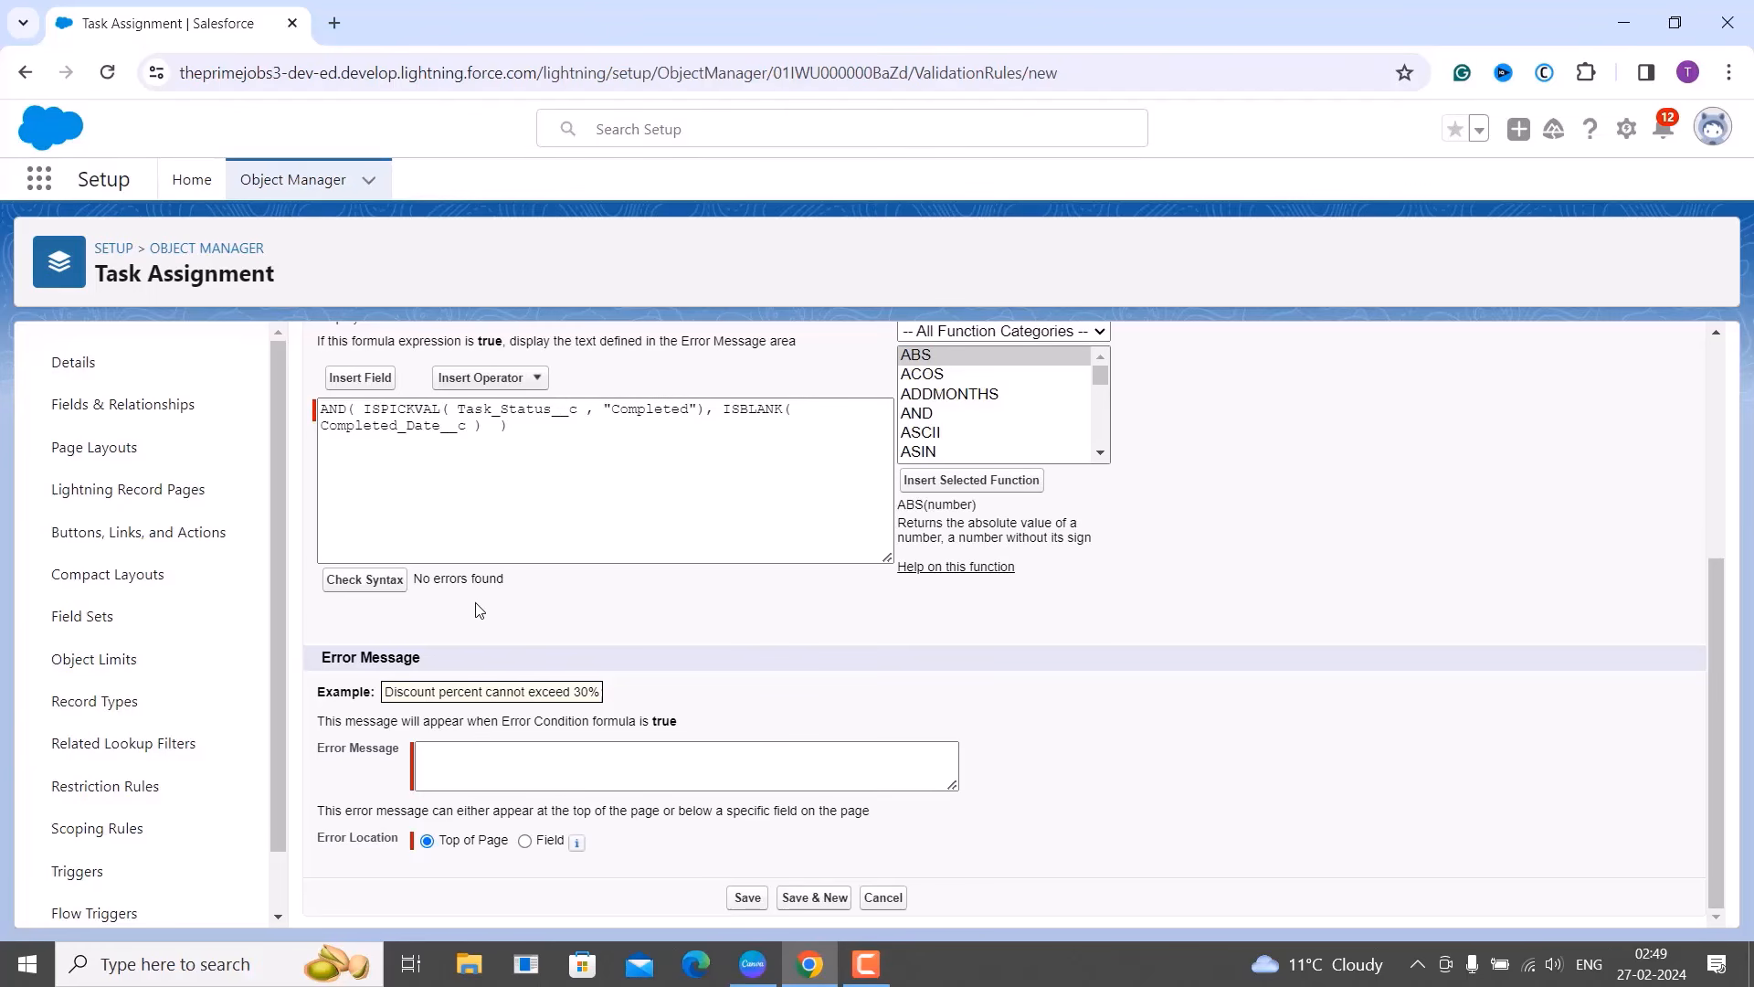
mouse_move(578, 845)
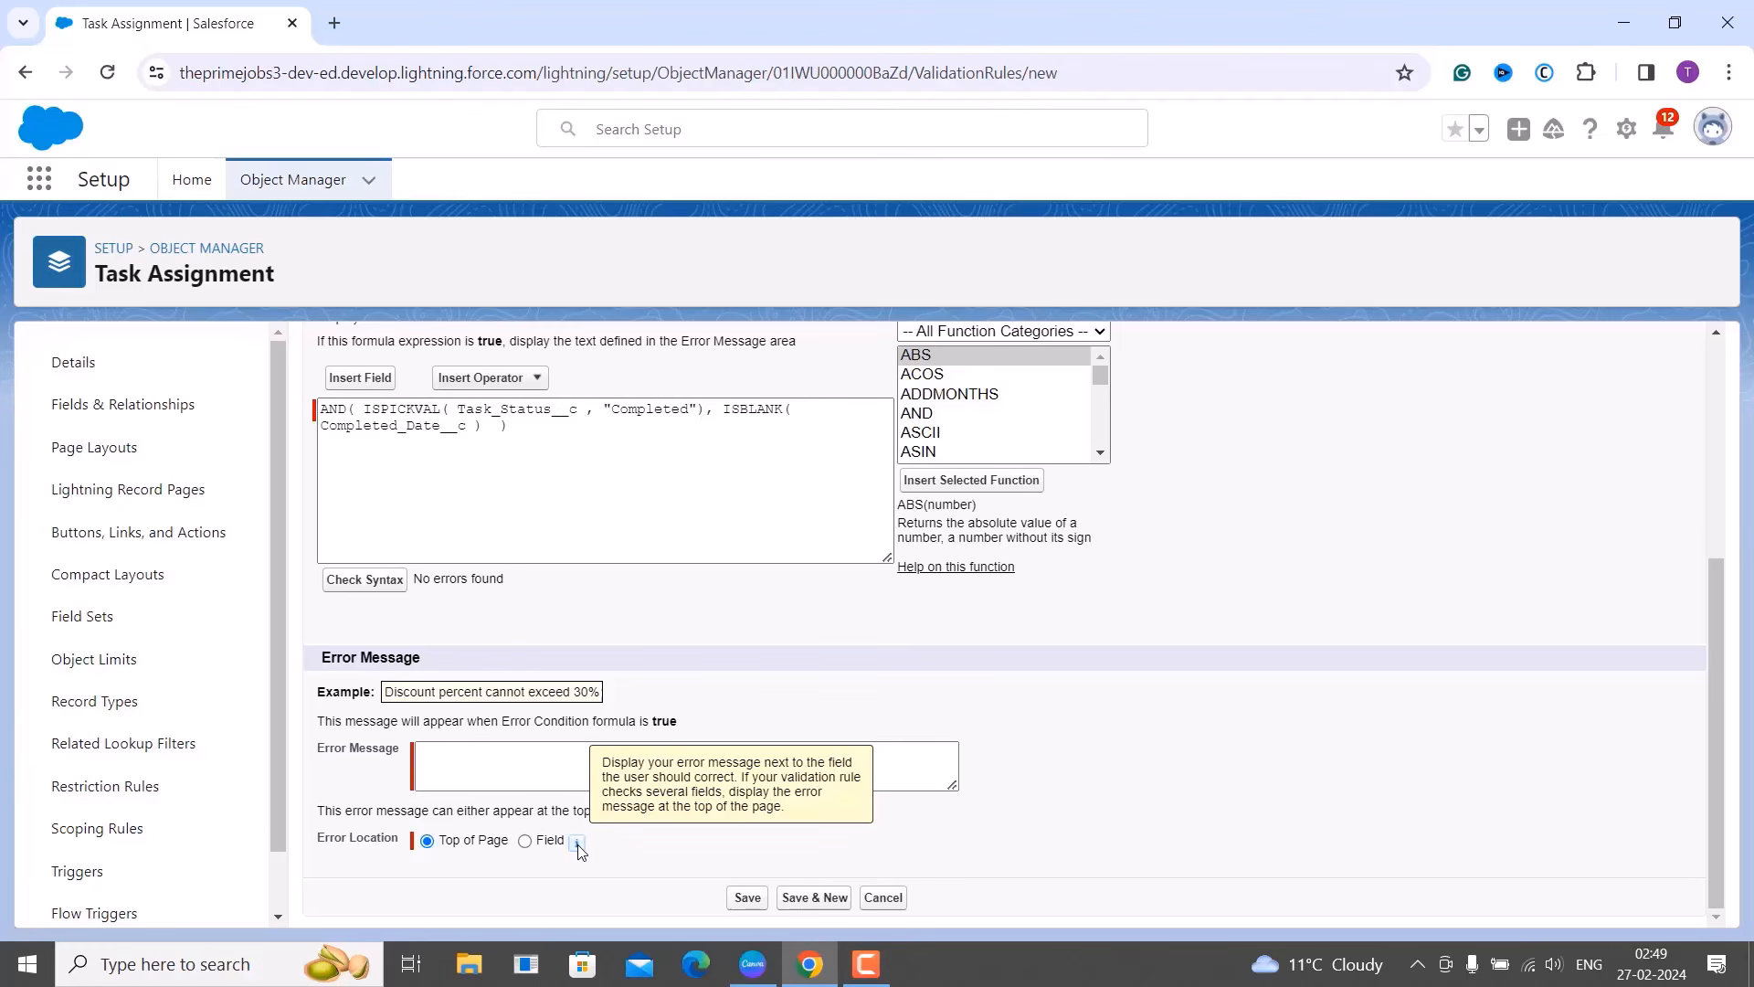
click(526, 841)
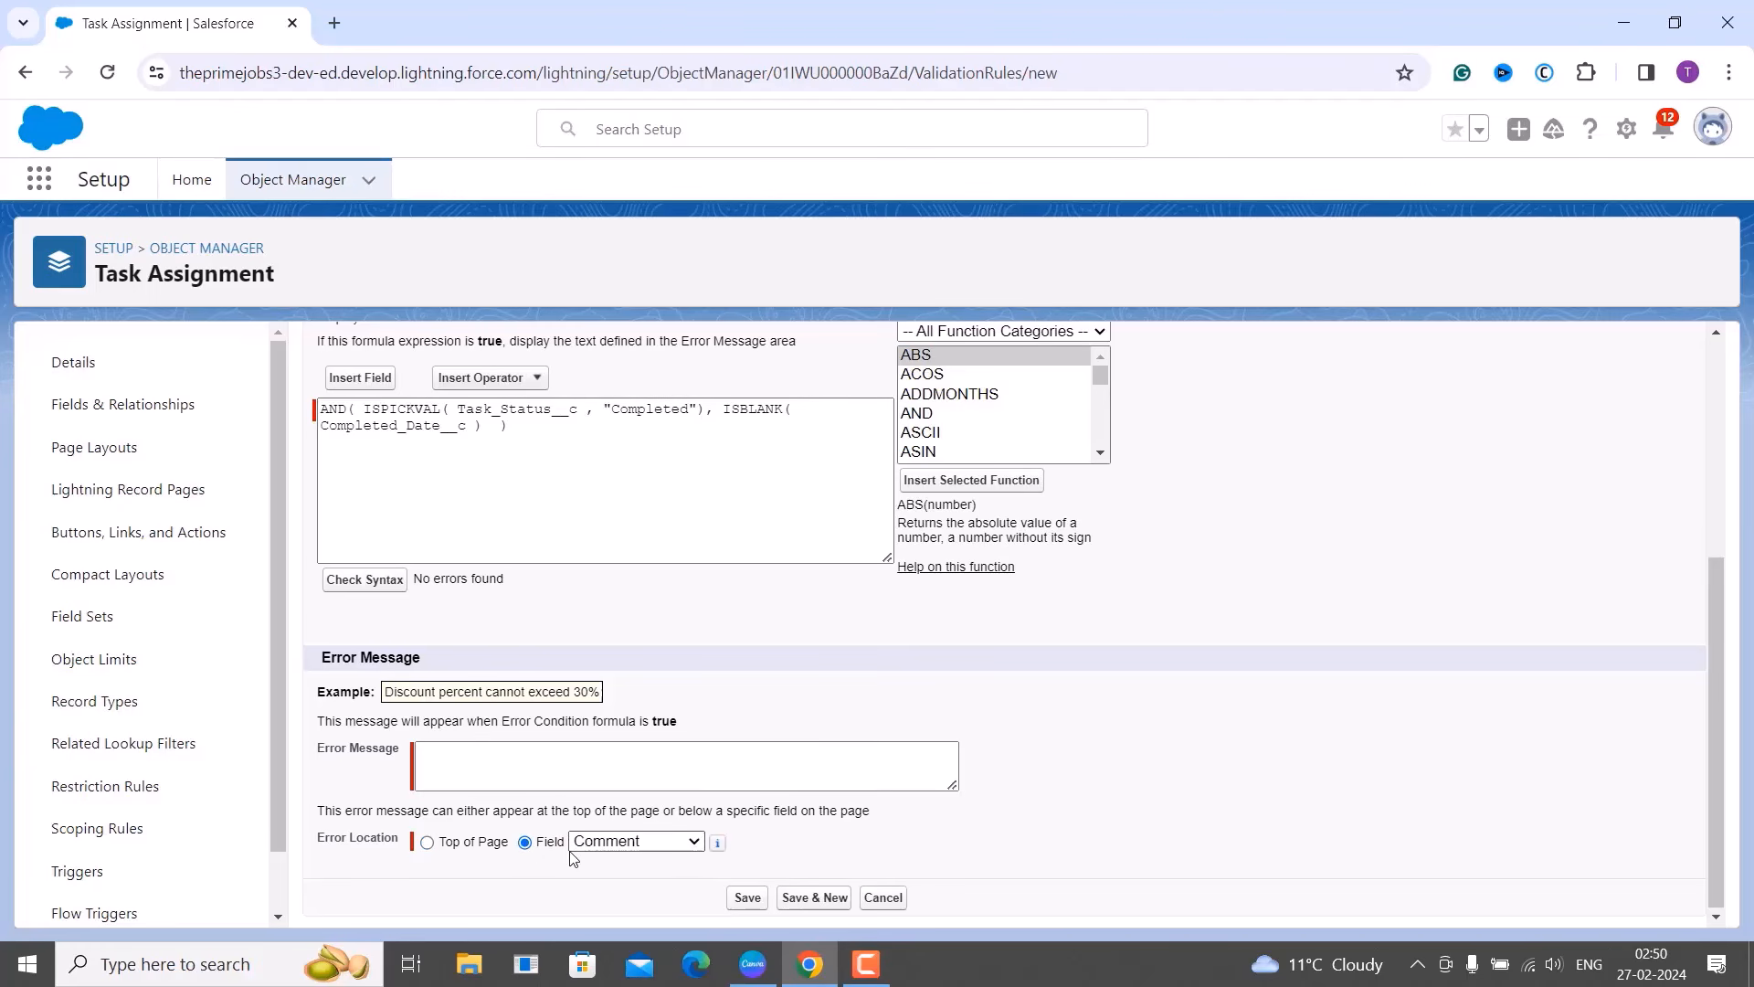
Enter the error message "Please provide a completed date when the status is set to 'Completed'.".
click(522, 759)
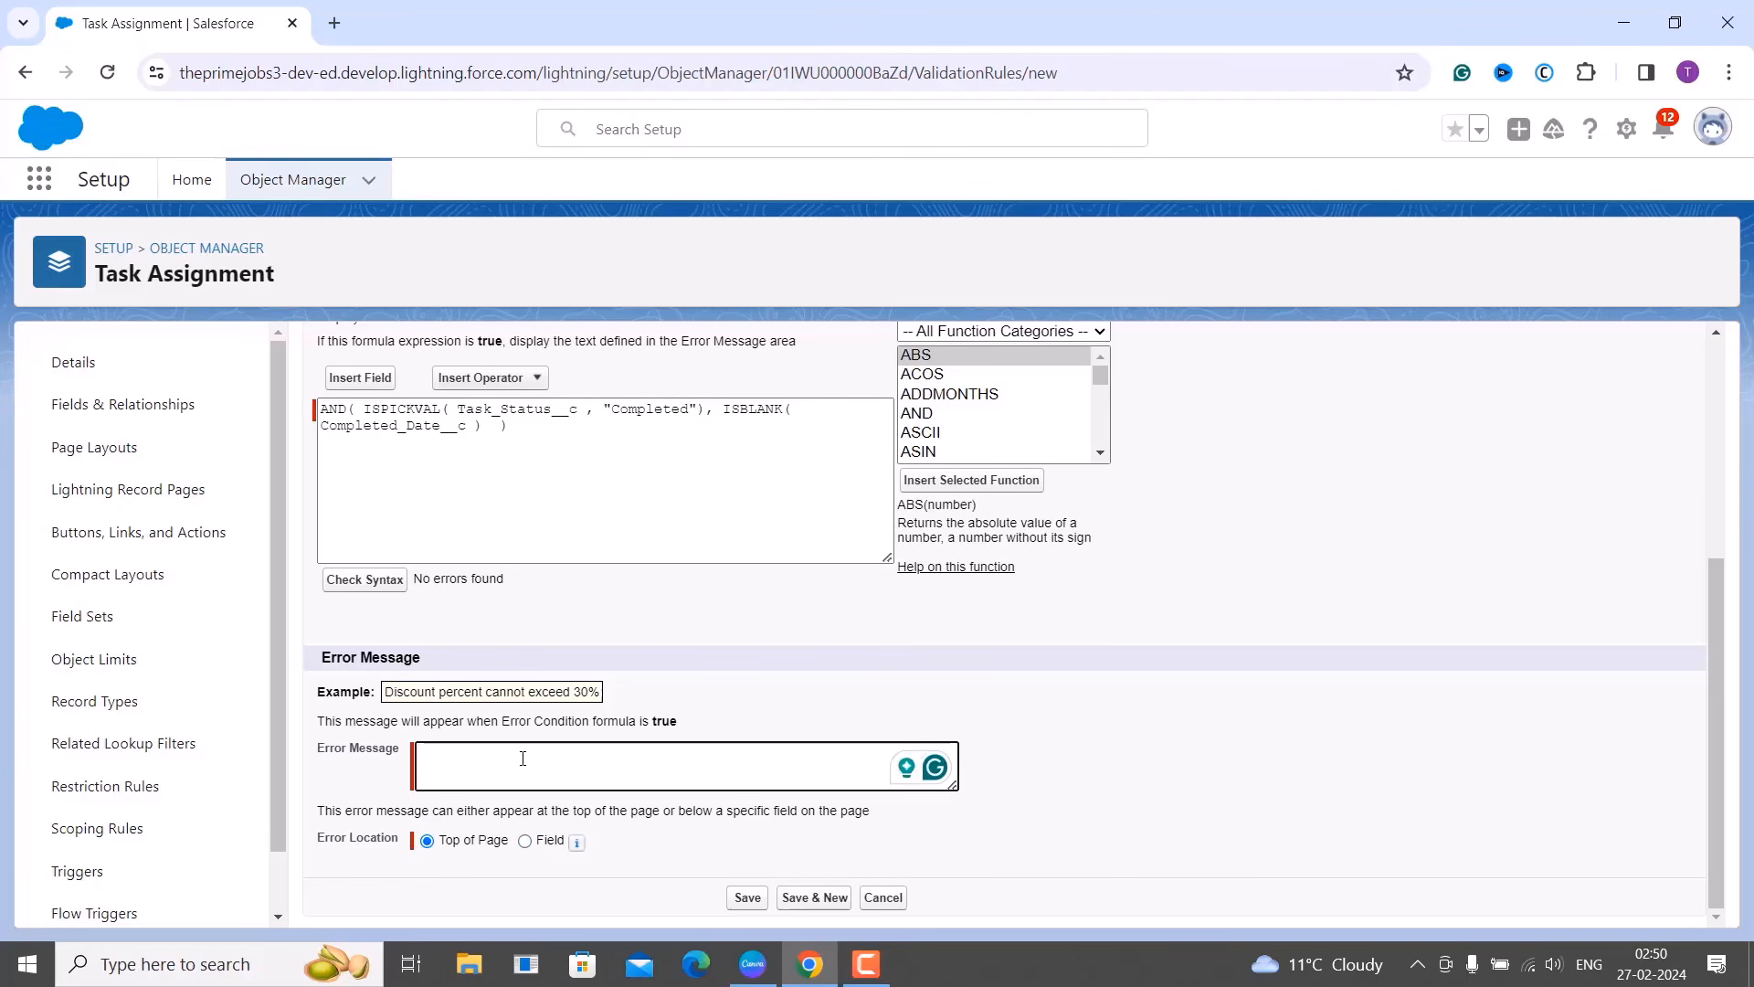
text(Please provide a sompleted date when the status is set to 'Comp)
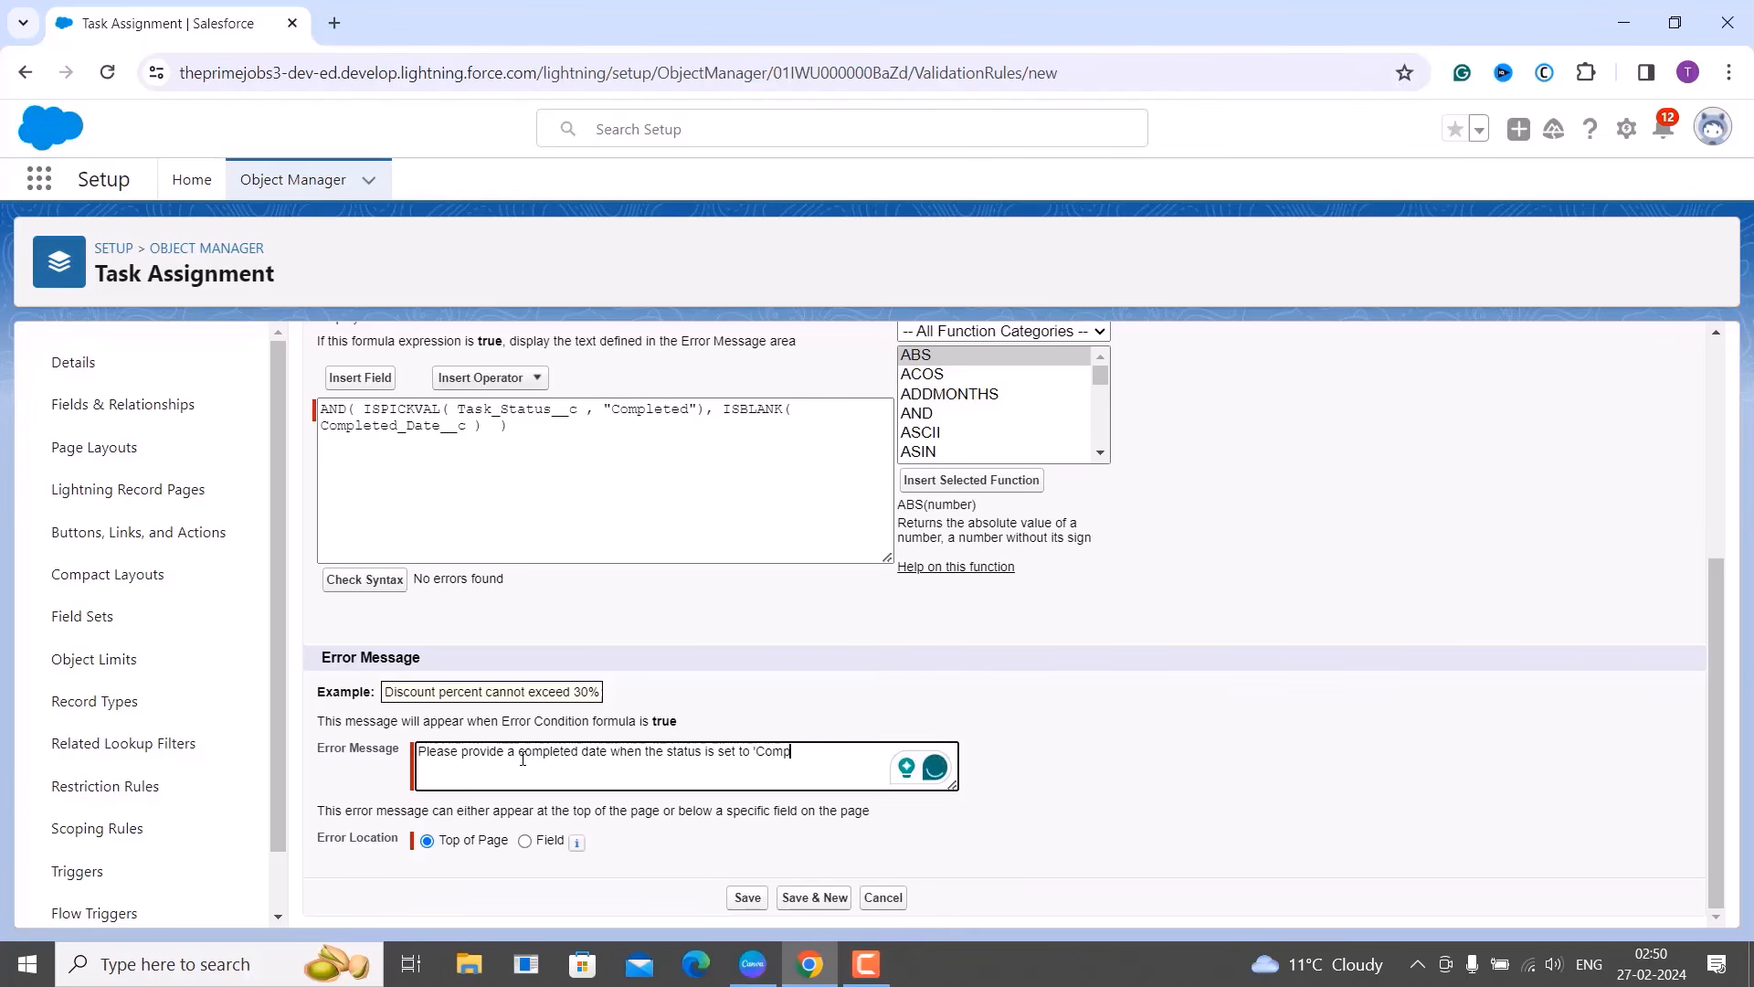
text(leted' .)
scroll(858, 747, up, 2)
scroll(858, 746, up, 2)
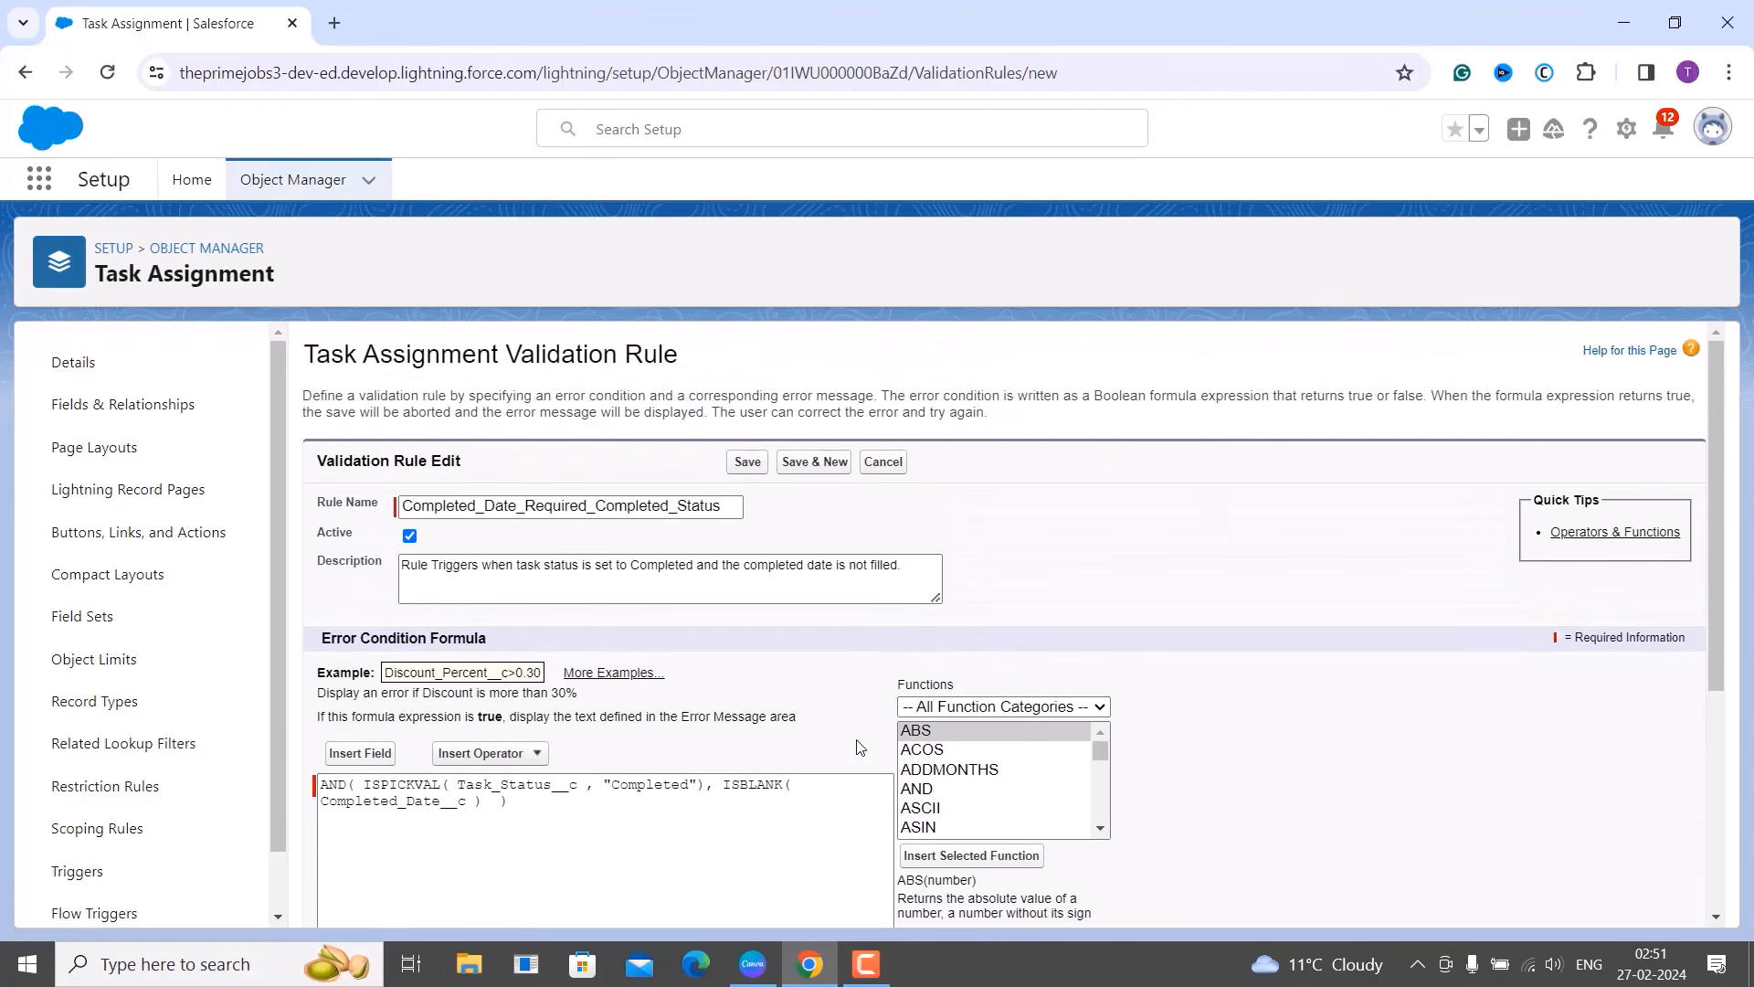
scroll(858, 747, down, 4)
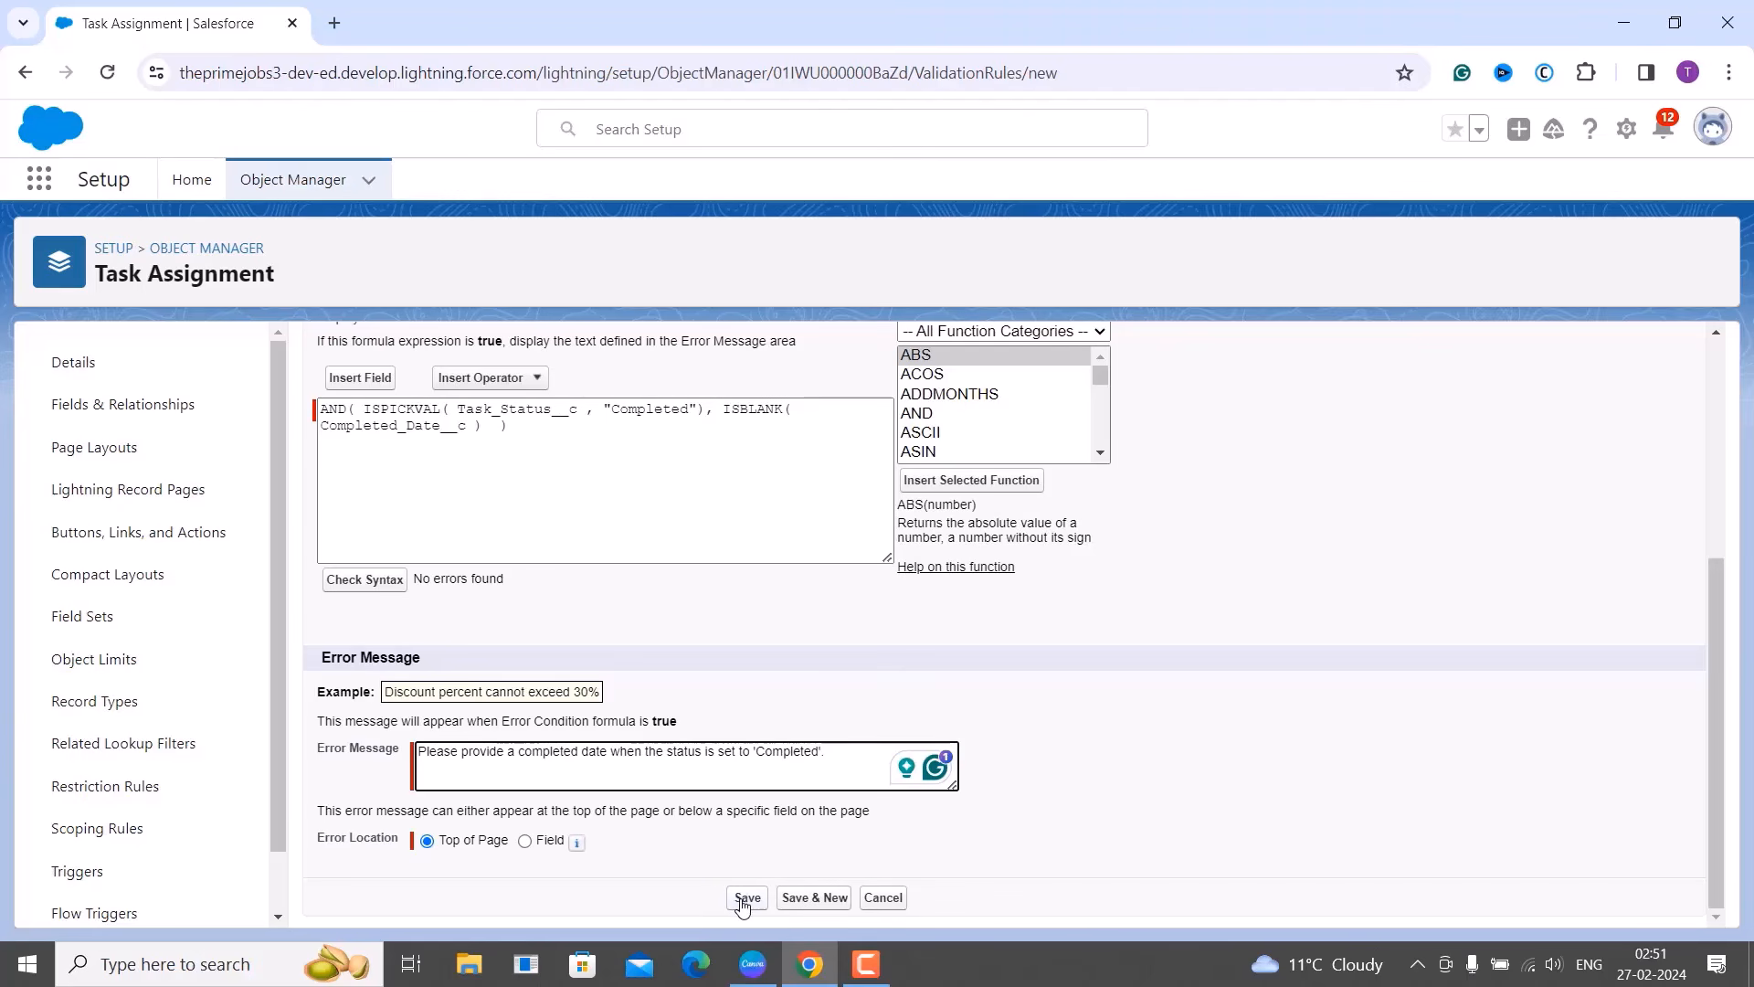
Save the validation rule.
click(745, 898)
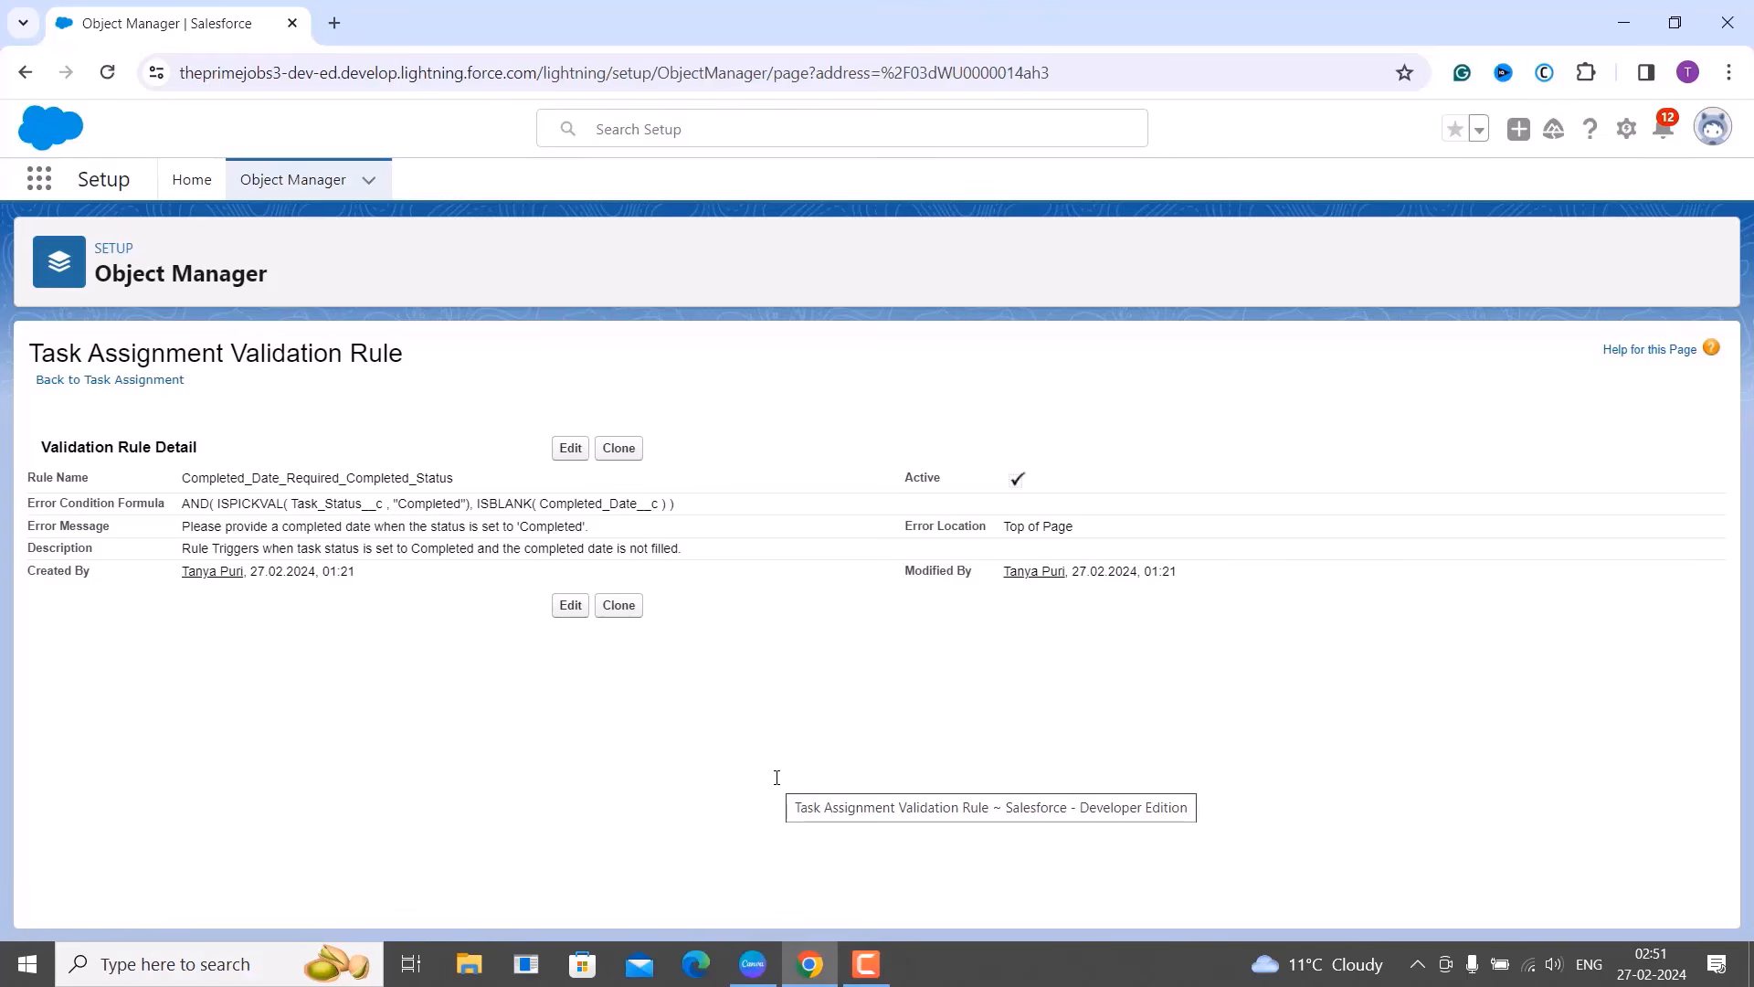
Open Setup Home in a new tab and launch the Task Assignment Tracker app via an App Launcher search for 'tas'.
key(F9)
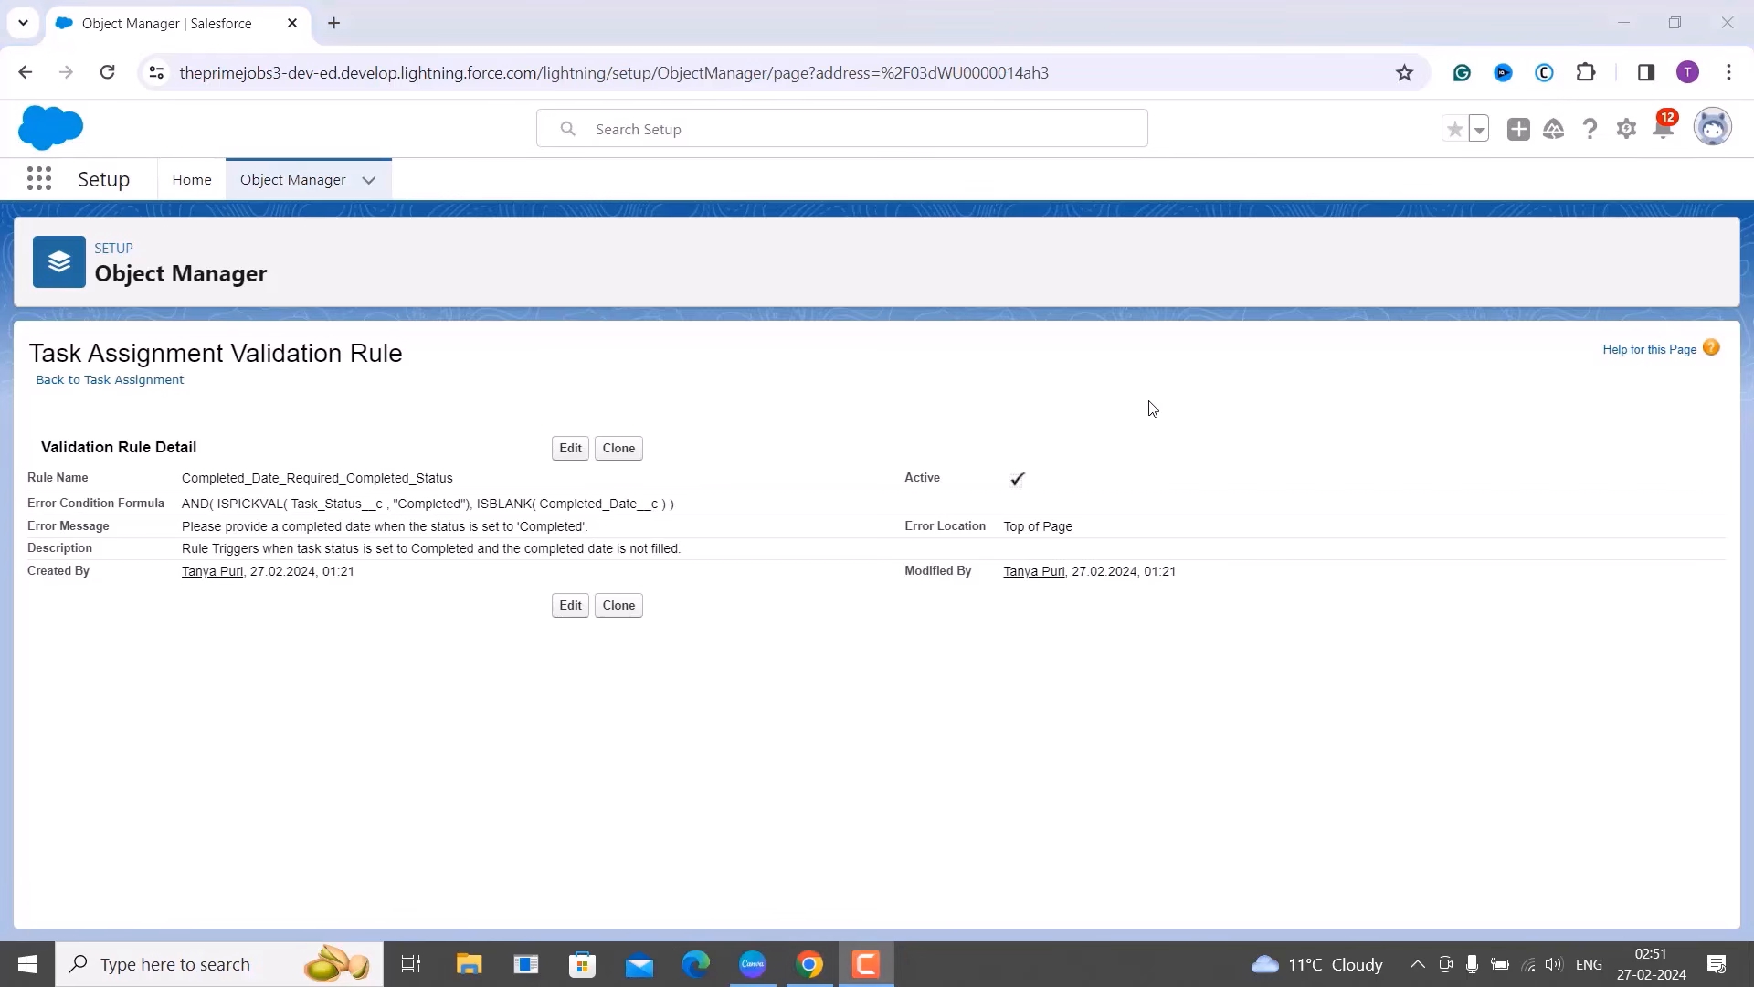
click(1620, 130)
click(1469, 187)
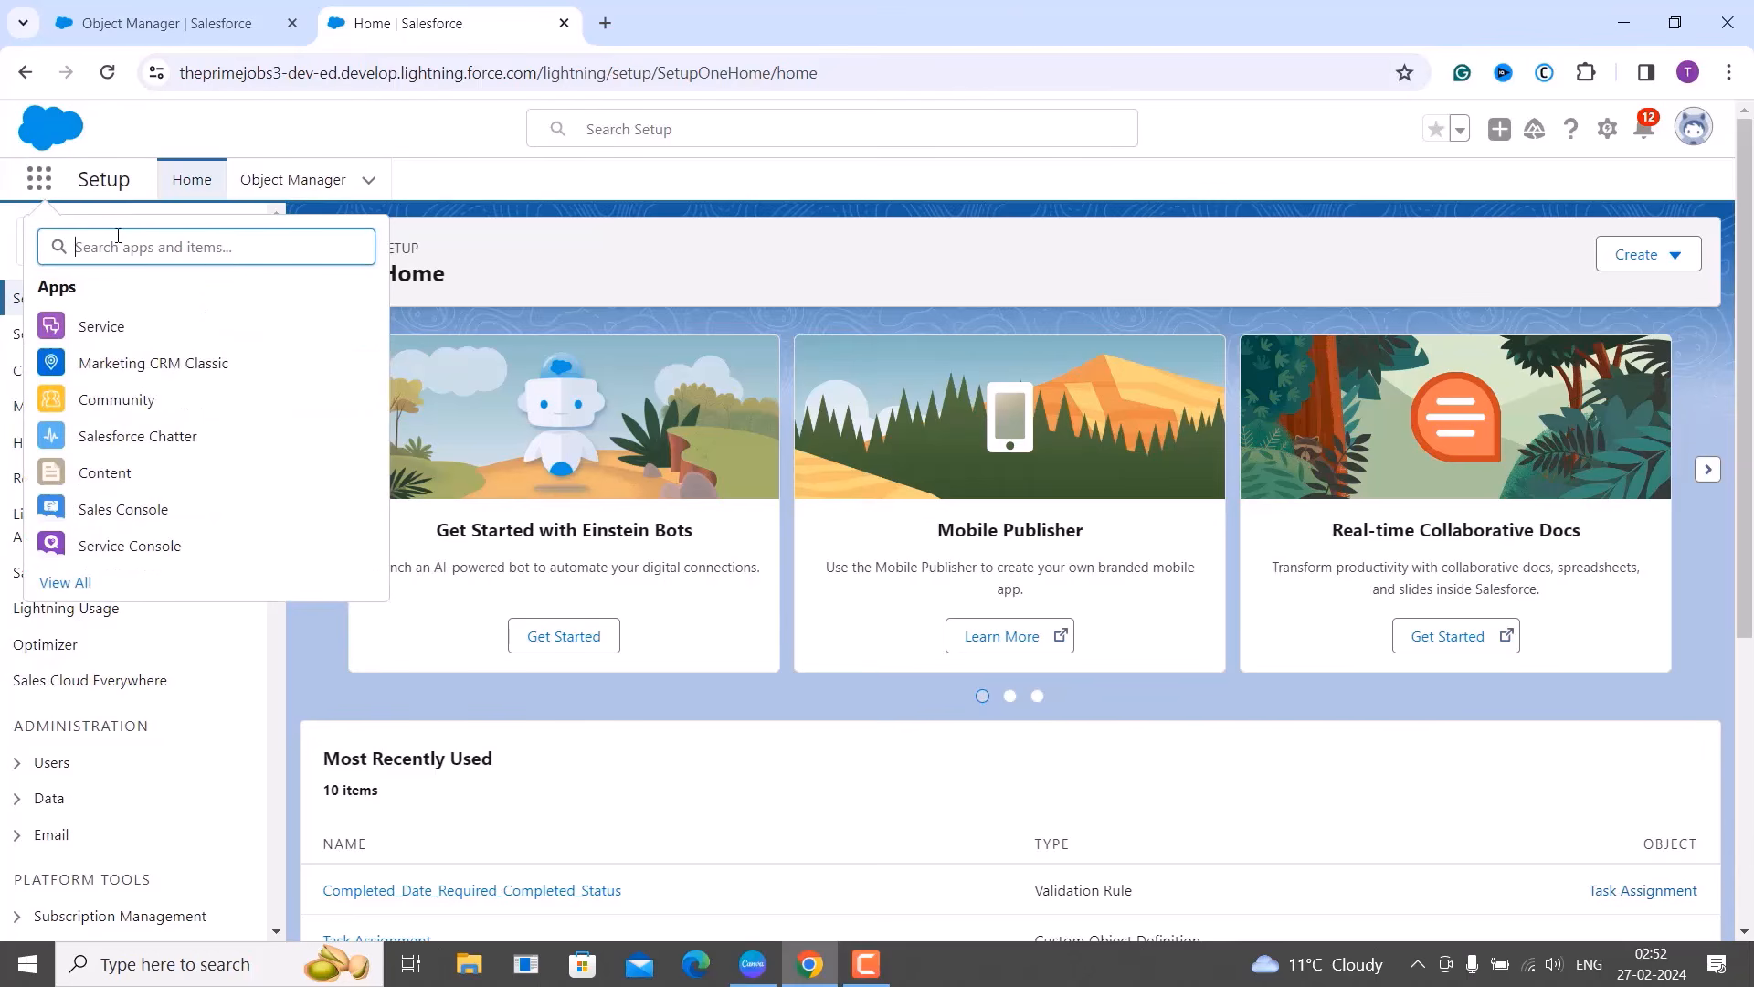
text(tas)
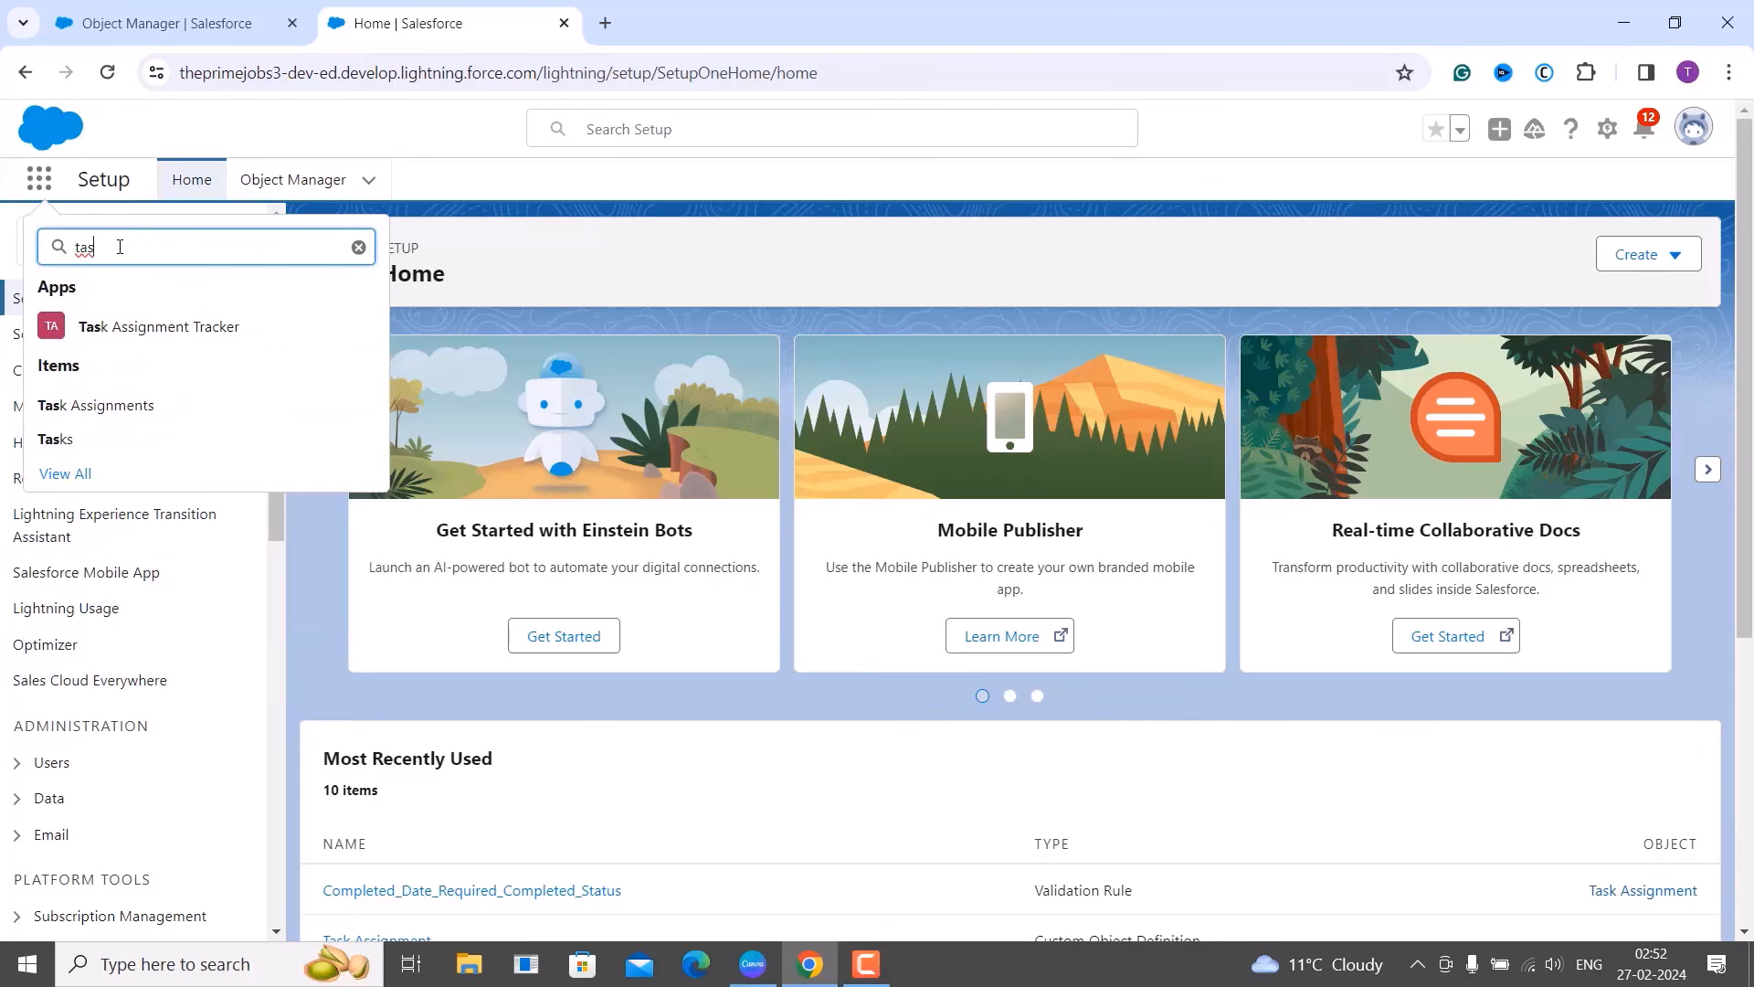
click(126, 330)
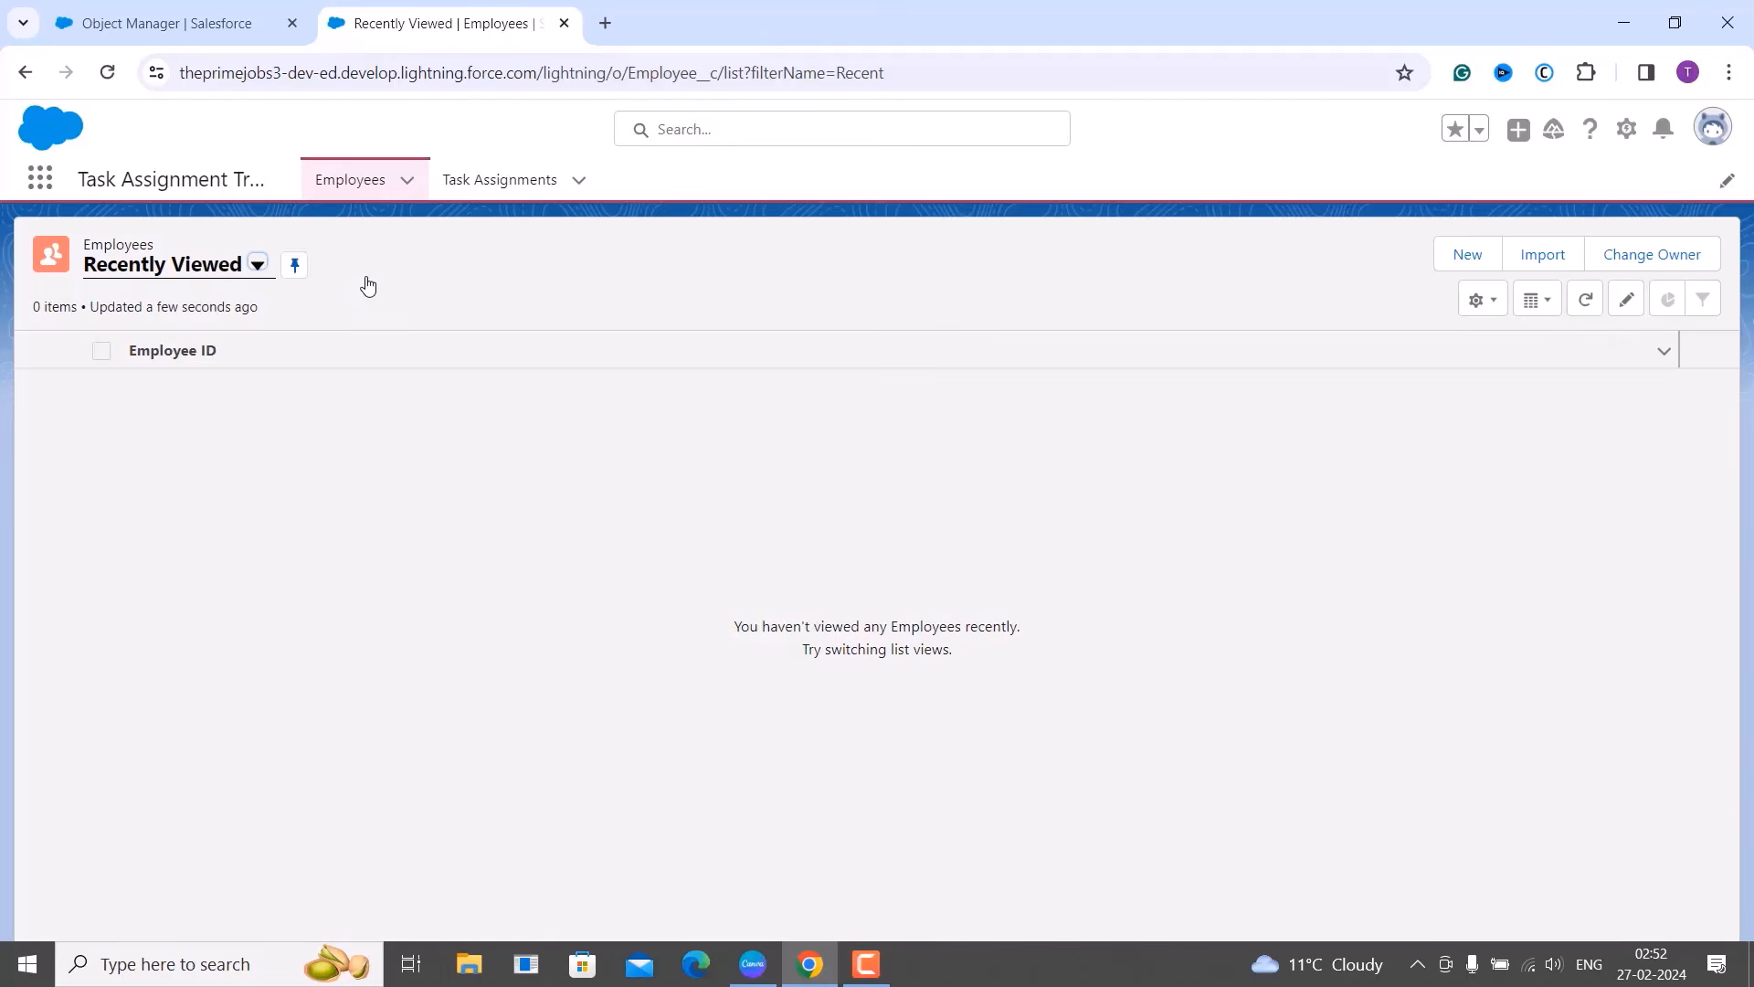
Open the Task Assignments list and start a new task assignment.
click(483, 187)
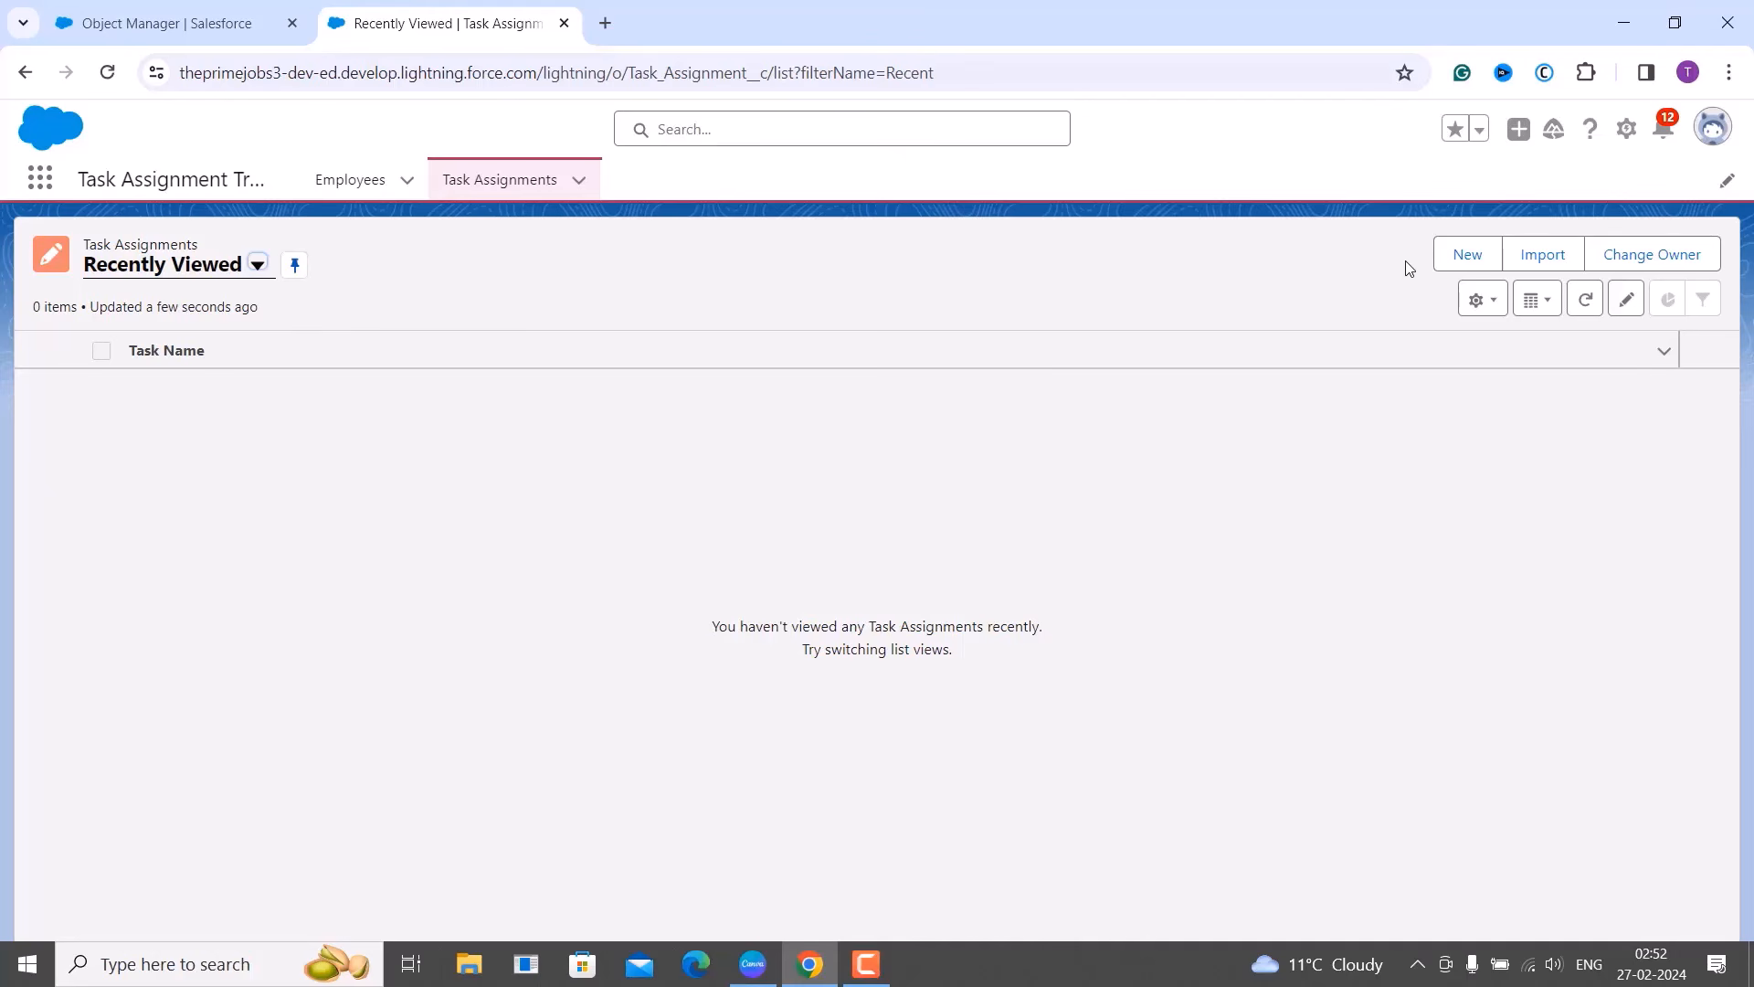
click(1468, 255)
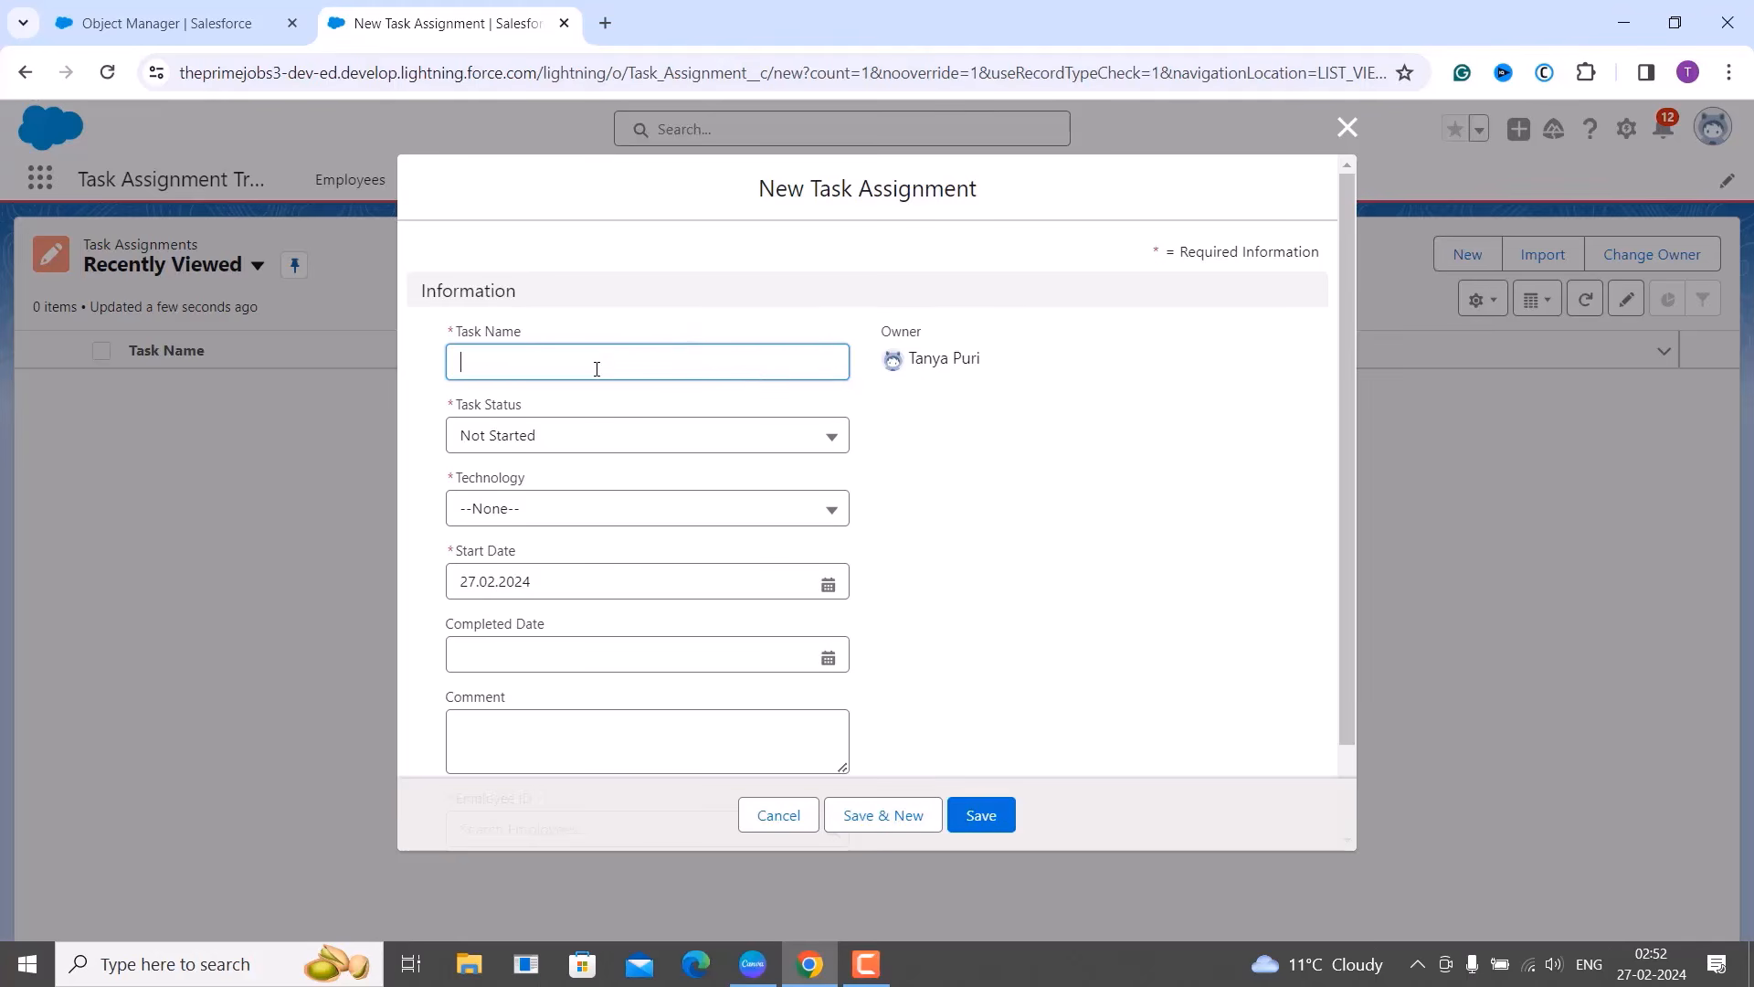
Name the task 'Bulk Email System' with Task Status Completed and Technology PHP.
text(Bul)
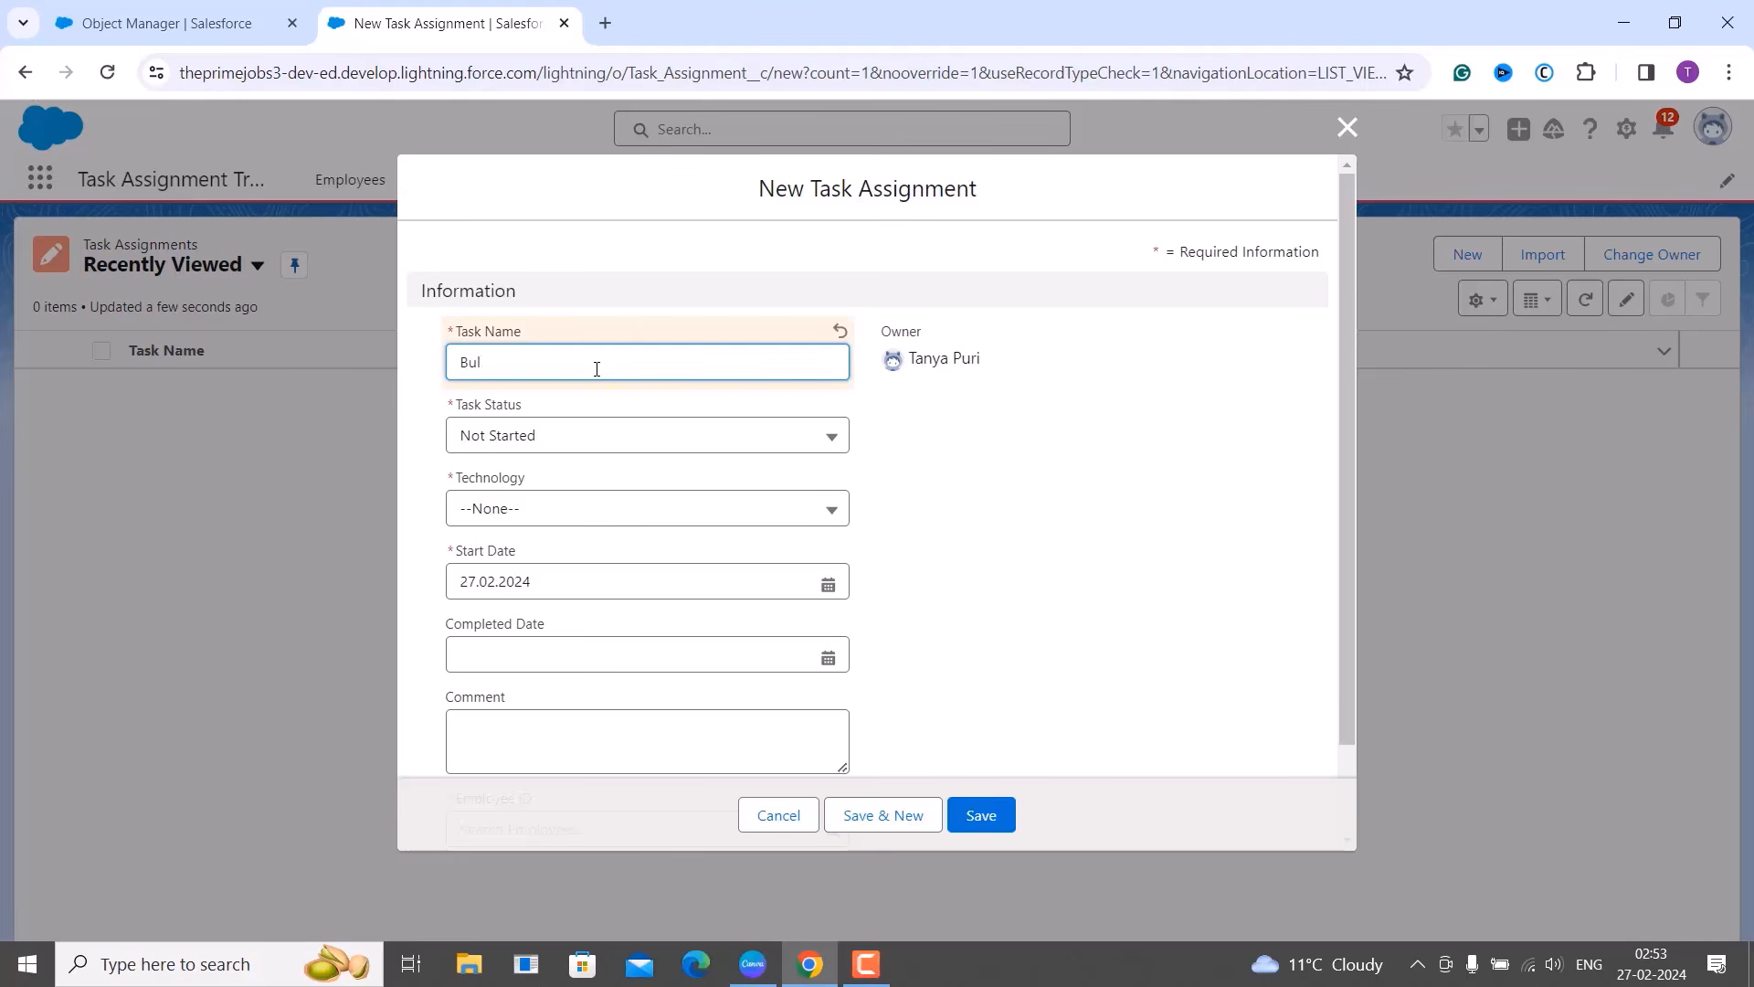
text(k Email System)
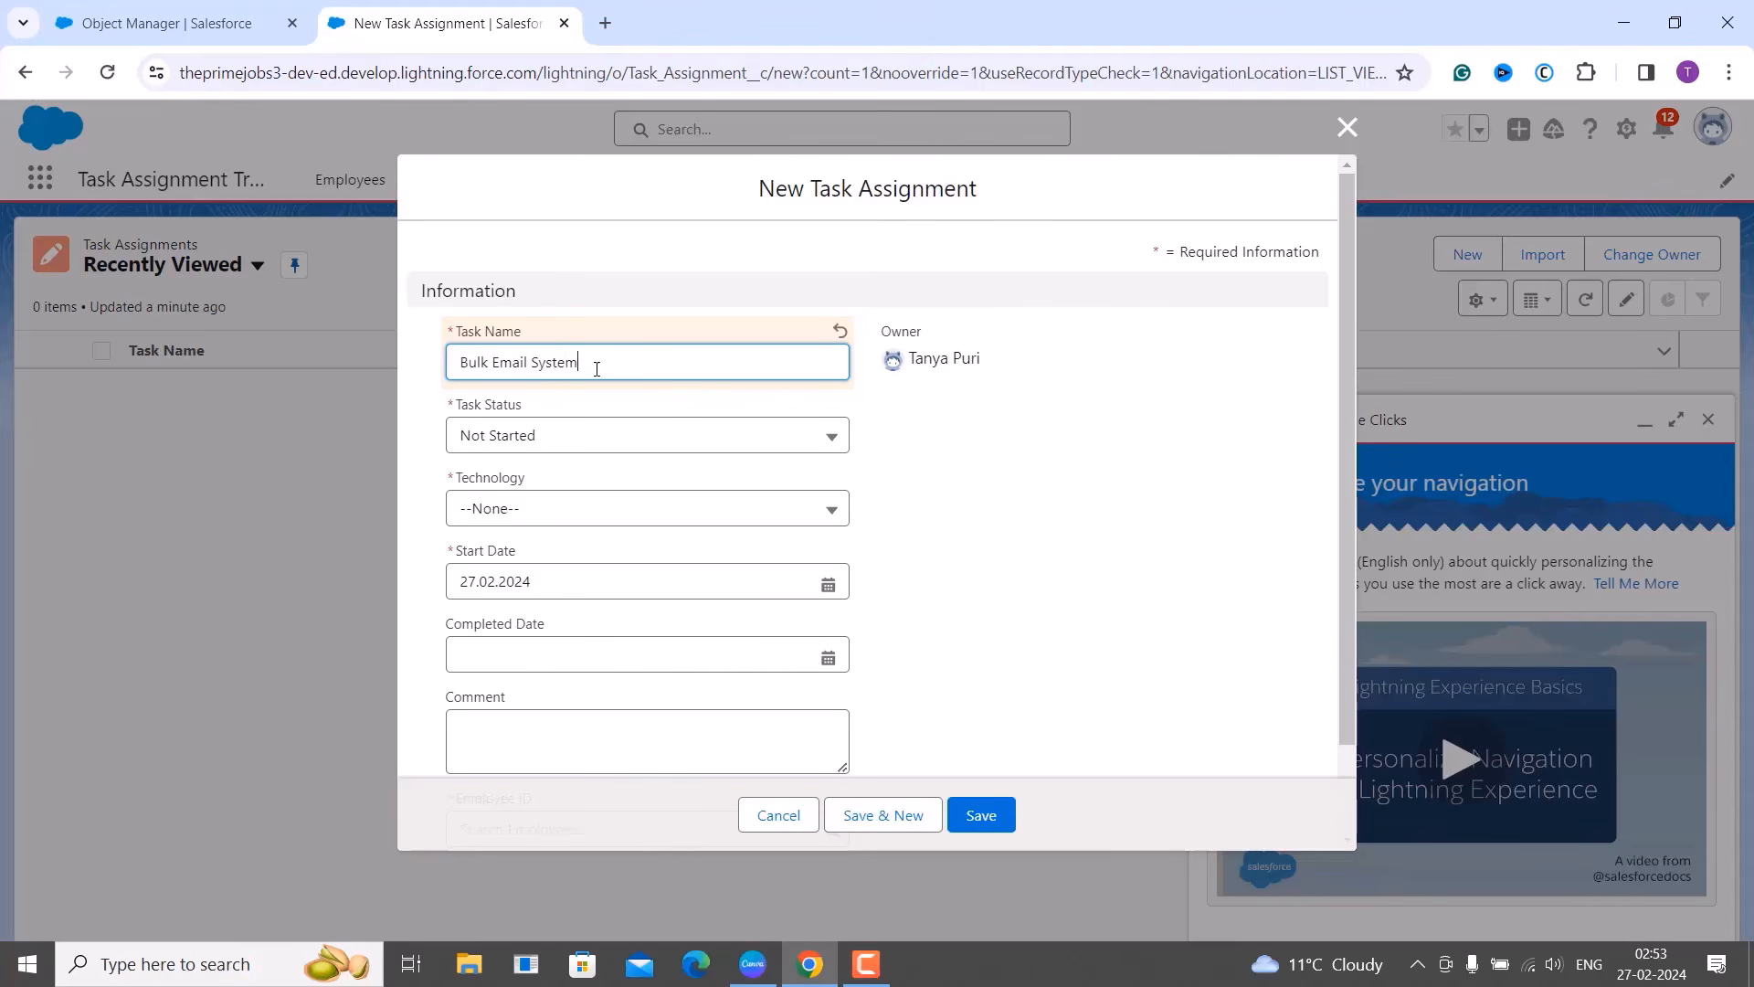
click(595, 433)
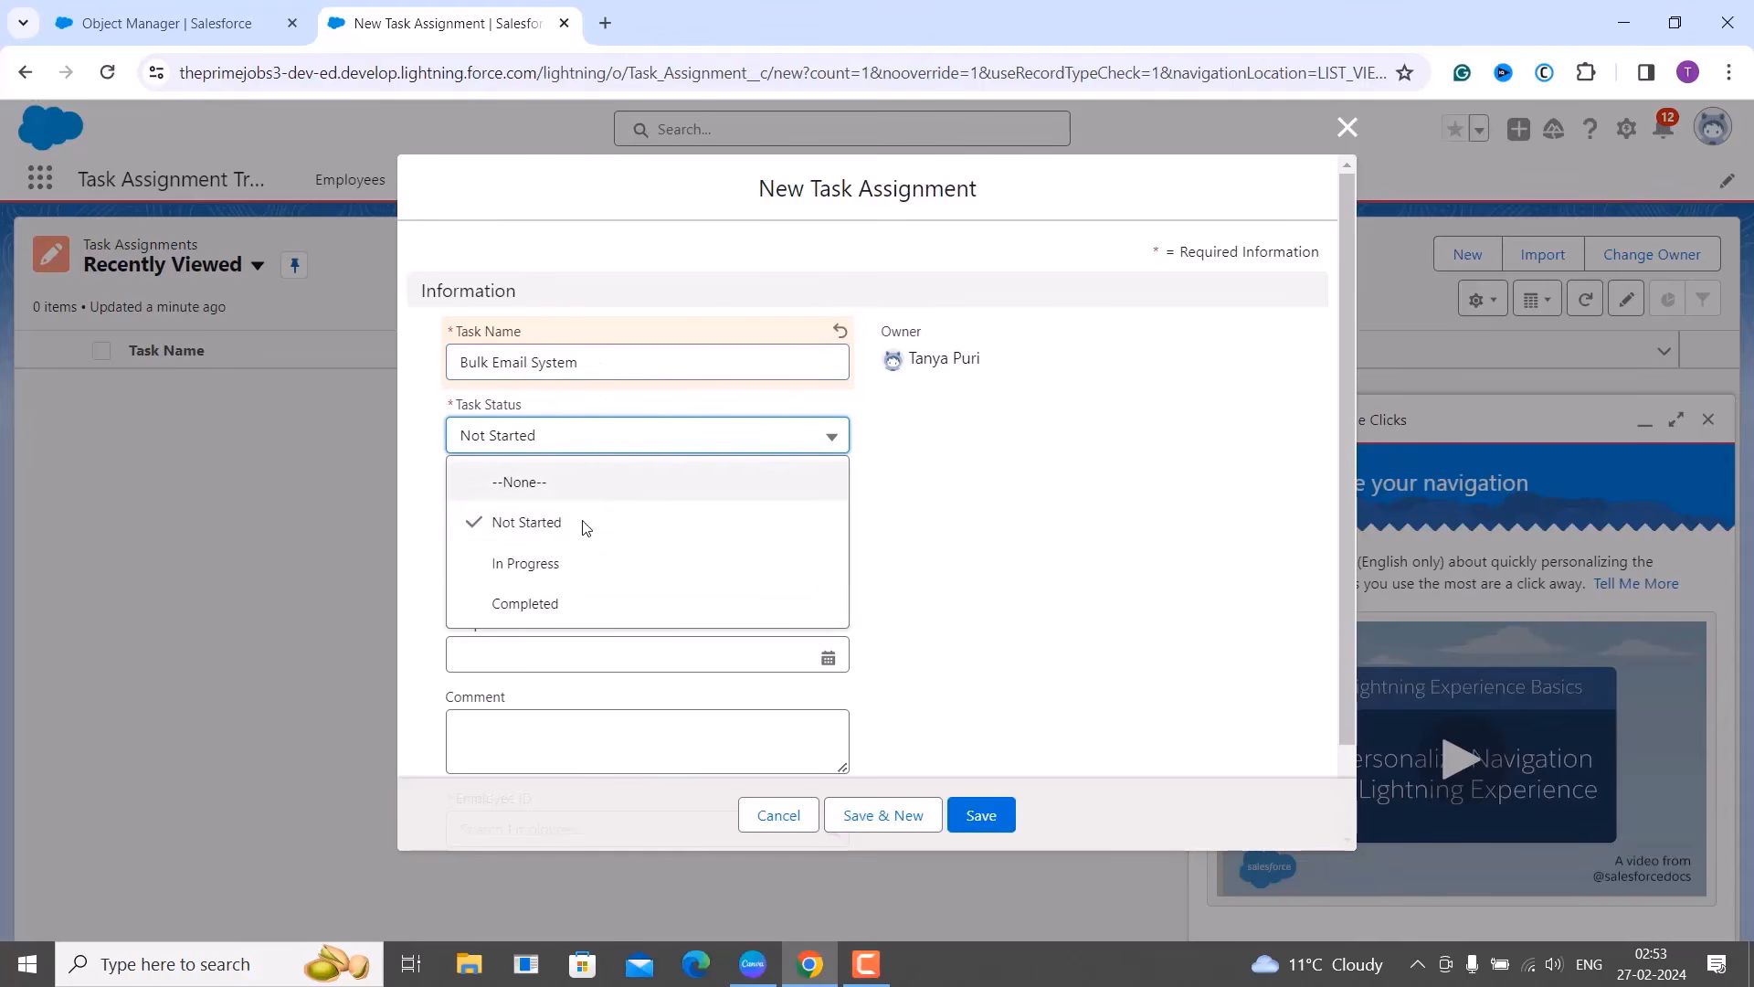
click(555, 604)
click(560, 510)
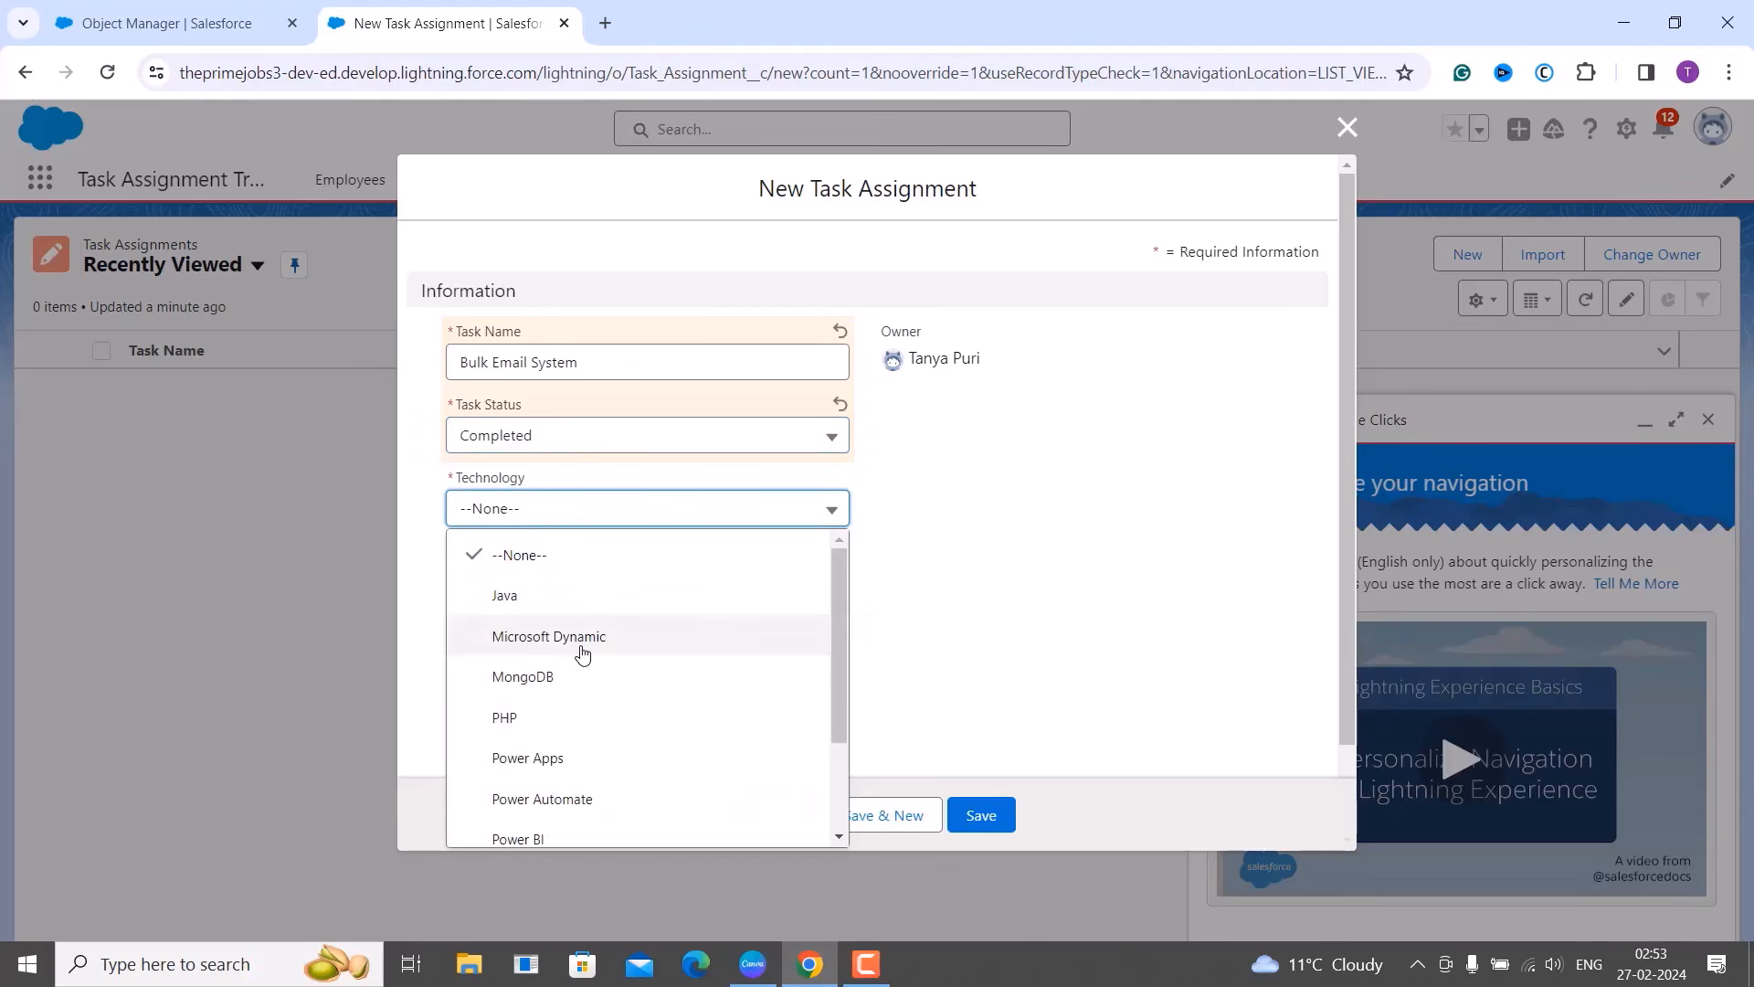
click(541, 716)
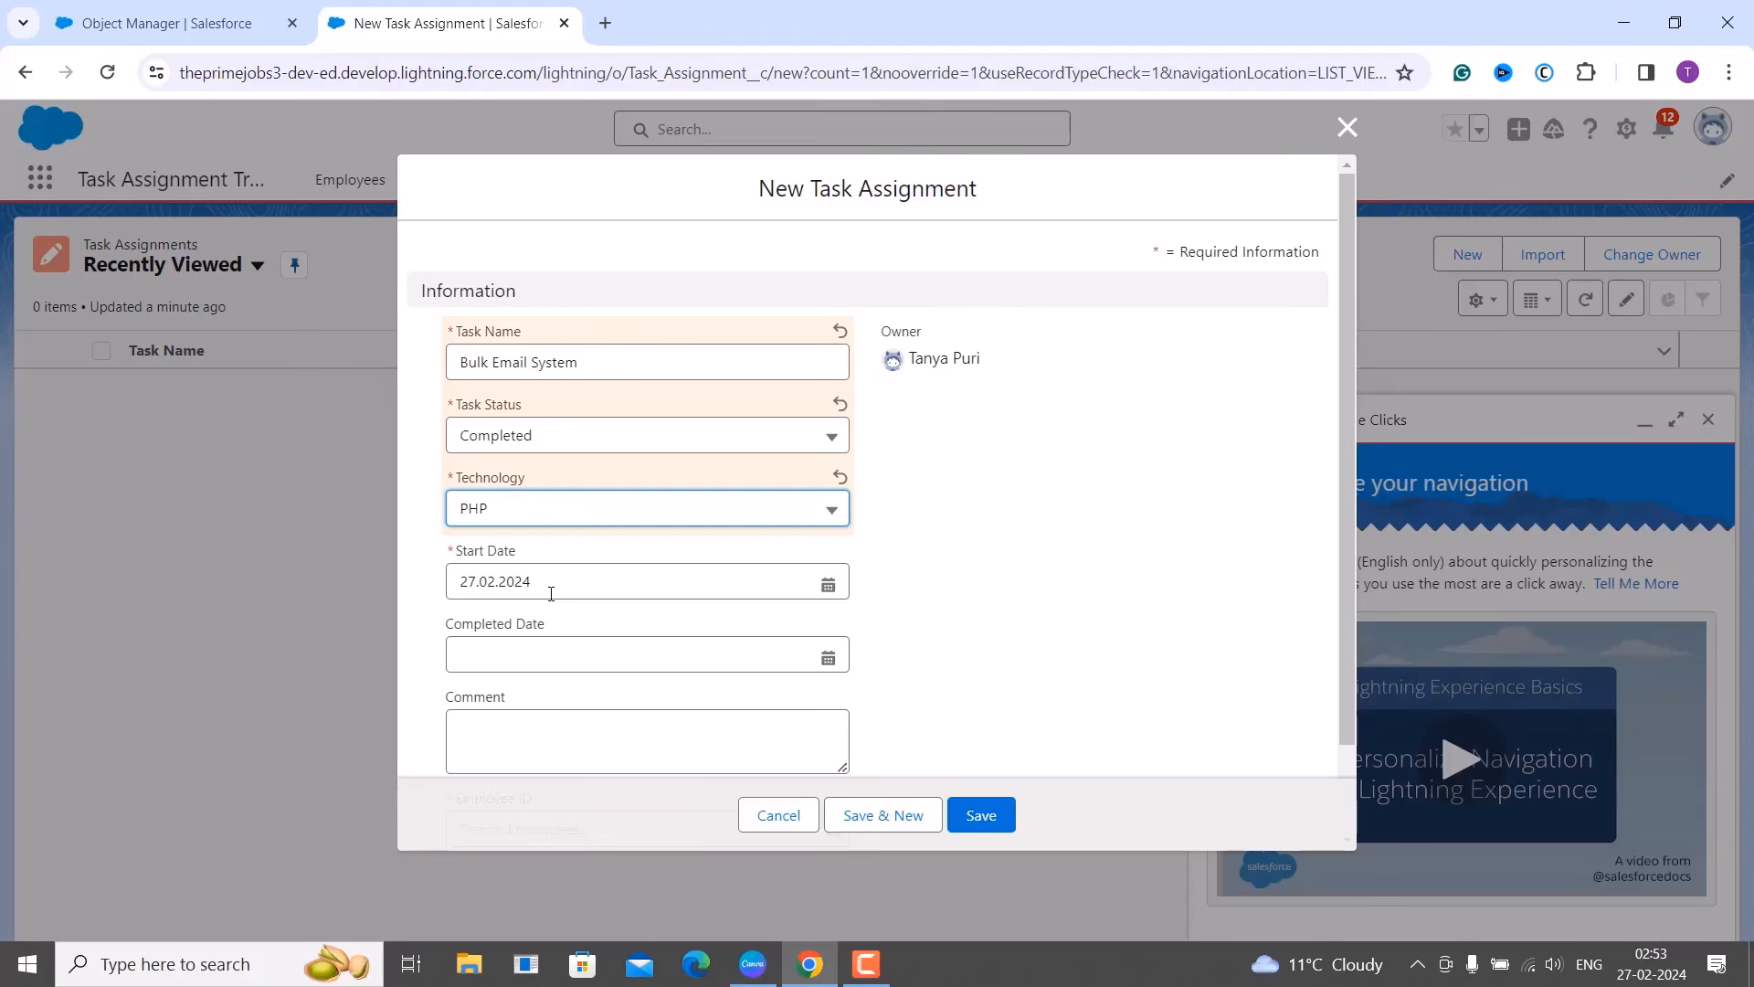
Leave Completed Date, Comment and Employee ID empty, attempt saving, and dismiss the missing-field error.
click(534, 642)
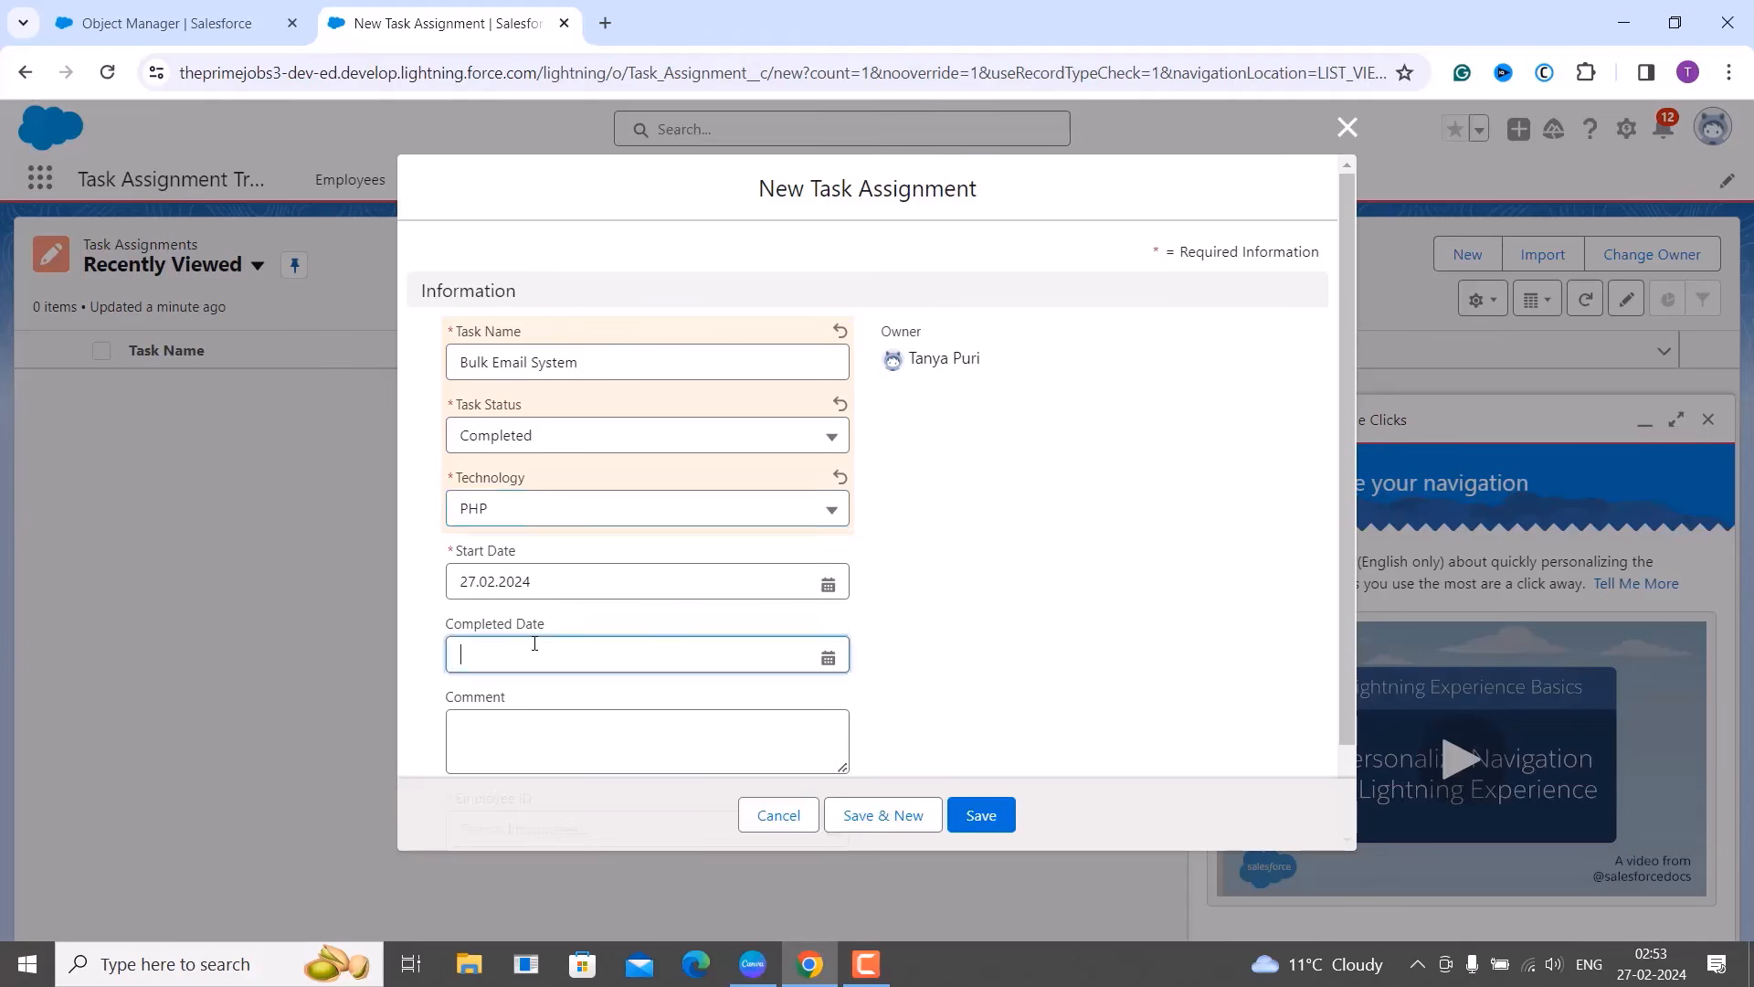
click(1129, 504)
scroll(1059, 581, down, 2)
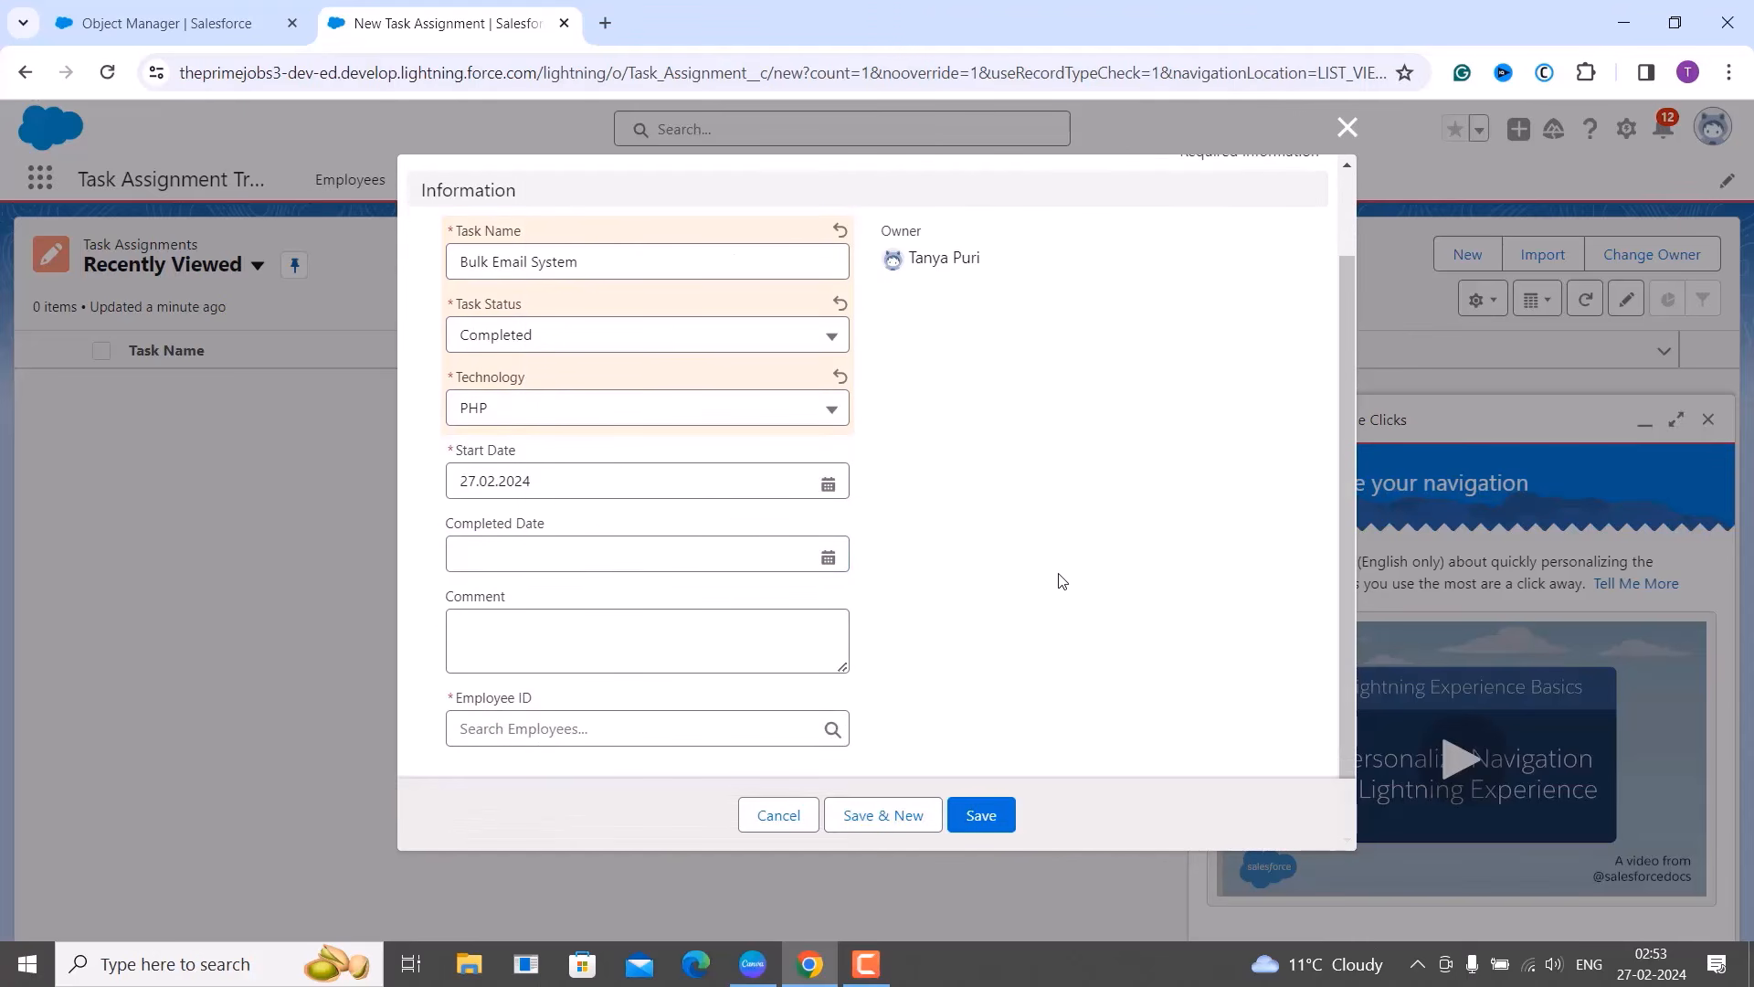
click(674, 656)
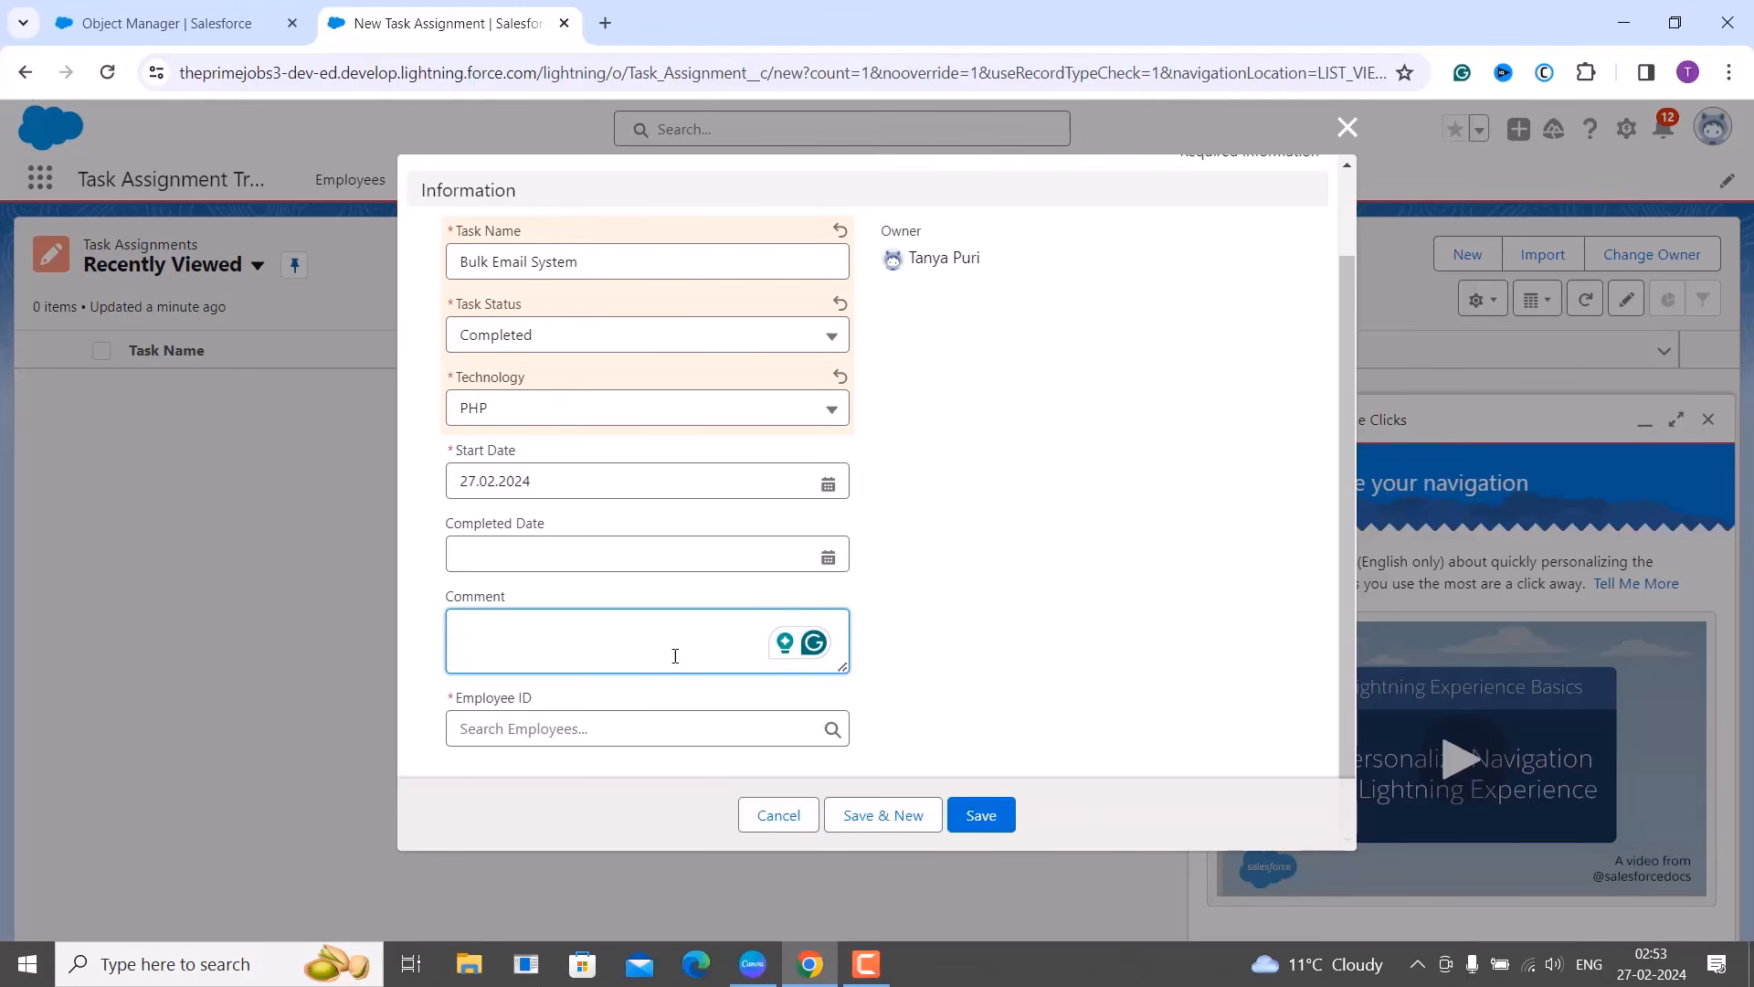
click(936, 634)
click(705, 741)
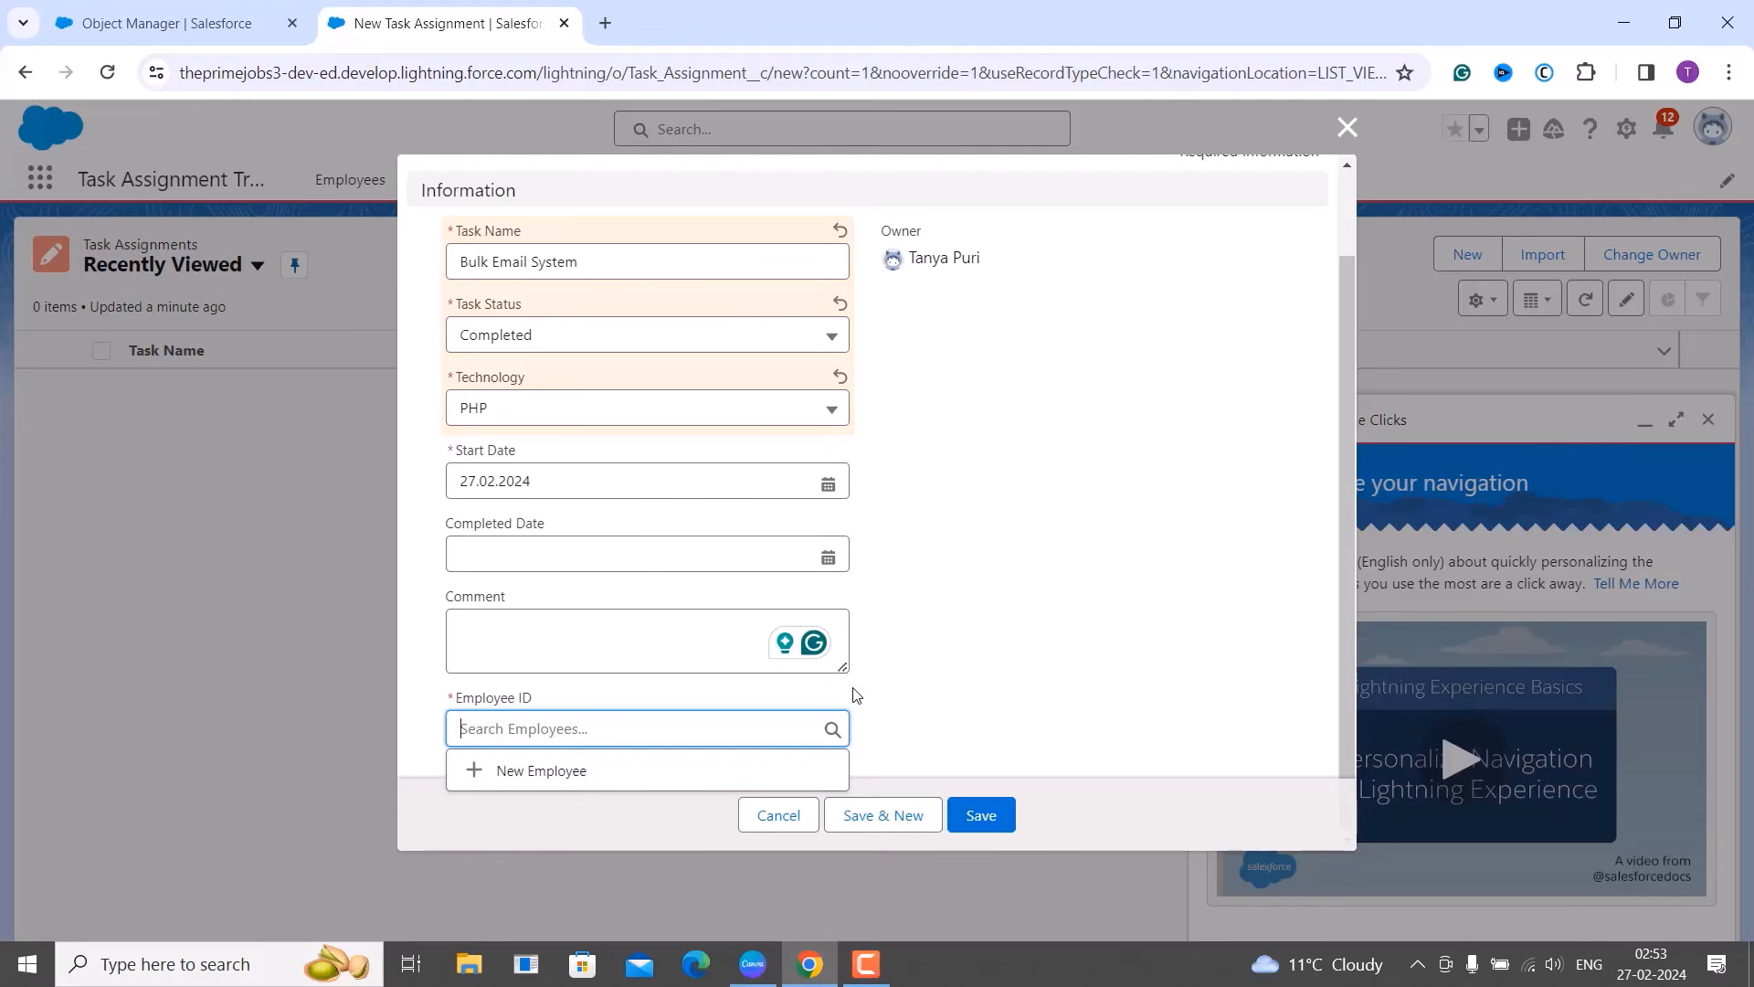
click(909, 699)
click(979, 814)
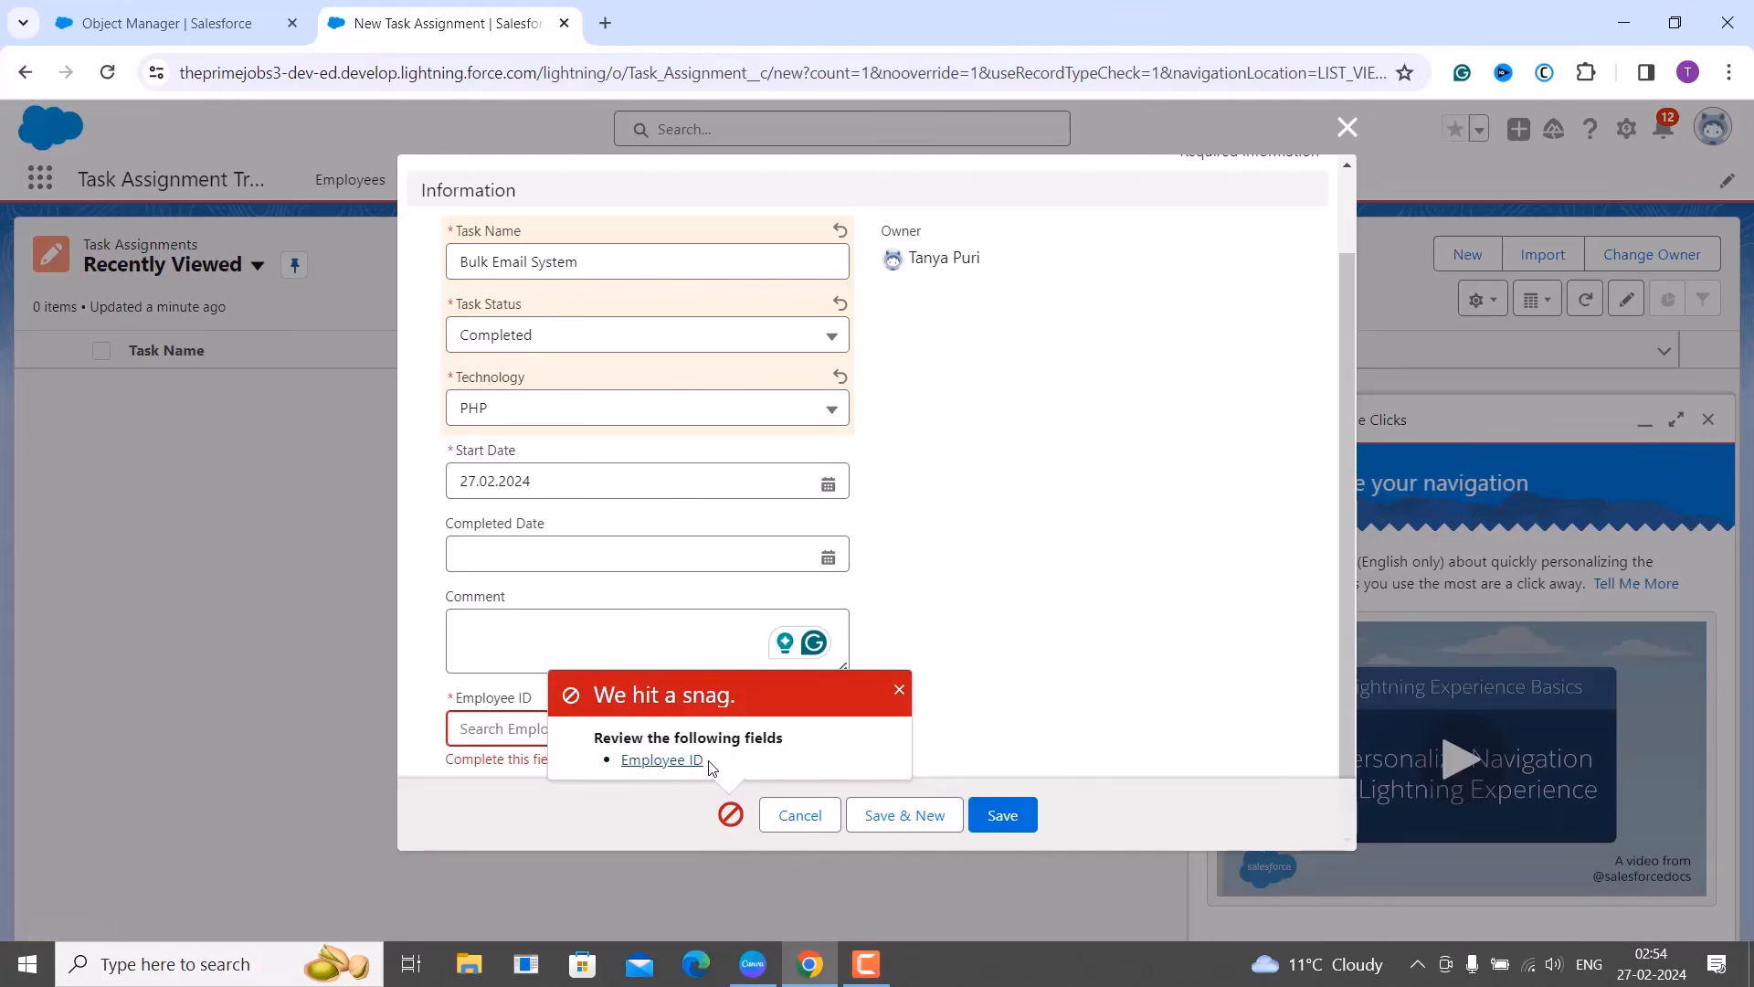
click(898, 692)
click(630, 725)
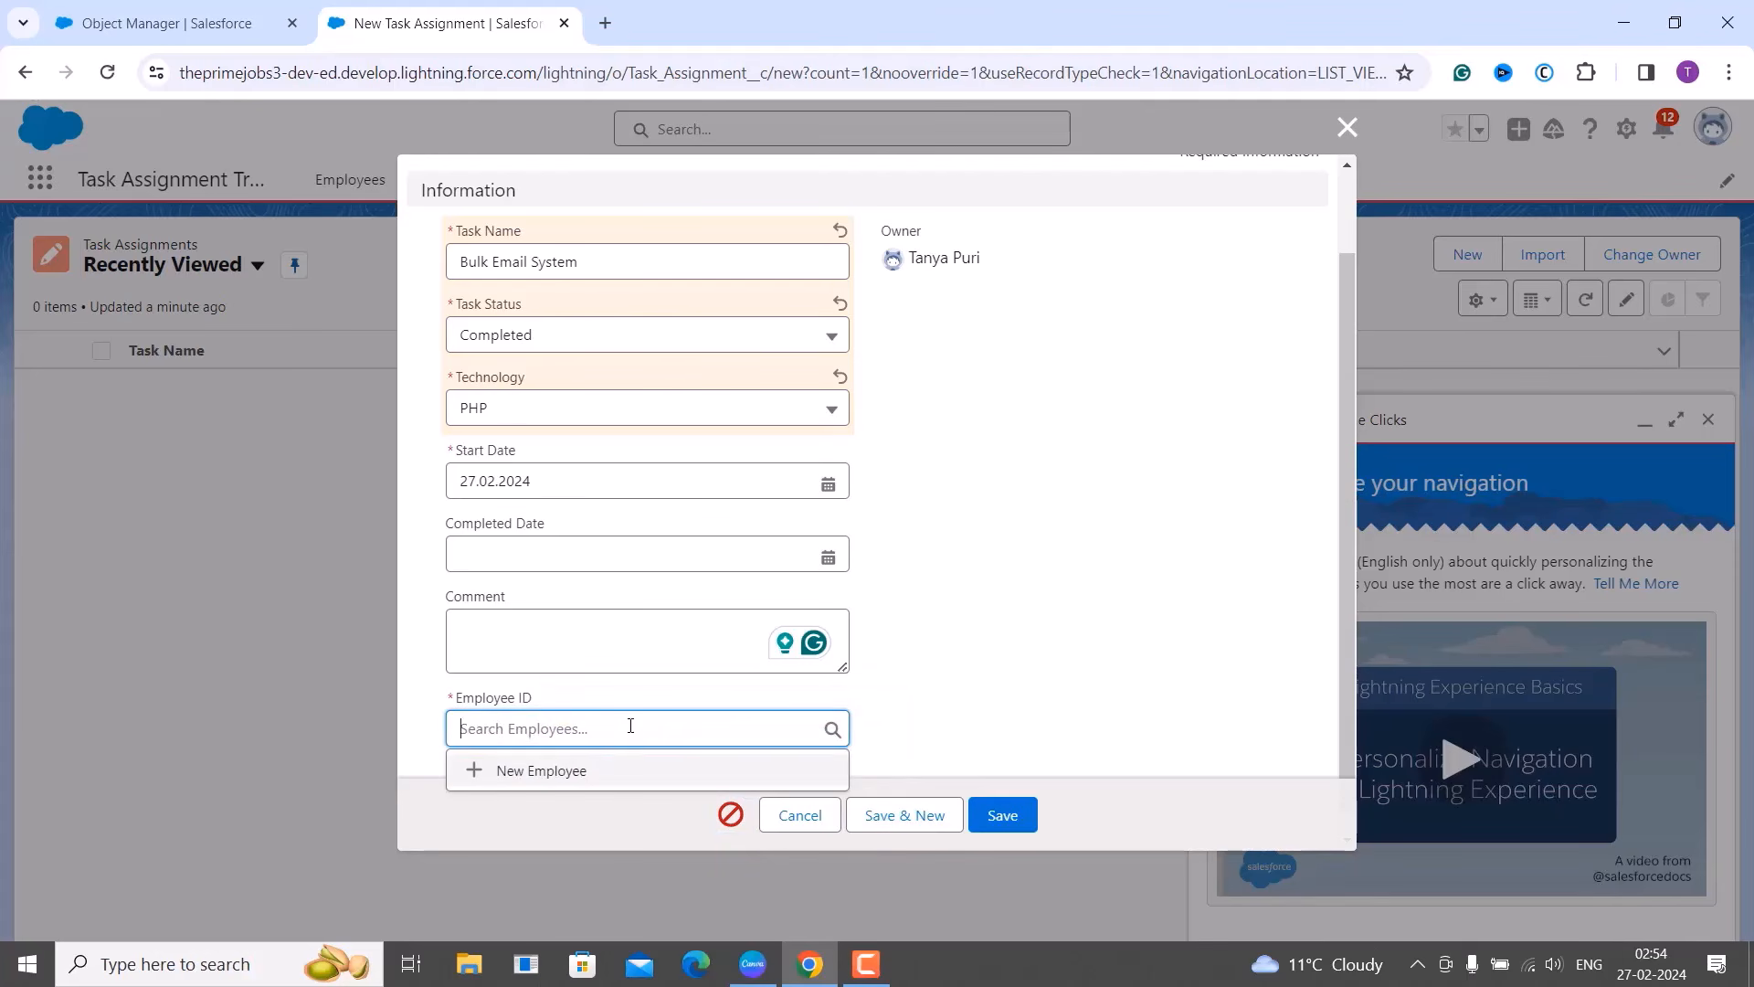
Create a new employee record with the employee's name and link it as the task's Employee ID.
click(565, 774)
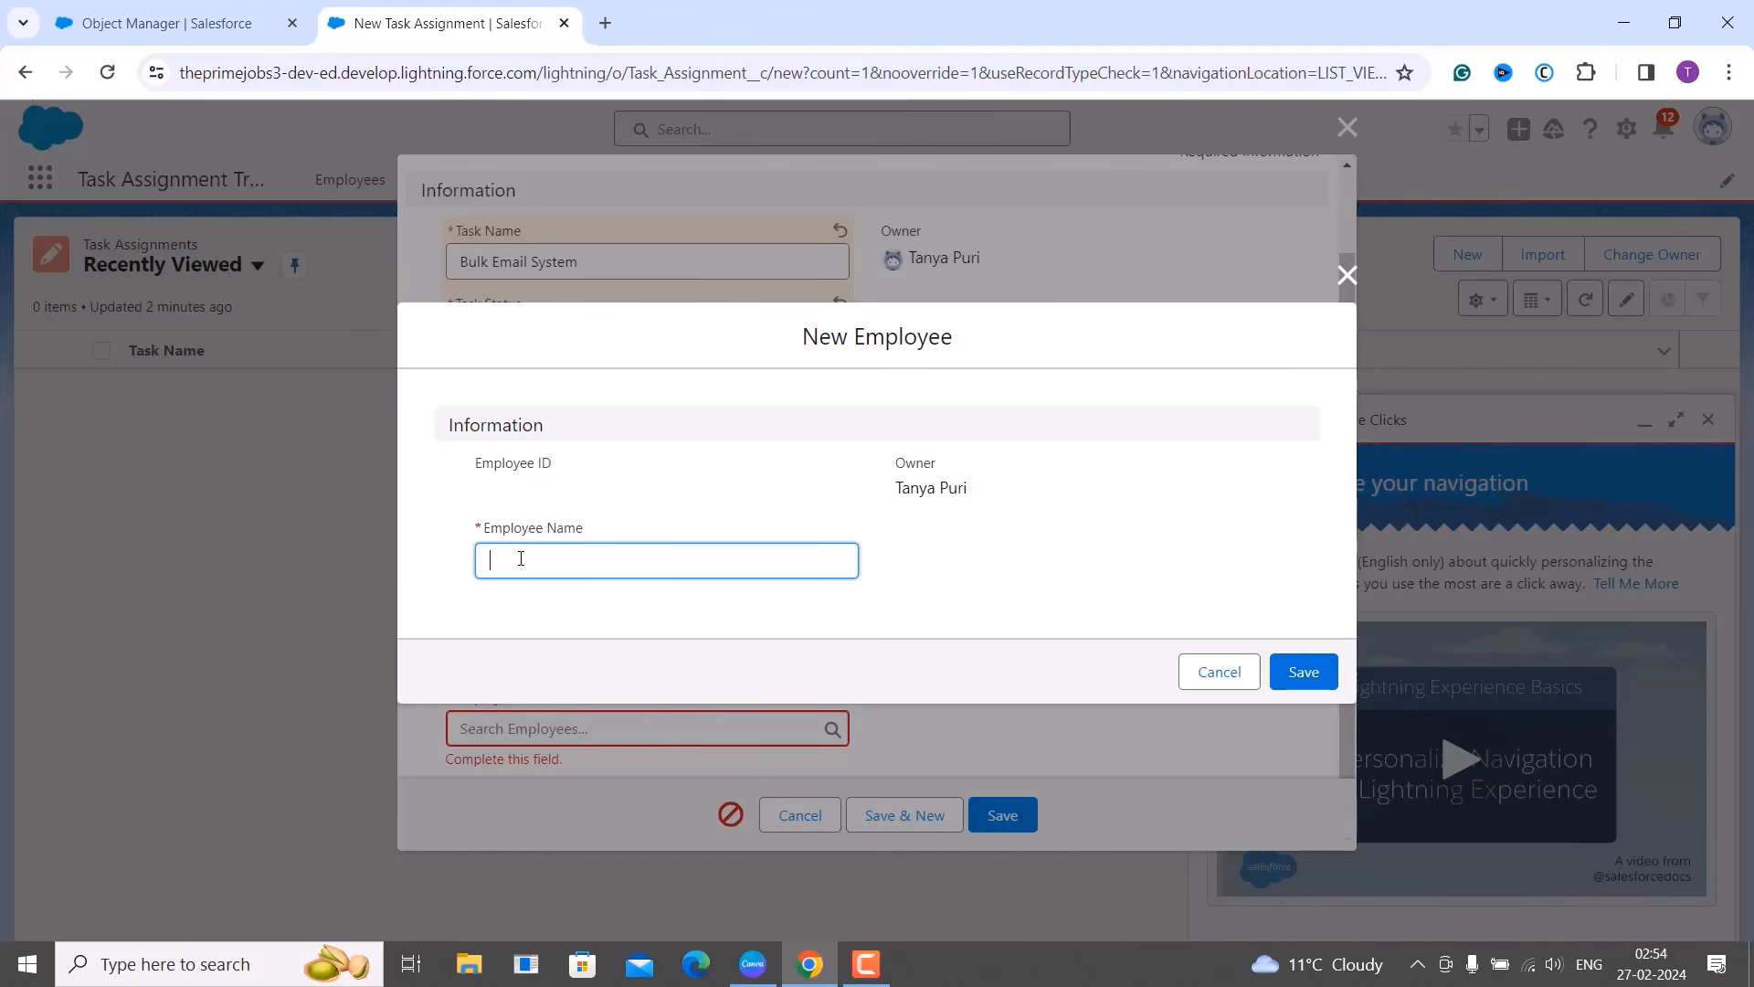
click(1301, 677)
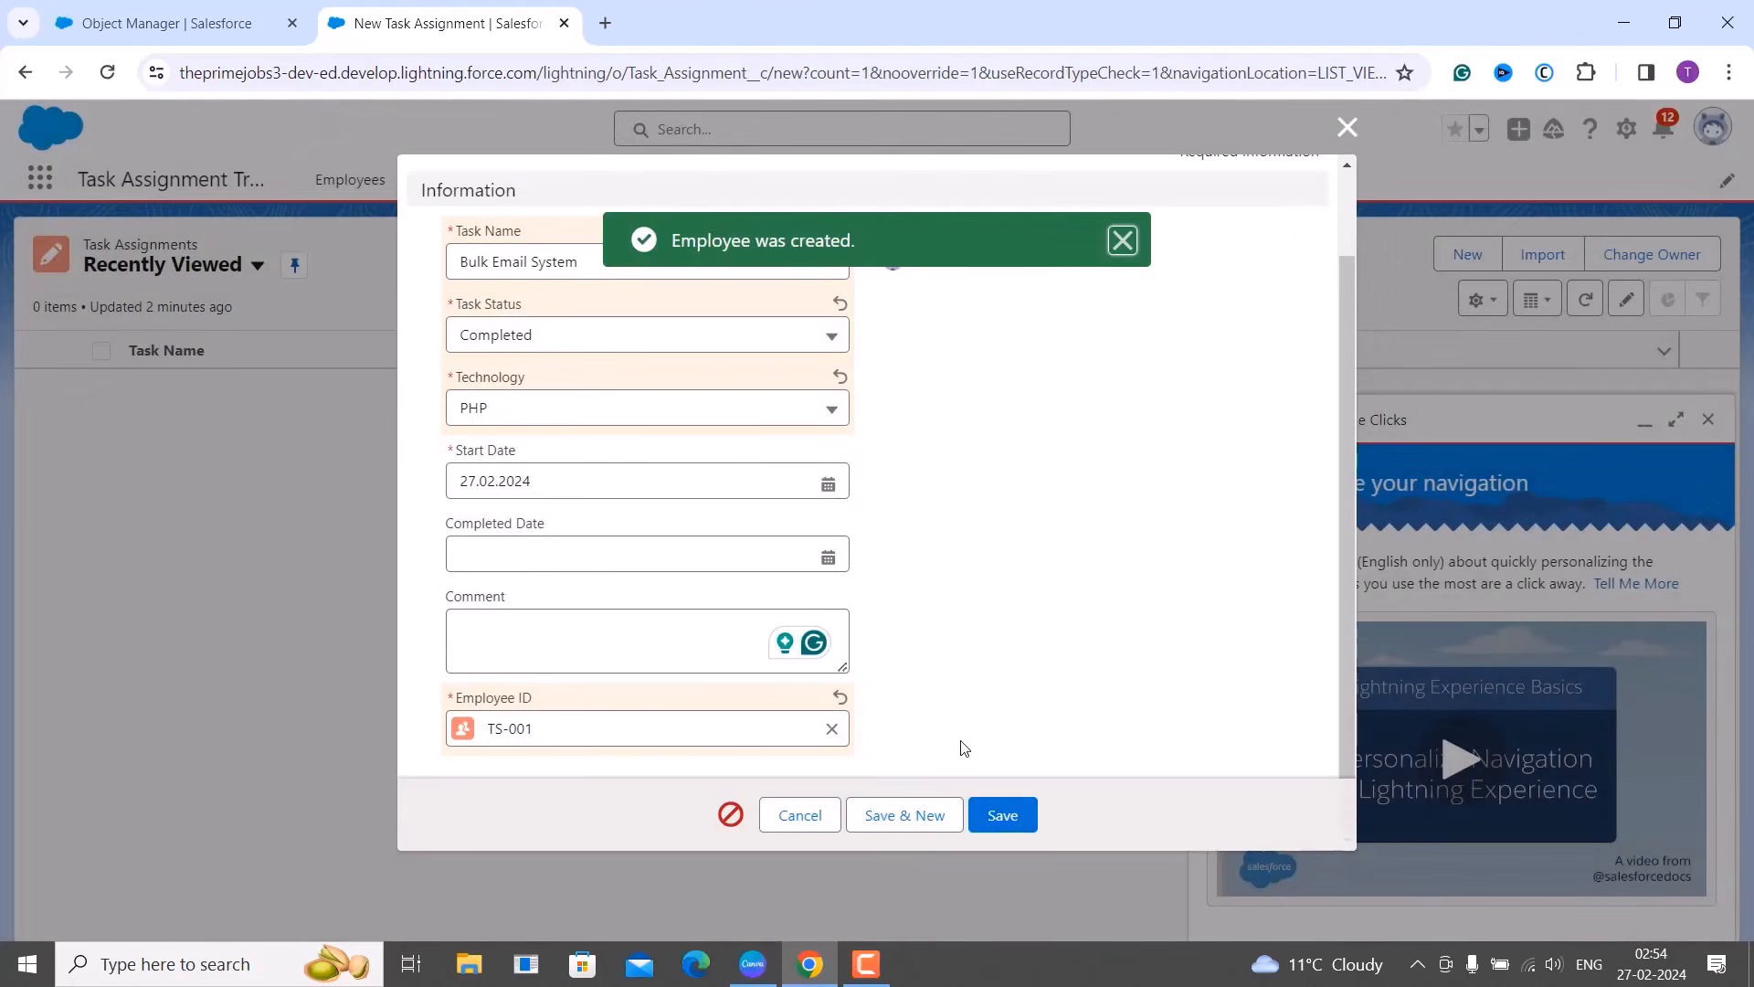
click(511, 745)
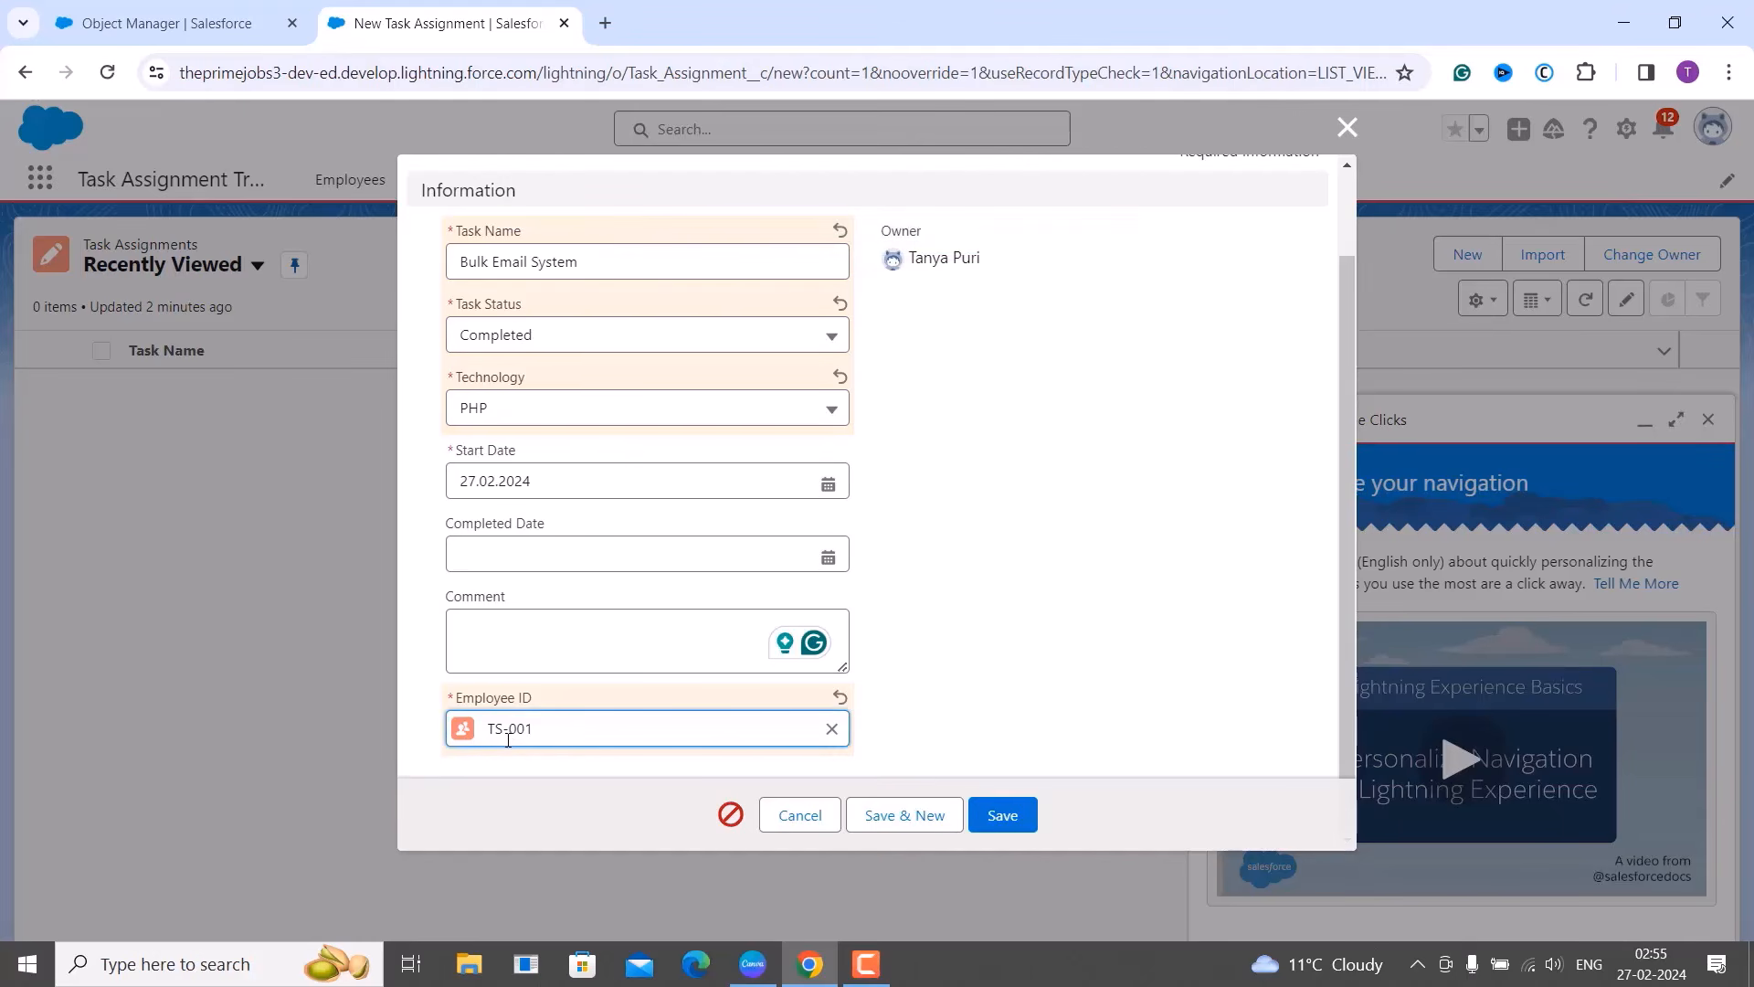
scroll(913, 622, up, 1)
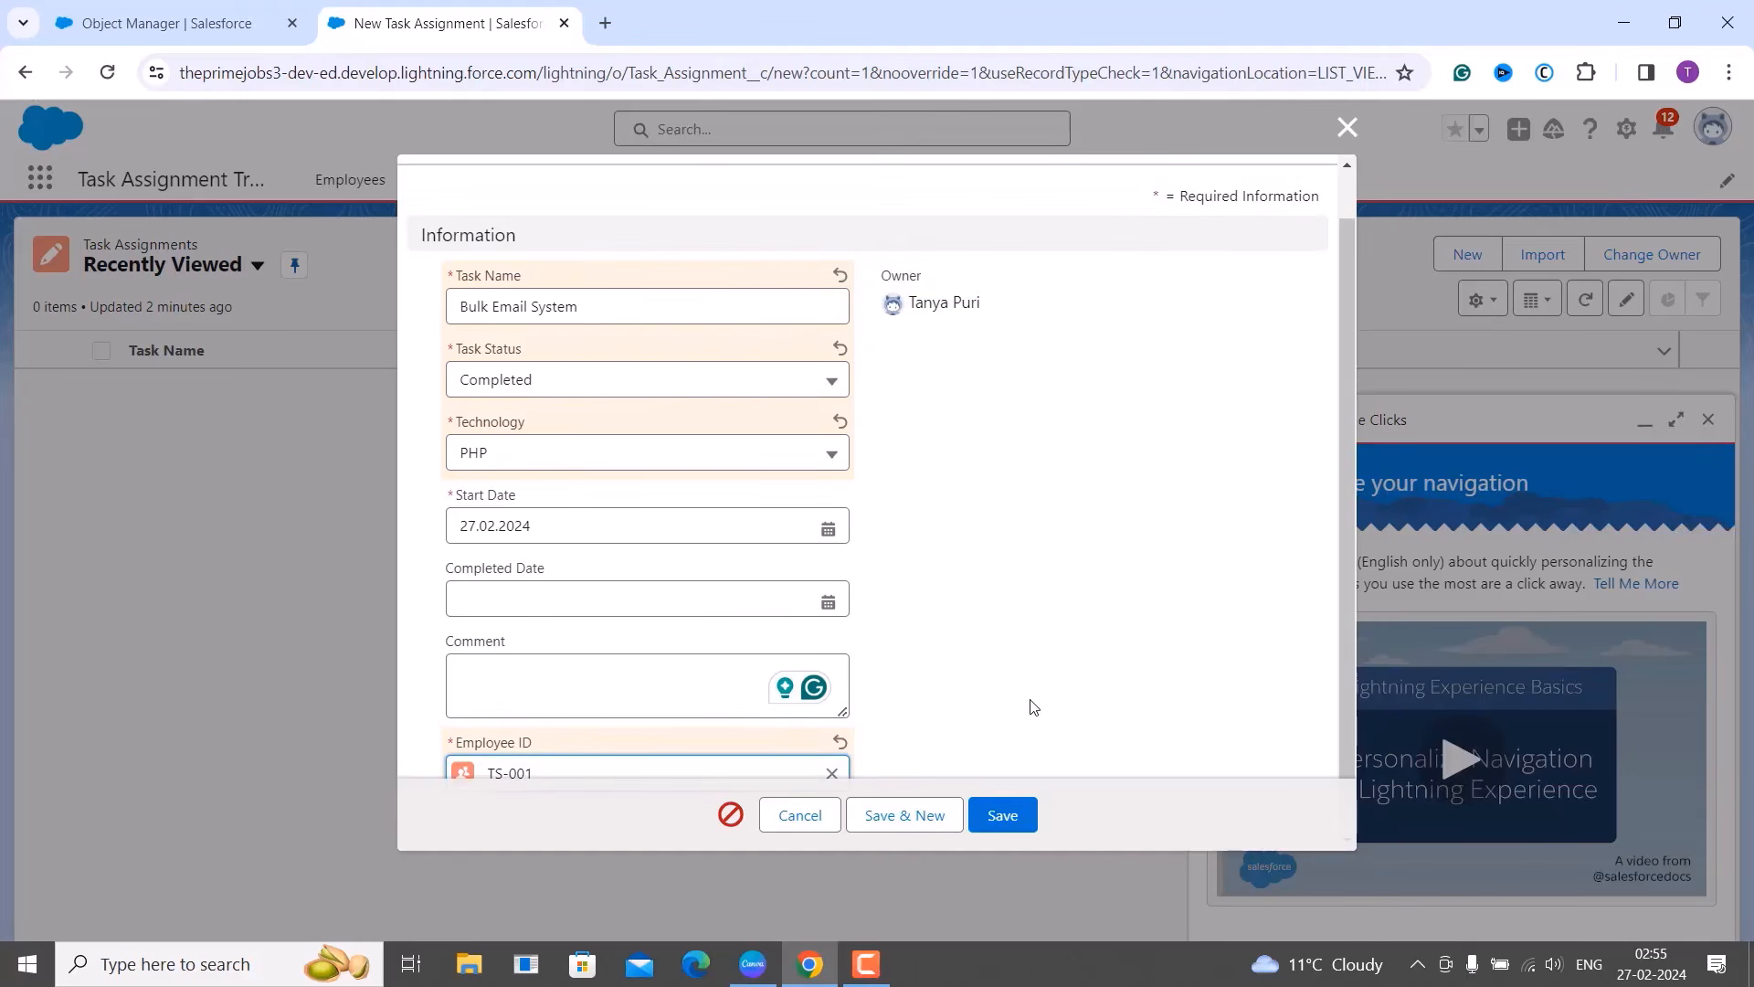
Try saving the Completed task without a completed date, see the rule's error, and cancel the form.
click(999, 818)
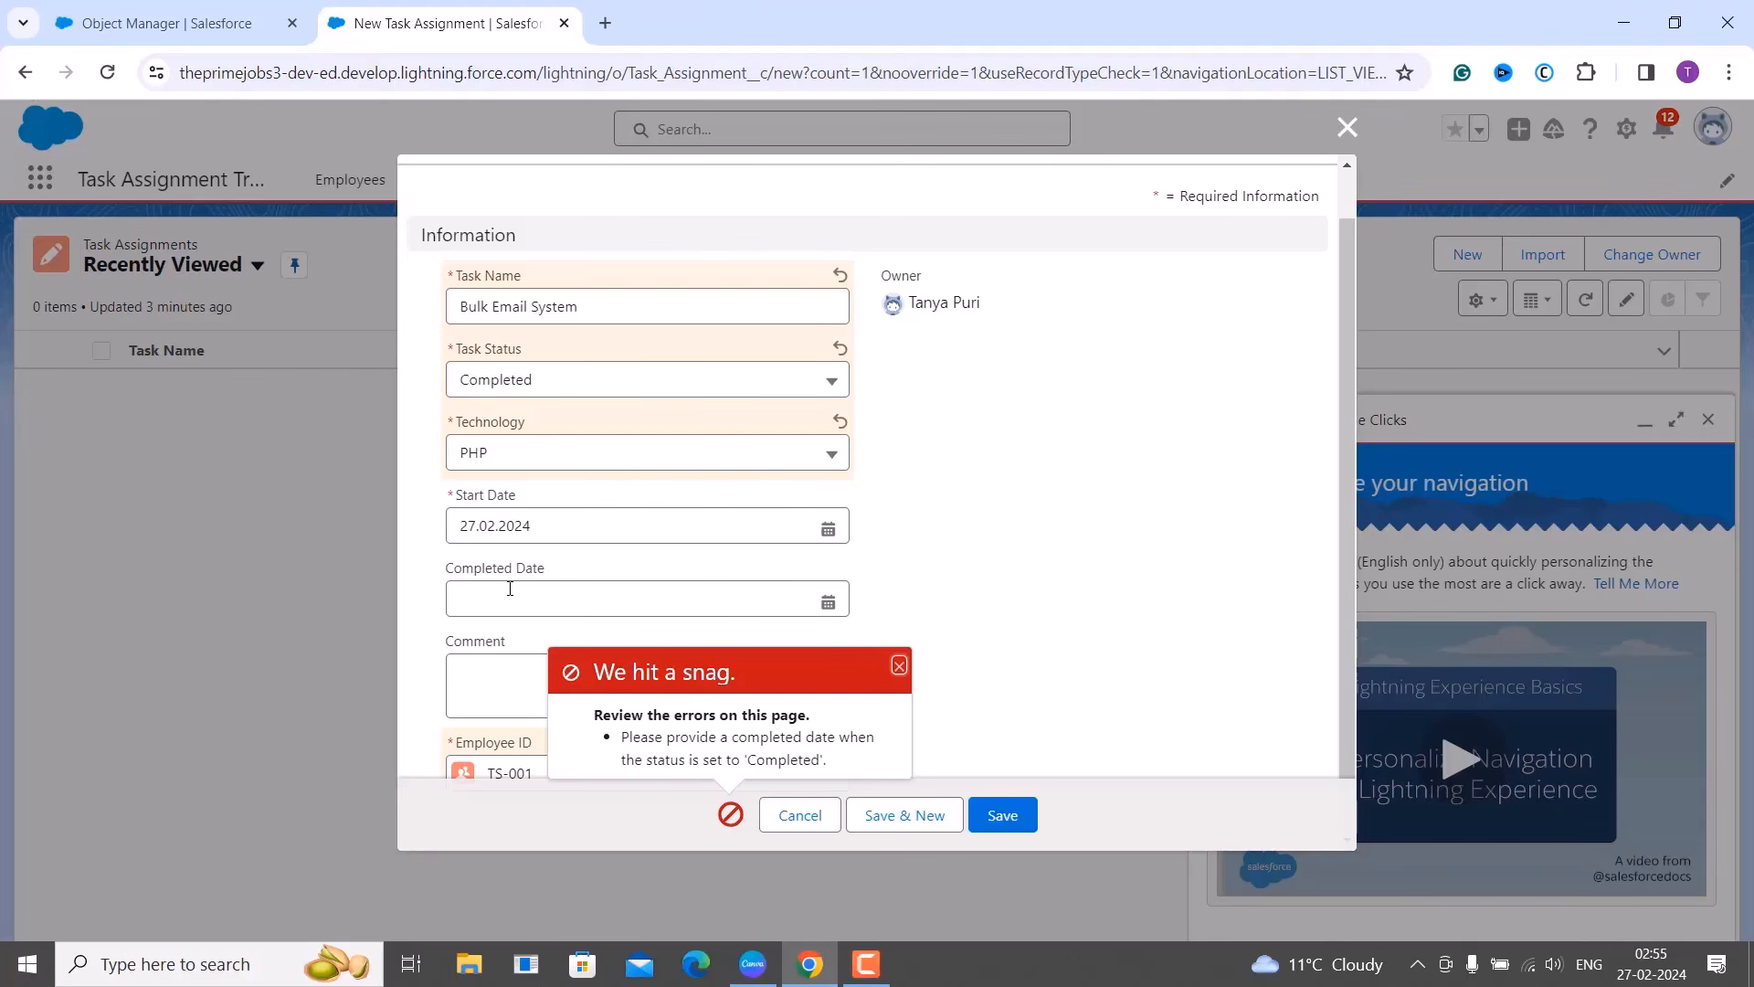
click(1351, 133)
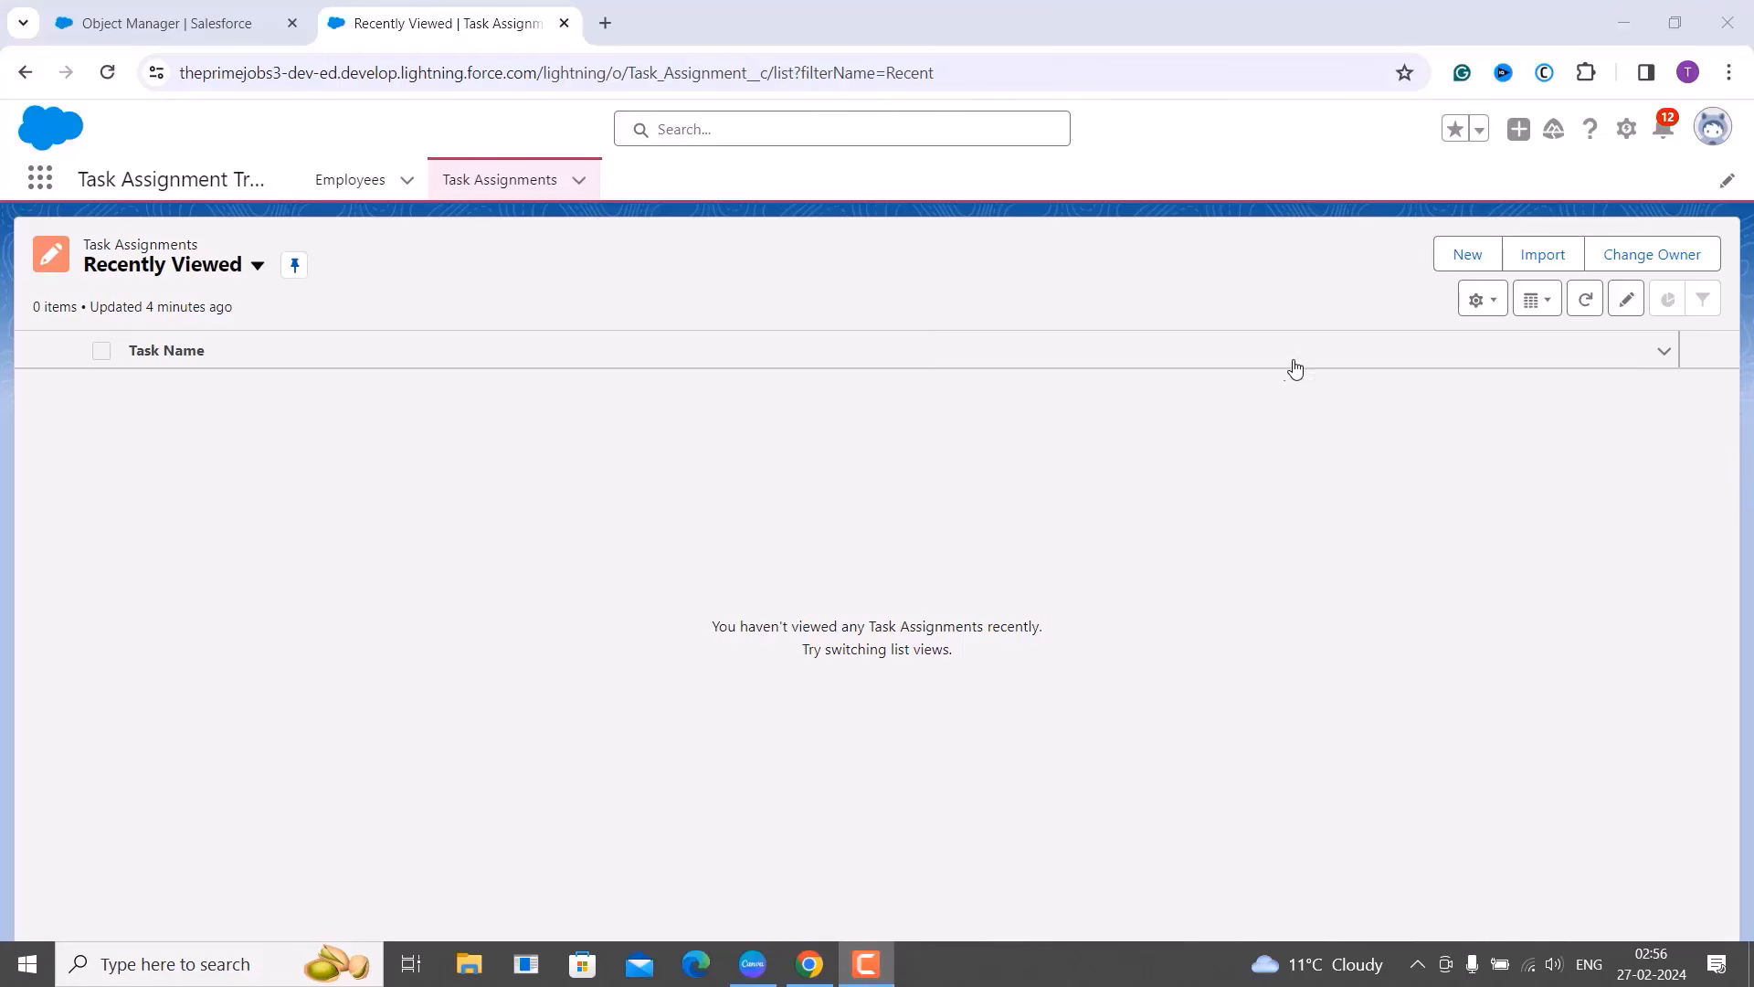
click(1305, 353)
In a new task assignment form, browse the Technology picklist from Java to SqlServer, then close the form.
click(1459, 257)
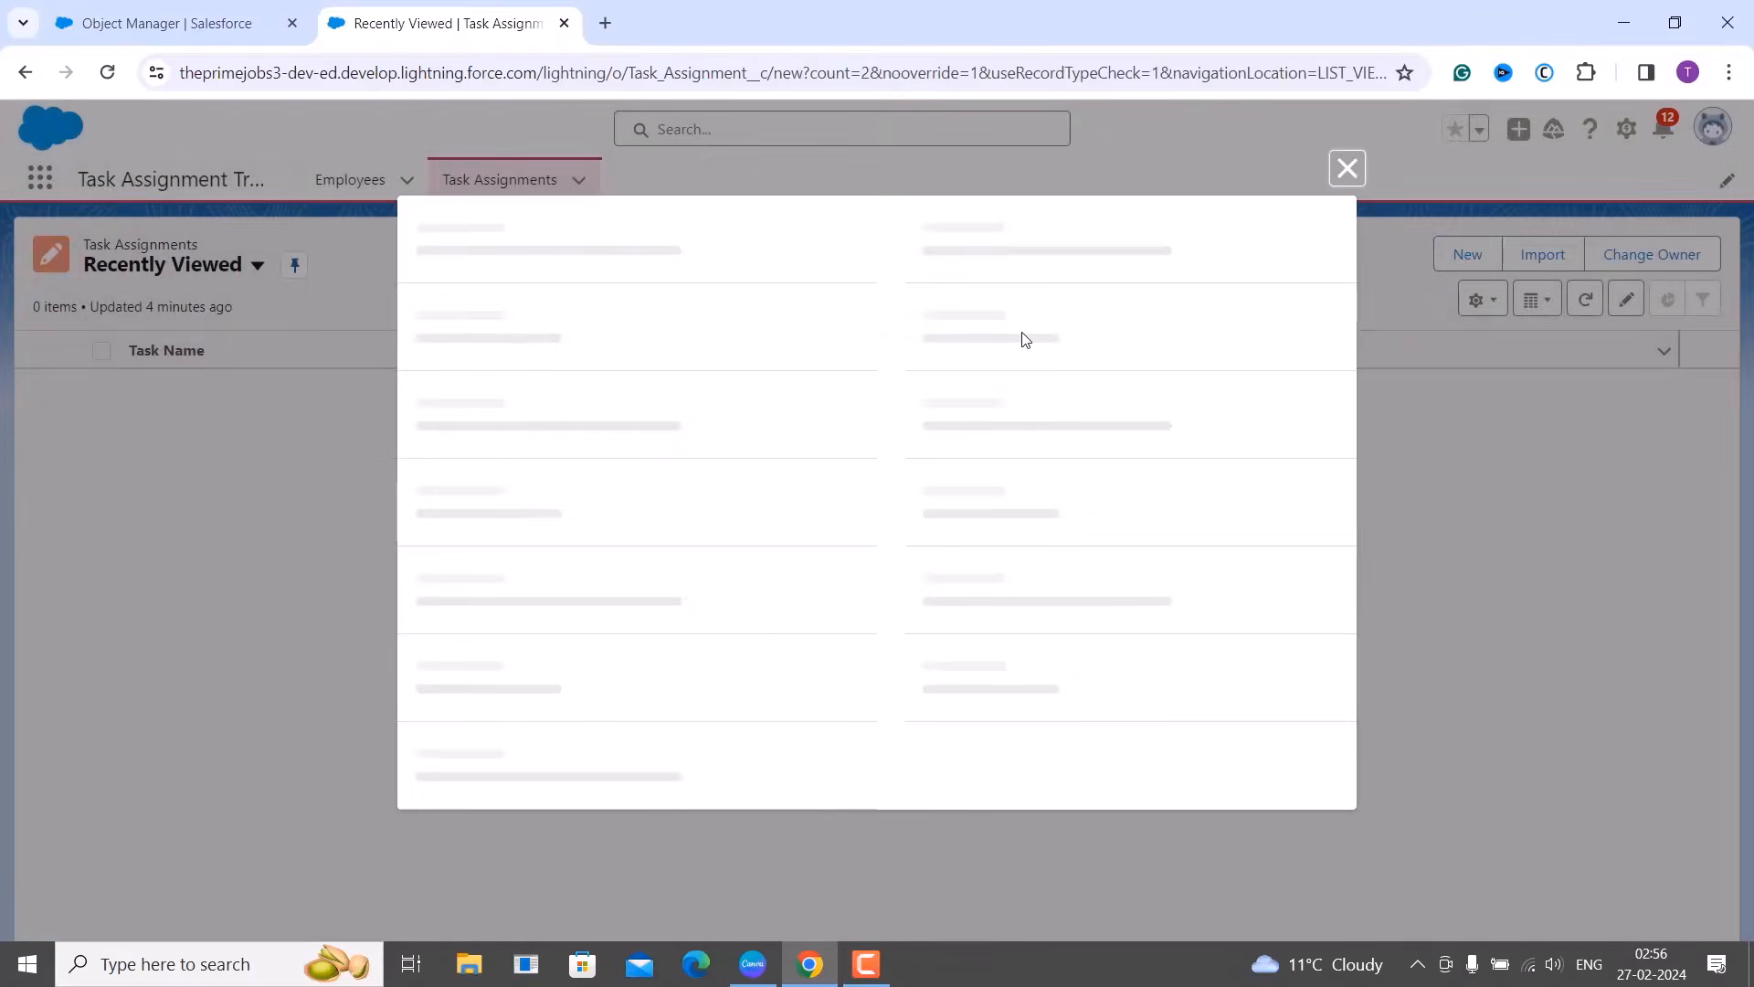
click(612, 523)
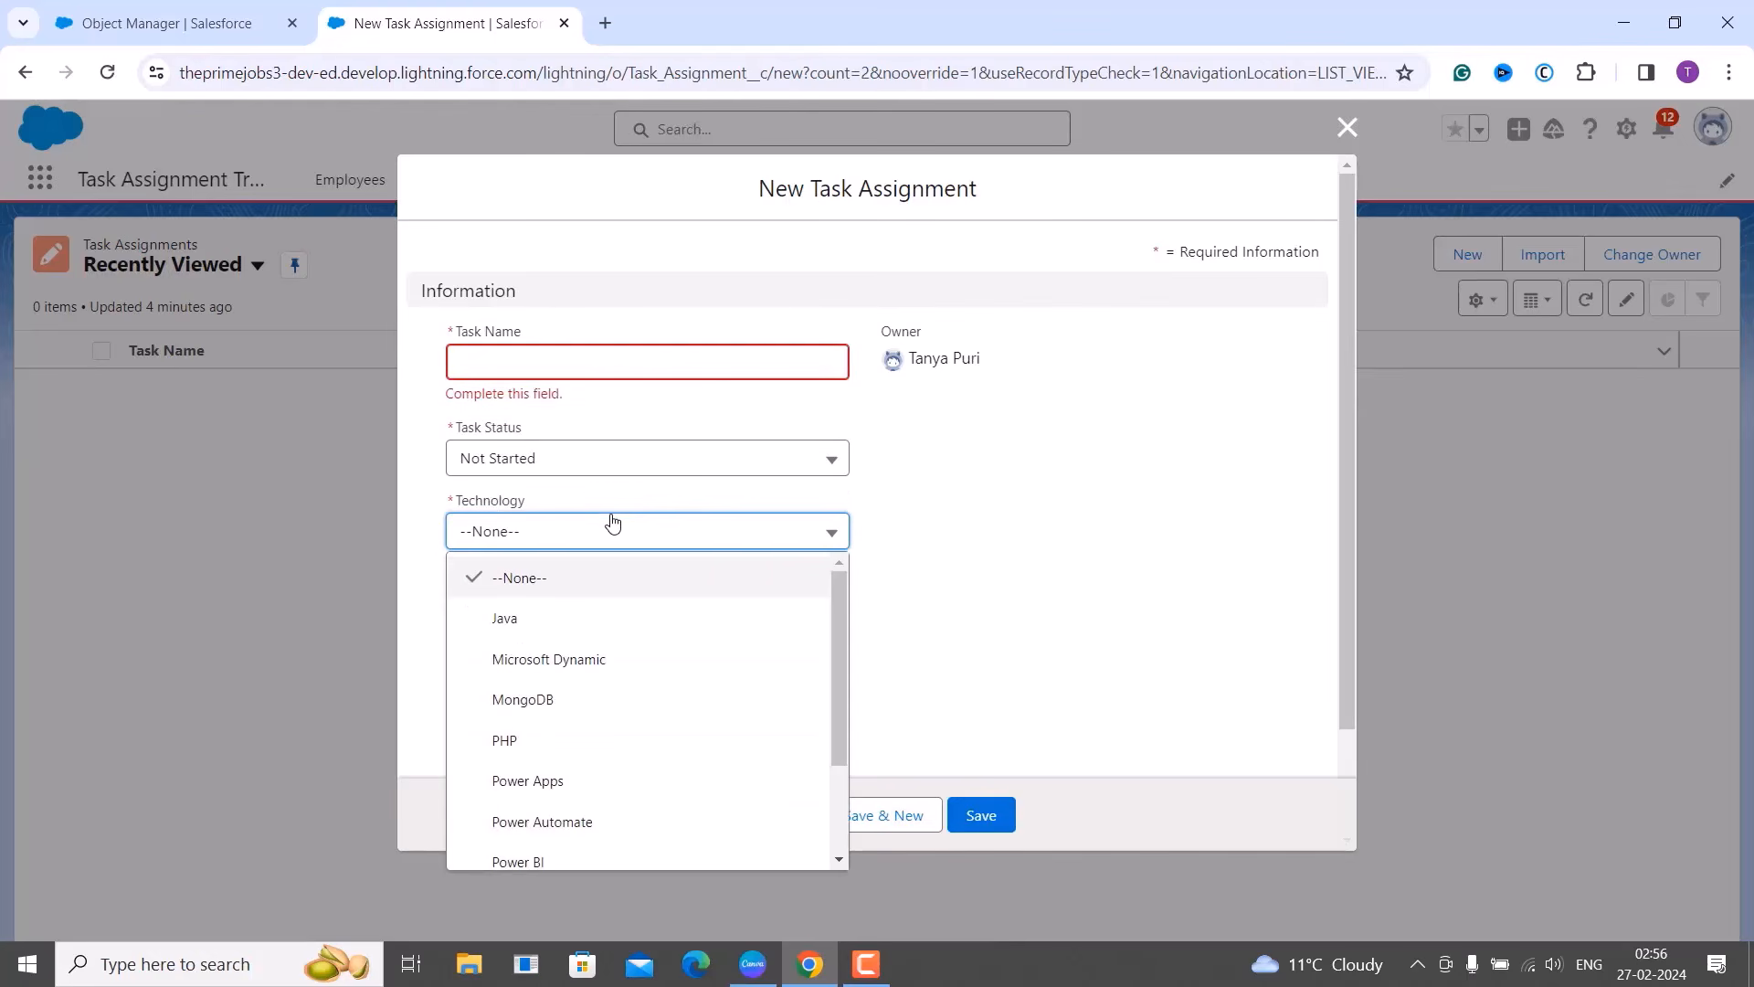
scroll(610, 693, down, 3)
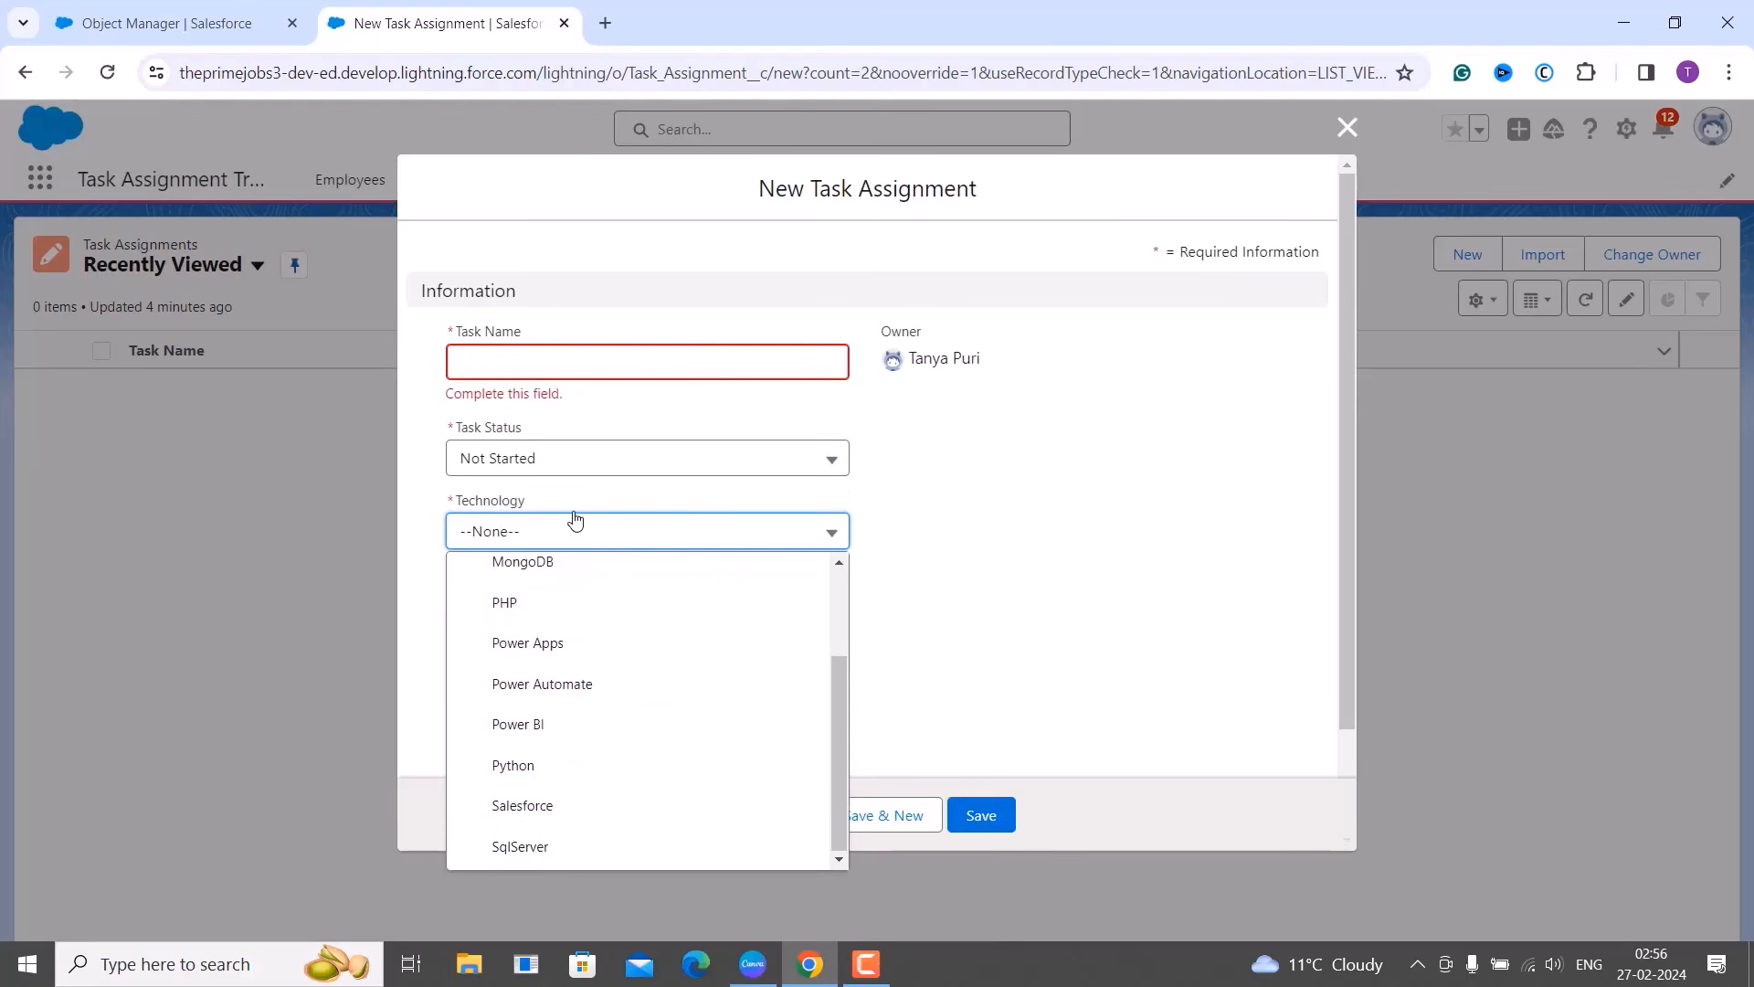
scroll(579, 595, up, 3)
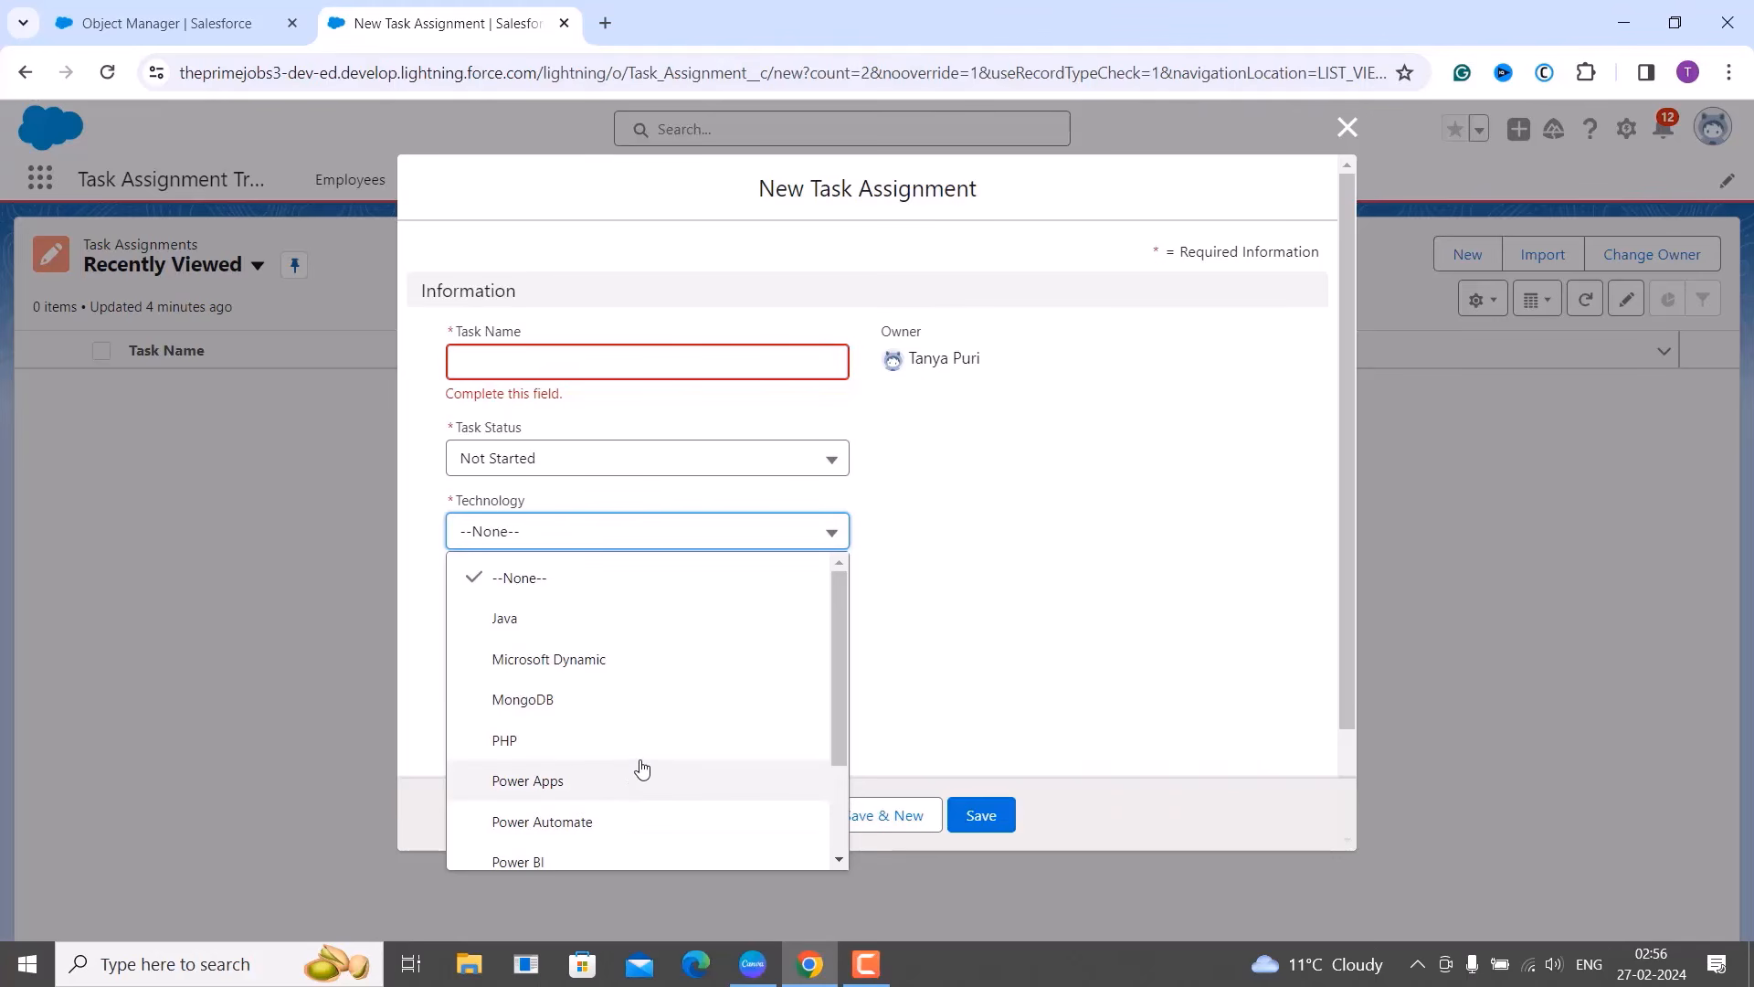
scroll(642, 768, down, 2)
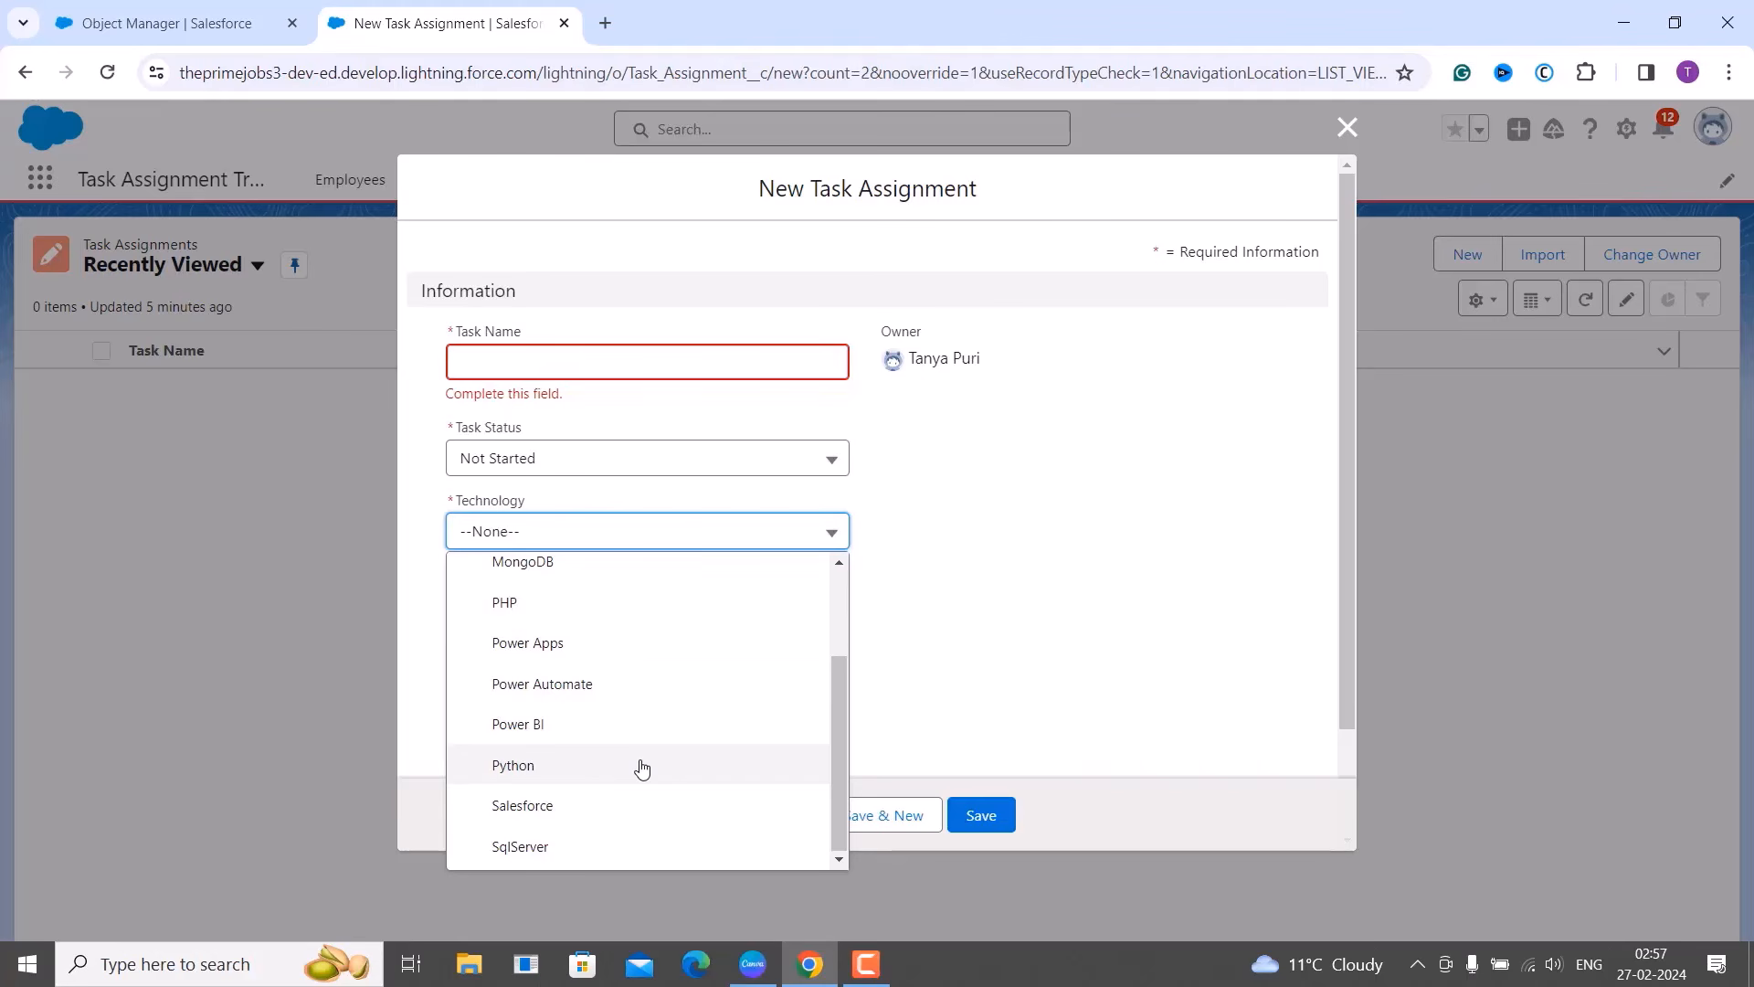
click(936, 614)
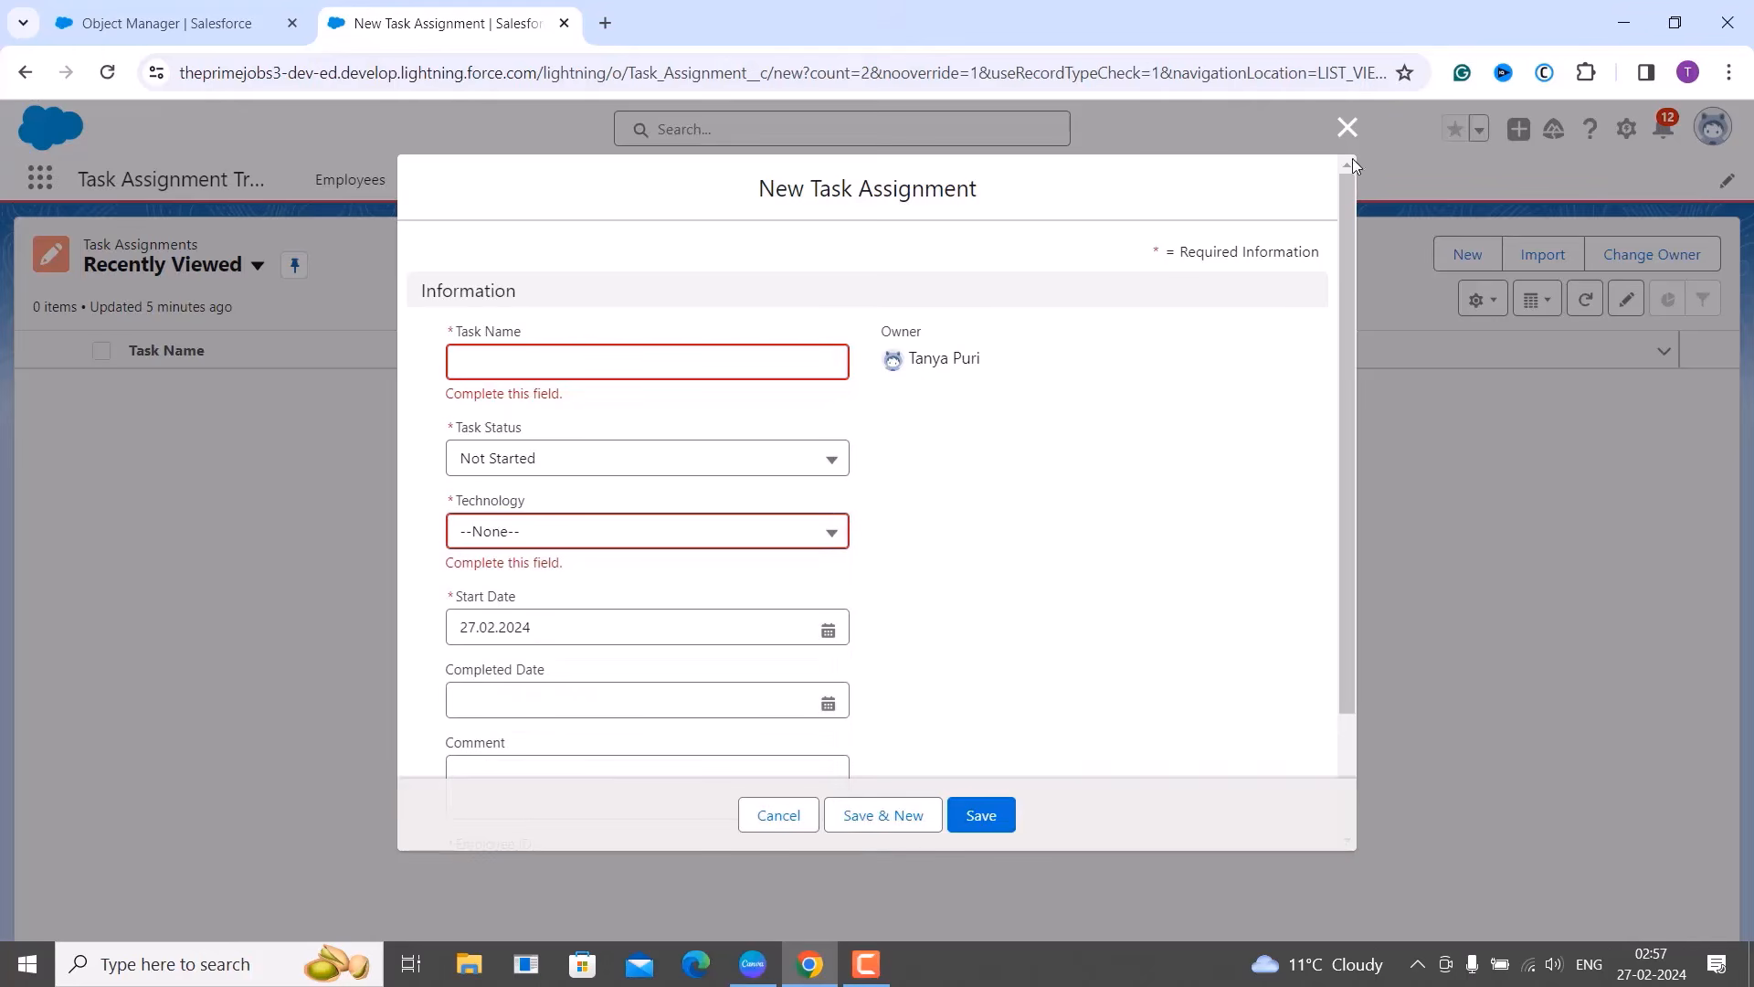
click(1347, 128)
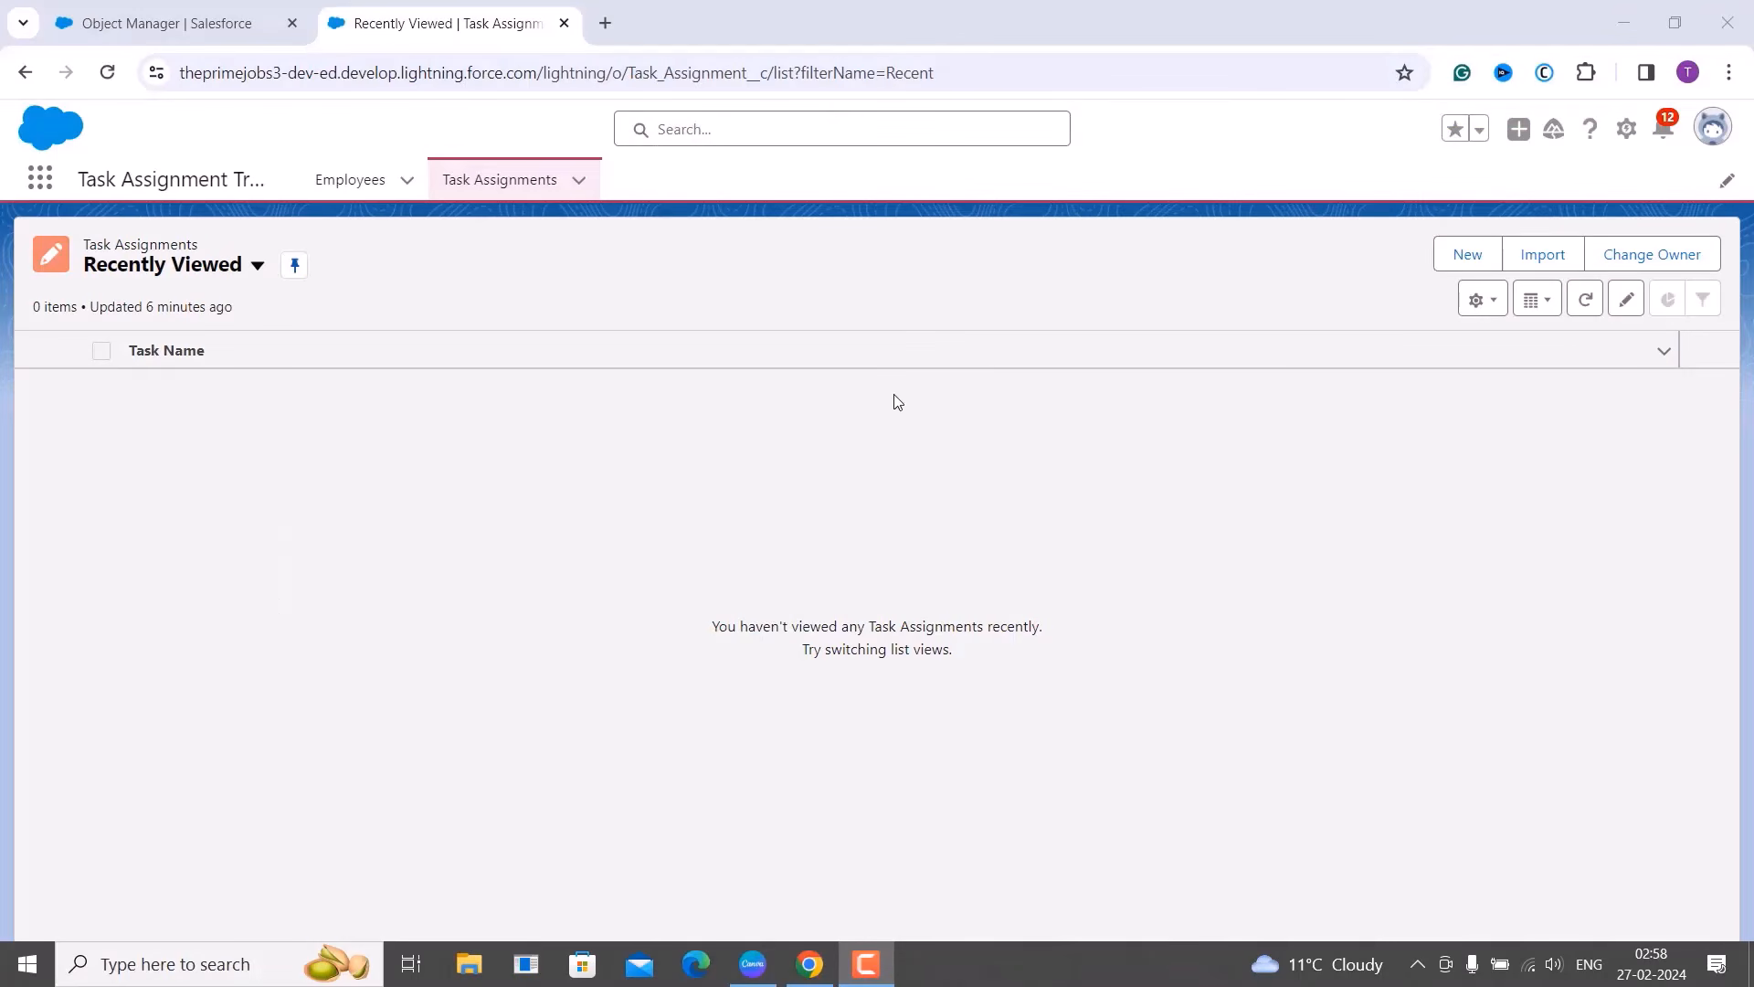
Open Salesforce Setup Home in a new browser tab from the gear menu.
click(1626, 139)
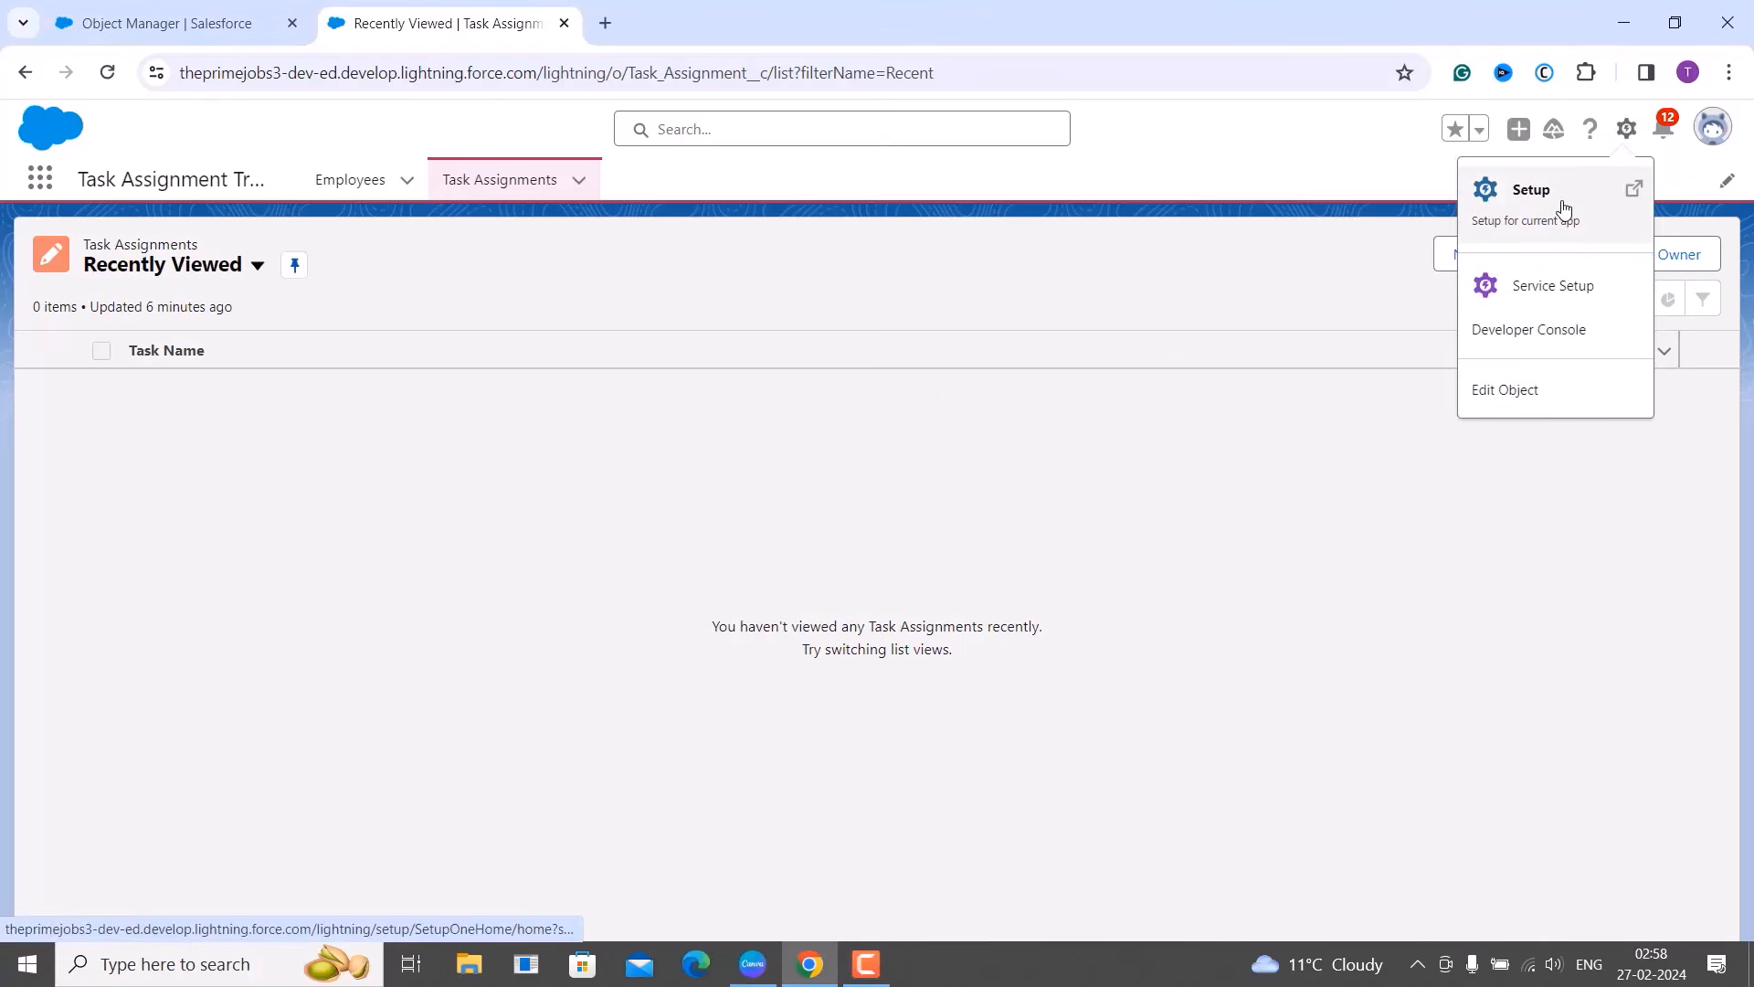
click(1564, 210)
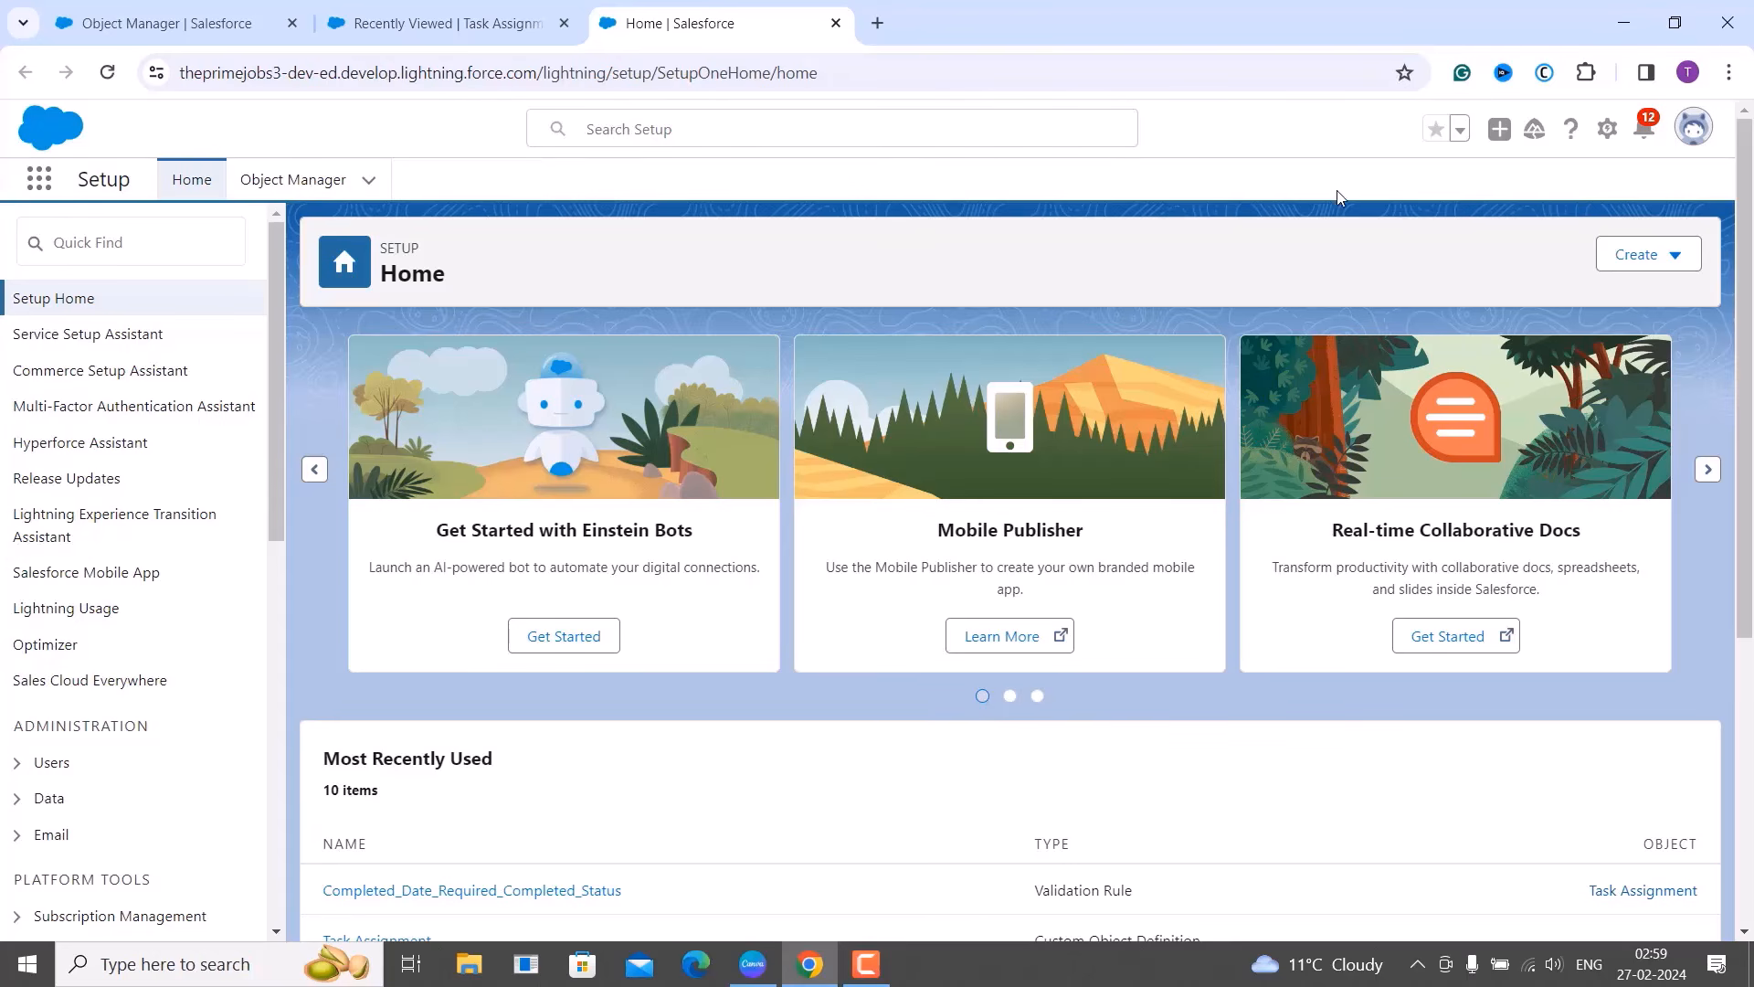
Filter Object Manager by 'task' and show the Task Assignment object's empty Record Types list.
click(307, 197)
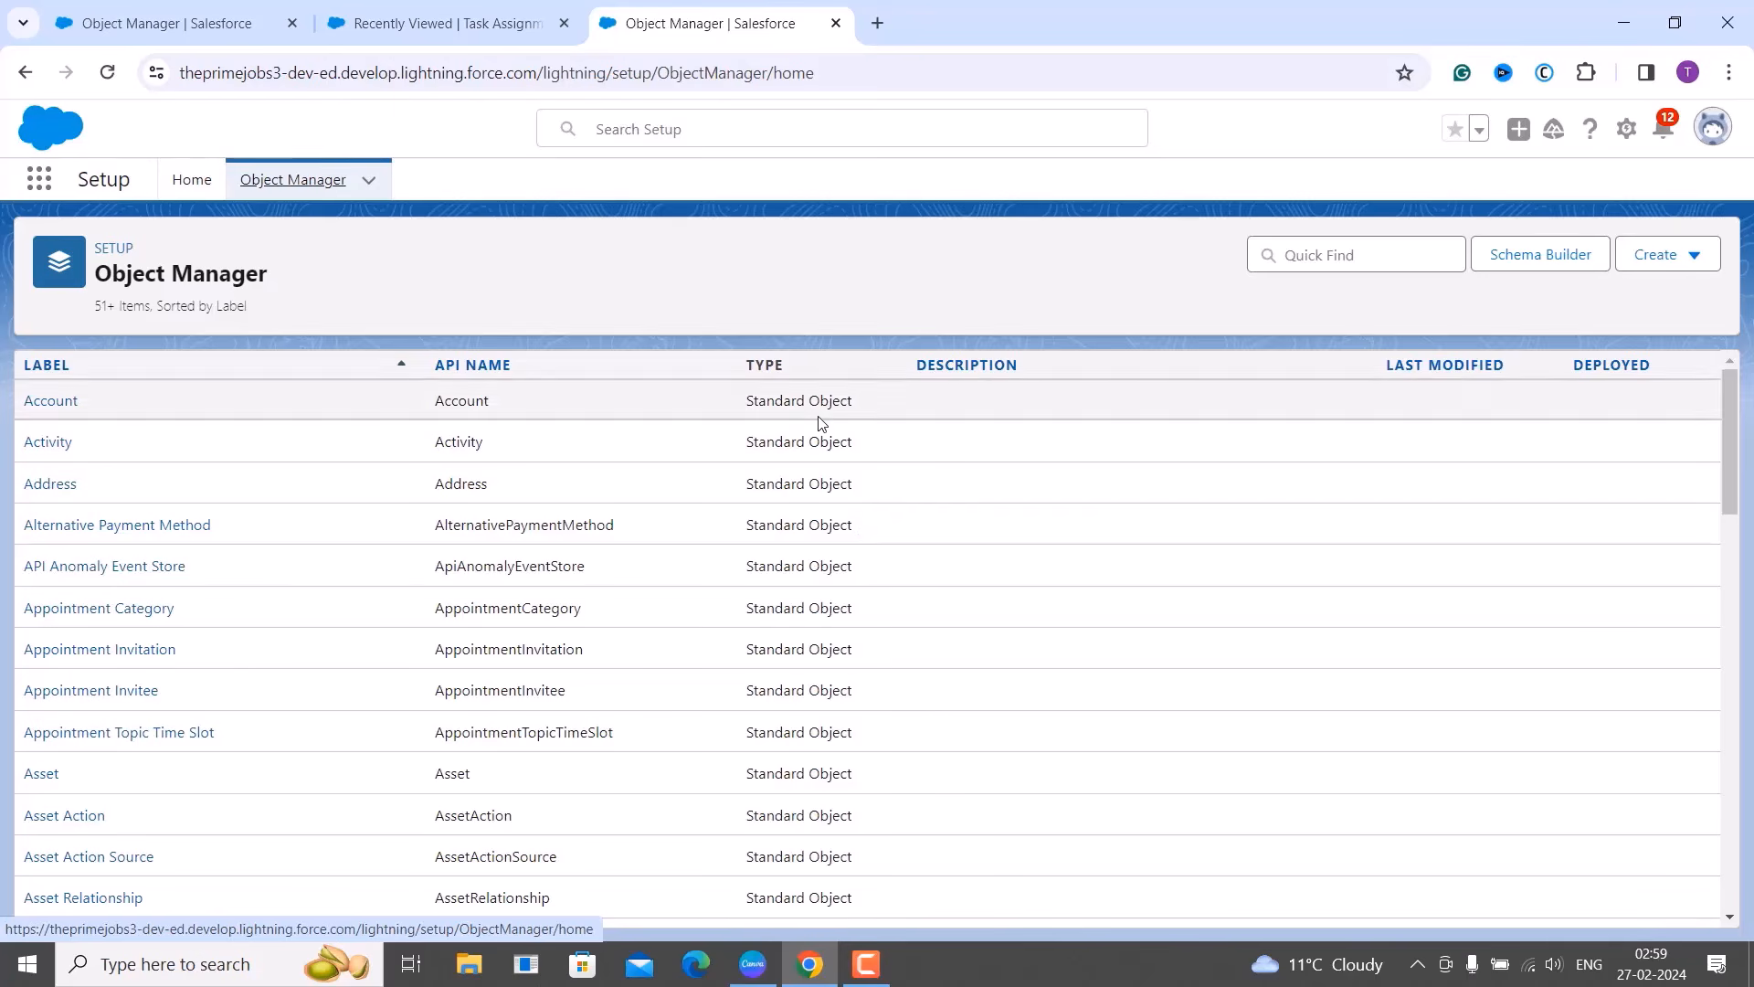
click(1299, 256)
text(task)
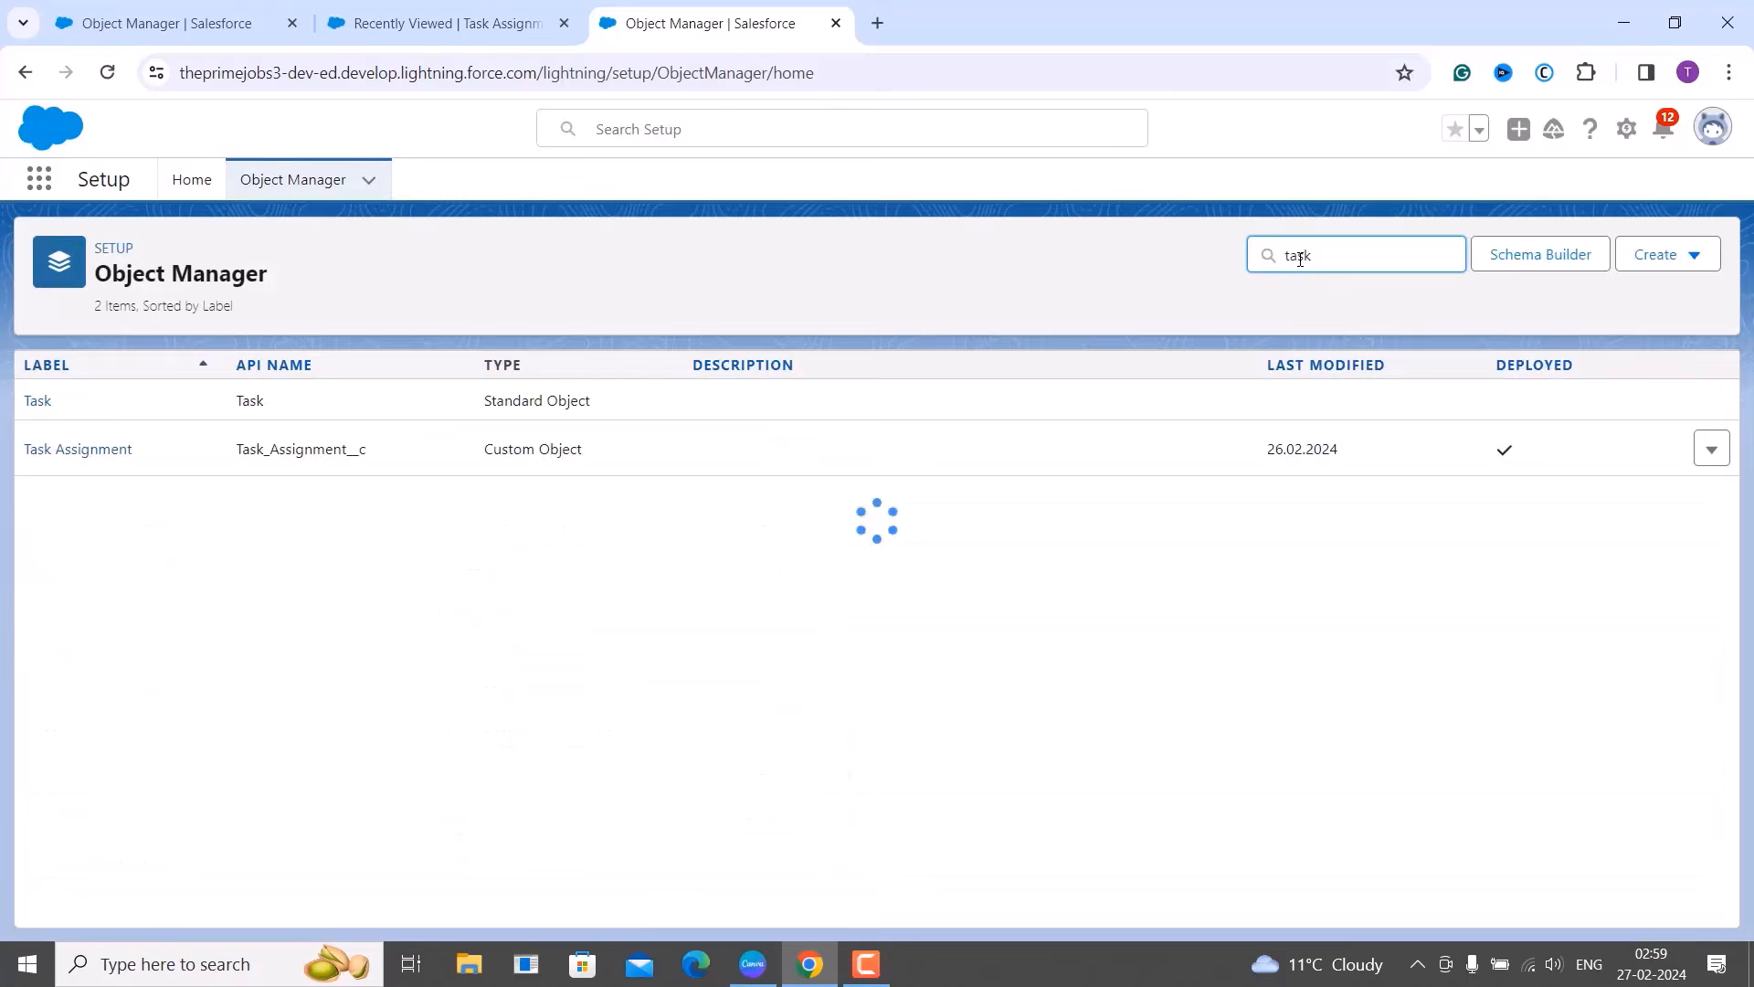
click(101, 448)
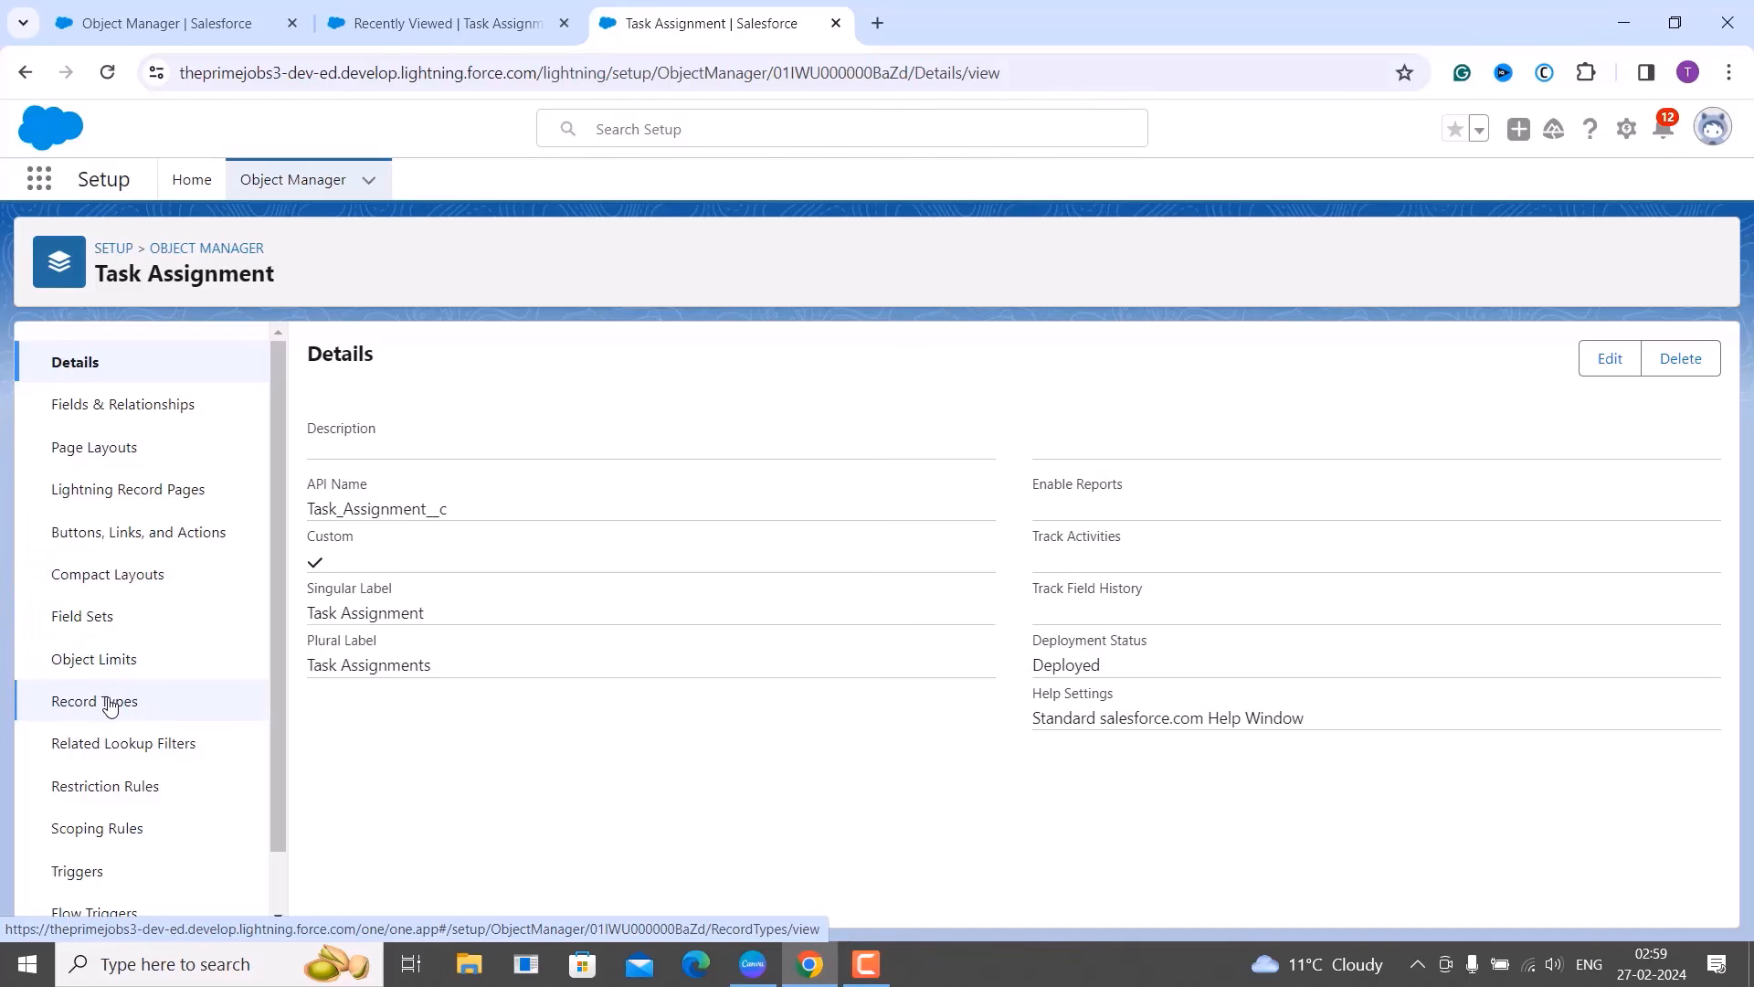
click(108, 704)
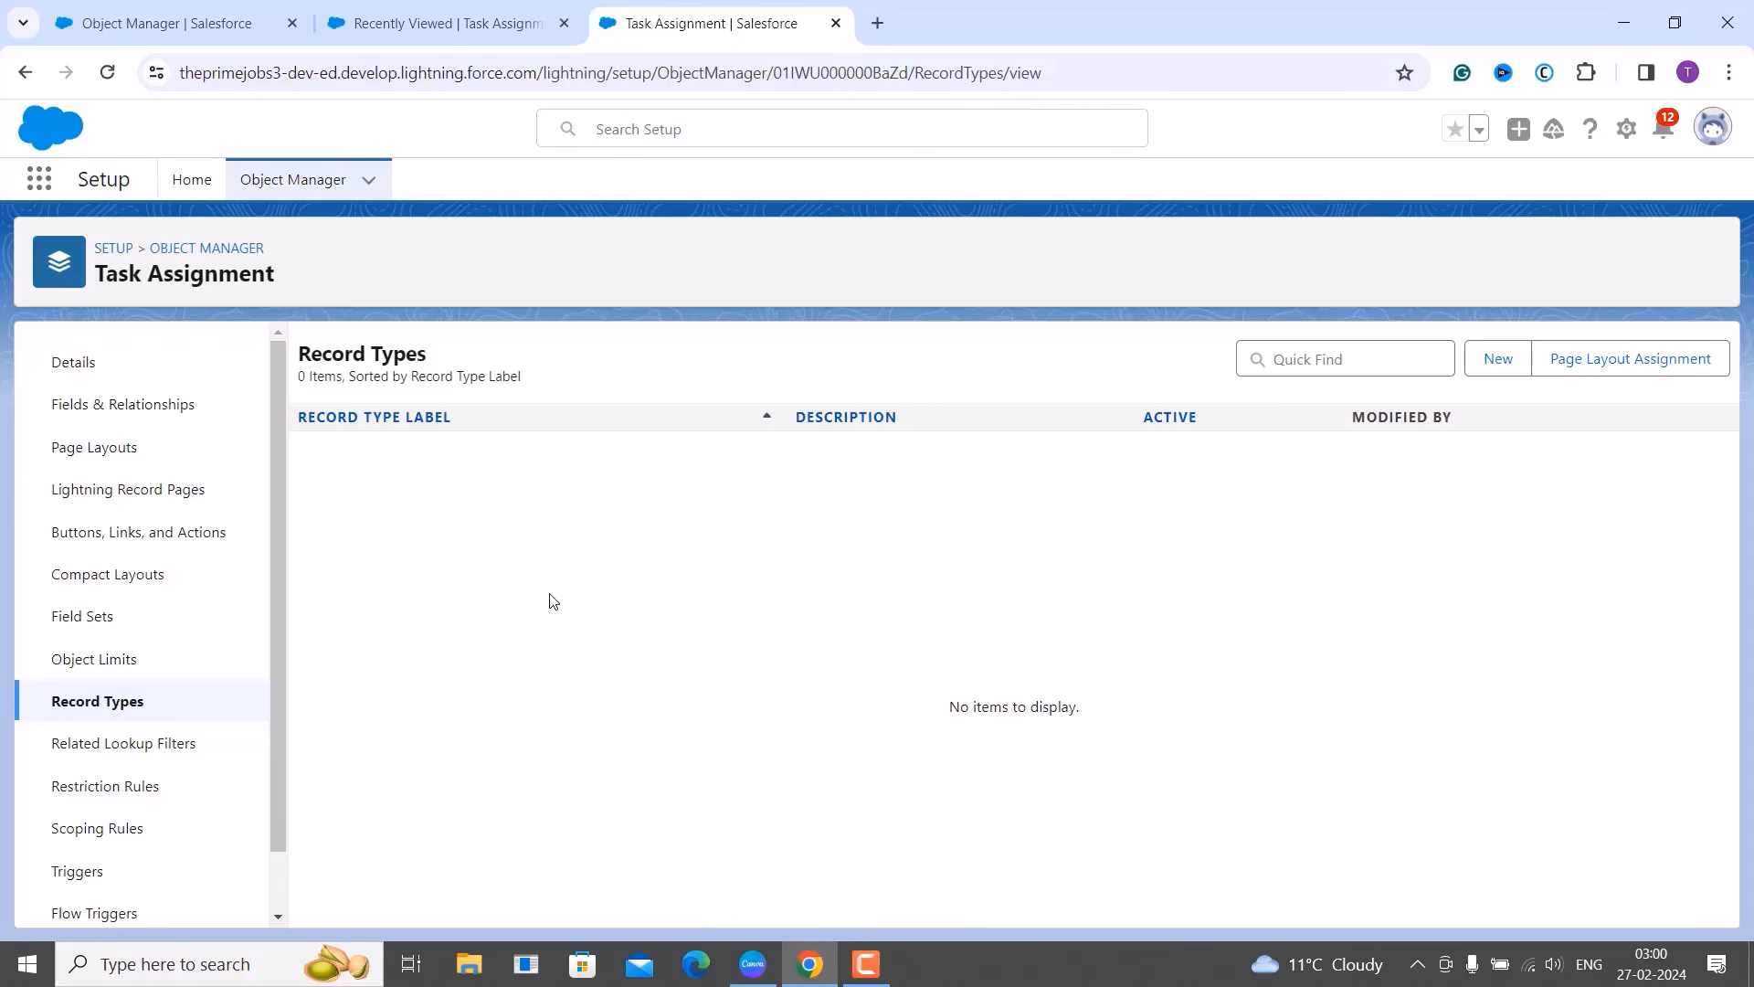
Begin a new Task Assignment record type, keeping --Master-- as its existing record type.
click(1498, 362)
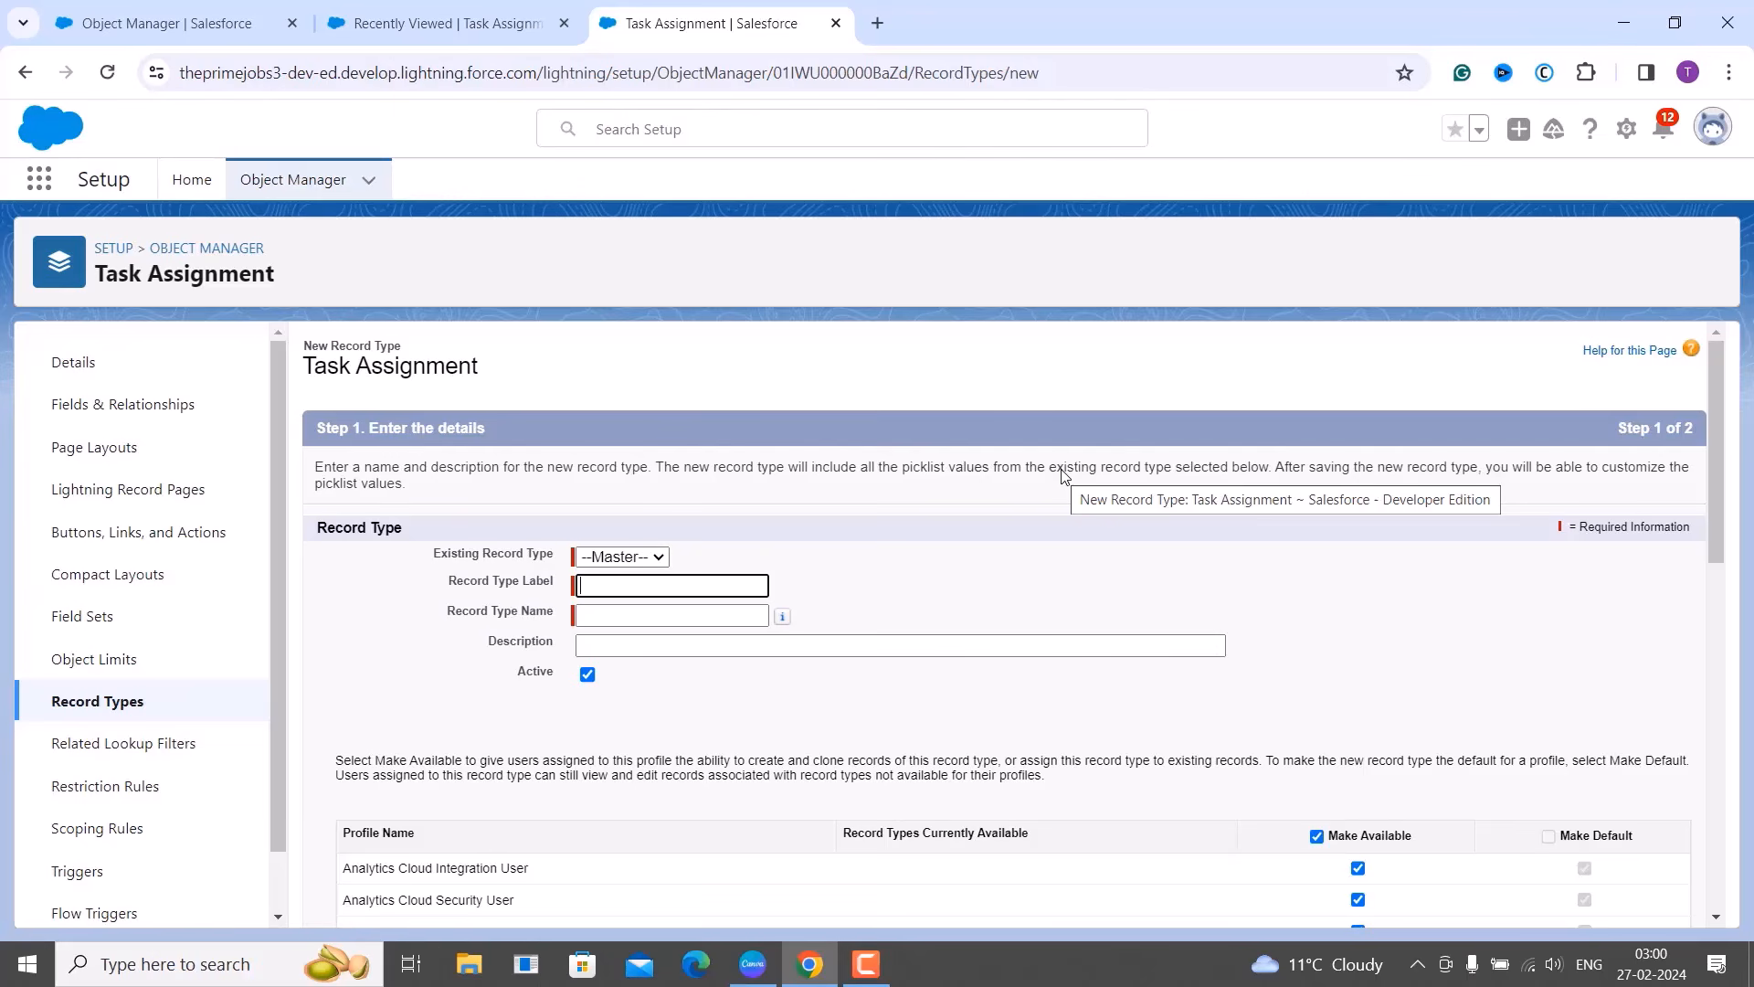
scroll(1063, 475, down, 2)
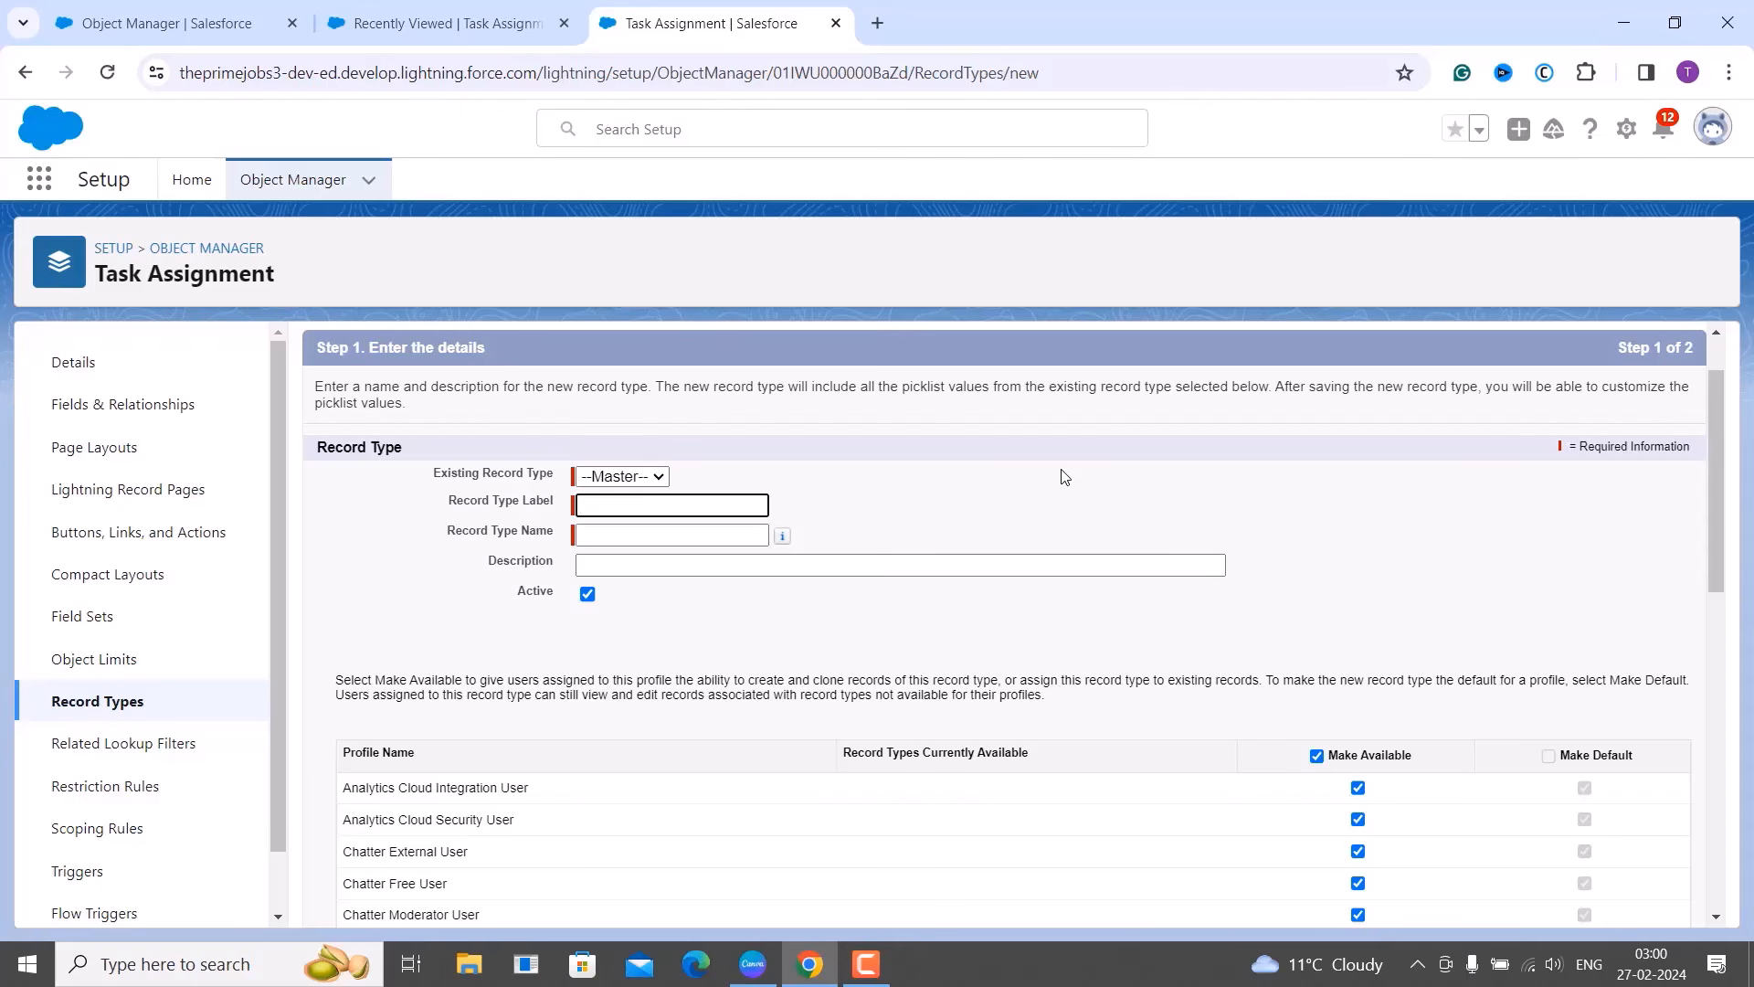
click(665, 478)
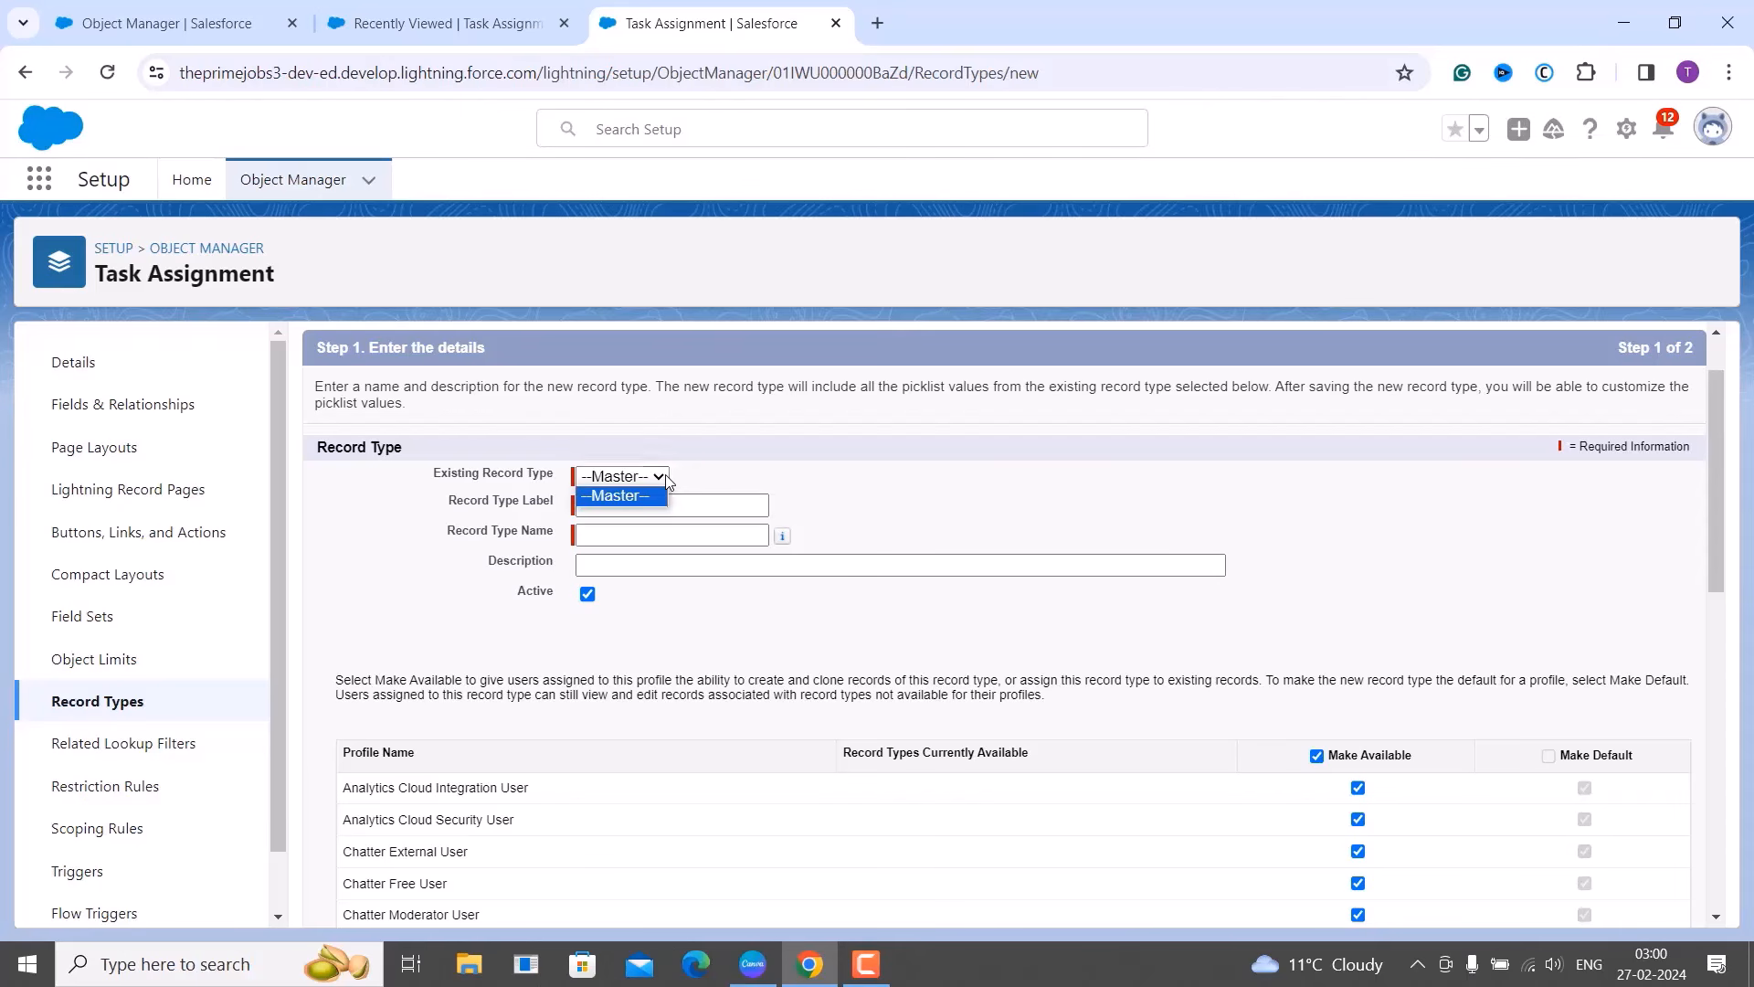
click(745, 481)
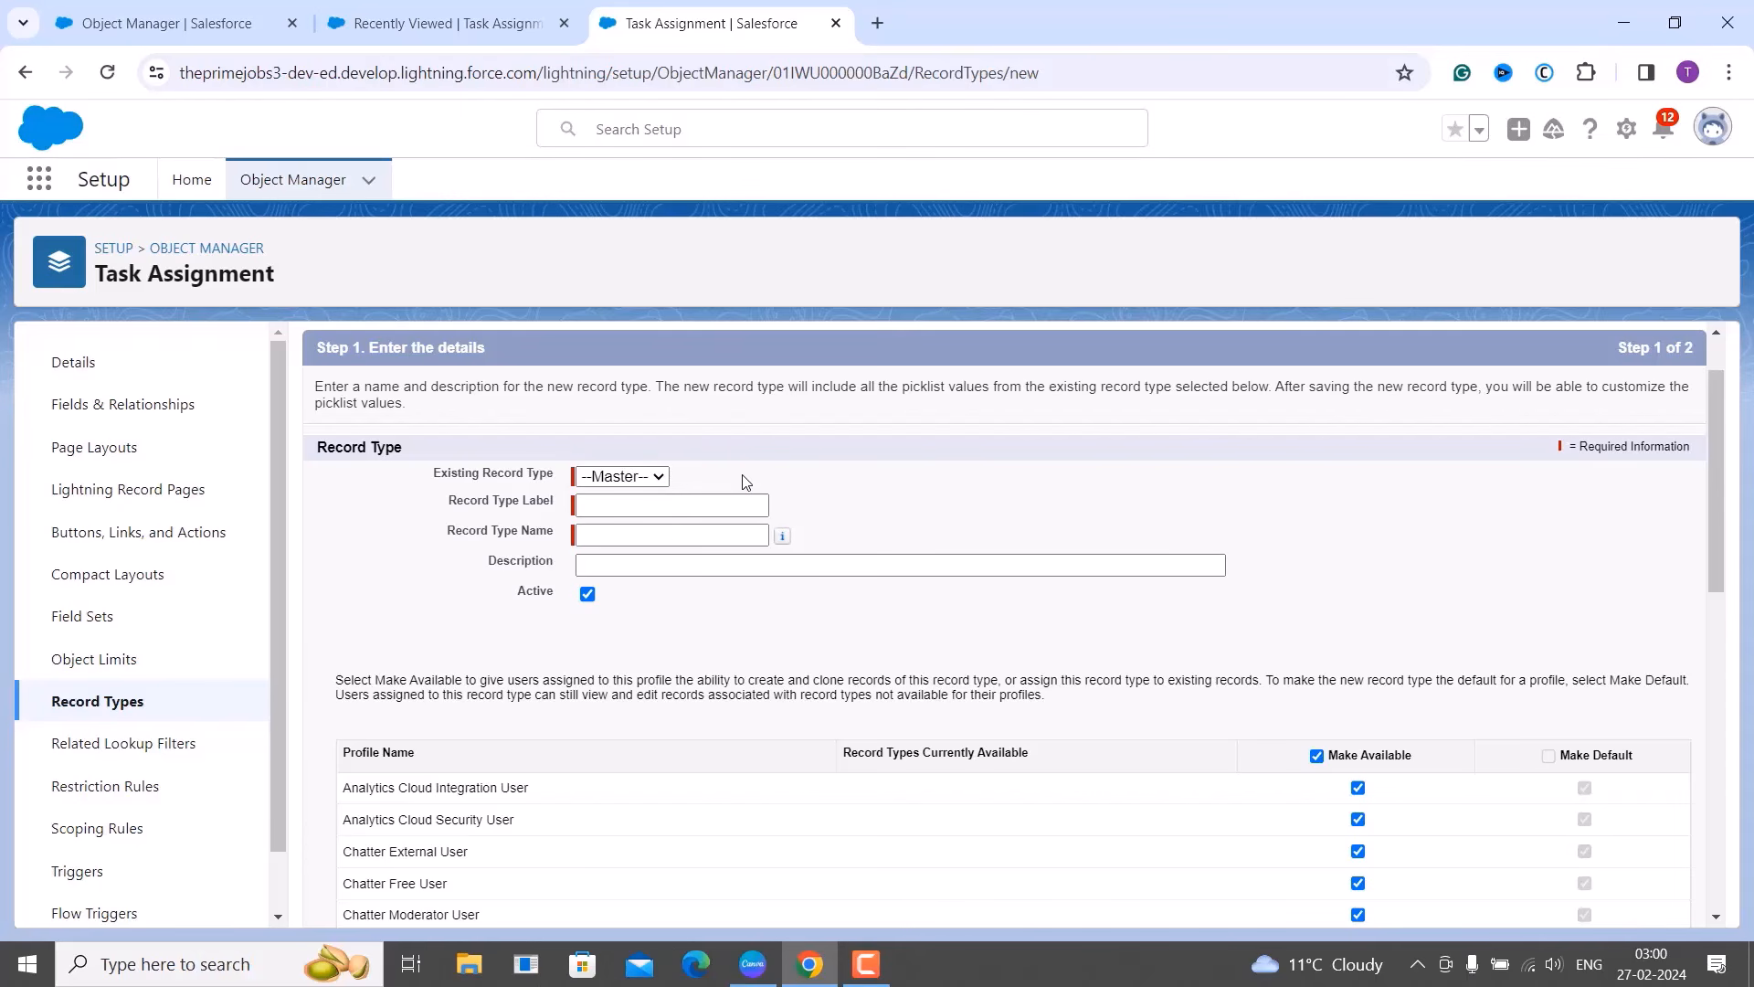
click(645, 478)
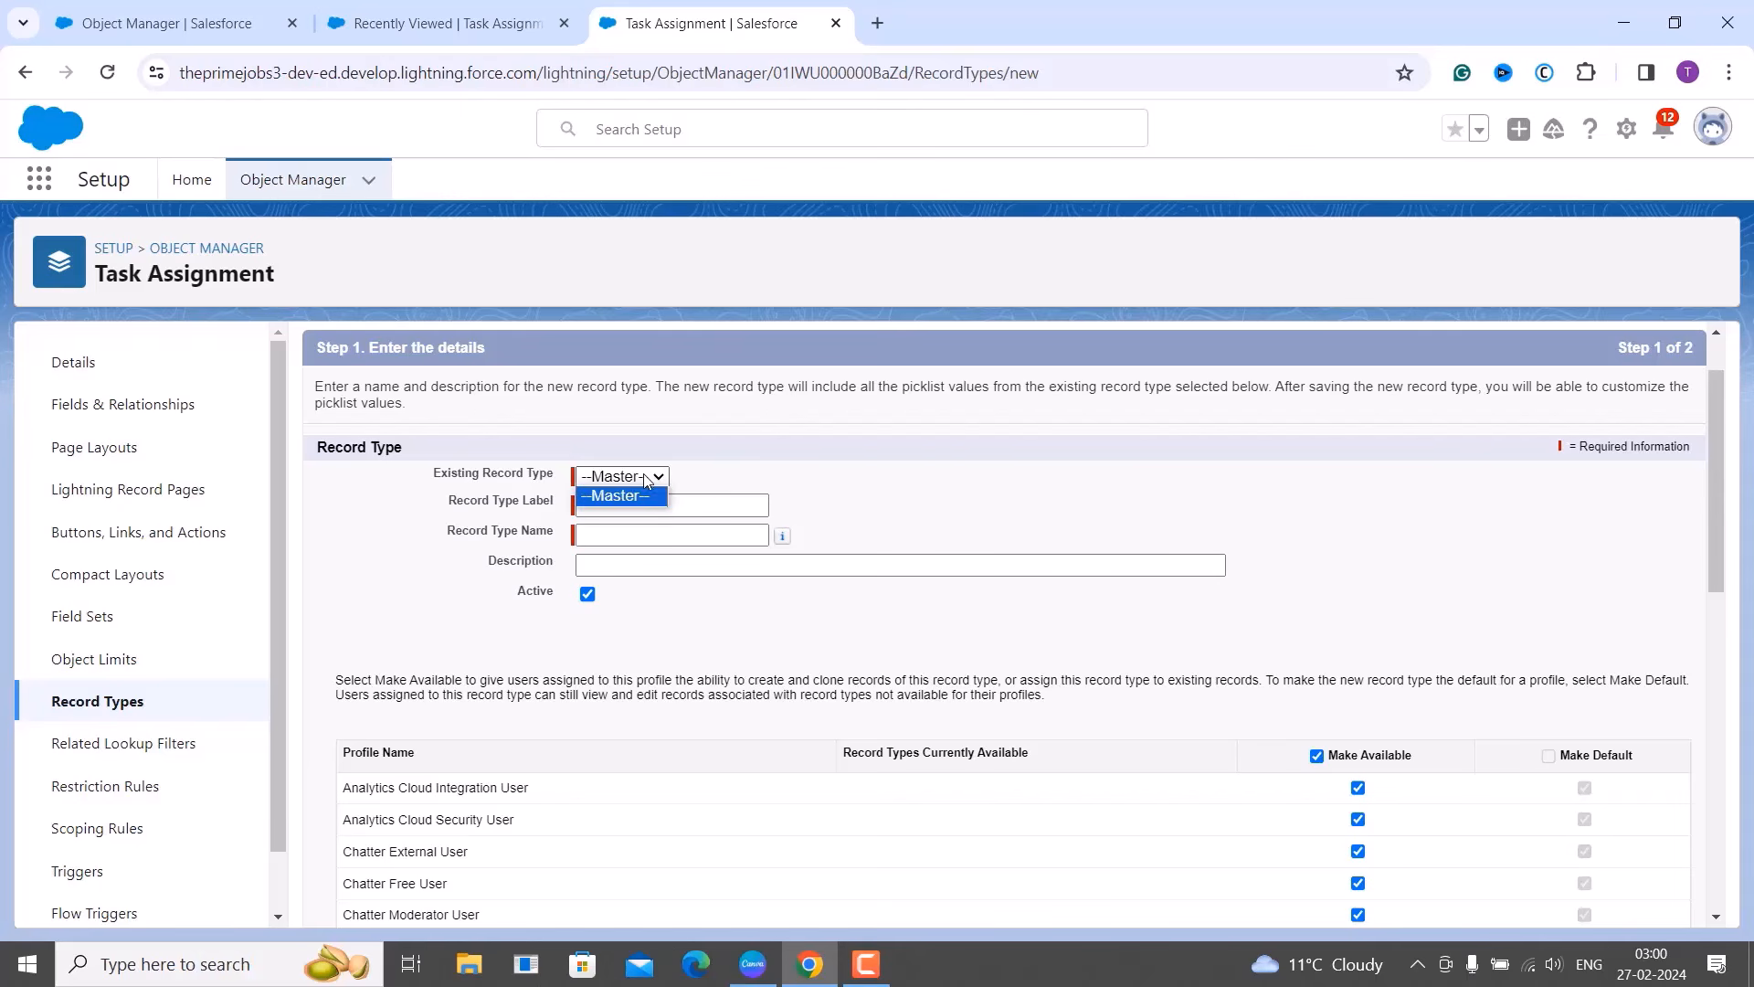
click(714, 480)
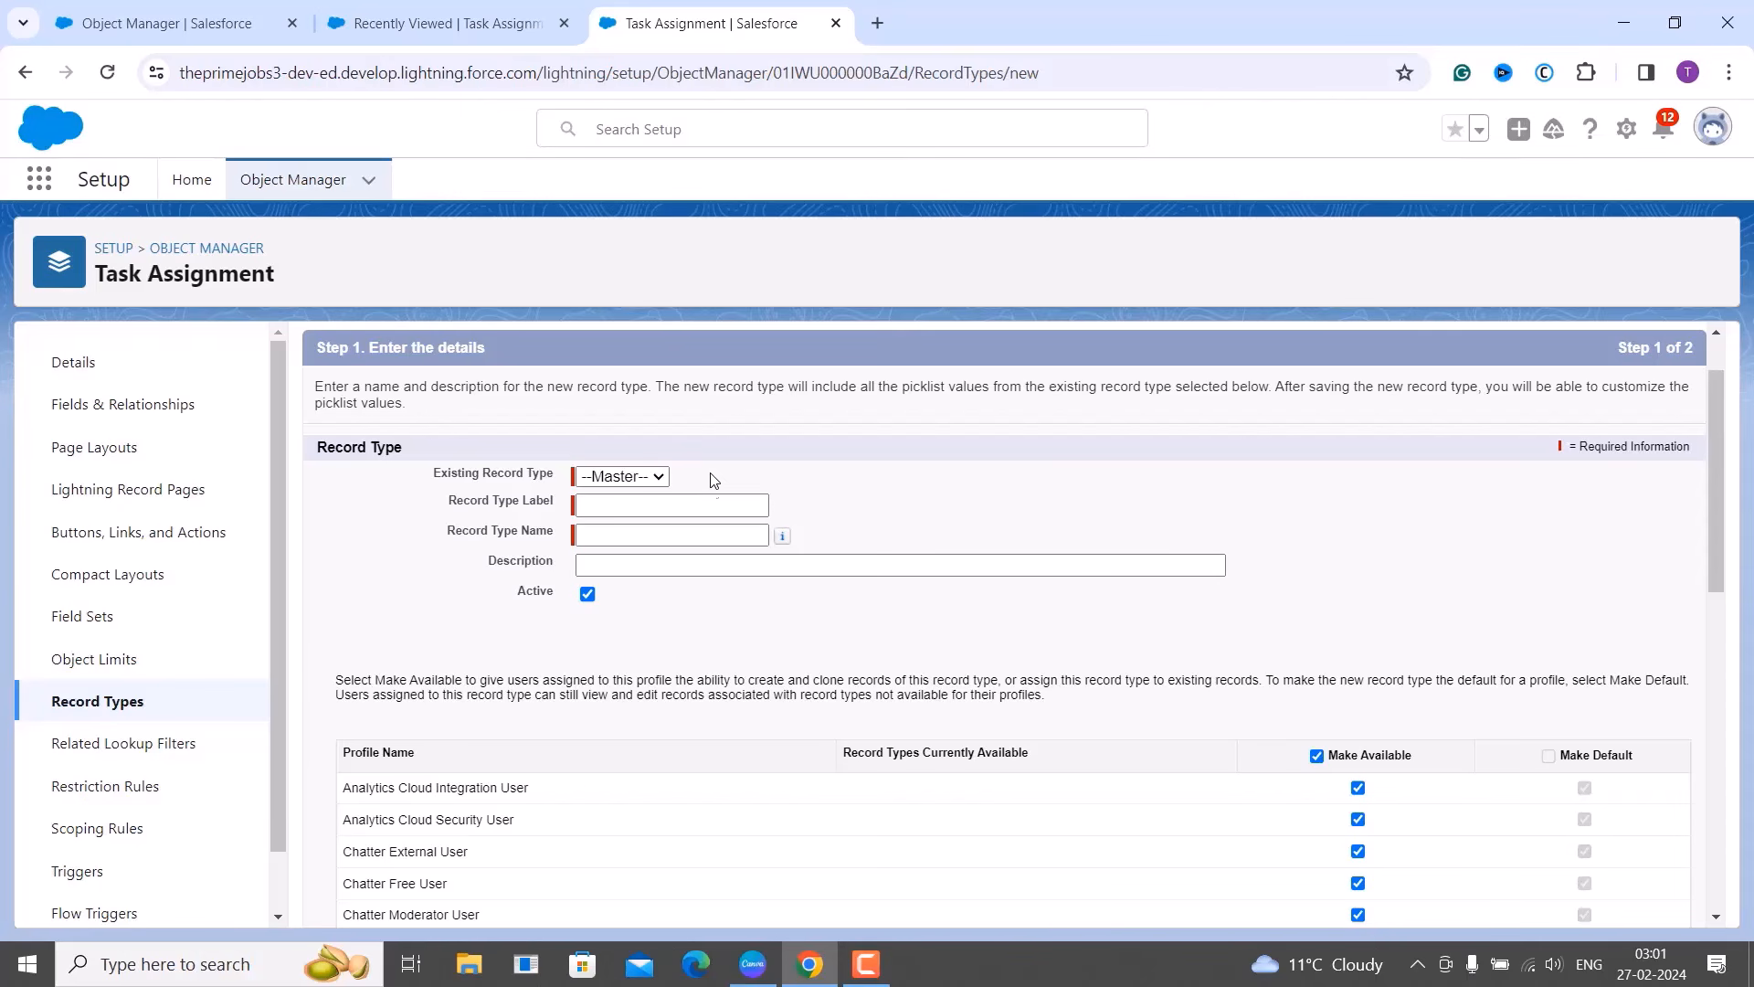
scroll(712, 536, down, 1)
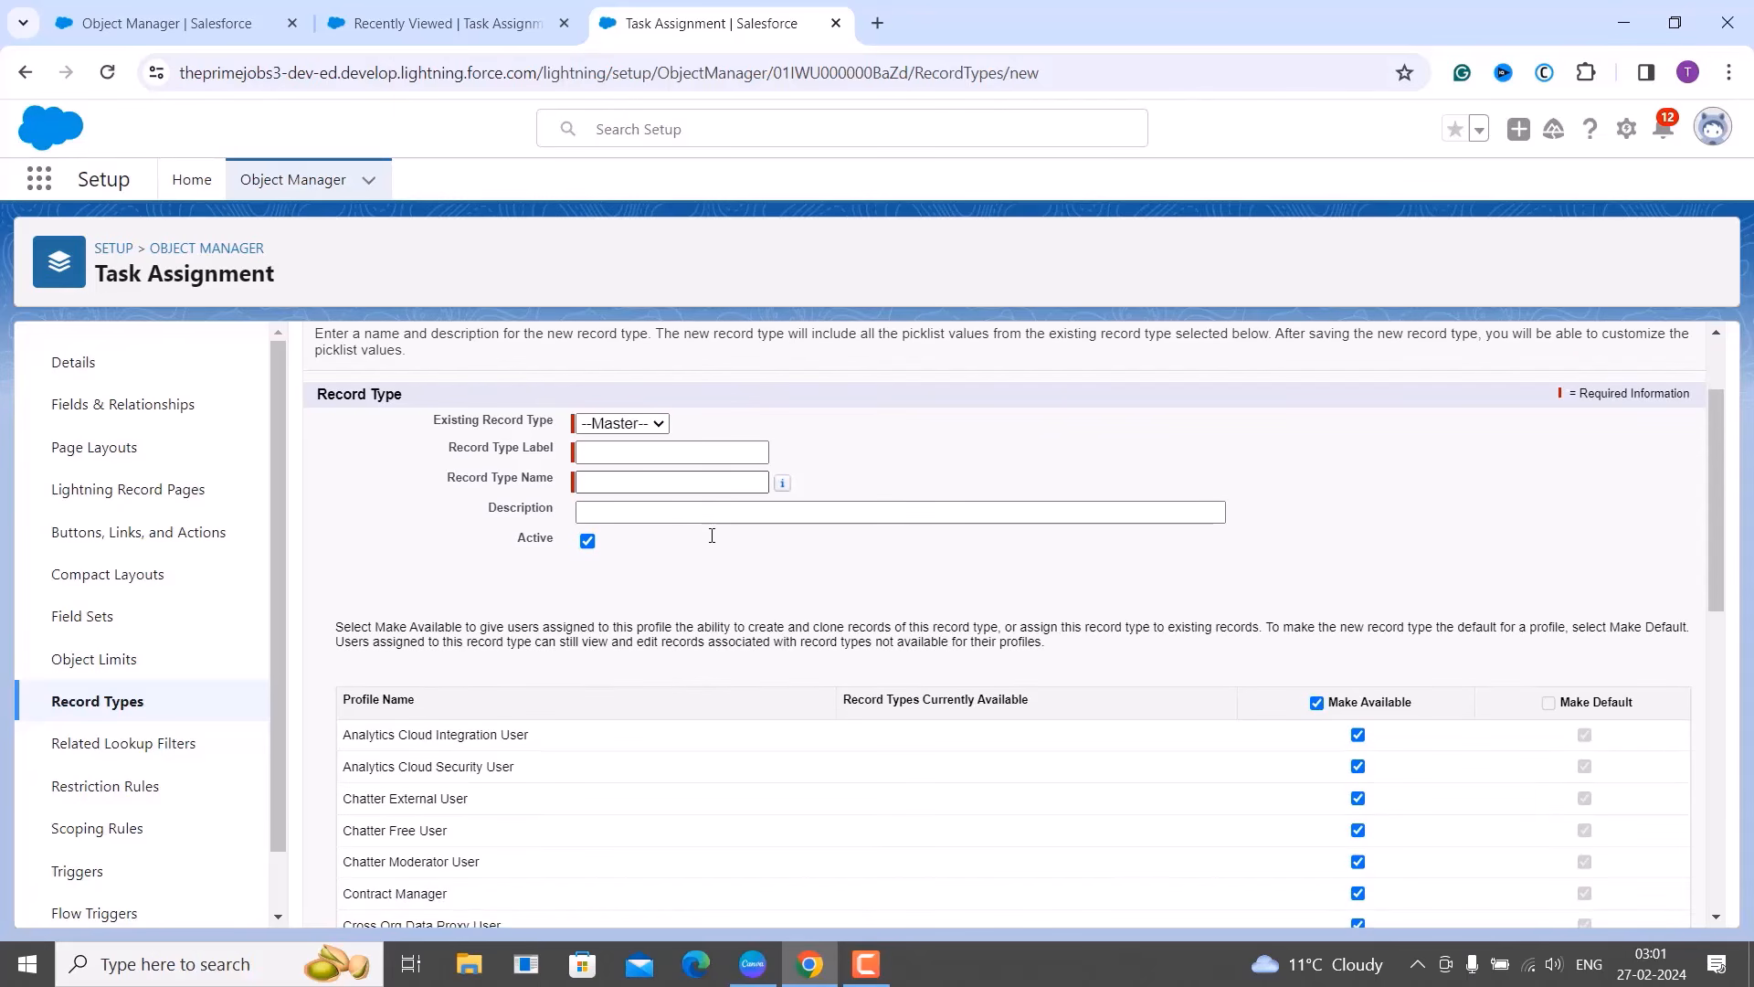
scroll(712, 537, down, 1)
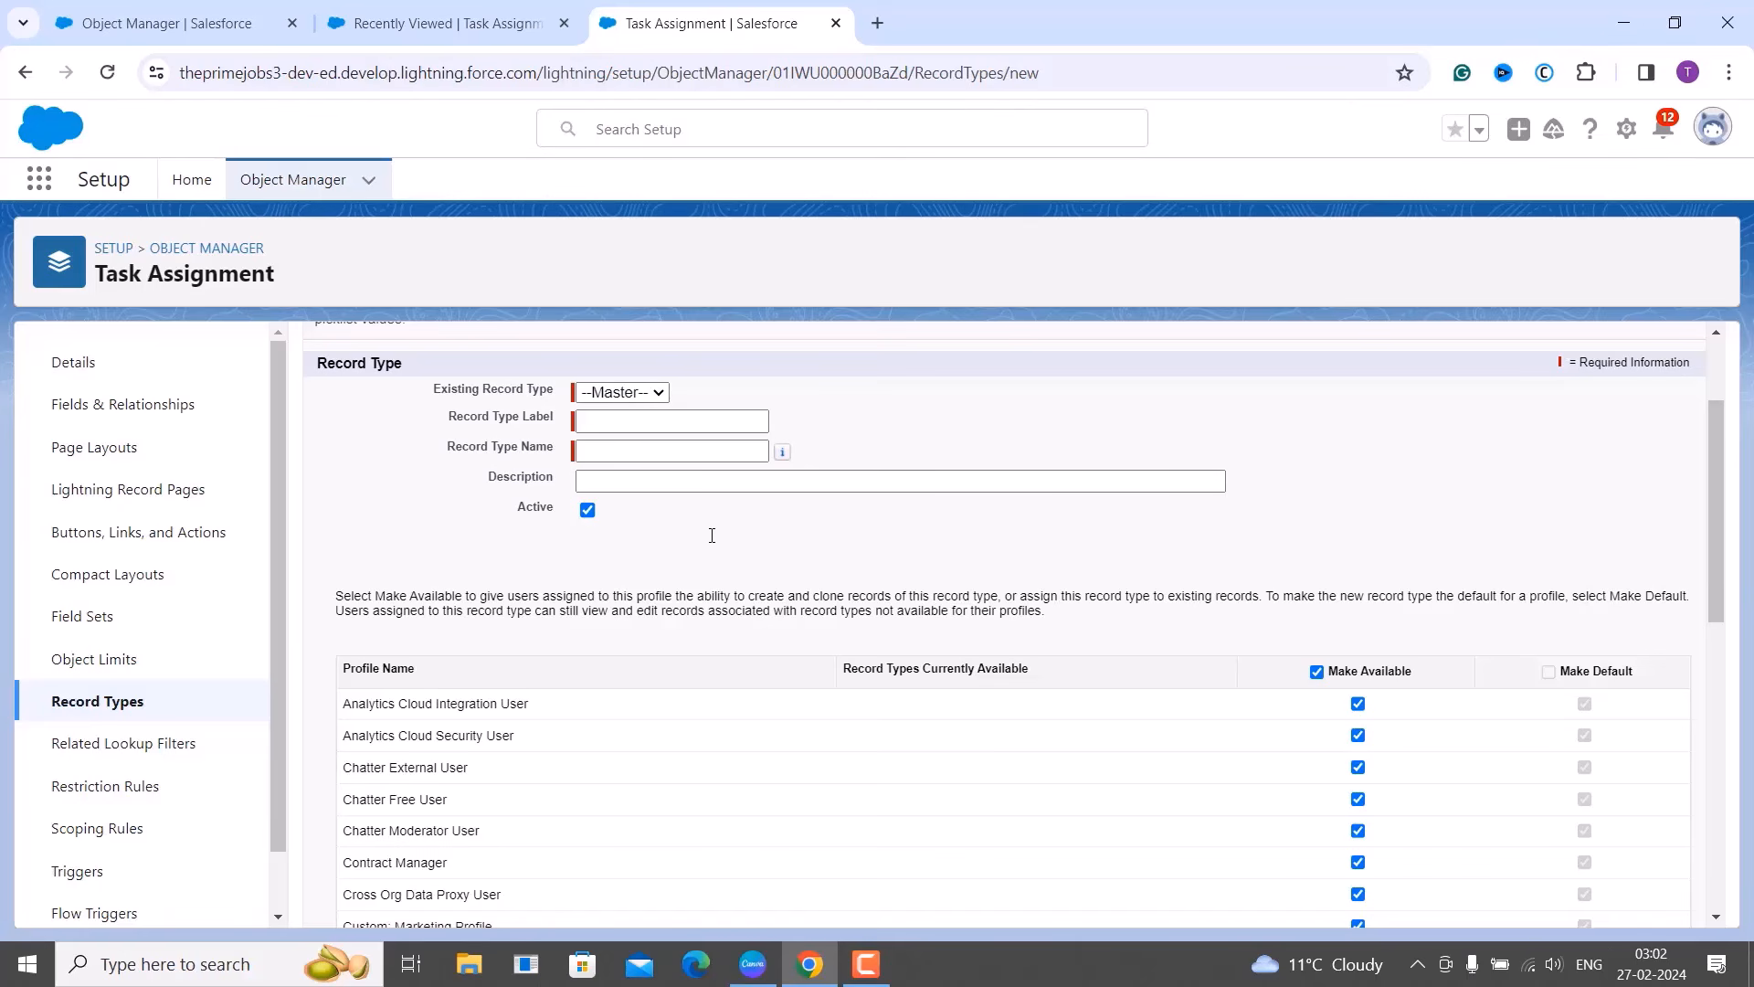
scroll(793, 665, down, 1)
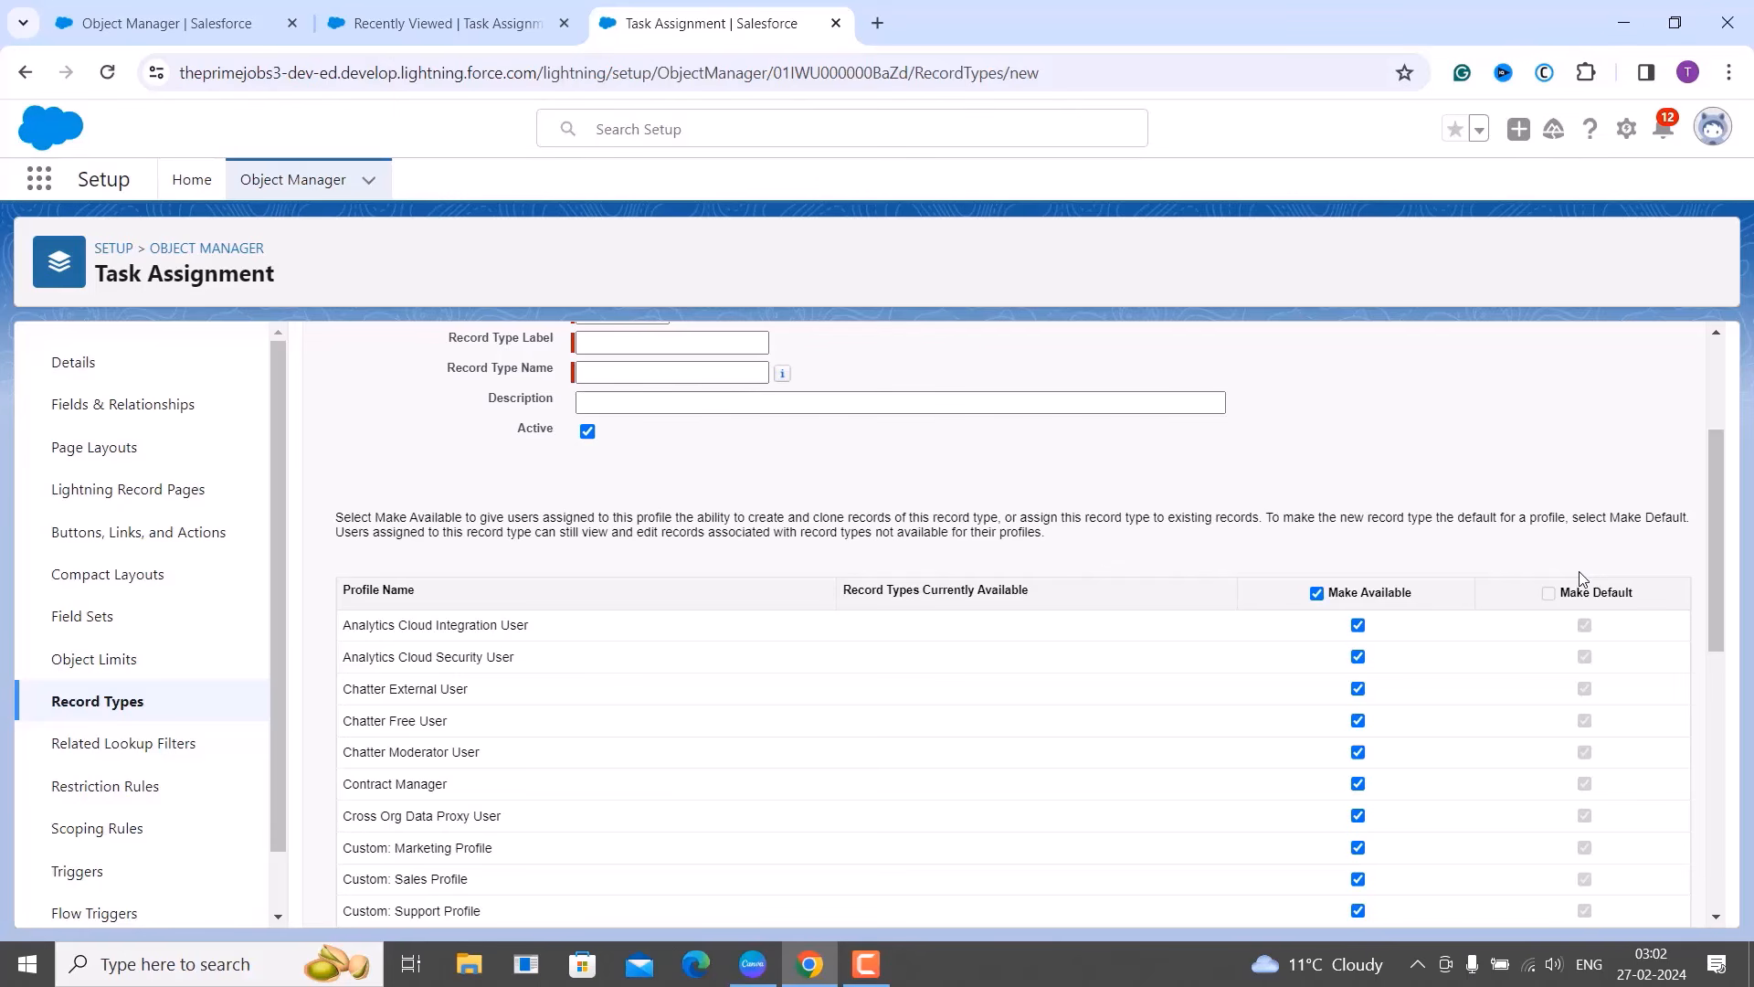
scroll(1583, 578, up, 2)
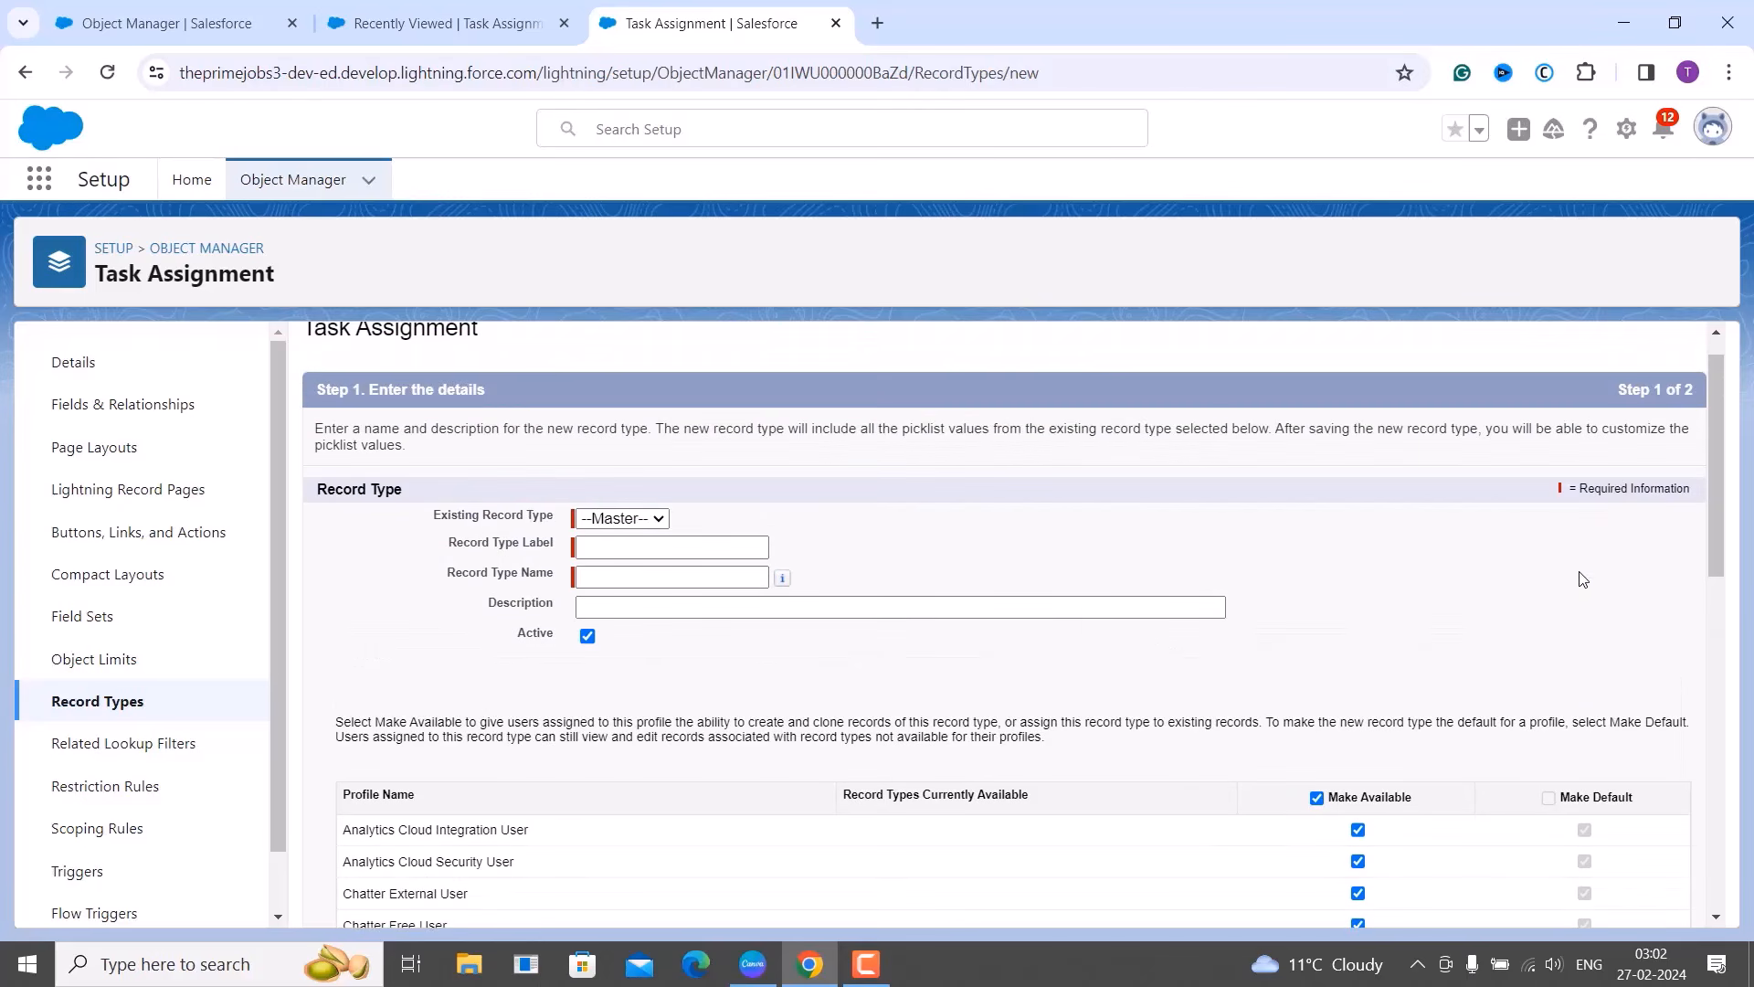
scroll(1617, 488, down, 8)
scroll(1617, 488, down, 2)
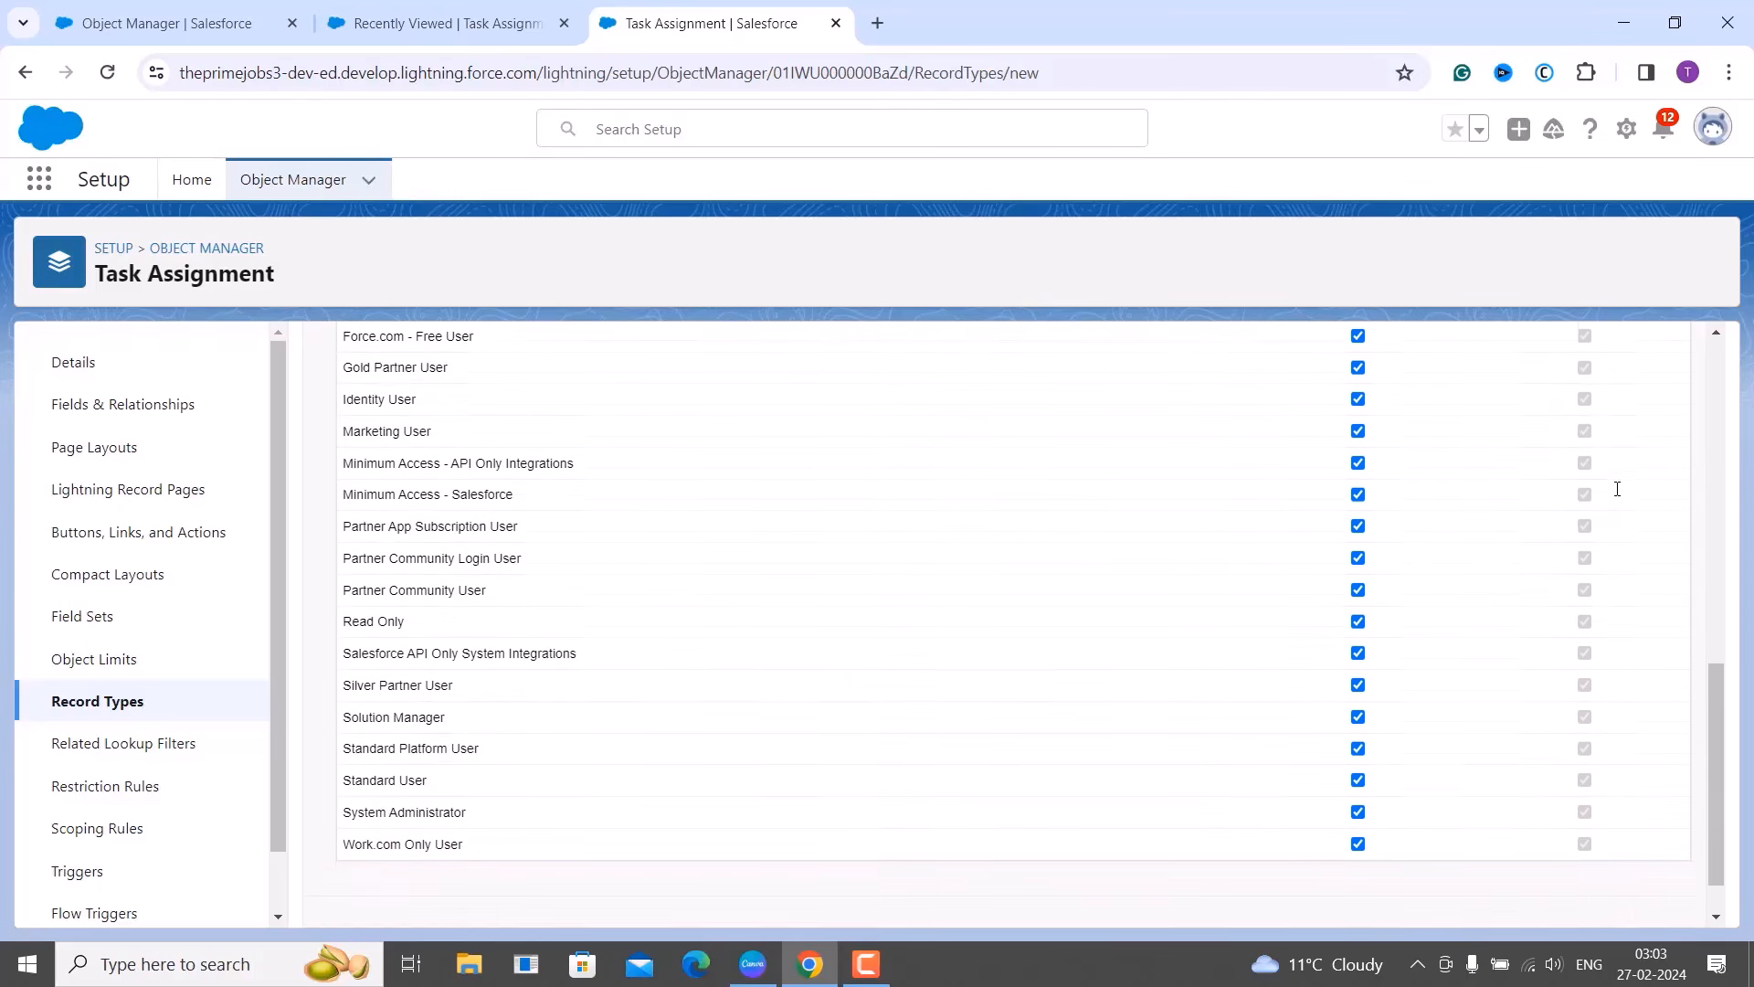
scroll(1617, 489, up, 10)
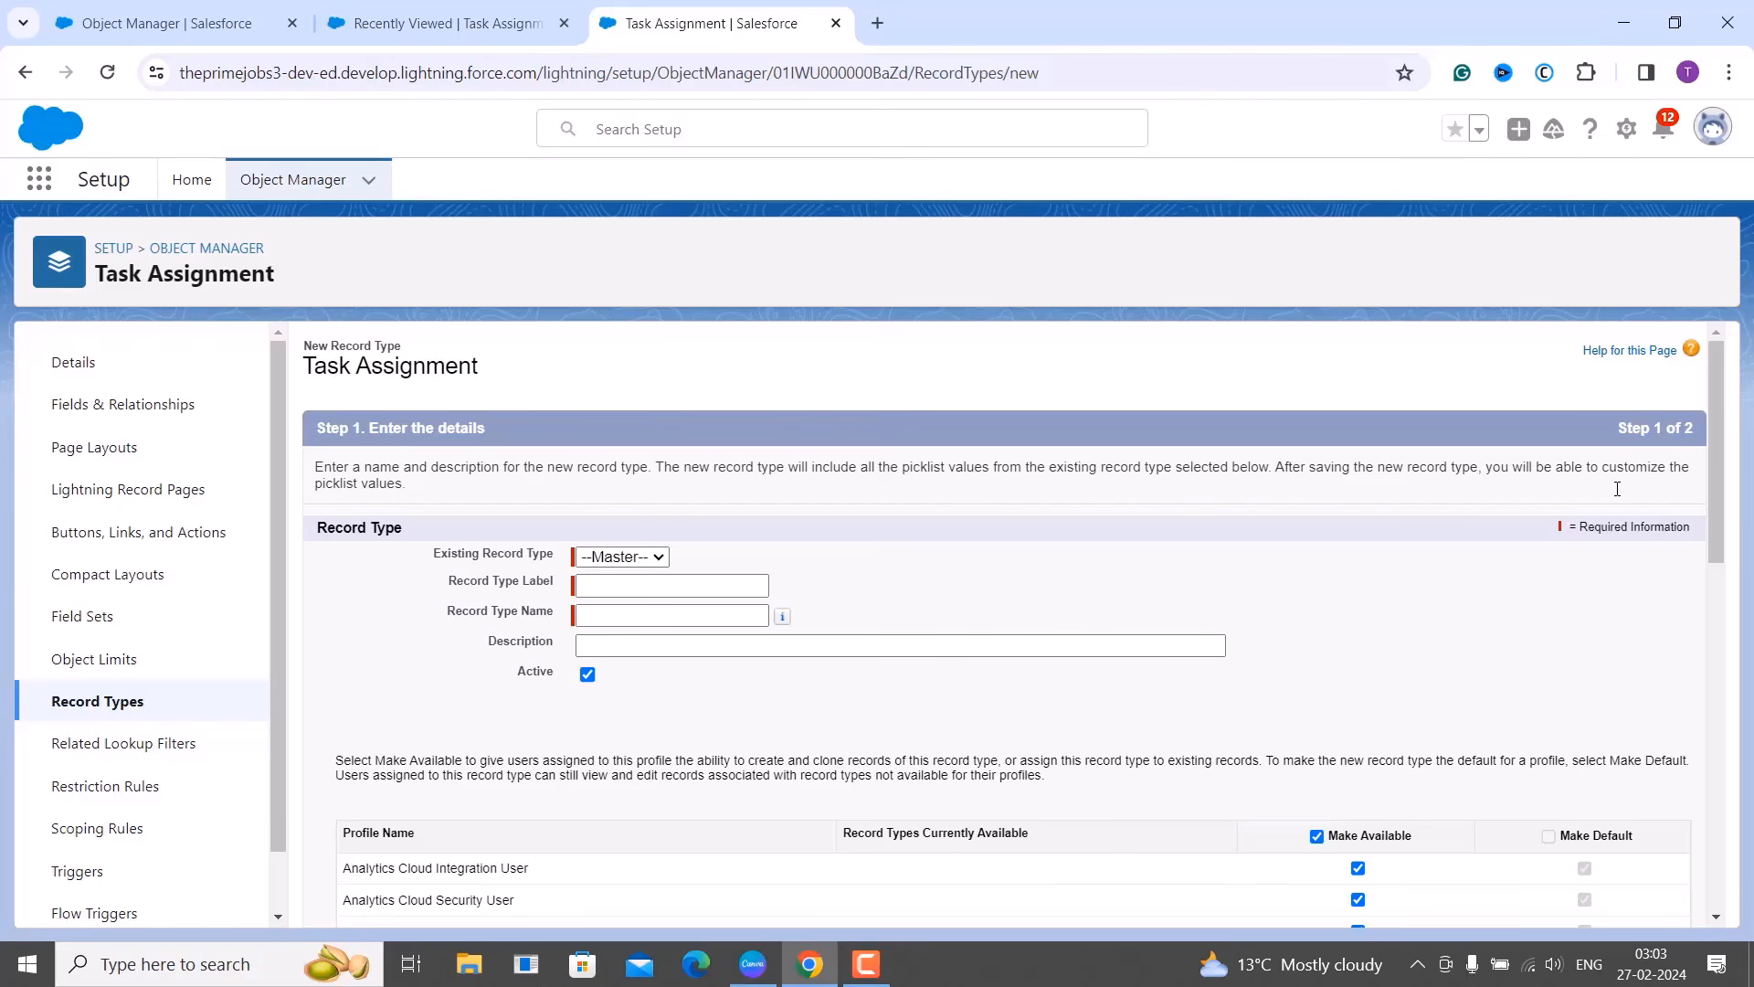
Enter 'Cloud' as the record type label so the Record Type Name fills in as Cloud.
click(619, 585)
text(Cloud)
click(637, 612)
scroll(822, 713, down, 1)
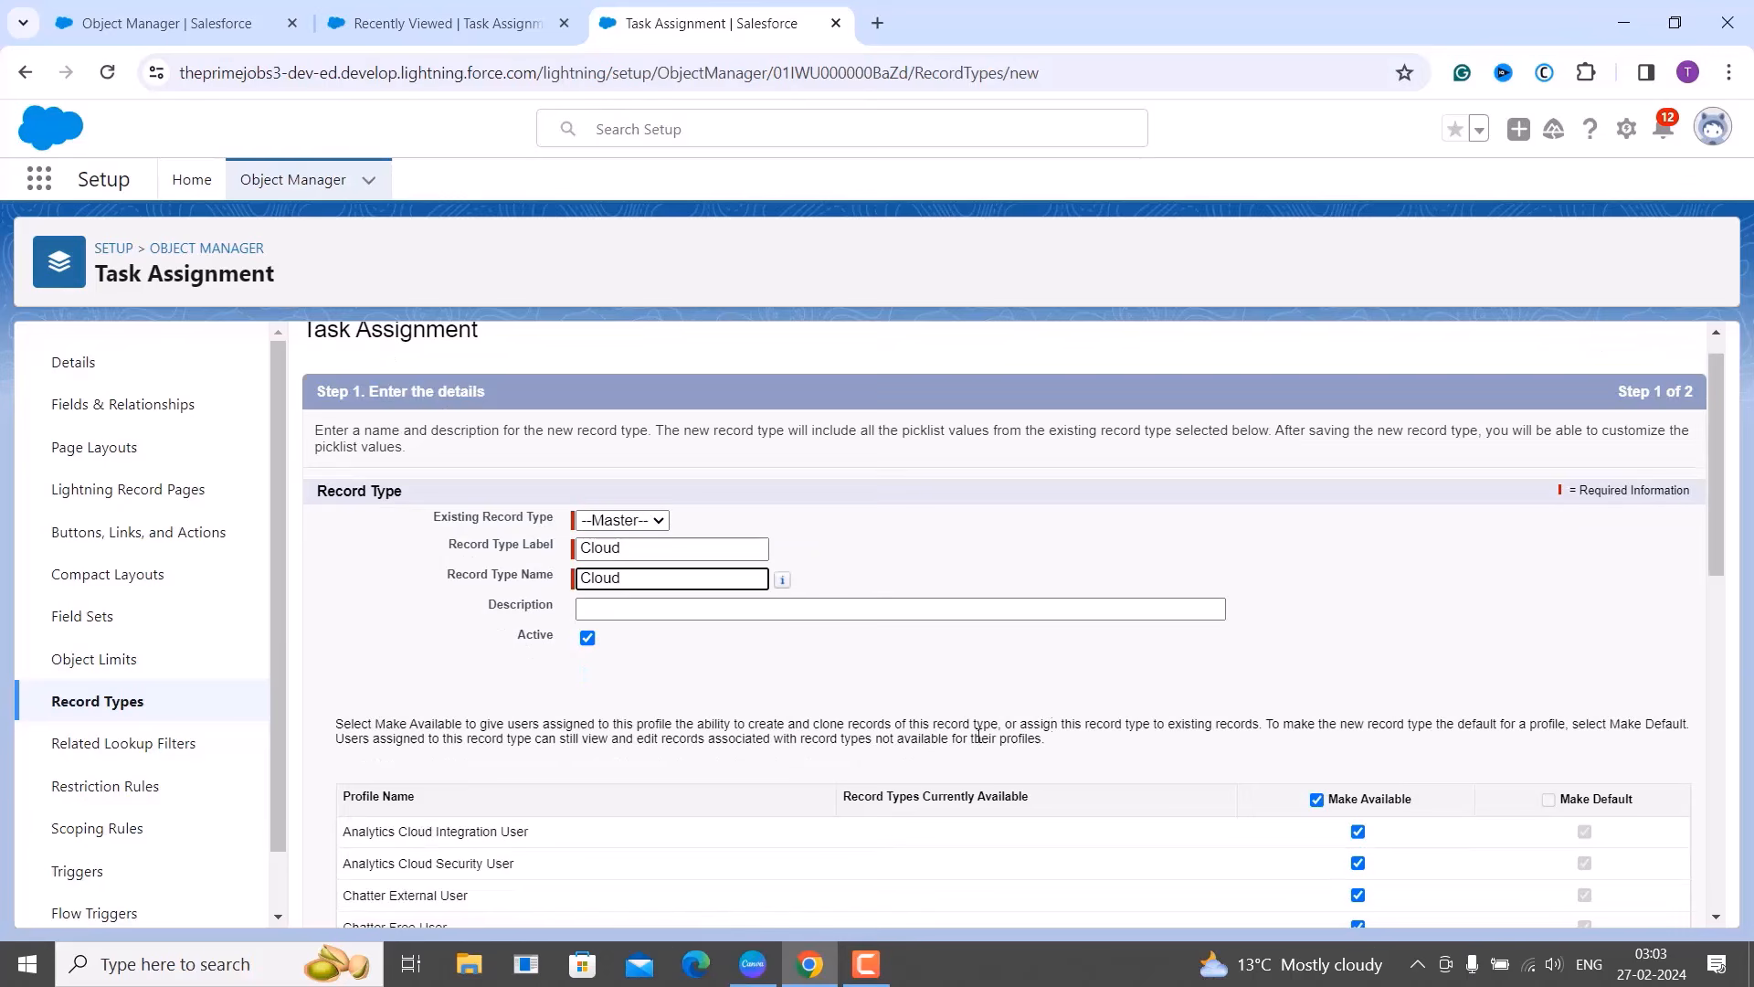
scroll(1371, 731, down, 2)
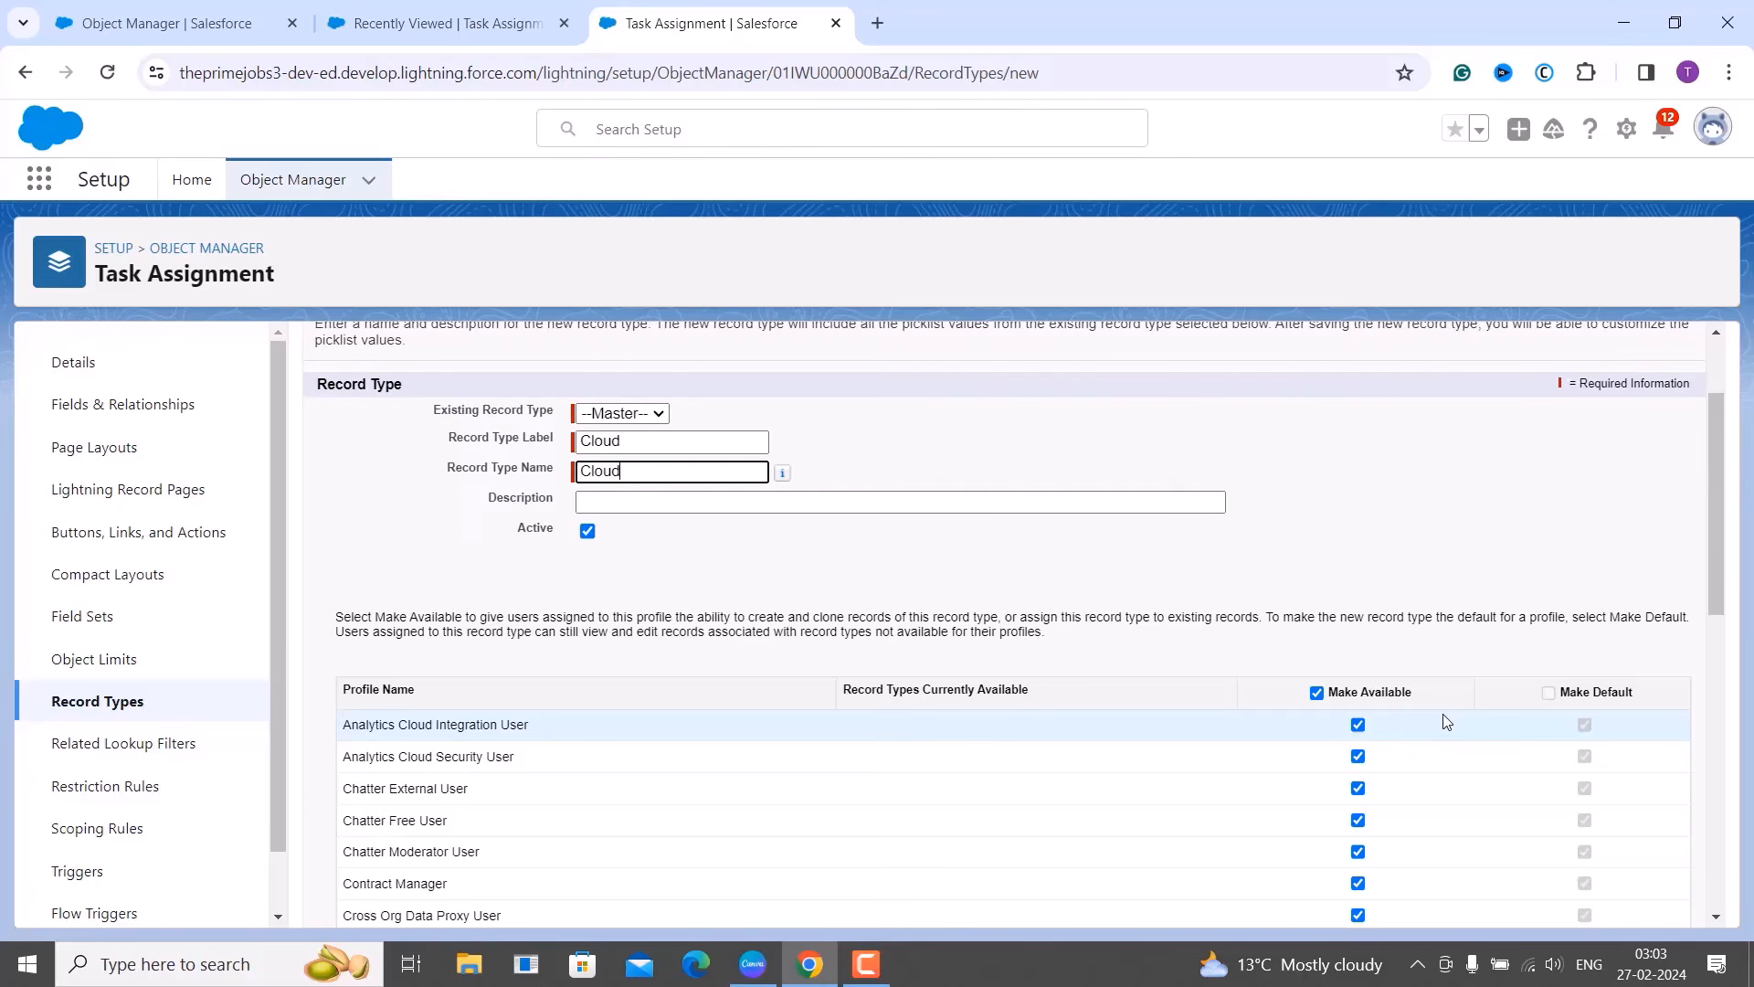
scroll(1443, 722, down, 1)
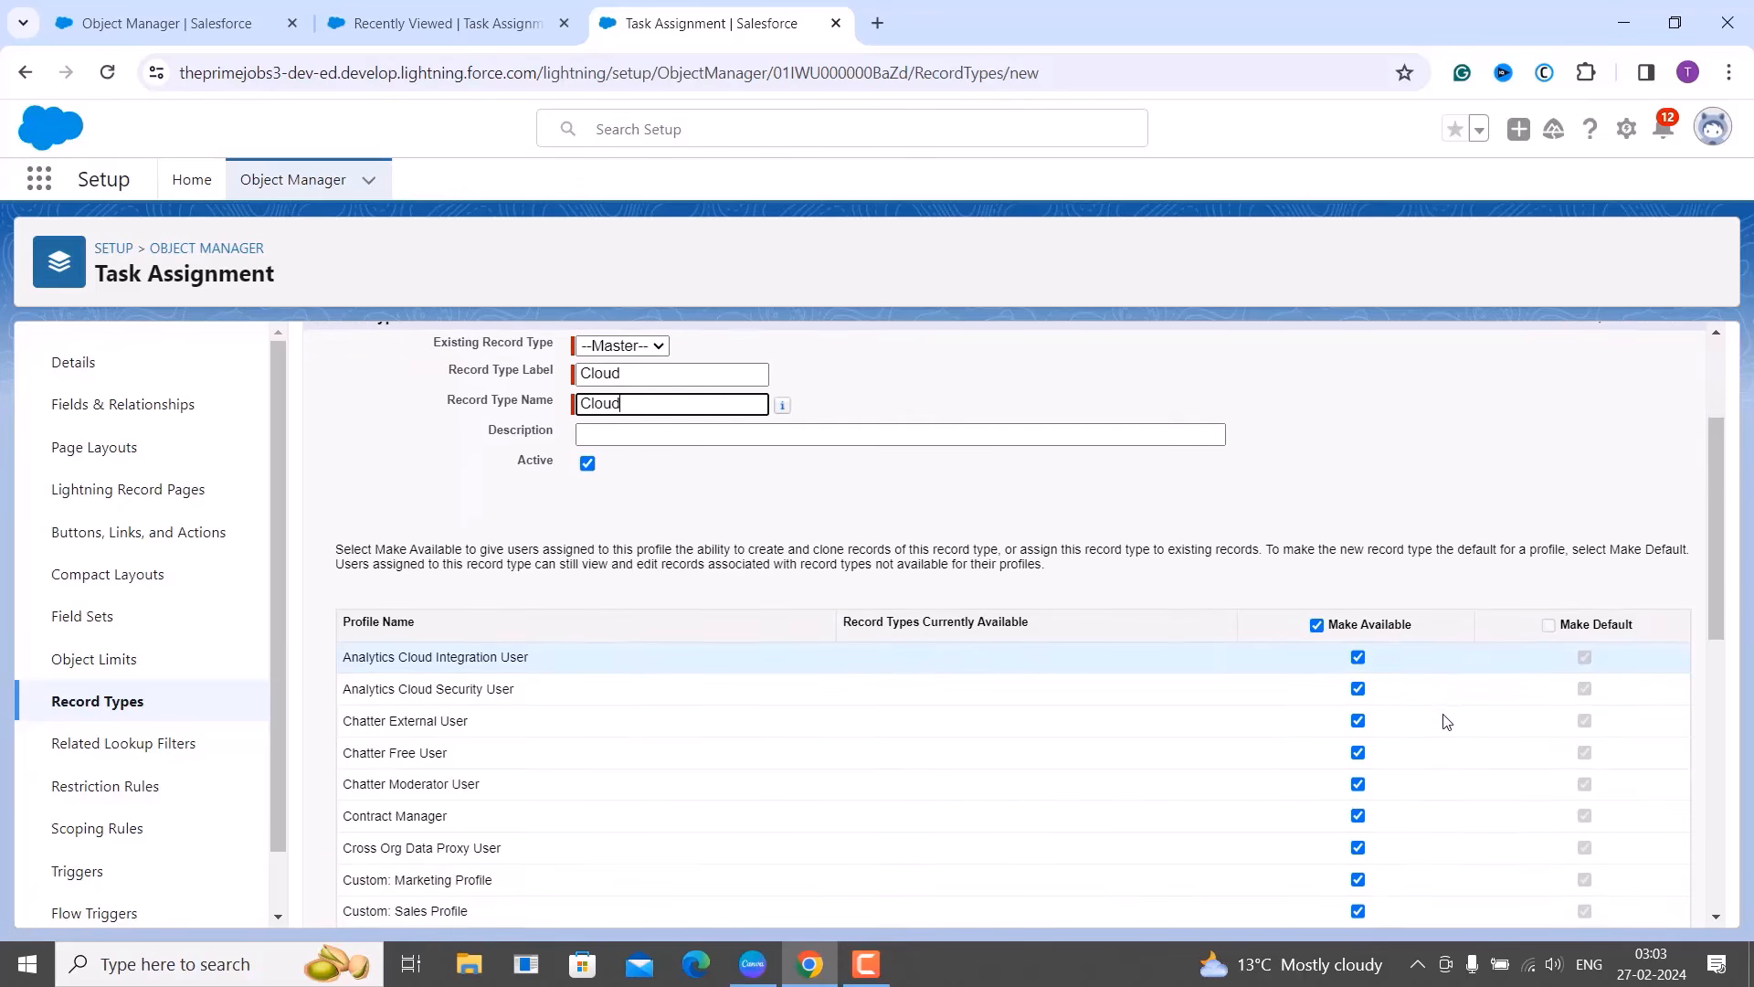
scroll(1446, 722, down, 7)
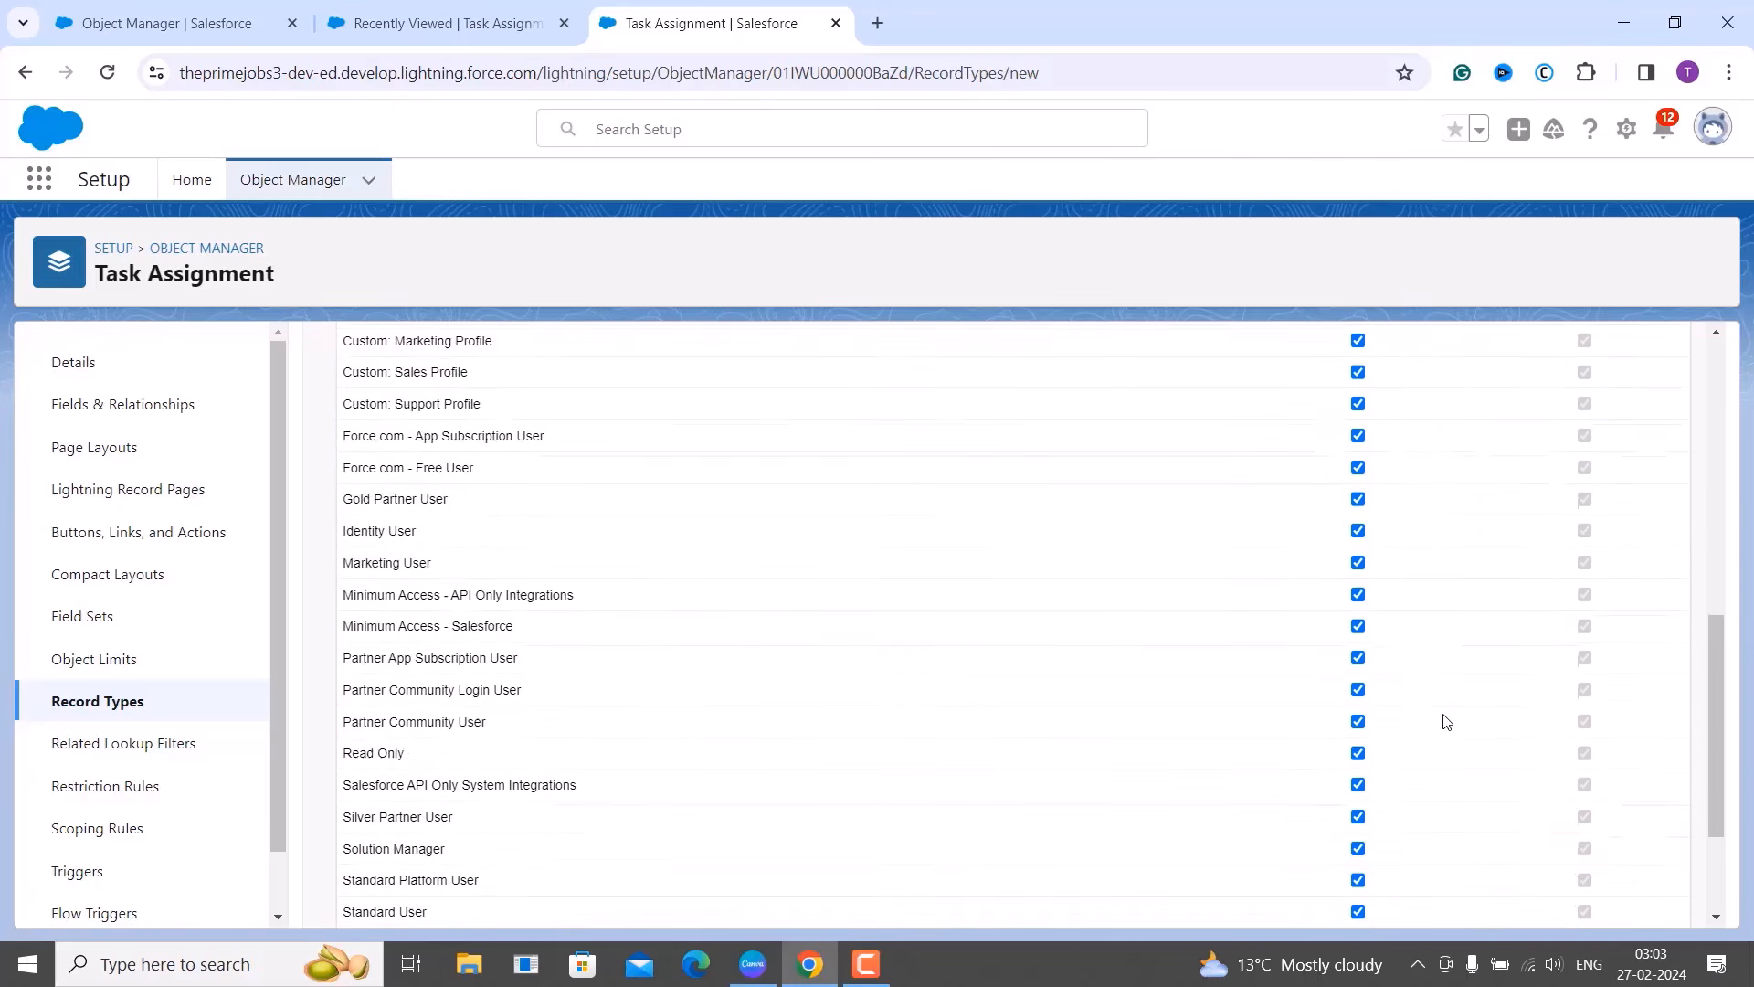
scroll(1443, 720, up, 5)
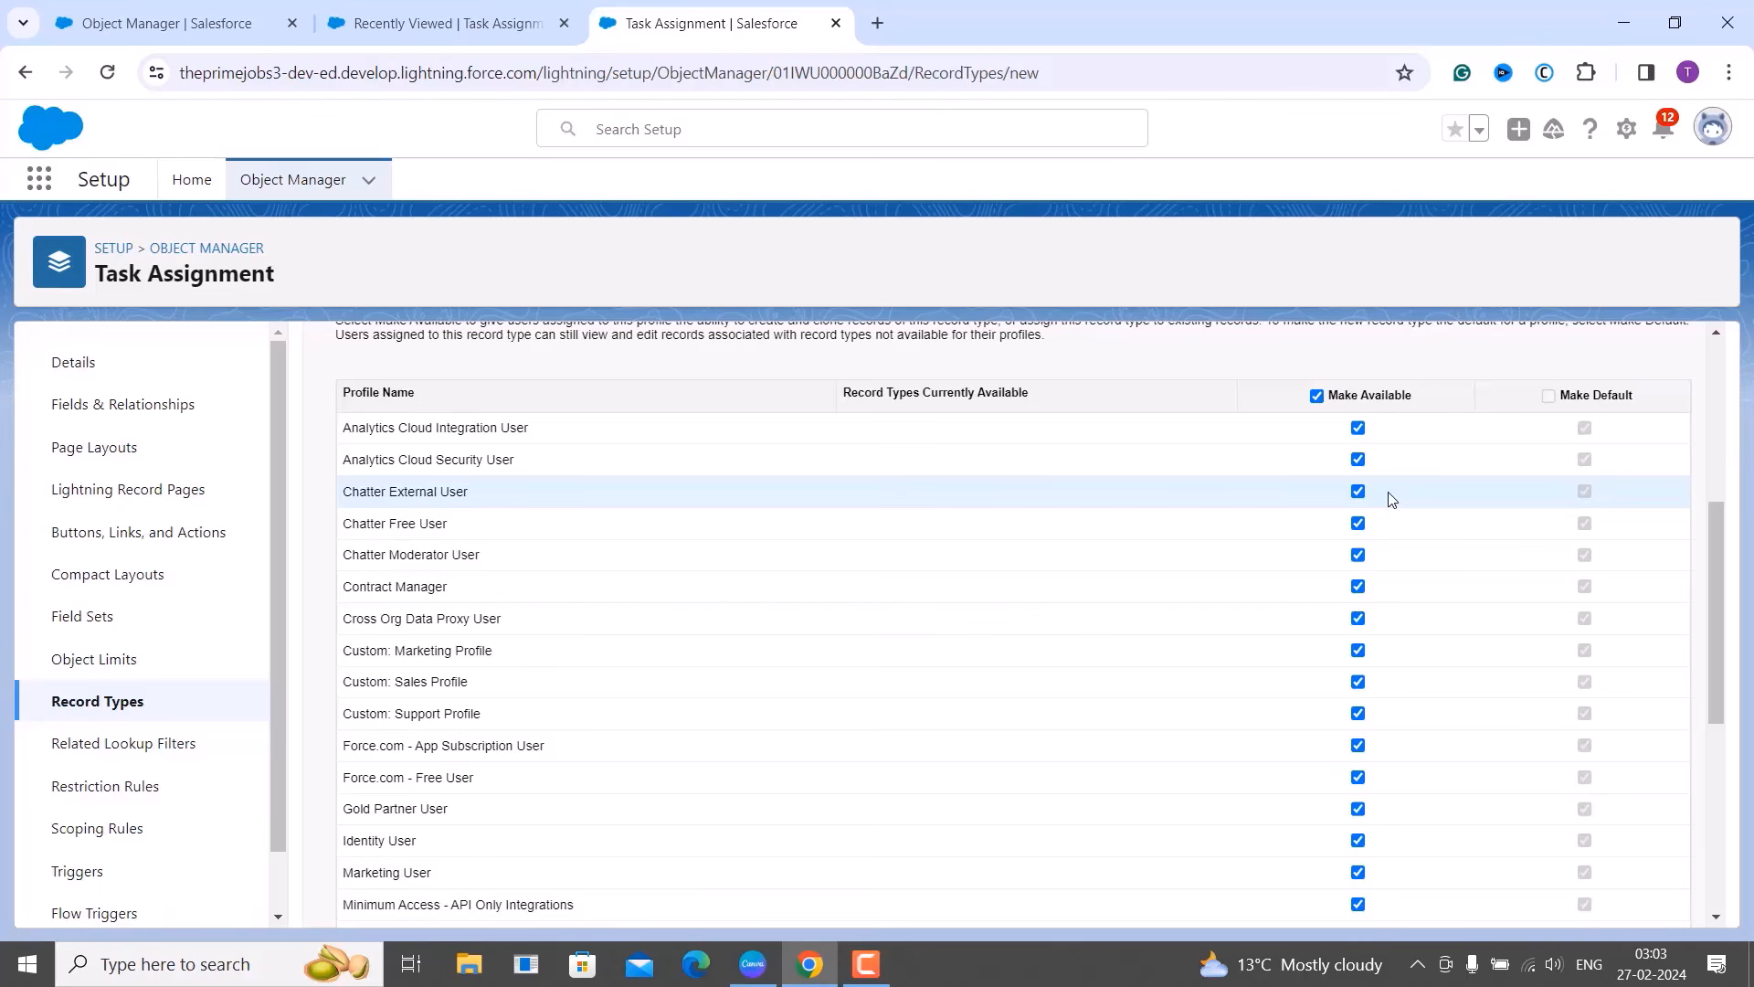
scroll(1389, 497, down, 6)
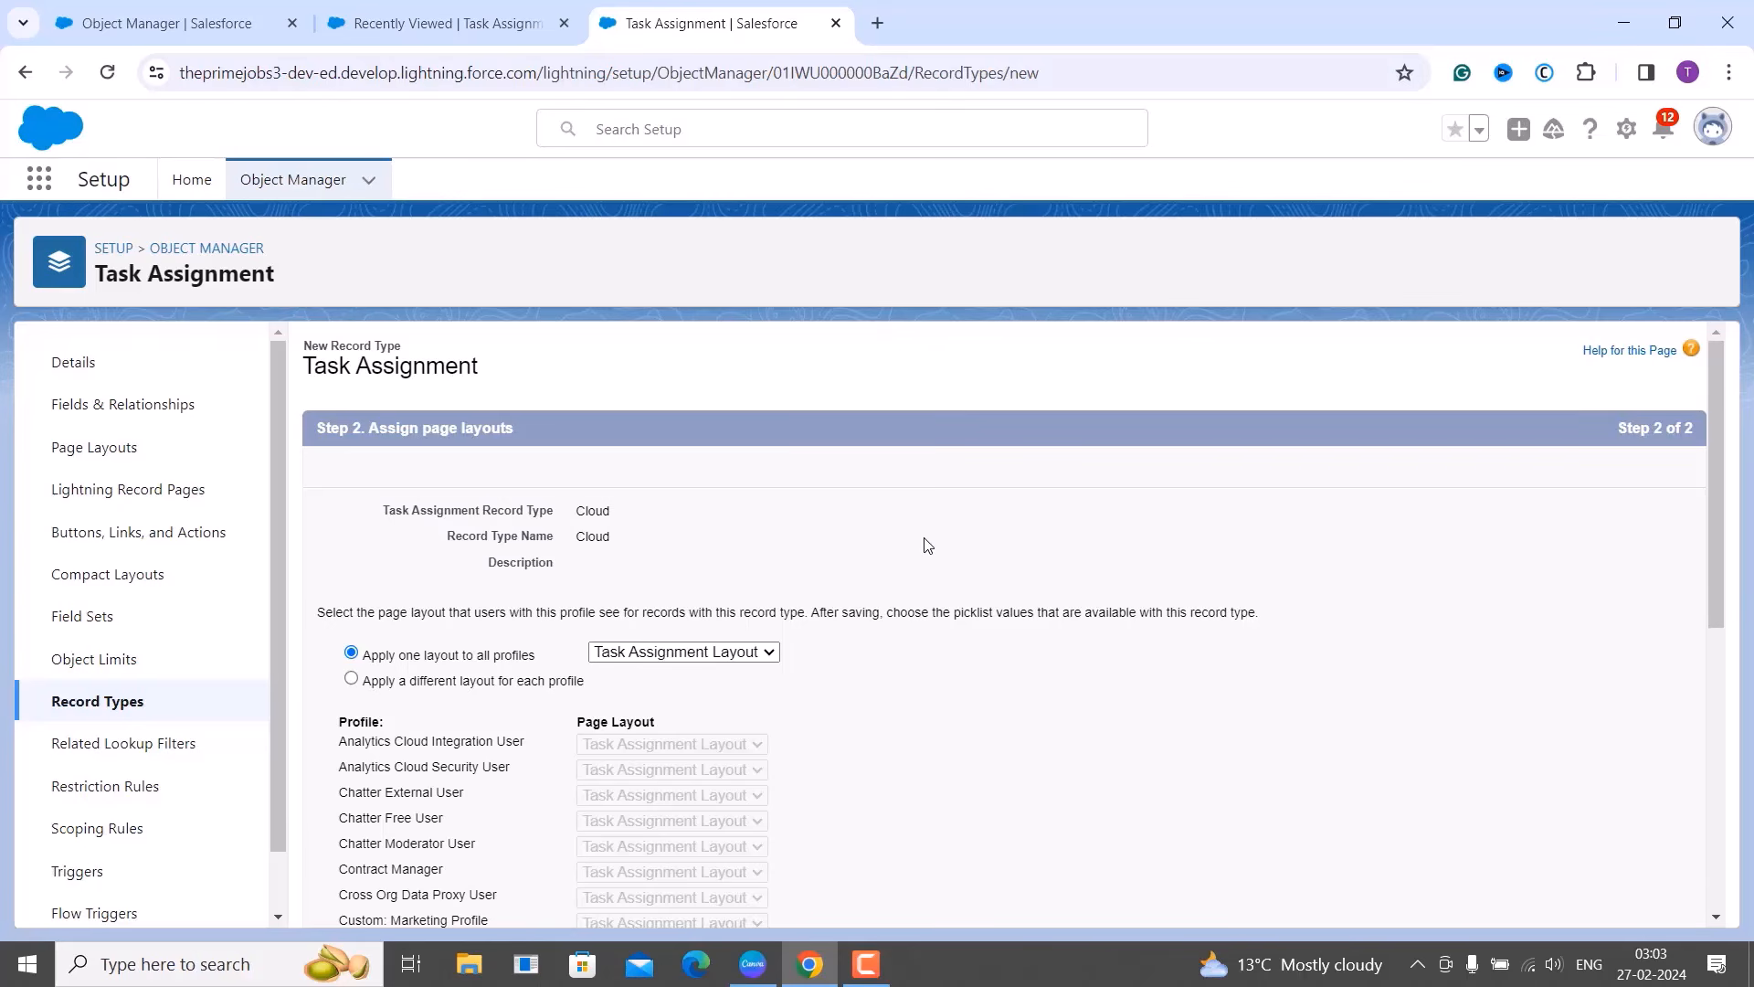
Keep Task Assignment Layout as the page layout for all profiles.
scroll(977, 498, down, 2)
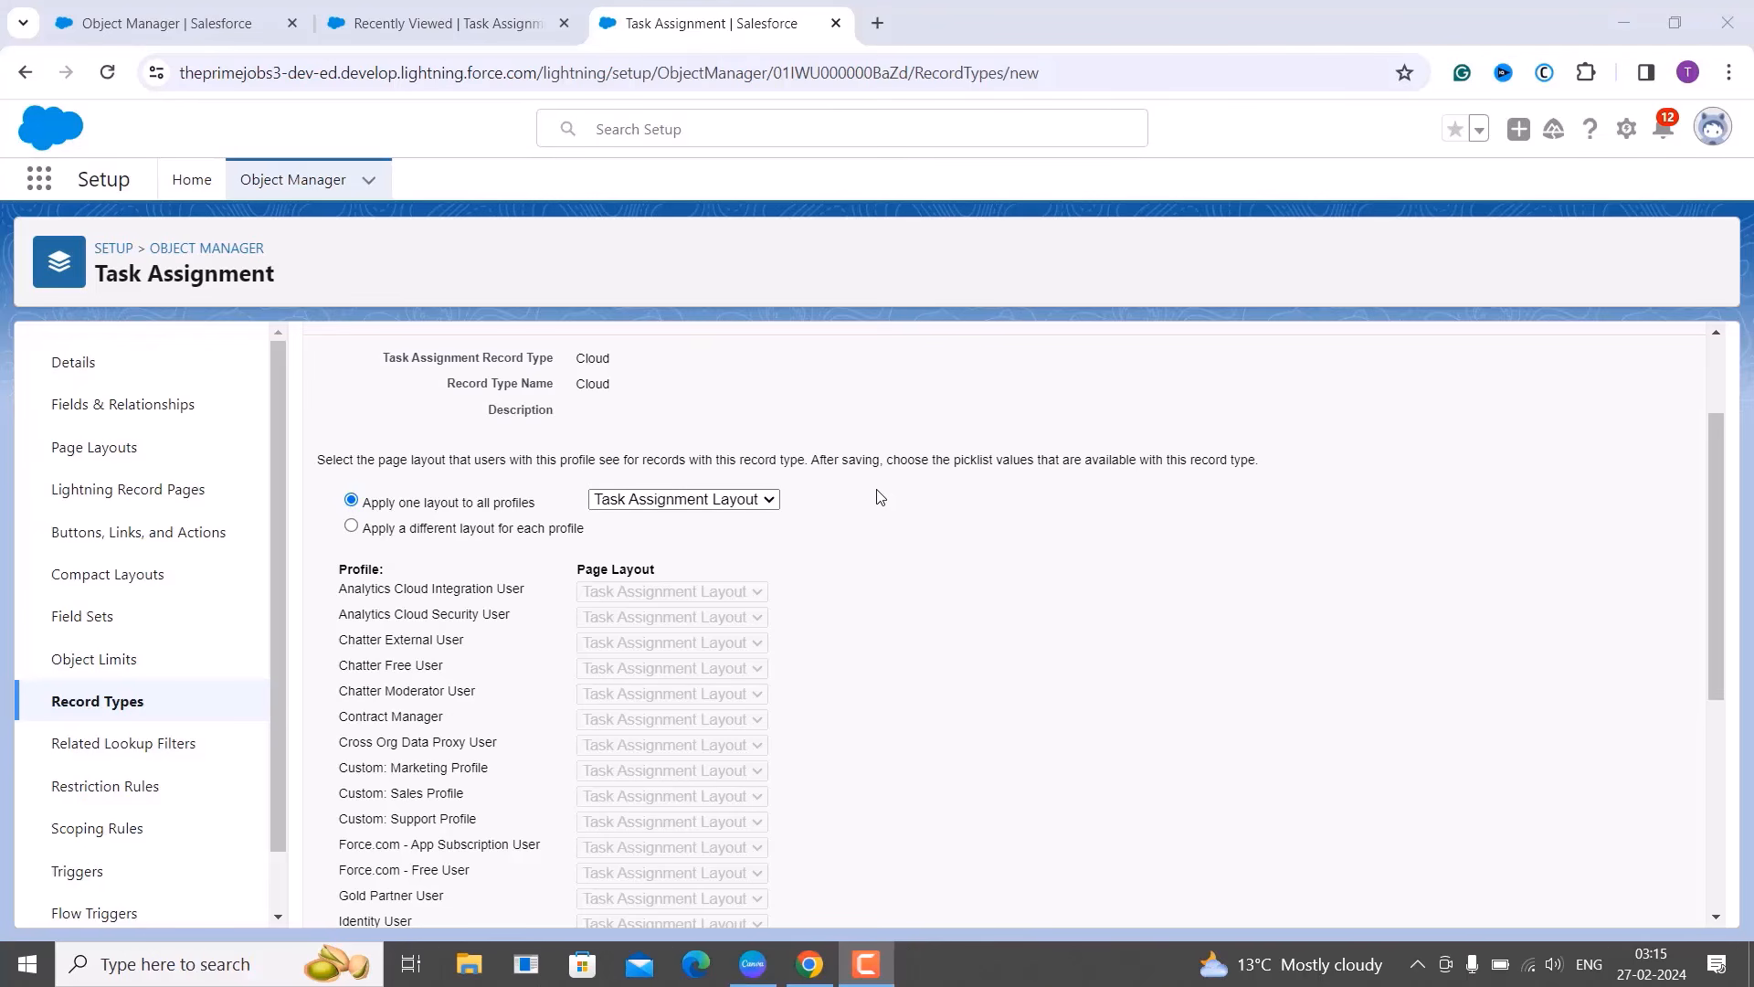
click(761, 504)
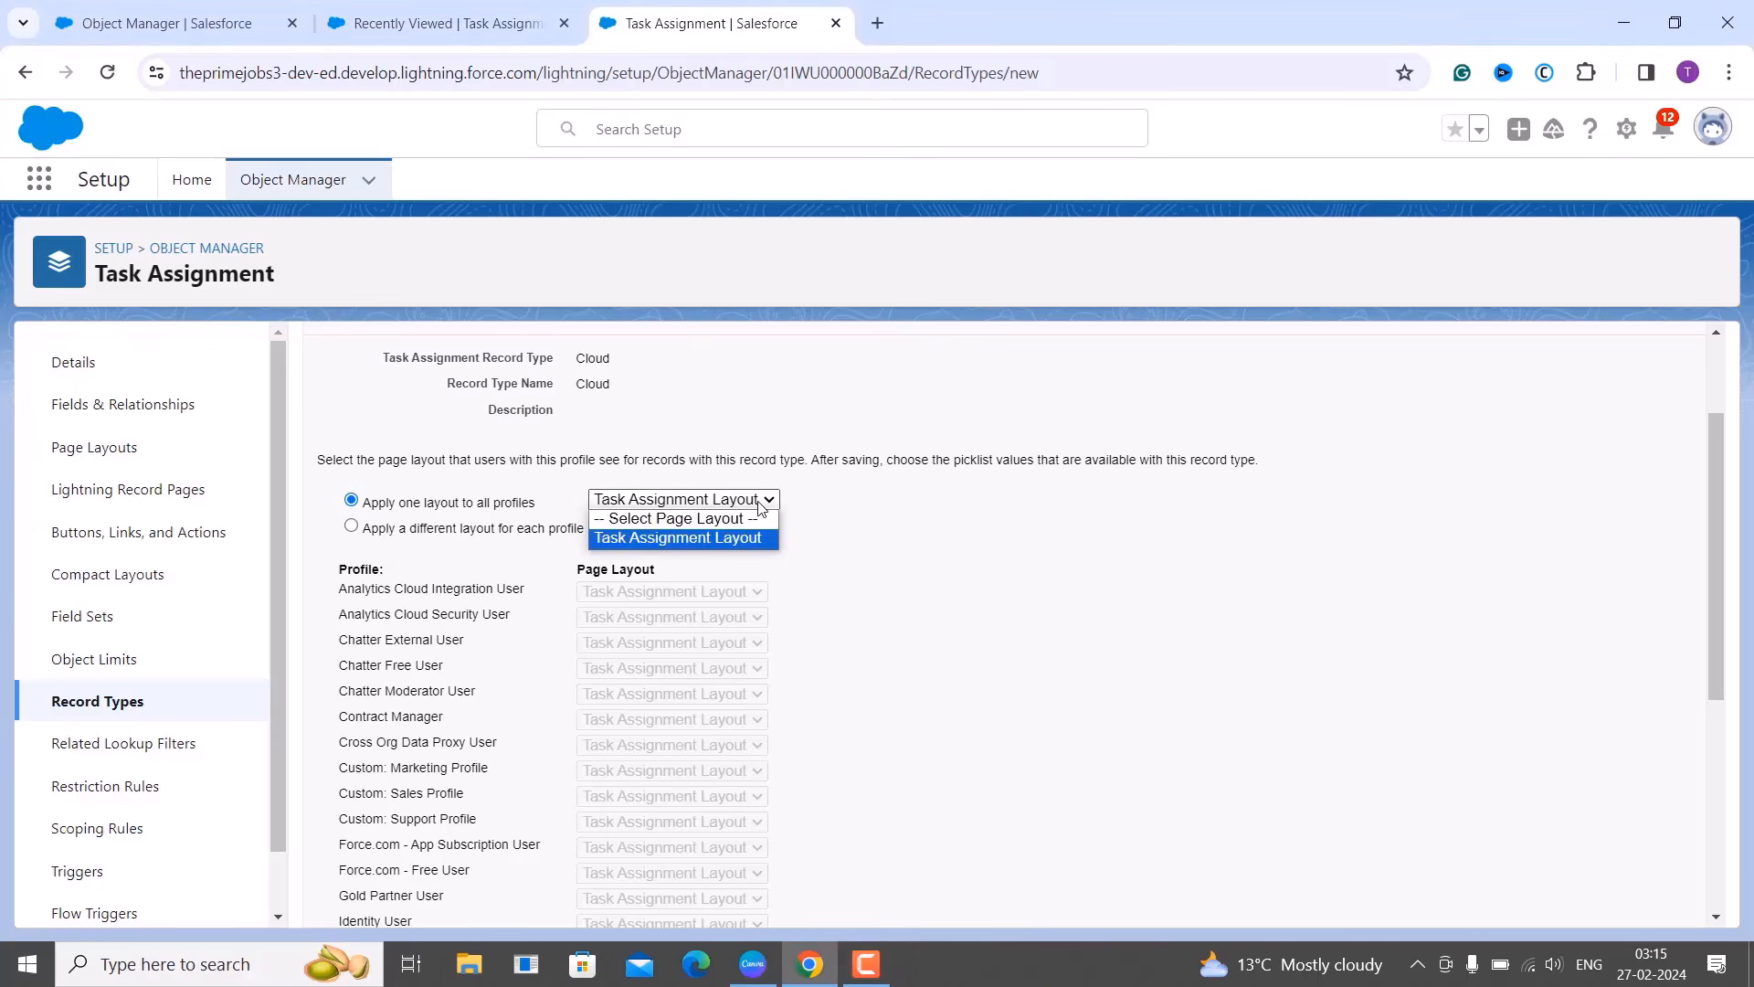
click(851, 514)
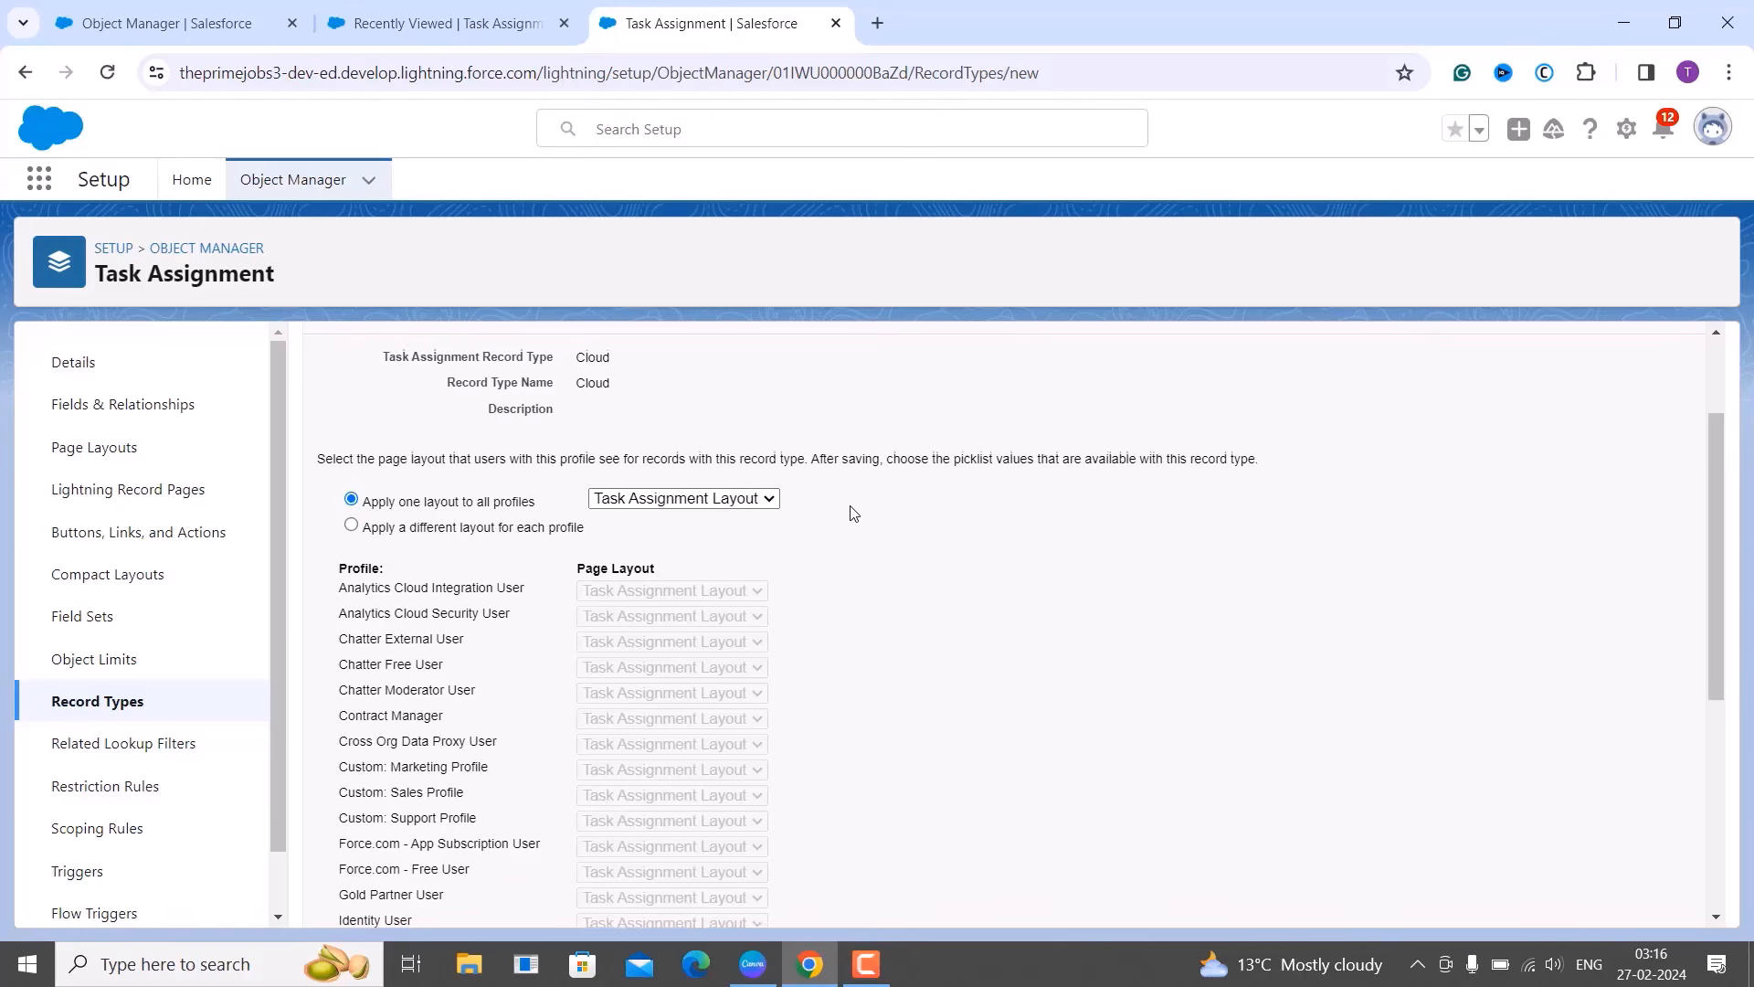
scroll(850, 512, down, 1)
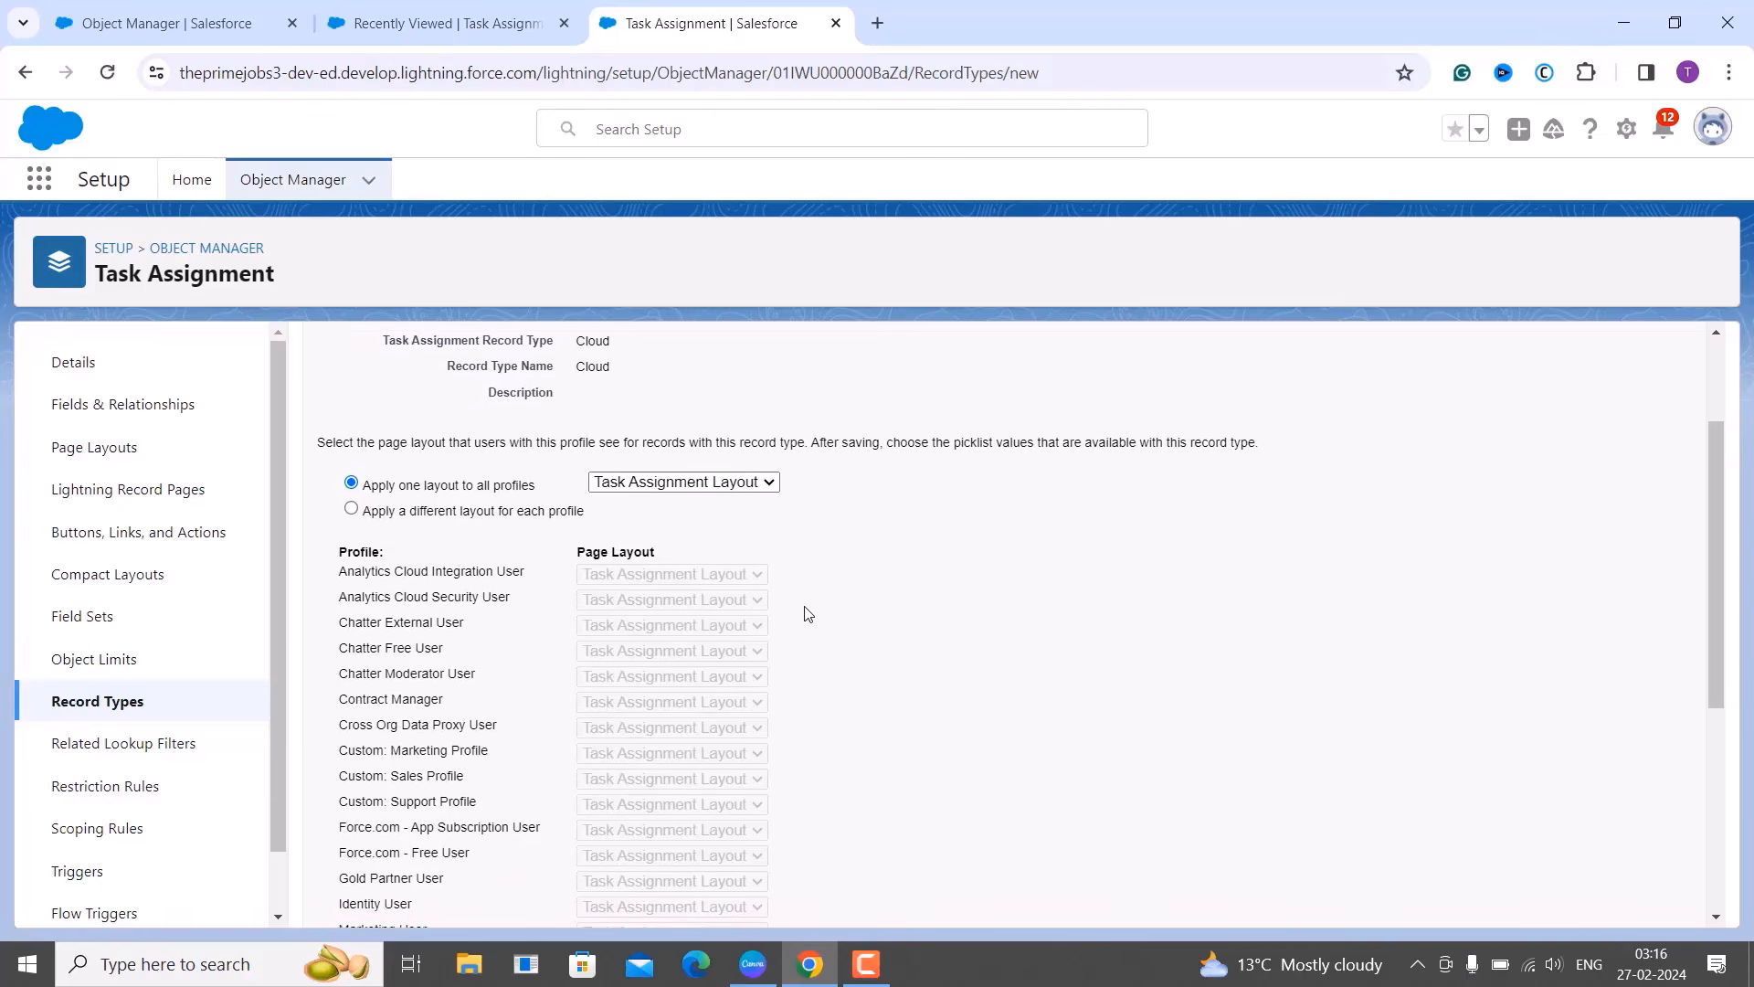
scroll(808, 613, down, 5)
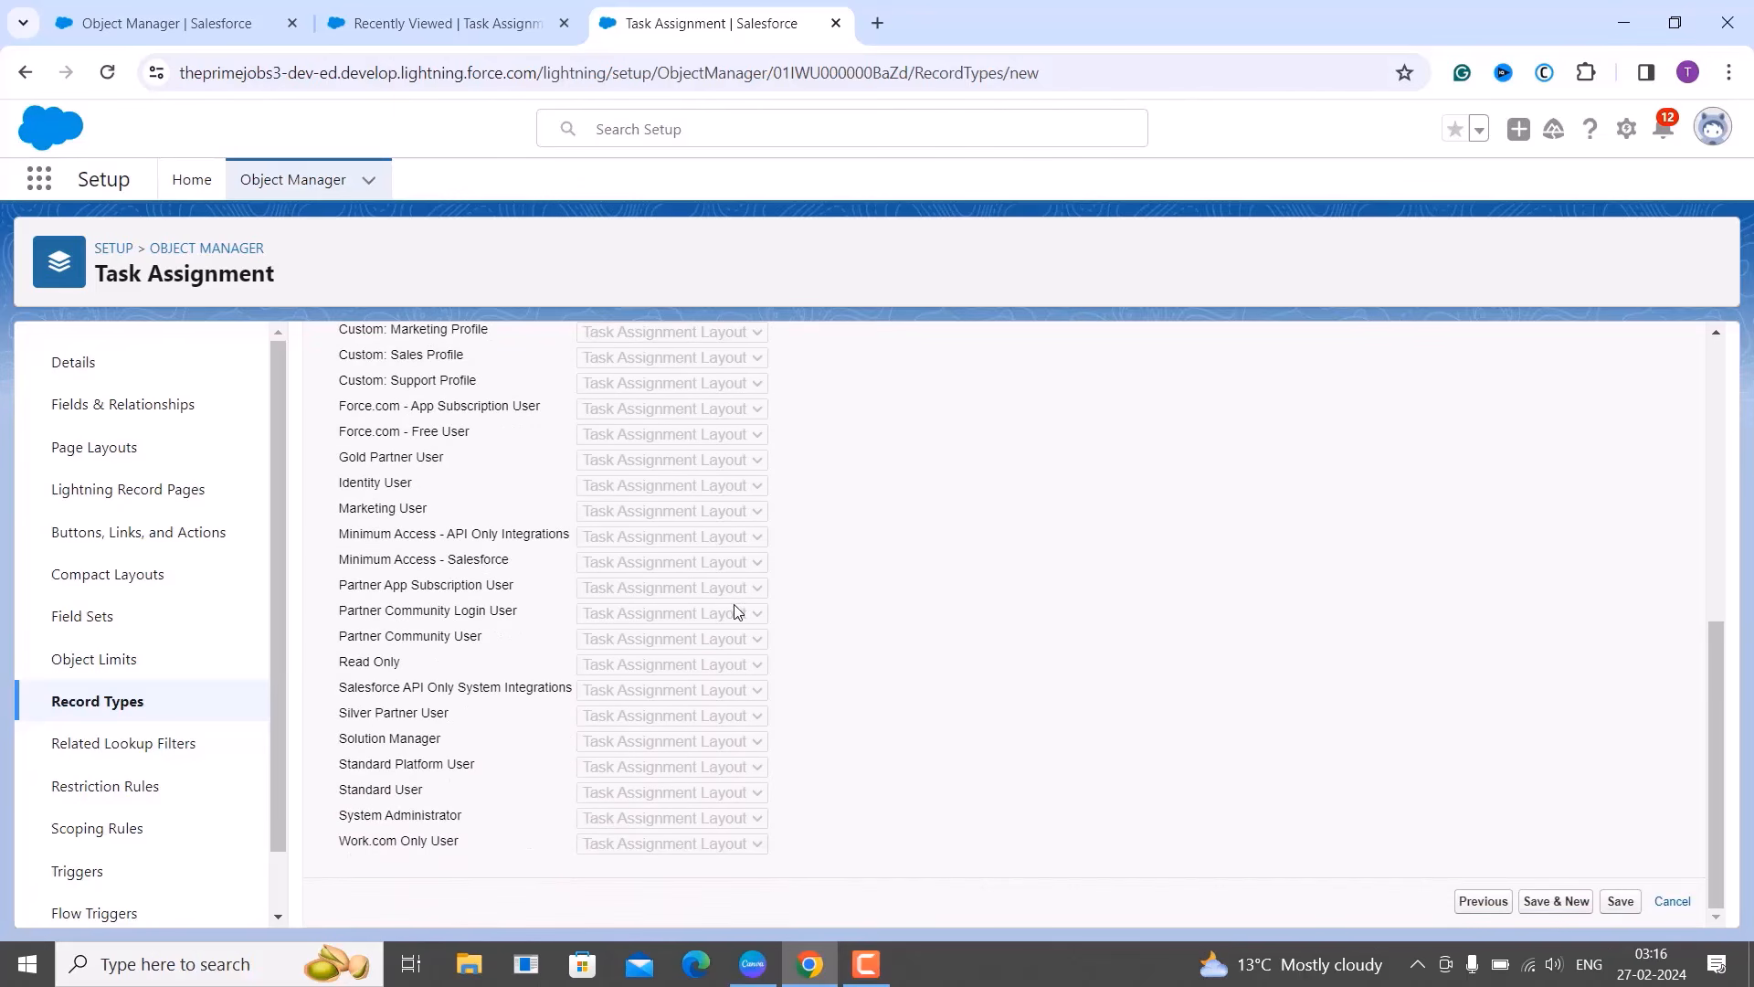
scroll(734, 608, up, 5)
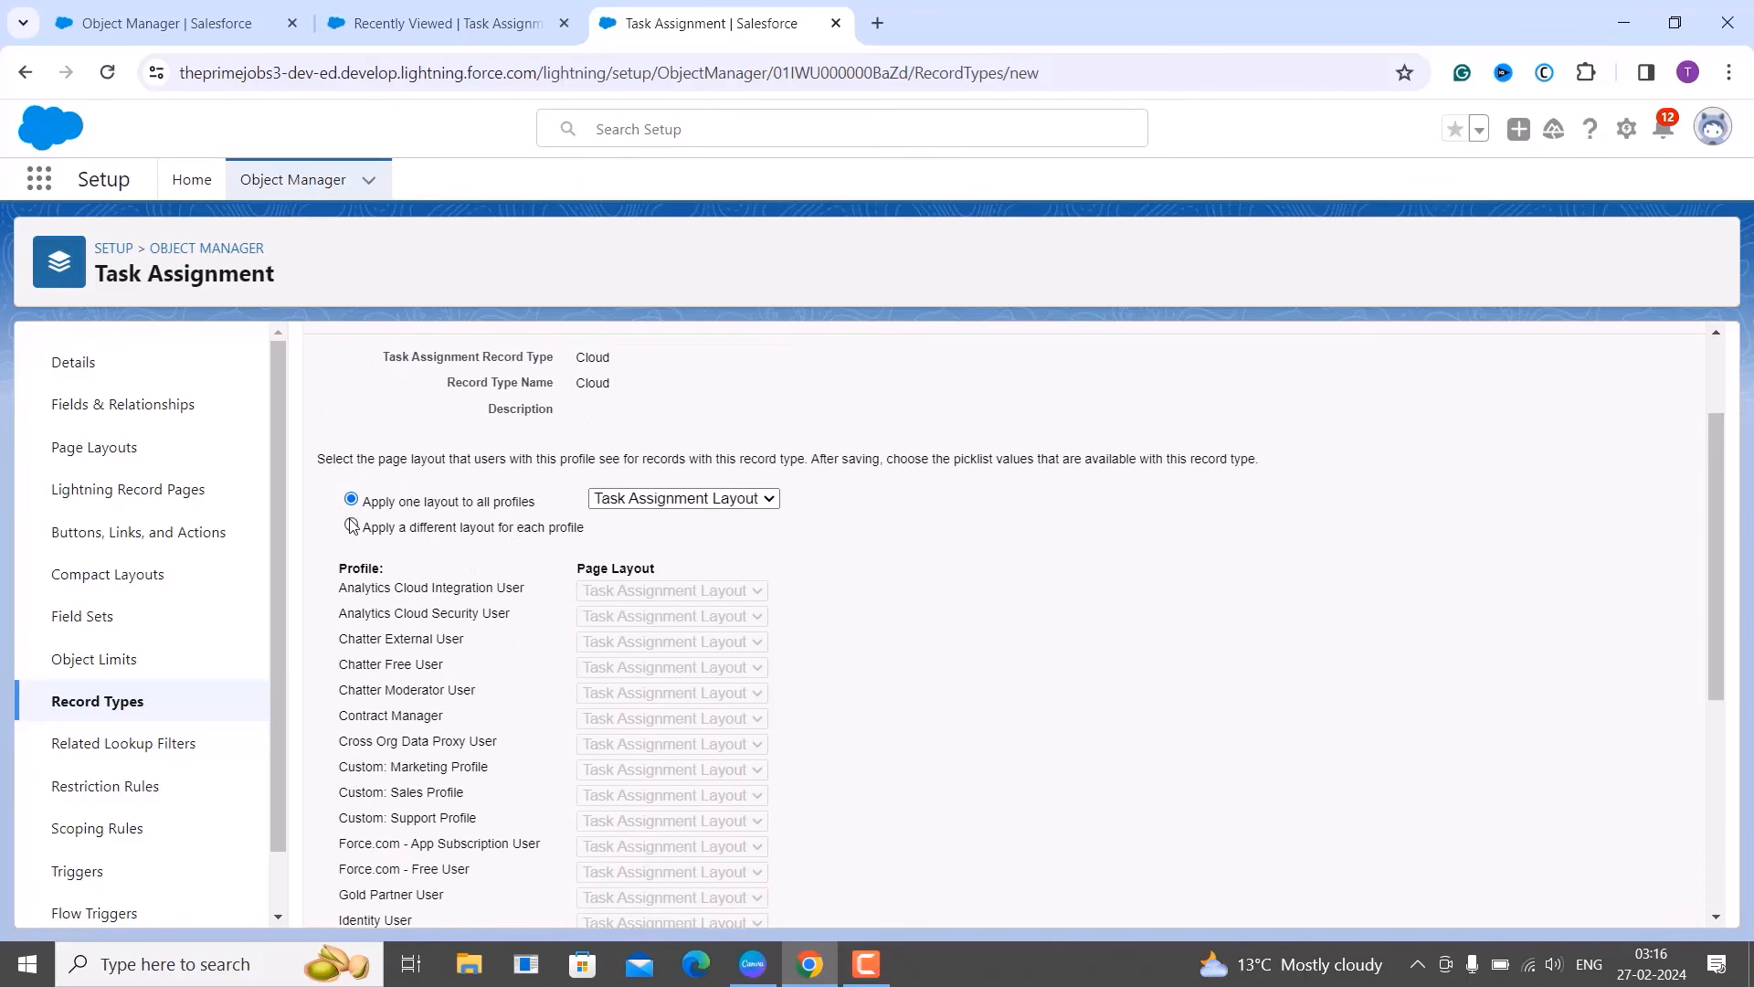
Return to applying one layout to all profiles and save the Cloud record type.
click(351, 526)
click(656, 590)
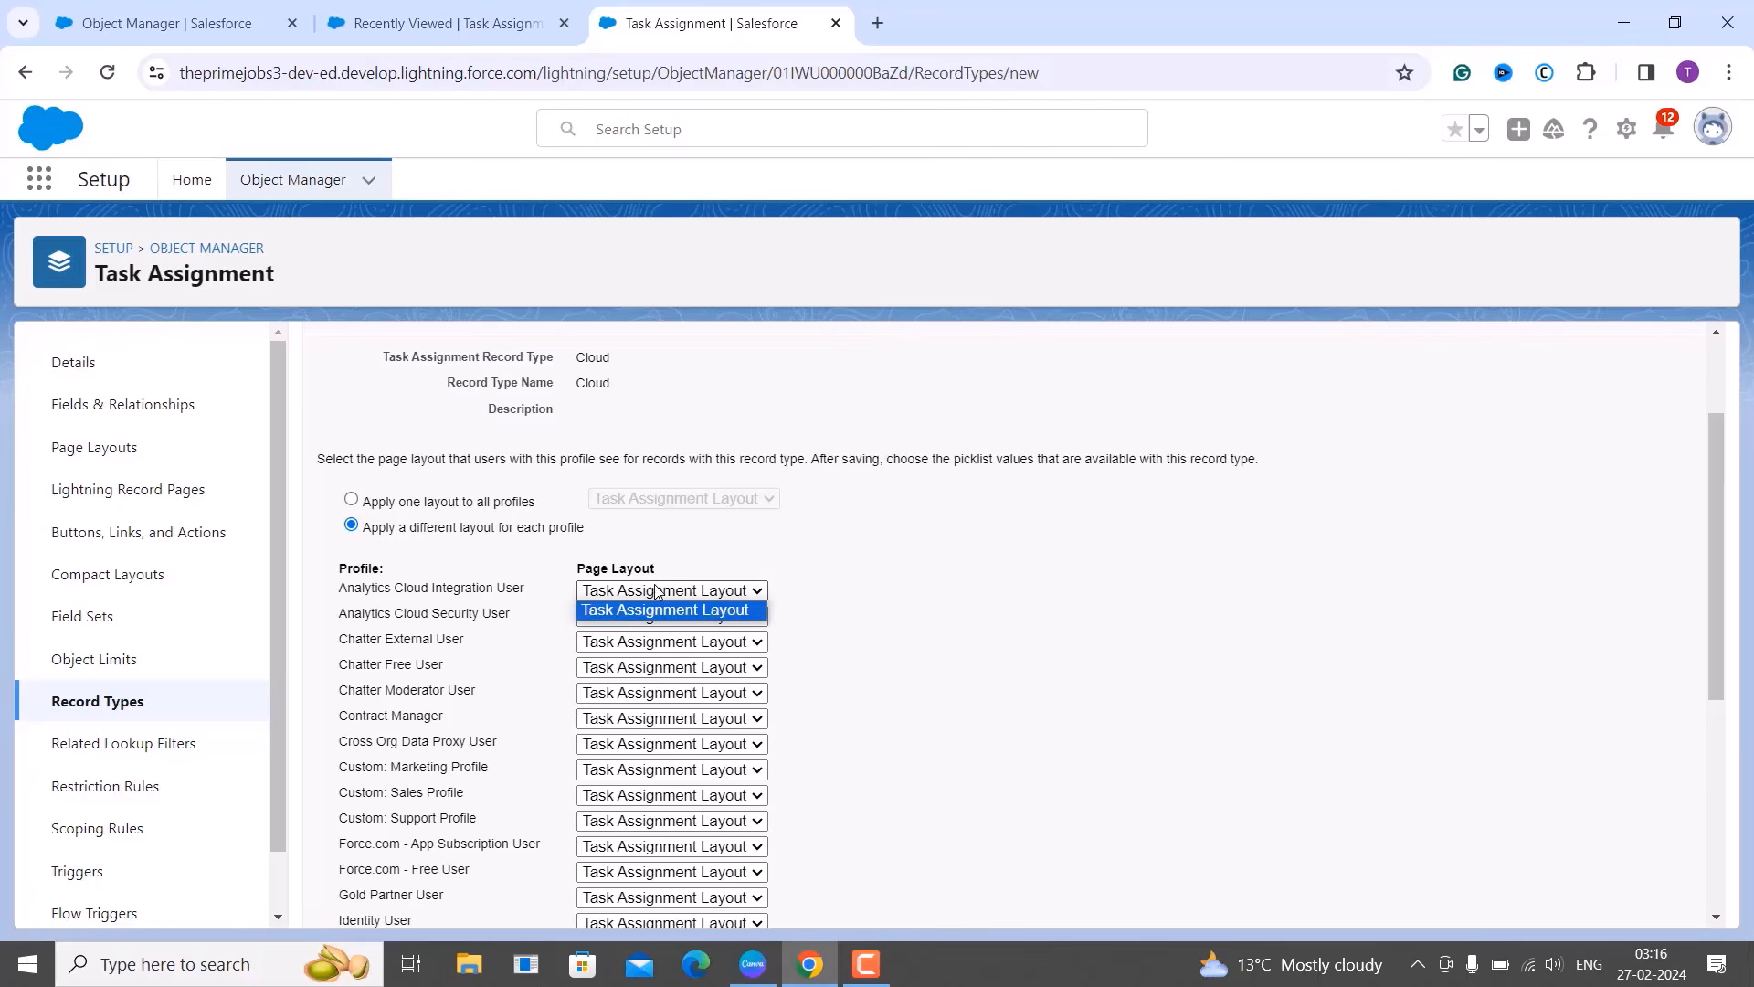
click(828, 568)
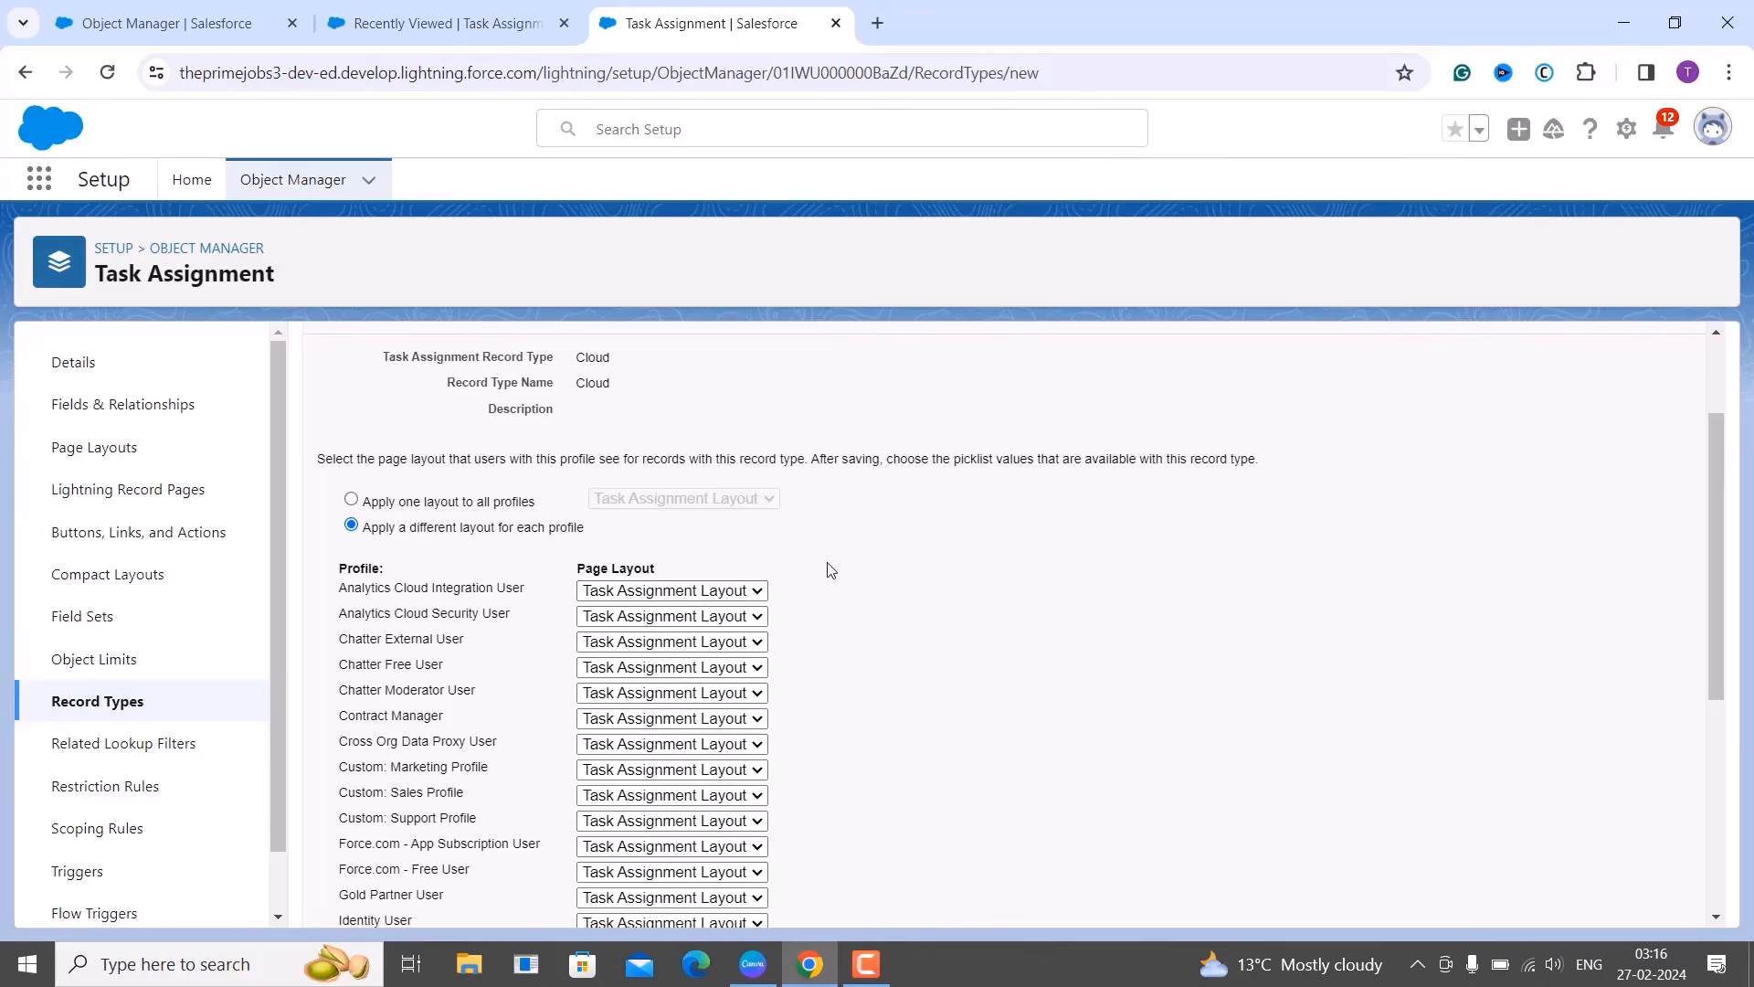
click(351, 499)
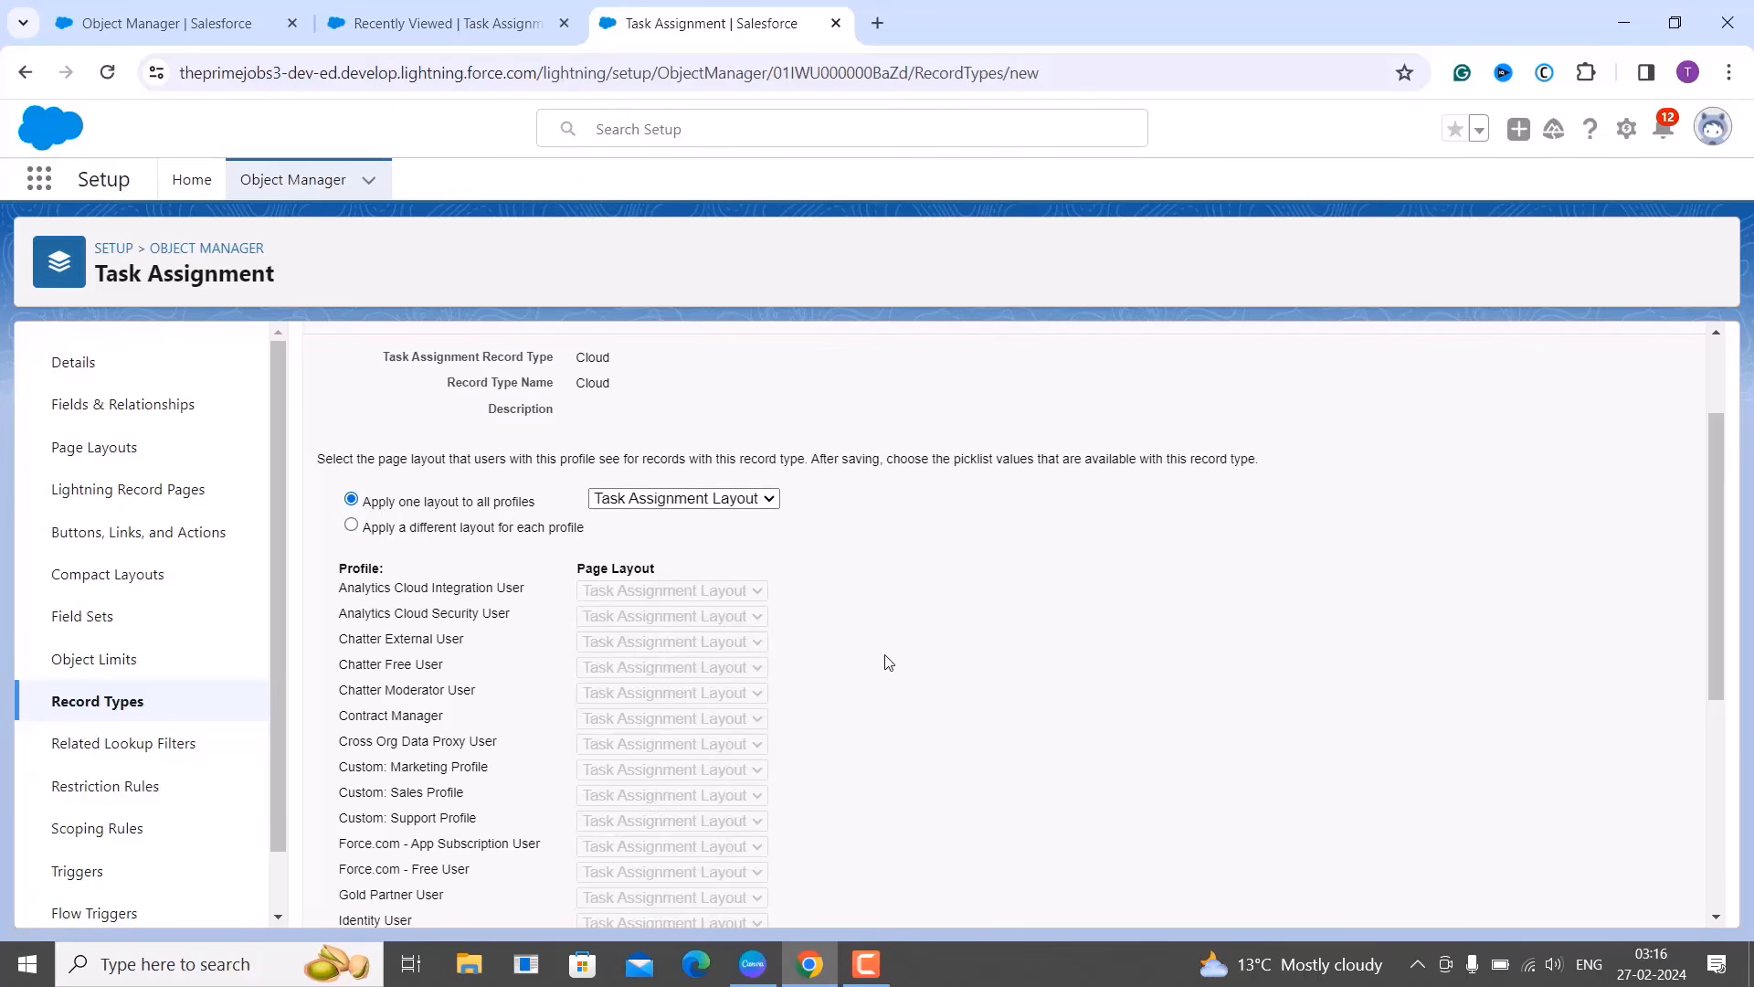
scroll(885, 661, down, 5)
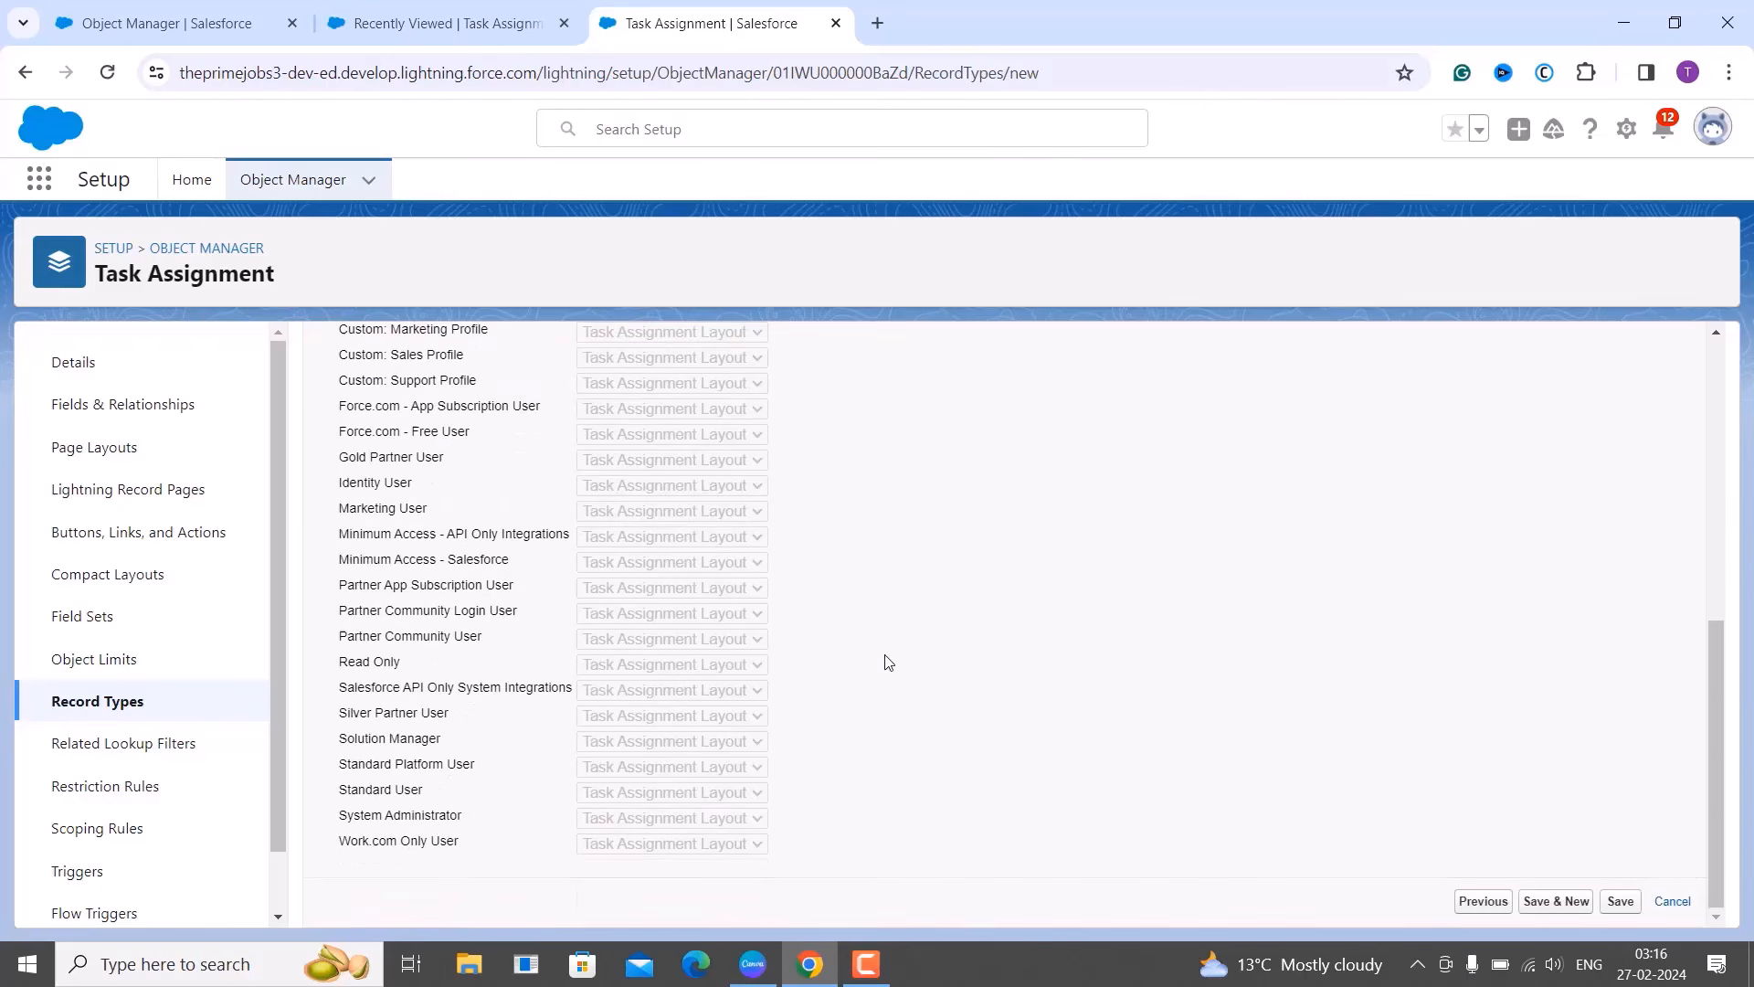
scroll(1088, 661, up, 3)
scroll(1090, 661, up, 2)
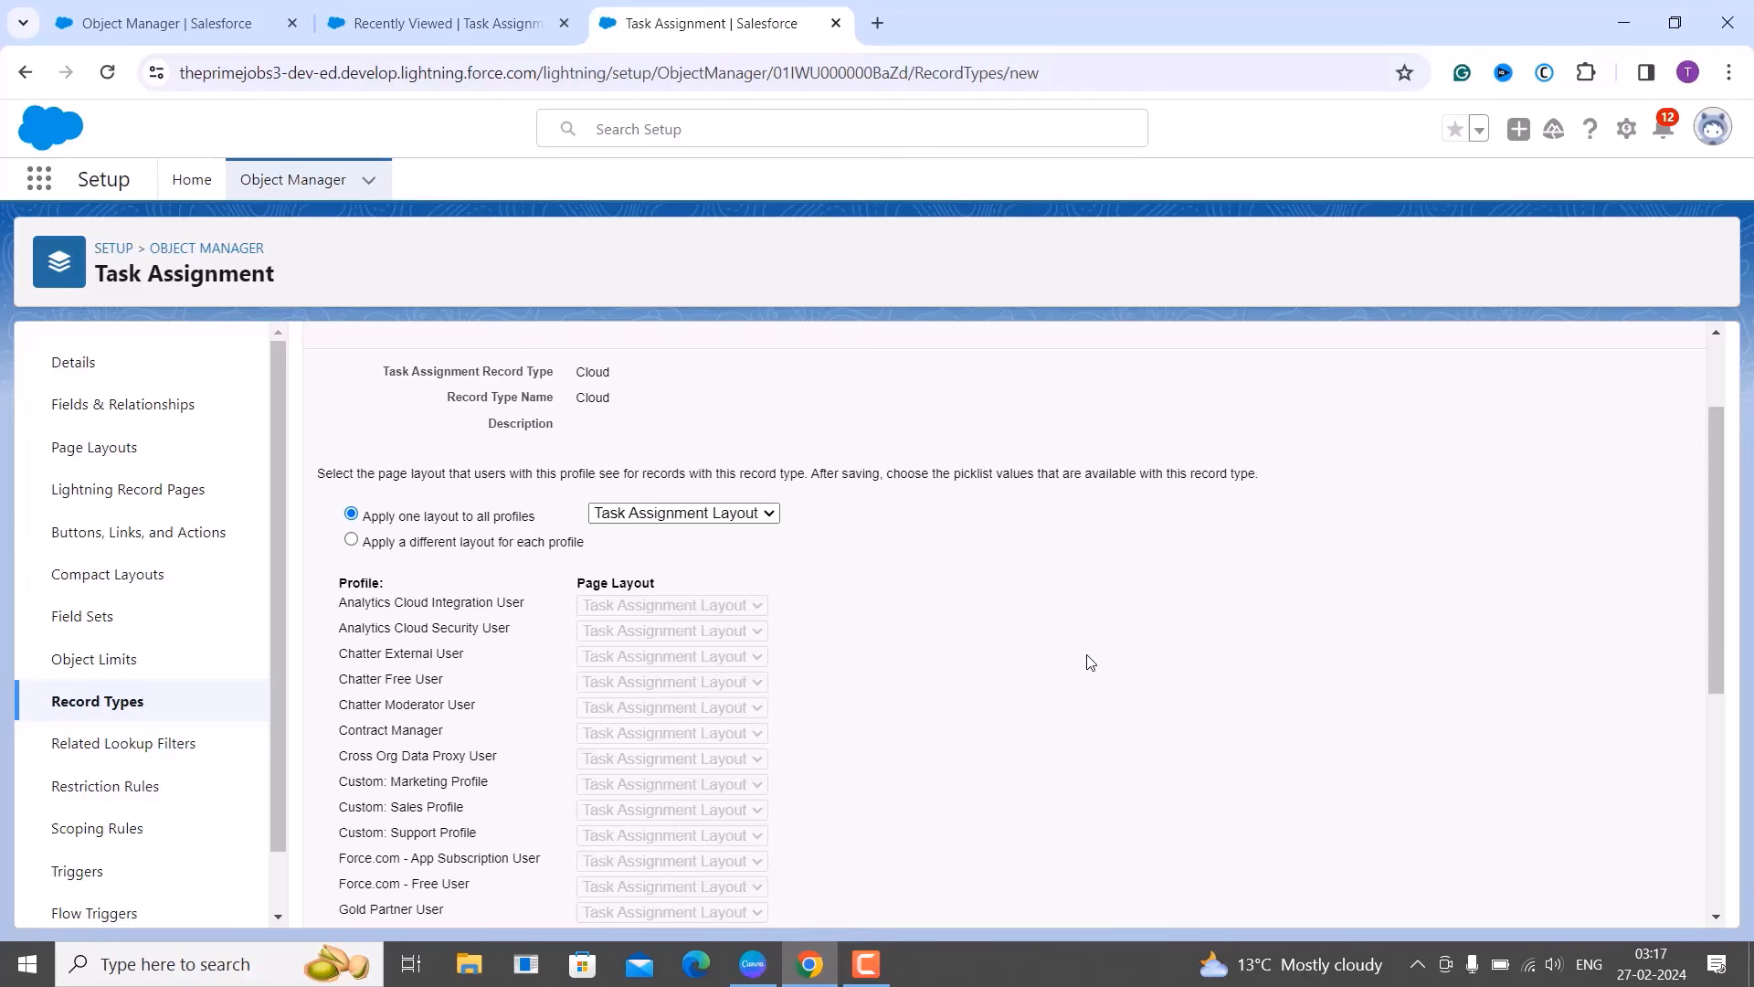
scroll(1092, 648, down, 5)
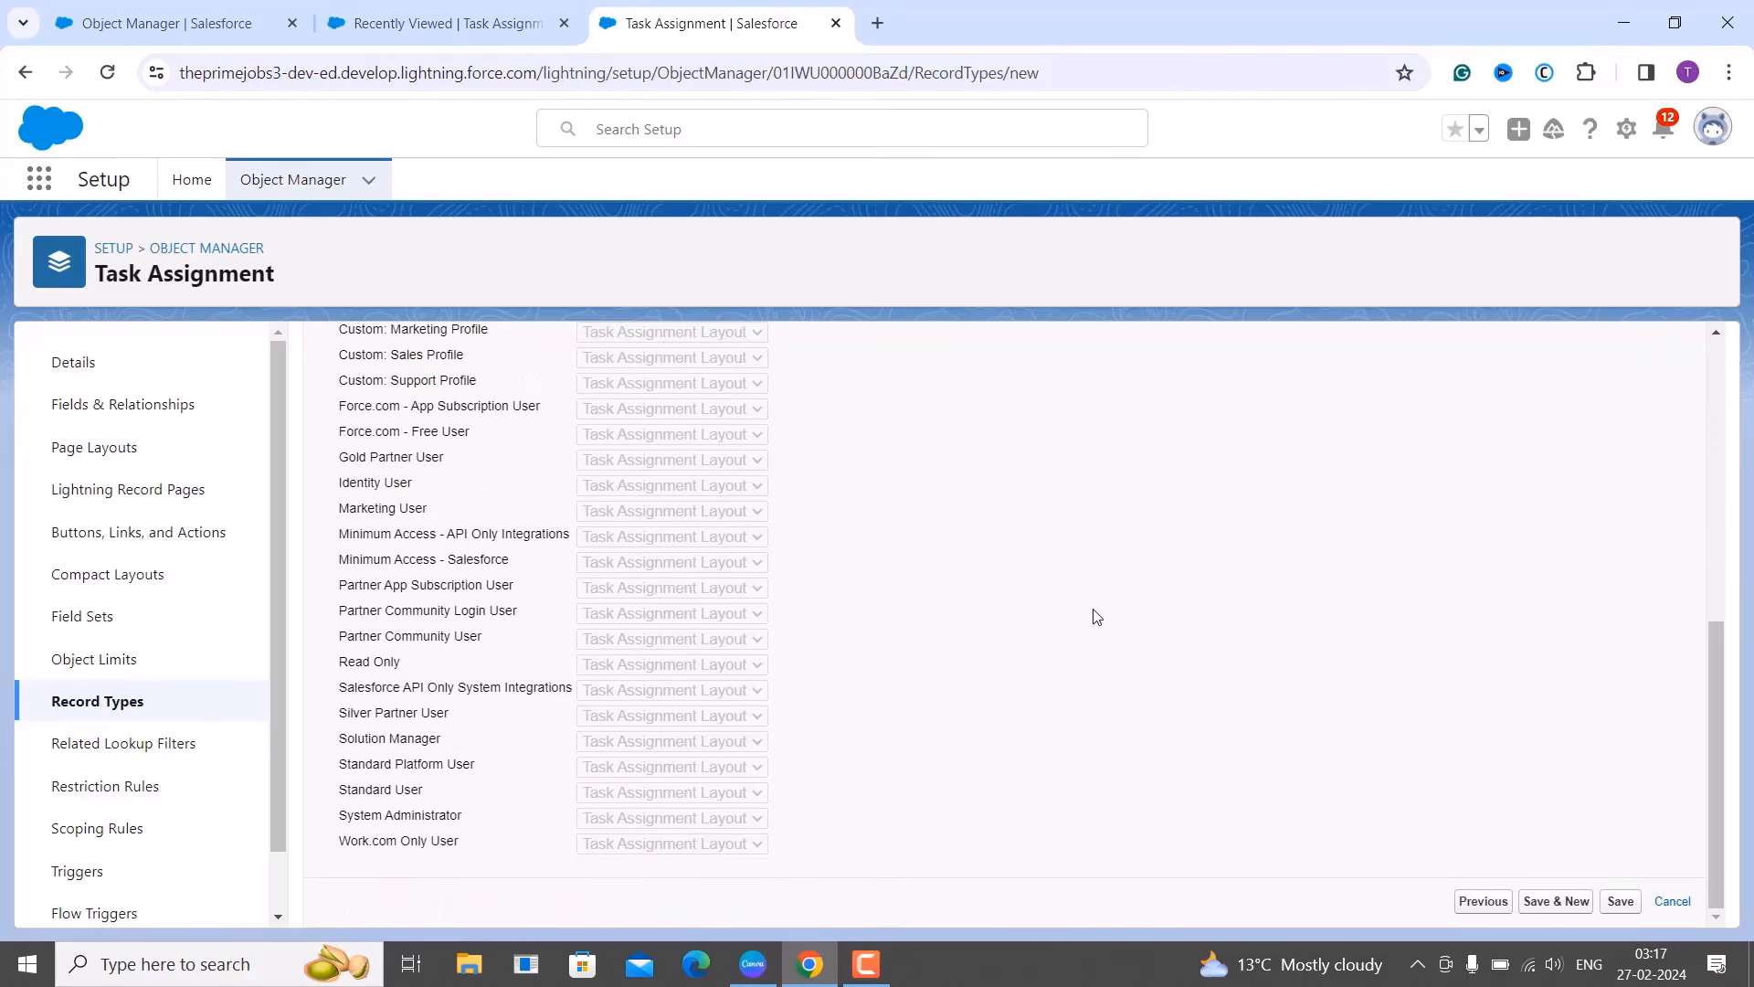
click(1620, 900)
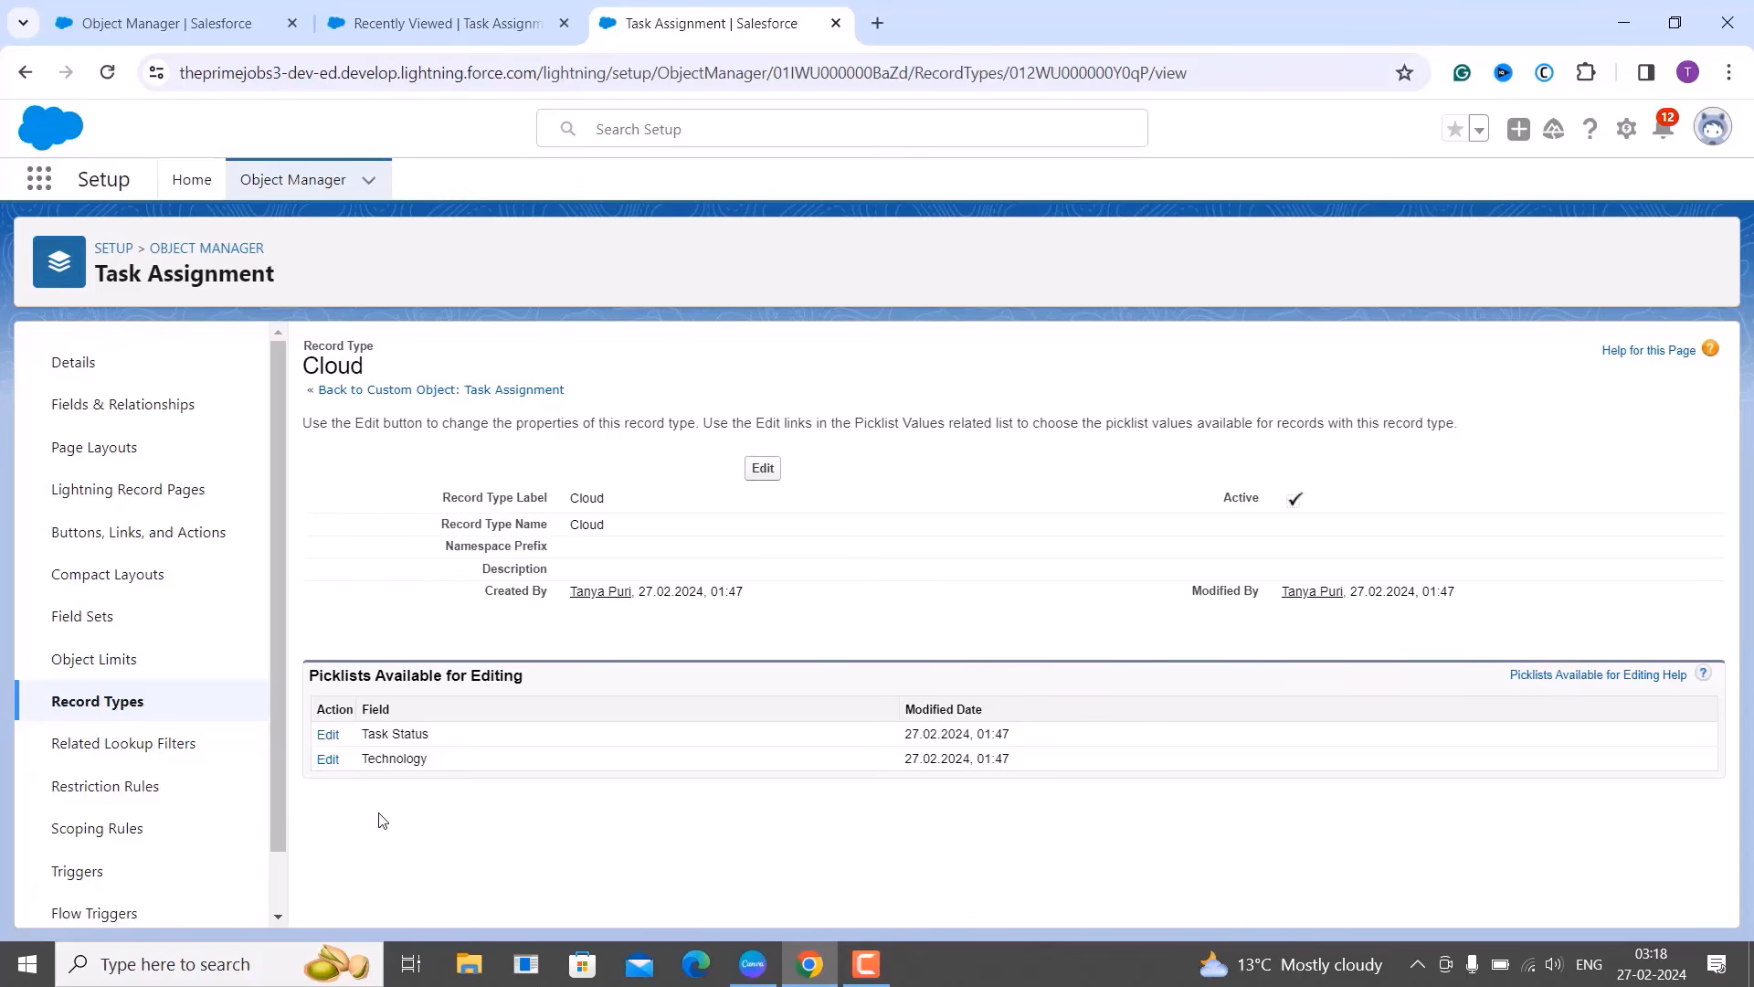
Remove SqlServer, Python, Power BI, Power Automate, Power Apps, PHP, MongoDB and Java from Cloud's Technology values and save.
click(328, 759)
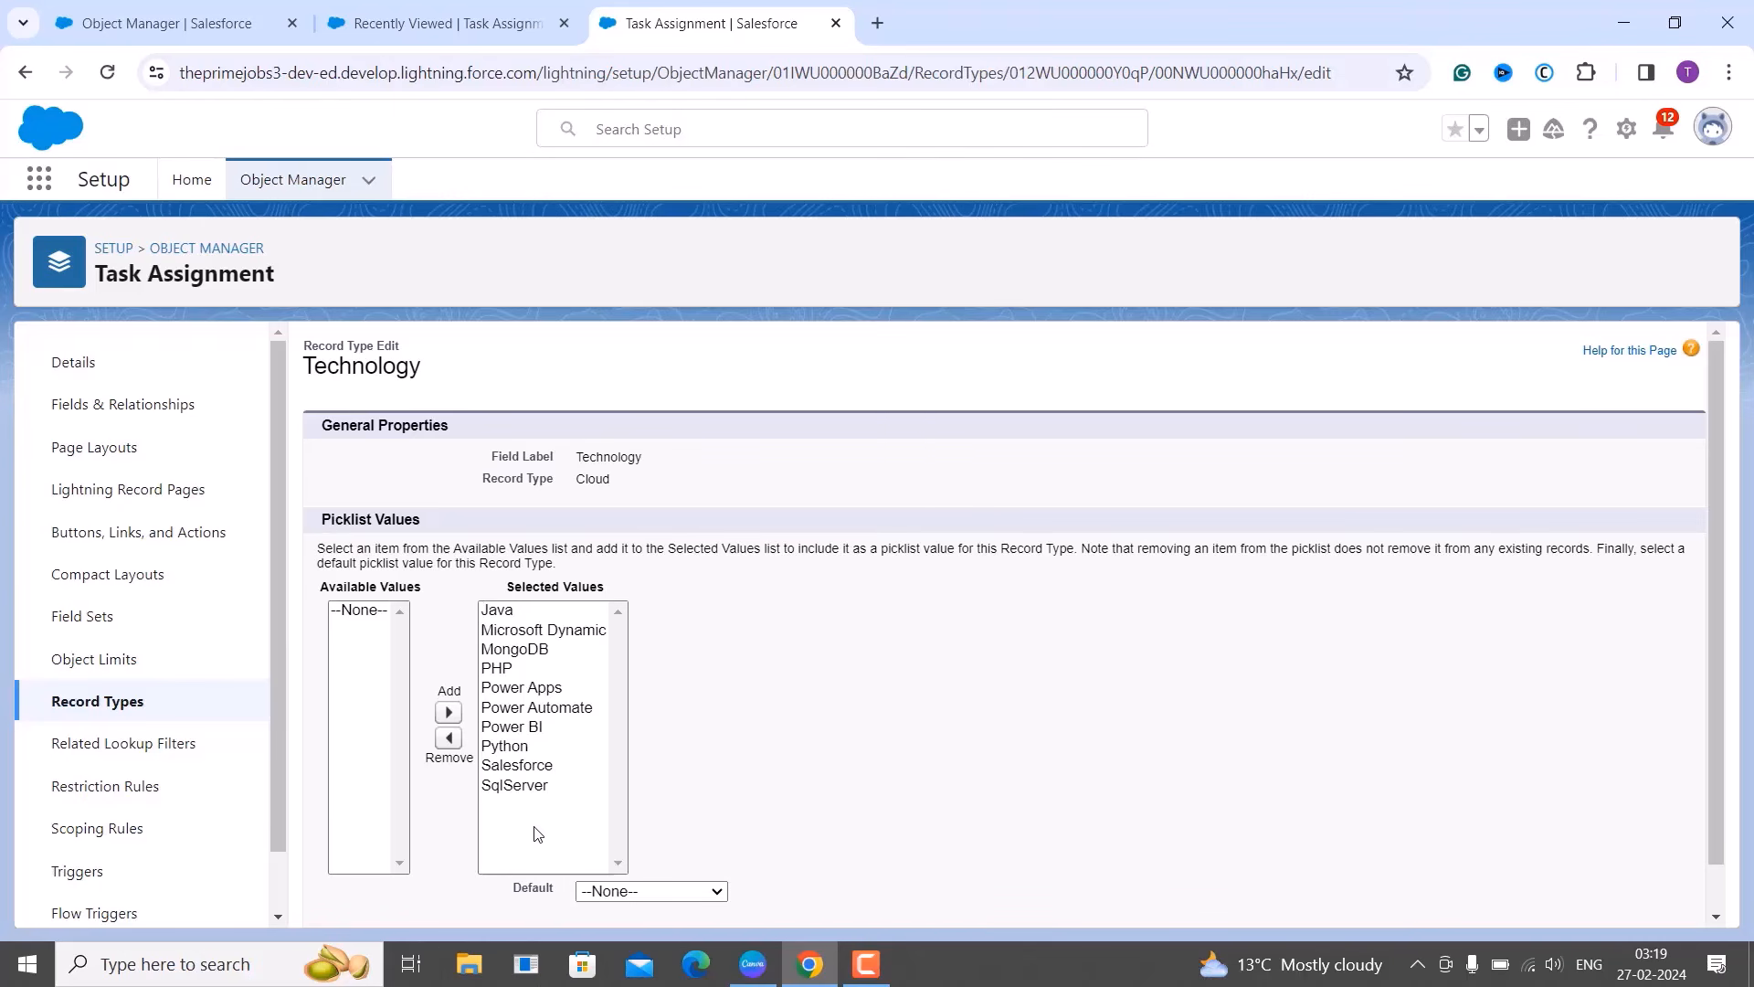
click(507, 788)
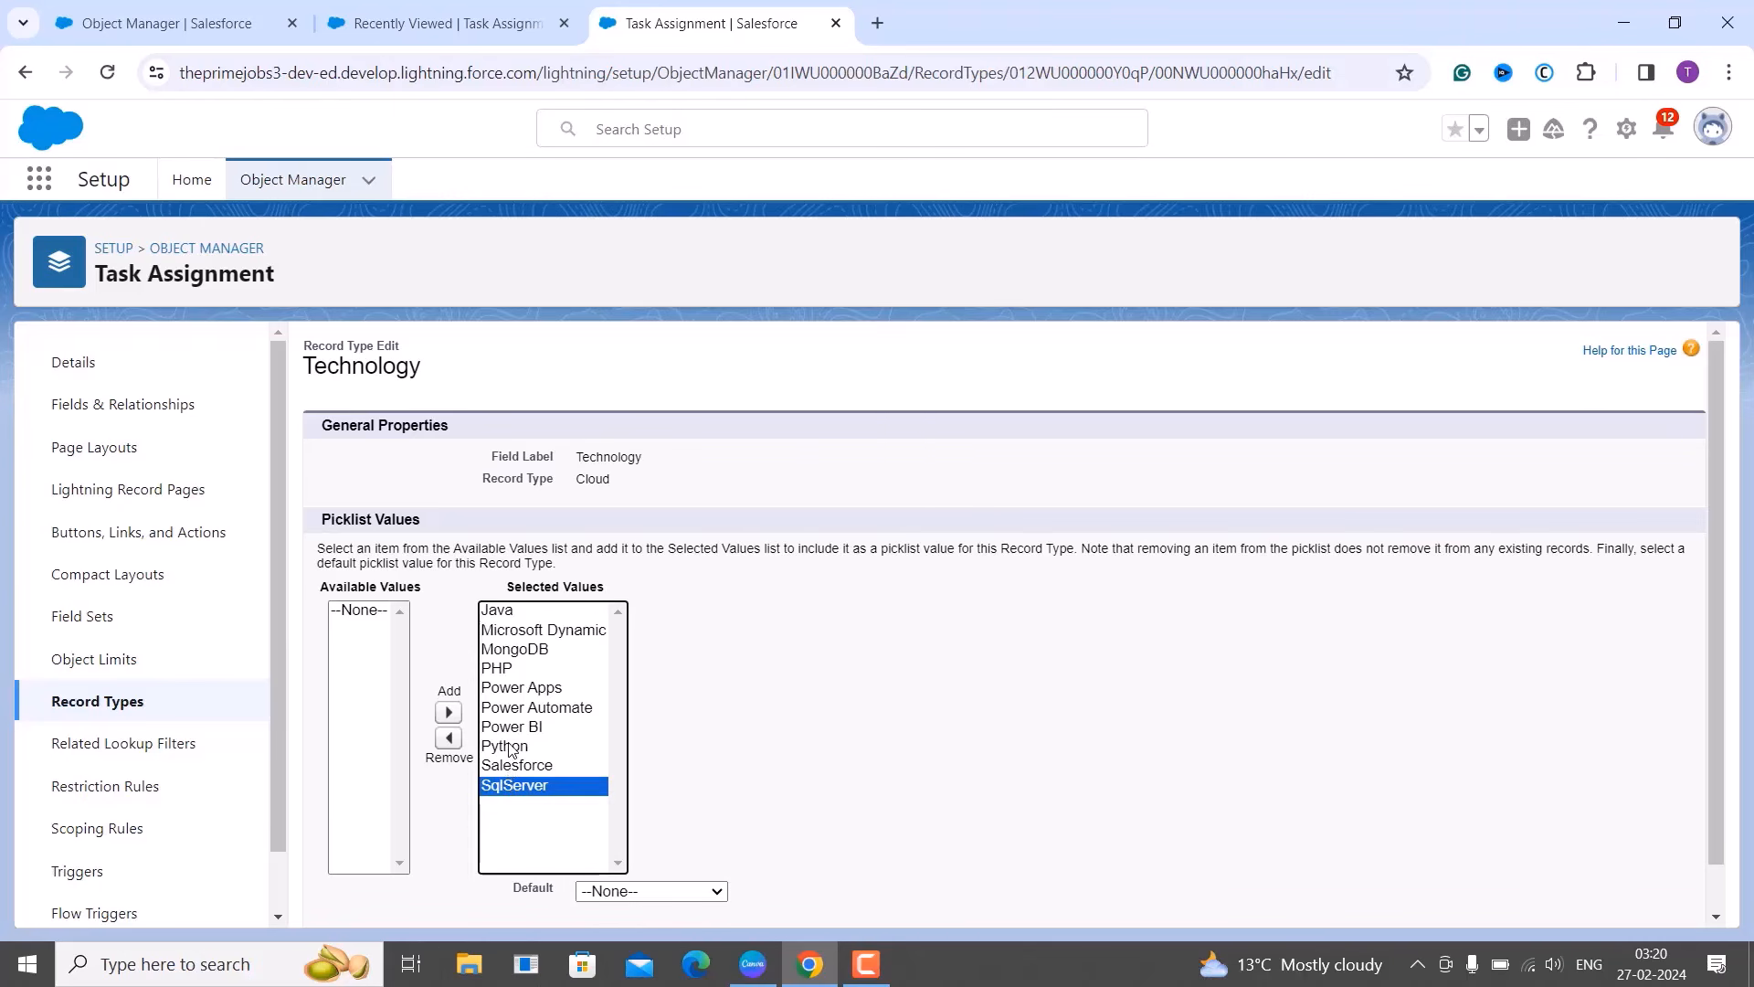
ctrl+click(509, 746)
ctrl+click(511, 728)
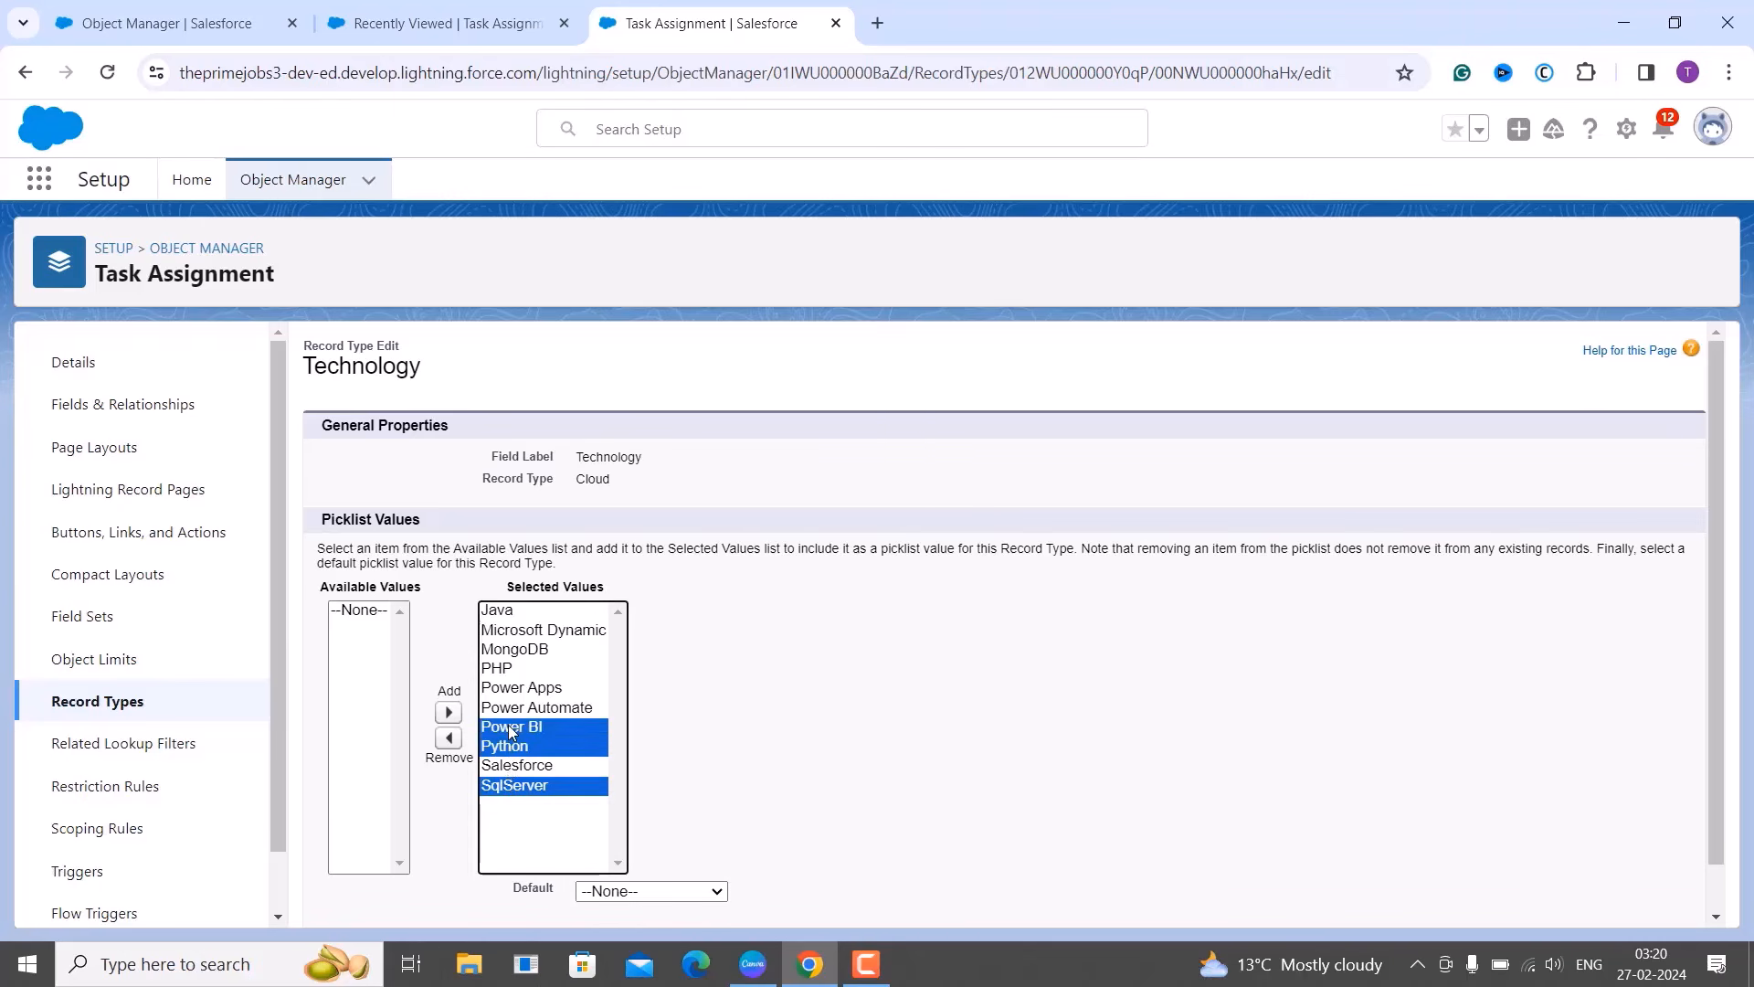
ctrl+click(511, 710)
ctrl+click(511, 692)
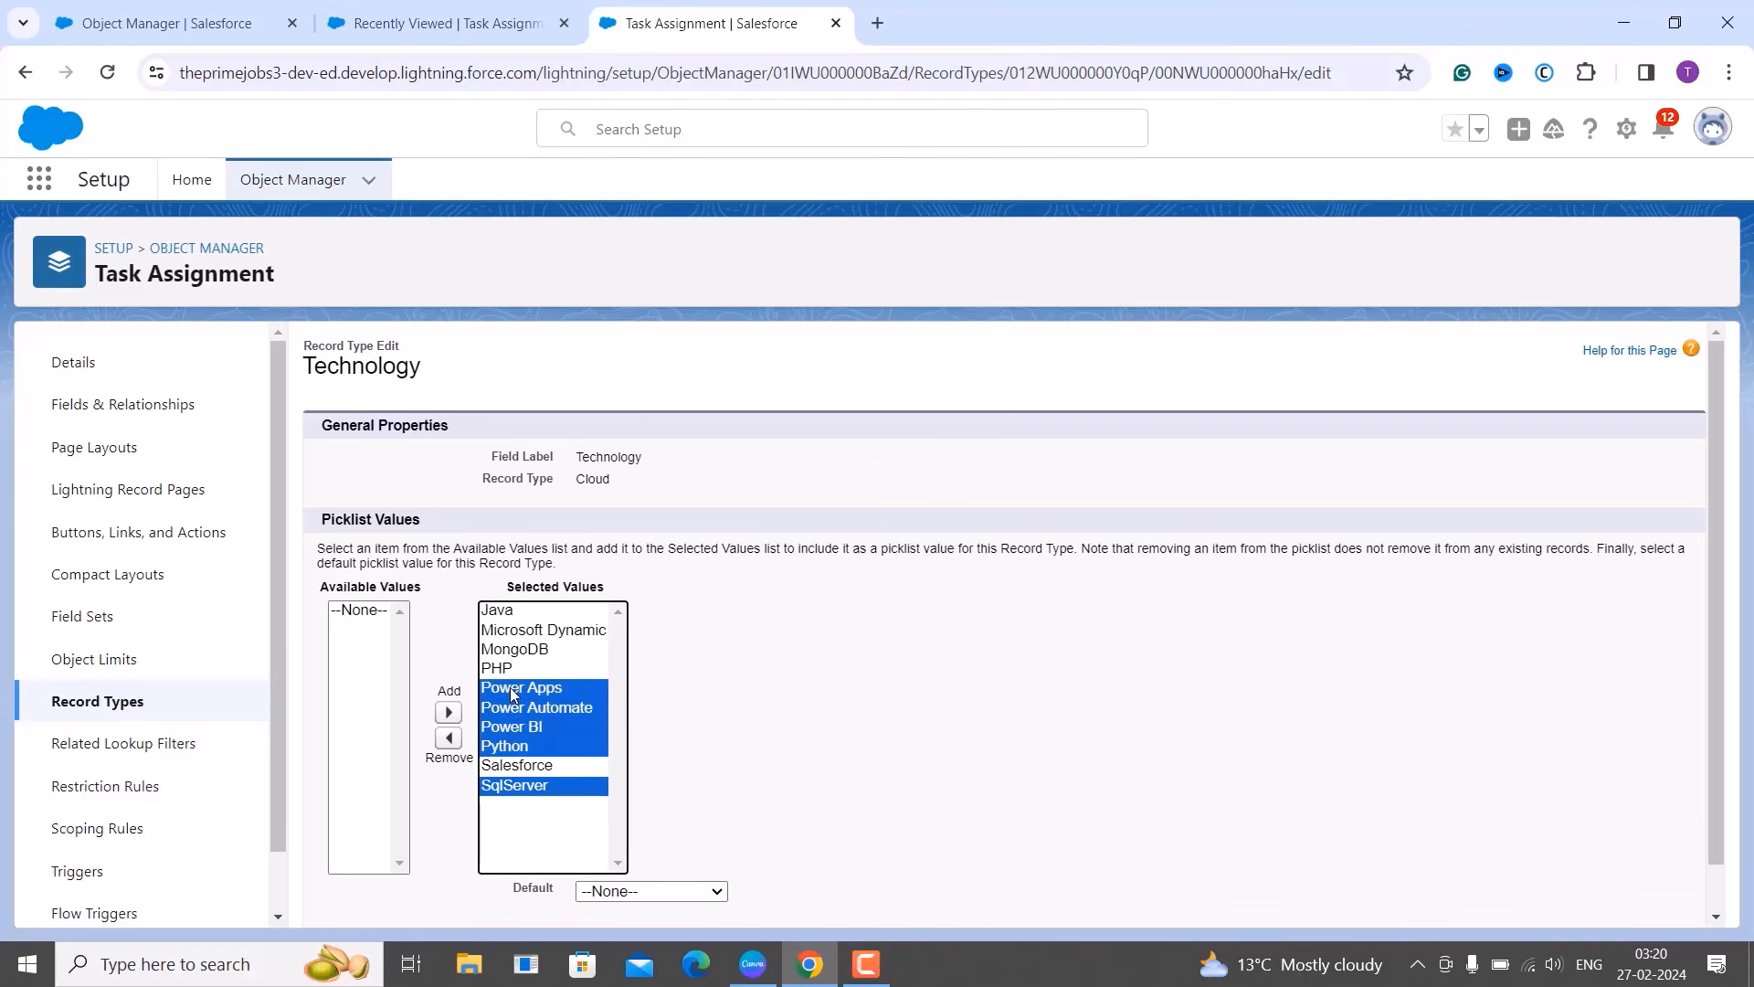
ctrl+click(501, 670)
ctrl+click(501, 651)
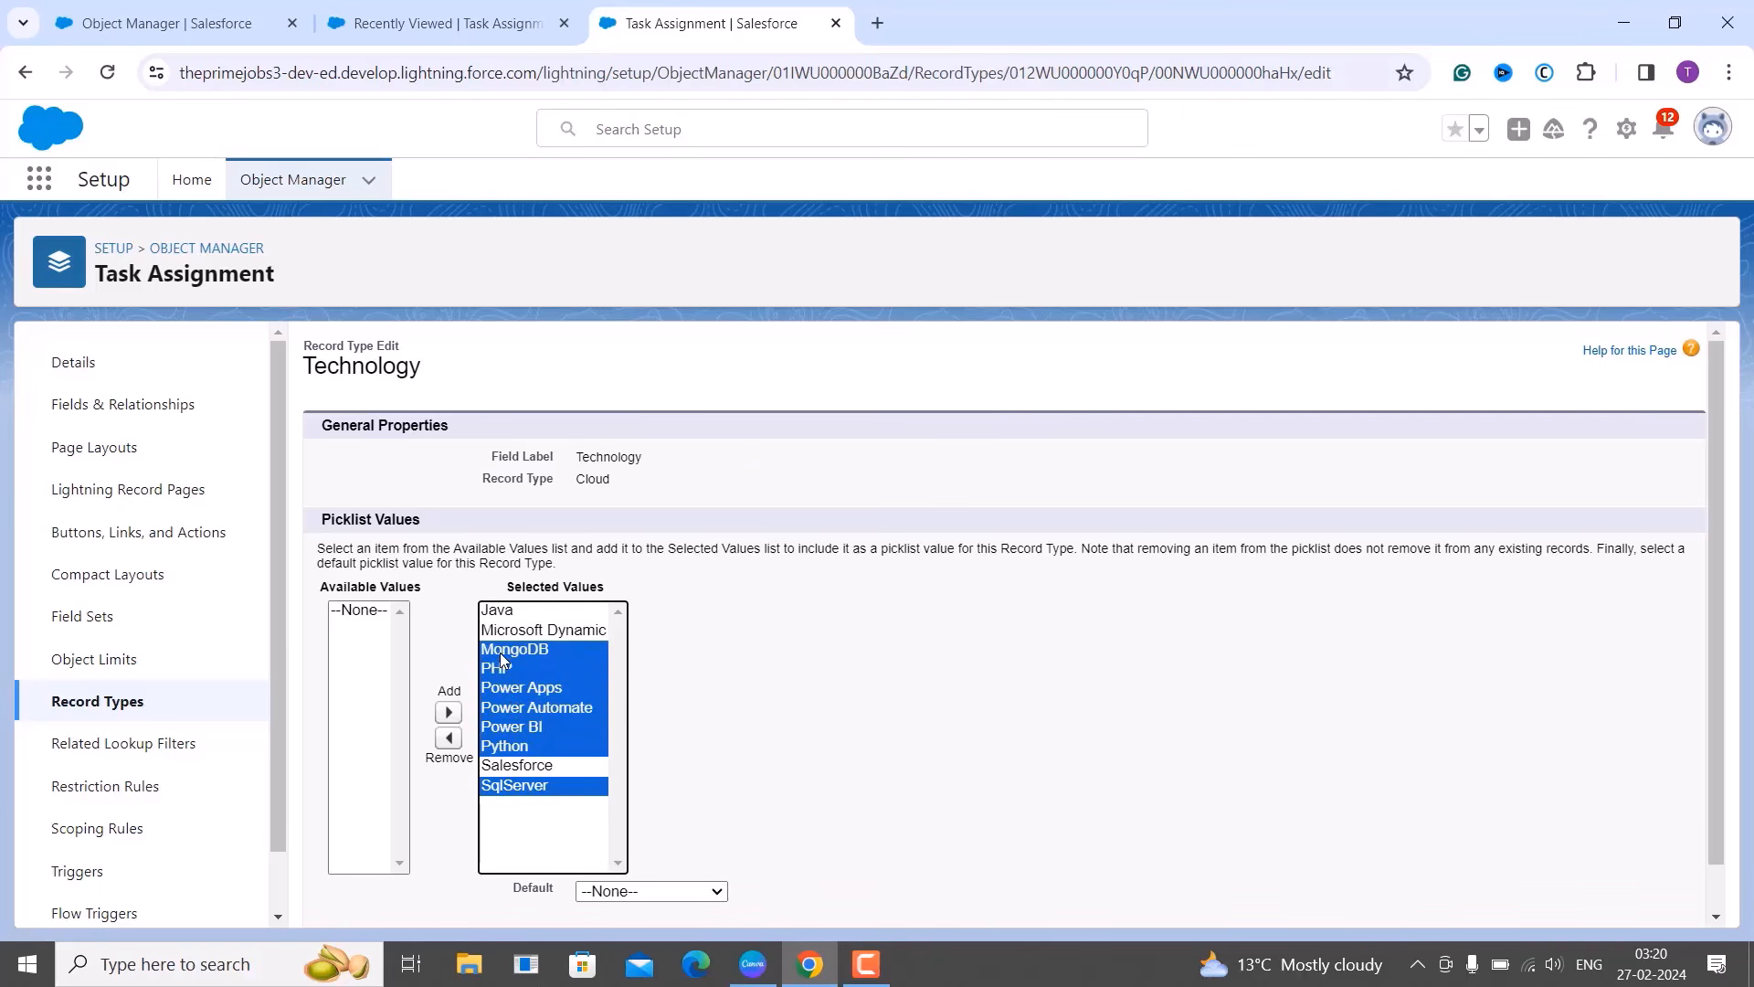
ctrl+click(491, 608)
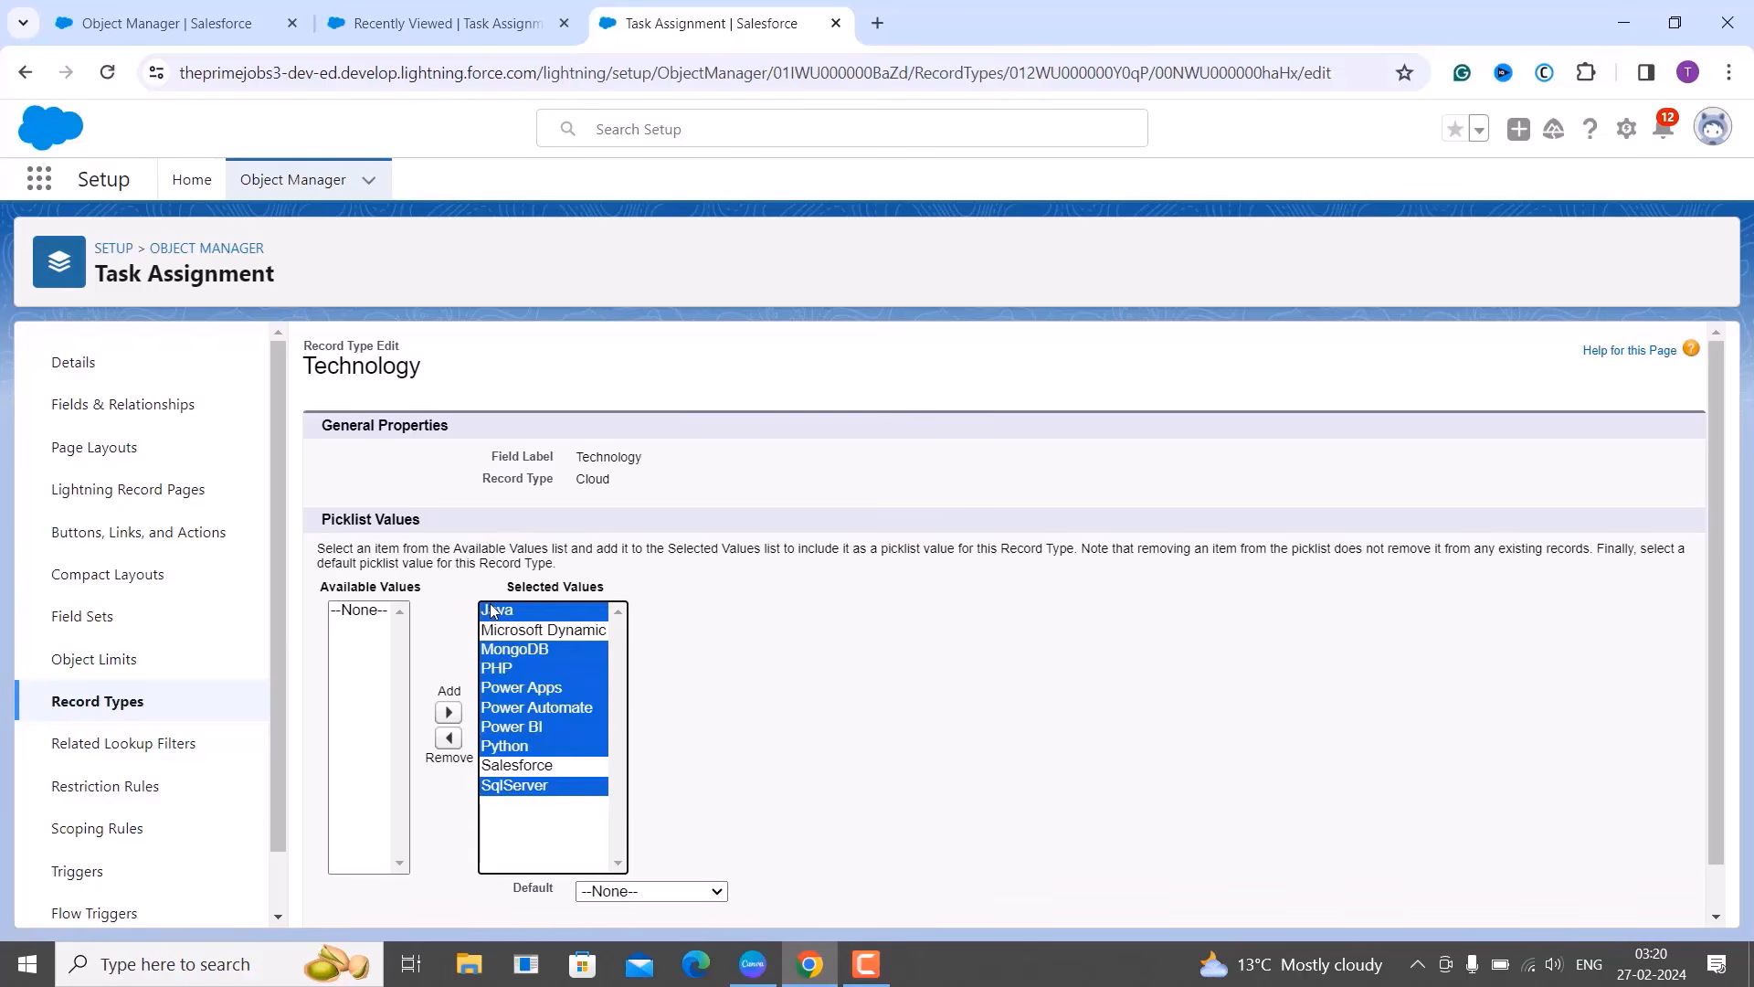
click(449, 740)
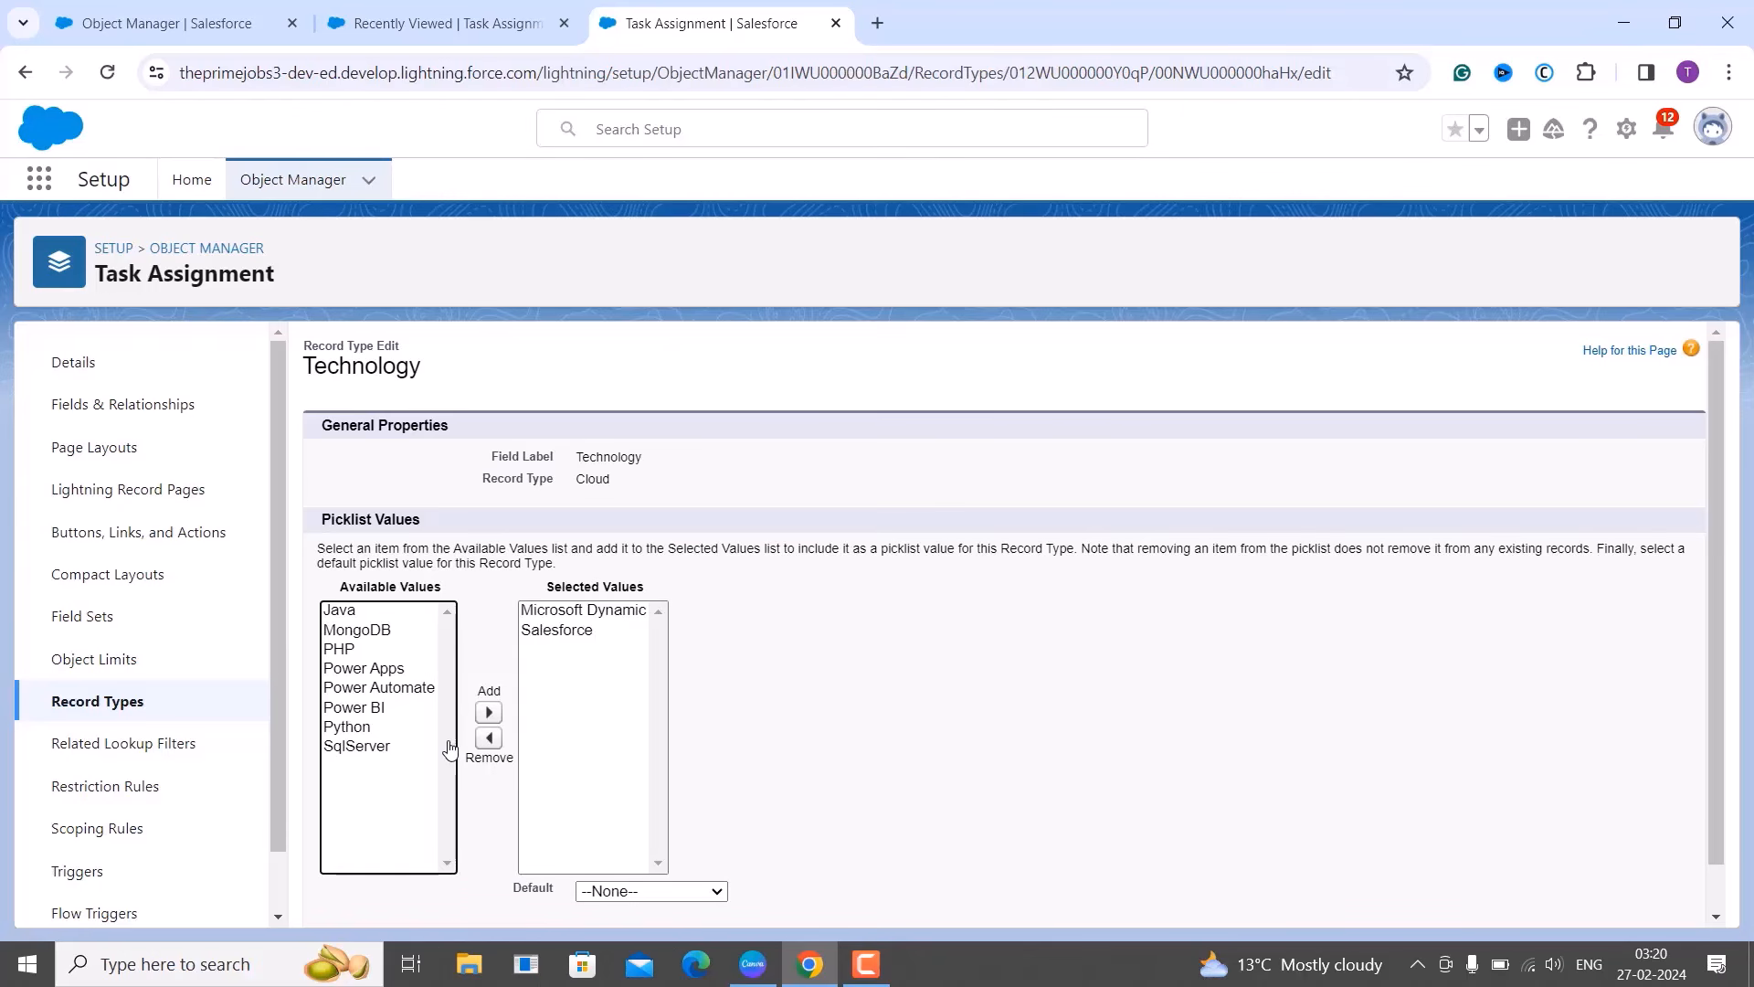
scroll(681, 759, down, 1)
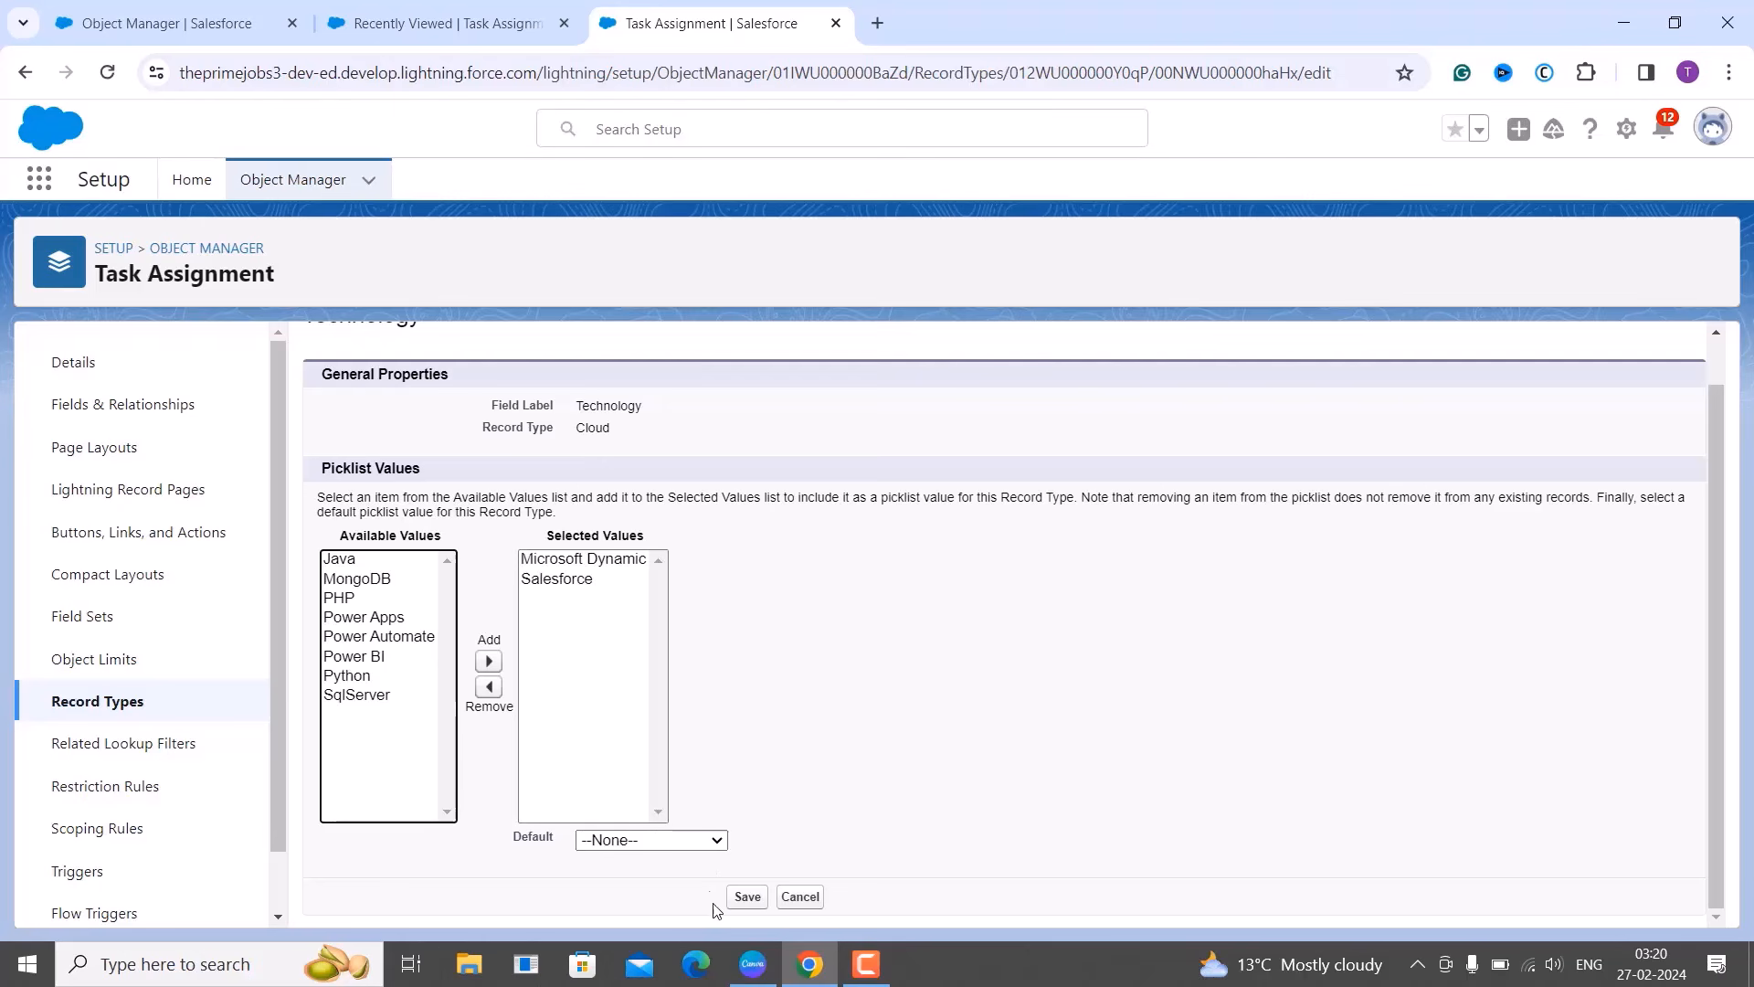
click(746, 897)
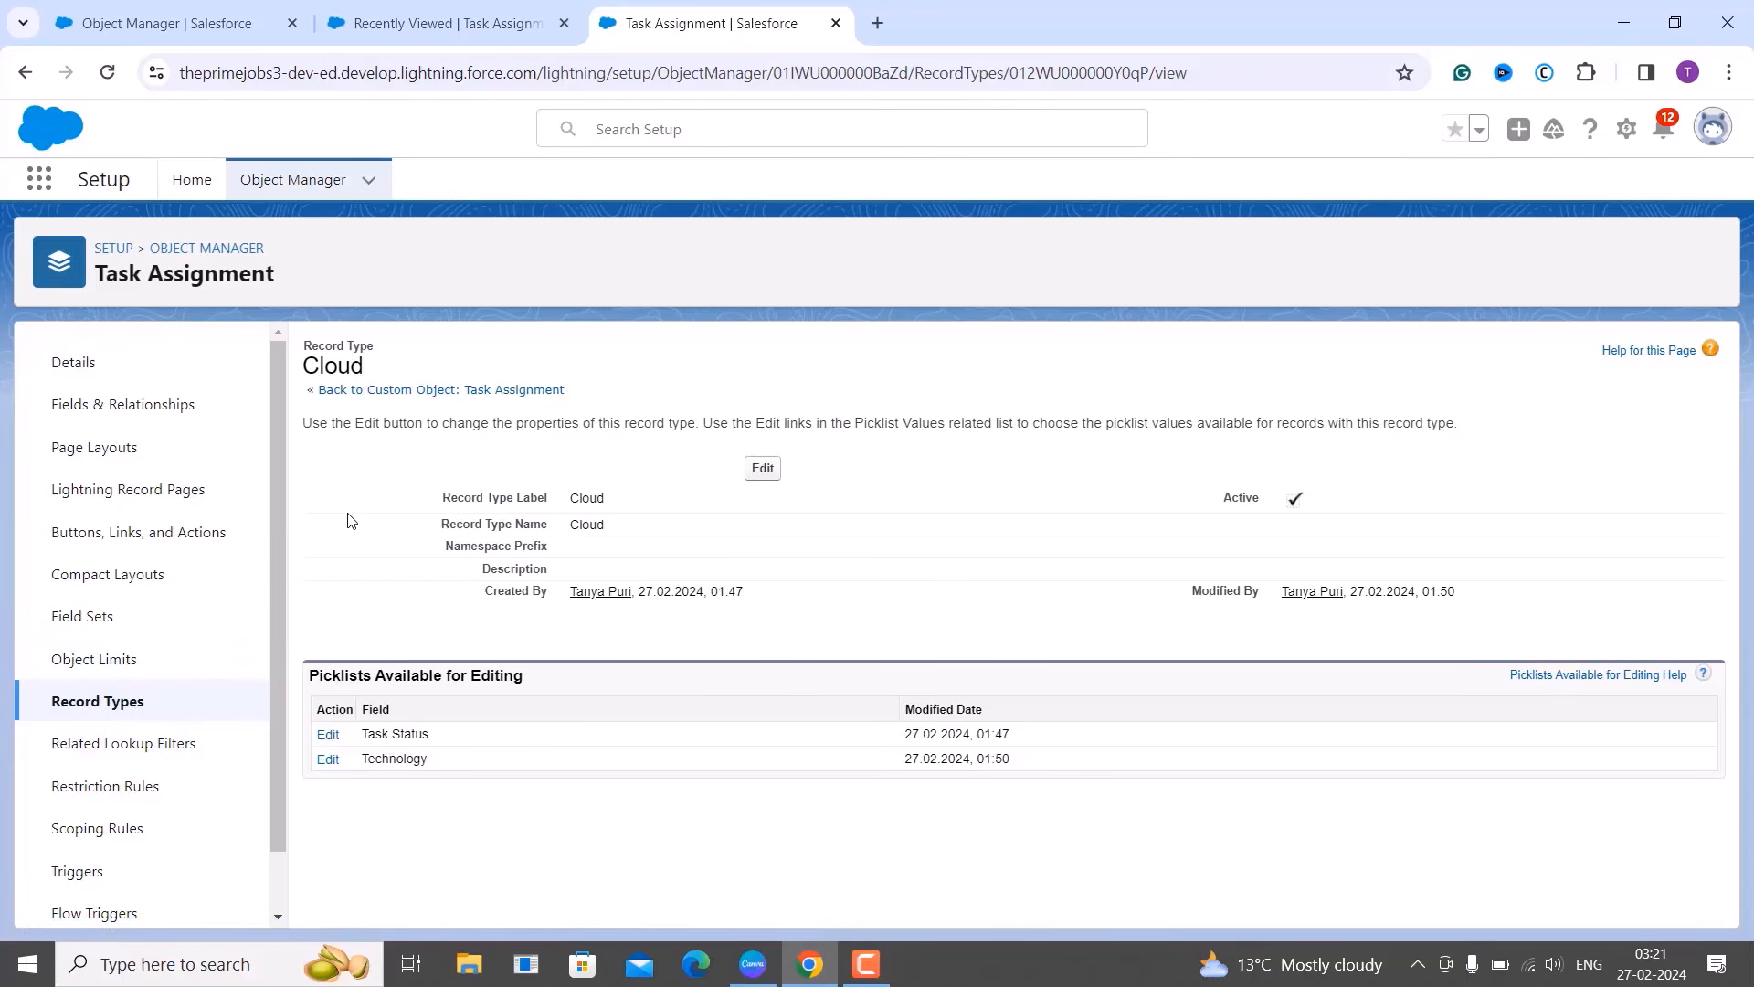
Go back to Task Assignment's record types list and start another new record type.
click(129, 709)
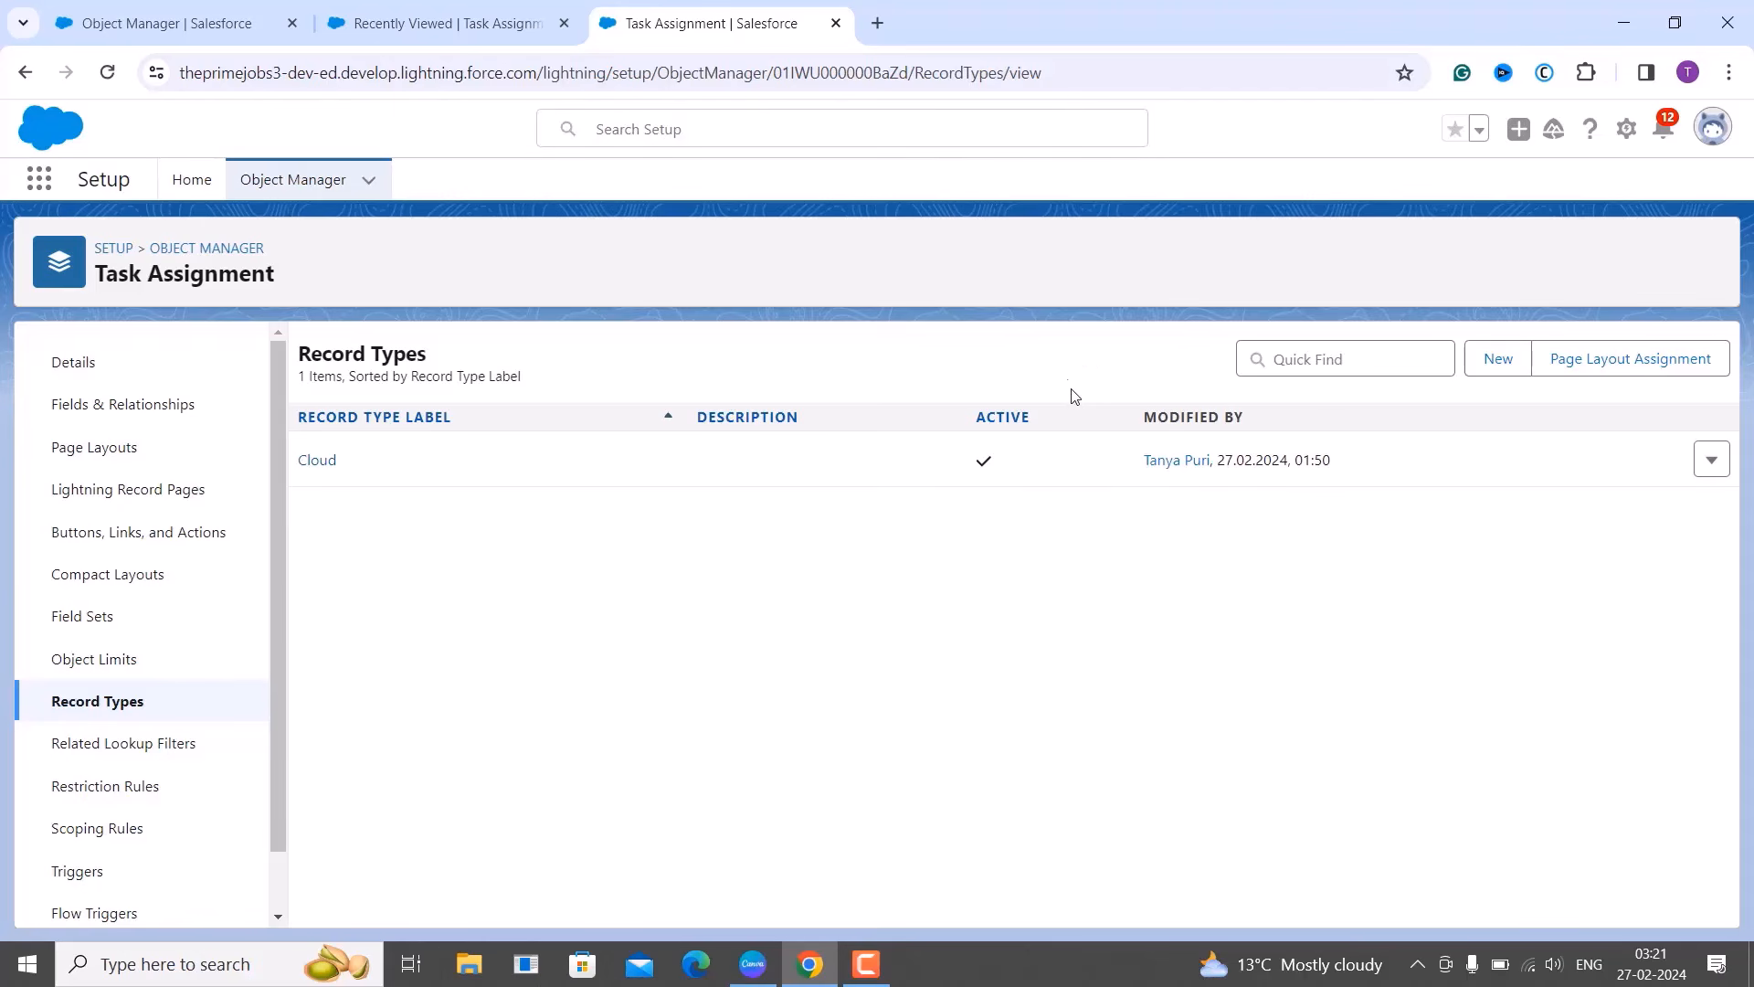
click(1473, 369)
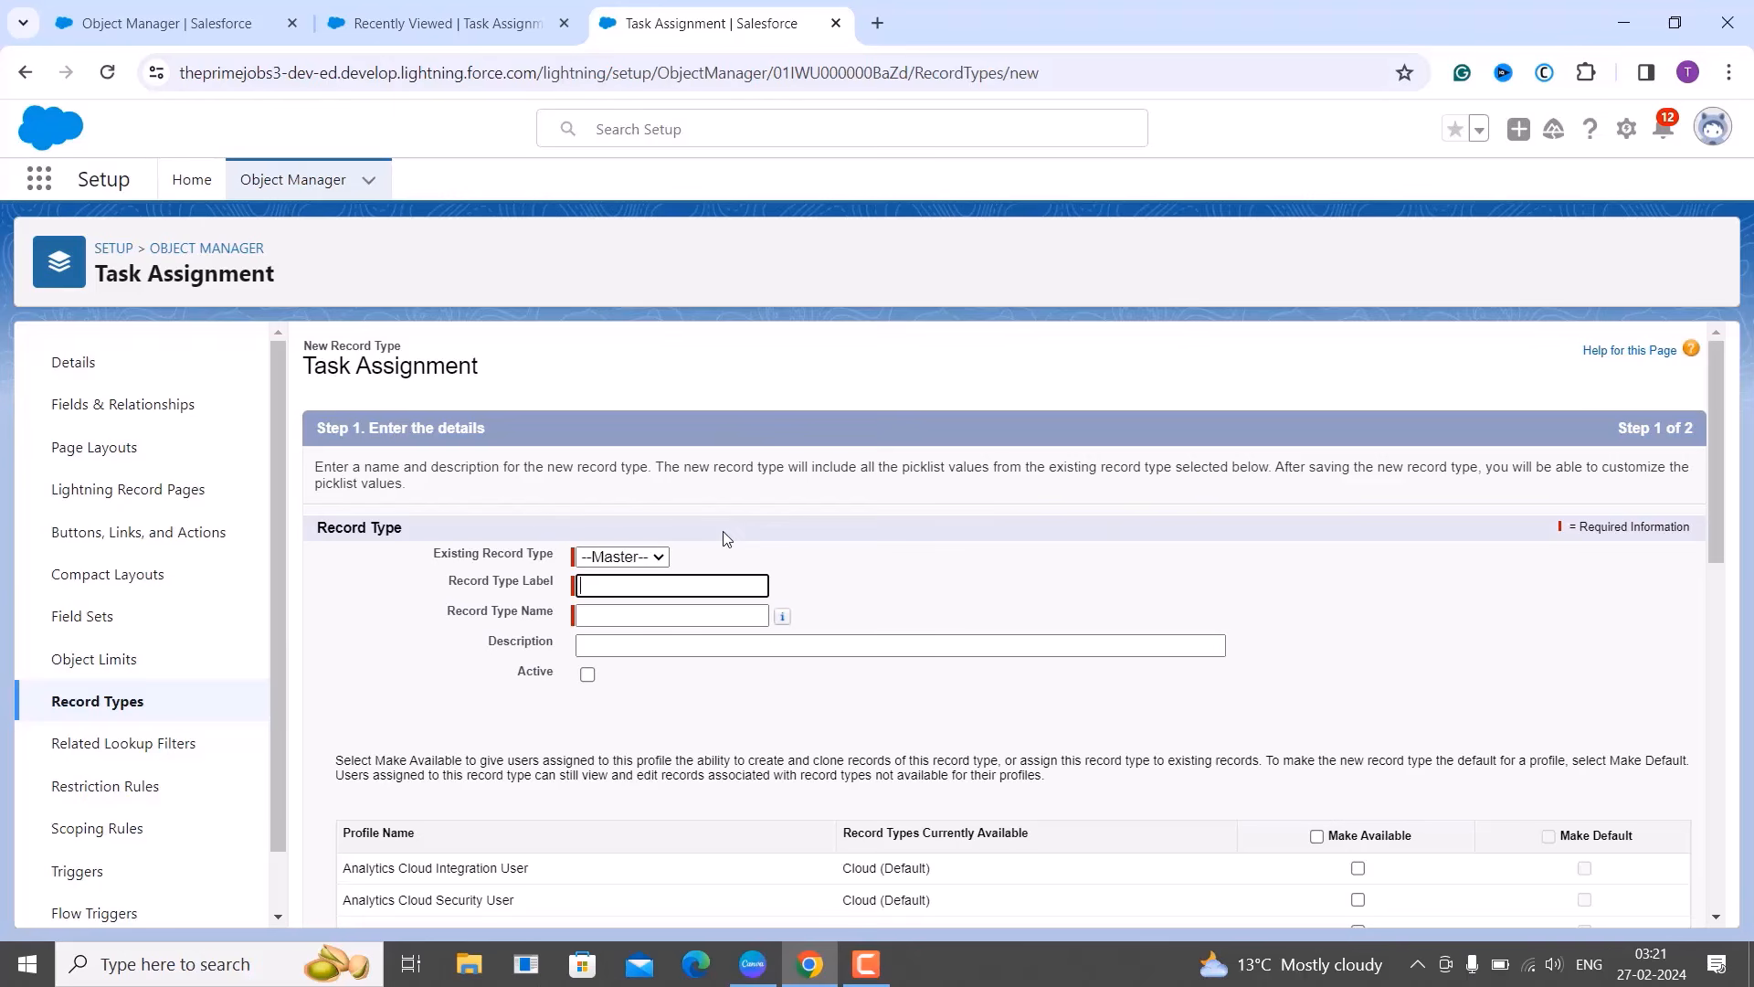
Label and name the Master-based record type 'Programming', mark it Active, and make it available to all profiles.
click(655, 555)
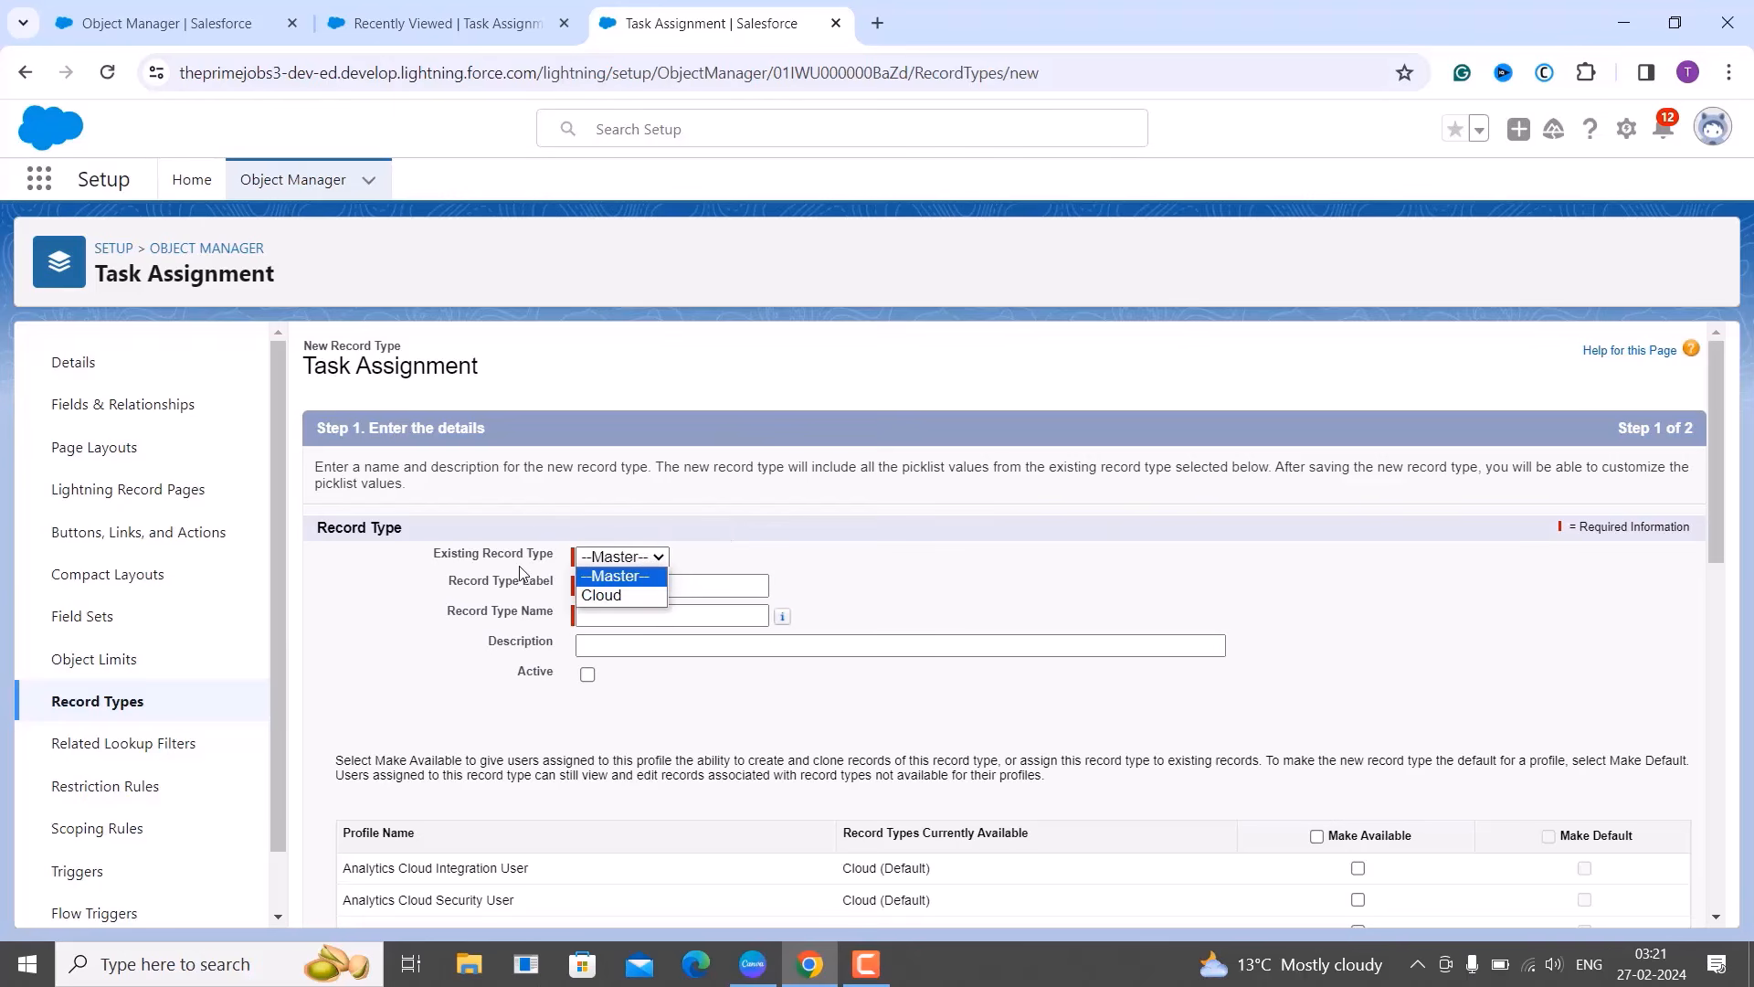
click(708, 605)
click(708, 604)
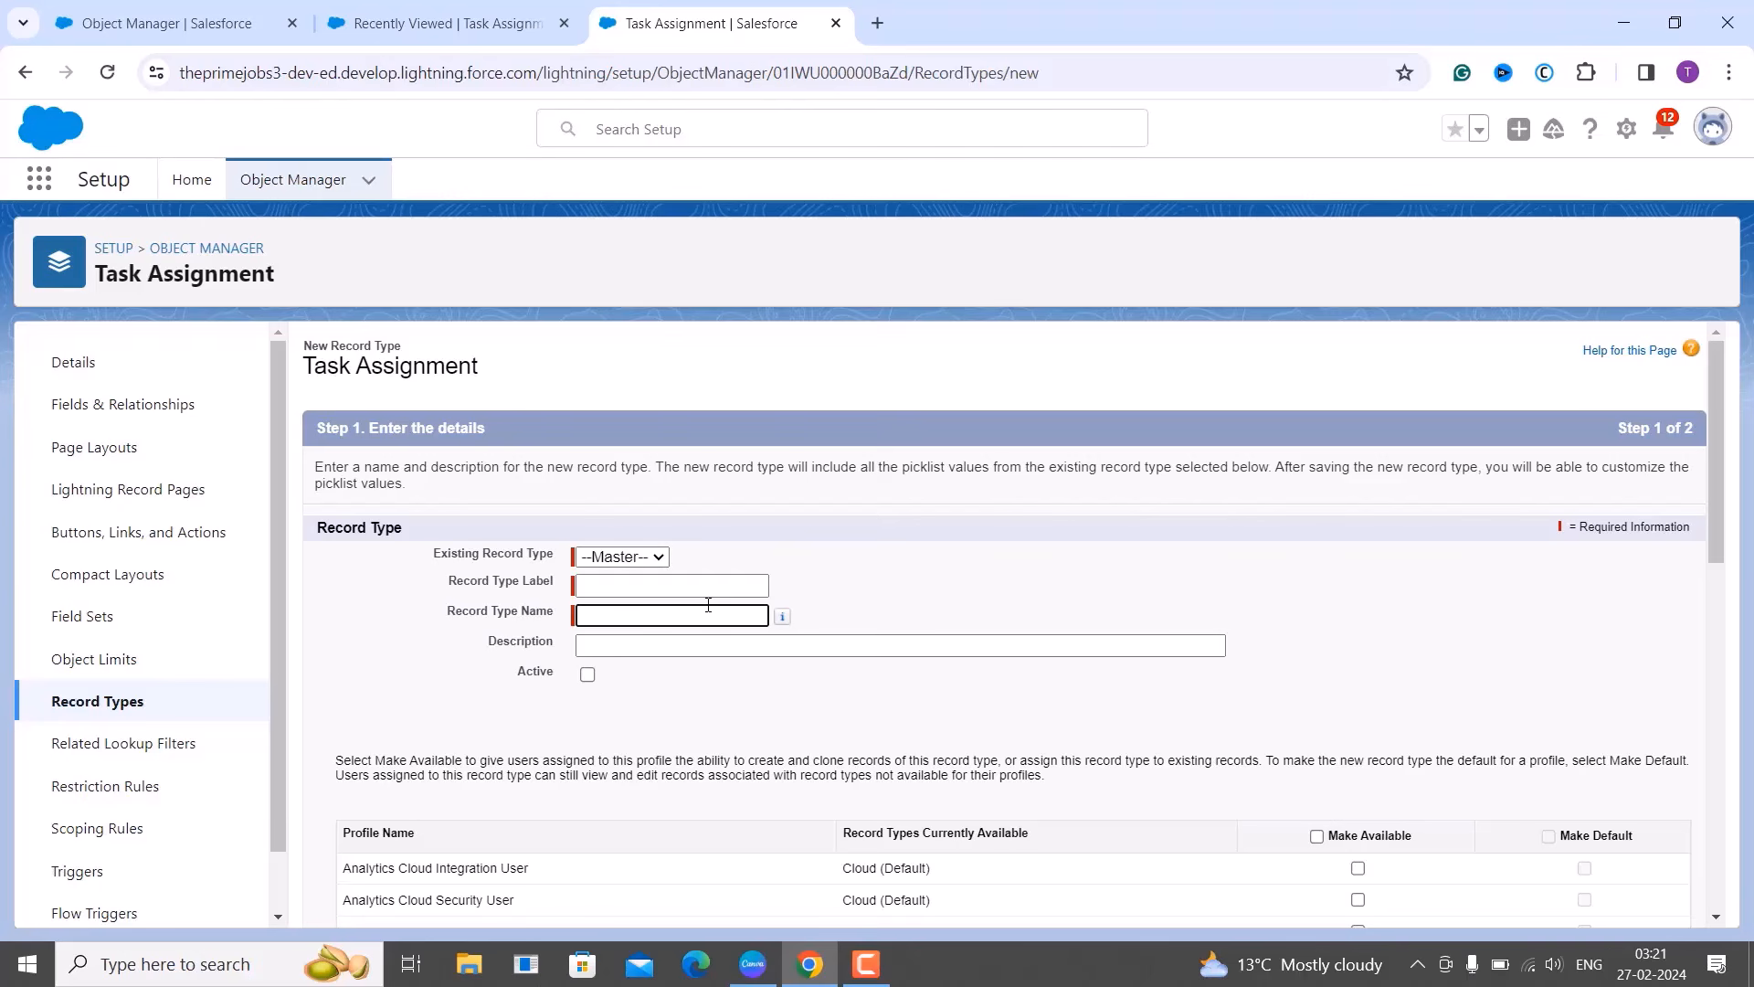
click(660, 583)
text(Programming)
click(657, 618)
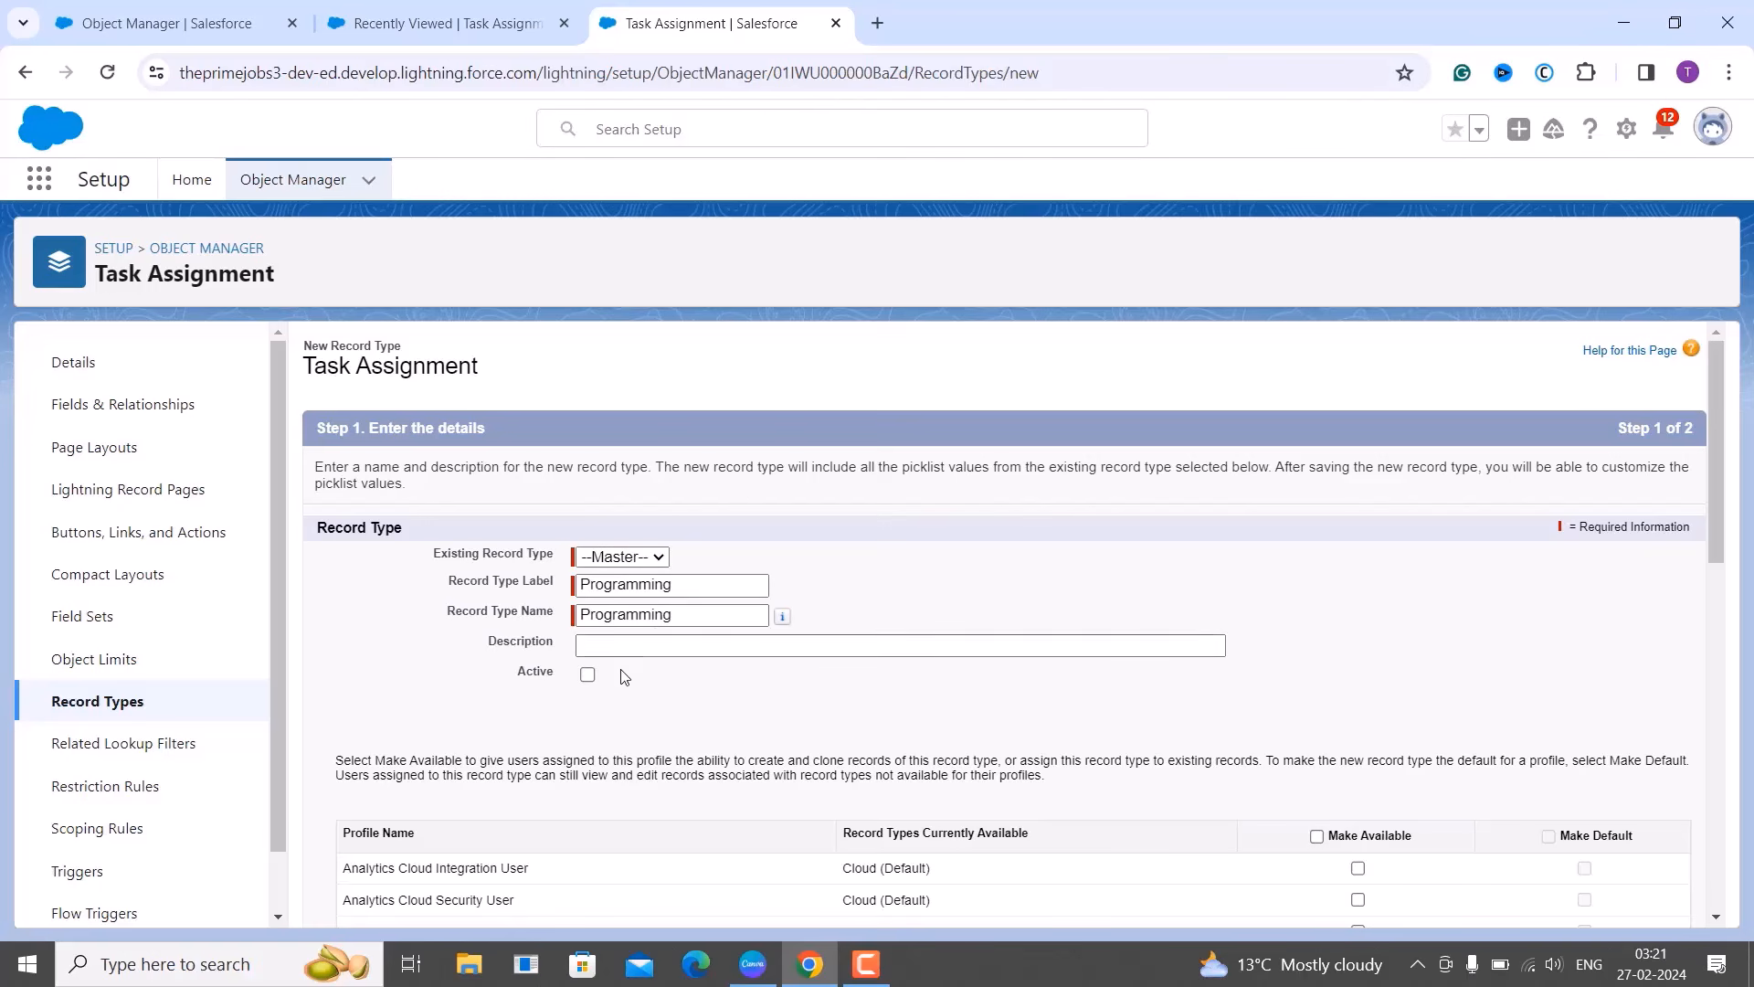
click(588, 675)
scroll(612, 695, down, 2)
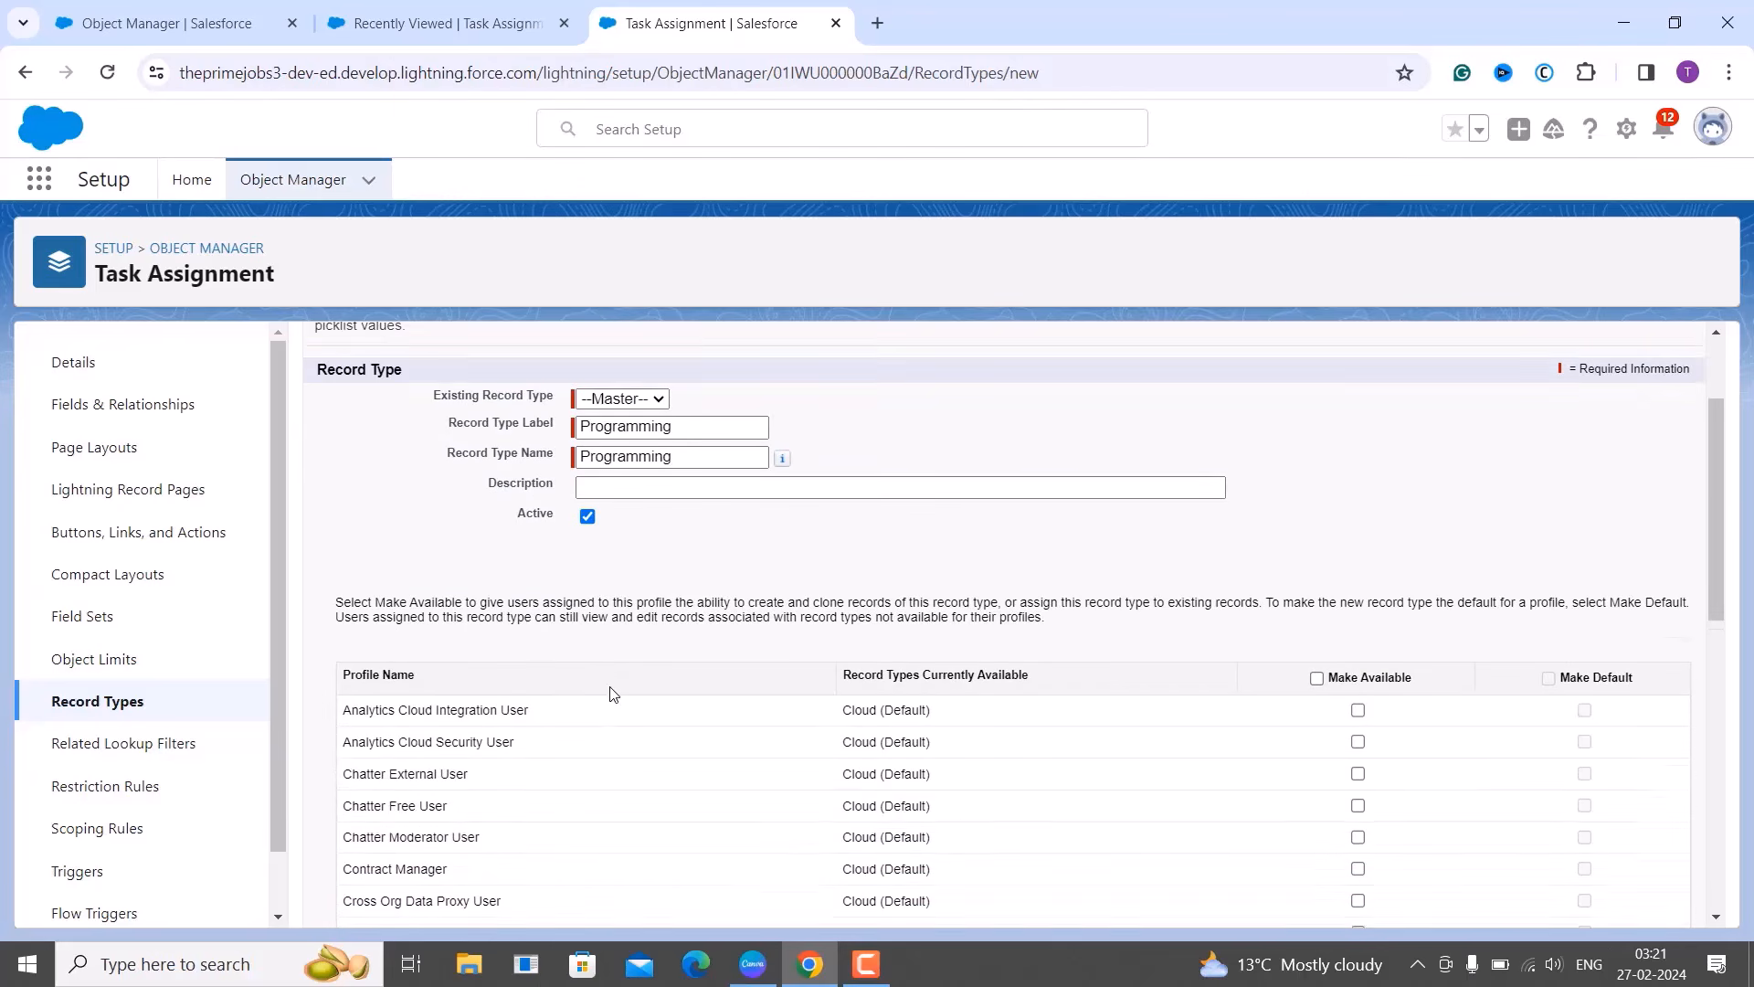
scroll(612, 694, down, 1)
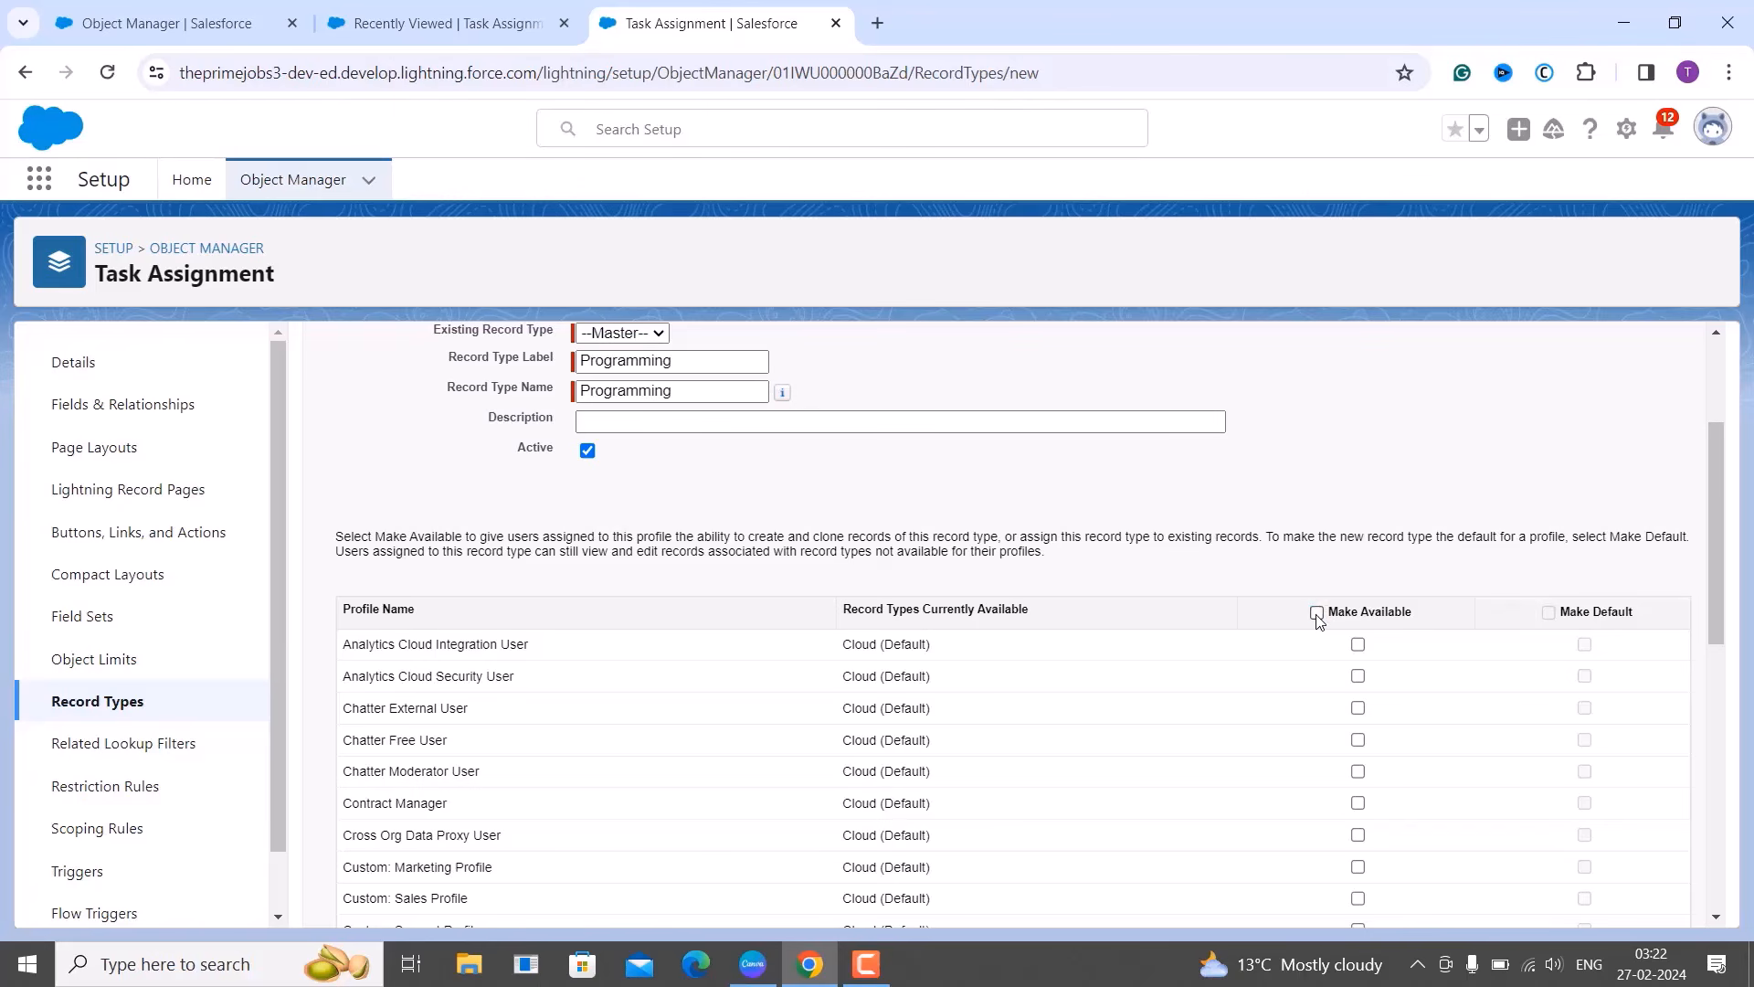
click(1316, 613)
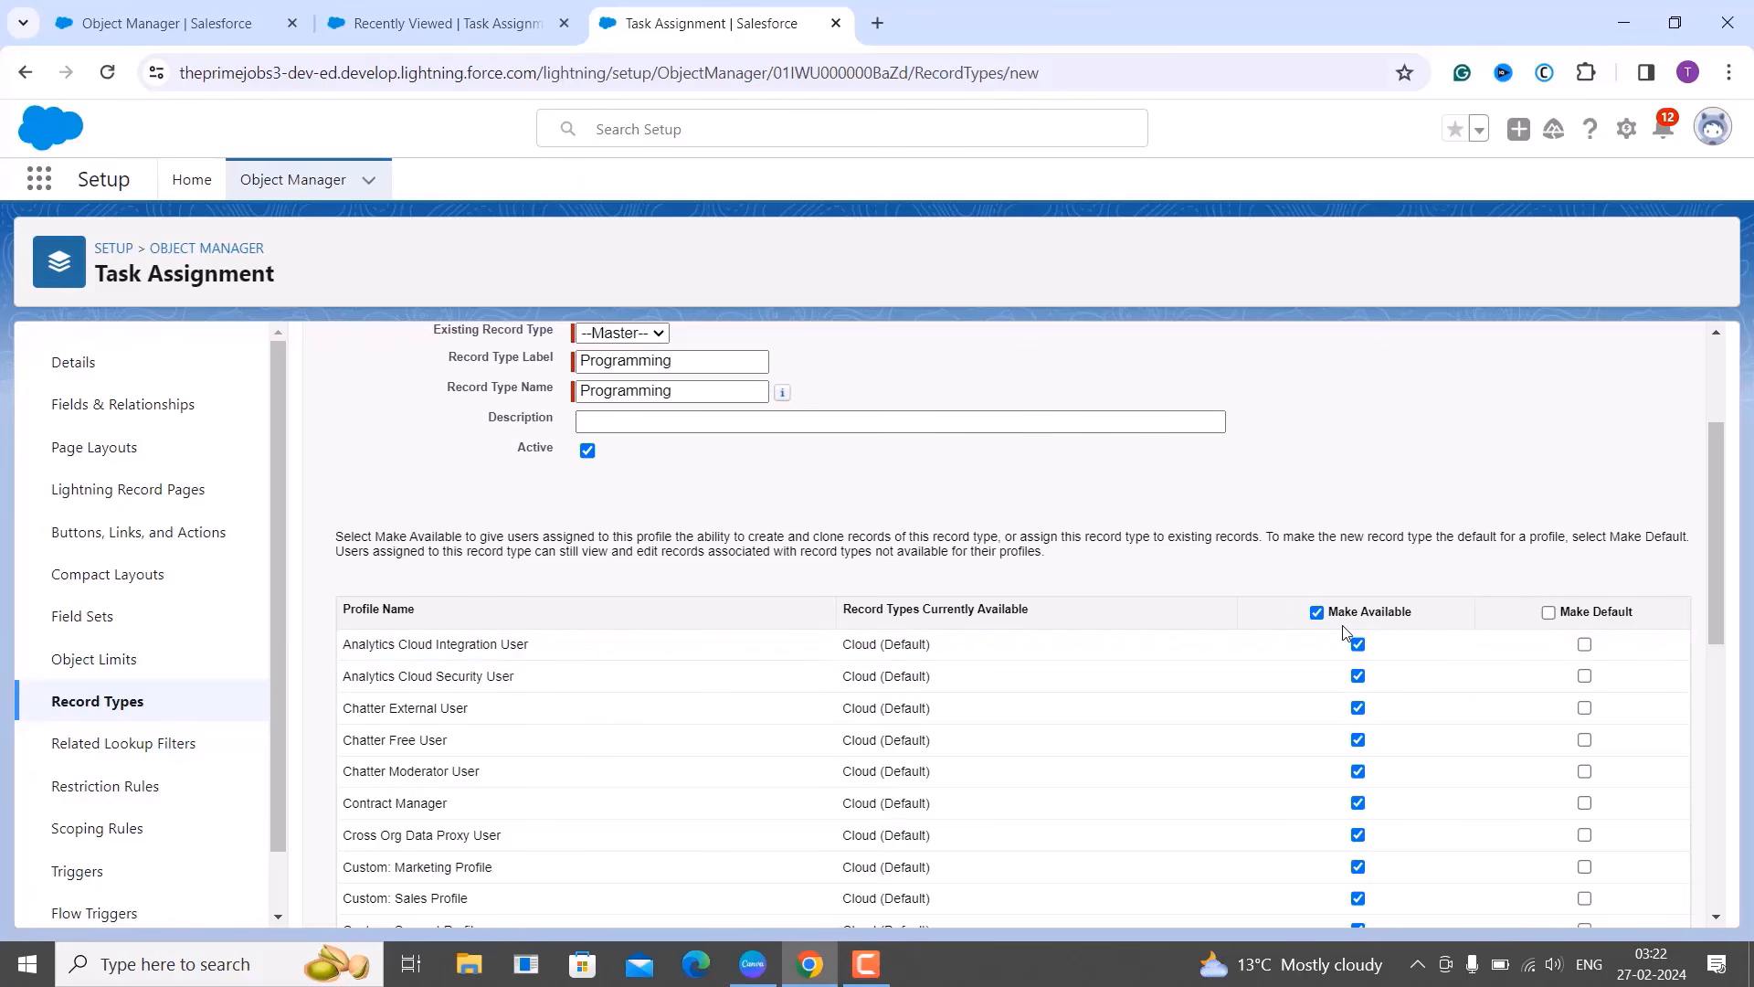
scroll(1350, 585, down, 8)
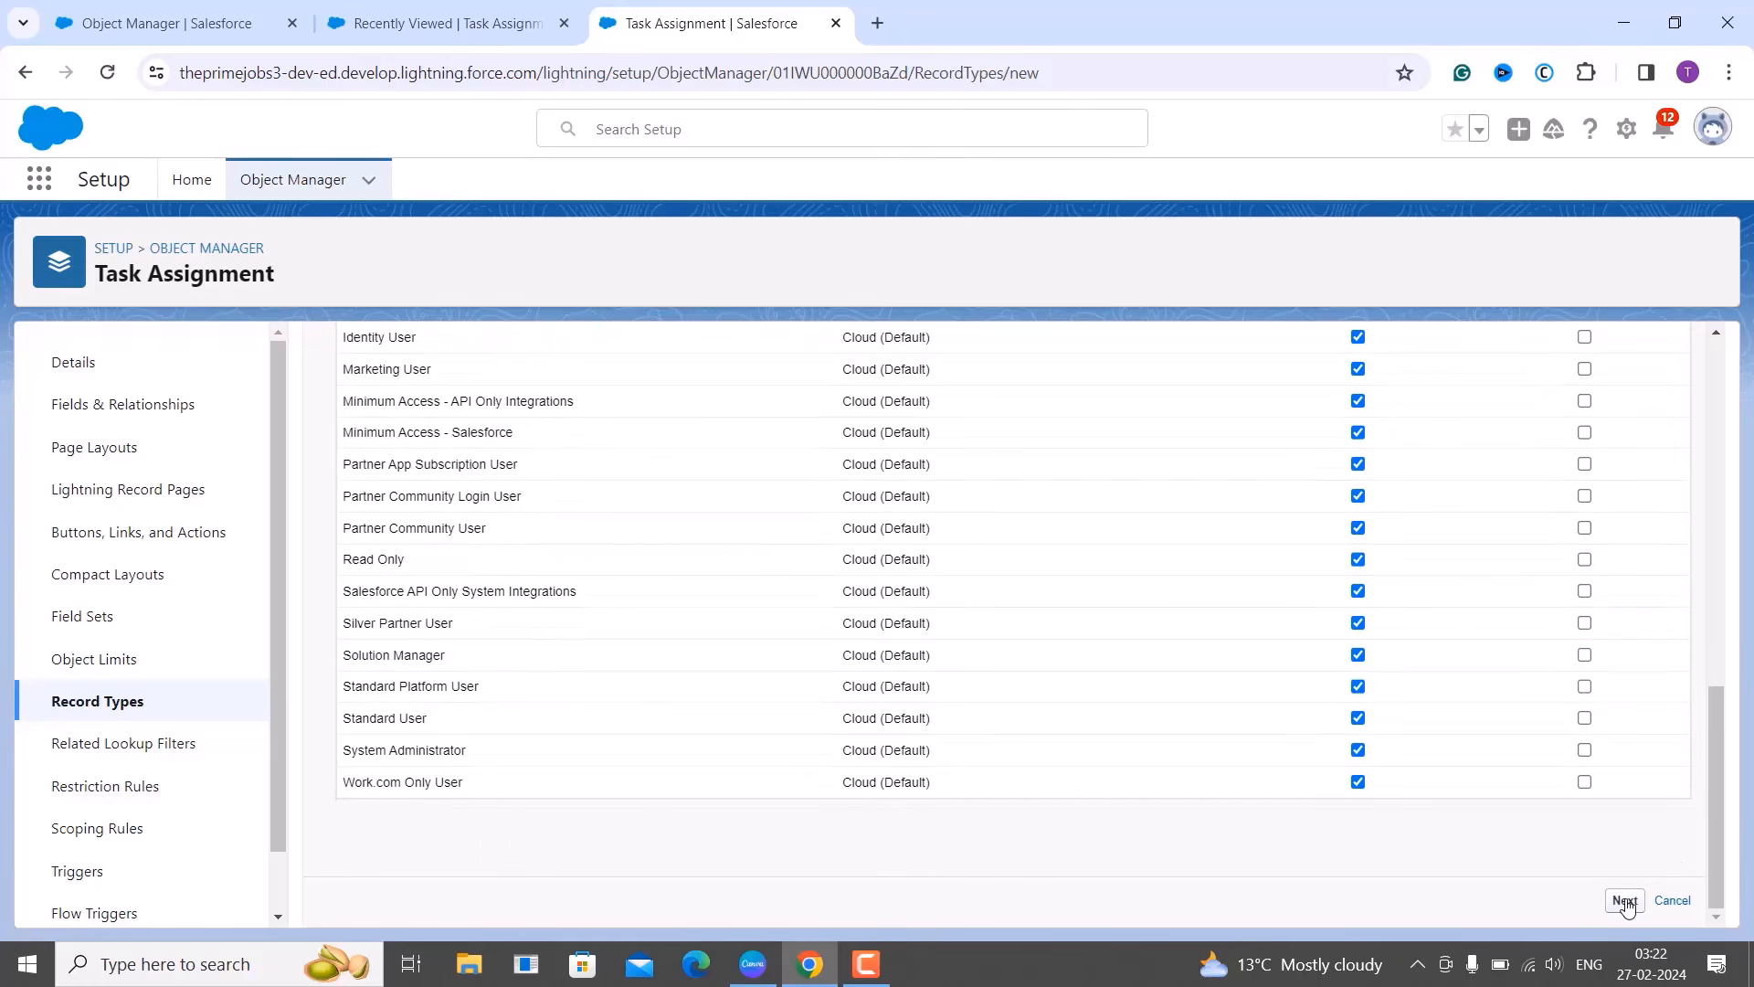
Save Programming with one page layout for all profiles, then edit its Technology picklist values.
click(1625, 901)
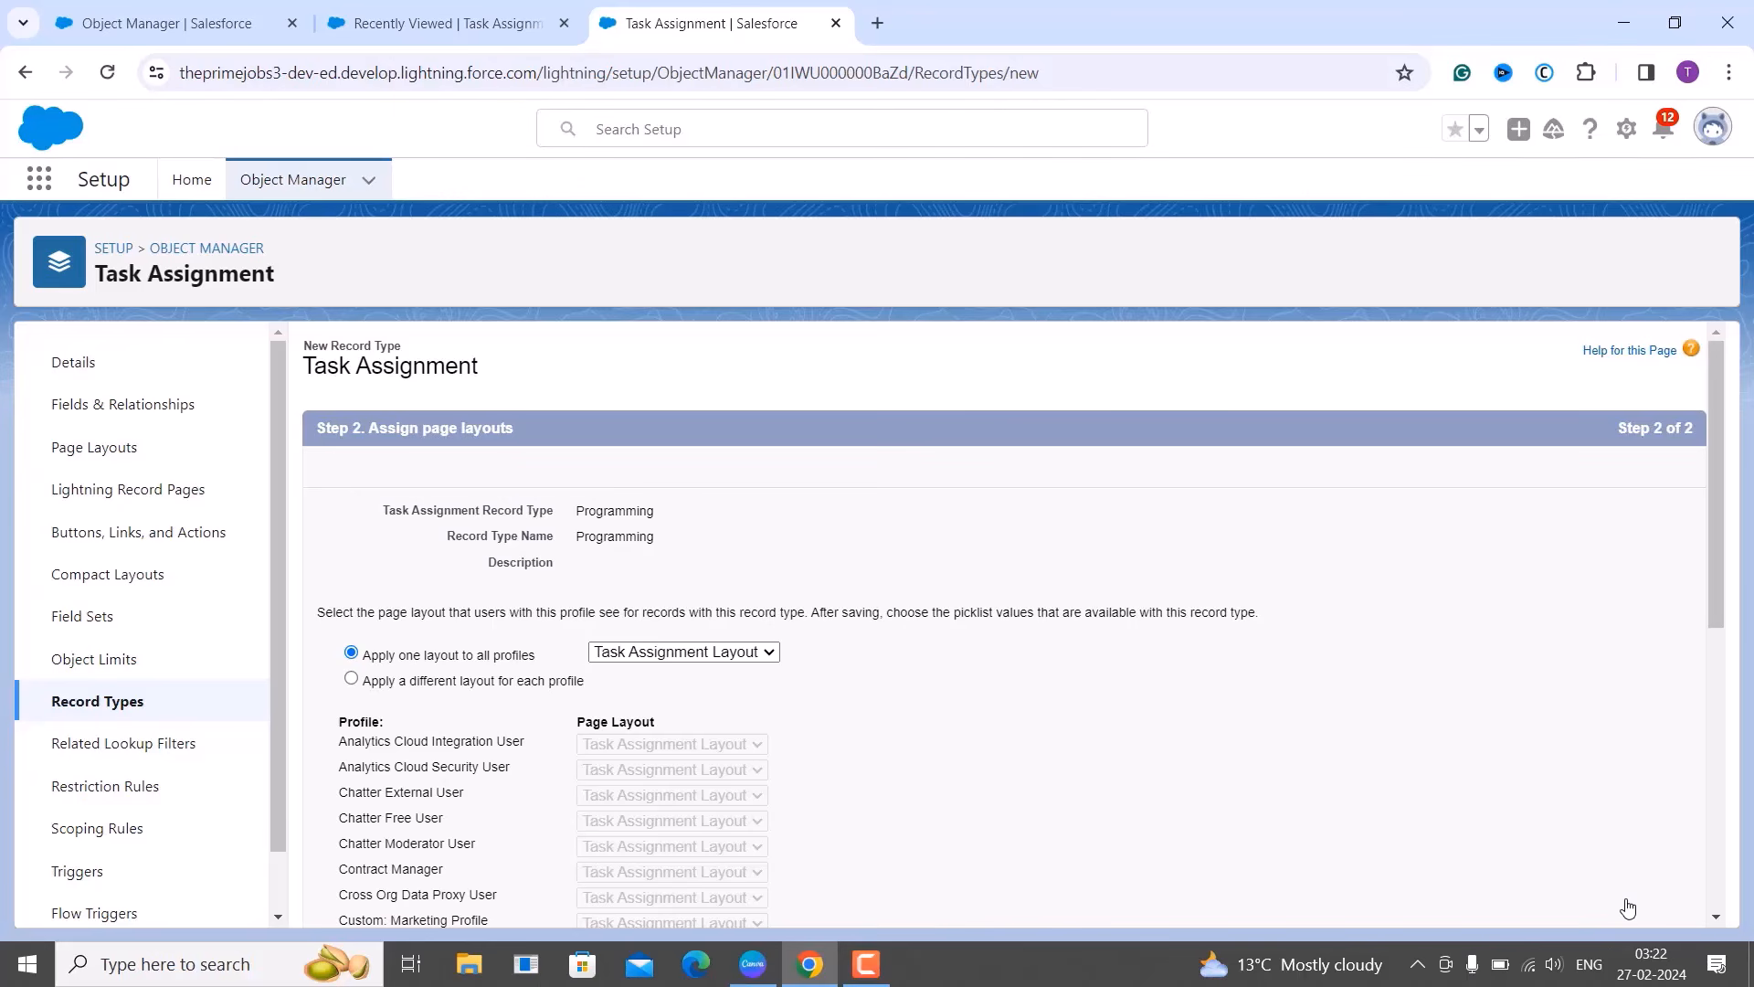
scroll(1628, 907, down, 7)
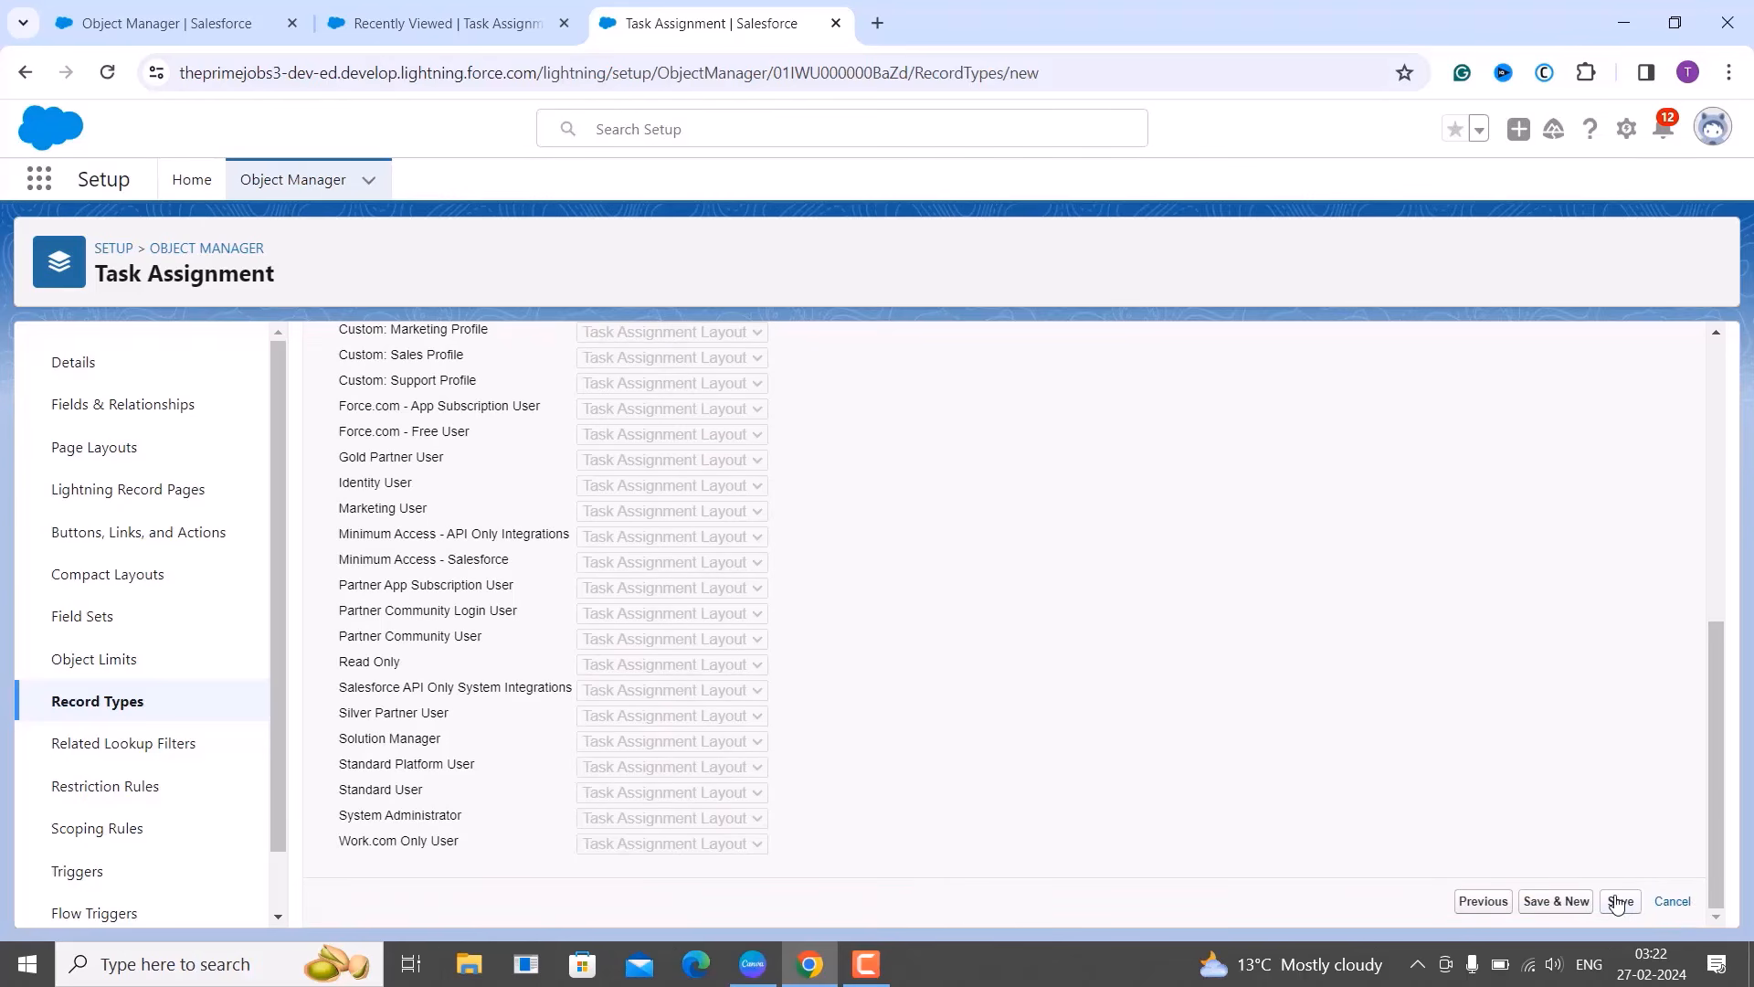
click(1618, 902)
click(1619, 901)
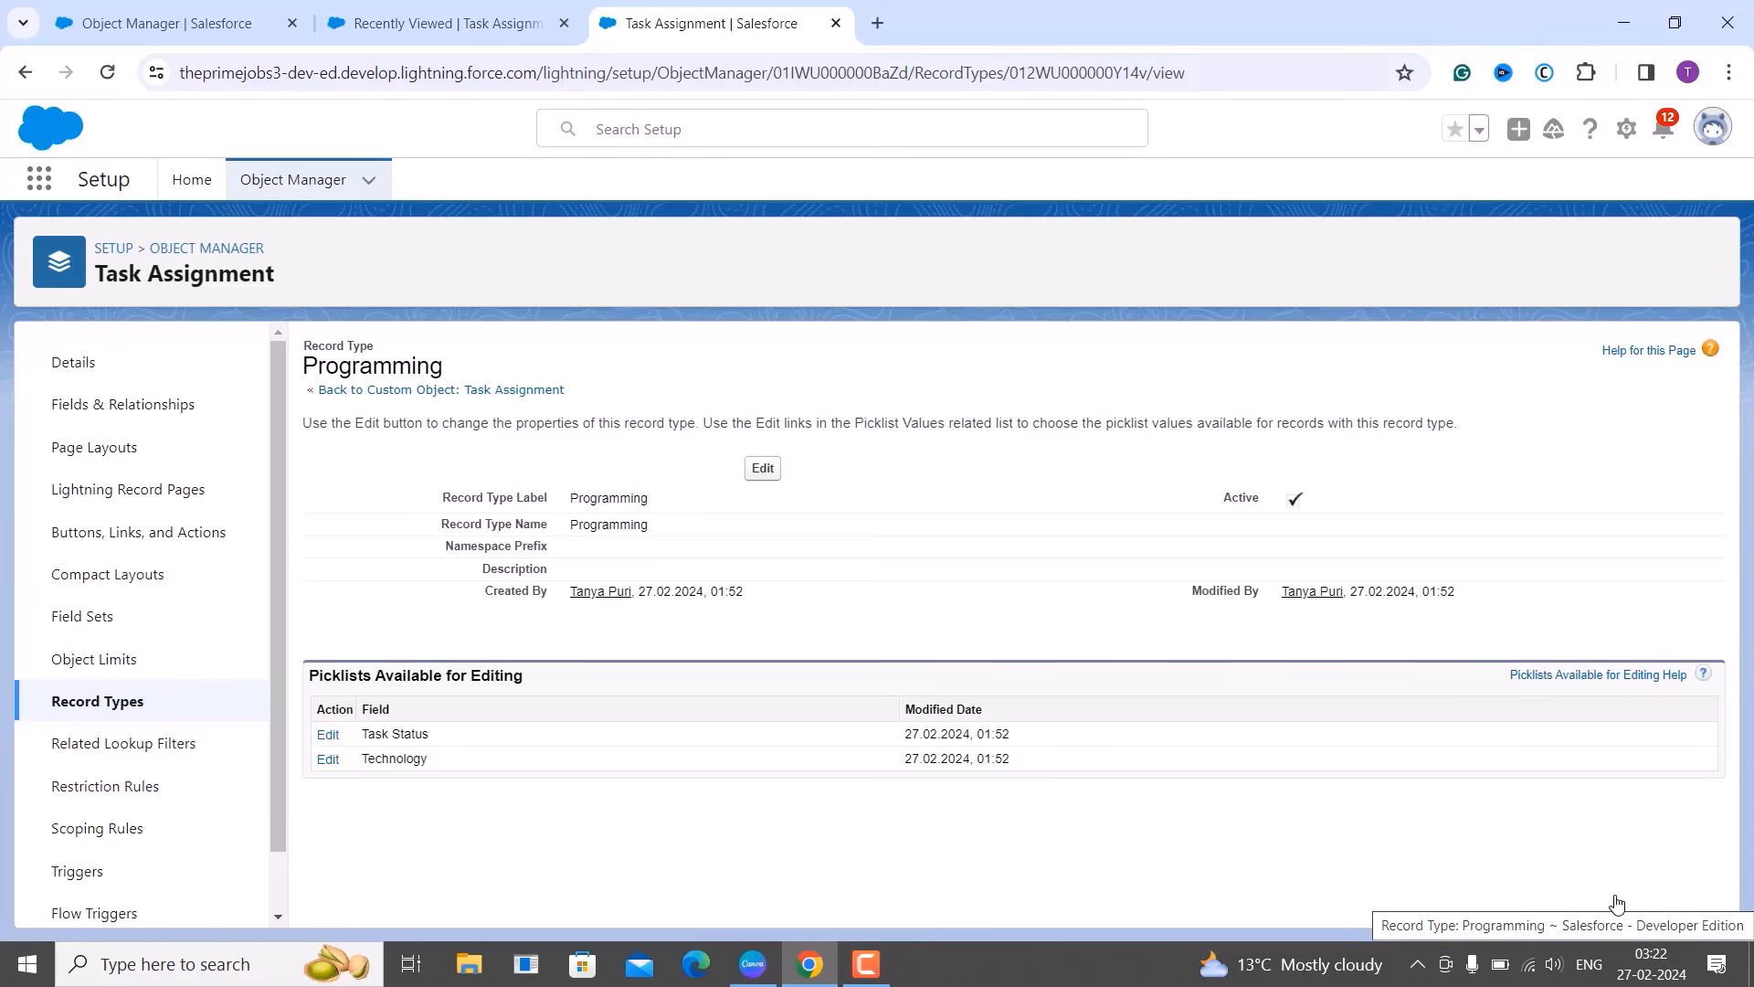
click(329, 760)
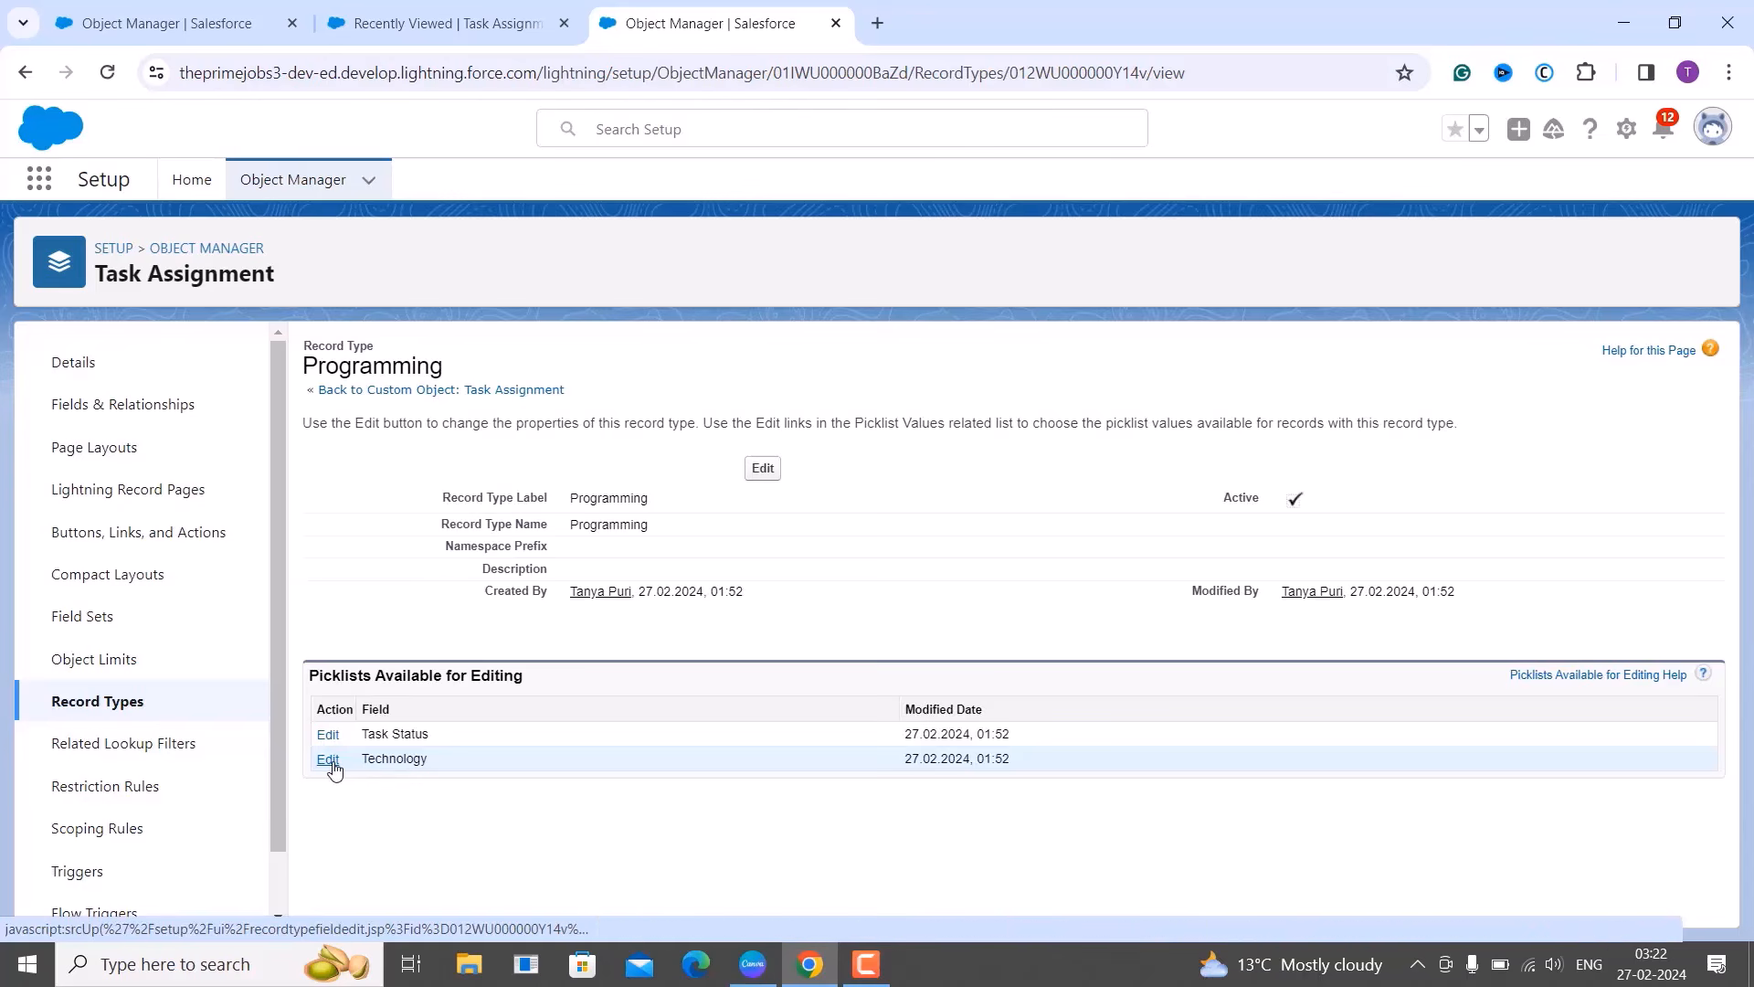
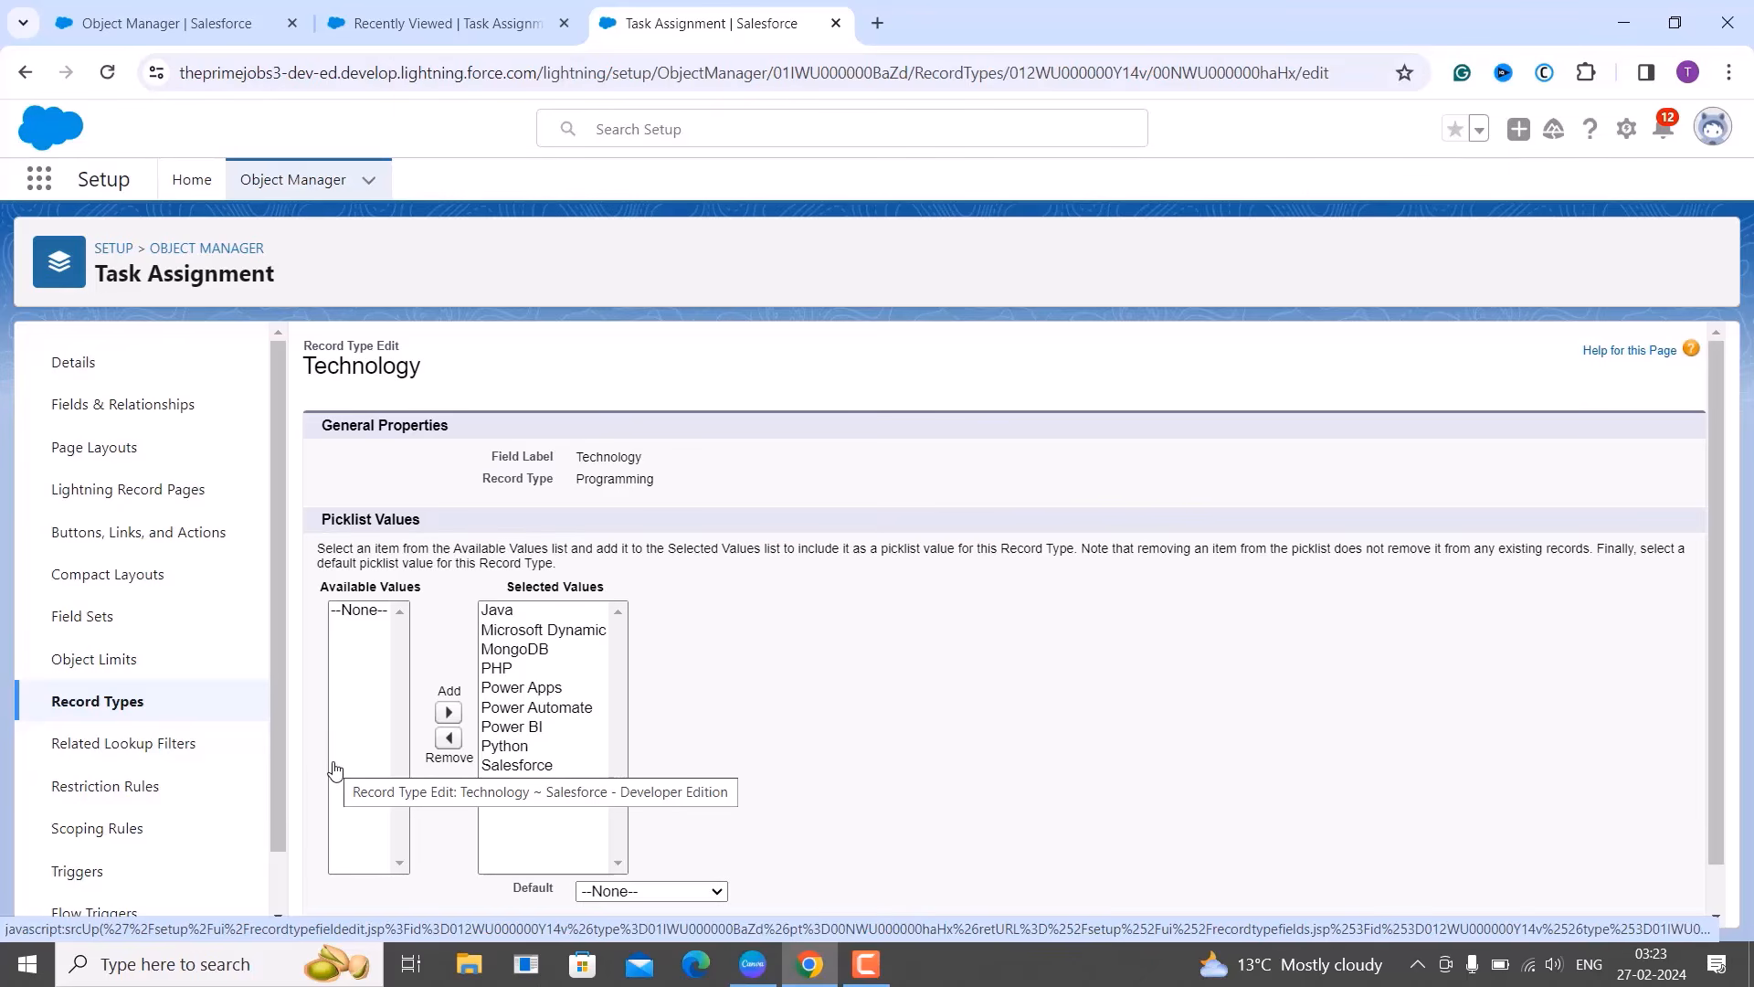
Remove every Technology value except Java, PHP and Python from Programming and save.
click(518, 633)
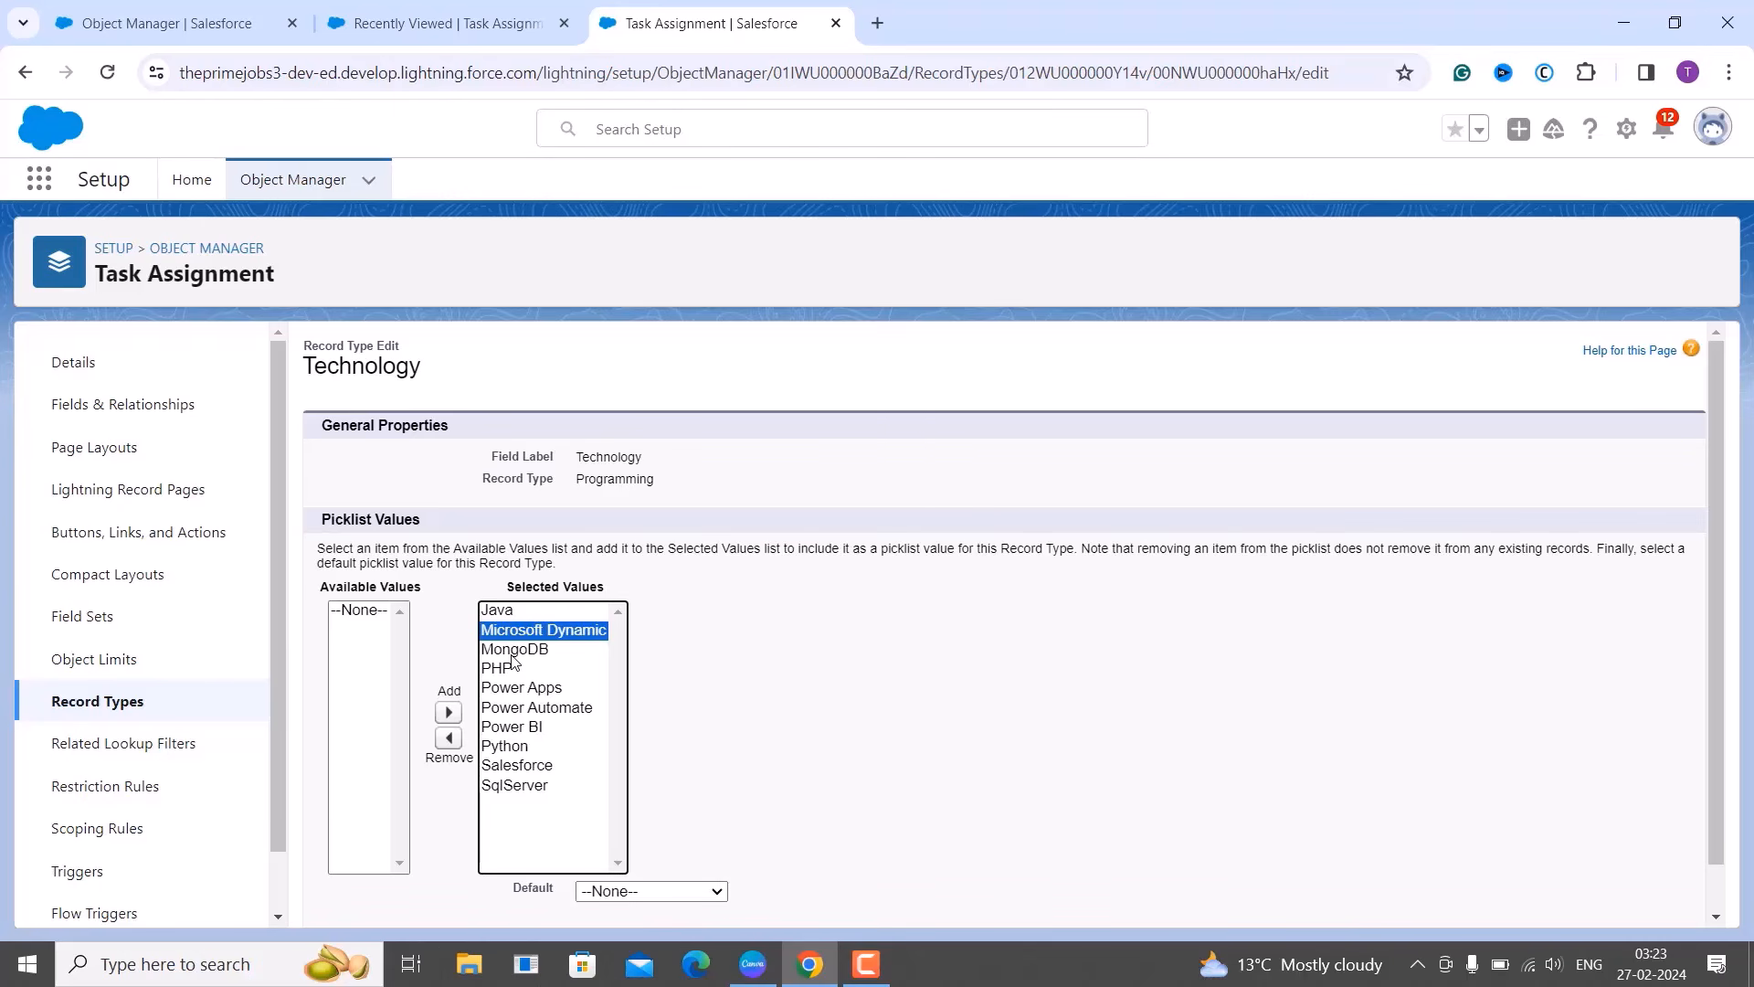
ctrl+click(513, 648)
ctrl+click(513, 687)
ctrl+click(513, 708)
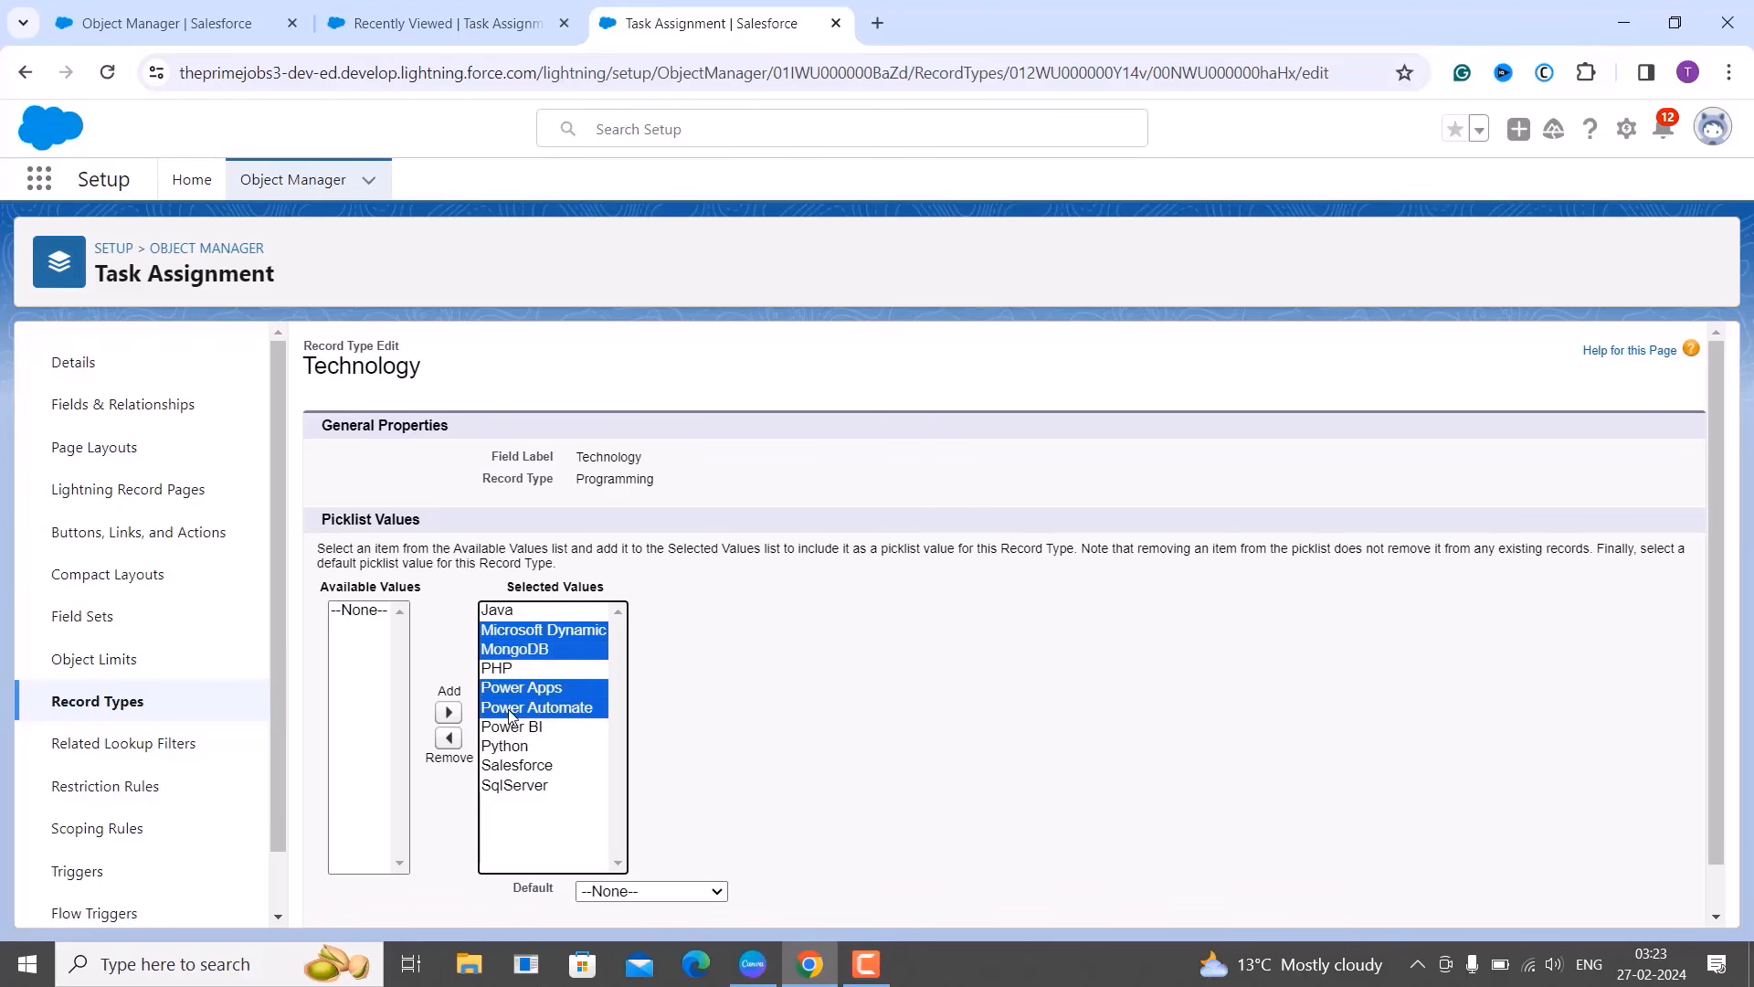
ctrl+click(514, 727)
ctrl+click(515, 771)
ctrl+click(517, 789)
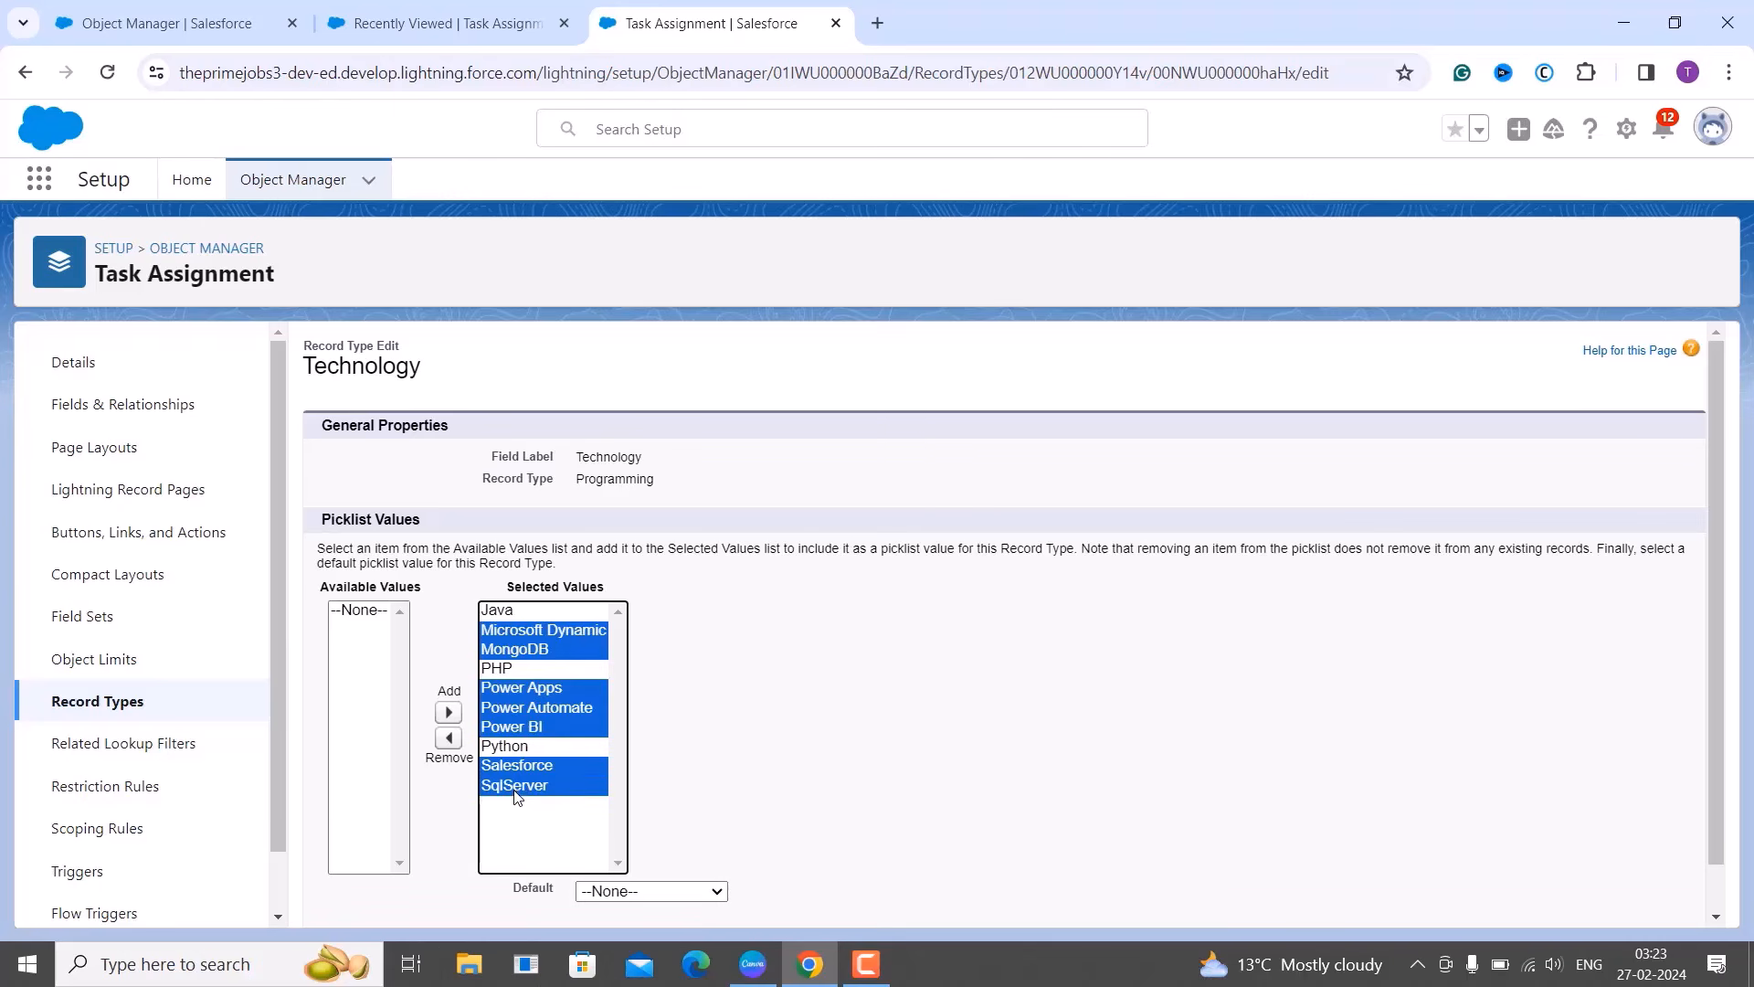
scroll(741, 826, down, 1)
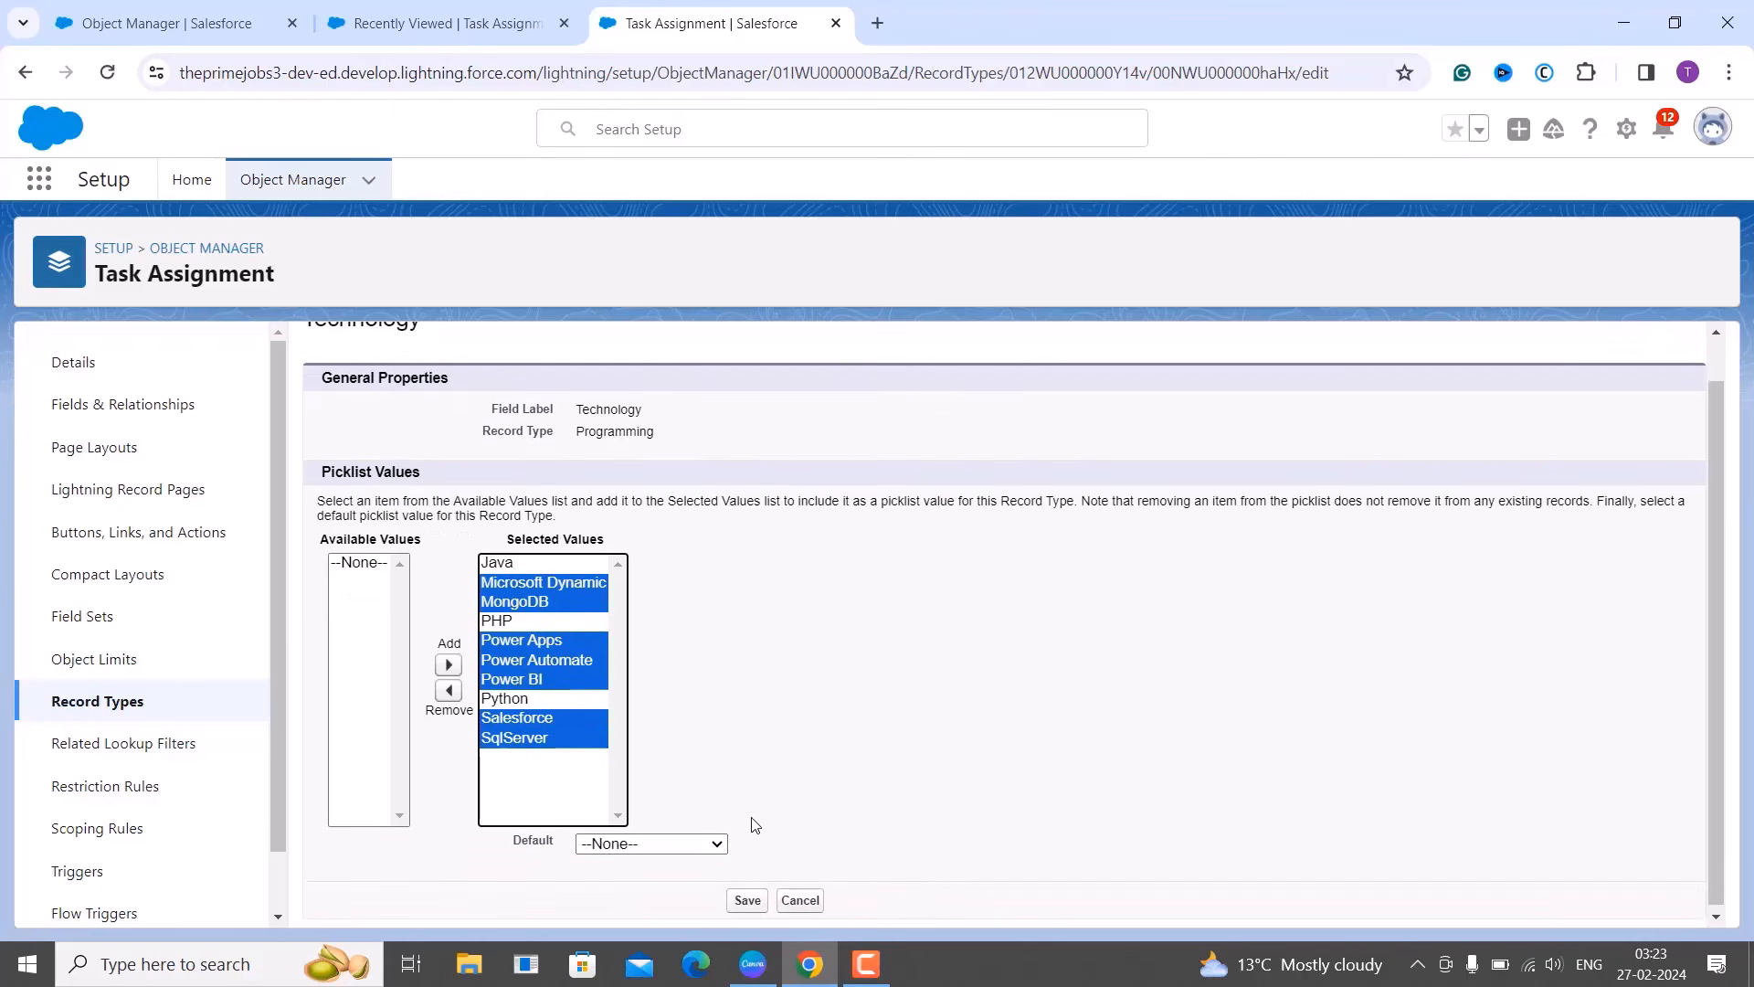
click(448, 686)
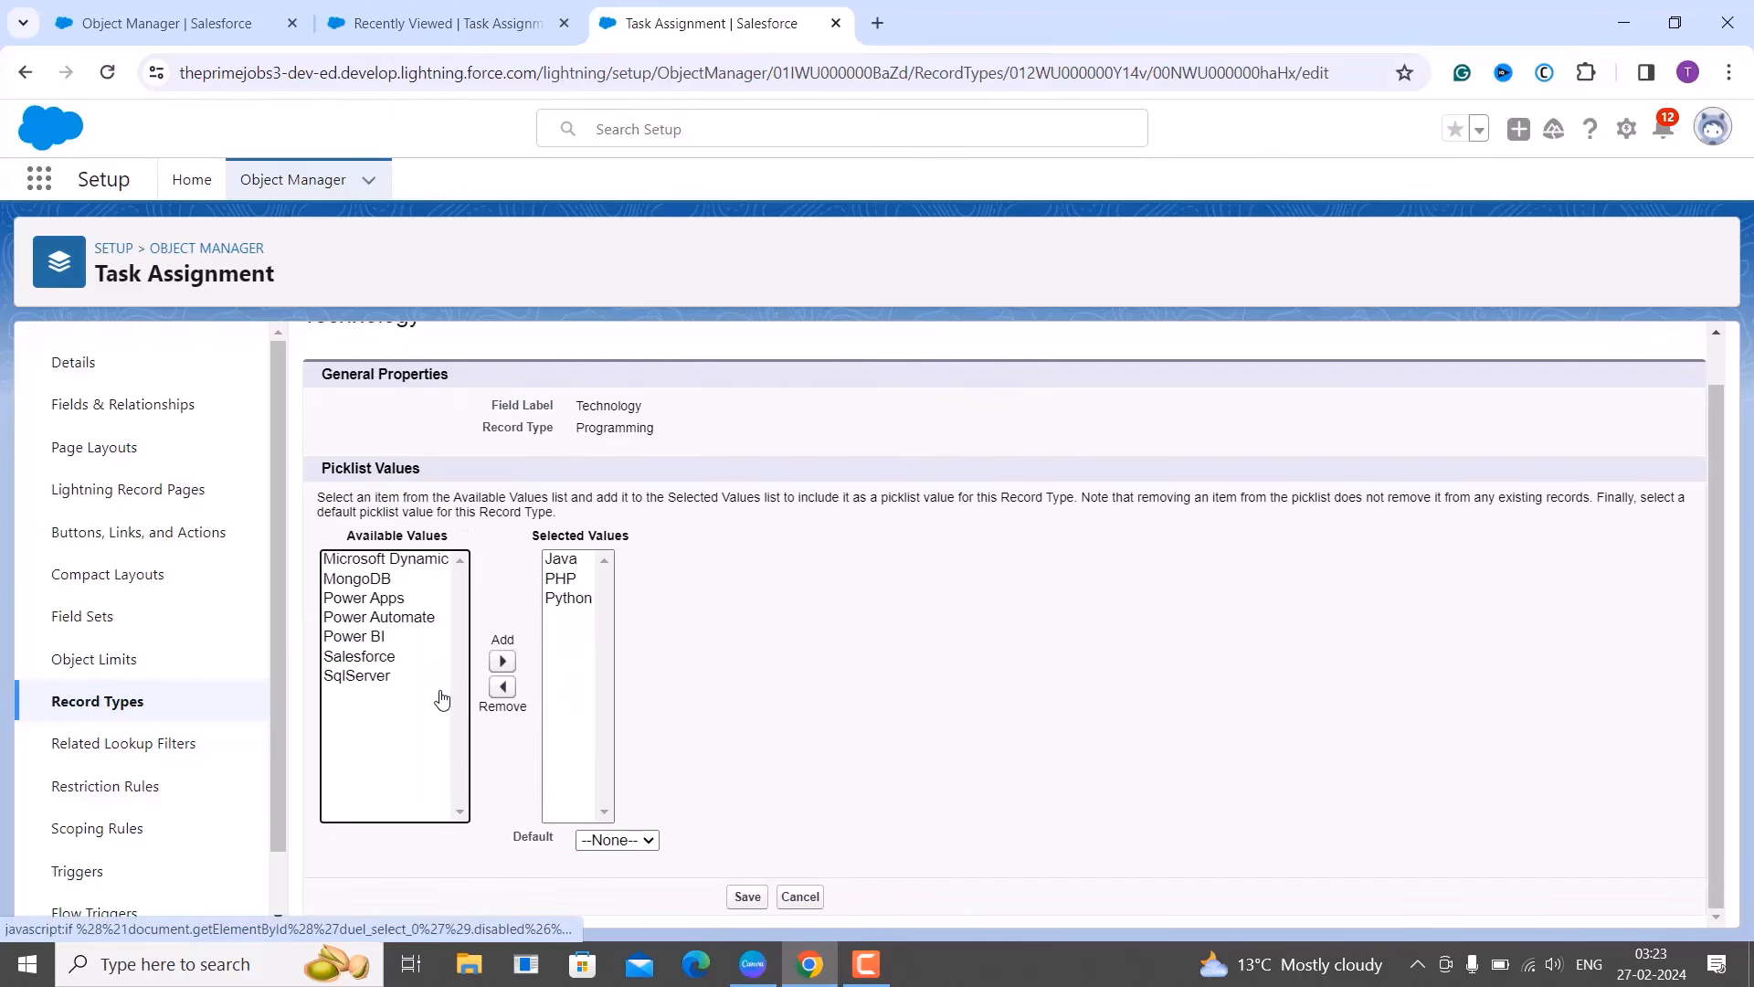
click(763, 893)
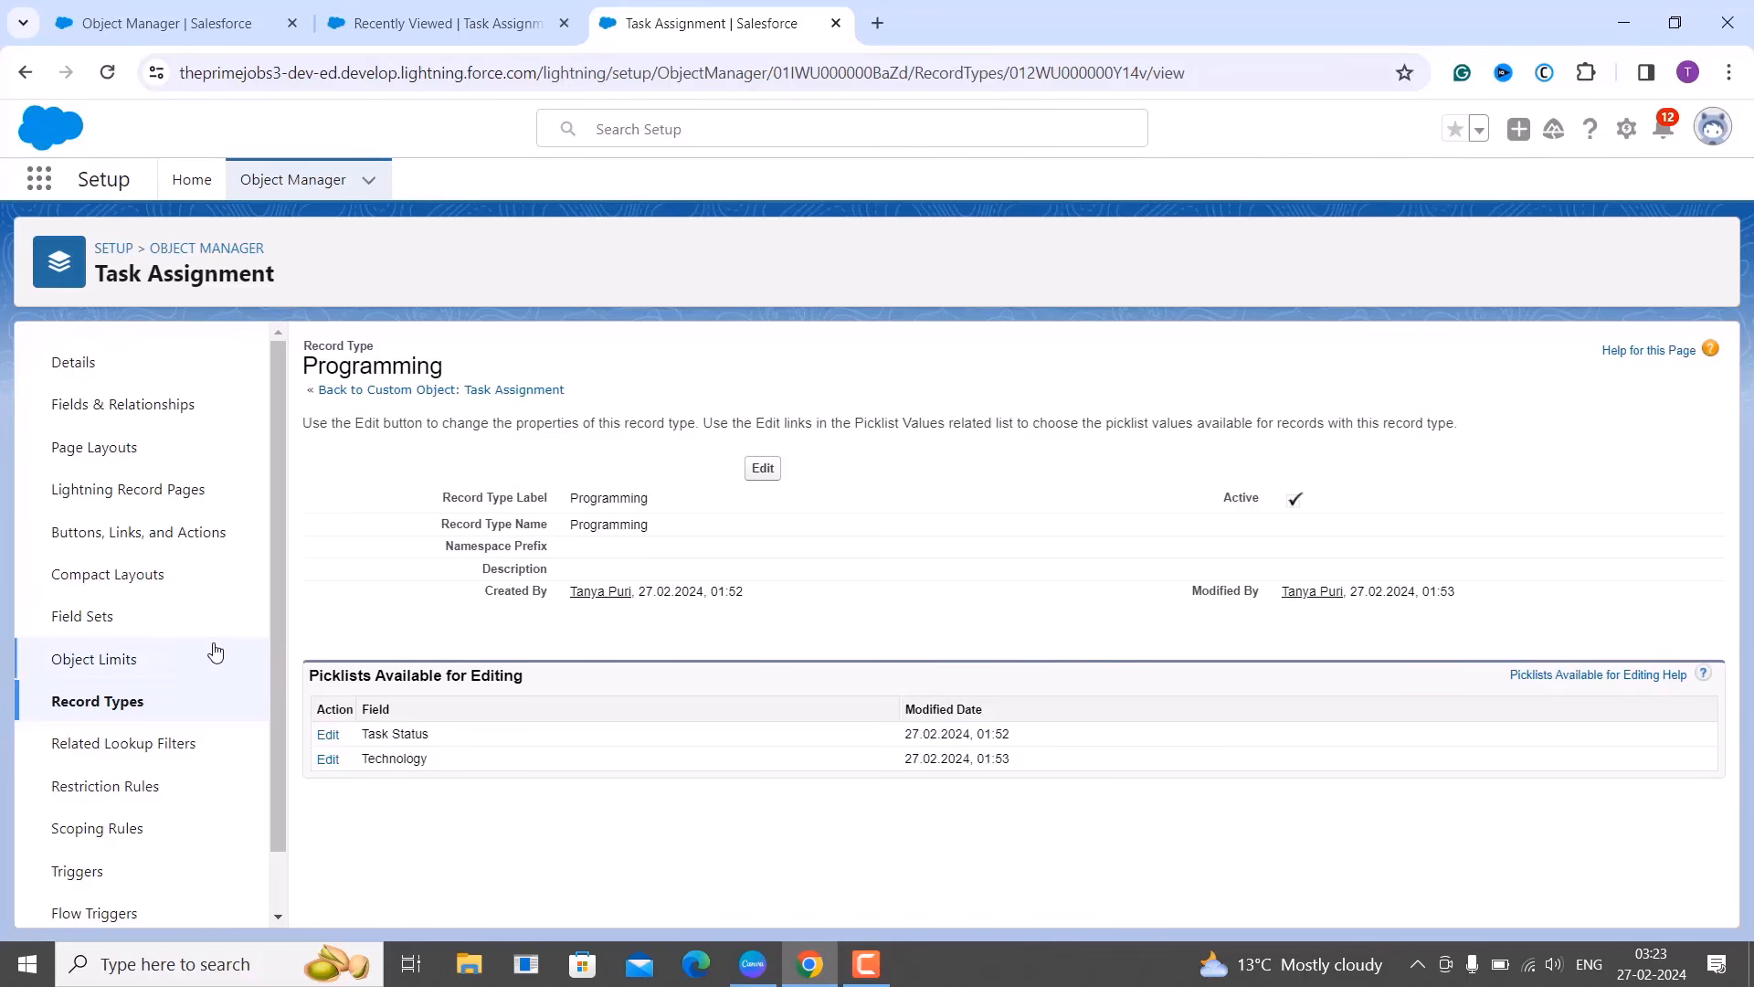
Start a new record type with label and name 'Database', correcting the 'Databse' typo.
click(116, 706)
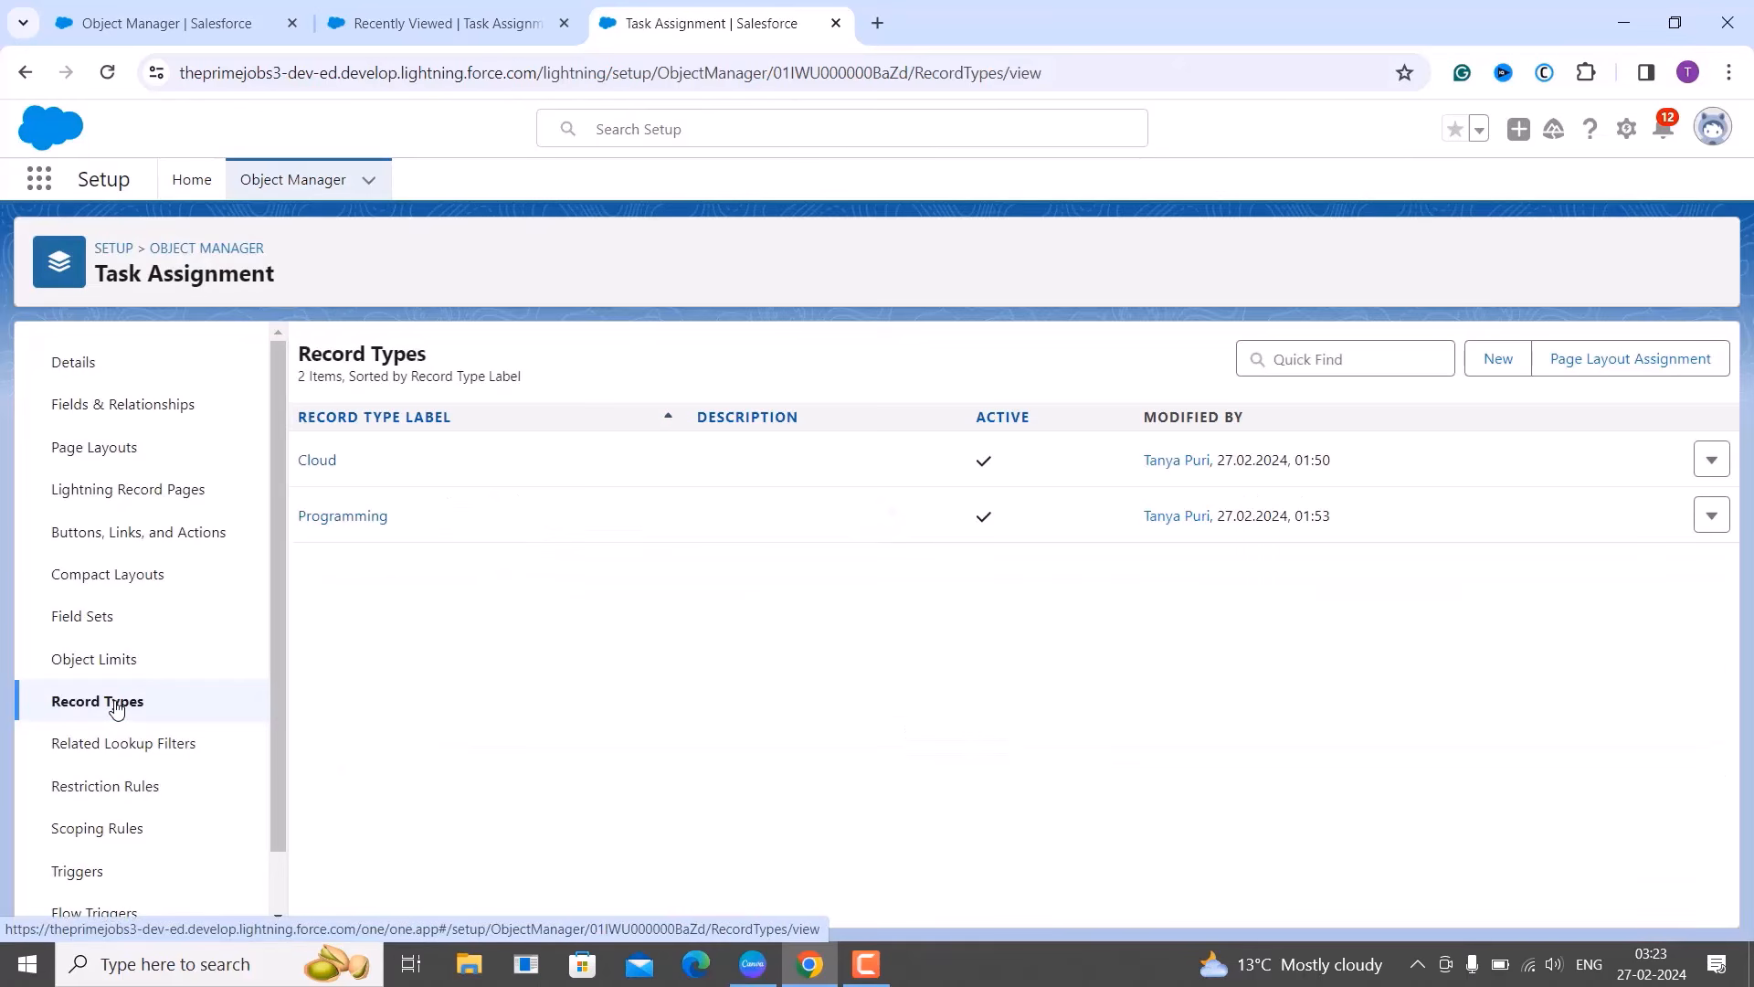
click(1514, 365)
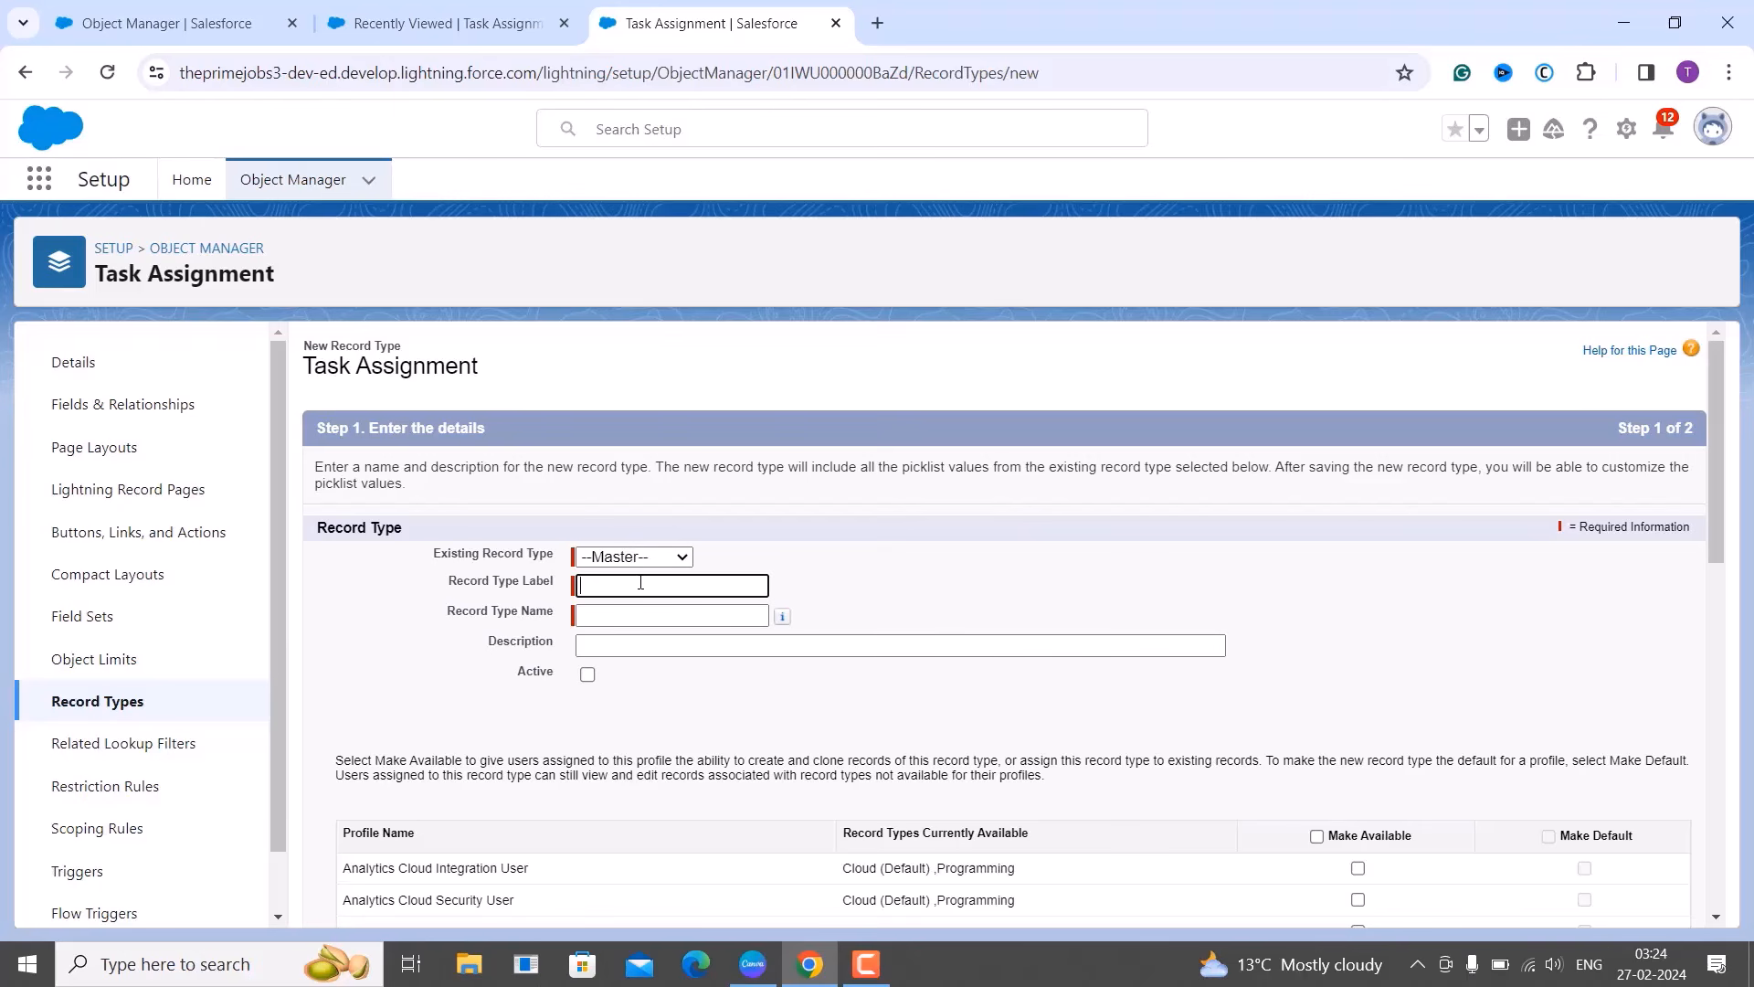
text(Databse)
key(Tab)
click(624, 587)
text(a)
click(624, 614)
text(a)
click(825, 689)
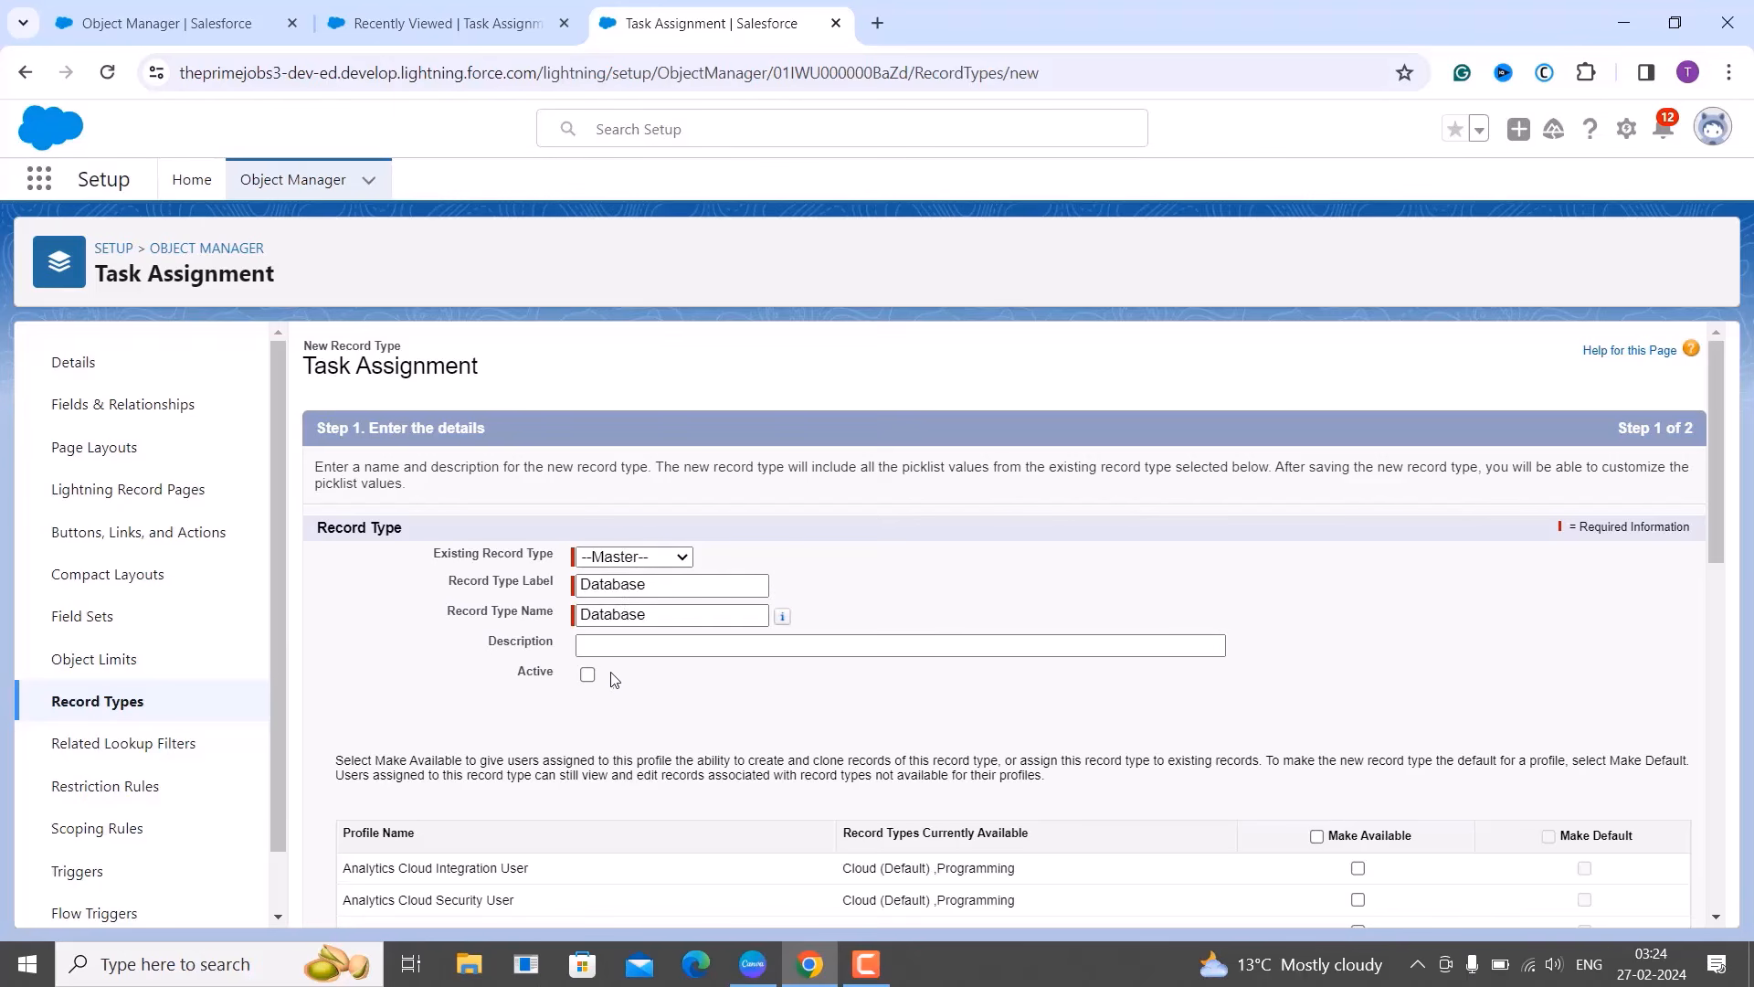
Mark Database active and make it available to all profiles.
click(587, 676)
scroll(903, 711, down, 1)
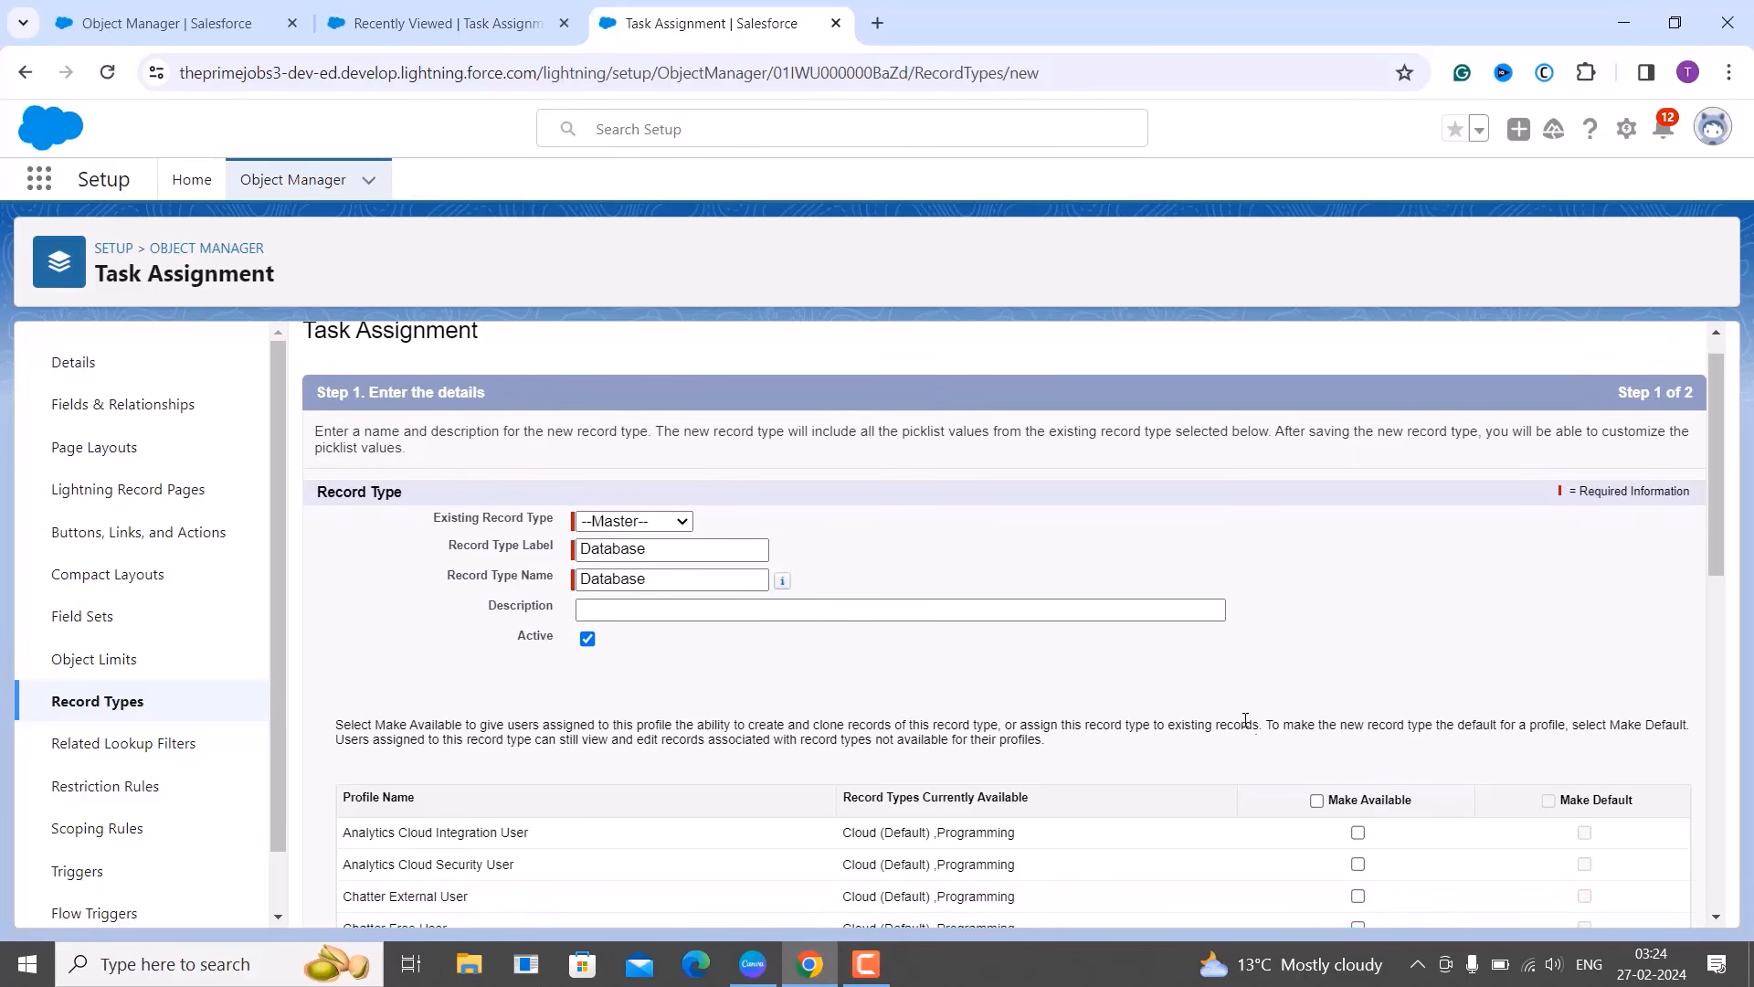
click(1316, 800)
scroll(1319, 813, down, 10)
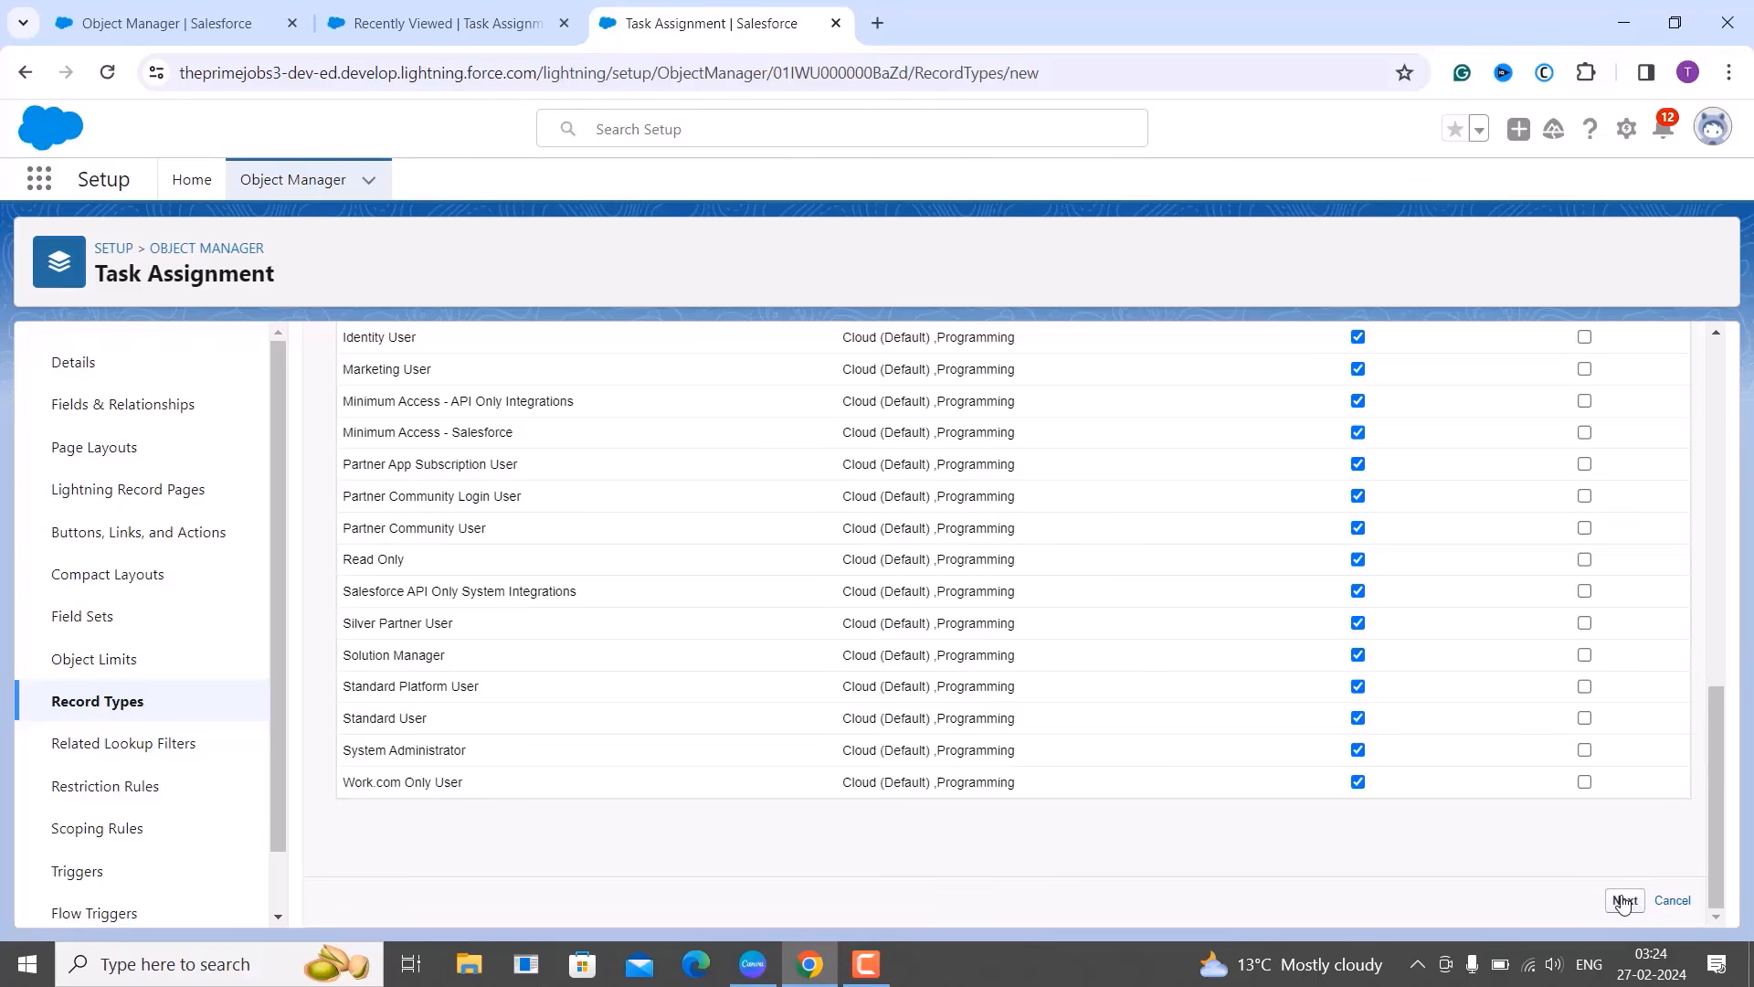
Save Database with the single page layout, then edit its Technology picklist values.
click(1623, 900)
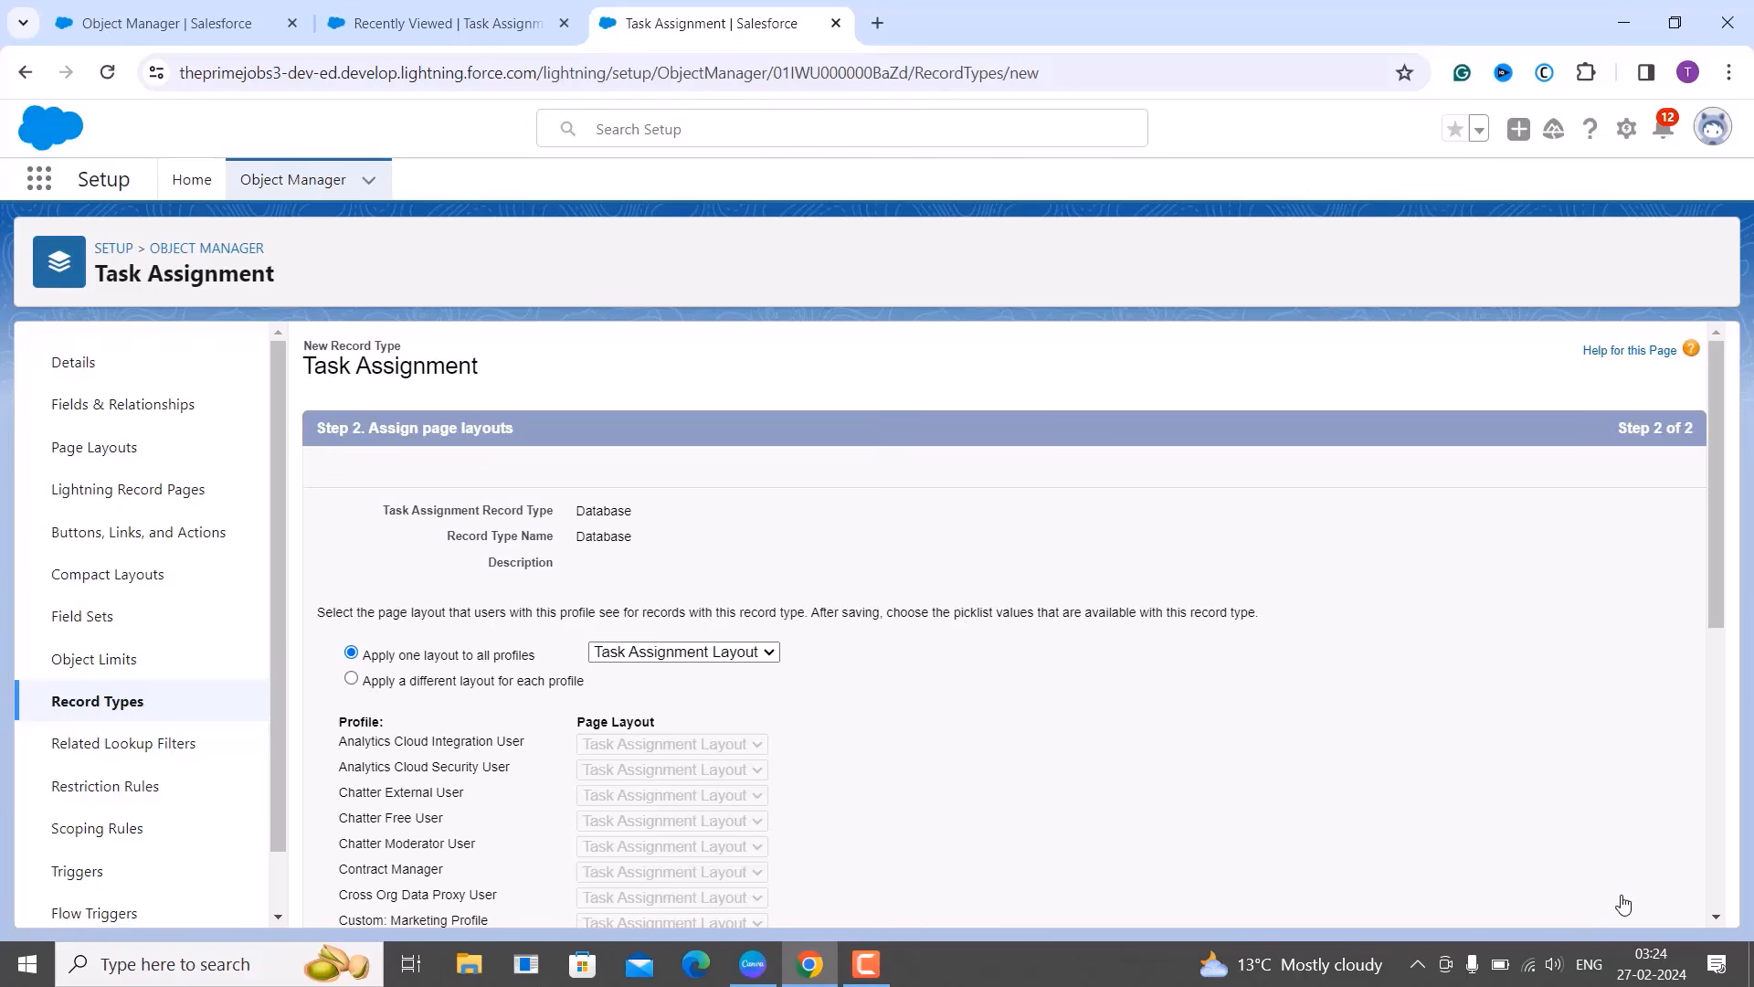
scroll(1623, 905, down, 7)
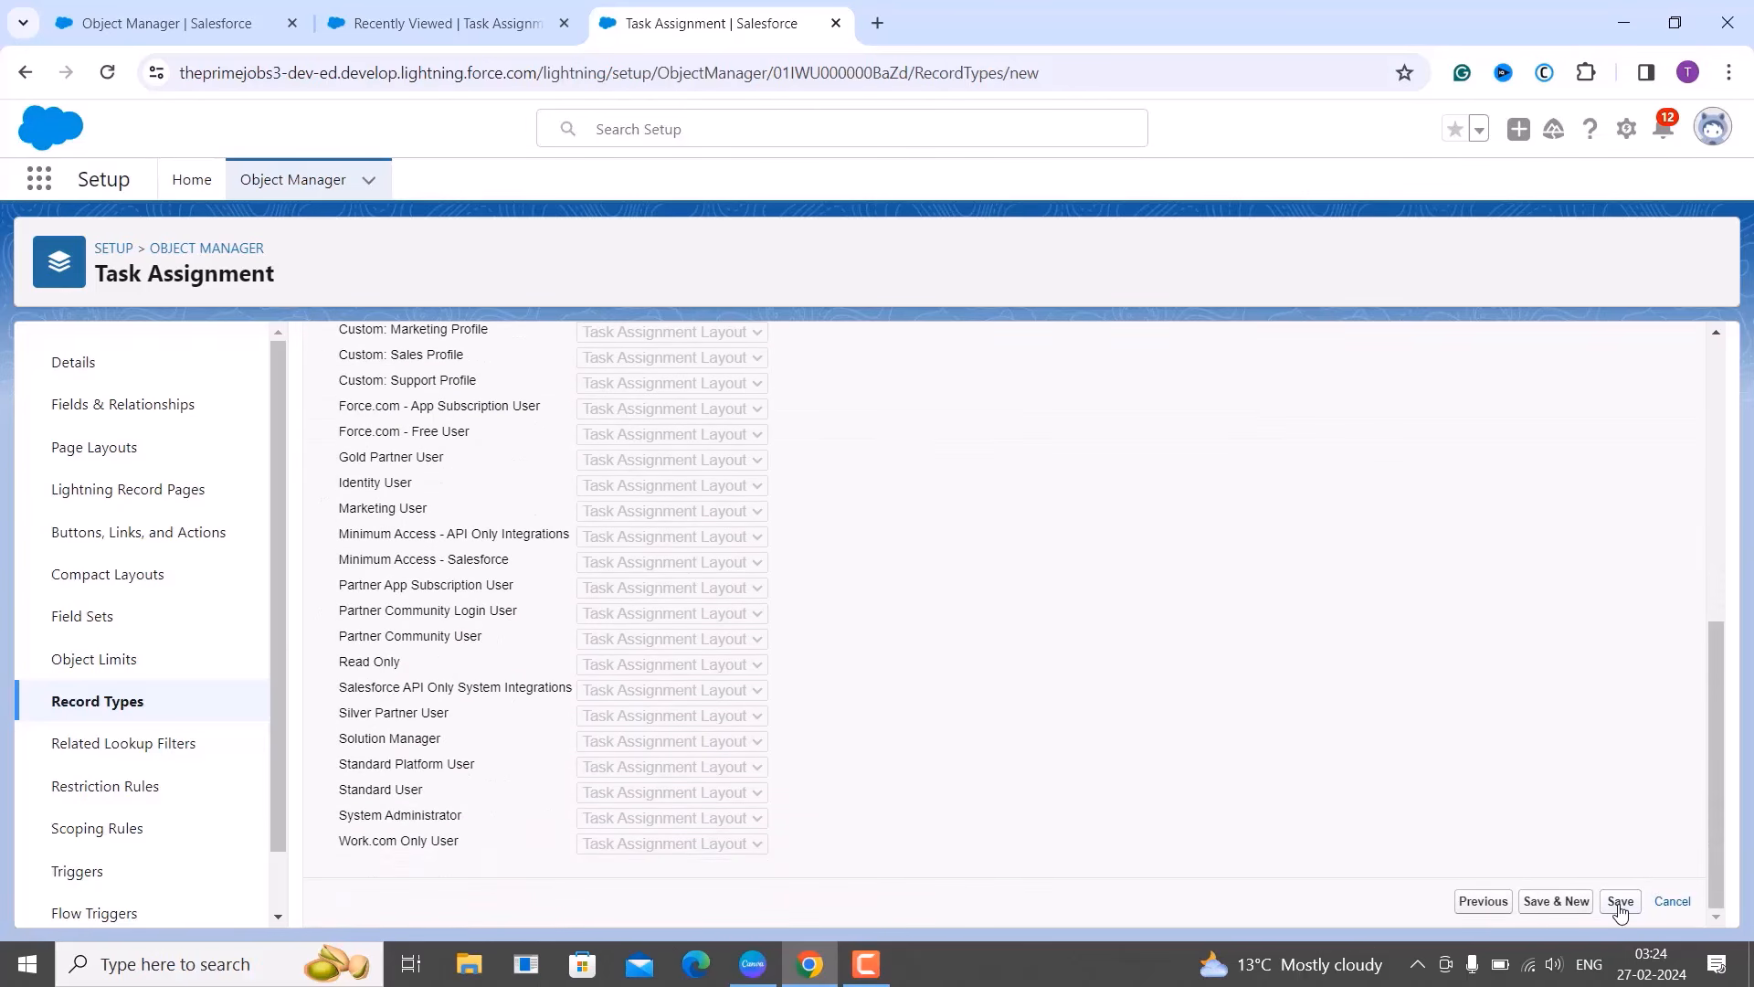
click(1620, 903)
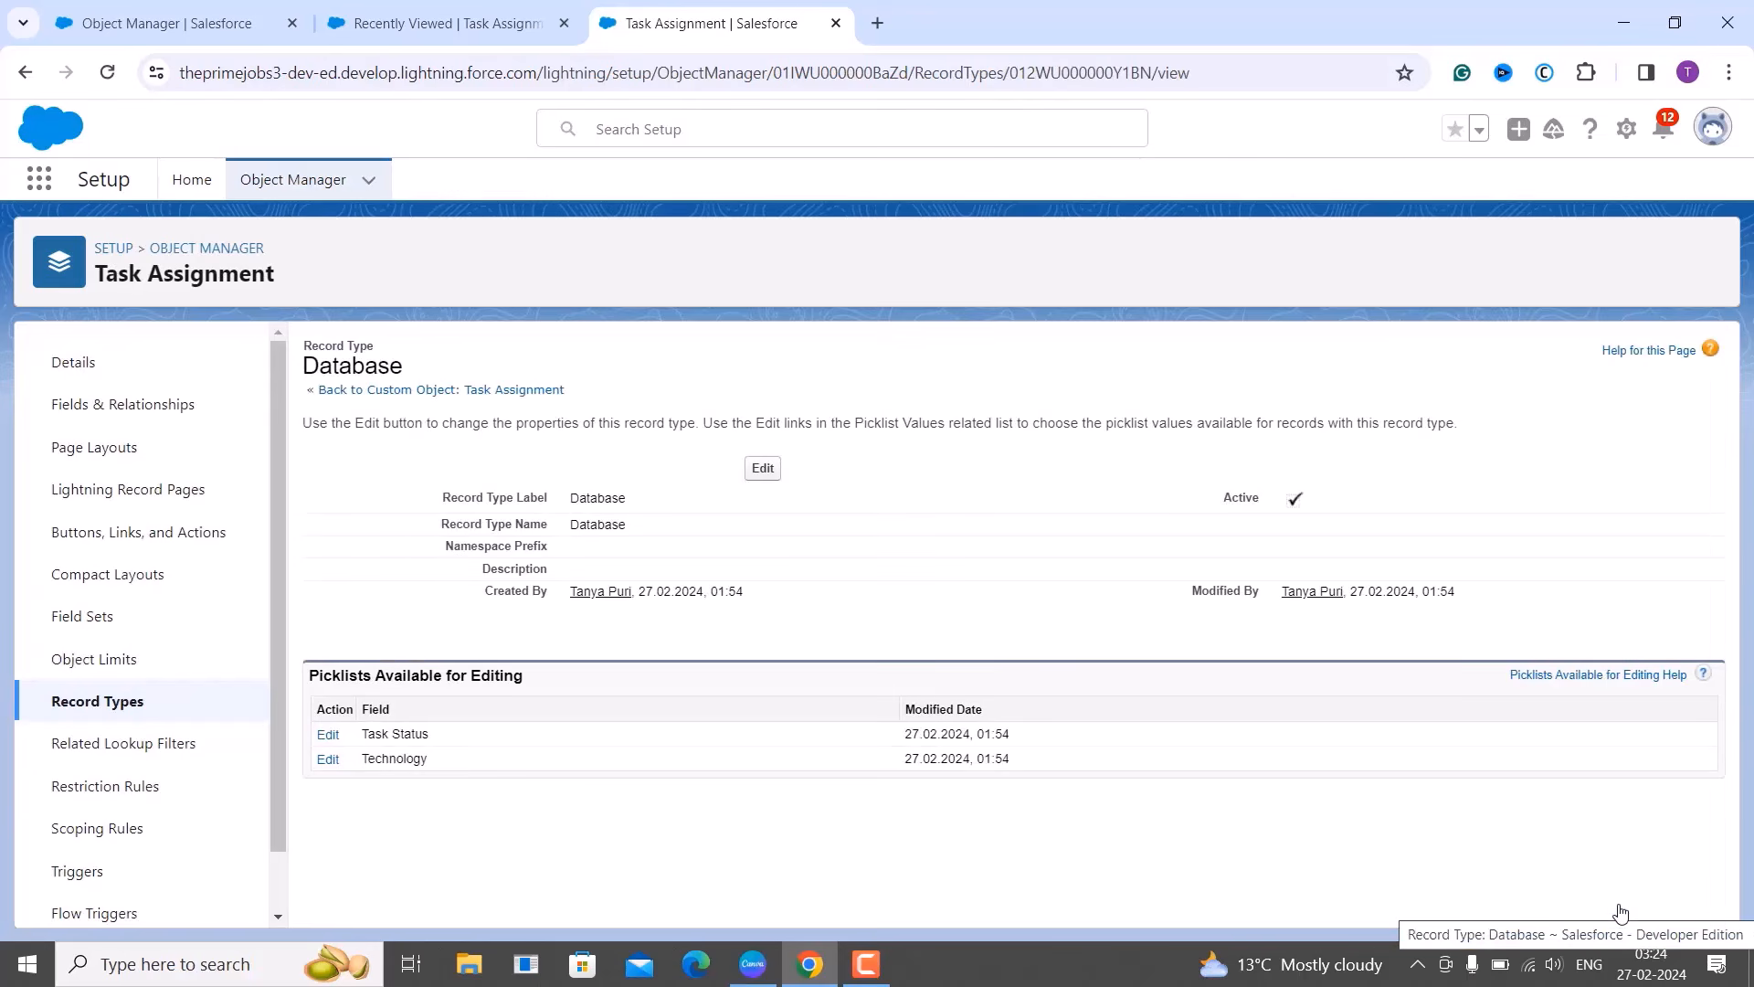
click(328, 759)
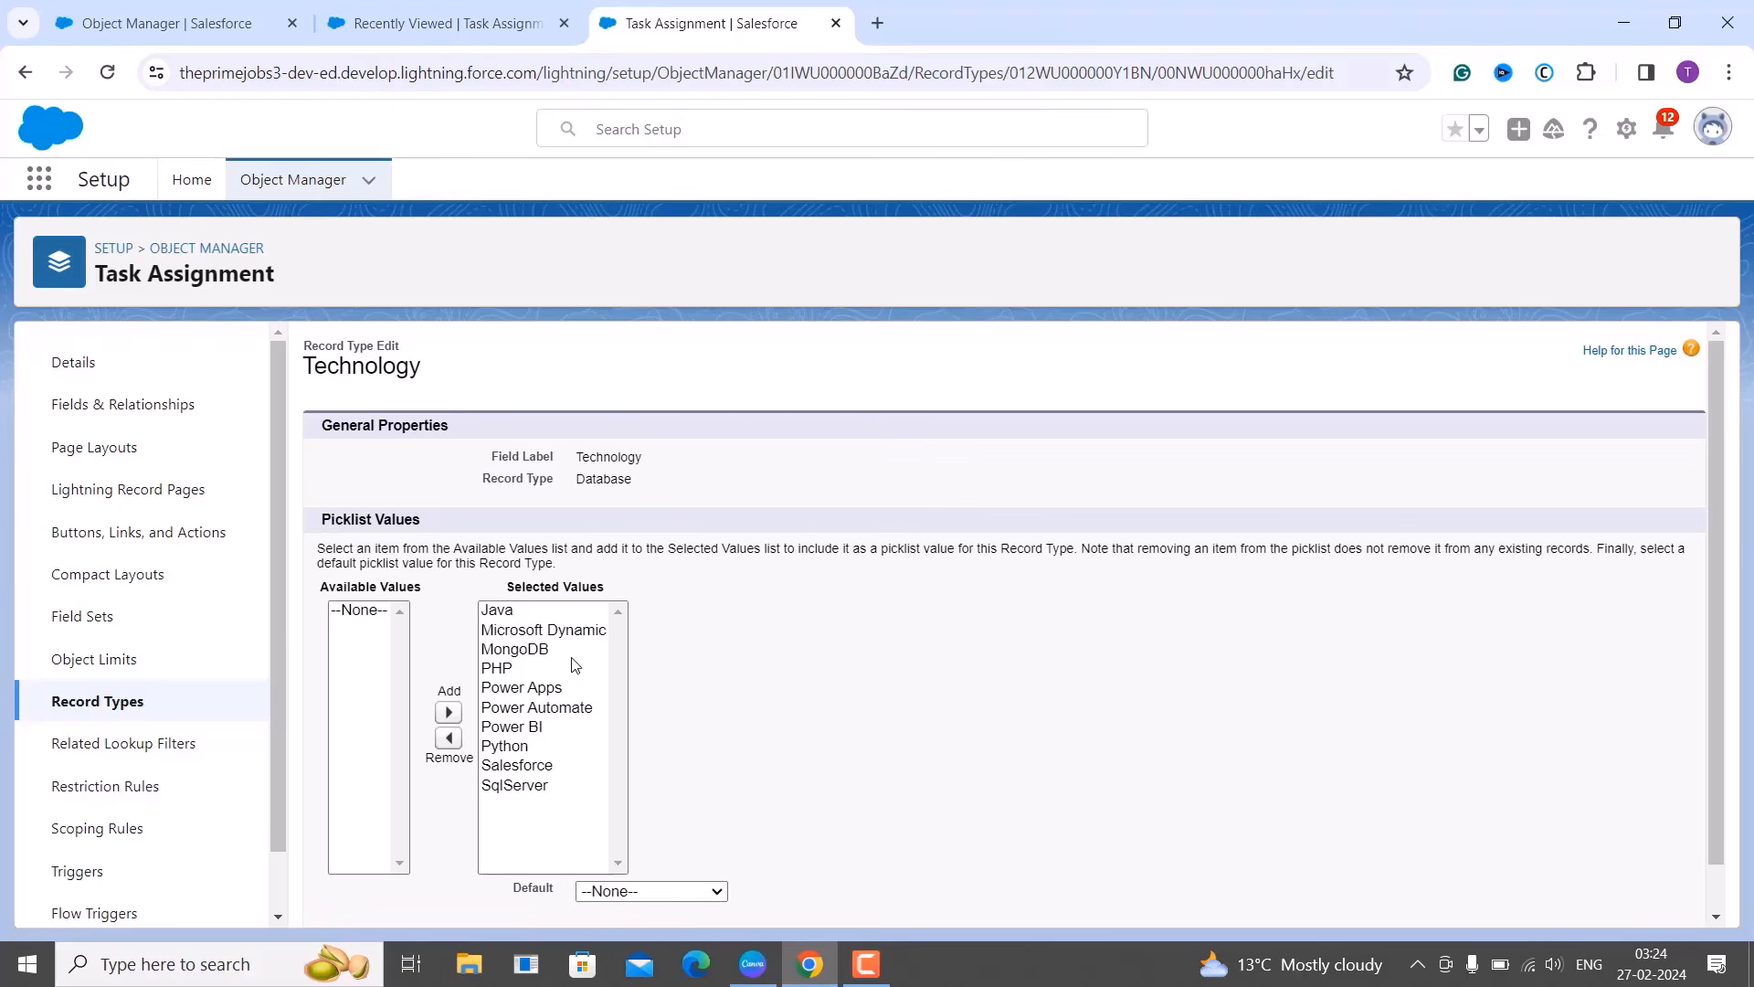
Remove every Technology value except MongoDB and SqlServer from Database and save.
click(518, 615)
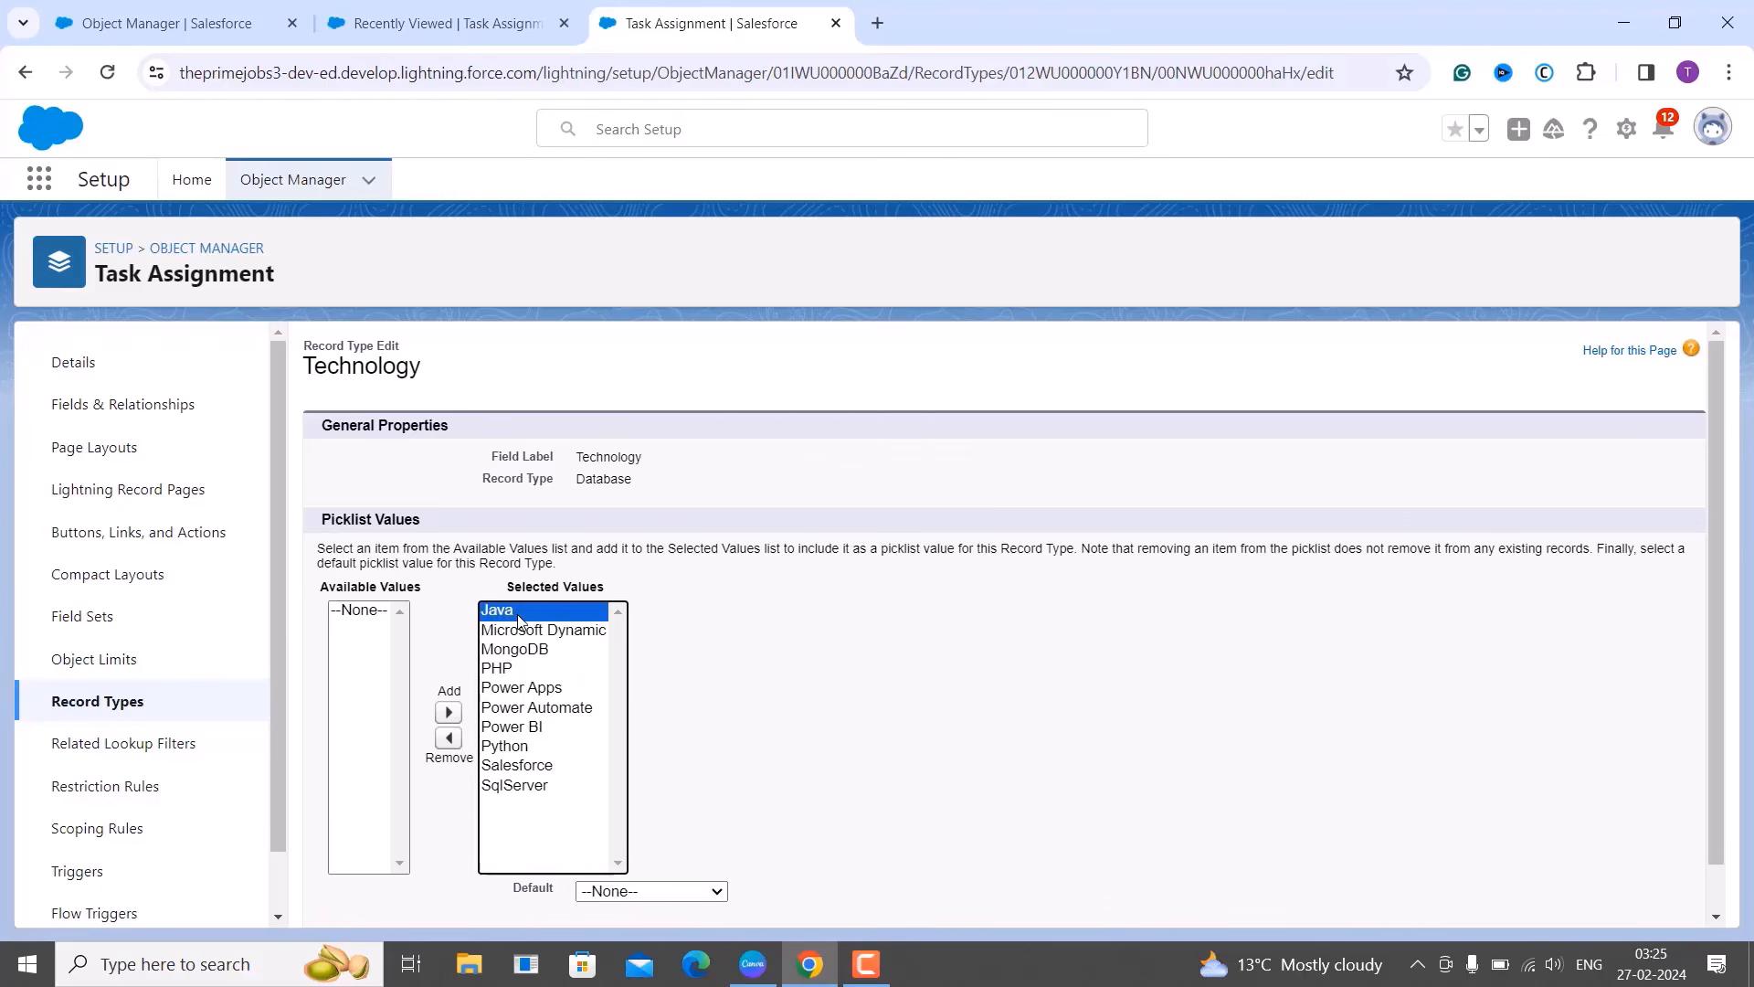
ctrl+click(528, 634)
ctrl+click(505, 670)
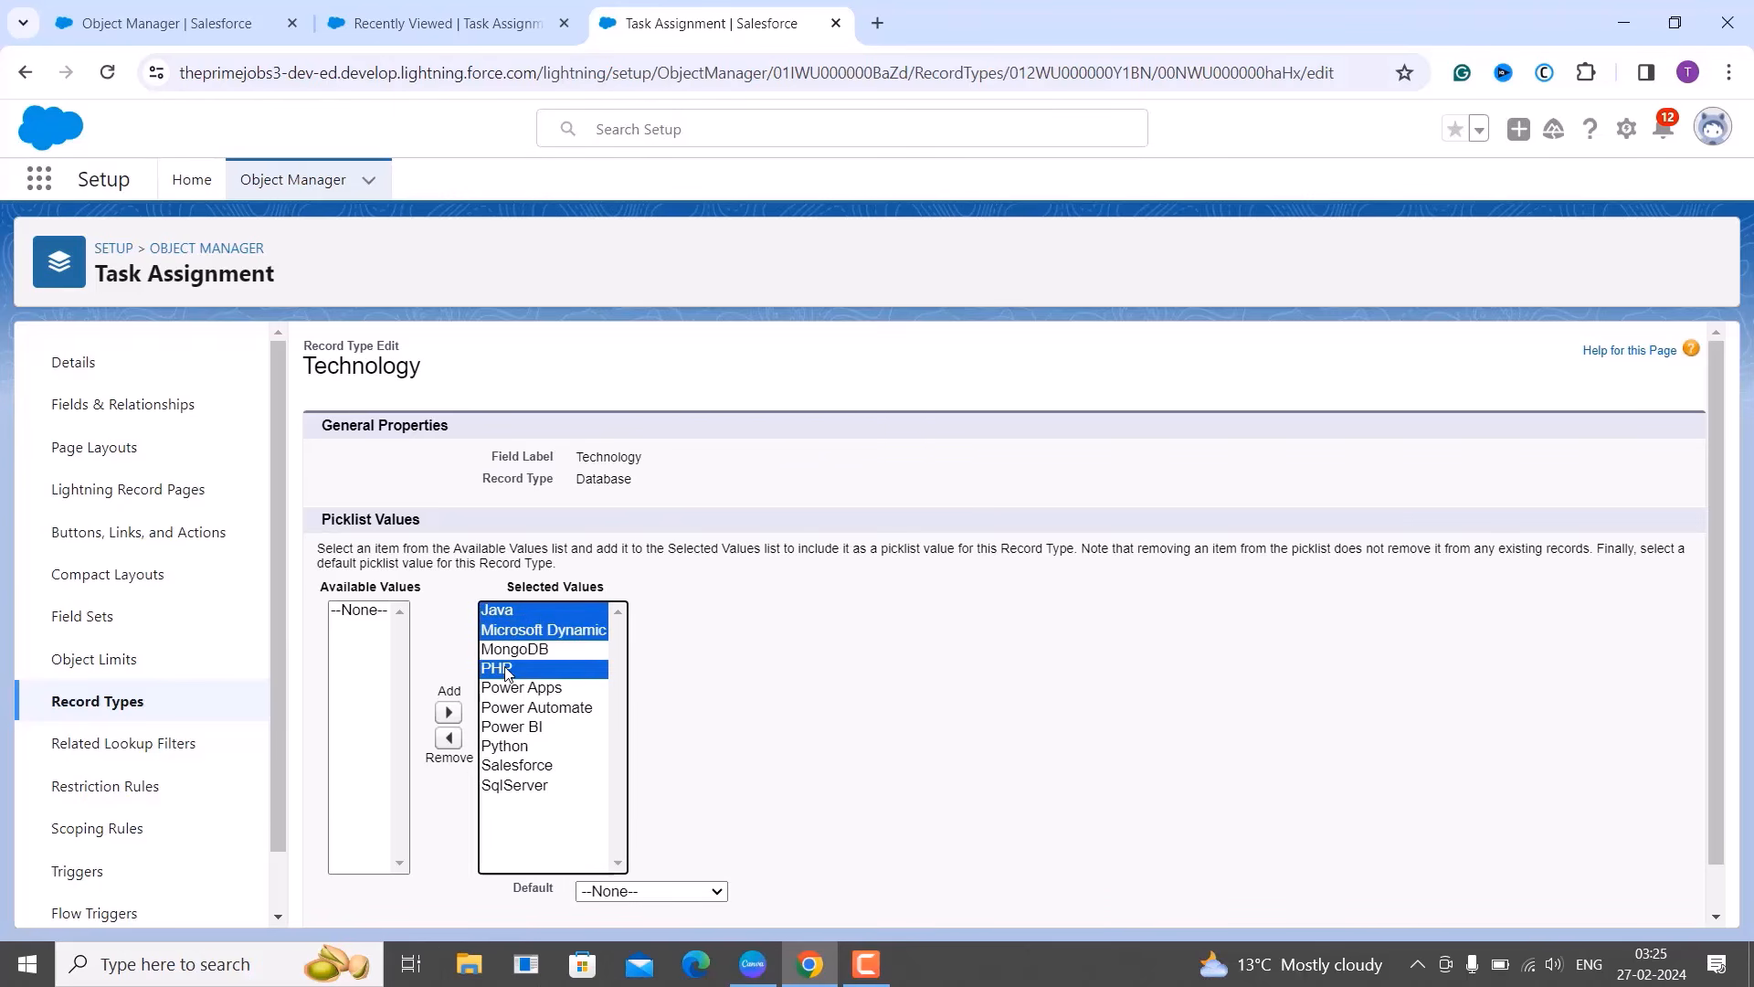
ctrl+click(509, 692)
ctrl+click(510, 711)
ctrl+click(509, 729)
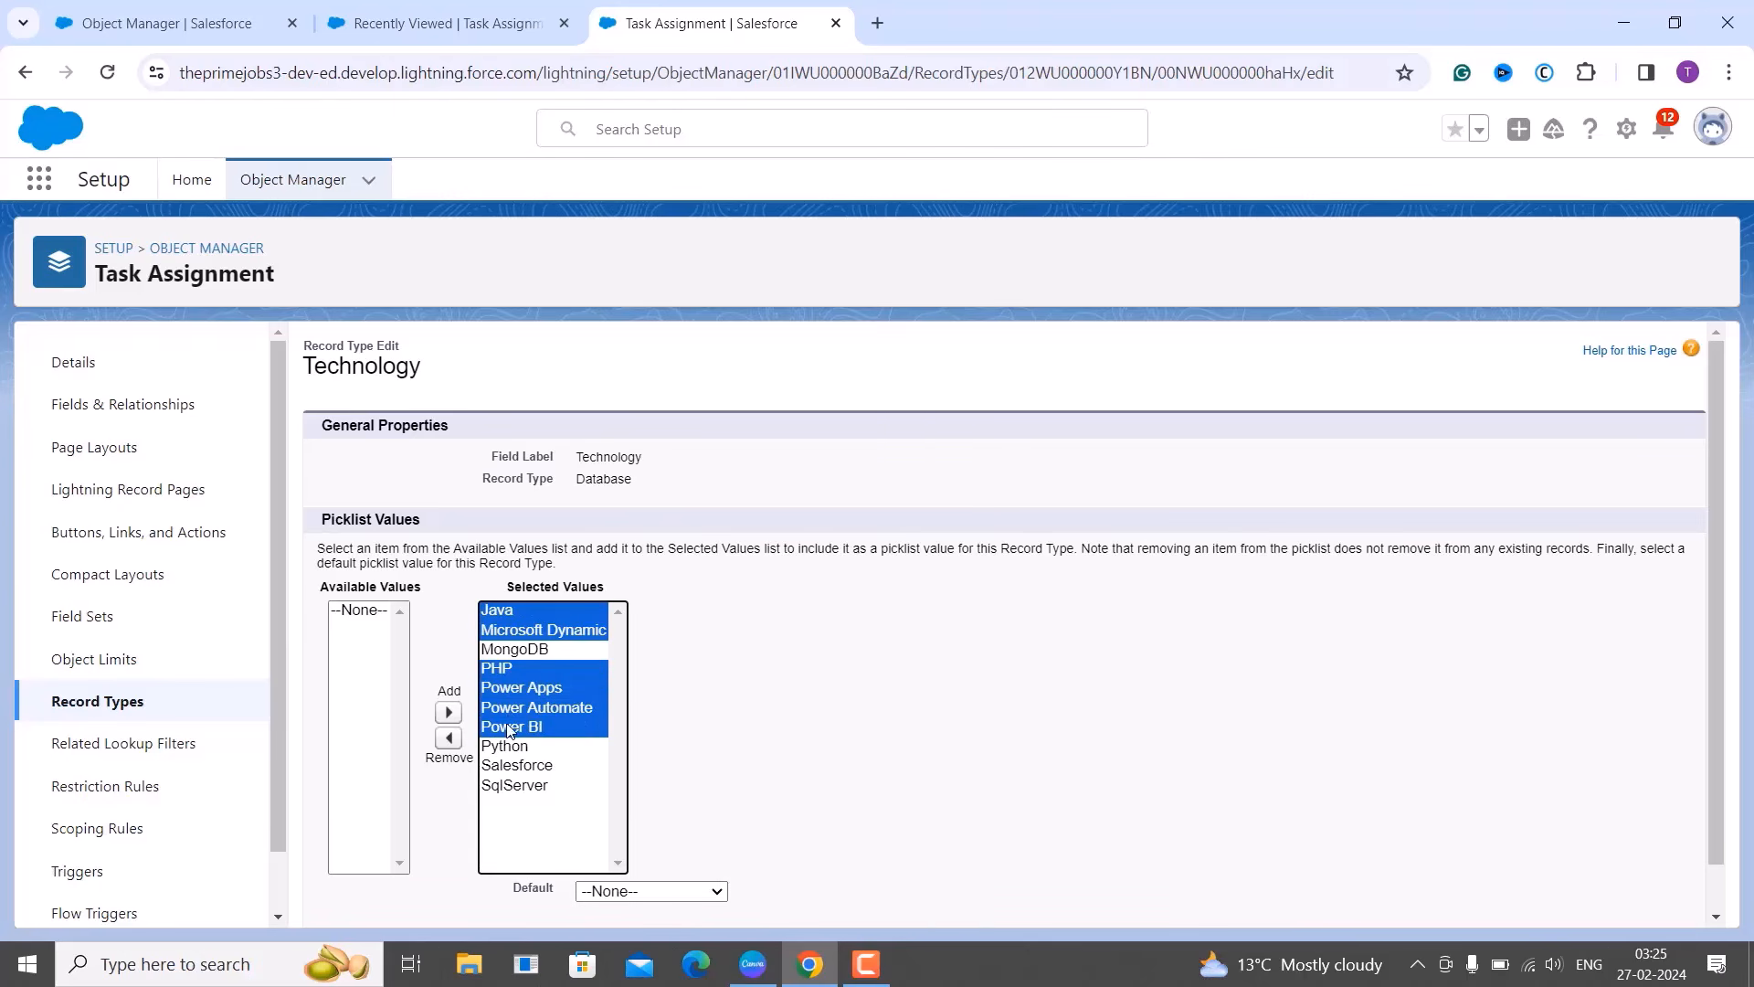
ctrl+click(512, 749)
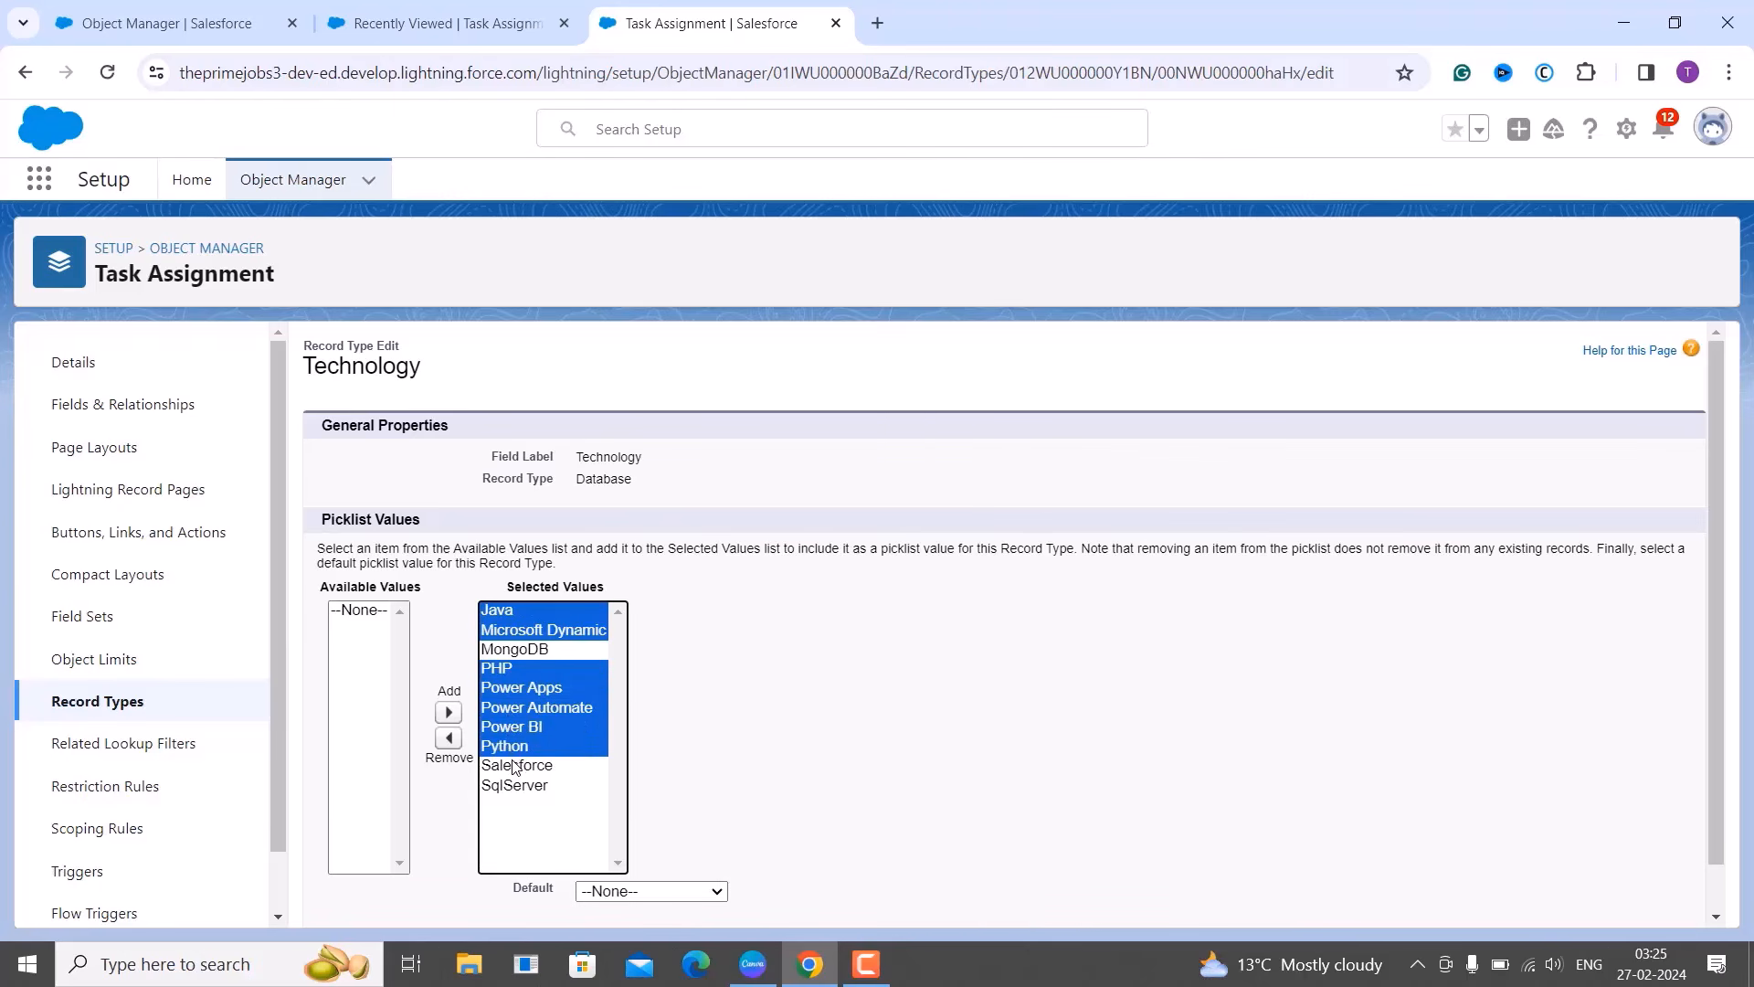
ctrl+click(513, 767)
click(448, 738)
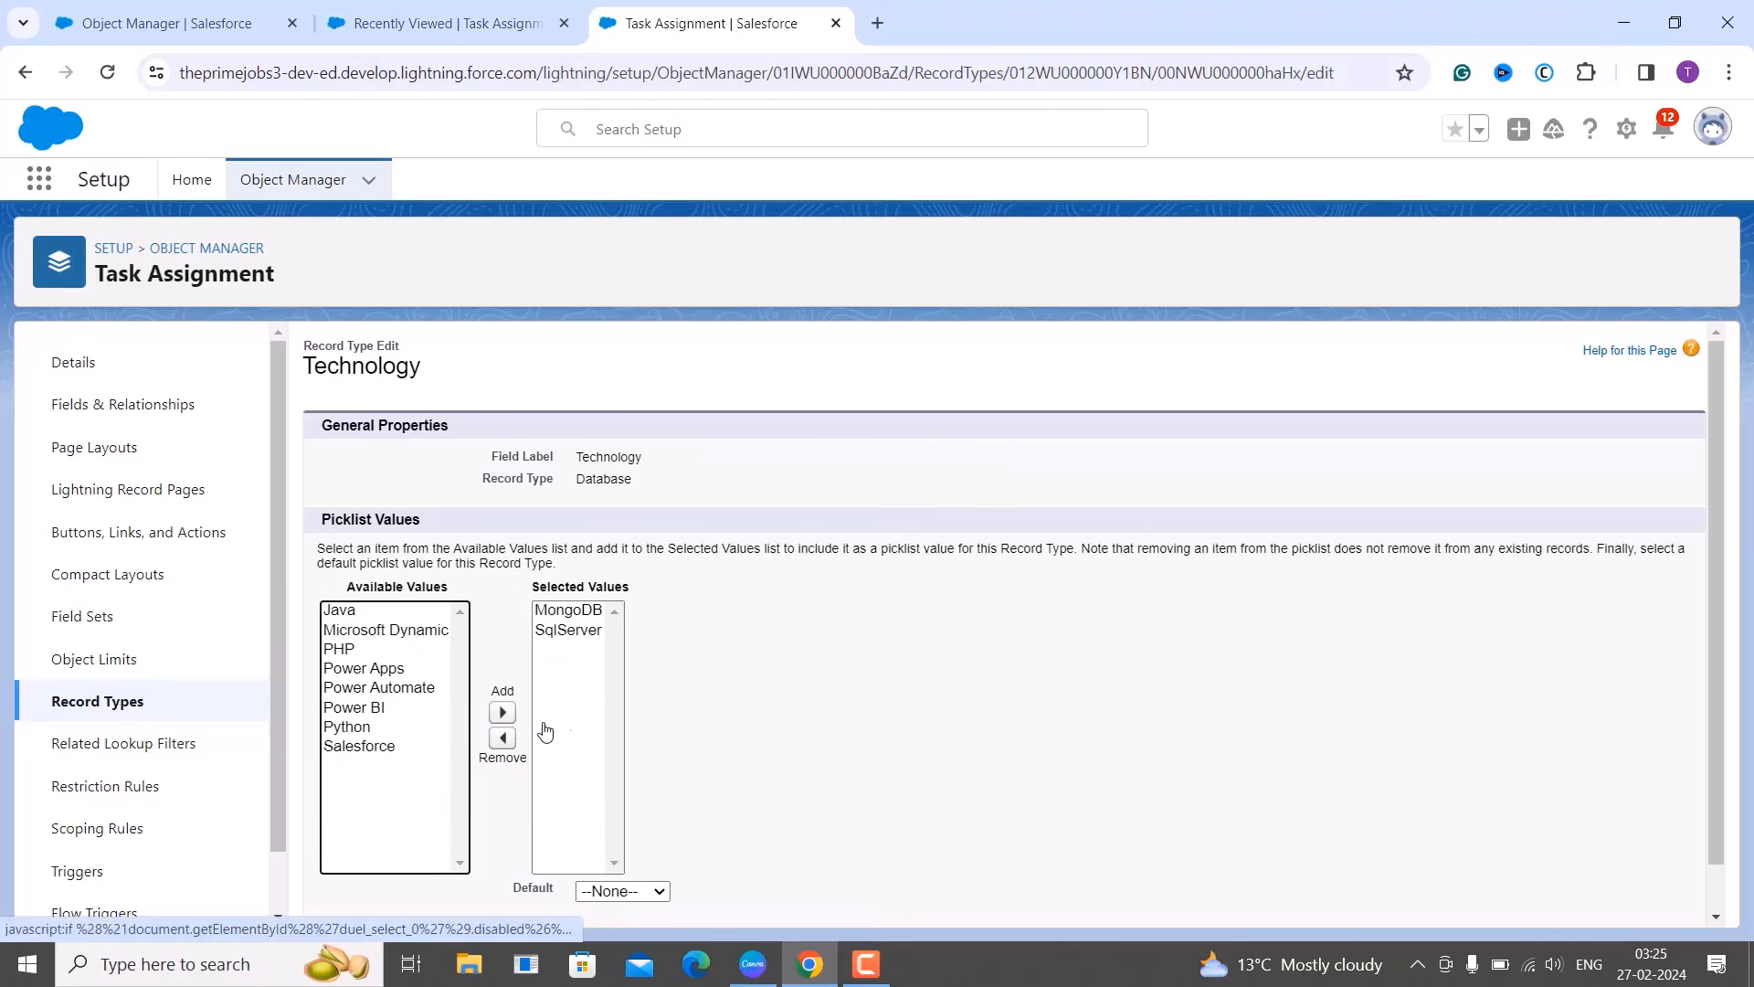
click(766, 742)
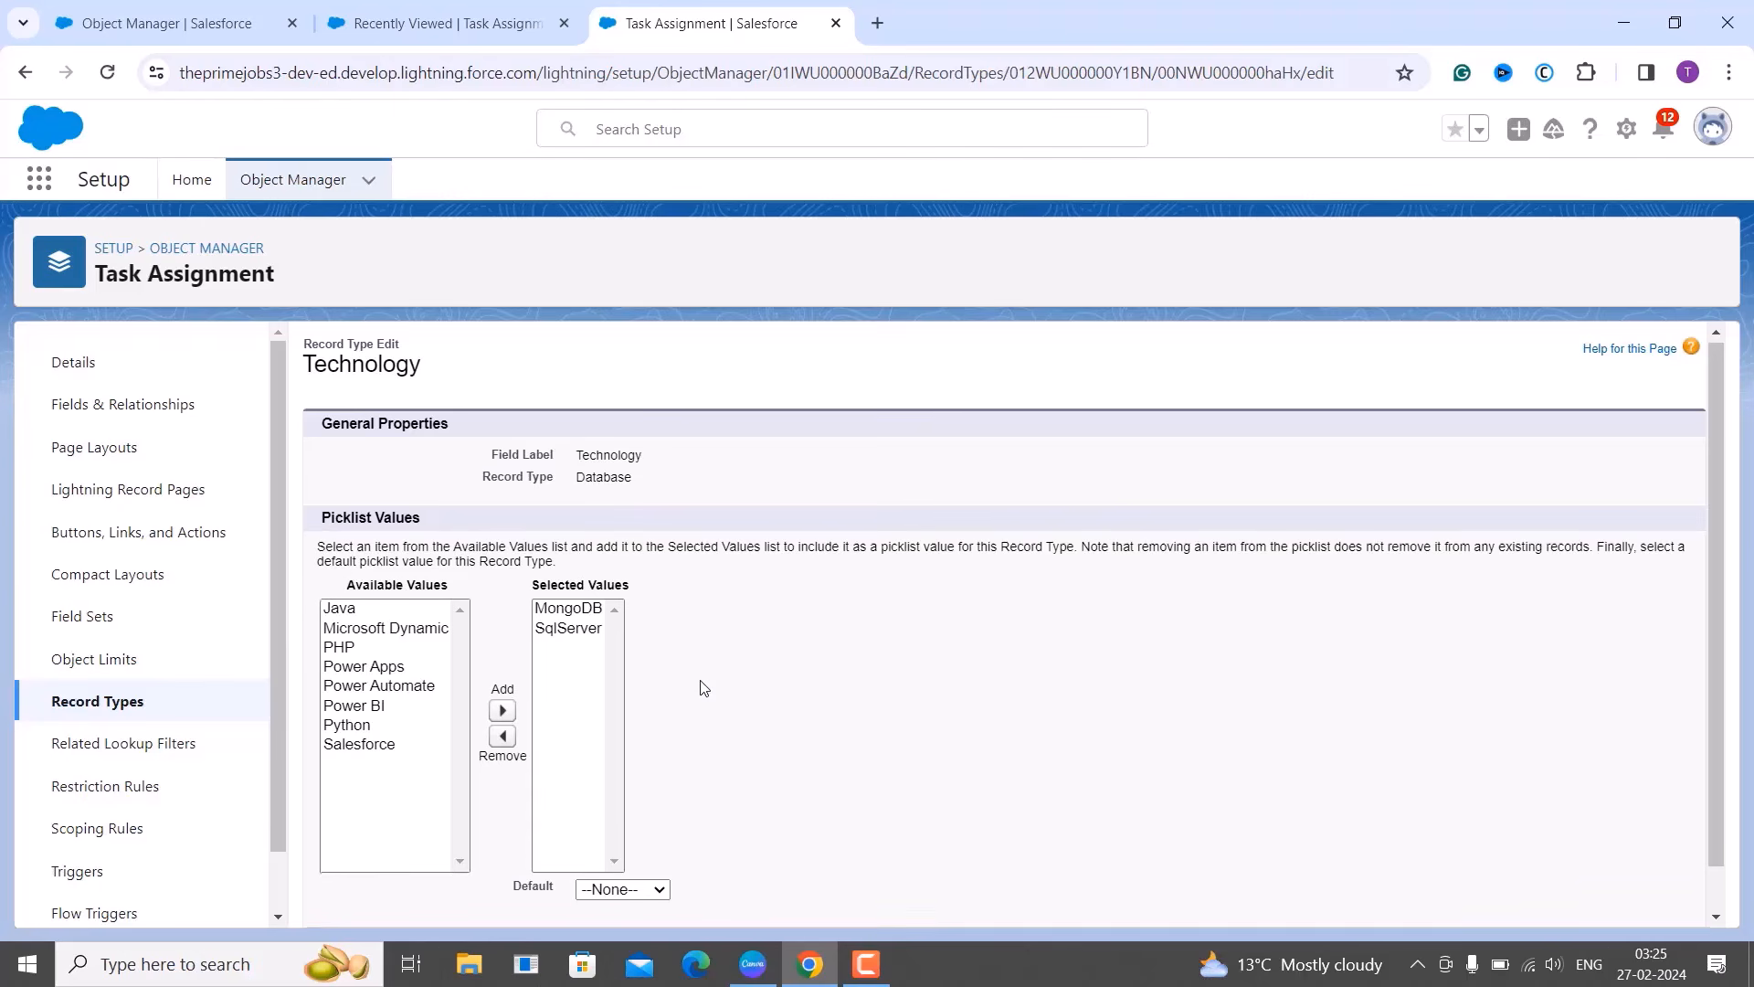
scroll(704, 687, down, 1)
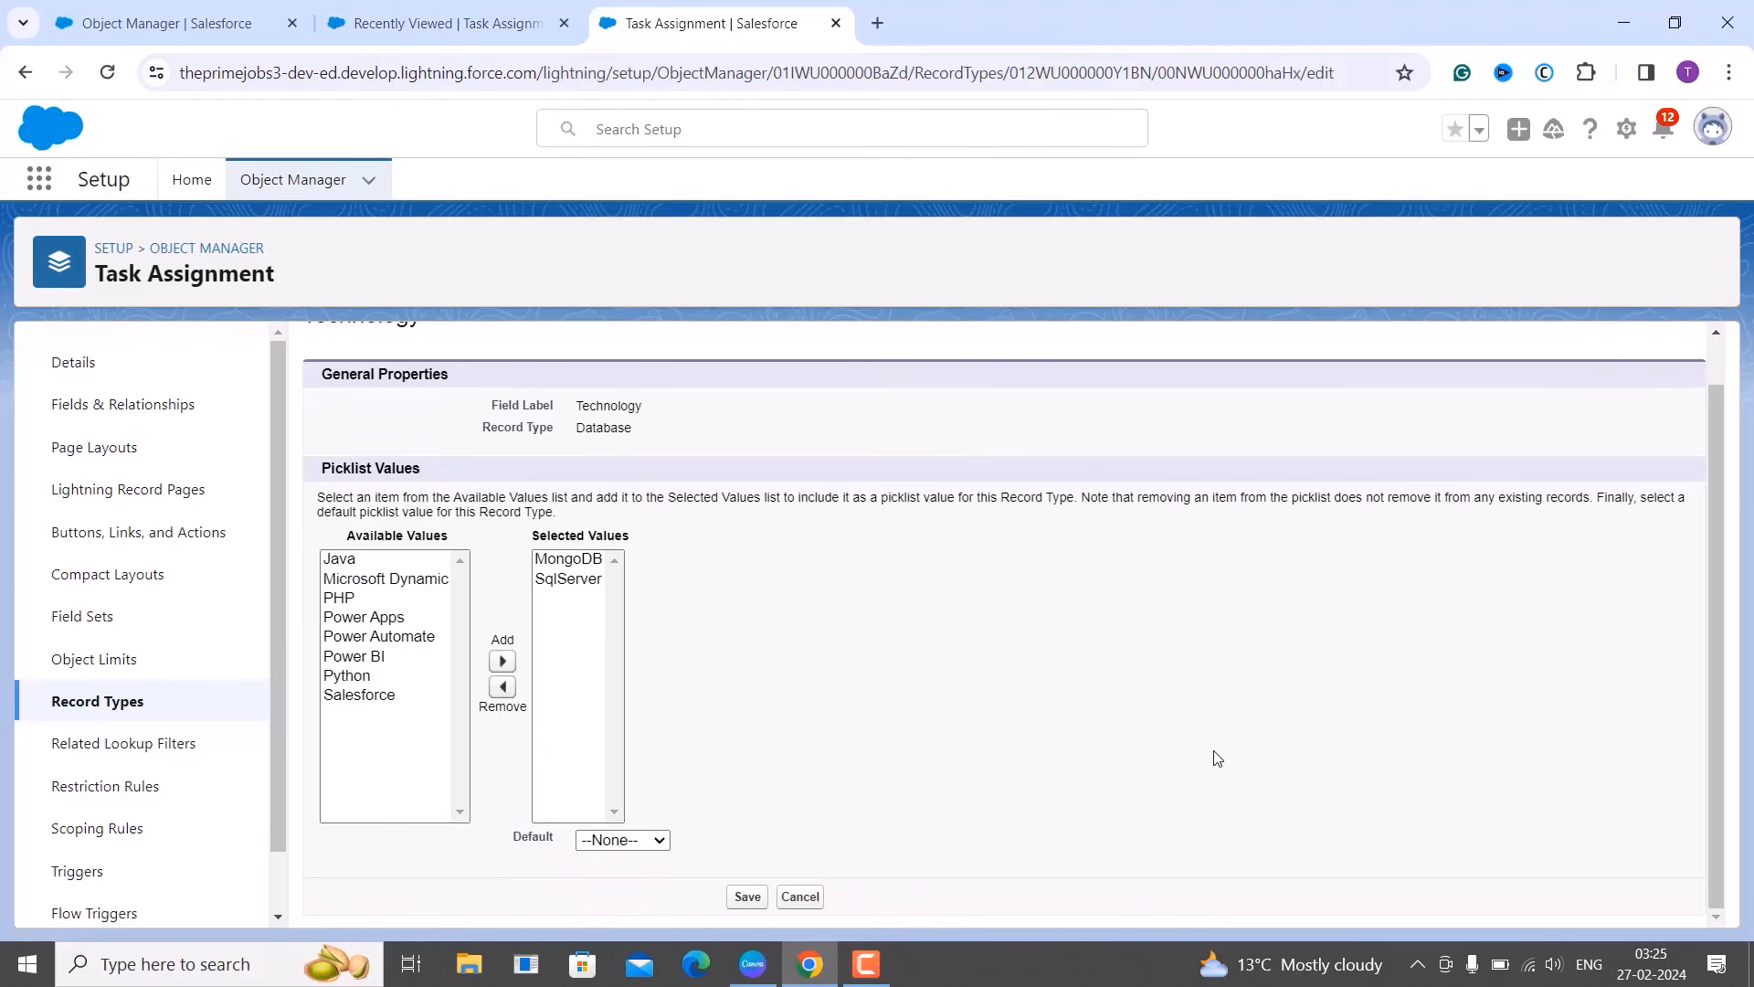
click(745, 897)
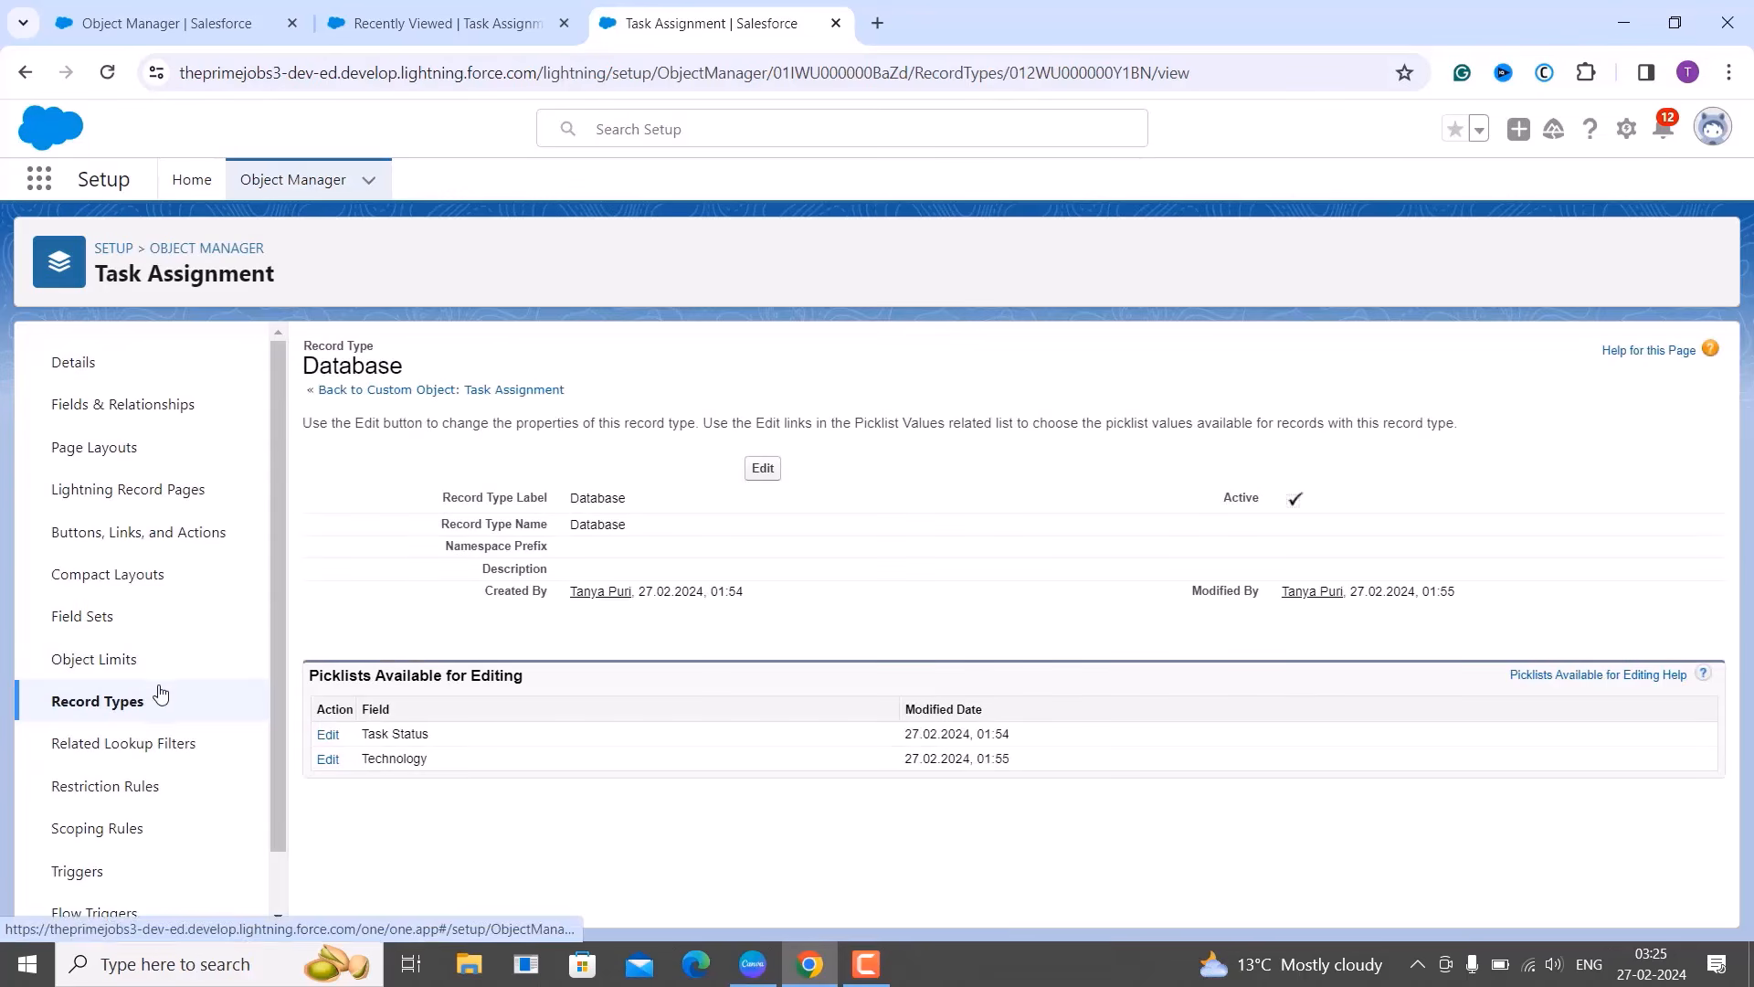
Start another new Task Assignment record type labelled and named 'SharePoint'.
click(129, 701)
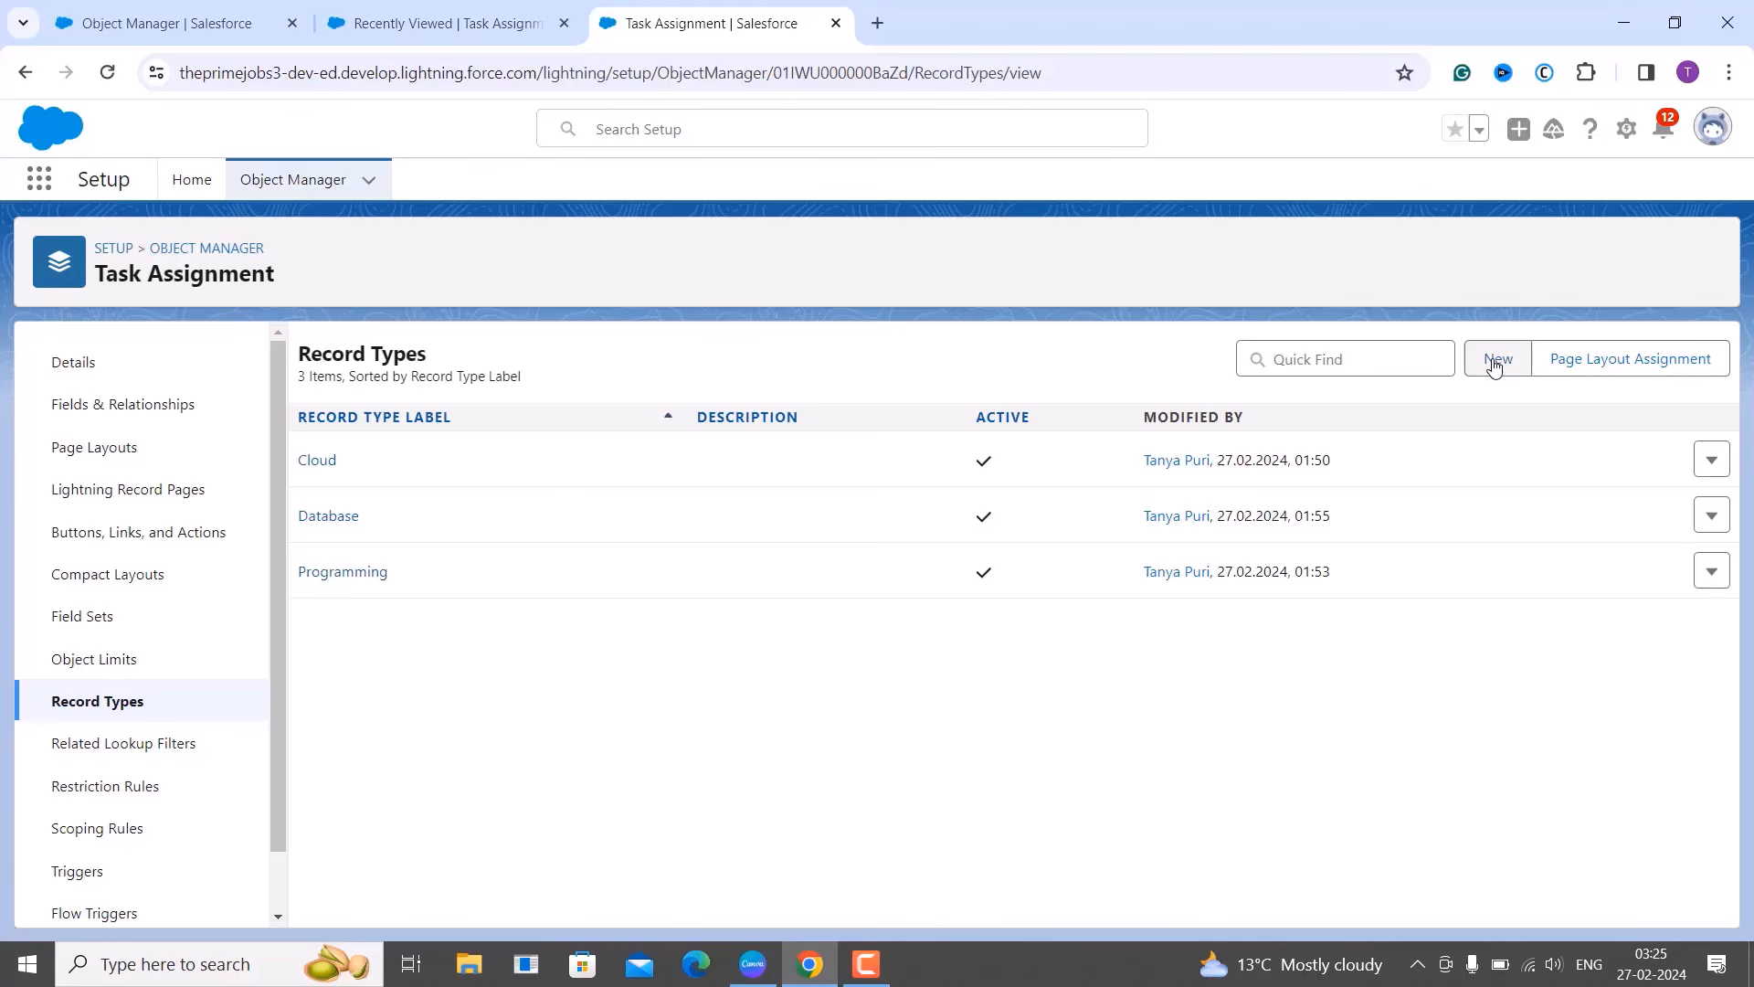
click(1494, 364)
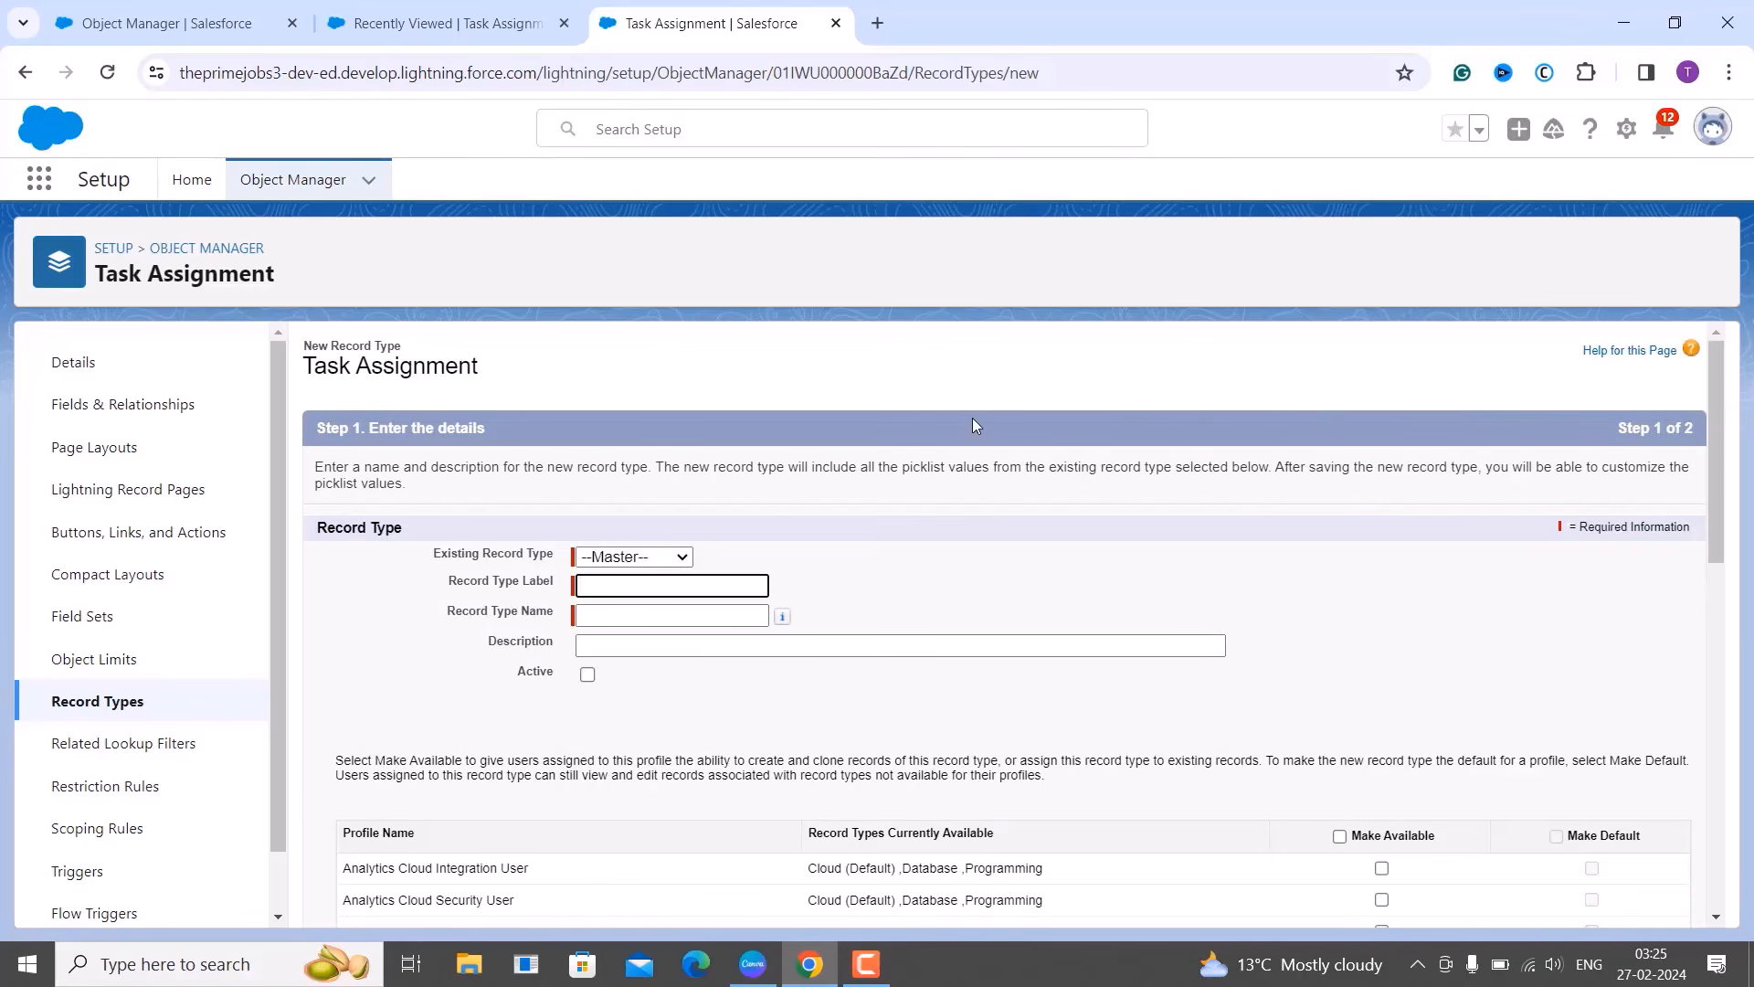
text(SharePoint)
click(611, 614)
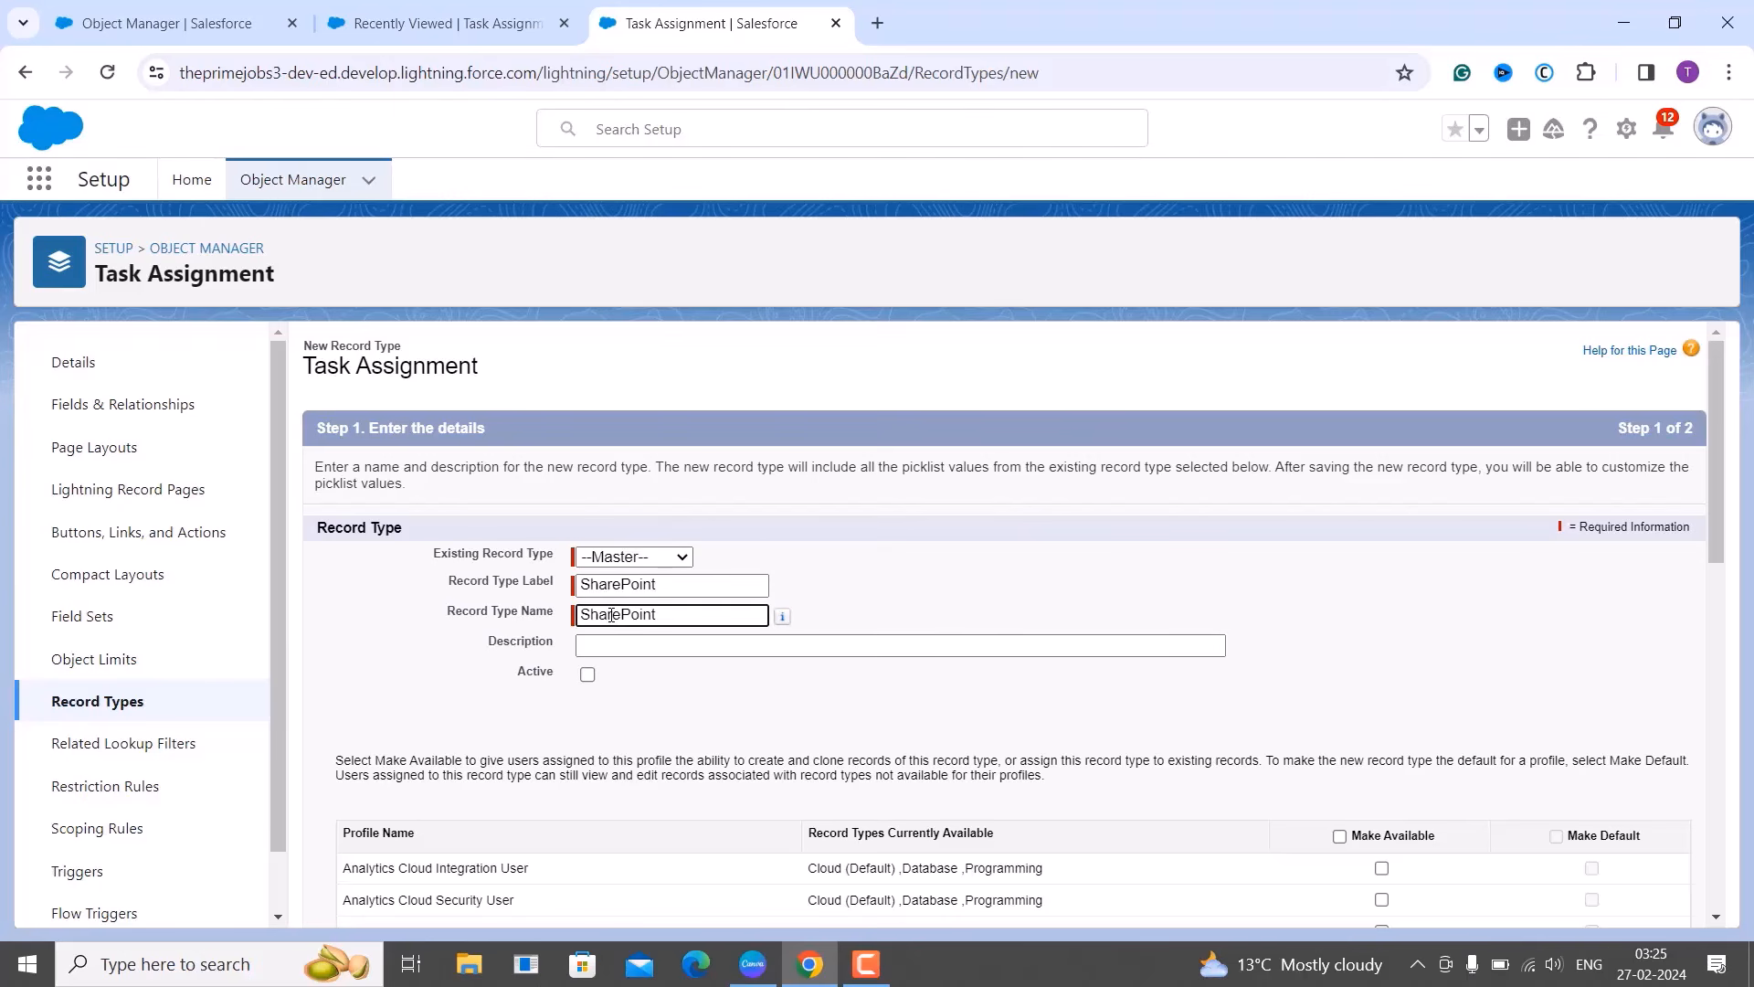
Mark SharePoint active and make it available to all profiles.
click(587, 675)
scroll(954, 698, down, 3)
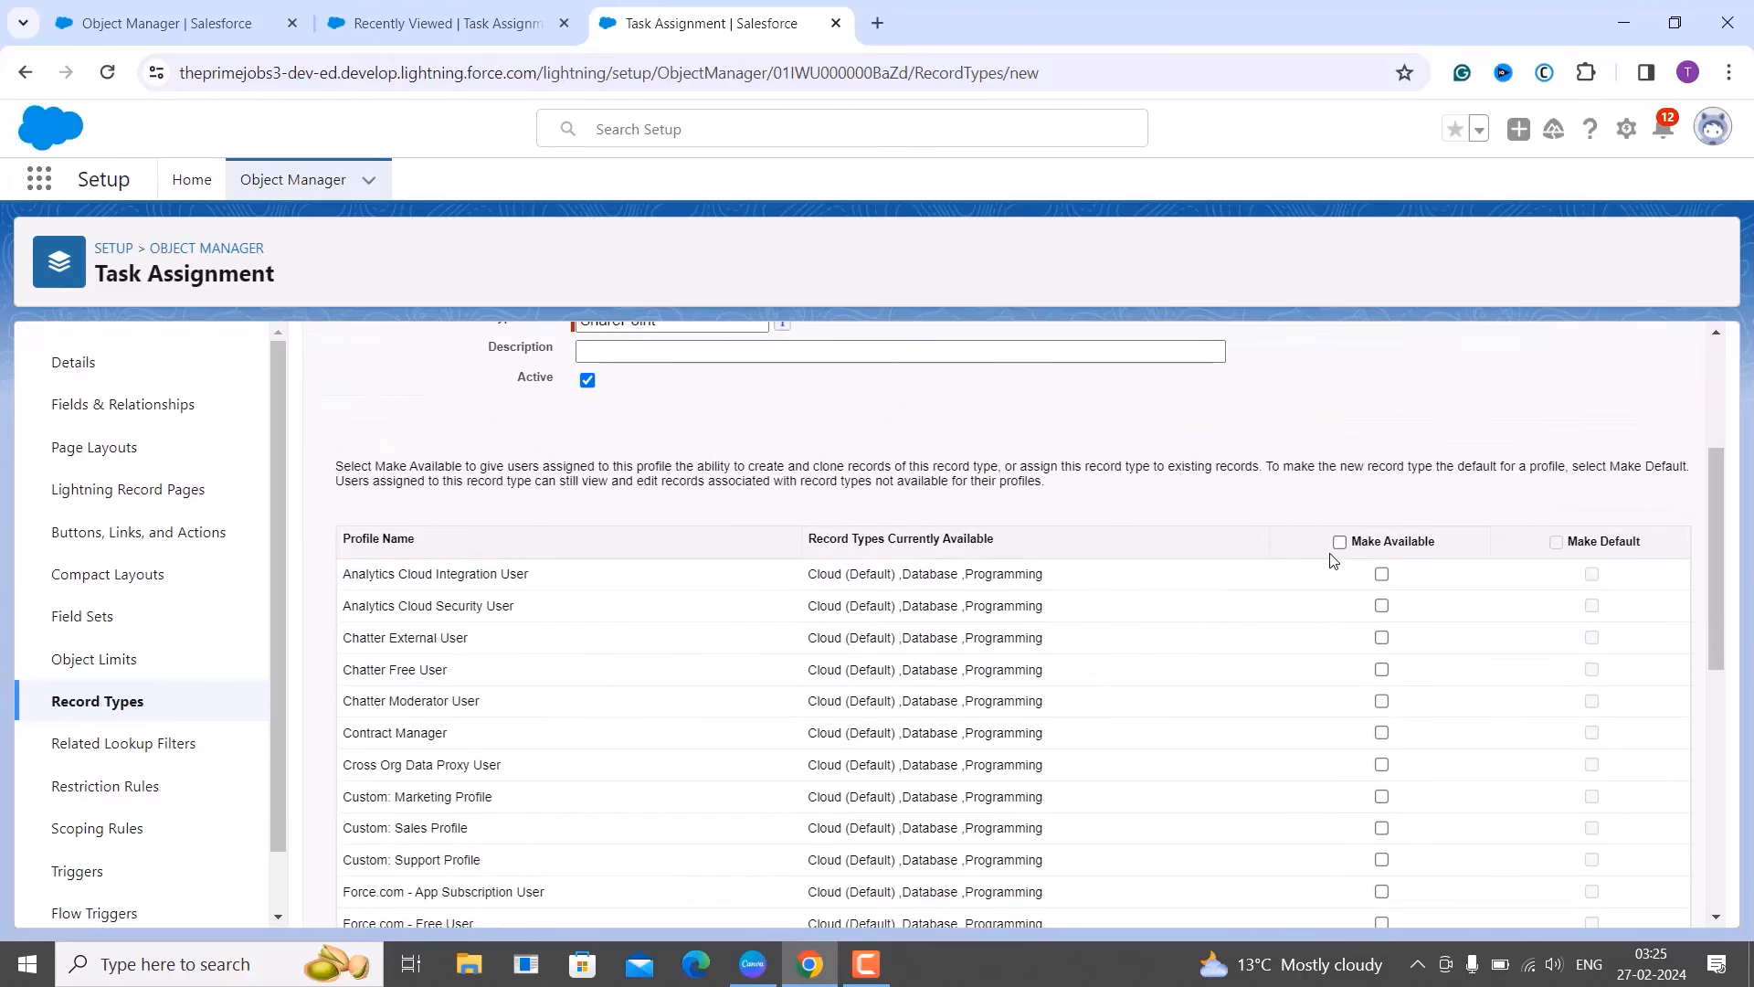
click(1339, 543)
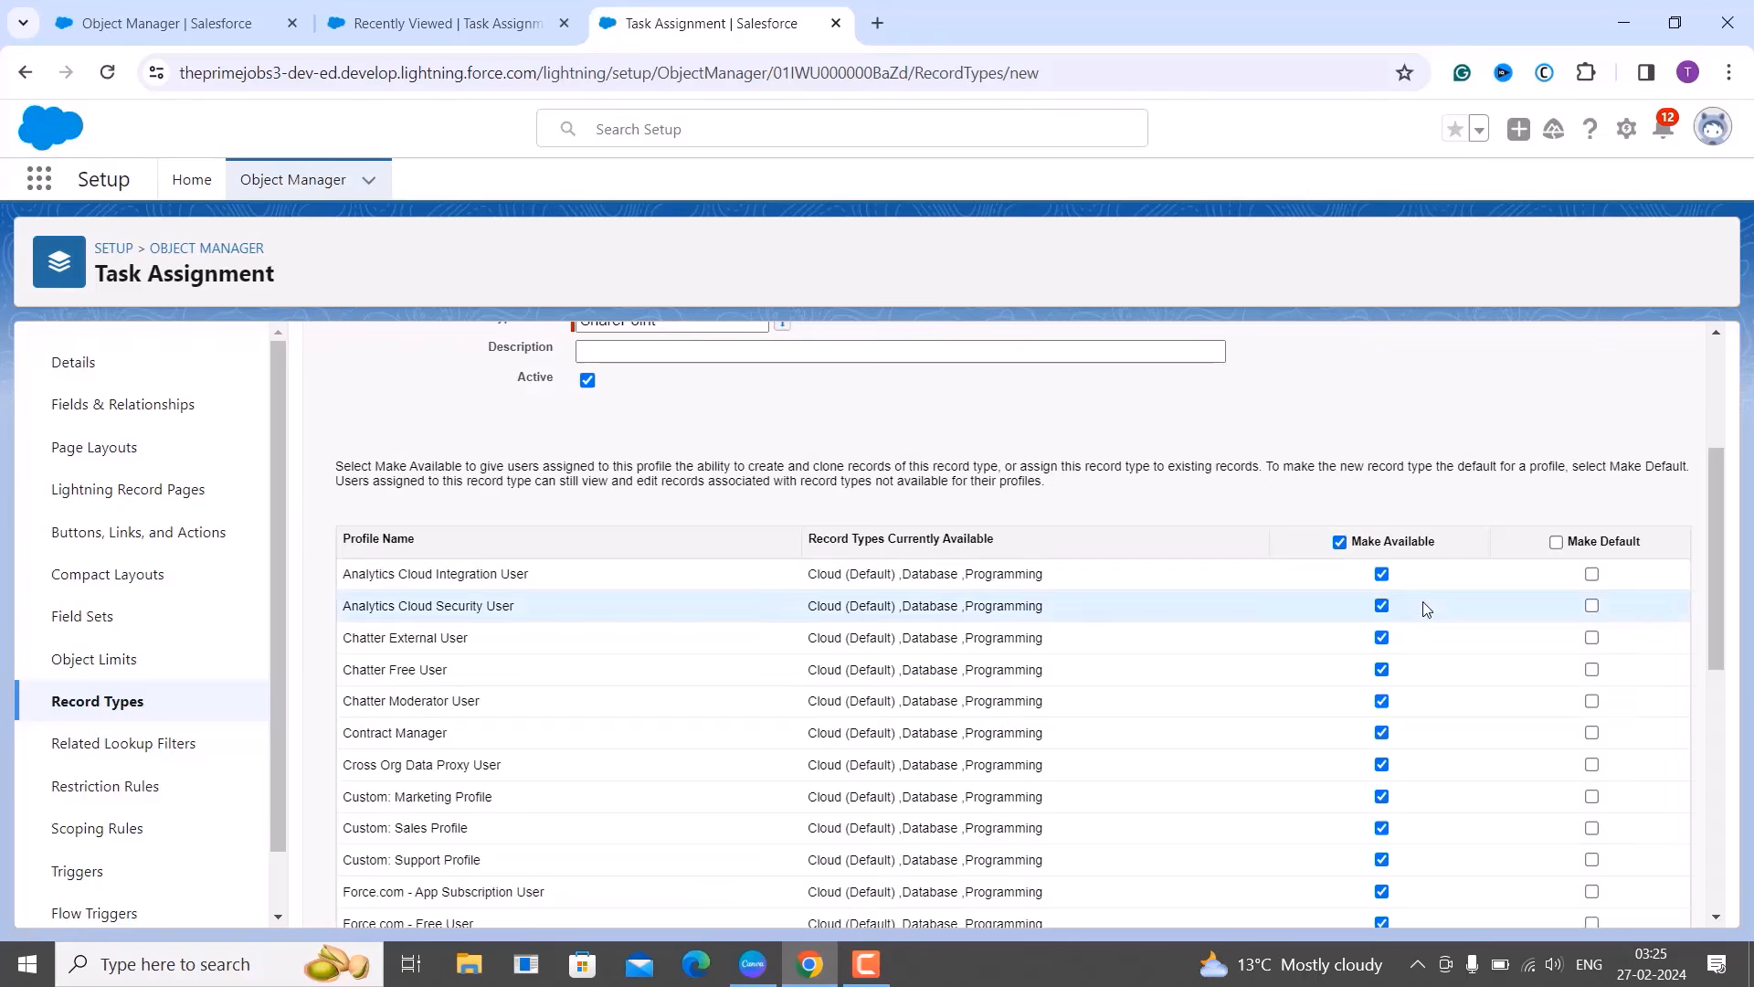
scroll(1417, 599, down, 10)
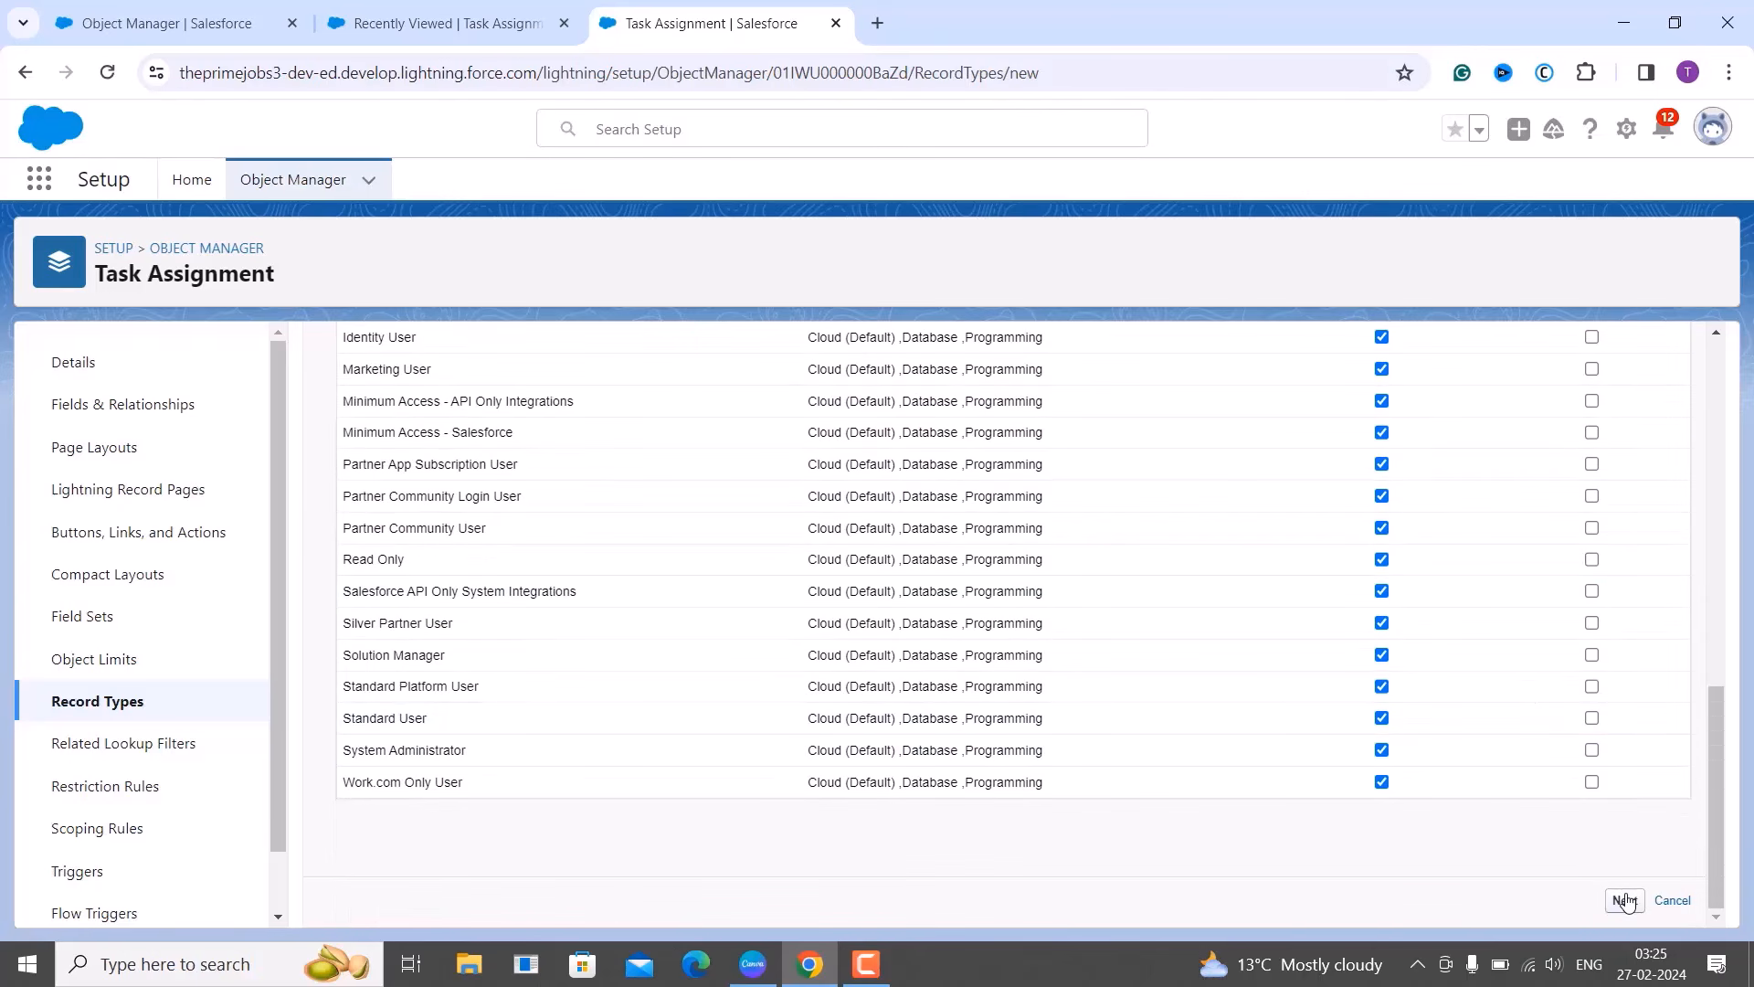
Keep Task Assignment Layout for all profiles and save the SharePoint record type.
click(1623, 900)
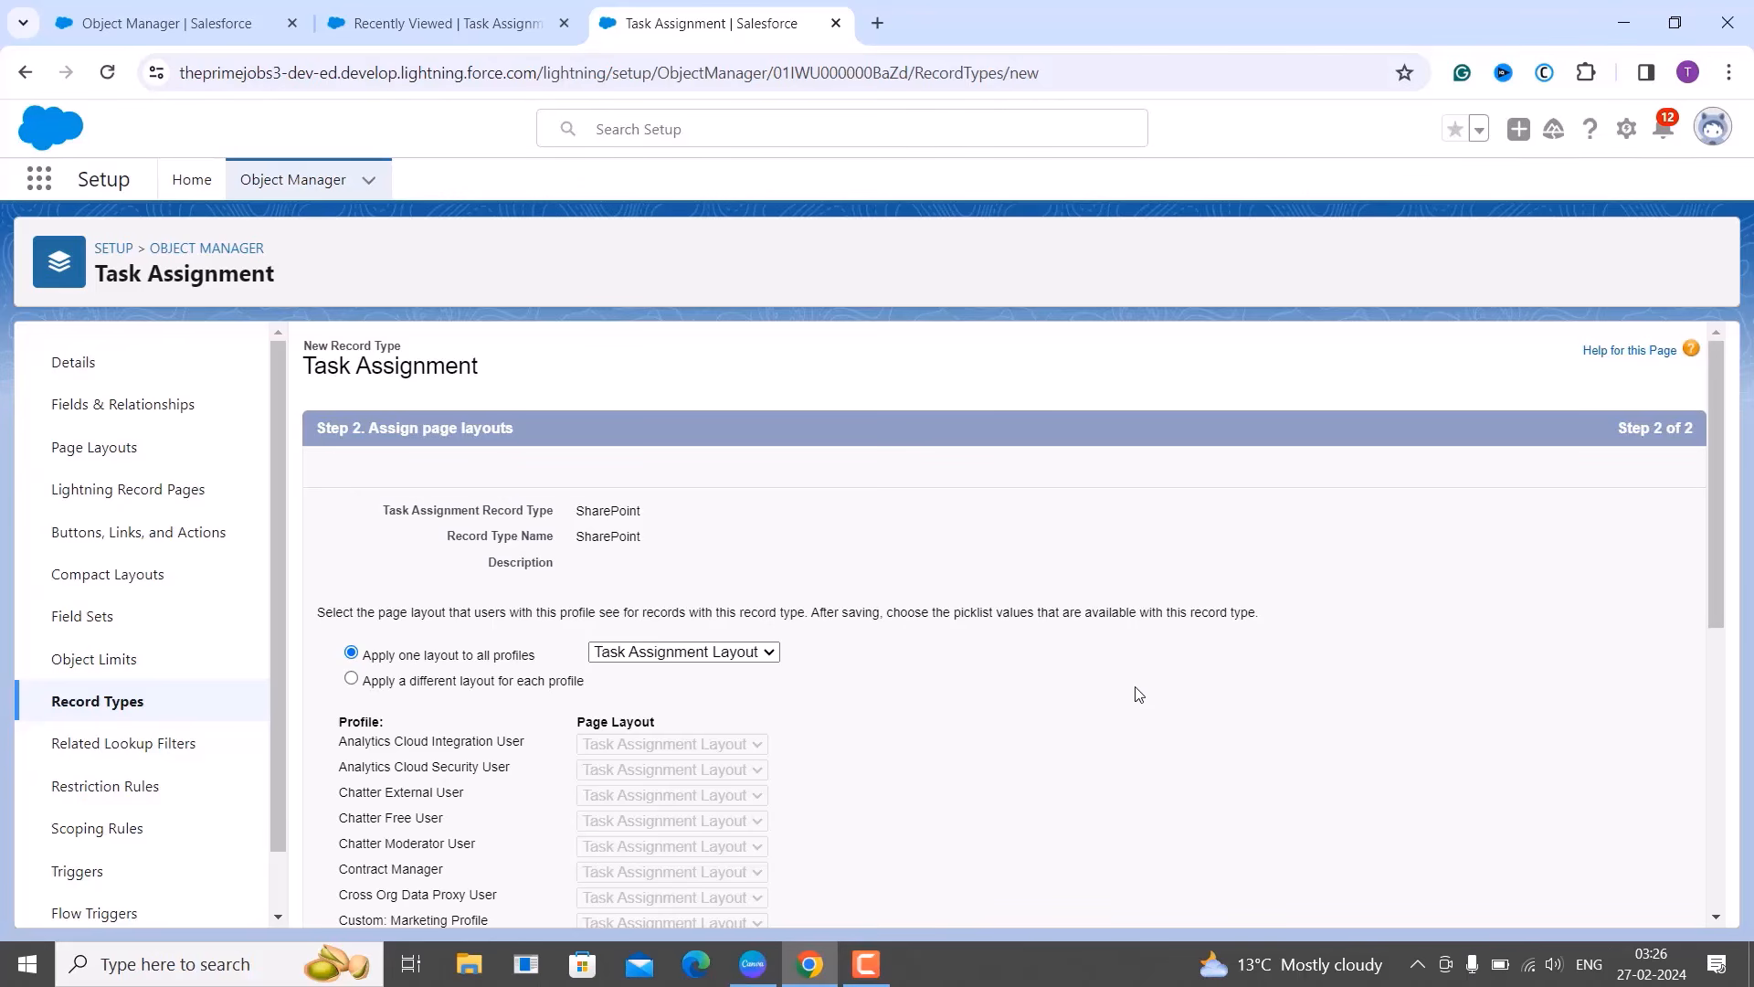
scroll(1139, 695, down, 6)
click(1611, 902)
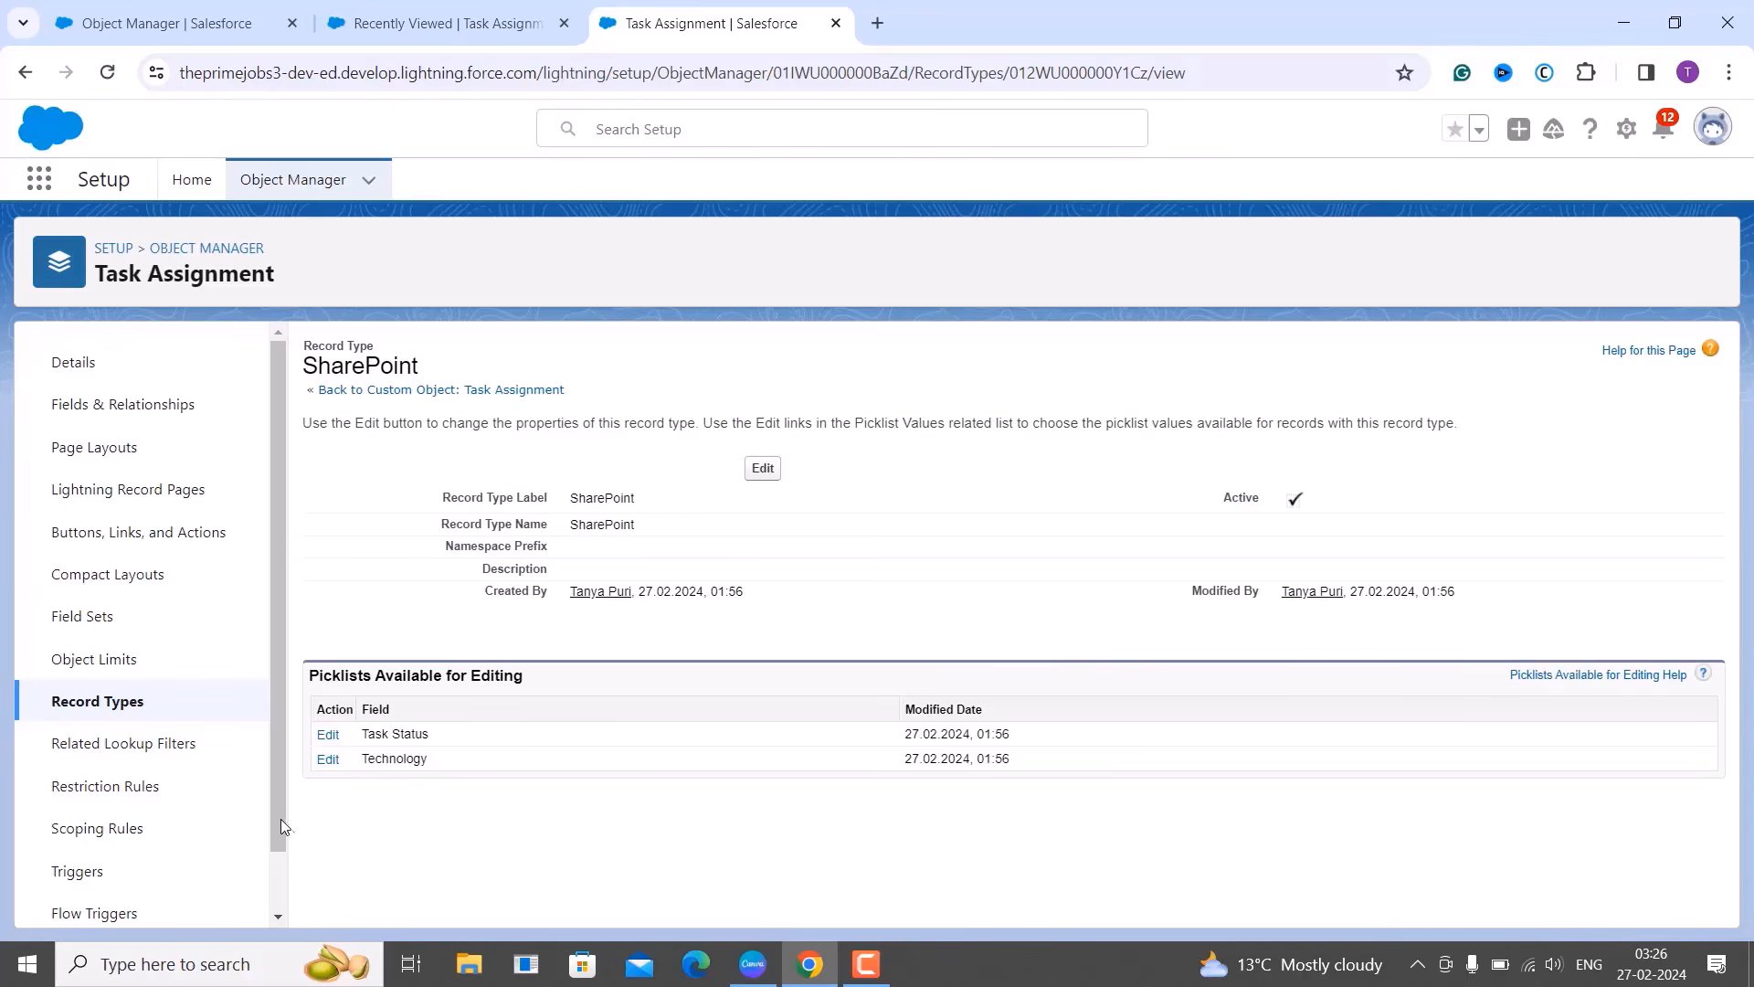
Remove Java through PHP, Python, Salesforce and SqlServer from SharePoint's Technology values.
click(327, 759)
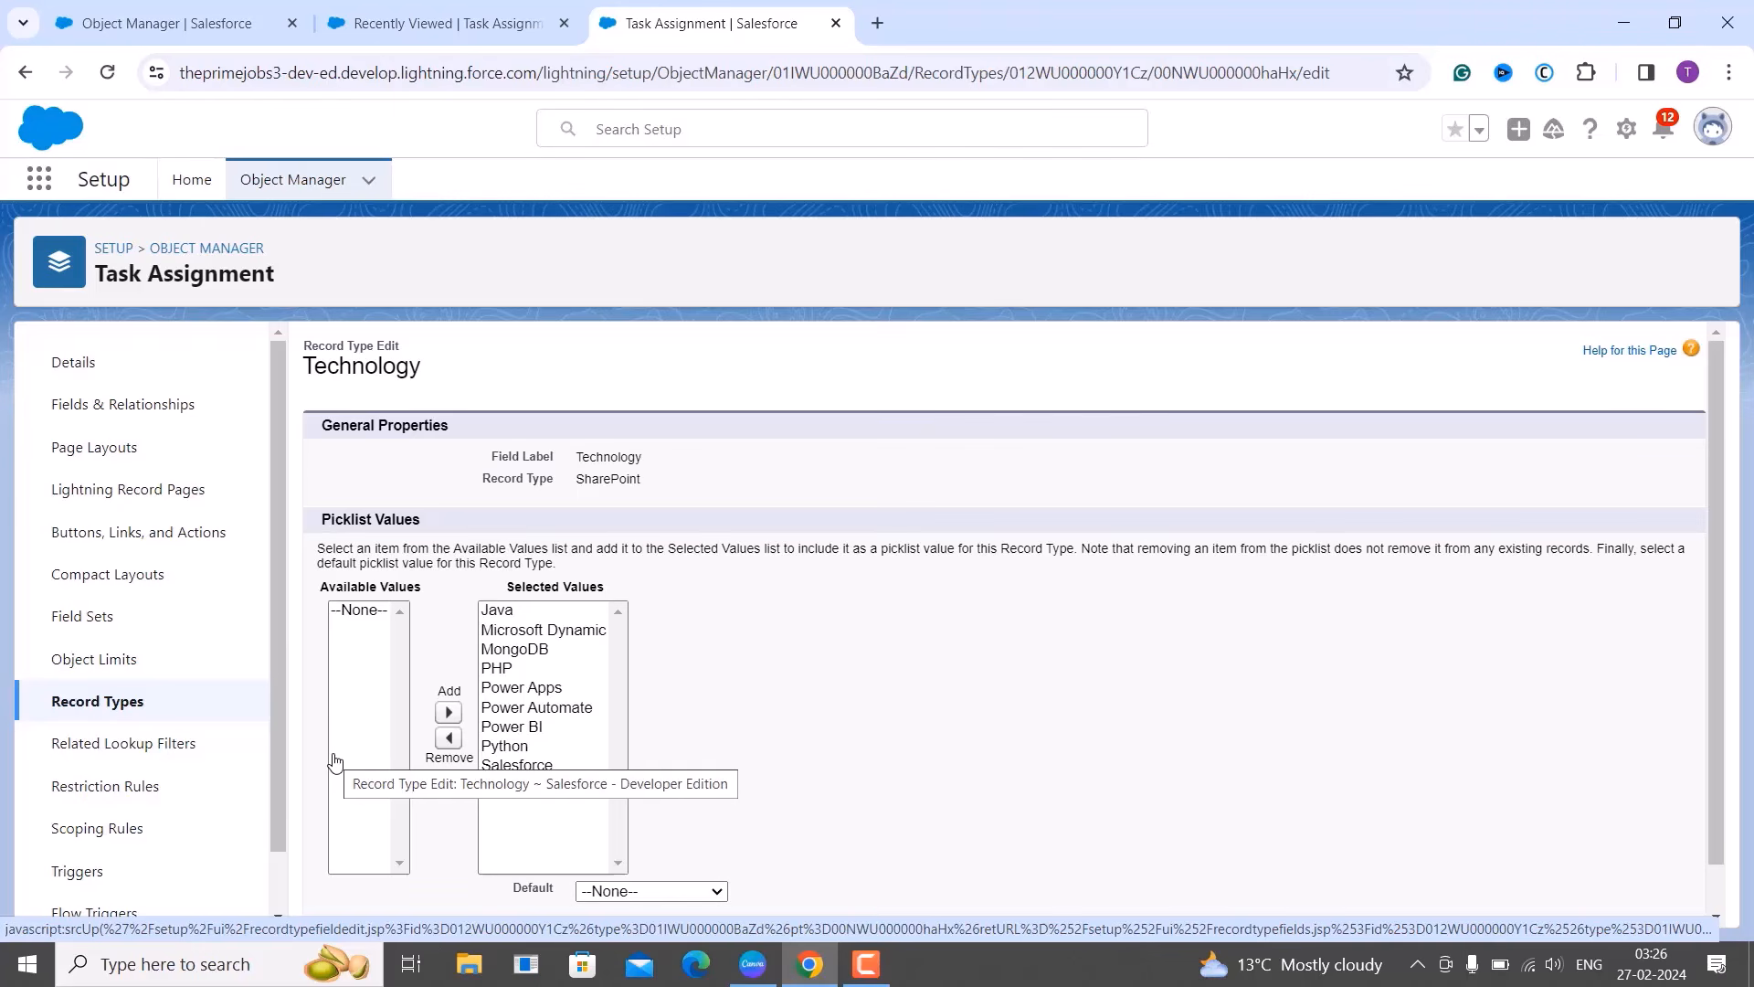
click(514, 614)
drag(514, 614, 514, 671)
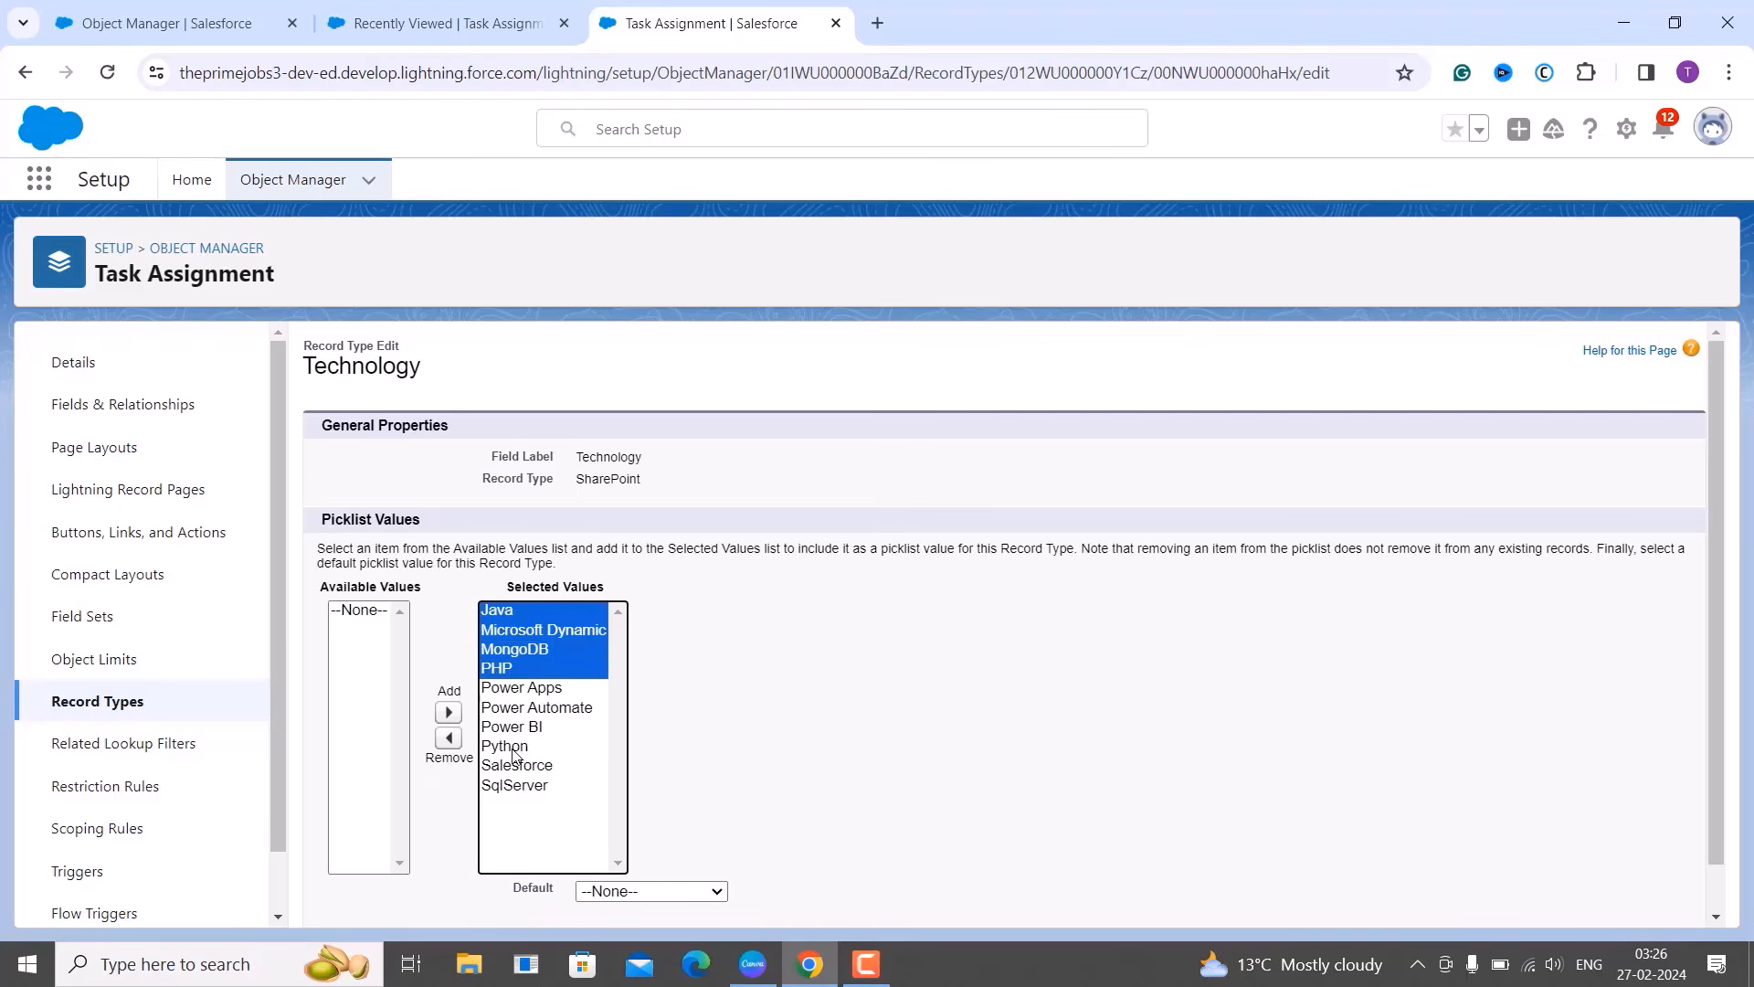
ctrl+click(514, 749)
ctrl+click(512, 768)
ctrl+click(513, 788)
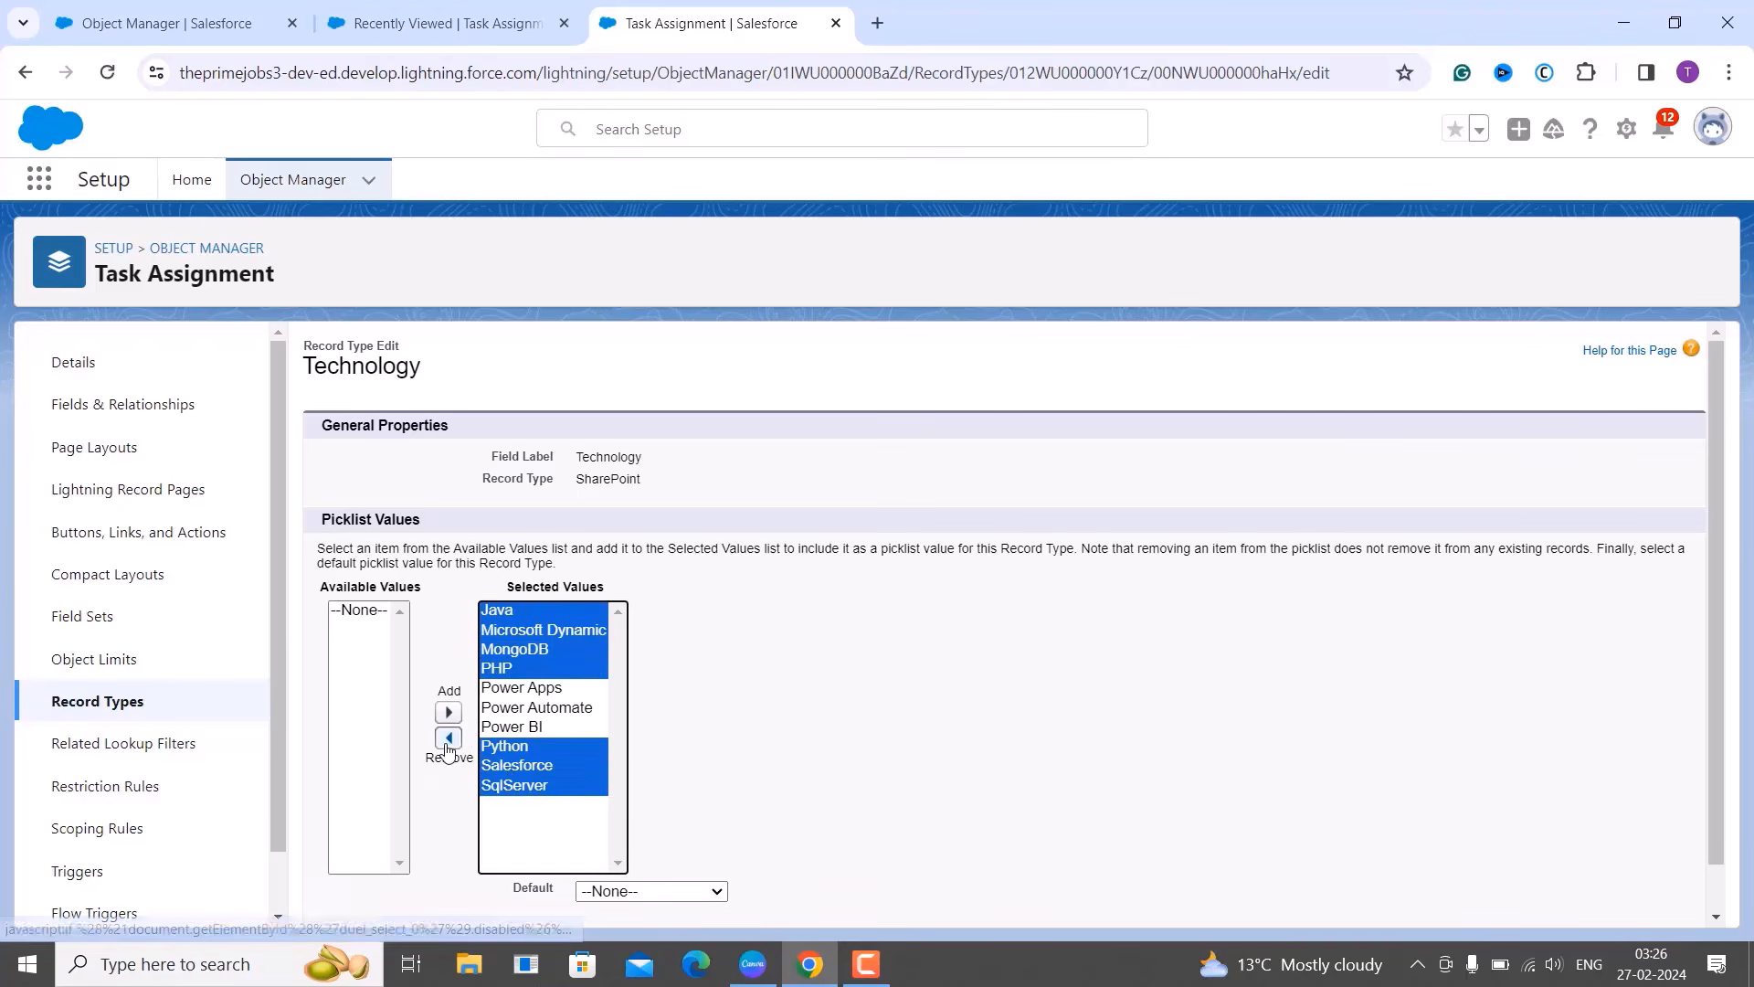
click(447, 742)
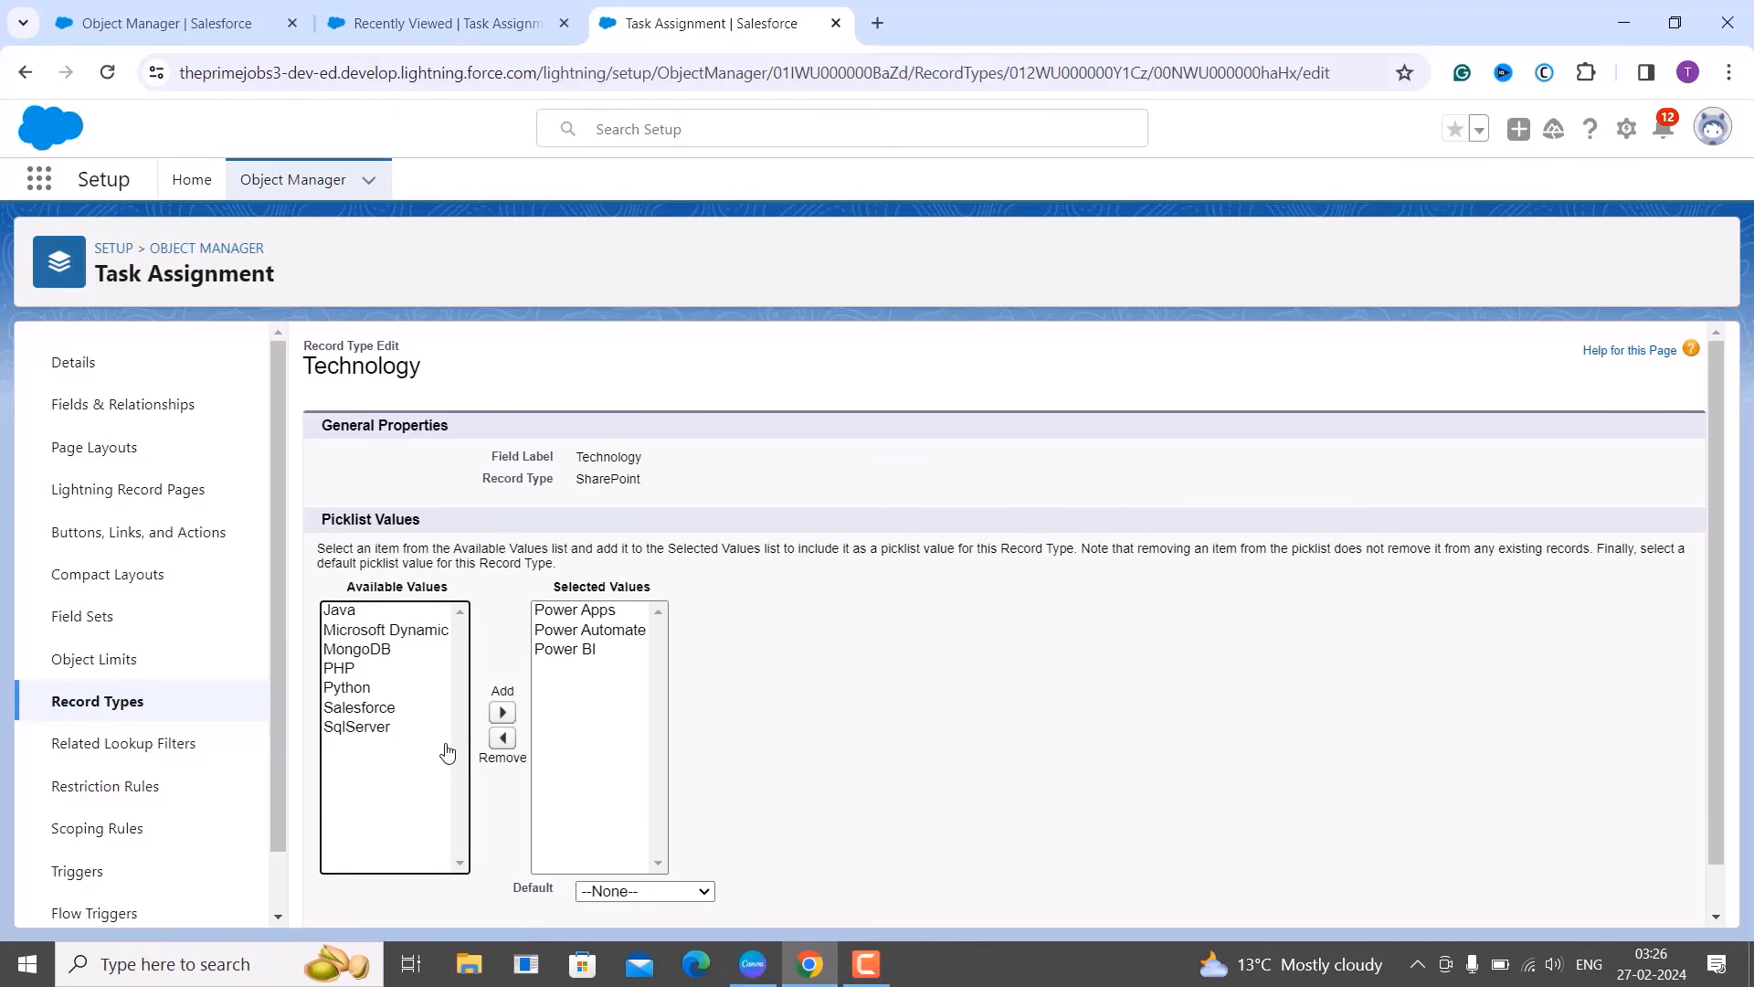
Save the SharePoint Technology values and go to the Task Assignments list.
scroll(762, 733, down, 1)
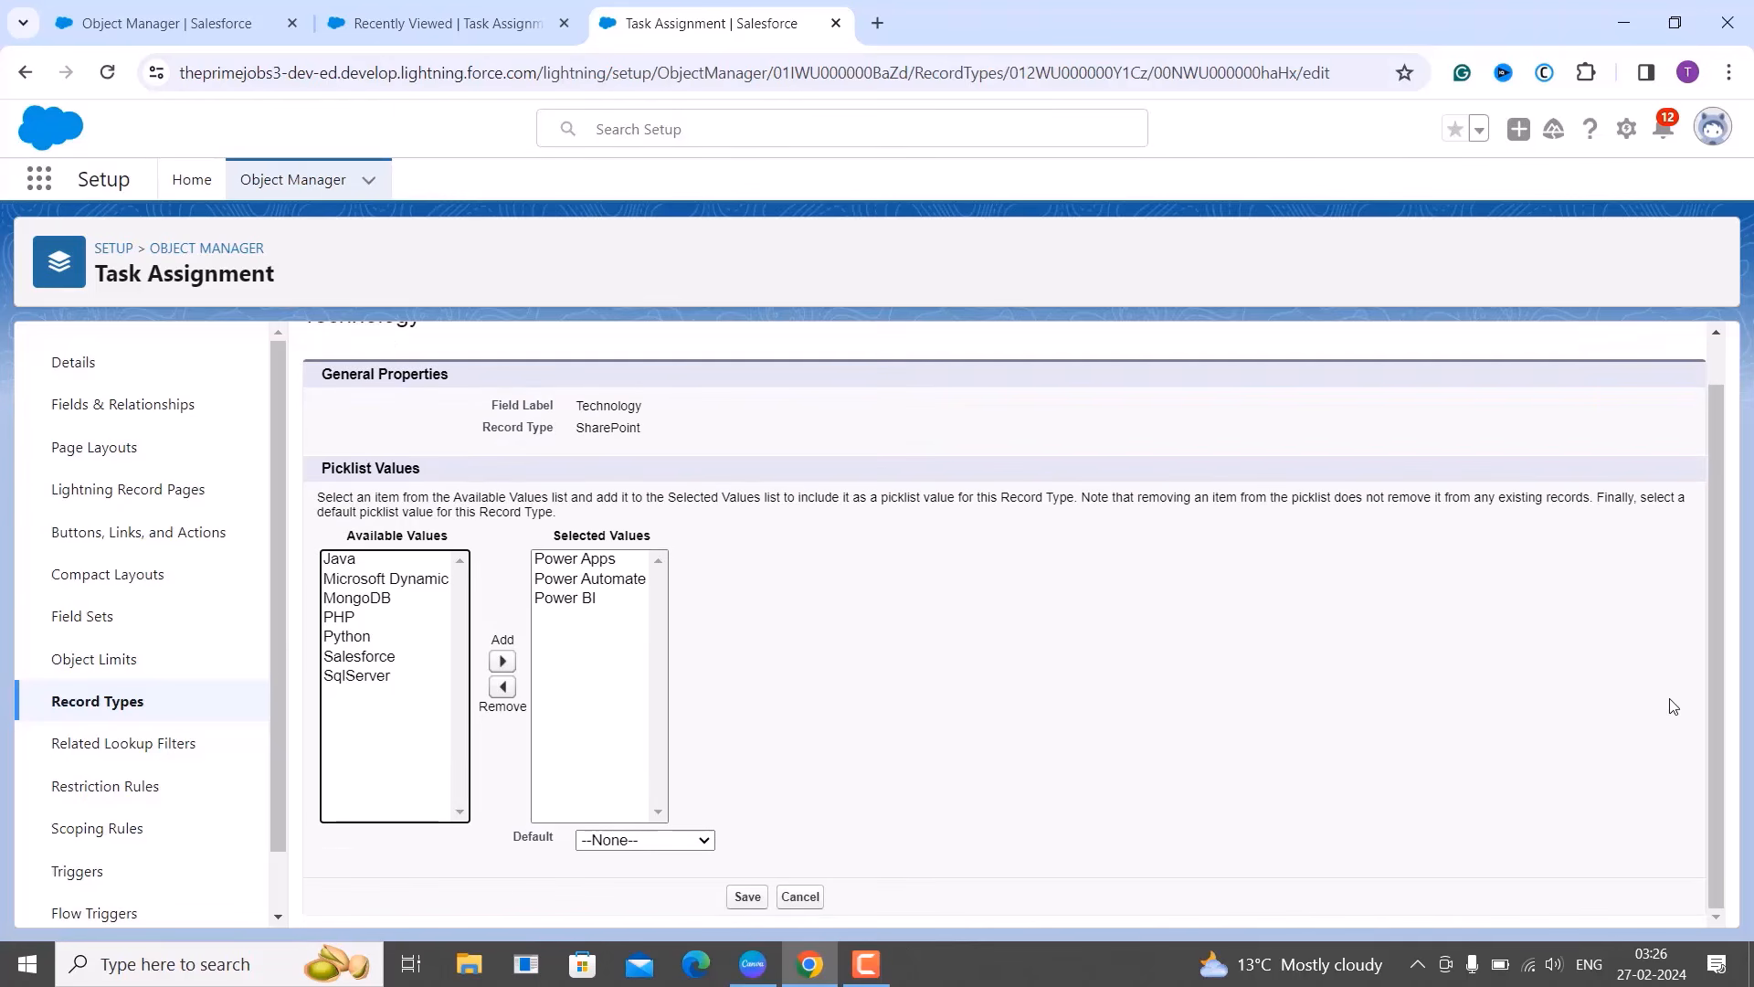
click(738, 899)
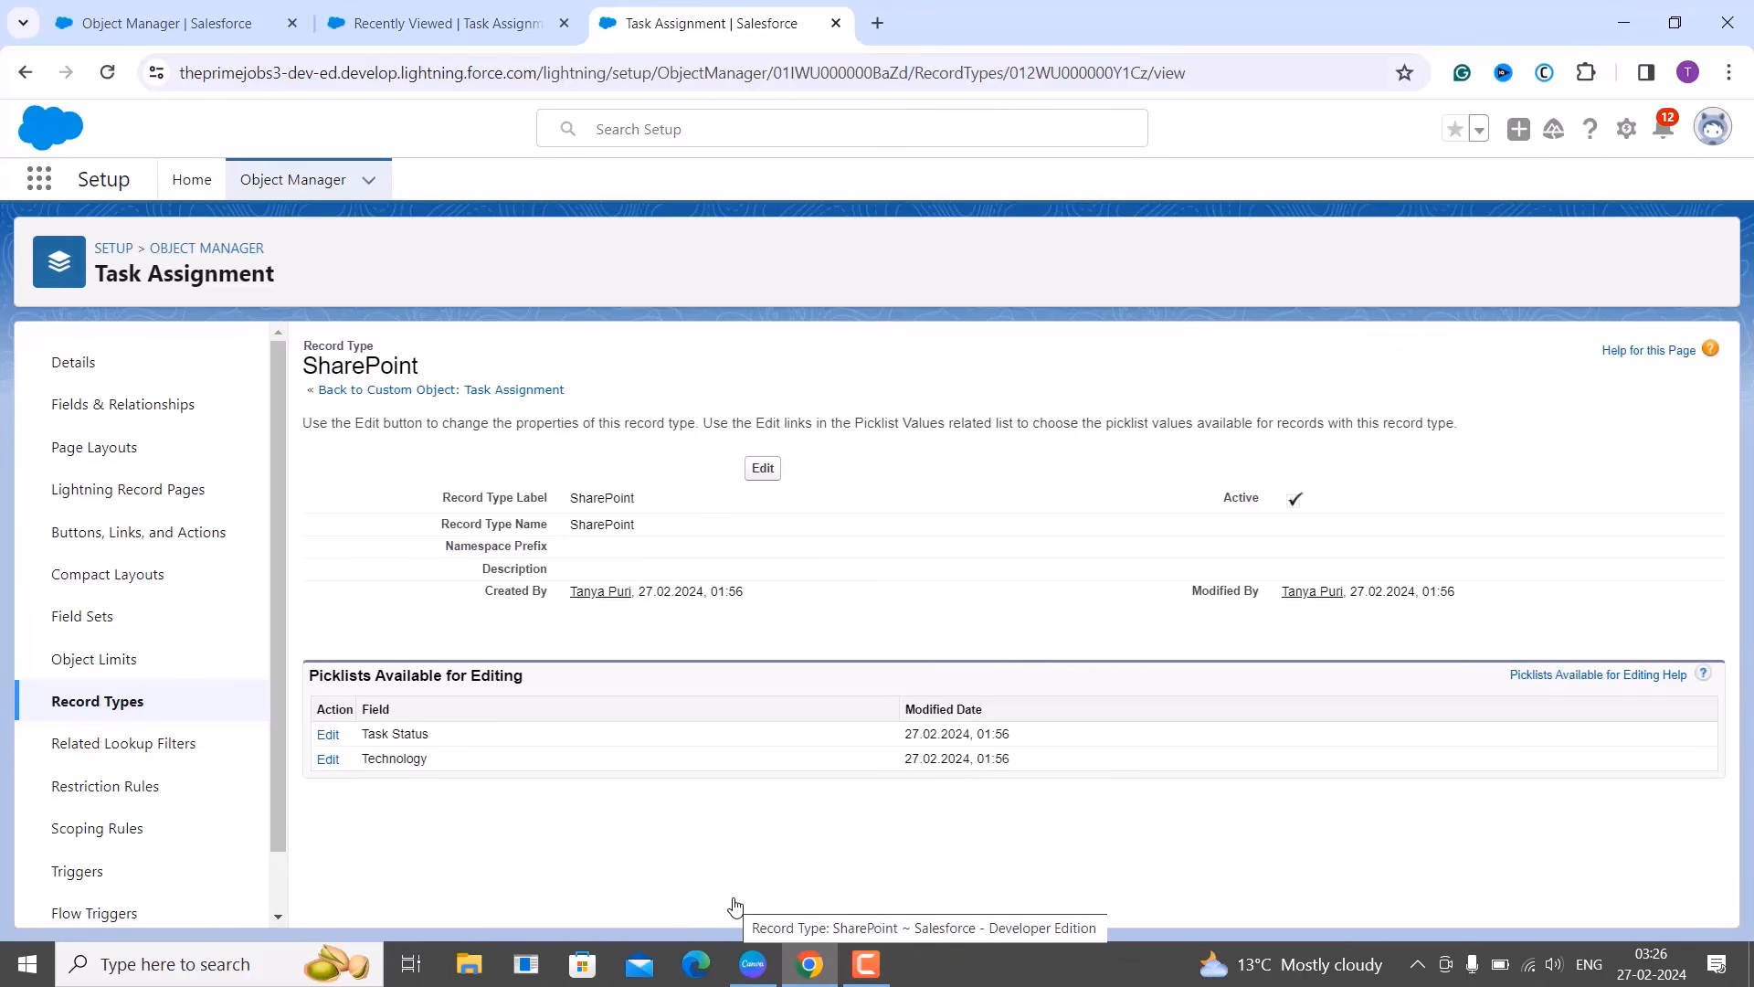
click(85, 704)
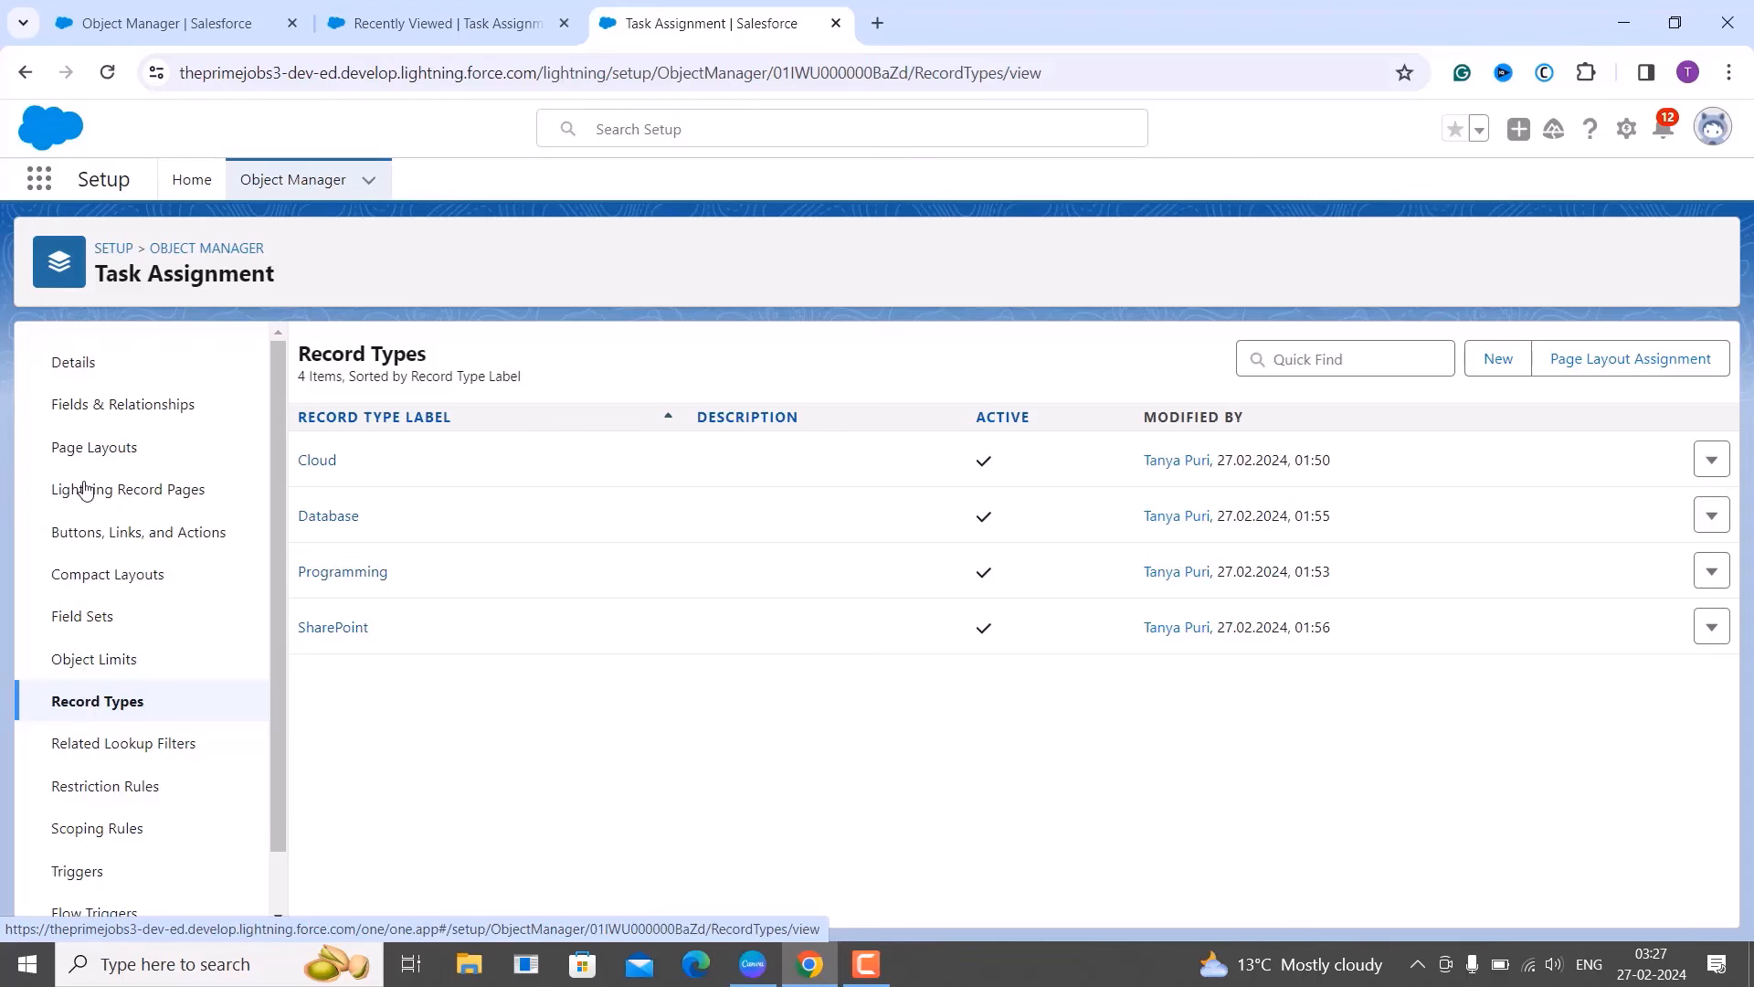
click(407, 7)
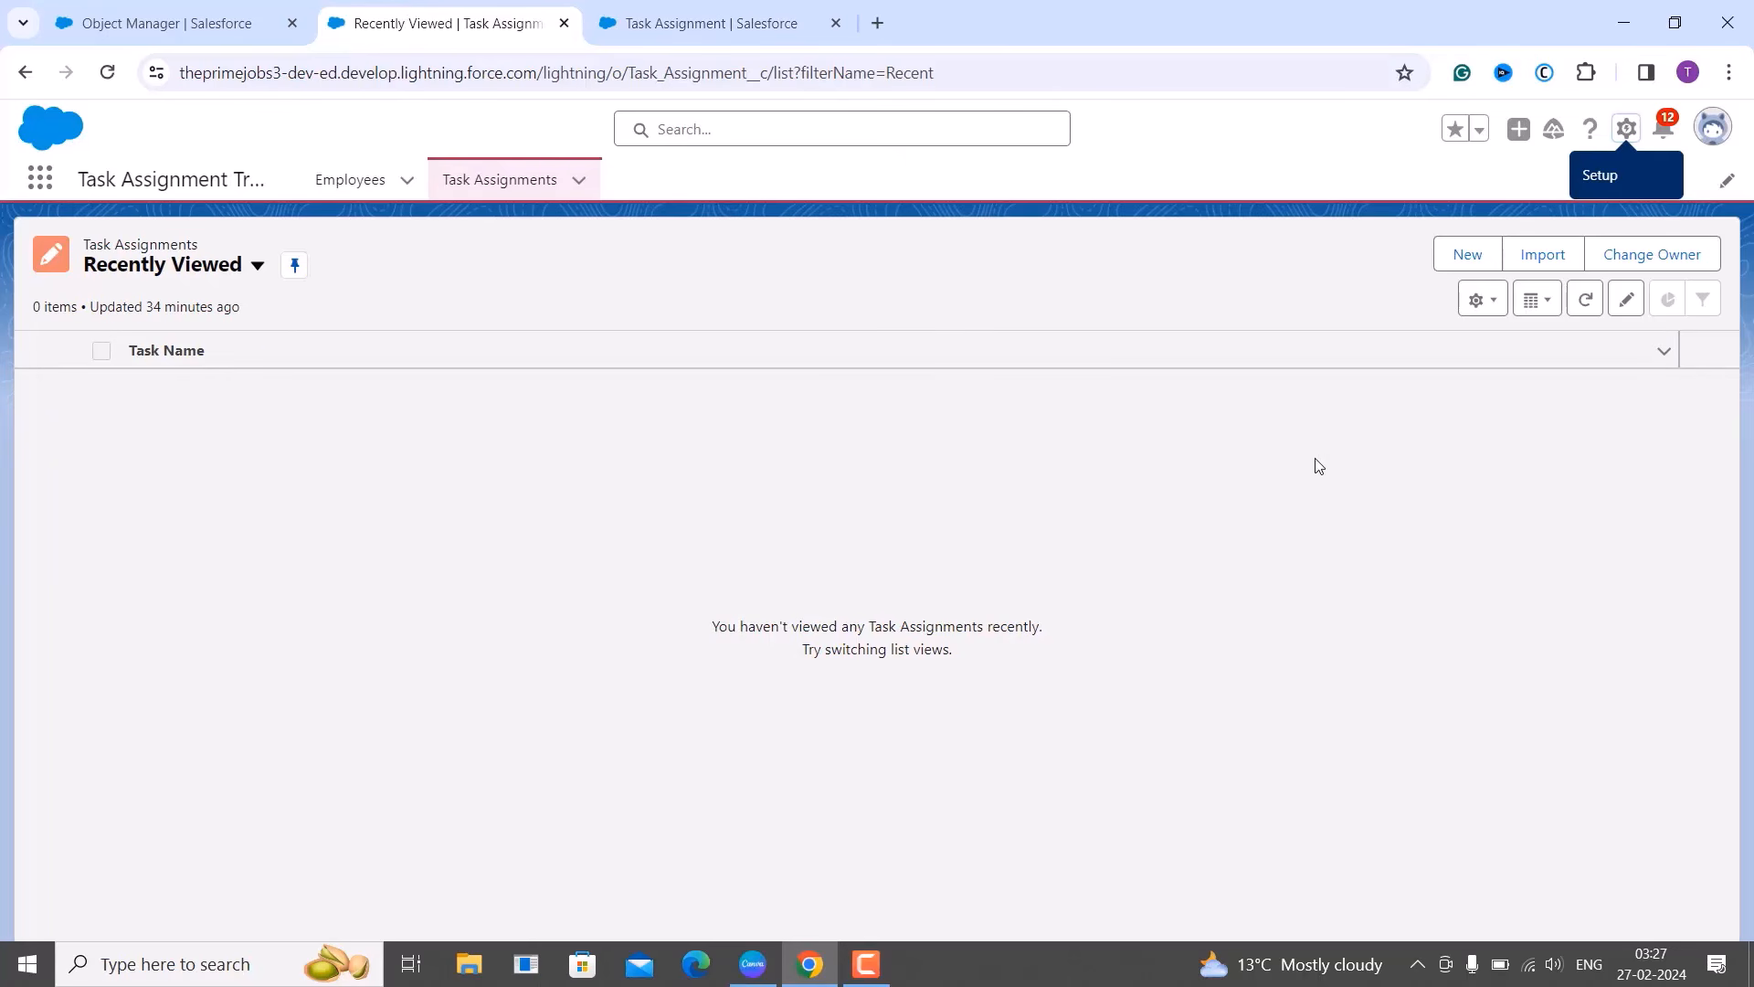
Draft a Cloud Task Assignment, confirm Technology offers only Microsoft Dynamic and Salesforce, then cancel.
click(1468, 255)
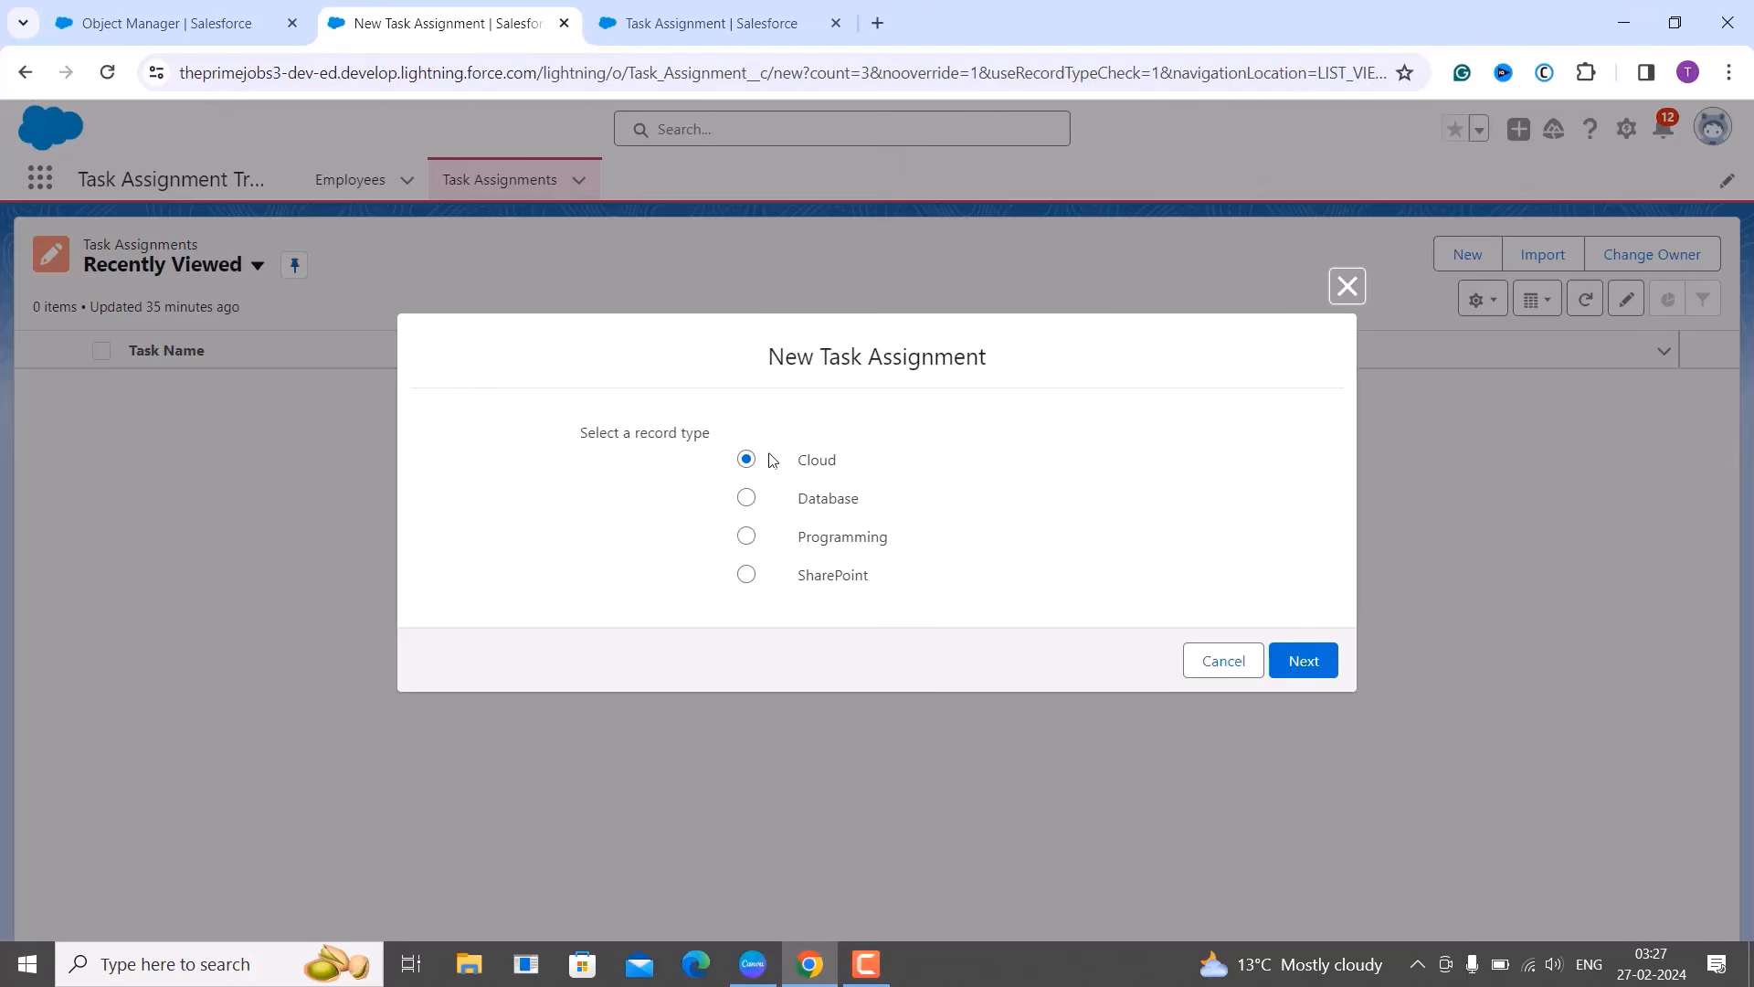
click(1304, 660)
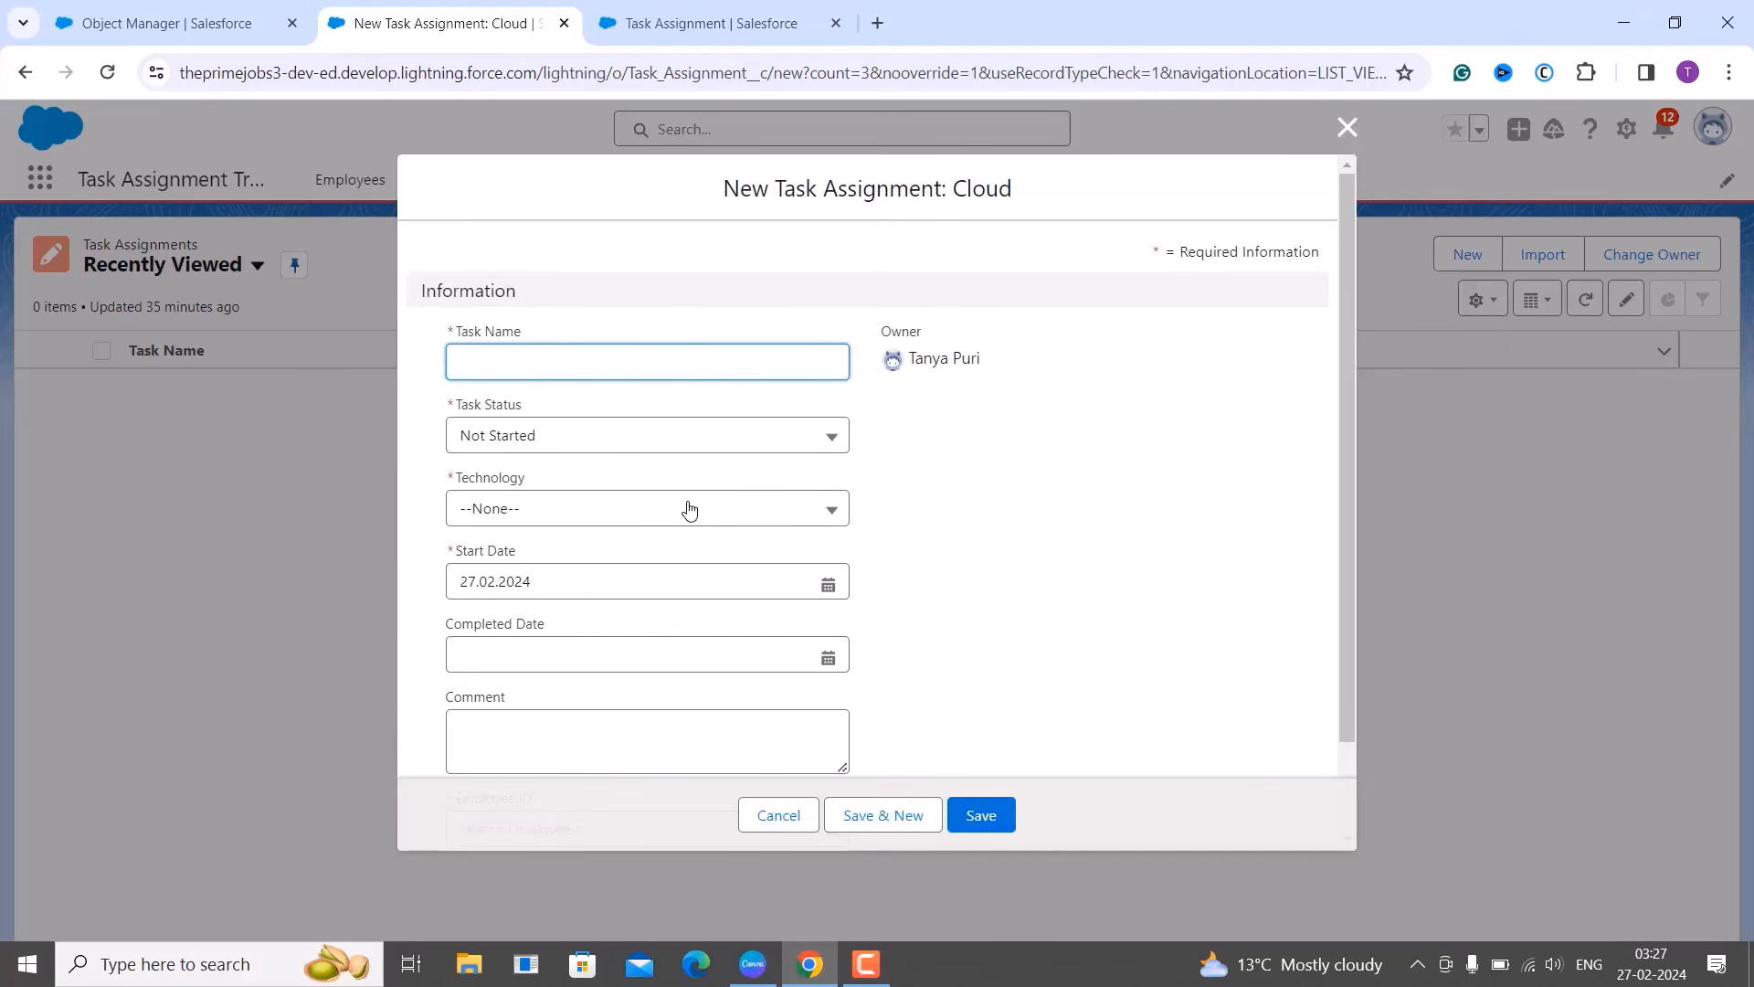
click(708, 503)
click(668, 531)
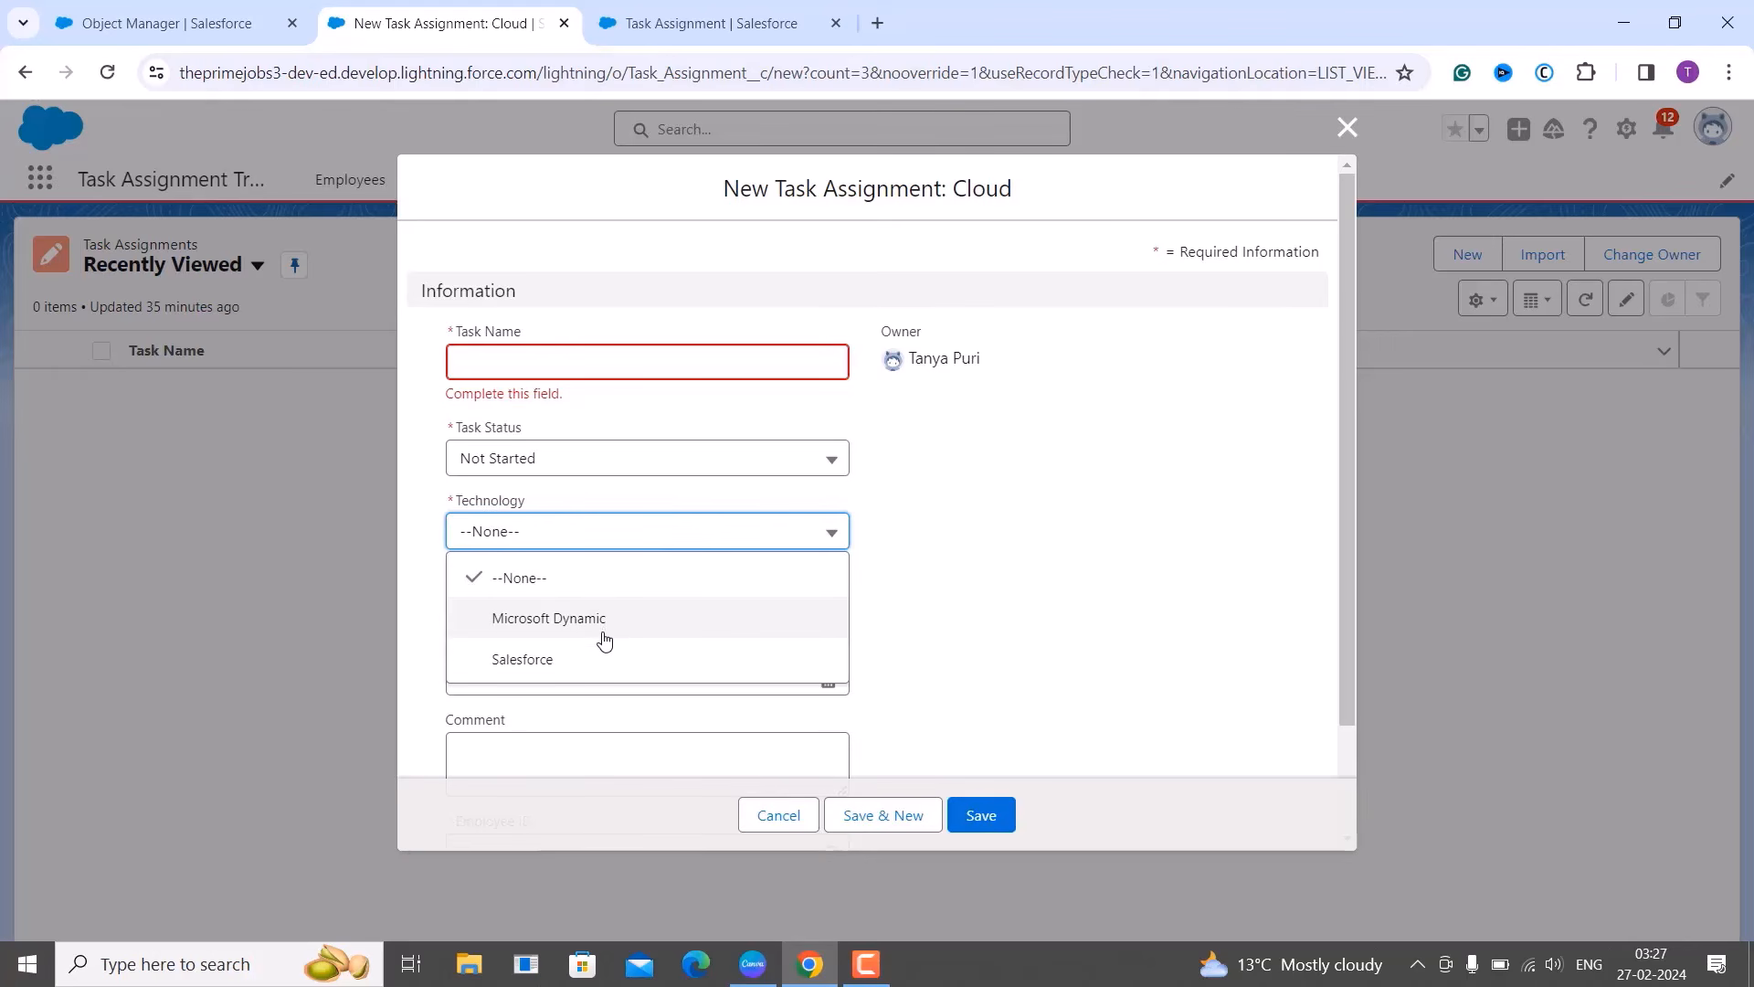
click(779, 827)
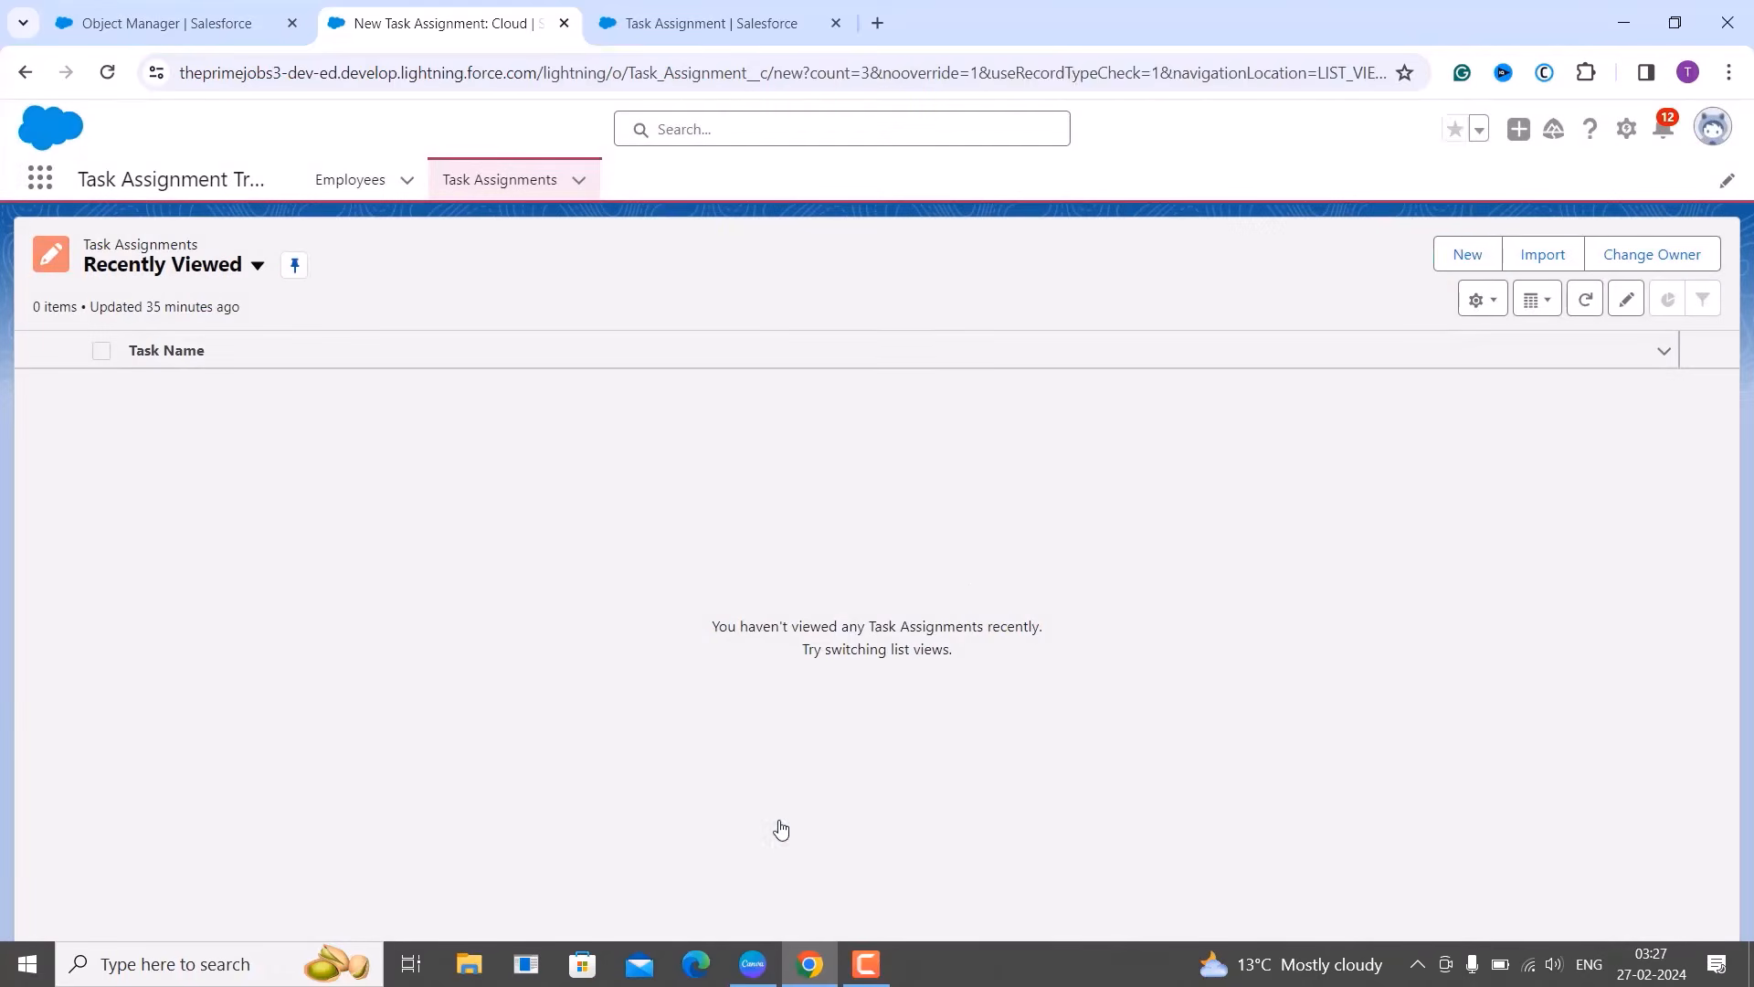
Draft a Programming Task Assignment, confirm Technology lists only Java, PHP and Python, then cancel.
click(1462, 254)
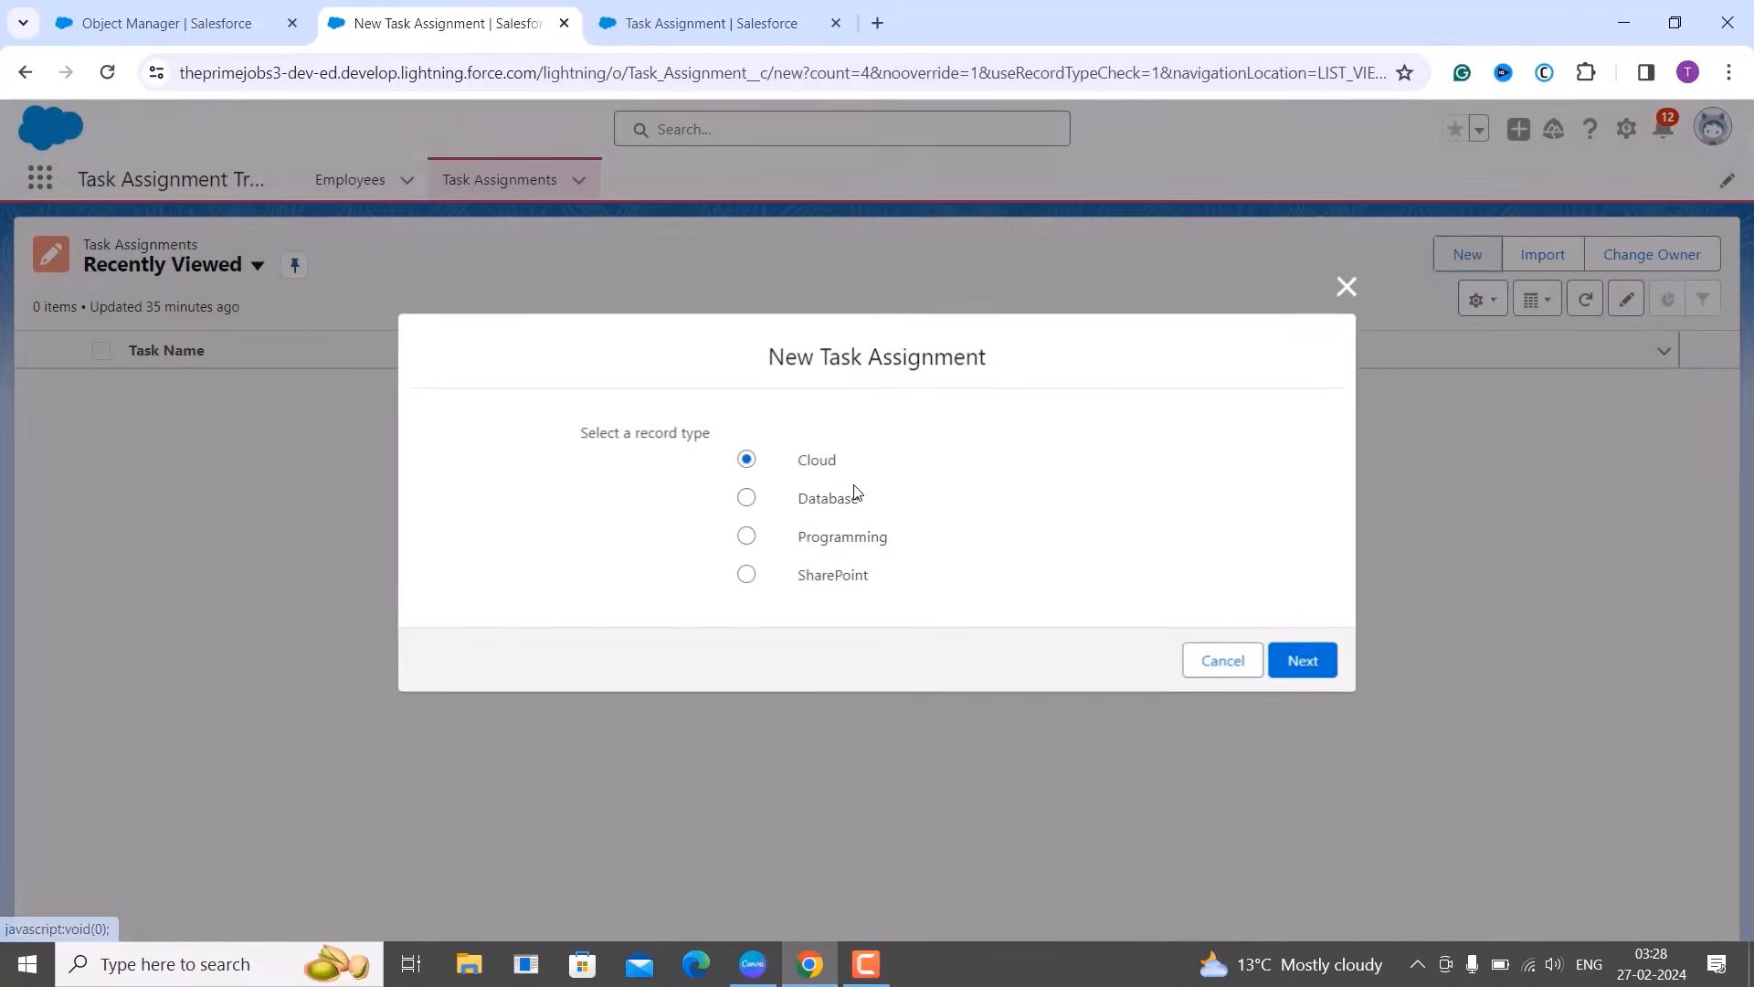
click(747, 537)
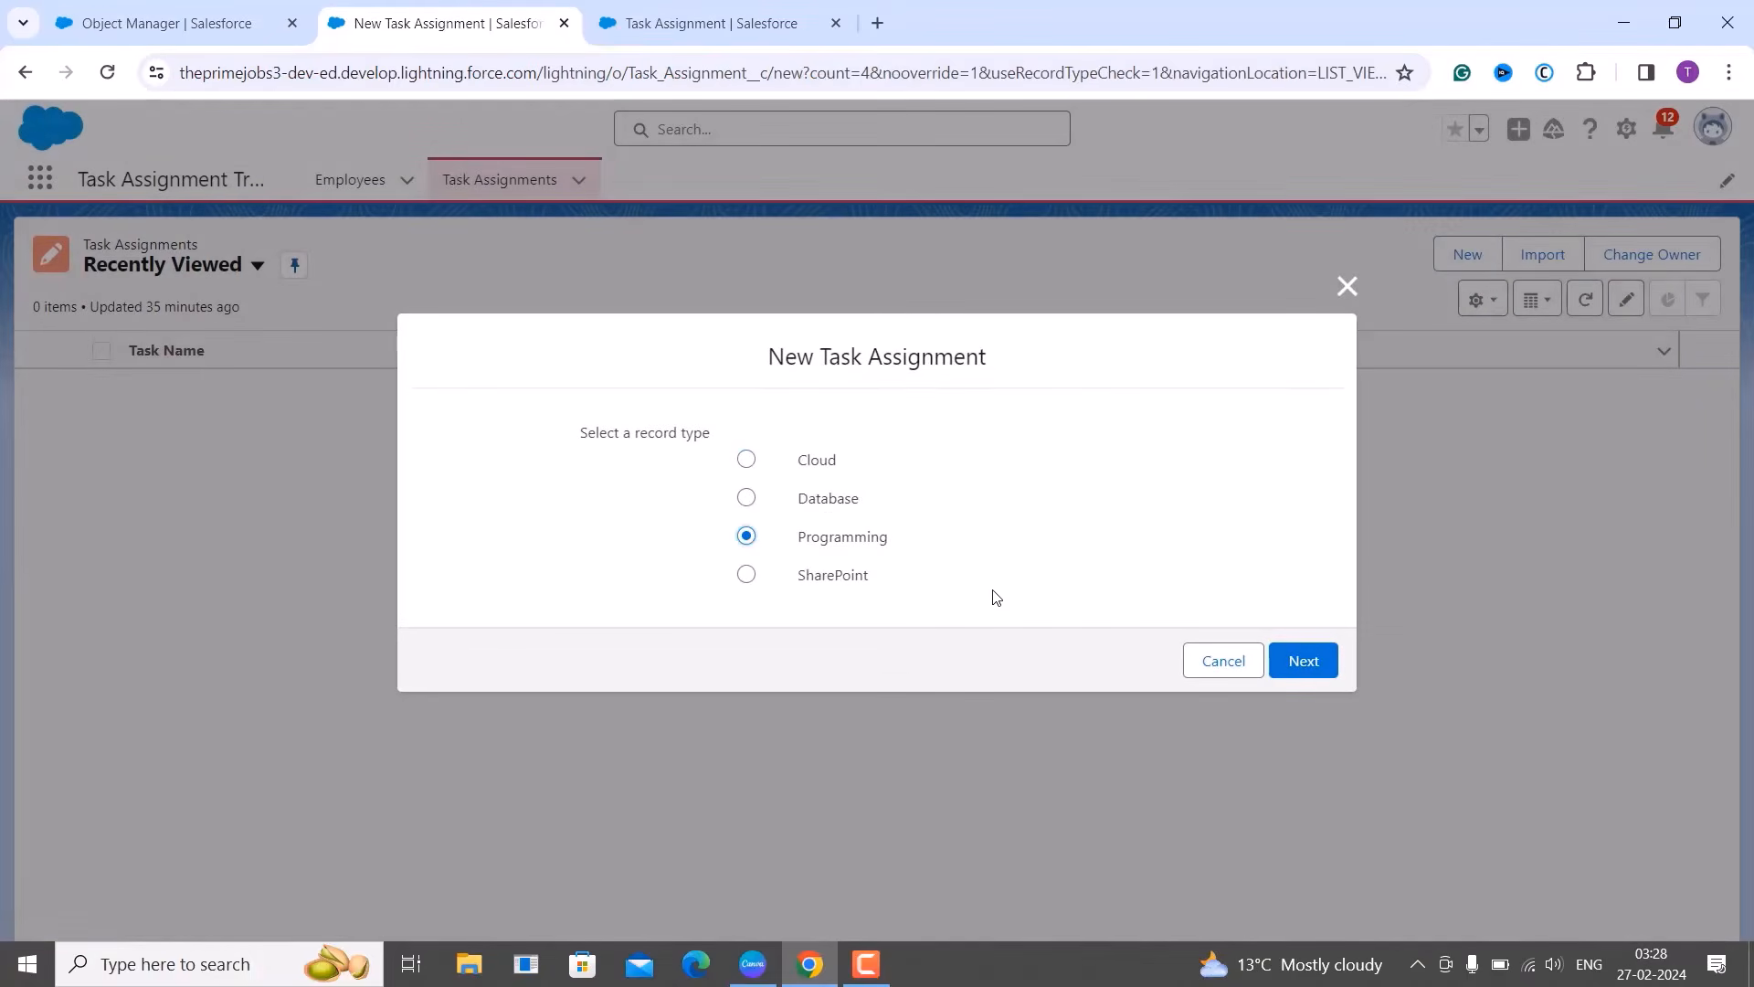
click(1304, 660)
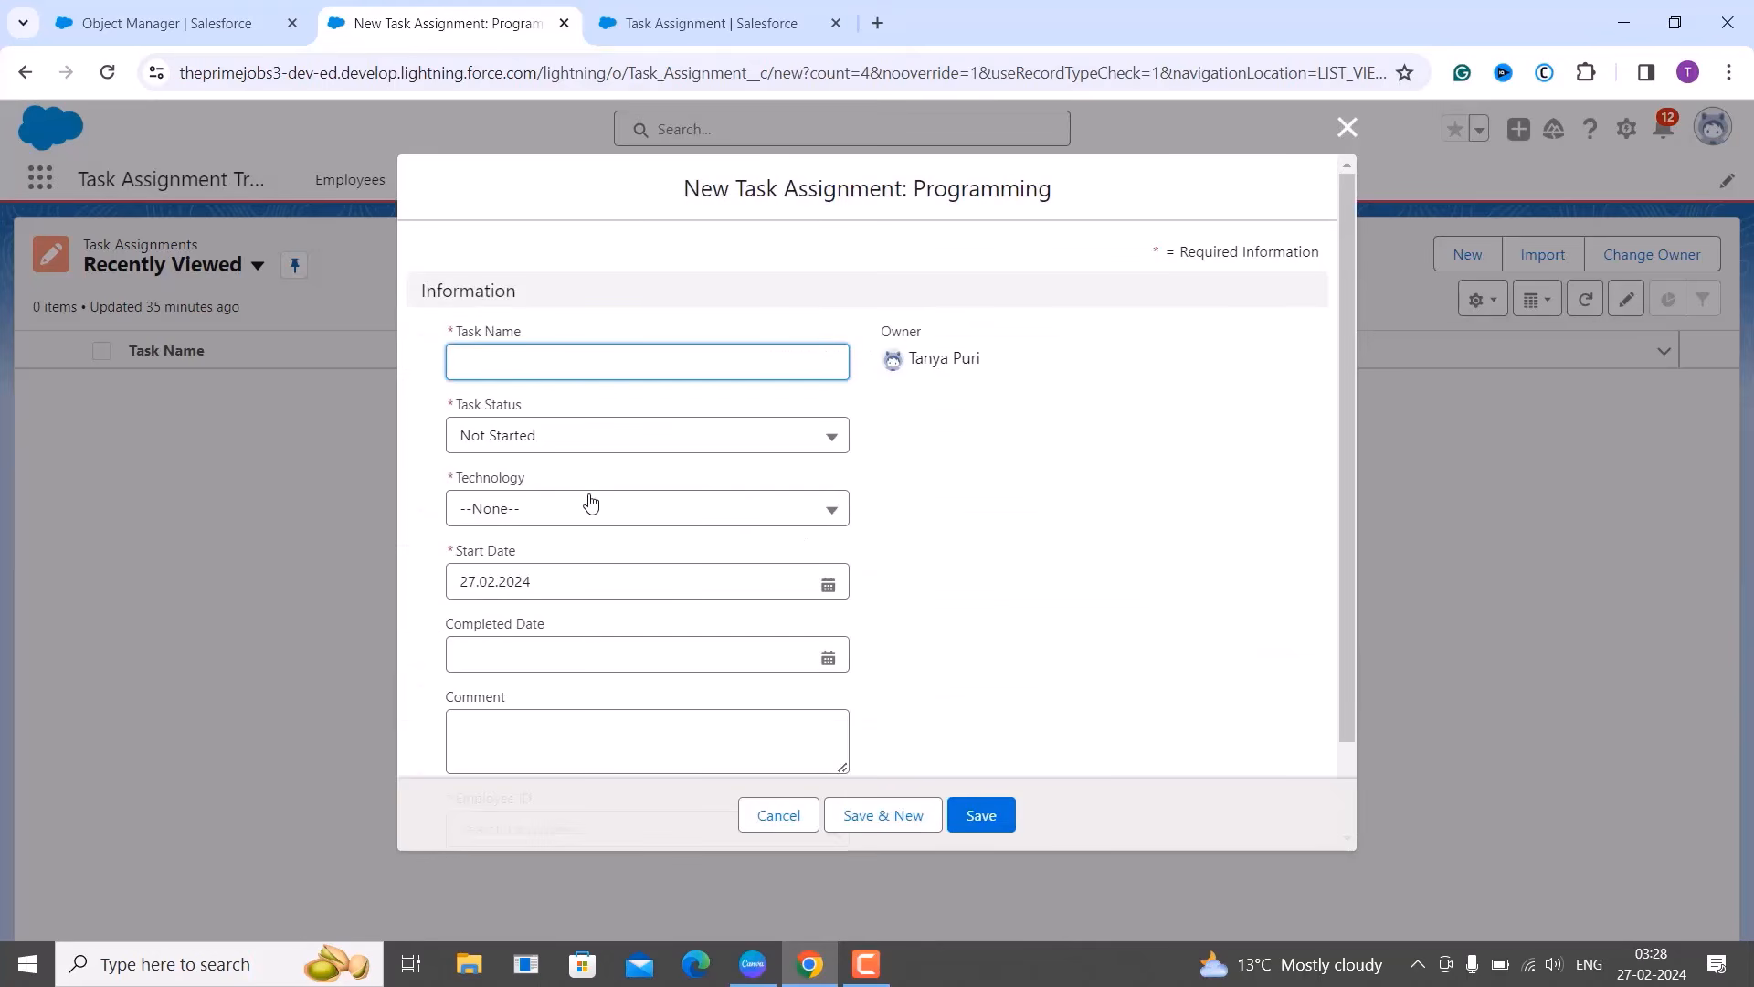
click(586, 513)
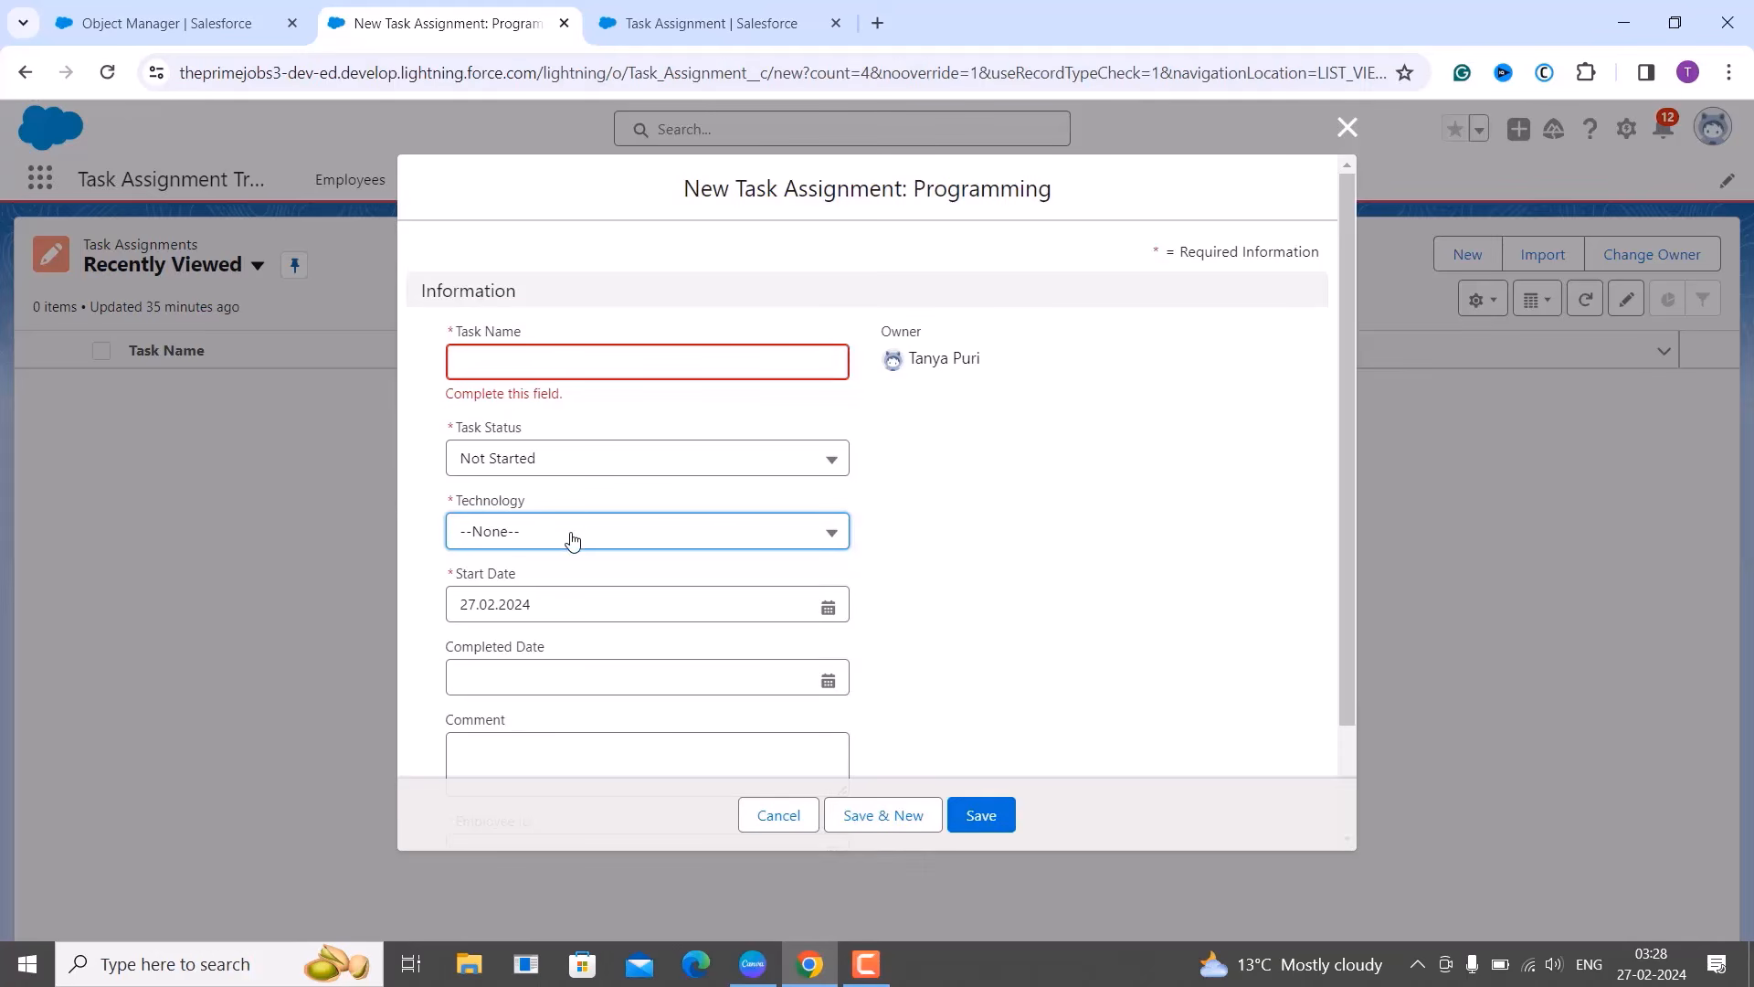
click(567, 539)
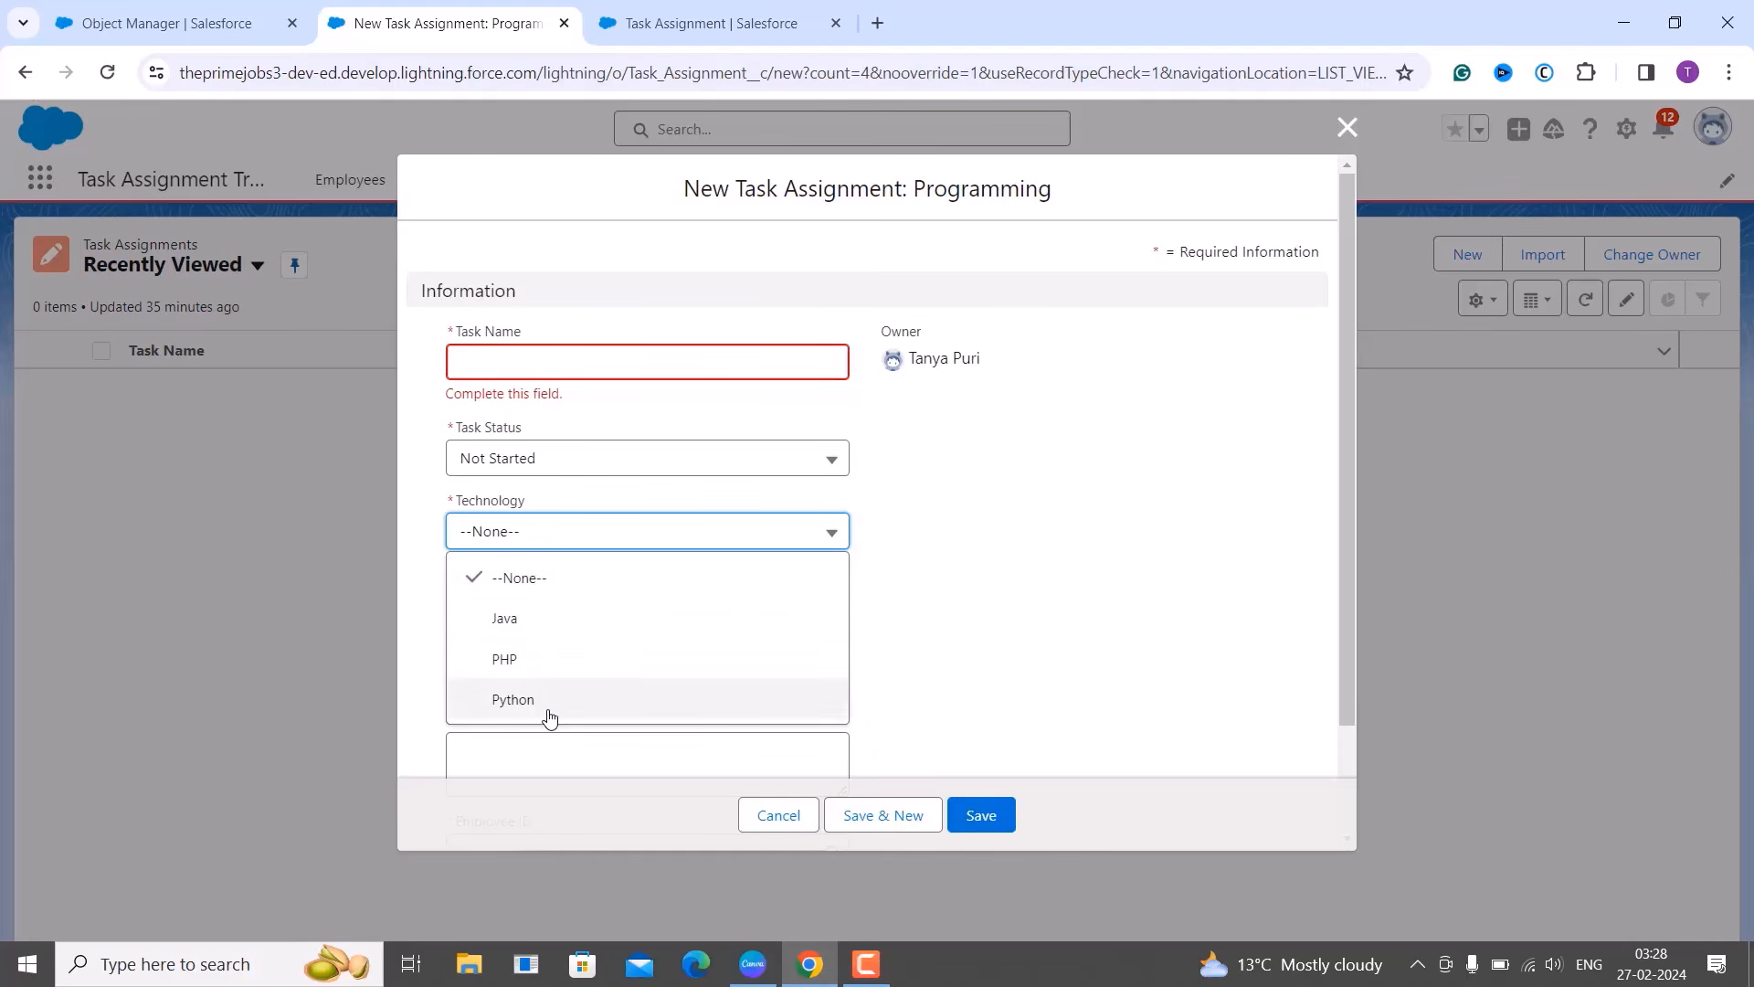
click(782, 825)
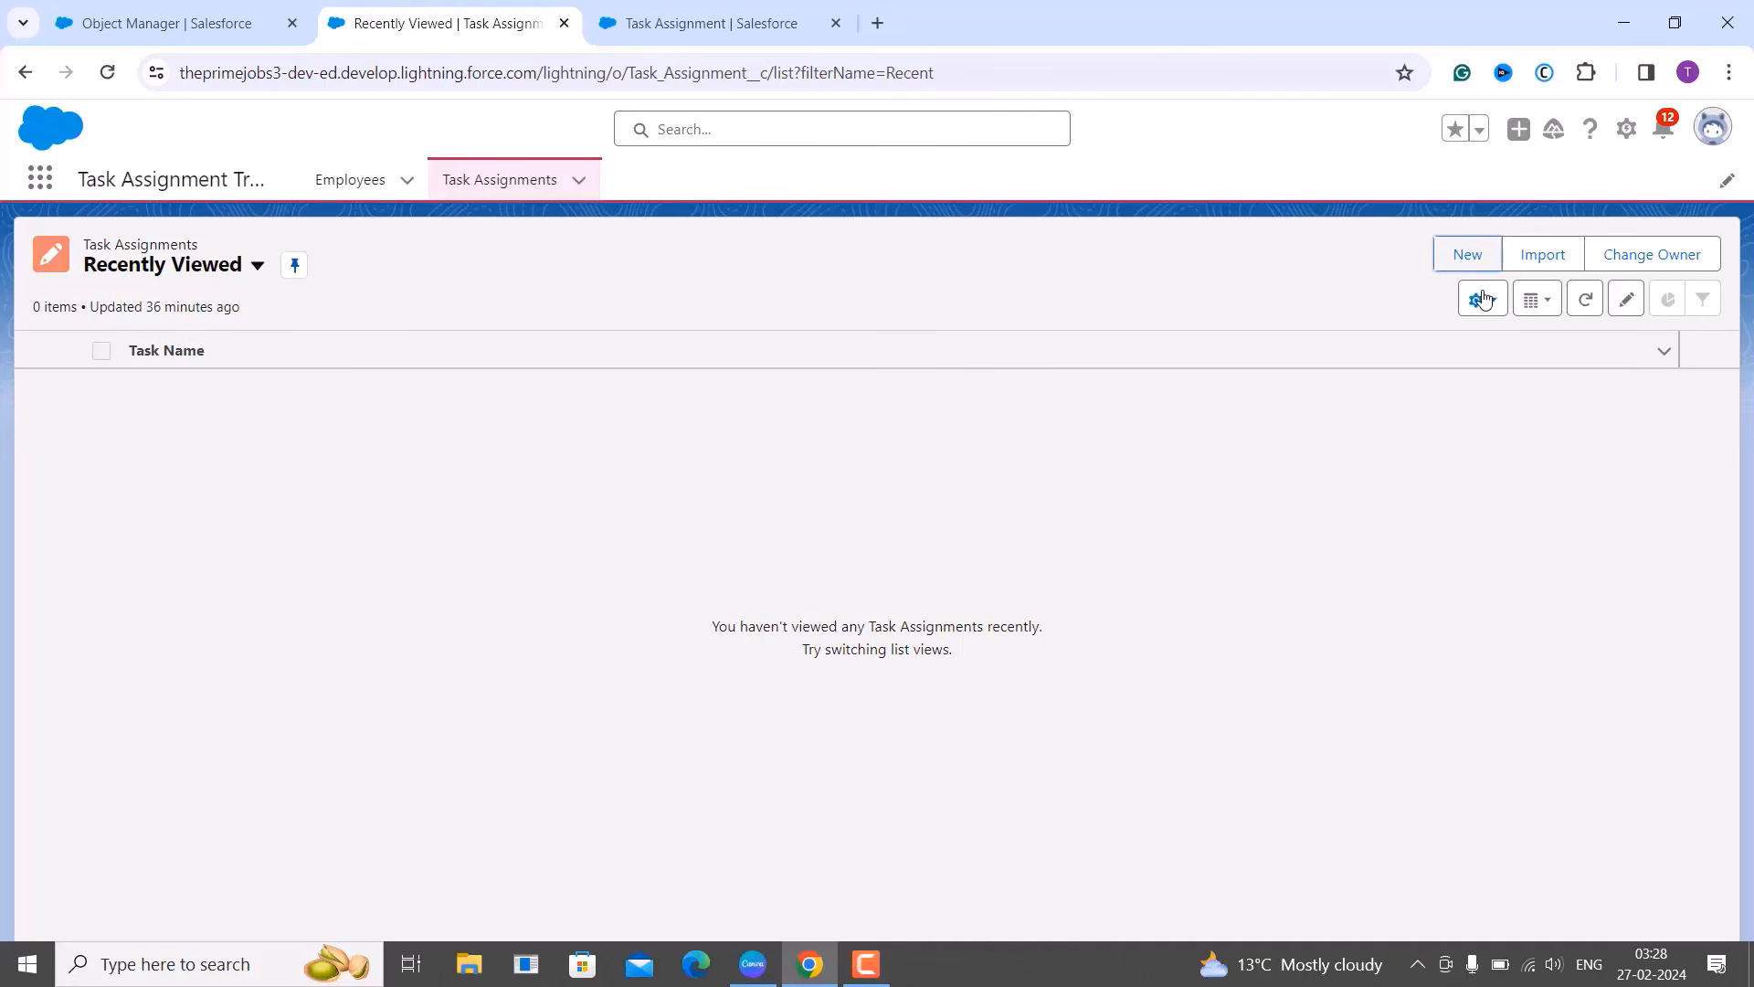
click(1465, 258)
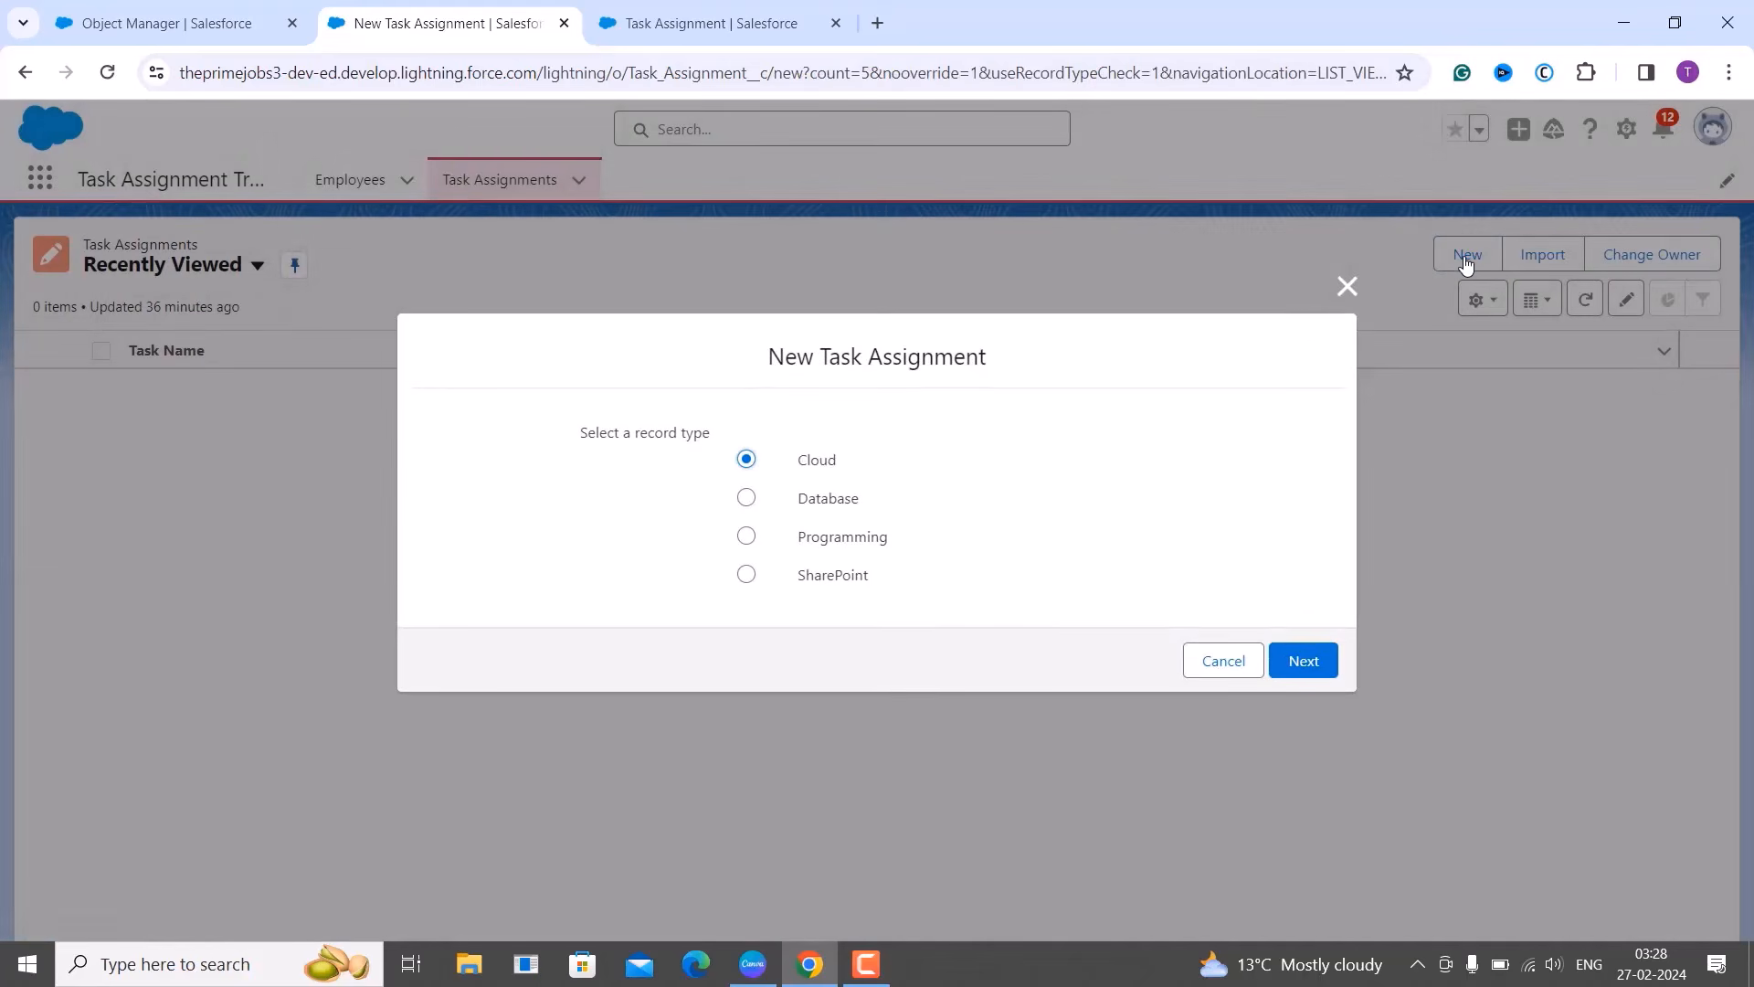
click(1300, 659)
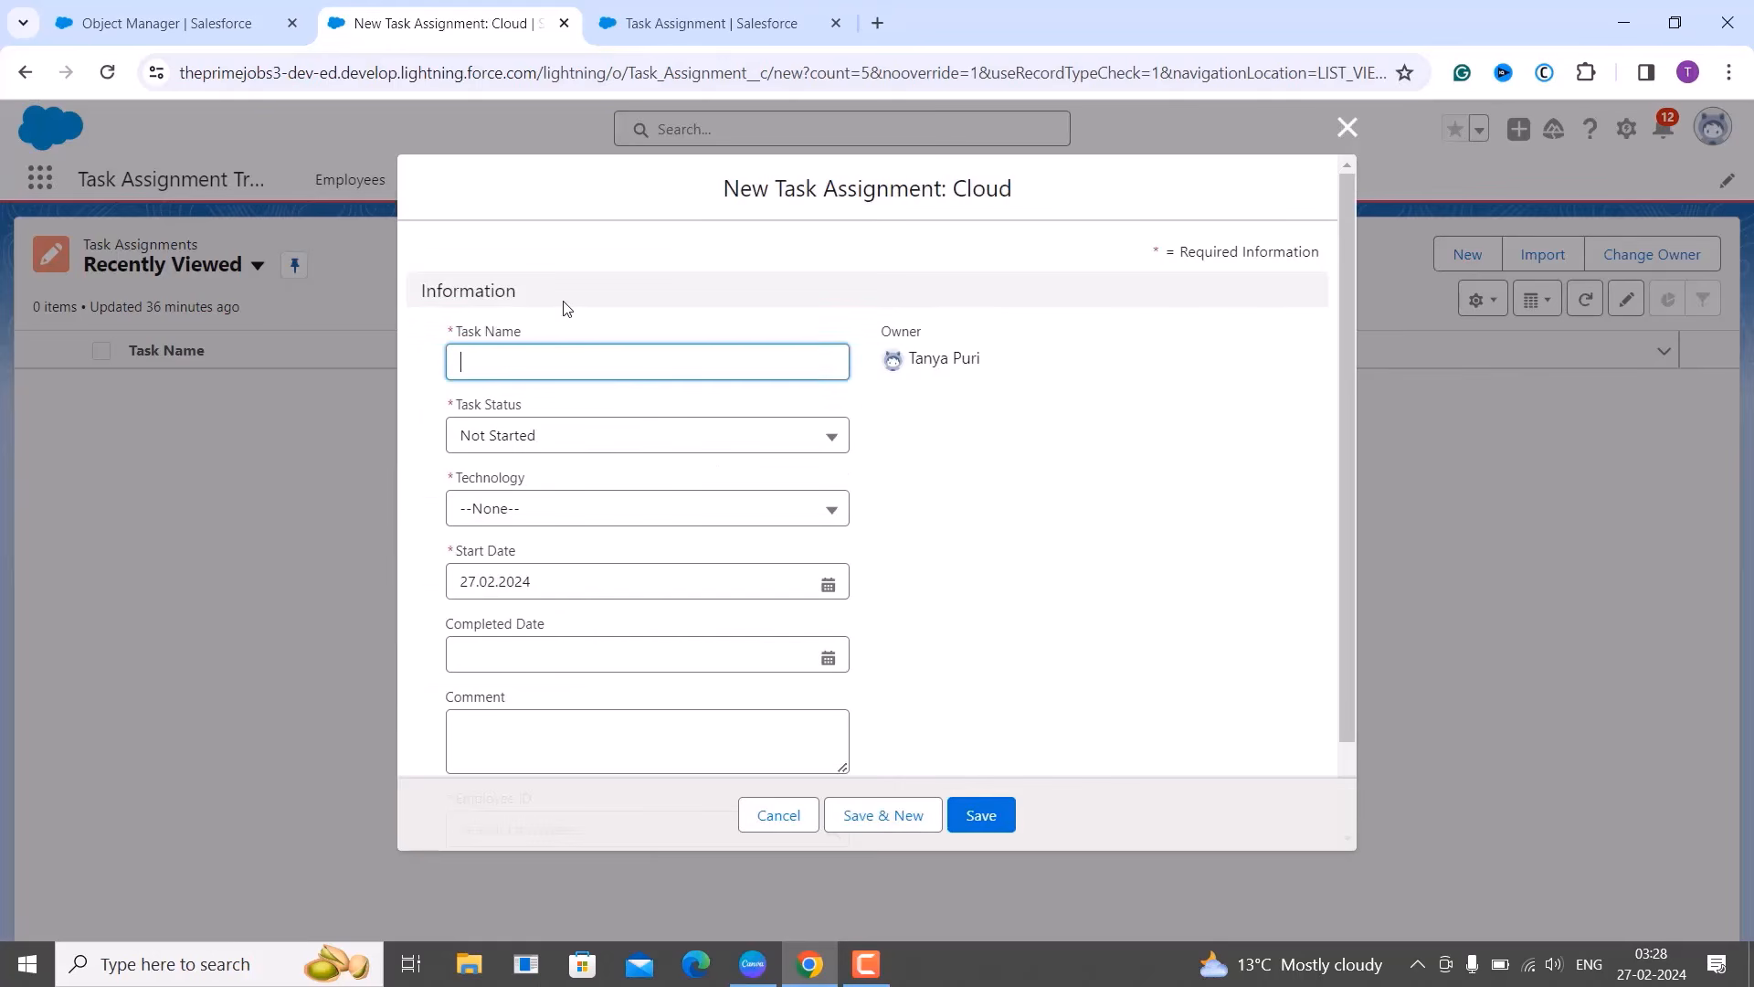
scroll(1002, 567, down, 1)
scroll(1002, 567, down, 1)
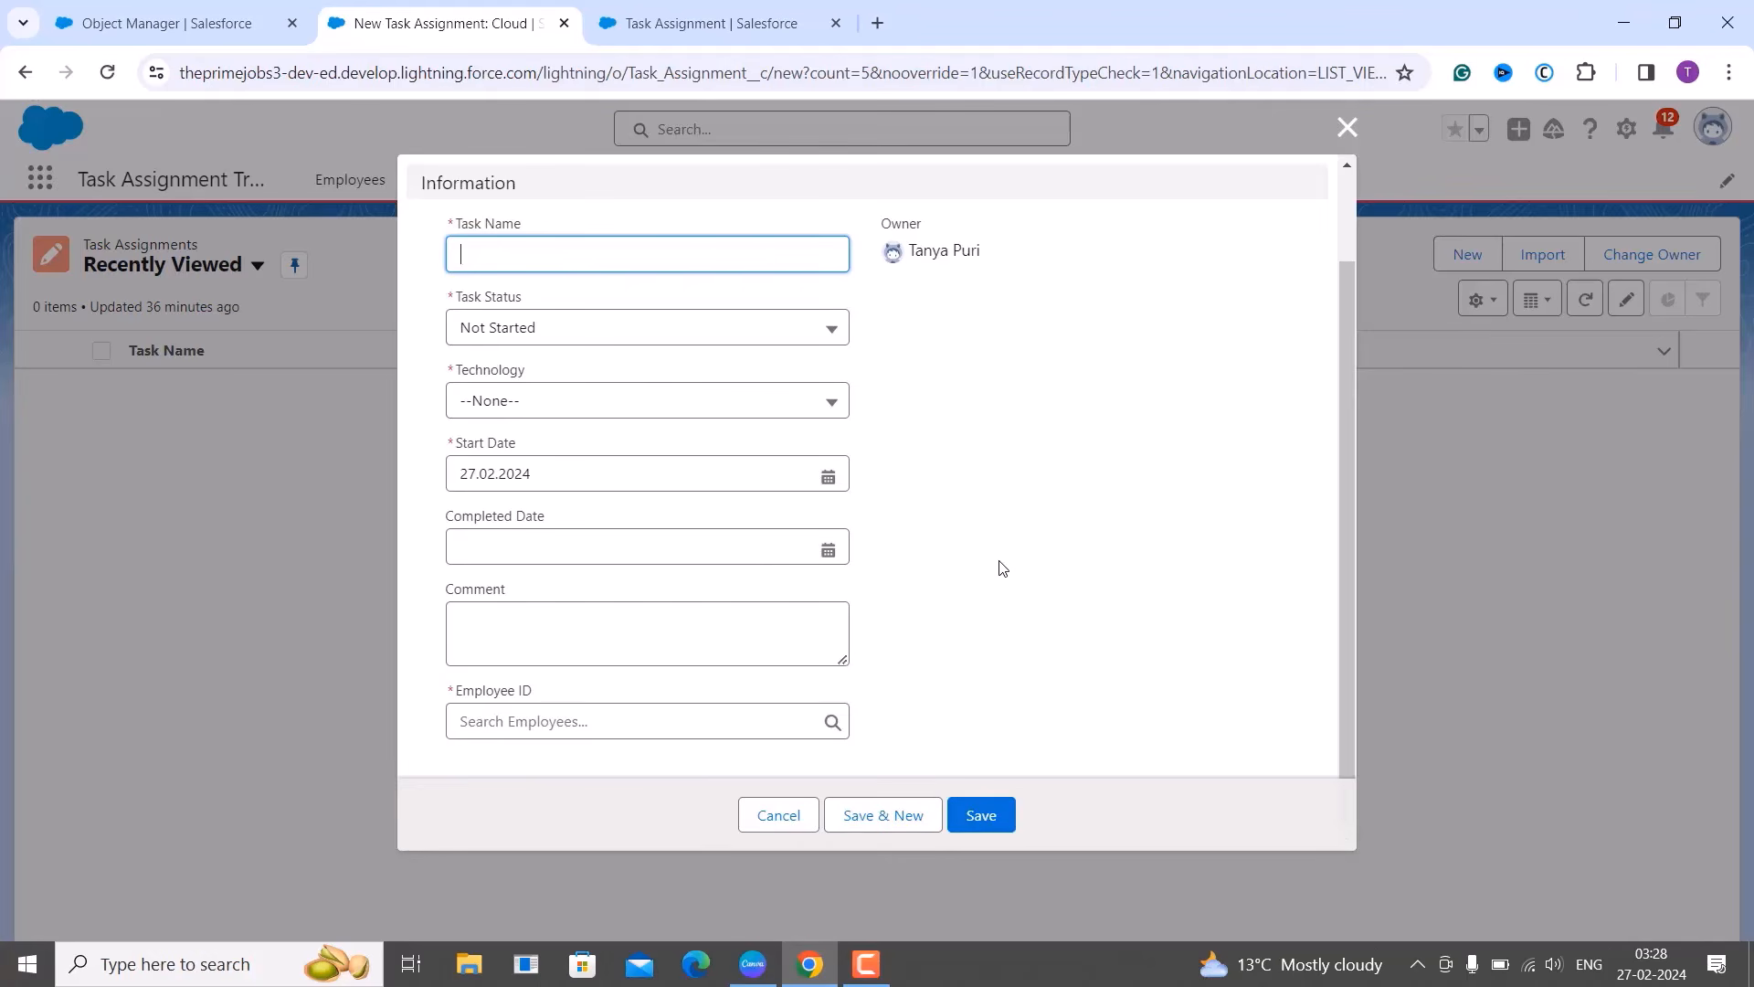
scroll(1003, 567, up, 1)
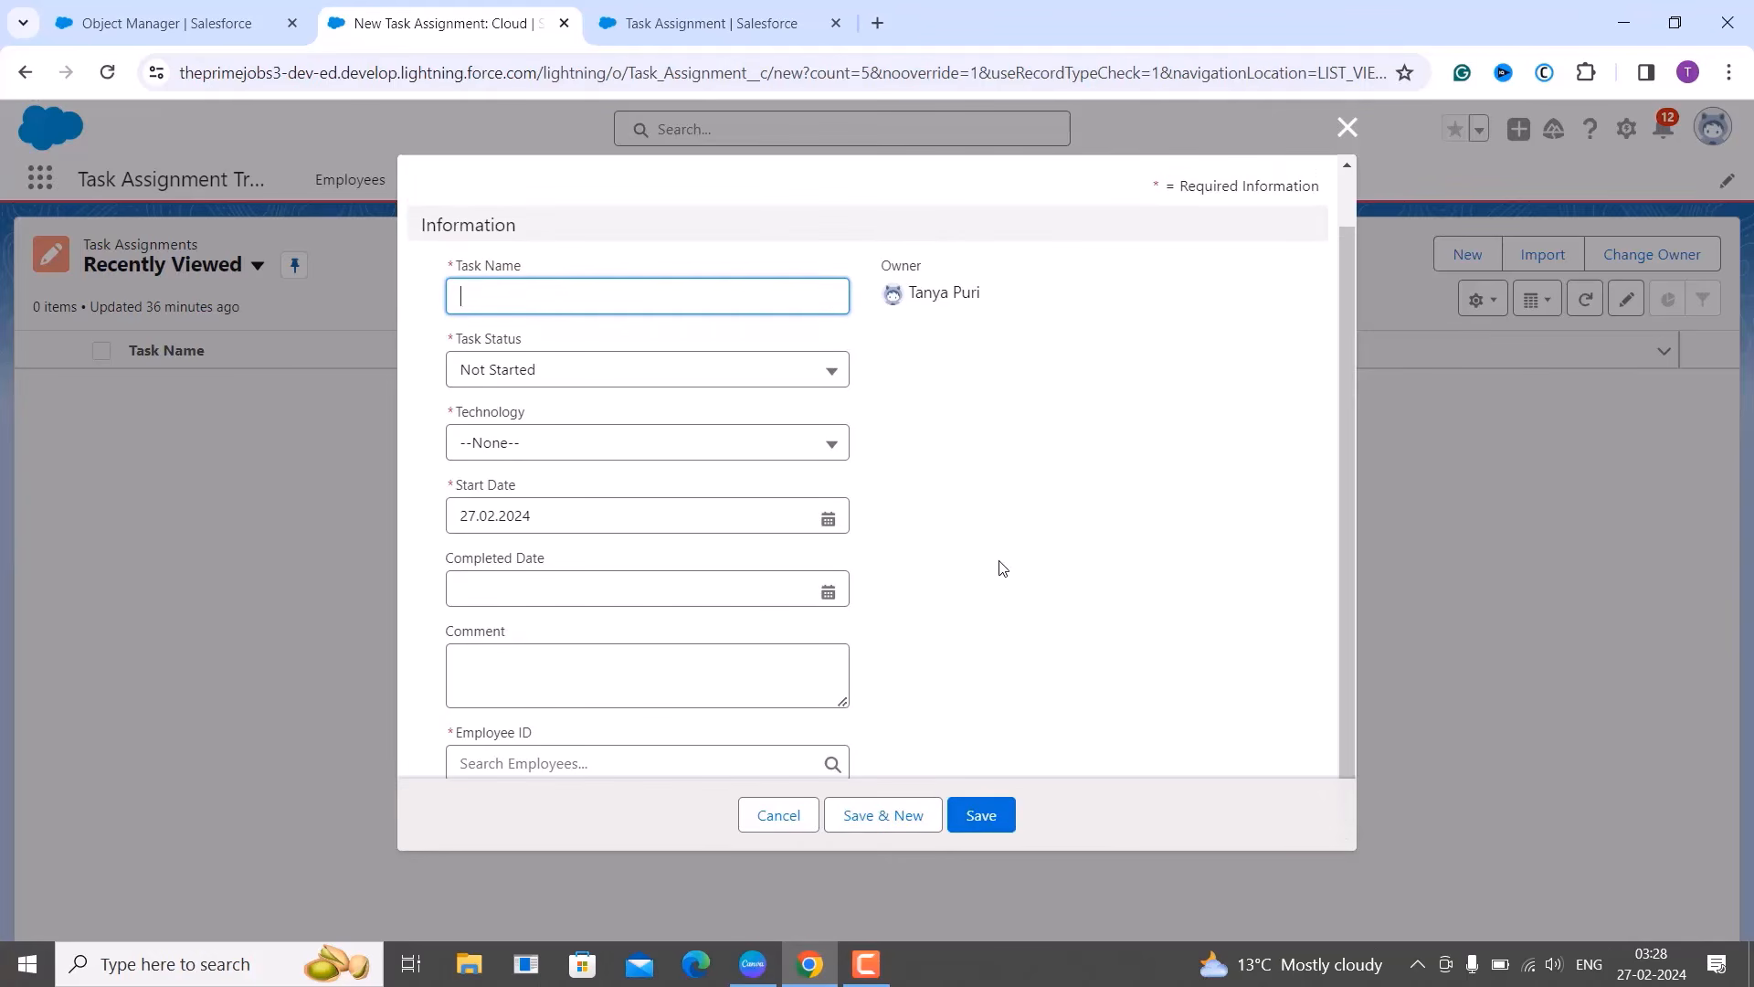
scroll(1002, 567, up, 1)
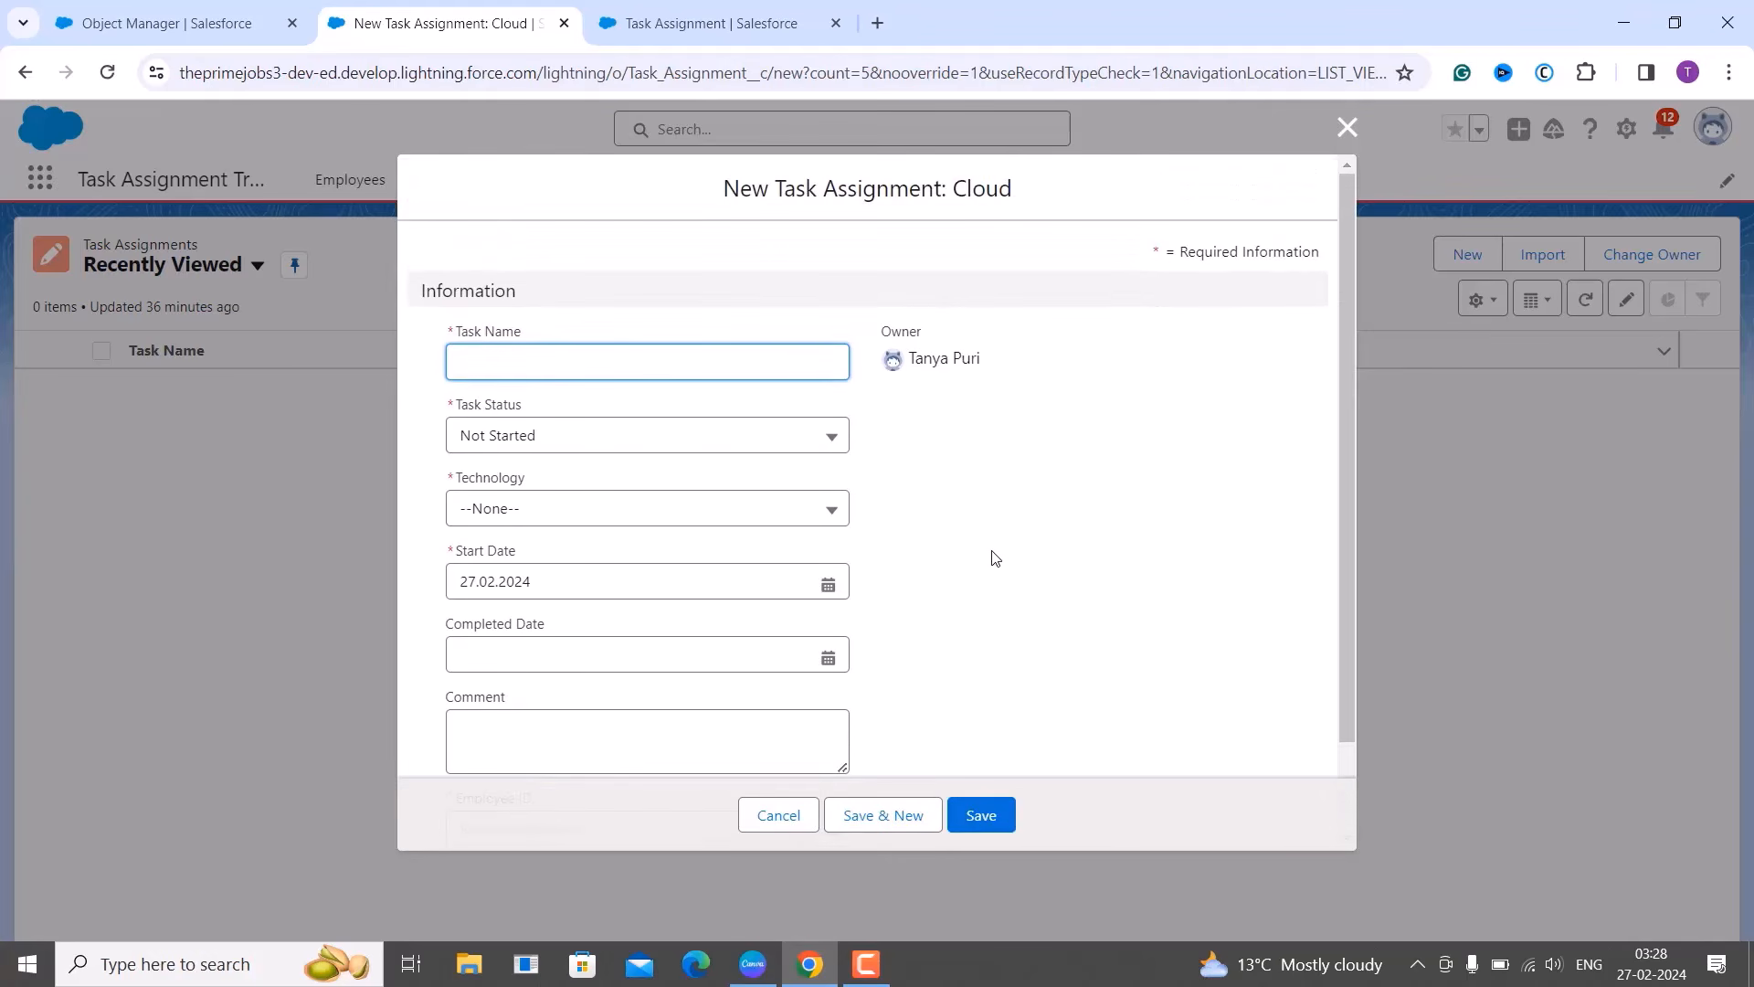
scroll(995, 558, down, 1)
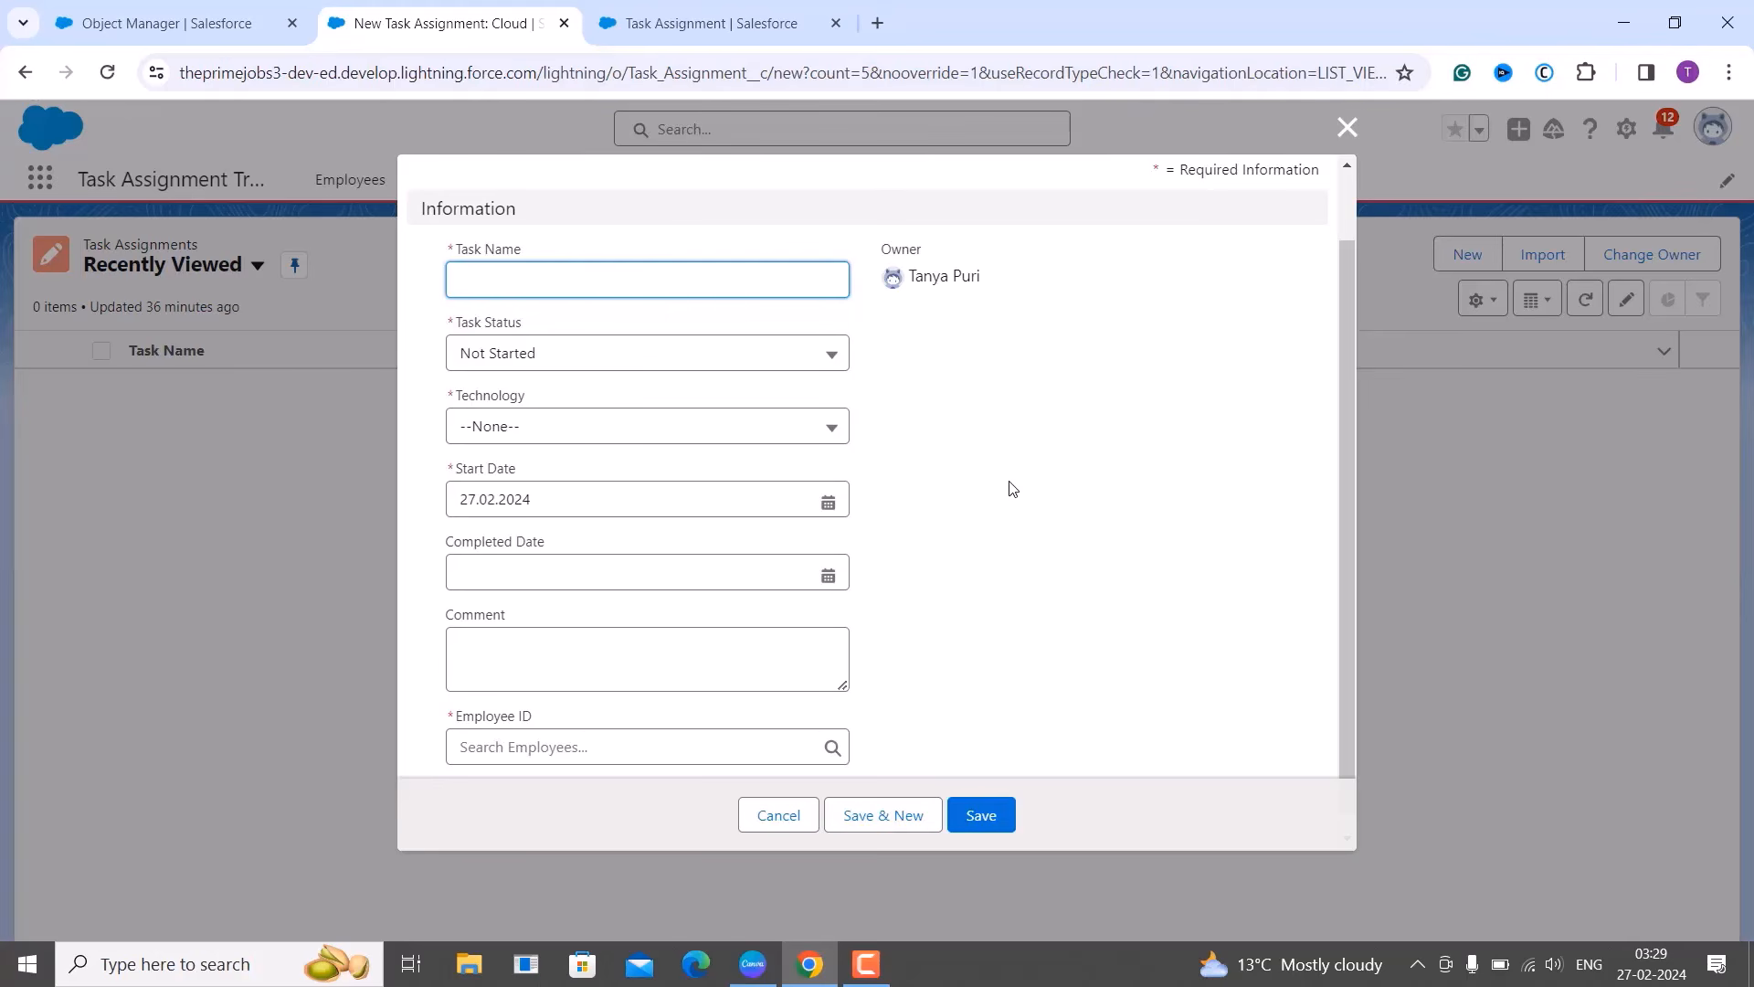
click(1346, 127)
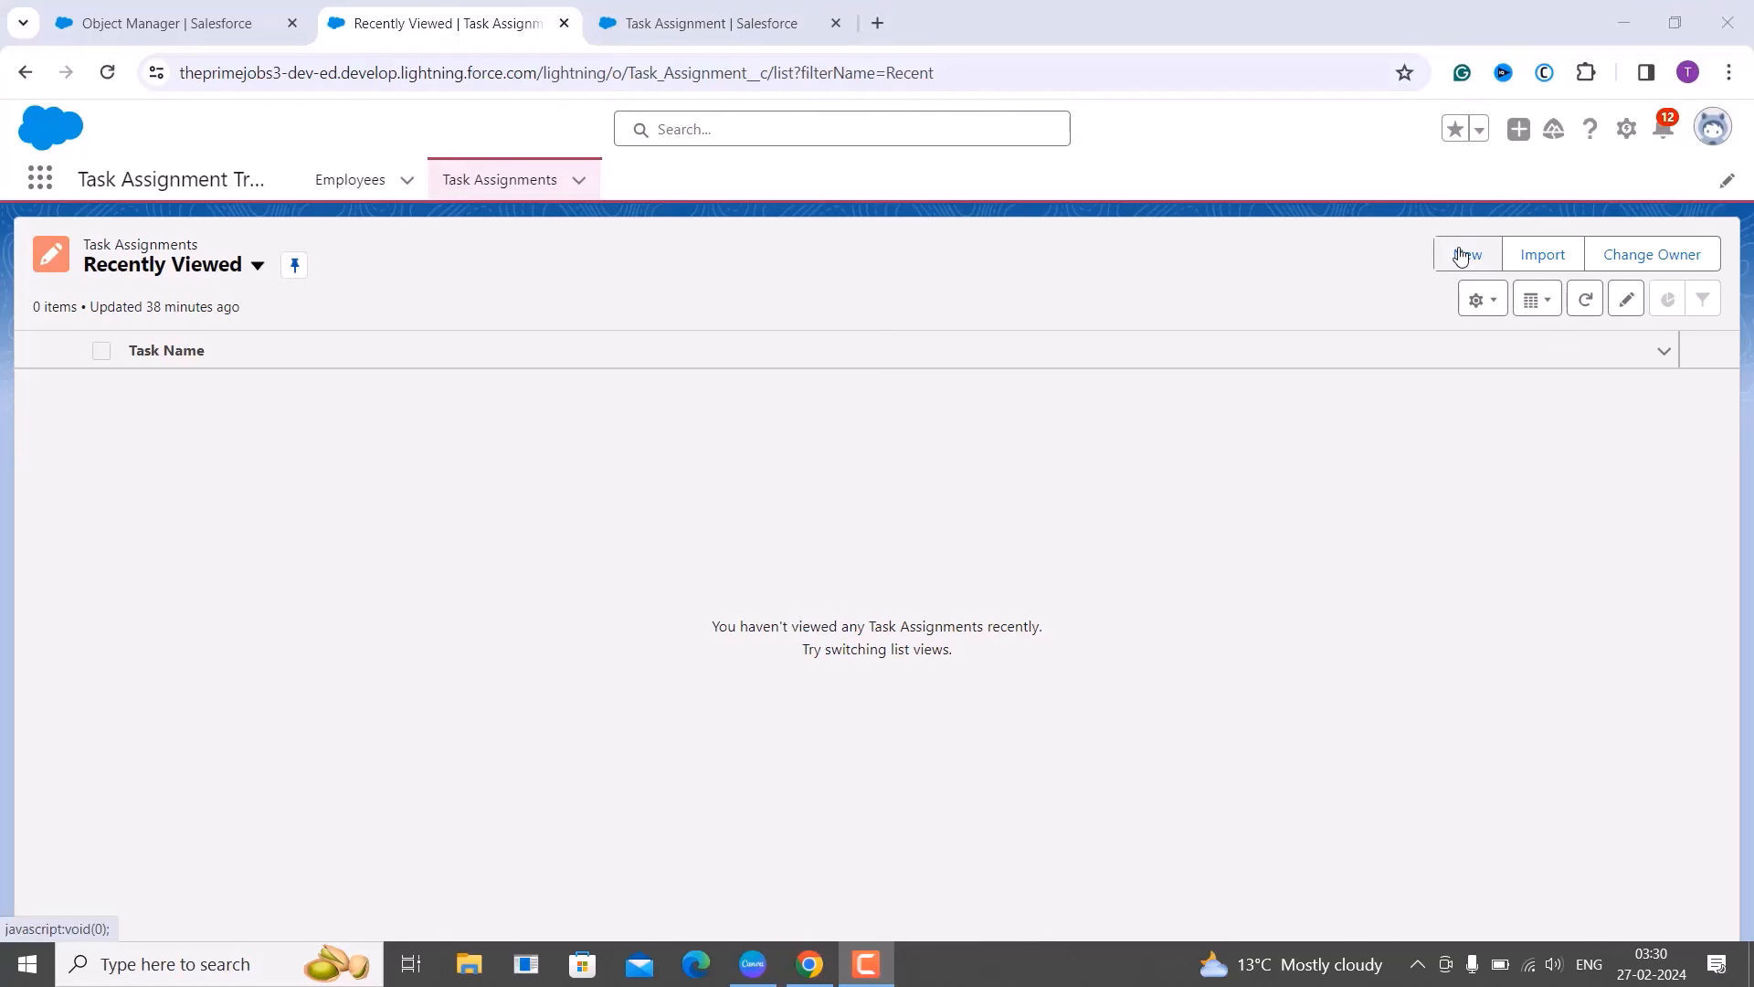
click(1625, 132)
In Setup's Object Manager, search 'task' and open the Task Assignment object.
click(1566, 214)
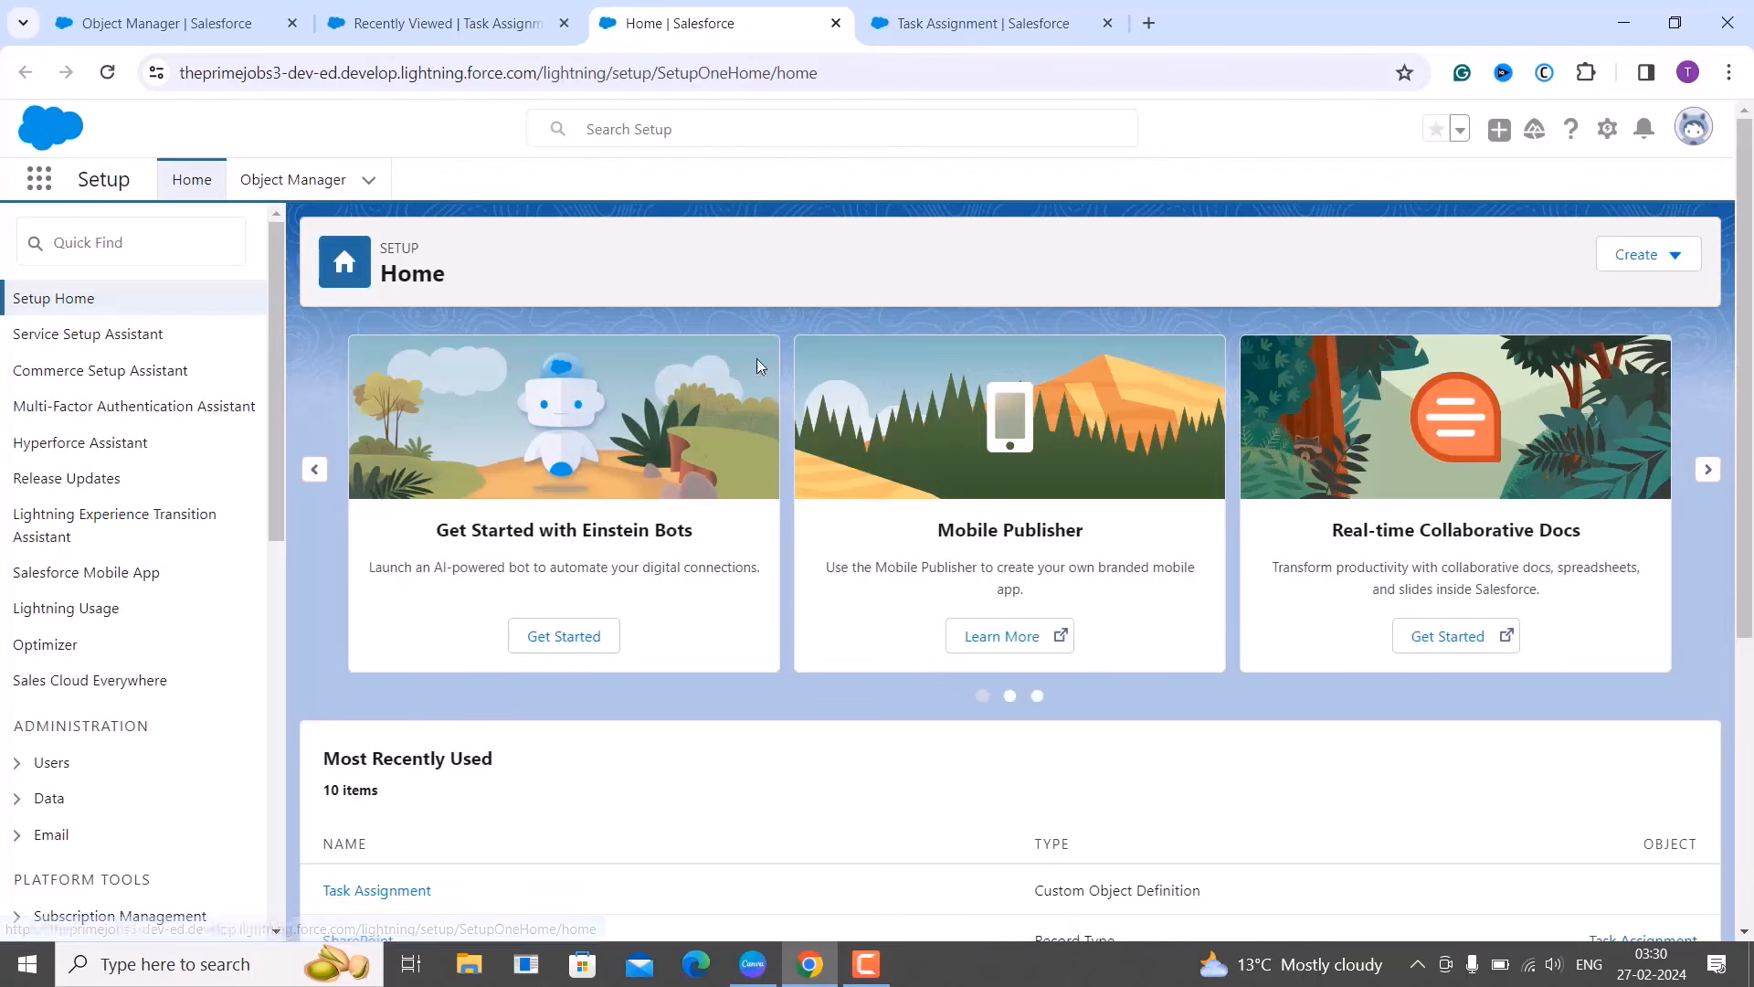
click(313, 180)
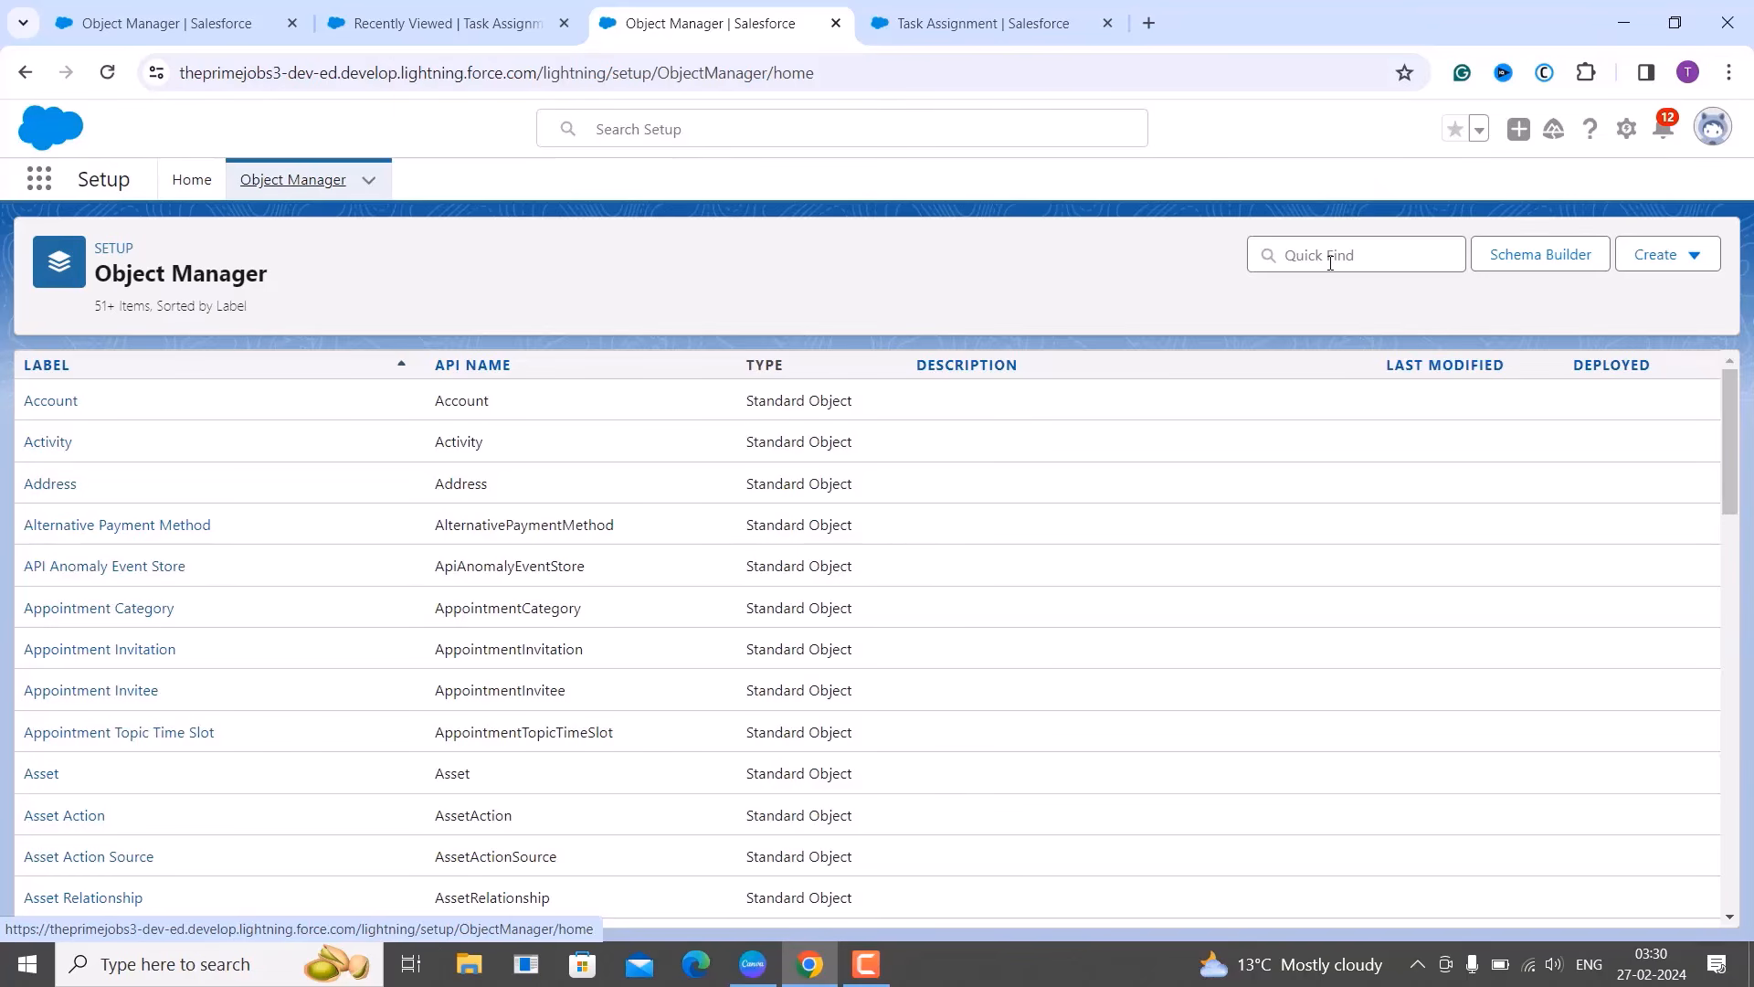
click(1368, 256)
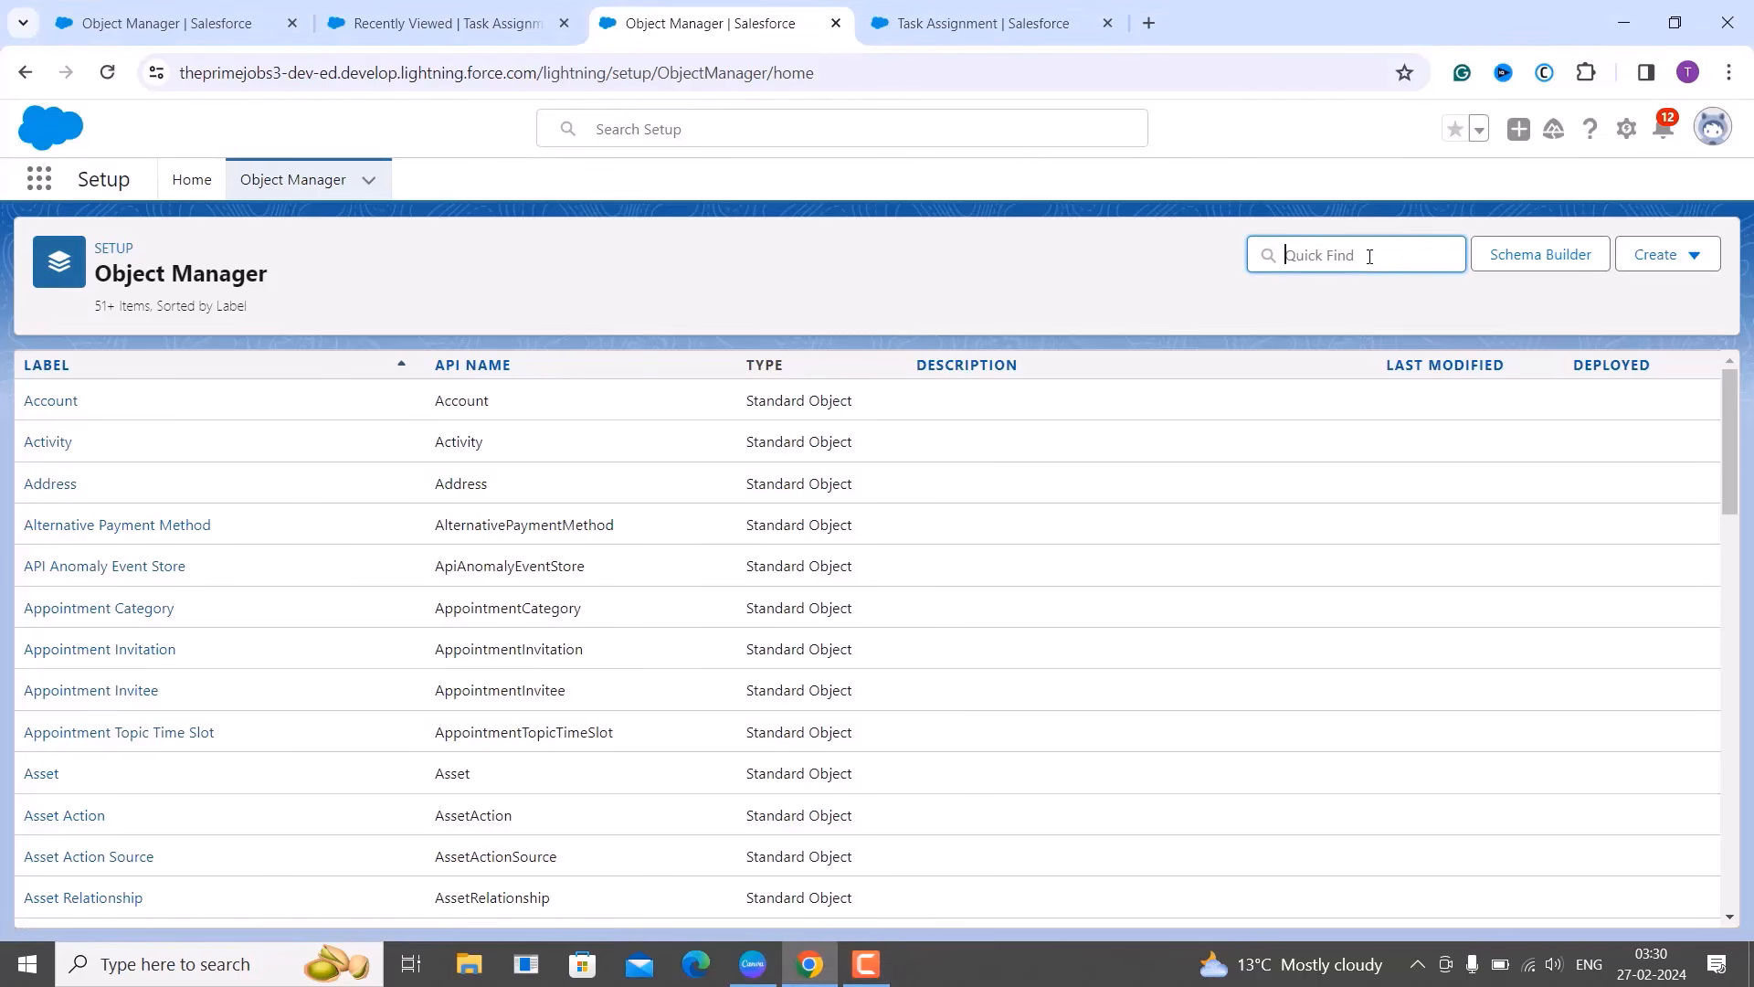
text(task)
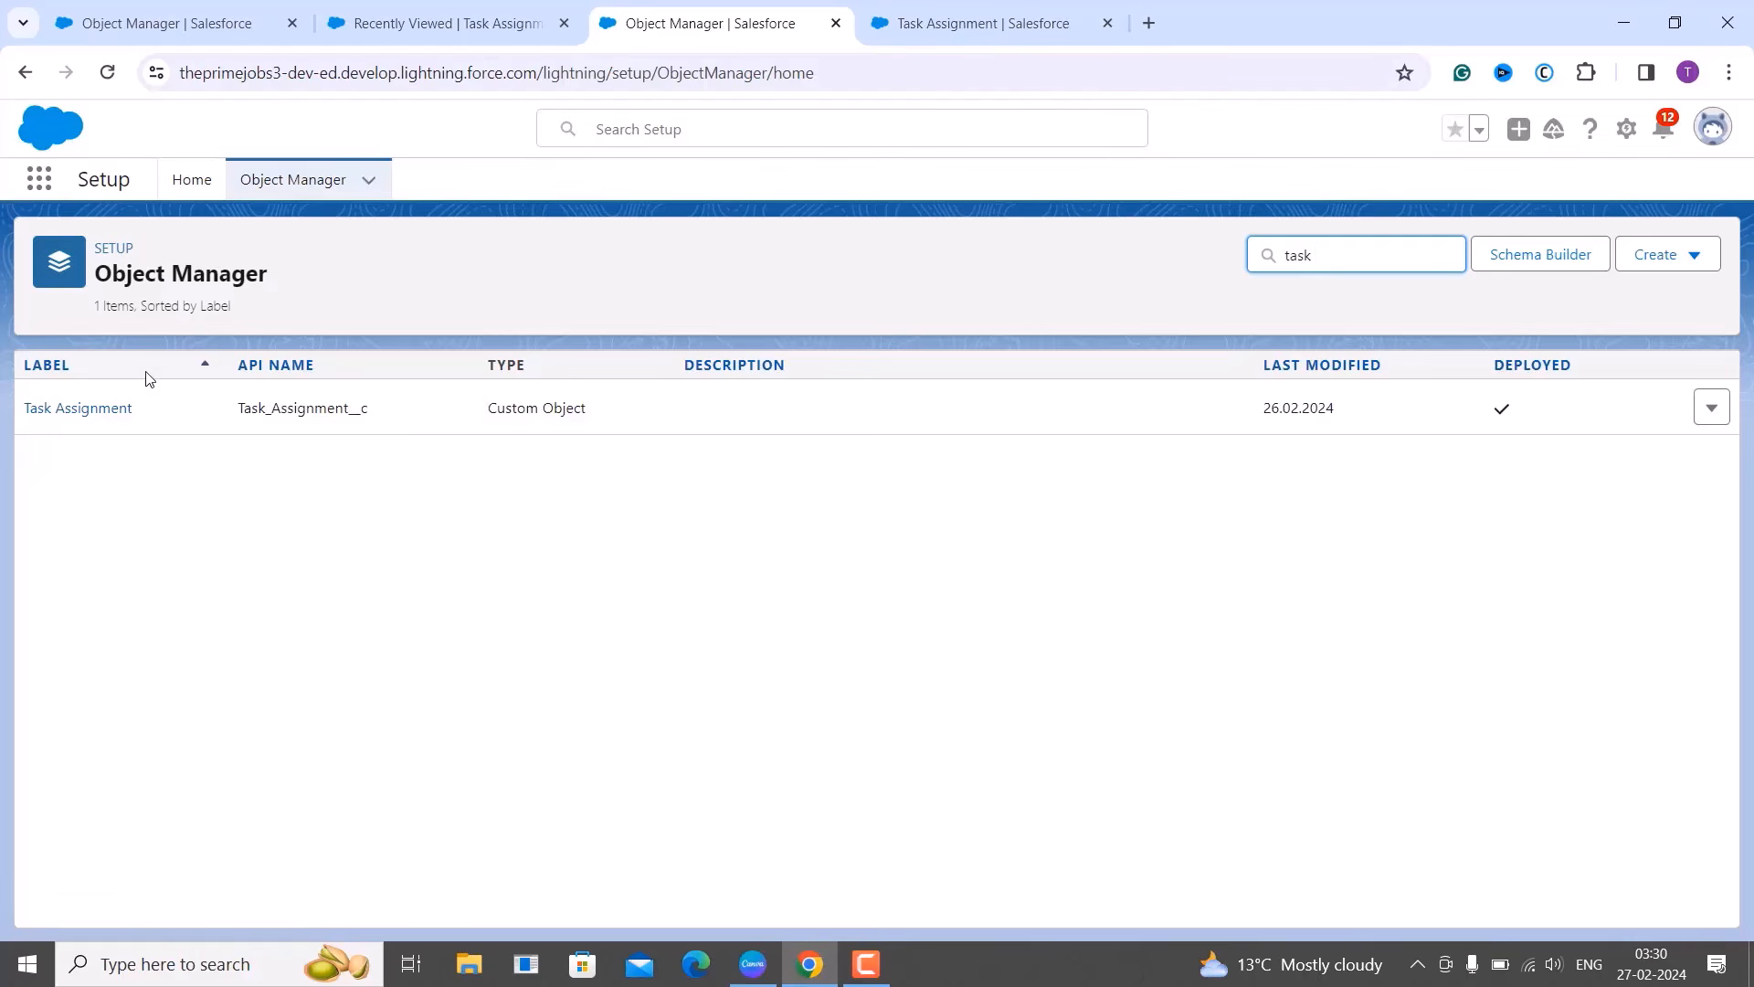
click(97, 417)
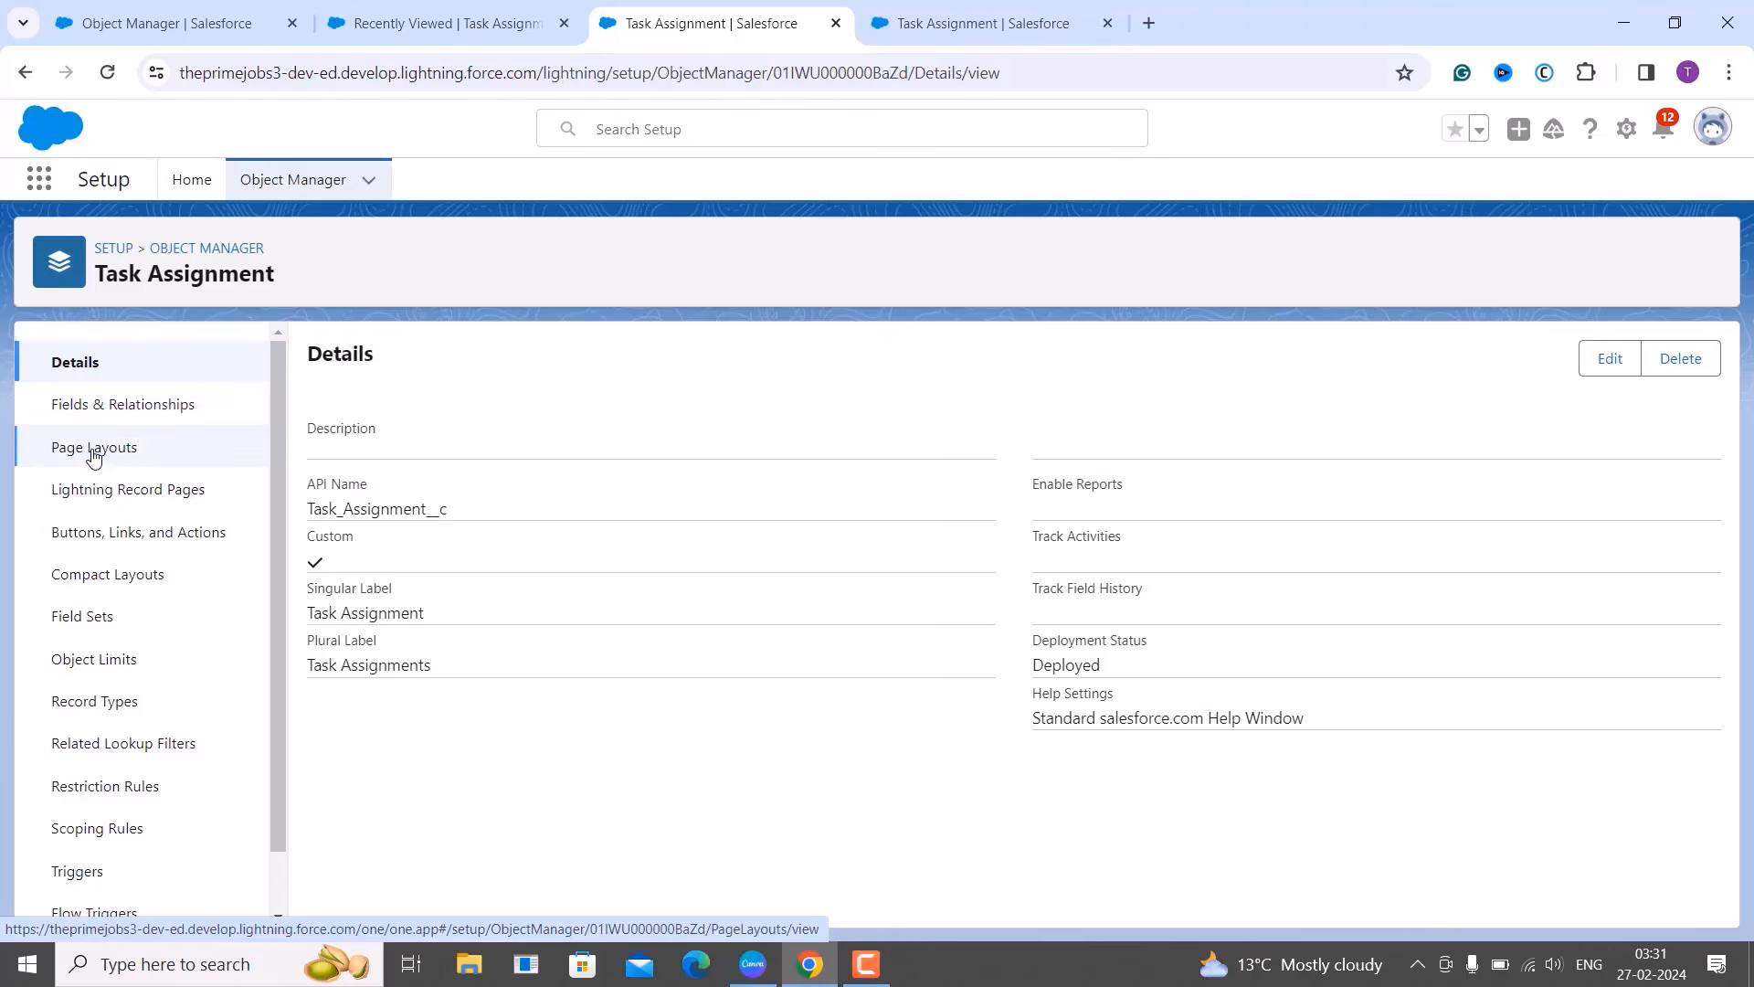
From Page Layouts, open the Task Assignment Layout in the layout editor.
click(95, 449)
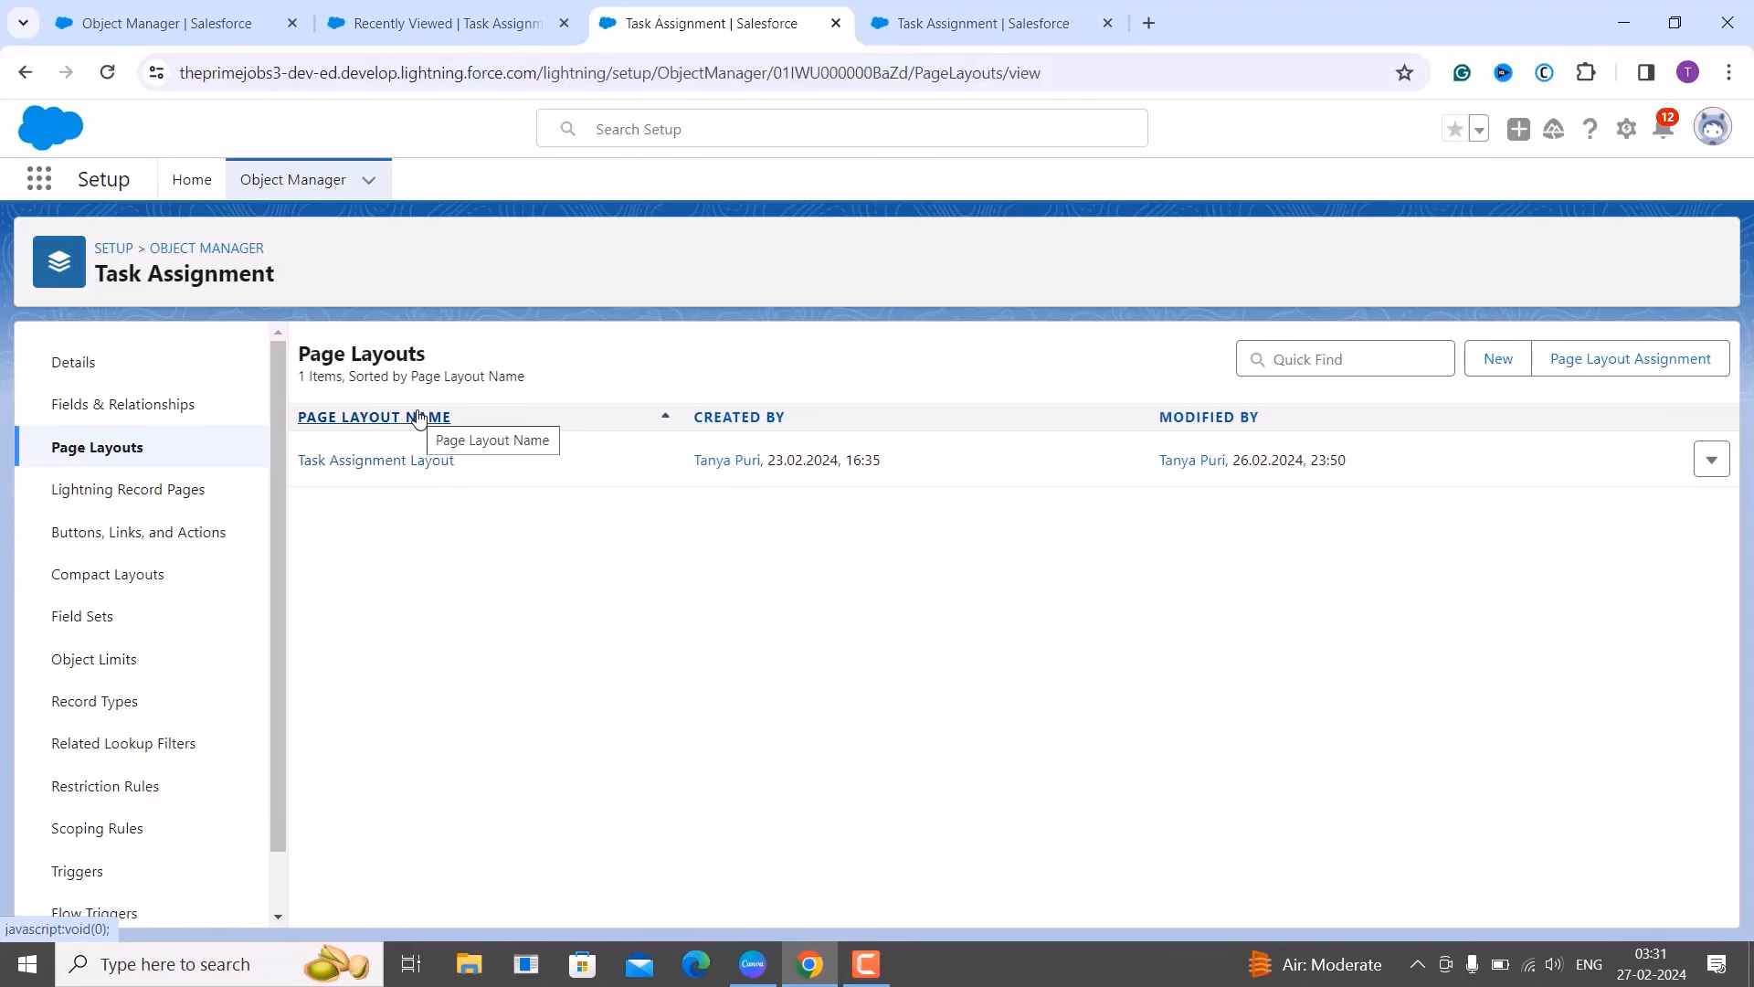
click(1706, 465)
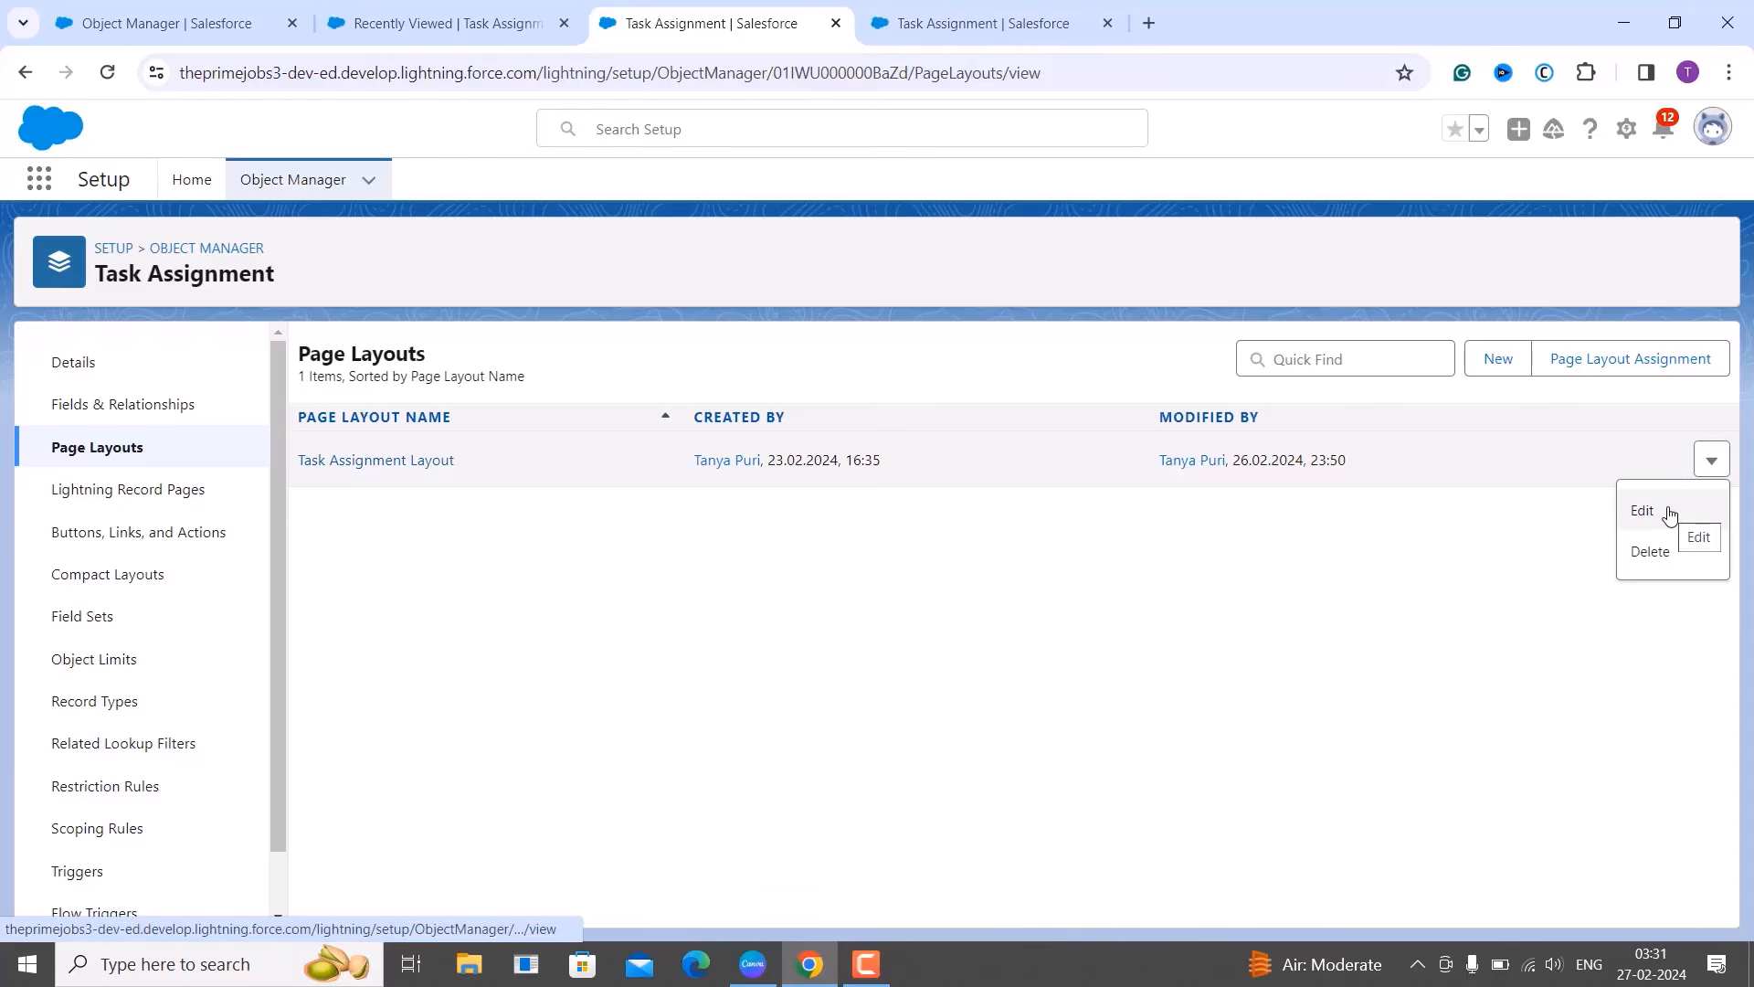
click(1669, 513)
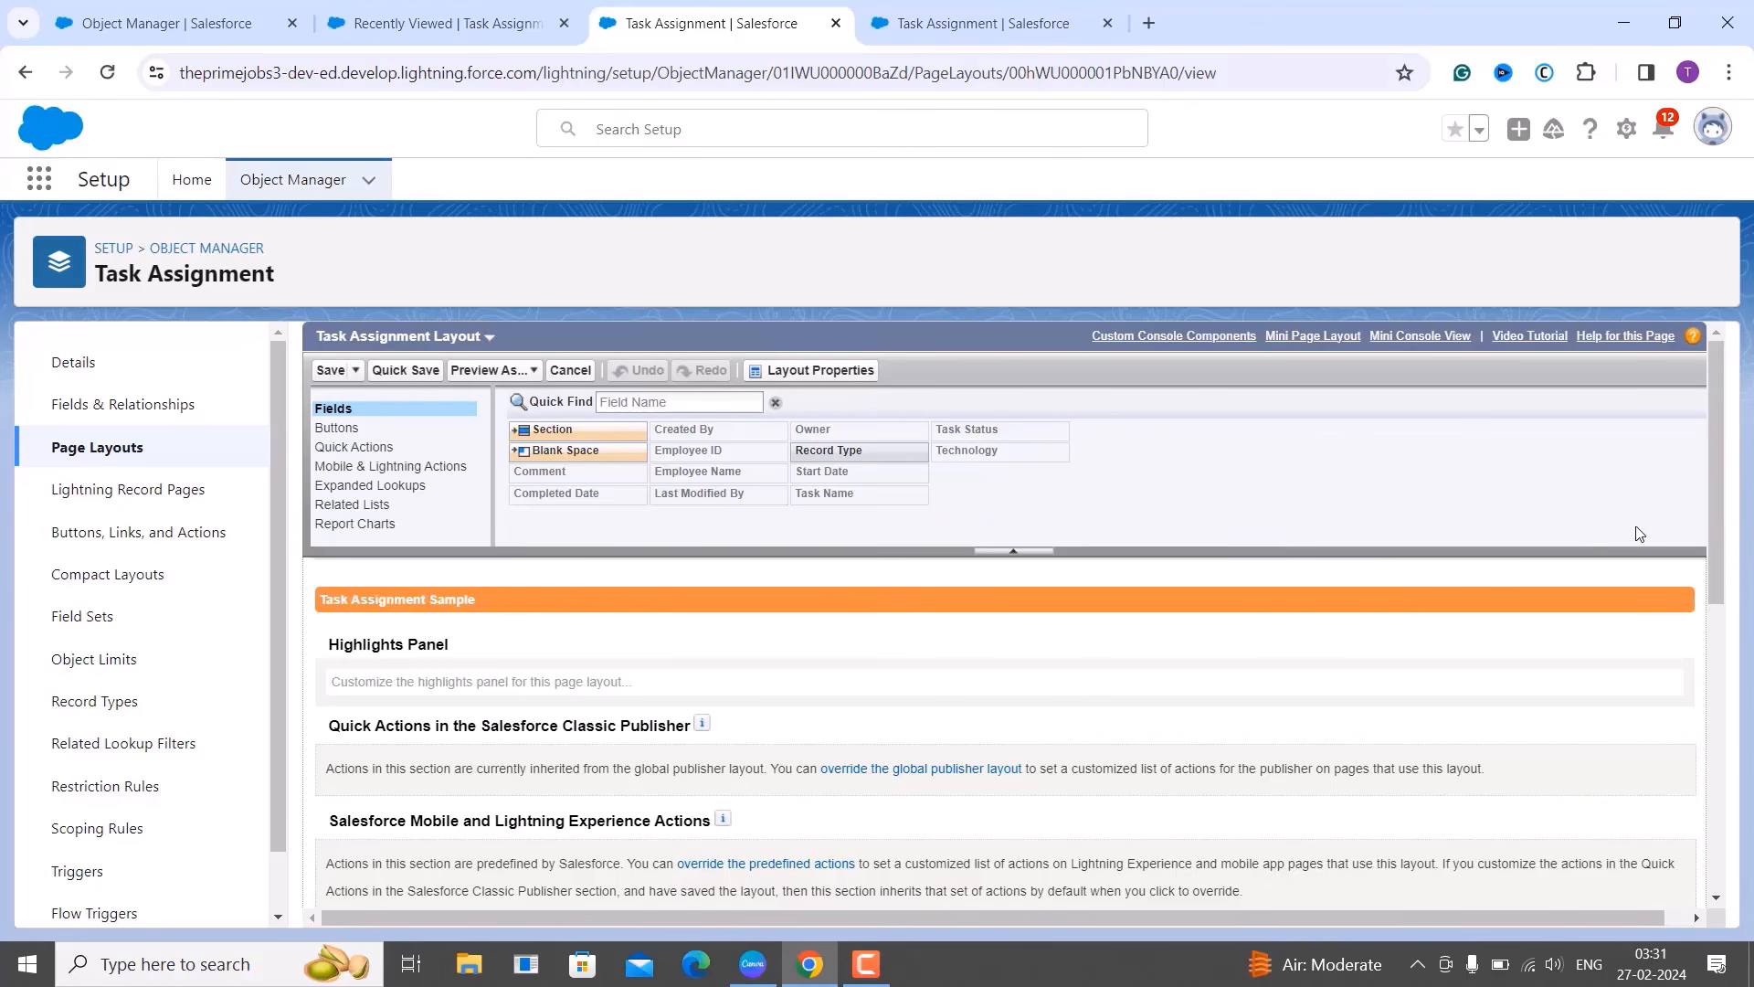
Move the Employee ID field to the top of the Information section.
scroll(839, 701, down, 3)
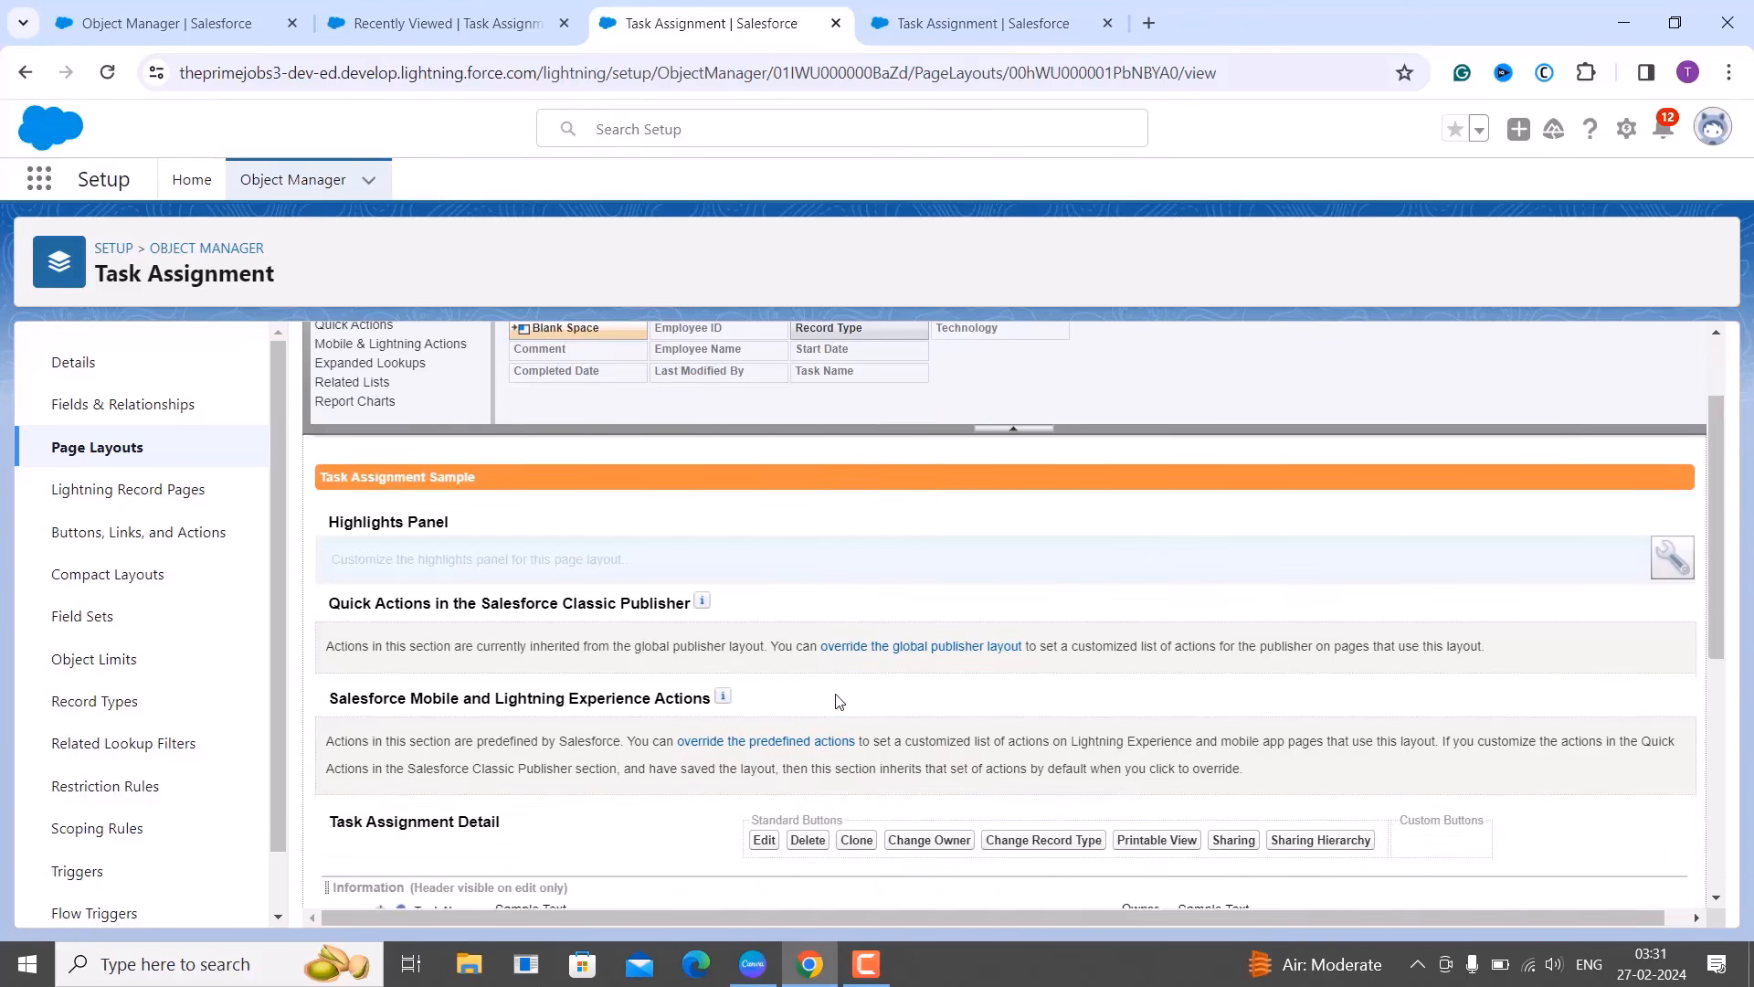
scroll(501, 749, down, 2)
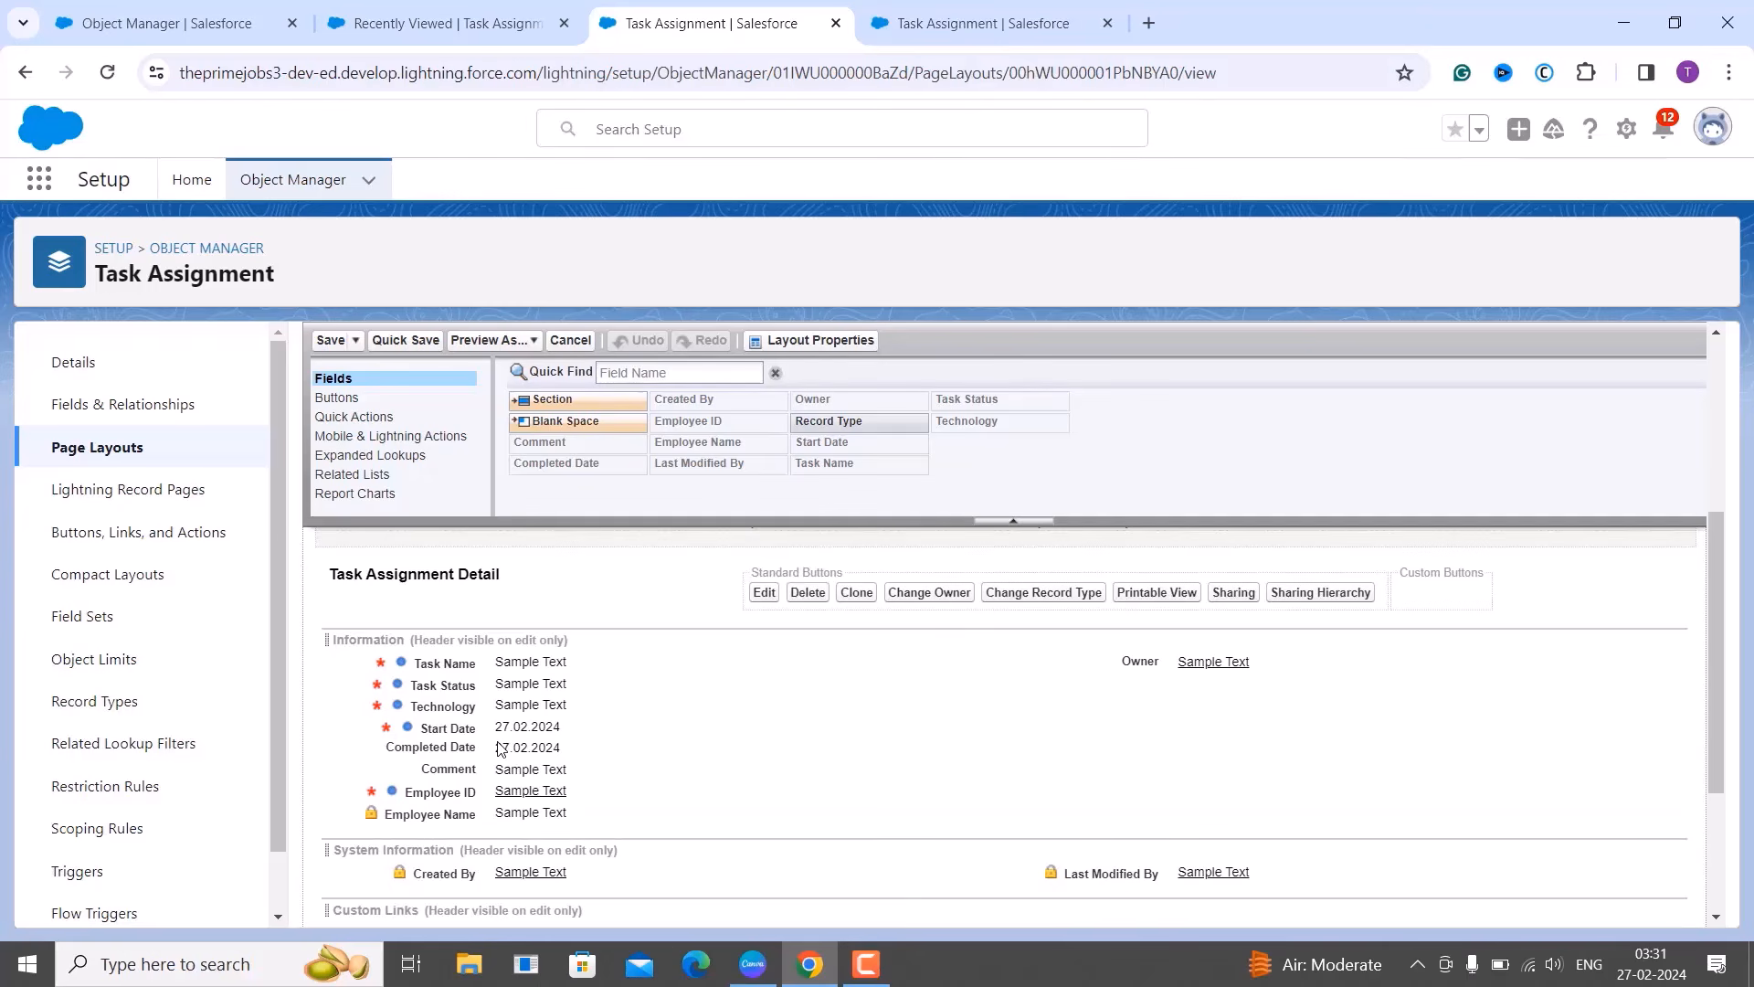
scroll(500, 749, down, 1)
scroll(501, 749, up, 1)
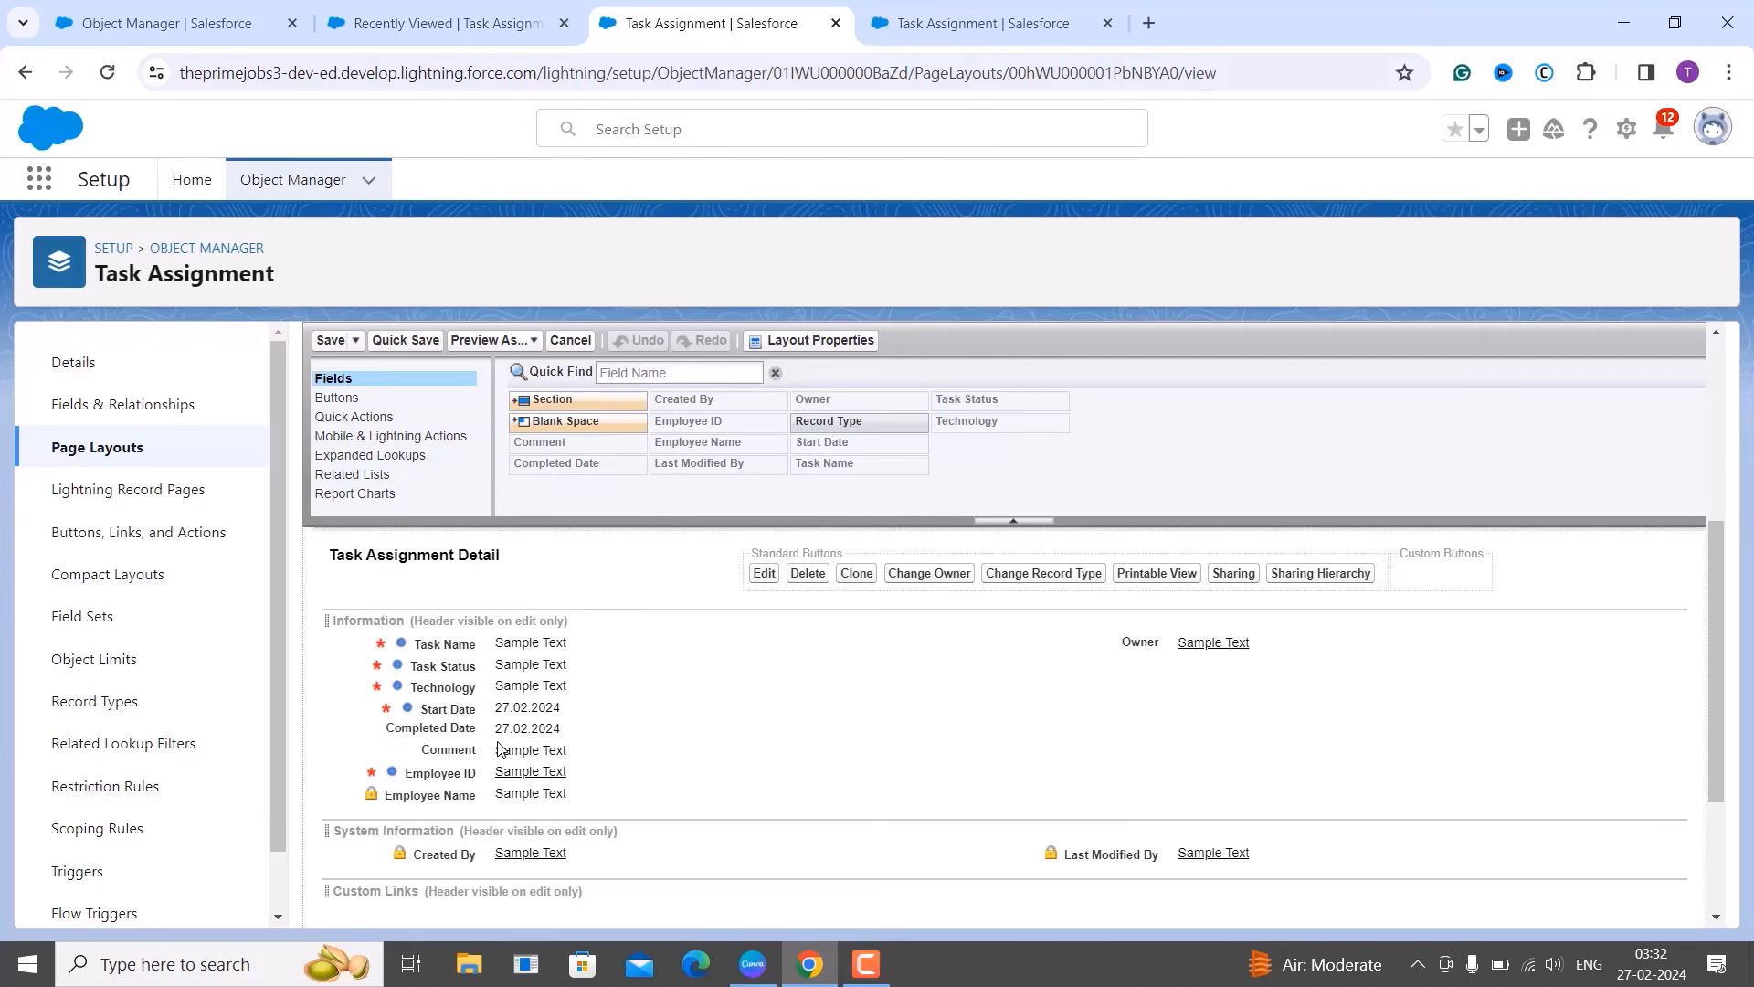
scroll(500, 749, down, 1)
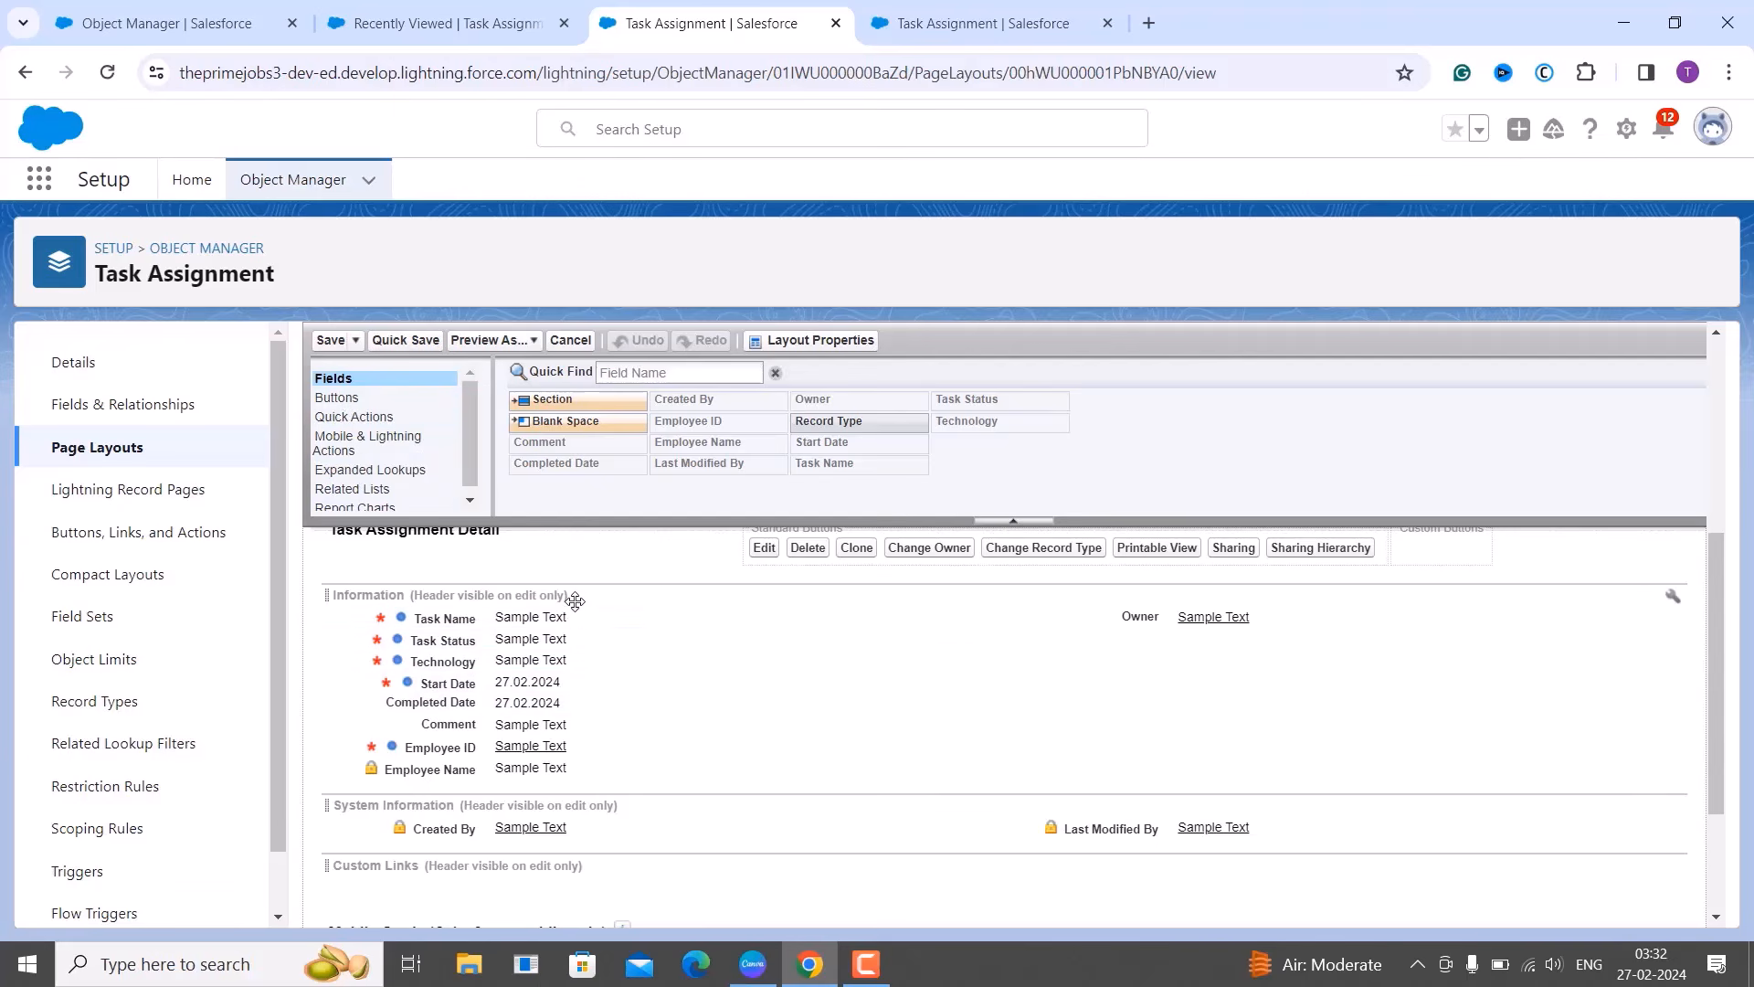
scroll(575, 600, up, 1)
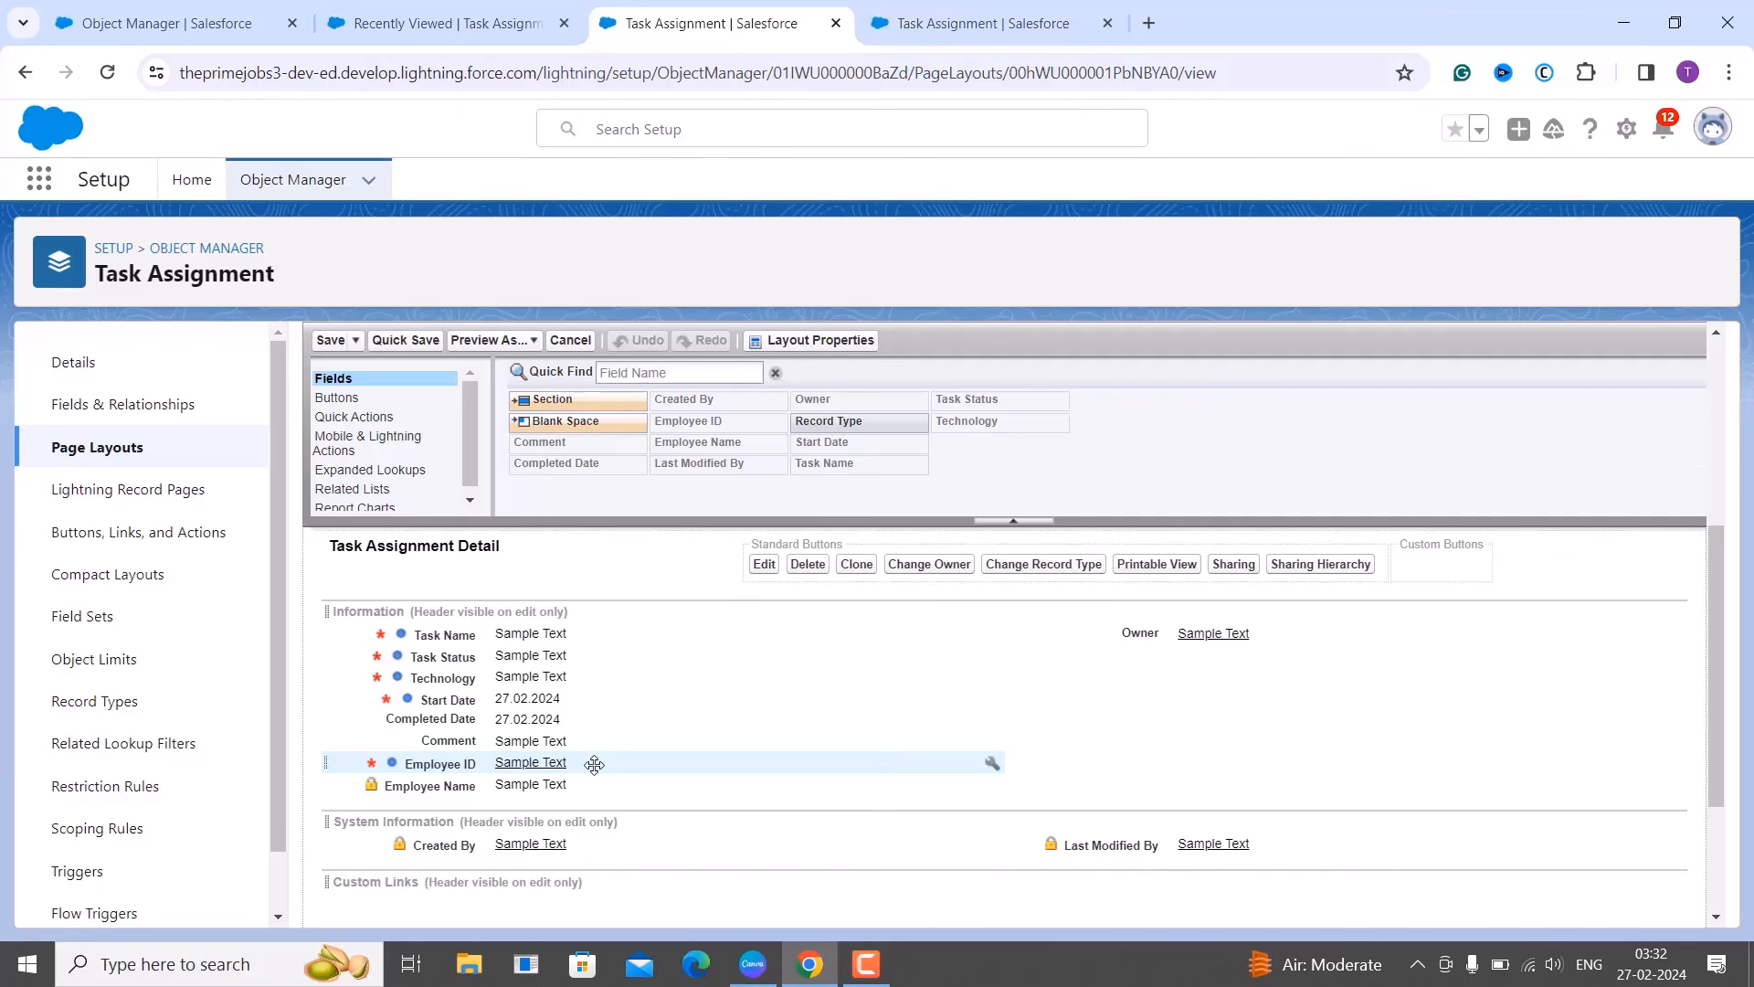
click(594, 763)
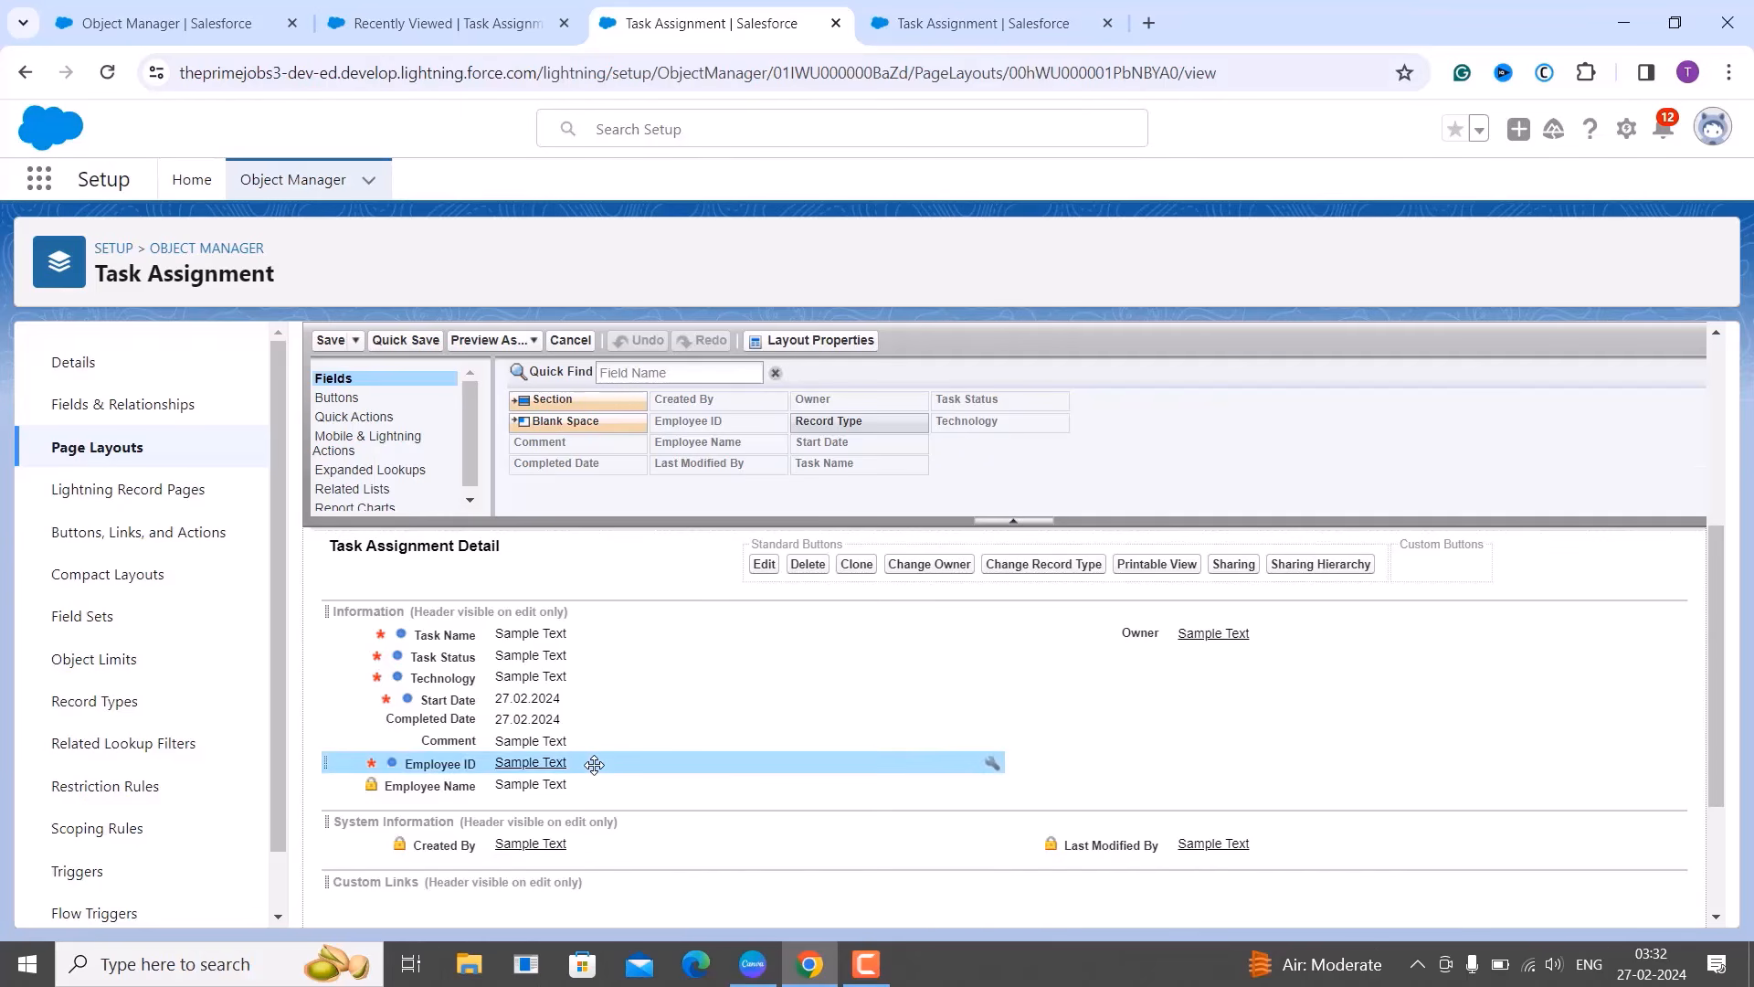
drag(594, 764, 581, 631)
Move Employee Name, Task Status, Start Date and Comment right, and Owner under Completed Date.
click(518, 786)
drag(518, 786, 1066, 625)
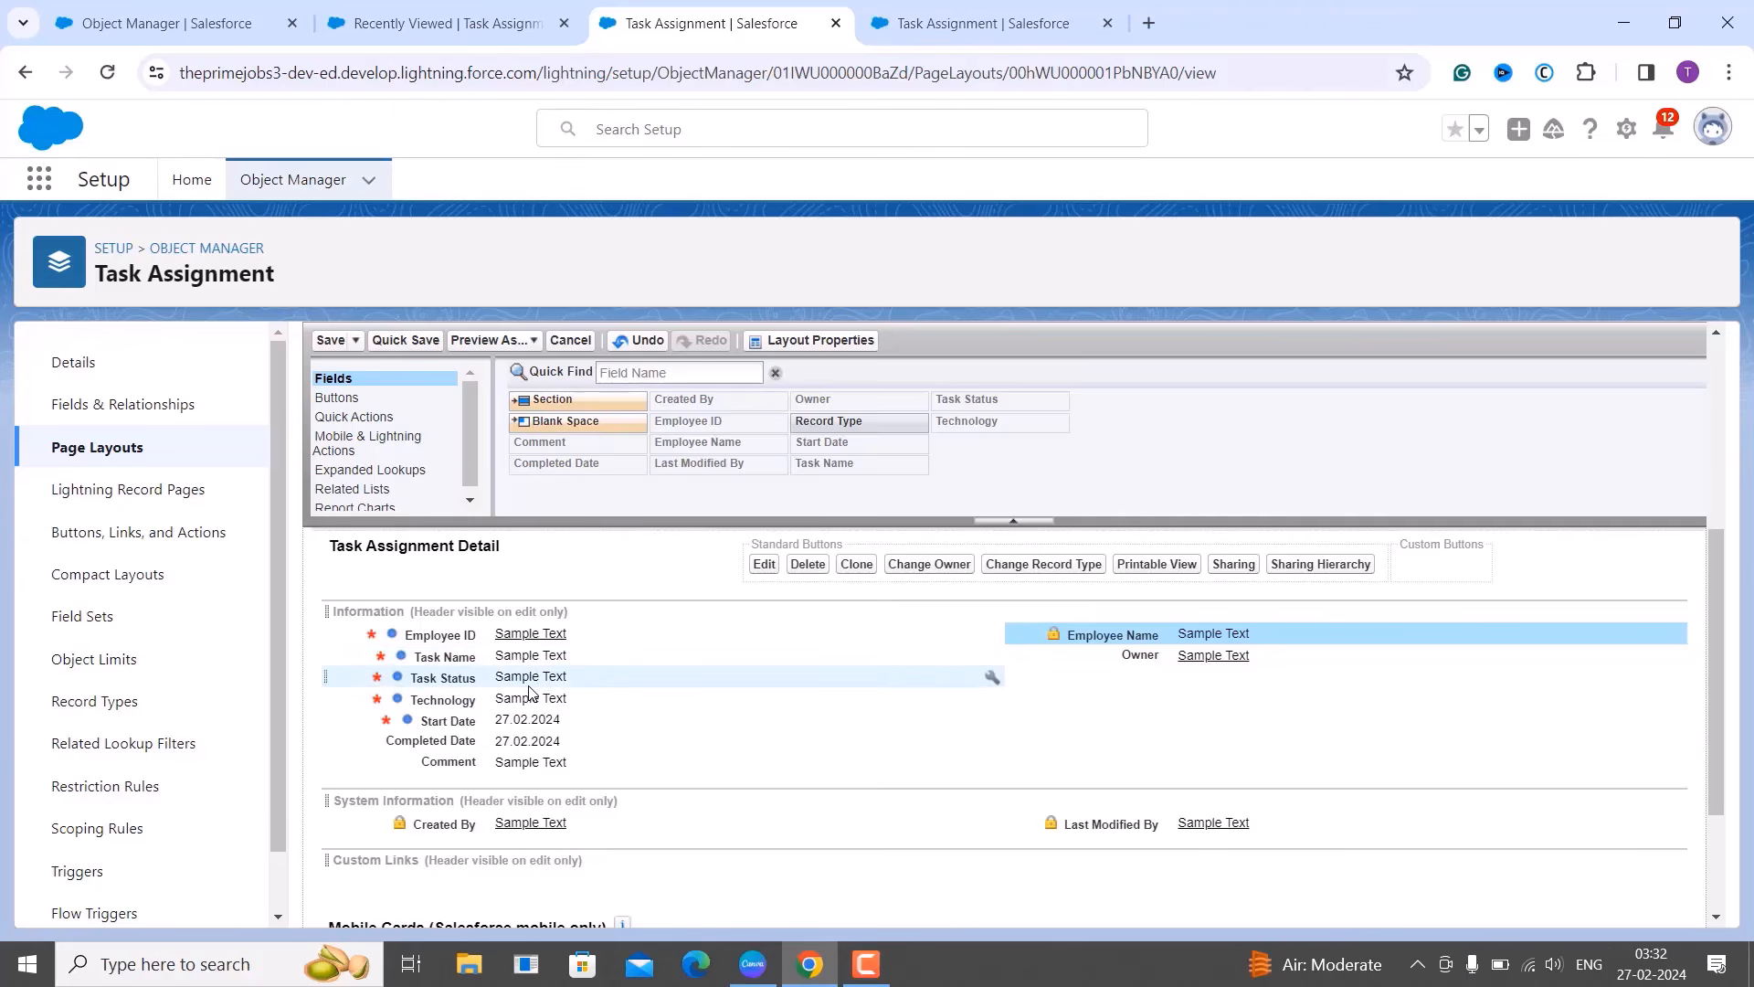
drag(529, 691, 1050, 646)
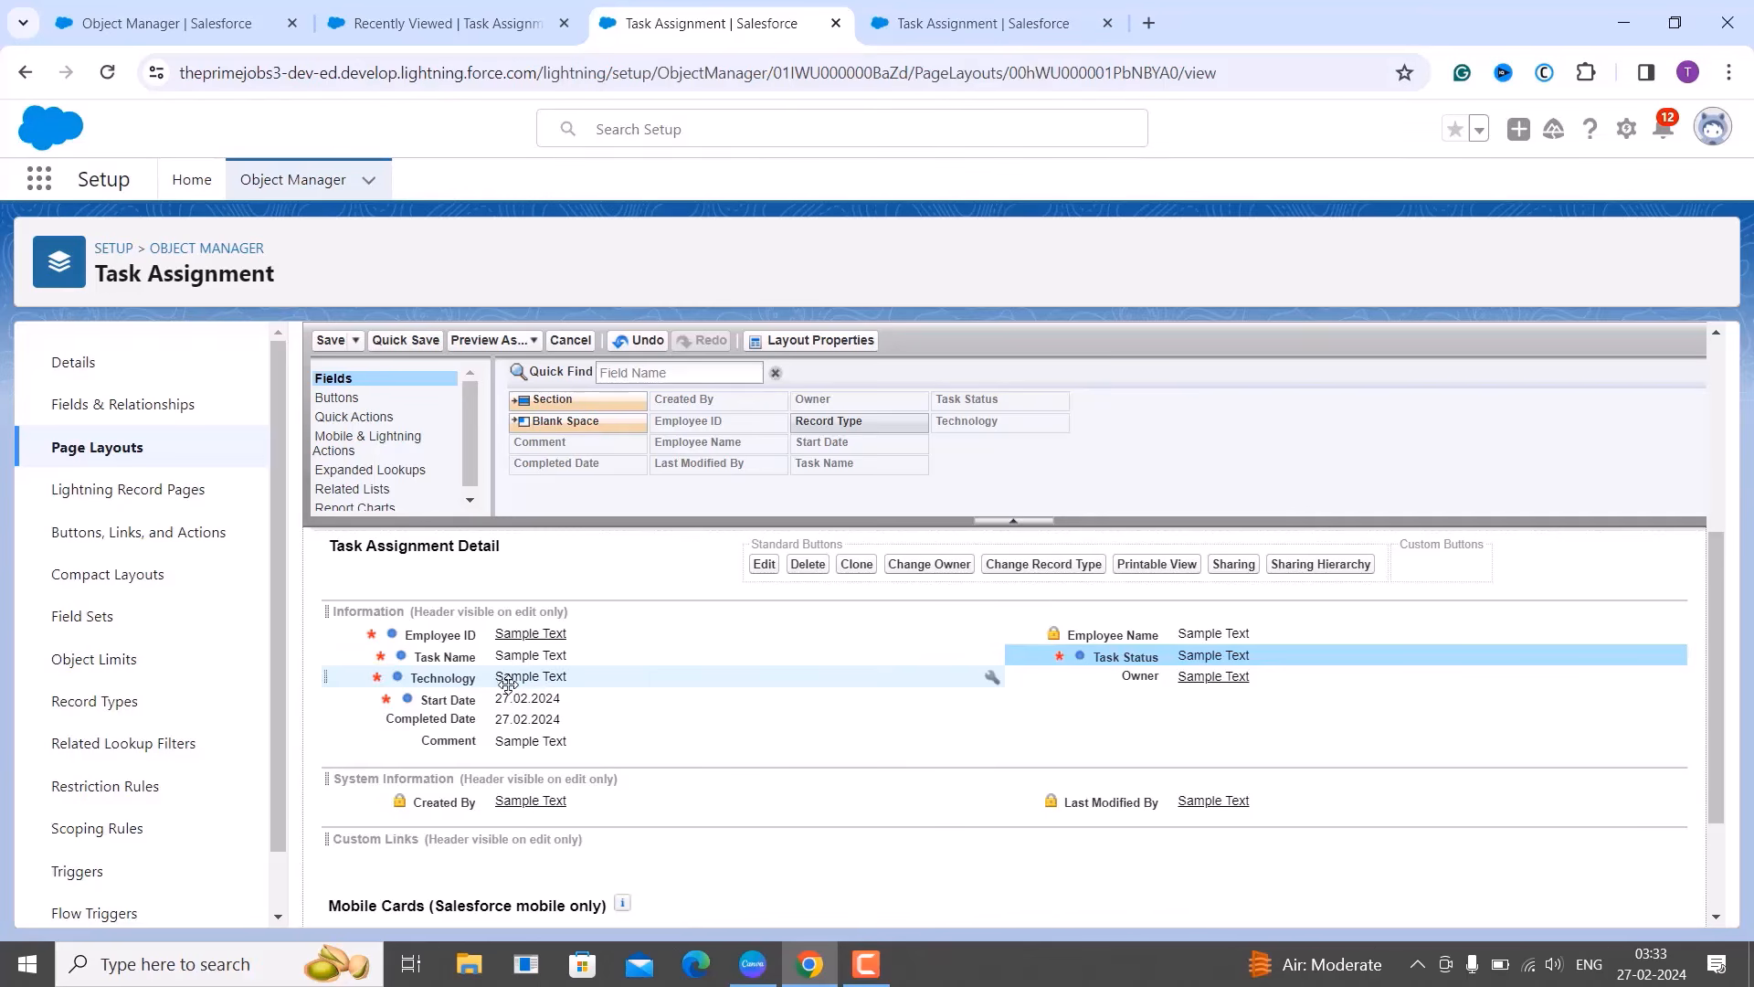
drag(505, 702, 1070, 664)
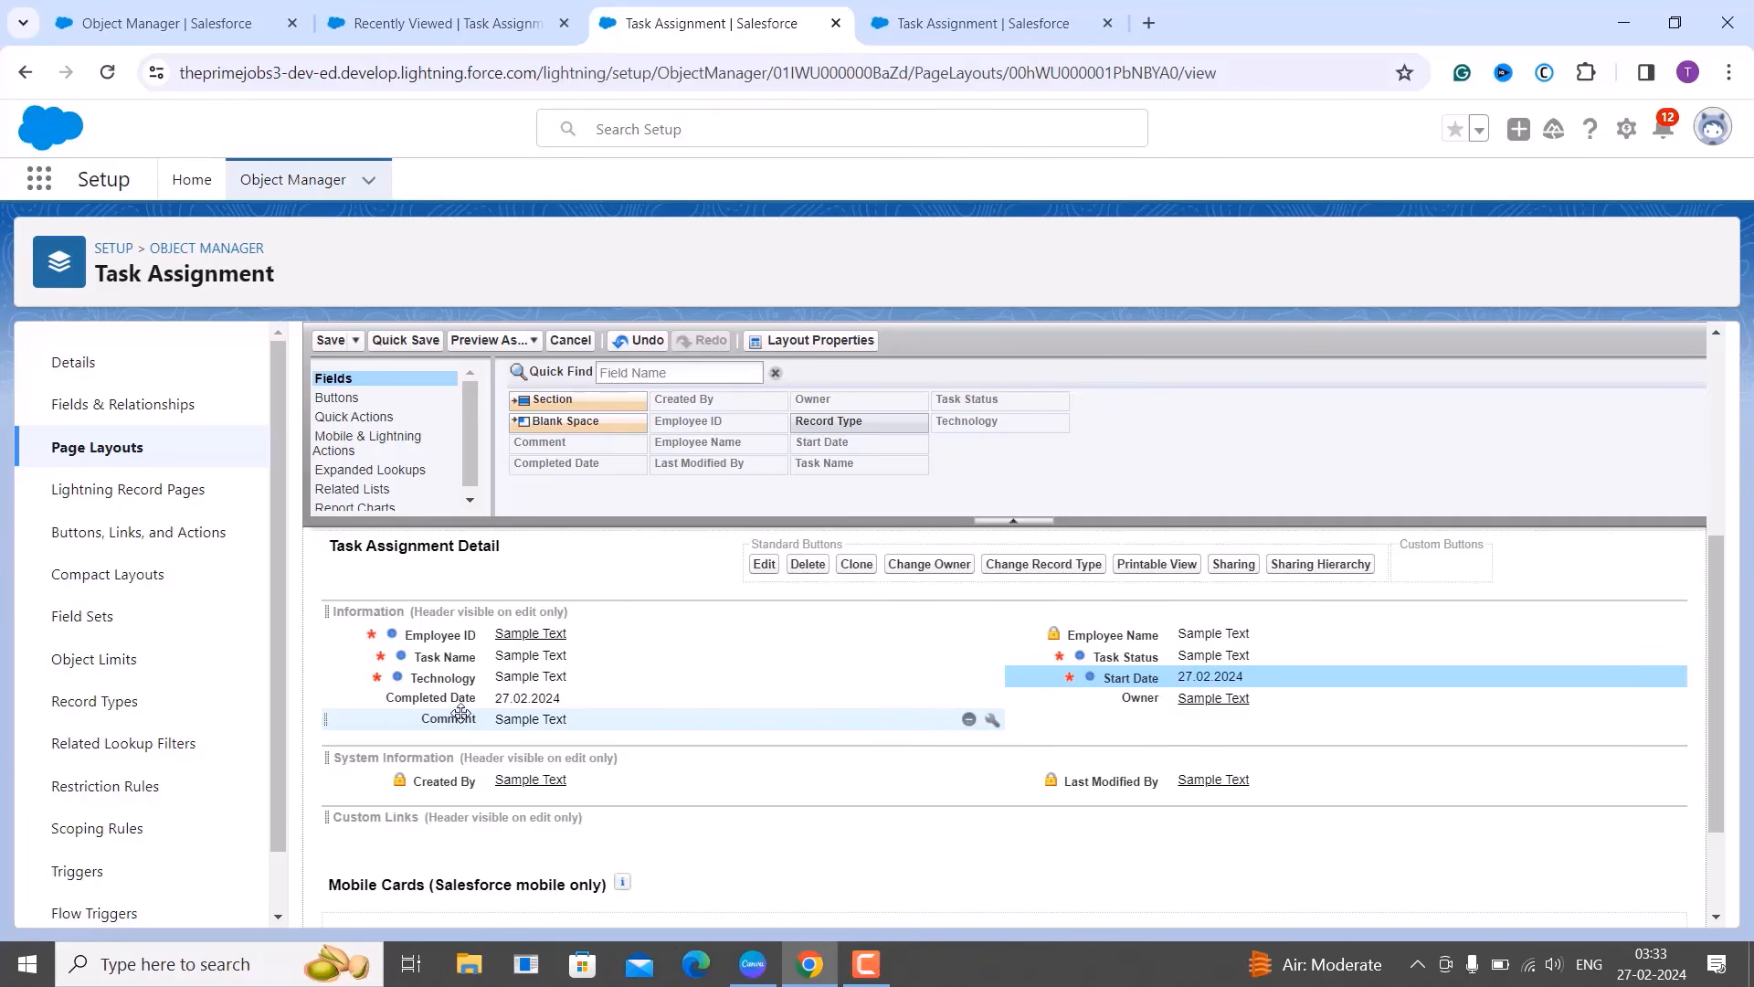
drag(461, 723, 1048, 687)
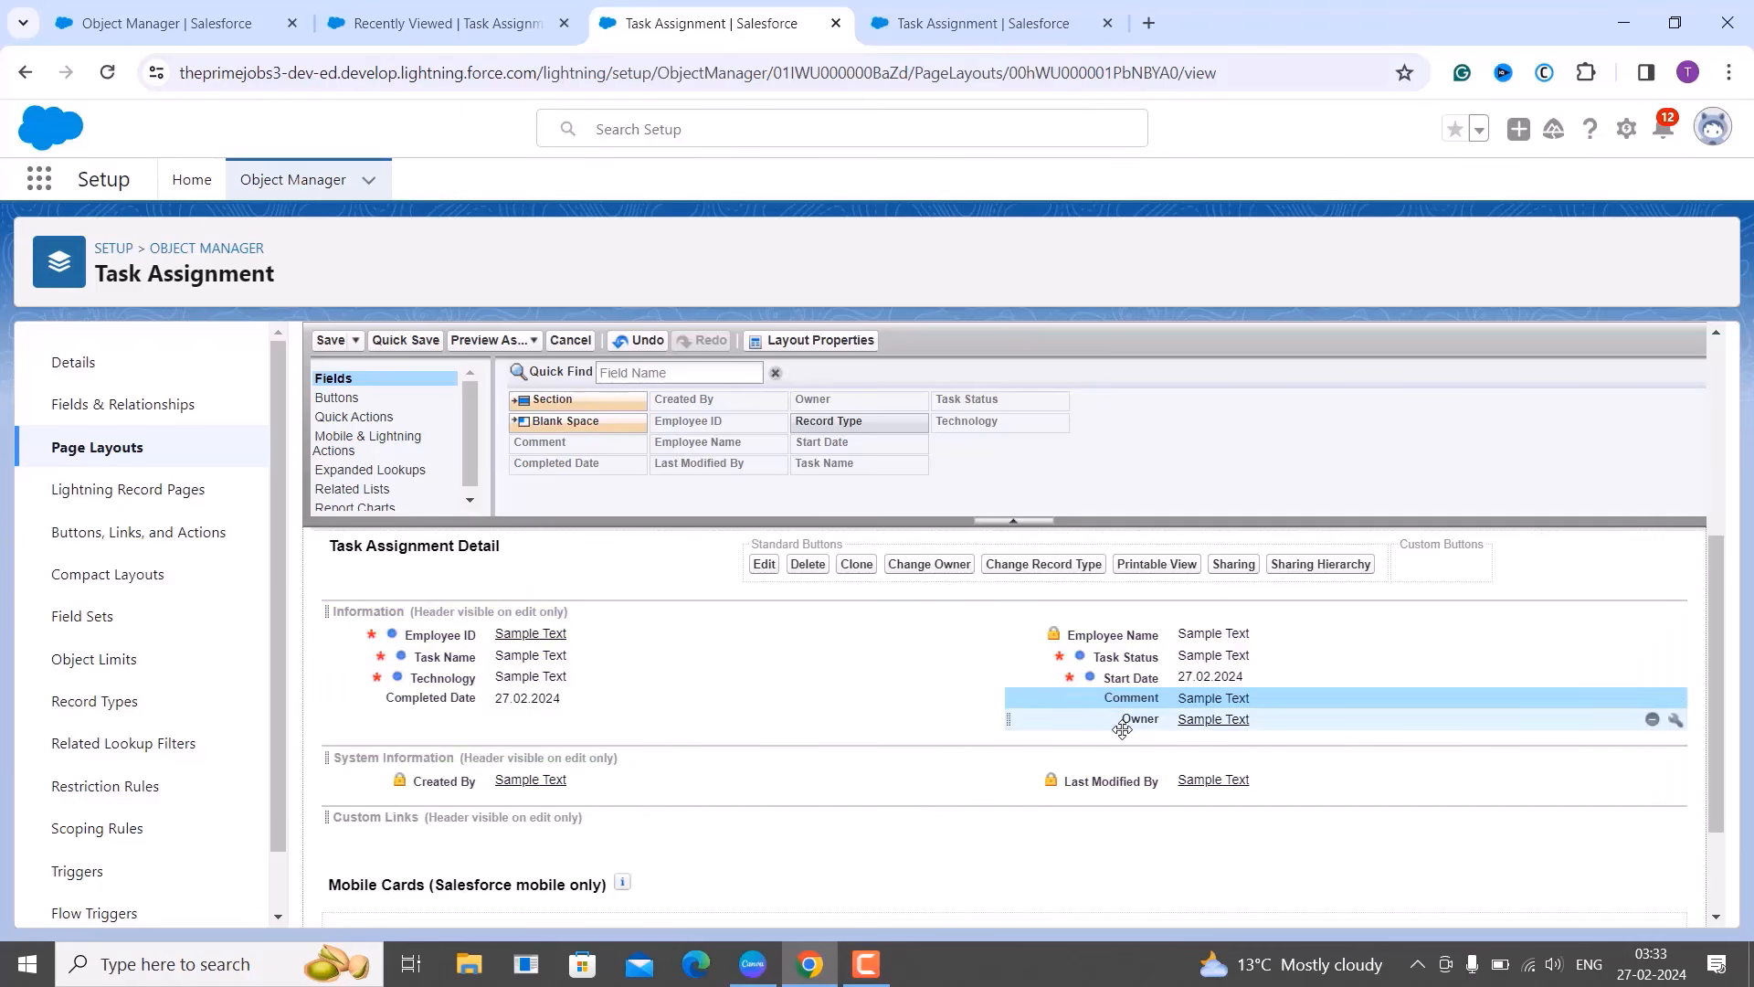
drag(1137, 724, 365, 713)
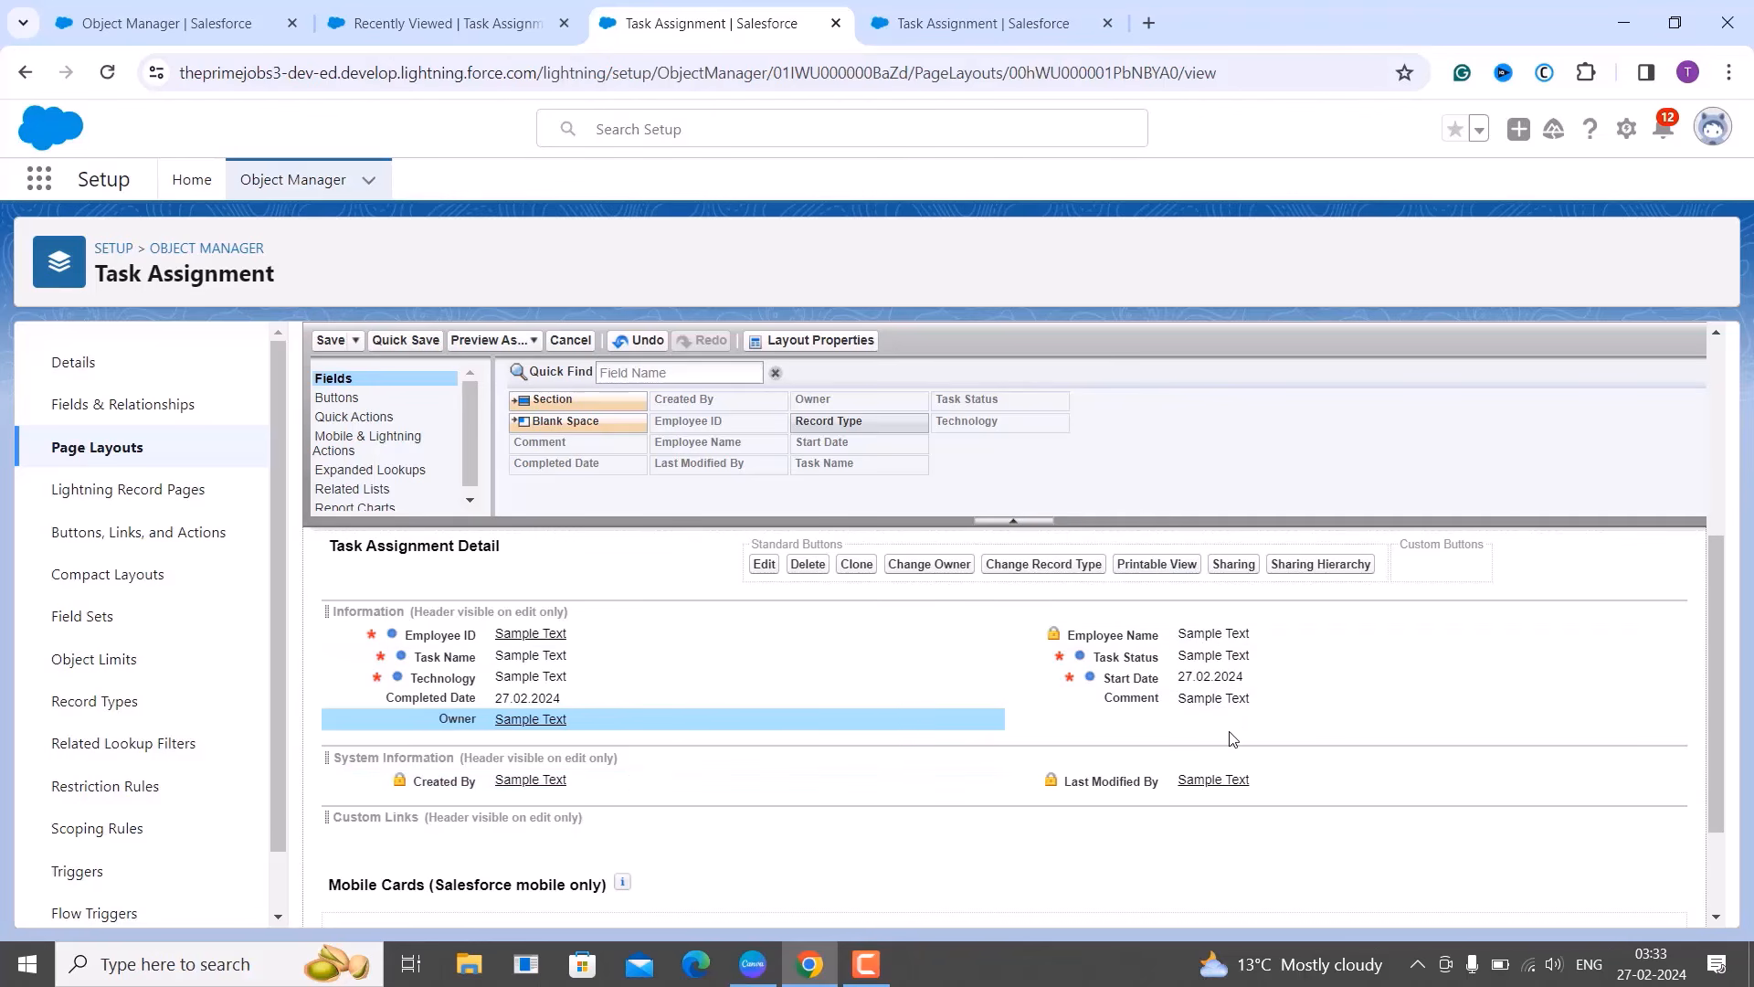
Save the page layout, then start and discard a Cloud task assignment.
click(328, 340)
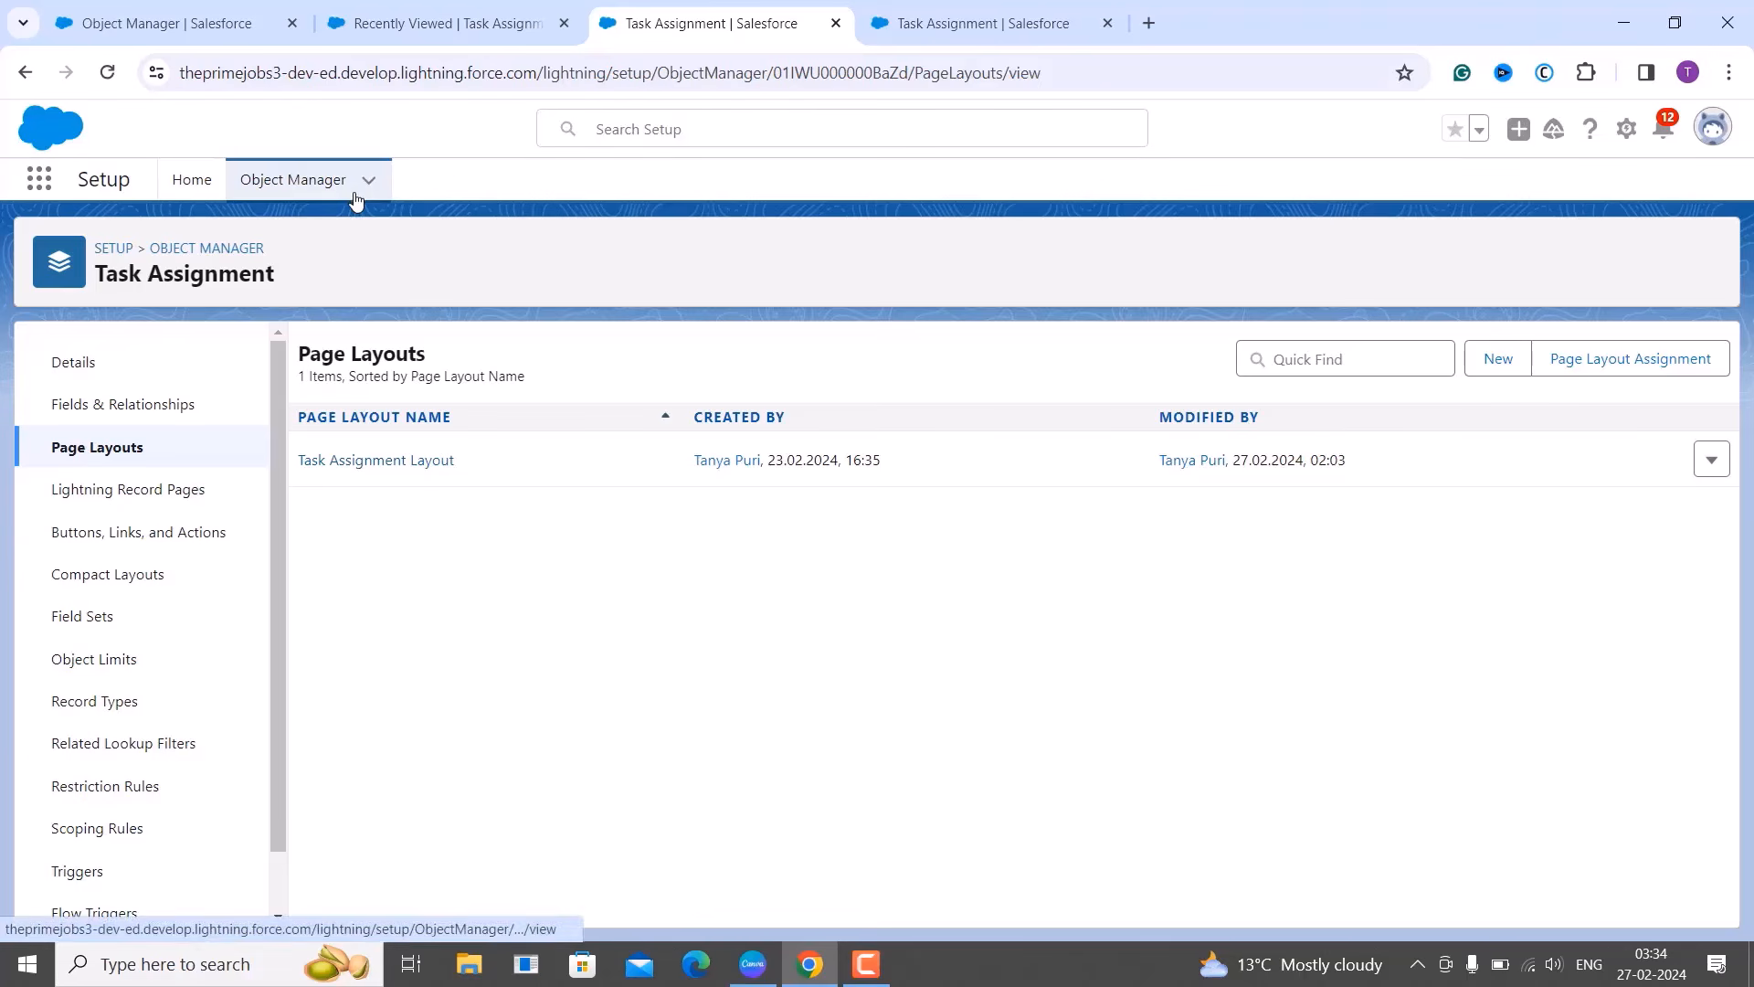
click(447, 7)
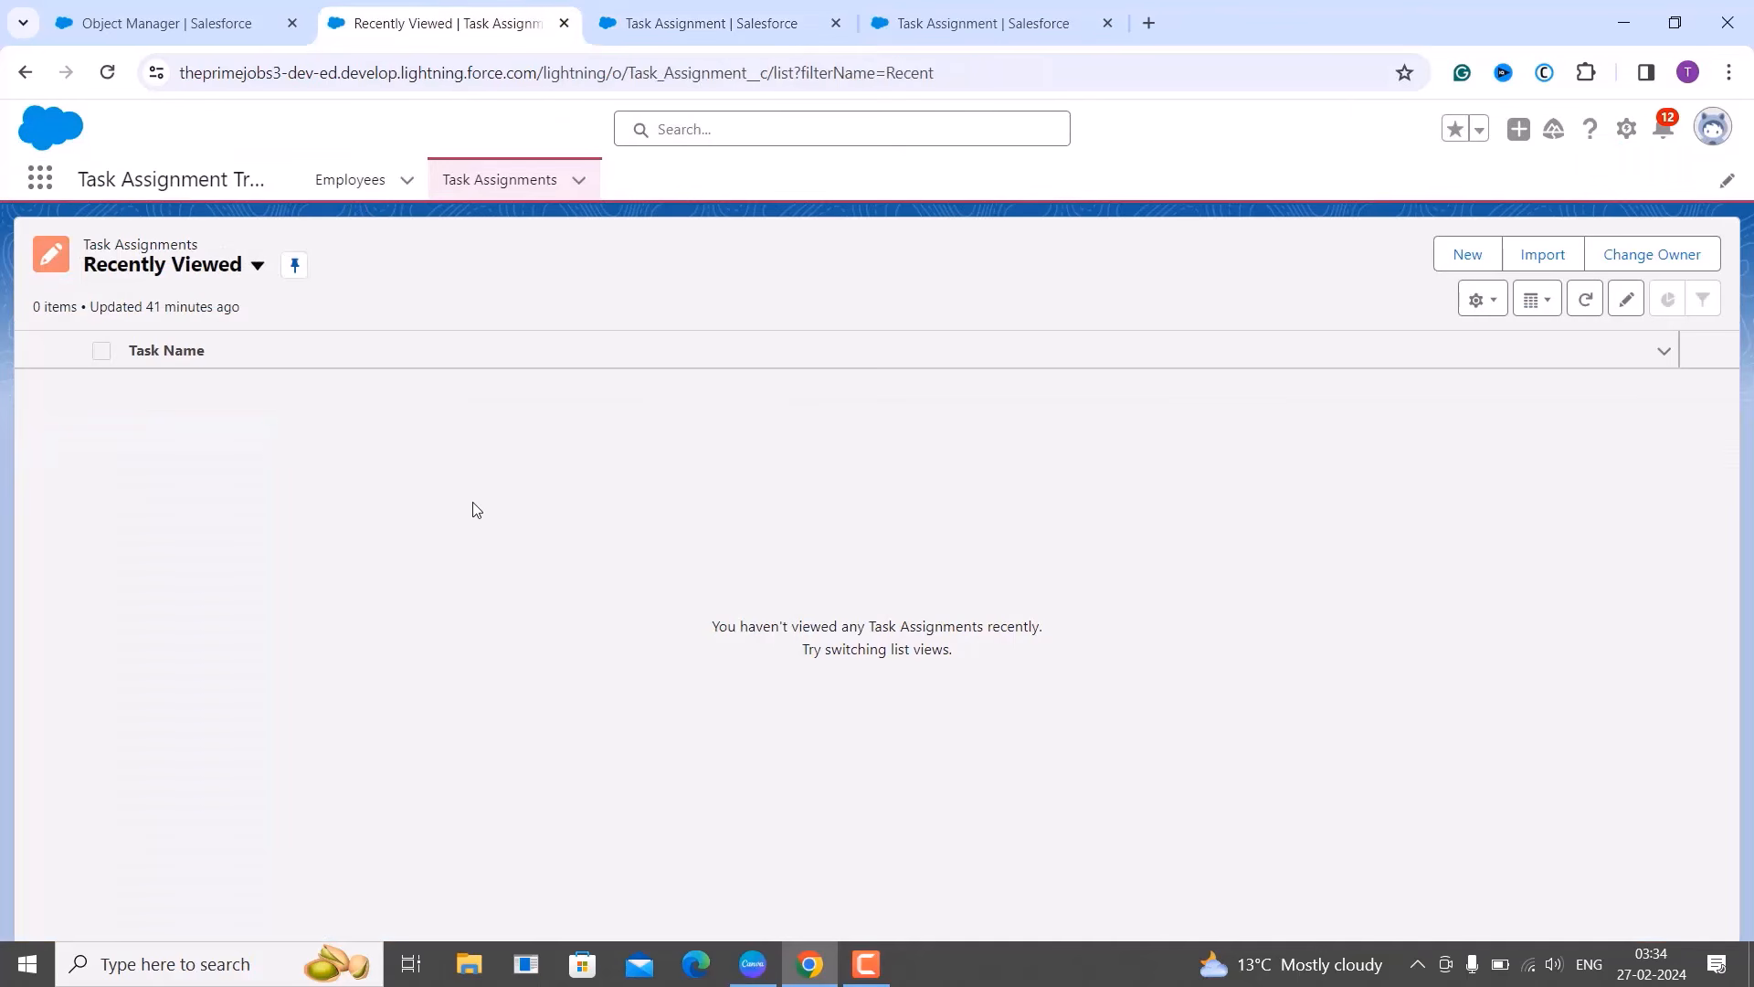
click(1471, 251)
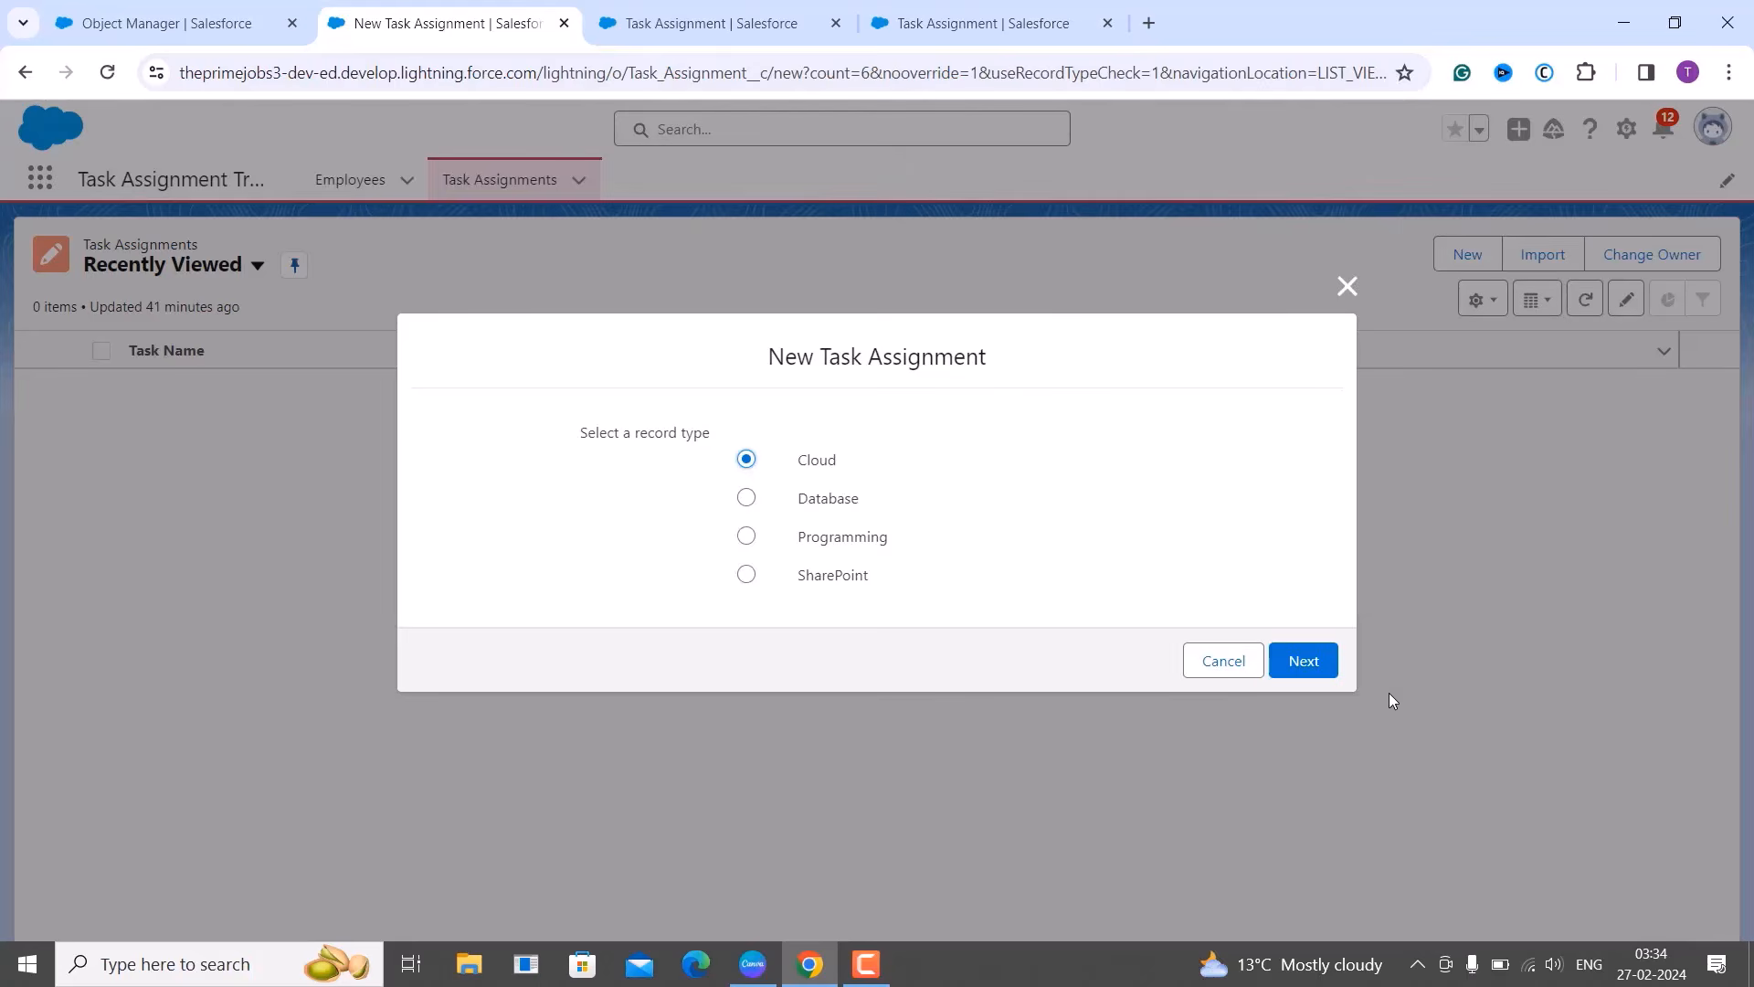
click(1303, 660)
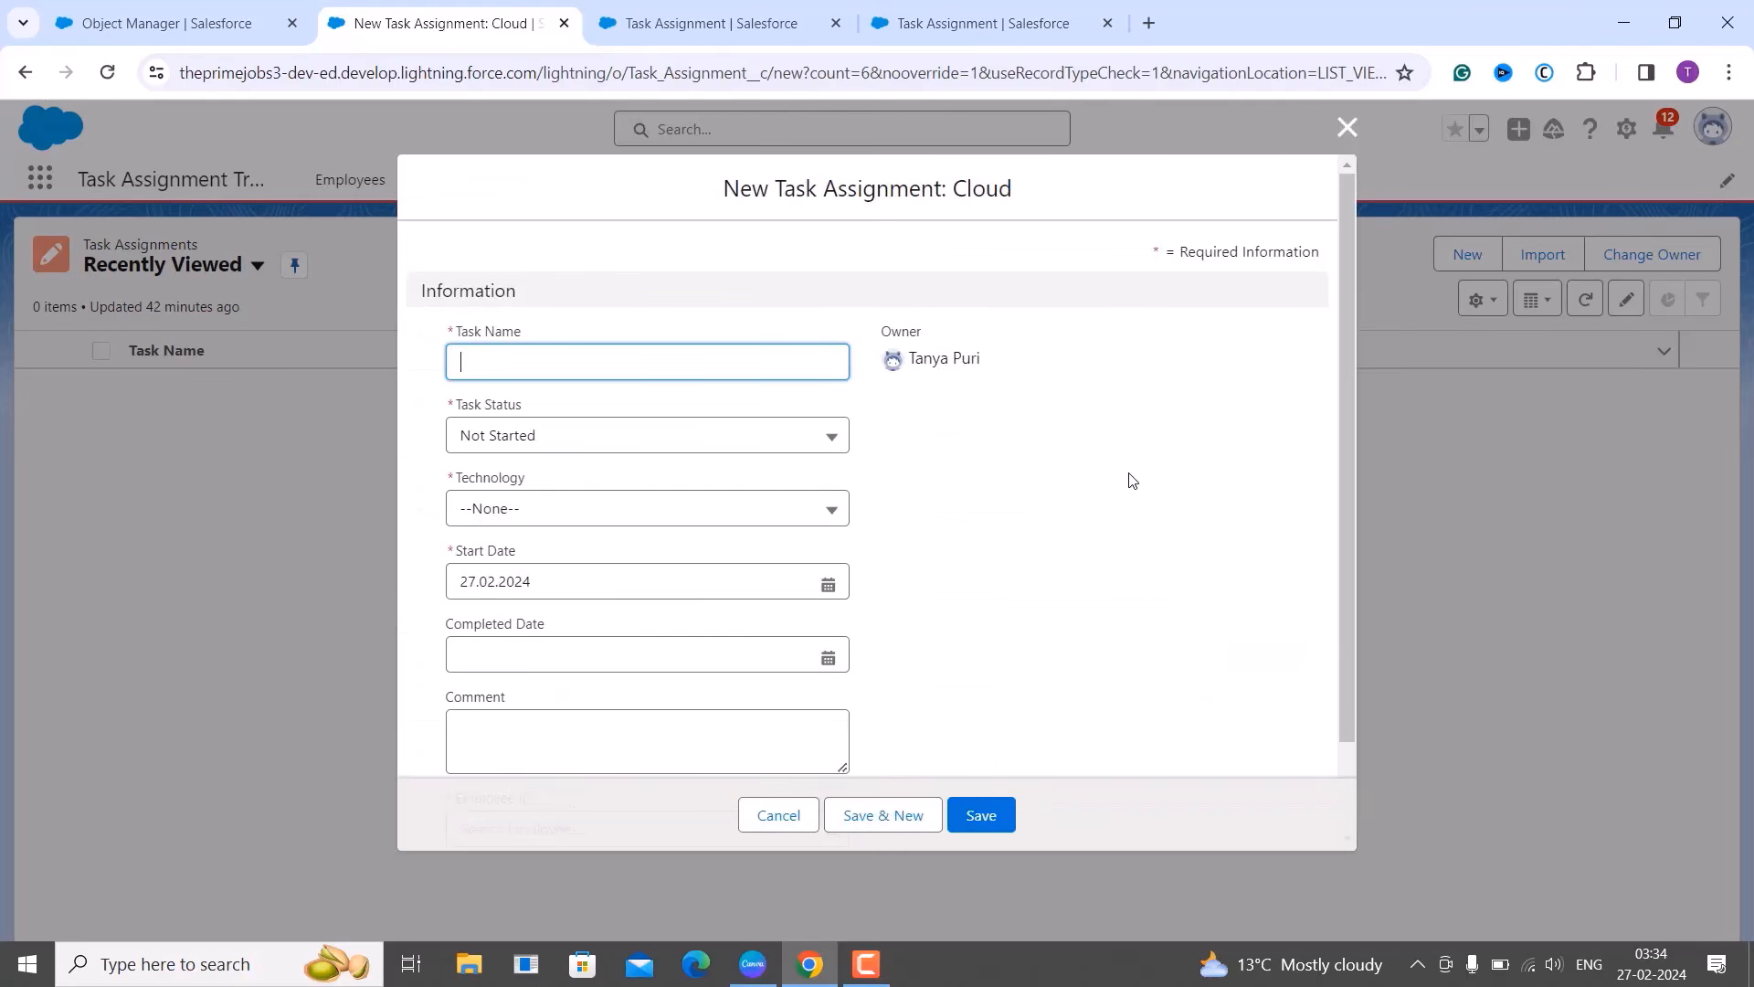
click(1345, 127)
Reload Task Assignments and create the Cloud record 'Bulk Email System'.
click(107, 73)
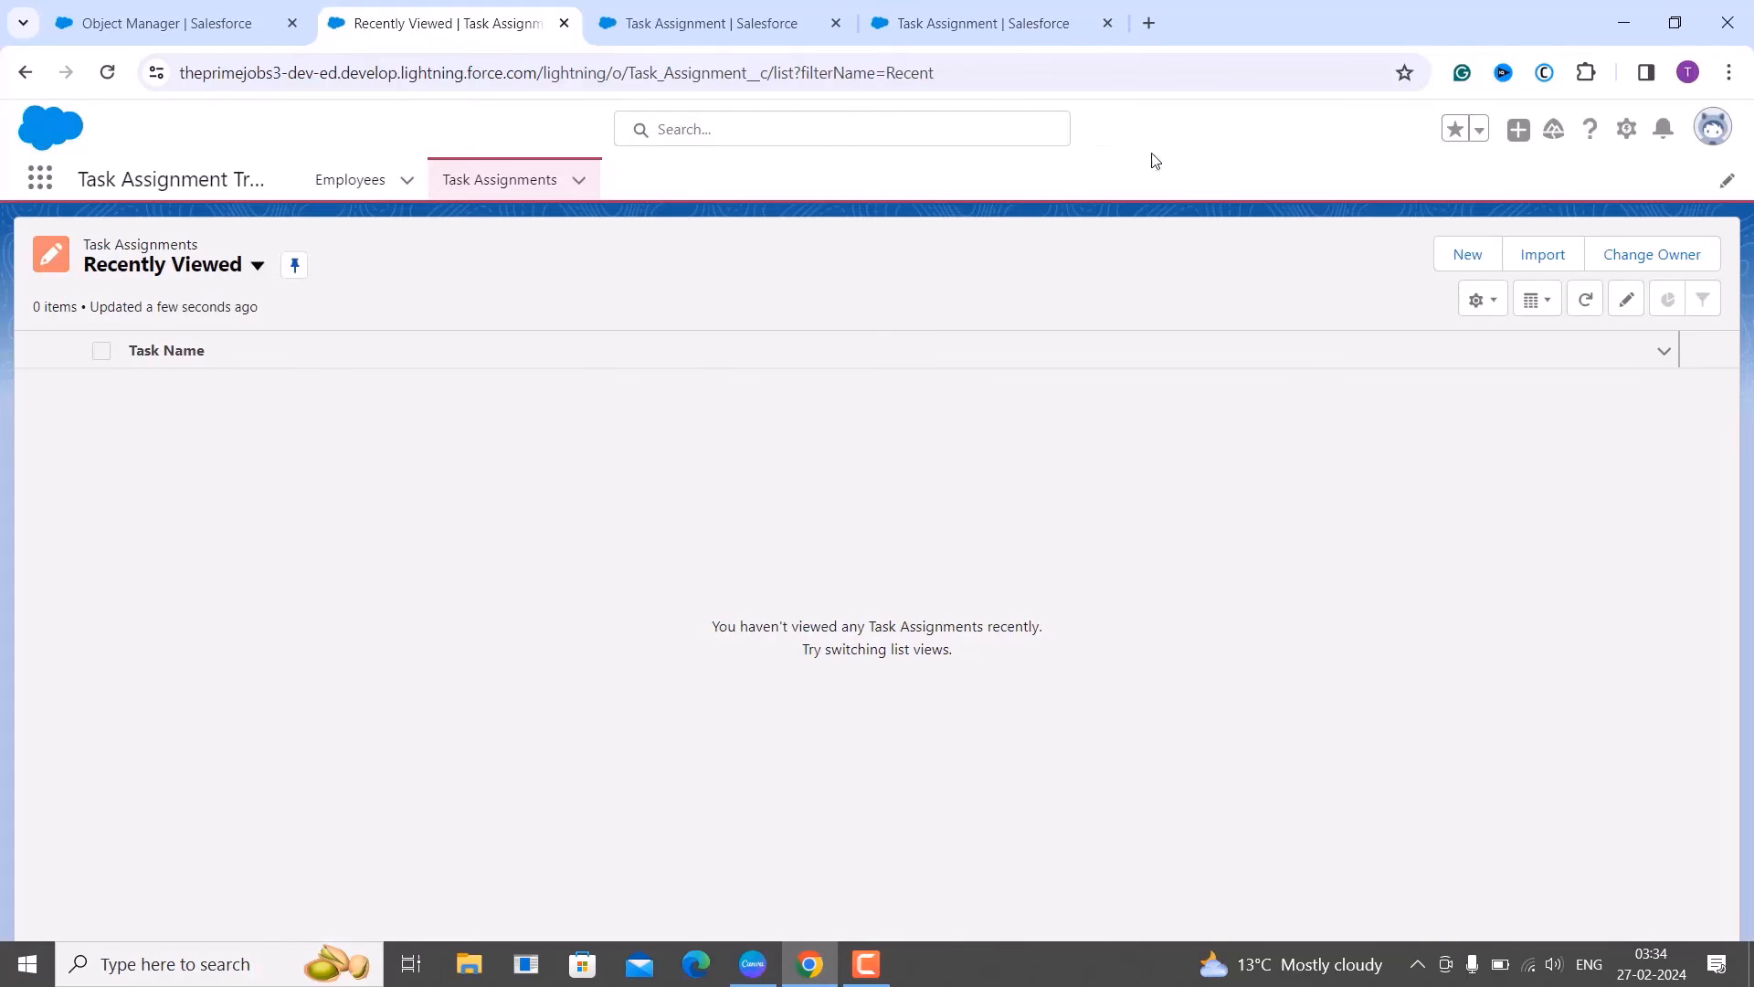
click(1466, 256)
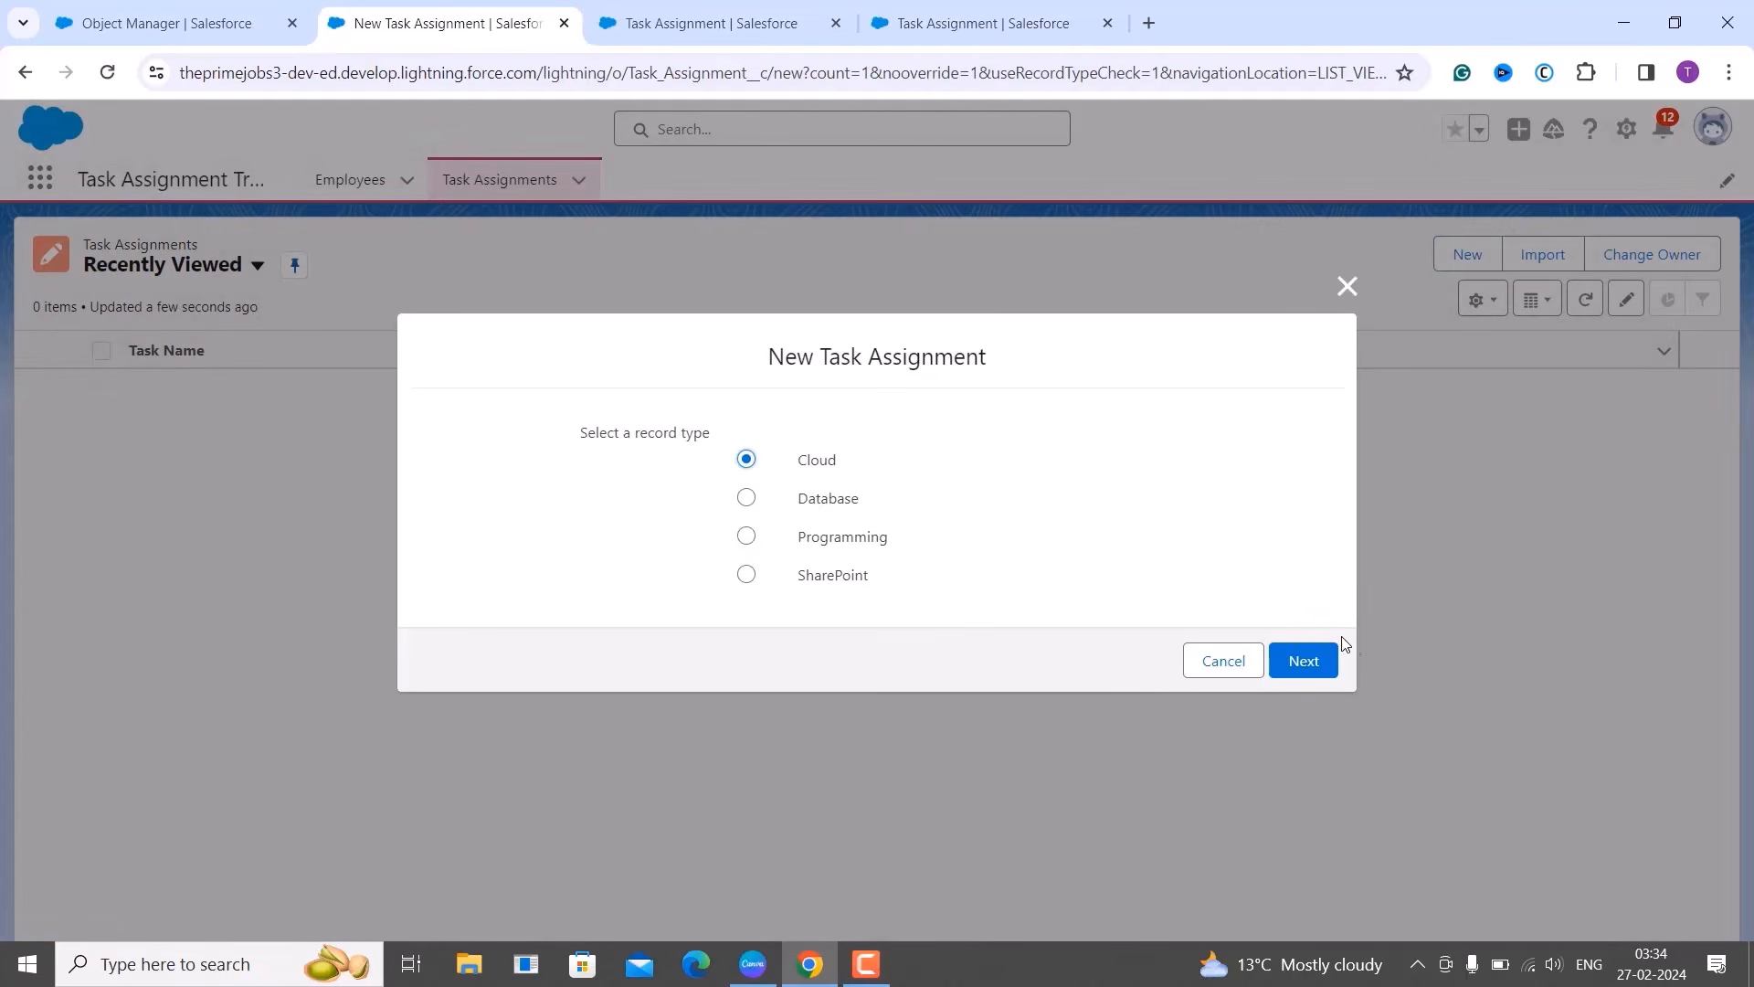
click(1304, 660)
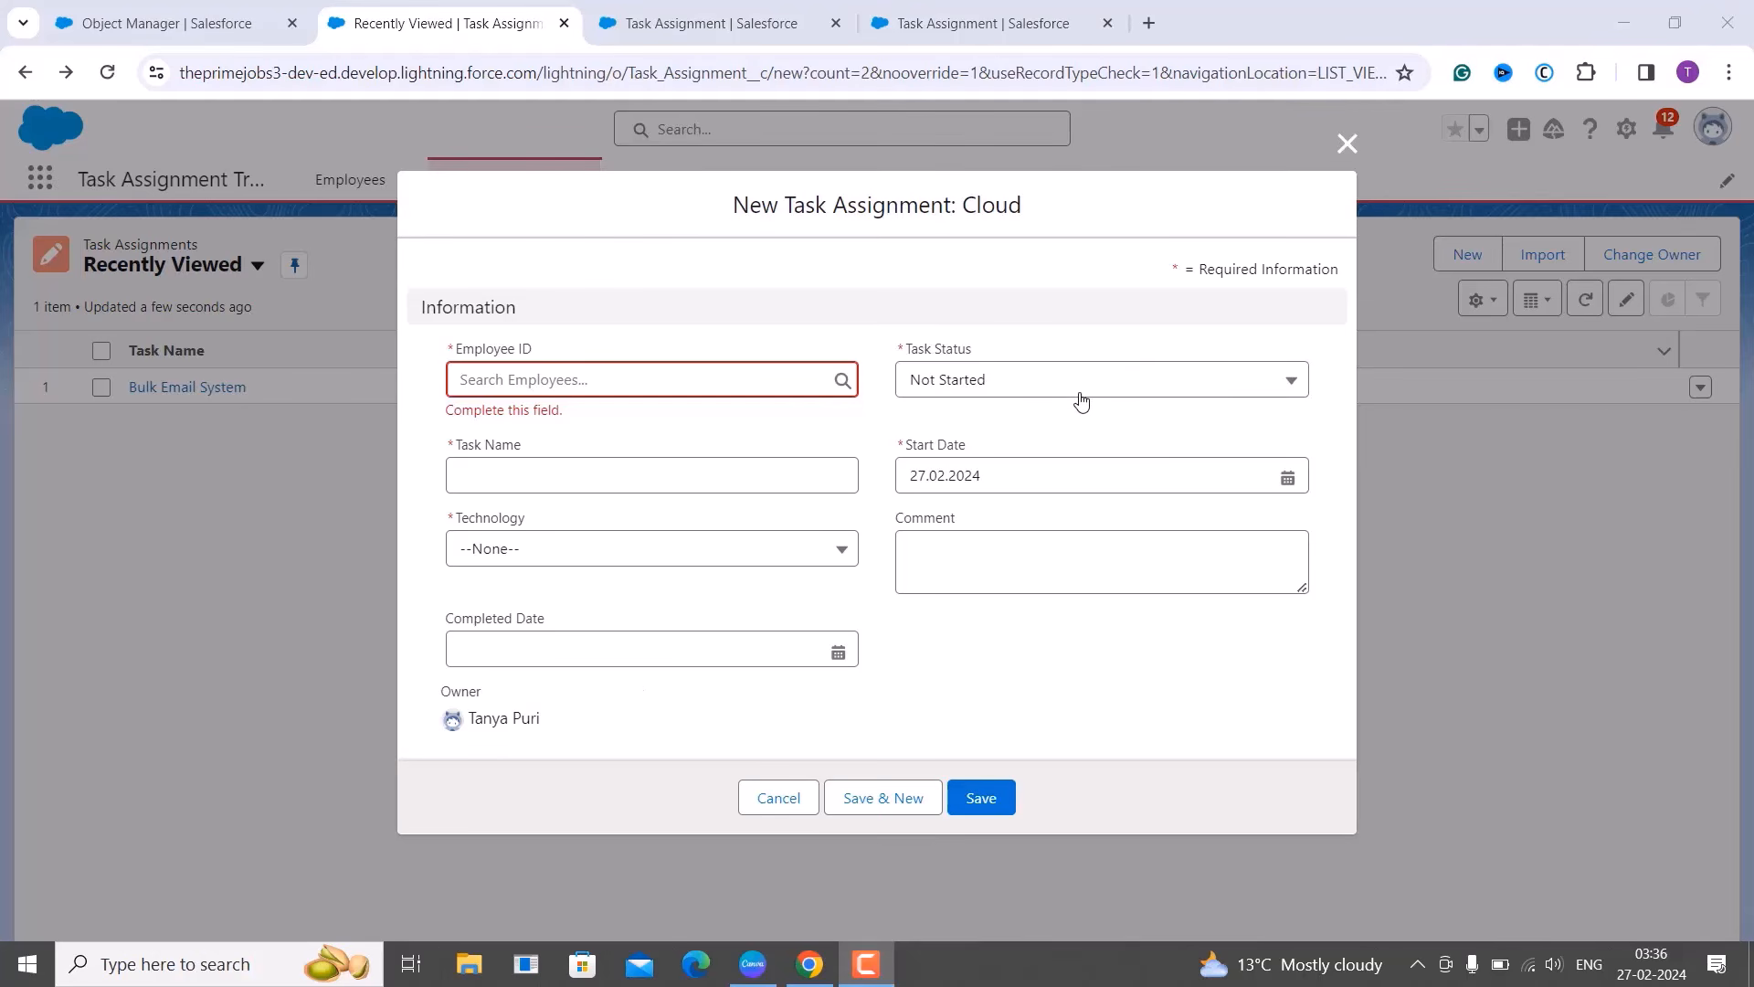
click(1355, 147)
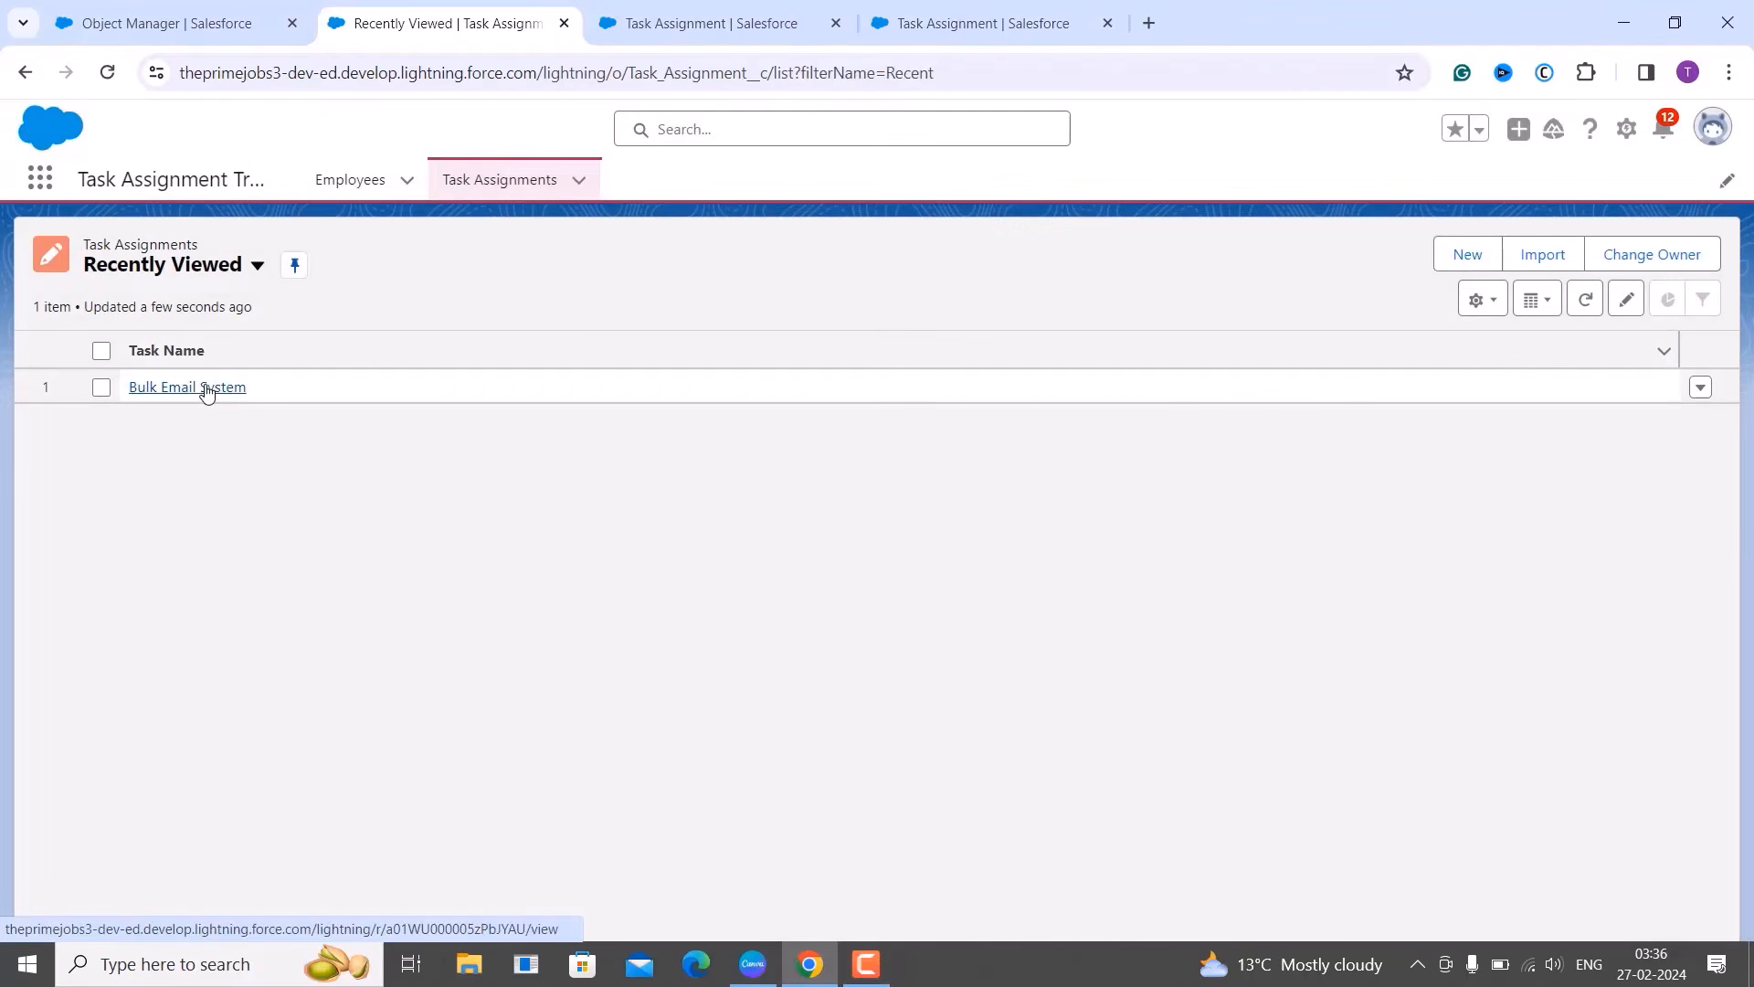
Open the Bulk Email System task assignment record.
click(187, 388)
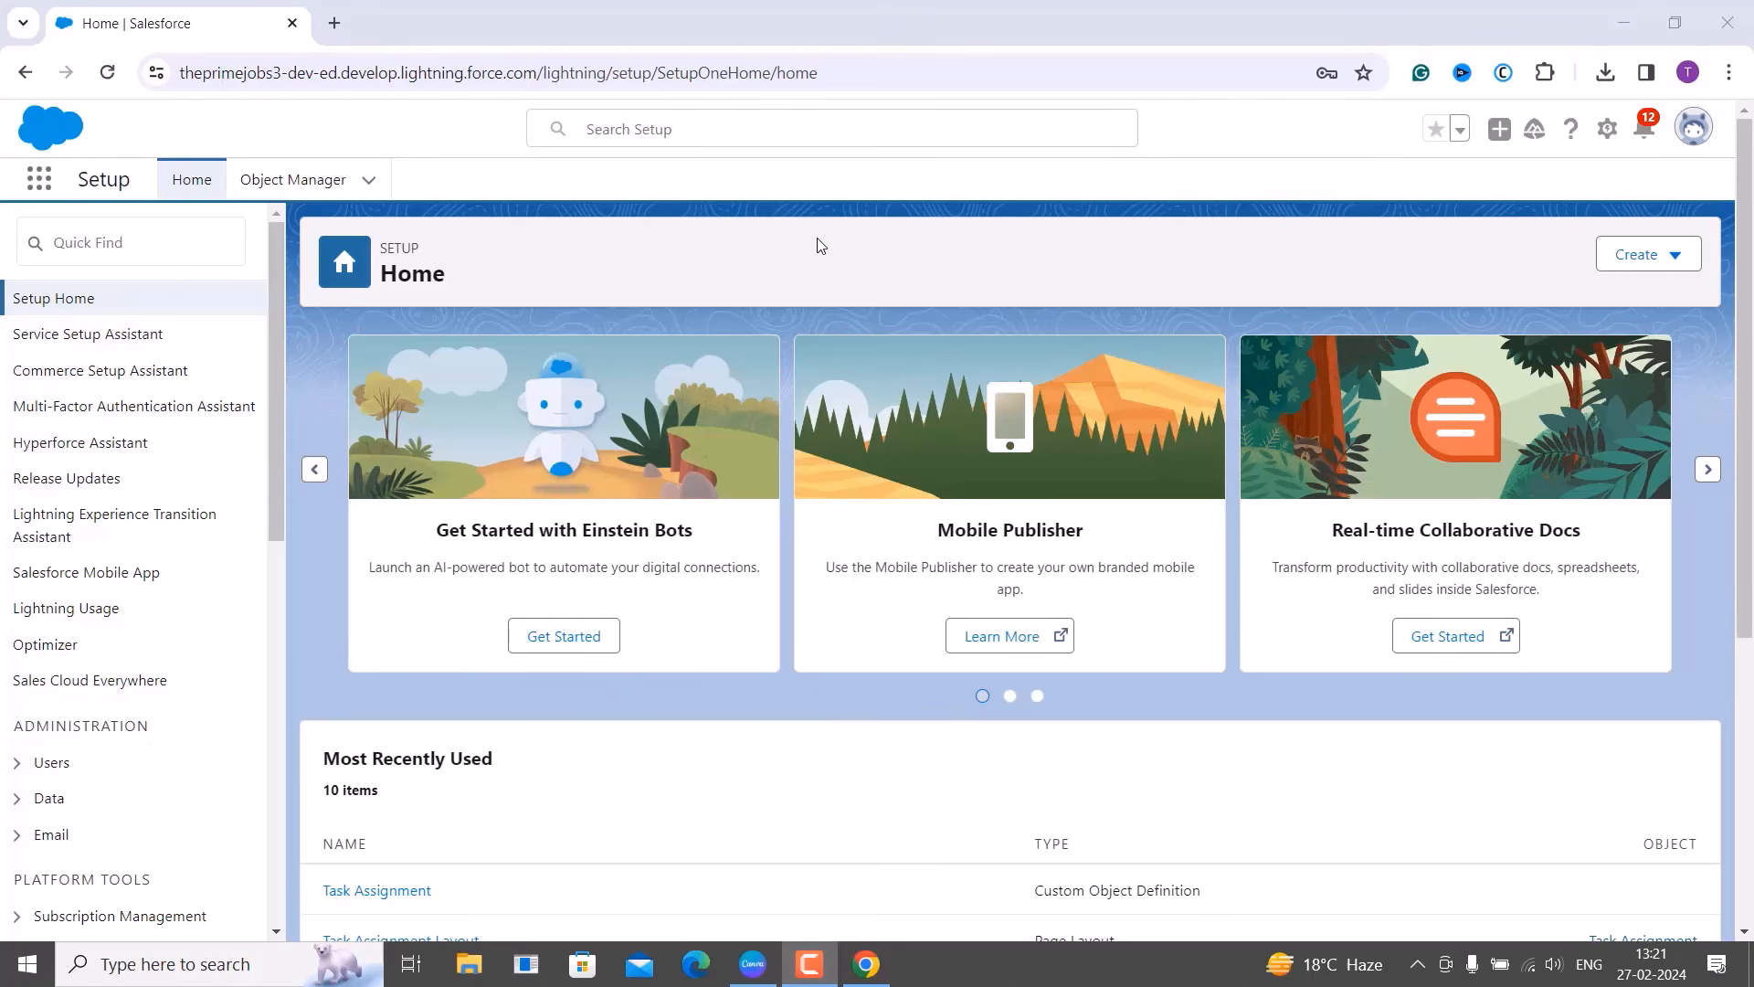
Search Quick Find for 'Profiles' and open the Profiles setup page.
click(137, 256)
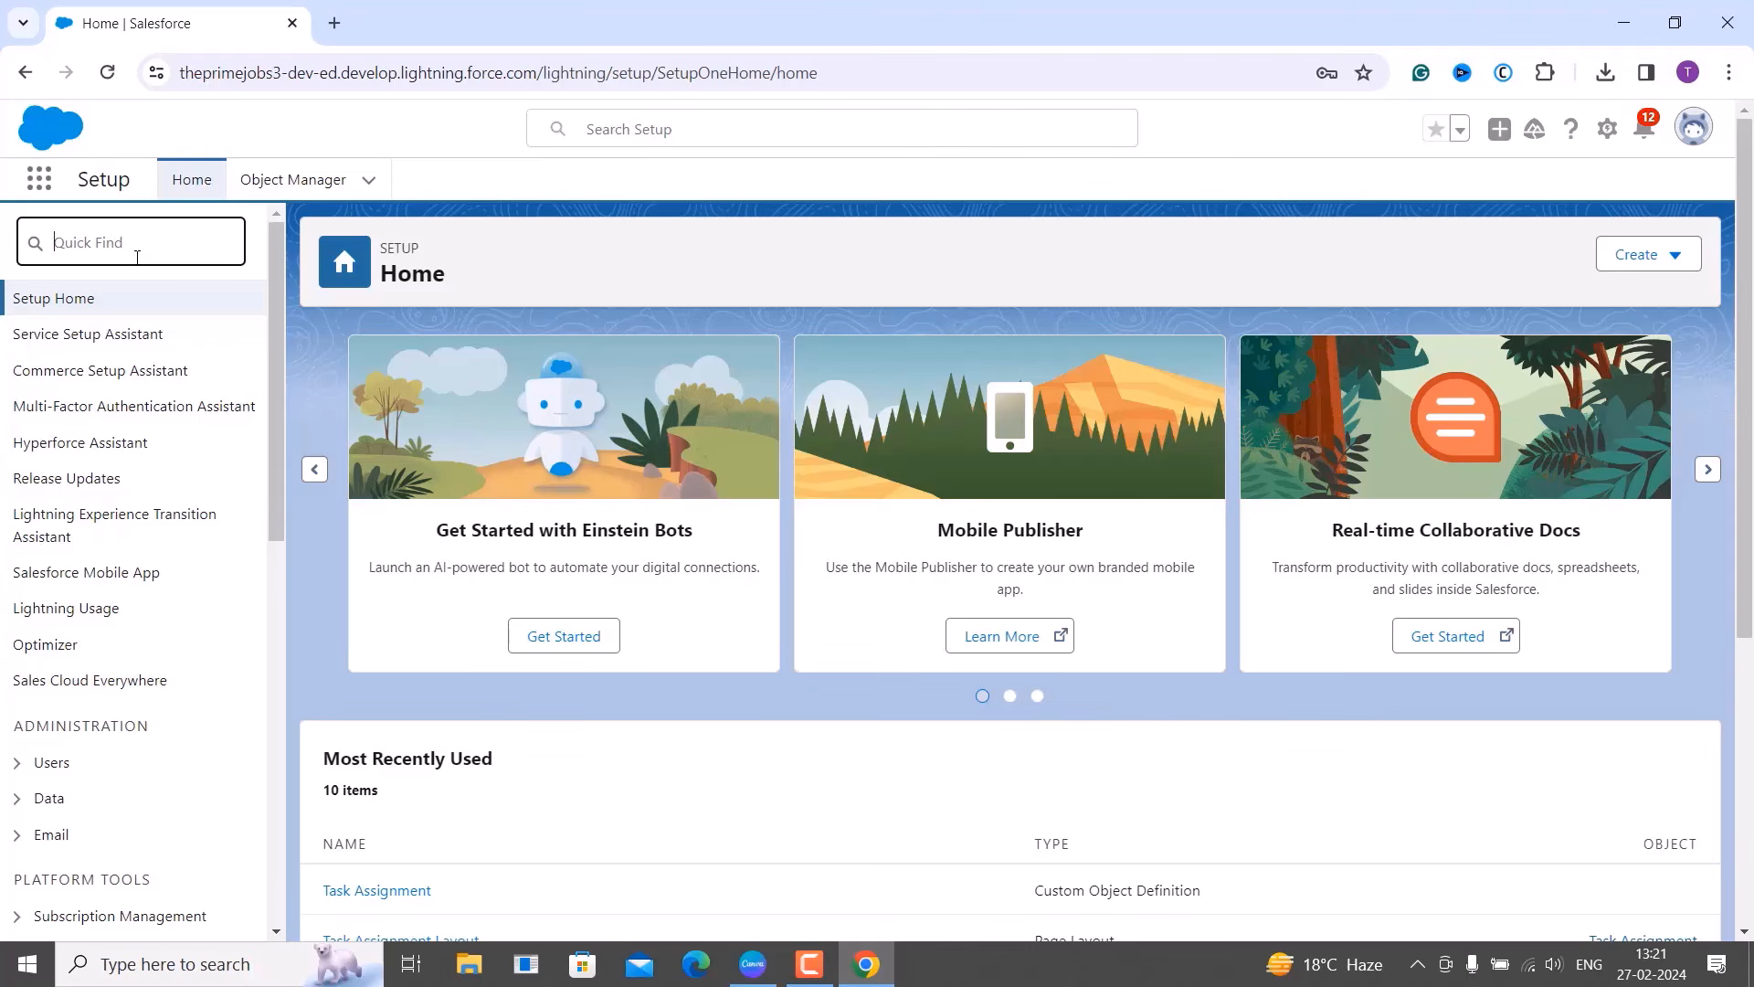
text(Profiles)
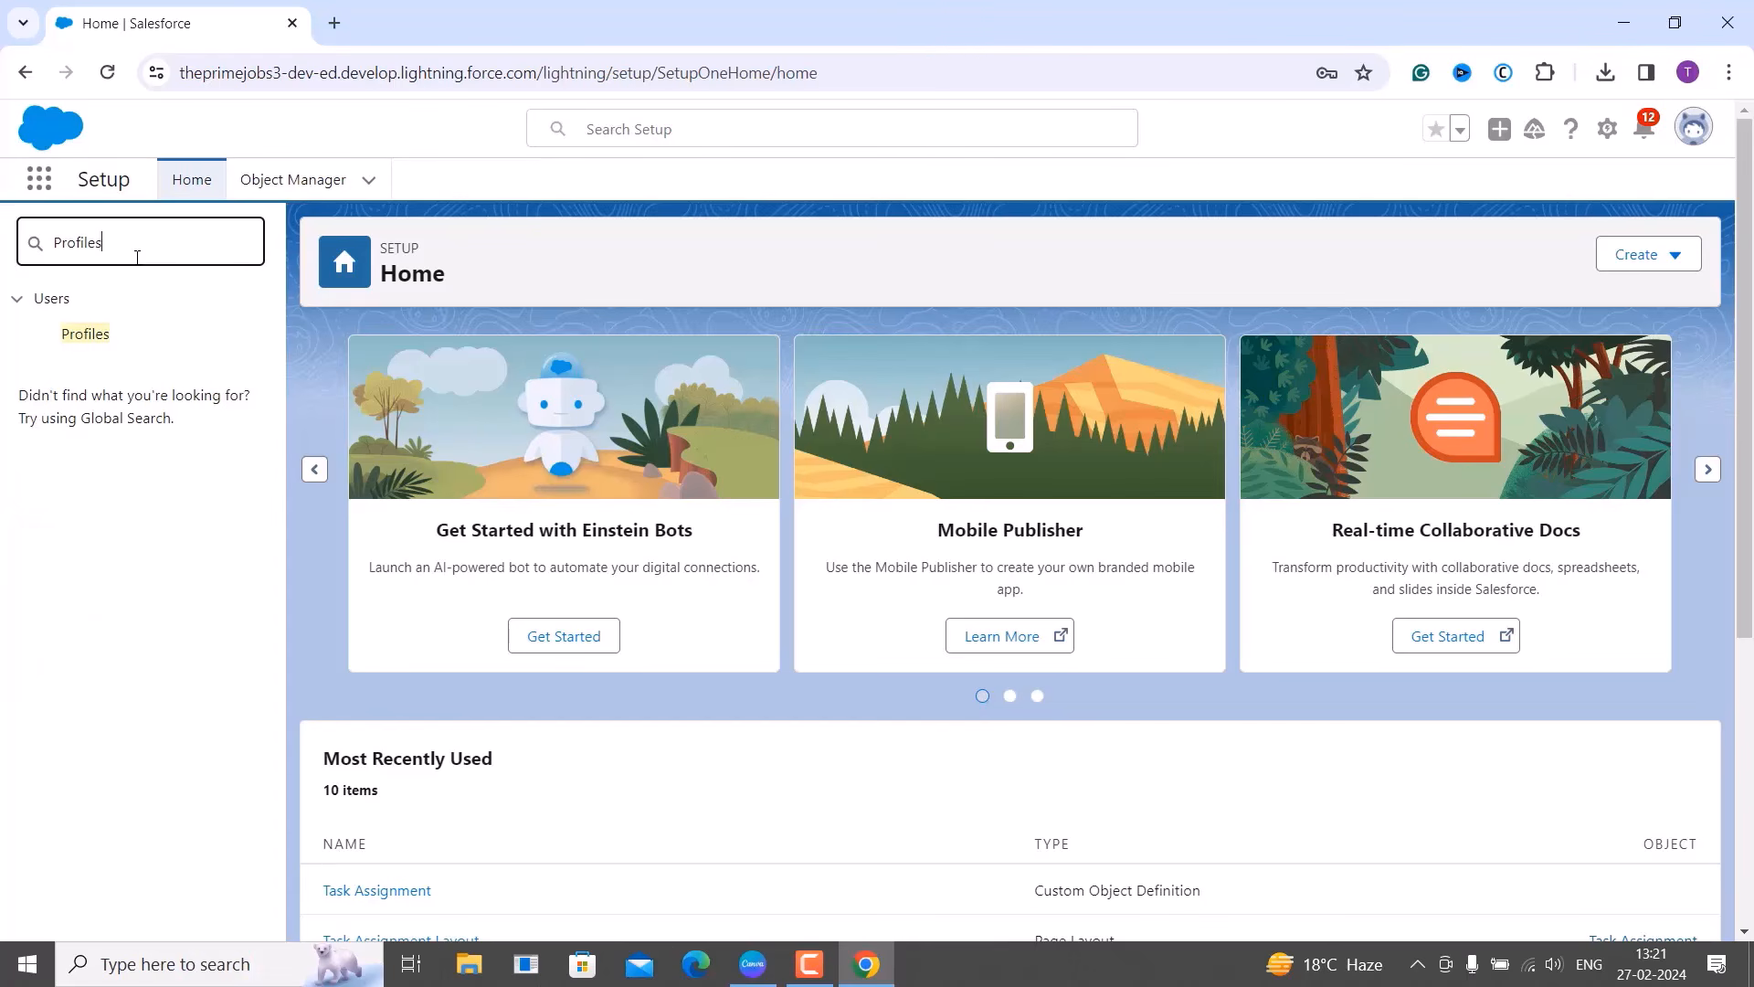
click(85, 334)
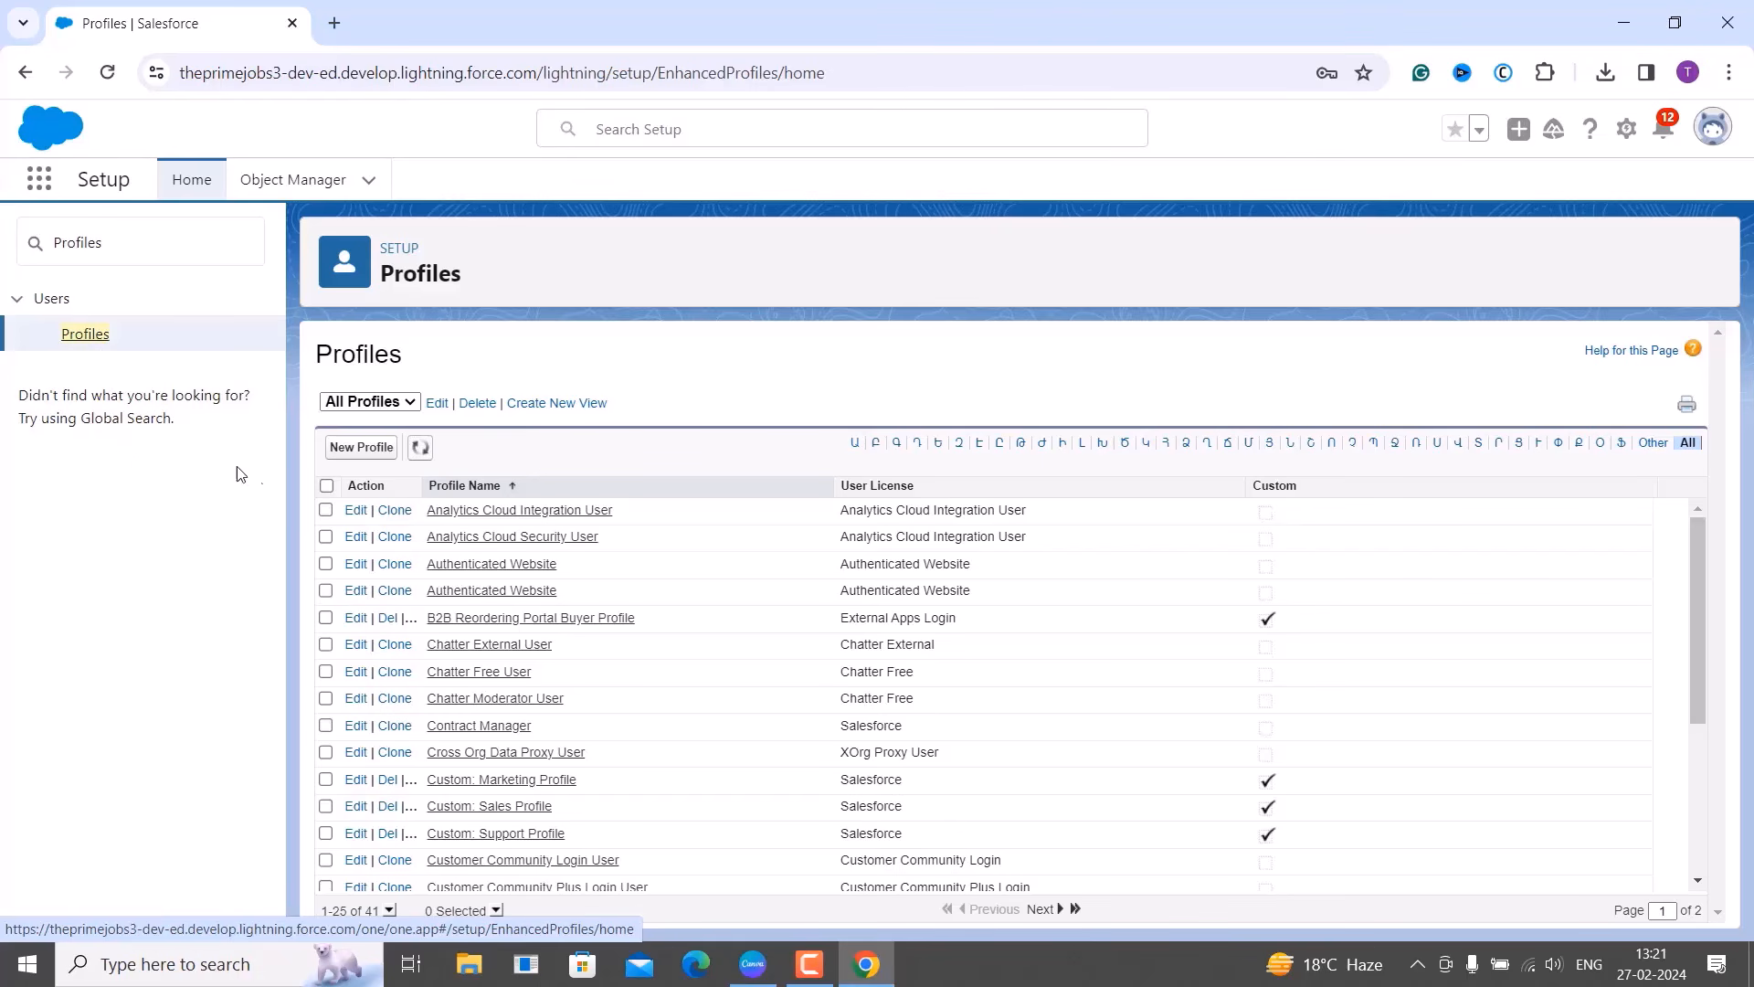
Start a new profile and review the Existing Profile options without choosing one.
click(347, 450)
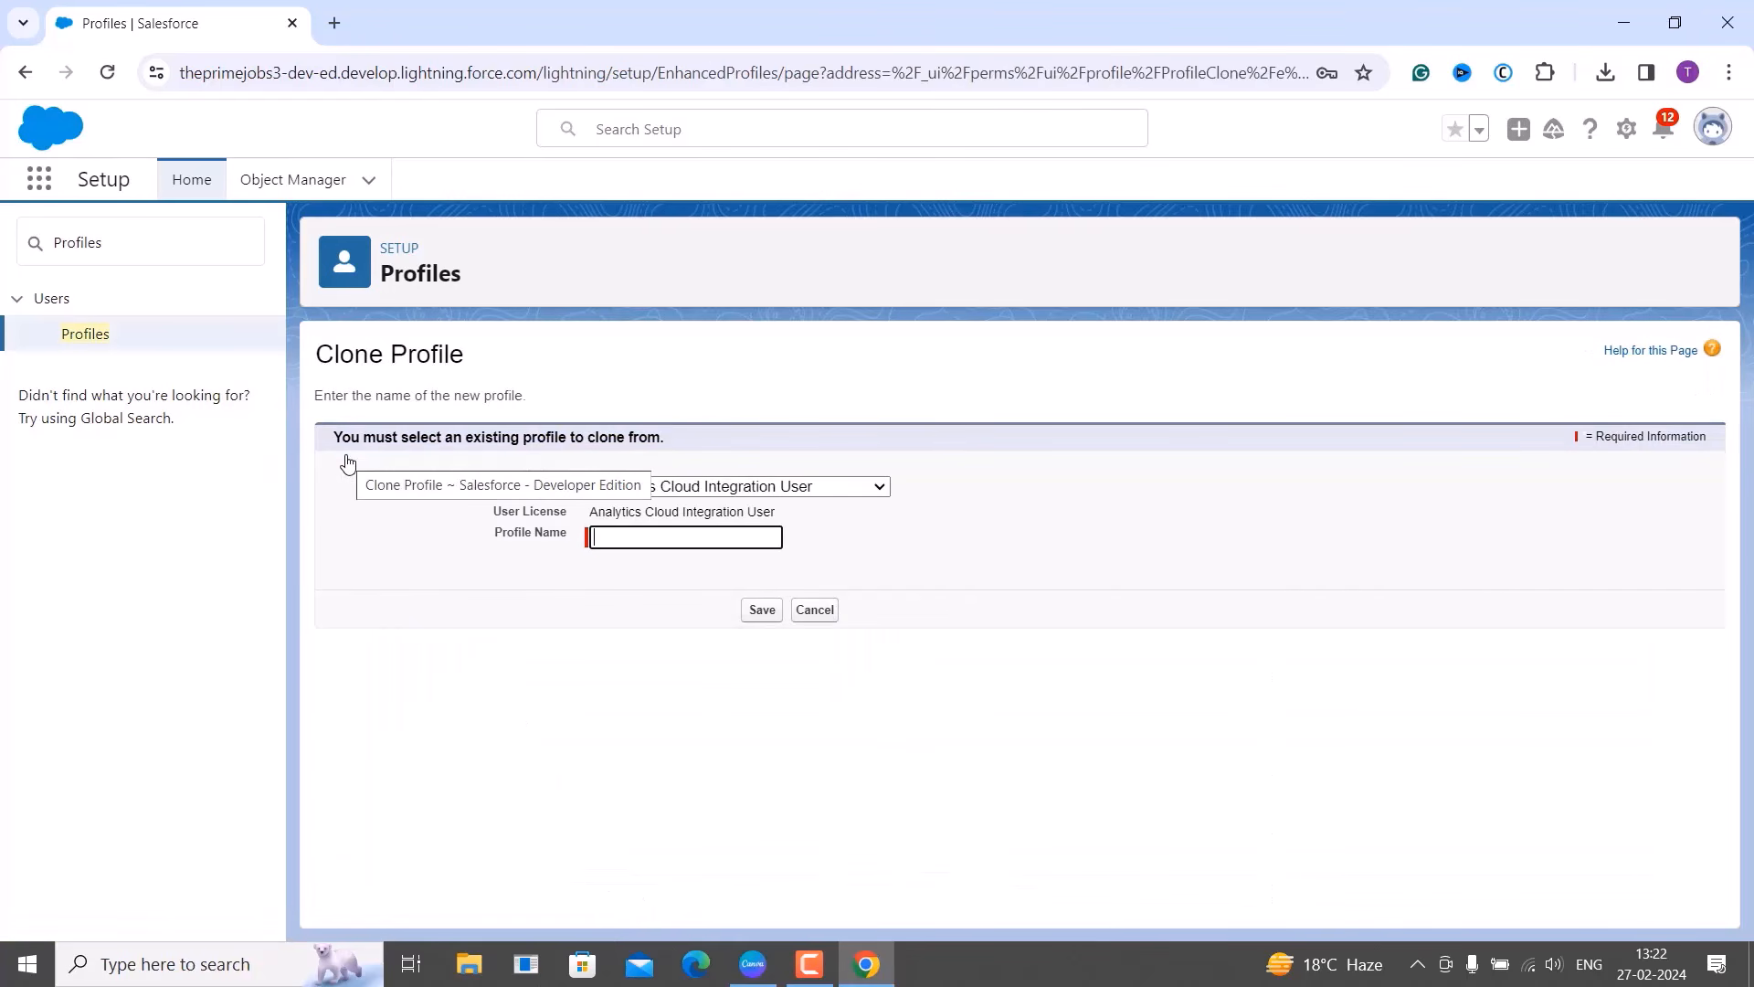
click(360, 653)
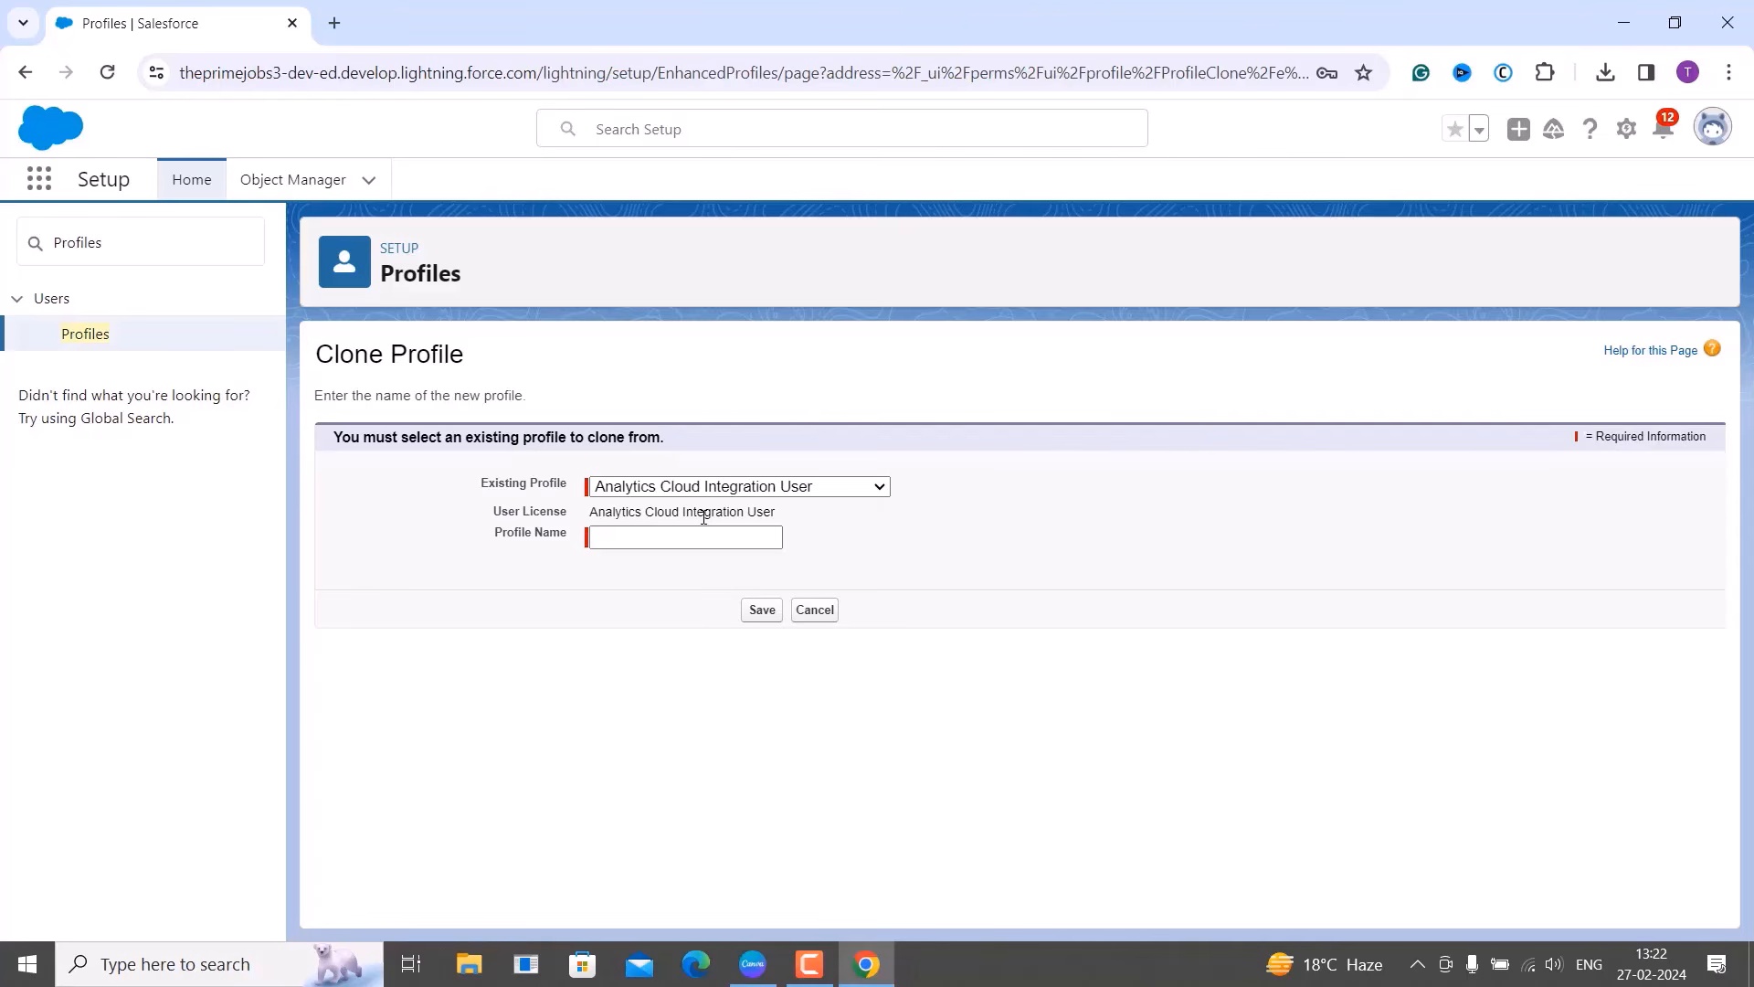
click(730, 490)
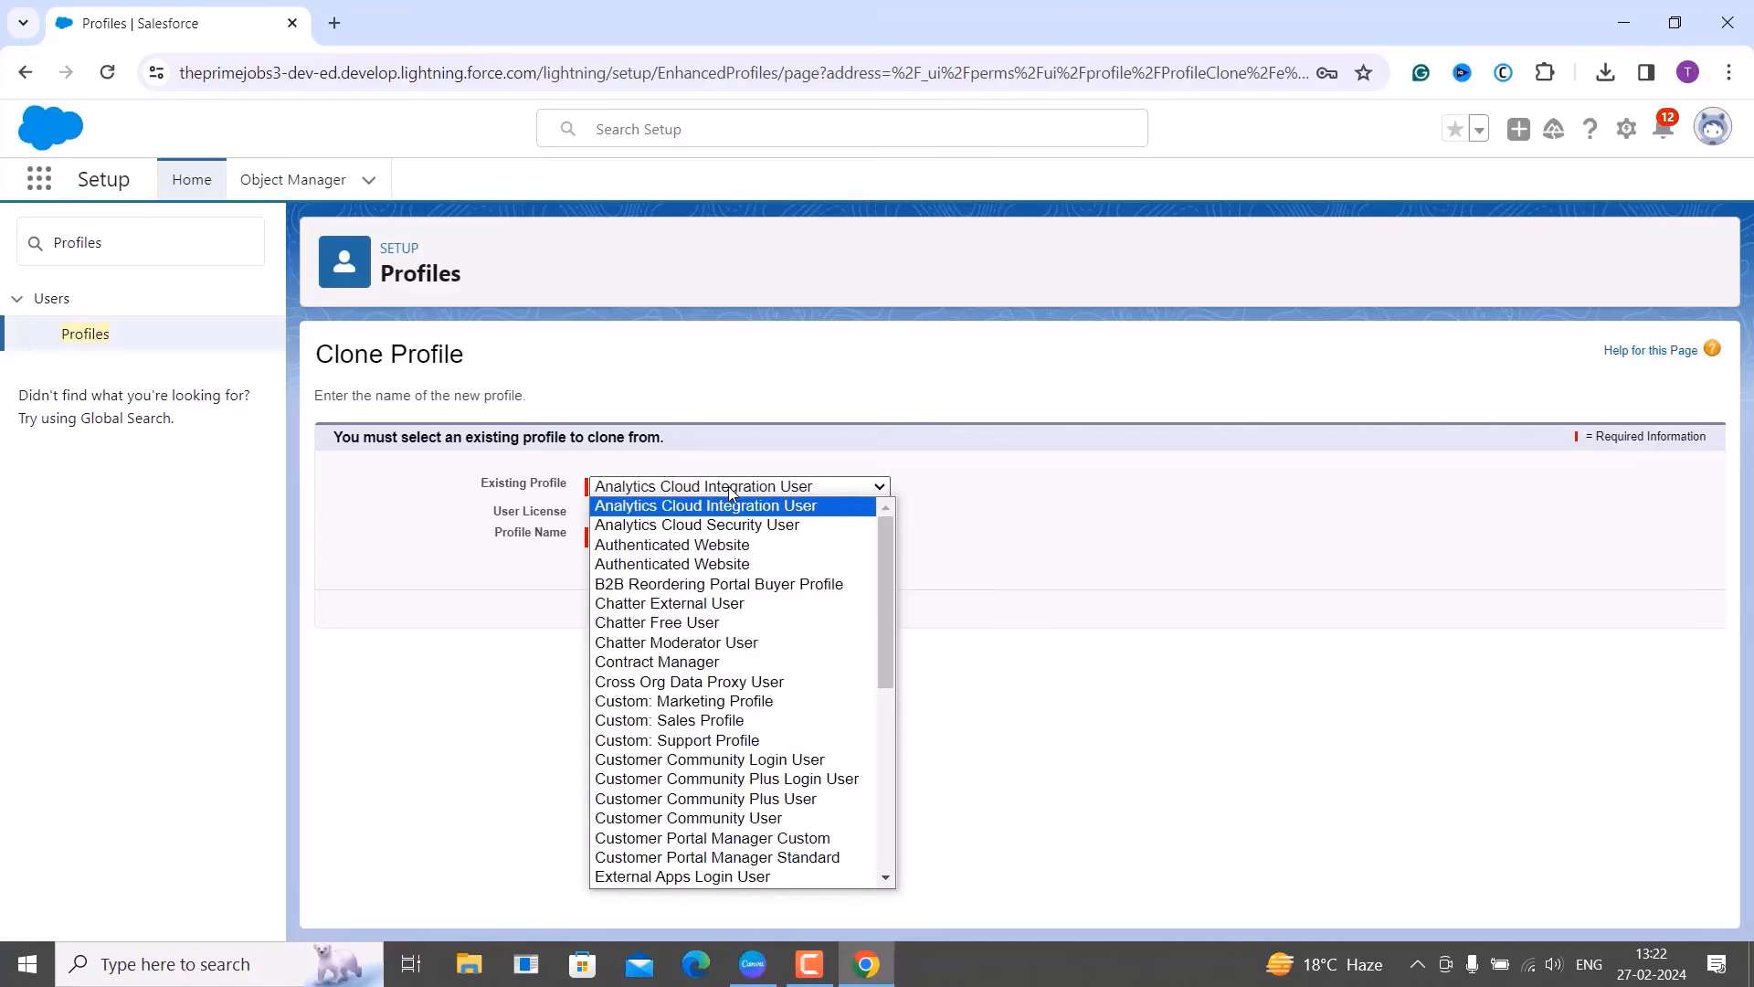
scroll(758, 612, down, 7)
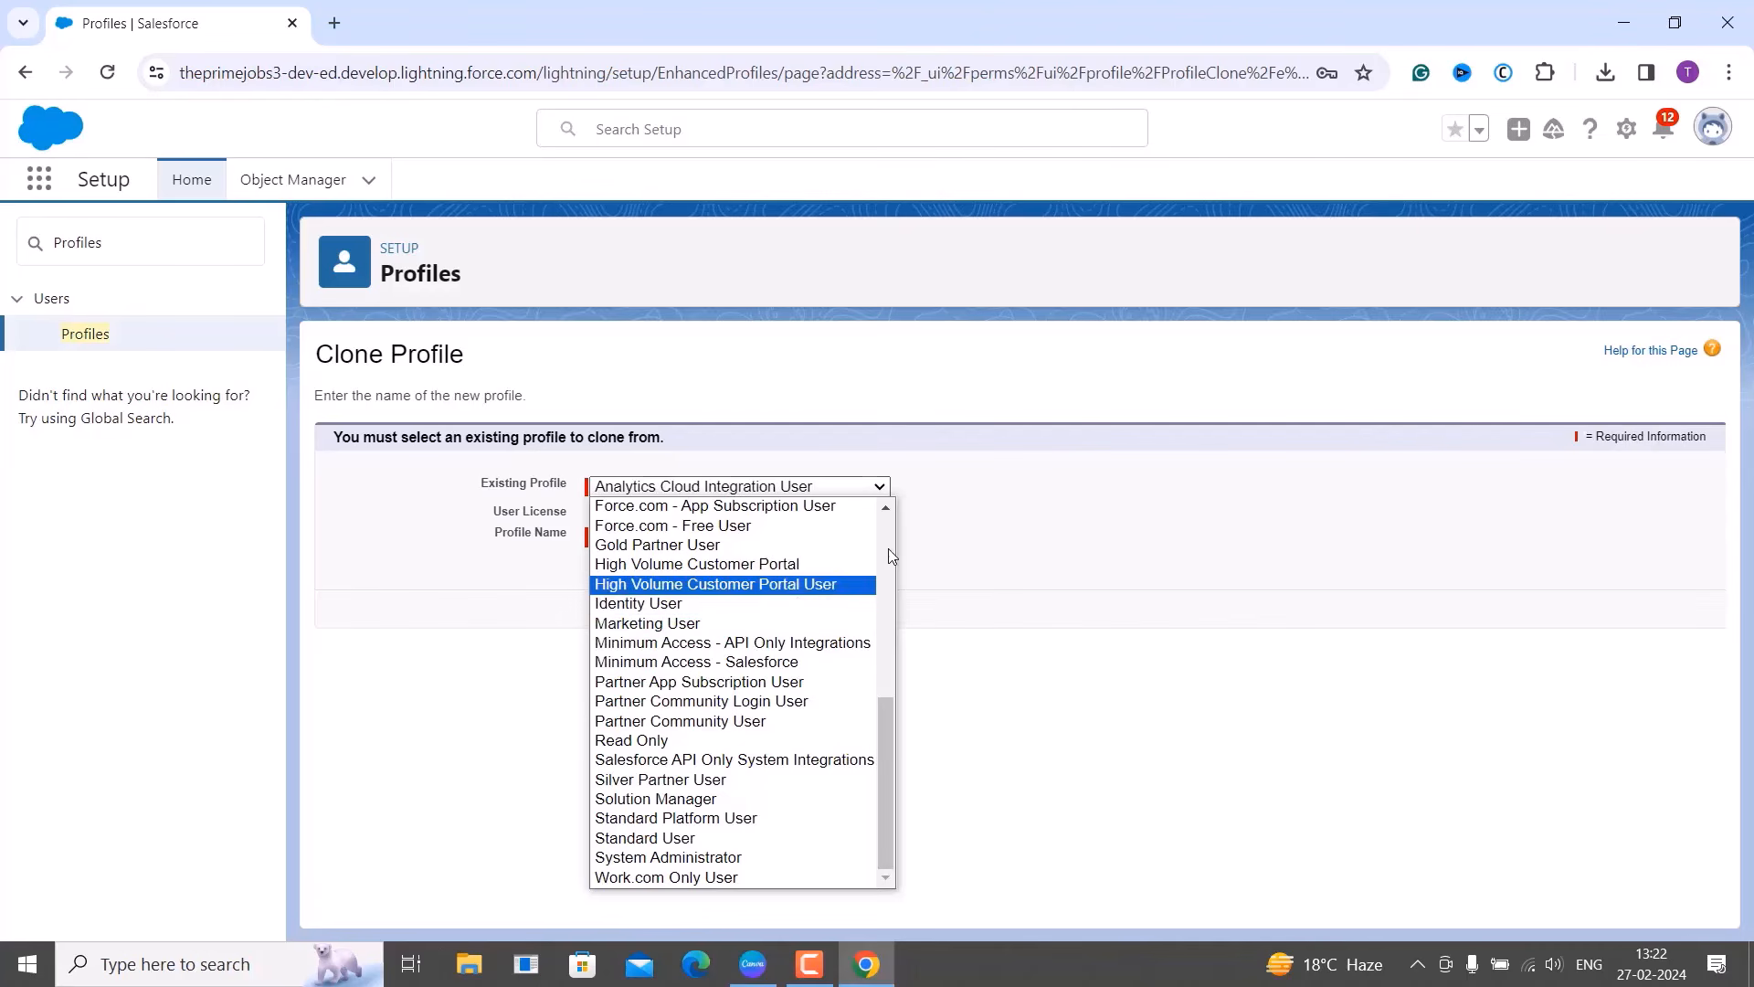
click(1084, 526)
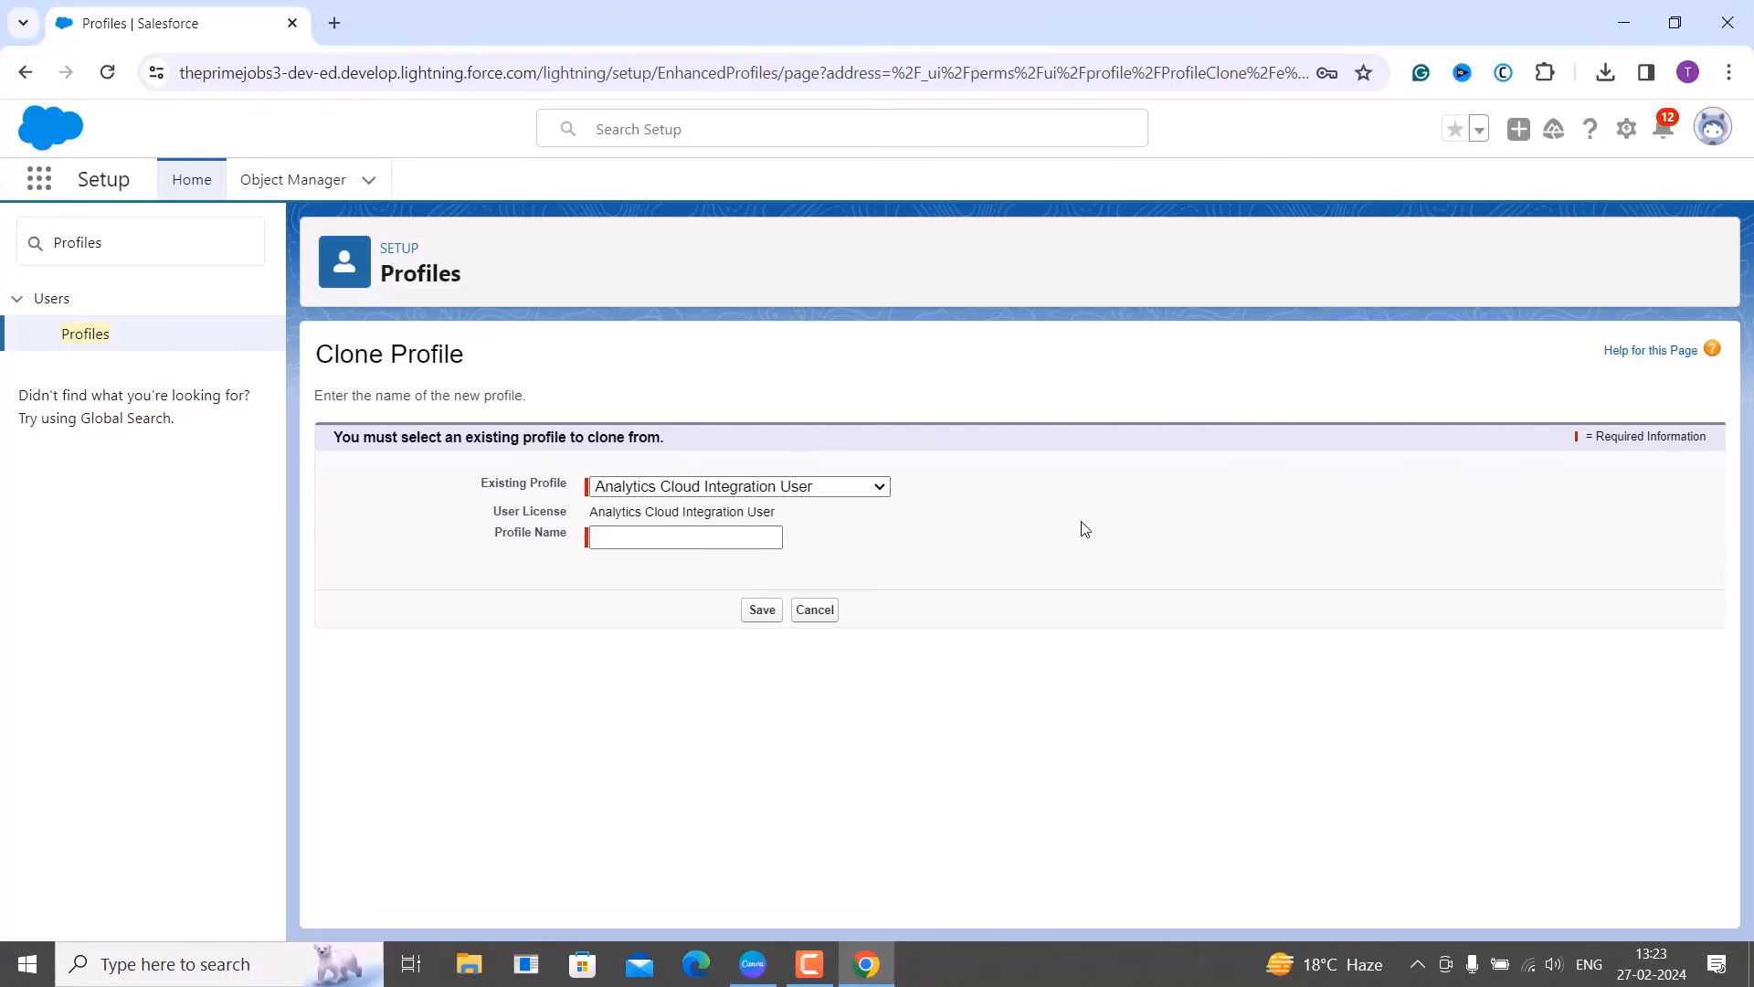
Clone Standard User into a new profile named 'PrimeJobs Employee Task Tracker' and save it.
click(882, 491)
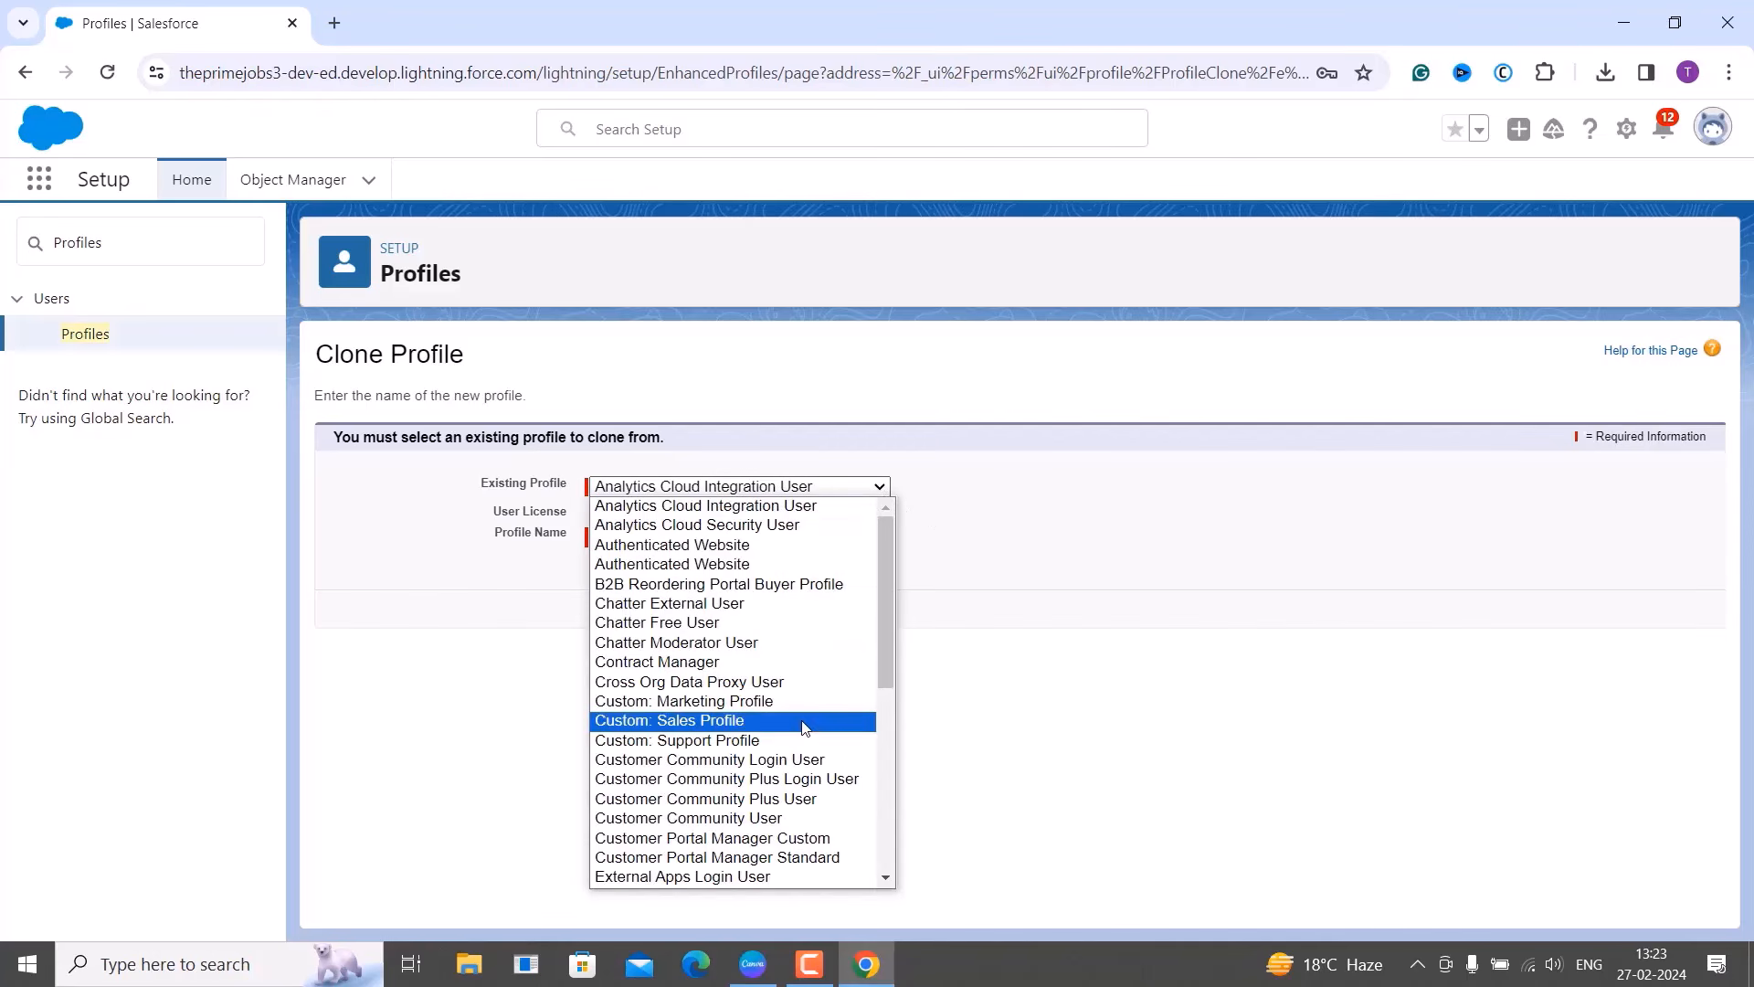
scroll(795, 722, down, 7)
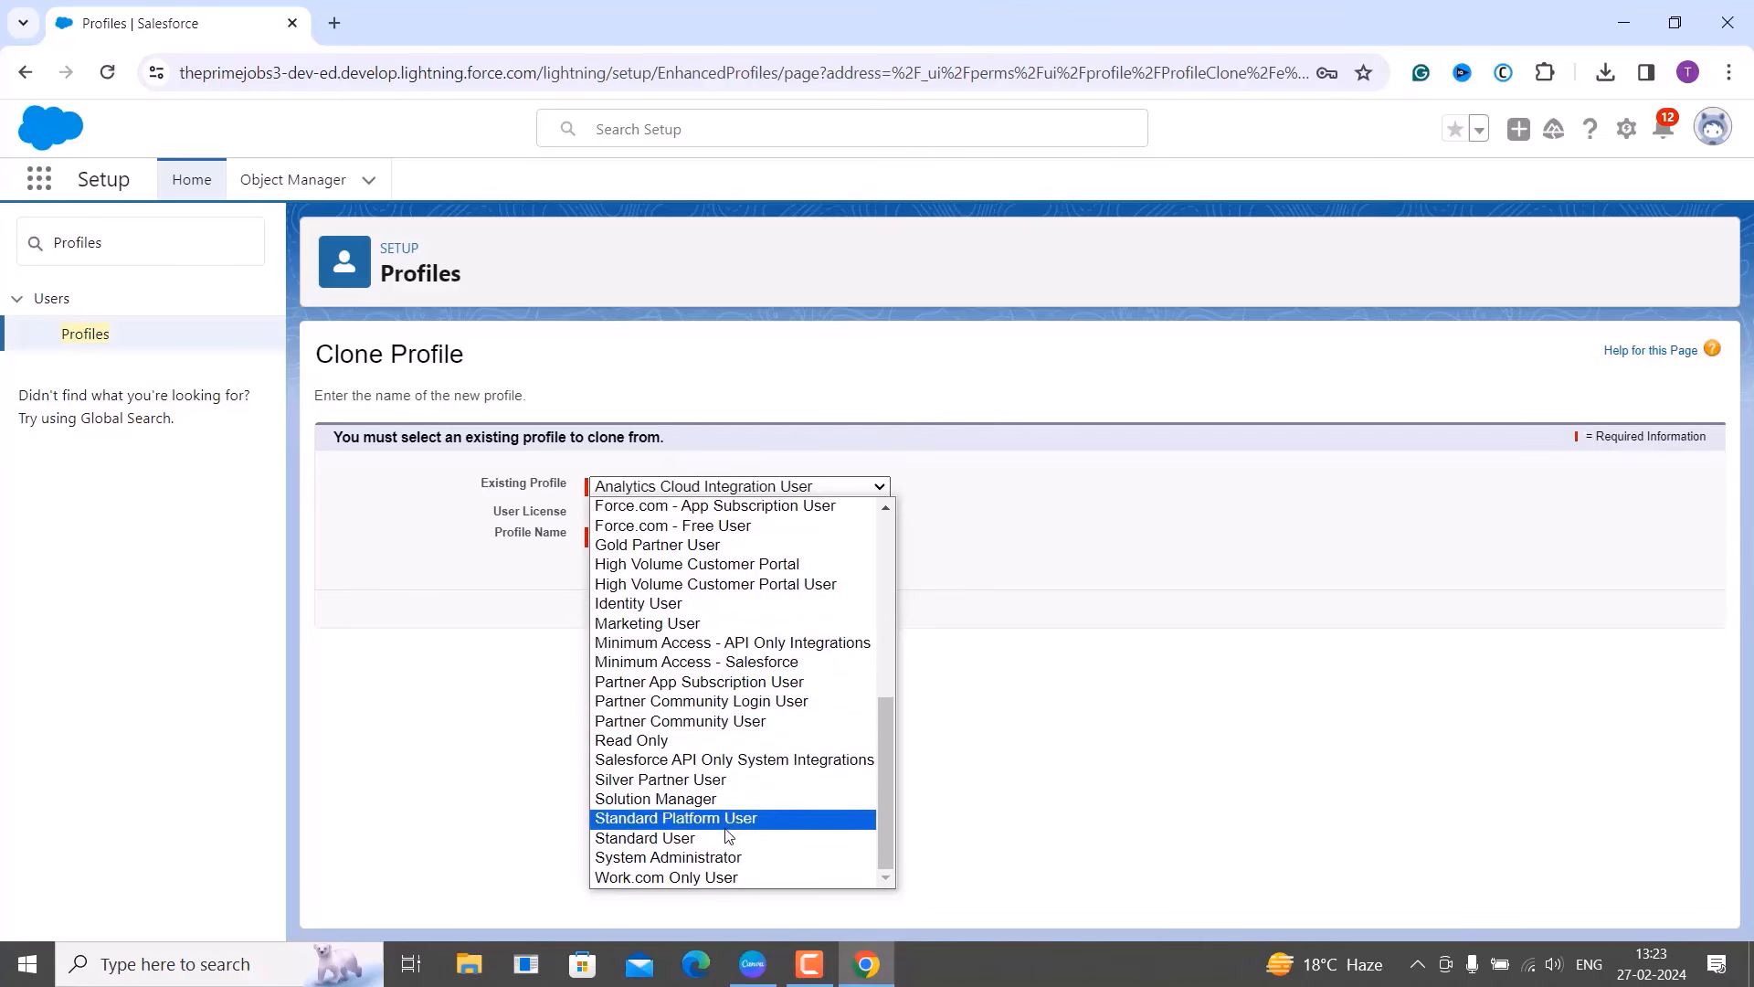
click(724, 841)
click(604, 542)
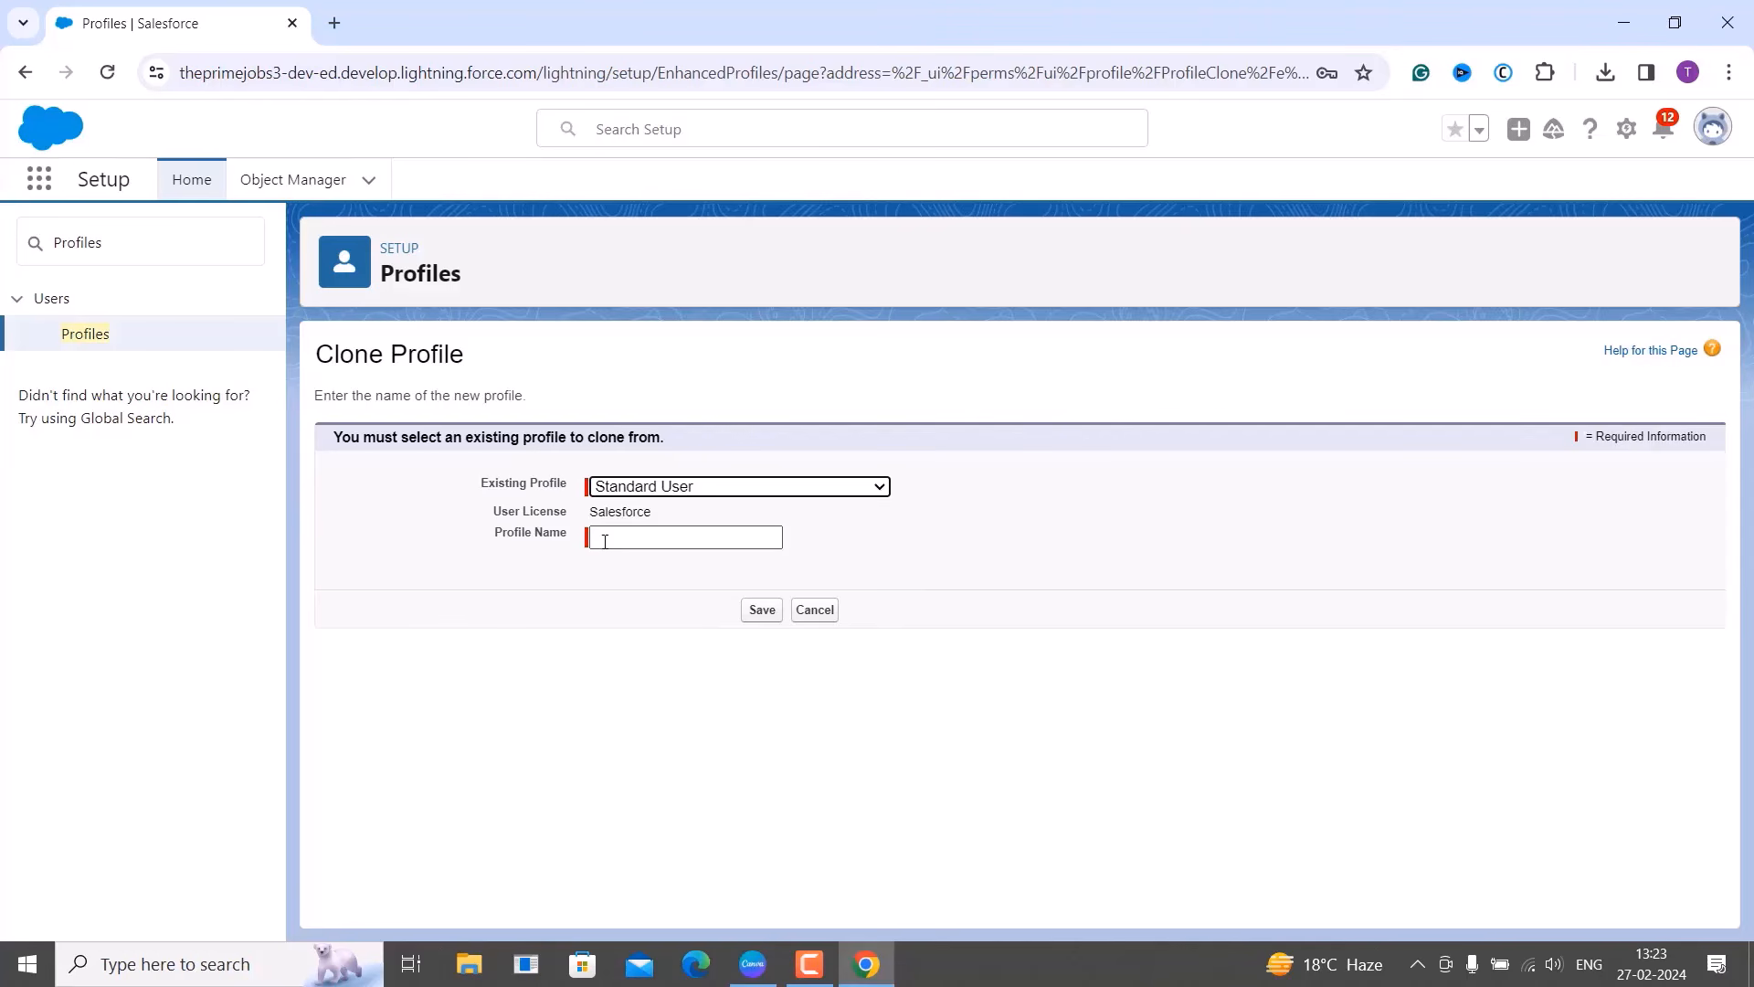
click(606, 539)
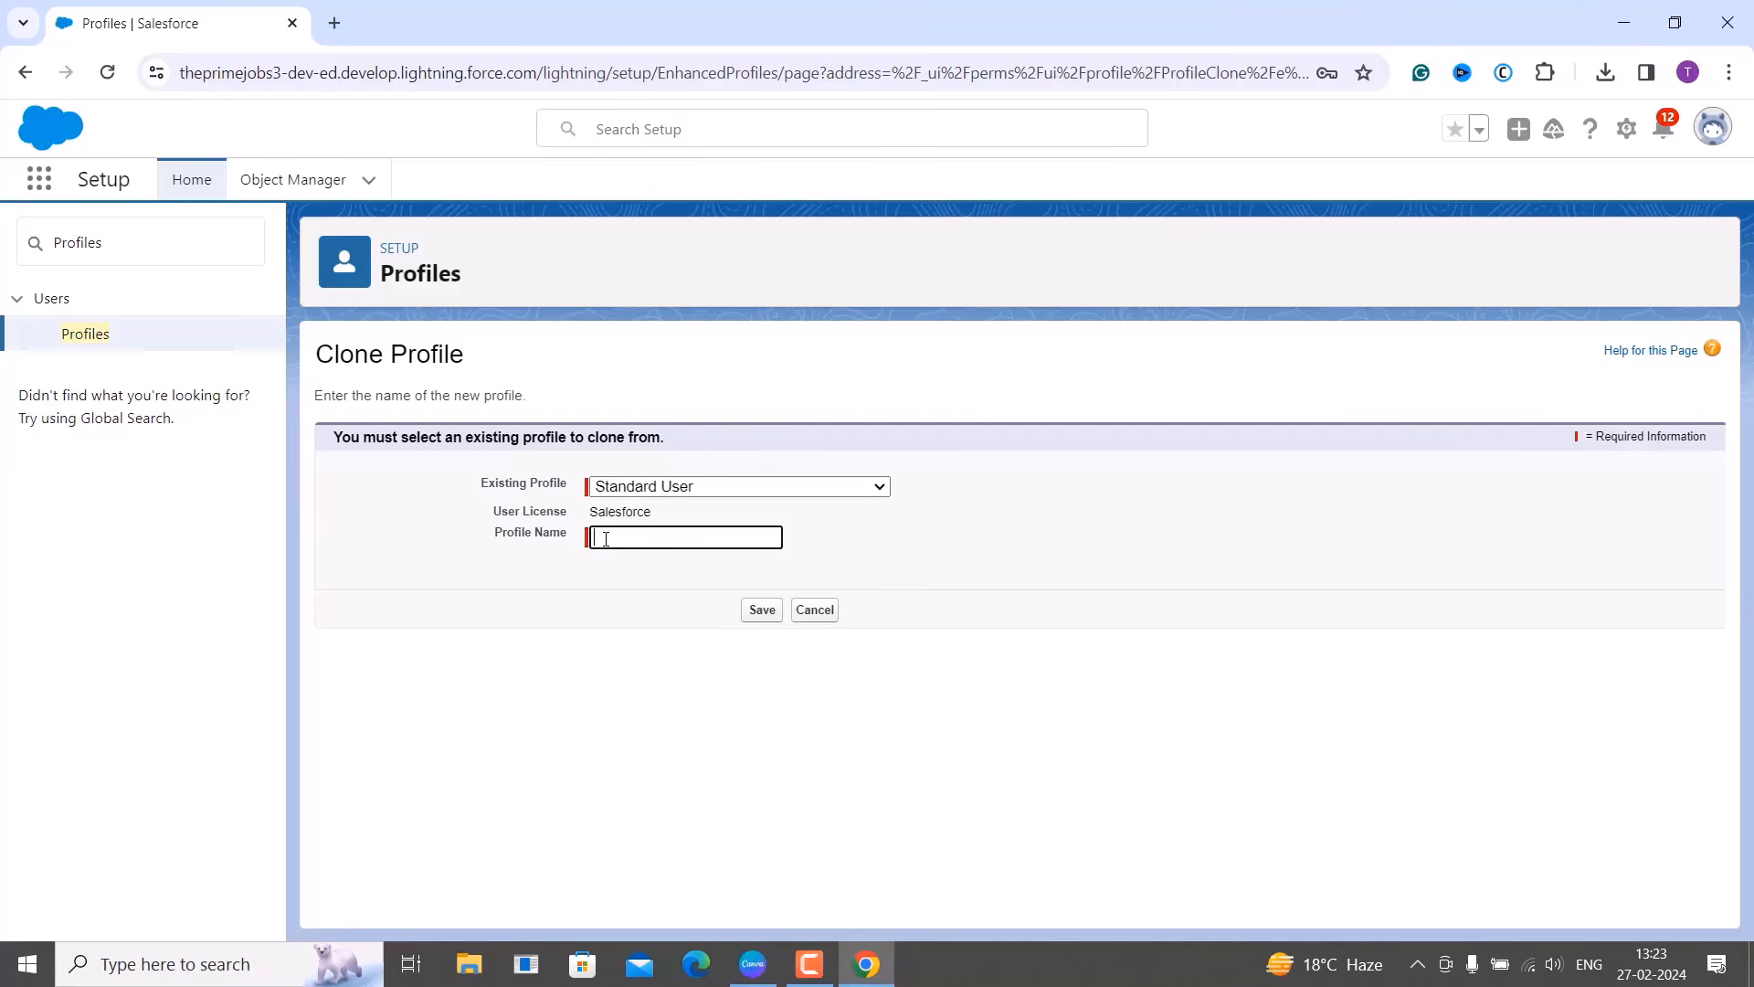
text(PrimeJobs Employee Task Tr)
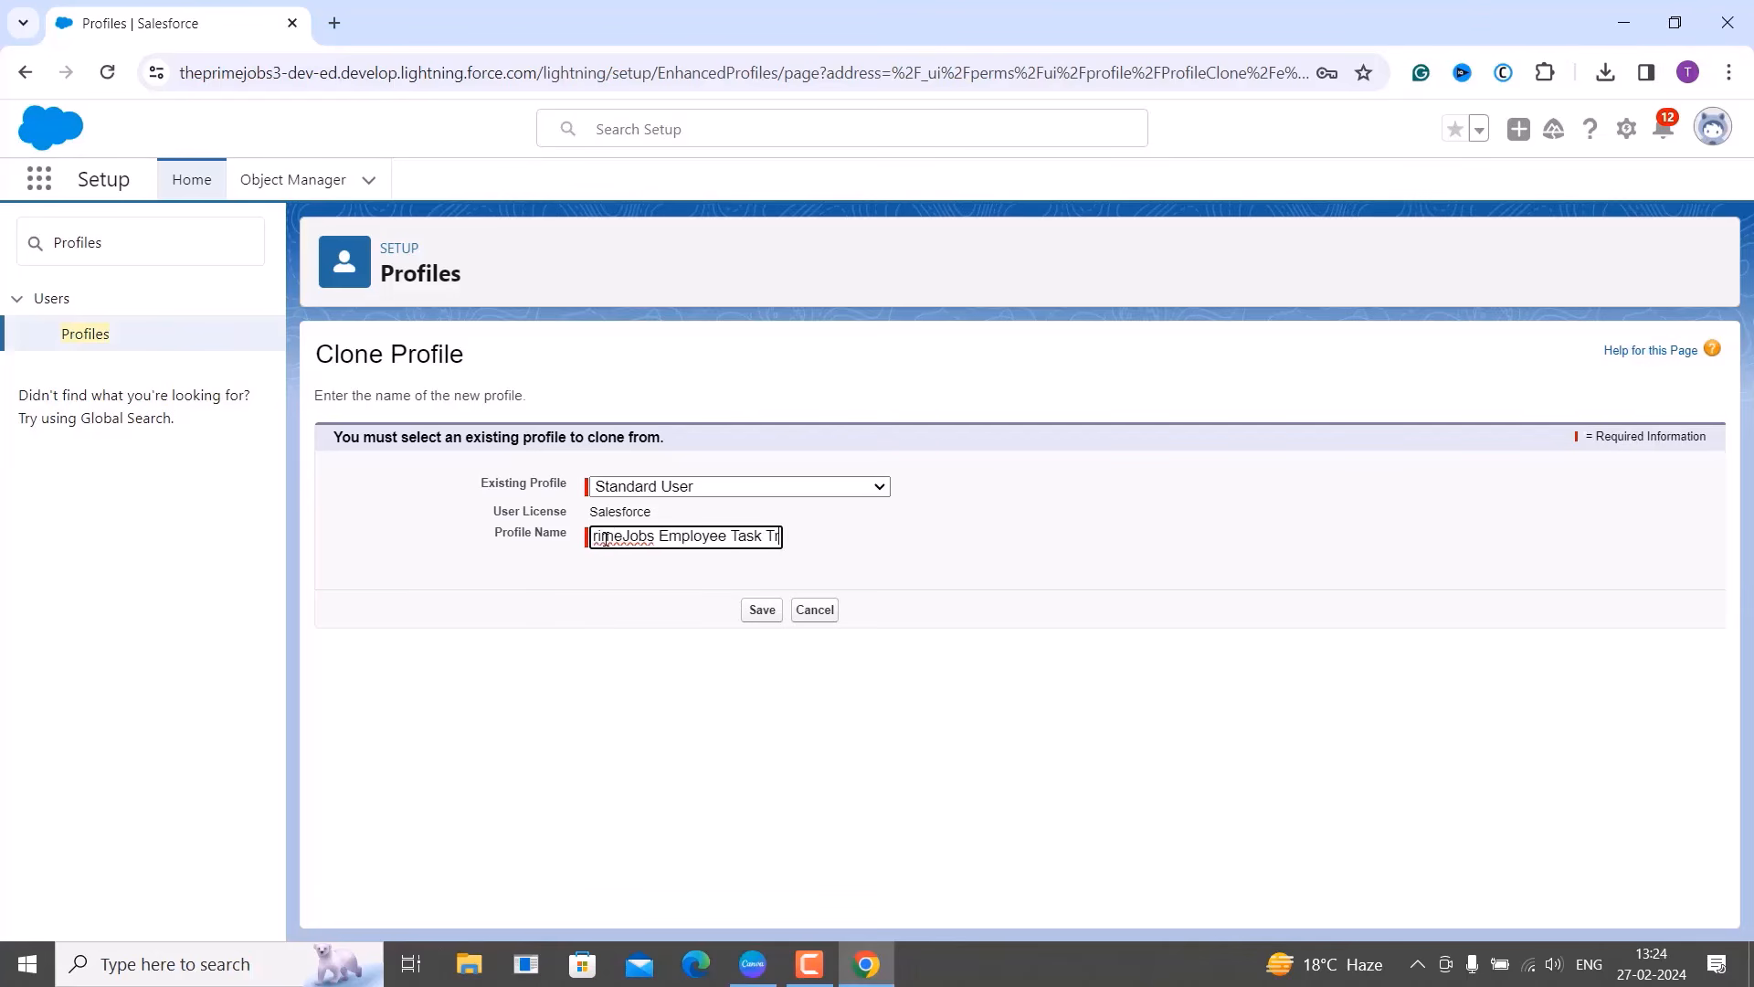
text(acker)
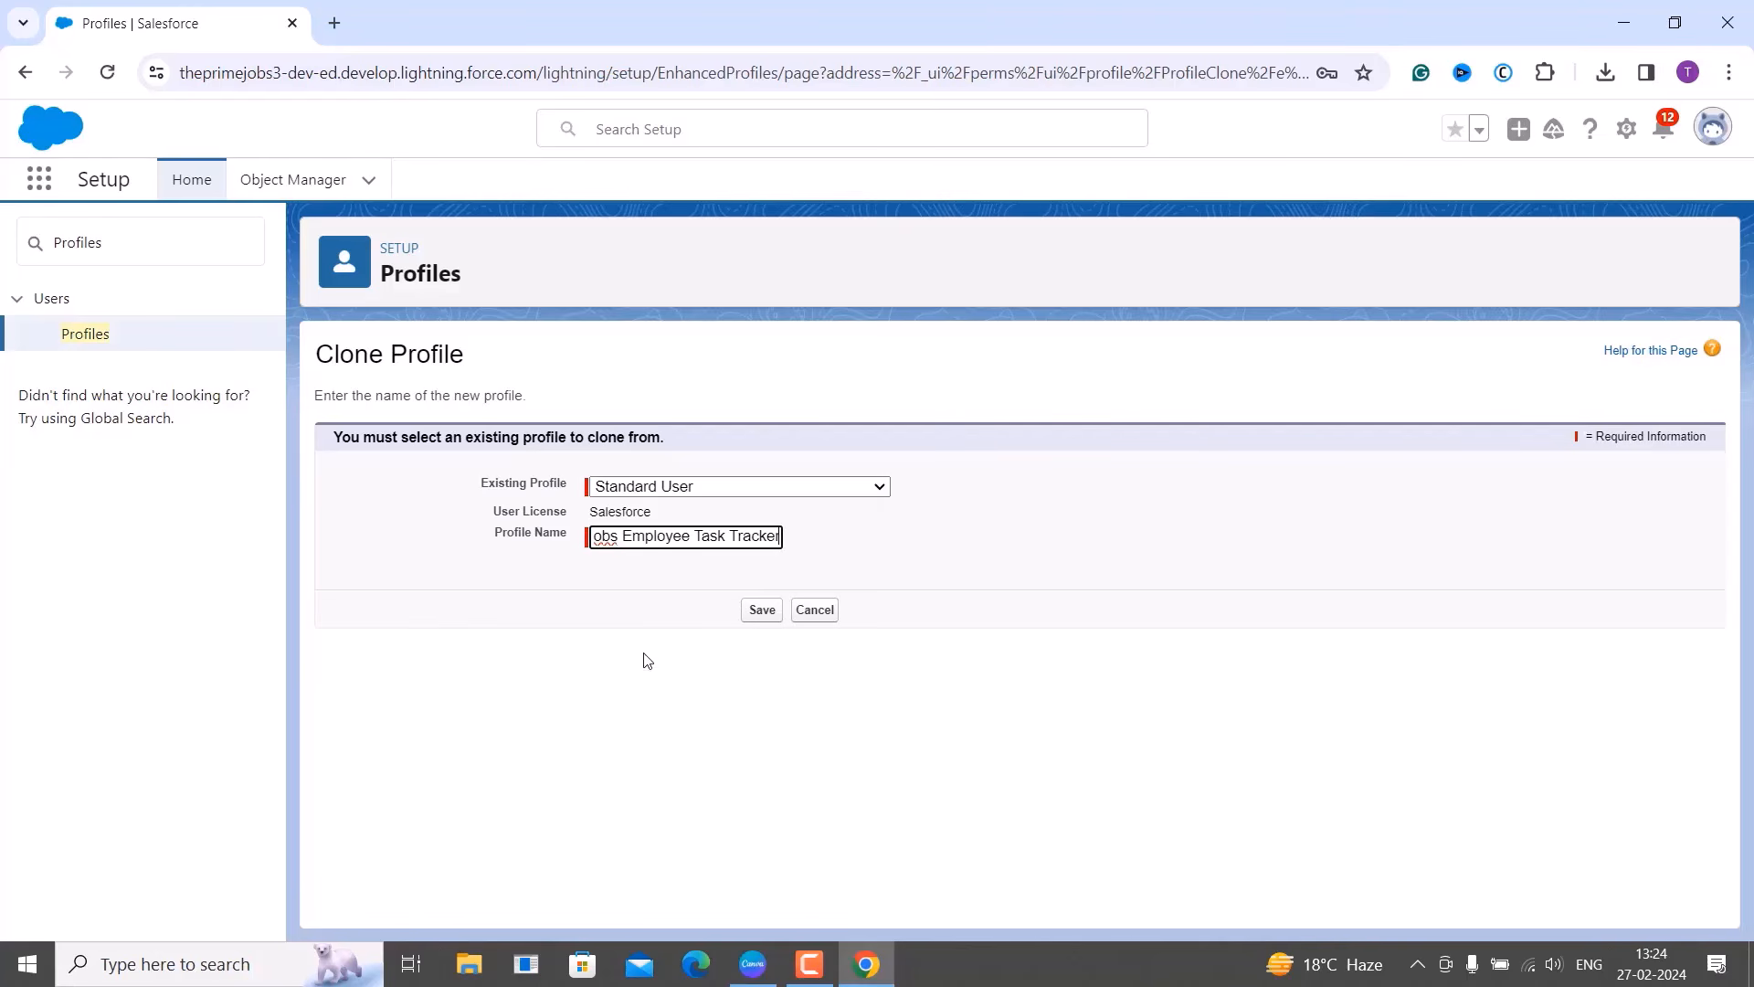
click(728, 683)
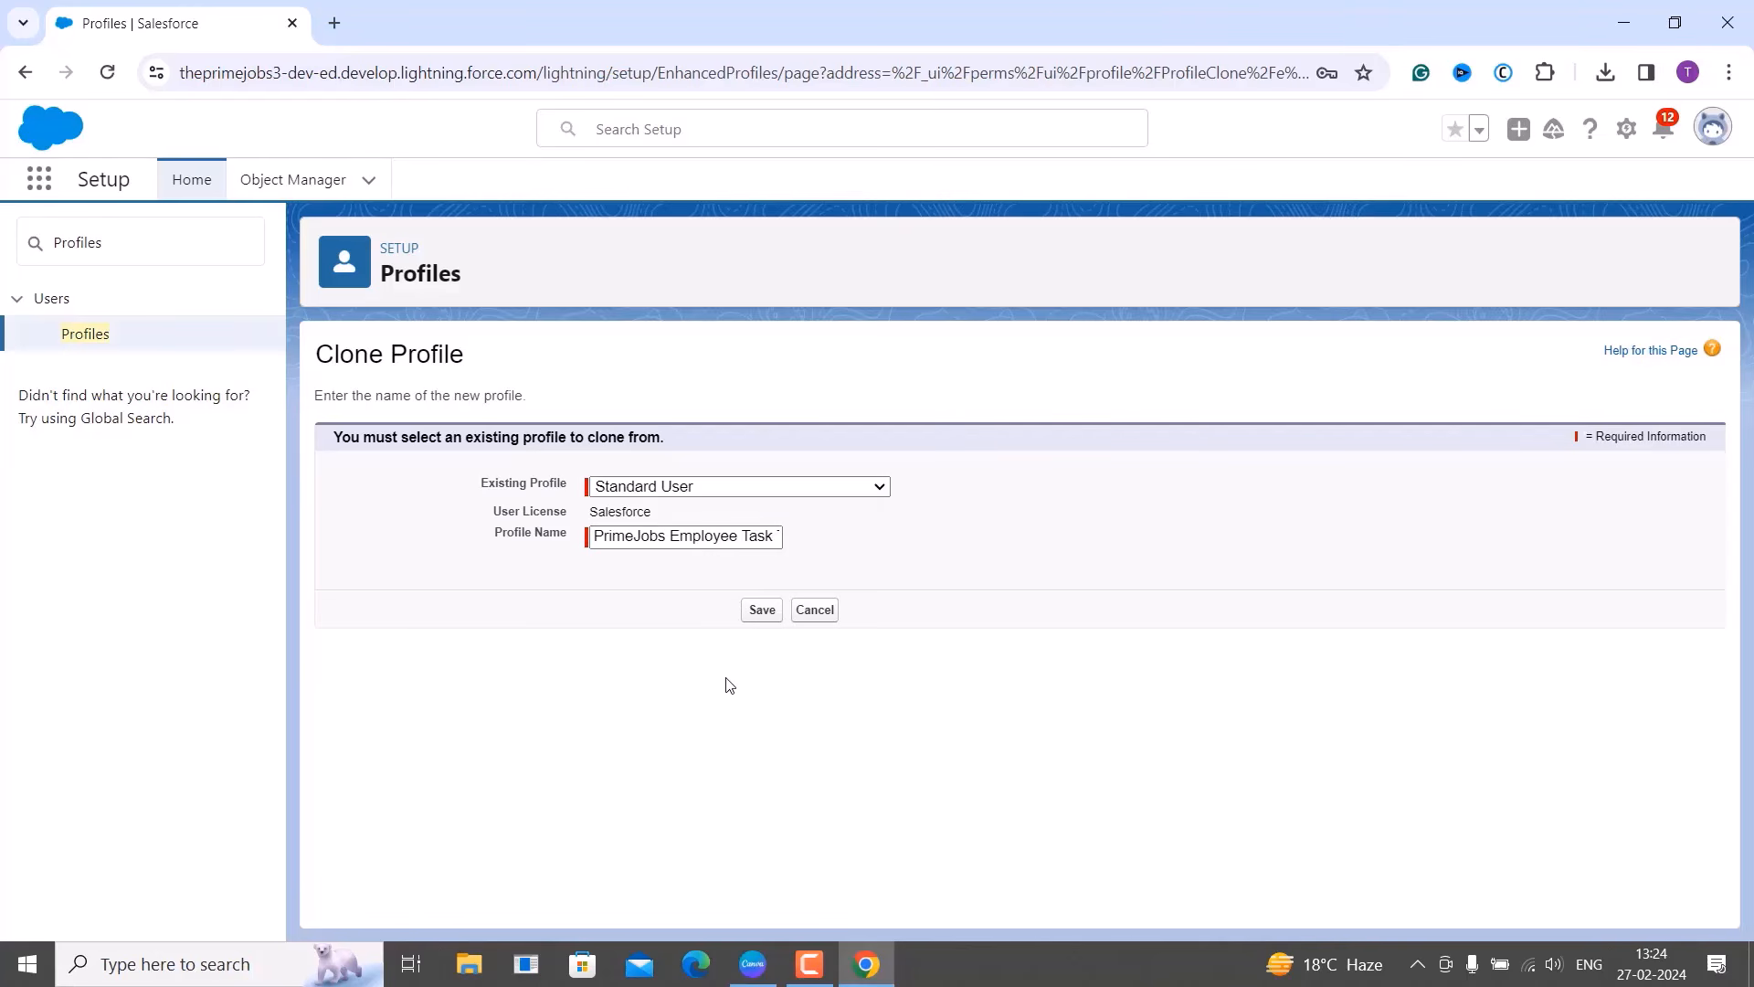
click(759, 617)
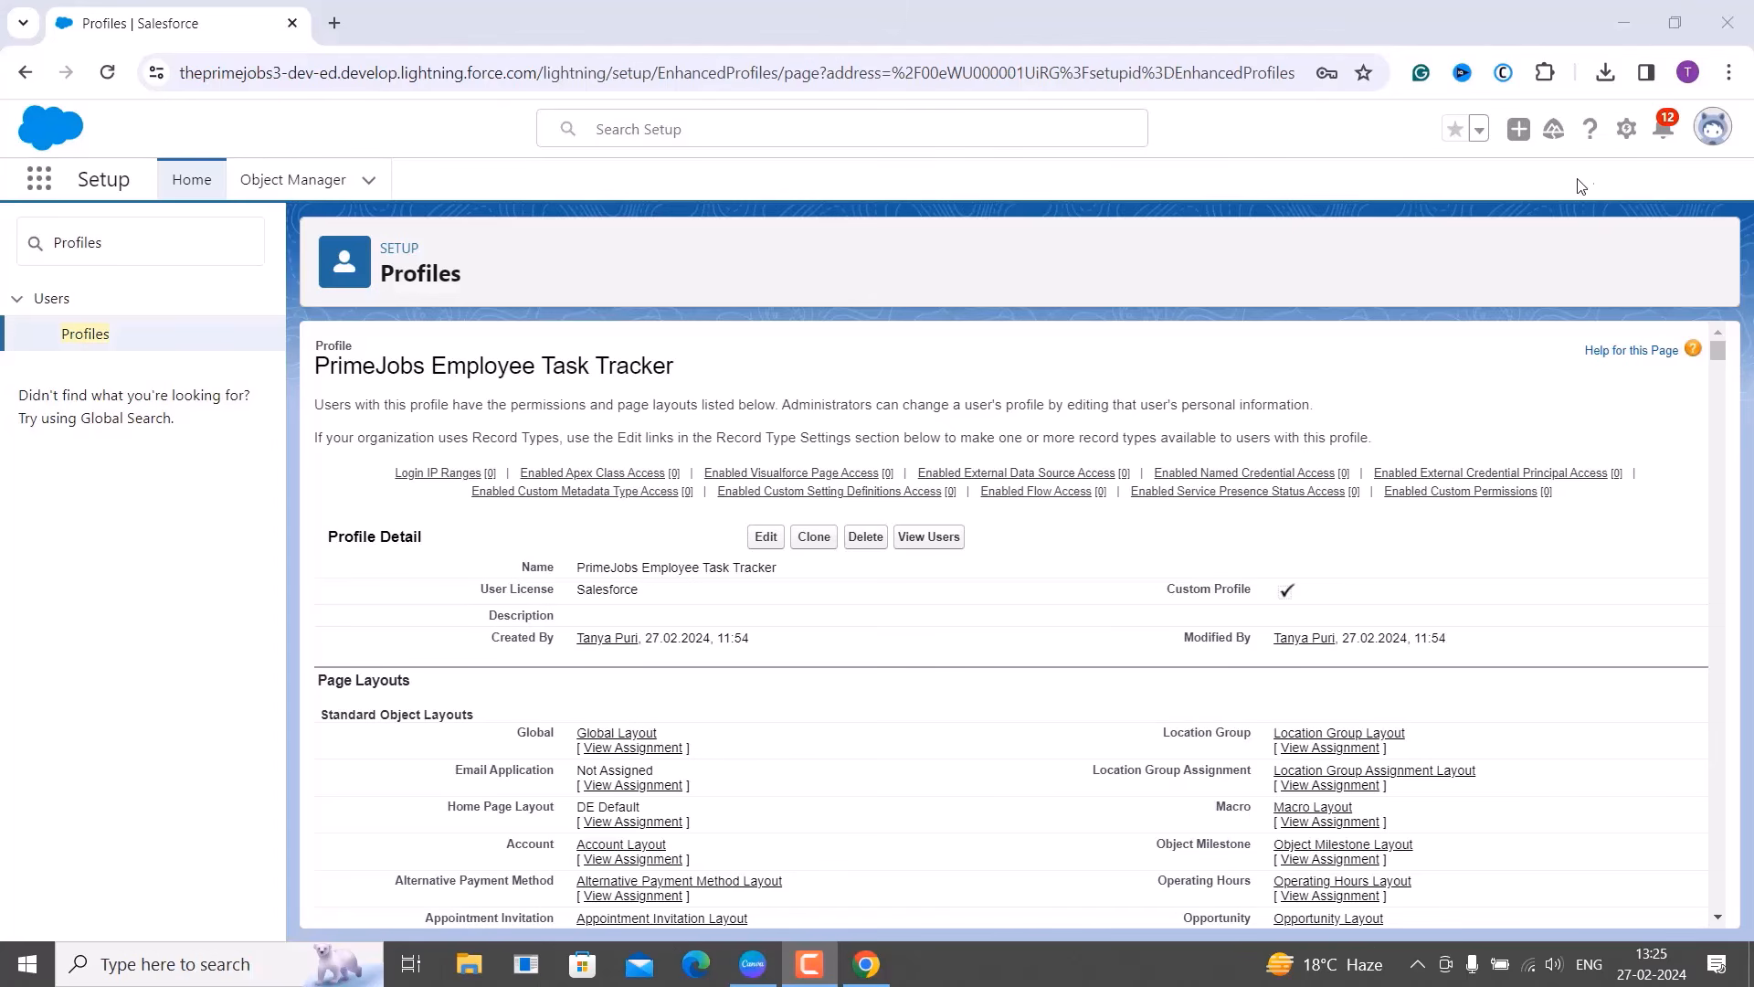
Open Setup in a new tab, find Roles via Quick Find, and start Set Up Roles.
click(1627, 132)
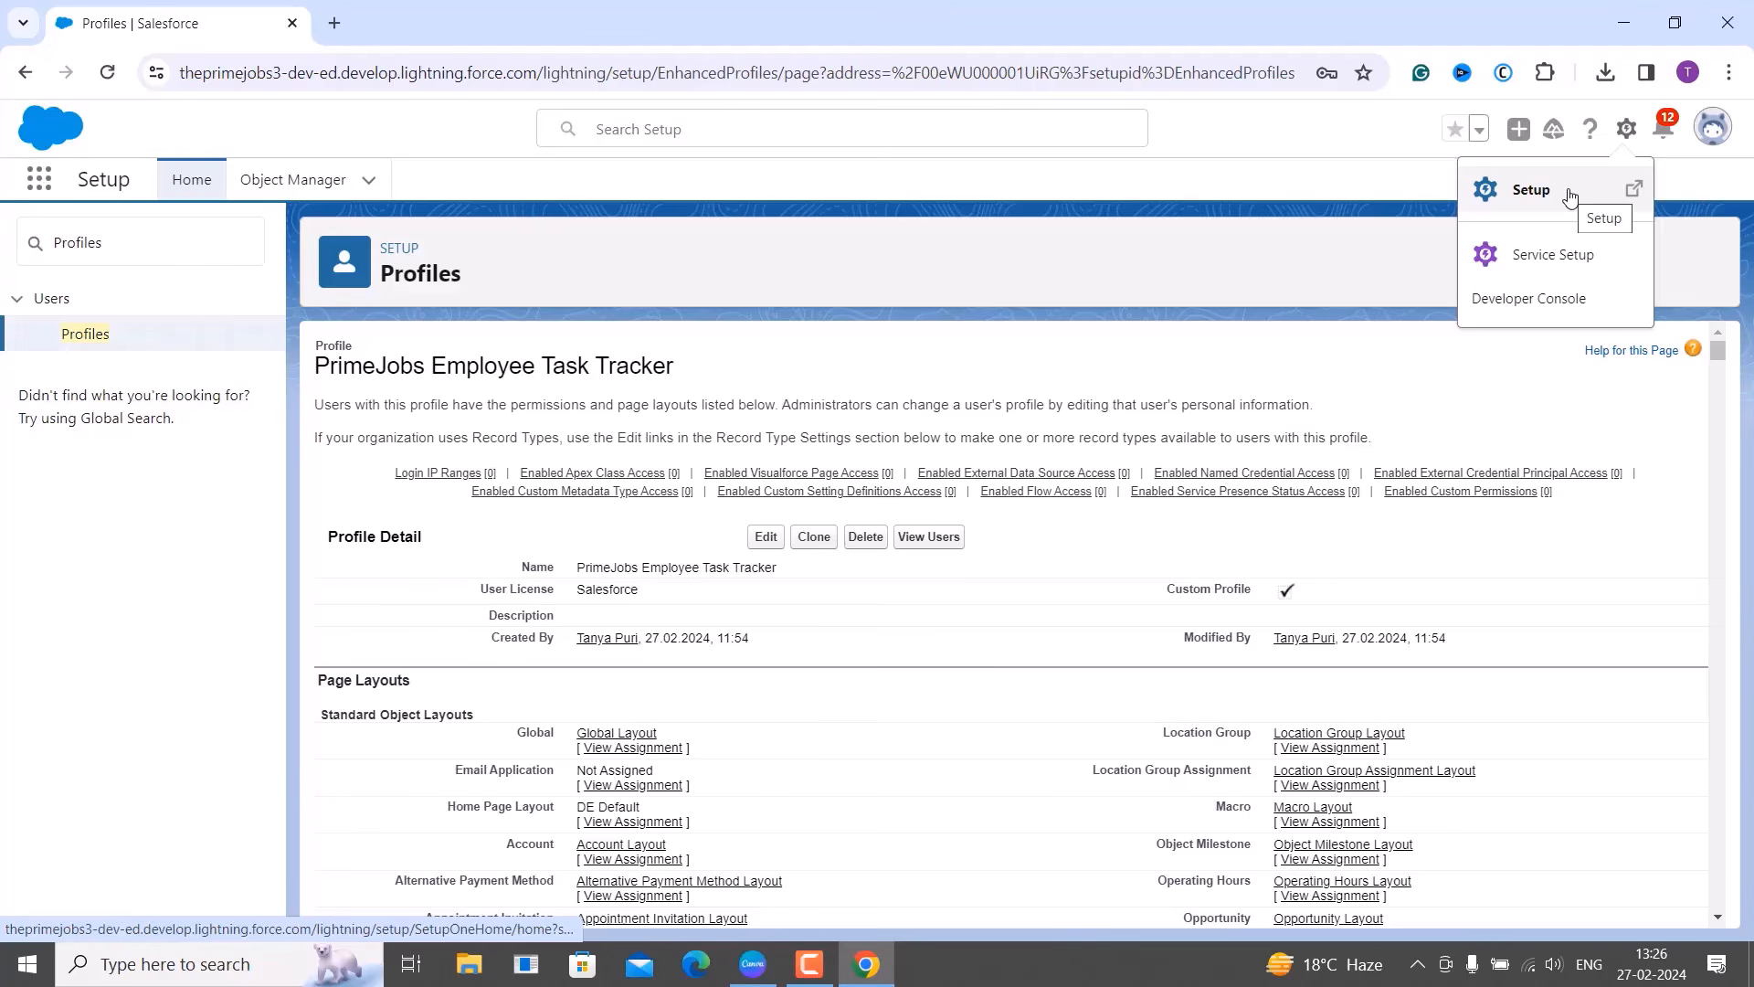
click(1569, 192)
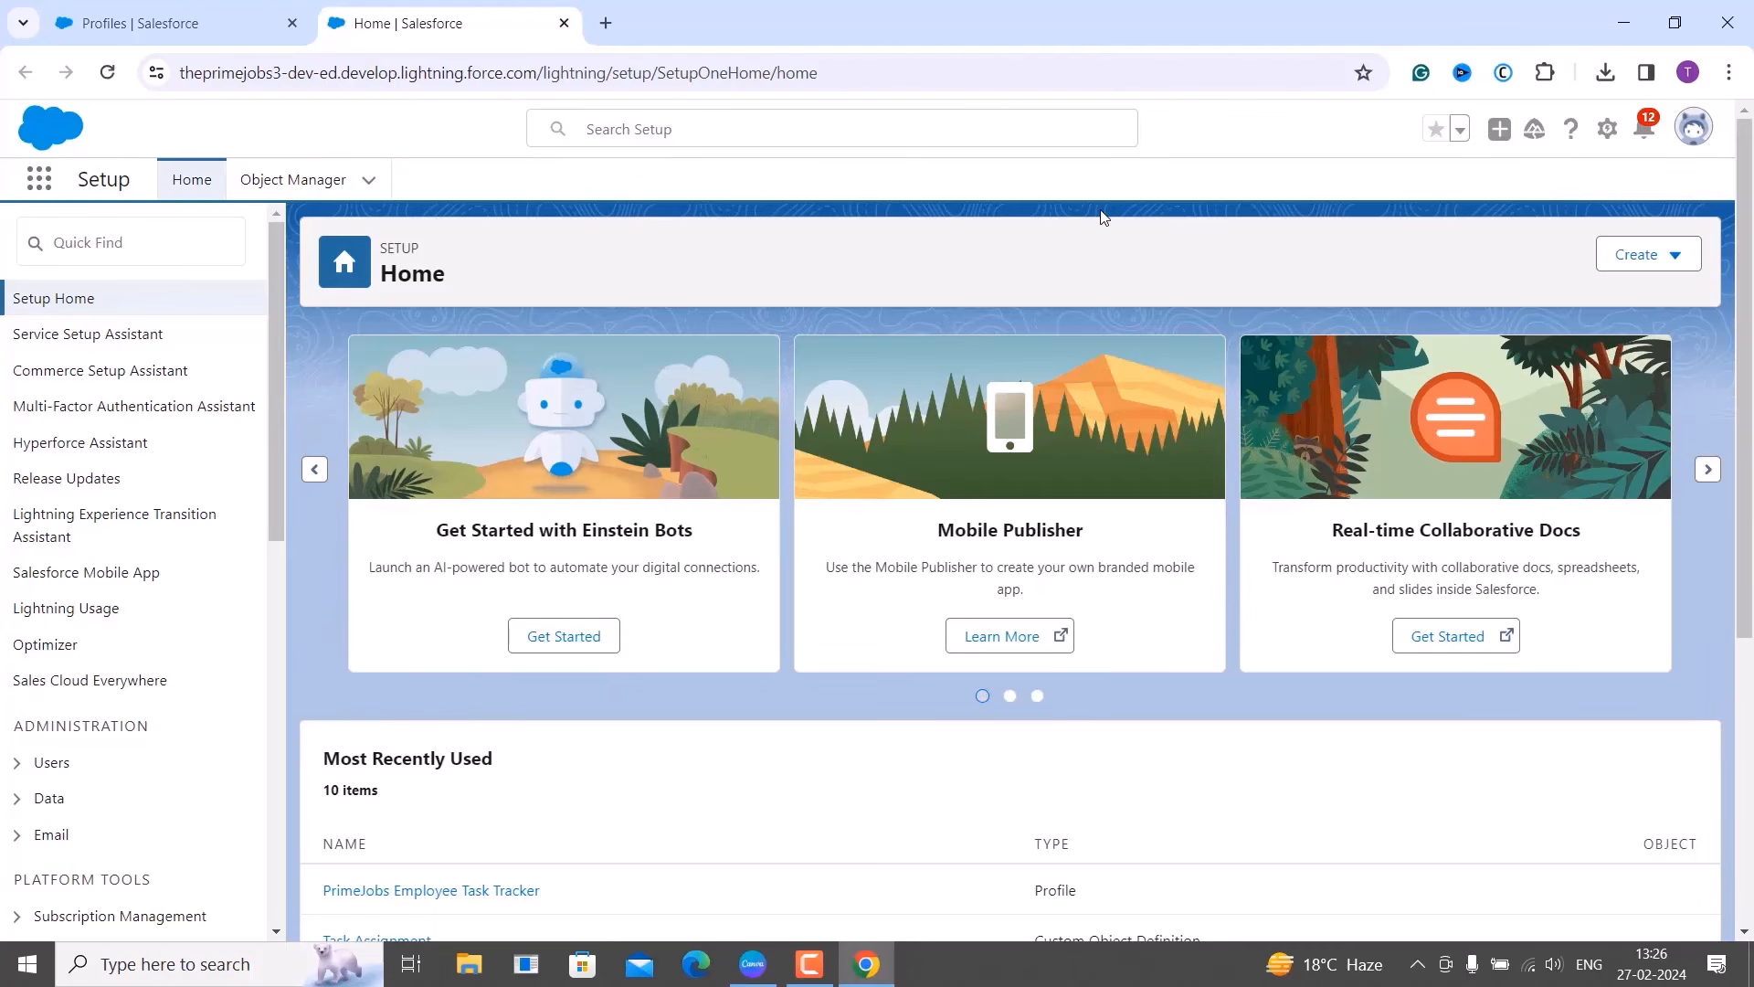
click(81, 254)
text(r)
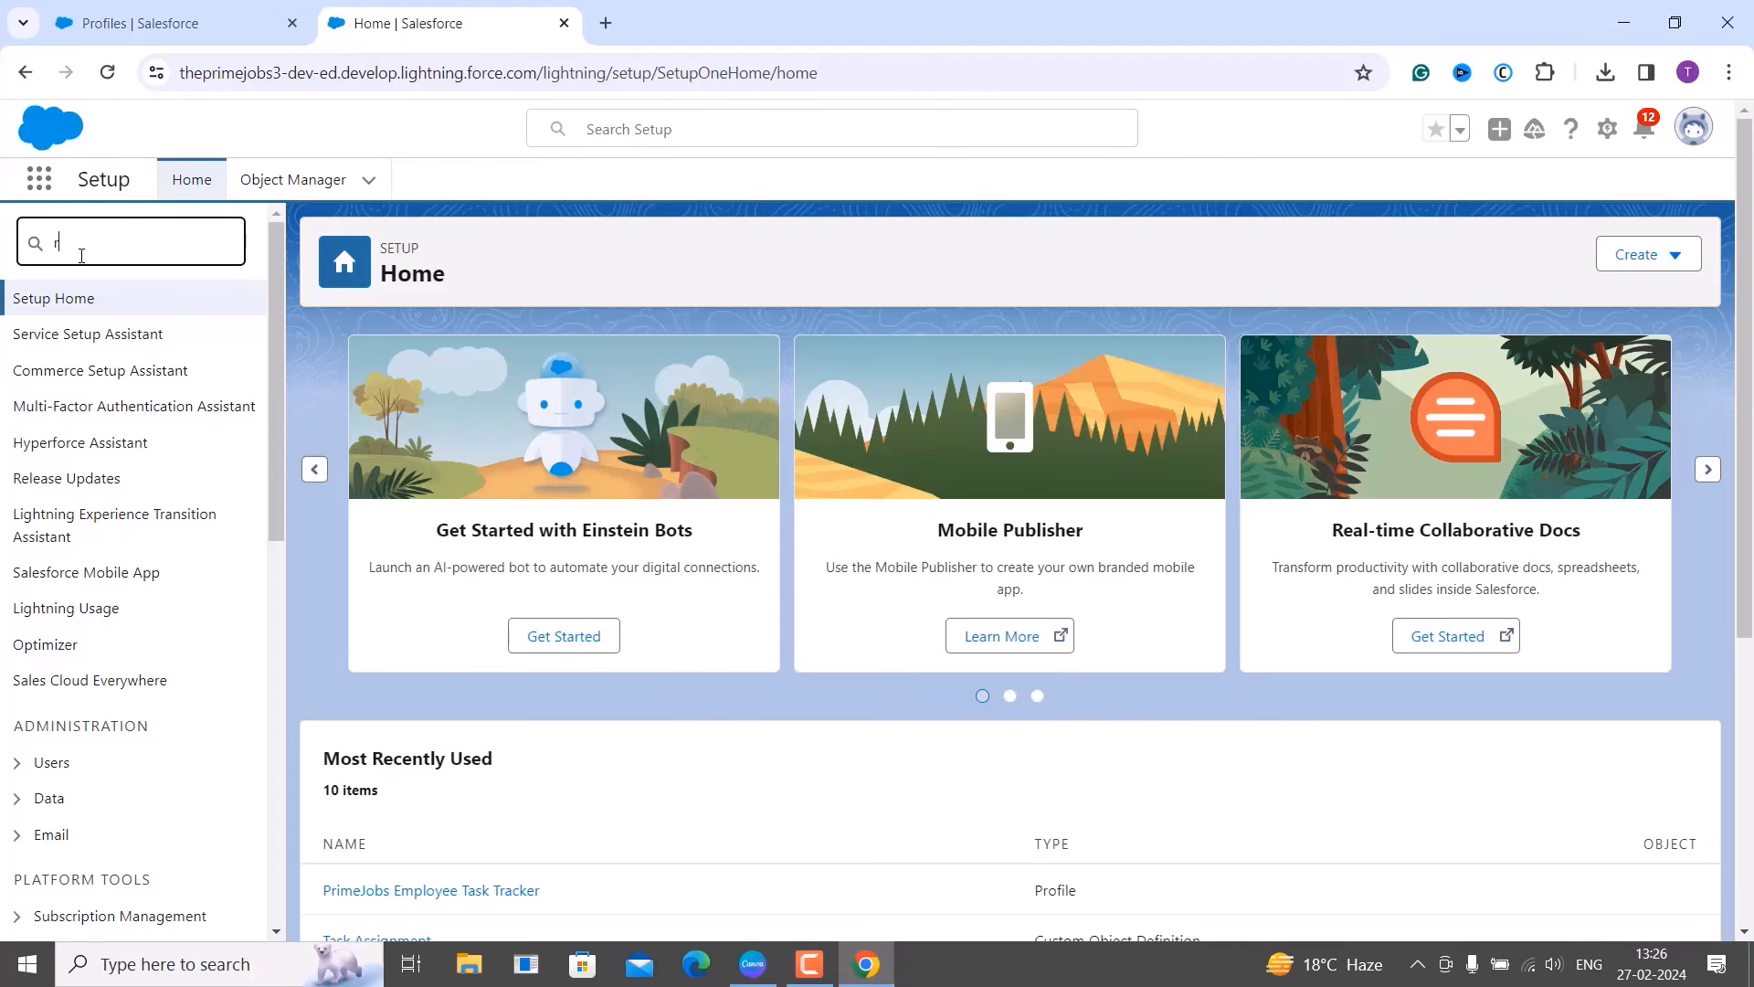
text(oles)
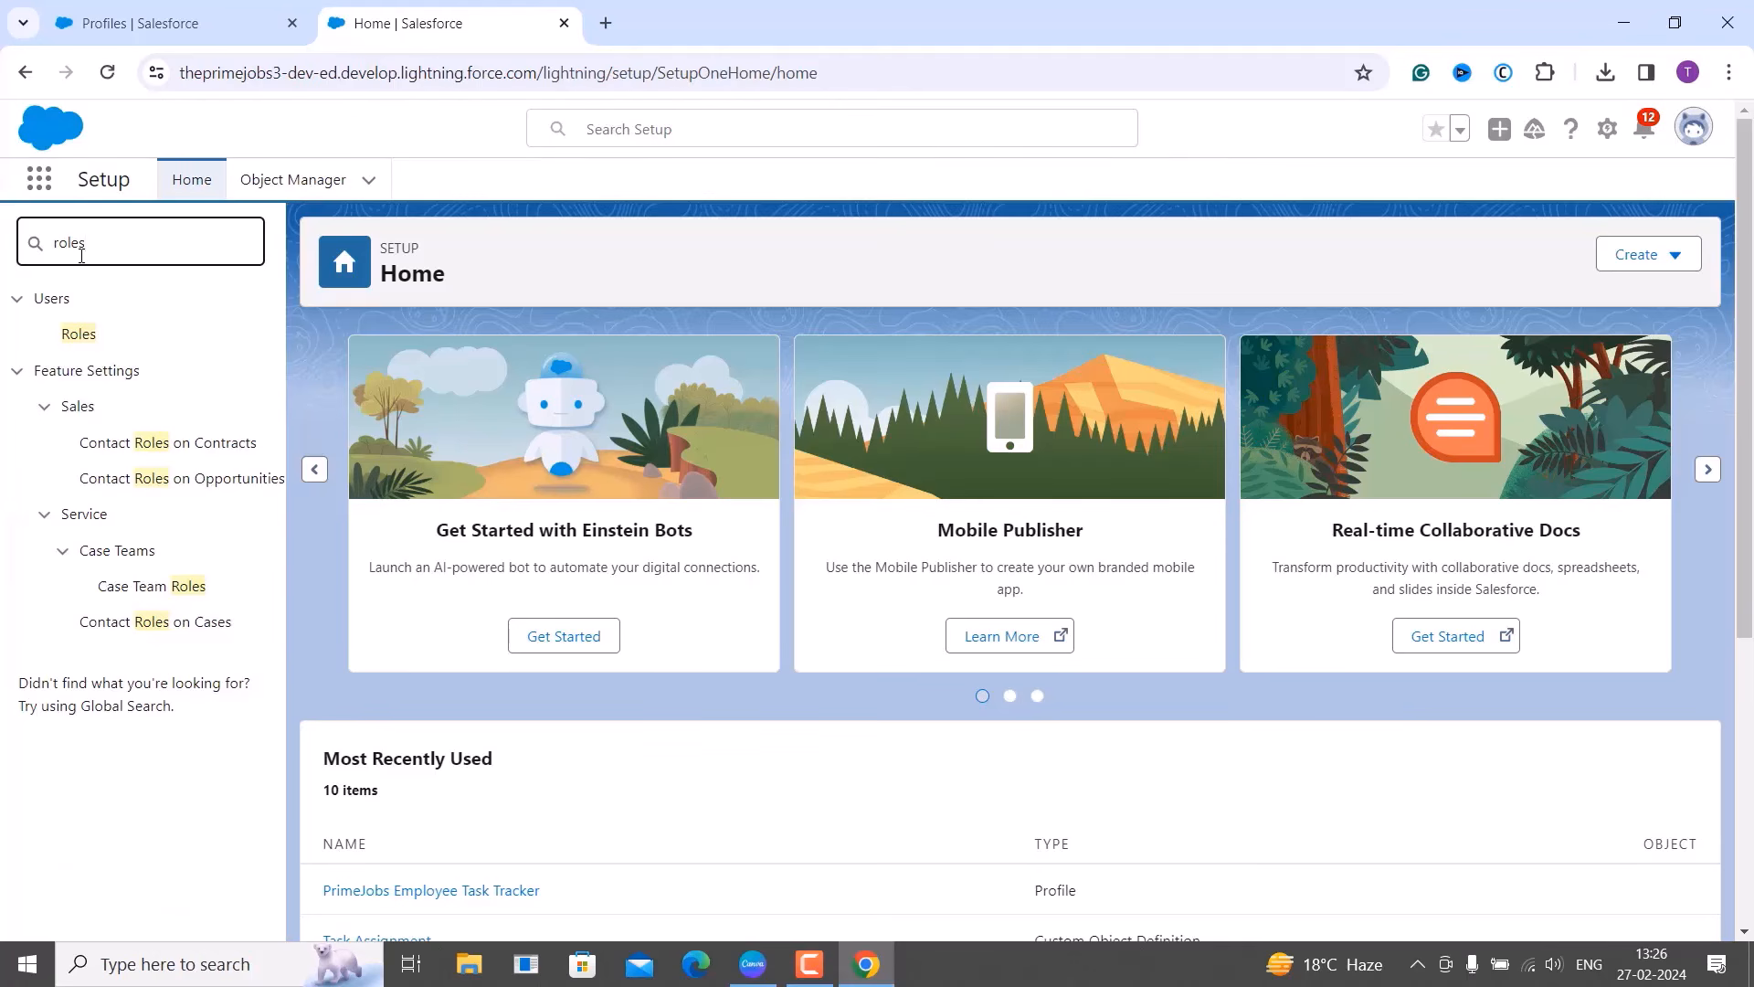
click(87, 339)
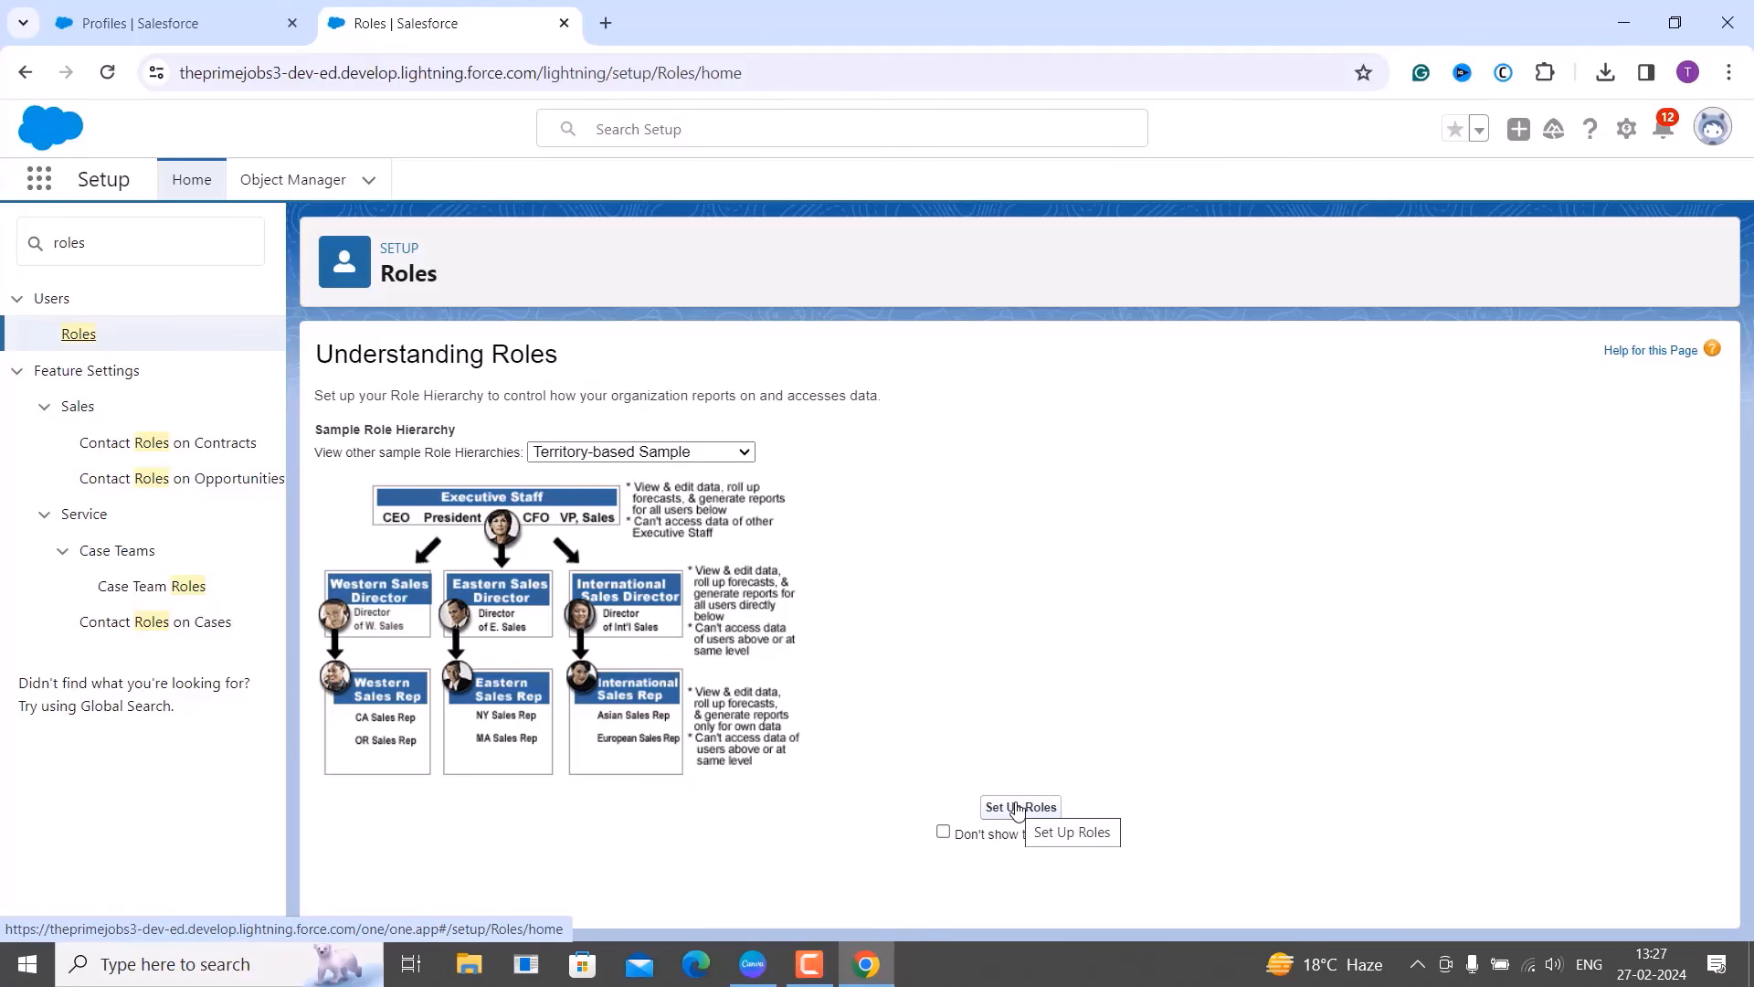
click(1017, 808)
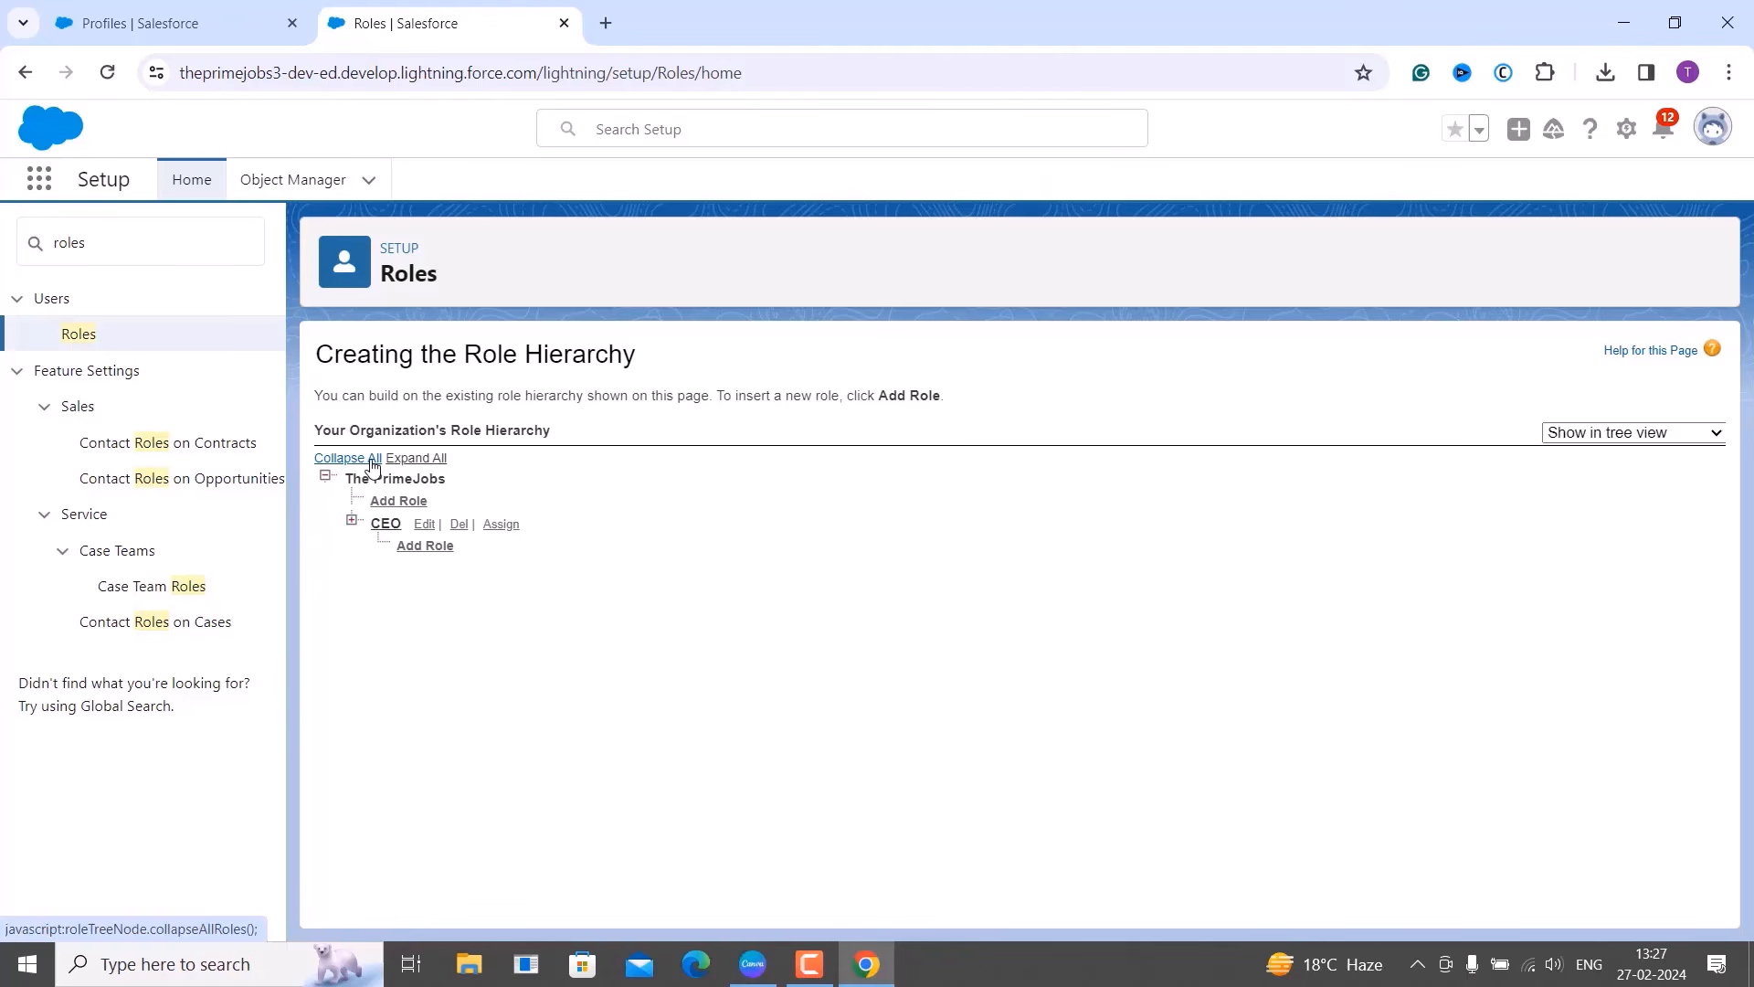
Expand the full role hierarchy tree and return to it after a first deletion attempt.
click(426, 466)
scroll(608, 646, down, 4)
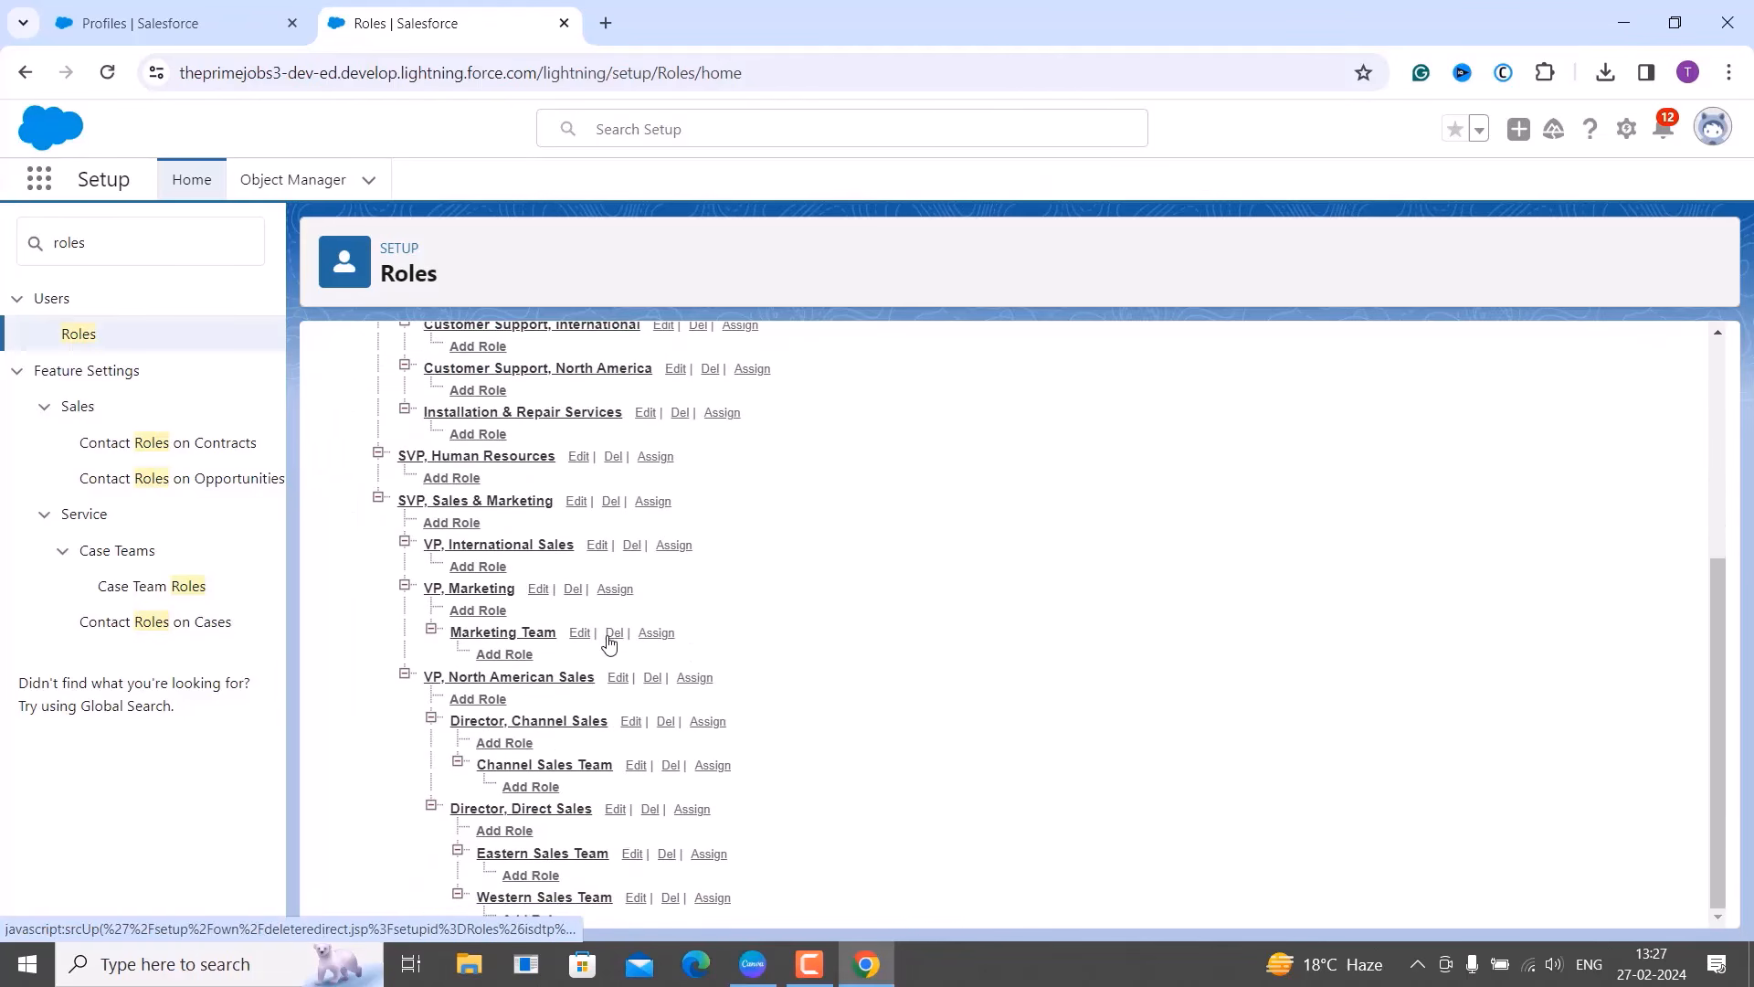
click(610, 634)
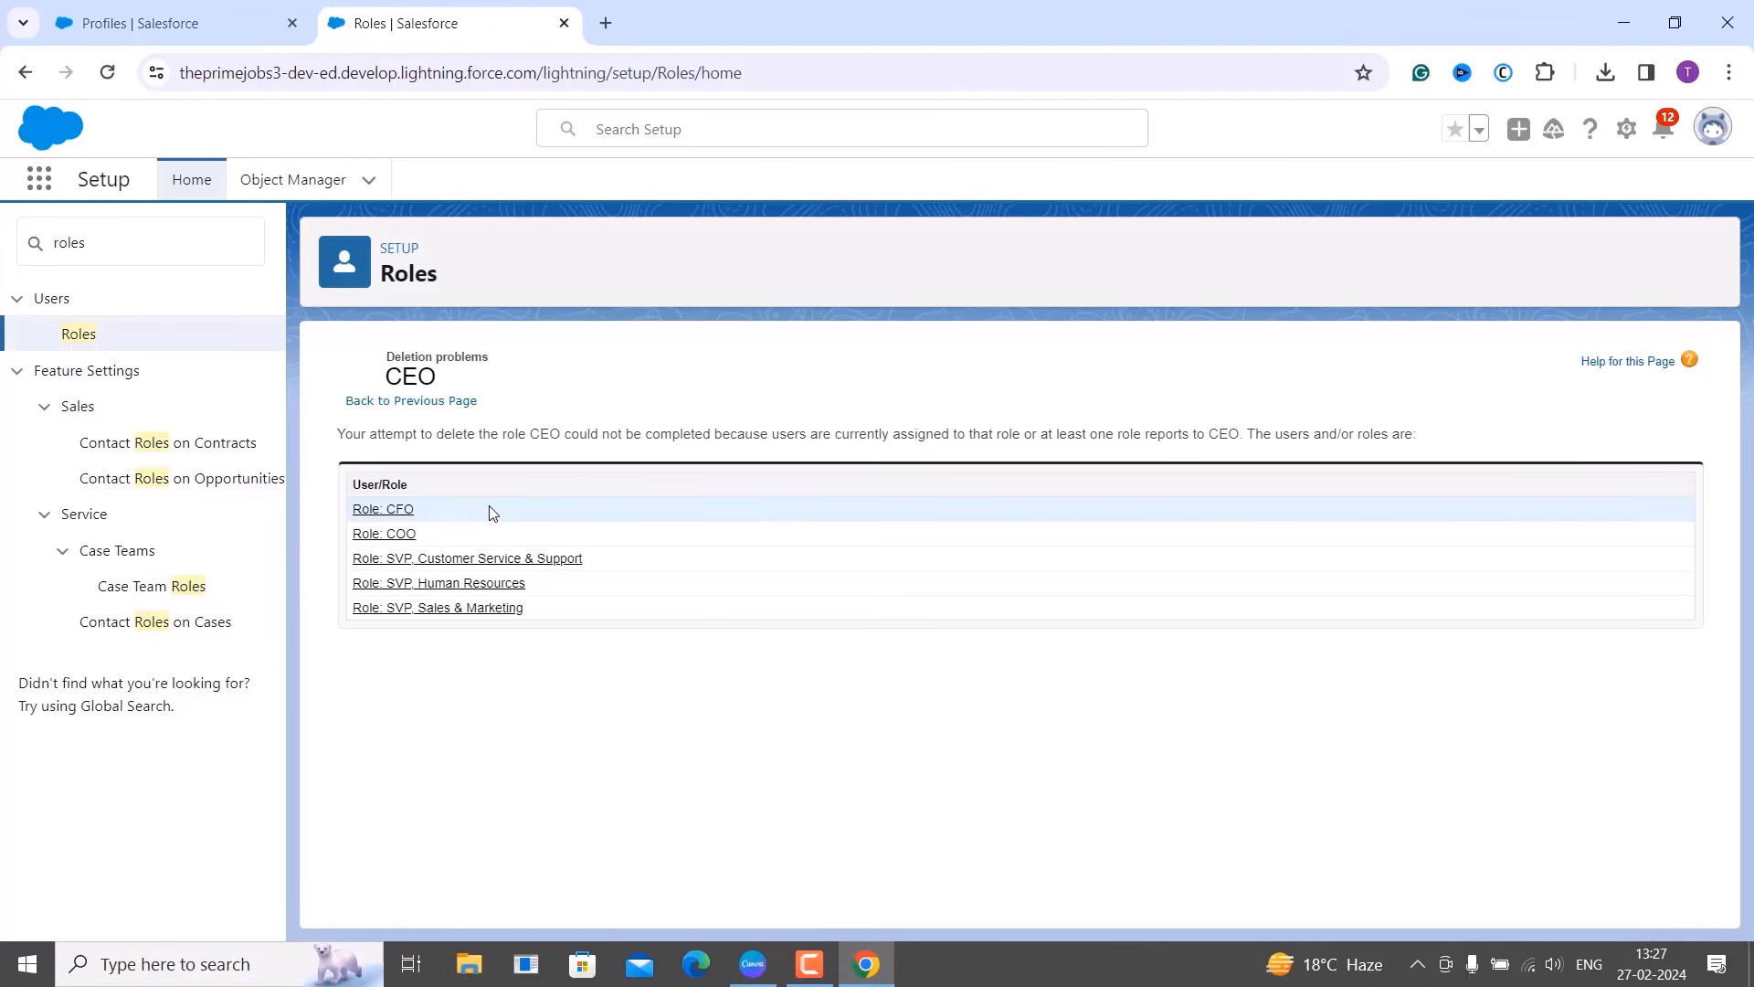
click(411, 402)
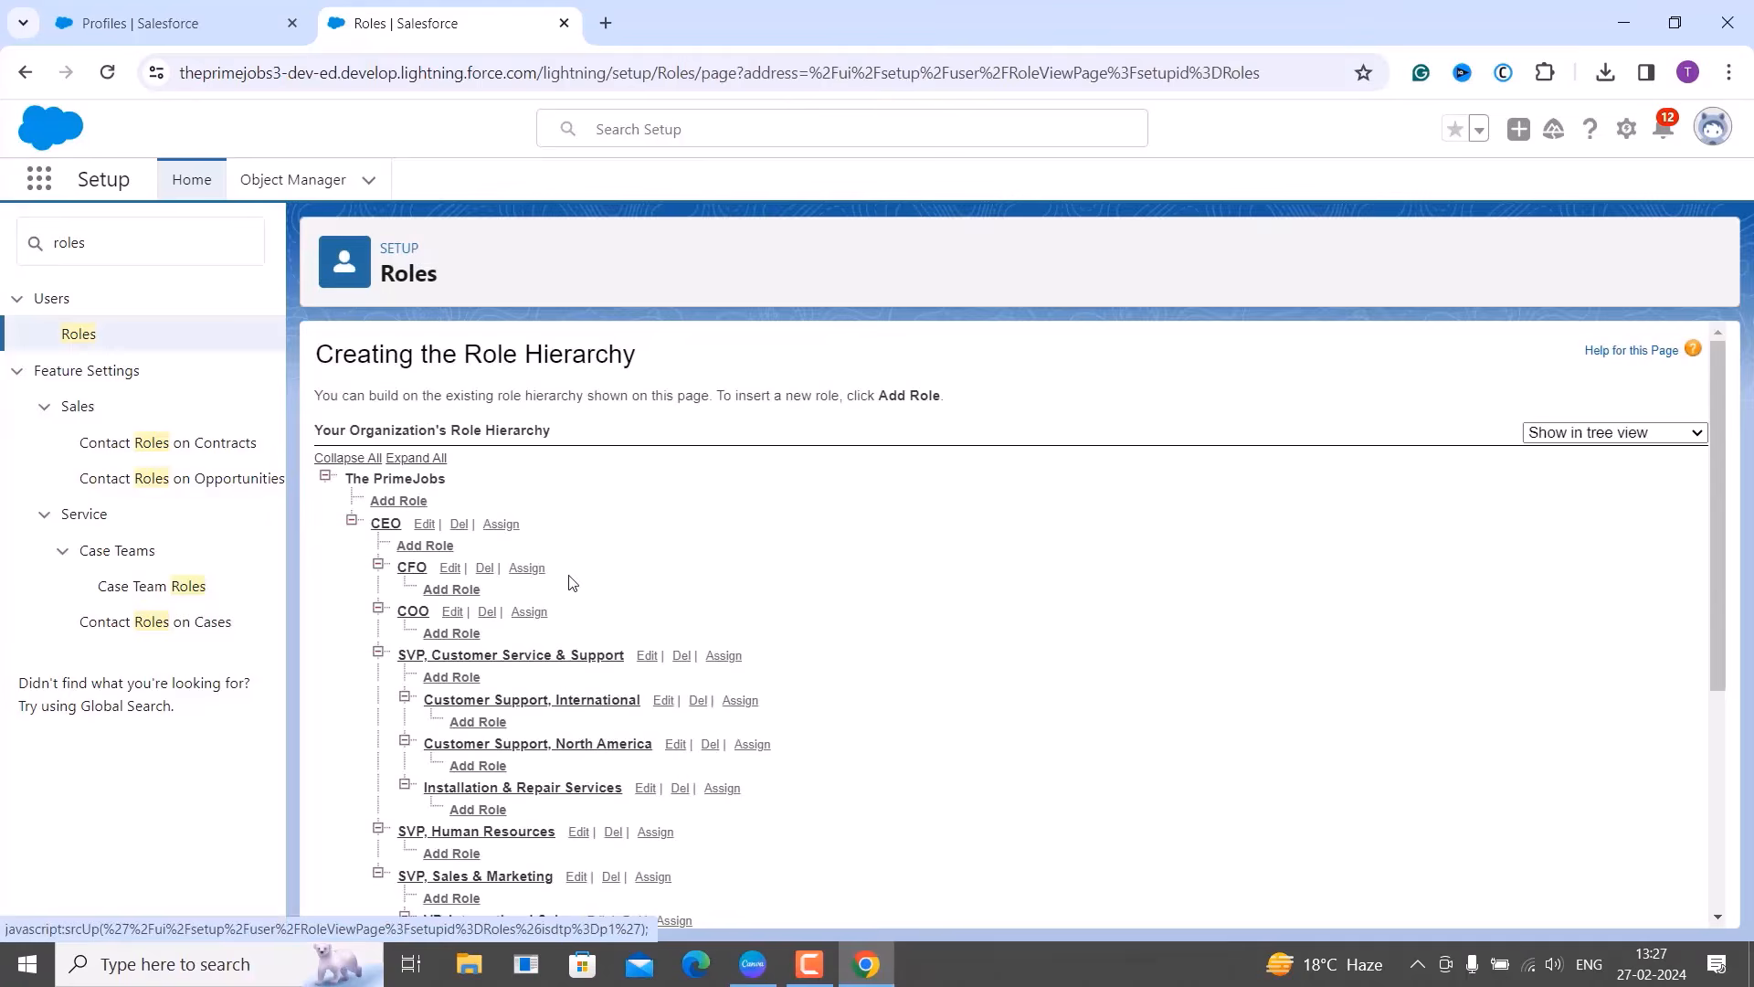
scroll(881, 774, down, 4)
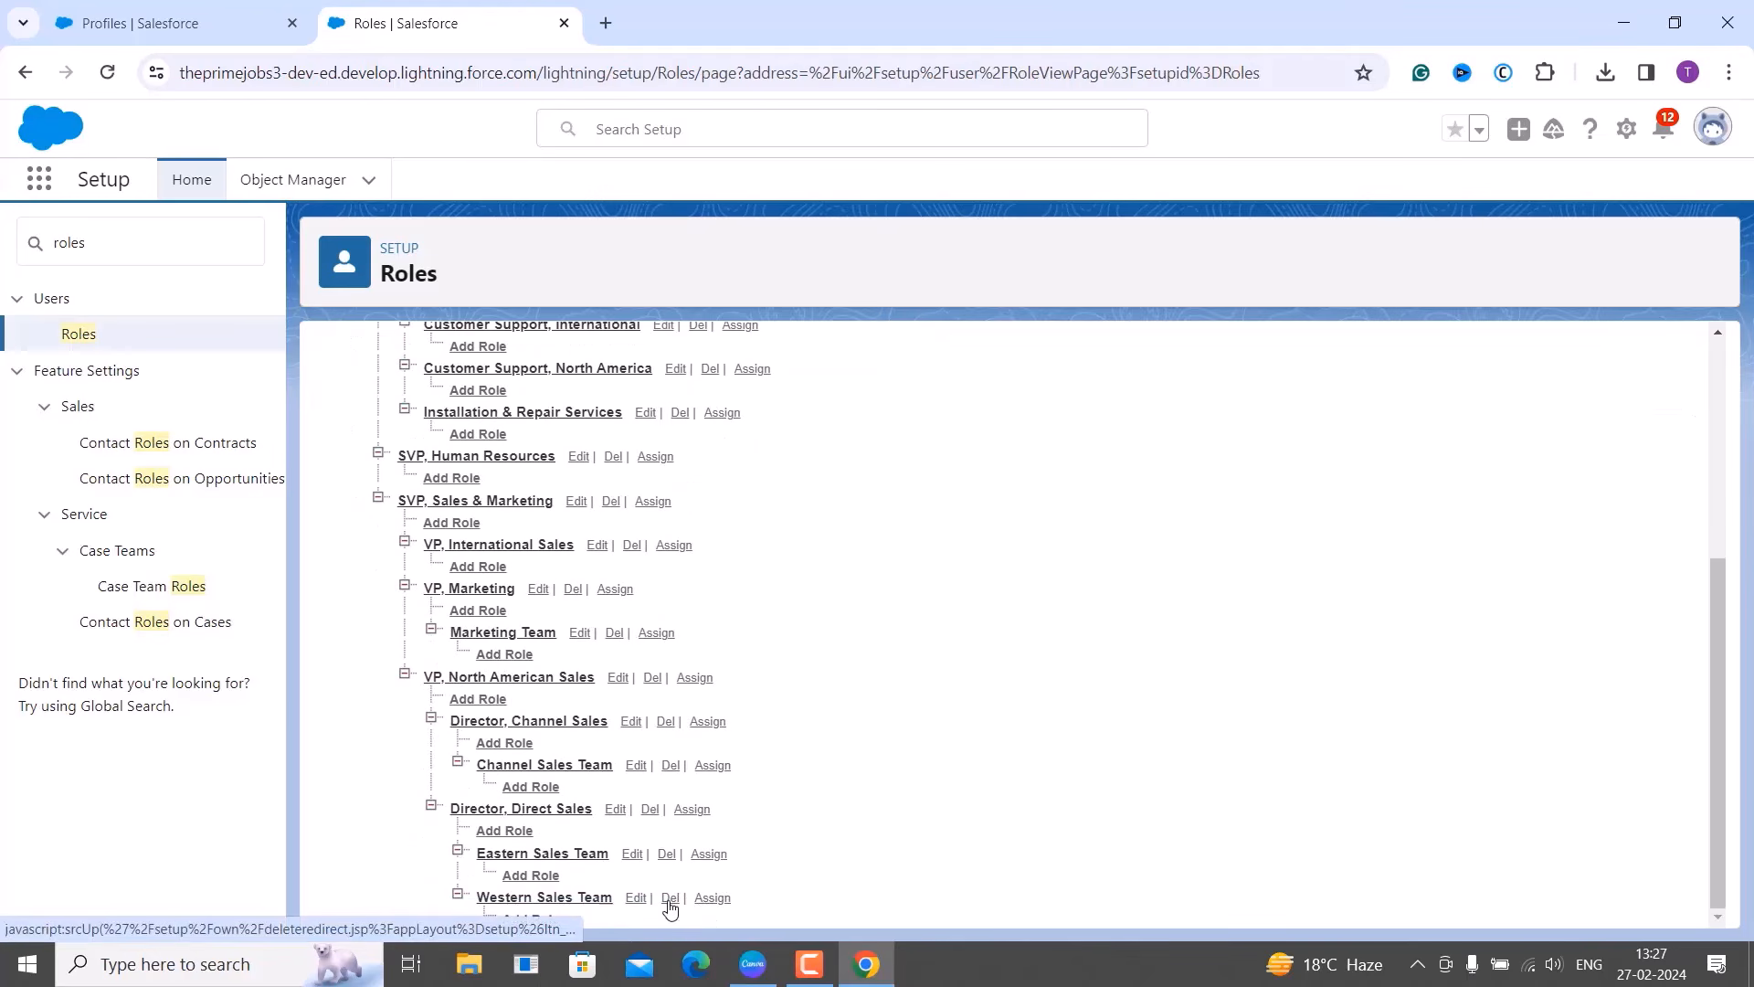
Delete the Western Sales Team and Eastern Sales Team roles.
click(670, 898)
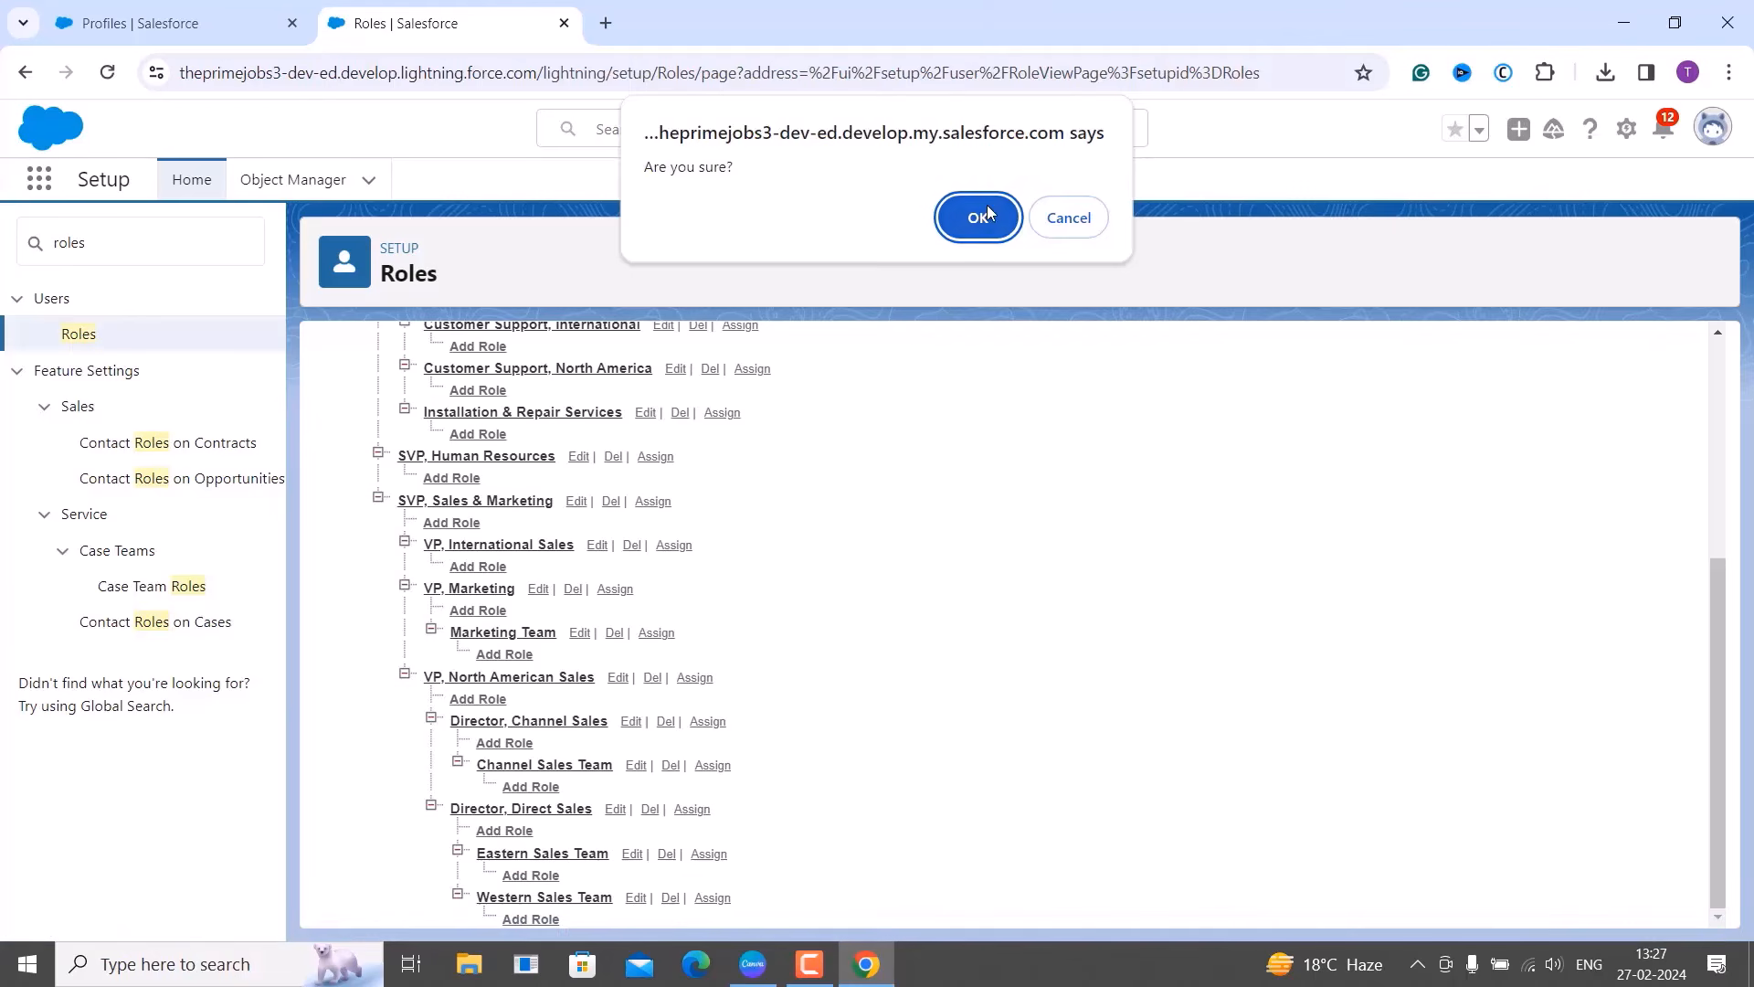
click(978, 218)
click(668, 900)
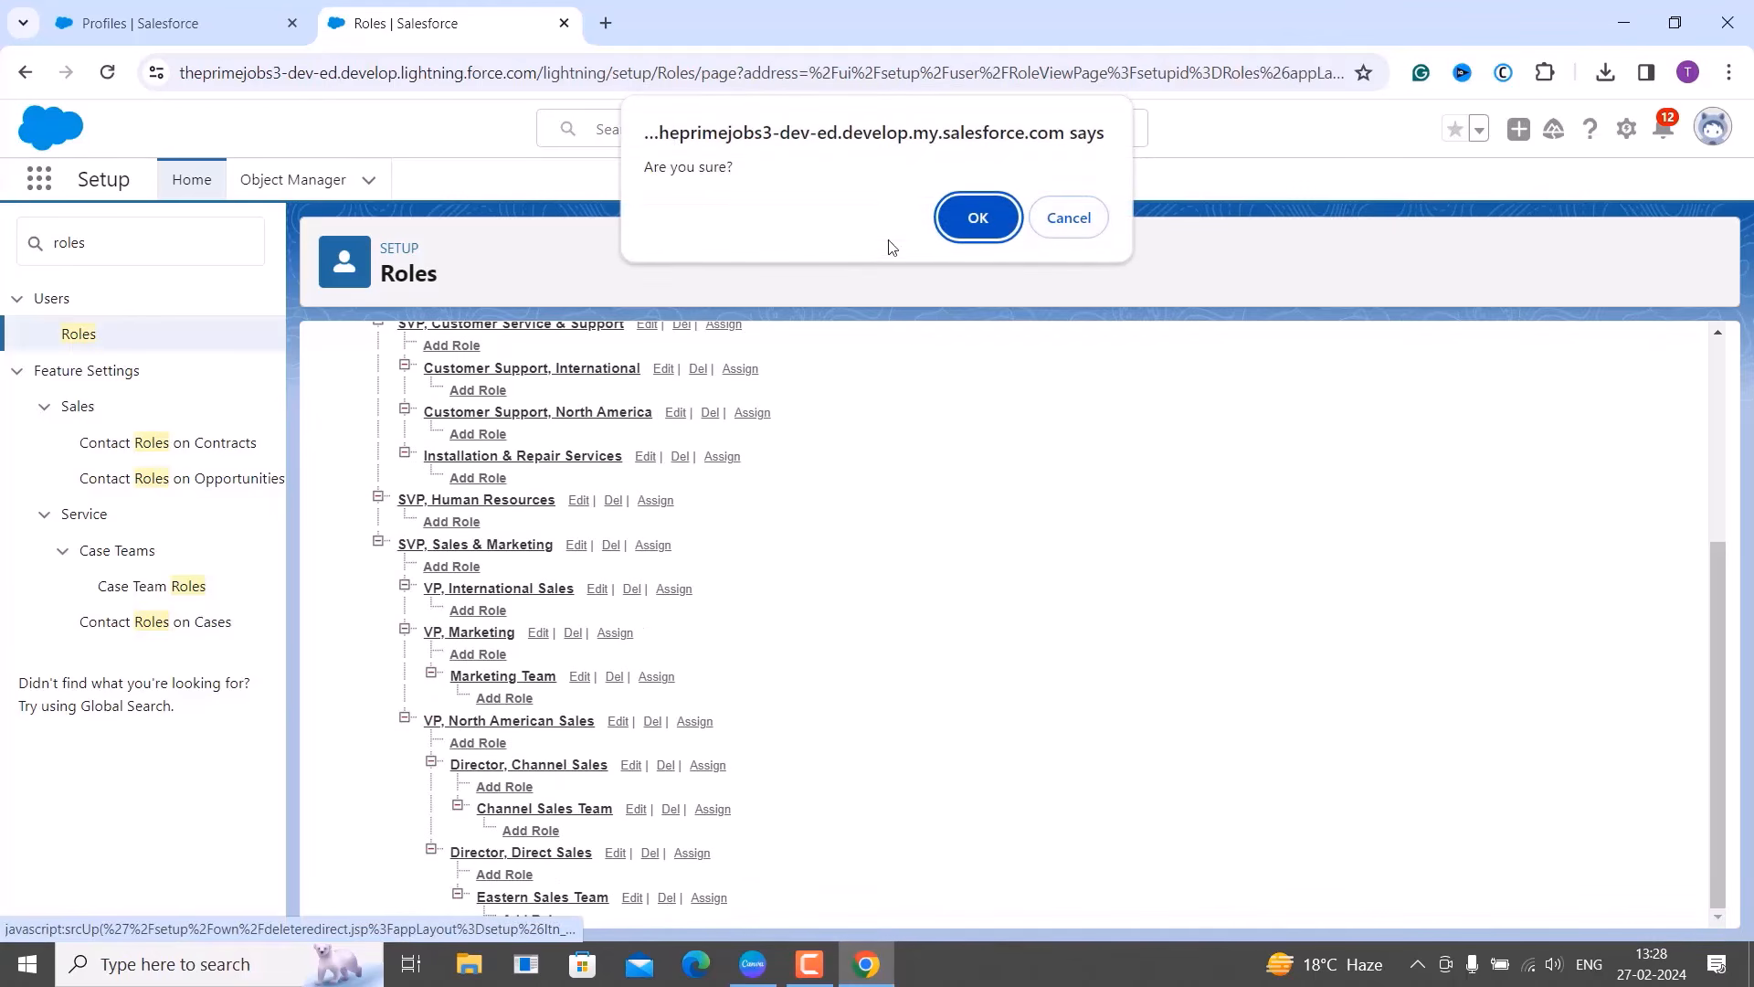
click(978, 206)
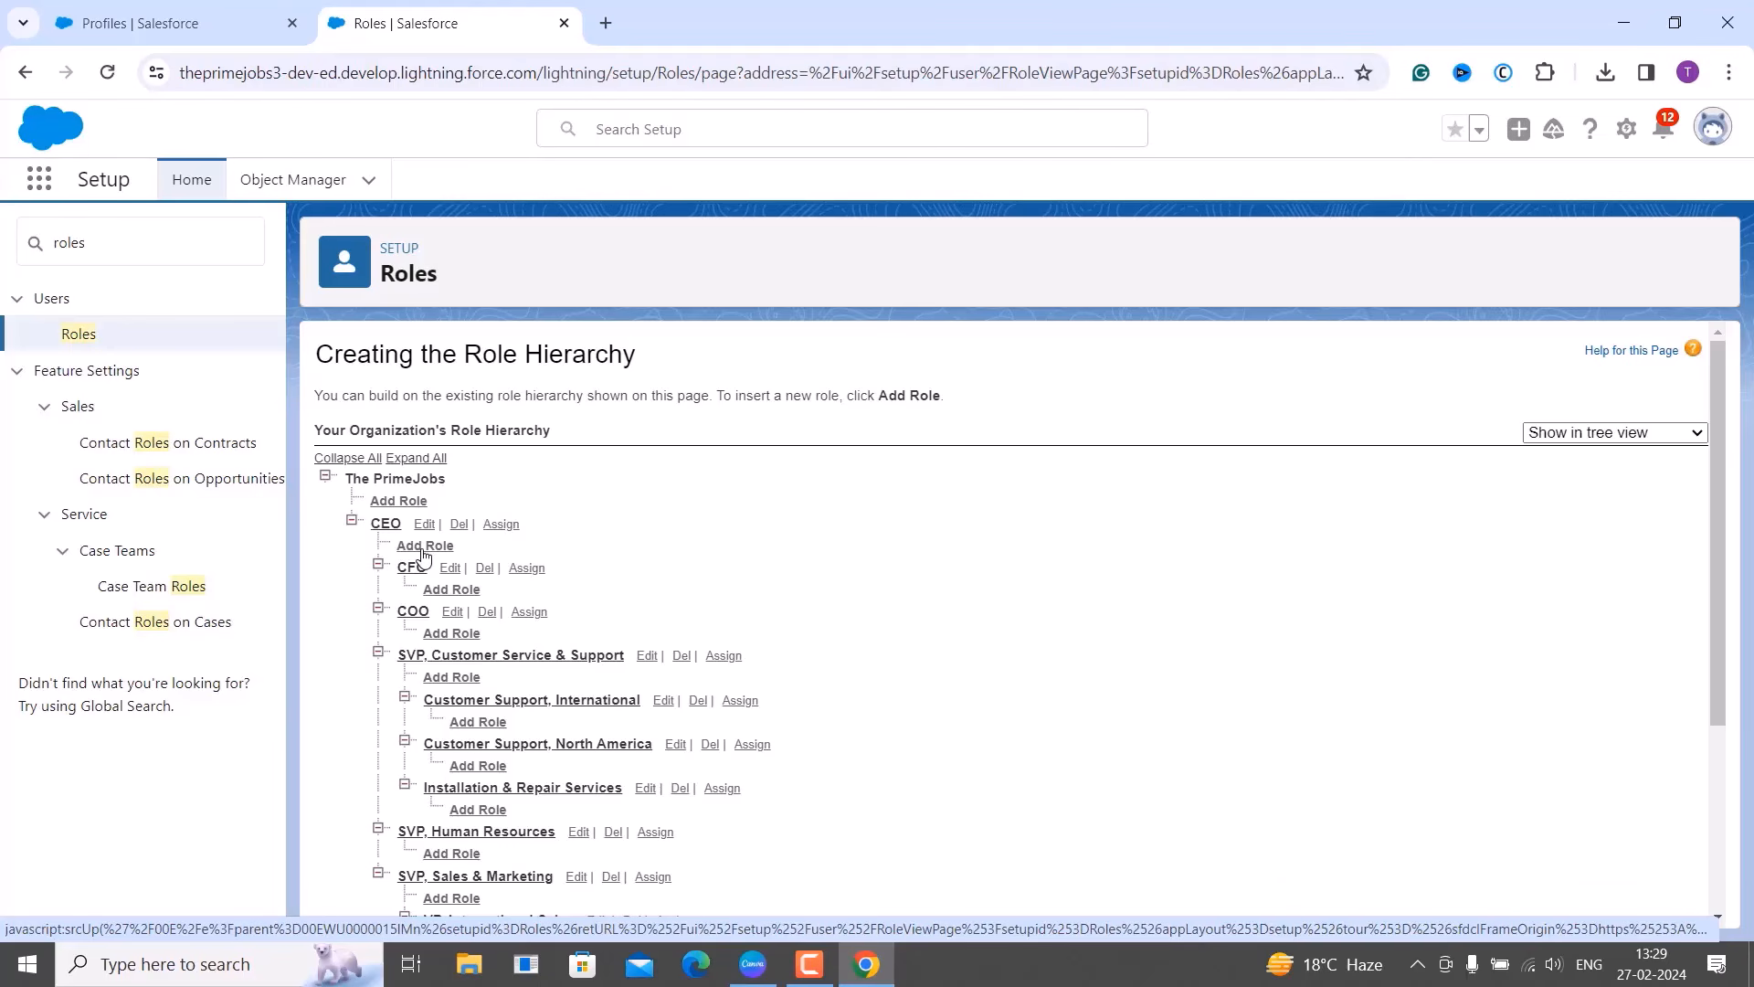
Add a role labelled 'Manager' reporting to CEO and save it.
click(423, 546)
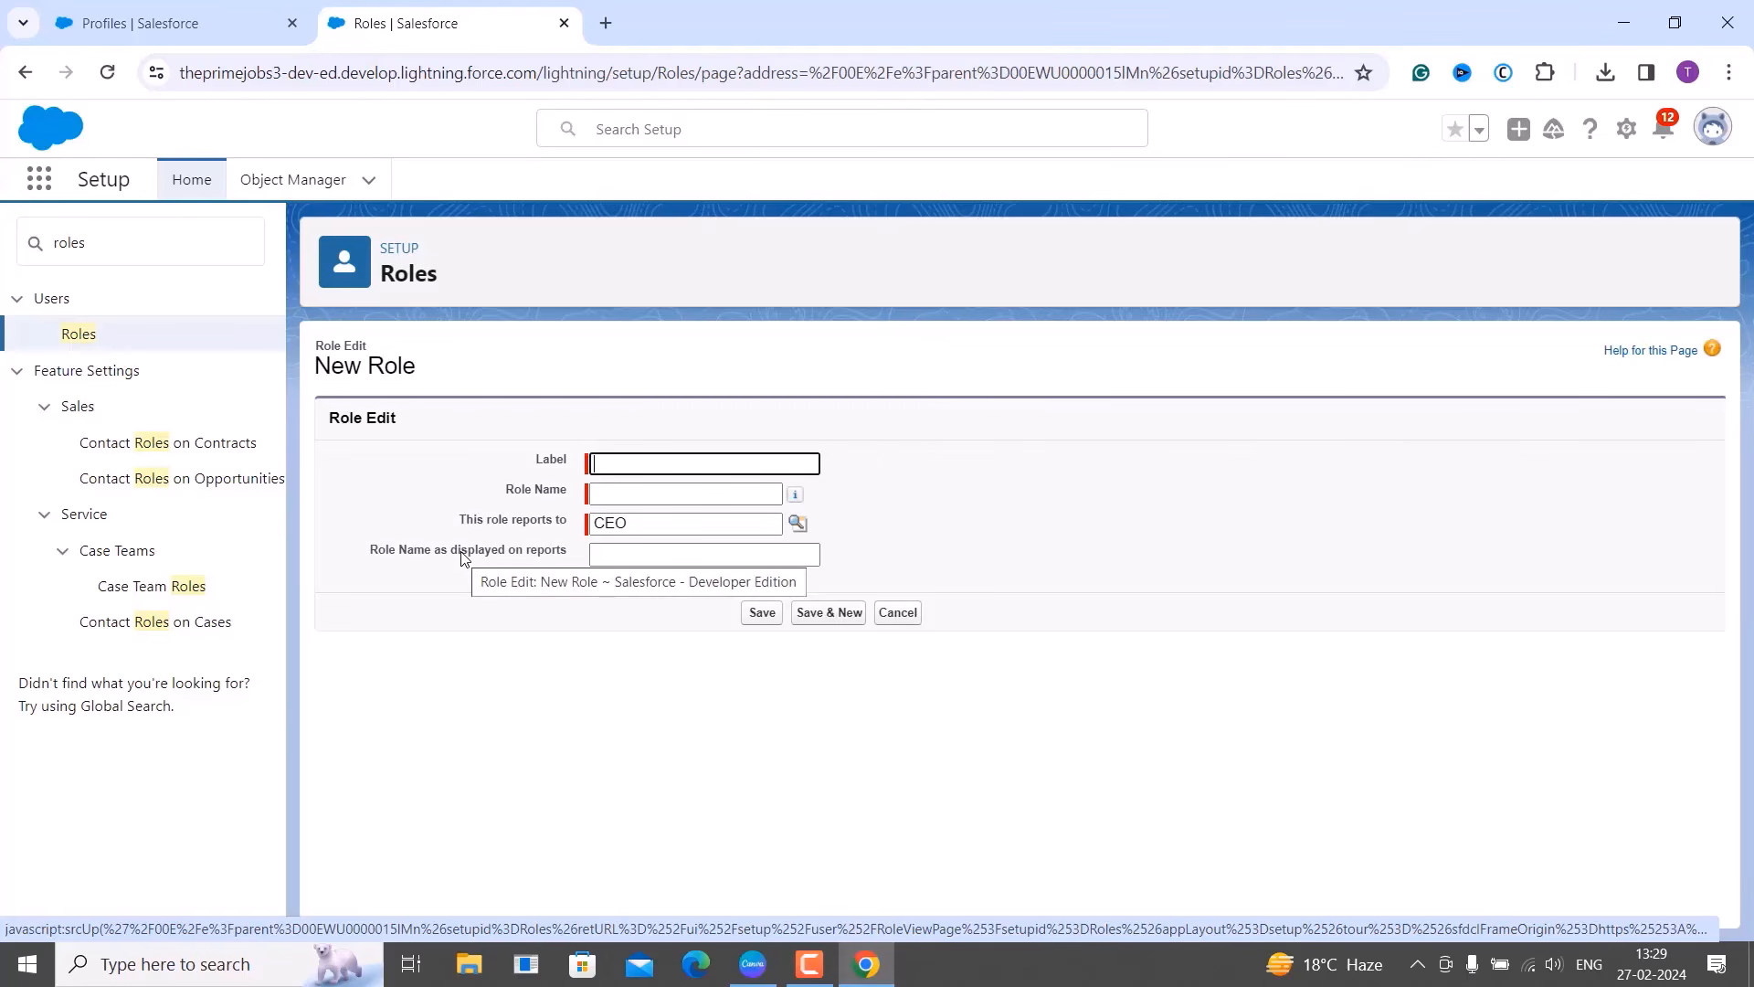
click(563, 668)
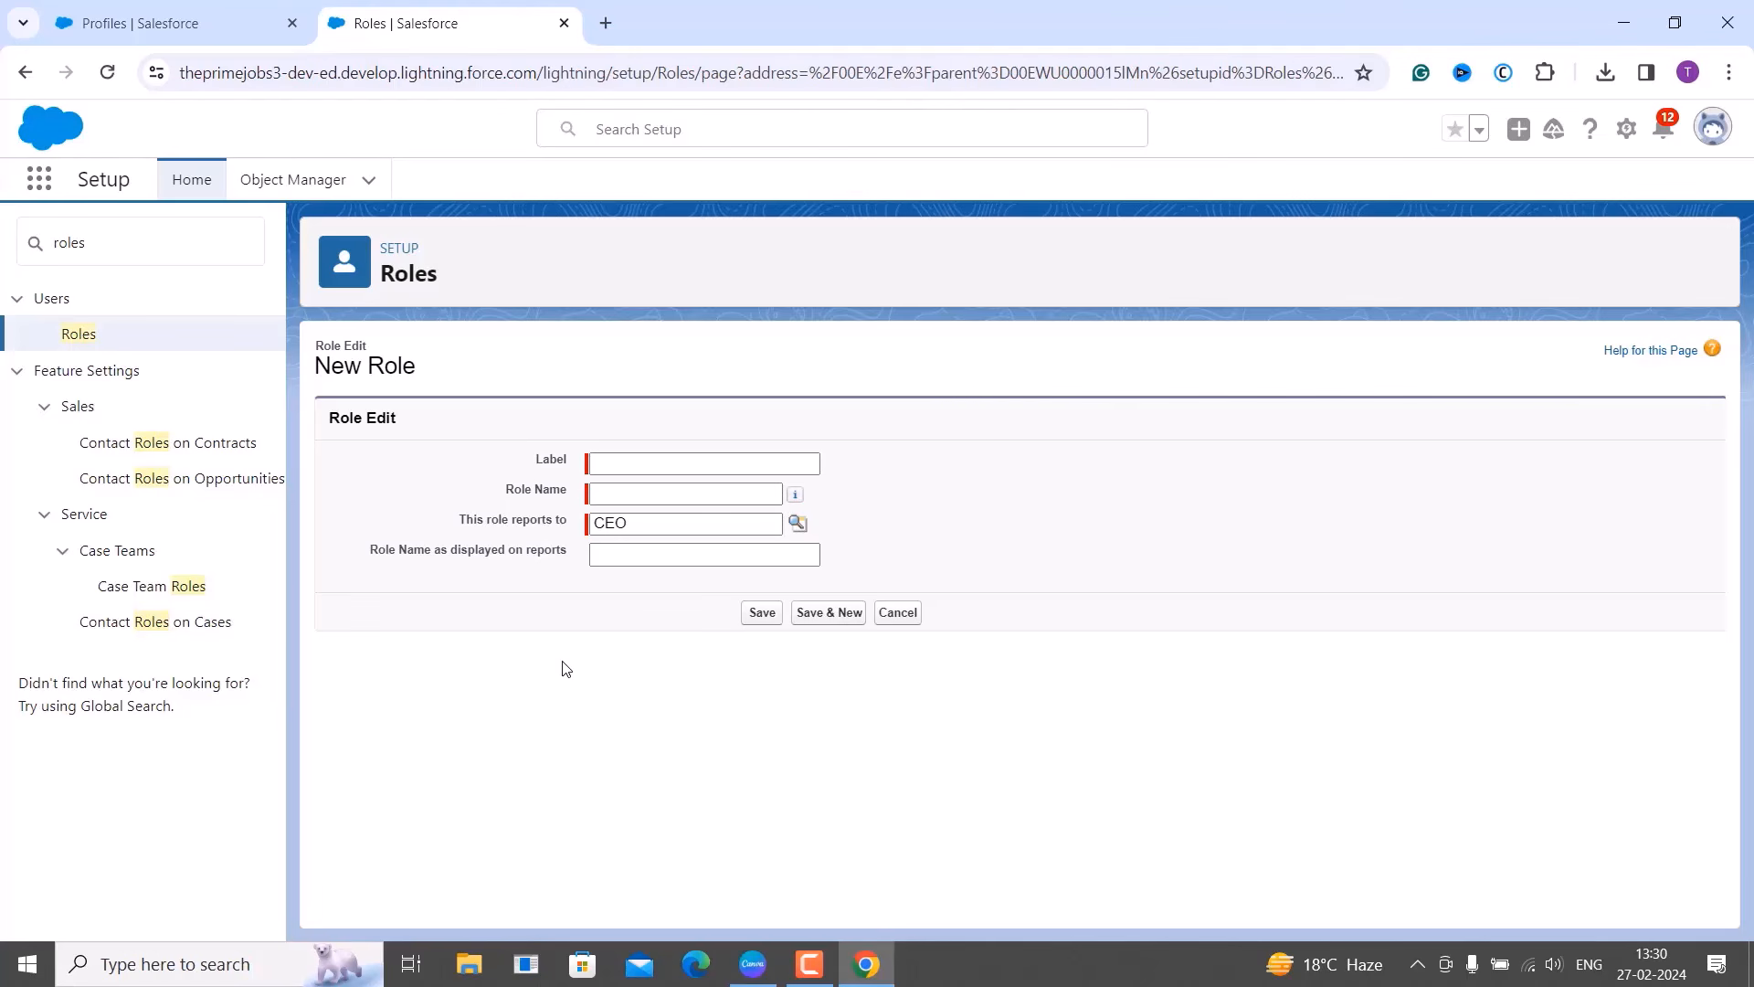
click(614, 475)
text(Manager)
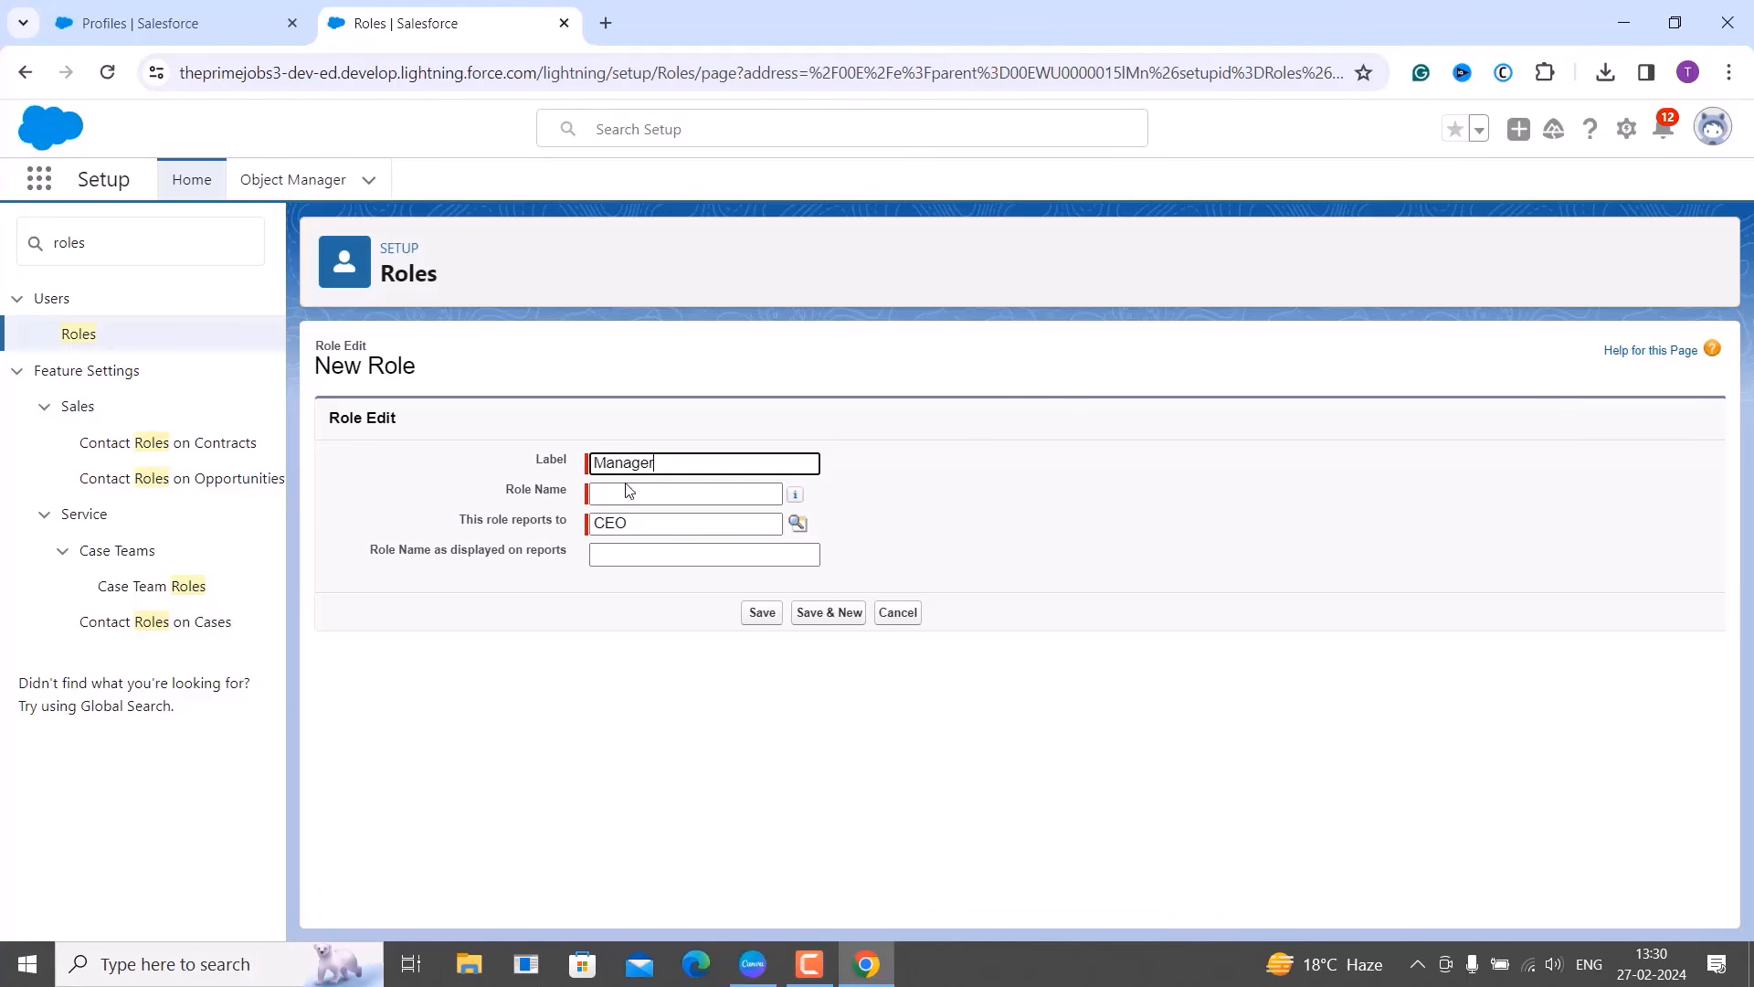
click(697, 494)
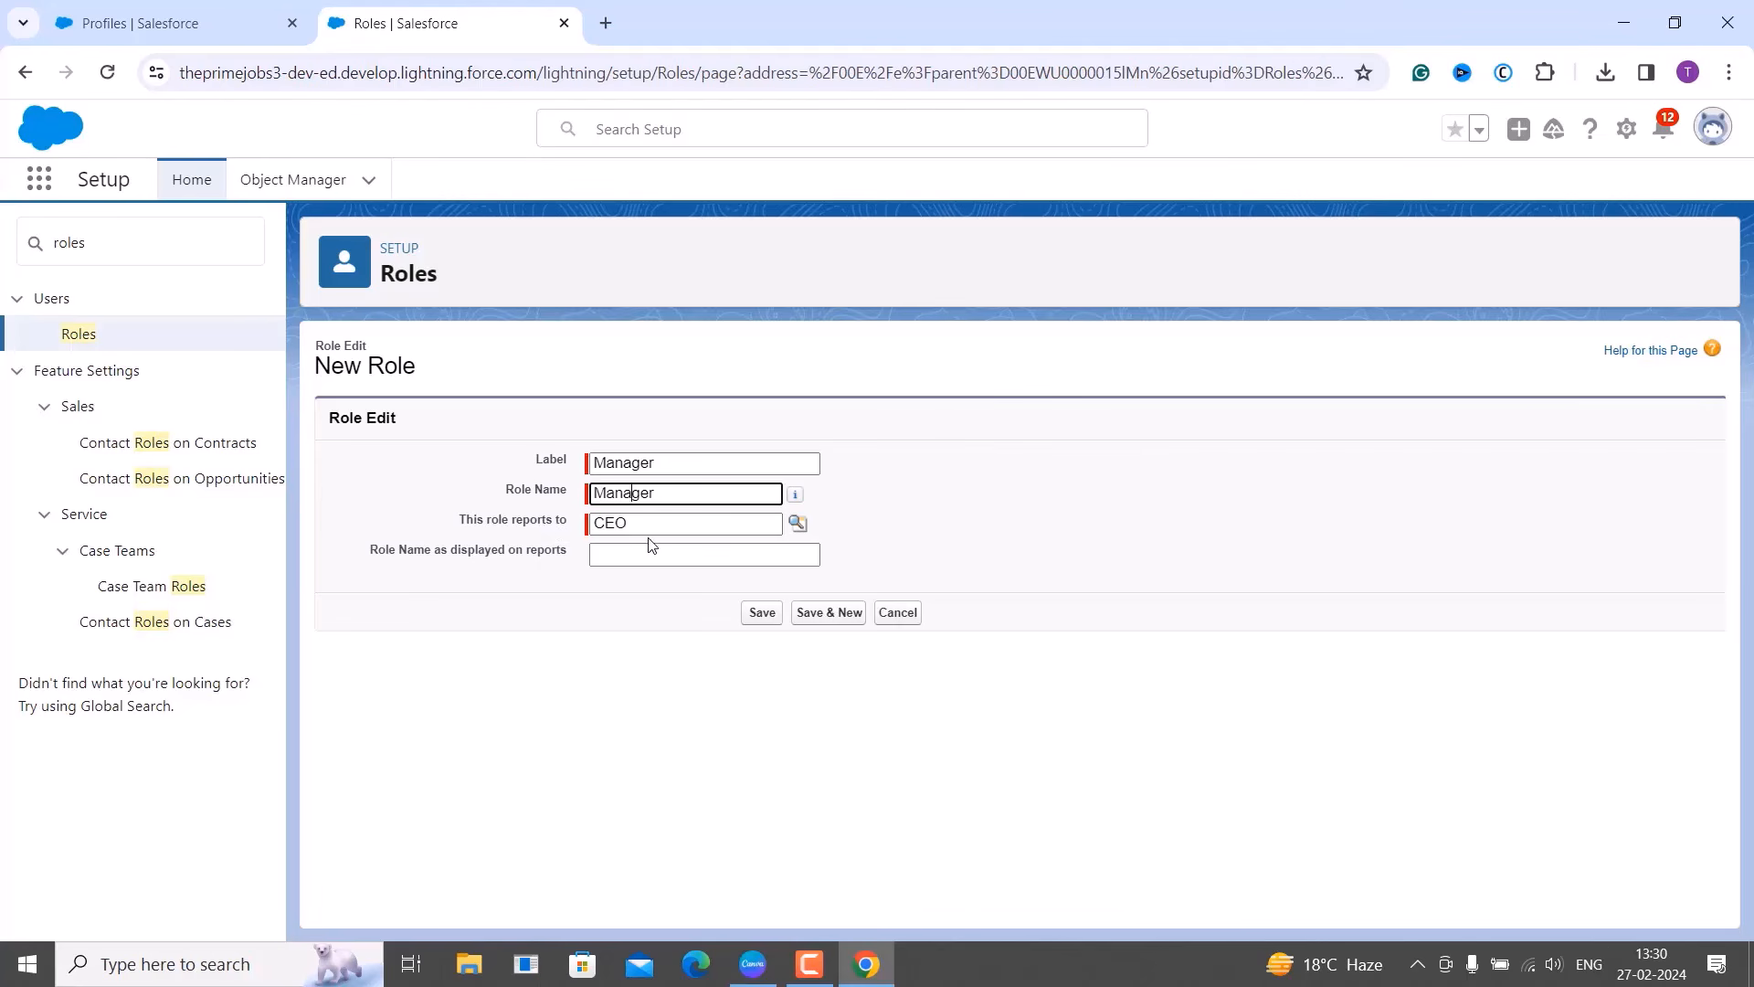
click(759, 613)
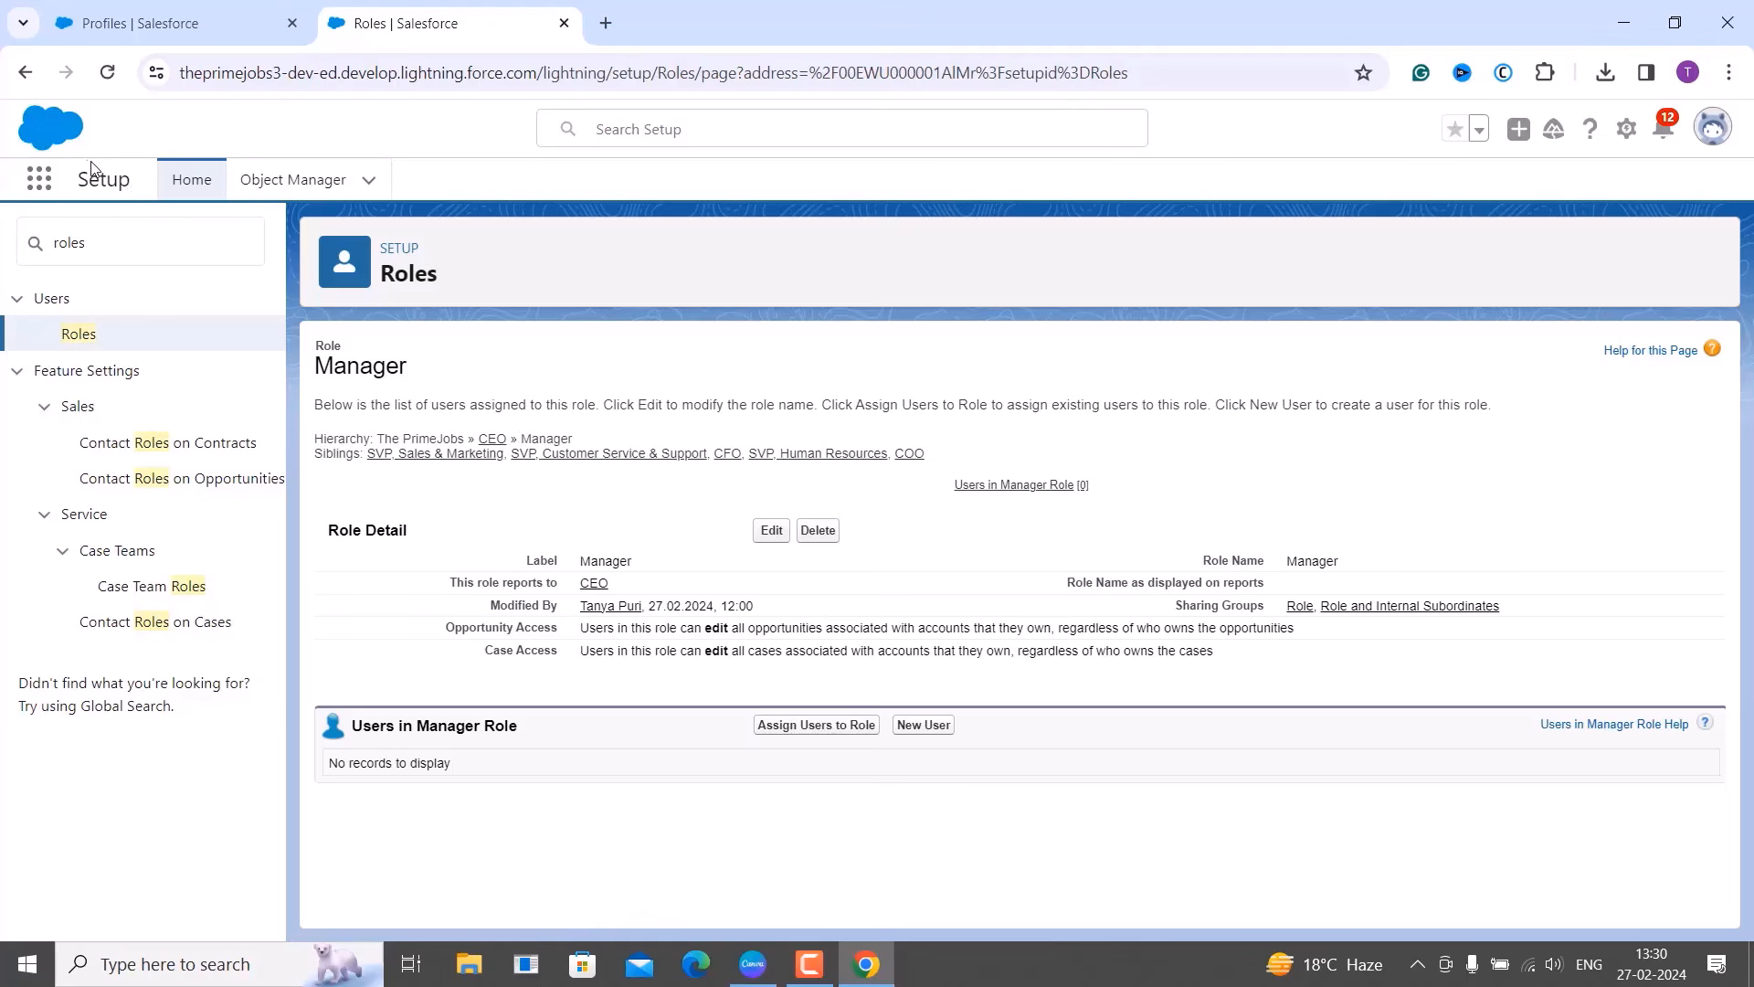
Navigate back to the role hierarchy tree, which now shows Manager under CEO.
click(24, 74)
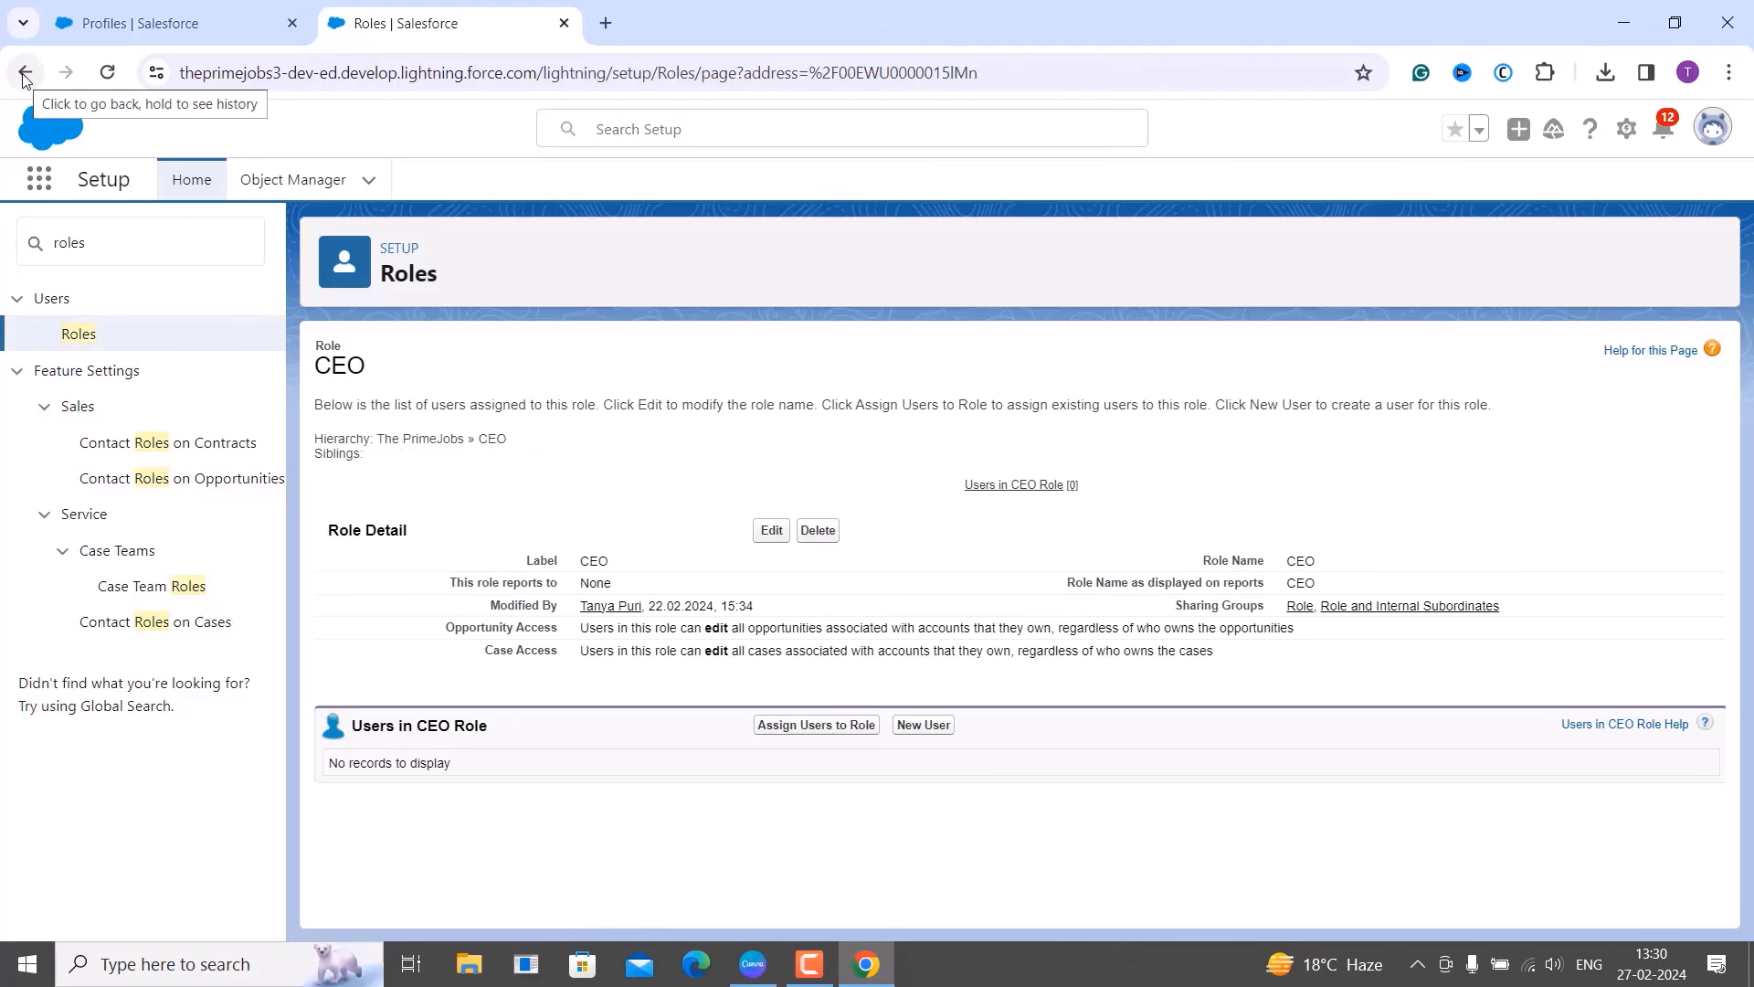
click(24, 73)
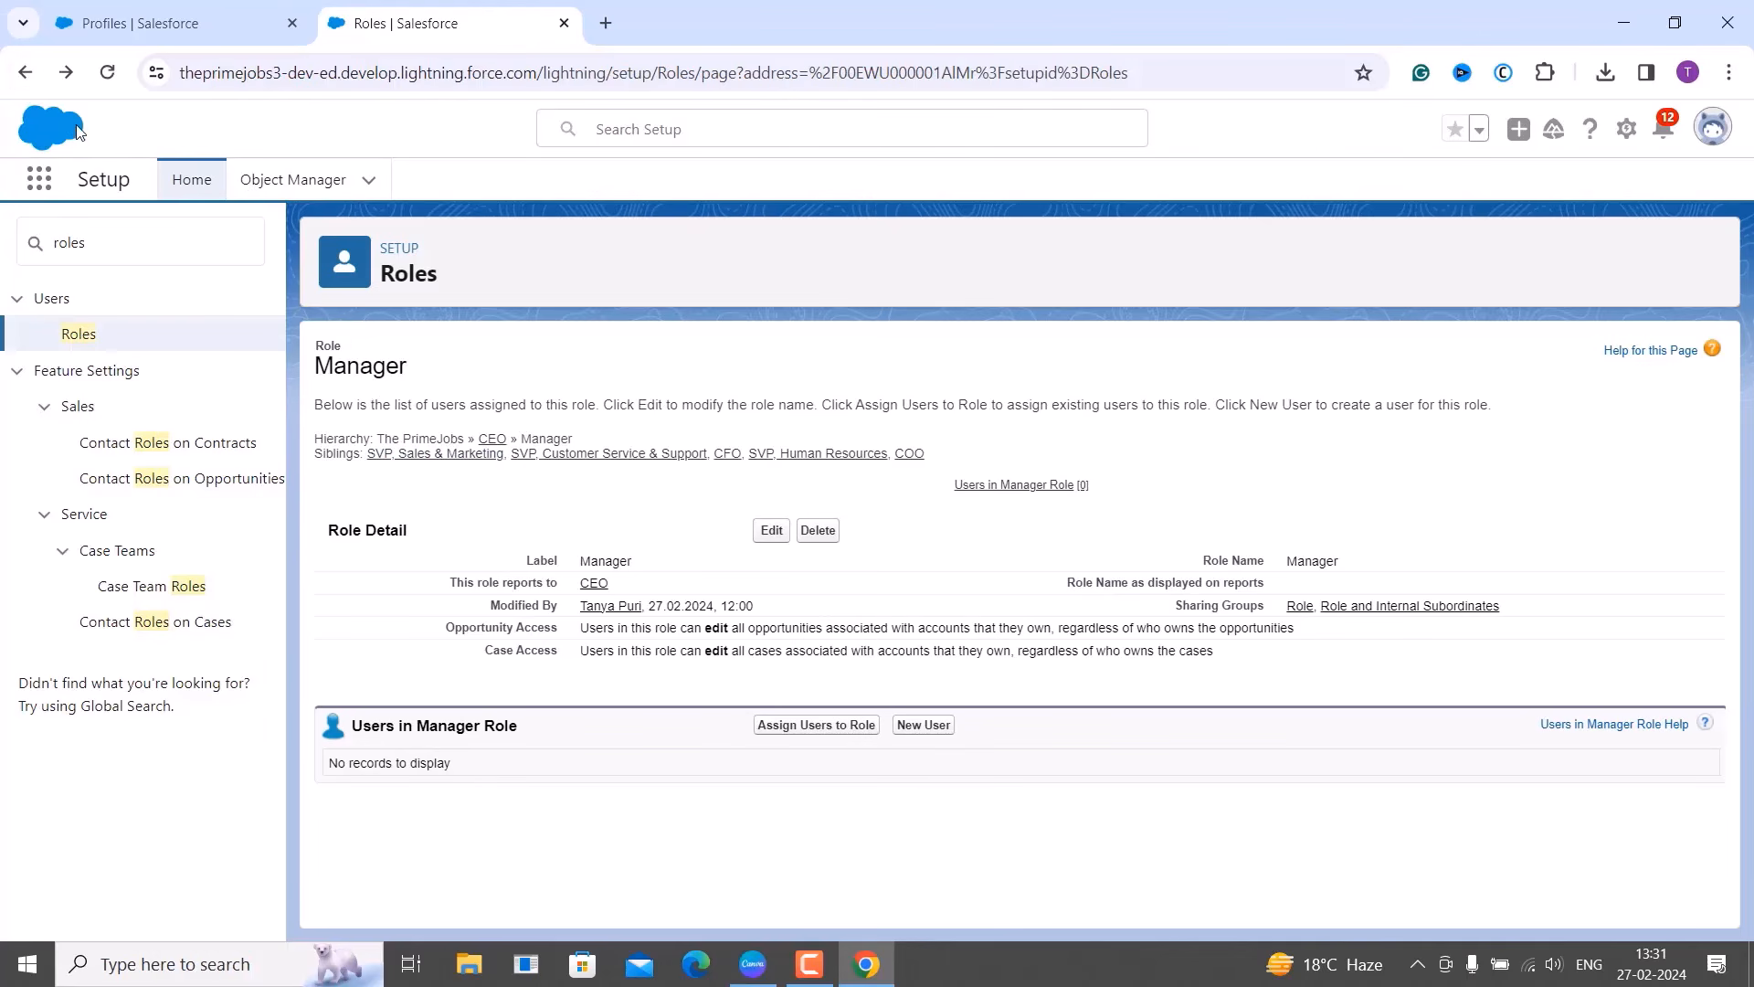
click(25, 73)
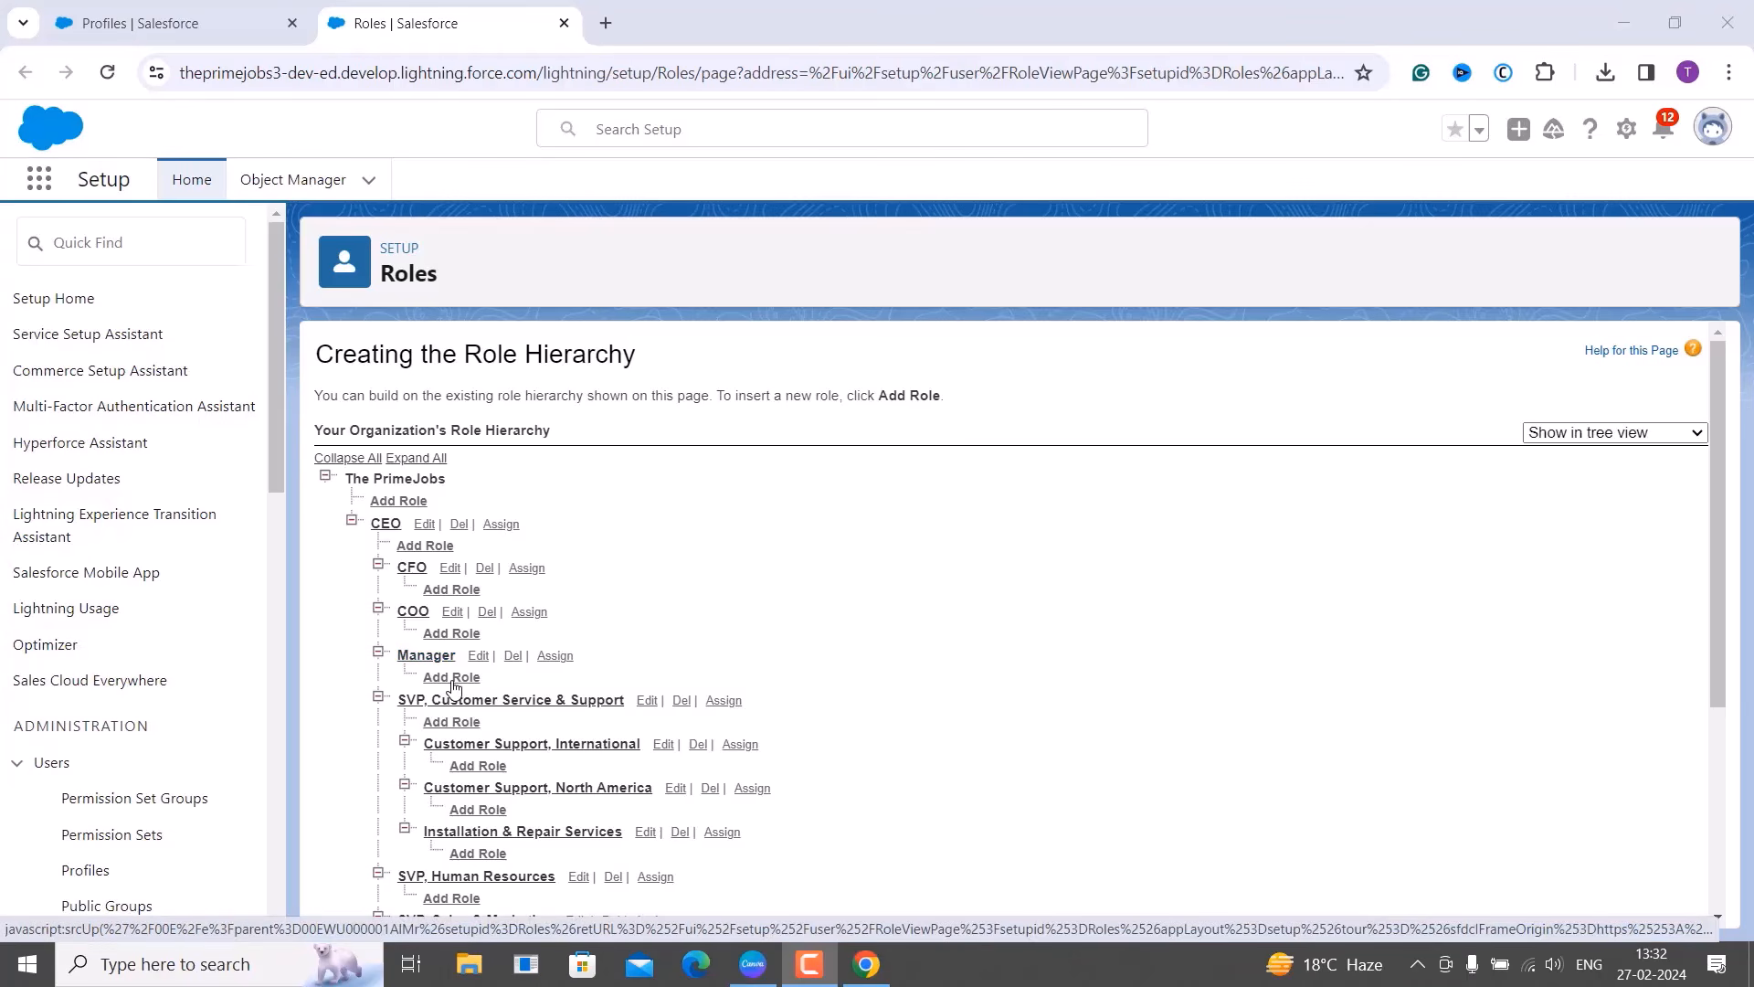
Create and save a 'Team Lead' role reporting to Manager, then return to the hierarchy tree.
click(457, 685)
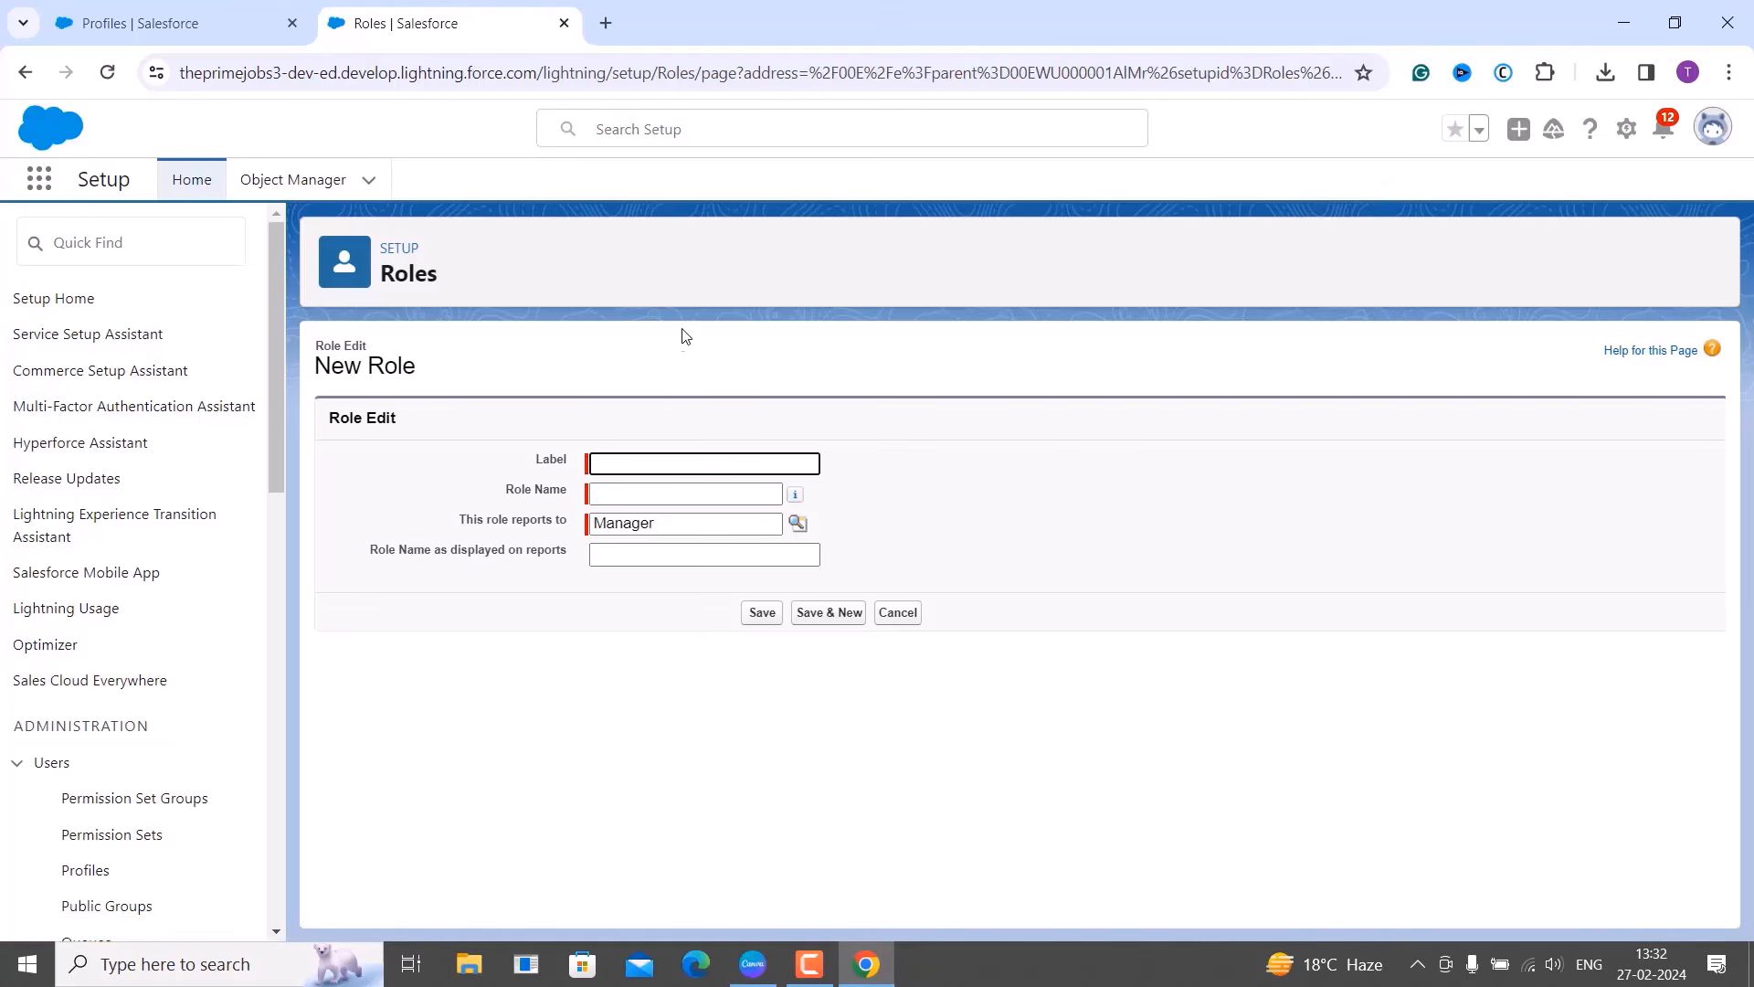
text(Team Lead)
click(639, 493)
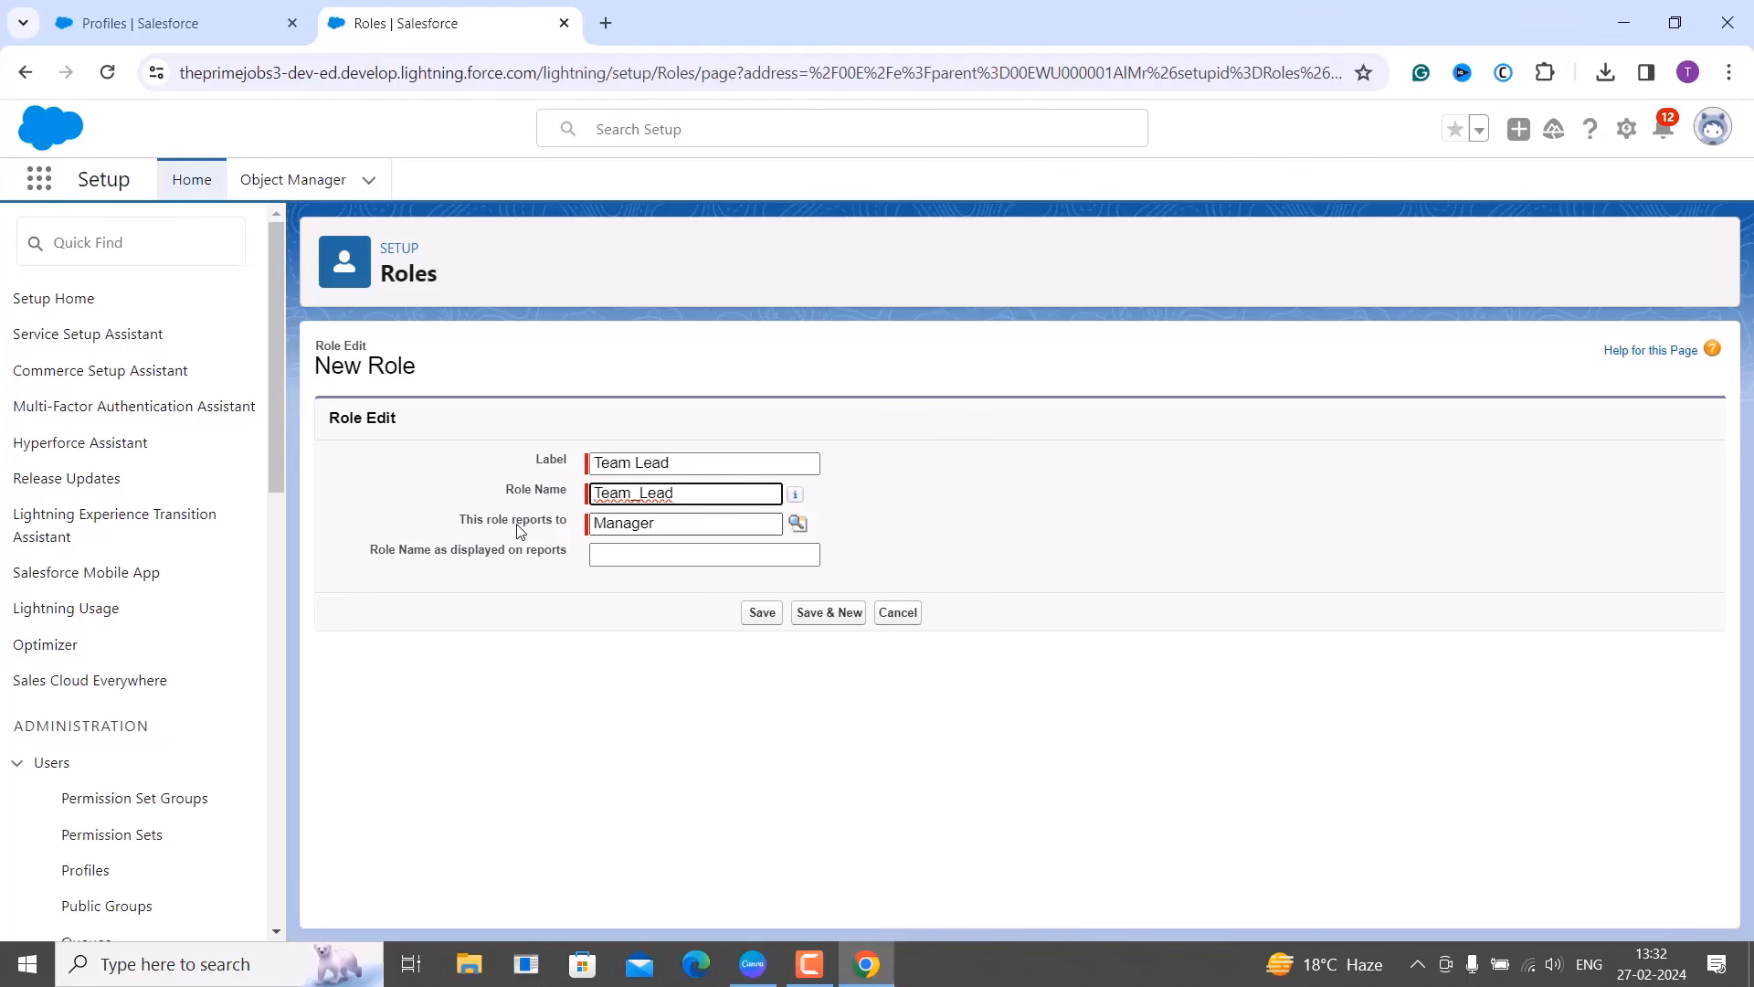
click(808, 531)
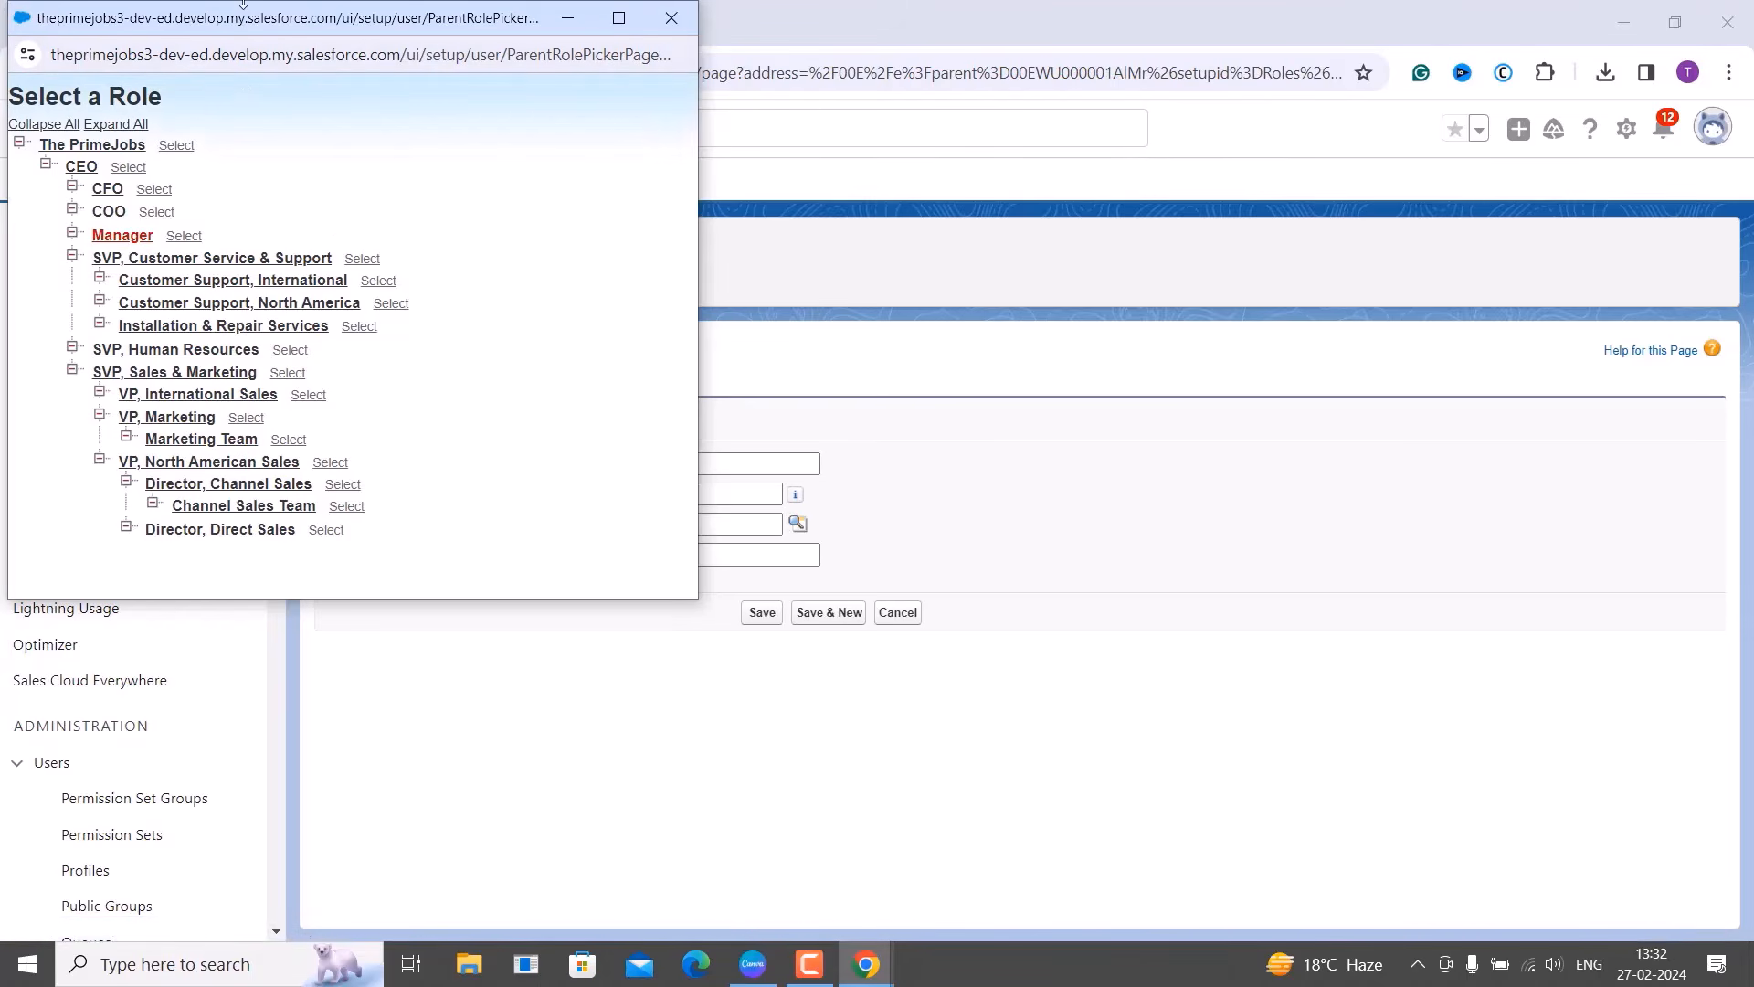
drag(244, 18, 459, 258)
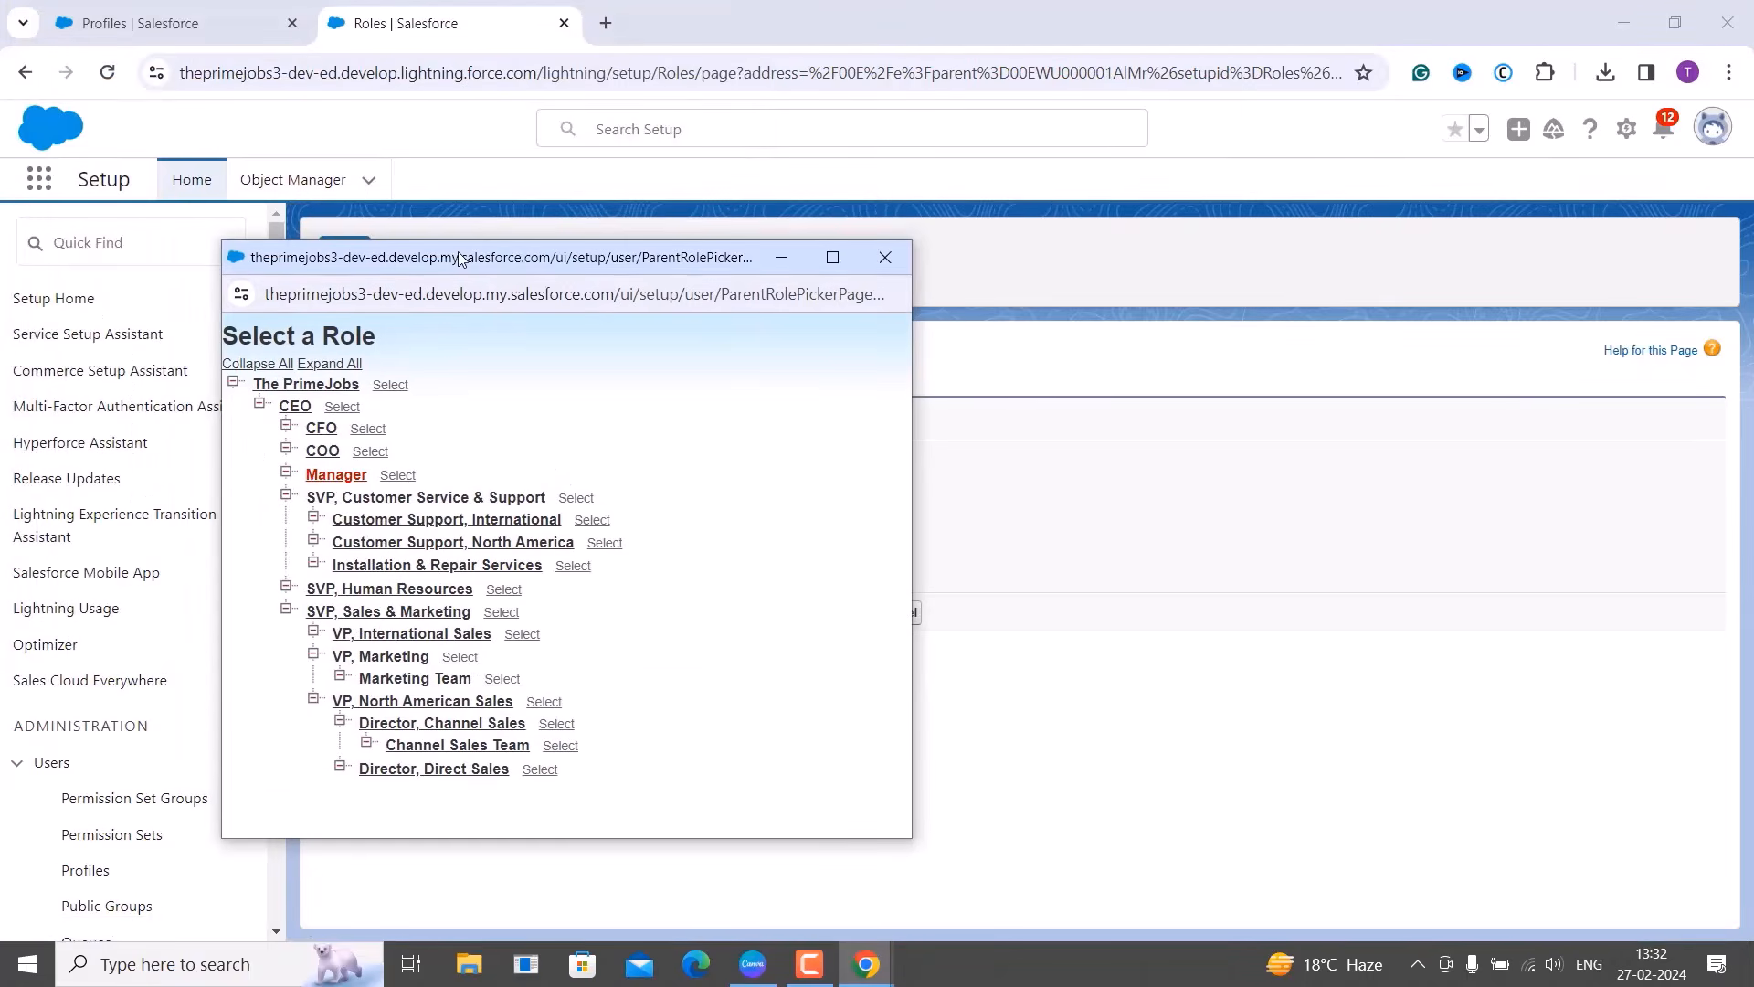
click(888, 265)
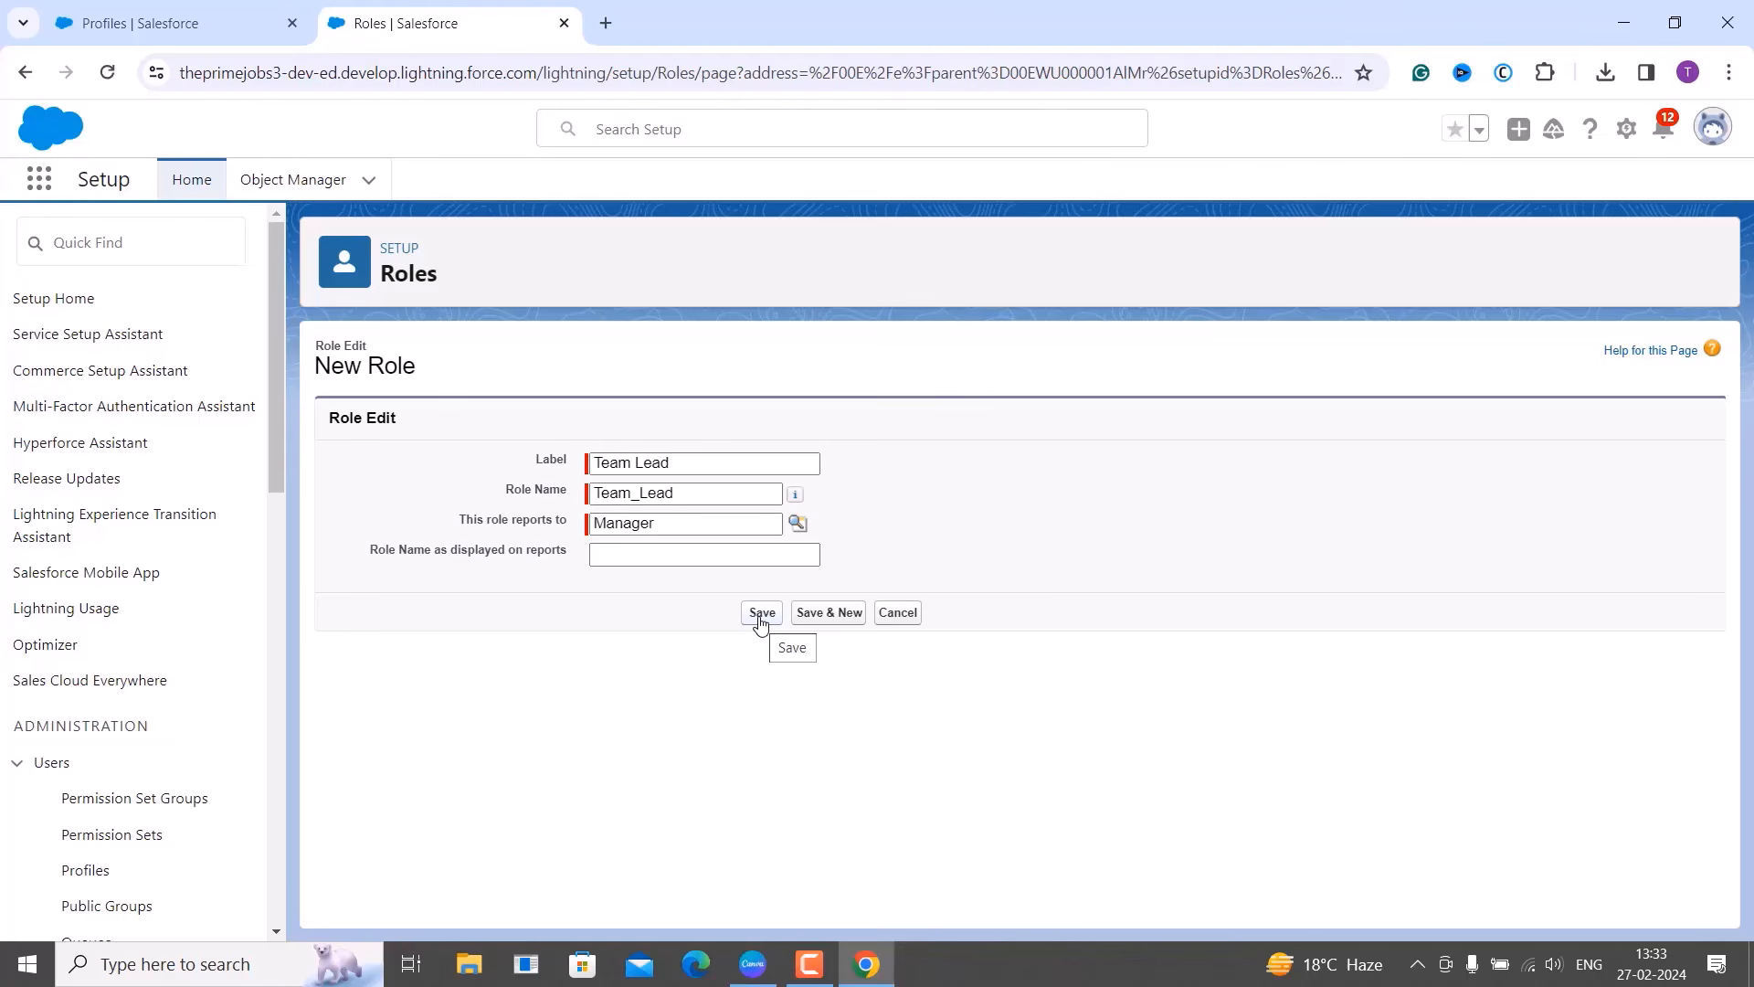
click(760, 614)
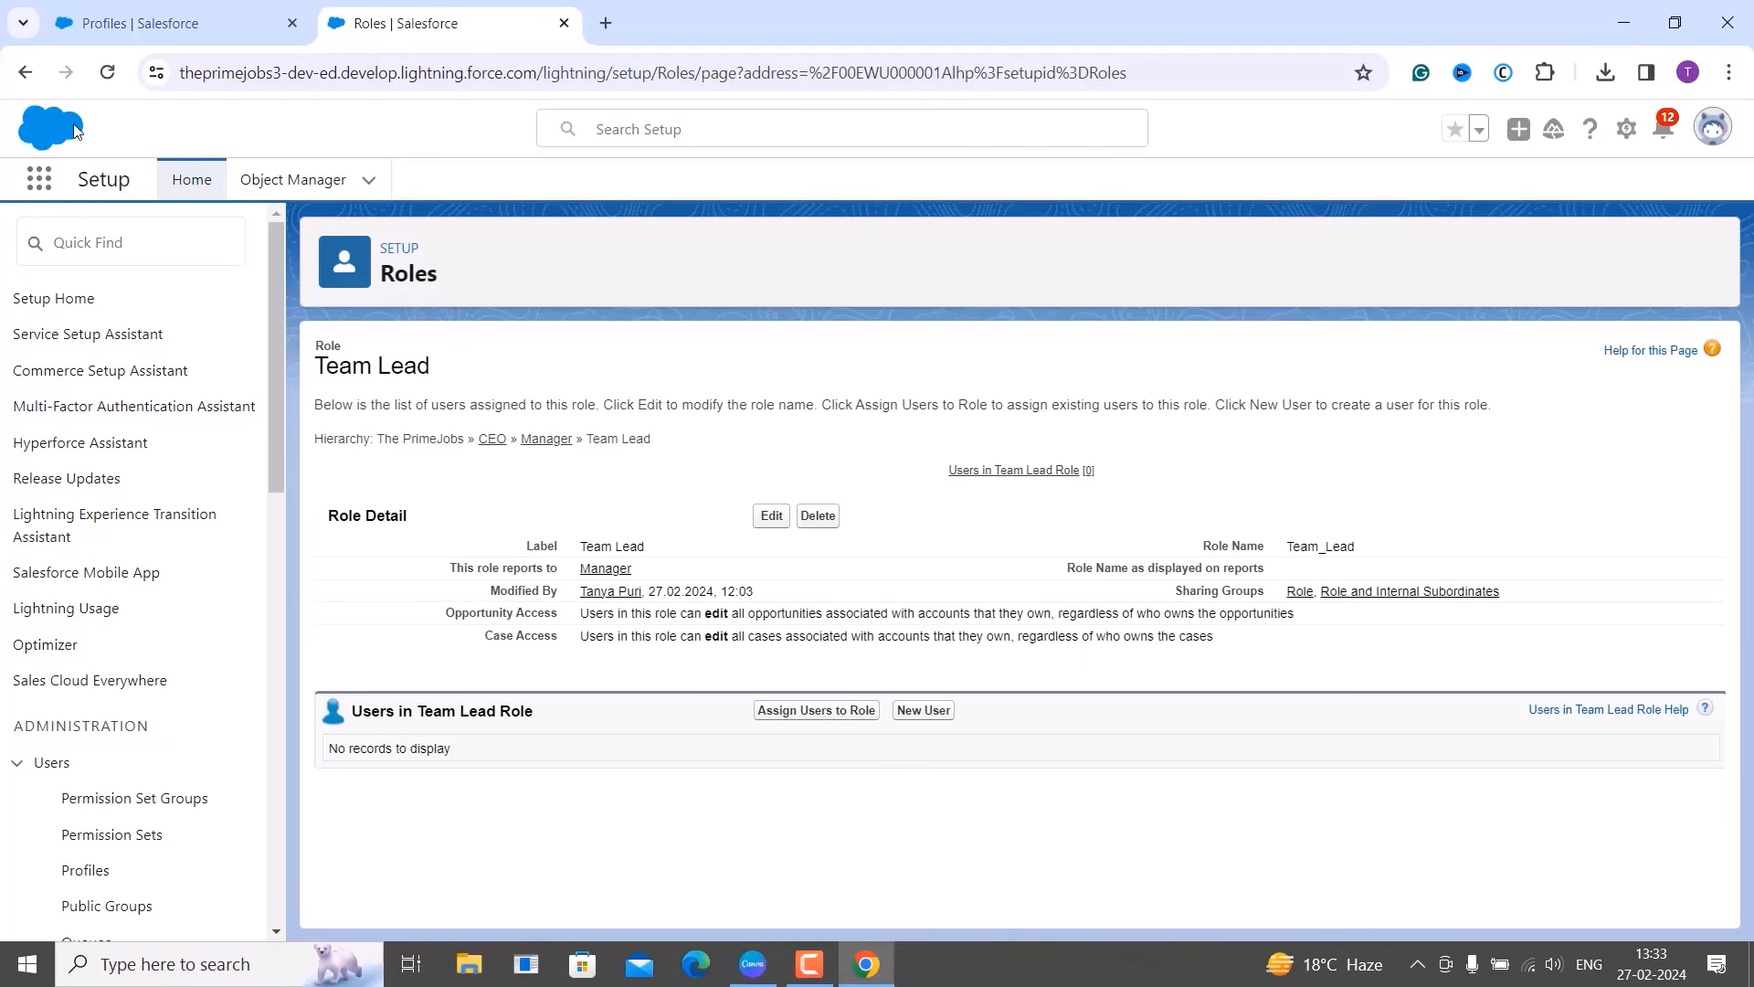
click(30, 79)
click(22, 73)
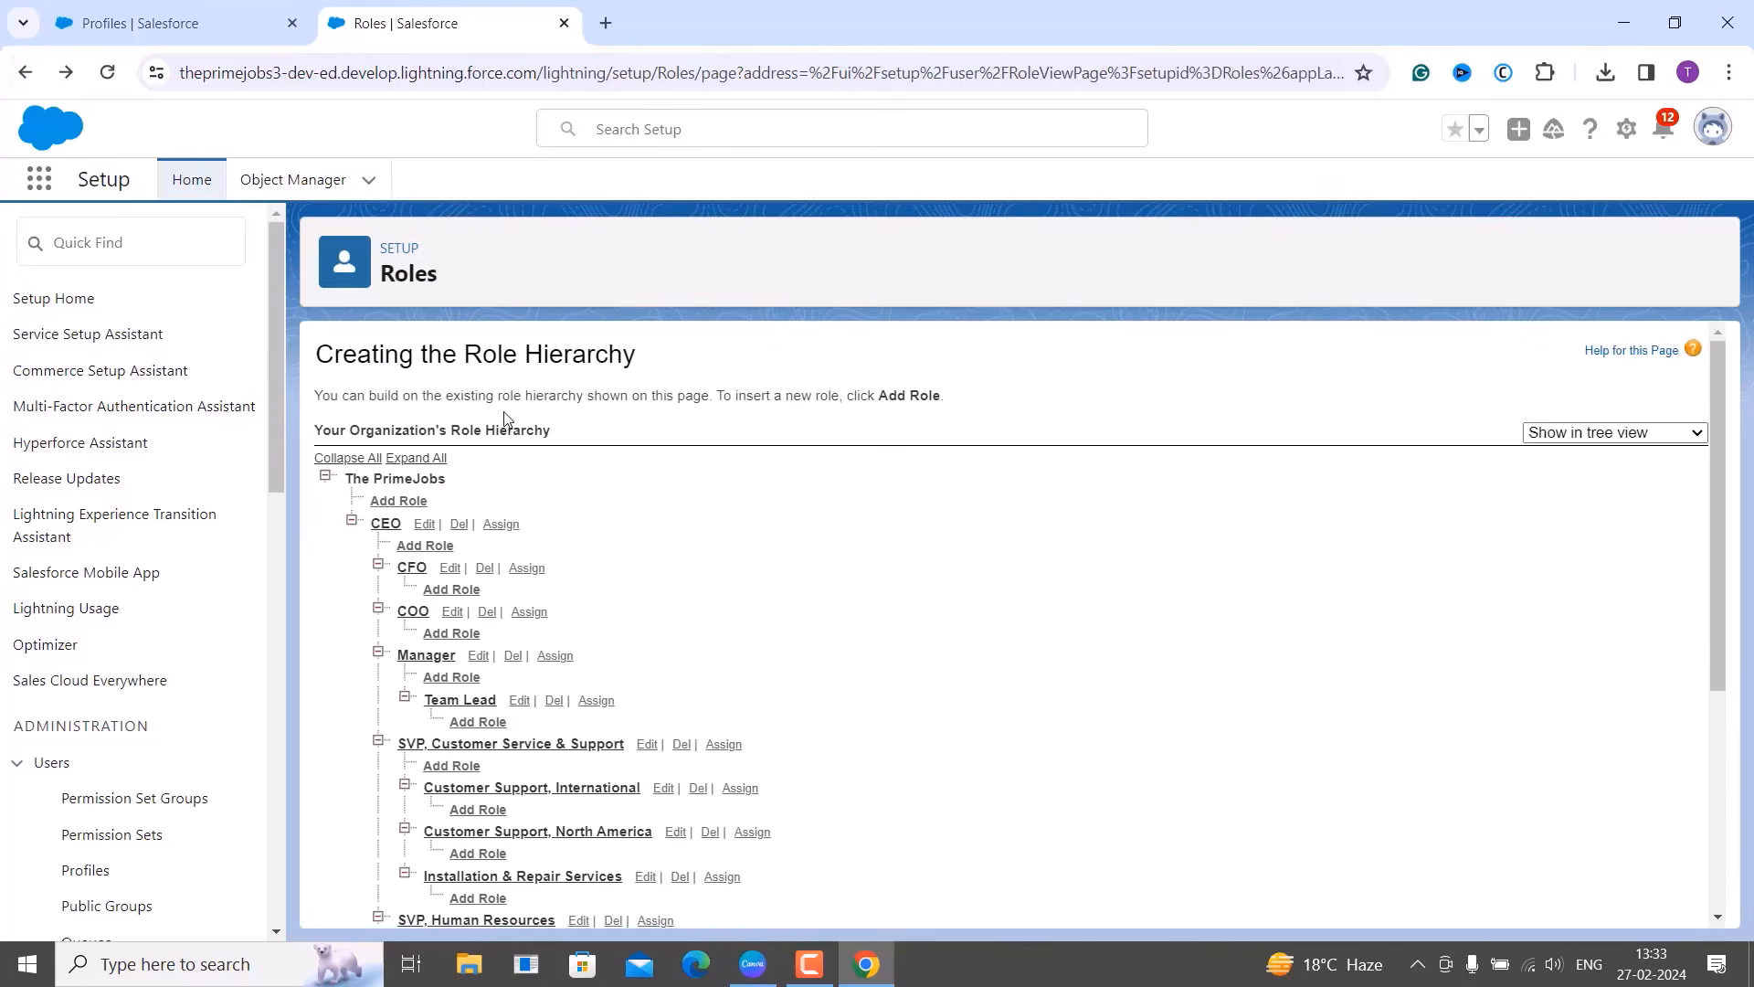
Add and save an 'Associate' role reporting to Team Lead.
scroll(594, 521, down, 1)
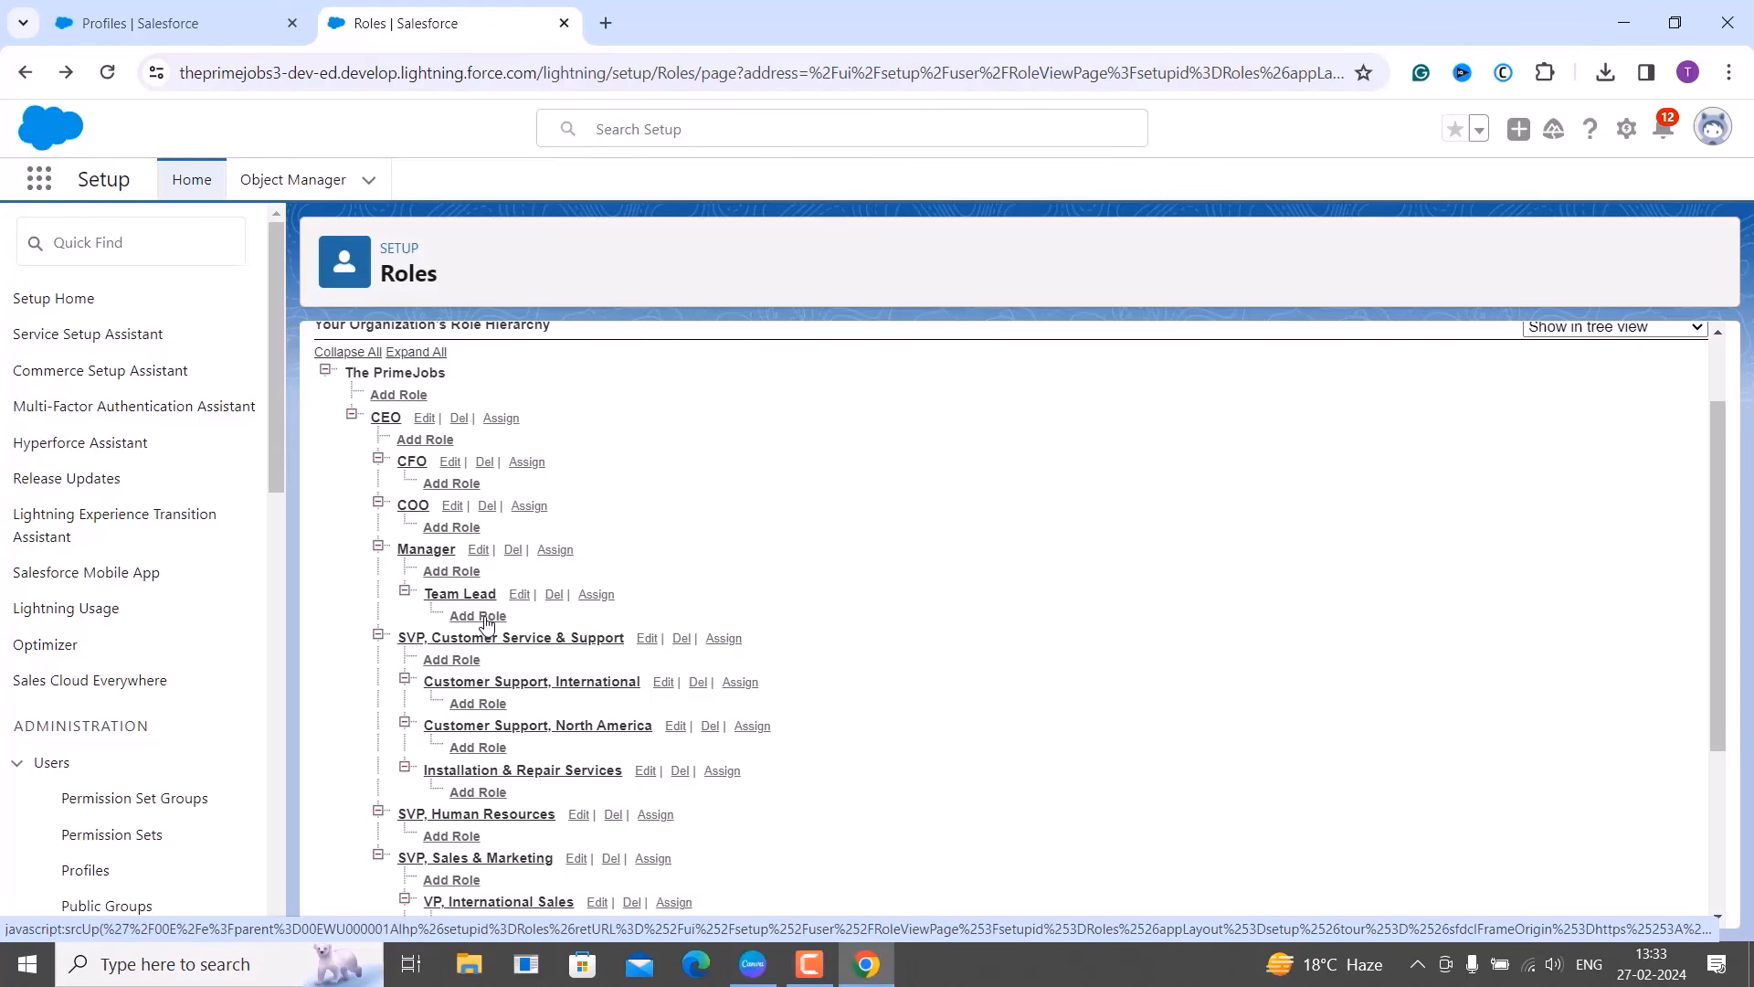
click(484, 618)
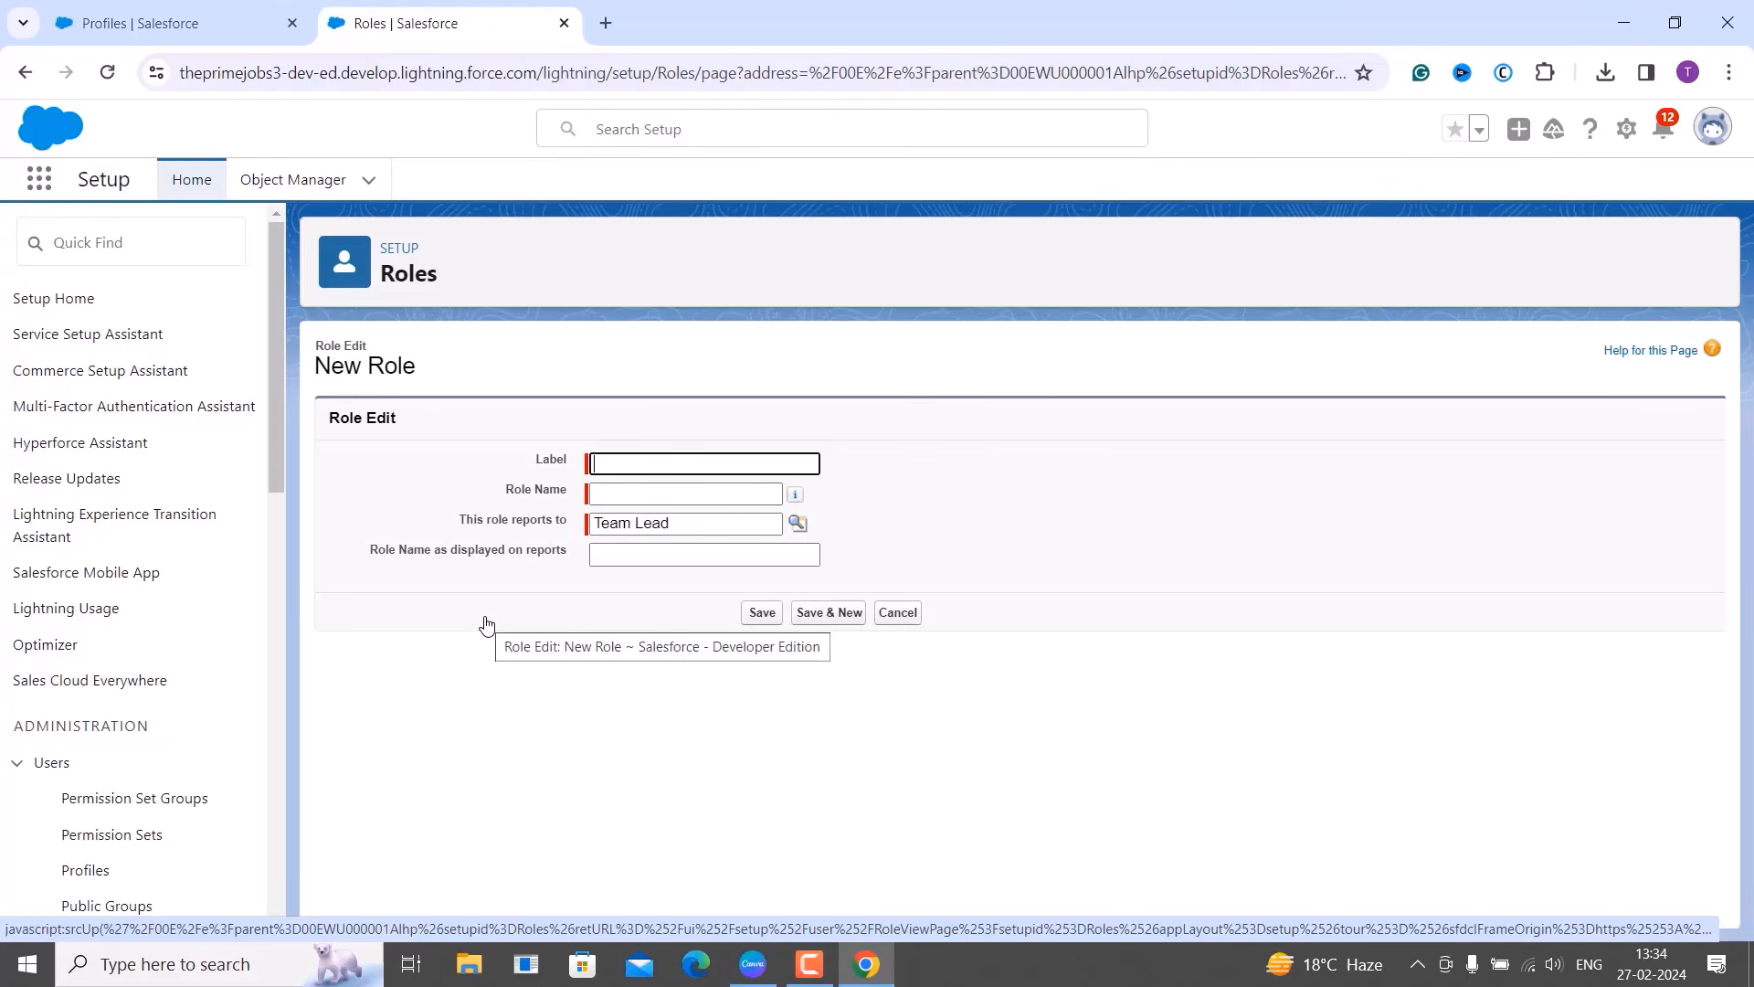
text(Associate)
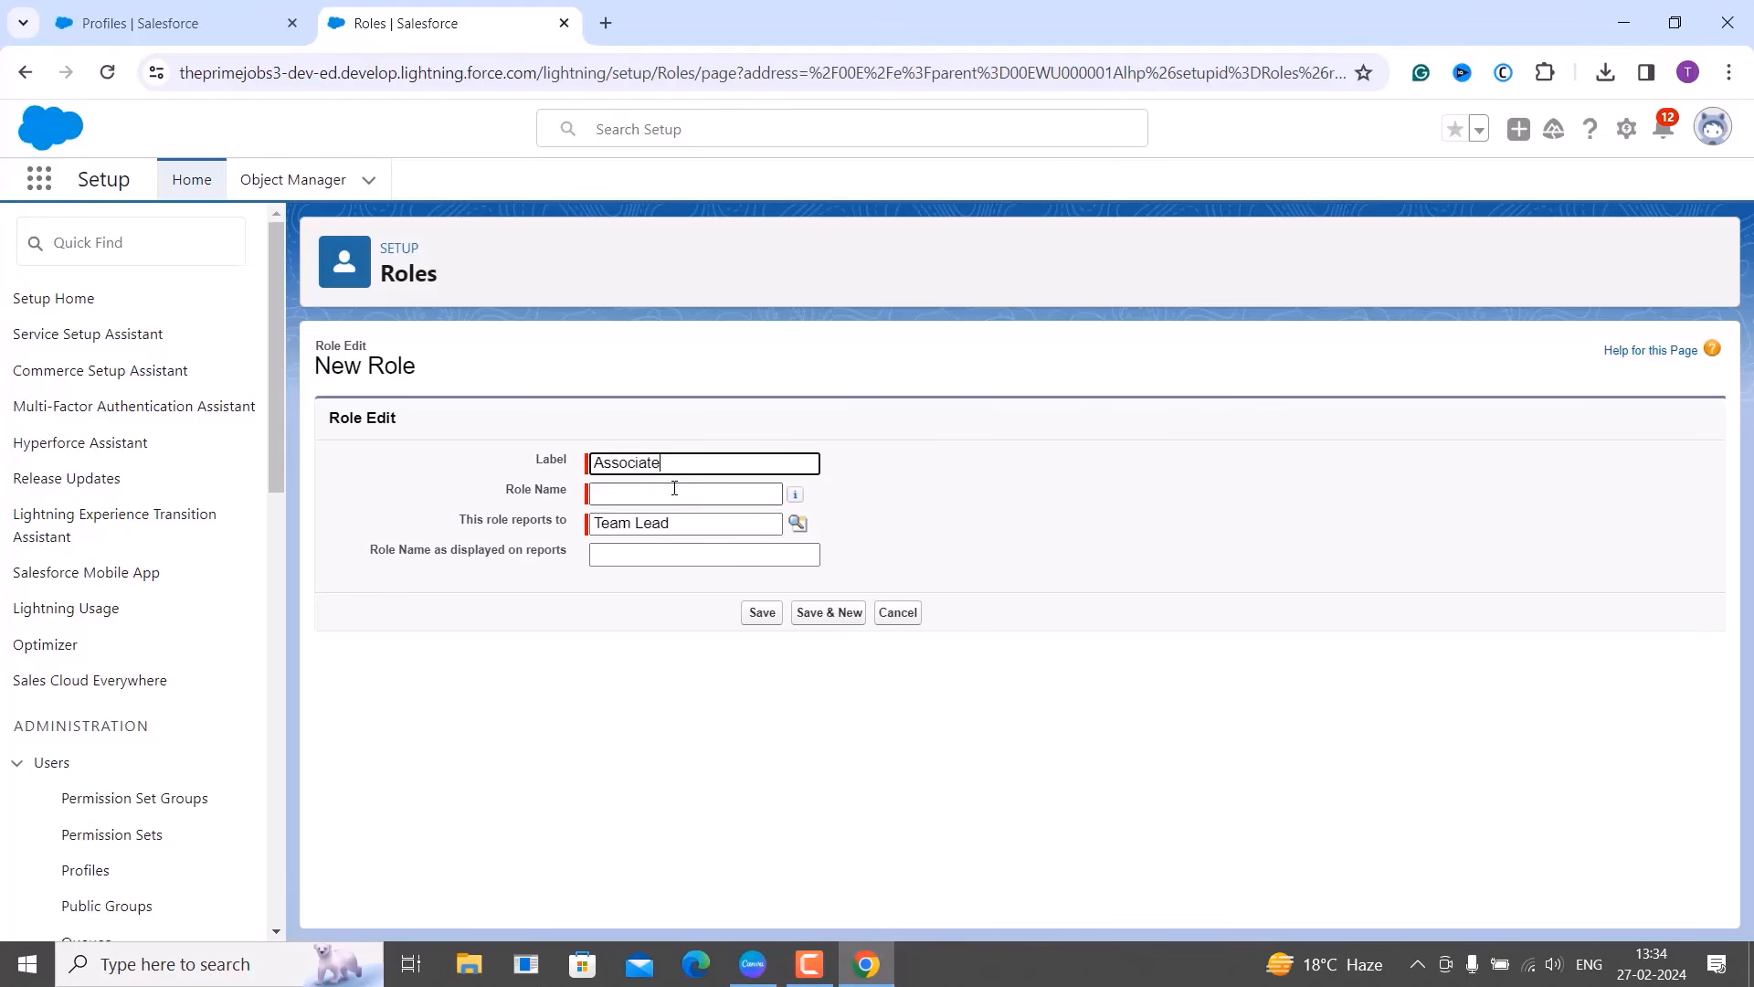
click(675, 493)
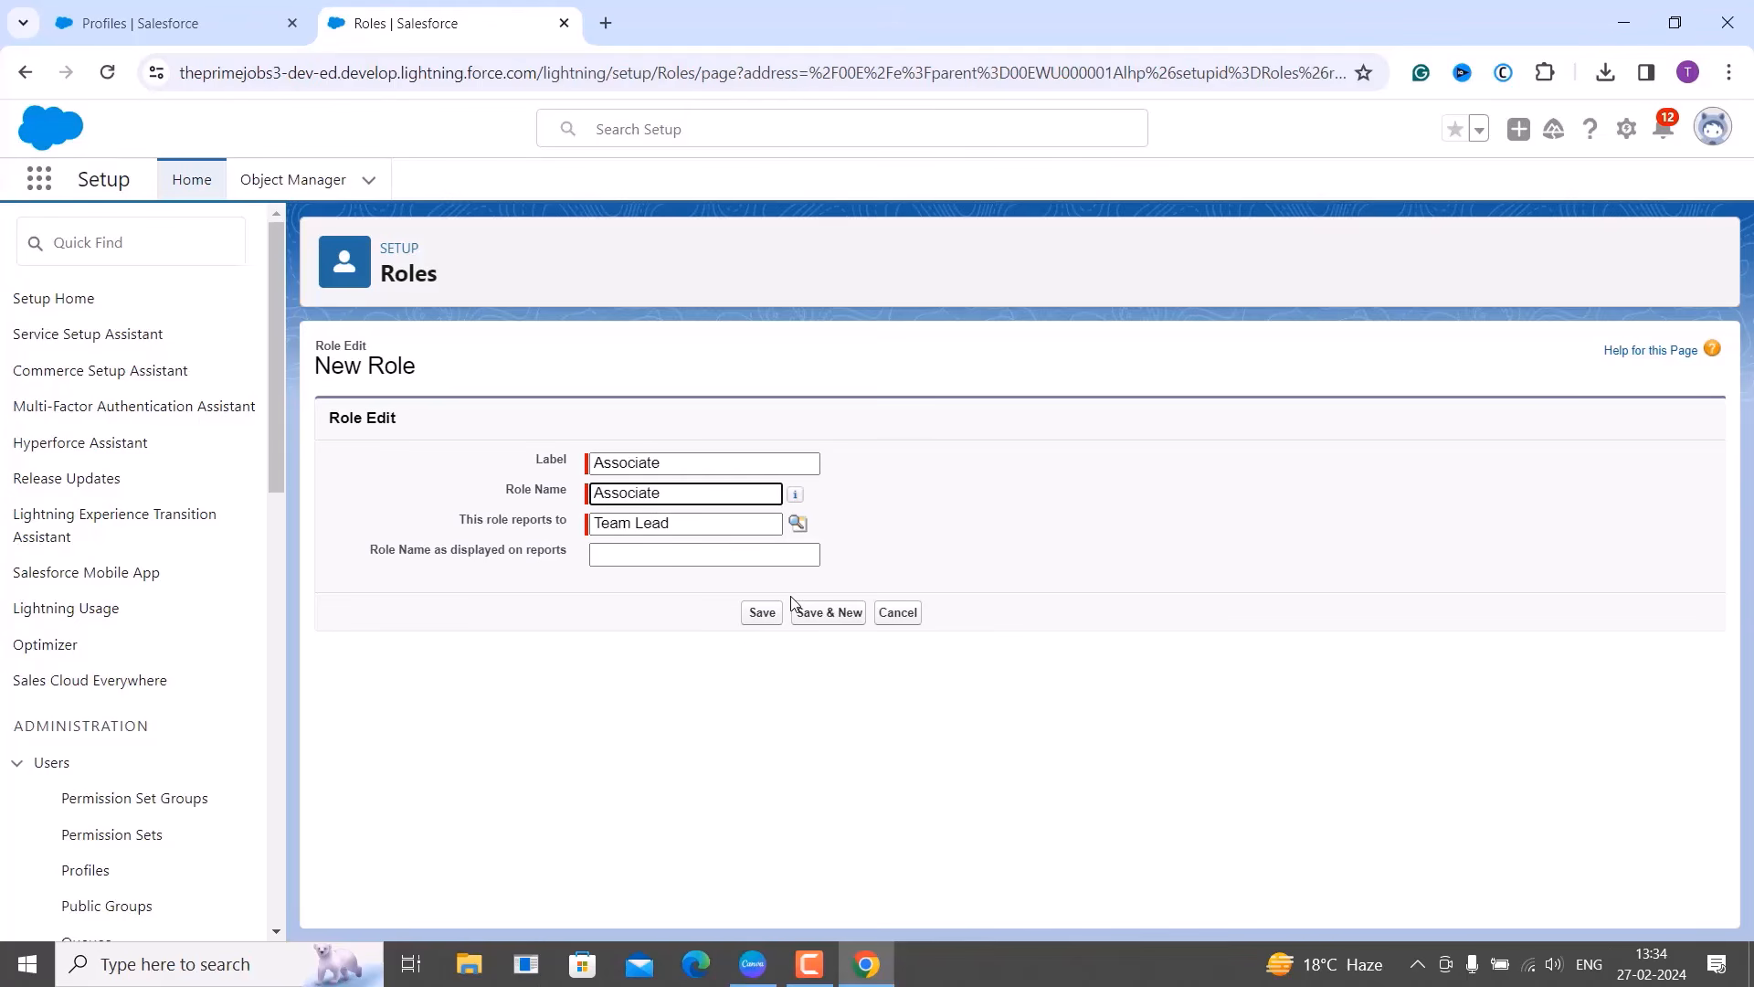
click(764, 613)
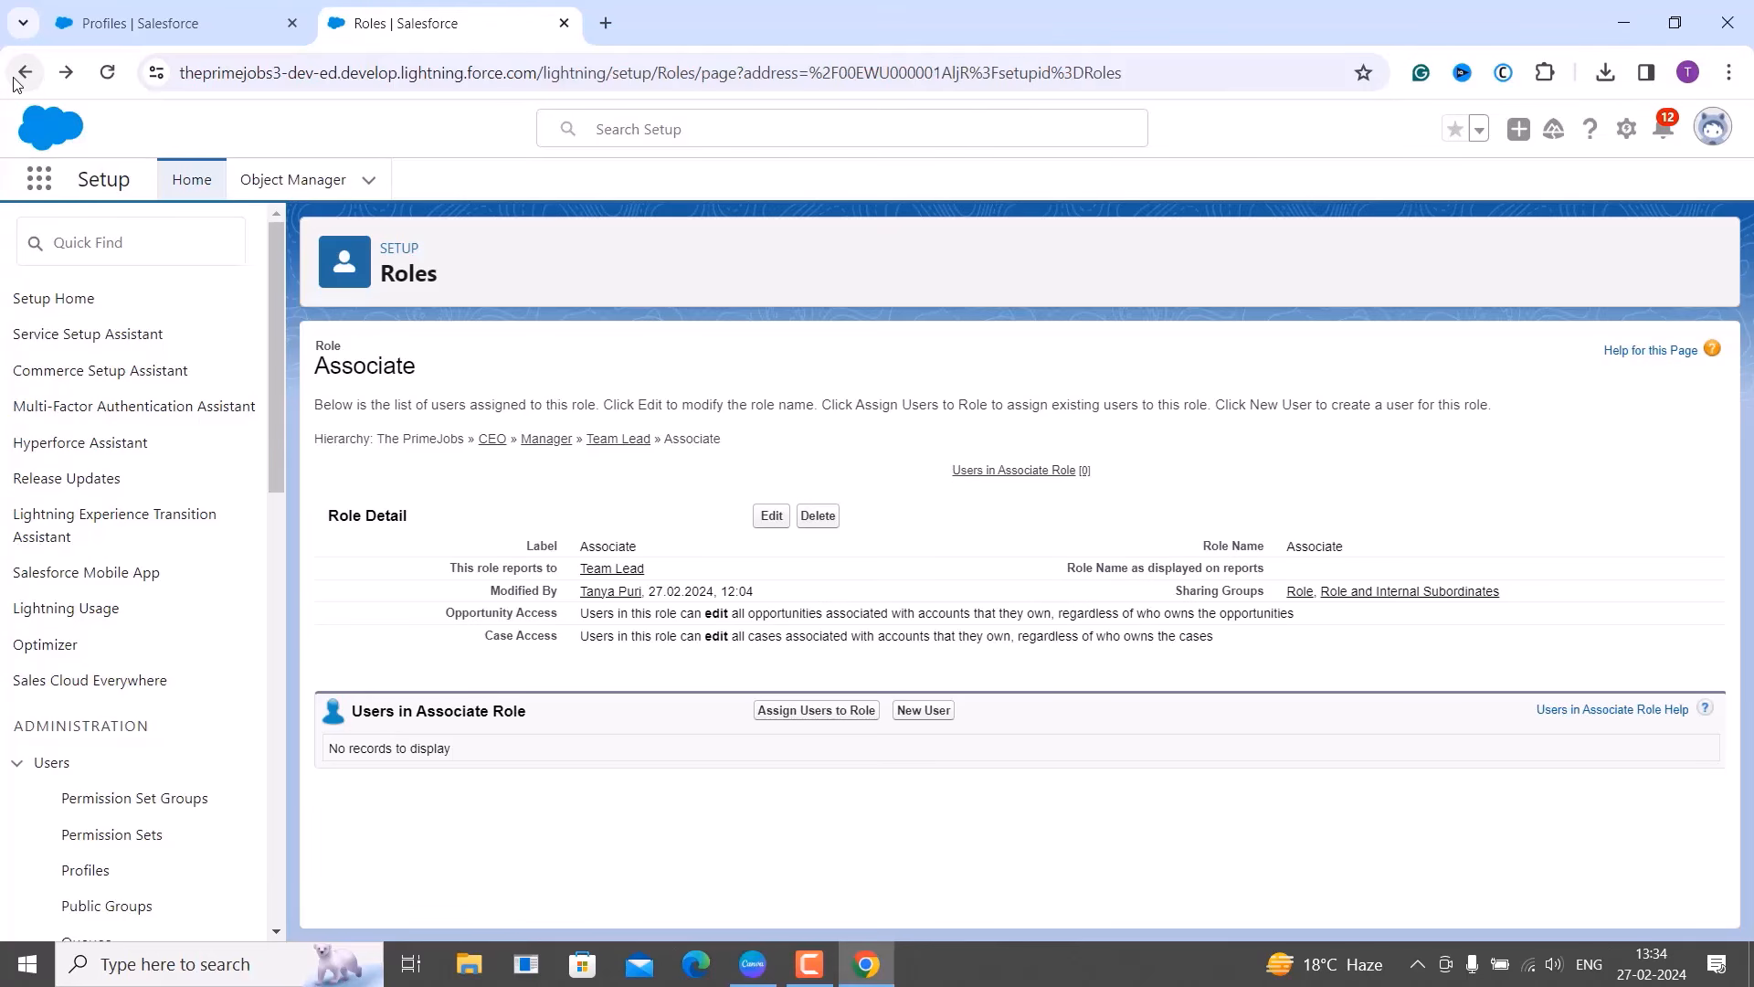
Return to the hierarchy in 'Show in tree view' and confirm Associate sits under Team Lead.
click(22, 77)
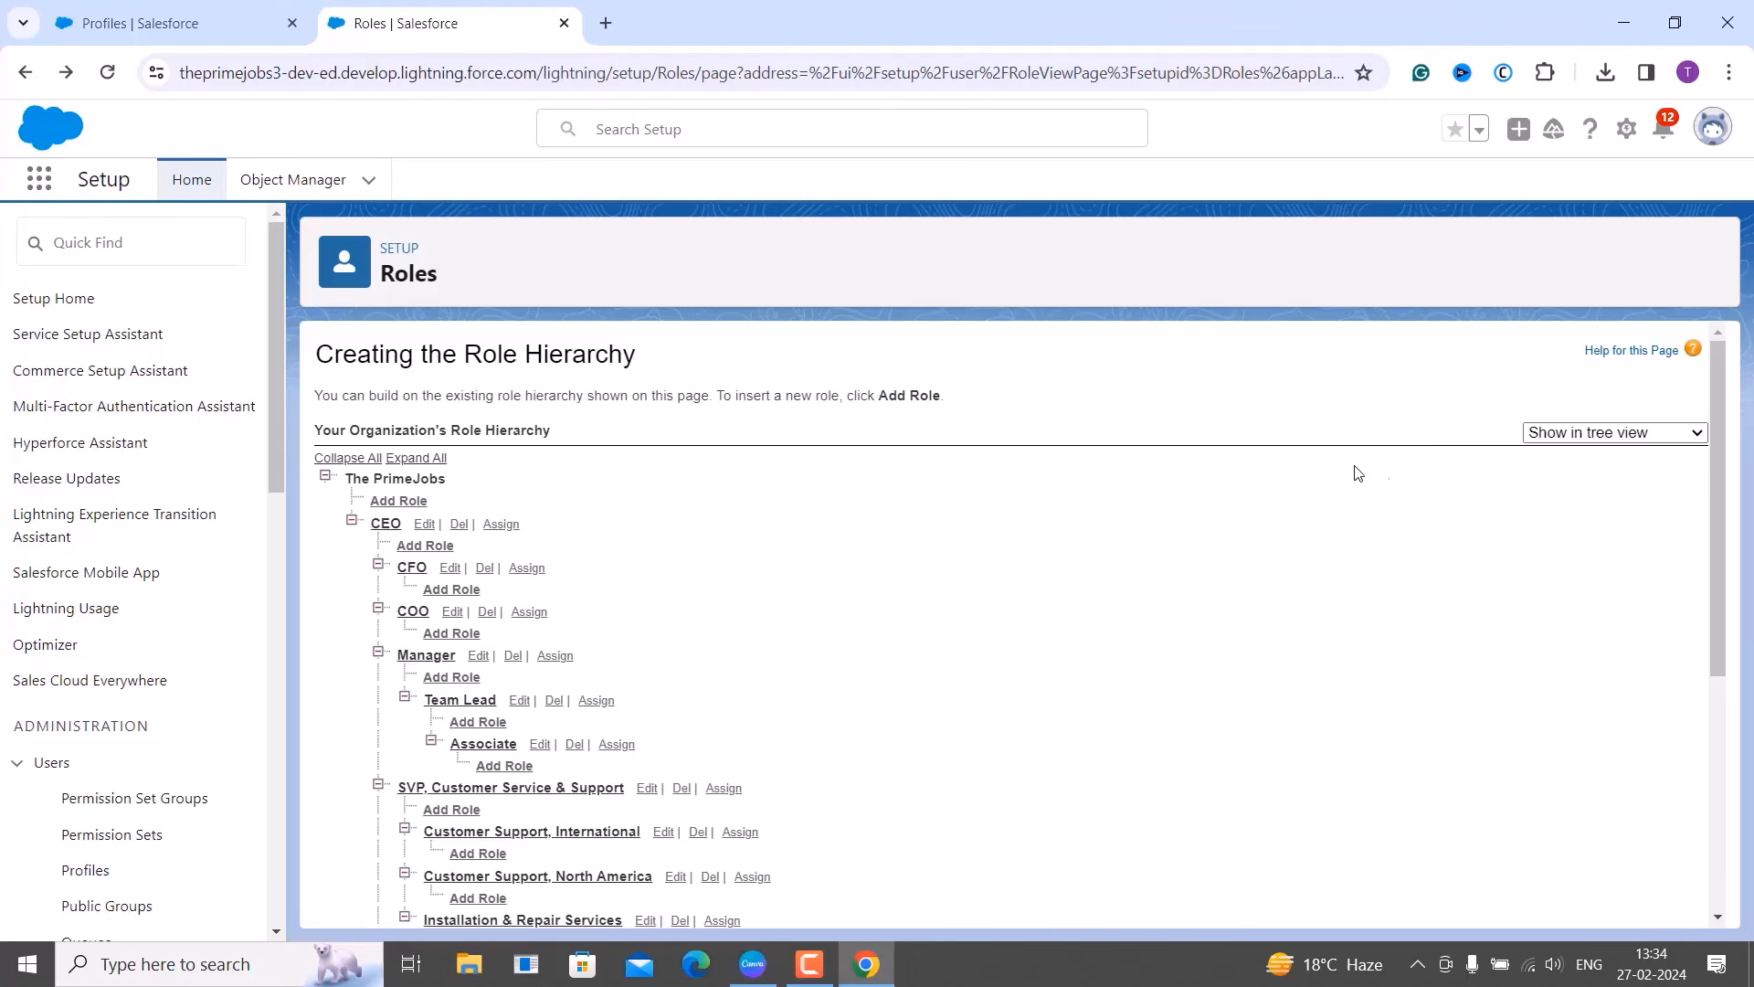
click(1667, 440)
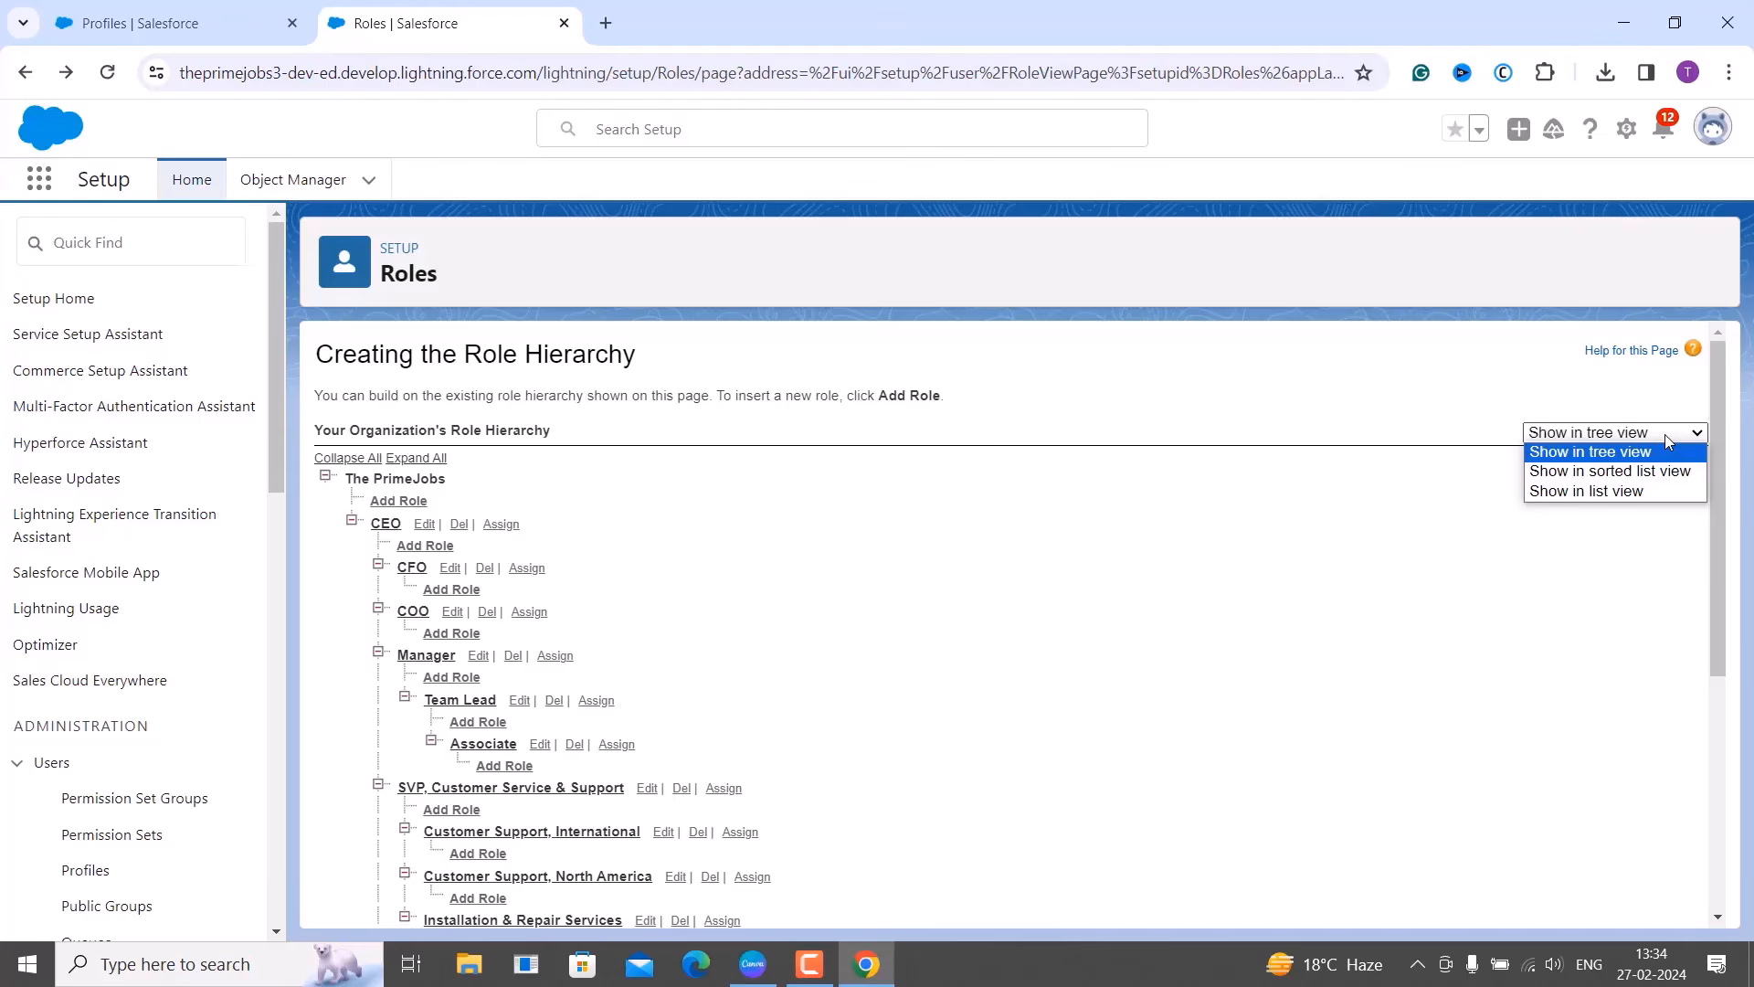
click(1456, 562)
scroll(1455, 563, down, 1)
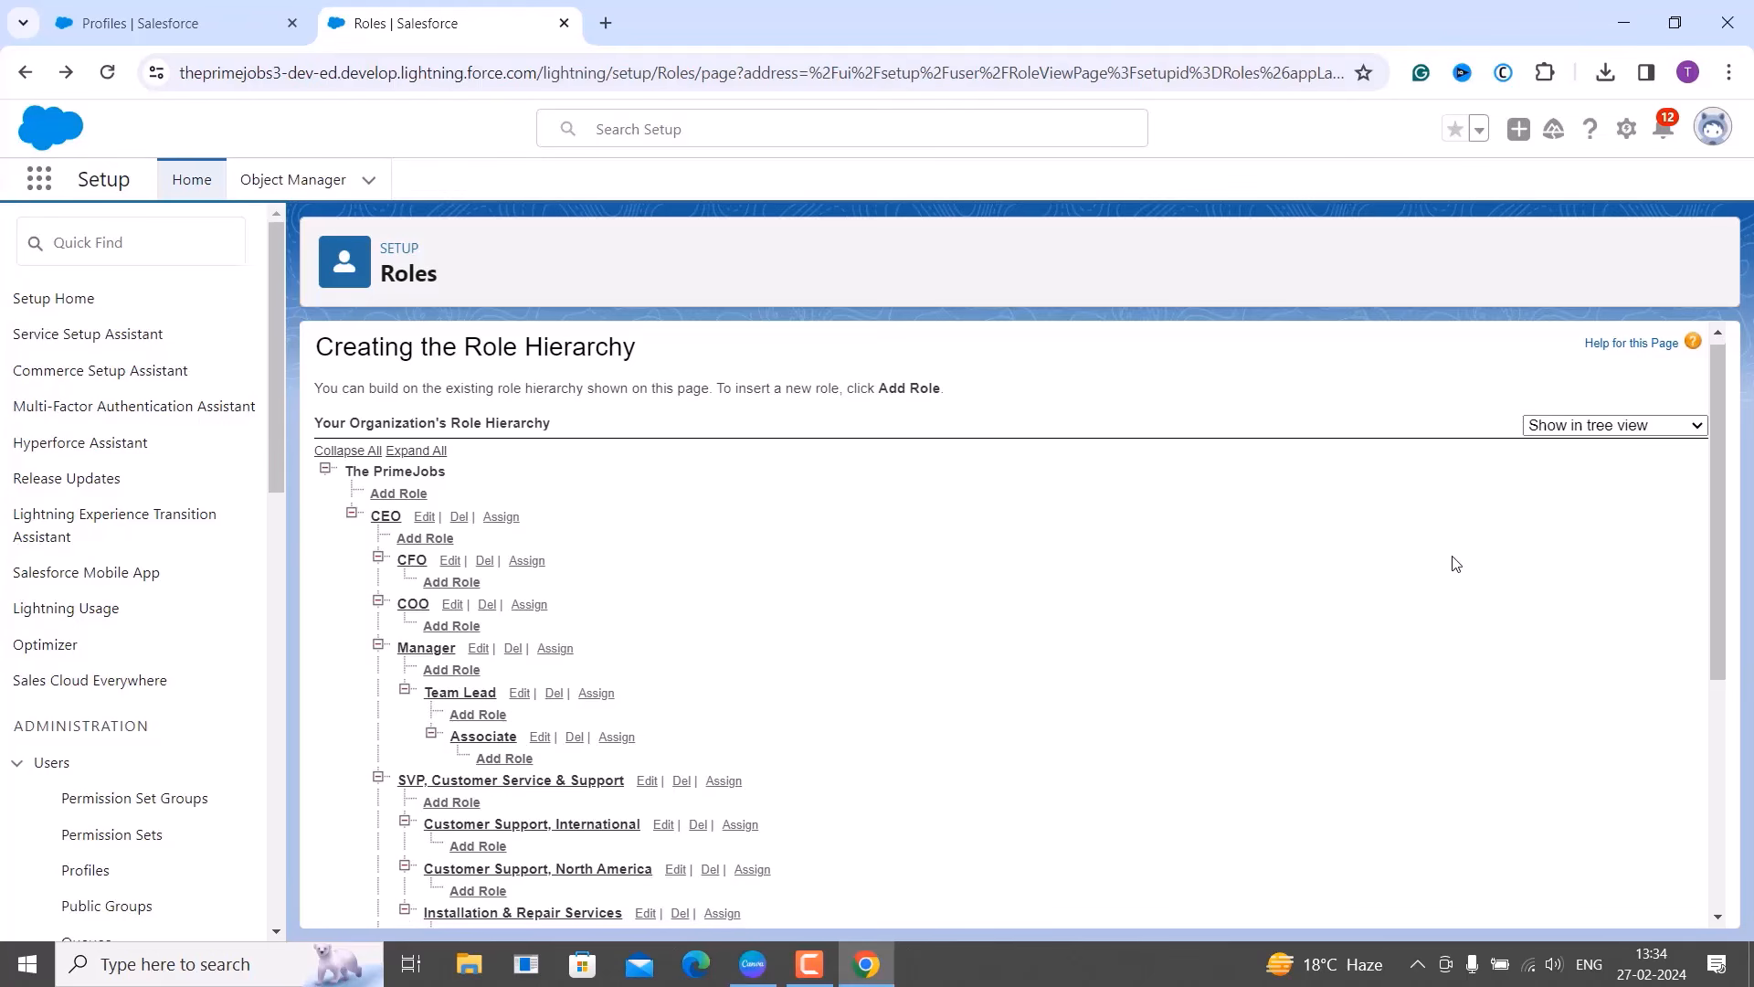
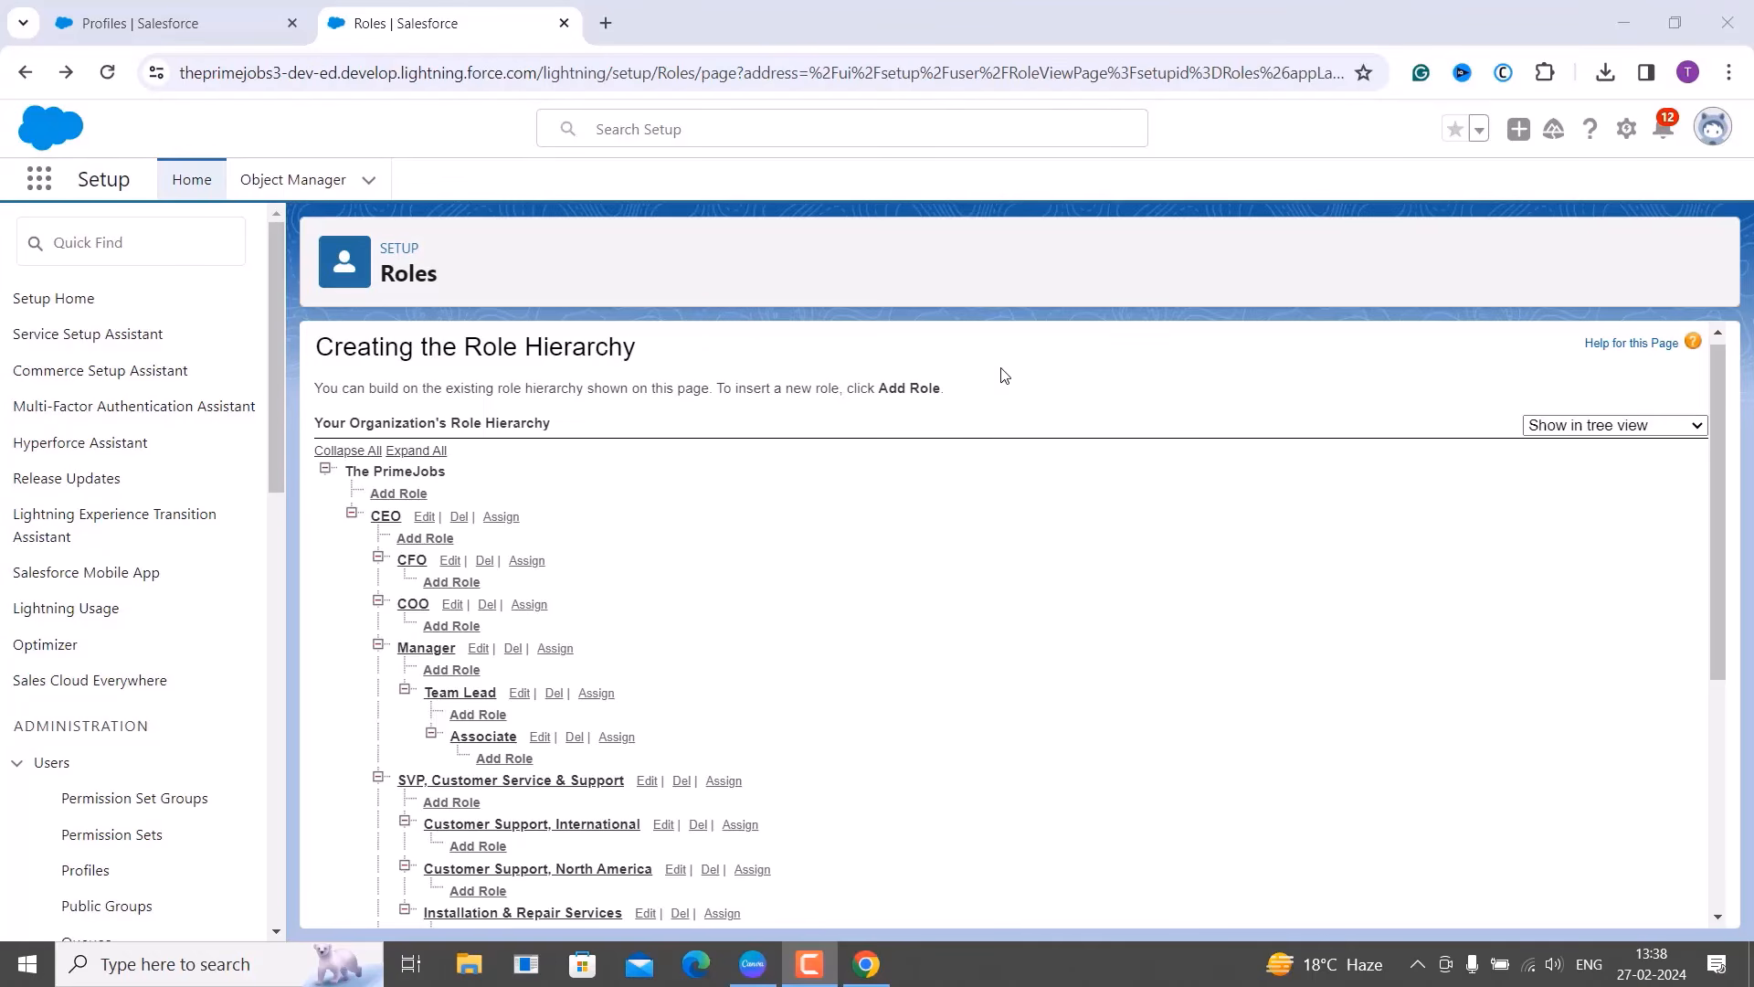
Open Setup in a new tab and search 'users' in Quick Find to reach the All Users list.
click(1626, 129)
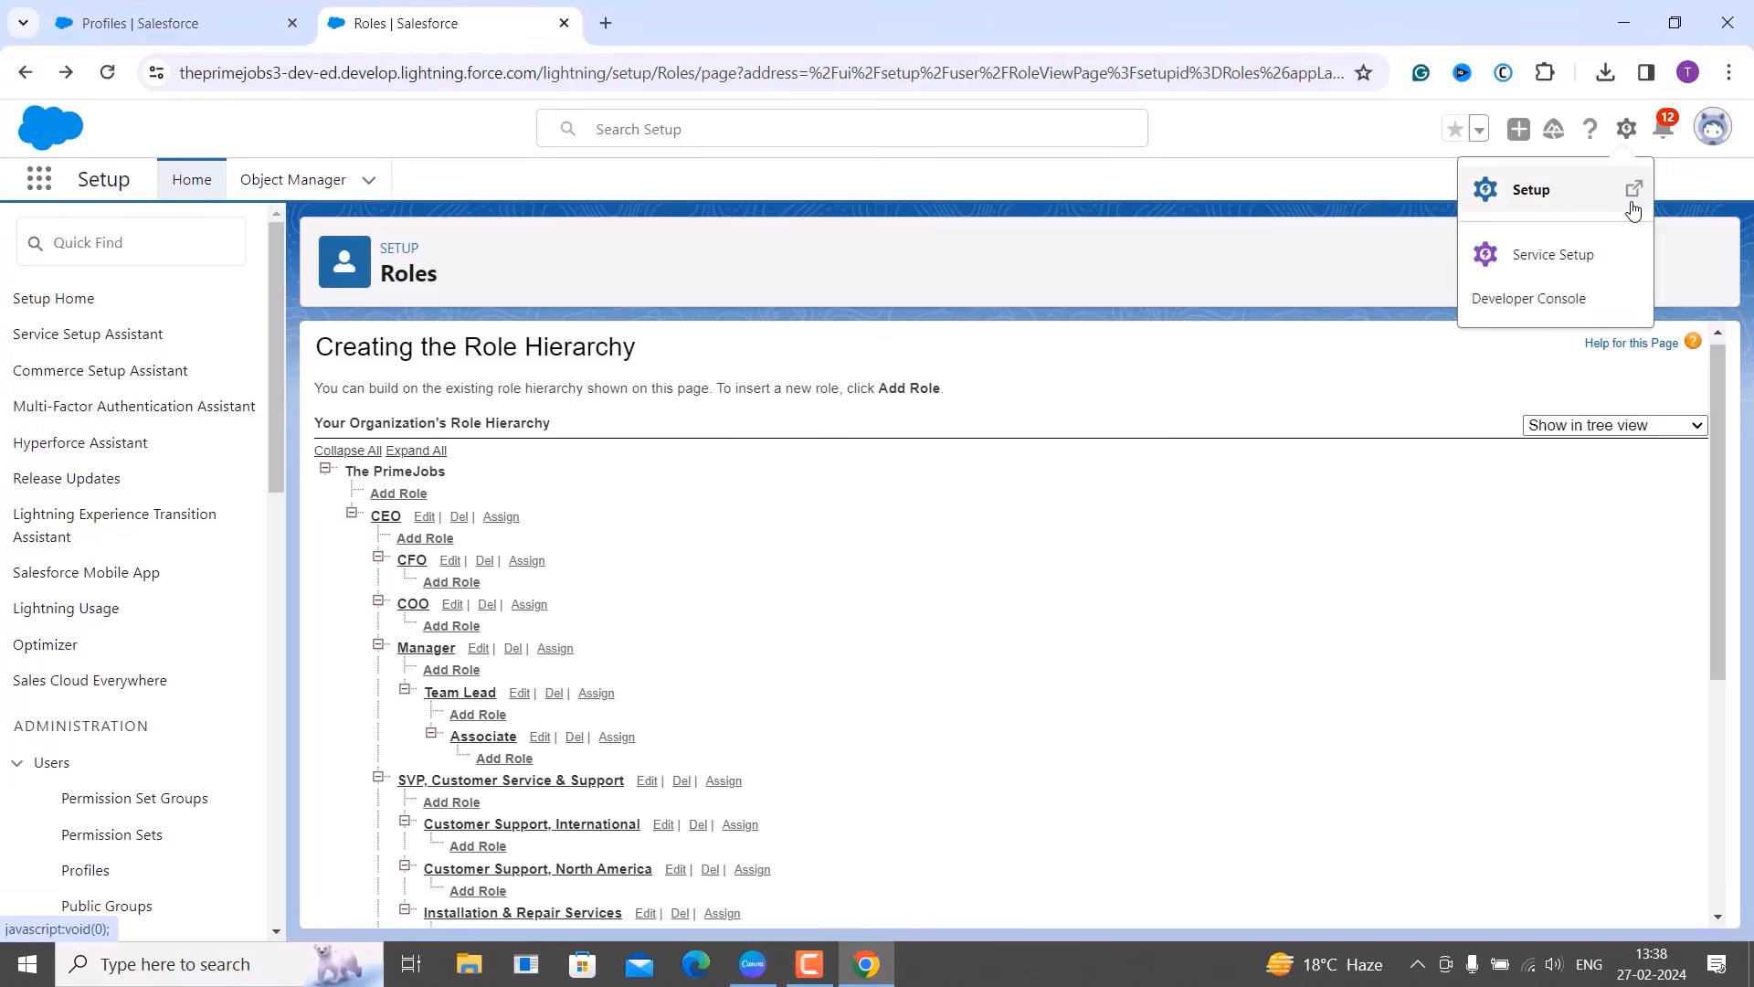
click(1617, 217)
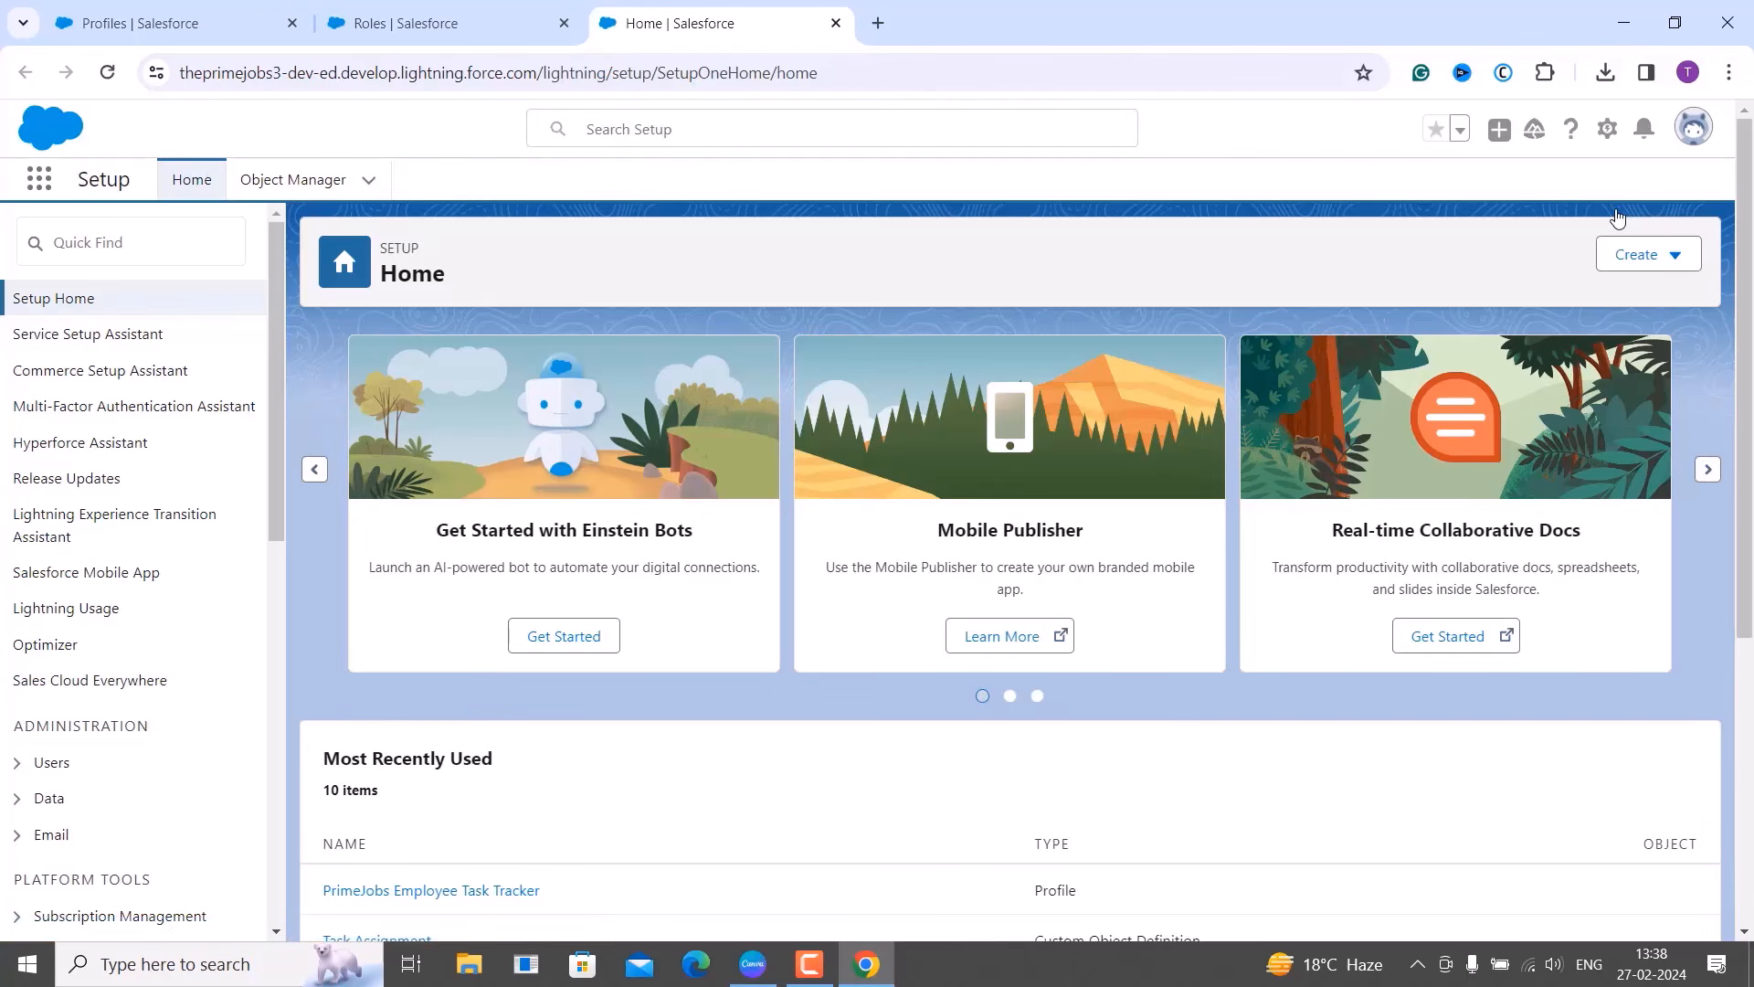
click(102, 260)
text(us)
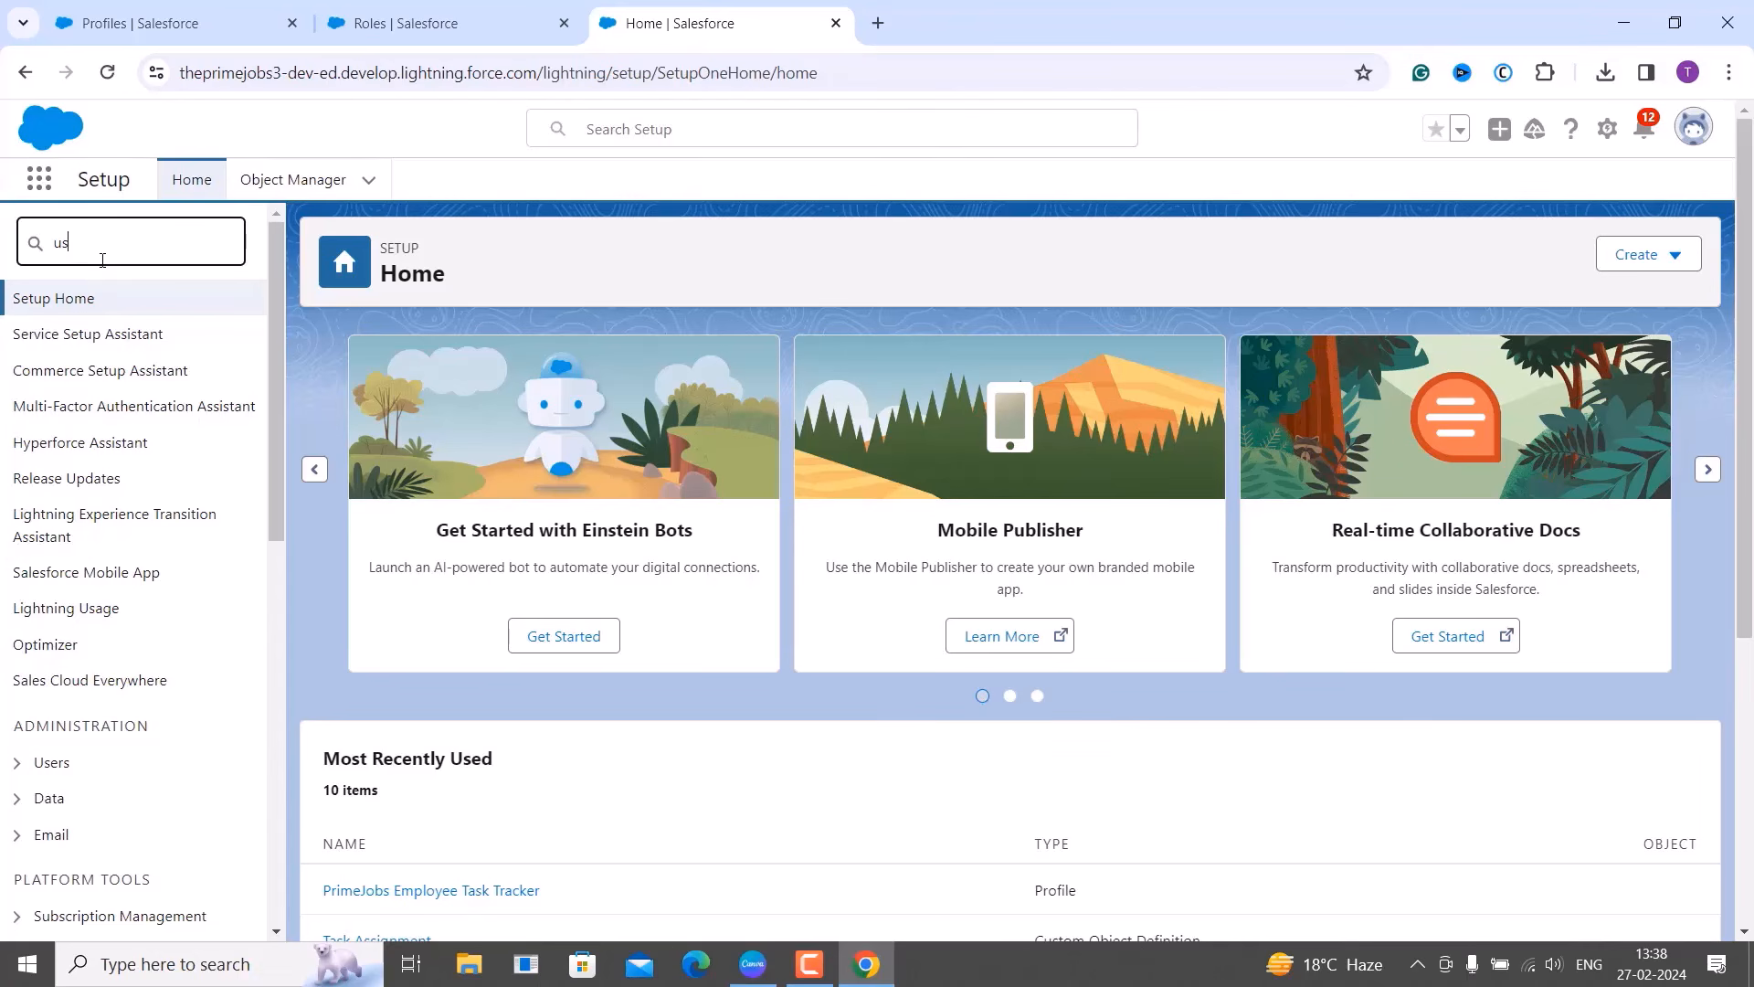
text(ers)
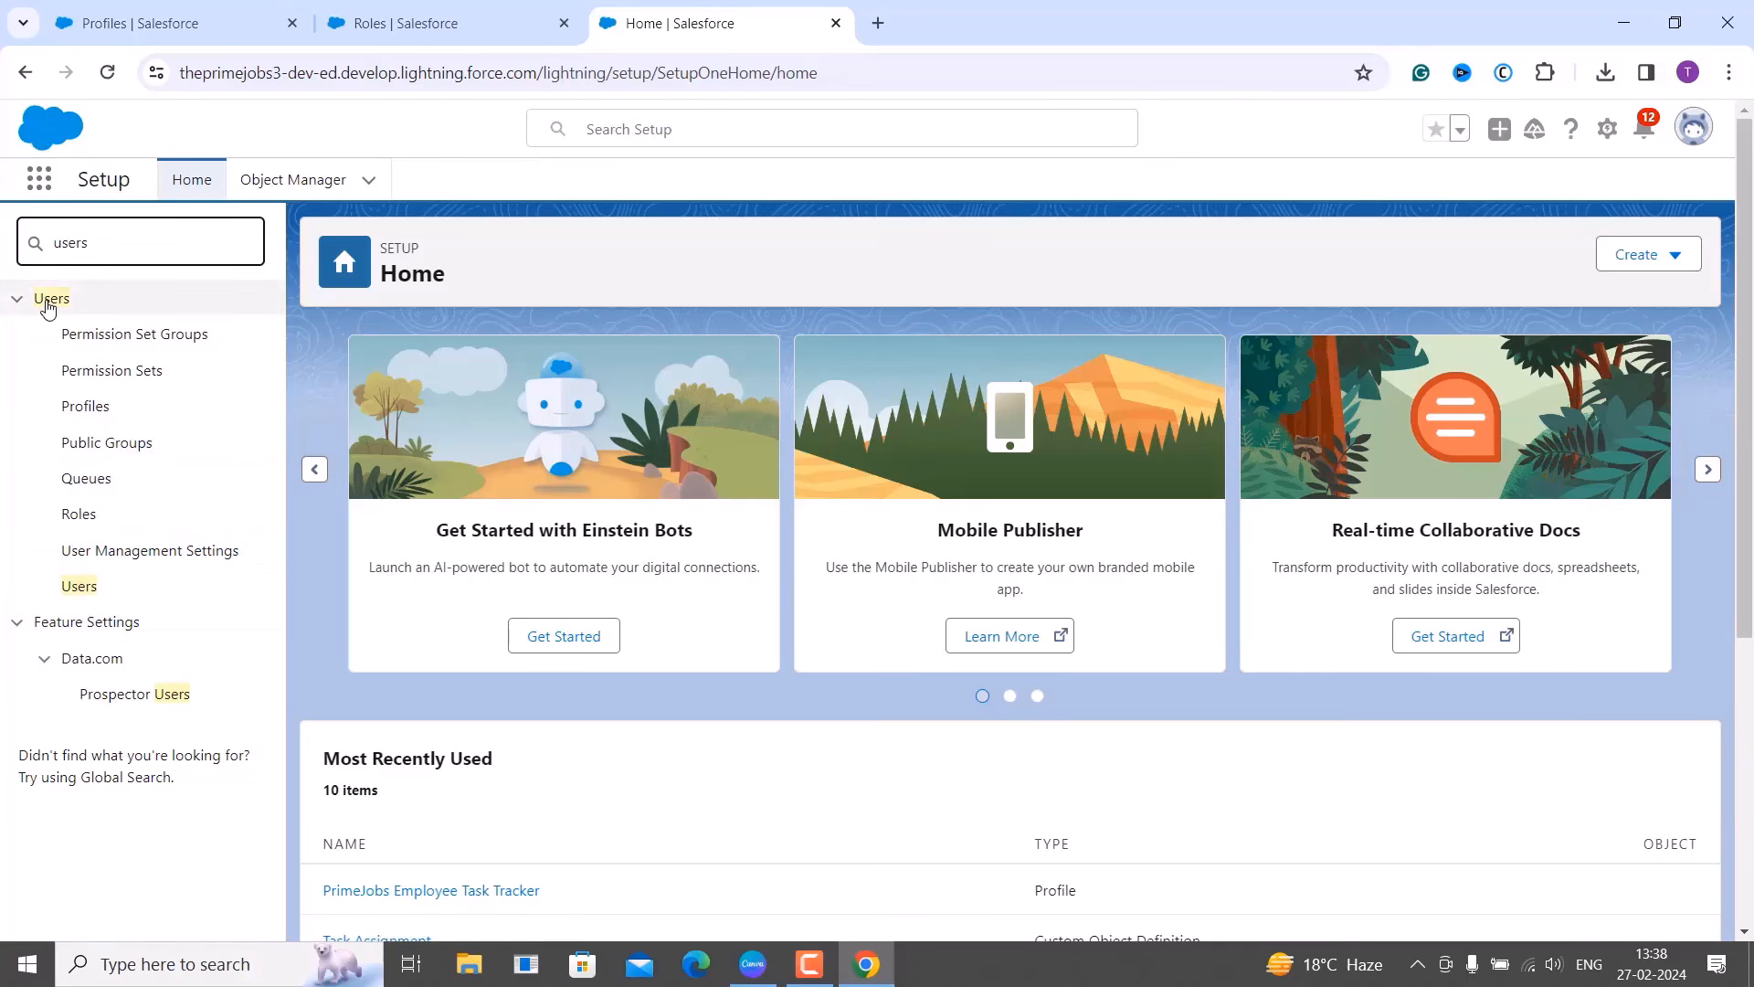
click(100, 589)
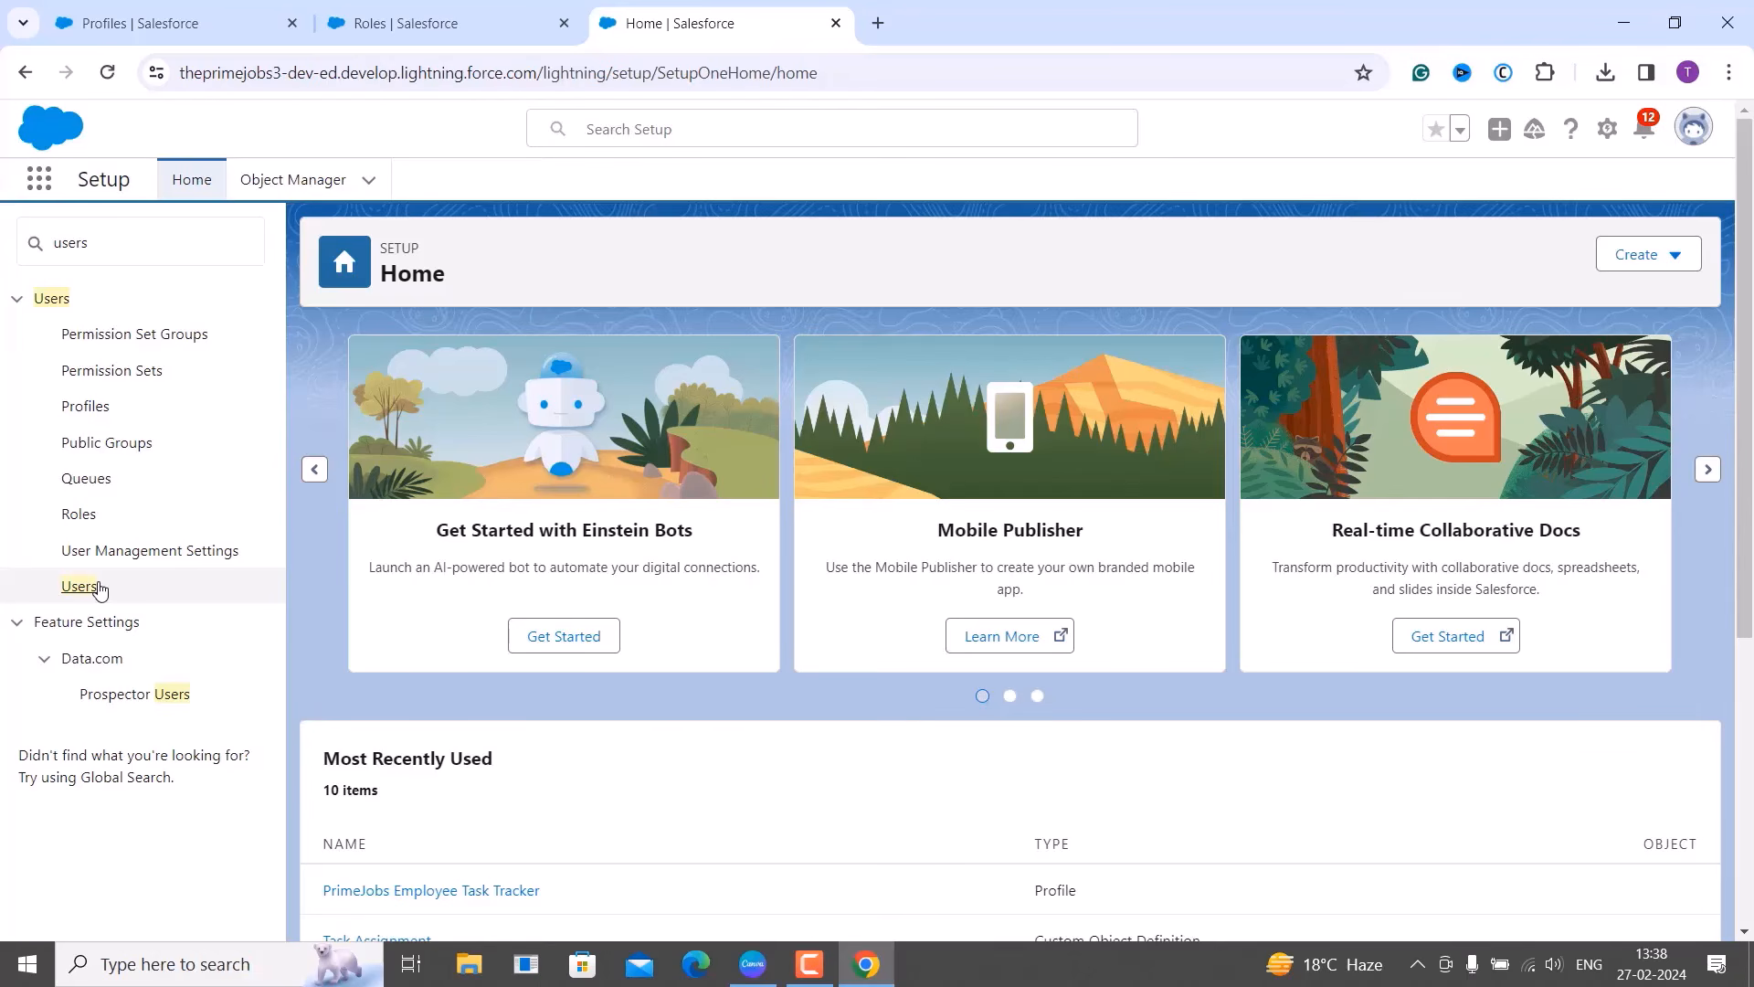
click(86, 589)
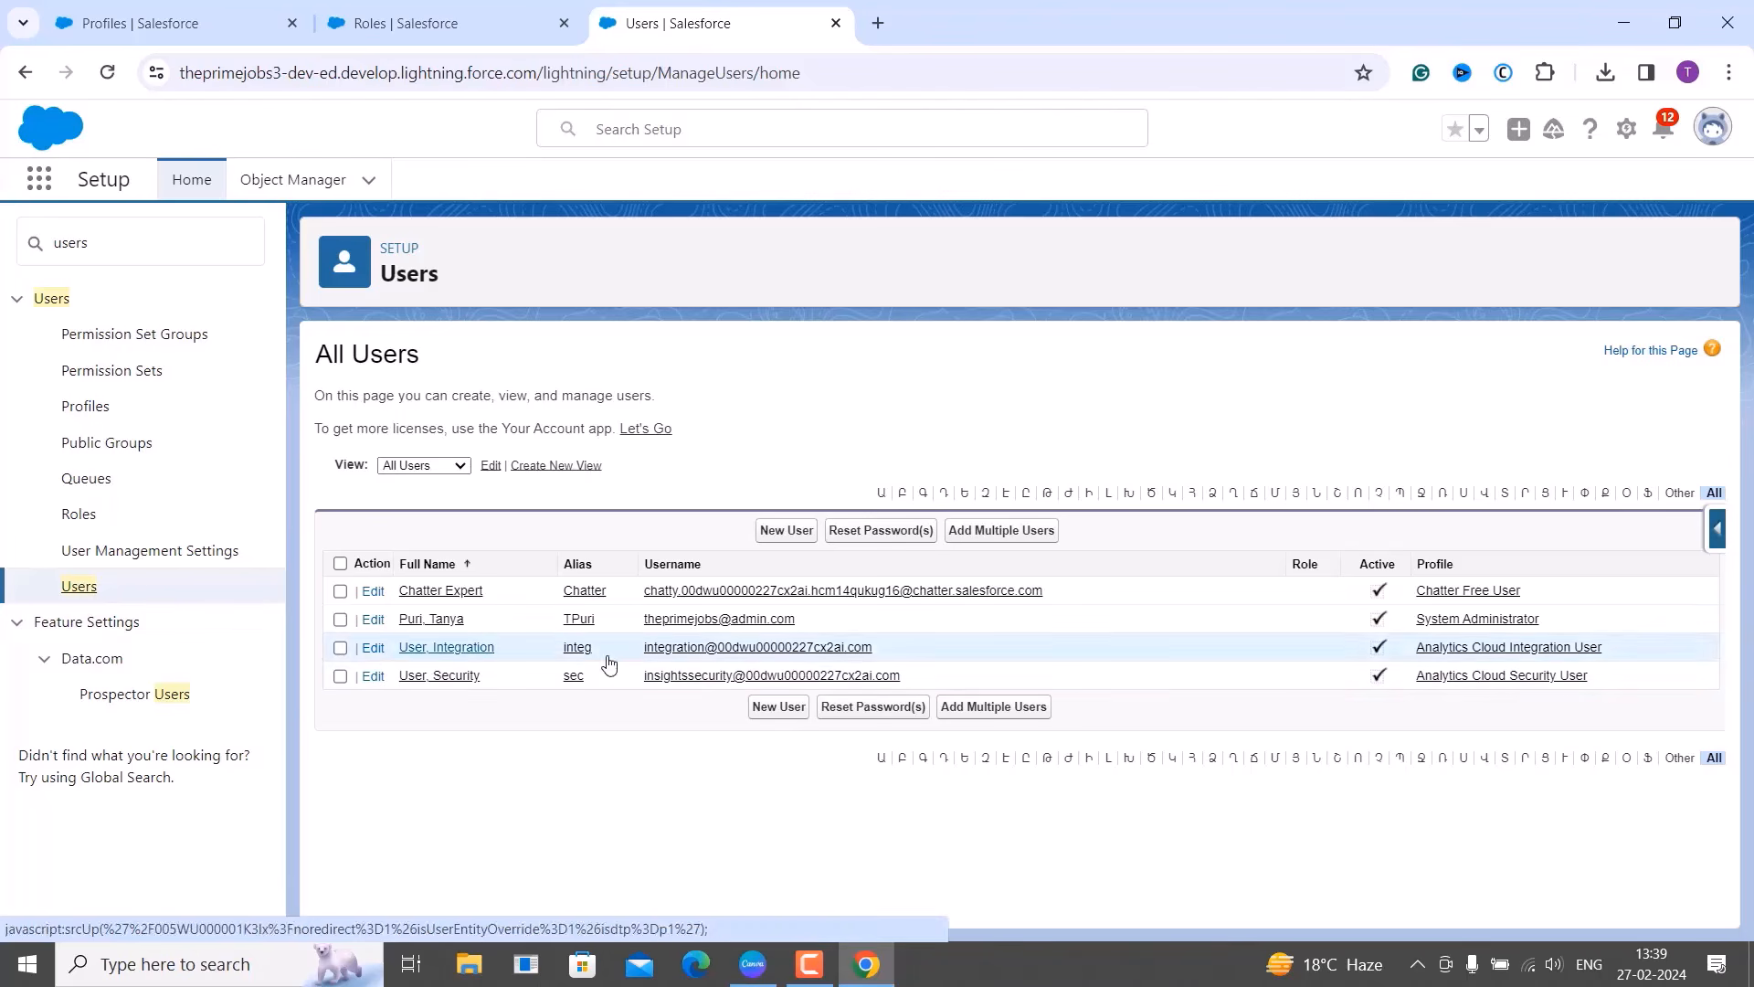
Start Add Multiple Users and pick the Salesforce user license.
click(1002, 530)
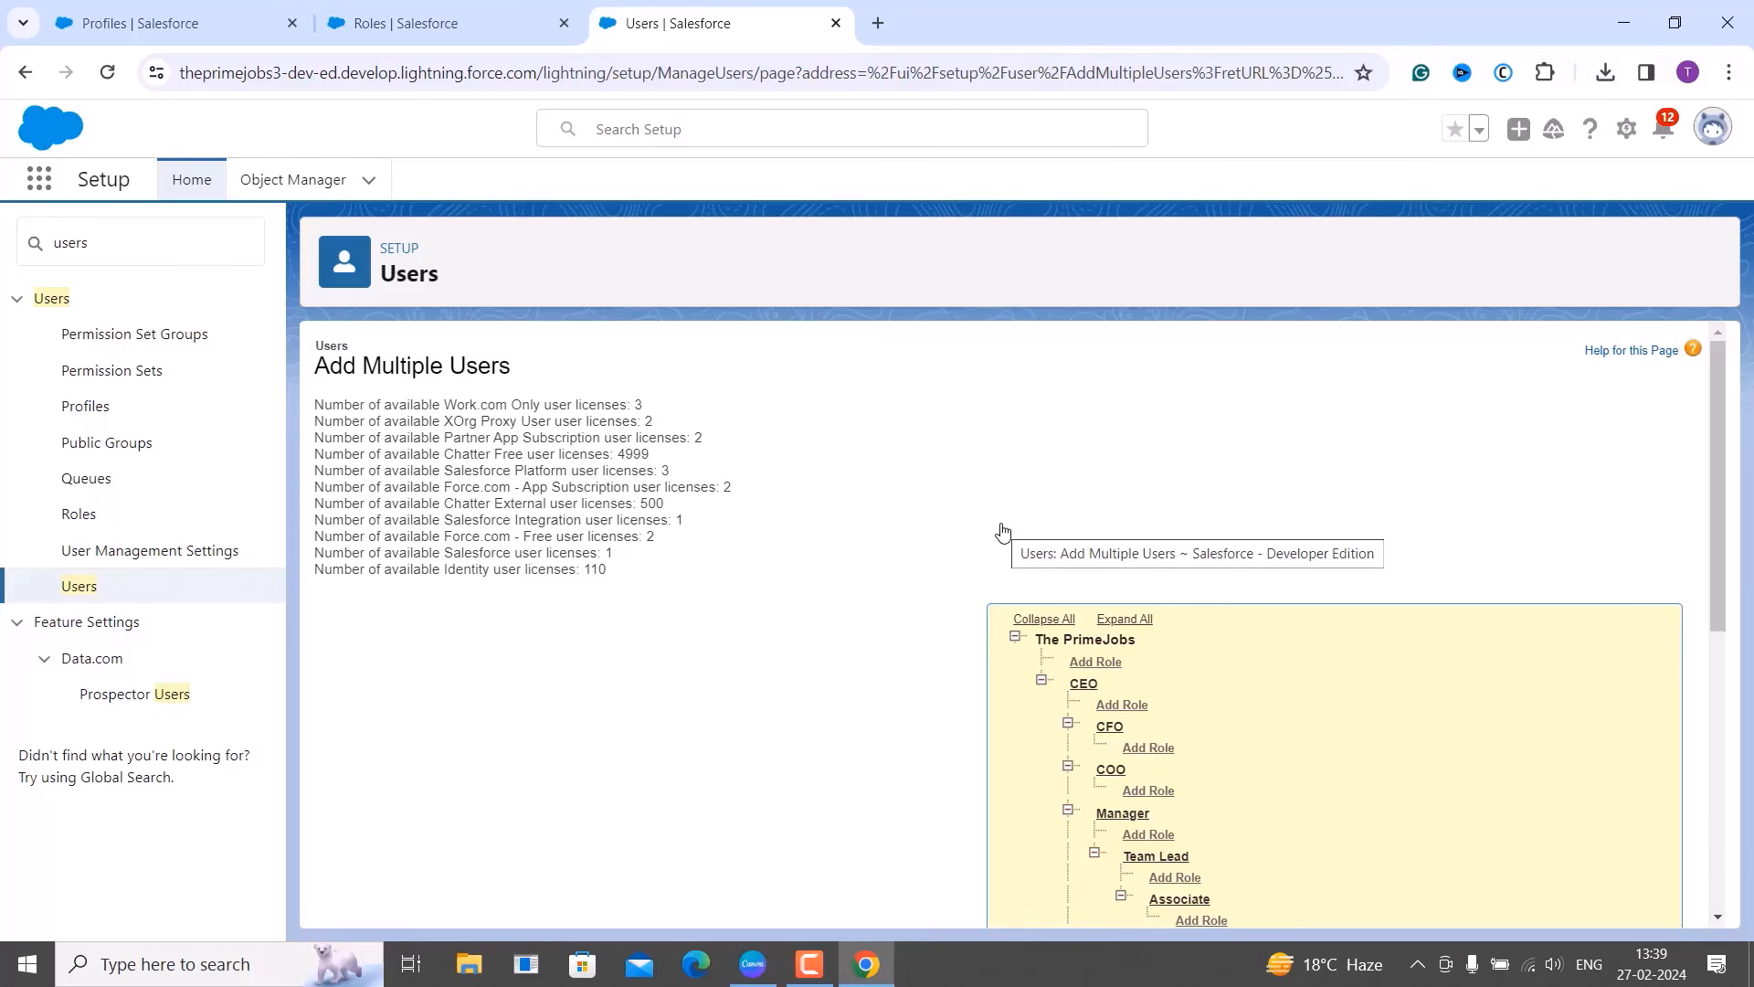
scroll(1002, 530, down, 6)
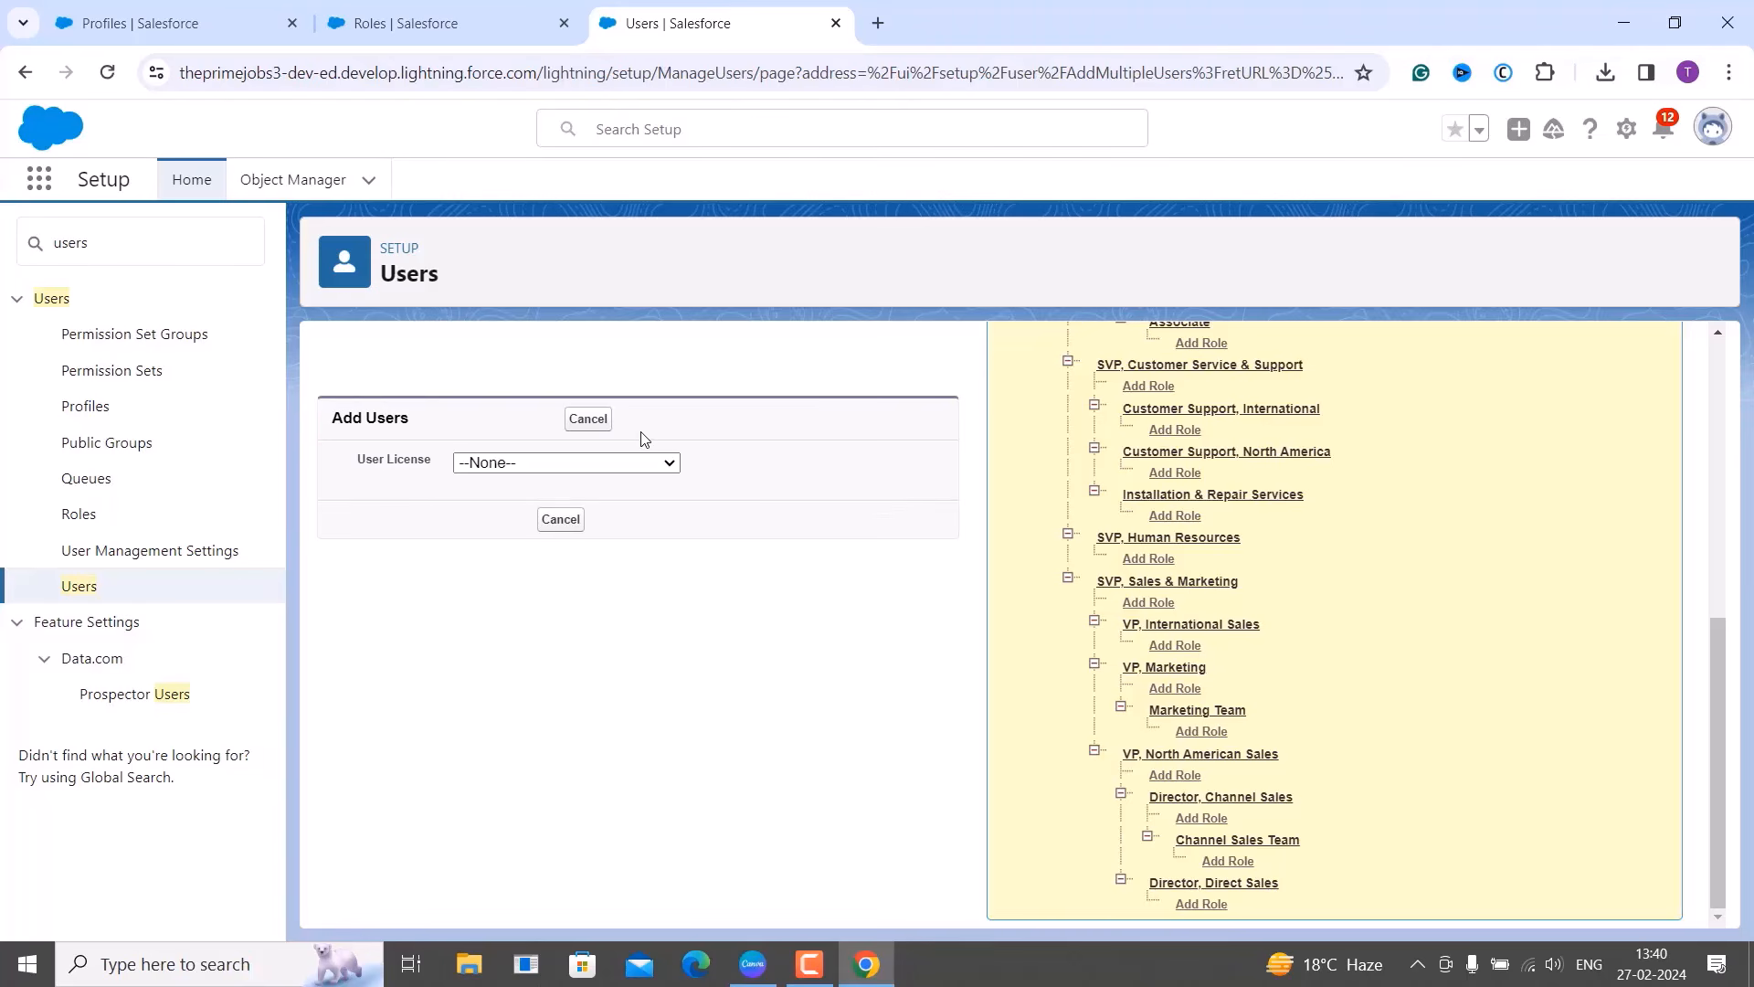
click(660, 463)
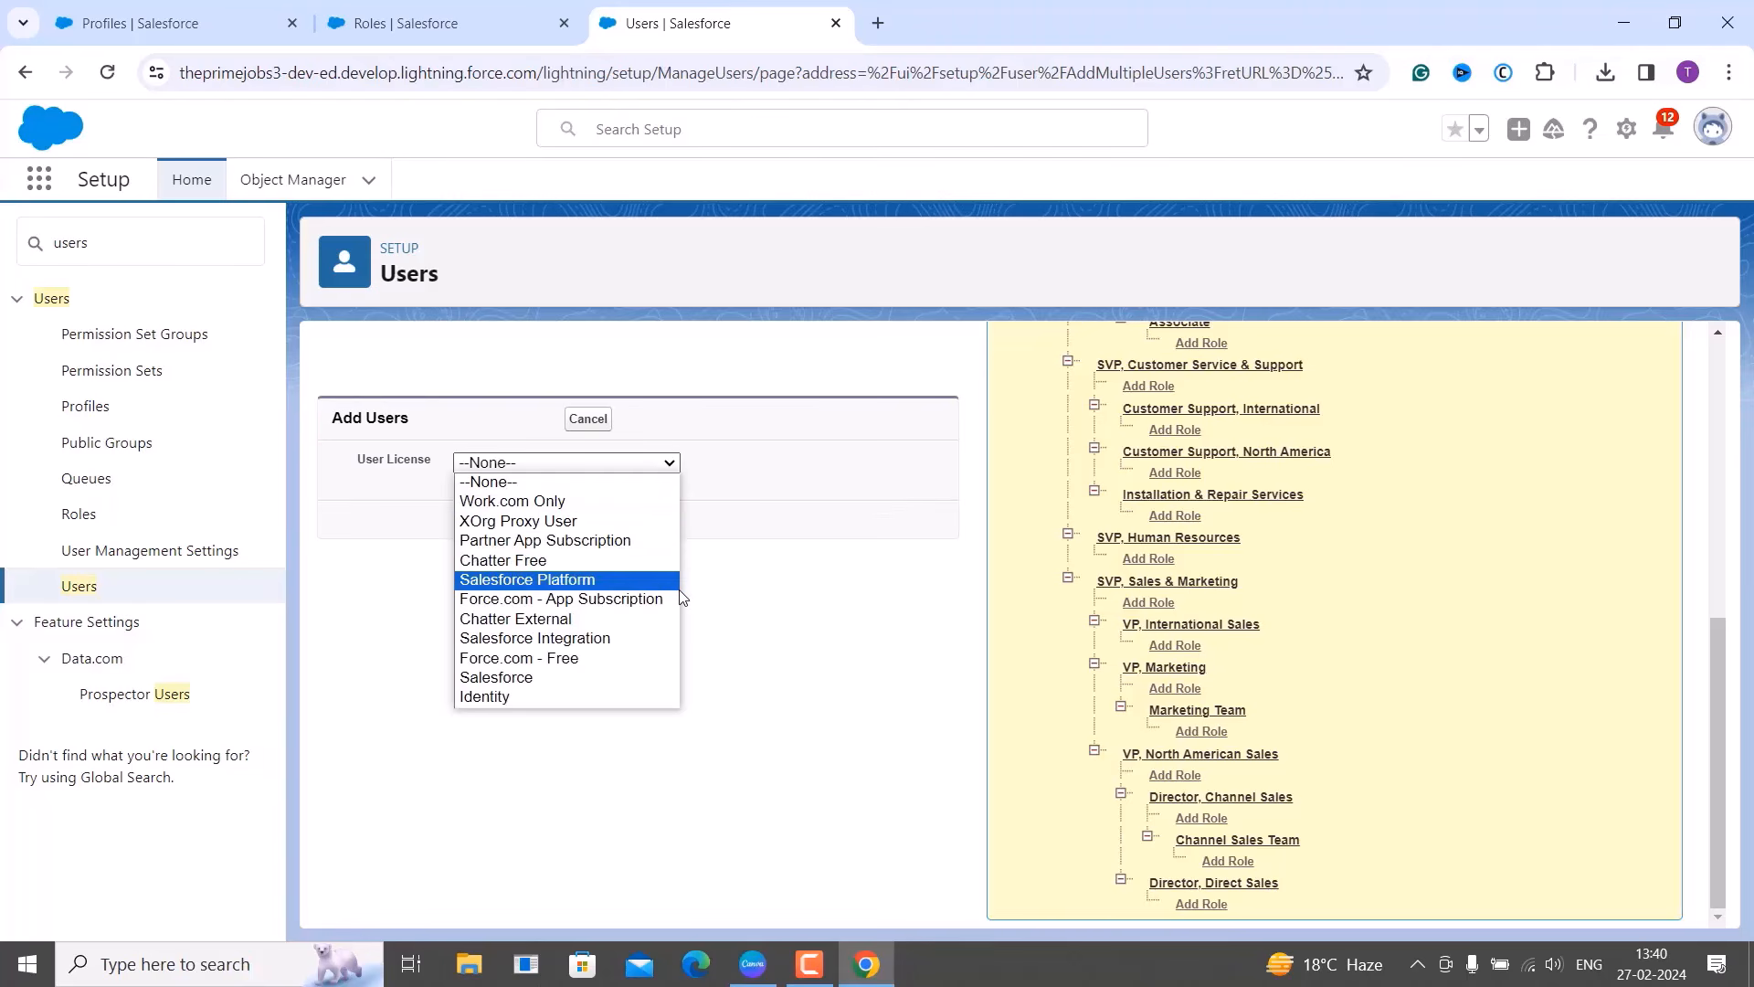
click(617, 678)
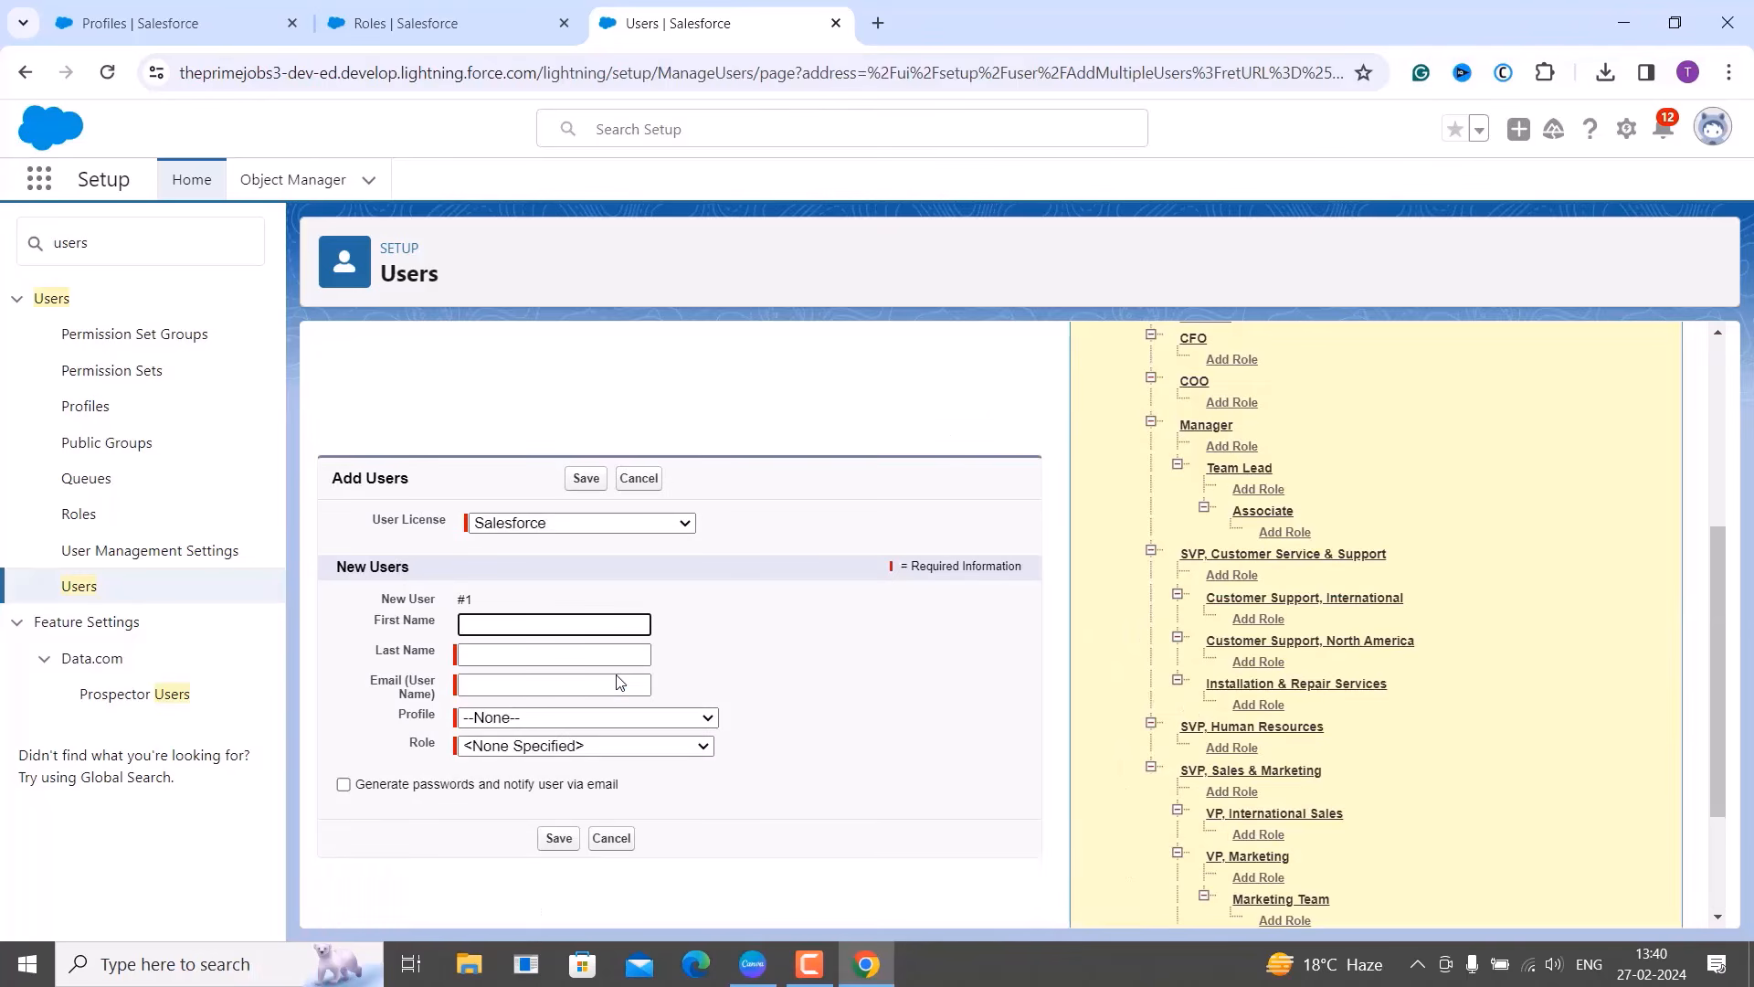
scroll(617, 679, down, 2)
scroll(618, 678, up, 1)
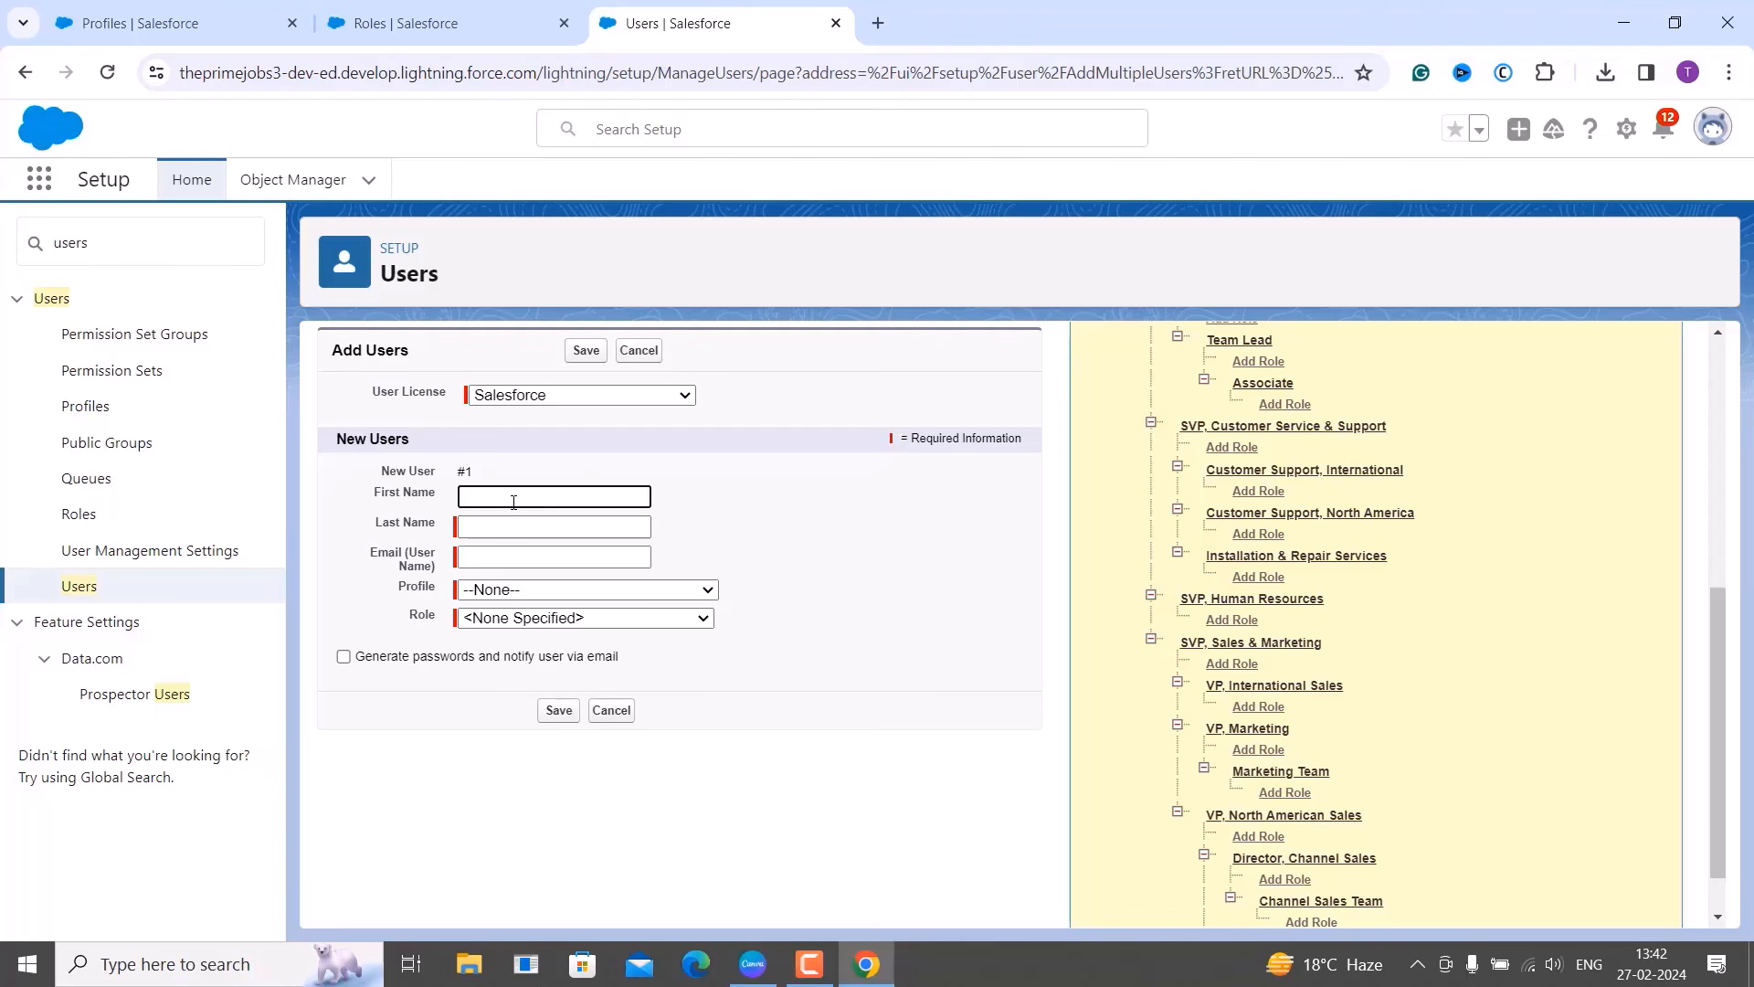
Enter the new user's first and last name and paste the temporary e-mail address.
click(501, 526)
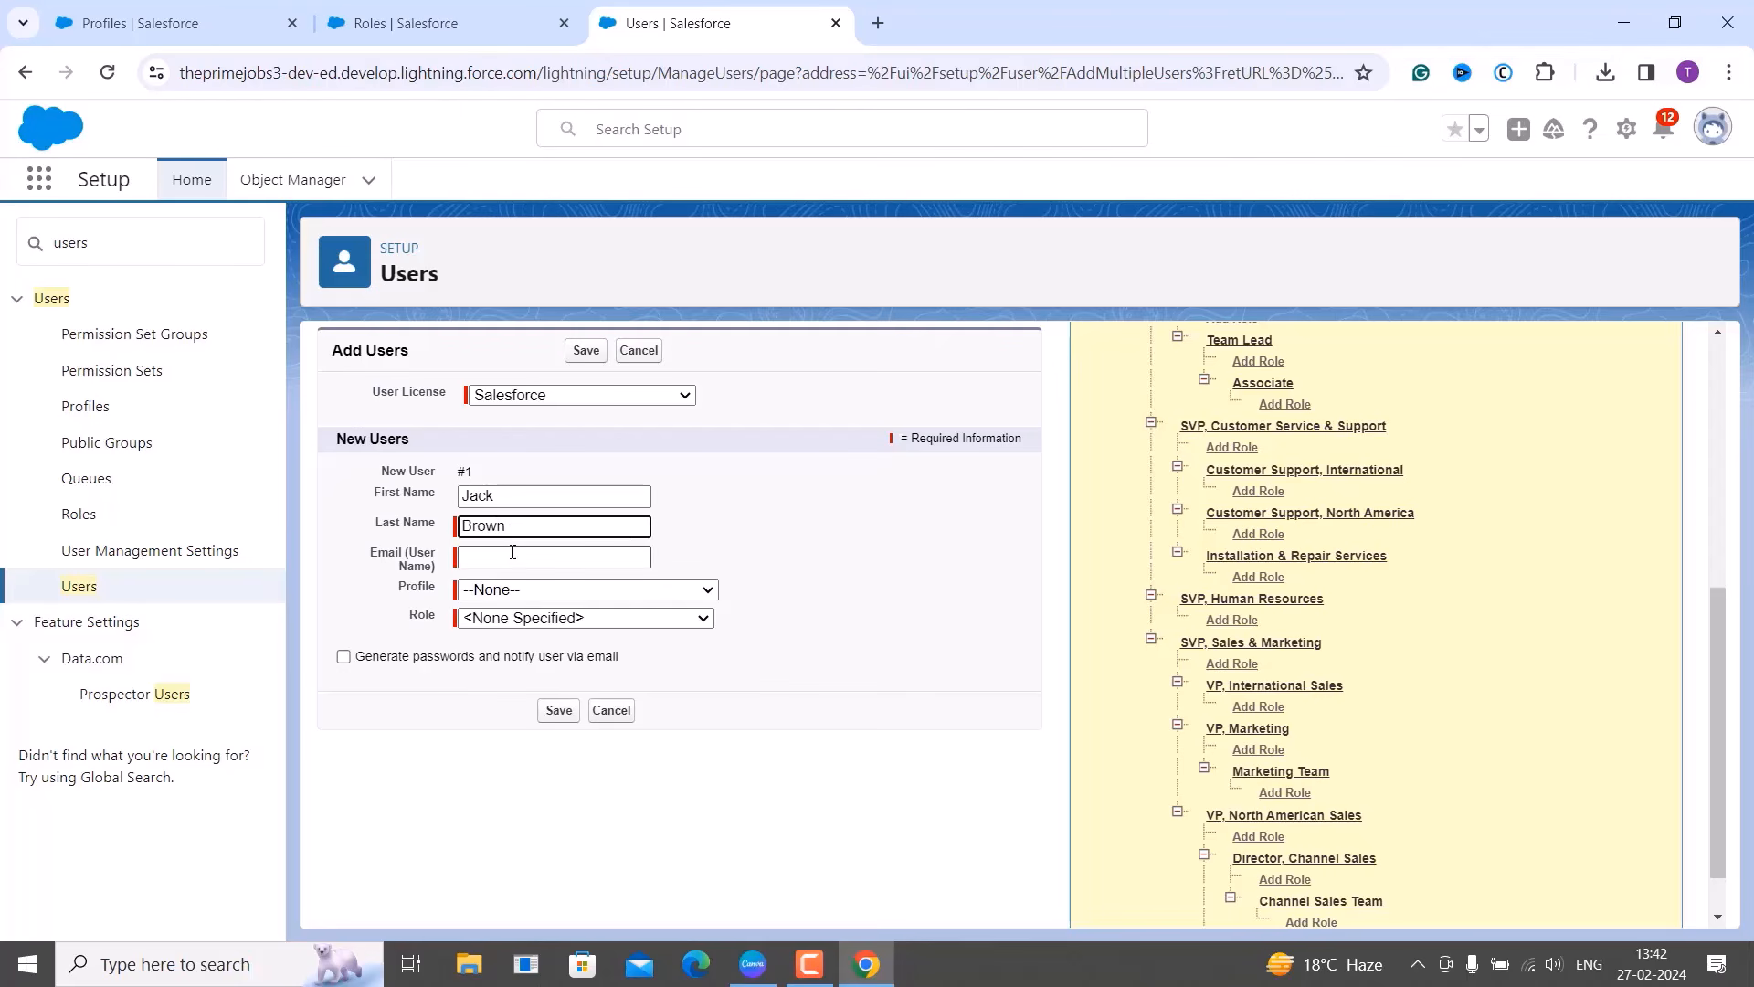
click(512, 552)
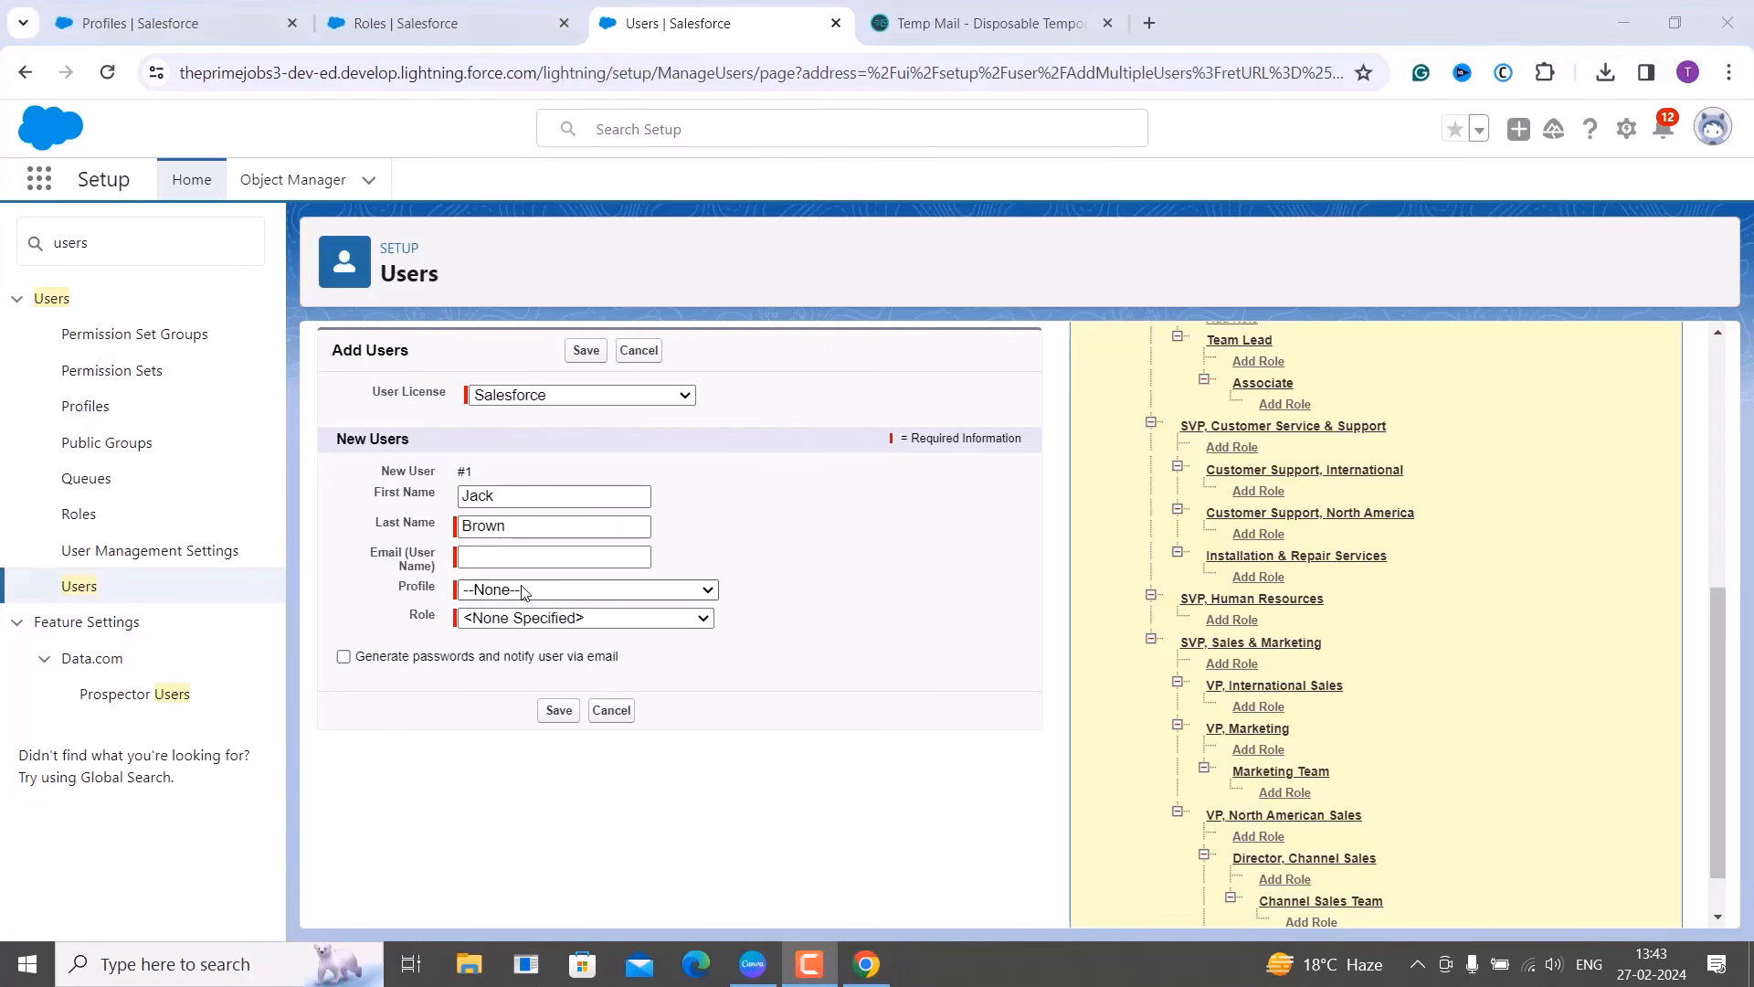
click(524, 559)
key(ctrl+v)
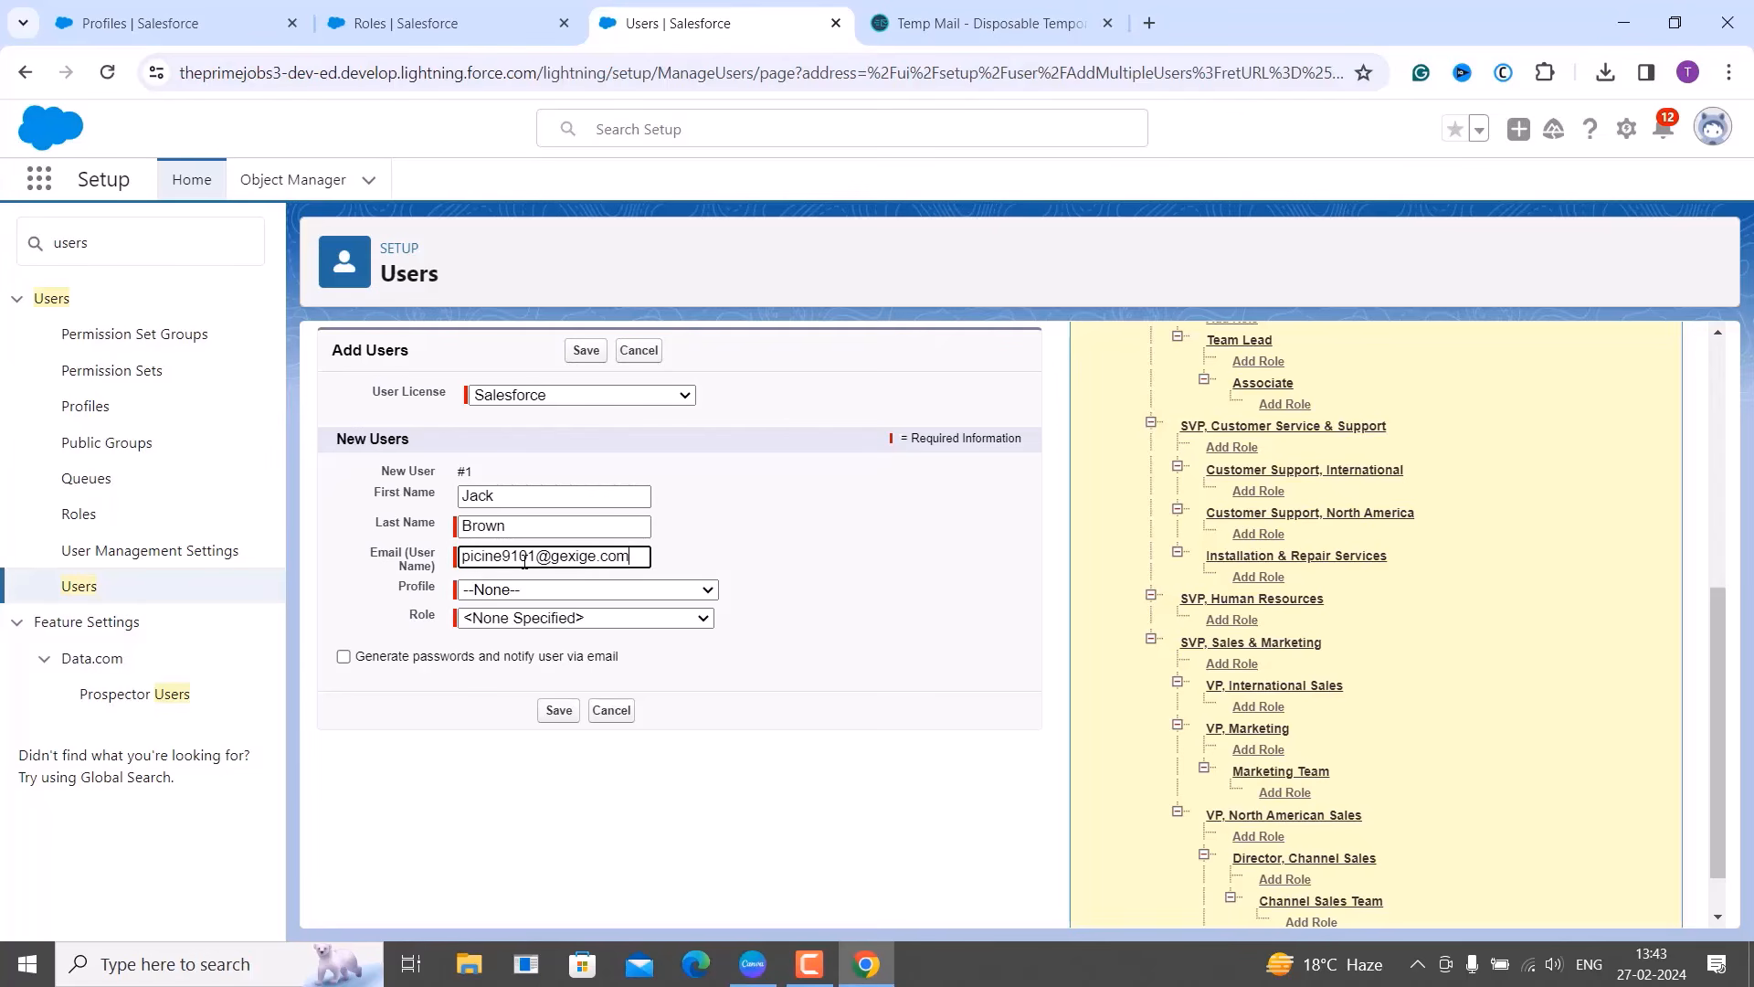
click(774, 634)
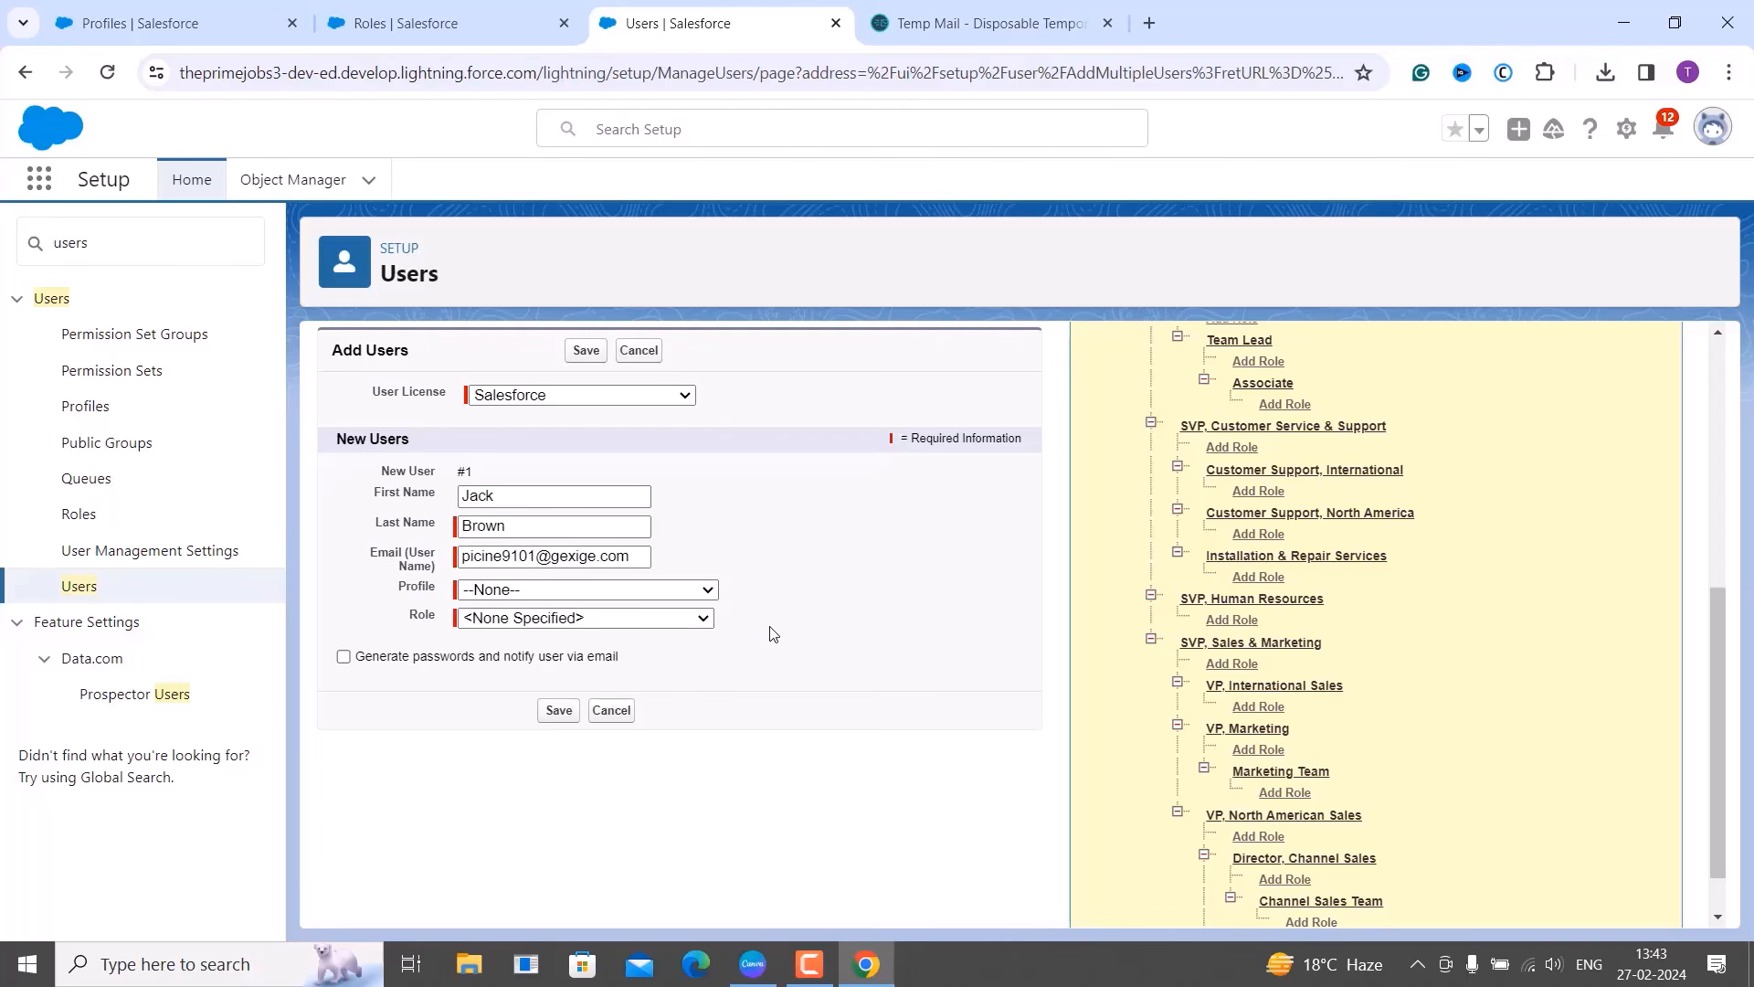
Assign the PrimeJobs Employee Task Tracker profile and Manager role, then save the user.
click(710, 590)
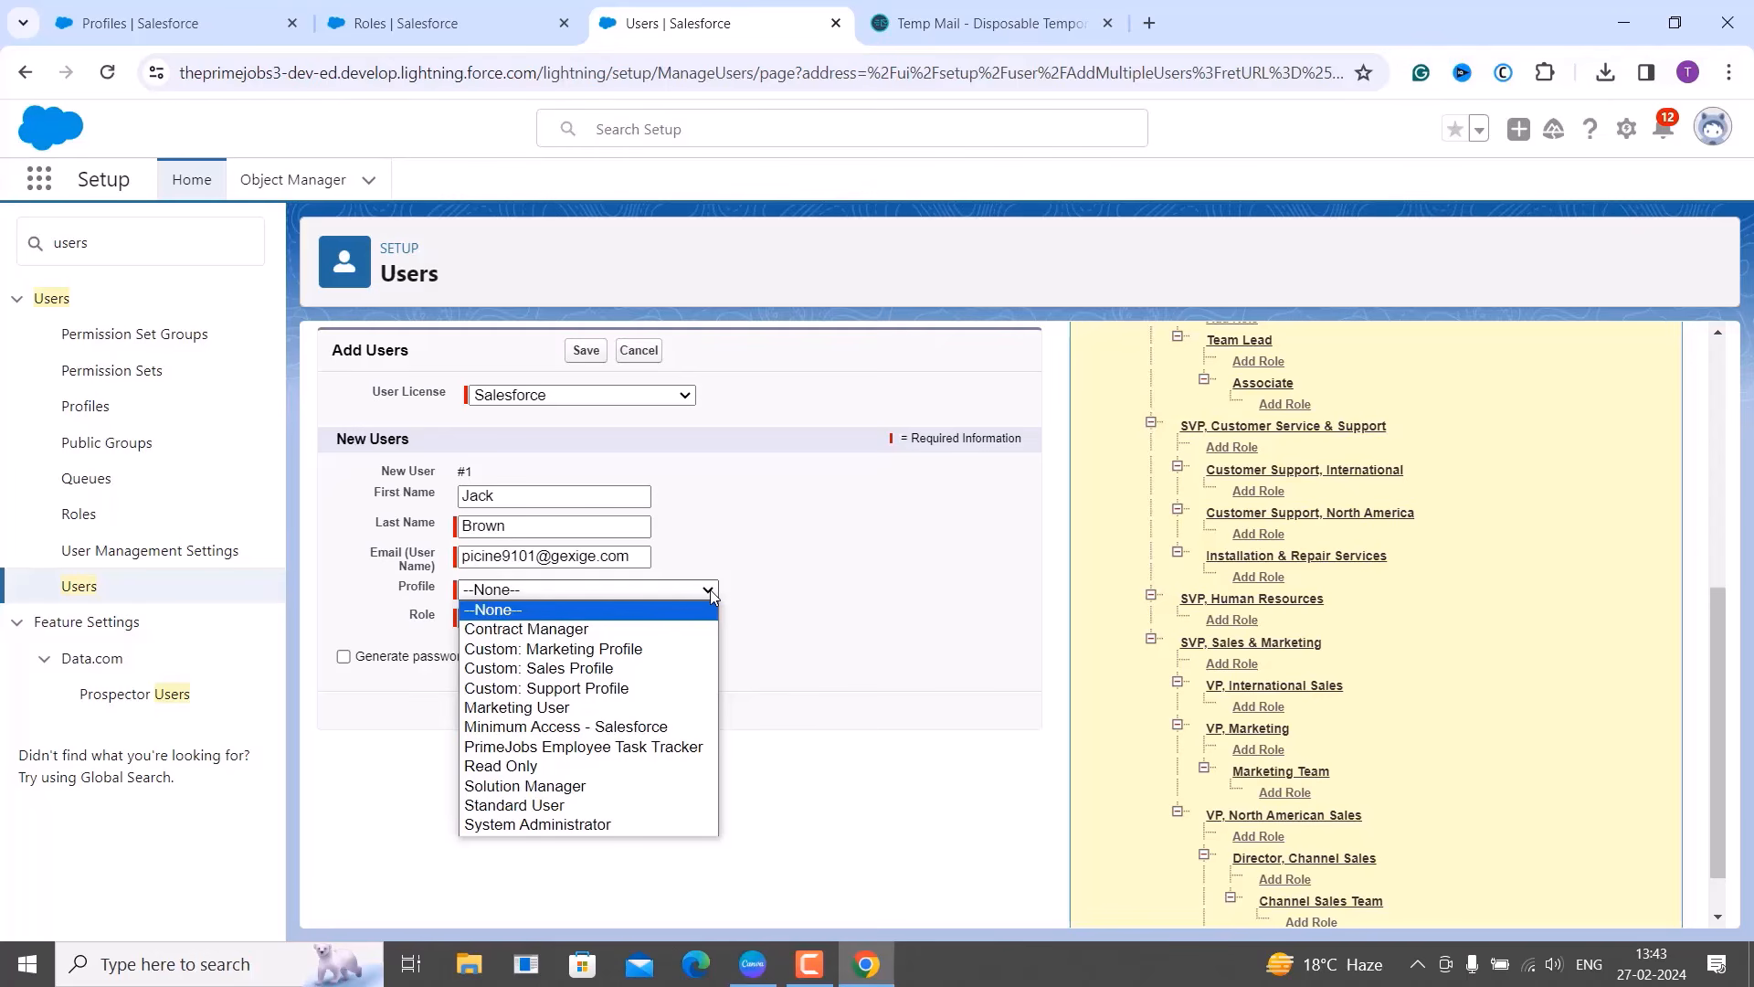
click(584, 747)
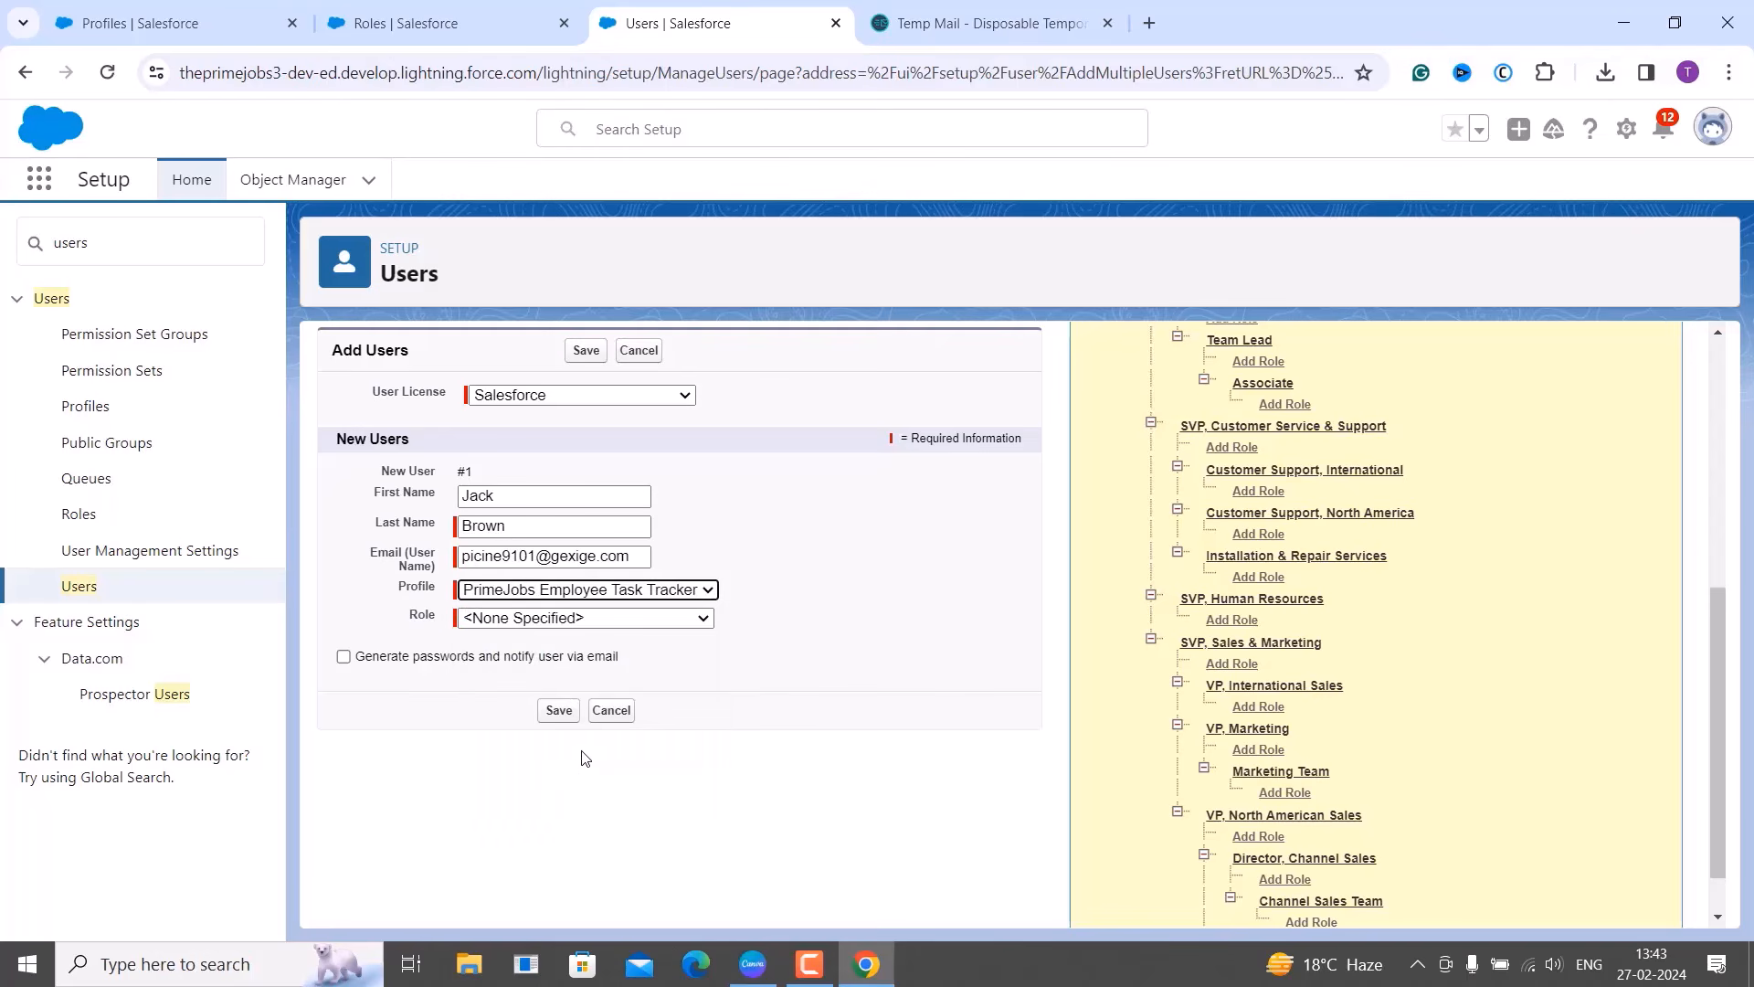
click(566, 619)
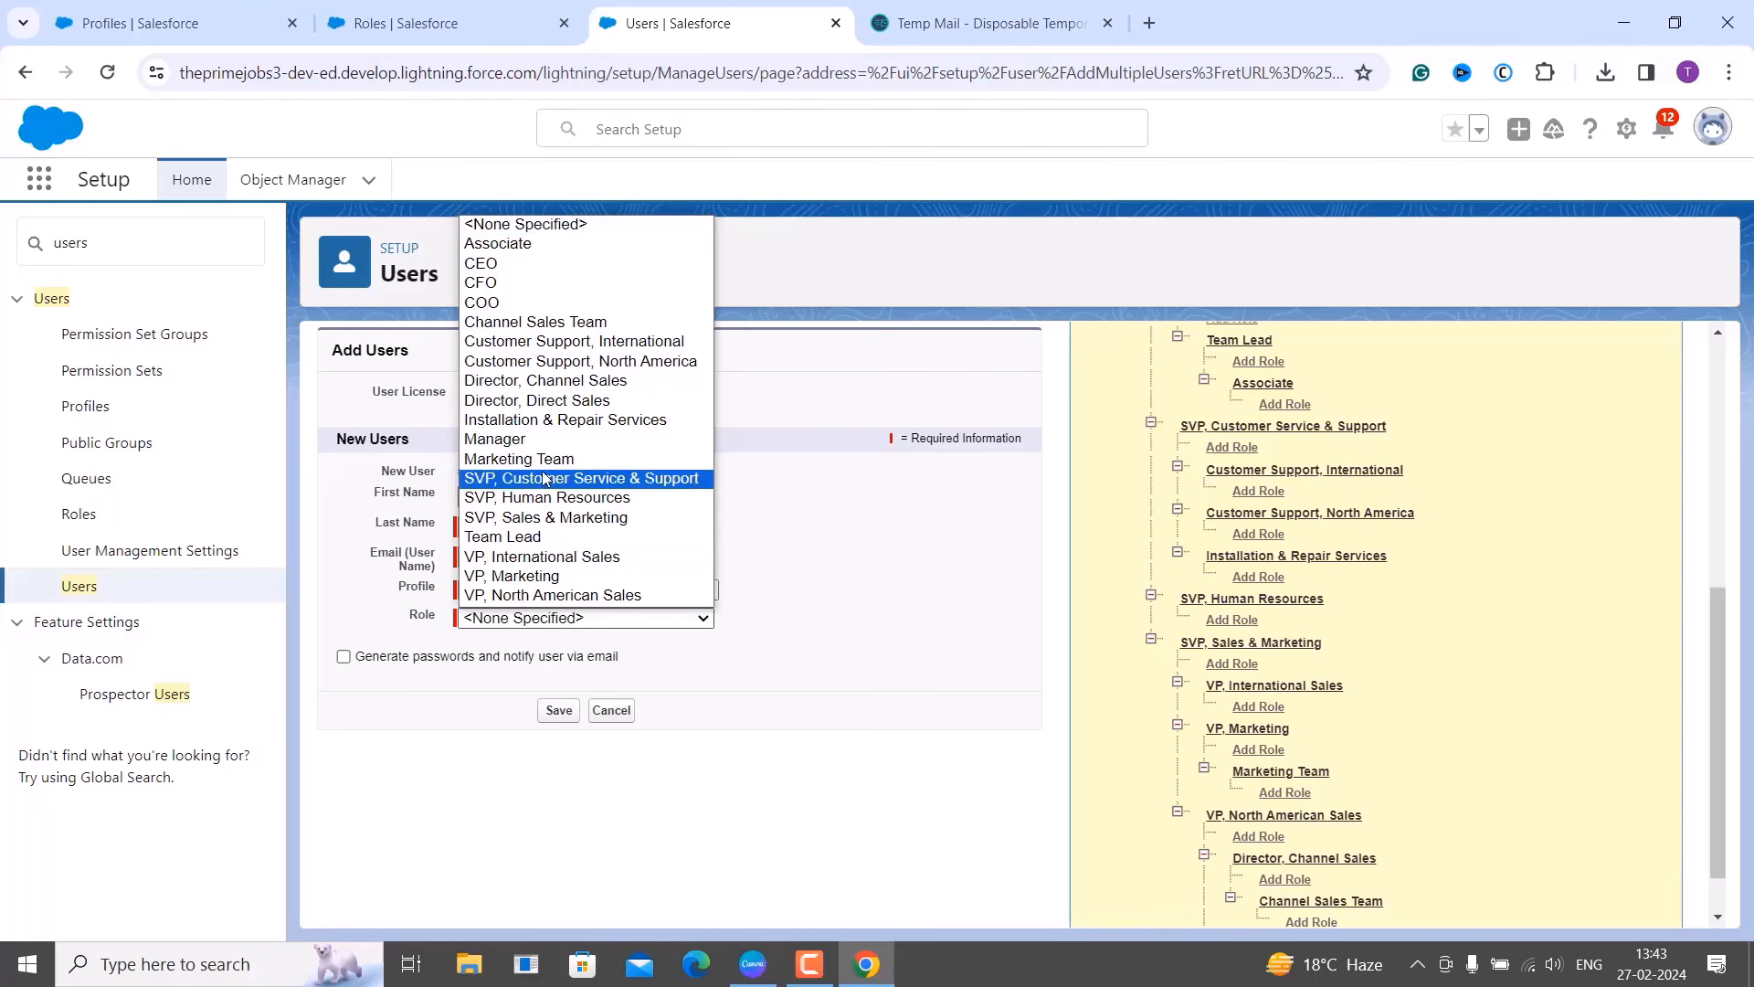
click(526, 442)
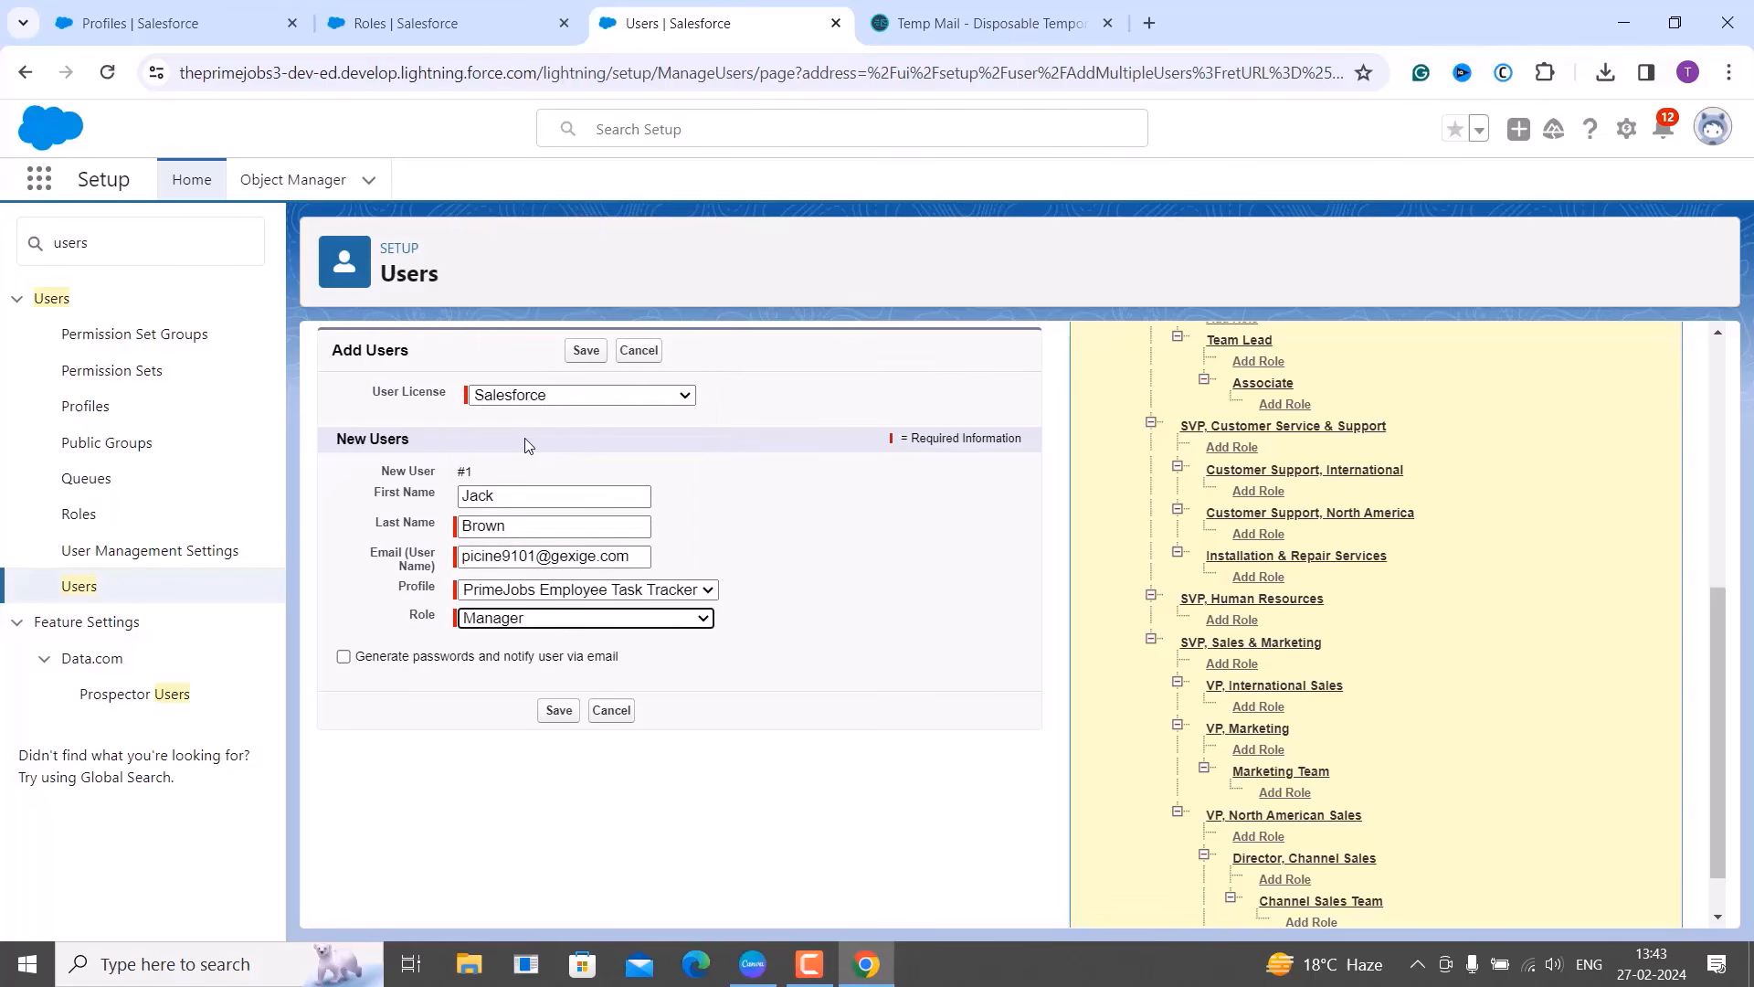
click(560, 712)
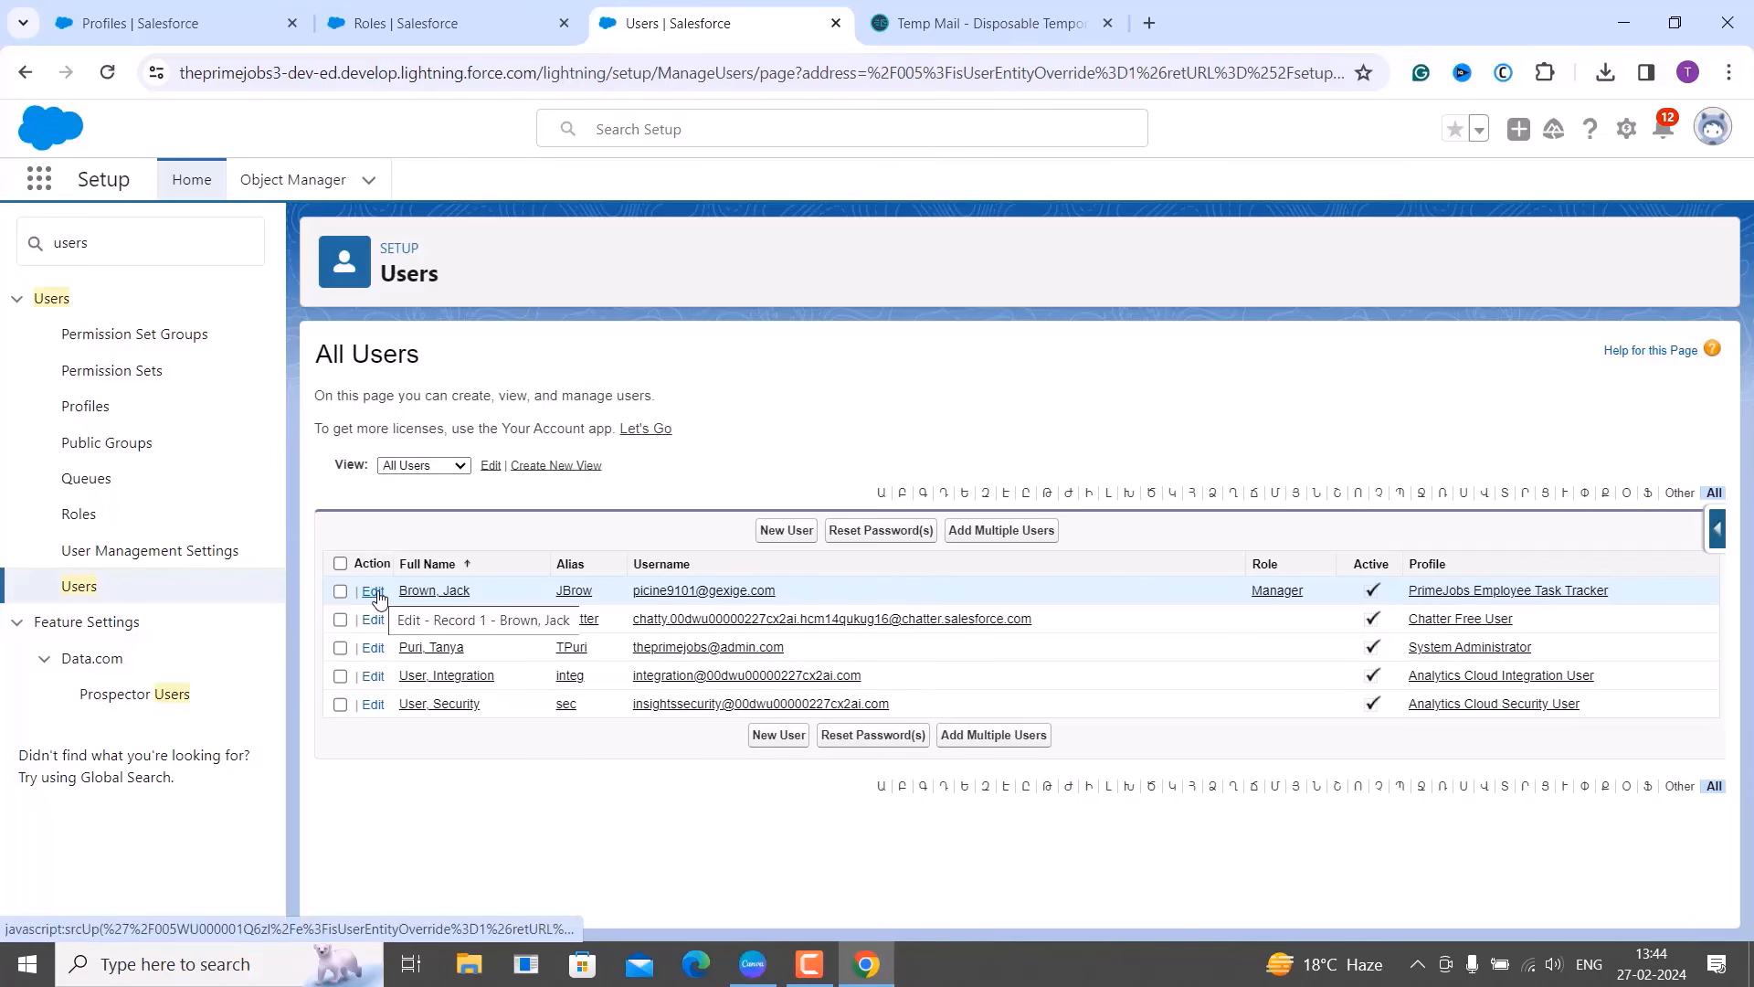
Edit the new Manager user, look over the User Edit form, and save it unchanged.
click(374, 592)
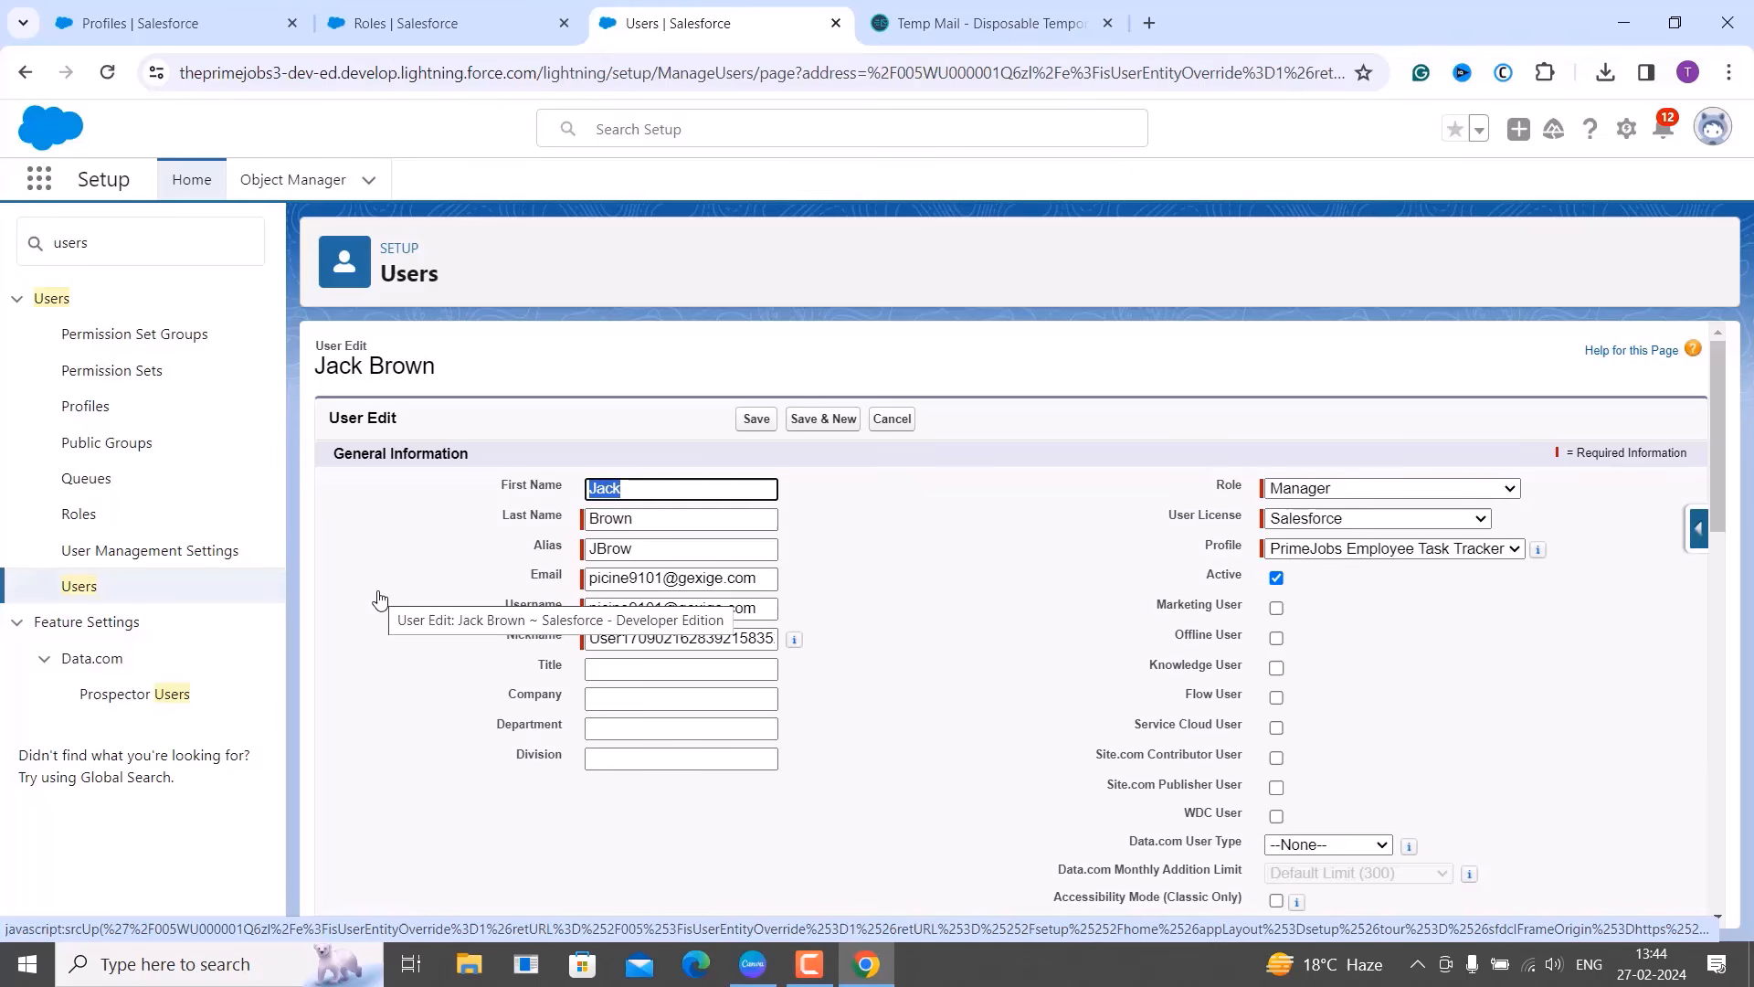
click(1115, 665)
scroll(1114, 666, down, 10)
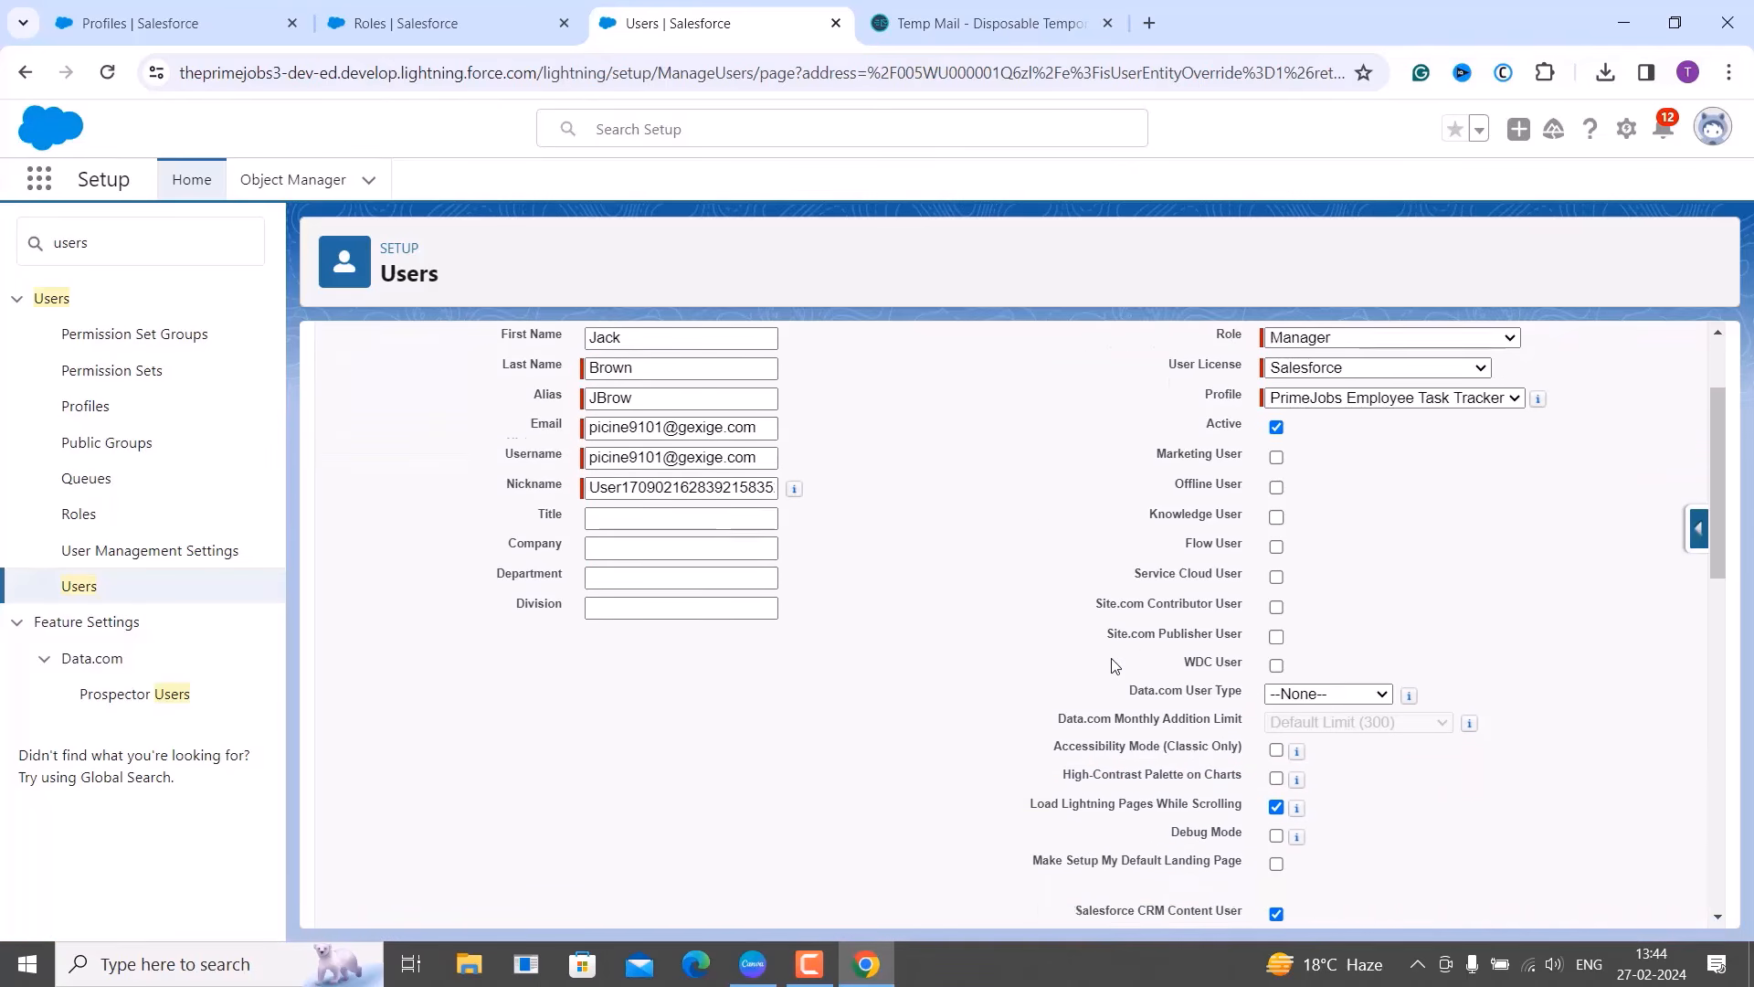
scroll(1115, 665, down, 3)
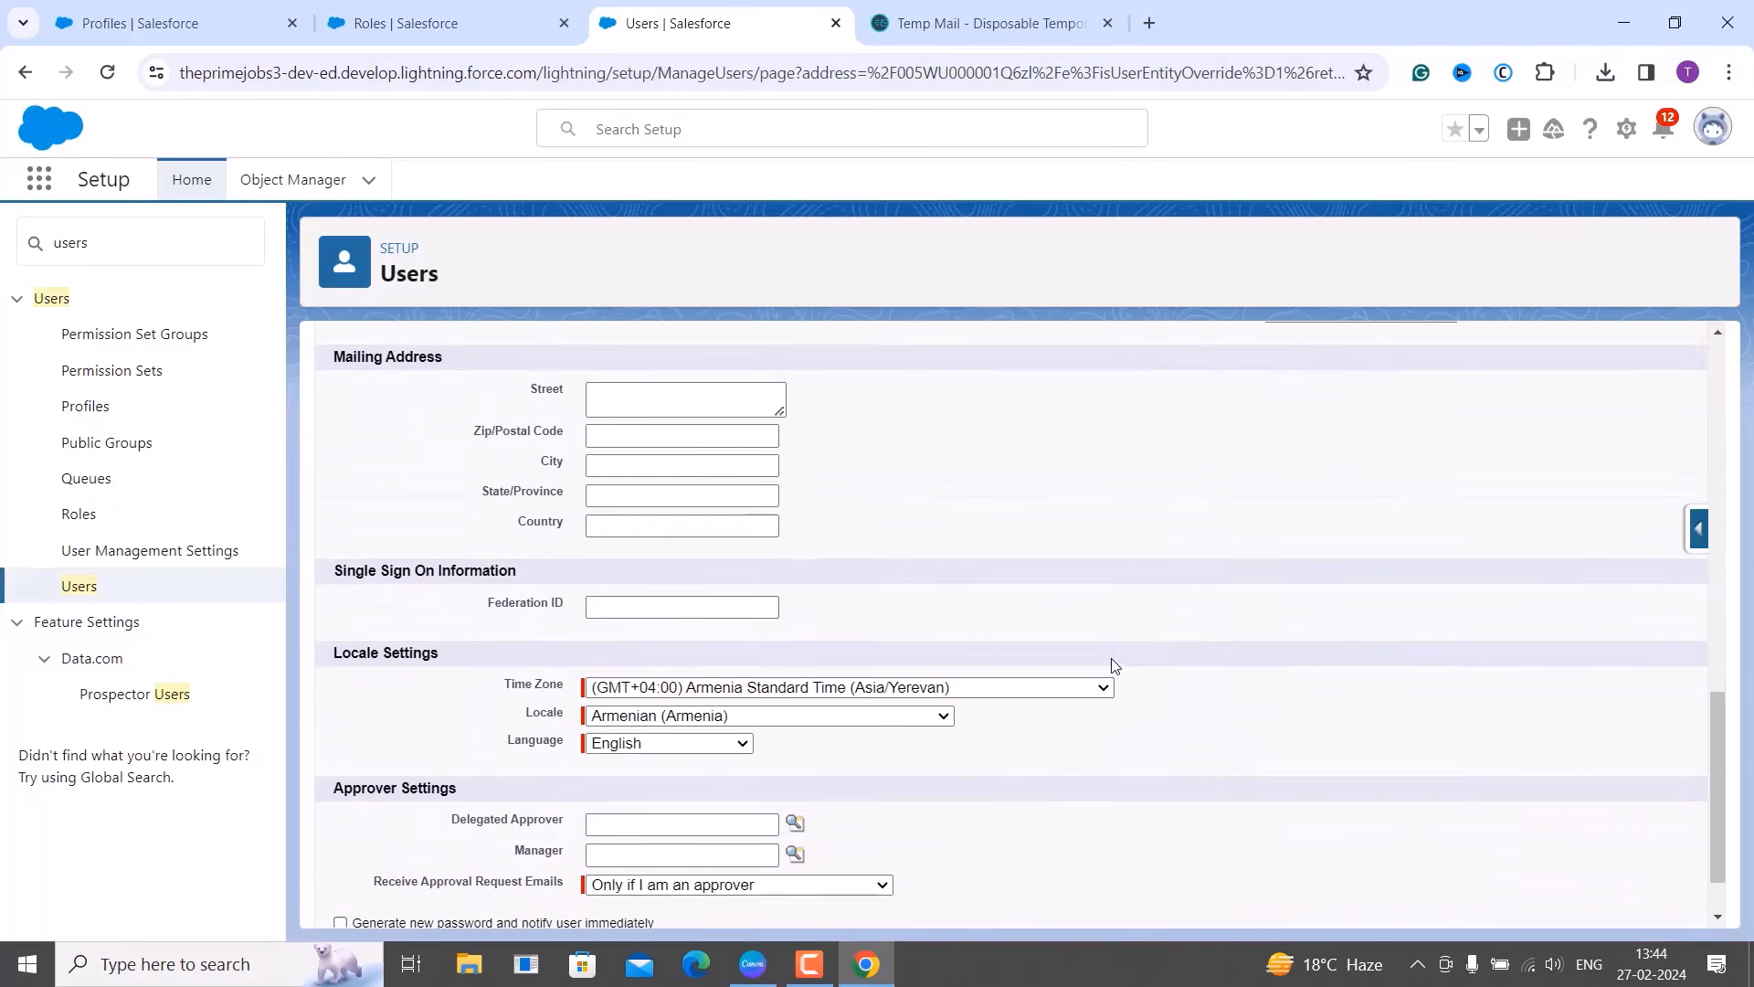
scroll(1107, 661, up, 3)
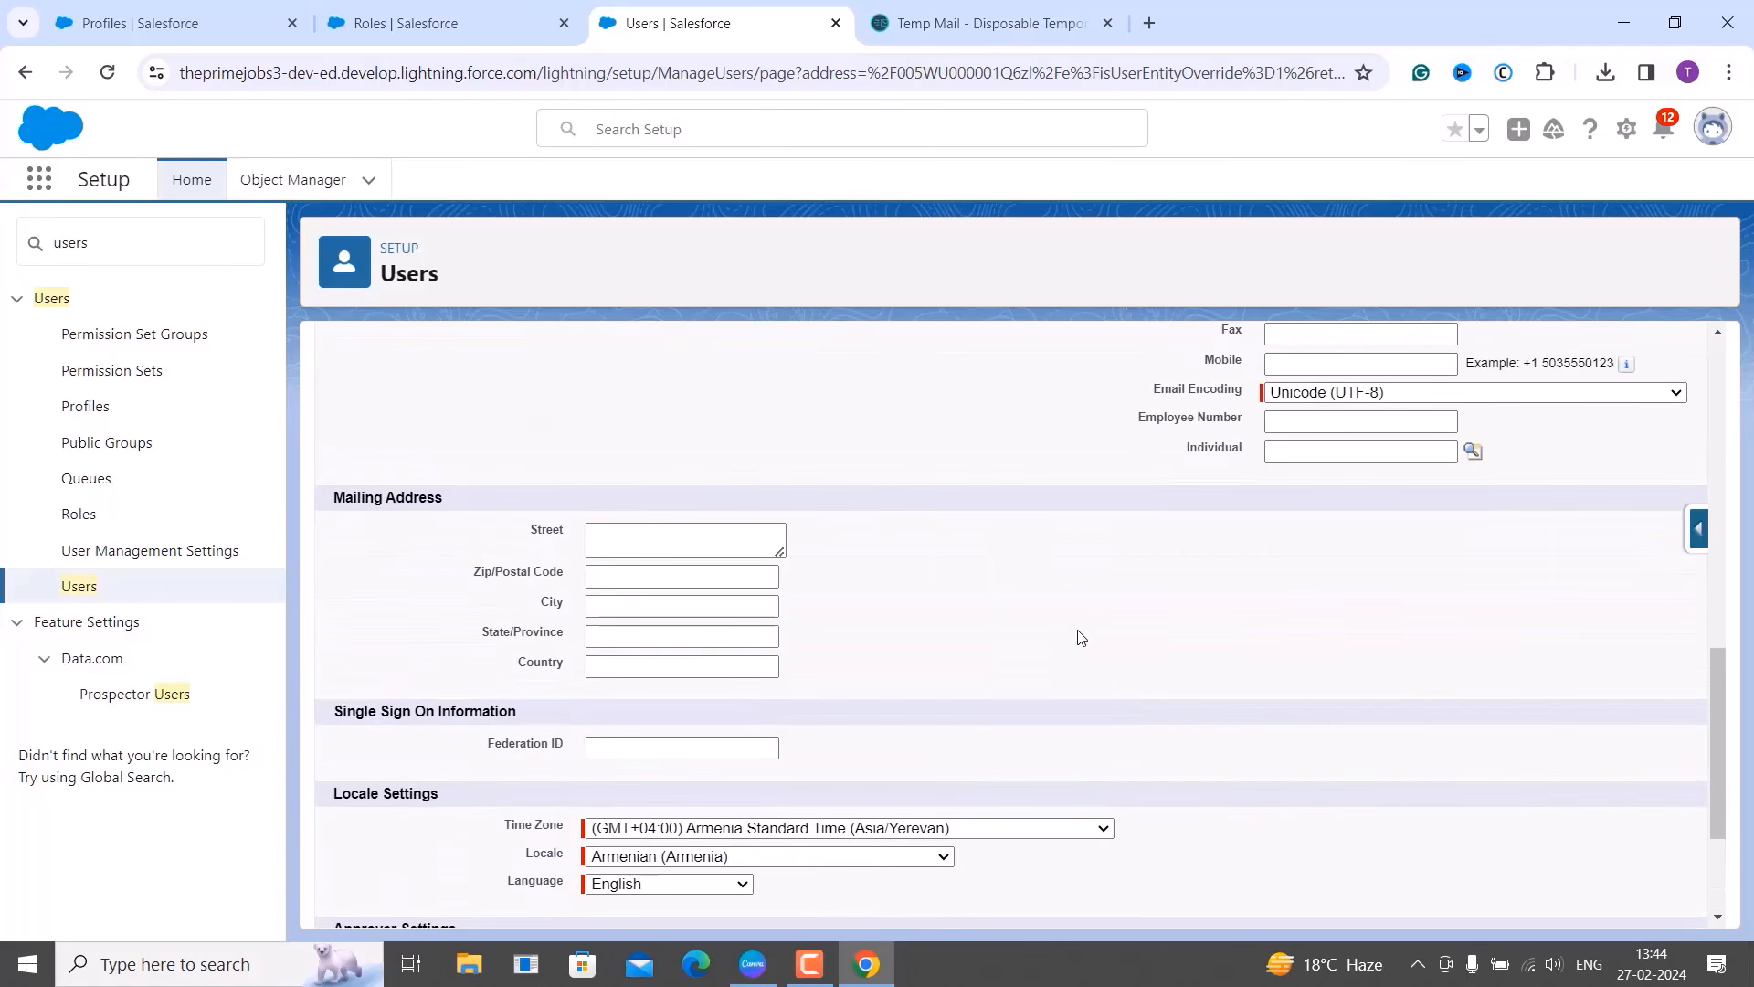
scroll(1228, 602, down, 2)
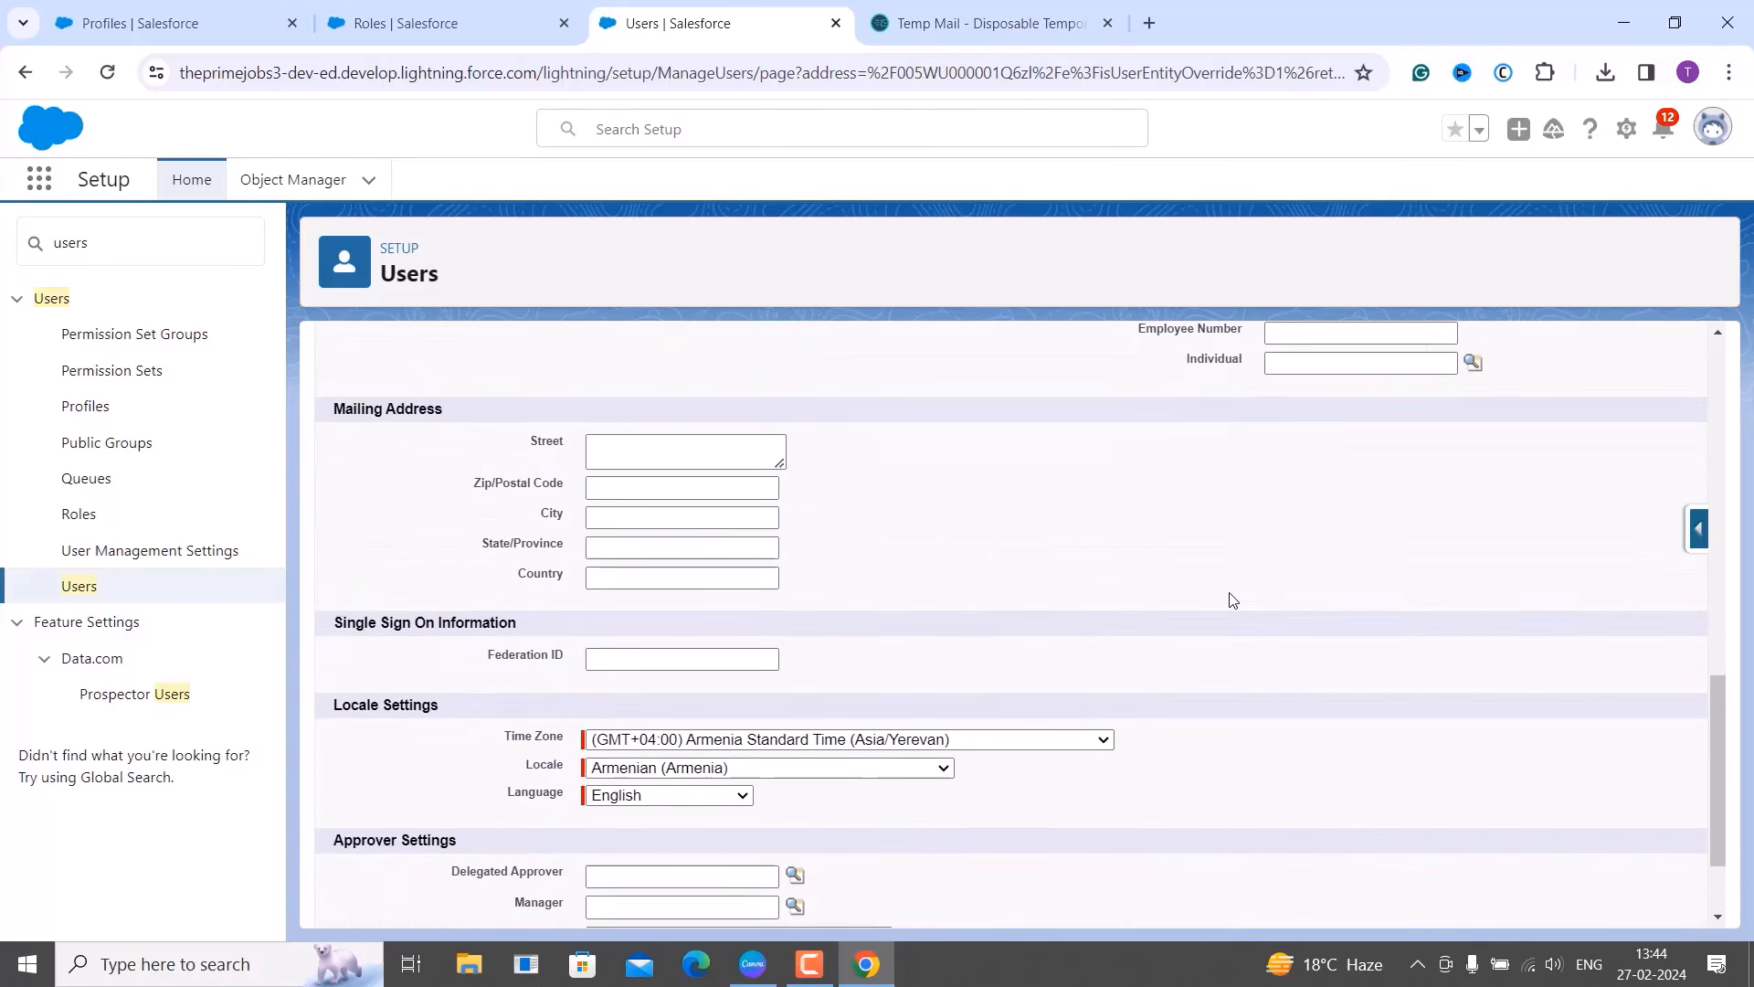
scroll(1108, 626, down, 2)
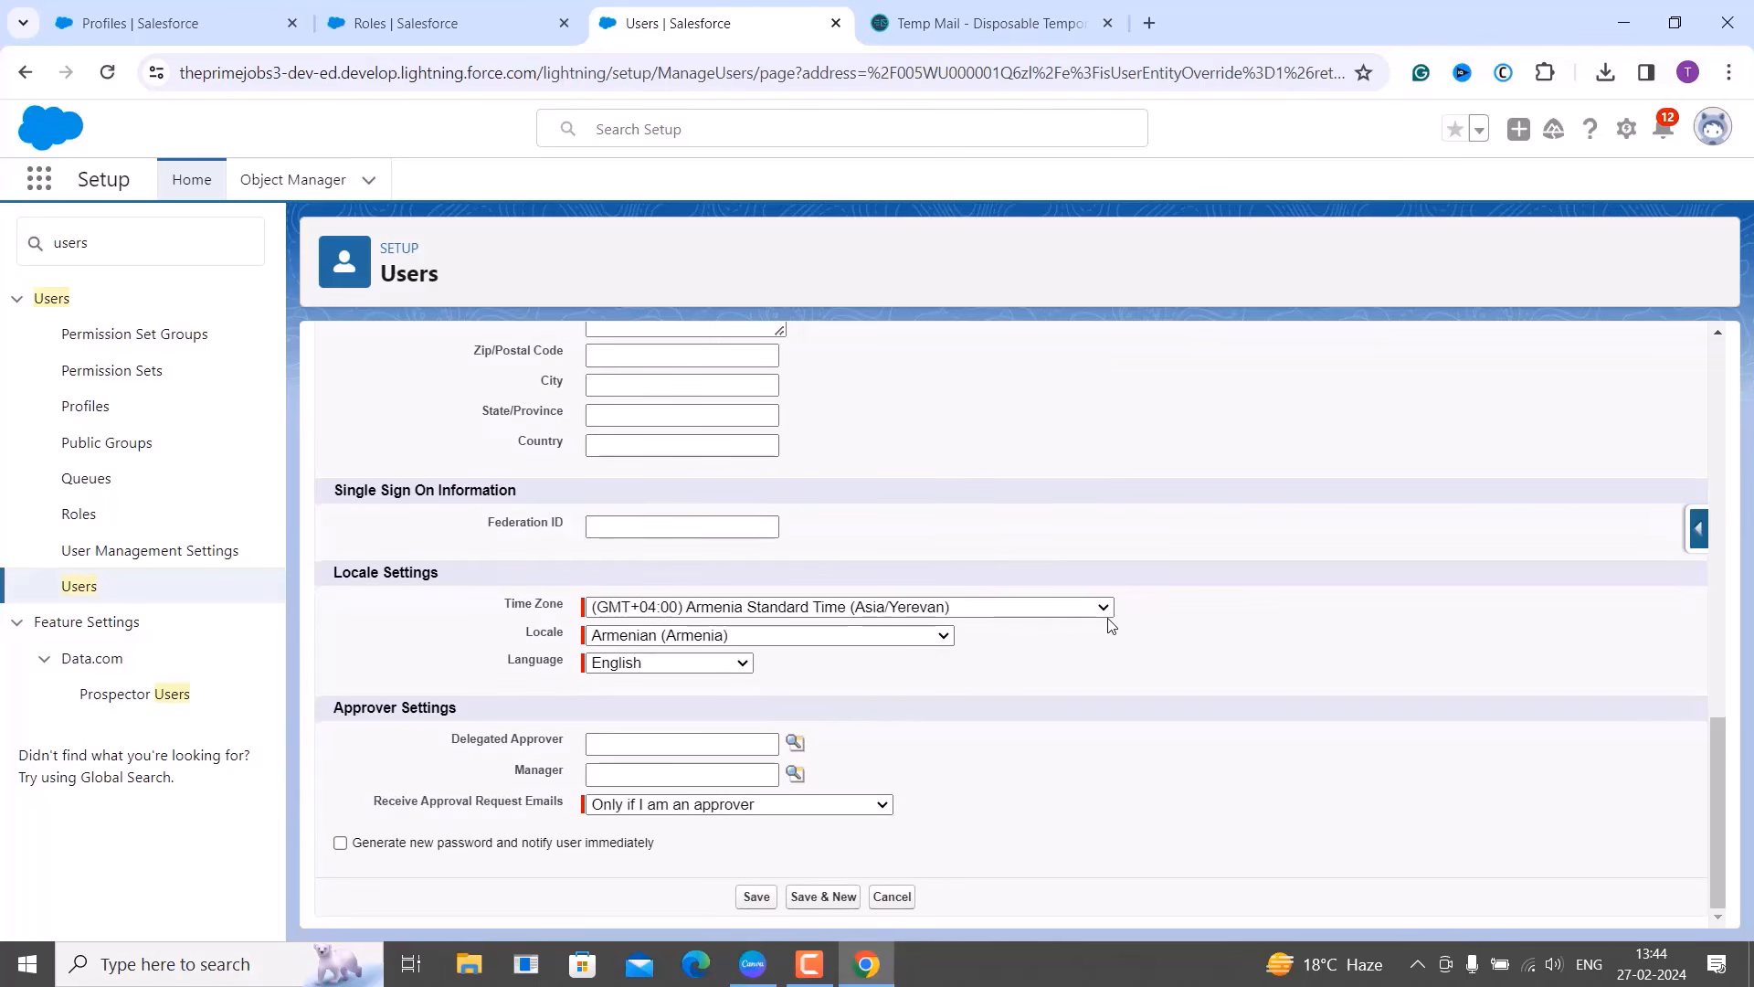
scroll(1111, 626, up, 1)
scroll(1111, 629, up, 10)
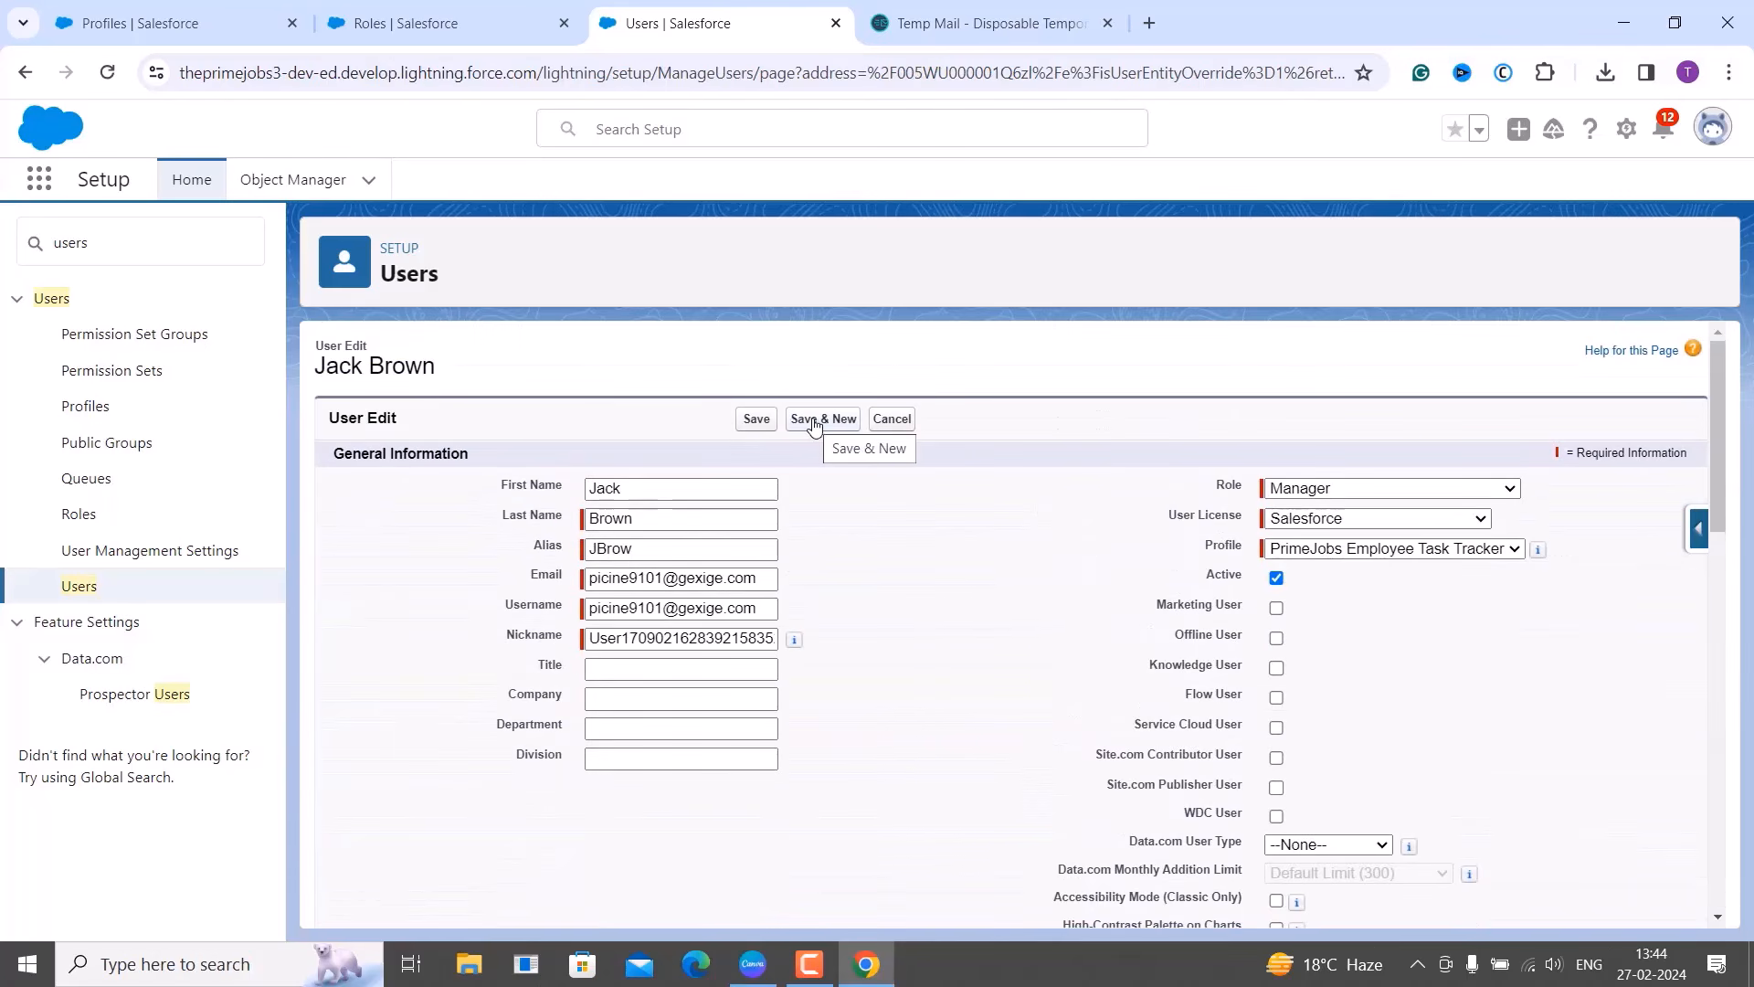
click(756, 422)
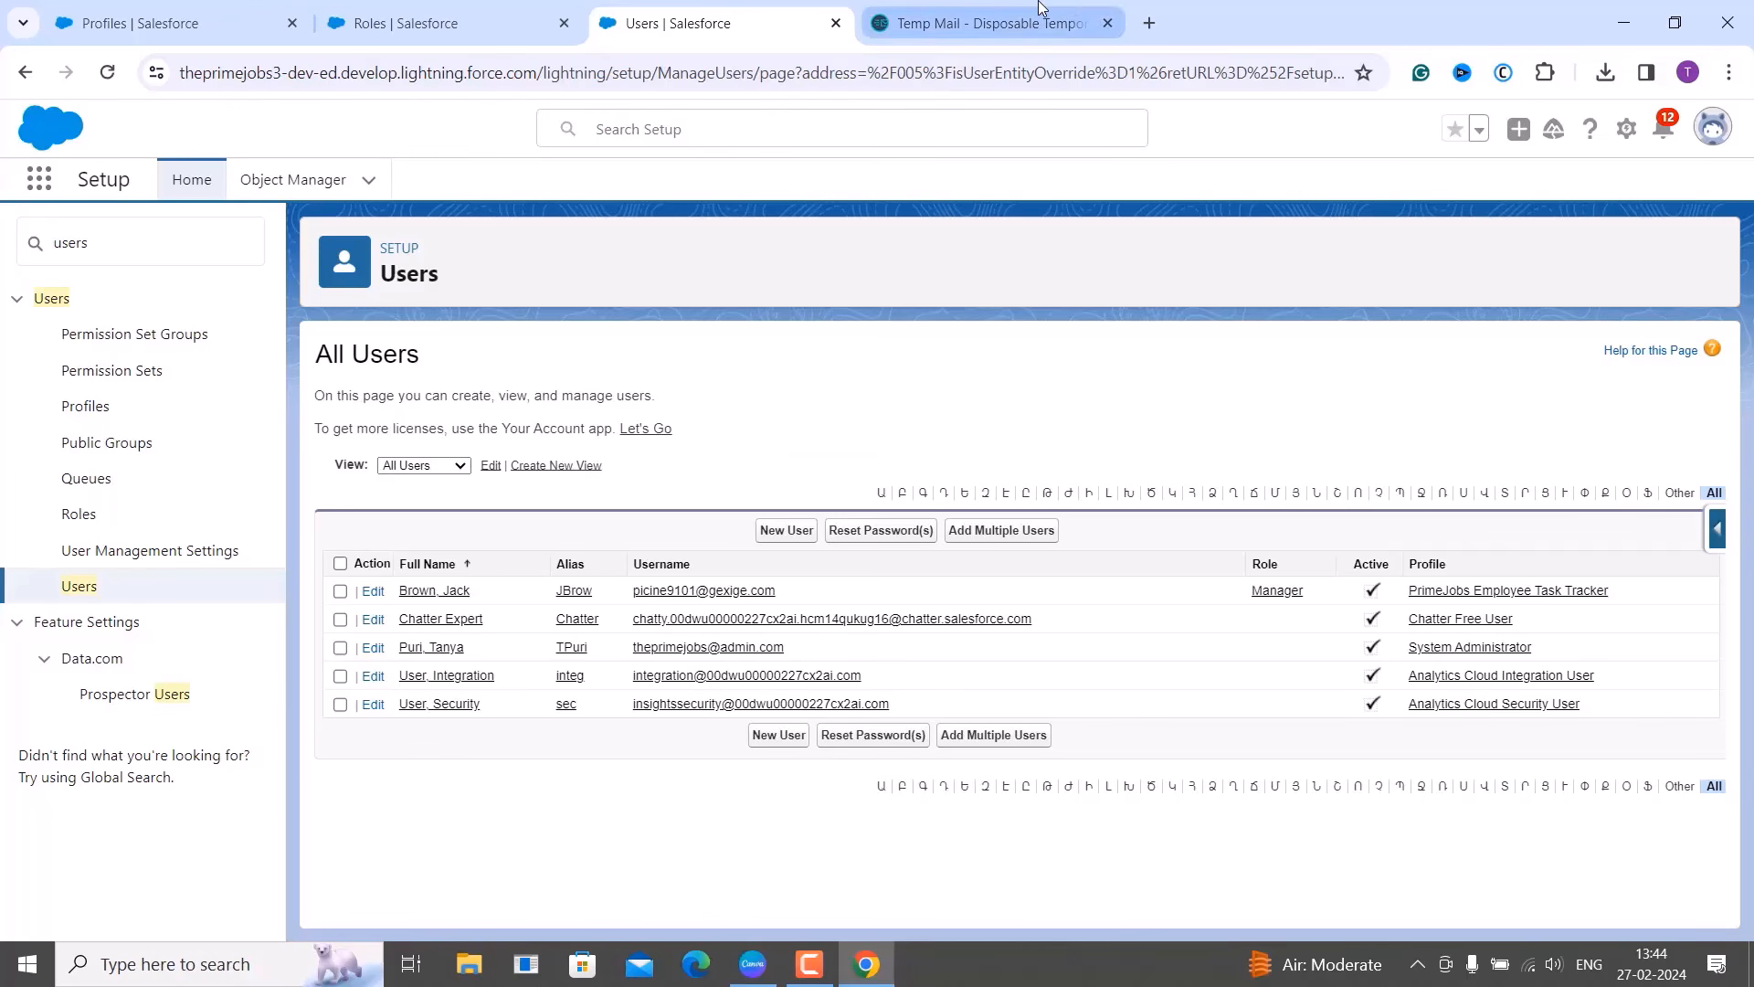
Check the temporary mailbox, then go back to the All Users list in Salesforce.
click(992, 23)
scroll(886, 380, down, 5)
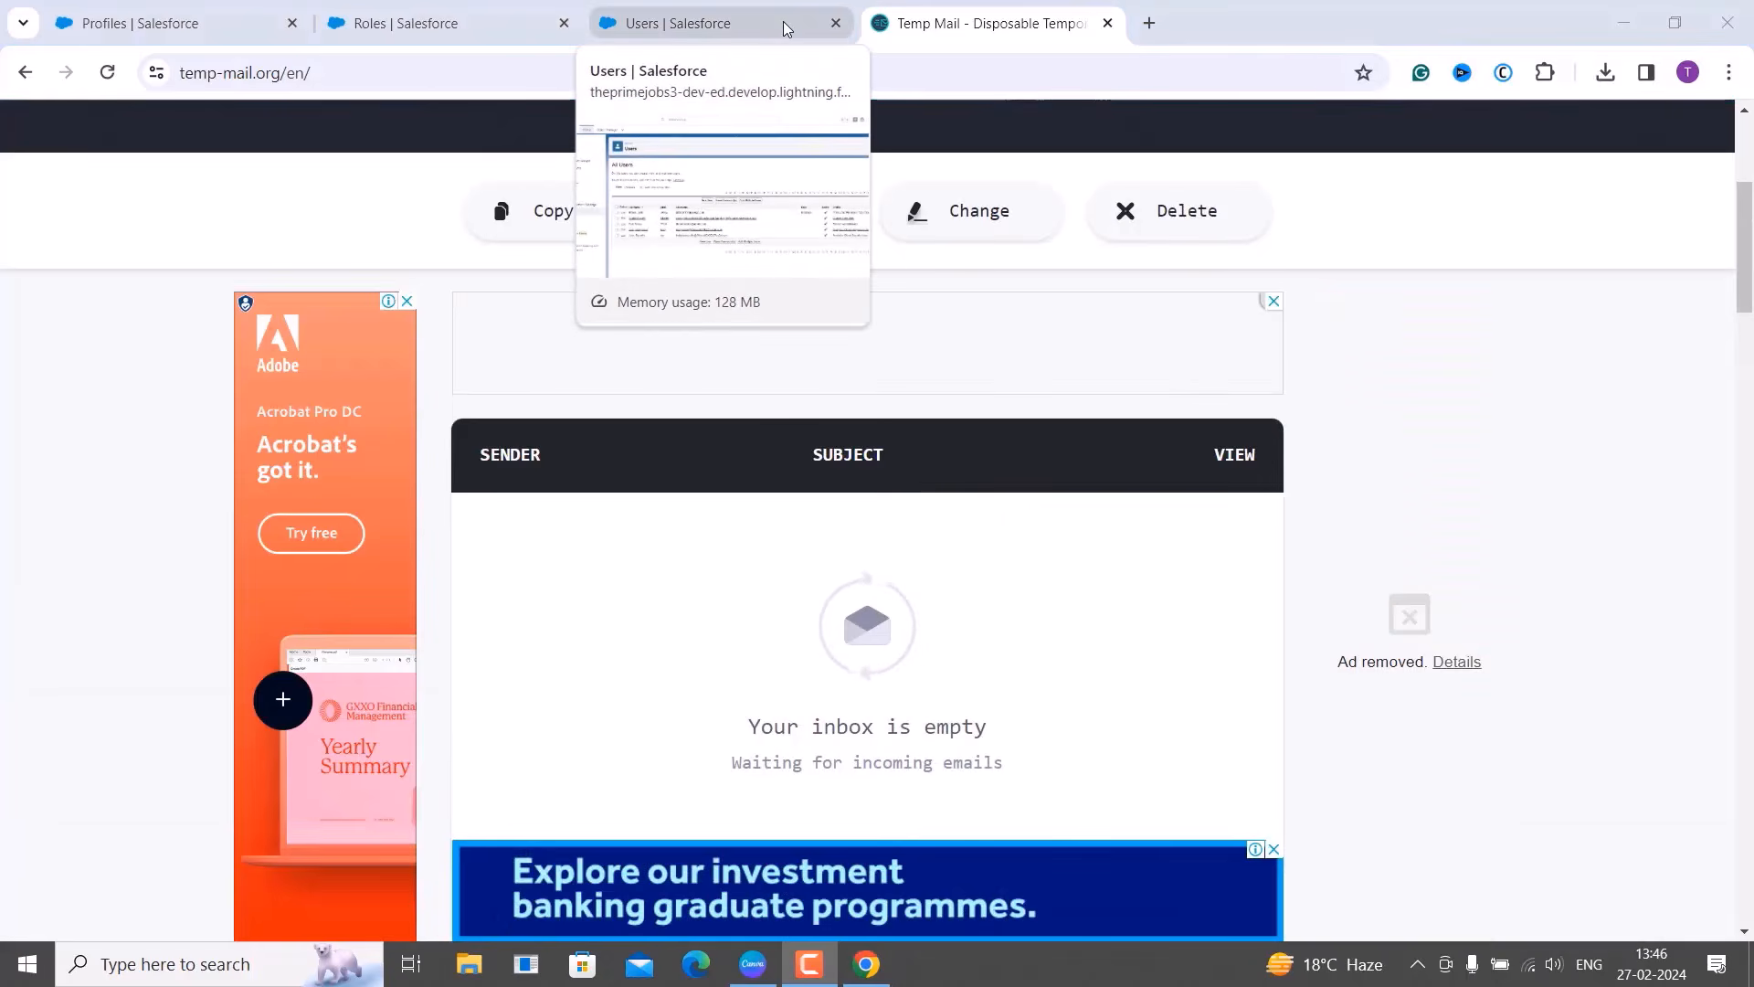
click(784, 22)
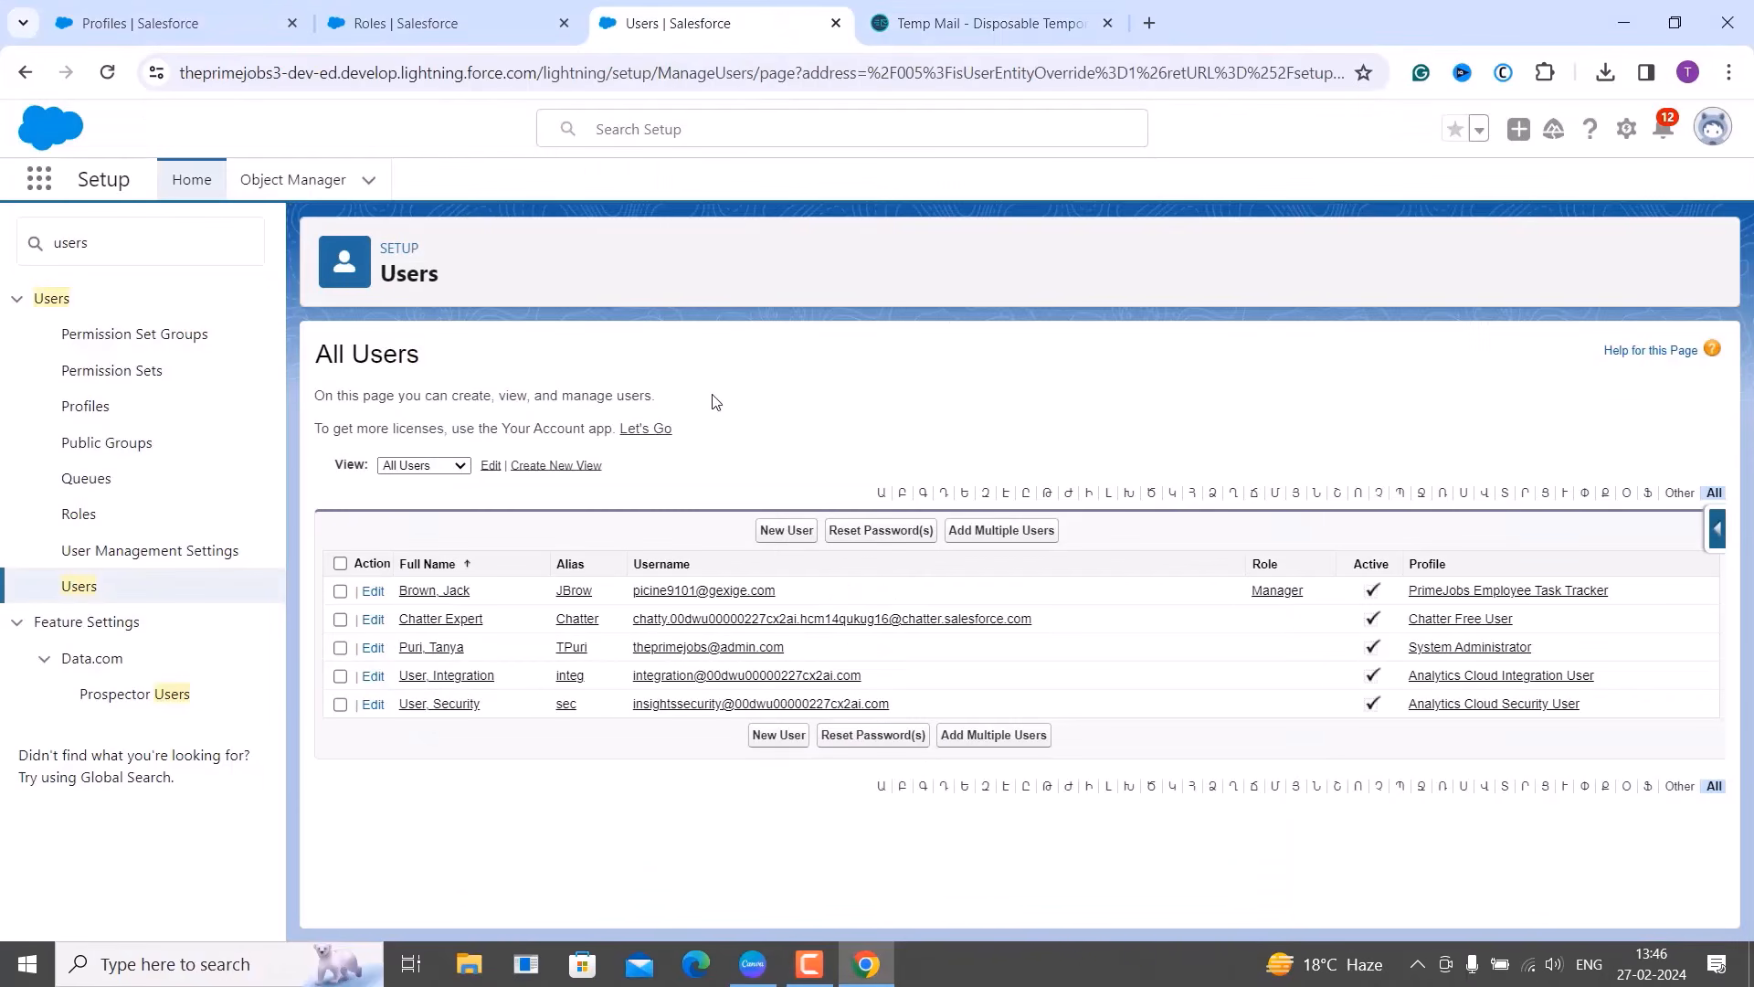
Edit the user, tick 'Generate new password and notify user immediately', save, and go to Temp Mail.
click(373, 592)
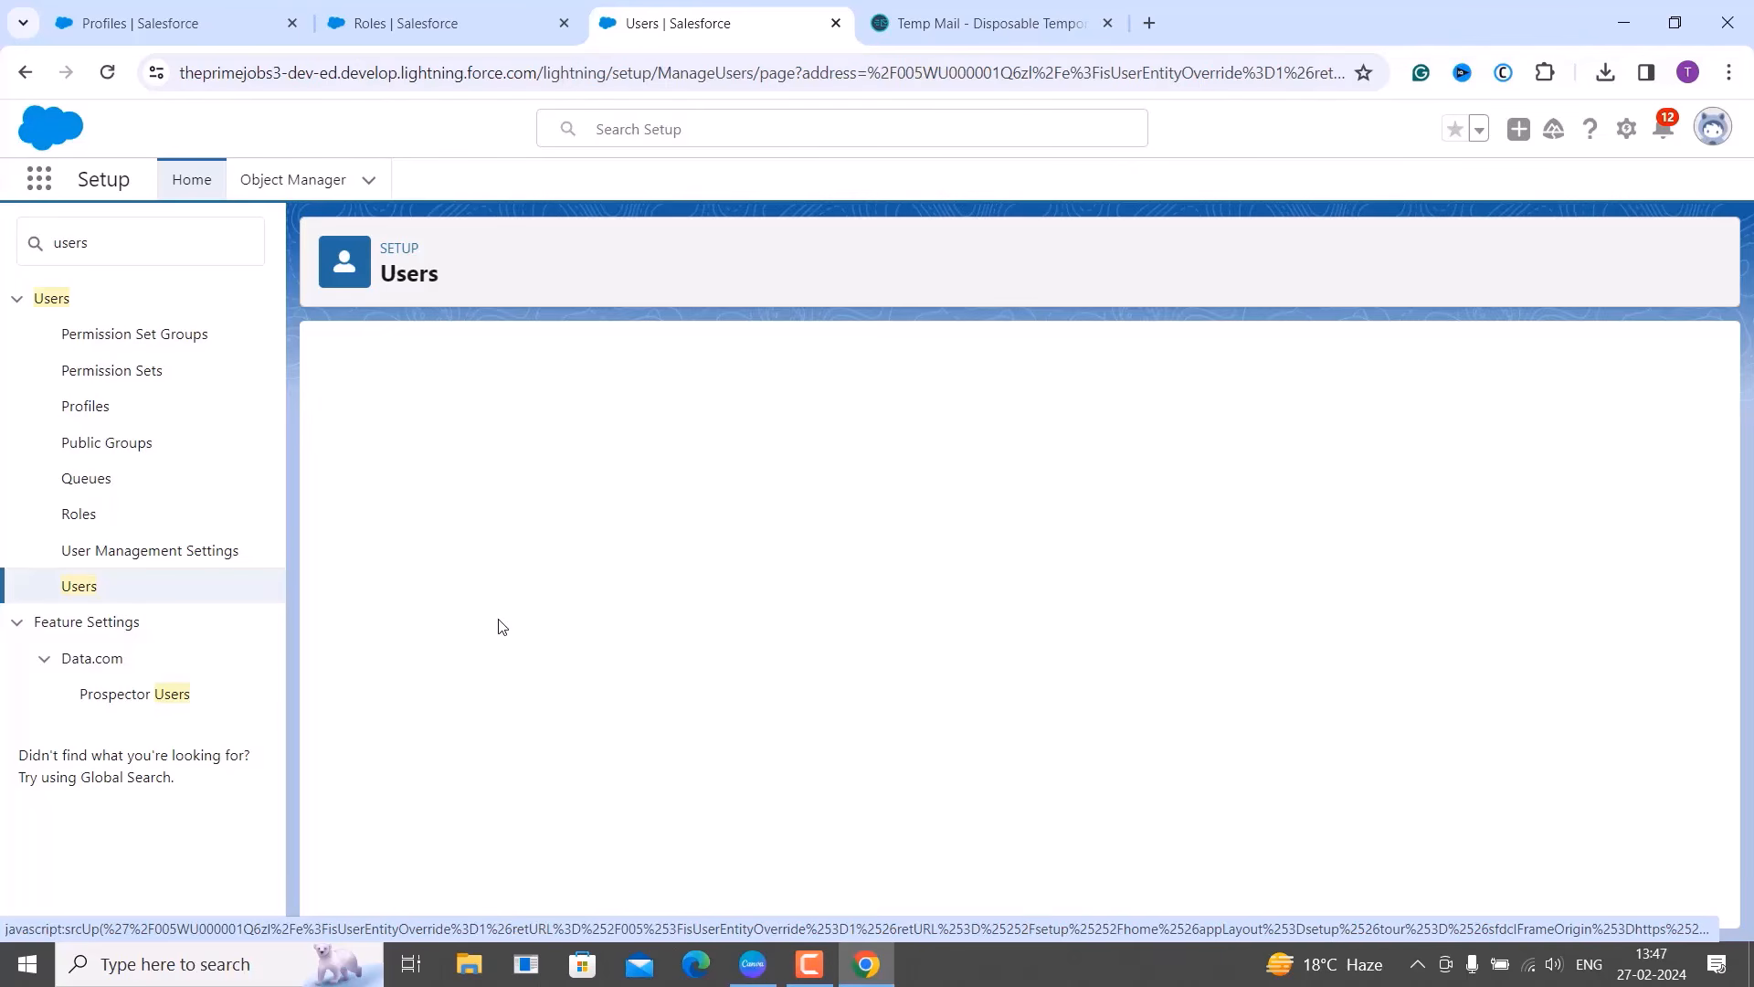
scroll(951, 509, down, 15)
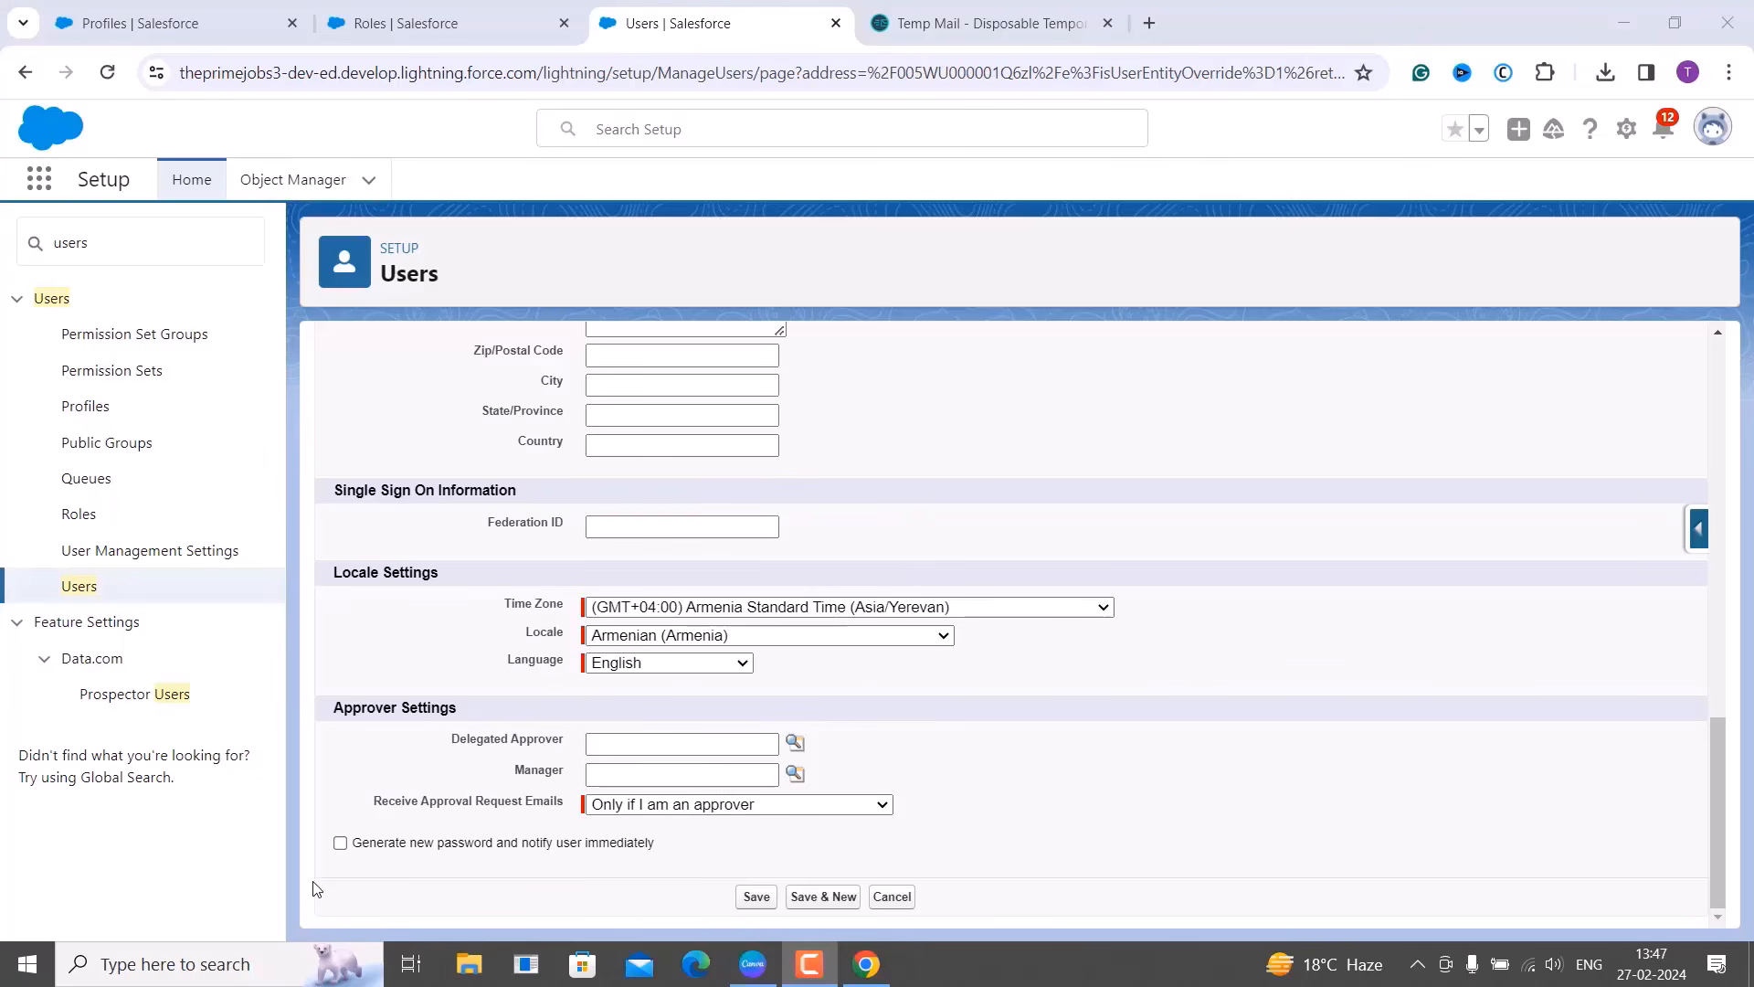
click(340, 843)
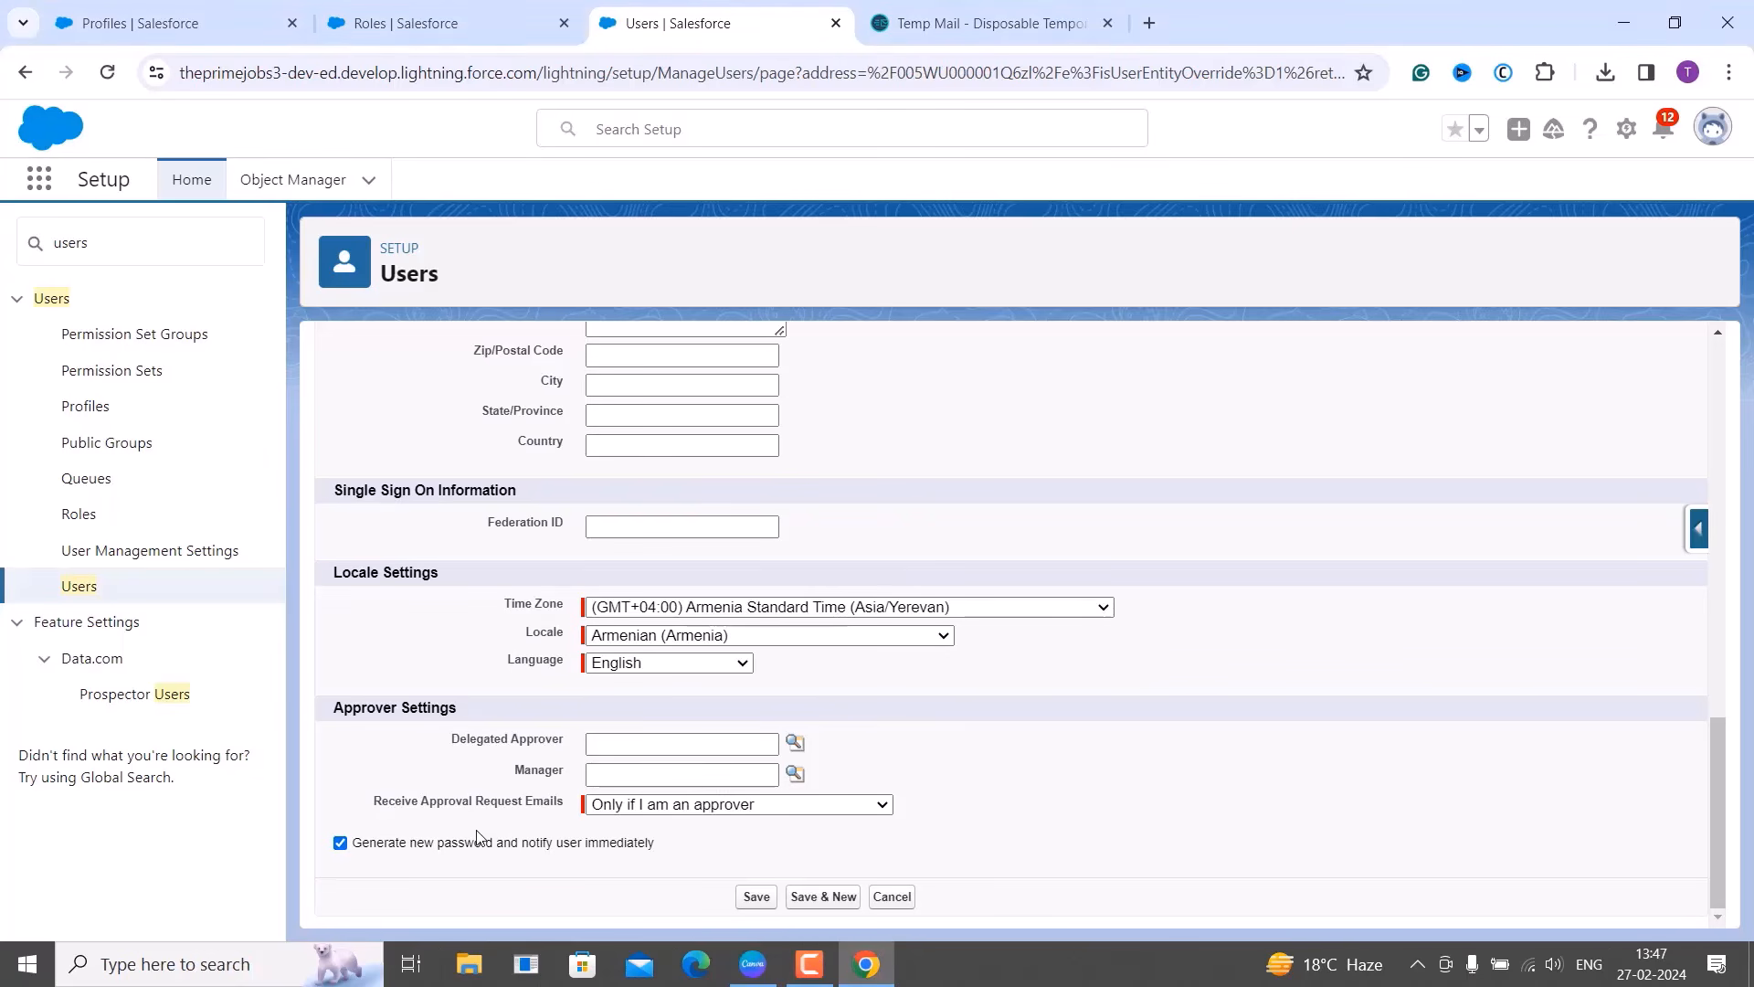
click(754, 895)
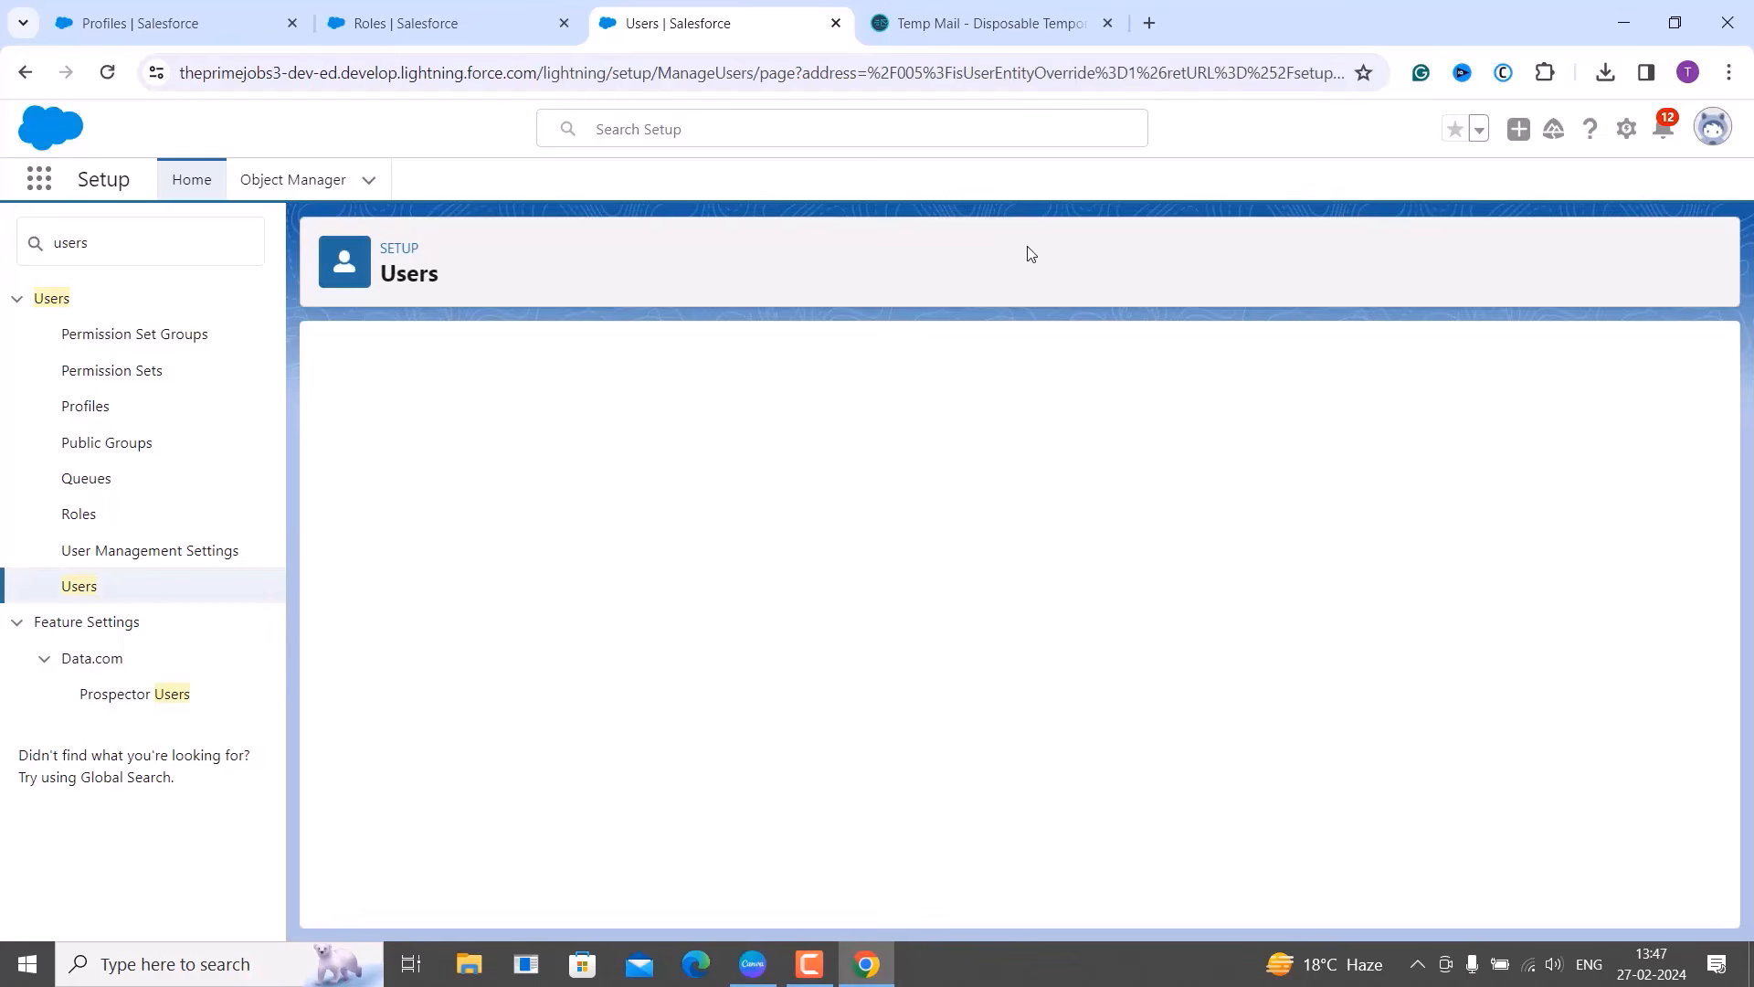
click(994, 11)
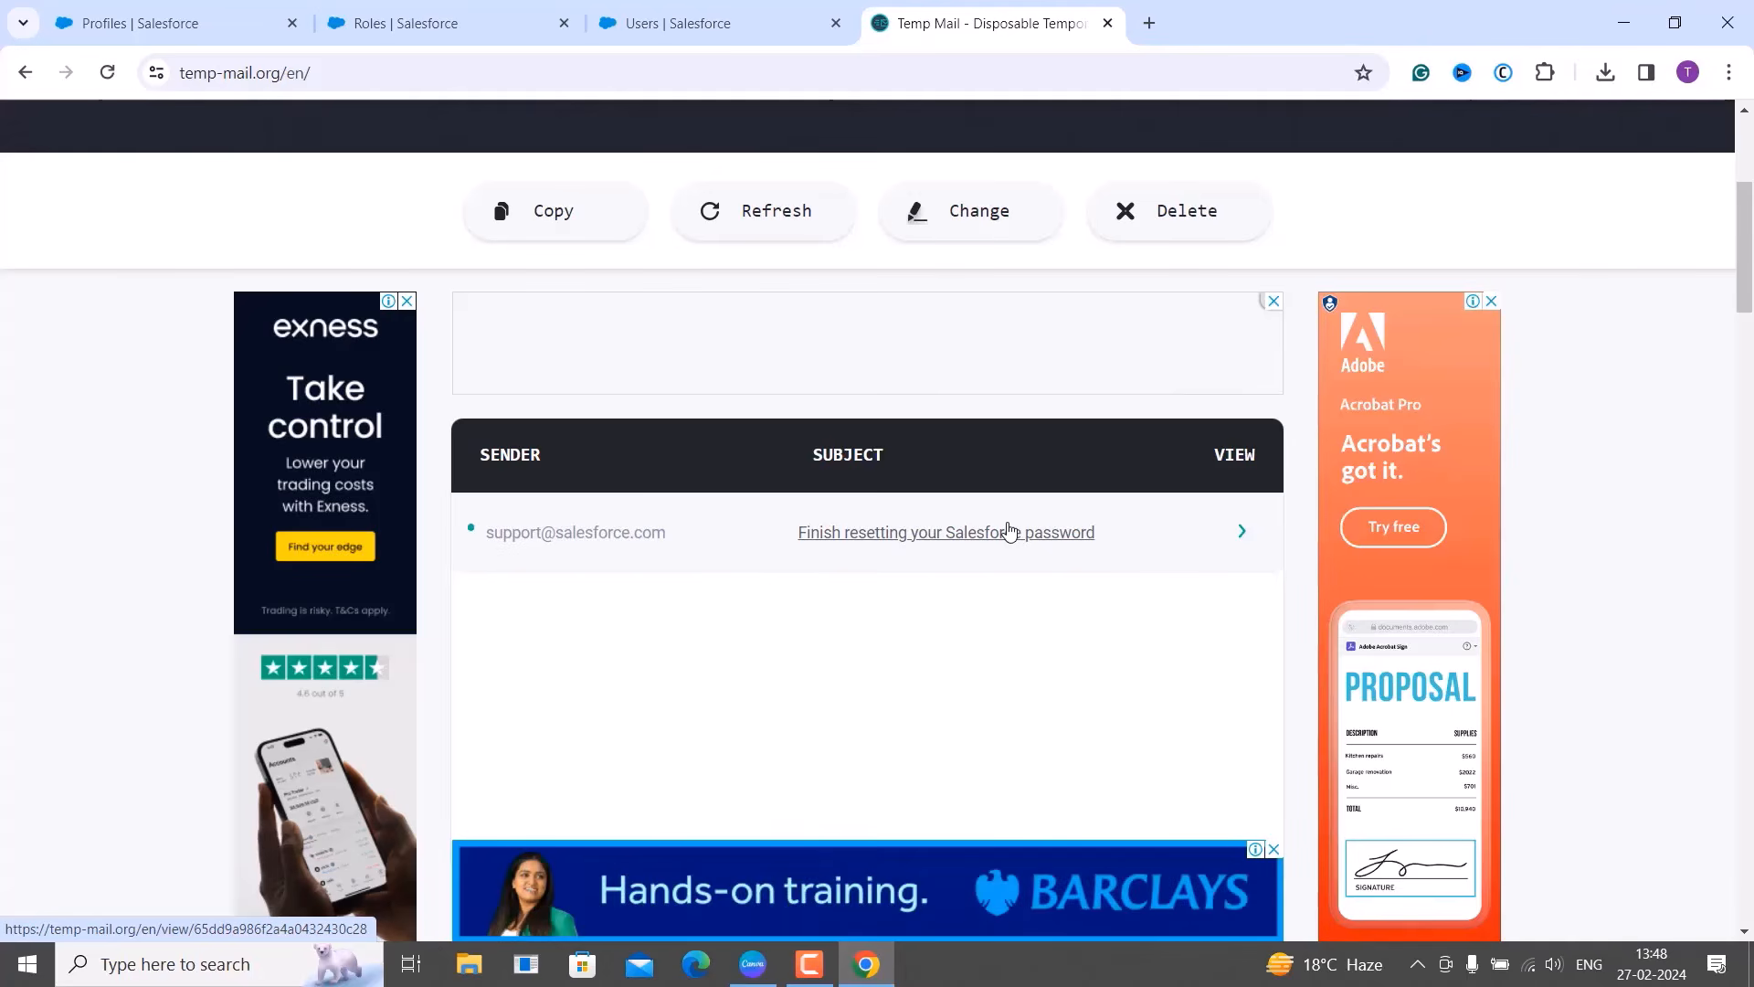
Open the 'Finish resetting your Salesforce password' email in the inbox.
click(1010, 531)
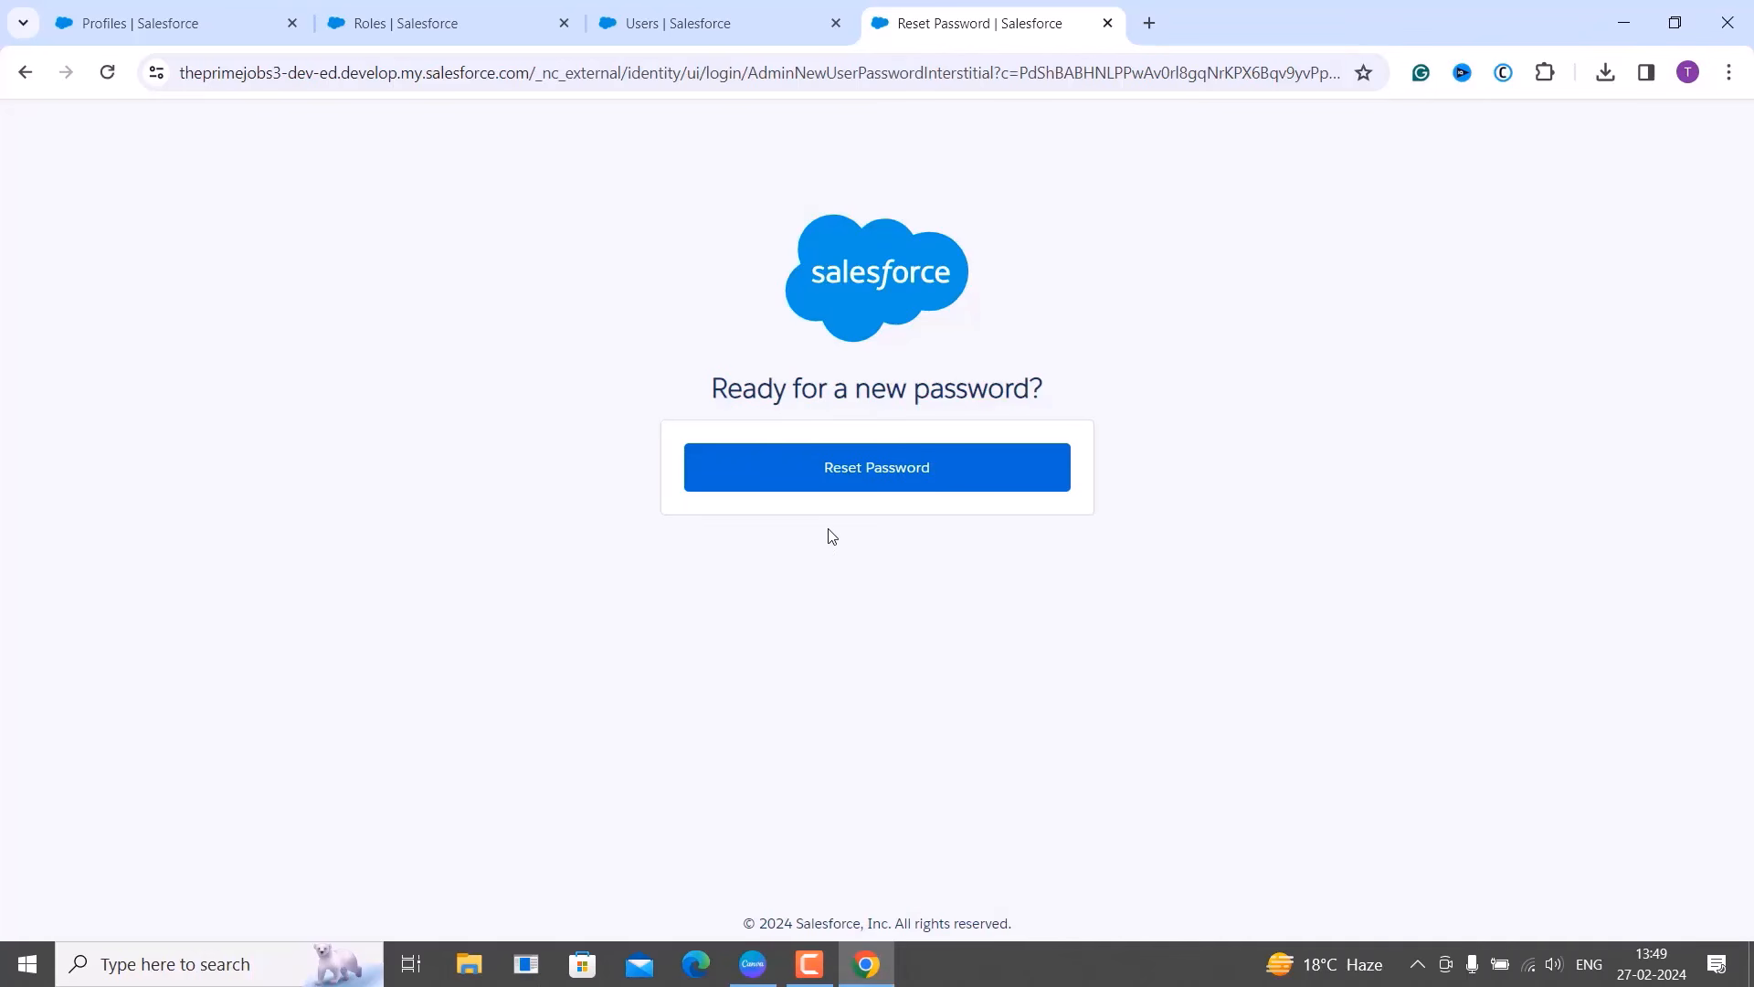
Choose Reset Password on the 'Ready for a new password?' page.
click(851, 475)
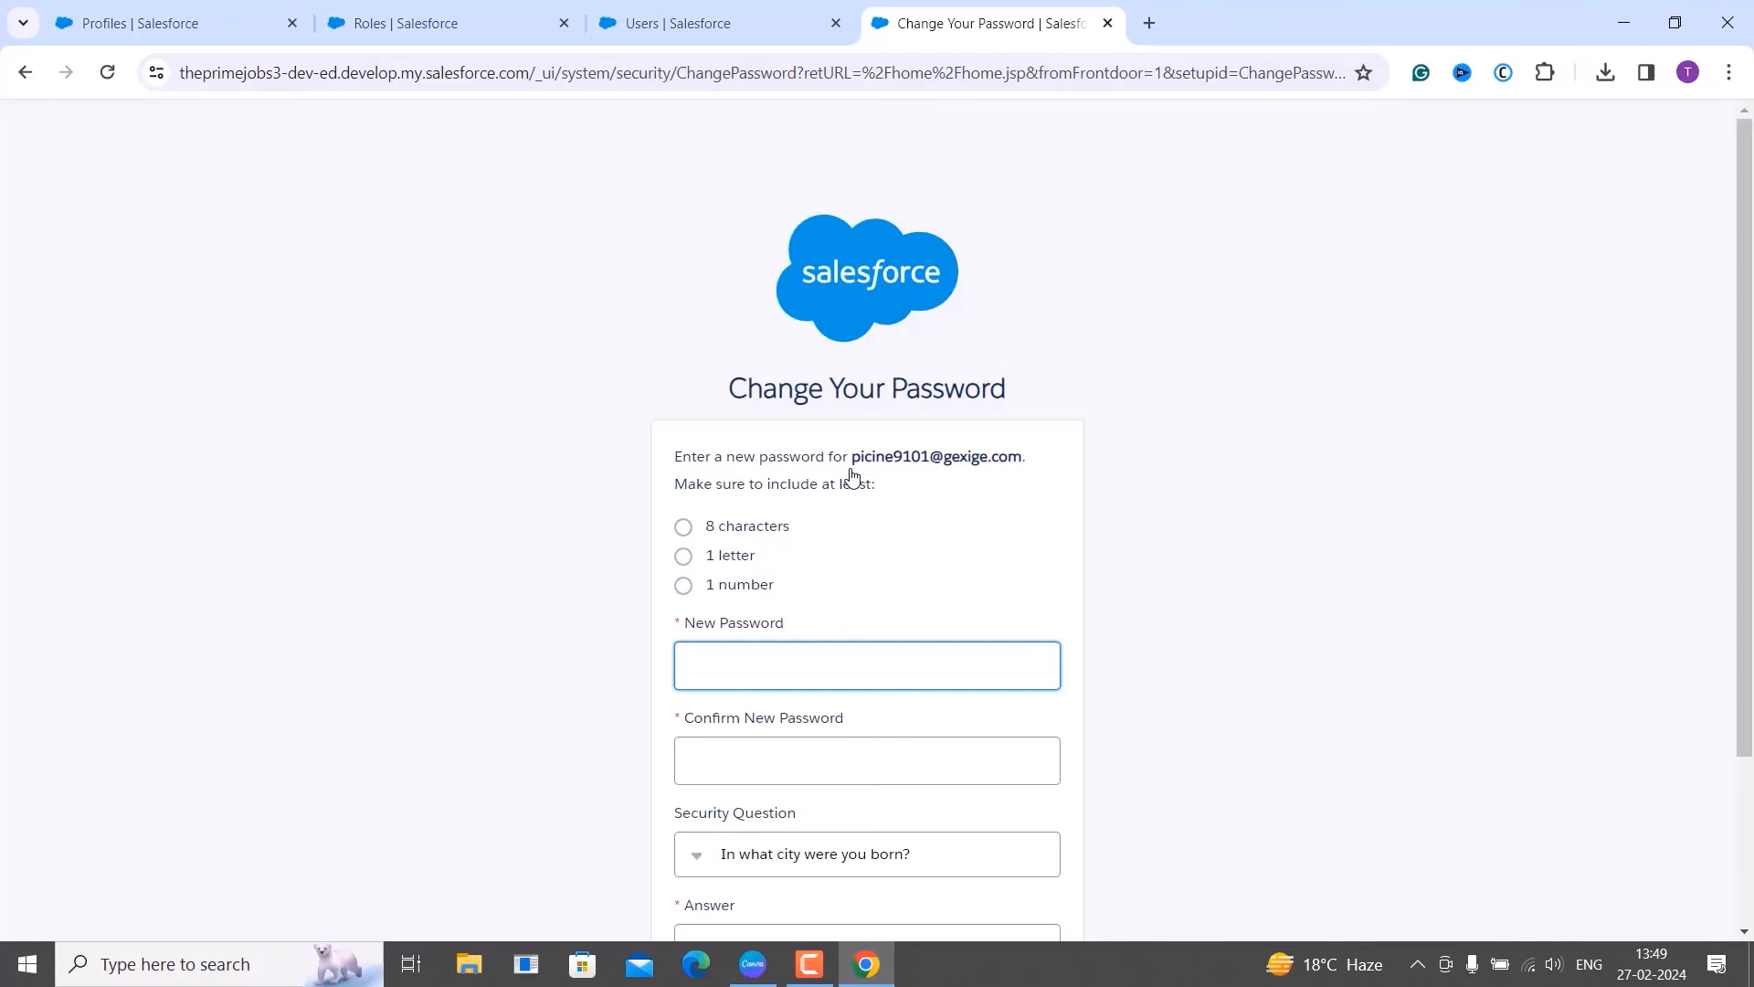
Fill in the saved new password, keep the birth-city question, enter the security answer, and submit.
click(767, 663)
click(913, 731)
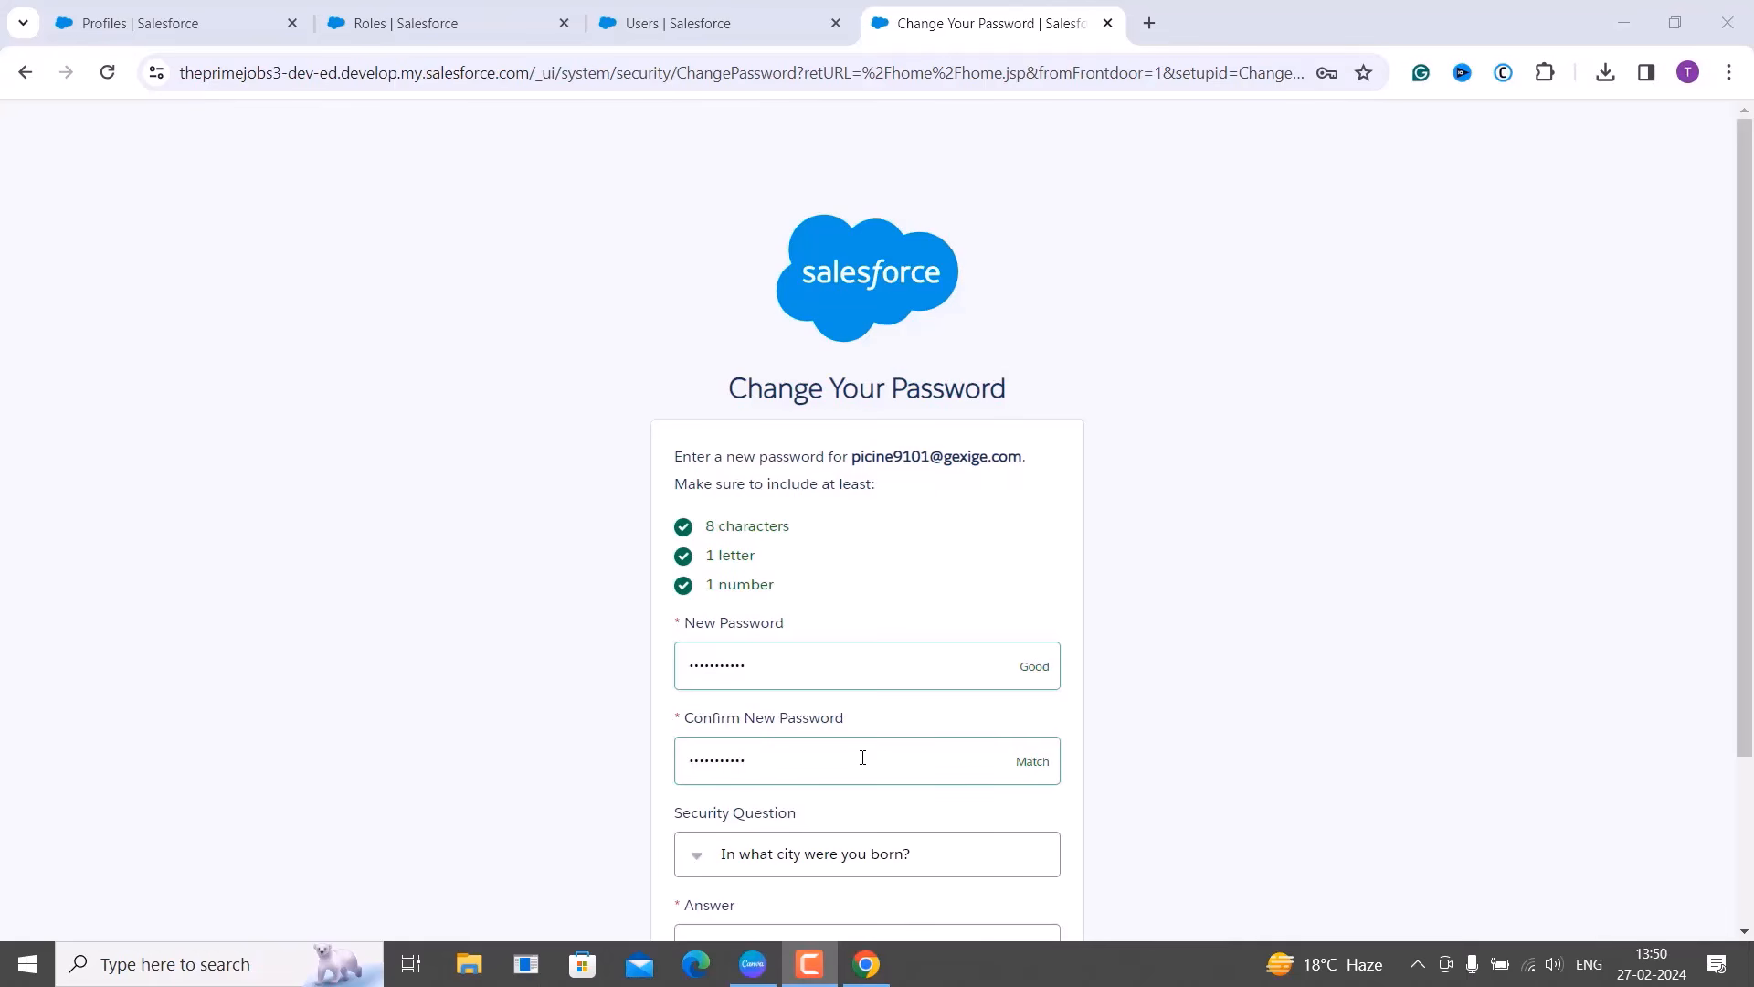
scroll(863, 757, down, 2)
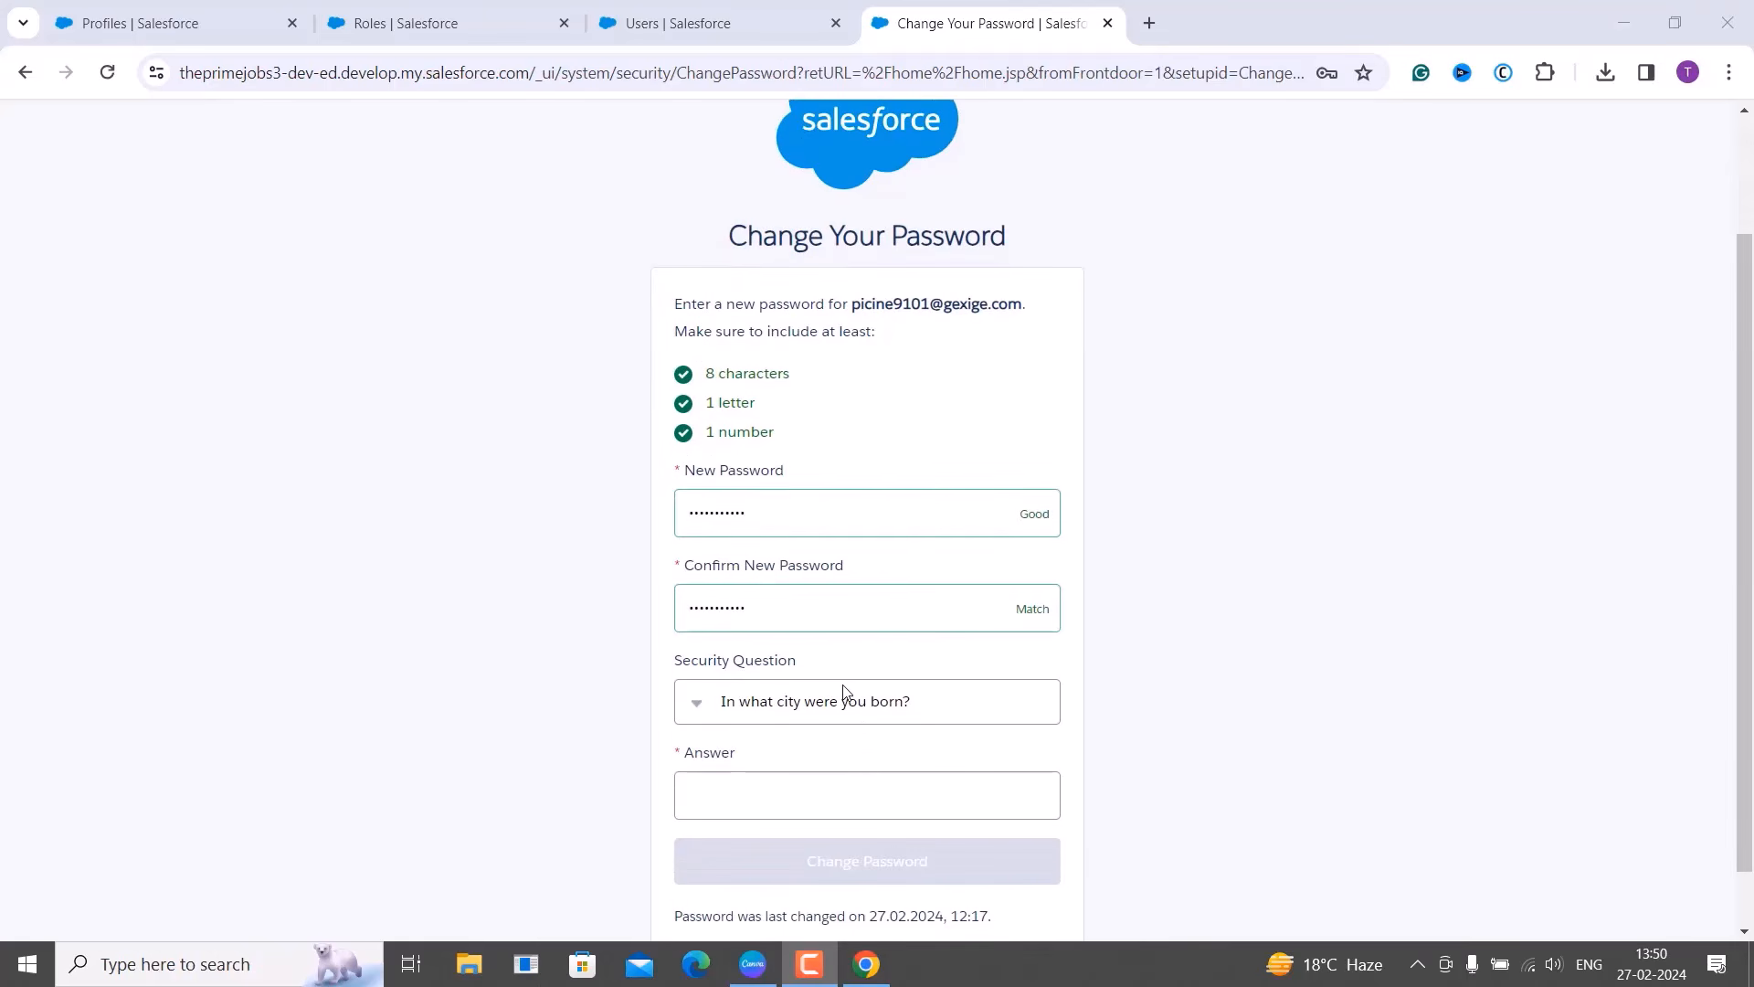
click(843, 709)
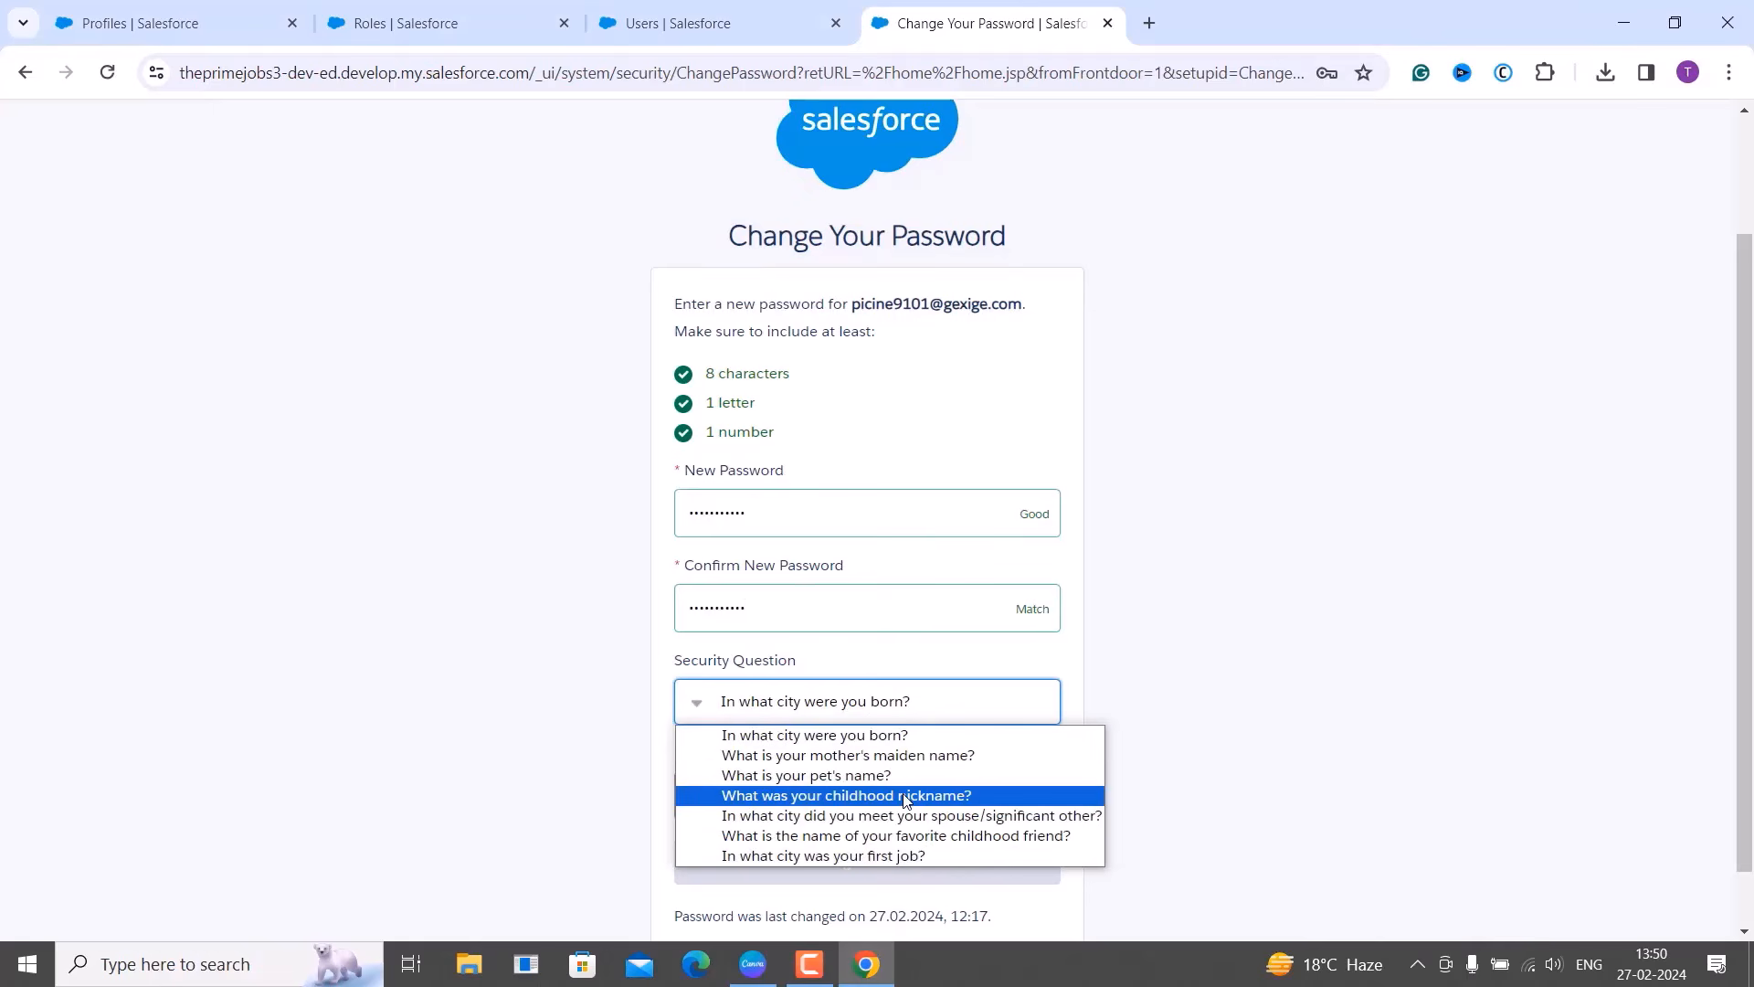
click(896, 735)
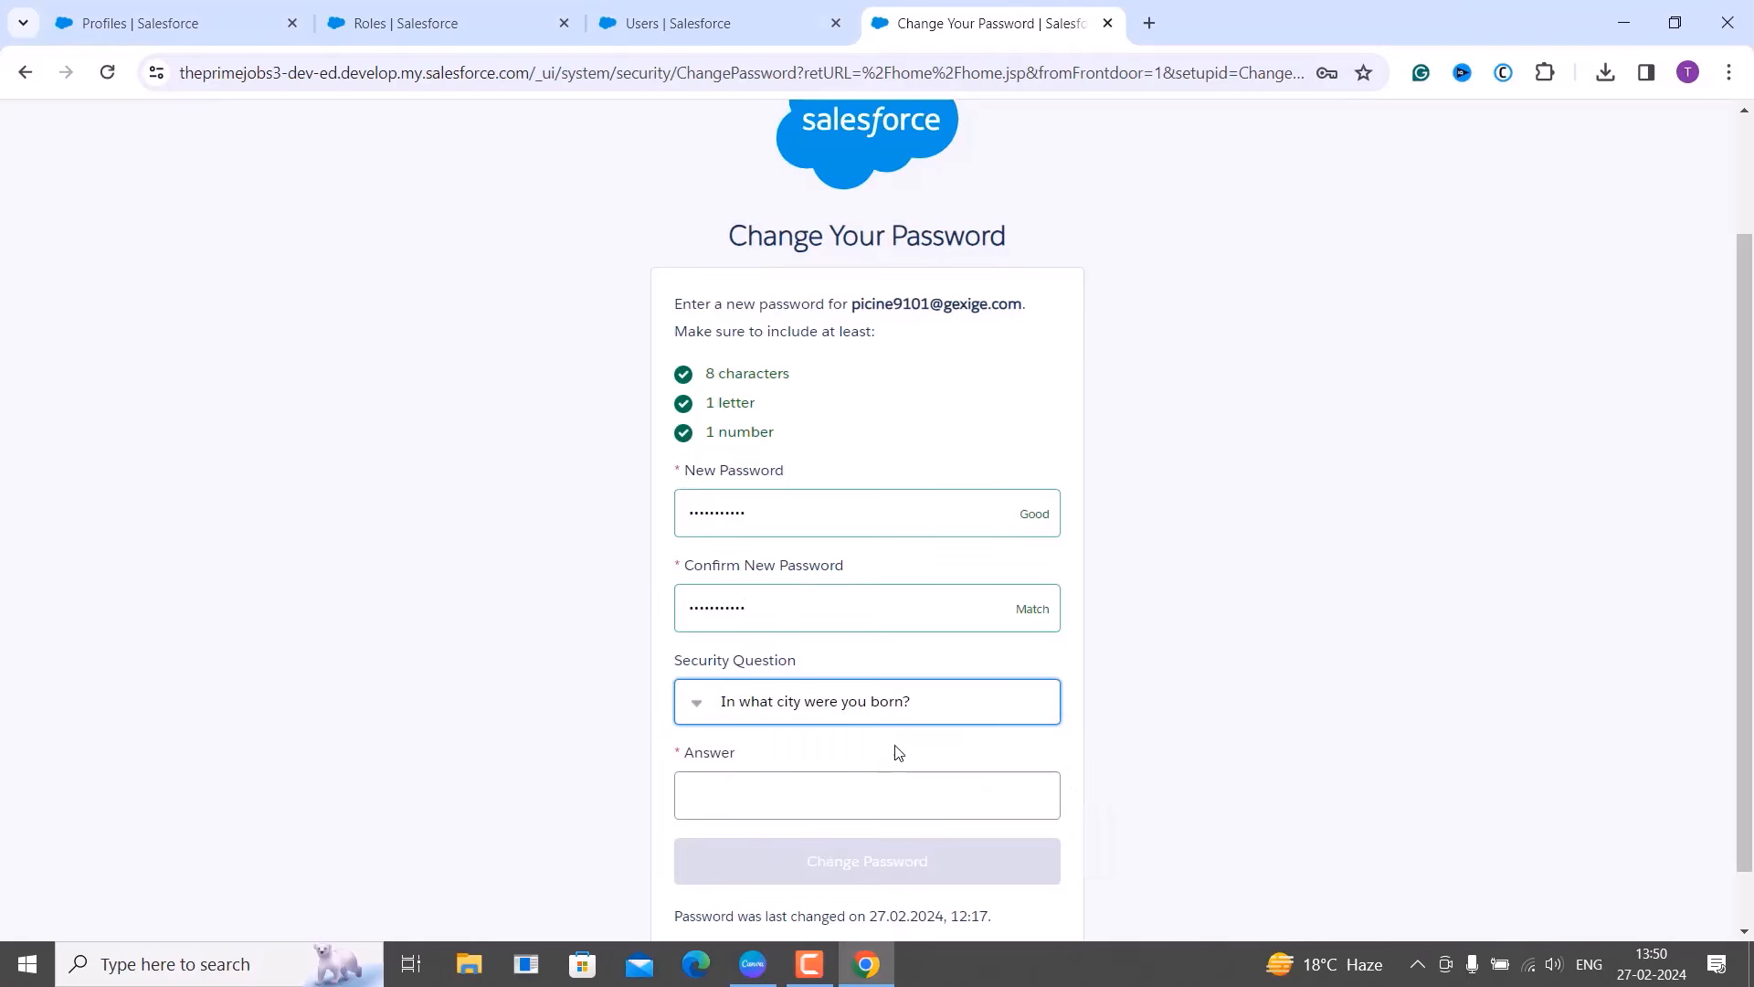
click(851, 797)
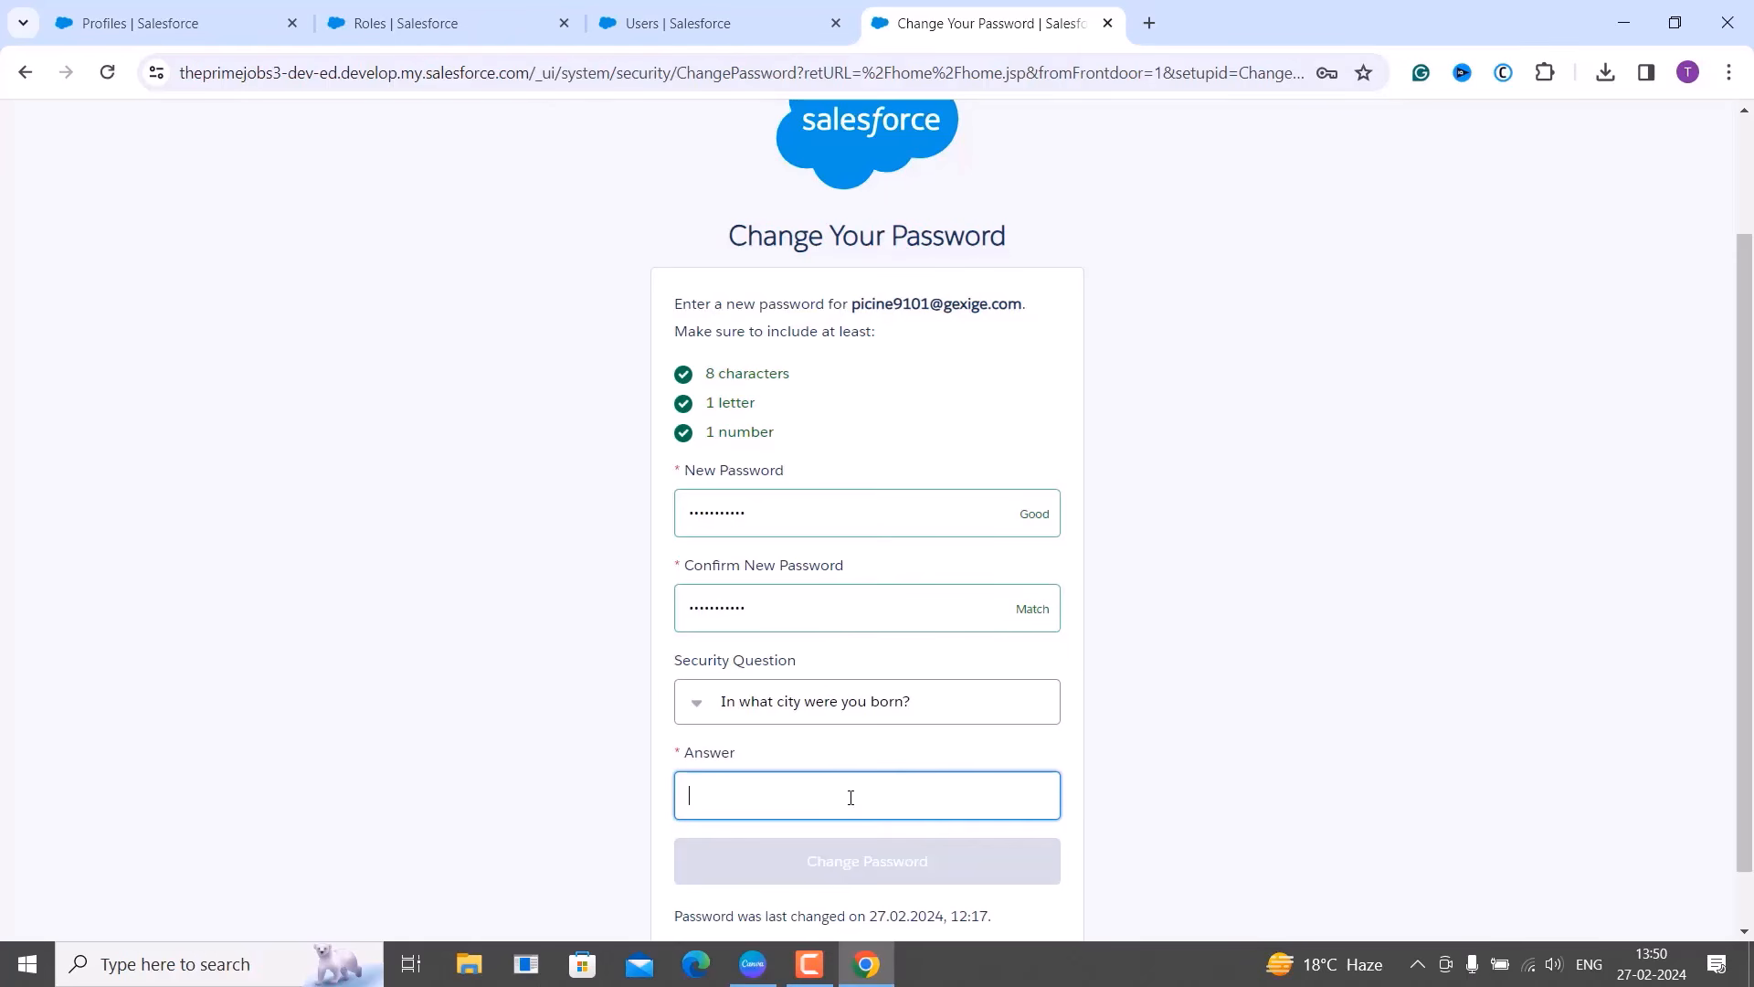
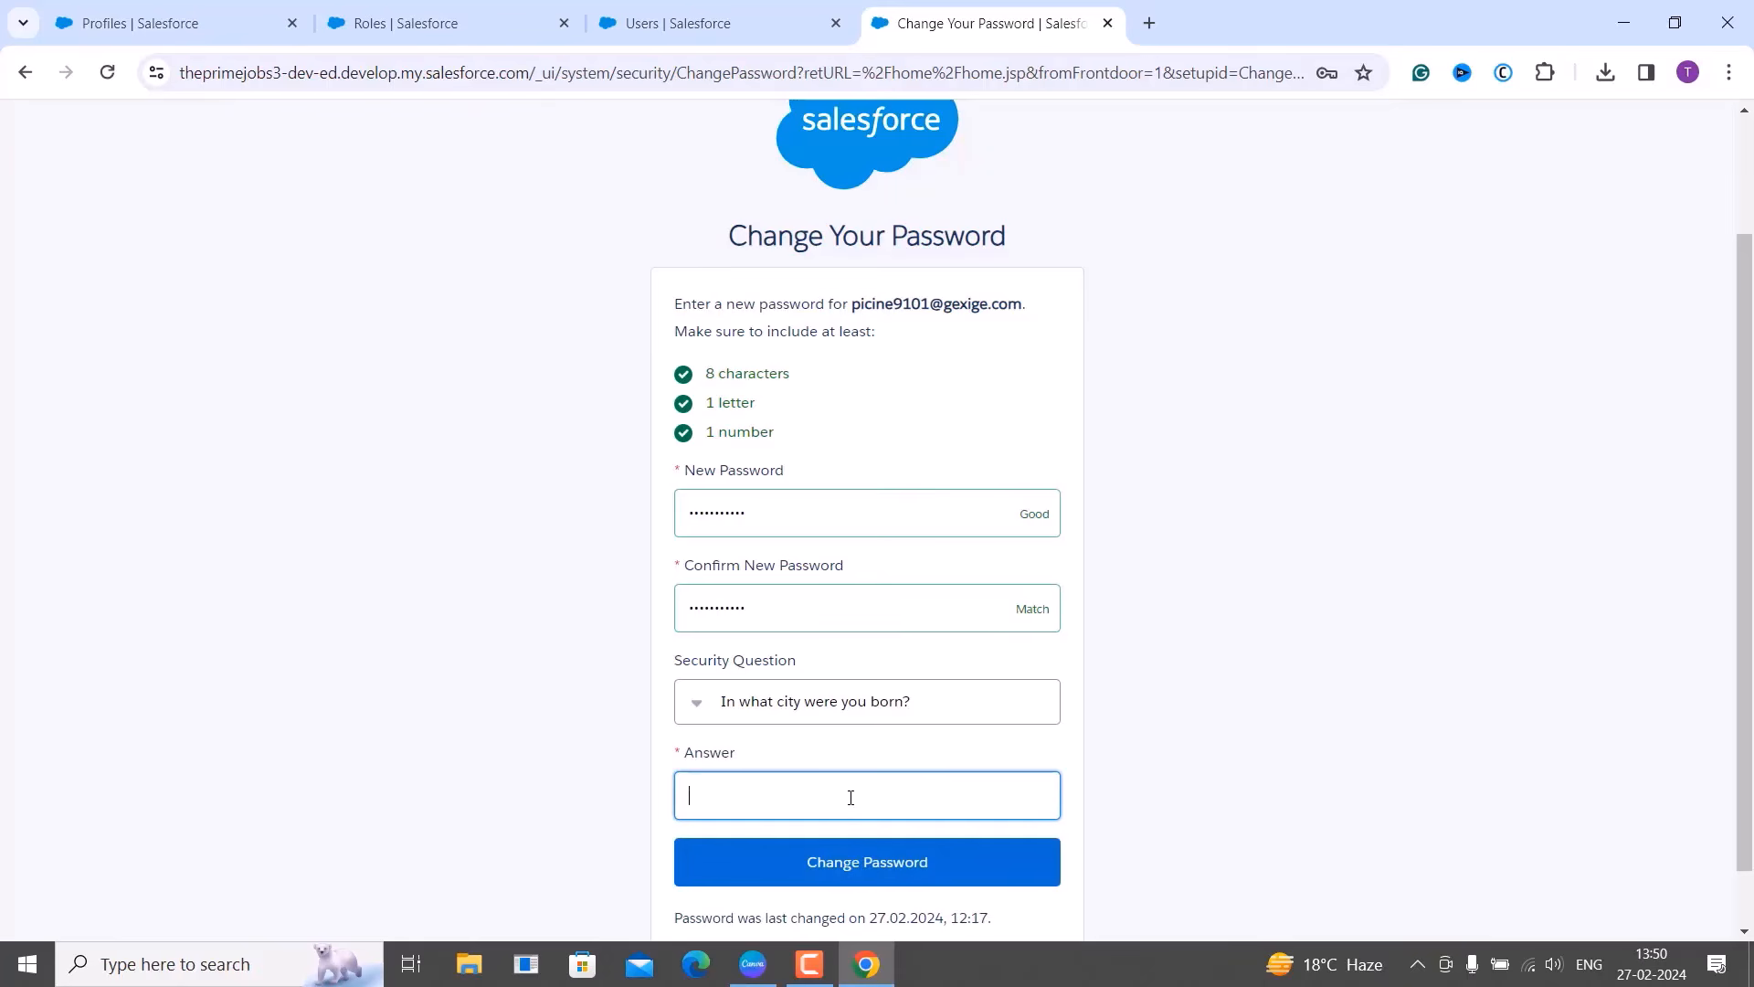
click(860, 863)
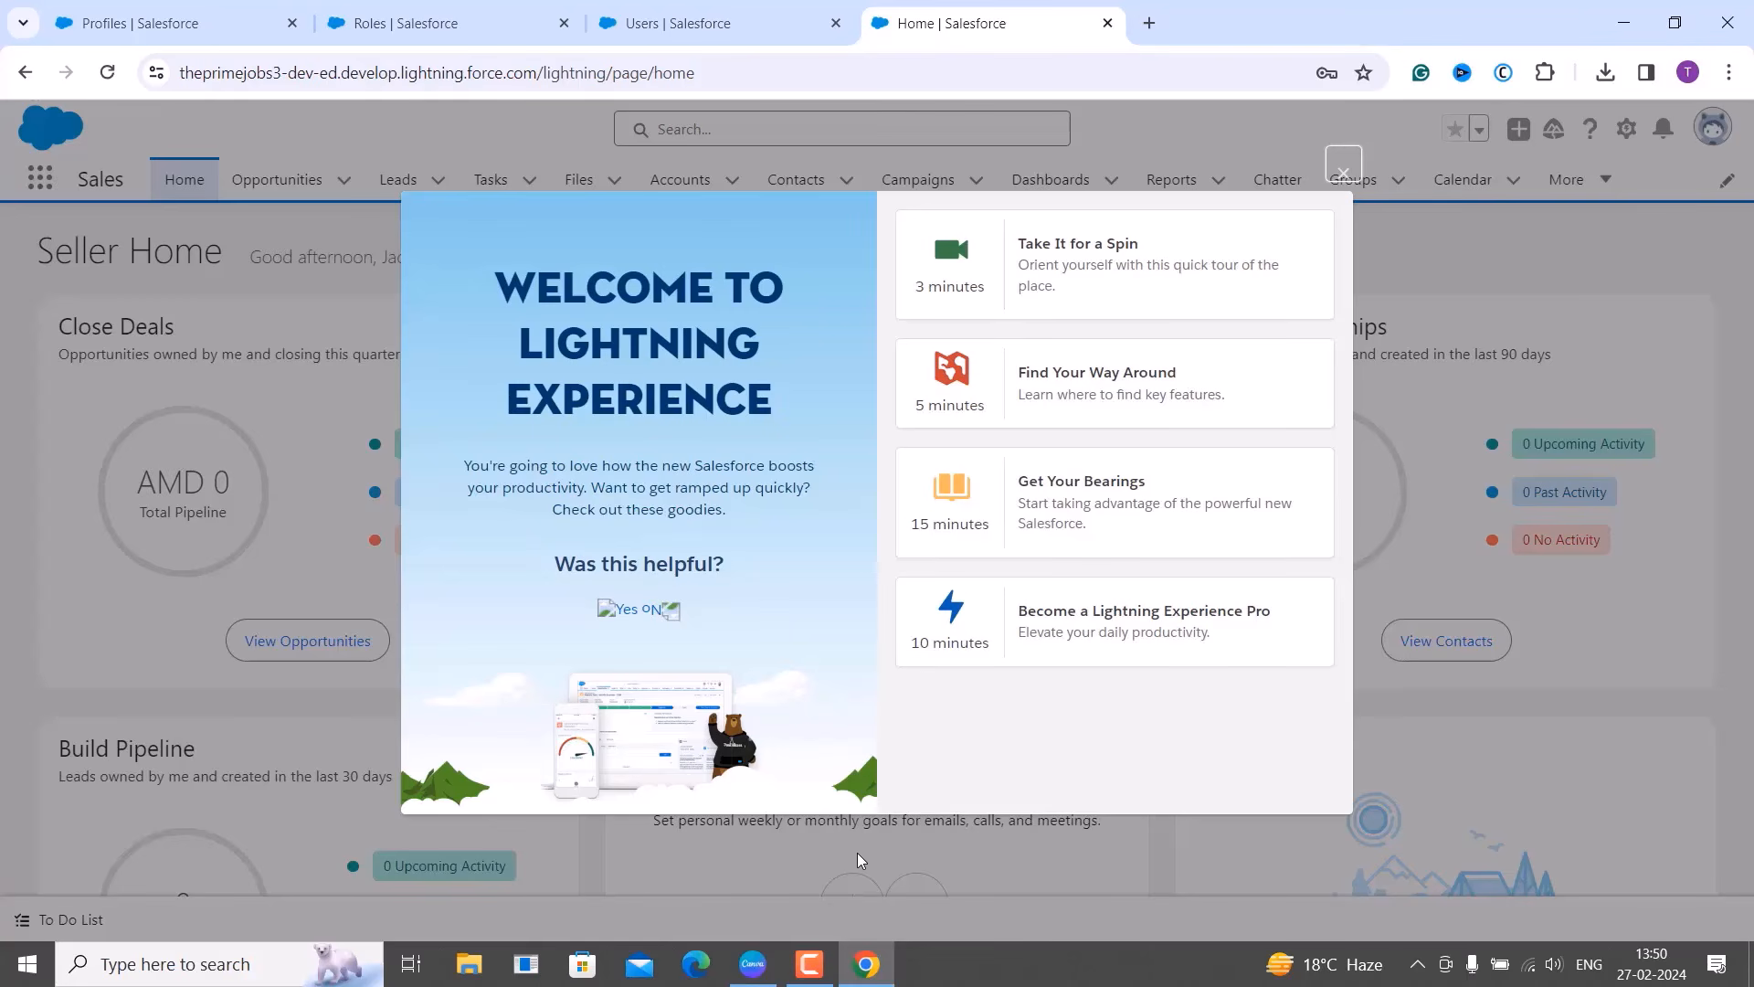
Close the Lightning welcome screen, move the user's tab to its own window, and open Setup.
click(1343, 169)
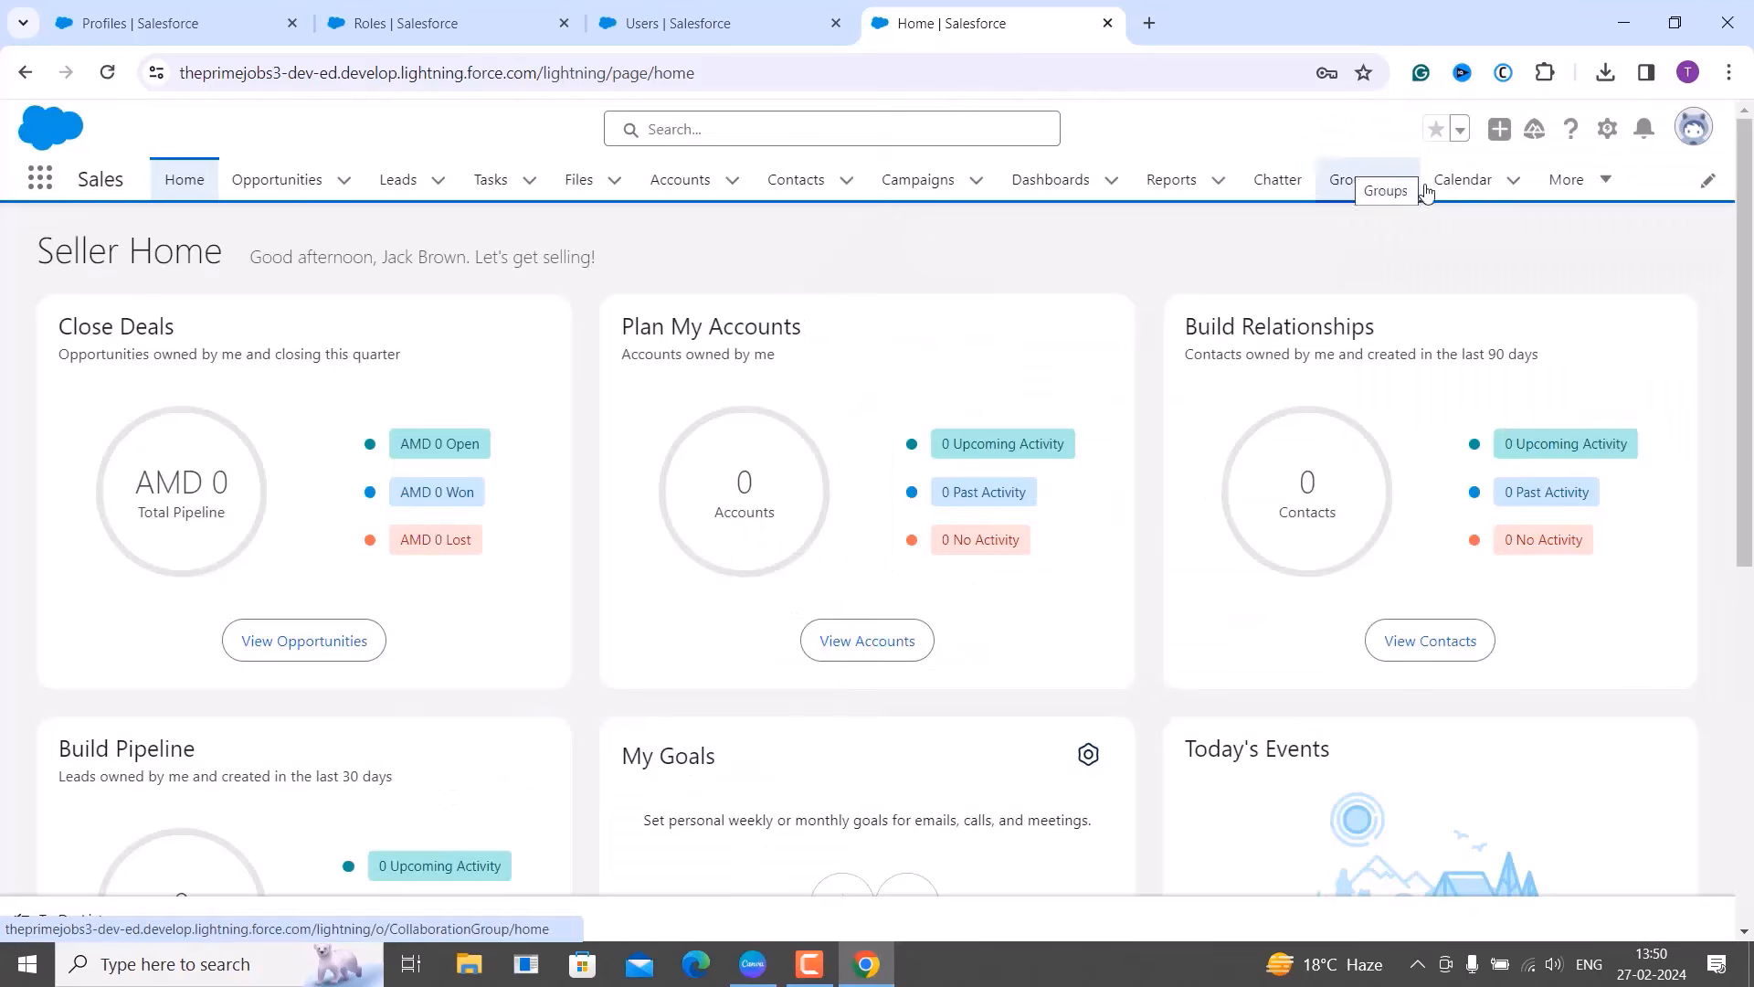
click(1611, 133)
right_click(1001, 30)
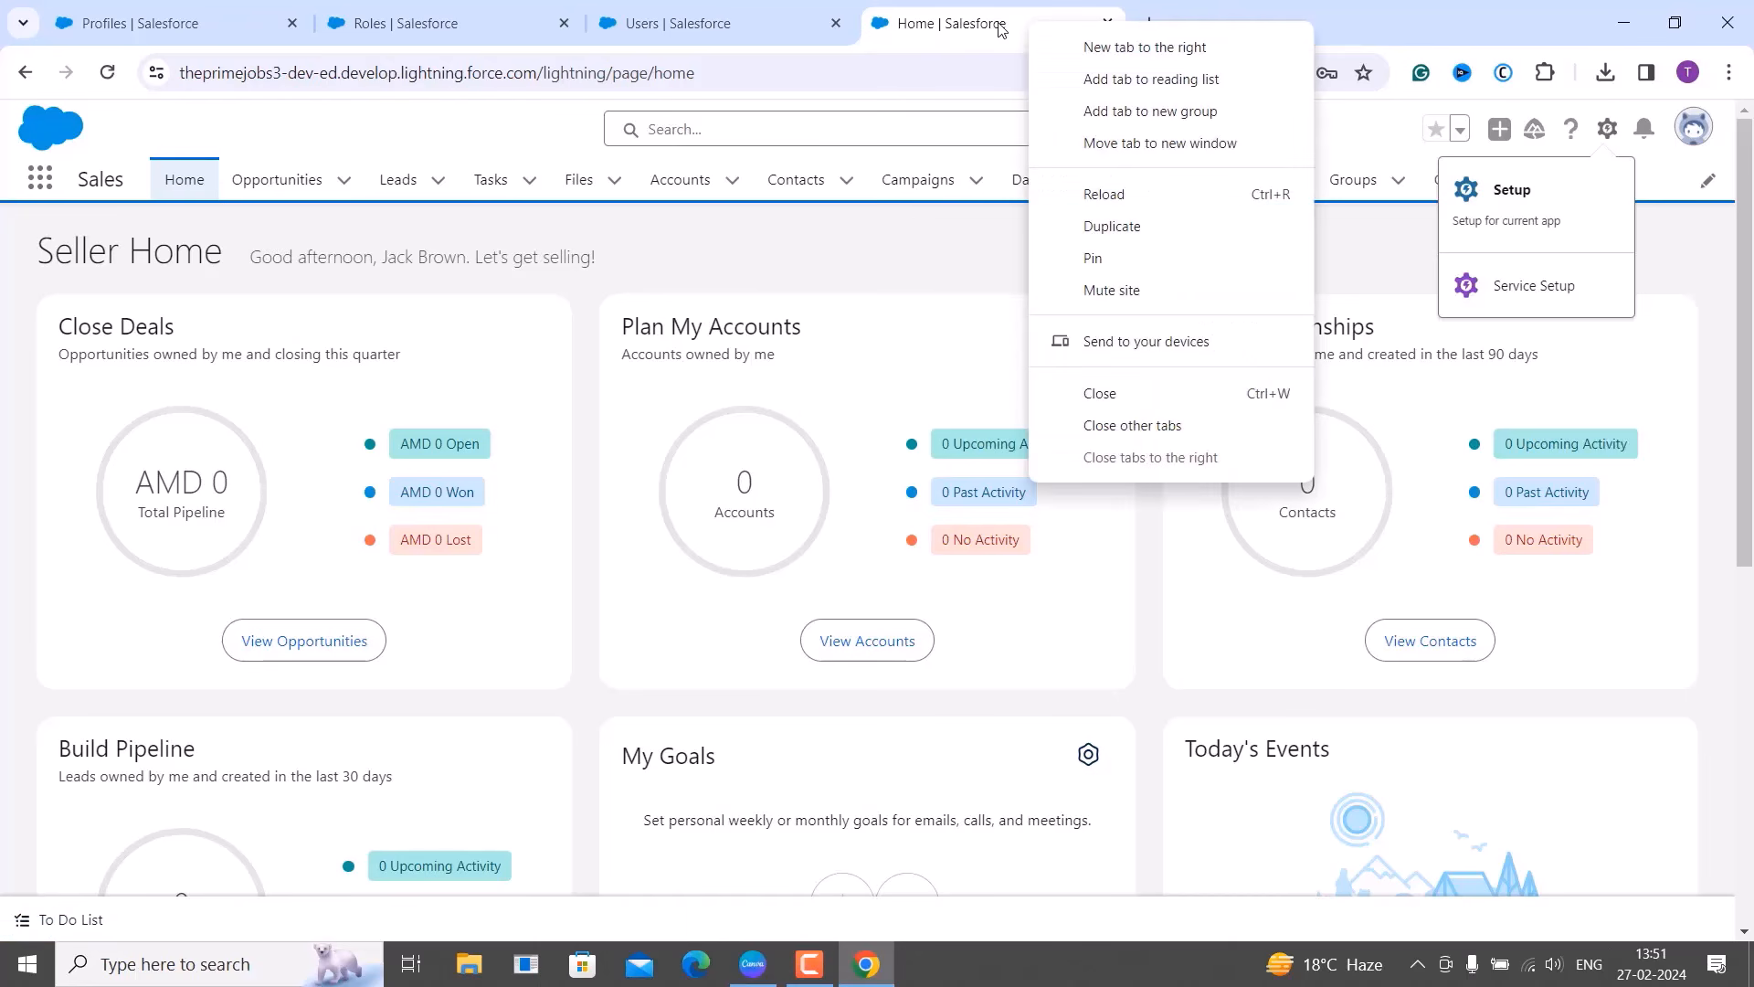
click(1133, 143)
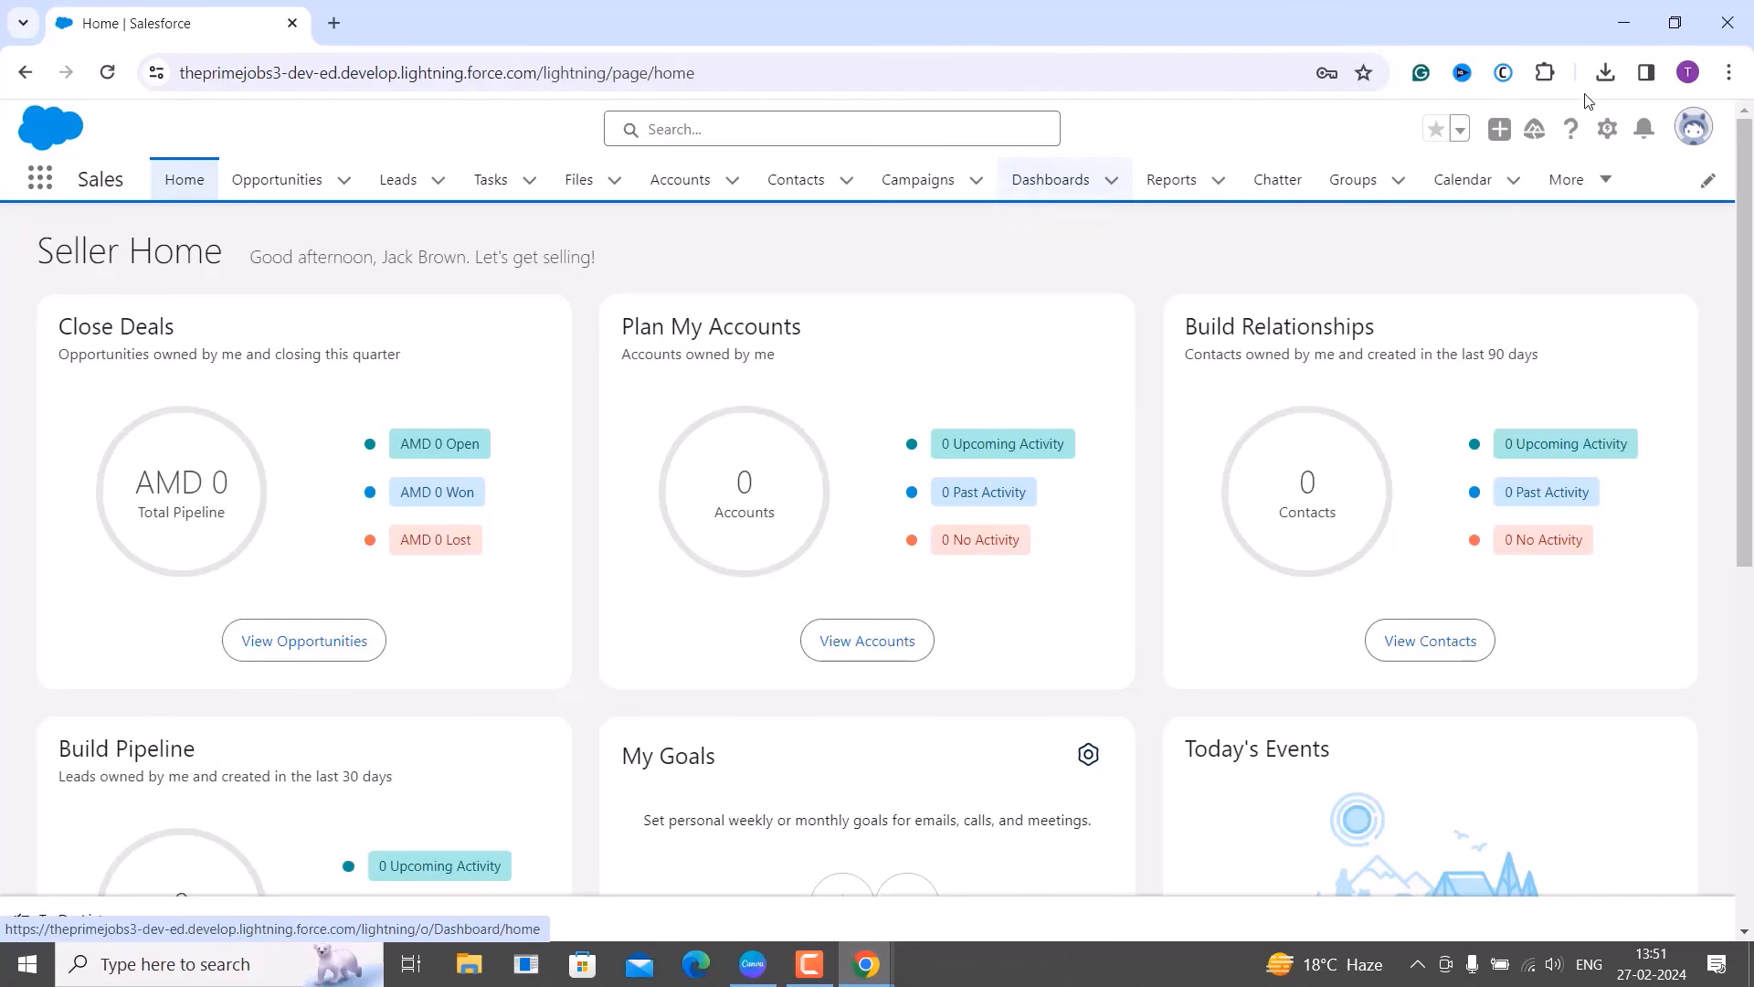
click(1609, 135)
click(1514, 219)
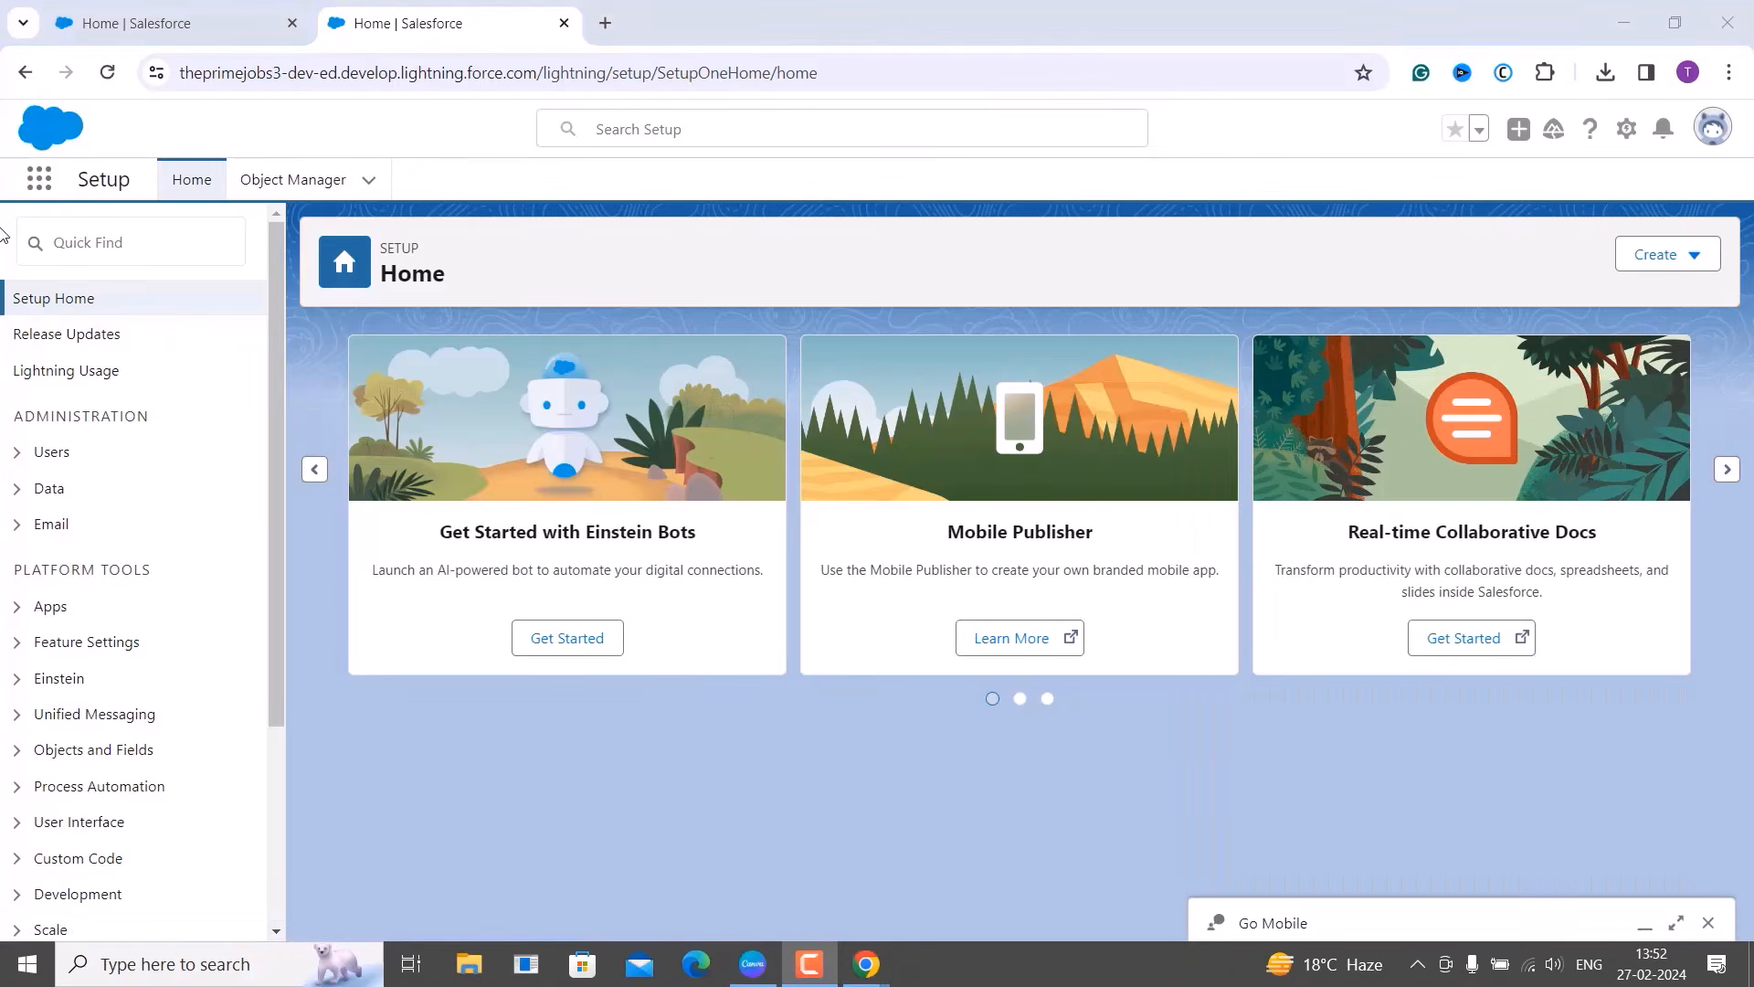
Search the App Launcher for 'task' and view every app available to the restricted user.
click(37, 187)
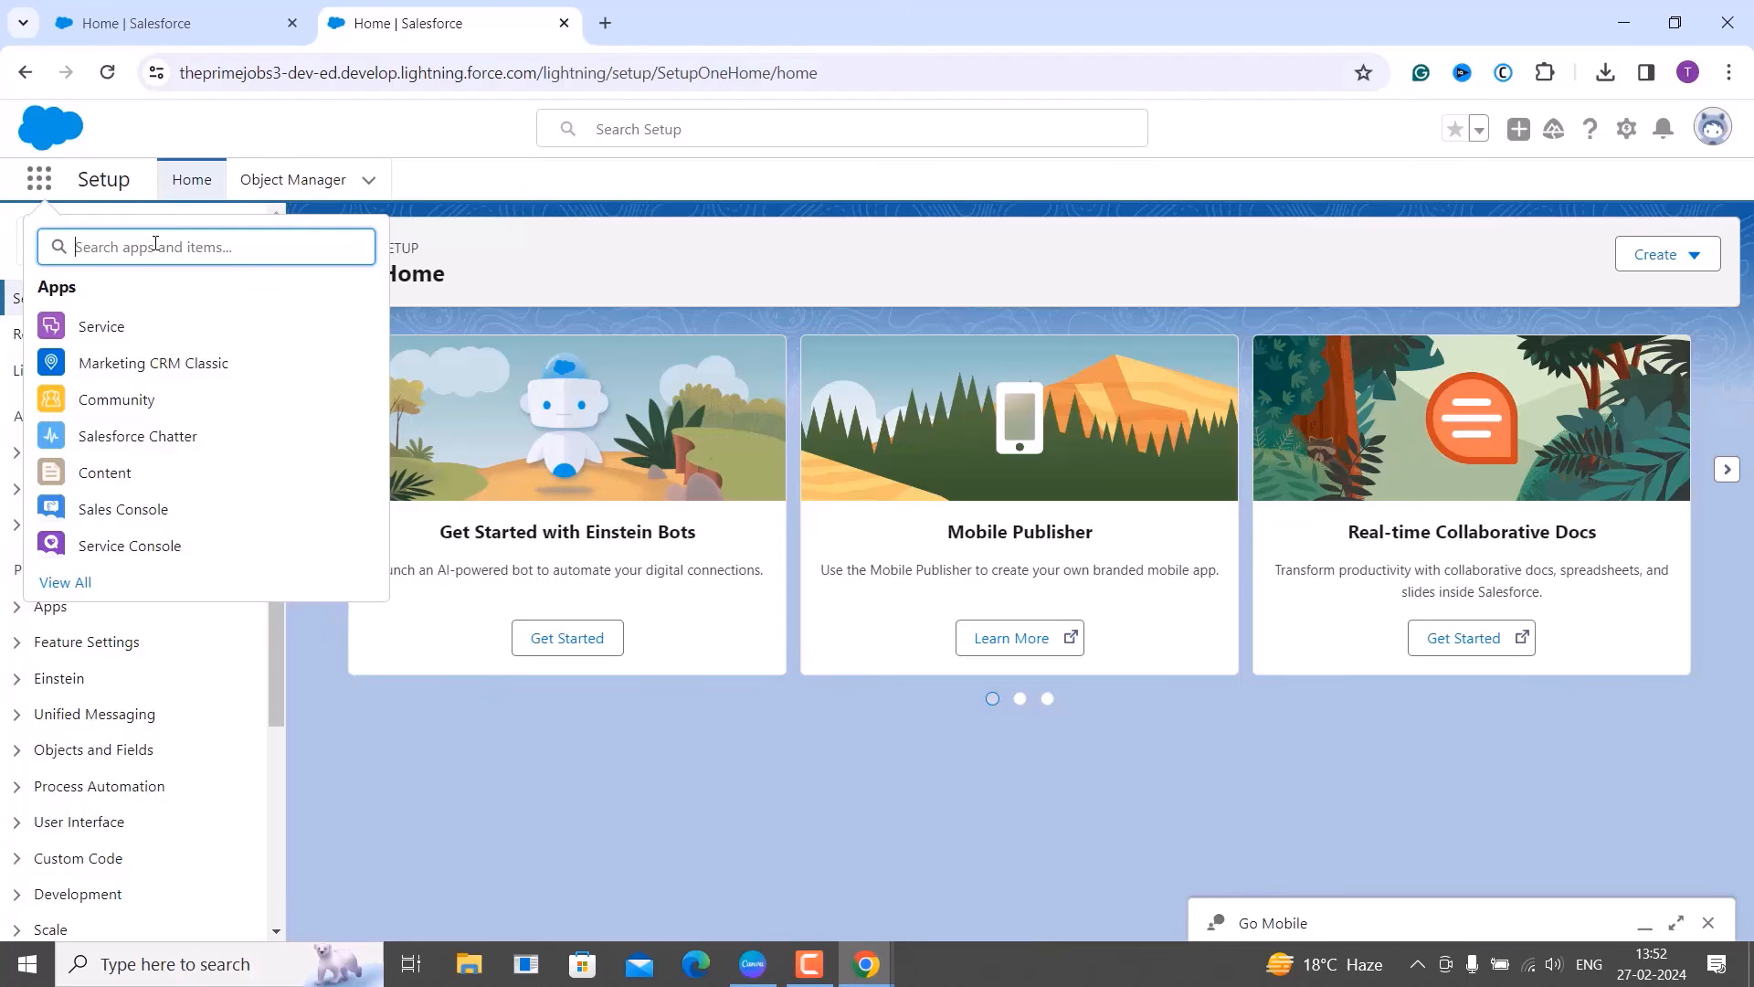
text(task)
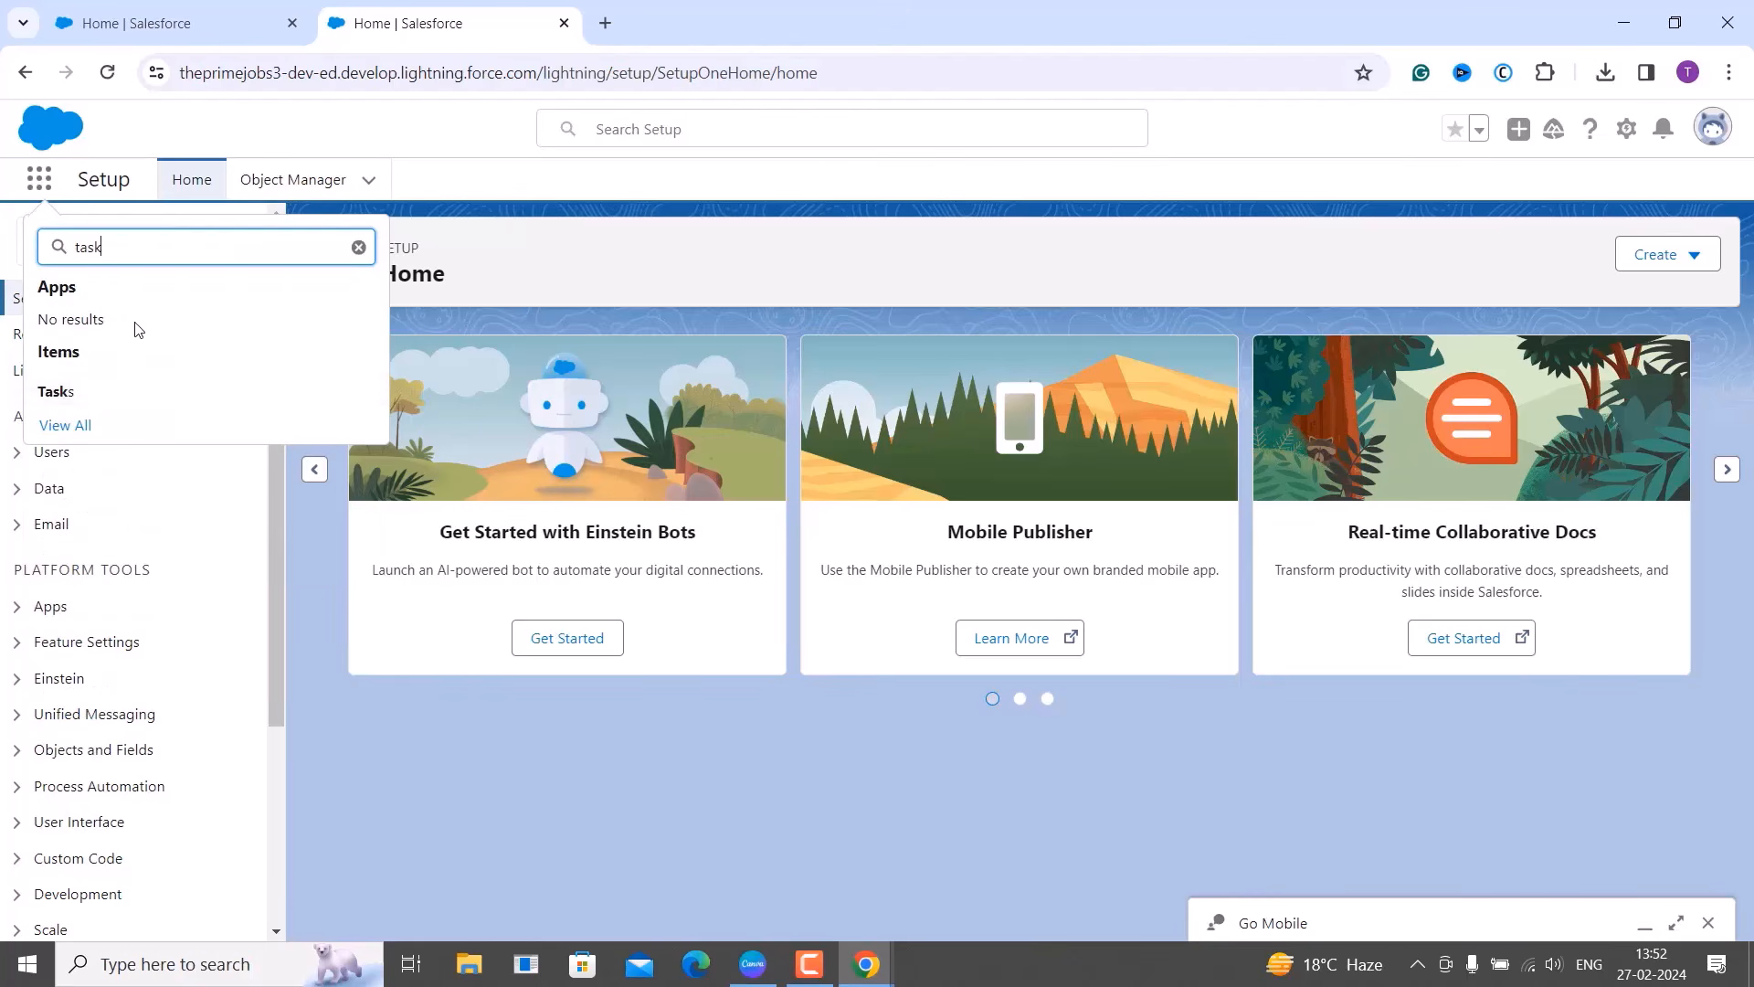
click(70, 431)
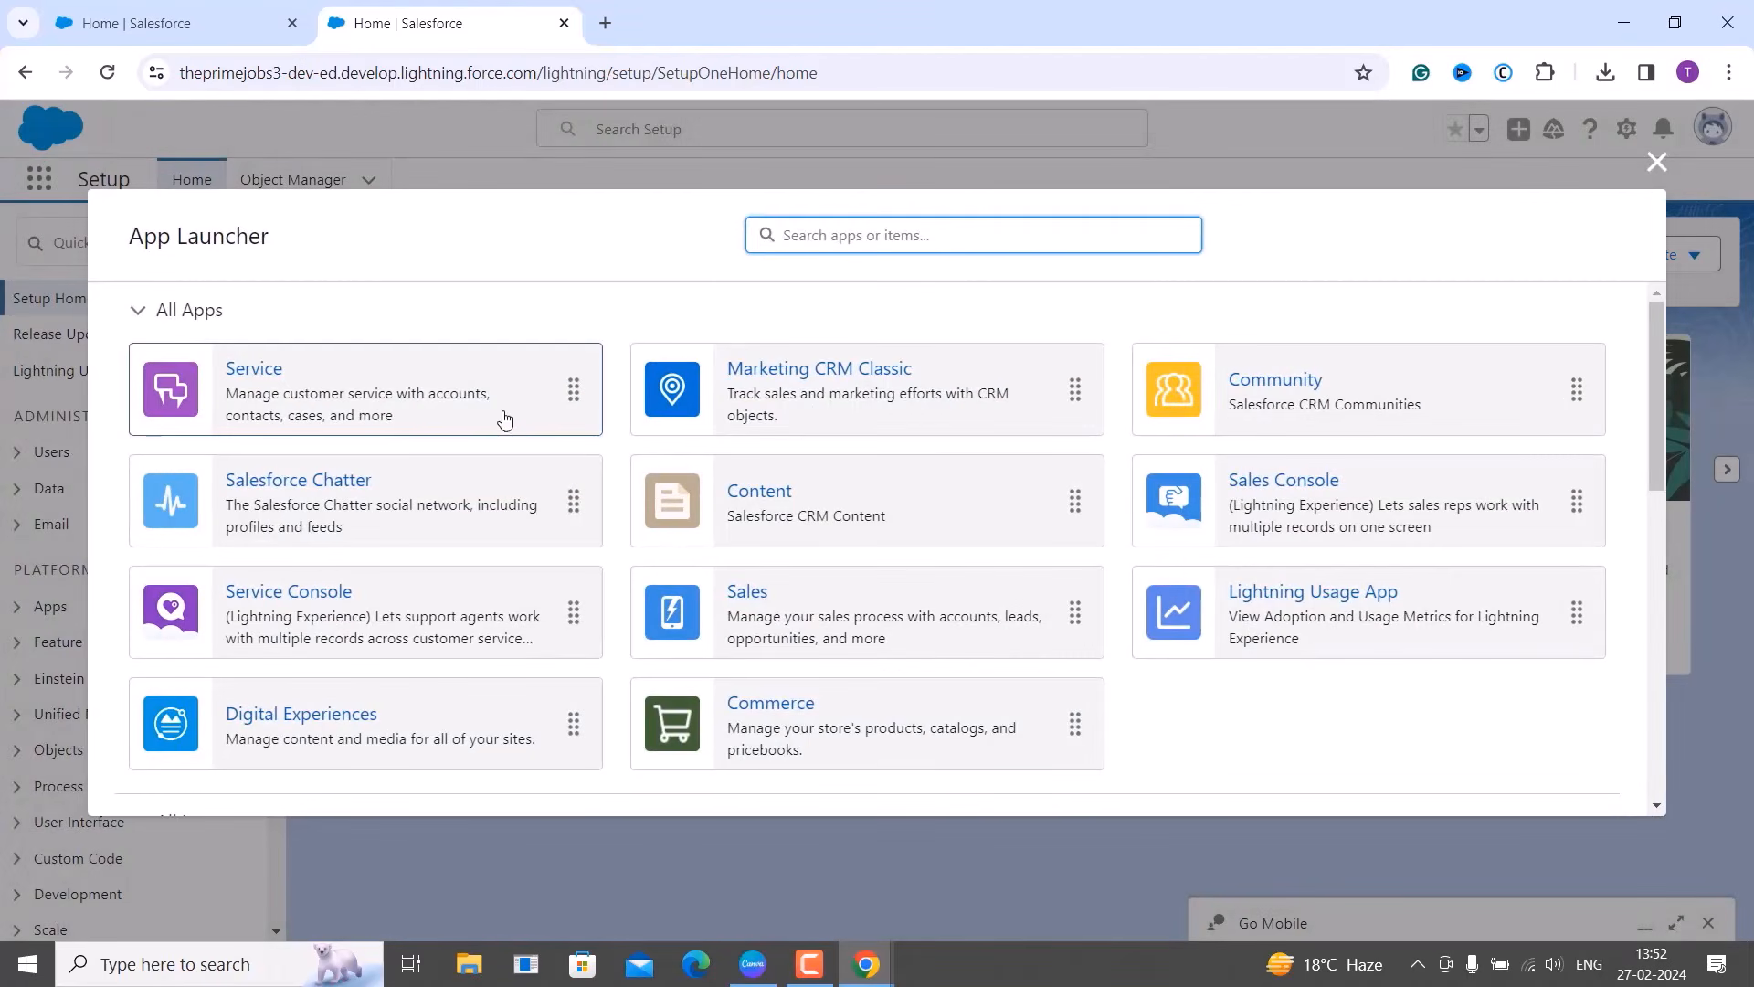
scroll(510, 420, down, 2)
scroll(516, 423, up, 2)
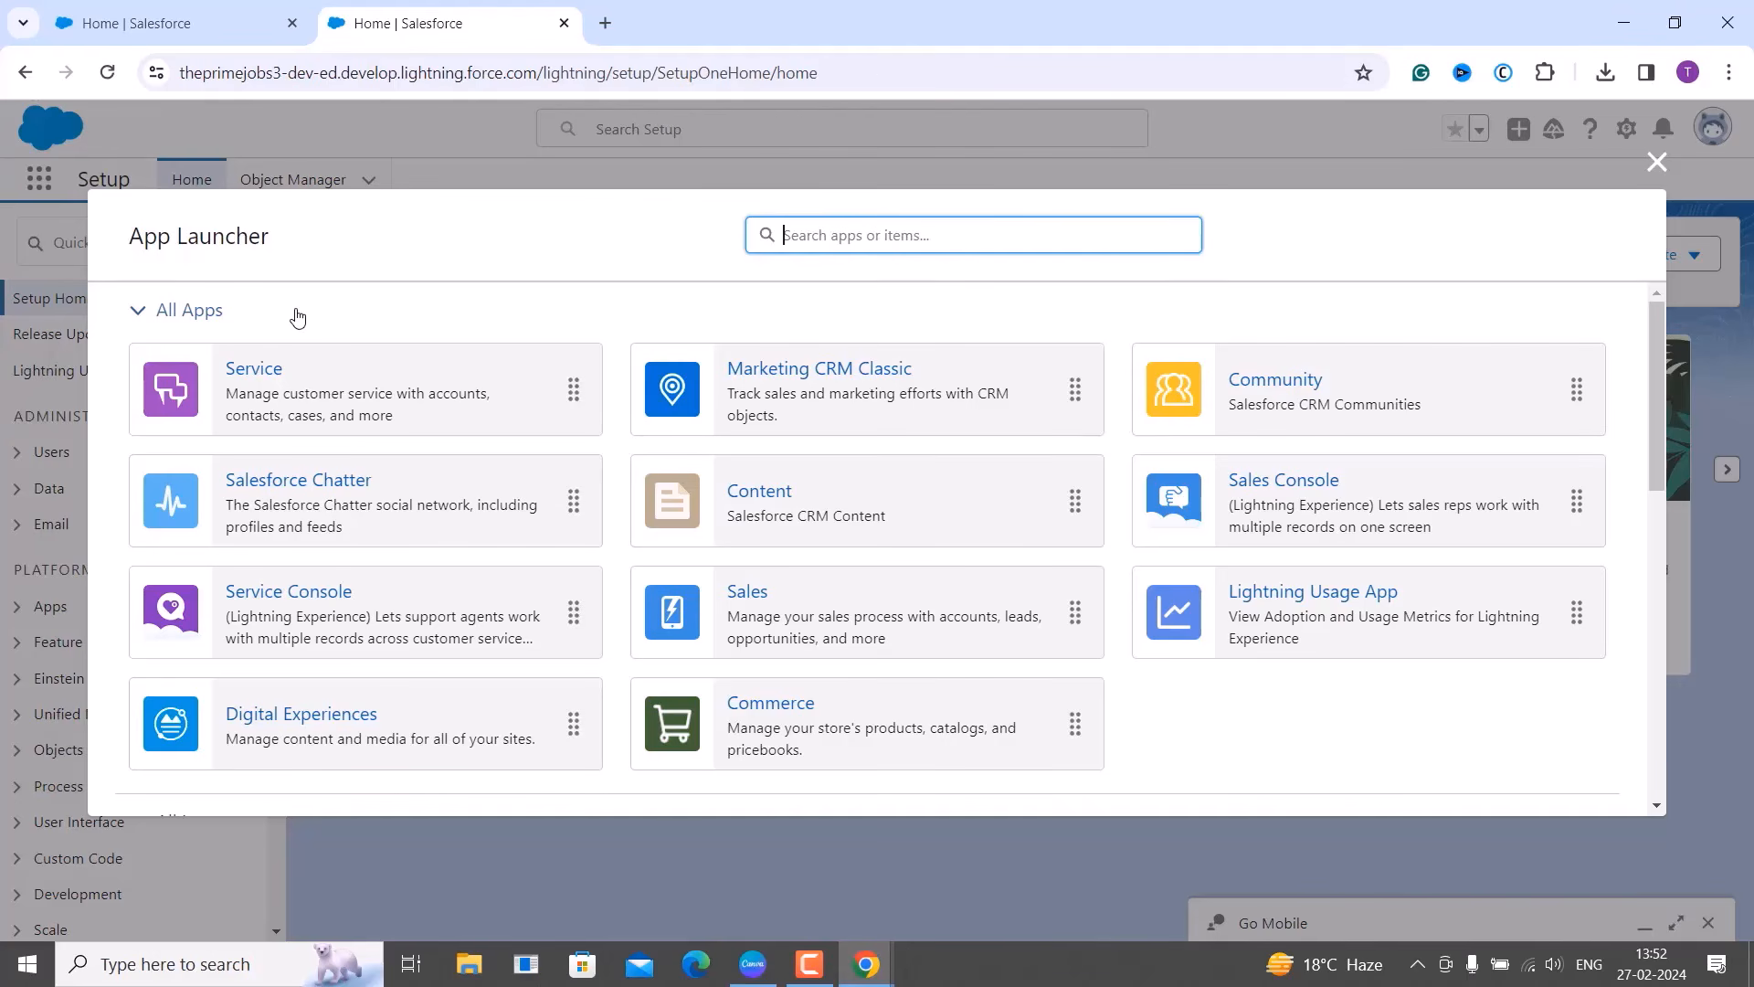
key(F10)
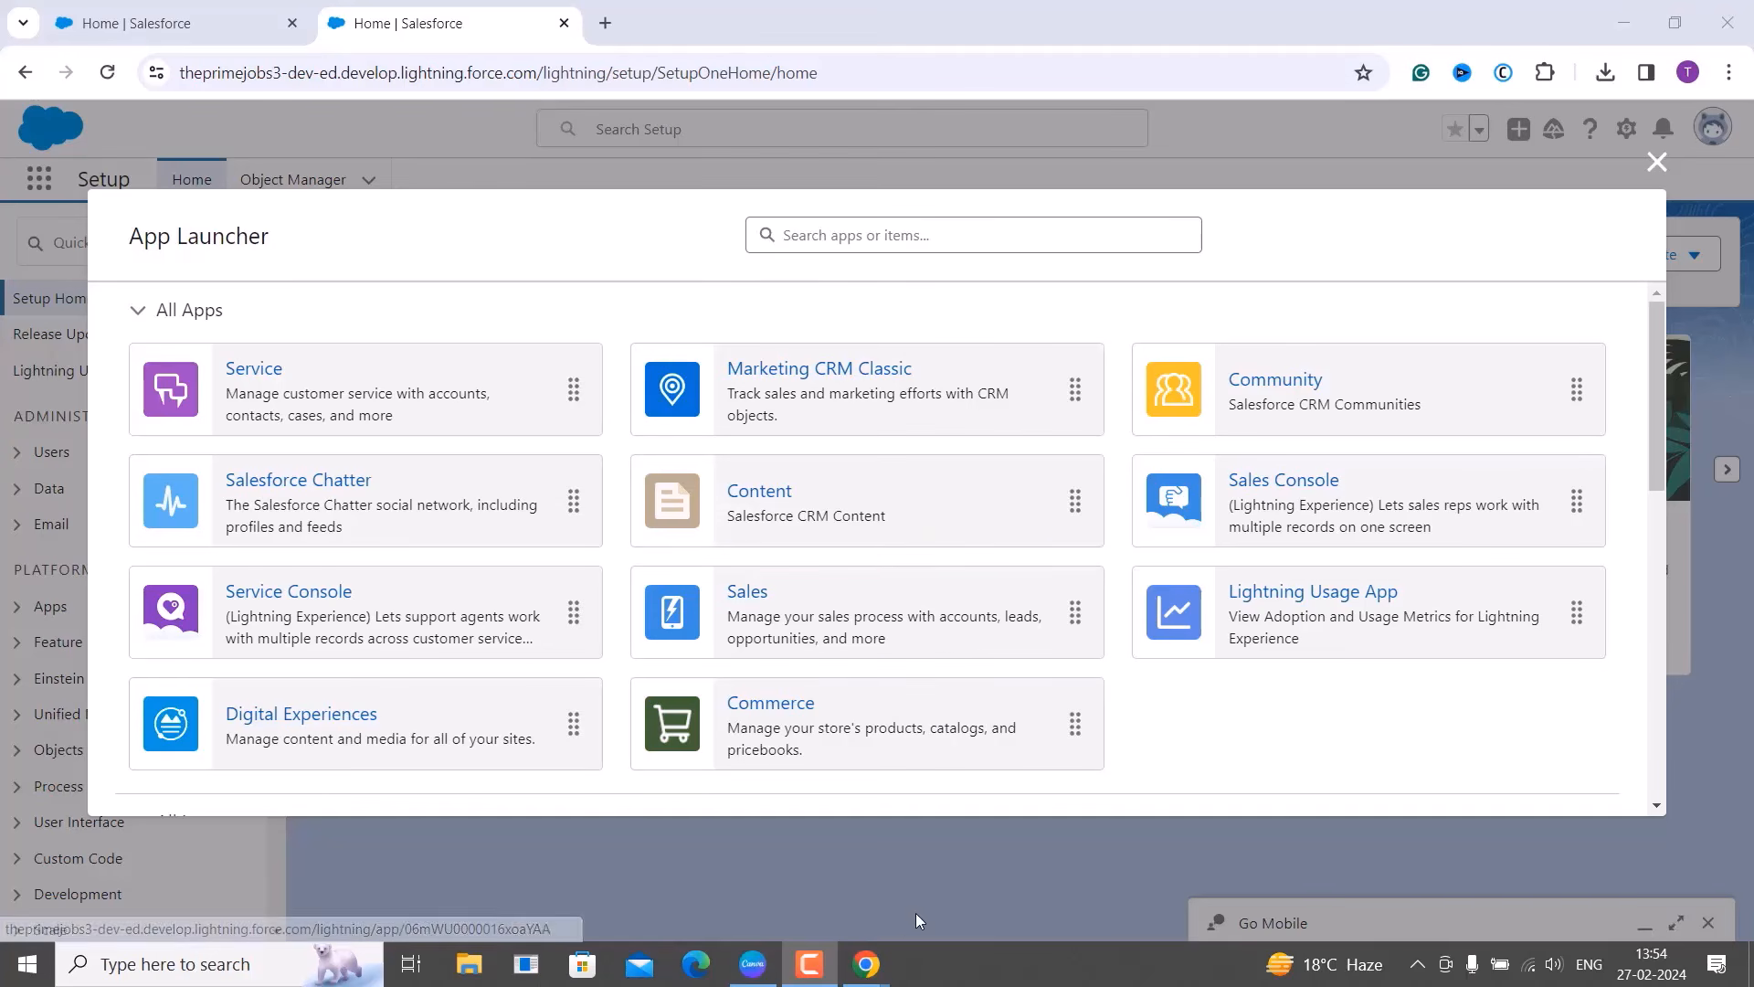
Return to the administrator's Users window and open Setup Home in a new tab.
mouse_move(867, 964)
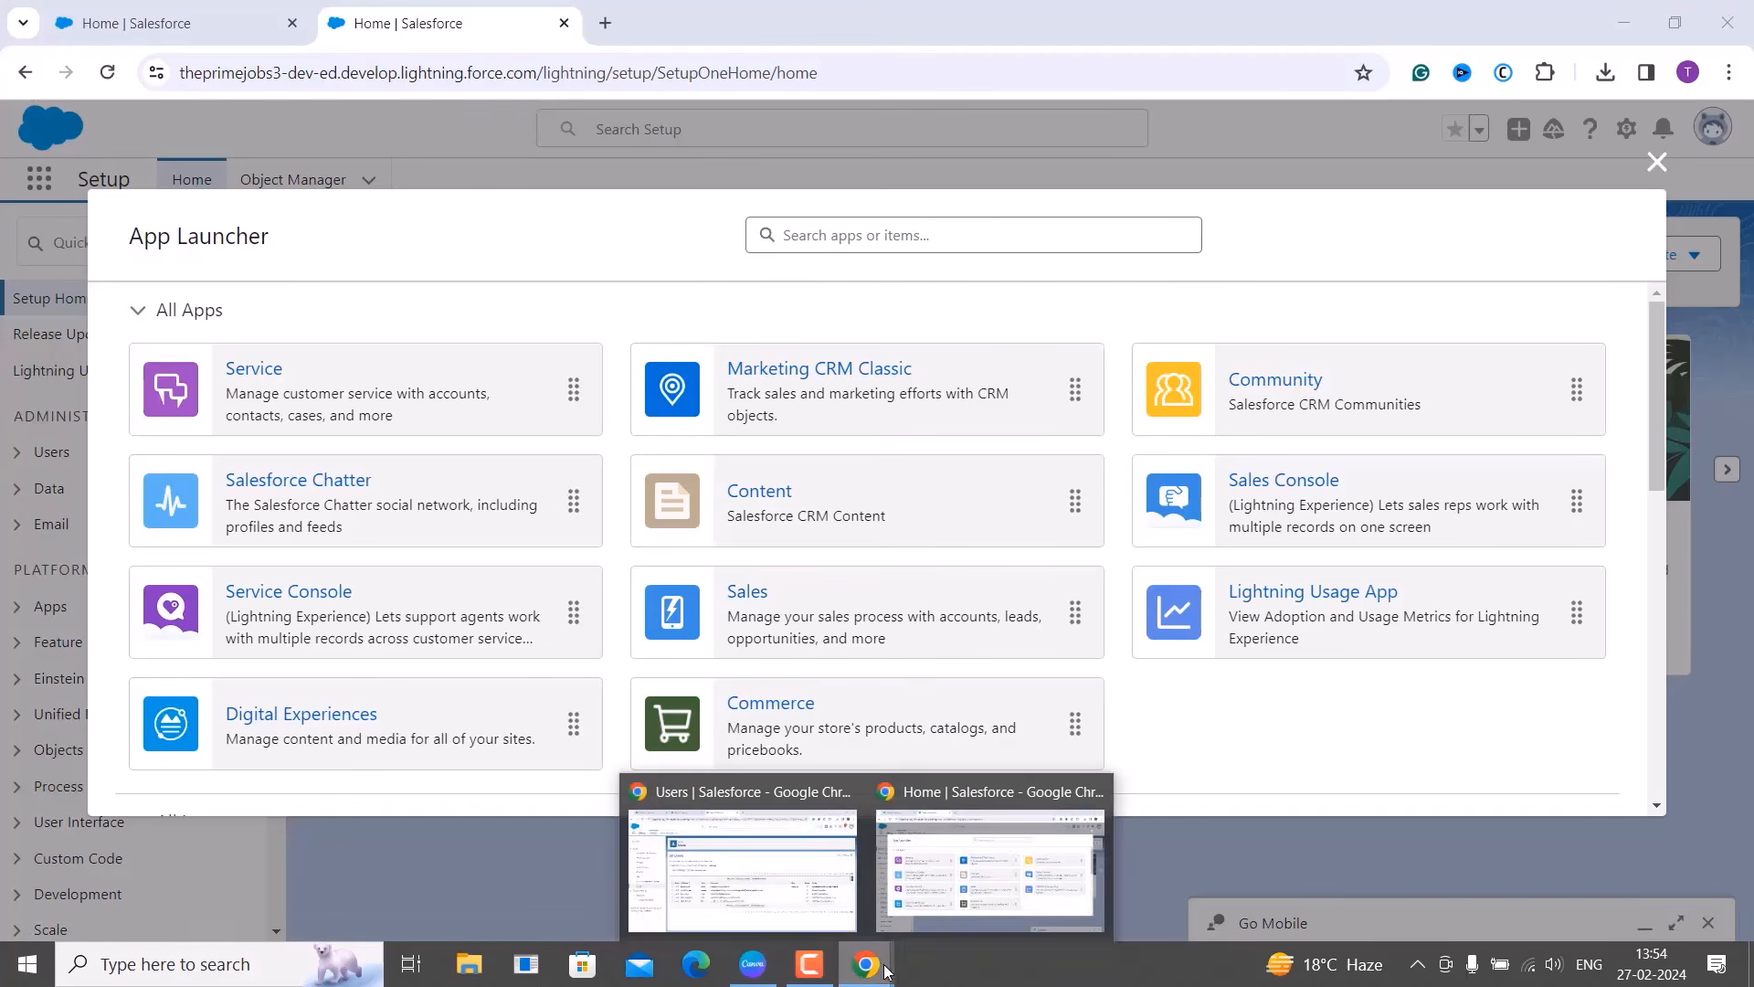
click(849, 923)
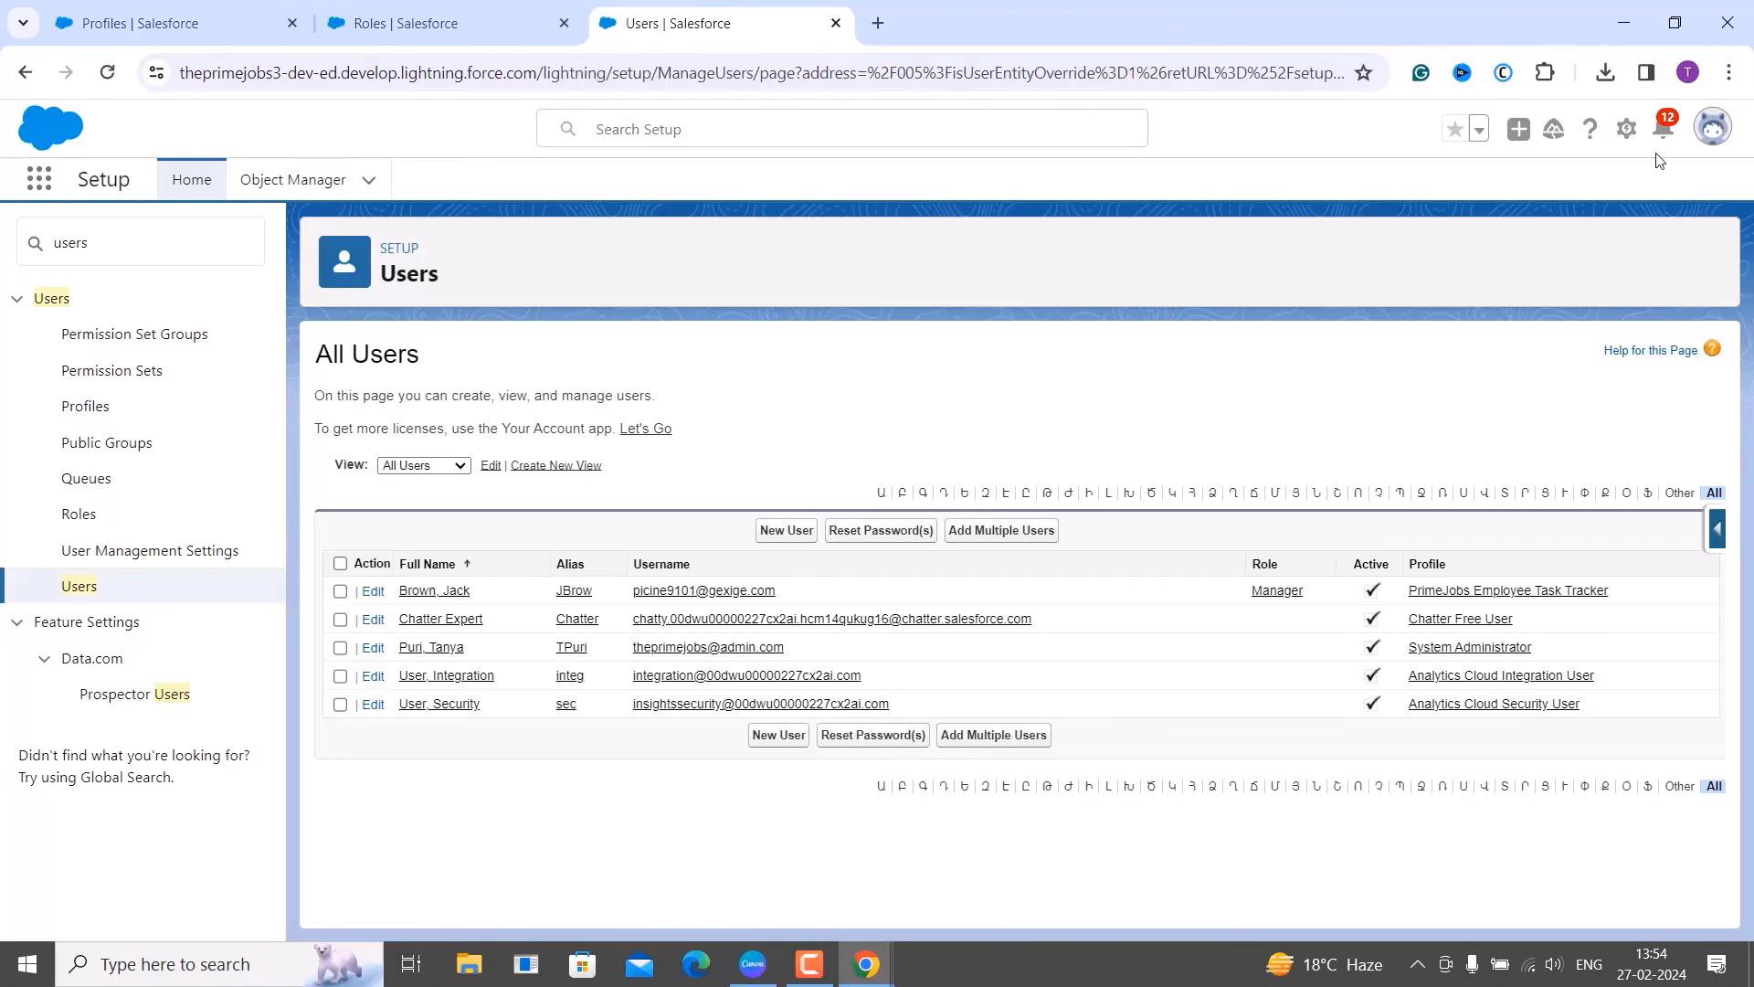
click(1627, 131)
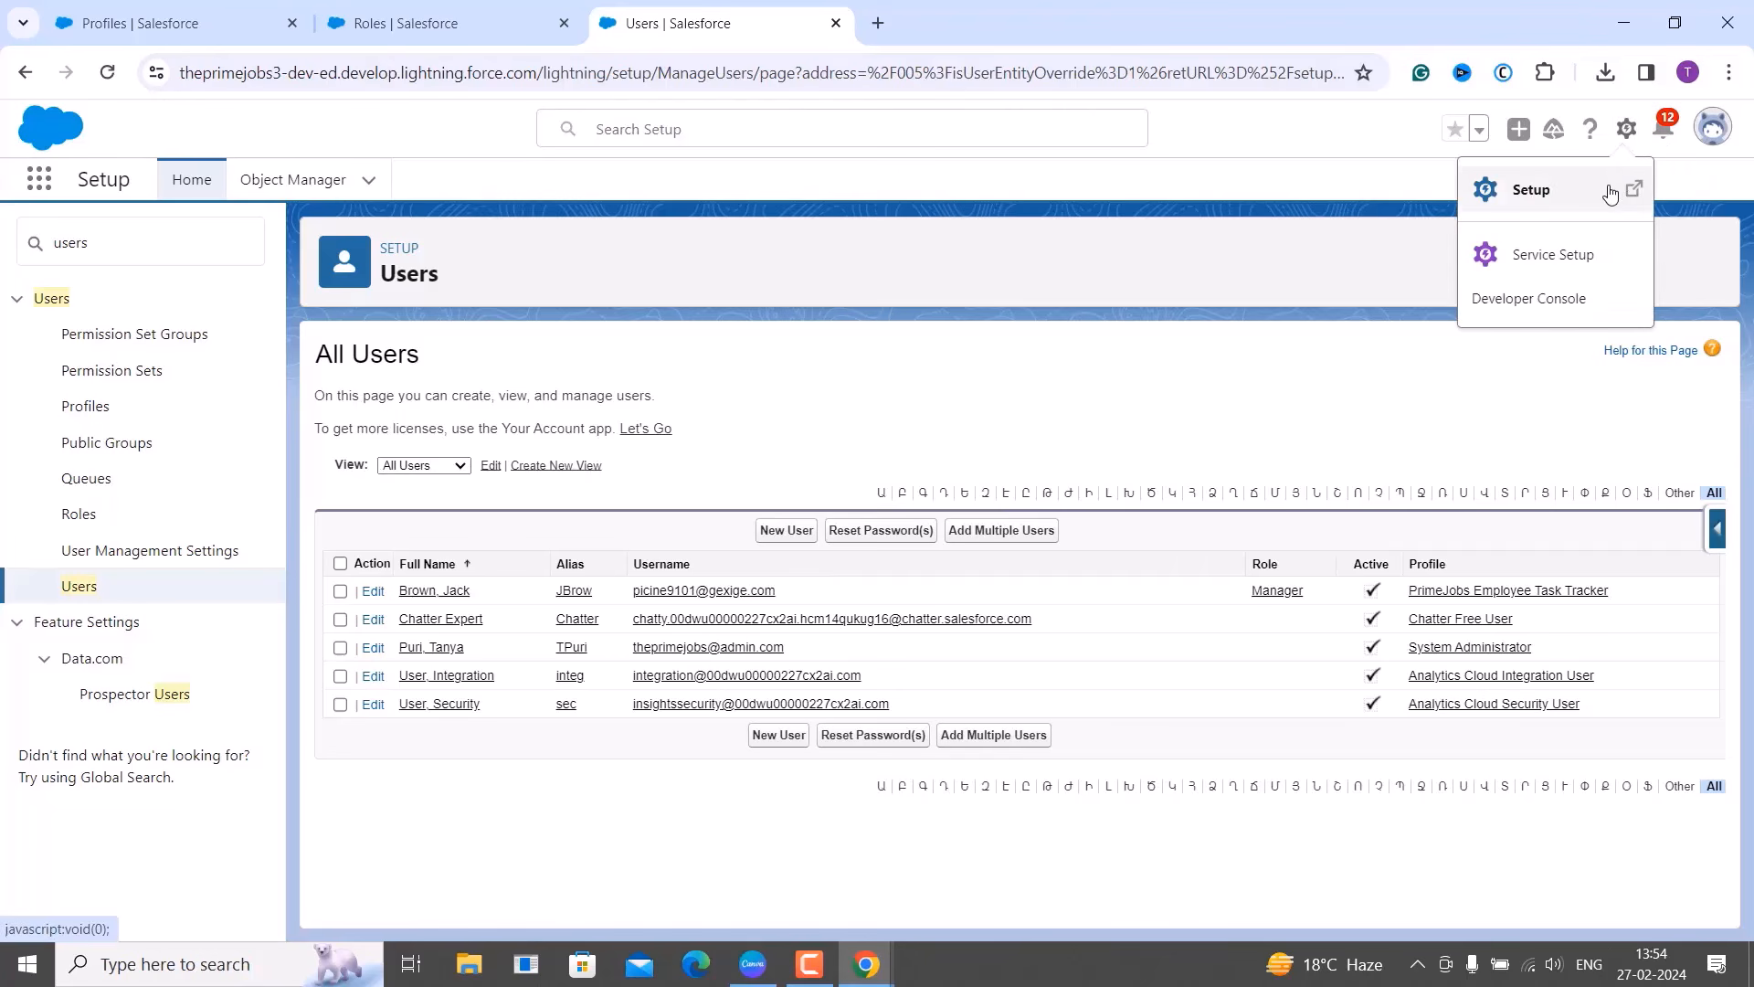
click(1611, 191)
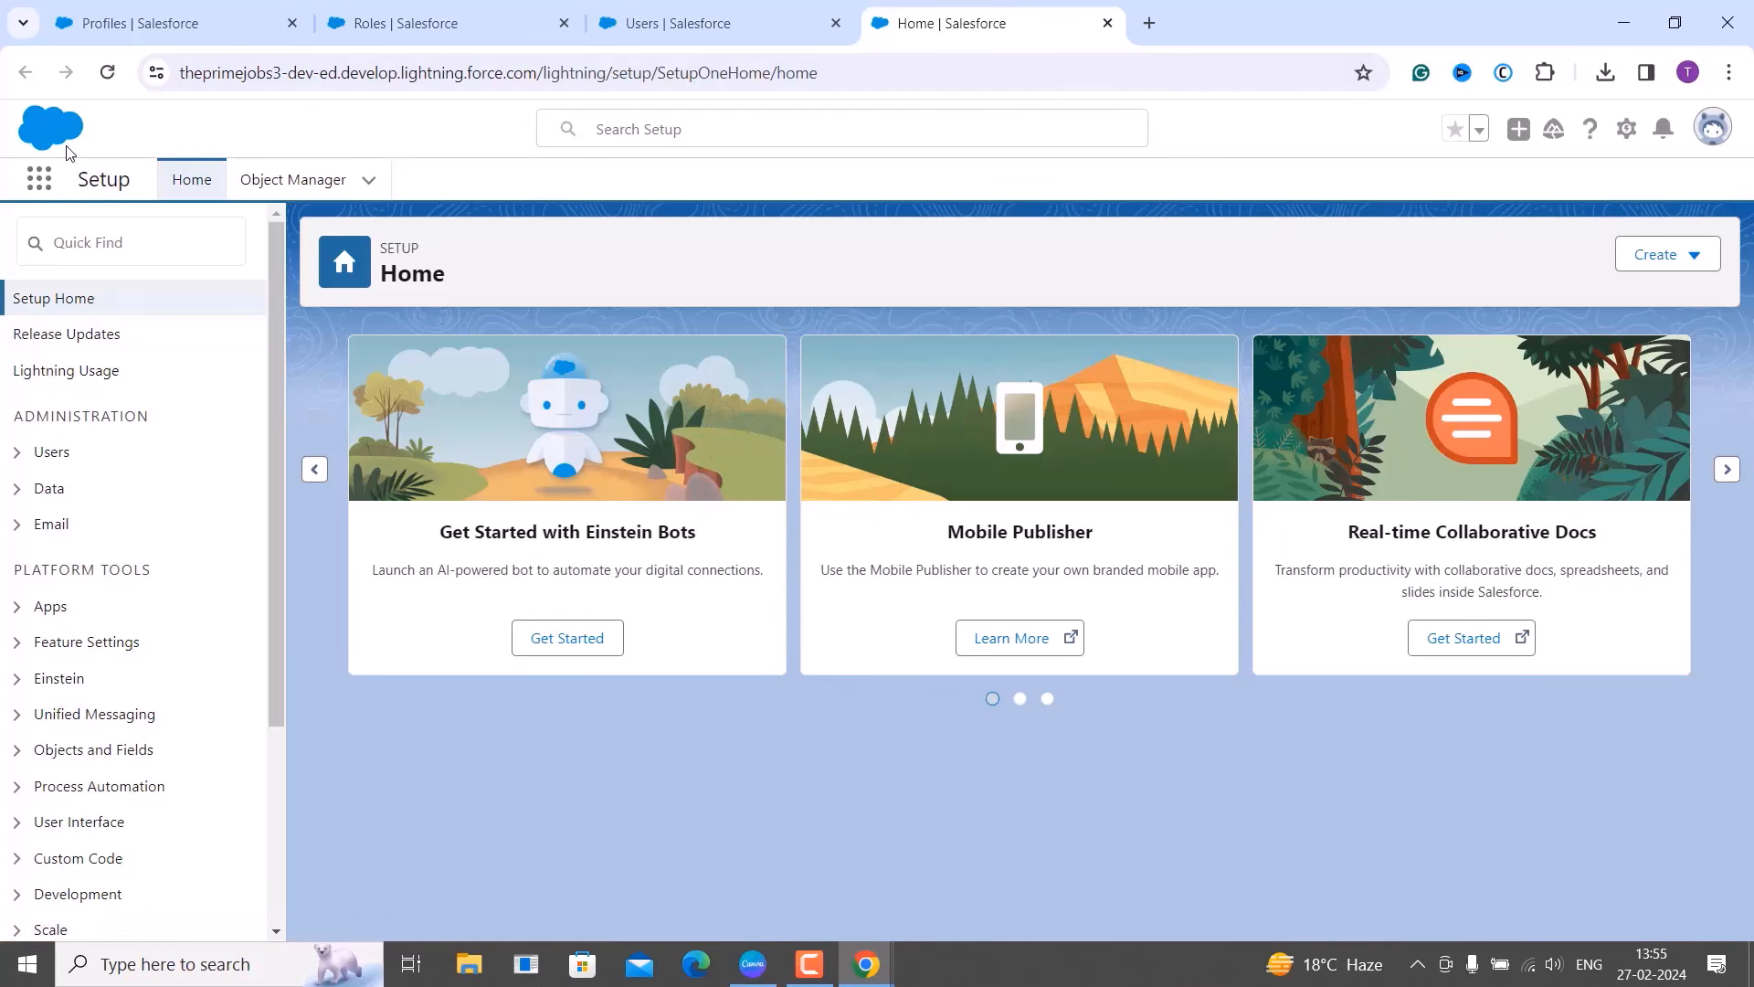
Find 'profiles' in Setup Quick Find and open the Profiles page.
click(47, 232)
text(p)
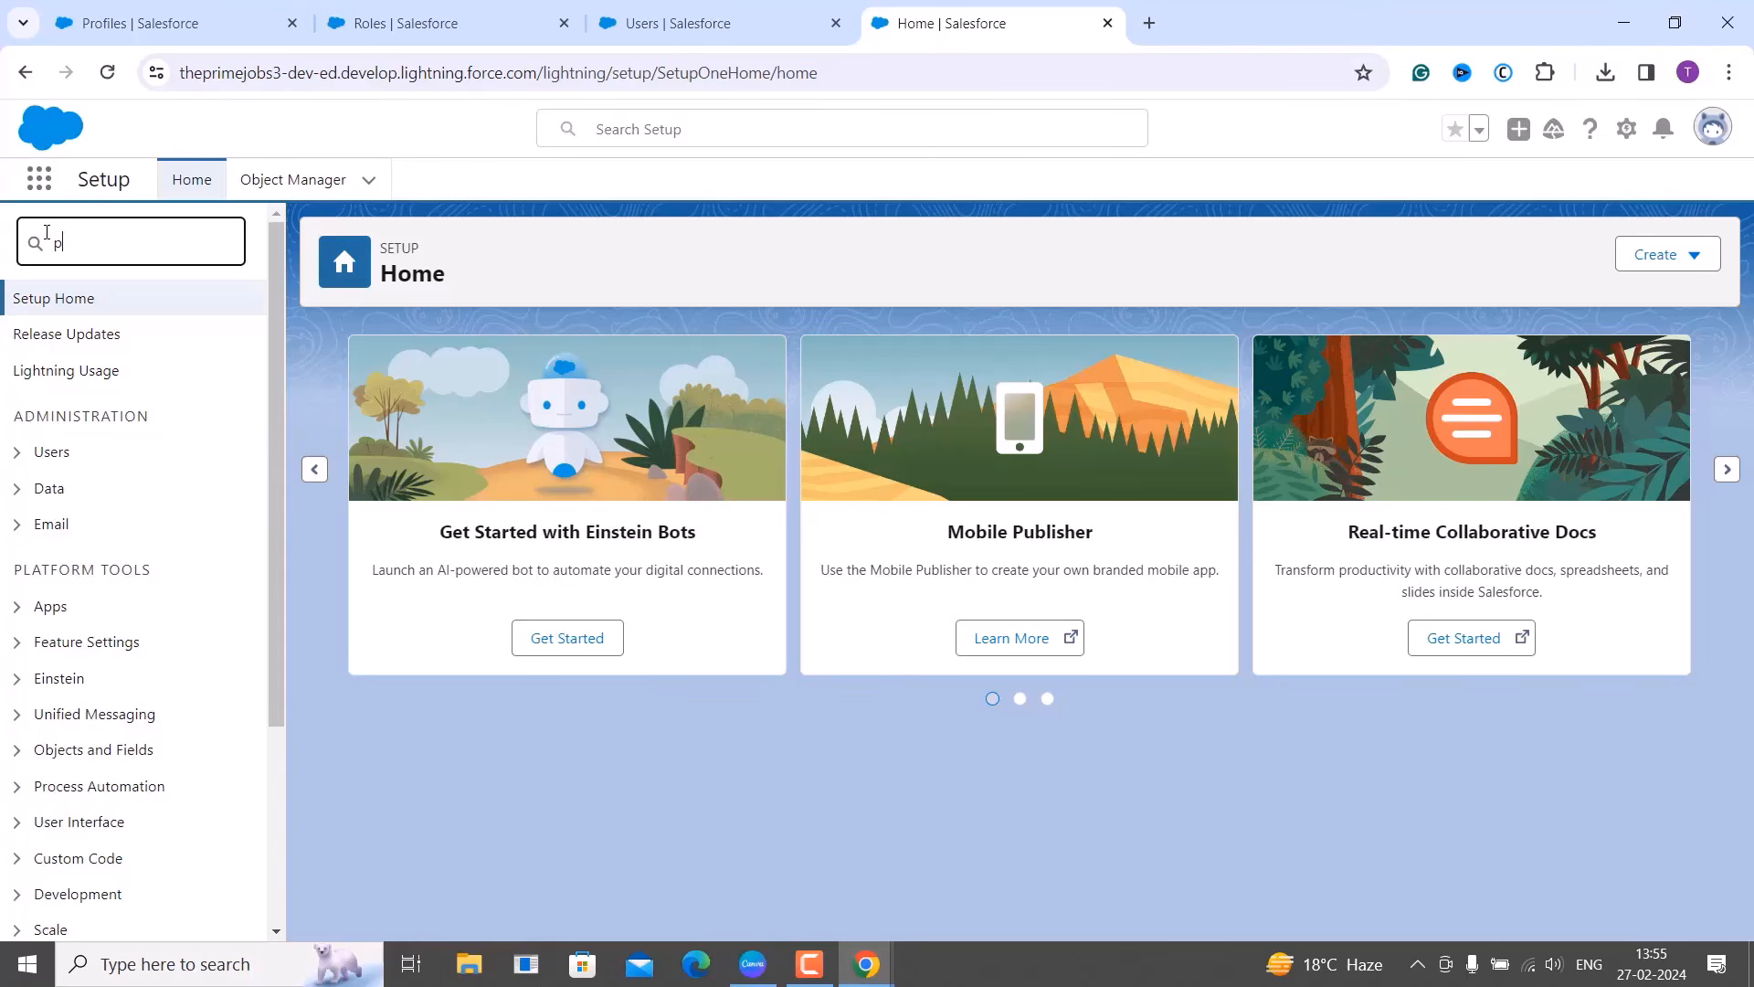
text(rofiles)
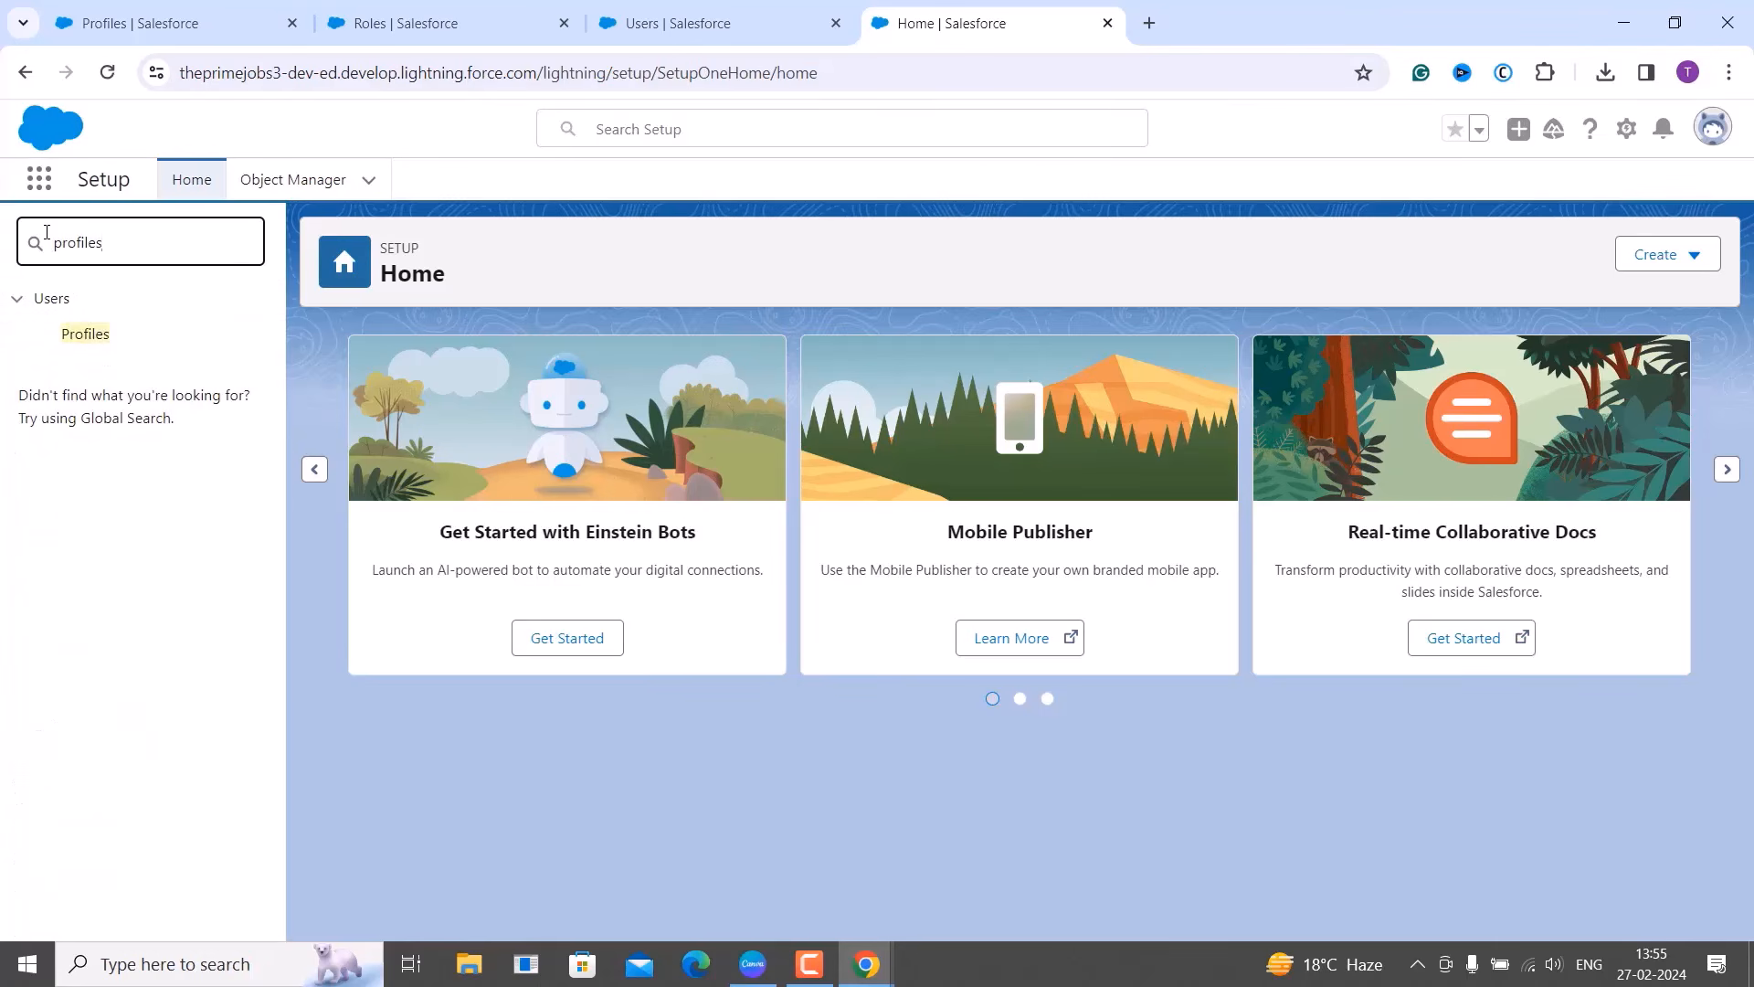
click(85, 336)
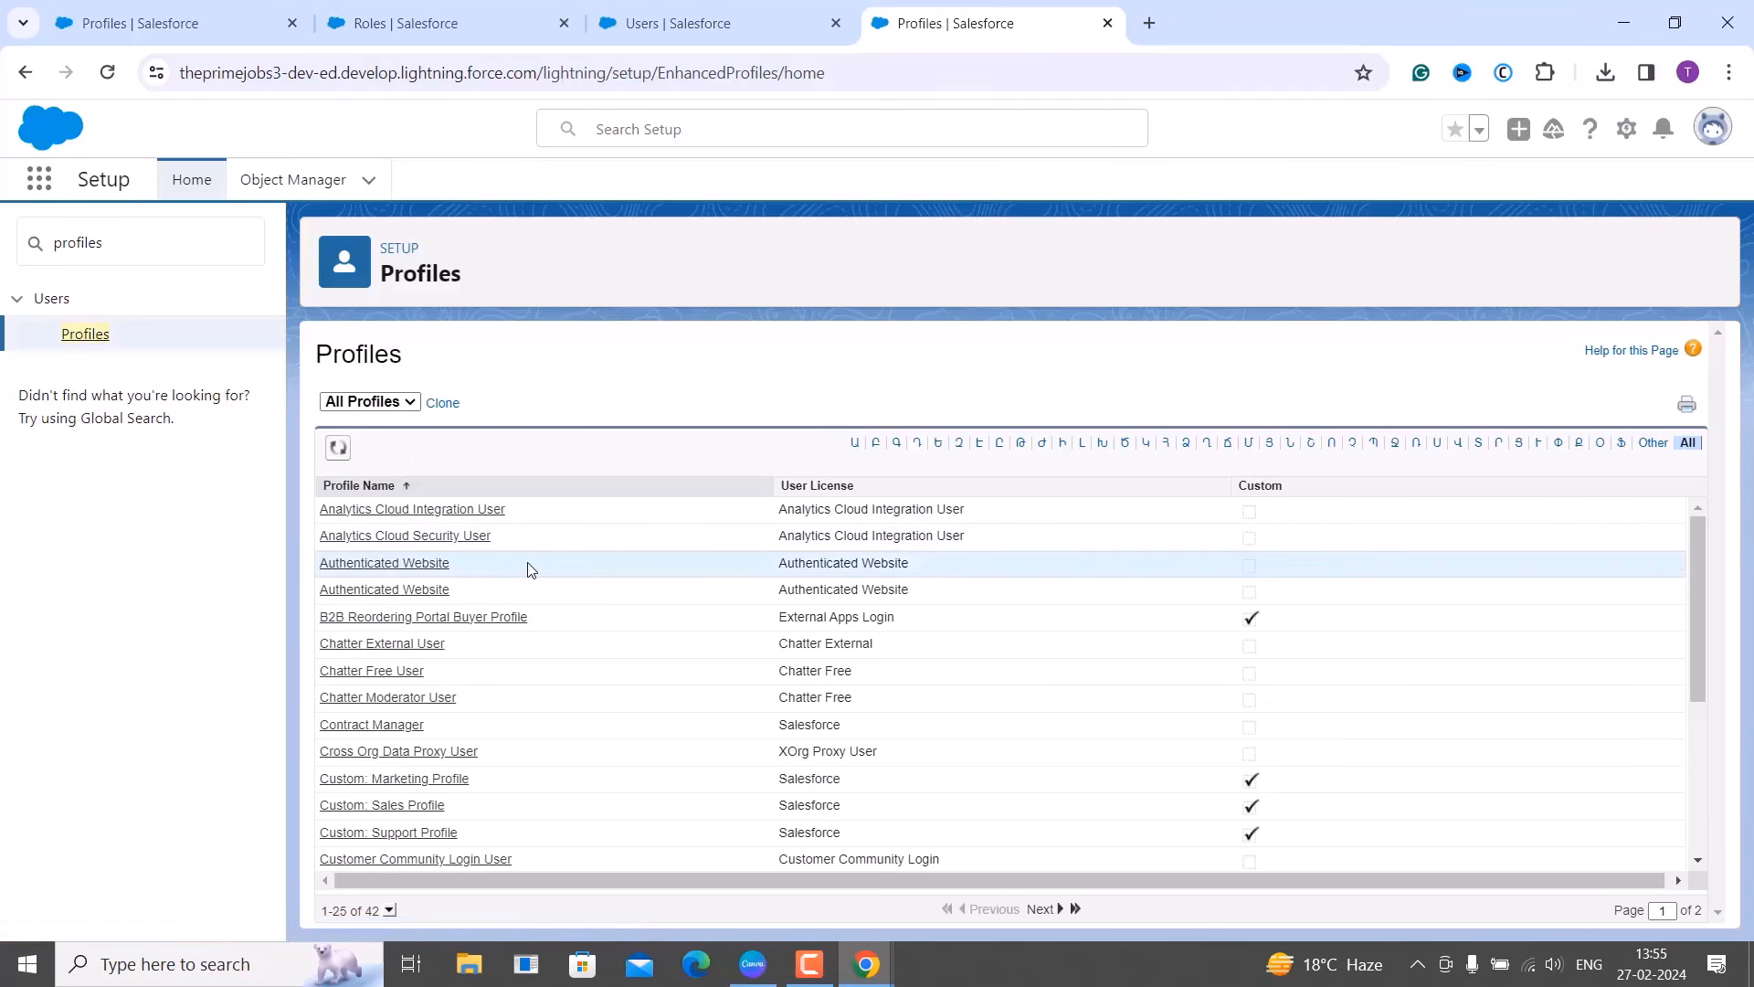
scroll(531, 701, down, 3)
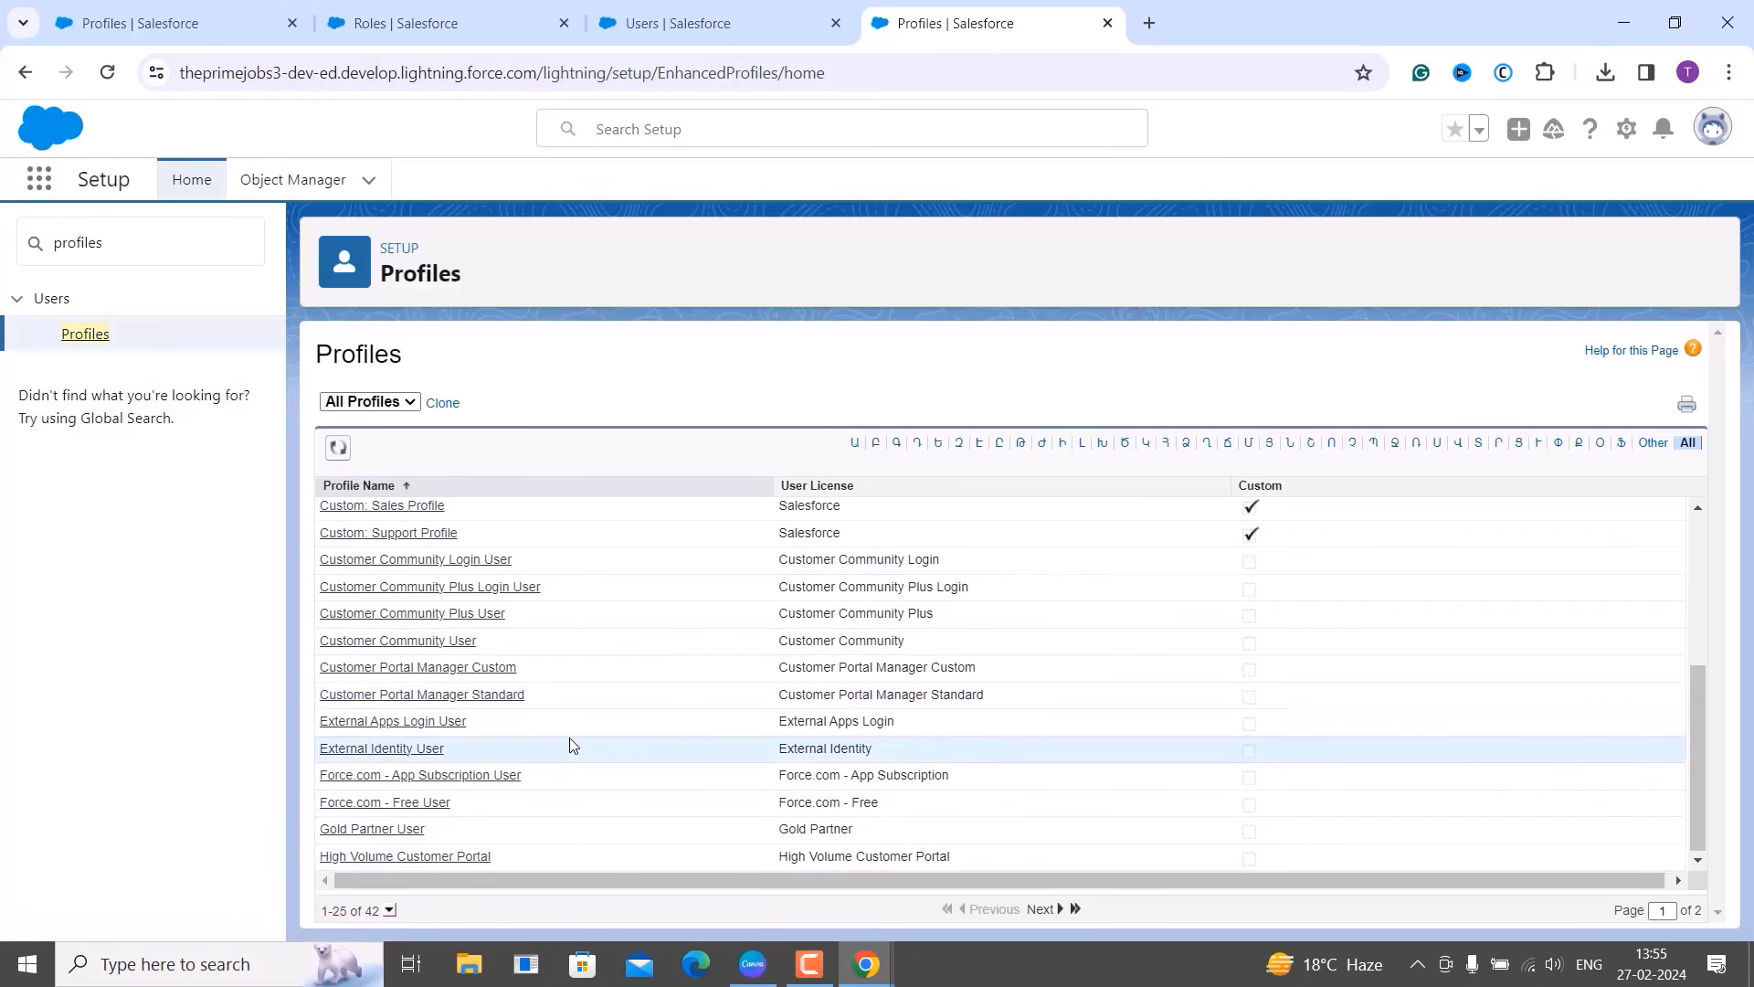
Show 100 records per page so all 42 profiles are listed.
click(389, 911)
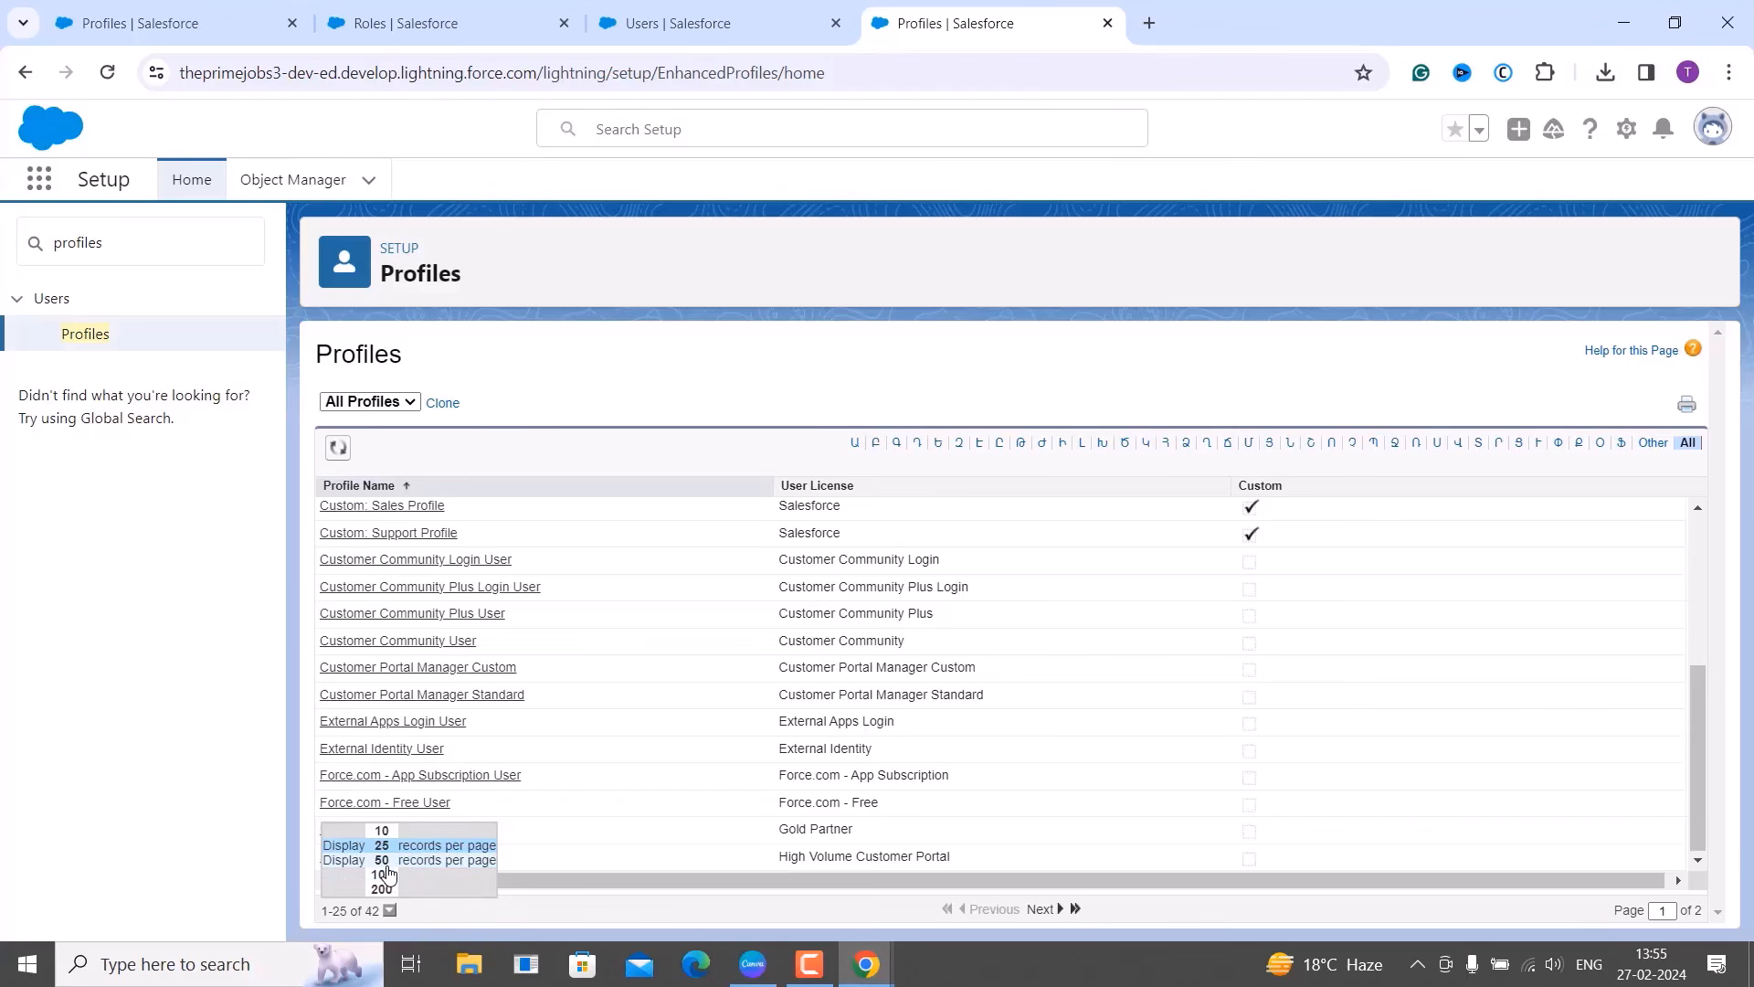
click(388, 875)
scroll(610, 794, down, 8)
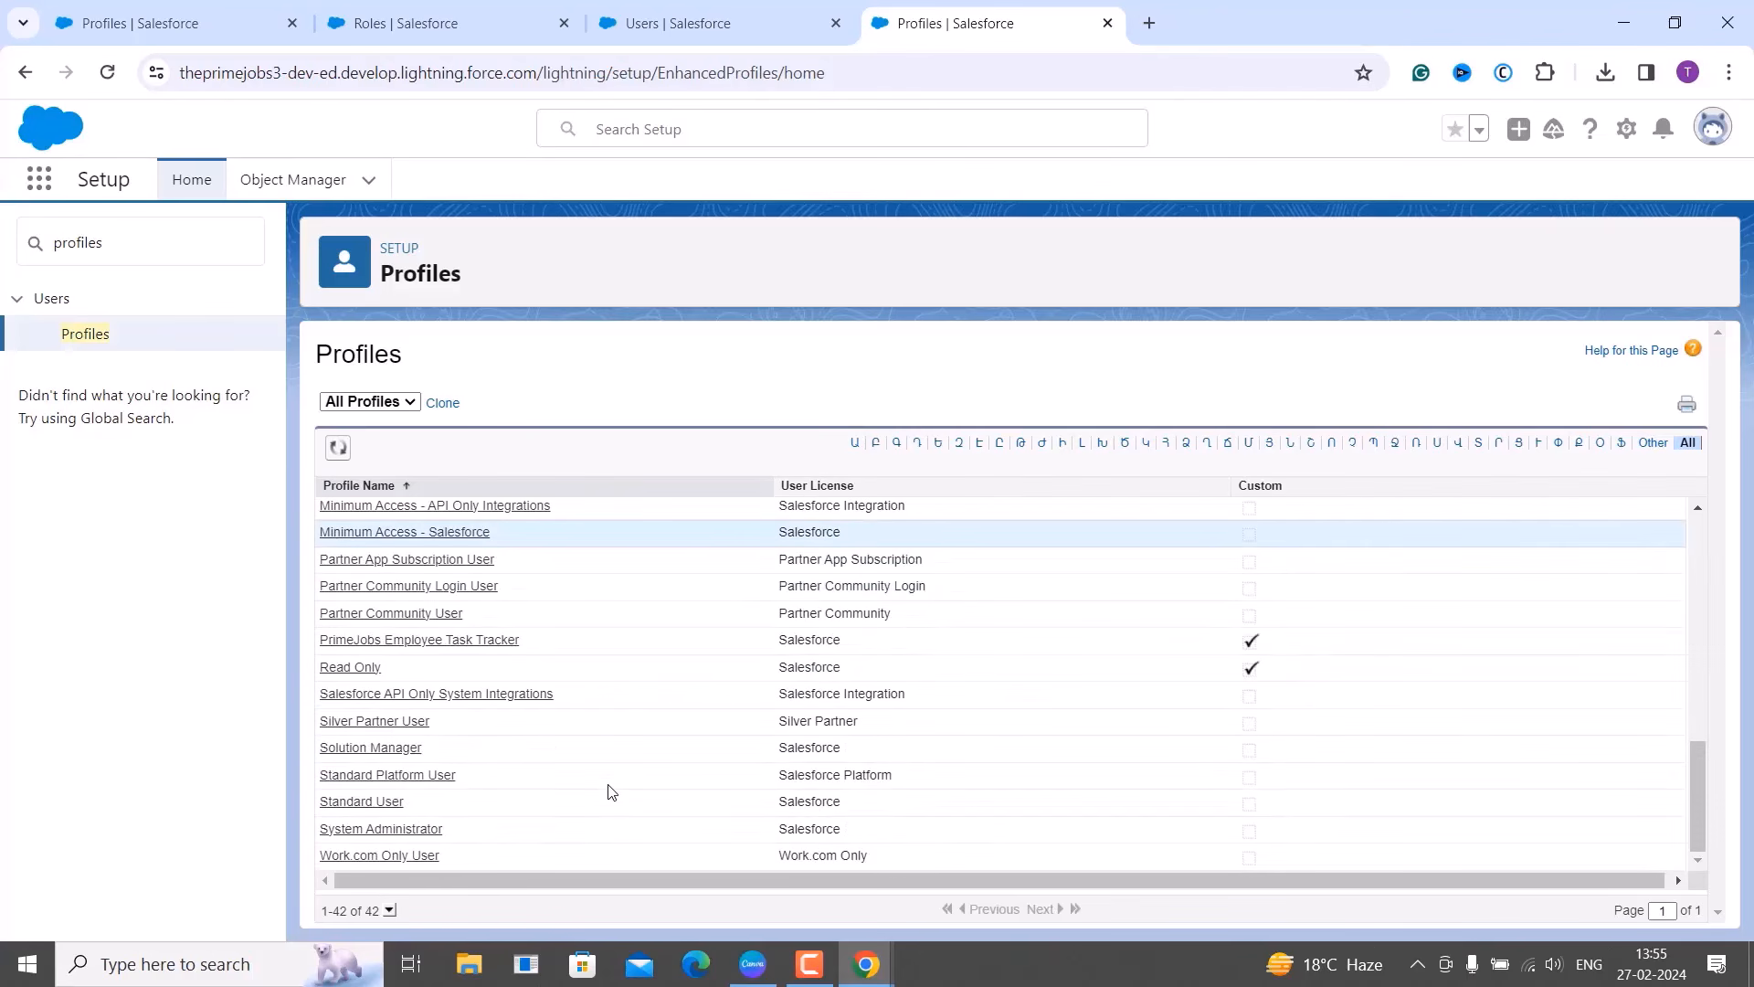
scroll(610, 792, up, 3)
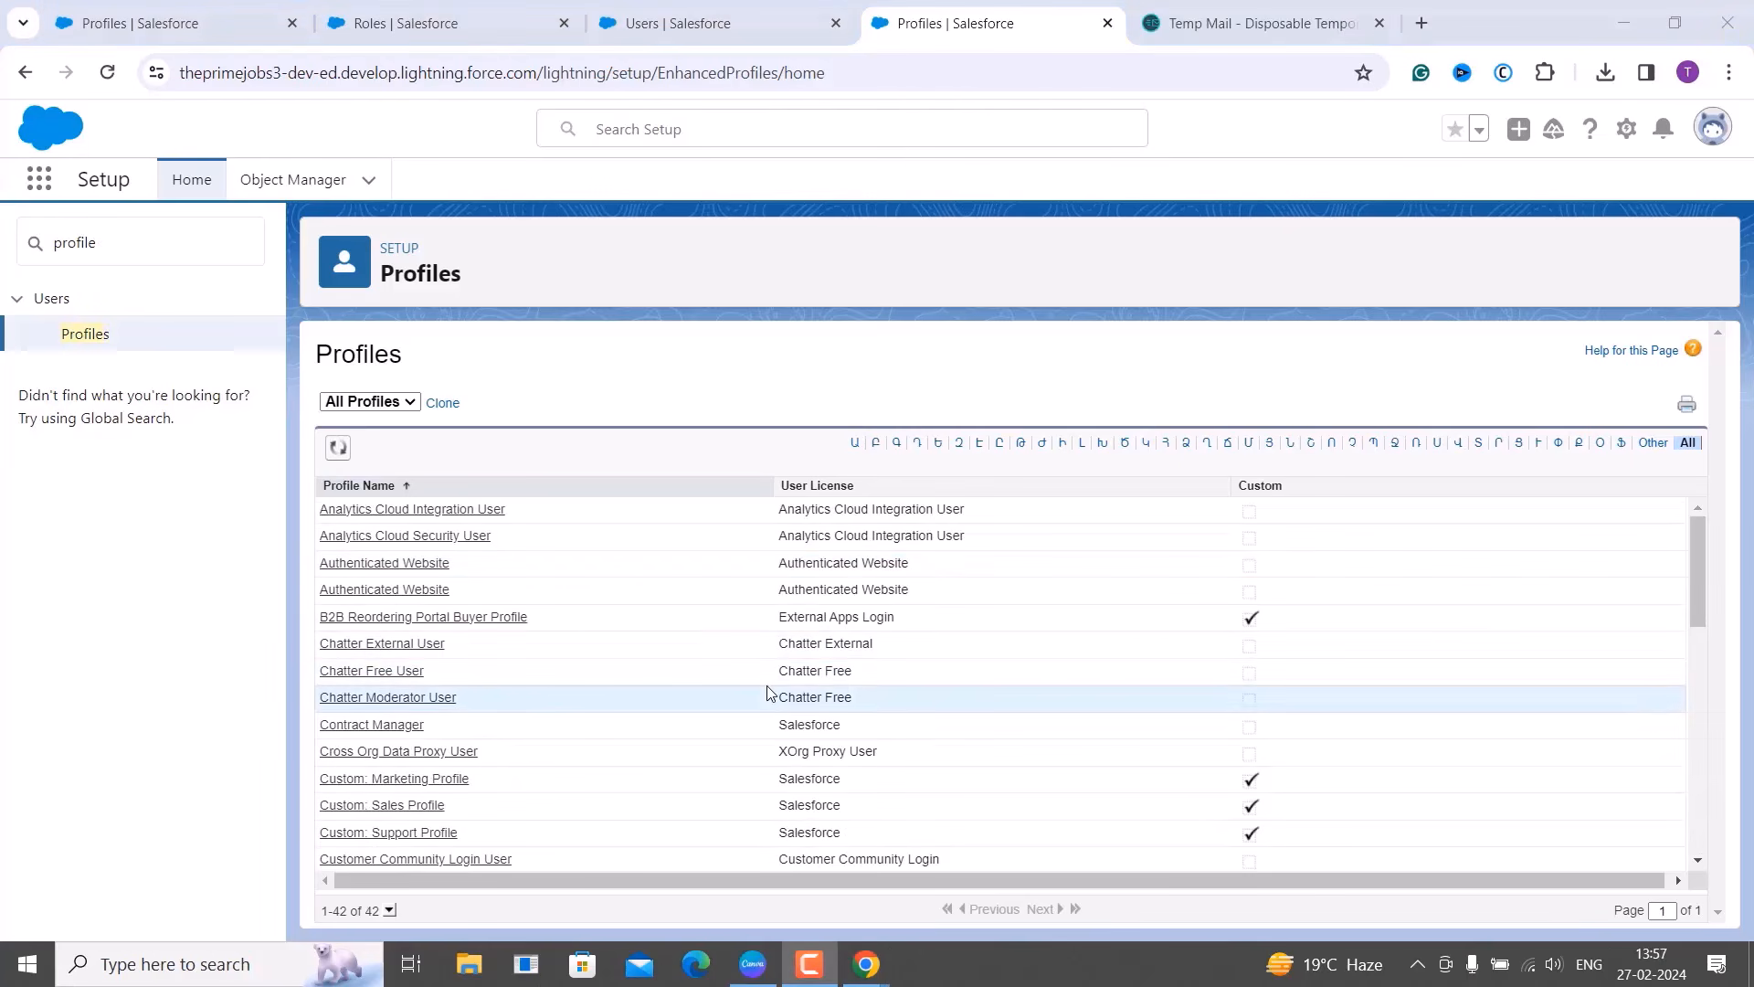
scroll(769, 692, down, 2)
scroll(767, 694, up, 2)
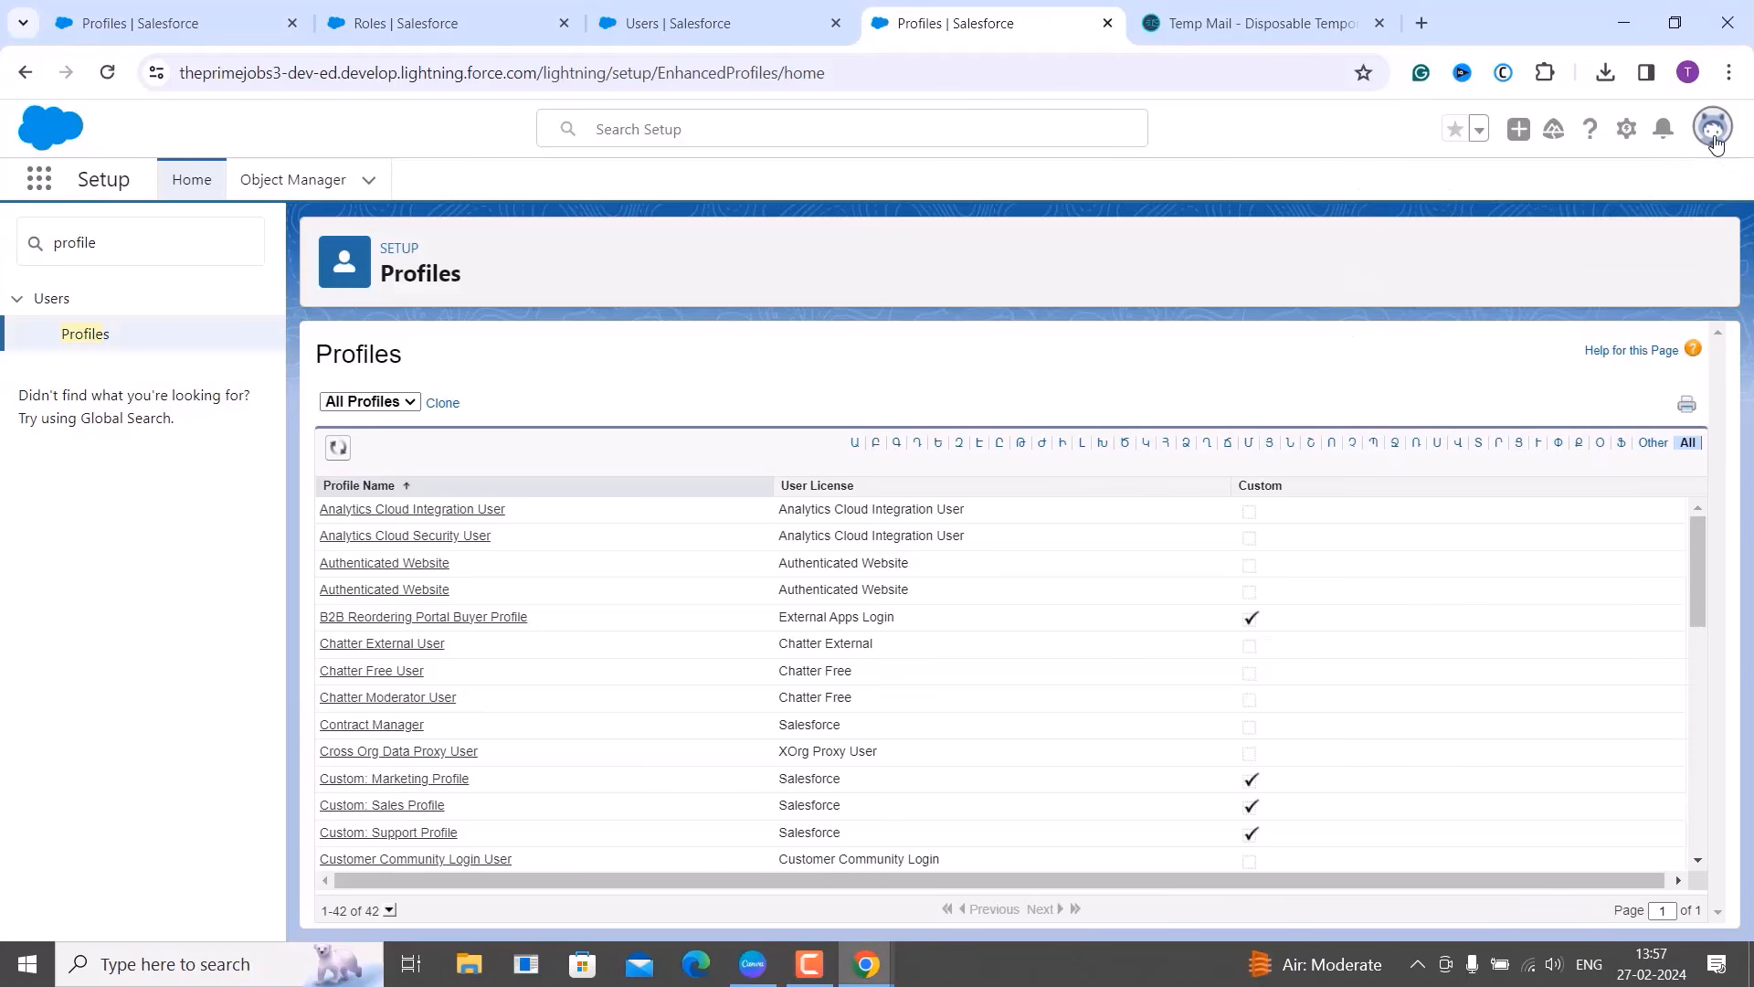
Log out the restricted user, close the login tab, and open Setup Home in a new tab.
click(1714, 139)
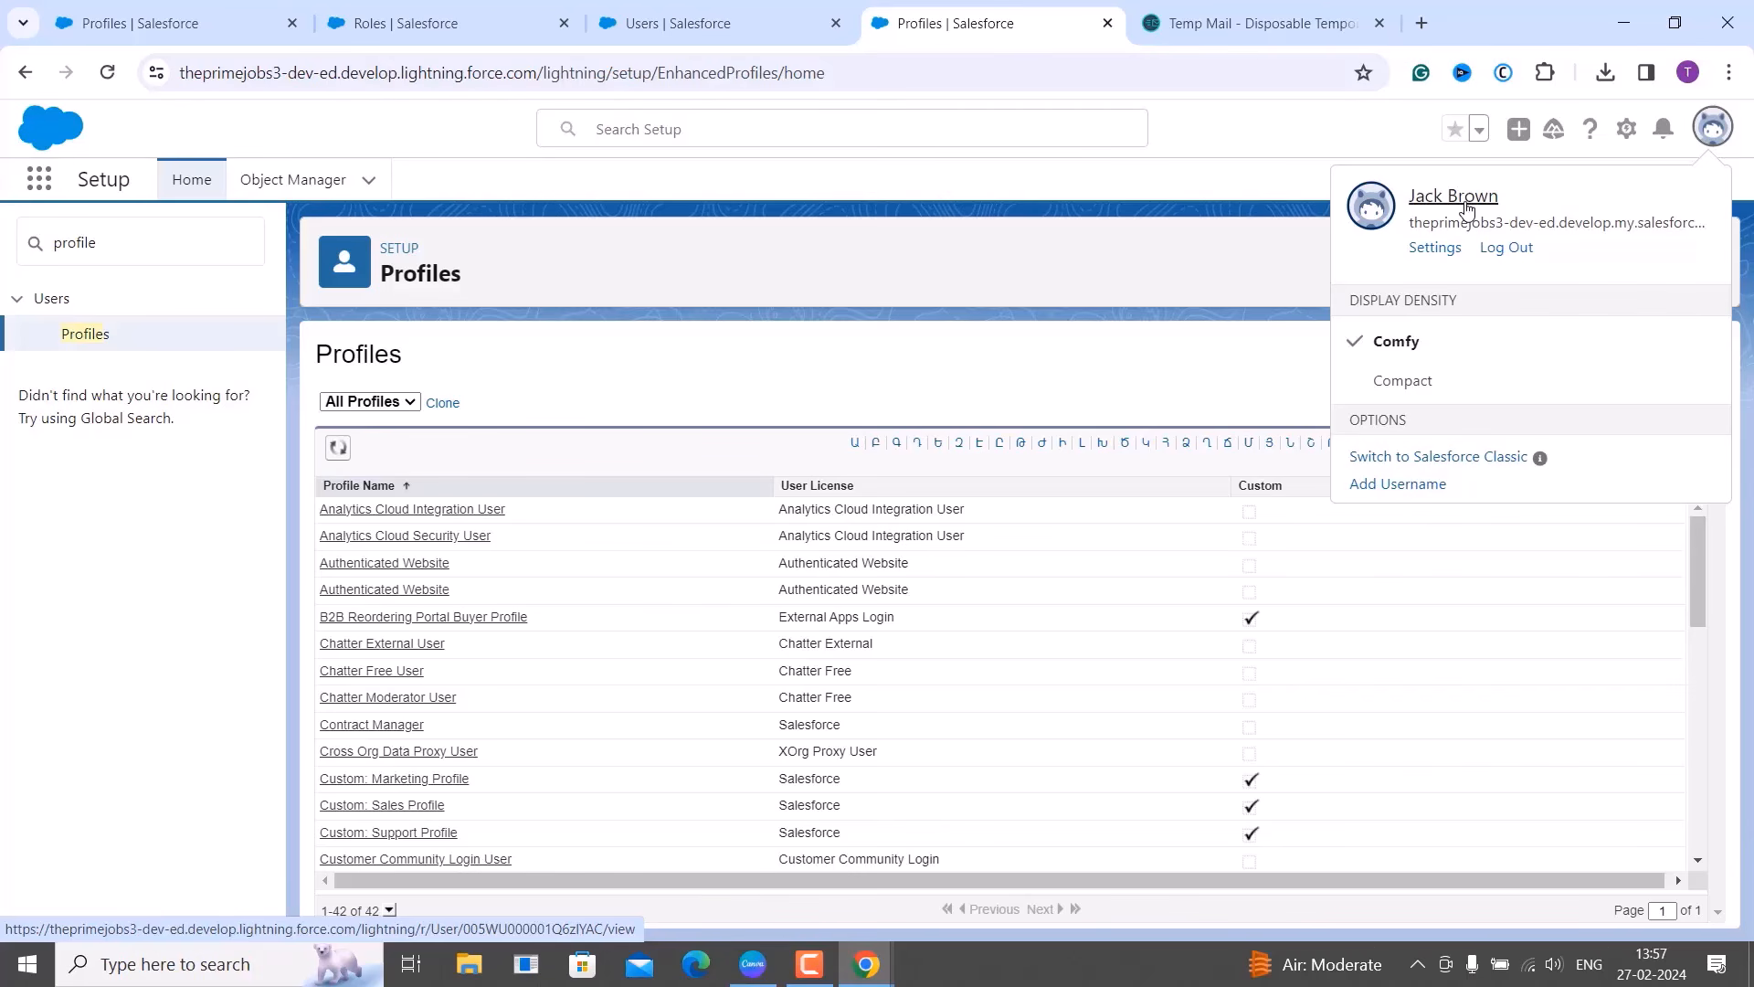
click(1523, 254)
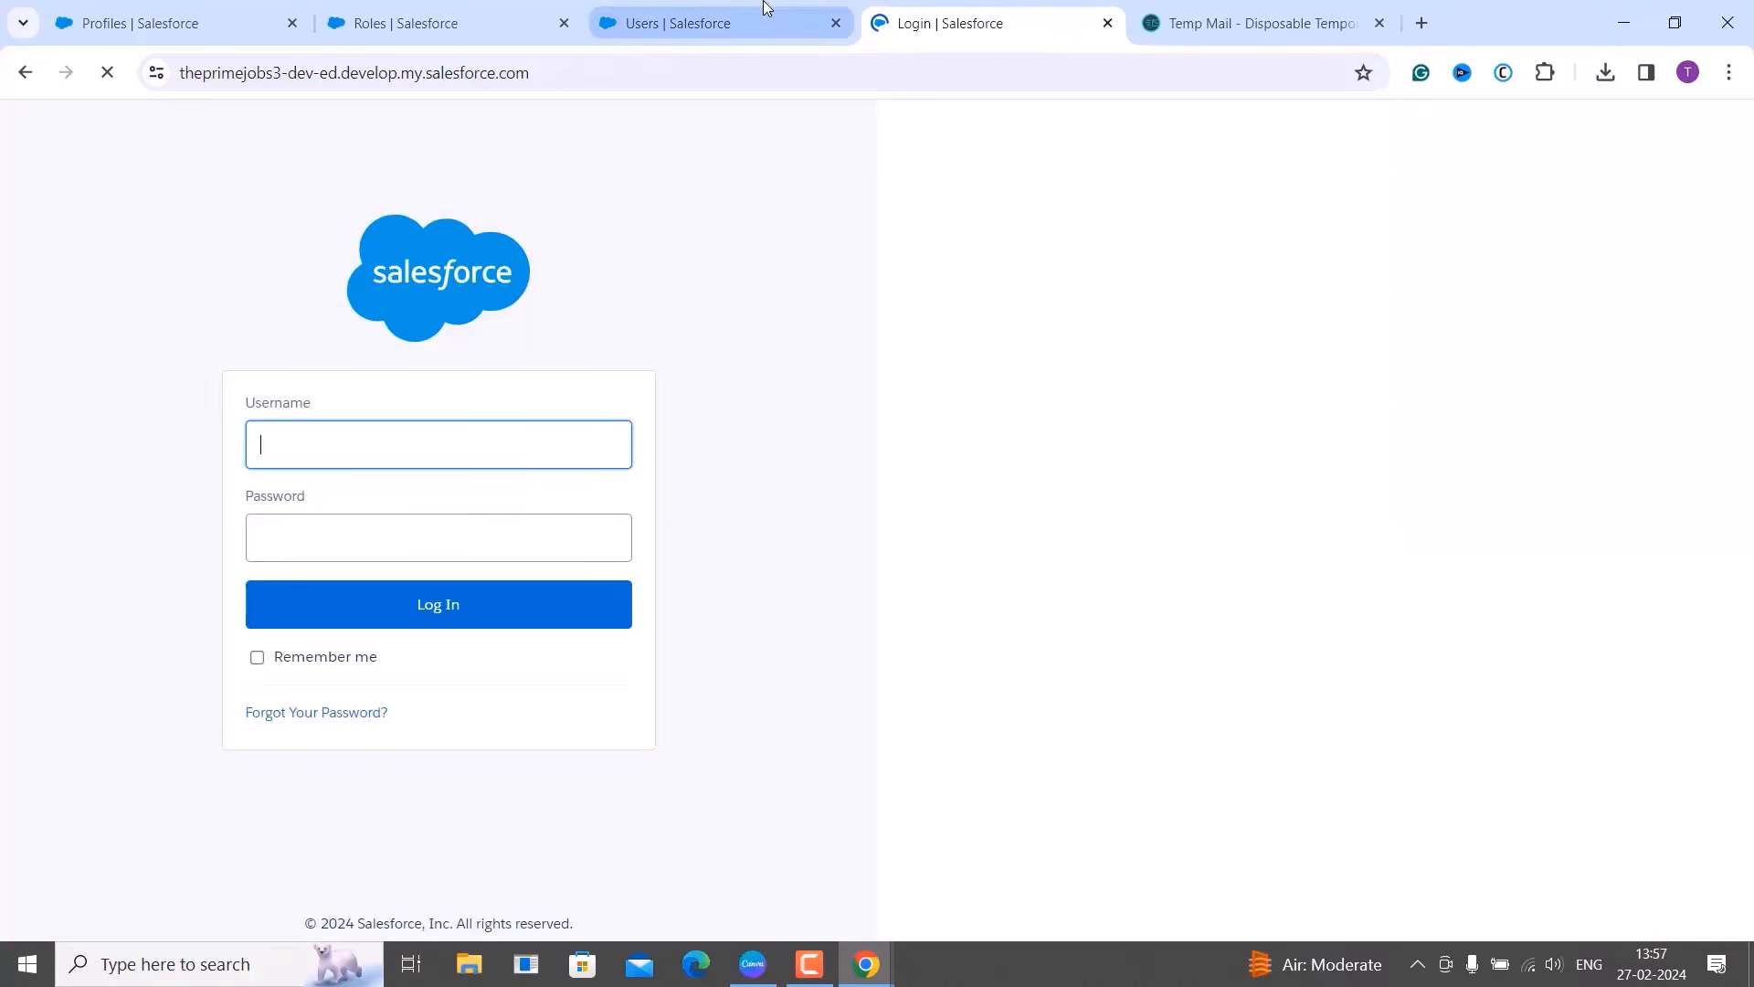
click(766, 7)
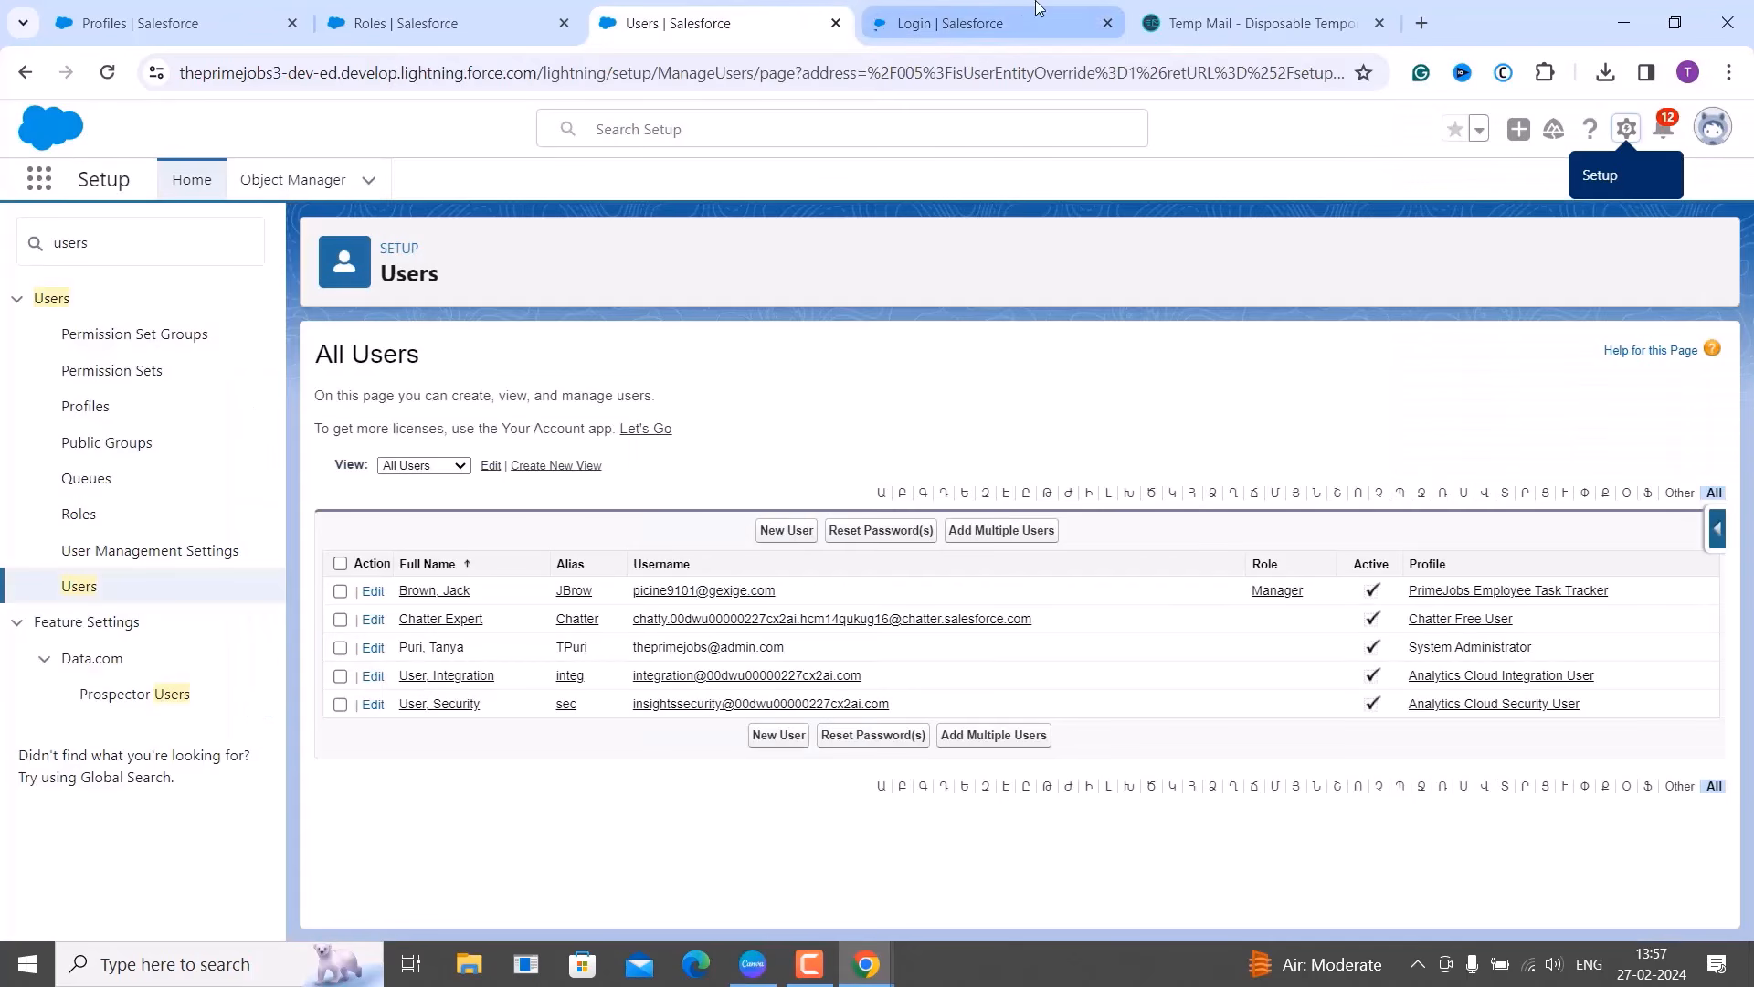
click(1107, 23)
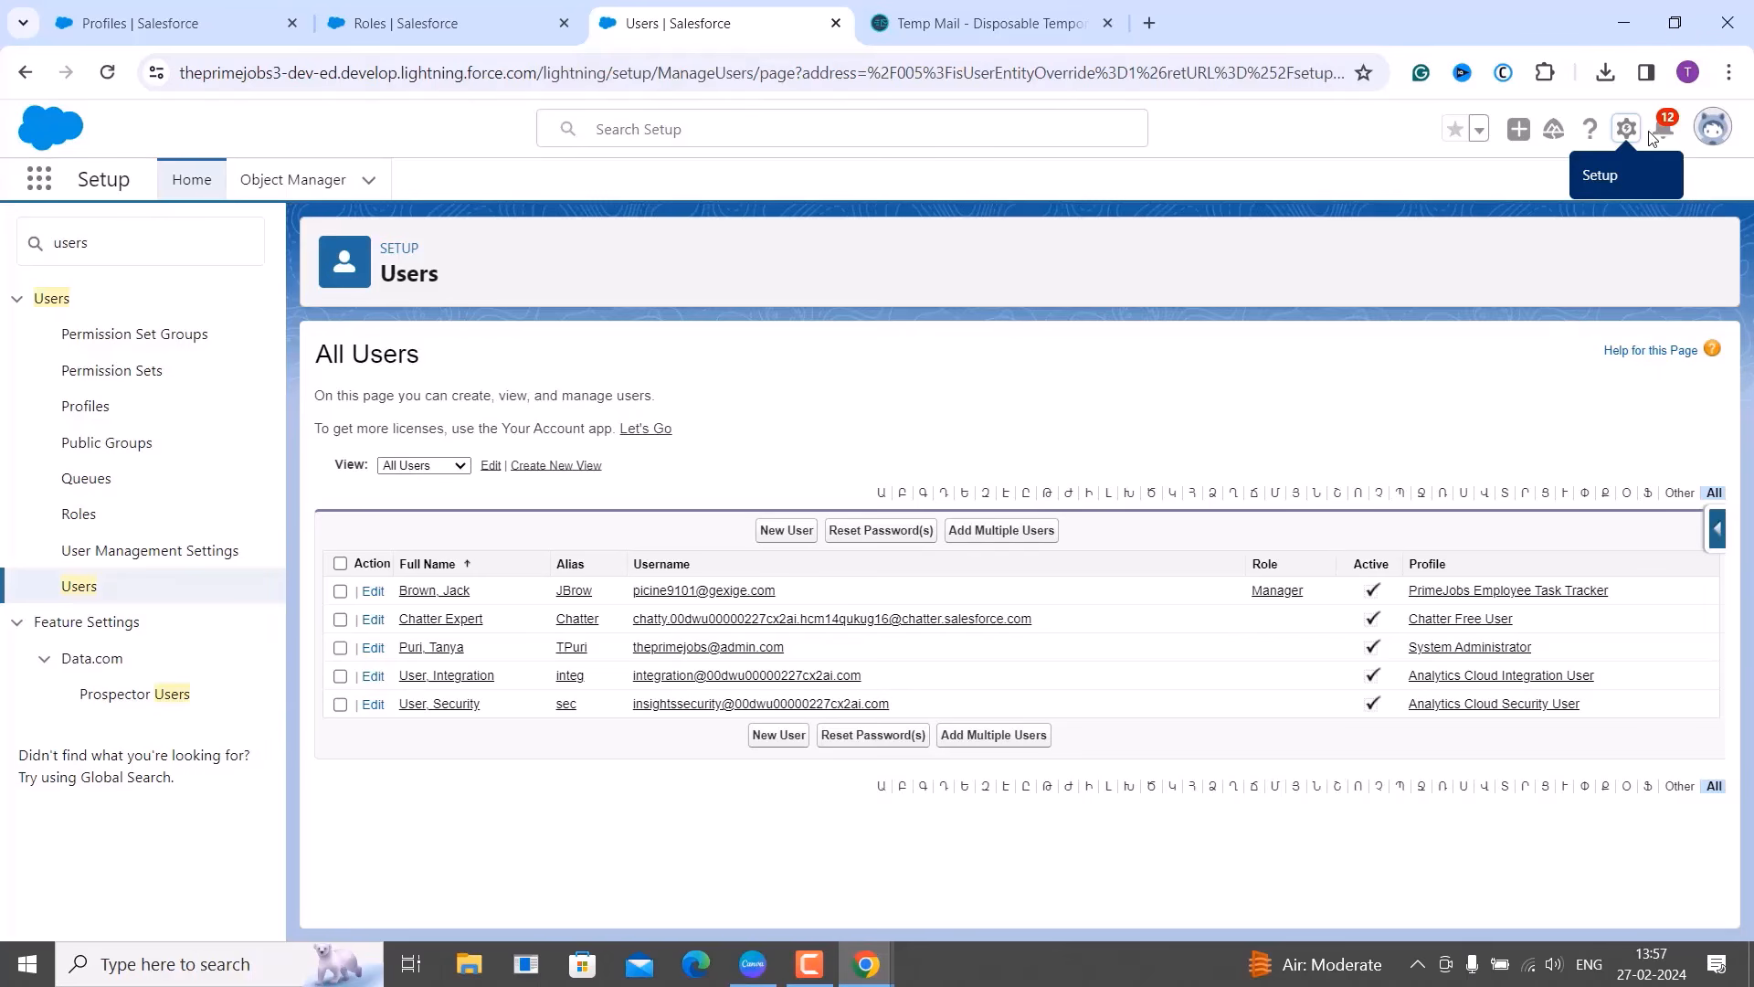
click(1626, 135)
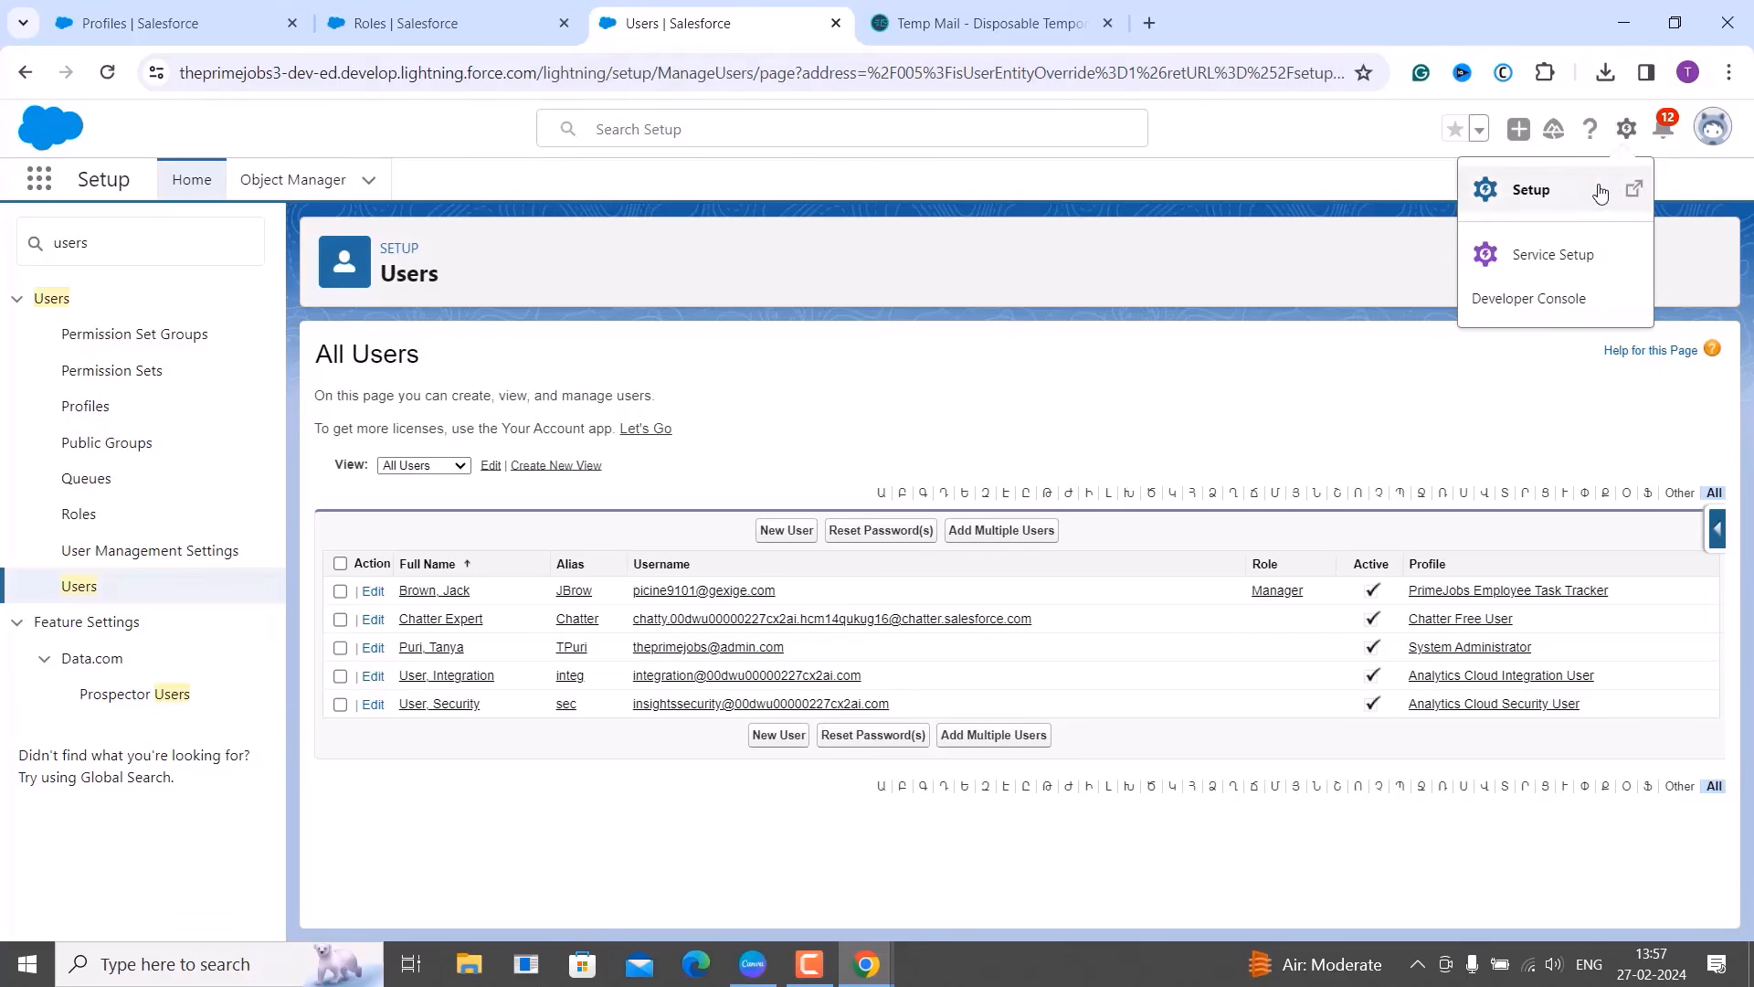
click(1598, 190)
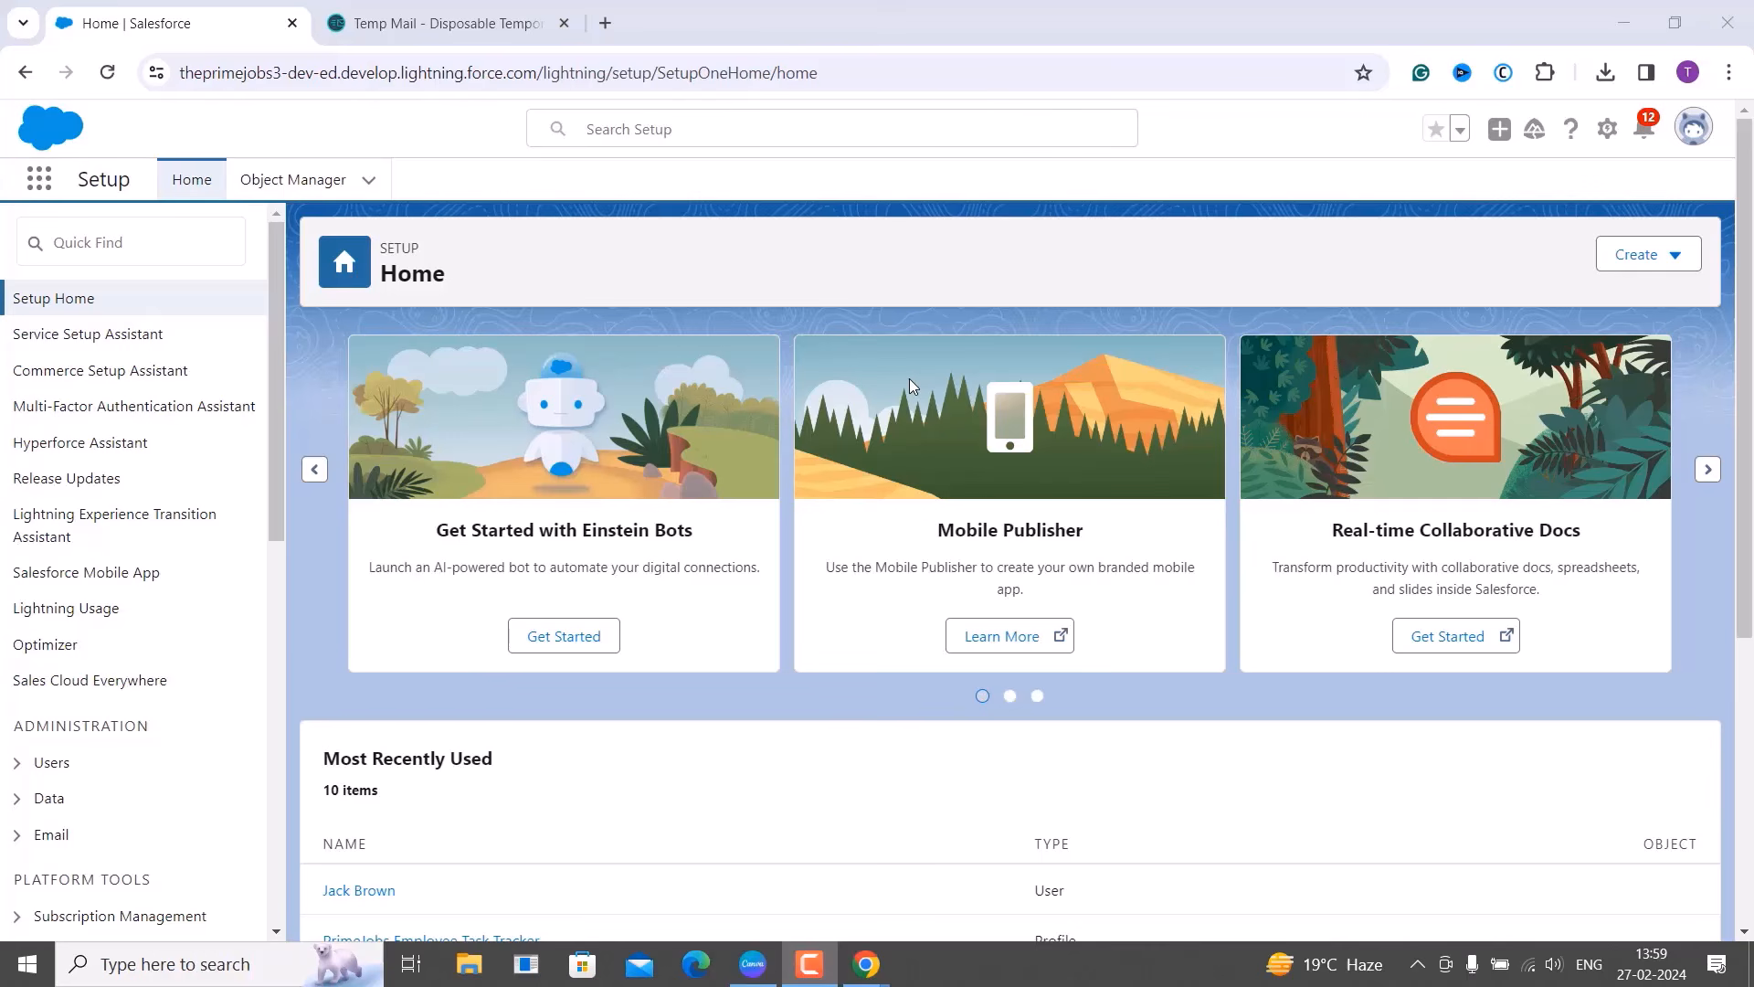
Search Setup Quick Find for 'profiles' and open the Profiles page.
click(68, 260)
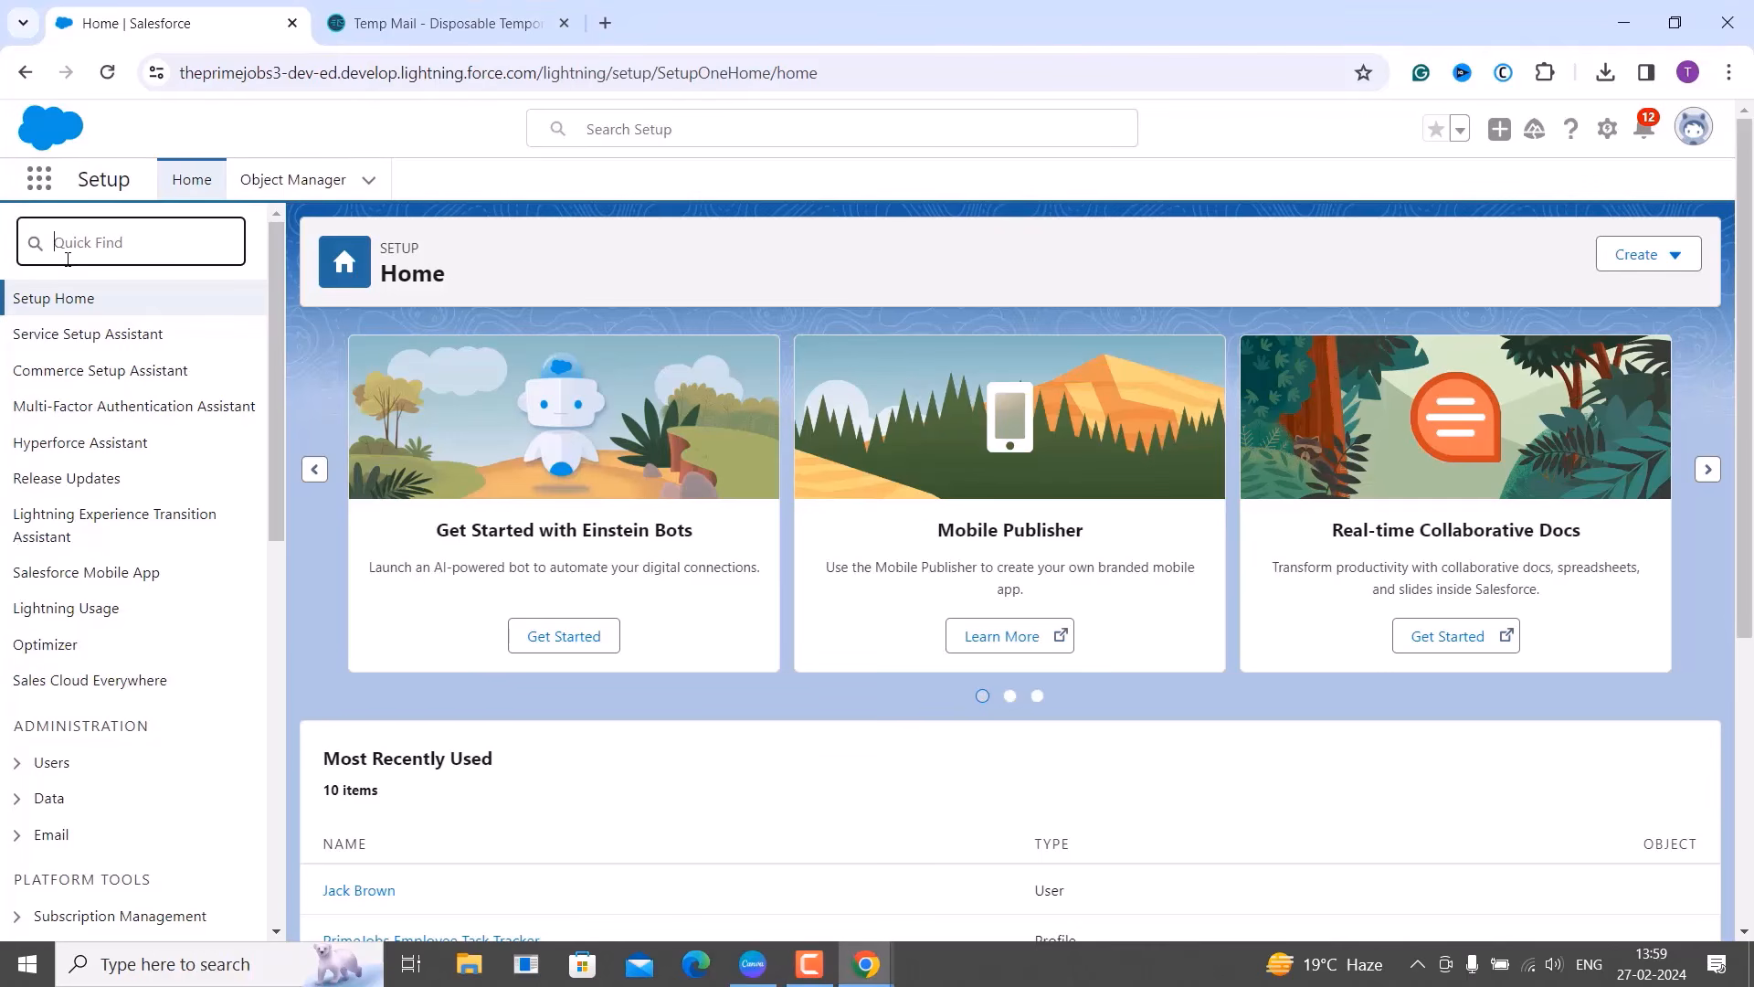
text(profiles)
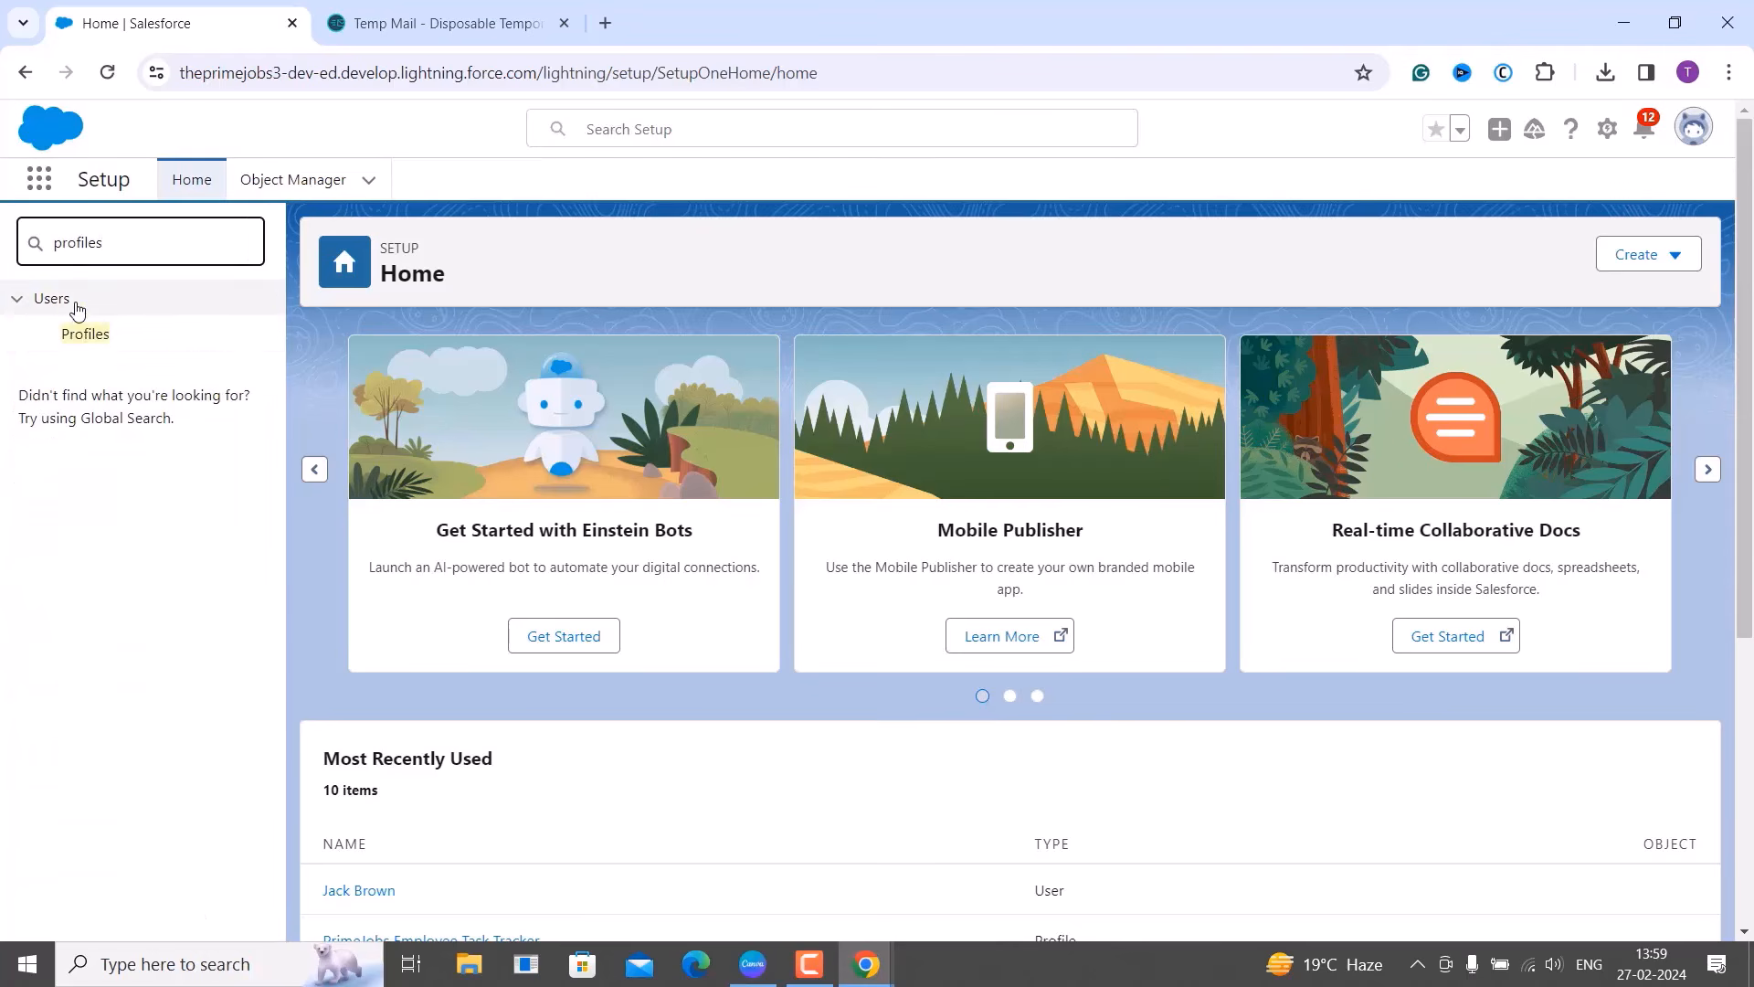
click(75, 335)
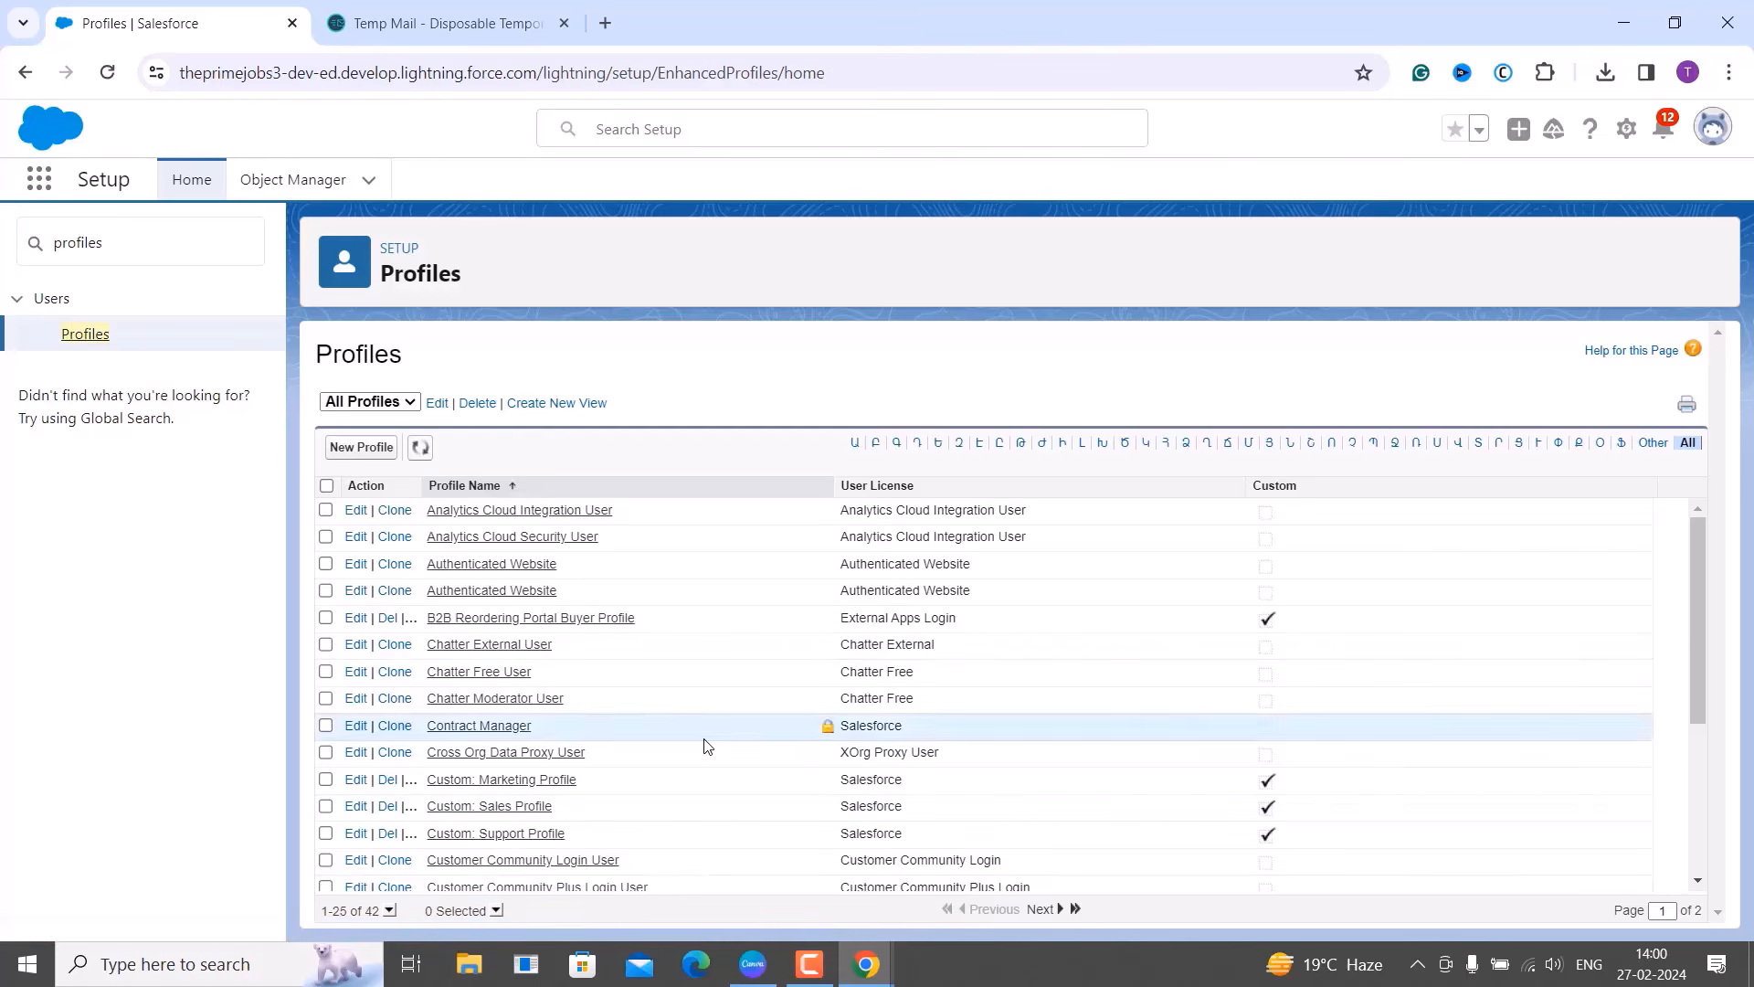
scroll(704, 745, down, 2)
Set the Profiles list to 100 records per page, showing all 42 profiles.
scroll(704, 744, down, 1)
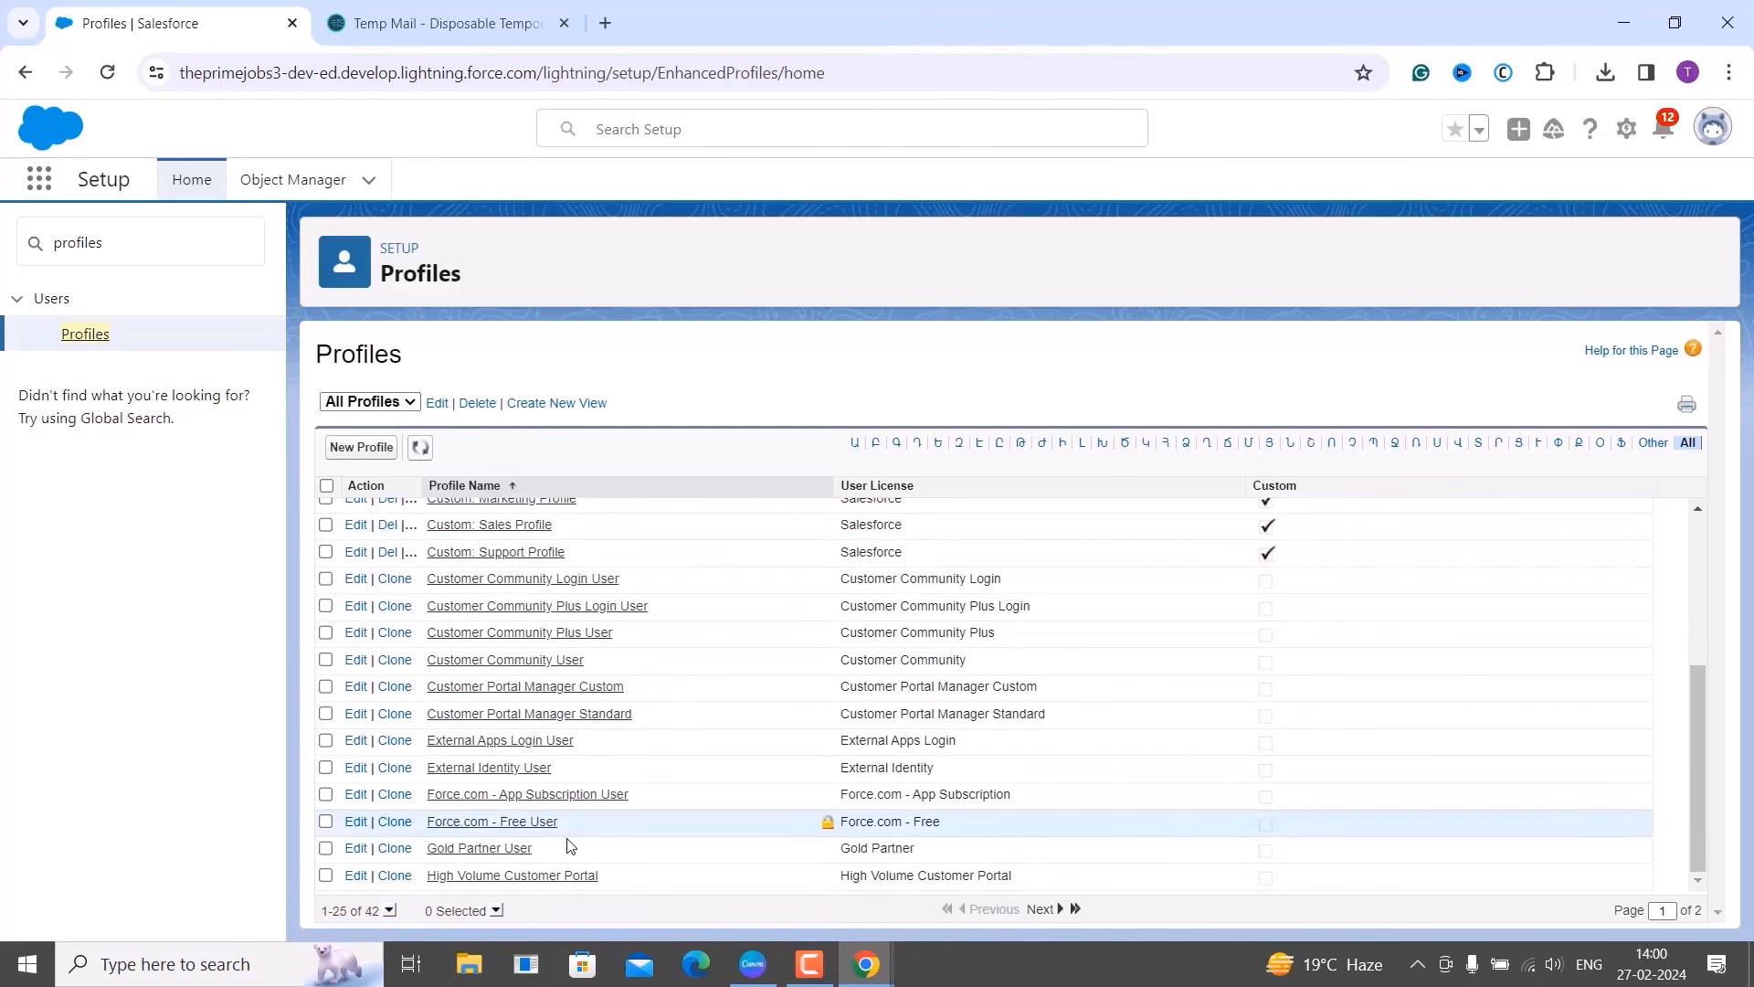
click(496, 910)
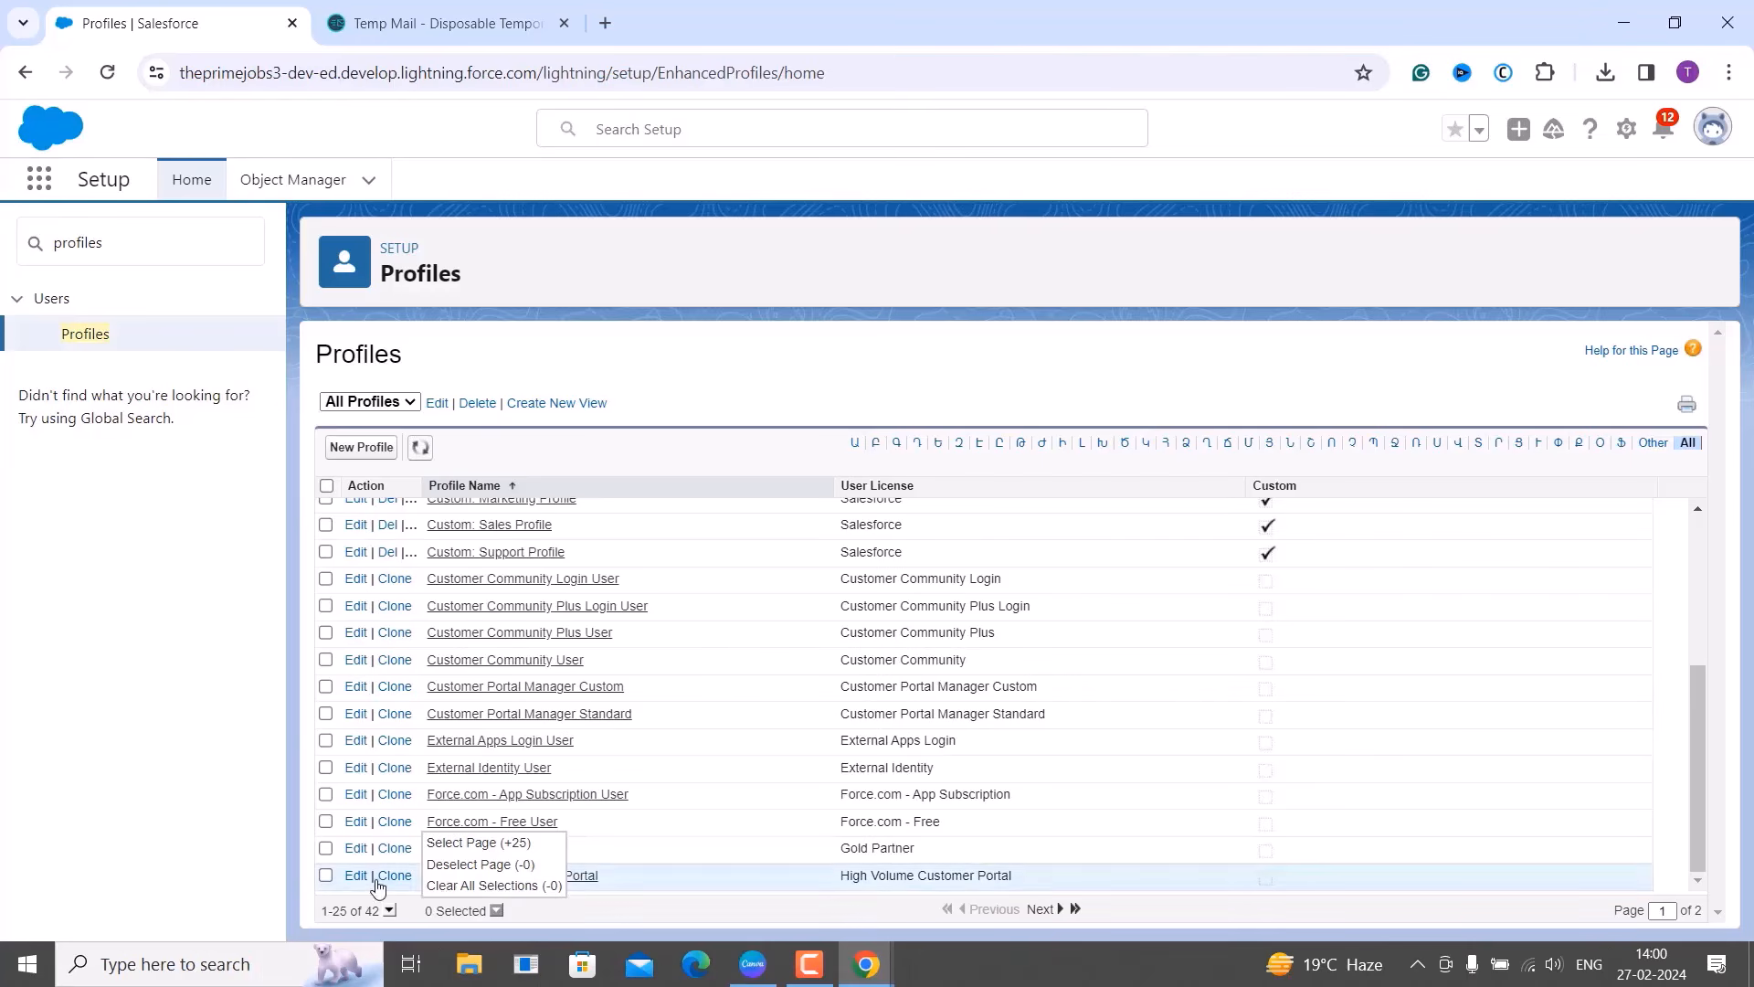
click(390, 910)
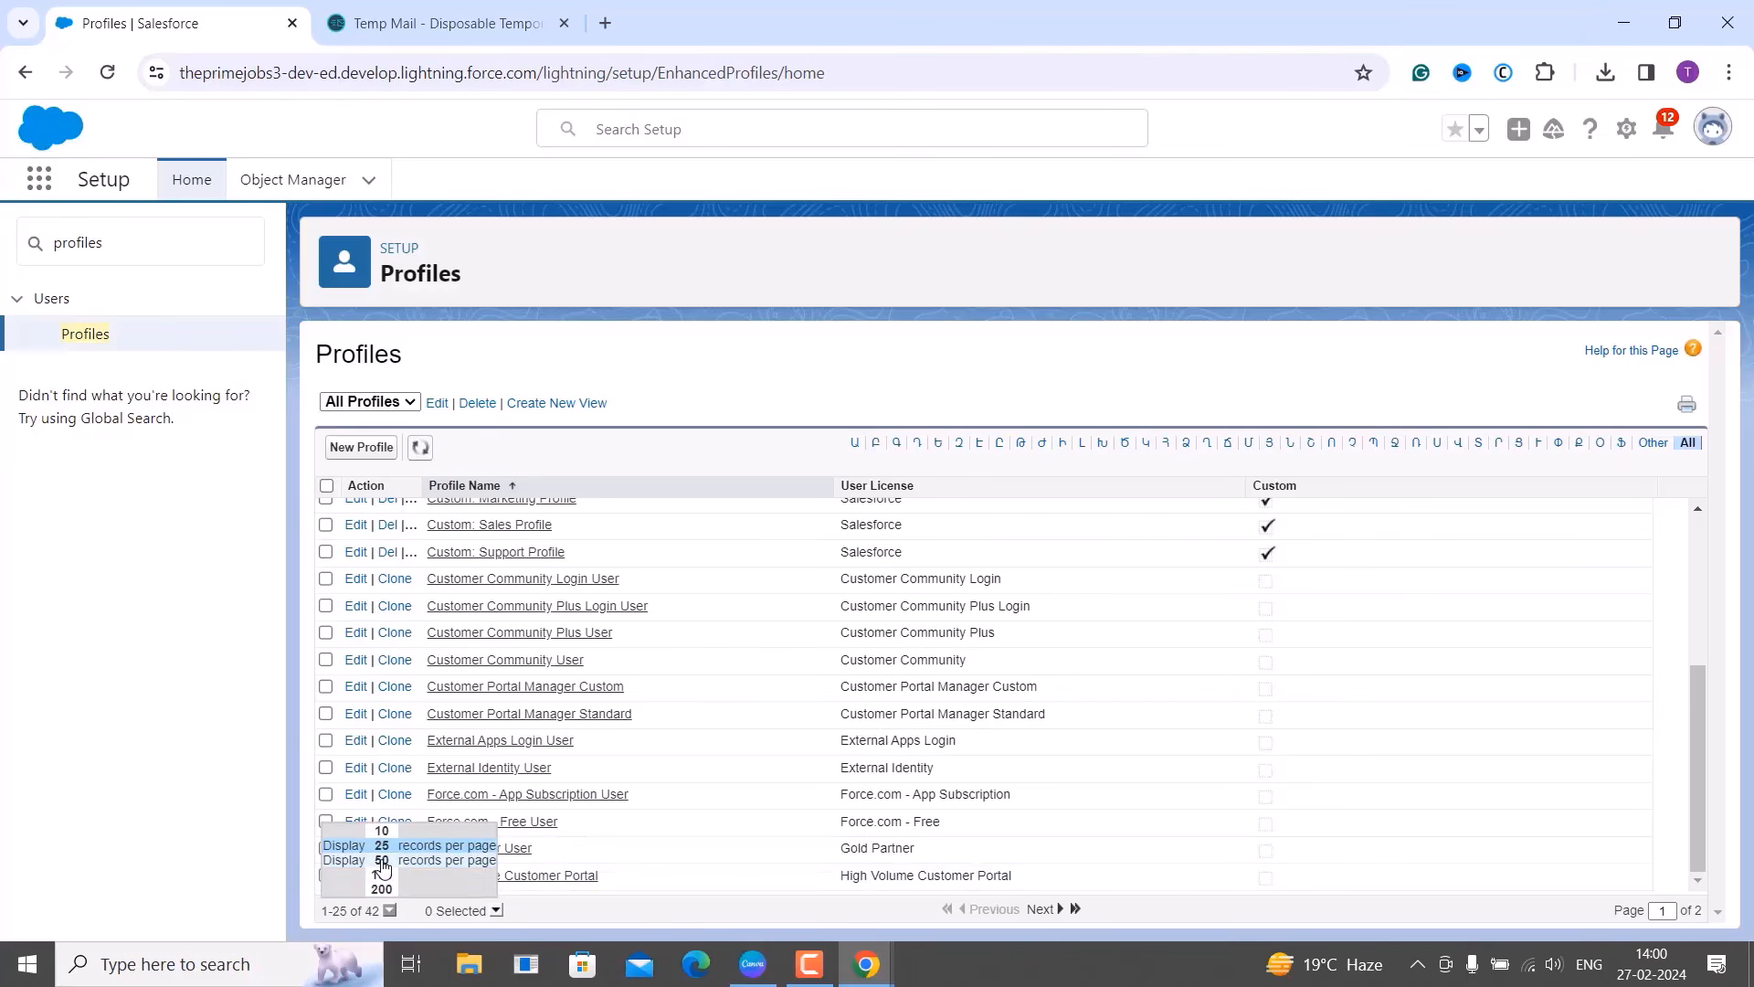
click(382, 889)
scroll(648, 802, down, 8)
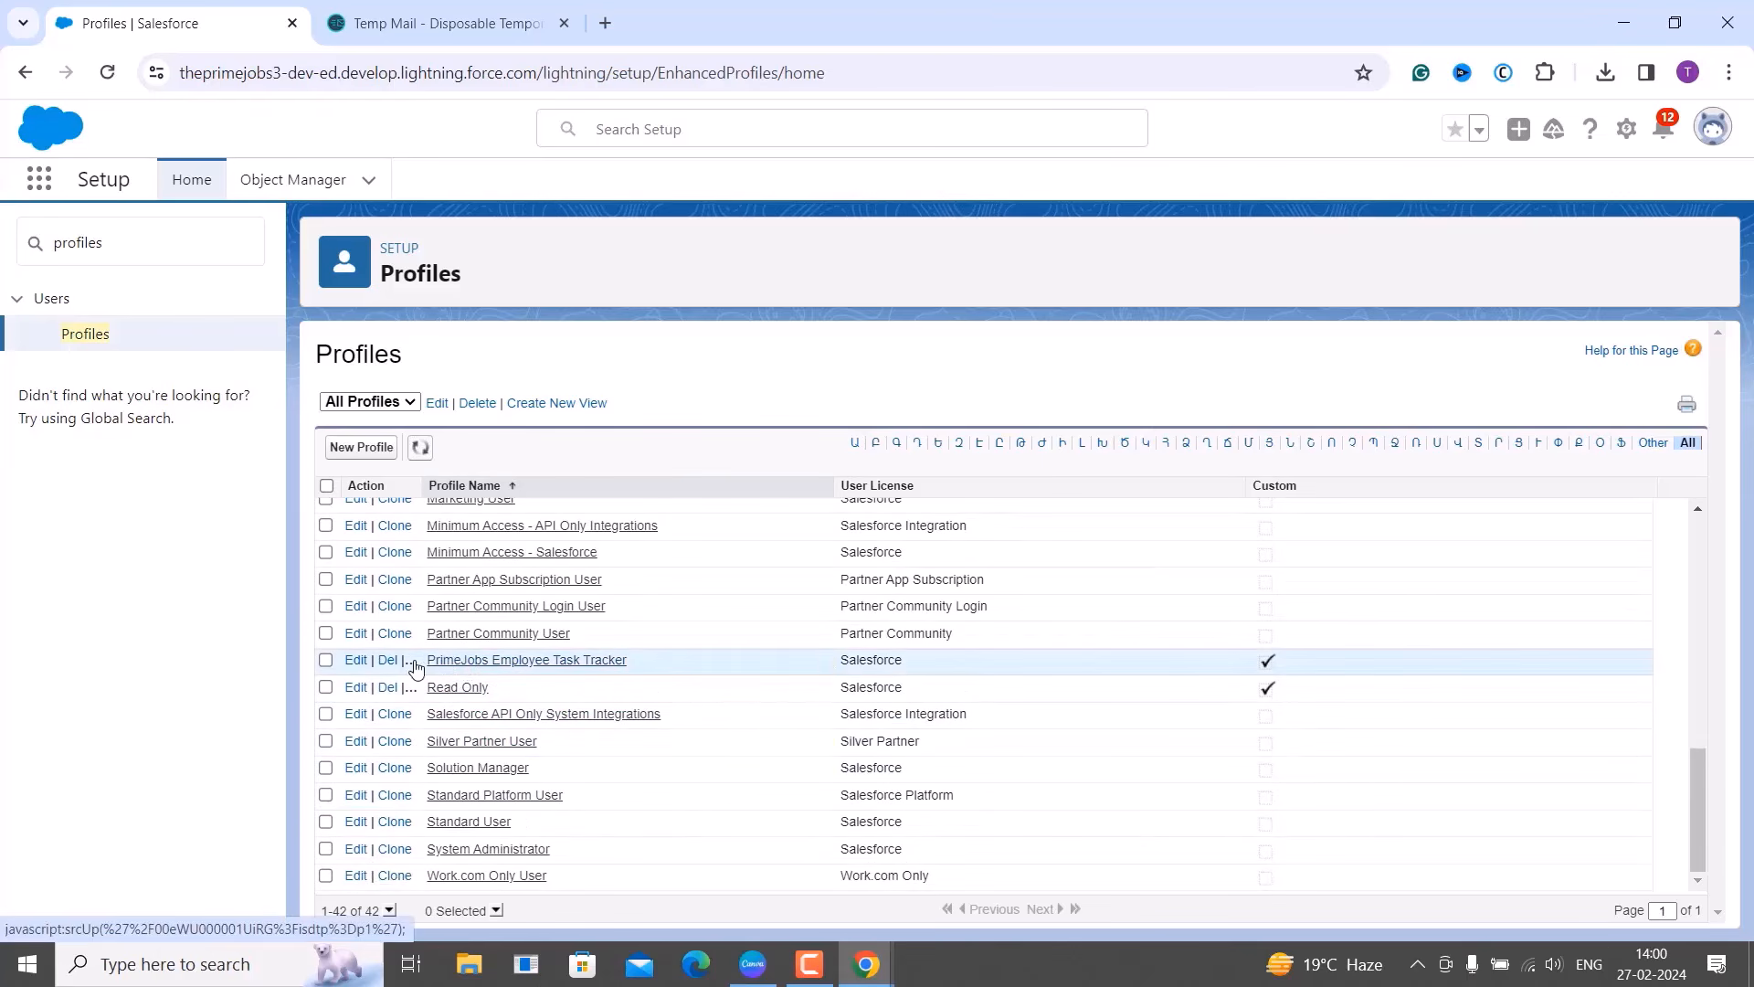
Edit the PrimeJobs Employee Task Tracker profile and review its Custom App Settings.
click(355, 660)
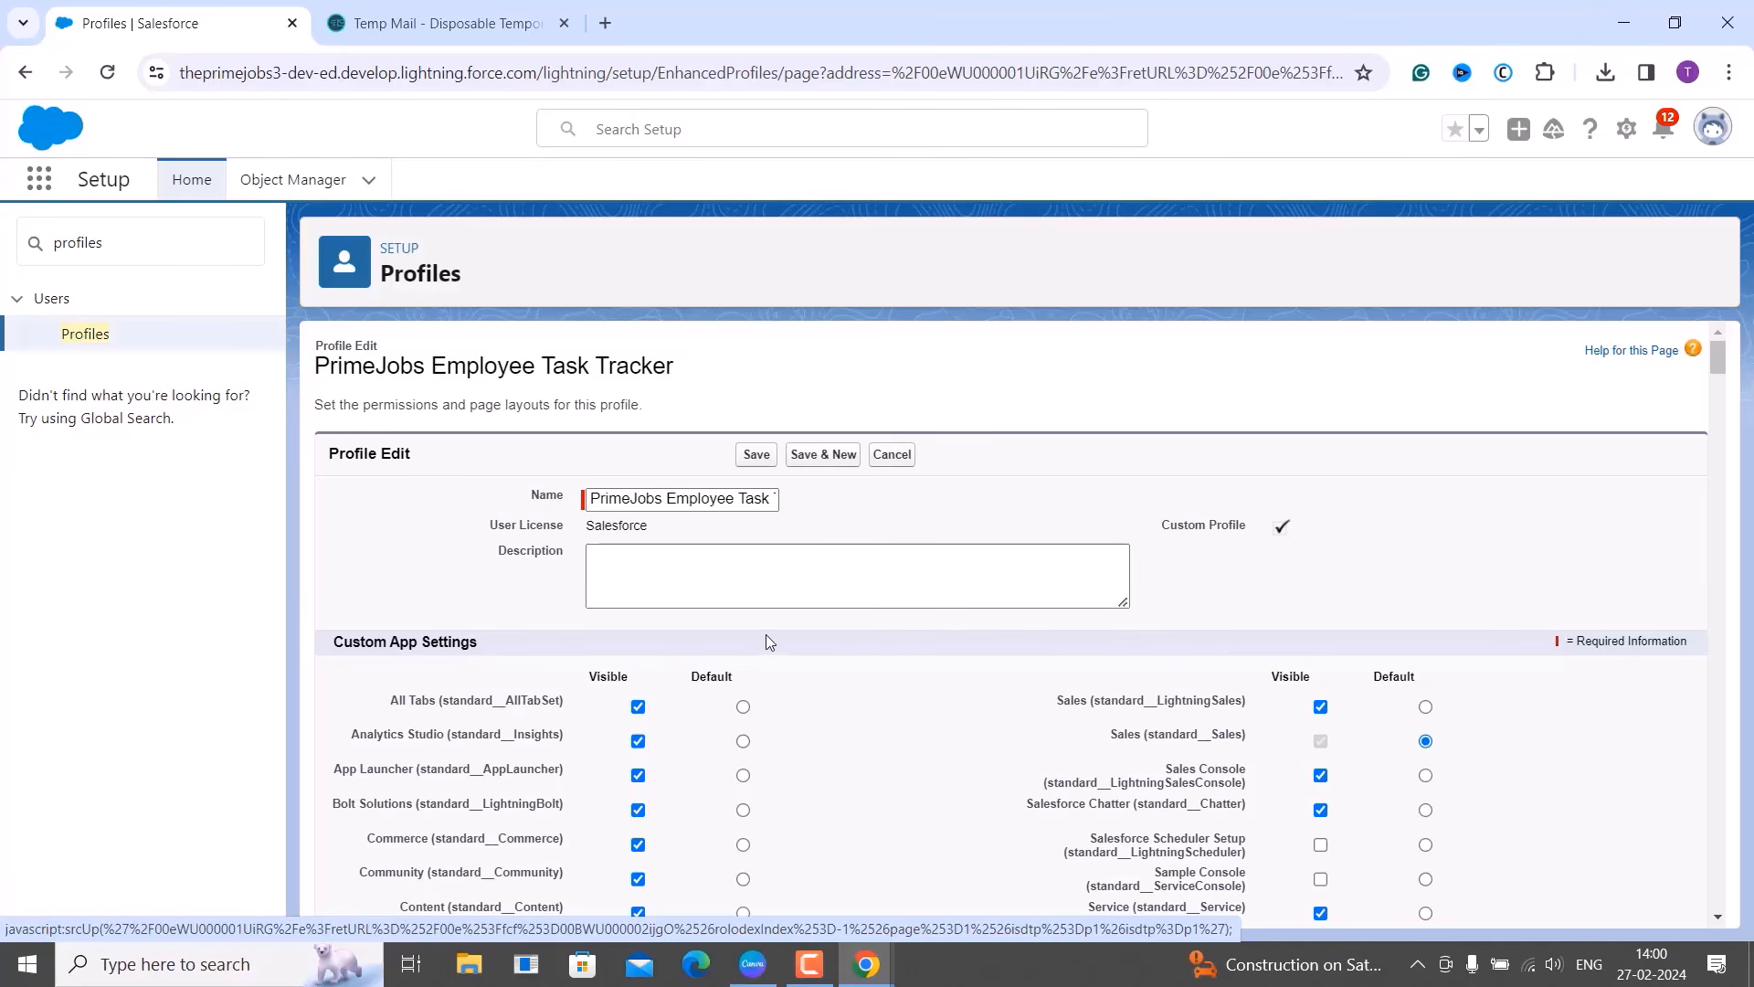
scroll(765, 634, down, 2)
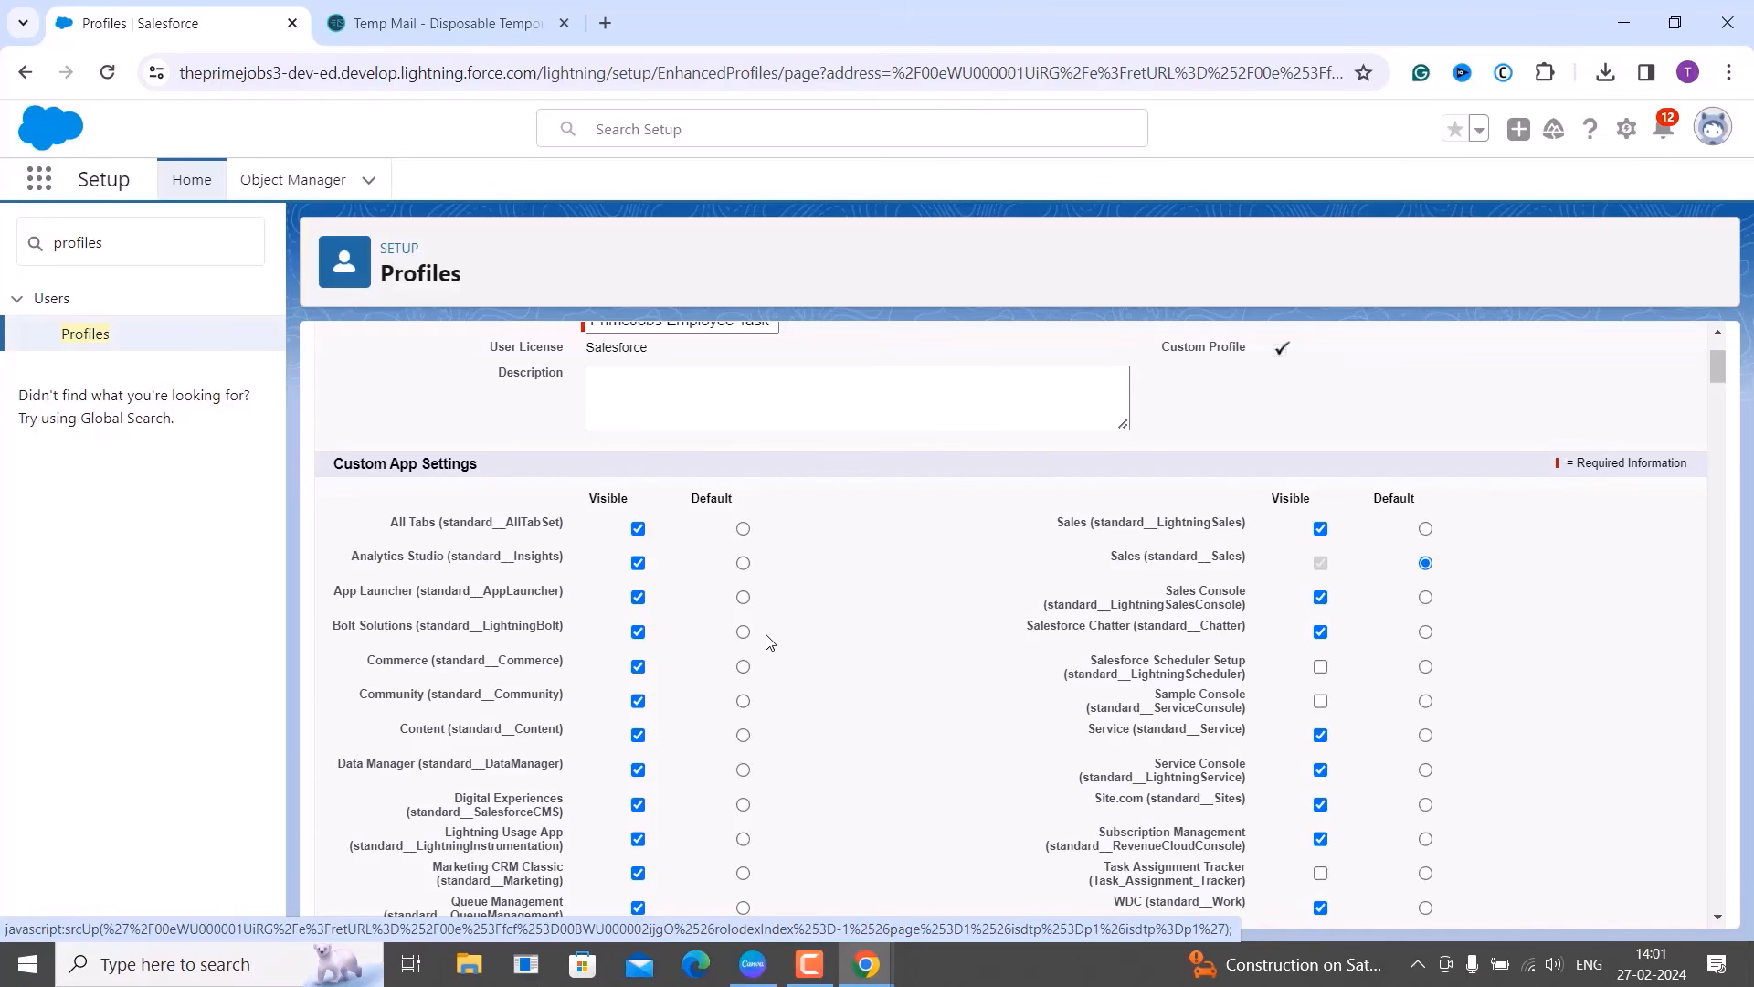
scroll(768, 641, up, 2)
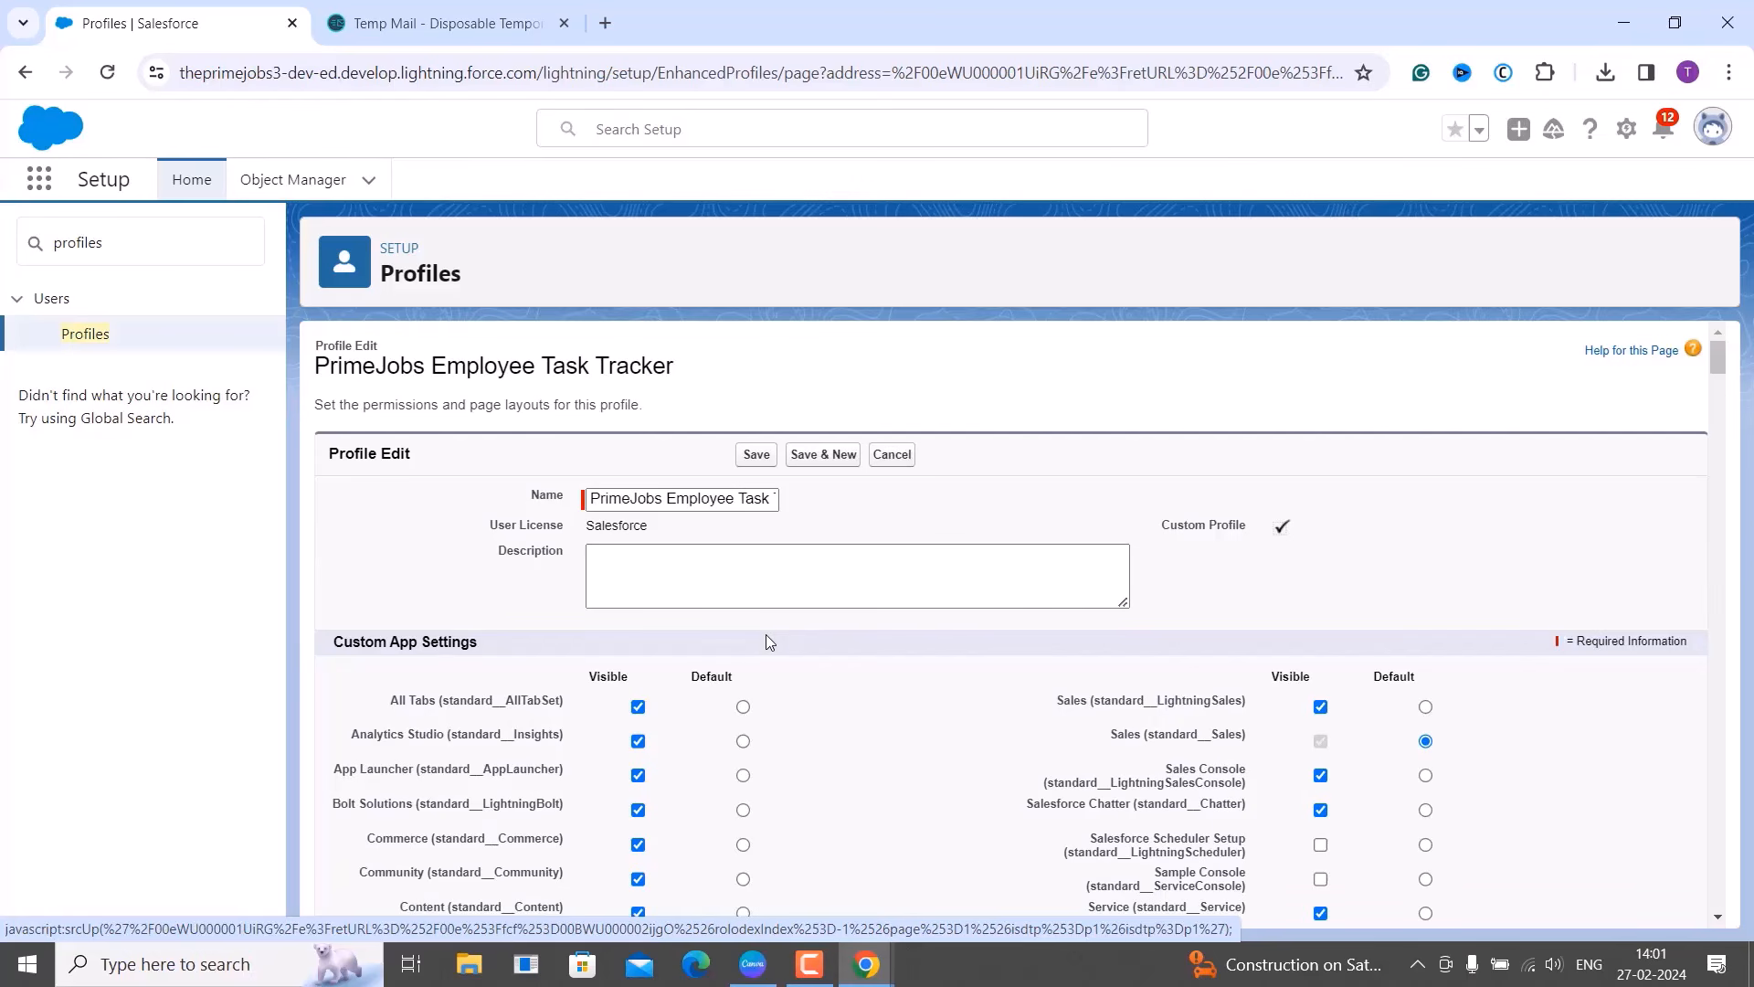
scroll(766, 641, down, 3)
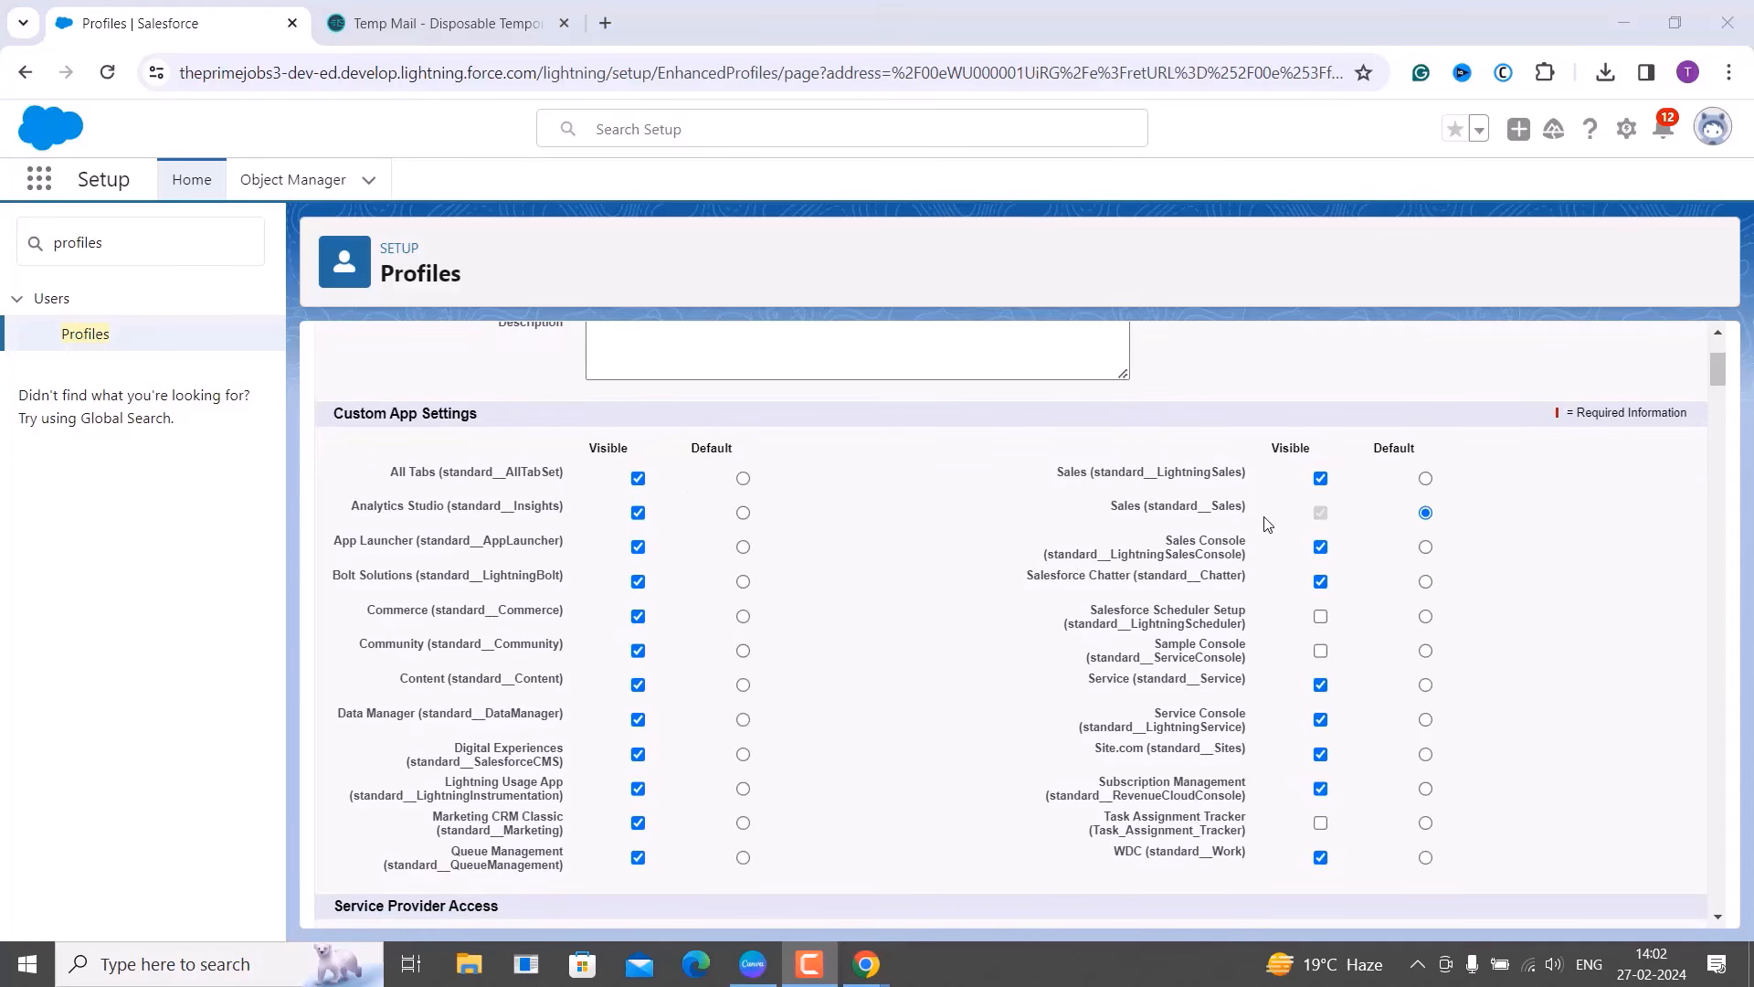
click(919, 355)
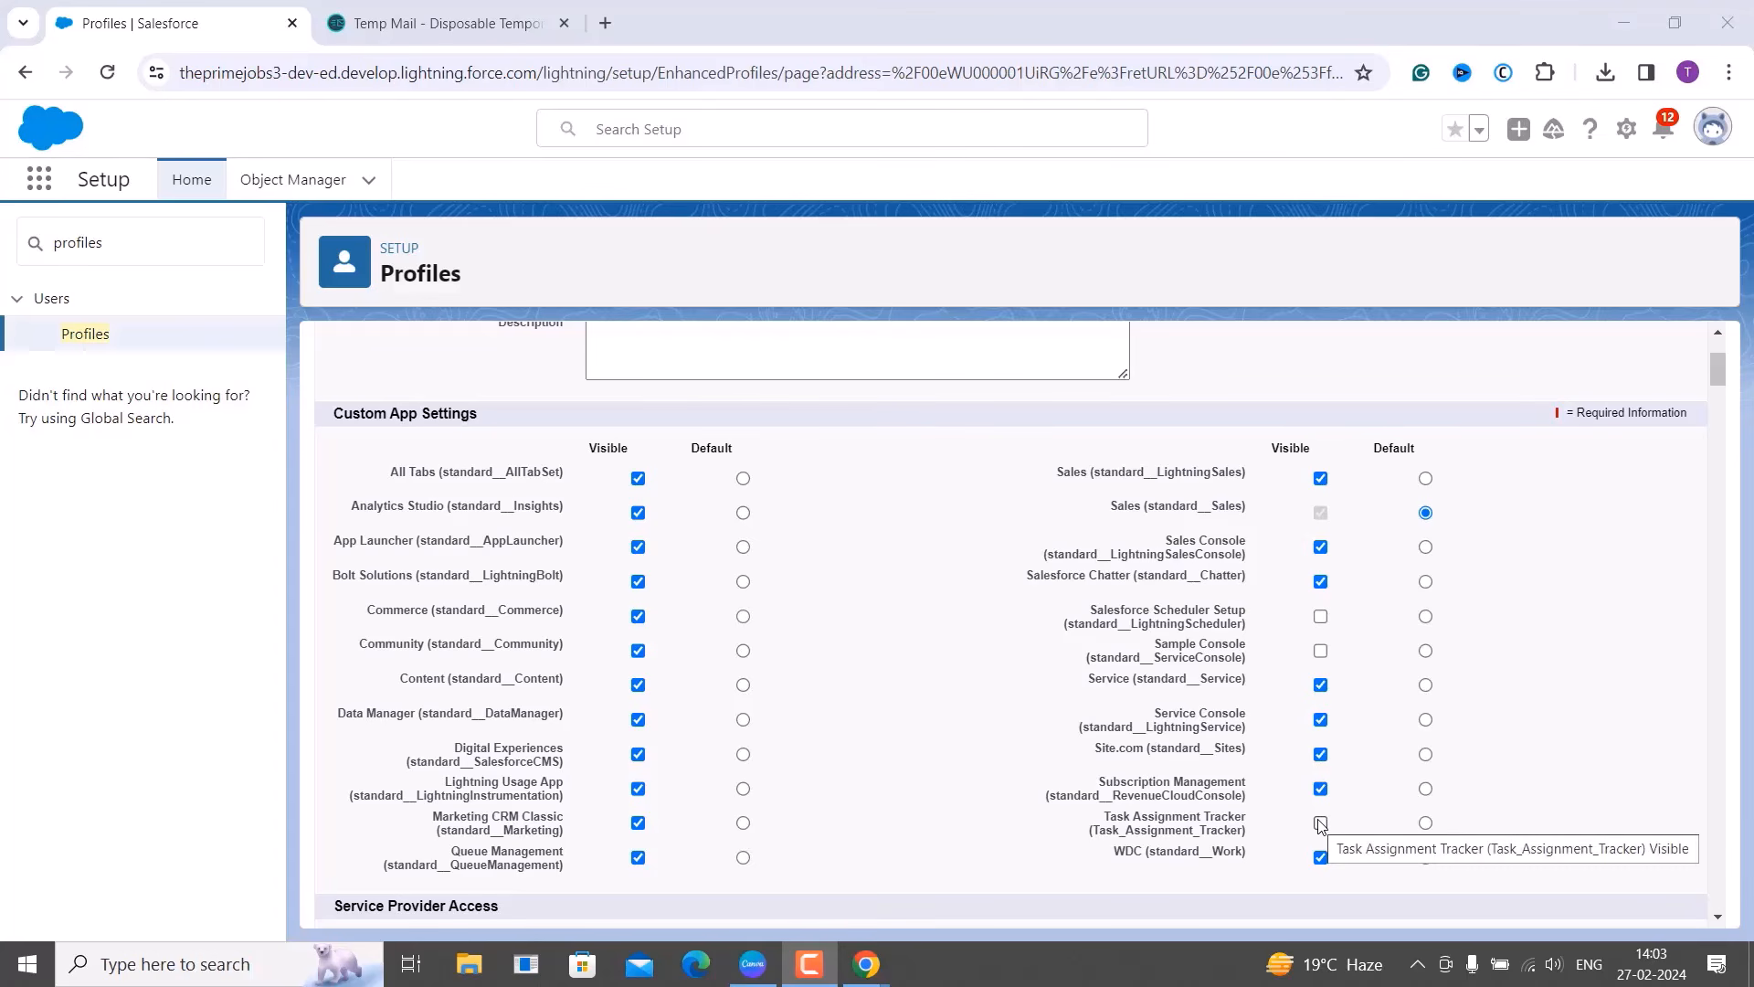
Make Task Assignment Tracker visible; hide WDC, Salesforce Chatter, Sales Console and Lightning Sales.
click(1320, 823)
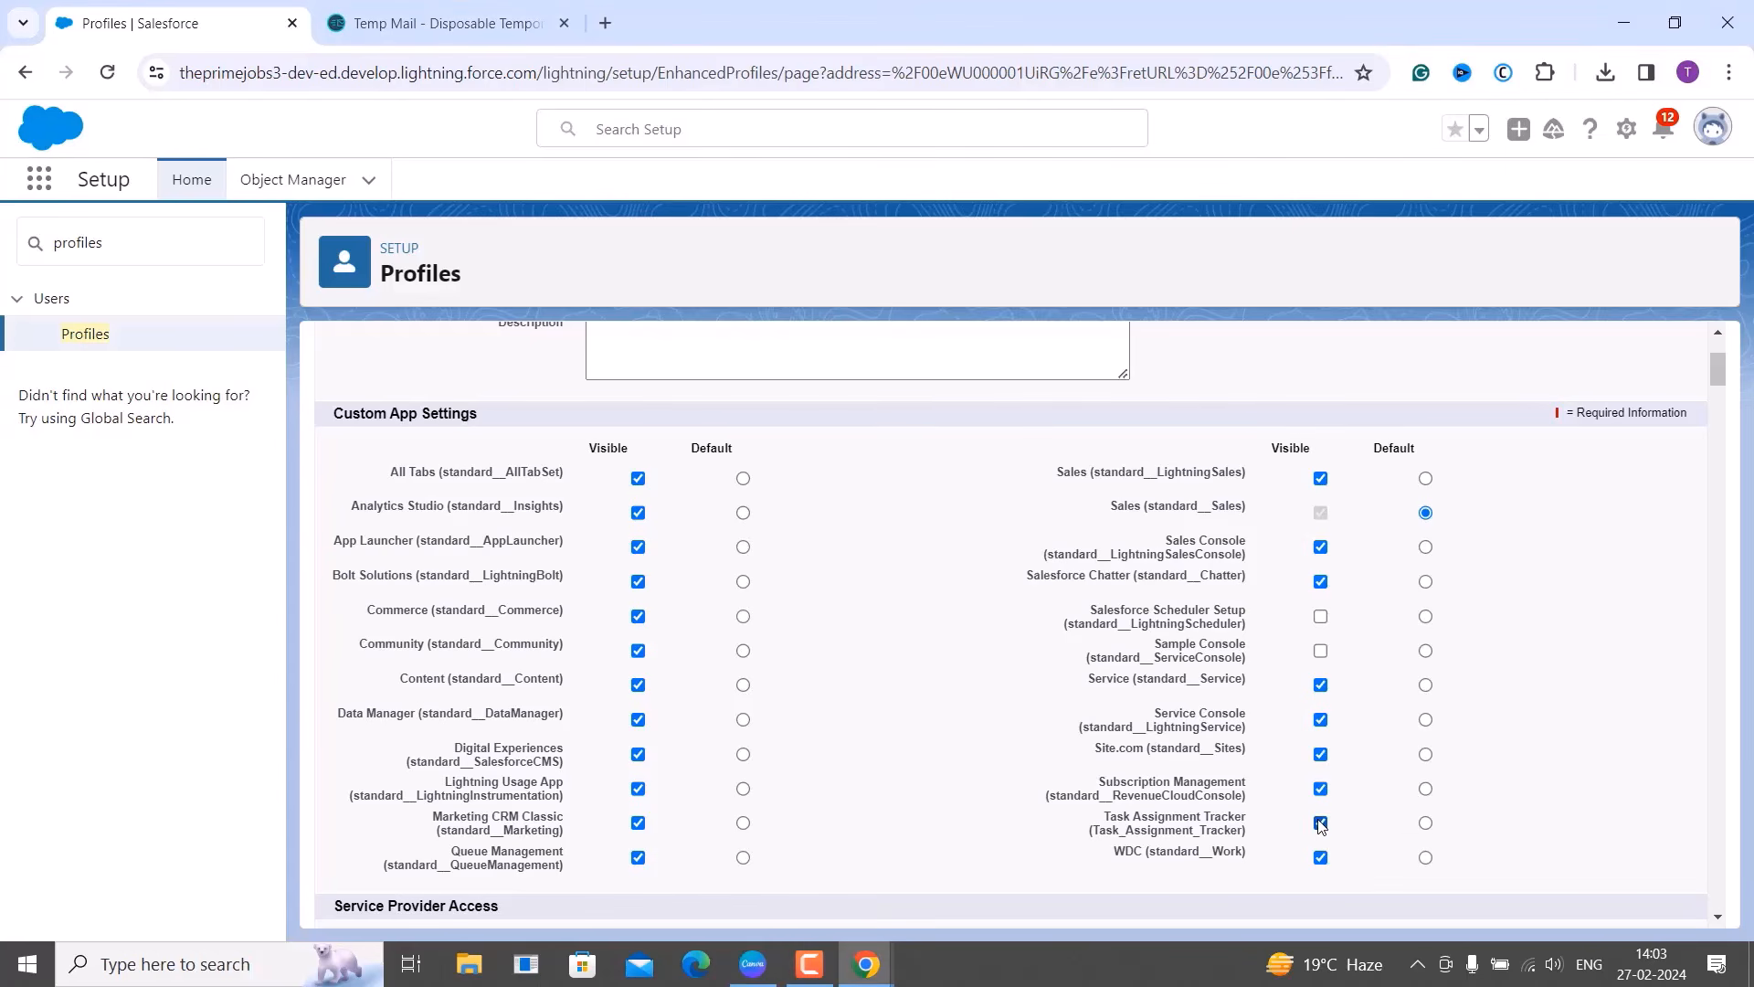
click(1320, 858)
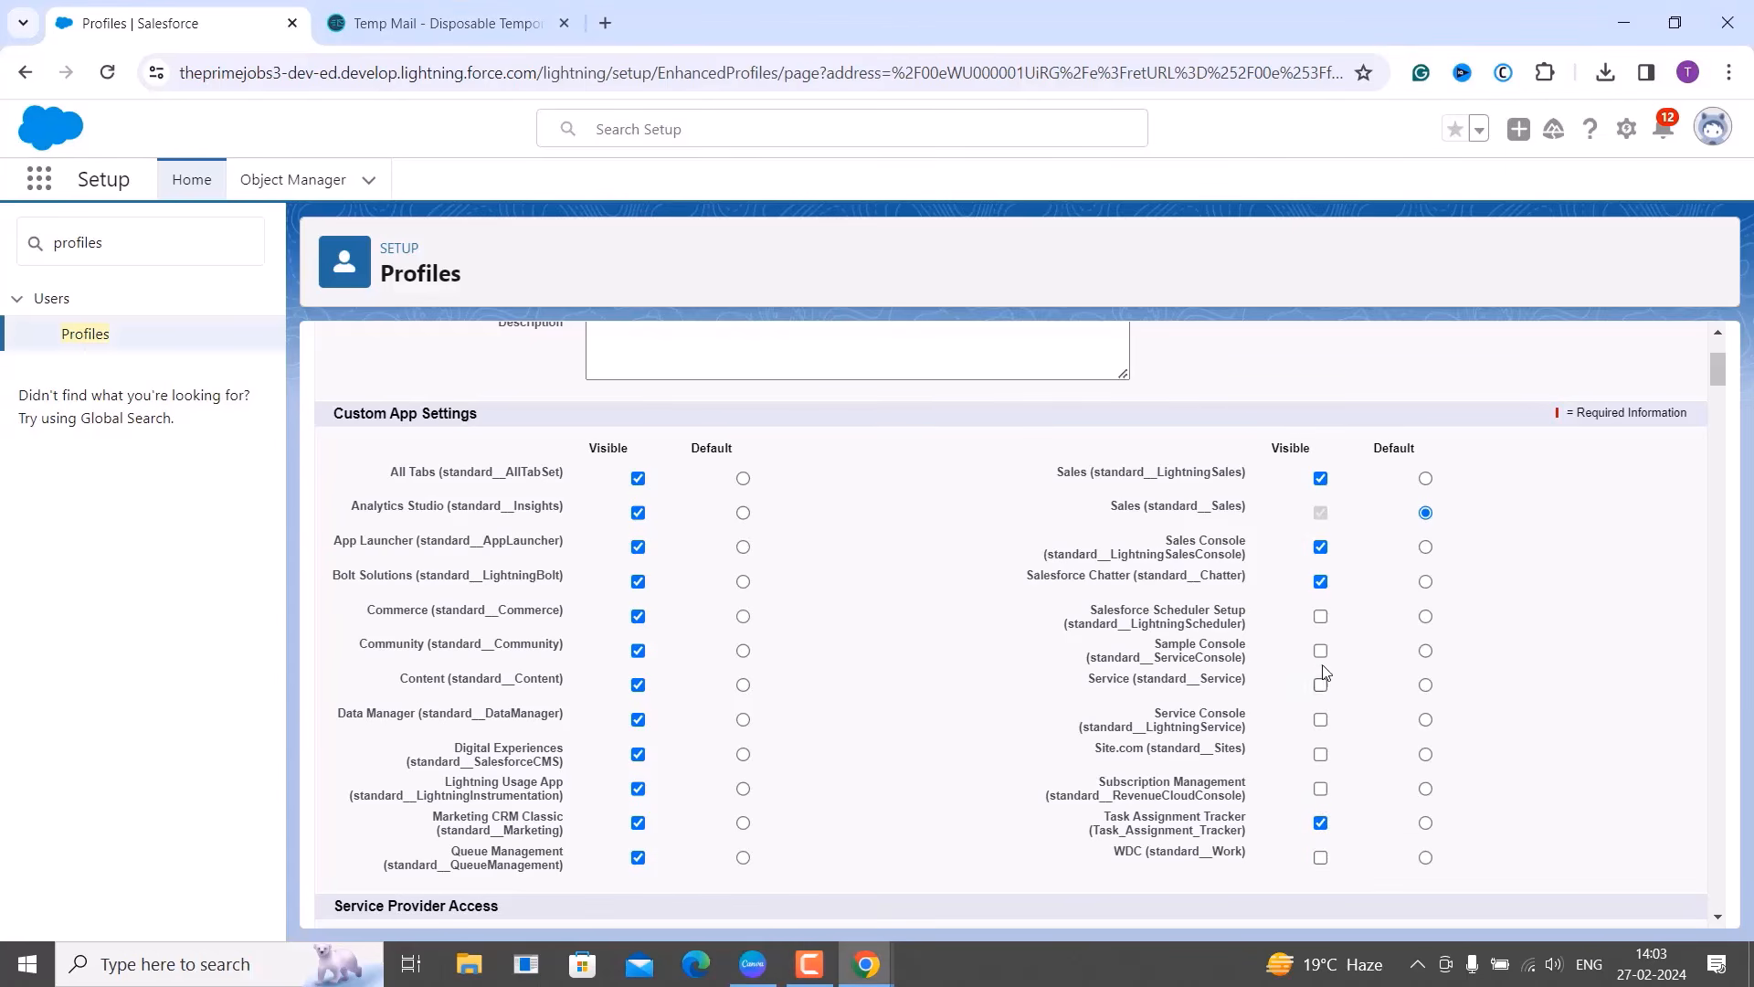
click(1321, 582)
click(1321, 547)
click(1320, 478)
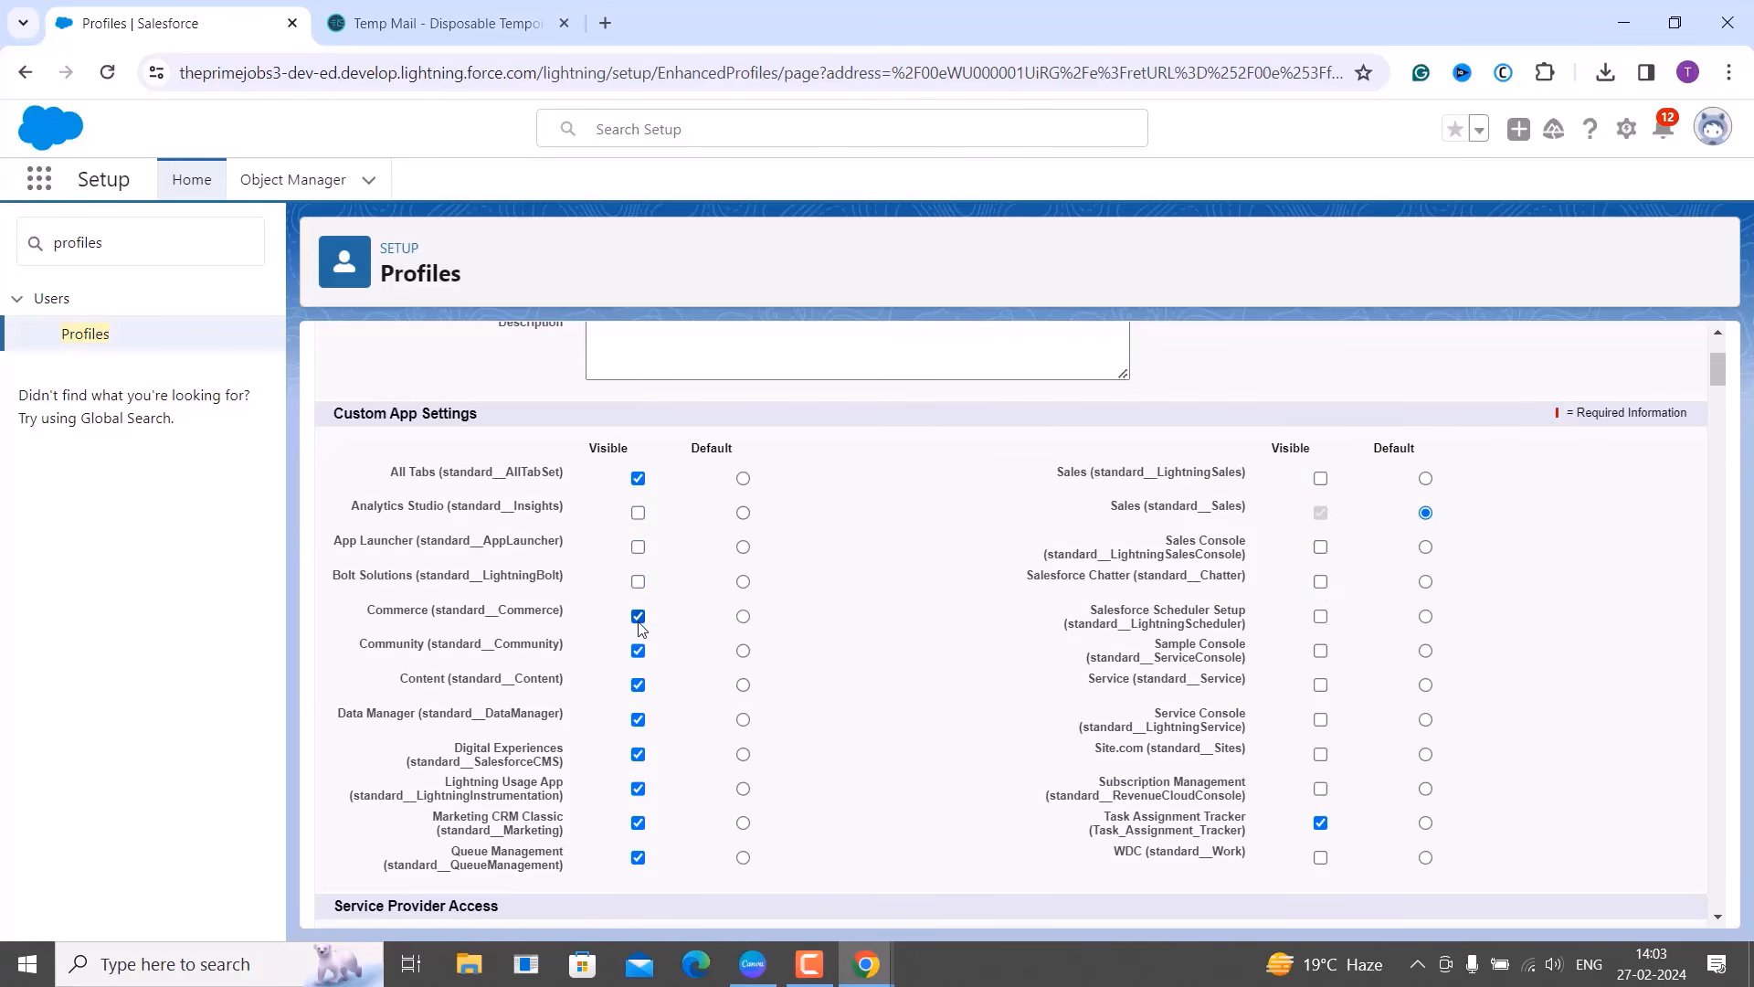
Hide Commerce, Community, Content, Data Manager, Digital Experiences, Lightning Usage, Marketing CRM Classic, Queue Management.
click(639, 618)
click(639, 652)
click(639, 686)
click(638, 721)
click(639, 754)
click(639, 789)
click(639, 823)
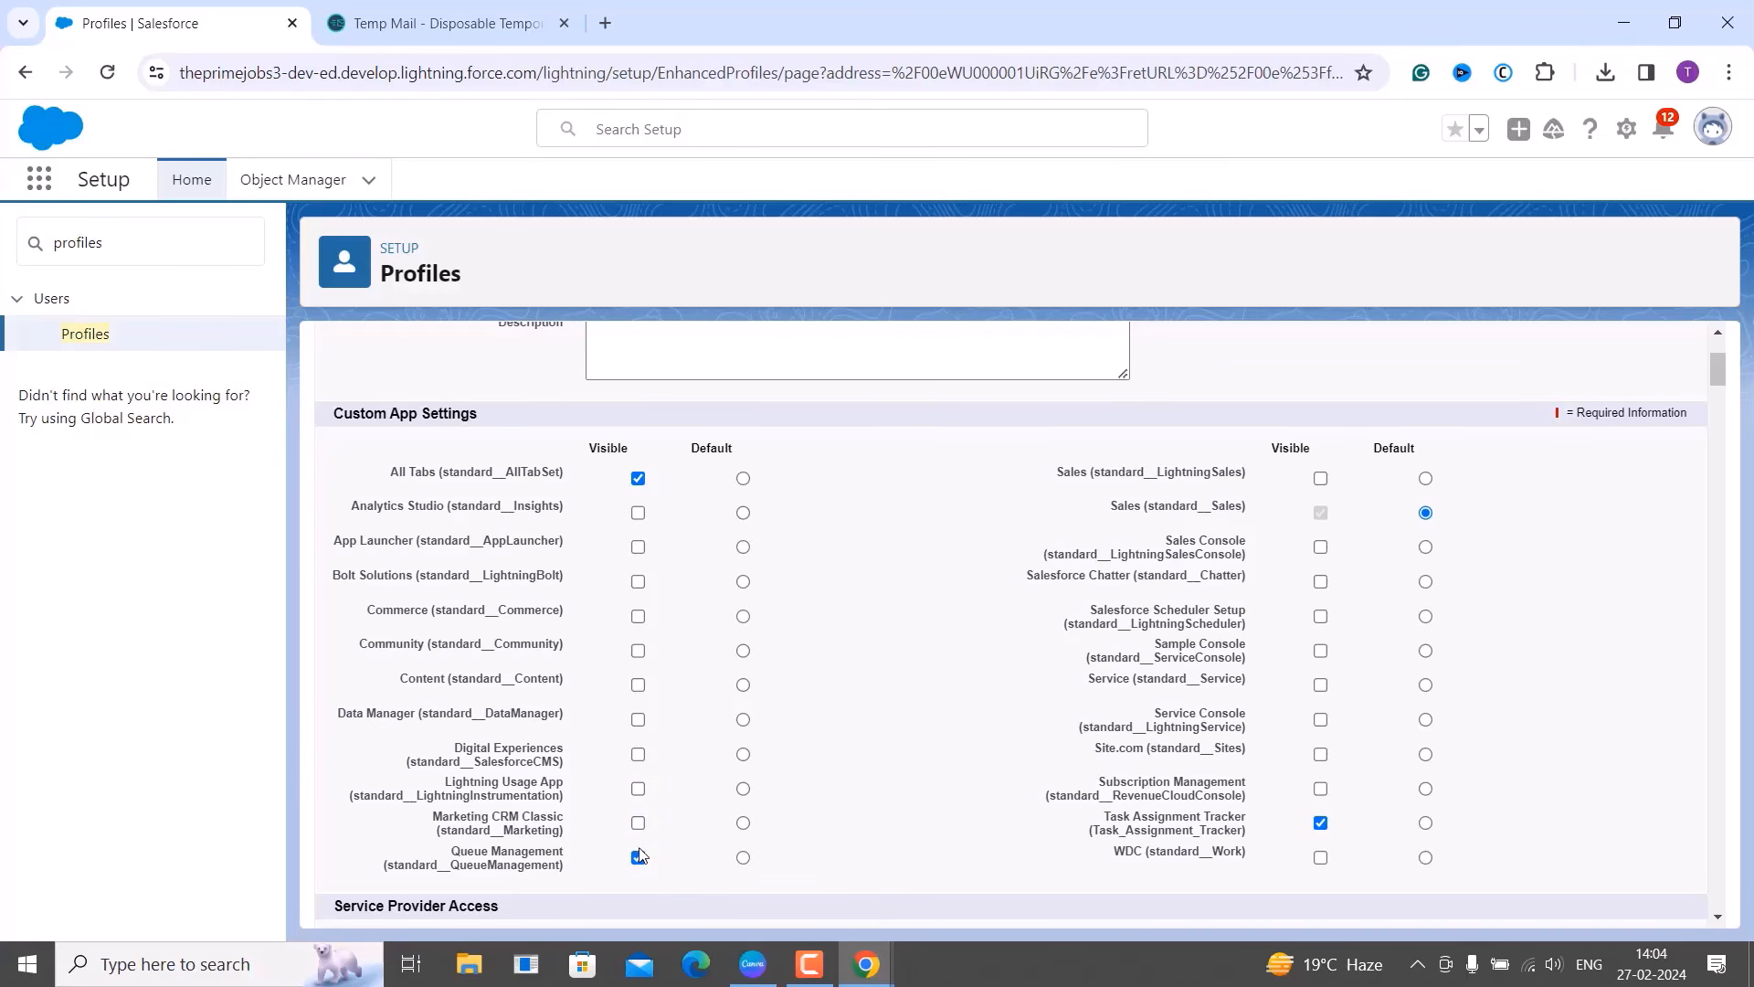
click(639, 858)
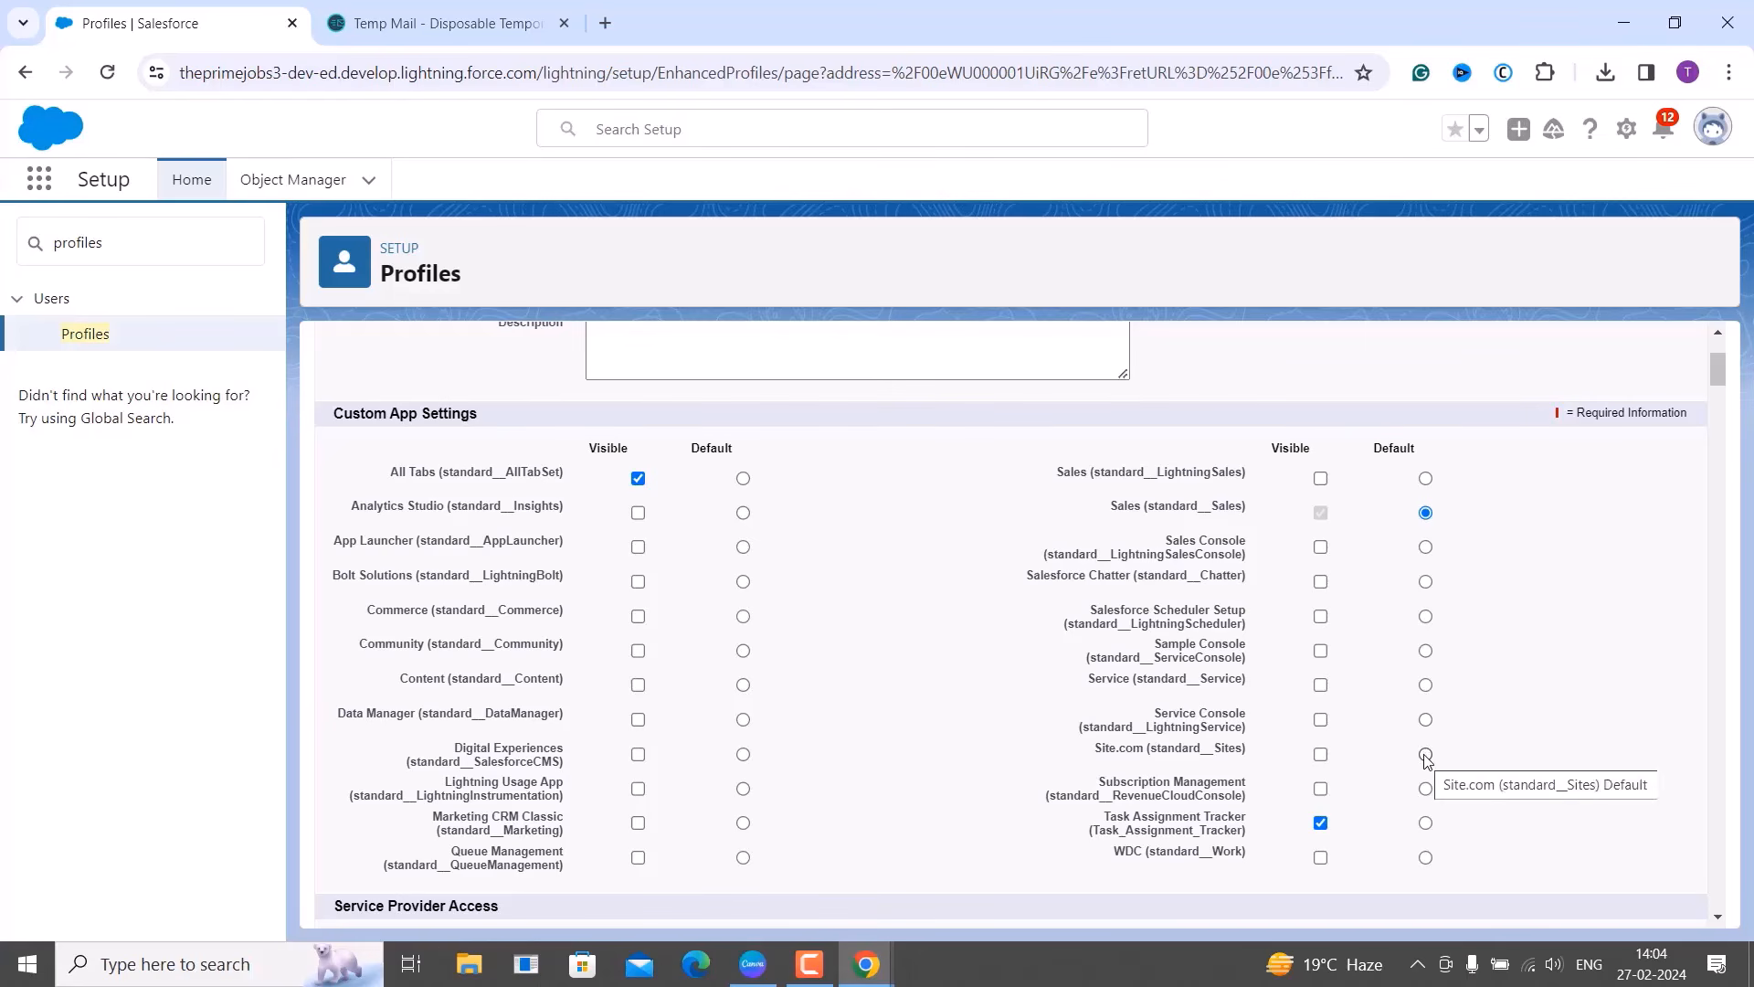
Set Task Assignment Tracker as default, hide standard Sales, and save the profile.
click(1425, 825)
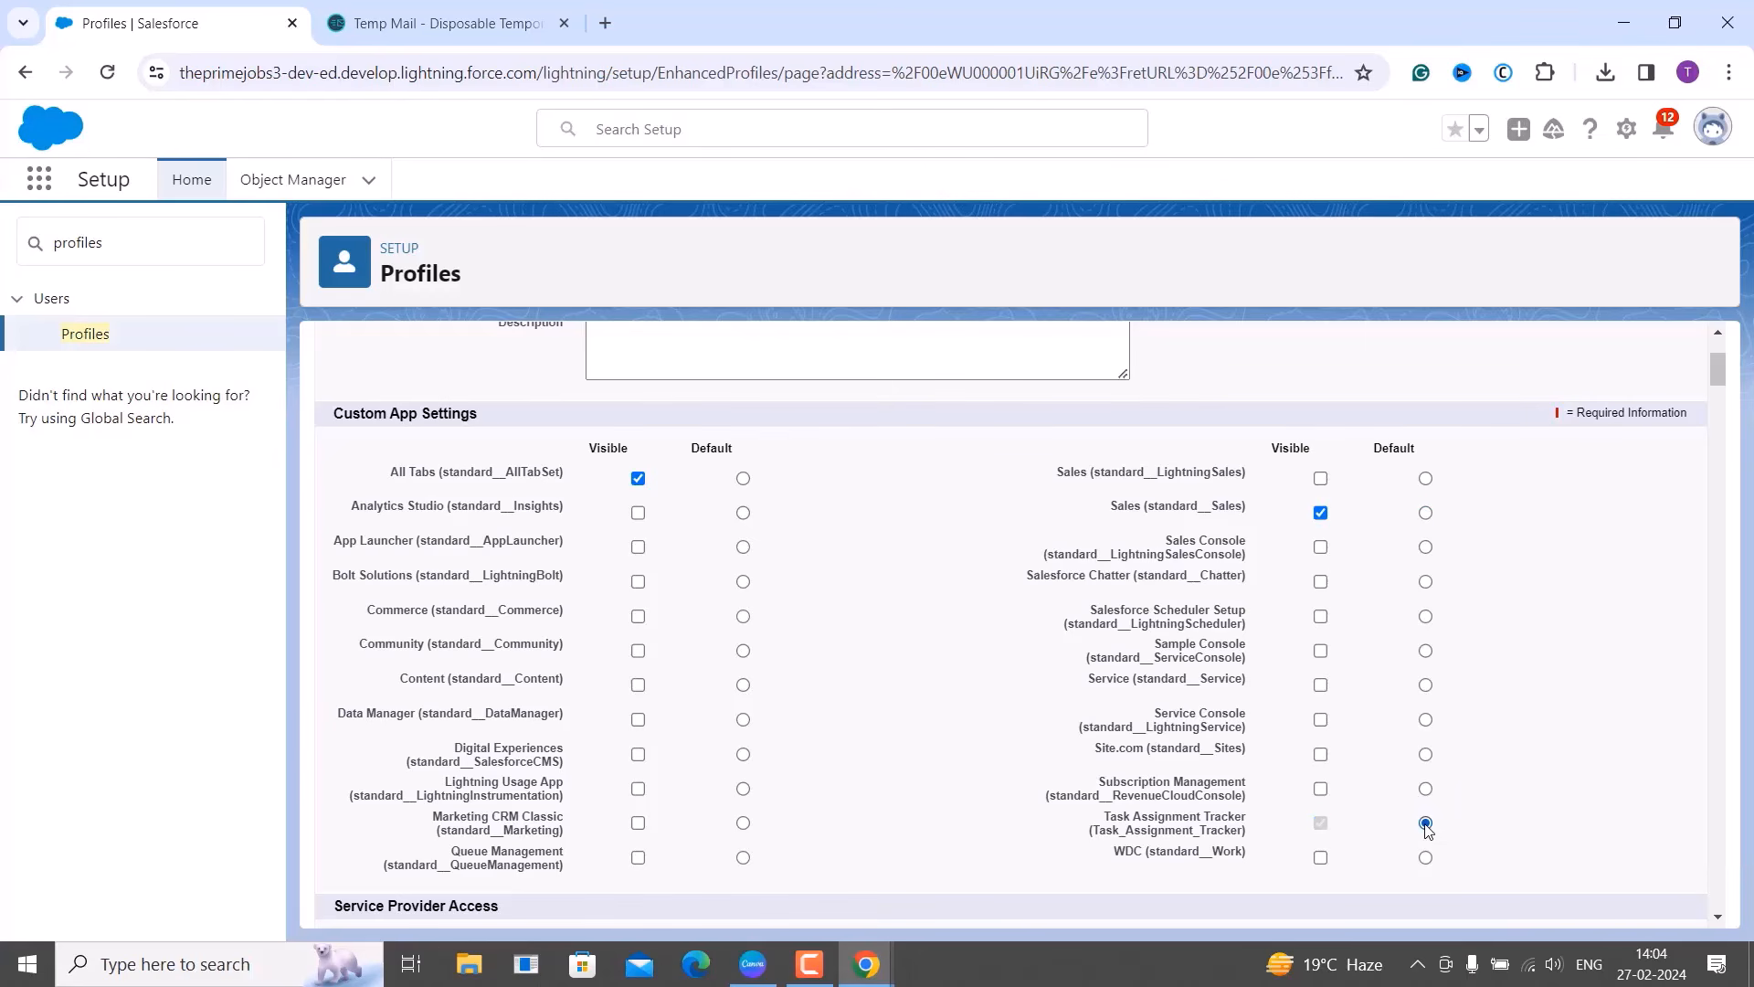
click(1320, 512)
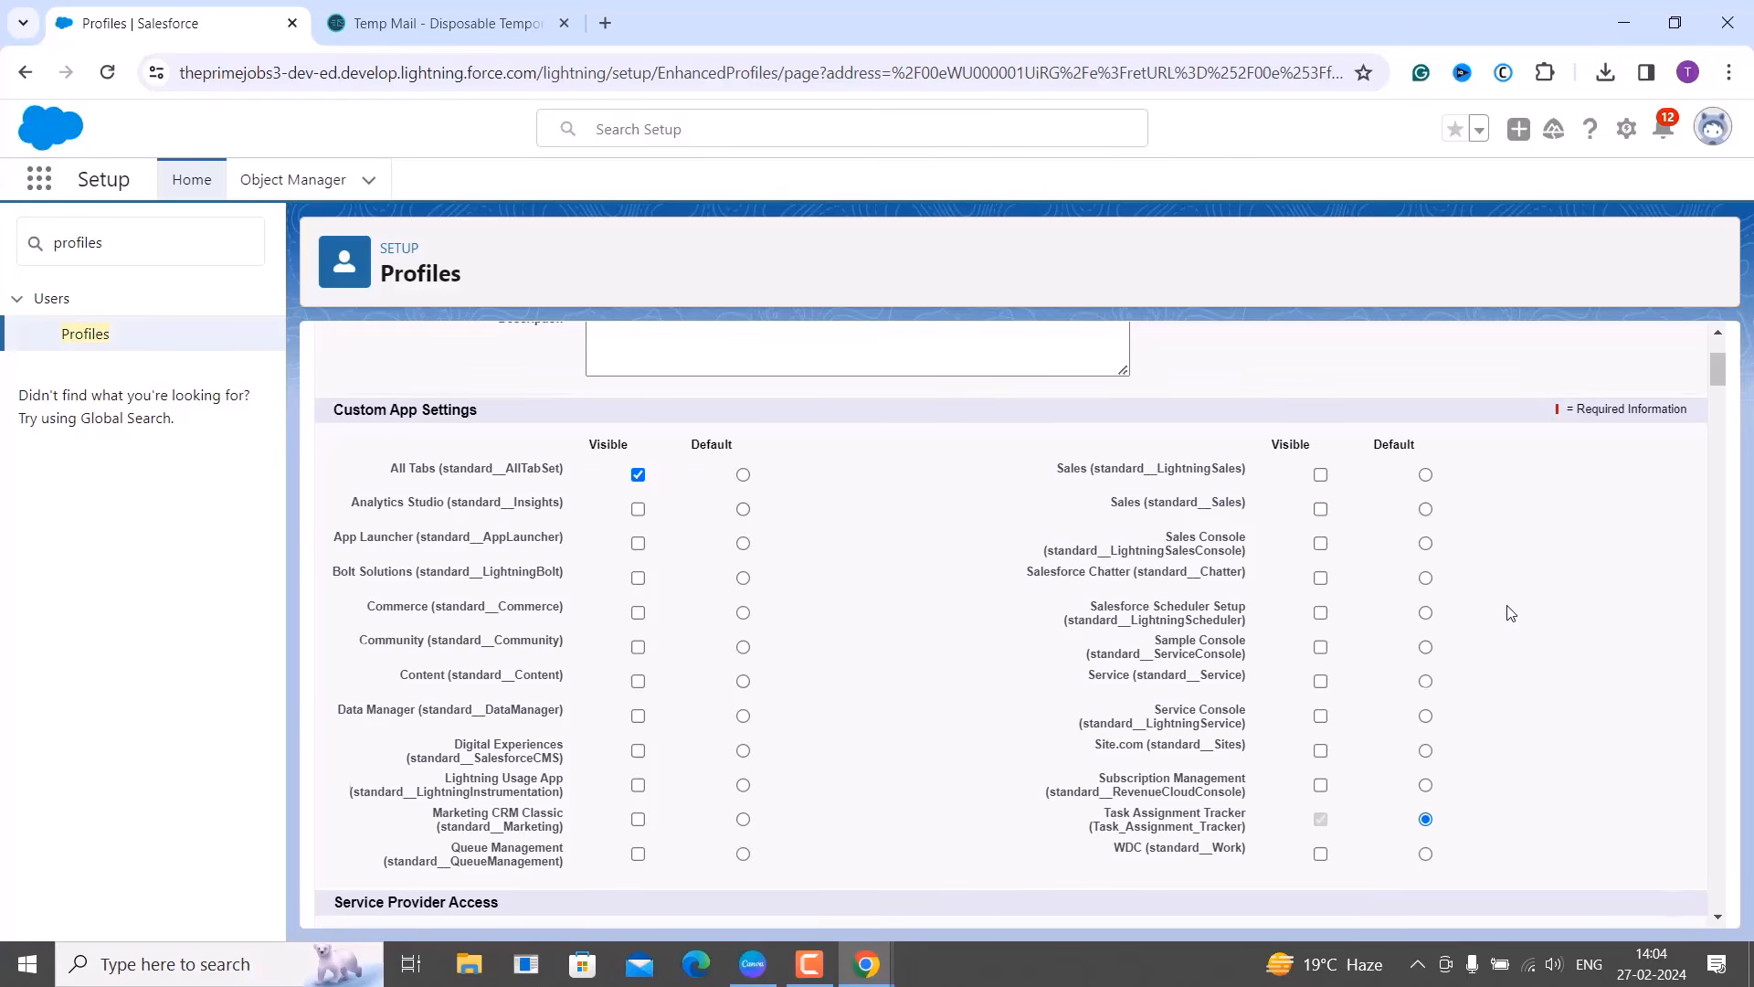
scroll(1509, 613, down, 1)
scroll(1509, 613, up, 2)
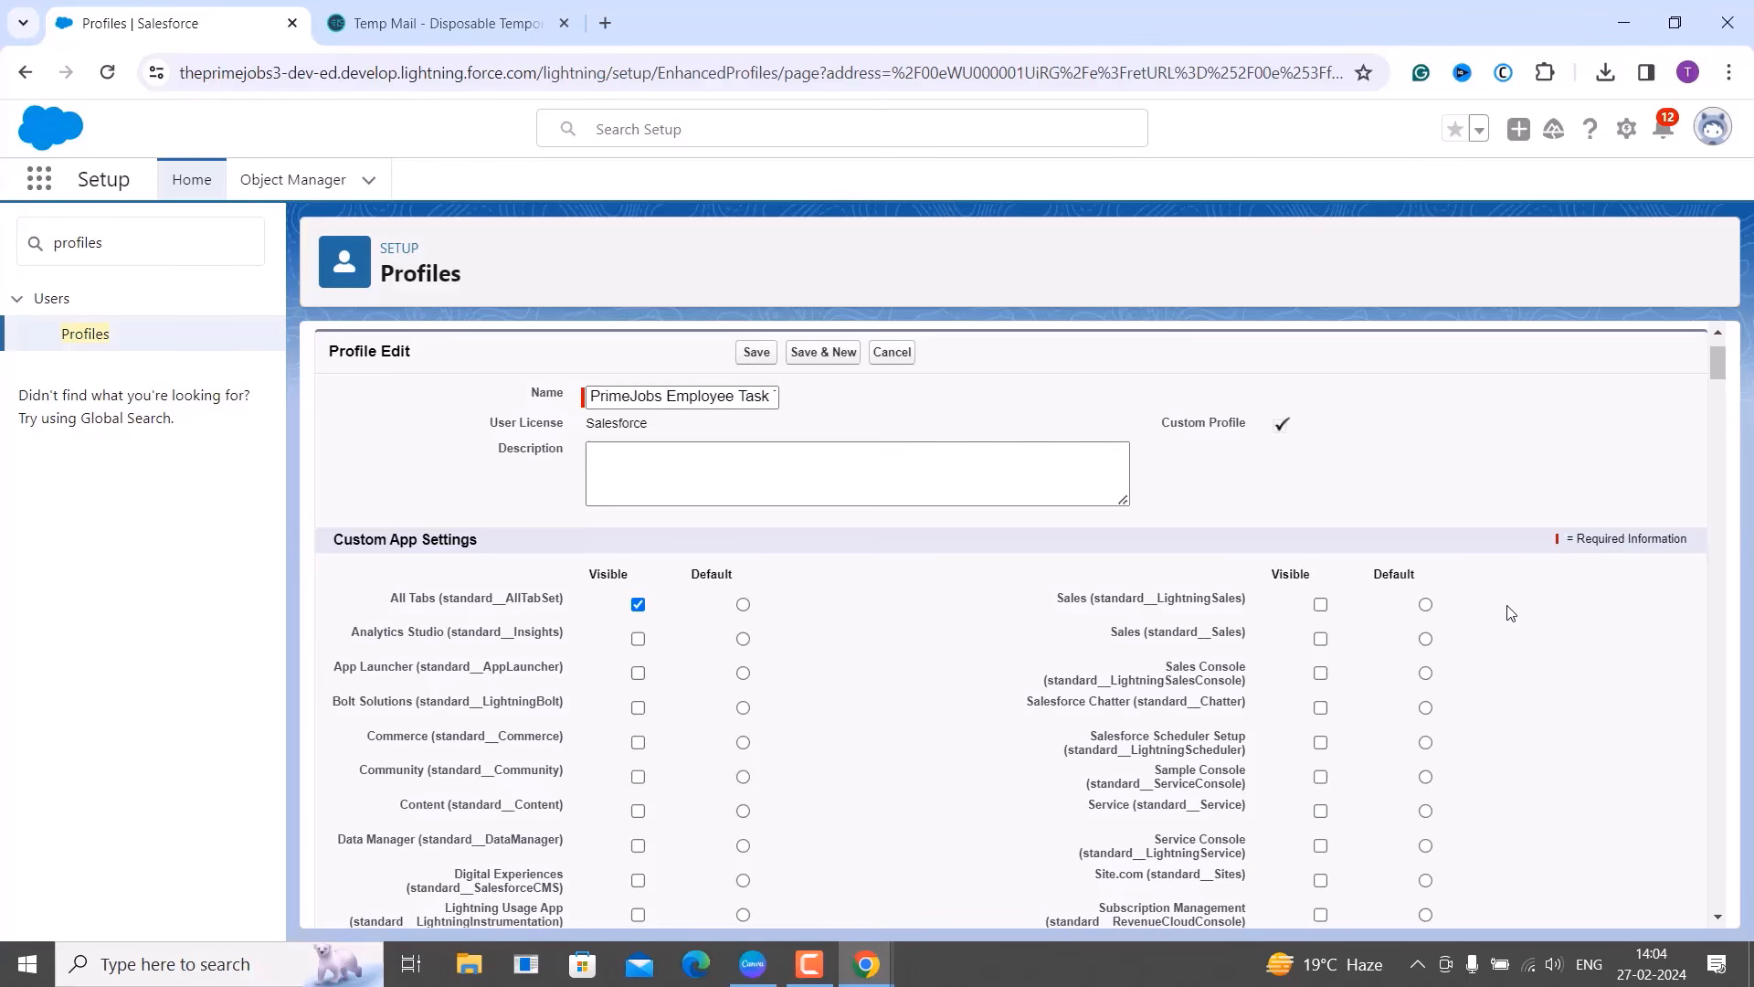
click(763, 359)
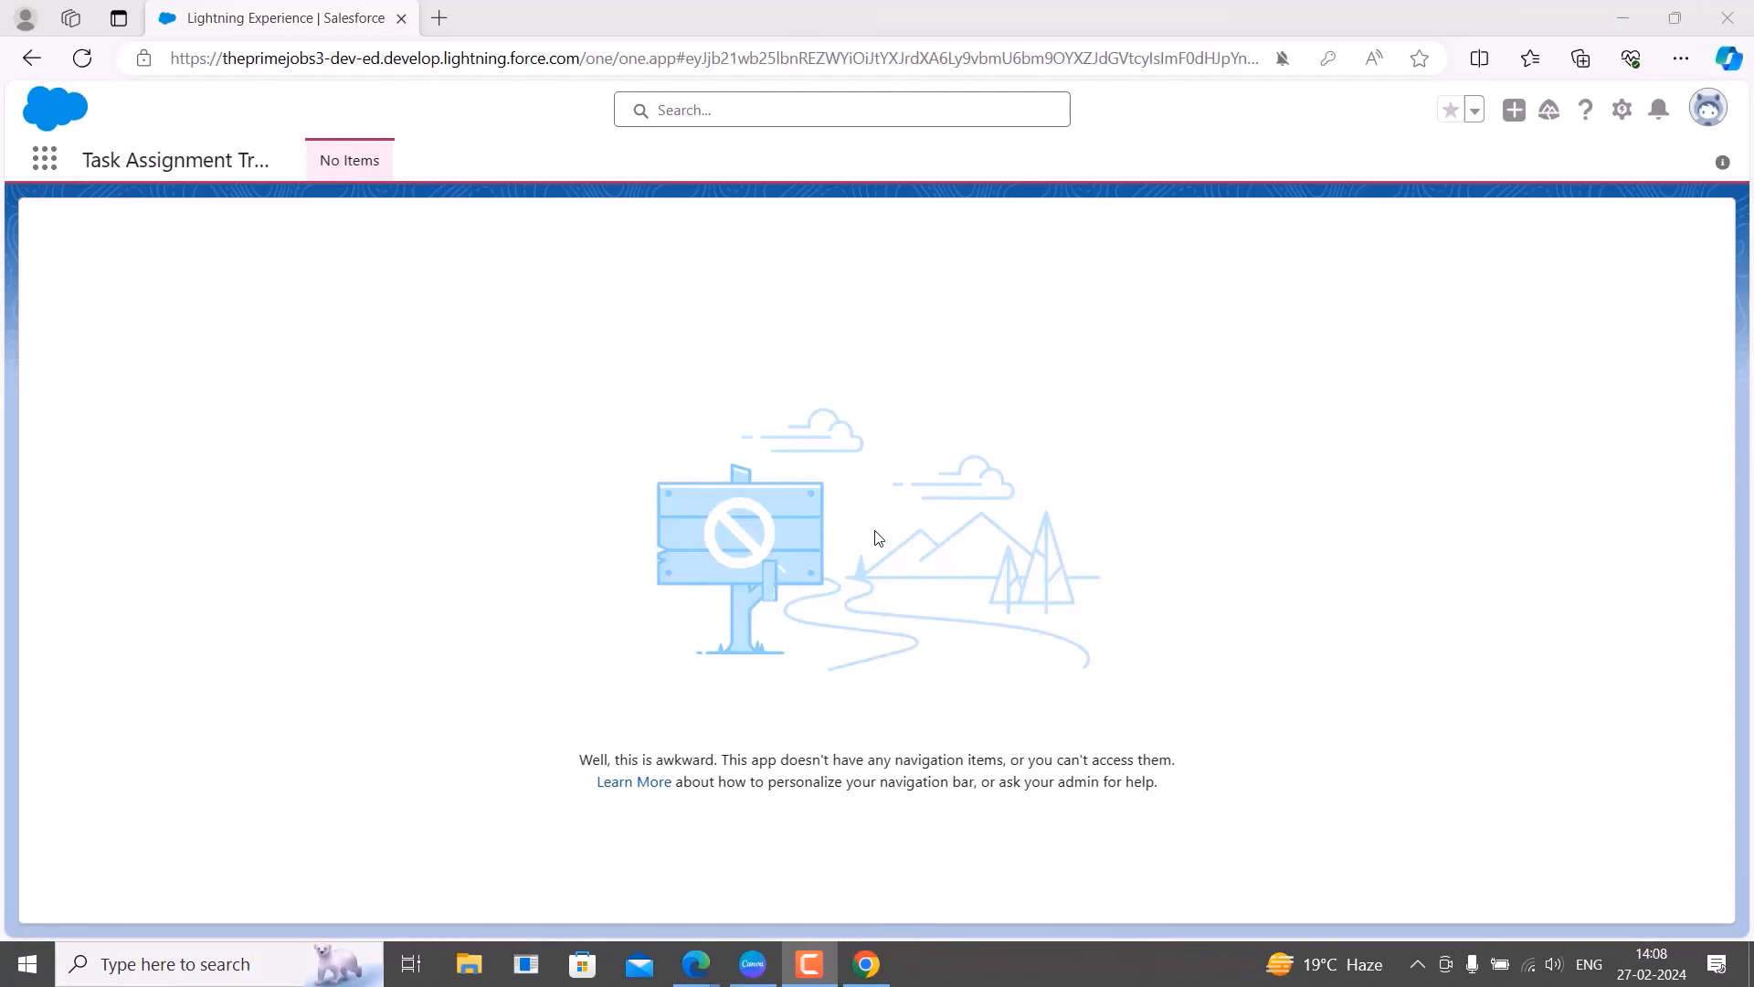
Confirm from the avatar panel which user is logged into Task Assignment Tracker.
click(1718, 109)
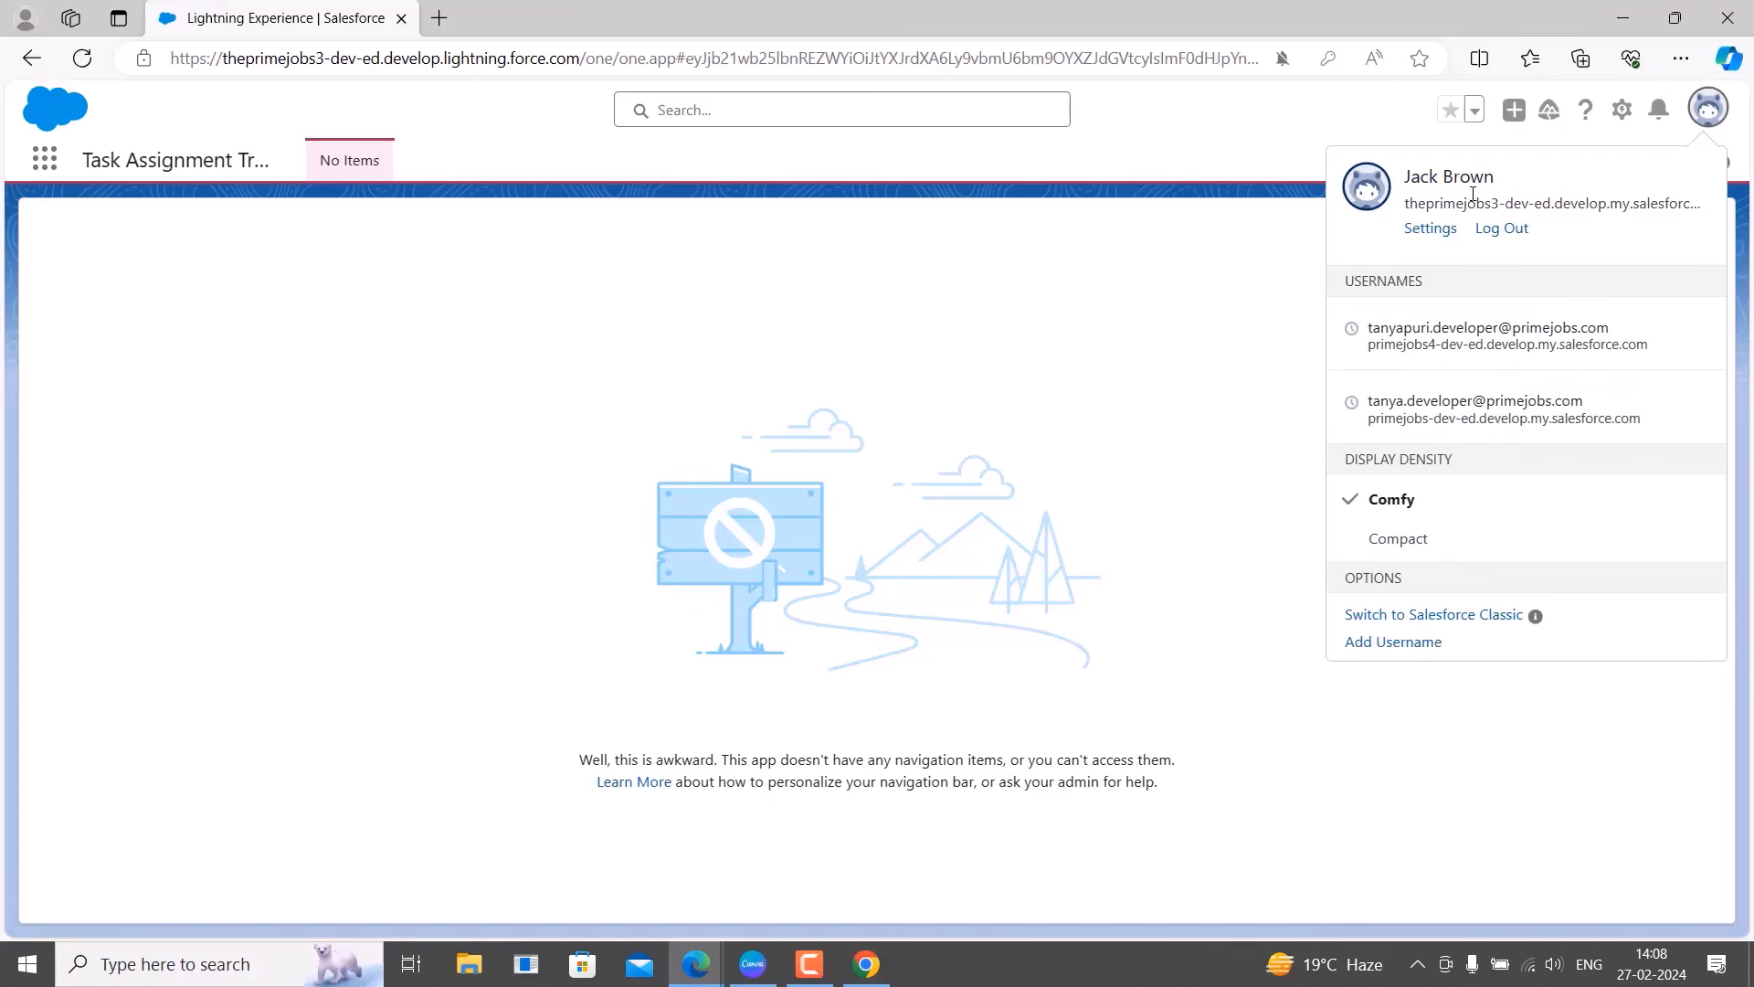
click(1157, 357)
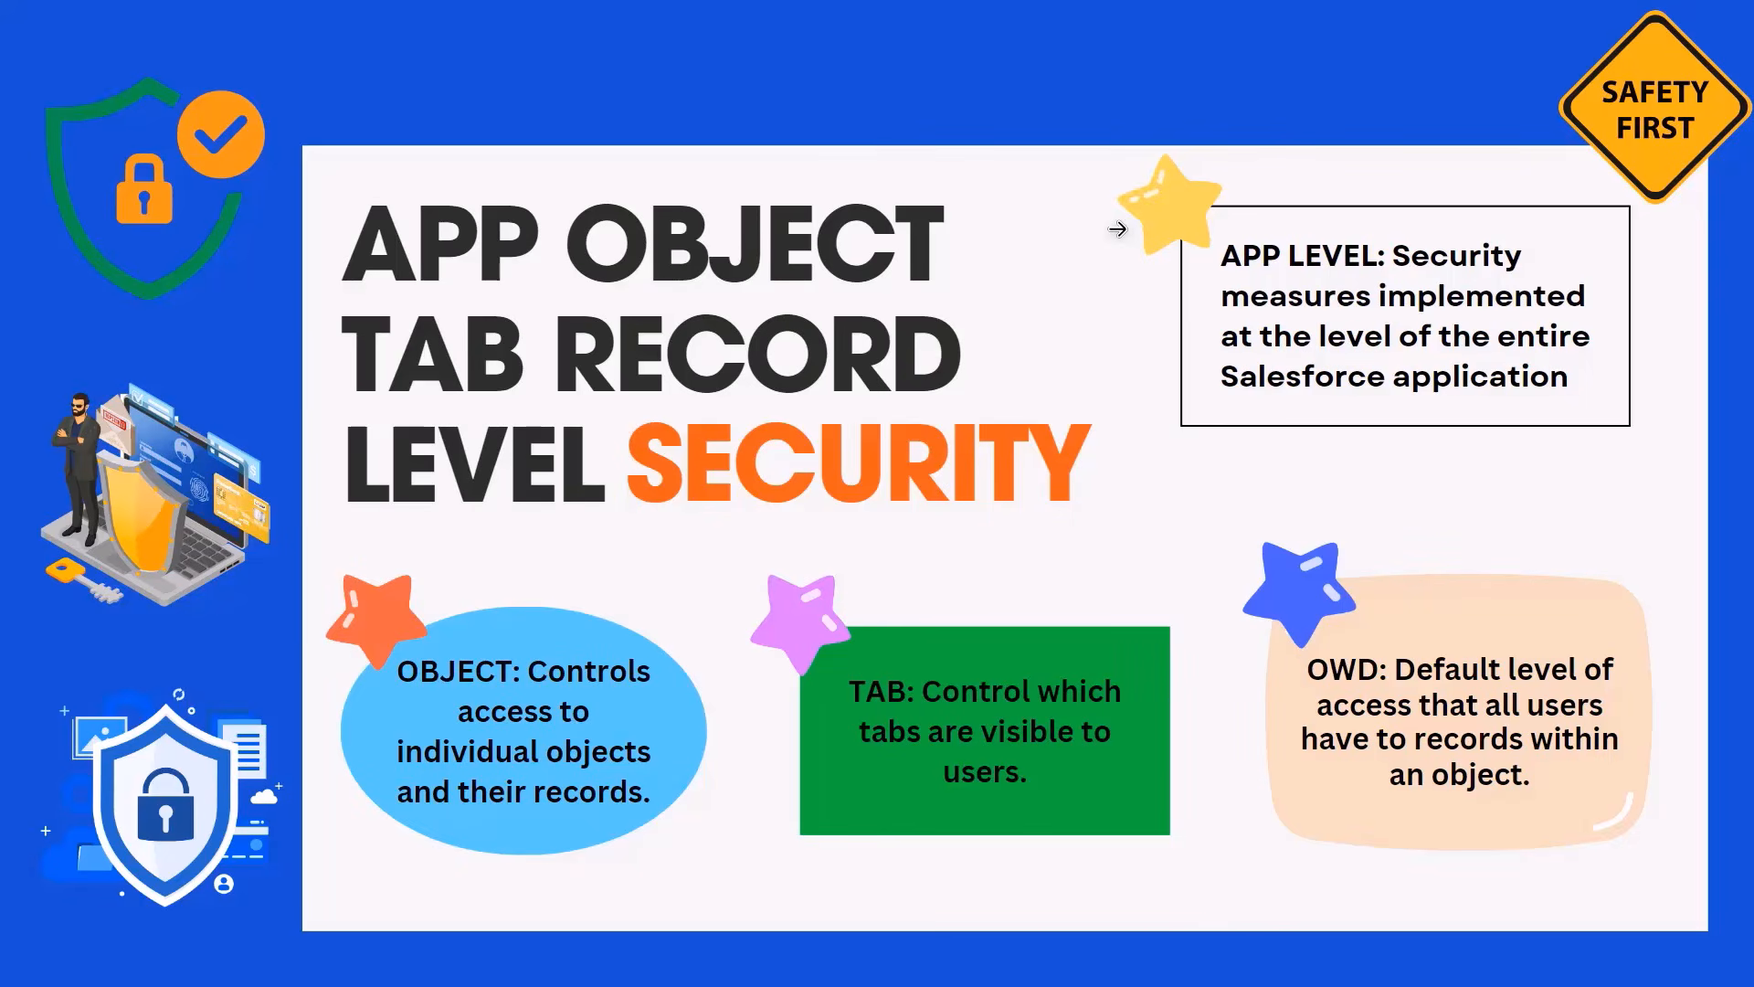
Show the slide on app, object, tab and record level security.
click(1185, 270)
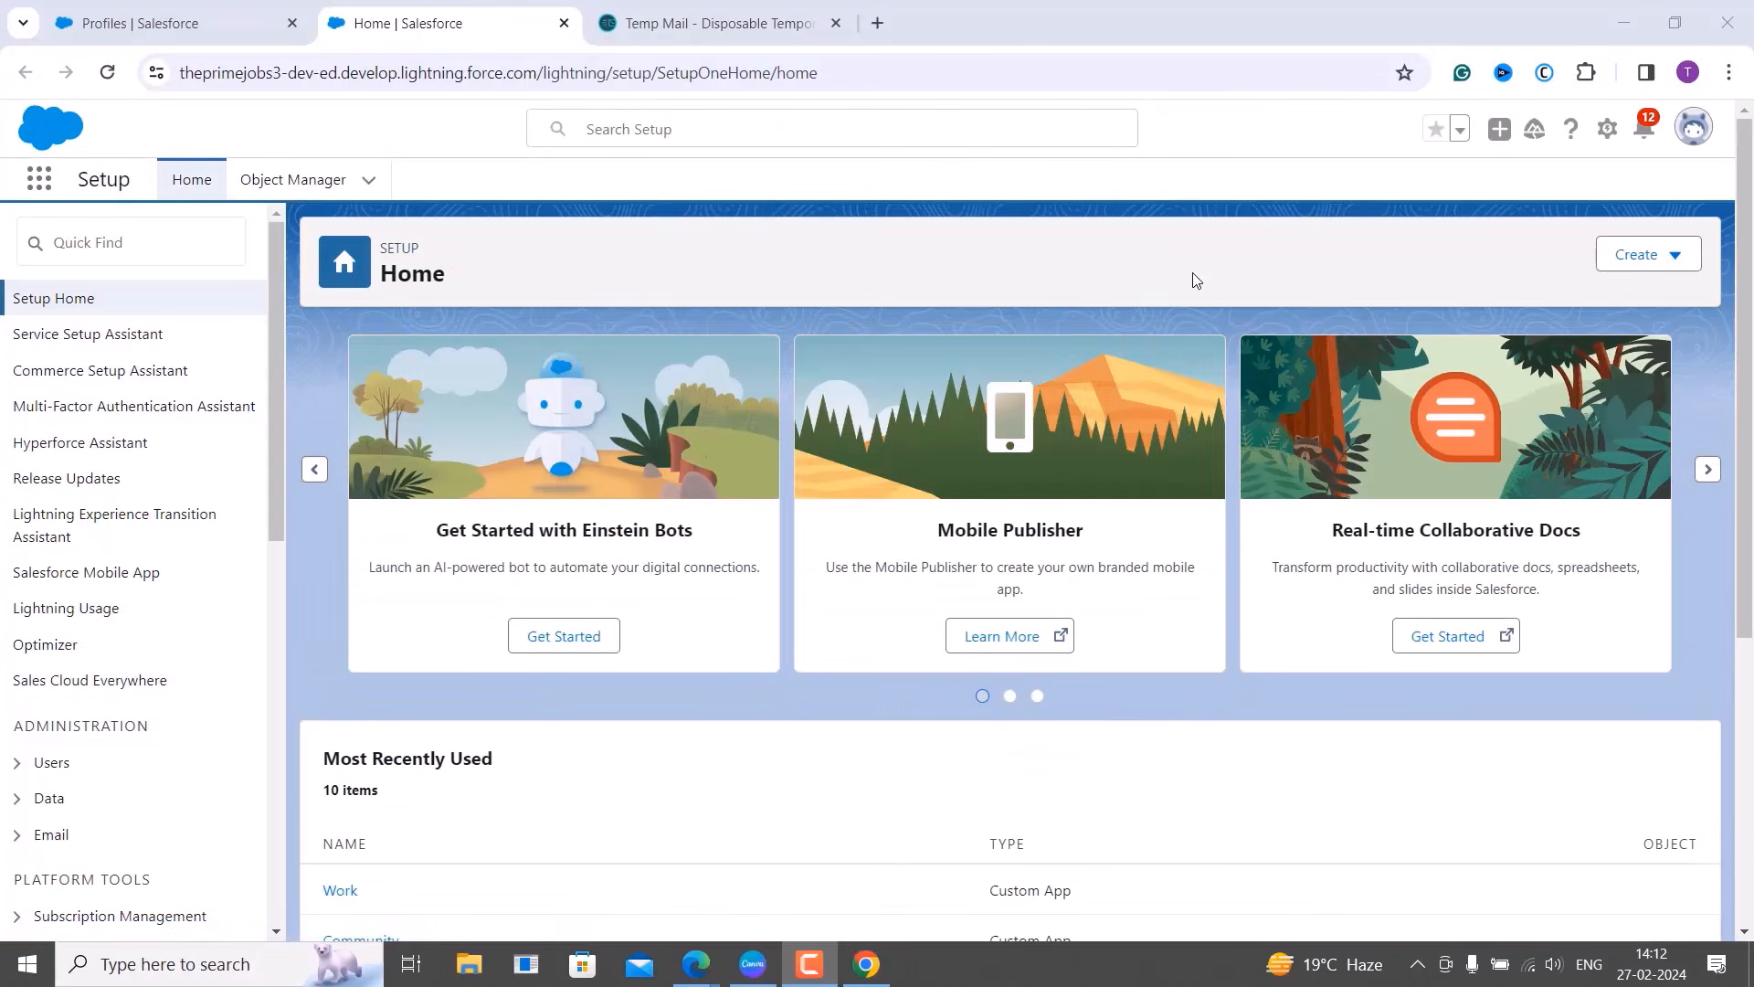
Search Quick Find for 'profil', open Profiles, and edit the PrimeJobs Employee Task Tracker profile.
click(98, 236)
text(p)
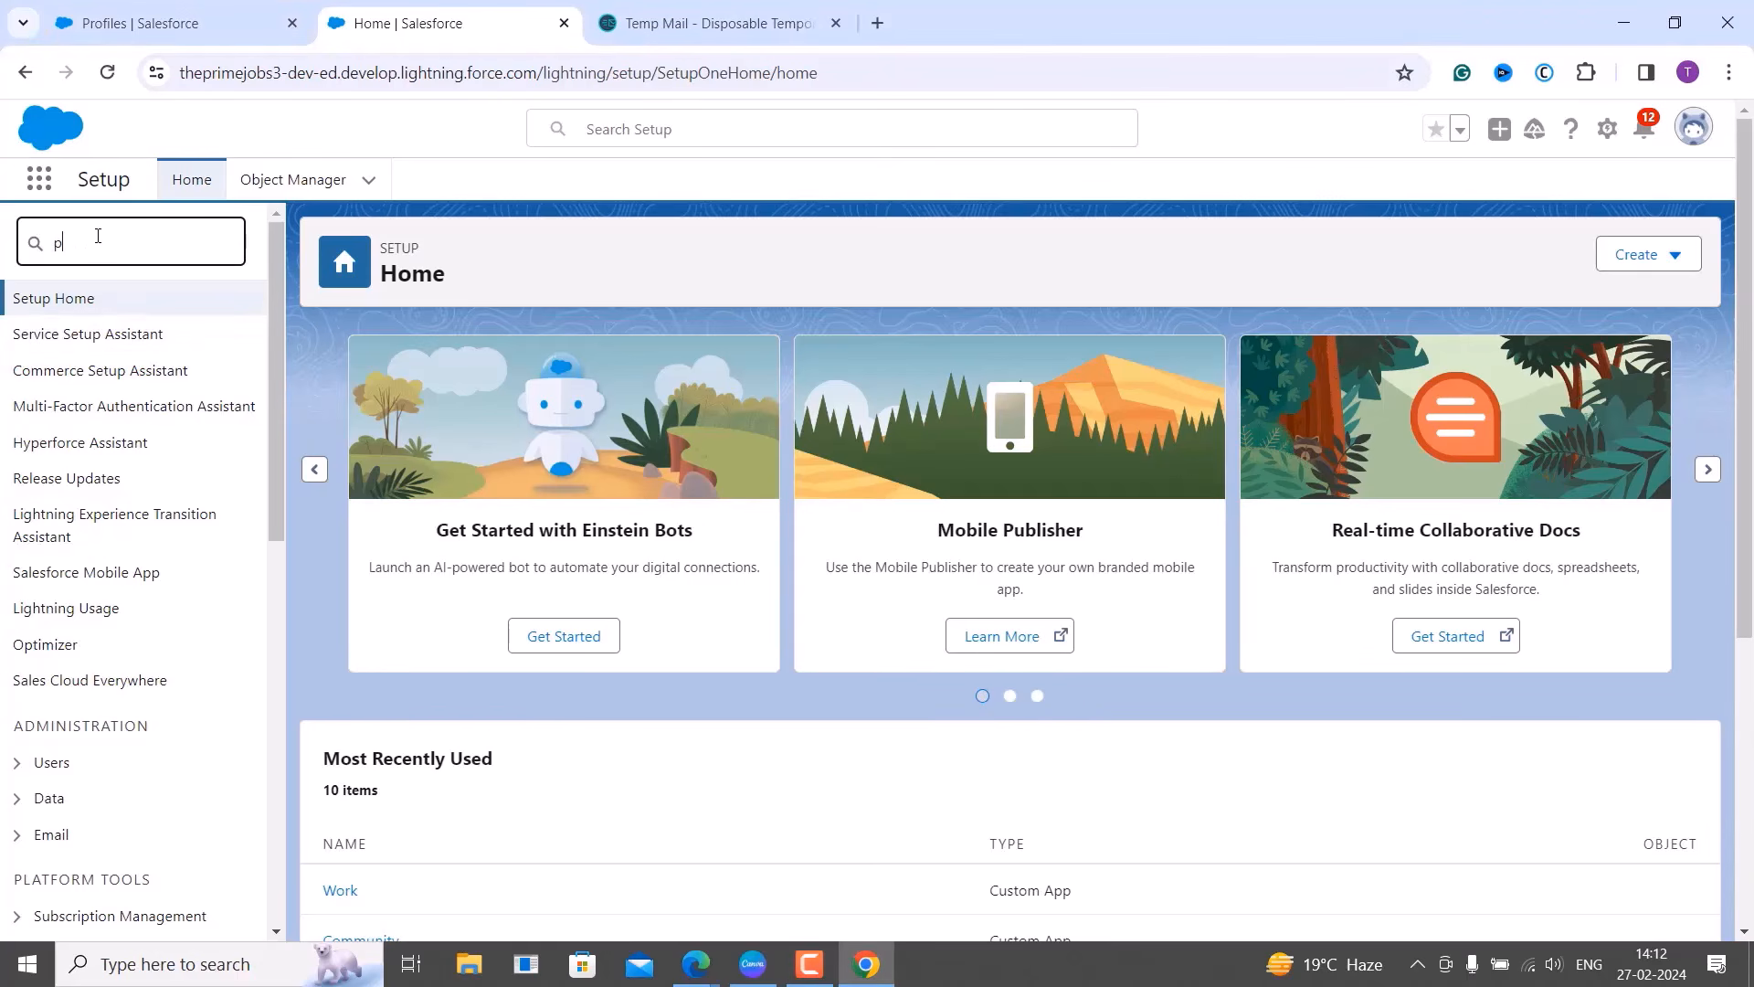
text(rofil)
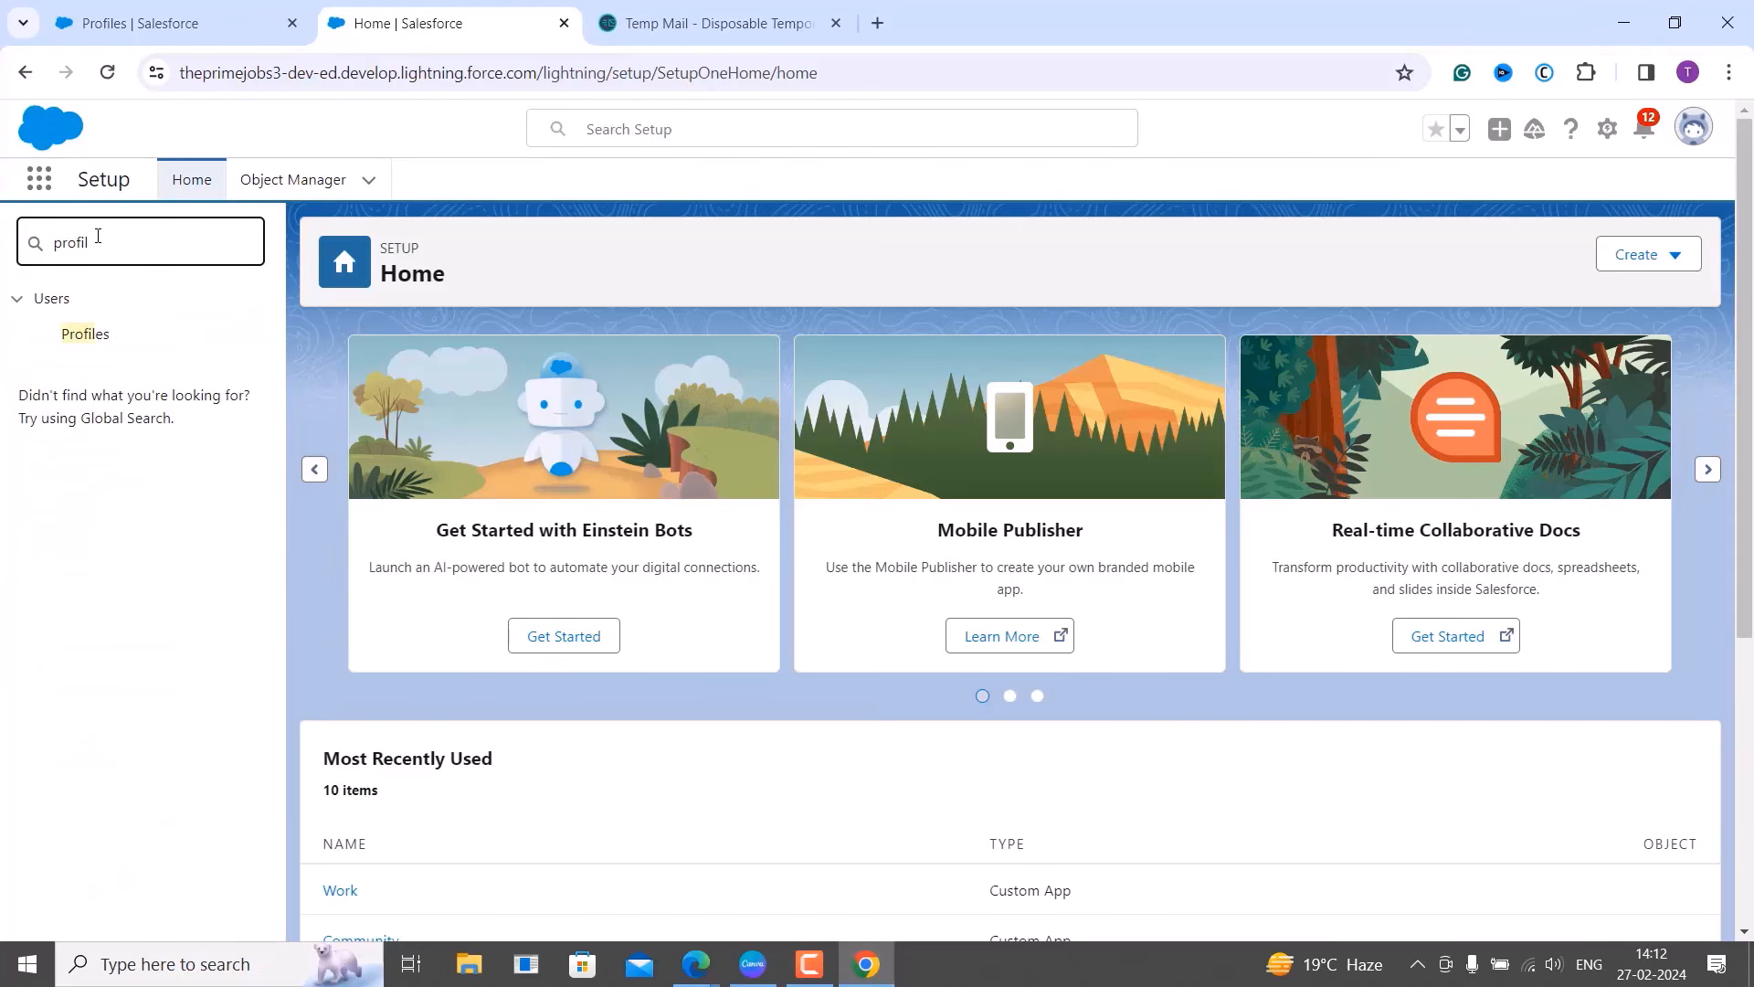
click(107, 340)
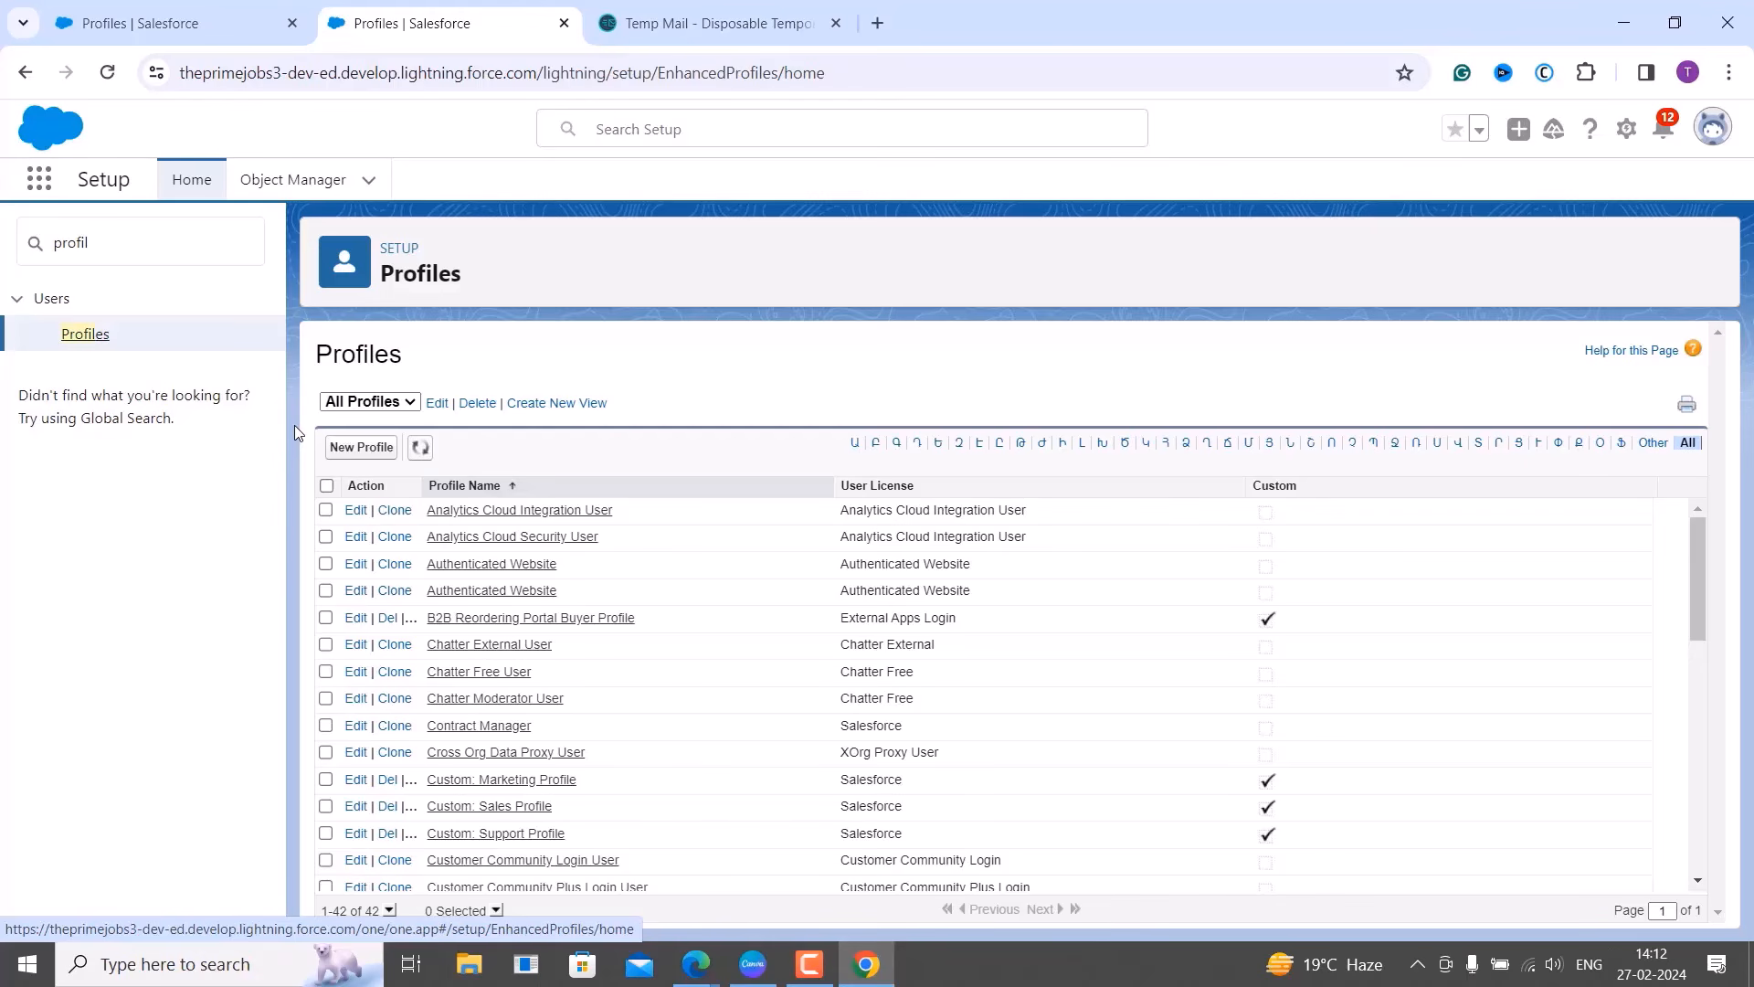
scroll(649, 584, down, 3)
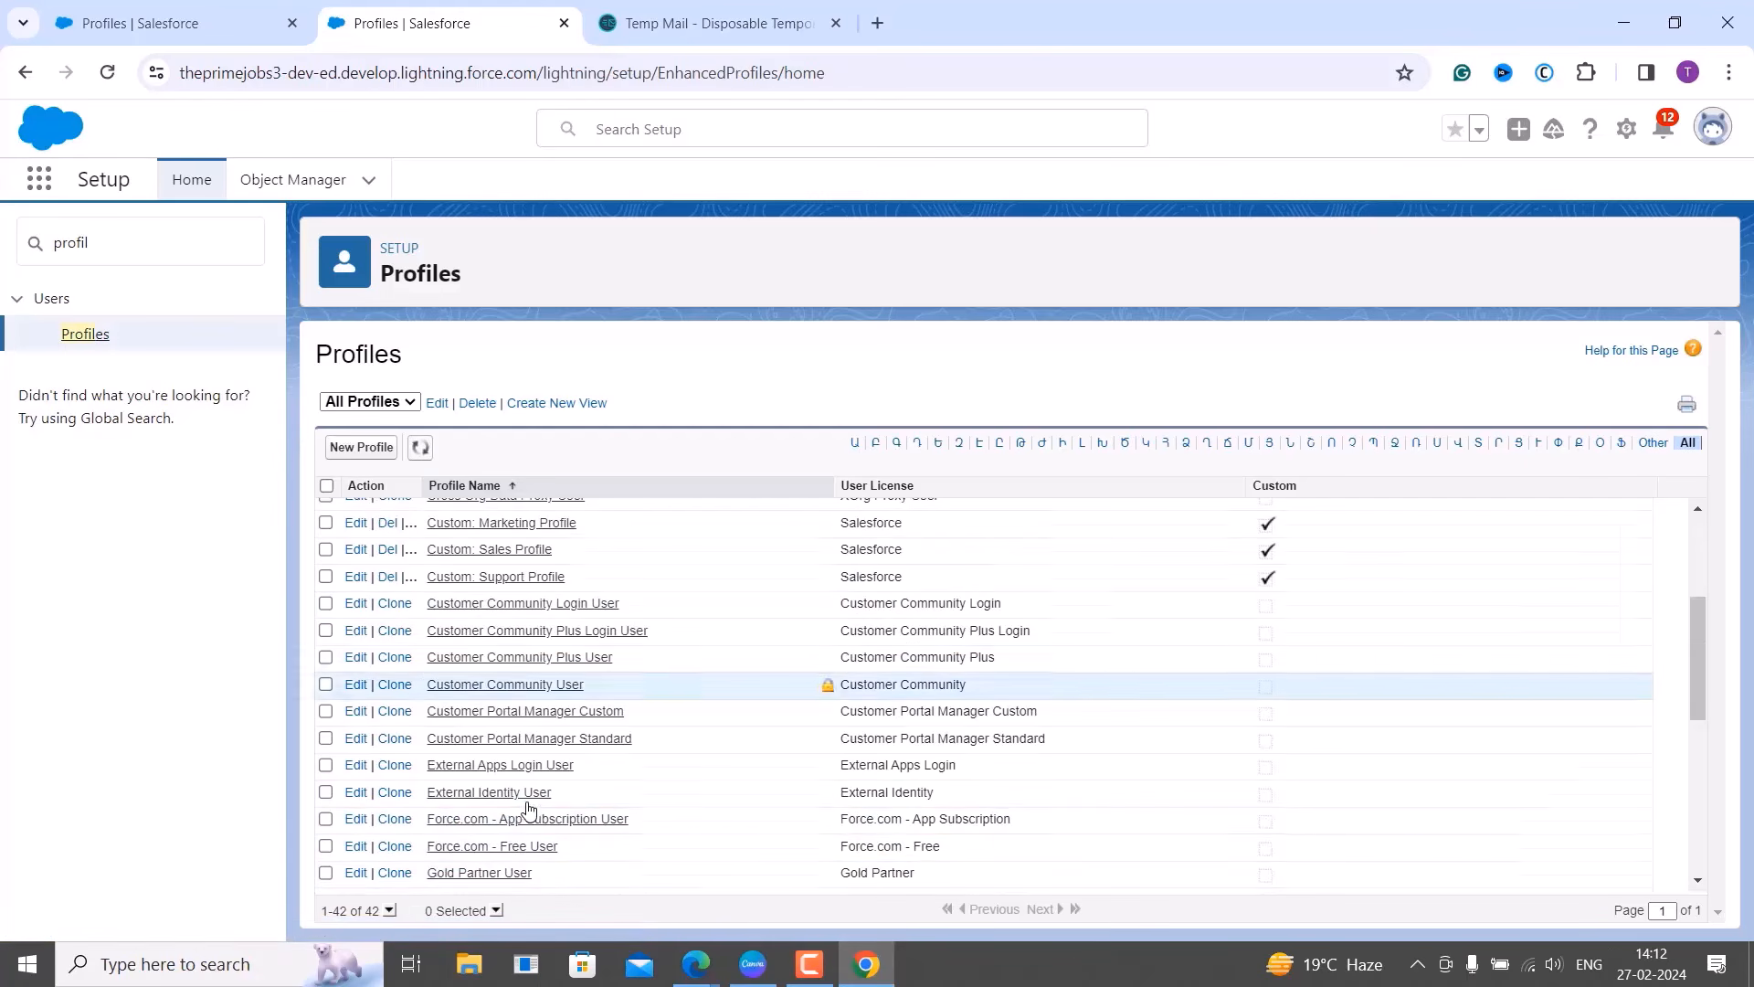
click(390, 909)
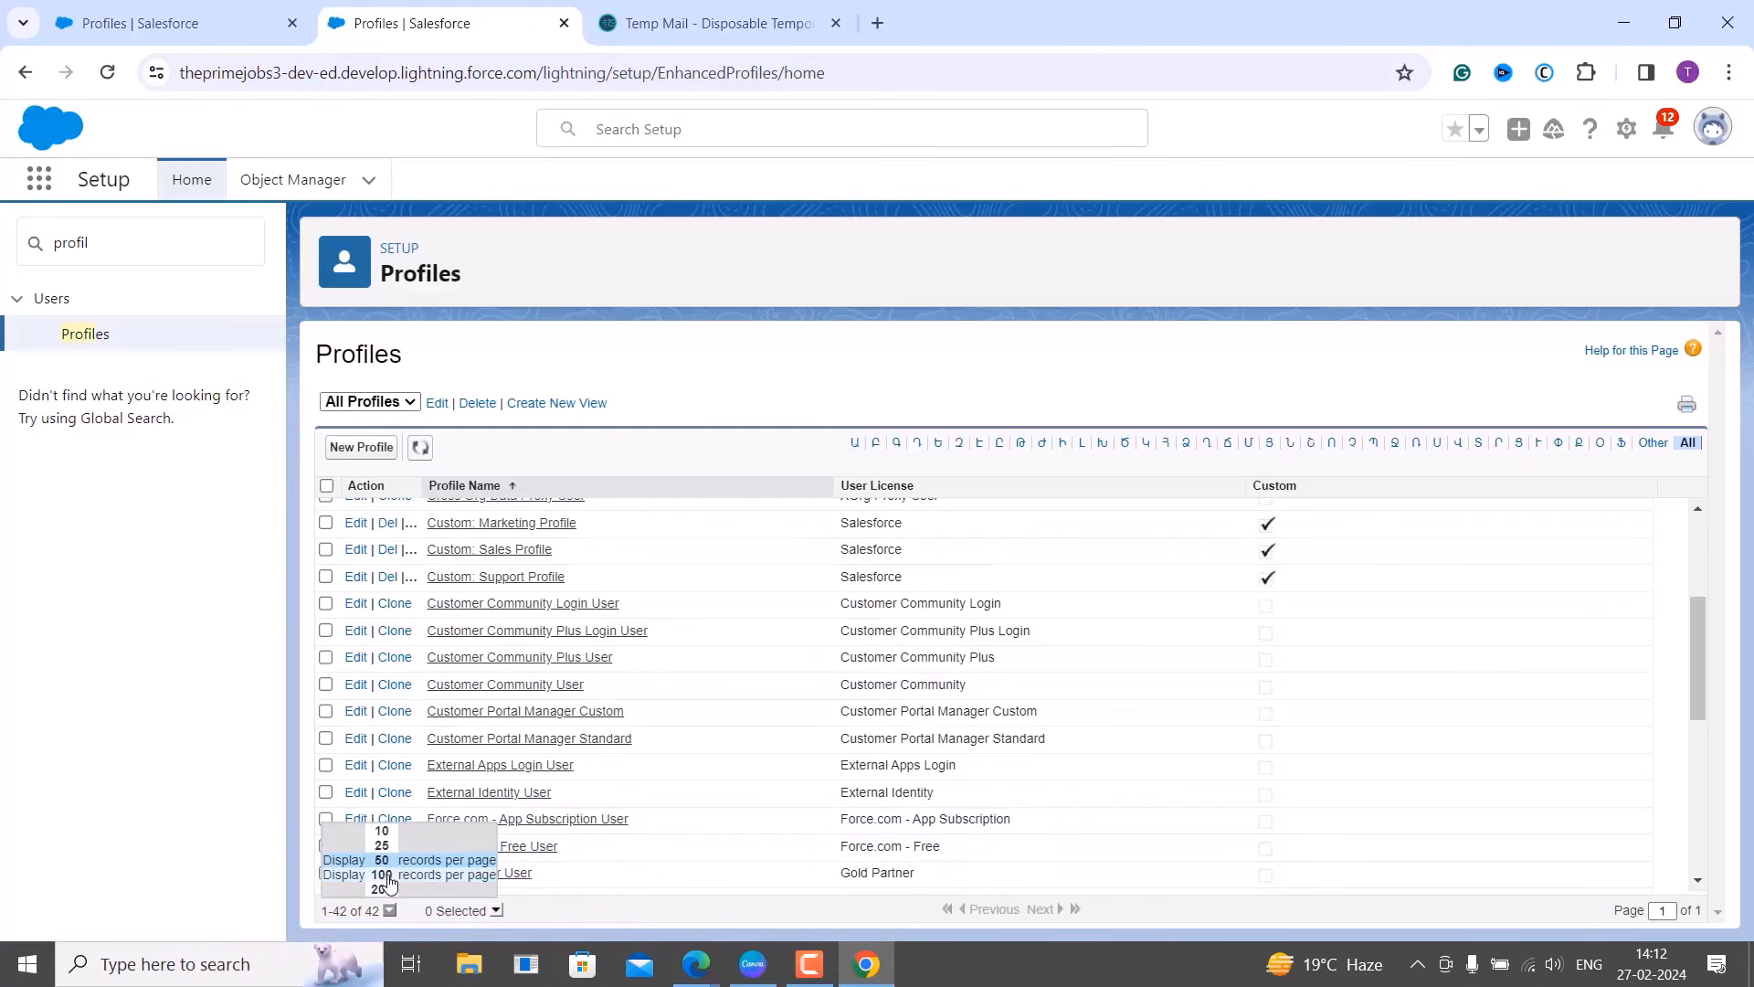
scroll(572, 720, down, 6)
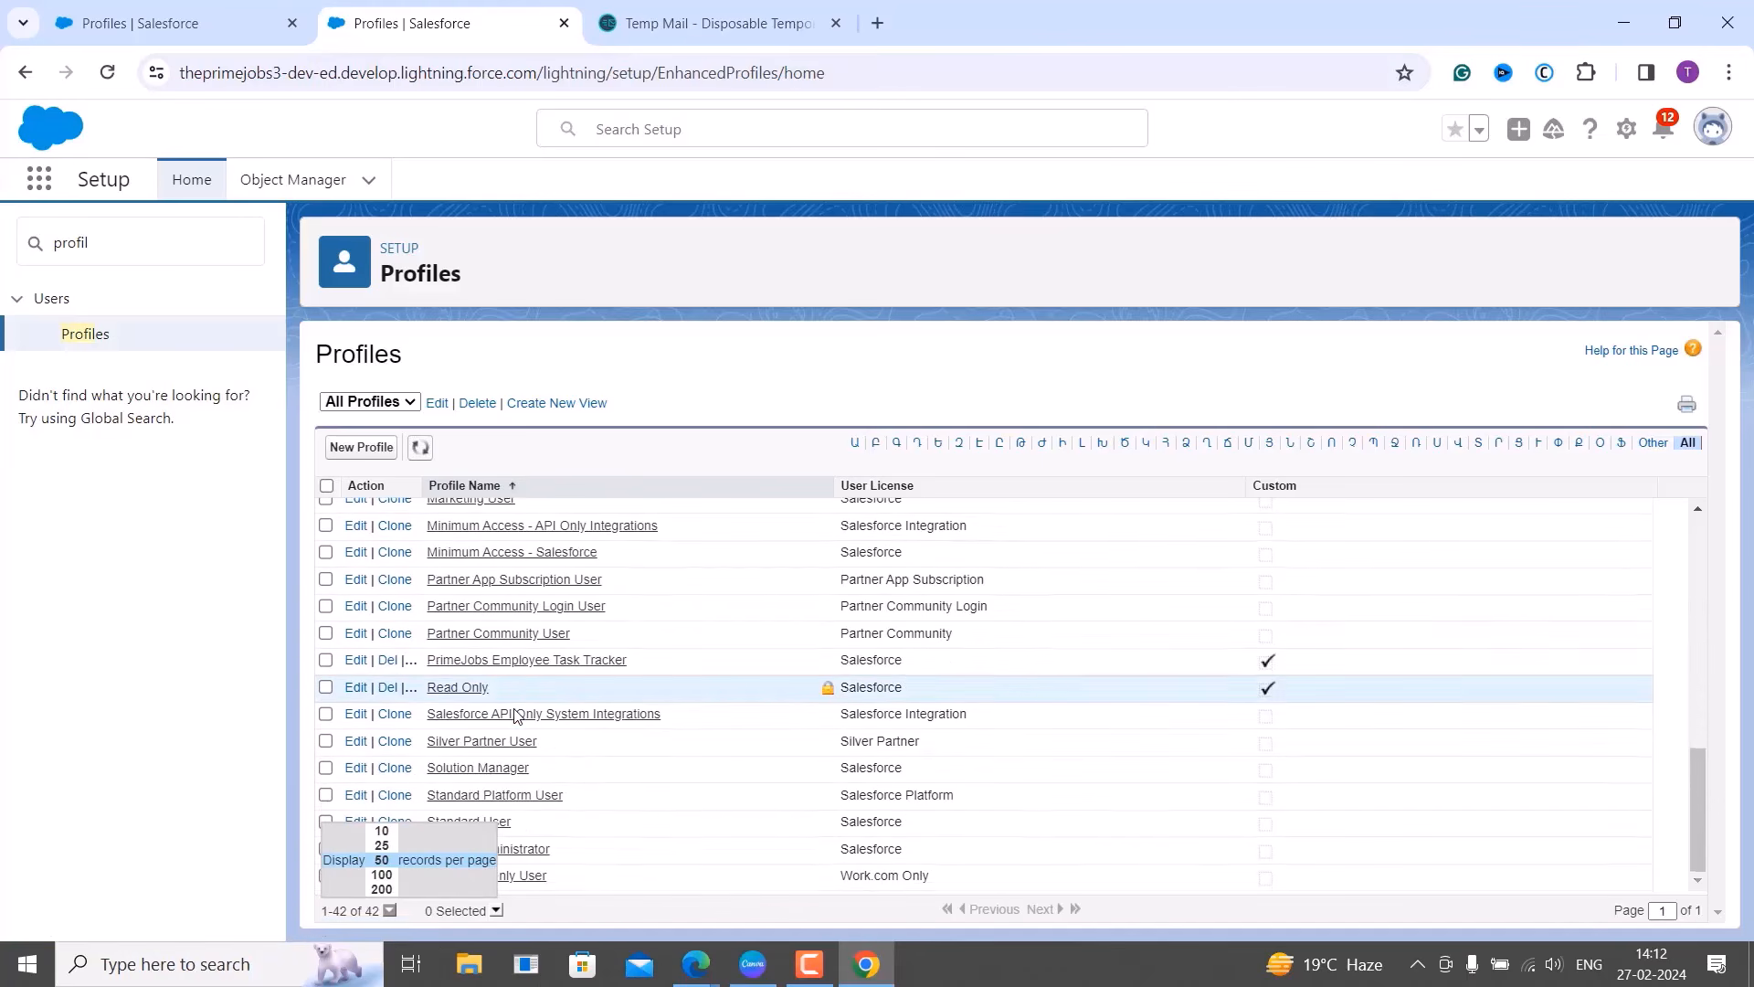
click(354, 661)
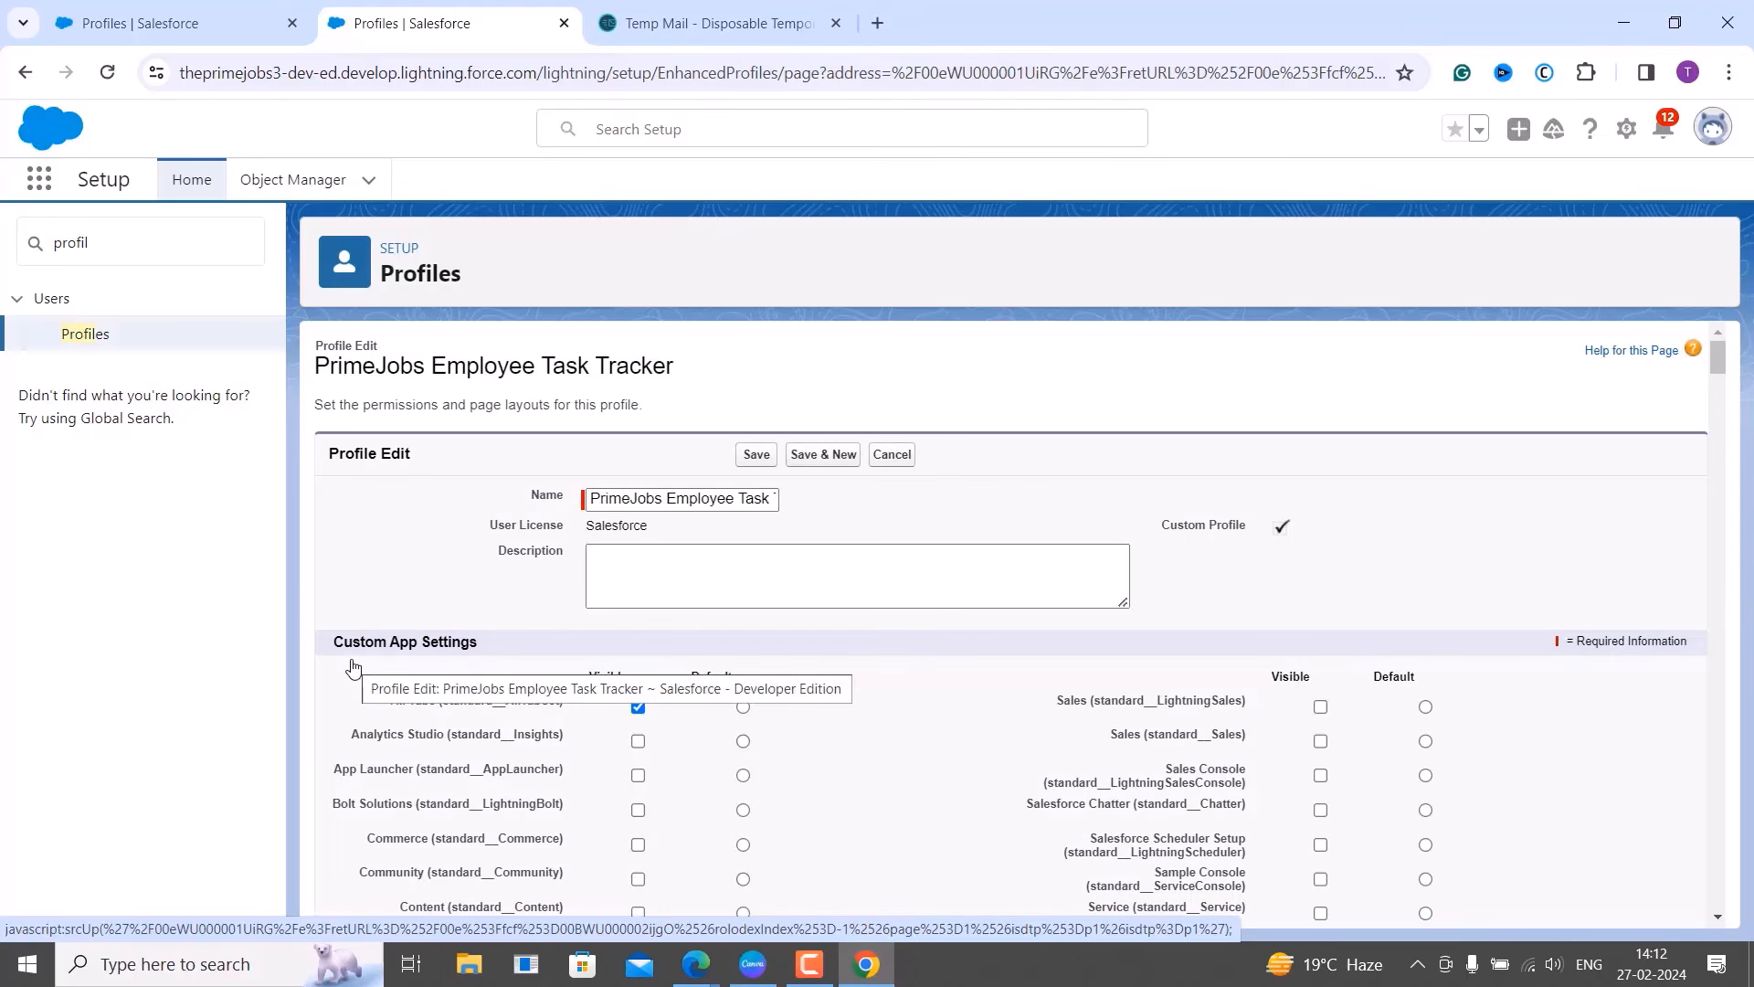
Scroll the profile edit page down to the Employees and Task Assignments custom object permissions.
scroll(584, 714, down, 6)
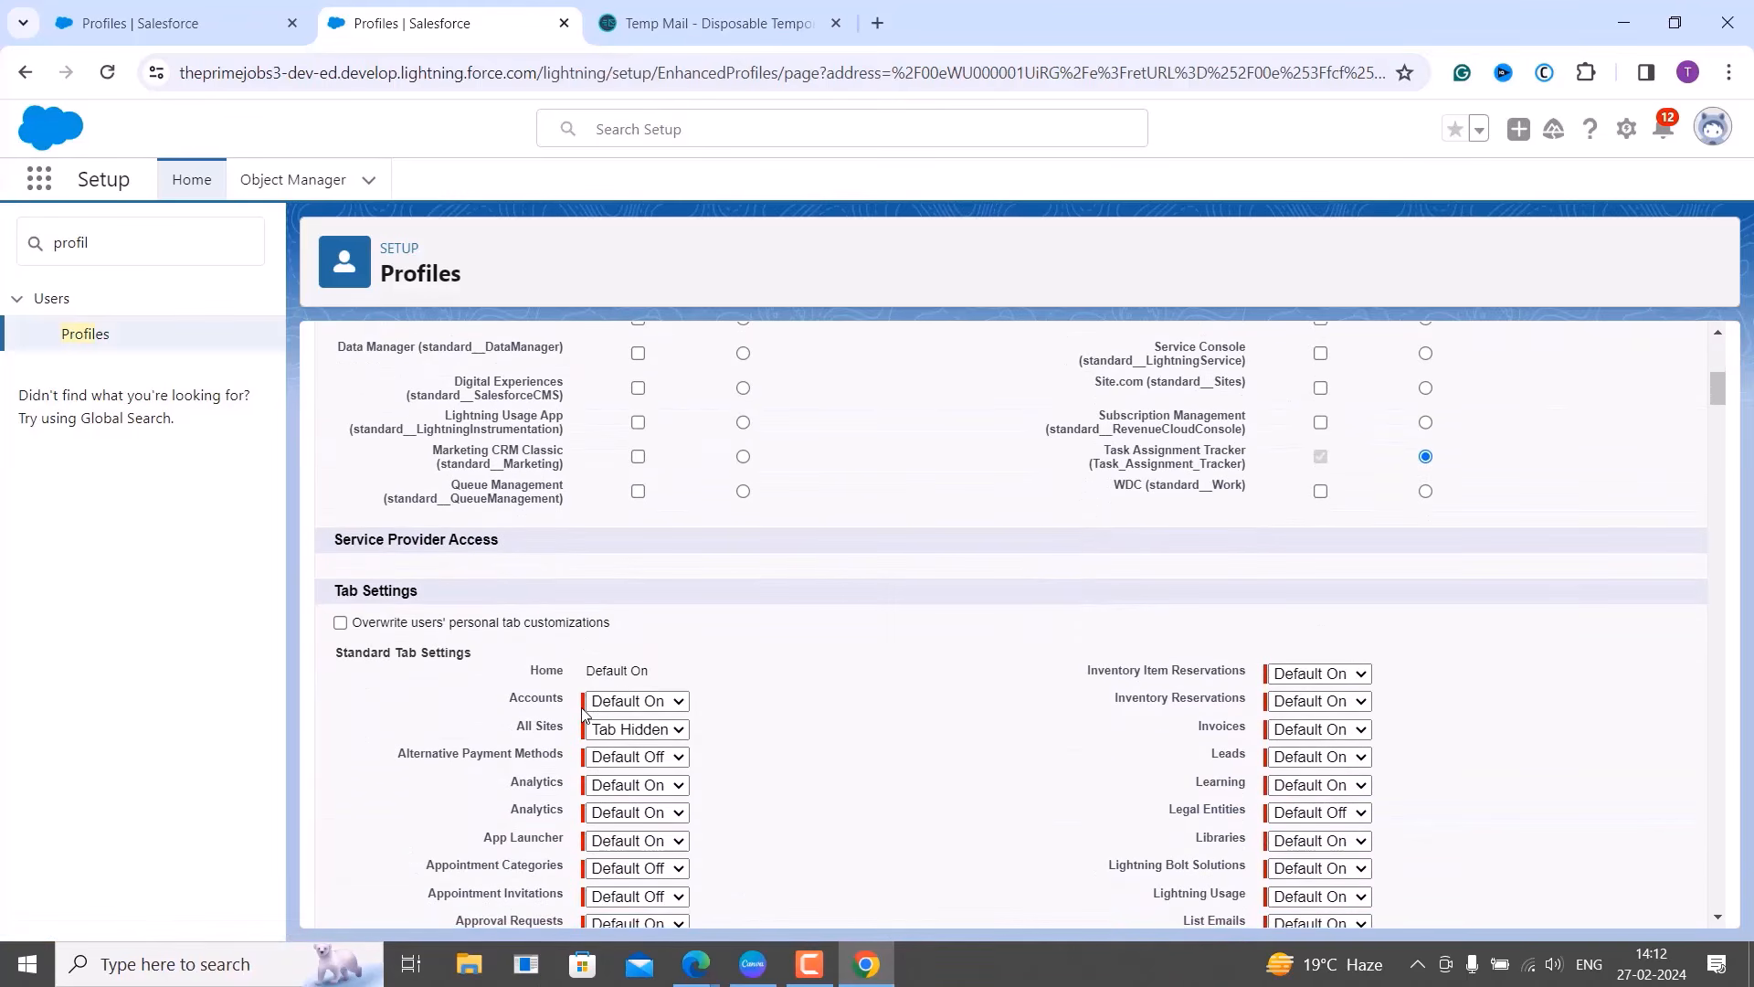
scroll(585, 714, down, 10)
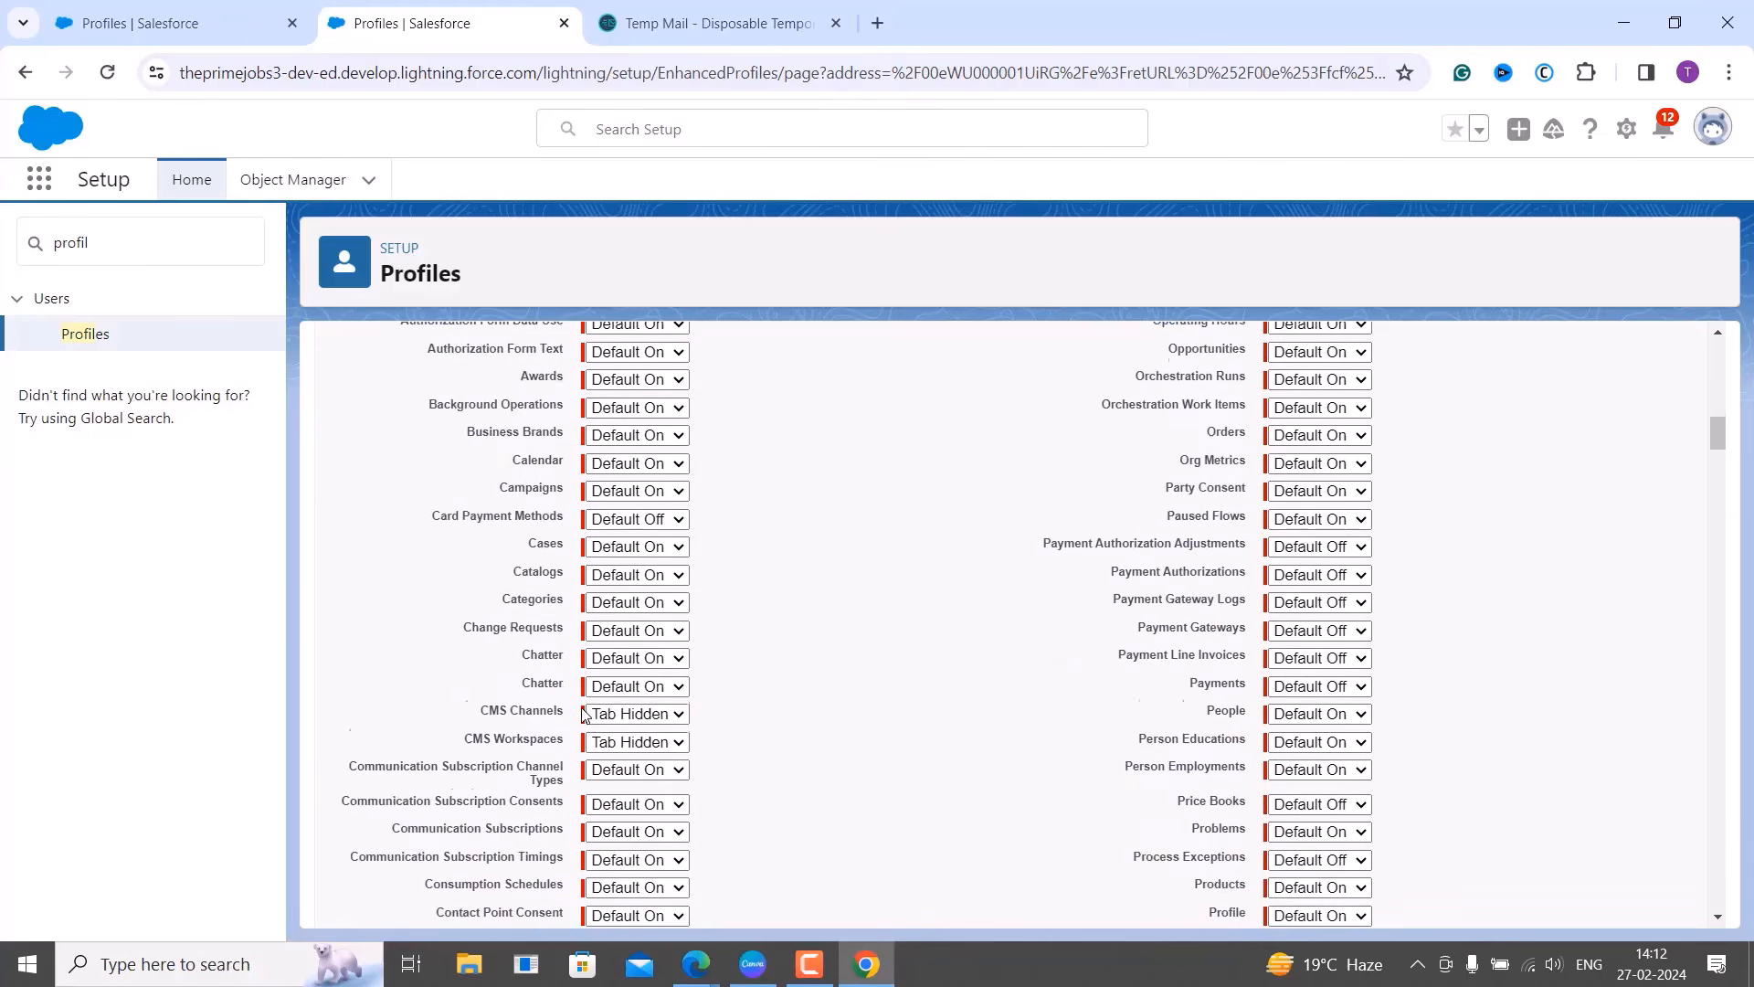
scroll(584, 715, down, 15)
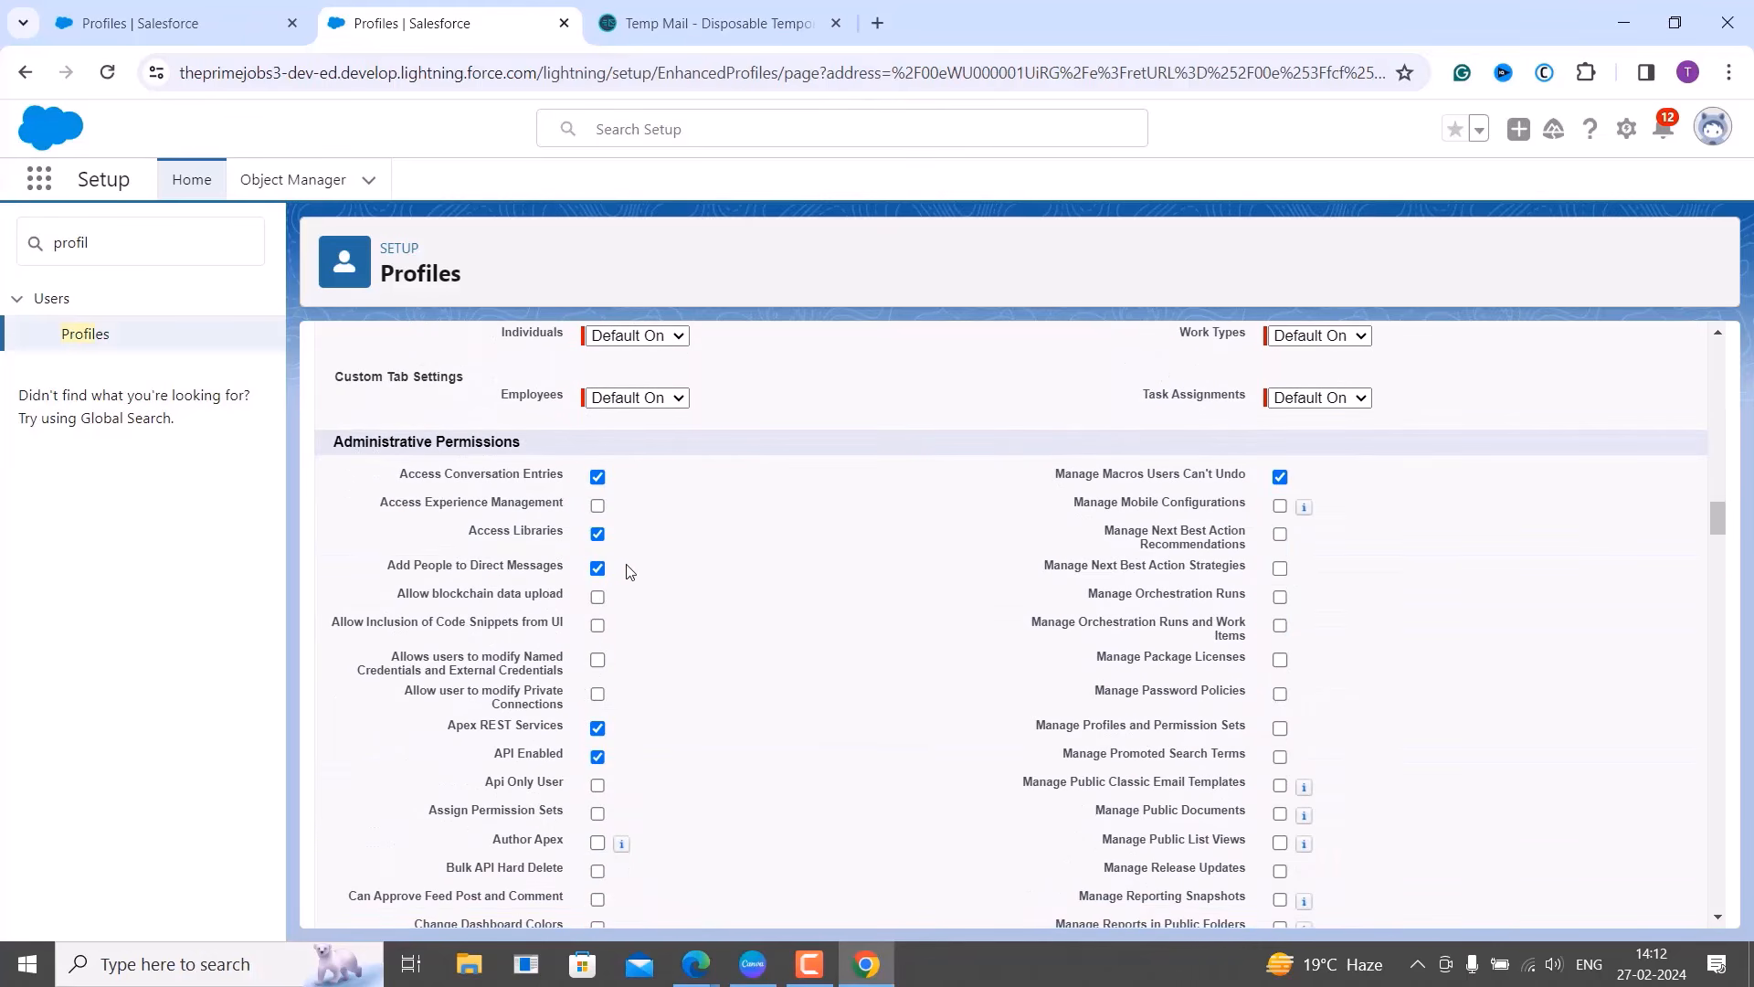
scroll(627, 565, down, 10)
scroll(636, 540, down, 10)
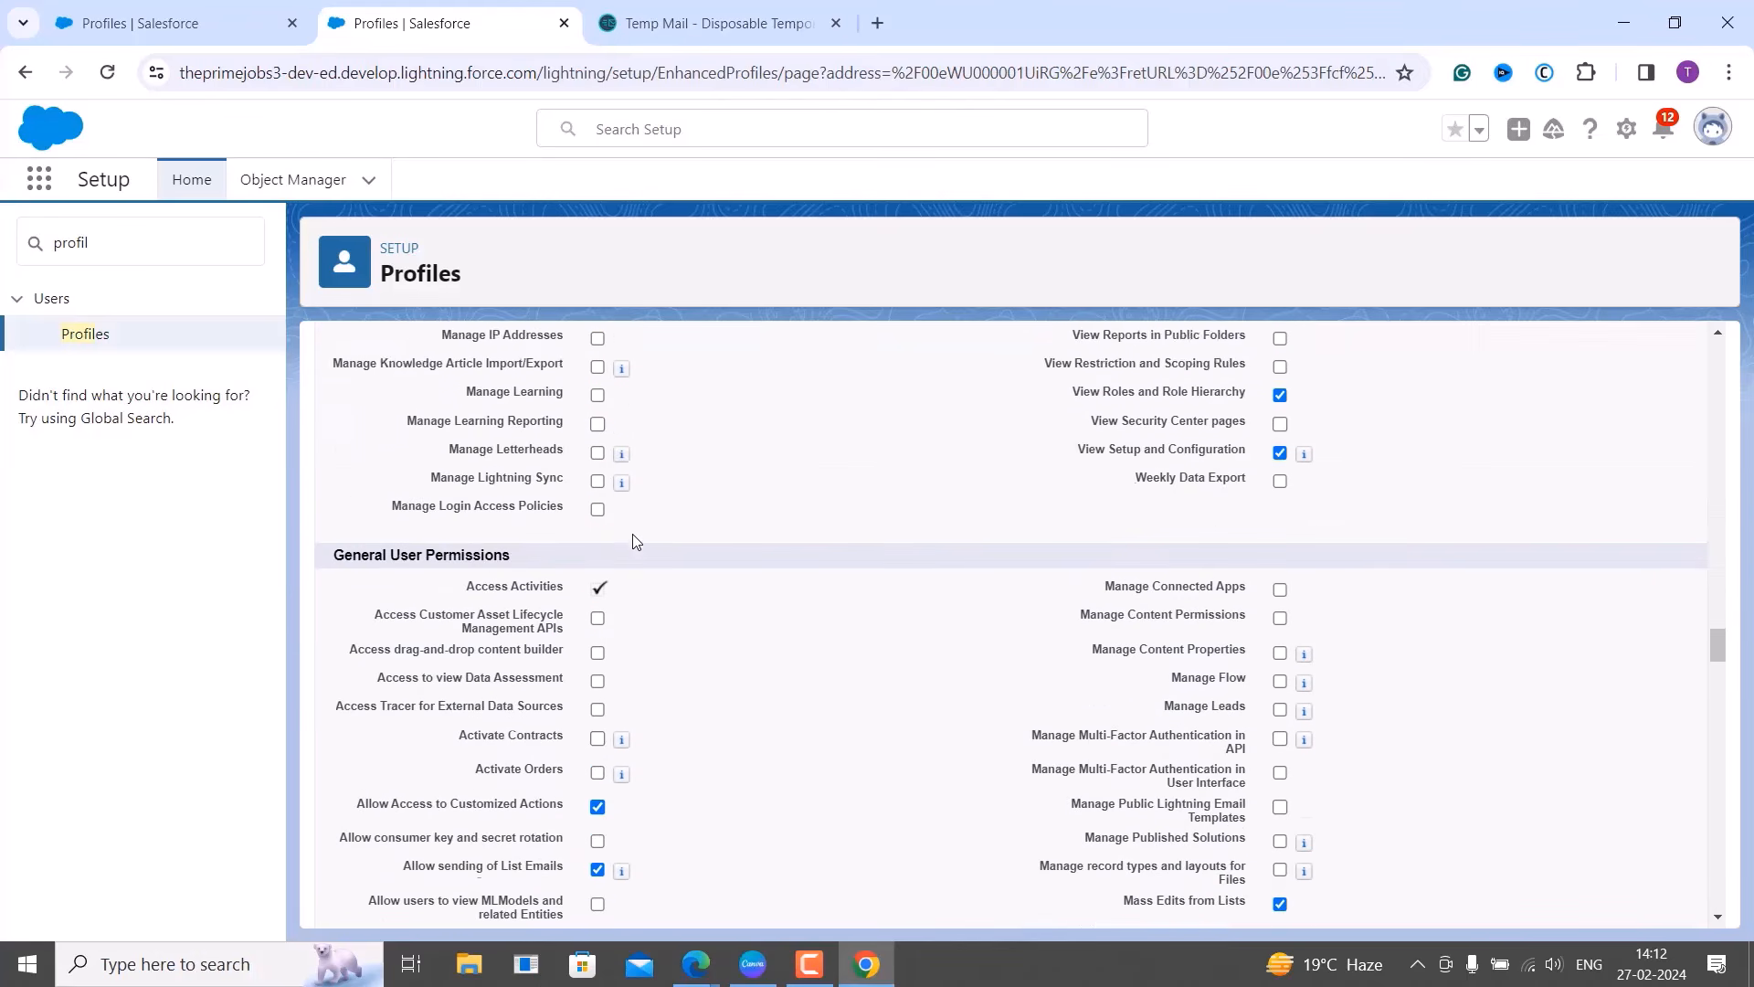
scroll(677, 568, down, 10)
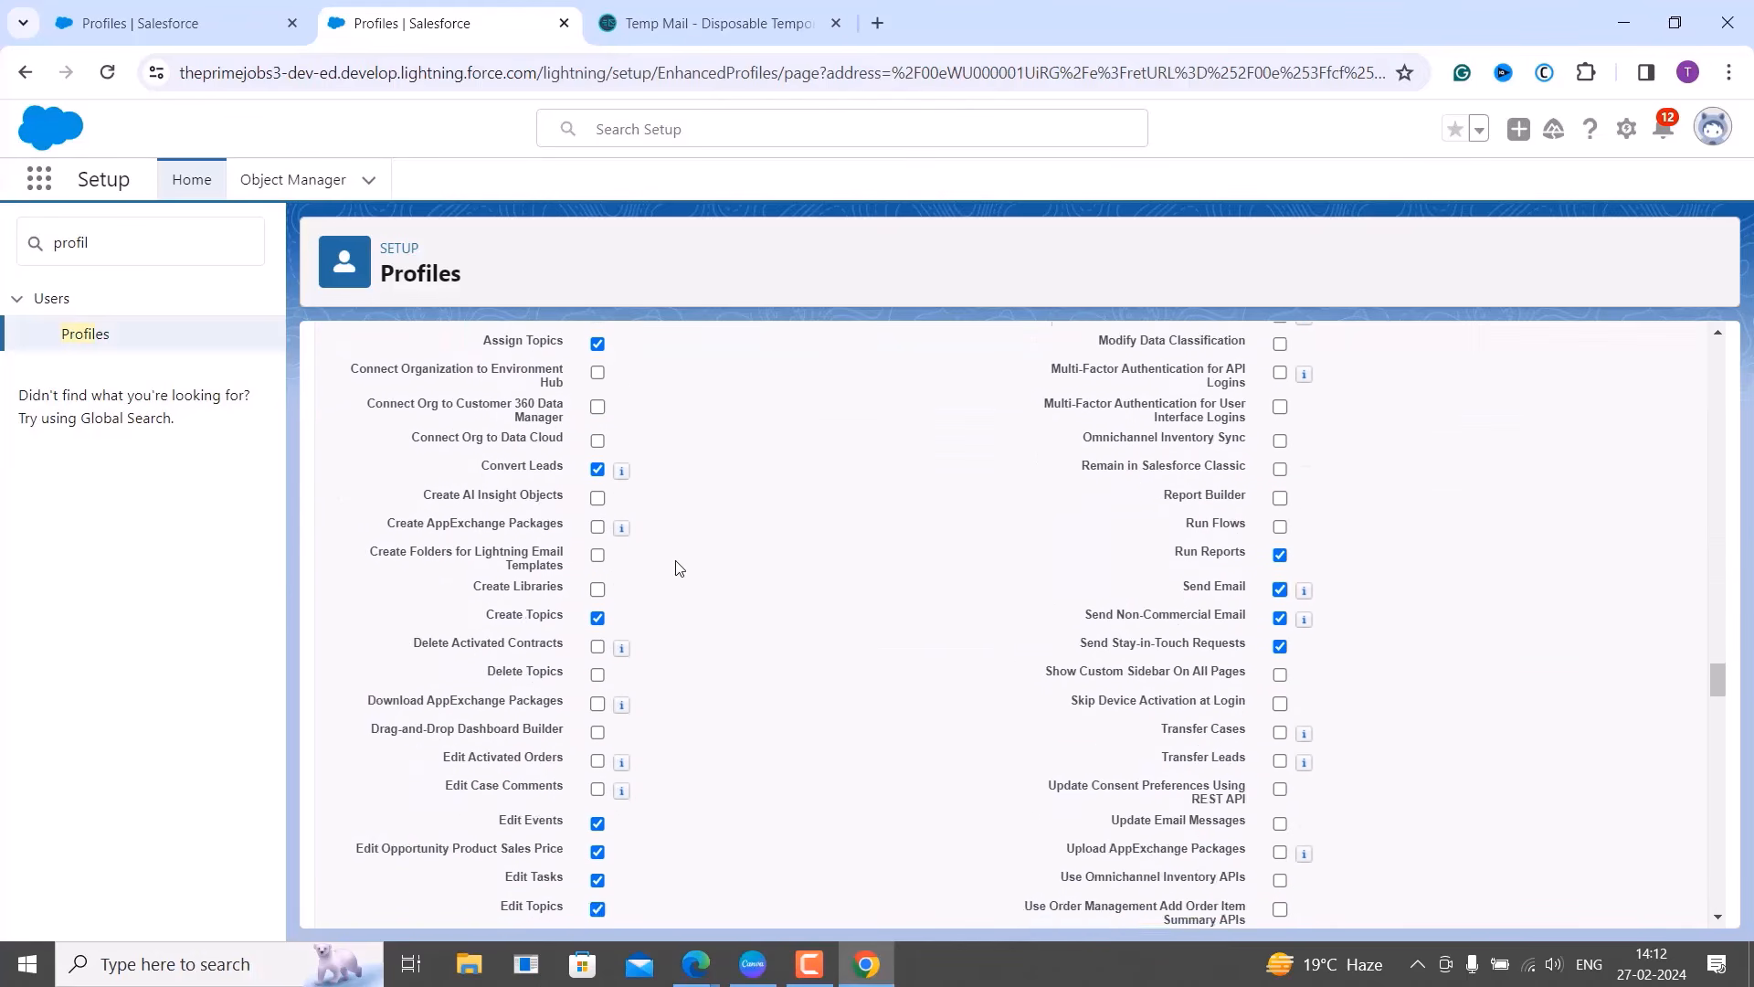
scroll(448, 485, up, 2)
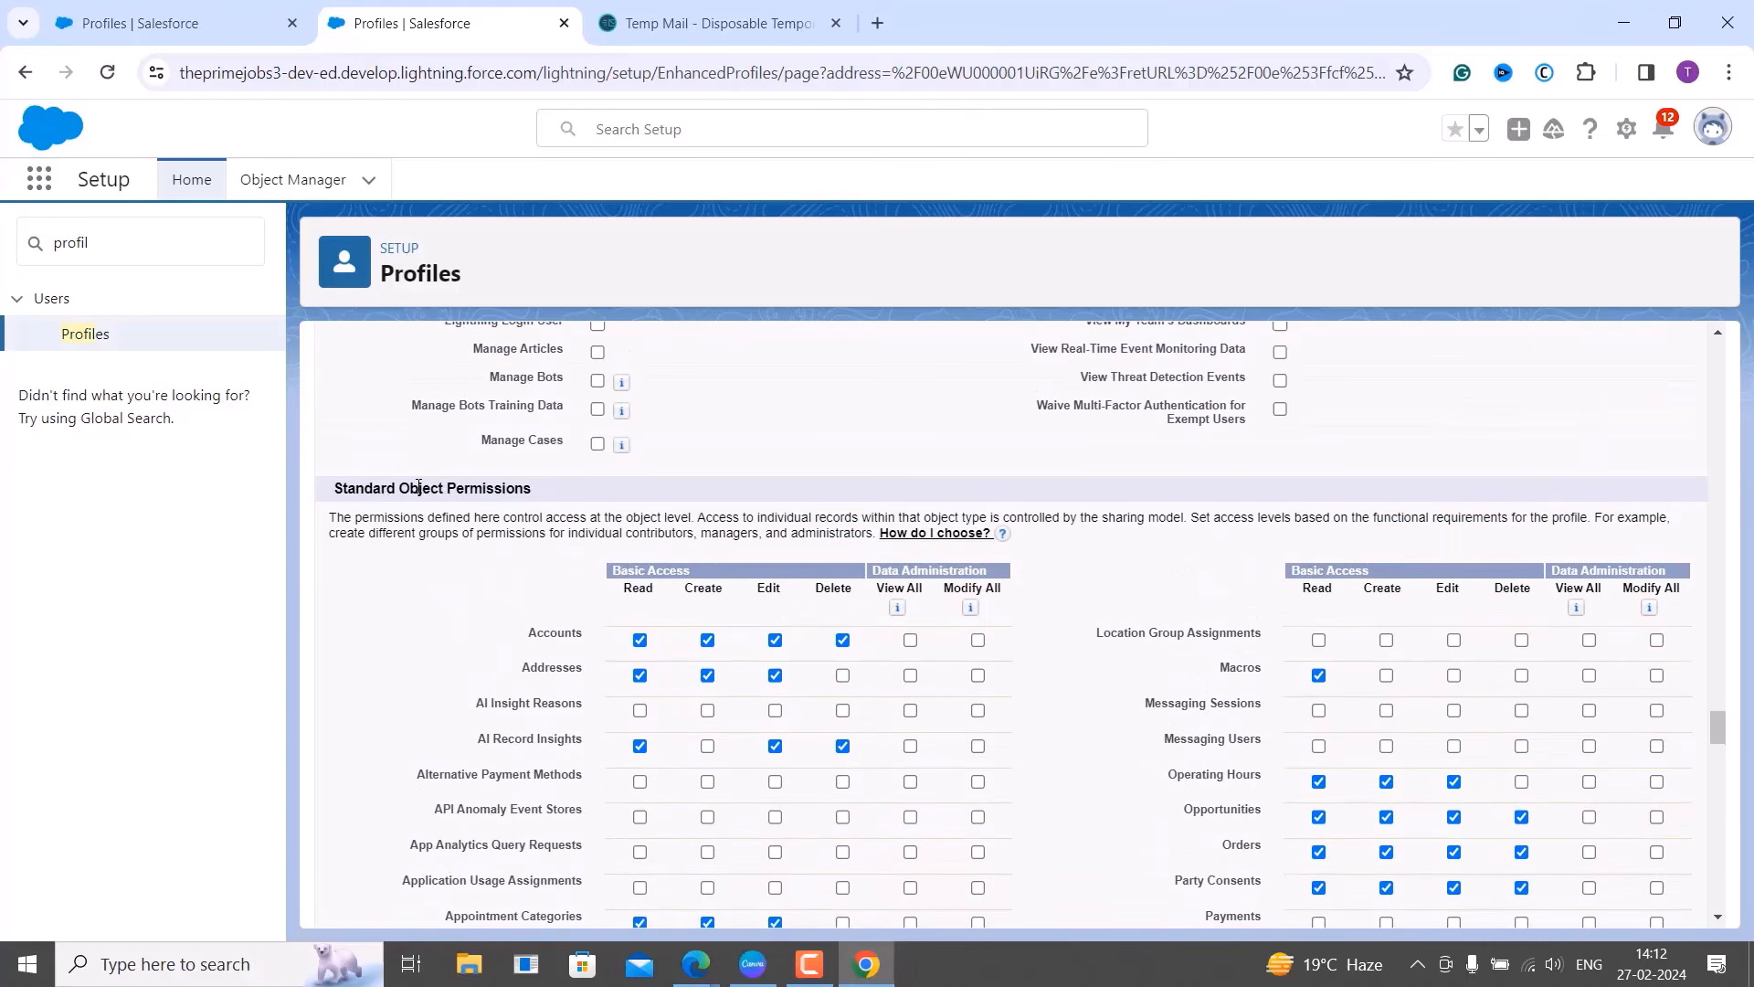
scroll(549, 500, down, 12)
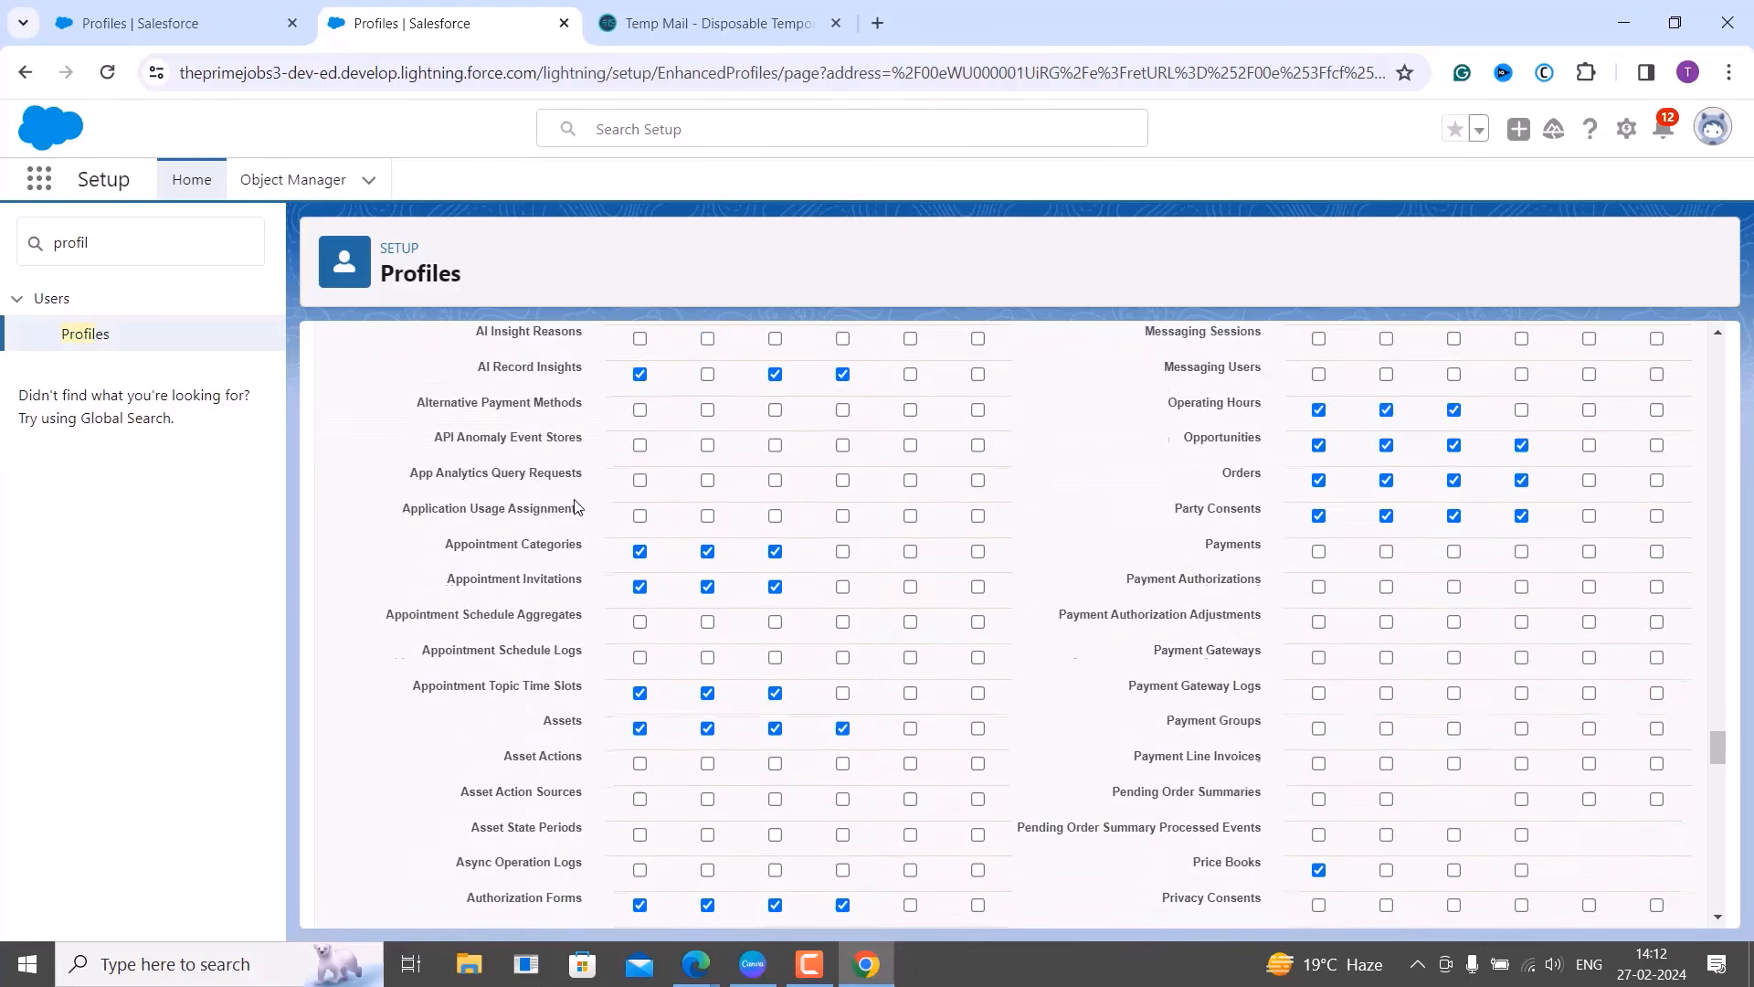
scroll(576, 504, down, 15)
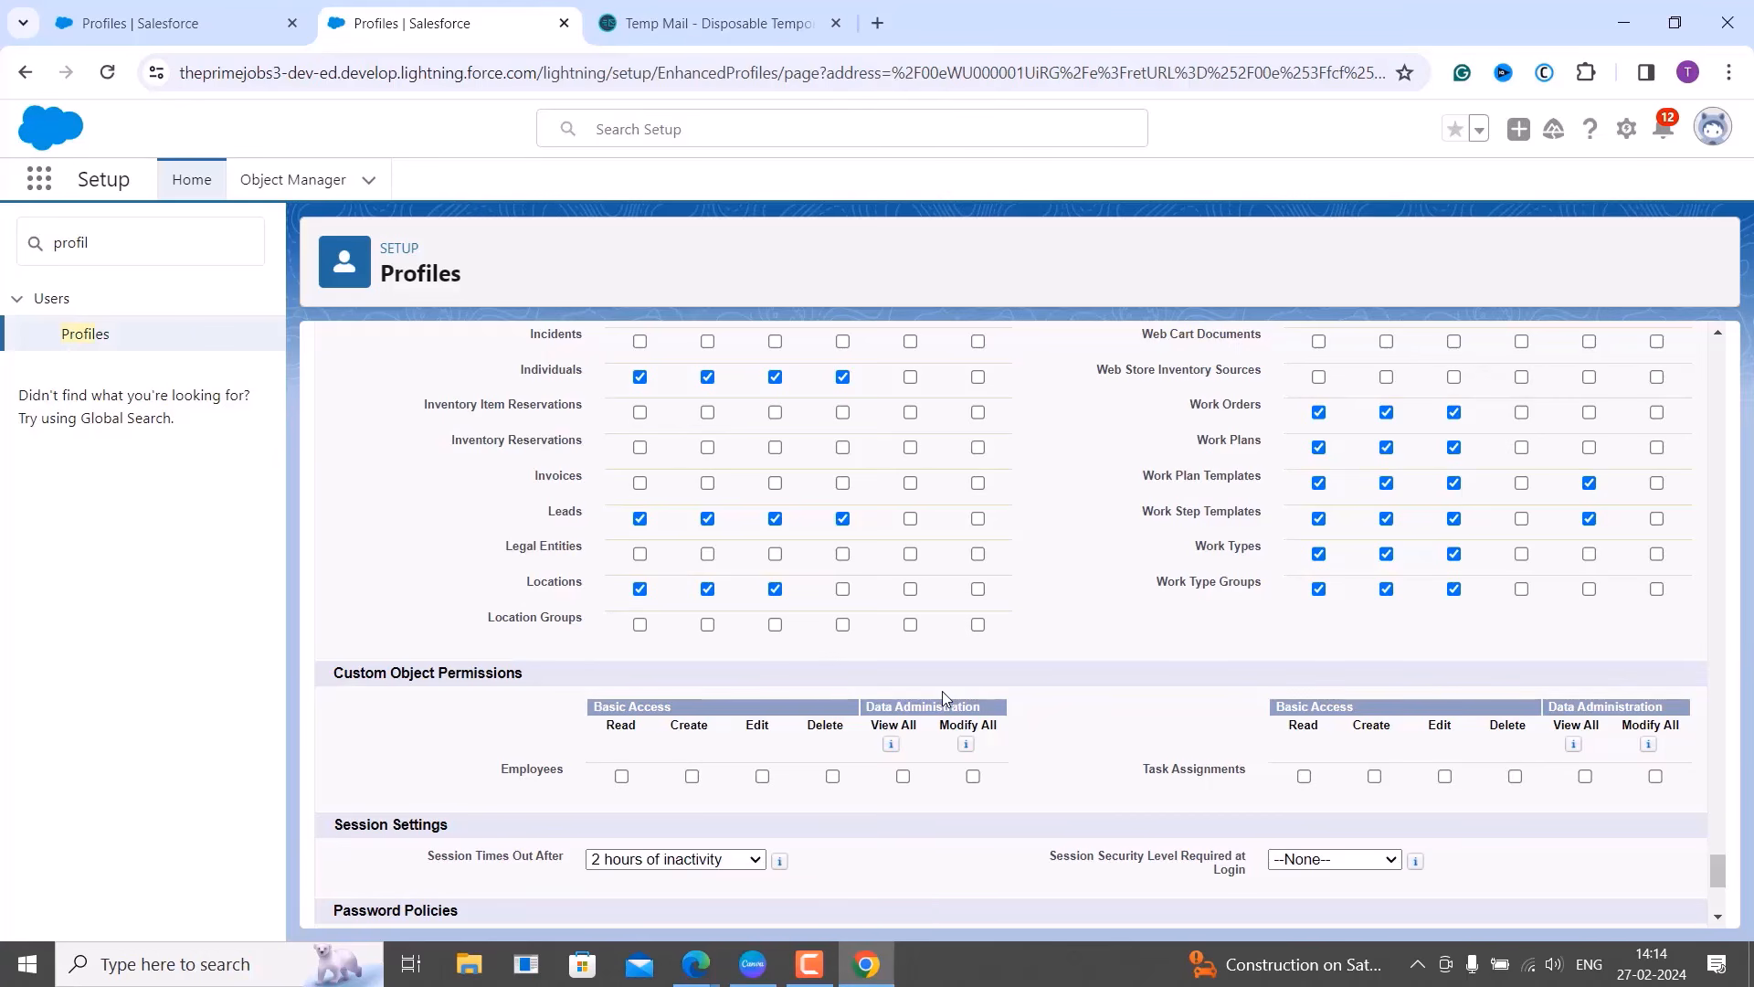
scroll(943, 699, up, 1)
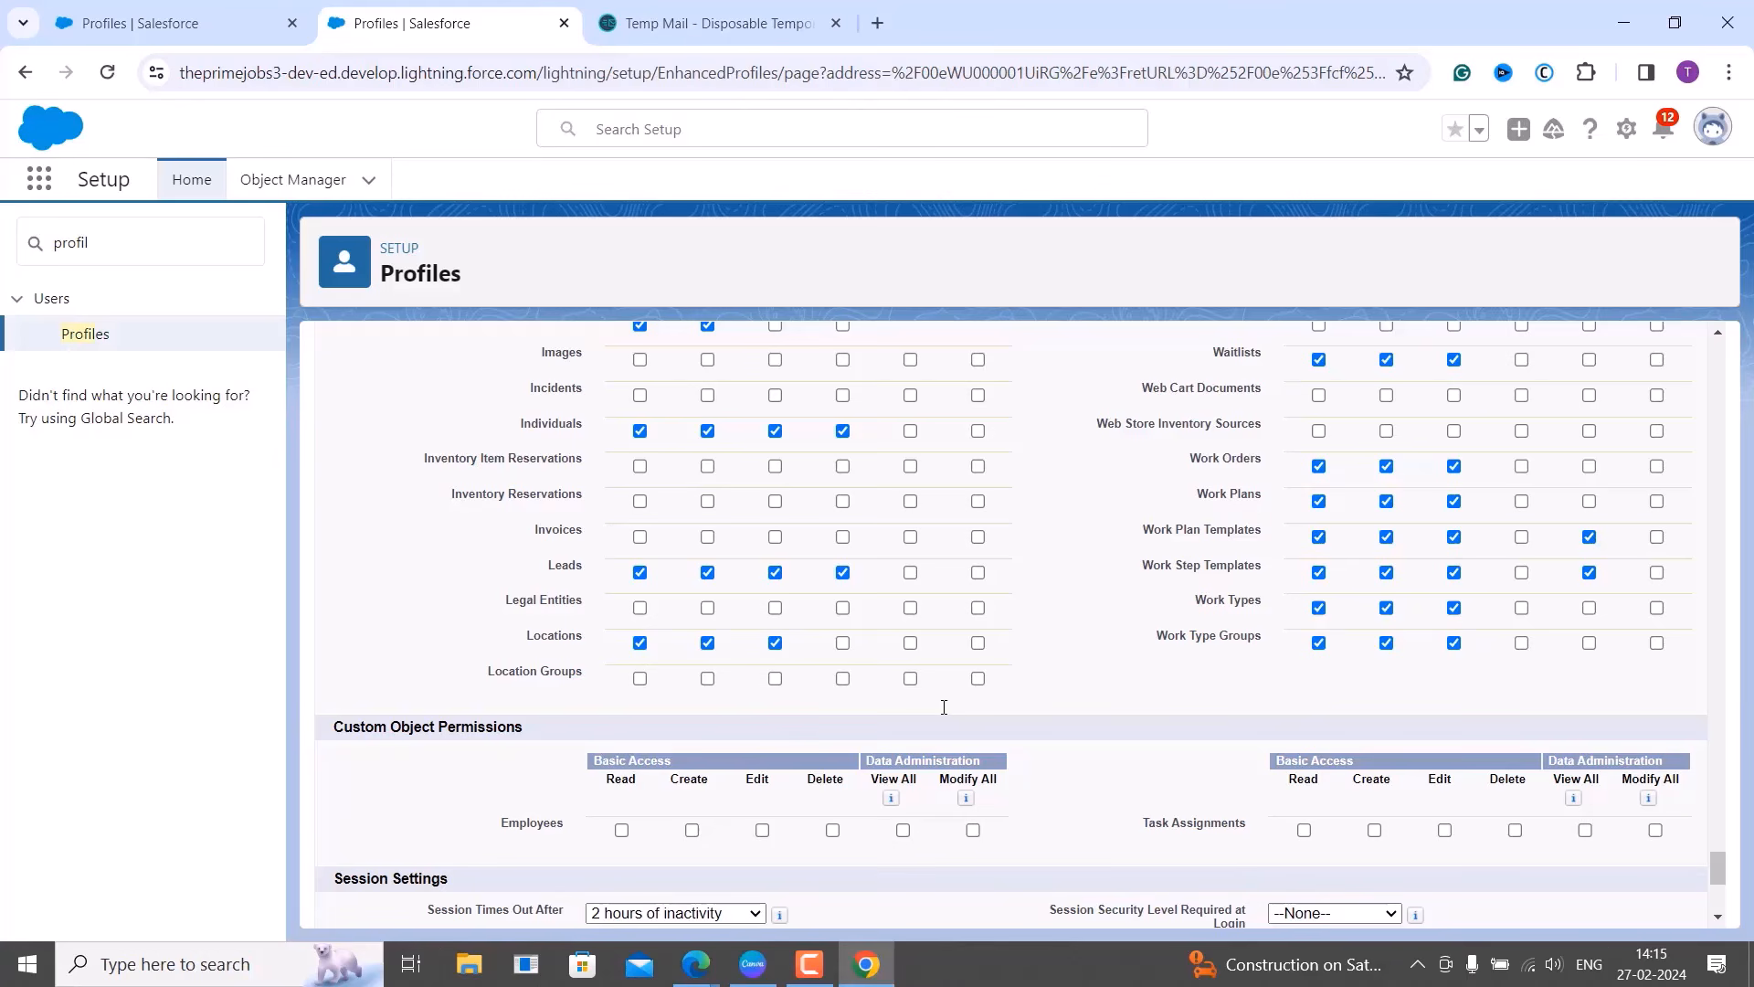
Grant Read on Employees and Read, Create, Edit, Delete on Task Assignments.
click(622, 831)
click(1306, 832)
click(1375, 830)
click(1451, 833)
click(1516, 835)
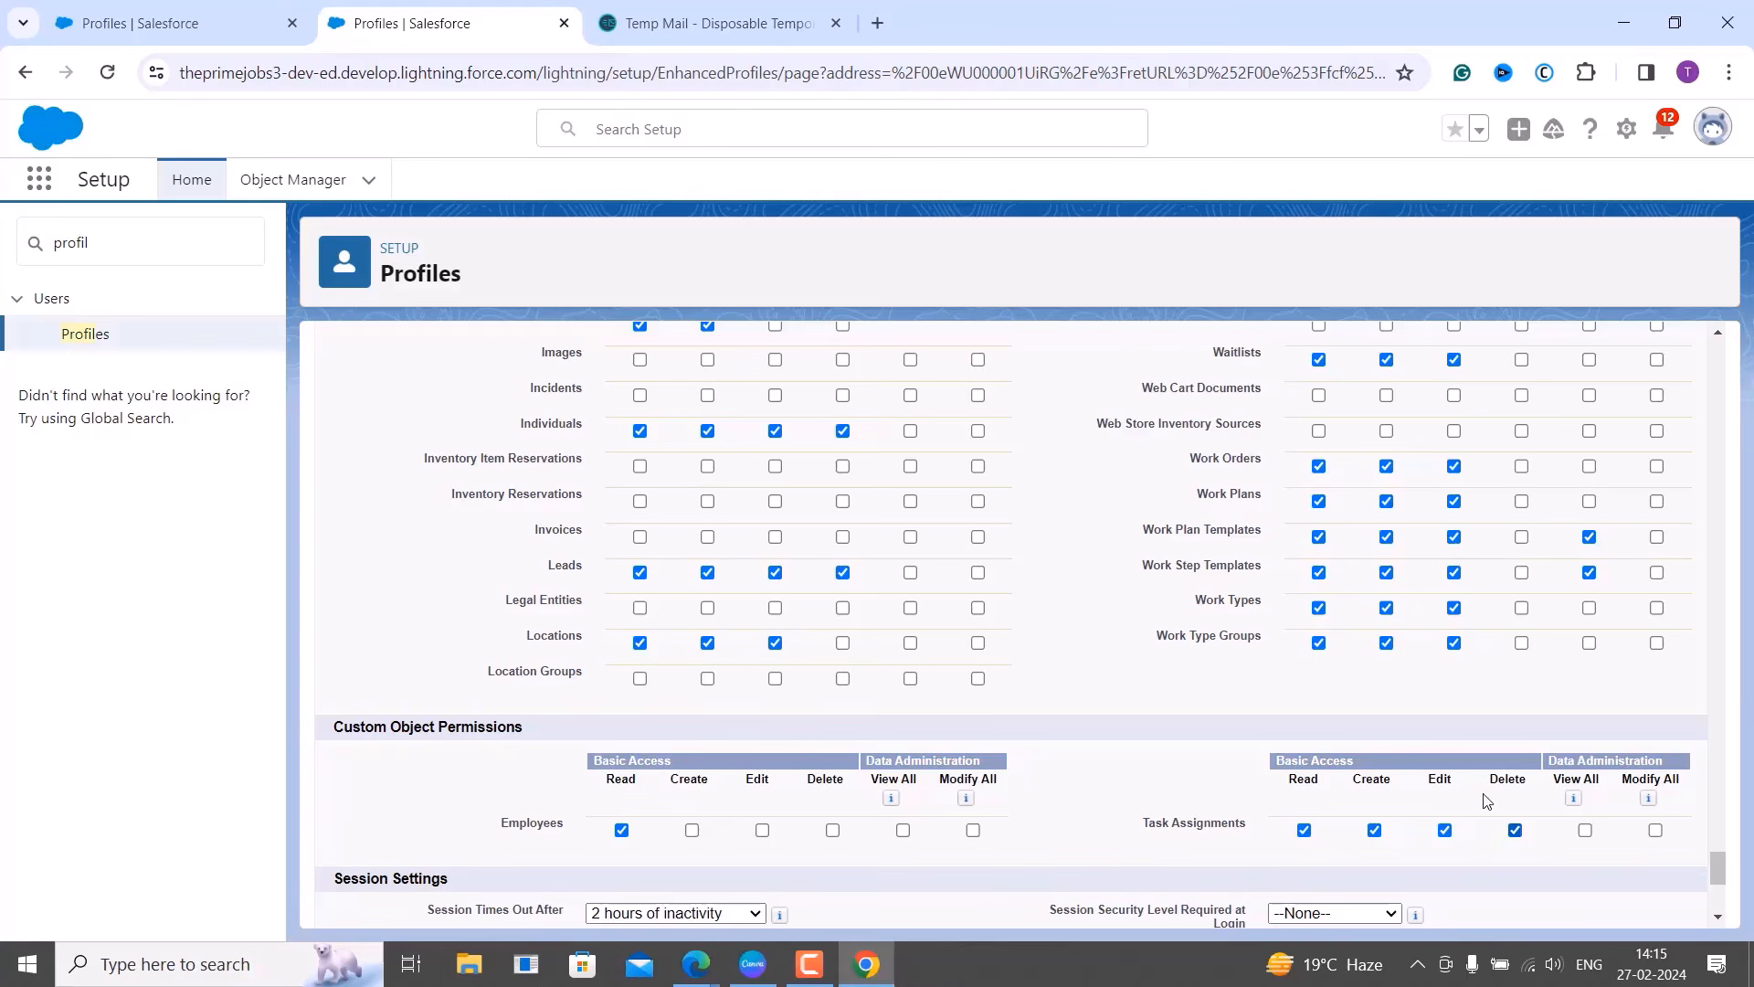
Clear the Accounts and Addresses object permissions.
scroll(1368, 696, up, 3)
scroll(1367, 696, up, 6)
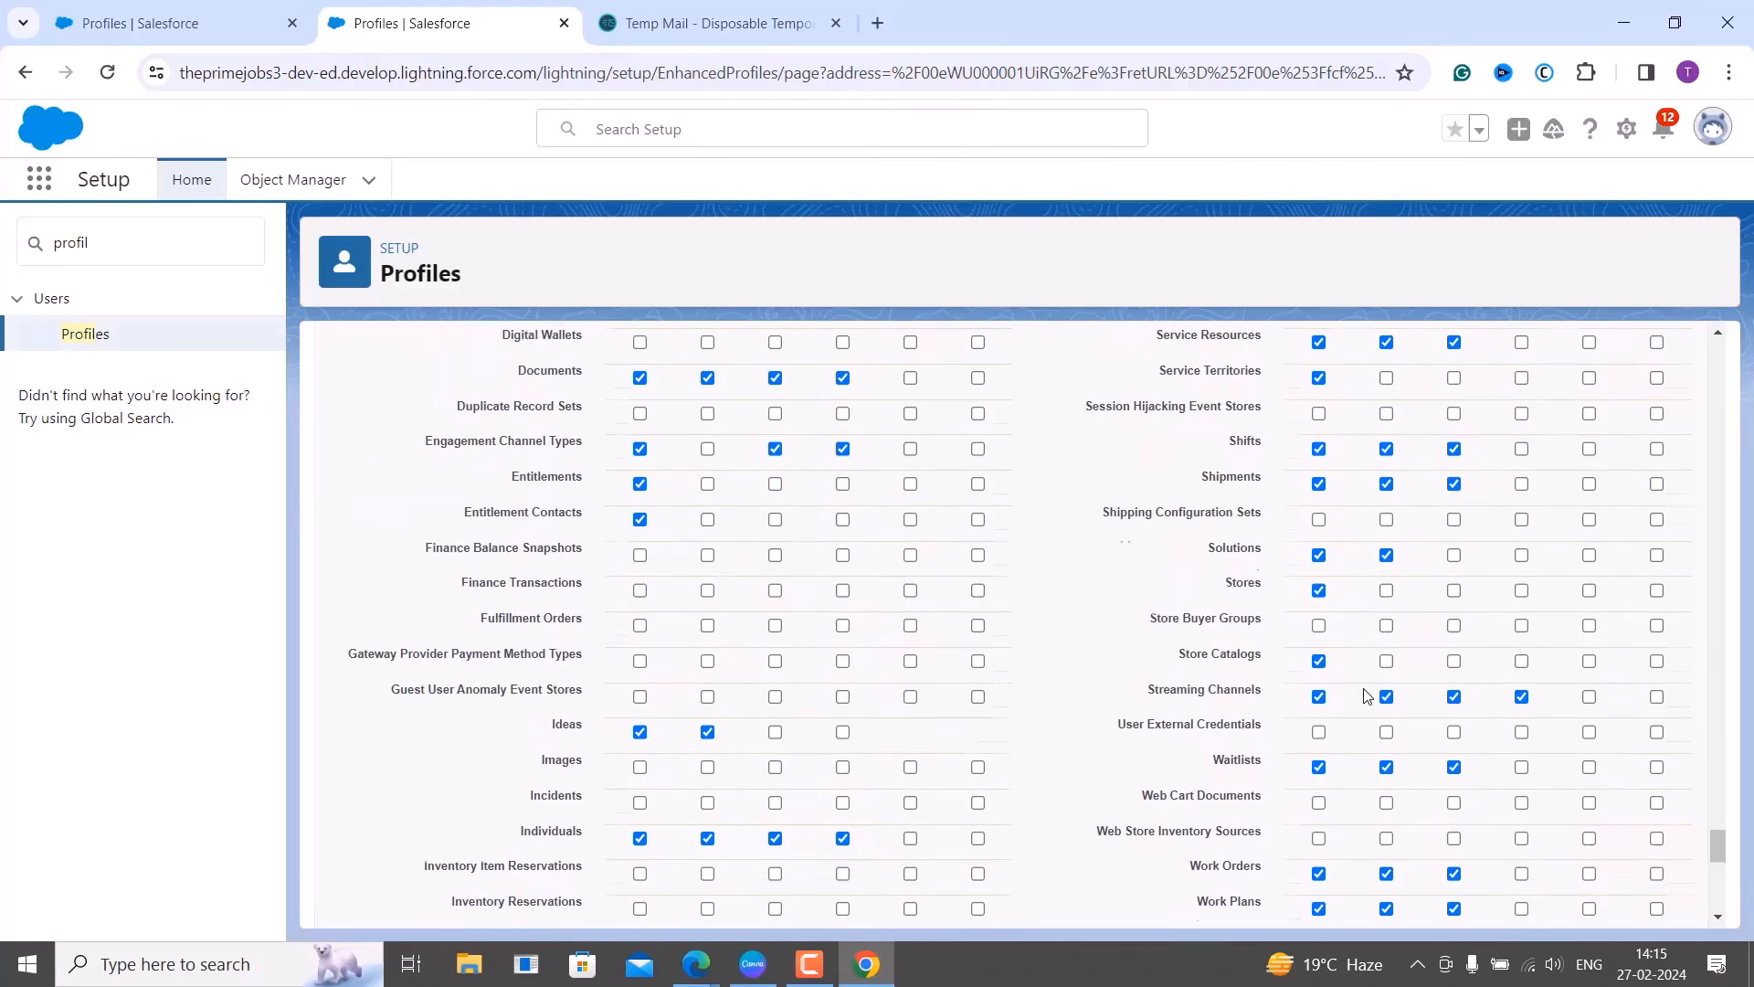
scroll(1367, 696, up, 9)
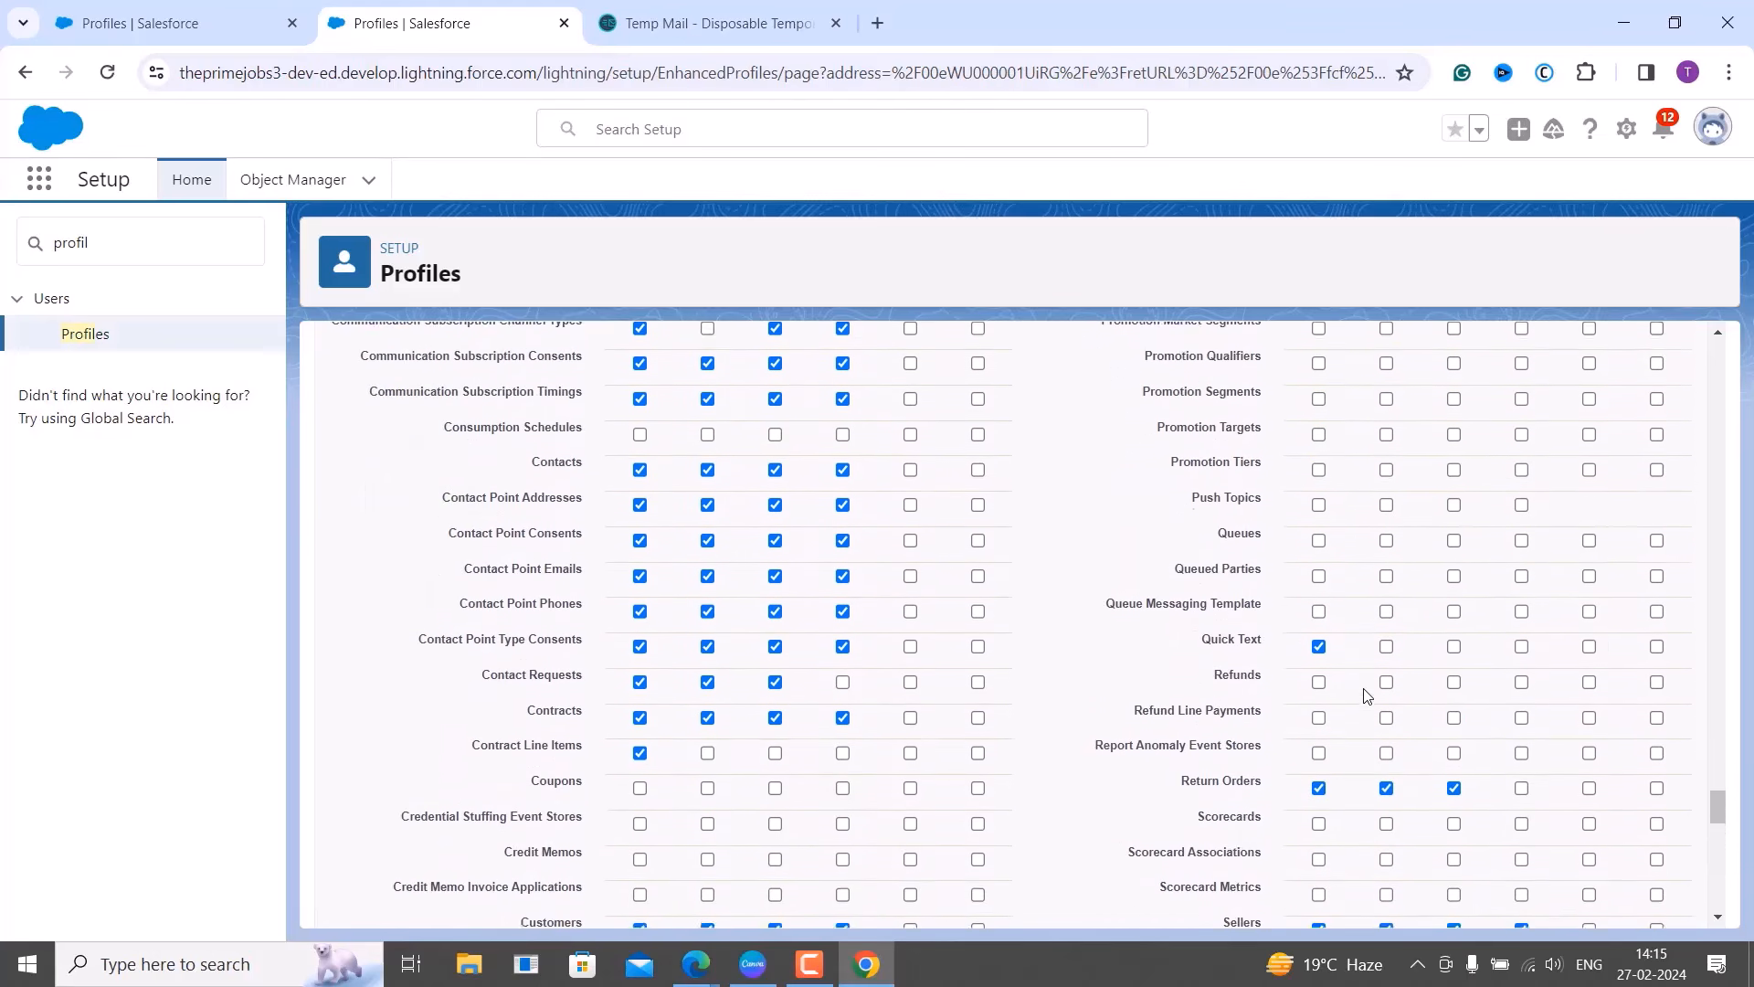
scroll(1368, 696, up, 9)
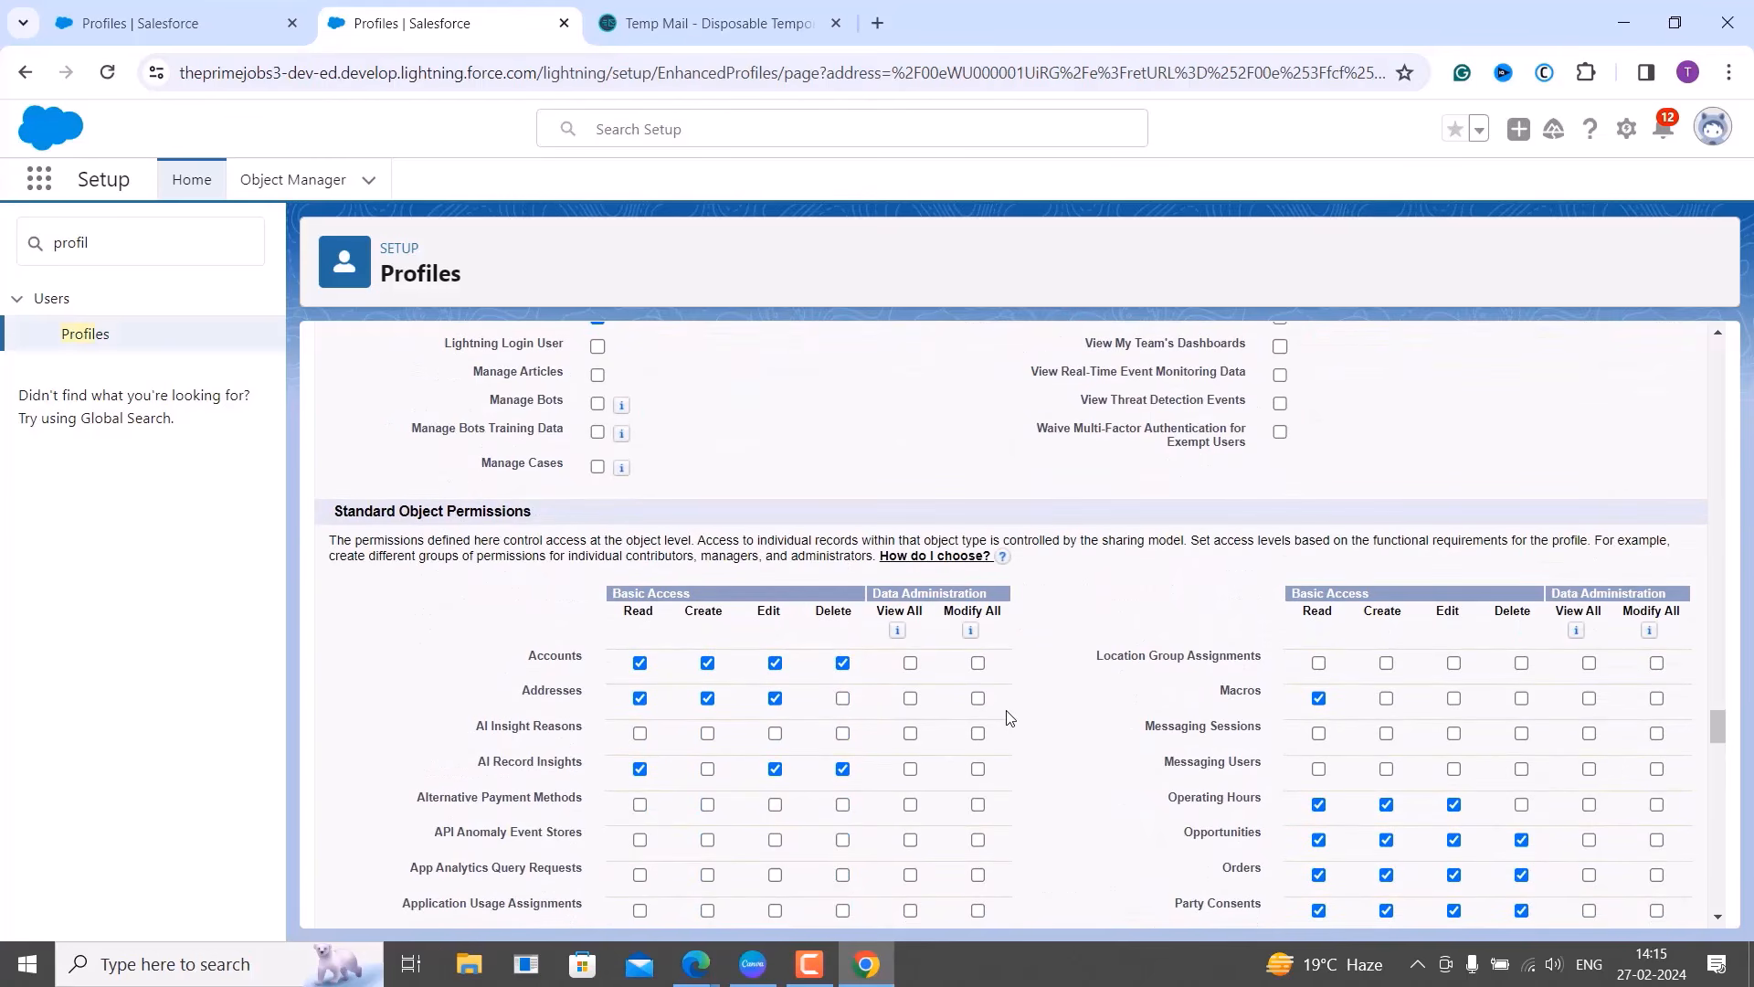
click(640, 662)
click(640, 698)
Clear AI Record Insights, Appointment Topic Time Slots, Authorization Forms and Business Brands permissions, accepting the cascade warning.
click(640, 769)
scroll(728, 814, down, 4)
click(639, 736)
scroll(640, 736, down, 4)
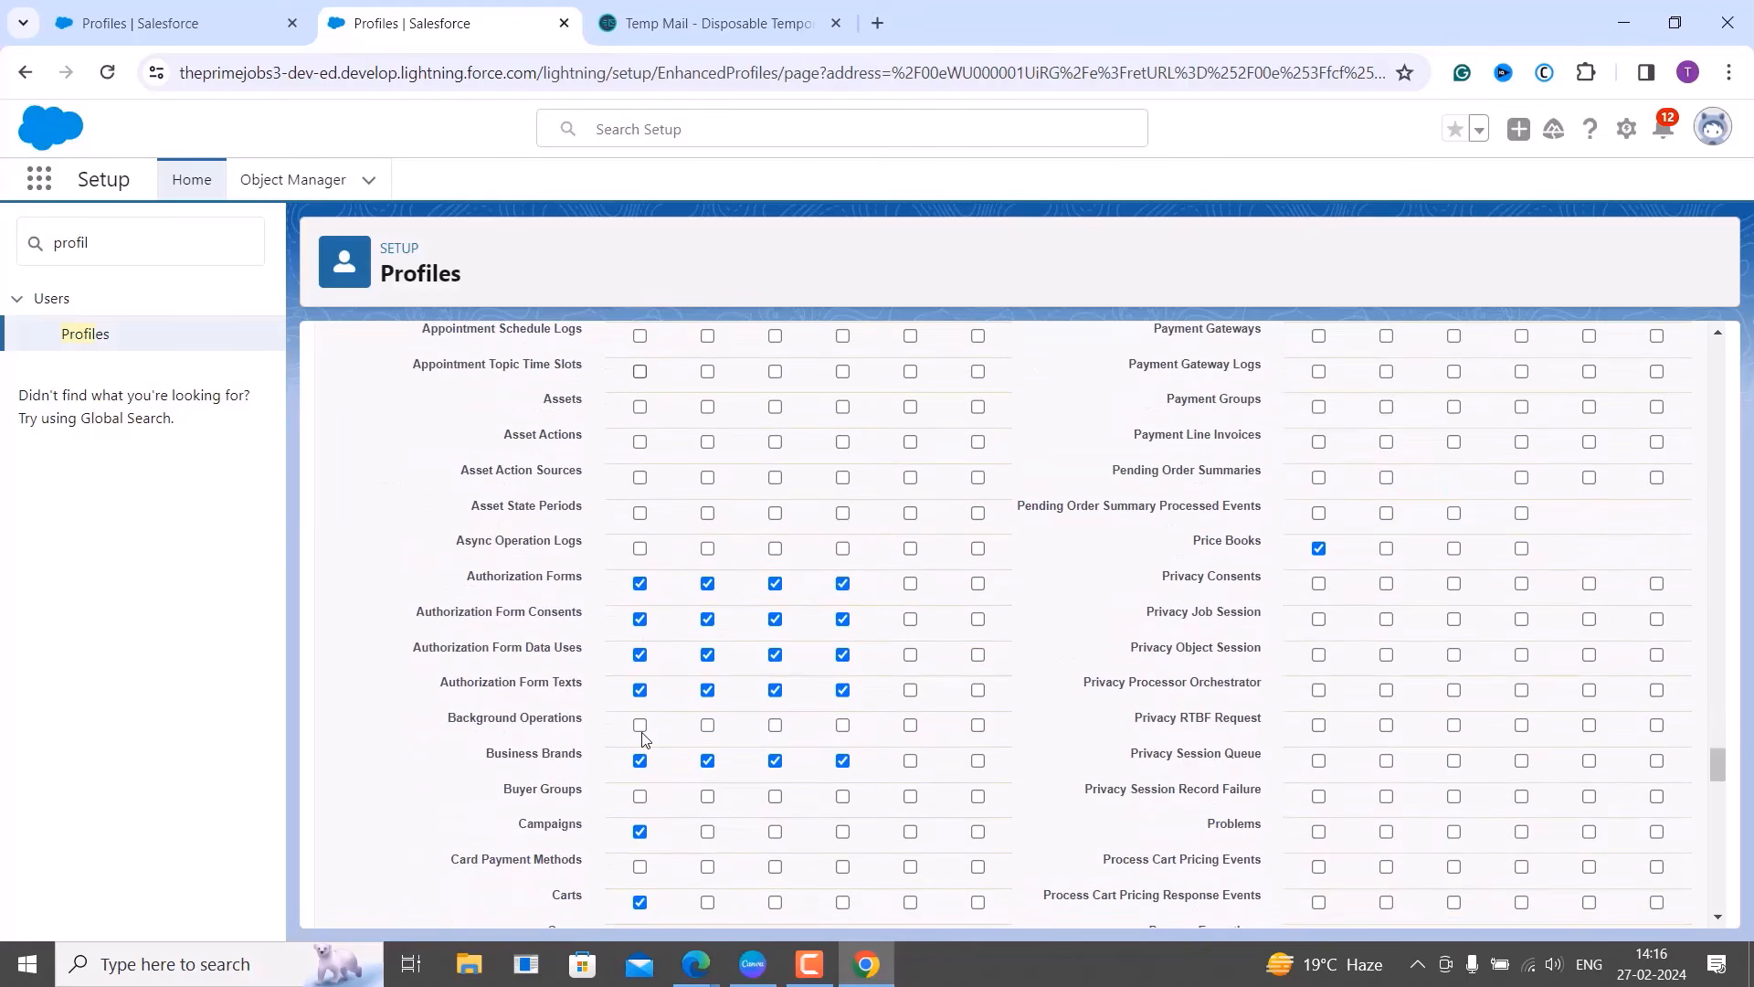
click(640, 585)
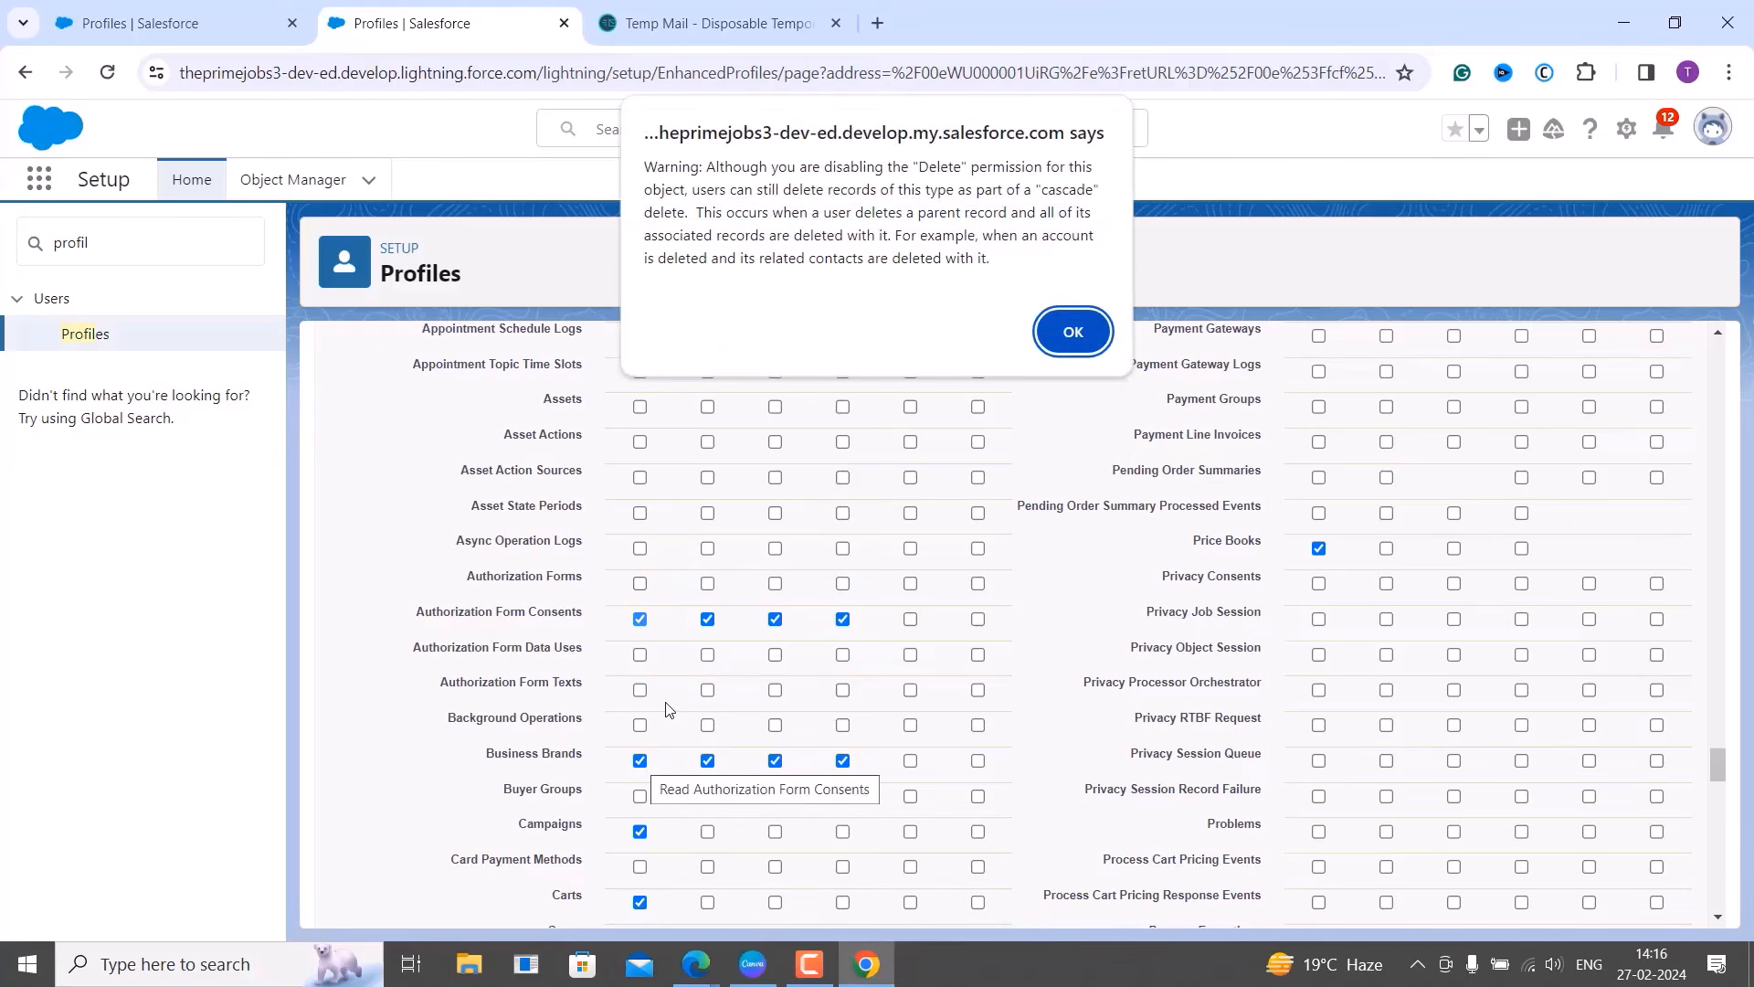
click(1051, 344)
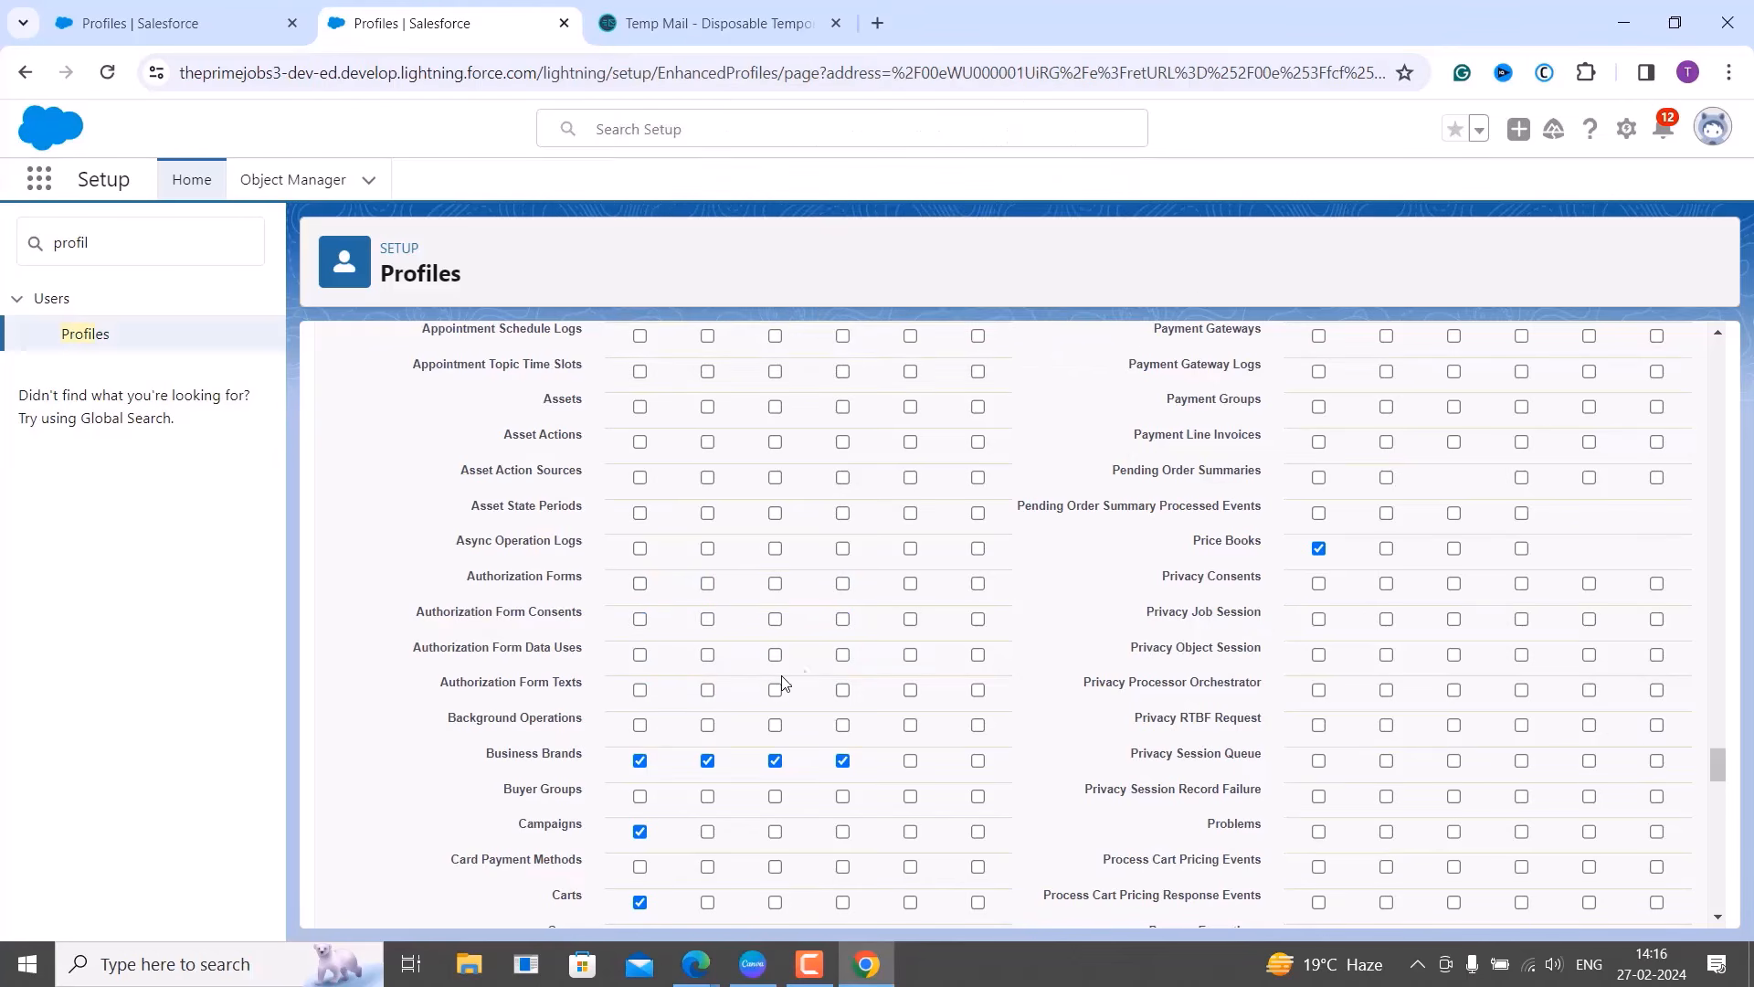
click(640, 761)
Clear Campaigns, Carts, Cases, Catalogs and Communication Subscriptions permissions.
scroll(744, 744, down, 1)
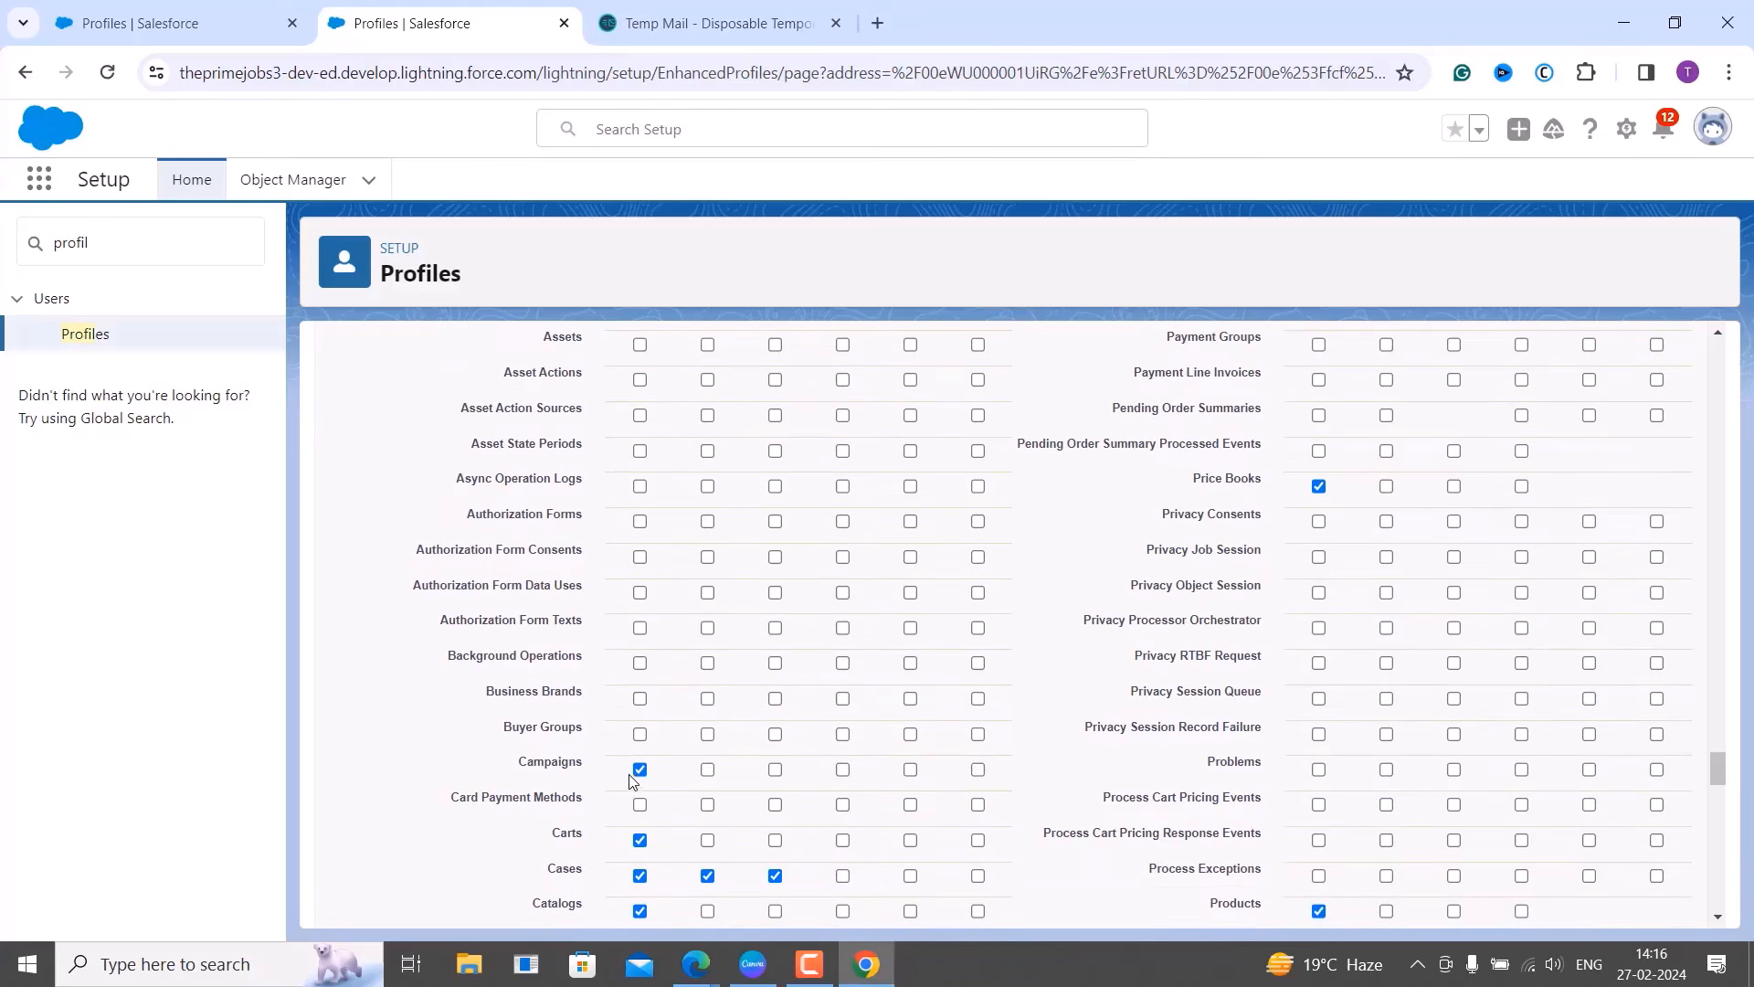
click(640, 769)
scroll(781, 752, down, 3)
scroll(782, 752, down, 1)
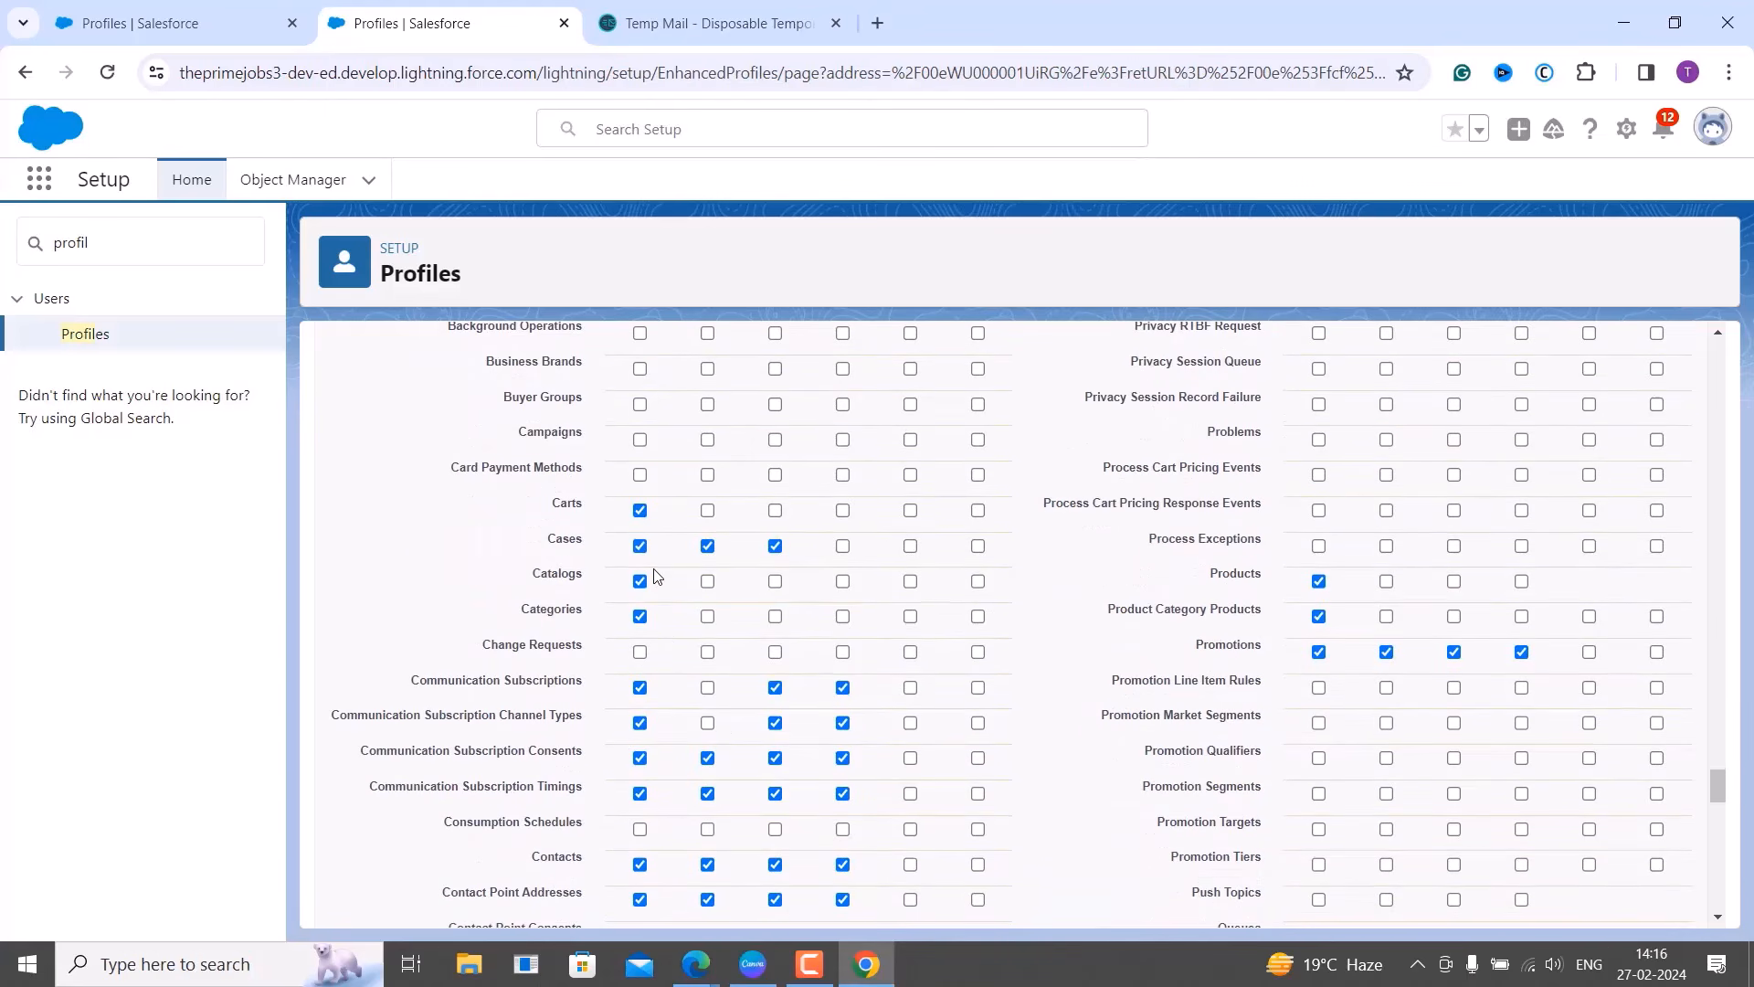
click(639, 510)
click(640, 545)
click(639, 585)
click(639, 688)
Clear Contacts and the Contact Point Addresses, Consents, Emails and Phones permissions, accepting each warning.
scroll(654, 817, down, 3)
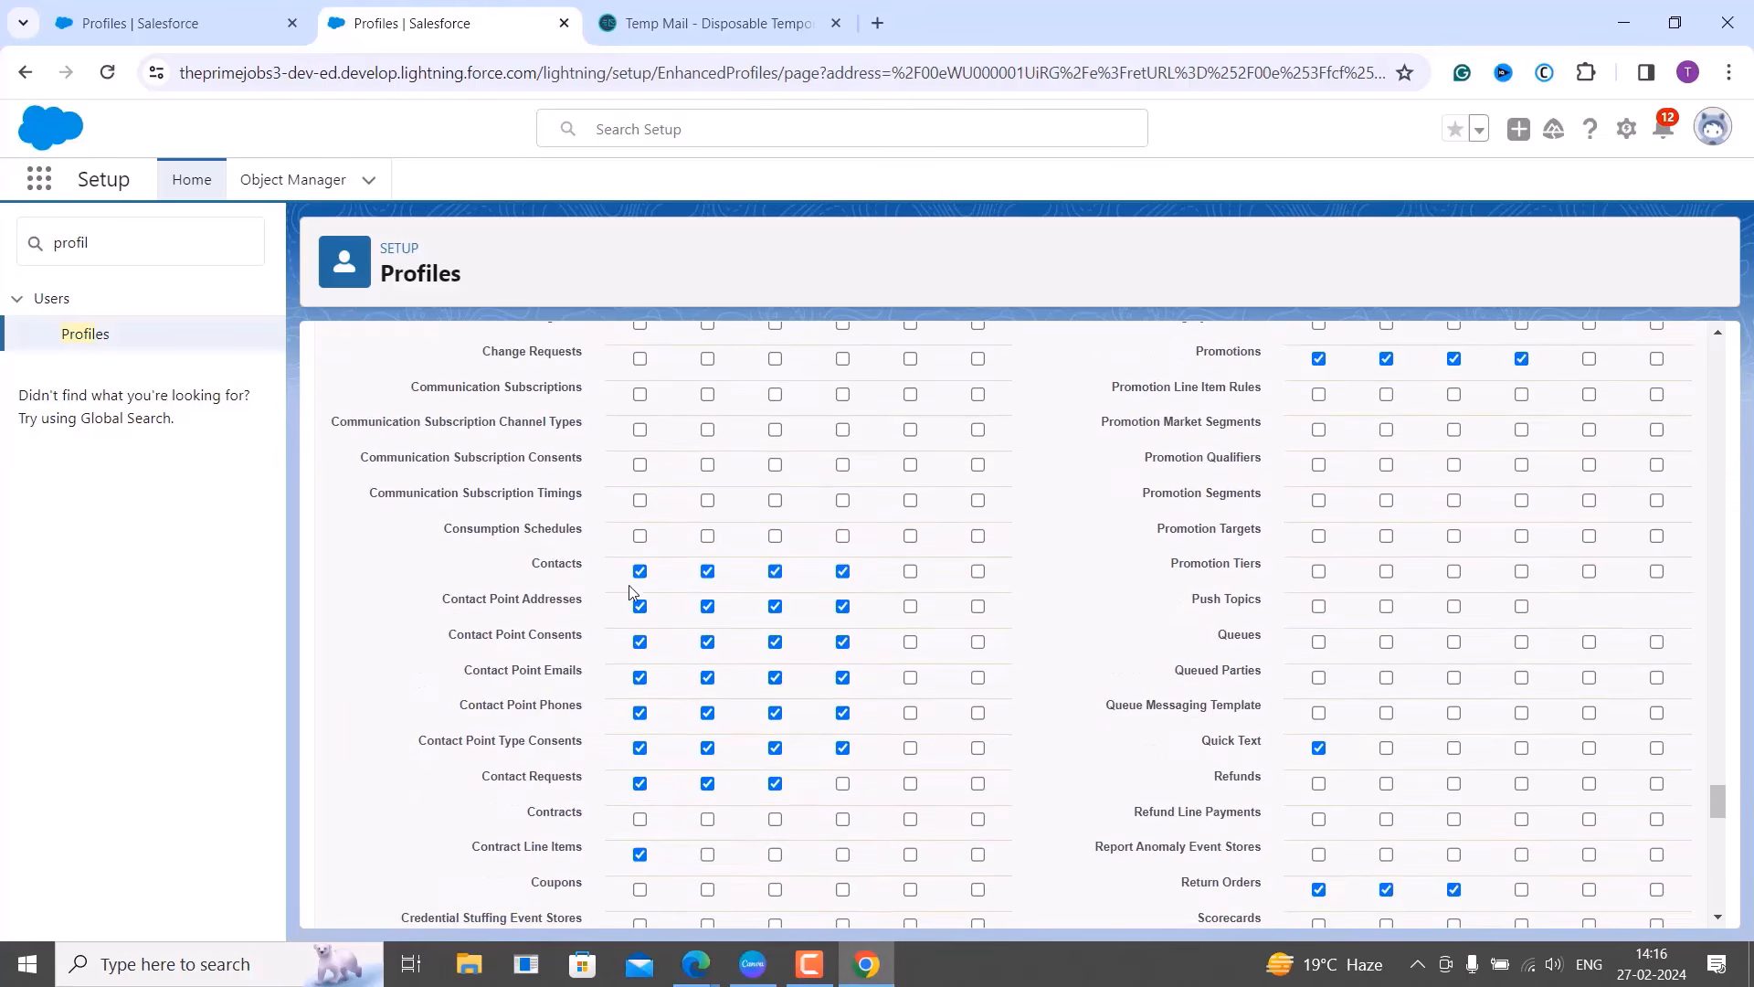
click(640, 571)
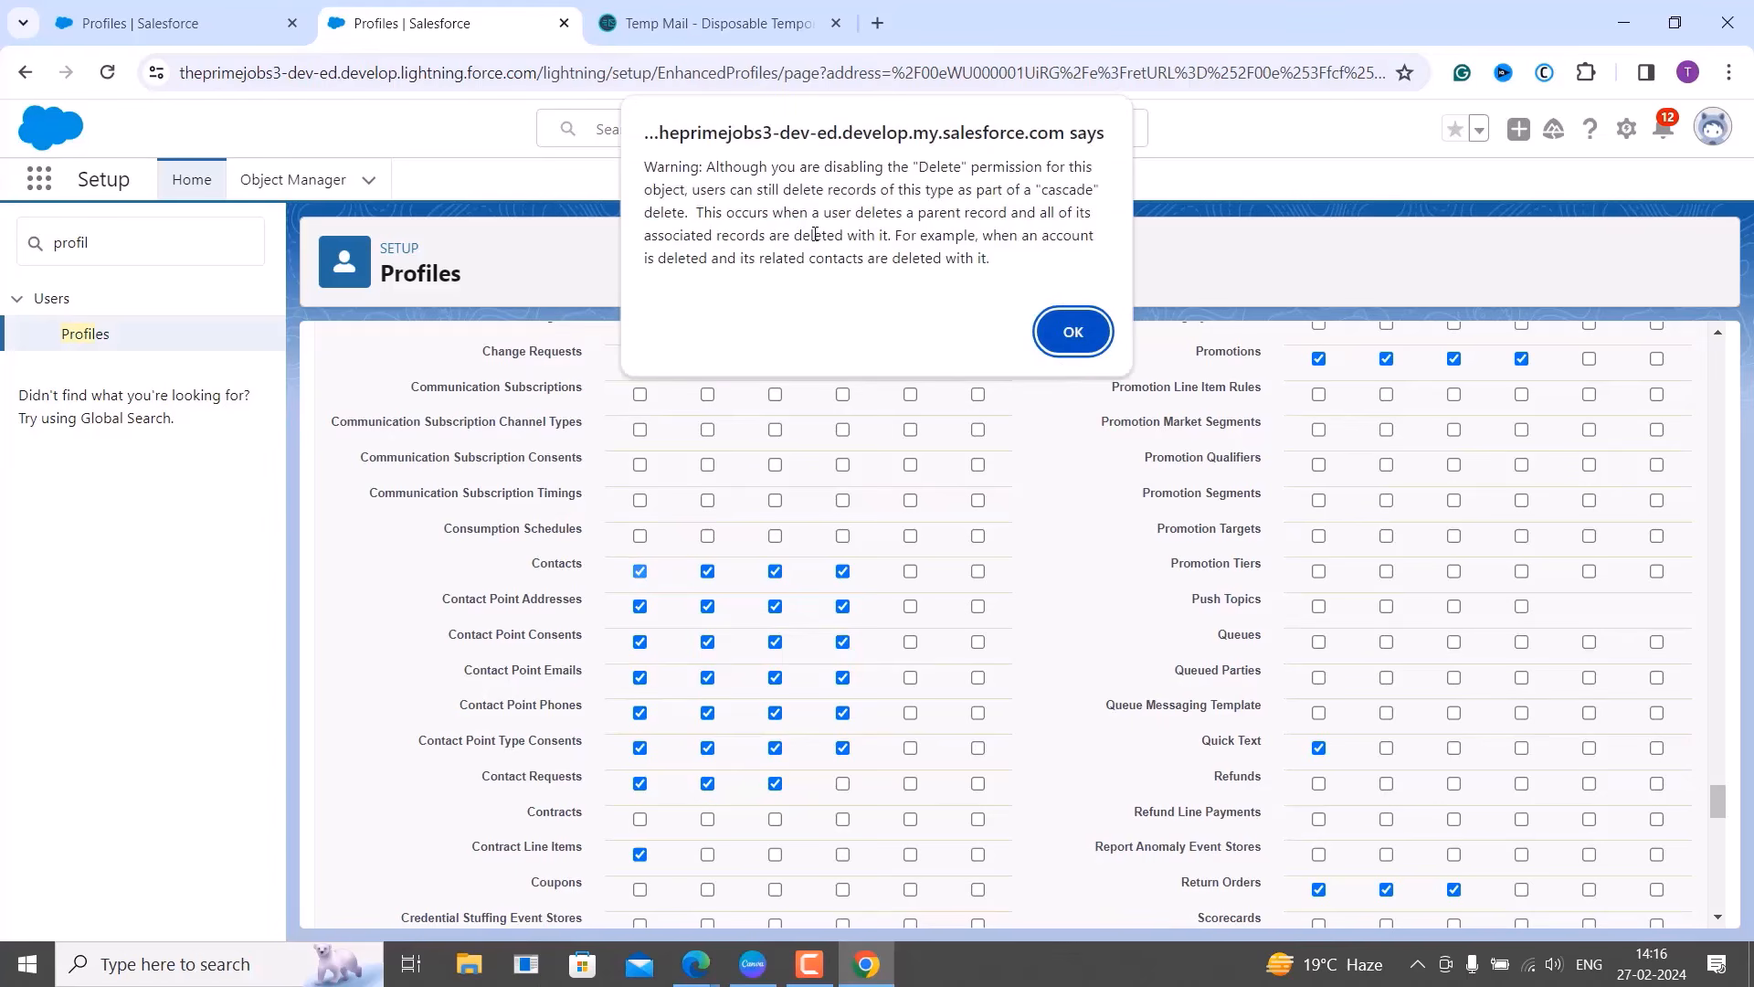
click(1077, 333)
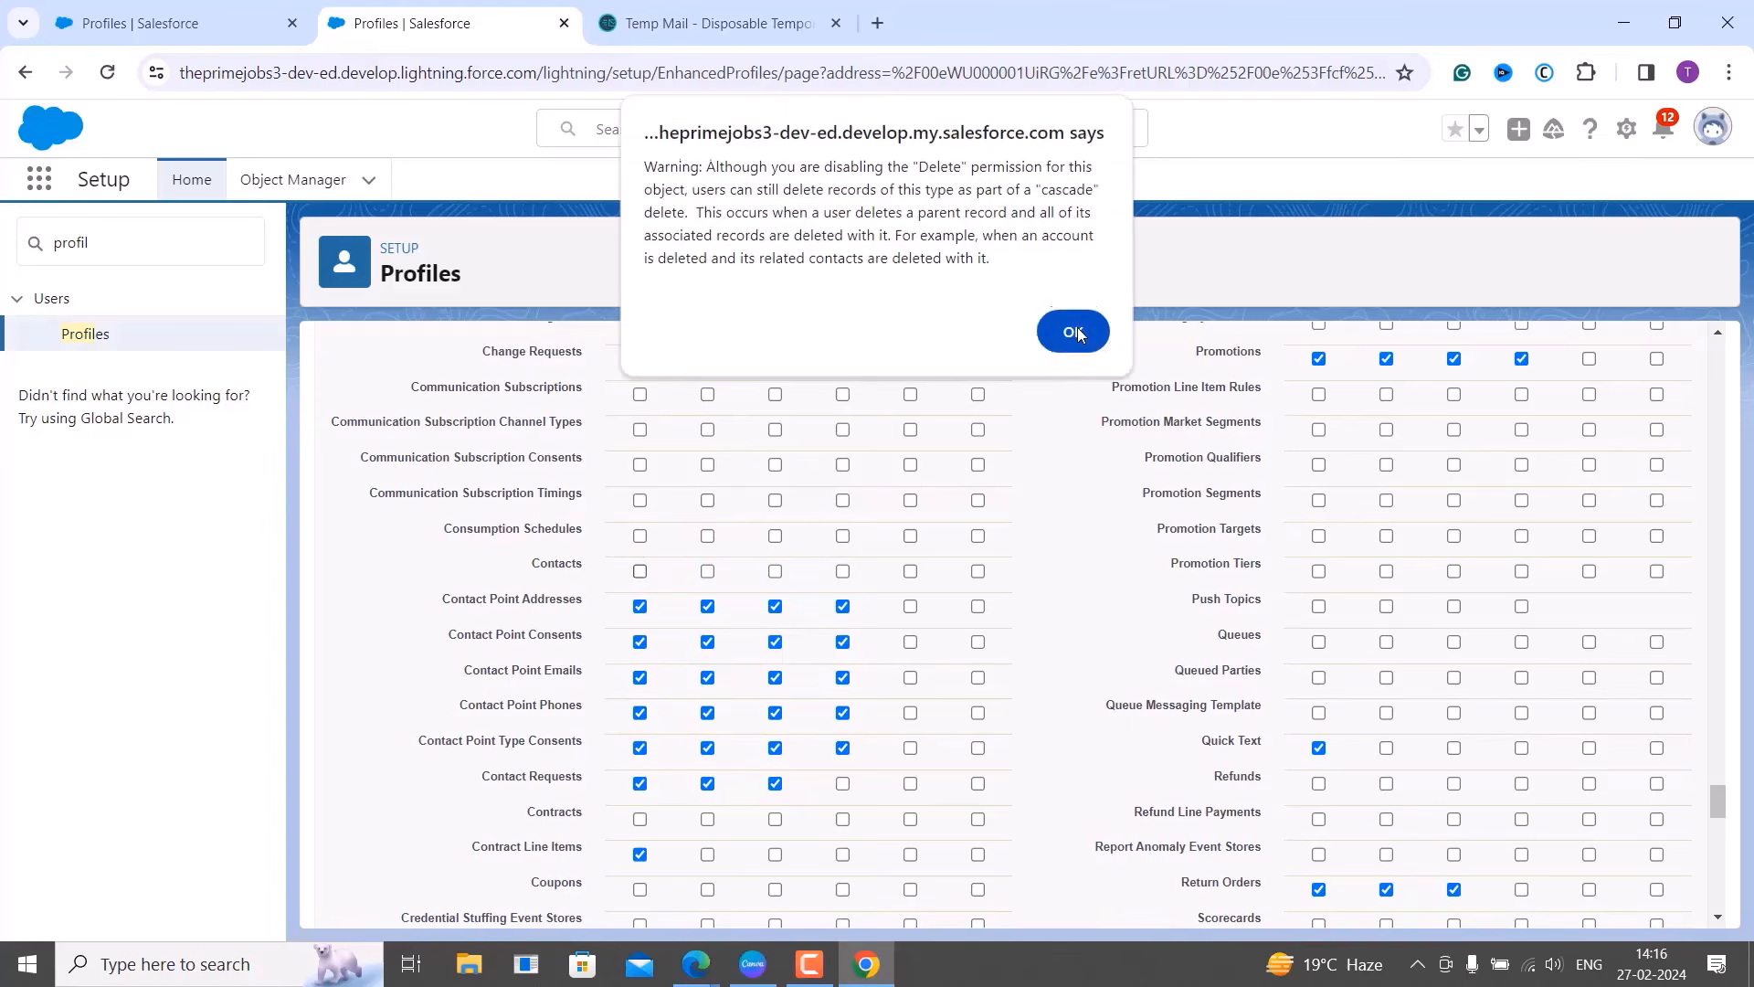
click(1077, 333)
click(639, 606)
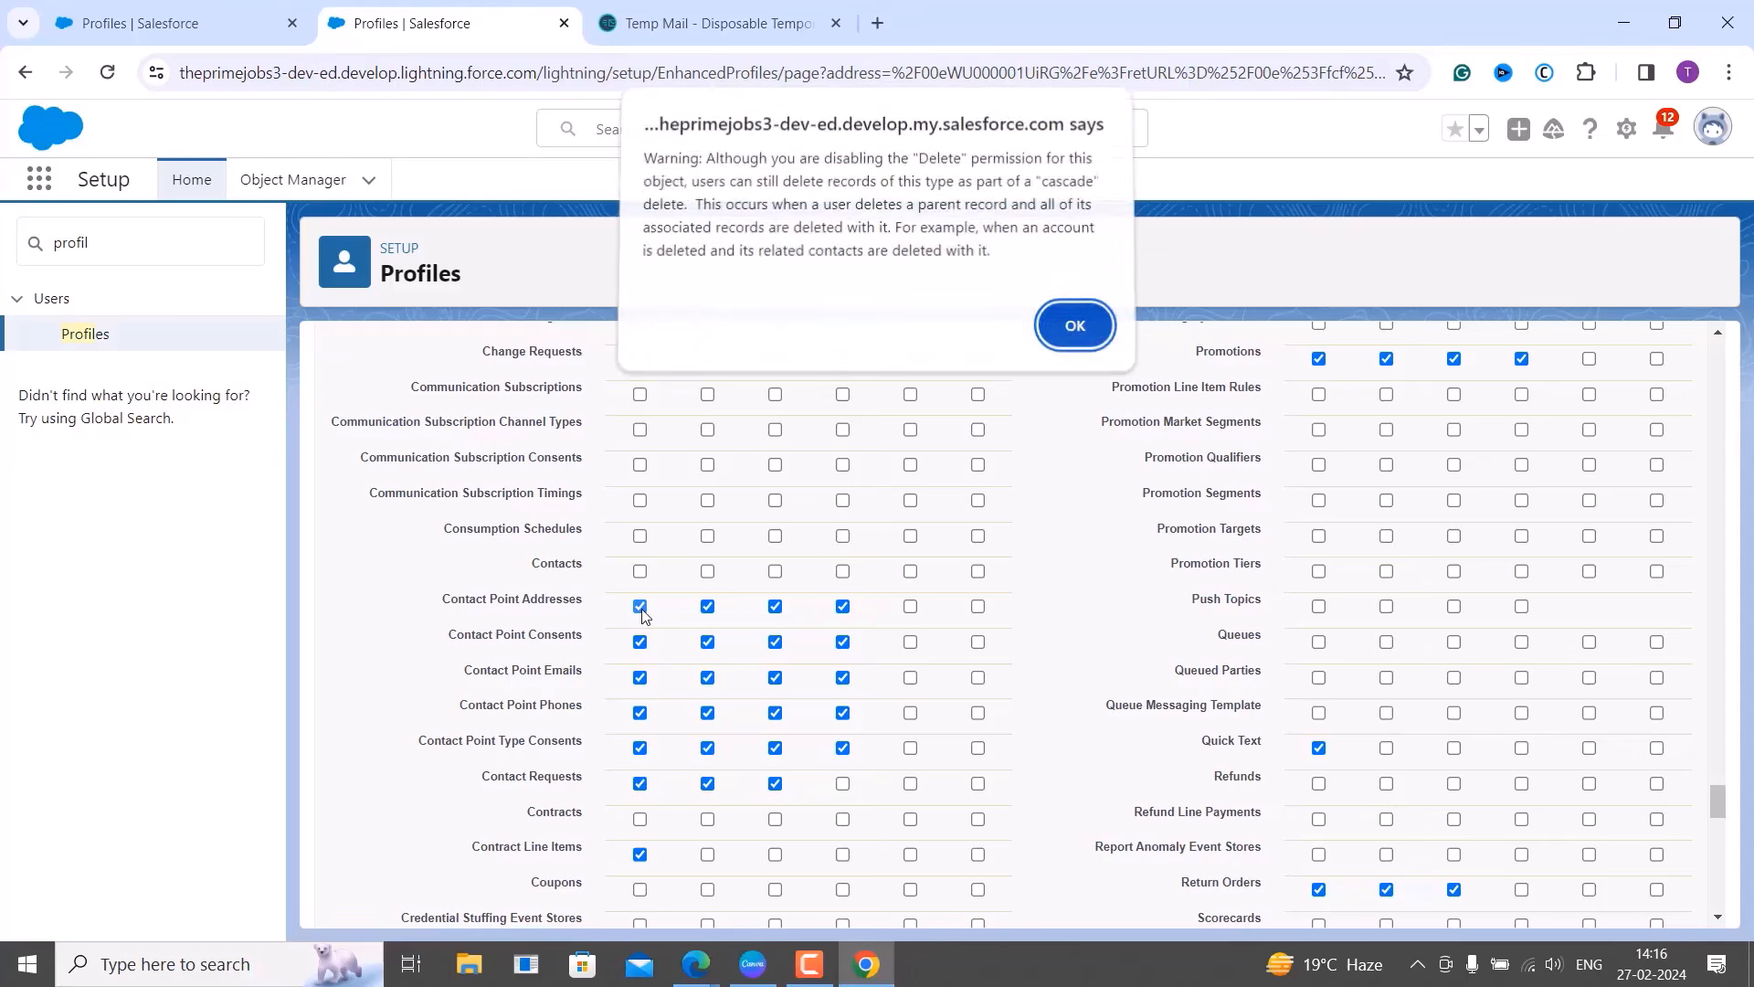
click(1097, 331)
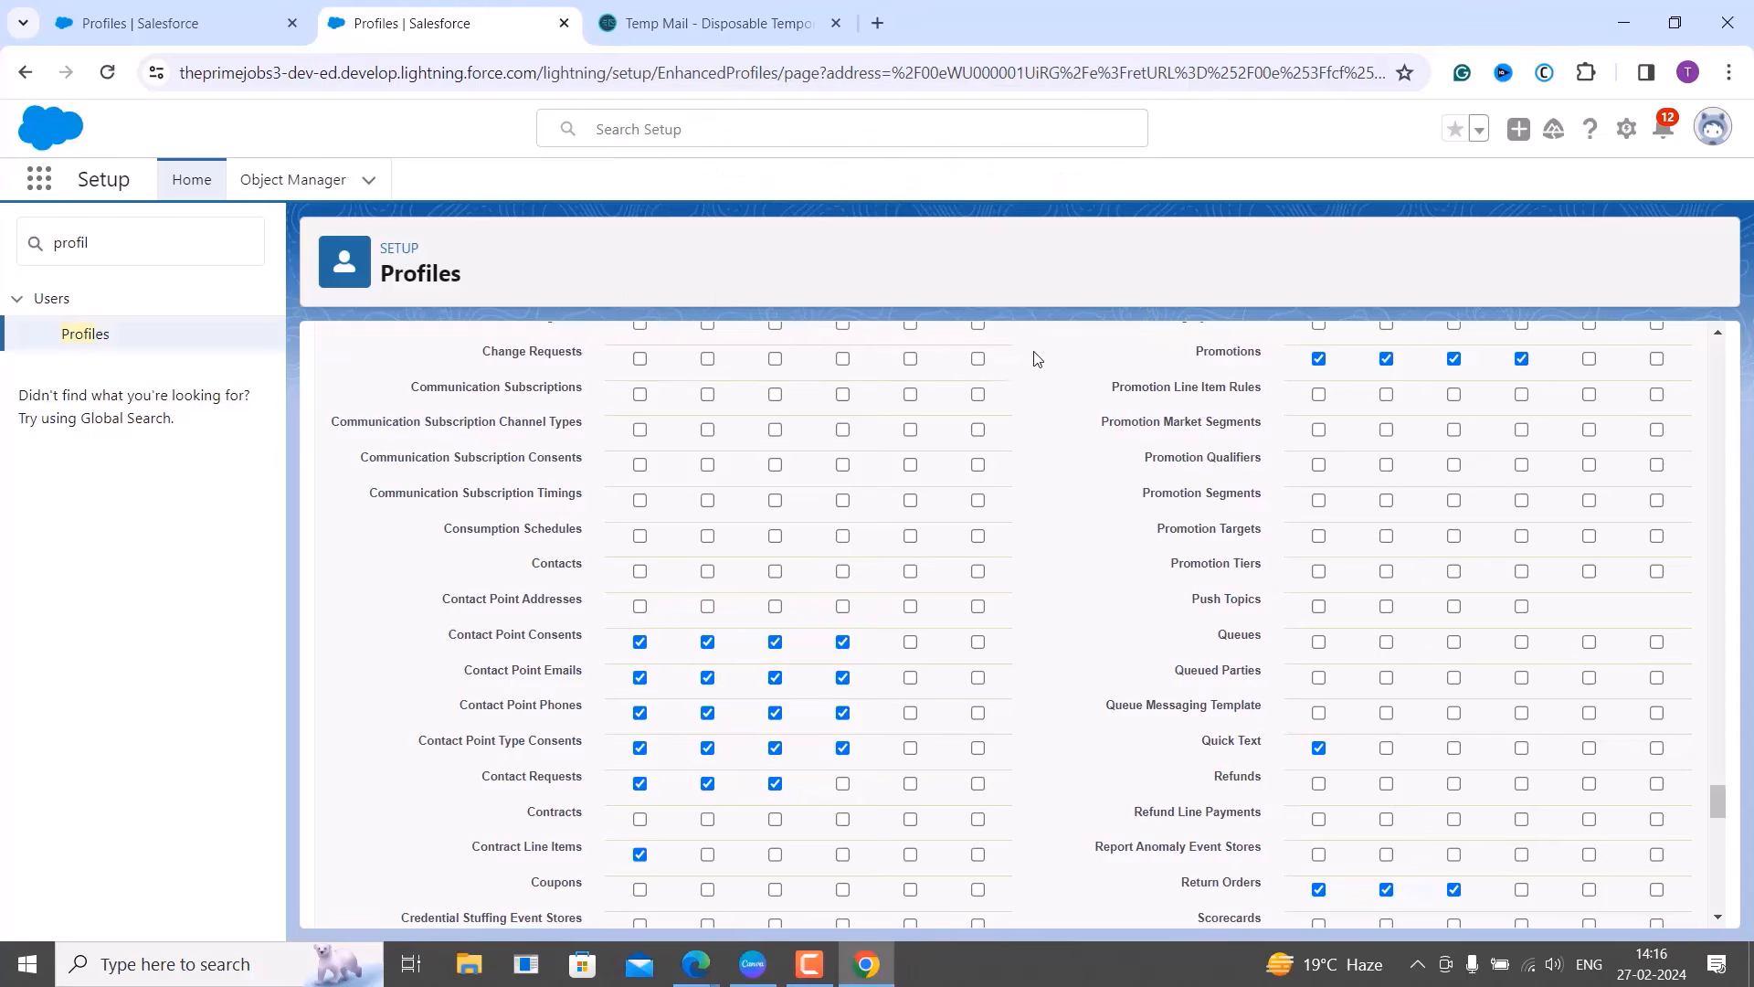
click(639, 642)
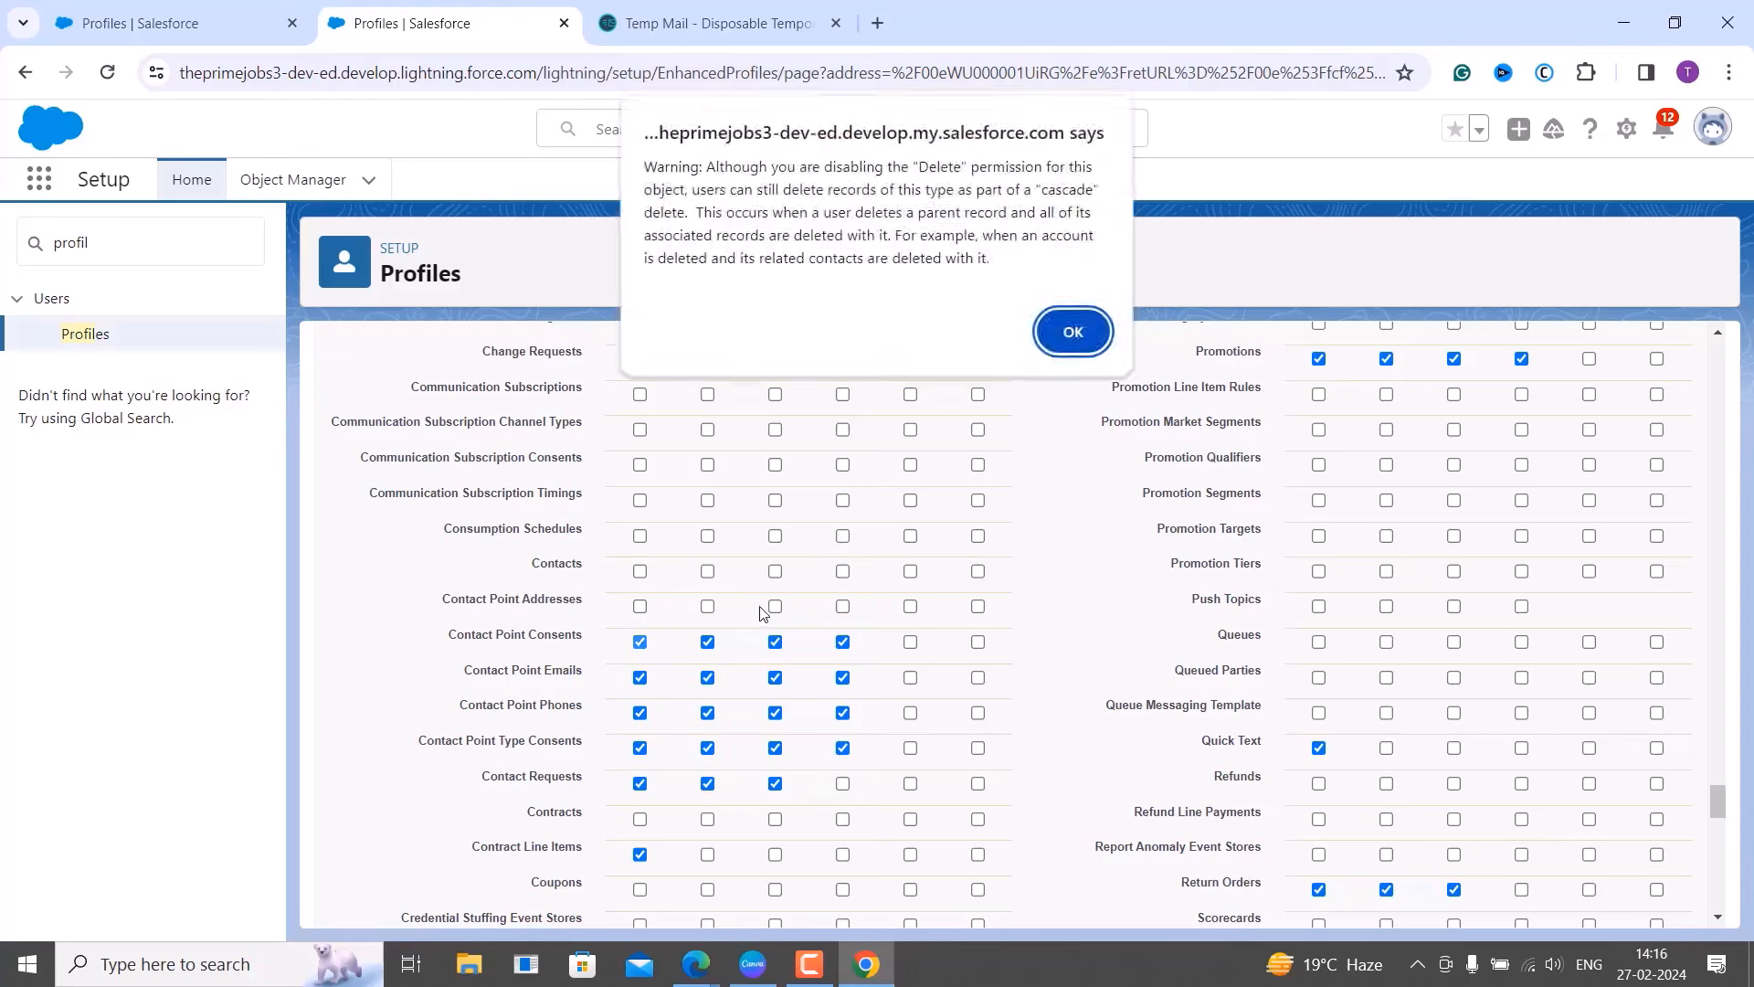
click(1076, 333)
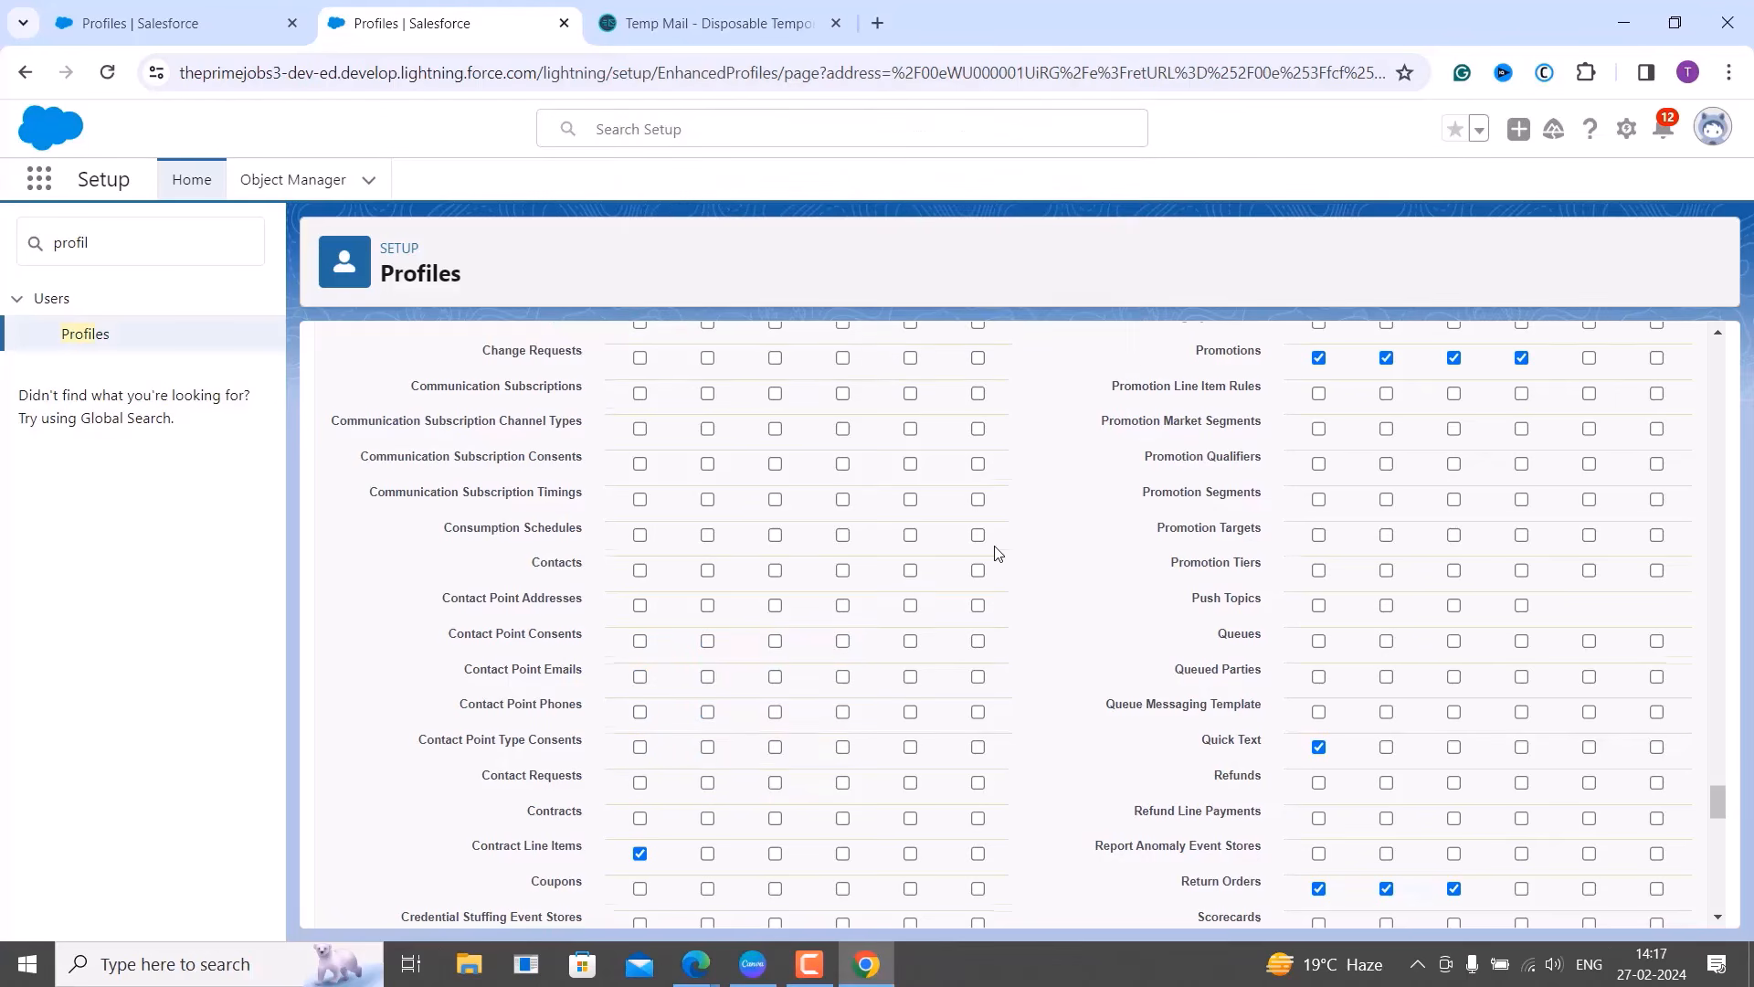
Clear Contract Line Items, Customers, D&B Companies, Data Use, Documents and Engagement Channel Types permissions.
scroll(995, 552, down, 3)
click(640, 570)
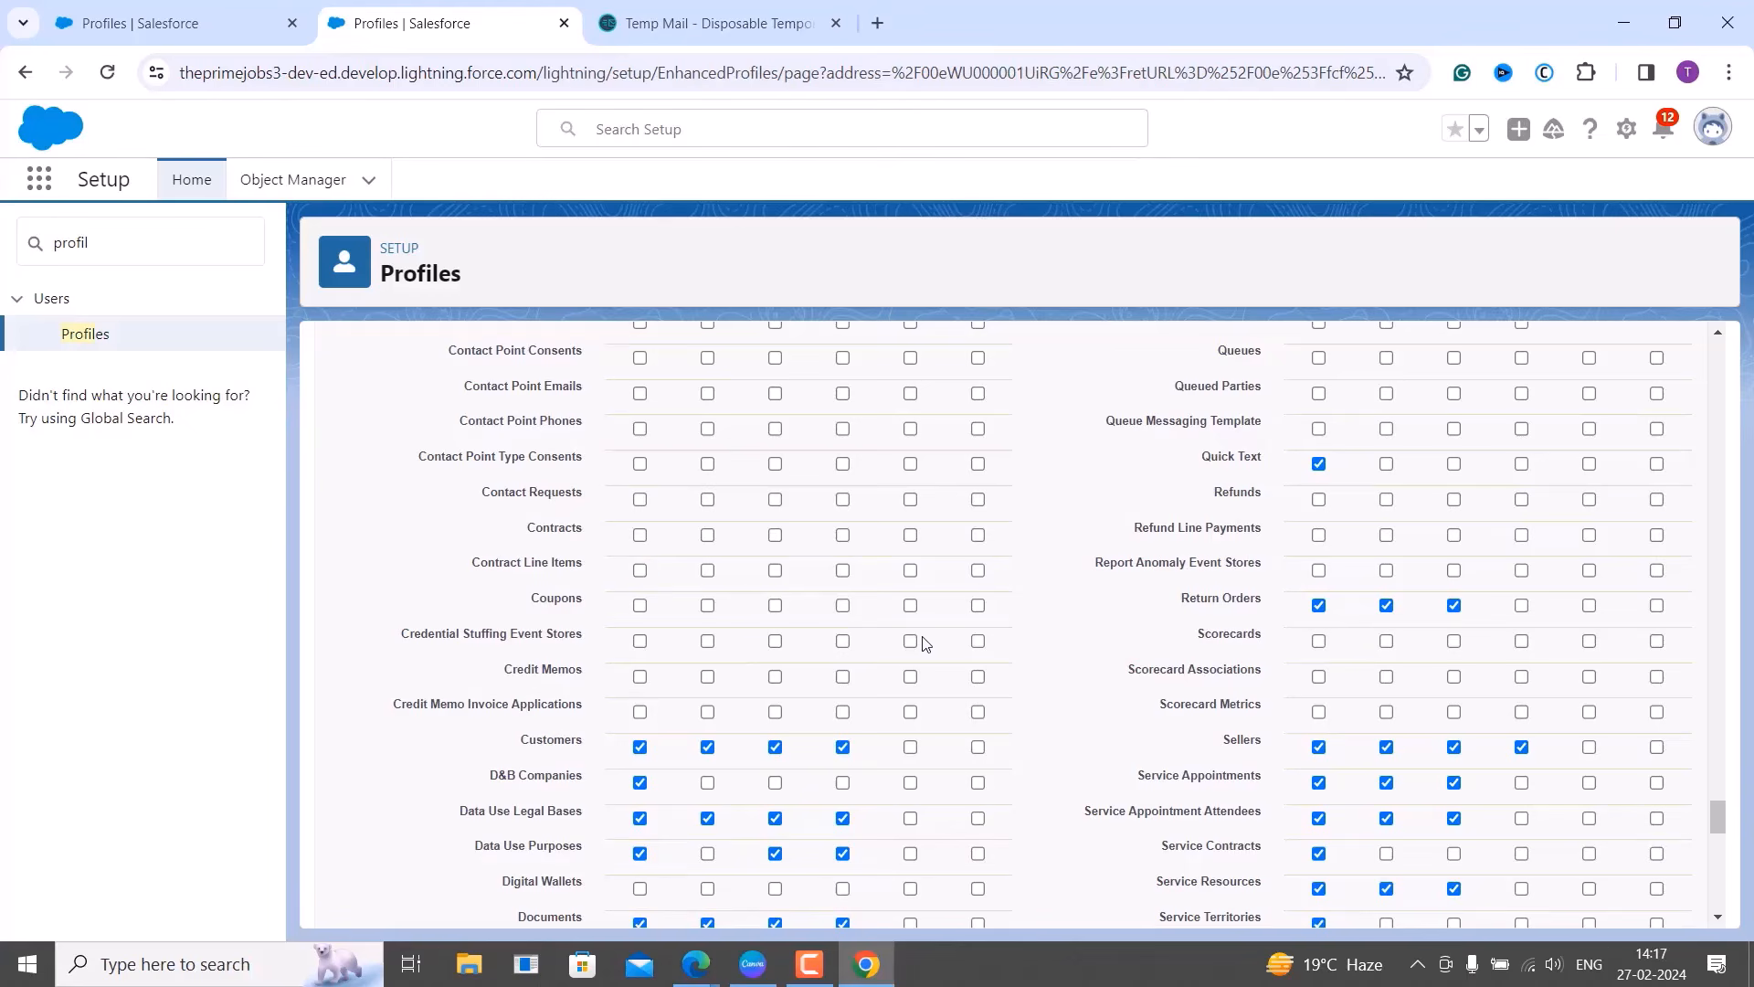
scroll(1014, 540, down, 2)
click(639, 556)
click(639, 592)
click(639, 628)
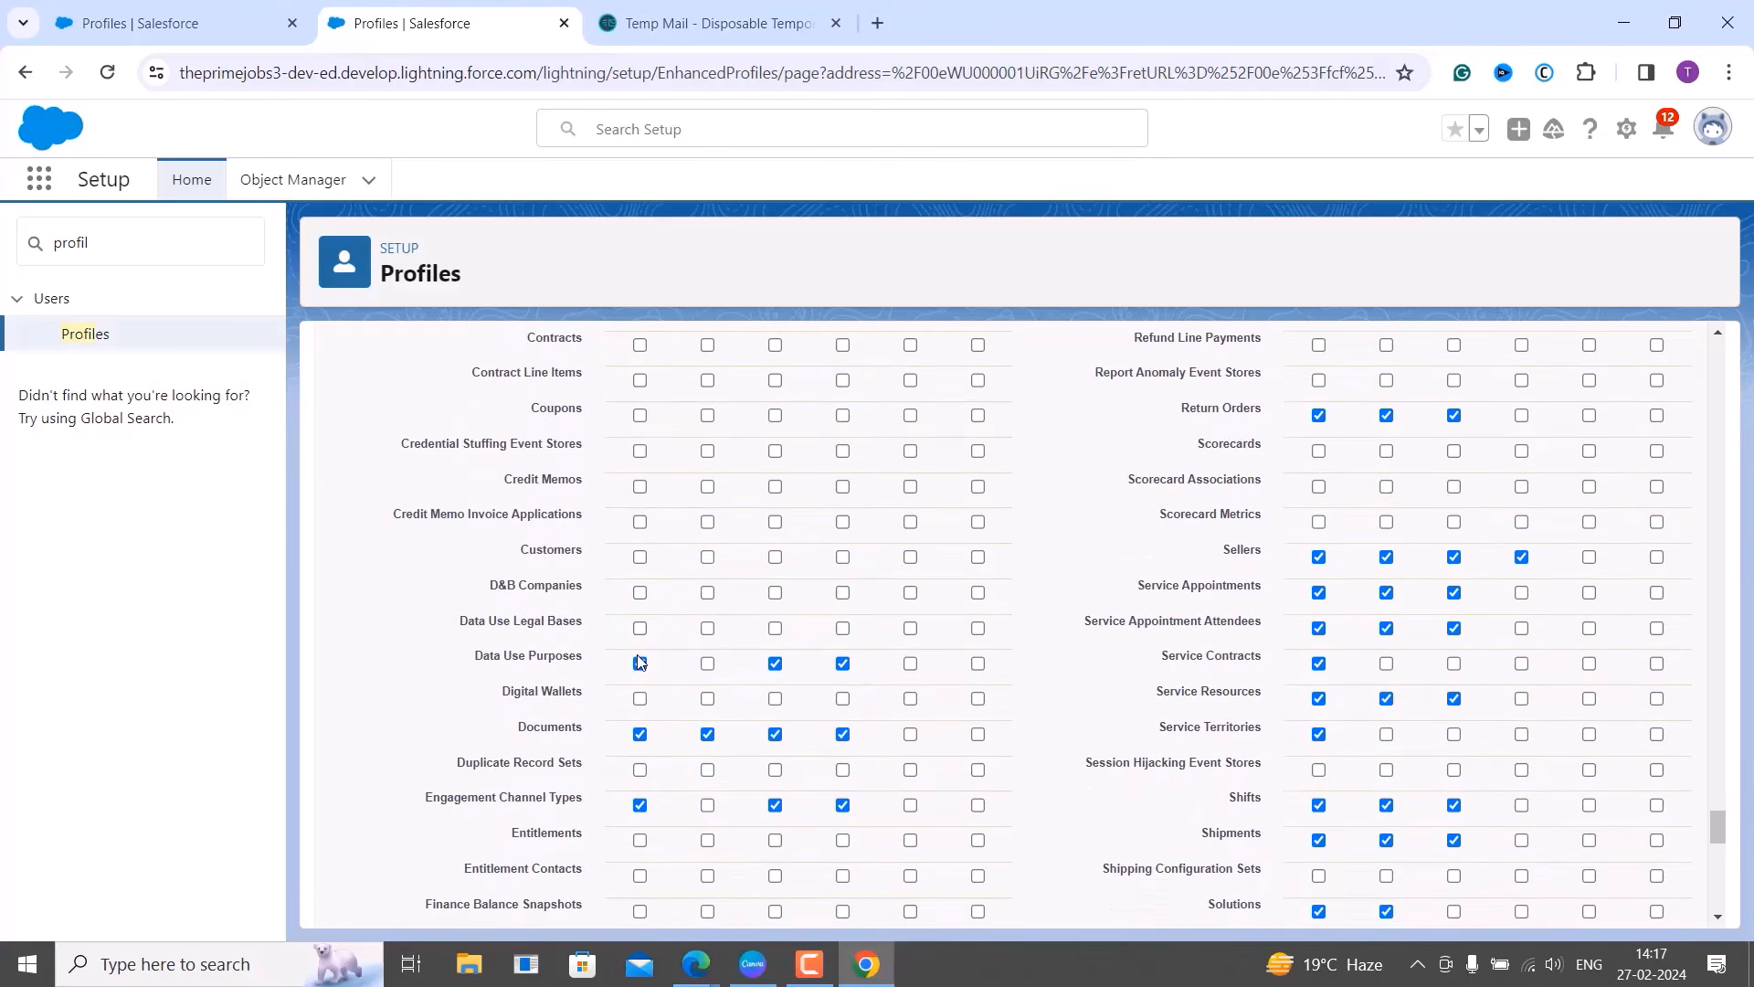
click(640, 664)
click(640, 733)
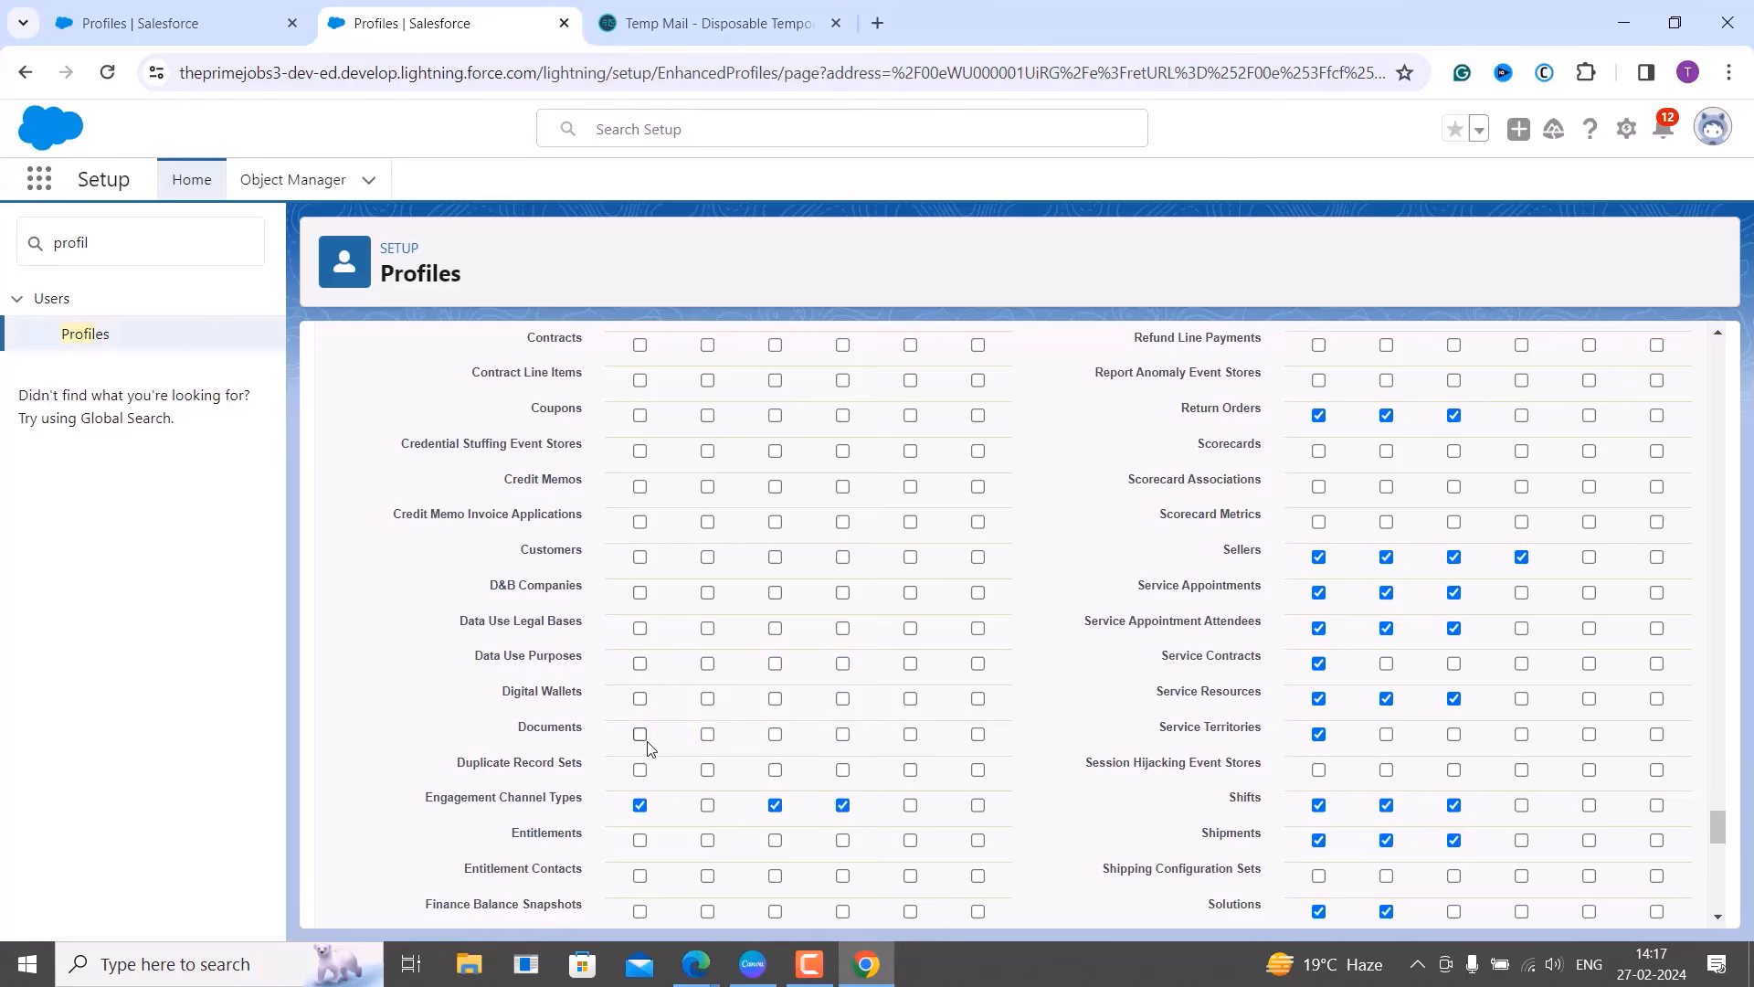
click(639, 804)
Clear Ideas, Individuals, Leads, Locations and Macros permissions.
scroll(813, 783, down, 5)
click(640, 607)
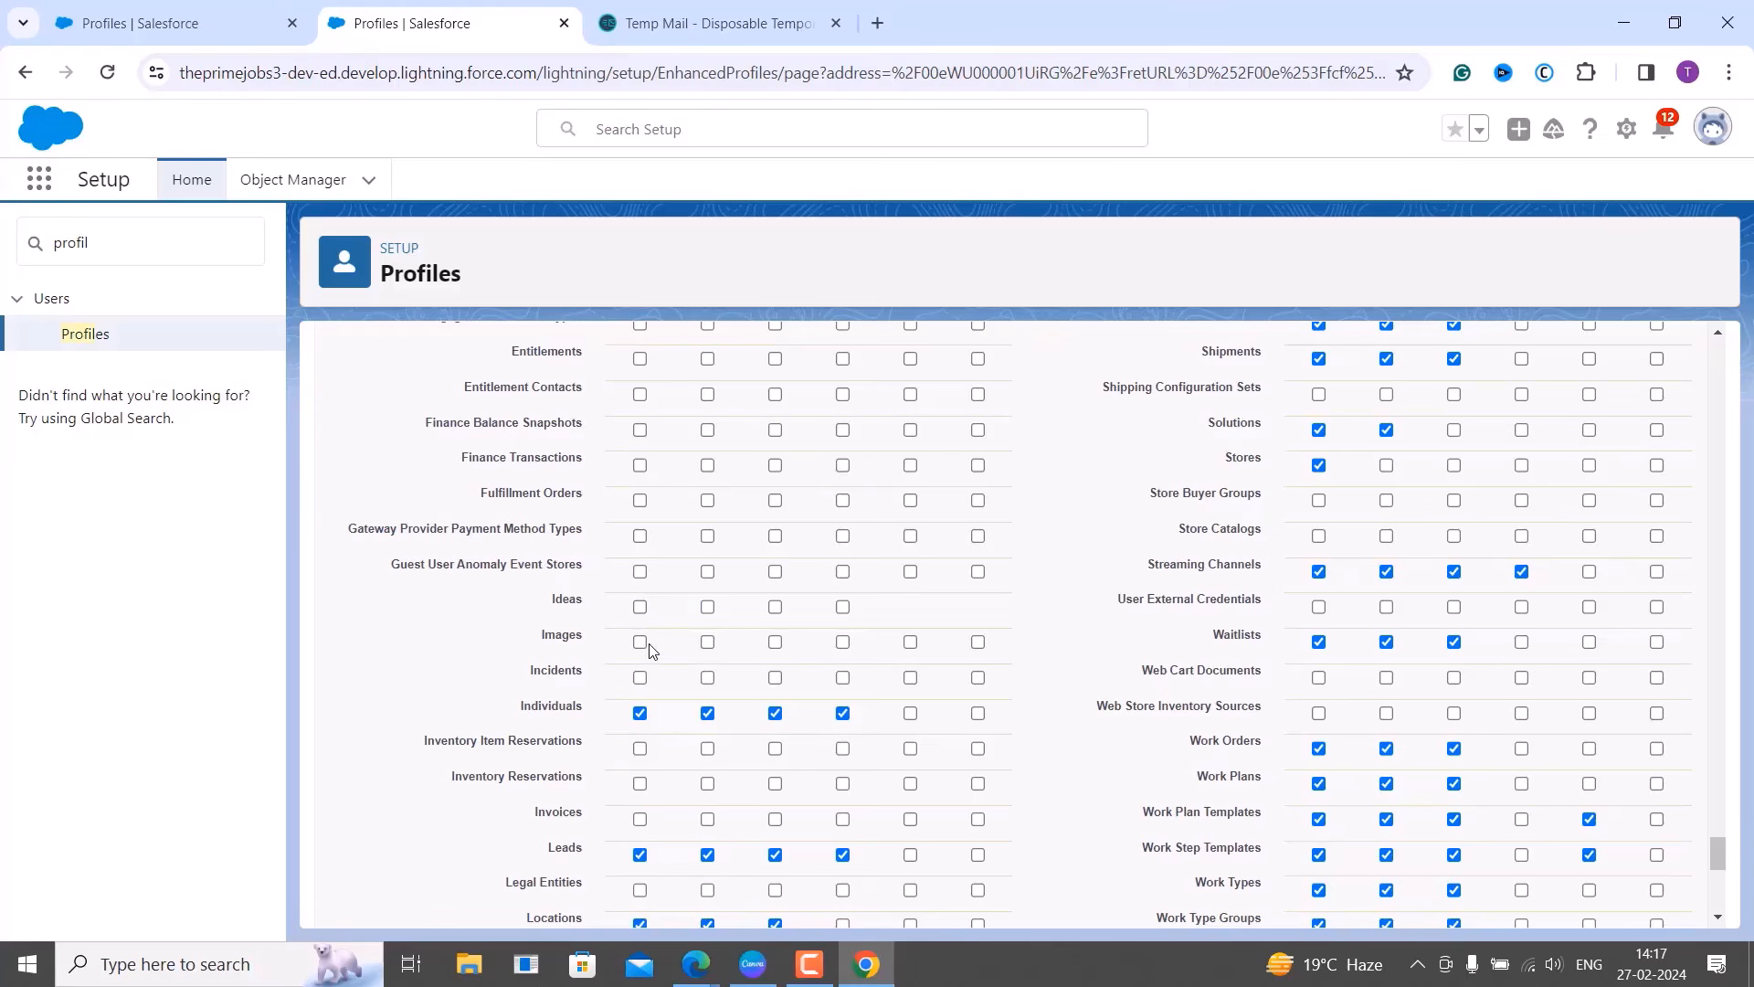
click(640, 713)
scroll(668, 718, down, 2)
scroll(668, 718, down, 1)
click(639, 581)
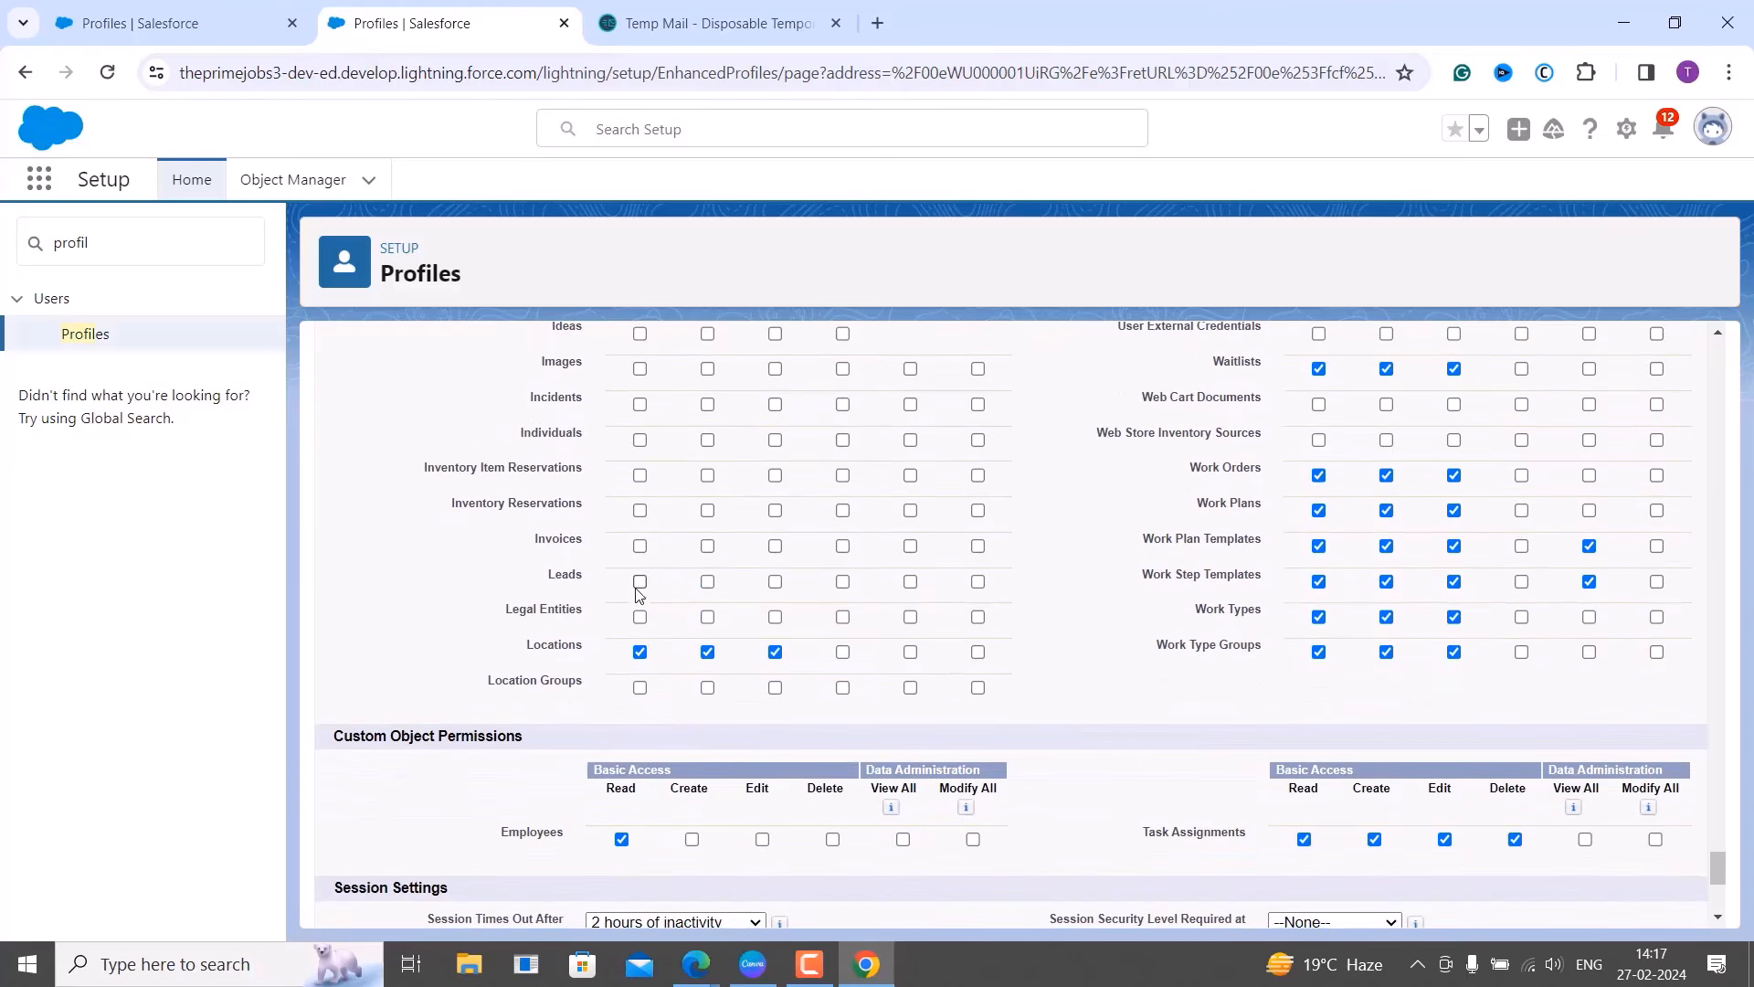
click(640, 652)
scroll(1037, 649, up, 20)
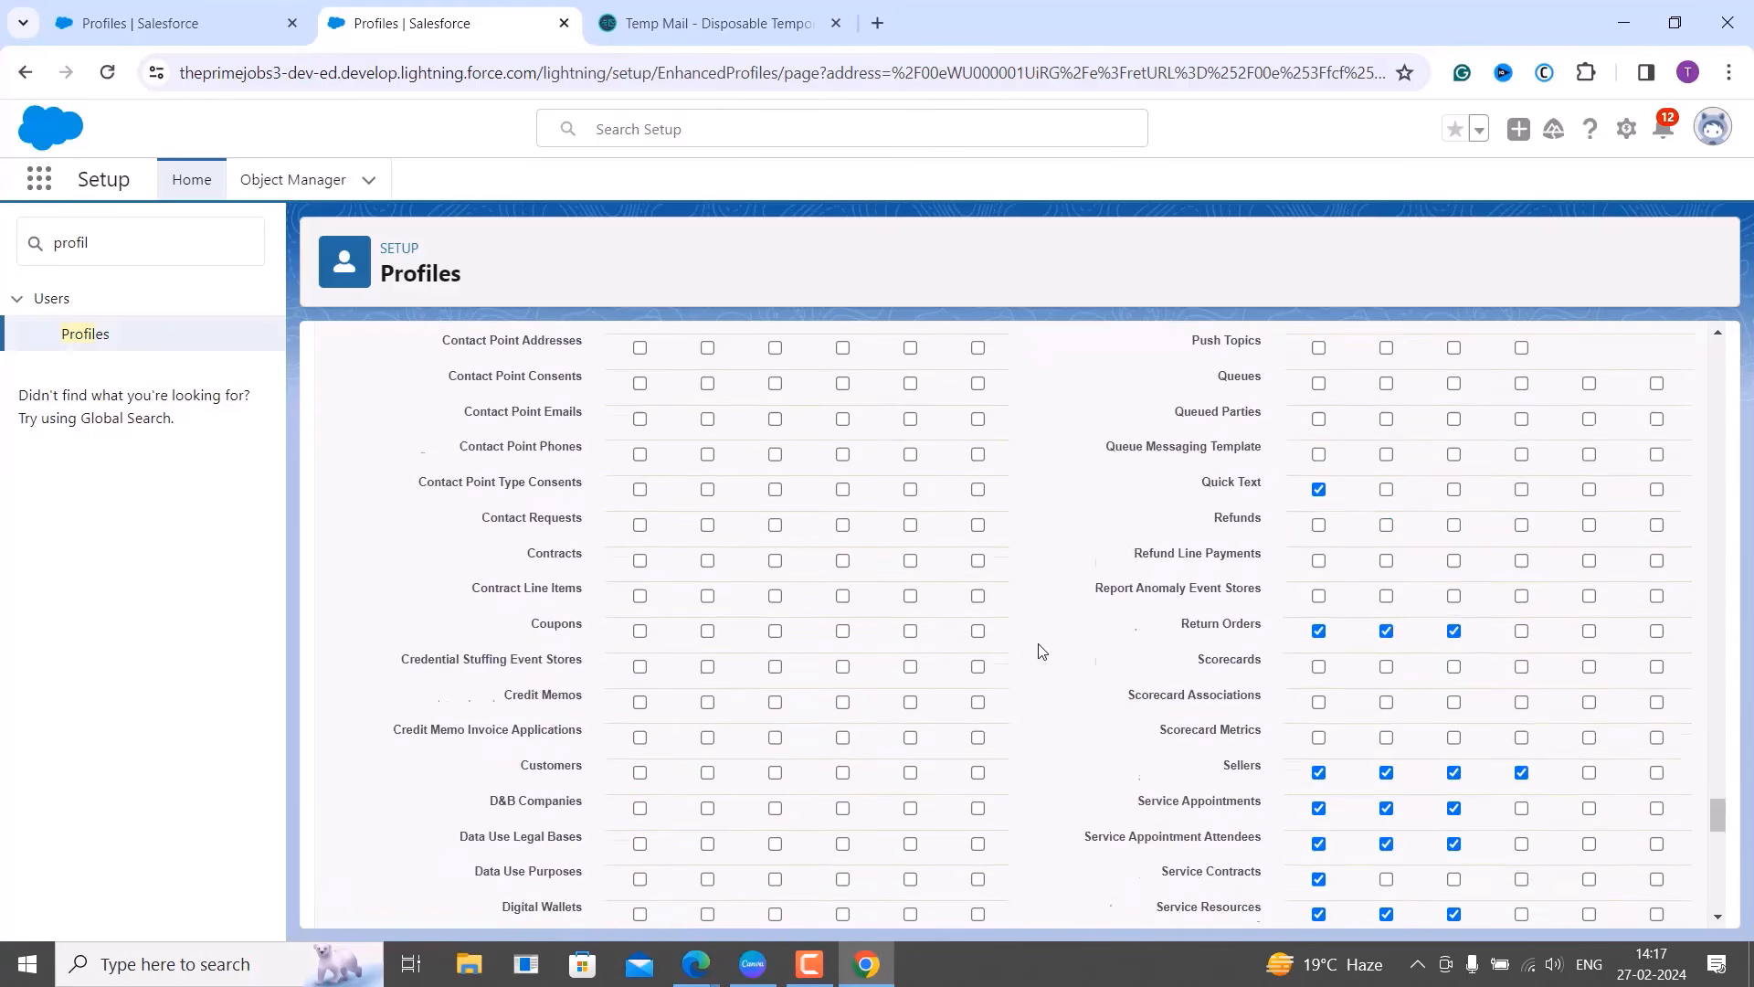
scroll(1254, 606, up, 20)
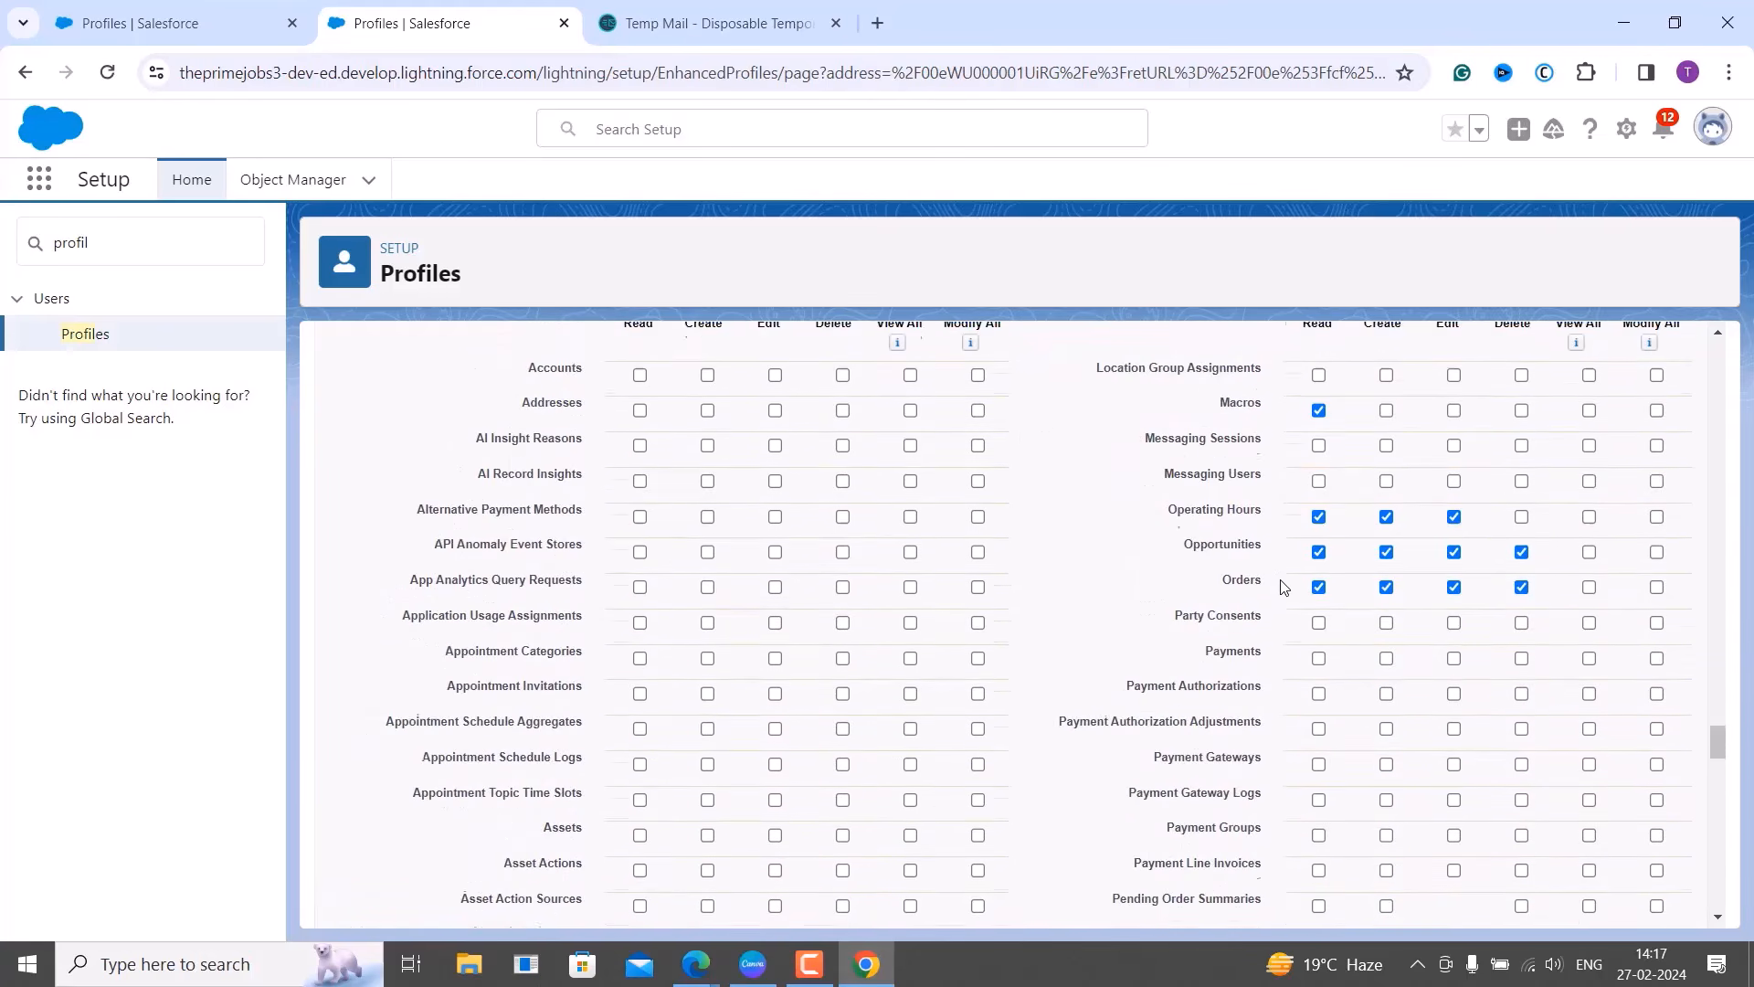
click(1319, 677)
scroll(1332, 776, up, 20)
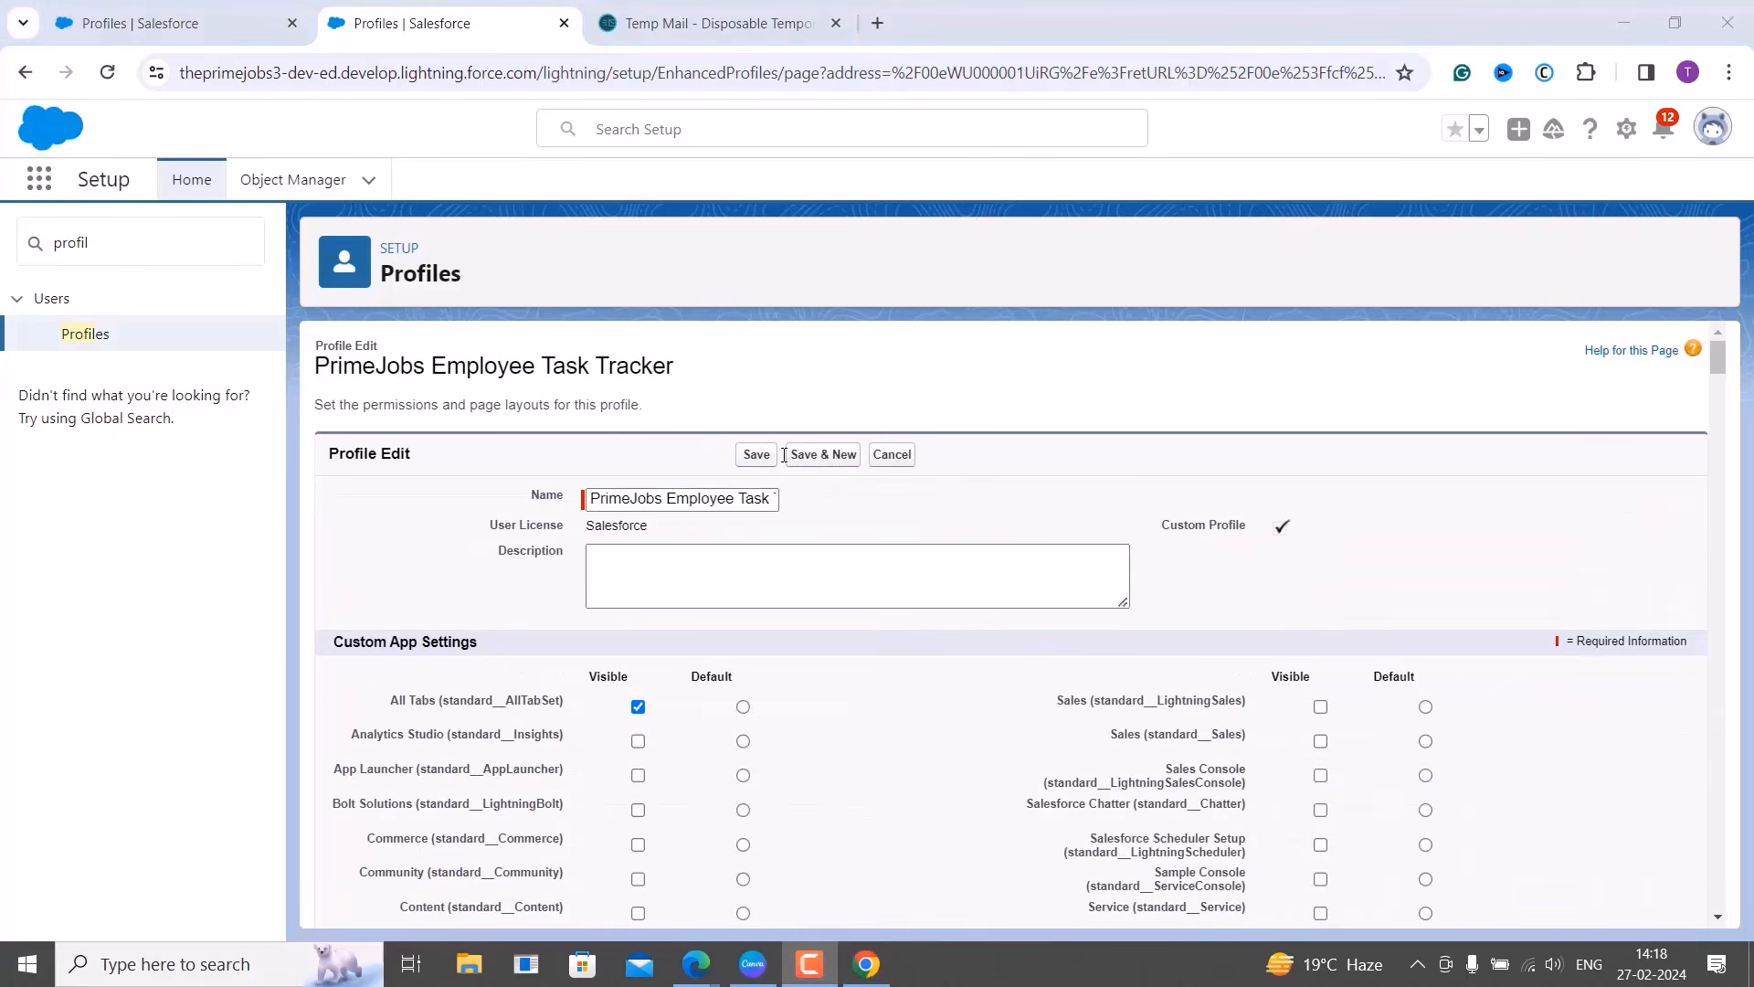
Save the profile, then as the restricted user check Employees and start a new Task Assignment.
click(756, 455)
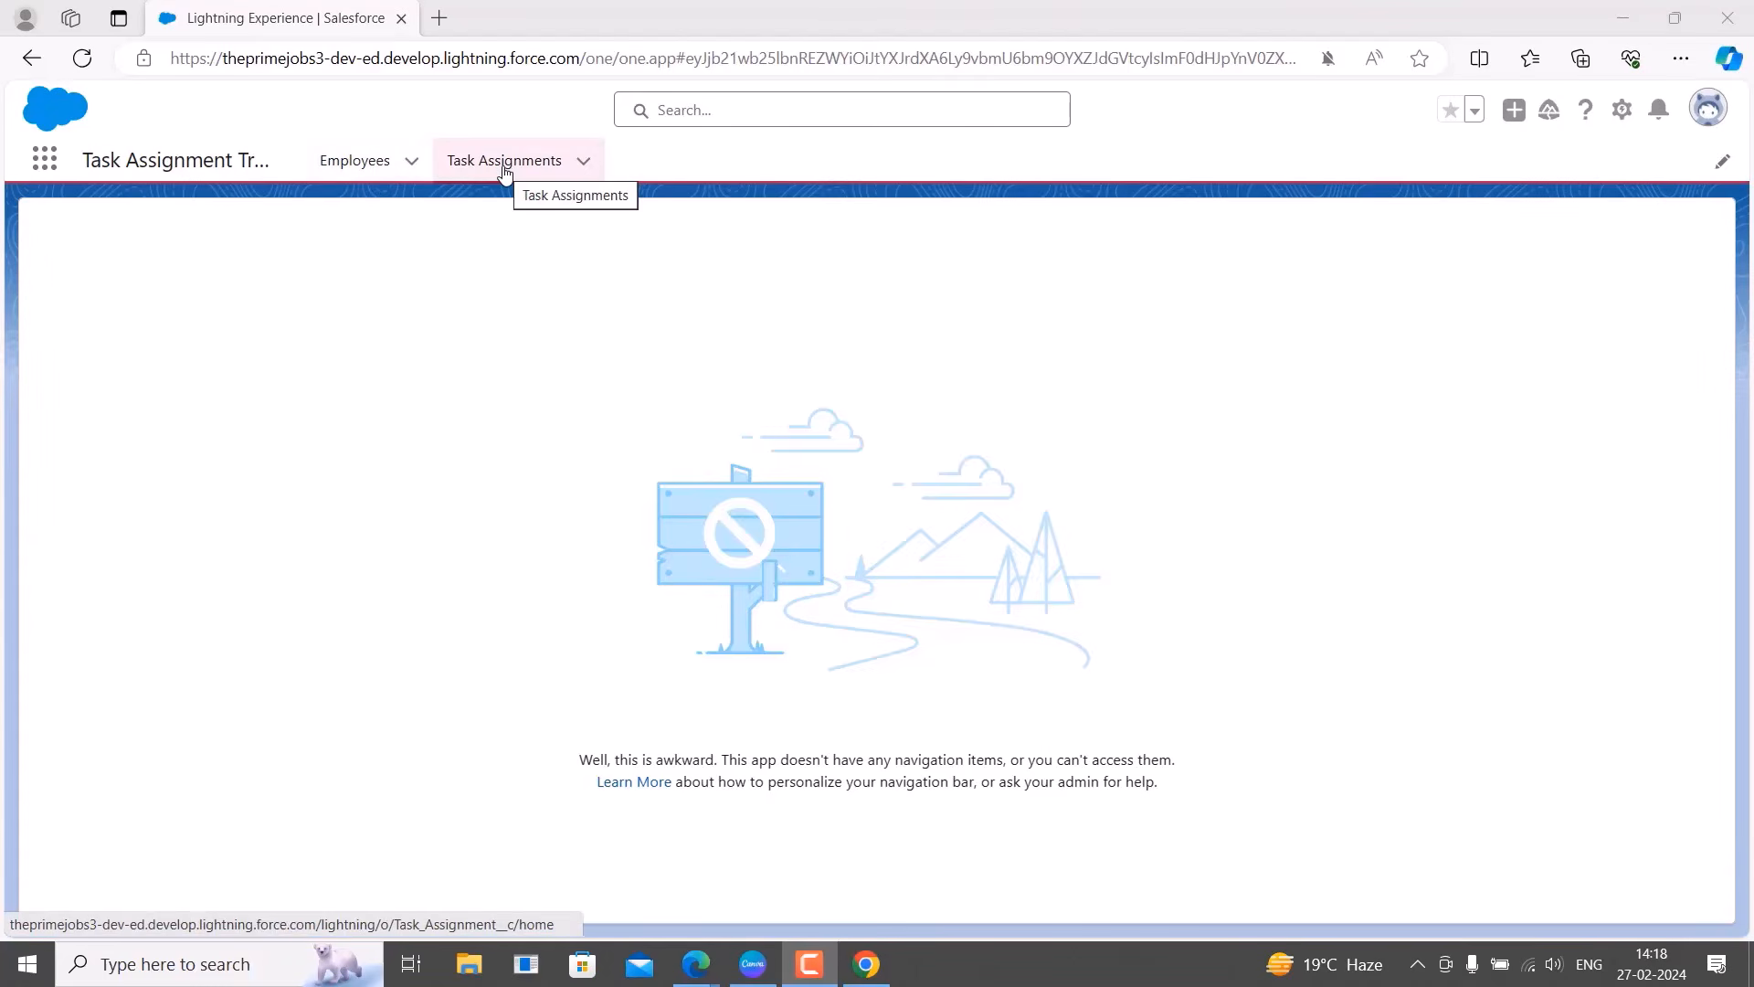
click(357, 169)
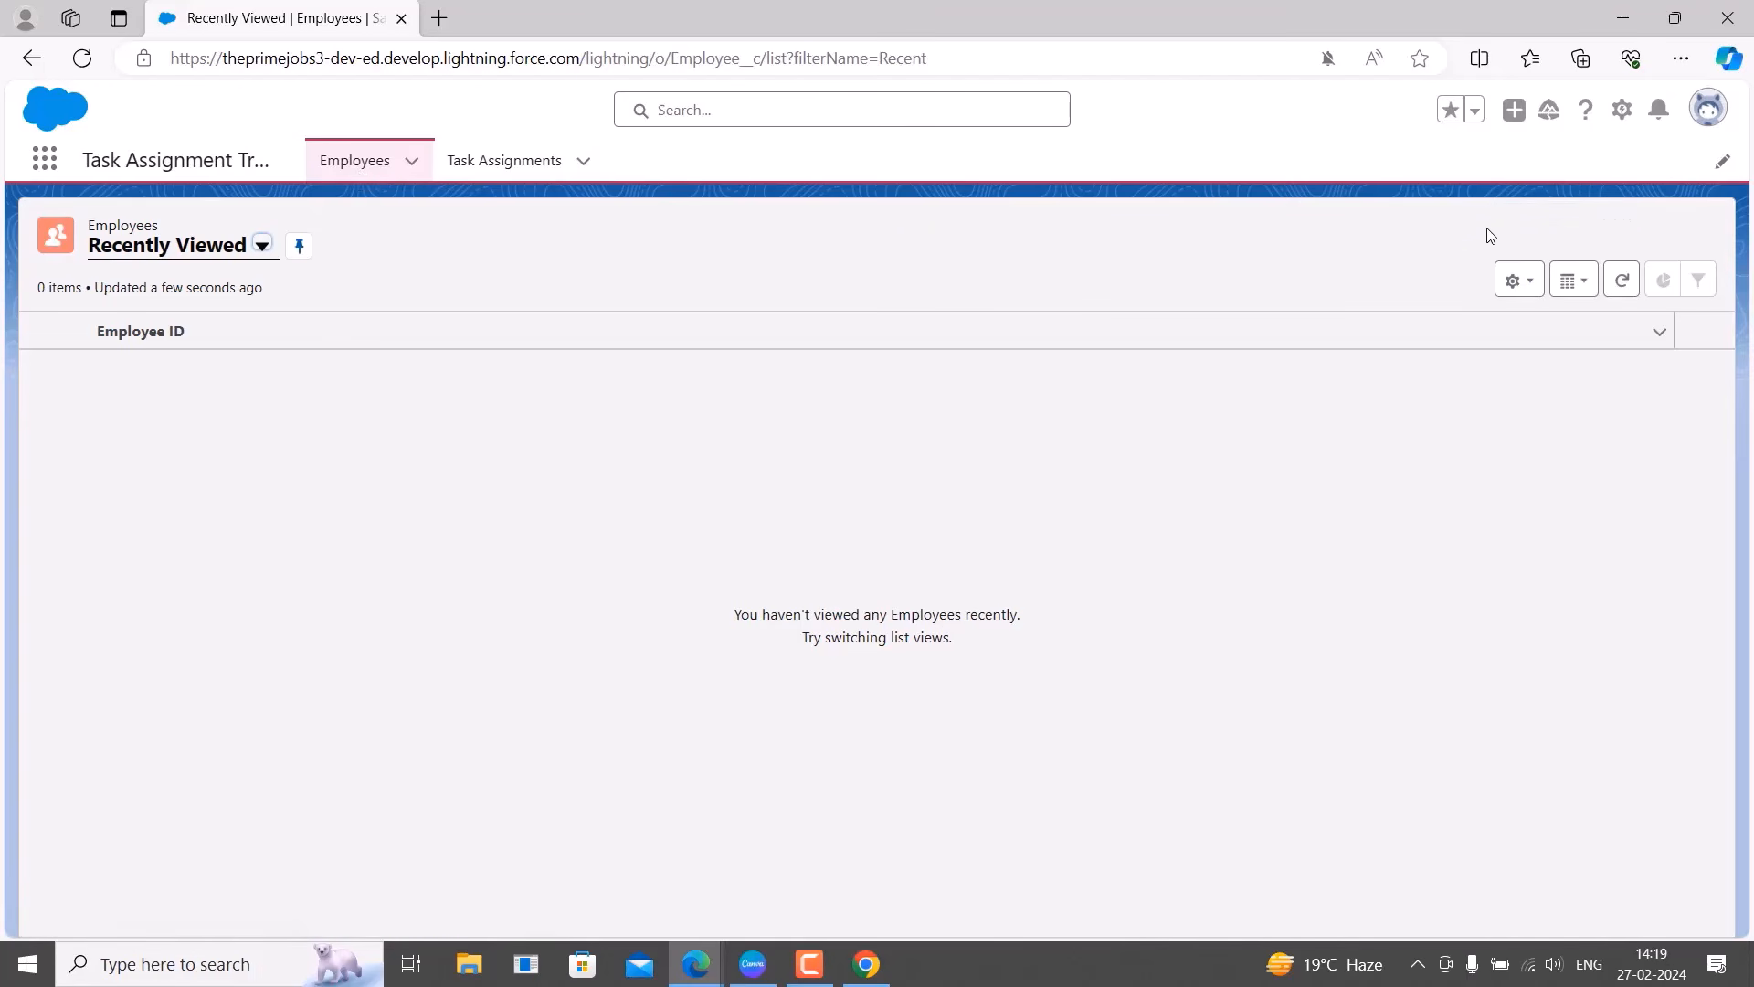
click(216, 256)
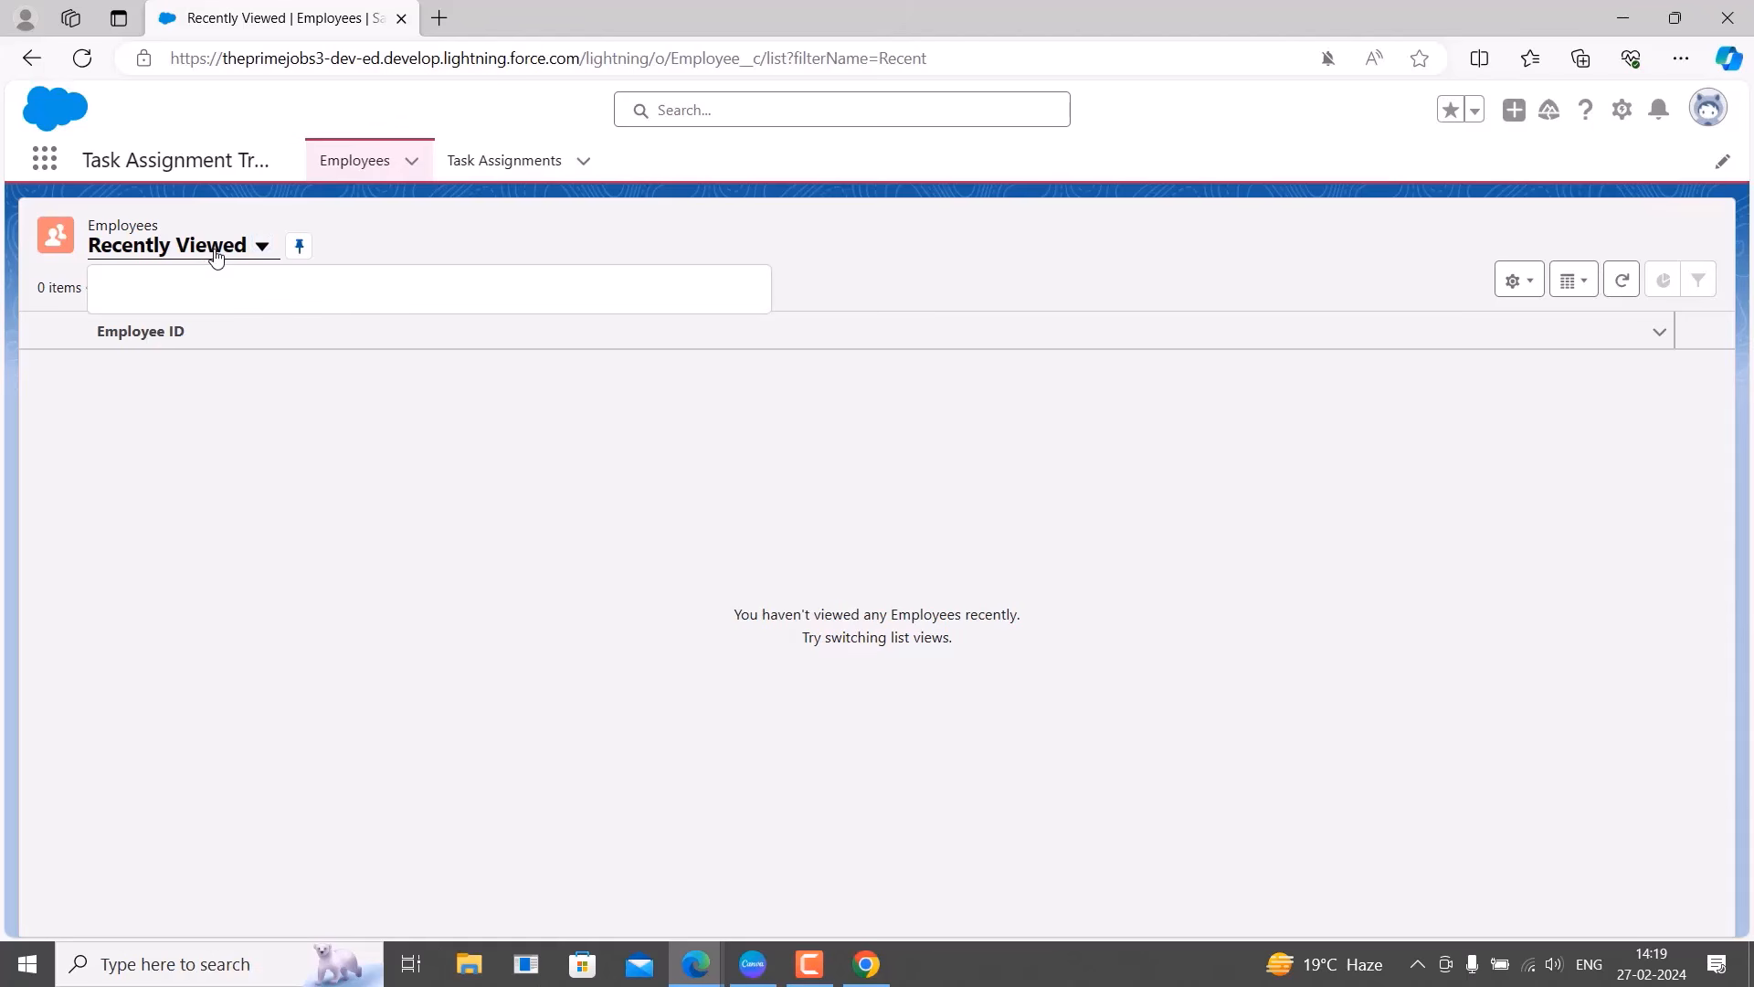
click(222, 548)
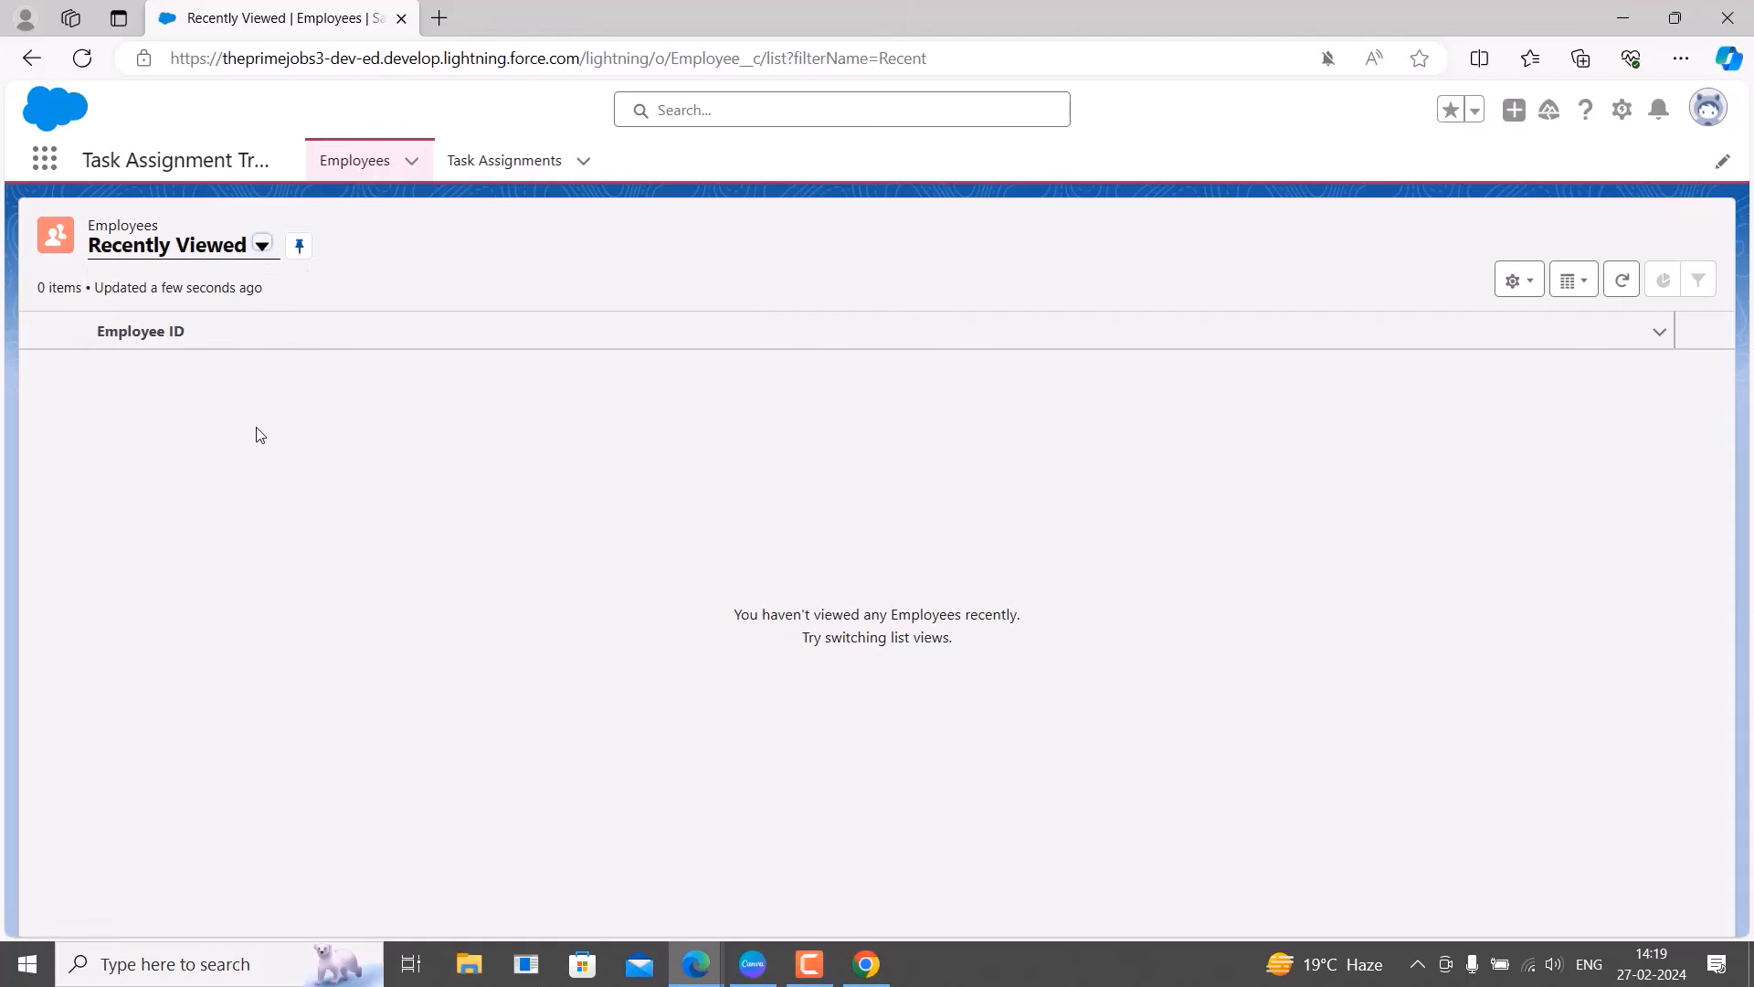
click(508, 163)
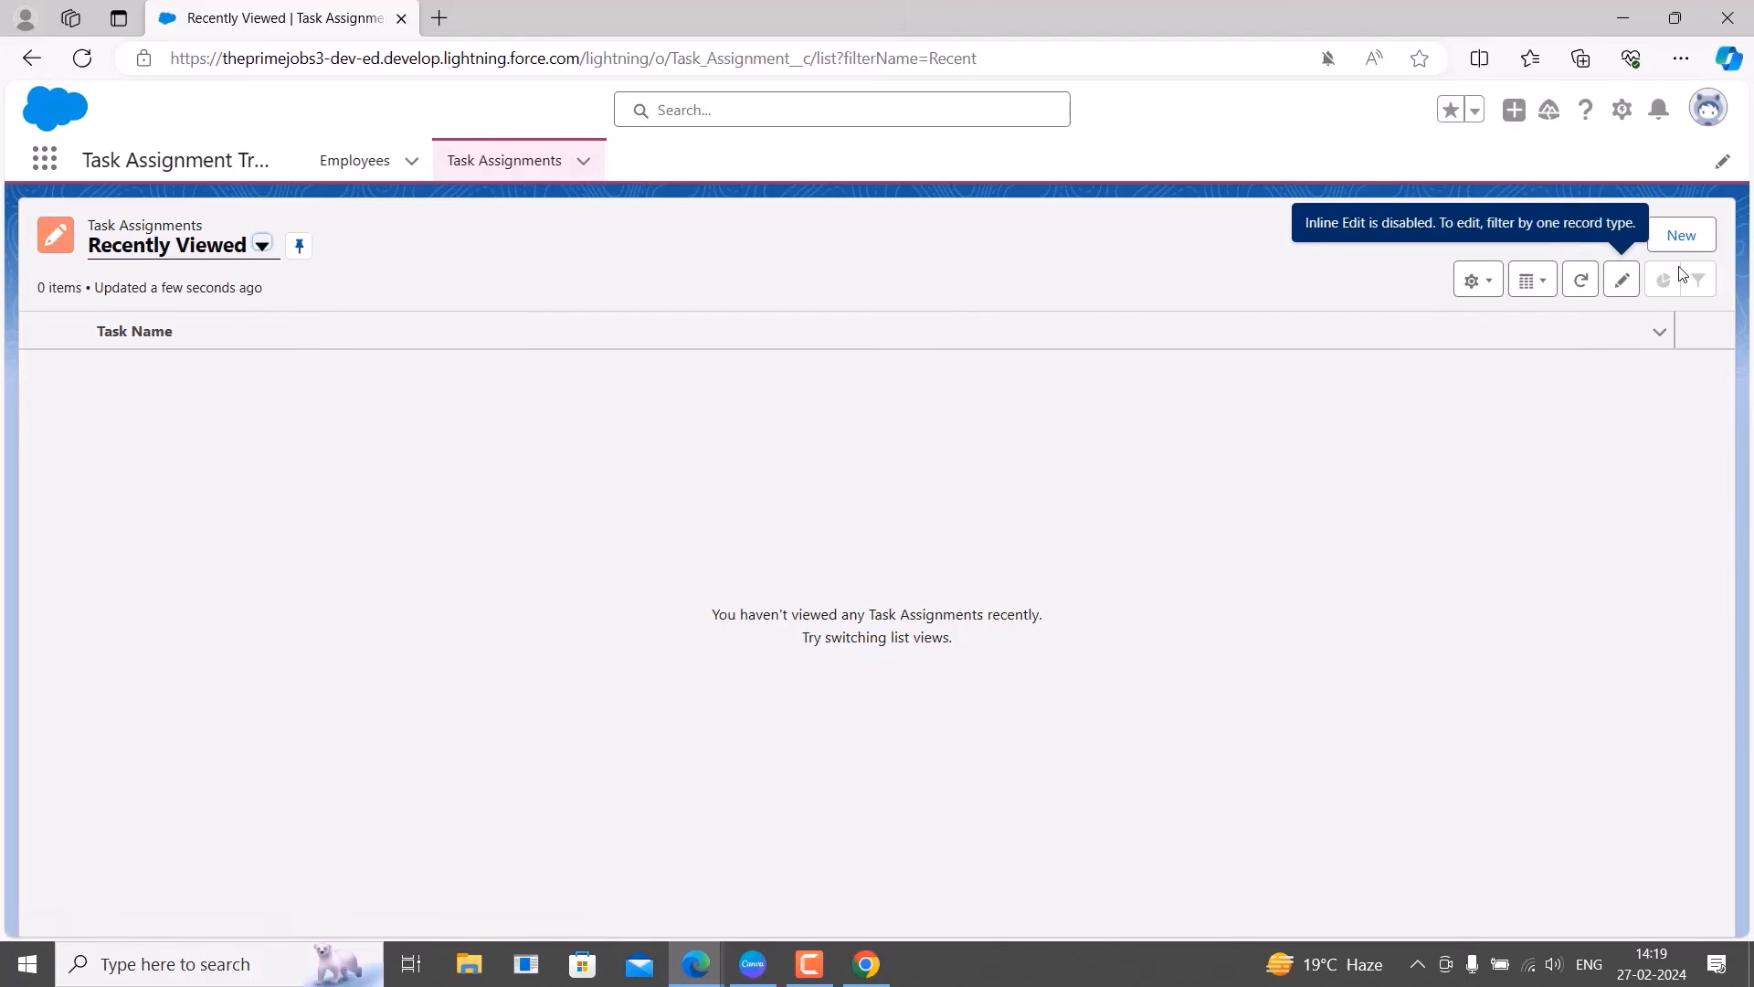
click(1681, 240)
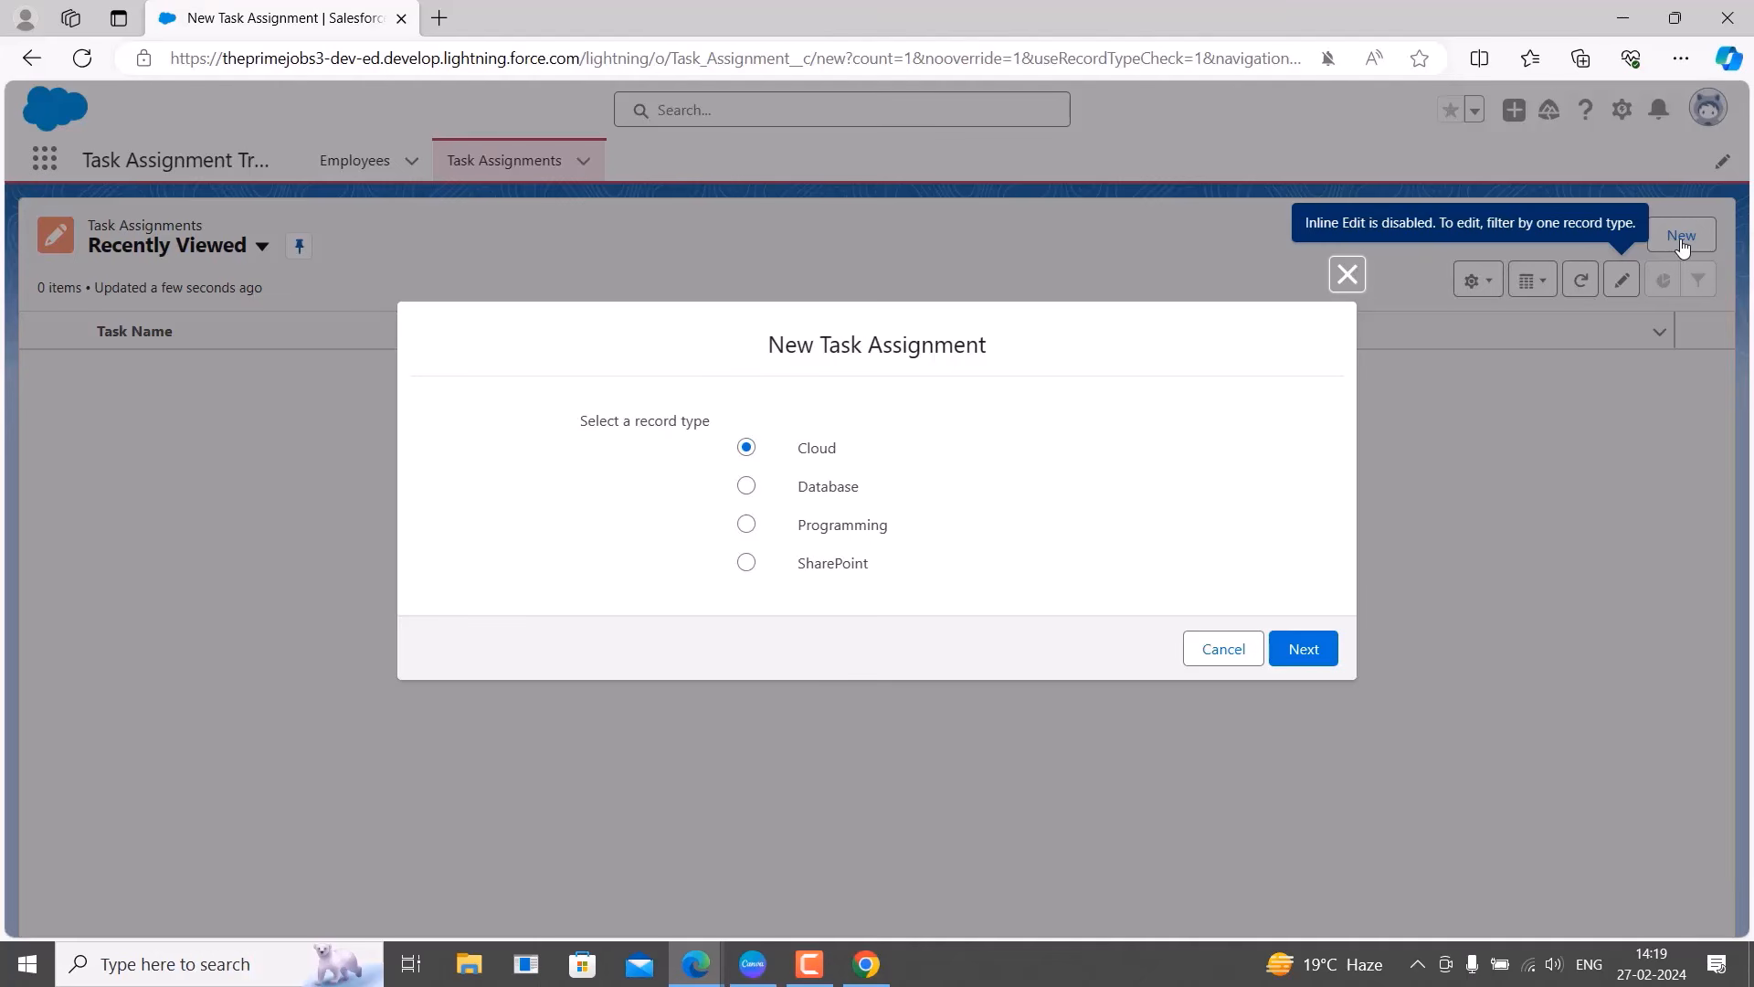
Choose the Cloud record type, cancel the form, view Bulk Email System from All, then return to Employees.
click(1316, 650)
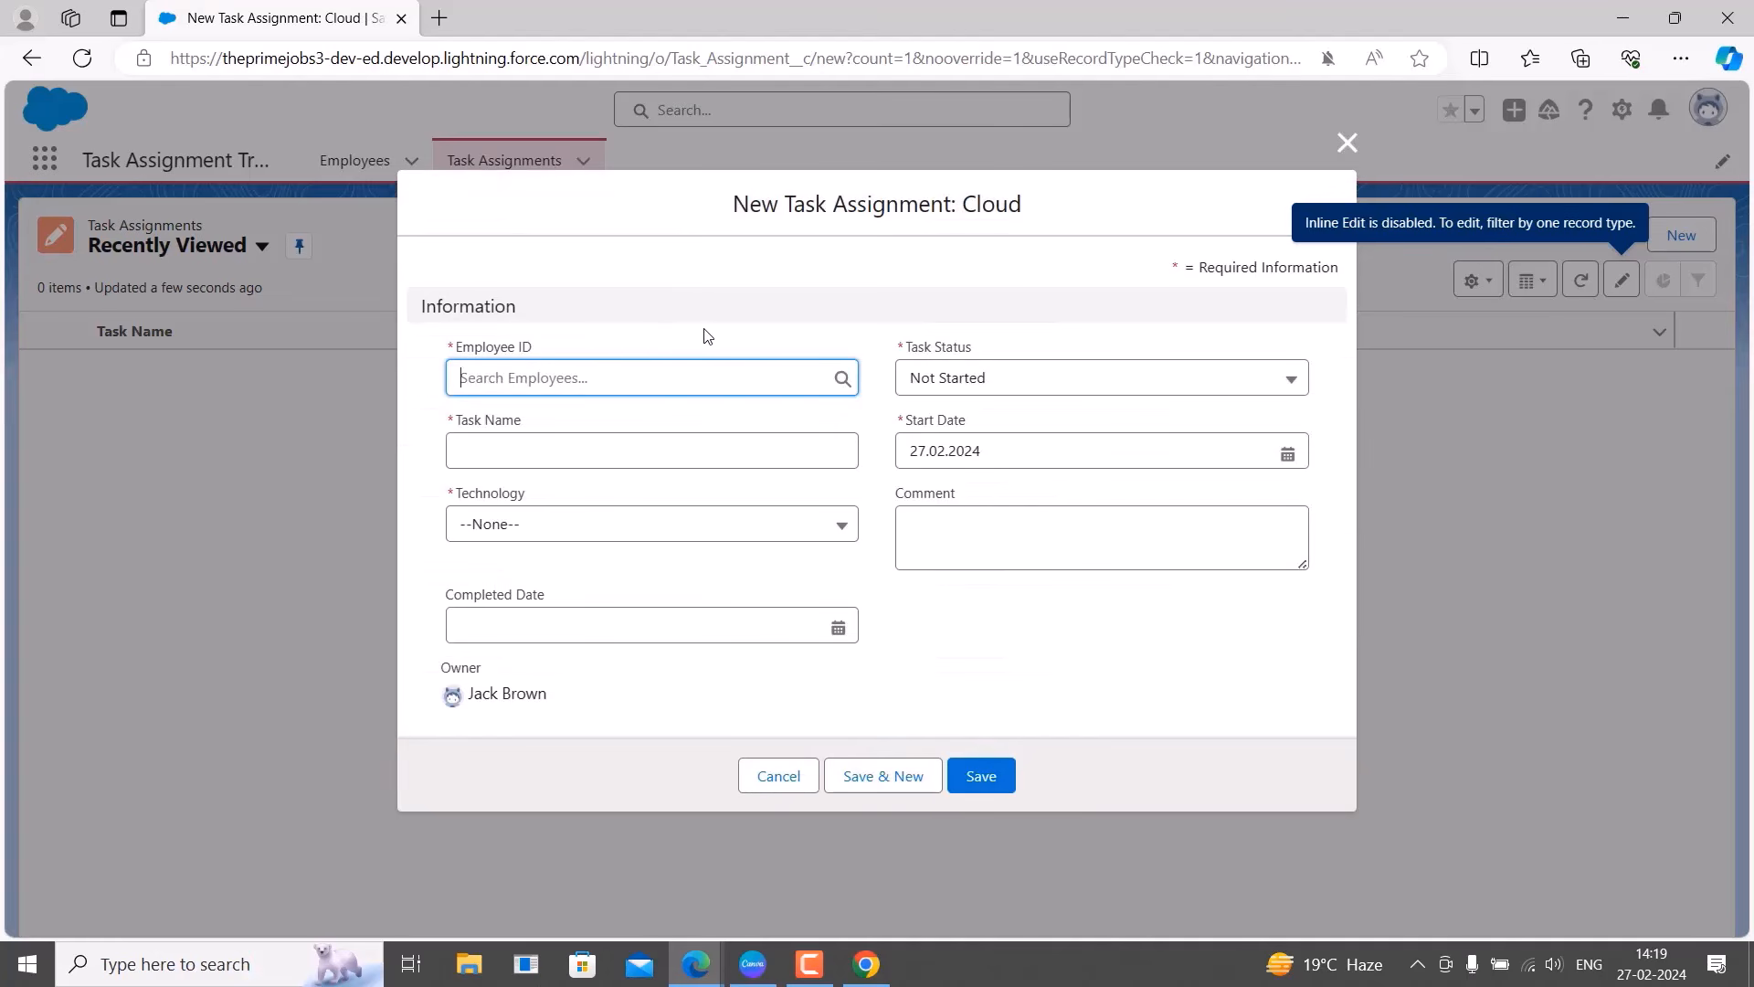
click(1347, 141)
click(216, 260)
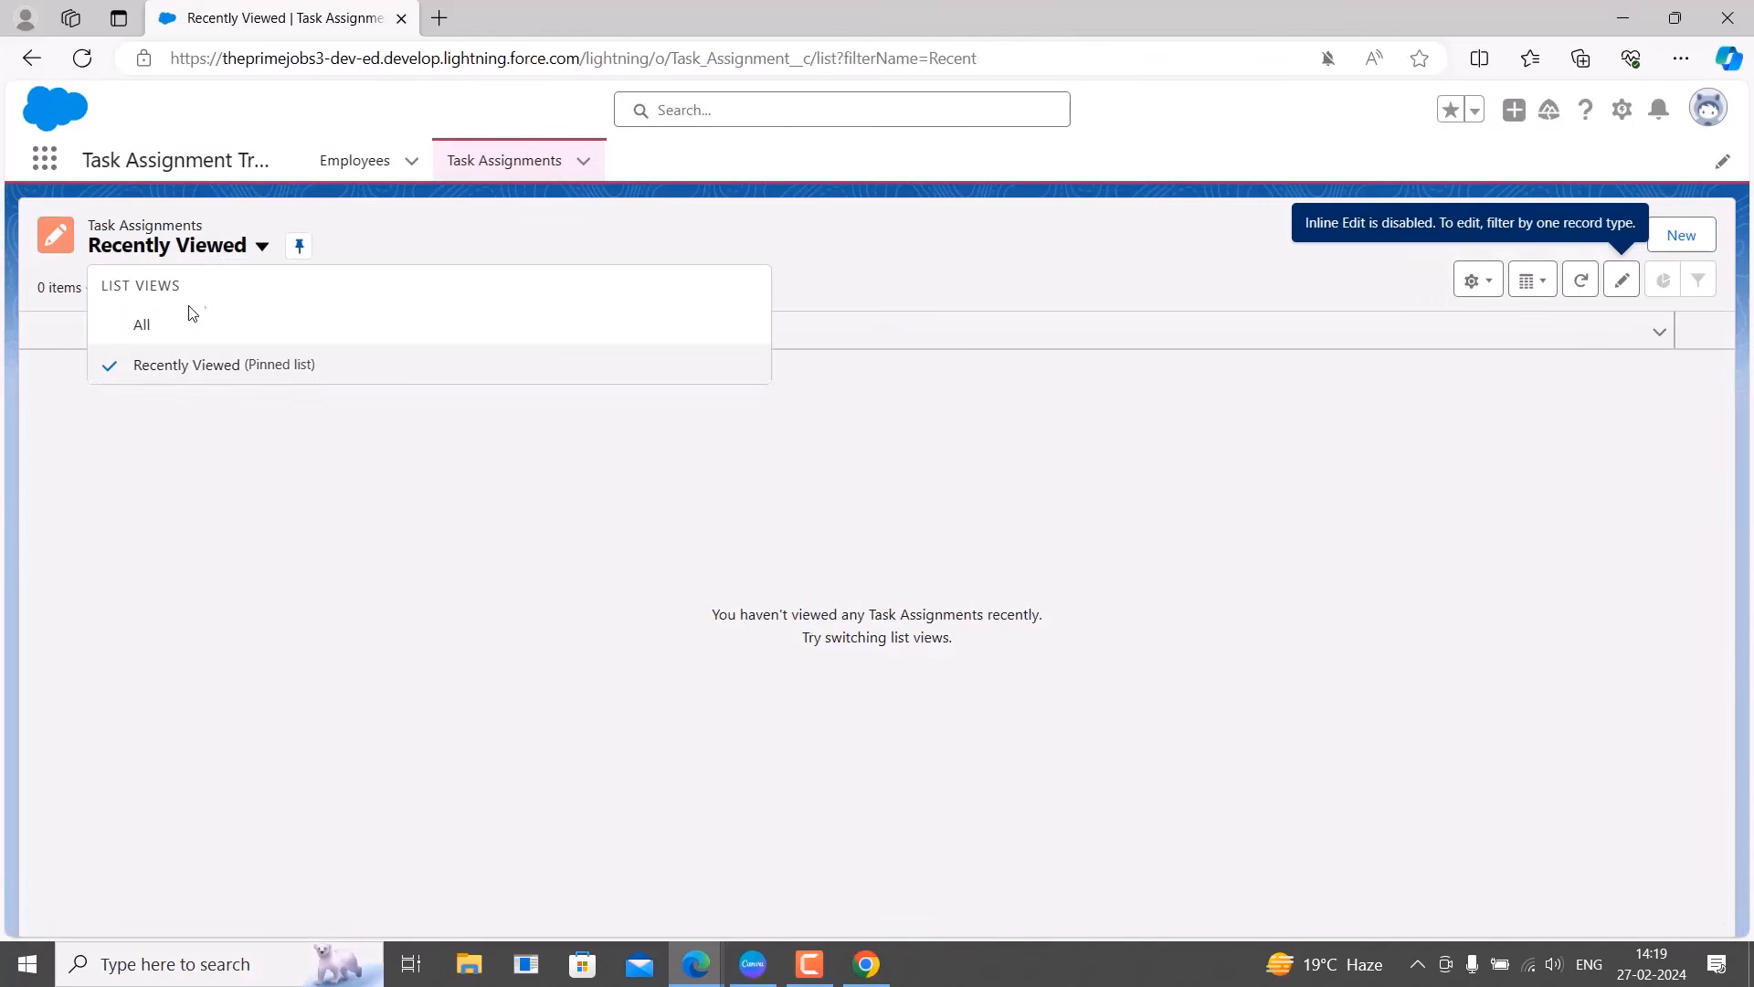
click(174, 326)
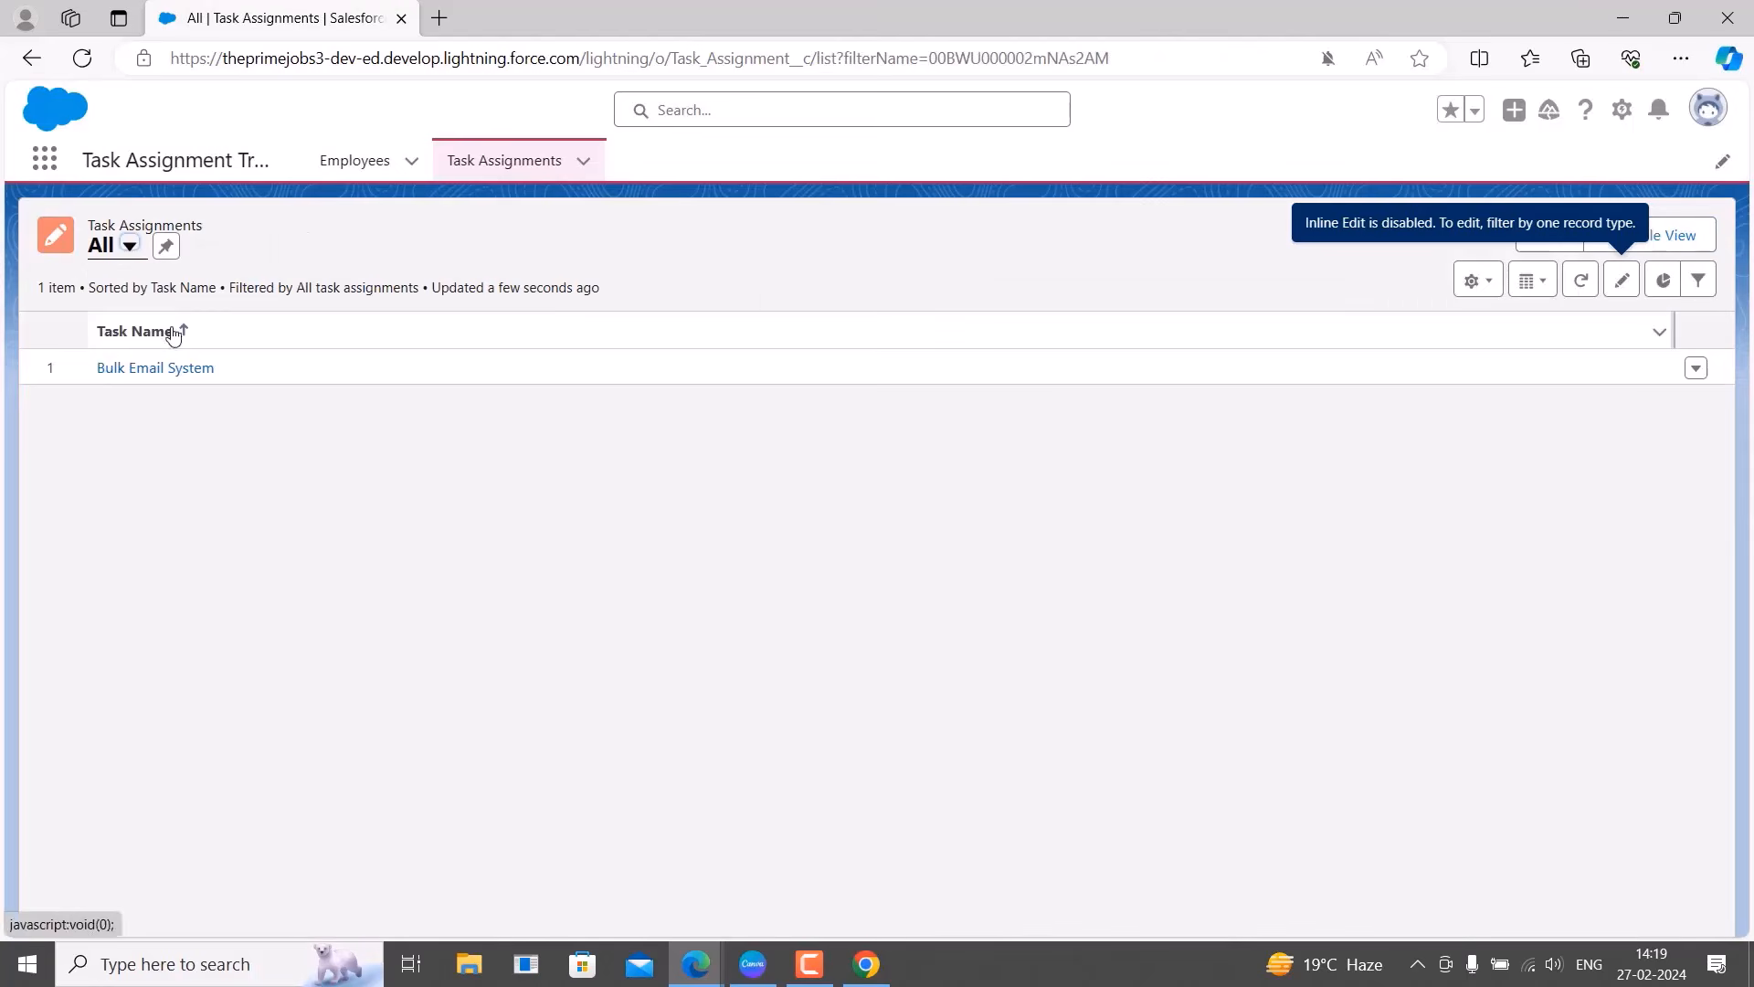
click(155, 377)
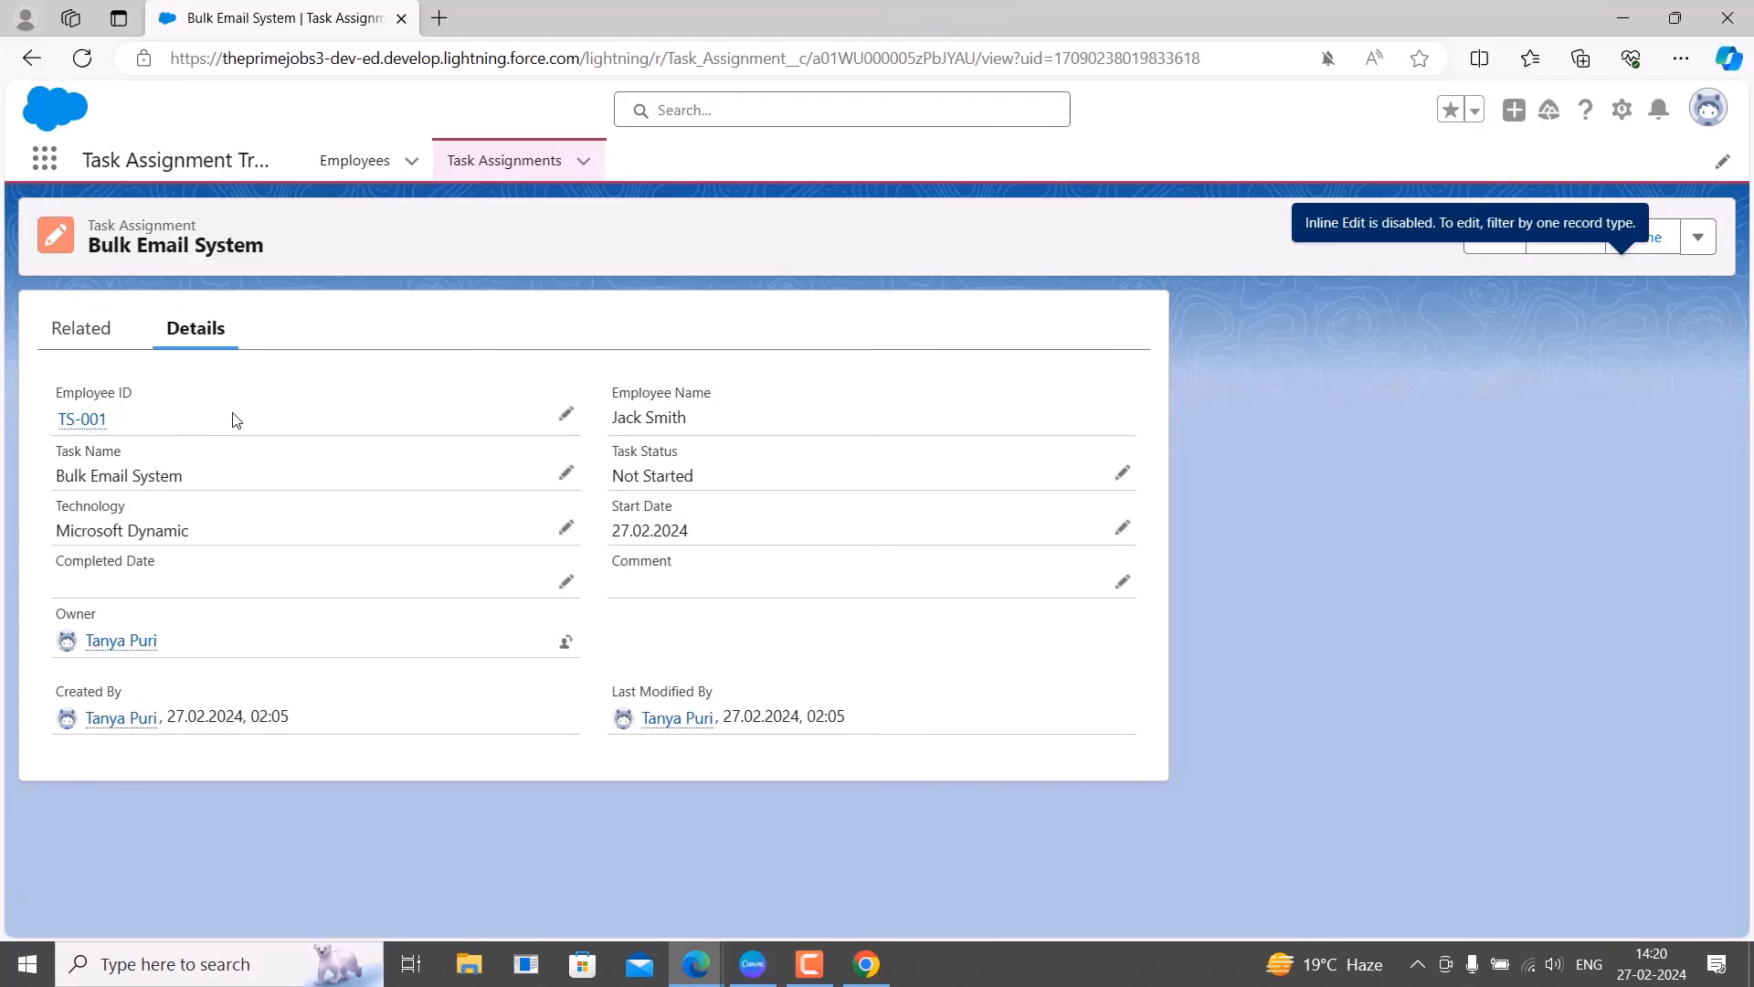
click(31, 58)
click(358, 163)
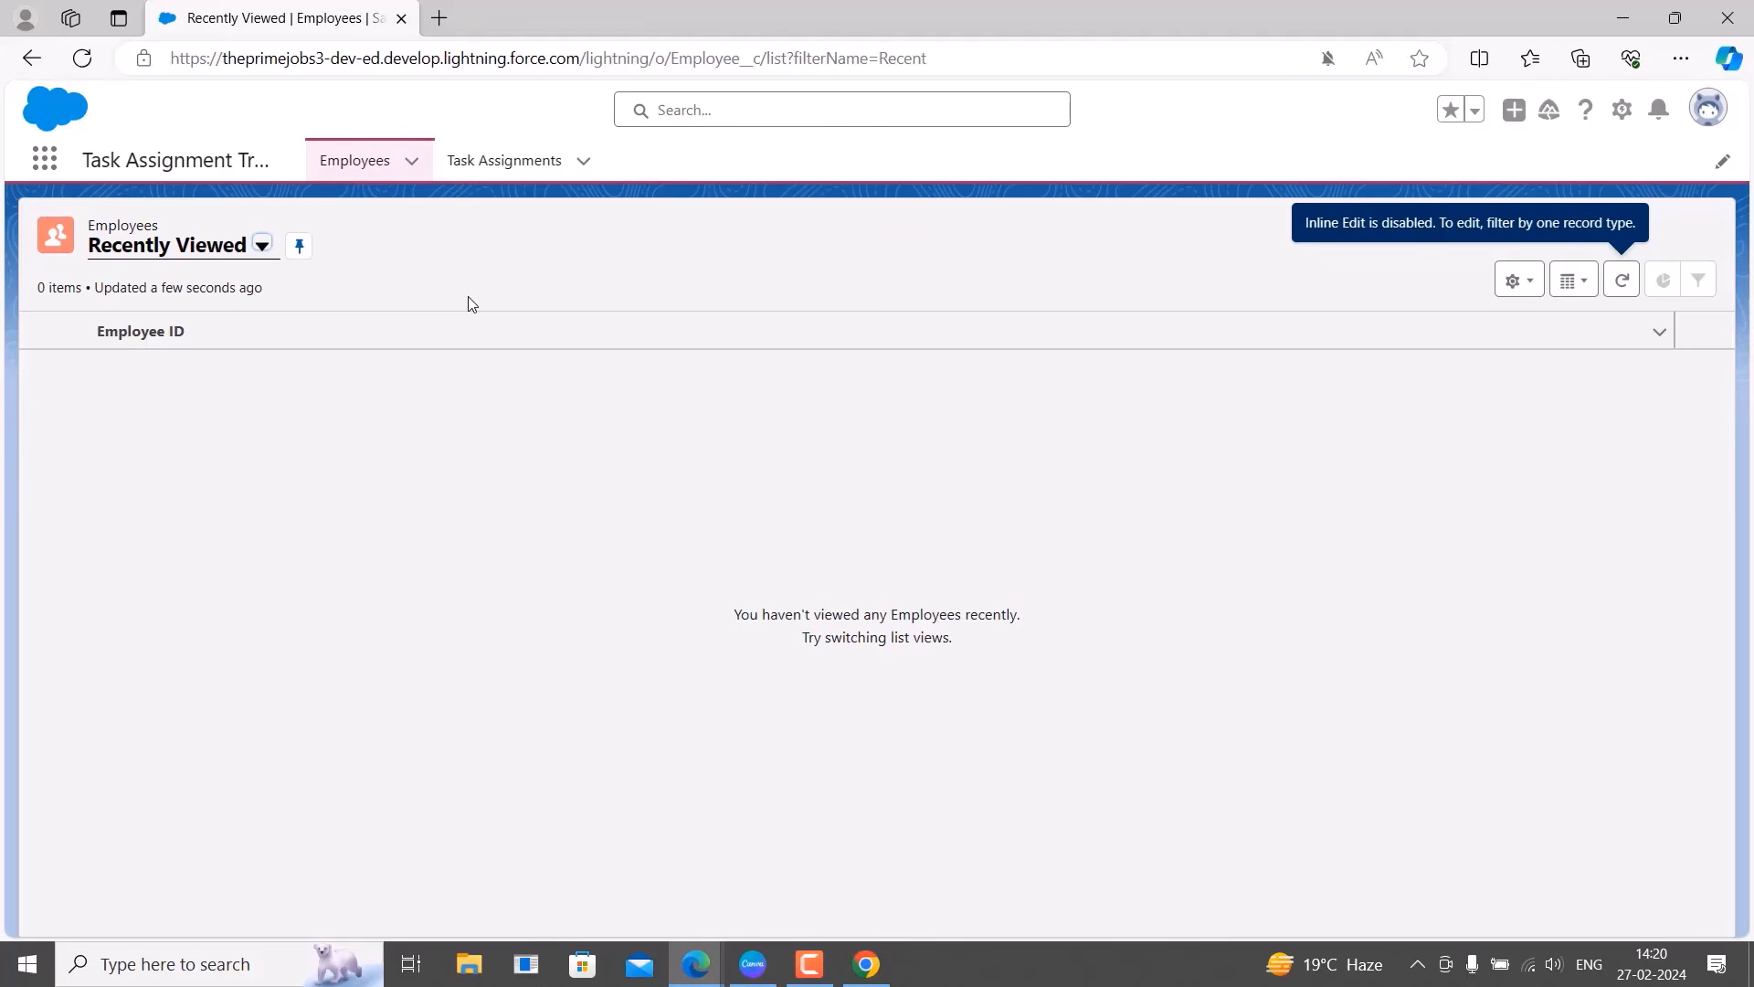
In the admin's window, open Setup home in a new tab.
key(alt+Tab)
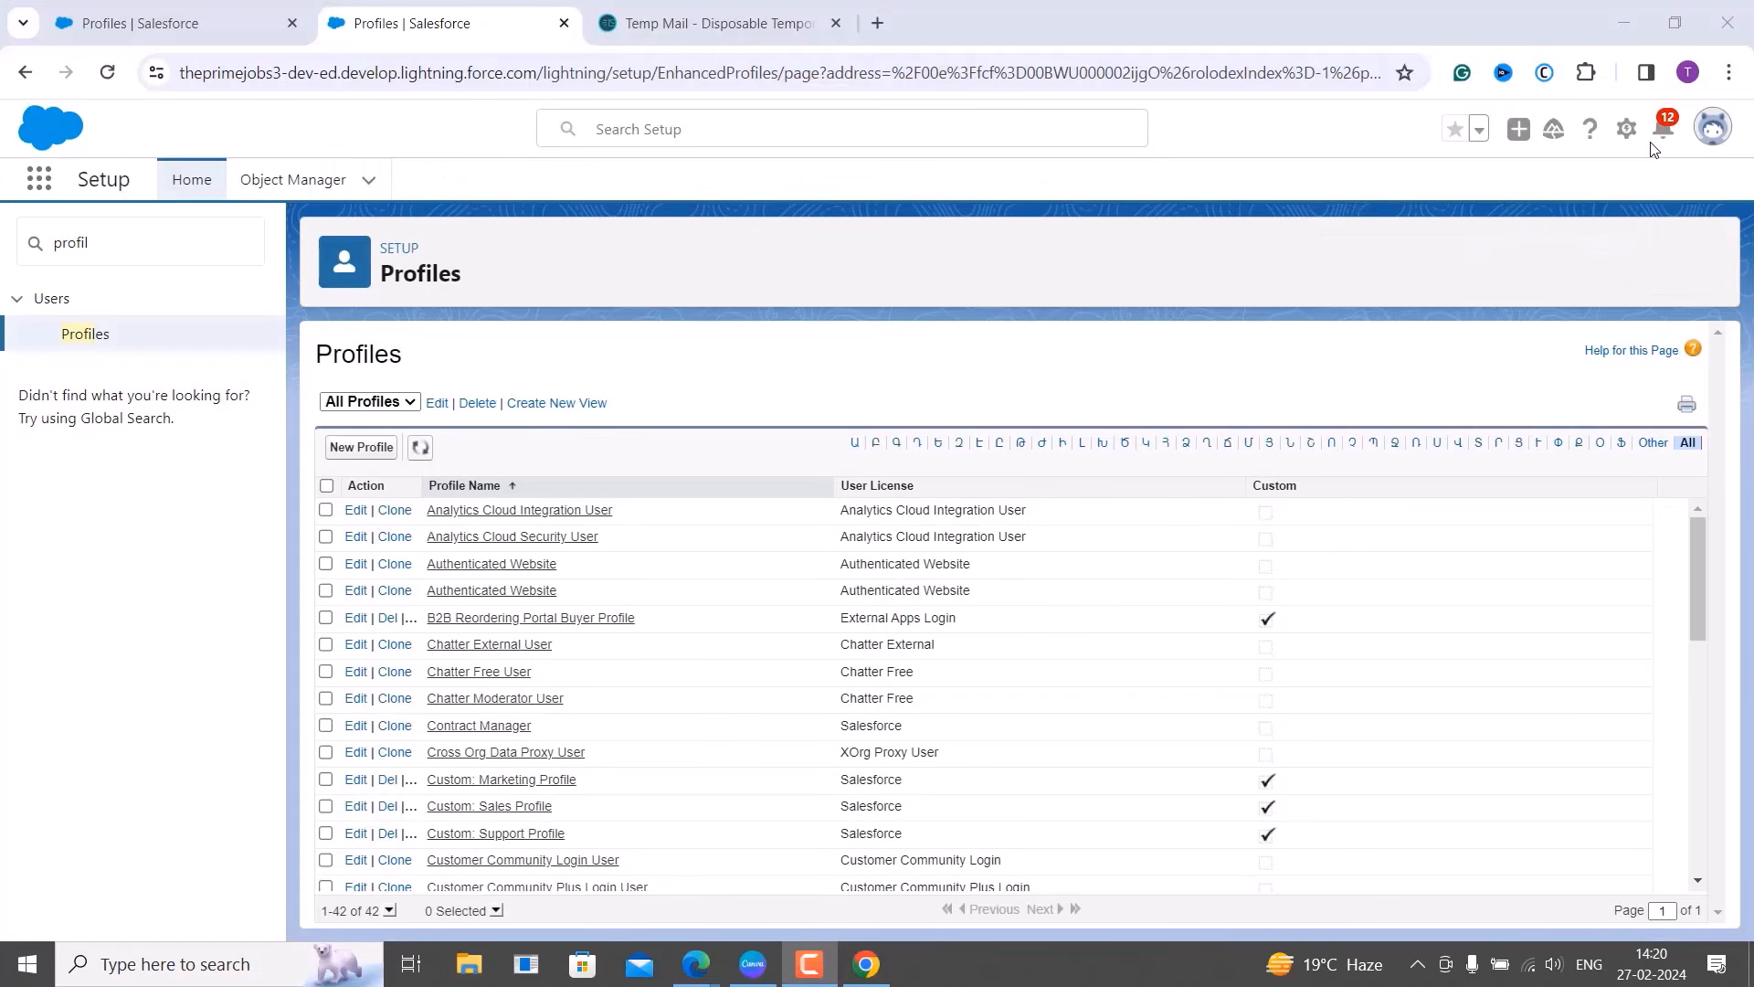
click(1626, 129)
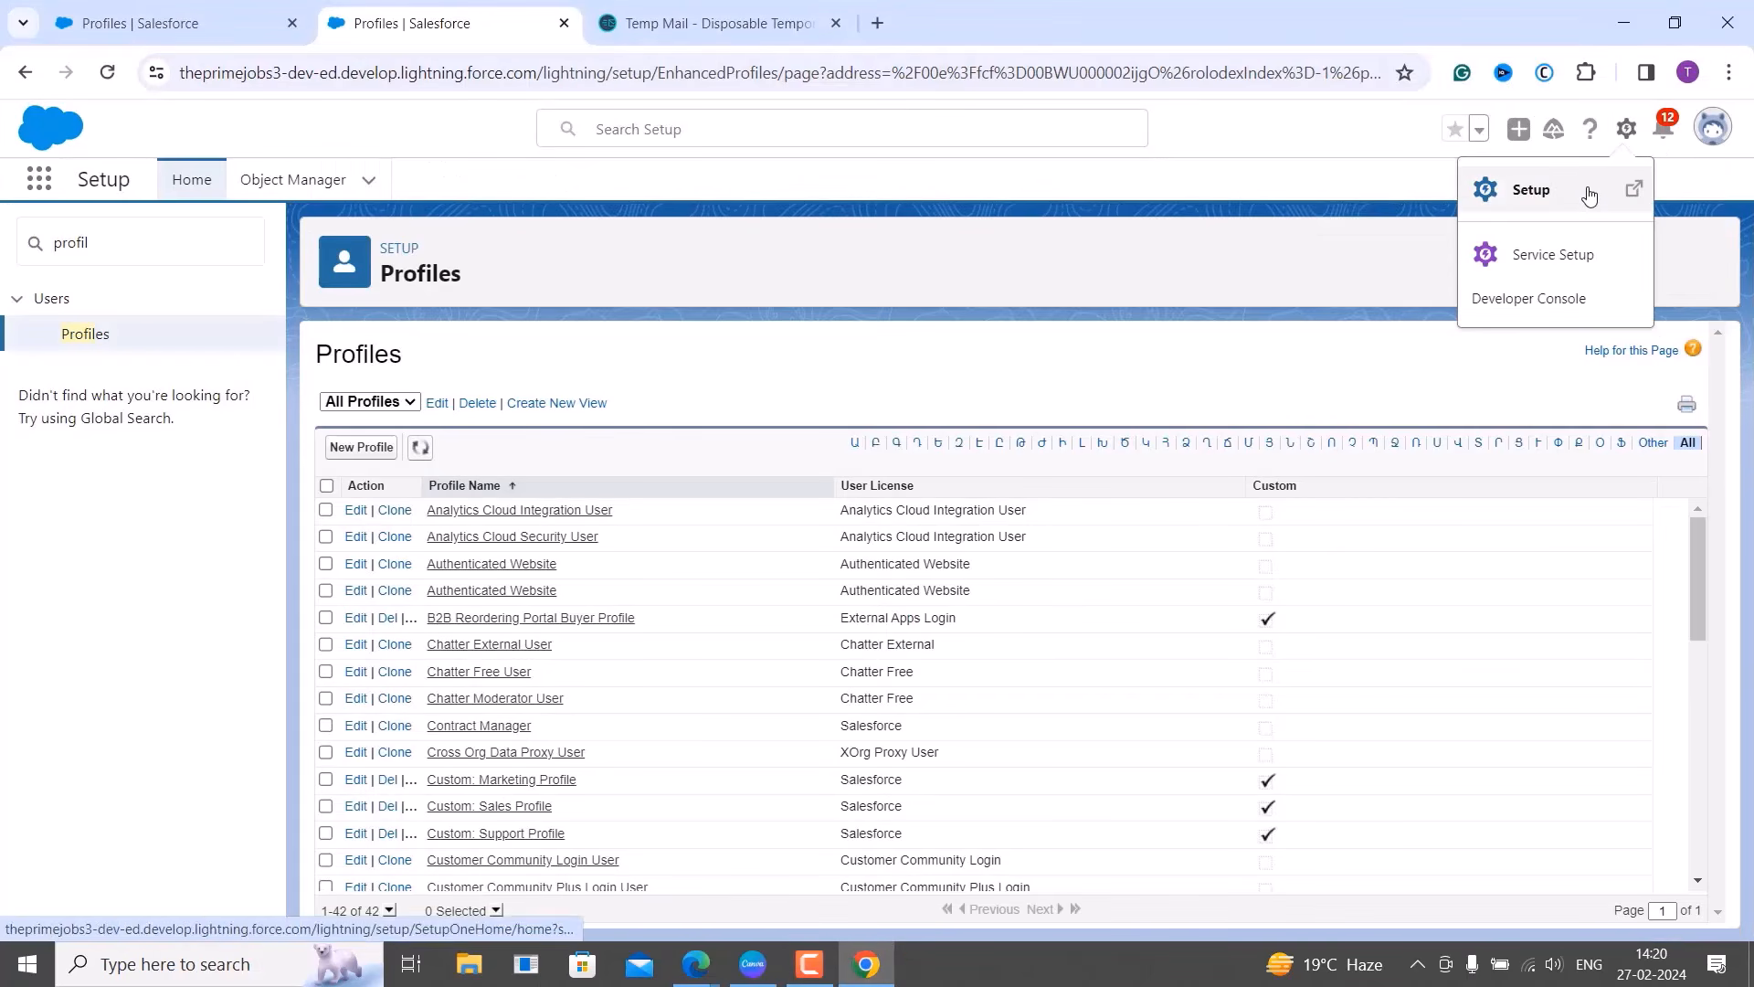
click(1589, 194)
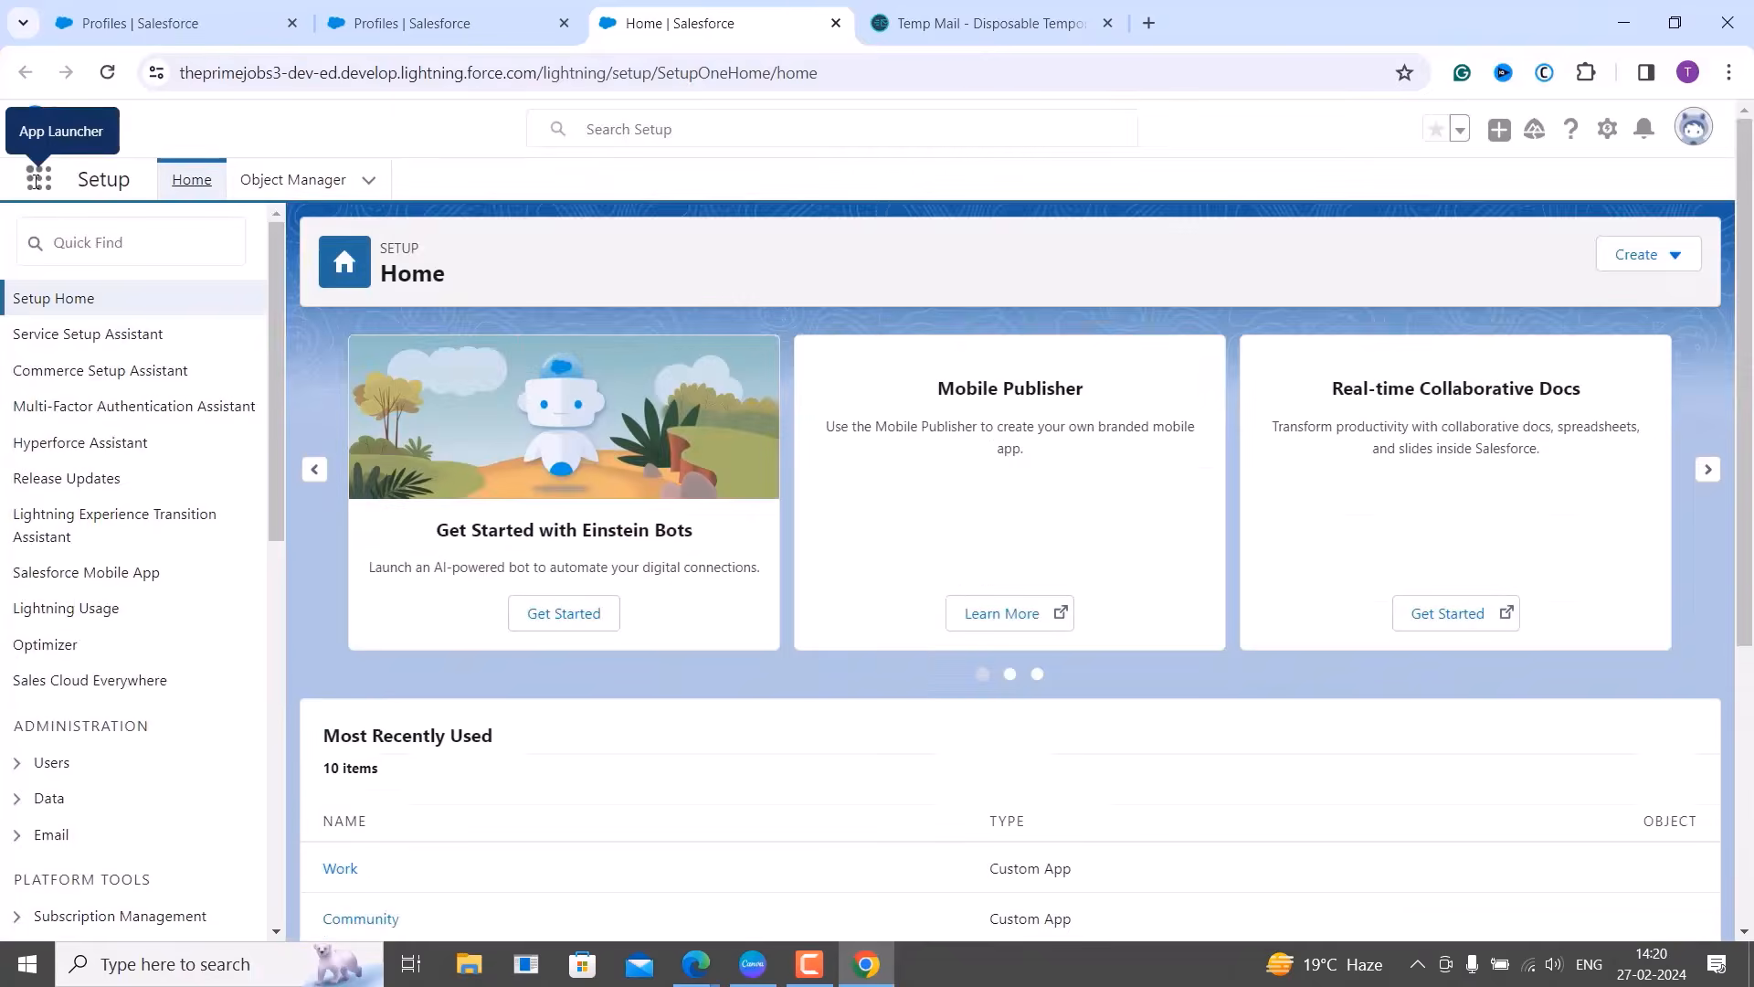
Launch the Task Assignment Tracker app by searching 'task' in the App Launcher.
click(39, 180)
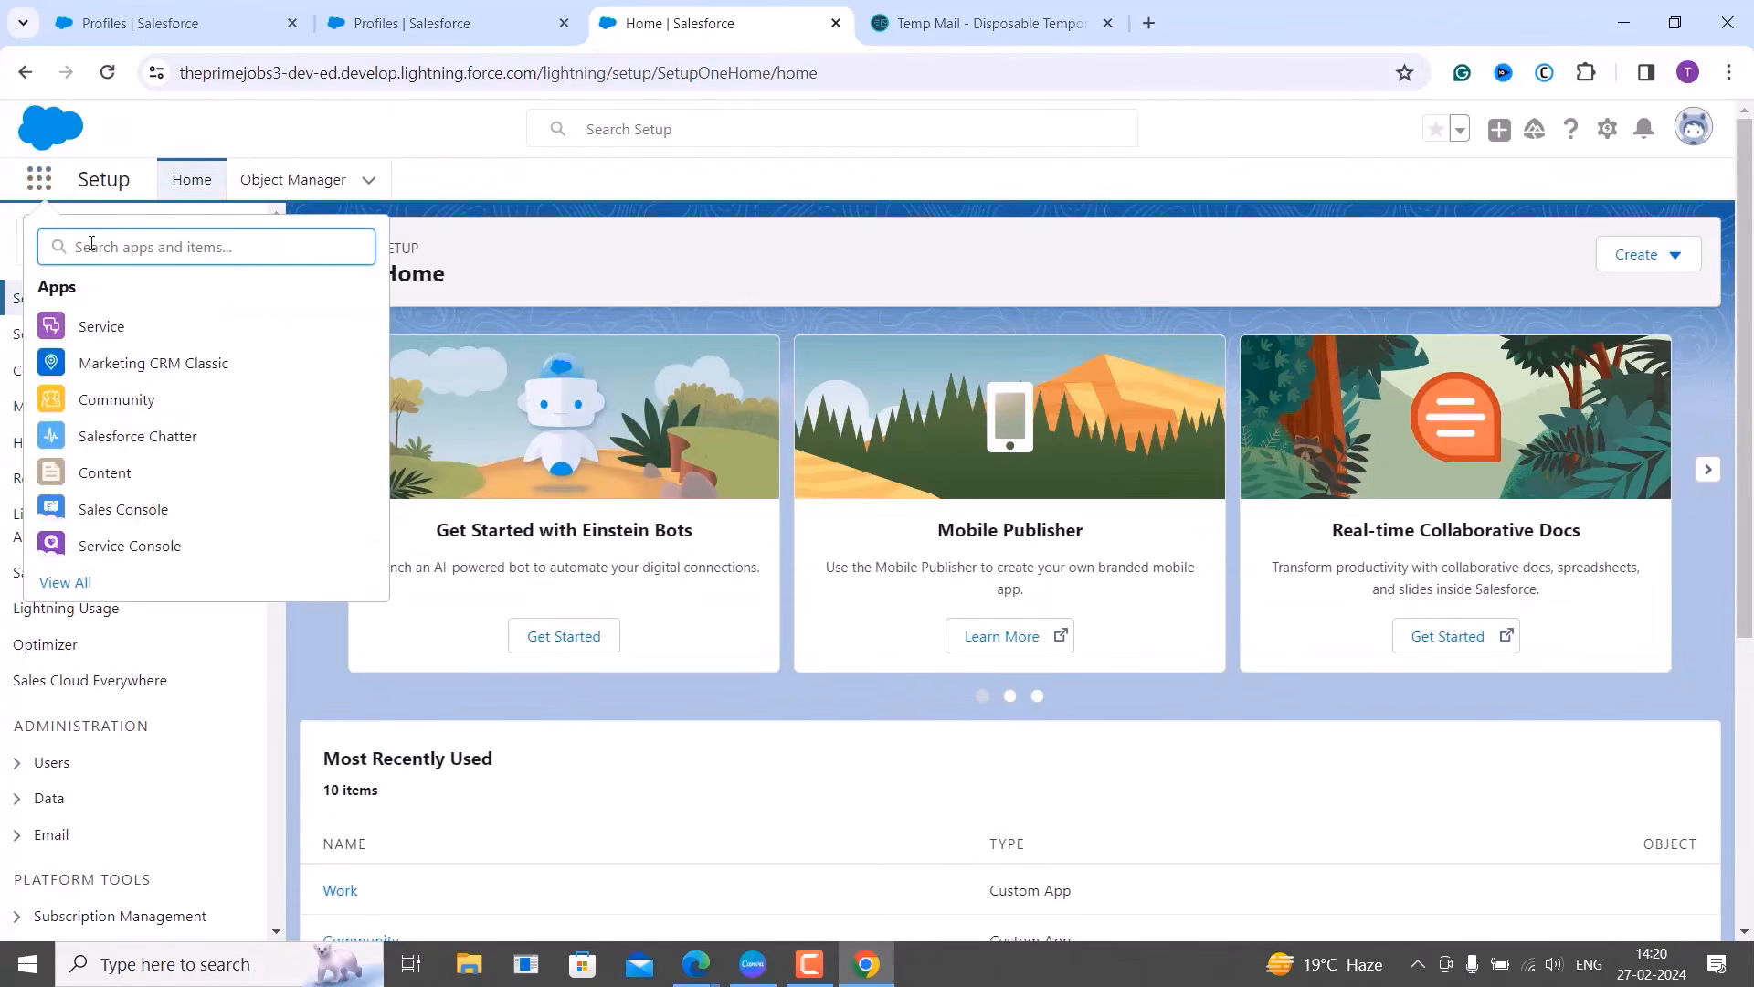
text(task)
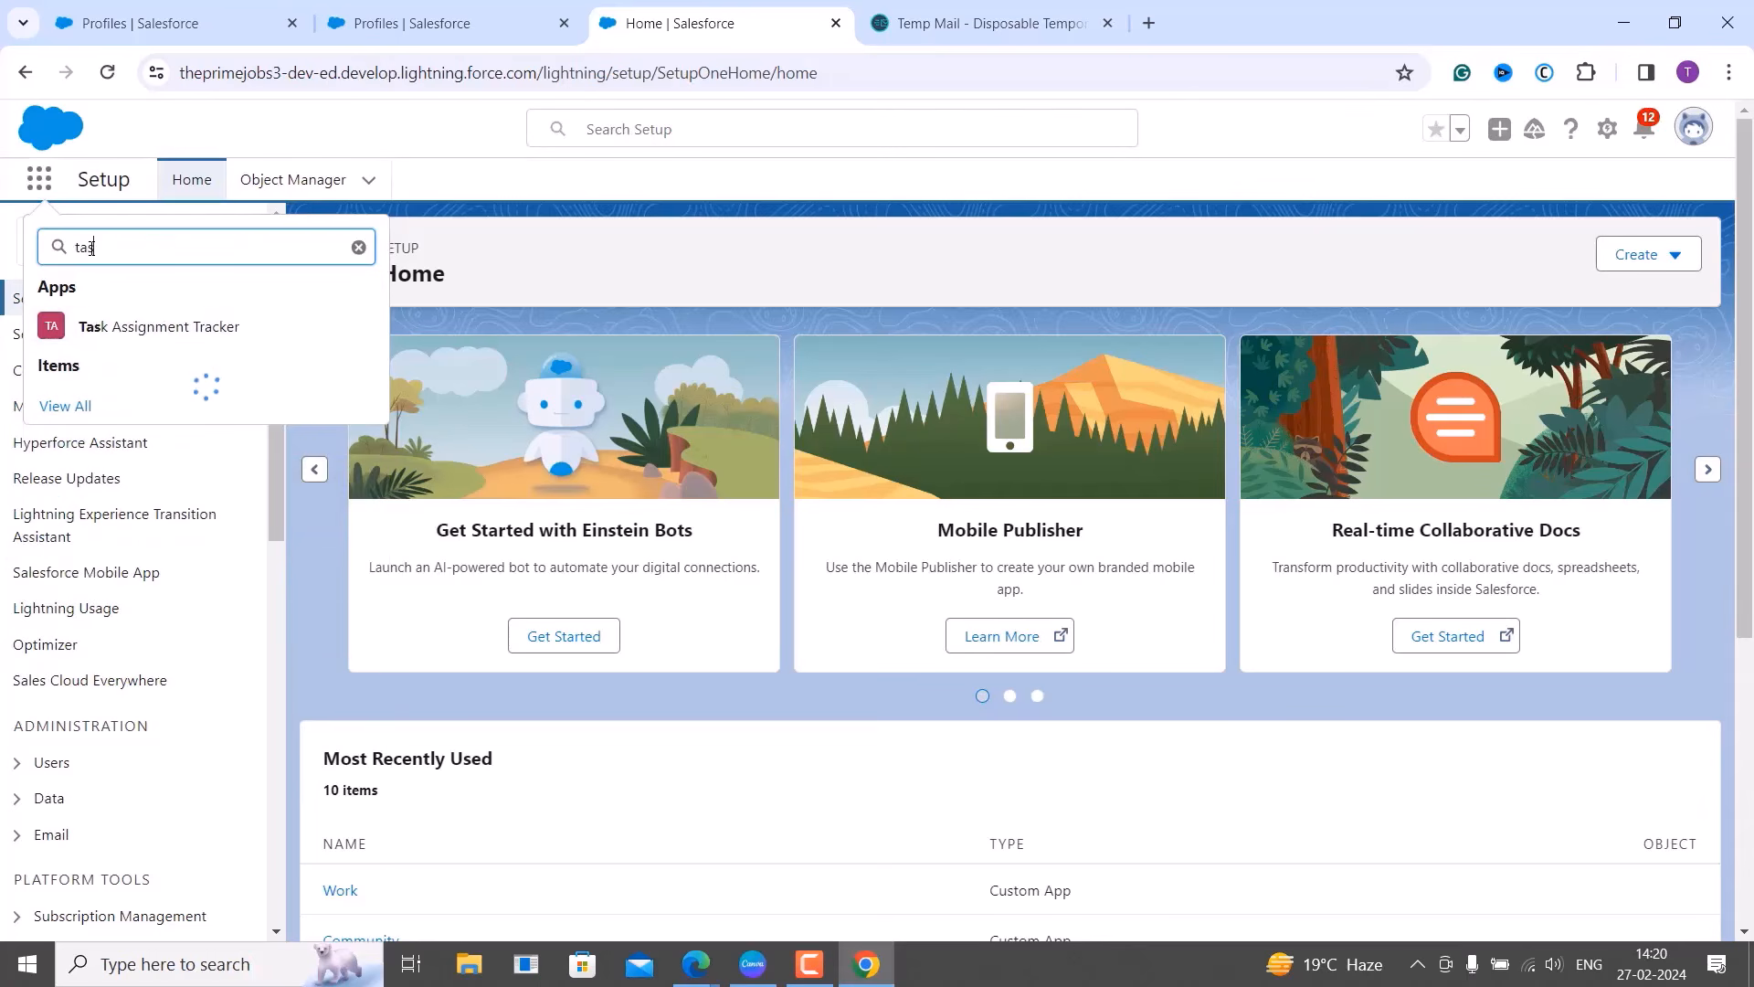
click(125, 344)
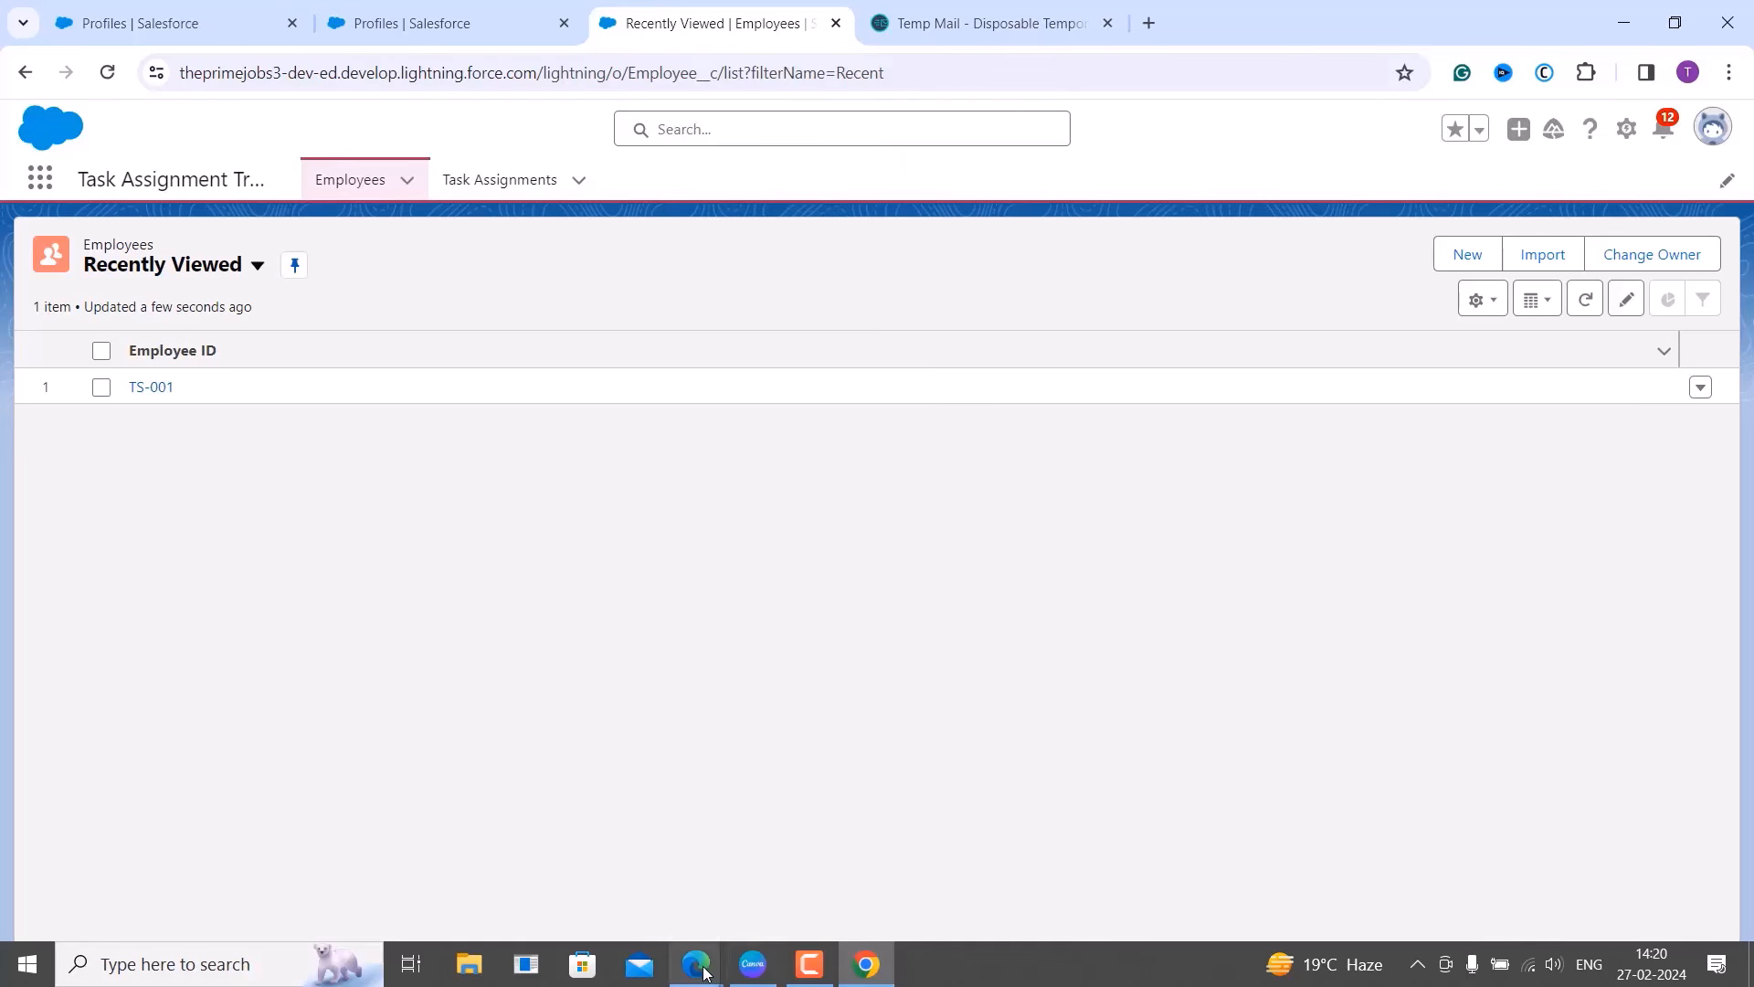
In the other window, switch the Employees list to All and open the record linked from TS-001.
mouse_move(695, 968)
click(810, 836)
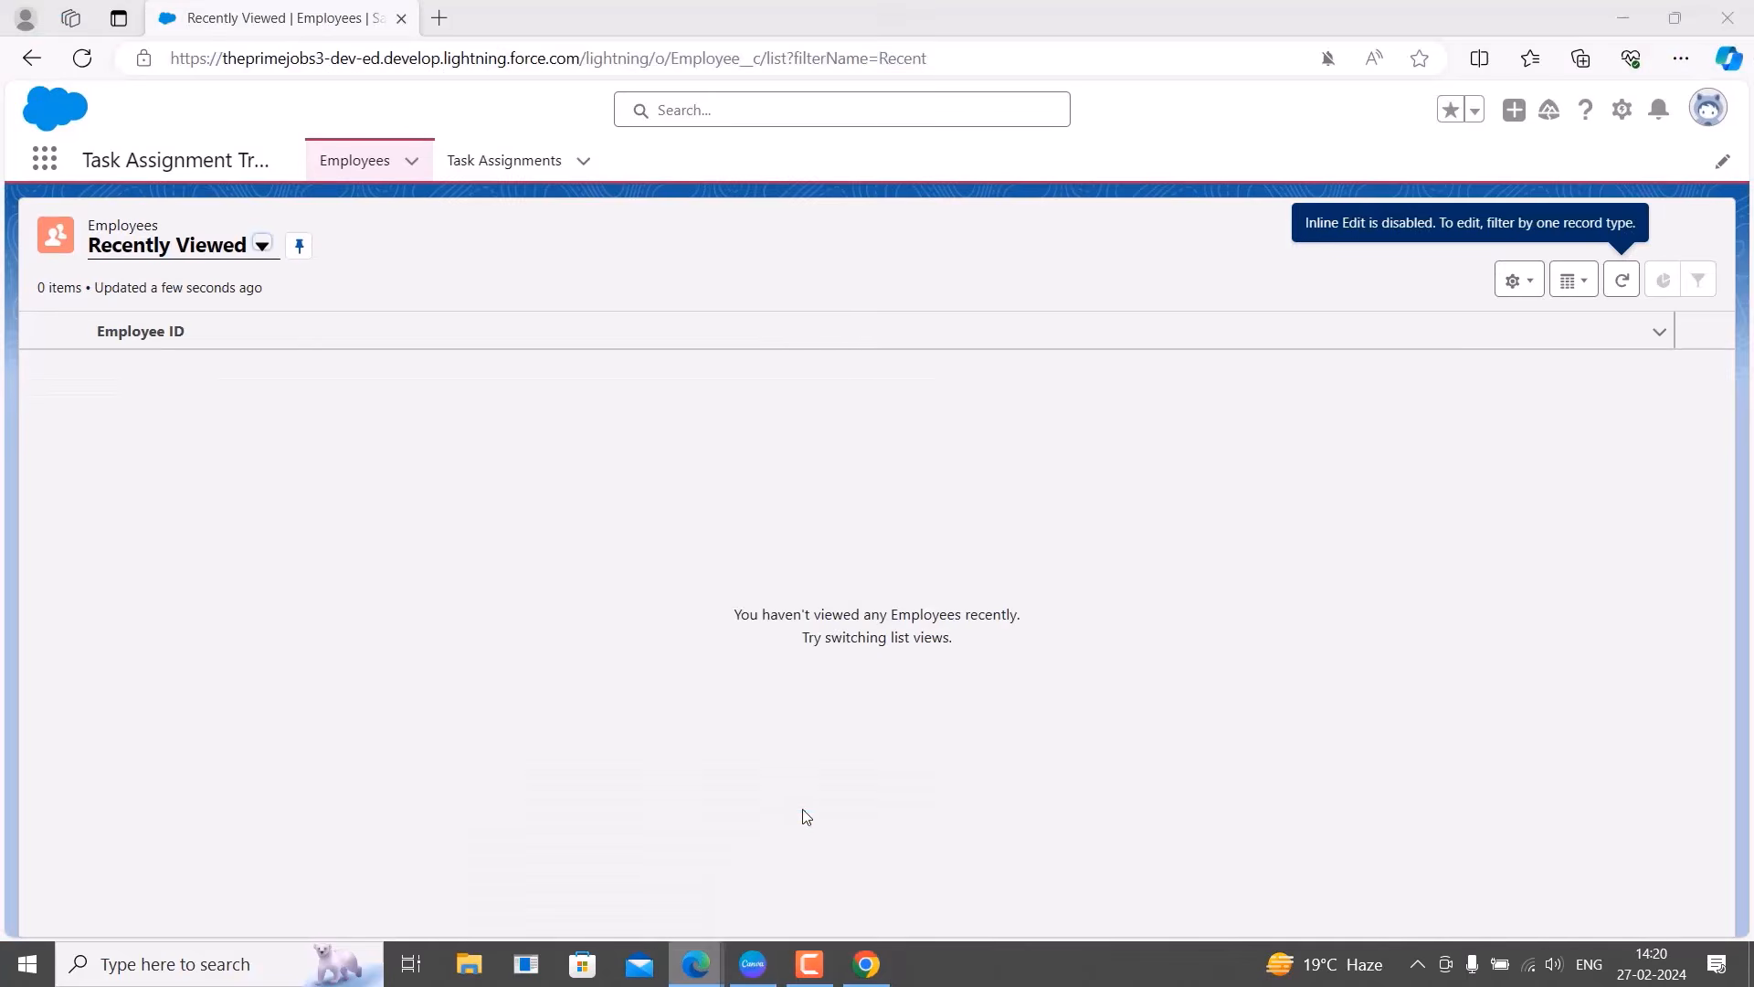
click(246, 248)
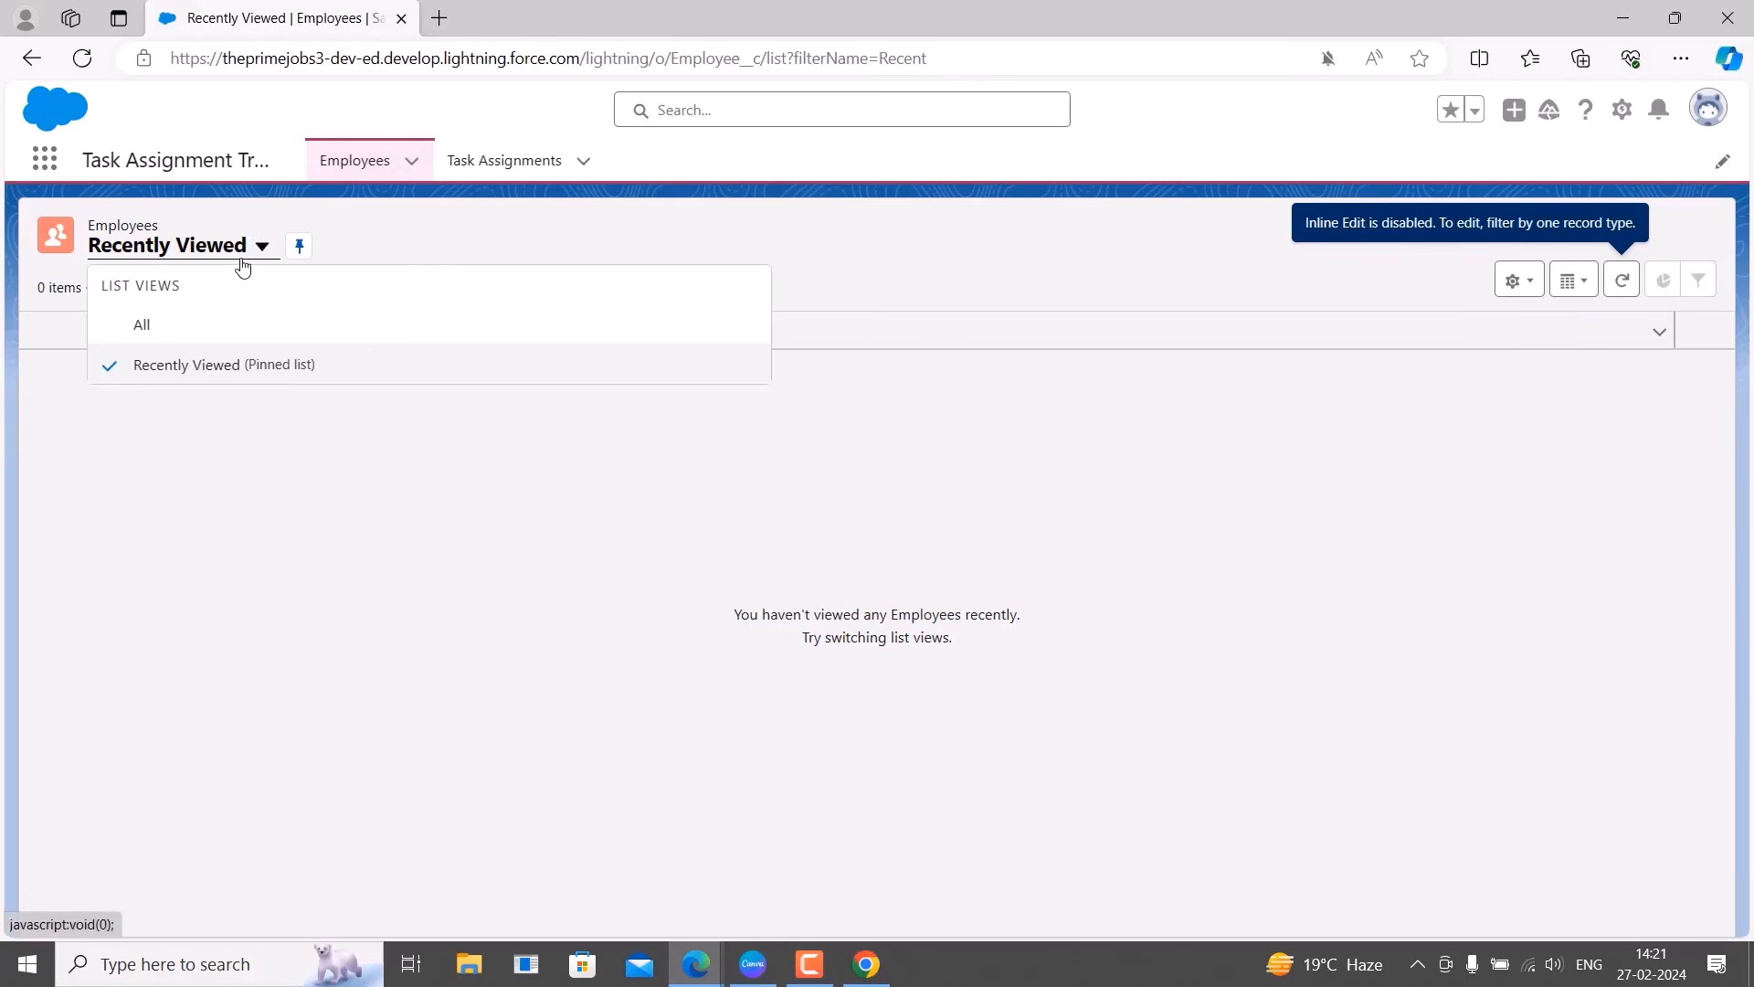
click(189, 317)
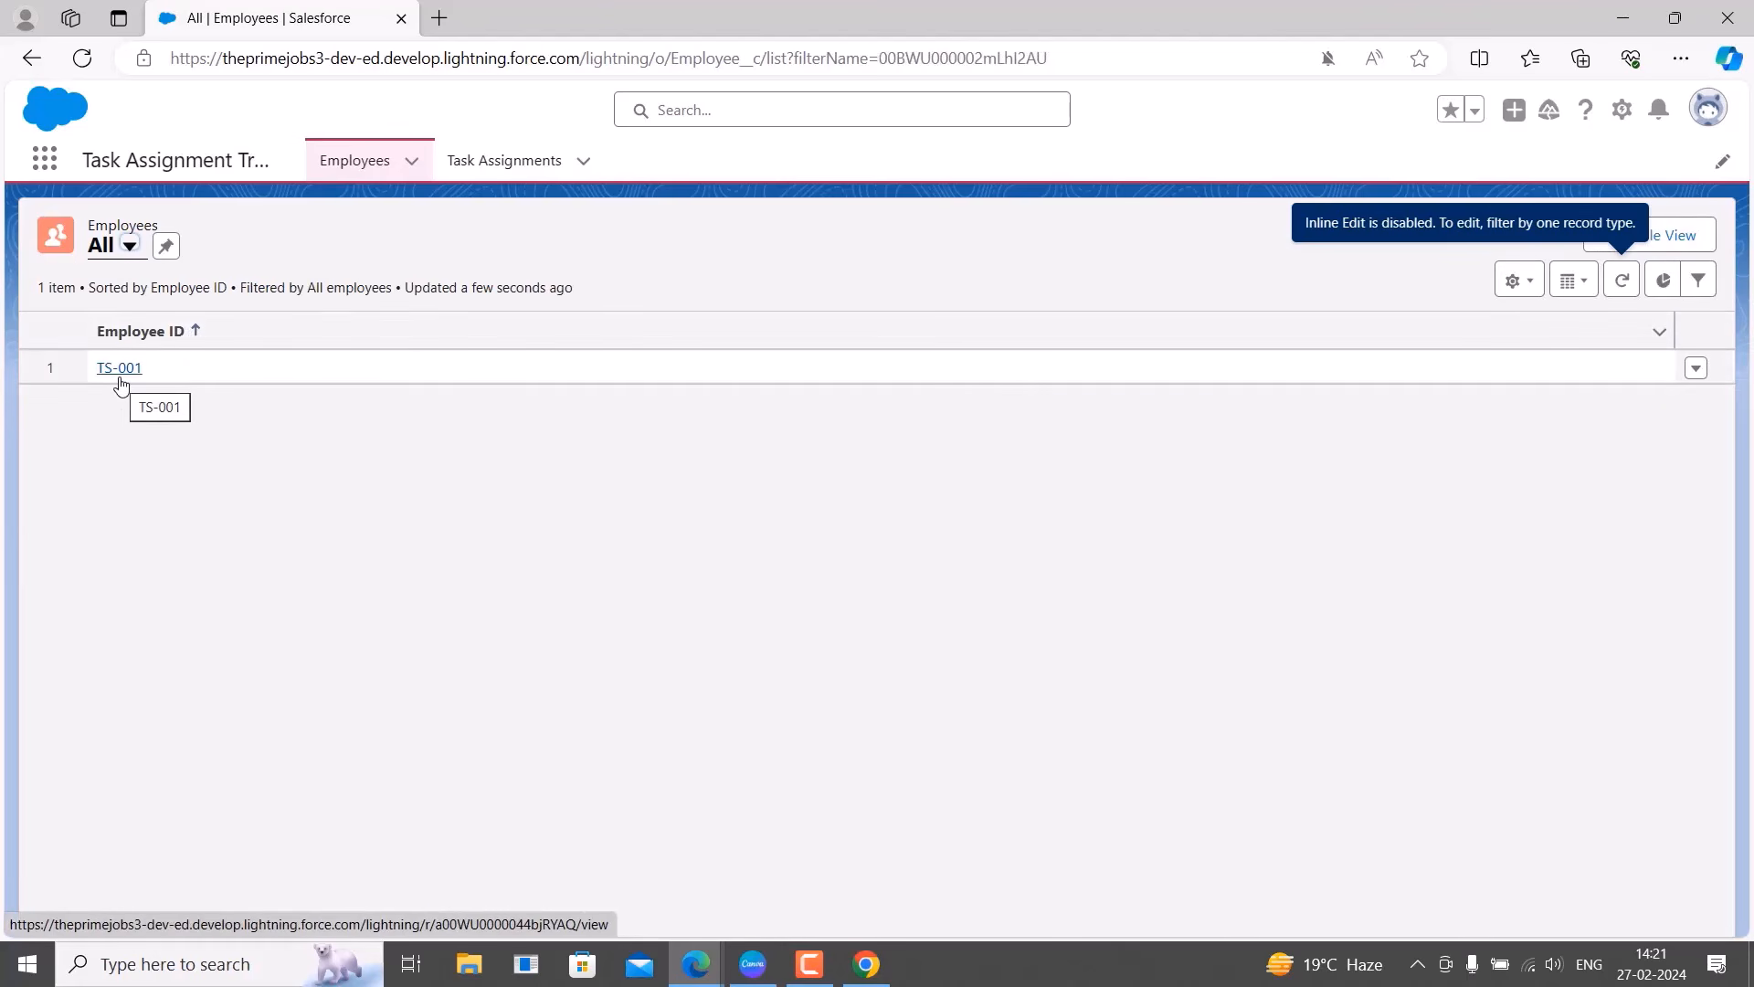
click(121, 374)
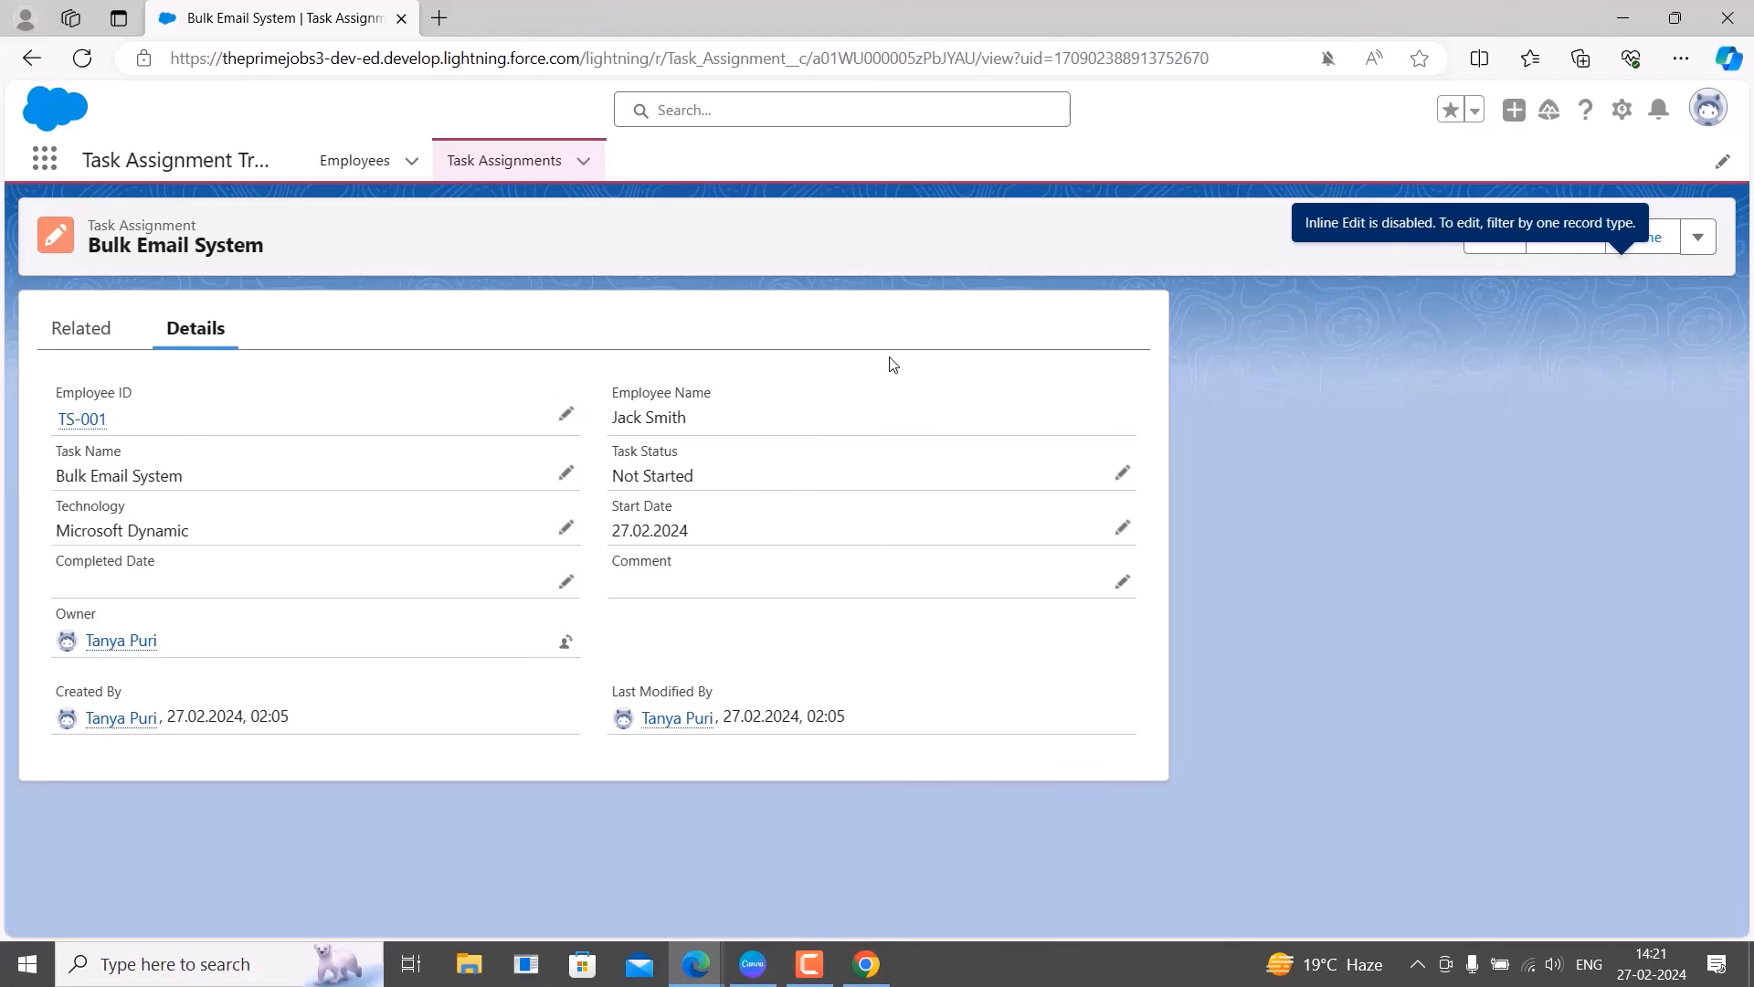
Return to the Employees list and open the TS-001 row's action menu.
click(364, 171)
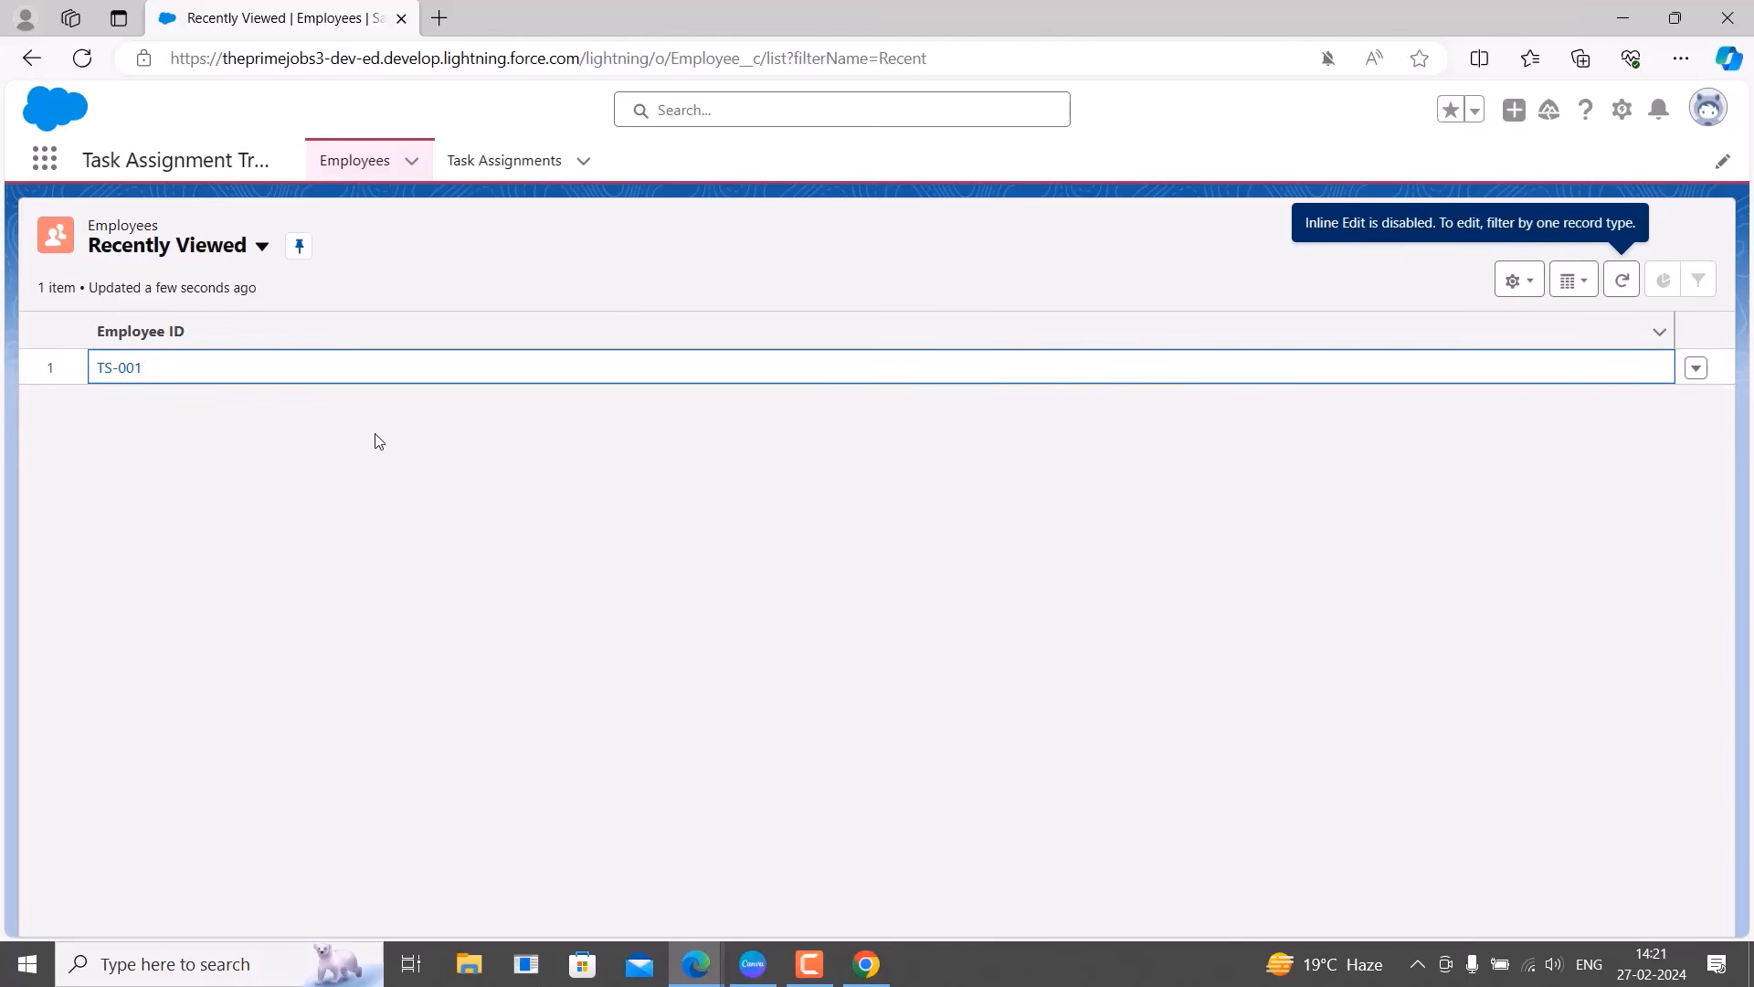
click(1697, 368)
click(1699, 368)
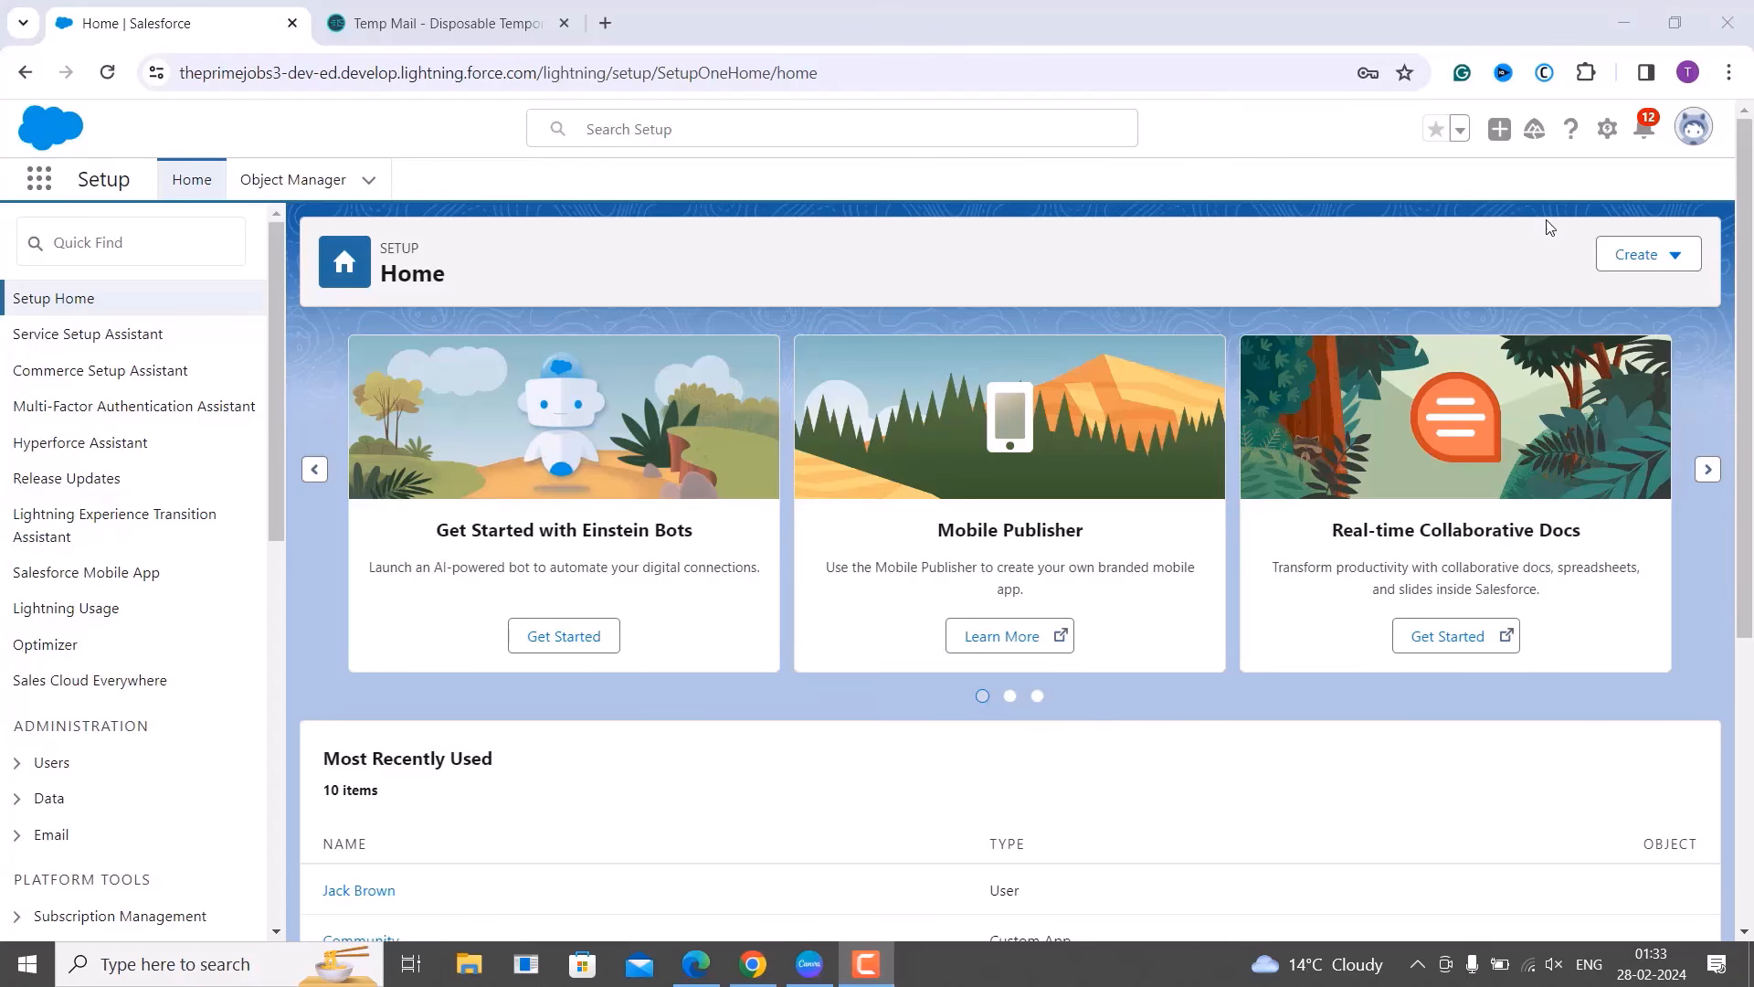
Find 'profiles' in Setup Quick Find and scroll the Profiles list to PrimeJobs Employee Task Tracker.
click(1691, 131)
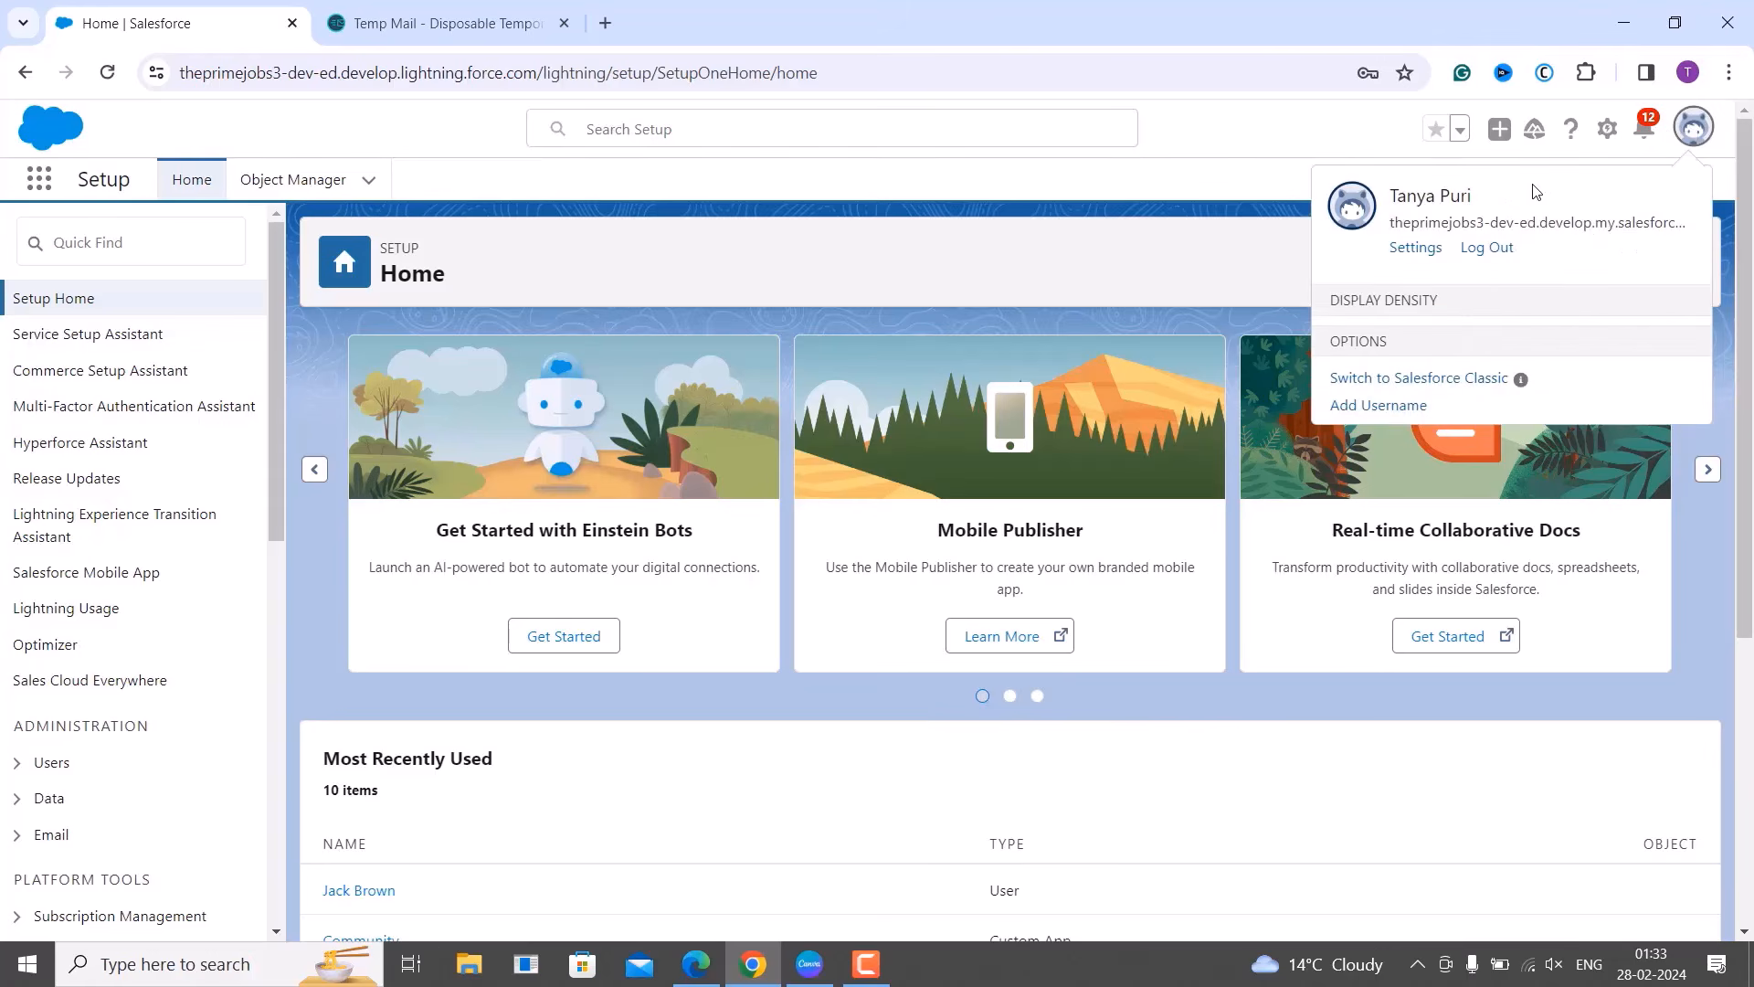
click(1096, 199)
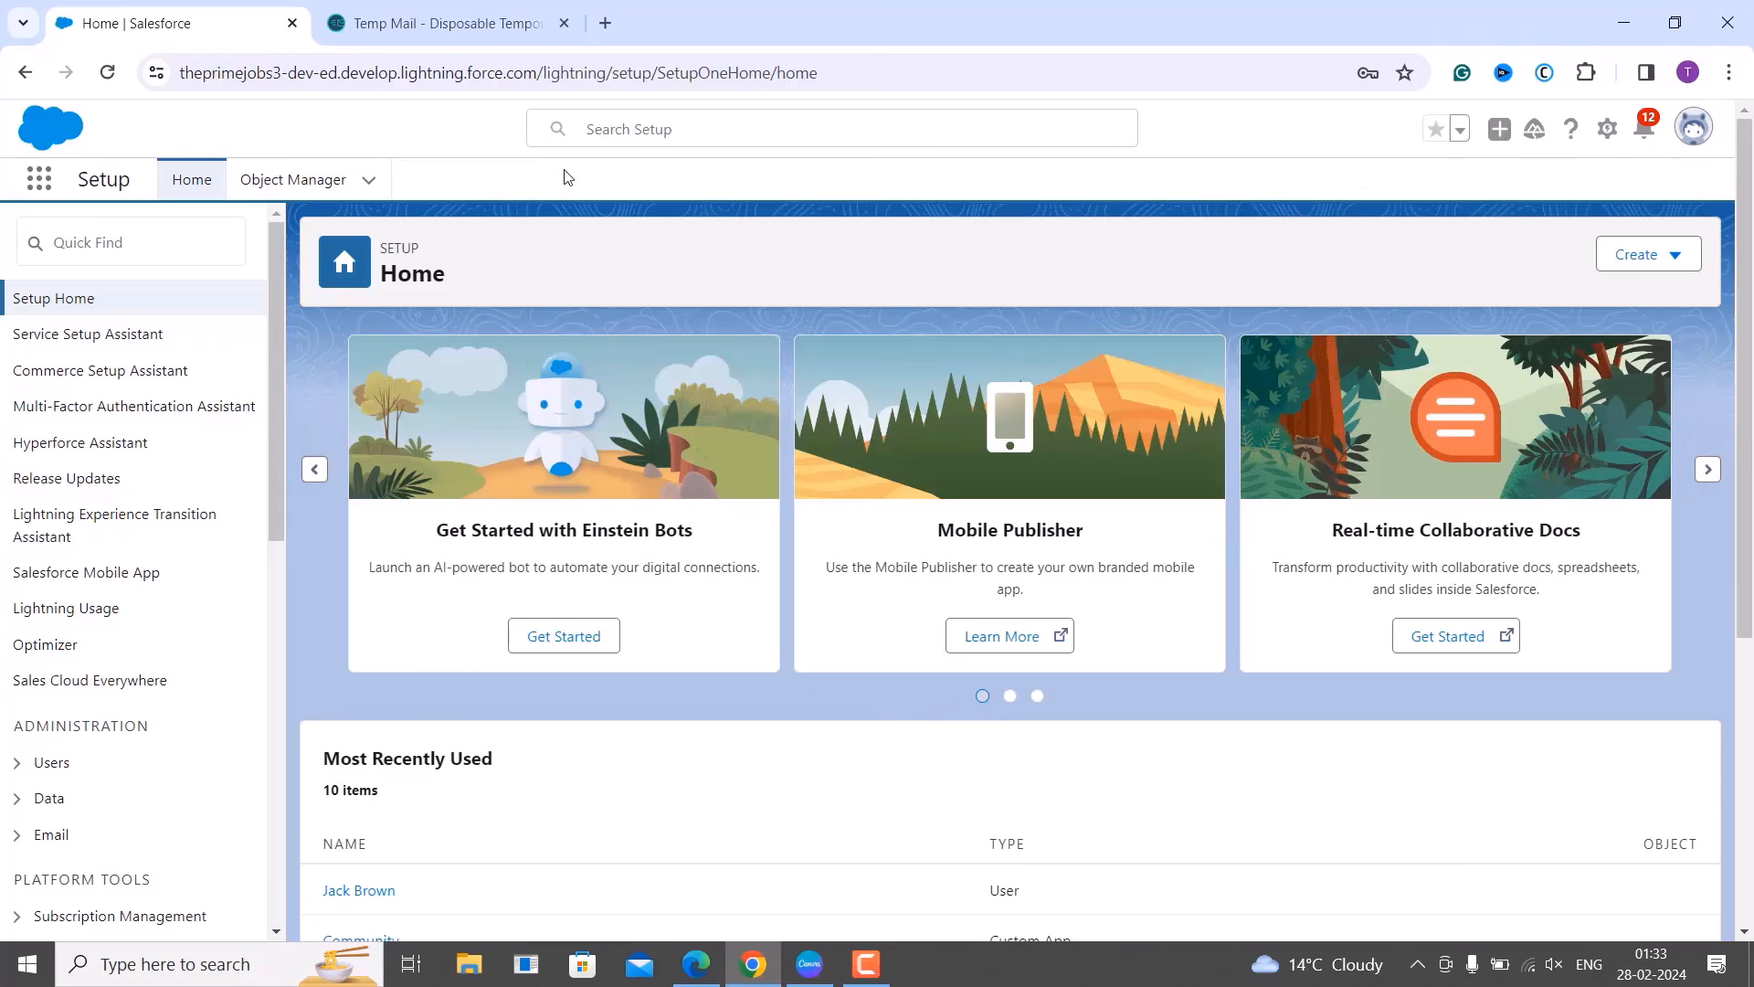
click(200, 247)
text(p)
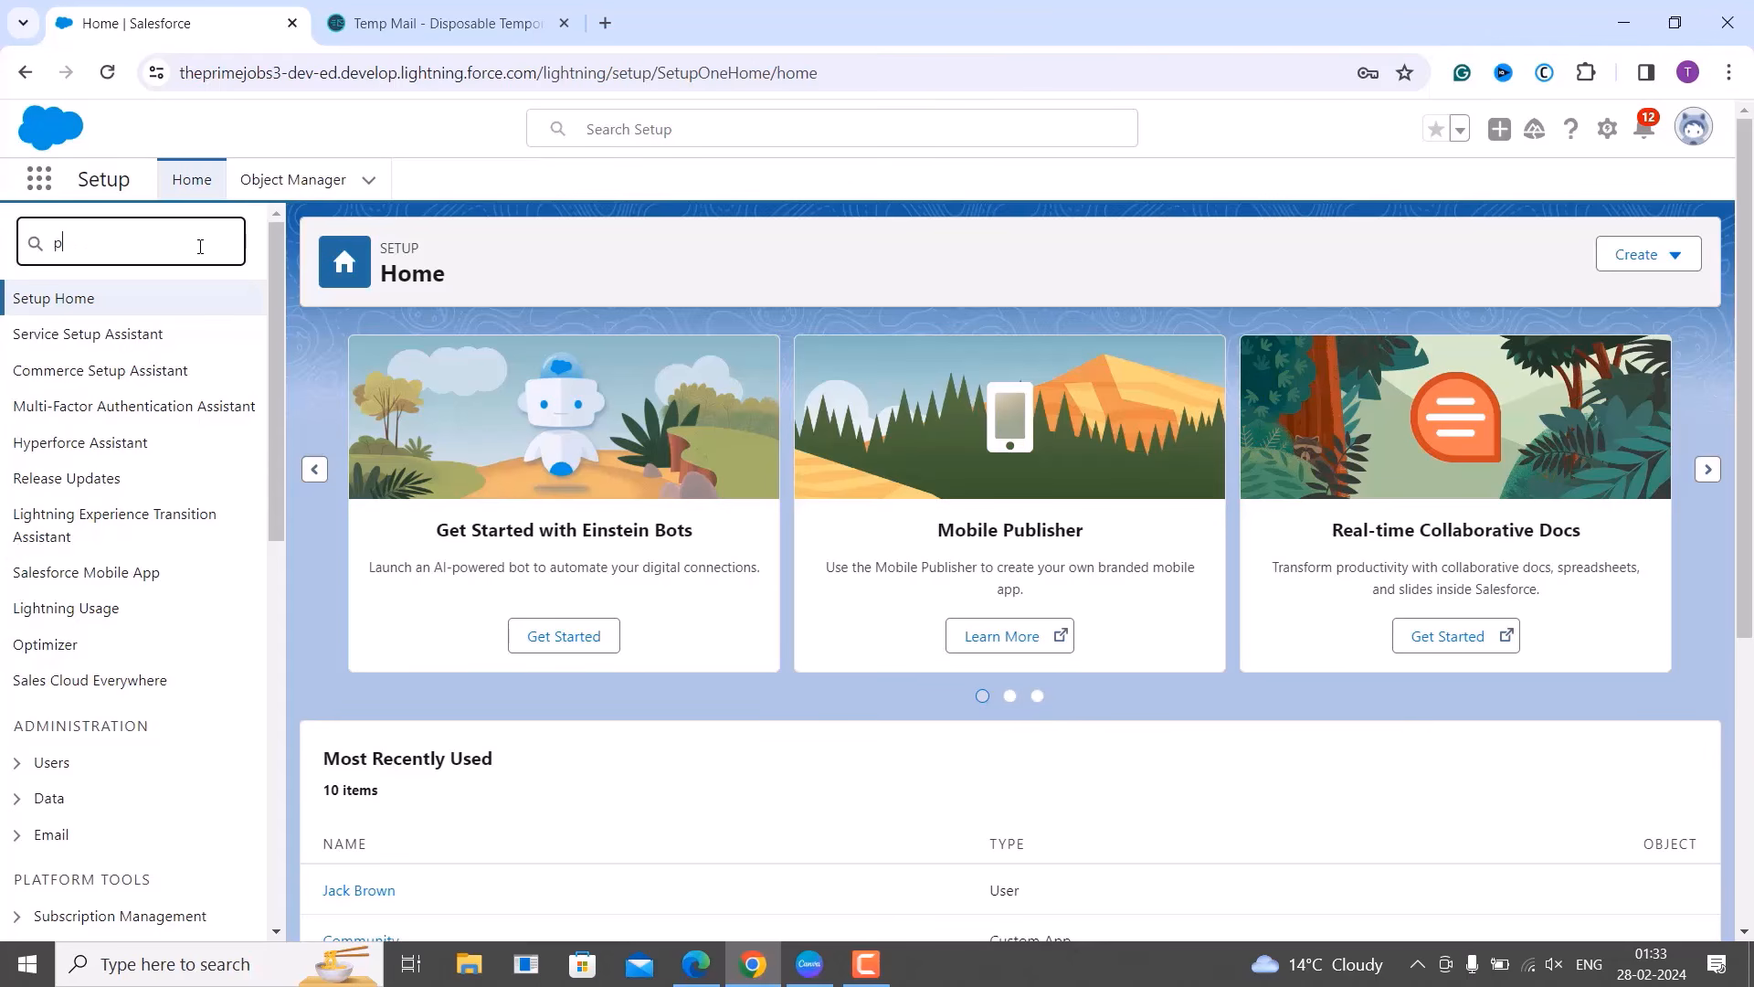
text(rofiles)
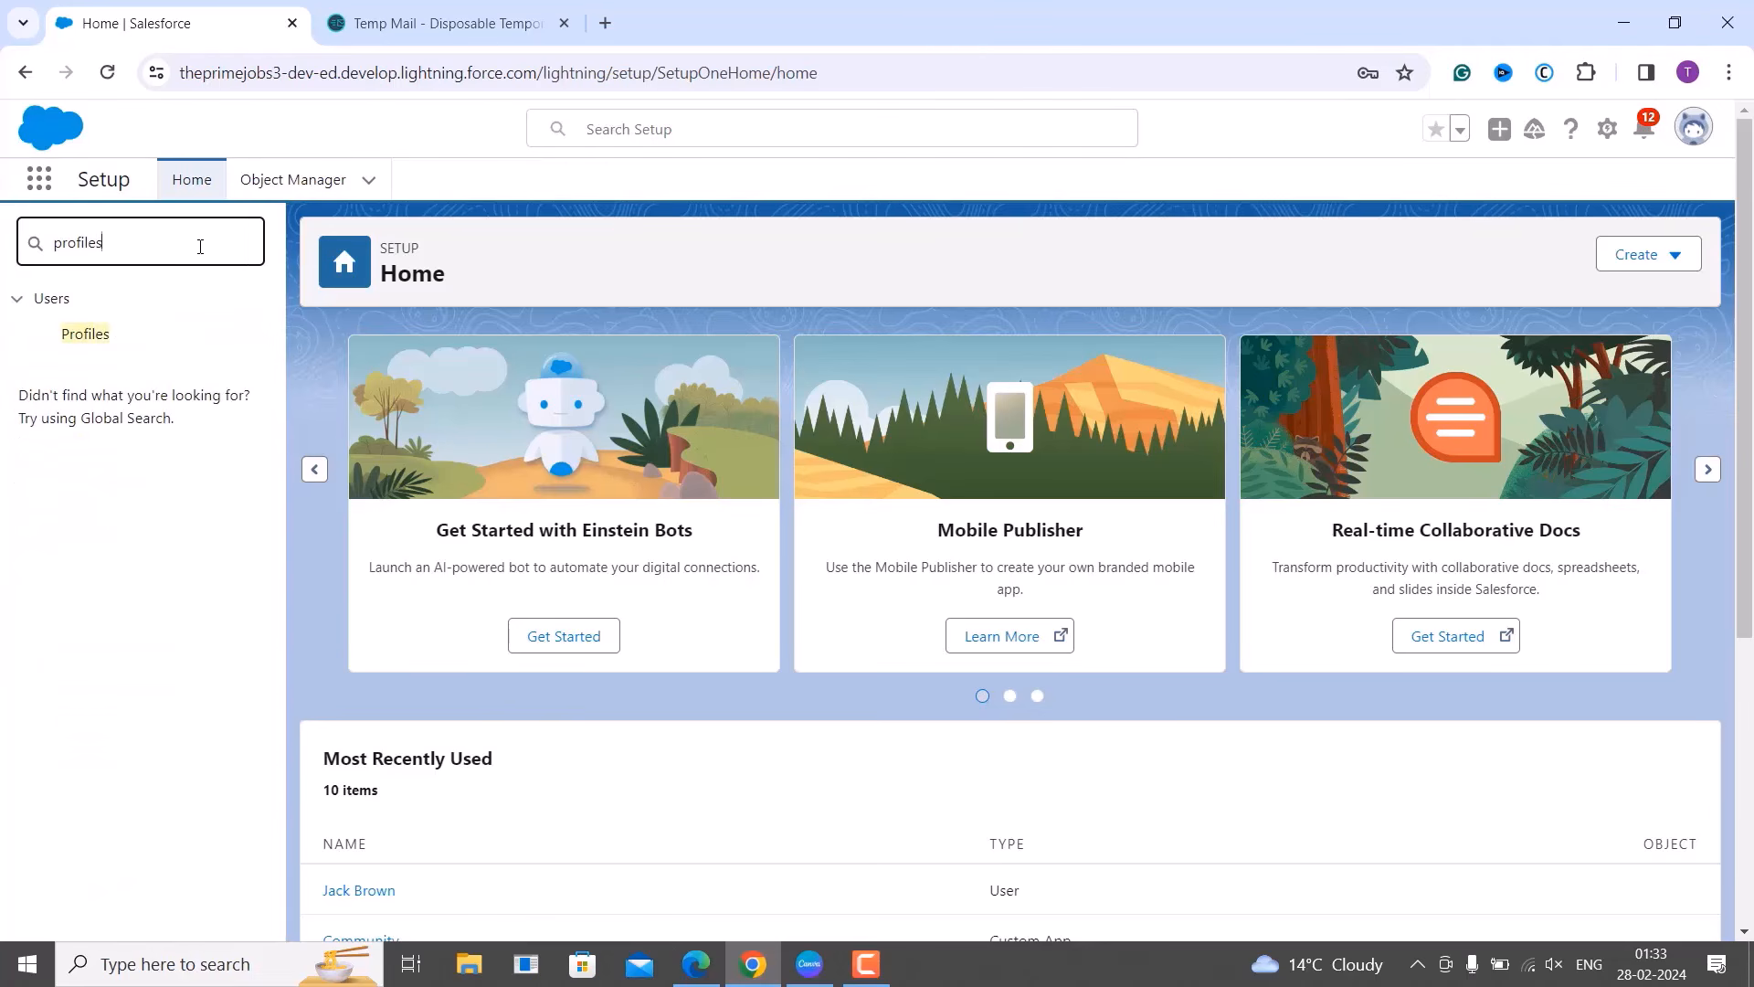
click(96, 336)
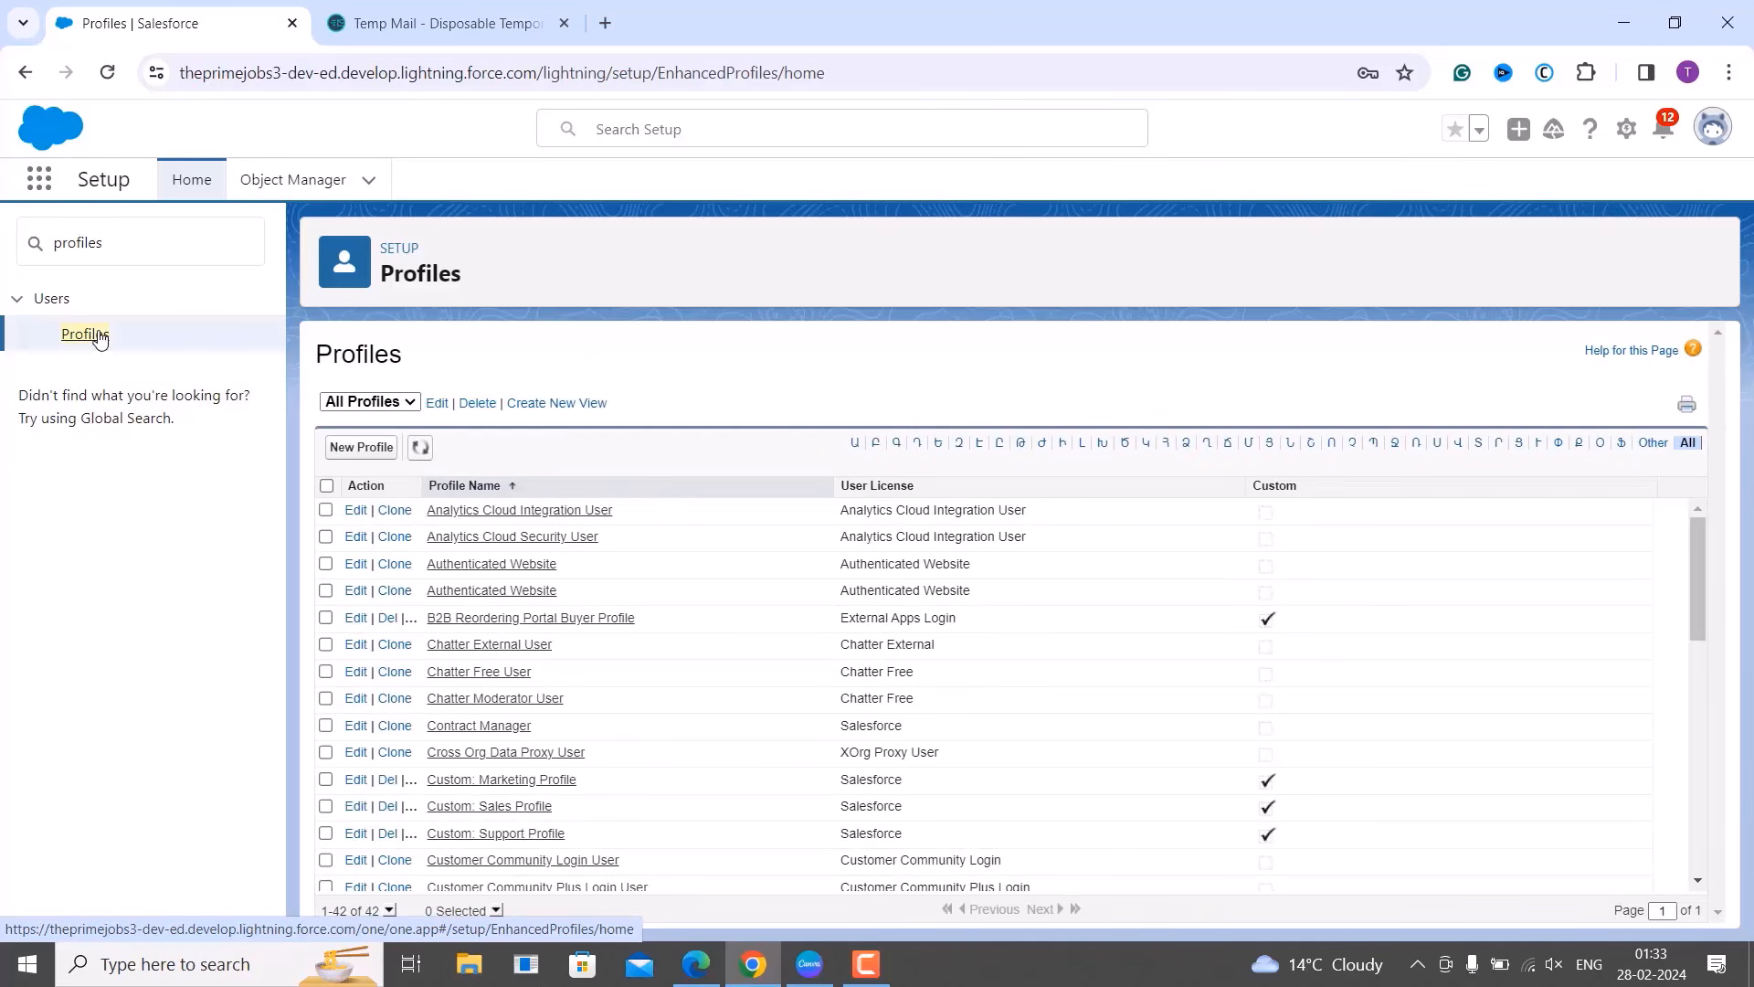
scroll(608, 656, down, 3)
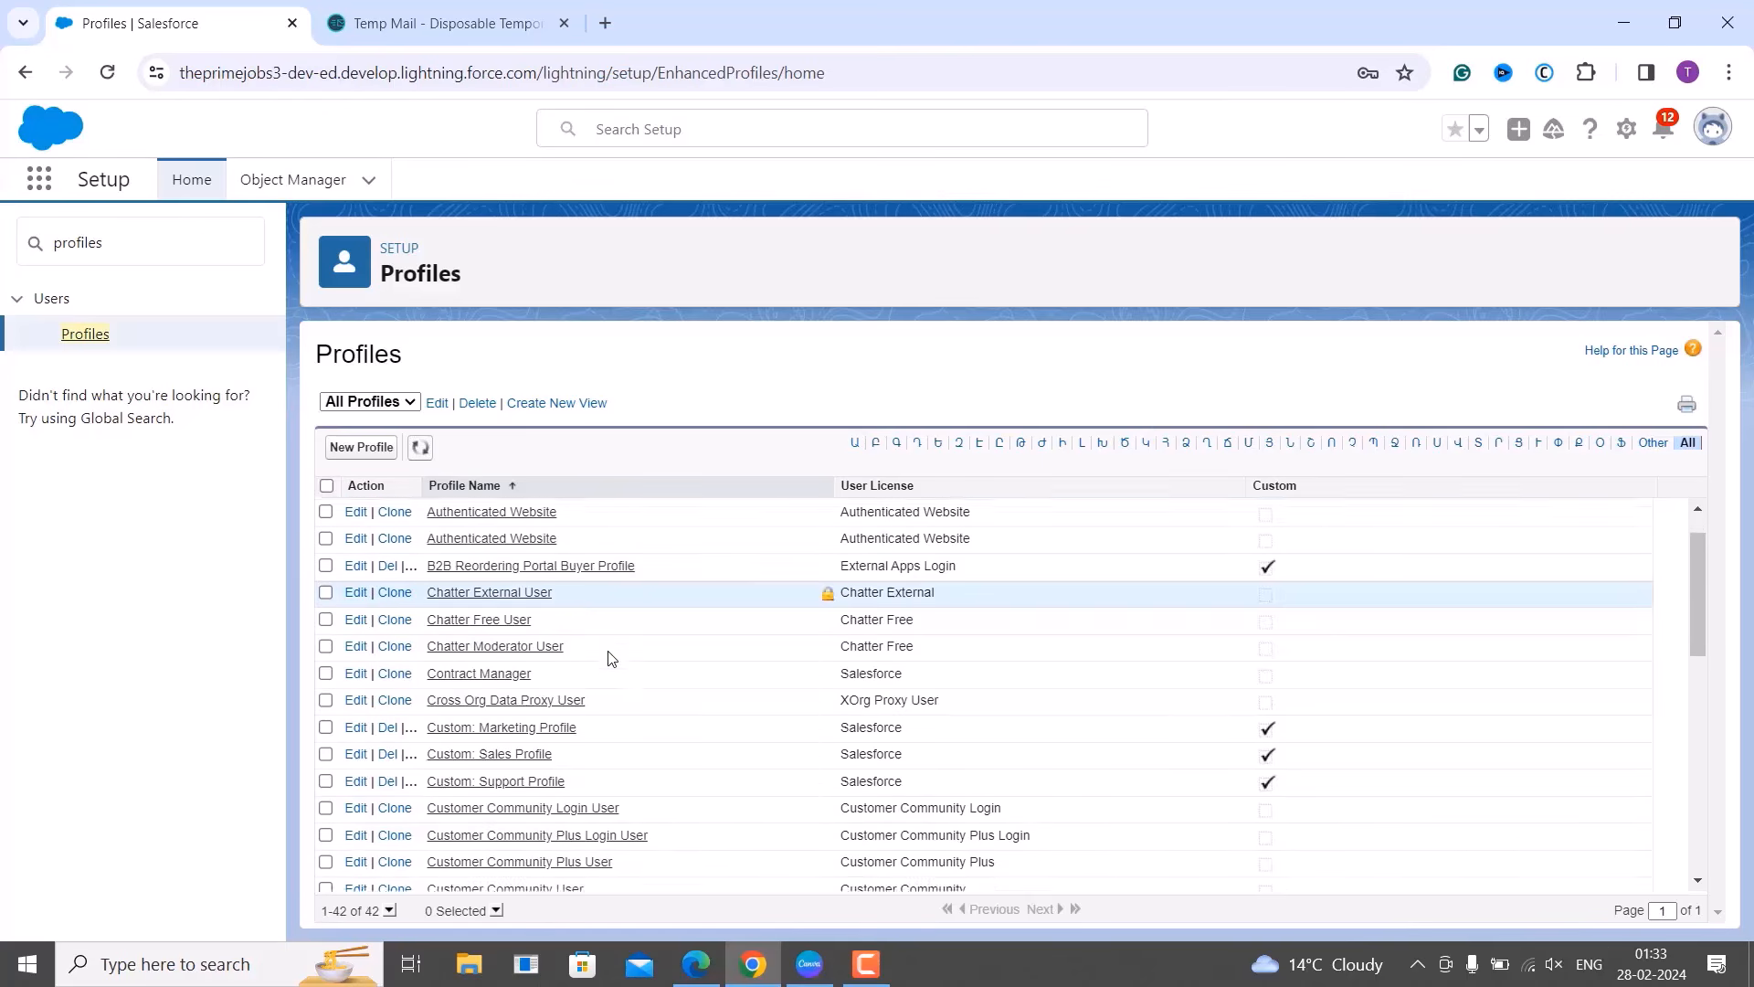
scroll(611, 657, down, 5)
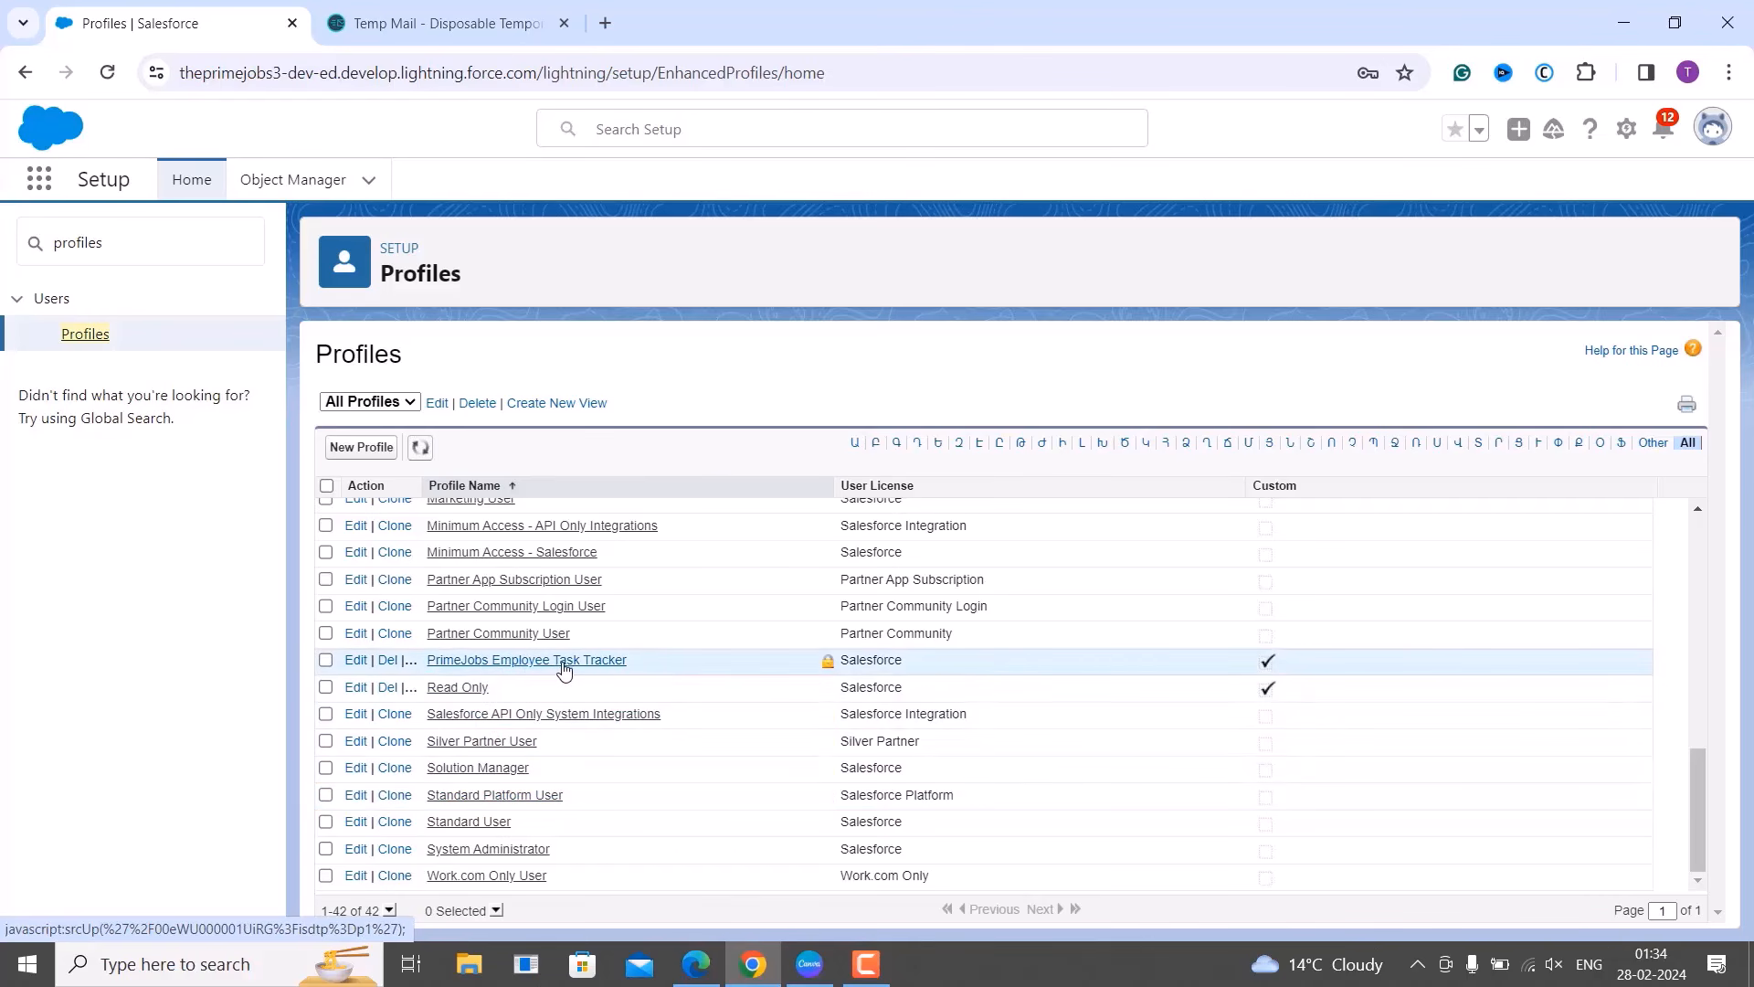
Edit the PrimeJobs Employee Task Tracker profile and check its Employees tab setting, left at Default On.
click(356, 667)
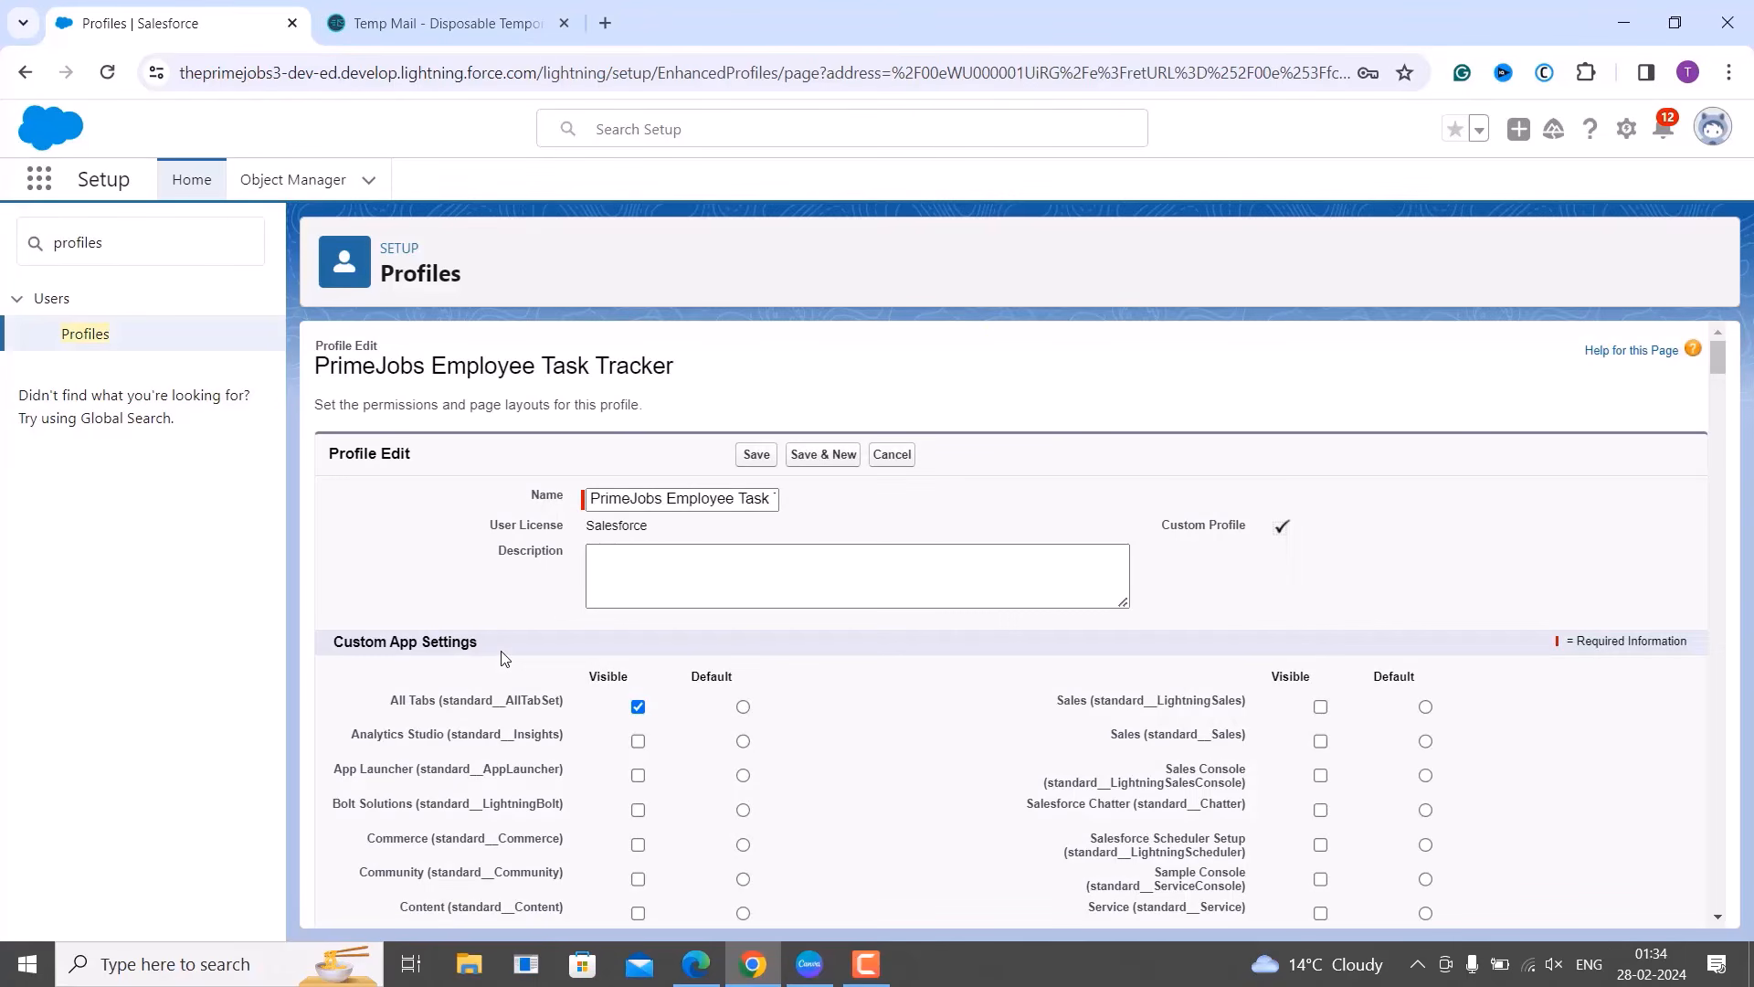
scroll(502, 658, down, 4)
scroll(501, 658, down, 4)
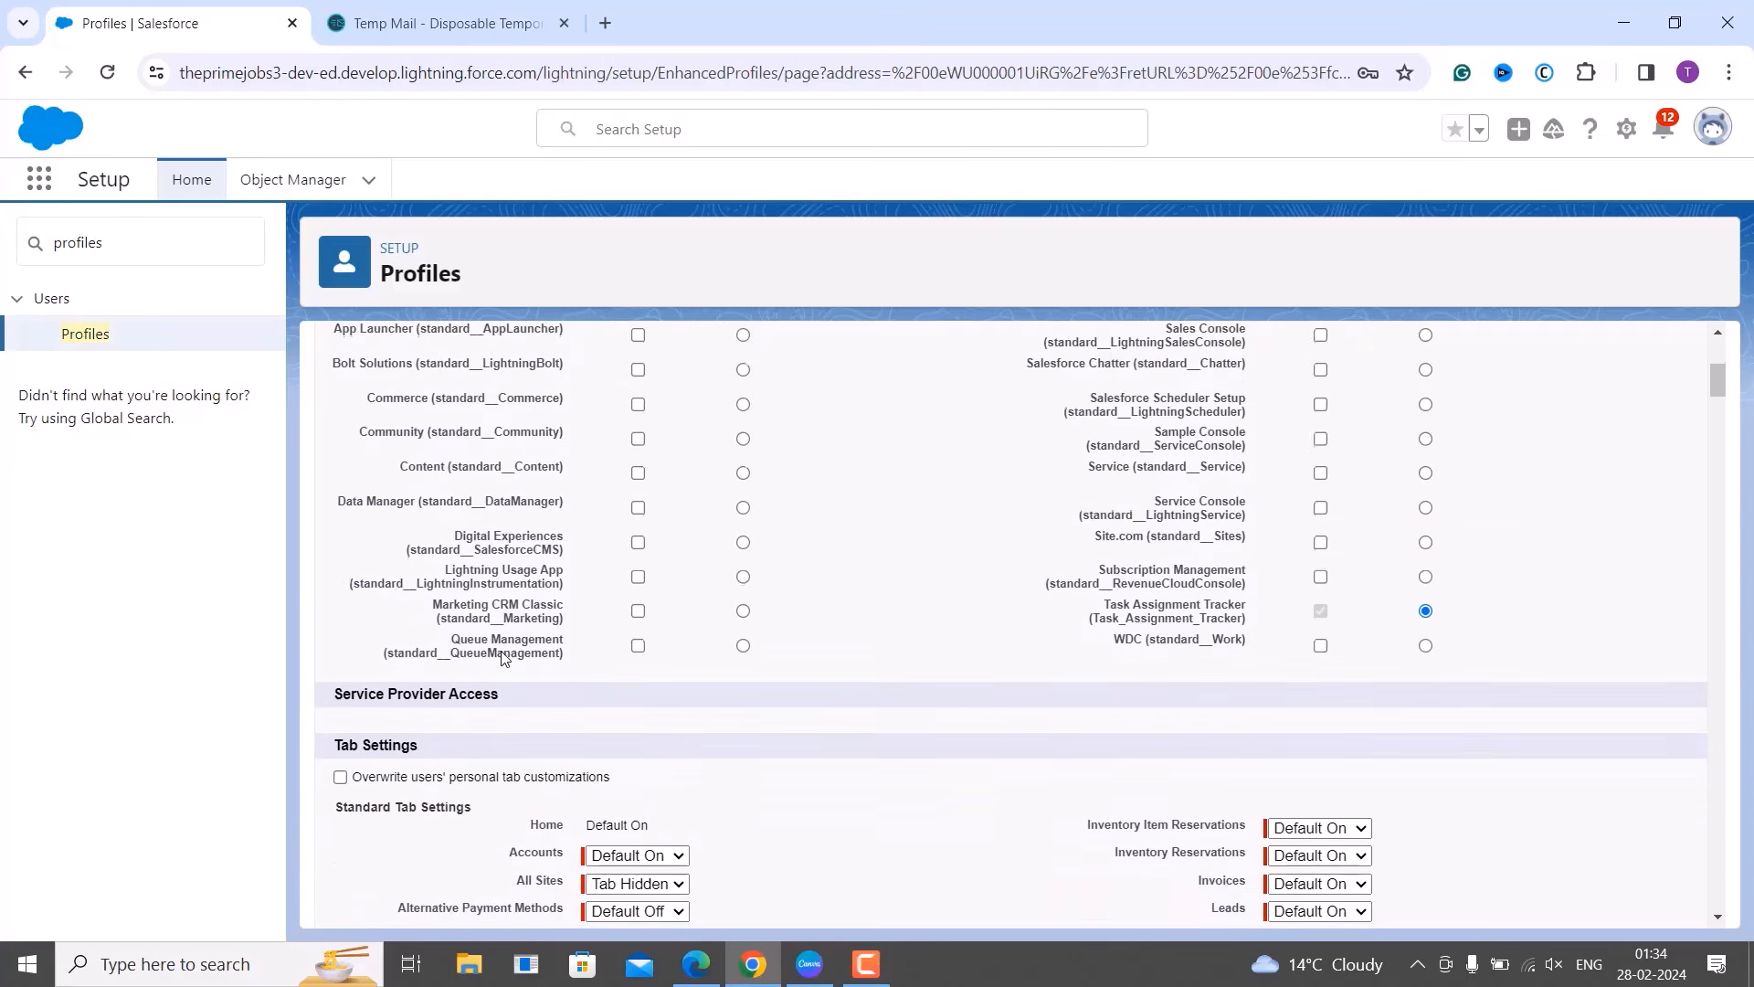
scroll(501, 657, down, 1)
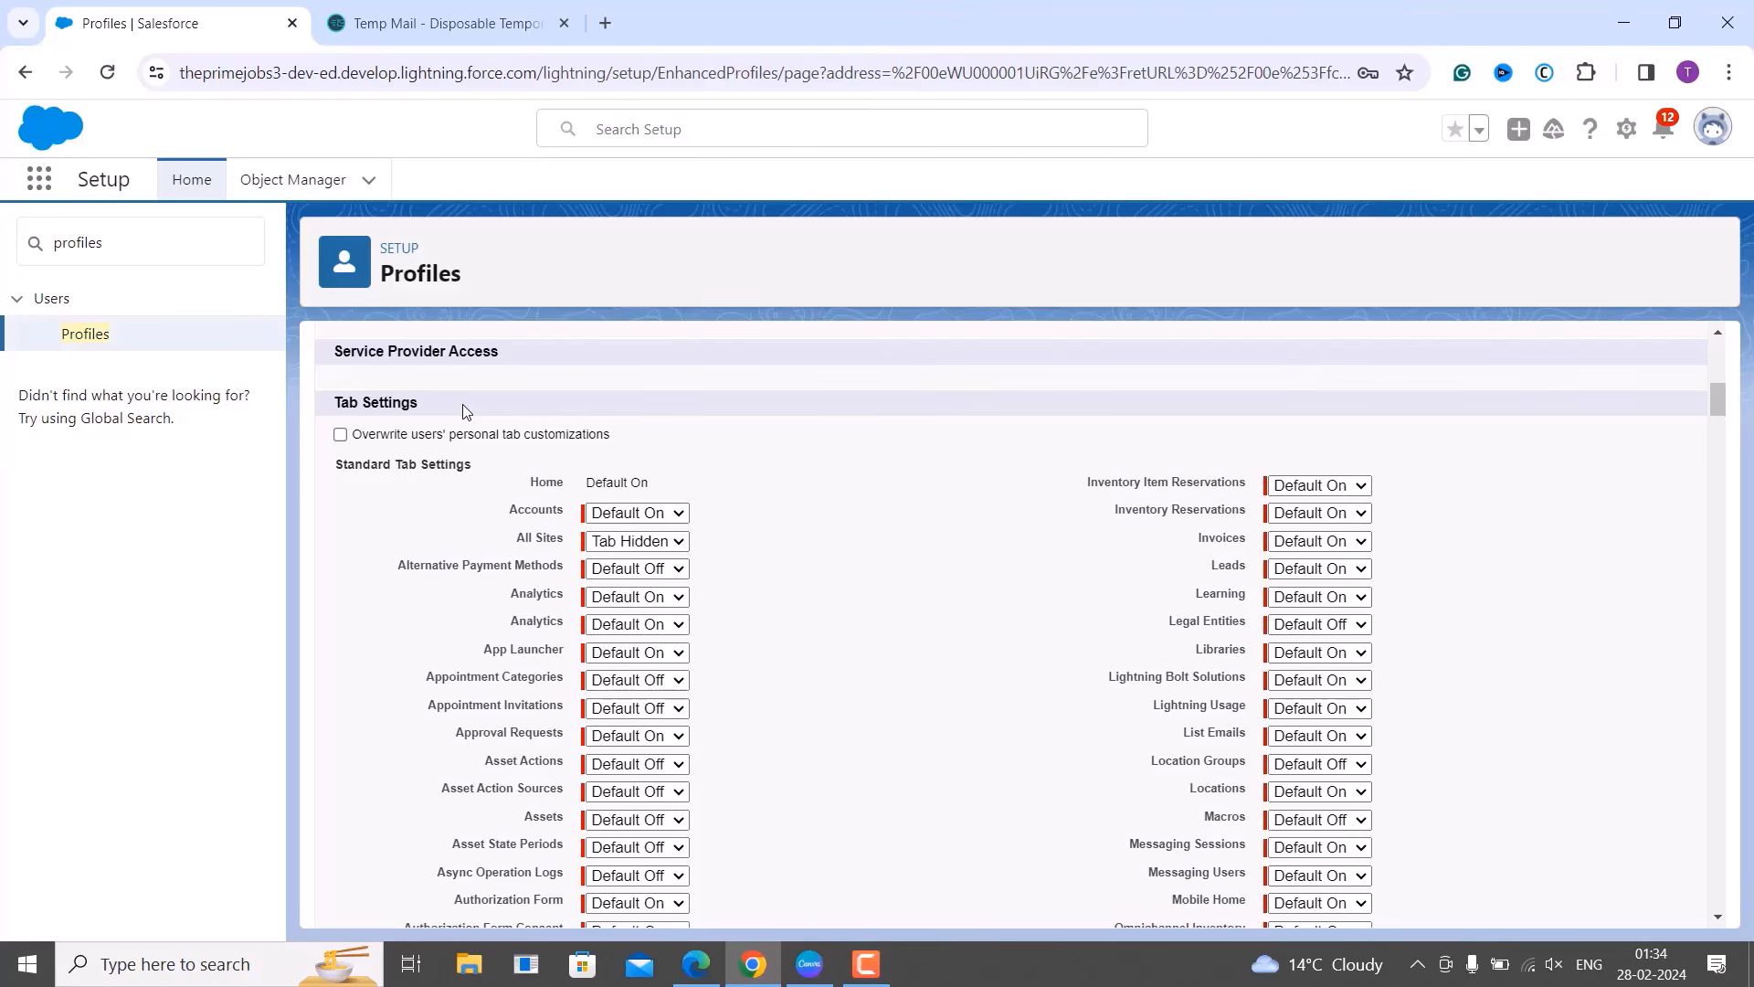
scroll(462, 403, down, 1)
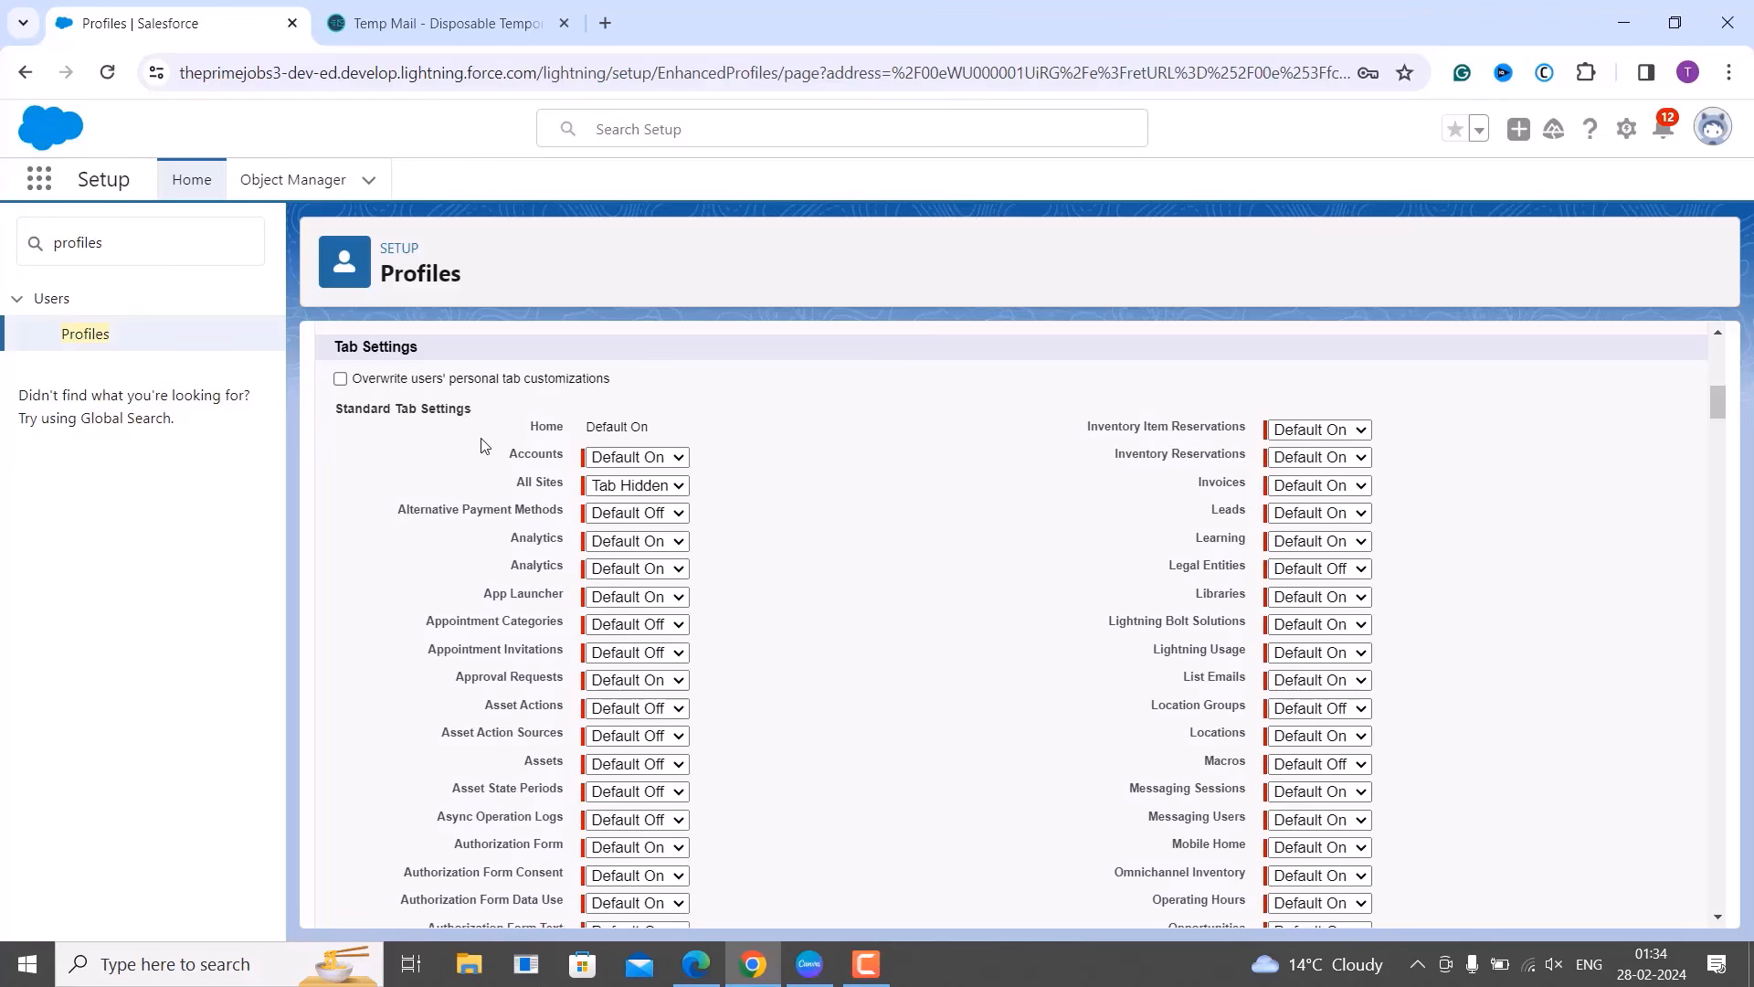
scroll(467, 414, down, 15)
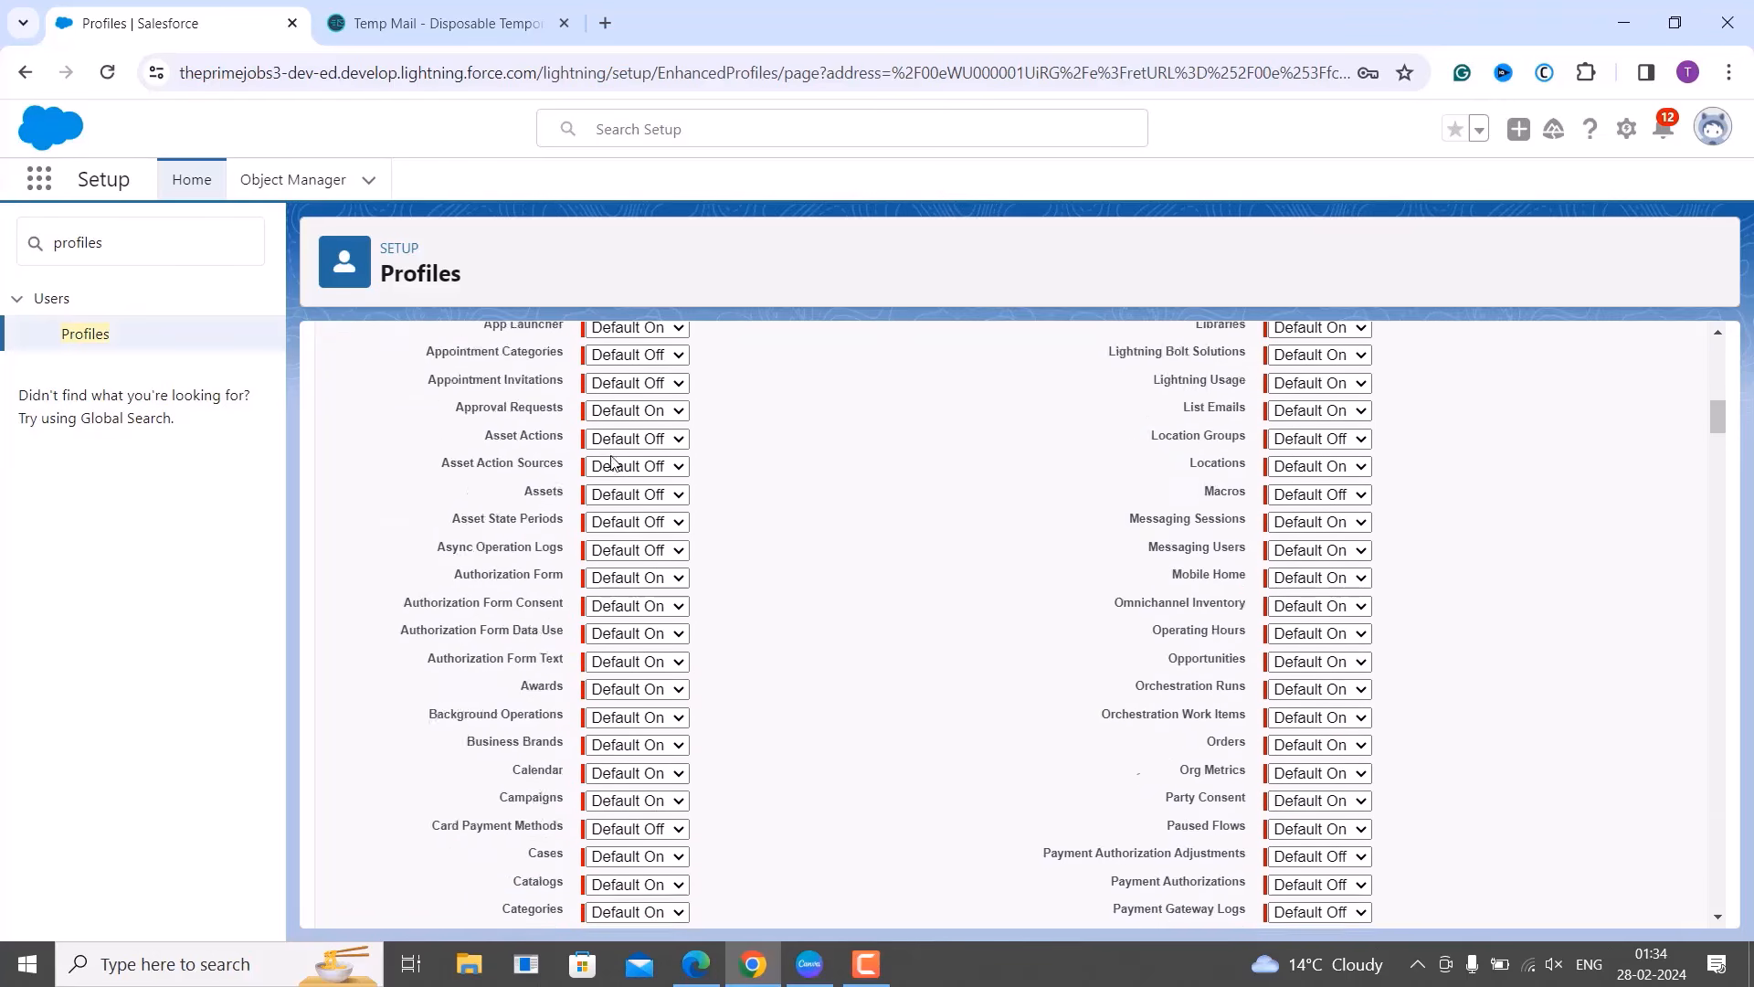
scroll(612, 462, down, 15)
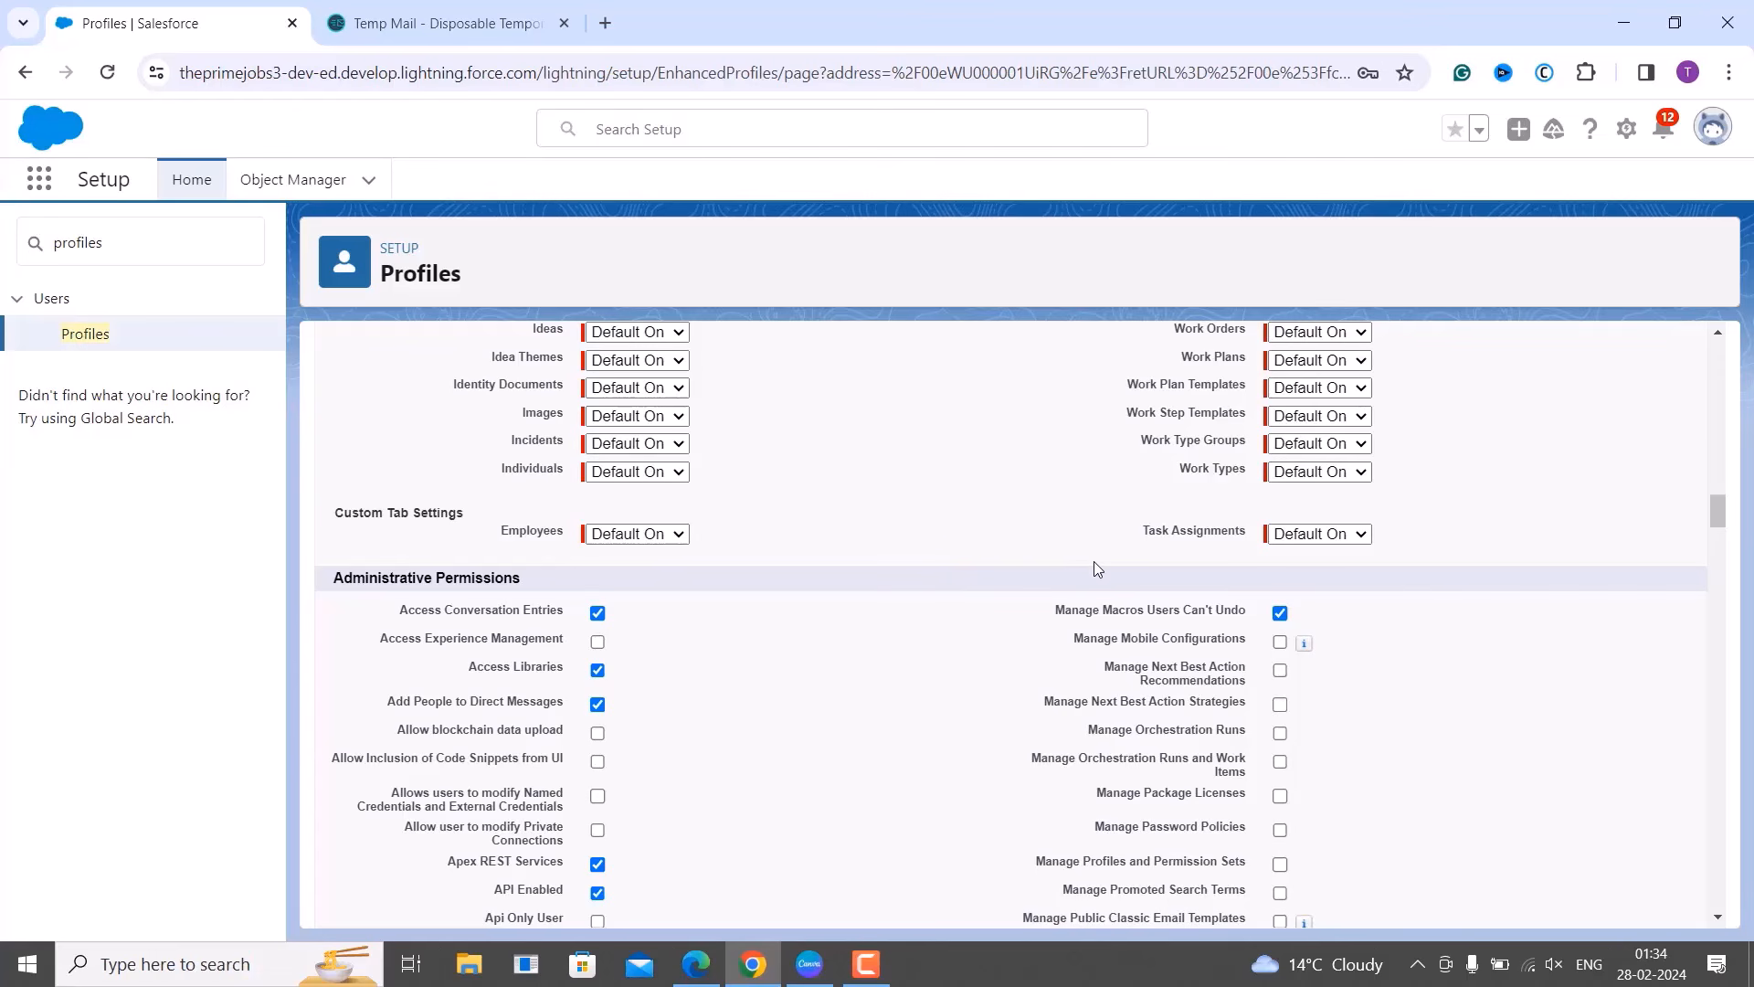
click(673, 537)
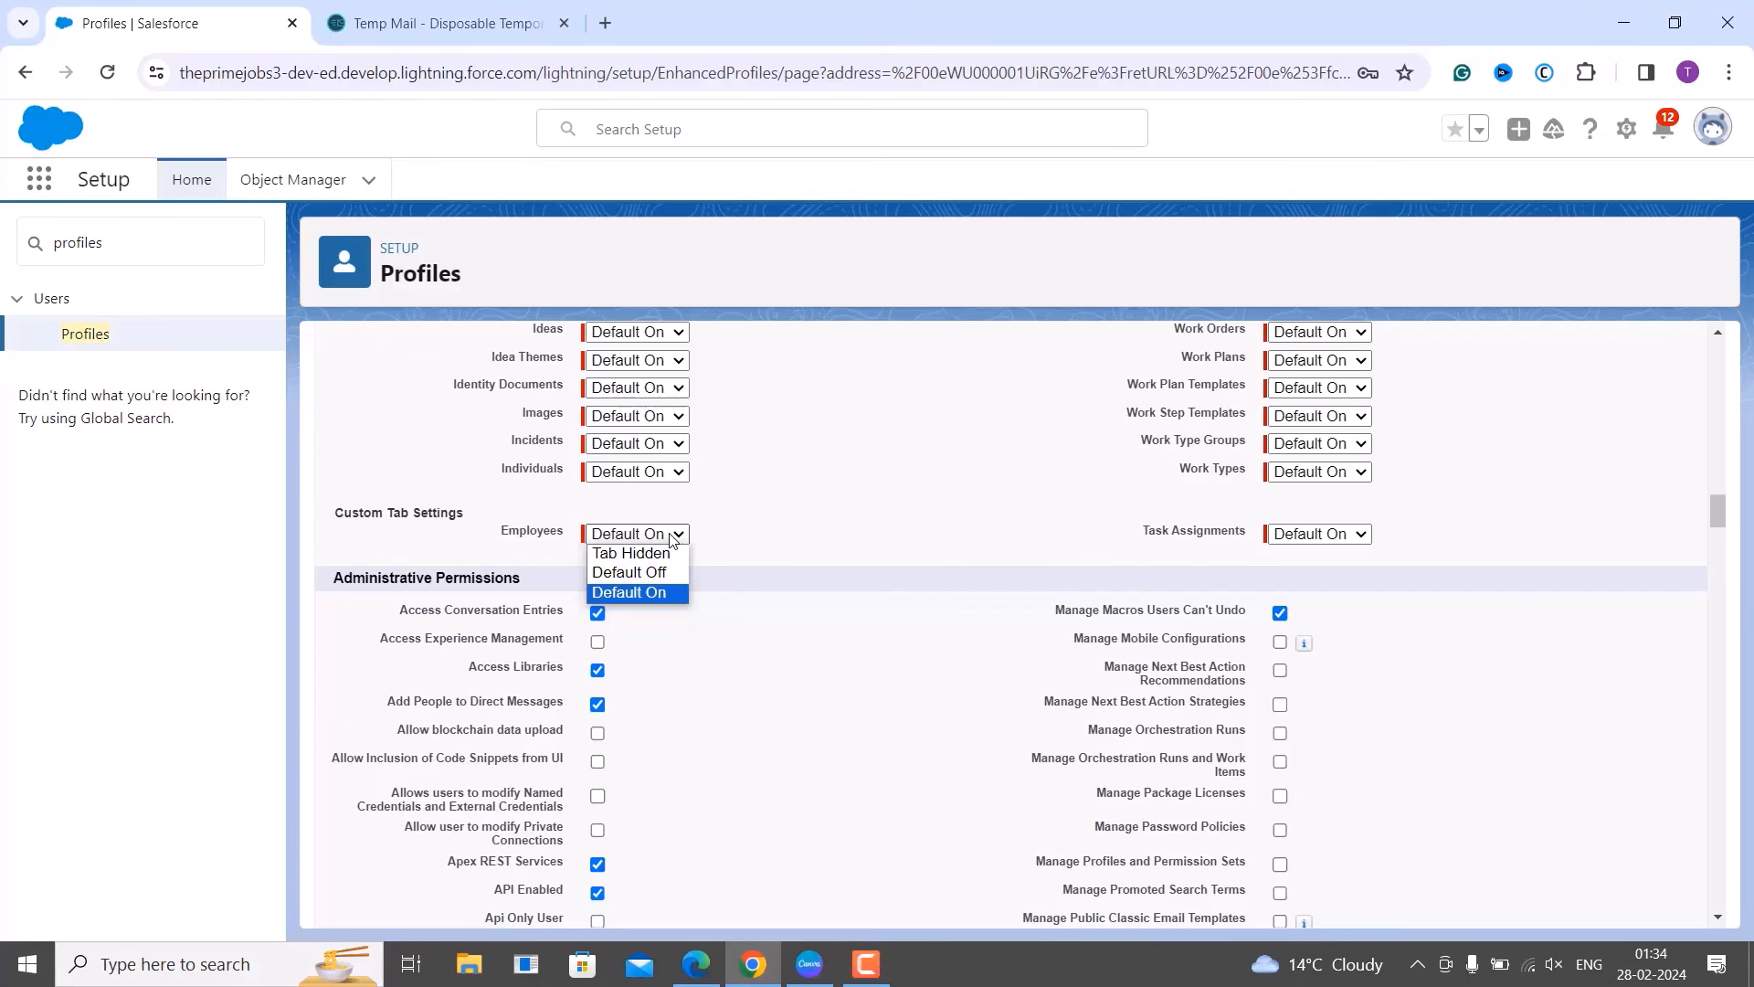
click(969, 447)
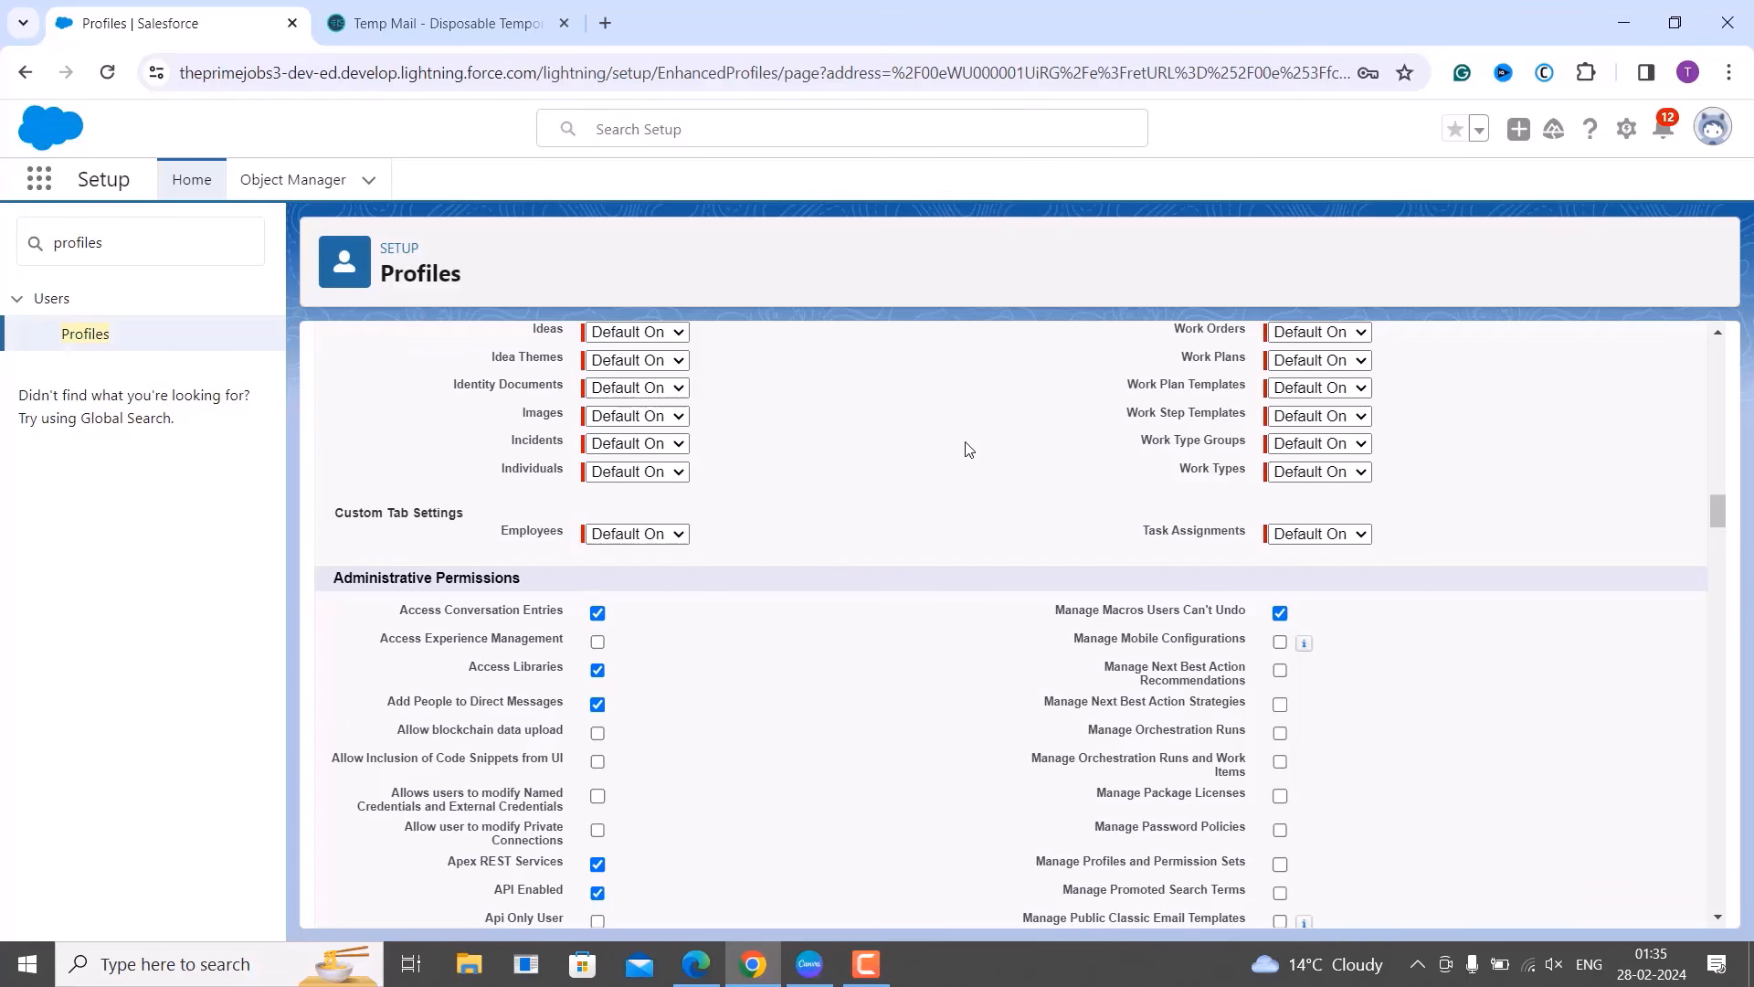
click(696, 964)
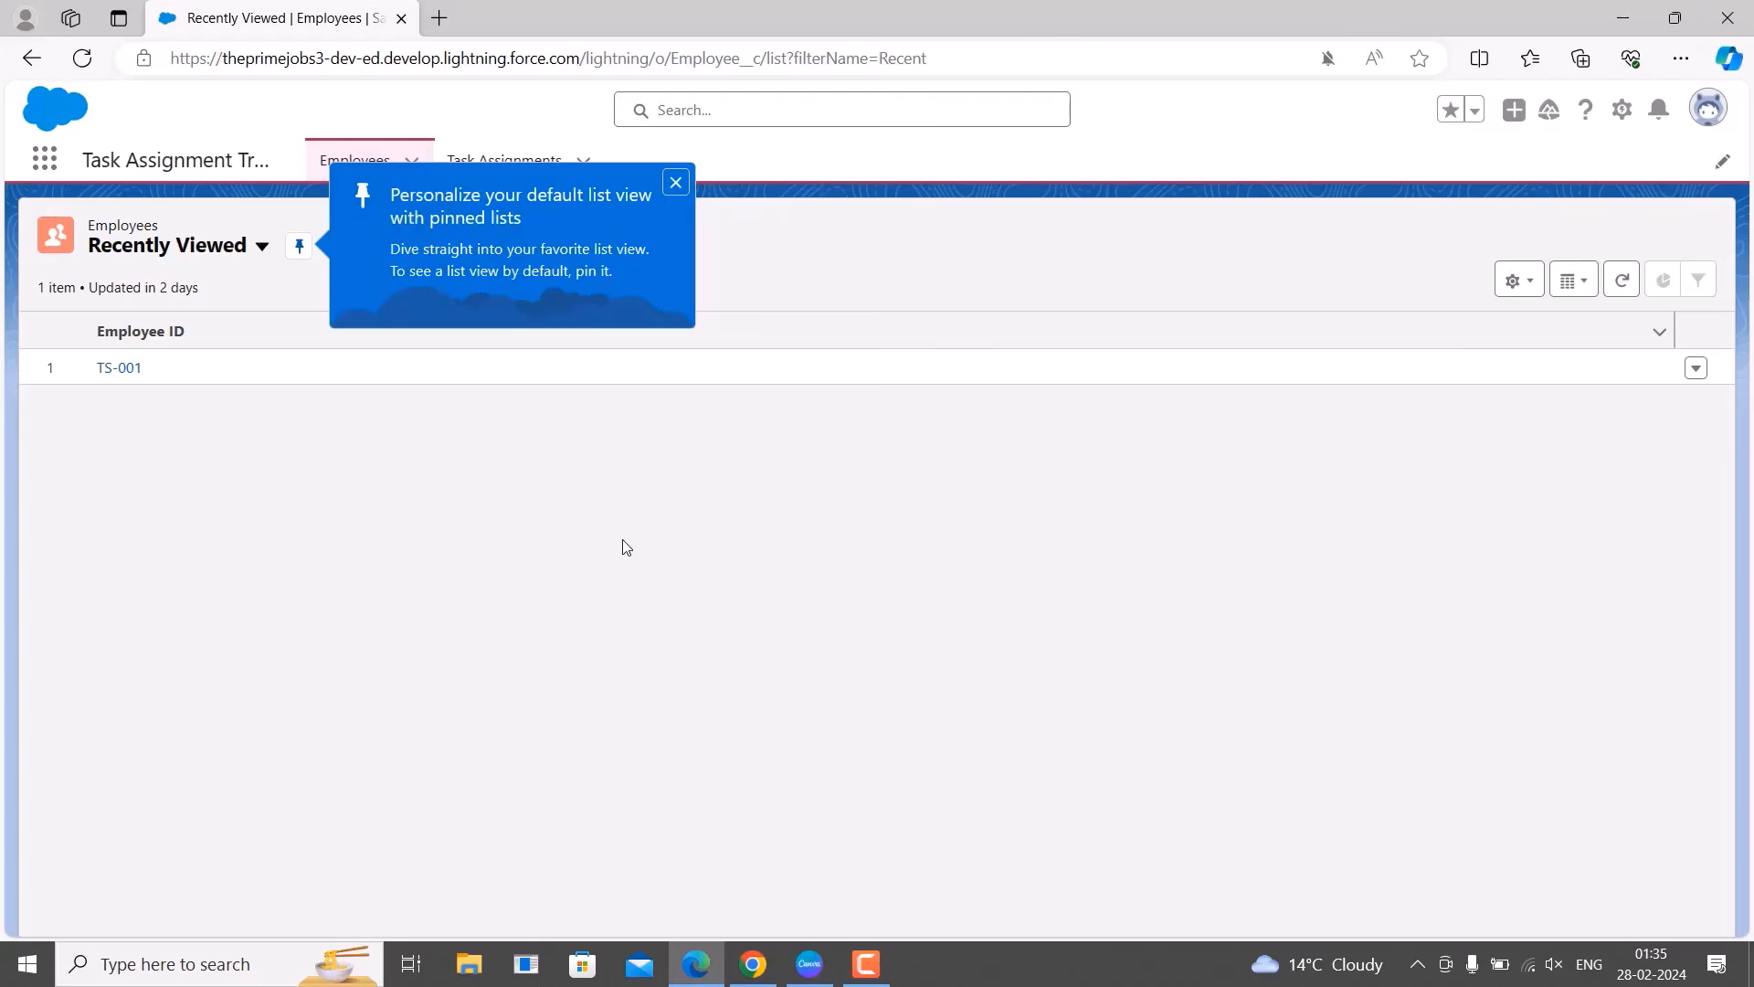
click(678, 184)
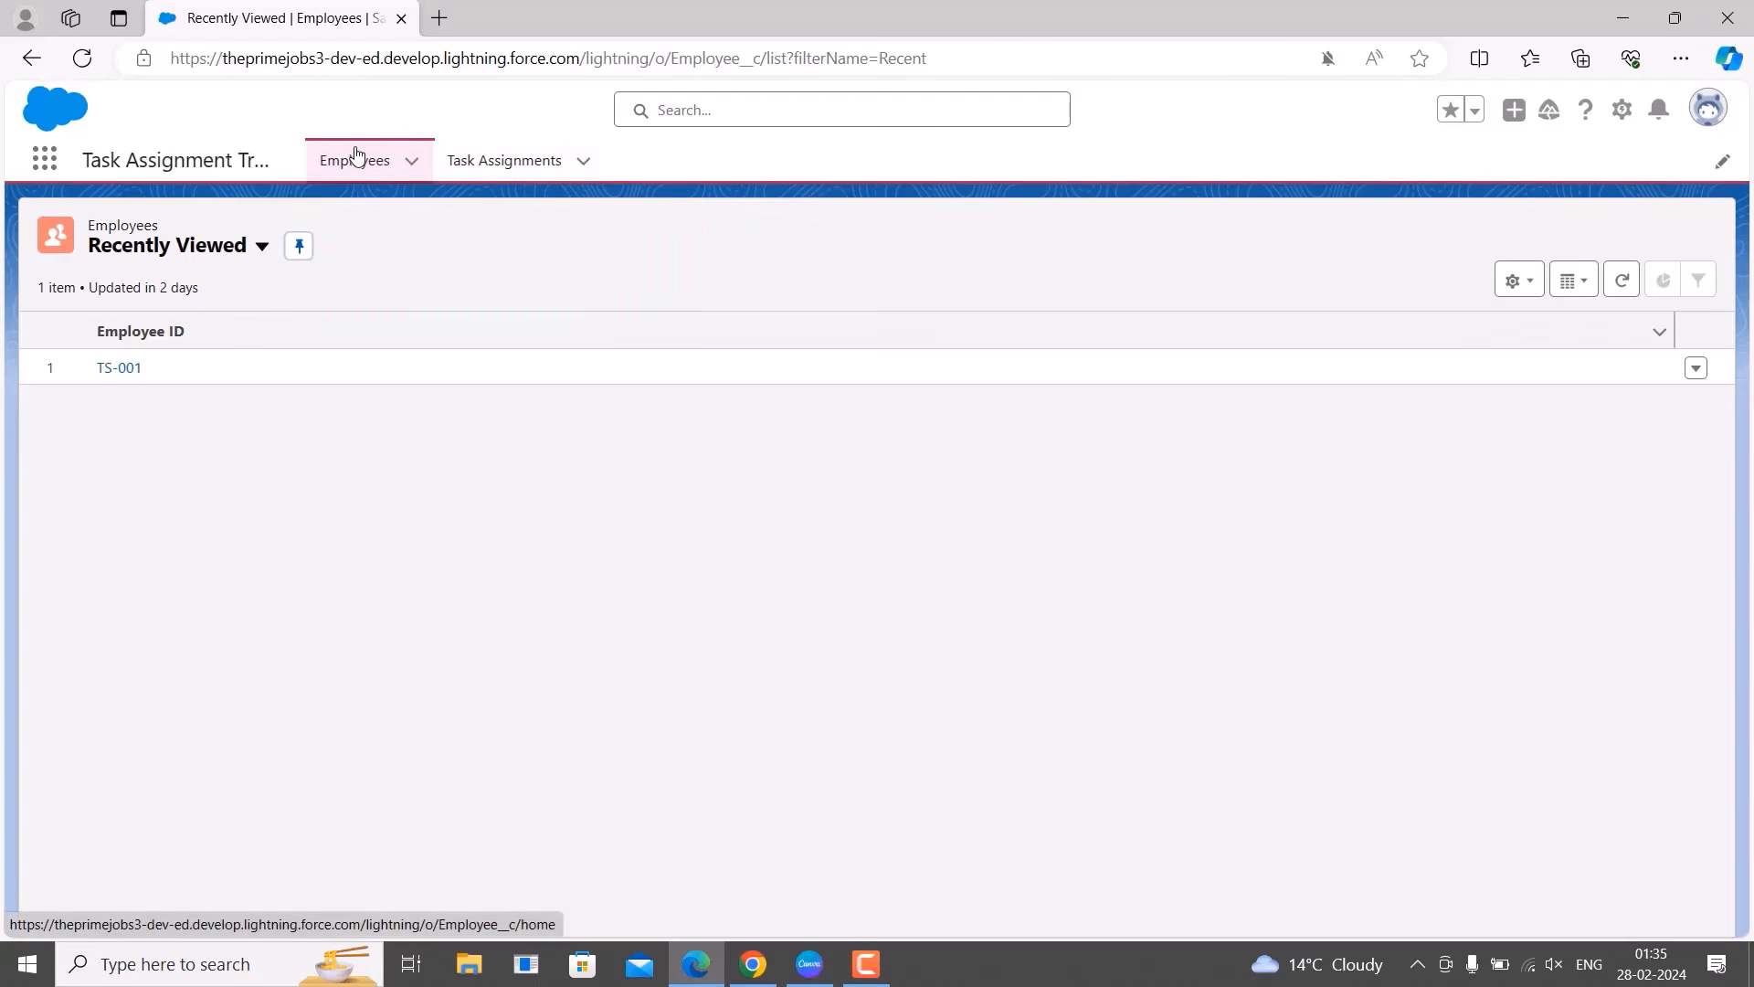
click(398, 164)
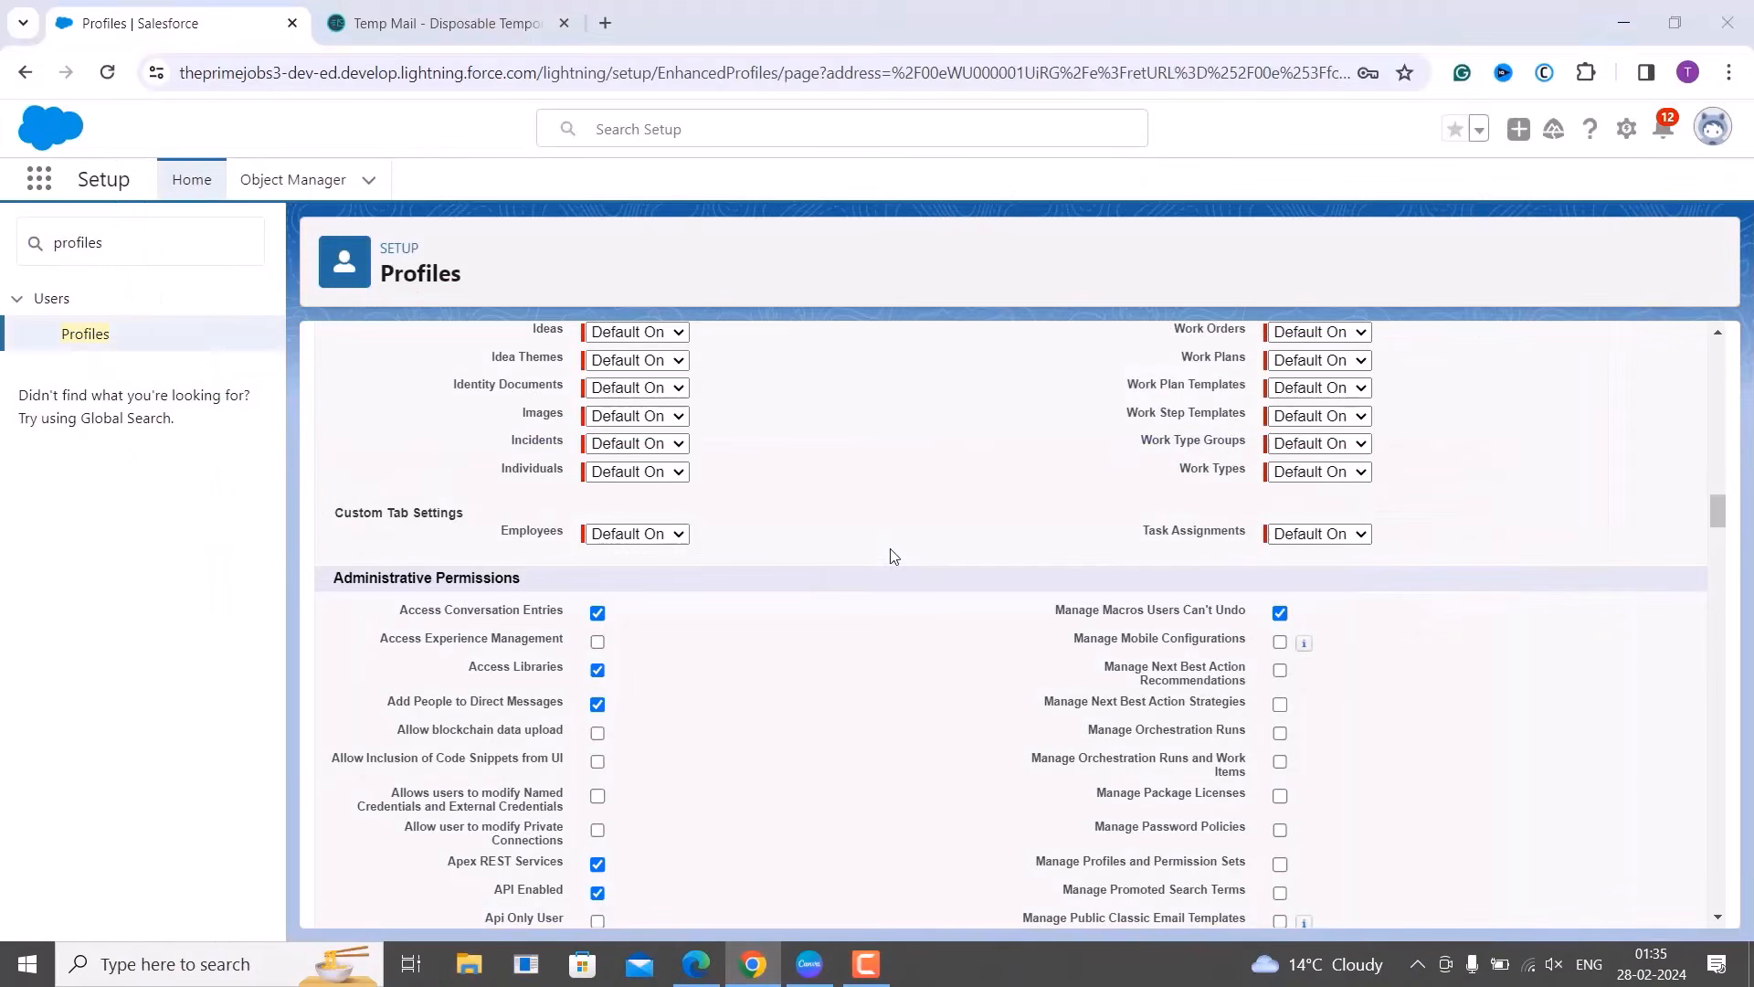
click(1622, 18)
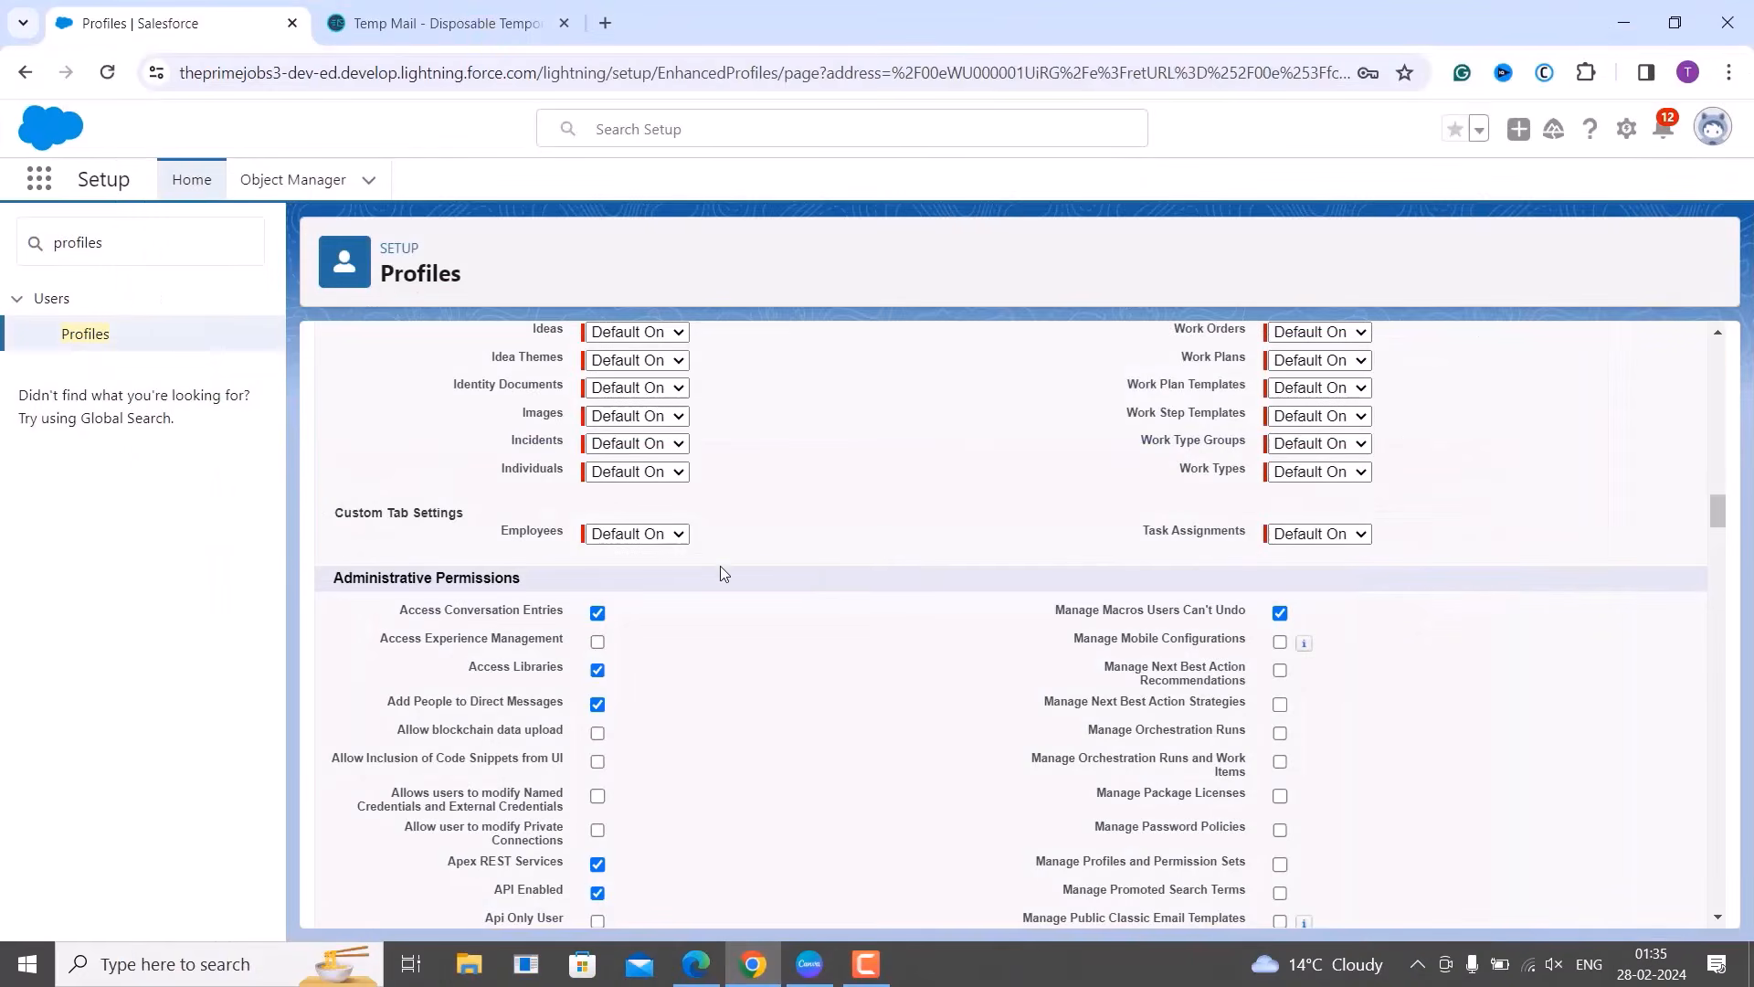
Review the Employees tab visibility choices, leaving it at Default On.
click(672, 536)
click(768, 551)
click(644, 537)
click(826, 529)
Set the Employees custom tab to Tab Hidden and scroll back up to Save.
click(680, 535)
click(671, 555)
click(774, 552)
scroll(1343, 549, up, 15)
scroll(1343, 548, up, 15)
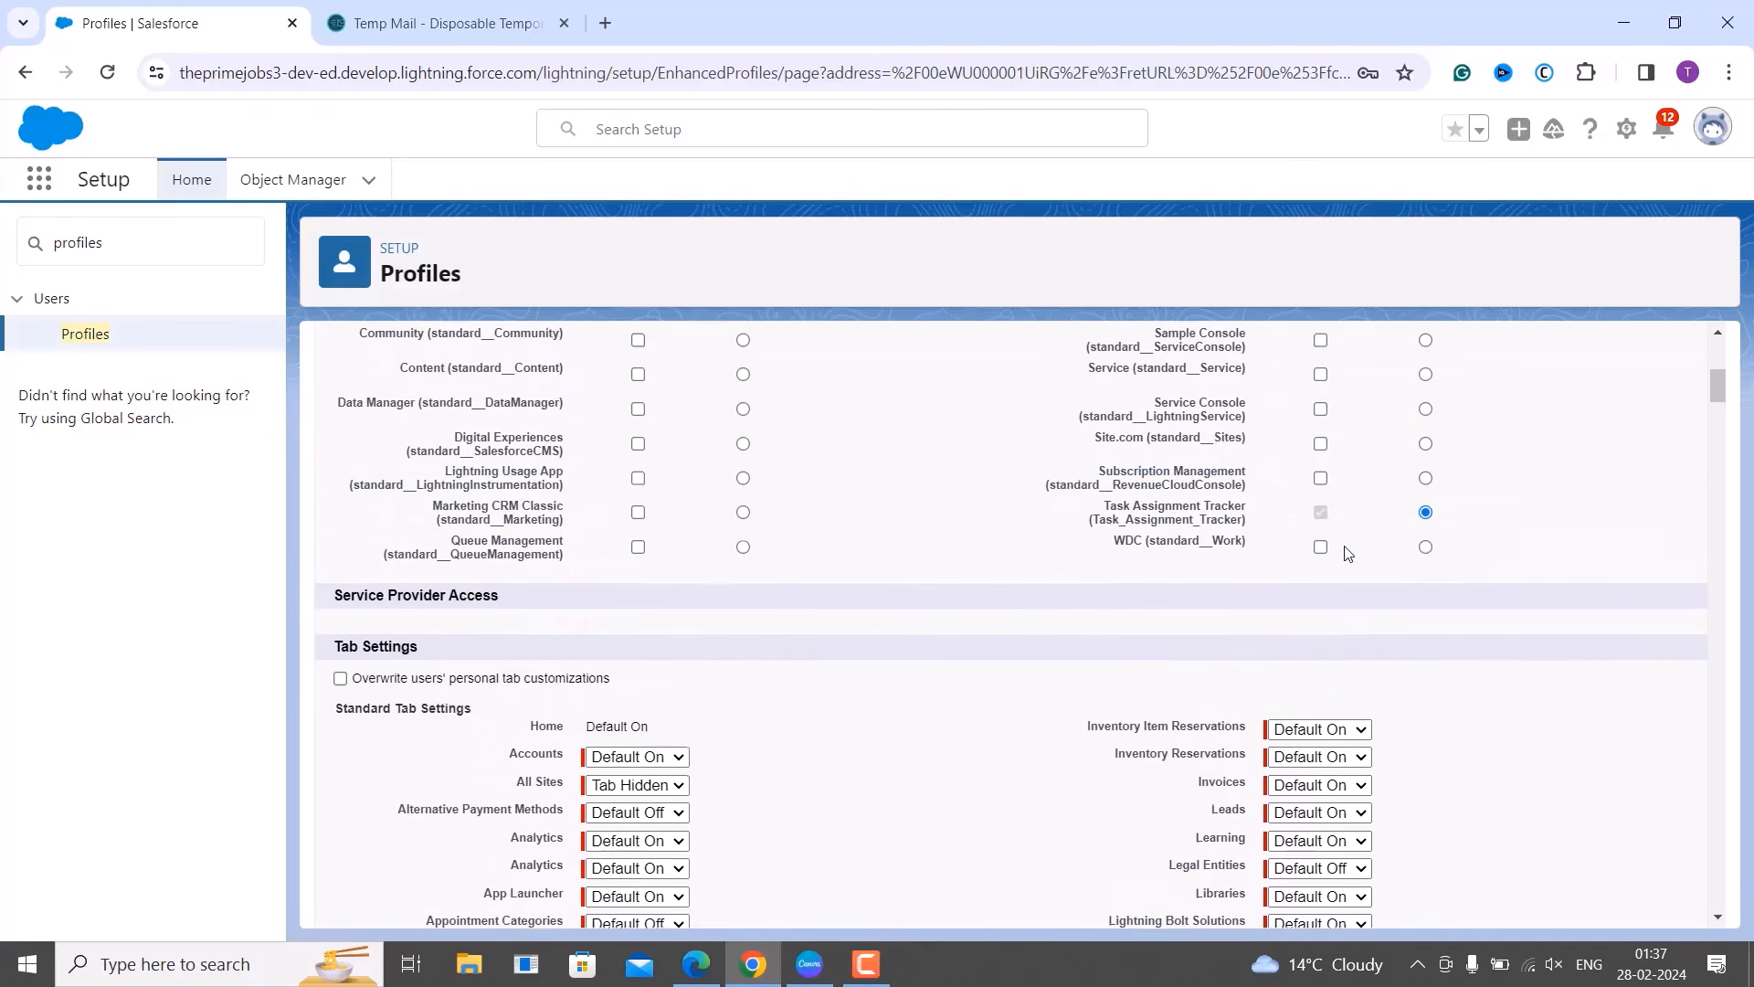
scroll(1343, 548, up, 6)
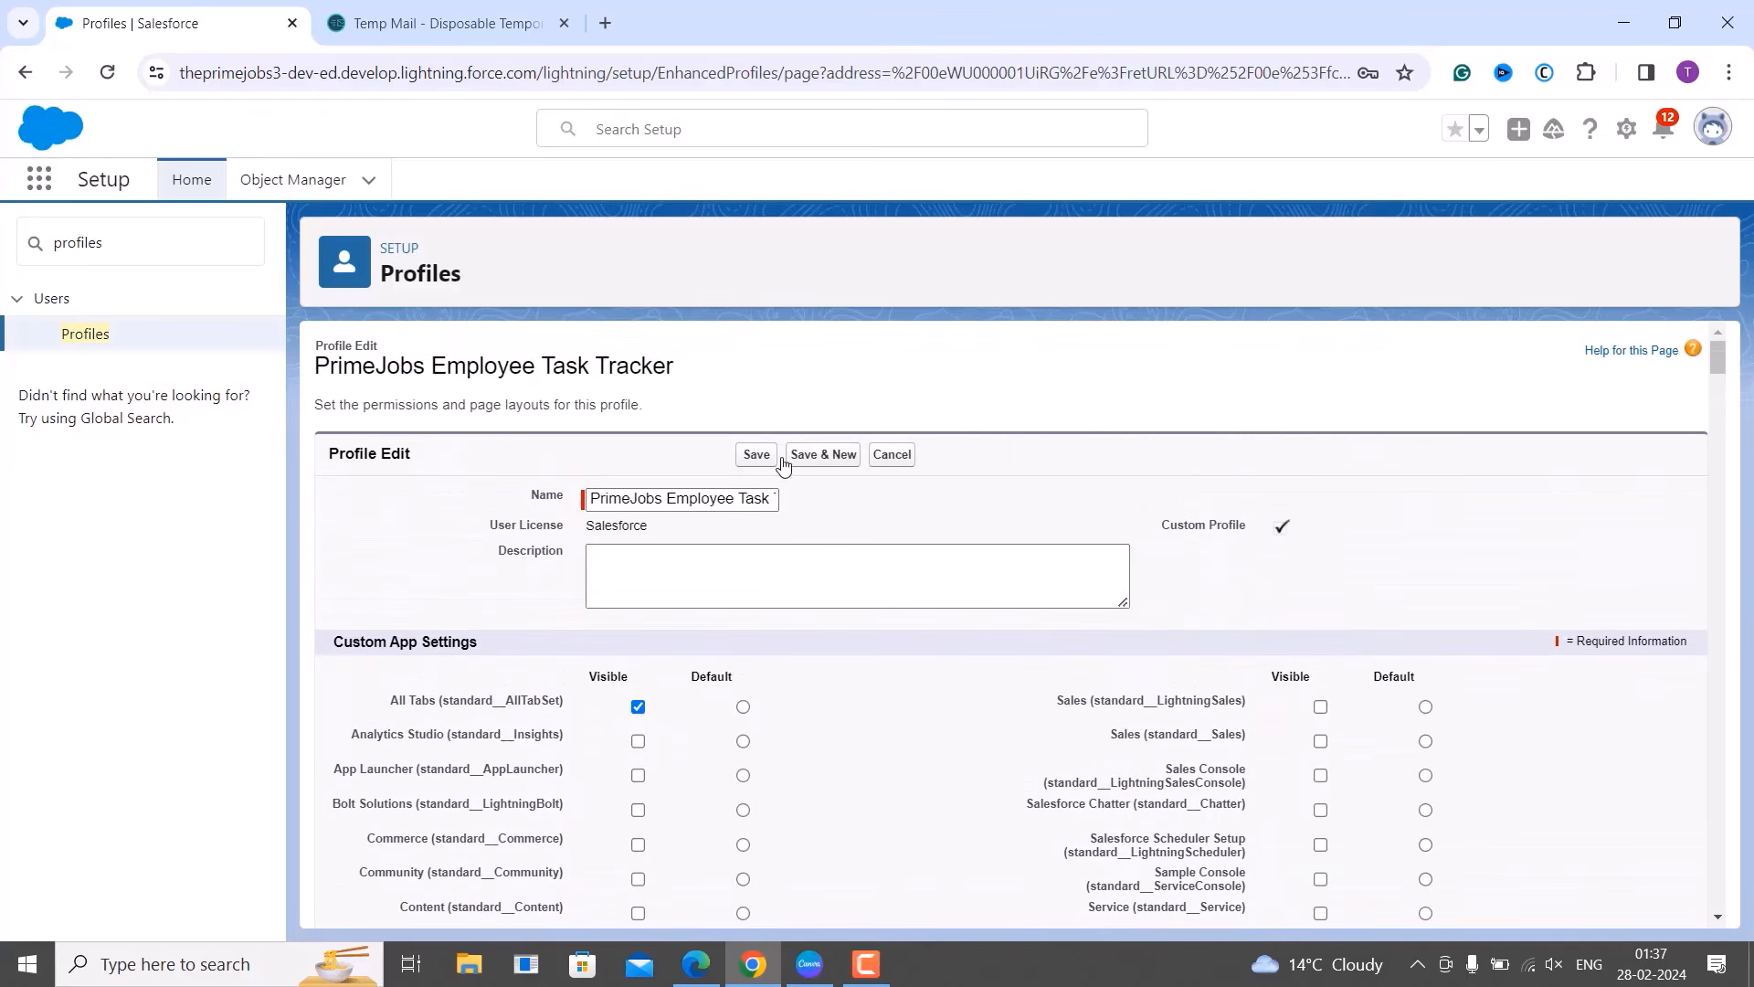
Save the edited profile and bring up the restricted user's Edge window showing the Employees list.
click(757, 456)
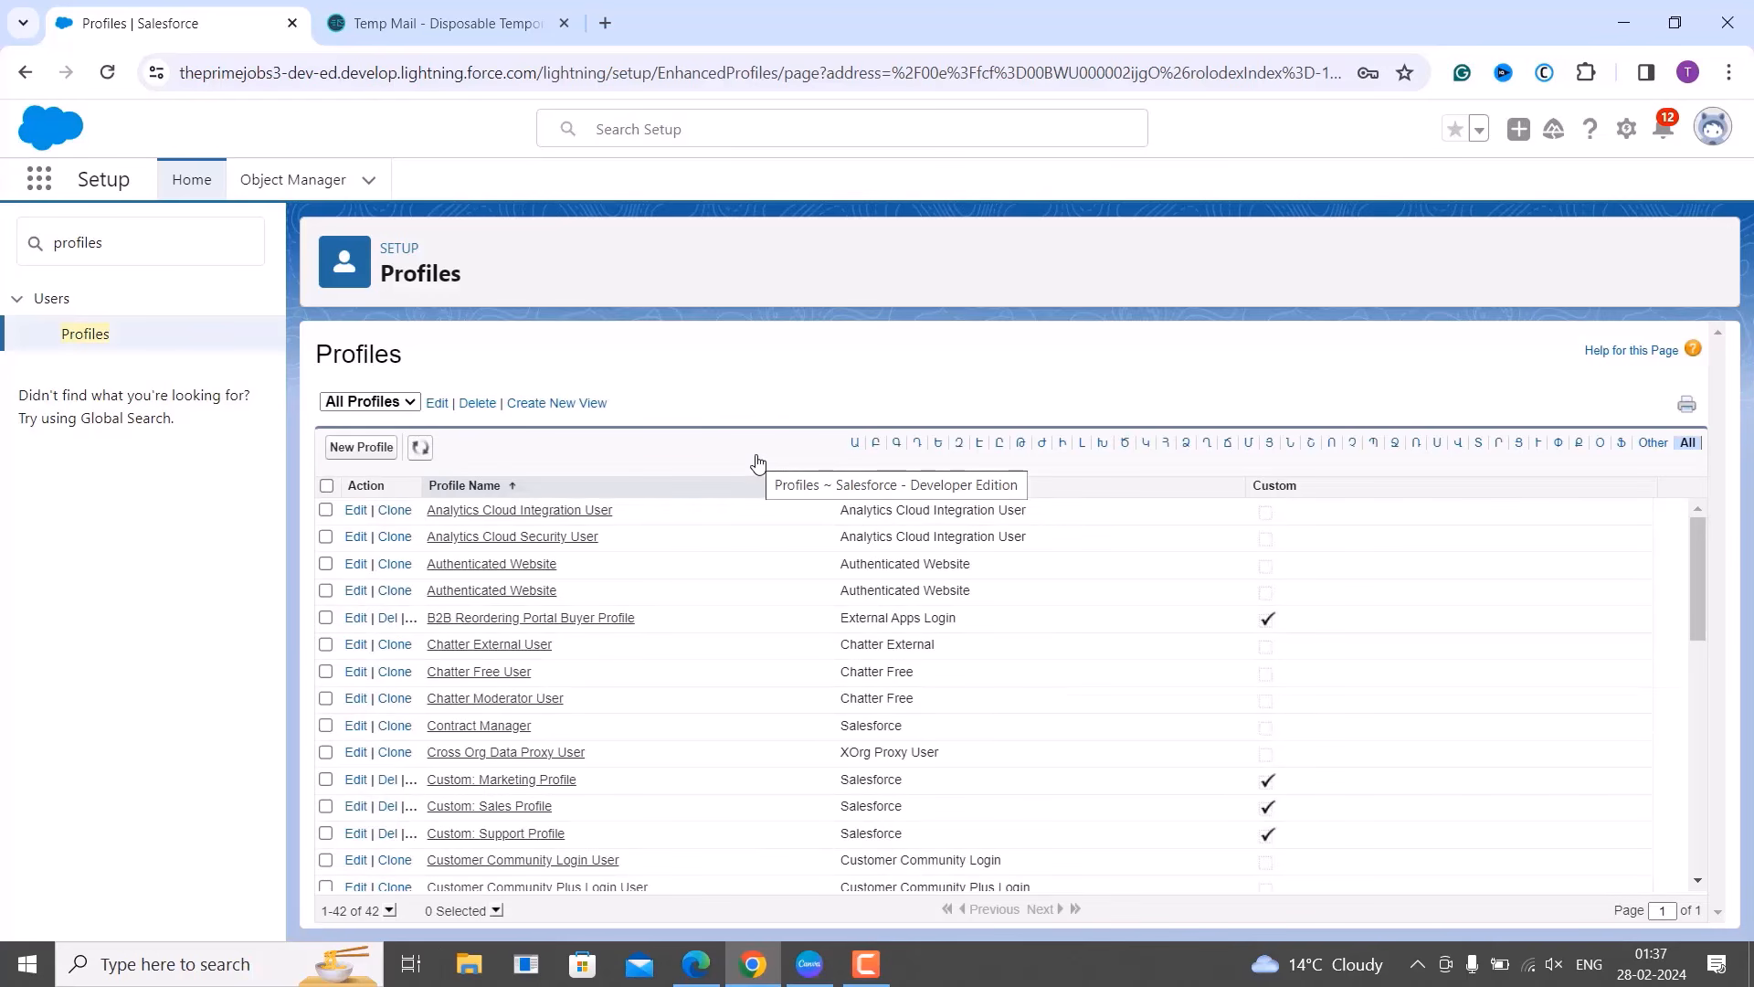
scroll(759, 666, down, 8)
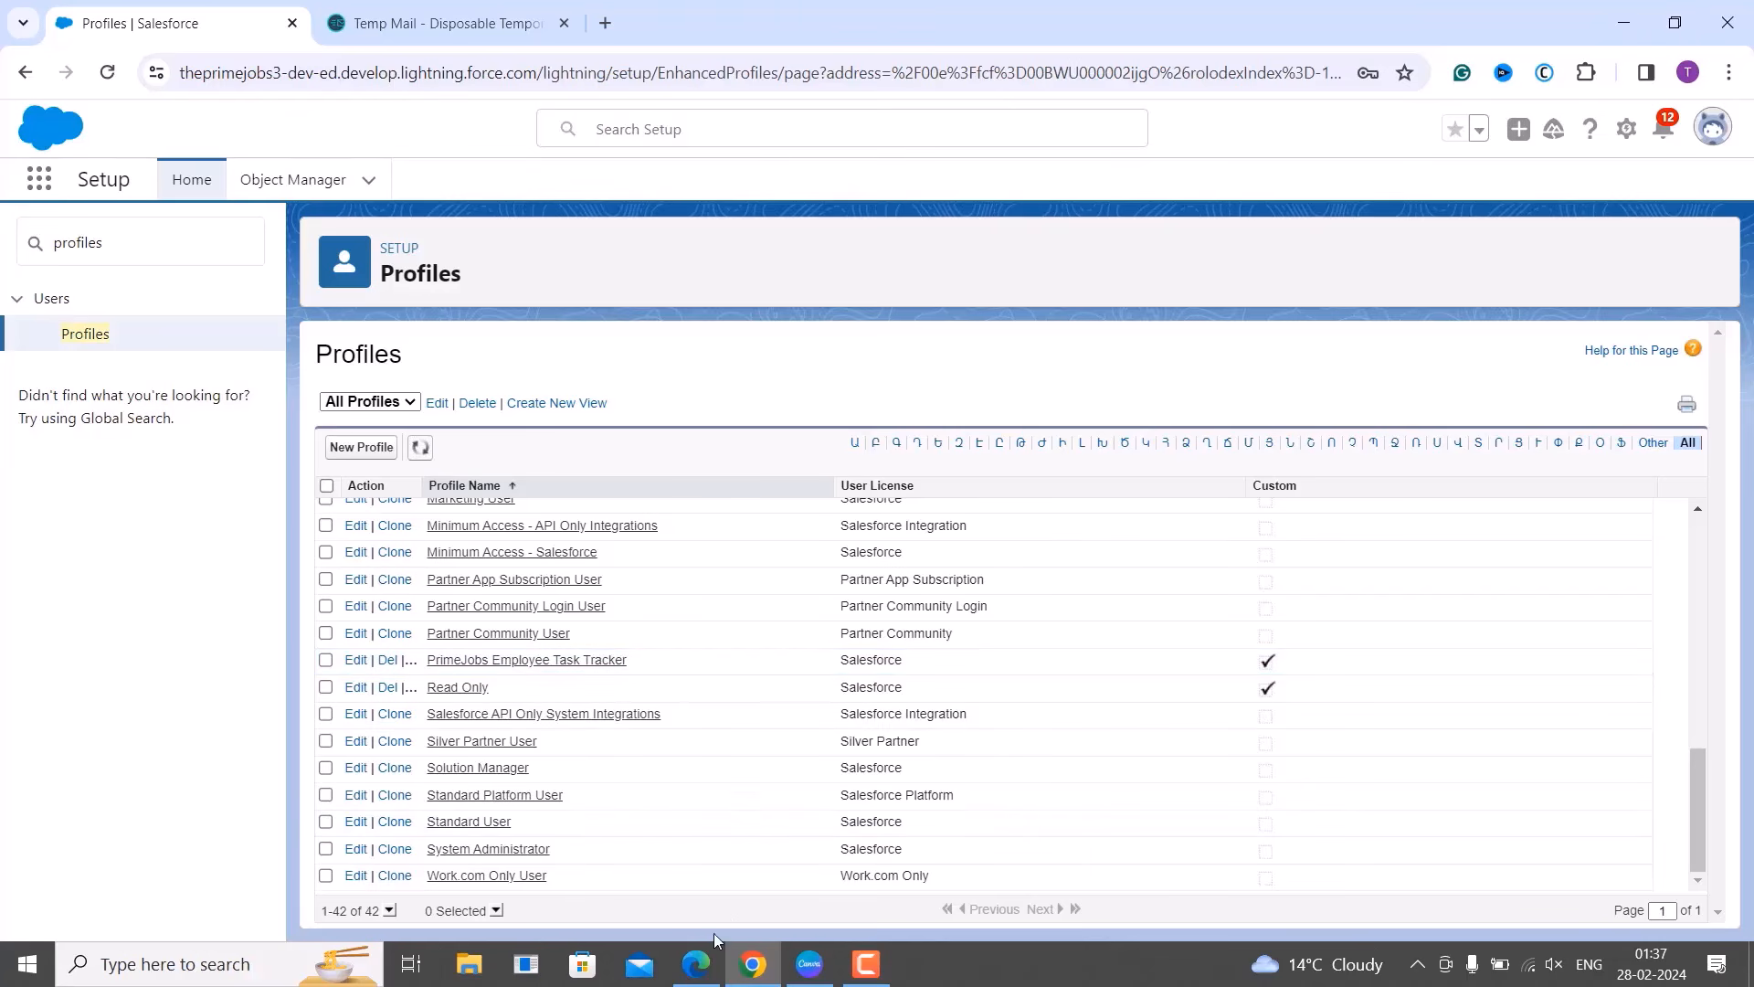
mouse_move(696, 964)
click(690, 877)
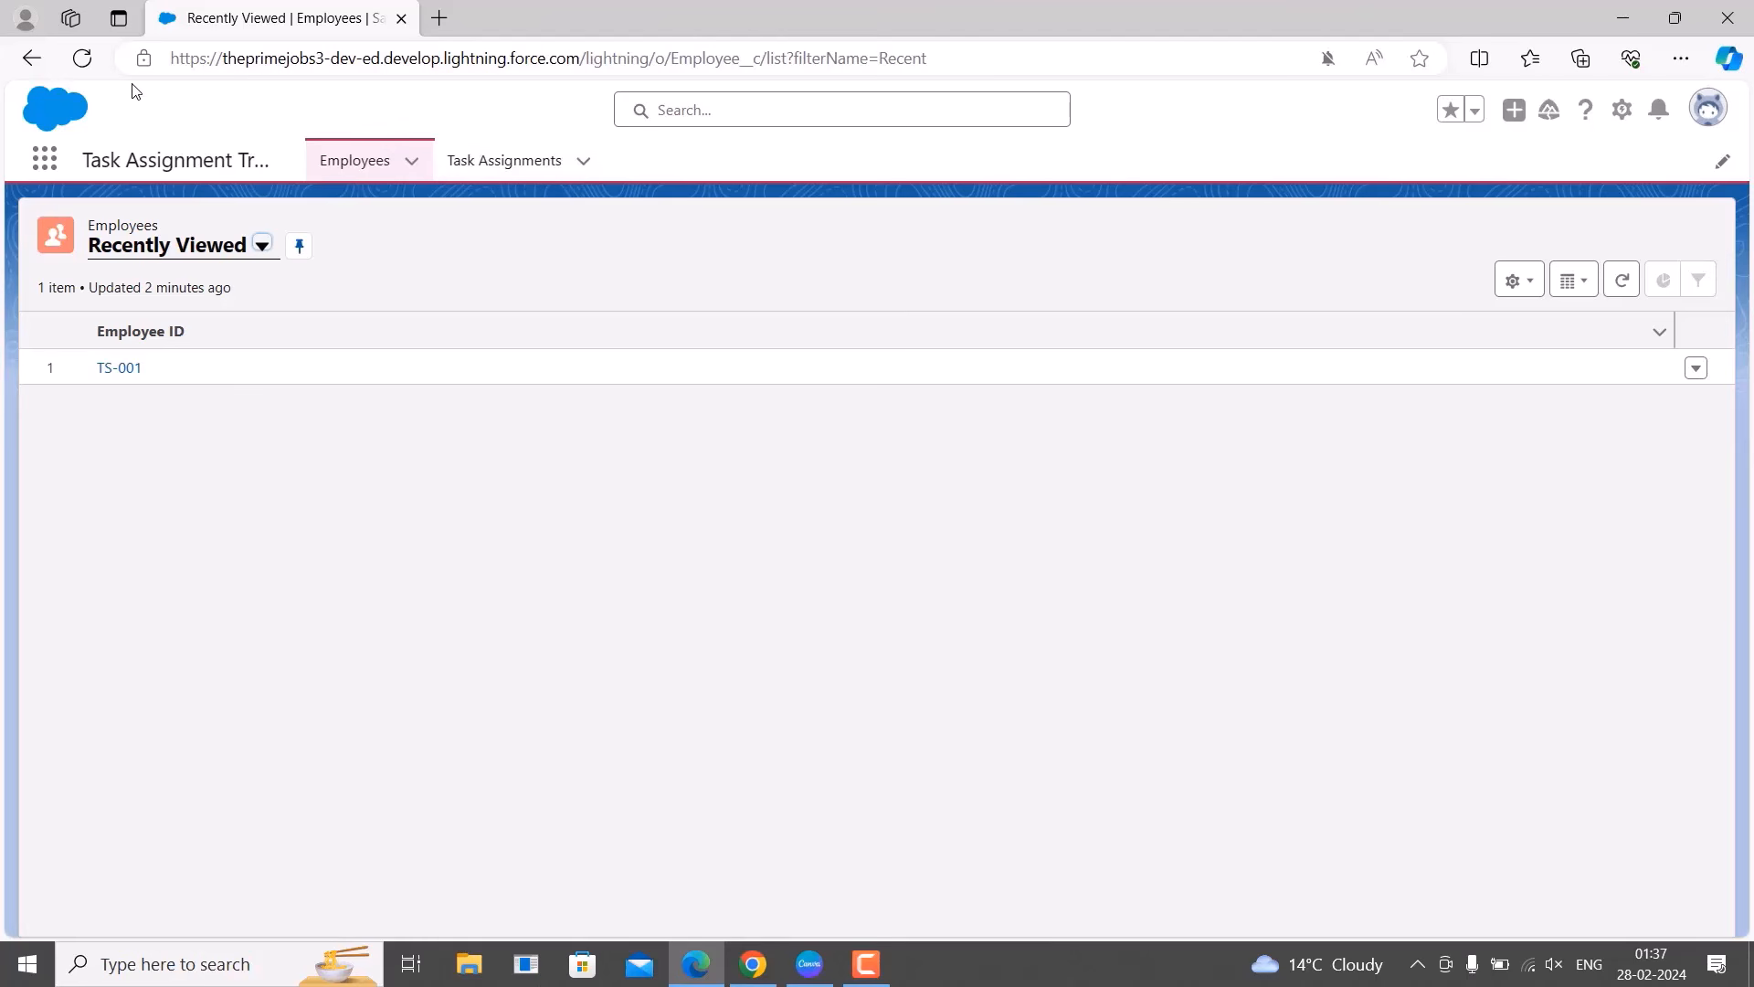
Reload as the restricted user, confirm searching 'emplo' in navigation items finds no Employees, and close the editor.
click(82, 58)
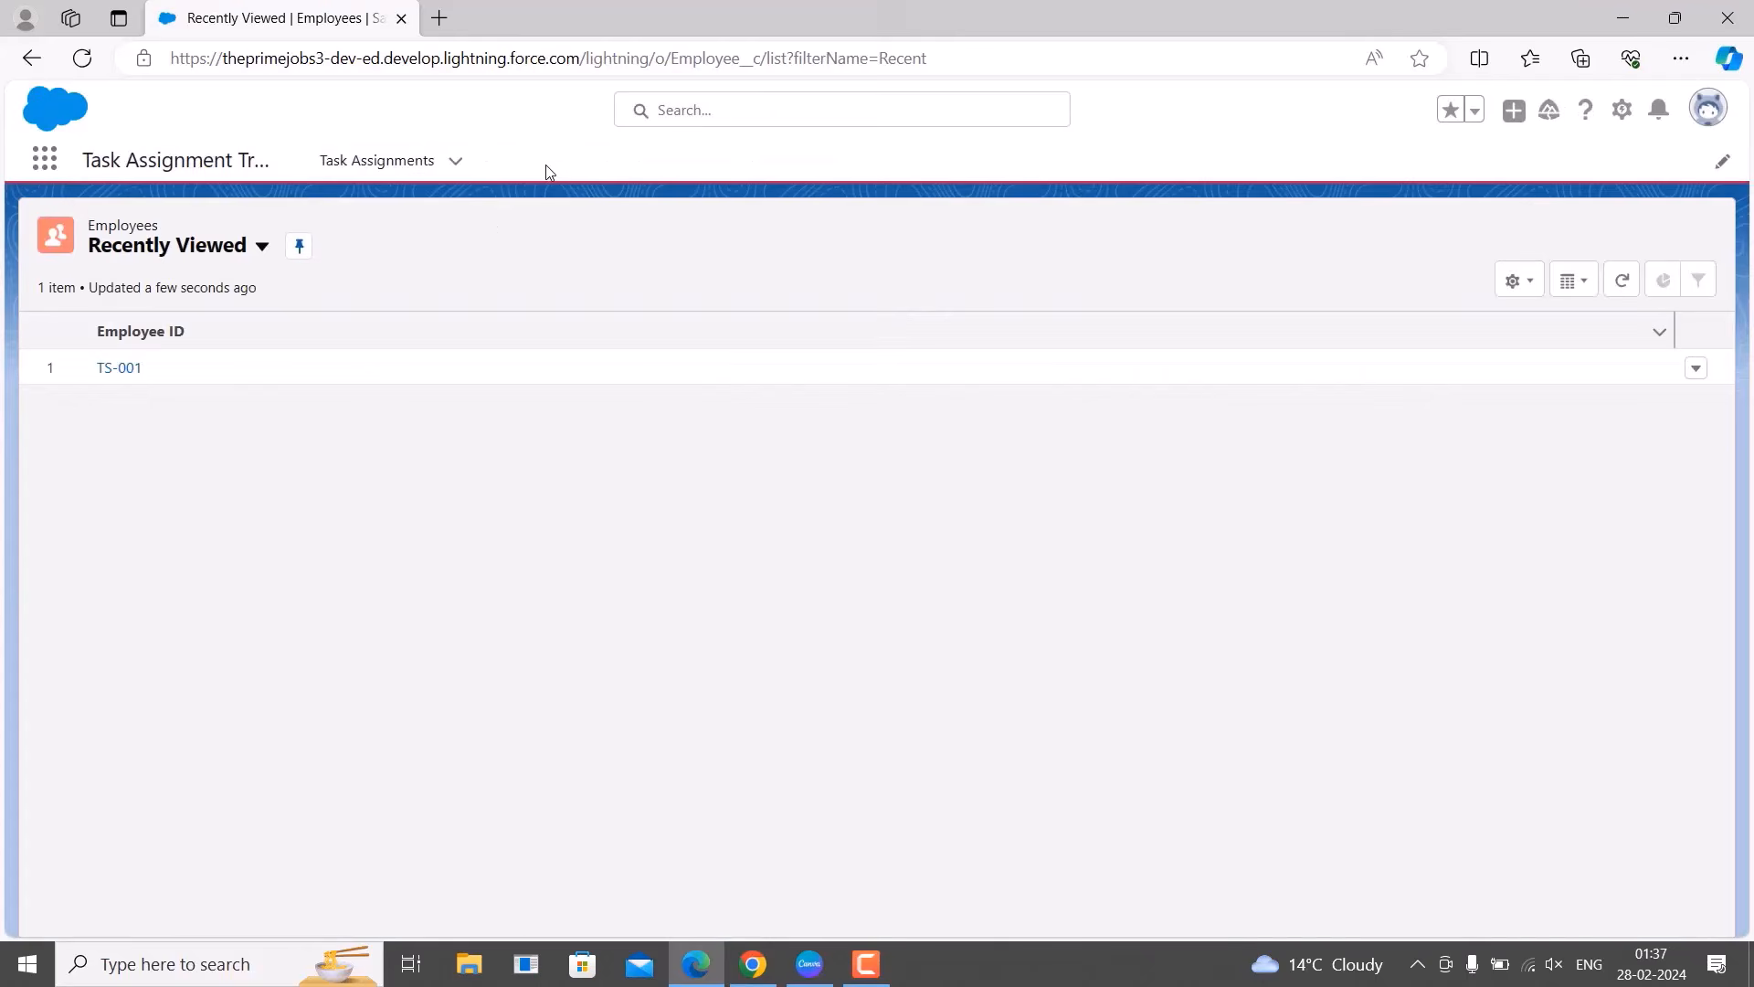
click(1724, 164)
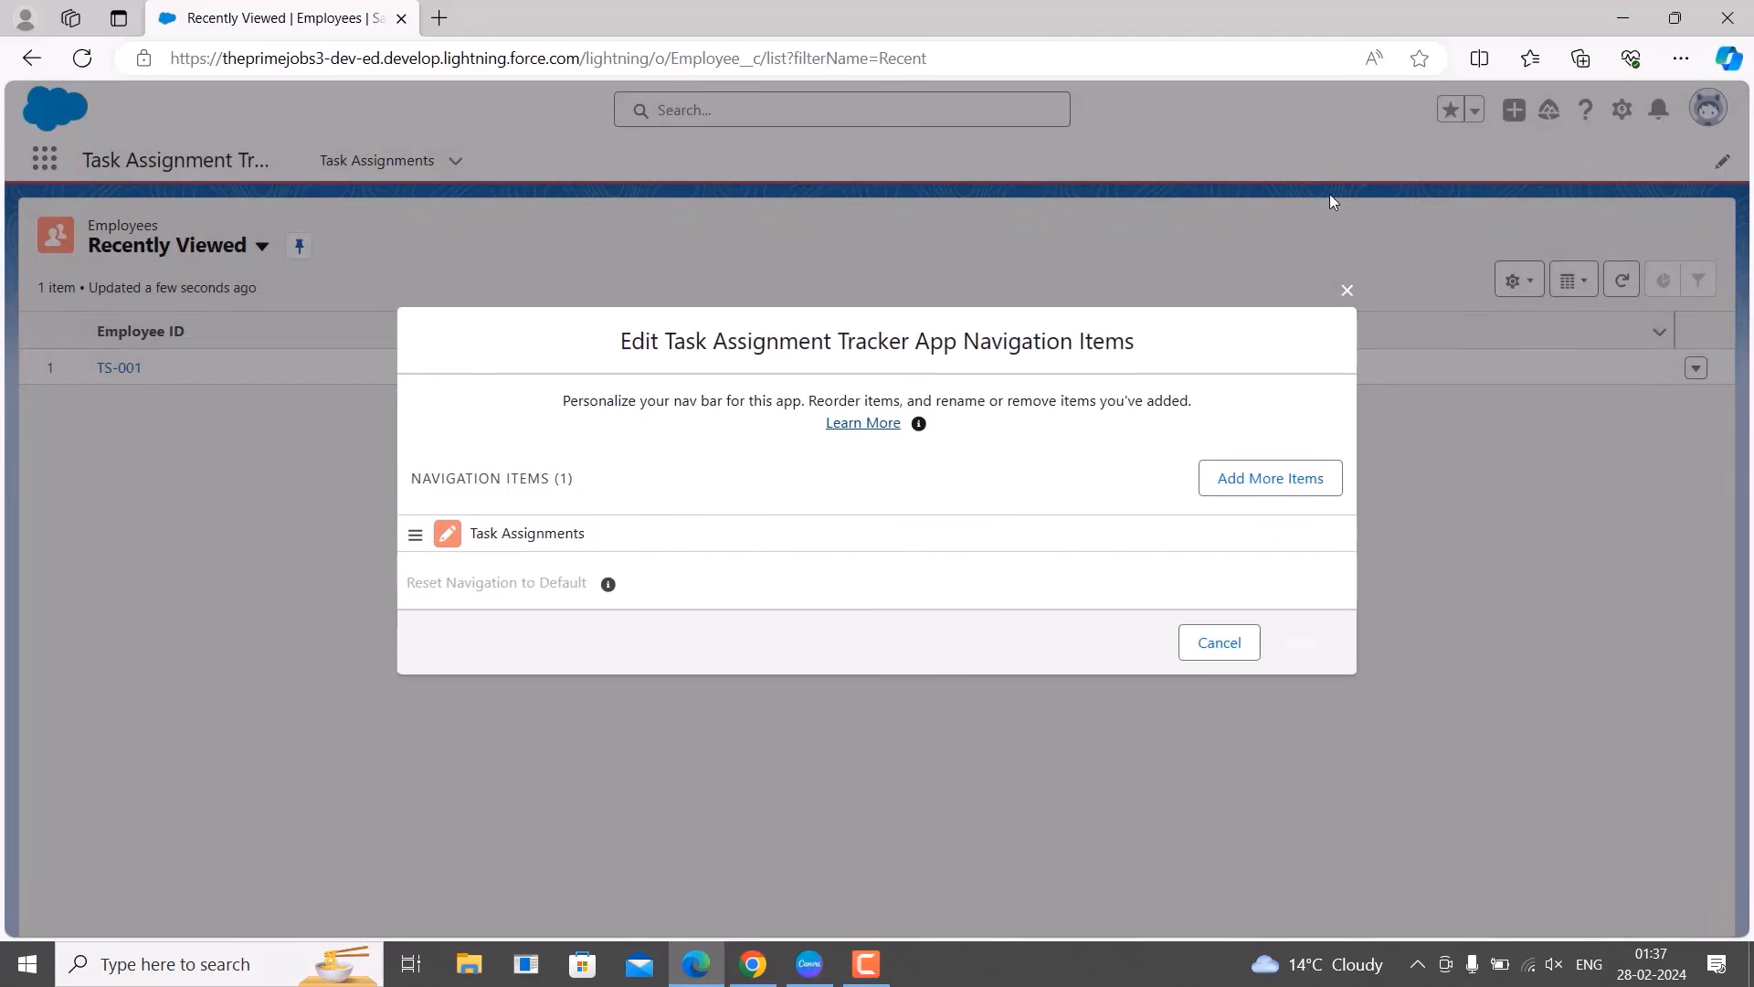
click(1263, 494)
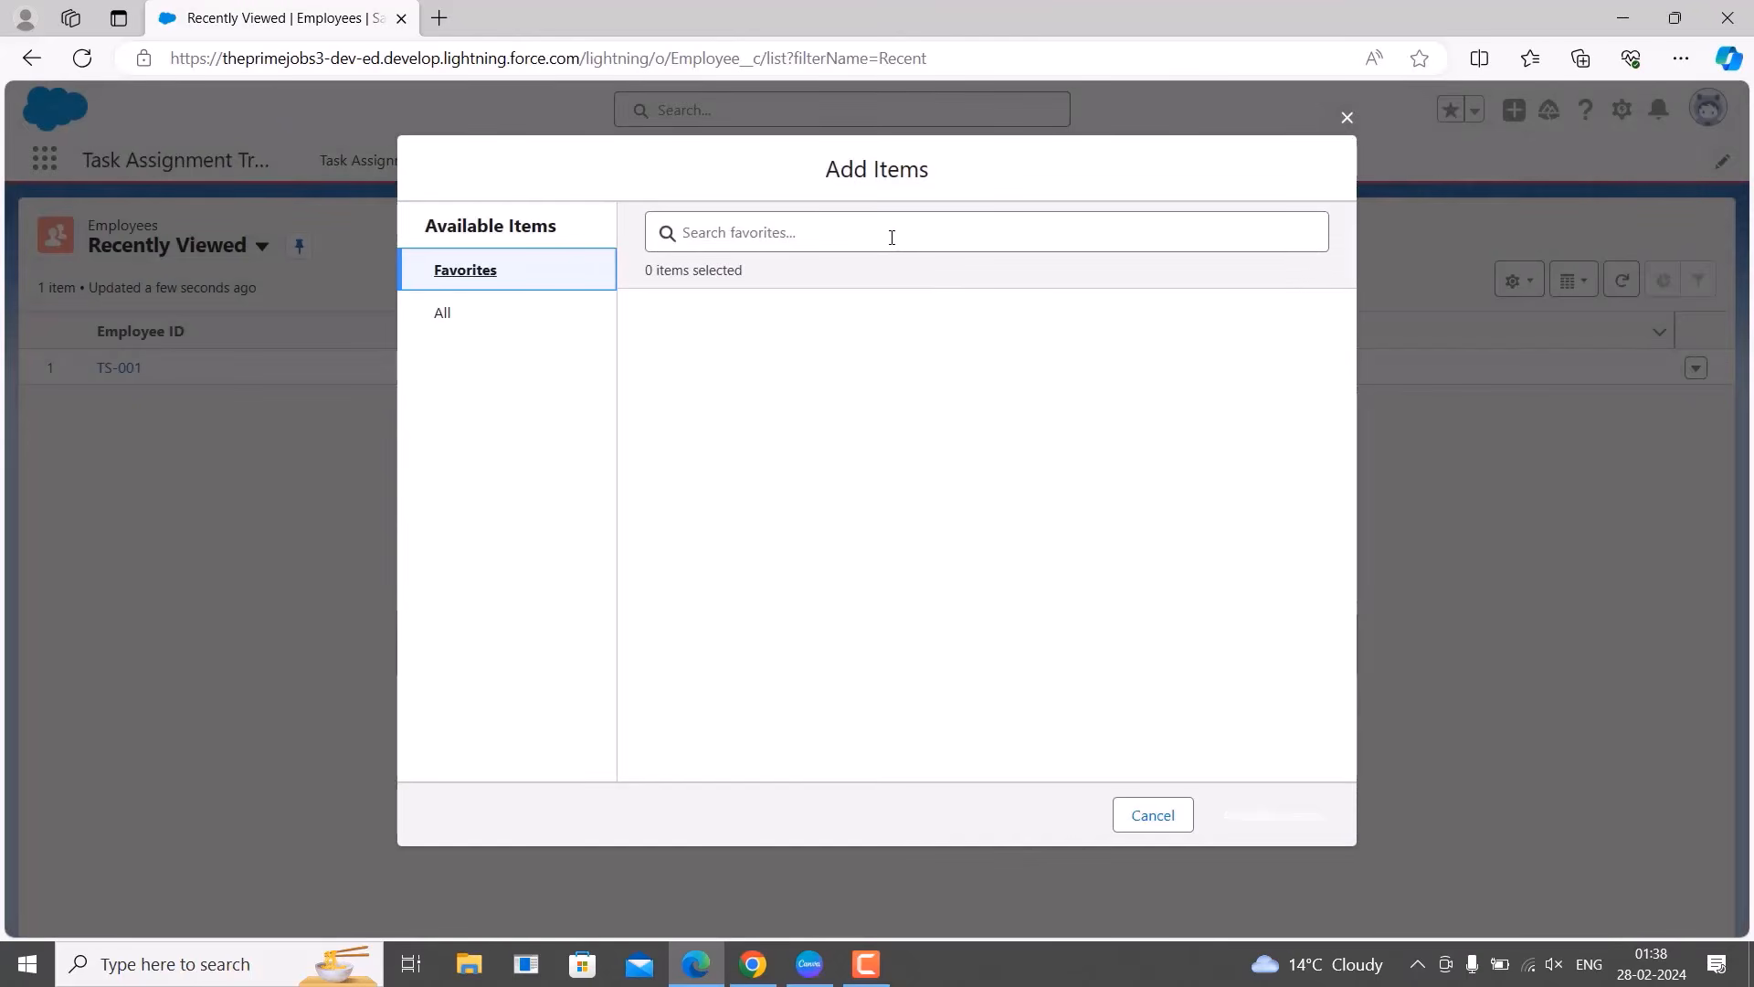
click(441, 318)
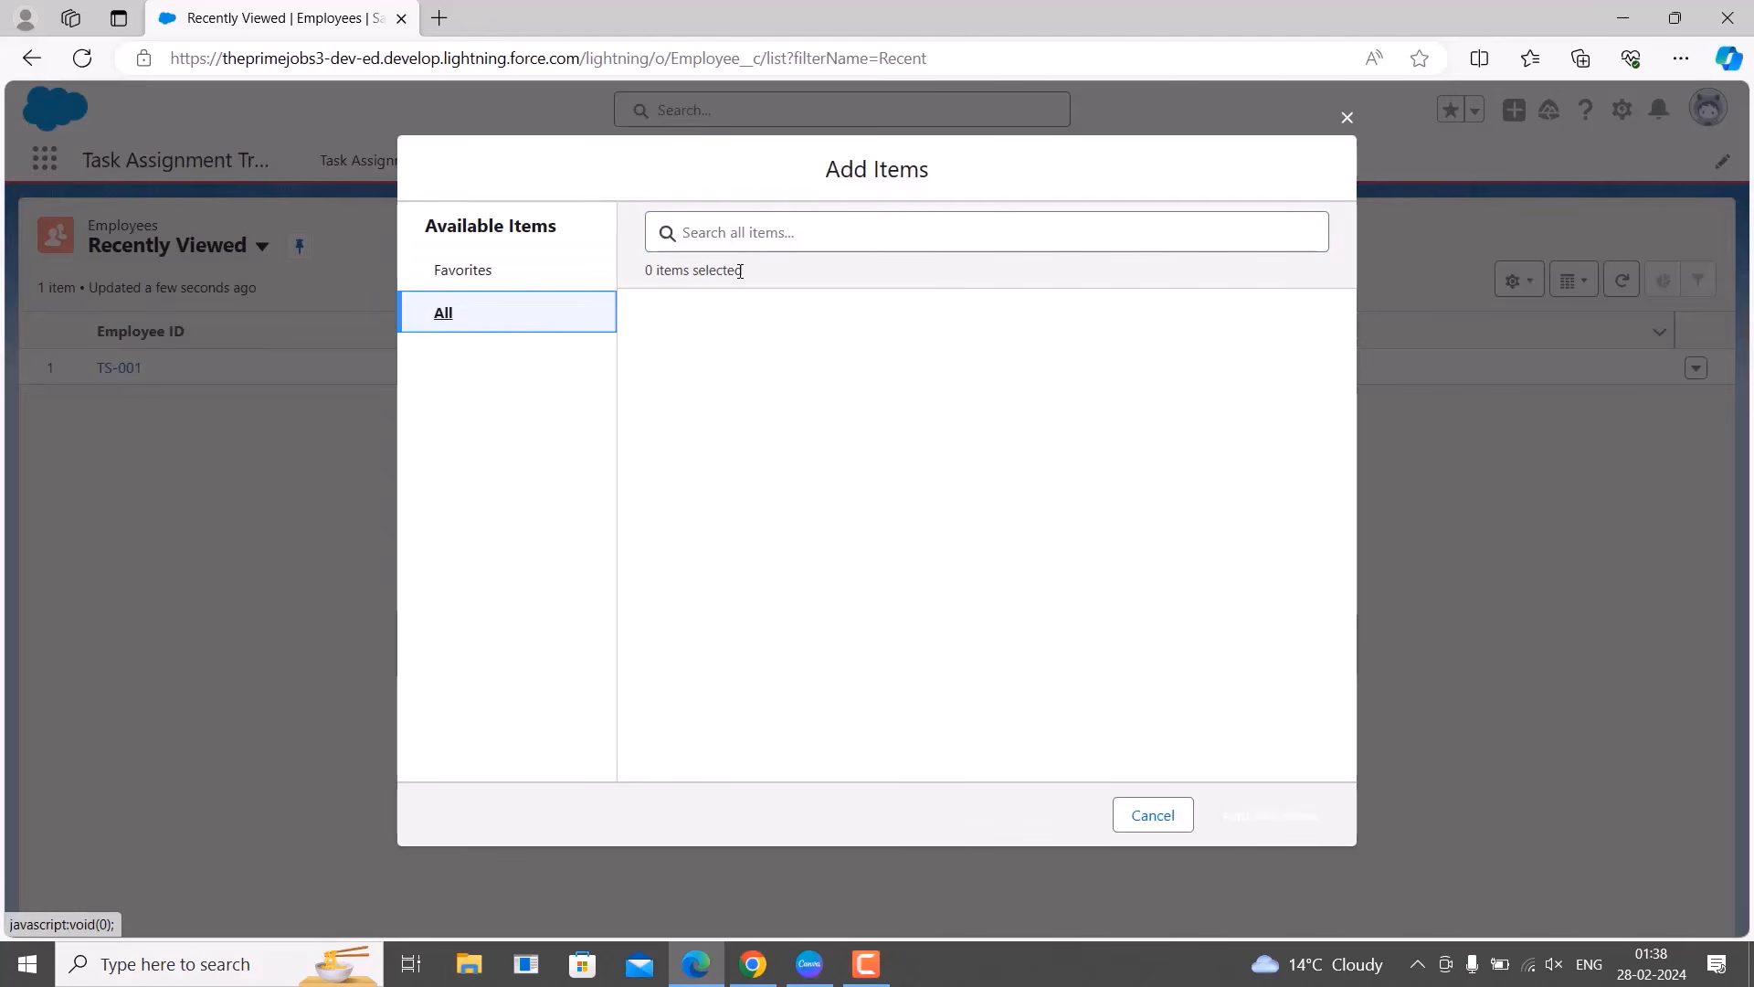
click(732, 234)
text(emplo)
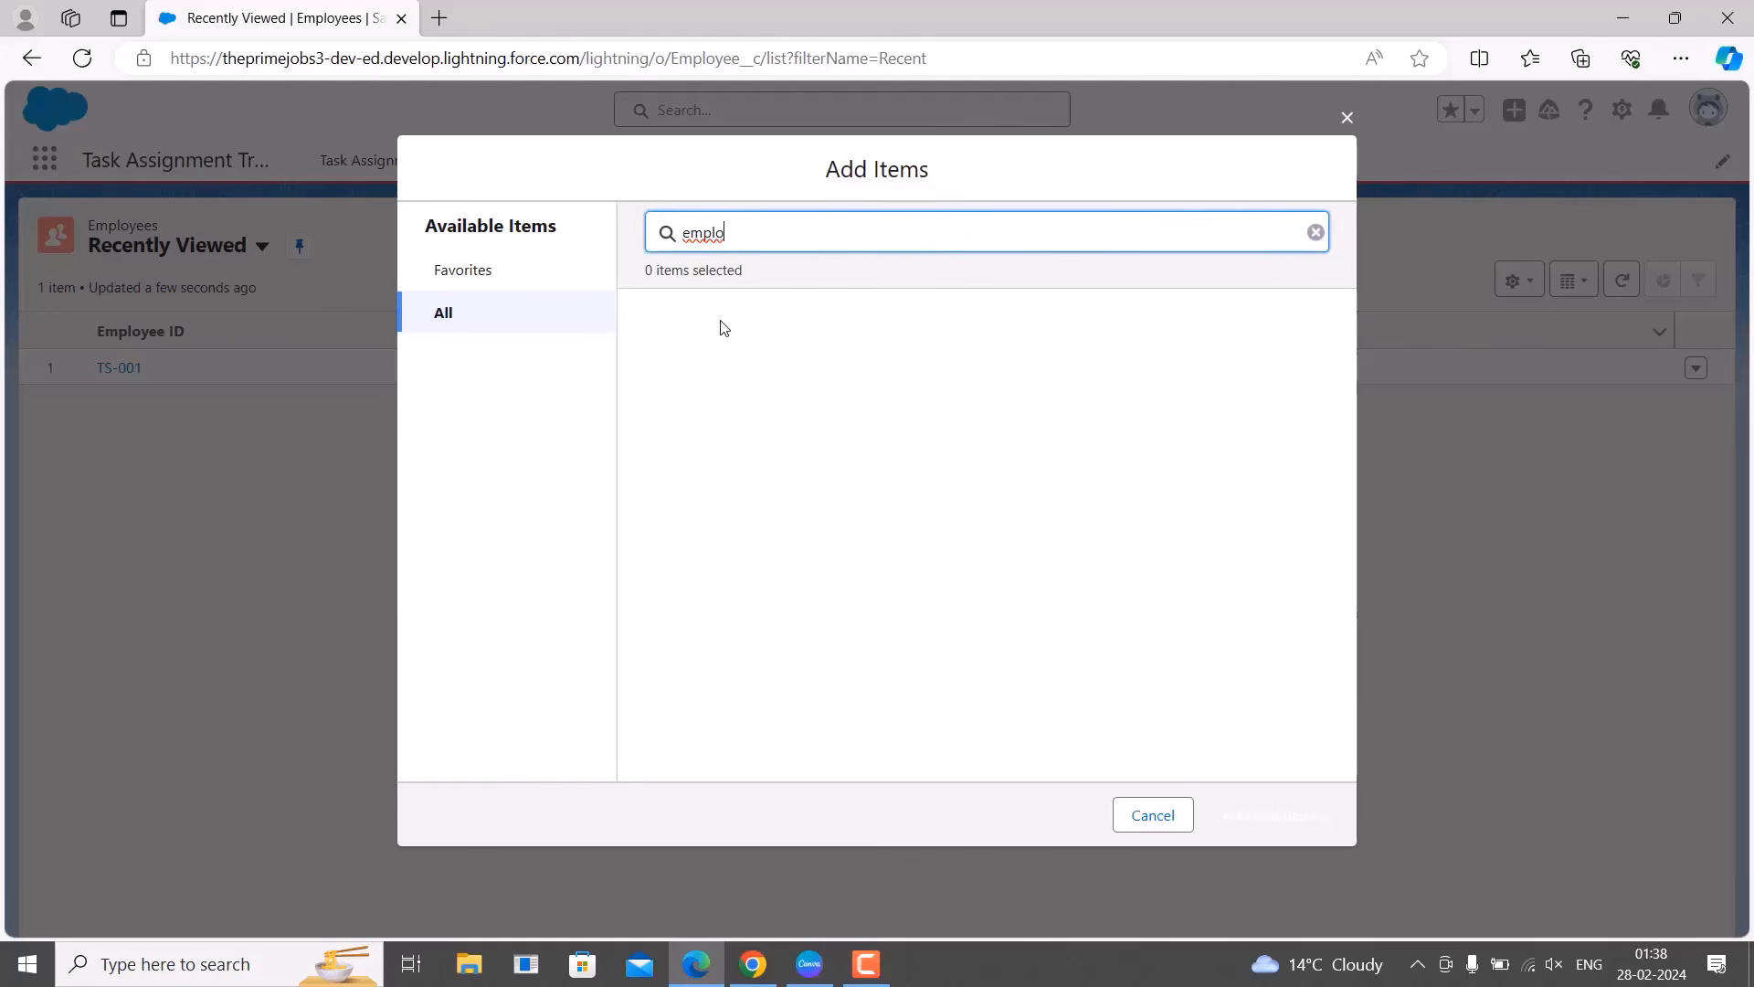
click(1346, 117)
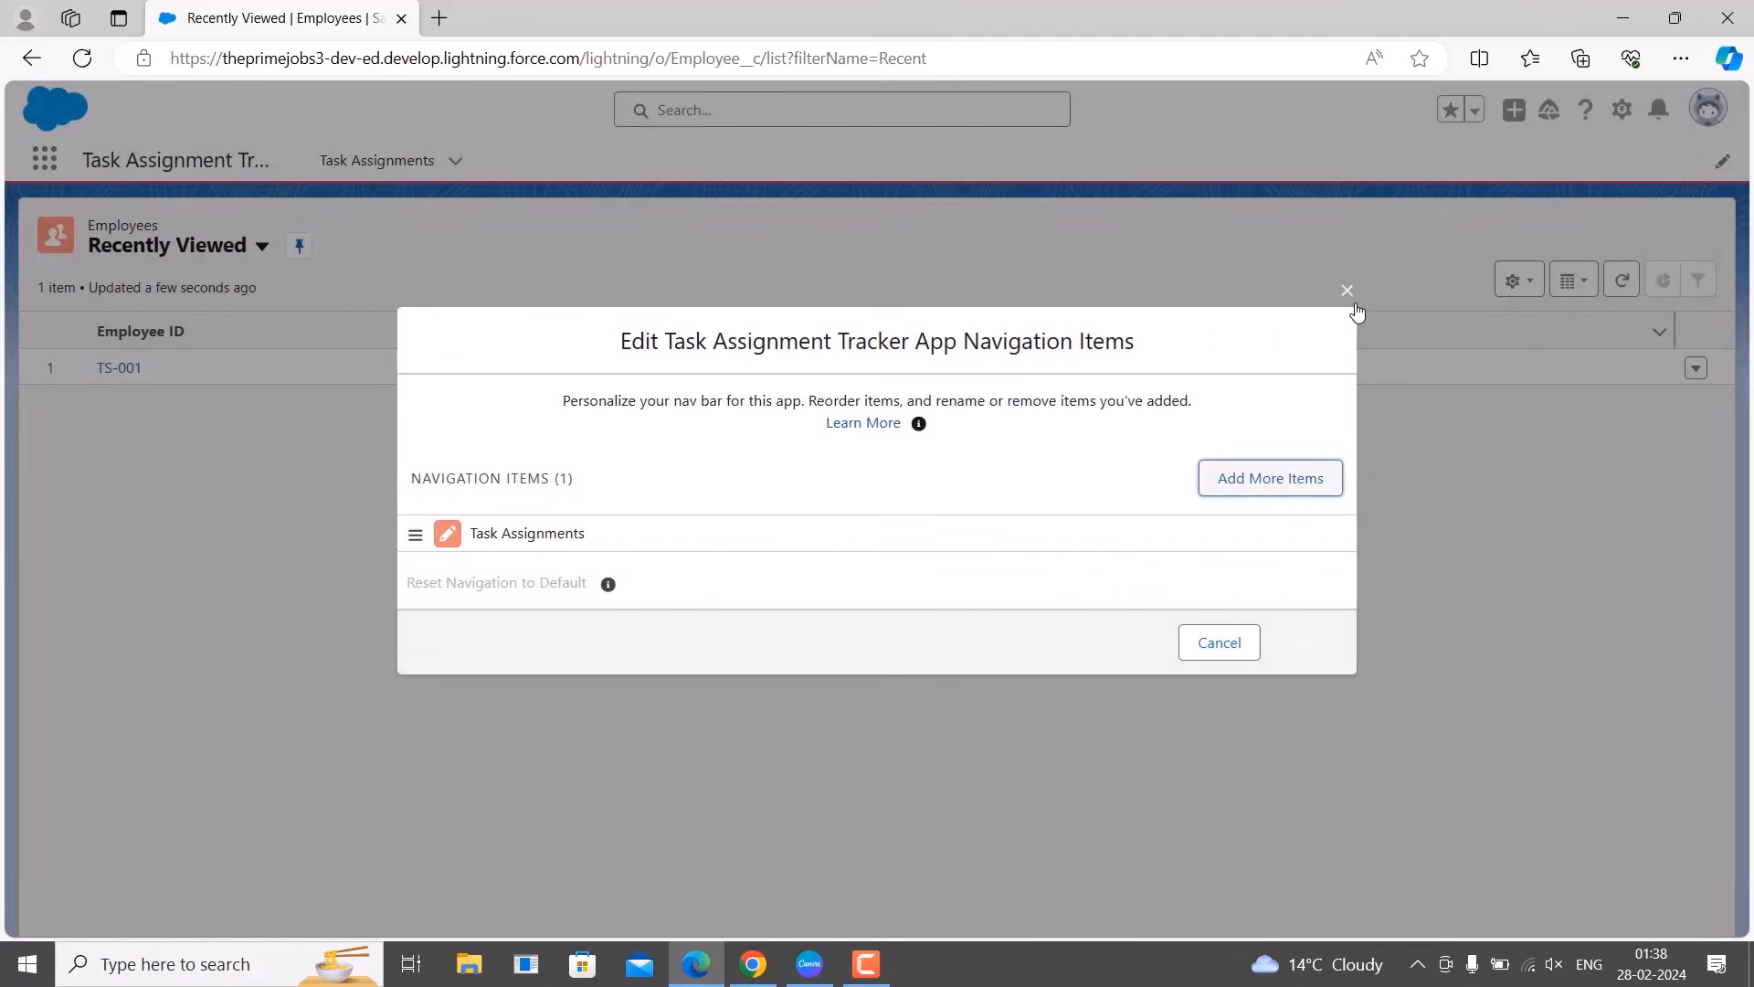
click(1346, 289)
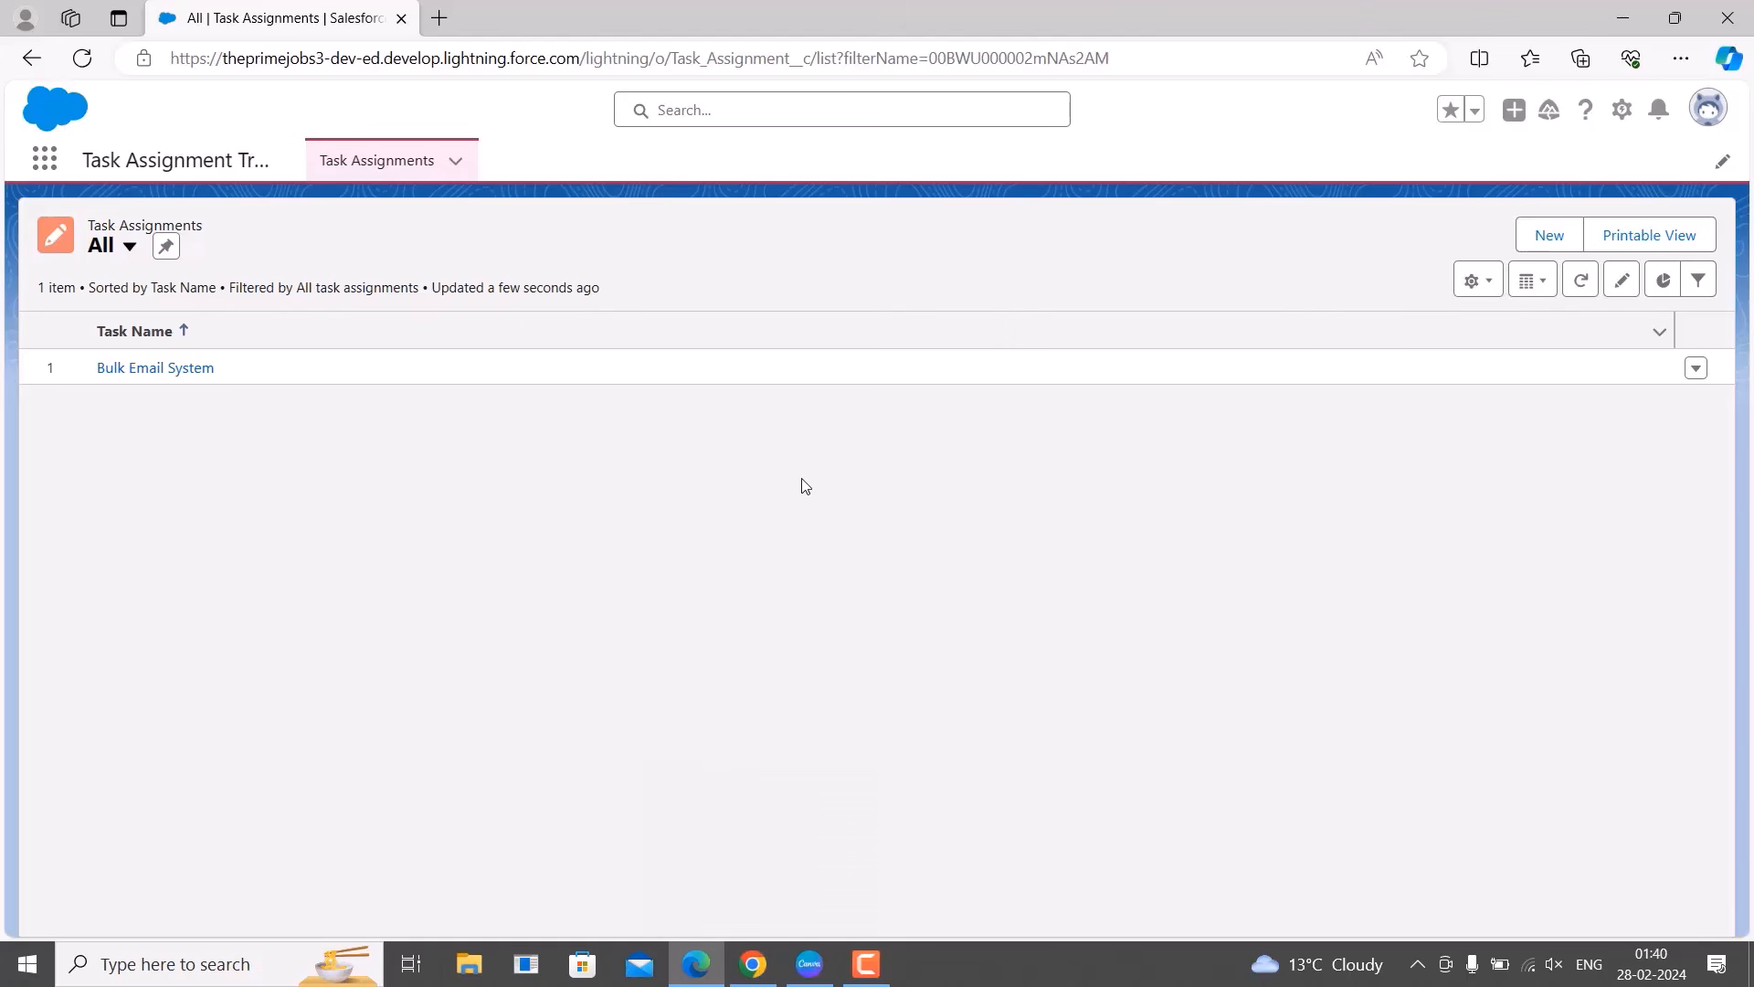
As admin, open Setup in a new tab and launch the Task Assignment Tracker app via a 'task' search.
click(753, 961)
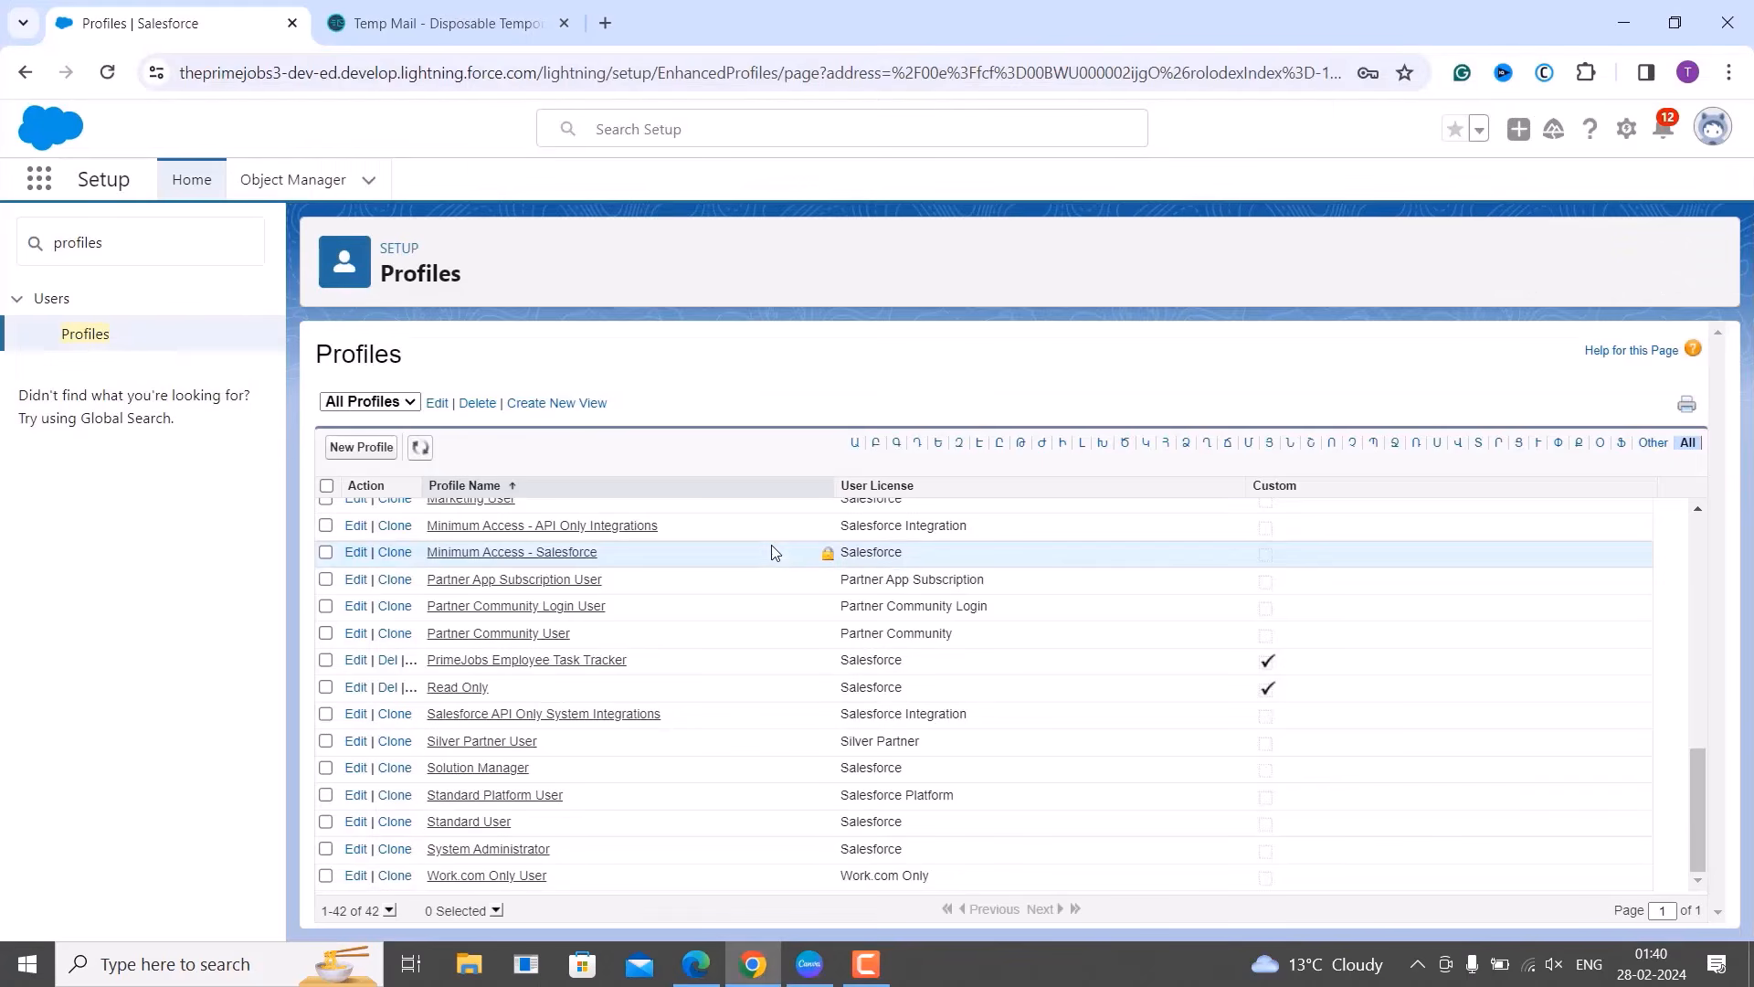
click(1632, 135)
click(1559, 185)
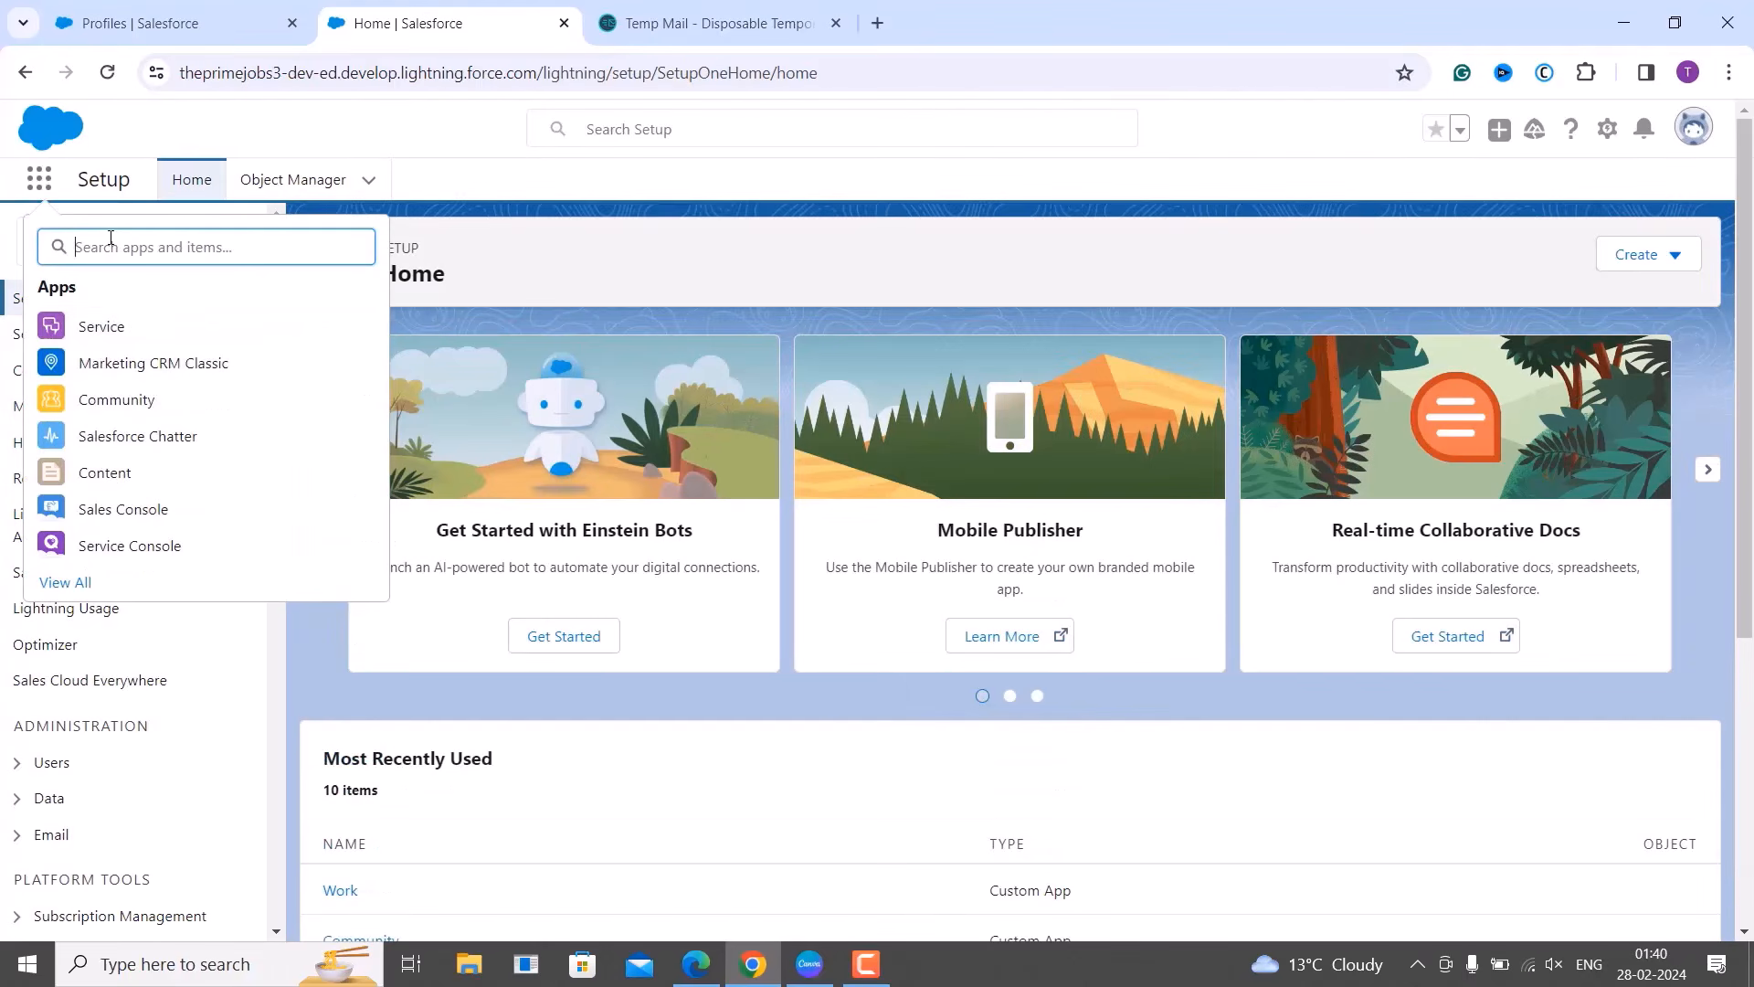
text(task)
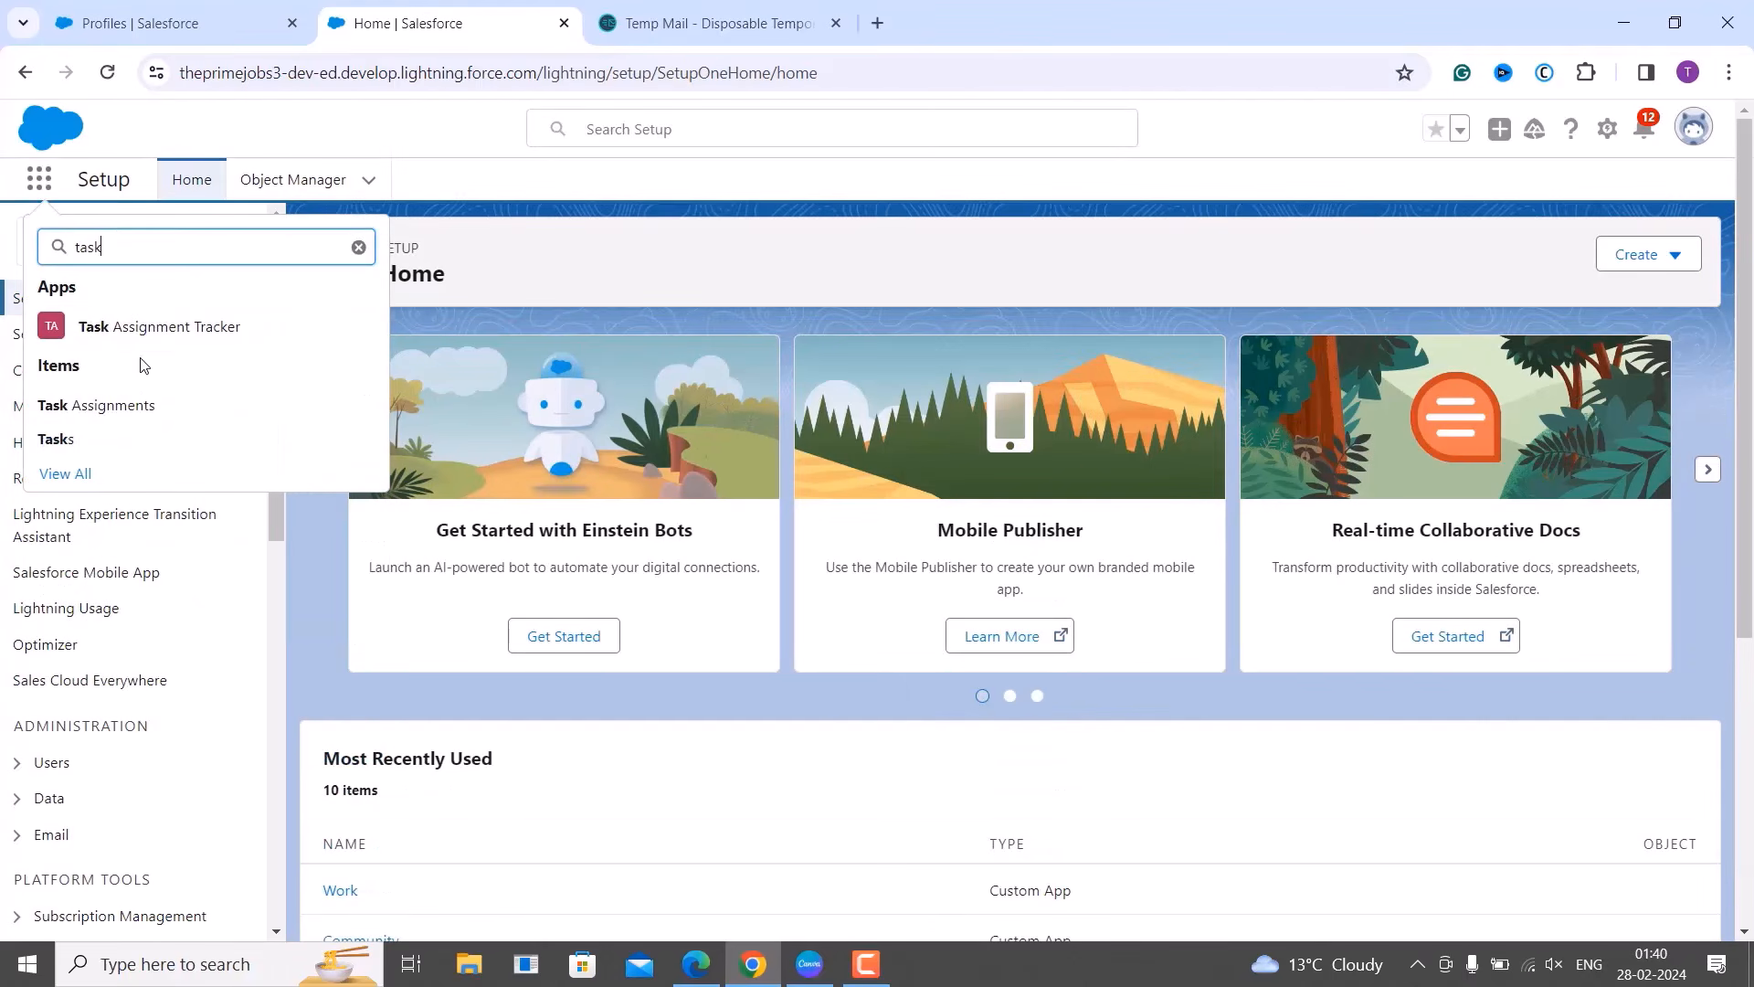
click(146, 336)
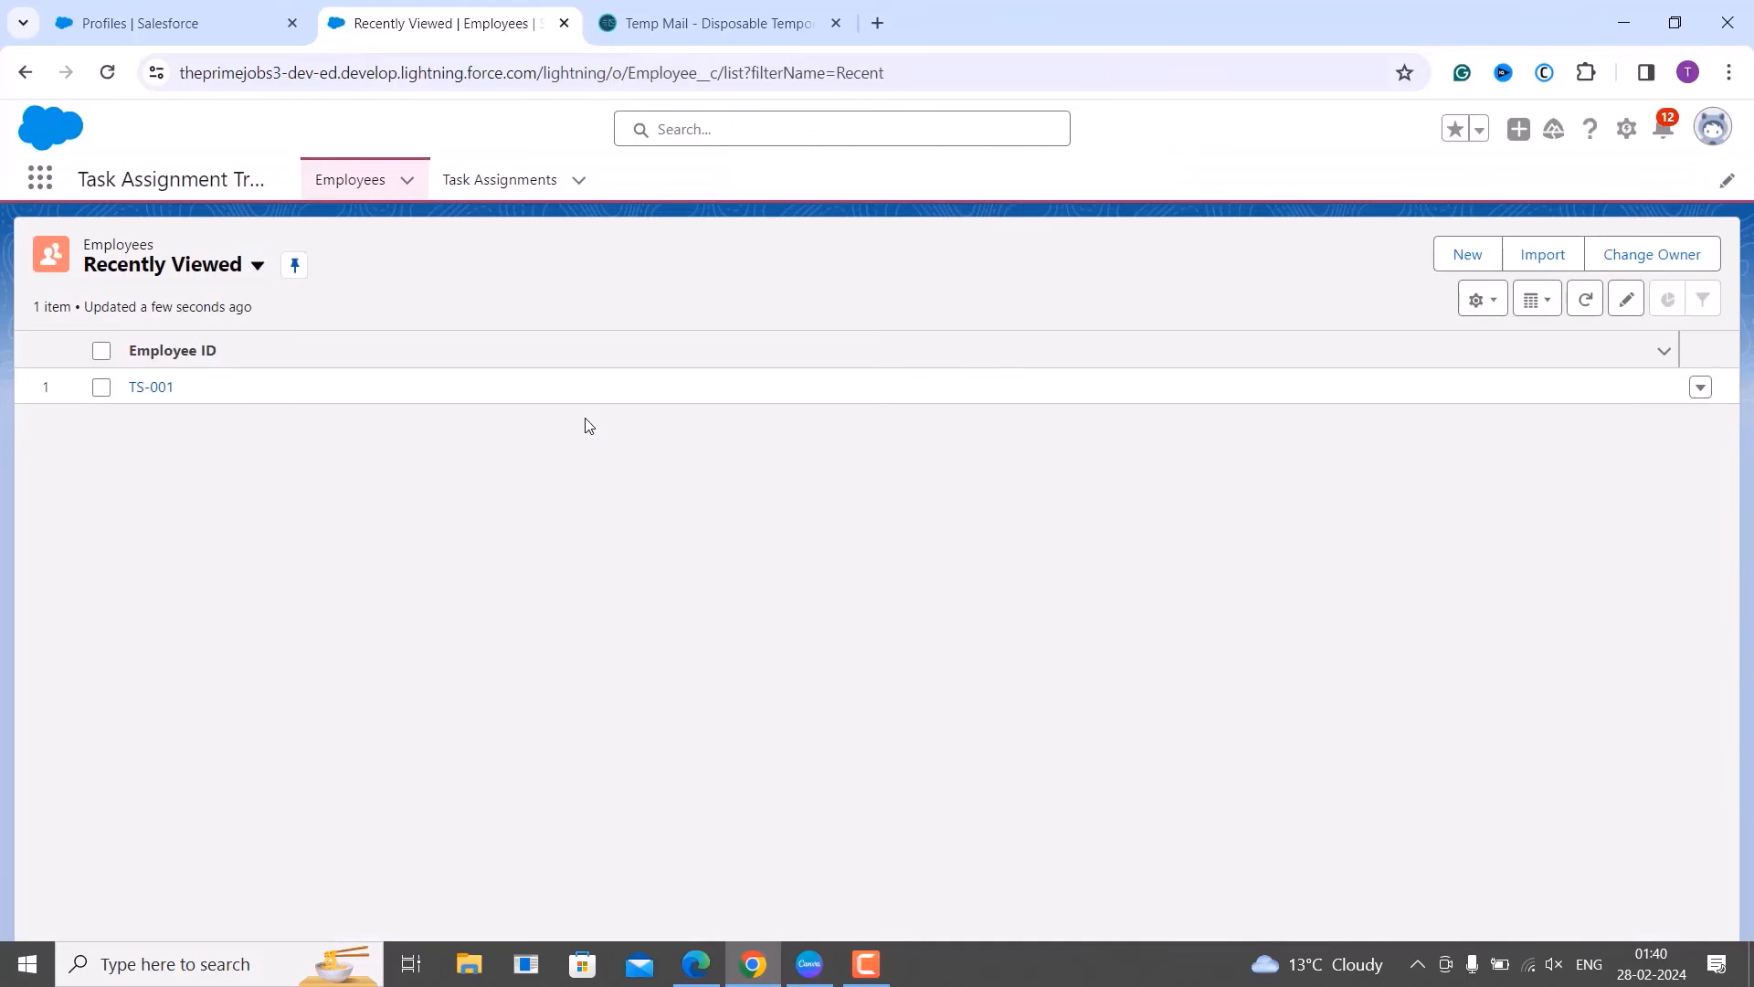
Show the All task assignments list view in the Task Assignments tab.
click(510, 186)
click(257, 265)
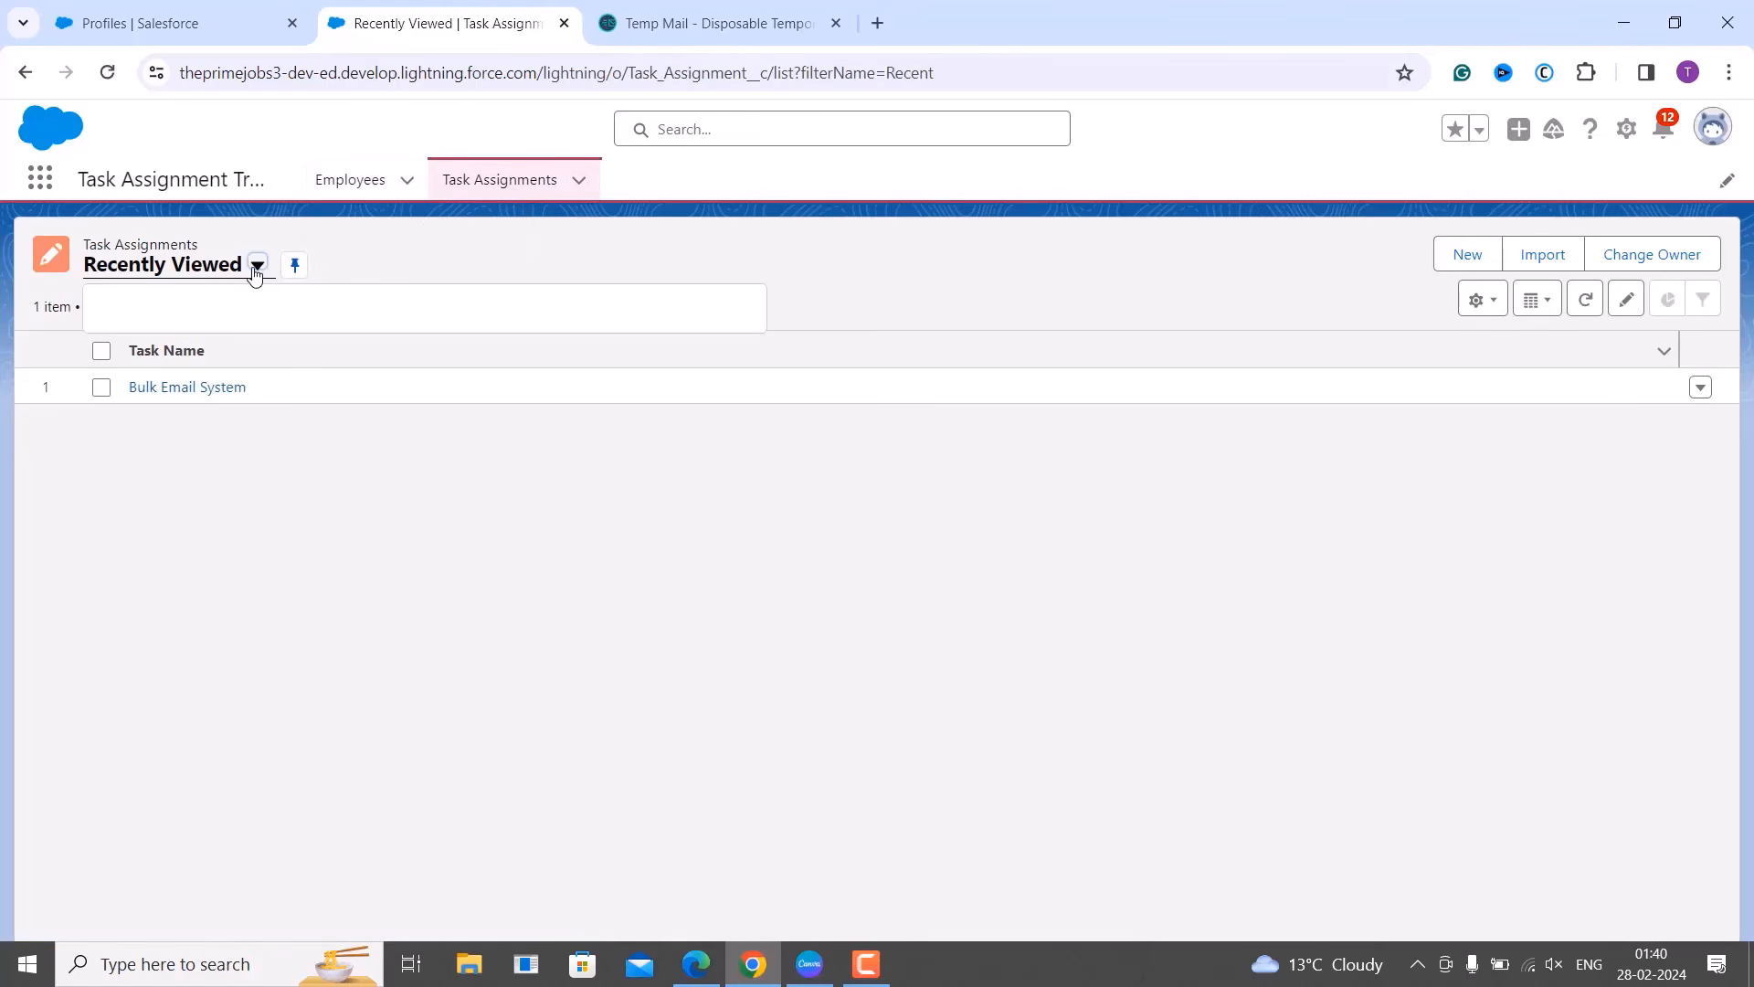
click(169, 349)
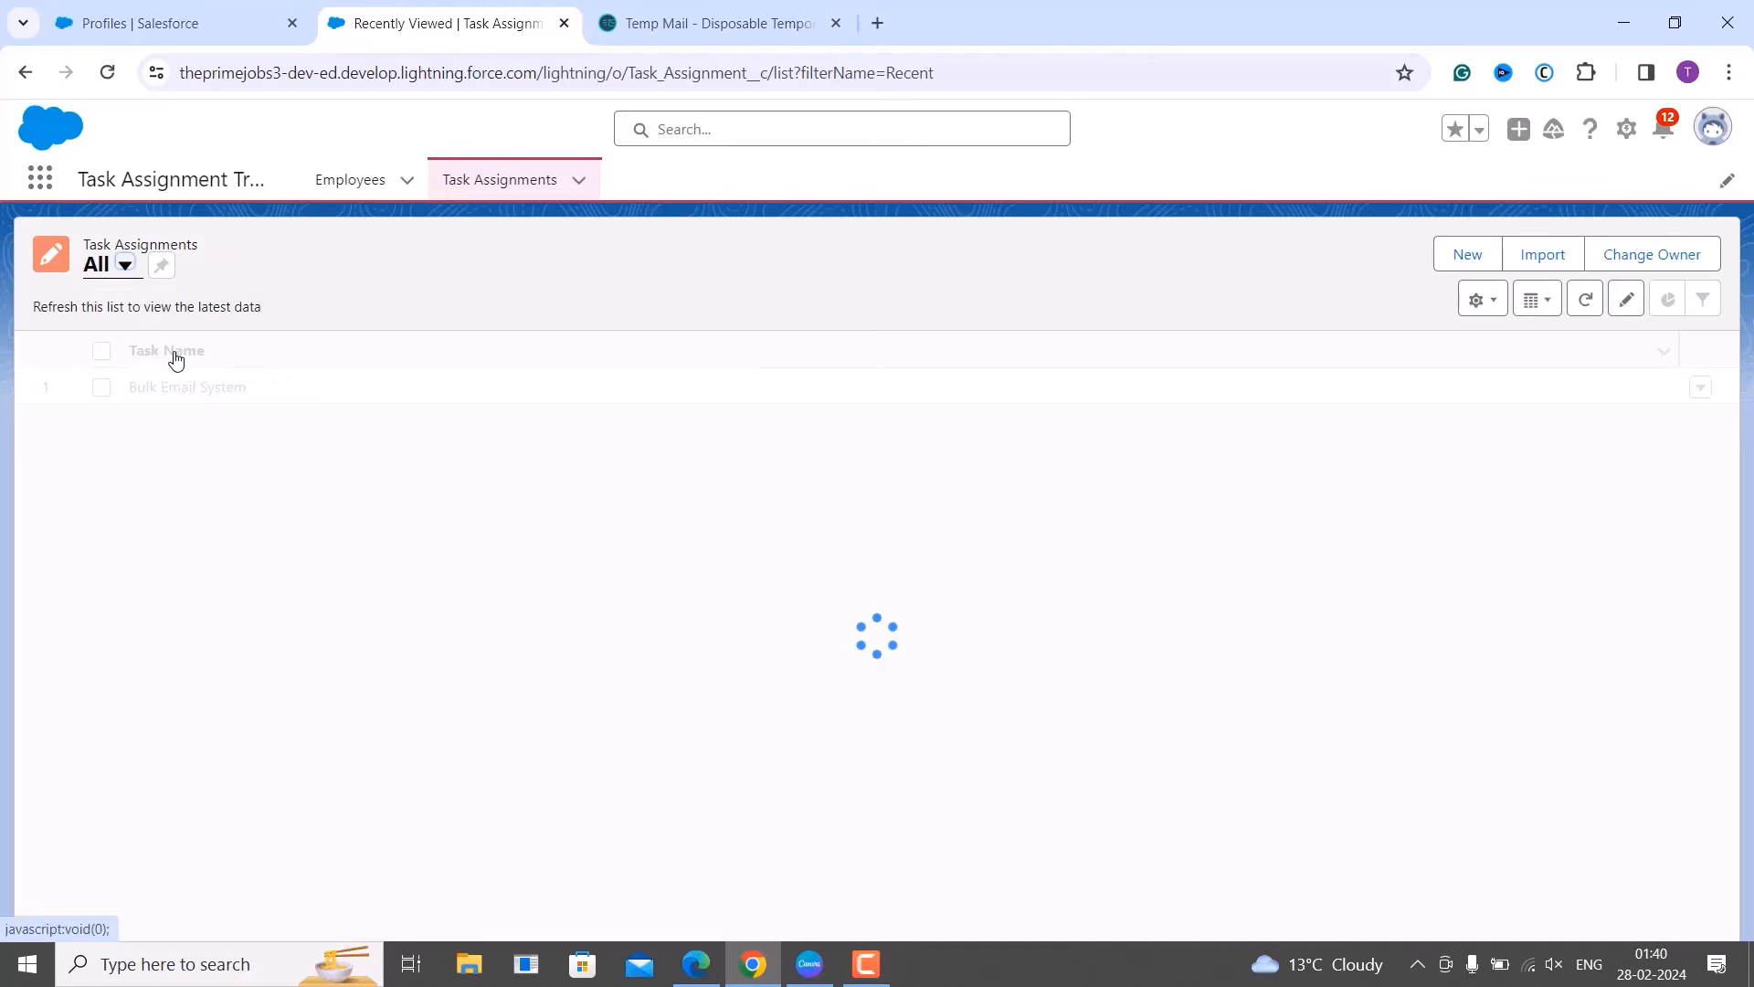
Add a Created By column to the list's displayed fields, save, and return to the restricted user's window.
click(1492, 305)
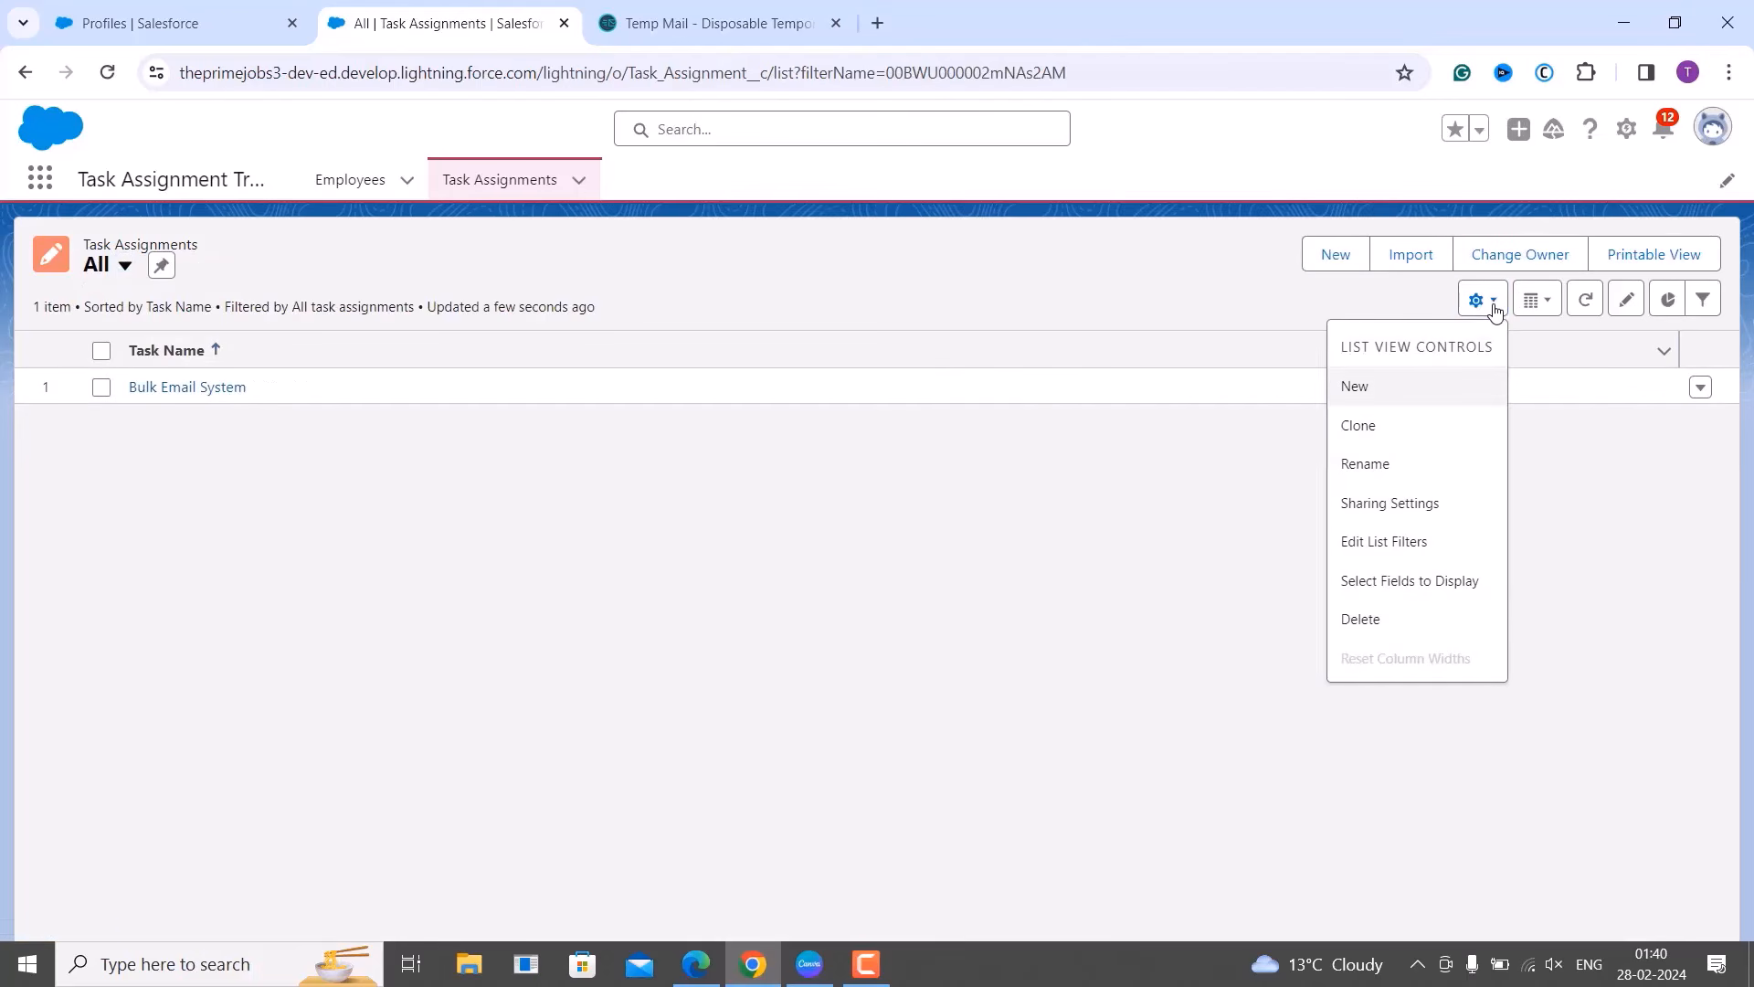
click(1435, 585)
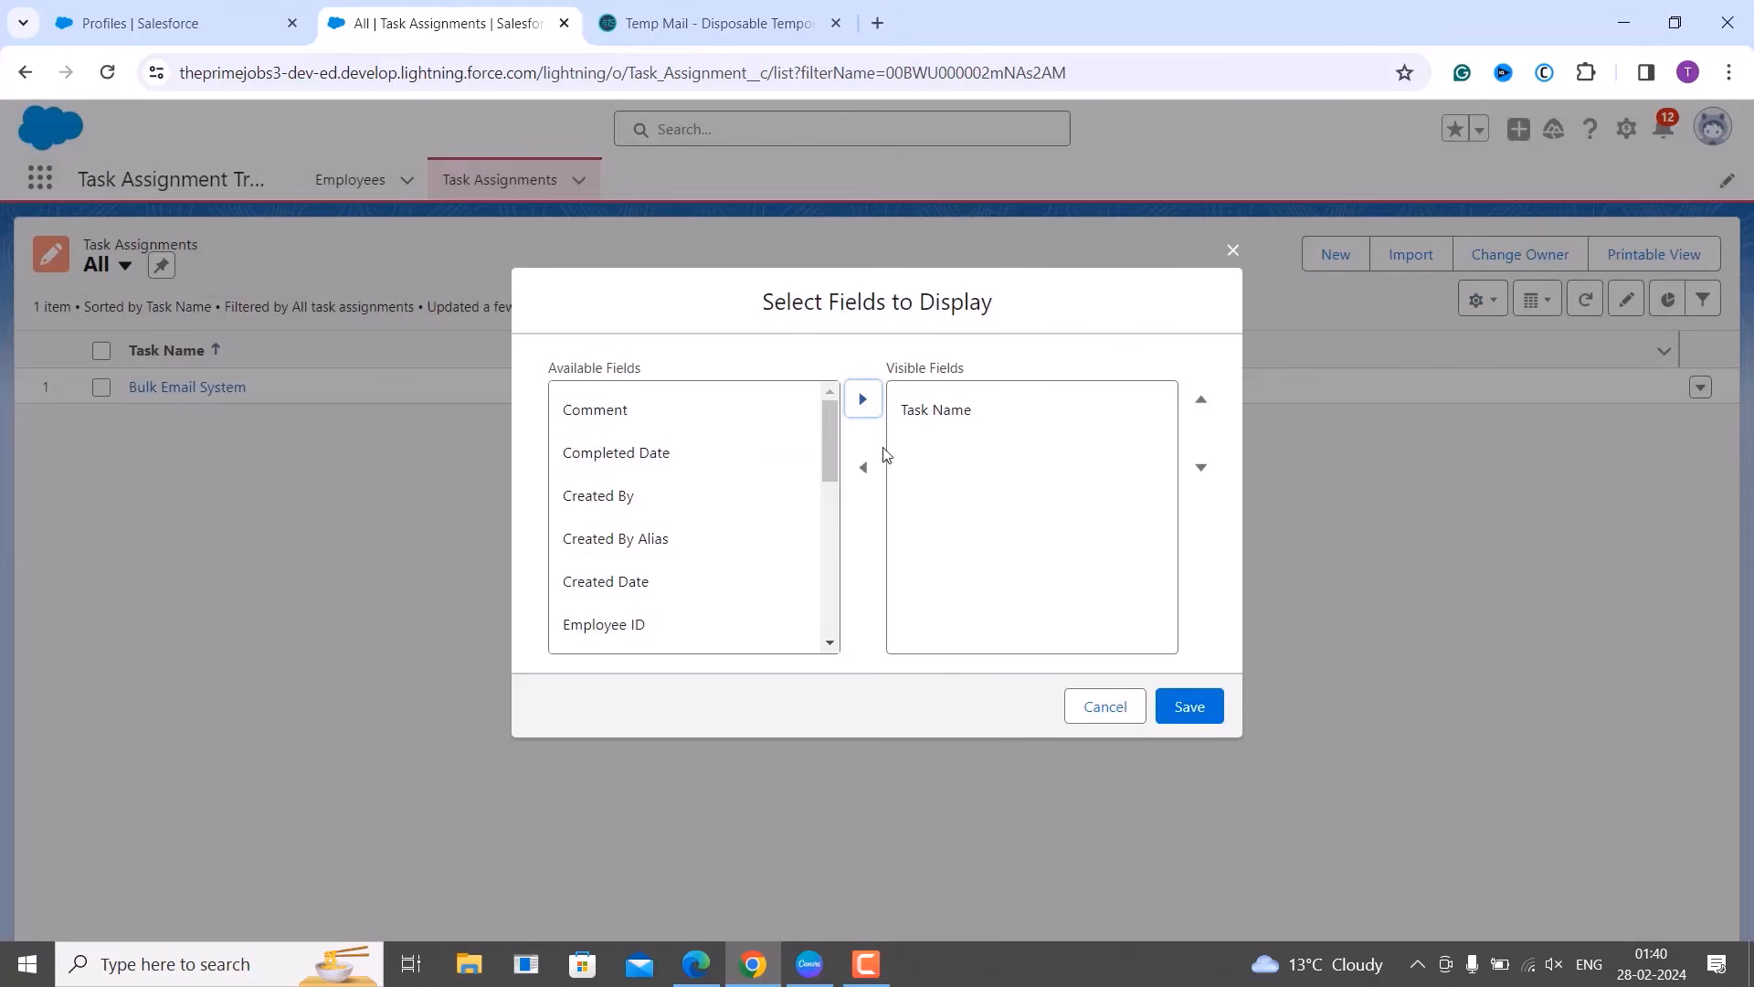
scroll(673, 552, down, 2)
scroll(676, 552, down, 3)
scroll(674, 548, up, 5)
click(627, 497)
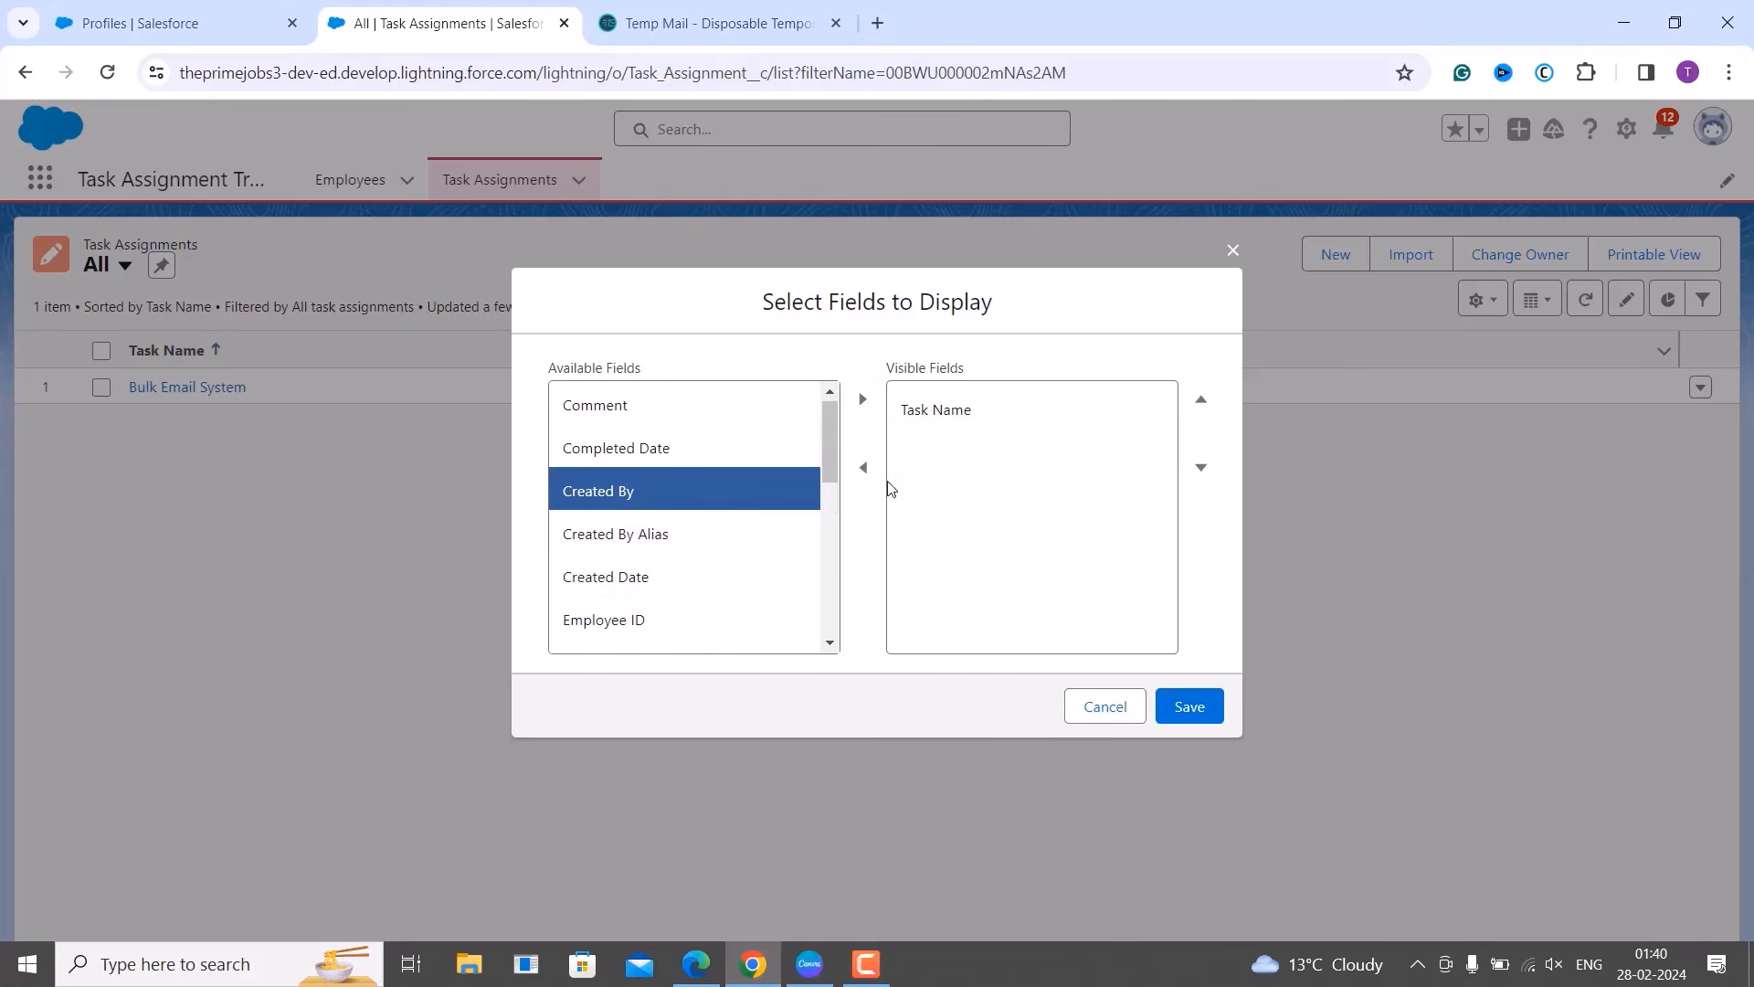
click(862, 400)
click(1205, 708)
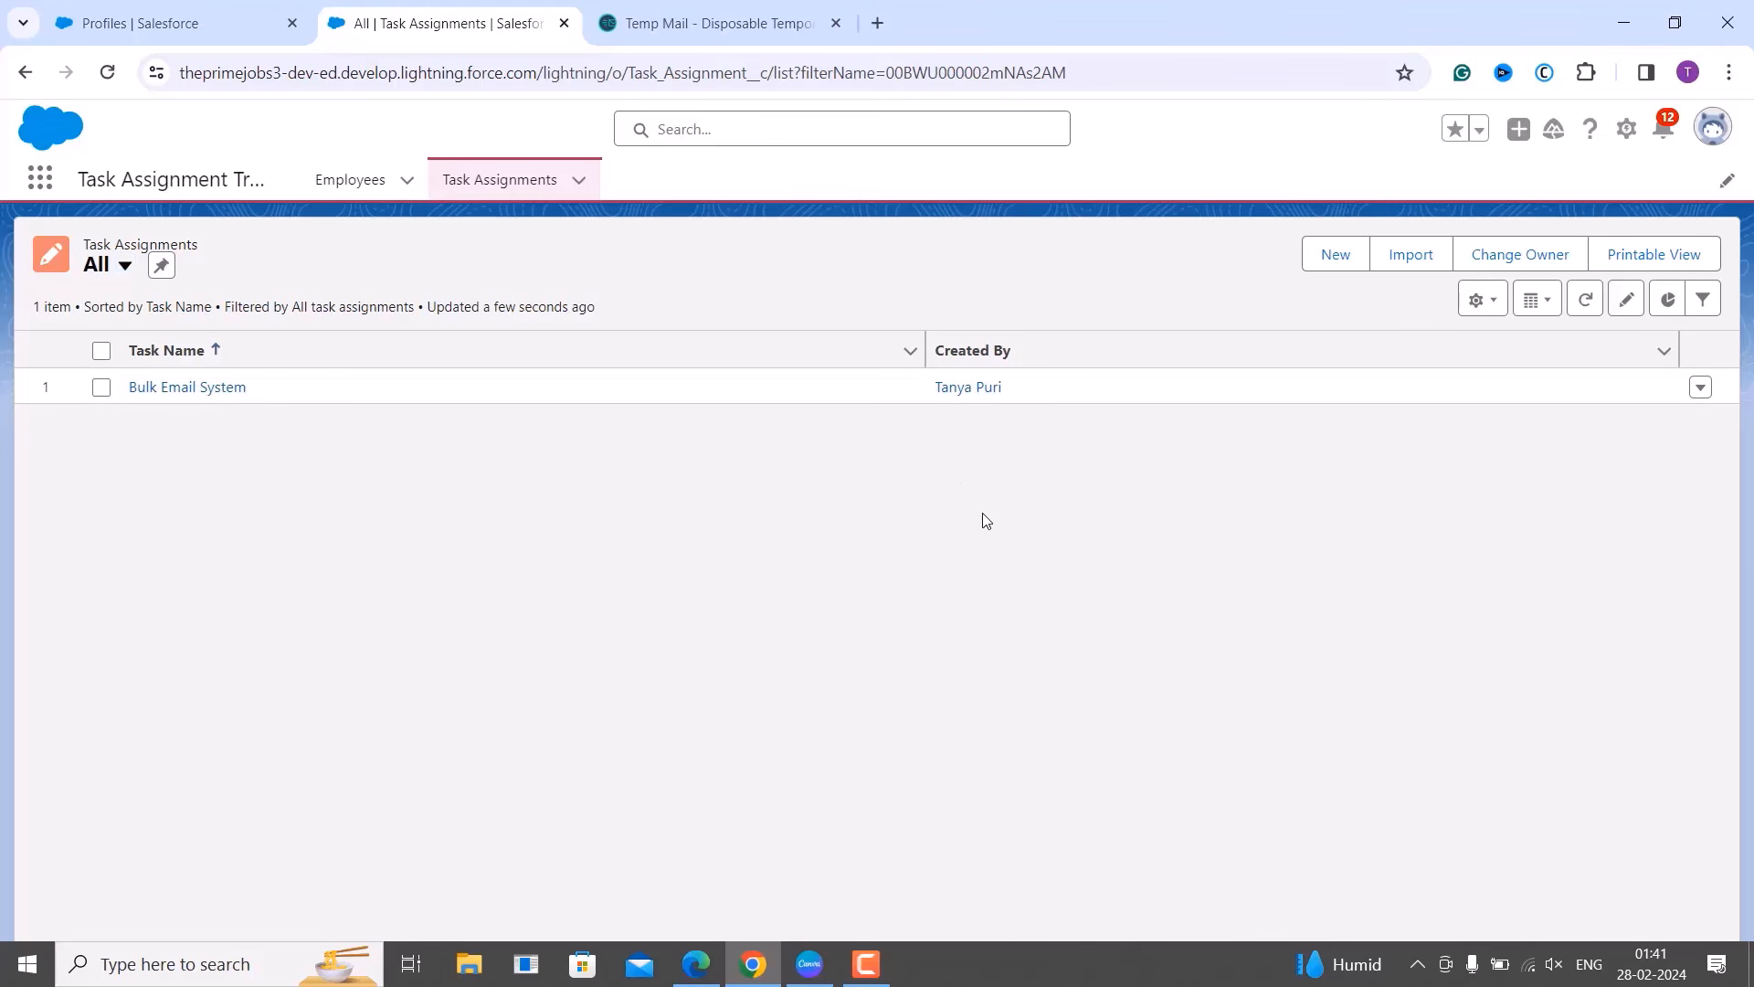
click(711, 964)
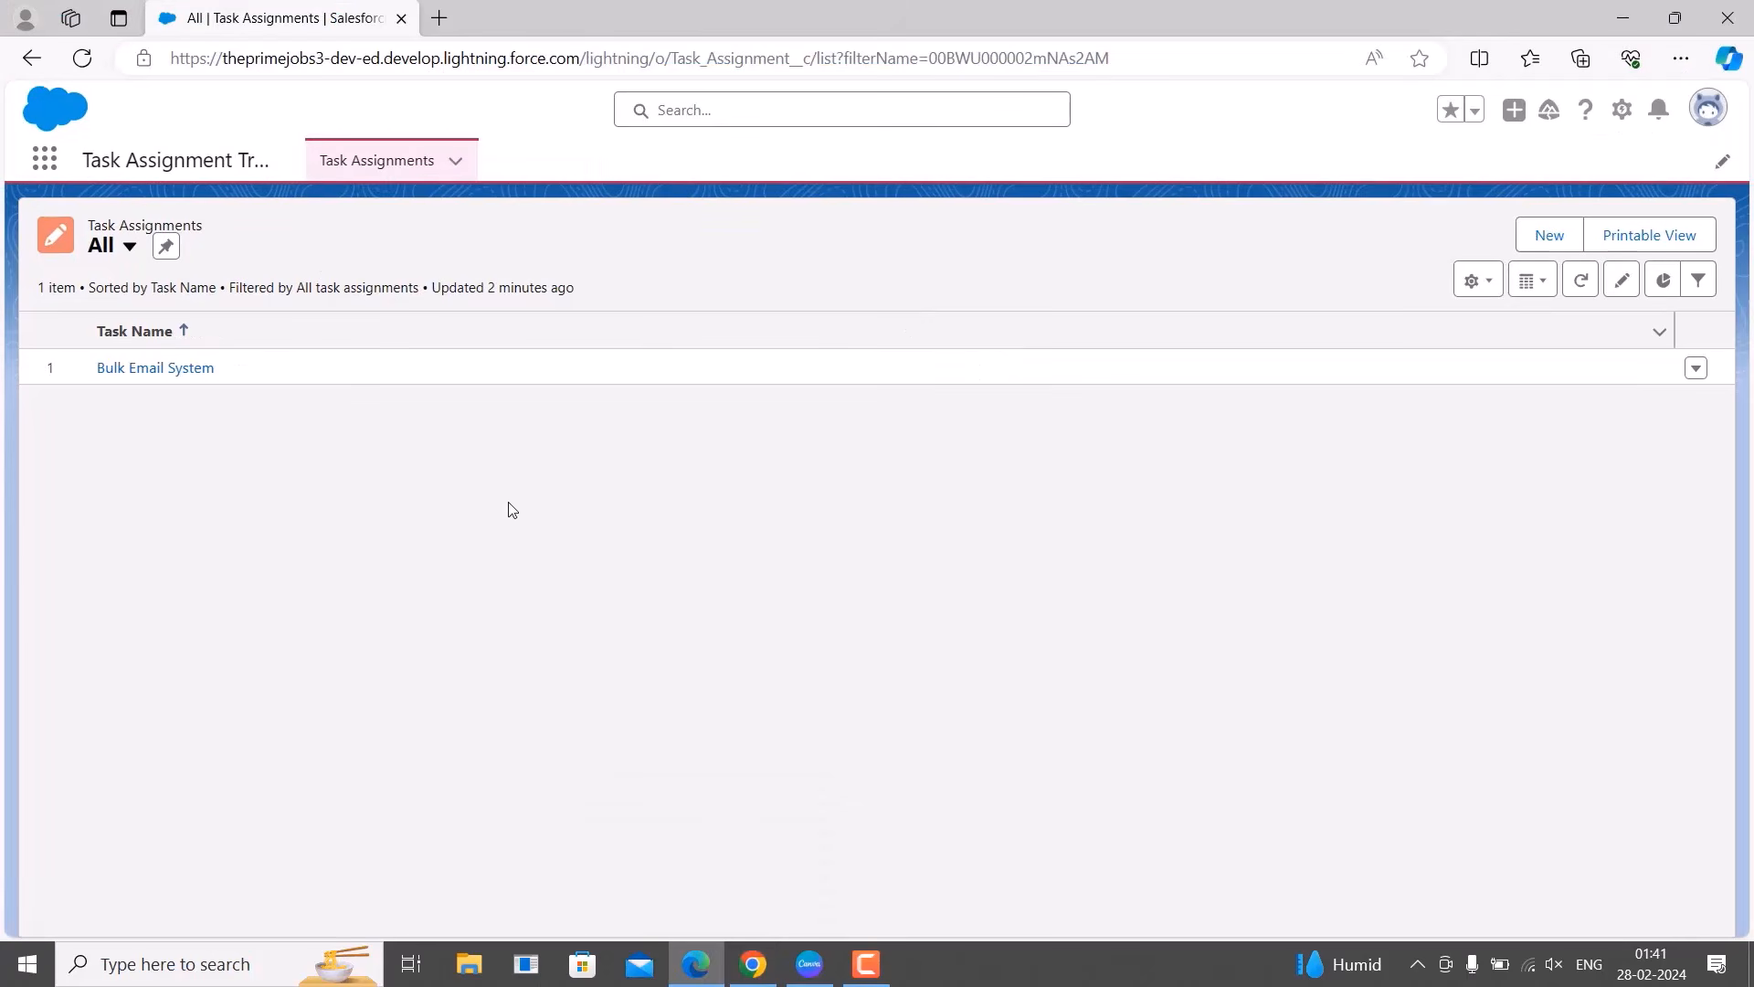
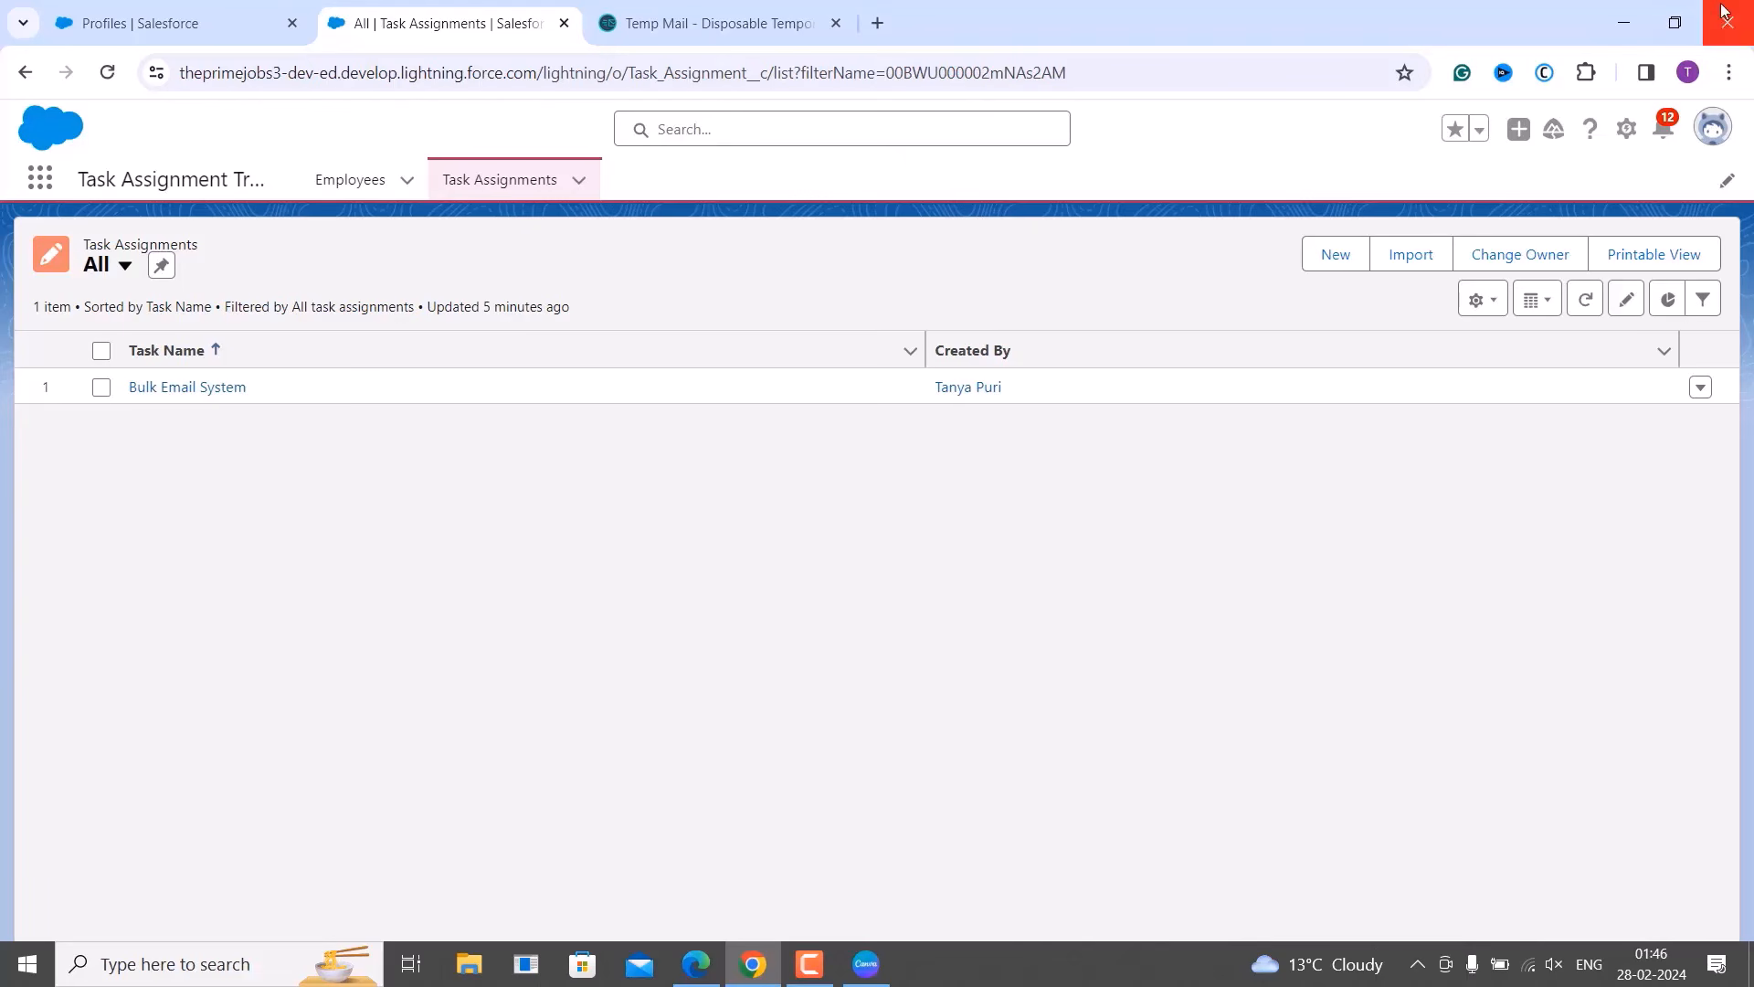
Open the gear menu's setup options above the Task Assignments list.
click(1627, 137)
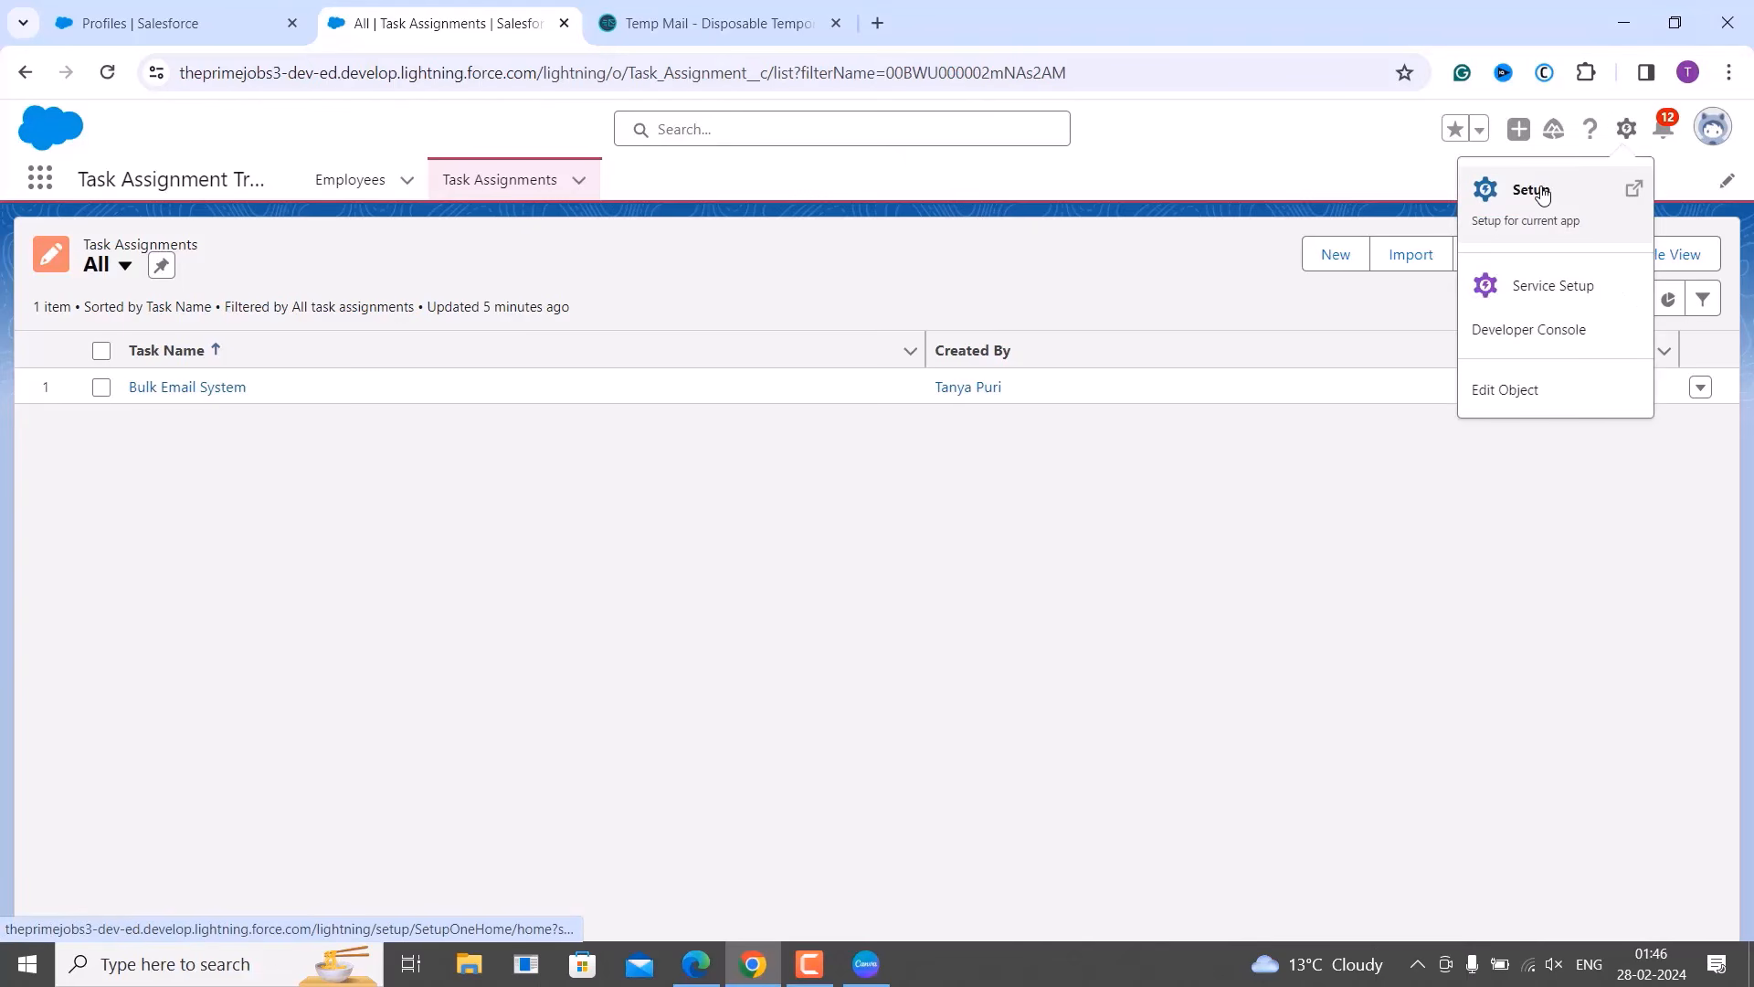
Go to Setup Home and open Sharing Settings through a 'sharing settings' Quick Find search.
click(1541, 245)
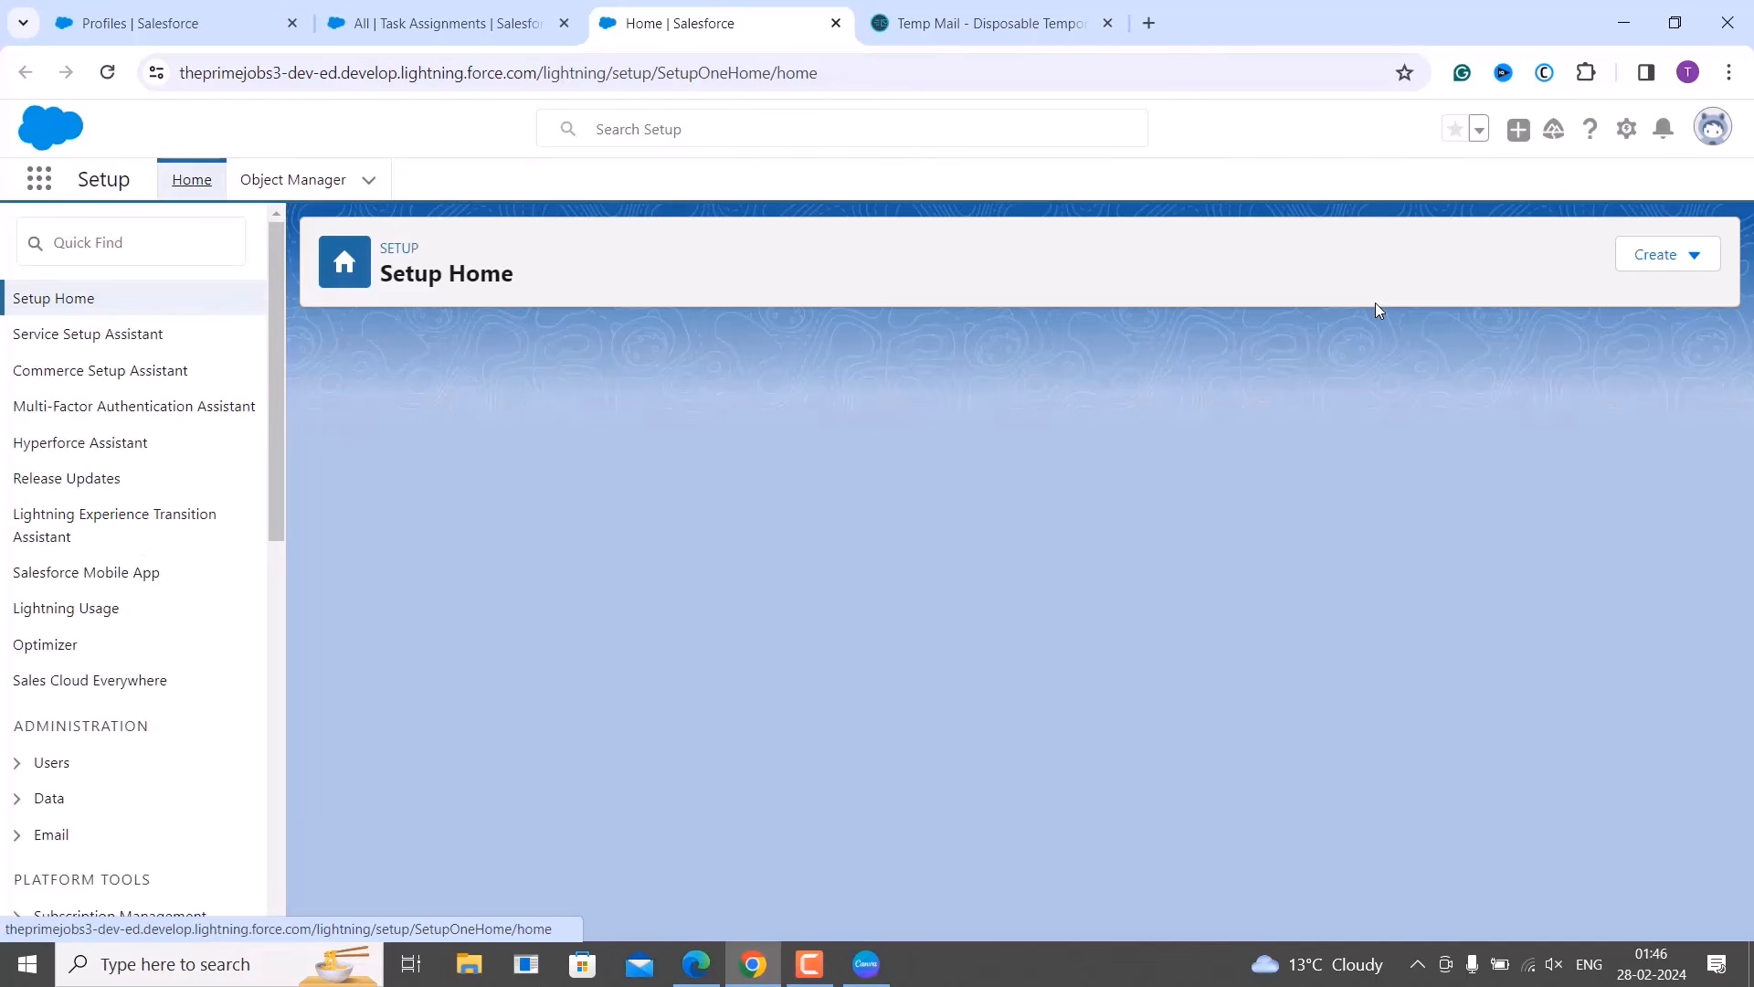
click(138, 235)
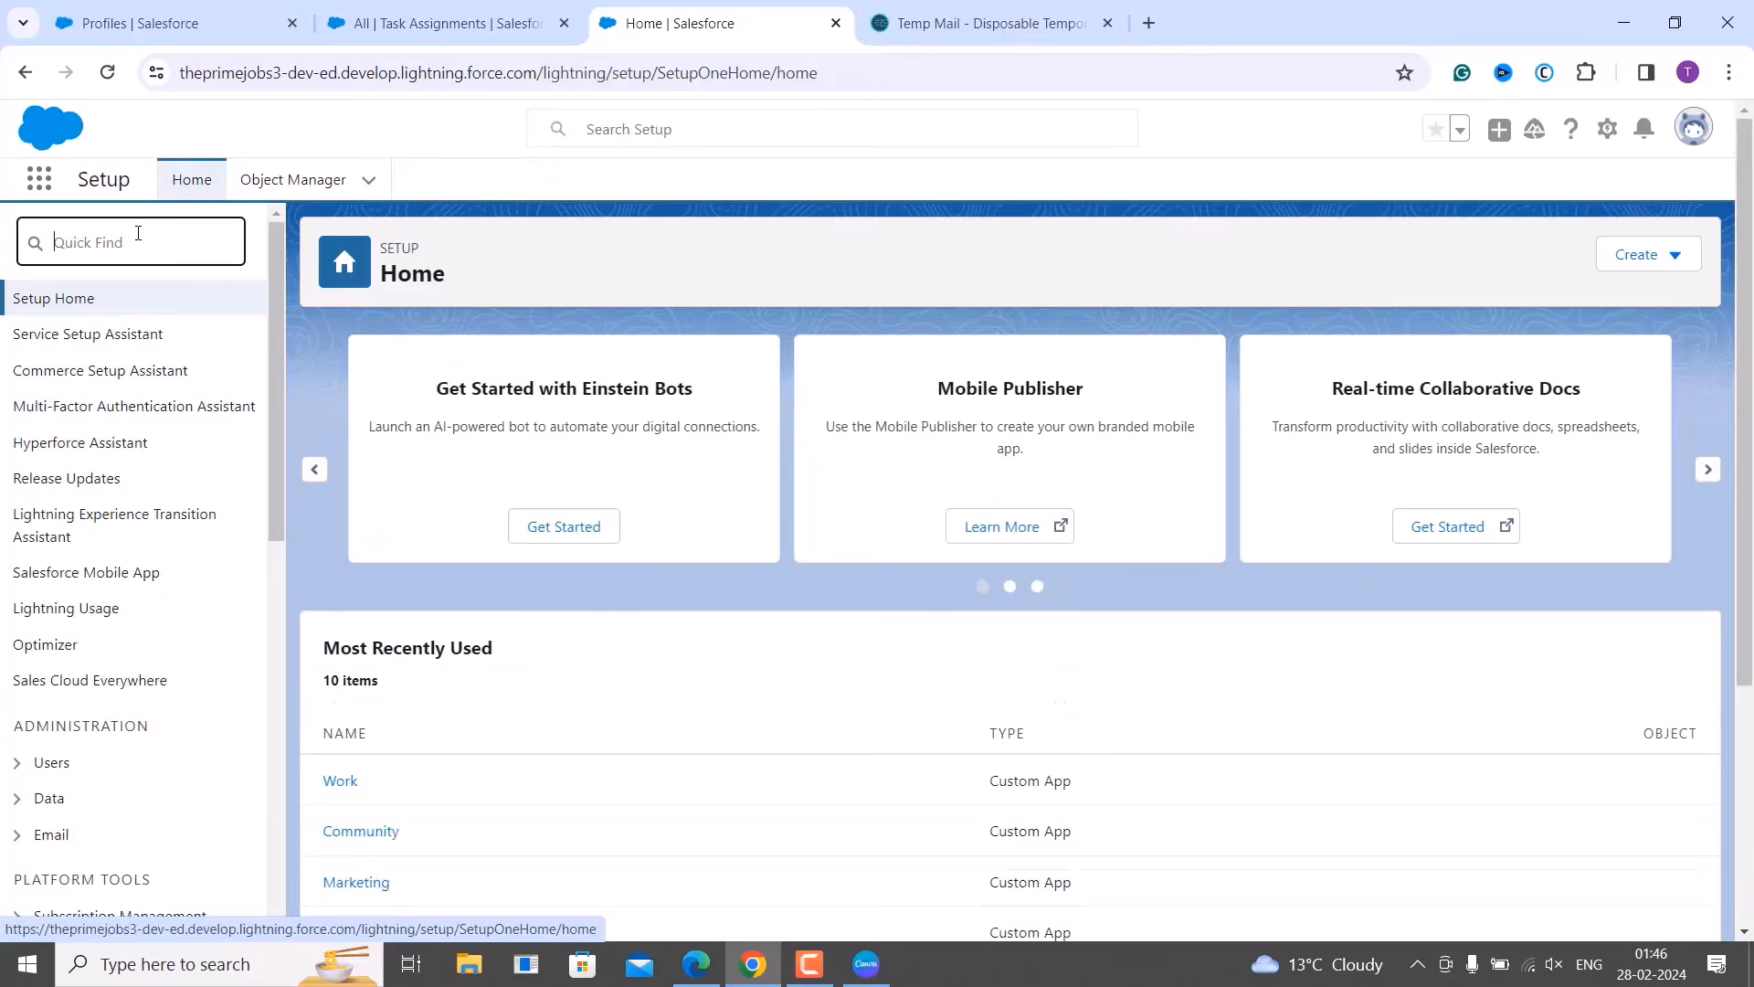
text(sh)
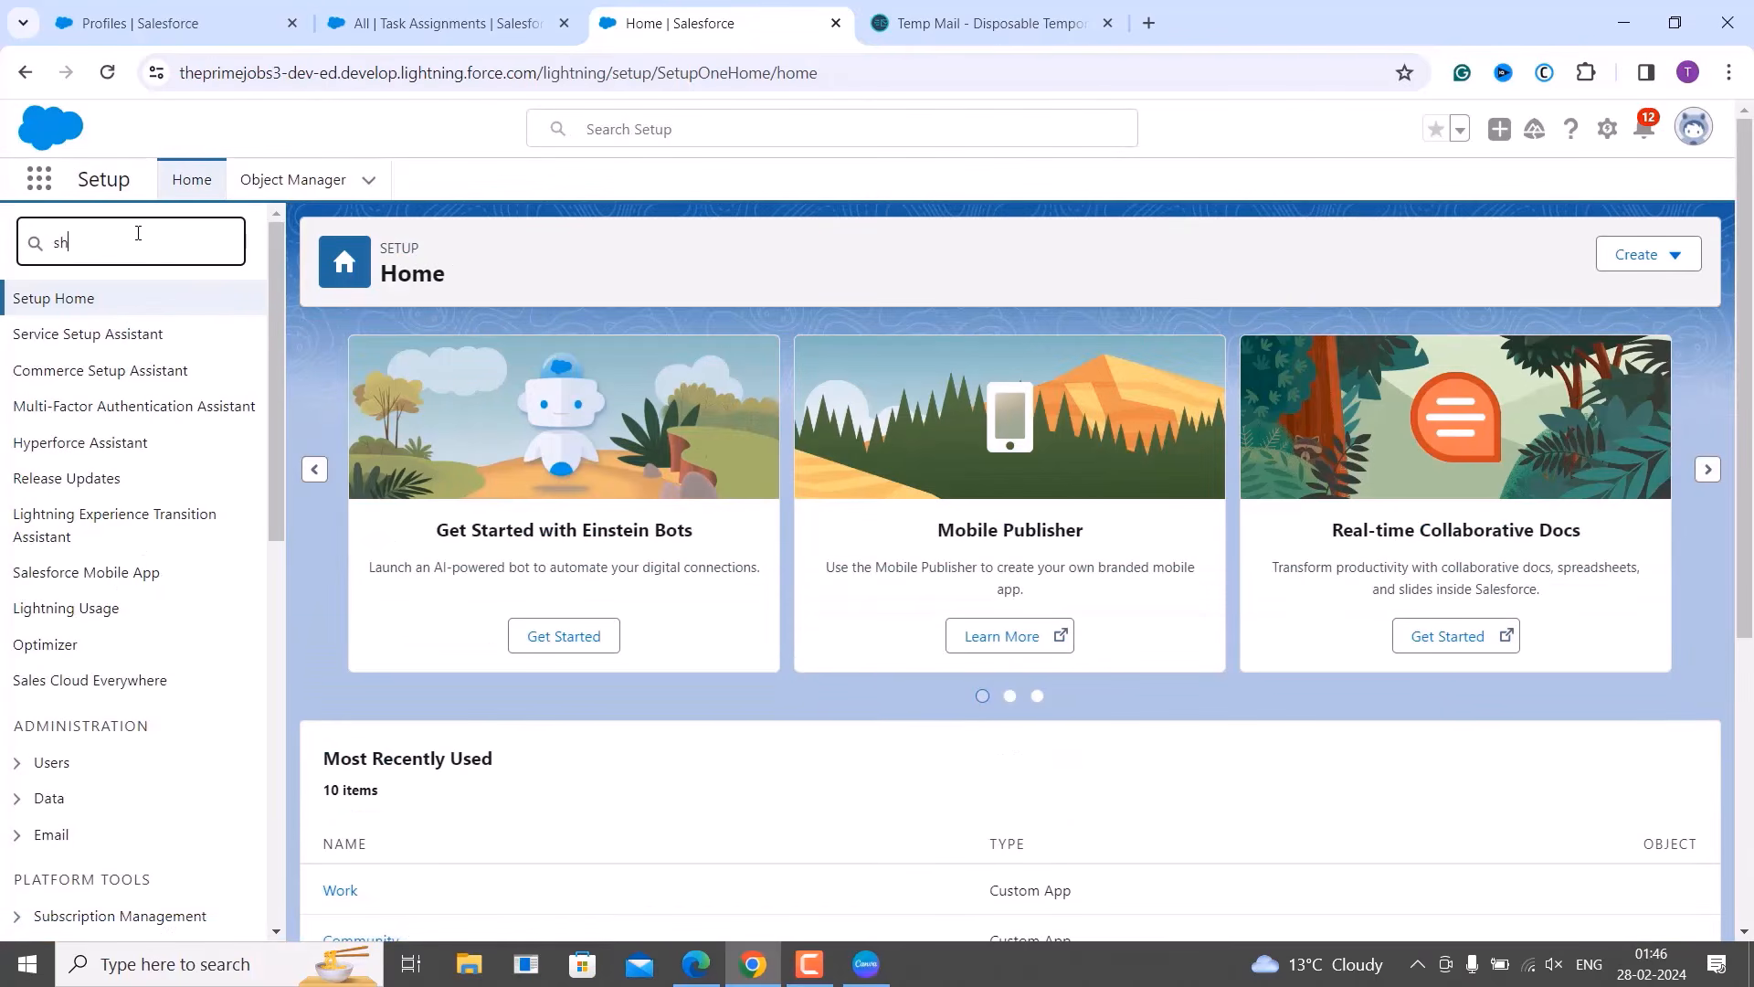
text(aring sett)
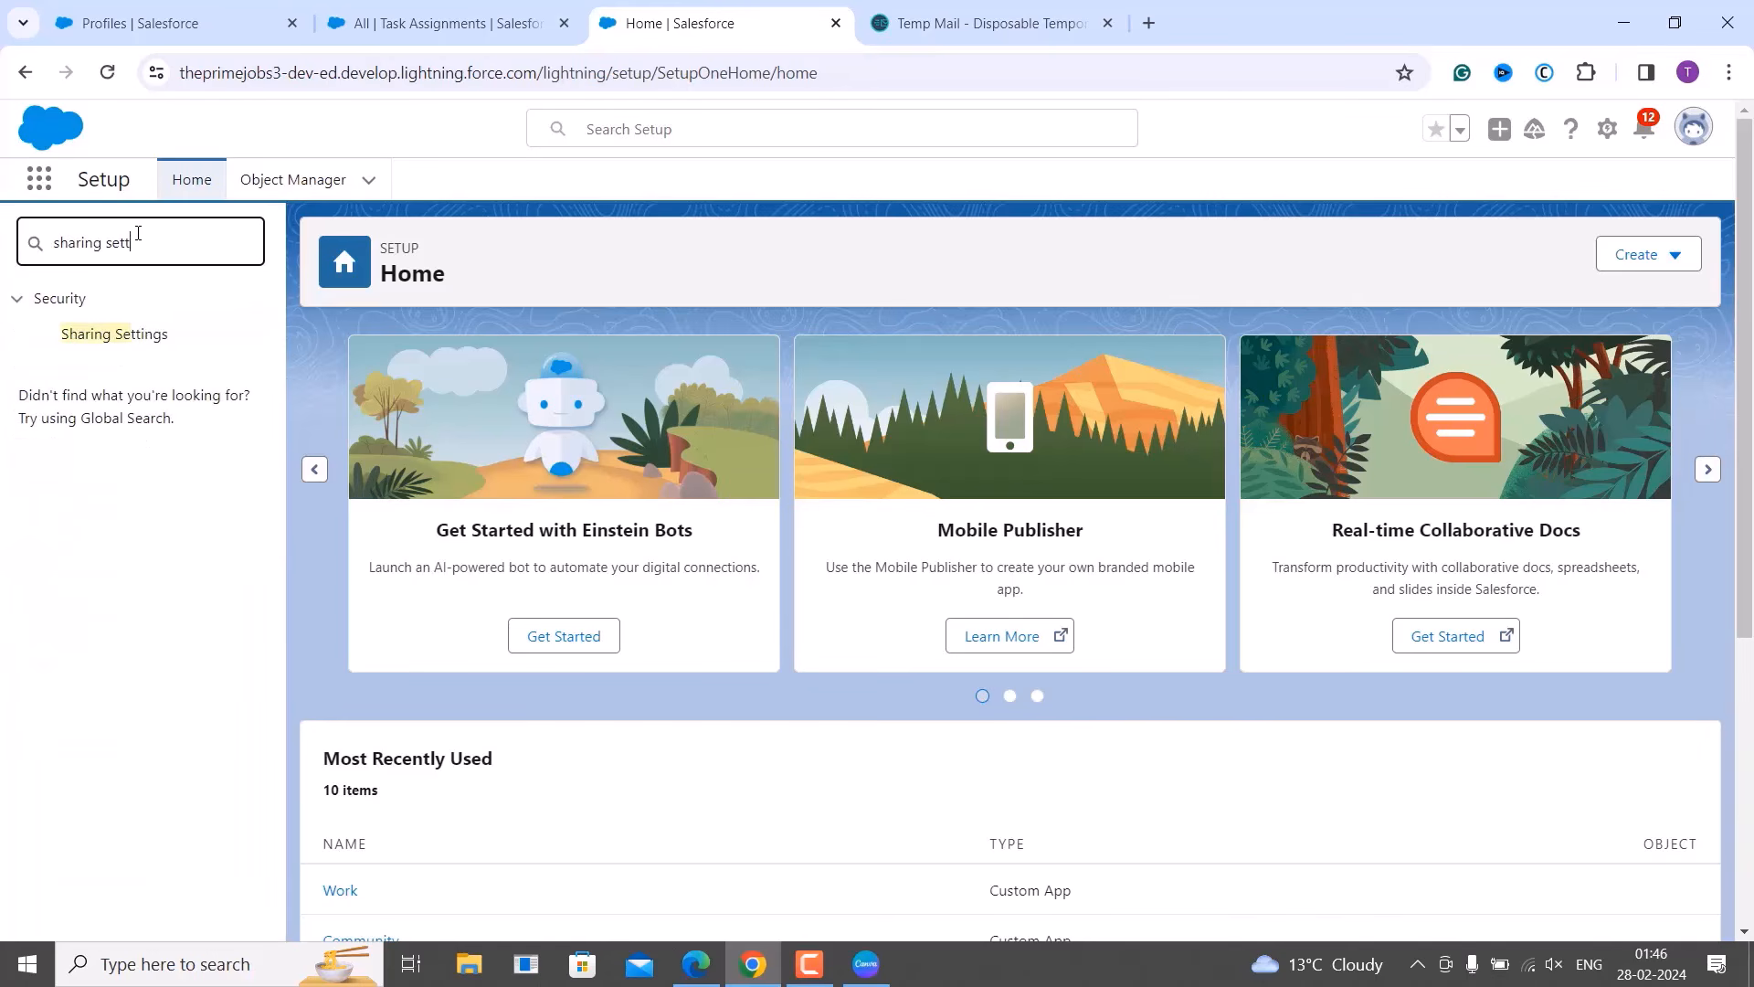
text(ings)
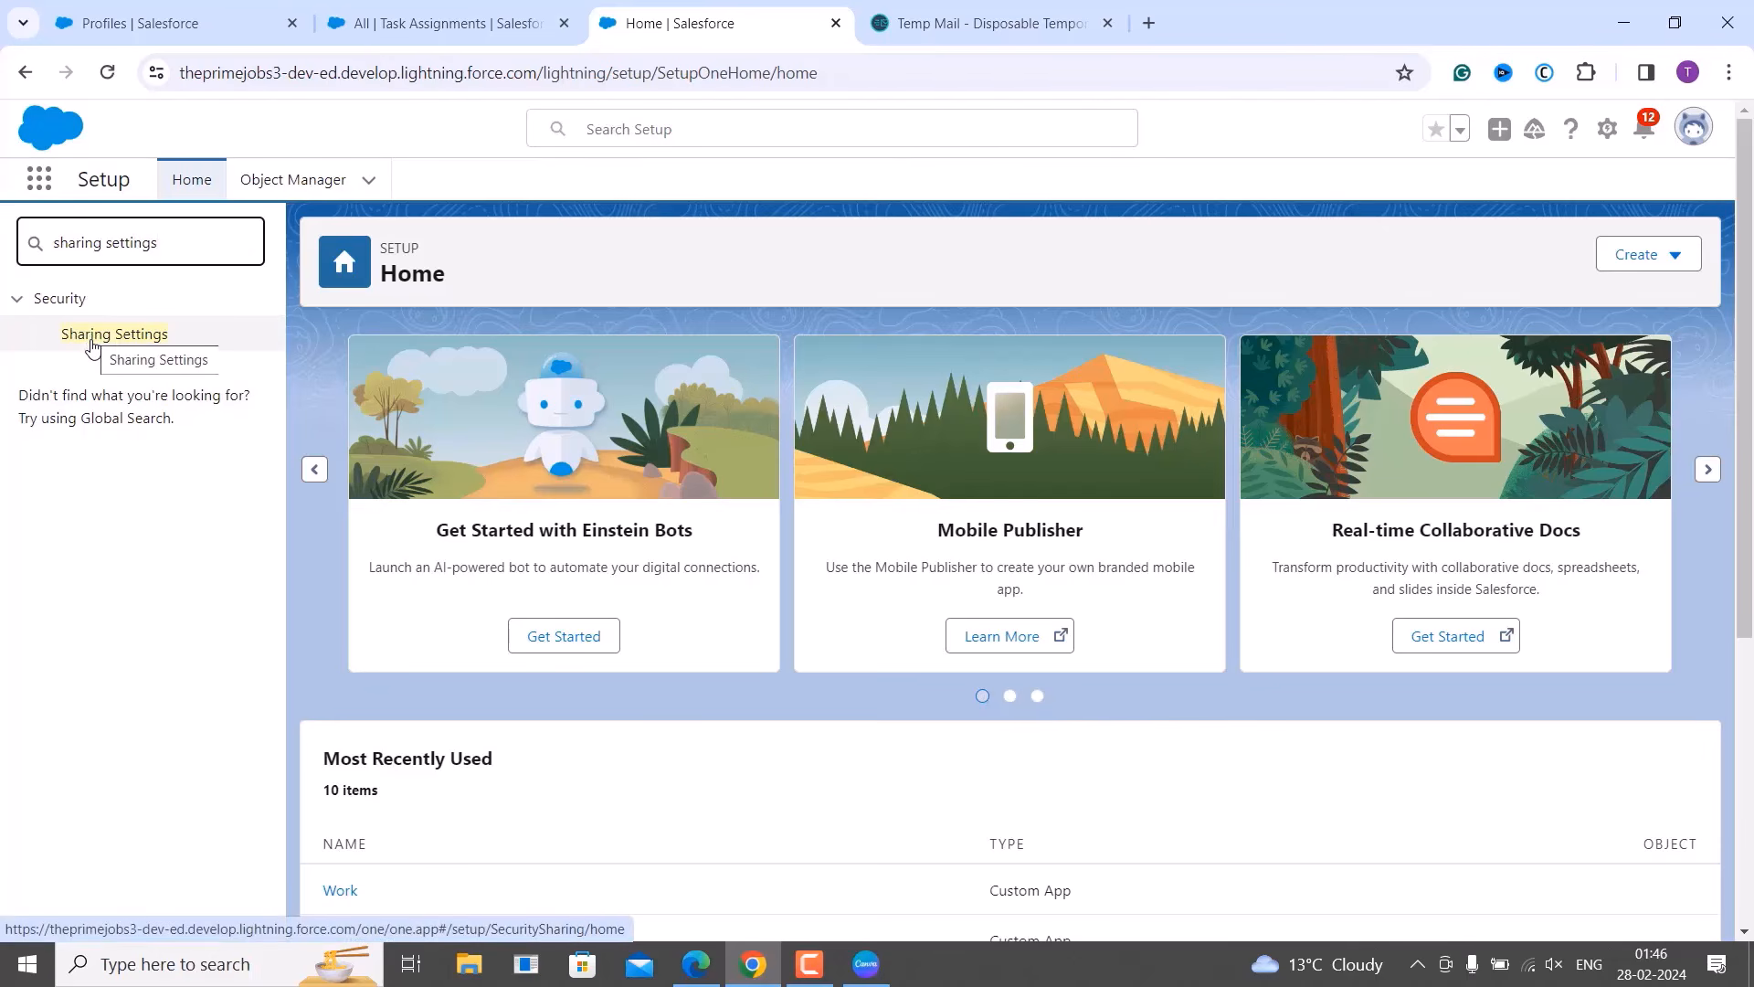
click(92, 344)
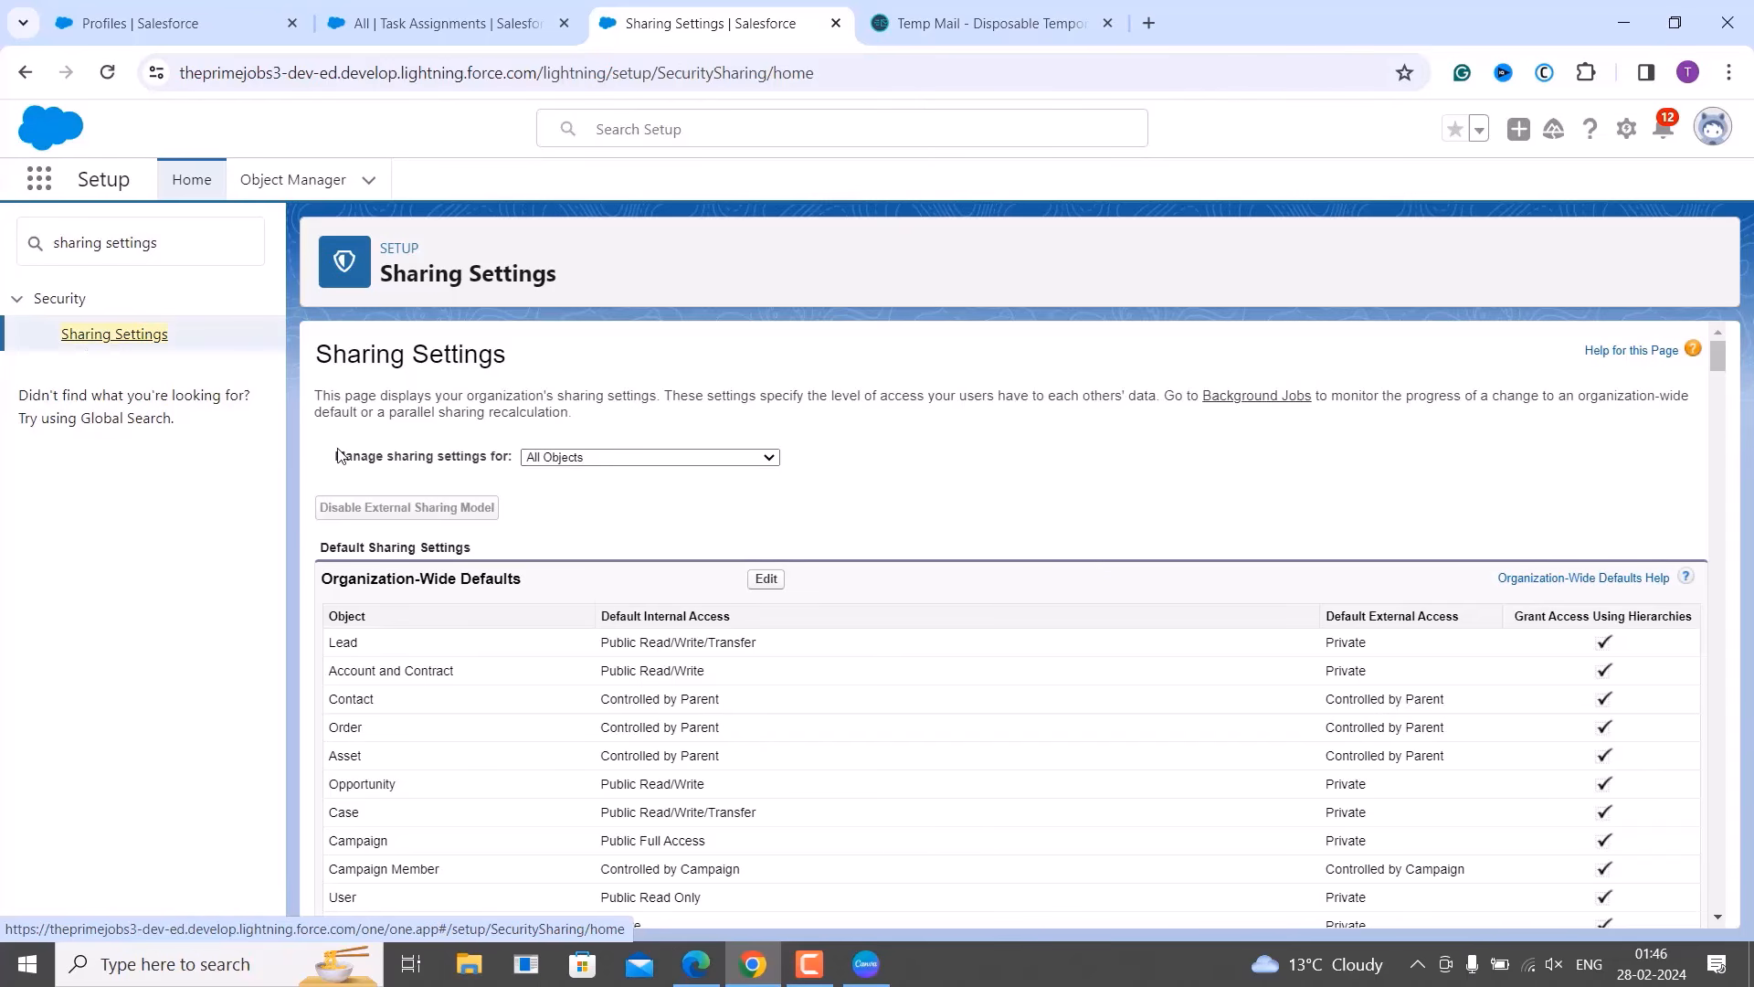
scroll(331, 462, down, 1)
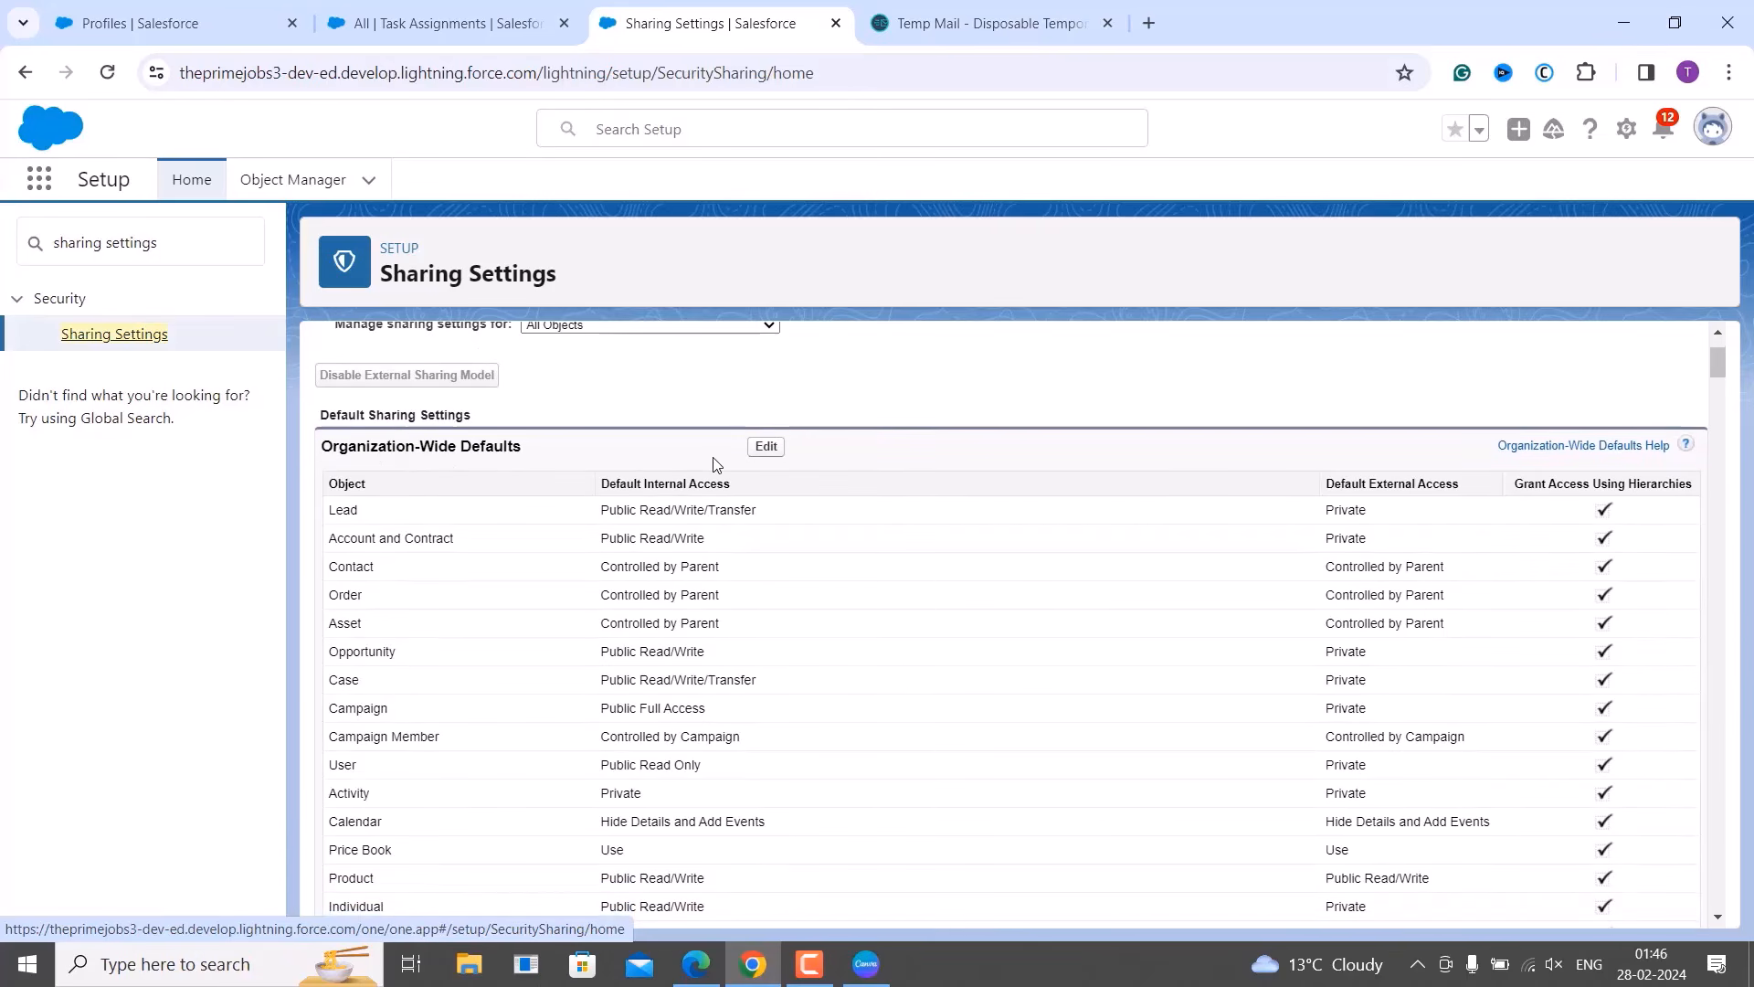
Edit the organization-wide defaults and inspect Task Assignment's access choices, leaving Public Read/Write.
click(774, 453)
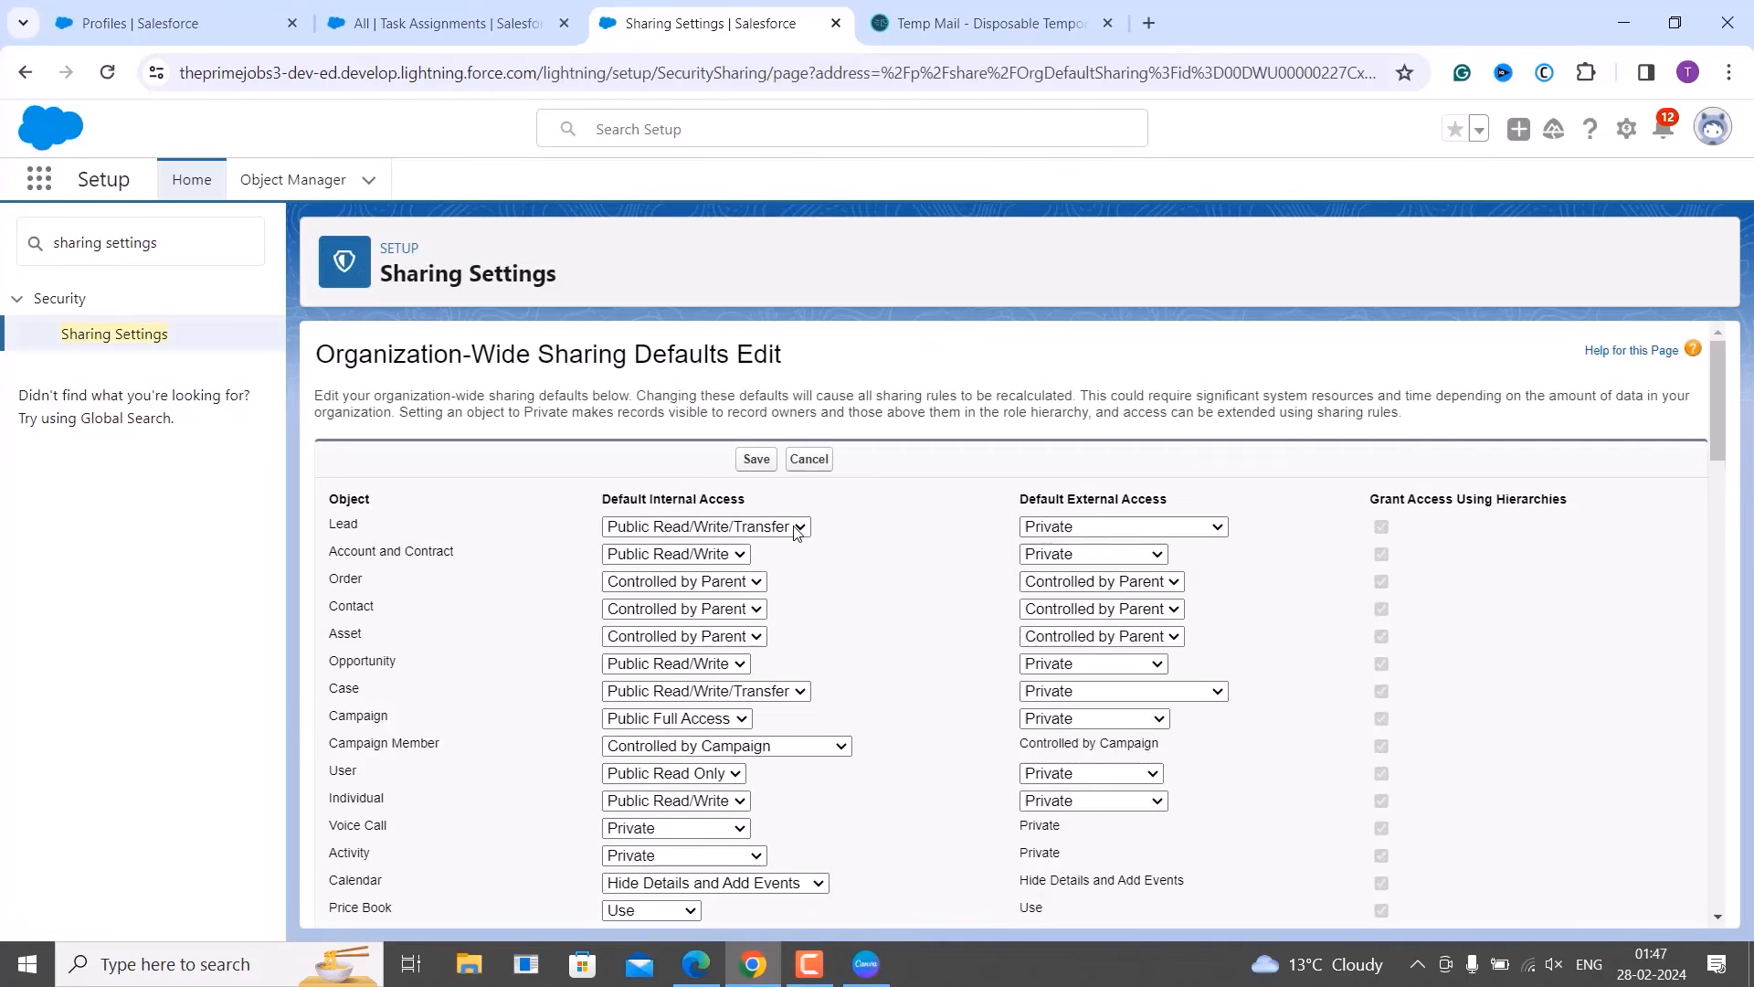
scroll(795, 534, down, 1)
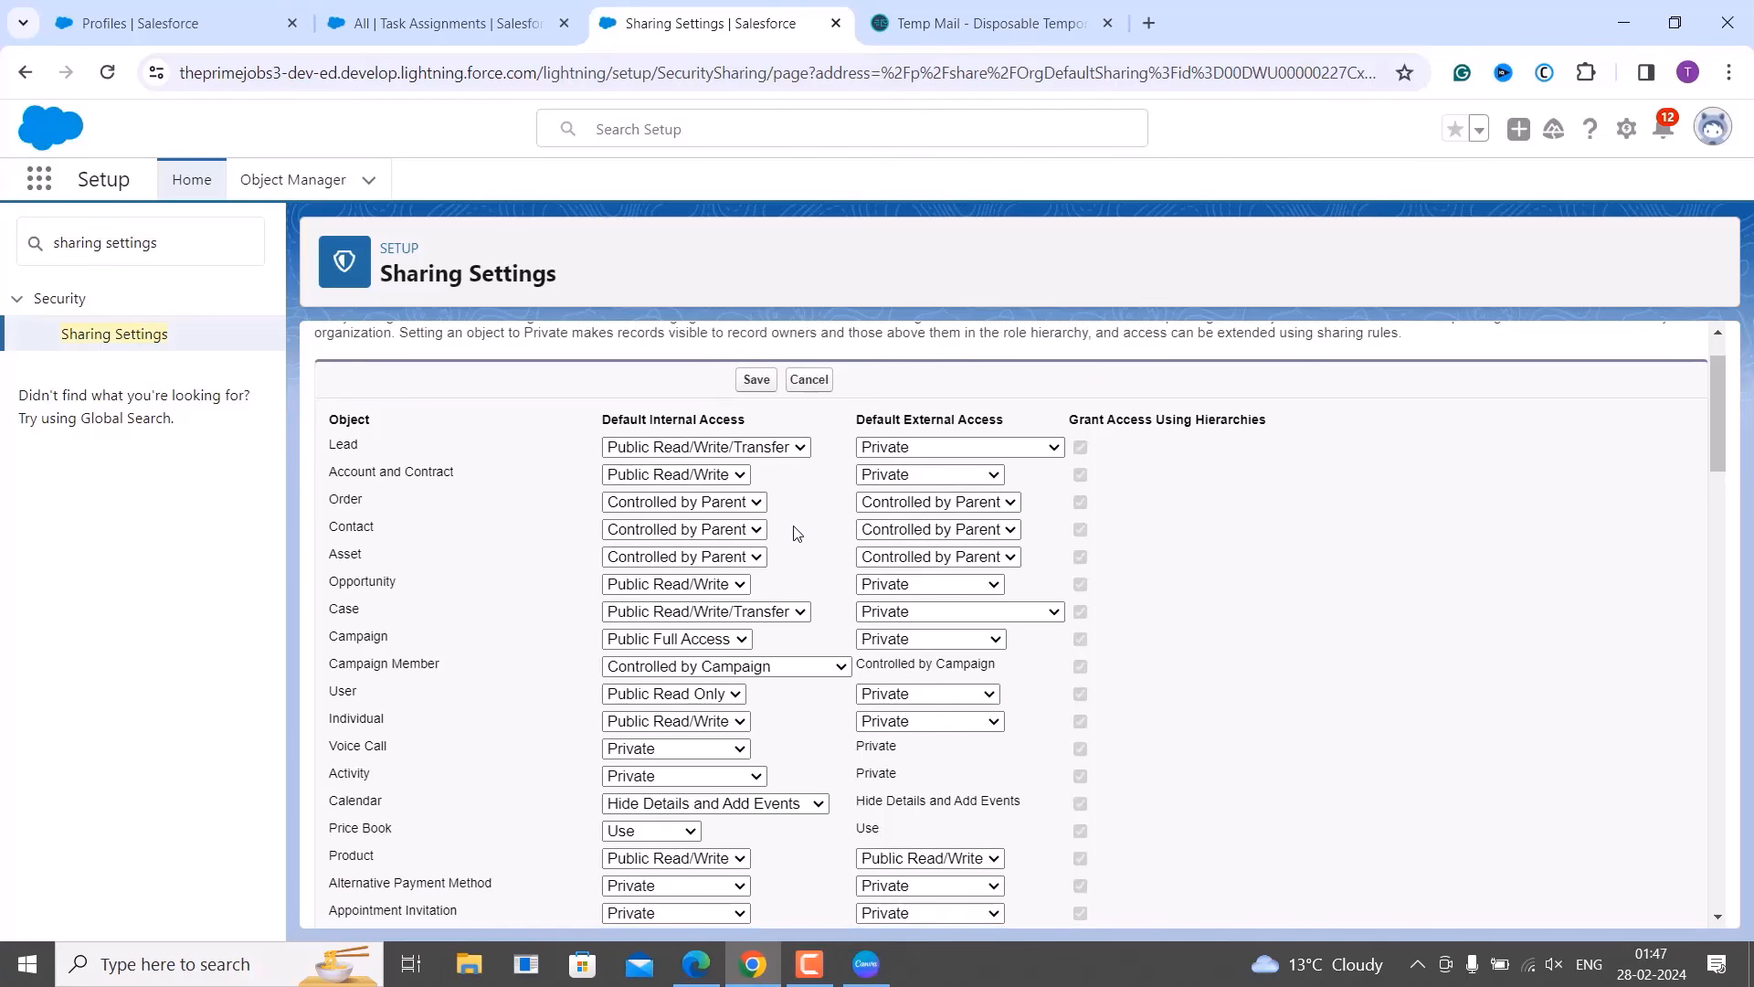
scroll(795, 533, down, 9)
scroll(795, 534, down, 14)
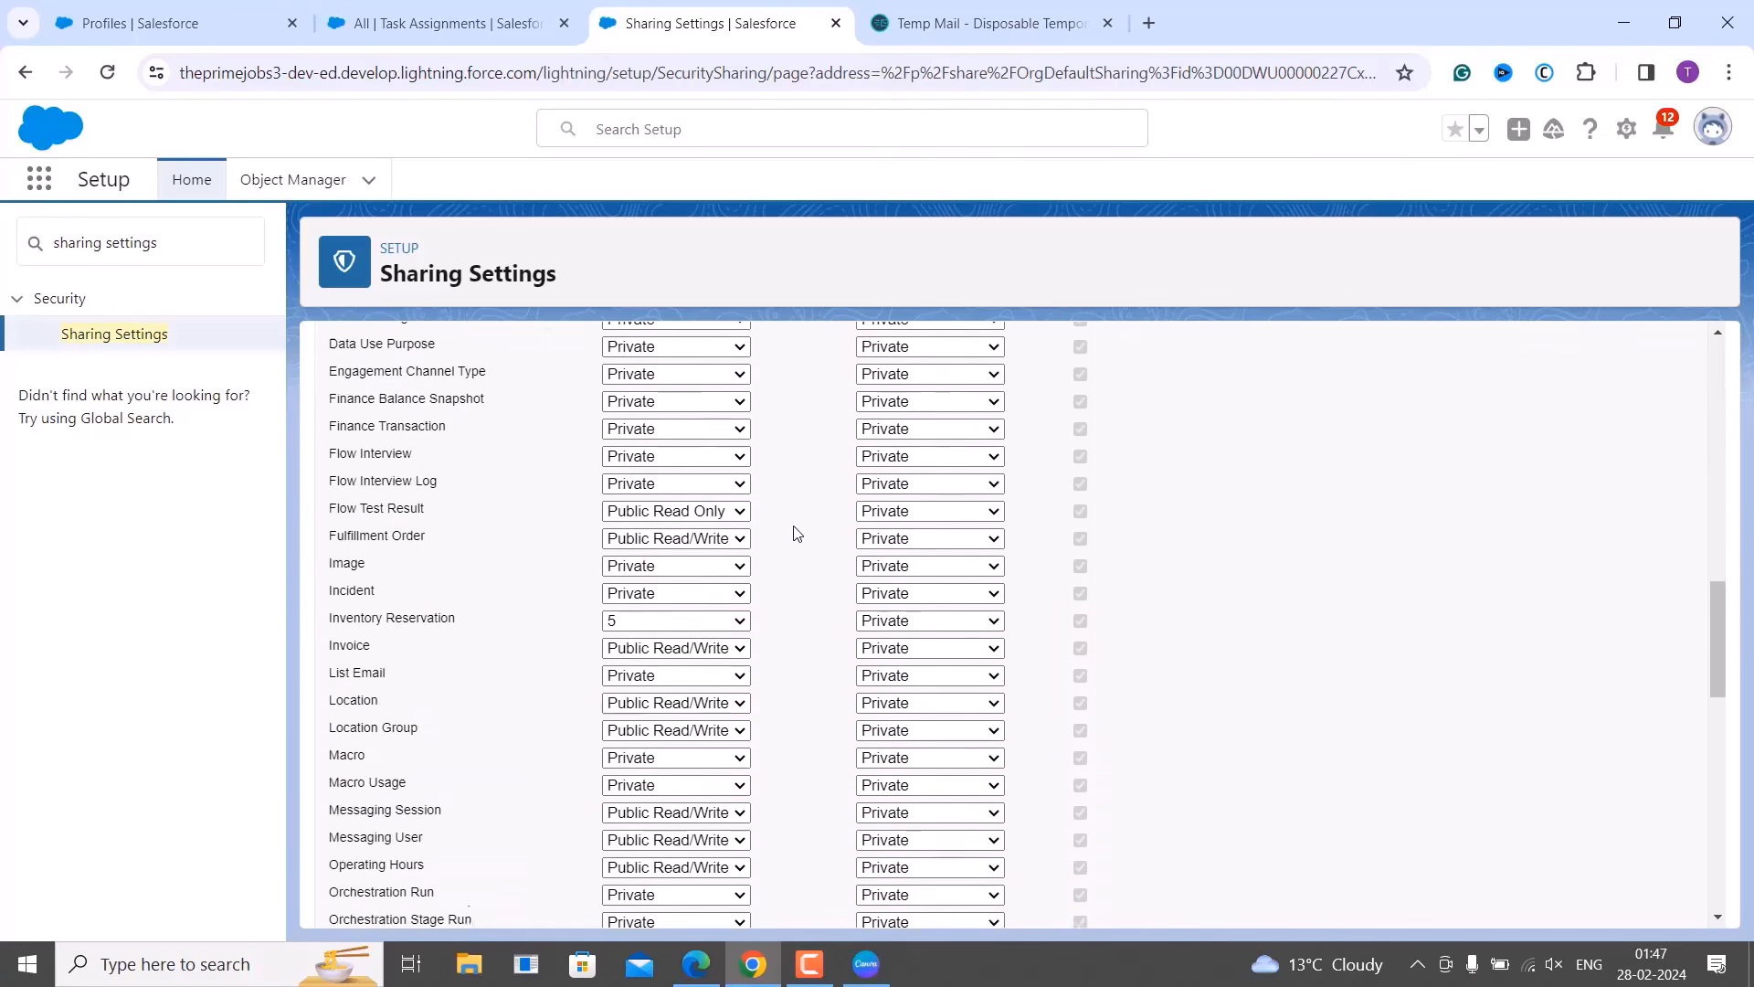
scroll(795, 534, down, 6)
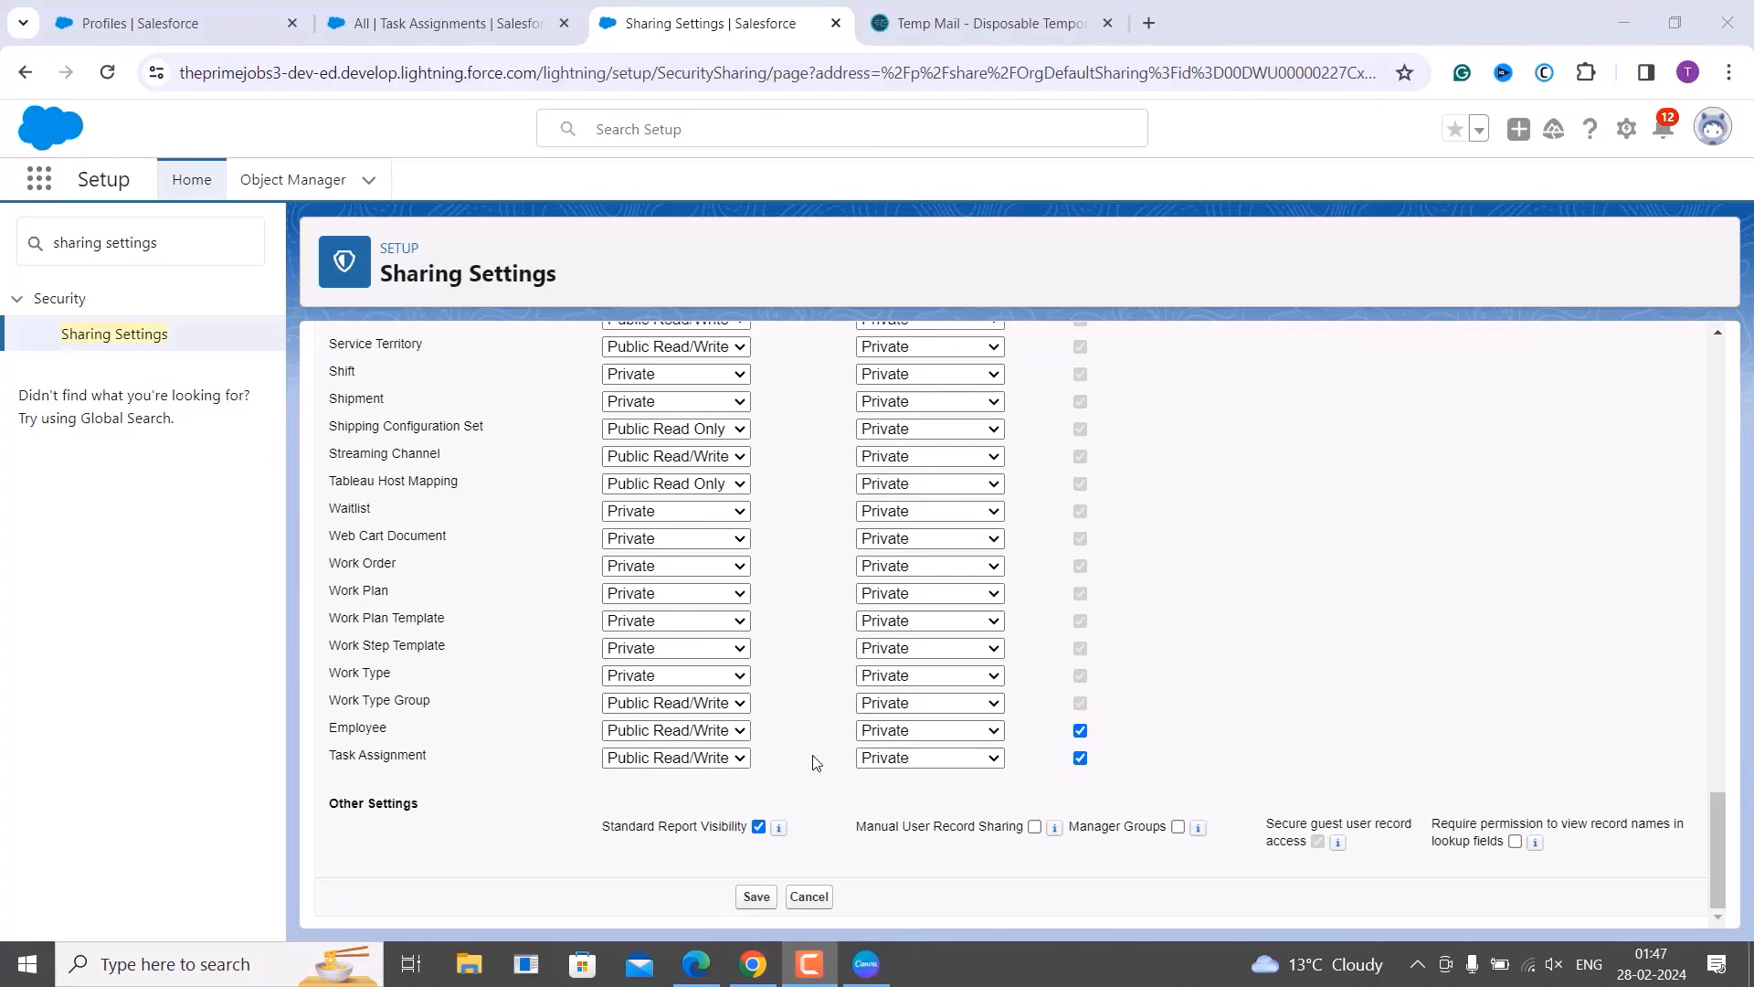
click(740, 757)
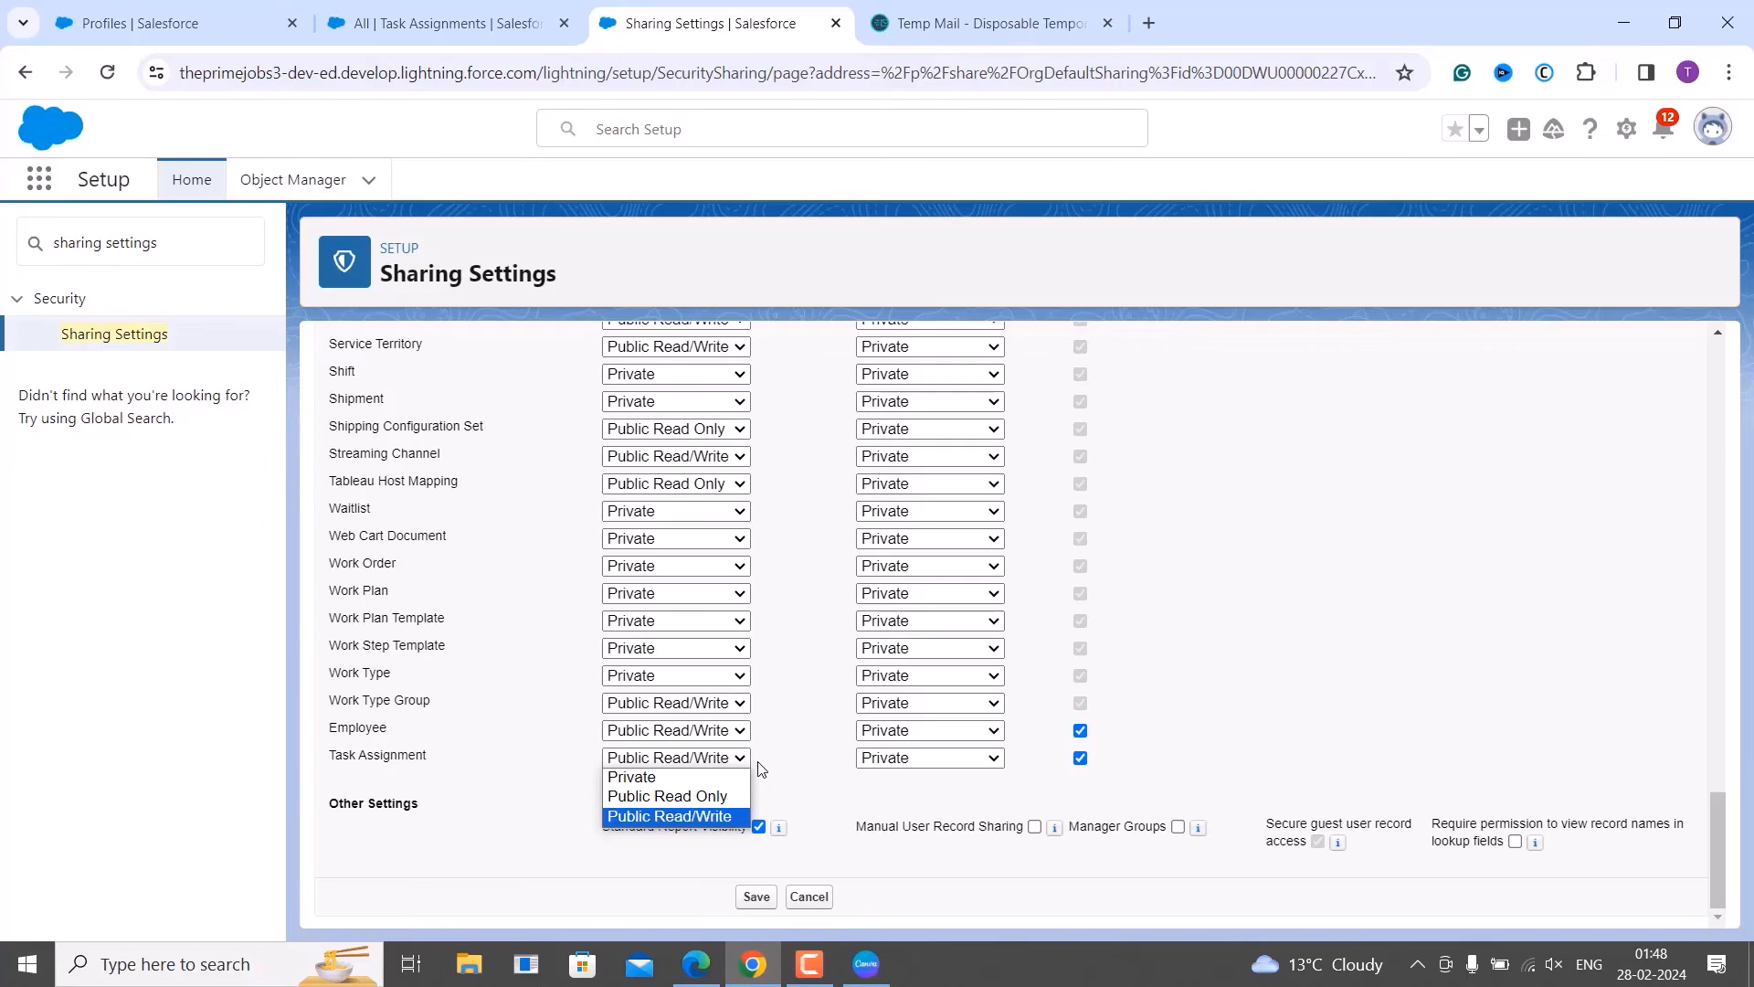
click(768, 772)
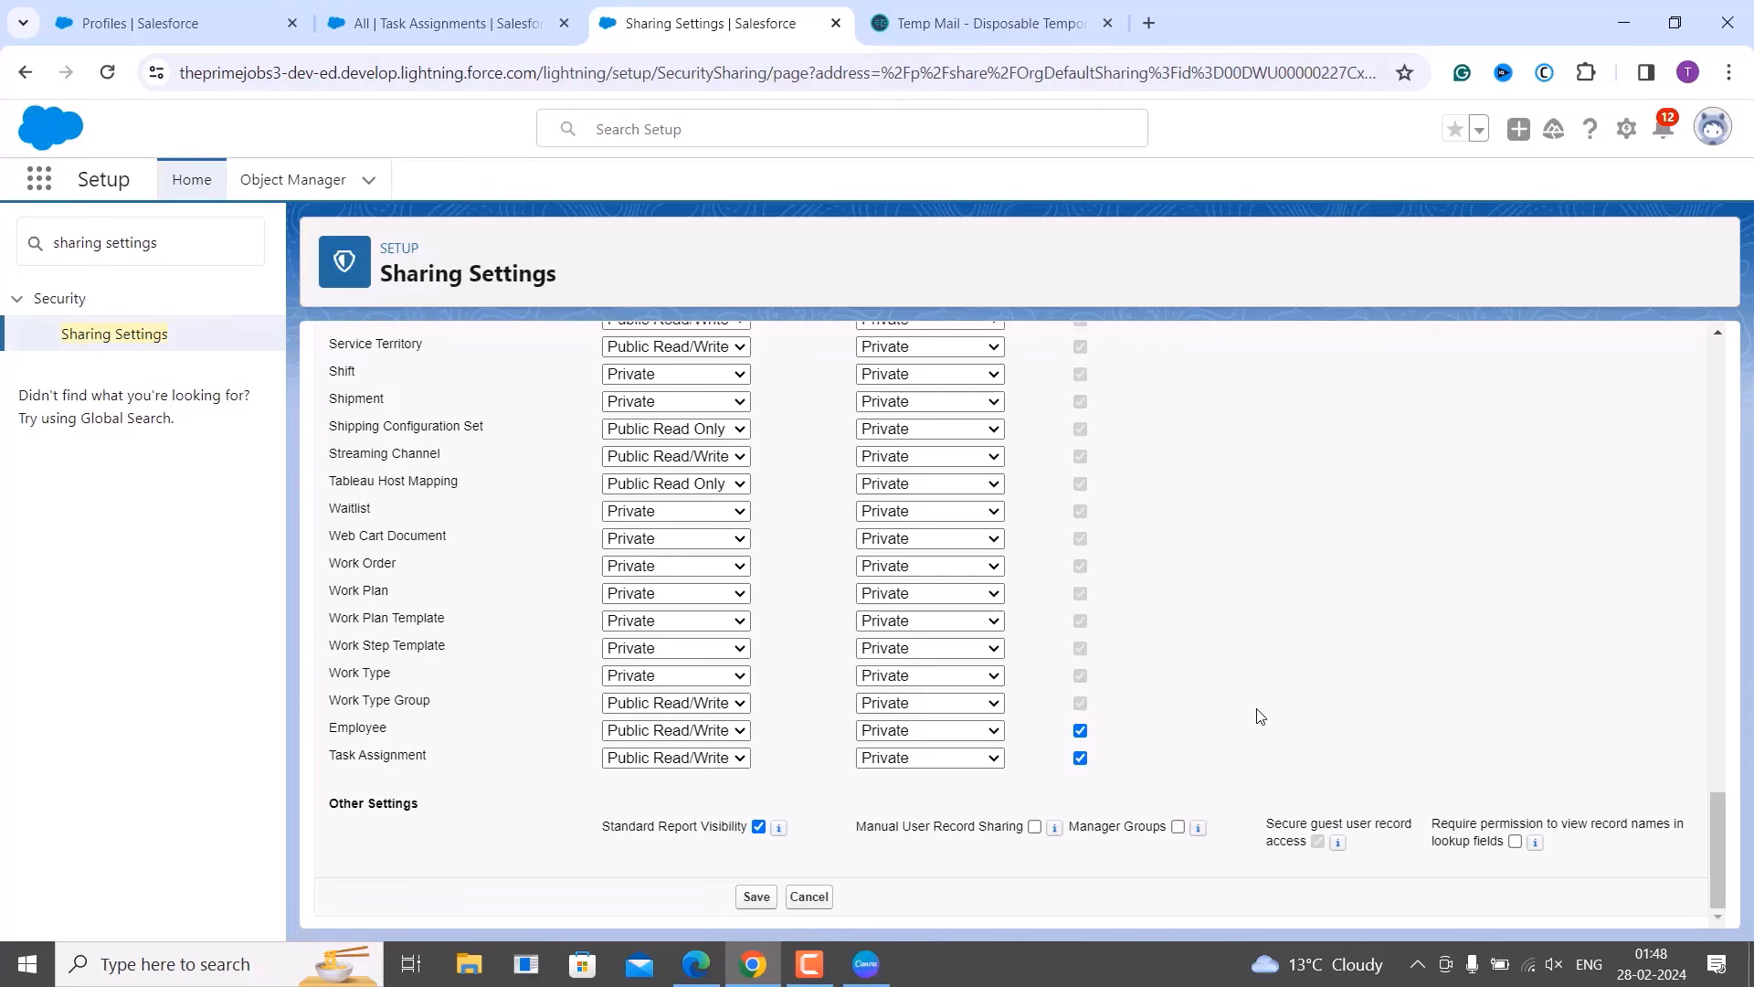
scroll(1261, 716, up, 20)
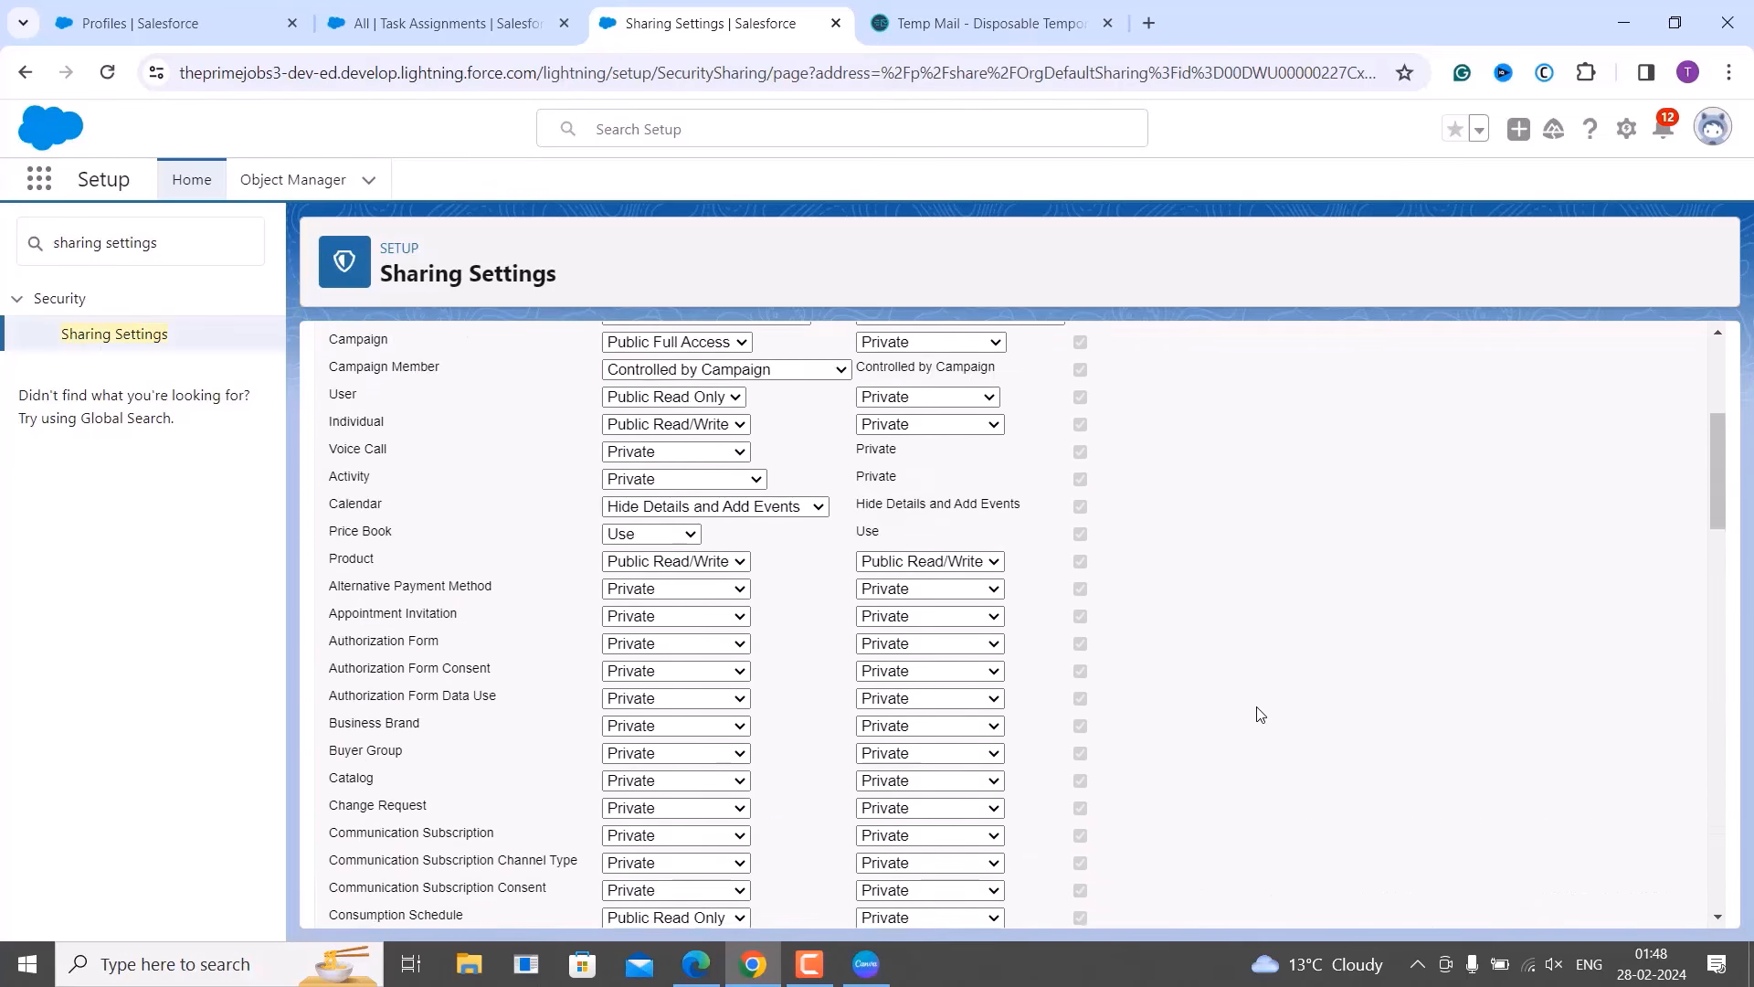
scroll(1261, 715, up, 5)
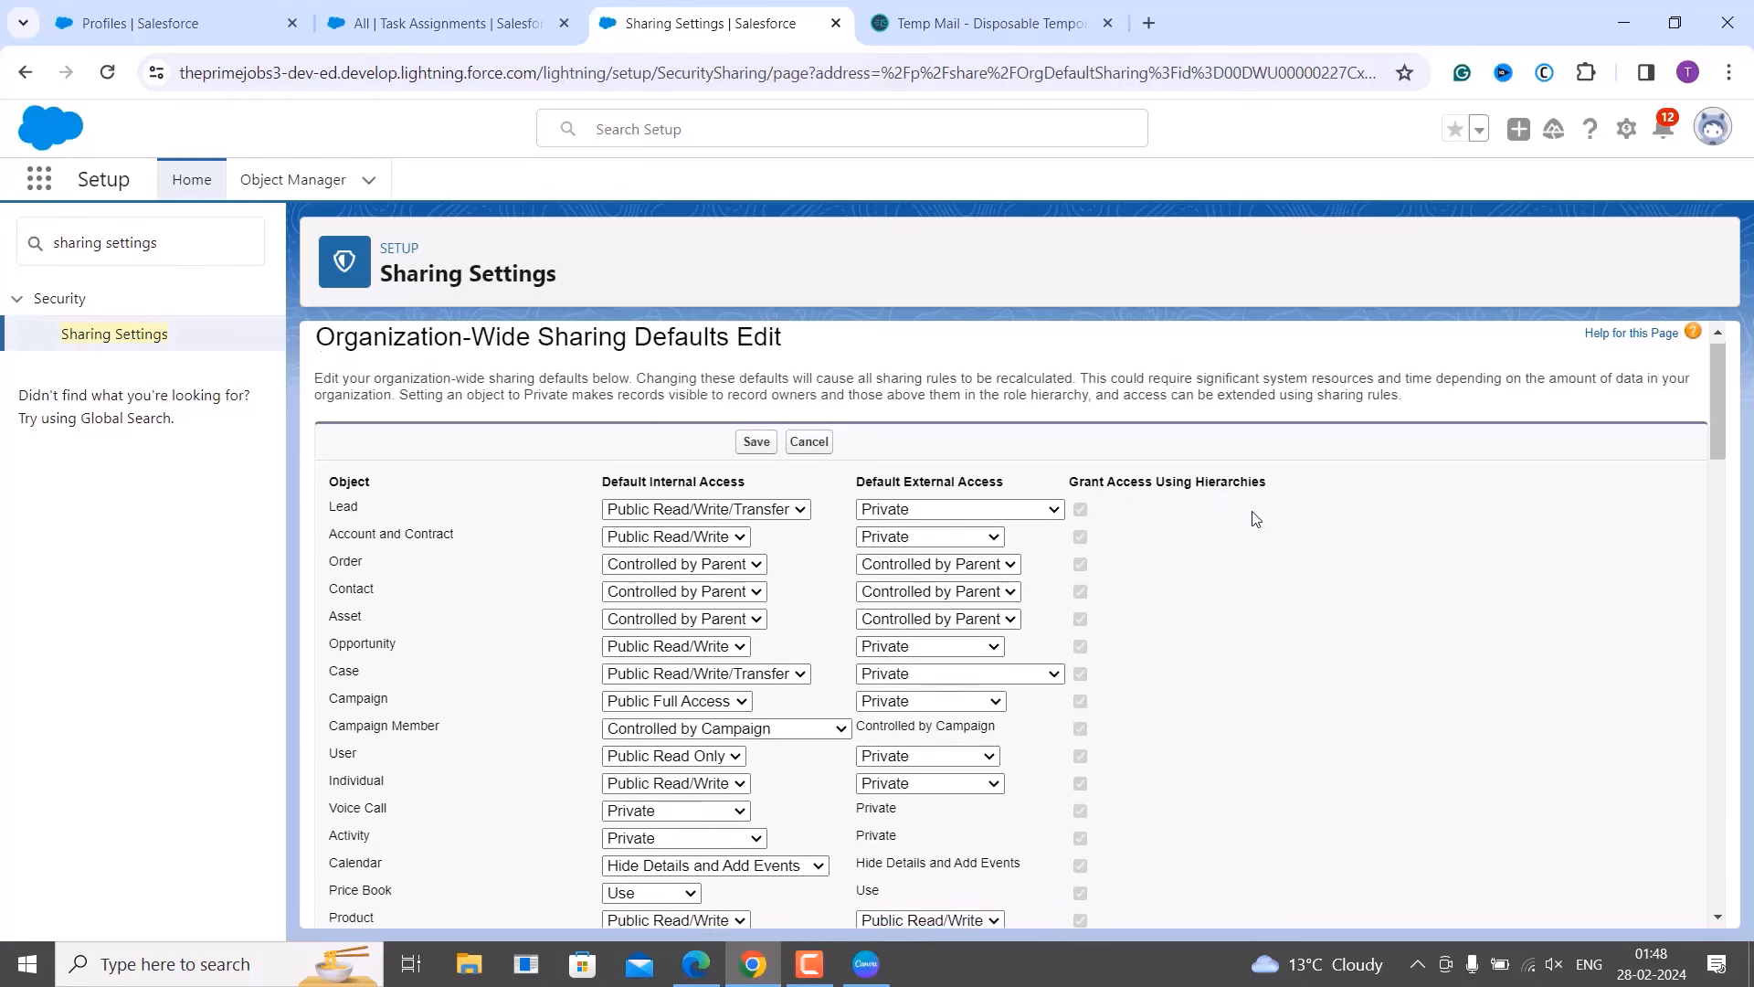
Change Task Assignment's Default Internal Access from Public Read/Write to Private and save.
scroll(1255, 517, down, 20)
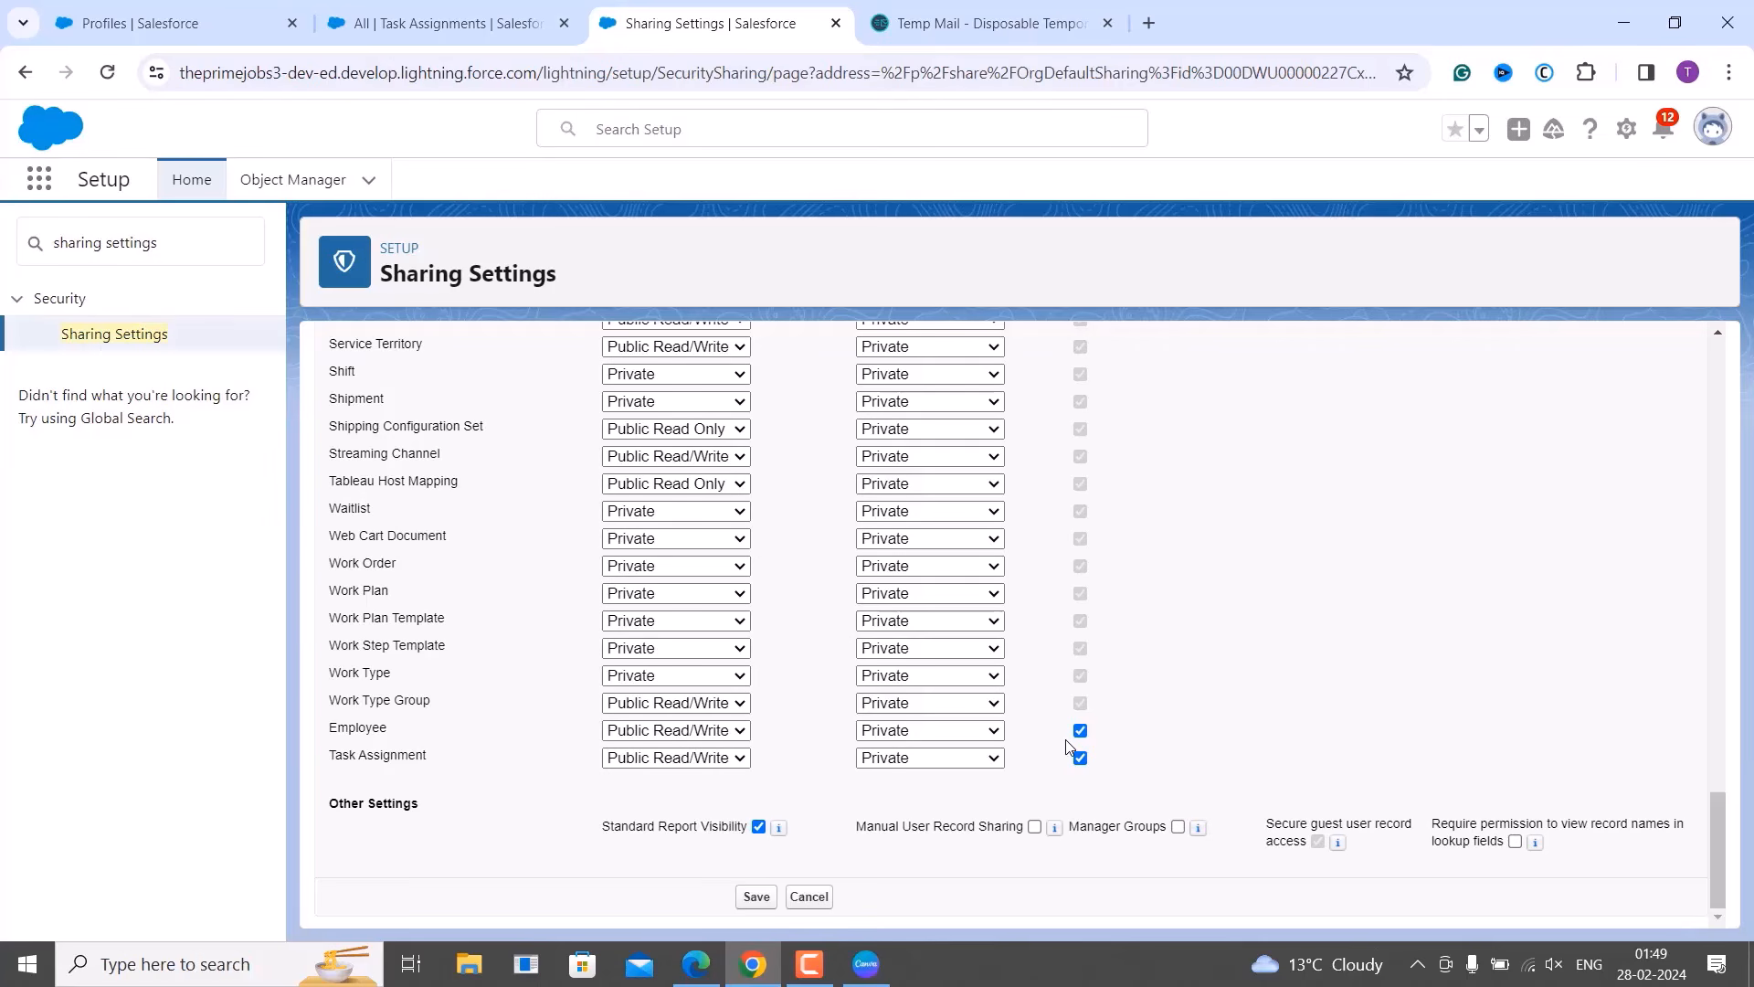
click(728, 760)
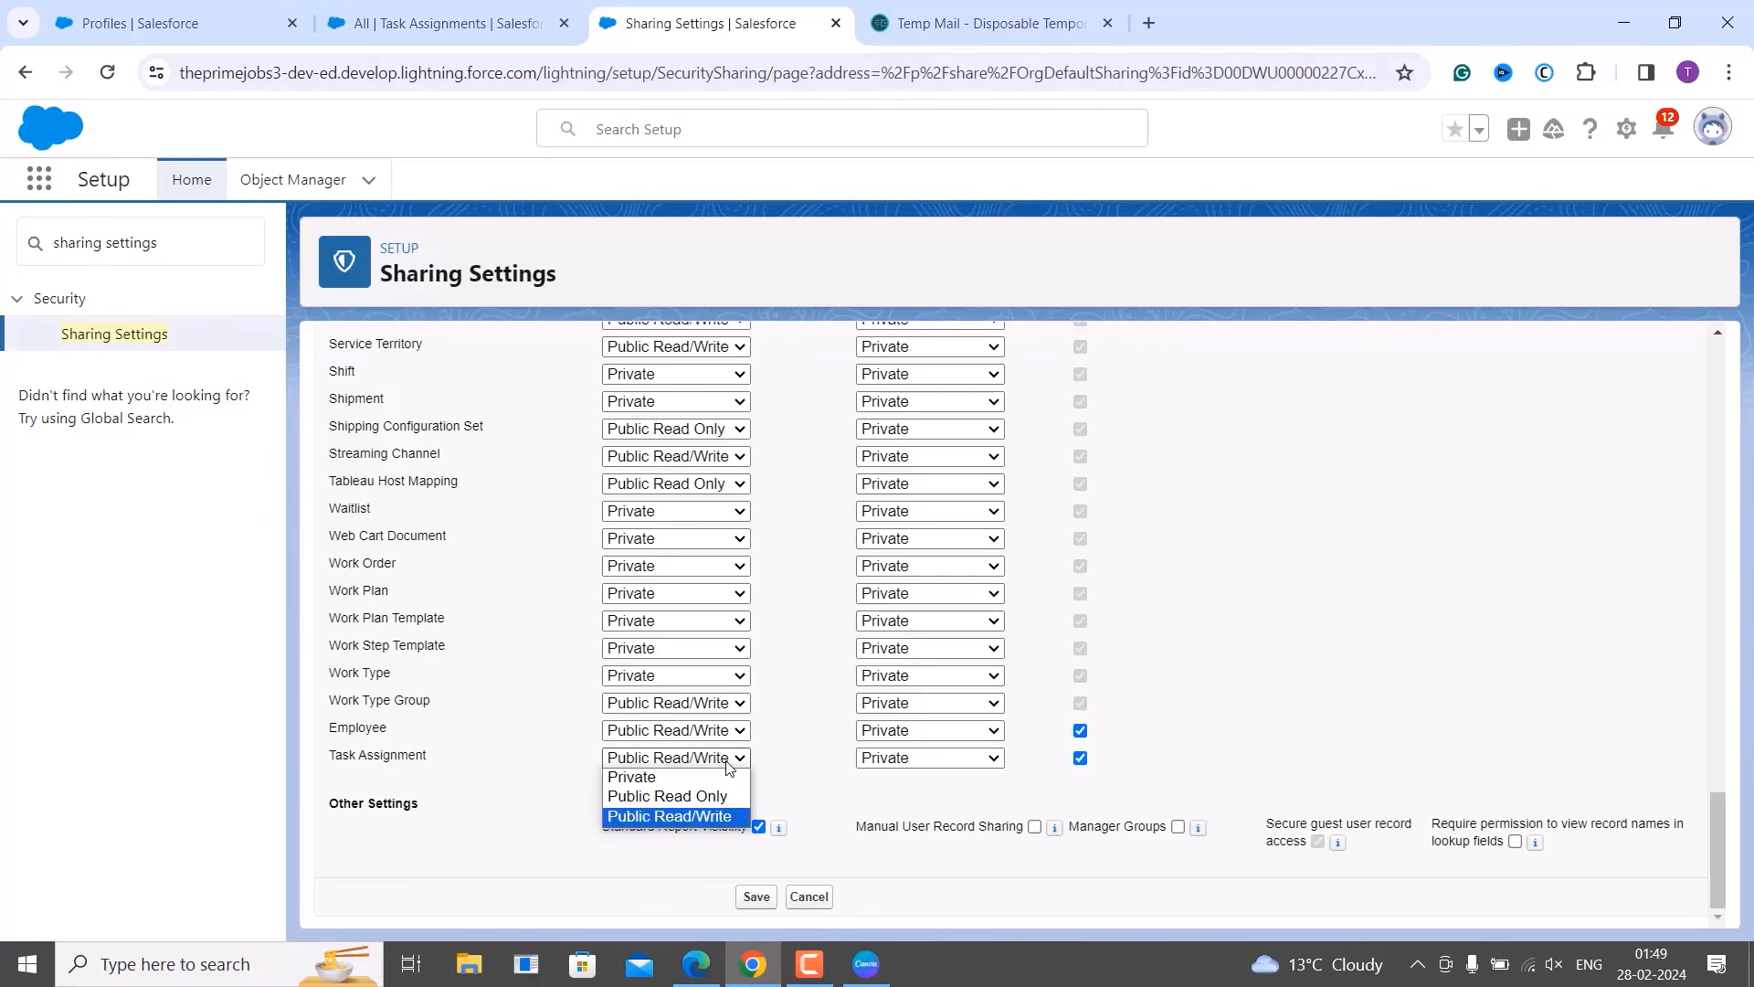
click(726, 778)
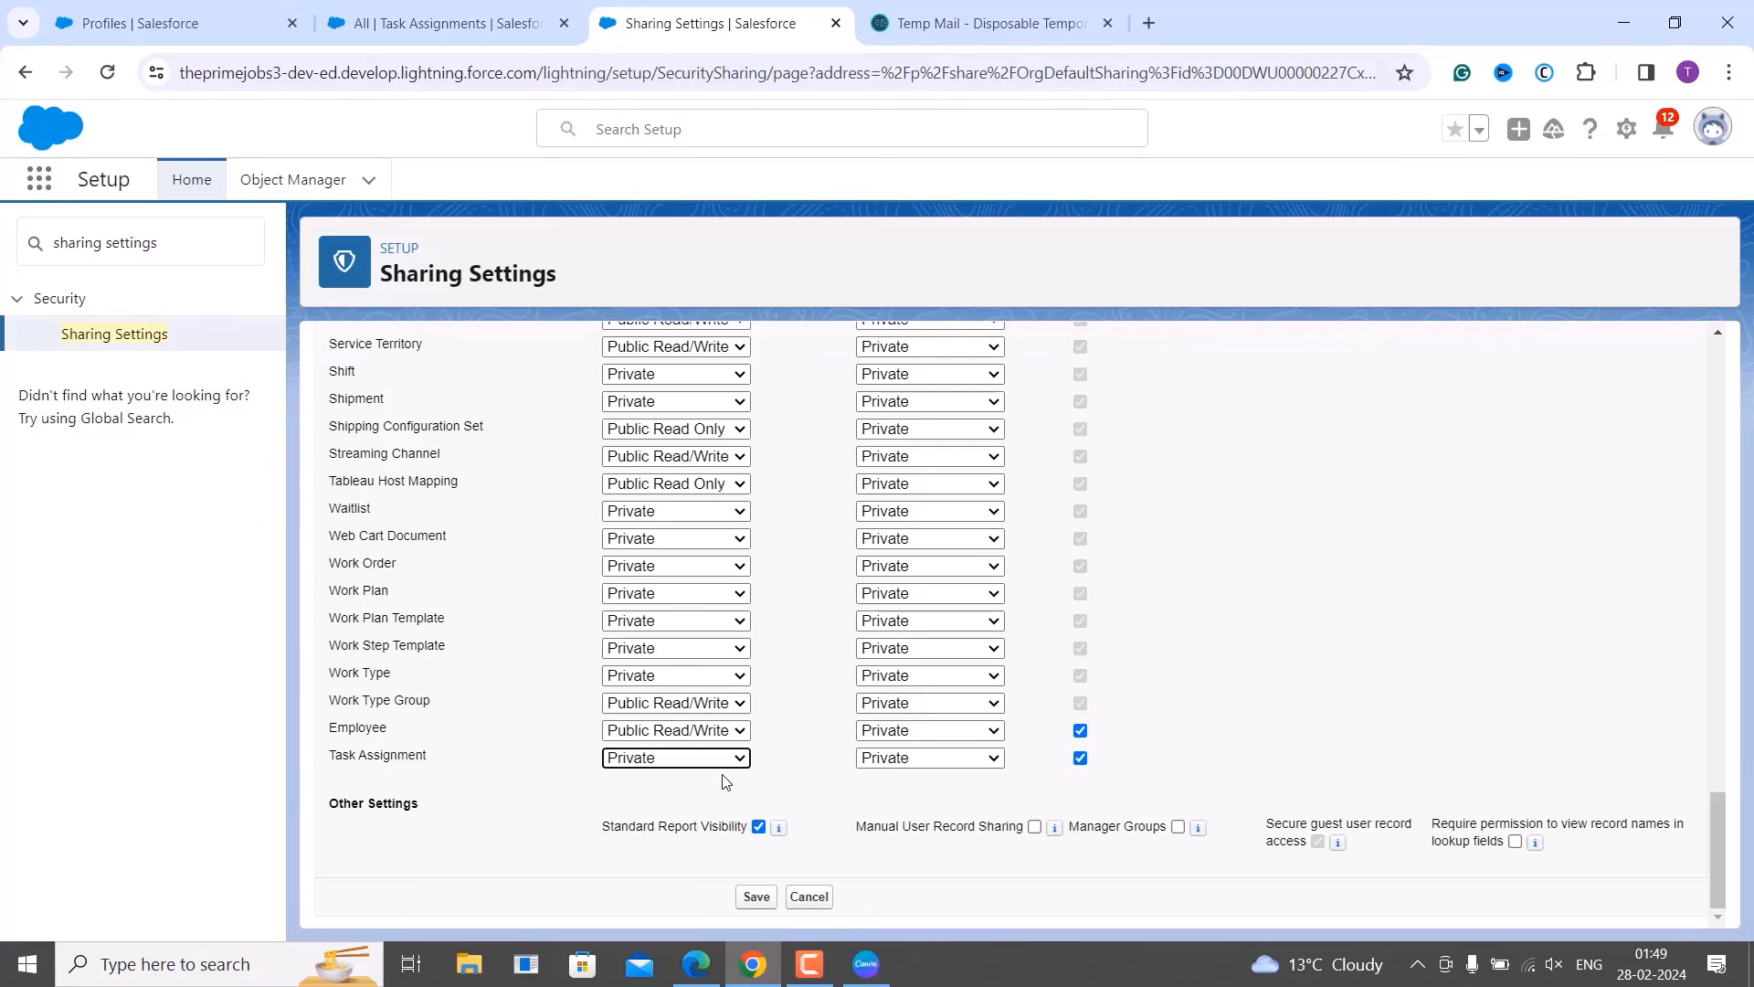
click(845, 788)
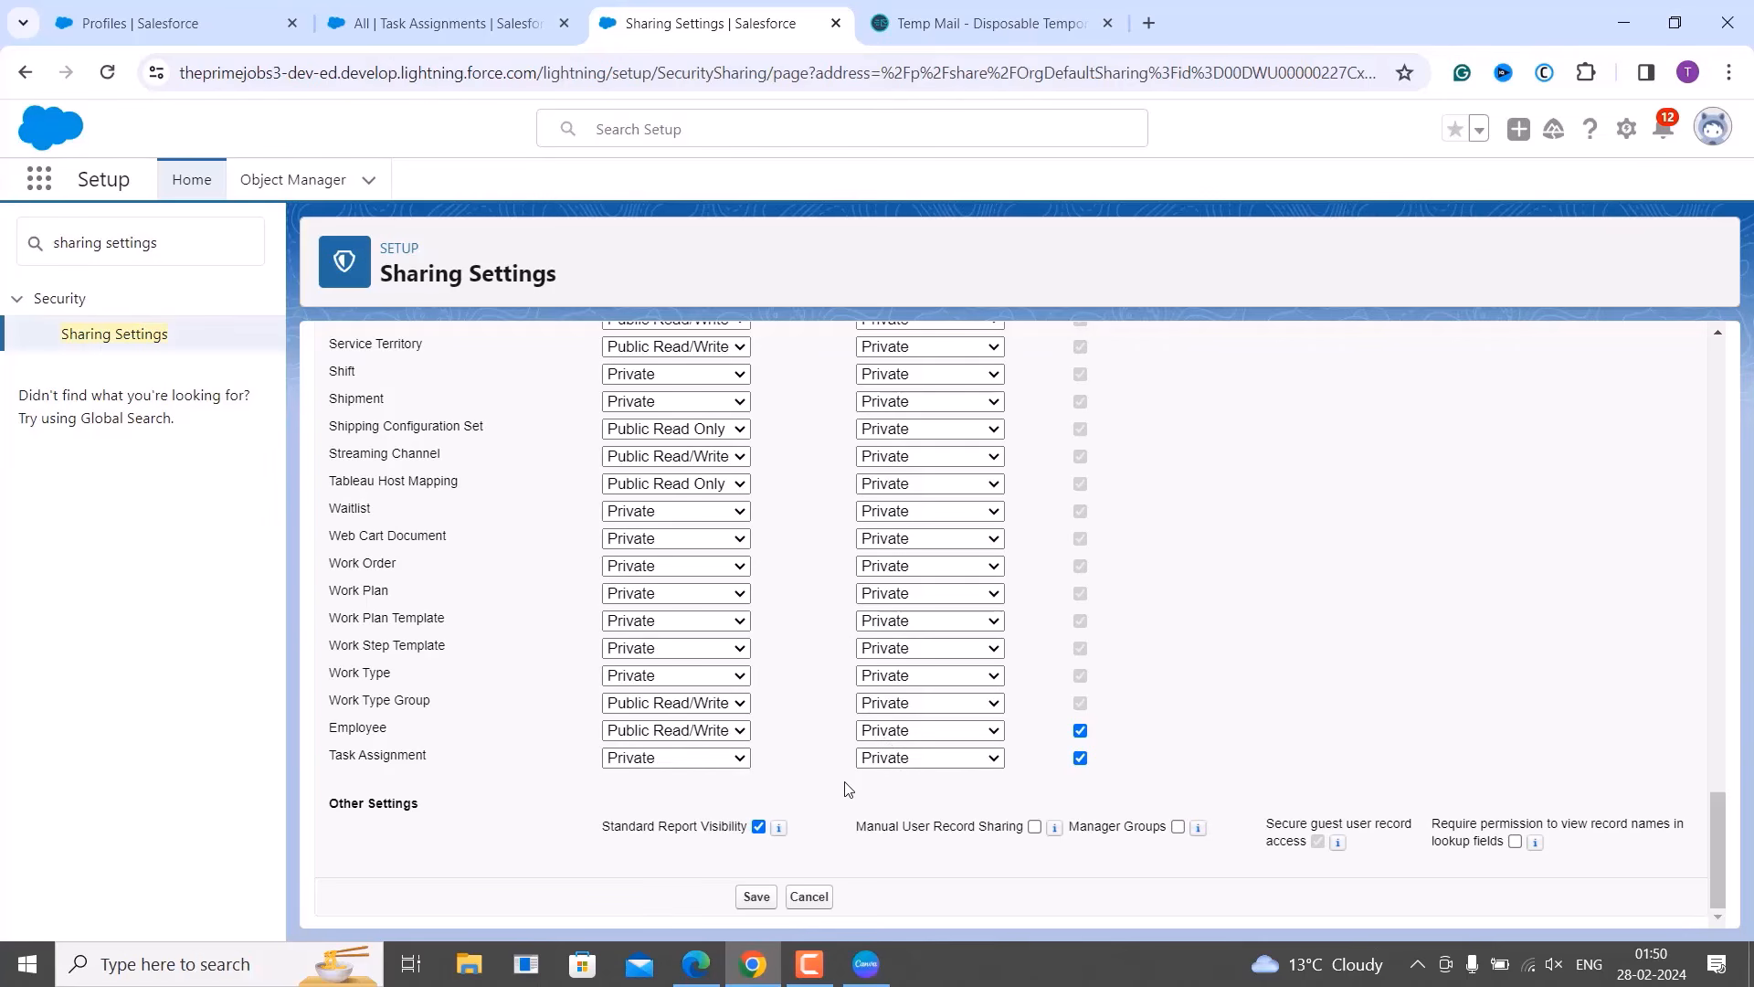
click(757, 897)
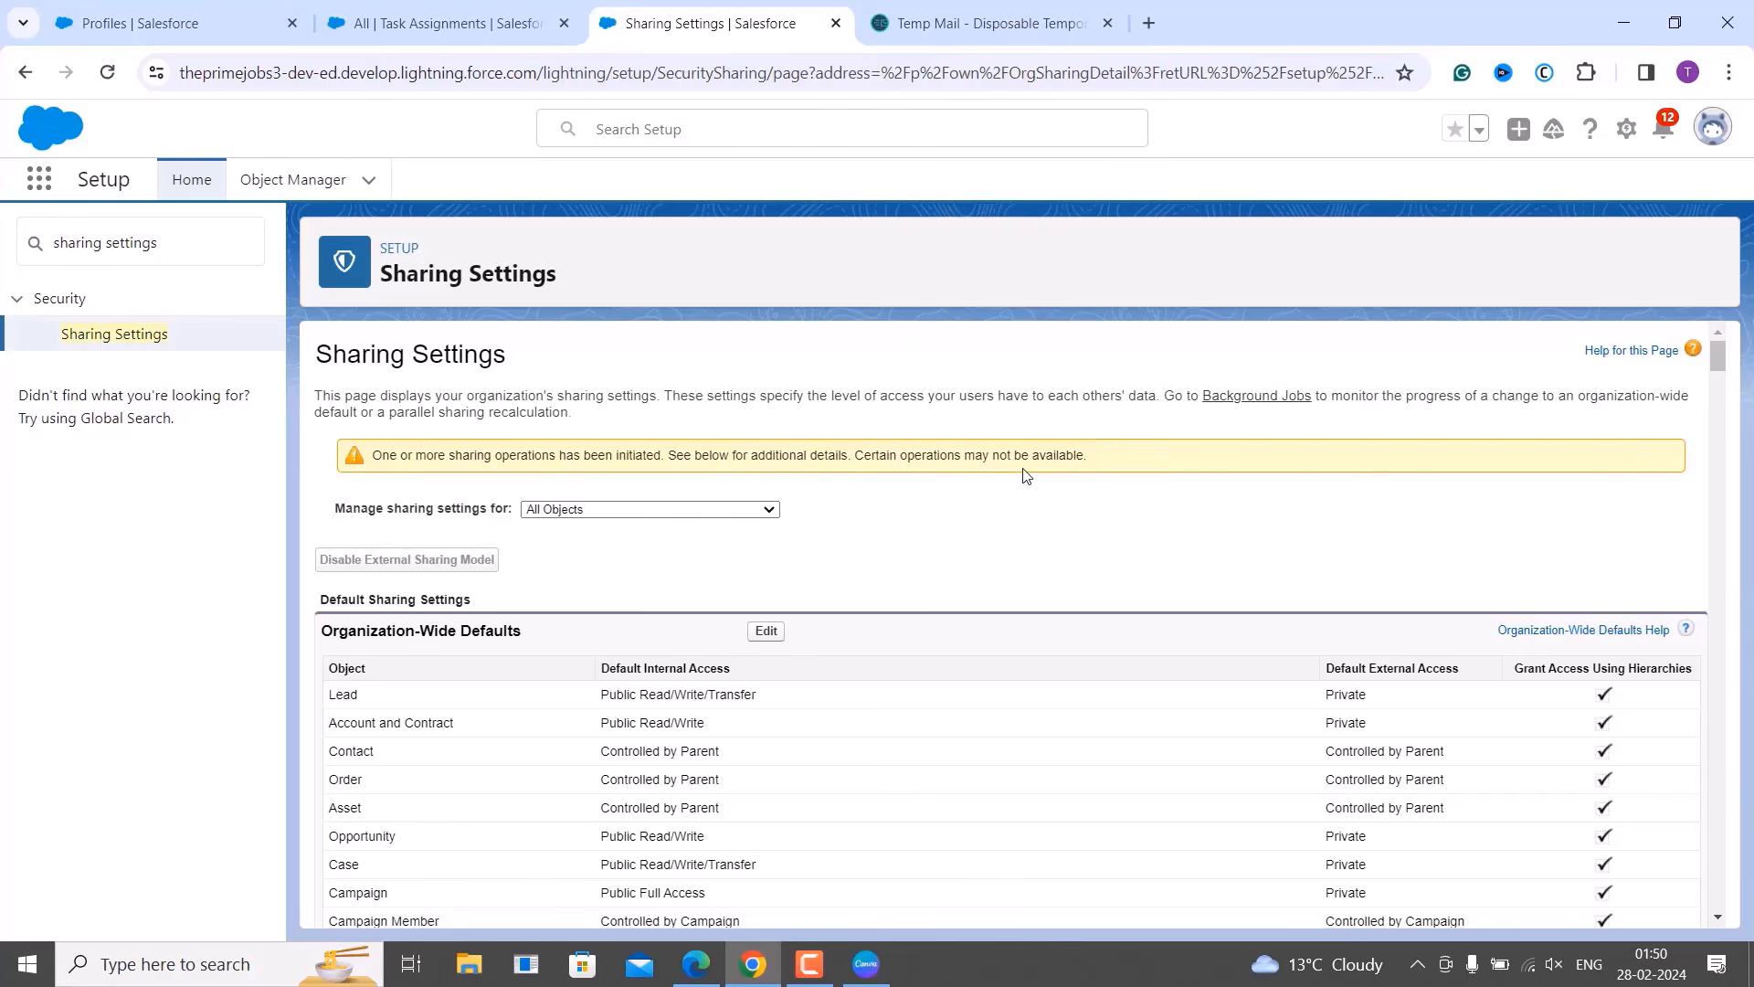
Review the saved sharing settings, then return to the other browser's Task Assignments list.
scroll(1023, 475, down, 1)
scroll(1026, 475, down, 2)
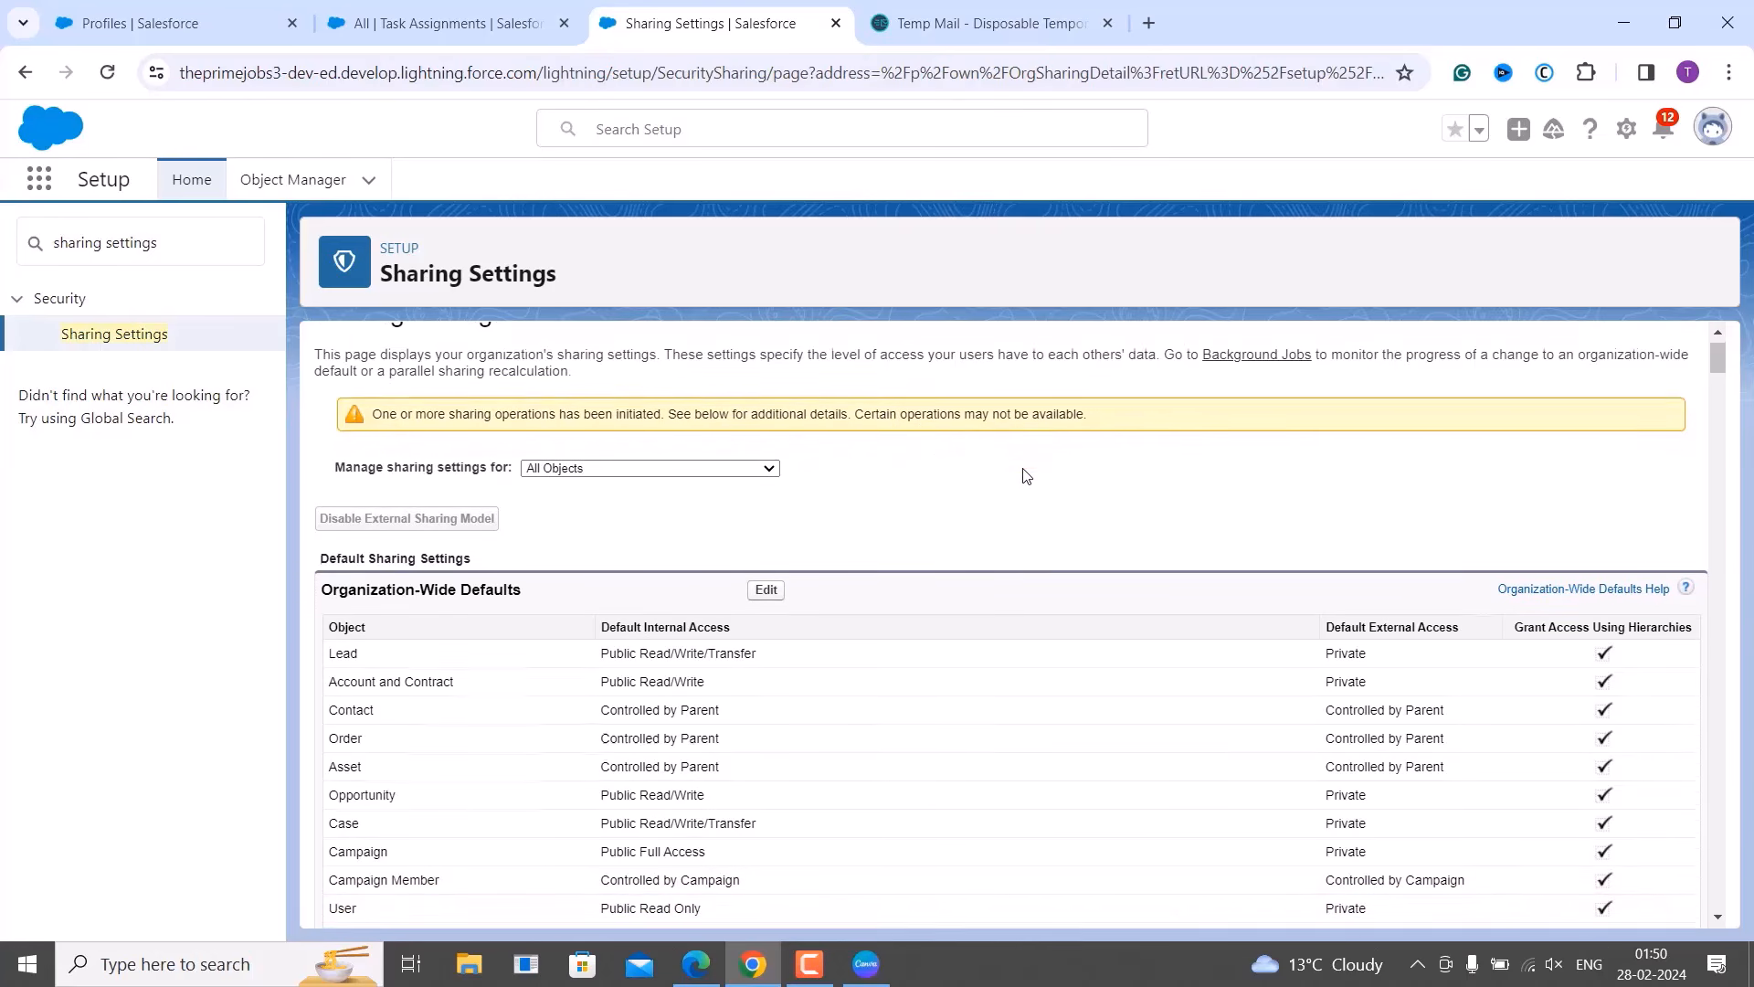
scroll(1026, 475, down, 20)
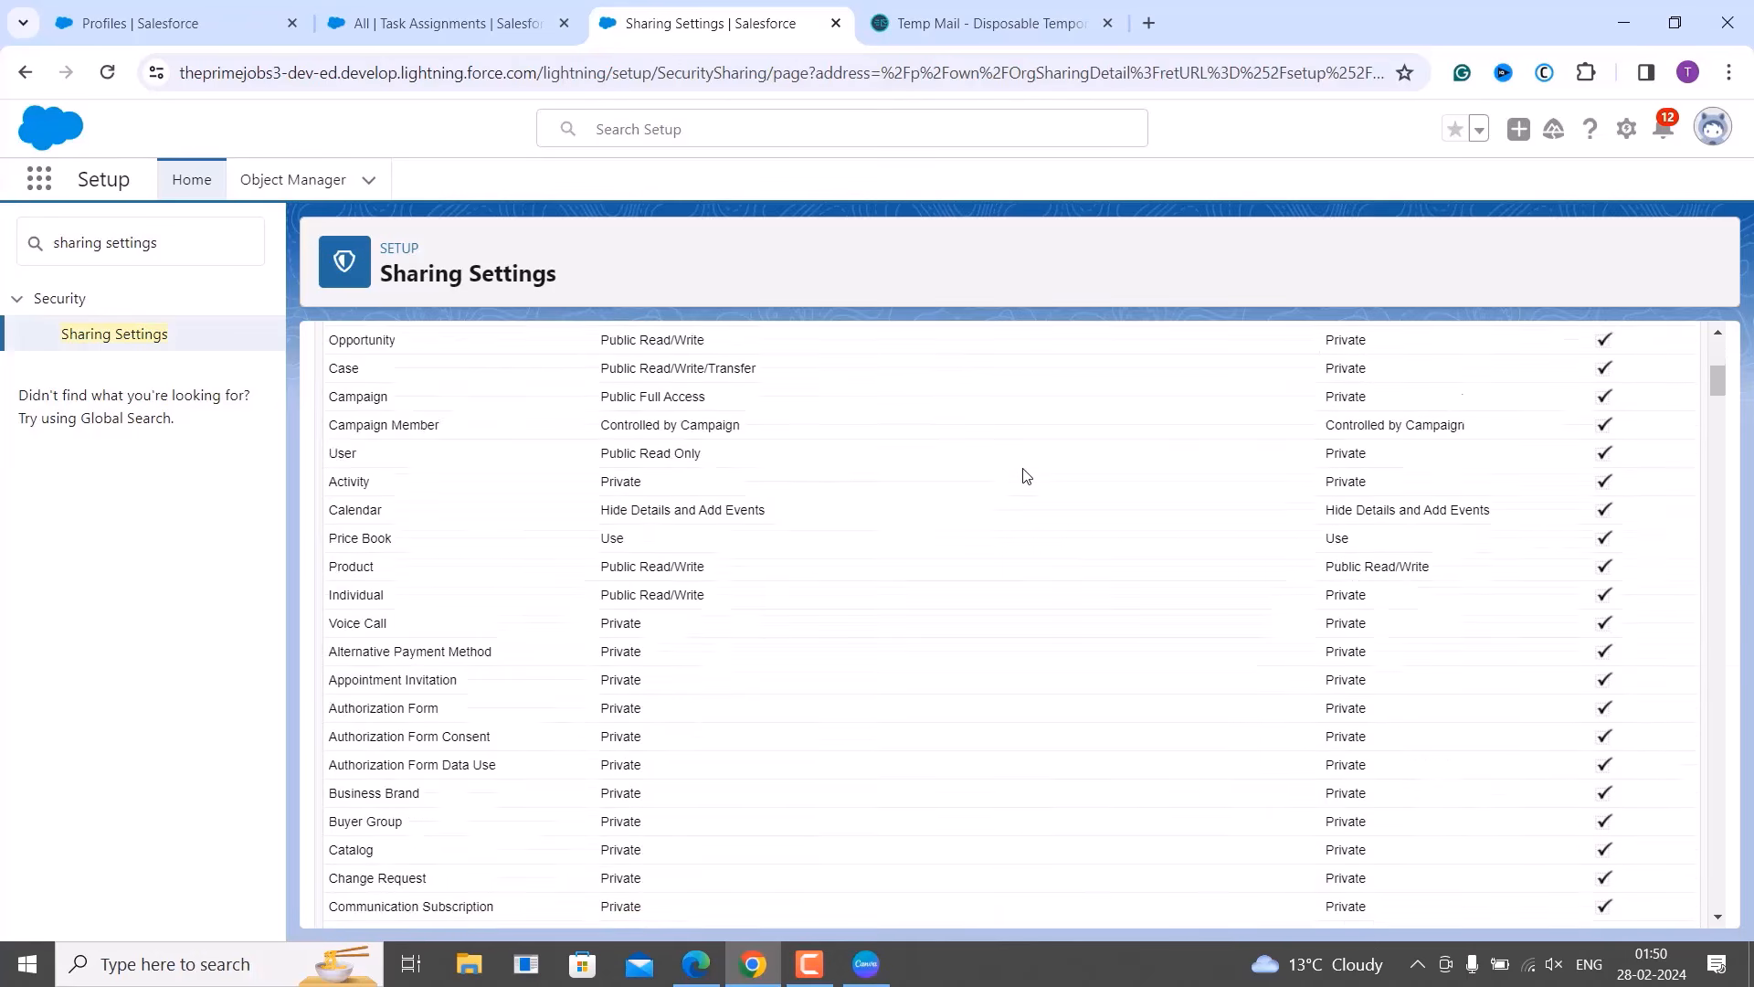
scroll(1026, 475, down, 15)
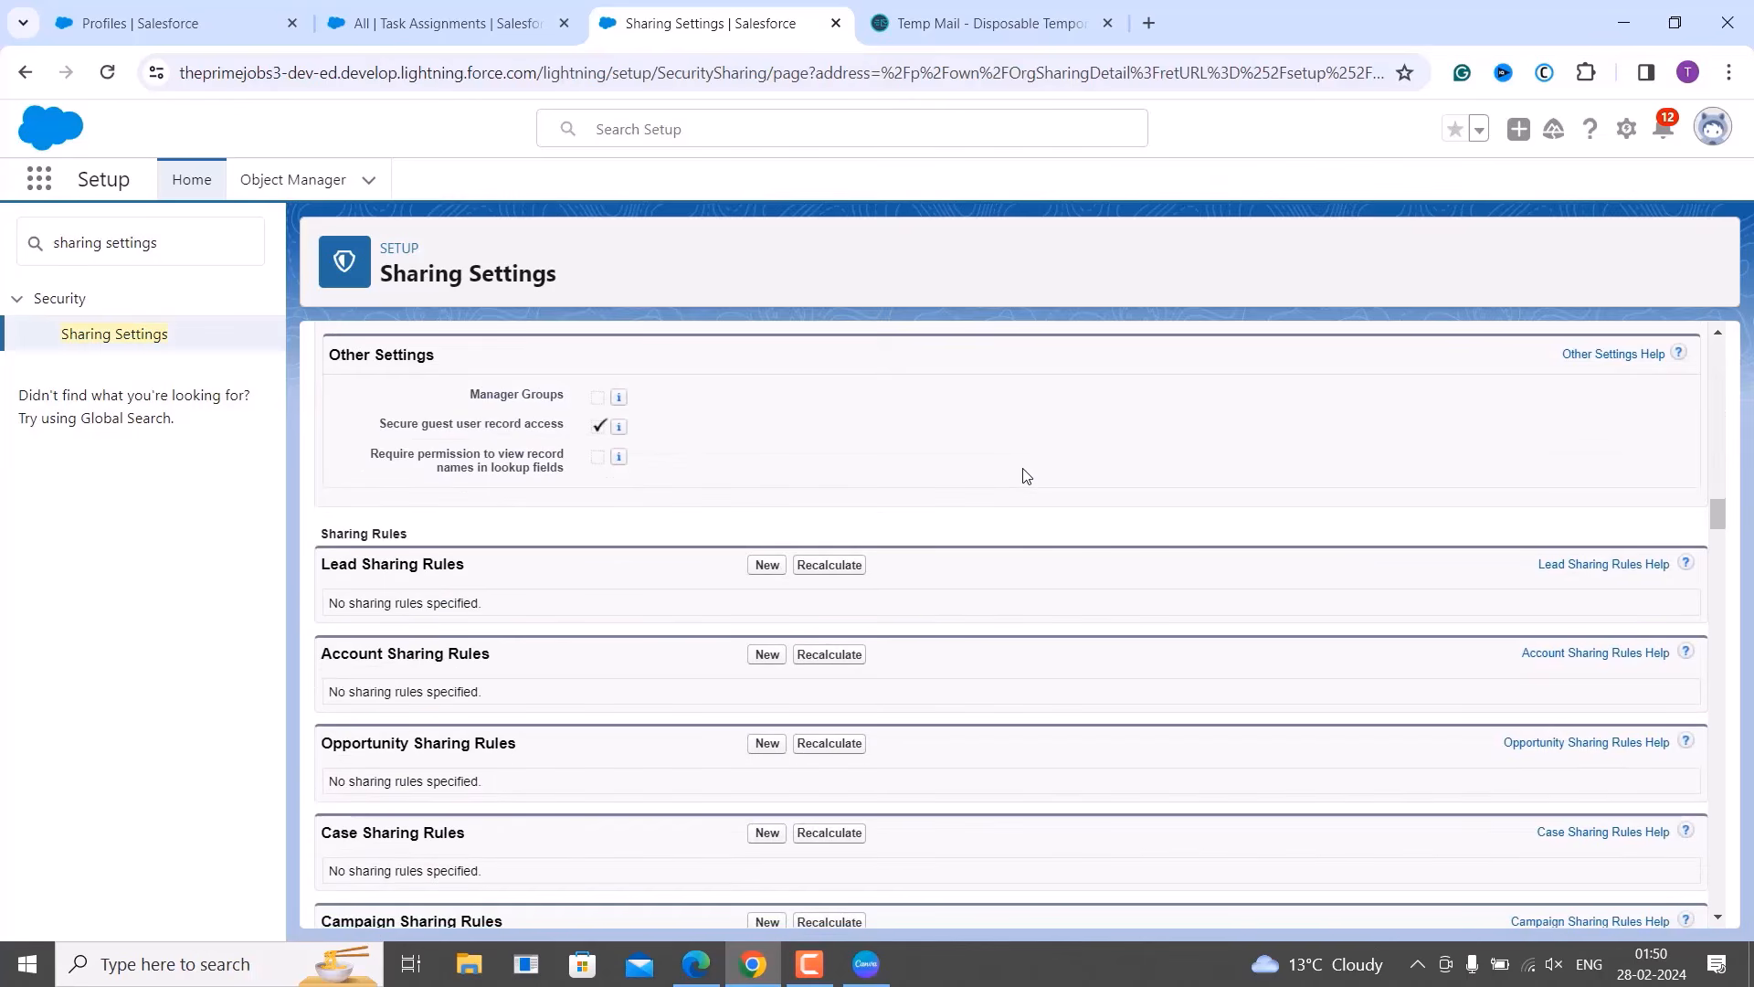
scroll(1026, 475, up, 20)
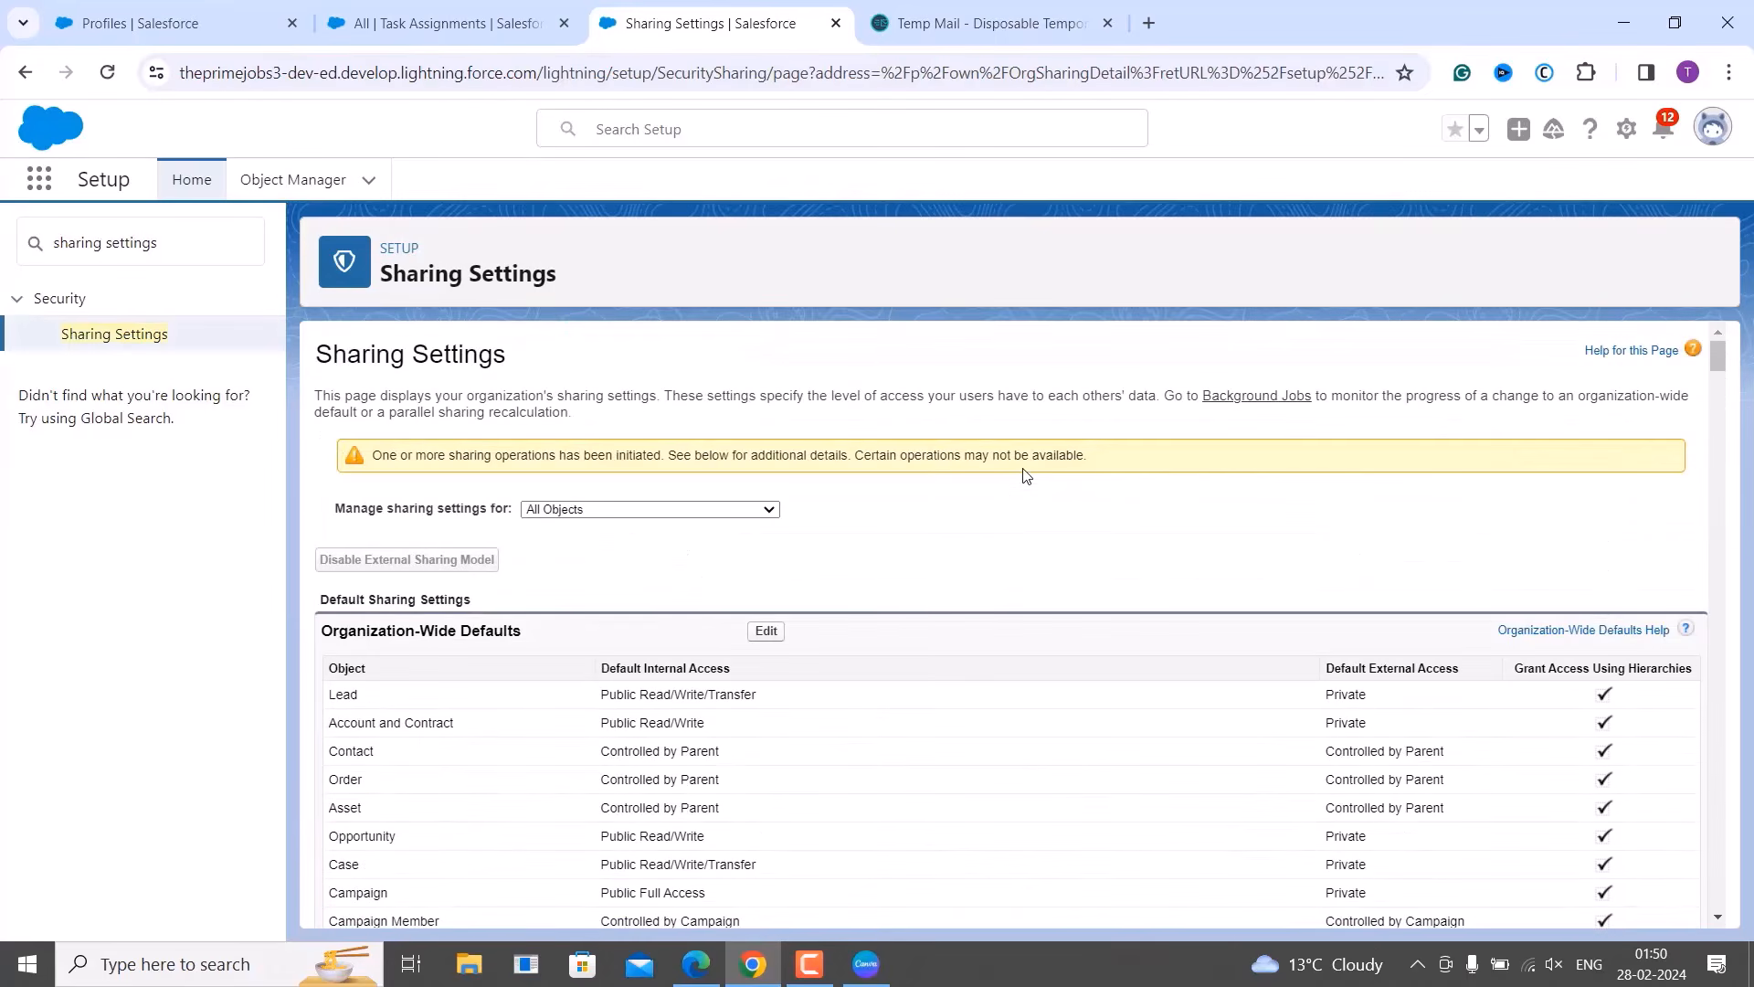
scroll(911, 479, down, 4)
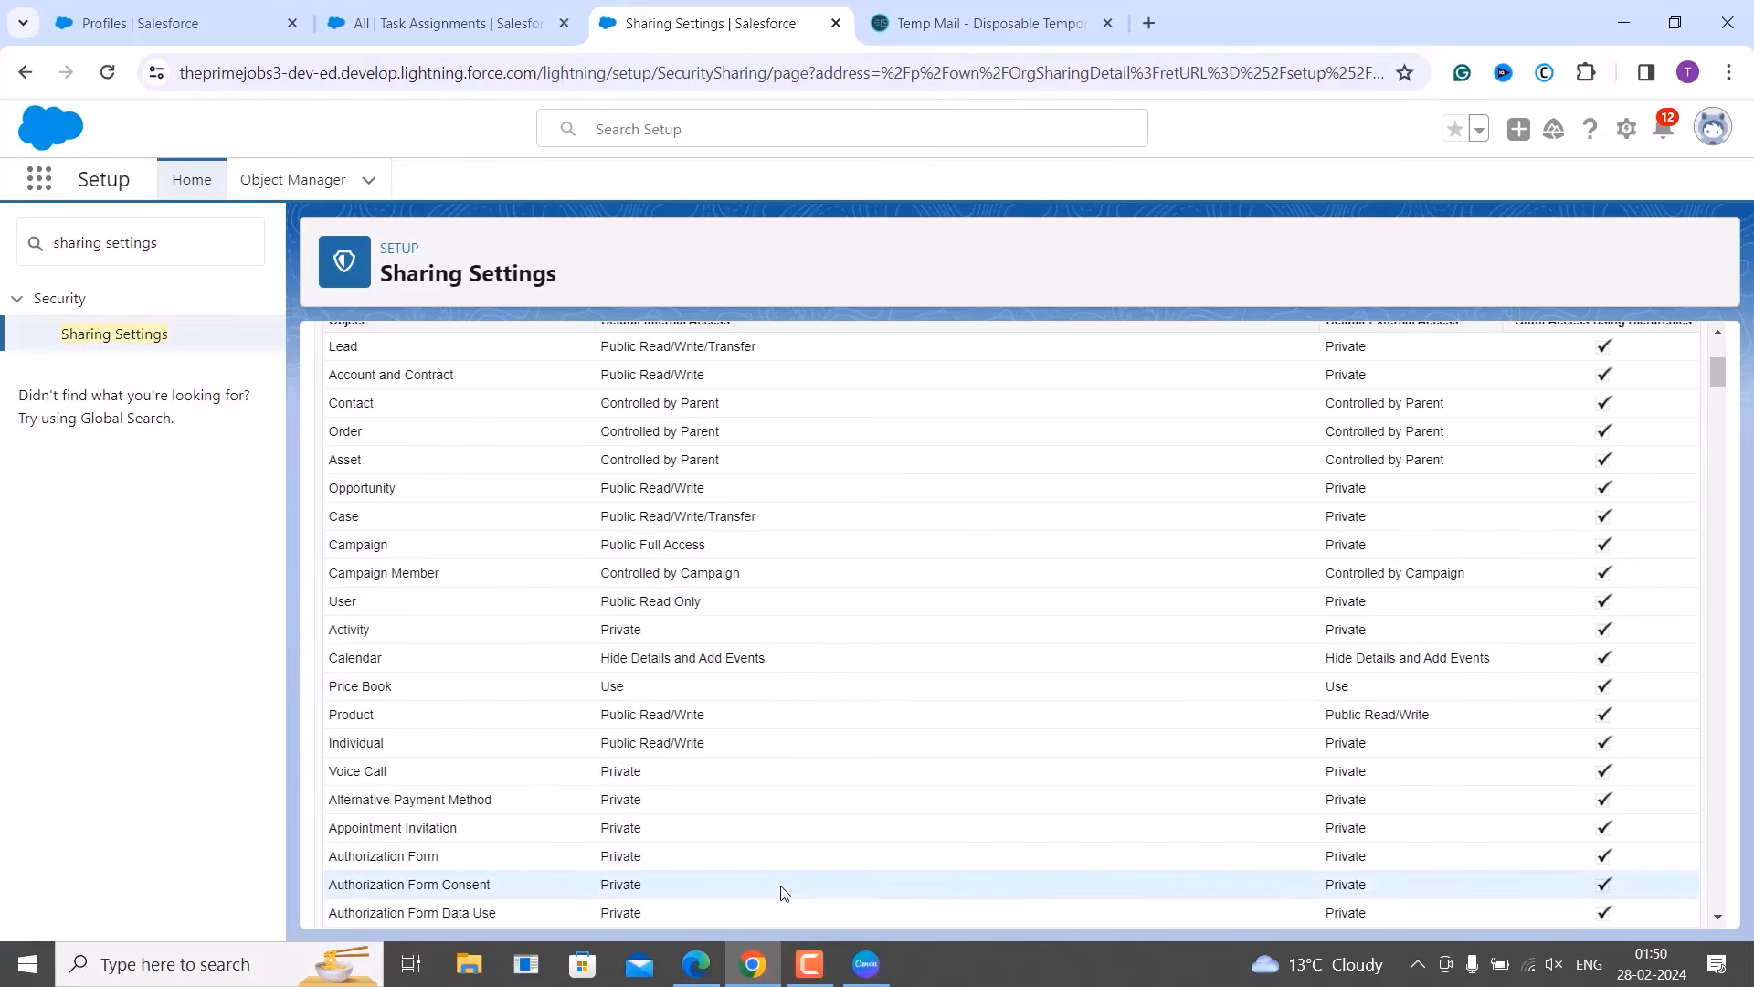
click(699, 966)
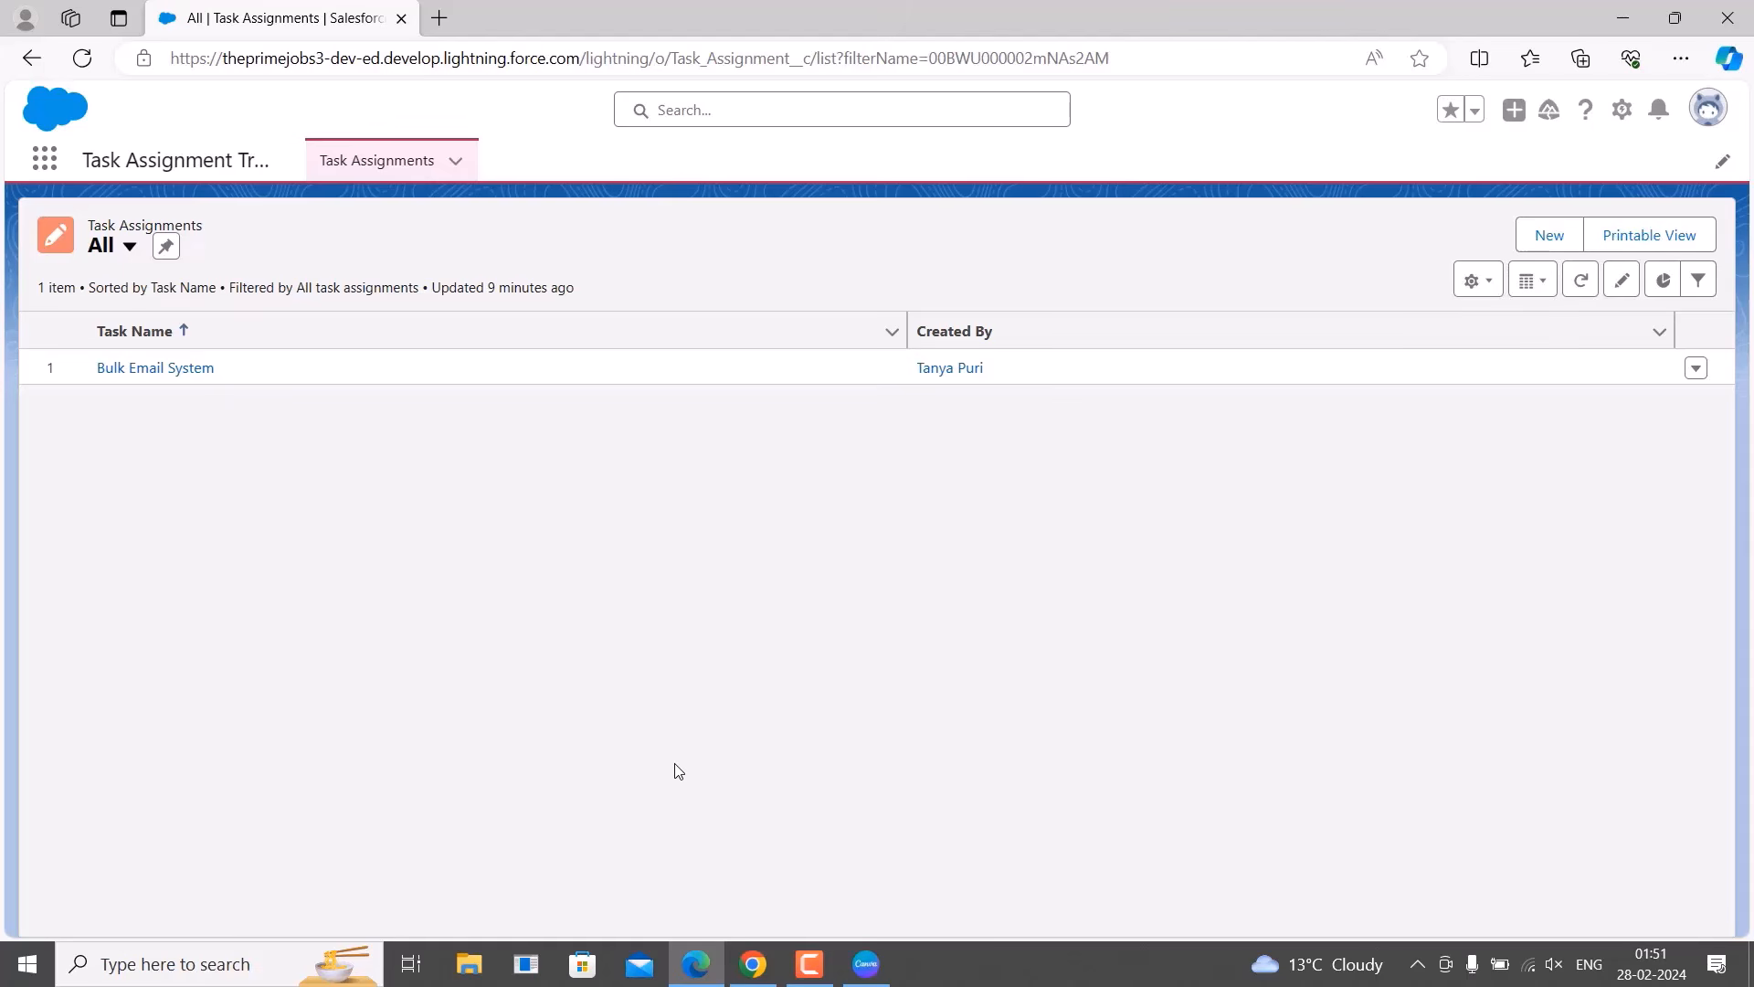
Check which user is logged in and reload the Task Assignments list.
click(1710, 111)
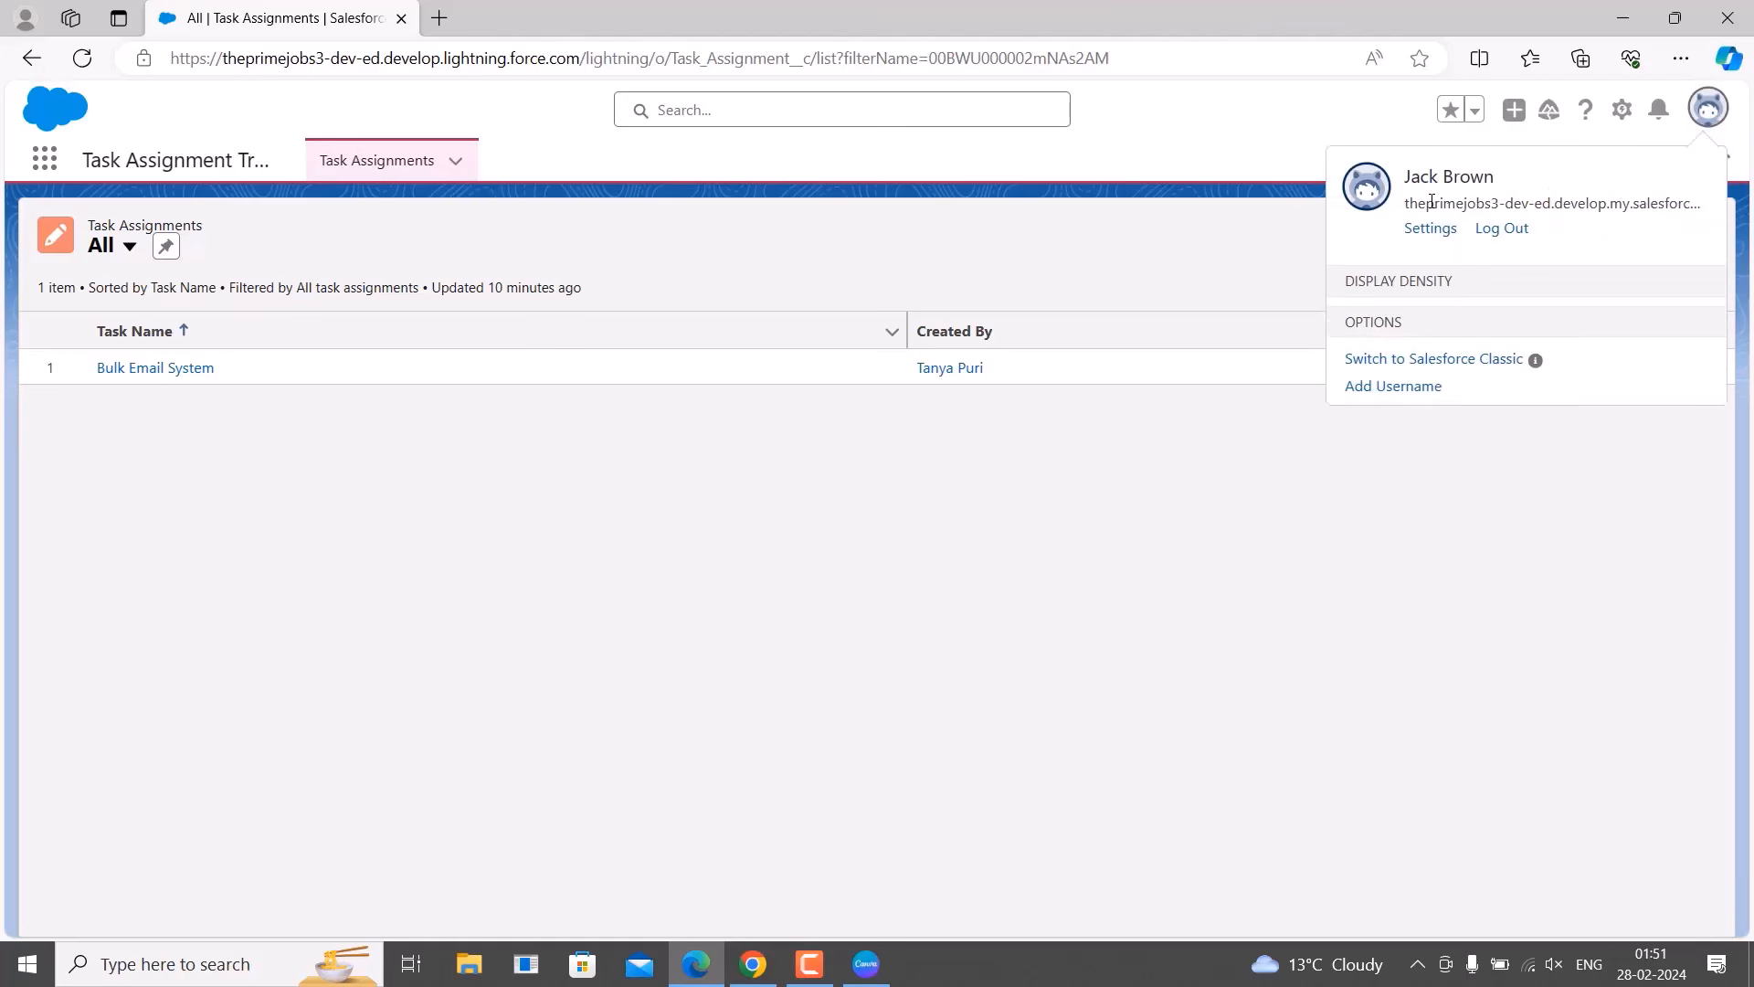
click(1110, 470)
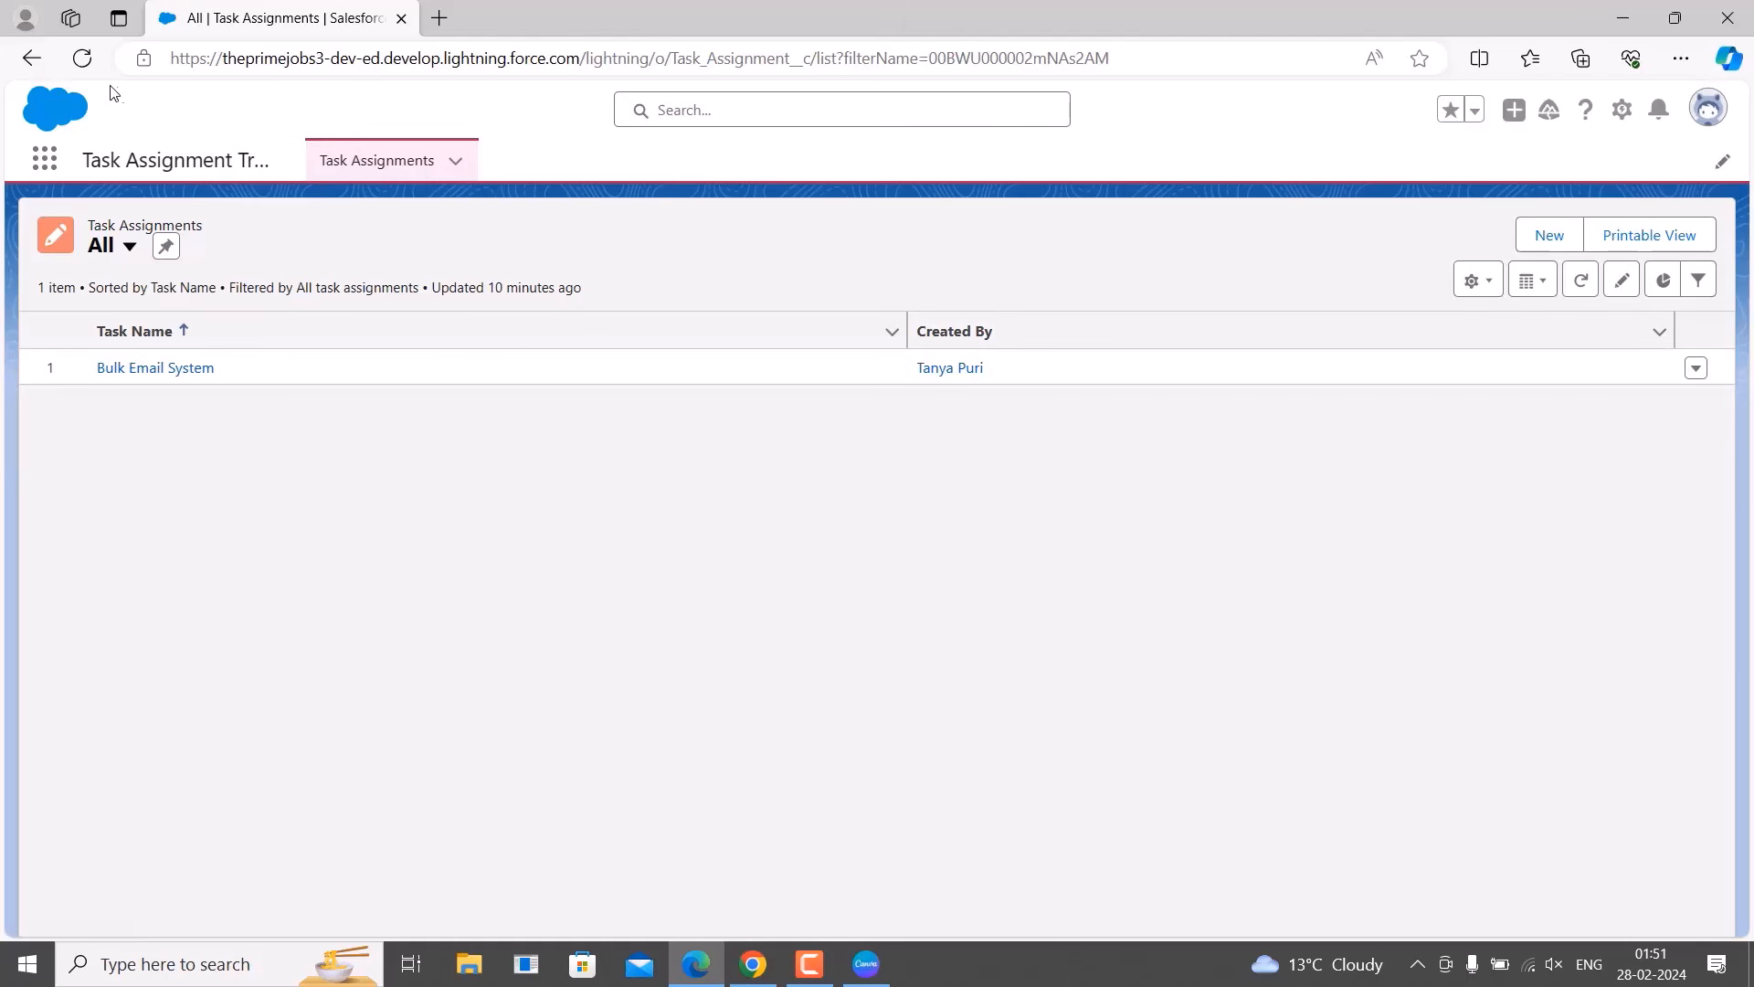
click(82, 60)
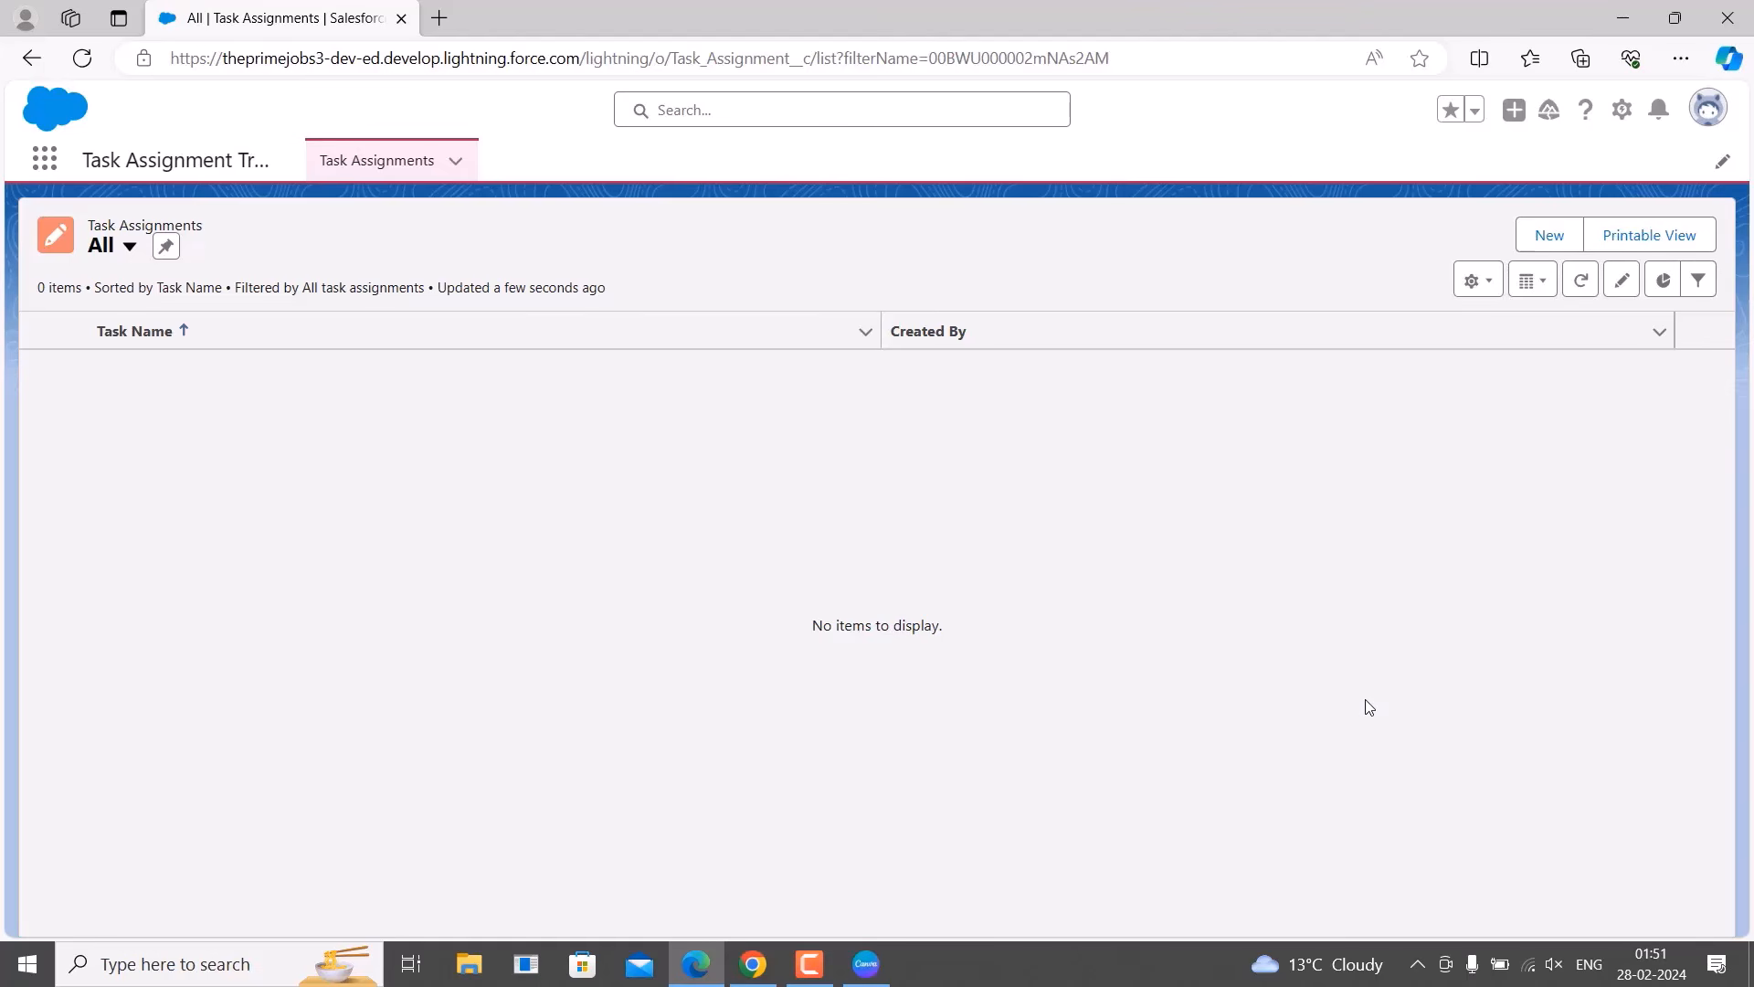
key(F10)
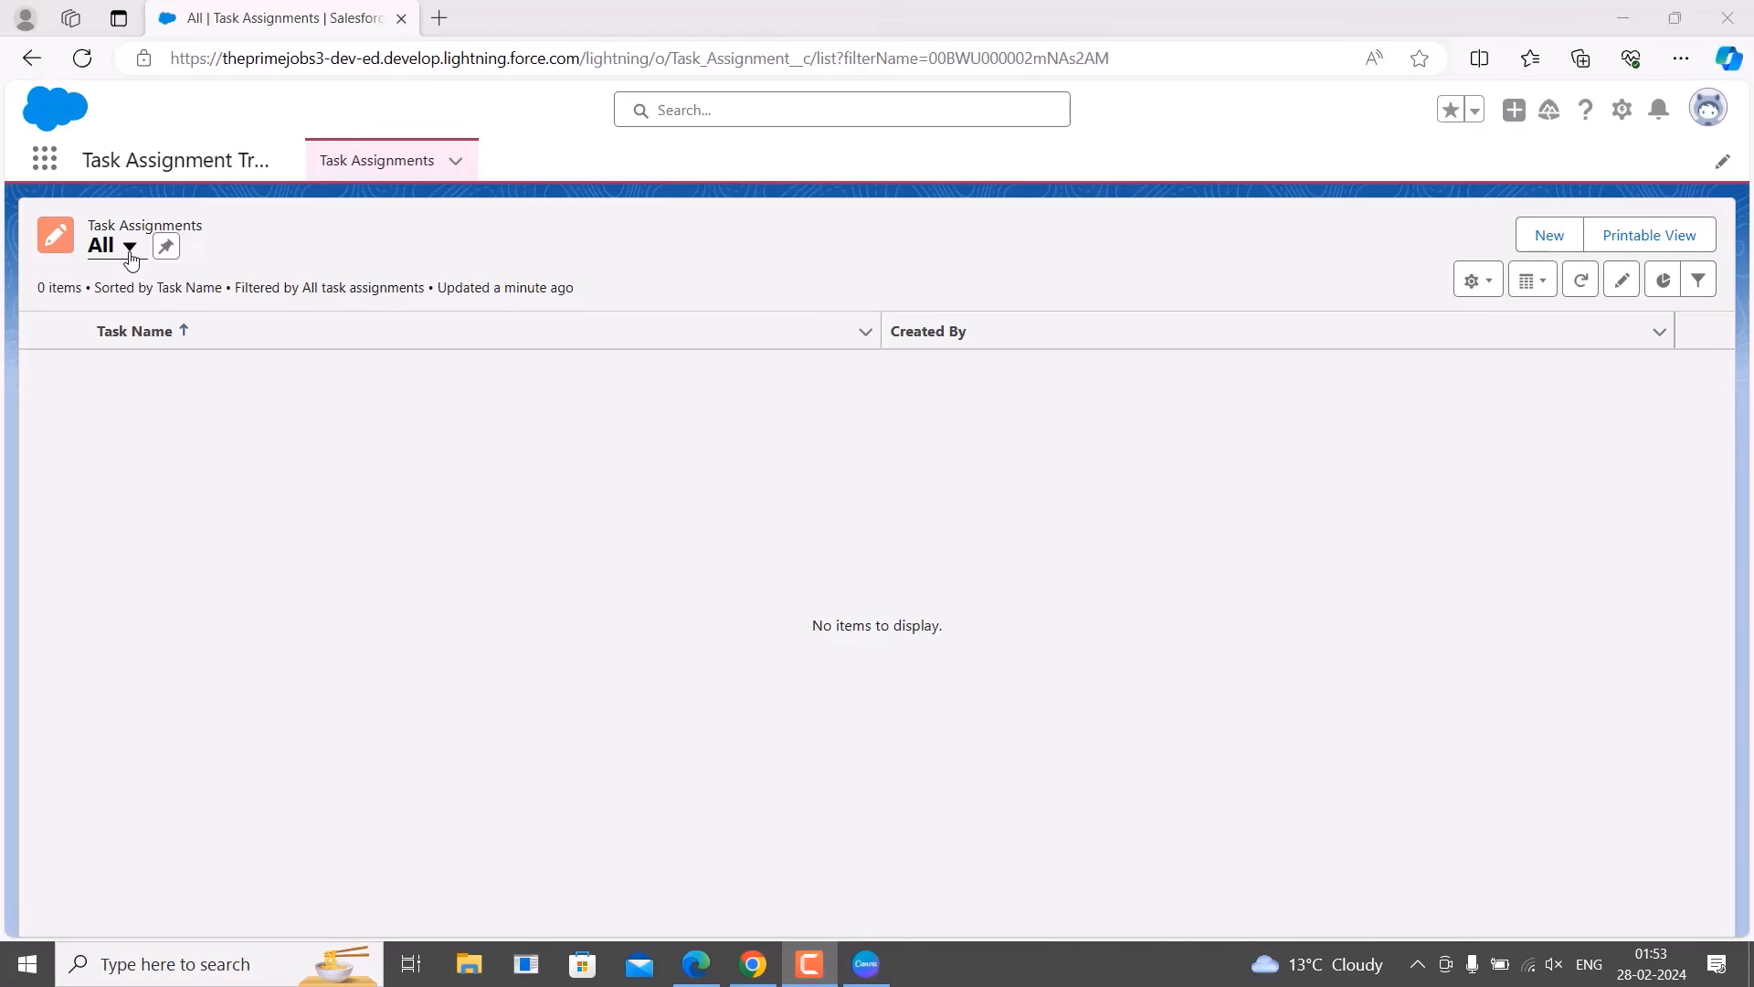
Switch the list between the All and Recently Viewed task assignment views.
click(131, 257)
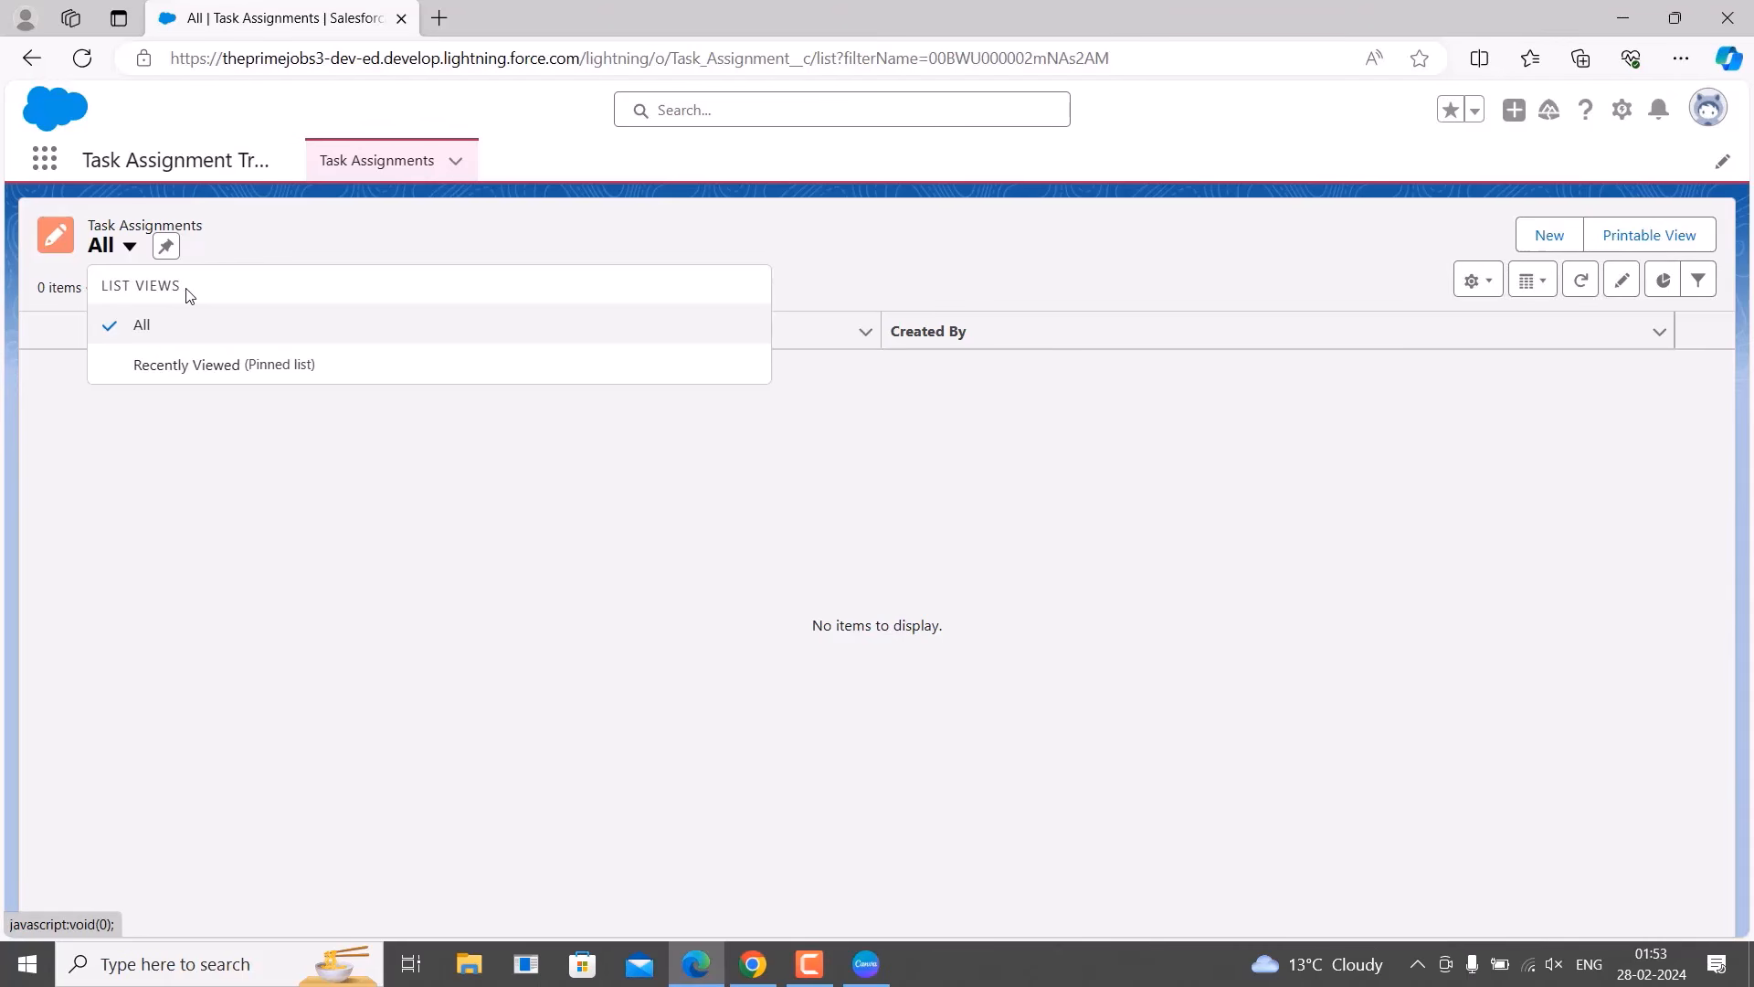
click(154, 331)
click(130, 246)
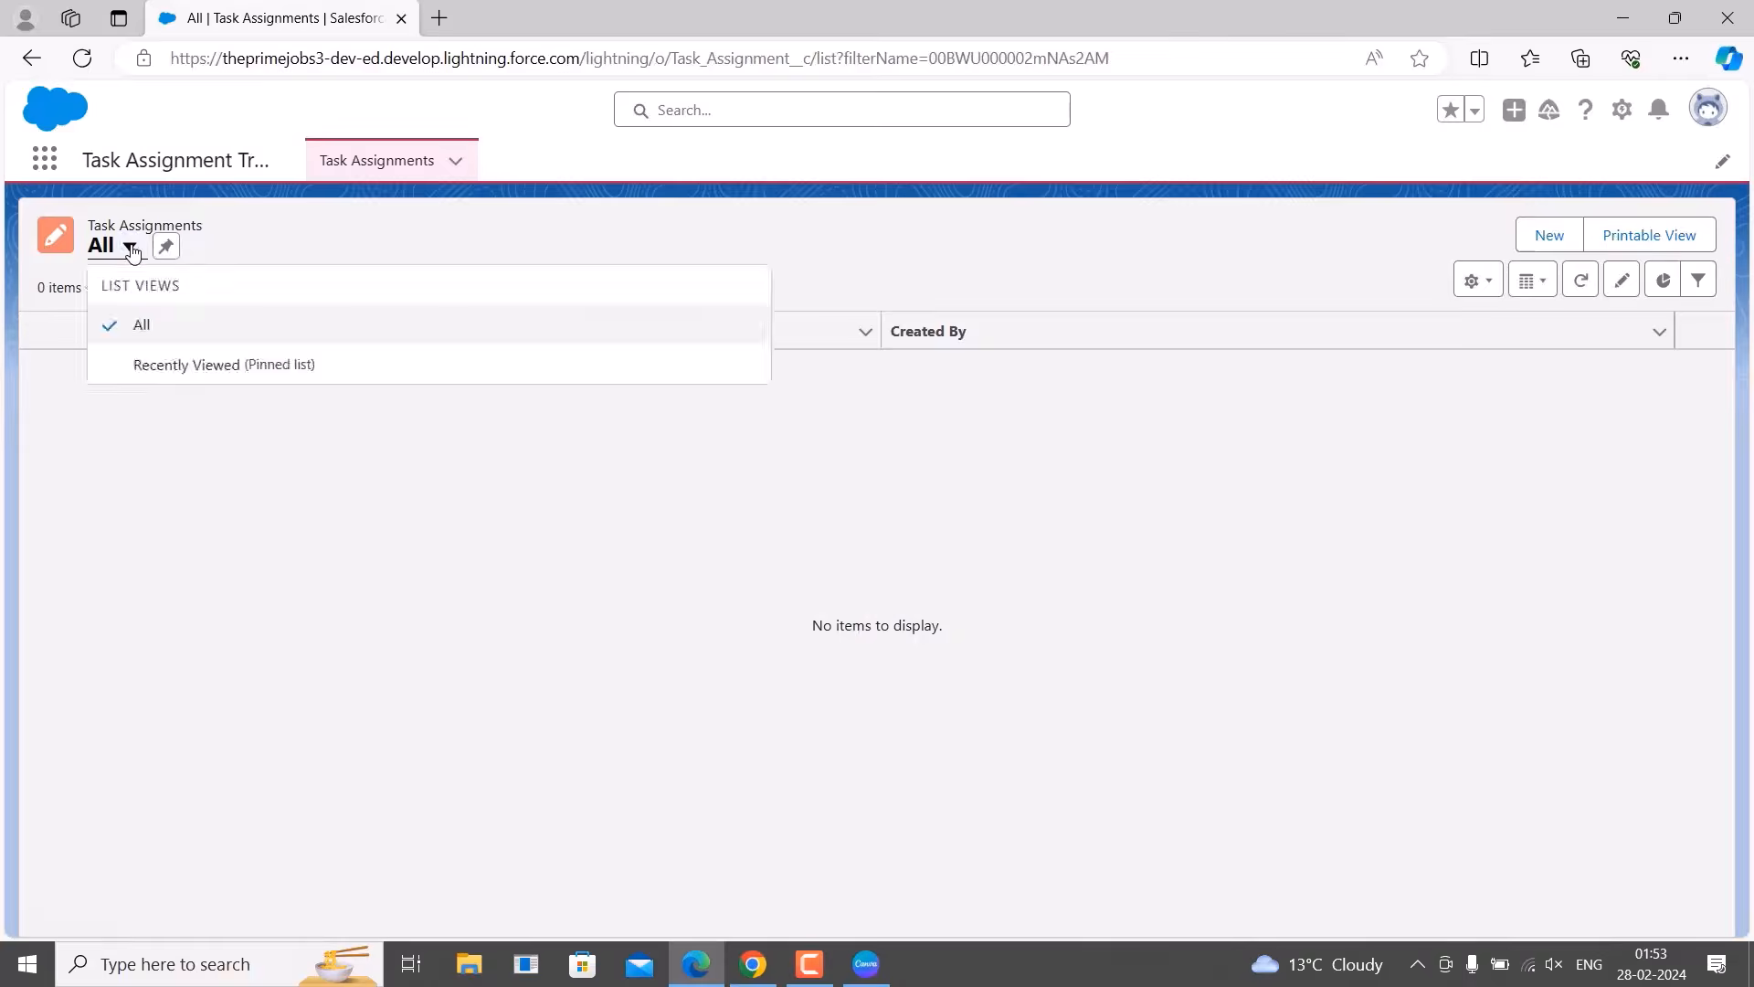
click(172, 366)
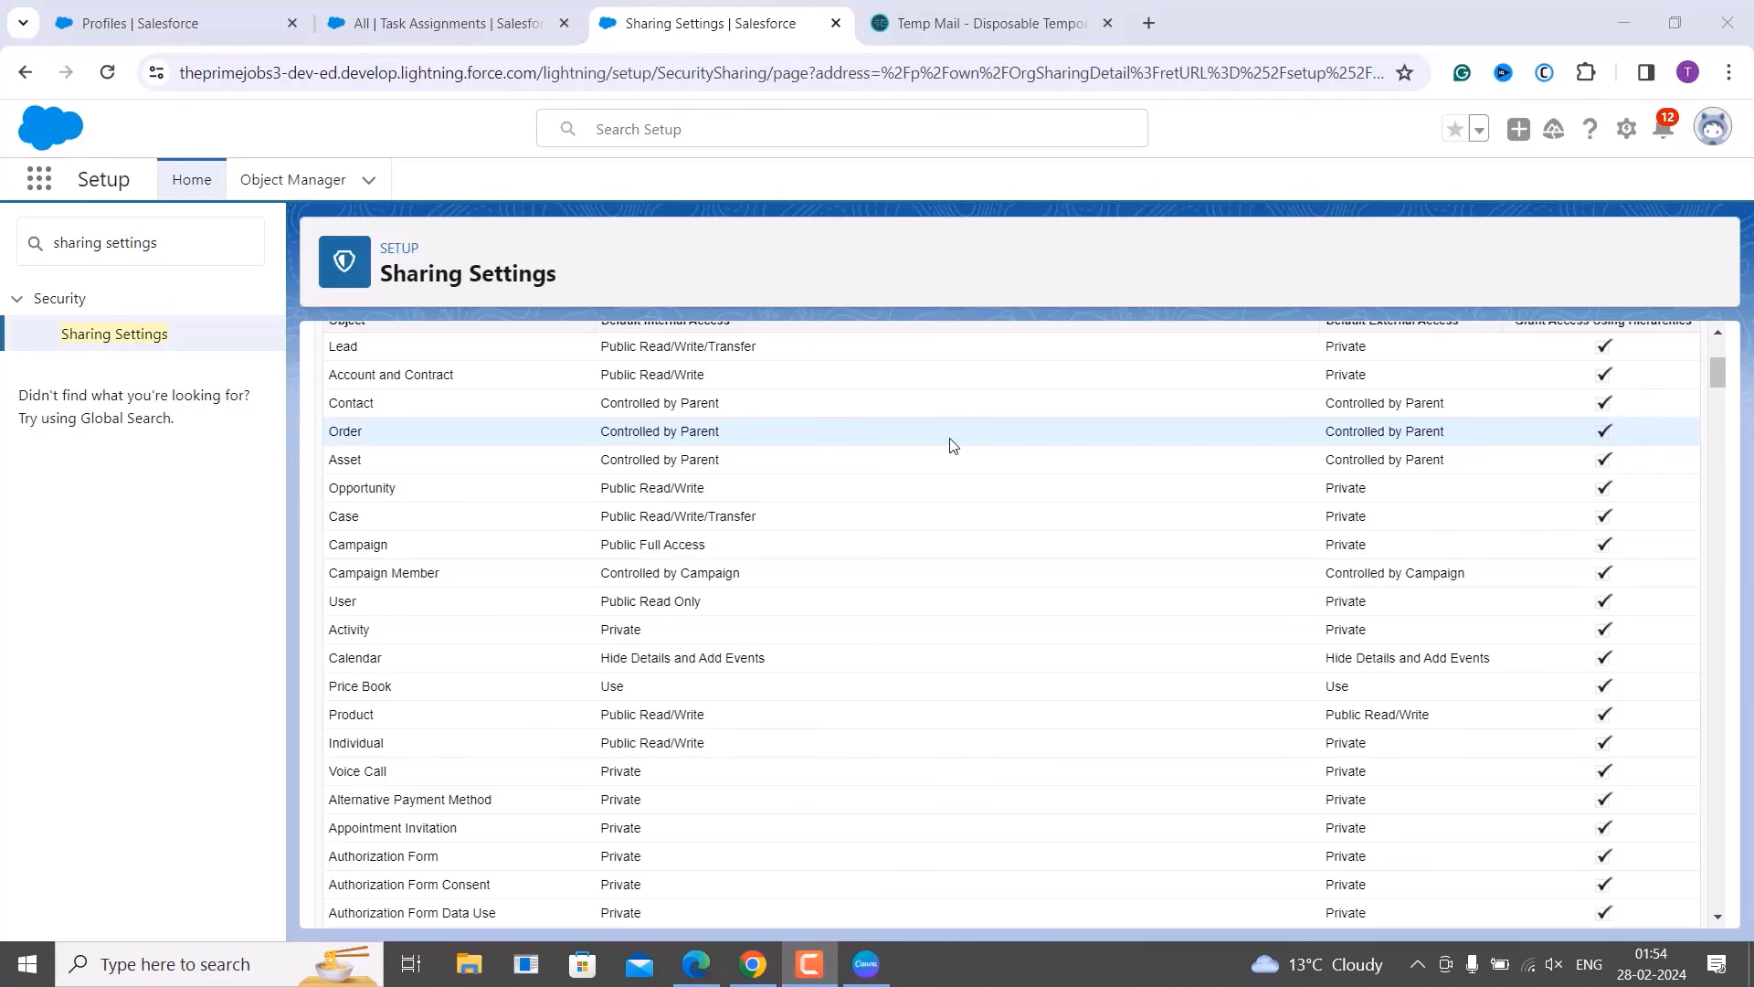
Open Setup Home in a new tab from the gear menu.
click(1705, 135)
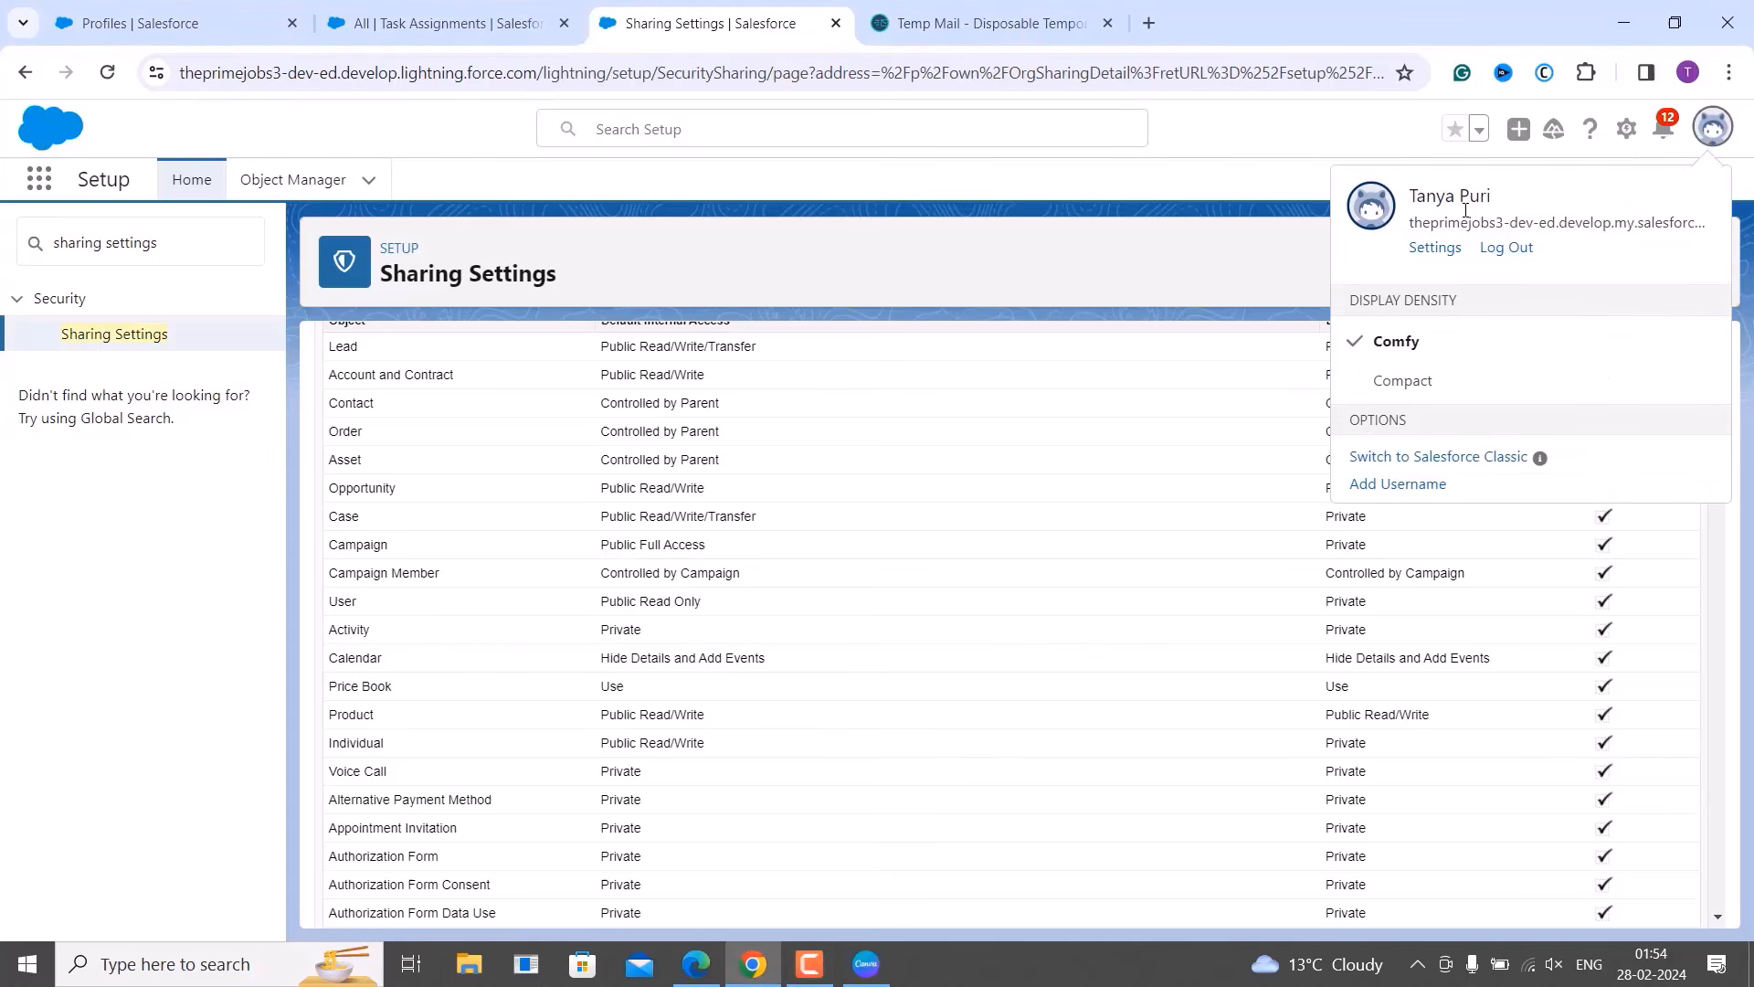
click(1265, 190)
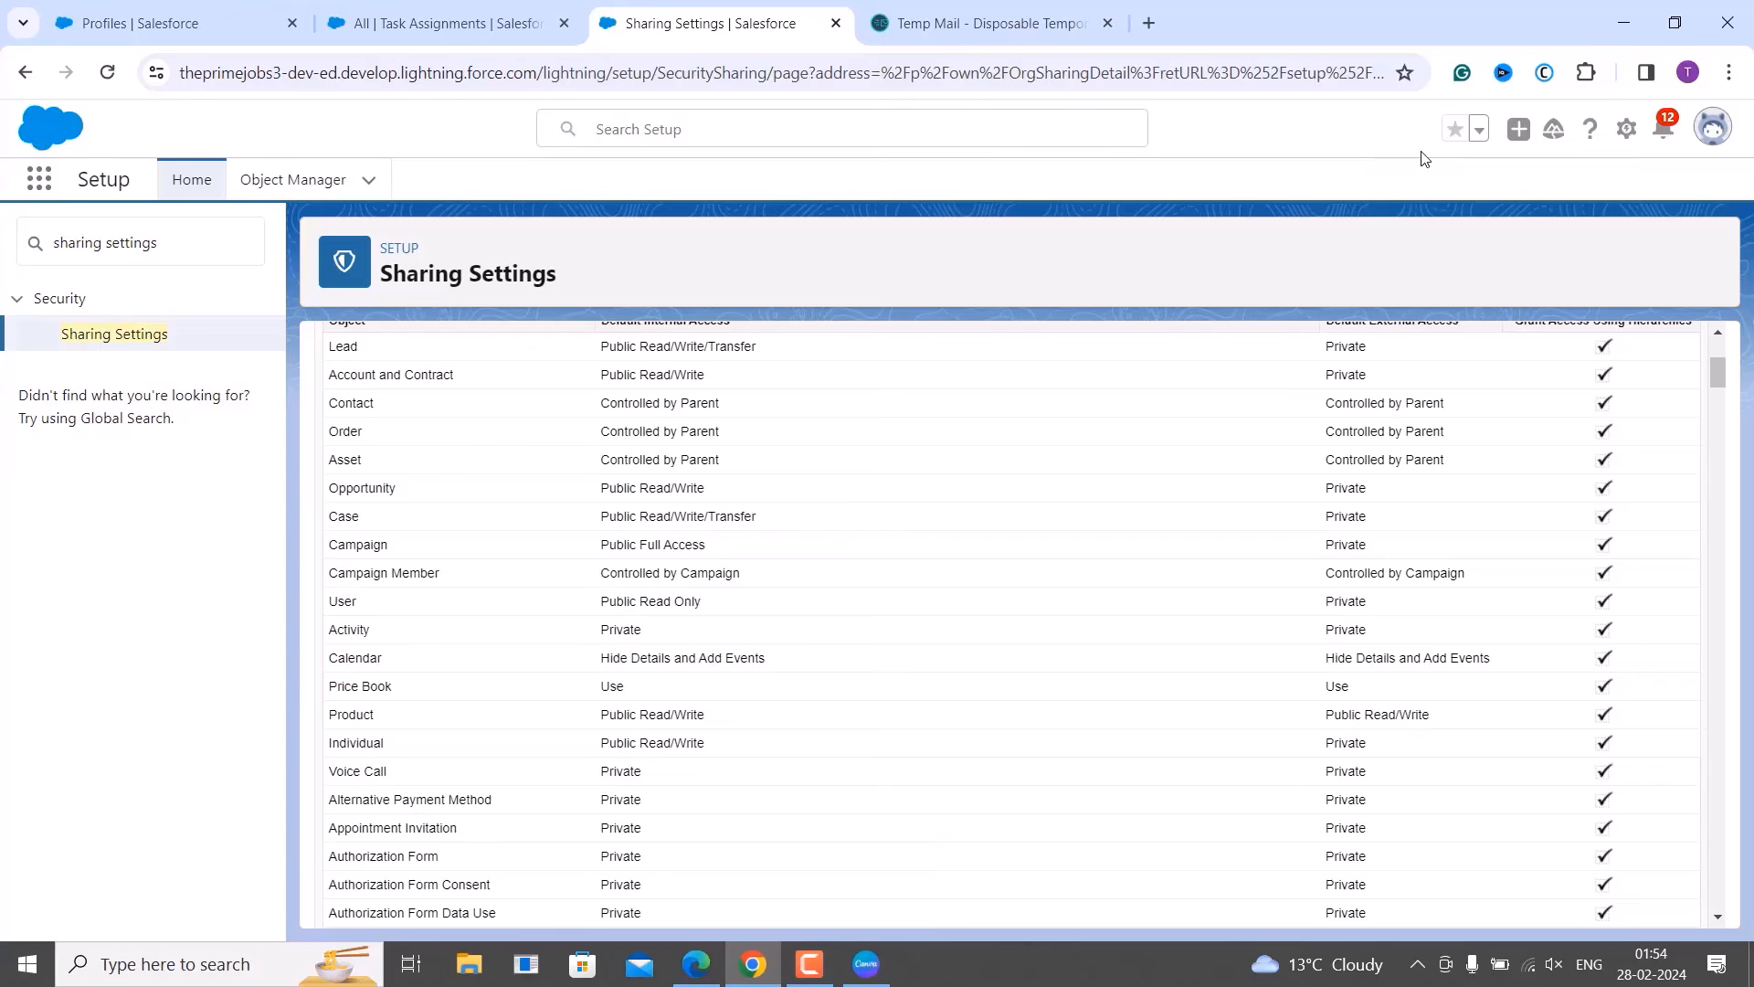
click(1626, 129)
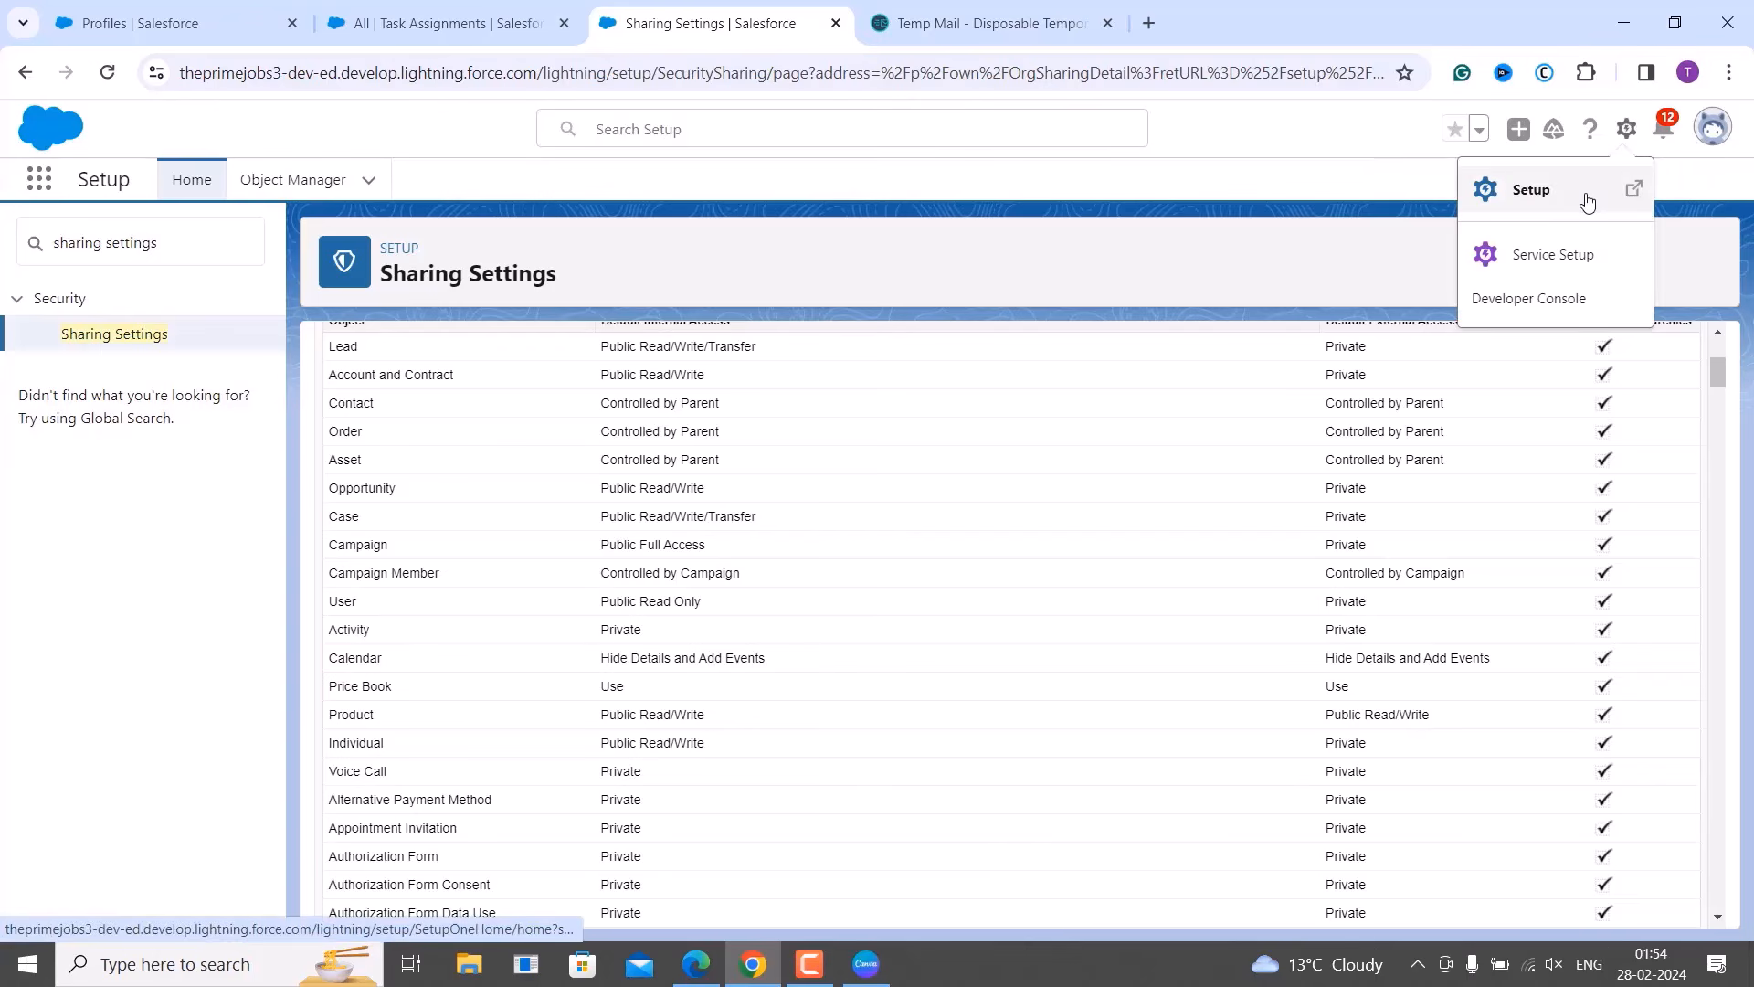
click(1587, 196)
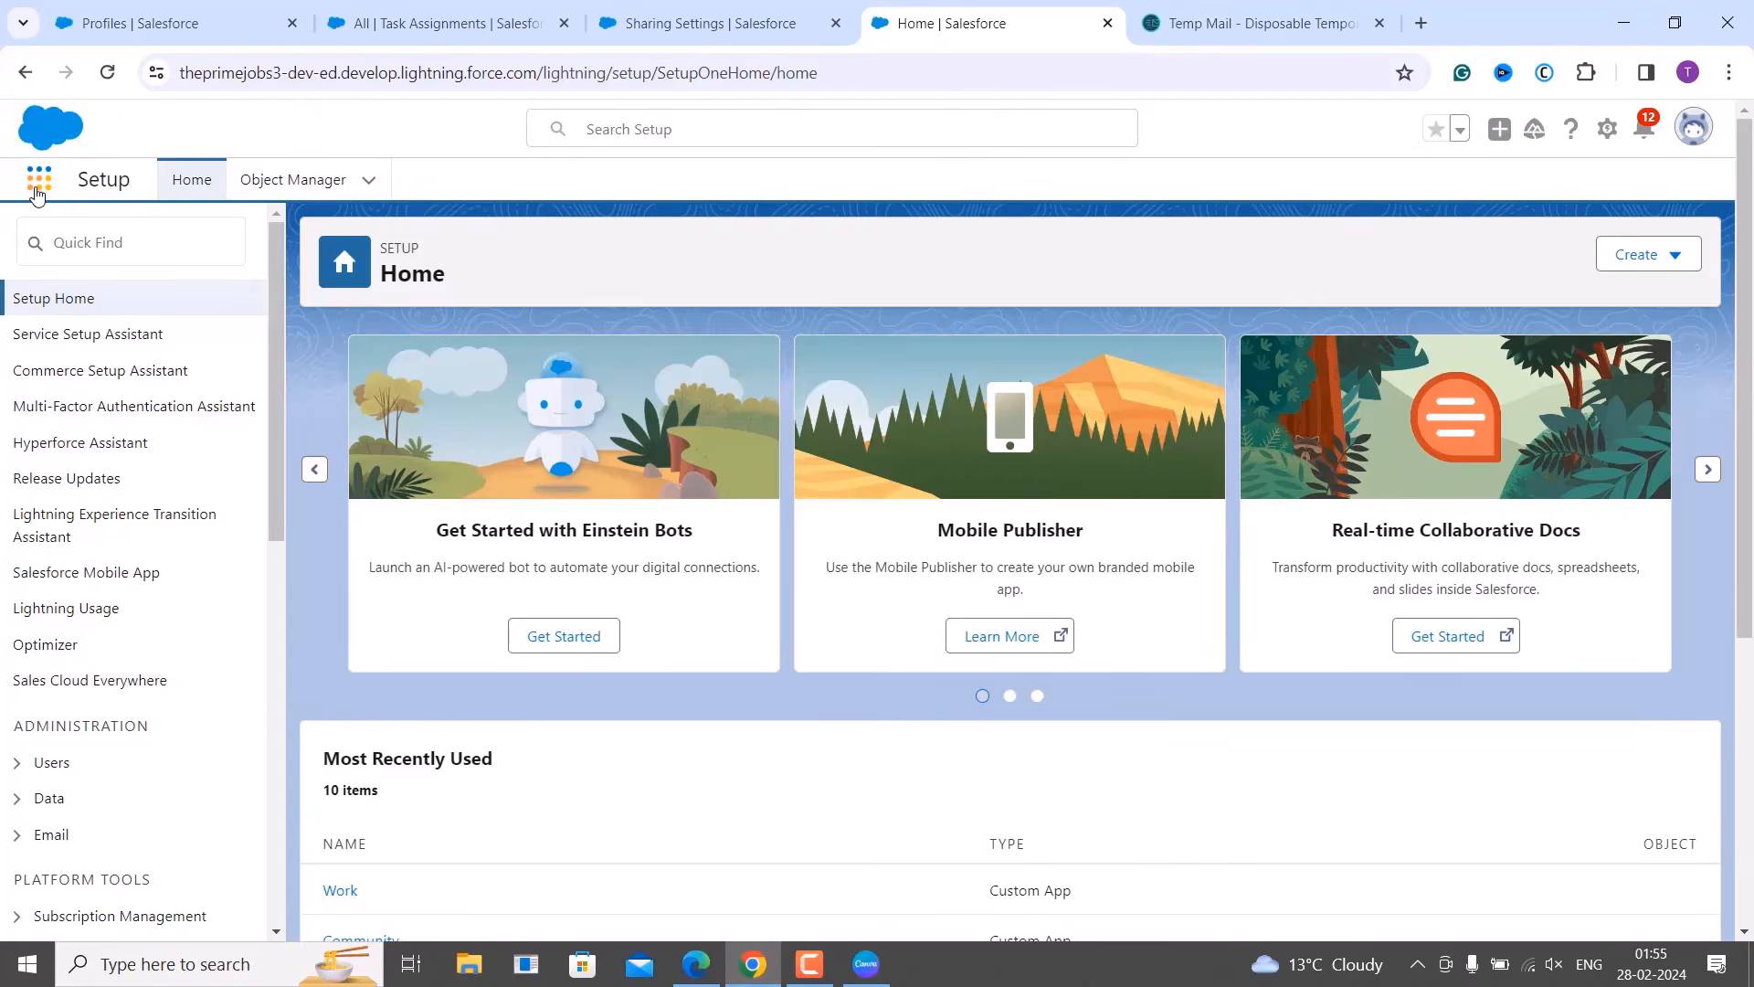
Open Task Assignments through an App Launcher search for 'task'.
click(37, 195)
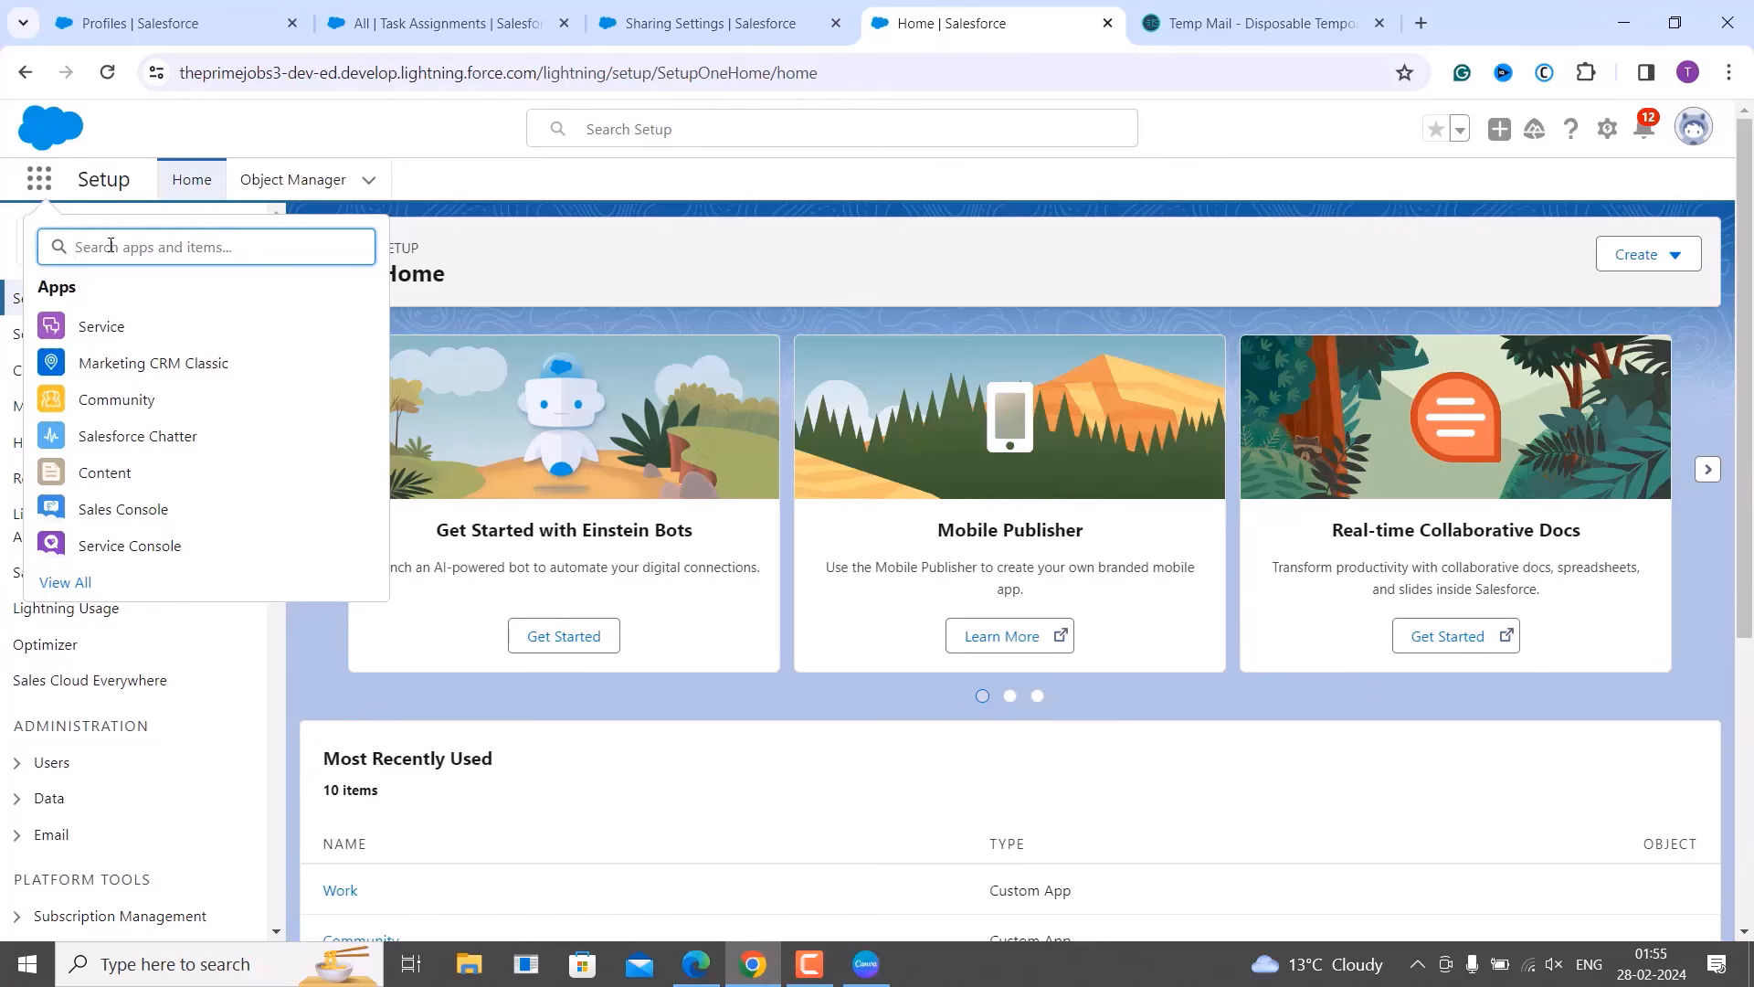
text(task)
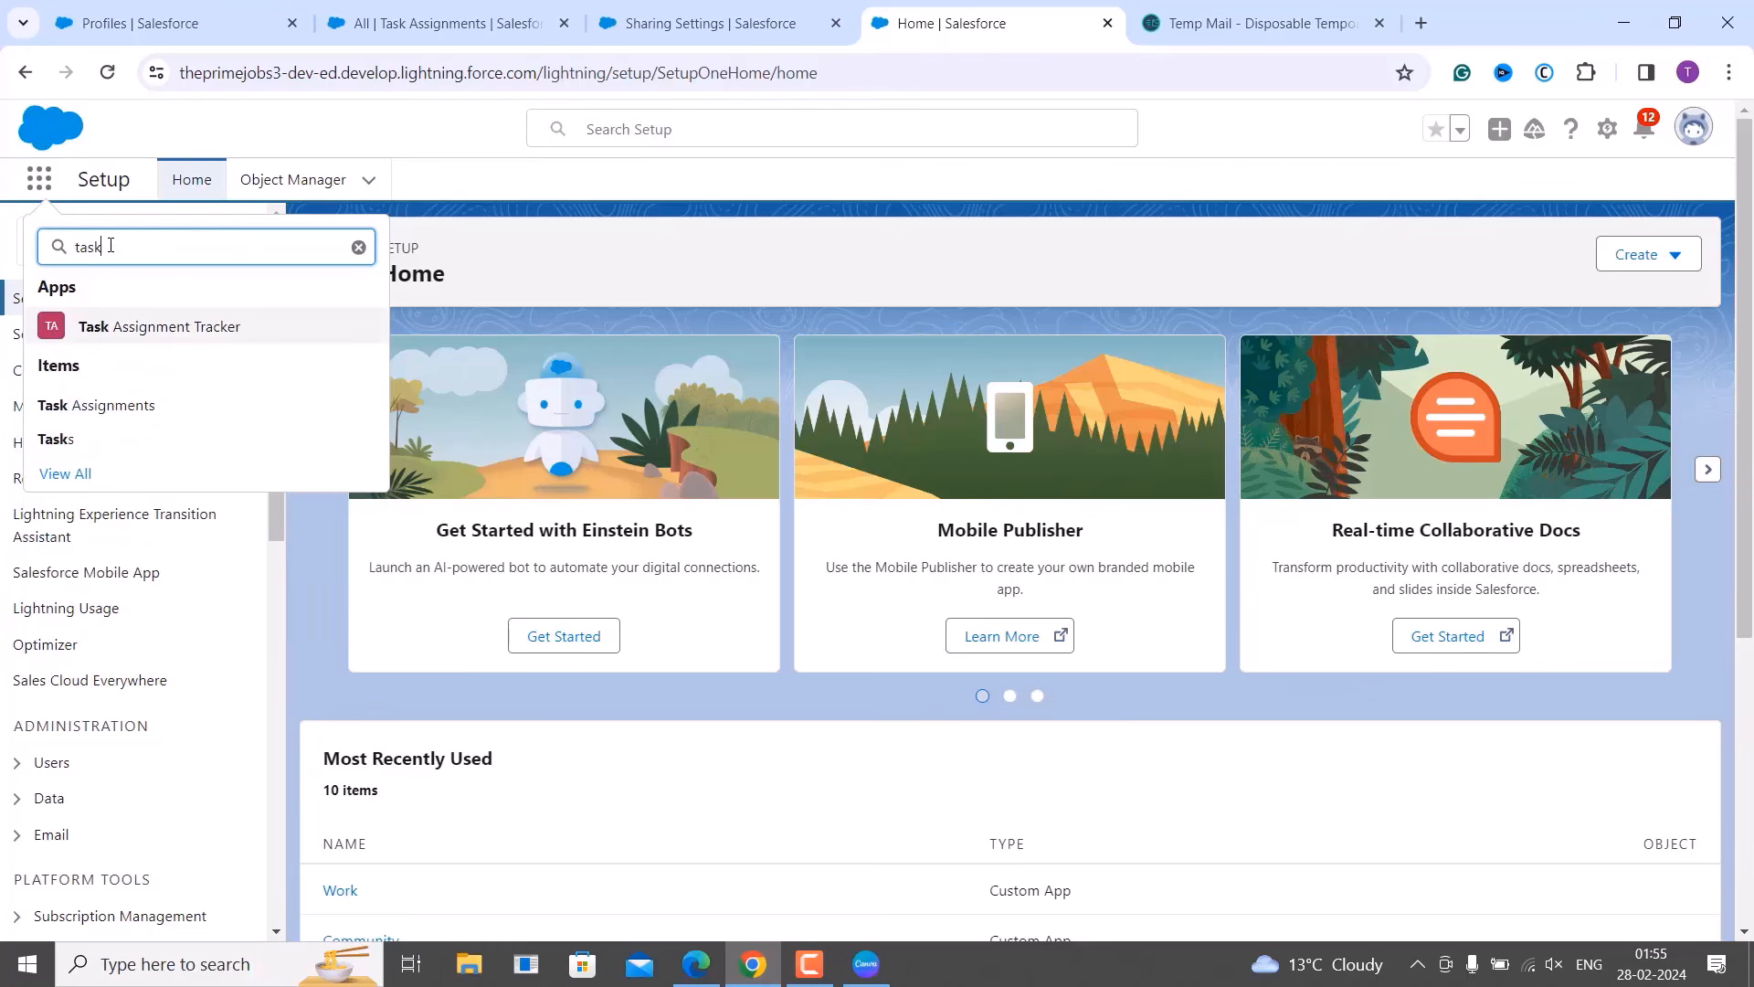
click(119, 407)
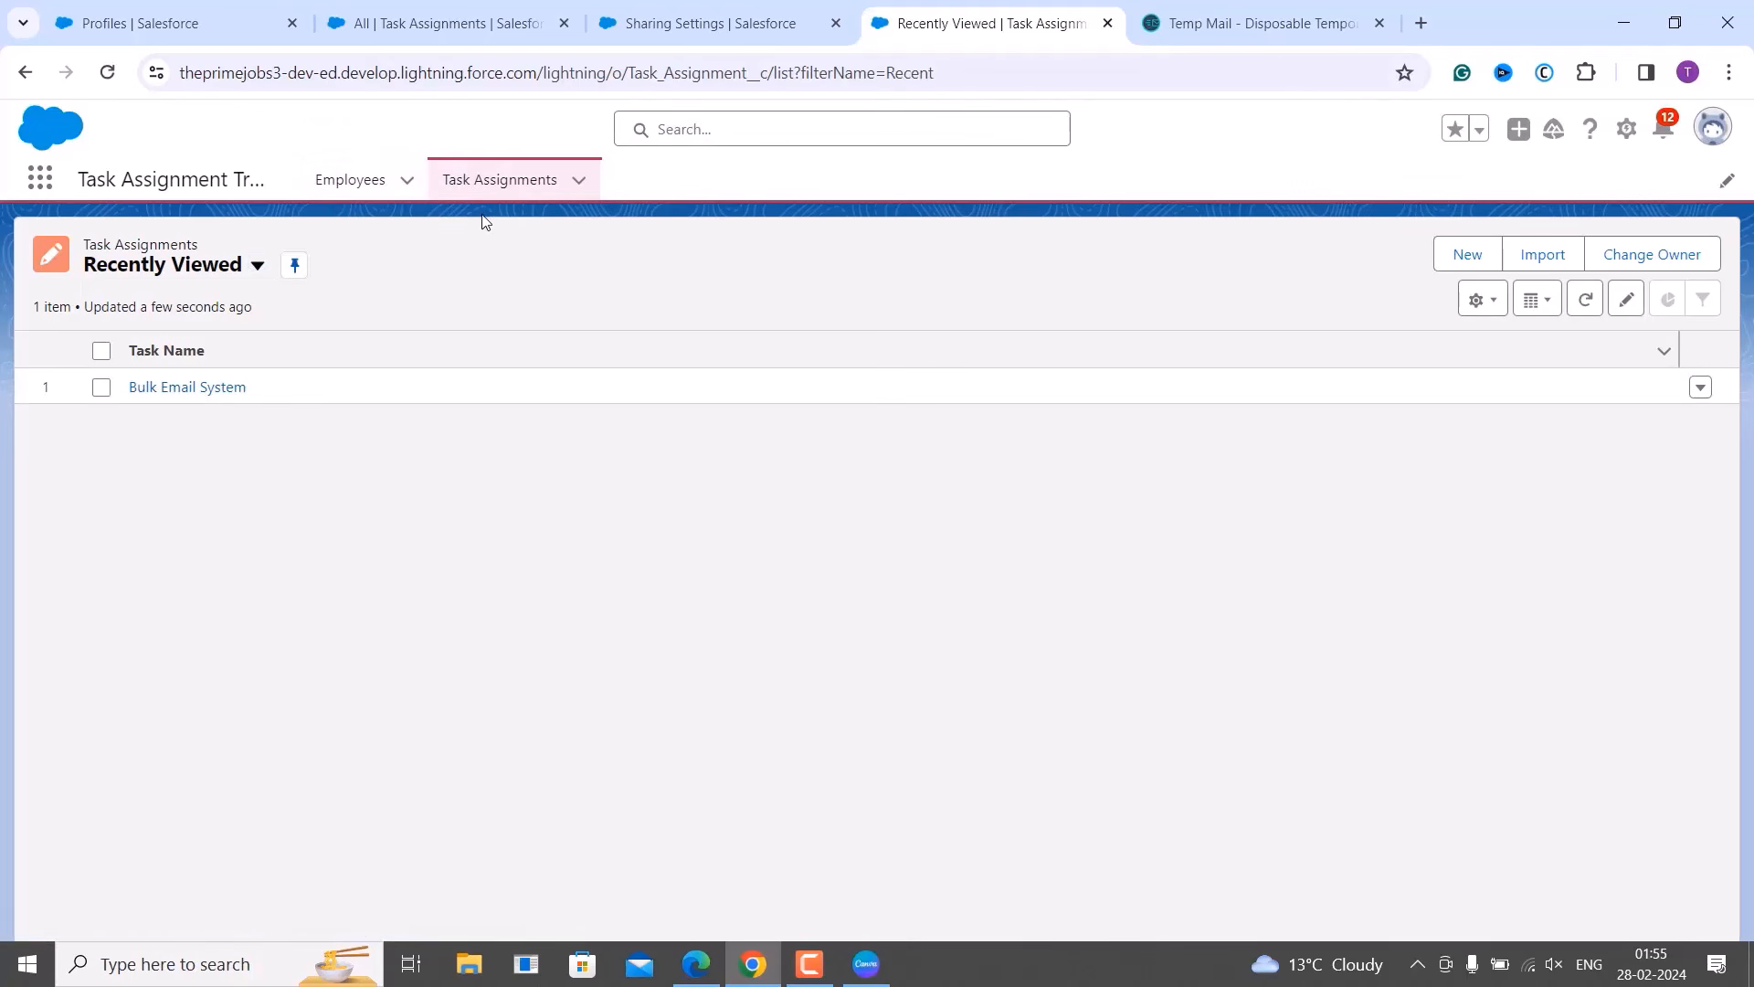
Choose New from the List View Controls menu to open the New List View dialog.
click(1479, 323)
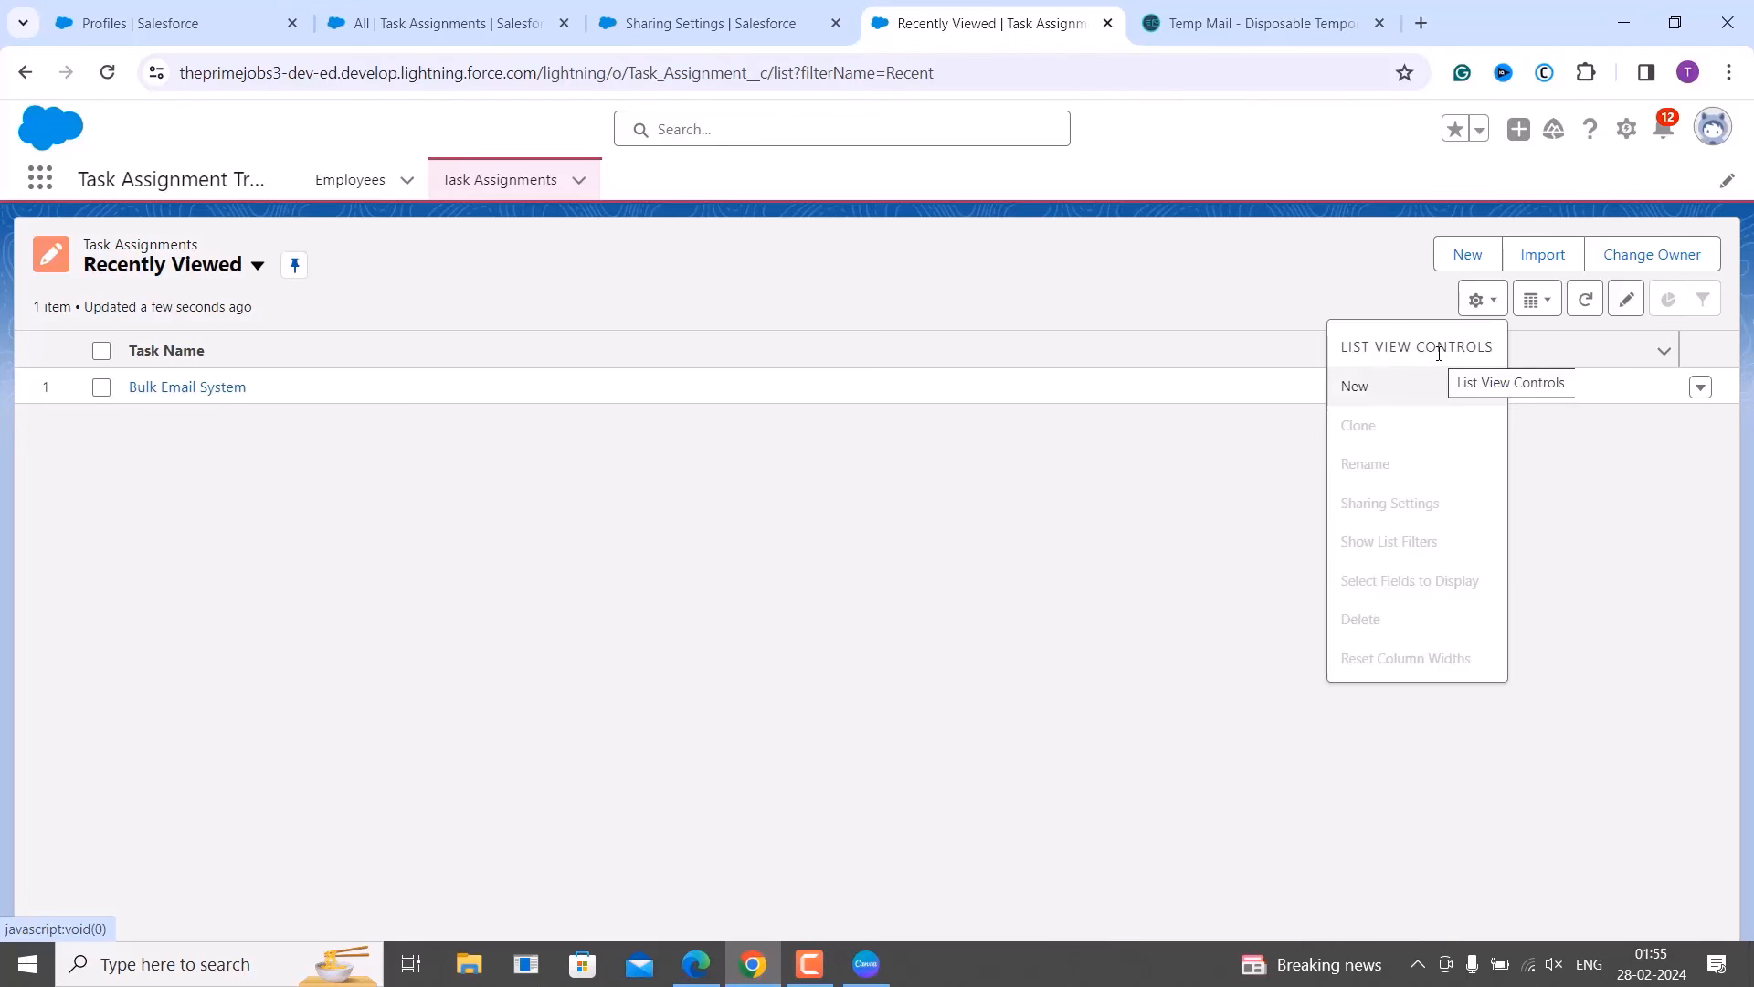
click(1375, 393)
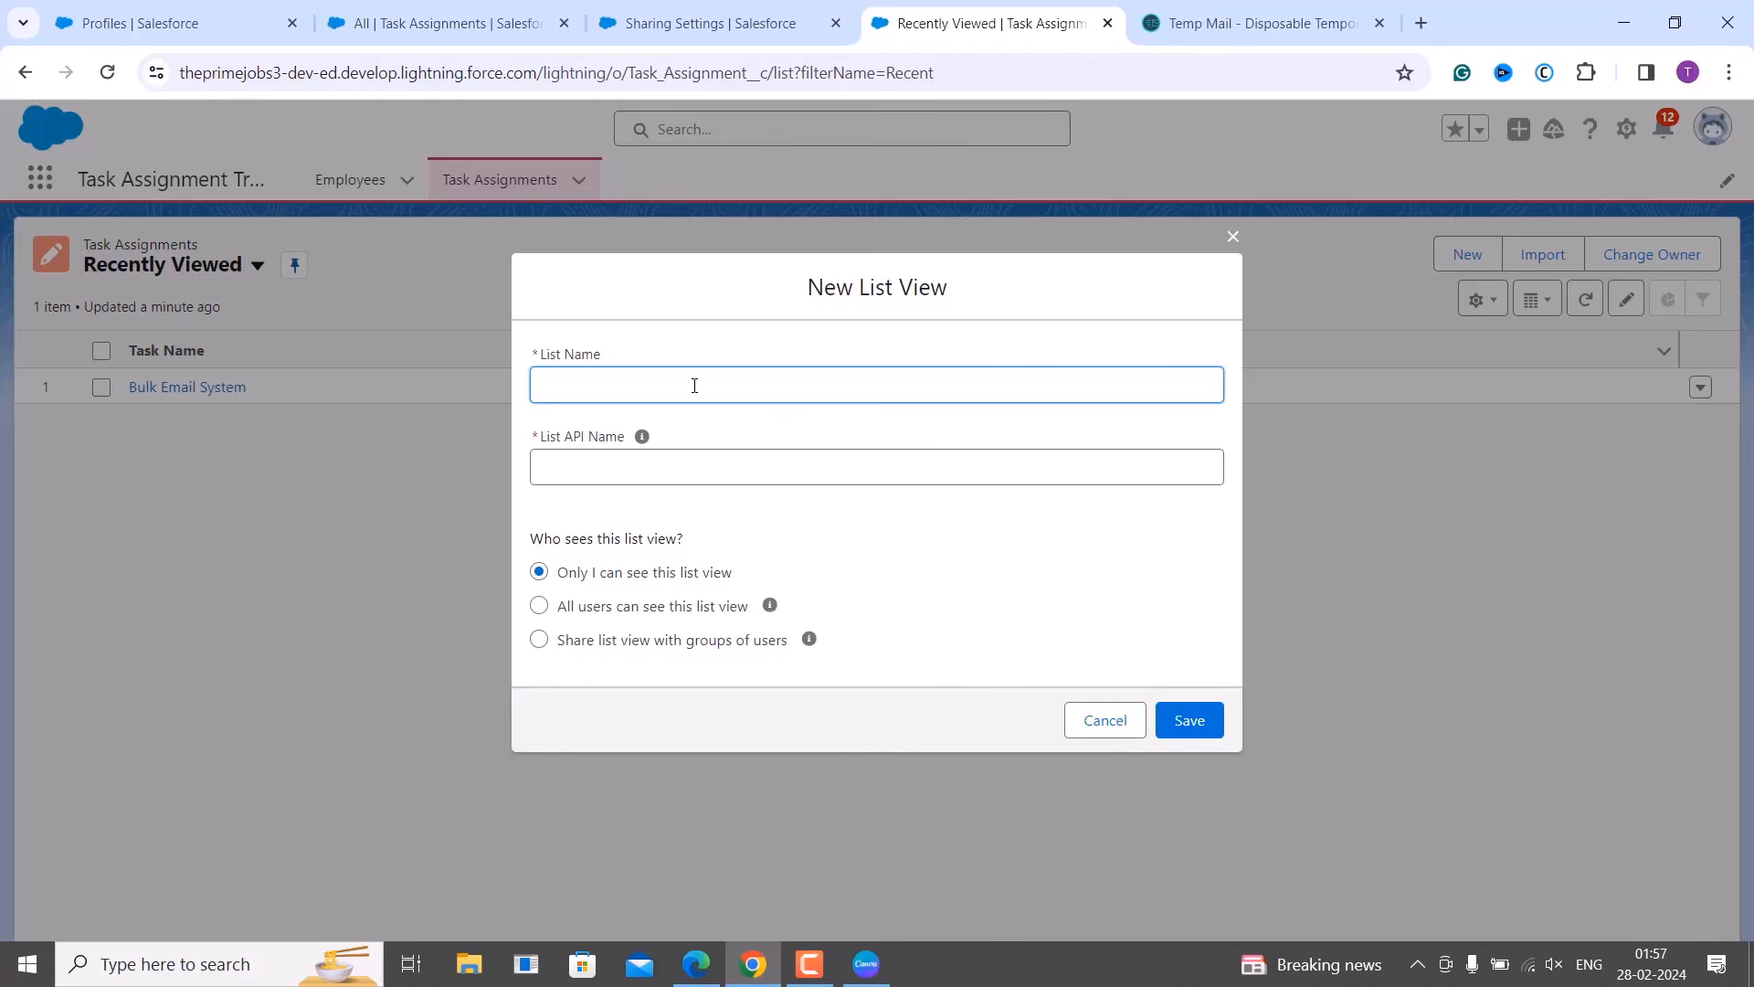
Name the list view 'Previous Week', make it visible to all users, and save.
text(Previous Week)
click(722, 495)
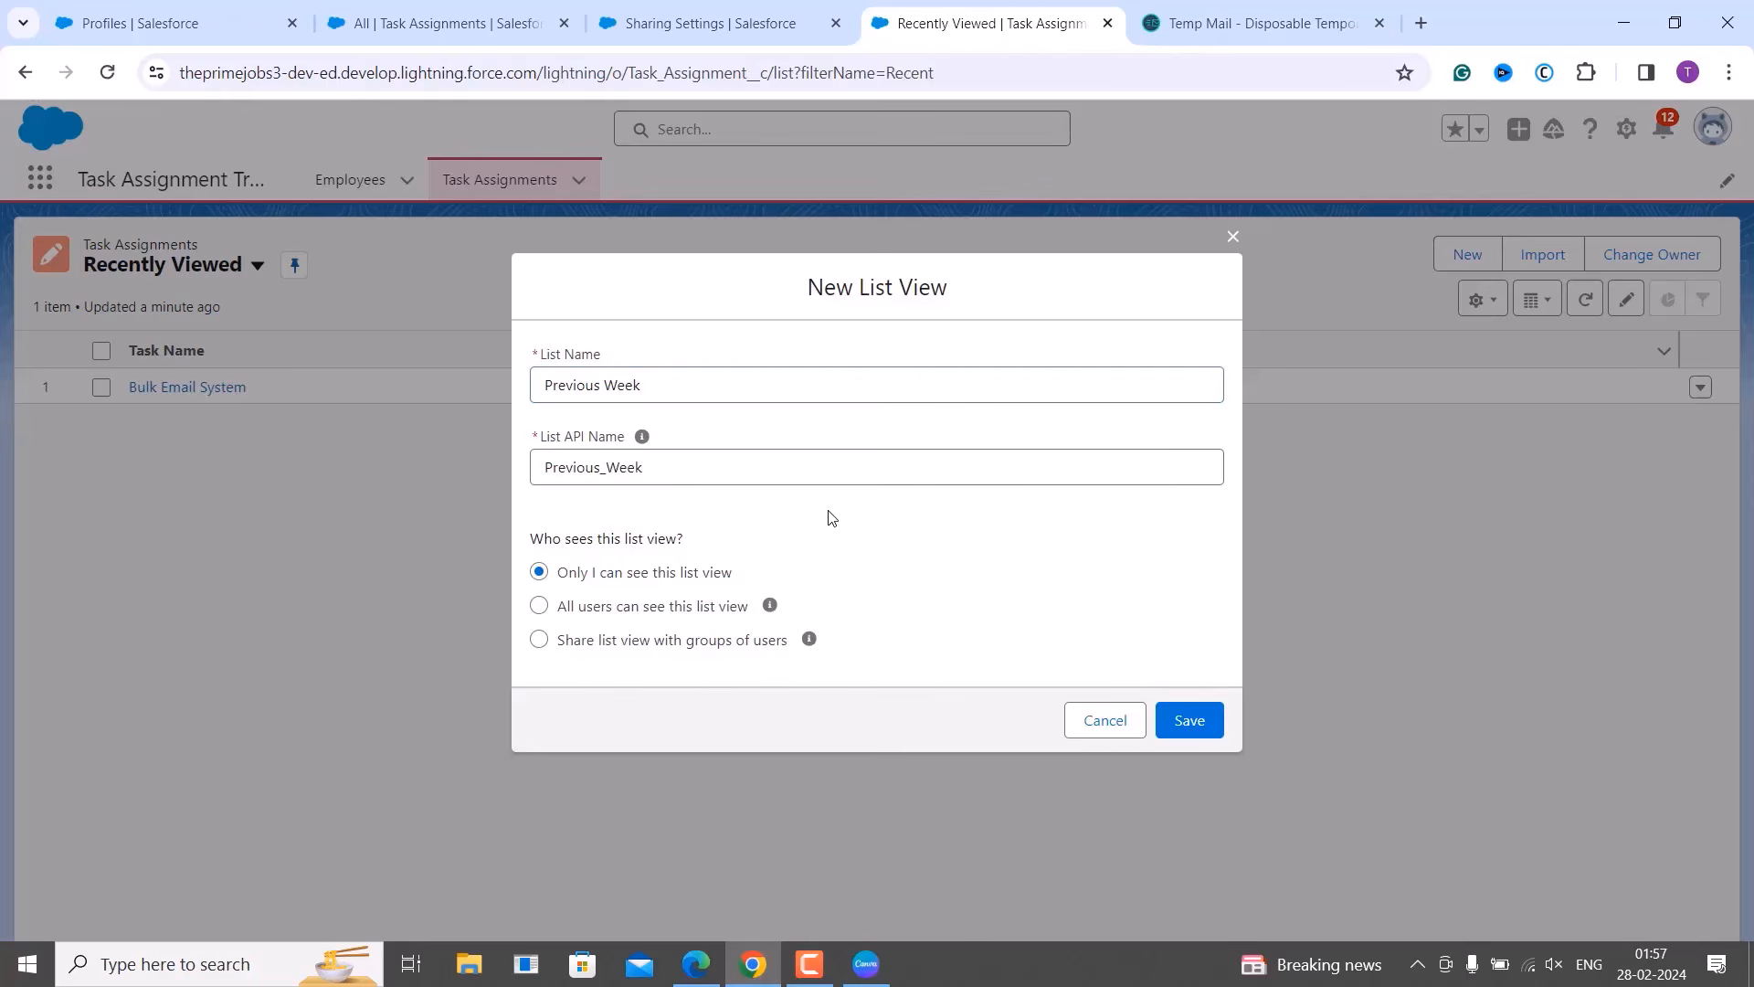
click(723, 611)
click(1206, 729)
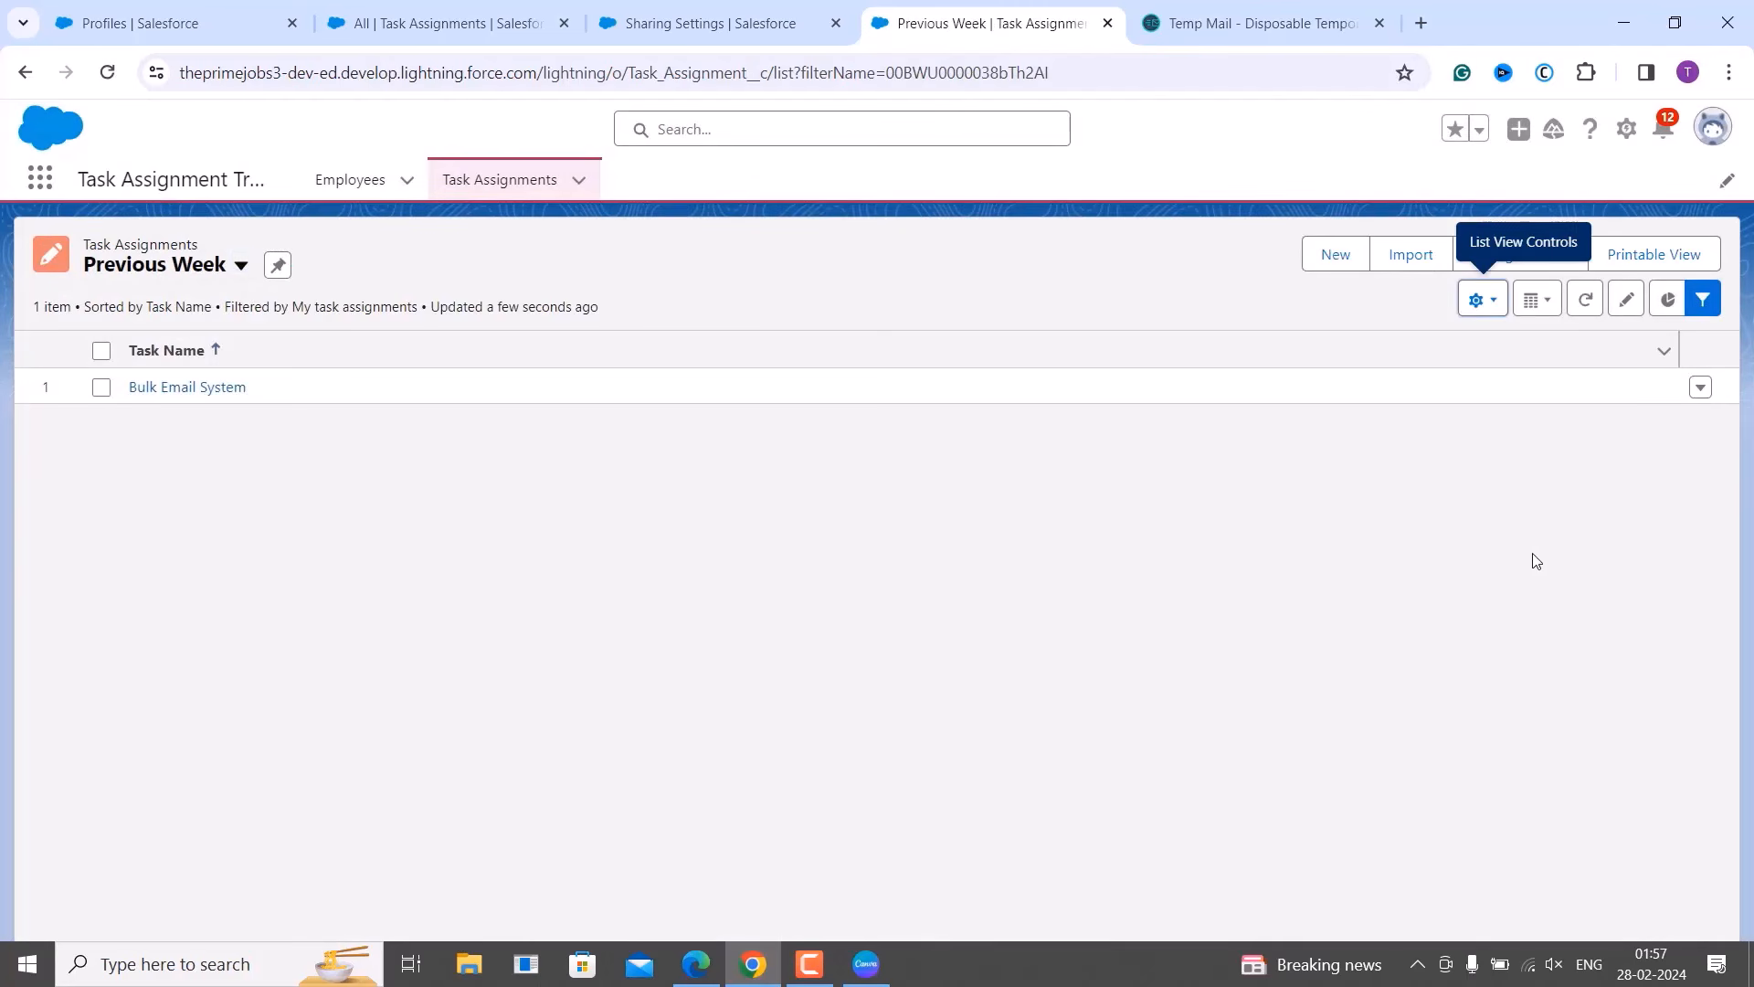
Open the Filters panel and add a new filter, defaulting to Completed Date equals.
click(1705, 309)
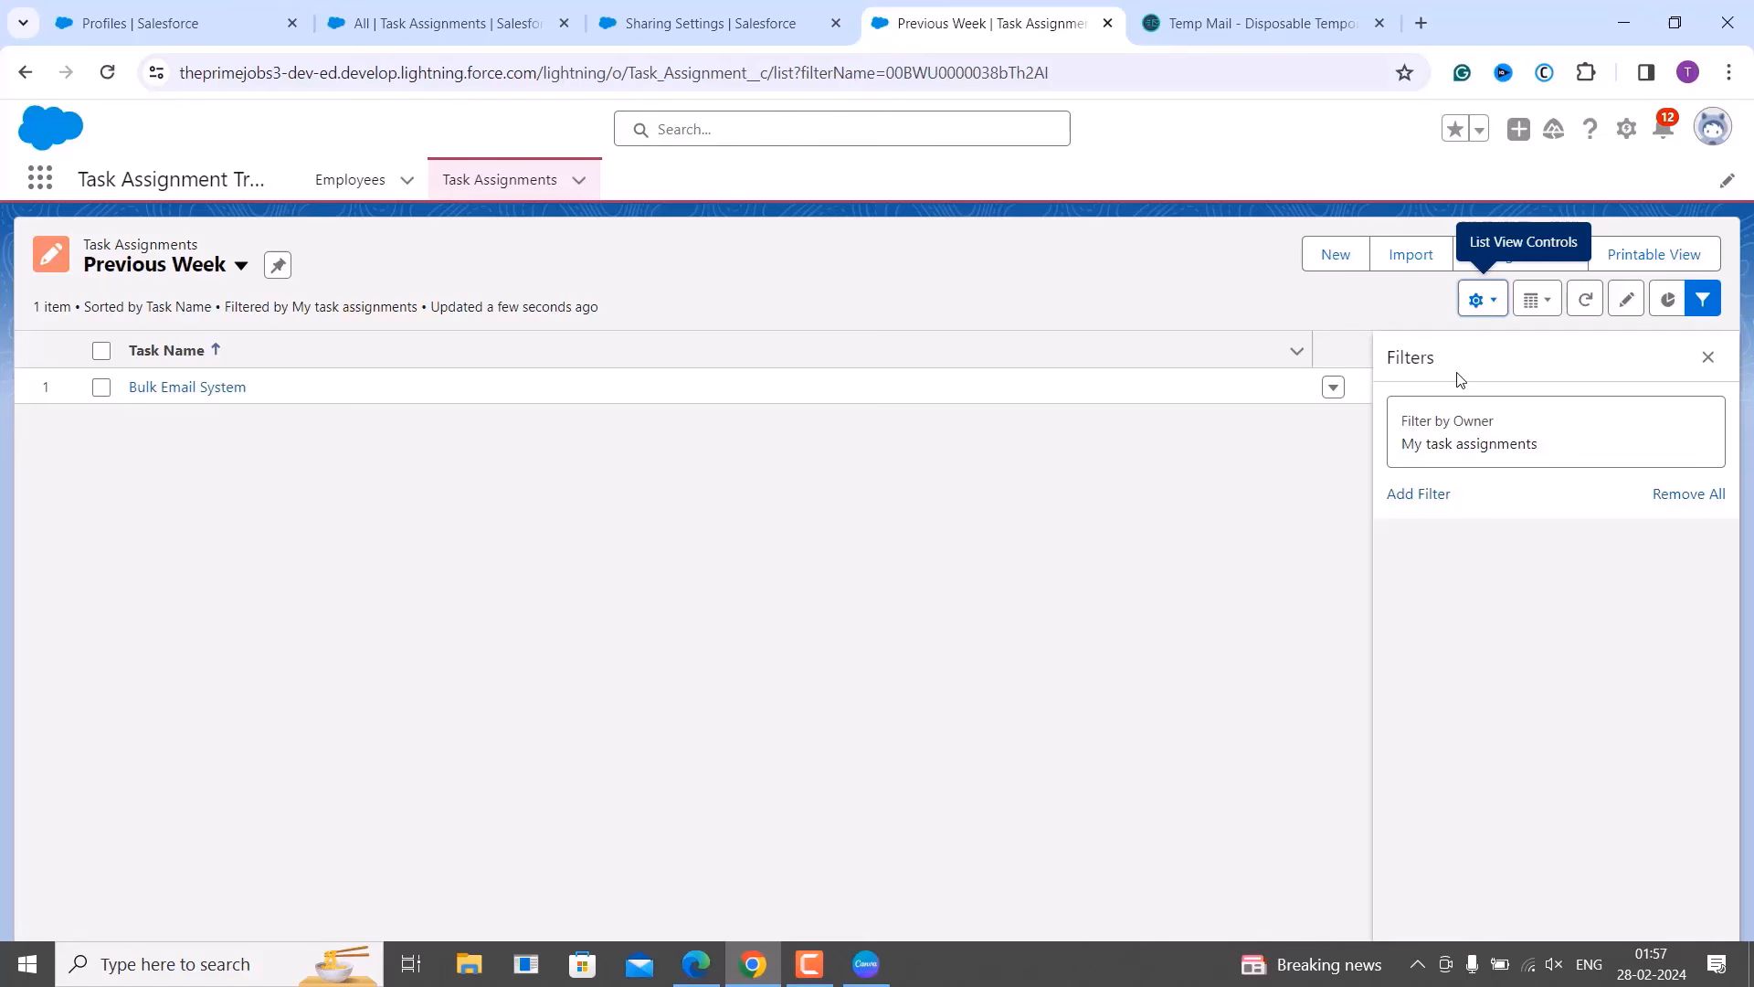
click(1432, 503)
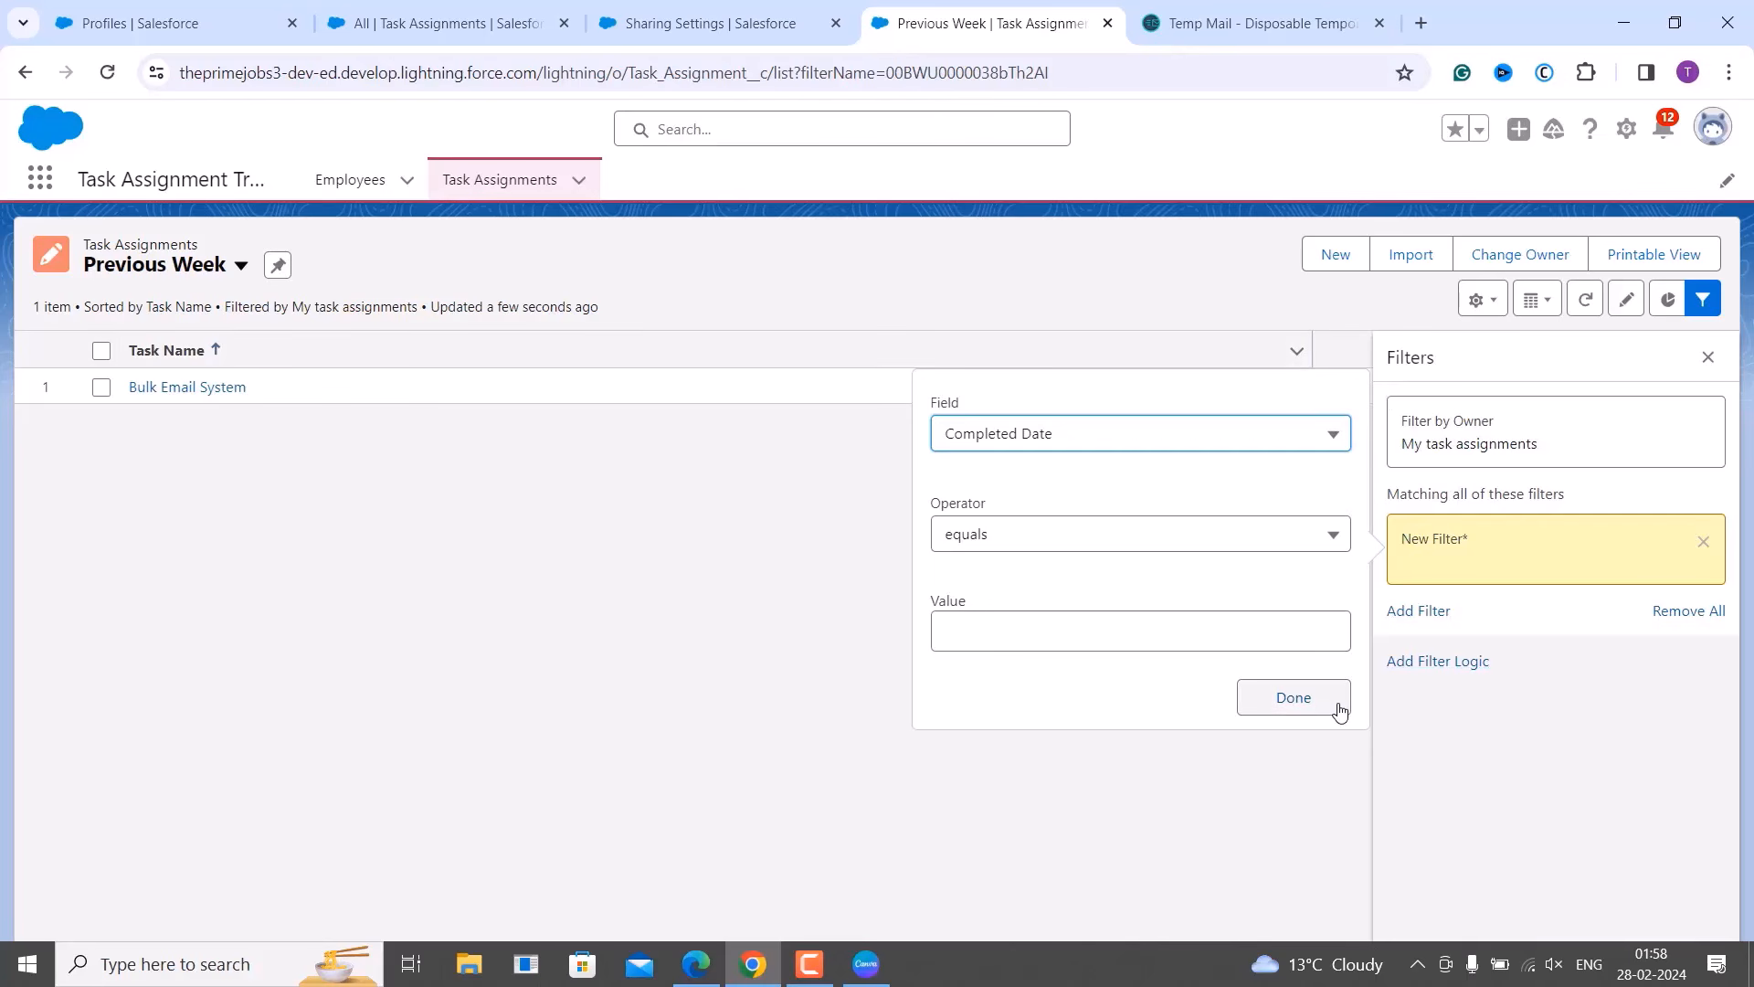
Set the new filter to Created Date equals LAST WEEK, replacing the initial Created By field choice.
click(1208, 445)
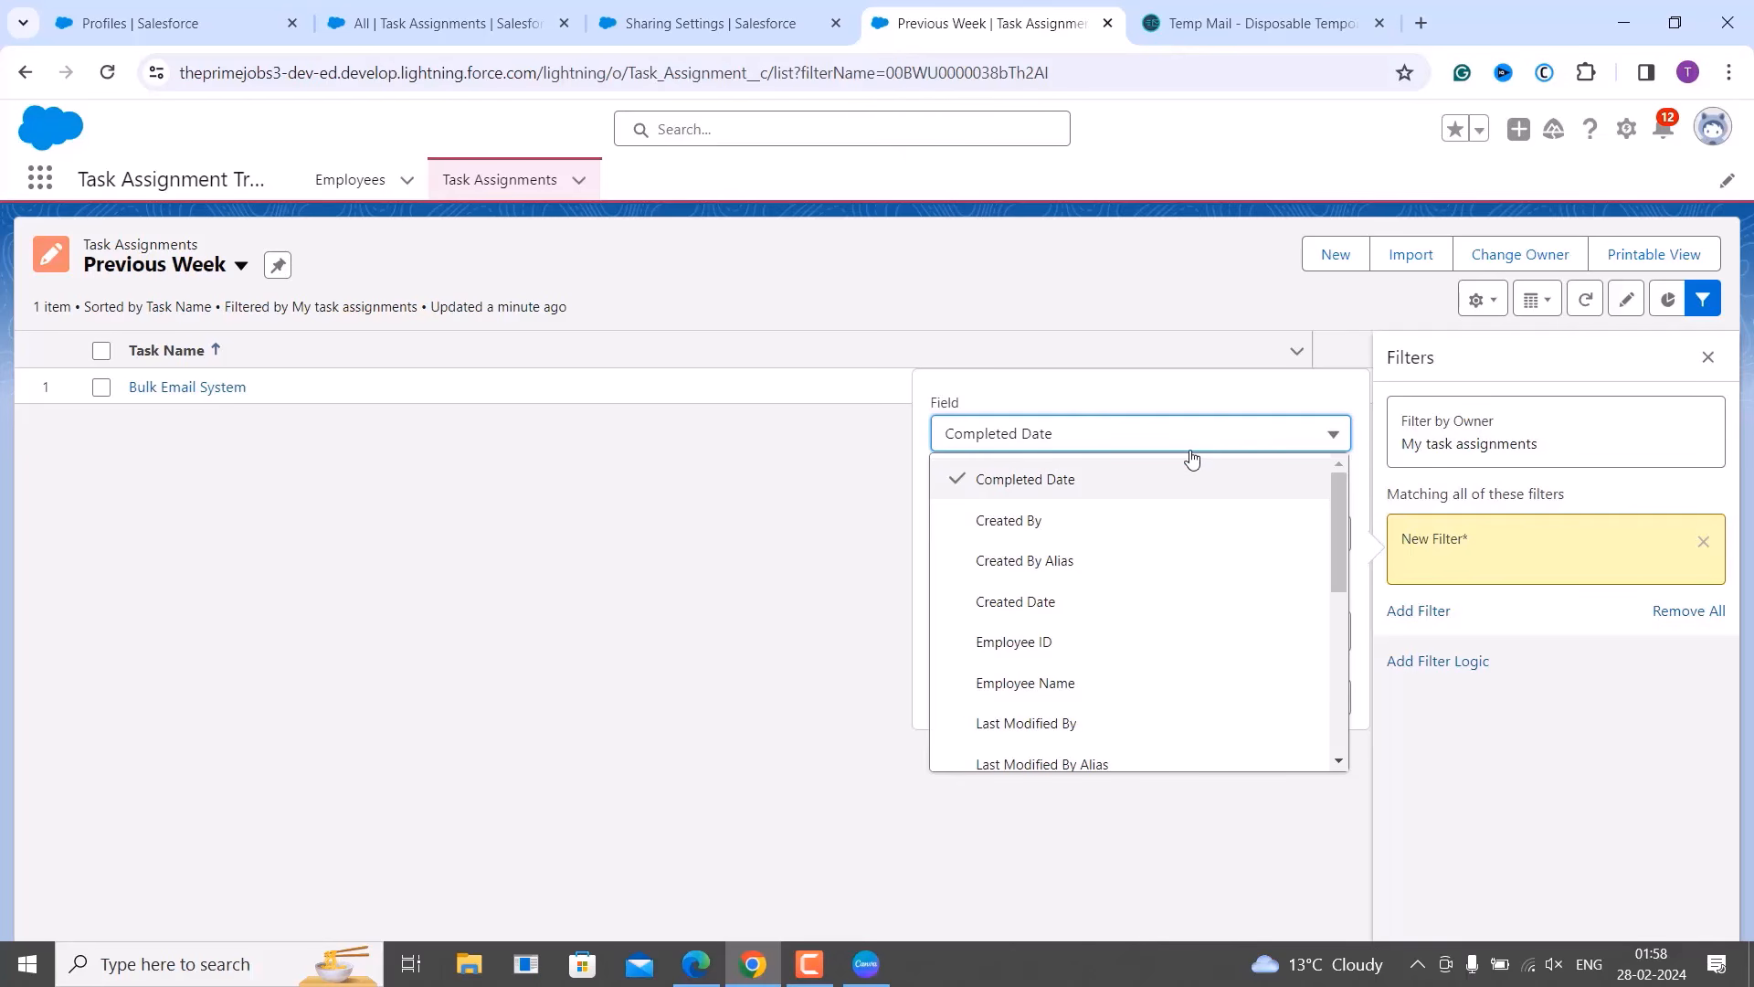
click(1146, 514)
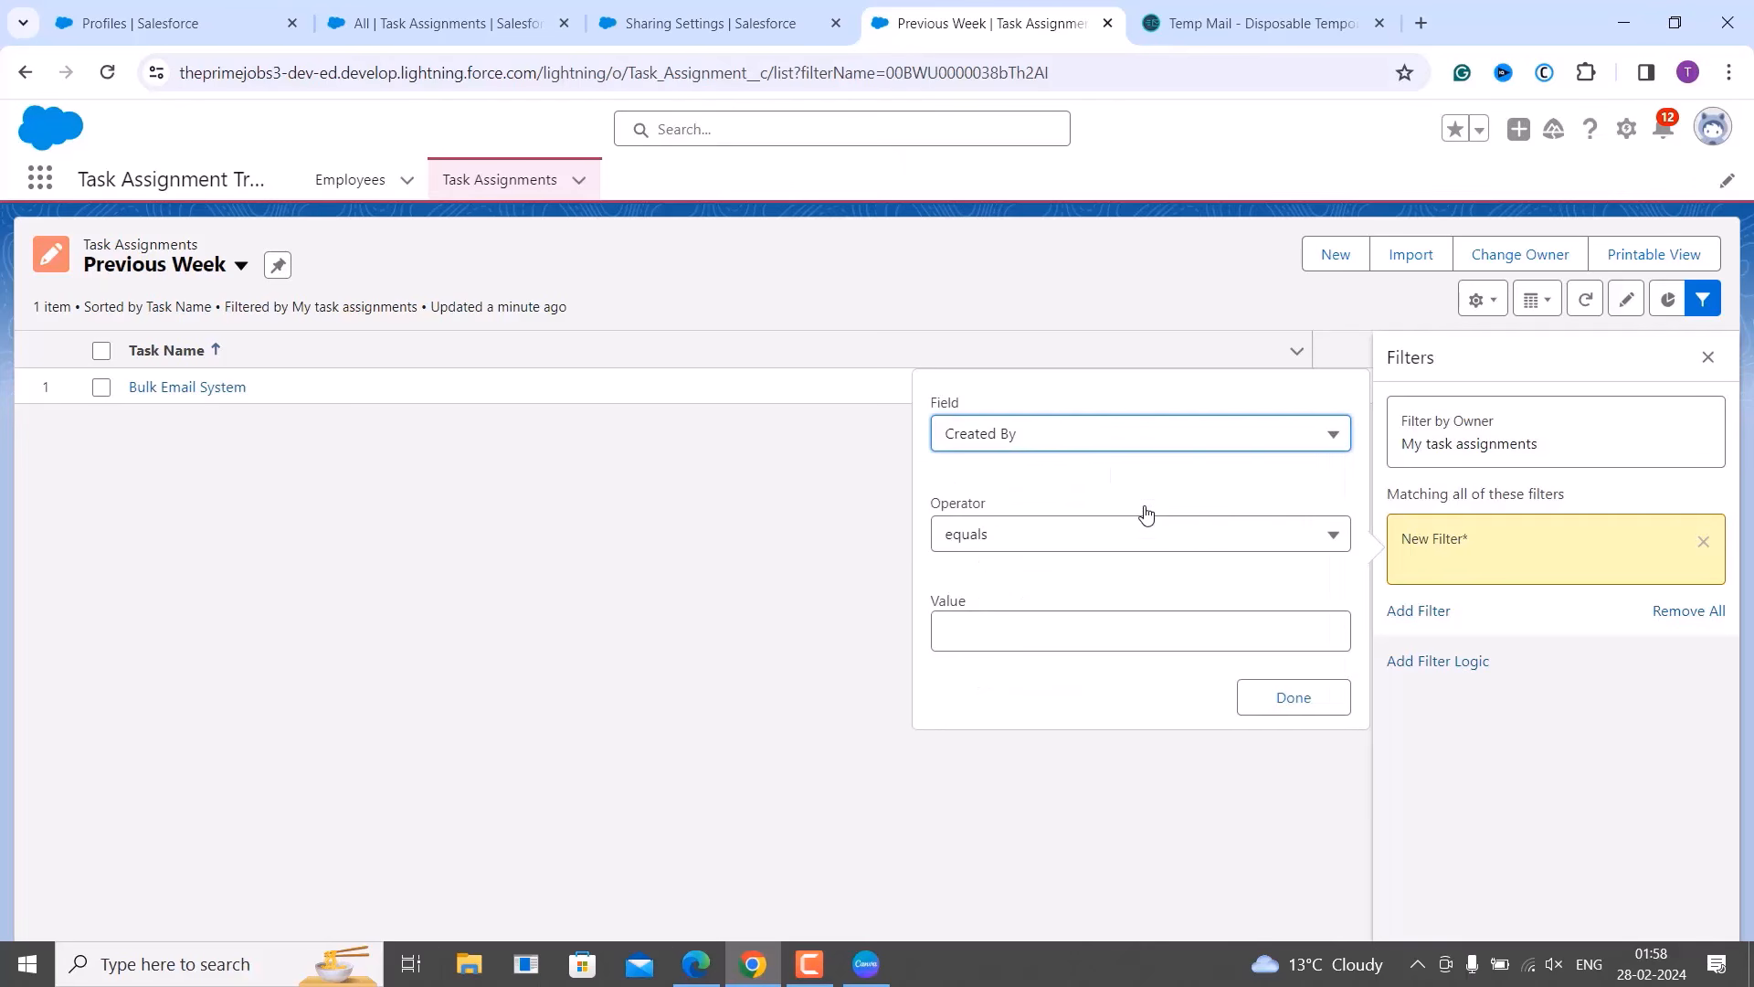
click(1064, 448)
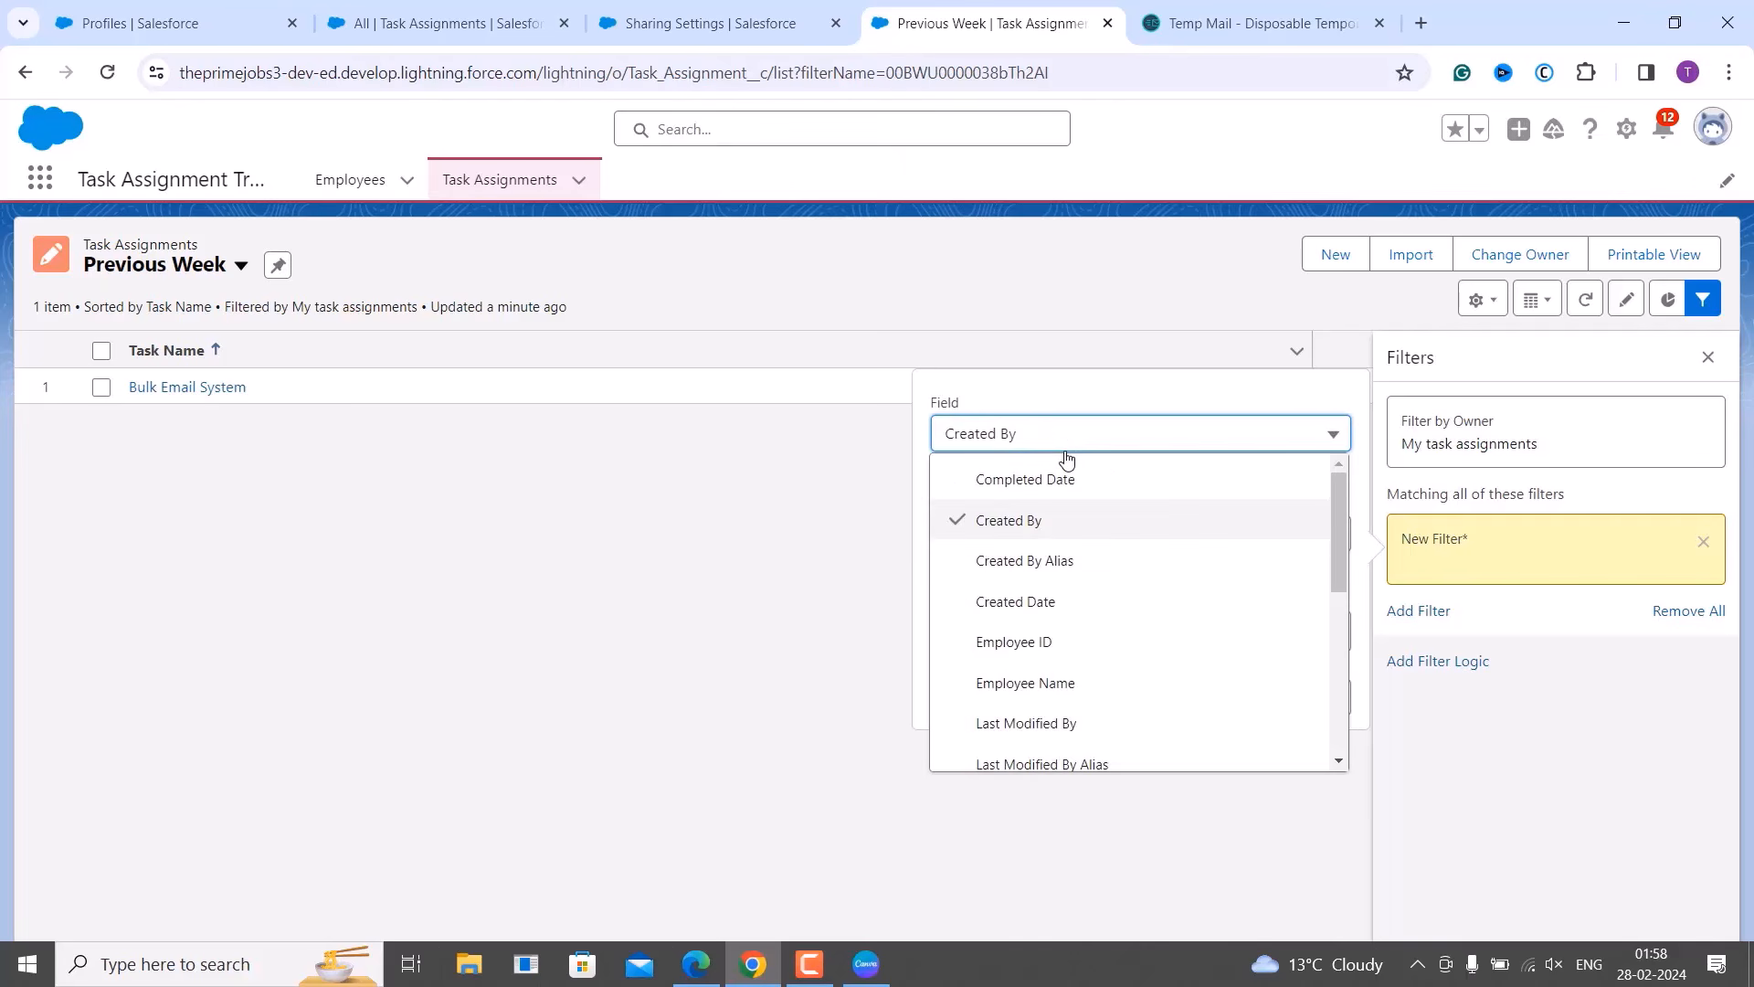
click(1051, 601)
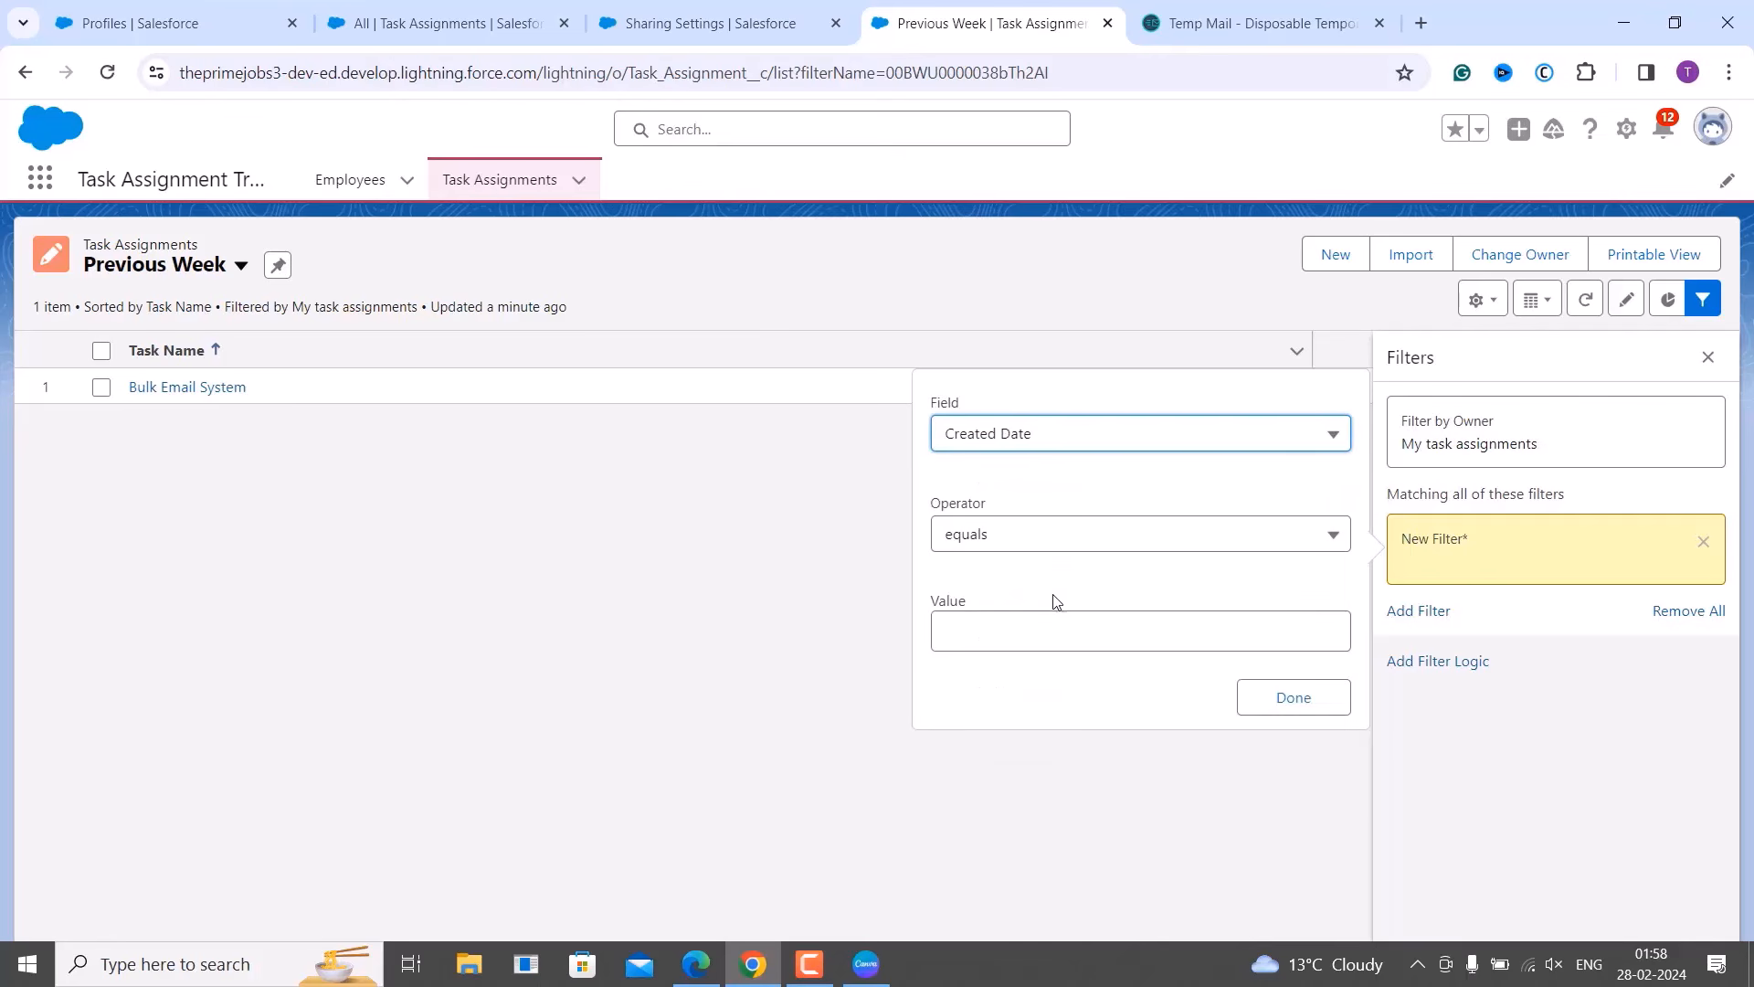
click(1055, 546)
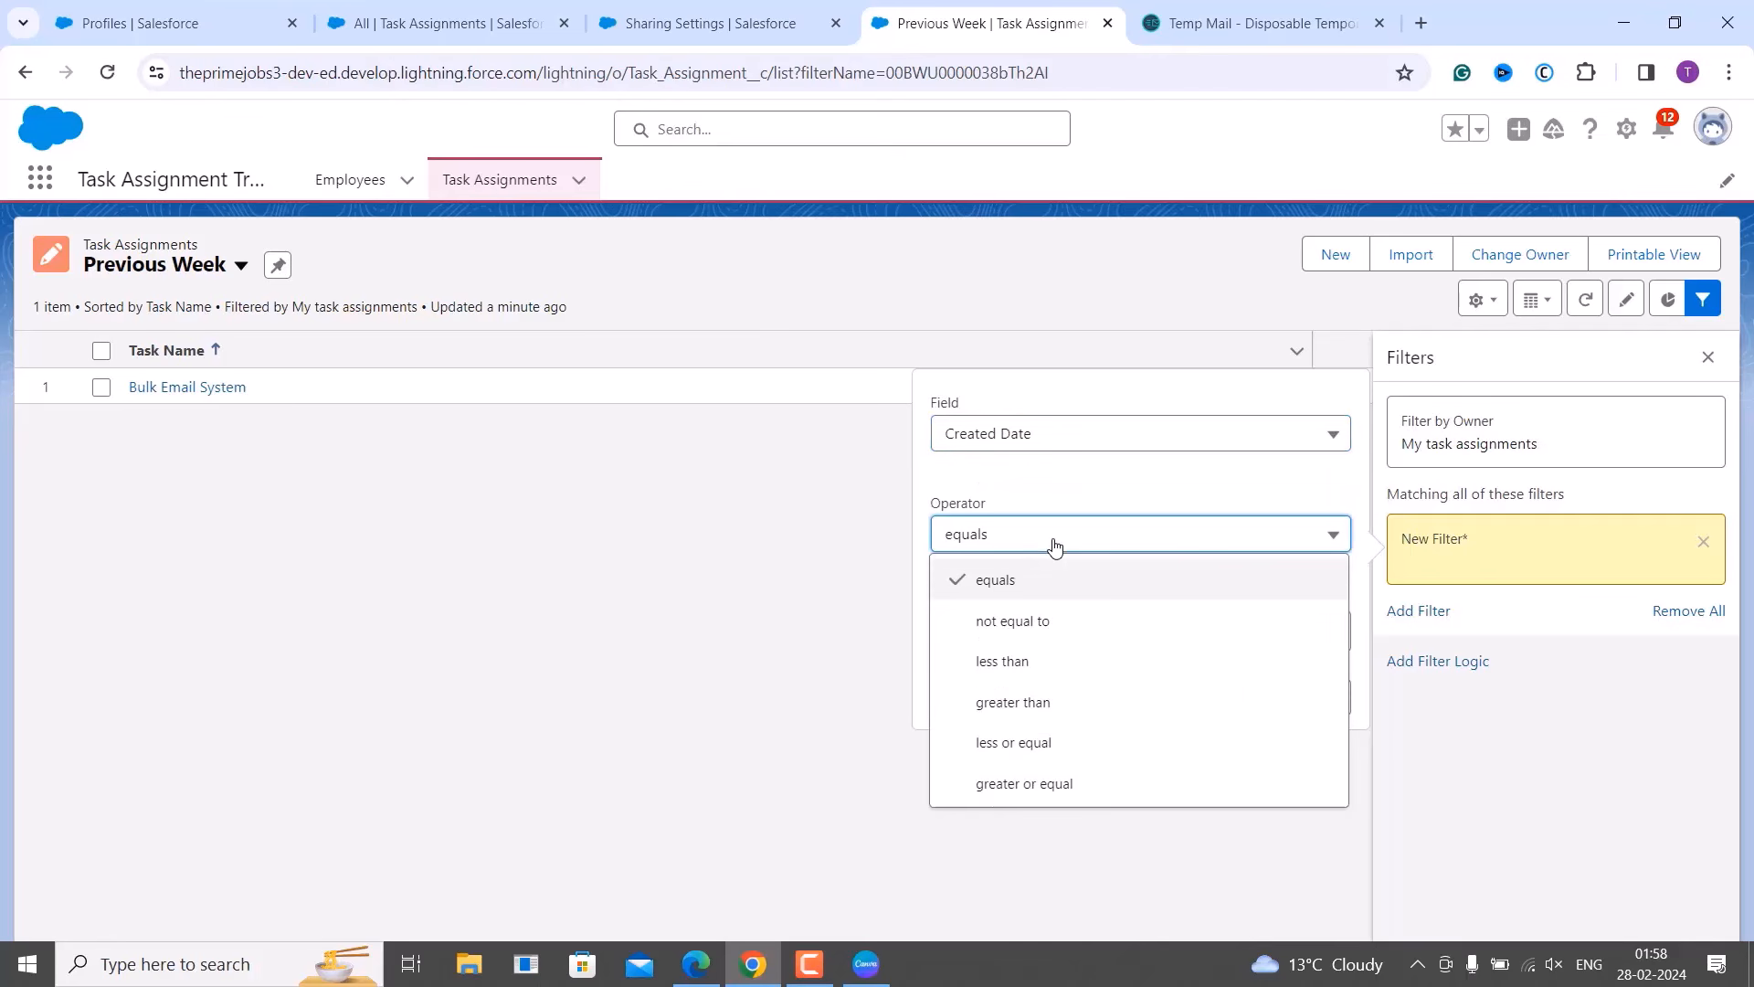
click(1034, 588)
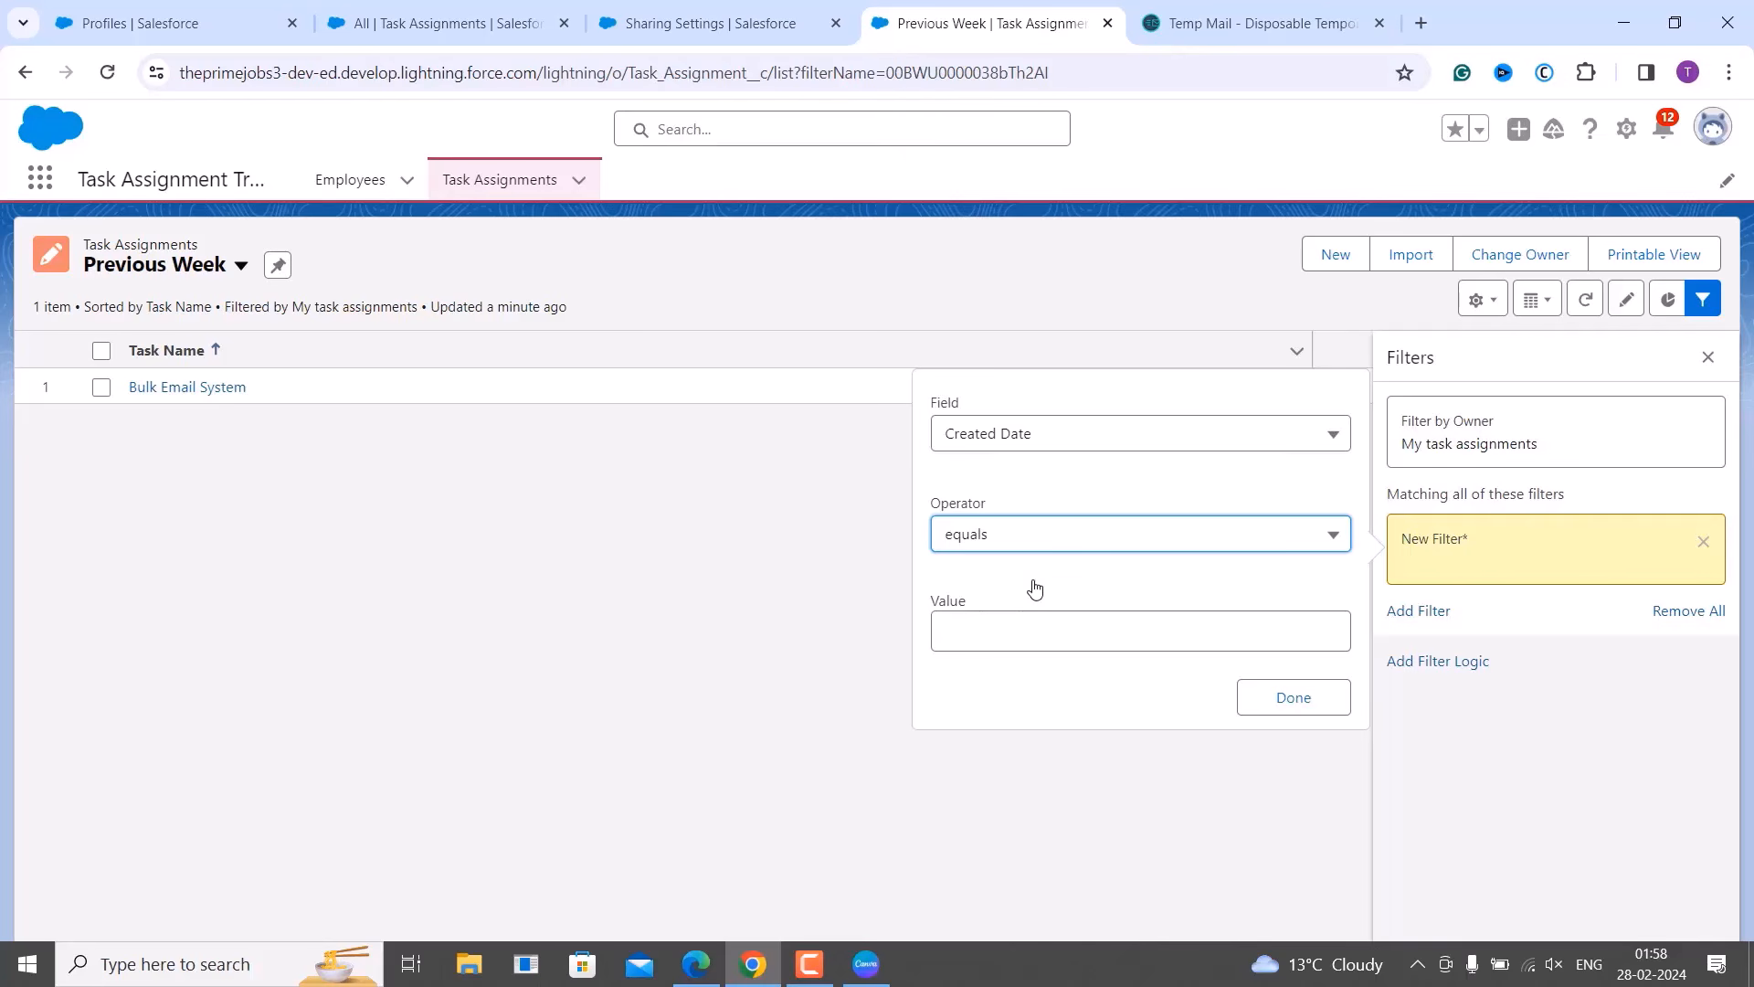
click(988, 641)
text(LA)
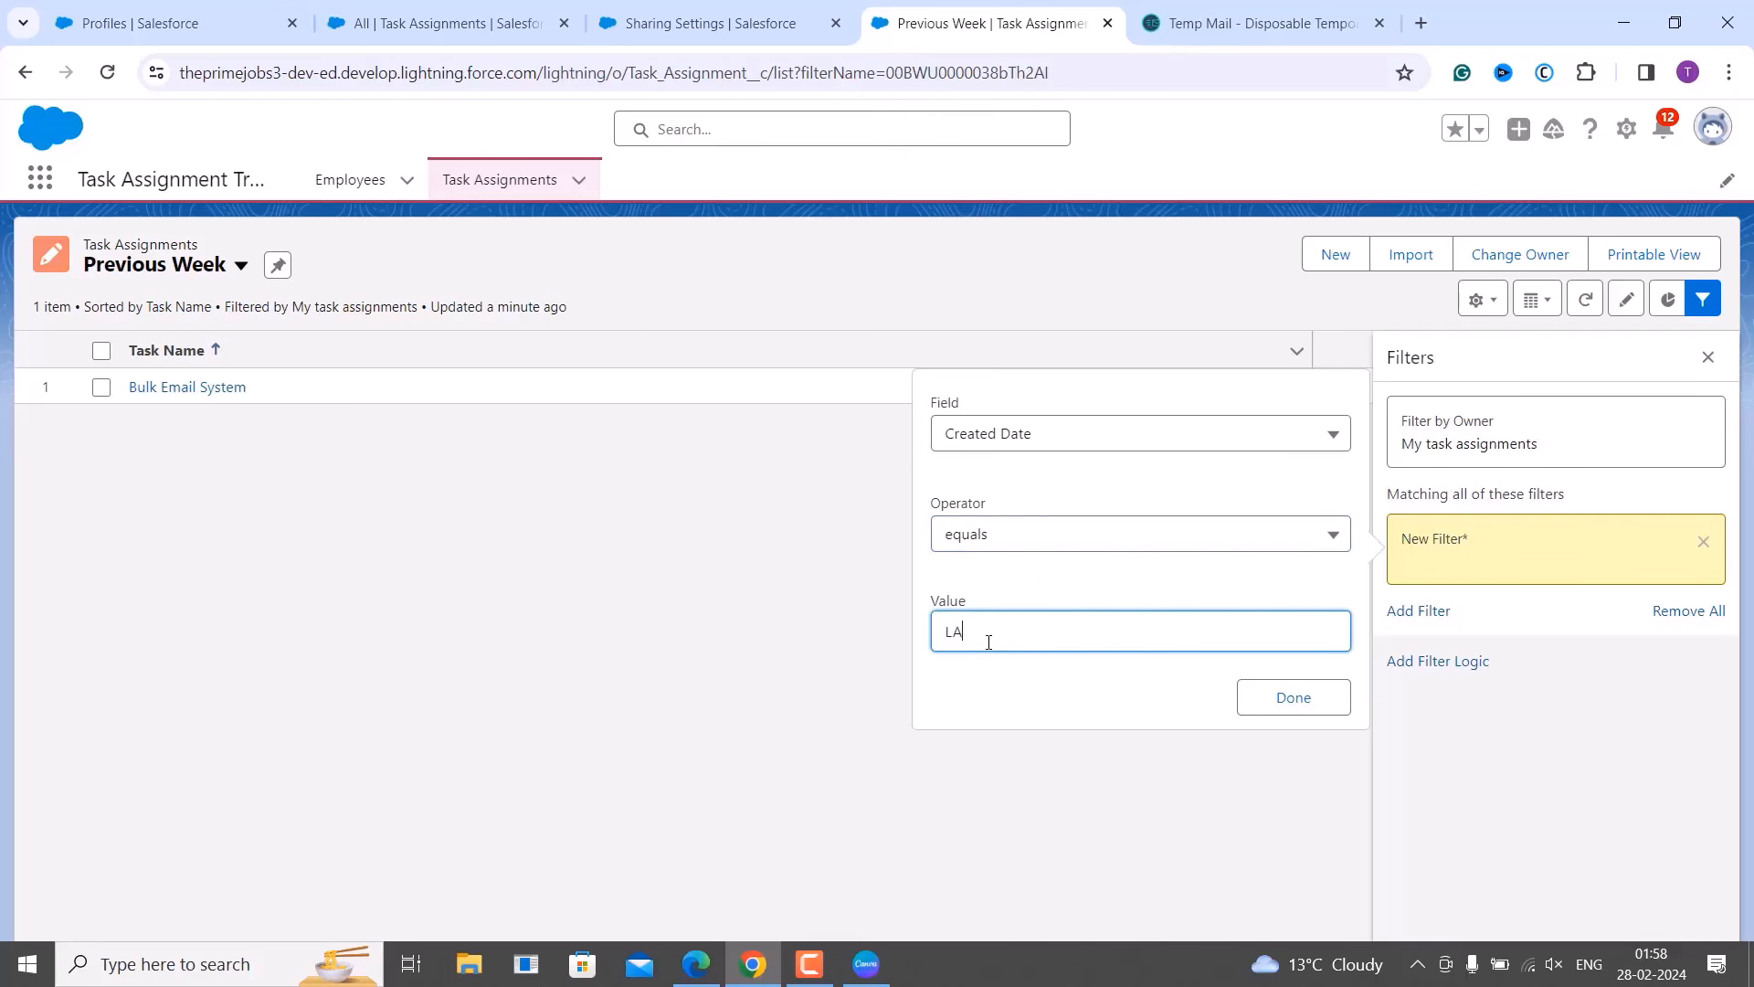
text(ST WEEK)
click(1301, 708)
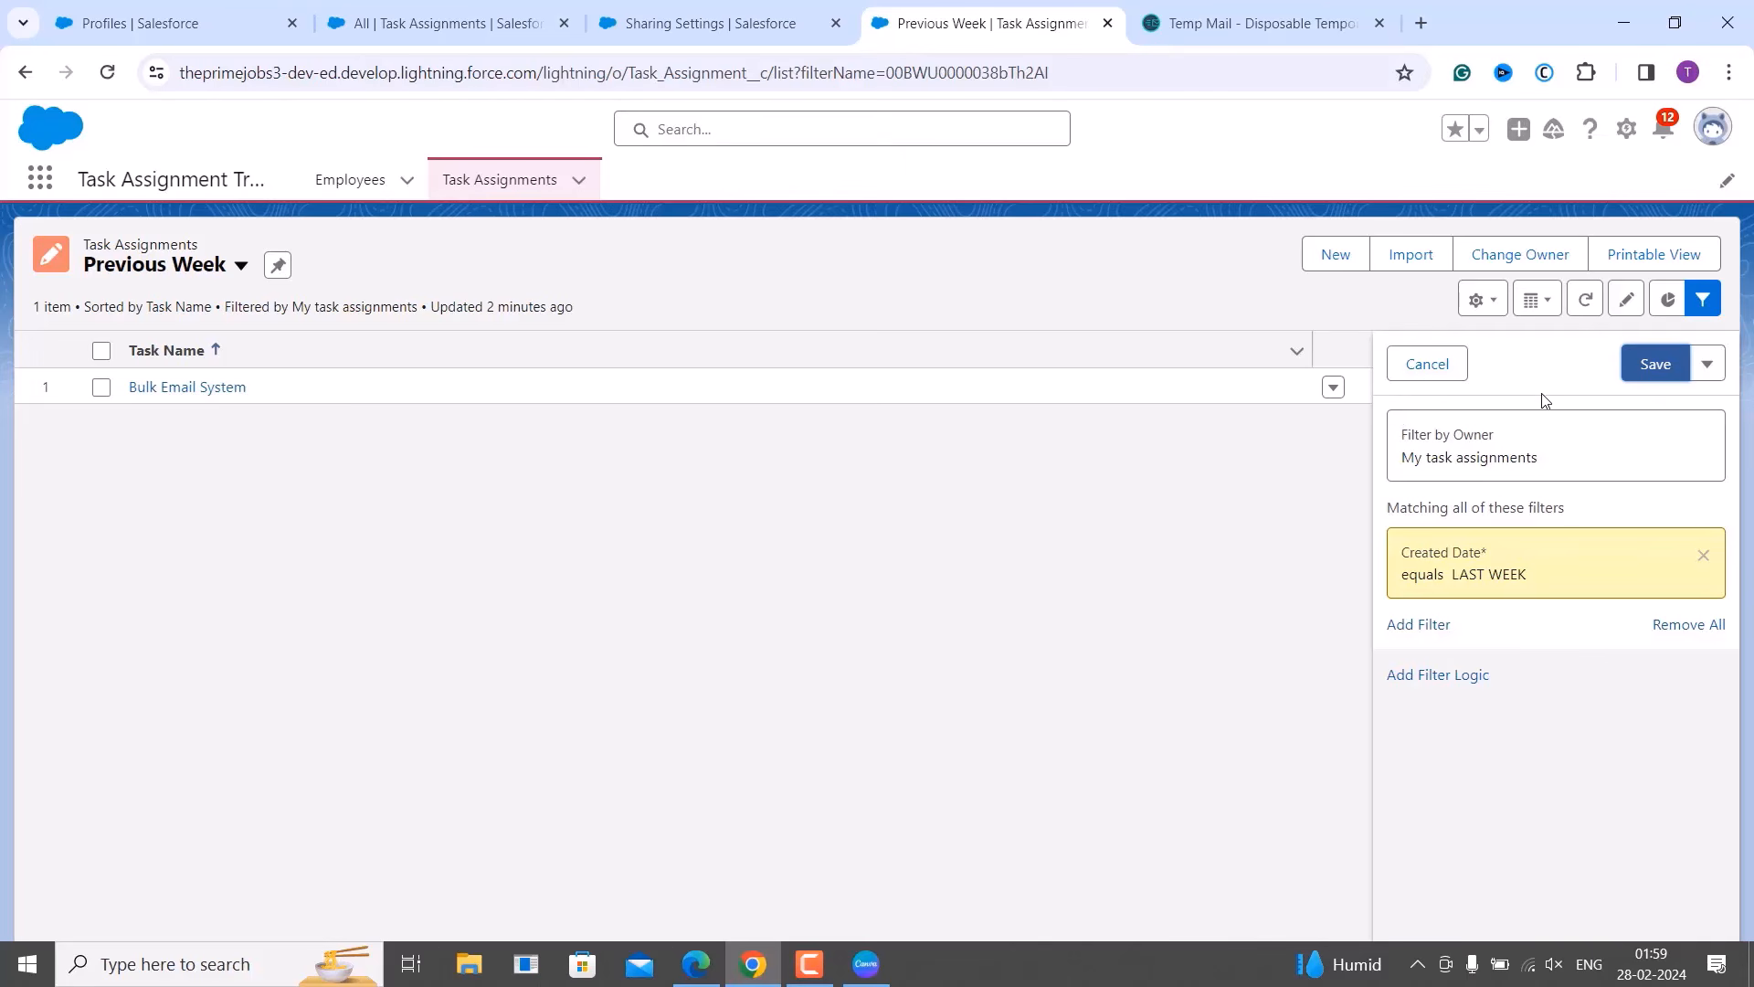
Save the updated filters, close the Filters panel, and switch to the All list view.
click(1652, 364)
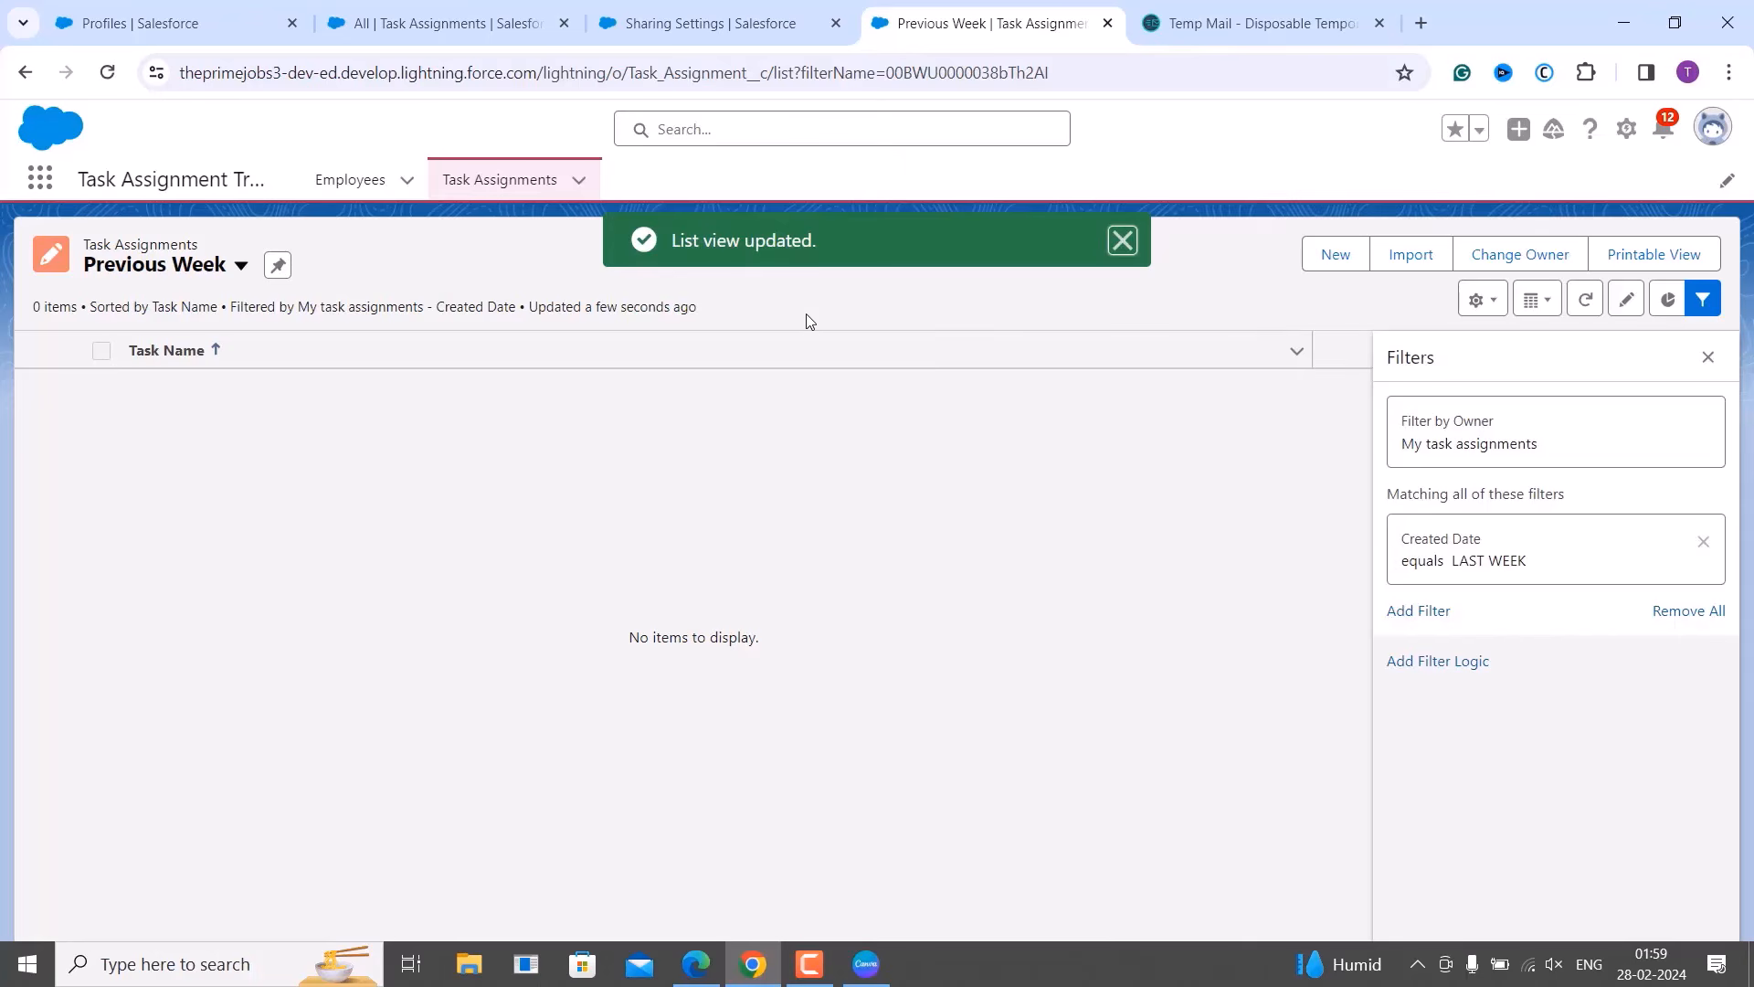
click(1707, 357)
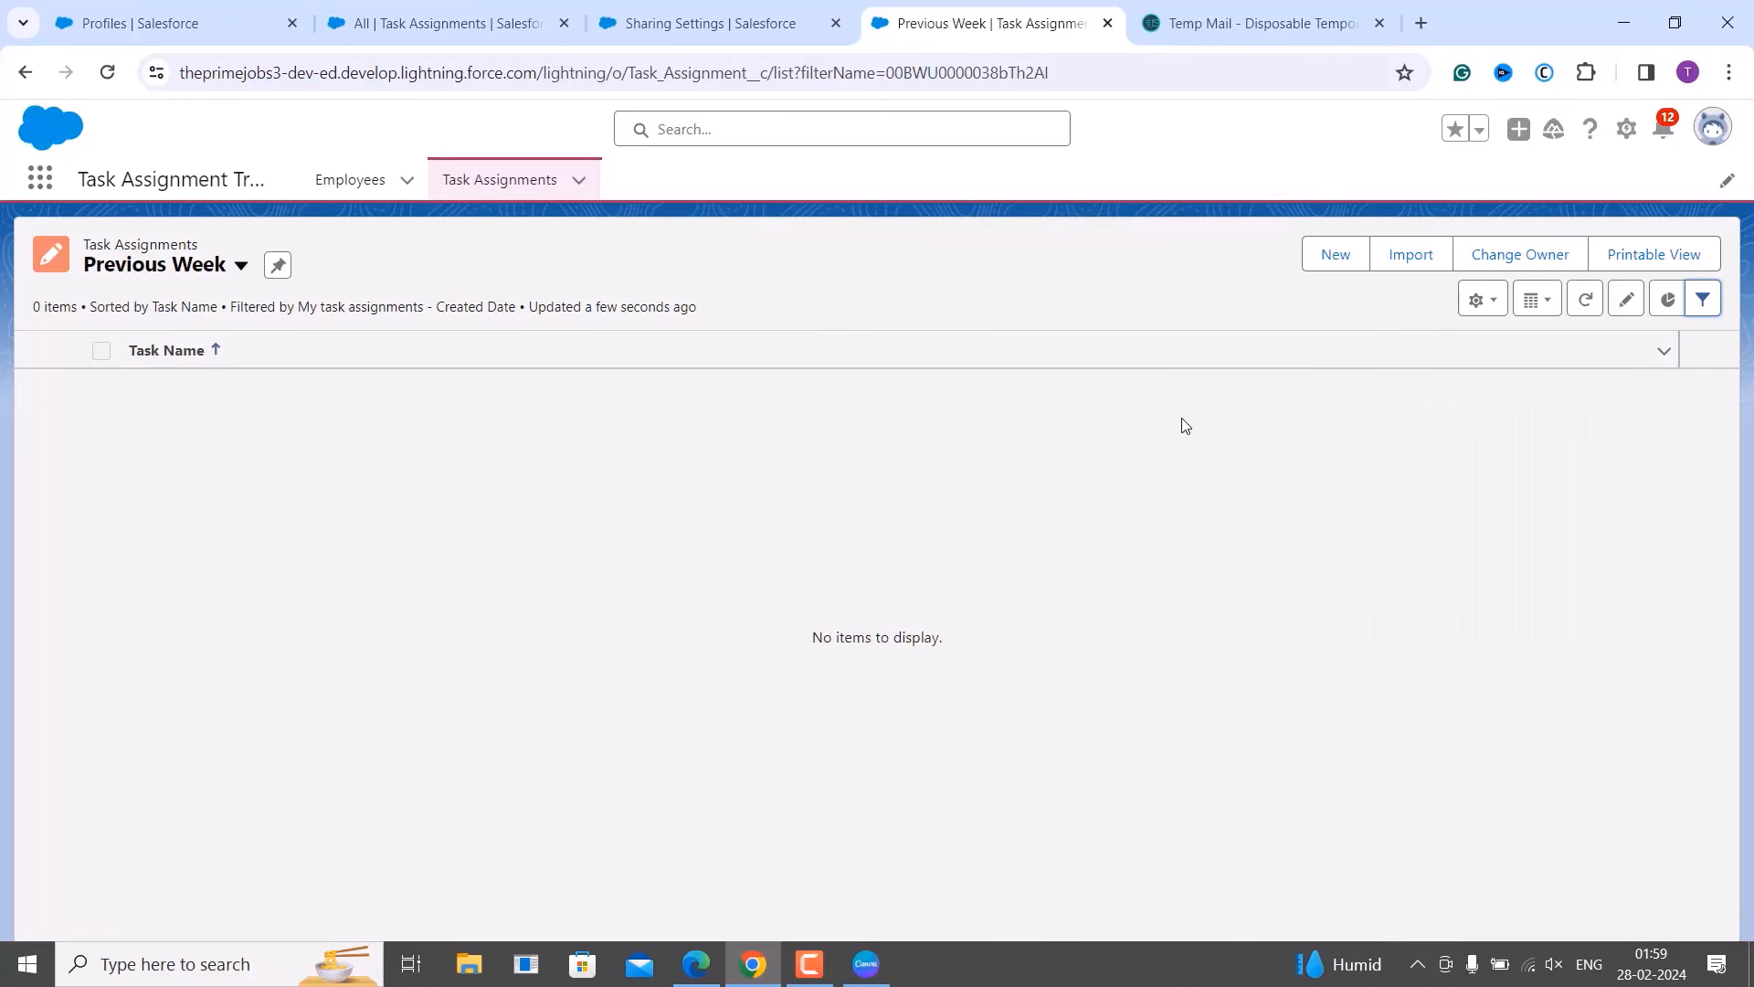
click(241, 265)
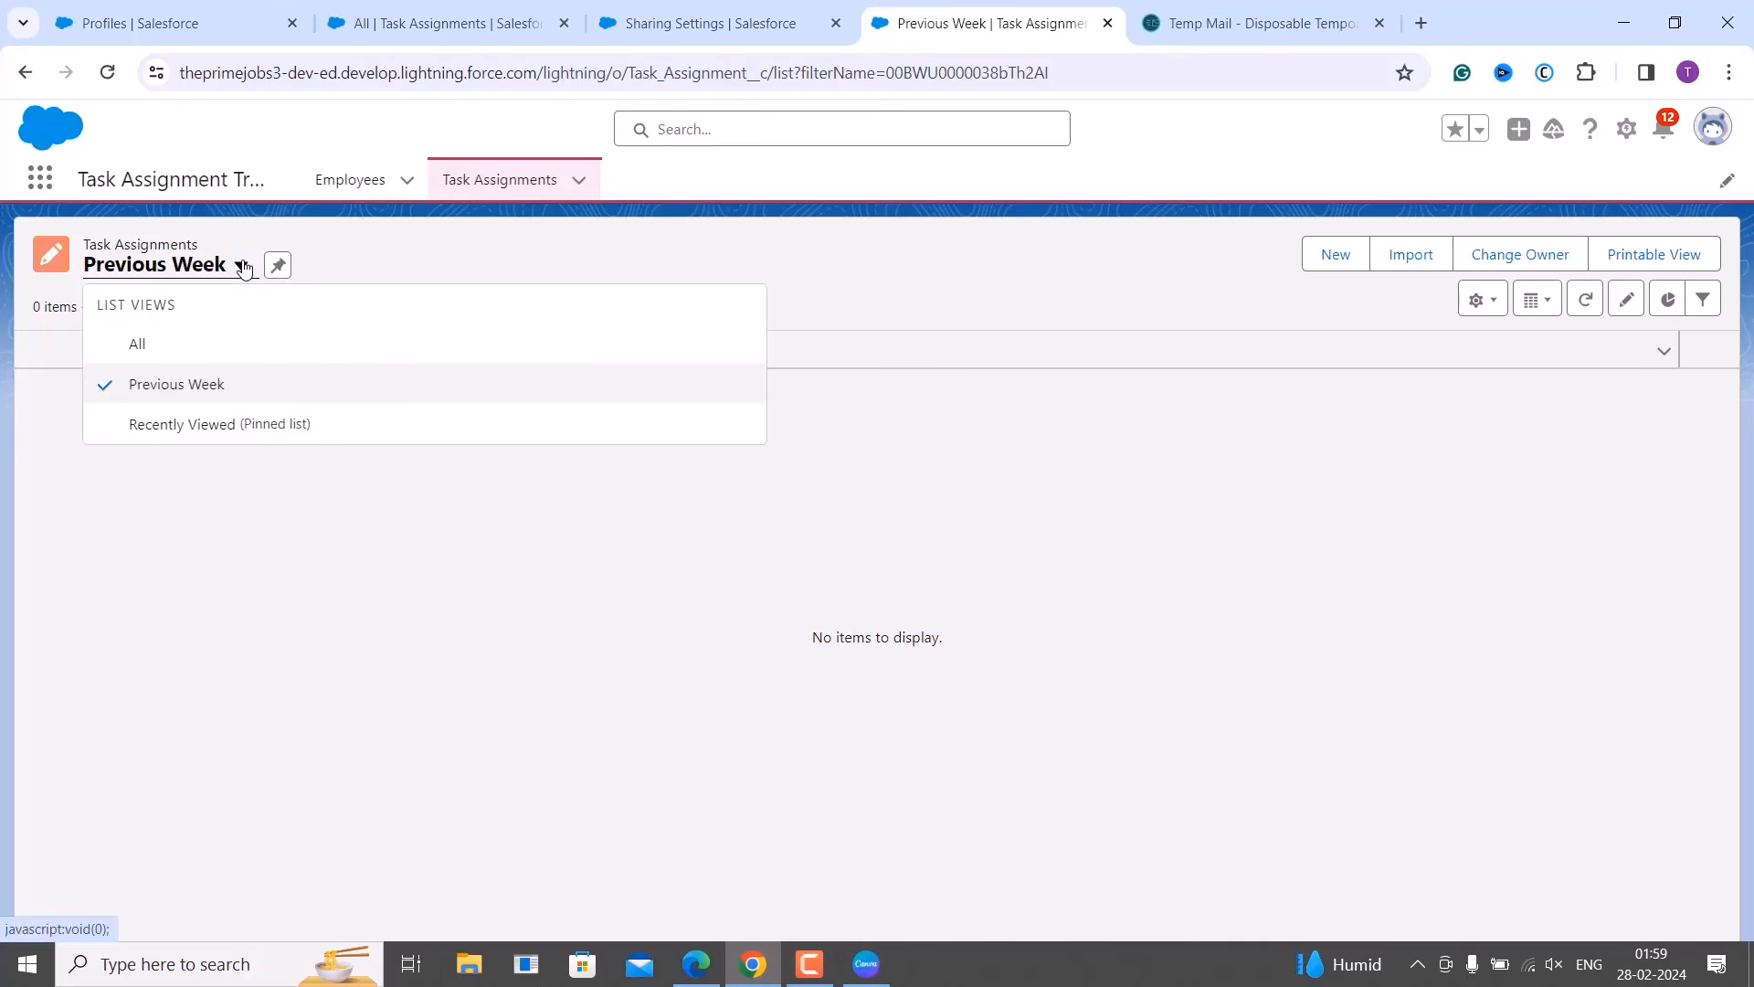
click(196, 353)
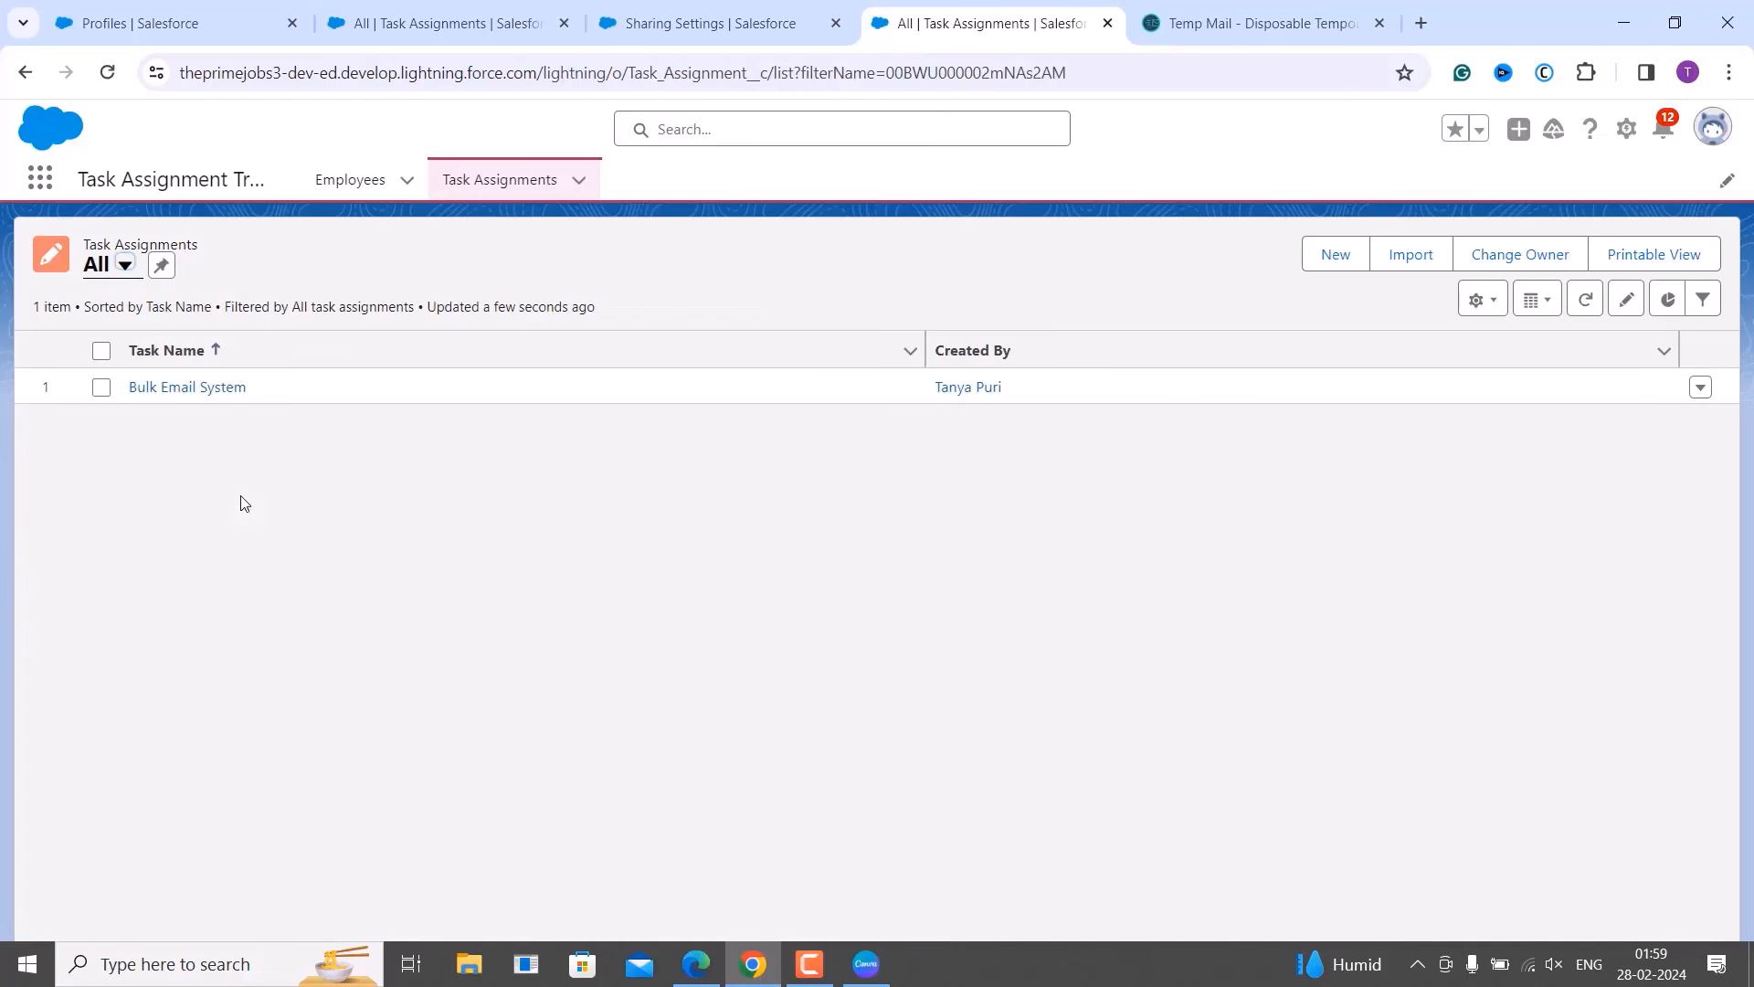
Switch to Recently Viewed, then back to Previous Week, which now lists 0 items.
click(125, 265)
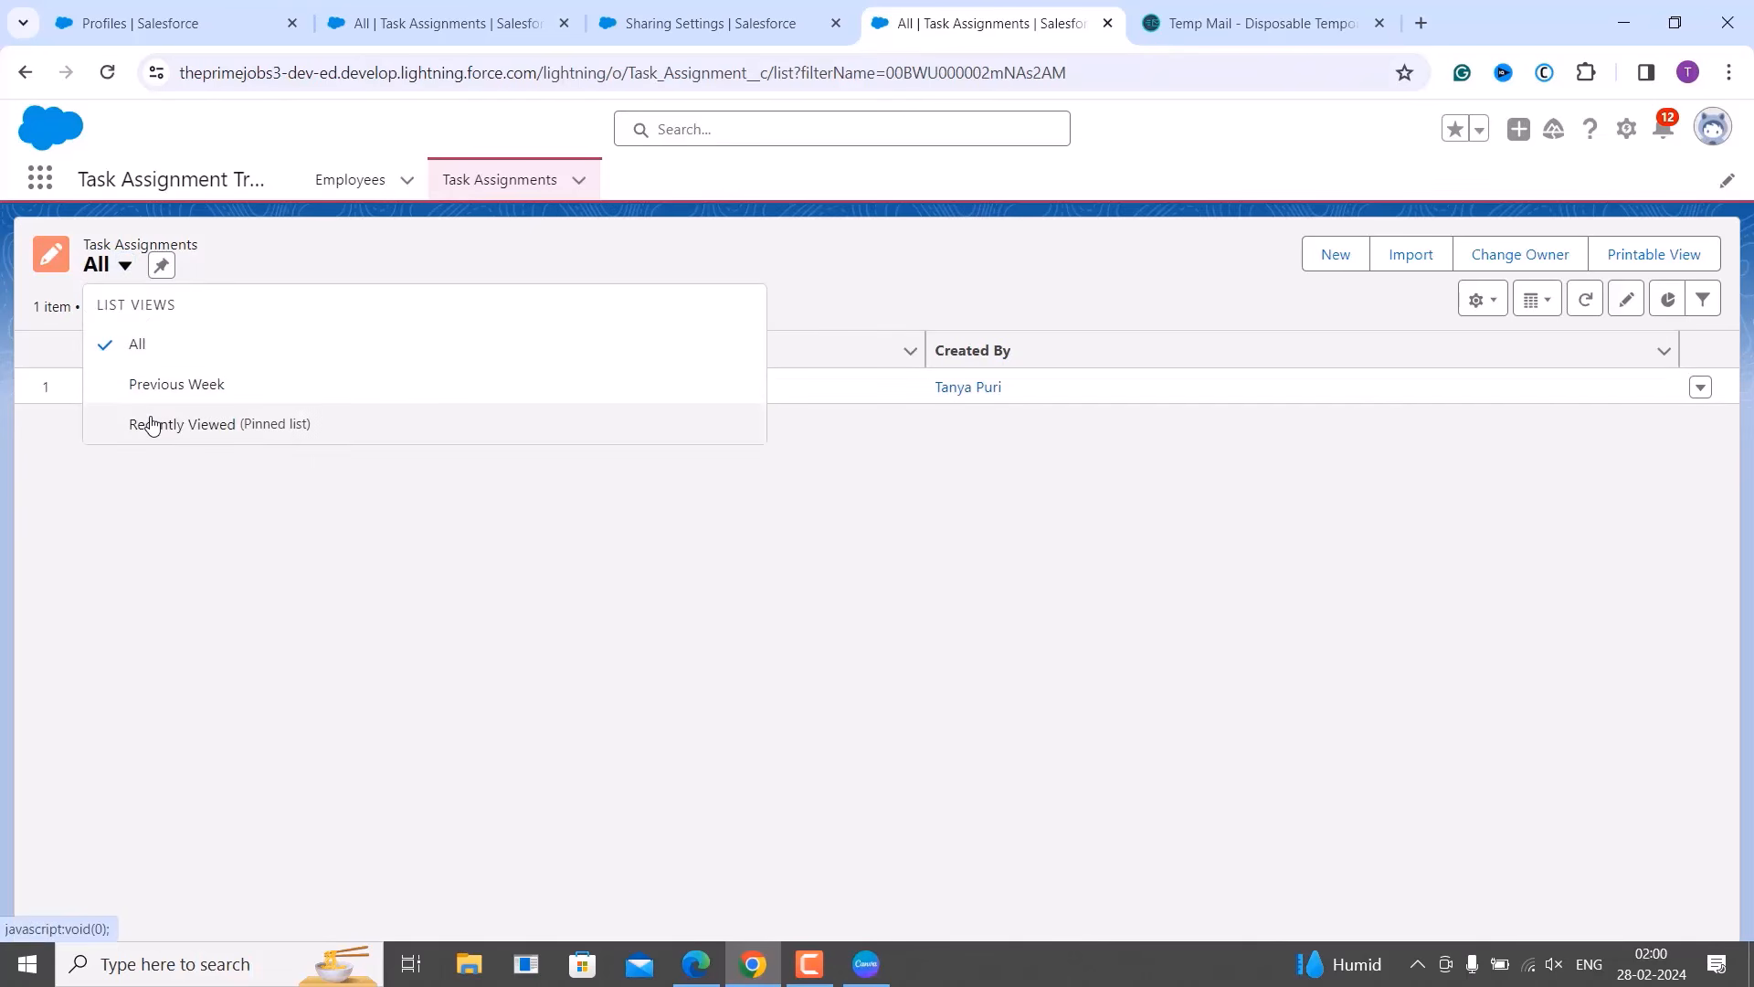
click(151, 426)
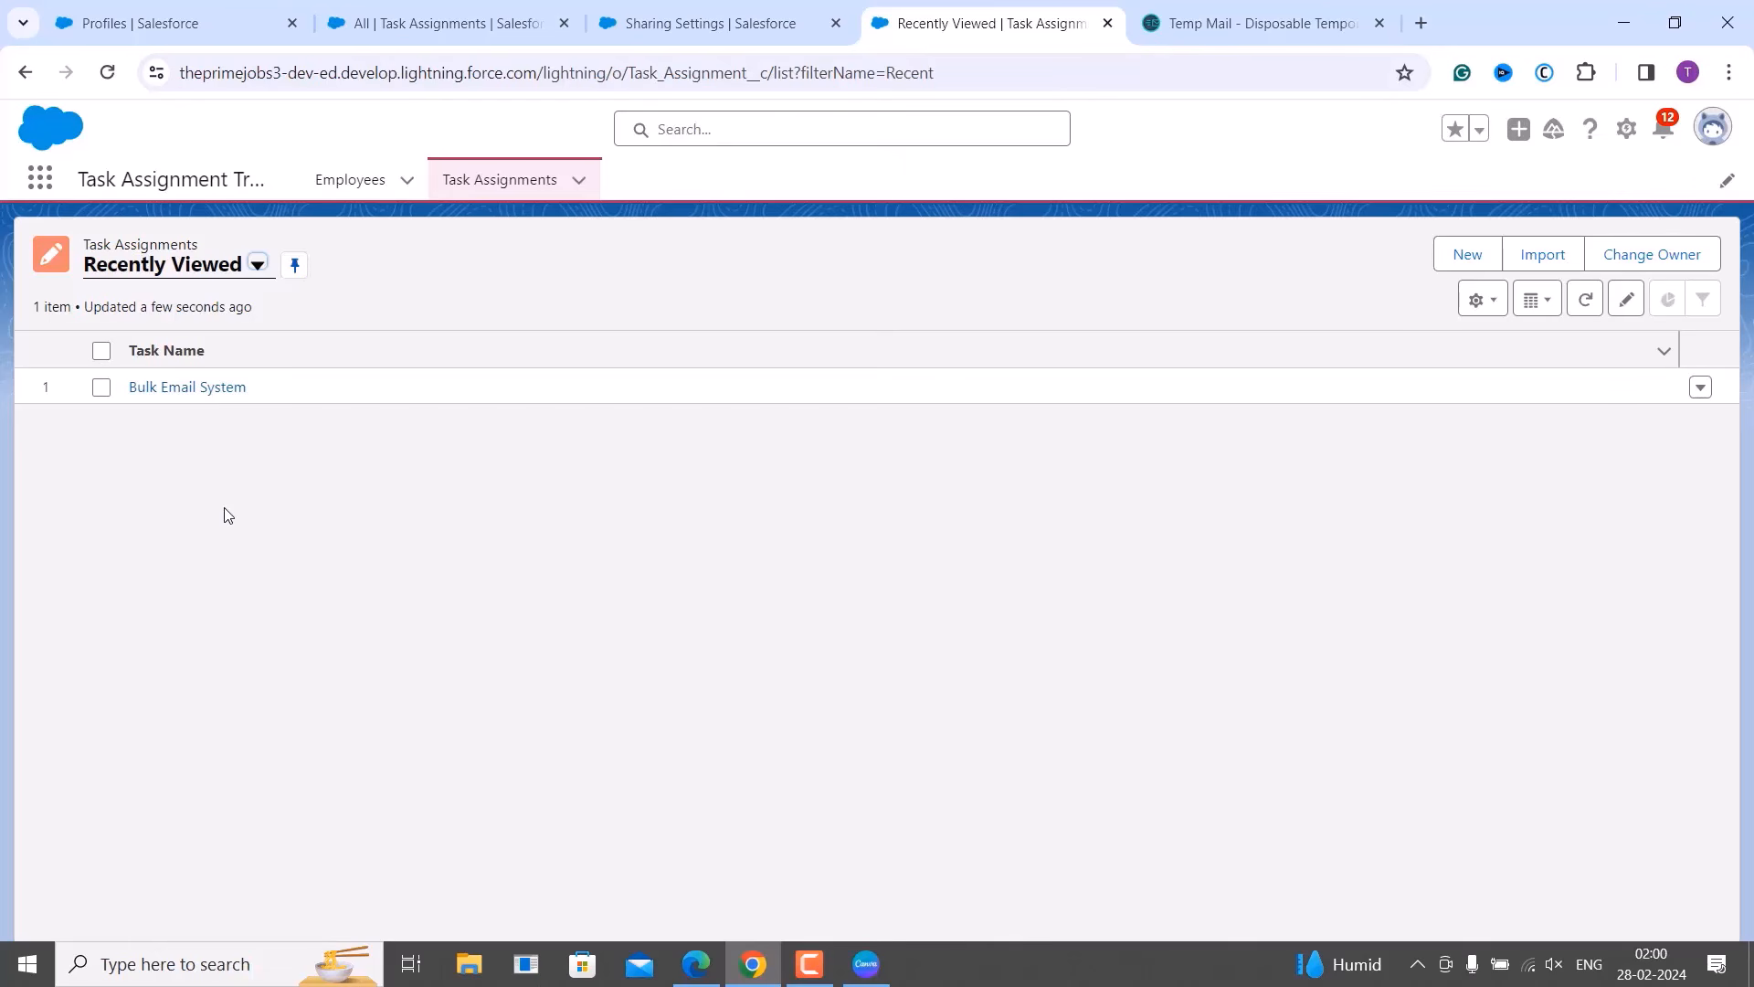
click(257, 265)
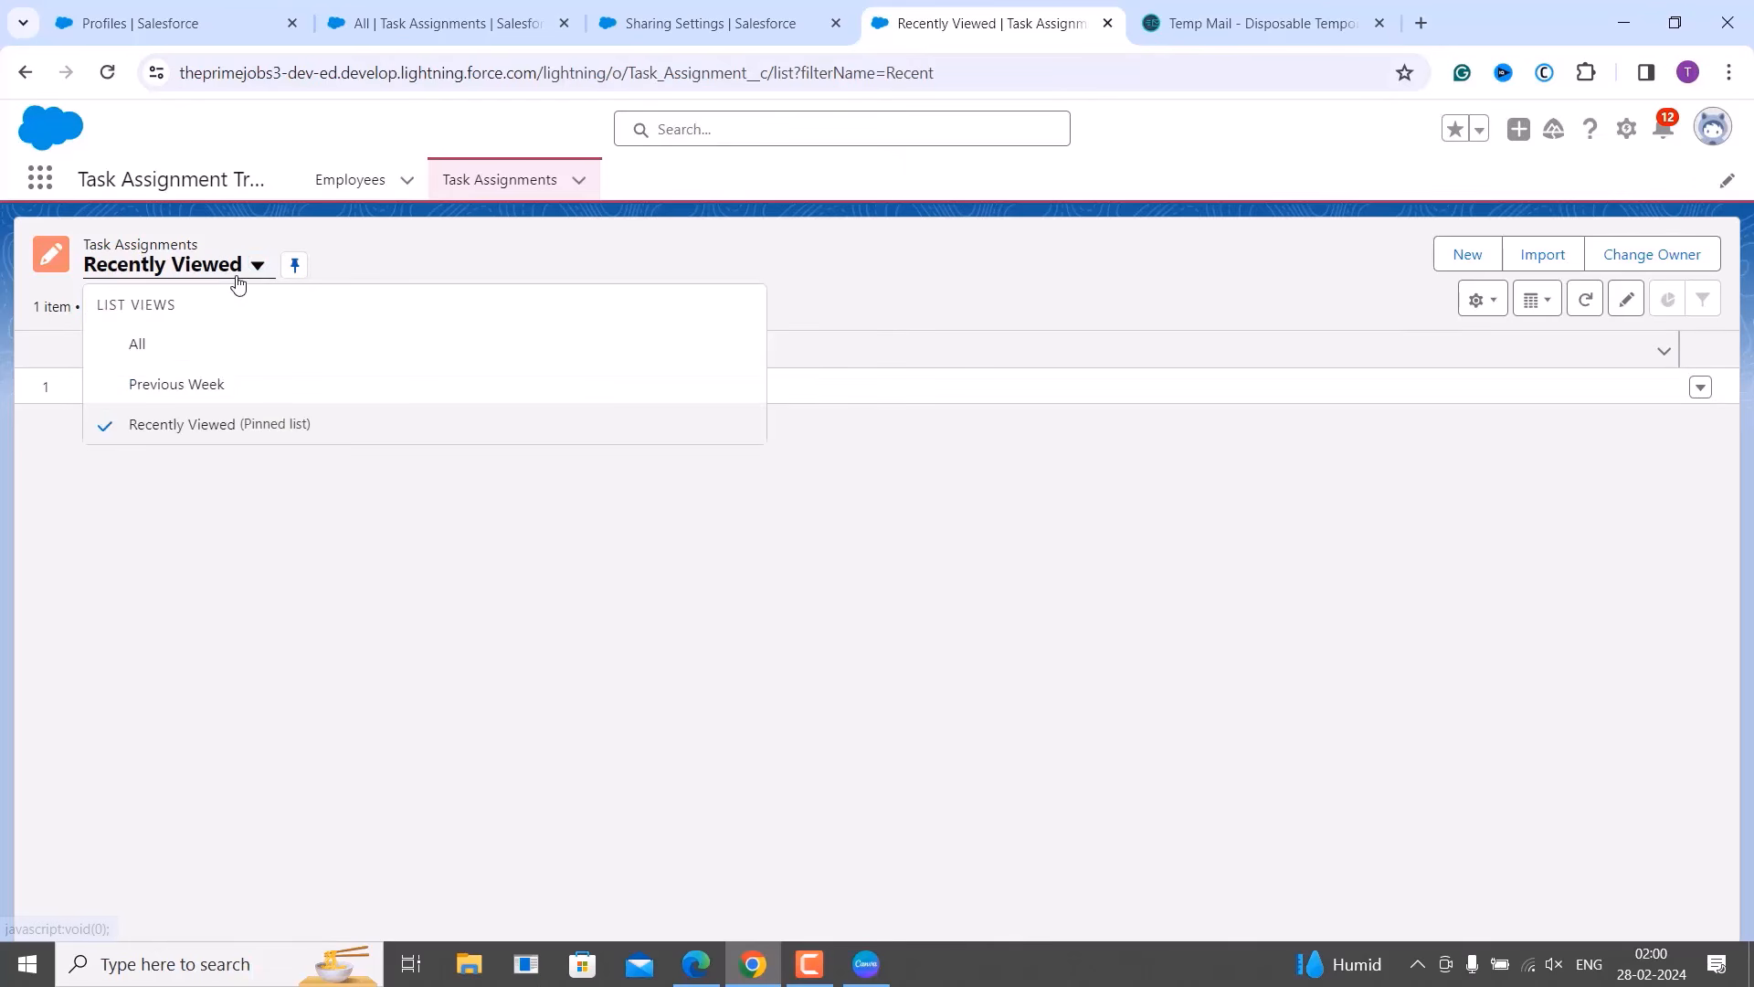
click(211, 401)
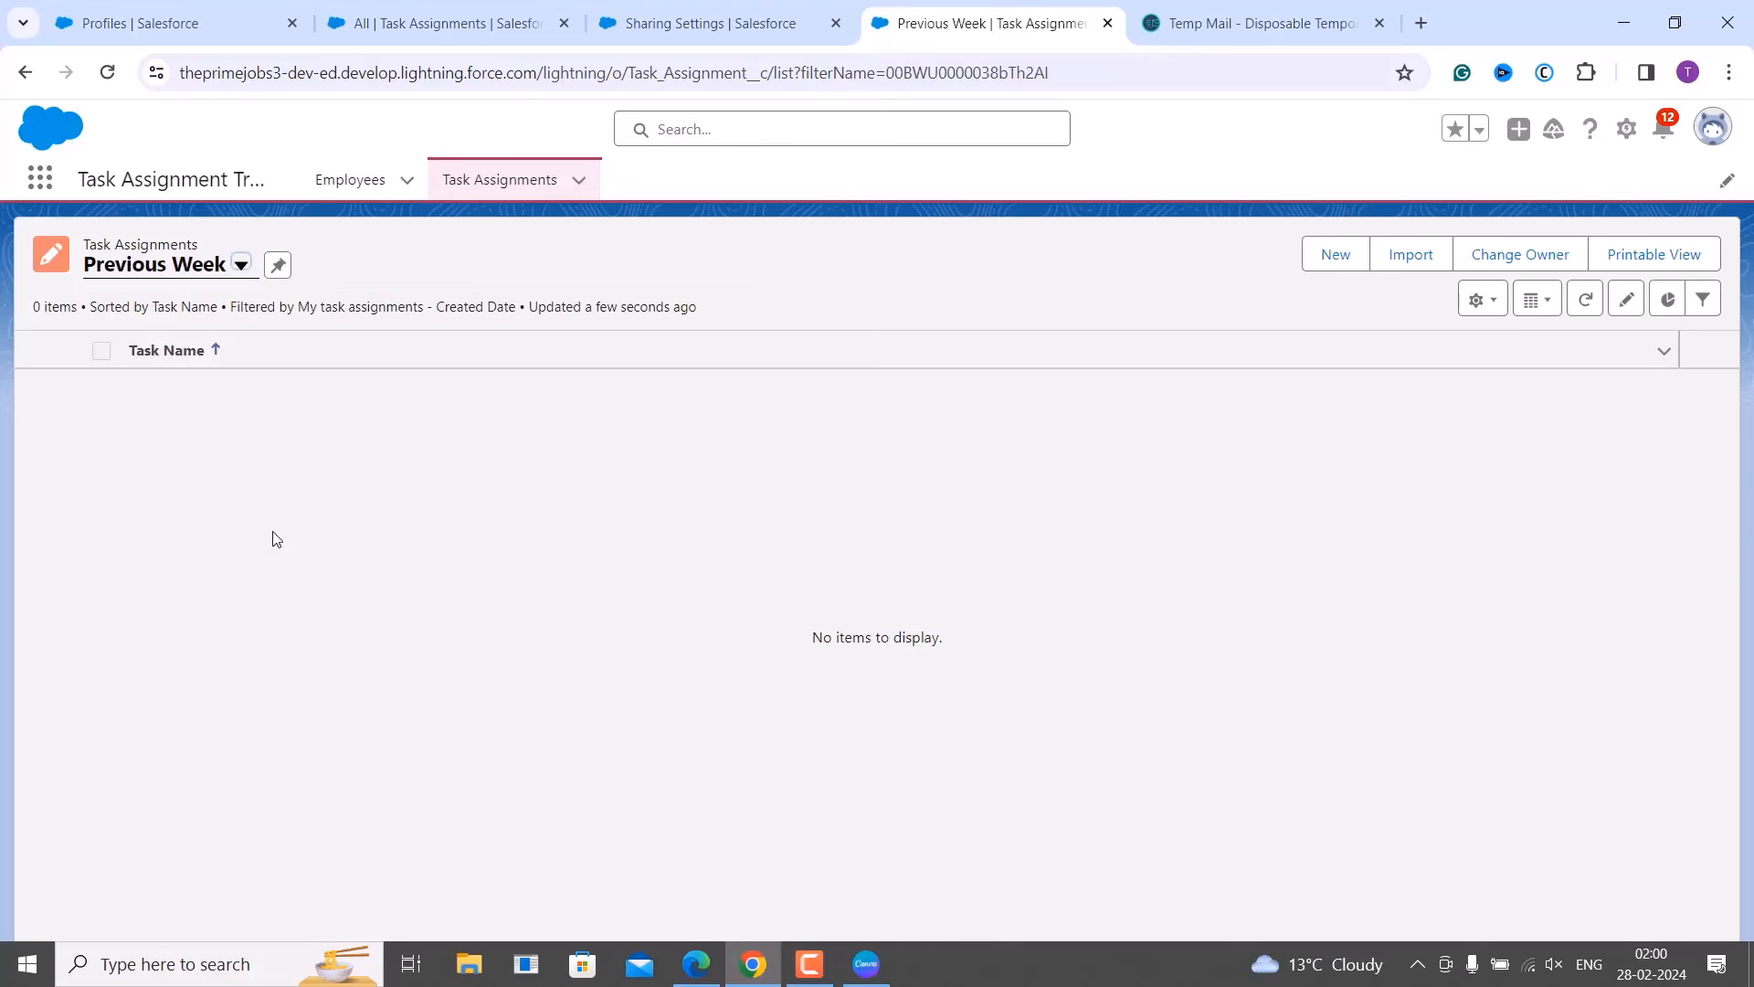
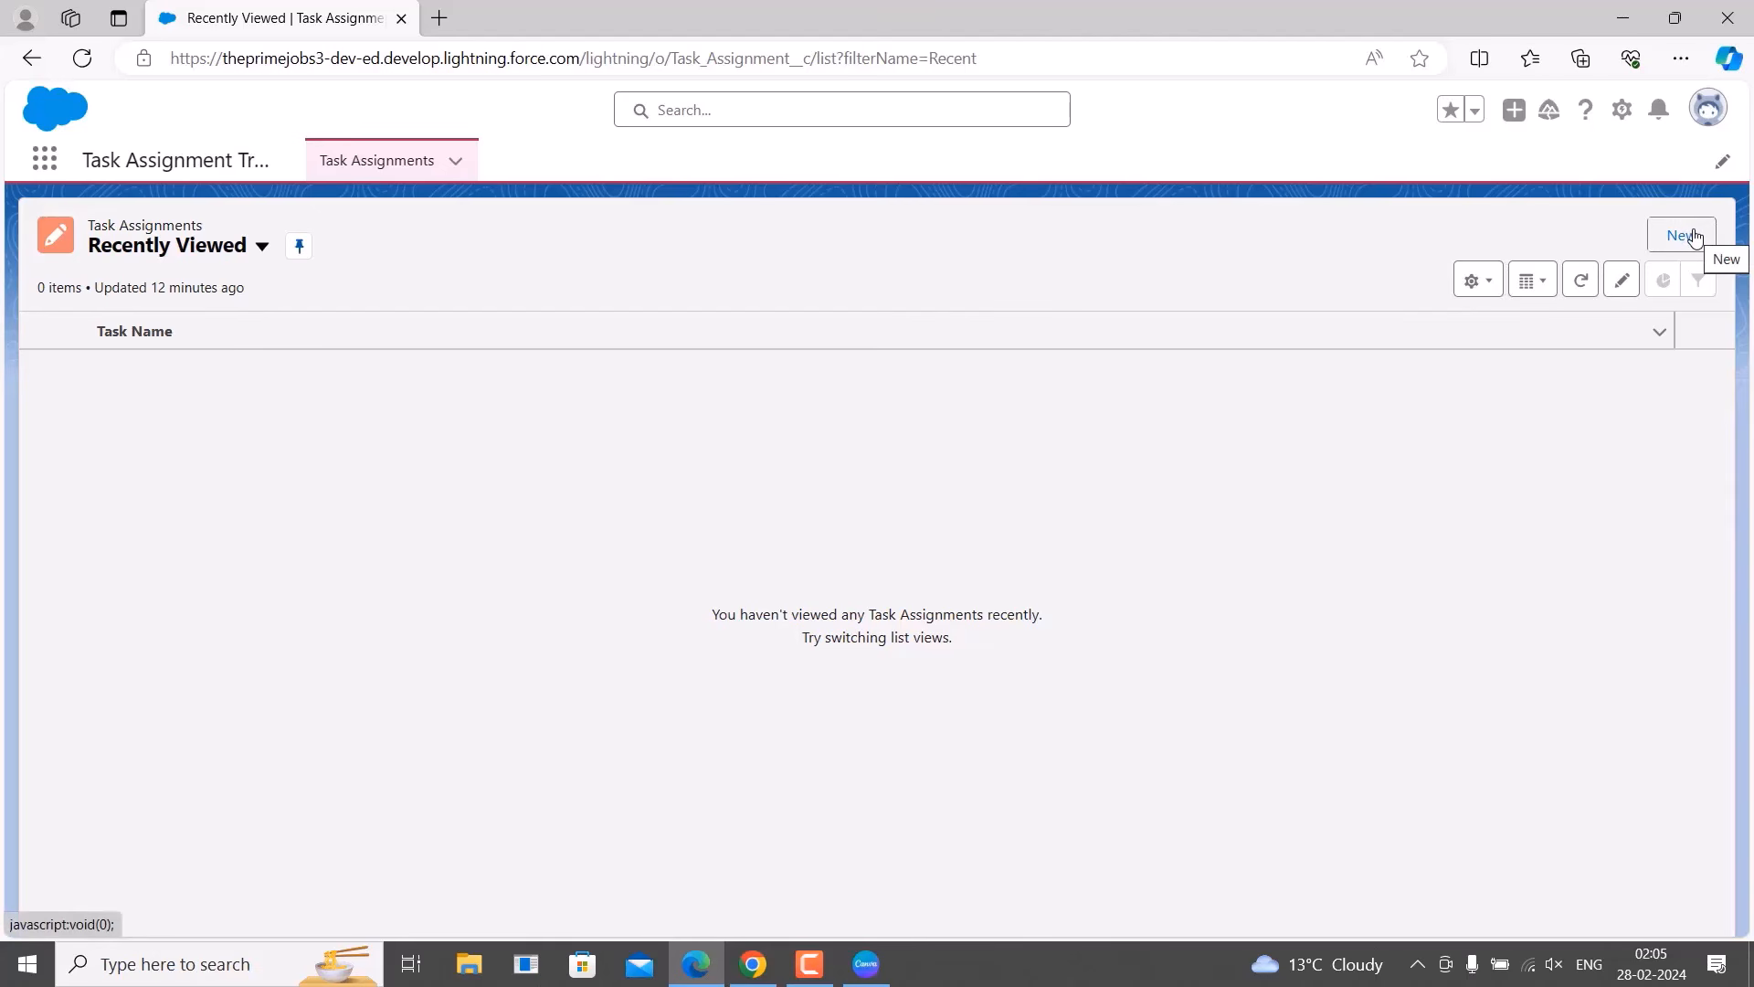
Create a new task assignment using the Programming record type.
click(1695, 236)
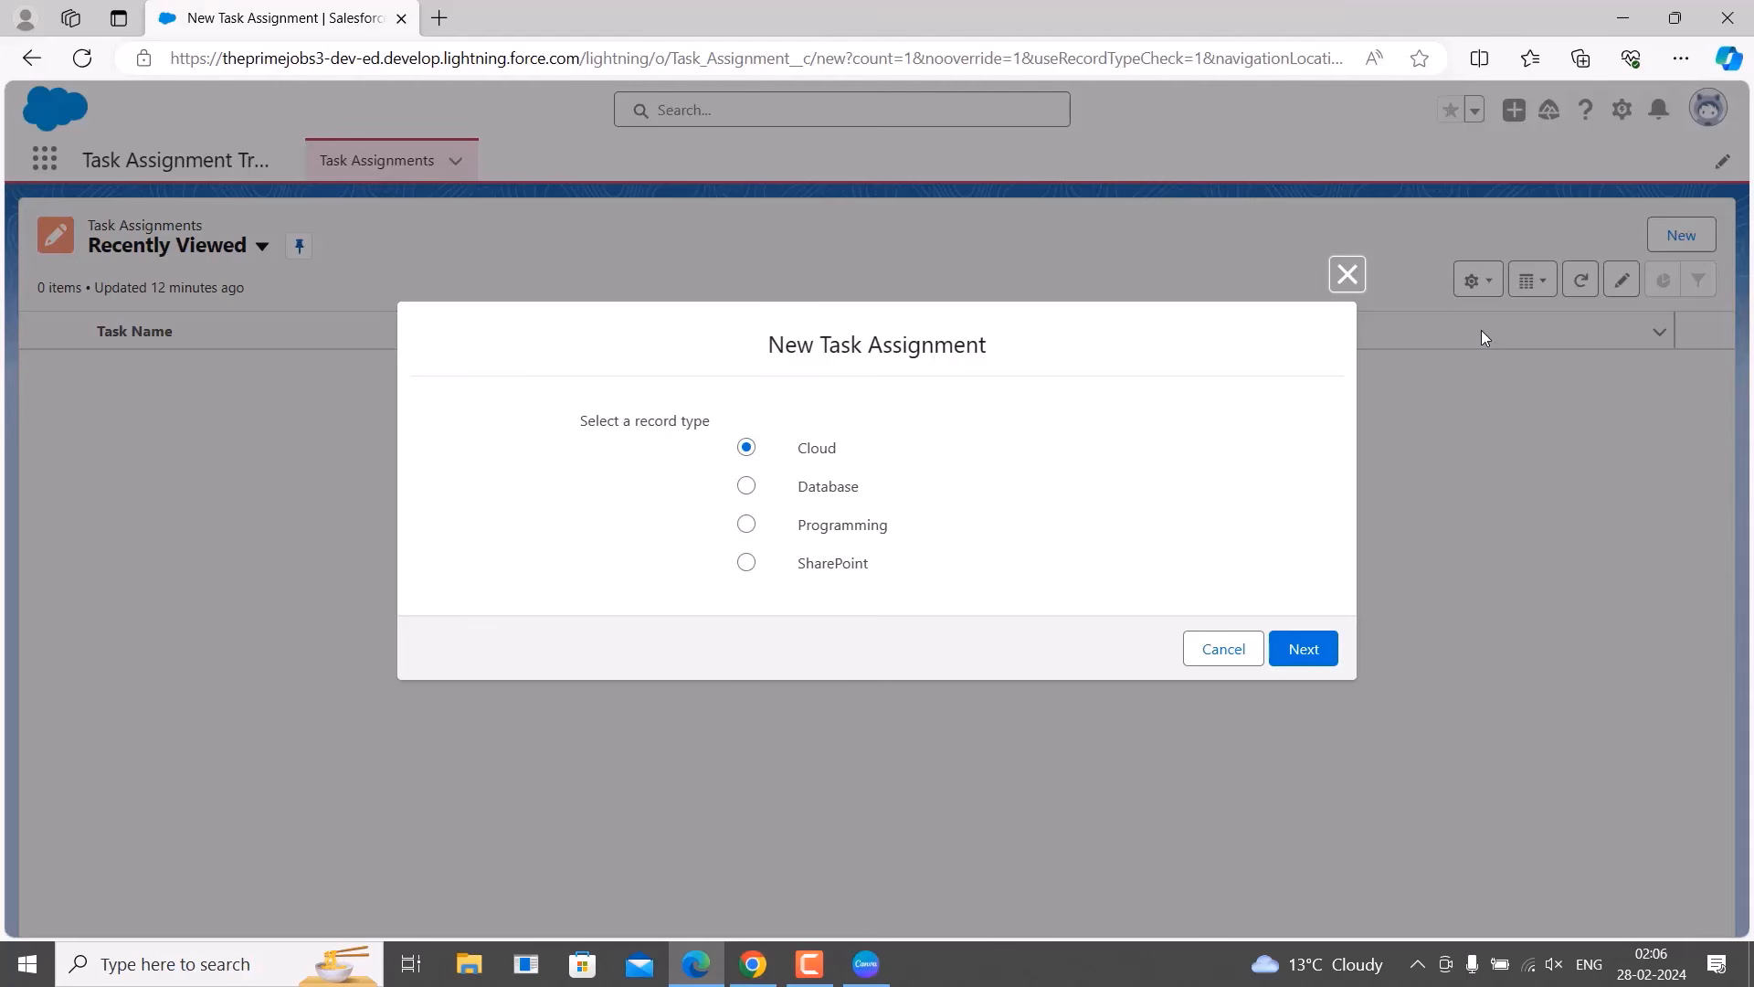
click(877, 526)
click(1276, 654)
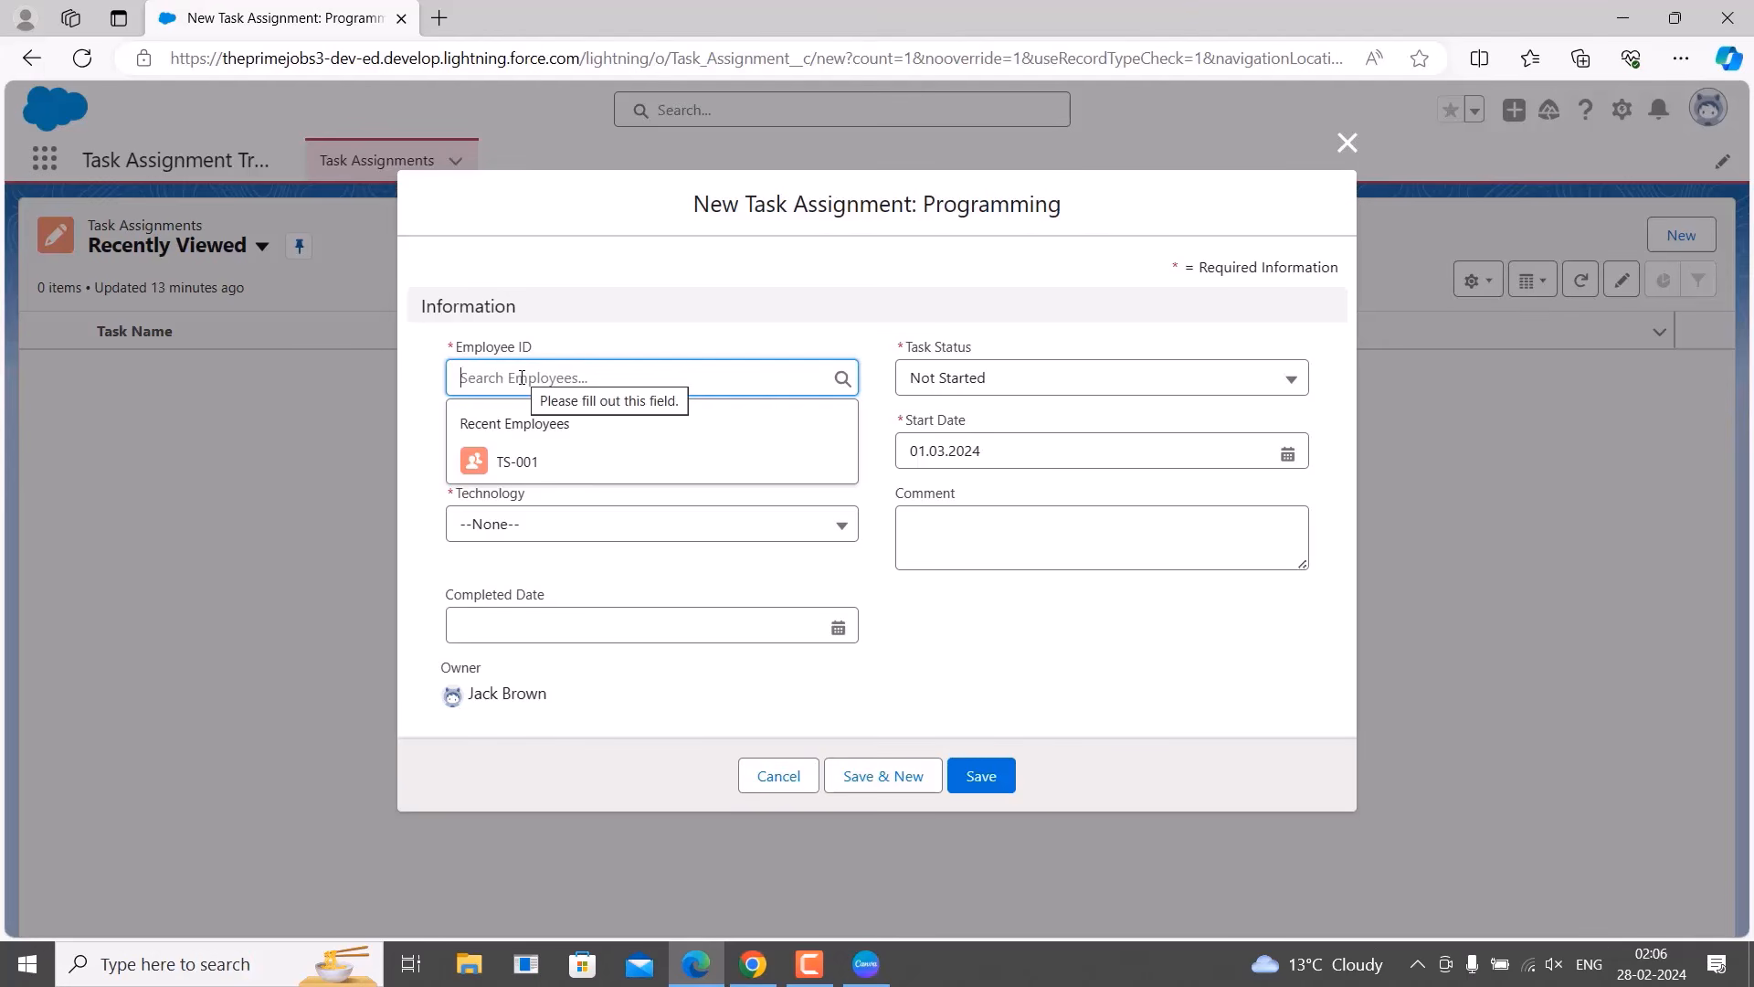
Assign the task to employee TS-001 and name it 'Login system'.
click(499, 461)
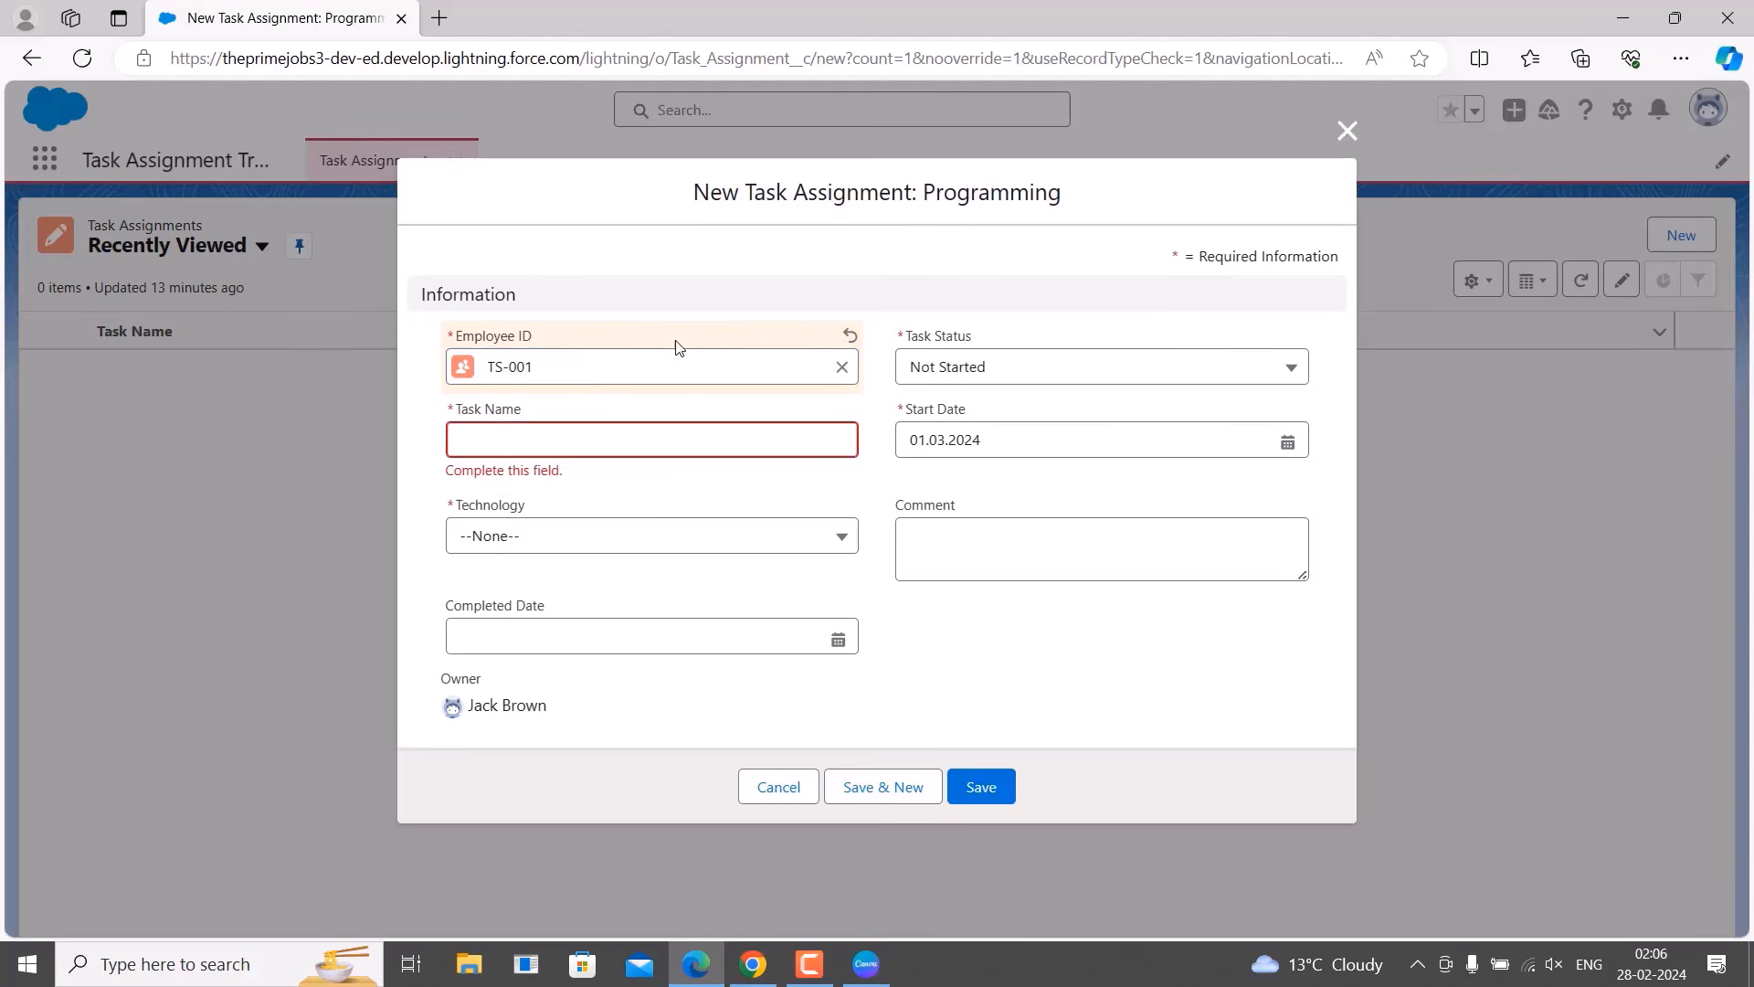
click(656, 441)
text(Login system)
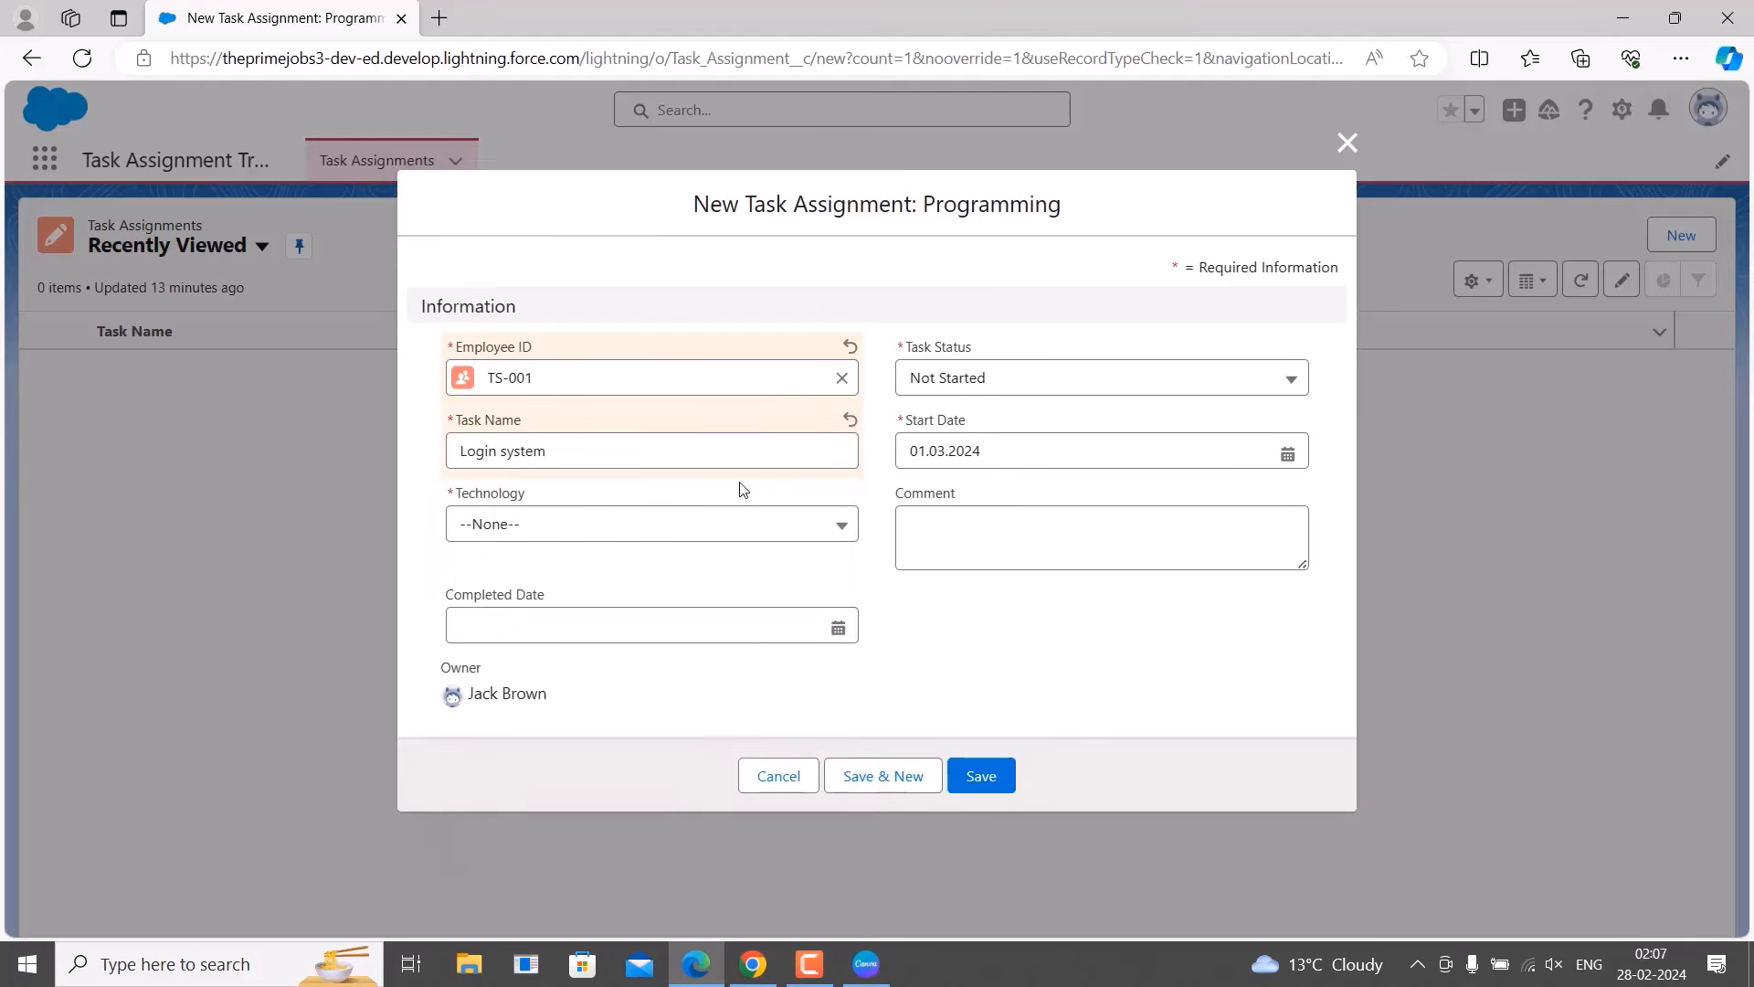
Set Technology to Python and Task Status to Completed.
click(727, 523)
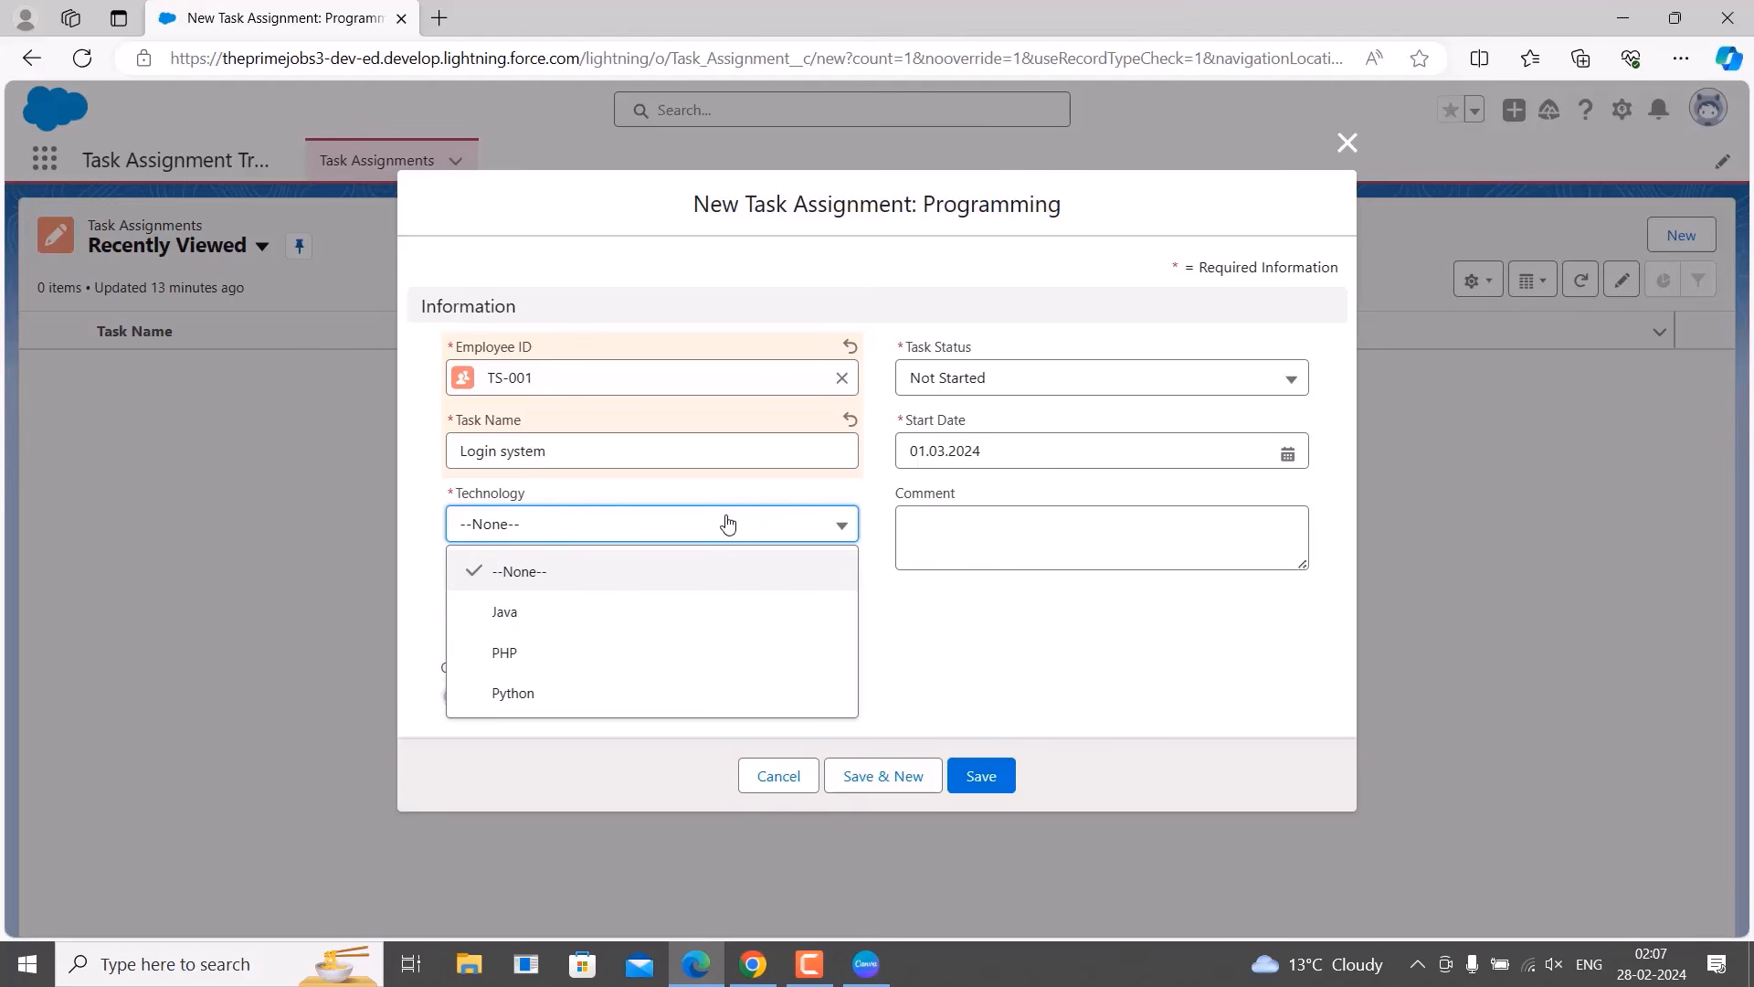
click(666, 711)
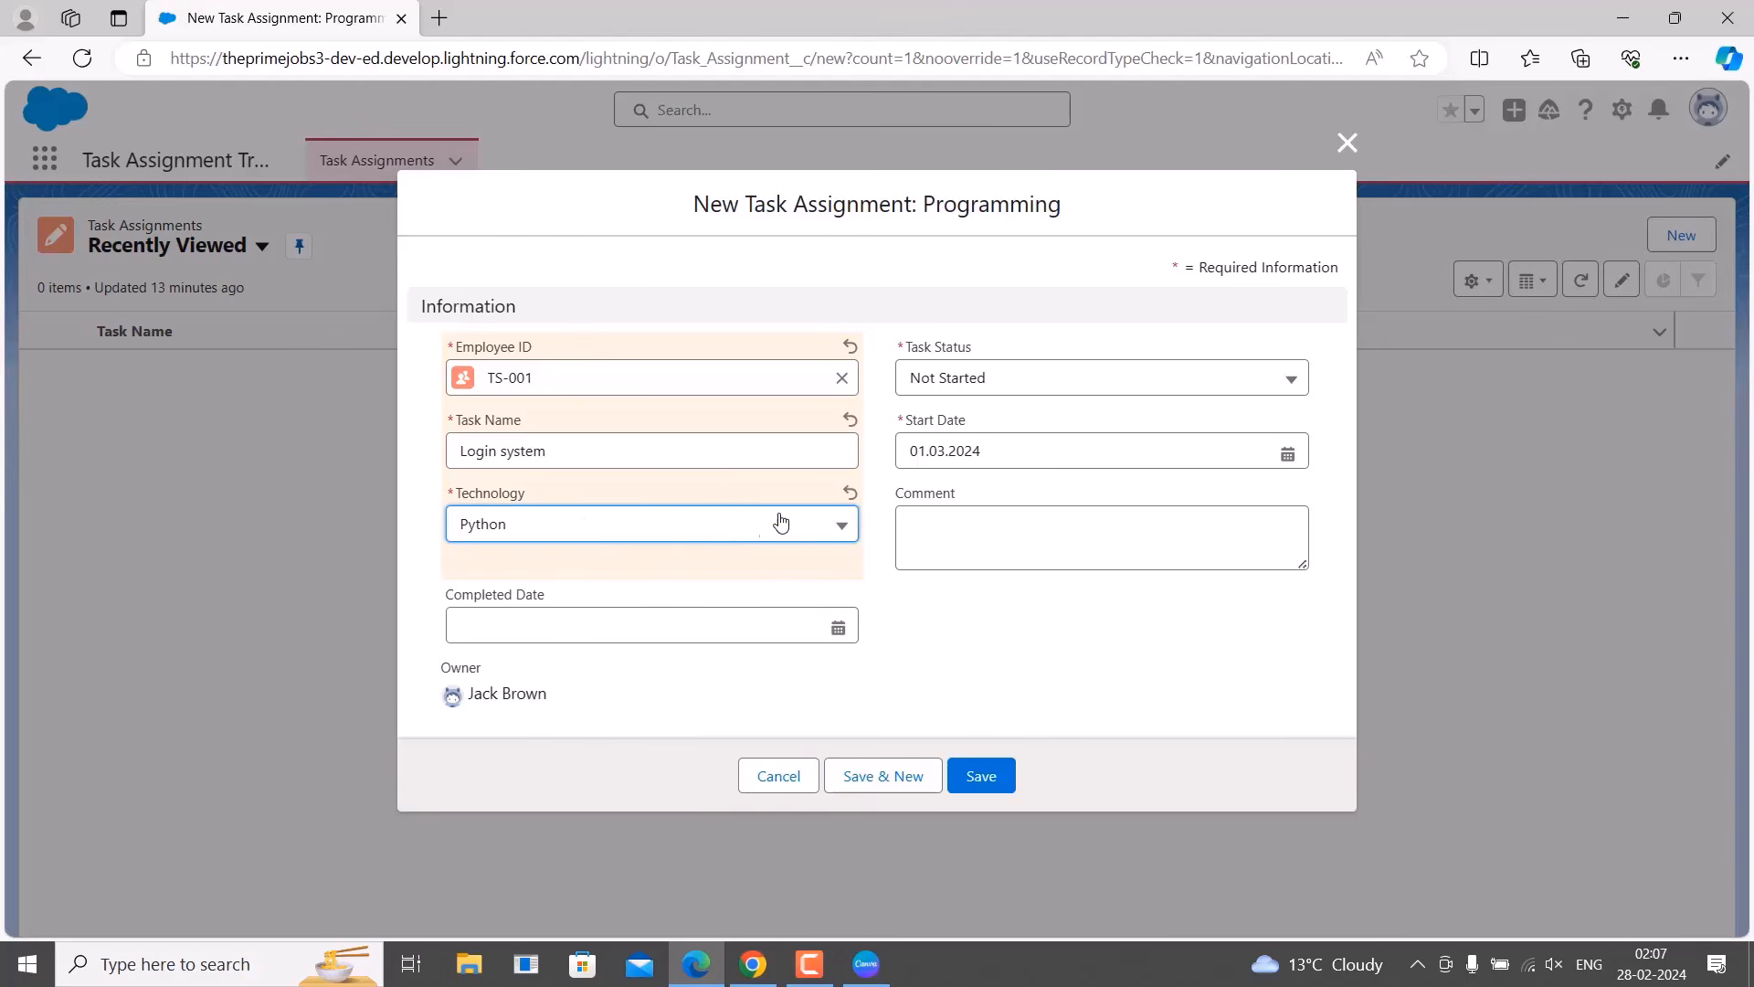
click(709, 598)
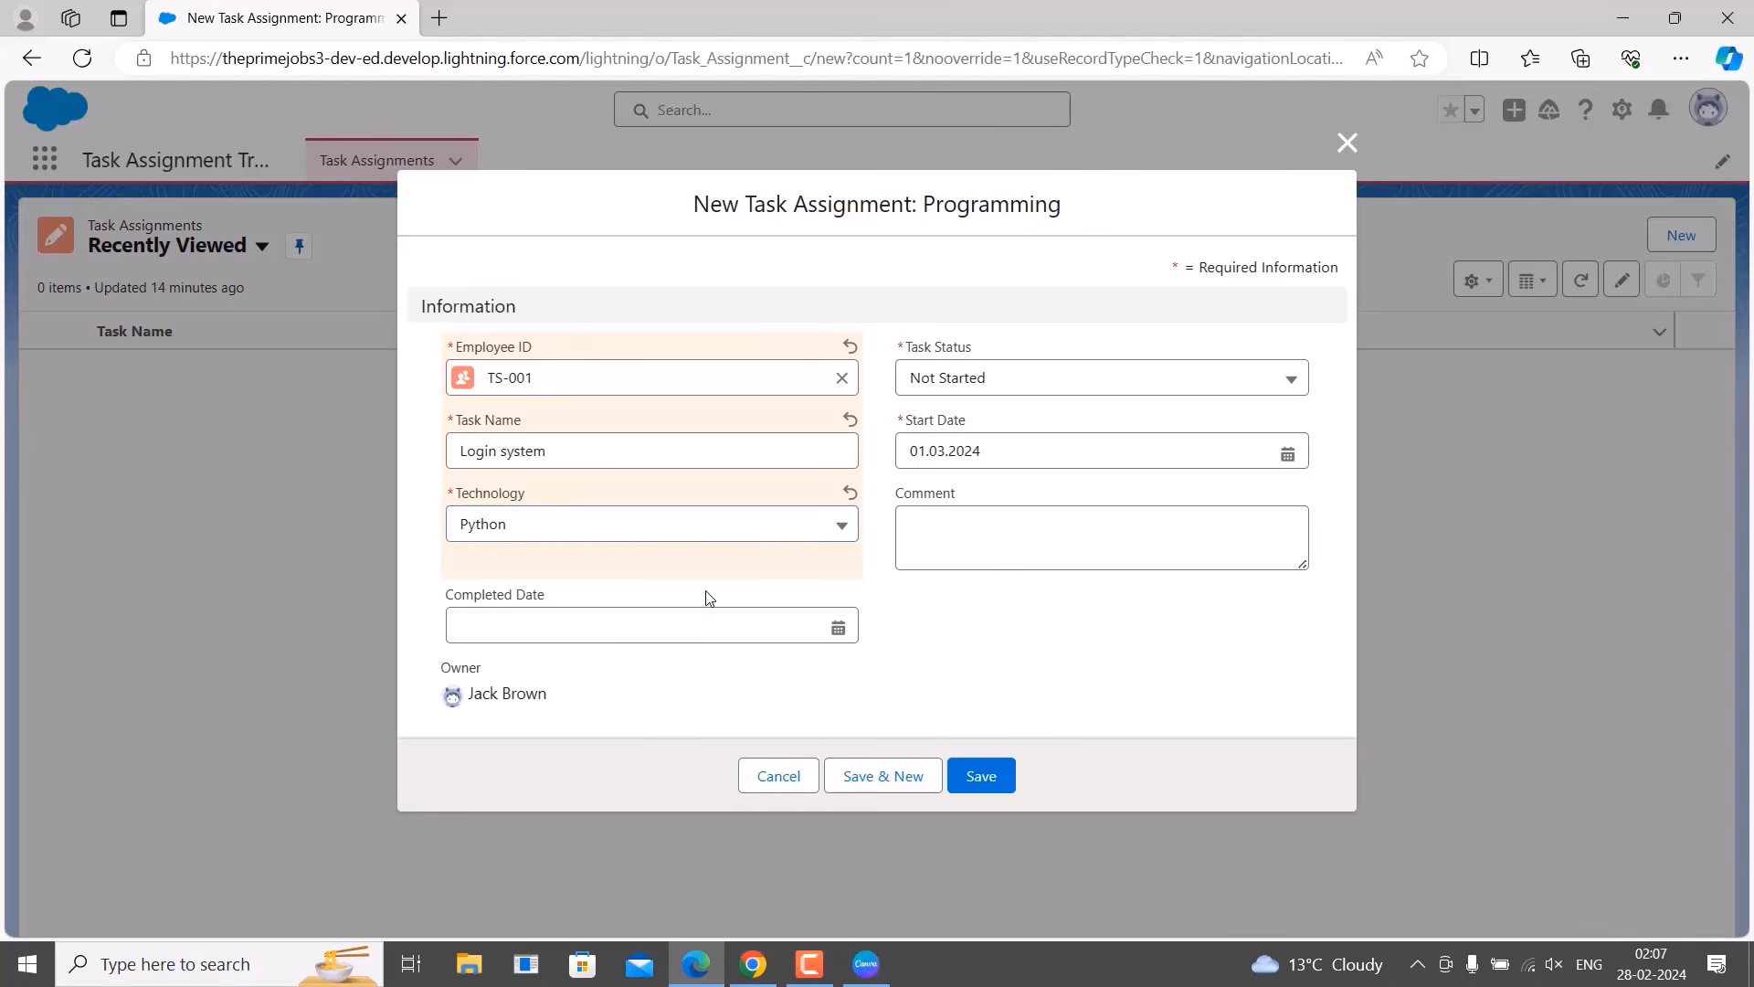
click(1070, 386)
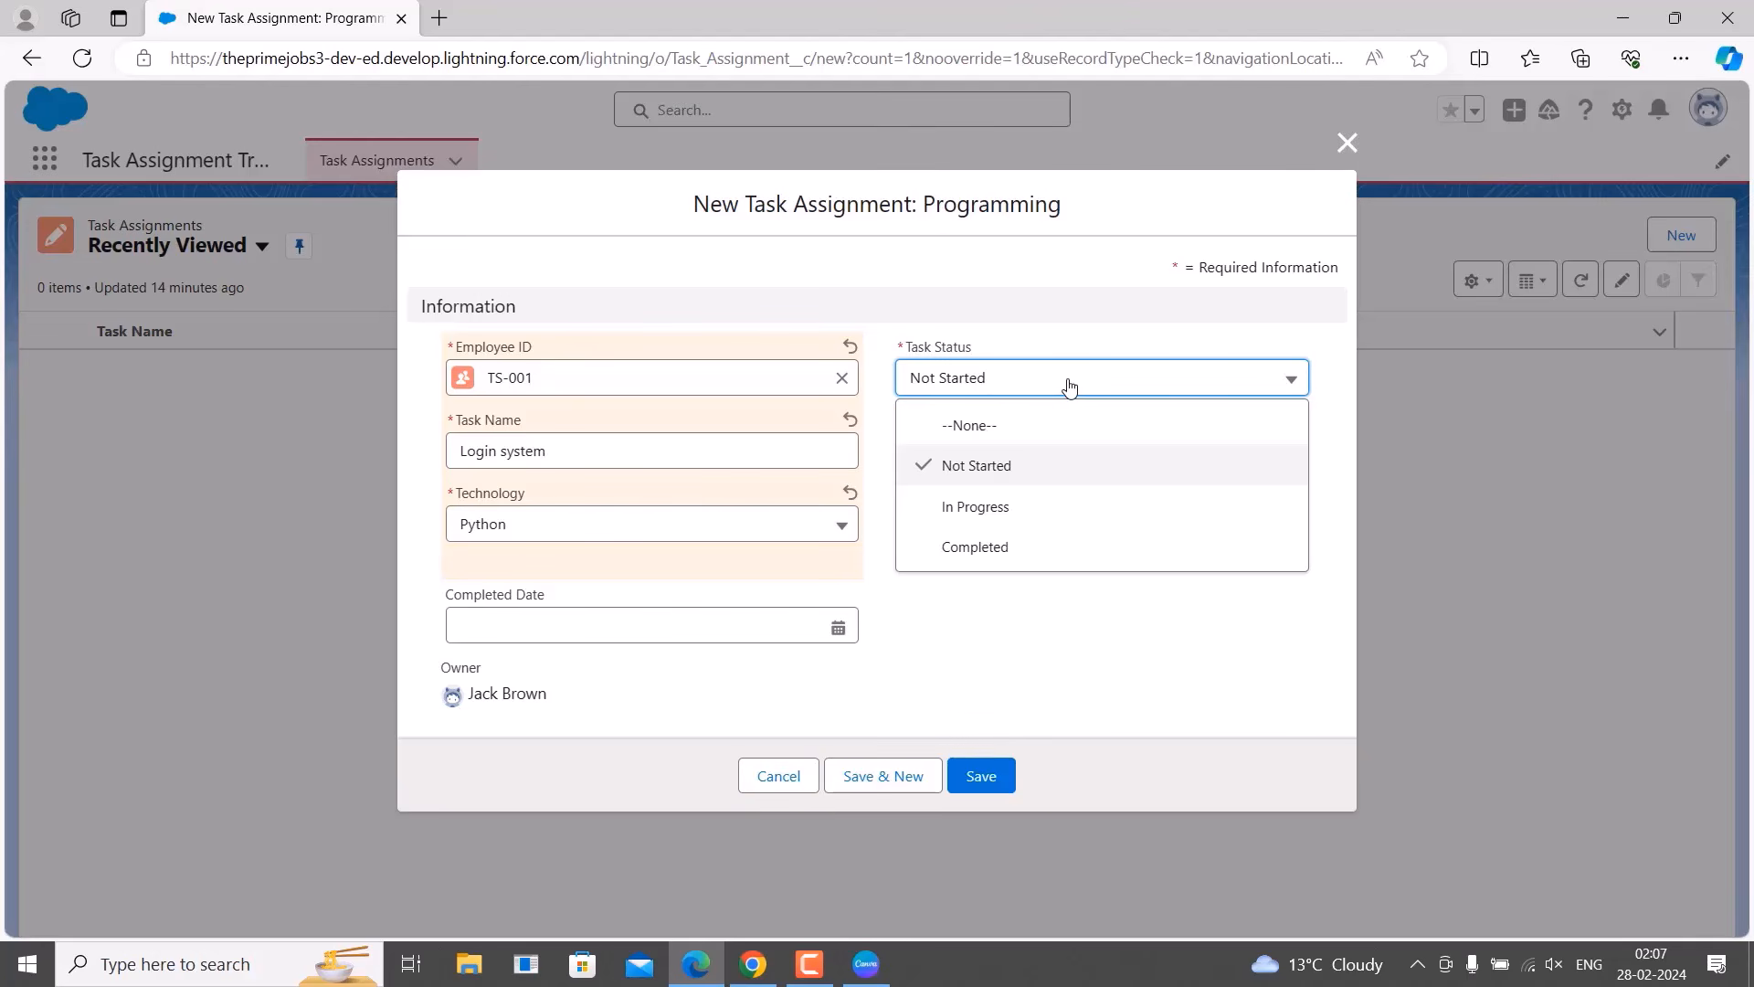
click(994, 555)
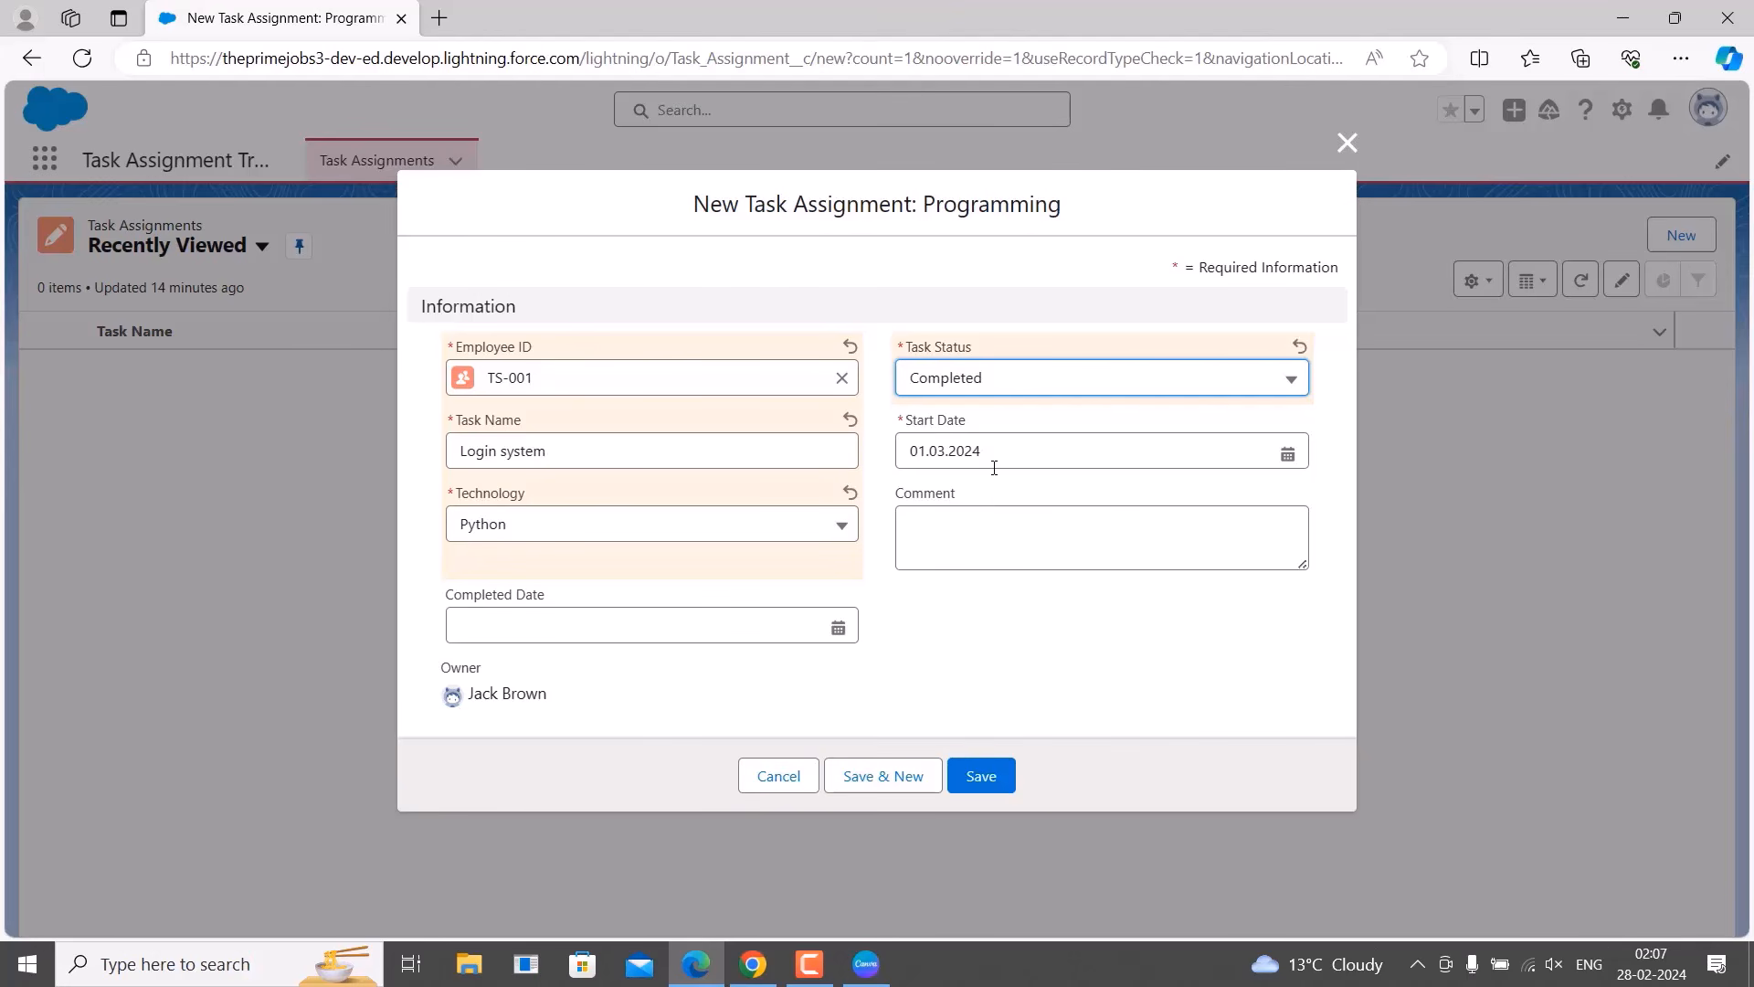
click(988, 523)
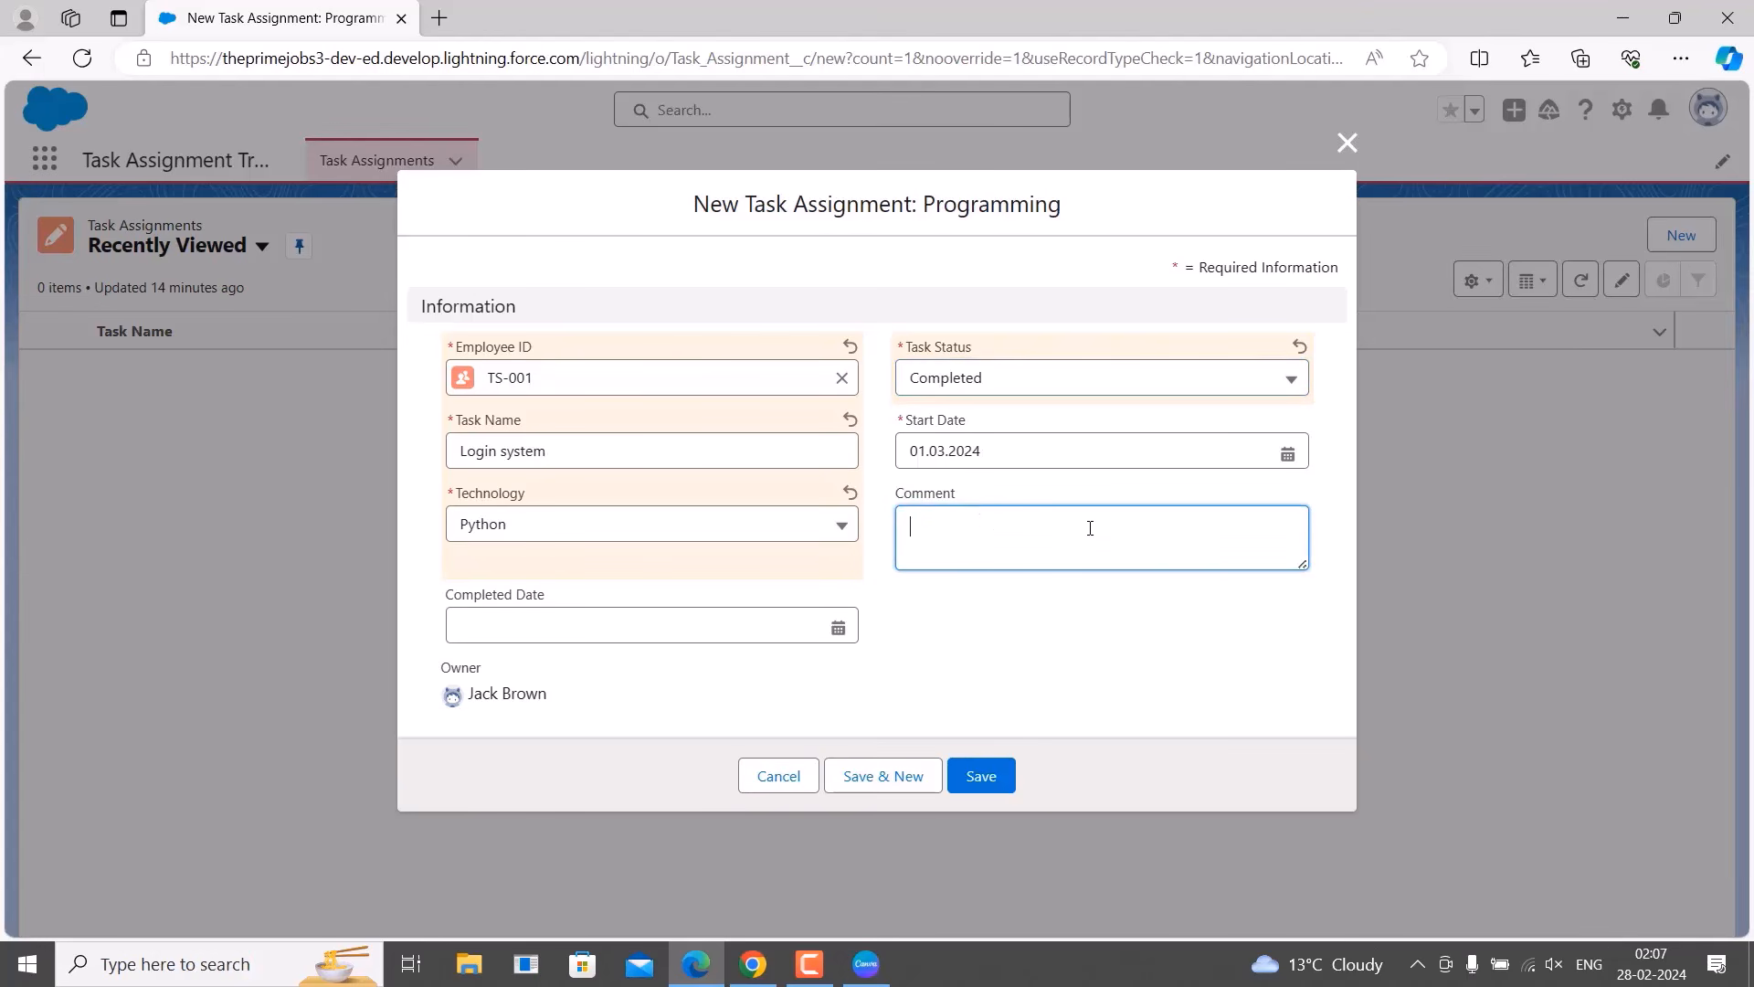
click(1073, 605)
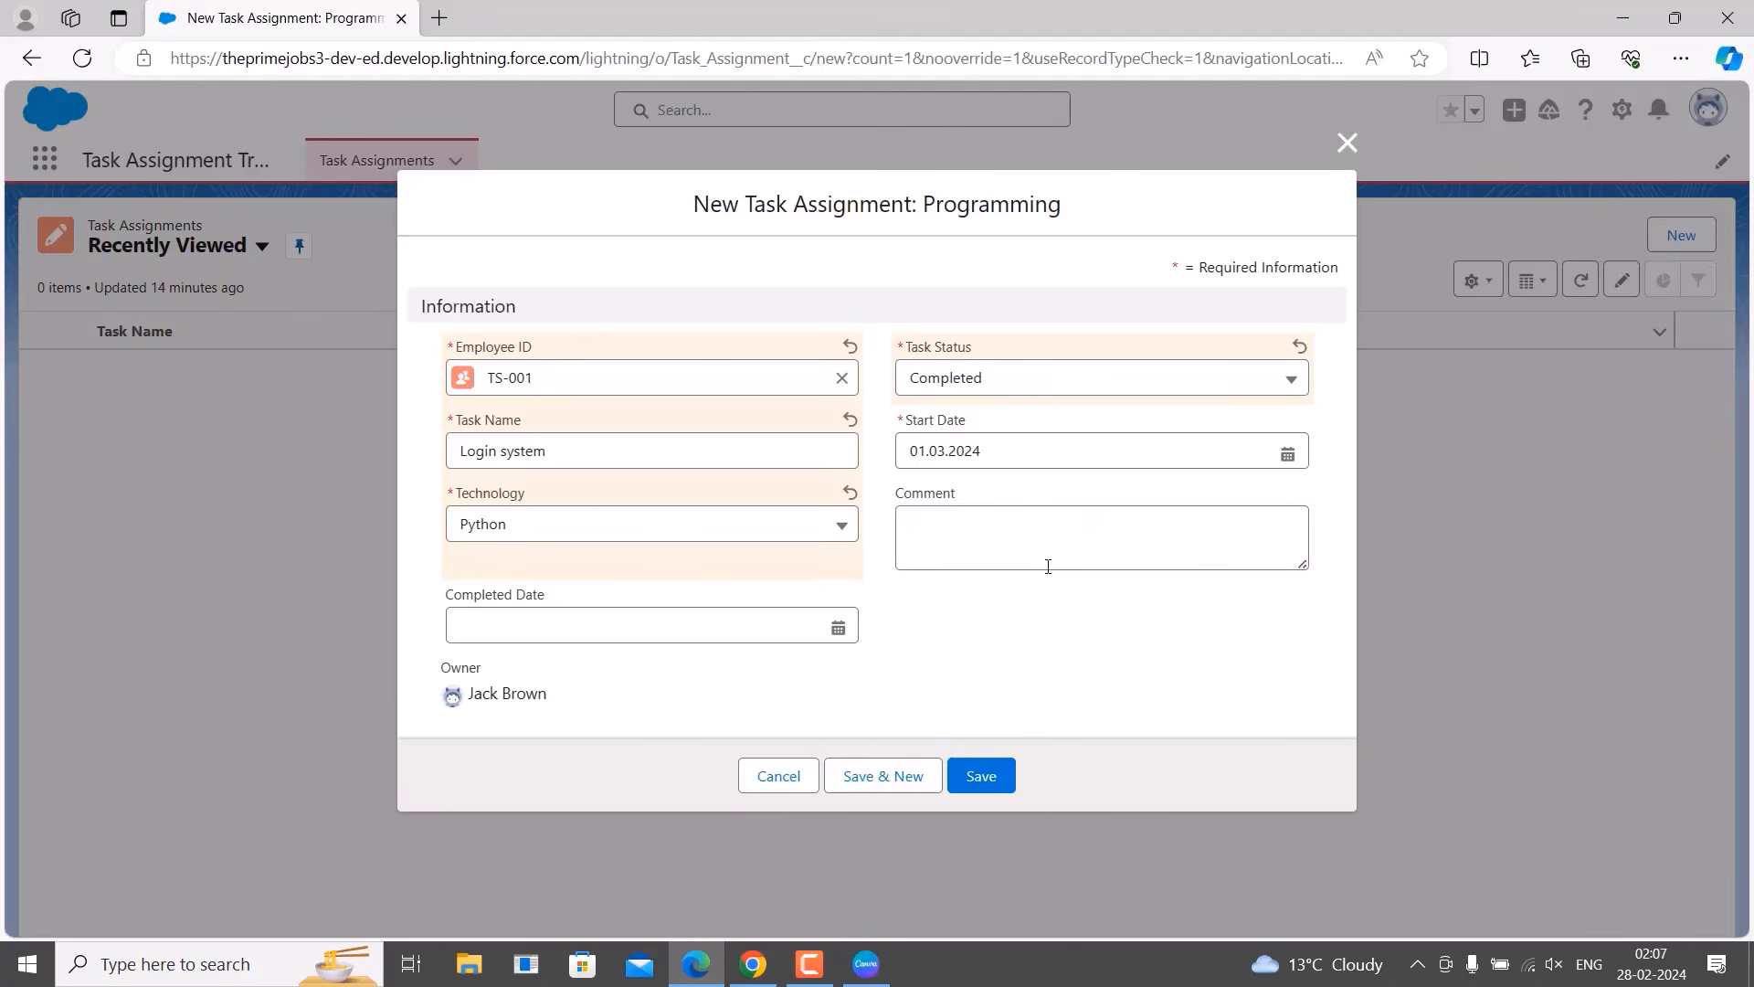
click(1043, 536)
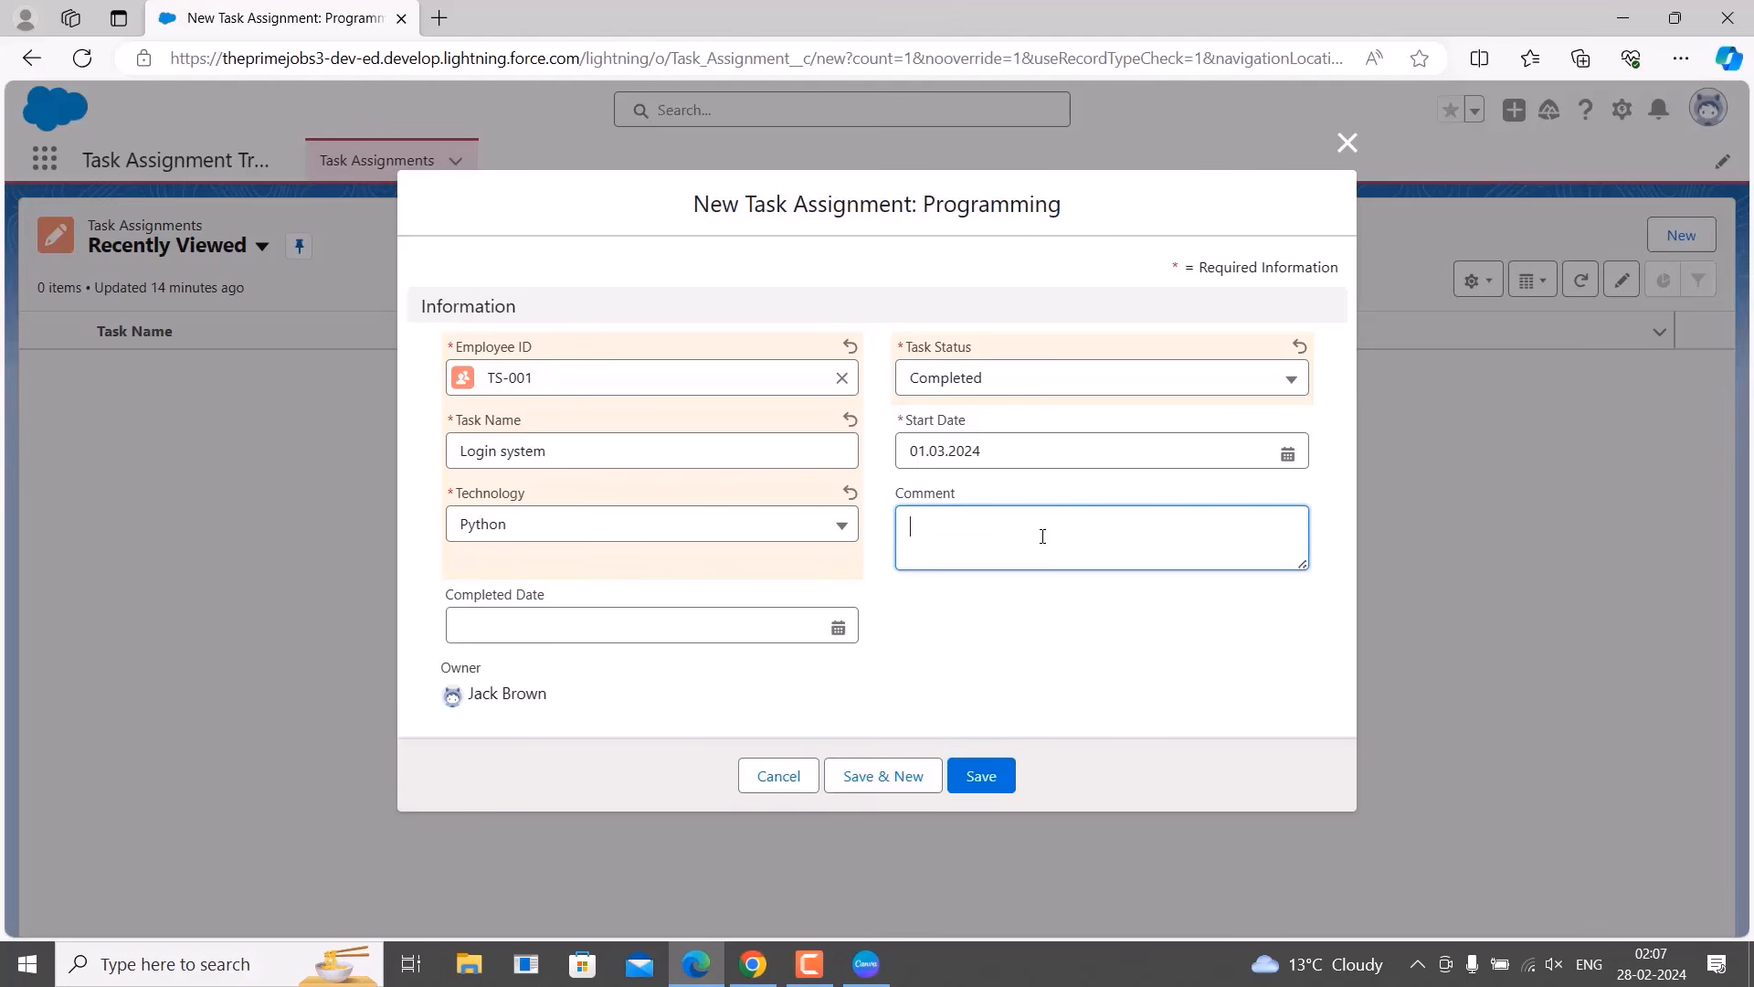
Add the required Completed Date of 31.01.2024 and save the Login system task.
click(1005, 773)
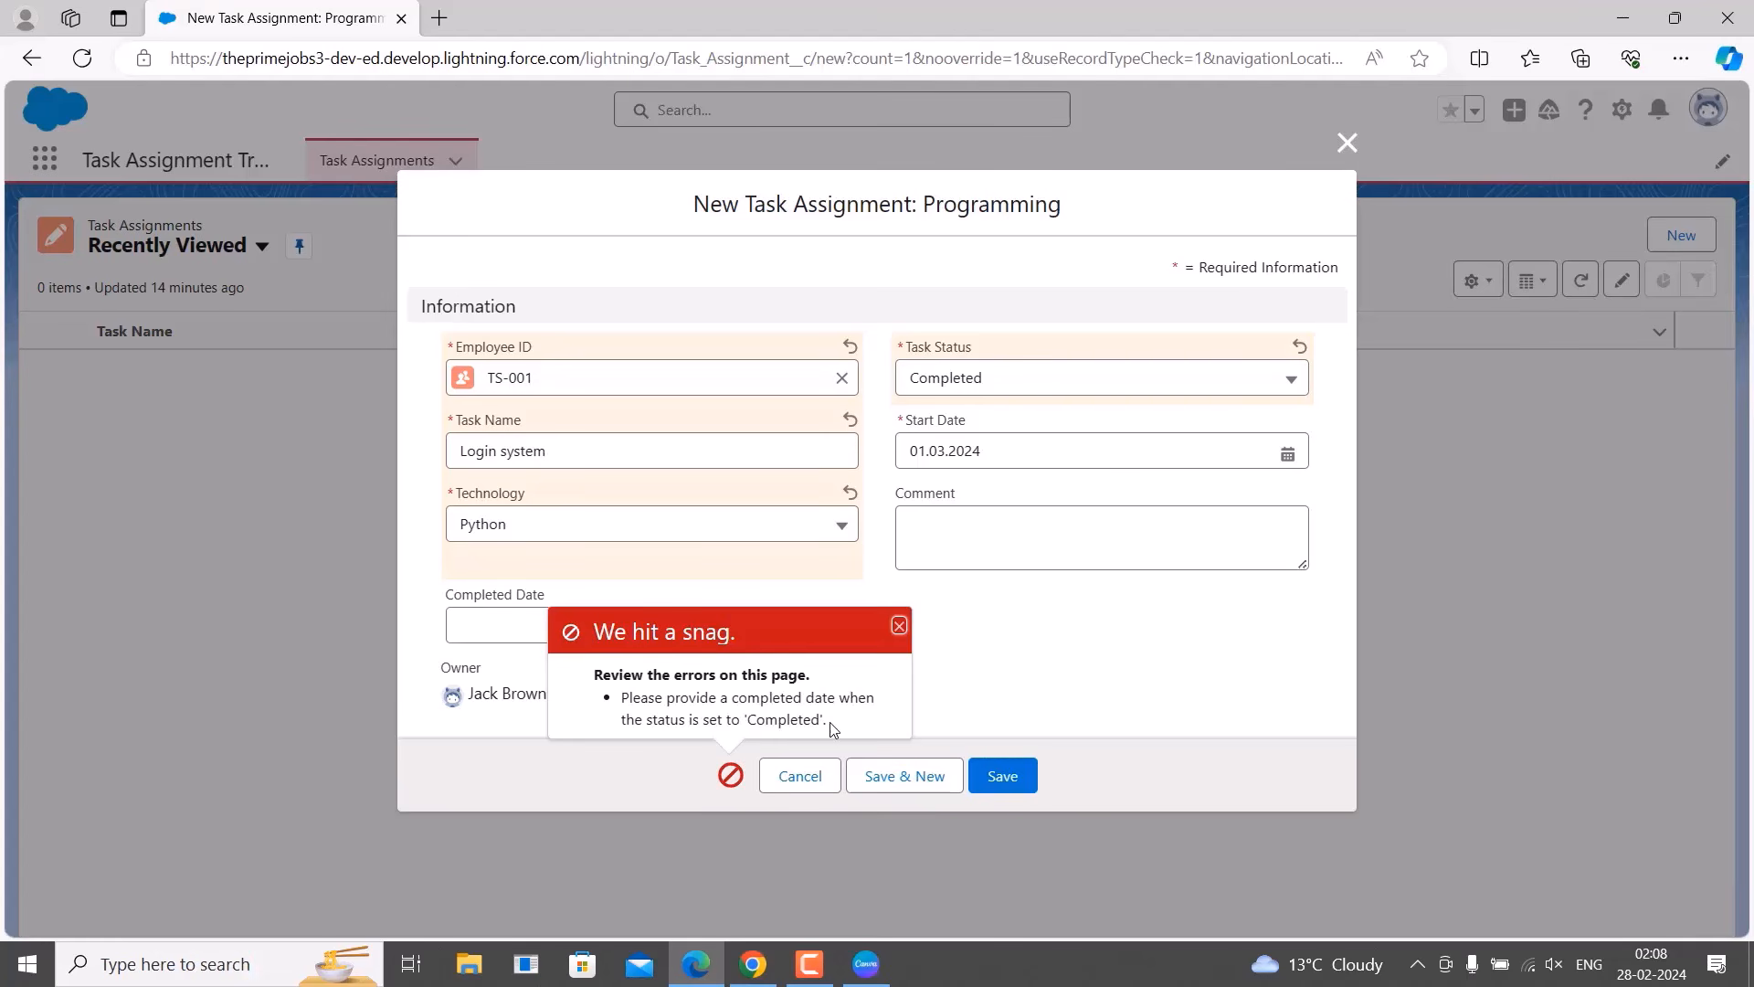
click(899, 627)
click(781, 622)
click(837, 627)
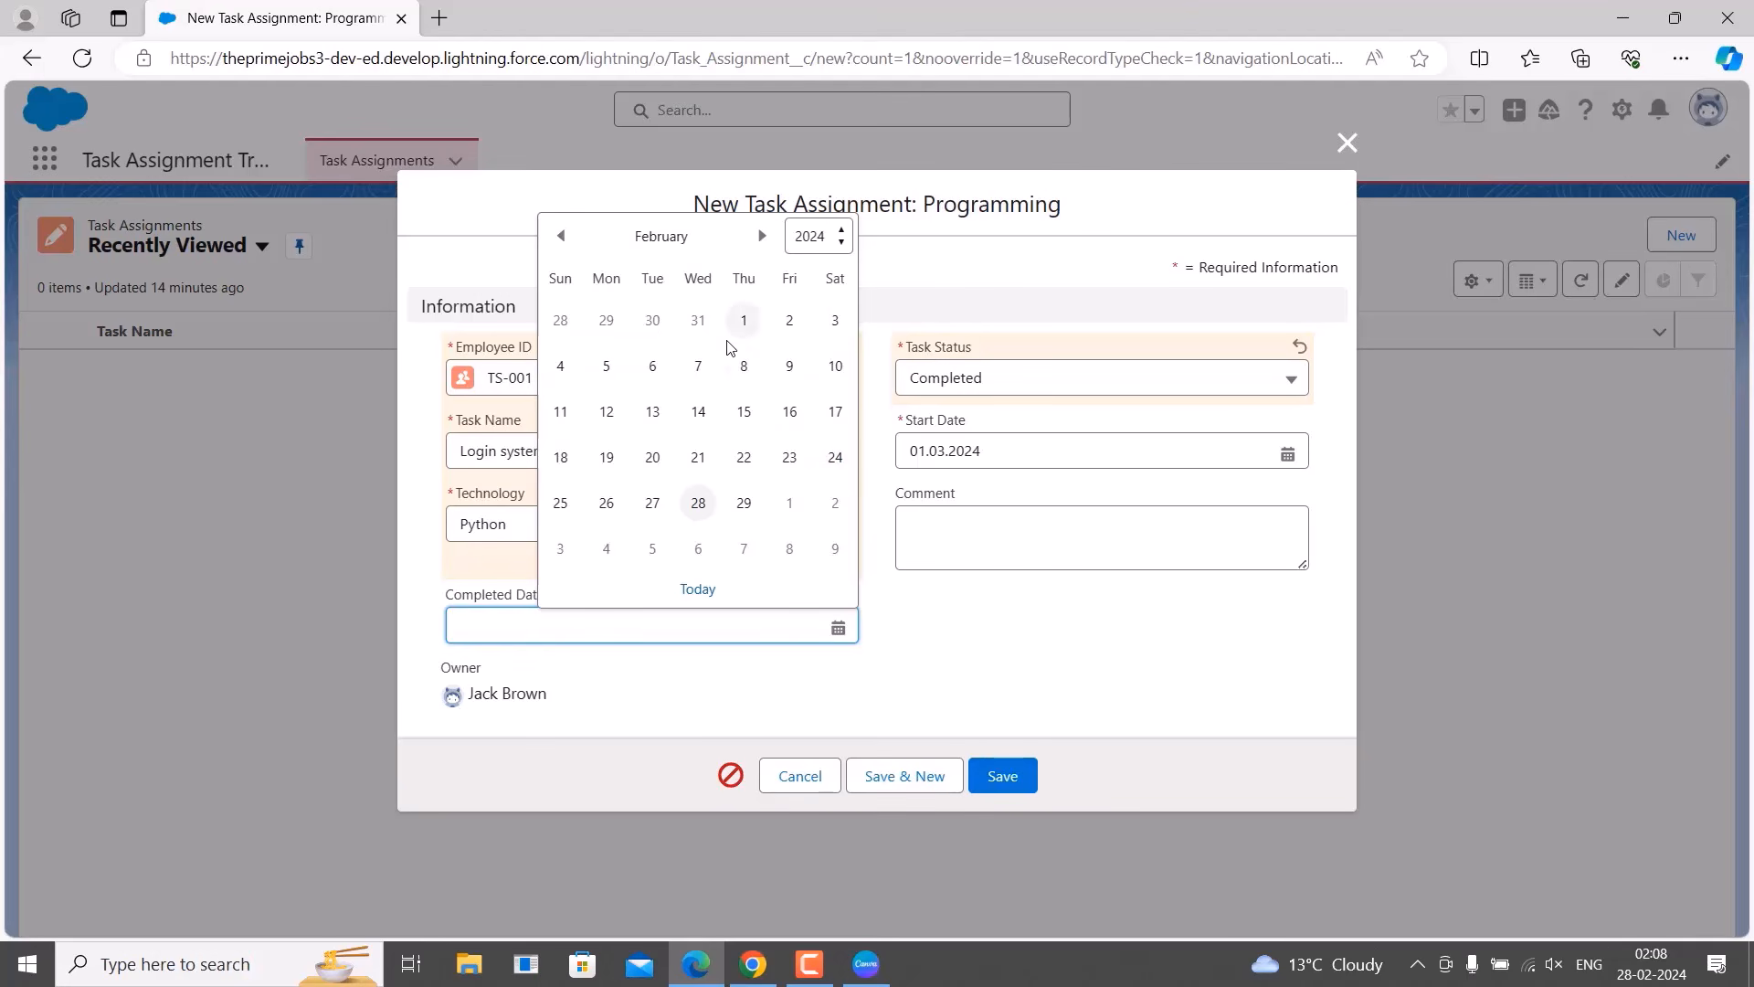
click(700, 322)
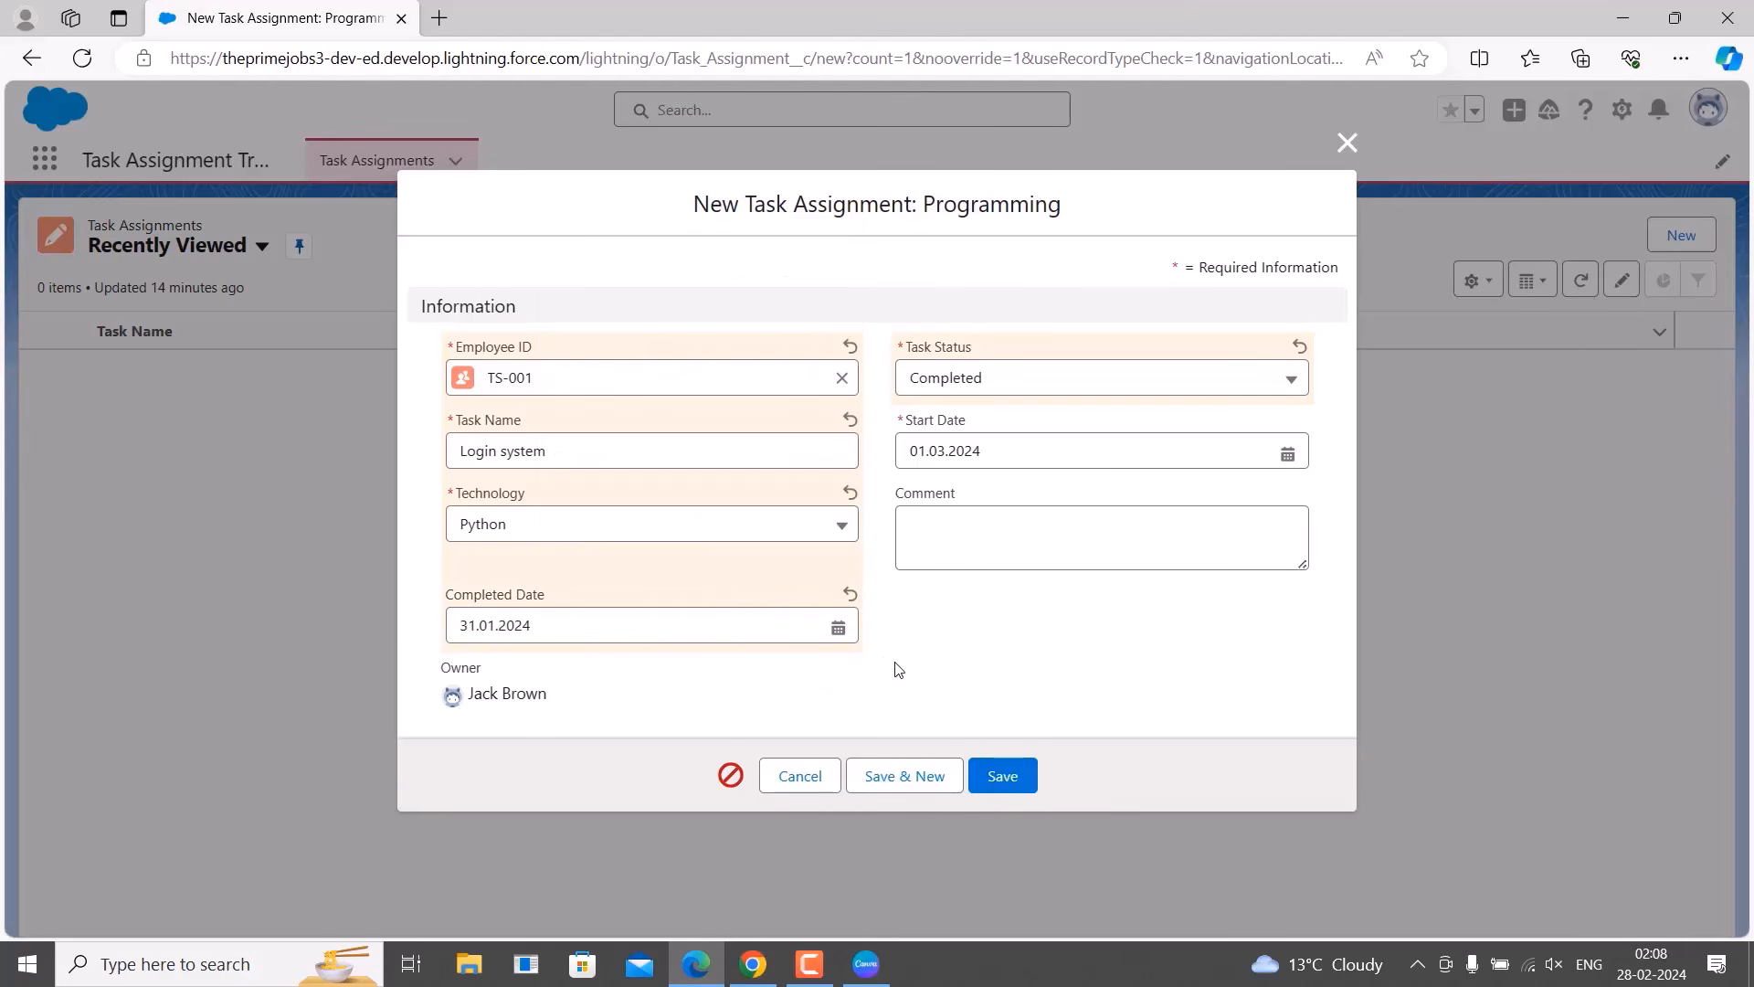
click(987, 779)
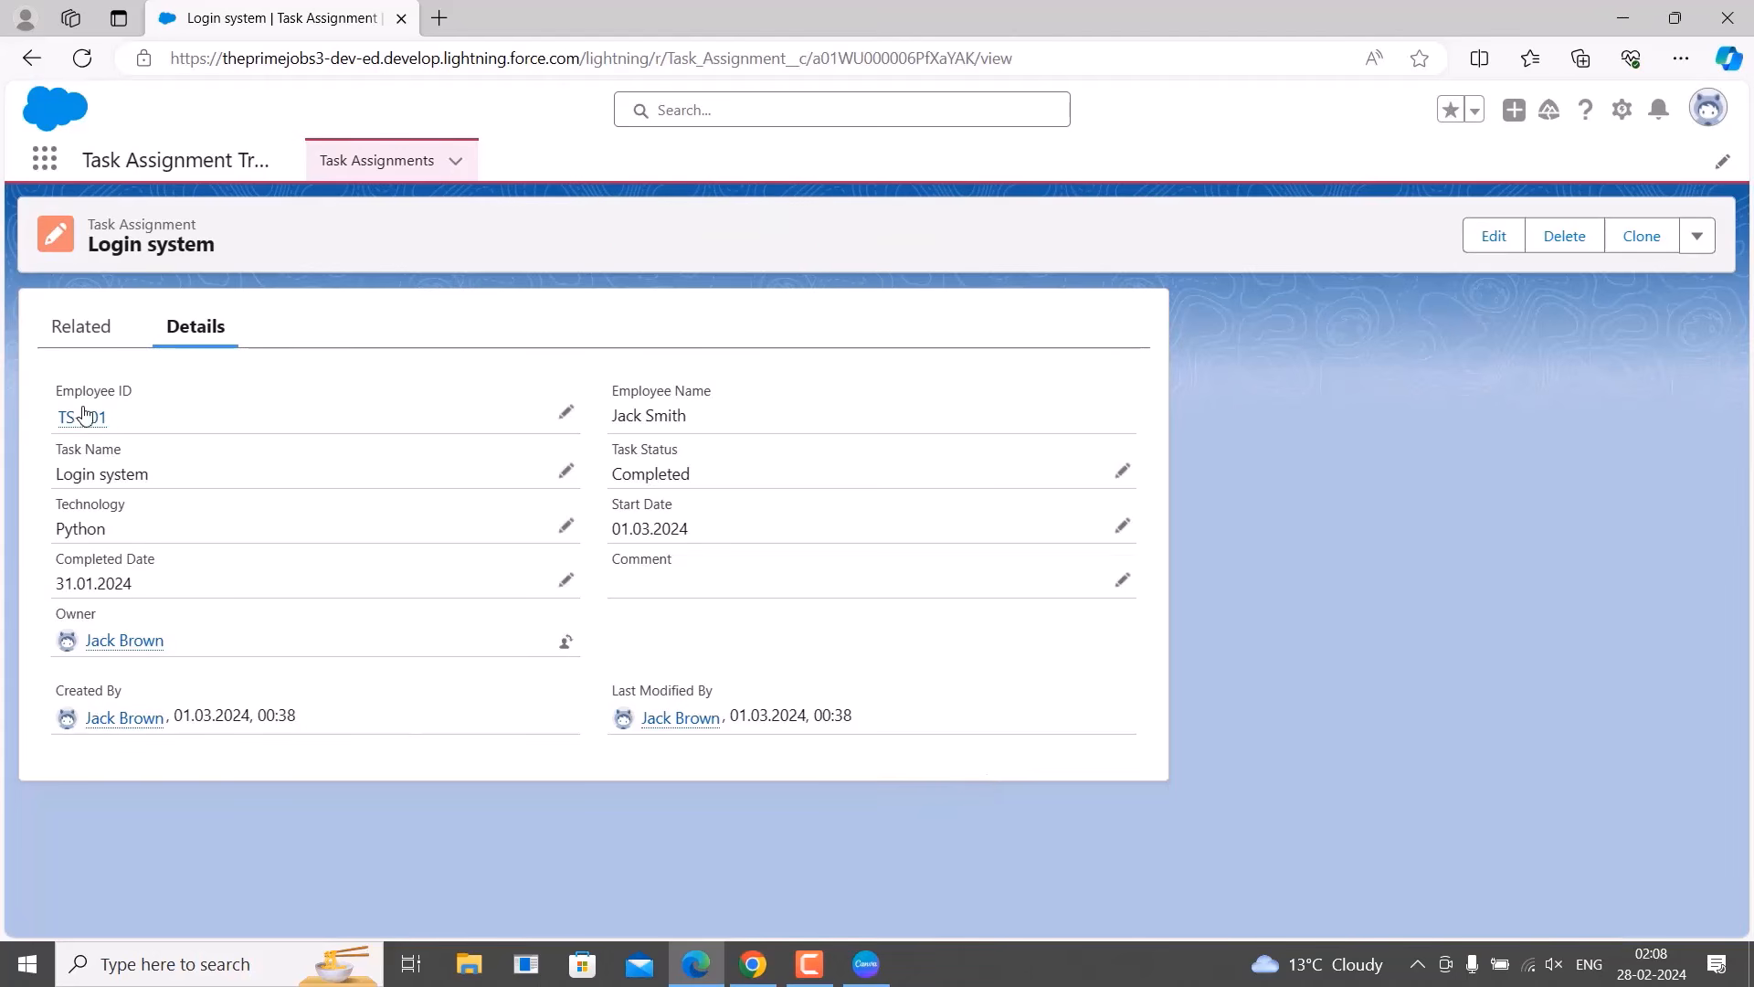
Review the new record's Related and Details tabs, then go to the admin's browser session.
mouse_move(82, 422)
click(84, 331)
click(196, 326)
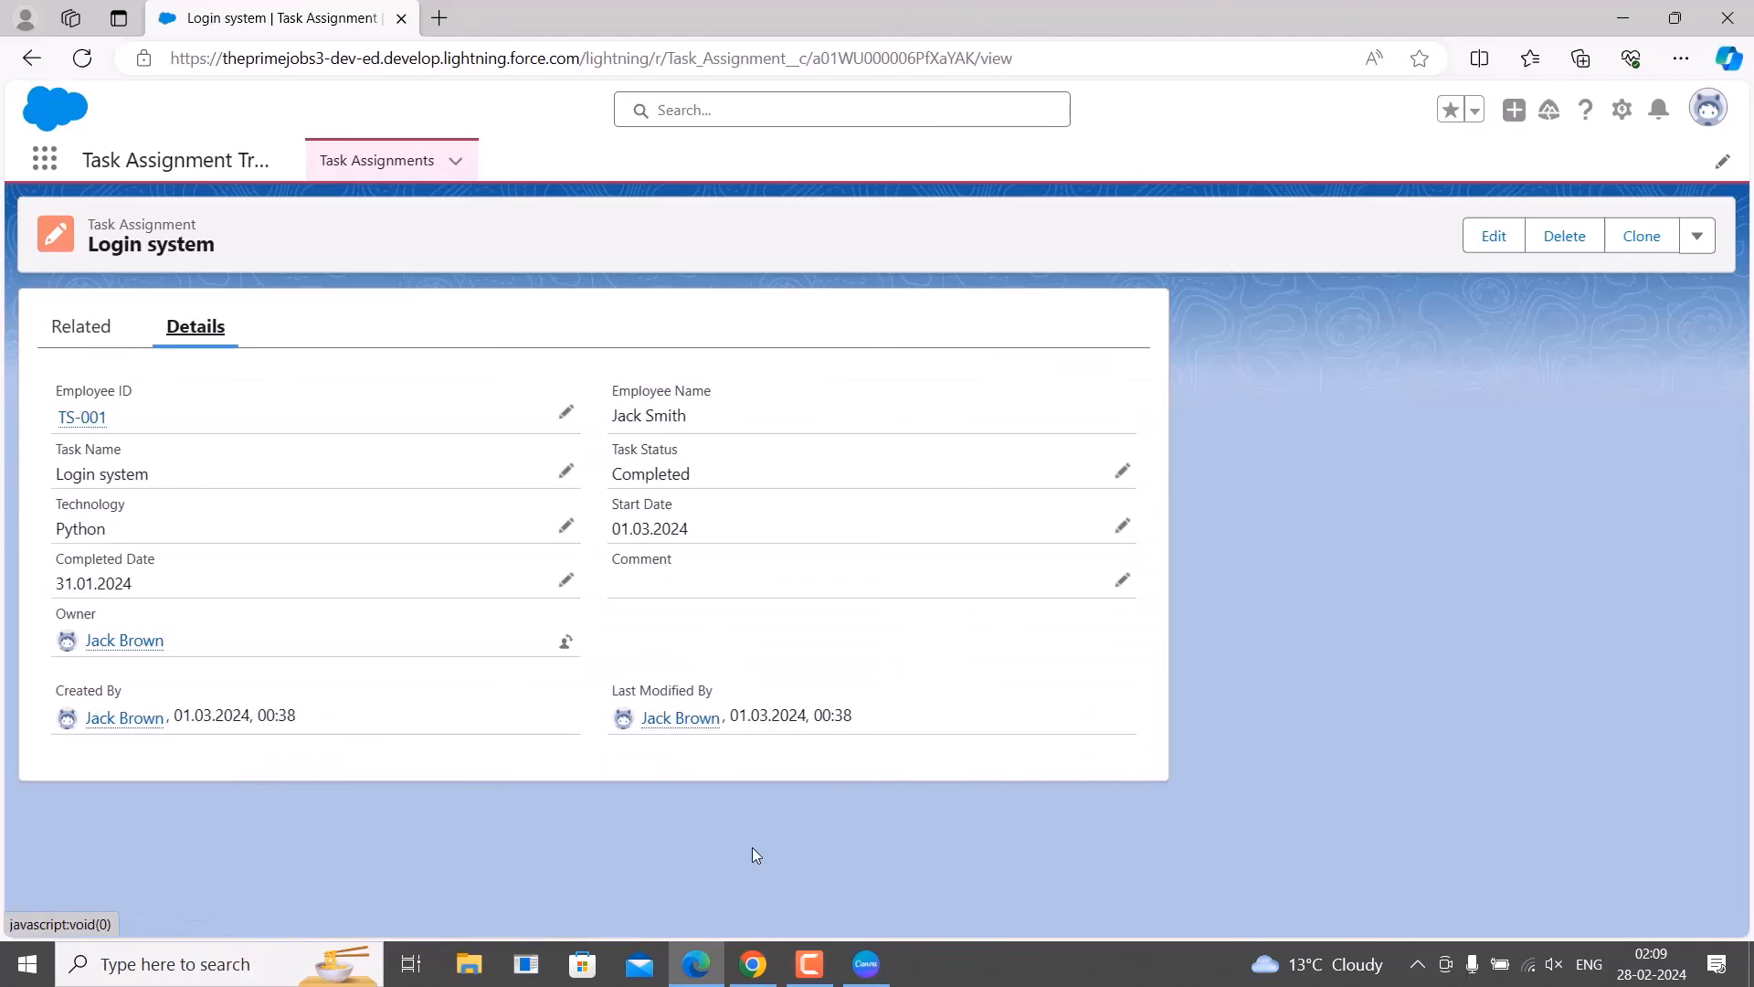
click(752, 964)
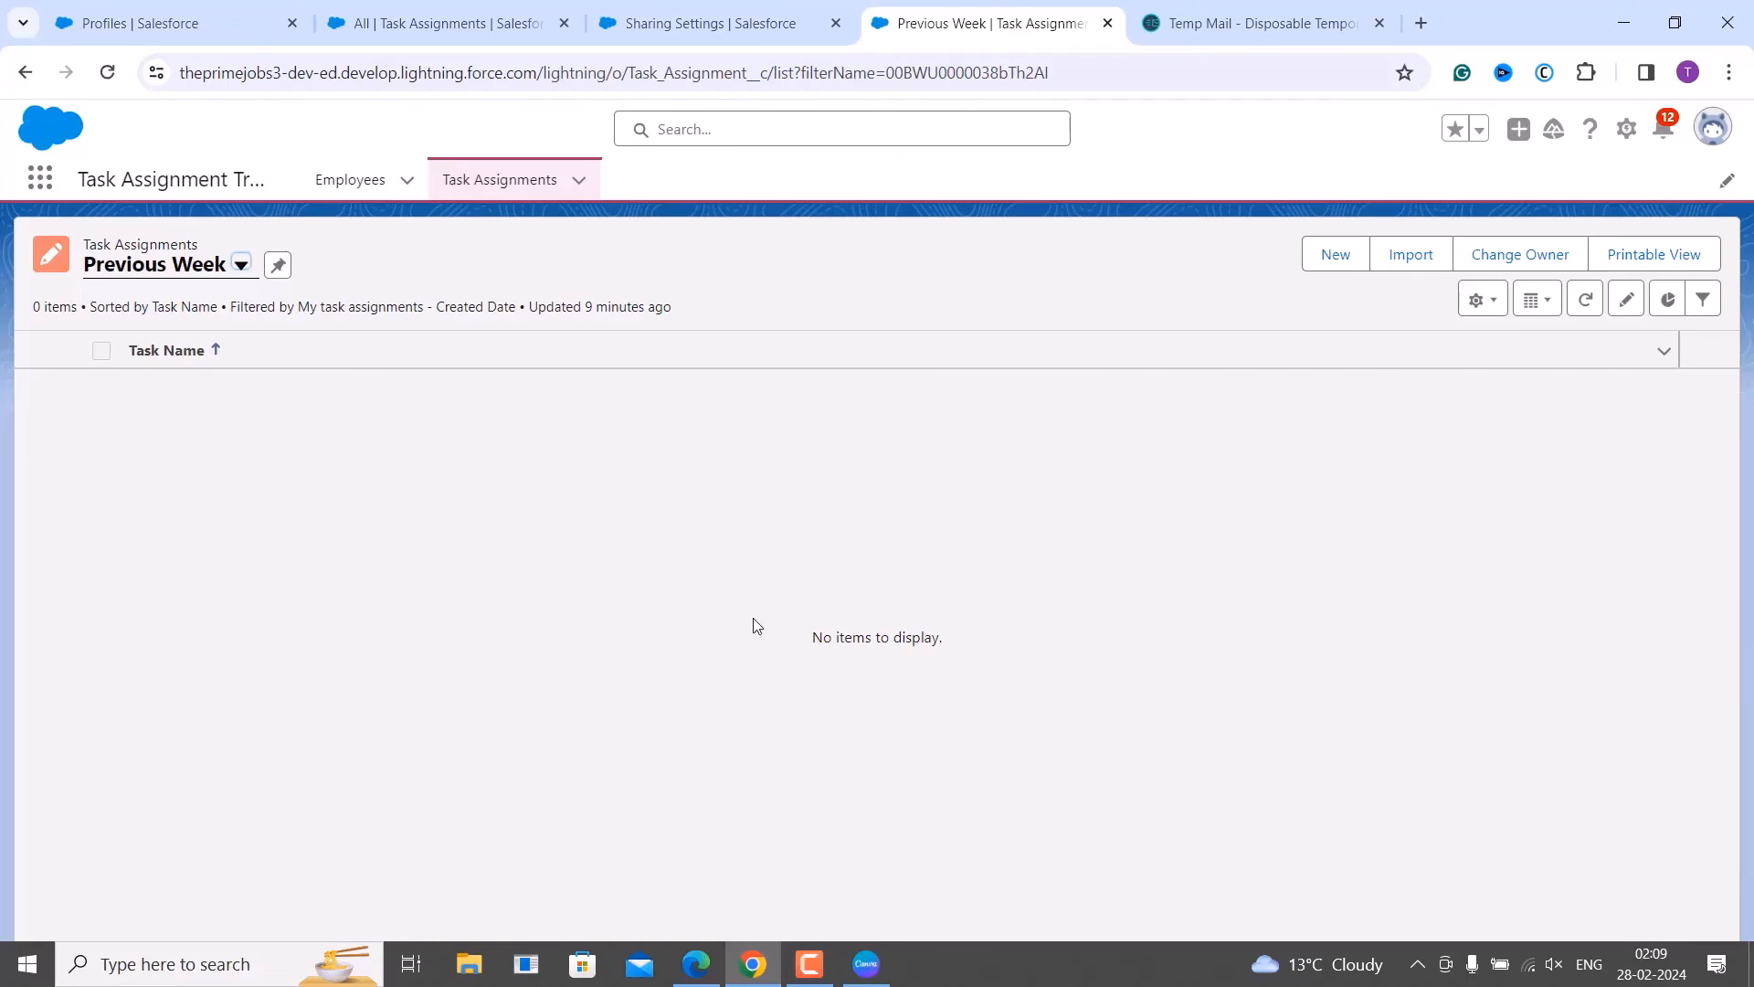
Confirm employee TS-001's related tasks show Bulk Email System and Login system, then return to Task Assignments.
click(343, 182)
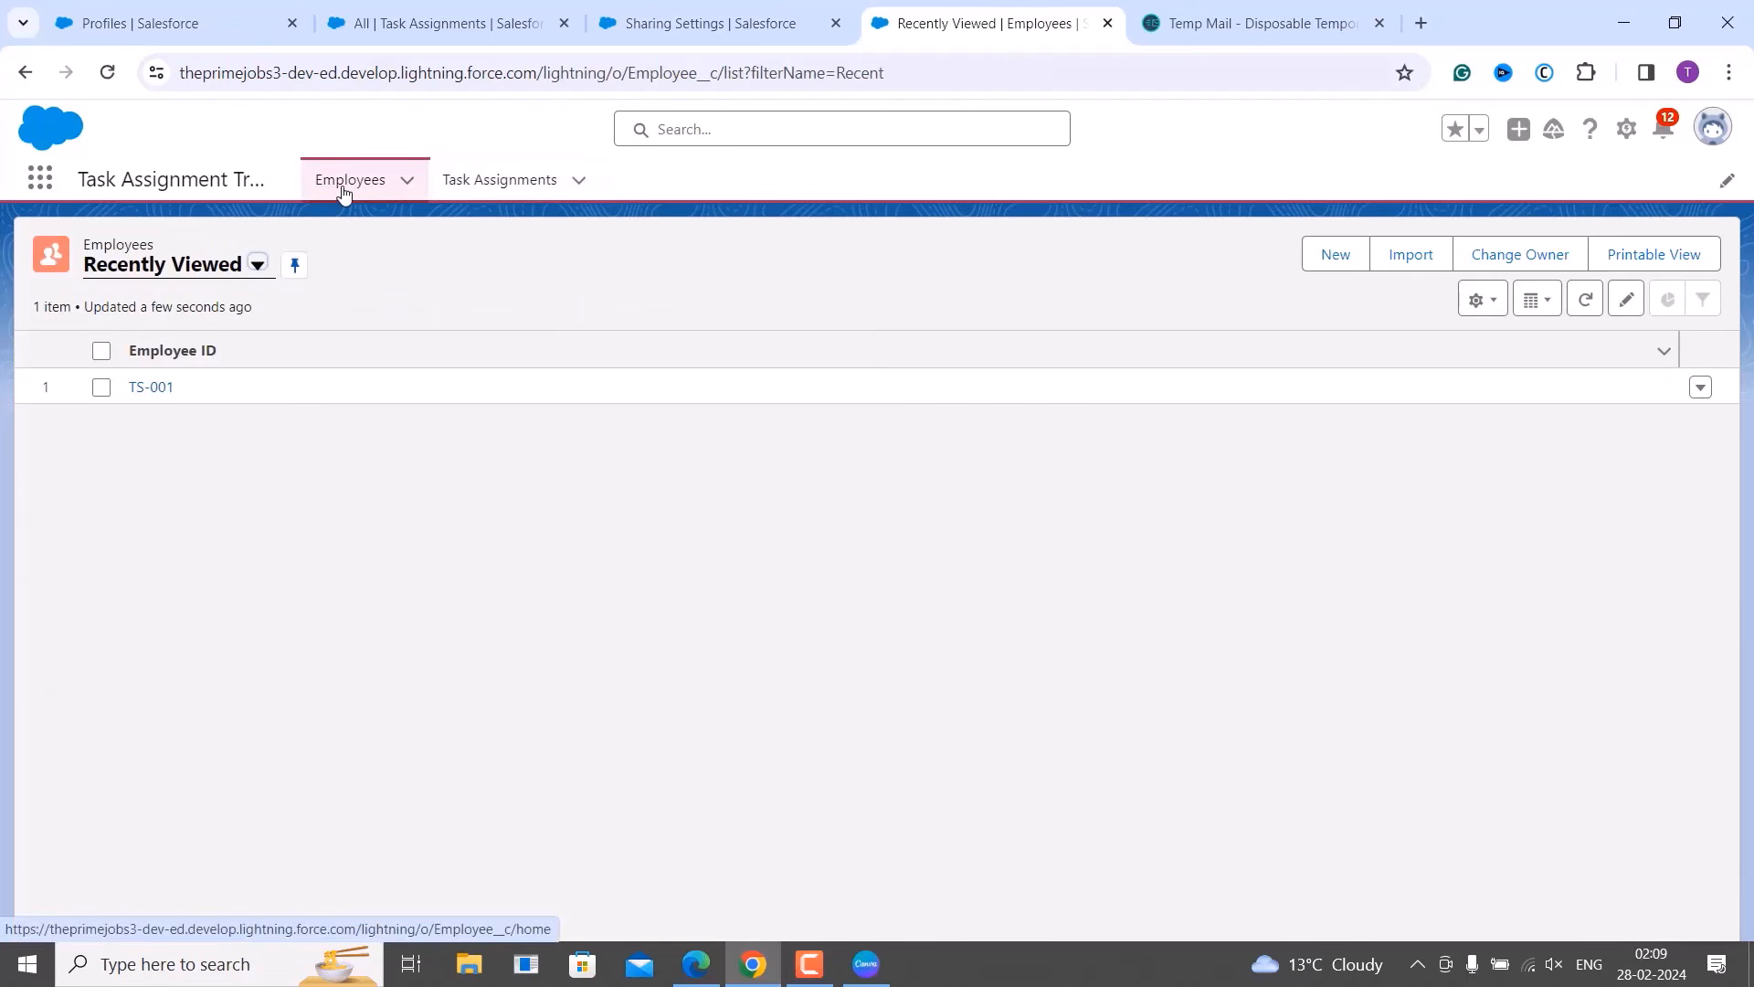
click(163, 396)
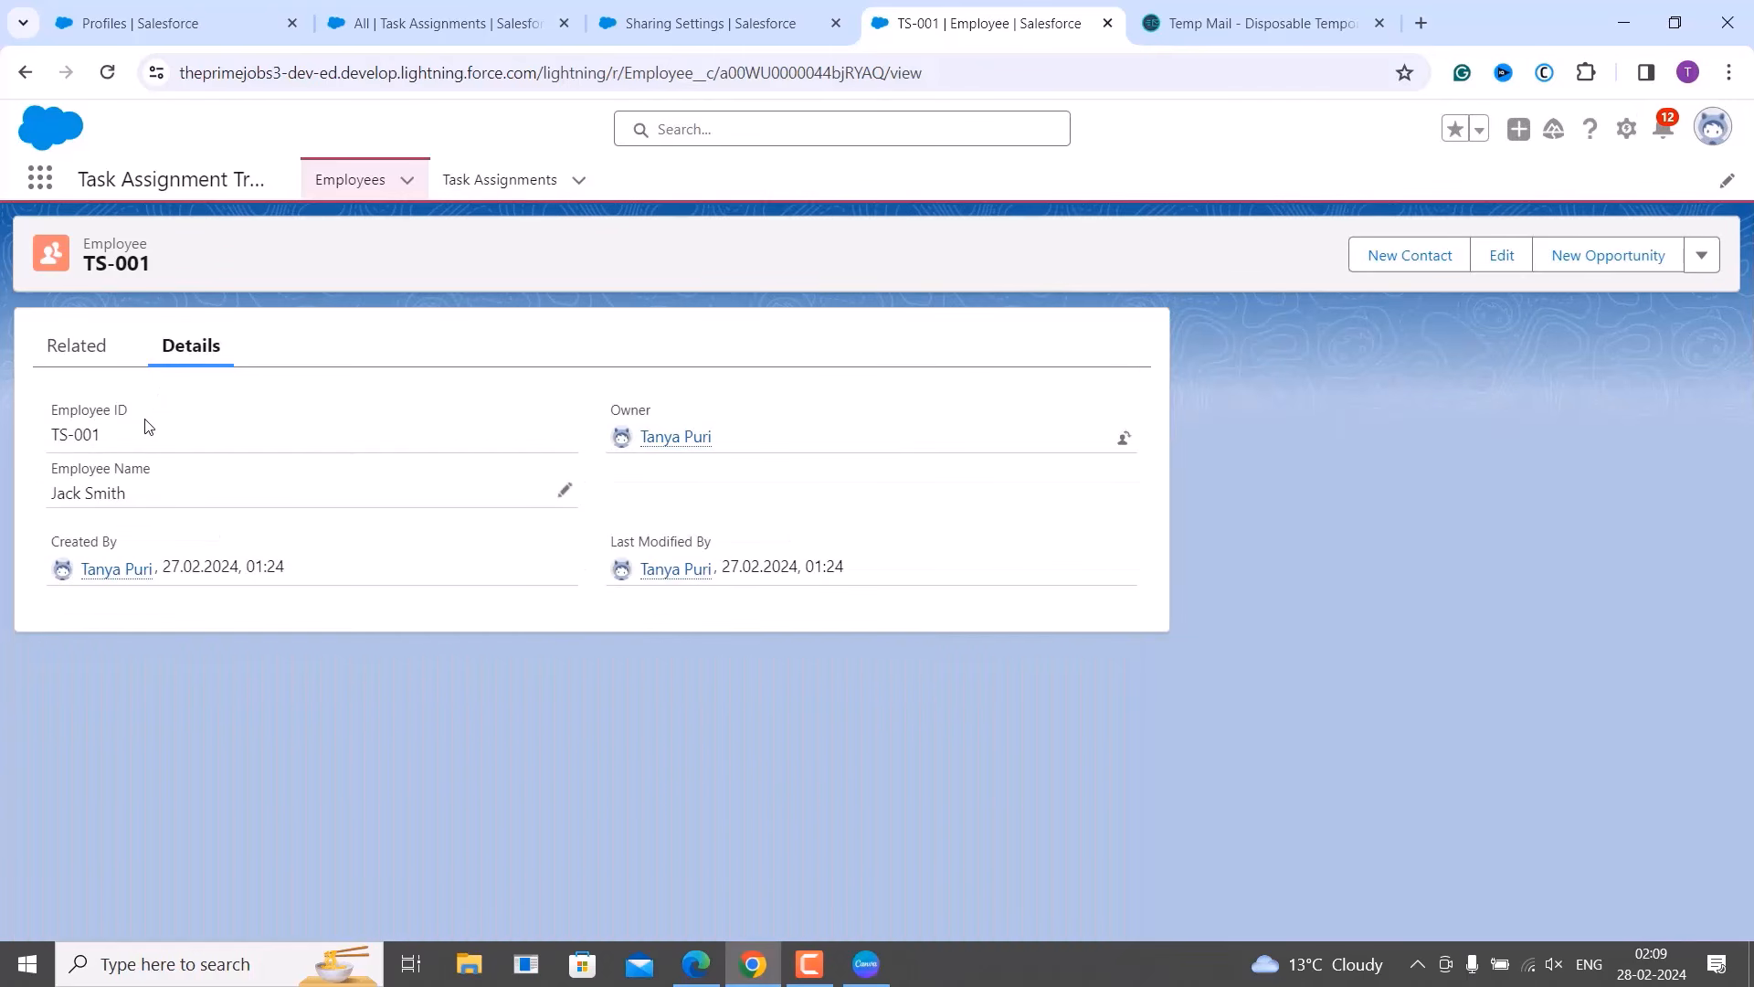
click(105, 352)
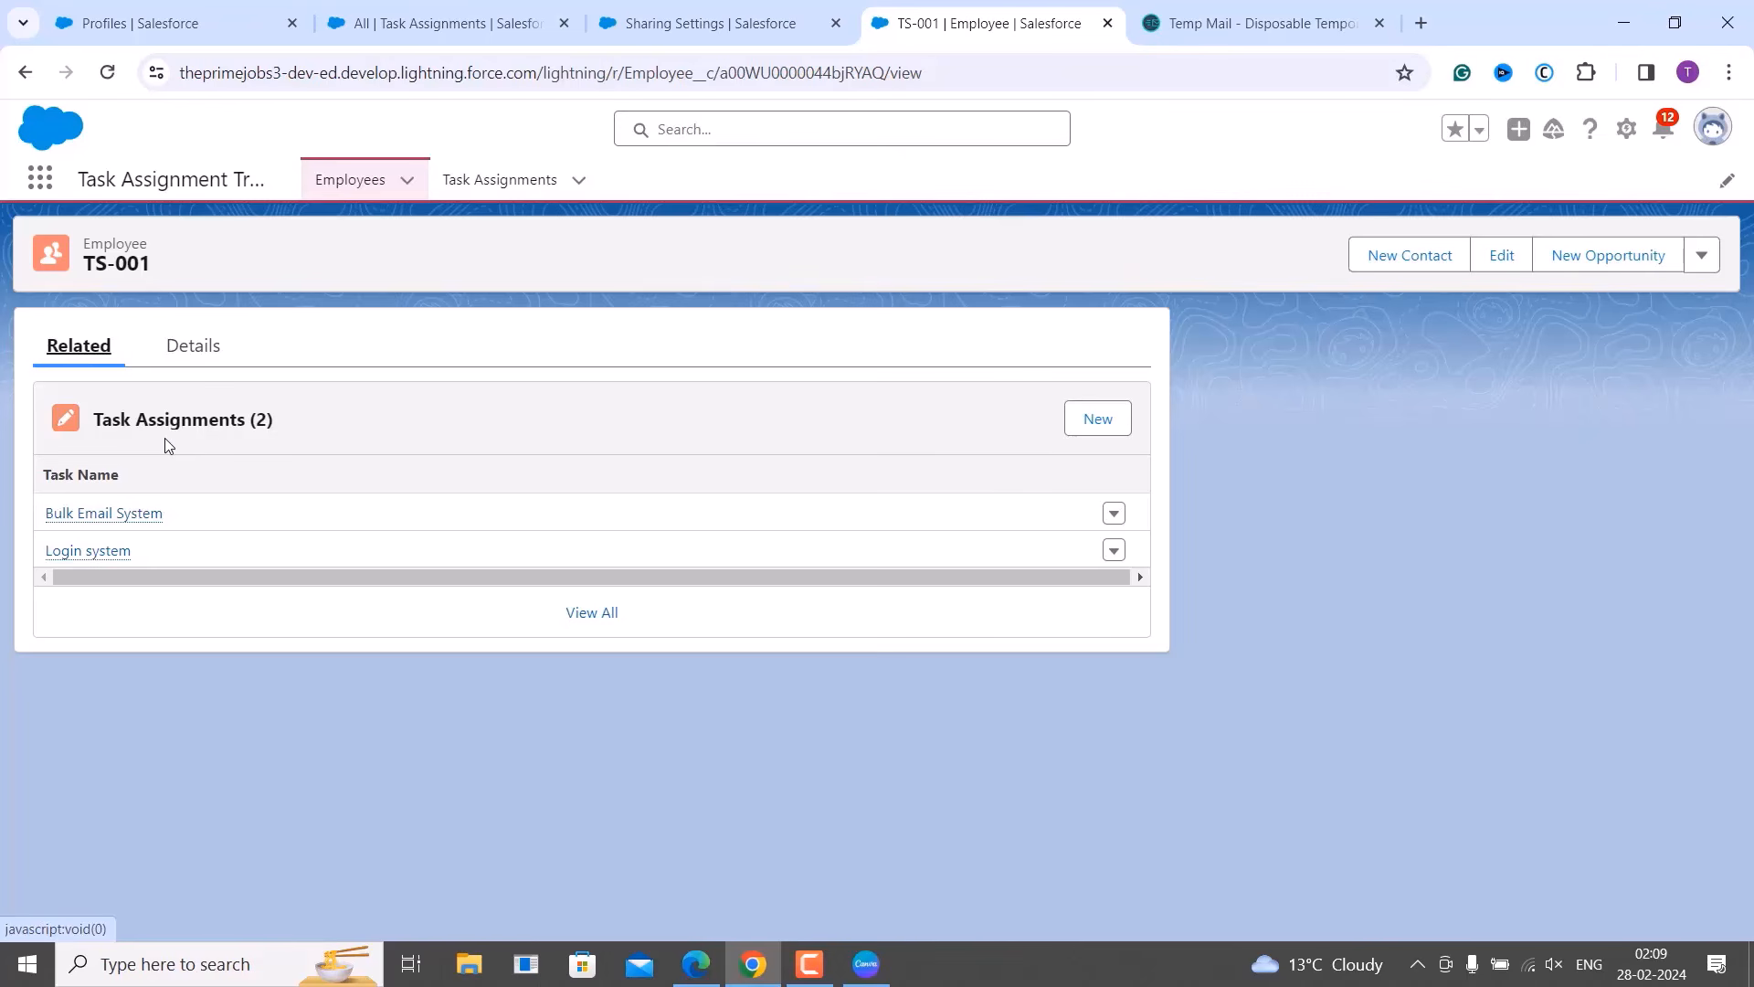
mouse_move(144, 509)
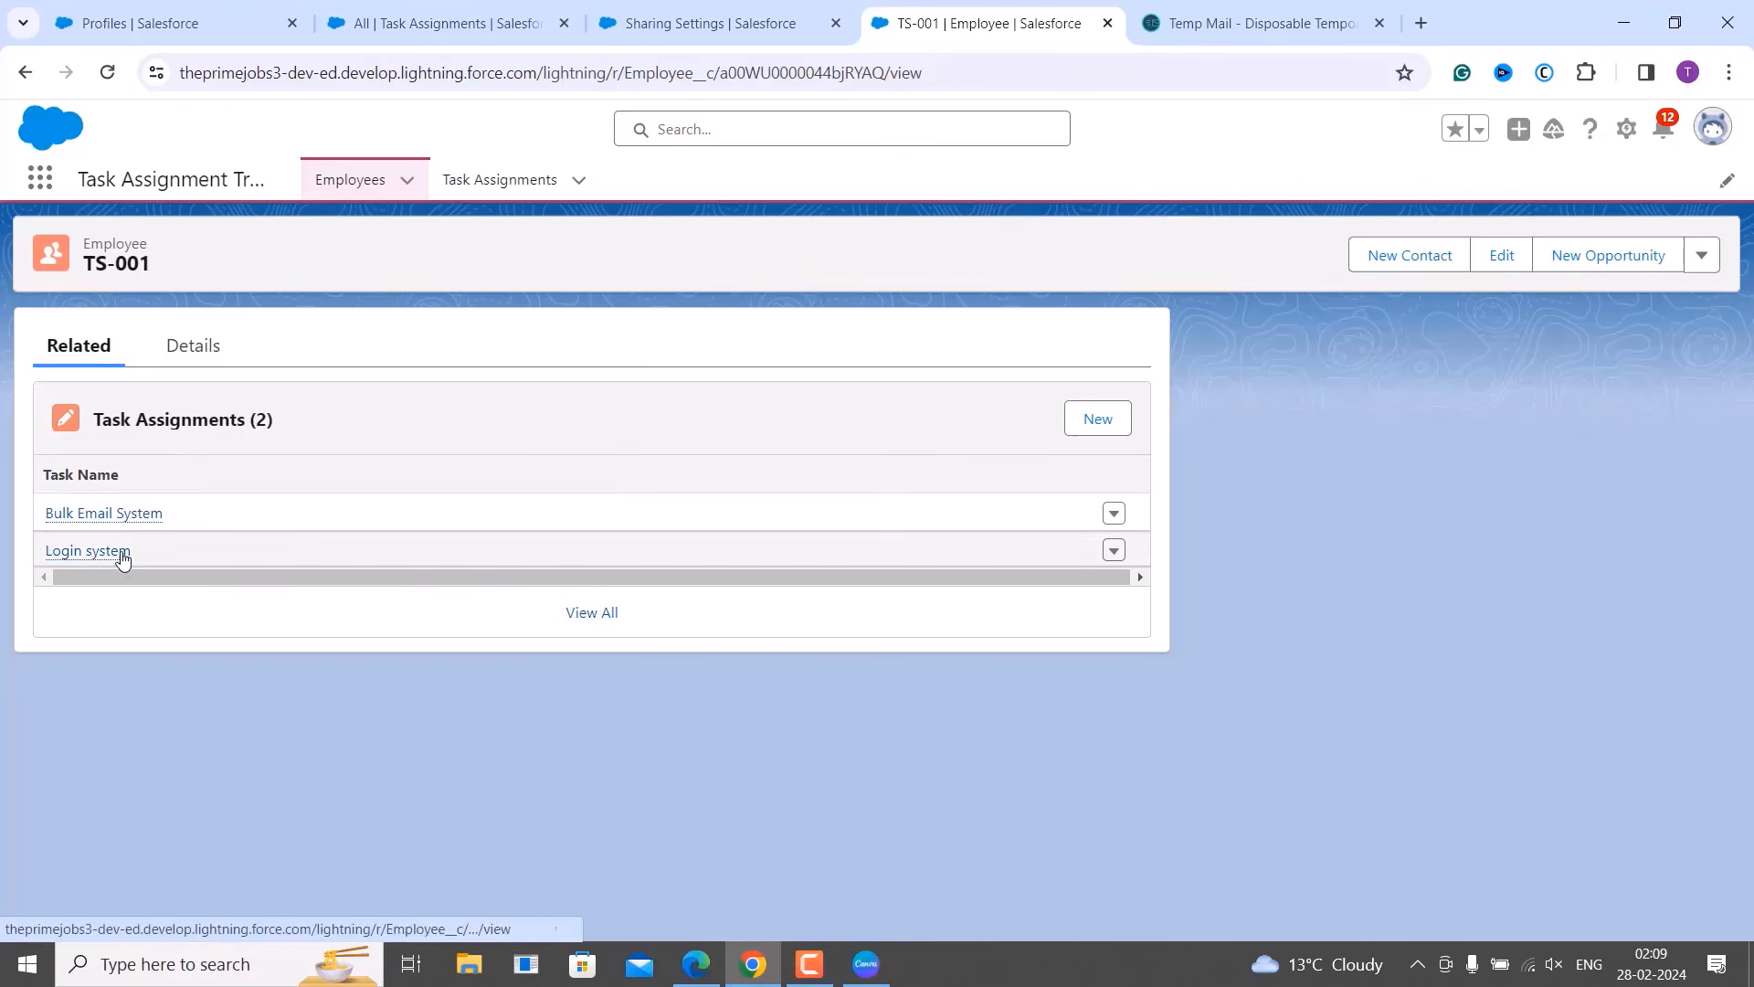
mouse_move(108, 554)
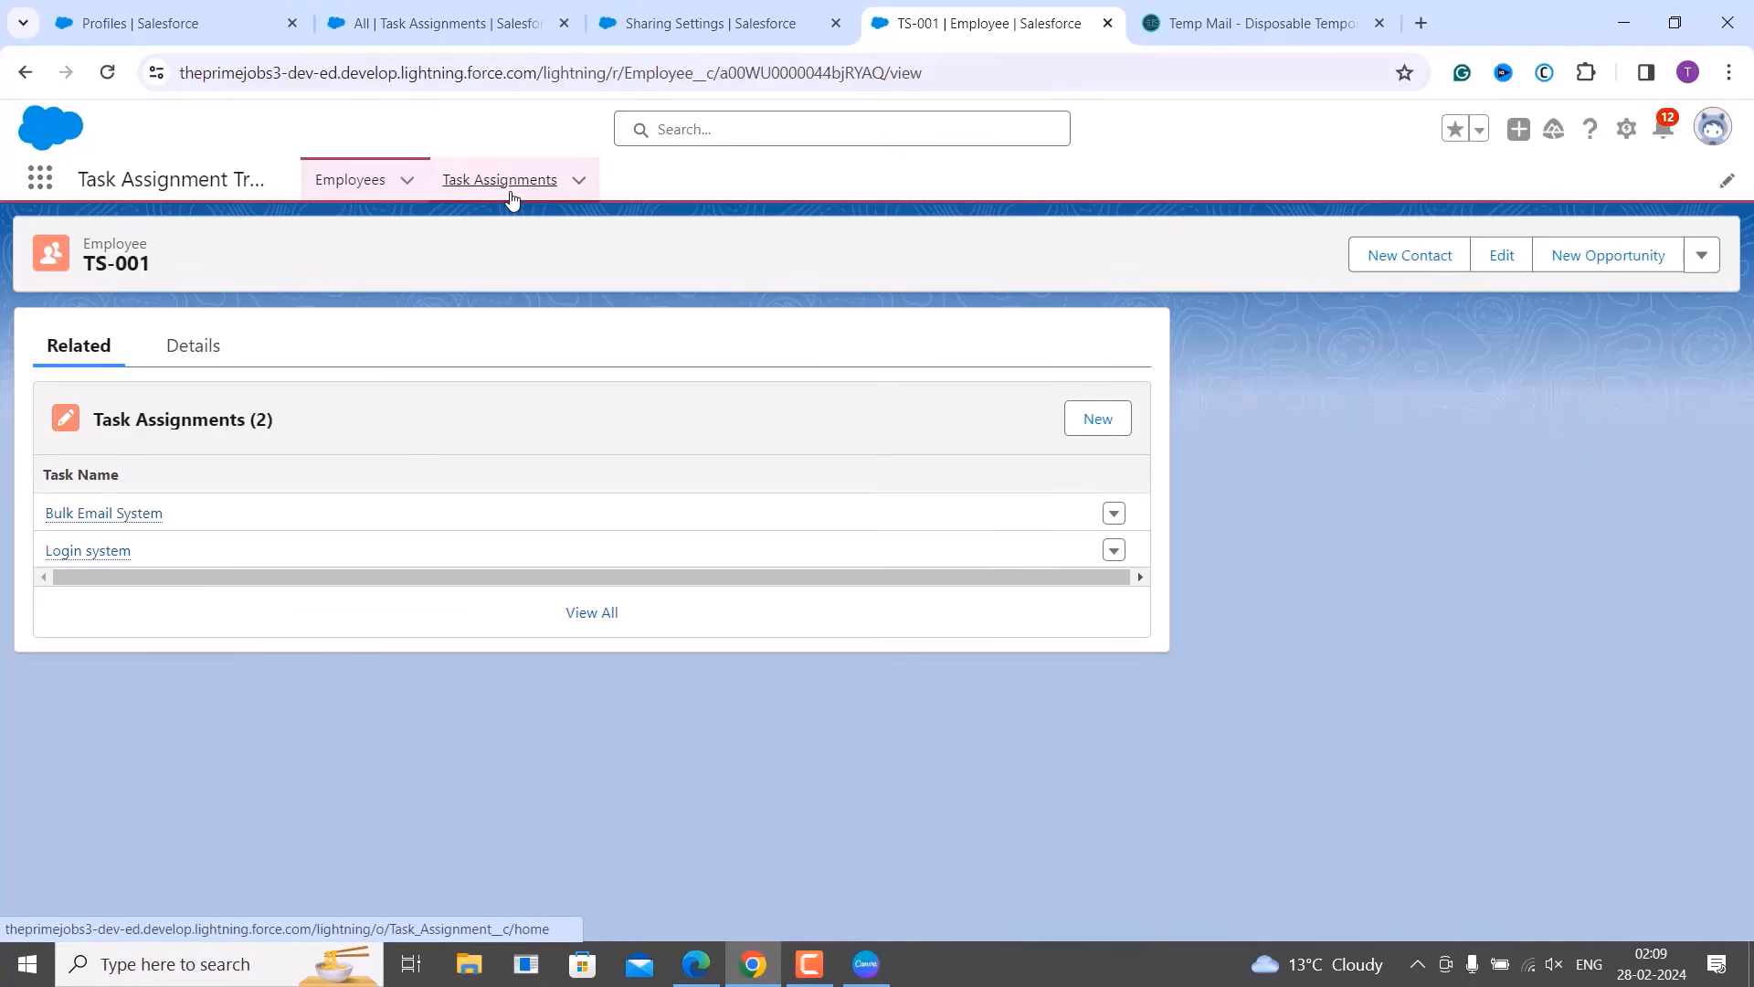
click(512, 199)
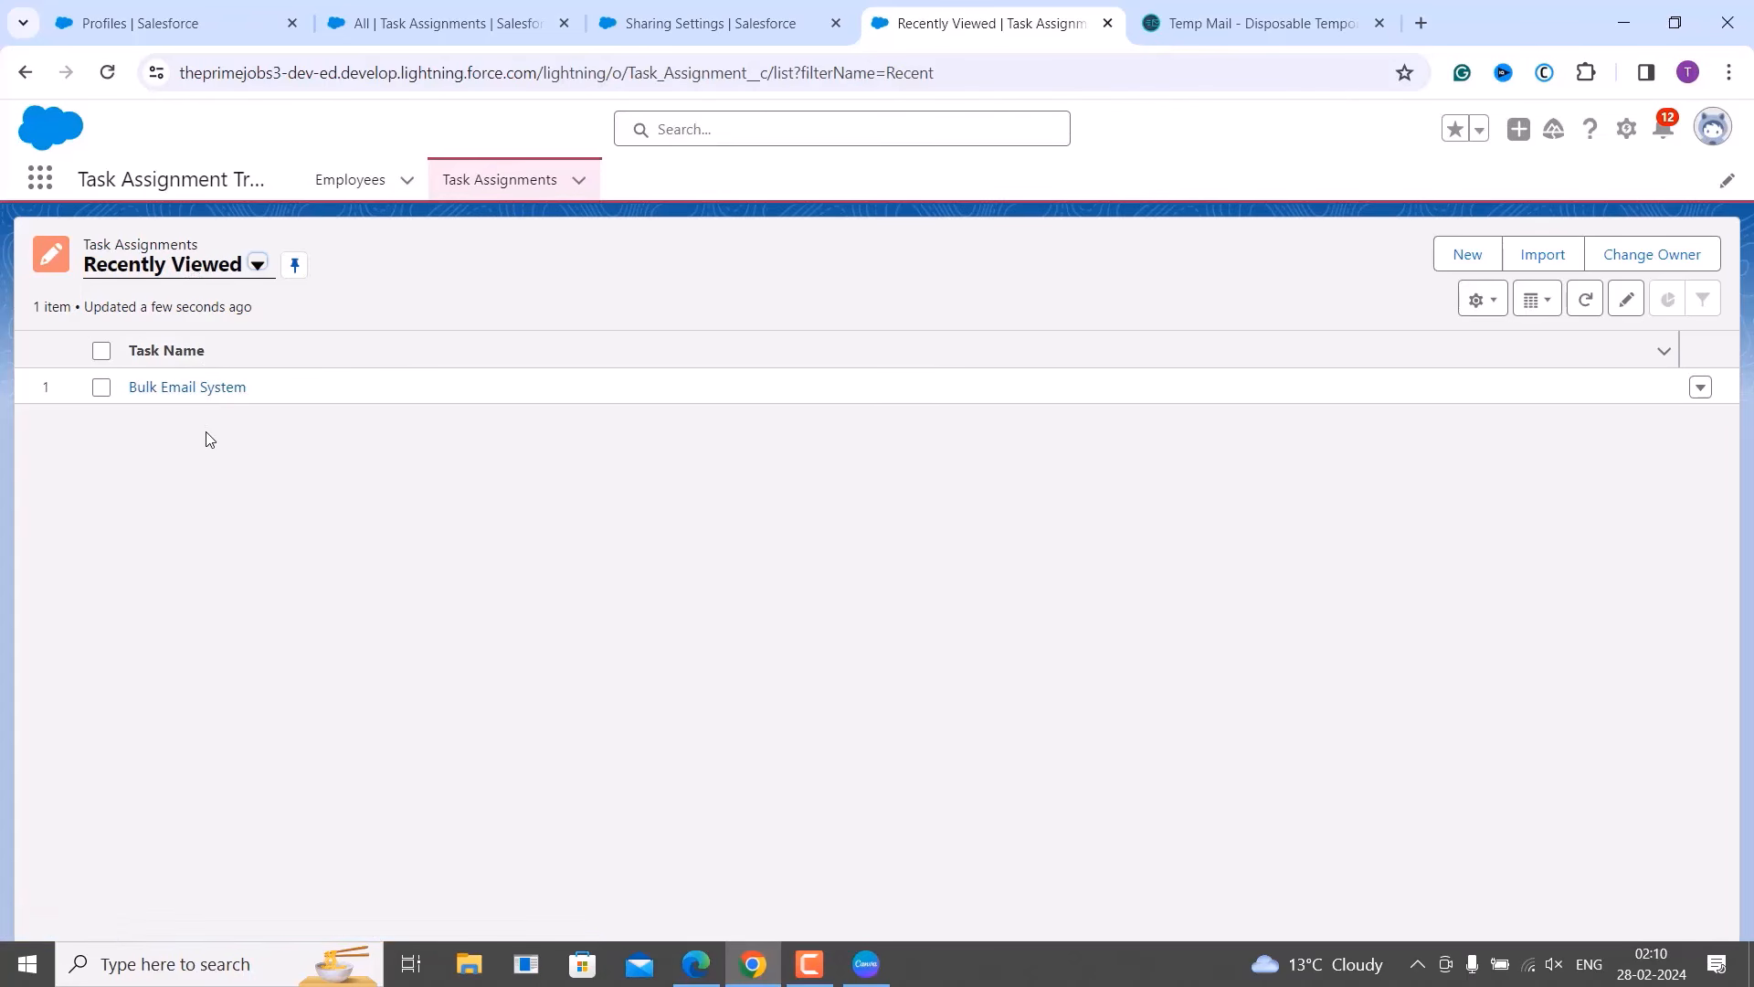
Find Login system in the All list view, open it, then go back to the other user's session.
click(257, 264)
click(180, 384)
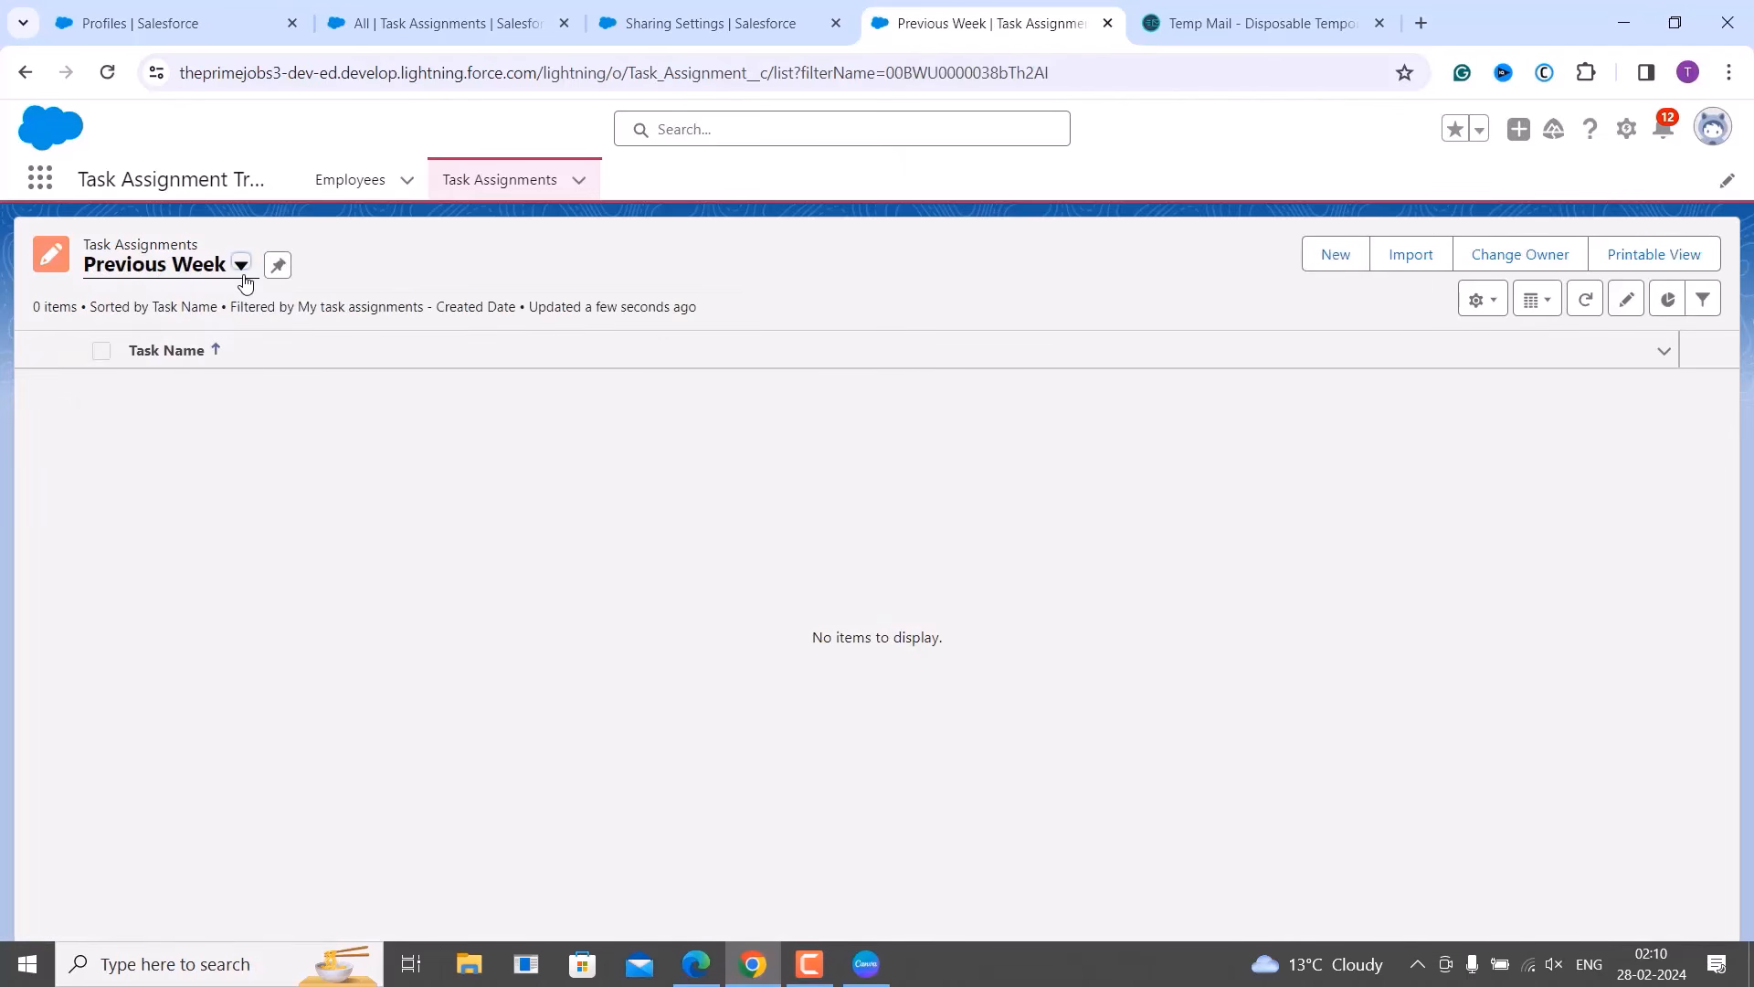
click(242, 274)
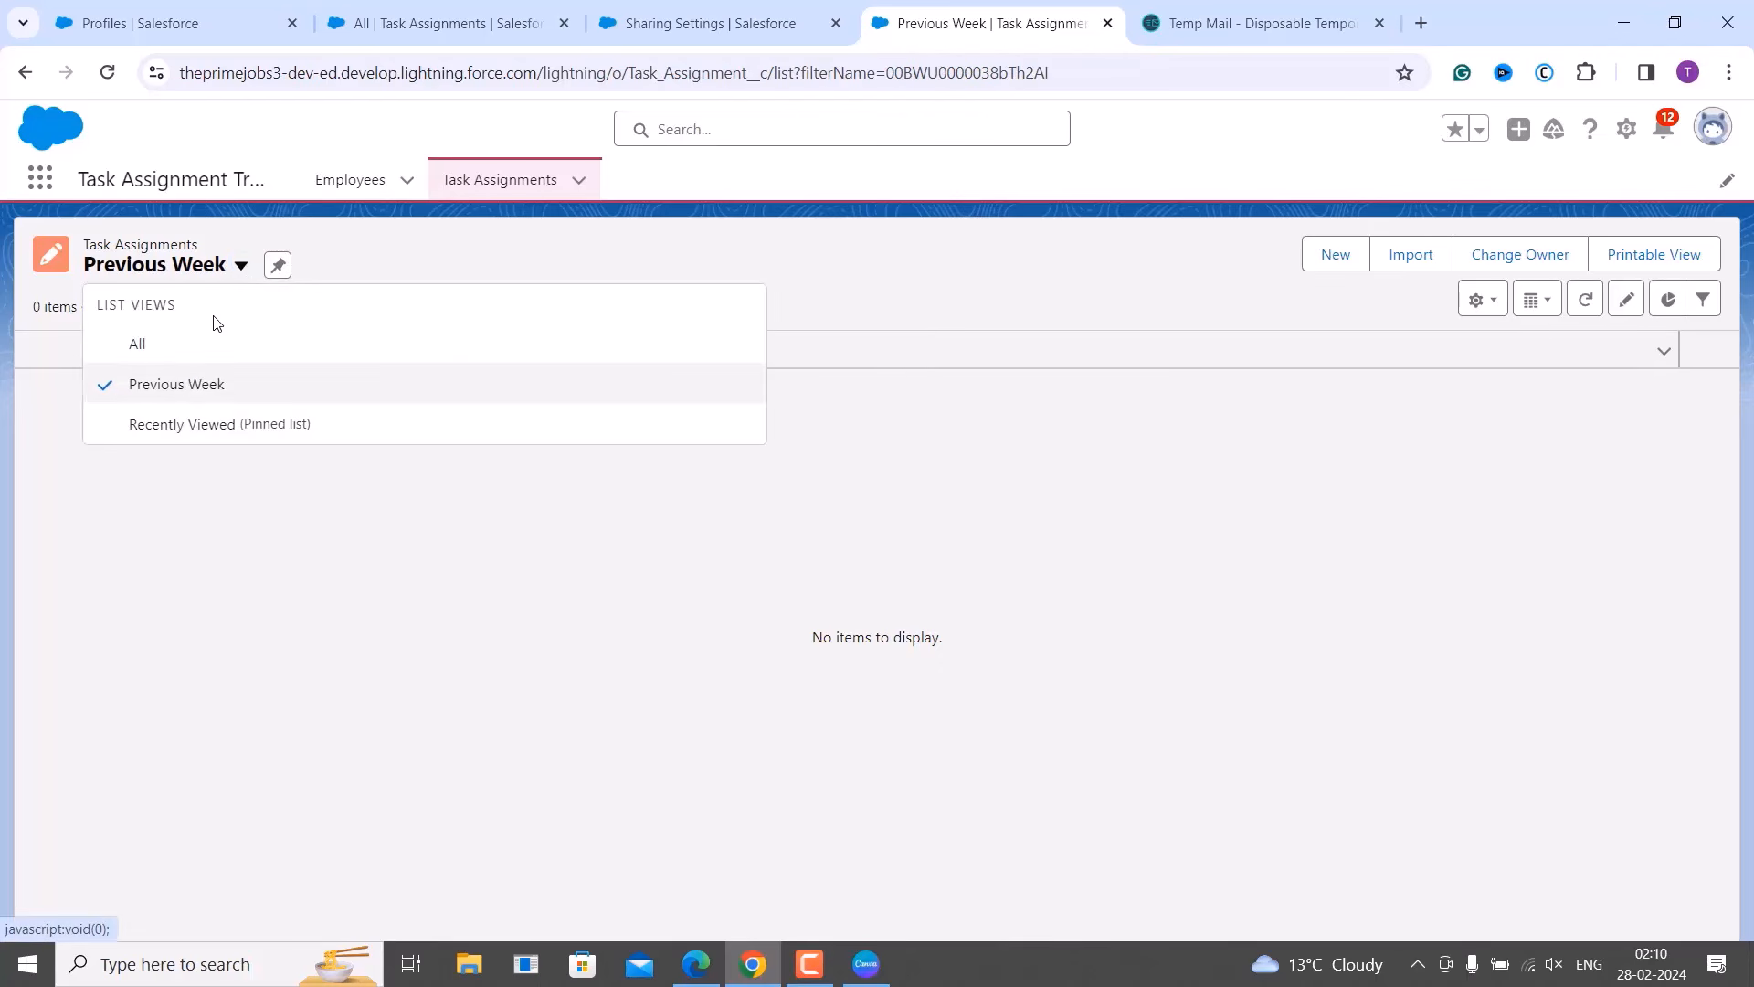
click(184, 358)
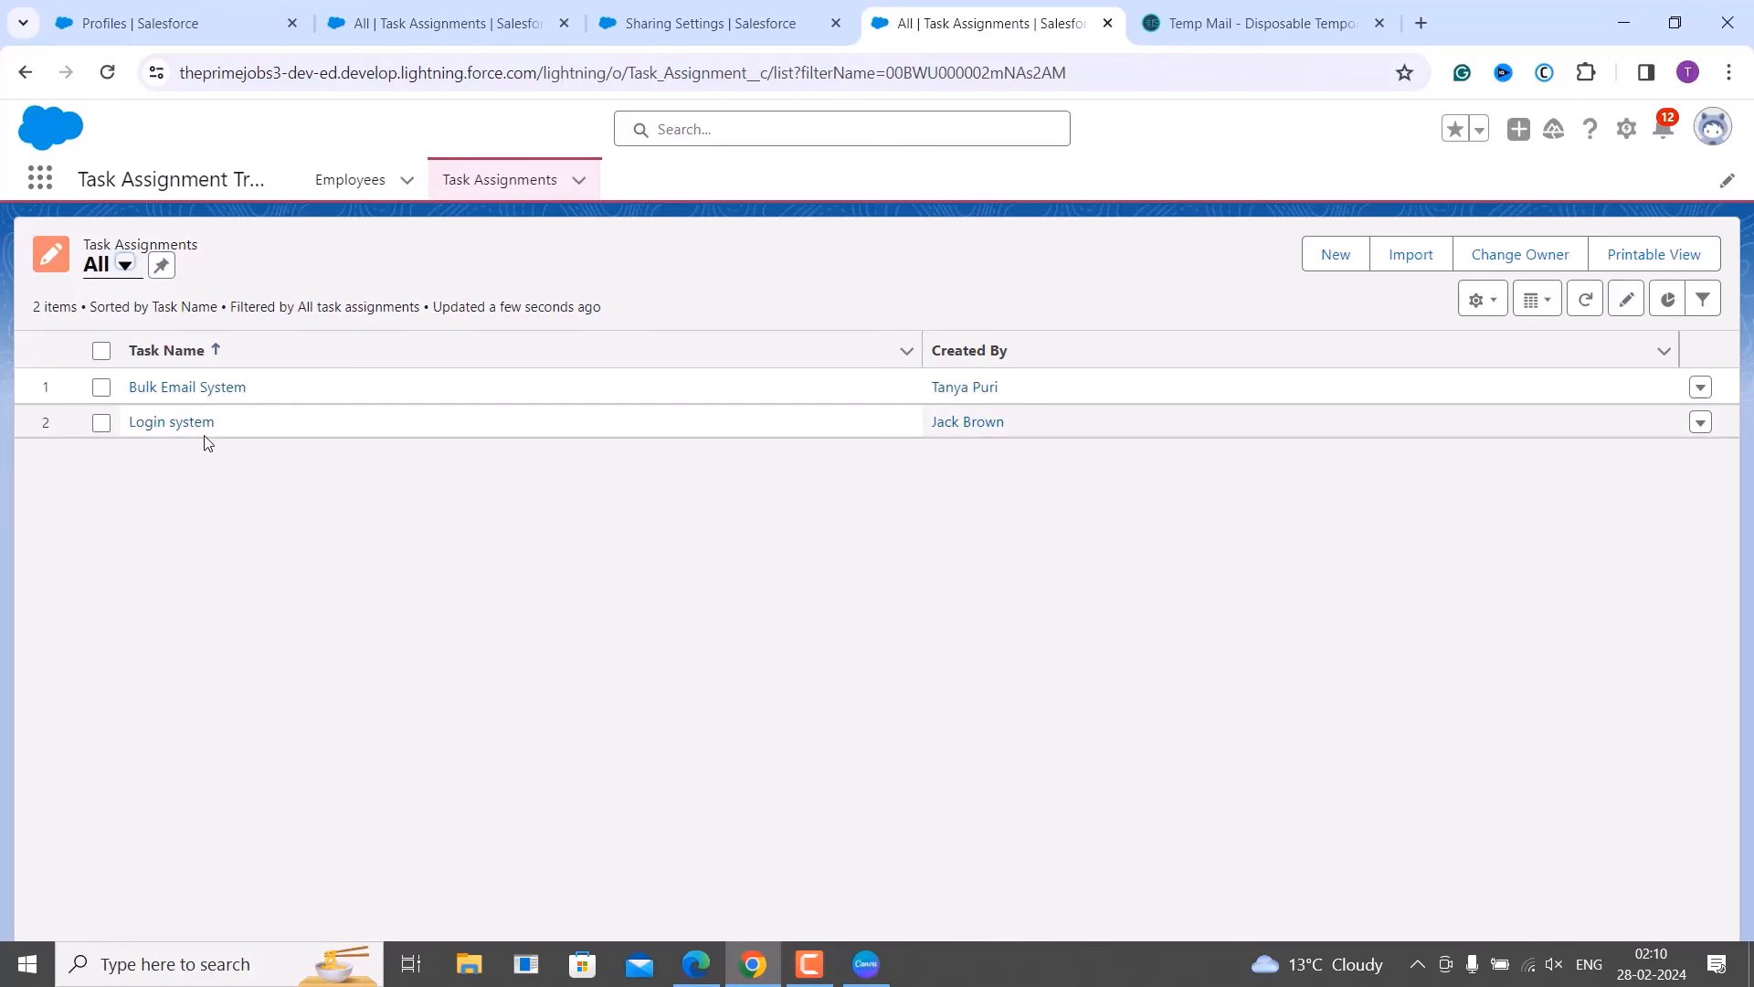
click(187, 425)
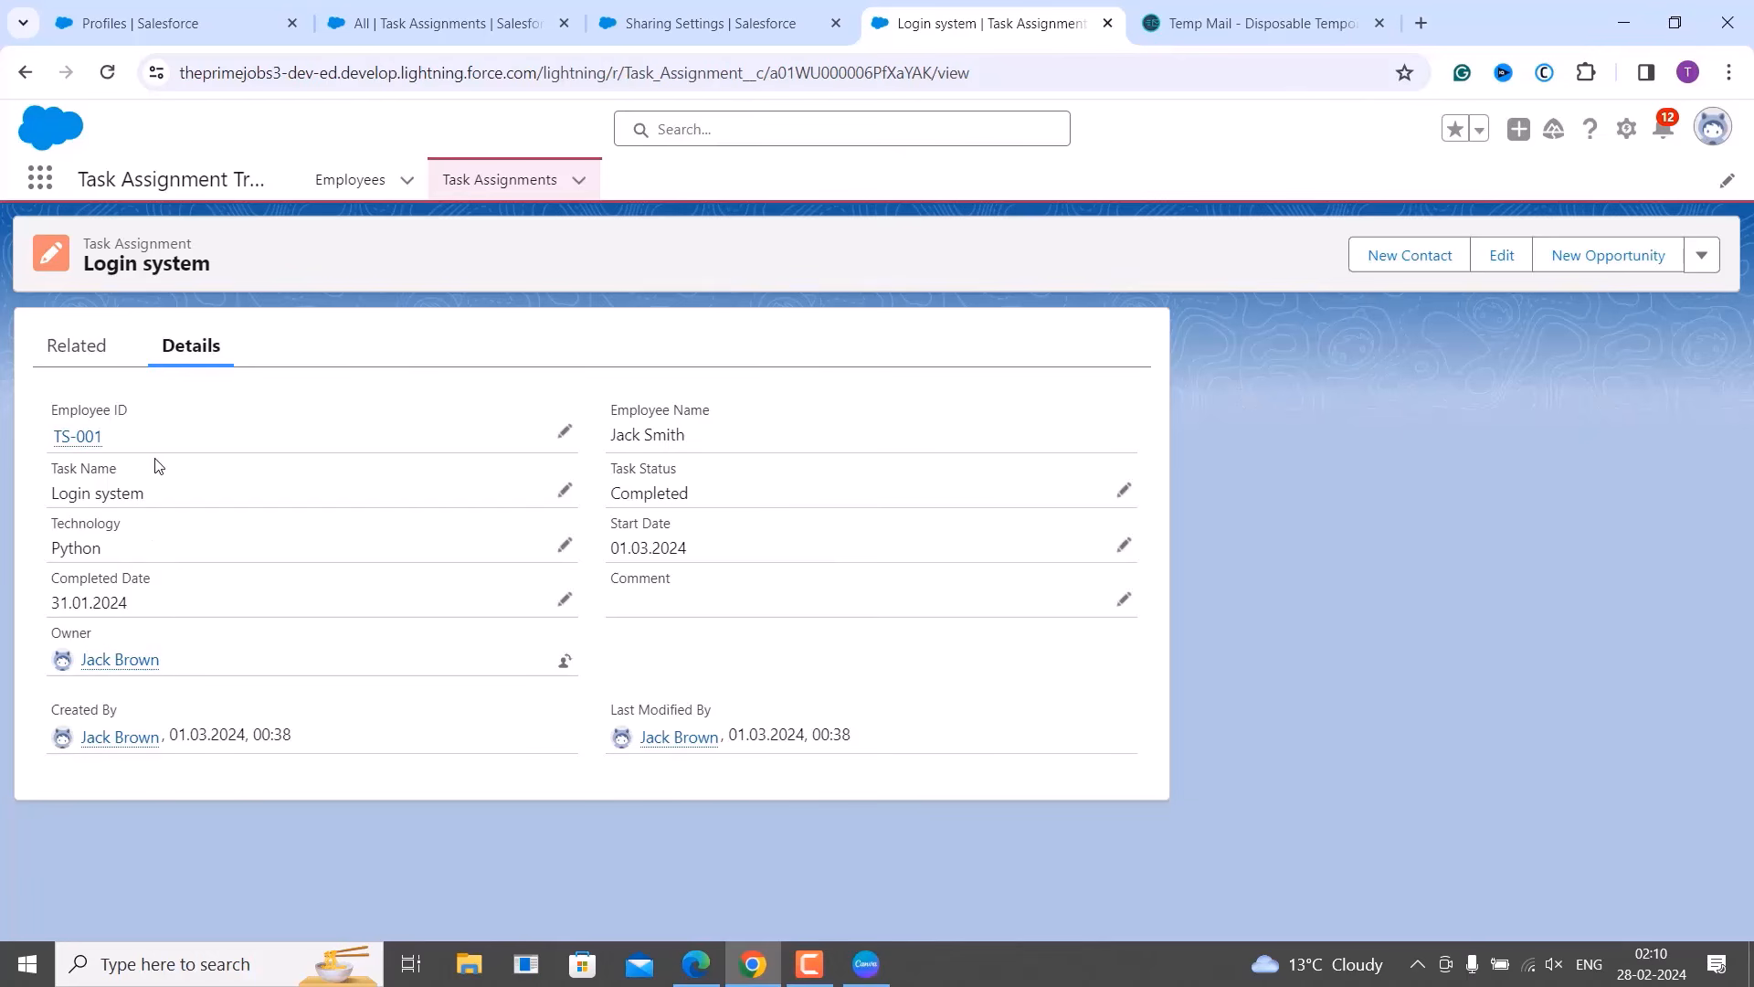
click(522, 182)
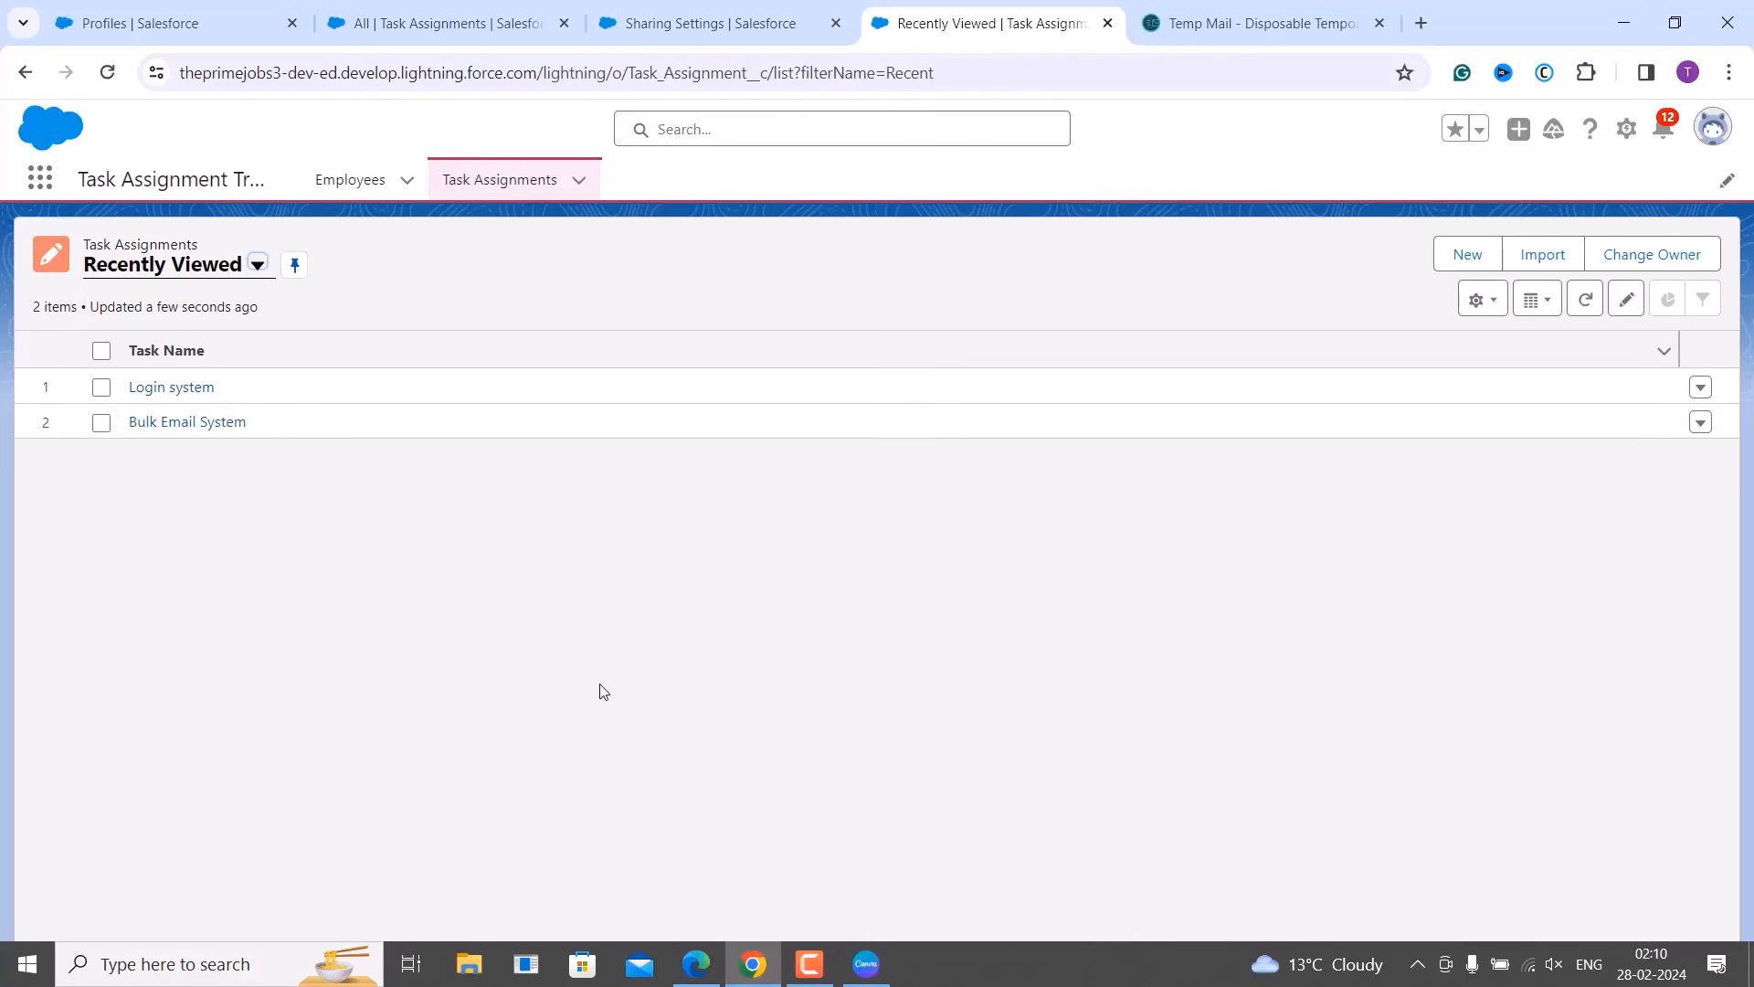
click(697, 964)
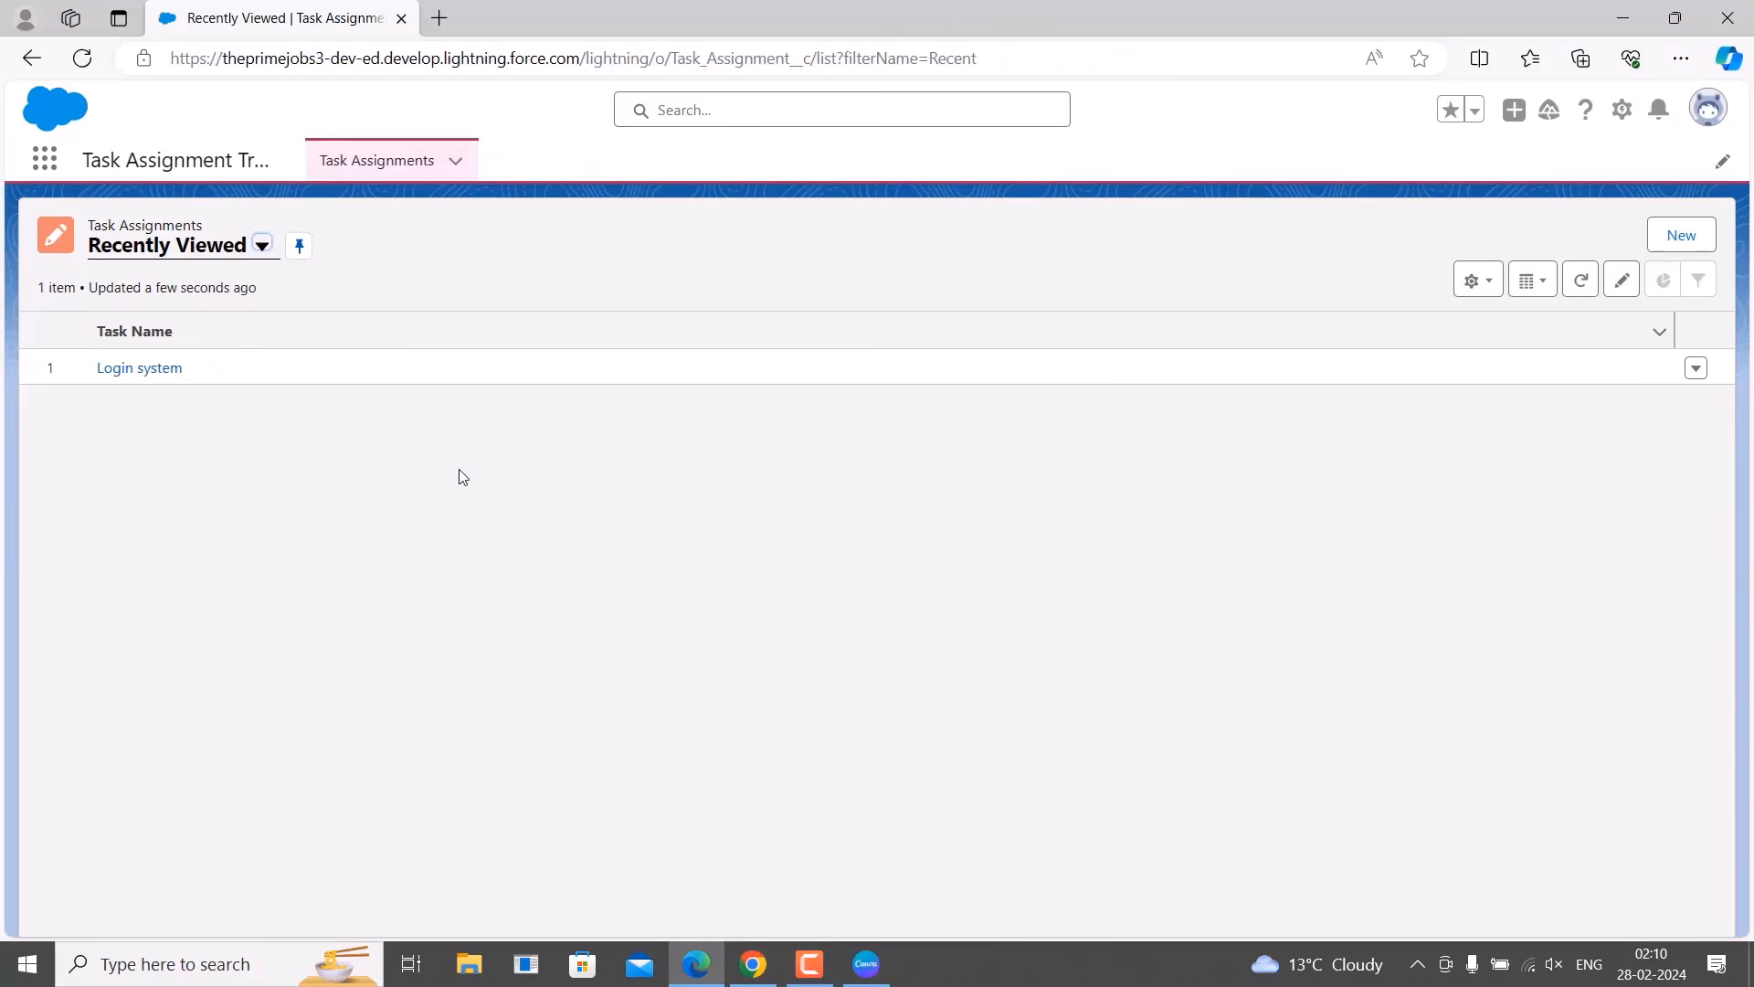